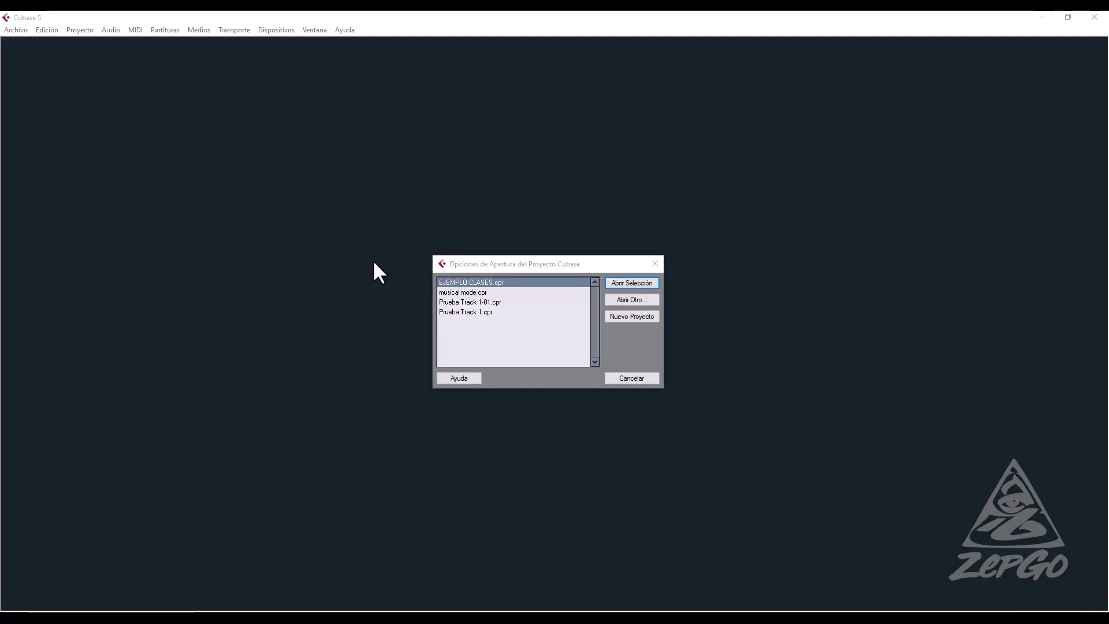
# Create an empty project in a new working folder named "Psytrance project 1" and widen the project window.
pyautogui.click(637, 318)
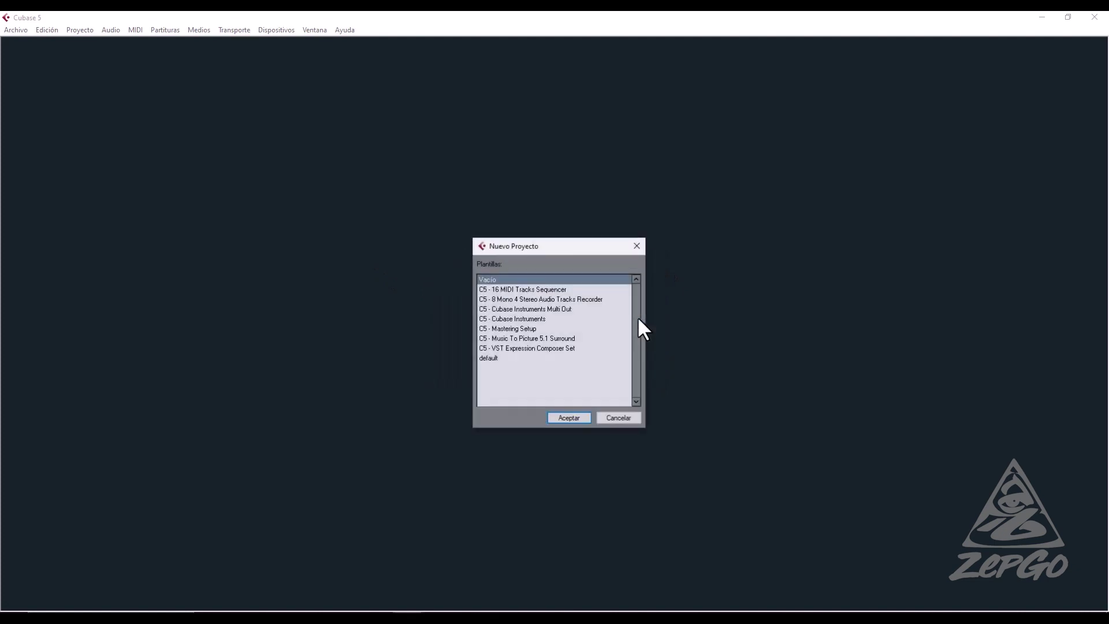
pyautogui.click(567, 414)
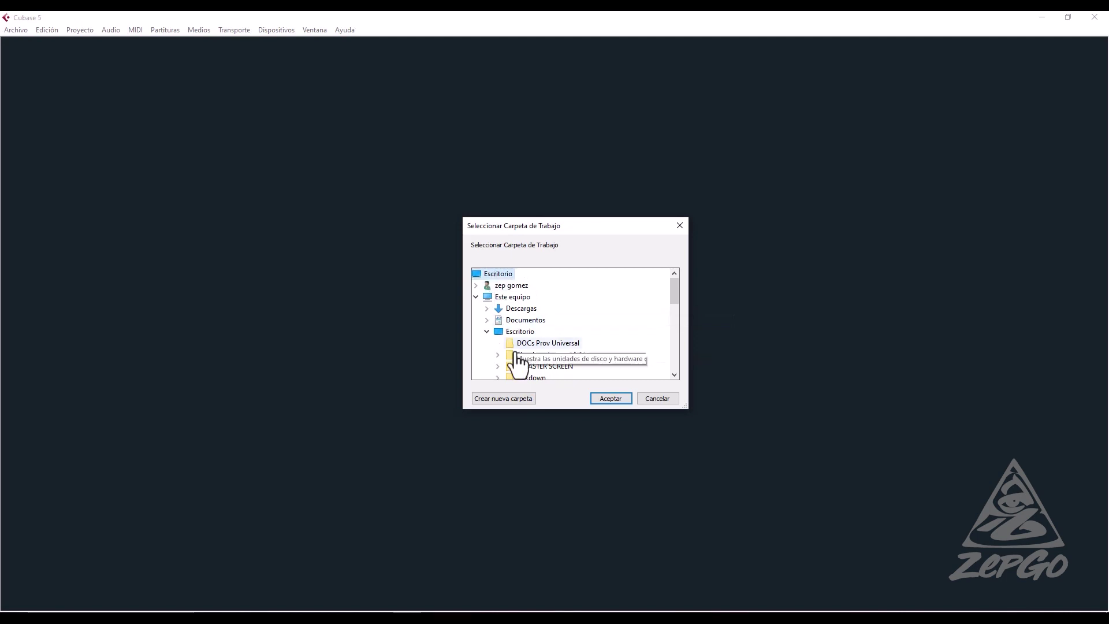
pyautogui.click(512, 397)
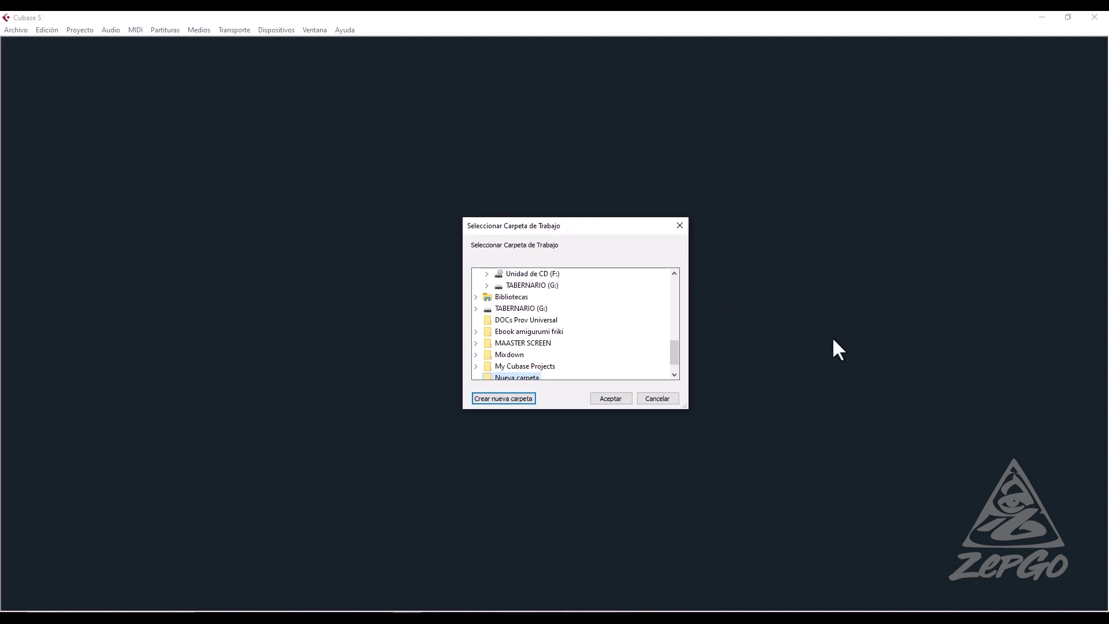
pyautogui.scroll(-1, 562, 321)
pyautogui.rightClick(518, 354)
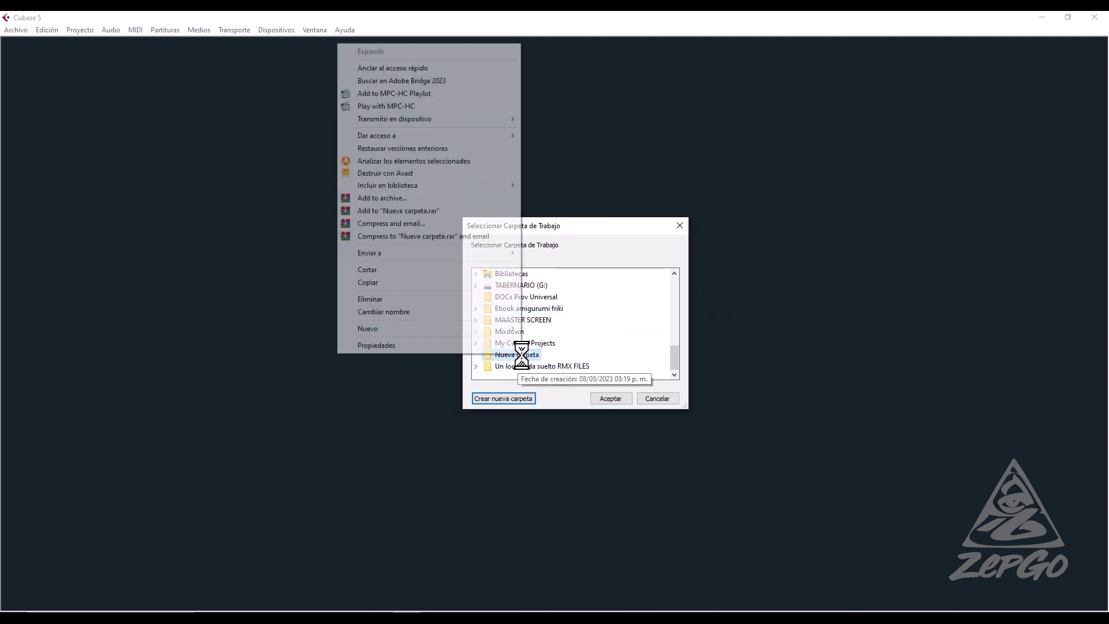
pyautogui.click(460, 312)
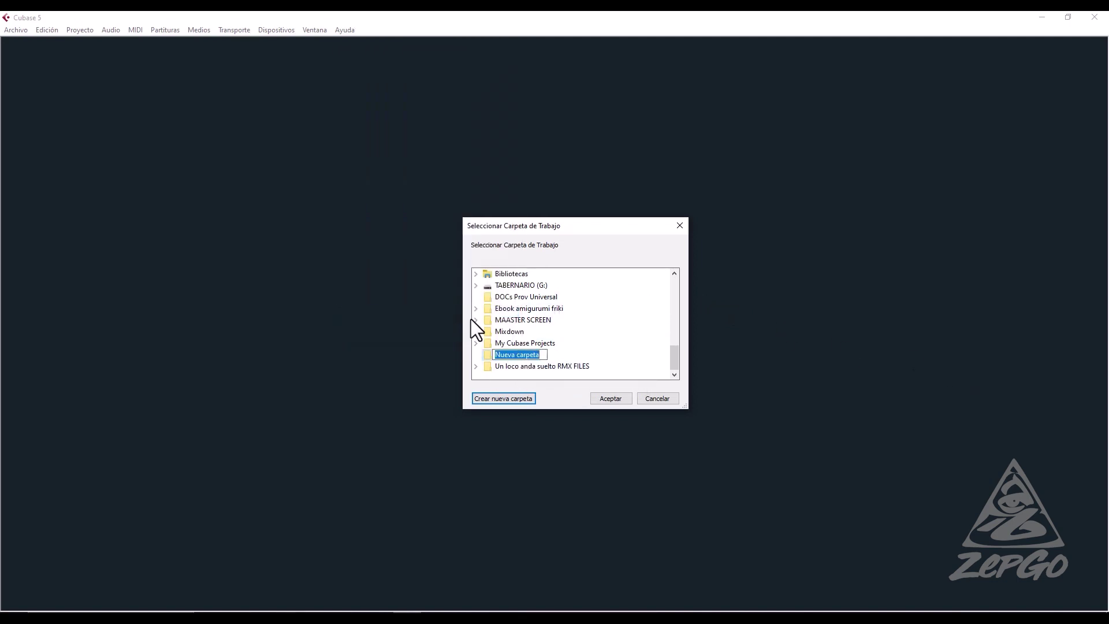
pyautogui.write('Psytrance project 1')
pyautogui.press('Return')
pyautogui.click(615, 401)
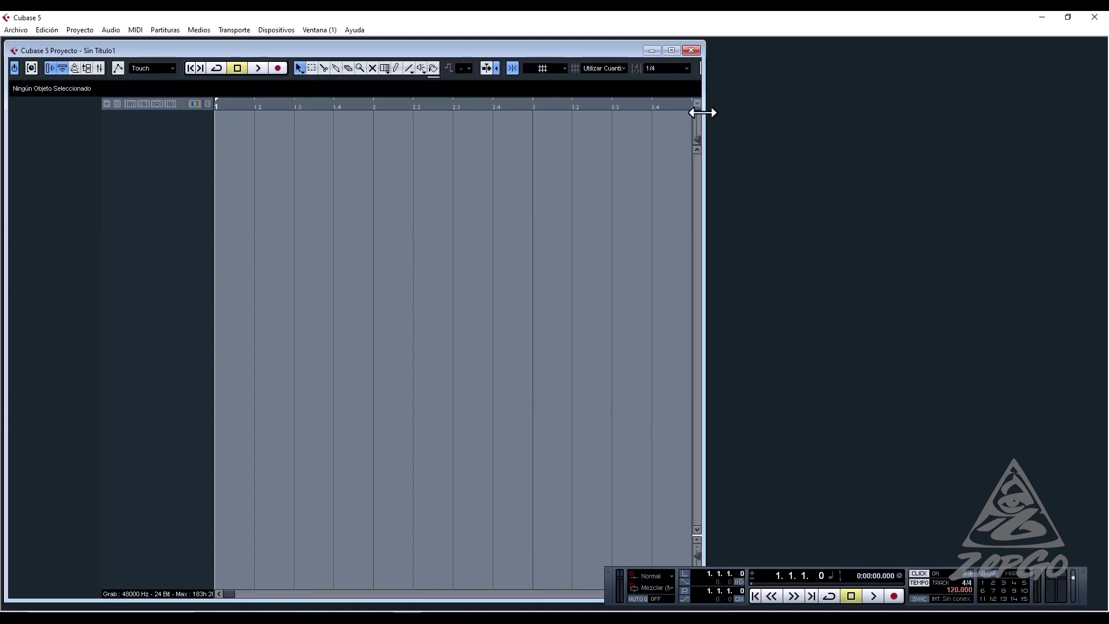
pyautogui.moveTo(703, 111); pyautogui.dragTo(1099, 133)
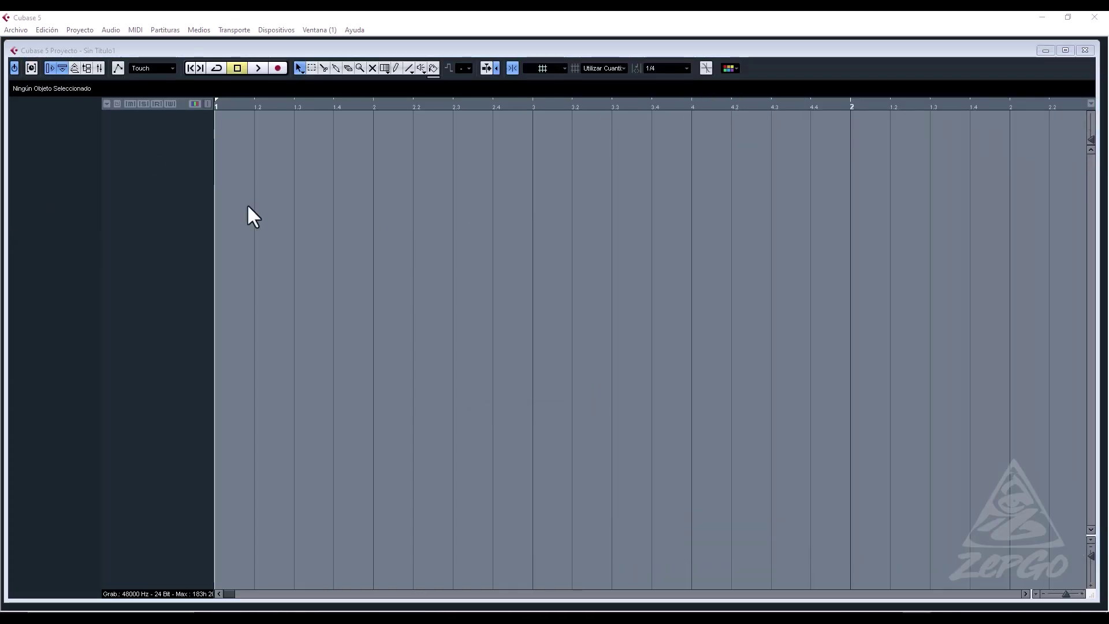
# Open the MediaBay and browse the sound library's 00-PSYTRANCE folder down to the PSYTRANCE BASELINE PACK.
pyautogui.click(278, 33)
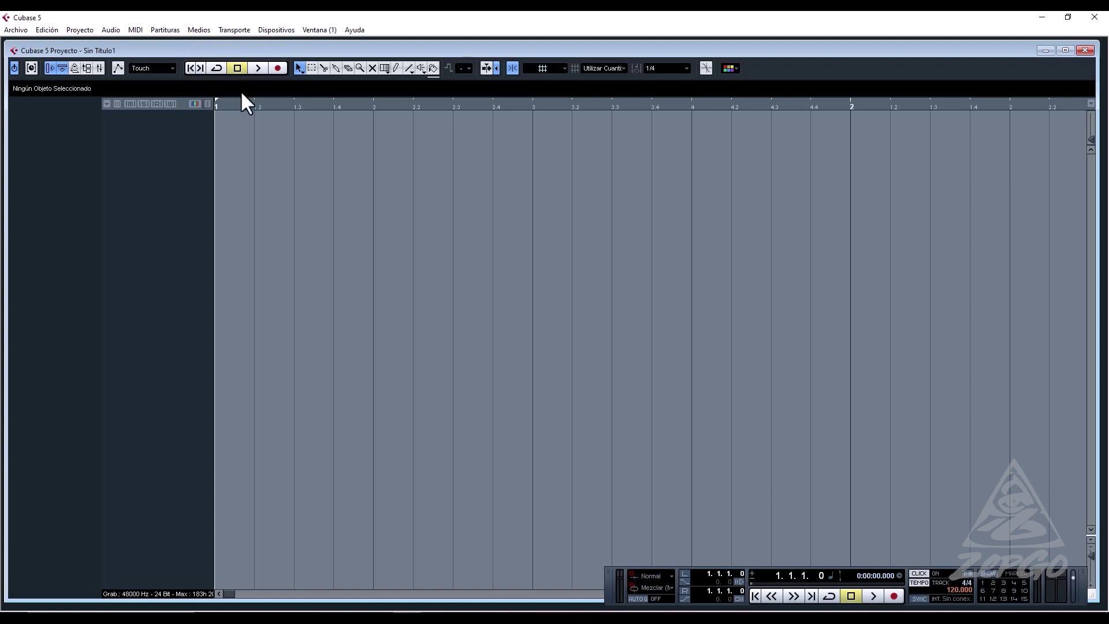
pyautogui.press('F5')
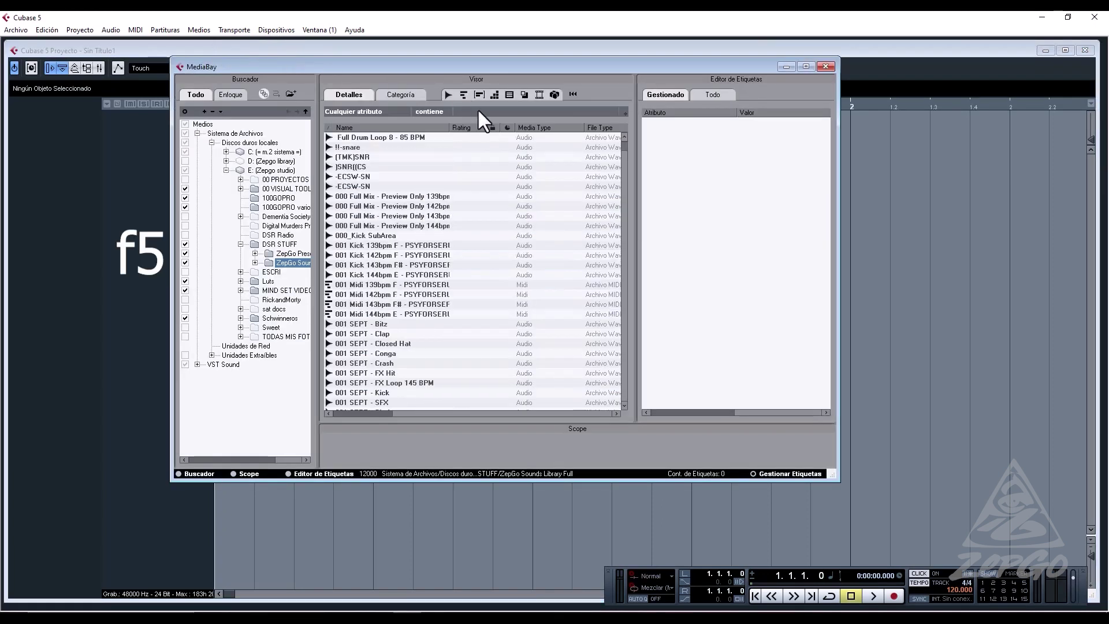
pyautogui.click(369, 285)
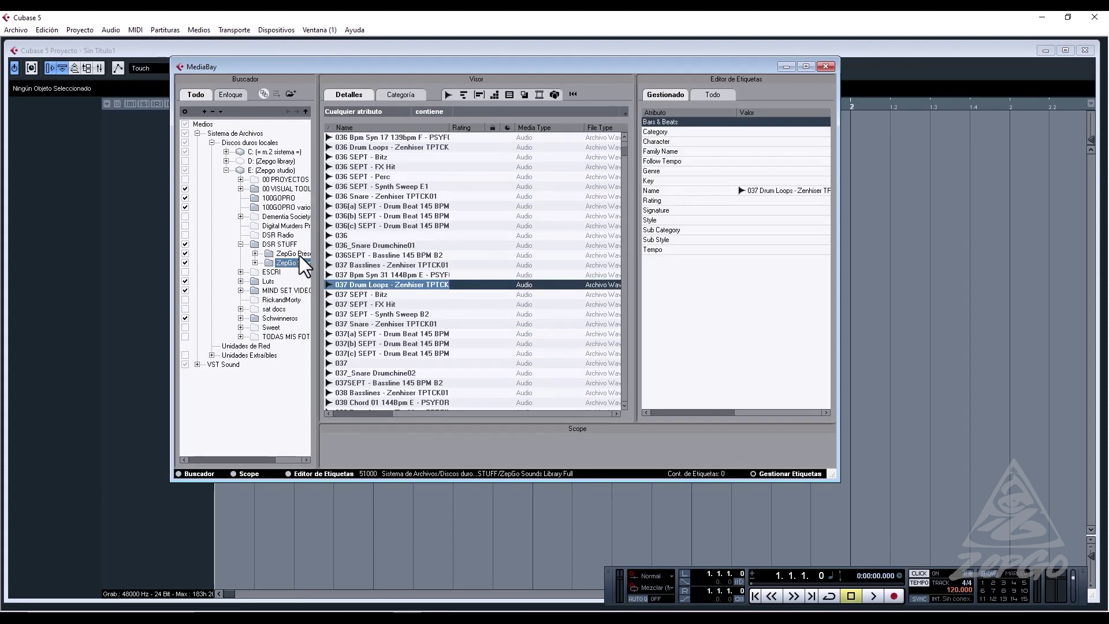
pyautogui.click(255, 262)
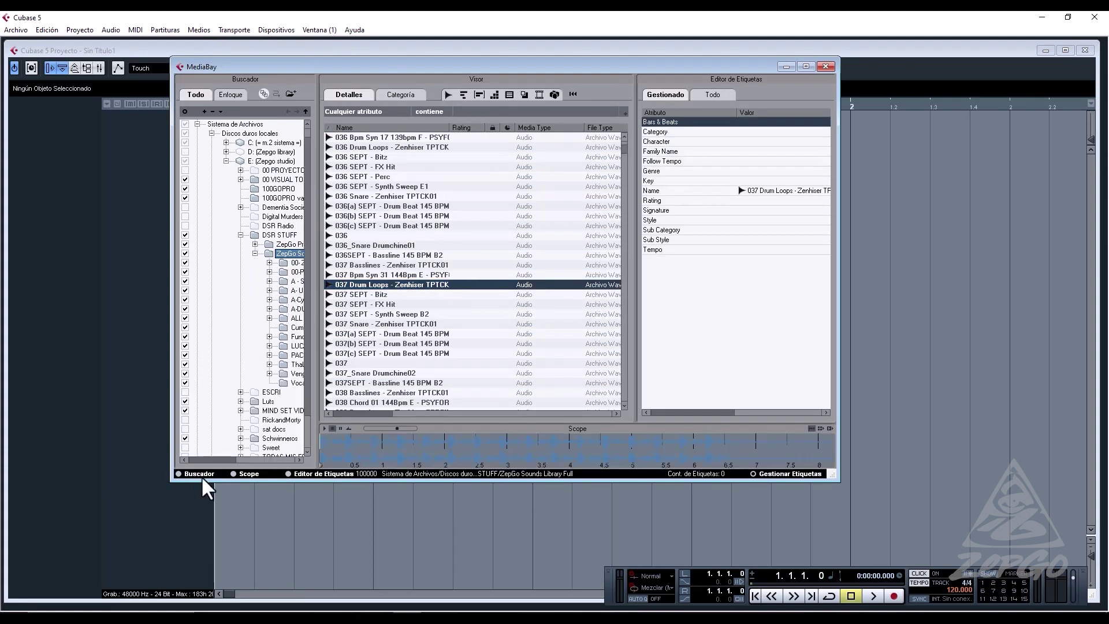
pyautogui.click(206, 455)
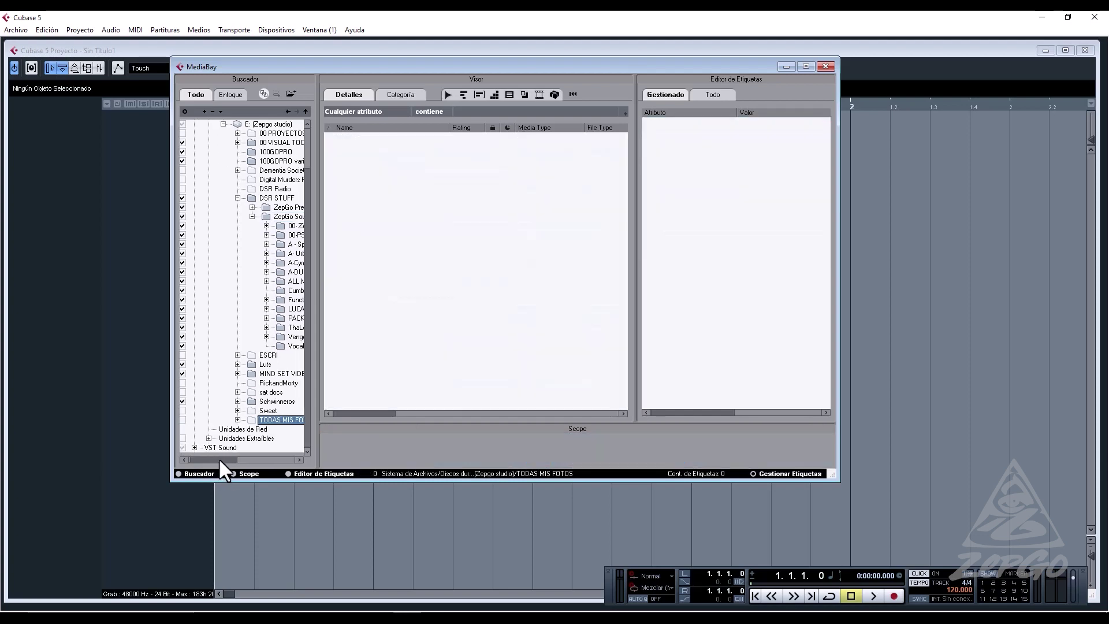
pyautogui.moveTo(218, 457); pyautogui.dragTo(251, 461)
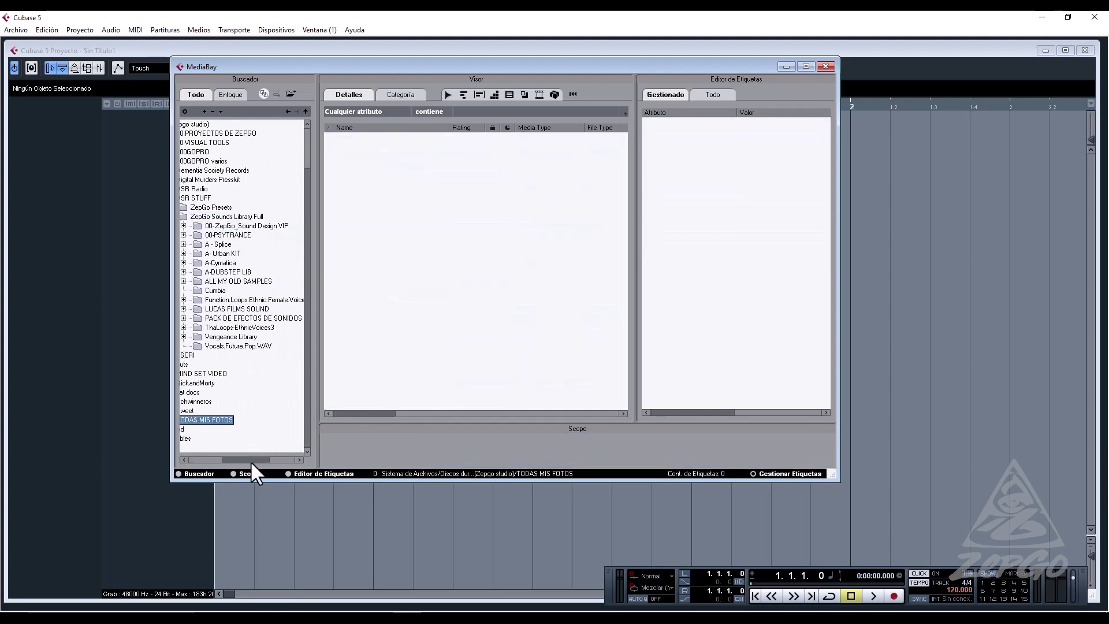
pyautogui.click(217, 236)
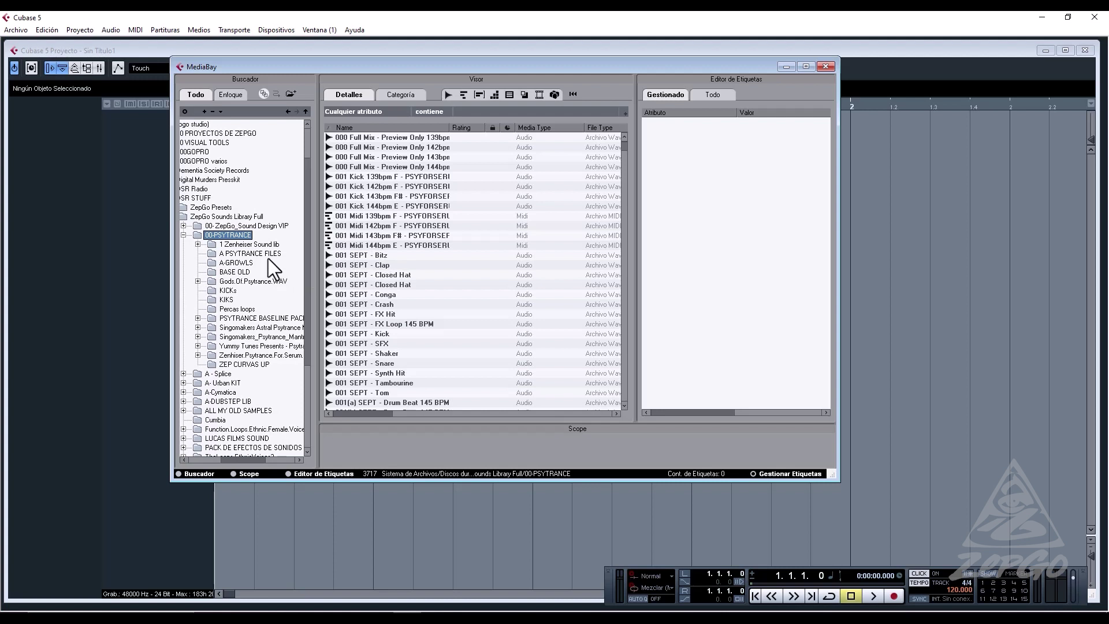
pyautogui.click(244, 318)
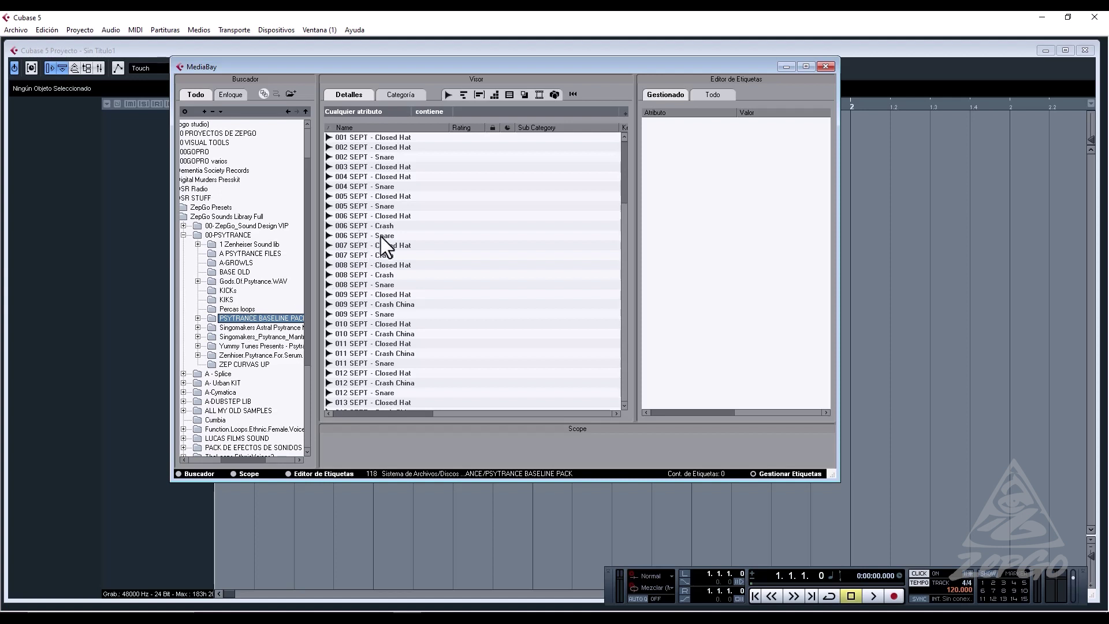
# Audition the pack's closed hat, snare and crash samples one by one, from 001 SEPT - Closed Hat to 007 SEPT - Crash.
pyautogui.click(380, 140)
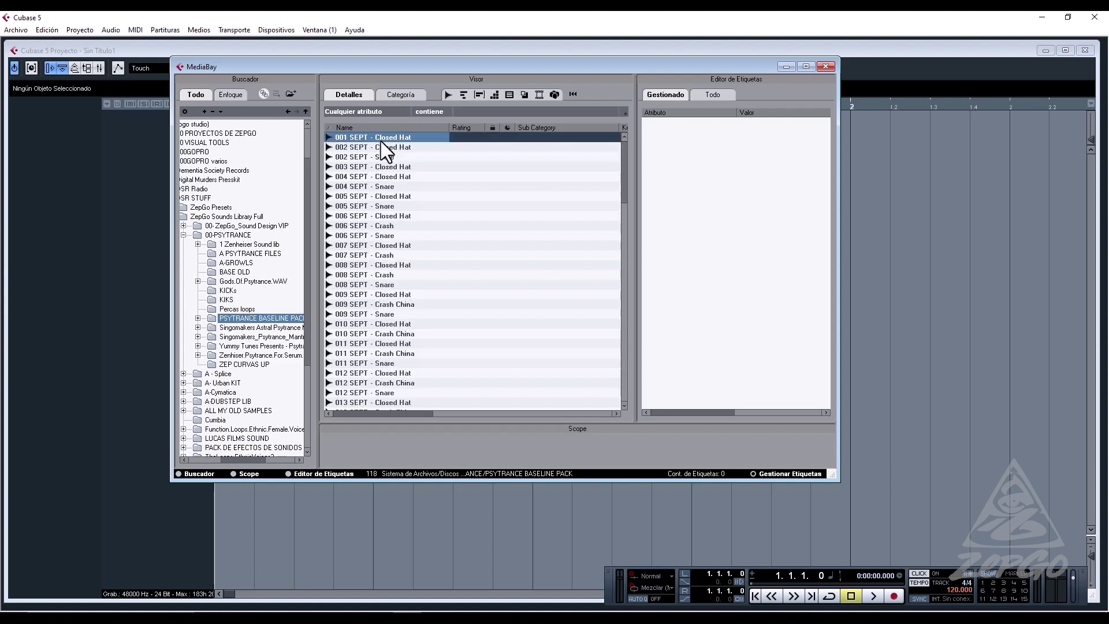
pyautogui.click(380, 147)
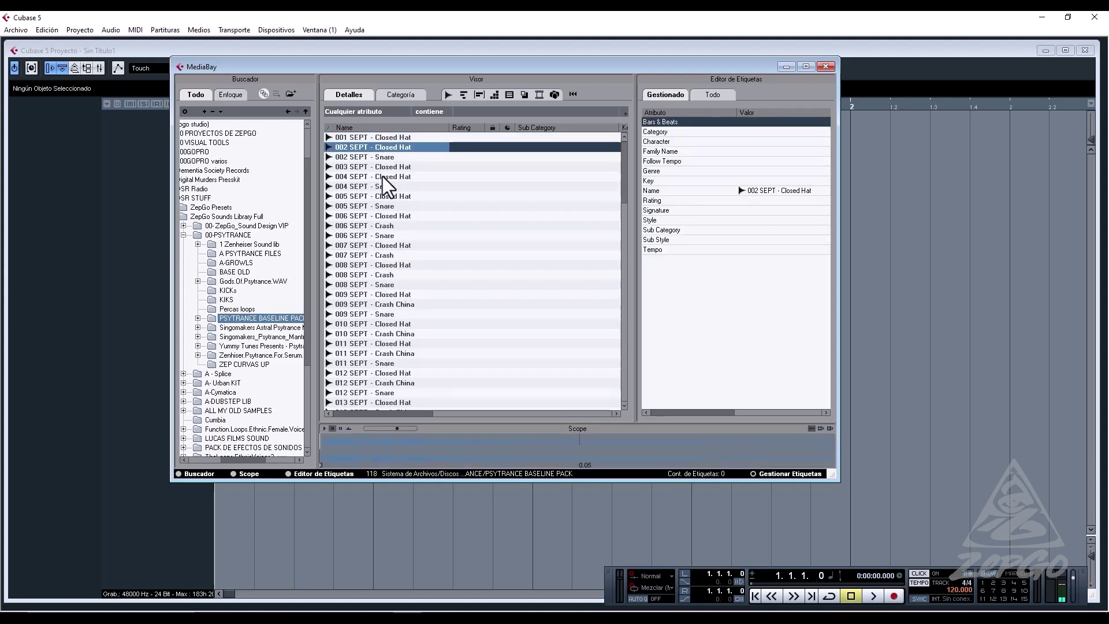
pyautogui.click(390, 158)
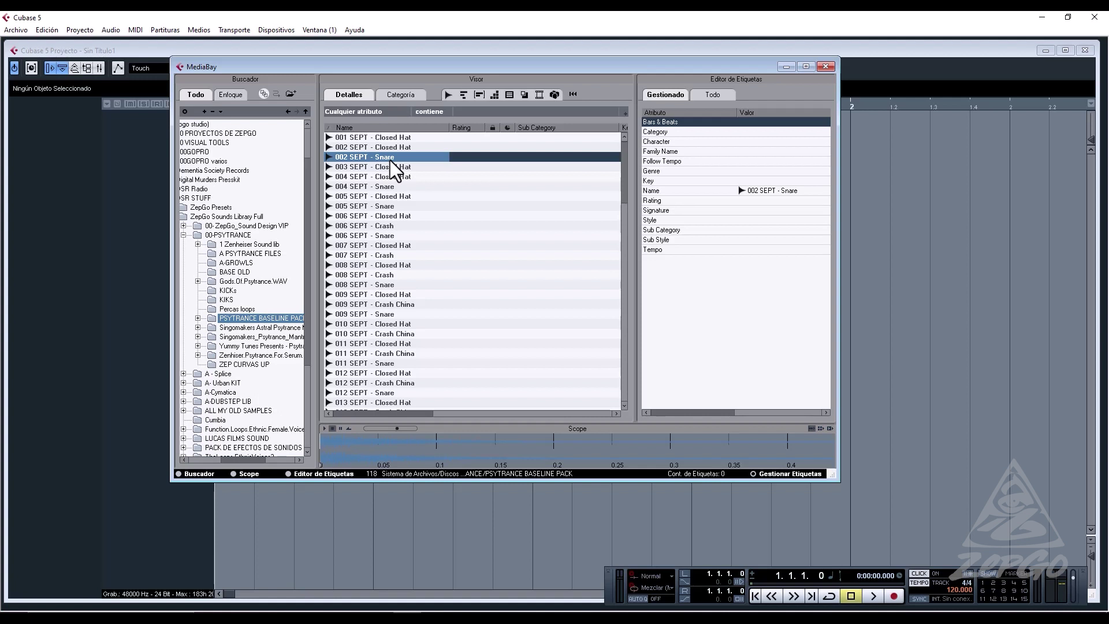
pyautogui.press('Down')
pyautogui.press('Down')
pyautogui.press('Down')
pyautogui.press('Down')
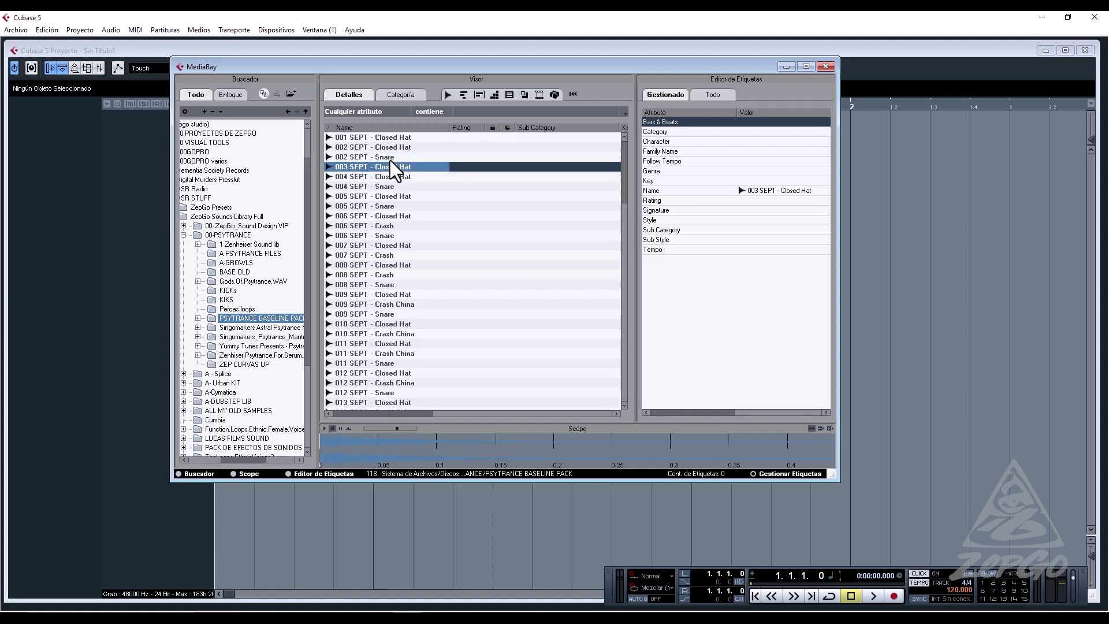
pyautogui.press('Down')
pyautogui.press('Down')
pyautogui.press('Down')
pyautogui.press('Down')
pyautogui.press('Down')
pyautogui.press('Down')
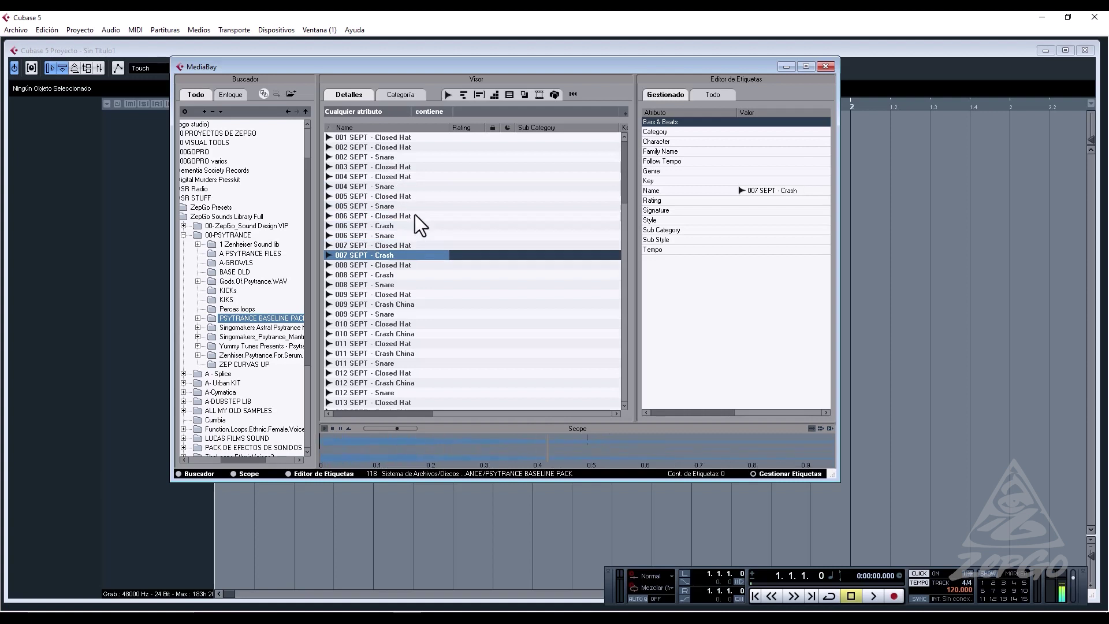
# Look through the rest of the pack's sample list and close the MediaBay.
pyautogui.scroll(-3, 445, 292)
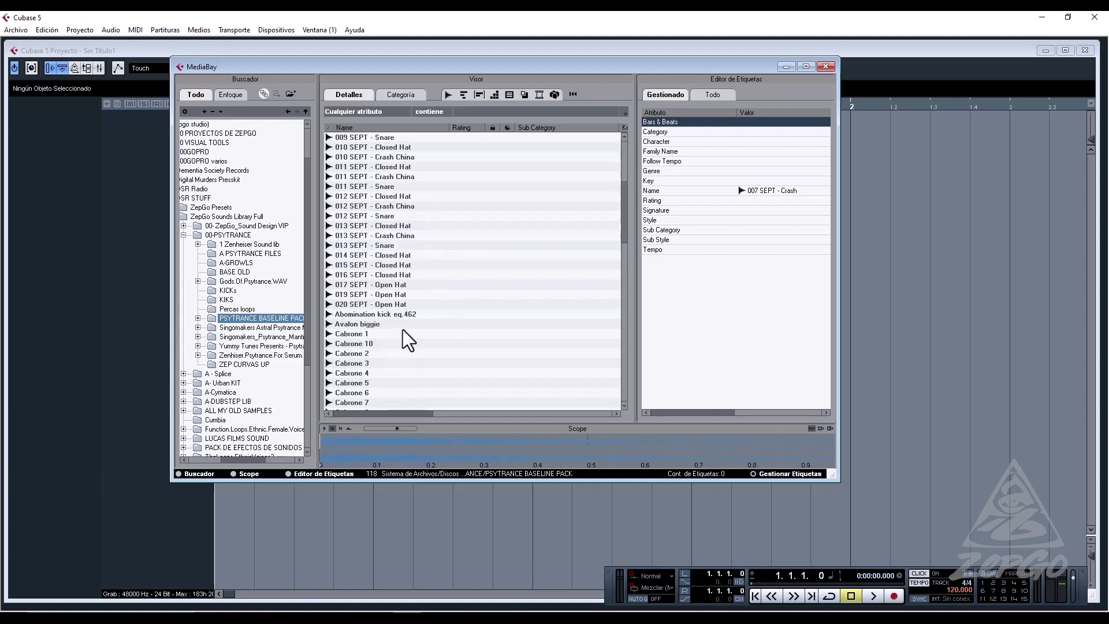
pyautogui.scroll(-6, 427, 341)
pyautogui.scroll(4, 383, 254)
pyautogui.scroll(-2, 345, 283)
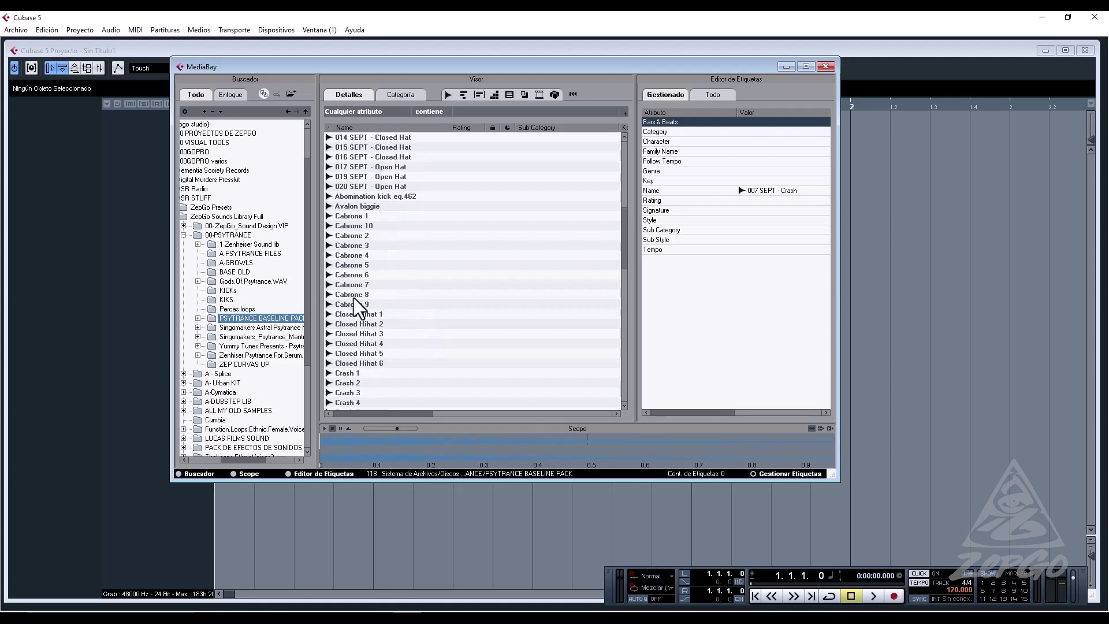
pyautogui.click(827, 66)
# Open the Pool and start a media import from the Kicks folder of the PSYTRANCE BASELINE PACK in 00-PSYTRANCE.
pyautogui.click(87, 69)
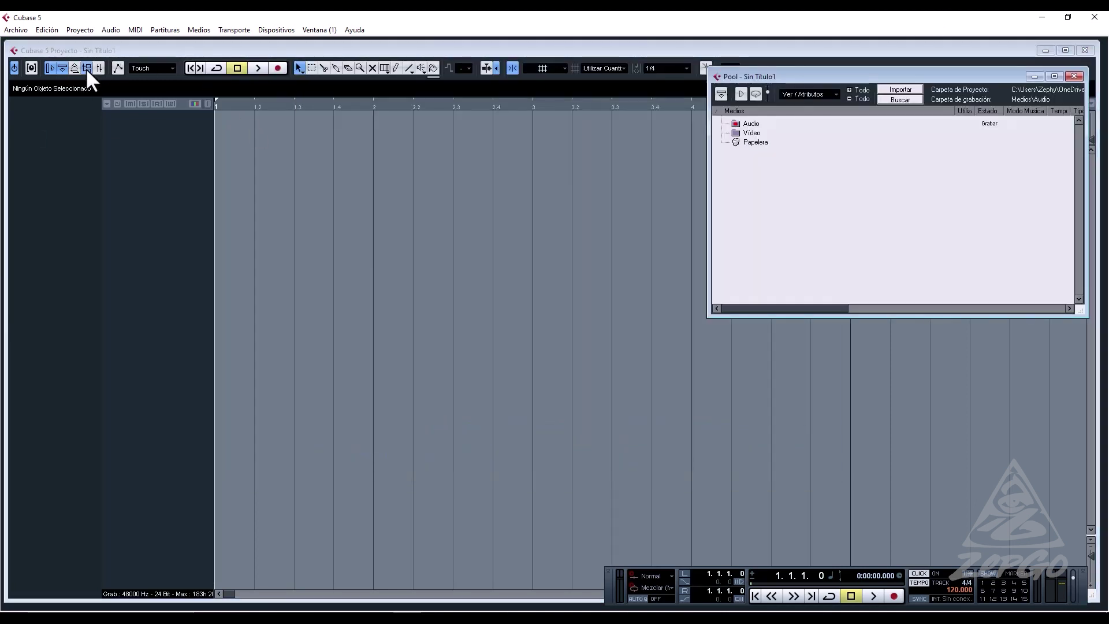
pyautogui.click(911, 91)
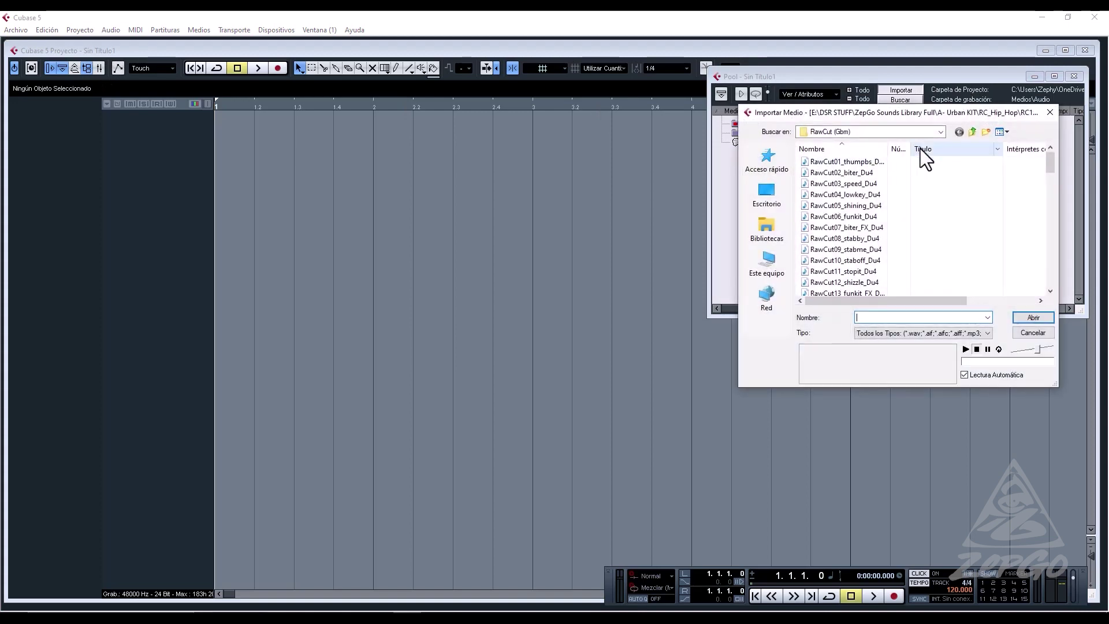
pyautogui.click(471, 127)
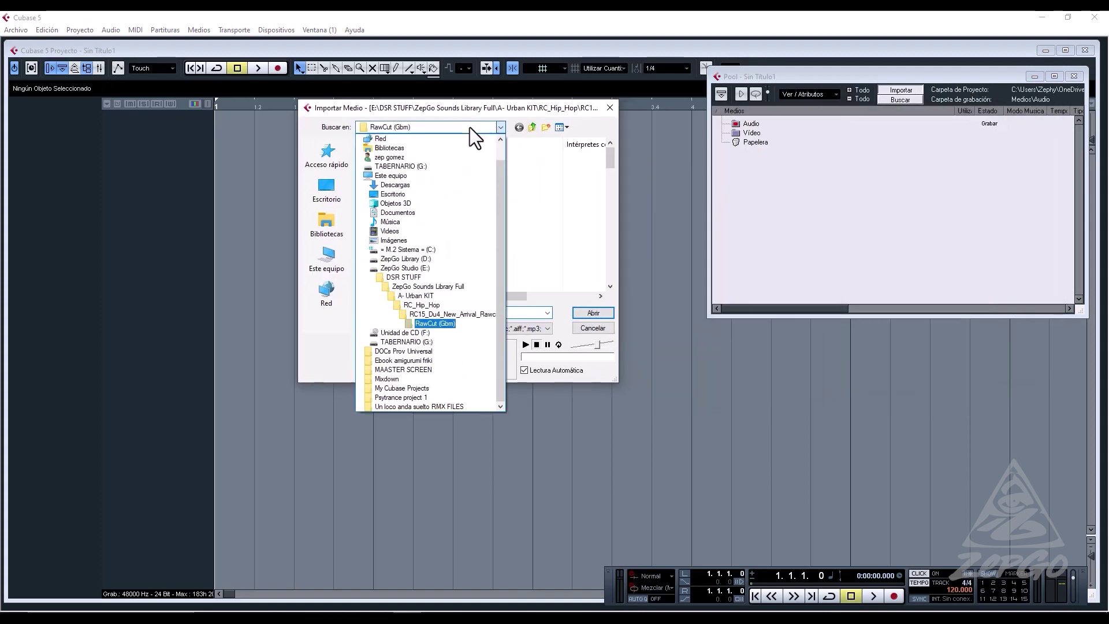
pyautogui.click(437, 287)
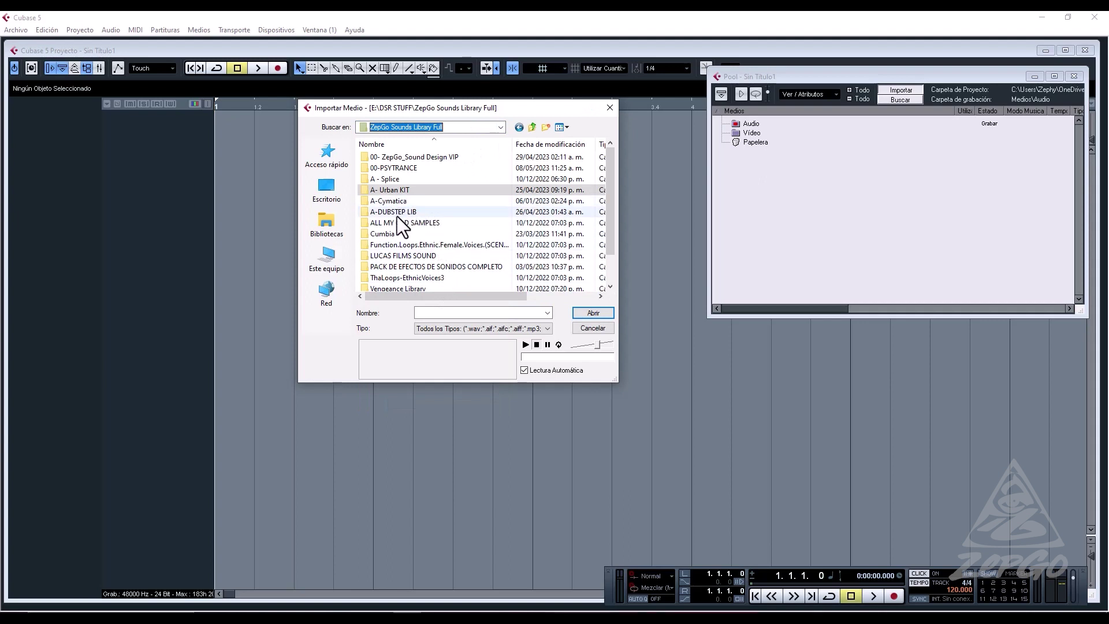
pyautogui.doubleClick(399, 168)
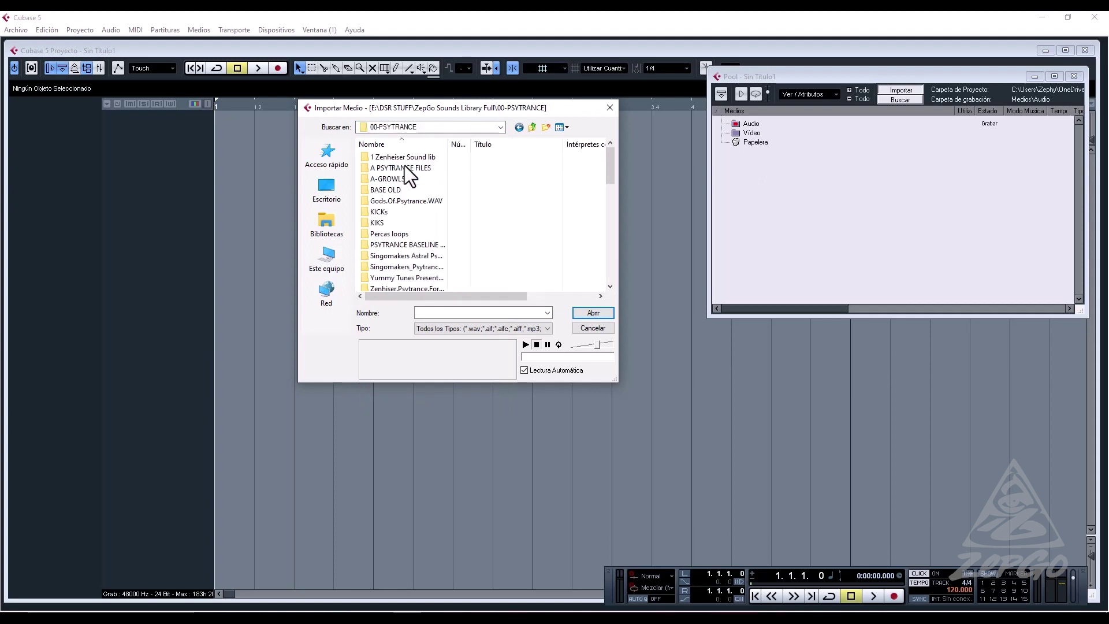
pyautogui.doubleClick(418, 244)
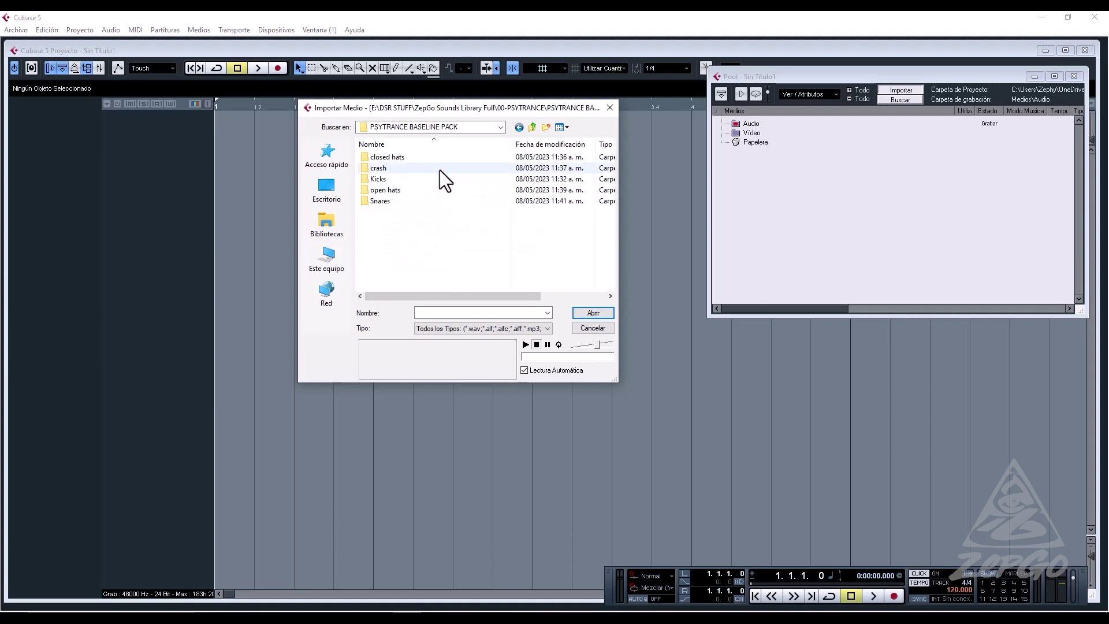
pyautogui.click(401, 179)
pyautogui.doubleClick(401, 179)
# Audition the Kicks folder's samples from Abomination kick eq through the Cabrone series up to Cabrone 8, and return to Cabrone 2.
pyautogui.click(393, 161)
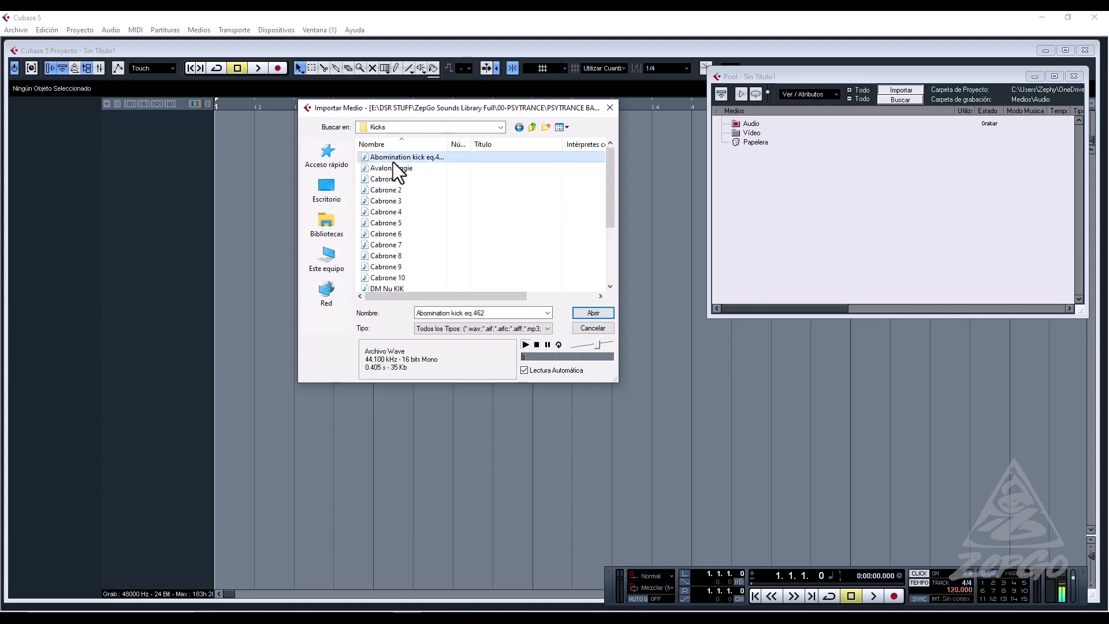
pyautogui.click(393, 169)
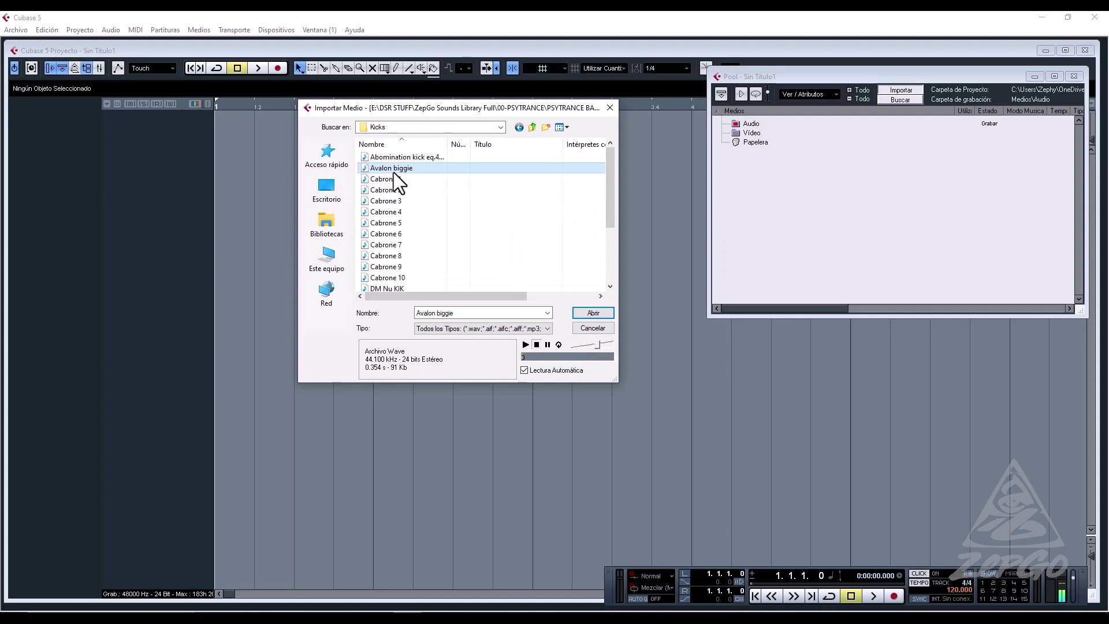
pyautogui.press('Down')
pyautogui.press('Down')
pyautogui.press('Down')
pyautogui.press('Down')
pyautogui.press('Down')
pyautogui.press('Down')
pyautogui.press('Down')
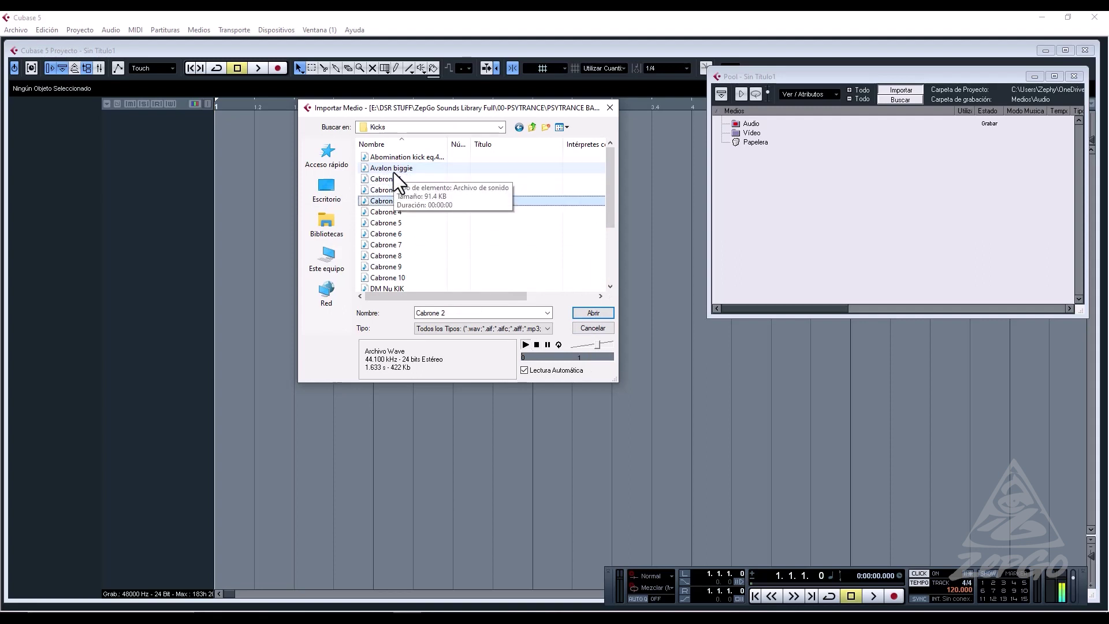
pyautogui.press('Down')
pyautogui.press('Down')
pyautogui.press('Up')
pyautogui.press('Up')
pyautogui.press('Up')
pyautogui.press('Up')
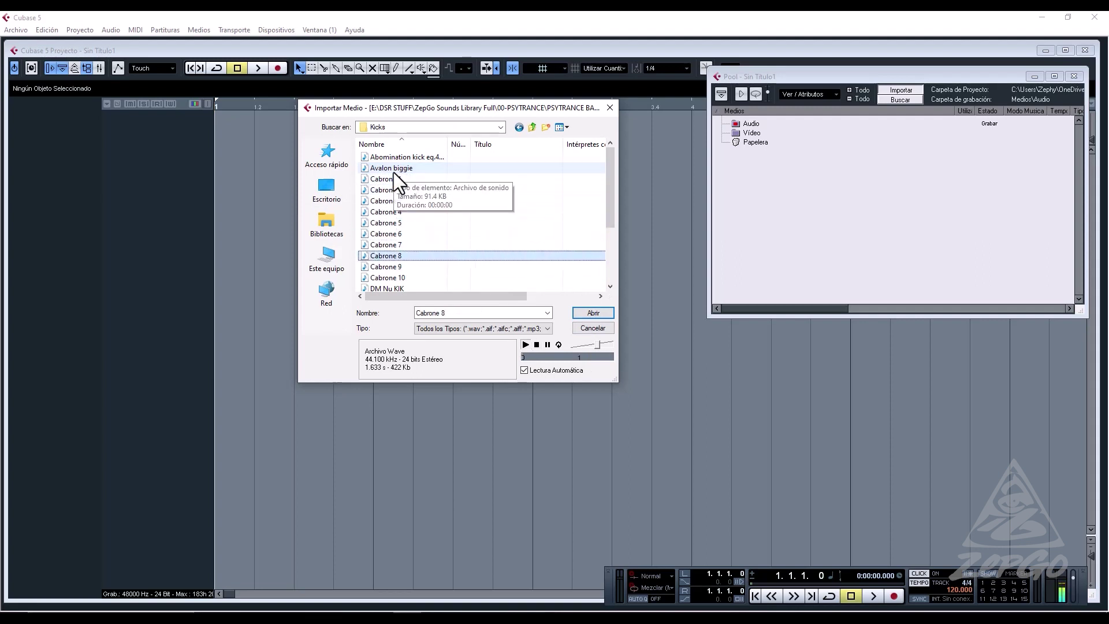
pyautogui.press('Up')
pyautogui.press('Up')
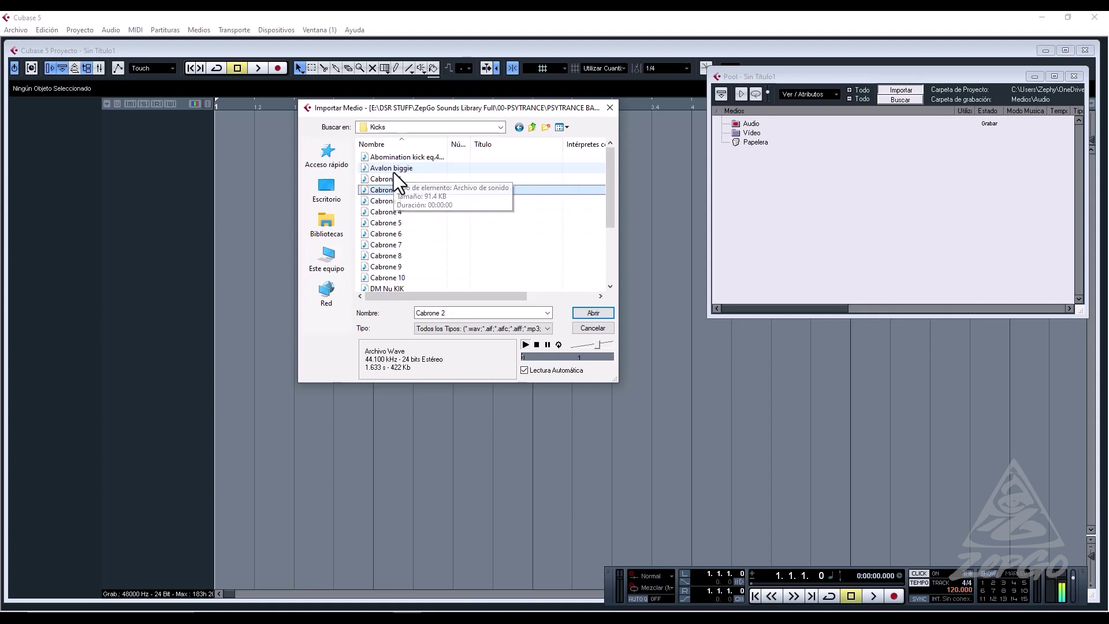
# Audition the remaining kick samples from Cabrone 3 through DM Nu KIK and kick rapture to the end of the folder.
pyautogui.press('Down')
pyautogui.press('Down')
pyautogui.press('Down')
pyautogui.press('Down')
pyautogui.press('Down')
pyautogui.press('Down')
pyautogui.press('Down')
pyautogui.press('Down')
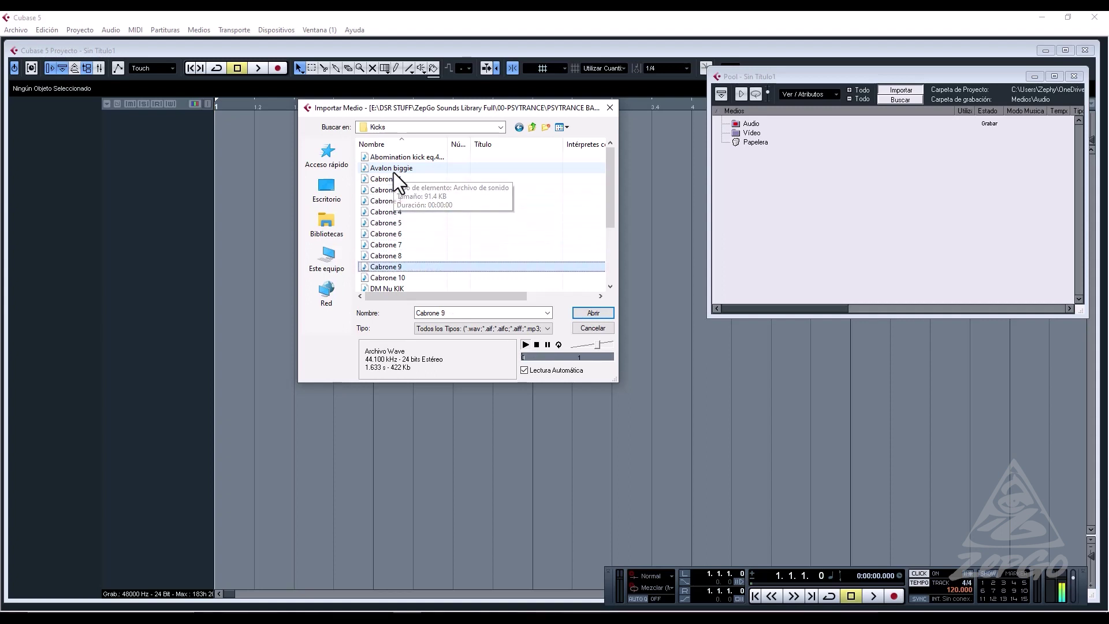
pyautogui.press('Down')
pyautogui.press('Up')
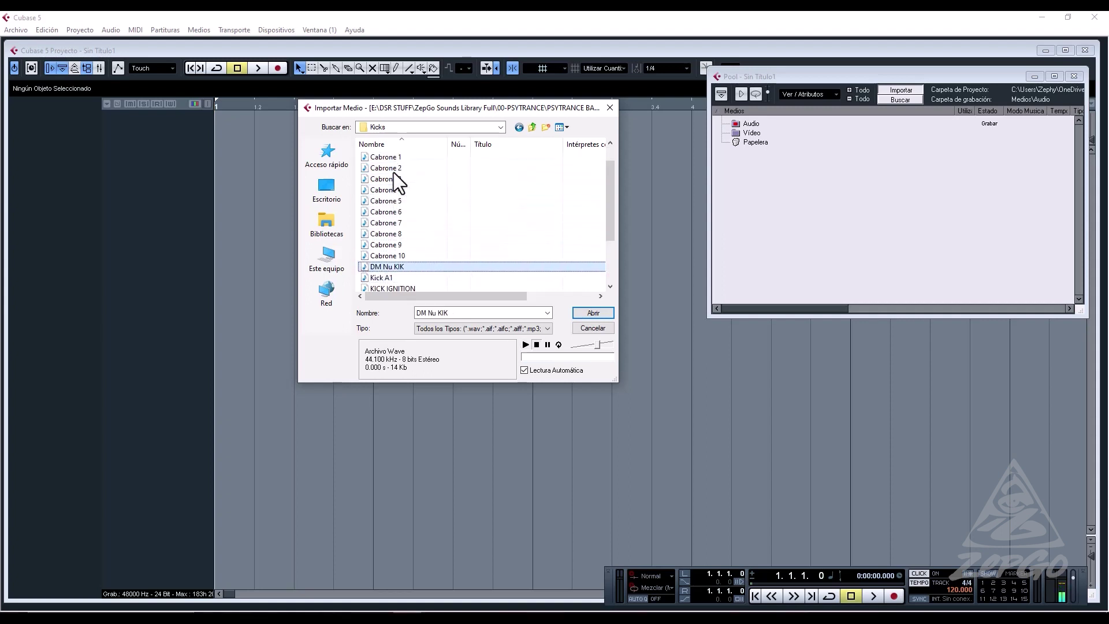
pyautogui.press('Down')
pyautogui.press('Down')
pyautogui.press('Down')
pyautogui.press('Down')
pyautogui.press('Down')
pyautogui.press('Down')
pyautogui.press('Down')
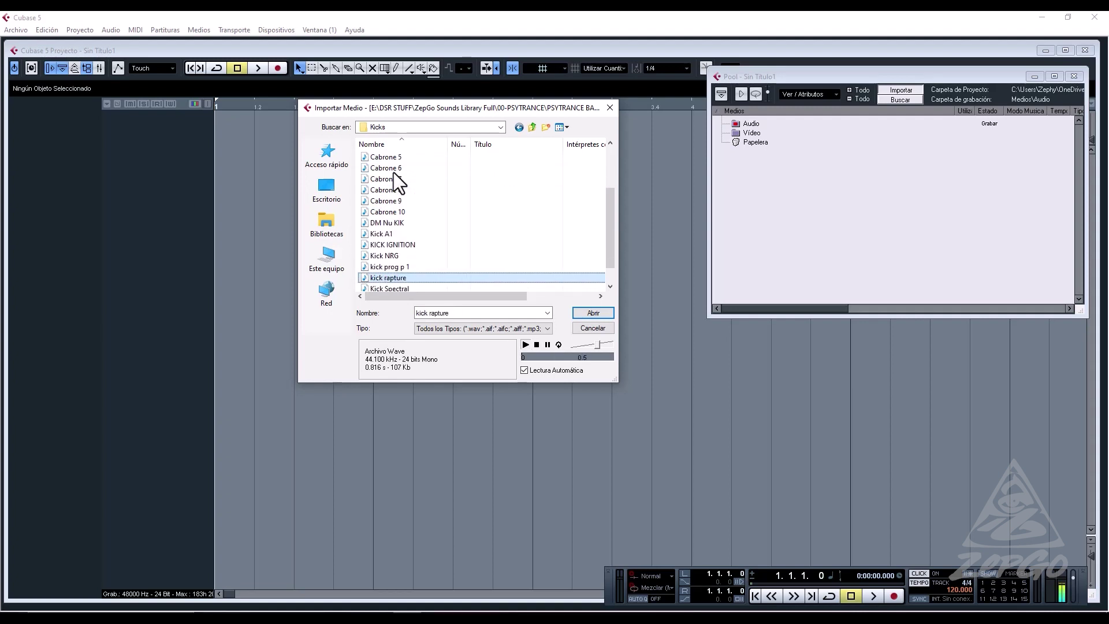
# Audition the kick samples again in reverse order, from the end of the folder back up to Cabrone 2.
pyautogui.press('Up')
pyautogui.press('Up')
pyautogui.press('Up')
pyautogui.press('Up')
pyautogui.press('Up')
pyautogui.press('Up')
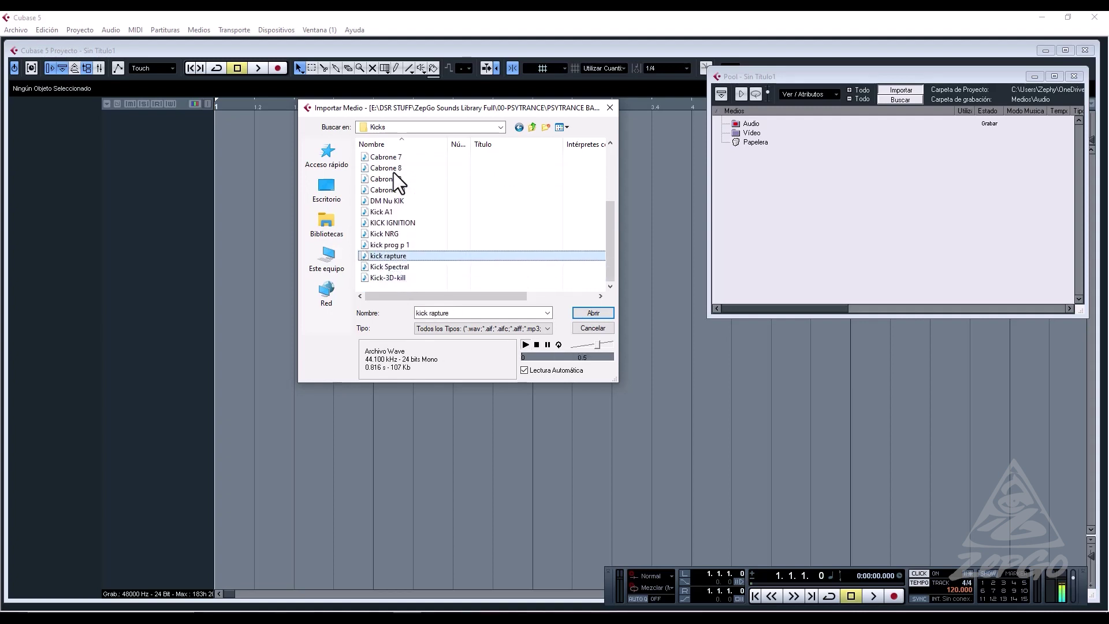
pyautogui.press('Up')
pyautogui.press('Up')
pyautogui.press('Up')
pyautogui.press('Up')
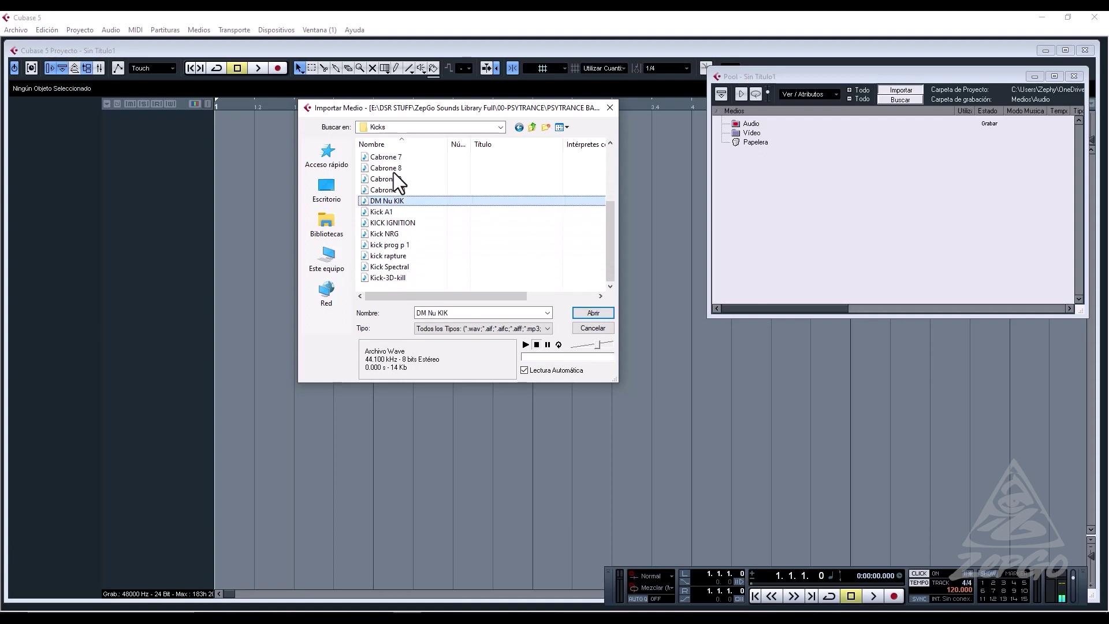
pyautogui.press('Up')
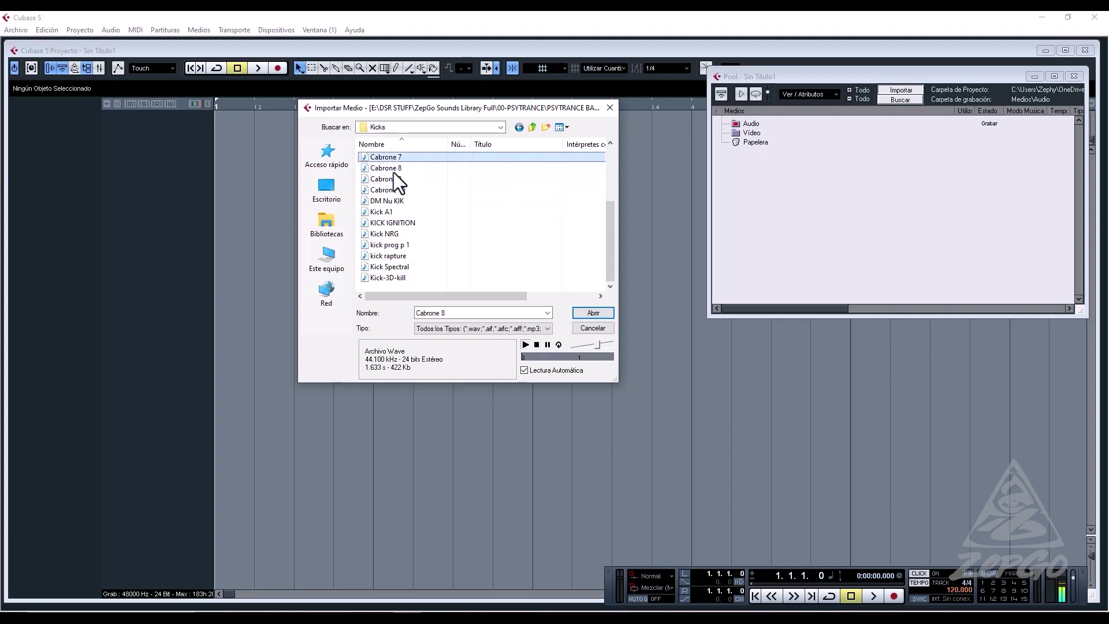
pyautogui.press('Up')
pyautogui.press('Up')
pyautogui.press('Up')
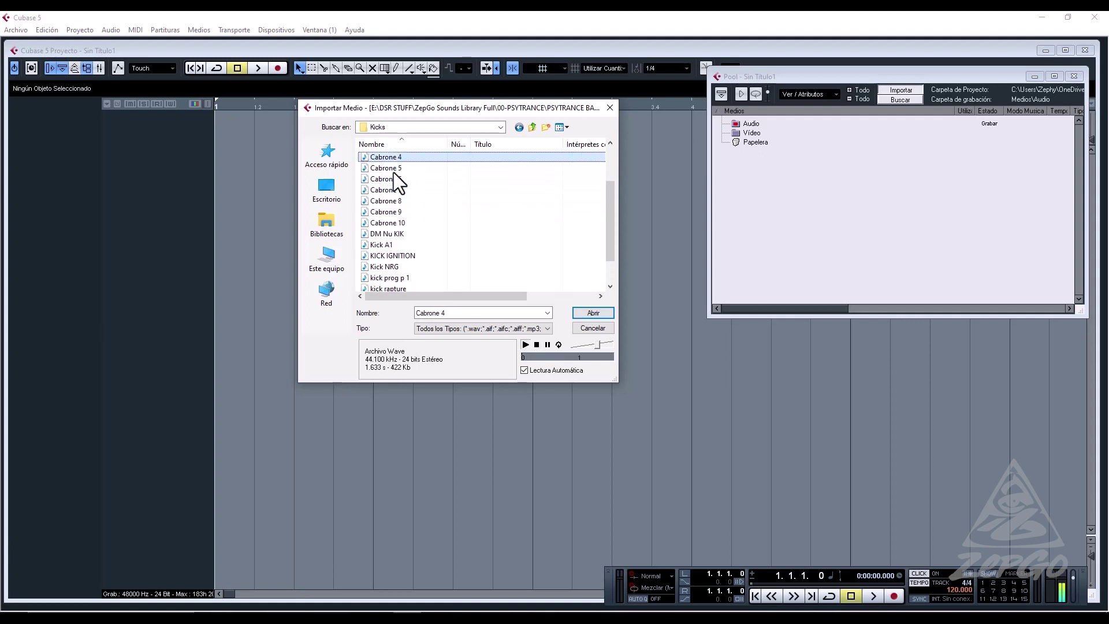
pyautogui.press('Up')
pyautogui.press('Up')
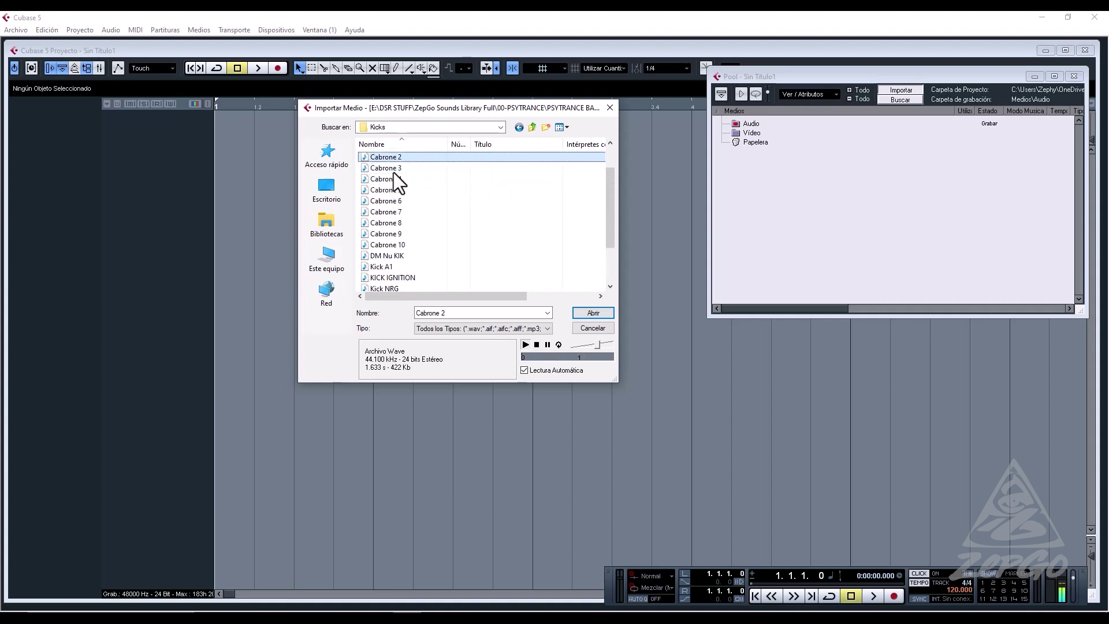
# Compare Cabrone 3 with Cabrone 2 and import Cabrone 2 into the Pool, copied to the working directory and converted to 48.000 kHz.
pyautogui.click(388, 167)
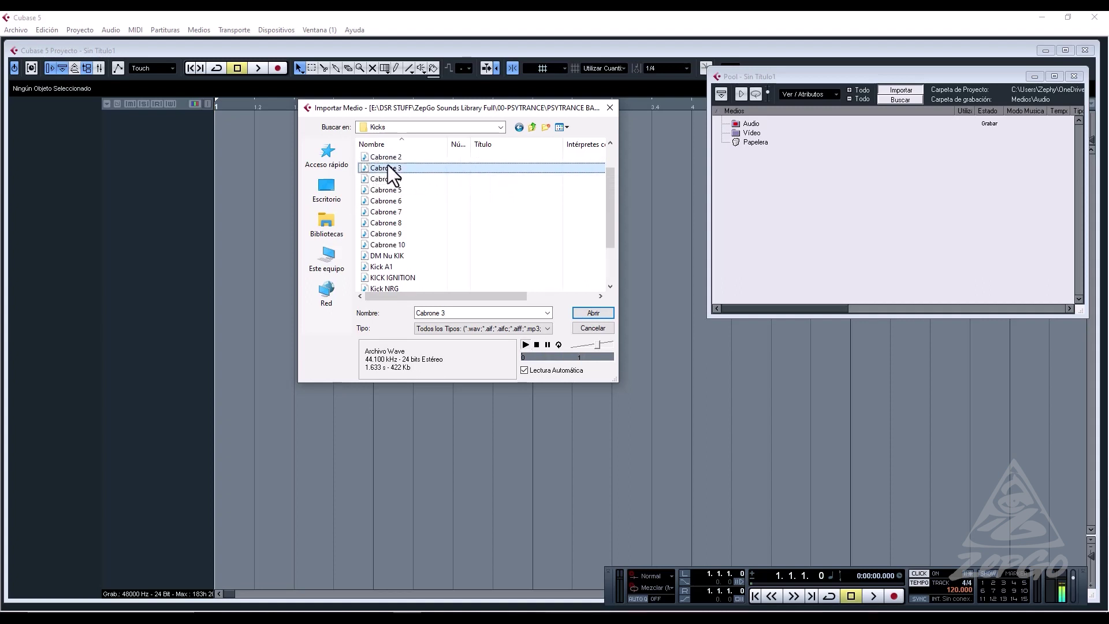
pyautogui.click(373, 158)
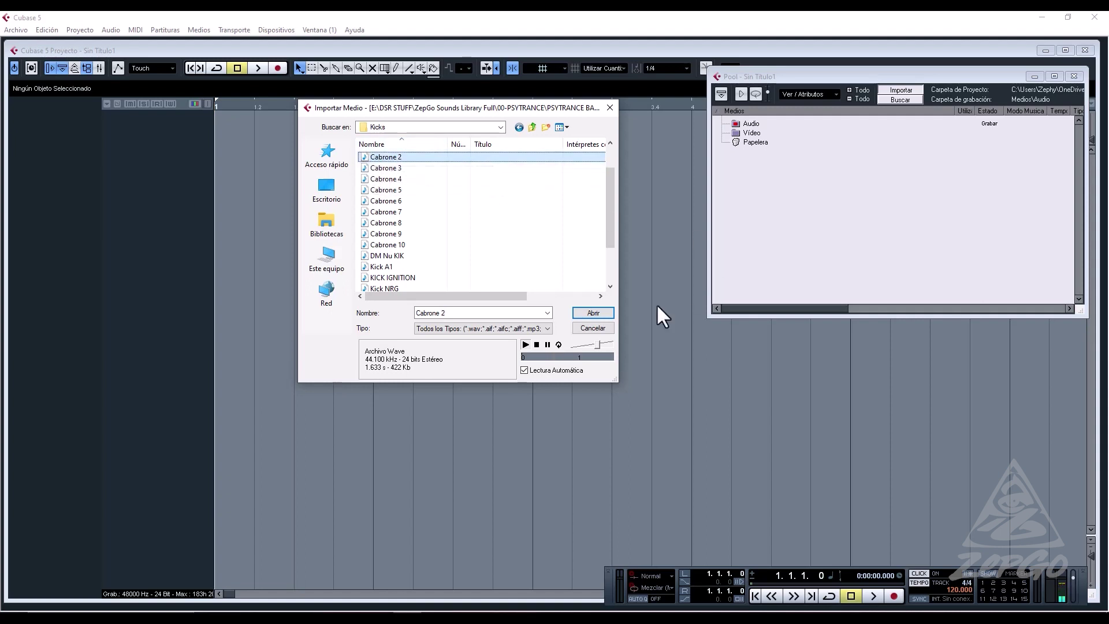
pyautogui.click(595, 313)
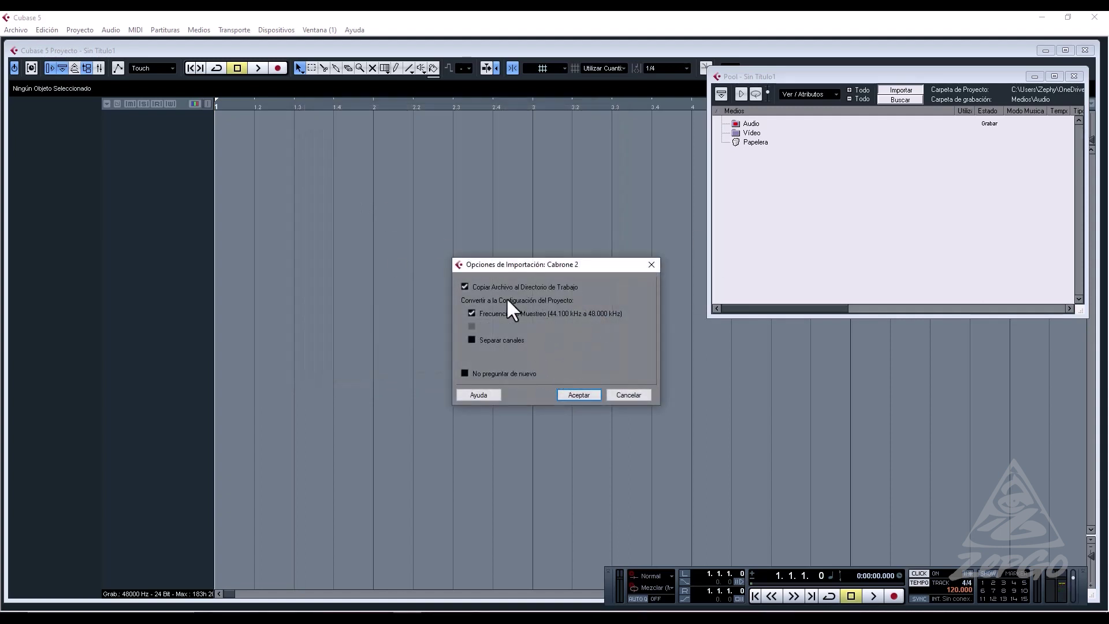
pyautogui.click(583, 393)
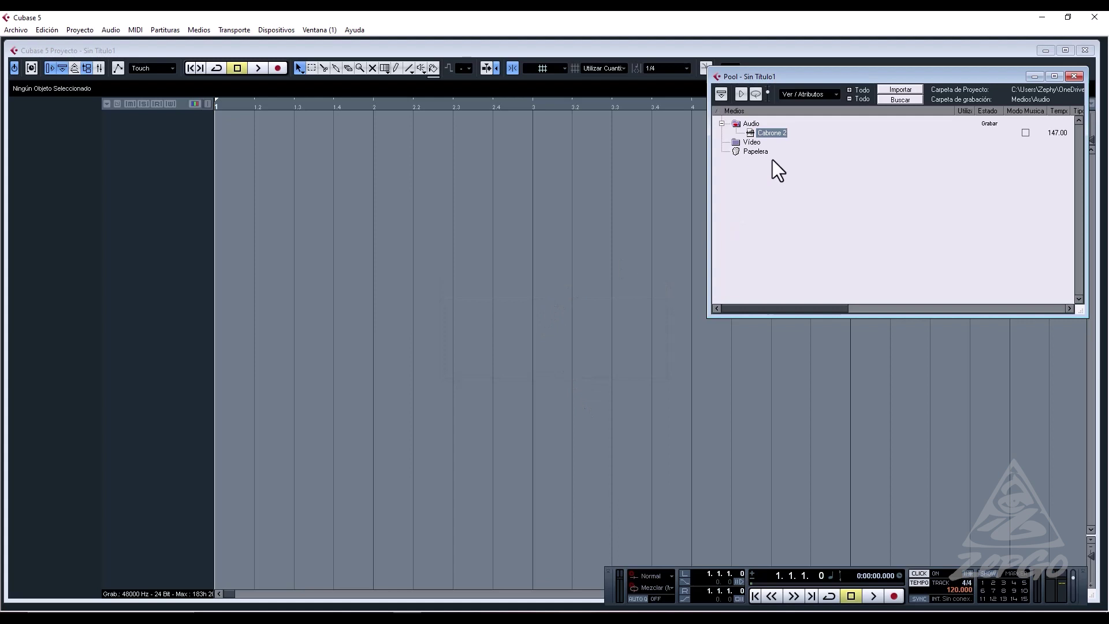
# Place the Cabrone 2 kick from the Pool at the start of bar 1 in the project and play it.
pyautogui.moveTo(699, 138); pyautogui.dragTo(216, 130)
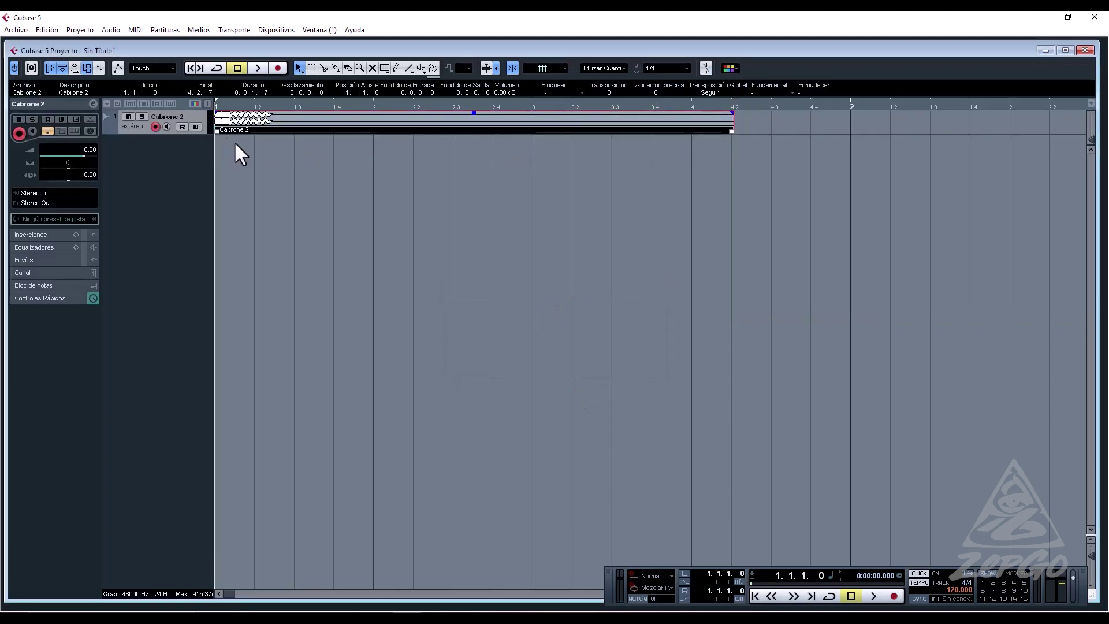
pyautogui.press('space')
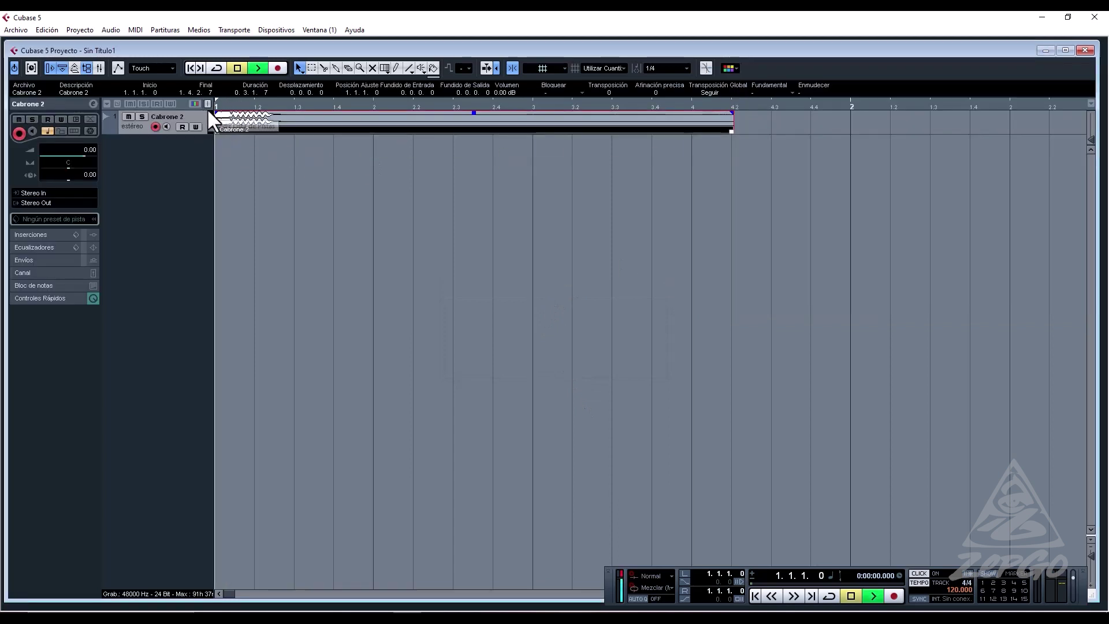
pyautogui.press('space')
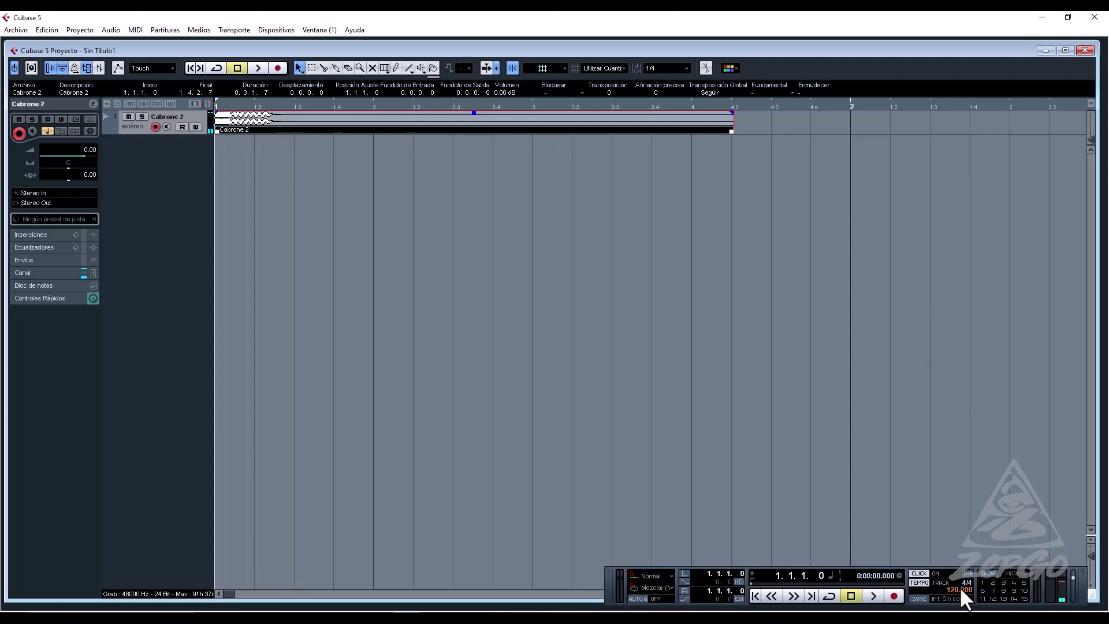
# Turn off the metronome click, switch the tempo mode to fixed and set the project tempo to 146 BPM.
pyautogui.click(917, 573)
pyautogui.click(924, 582)
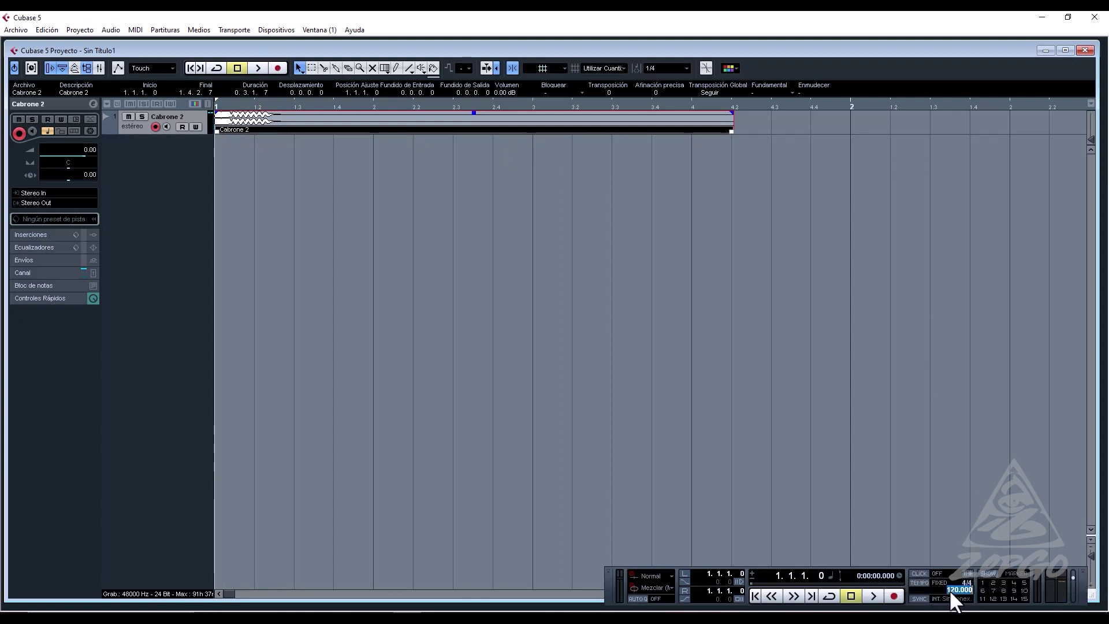
pyautogui.write('1')
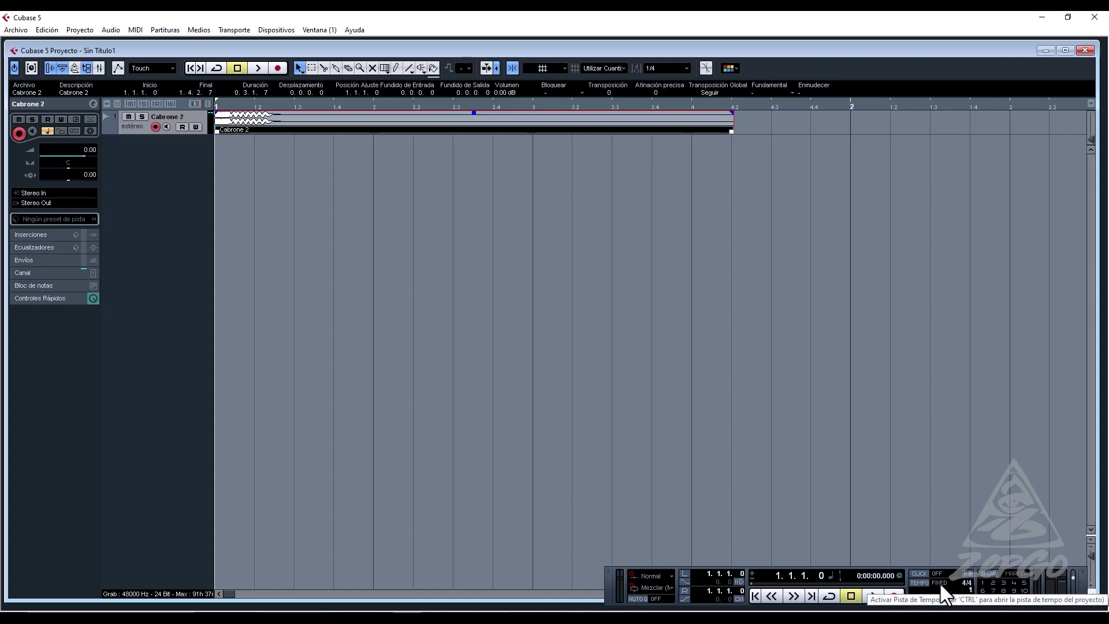
pyautogui.write('46')
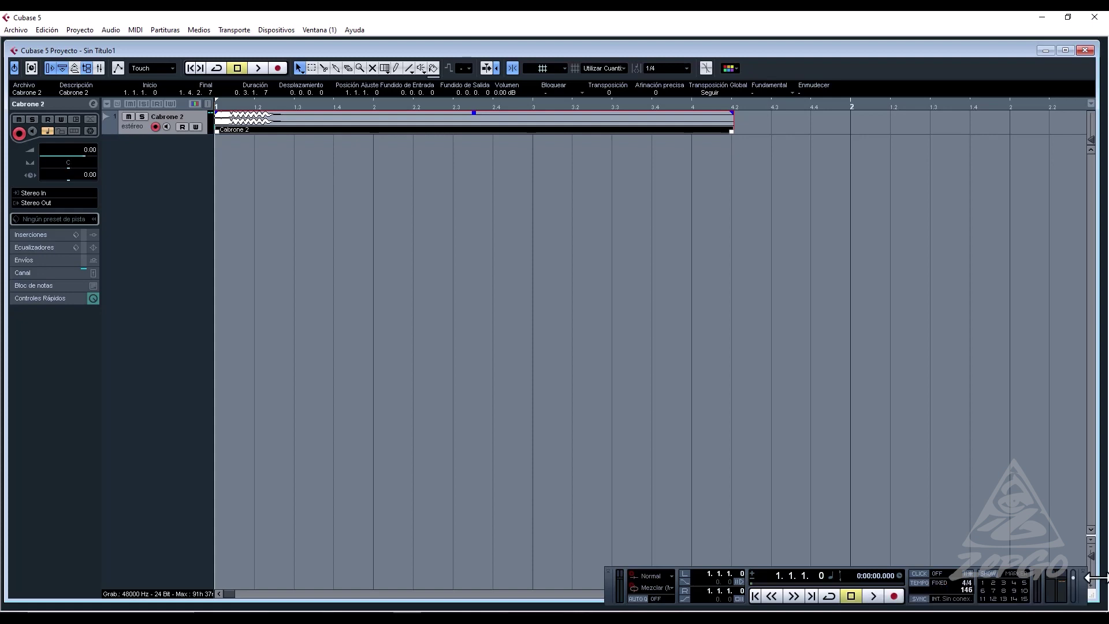
pyautogui.press('Return')
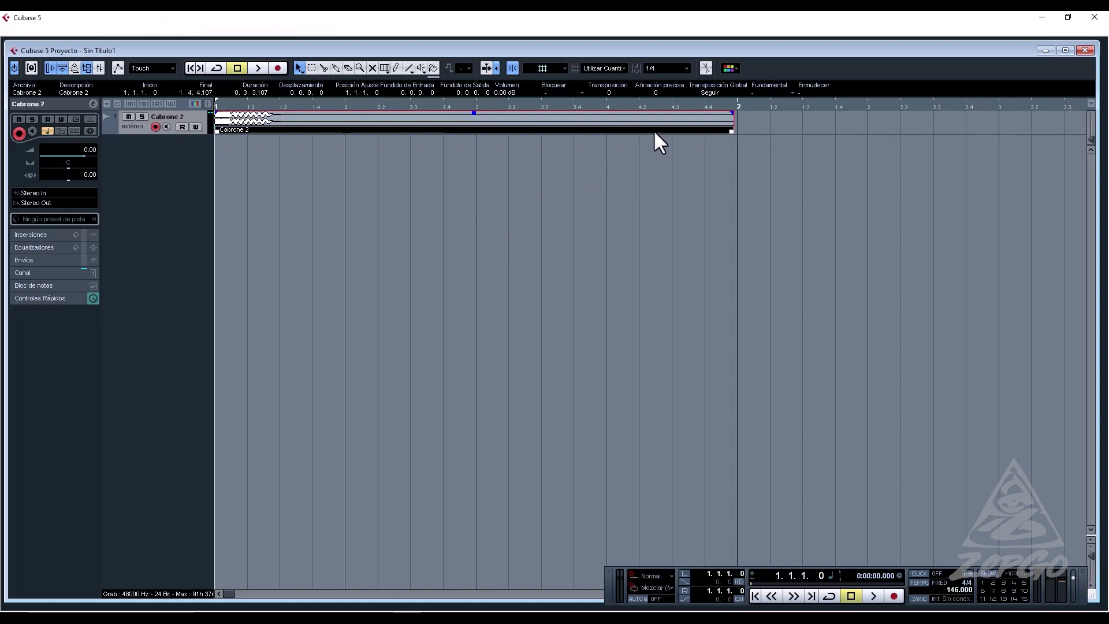
# Shorten the Cabrone 2 event to one beat by trimming its end to position 1.2.1.0.
pyautogui.moveTo(730, 131); pyautogui.dragTo(346, 137)
pyautogui.press('g')
pyautogui.press('g')
pyautogui.press('g')
pyautogui.press('g')
pyautogui.press('g')
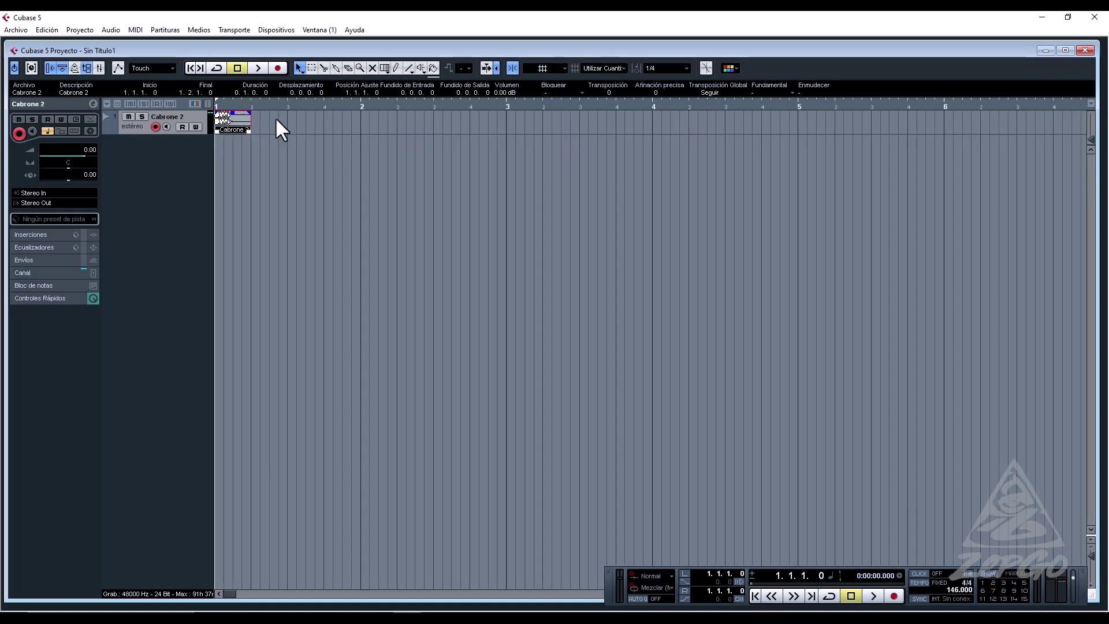
# Duplicate the one-beat kick event three times to fill bar 1 with four kicks.
pyautogui.click(248, 133)
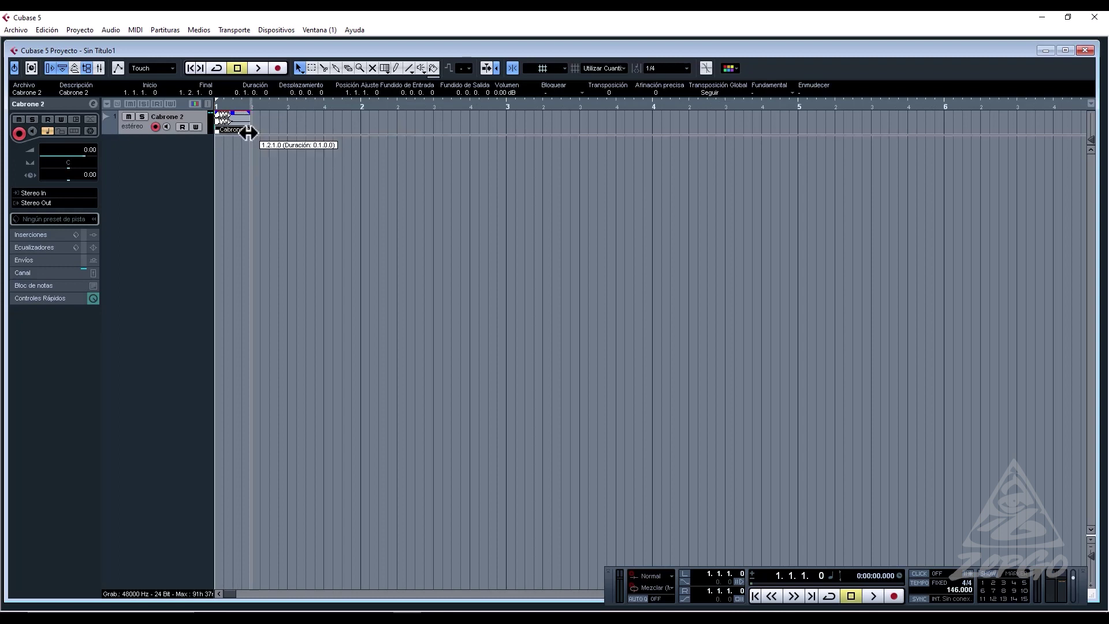
pyautogui.hotkey('ctrl', 'd')
pyautogui.hotkey('ctrl', 'd')
pyautogui.hotkey('ctrl', 'd')
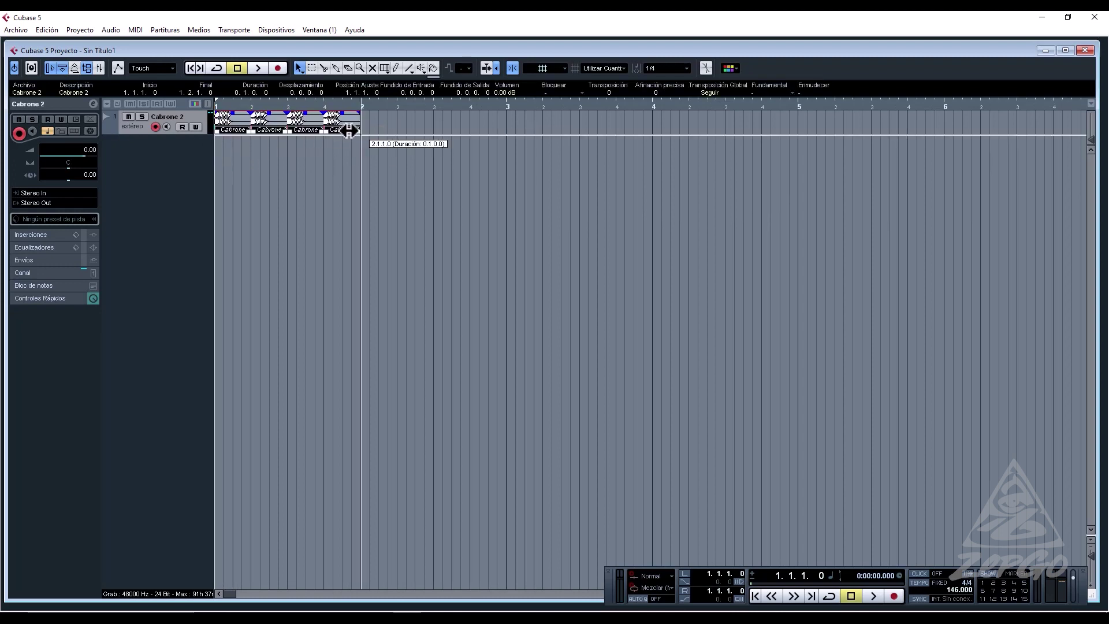
# Set the quantize value to 1/16 and shorten all four kick events to two sixteenth notes each.
pyautogui.click(672, 68)
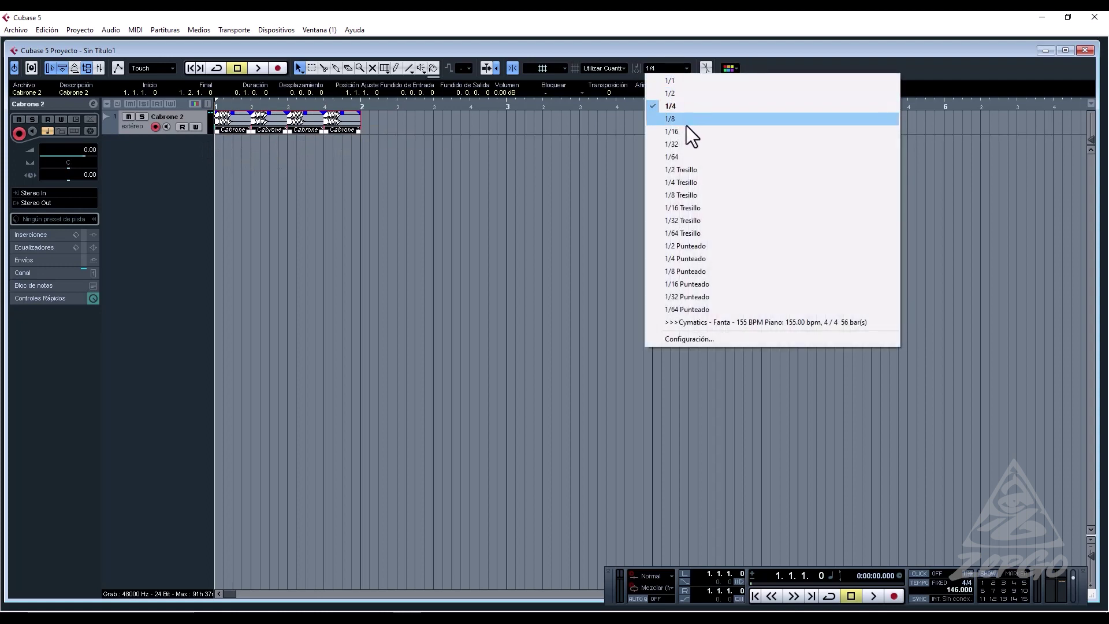
pyautogui.click(685, 133)
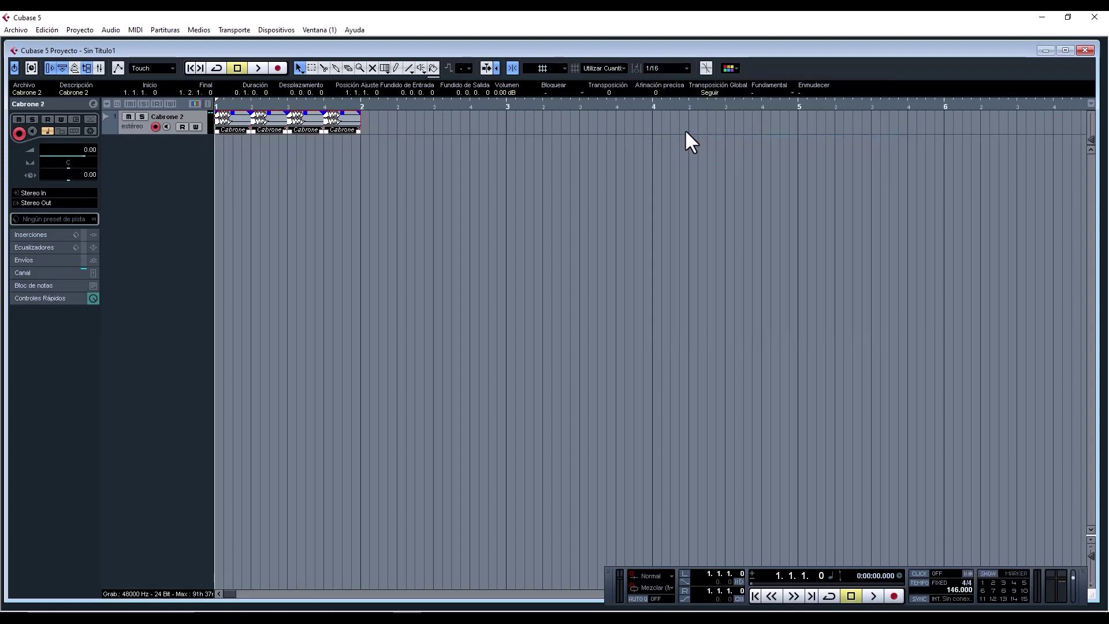
pyautogui.moveTo(360, 130); pyautogui.dragTo(334, 118)
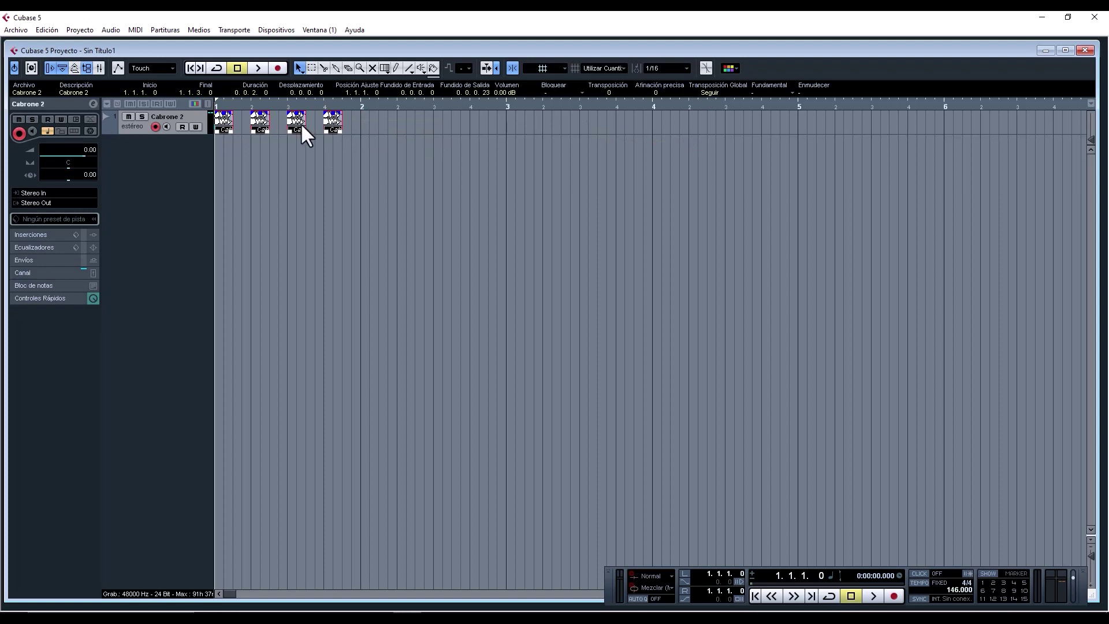
# Copy the four kick events to the start of bar 2 and play the pattern.
pyautogui.keyDown('alt'); pyautogui.moveTo(222, 124); pyautogui.dragTo(367, 127); pyautogui.keyUp('alt')
pyautogui.press('space')
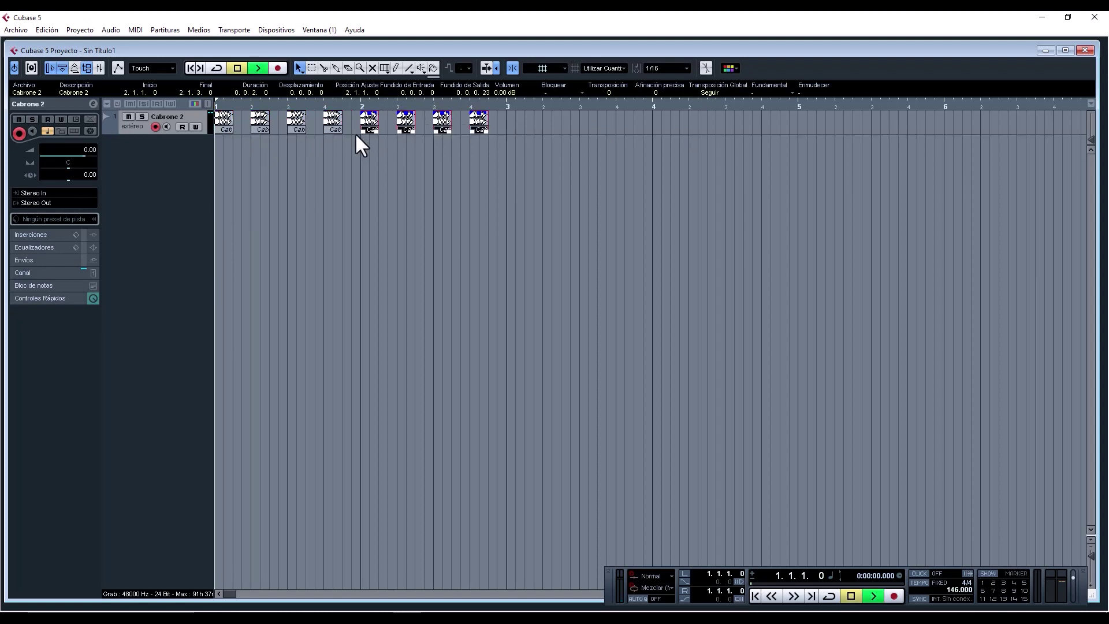
pyautogui.press('space')
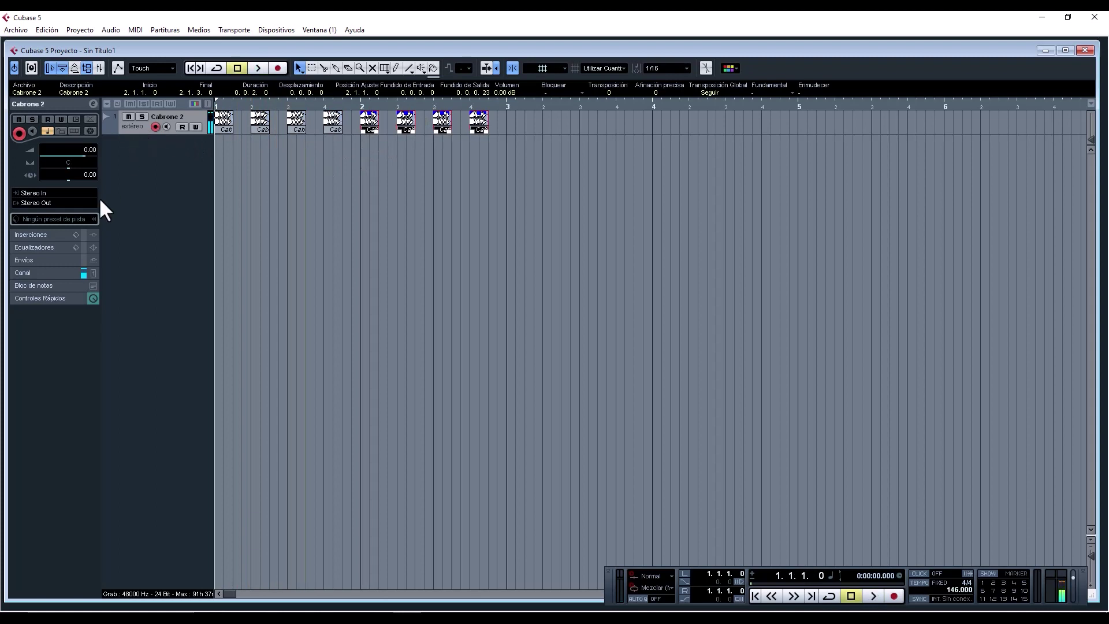
# Show only the Cabrone 2 track's channel section and lower its fader to -7.50 dB while checking the level in playback.
pyautogui.keyDown('alt'); pyautogui.click(47, 275); pyautogui.keyUp('alt')
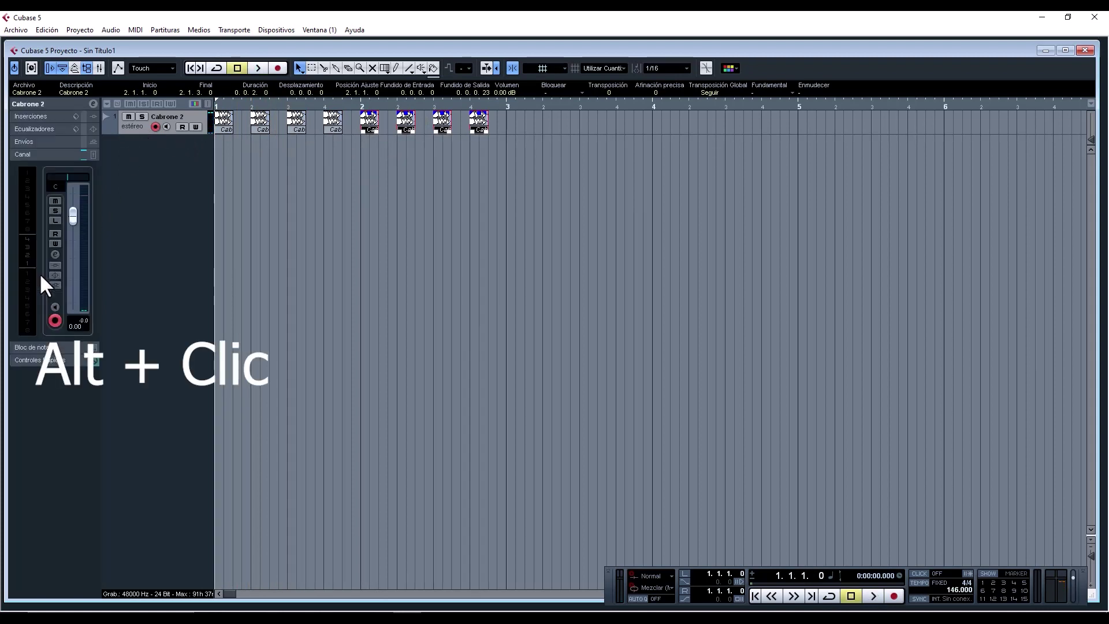
pyautogui.moveTo(73, 213); pyautogui.dragTo(75, 233)
pyautogui.press('space')
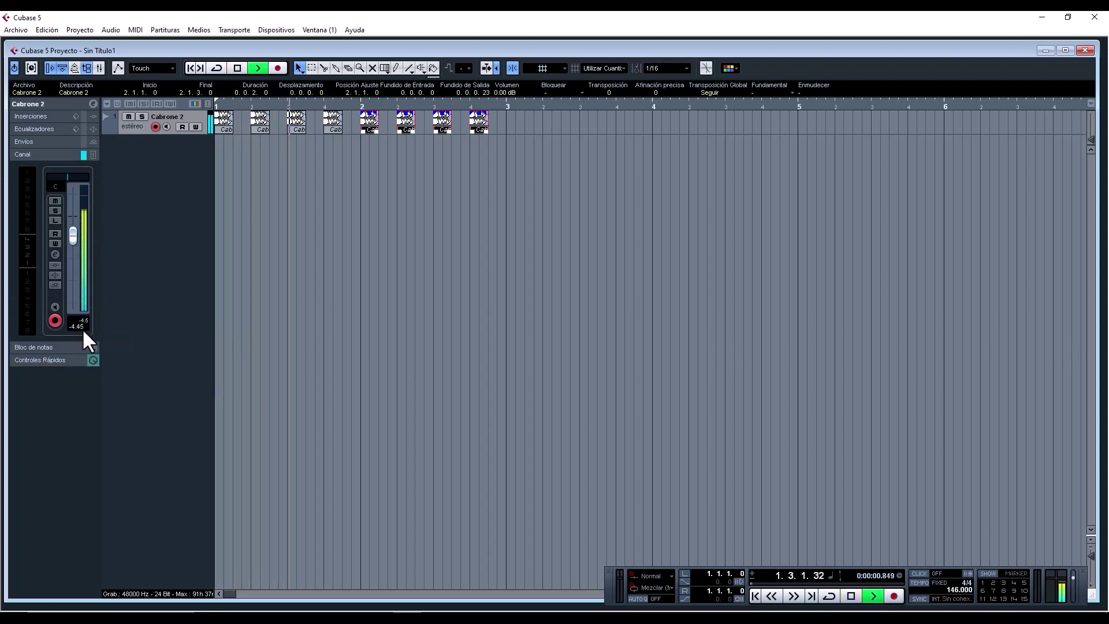
pyautogui.moveTo(73, 235); pyautogui.dragTo(64, 246)
pyautogui.press('space')
pyautogui.press('space')
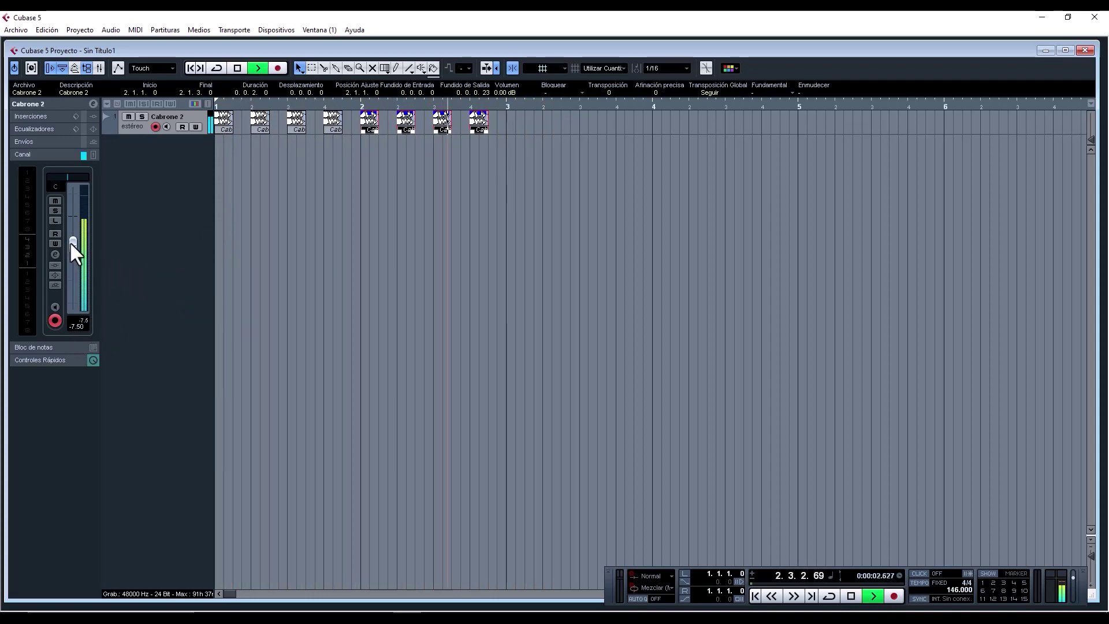
# Lower the Cabrone 2 track's fader to -8.18 dB and check the level in playback.
pyautogui.moveTo(70, 241); pyautogui.dragTo(72, 248)
pyautogui.press('space')
pyautogui.press('space')
pyautogui.press('space')
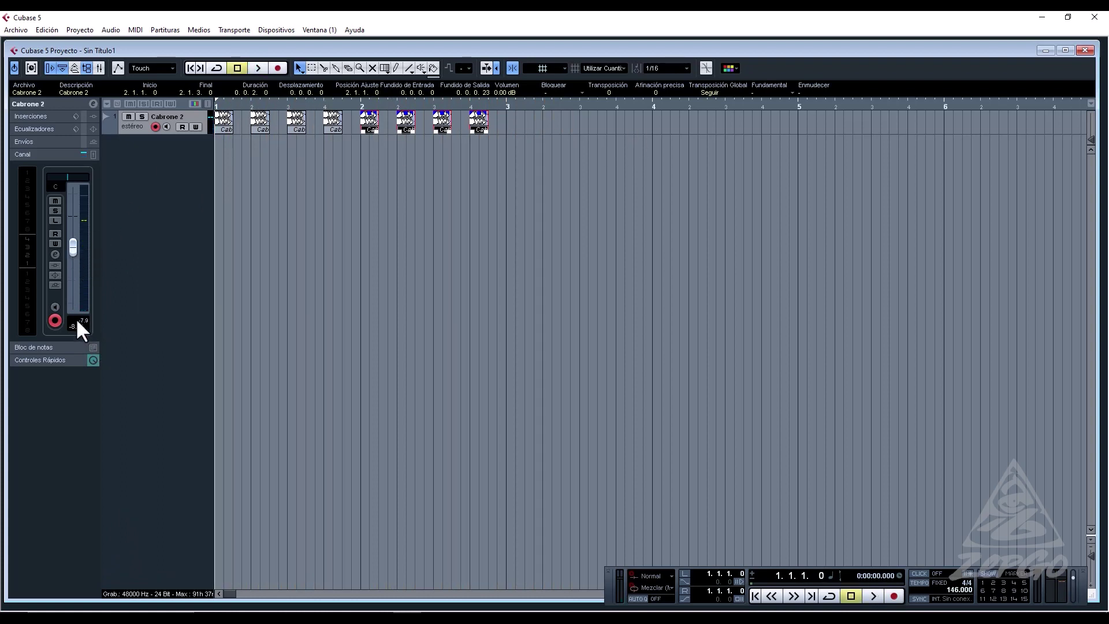
pyautogui.press('space')
pyautogui.press('space')
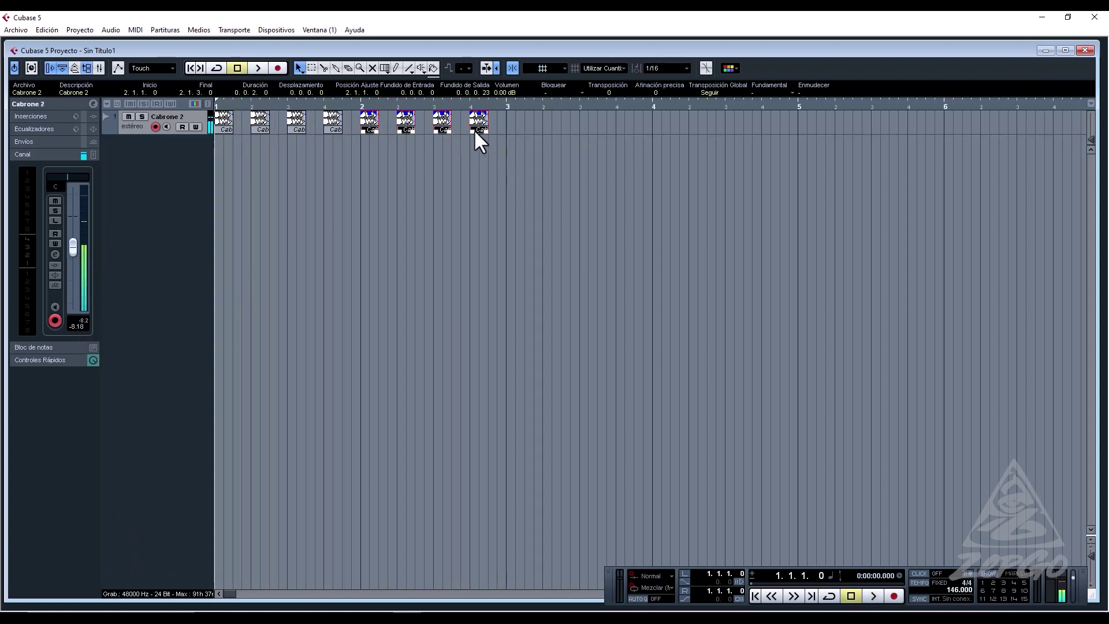
pyautogui.hotkey('ctrl', 'a')
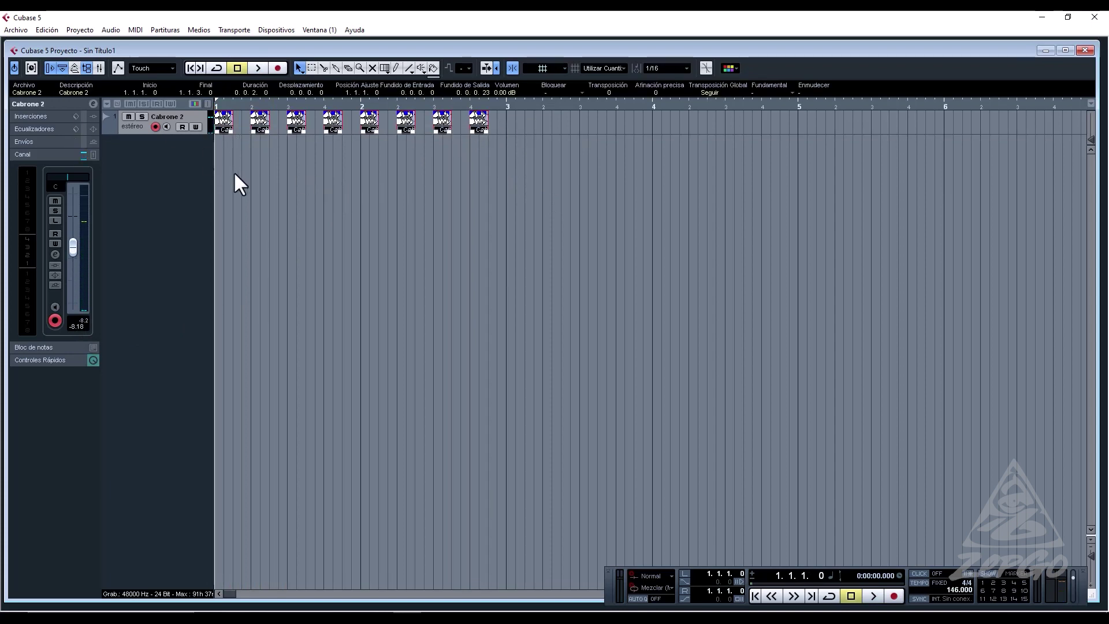
pyautogui.rightClick(179, 156)
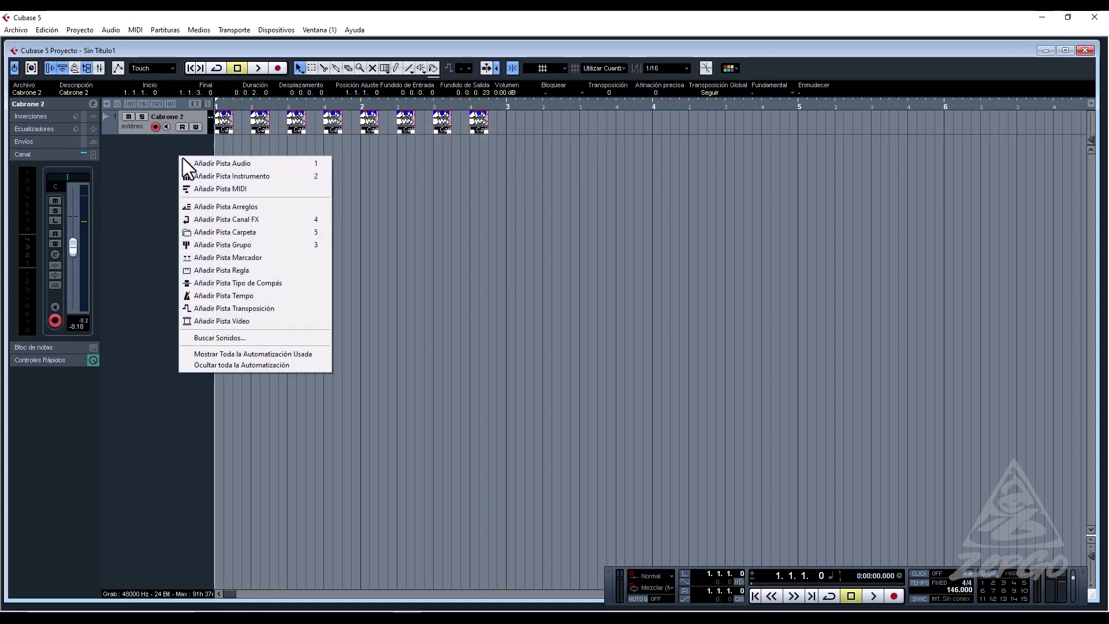
pyautogui.click(276, 180)
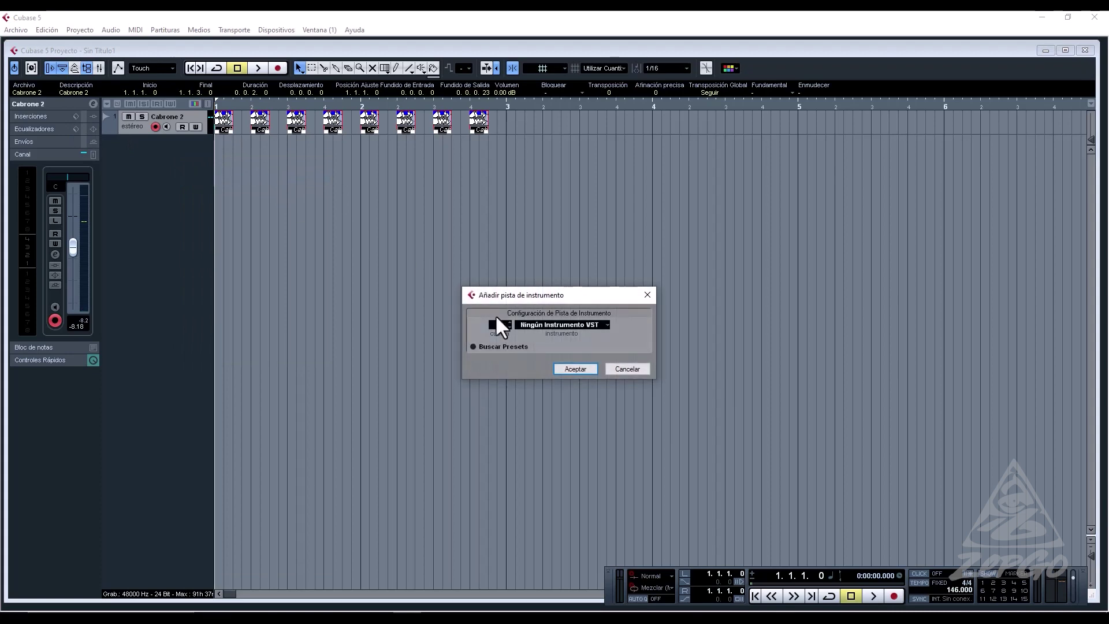
pyautogui.click(585, 369)
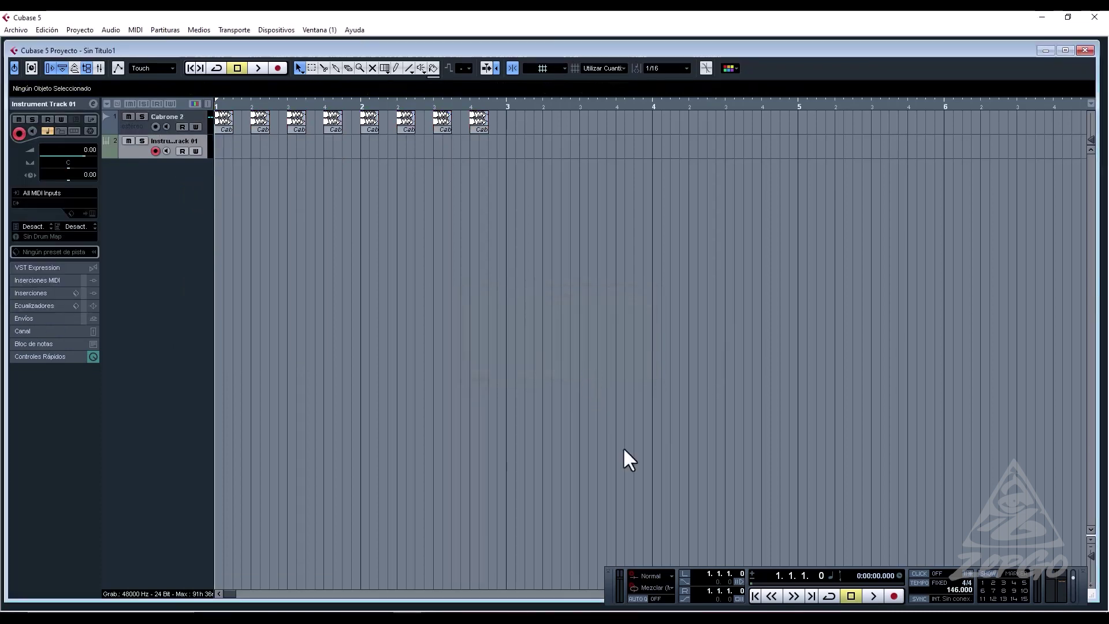
pyautogui.hotkey('ctrl', 'z')
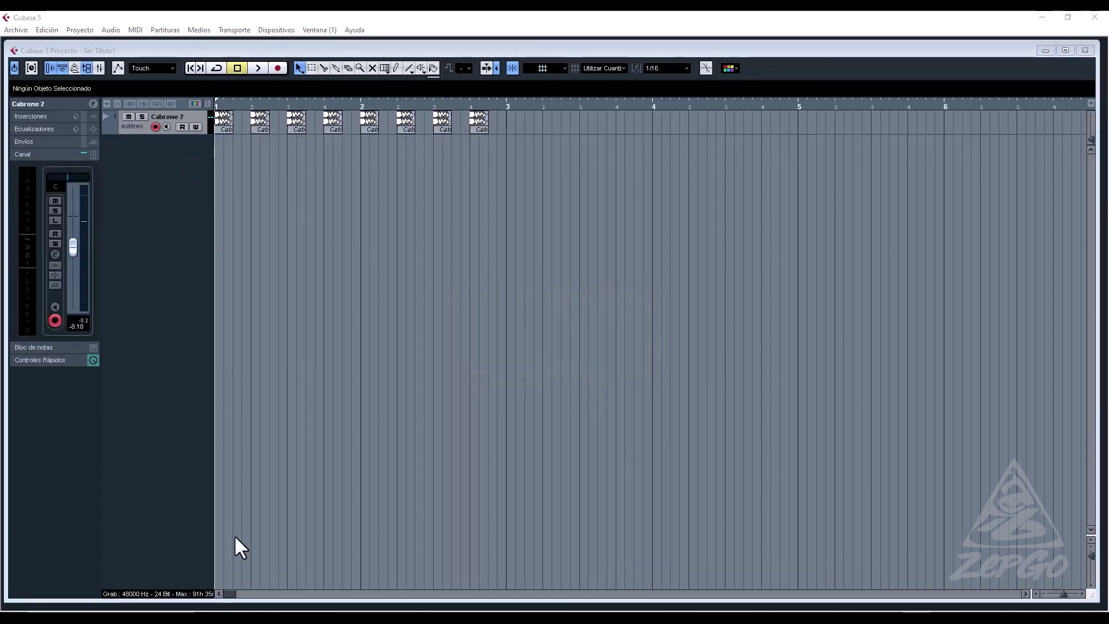
pyautogui.press('F2')
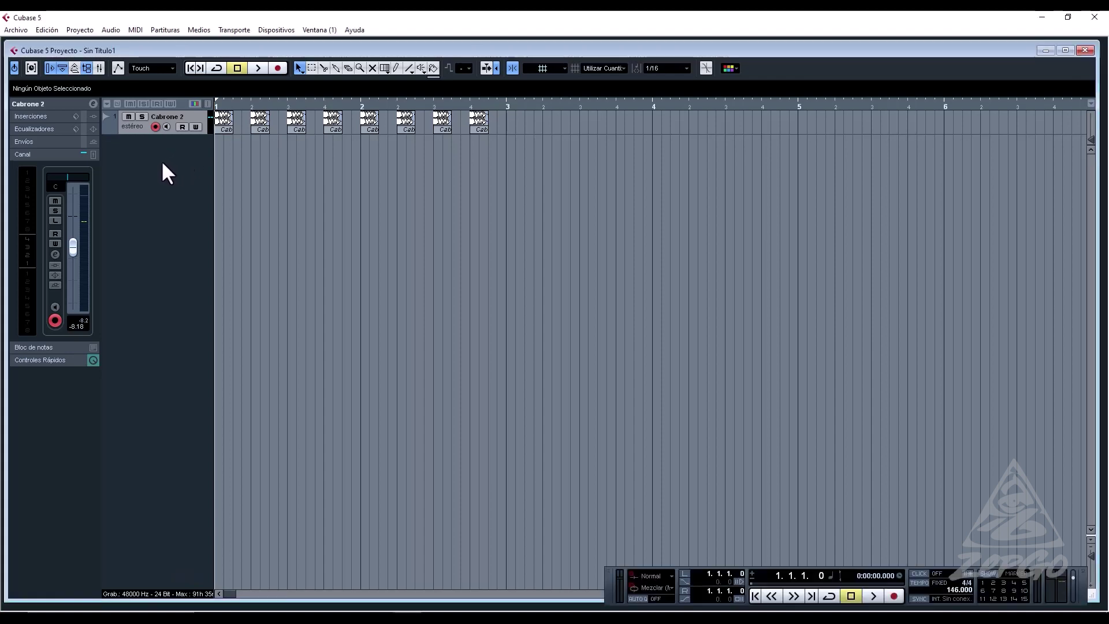
# Add one instrument track that uses the Serum synth.
pyautogui.rightClick(180, 165)
pyautogui.click(191, 182)
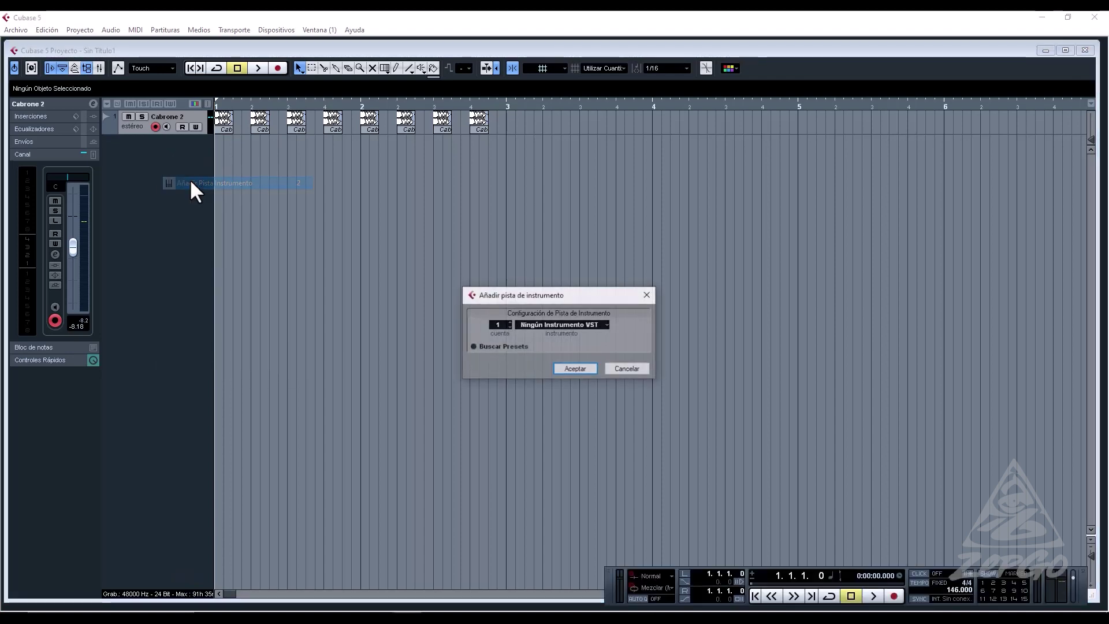
pyautogui.click(549, 325)
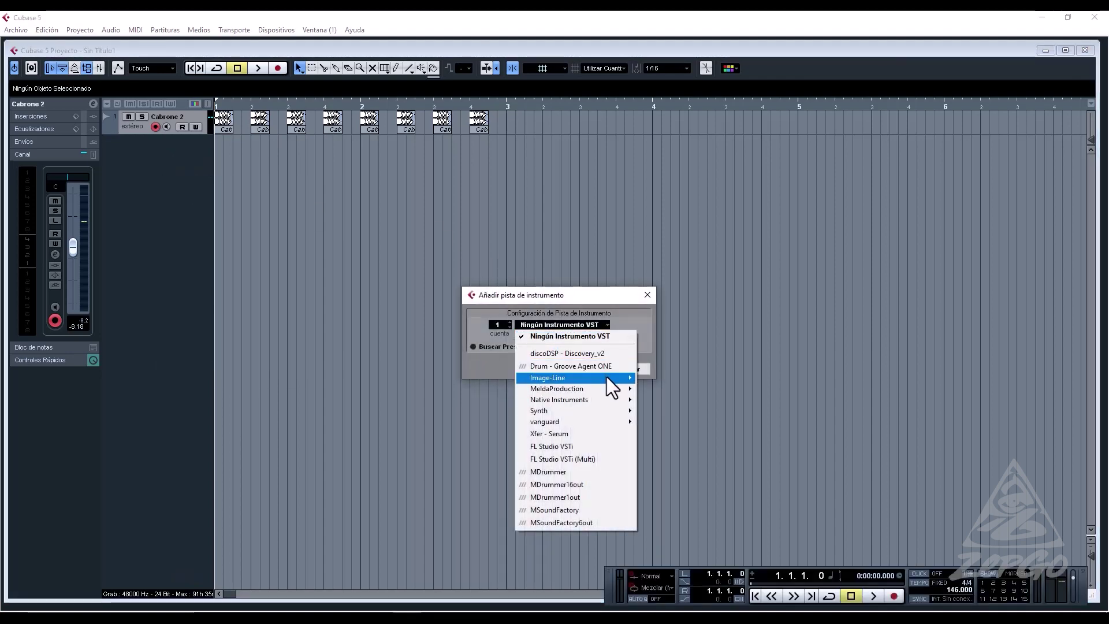
pyautogui.moveTo(608, 377)
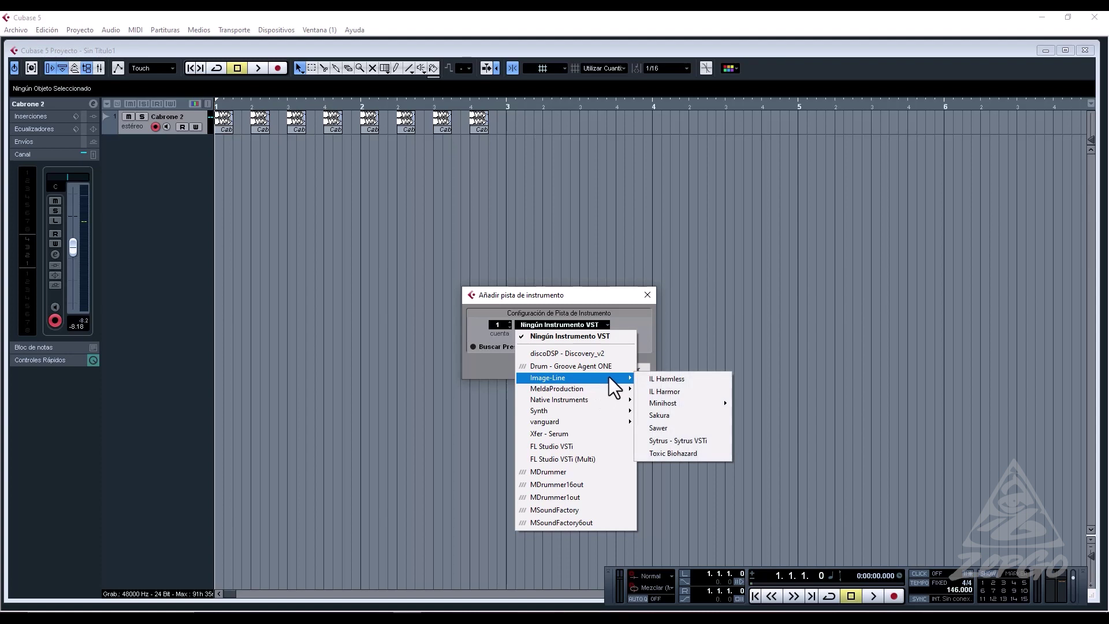
pyautogui.click(615, 433)
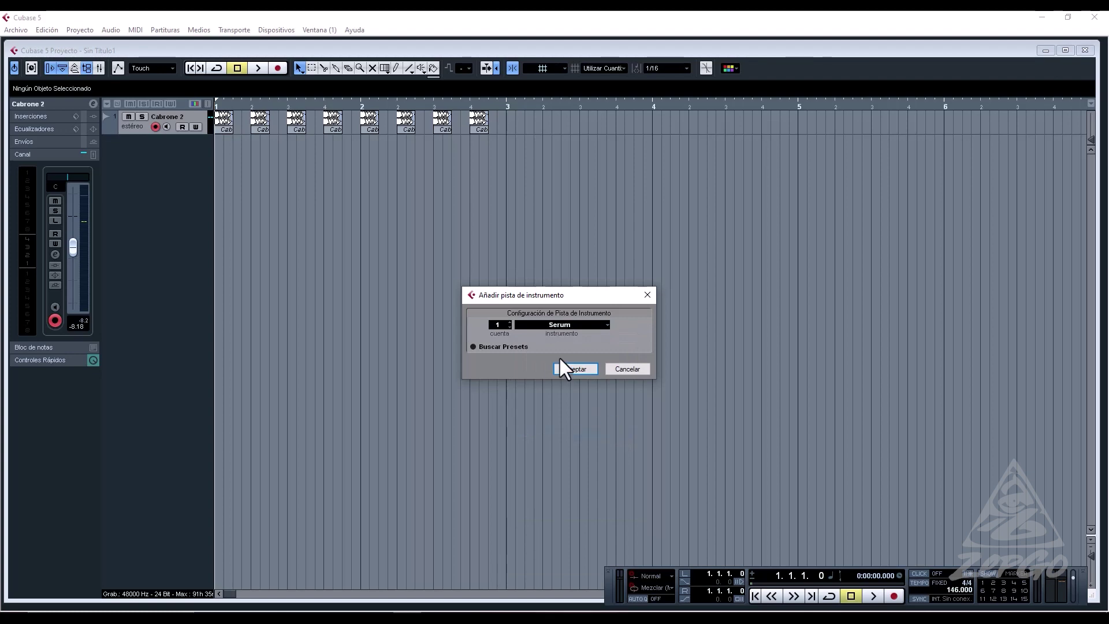
pyautogui.click(572, 370)
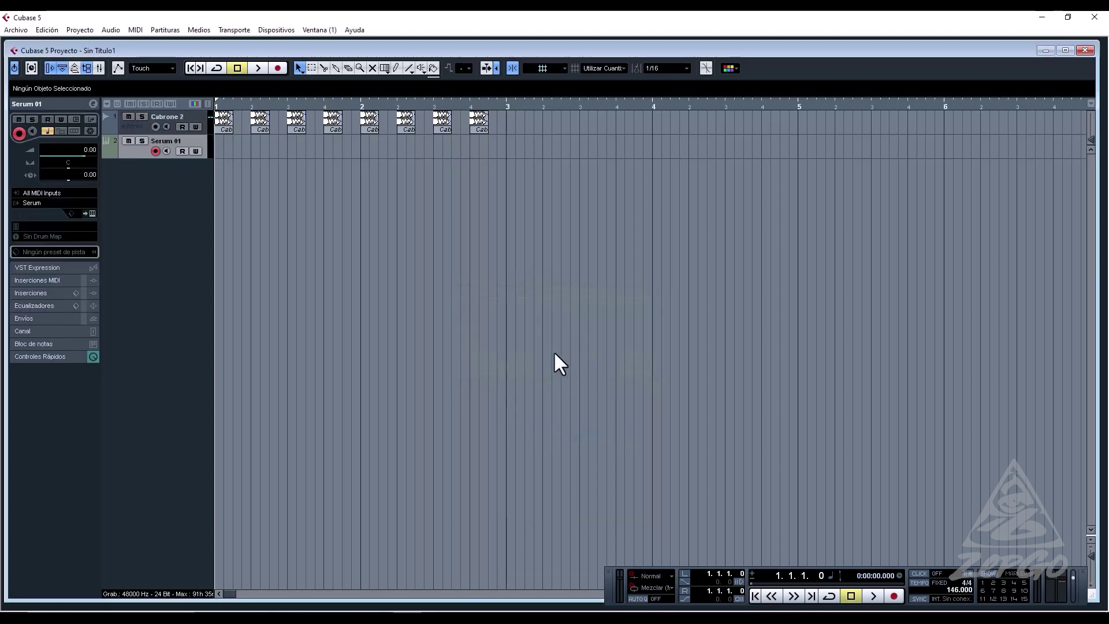
# Load the PsyBass-Classic Pro preset from ZepGo Psytrance Serum, Bass 4 Psytrance Serum Vol2, into the track's Serum and close its window.
pyautogui.click(92, 213)
pyautogui.click(641, 146)
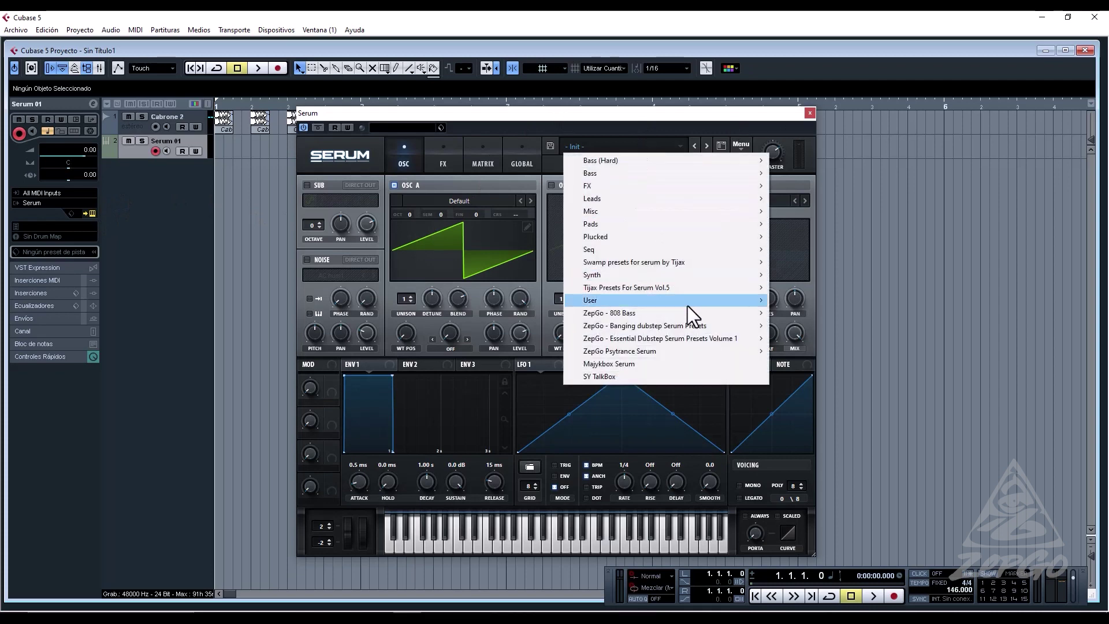
pyautogui.moveTo(757, 349)
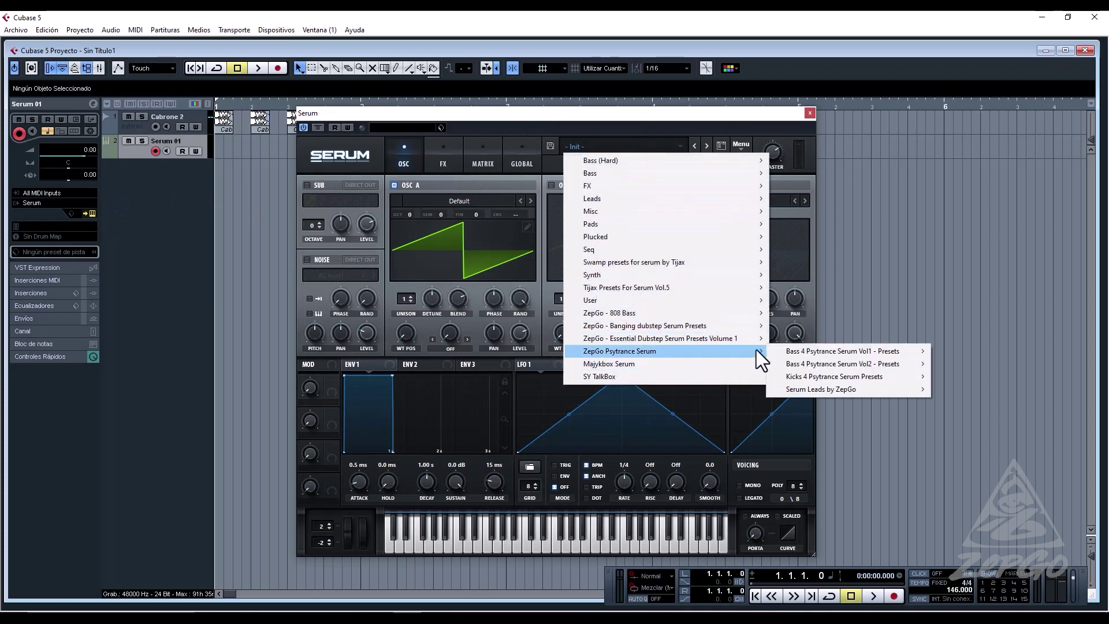
pyautogui.moveTo(886, 366)
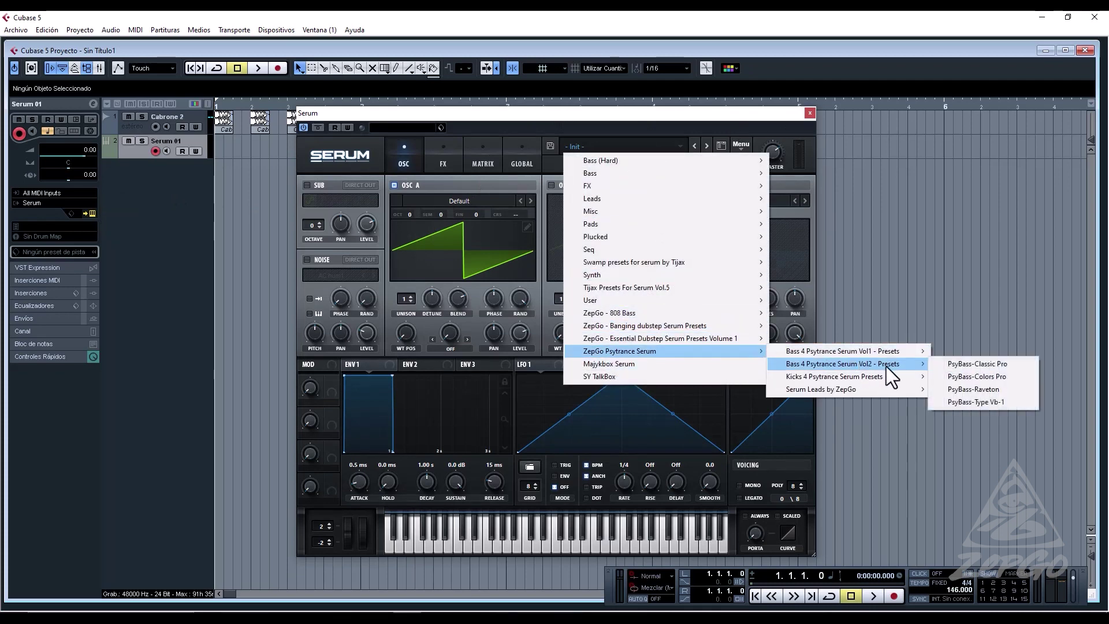
pyautogui.click(1003, 365)
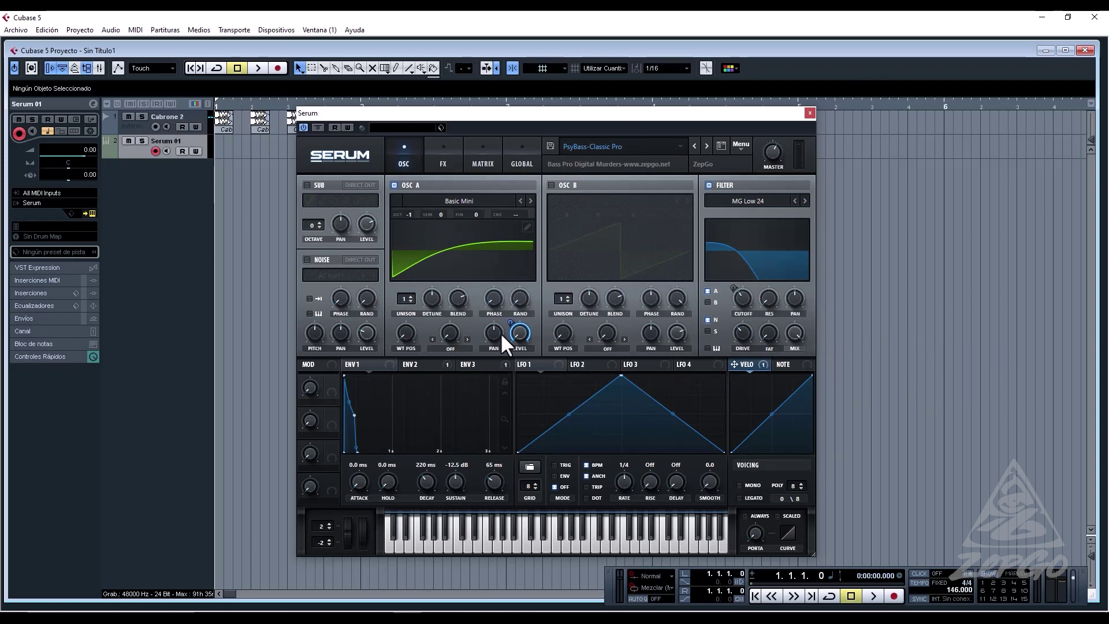
pyautogui.press('space')
pyautogui.click(809, 113)
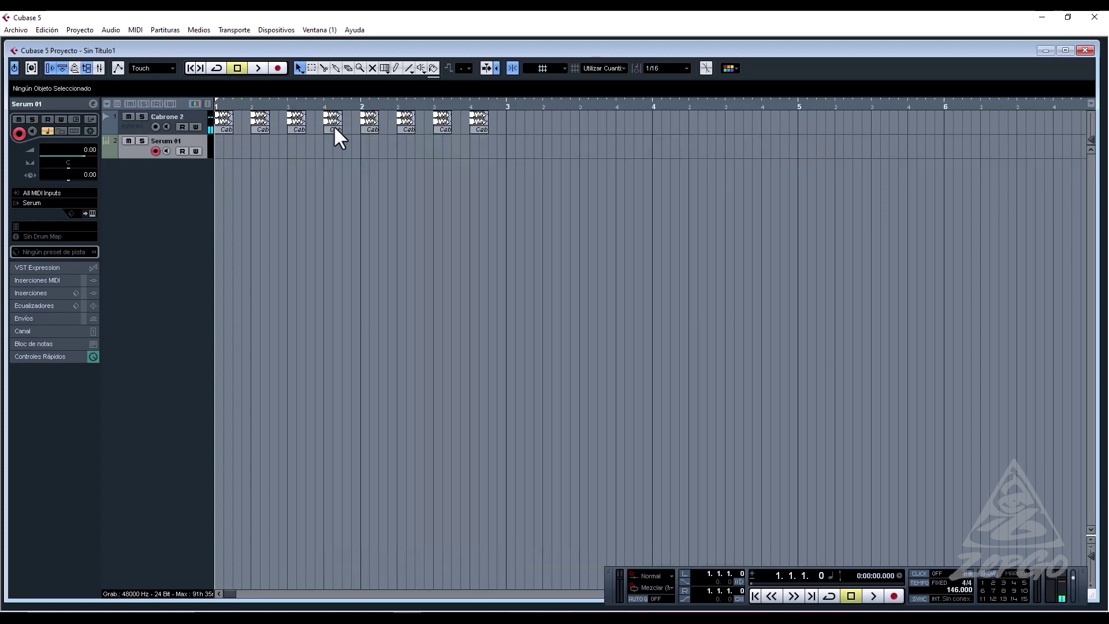
# Set the locators from bar 1 to bar 3 and draw an empty MIDI part over that range on the Serum track.
pyautogui.moveTo(220, 103)
pyautogui.mouseDown()
pyautogui.moveTo(530, 147)
pyautogui.moveTo(507, 154)
pyautogui.mouseUp()
pyautogui.click(249, 164)
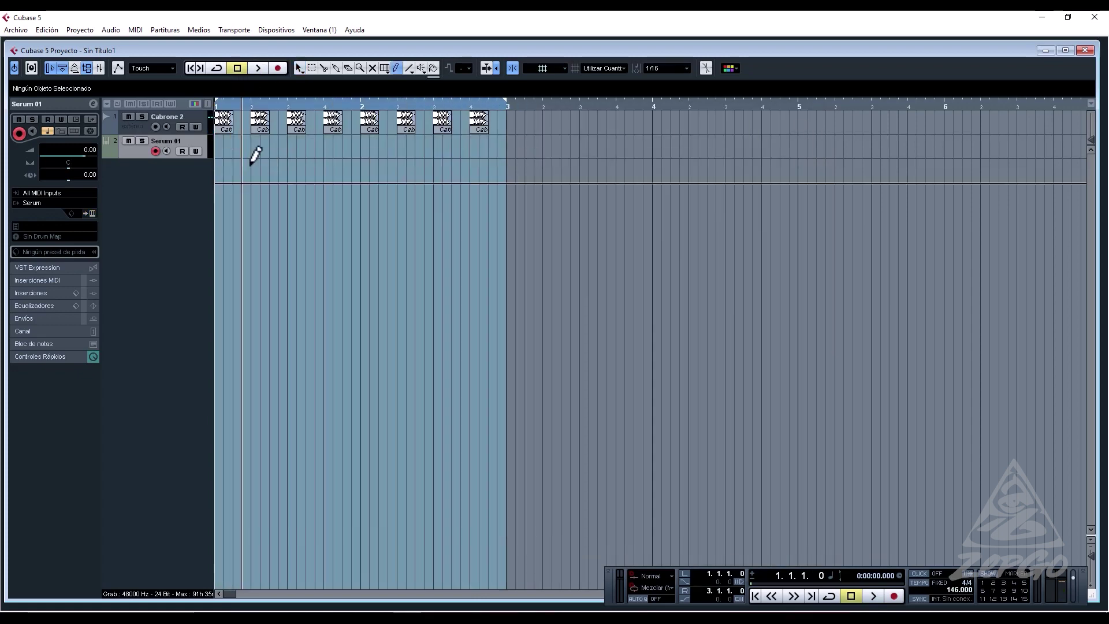
pyautogui.moveTo(219, 147)
pyautogui.mouseDown()
pyautogui.moveTo(515, 163)
pyautogui.moveTo(508, 156)
pyautogui.mouseUp()
pyautogui.press('1')
pyautogui.doubleClick(451, 145)
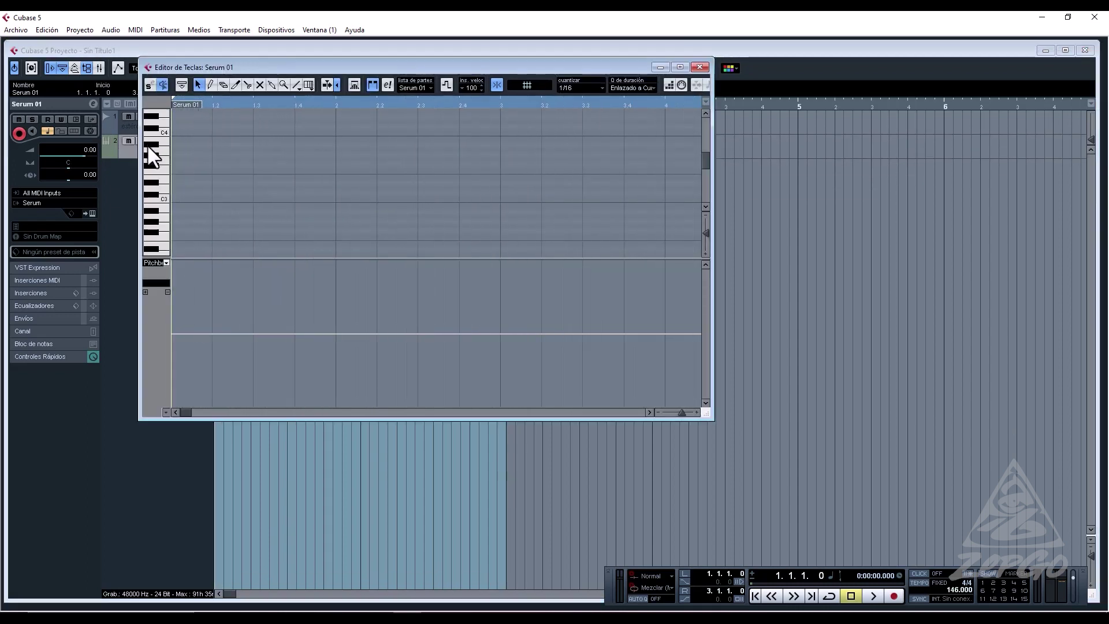
pyautogui.scroll(-5, 162, 220)
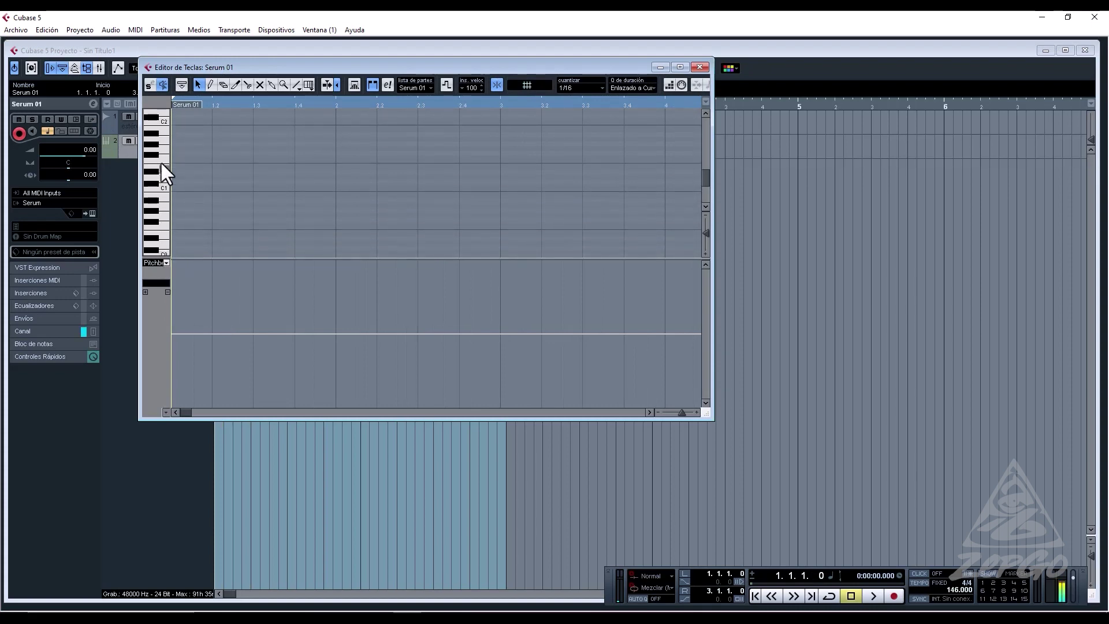
pyautogui.click(702, 67)
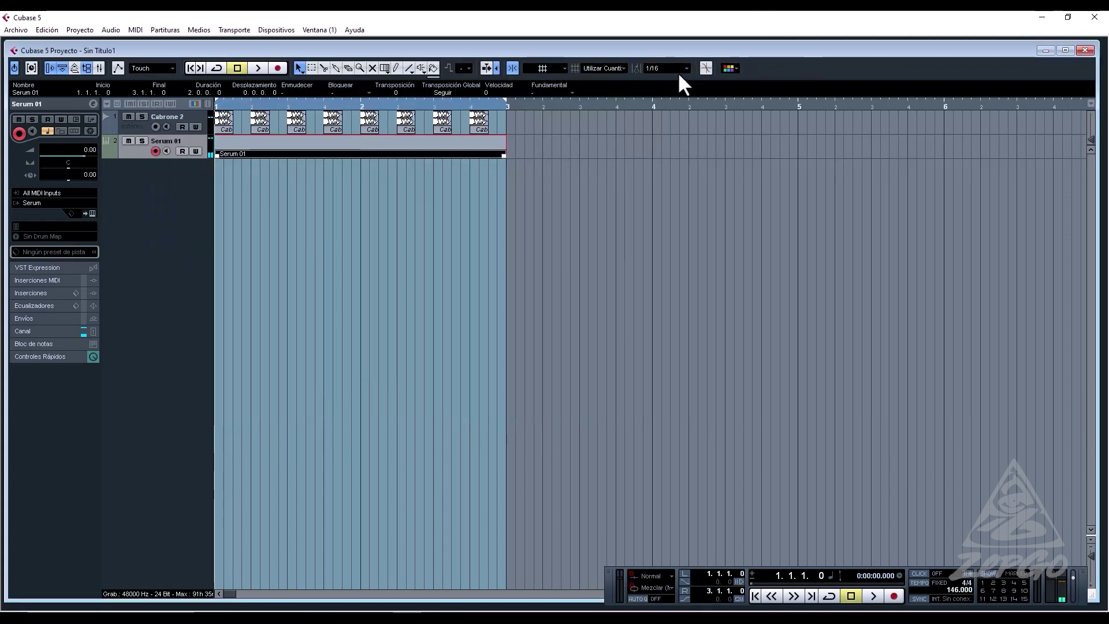
# Check the estimated pitch of the first Cabrone 2 kick event in its audio statistics.
pyautogui.click(225, 123)
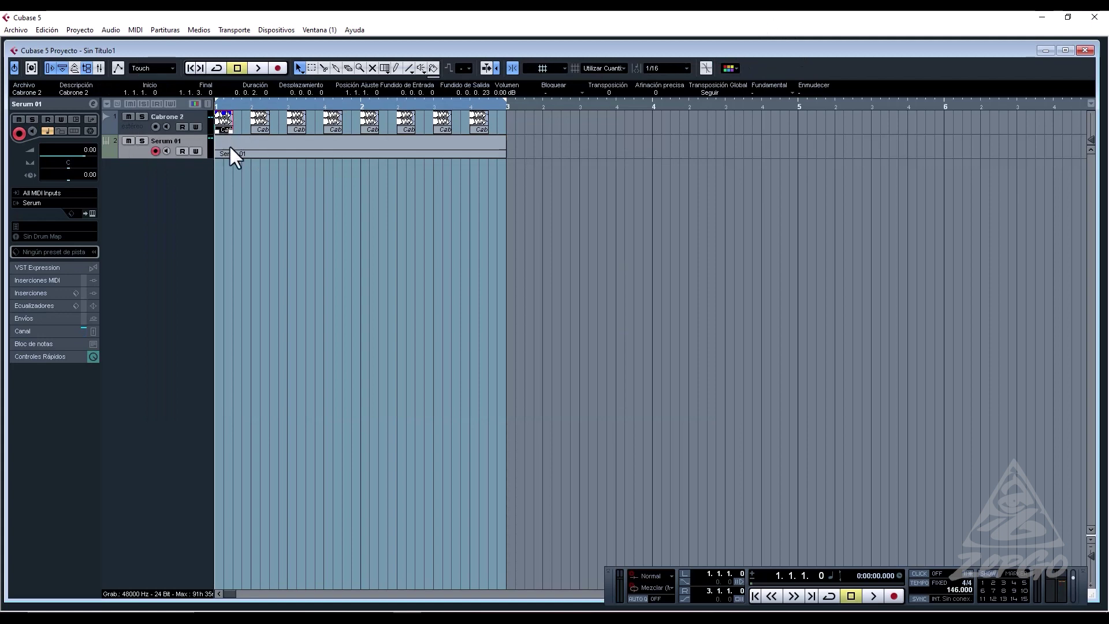
pyautogui.click(110, 30)
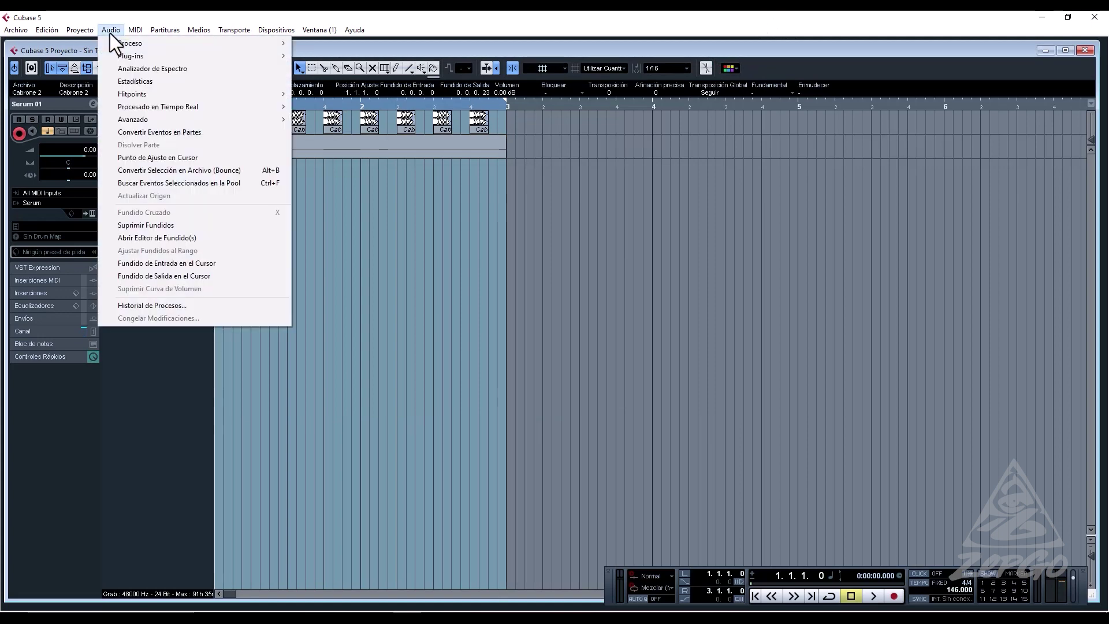
pyautogui.click(136, 81)
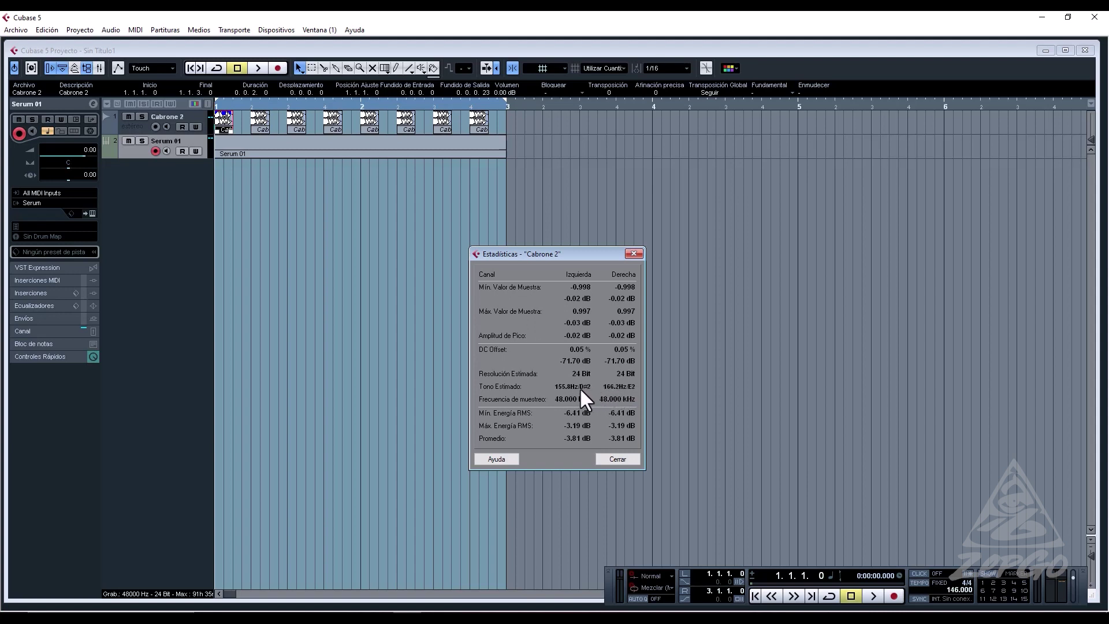
pyautogui.click(635, 253)
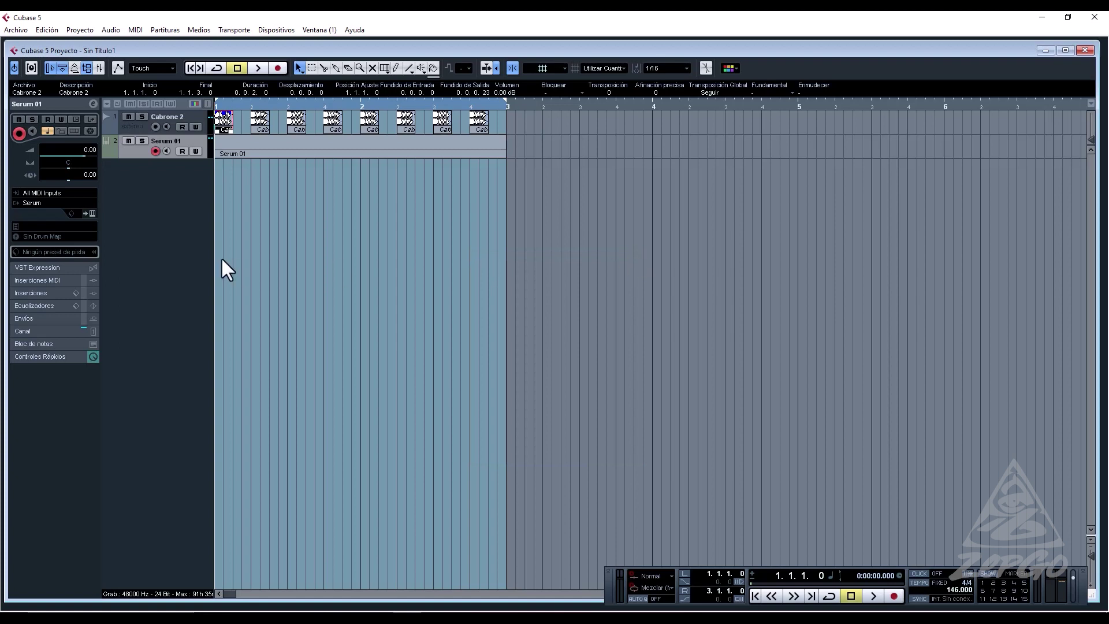
# In the Serum part, draw sixteenth notes on D#2 on the last three sixteenths of each beat in bar 1 and play them.
pyautogui.doubleClick(317, 151)
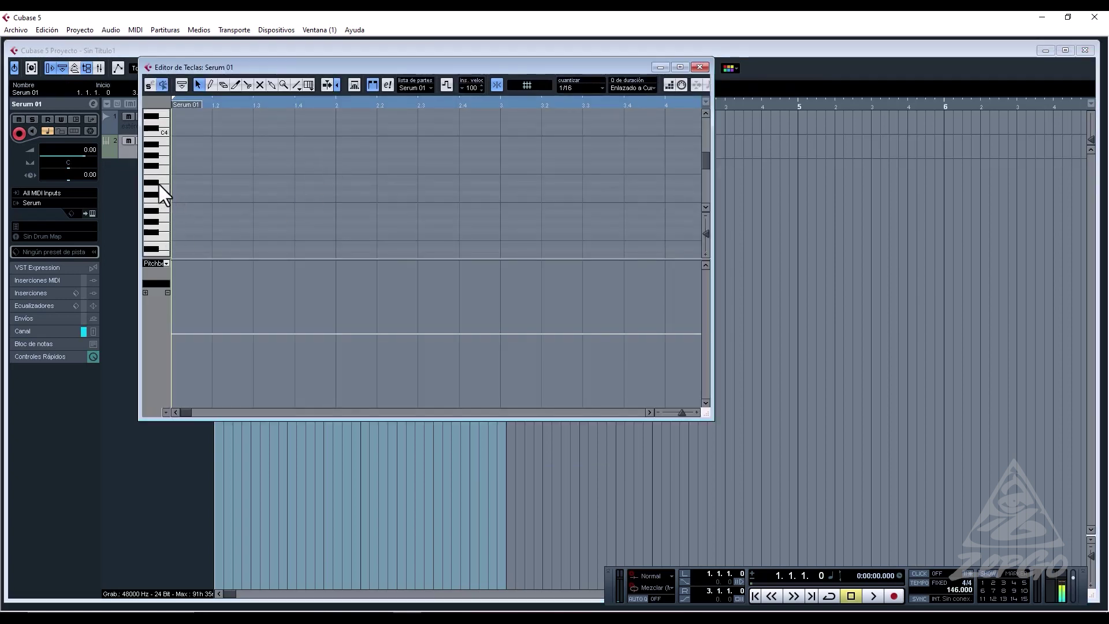
pyautogui.scroll(-4, 159, 185)
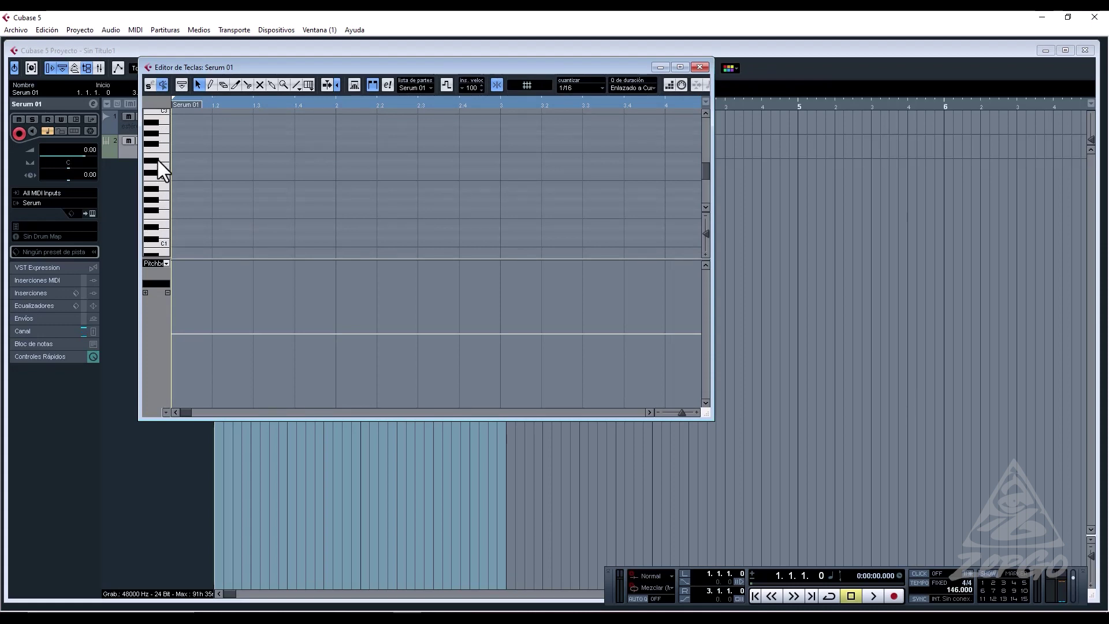
pyautogui.rightClick(213, 183)
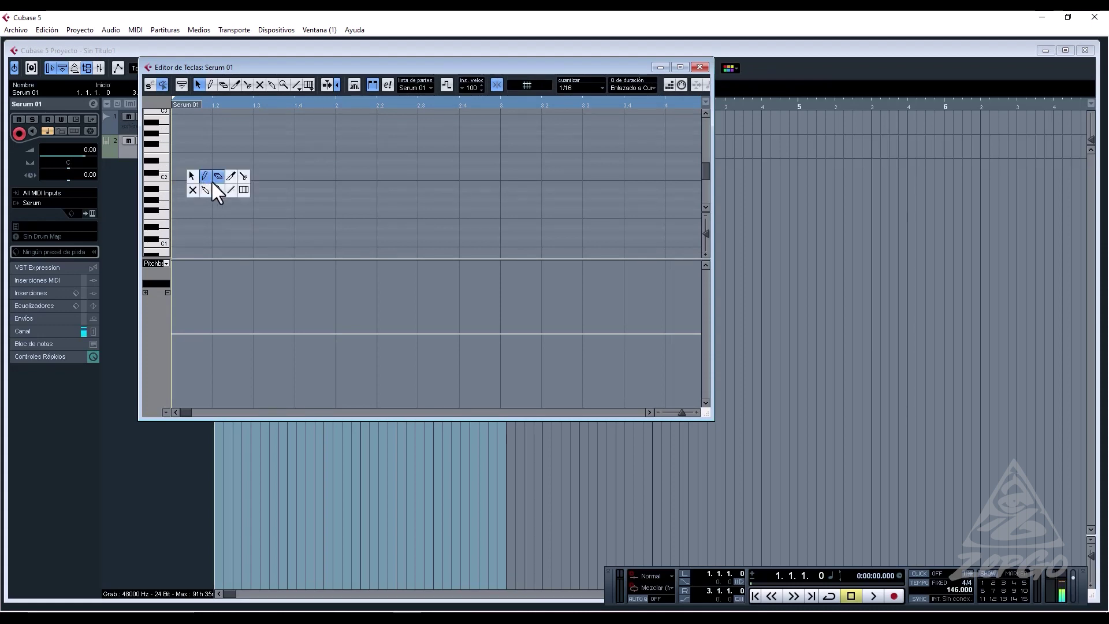
pyautogui.click(207, 176)
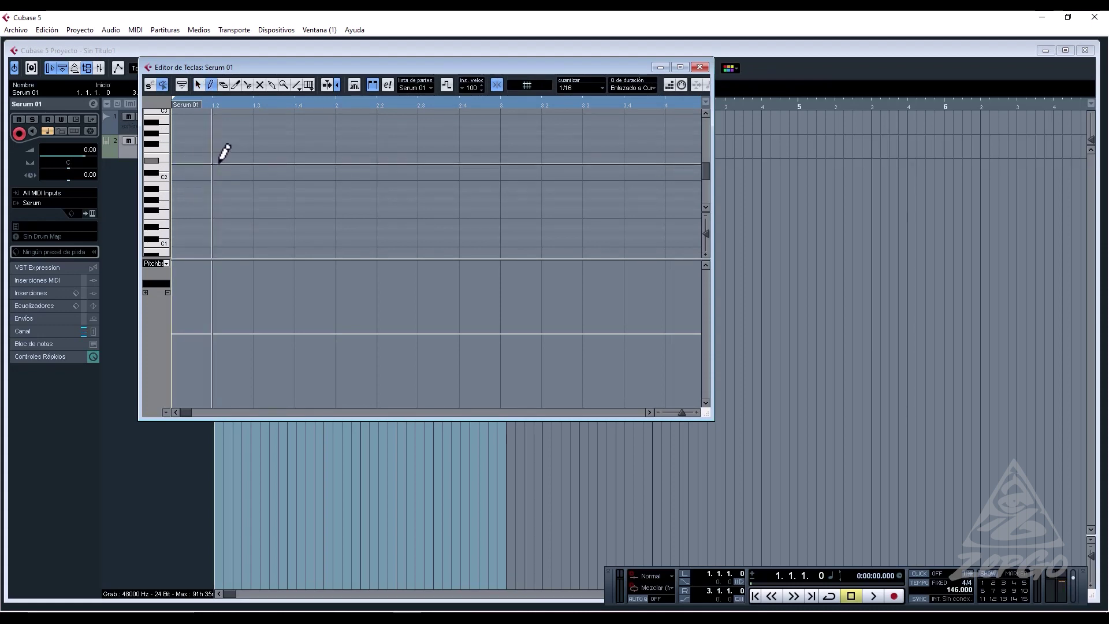
pyautogui.moveTo(220, 163)
pyautogui.mouseDown()
pyautogui.moveTo(604, 161)
pyautogui.moveTo(669, 148)
pyautogui.mouseUp()
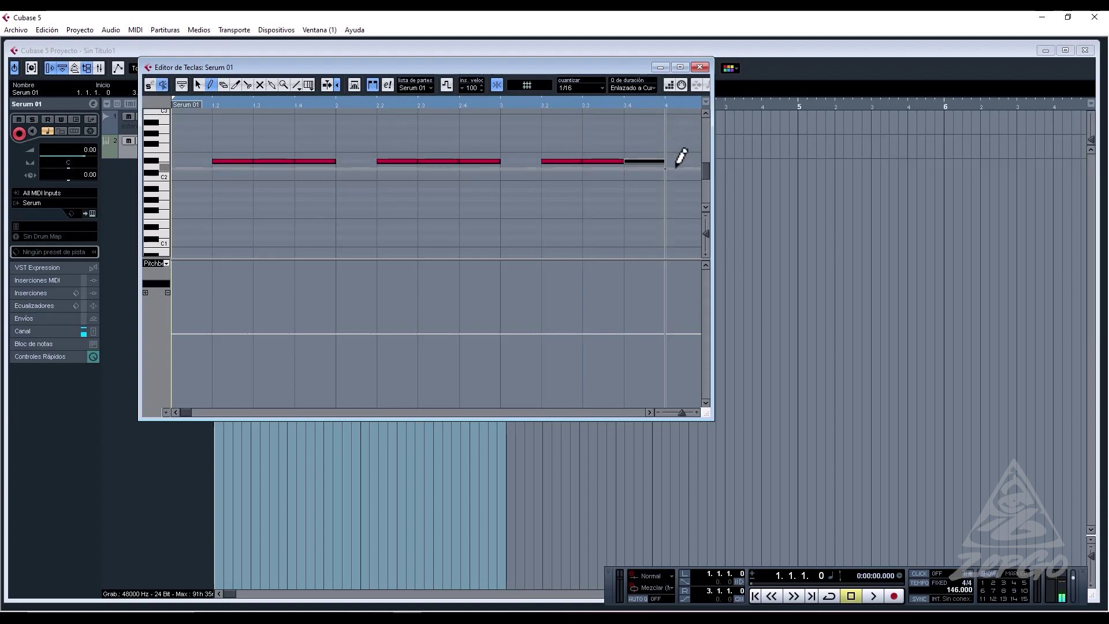
pyautogui.press('g')
pyautogui.press('g')
pyautogui.press('g')
pyautogui.moveTo(548, 165)
pyautogui.mouseDown()
pyautogui.moveTo(492, 160)
pyautogui.moveTo(549, 149)
pyautogui.mouseUp()
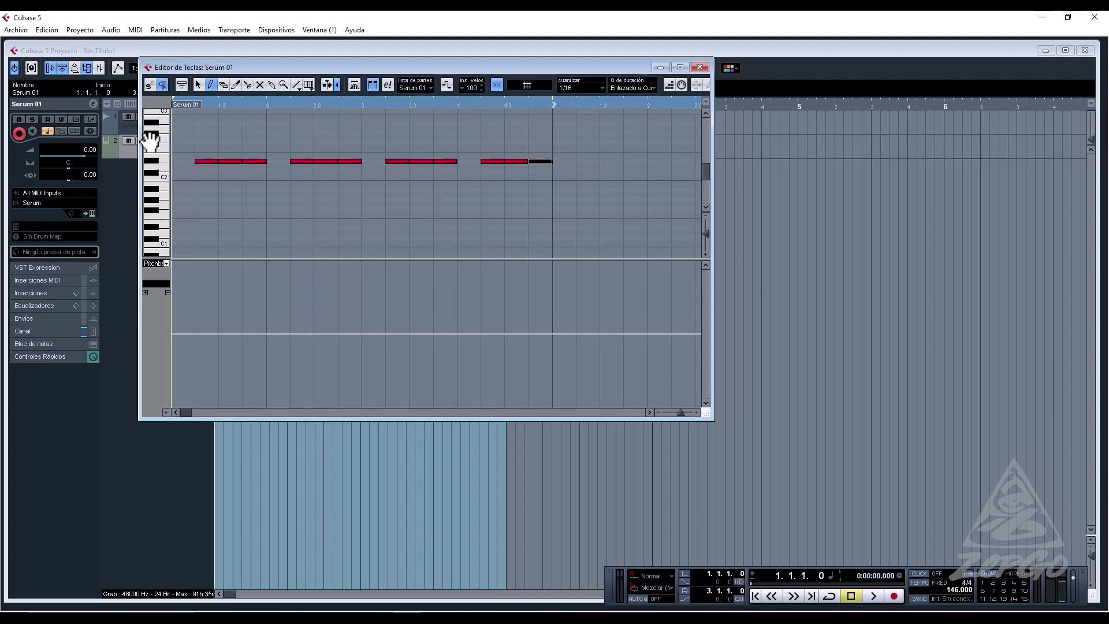
pyautogui.press('space')
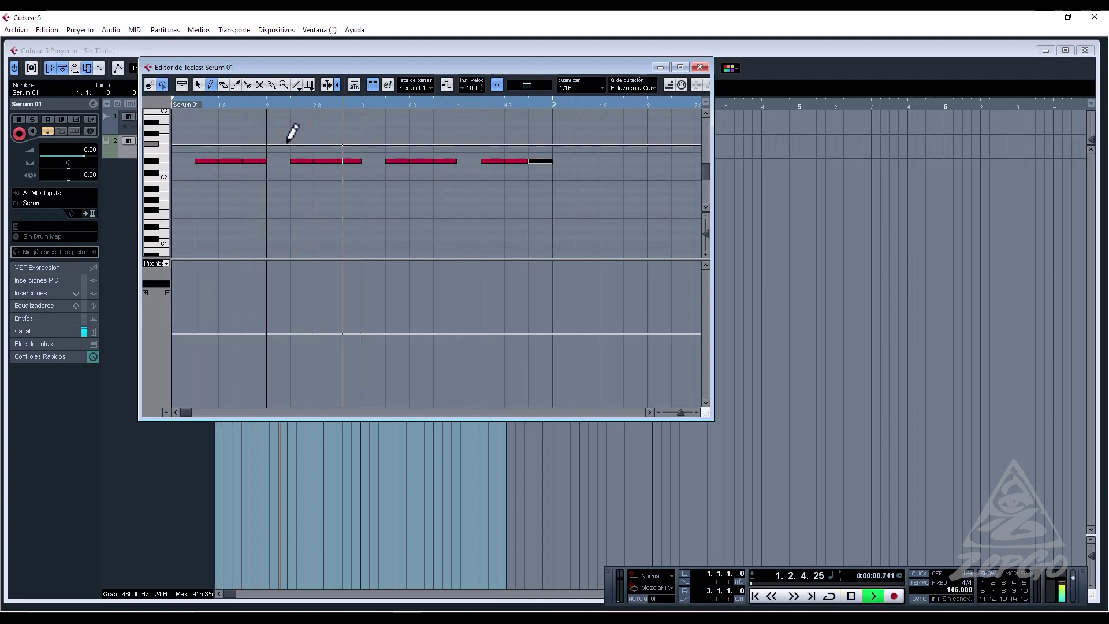
pyautogui.press('space')
# Shorten all the D#2 notes slightly with snap off, leaving small gaps, and show their velocity in the controller lane.
pyautogui.rightClick(488, 182)
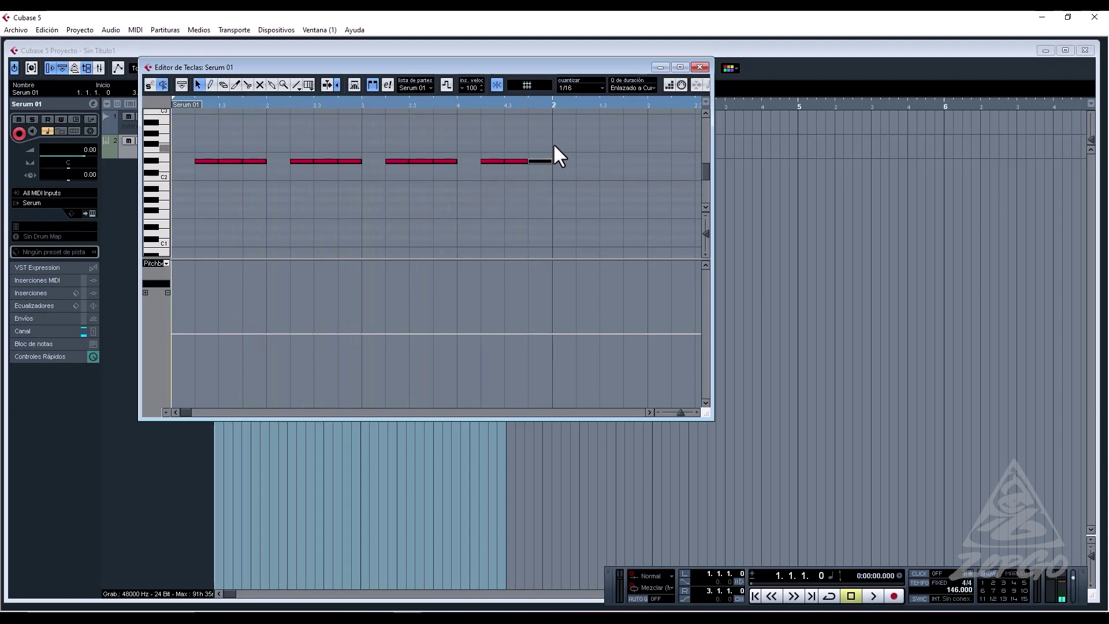
pyautogui.moveTo(279, 202); pyautogui.dragTo(202, 190)
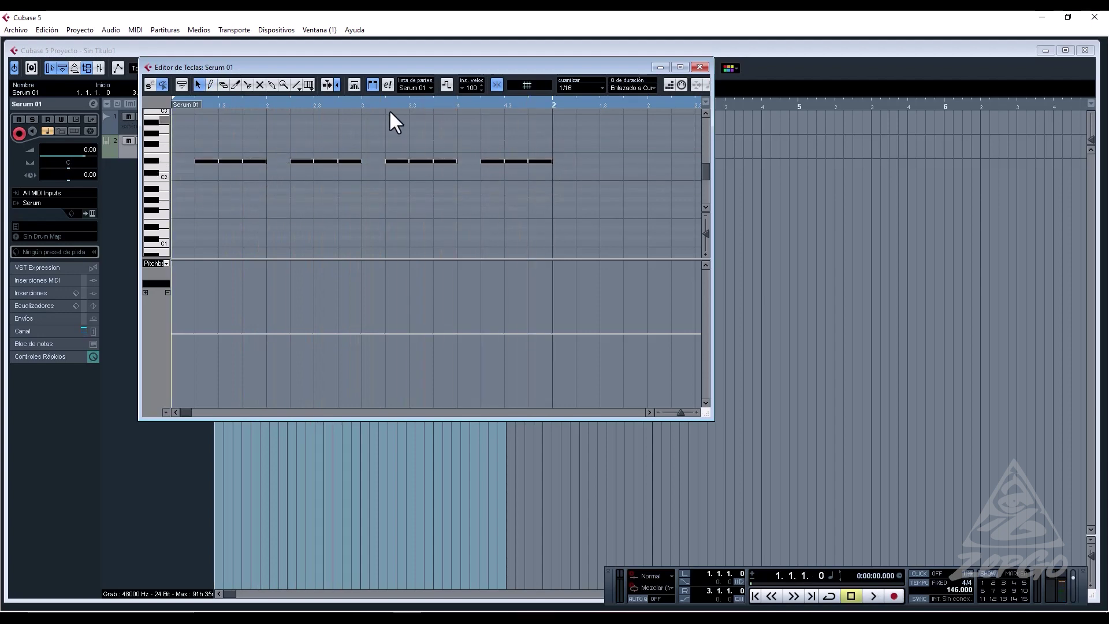
pyautogui.click(496, 85)
pyautogui.moveTo(550, 160)
pyautogui.mouseDown()
pyautogui.moveTo(572, 159)
pyautogui.moveTo(540, 164)
pyautogui.moveTo(586, 166)
pyautogui.moveTo(548, 161)
pyautogui.mouseUp()
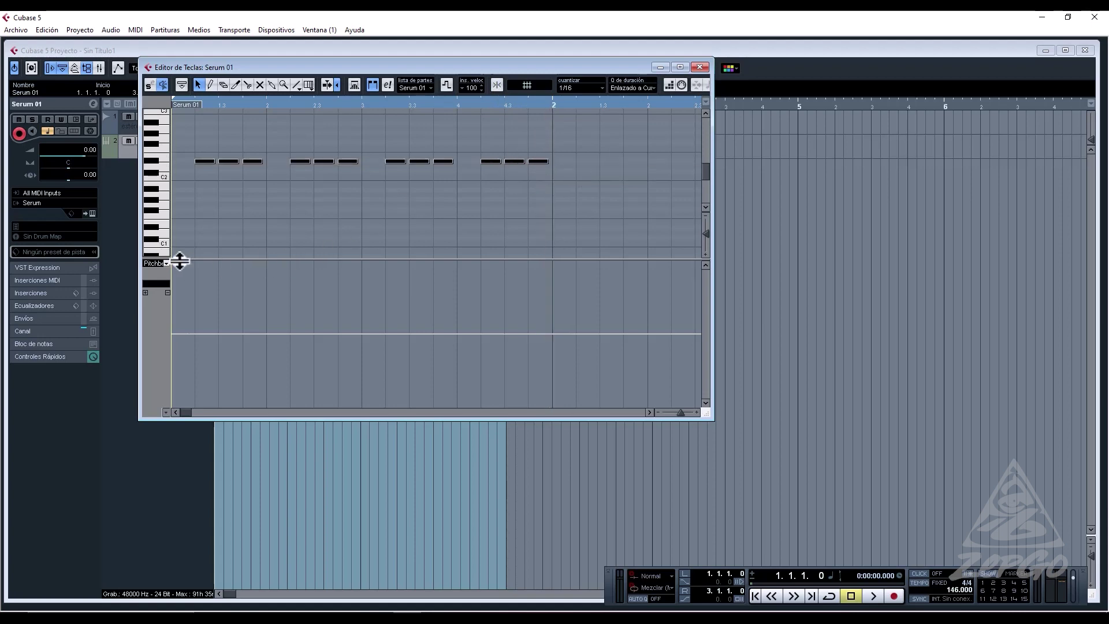
pyautogui.click(155, 264)
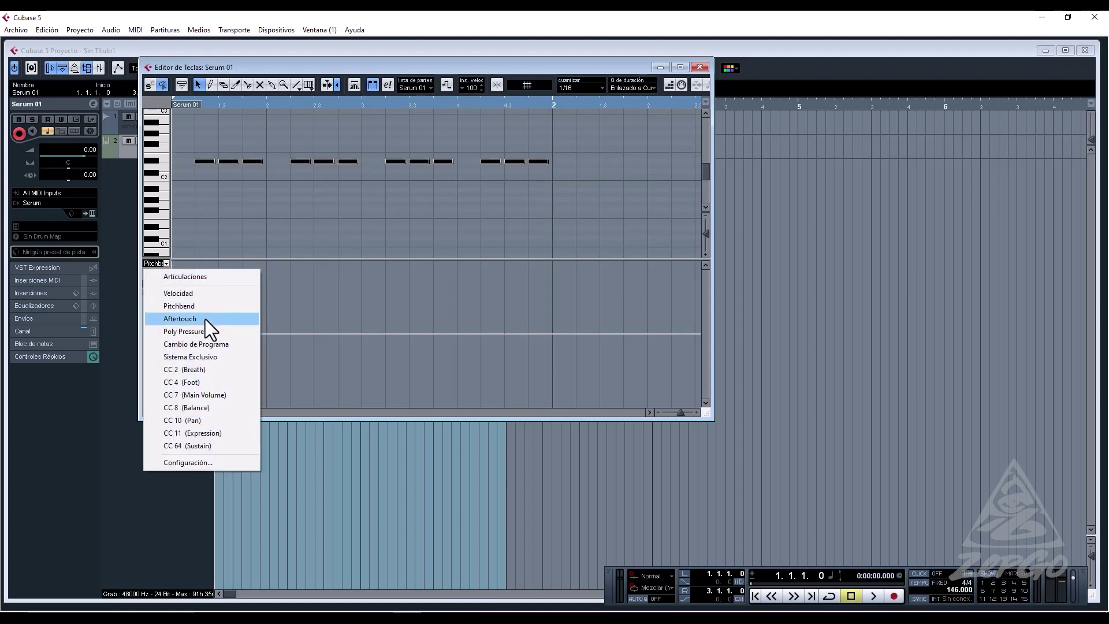
pyautogui.click(195, 294)
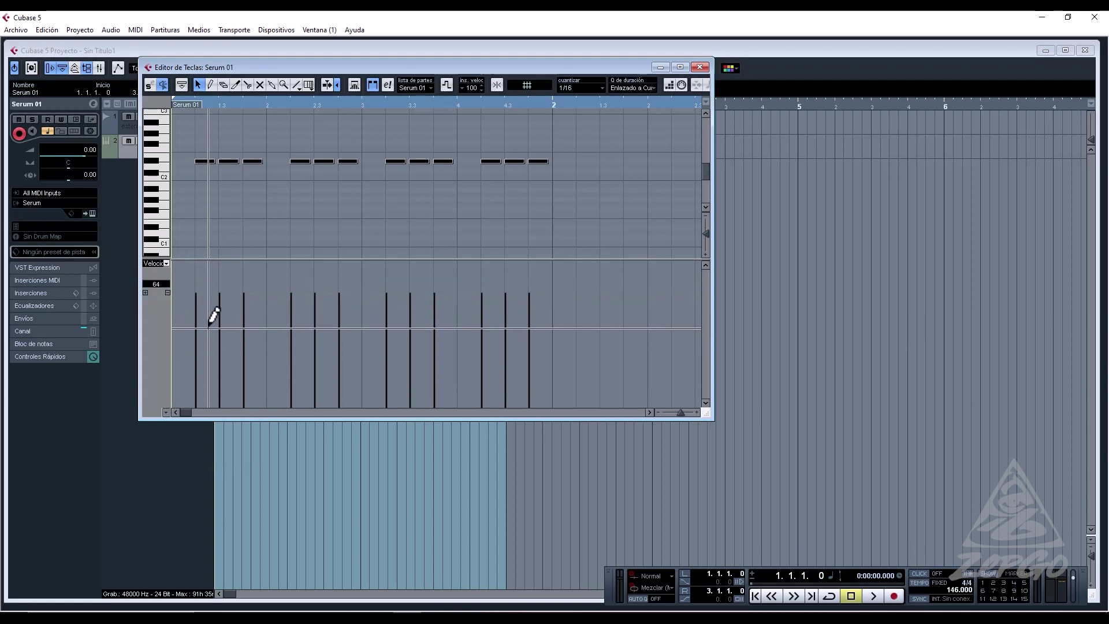
pyautogui.moveTo(214, 300); pyautogui.dragTo(236, 272)
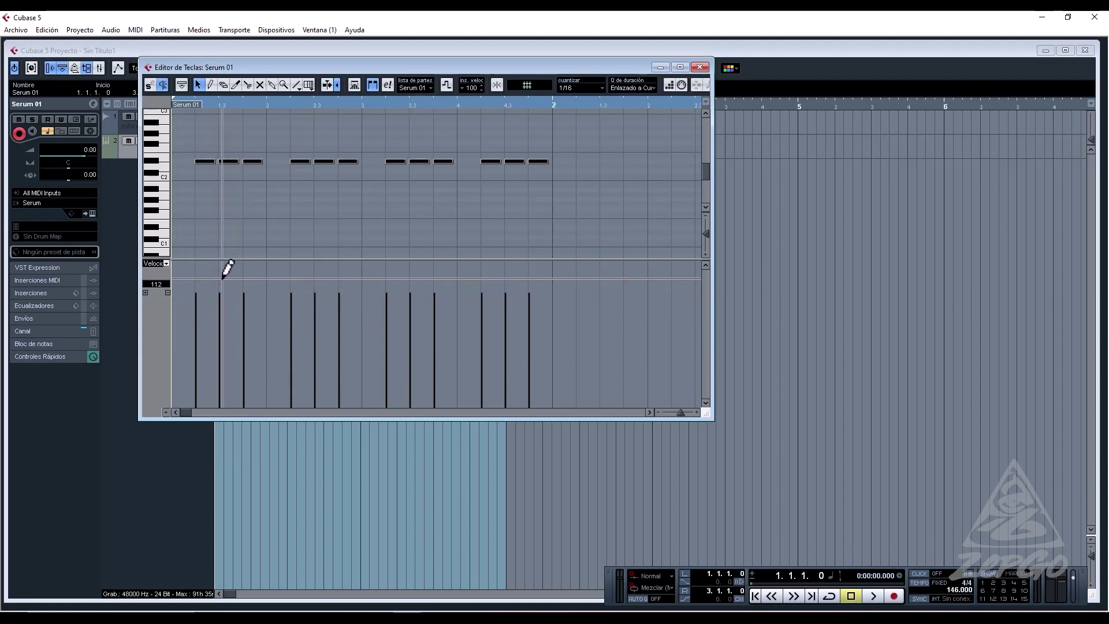
pyautogui.click(244, 263)
pyautogui.click(315, 263)
pyautogui.click(339, 263)
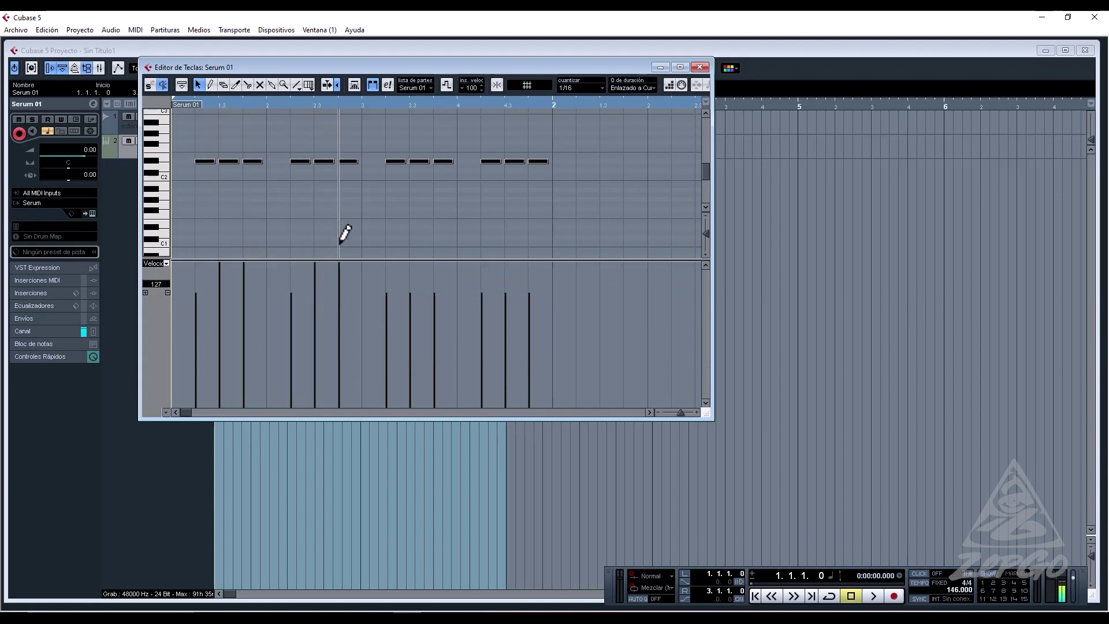
pyautogui.click(410, 264)
pyautogui.click(434, 263)
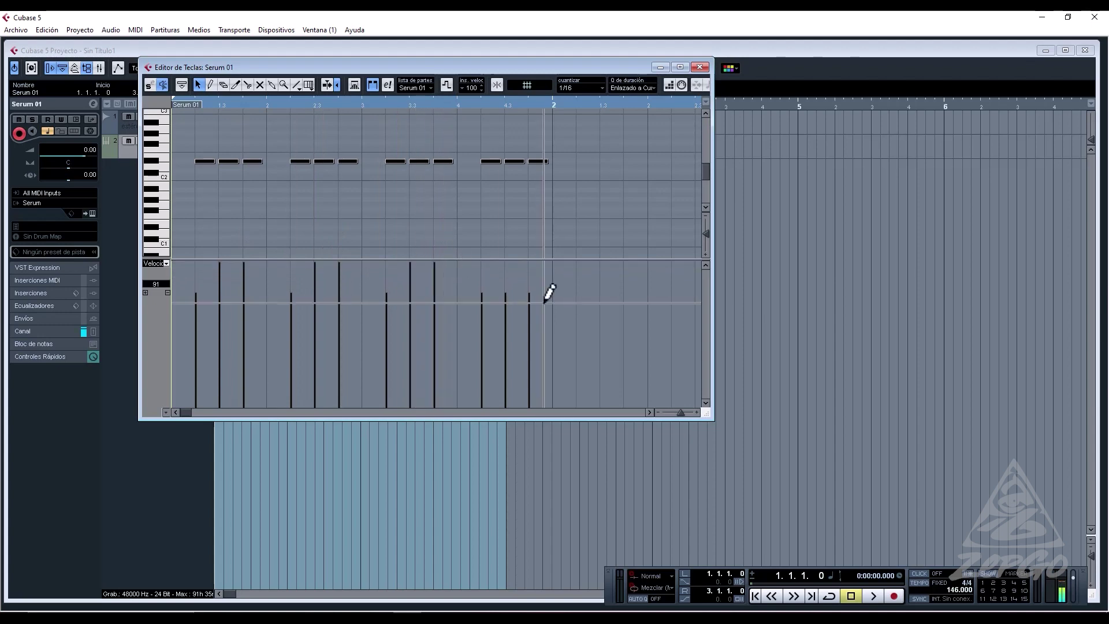
pyautogui.click(506, 264)
pyautogui.click(529, 264)
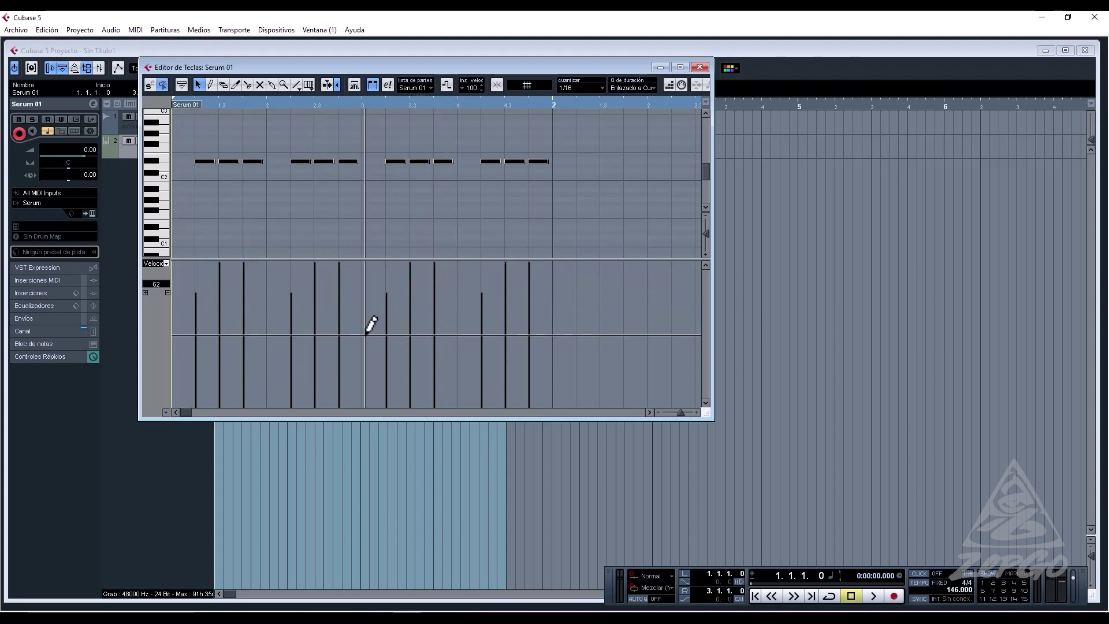
pyautogui.hotkey('ctrl', 'z')
pyautogui.hotkey('ctrl', 'z')
pyautogui.hotkey('ctrl', 'z')
pyautogui.hotkey('ctrl', 'z')
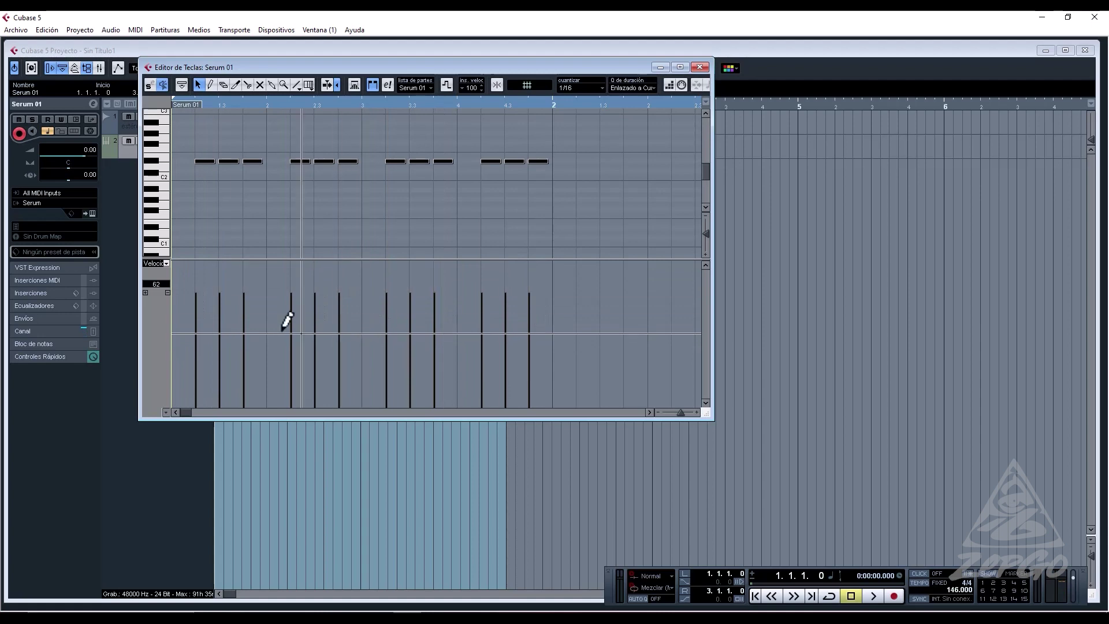
# Lower the velocity of the first note in each beat to about 70, play the part and minimize the key editor.
pyautogui.click(196, 326)
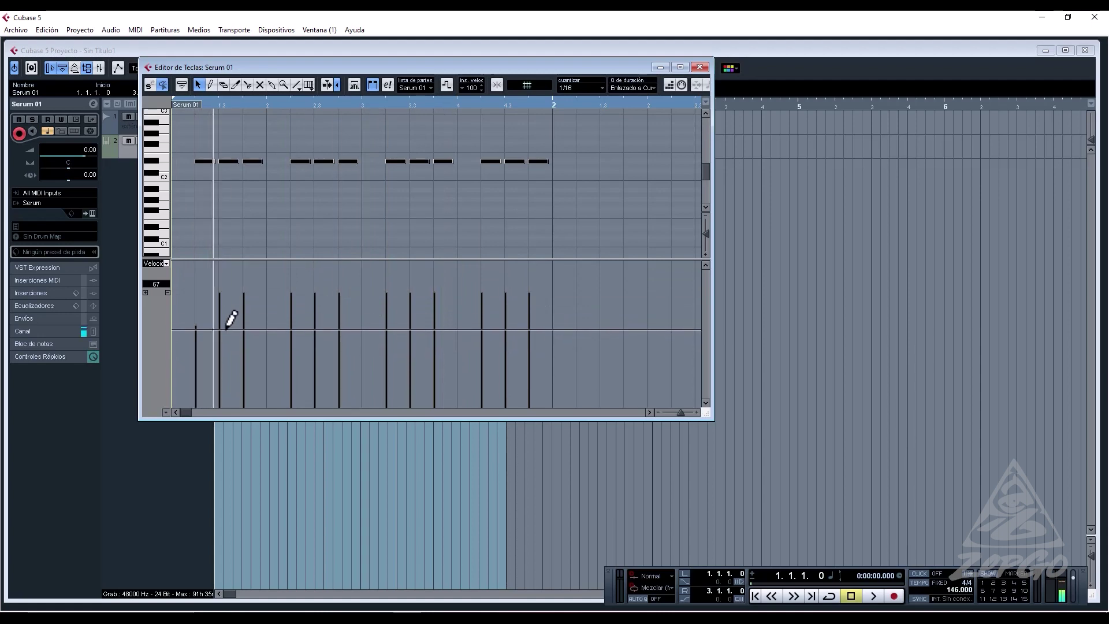
pyautogui.click(292, 326)
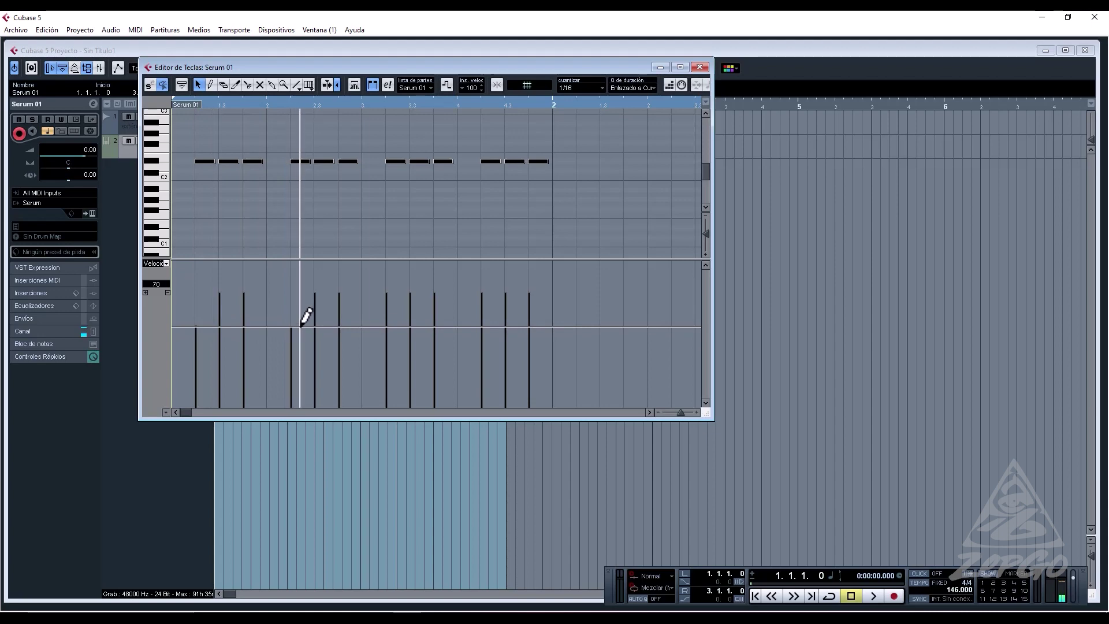
pyautogui.click(387, 328)
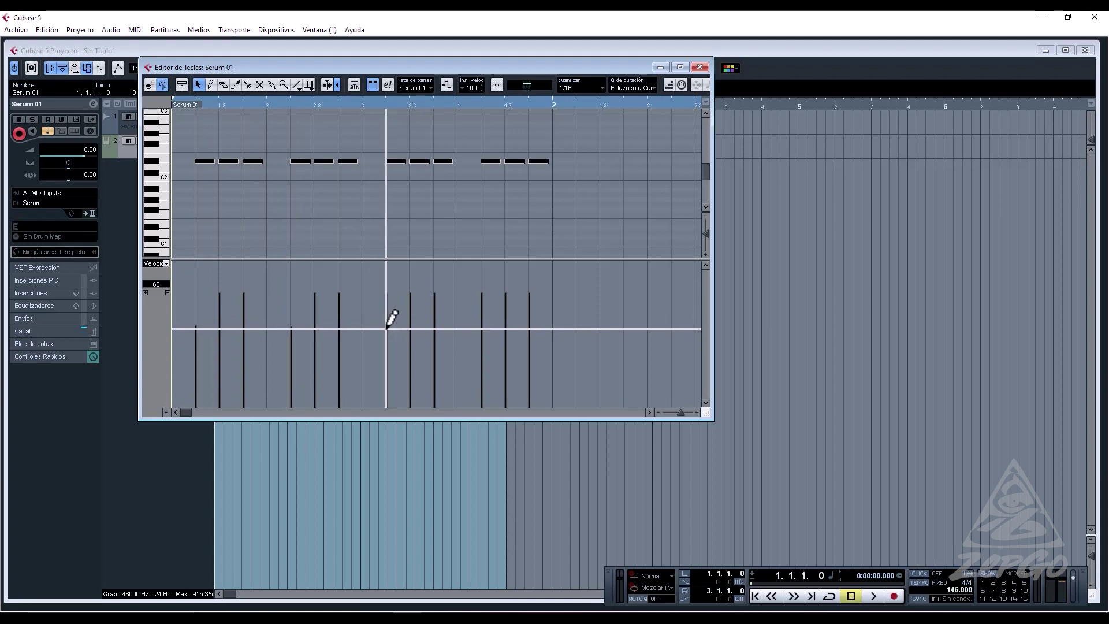
pyautogui.click(482, 327)
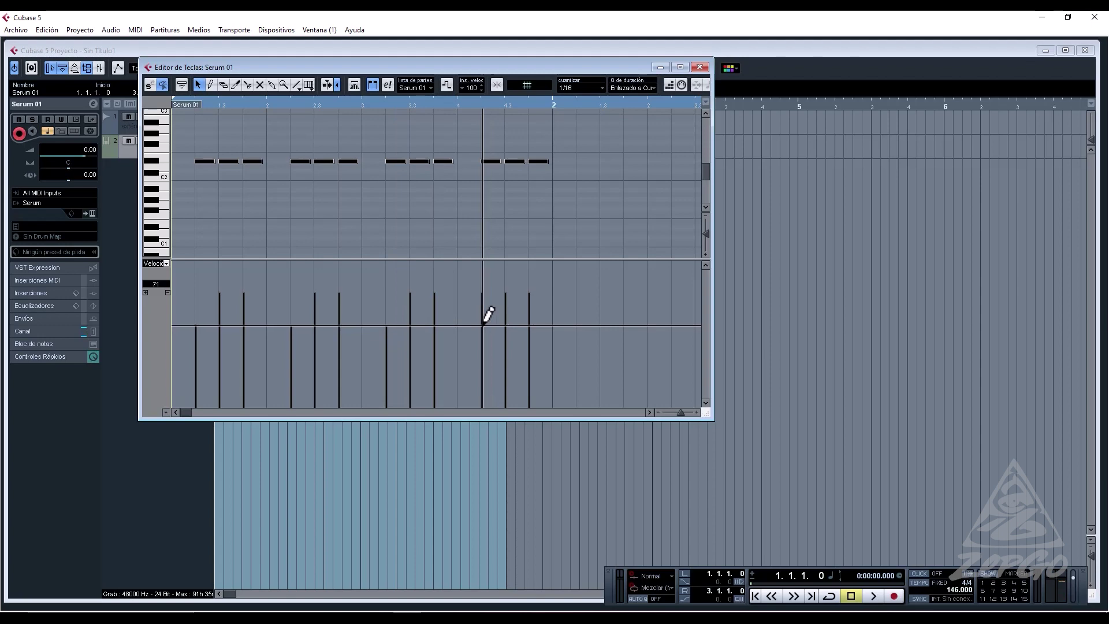
pyautogui.click(483, 327)
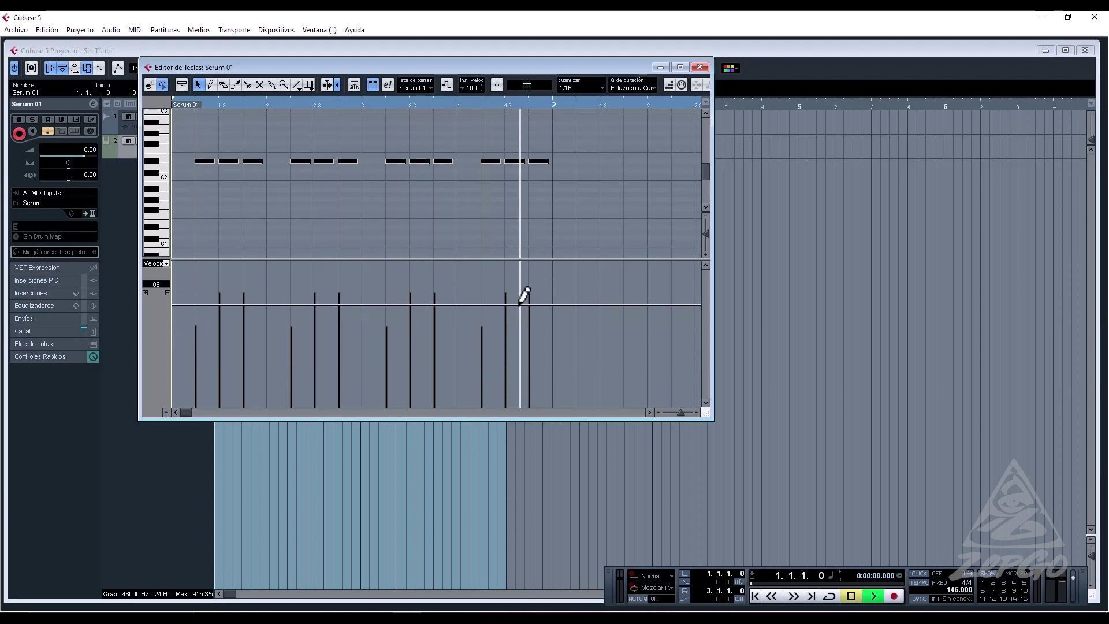
pyautogui.press('space')
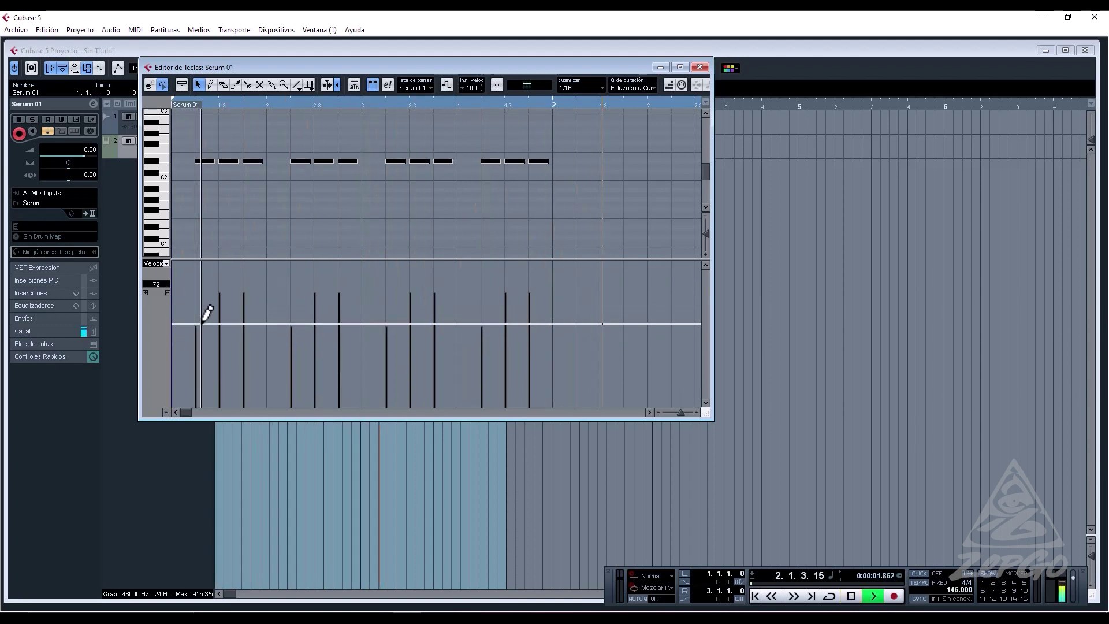
pyautogui.press('space')
pyautogui.press('space')
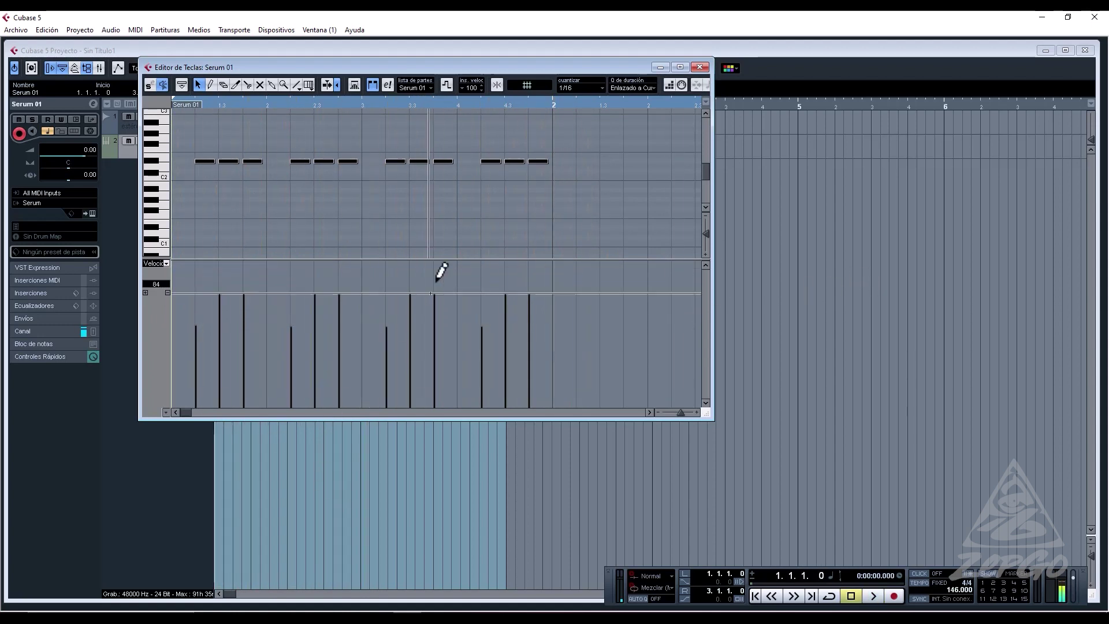
pyautogui.press('space')
pyautogui.click(660, 67)
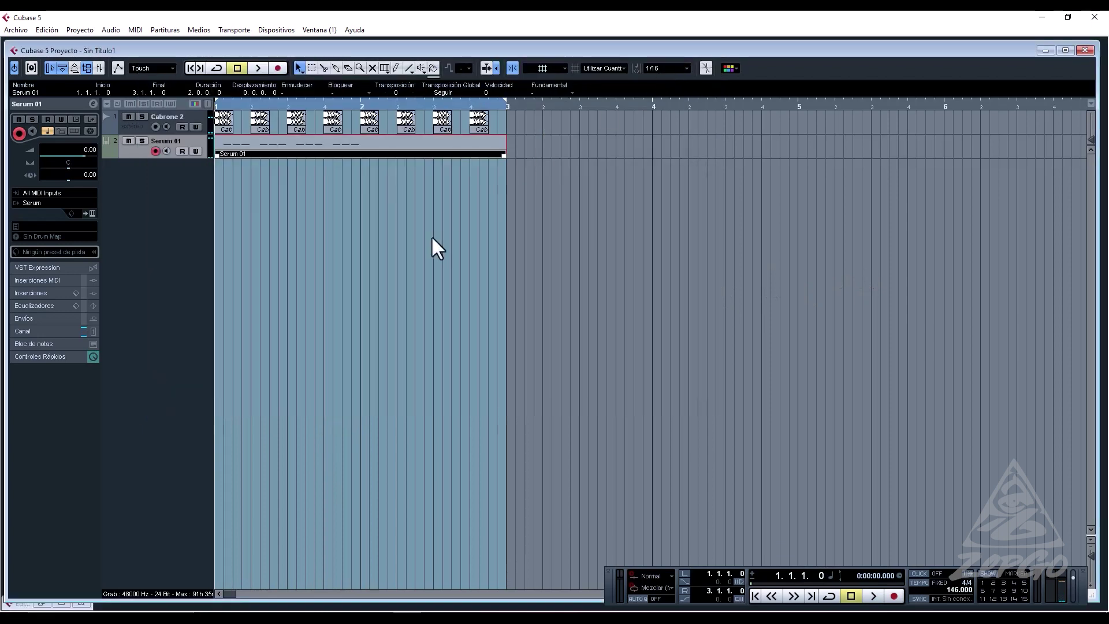
# Trim the Serum part to end at bar 2, duplicate it up to bar 3, and play the range with cycle on.
pyautogui.press('space')
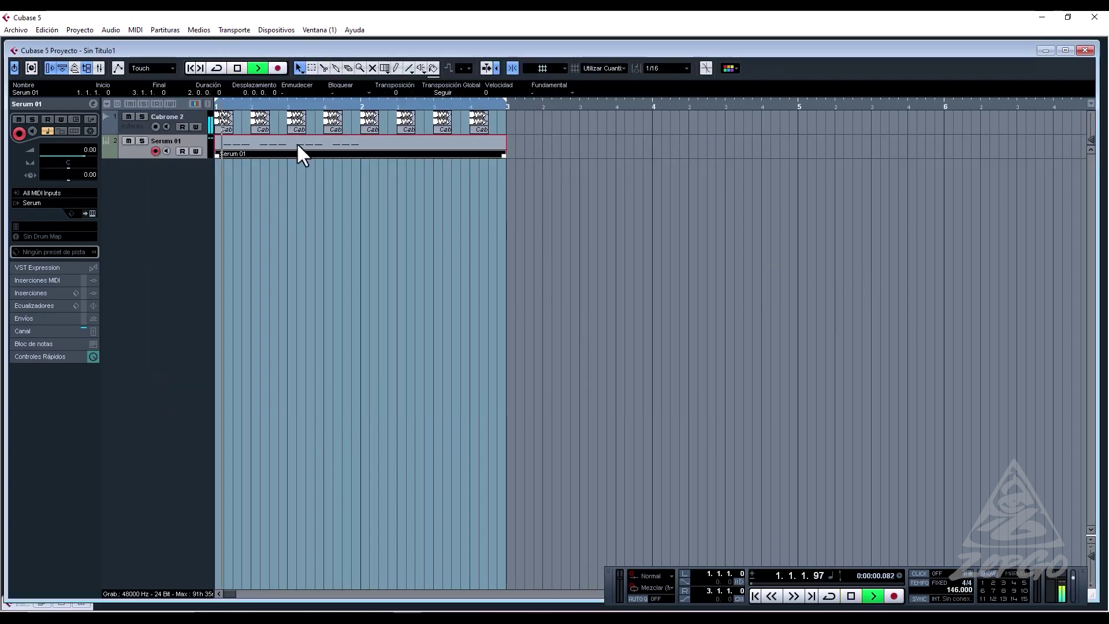
pyautogui.press('space')
pyautogui.moveTo(503, 158); pyautogui.dragTo(354, 157)
pyautogui.hotkey('ctrl', 'd')
pyautogui.press('space')
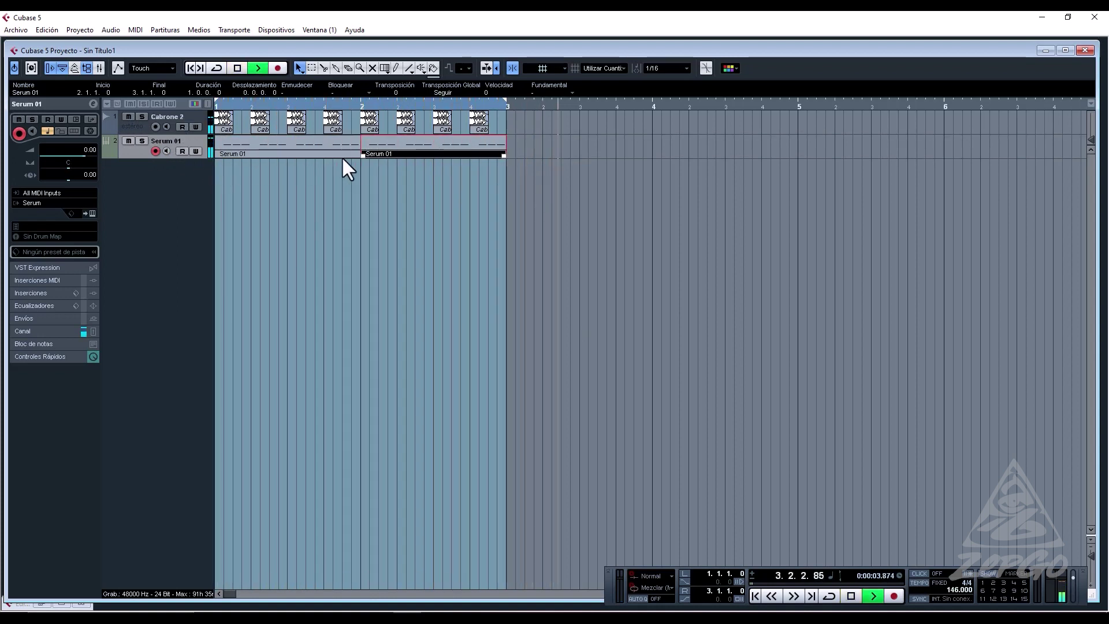
pyautogui.press('space')
pyautogui.press('space')
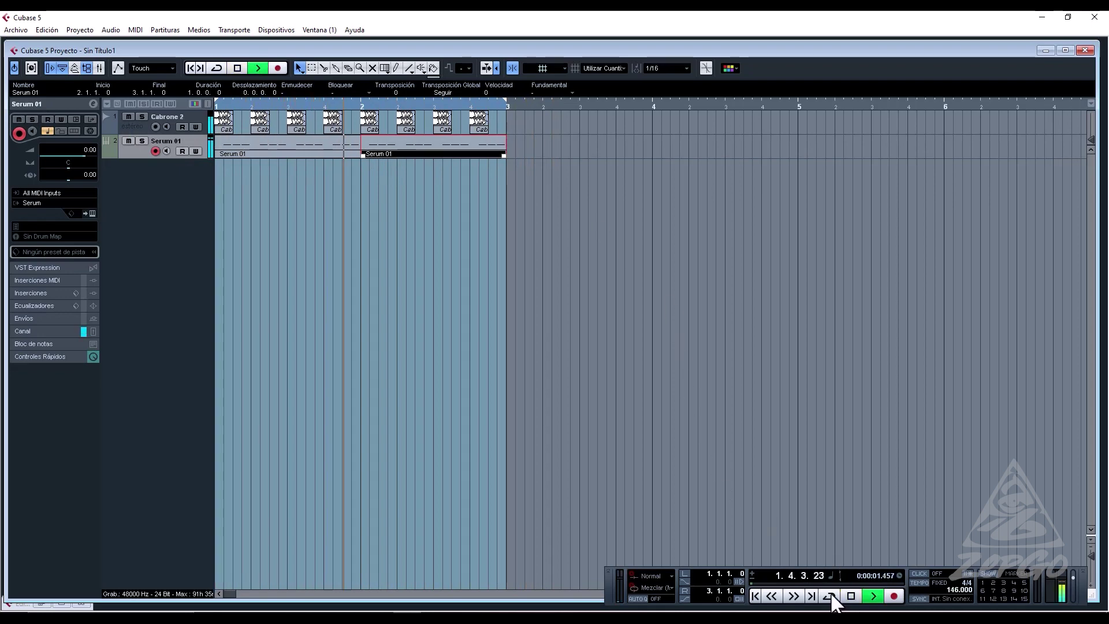
pyautogui.click(830, 595)
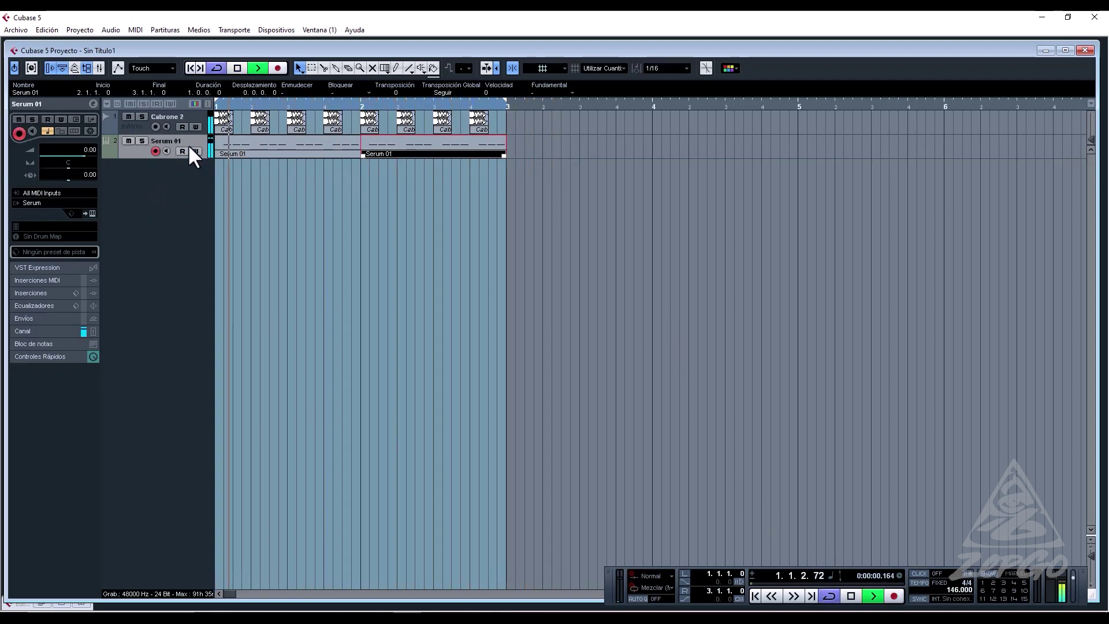
# Set Serum's oscillator A octave to -2 and close the plug-in window.
pyautogui.click(92, 212)
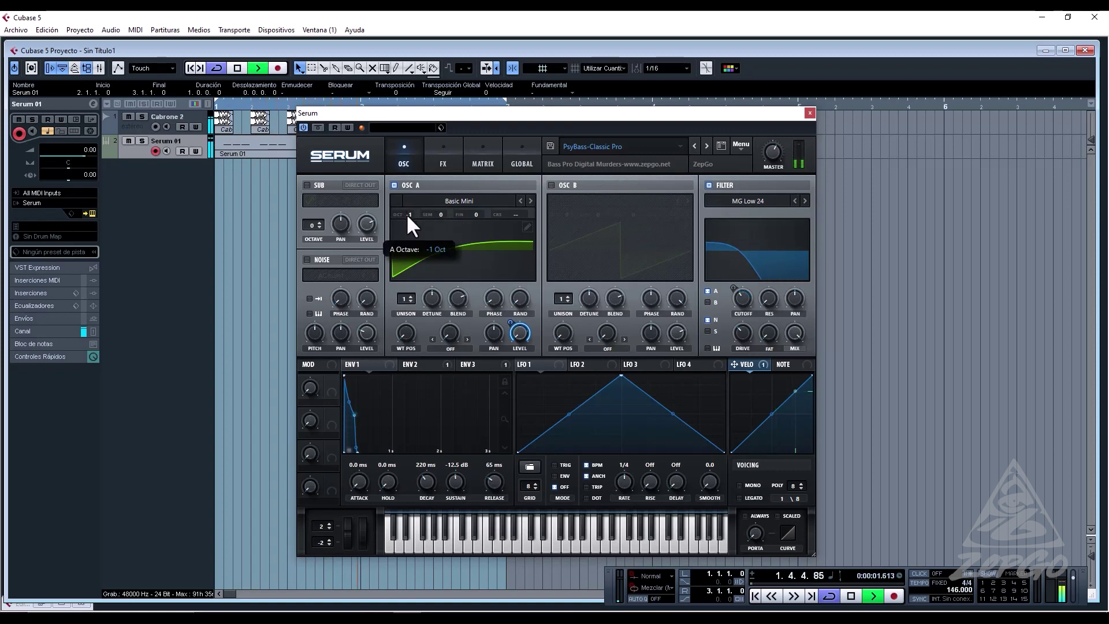
pyautogui.moveTo(406, 221); pyautogui.dragTo(404, 231)
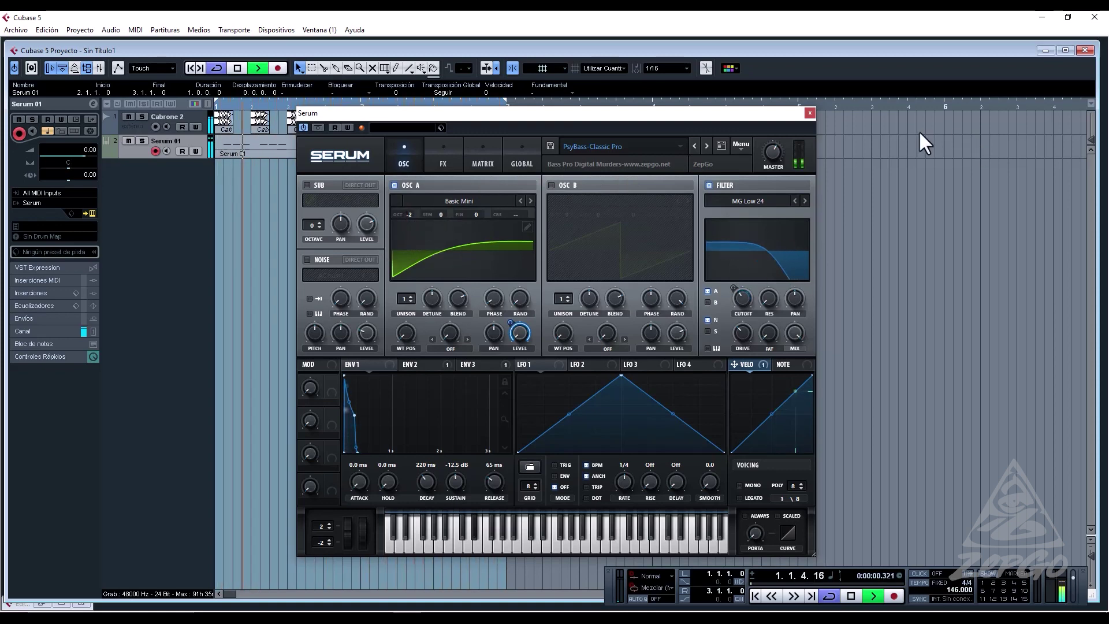
pyautogui.click(809, 112)
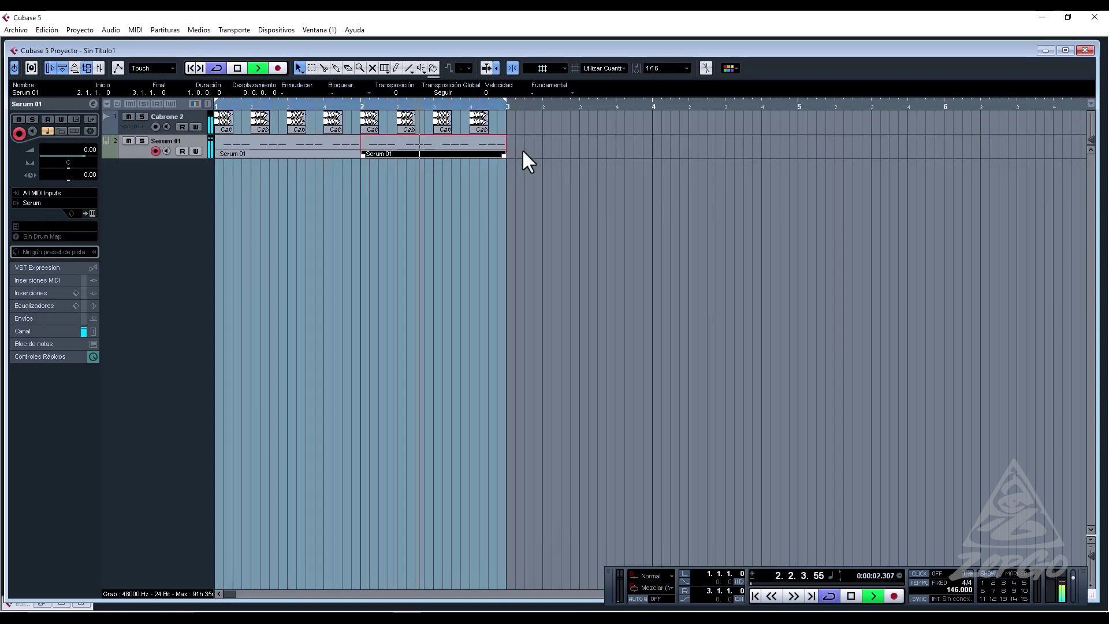
# Transpose all notes in both Serum parts up five semitones to G#2, play them and minimize the key editor.
pyautogui.doubleClick(449, 152)
pyautogui.press('space')
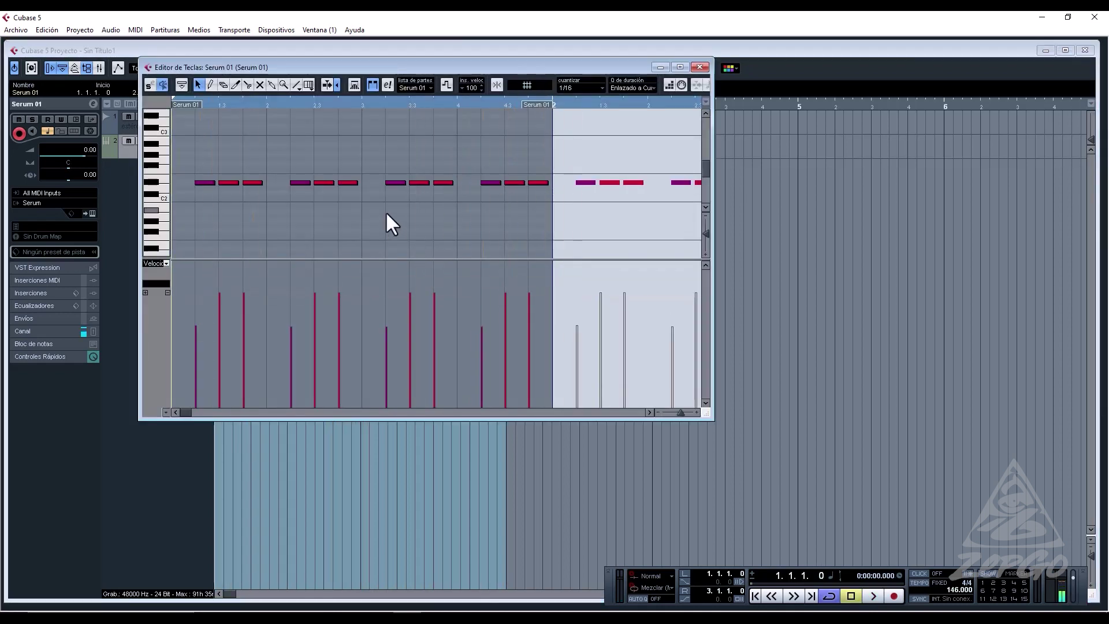
pyautogui.hotkey('ctrl', 'a')
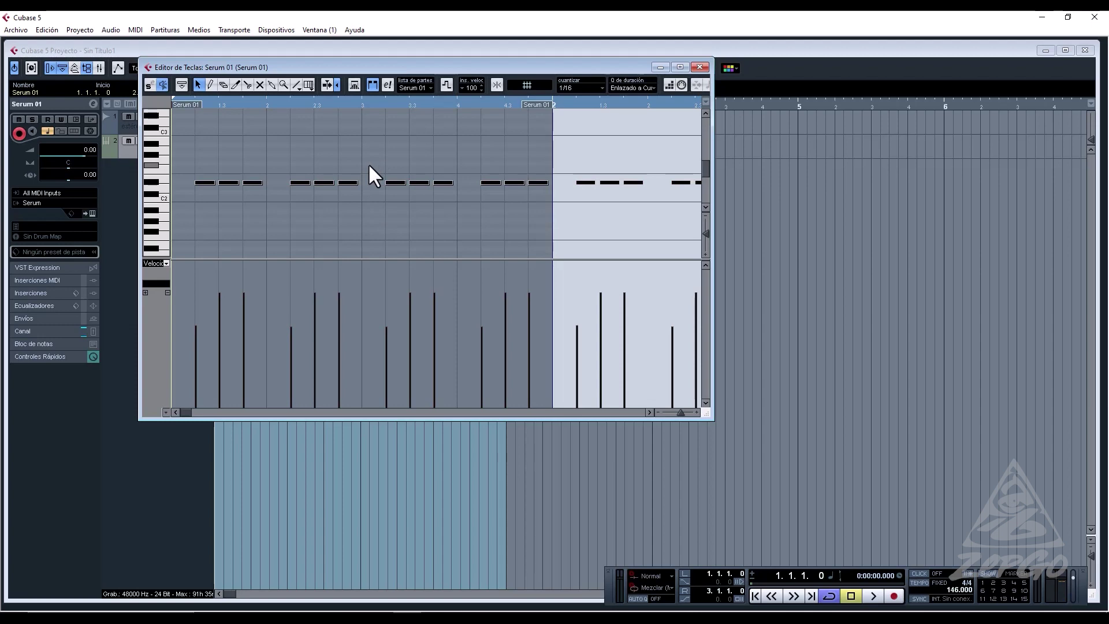
pyautogui.press('Up')
pyautogui.press('Up')
pyautogui.press('Up')
pyautogui.press('Up')
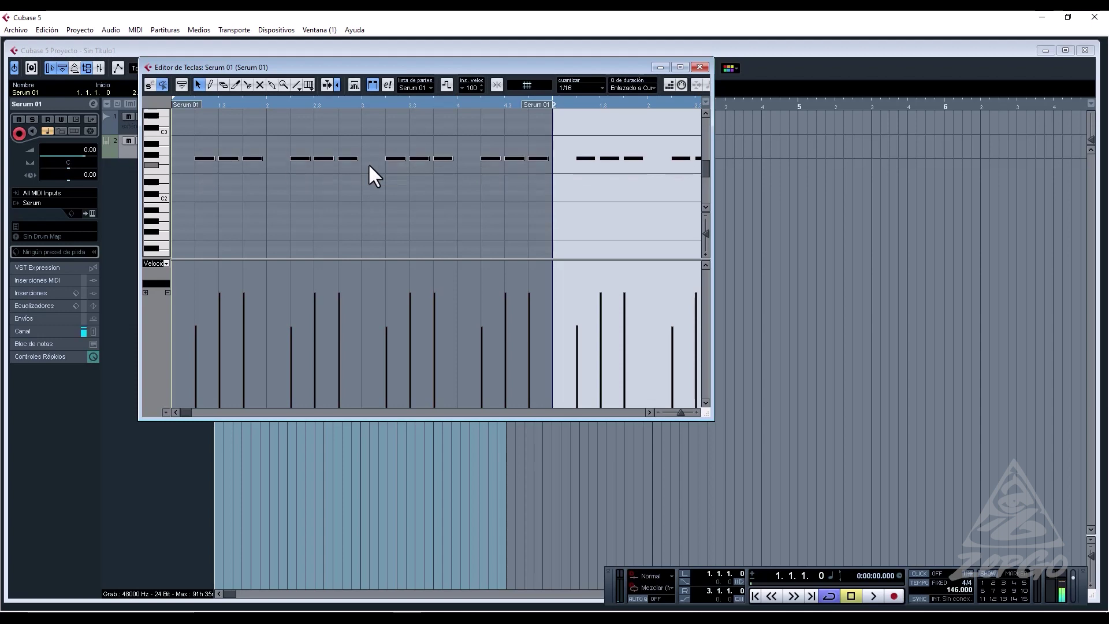
pyautogui.press('Up')
pyautogui.press('space')
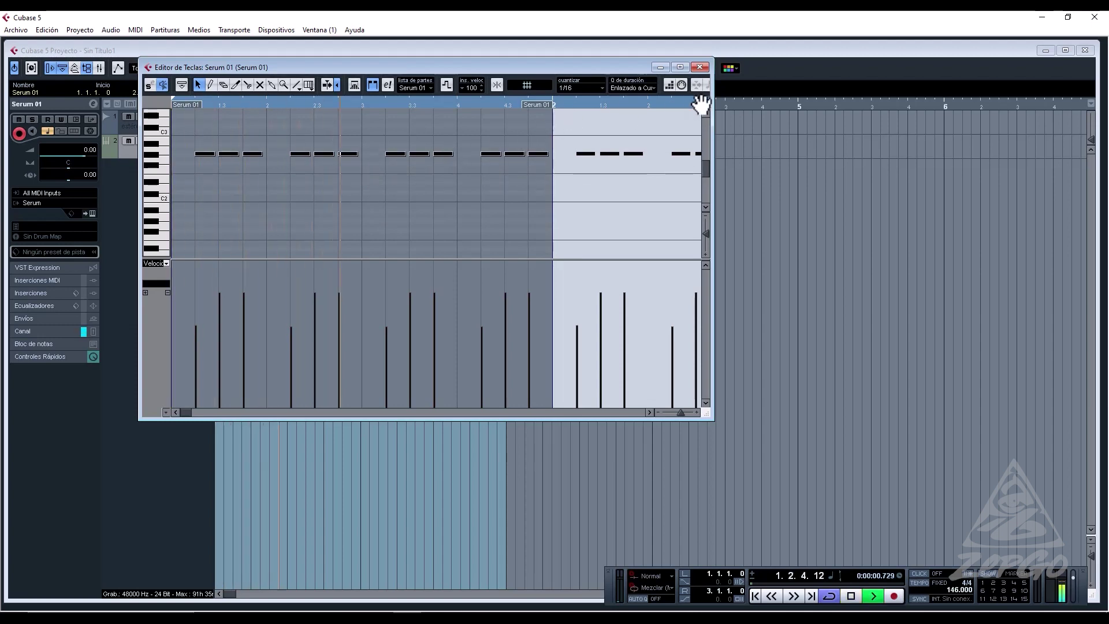
pyautogui.click(659, 67)
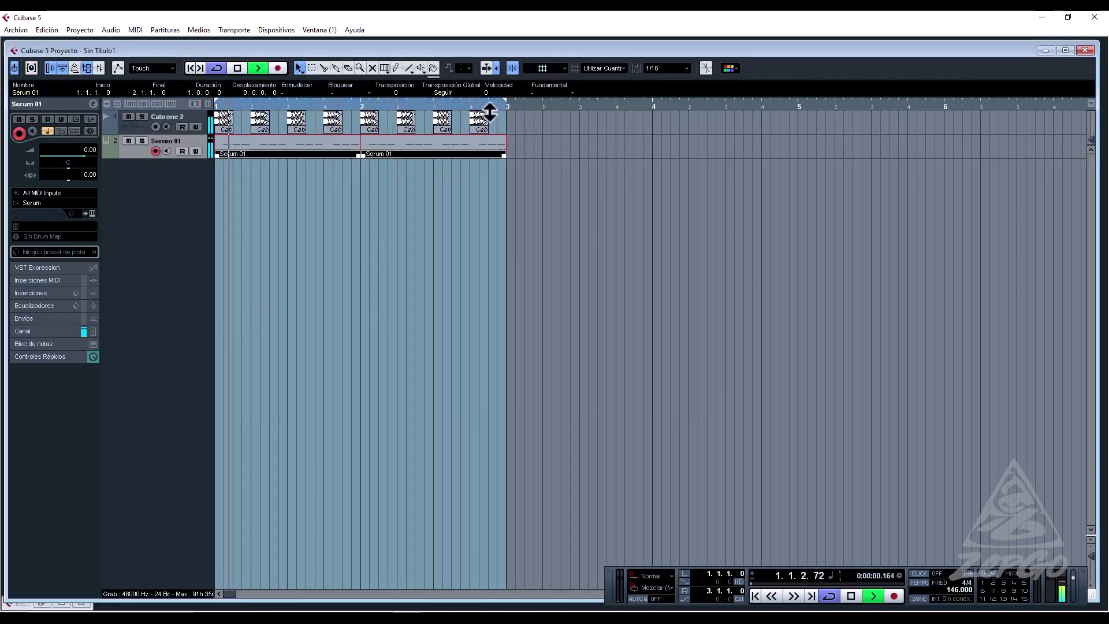
# Extend the right locator to bar 5, duplicate all kick events and Serum parts into bars 3 and 4, and play the loop.
pyautogui.press('g')
pyautogui.press('g')
pyautogui.press('g')
pyautogui.press('g')
pyautogui.press('g')
pyautogui.press('g')
pyautogui.press('g')
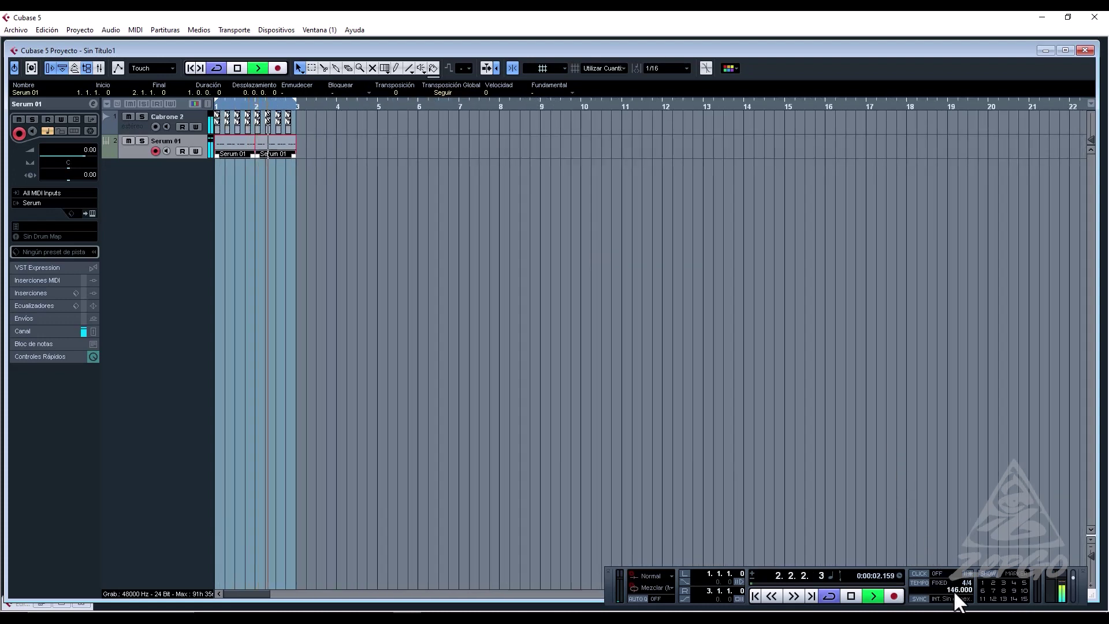
pyautogui.press('space')
pyautogui.press('space')
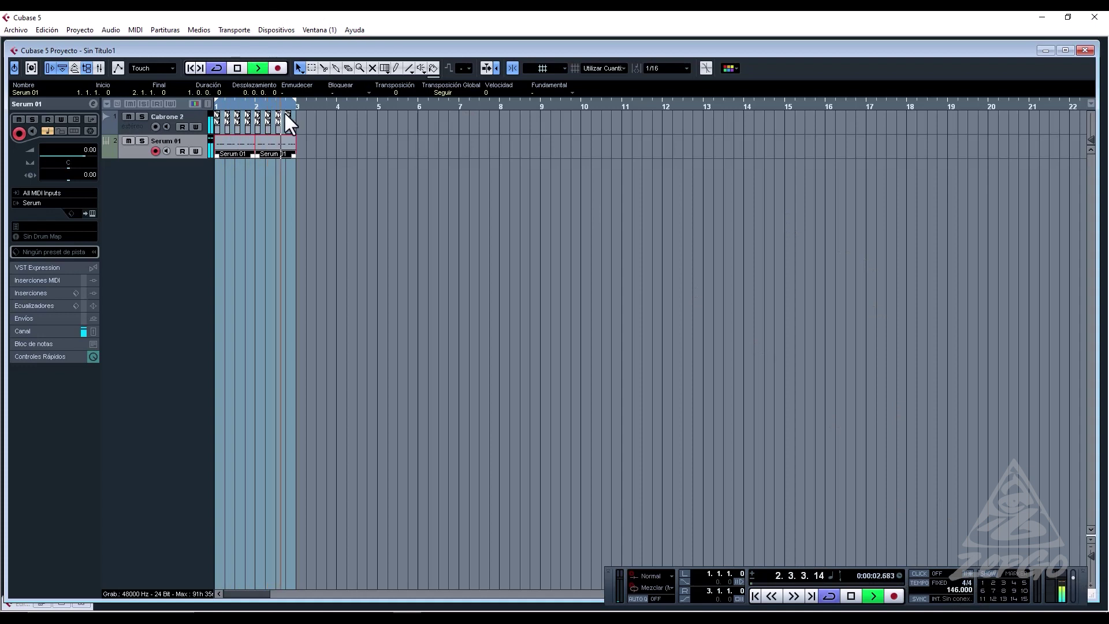
pyautogui.press('space')
pyautogui.moveTo(295, 101); pyautogui.dragTo(376, 136)
pyautogui.click(140, 169)
pyautogui.moveTo(140, 167); pyautogui.dragTo(139, 167)
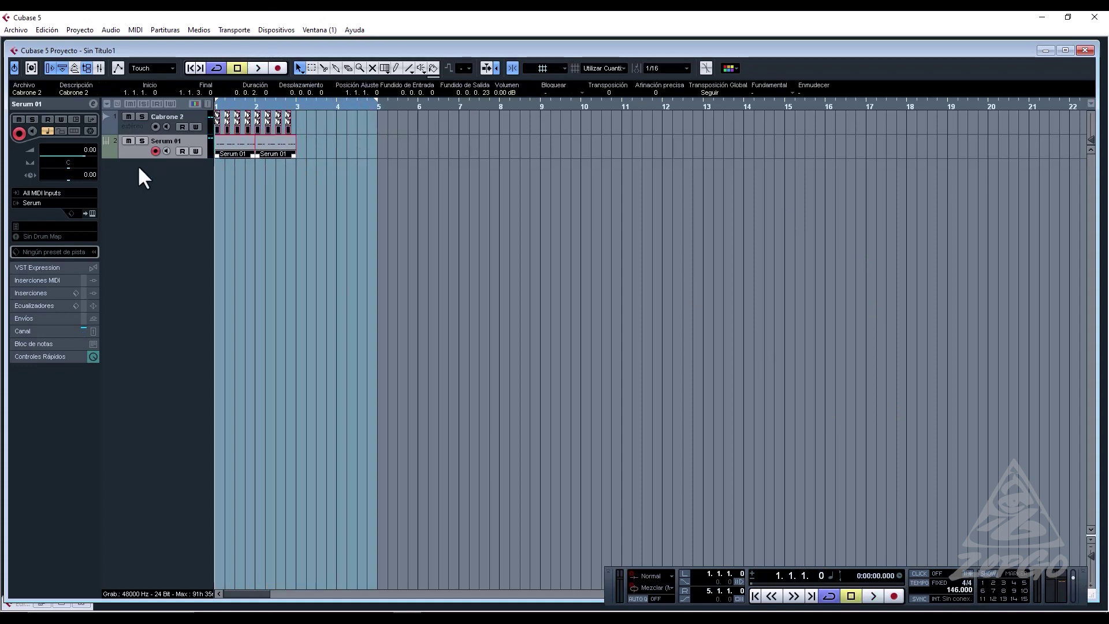
pyautogui.hotkey('ctrl', 'd')
pyautogui.moveTo(232, 107); pyautogui.dragTo(188, 130)
pyautogui.press('space')
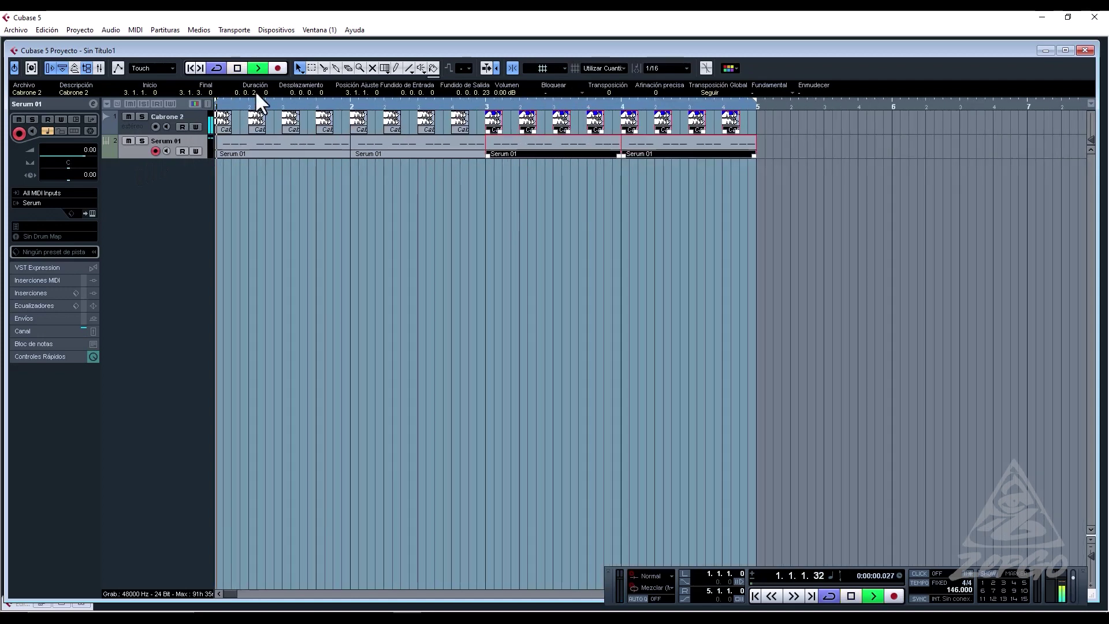
# Add five stereo group channel tracks and move their folder to the beginning of the track list, above the kick.
pyautogui.rightClick(163, 191)
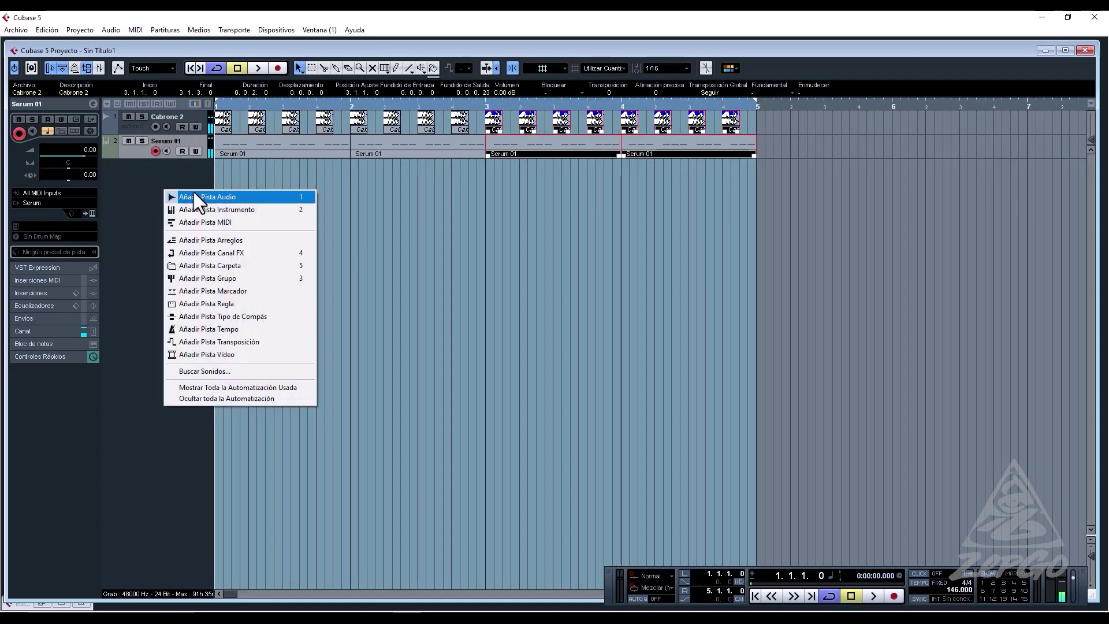
pyautogui.click(227, 280)
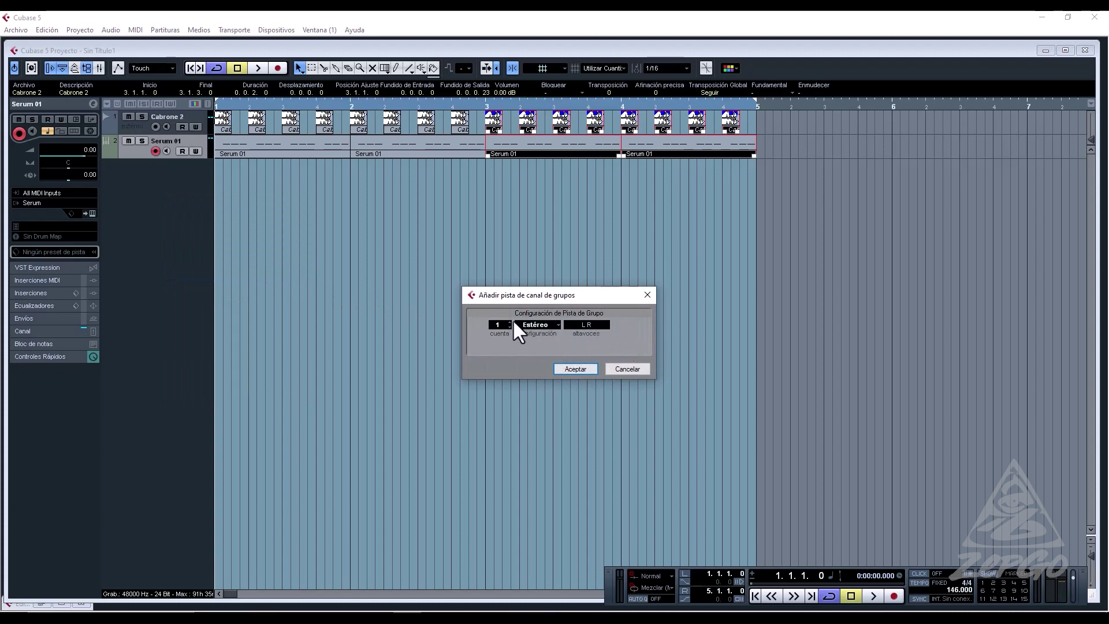
pyautogui.click(509, 322)
pyautogui.click(510, 322)
pyautogui.click(509, 322)
pyautogui.click(564, 371)
pyautogui.moveTo(158, 163); pyautogui.dragTo(159, 115)
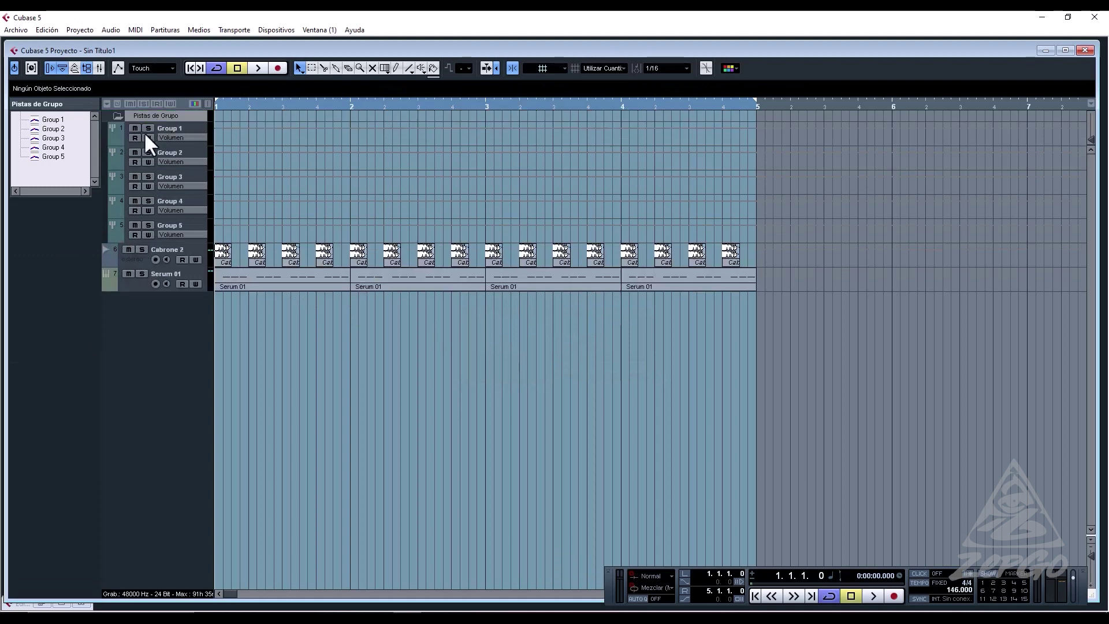
pyautogui.rightClick(169, 307)
pyautogui.press('Escape')
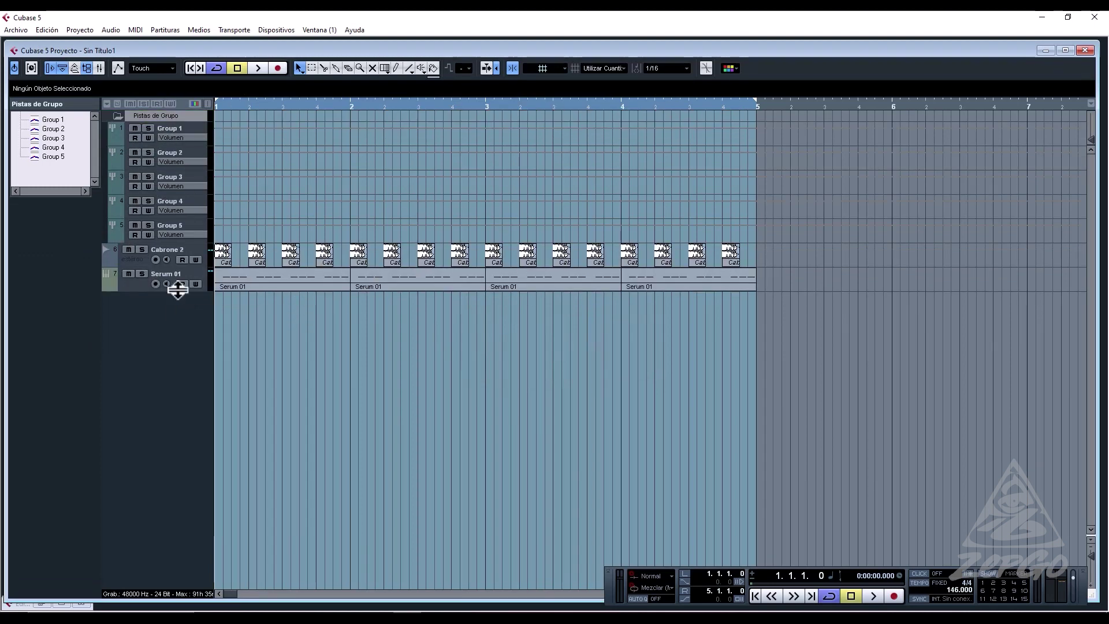
# Rename the Group 1 track to "bass line" and the Group 2 track to "SIDE CHAIN".
pyautogui.doubleClick(172, 128)
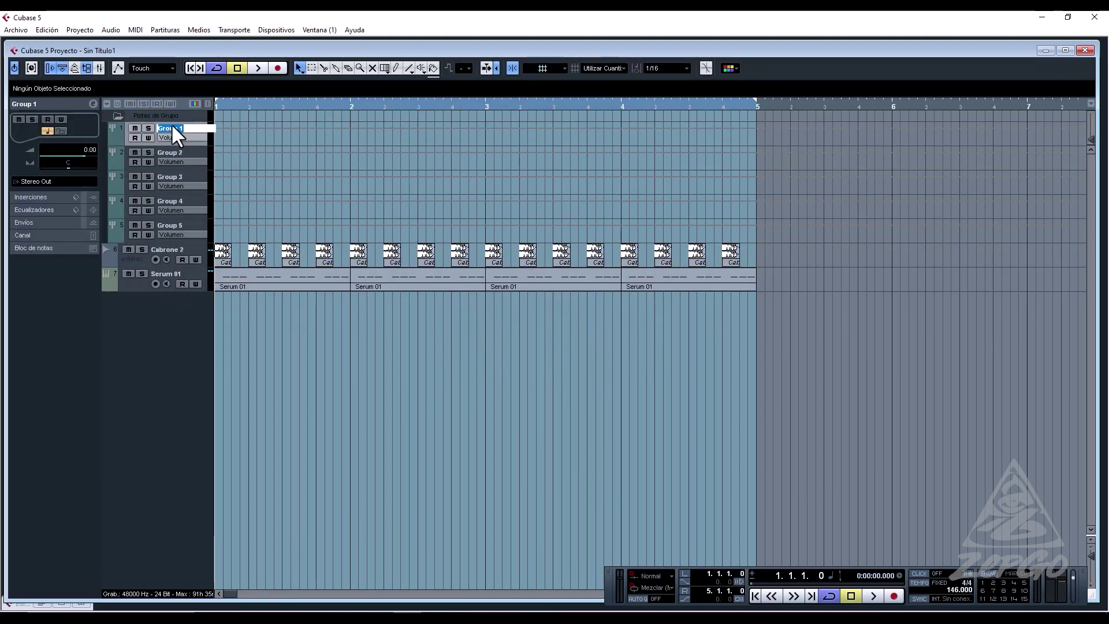
pyautogui.write('bass line')
pyautogui.press('Return')
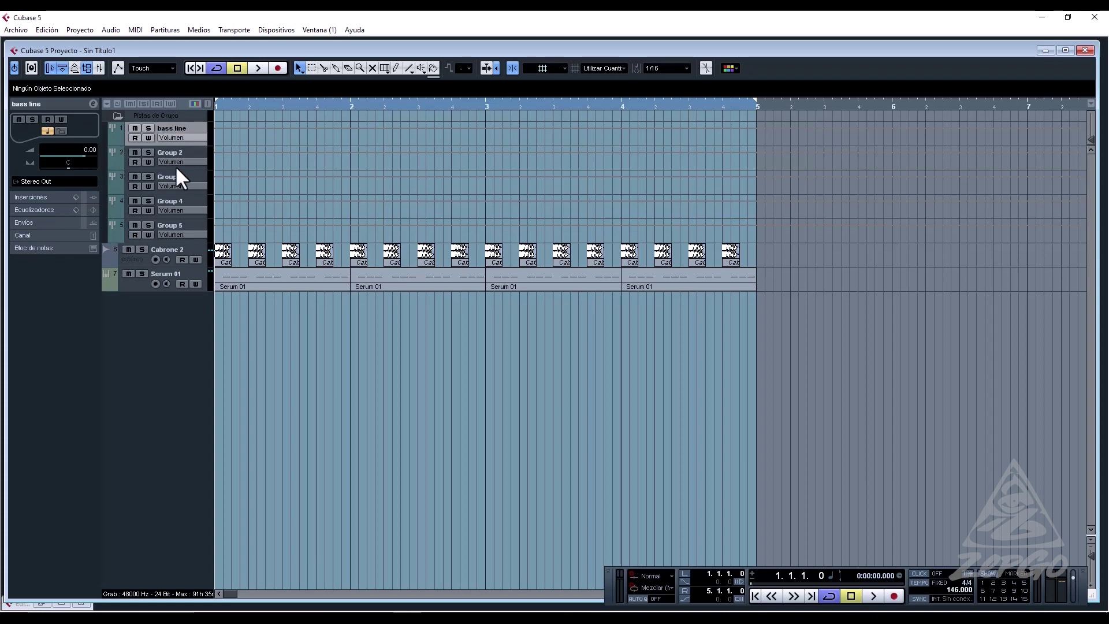
pyautogui.doubleClick(168, 151)
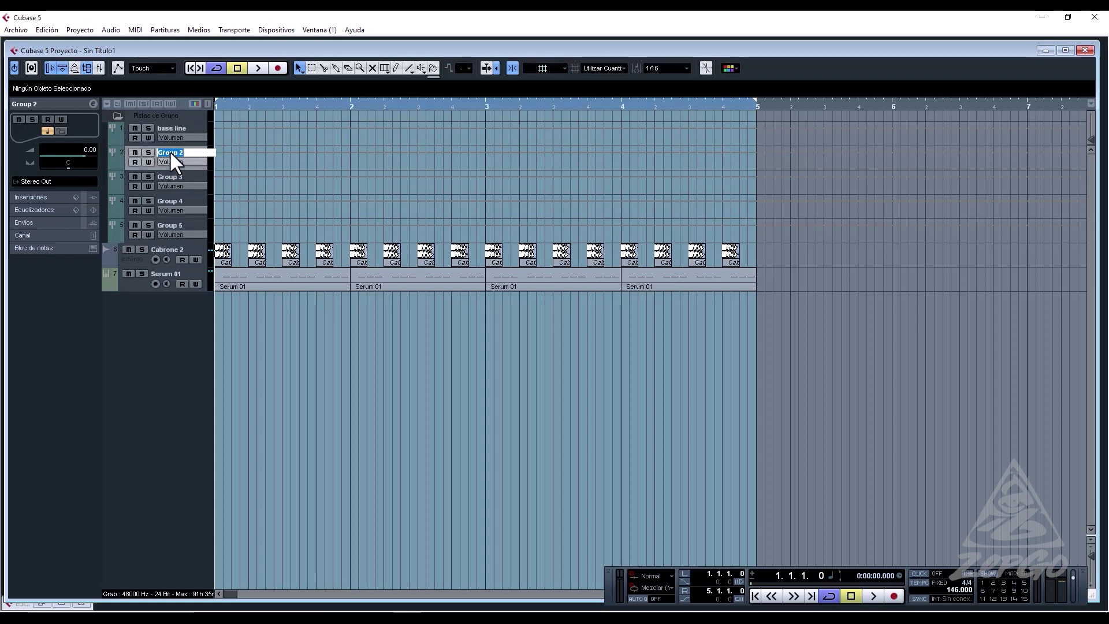
pyautogui.write('SIDE CHAIN')
pyautogui.press('Return')
# Rename Group 3, 4 and 5 to PERCUSIONES, SYNTHESYS and VOZ, and widen the track list.
pyautogui.doubleClick(165, 176)
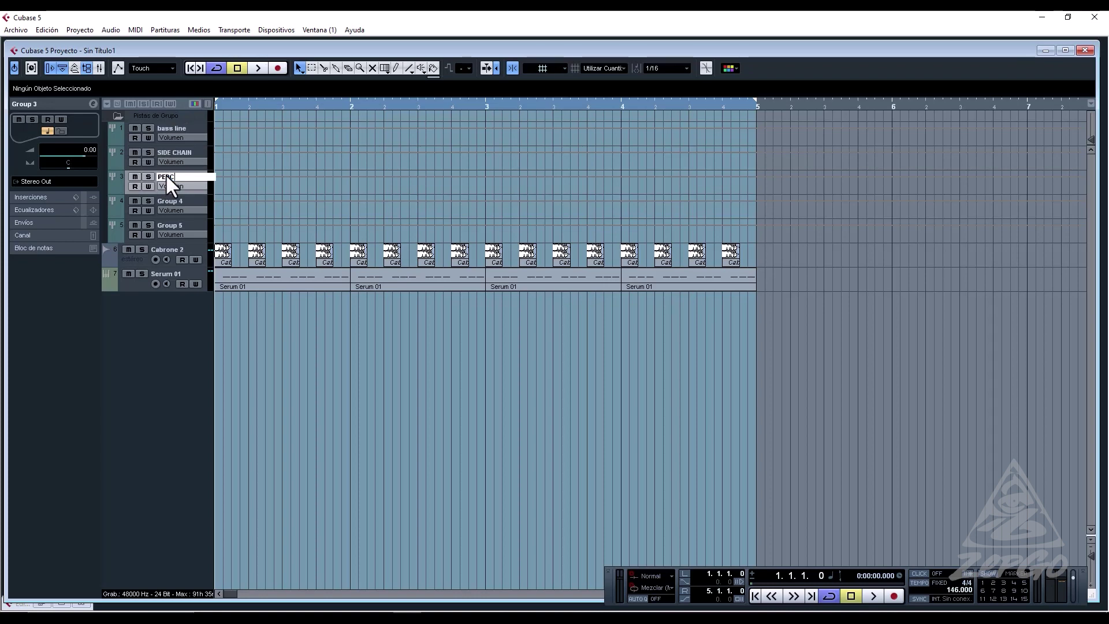
pyautogui.write('PERCUSIONES')
pyautogui.press('Return')
pyautogui.doubleClick(174, 202)
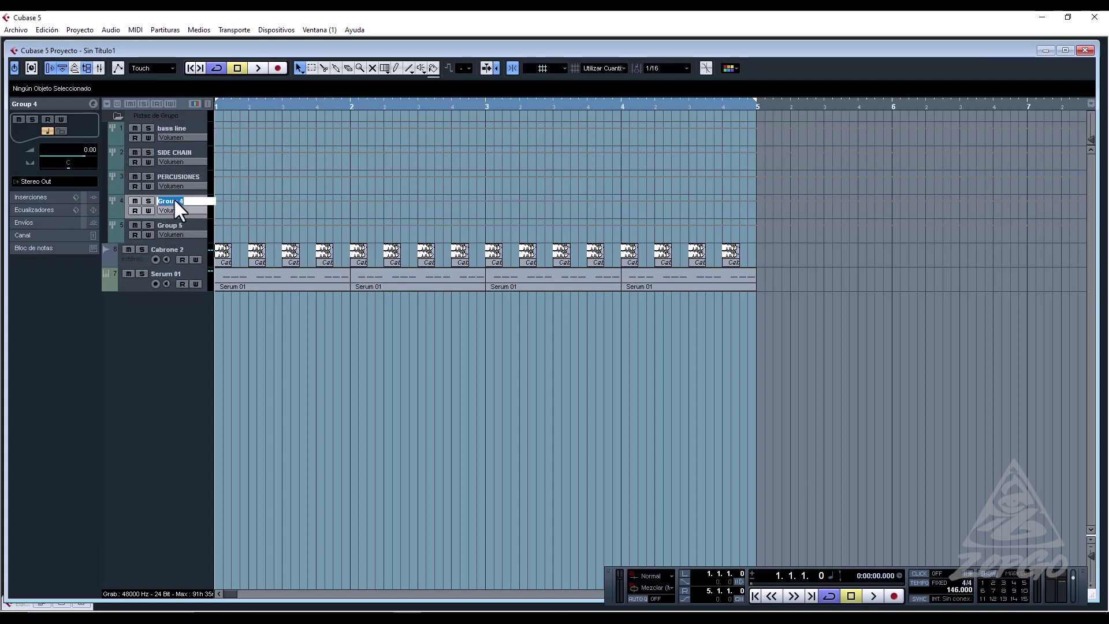
pyautogui.write('SYNTHESYS')
pyautogui.press('Return')
pyautogui.doubleClick(174, 224)
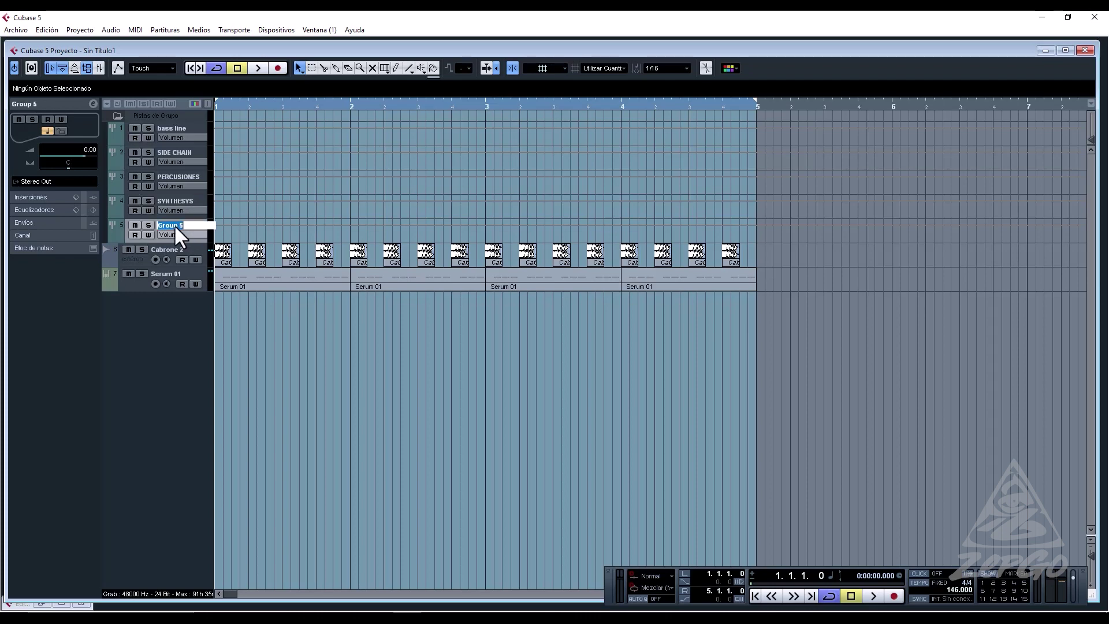
pyautogui.write('VOZ')
pyautogui.press('Return')
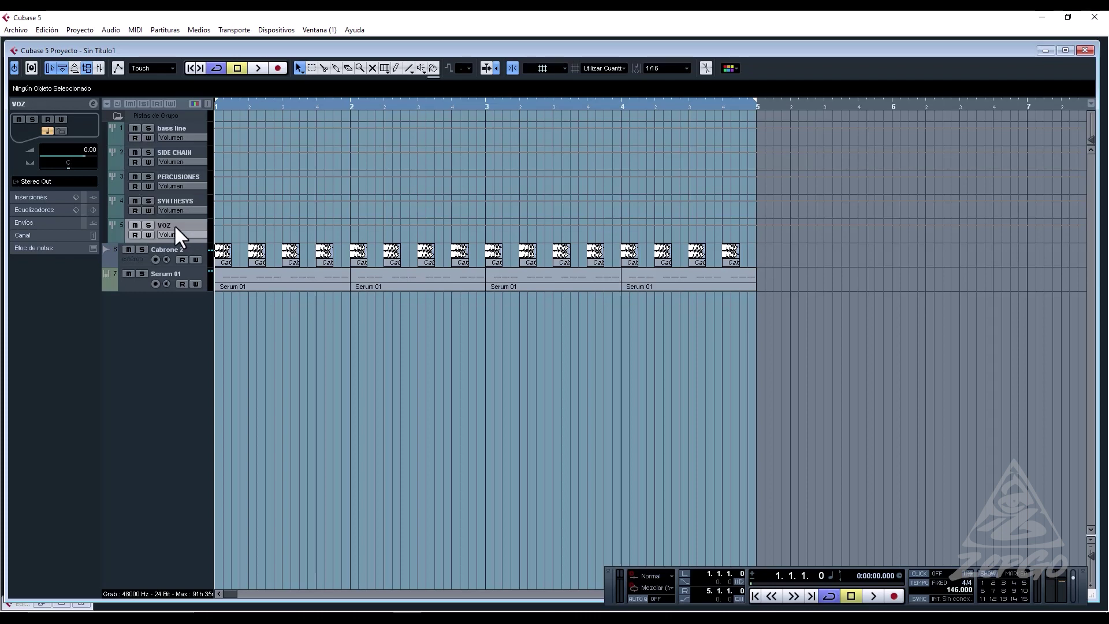
pyautogui.moveTo(214, 171); pyautogui.dragTo(242, 119)
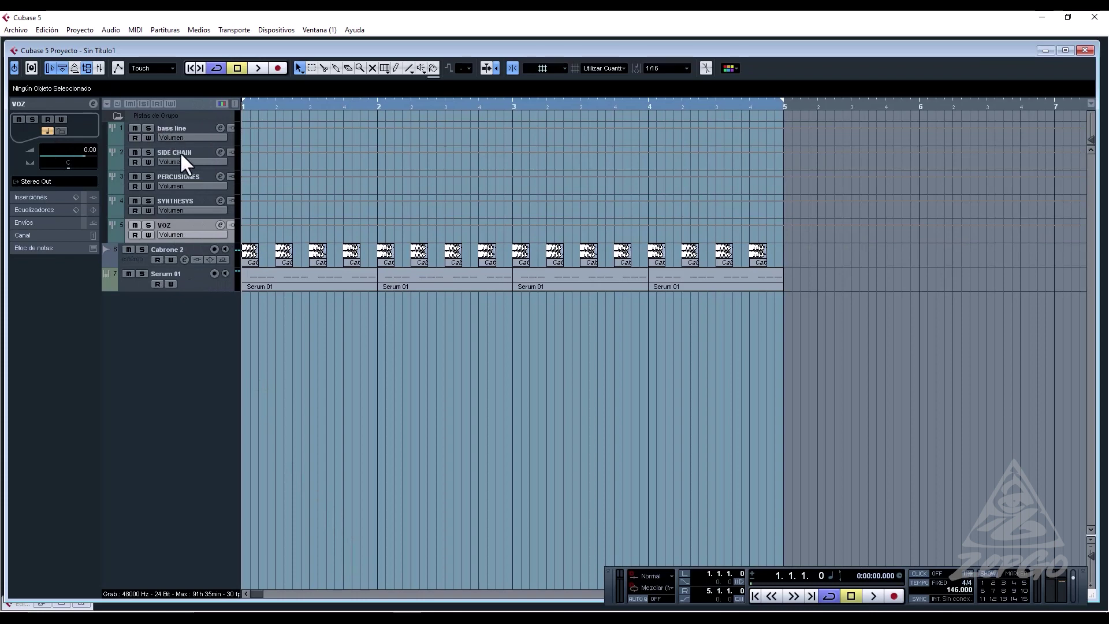
# Rename the Cabrone 2 kick track to KIK.
pyautogui.click(173, 128)
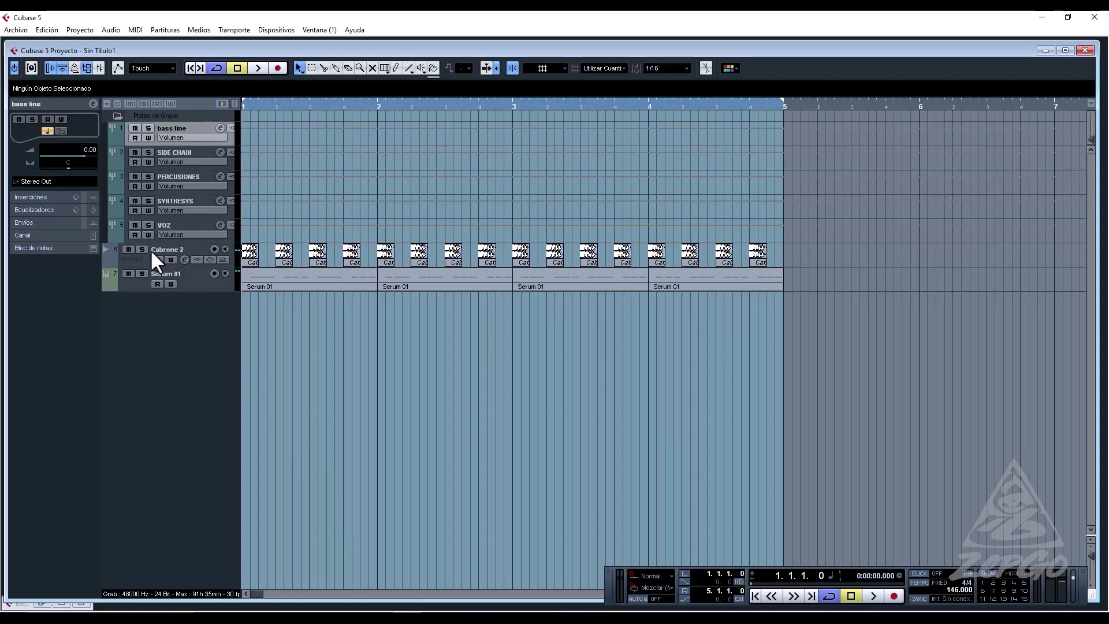
pyautogui.click(167, 248)
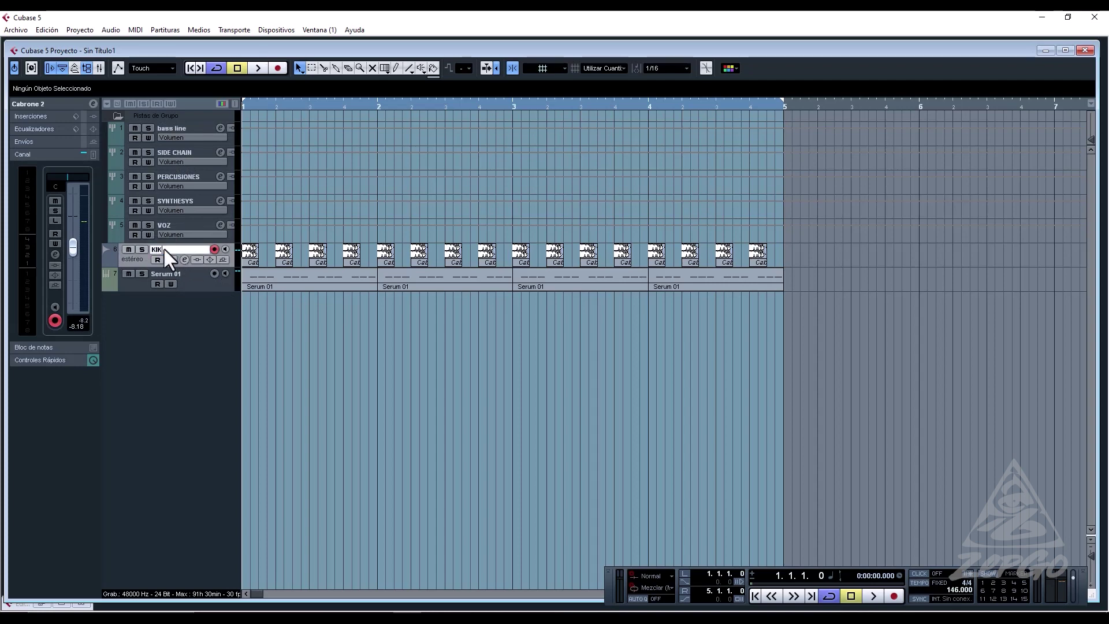
pyautogui.write('KIK')
pyautogui.press('Return')
# Colour the KIK track teal and the Serum 01 track orange with Color 2.
pyautogui.click(733, 70)
pyautogui.click(760, 184)
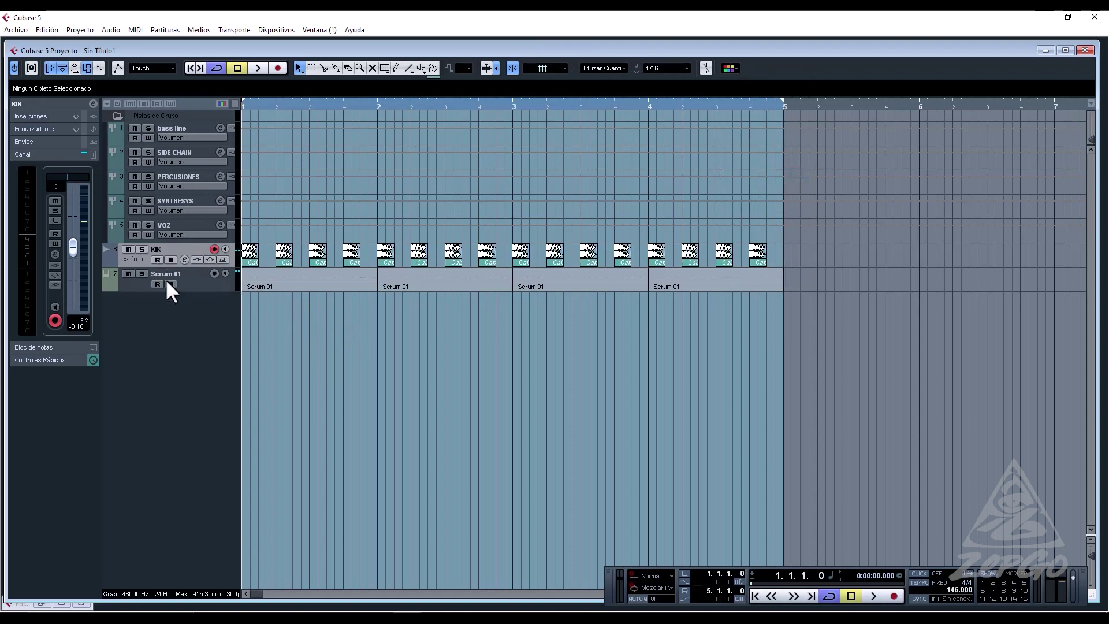
pyautogui.click(199, 286)
pyautogui.click(729, 68)
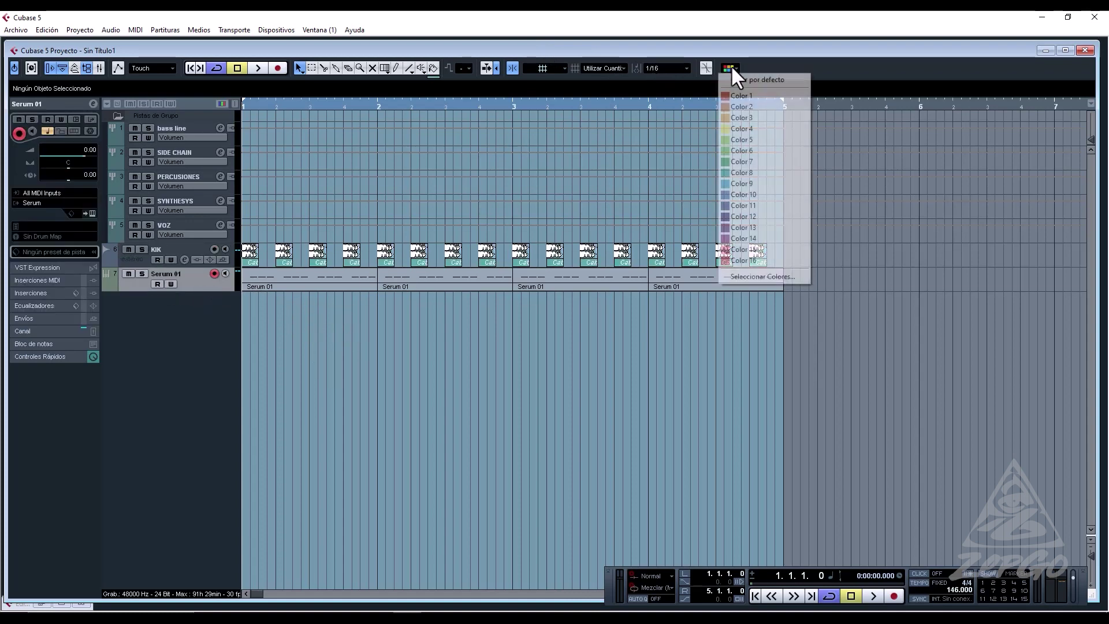
pyautogui.click(745, 107)
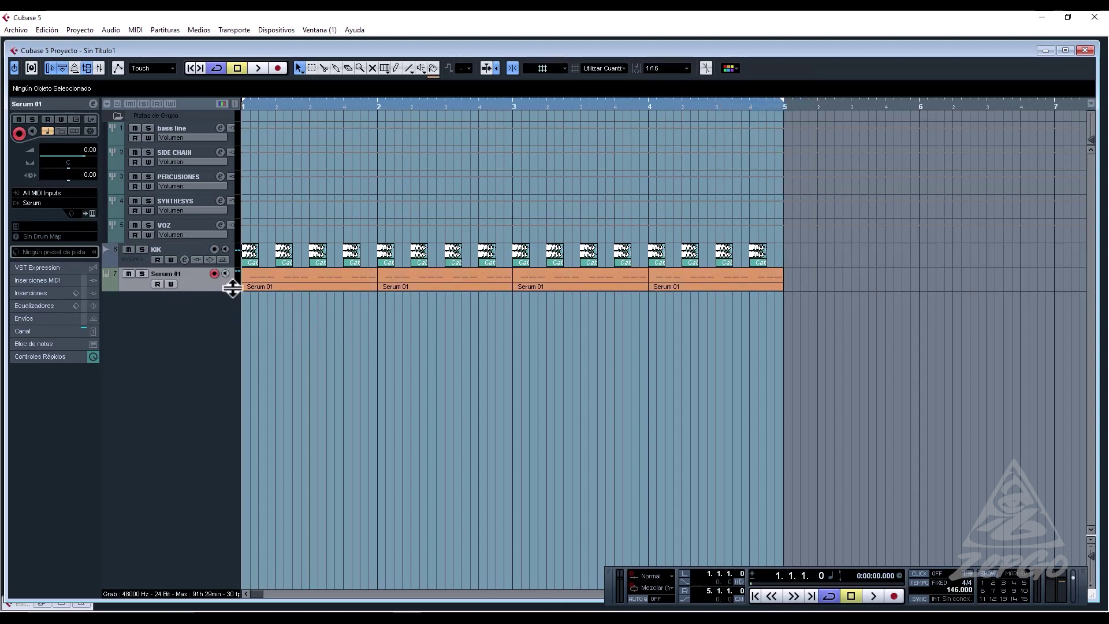
# Route the KIK channel's output to the bass line group and close its channel settings.
pyautogui.click(180, 253)
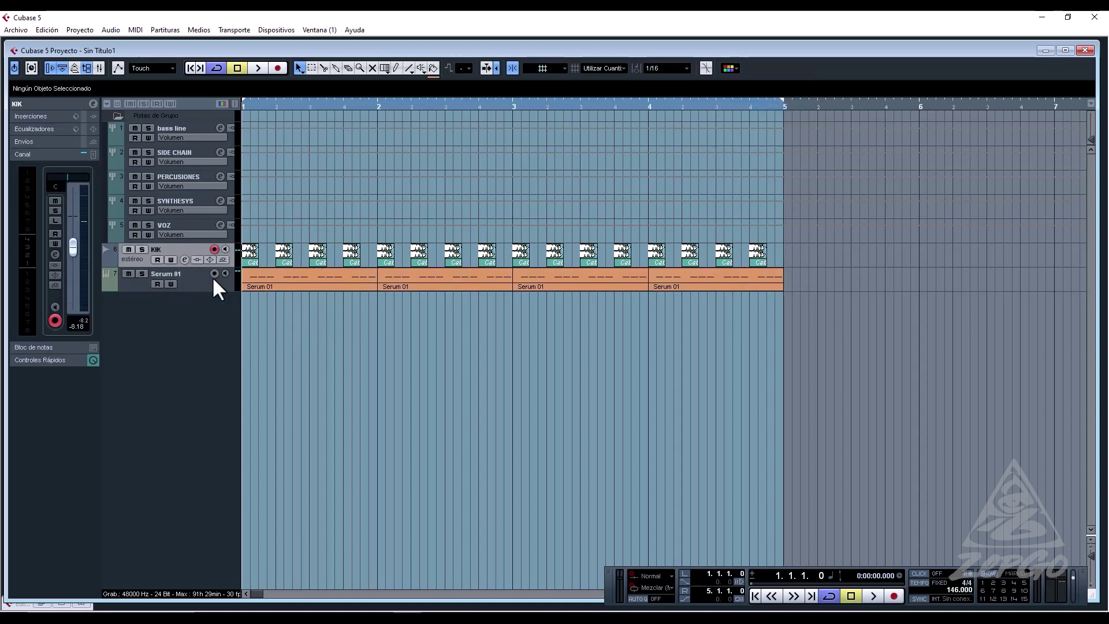
pyautogui.click(183, 259)
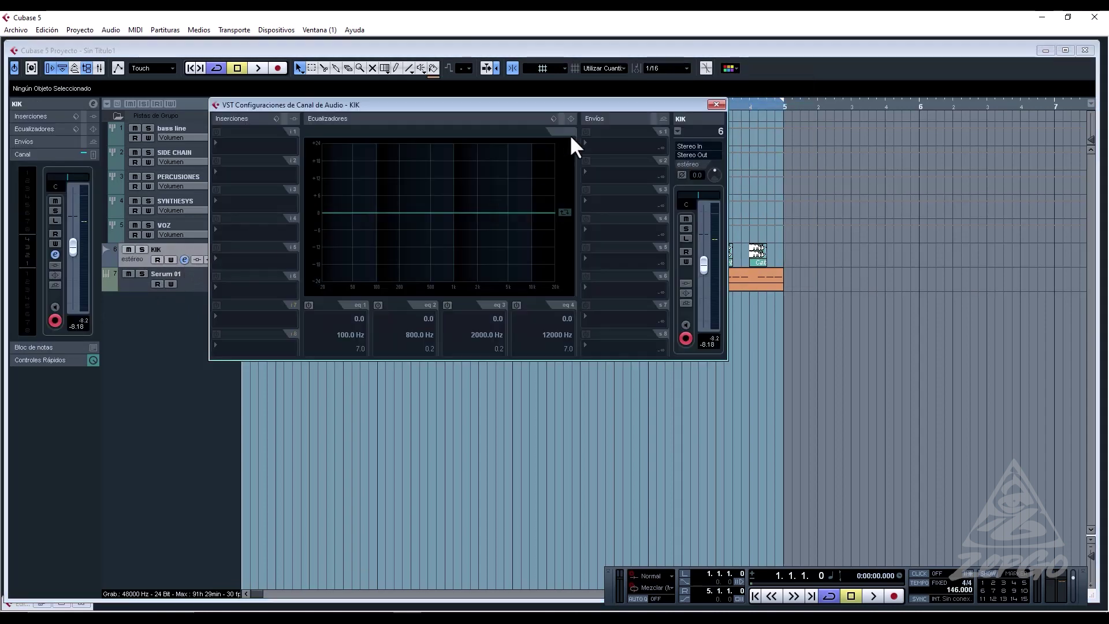
pyautogui.click(695, 153)
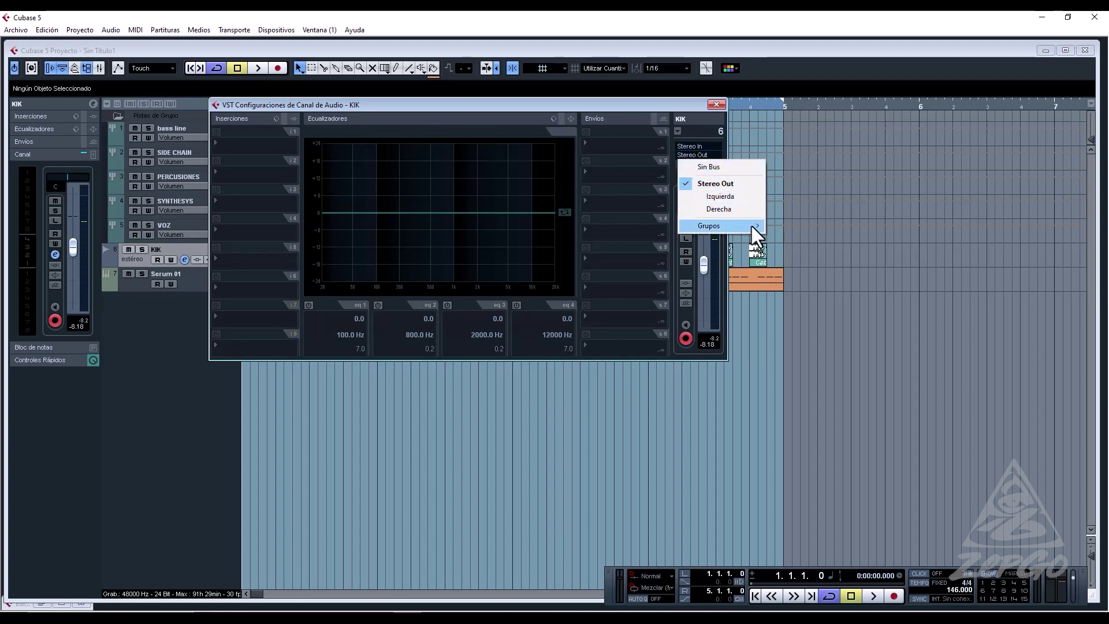
pyautogui.moveTo(750, 227)
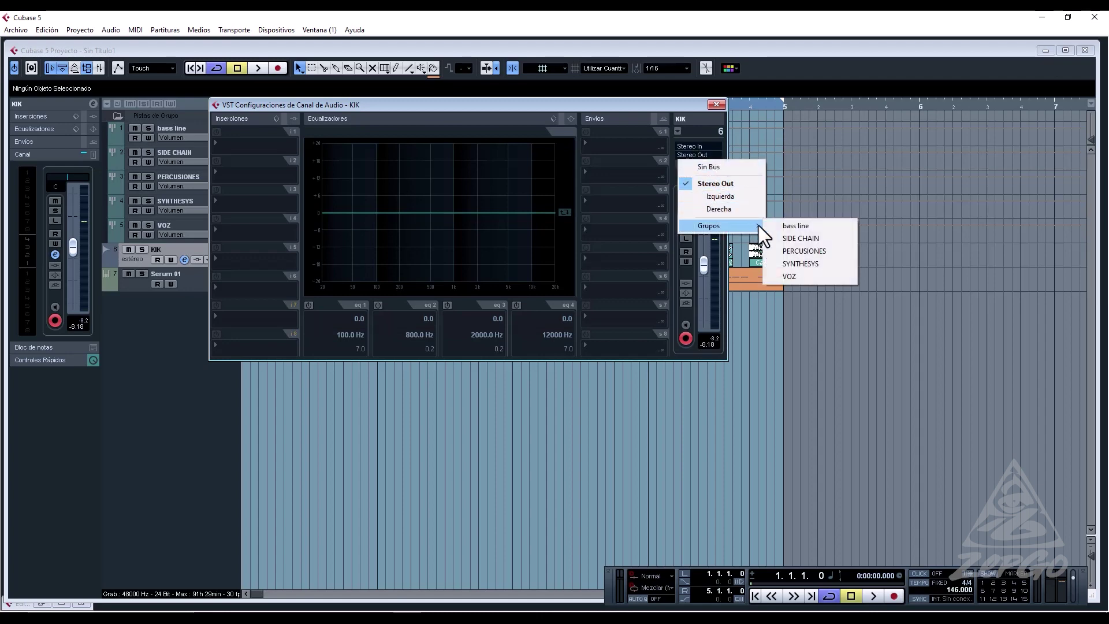
pyautogui.click(796, 225)
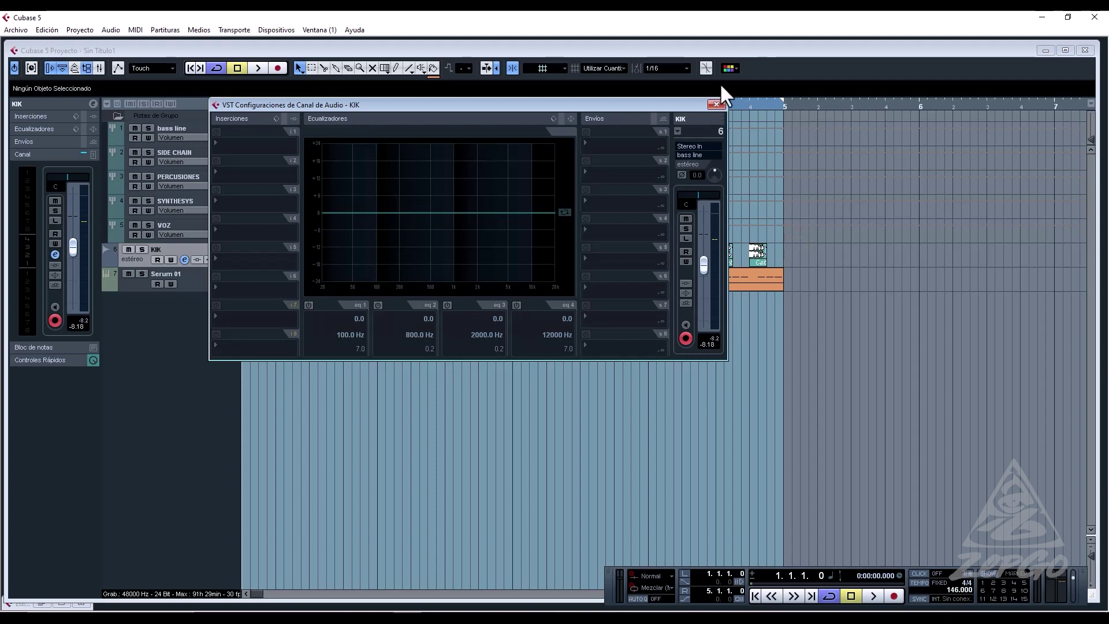
pyautogui.click(716, 105)
# Route the Serum 01 instrument channel's output to the SIDE CHAIN group and close its channel settings.
pyautogui.click(188, 283)
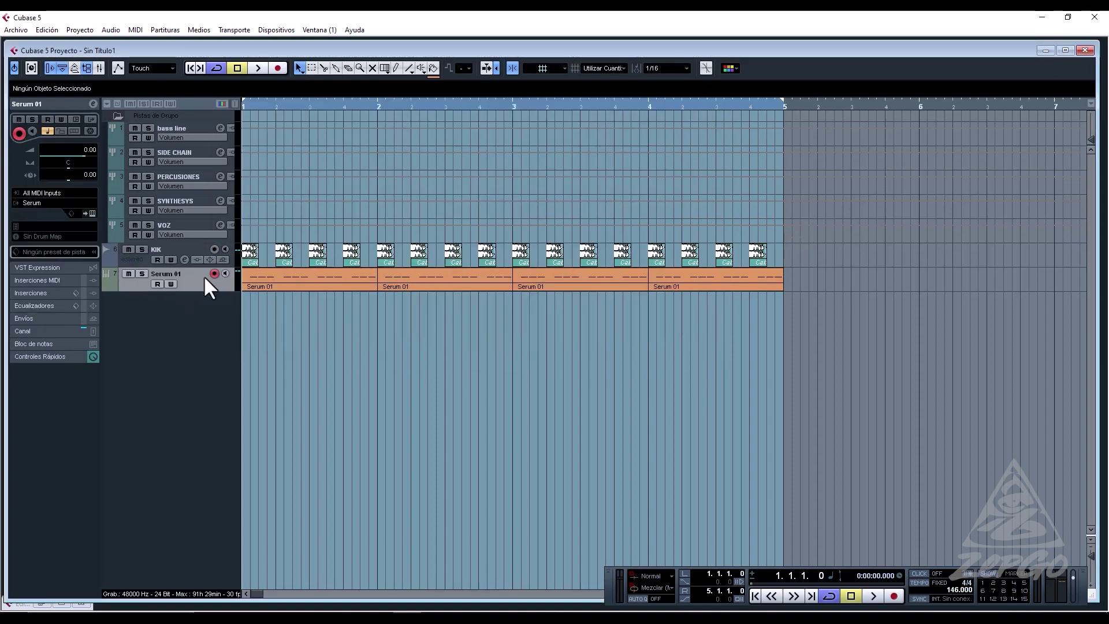
pyautogui.click(30, 332)
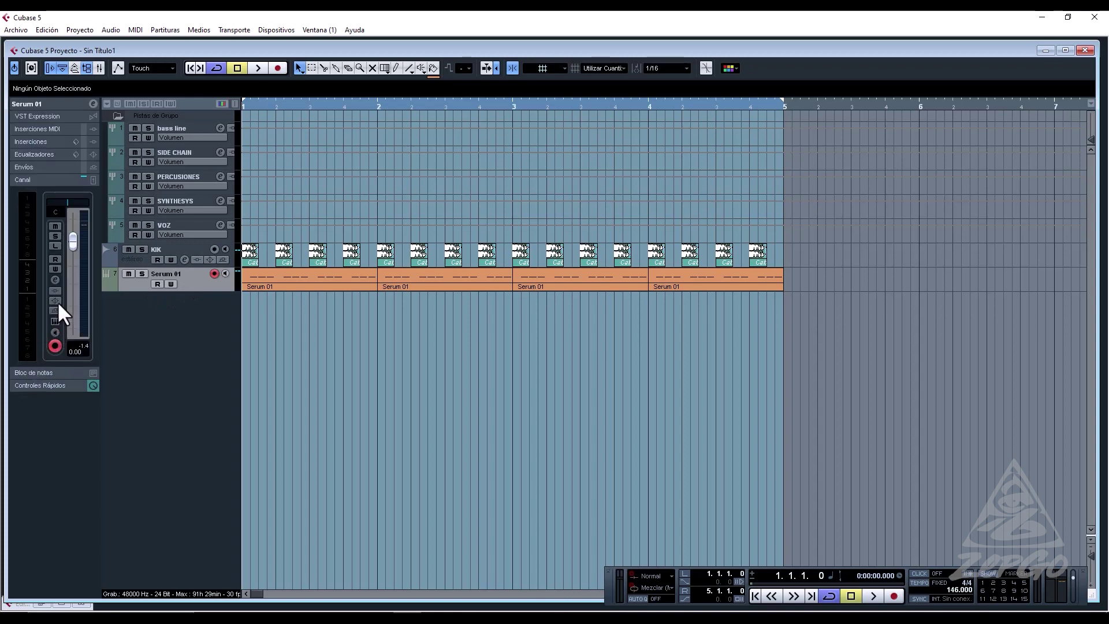
pyautogui.click(55, 279)
pyautogui.click(701, 155)
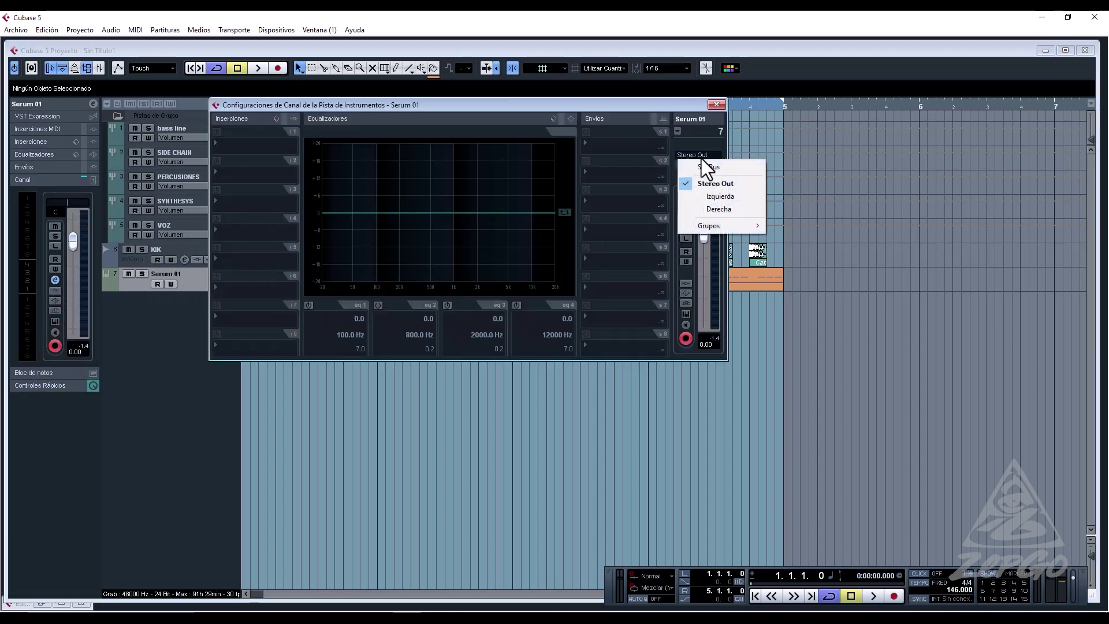
pyautogui.moveTo(741, 224)
pyautogui.click(807, 238)
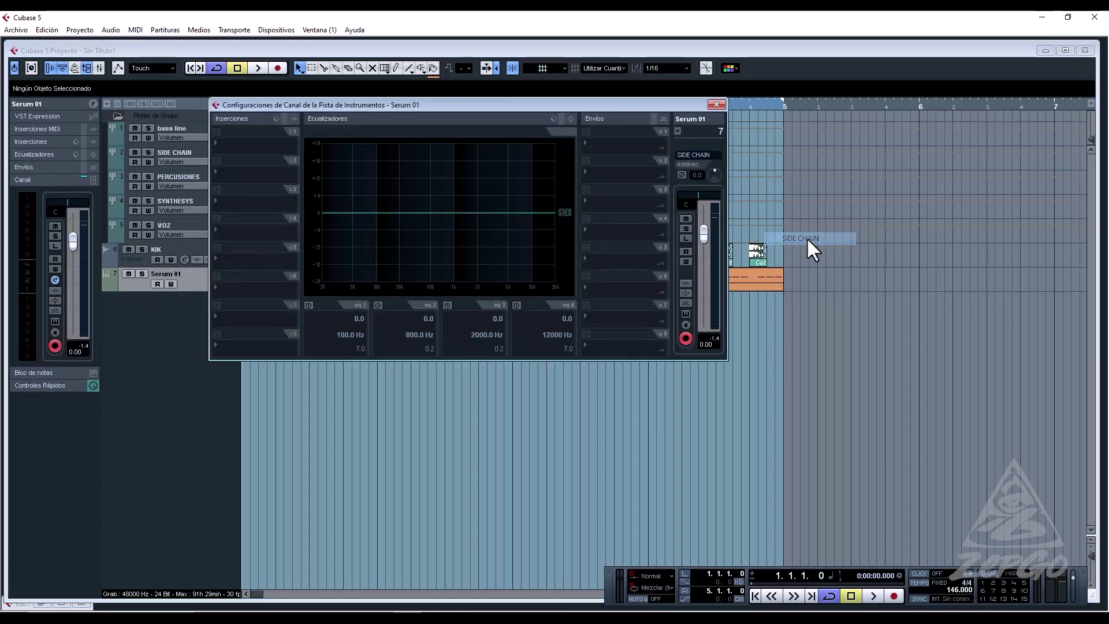
pyautogui.click(716, 105)
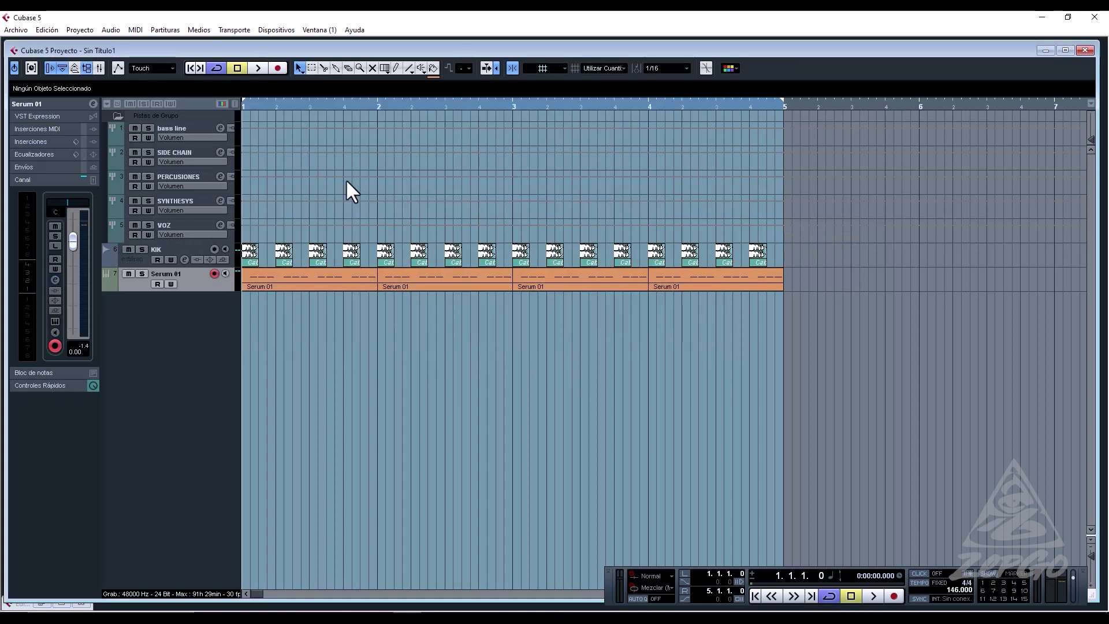
# Route the SIDE CHAIN group's output to the bass line group and close its channel settings.
pyautogui.click(173, 152)
pyautogui.click(220, 152)
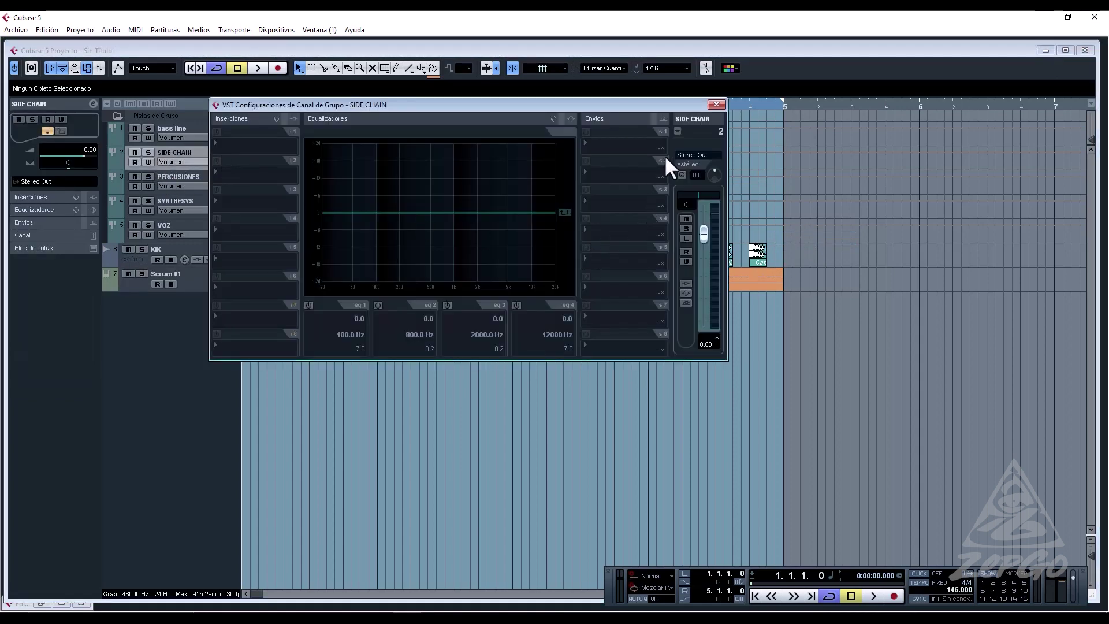
pyautogui.click(697, 154)
pyautogui.moveTo(751, 226)
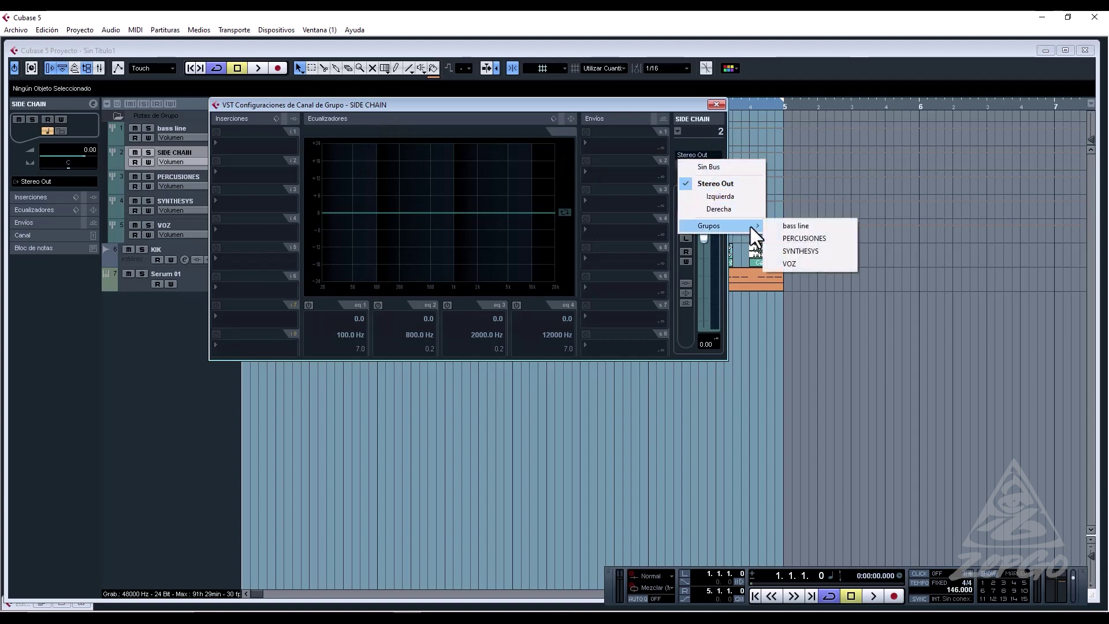
pyautogui.click(799, 230)
pyautogui.click(715, 105)
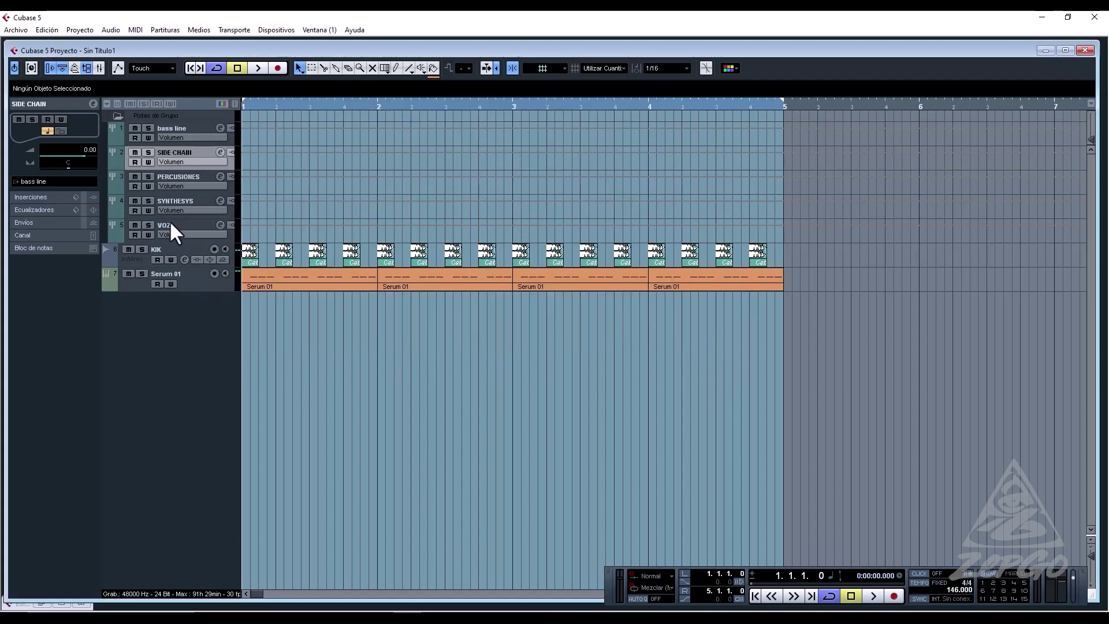
# Check the routing by soloing and unsoloing the bass line and SIDE CHAIN groups in turn, and play the loop.
pyautogui.click(148, 128)
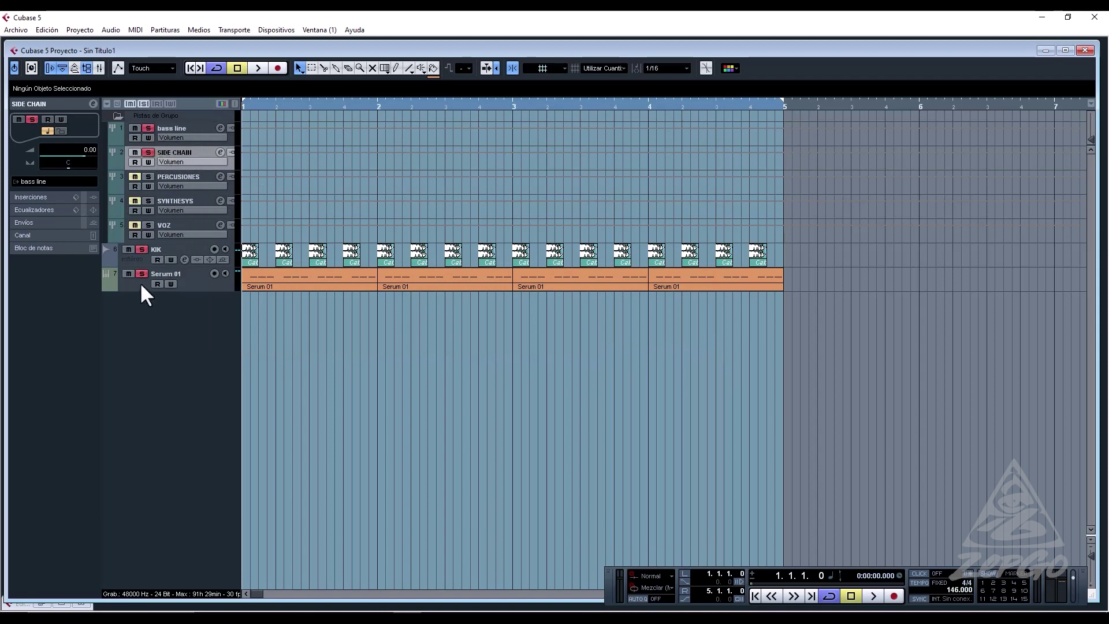
pyautogui.click(148, 128)
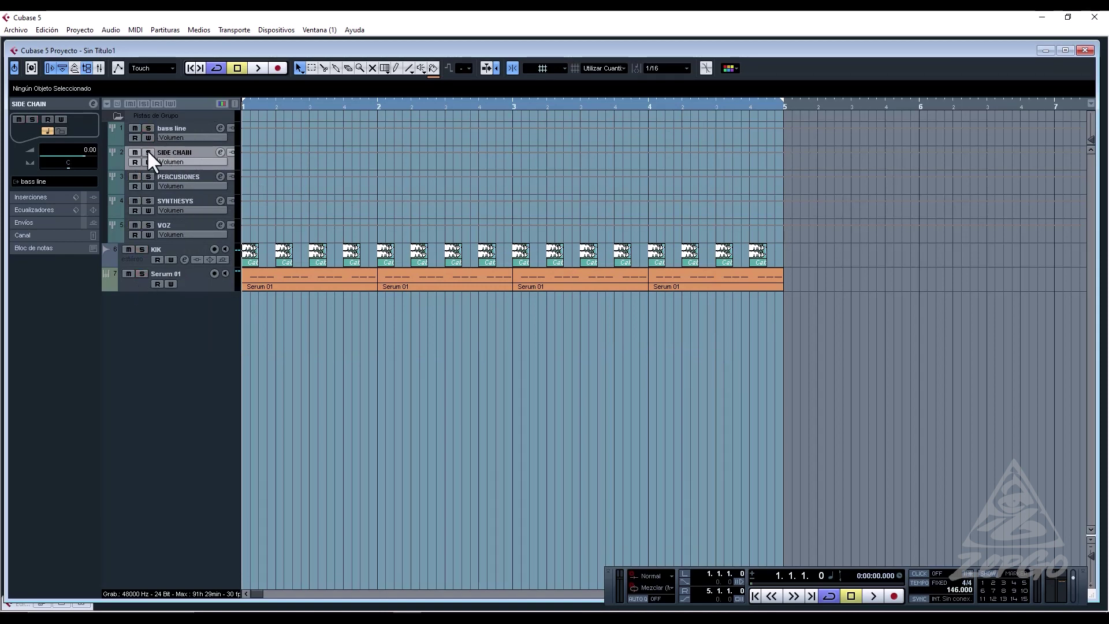
pyautogui.click(149, 152)
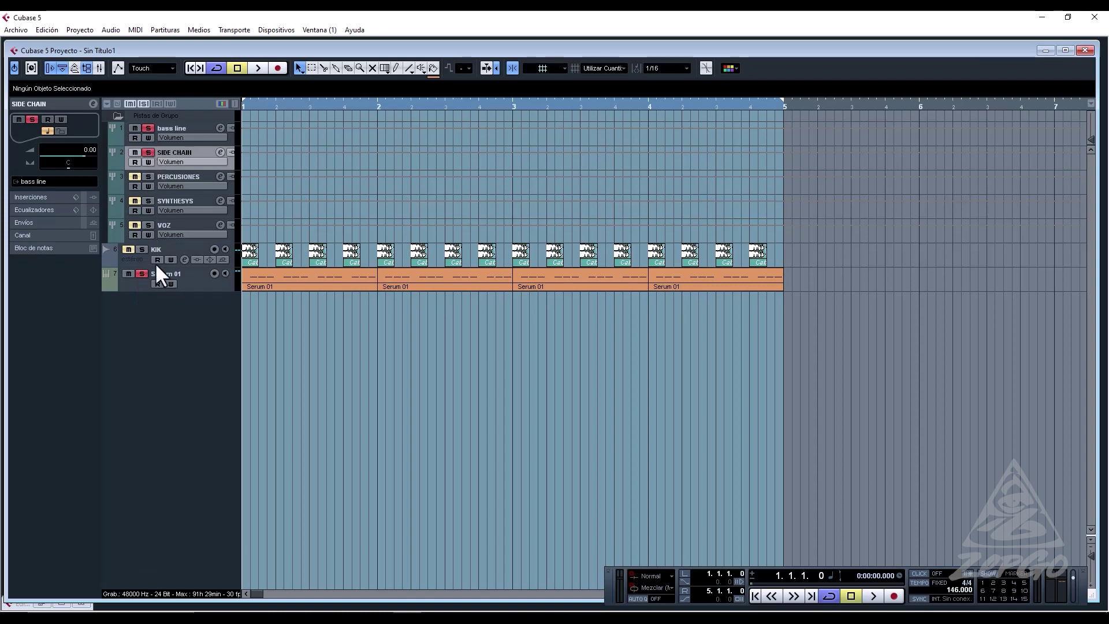
pyautogui.click(148, 152)
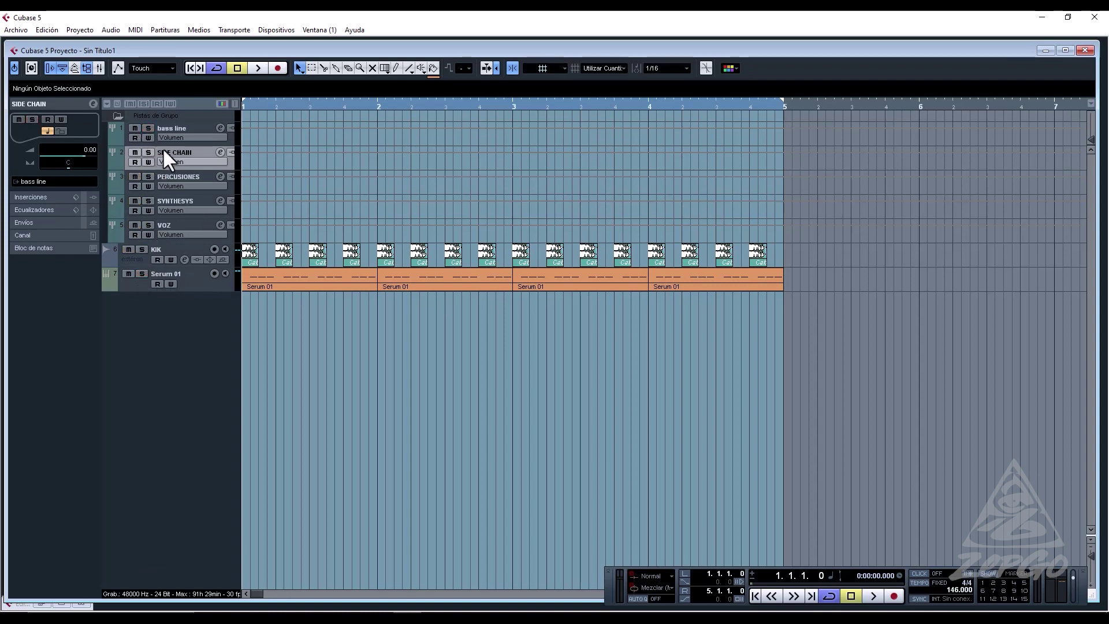
pyautogui.press('space')
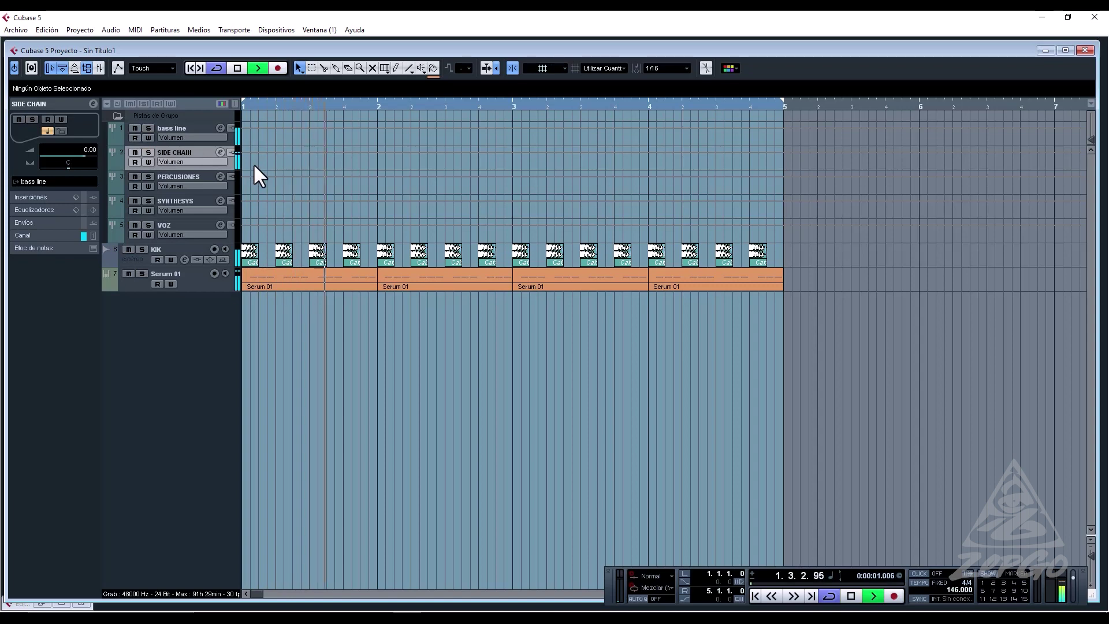
# Stop playback and load the Dynamics Compressor into the SIDE CHAIN group's first insert slot.
pyautogui.press('space')
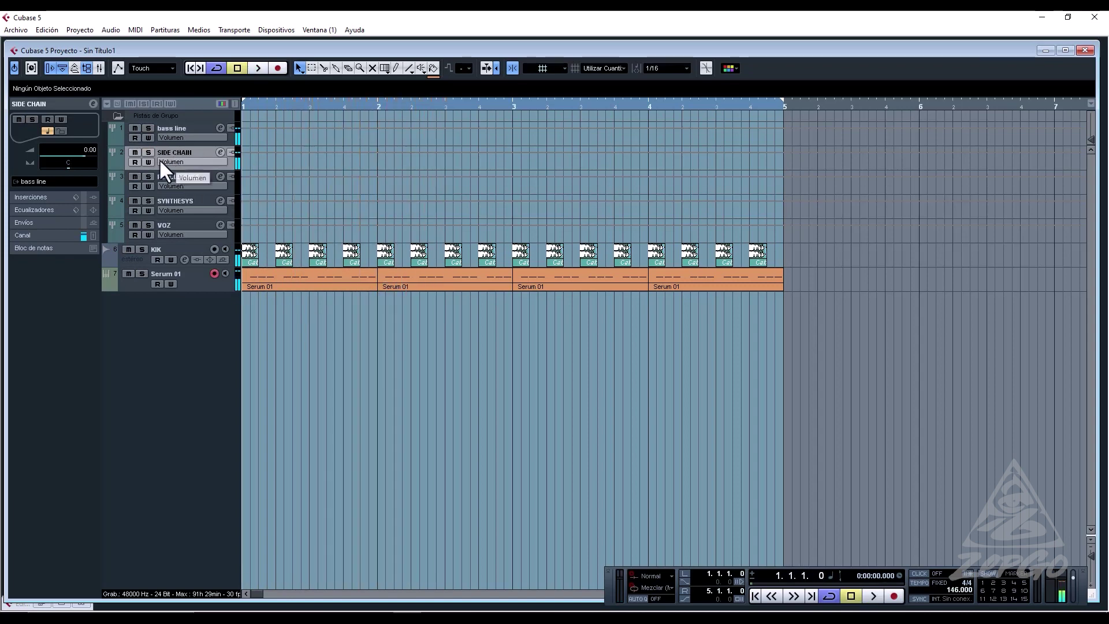
pyautogui.click(25, 209)
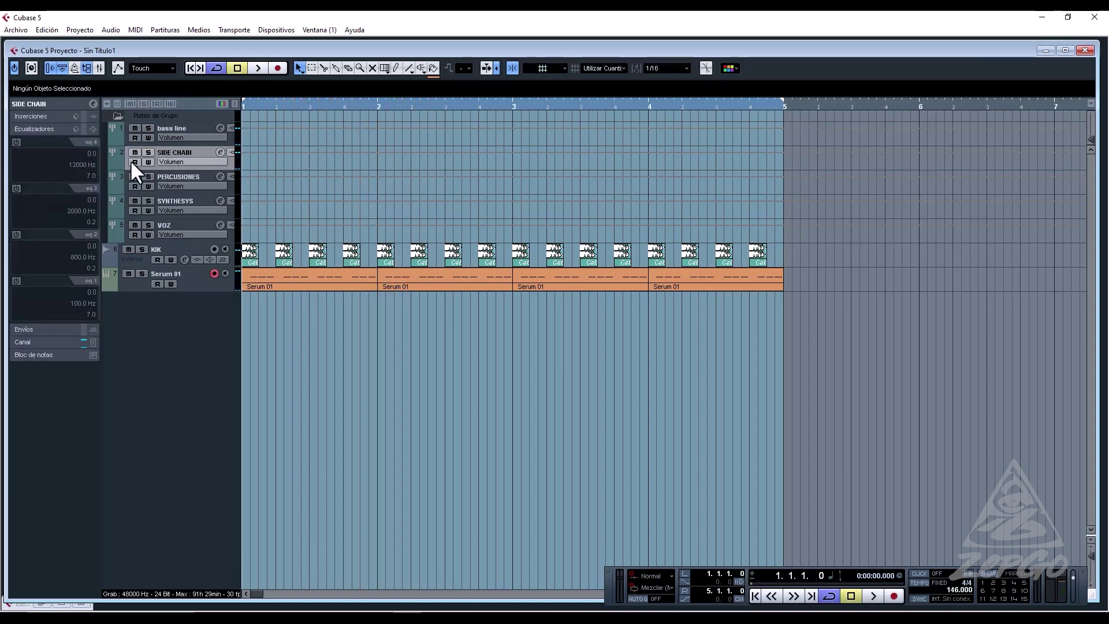
pyautogui.click(26, 116)
pyautogui.click(30, 142)
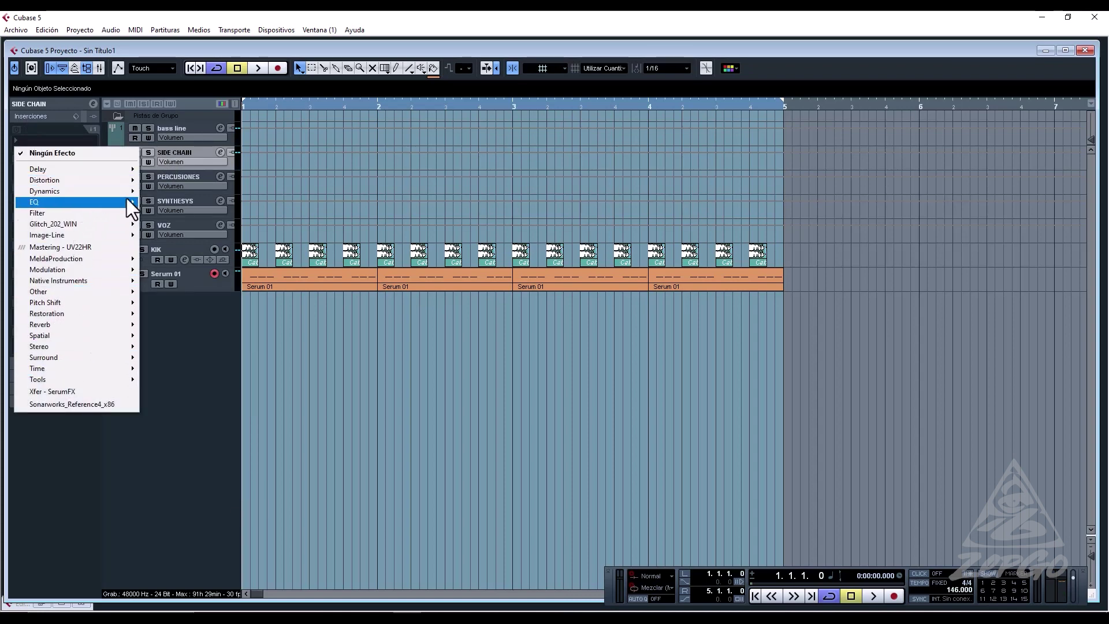
pyautogui.moveTo(127, 194)
pyautogui.click(182, 196)
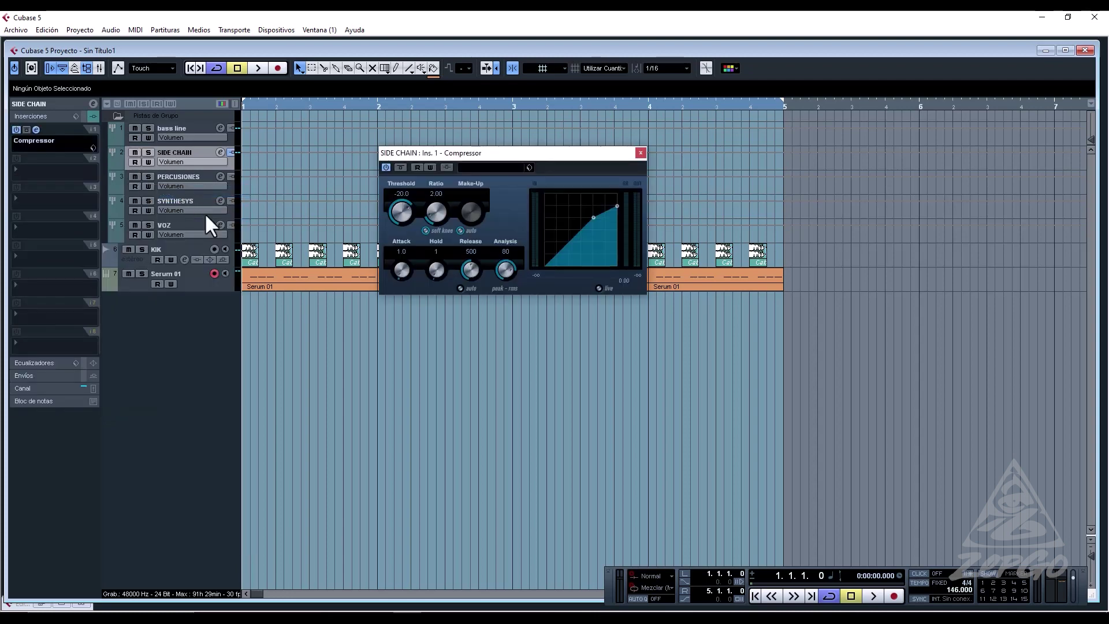
# Set the compressor's threshold to -60.0, attack to 0.1, hold to 0, release to 20 and make-up to 0.0, and close its window.
pyautogui.moveTo(479, 279); pyautogui.dragTo(475, 331)
pyautogui.moveTo(440, 276); pyautogui.dragTo(438, 284)
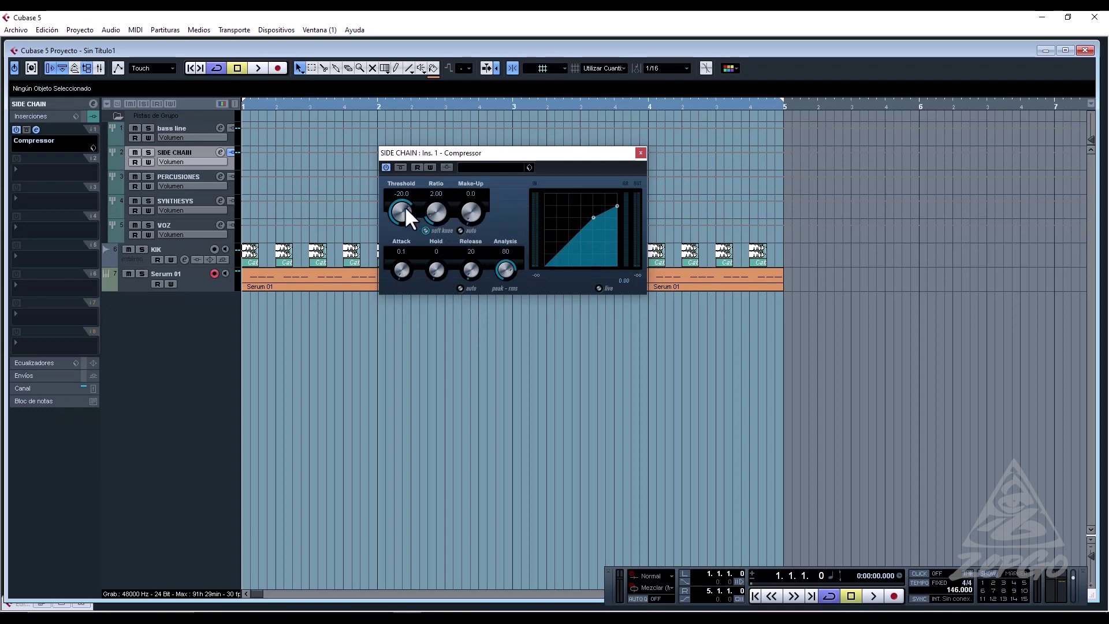
pyautogui.moveTo(405, 206); pyautogui.dragTo(413, 308)
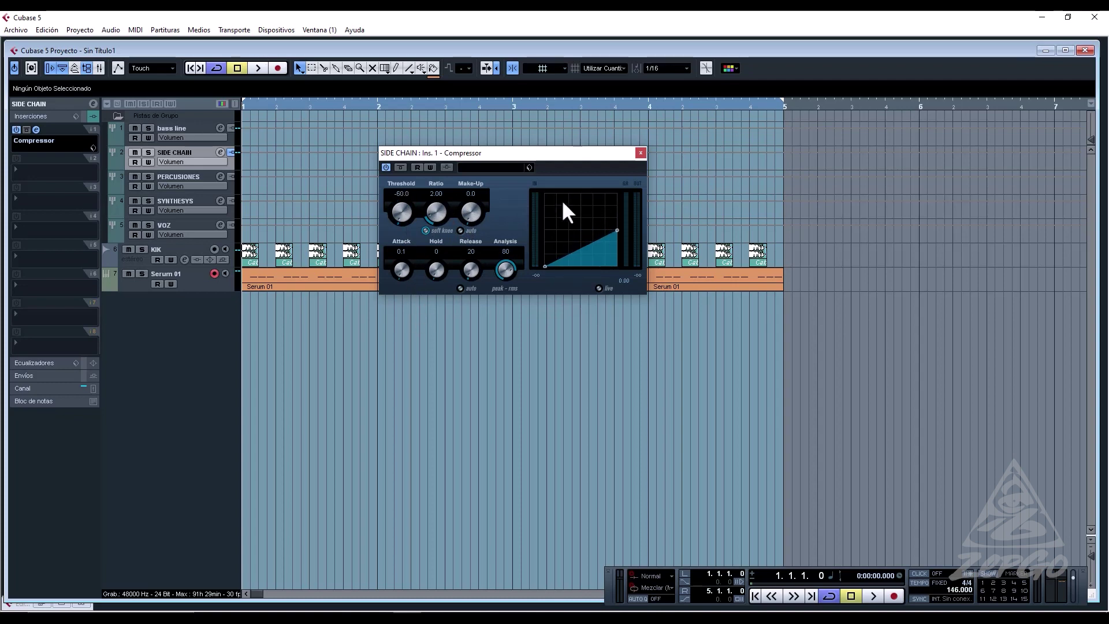
pyautogui.press('space')
pyautogui.press('space')
pyautogui.click(641, 153)
# Play the loop briefly and examine the destinations offered for the first send of the KIK channel.
pyautogui.press('space')
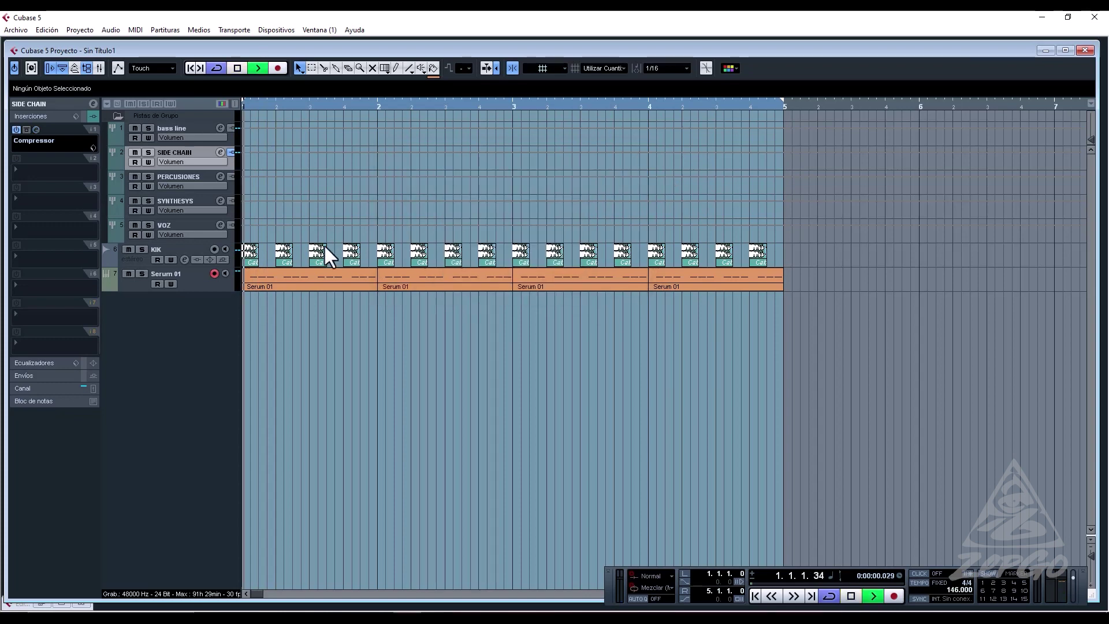
pyautogui.click(181, 279)
pyautogui.press('space')
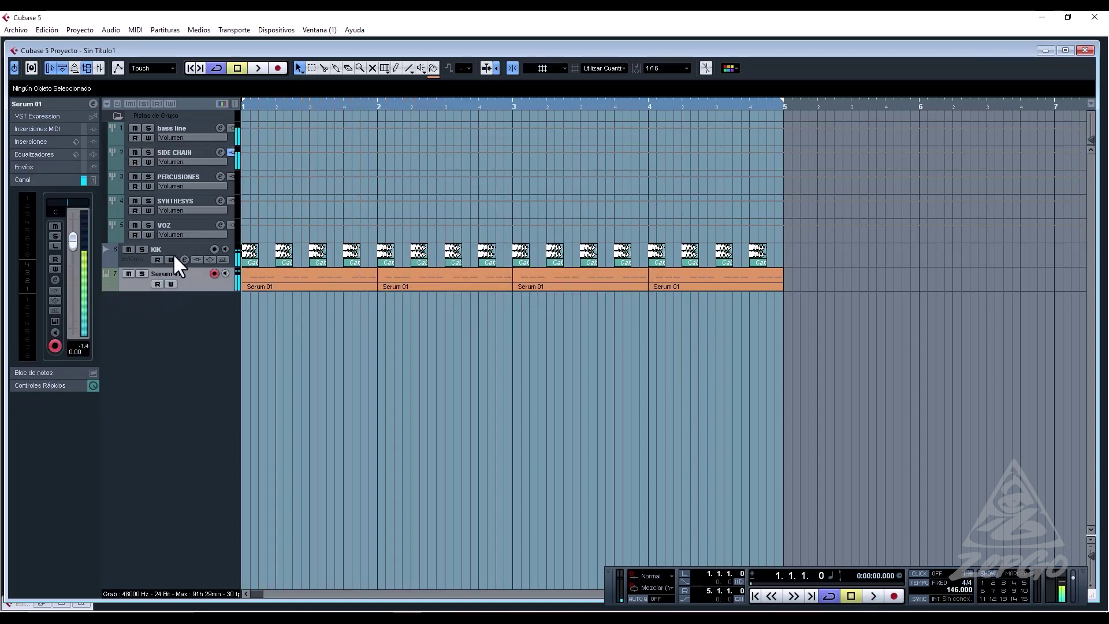
pyautogui.click(174, 252)
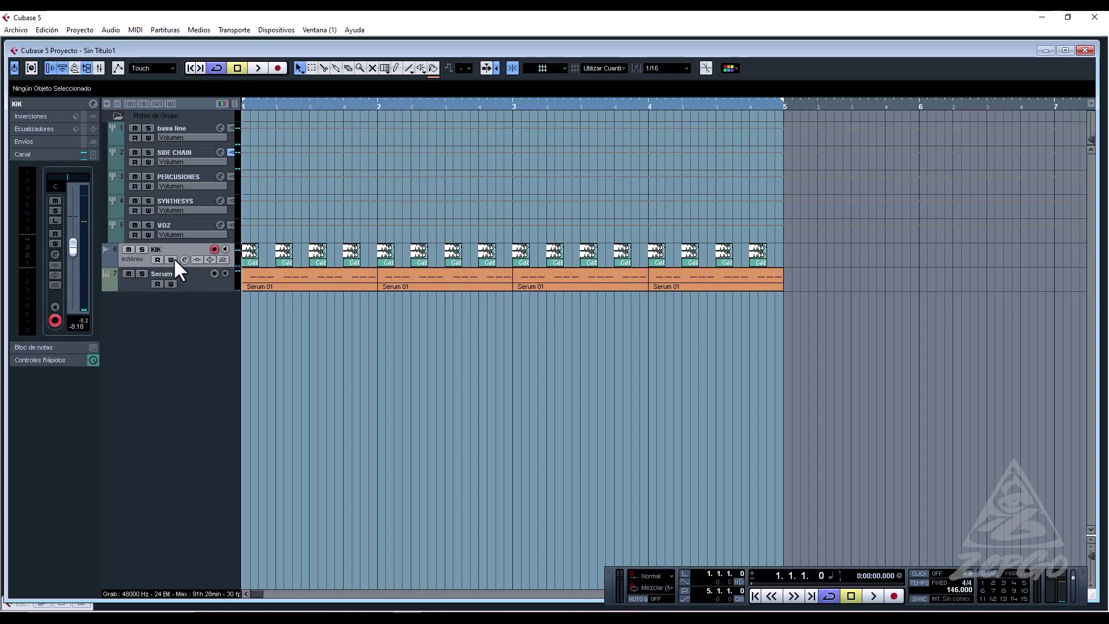
pyautogui.click(183, 259)
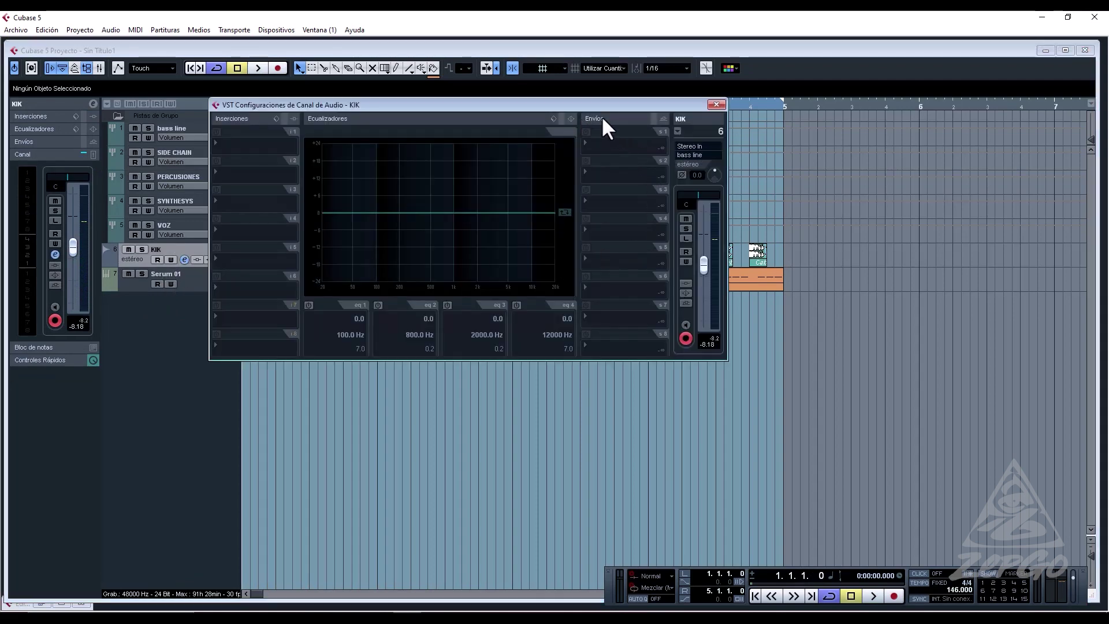
pyautogui.click(588, 145)
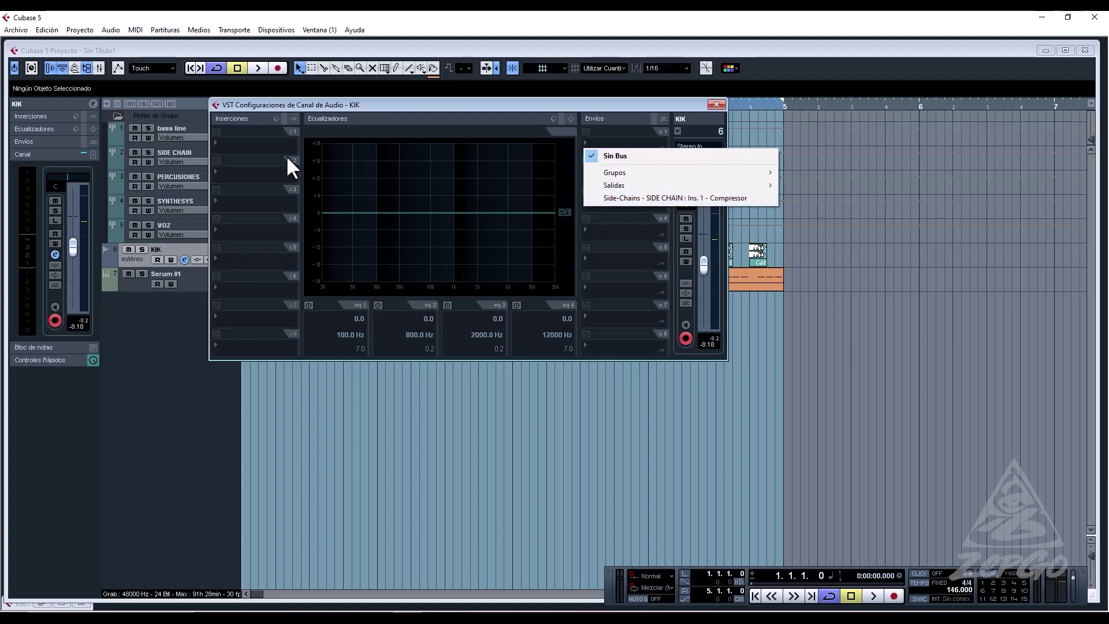
pyautogui.click(172, 151)
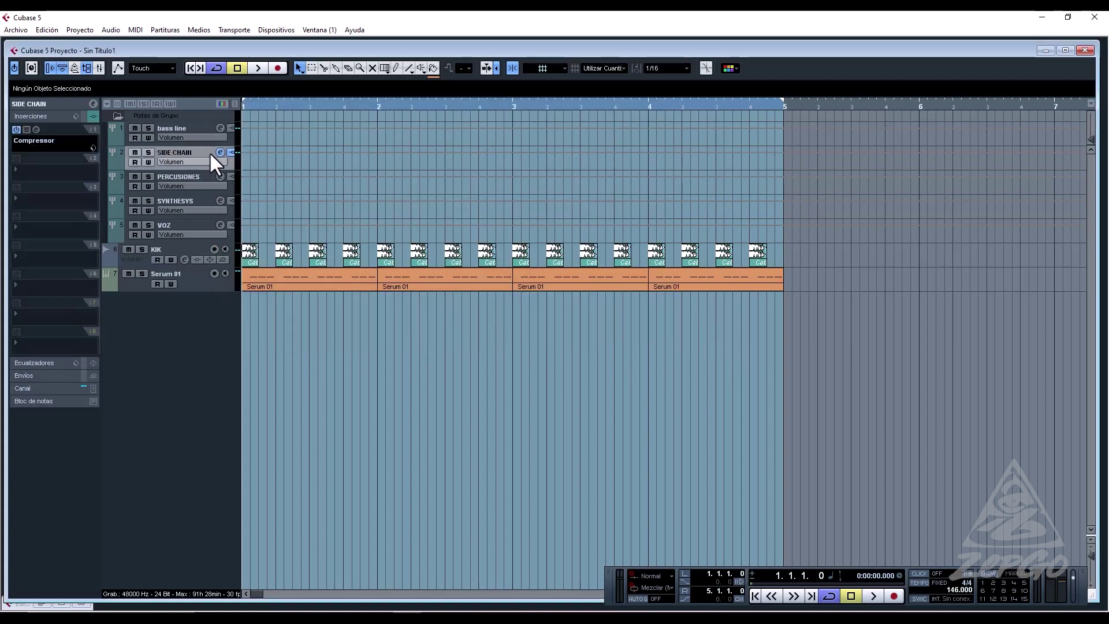
# Open the SIDE CHAIN group's compressor next to the KIK channel settings and activate the compressor's side-chain input.
pyautogui.click(36, 130)
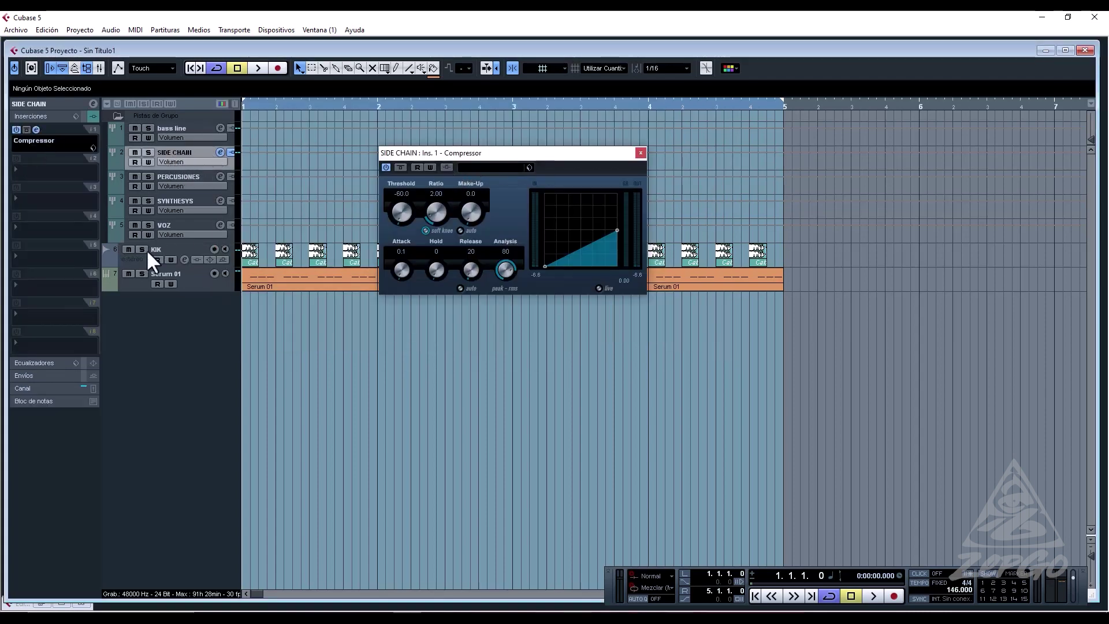
pyautogui.click(184, 254)
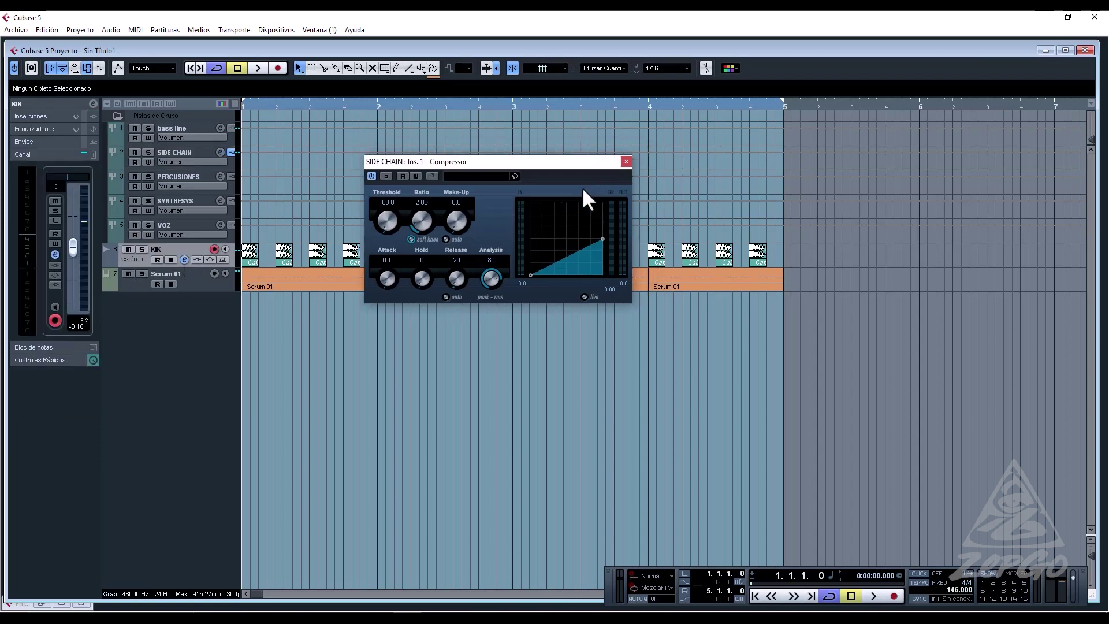
pyautogui.moveTo(555, 153); pyautogui.dragTo(461, 323)
pyautogui.click(185, 255)
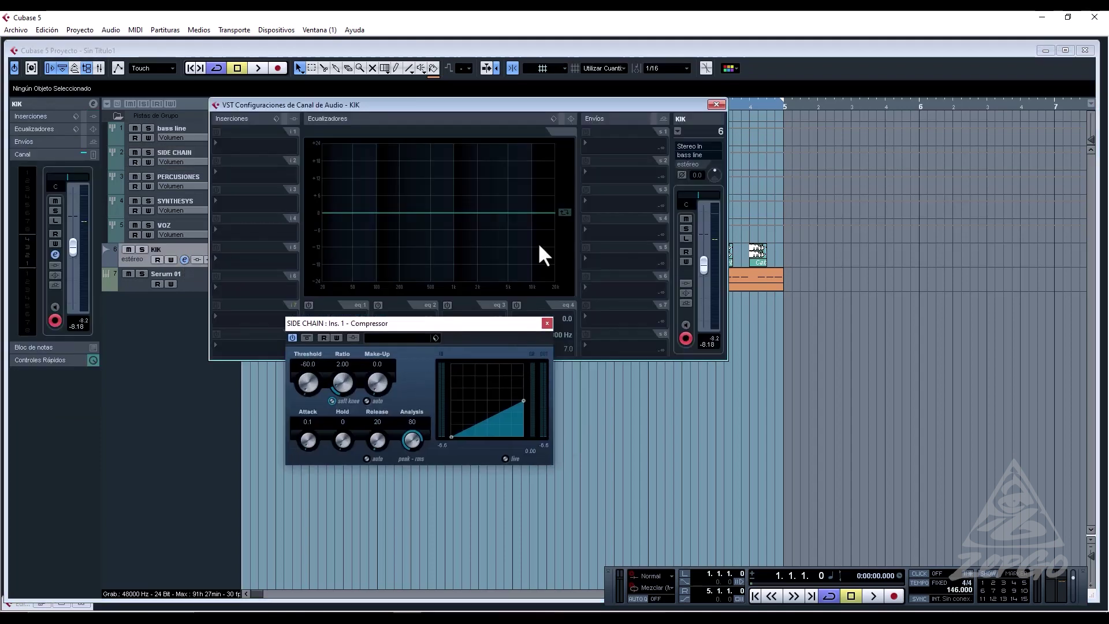
pyautogui.click(626, 146)
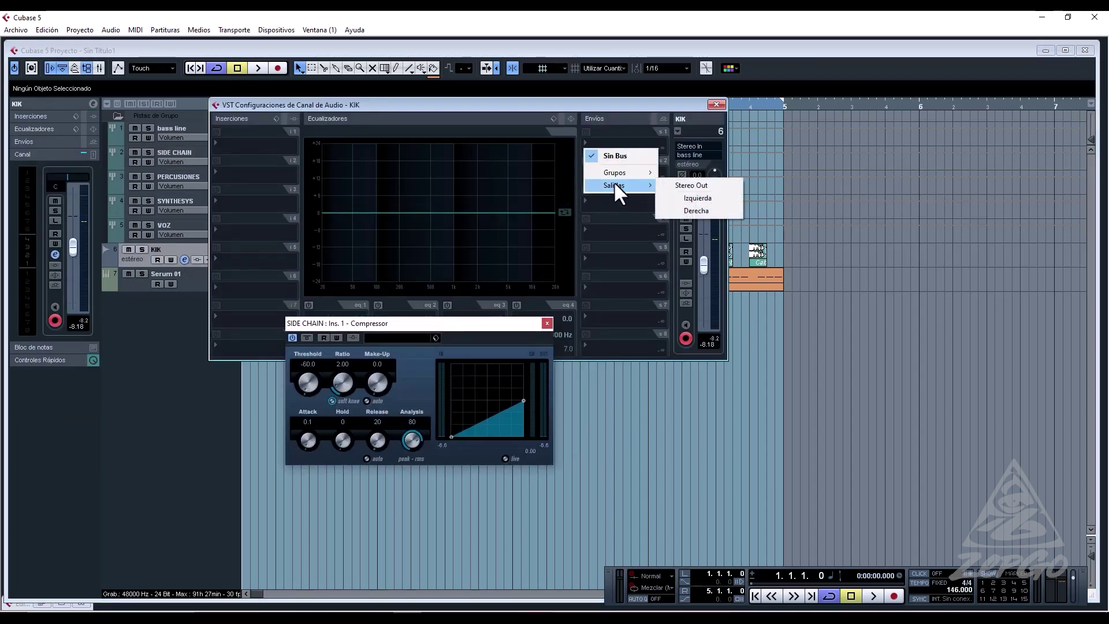
pyautogui.click(351, 338)
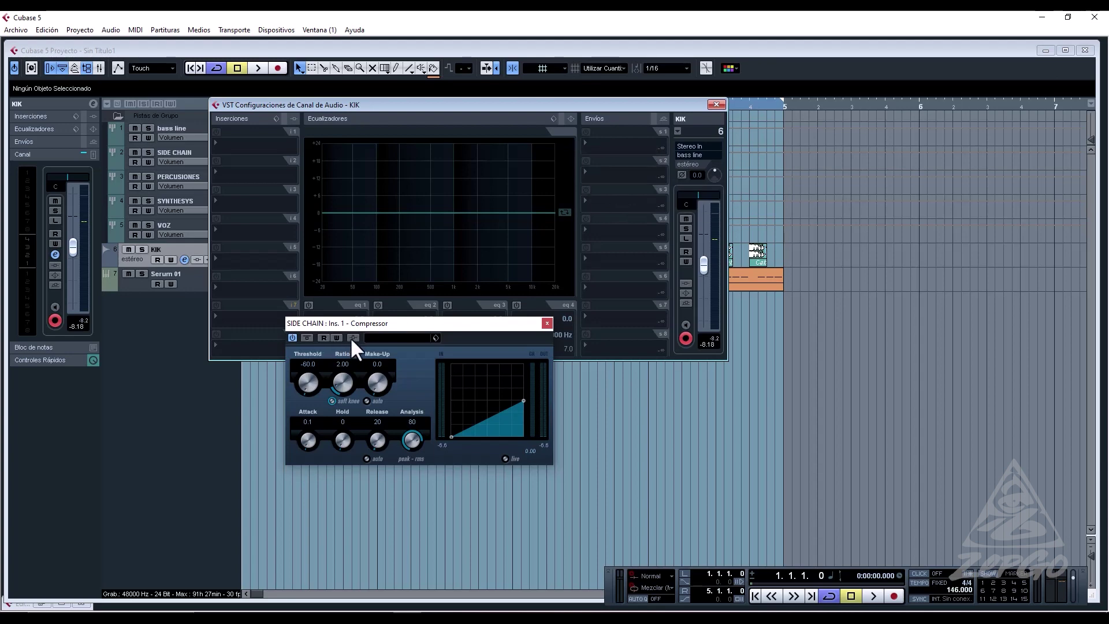
# Route KIK's first send to the SIDE CHAIN compressor's side-chain input, switch the send on and close the compressor window.
pyautogui.click(617, 145)
pyautogui.click(619, 196)
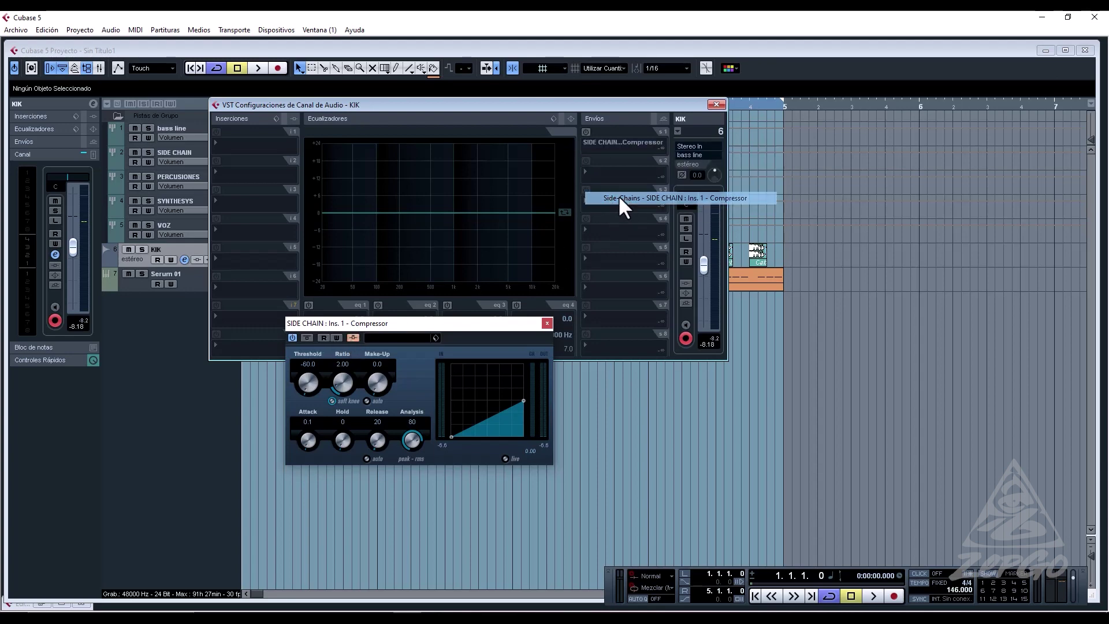
pyautogui.click(585, 131)
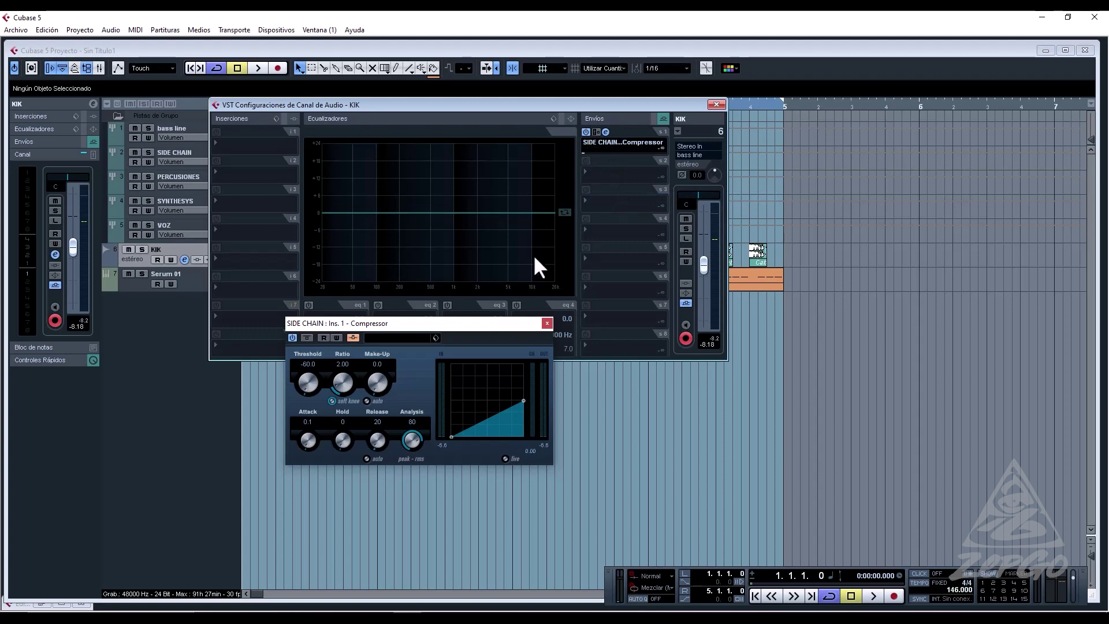
pyautogui.click(546, 323)
# Set KIK's compressor send level to -44.2 while the loop plays, close the channel settings and listen to the loop again.
pyautogui.press('space')
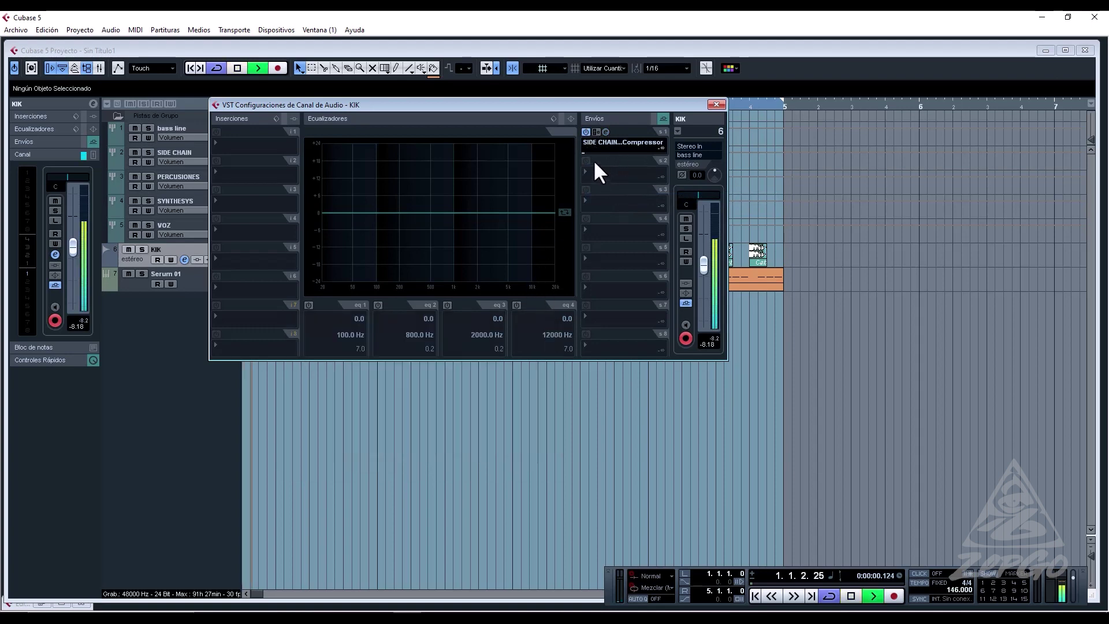
pyautogui.moveTo(581, 151)
pyautogui.mouseDown()
pyautogui.moveTo(670, 155)
pyautogui.moveTo(586, 157)
pyautogui.moveTo(587, 143)
pyautogui.moveTo(576, 158)
pyautogui.moveTo(588, 153)
pyautogui.mouseUp()
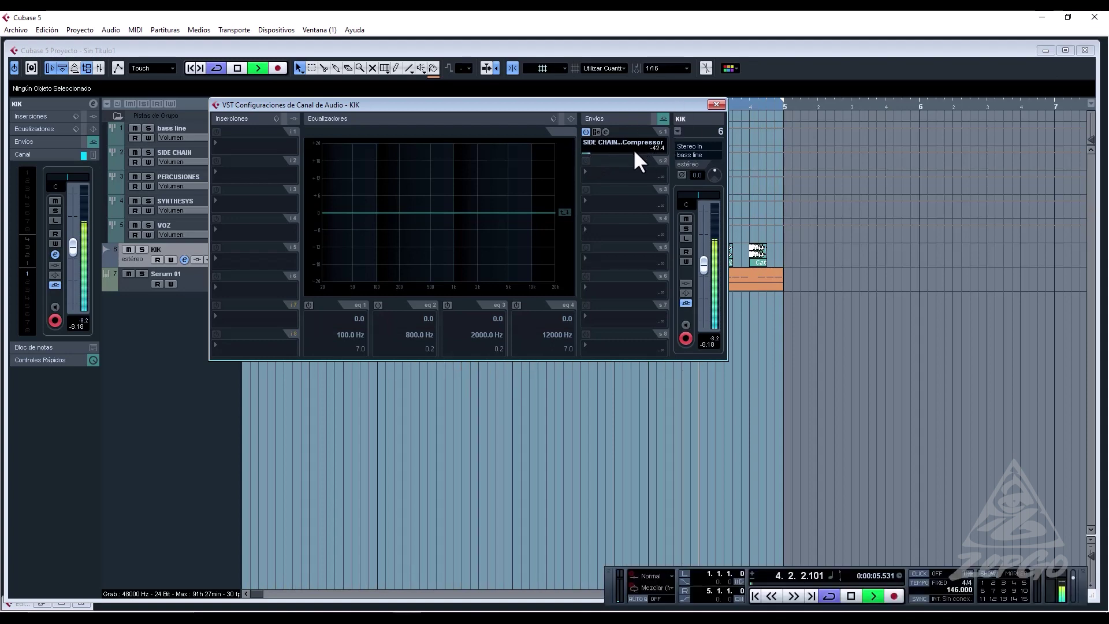
pyautogui.moveTo(584, 151); pyautogui.dragTo(586, 151)
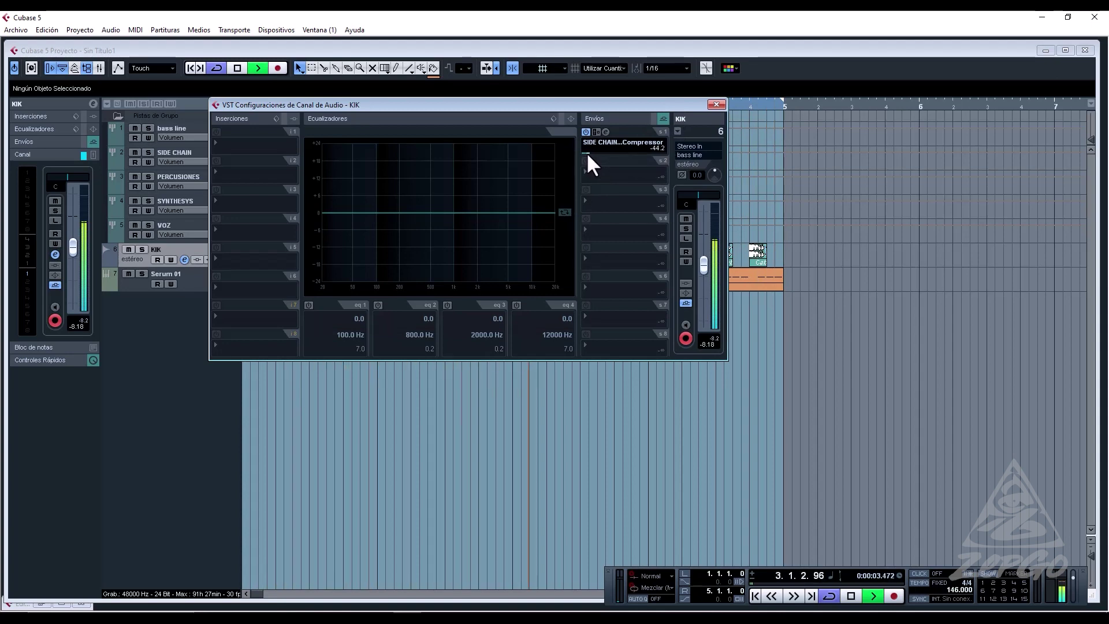
pyautogui.click(717, 104)
pyautogui.press('space')
pyautogui.press('space')
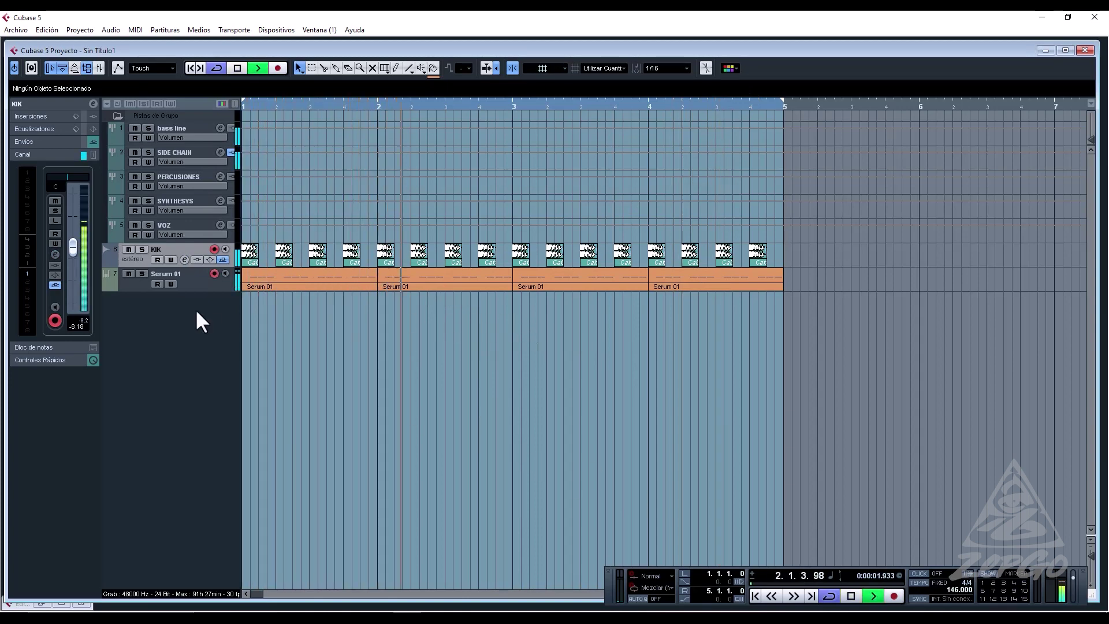
pyautogui.press('space')
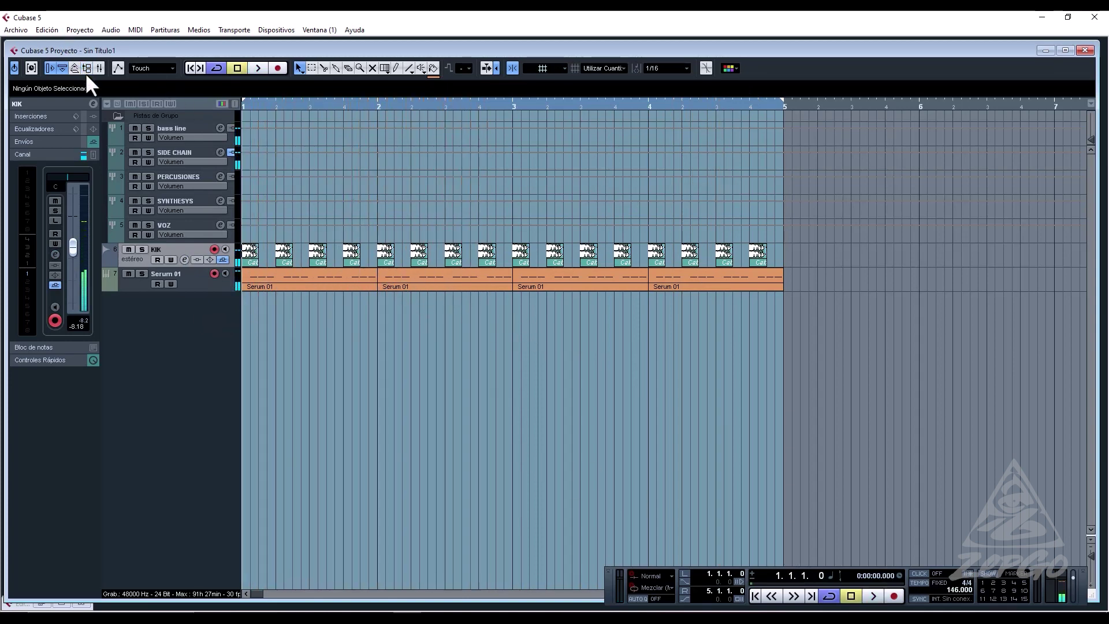
# Start a media import from the Pool and browse to the closed hats folder of PSYTRANCE BASELINE PACK.
pyautogui.hotkey('ctrl', 'p')
pyautogui.click(900, 90)
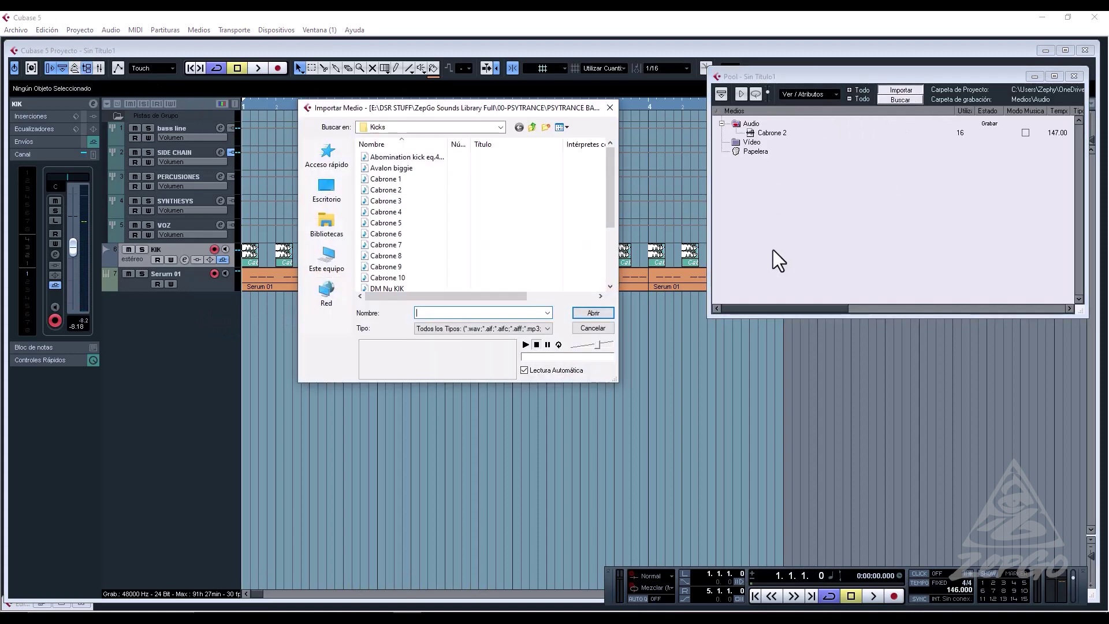
pyautogui.scroll(-3, 435, 203)
pyautogui.scroll(3, 438, 205)
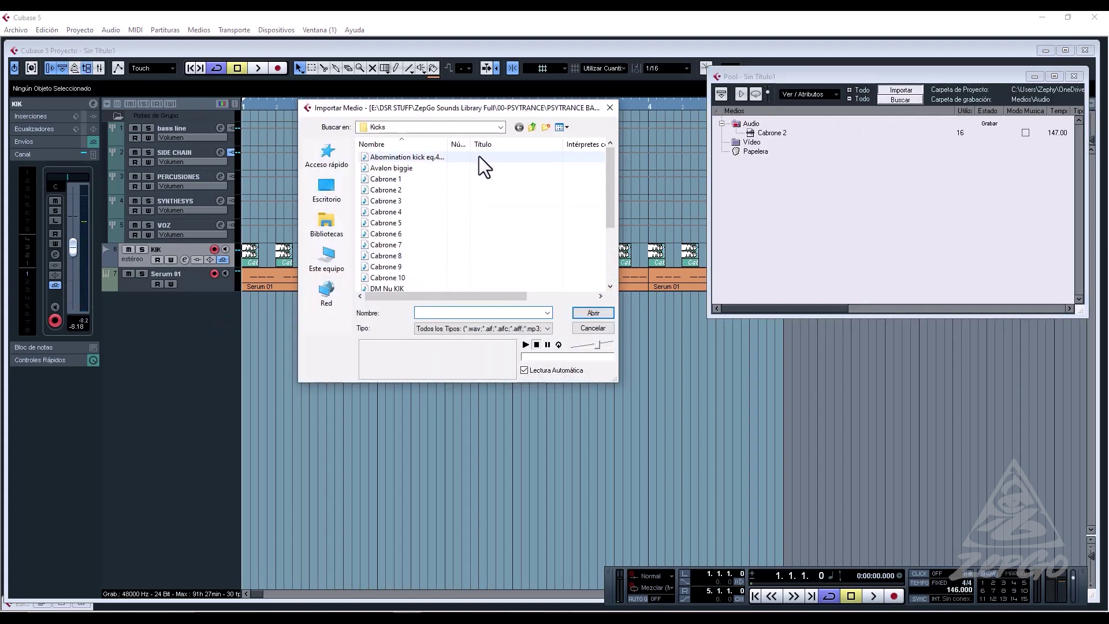
pyautogui.click(531, 127)
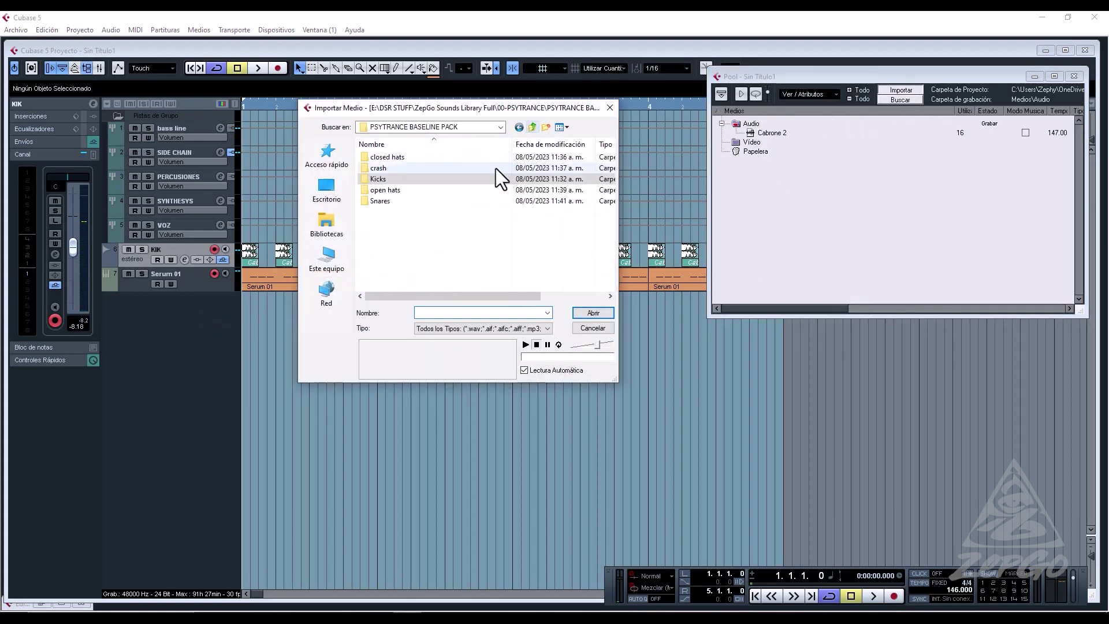
pyautogui.doubleClick(387, 157)
# Audition the closed hat samples one after another and choose 012 SEPT - Closed Hat.
pyautogui.click(401, 157)
pyautogui.click(400, 178)
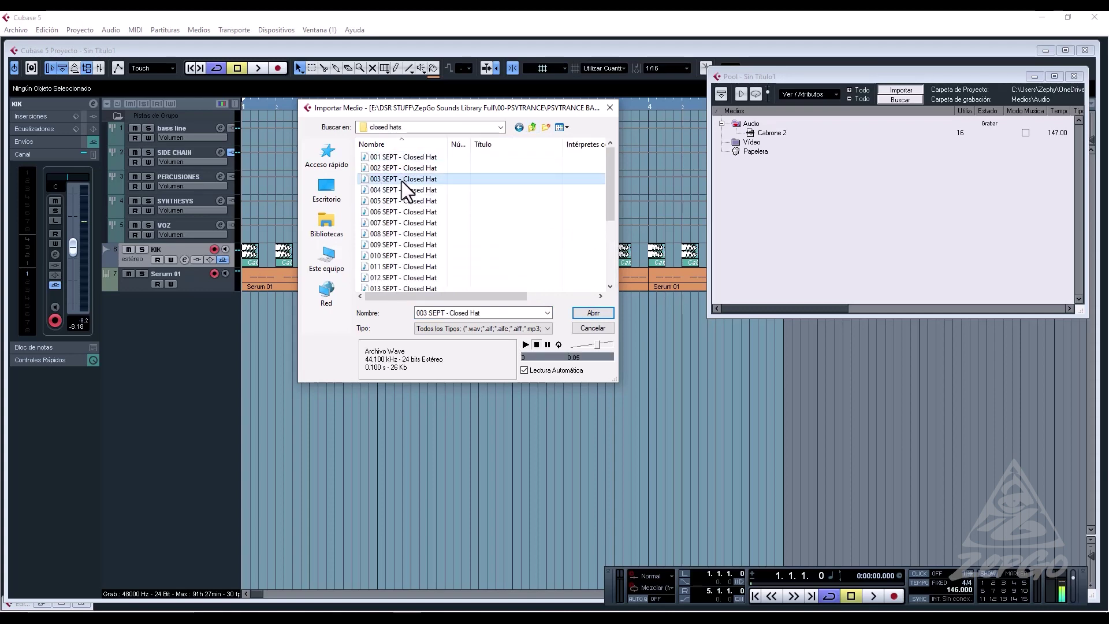
pyautogui.click(401, 190)
pyautogui.click(413, 211)
pyautogui.press('Down')
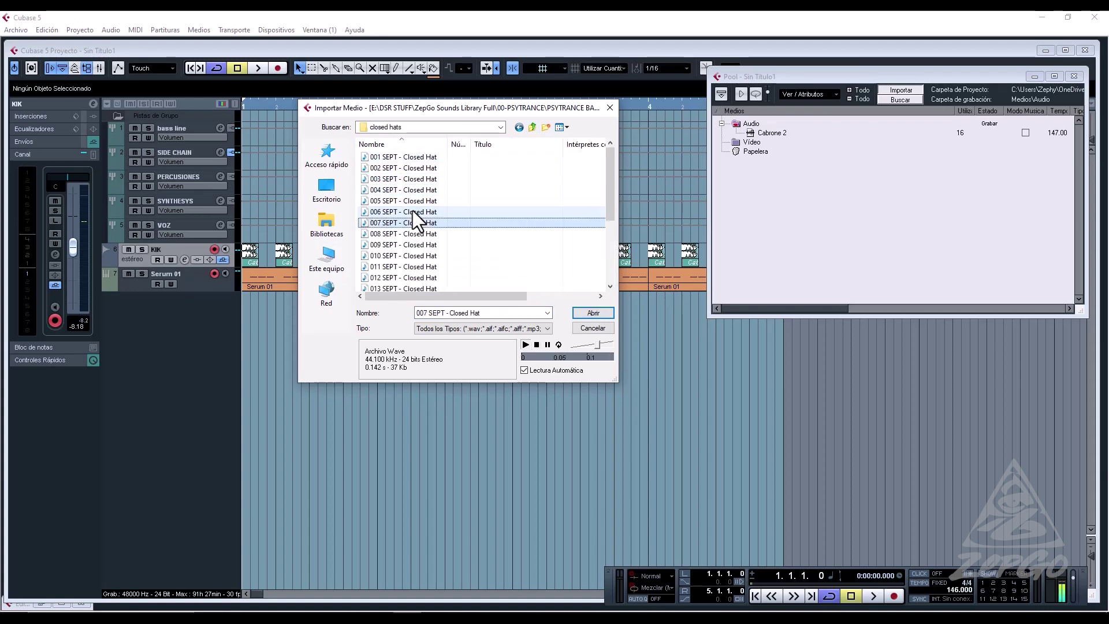
pyautogui.press('Down')
pyautogui.press('Down')
pyautogui.press('Down')
pyautogui.press('Down')
pyautogui.press('Down')
pyautogui.press('Down')
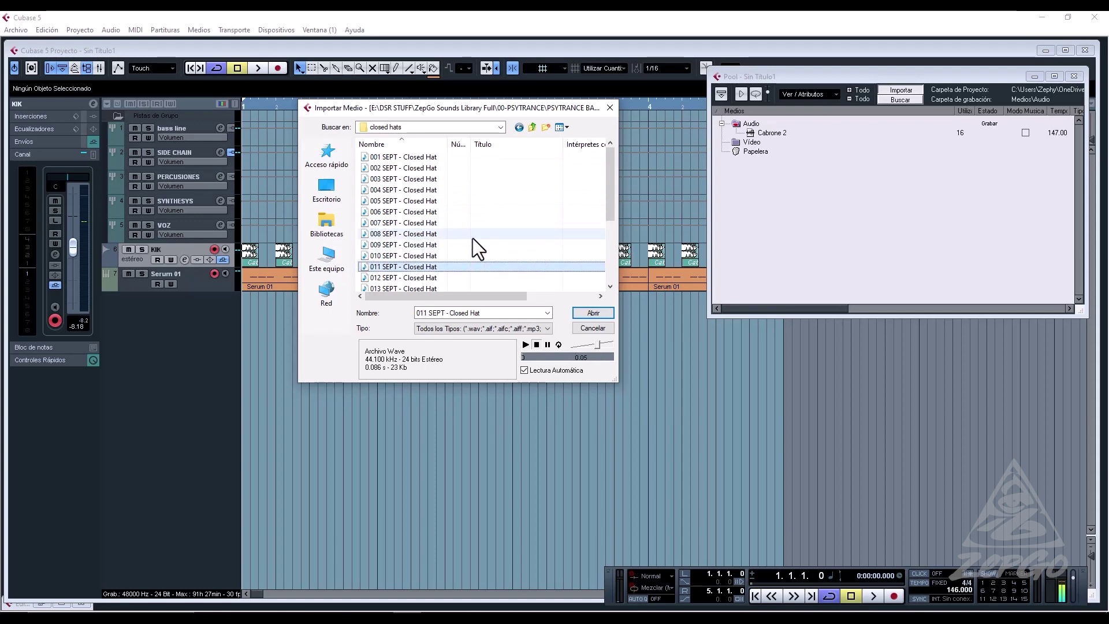
pyautogui.press('Up')
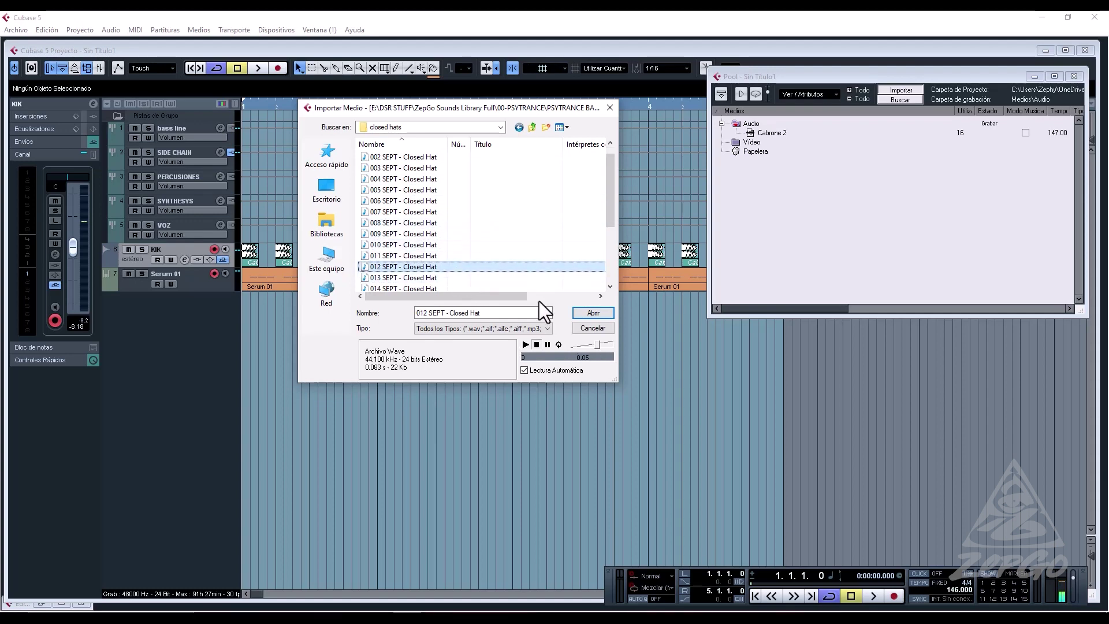
# Import 012 SEPT - Closed Hat into the Pool and place it at bar 1 on a new track below Serum 01.
pyautogui.click(586, 314)
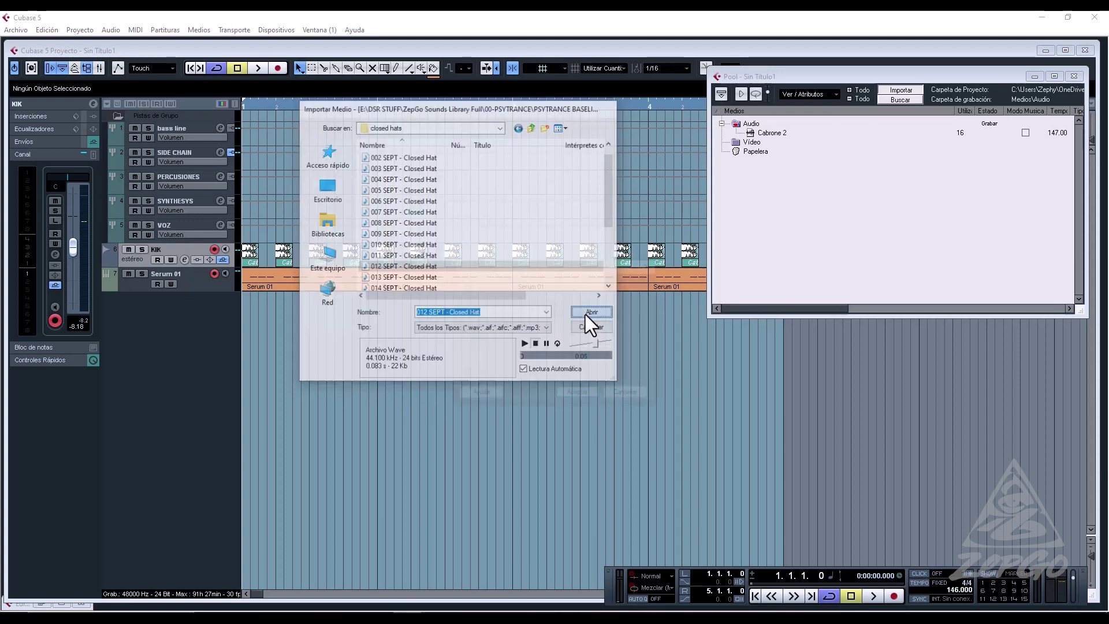
pyautogui.click(582, 392)
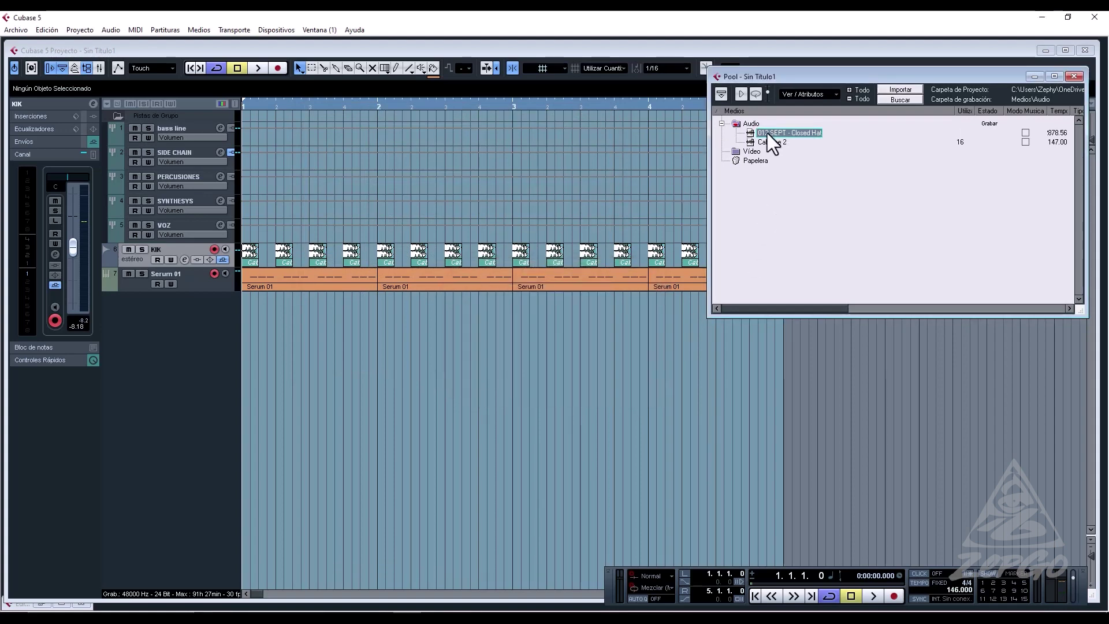
pyautogui.moveTo(206, 301); pyautogui.dragTo(245, 306)
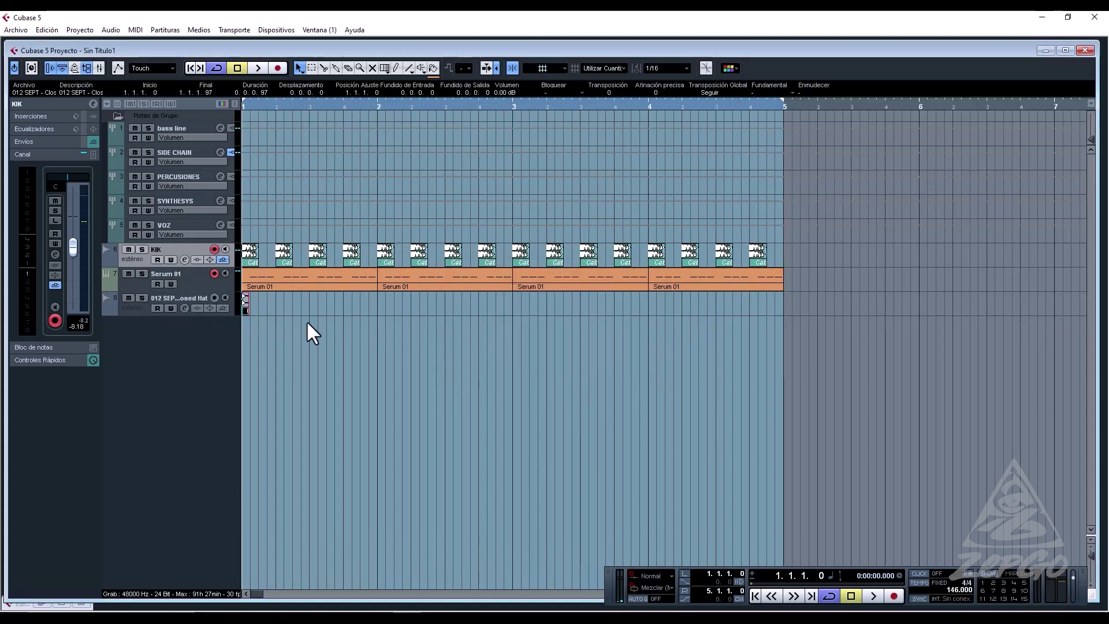
# Set the closed hat track's volume to -20.44.
pyautogui.click(192, 299)
pyautogui.click(74, 267)
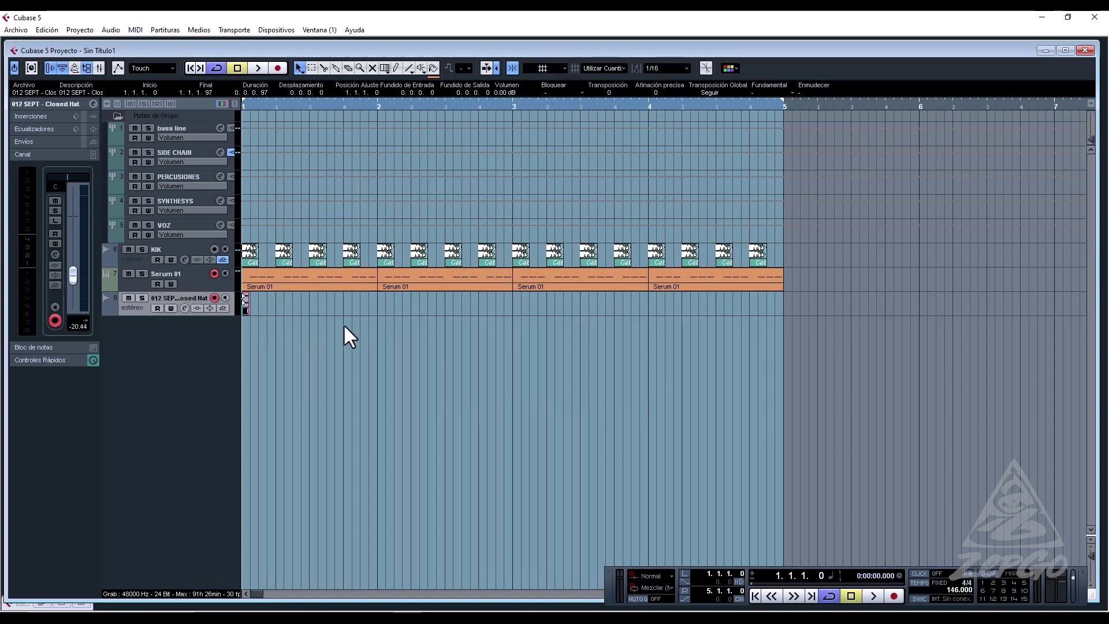
# Play back the loop to check the closed hat's level against the kick and the Serum bassline.
pyautogui.press('space')
pyautogui.press('space')
pyautogui.press('space')
pyautogui.press('space')
pyautogui.press('space')
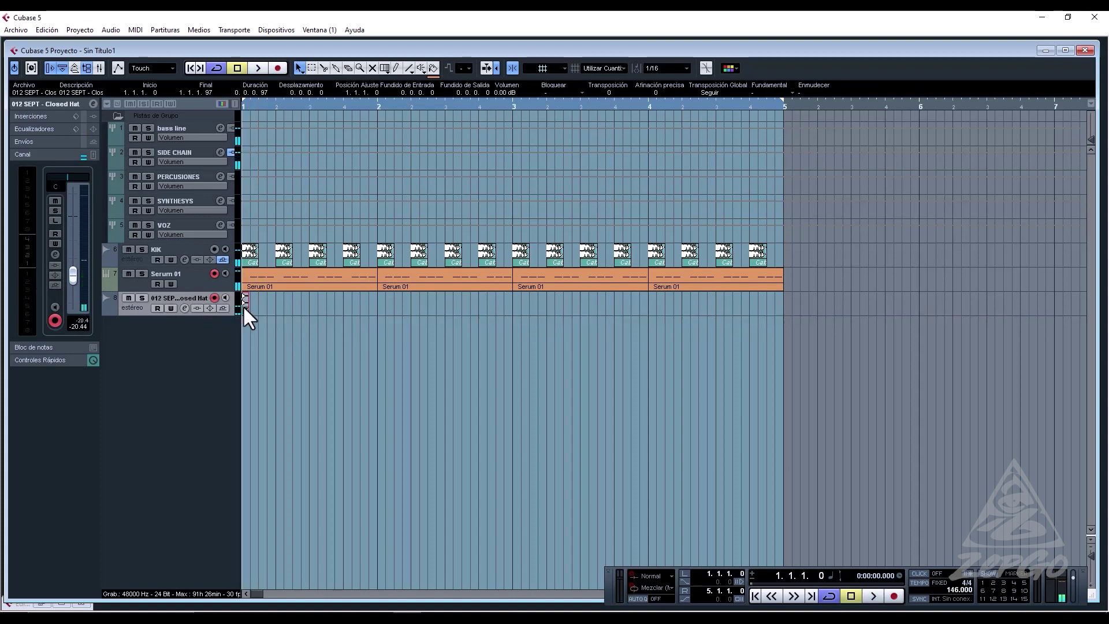
# Fill bar 1 of the closed hat track with copies of the sample on every sixteenth note.
pyautogui.moveTo(243, 304); pyautogui.dragTo(316, 304)
pyautogui.press('space')
pyautogui.moveTo(406, 297); pyautogui.dragTo(246, 307)
pyautogui.press('space')
pyautogui.moveTo(249, 106); pyautogui.dragTo(224, 128)
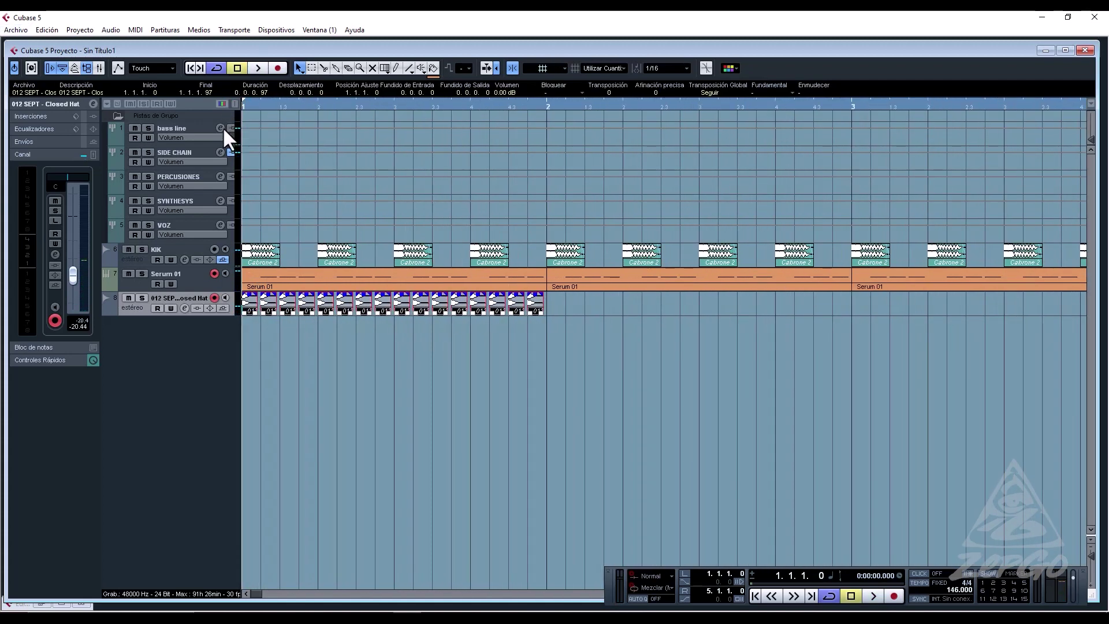
# Lower the event volume of the second closed hat in each beat of bar 1 and listen to the pattern.
pyautogui.click(281, 358)
pyautogui.moveTo(269, 296); pyautogui.dragTo(269, 304)
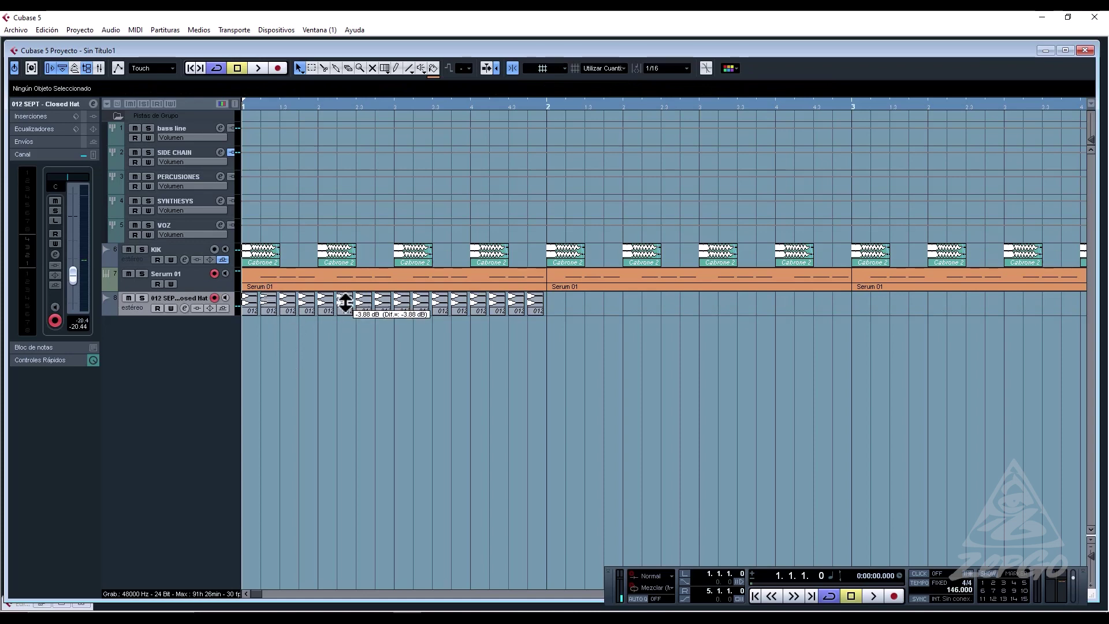
pyautogui.moveTo(345, 302); pyautogui.dragTo(345, 306)
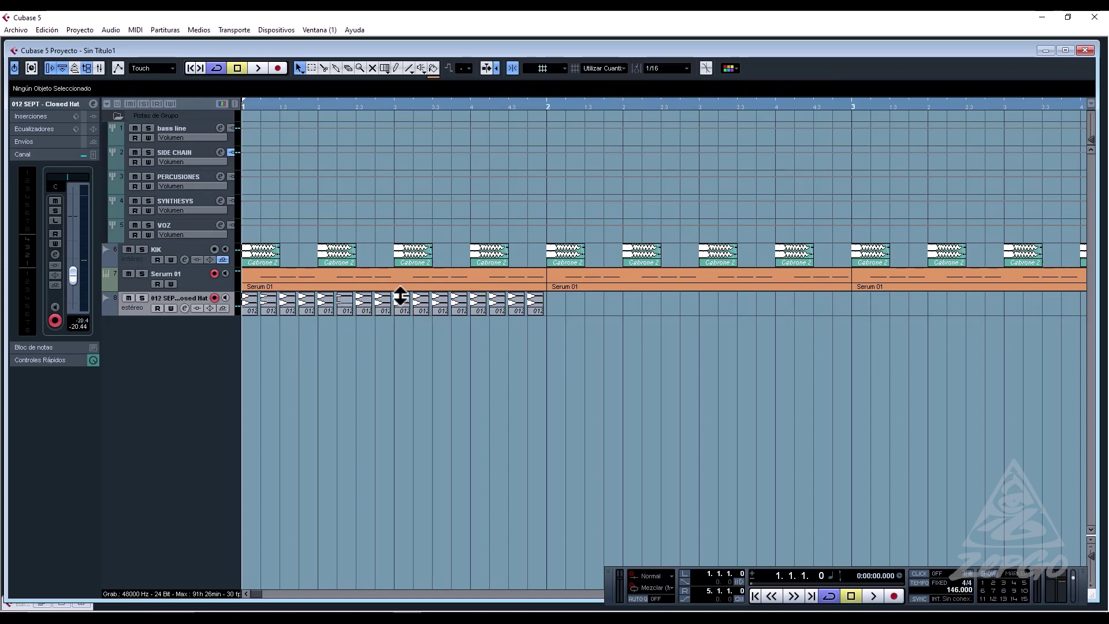
pyautogui.moveTo(420, 297); pyautogui.dragTo(420, 302)
pyautogui.moveTo(497, 296); pyautogui.dragTo(495, 301)
pyautogui.press('space')
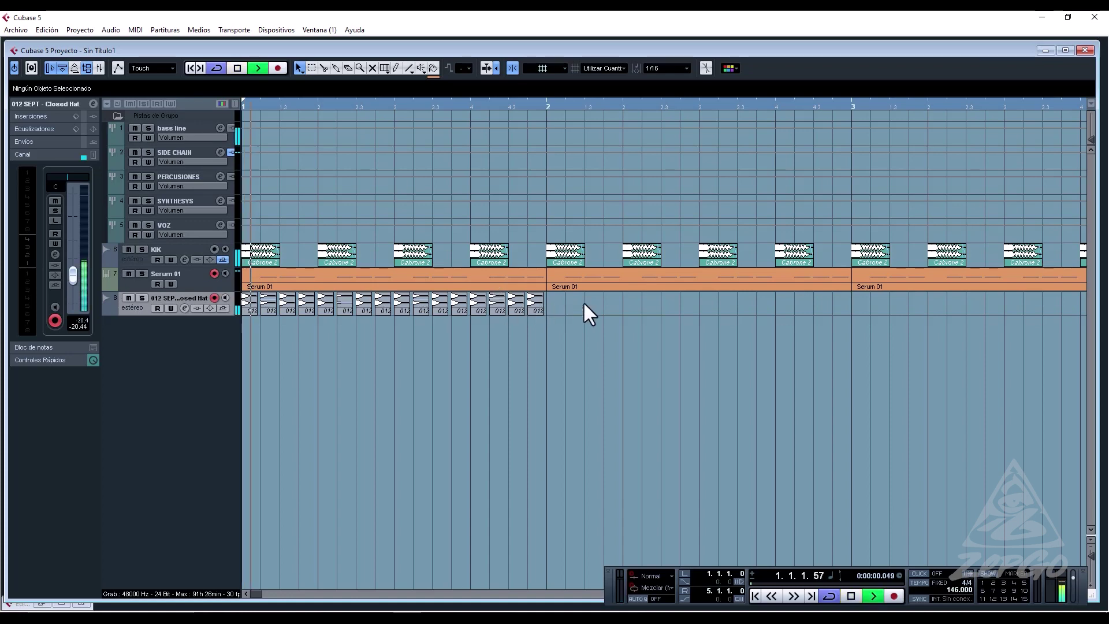
pyautogui.press('space')
# Duplicate the closed hats of bar 1 and align the copies to start exactly at bar 2.
pyautogui.moveTo(613, 303); pyautogui.dragTo(174, 316)
pyautogui.hotkey('ctrl', 'd')
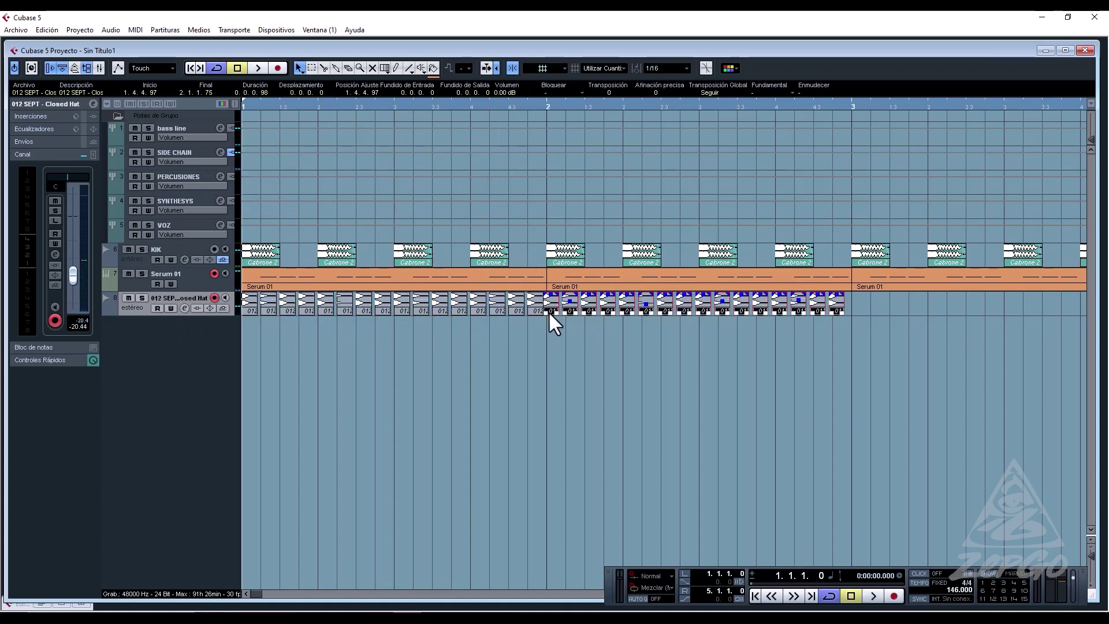
pyautogui.moveTo(545, 103); pyautogui.dragTo(632, 307)
pyautogui.click(512, 67)
pyautogui.press('g')
pyautogui.press('g')
pyautogui.press('g')
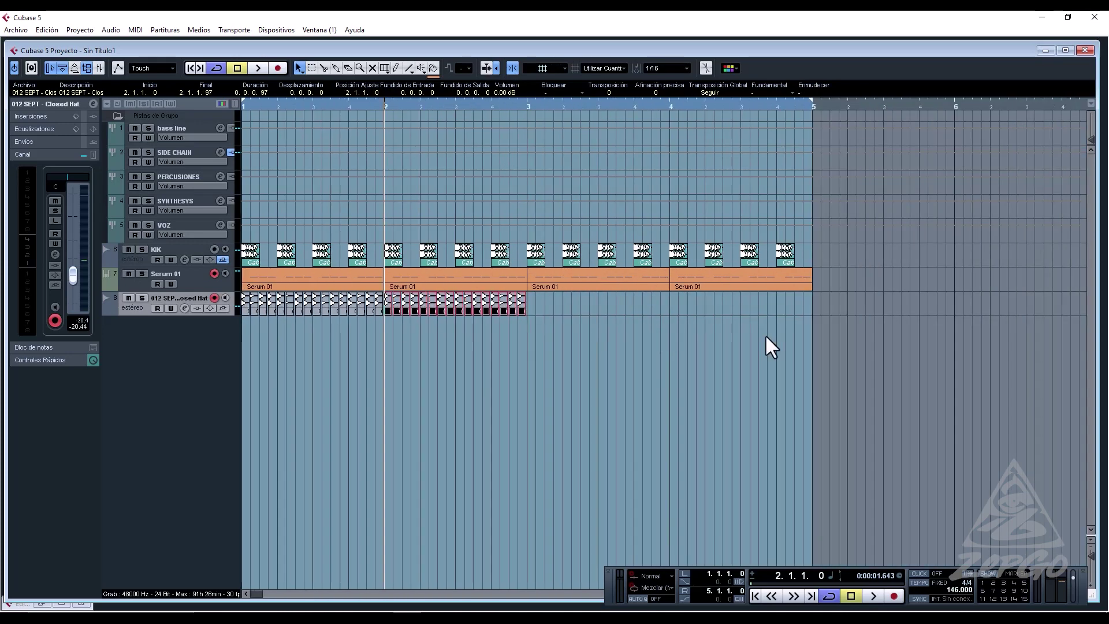
# Glue all closed hat events in bars 1 and 2 into a single audio part.
pyautogui.click(563, 302)
pyautogui.doubleClick(192, 302)
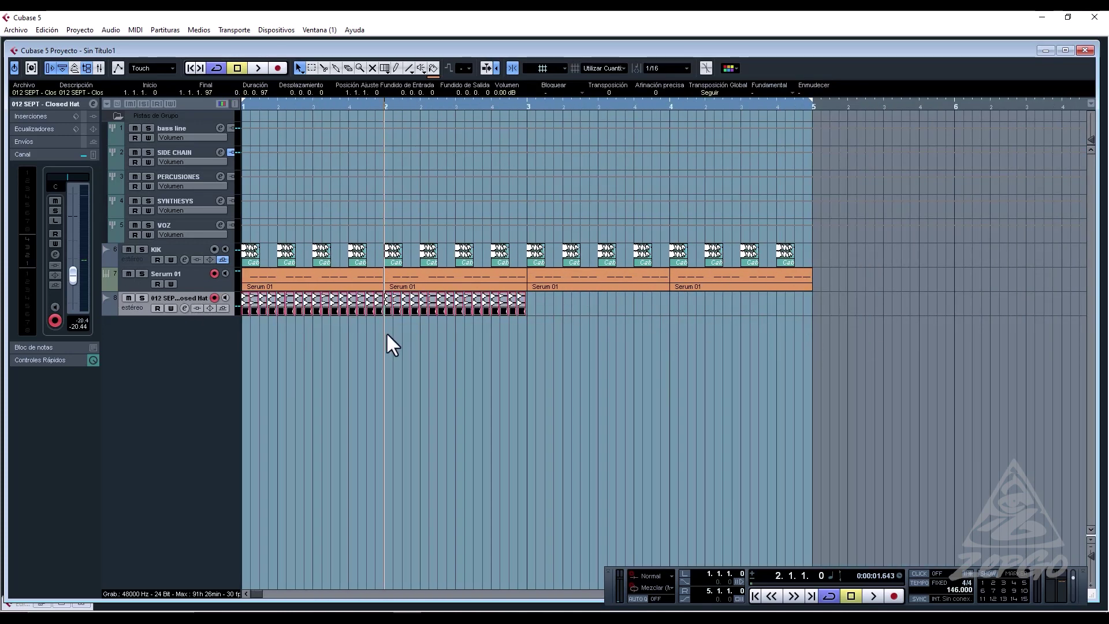
pyautogui.rightClick(385, 332)
pyautogui.click(445, 338)
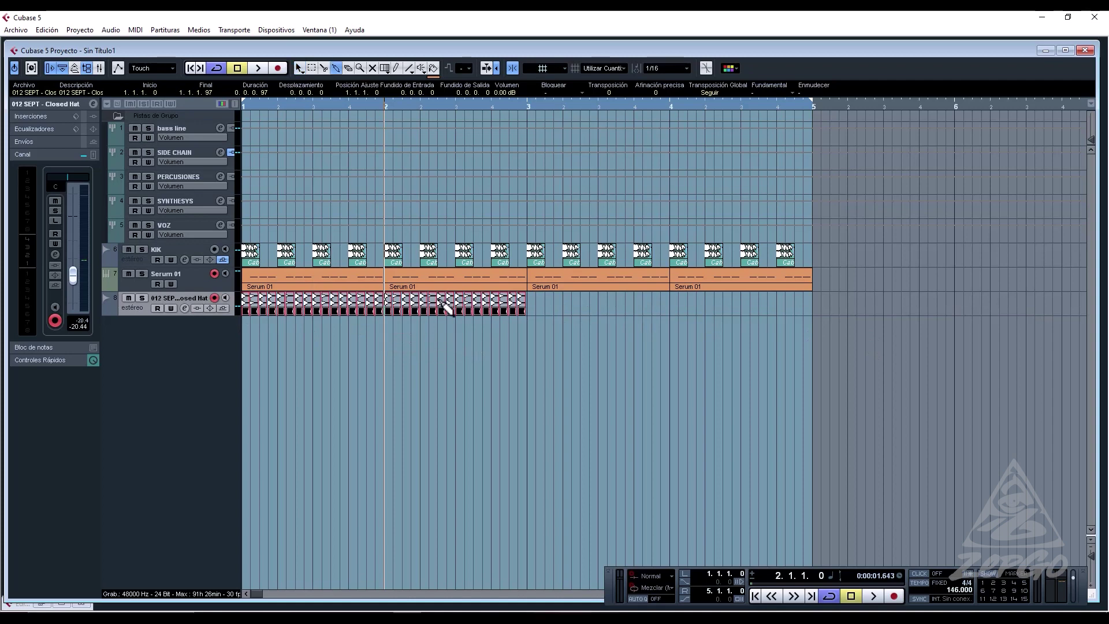
pyautogui.click(445, 307)
pyautogui.rightClick(435, 325)
pyautogui.click(441, 332)
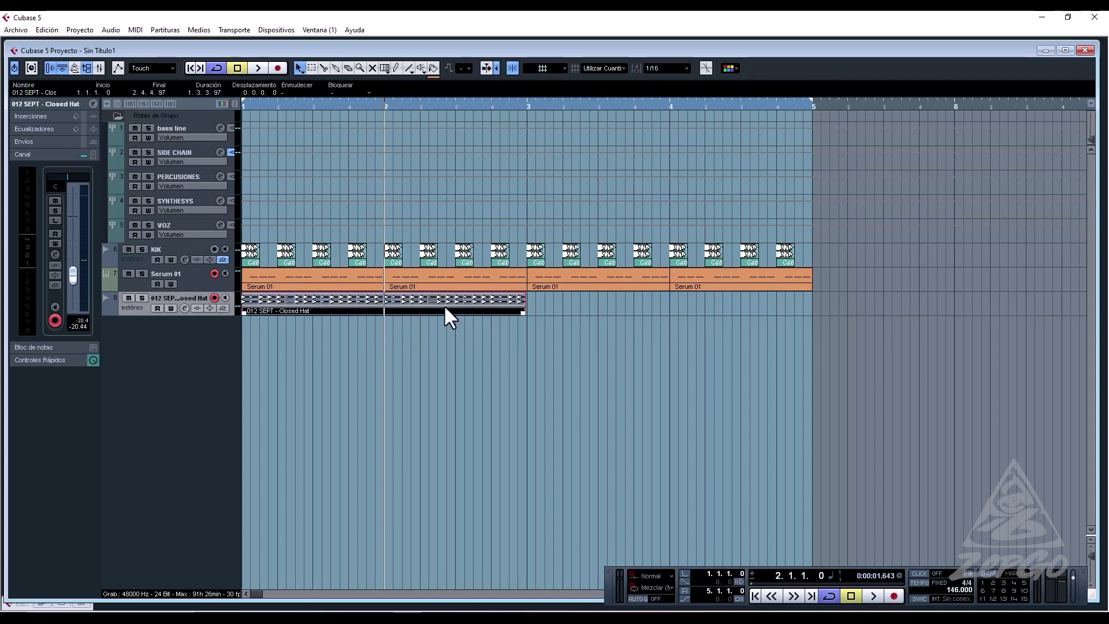
# Extend the closed hat part to the start of bar 3, duplicate it across bars 3 and 4, and play the loop.
pyautogui.moveTo(524, 312); pyautogui.dragTo(527, 313)
pyautogui.hotkey('ctrl', 'd')
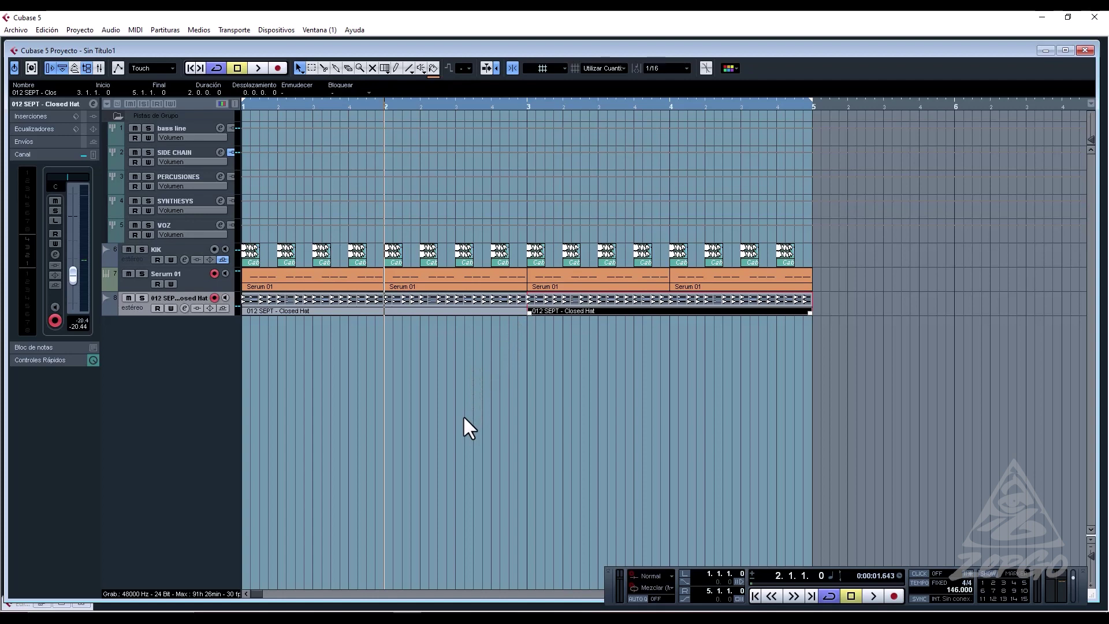
pyautogui.press('space')
pyautogui.click(326, 336)
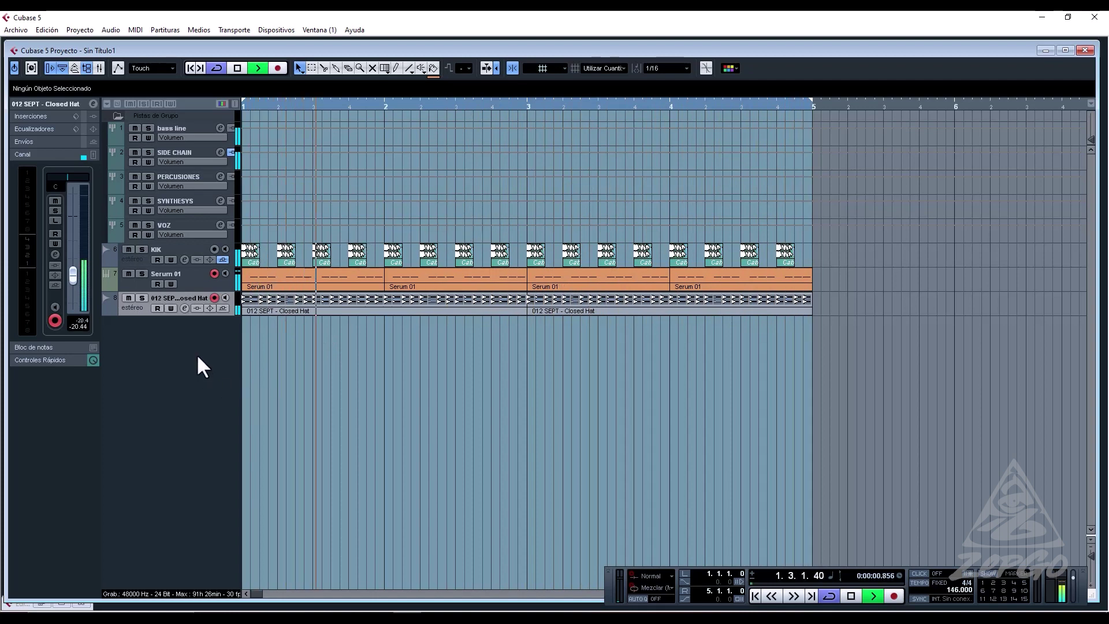
pyautogui.press('space')
# Start a media import from the Pool and browse to the Snares folder of the psytrance sample pack.
pyautogui.rightClick(190, 338)
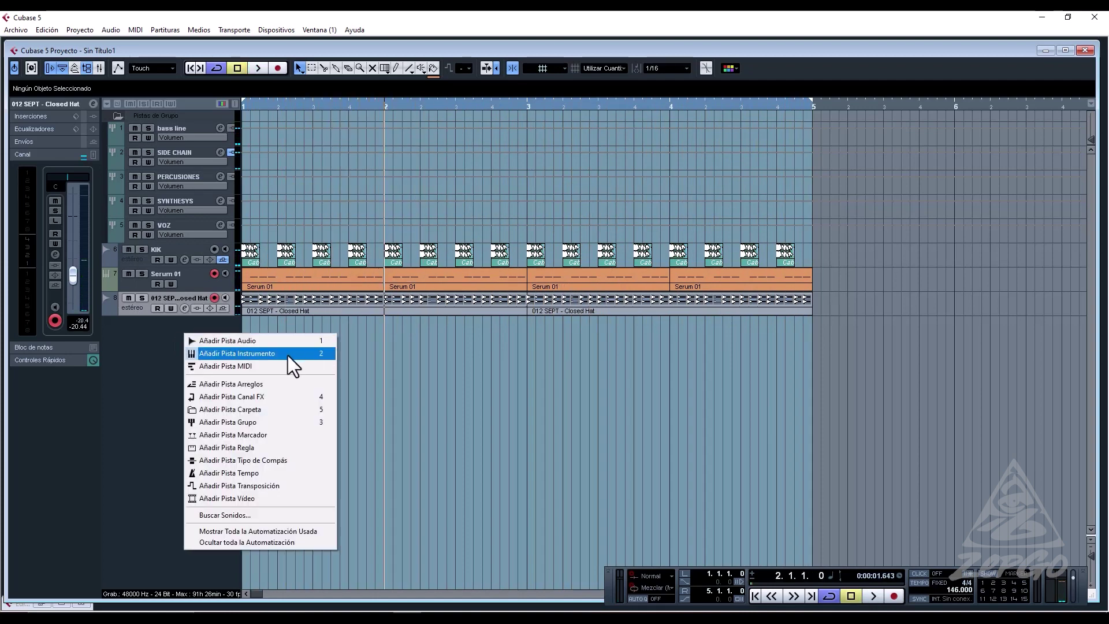
pyautogui.click(186, 330)
pyautogui.click(87, 72)
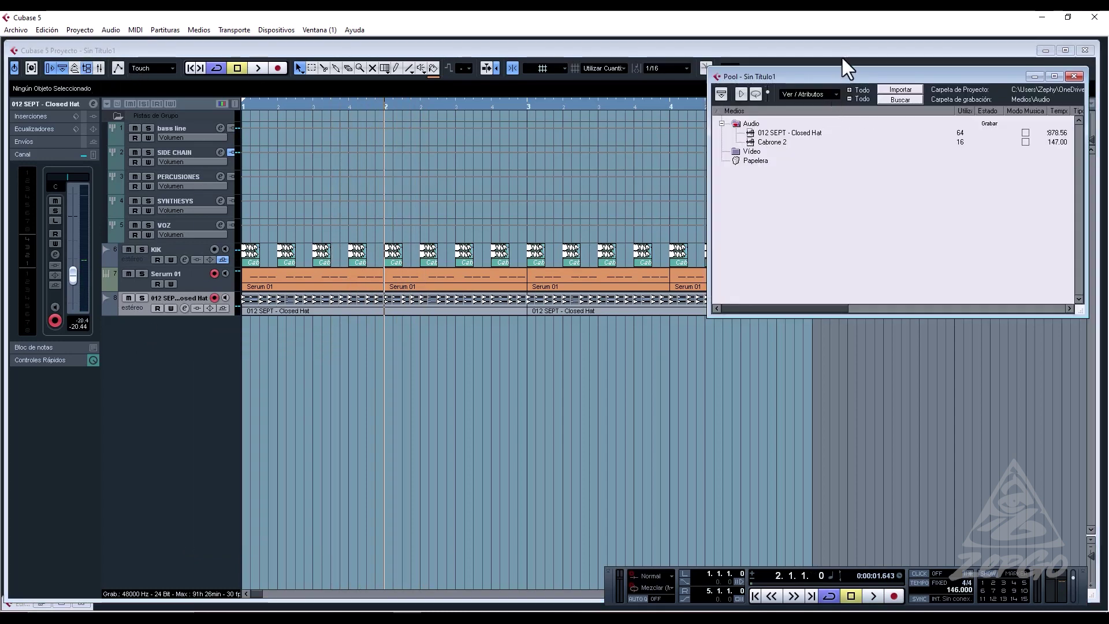
pyautogui.click(900, 90)
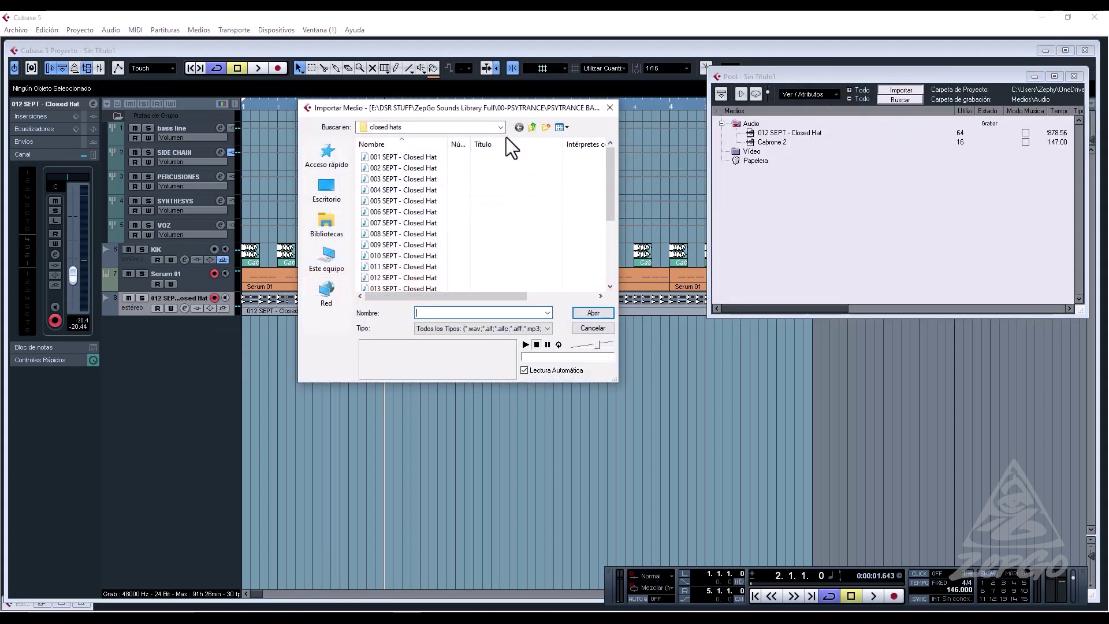
pyautogui.click(535, 128)
pyautogui.doubleClick(373, 202)
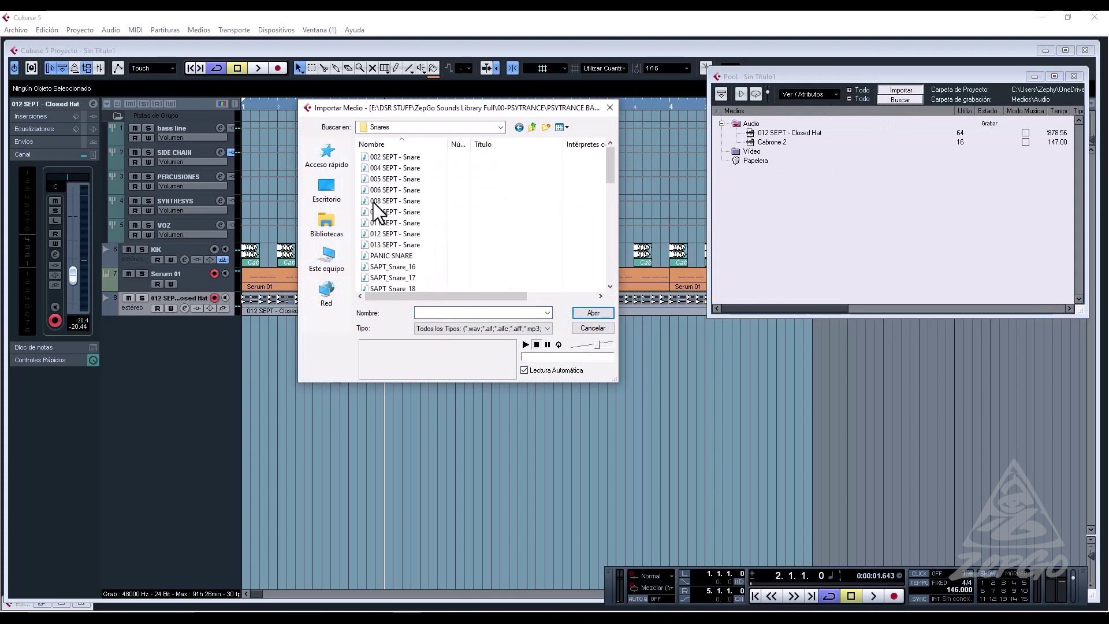
# Audition the snare samples one after another and choose 004 SEPT - Snare.
pyautogui.click(388, 168)
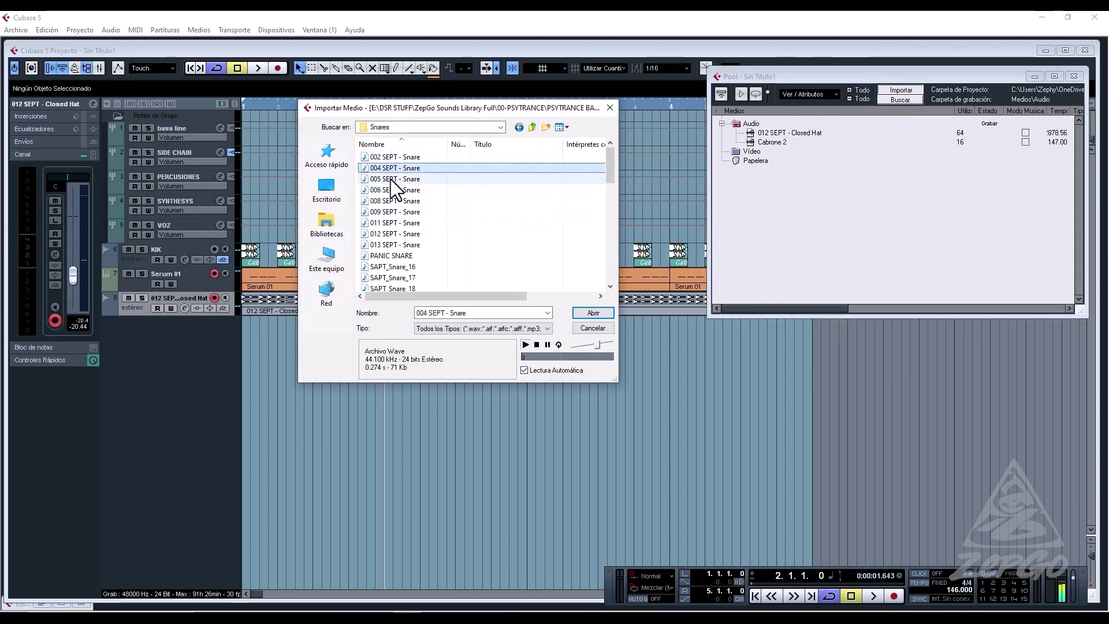
pyautogui.press('Down')
pyautogui.press('Down')
pyautogui.press('Down')
pyautogui.press('Down')
pyautogui.press('Down')
pyautogui.press('Down')
pyautogui.press('Down')
pyautogui.press('Down')
pyautogui.press('Down')
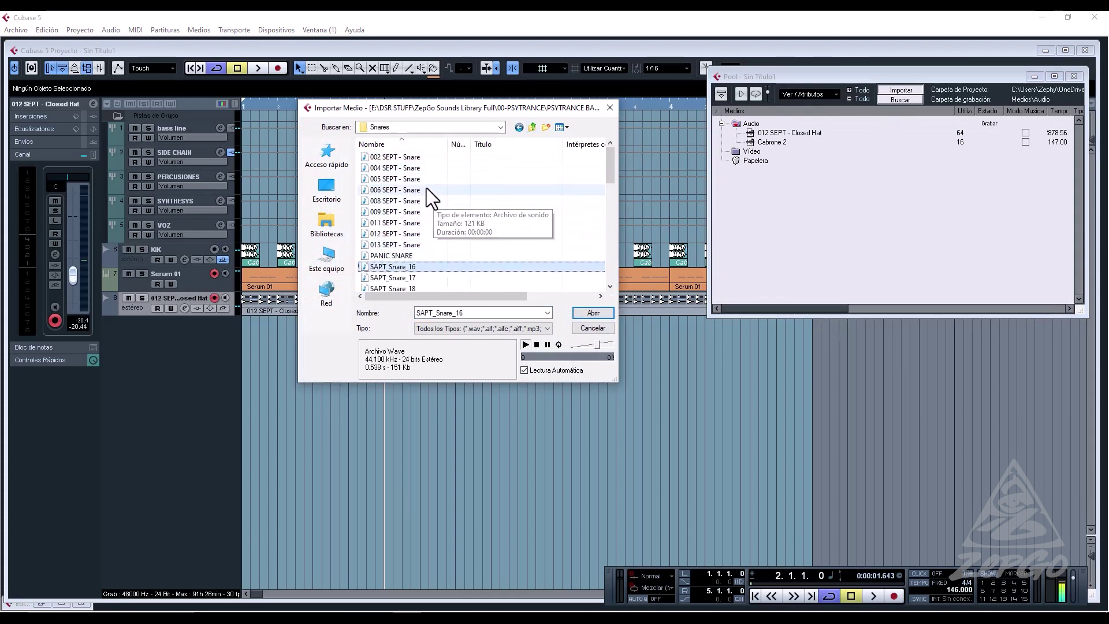
pyautogui.click(411, 168)
# Import 004 SEPT - Snare with conversion to 48 kHz and place it on beat 2 of bar 1 on a new track below the hats.
pyautogui.click(594, 313)
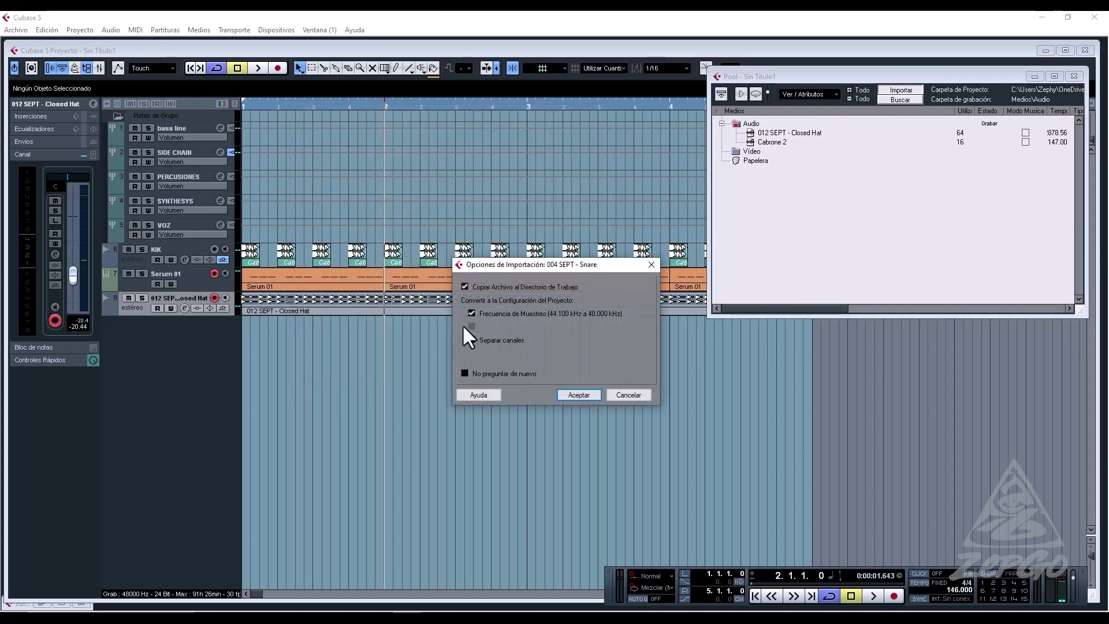
pyautogui.click(579, 395)
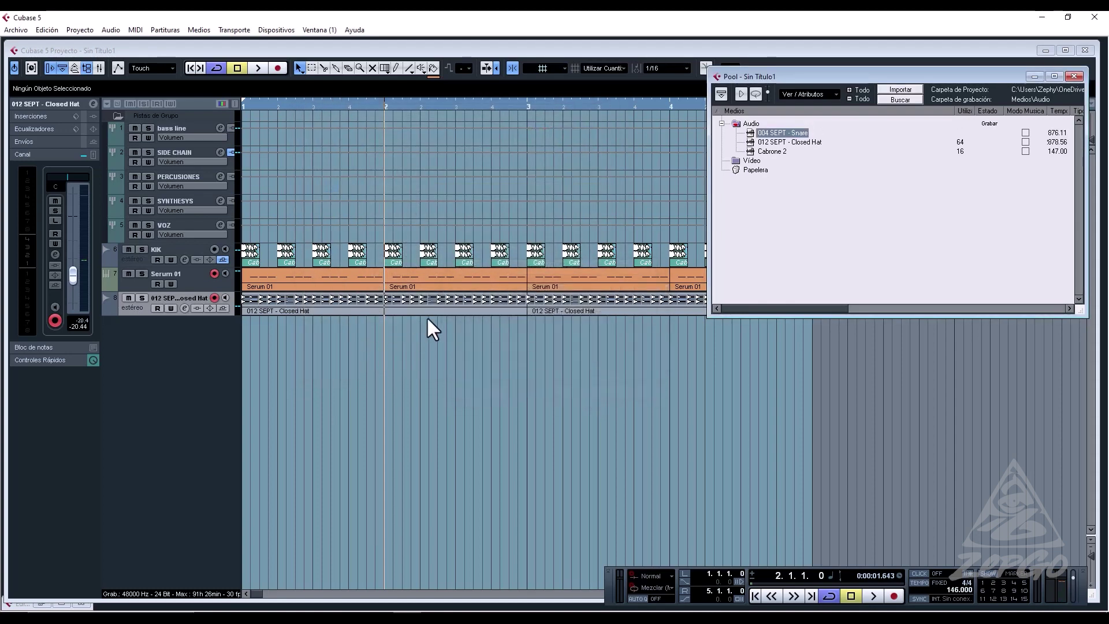
pyautogui.moveTo(791, 133); pyautogui.dragTo(276, 331)
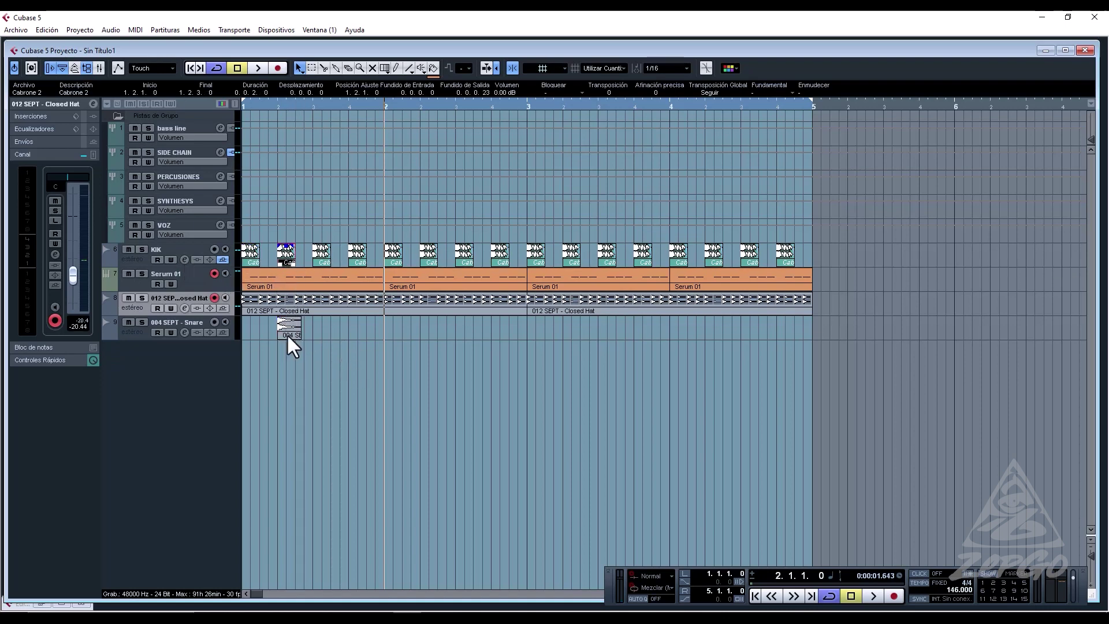
# Copy the snare onto beats 2 and 4 of all four bars, in line with the kicks.
pyautogui.click(321, 255)
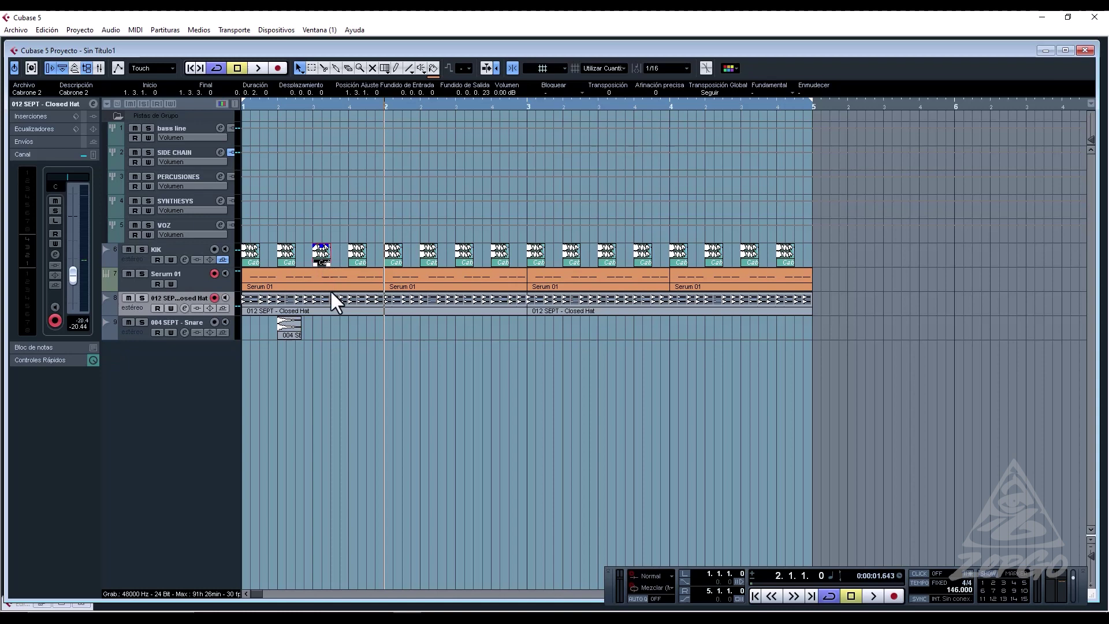
pyautogui.moveTo(283, 331); pyautogui.dragTo(359, 334)
pyautogui.keyDown('shift'); pyautogui.click(286, 328); pyautogui.keyUp('shift')
pyautogui.moveTo(285, 329)
pyautogui.mouseDown()
pyautogui.moveTo(452, 345)
pyautogui.moveTo(431, 331)
pyautogui.mouseUp()
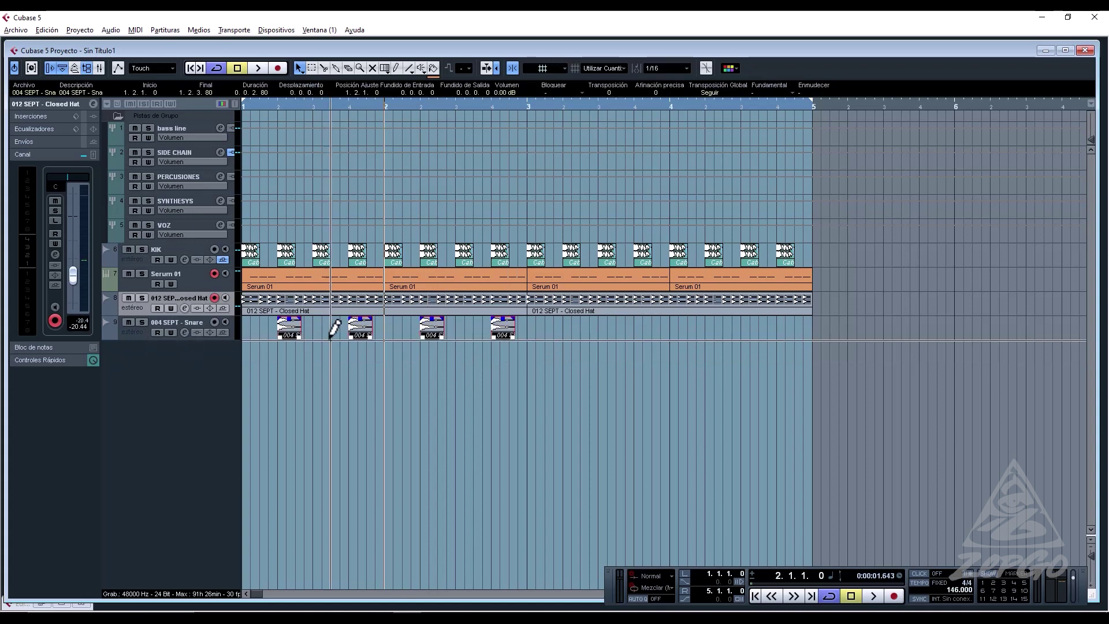
pyautogui.moveTo(290, 333); pyautogui.dragTo(573, 332)
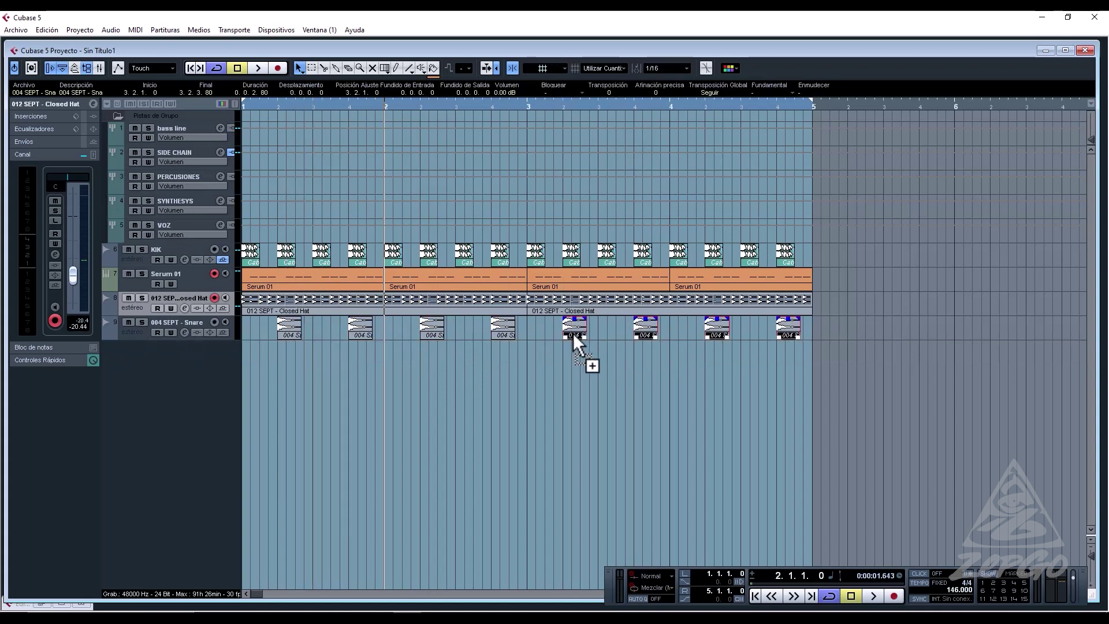
# Set the snare track's volume to -13.03 and play the loop.
pyautogui.click(175, 321)
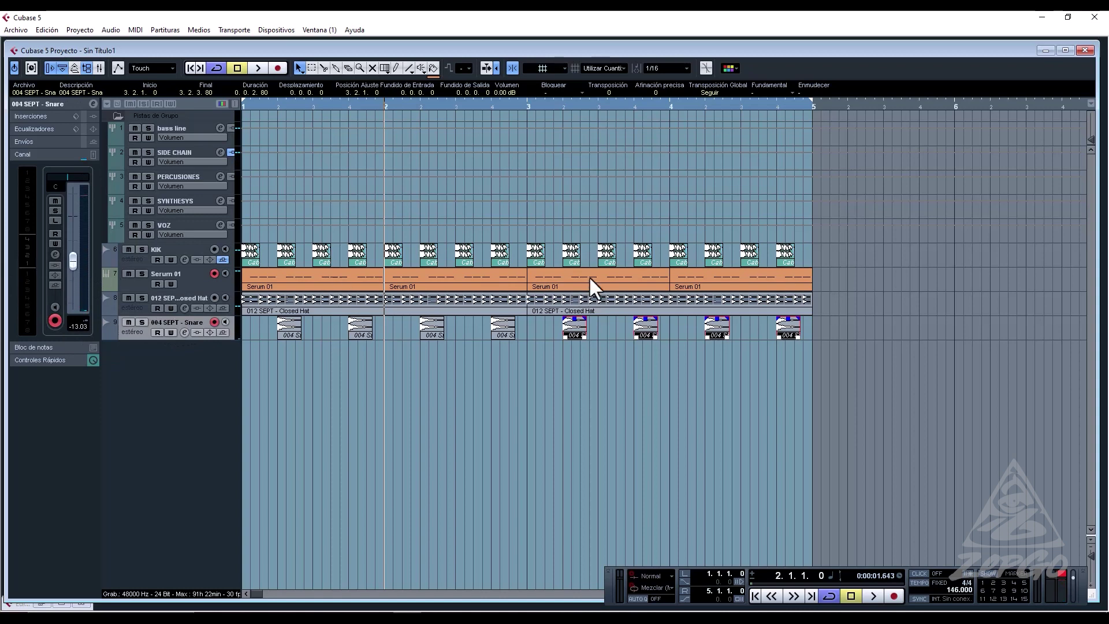
pyautogui.click(498, 366)
pyautogui.press('space')
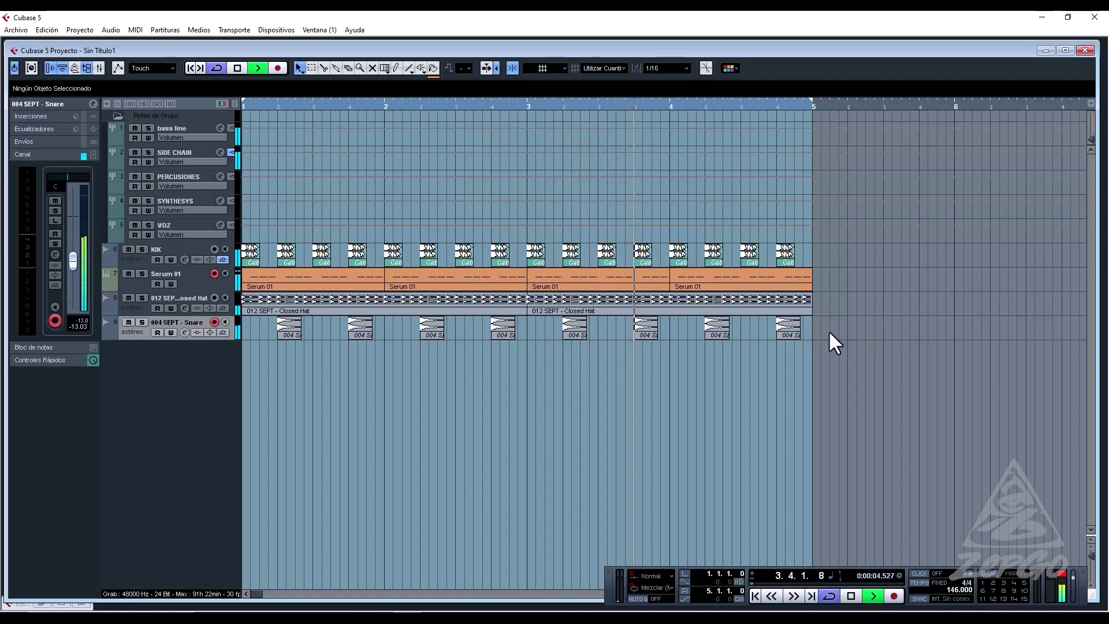
# Shorten all the snare events to the length of the kick events and listen to the result.
pyautogui.moveTo(250, 333); pyautogui.dragTo(291, 320)
pyautogui.click(586, 379)
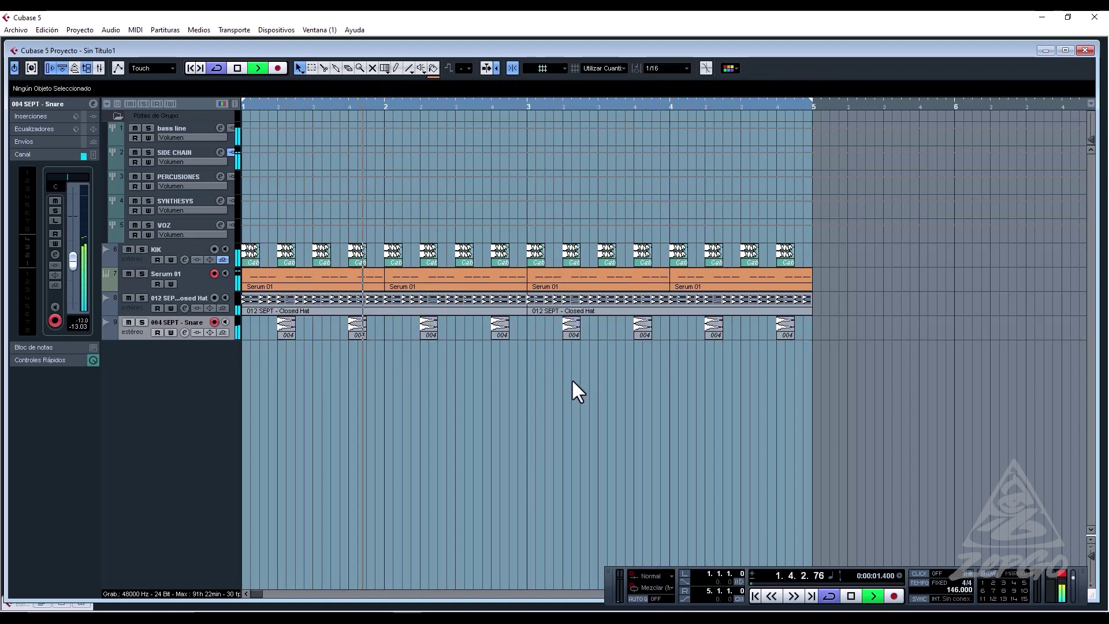
pyautogui.press('space')
# Cut the snare channel's lows with EQ band 1 as Low Shelf II at 230 Hz, -22.8 dB gain and Q 2.4.
pyautogui.click(184, 332)
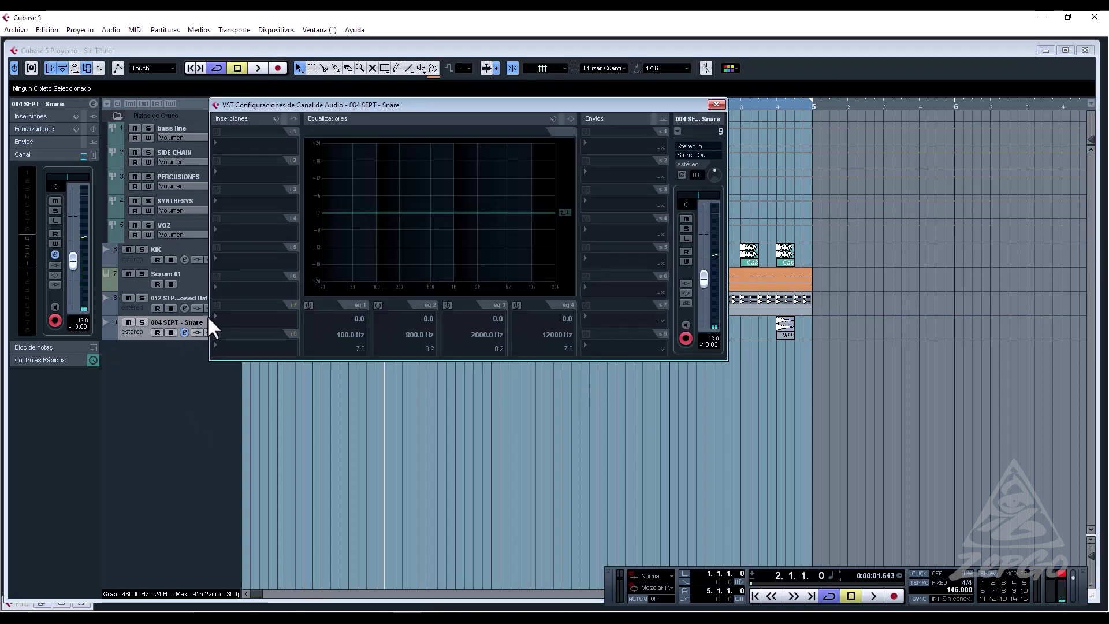
pyautogui.moveTo(448, 267); pyautogui.dragTo(401, 282)
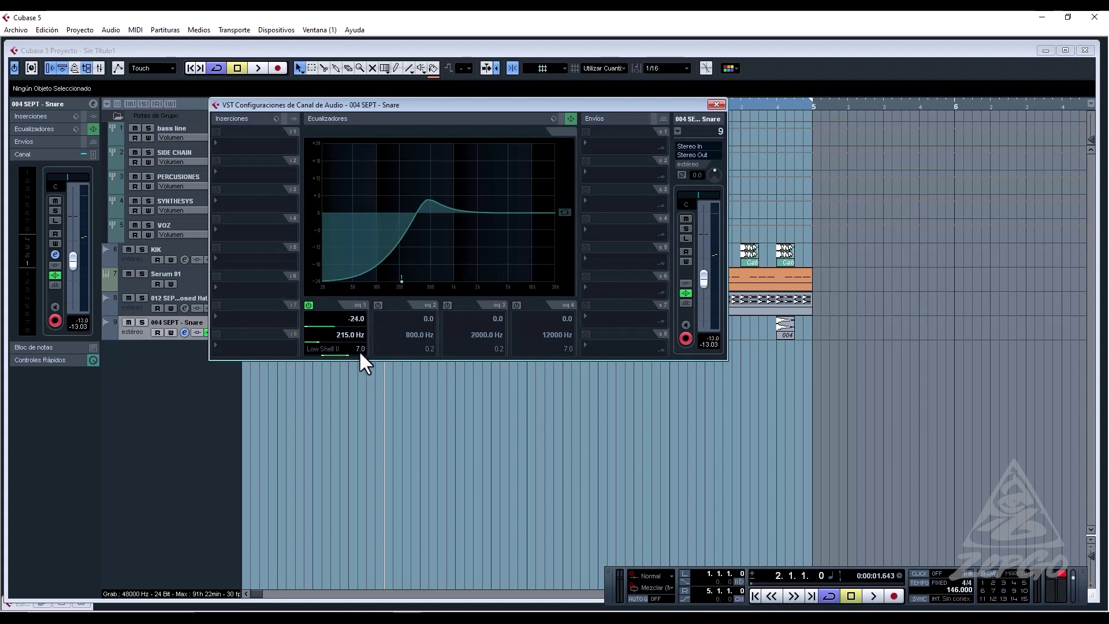
pyautogui.moveTo(348, 355); pyautogui.dragTo(359, 354)
pyautogui.press('space')
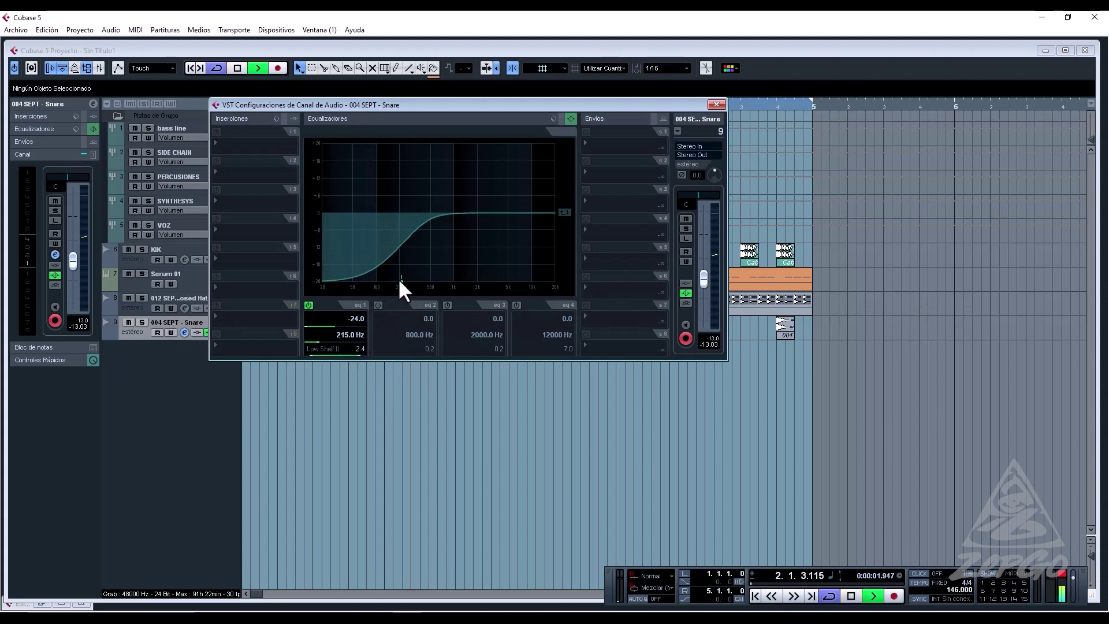
pyautogui.moveTo(401, 279); pyautogui.dragTo(404, 282)
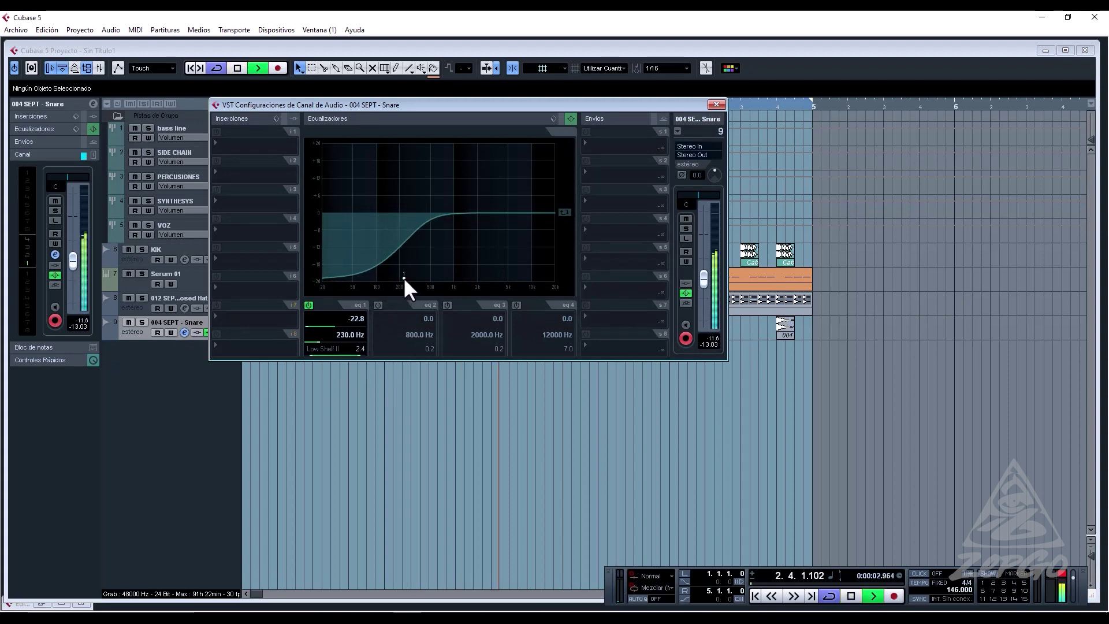
pyautogui.click(716, 105)
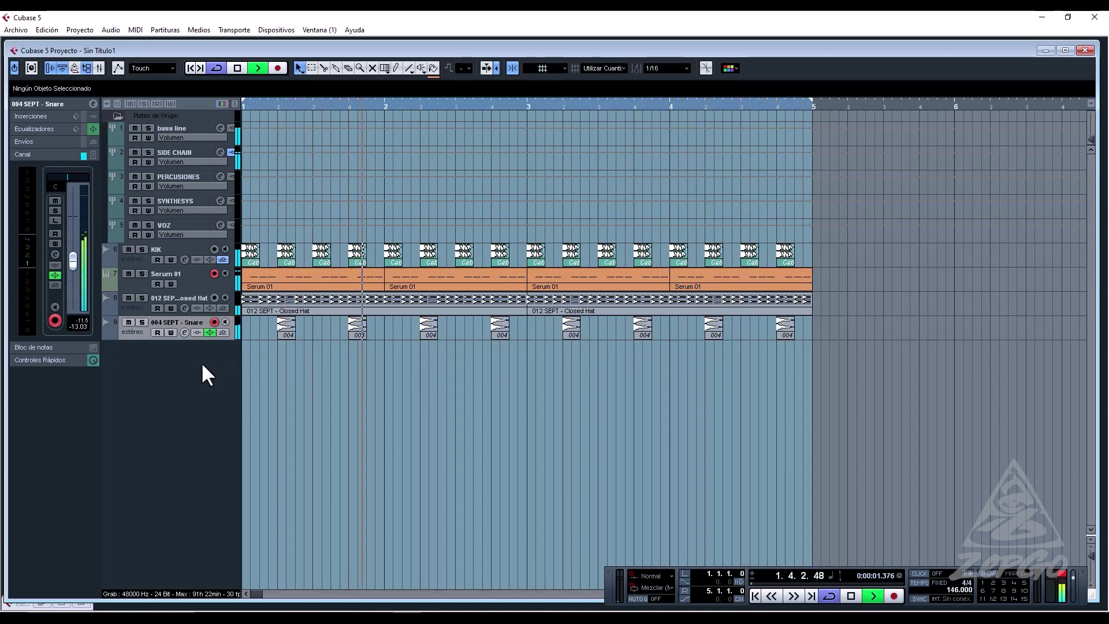
pyautogui.press('space')
# Start importing audio into the Pool and open the open hats folder of the PSYTRANCE BASELINE PACK.
pyautogui.click(88, 68)
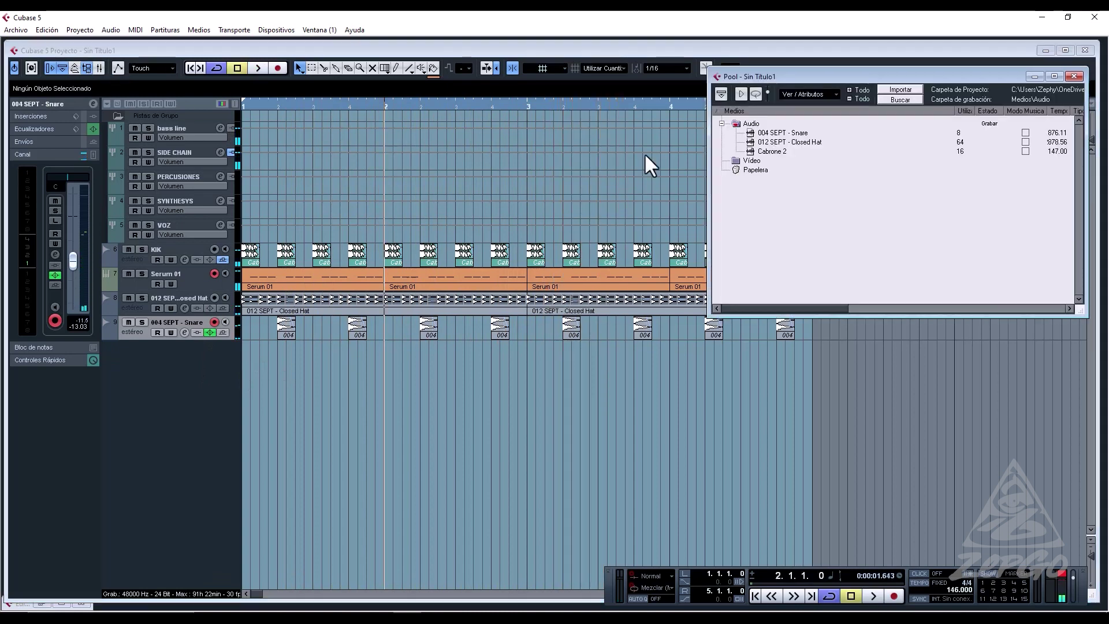
pyautogui.click(908, 89)
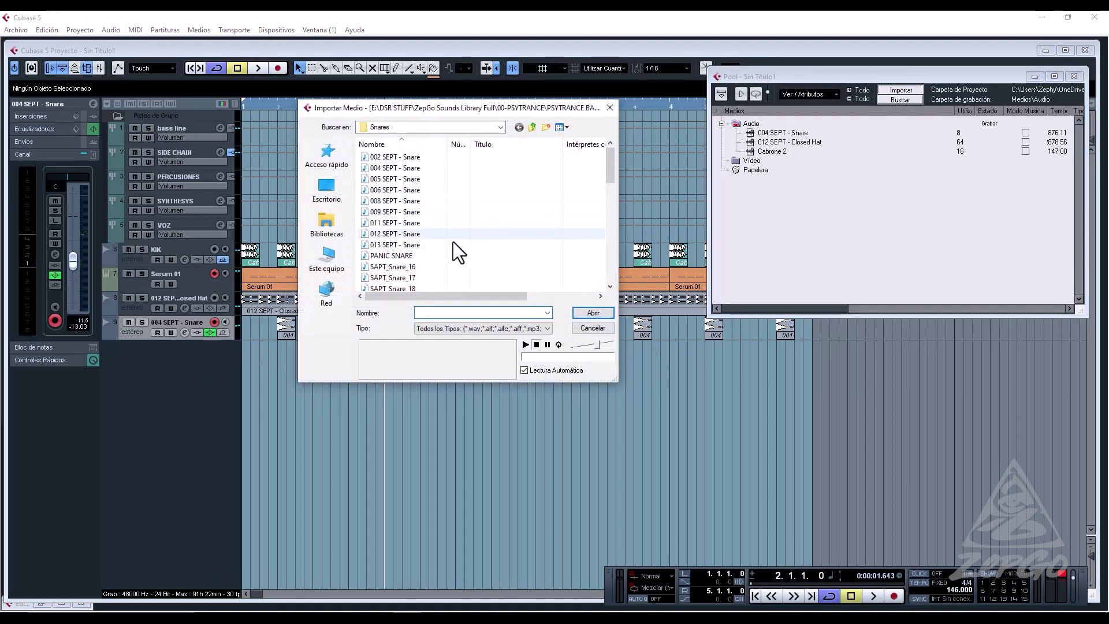
pyautogui.scroll(-1, 445, 255)
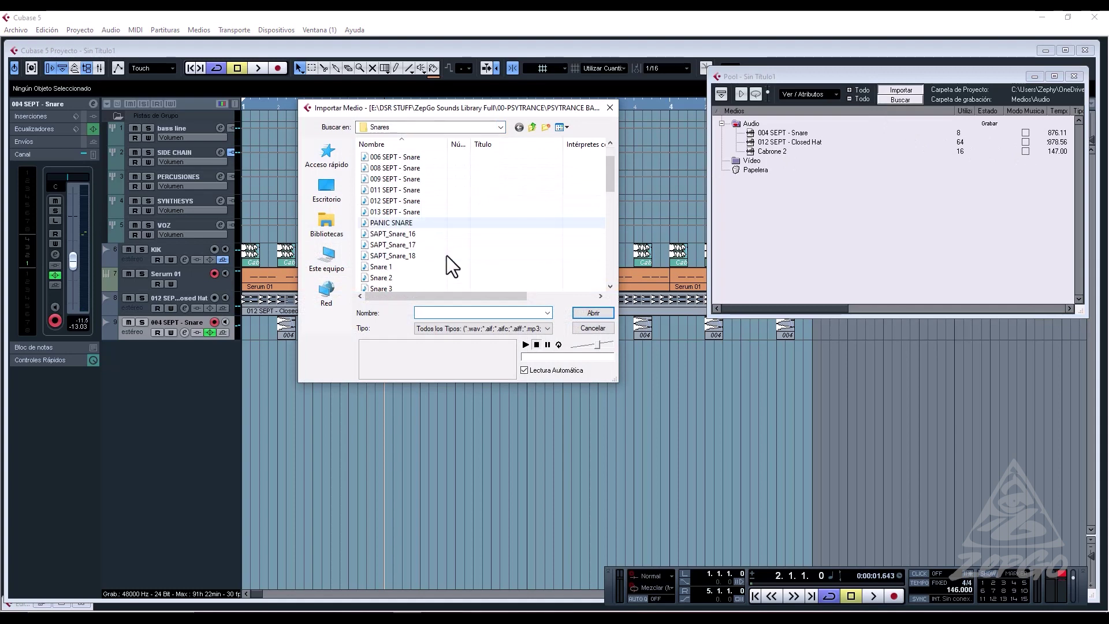
pyautogui.click(532, 126)
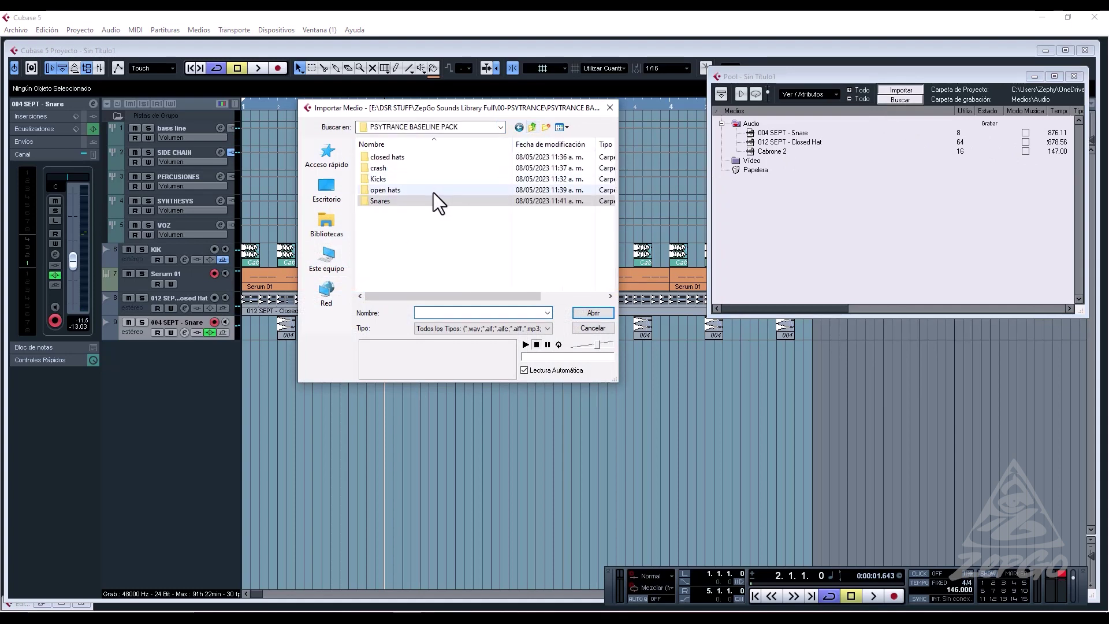
pyautogui.doubleClick(400, 191)
# Audition the open hat samples and import 019 SEPT - Open Hat into the Pool.
pyautogui.click(413, 159)
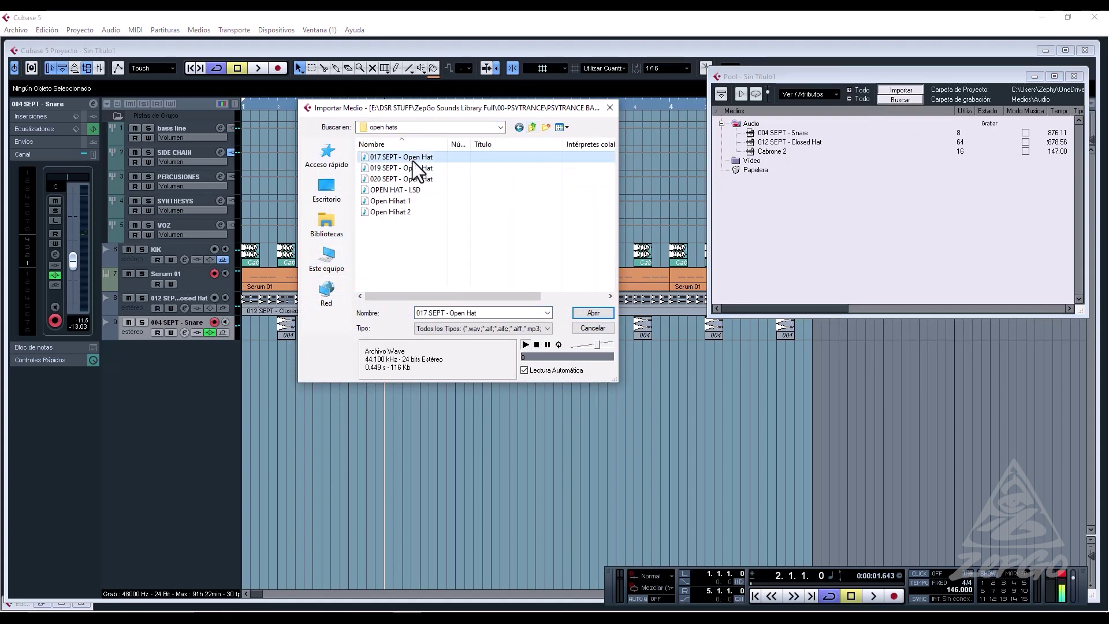
pyautogui.click(427, 170)
pyautogui.click(439, 190)
pyautogui.click(434, 200)
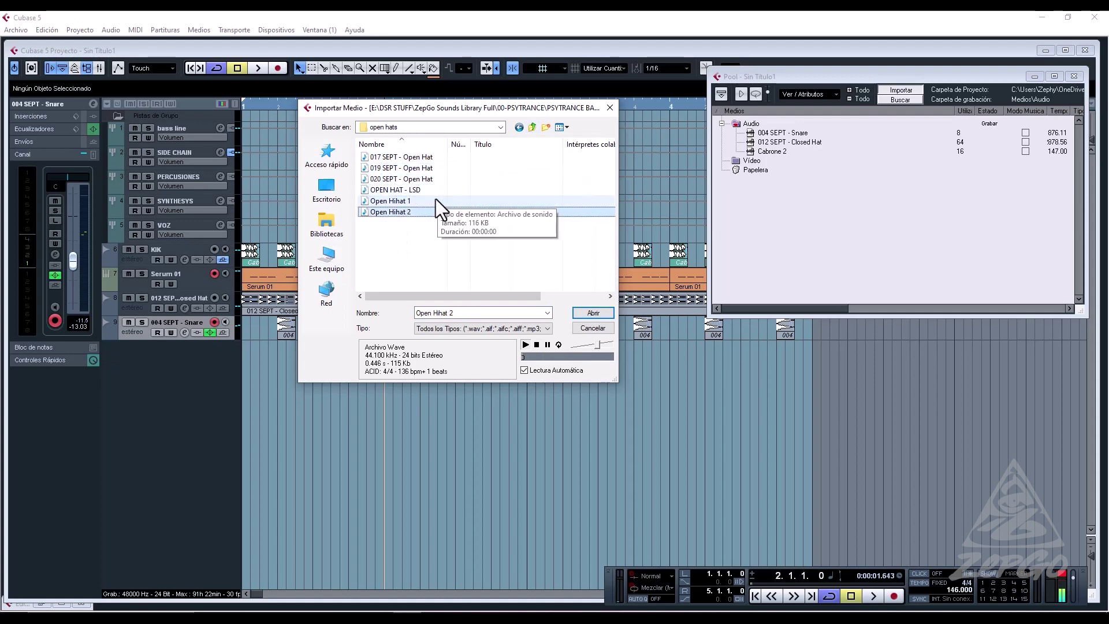
pyautogui.click(456, 190)
pyautogui.click(434, 180)
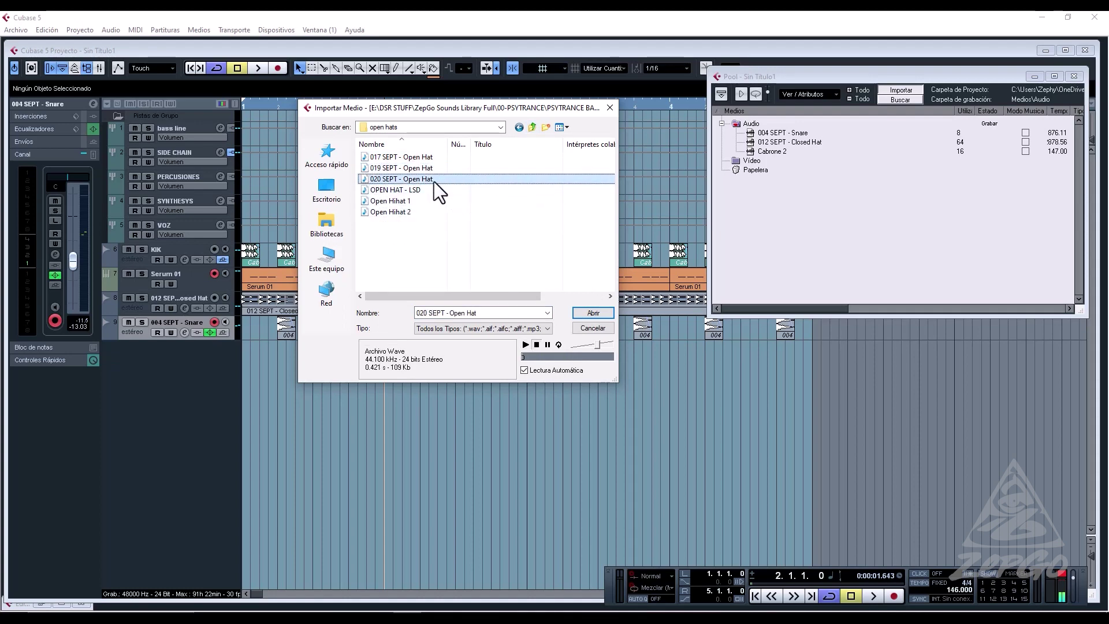
pyautogui.press('Up')
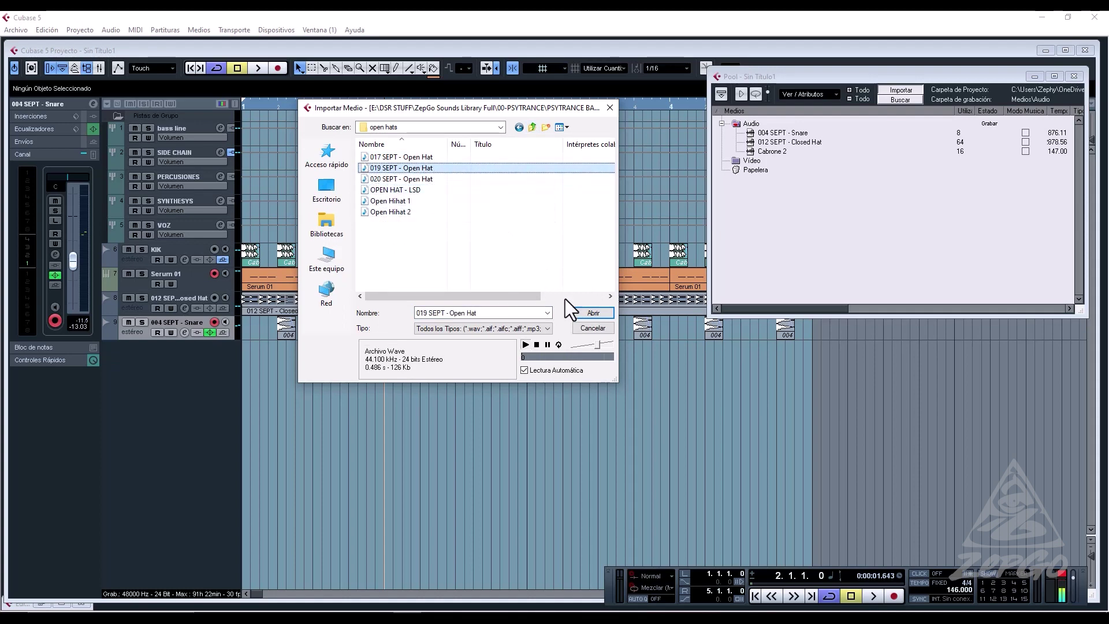
pyautogui.click(592, 312)
pyautogui.click(571, 393)
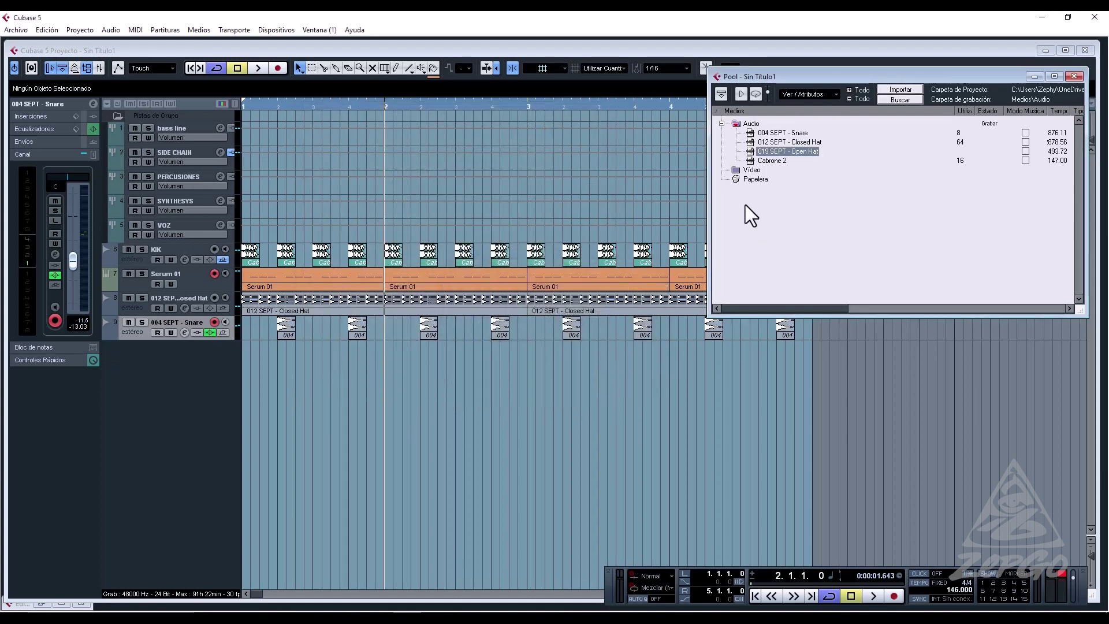
# Place the open hat sample on a new track below the snare at 1.1.3.0 and trim it to one beat.
pyautogui.moveTo(774, 149); pyautogui.dragTo(259, 360)
pyautogui.click(249, 257)
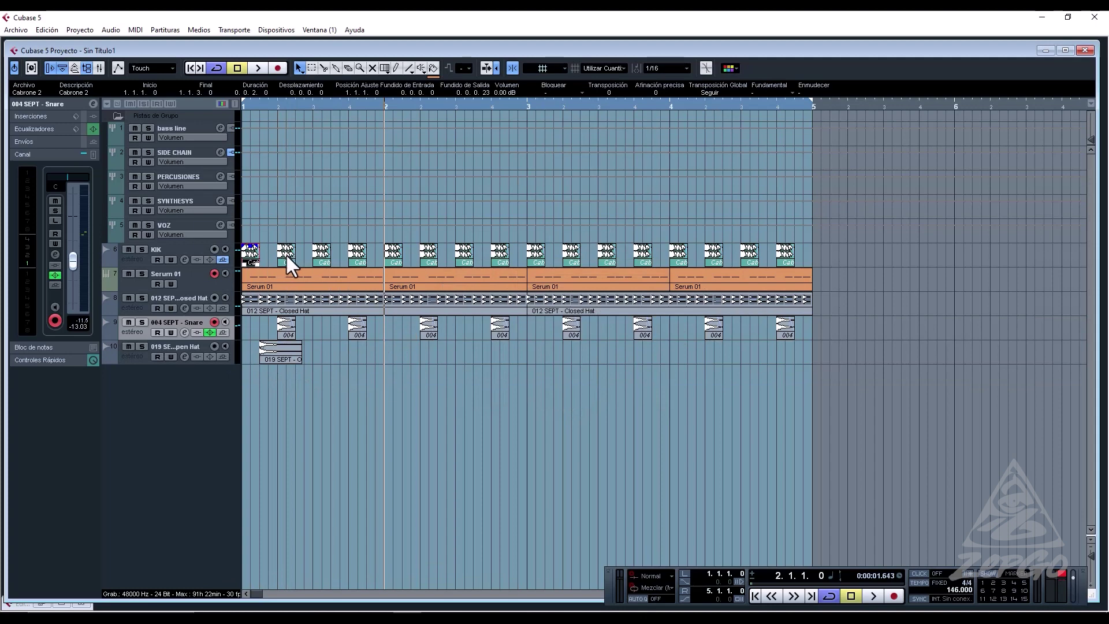
pyautogui.moveTo(297, 360); pyautogui.dragTo(295, 360)
# Try Musical Mode on the open hat in the Sample Editor and turn it off again.
pyautogui.doubleClick(275, 355)
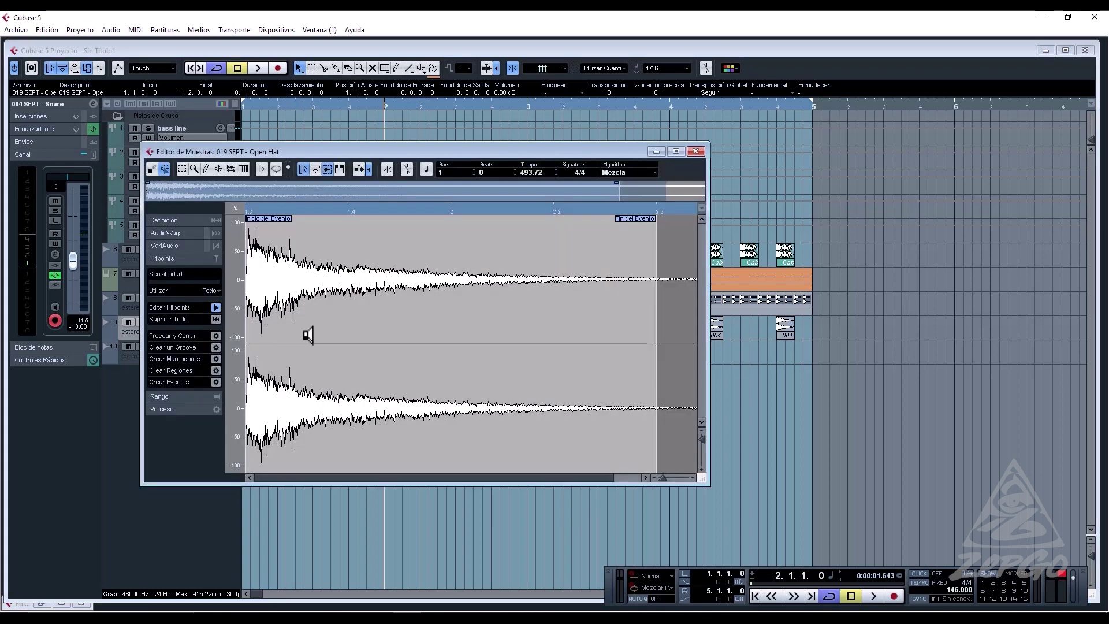
pyautogui.click(426, 168)
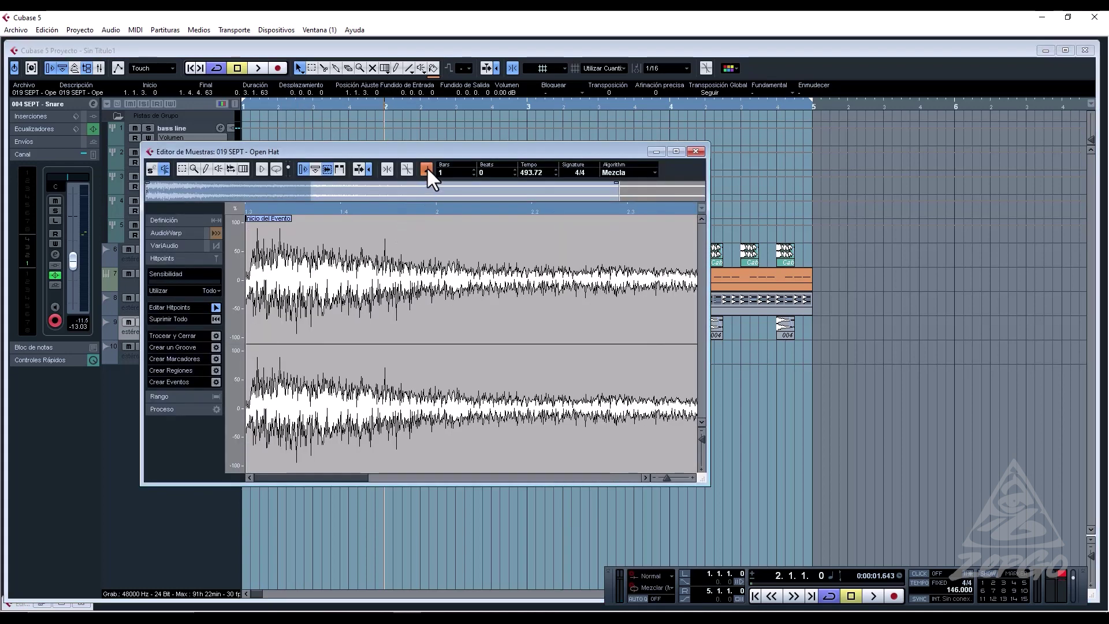
pyautogui.moveTo(422, 148); pyautogui.dragTo(803, 151)
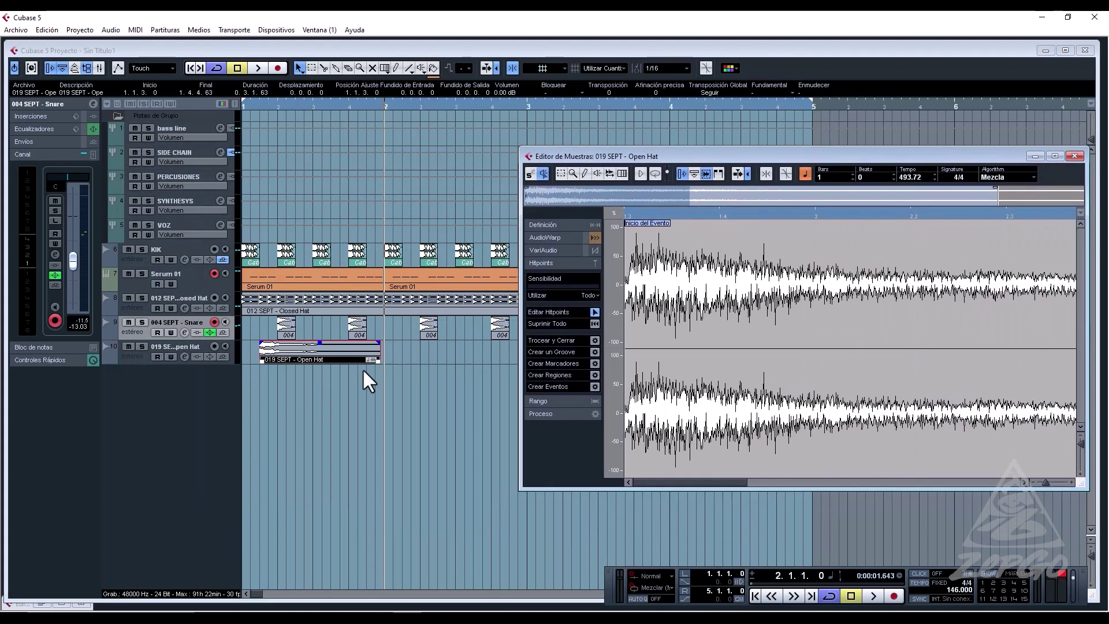
pyautogui.click(805, 175)
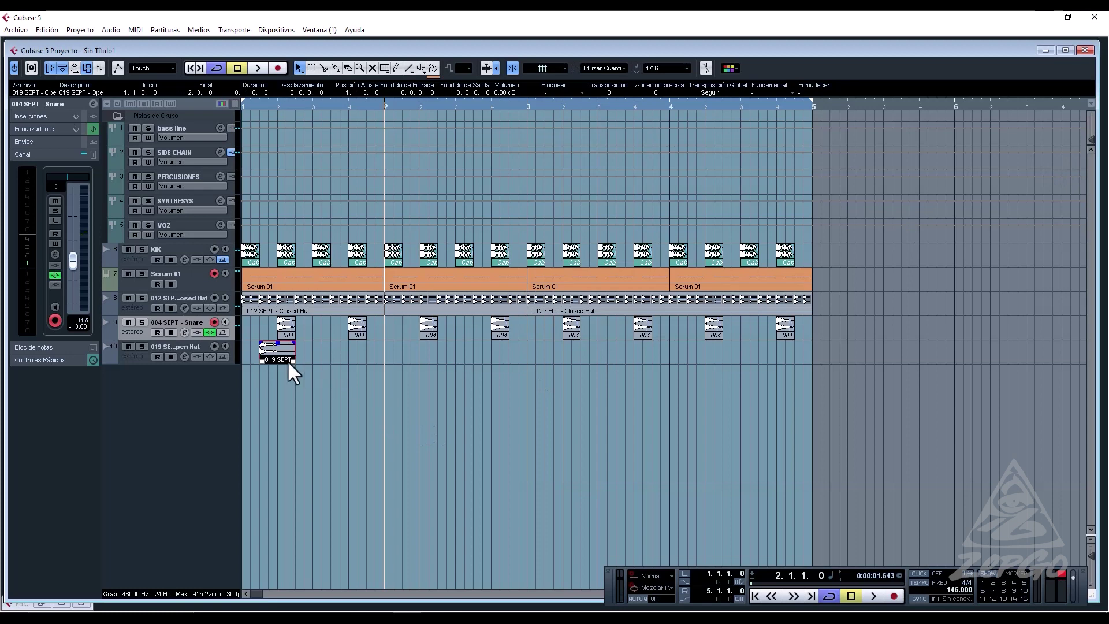
# Duplicate the open hat event end to end so that it falls on every offbeat through the end of bar 4.
pyautogui.hotkey('ctrl', 'd')
pyautogui.hotkey('ctrl', 'd')
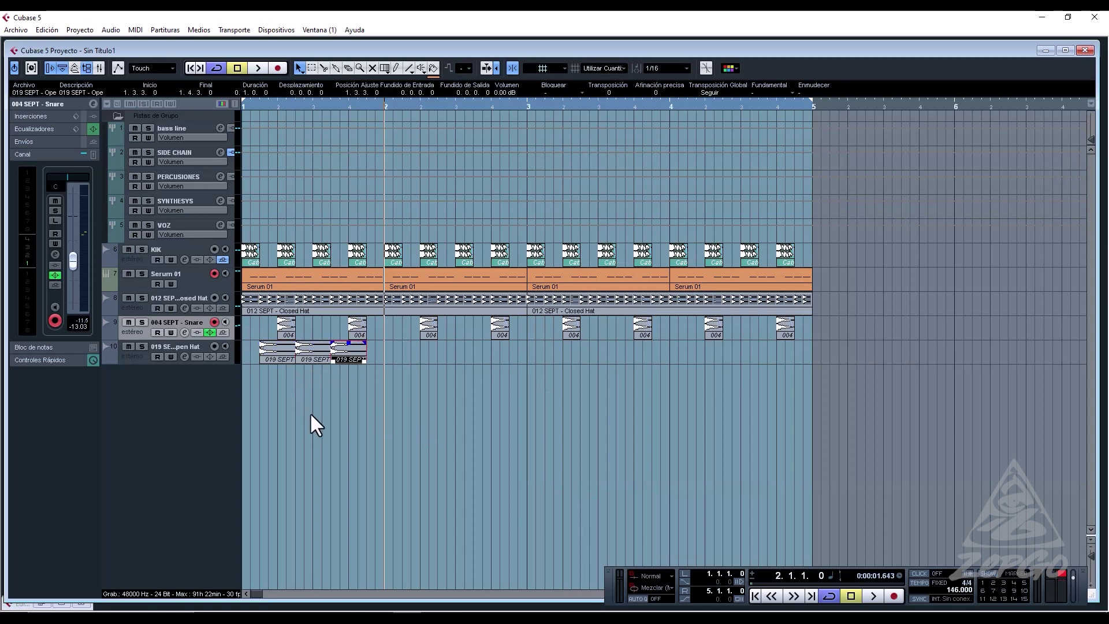
pyautogui.hotkey('ctrl', 'd')
pyautogui.hotkey('ctrl', 'd')
pyautogui.hotkey('ctrl', 'd')
pyautogui.hotkey('ctrl', 'd')
pyautogui.hotkey('ctrl', 'd')
pyautogui.hotkey('ctrl', 'd')
pyautogui.hotkey('ctrl', 'd')
pyautogui.hotkey('ctrl', 'd')
pyautogui.hotkey('ctrl', 'd')
pyautogui.hotkey('ctrl', 'd')
pyautogui.hotkey('ctrl', 'd')
pyautogui.hotkey('ctrl', 'd')
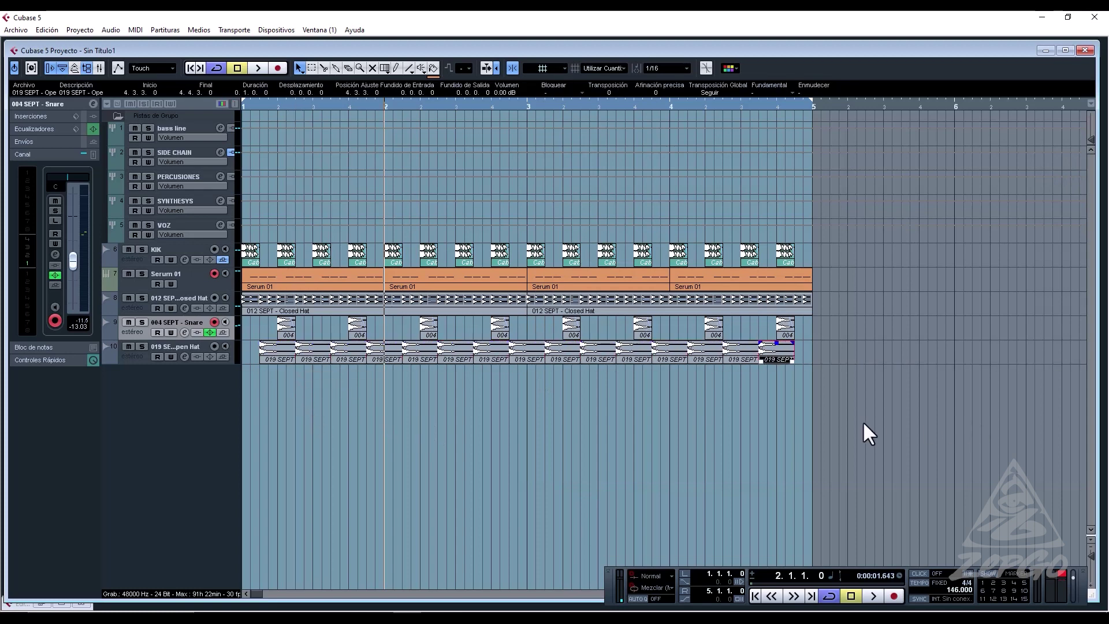
pyautogui.hotkey('ctrl', 'd')
# Set the open hat track's volume to -11.42 and, with the loop playing, shorten all its events to the kick events' length.
pyautogui.click(198, 348)
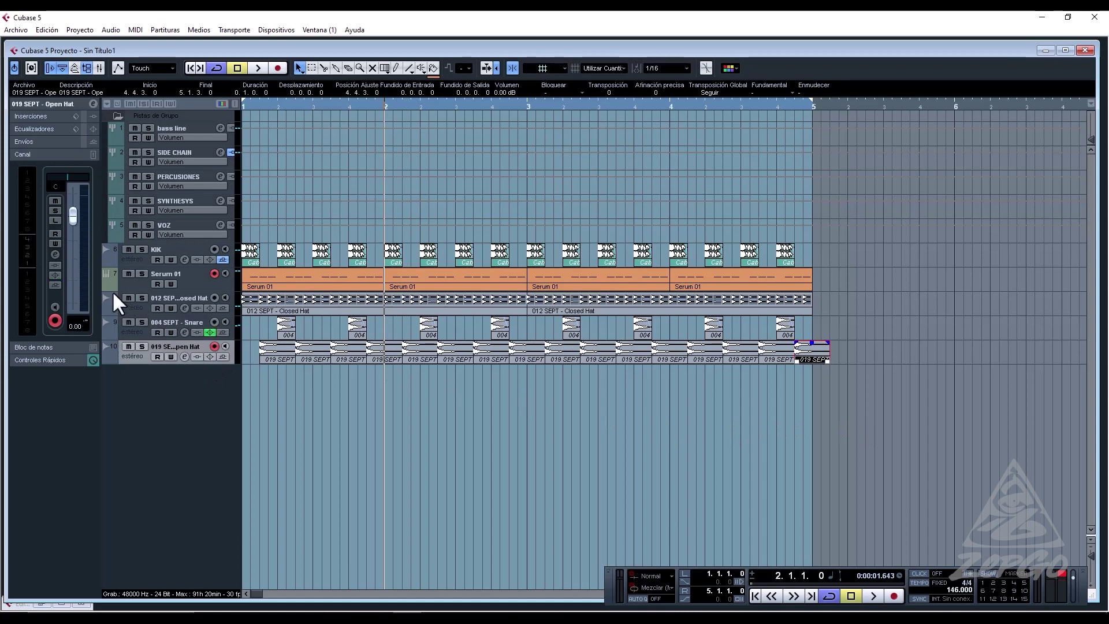
pyautogui.click(71, 251)
pyautogui.press('space')
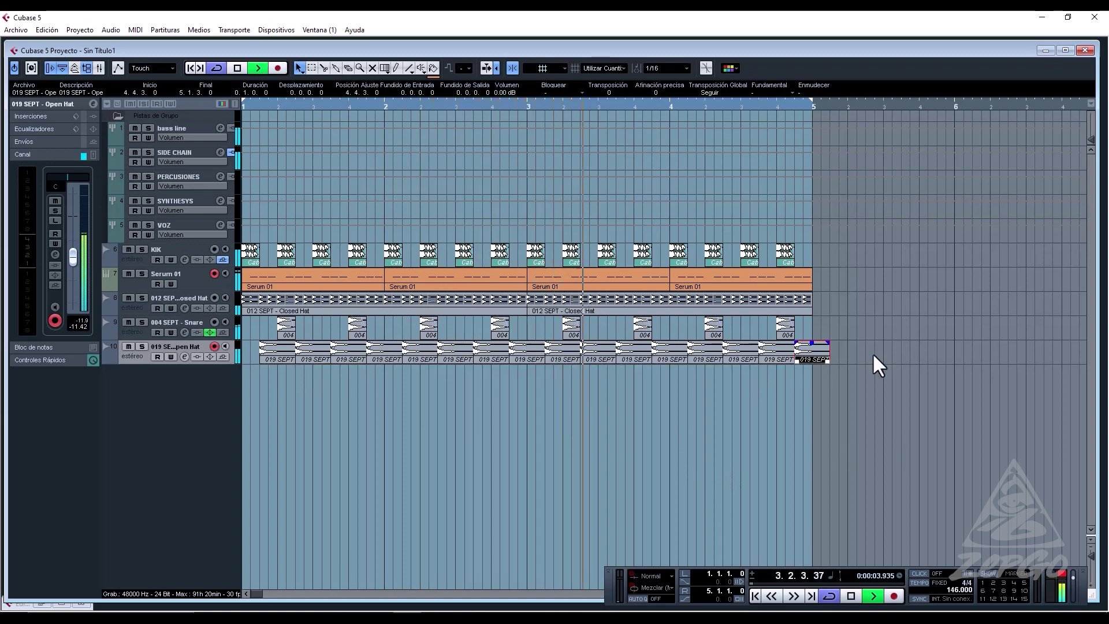
pyautogui.moveTo(874, 364); pyautogui.dragTo(269, 343)
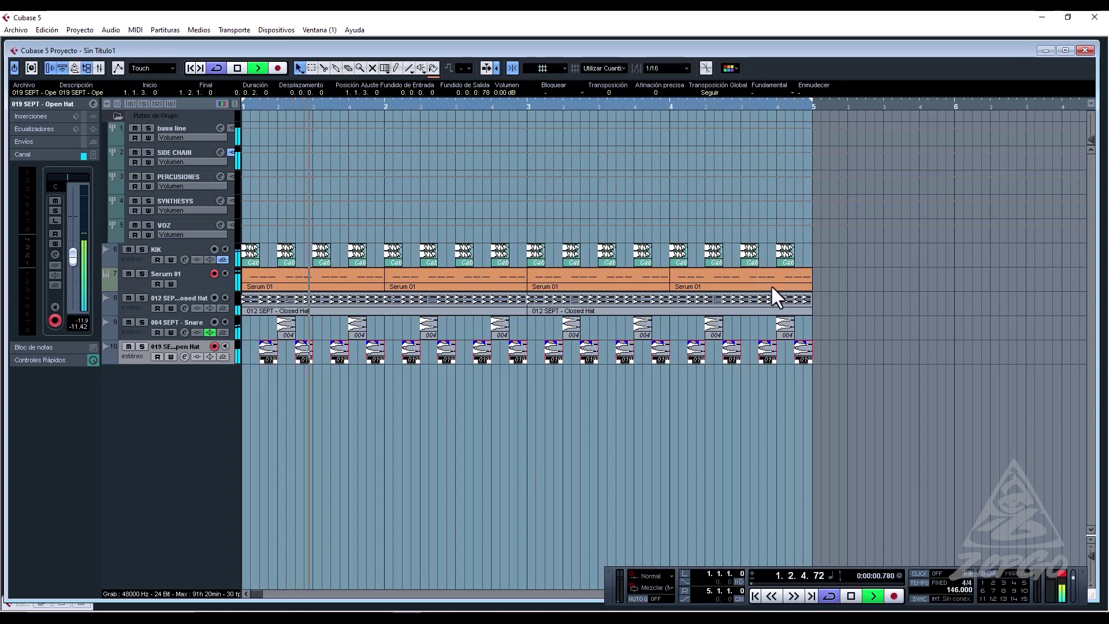
pyautogui.click(769, 441)
# Cut the open hat channel's lows with EQ band 1 as Low Shelf II at 600 Hz, -24 dB gain and Q 4.3, and stop playback.
pyautogui.click(186, 357)
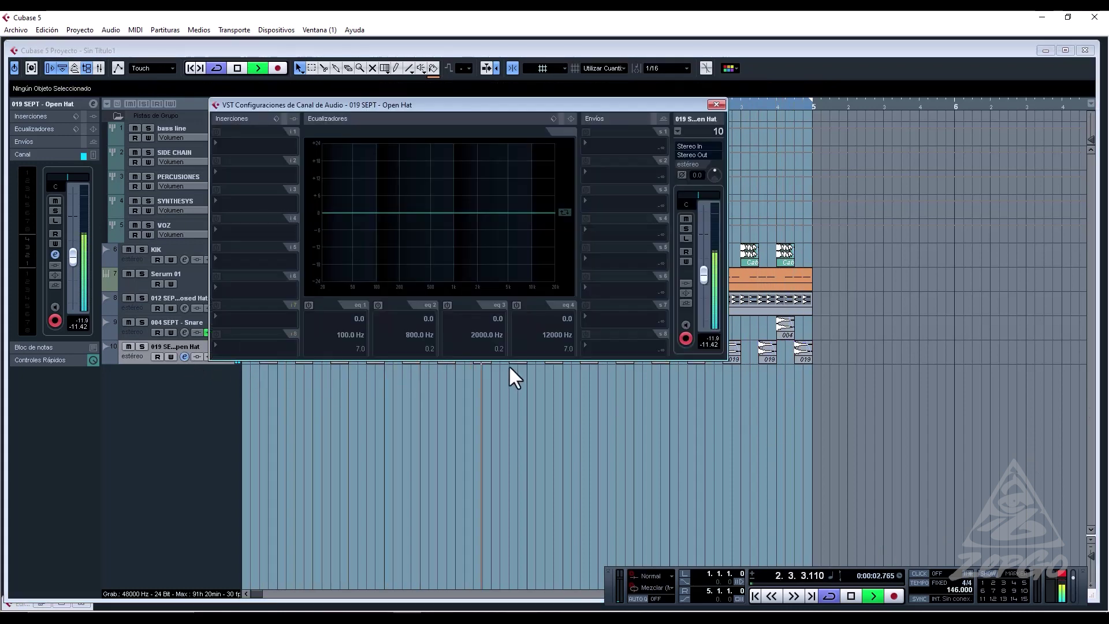
pyautogui.moveTo(333, 281); pyautogui.dragTo(437, 292)
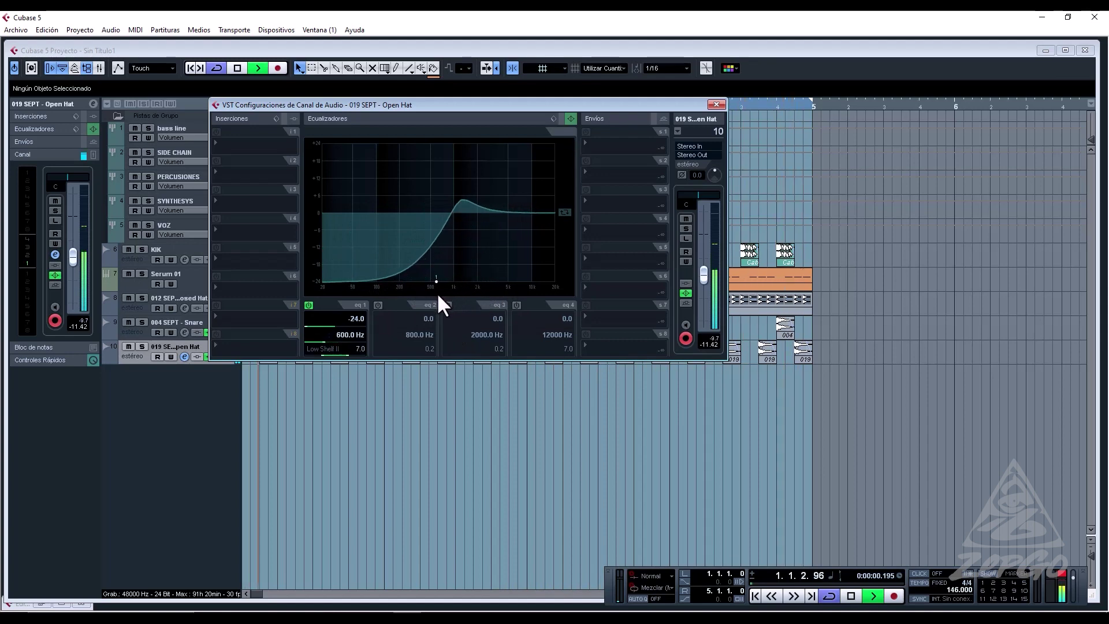
pyautogui.moveTo(348, 355); pyautogui.dragTo(354, 359)
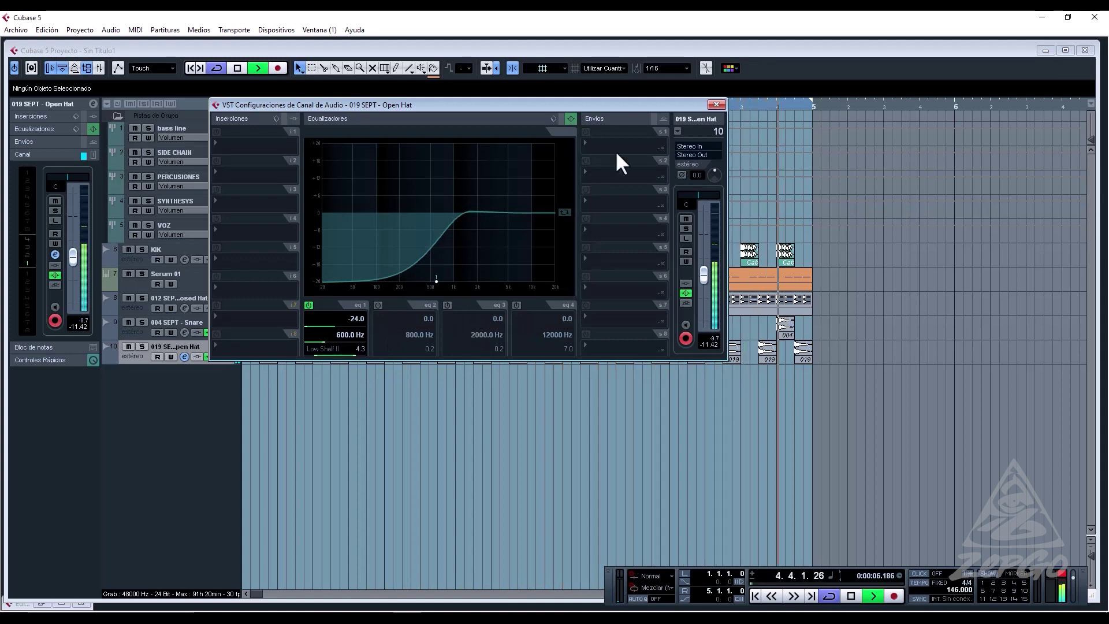
pyautogui.click(716, 105)
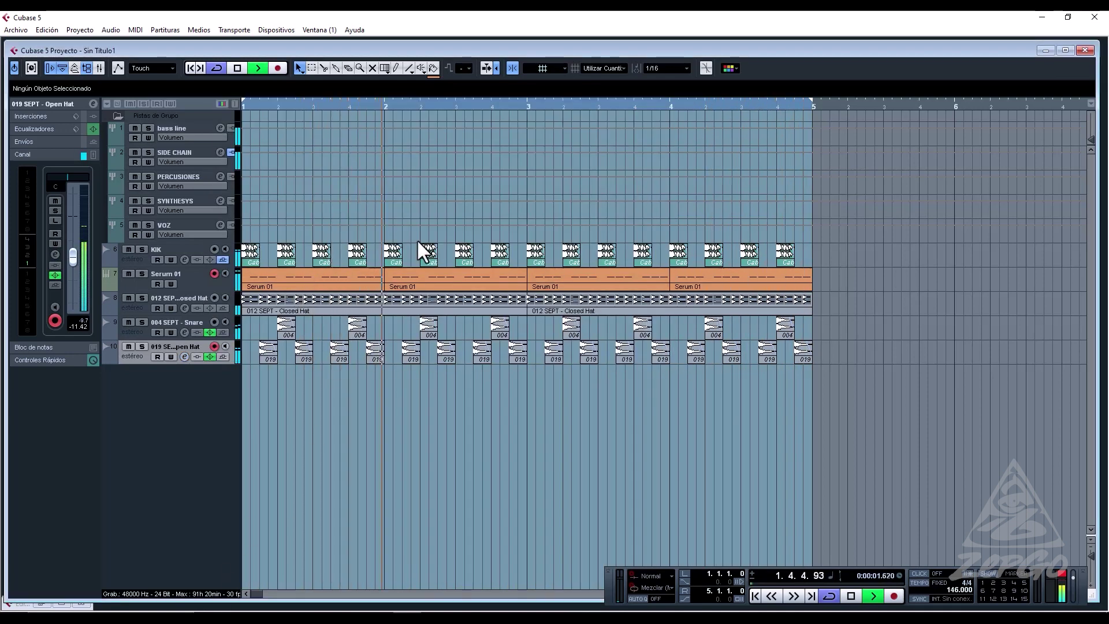
pyautogui.press('space')
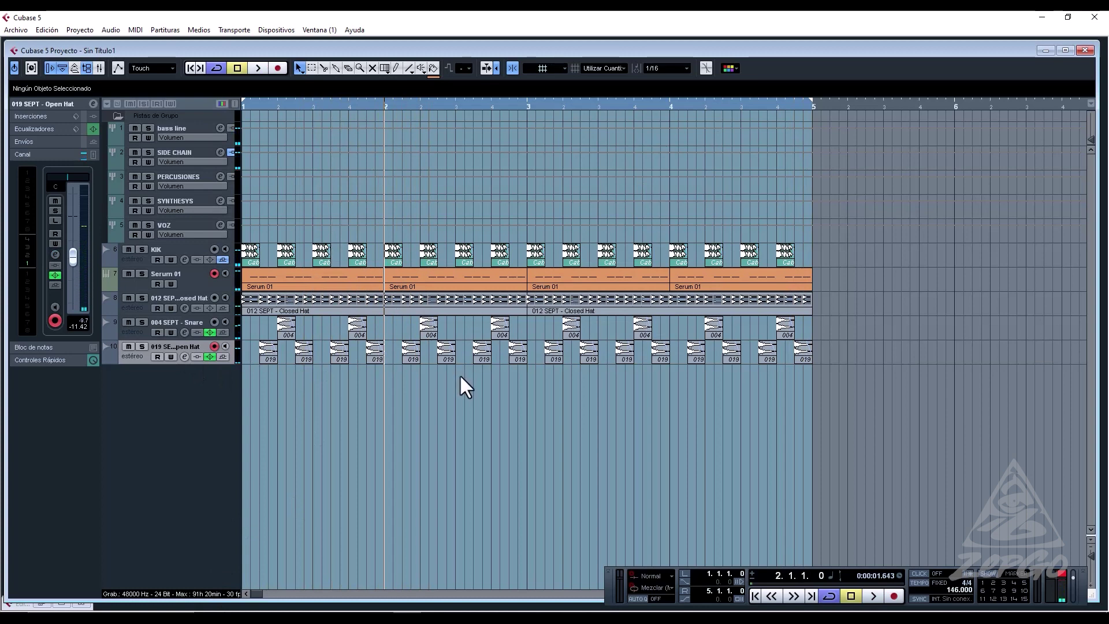
# Save the project as PSYTRANCE PROYECTO 1 in the Psytrance project 1 folder.
pyautogui.hotkey('ctrl', 's')
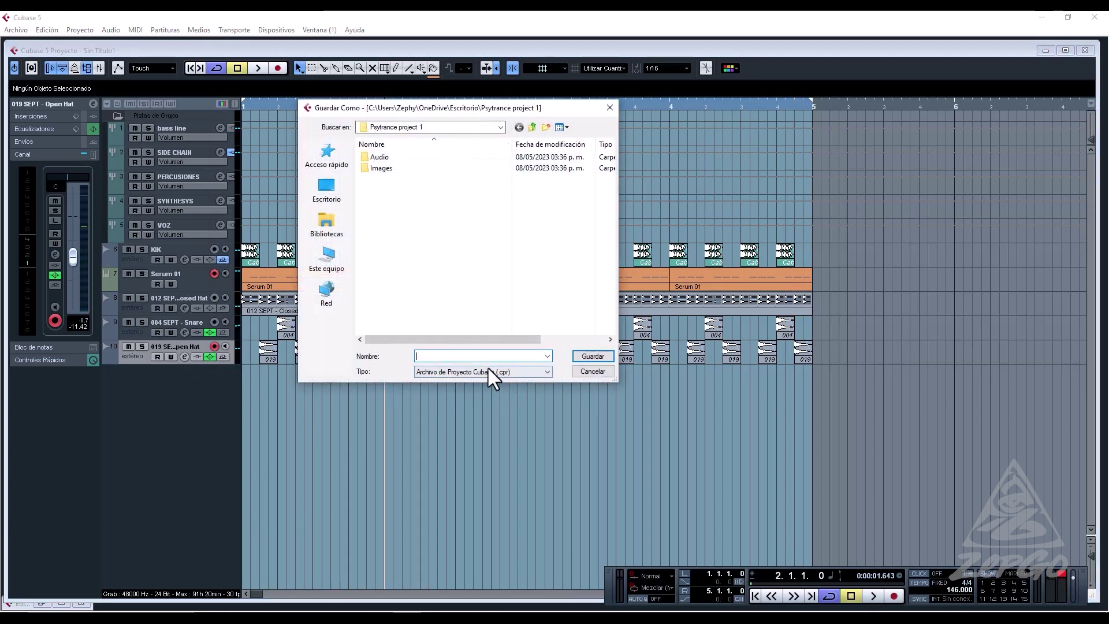
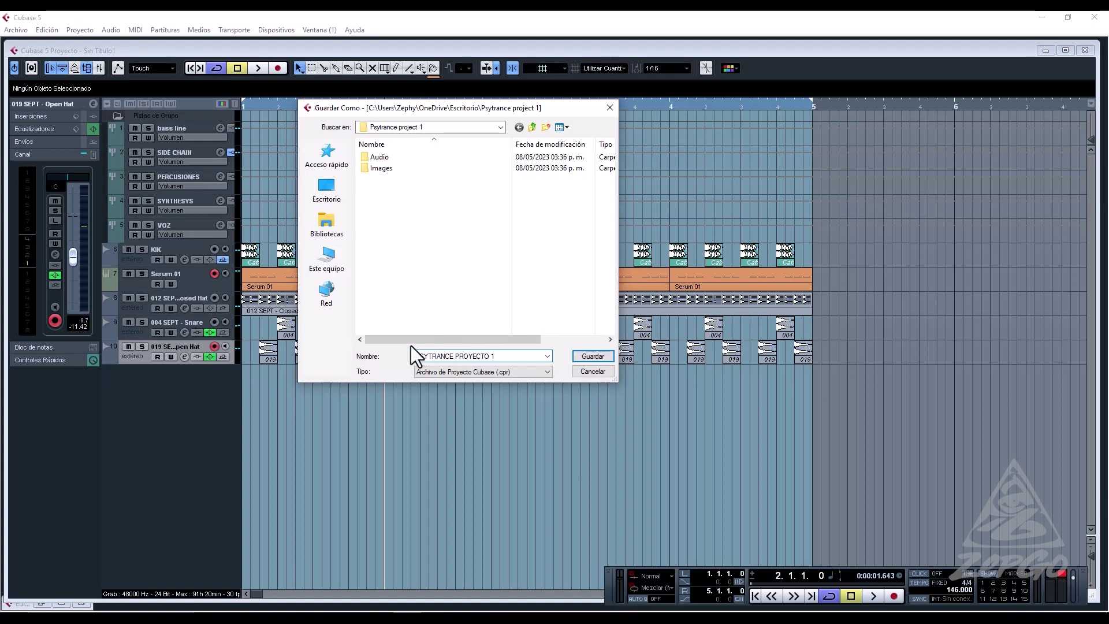
pyautogui.moveTo(420, 356); pyautogui.dragTo(410, 359)
pyautogui.click(611, 354)
# Play the loop and select all the events on the kick, Serum 01, closed hat, snare and open hat tracks.
pyautogui.press('space')
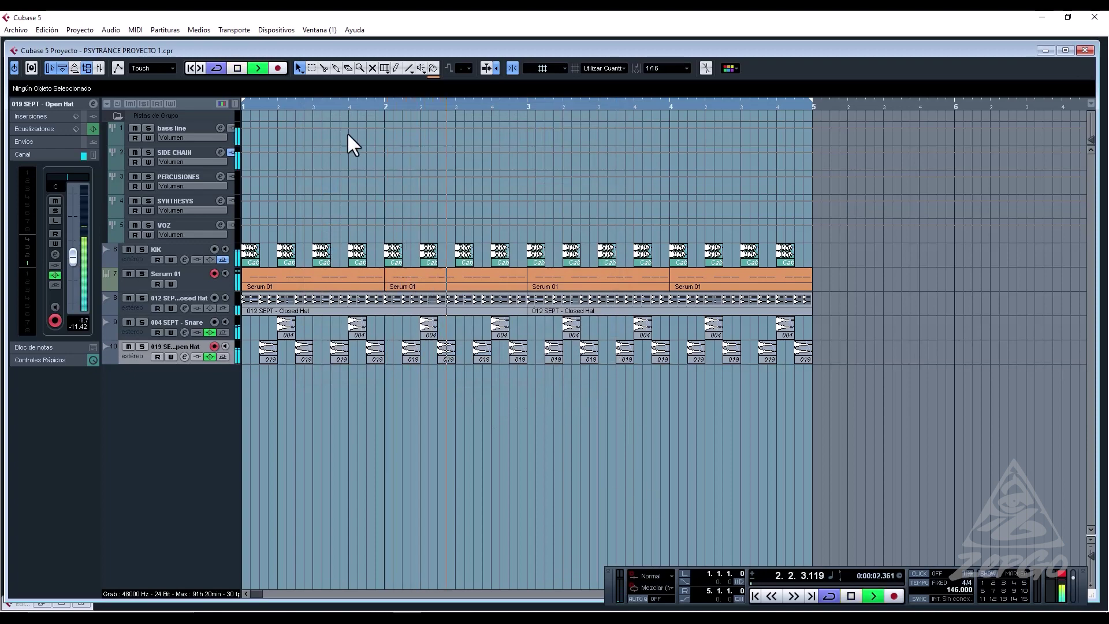
pyautogui.moveTo(263, 106); pyautogui.dragTo(154, 66)
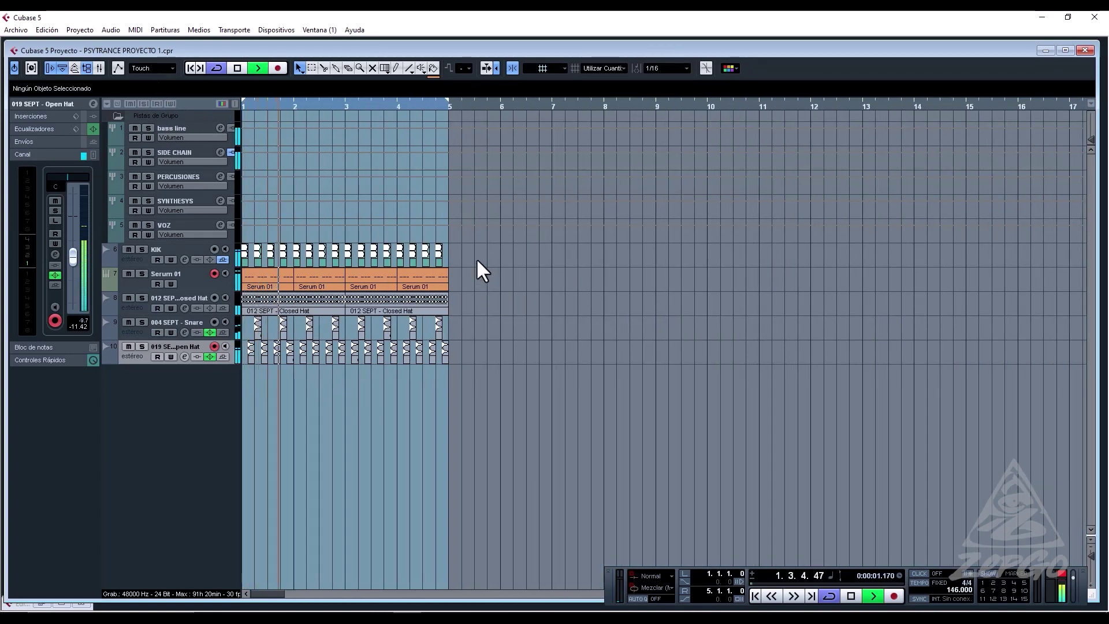
pyautogui.moveTo(463, 251); pyautogui.dragTo(193, 357)
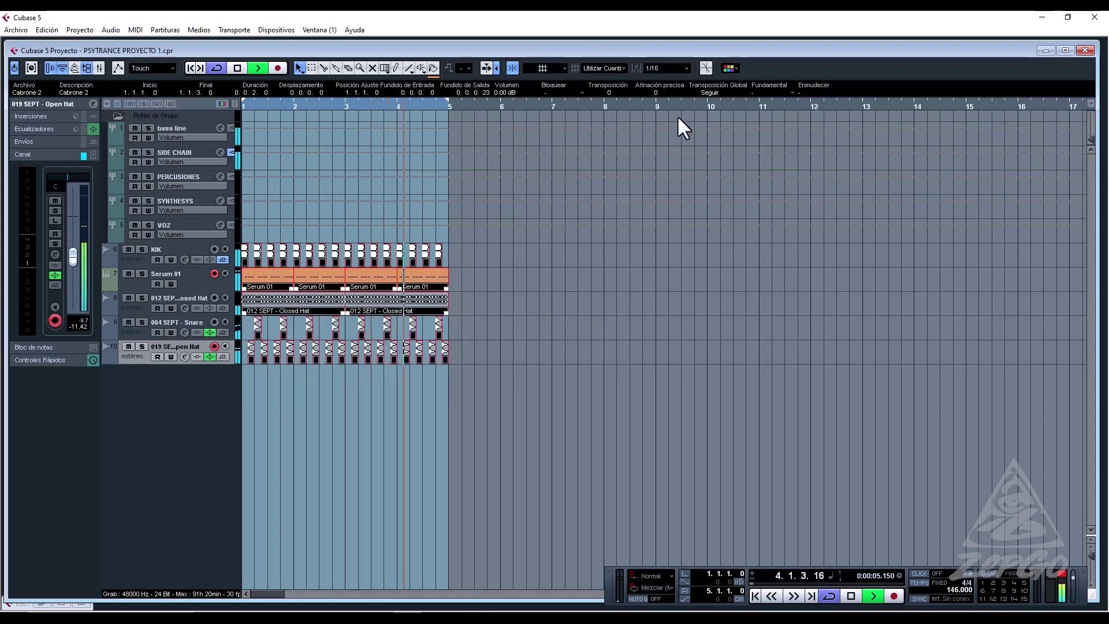
pyautogui.press('space')
# Open the Pool's media import and browse to the ZepGo_Foley _OneShots folder under 00- ZepGo_Sound Design VIP, ZepGo_FoleySounds V1.
pyautogui.click(87, 66)
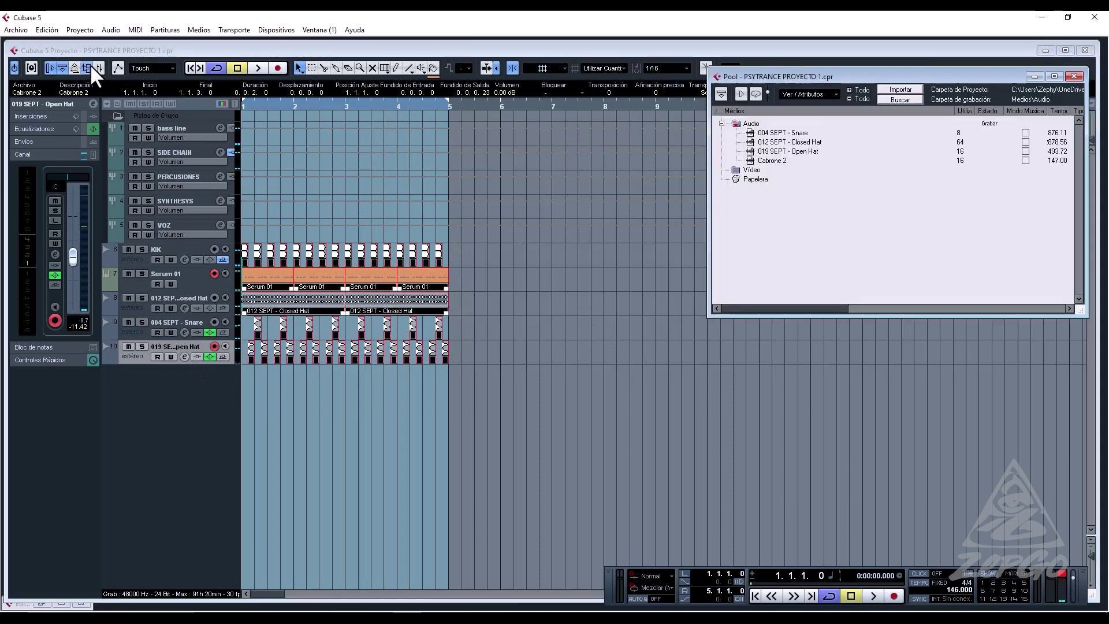
pyautogui.click(888, 91)
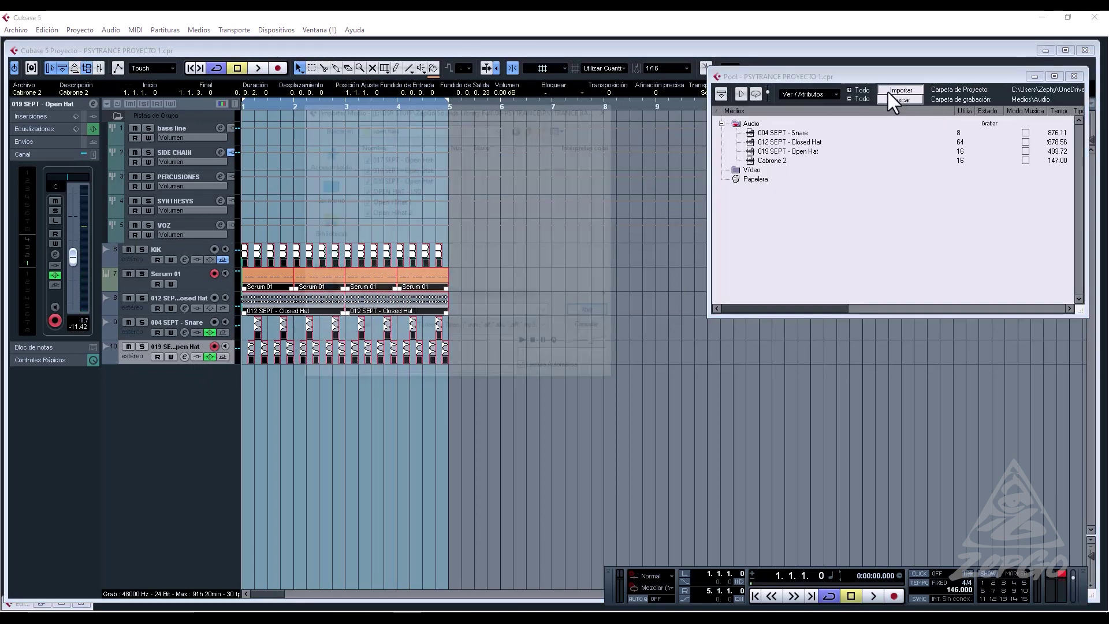
pyautogui.click(533, 128)
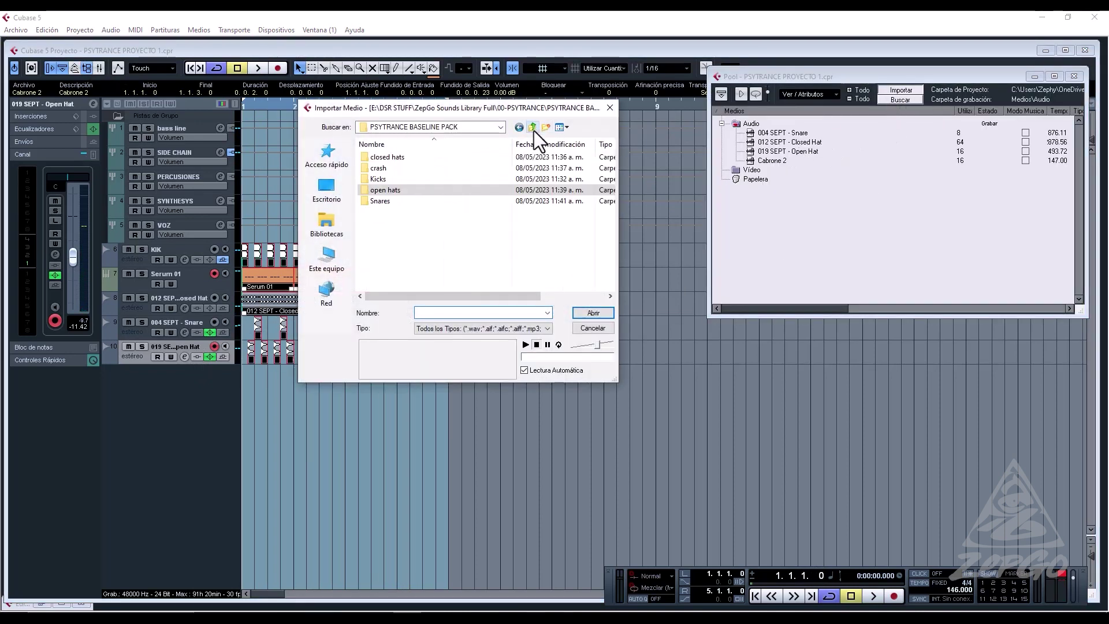
pyautogui.click(532, 128)
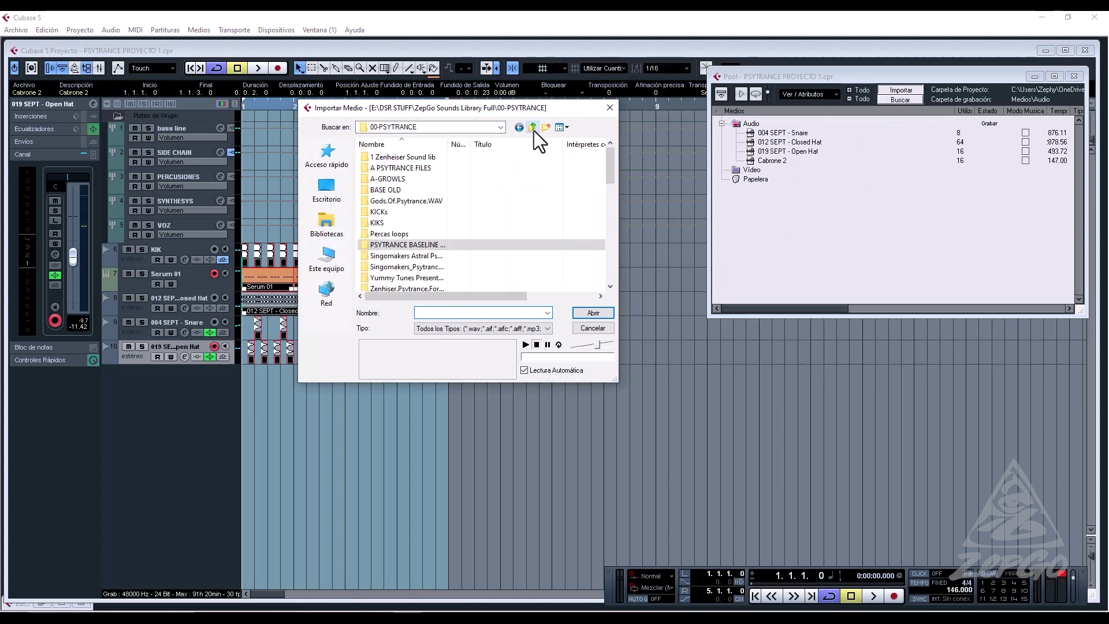
pyautogui.click(532, 129)
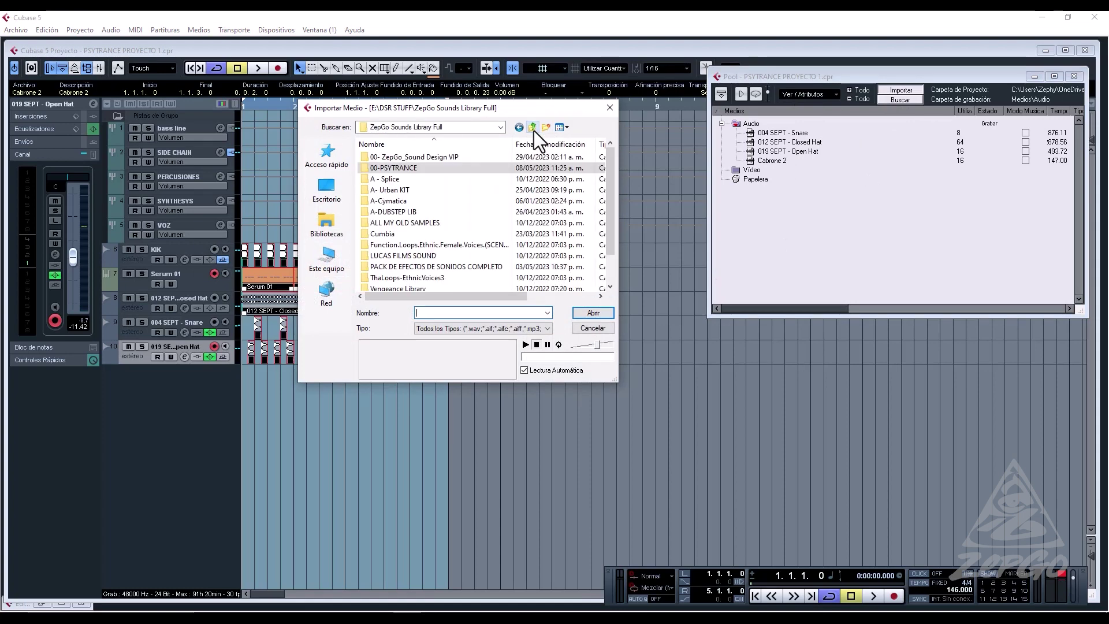
pyautogui.doubleClick(393, 159)
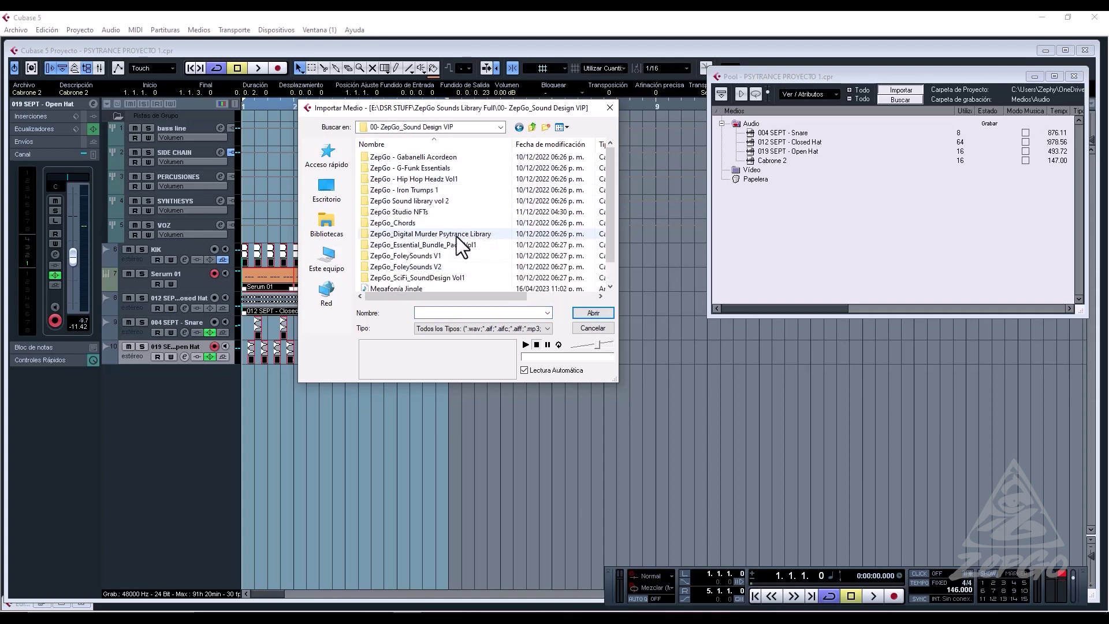
pyautogui.doubleClick(448, 257)
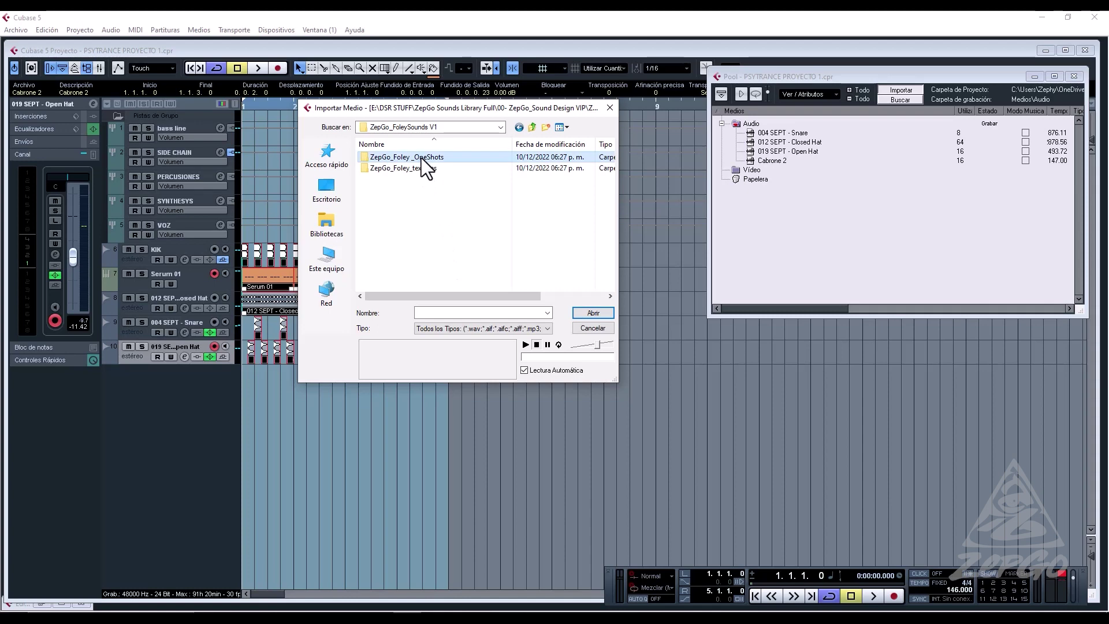
pyautogui.doubleClick(421, 158)
# Audition the foley one-shots and import ZepGo_Foley_OneShot_23, copied to the working directory and converted to 48.000 kHz.
pyautogui.click(431, 212)
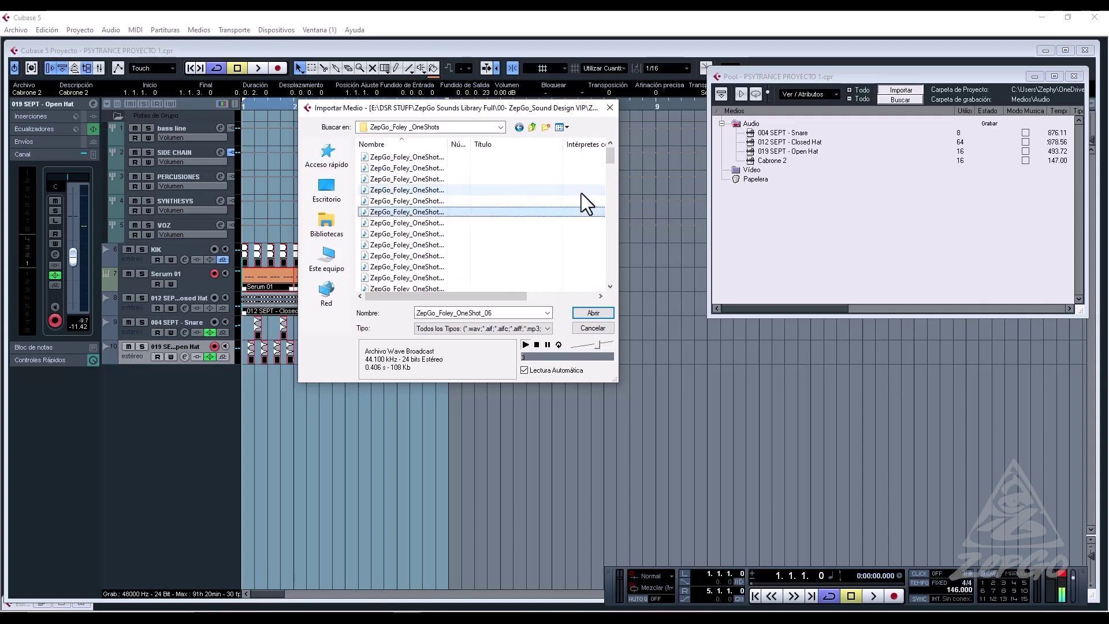
pyautogui.press('Down')
pyautogui.press('Down')
pyautogui.press('Down')
pyautogui.press('Down')
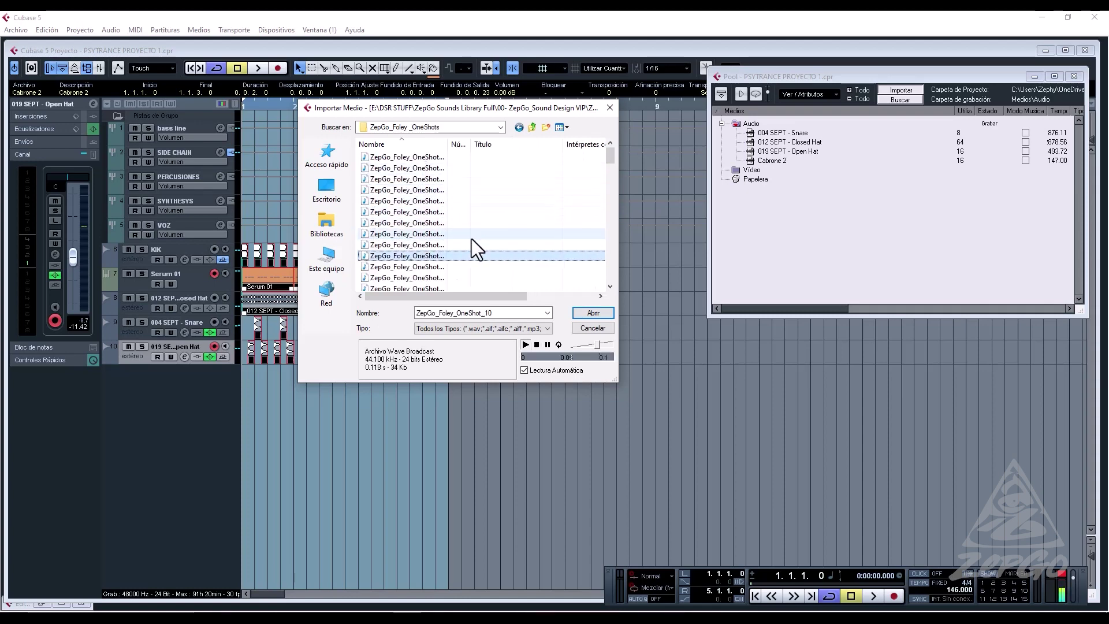
pyautogui.press('Down')
pyautogui.press('Down')
pyautogui.press('Down')
pyautogui.press('Down')
pyautogui.press('Down')
pyautogui.press('Down')
pyautogui.press('Down')
pyautogui.press('Down')
pyautogui.press('Down')
pyautogui.press('Down')
pyautogui.press('Down')
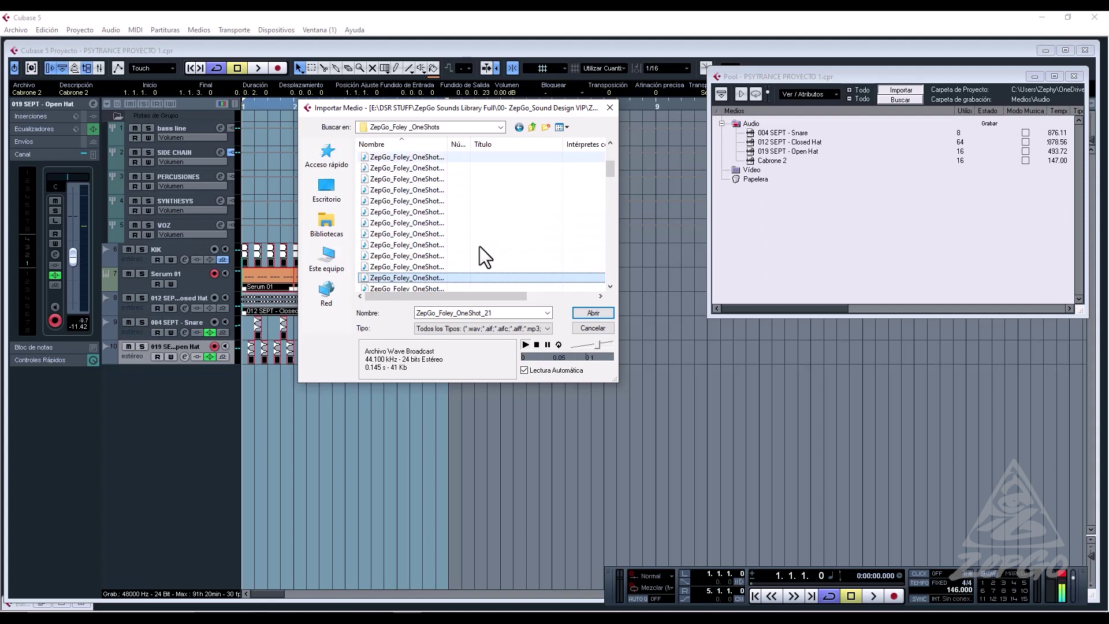
pyautogui.press('Down')
pyautogui.press('Down')
pyautogui.press('Down')
pyautogui.press('Down')
pyautogui.press('Up')
pyautogui.press('Up')
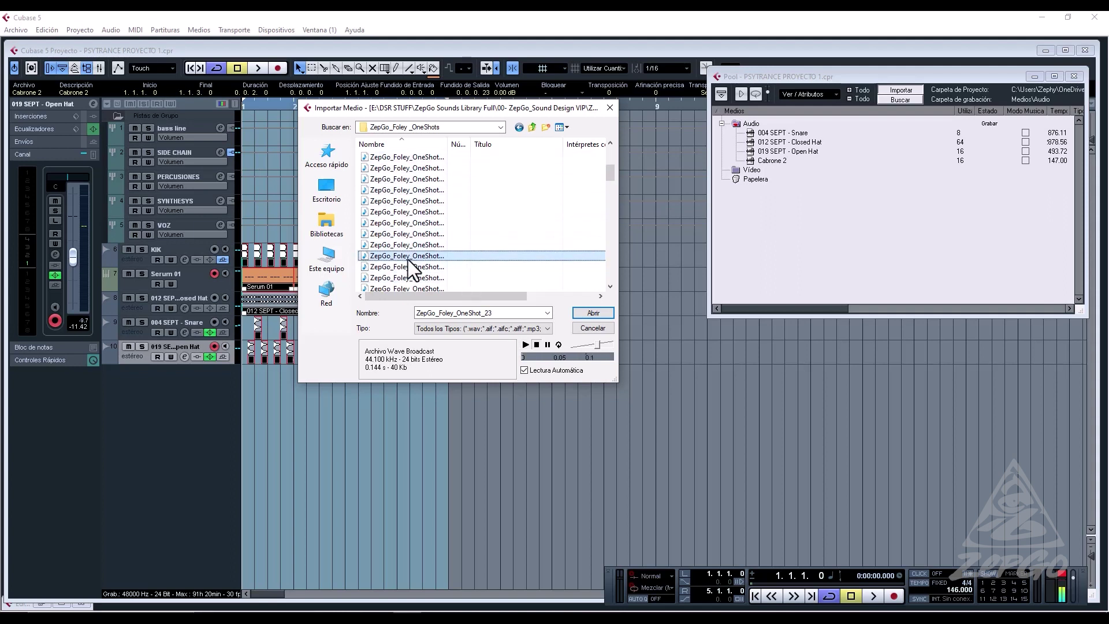
pyautogui.click(589, 316)
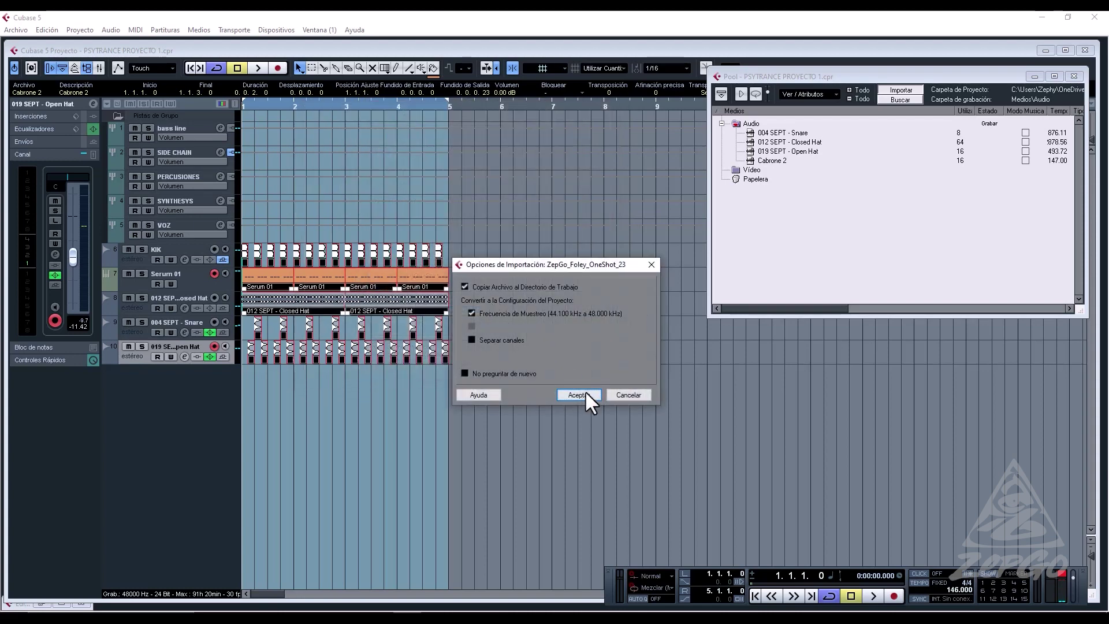
pyautogui.click(578, 395)
# Place the imported foley one-shot on a new track at 1.2.3, set its volume to -11.42 and play the loop.
pyautogui.moveTo(789, 169); pyautogui.dragTo(264, 380)
pyautogui.click(184, 371)
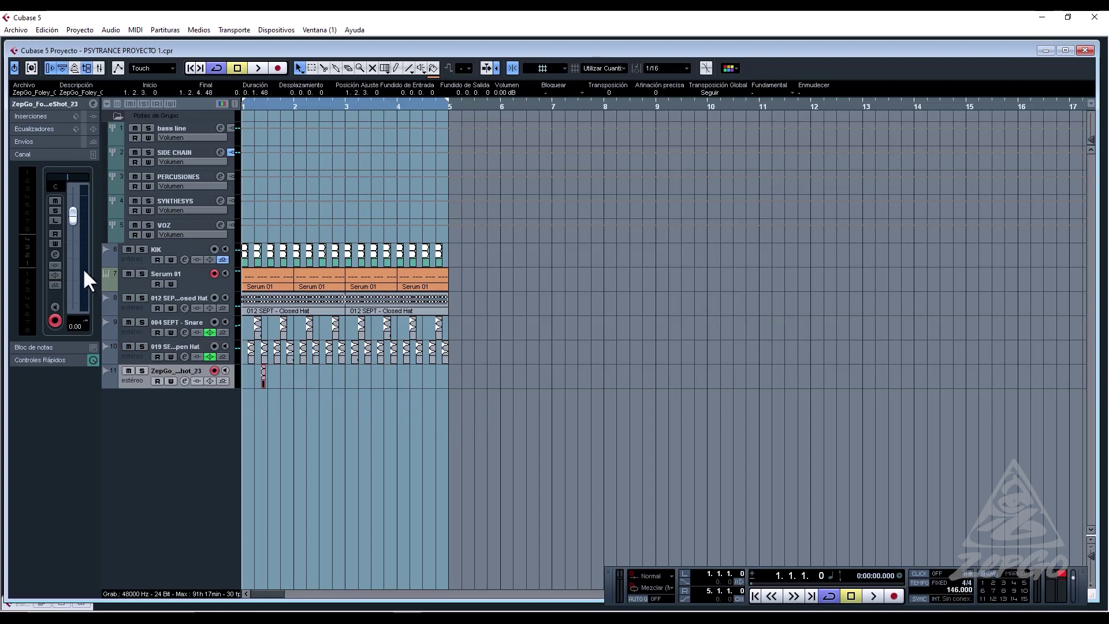
pyautogui.press('space')
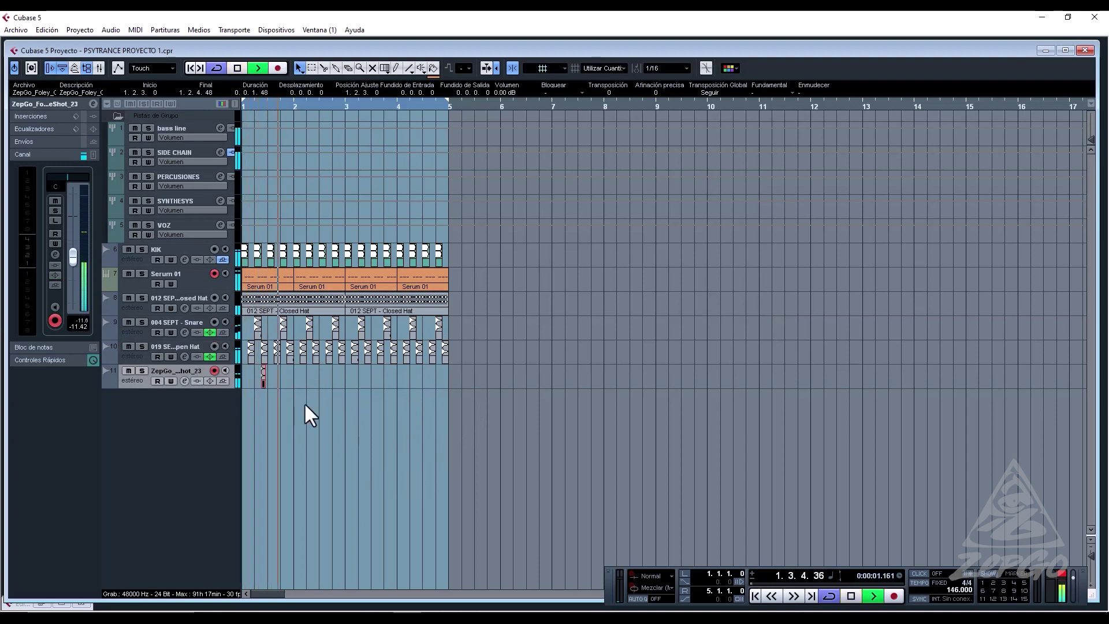
# Copy the foley one-shot to two spots in bar 2, then repeat the three-event pattern from 3.2.3 through bar 4.
pyautogui.press('h')
pyautogui.press('h')
pyautogui.press('h')
pyautogui.press('h')
pyautogui.press('h')
pyautogui.press('h')
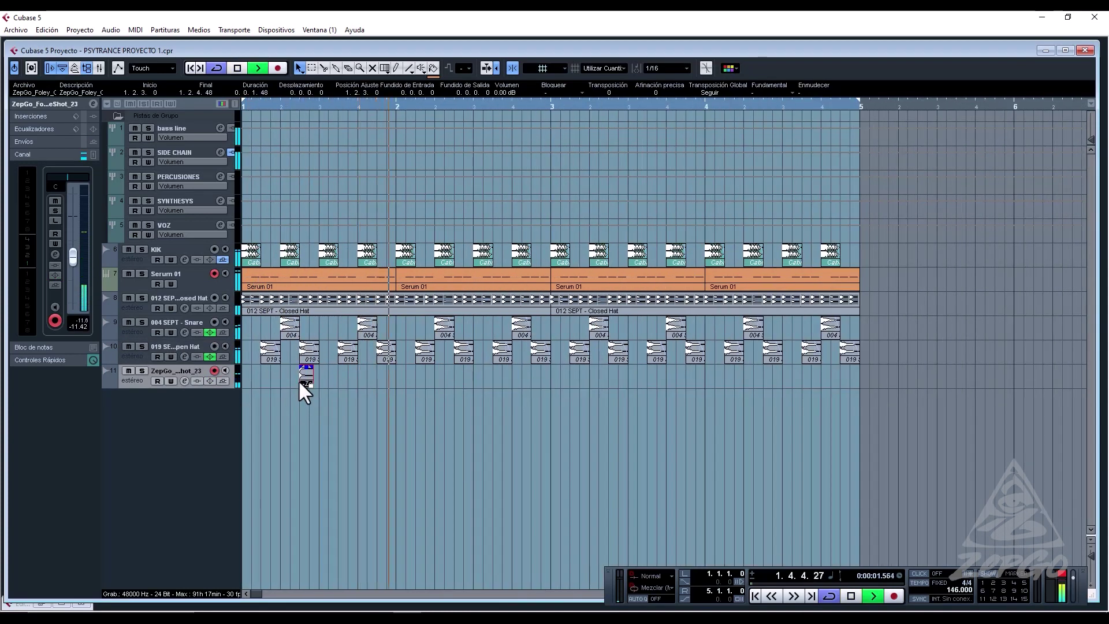
pyautogui.moveTo(303, 379); pyautogui.dragTo(613, 386)
pyautogui.press('space')
pyautogui.press('space')
pyautogui.press('space')
pyautogui.press('space')
pyautogui.press('space')
pyautogui.press('space')
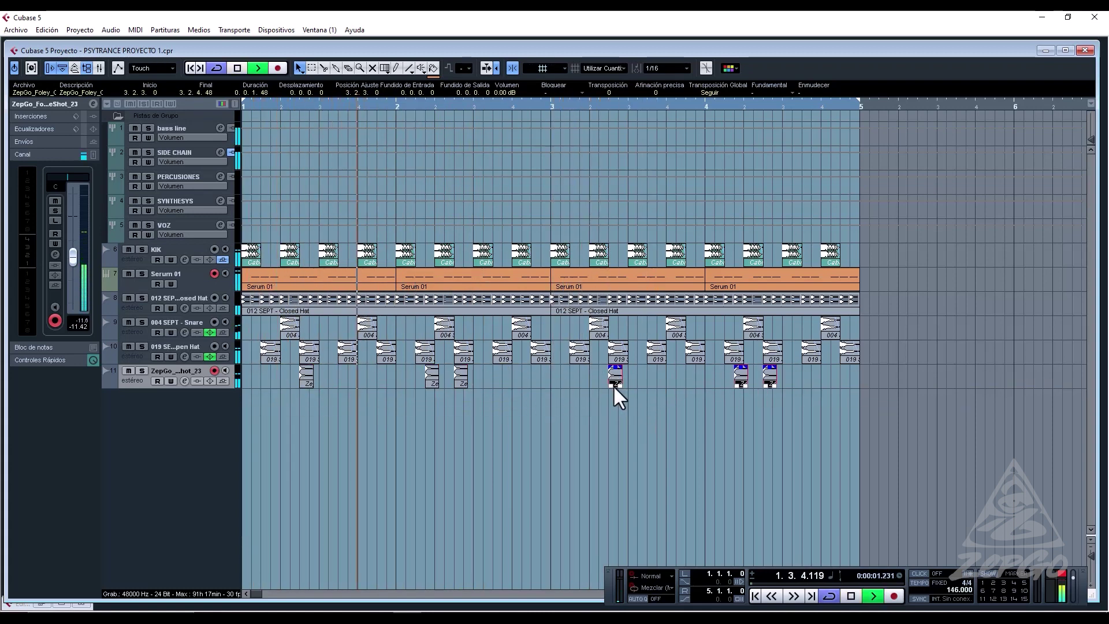
pyautogui.click(504, 420)
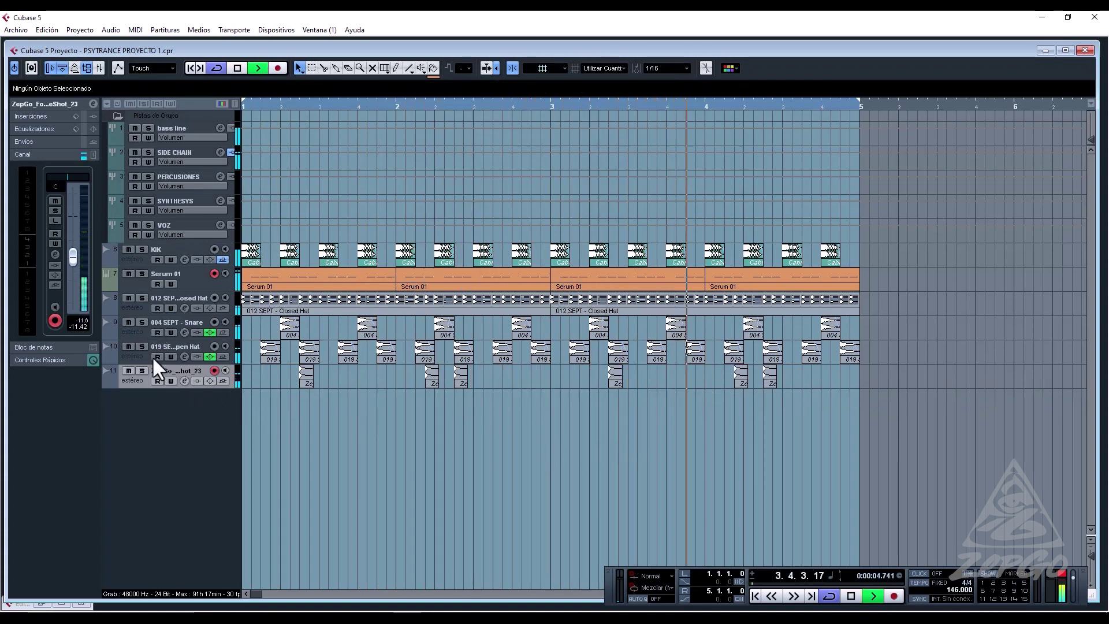
# Cut the foley channel's lows with EQ band 1 as Low Shelf II at 215 Hz, -24 dB gain and Q 0.0, and stop playback.
pyautogui.click(184, 381)
pyautogui.moveTo(367, 258); pyautogui.dragTo(388, 330)
pyautogui.scroll(-5, 357, 355)
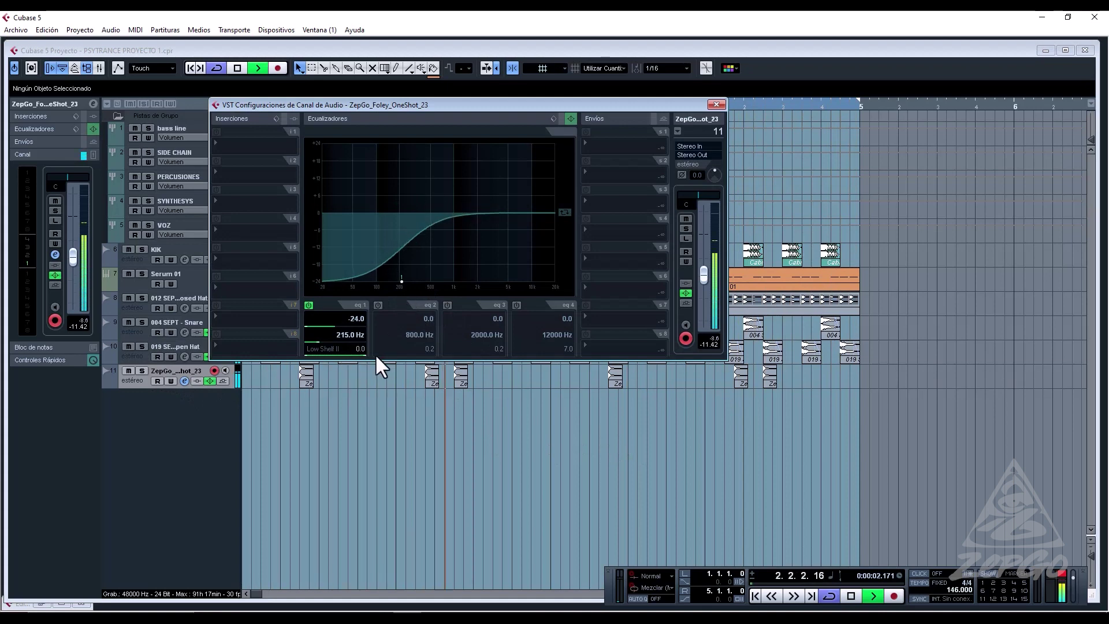
pyautogui.click(716, 104)
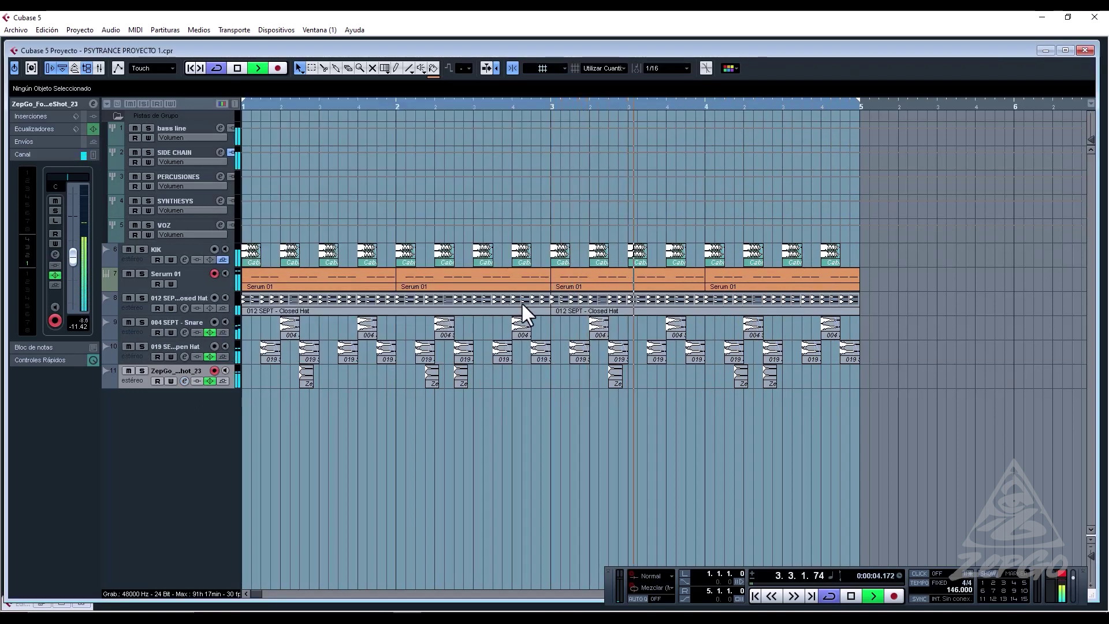
pyautogui.press('space')
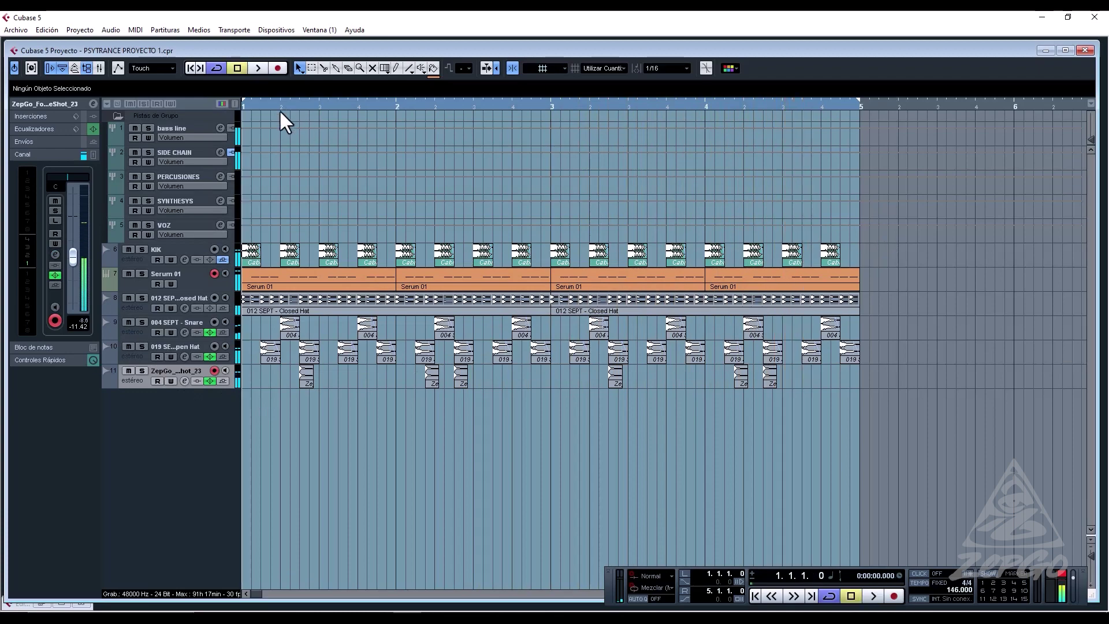
# Play the loop from bar 1 and select all the events across the kick, bass, hat, snare and foley tracks.
pyautogui.moveTo(257, 108); pyautogui.dragTo(158, 122)
pyautogui.press('space')
pyautogui.press('g')
pyautogui.press('g')
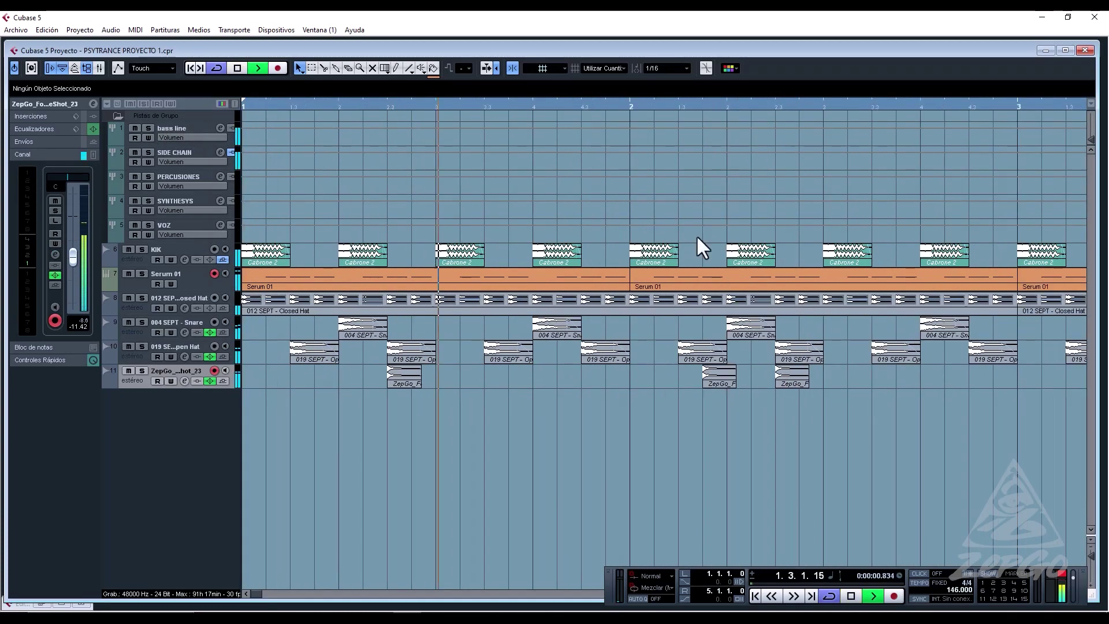
pyautogui.press('g')
pyautogui.press('g')
pyautogui.press('g')
pyautogui.press('g')
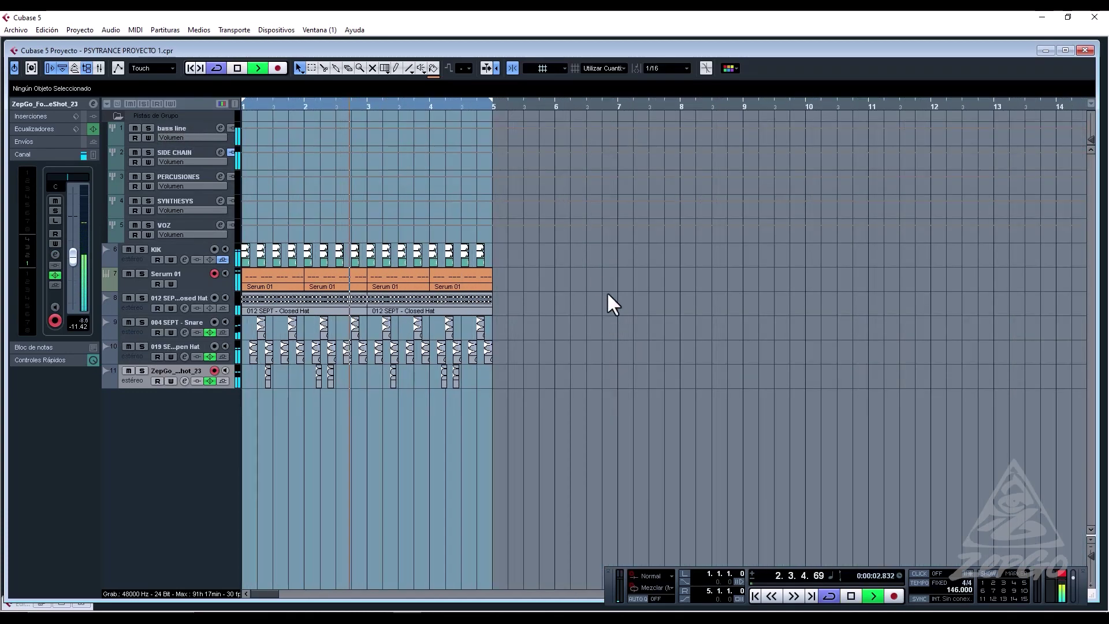
pyautogui.hotkey('ctrl', 'a')
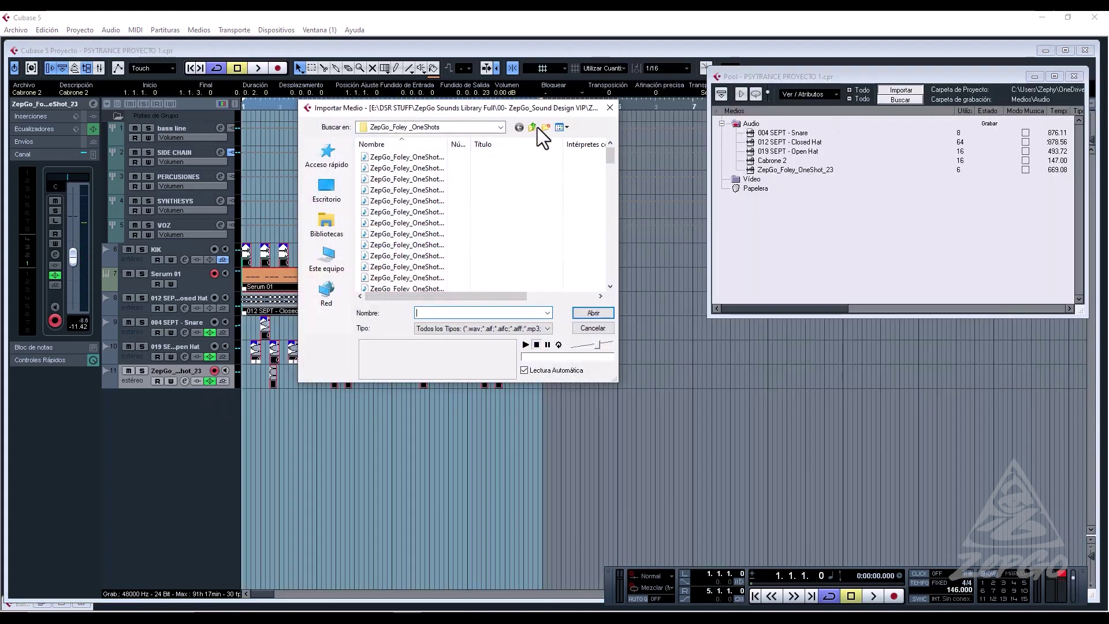
# Browse the media import to the crash folder in 00-PSYTRANCE, PSYTRANCE BASELINE PACK.
pyautogui.click(535, 127)
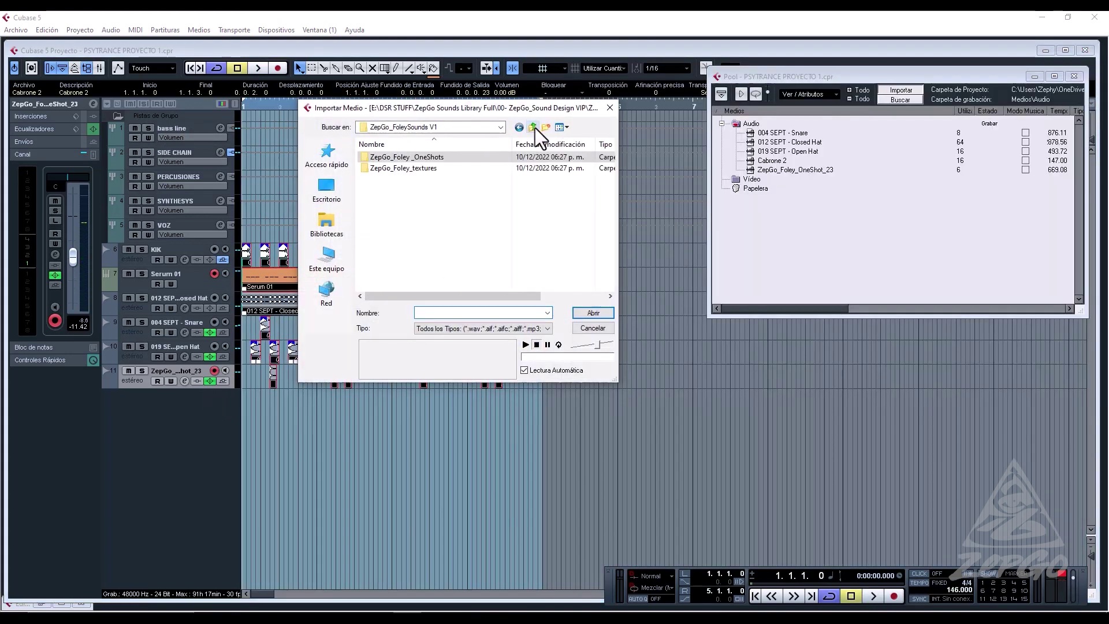
pyautogui.click(535, 127)
pyautogui.click(535, 128)
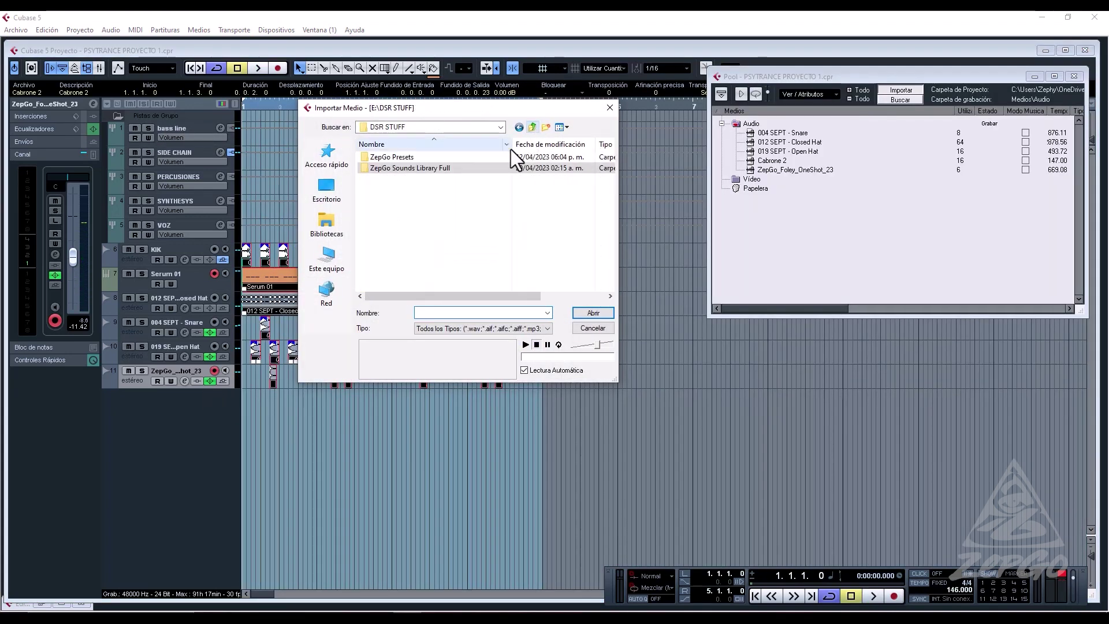
pyautogui.doubleClick(469, 171)
pyautogui.doubleClick(407, 168)
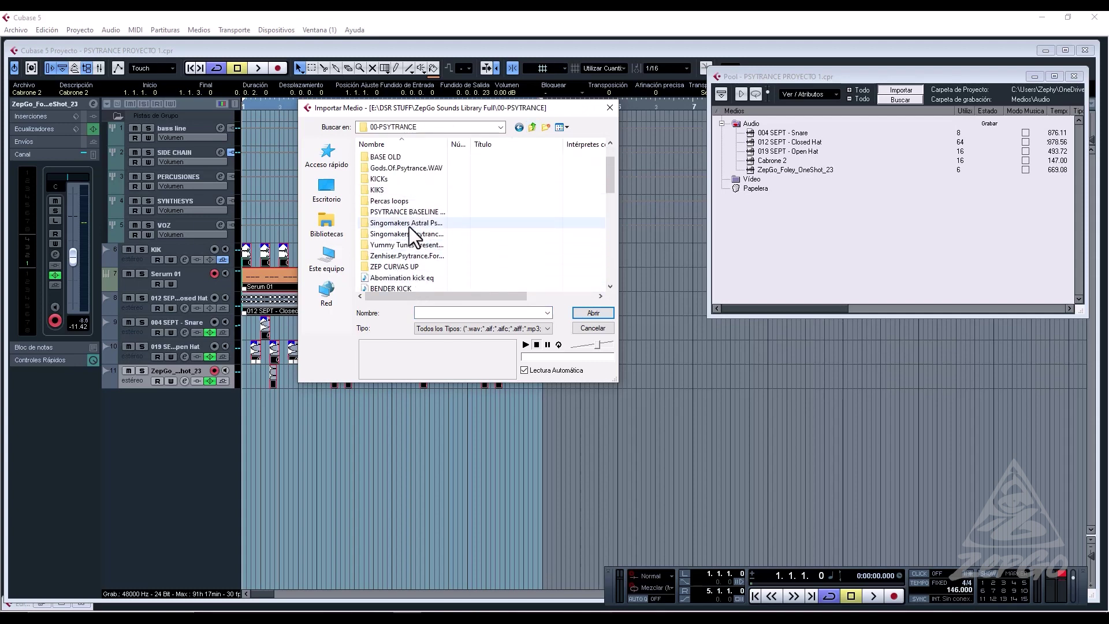
pyautogui.doubleClick(410, 212)
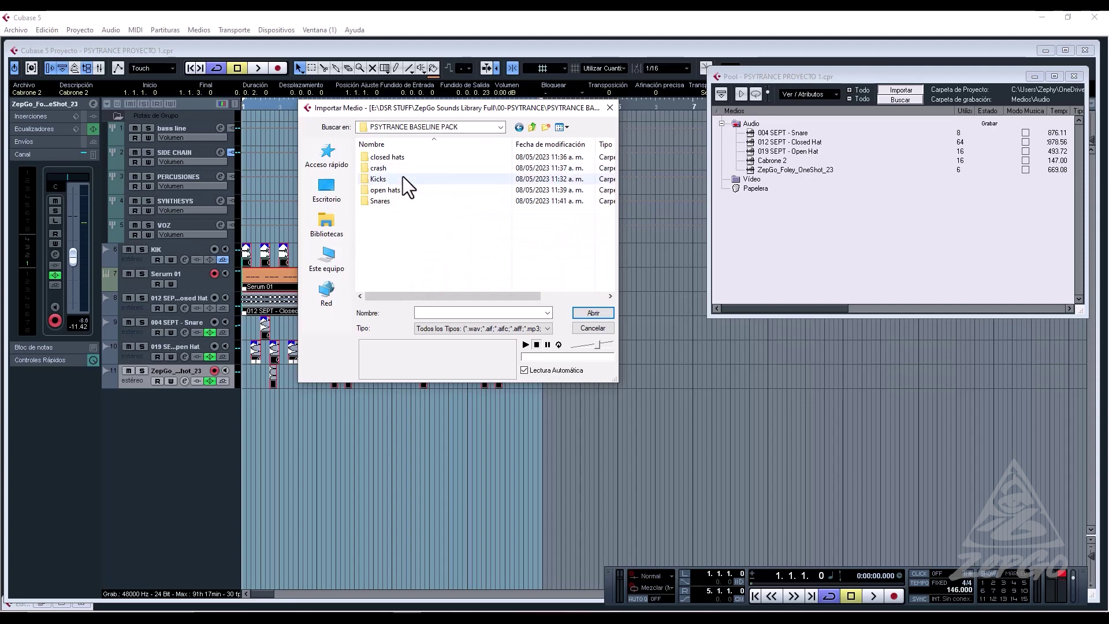
pyautogui.doubleClick(386, 171)
# Audition the crash samples and import Crash 1 into the Pool.
pyautogui.click(385, 159)
pyautogui.press('Down')
pyautogui.press('Down')
pyautogui.press('Down')
pyautogui.press('Down')
pyautogui.press('Down')
pyautogui.press('Down')
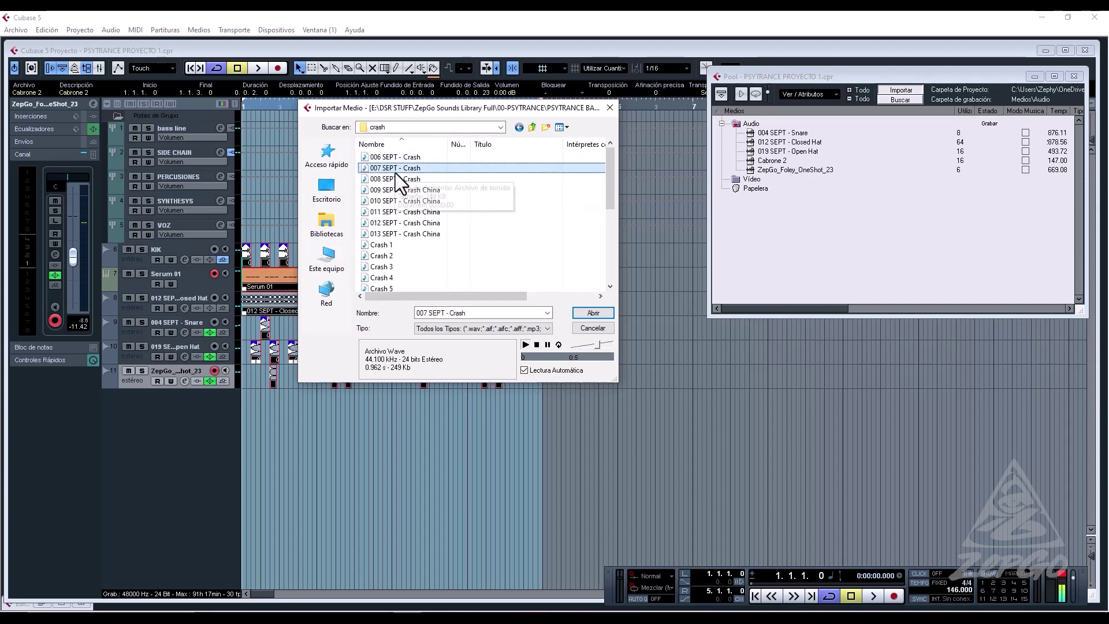
pyautogui.press('Down')
pyautogui.press('Down')
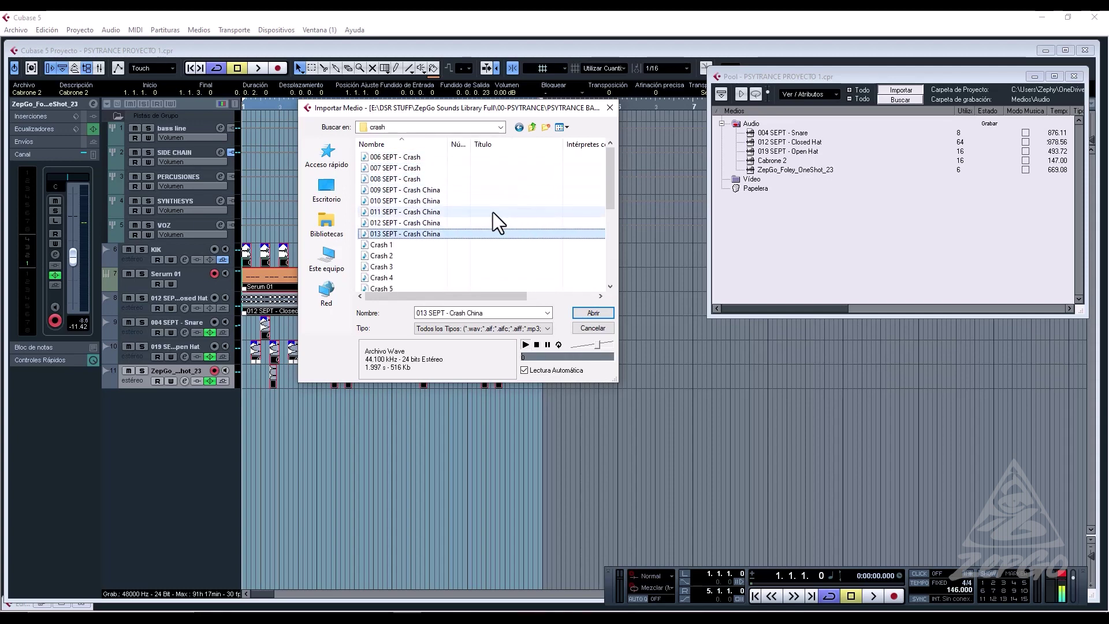
pyautogui.doubleClick(396, 245)
pyautogui.click(584, 393)
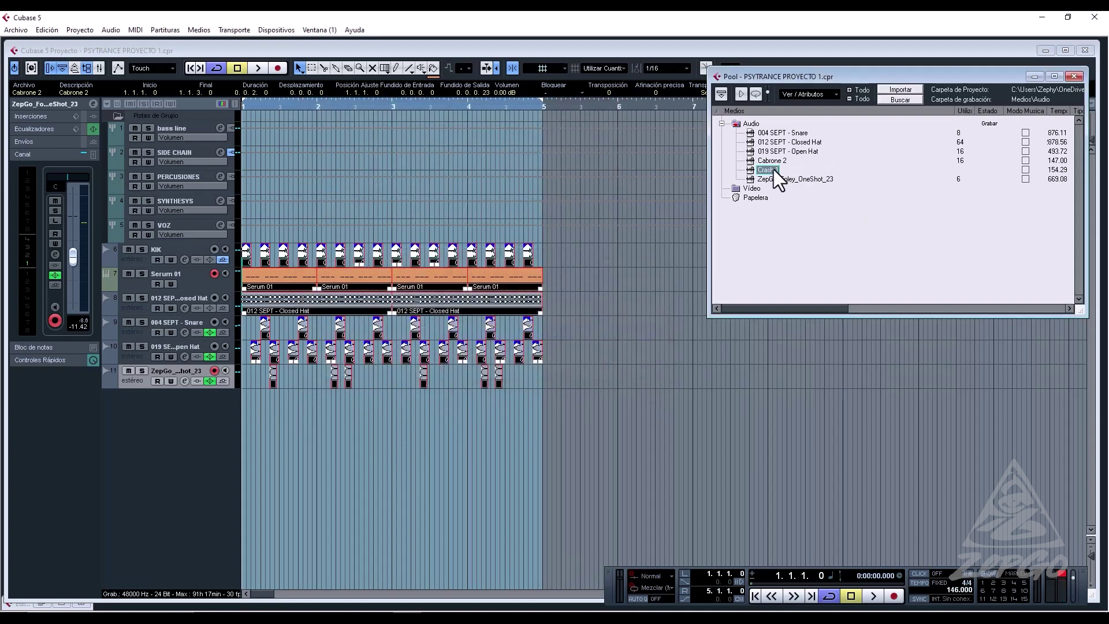
# Place Crash 1 on a new track at bar 1 and shorten its event to end at bar 5.
pyautogui.moveTo(774, 169); pyautogui.dragTo(242, 402)
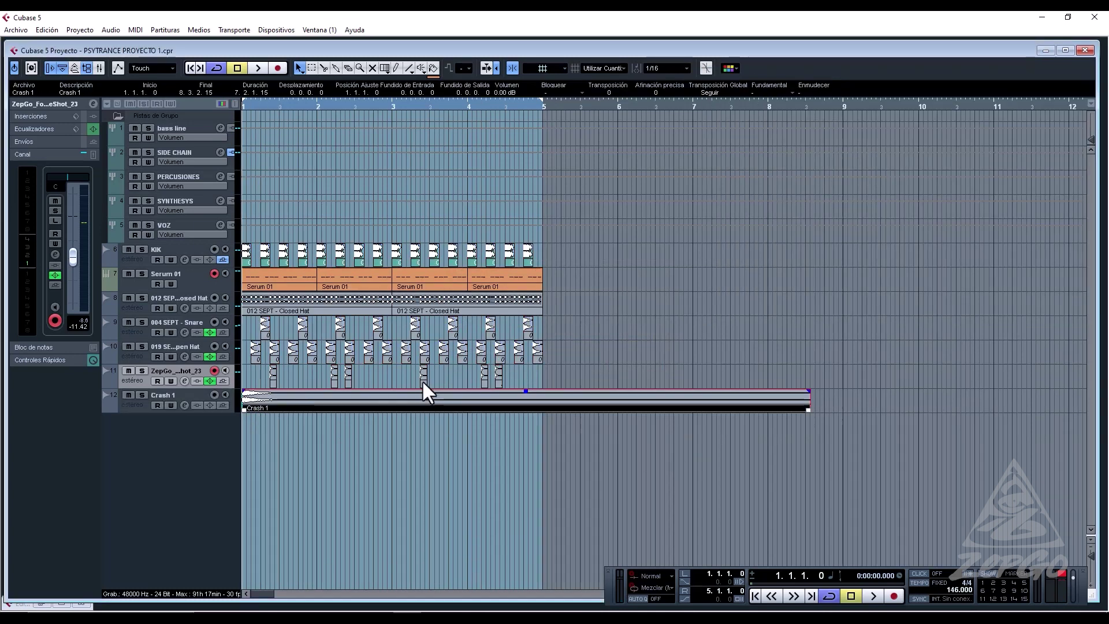
pyautogui.moveTo(807, 411); pyautogui.dragTo(537, 416)
# Turn on Musical Mode for Crash 1 in the Sample Editor and close the editor.
pyautogui.doubleClick(443, 398)
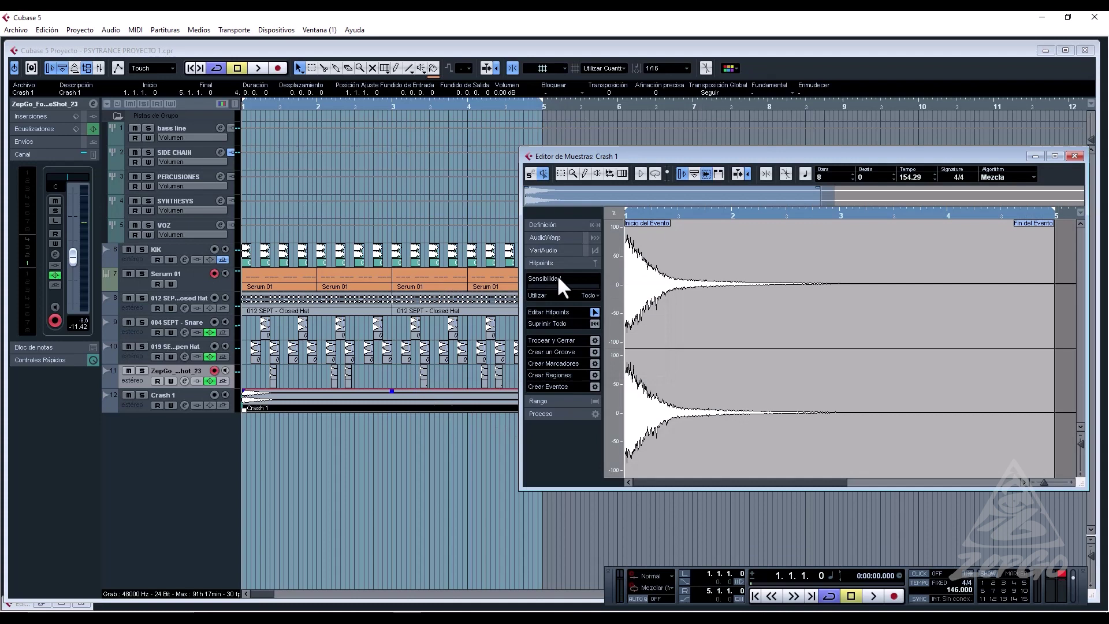
pyautogui.click(805, 173)
pyautogui.click(1074, 156)
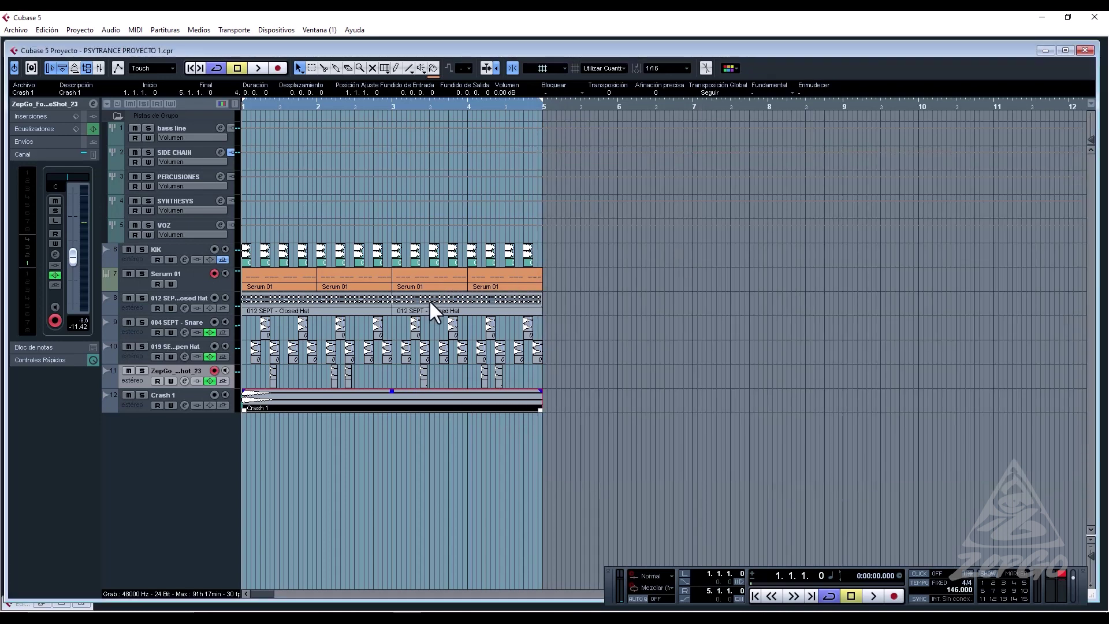
# Set the Crash 1 track's volume to -15.35 and play the loop.
pyautogui.click(175, 399)
pyautogui.click(72, 266)
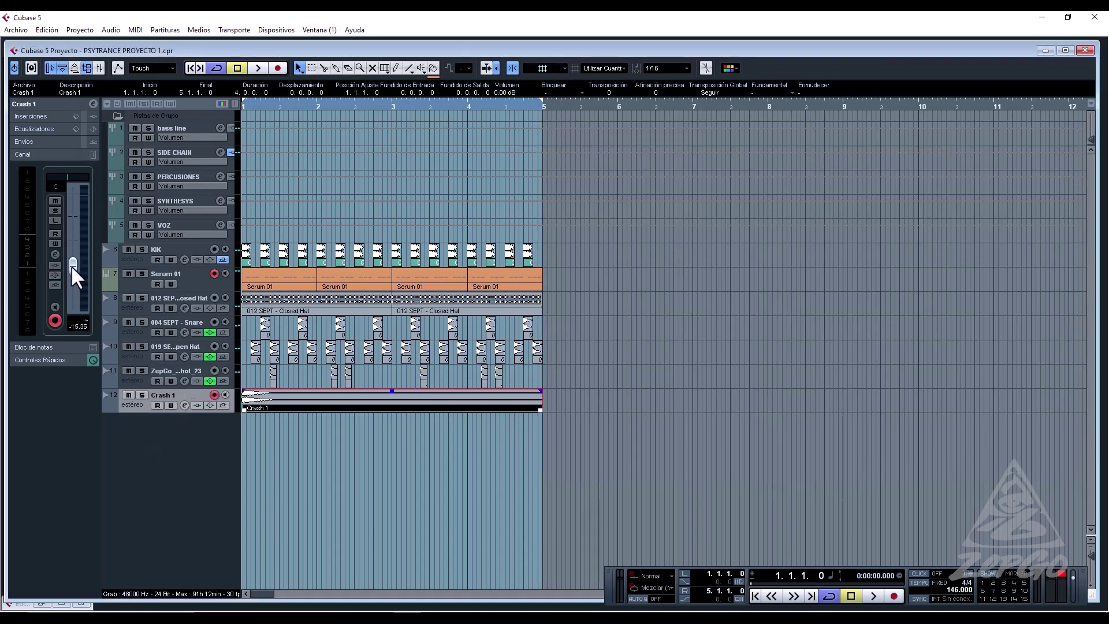
pyautogui.moveTo(74, 264); pyautogui.dragTo(72, 265)
pyautogui.press('space')
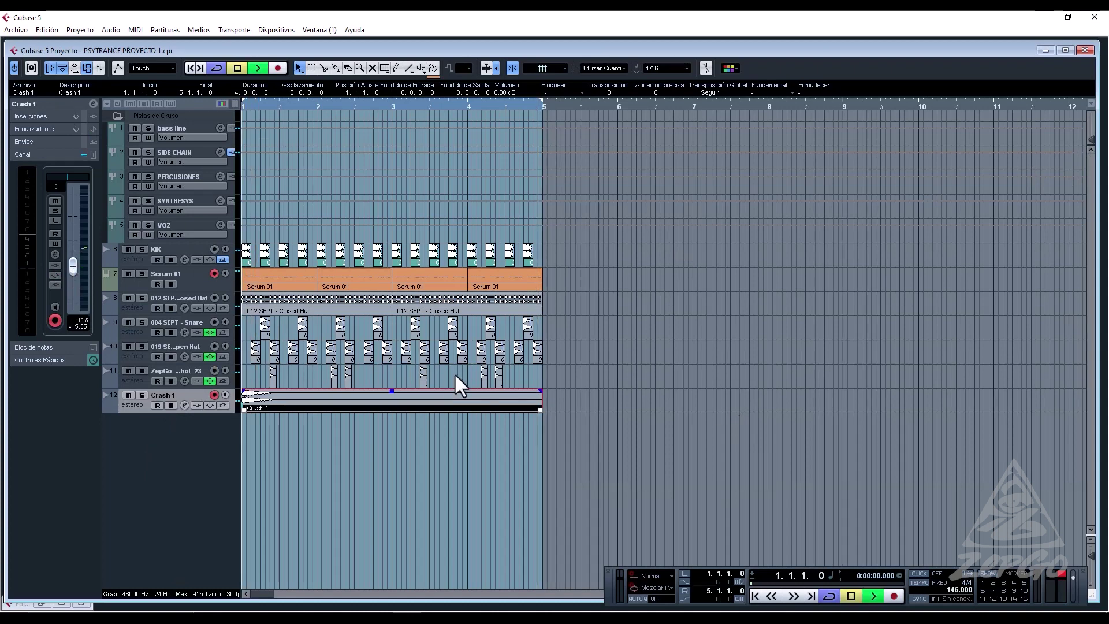
# Lower the Crash 1 track's volume to -15.86 while playing the loop.
pyautogui.press('space')
pyautogui.press('space')
pyautogui.press('space')
pyautogui.press('space')
pyautogui.moveTo(74, 267); pyautogui.dragTo(74, 269)
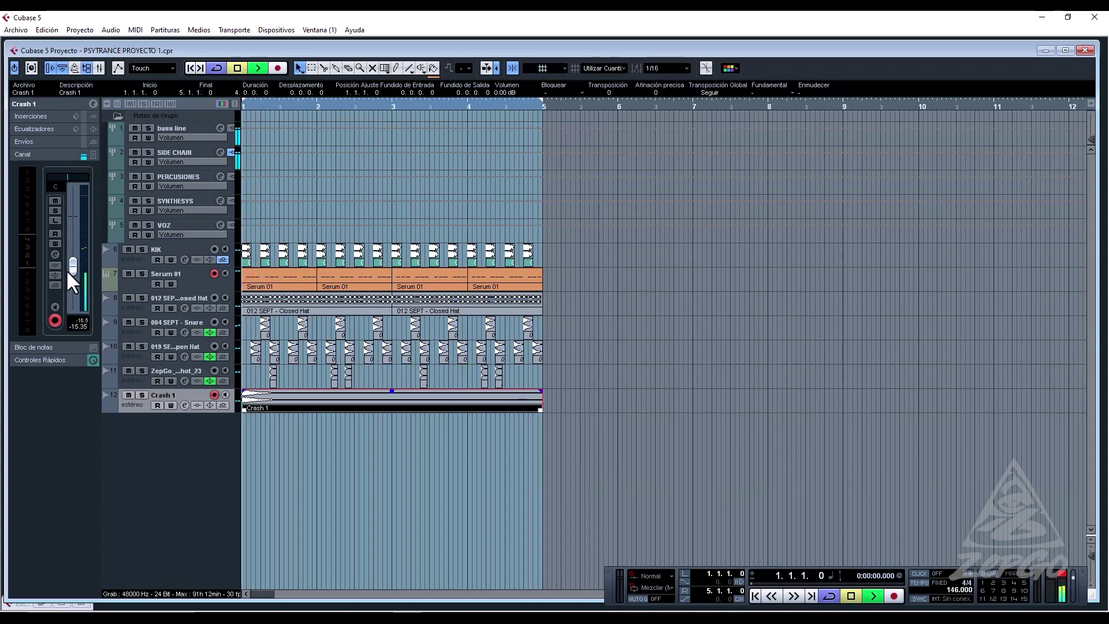
pyautogui.press('space')
pyautogui.press('space')
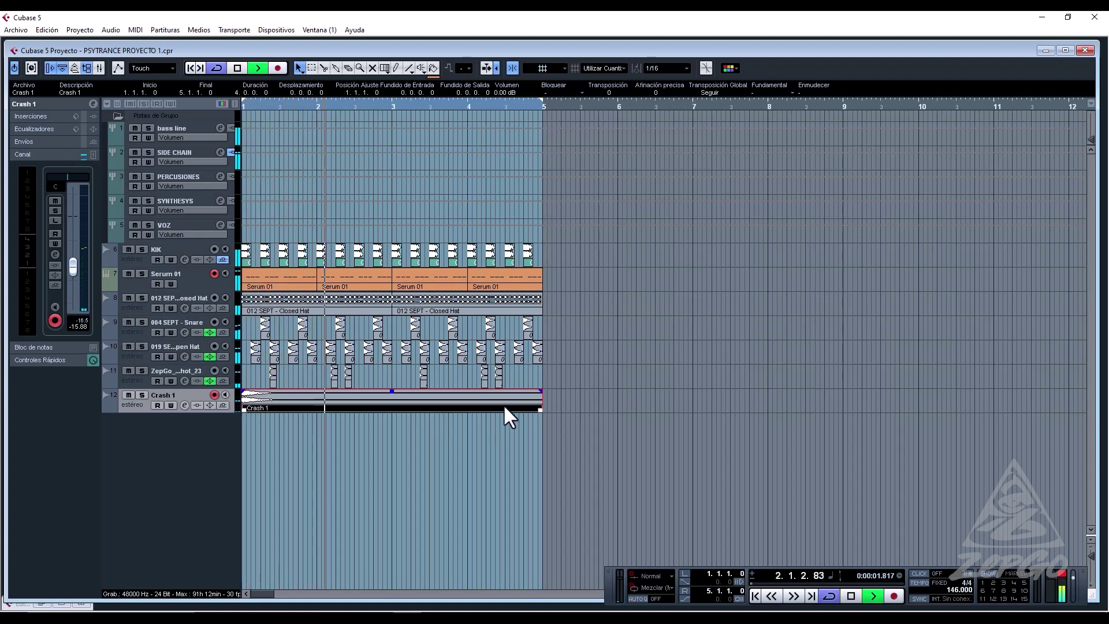
# Duplicate all kick, Serum, hat, snare and foley events of bars 1 to 4 to start at bar 5, without the crash.
pyautogui.moveTo(607, 239); pyautogui.dragTo(459, 396)
pyautogui.moveTo(231, 372); pyautogui.dragTo(227, 373)
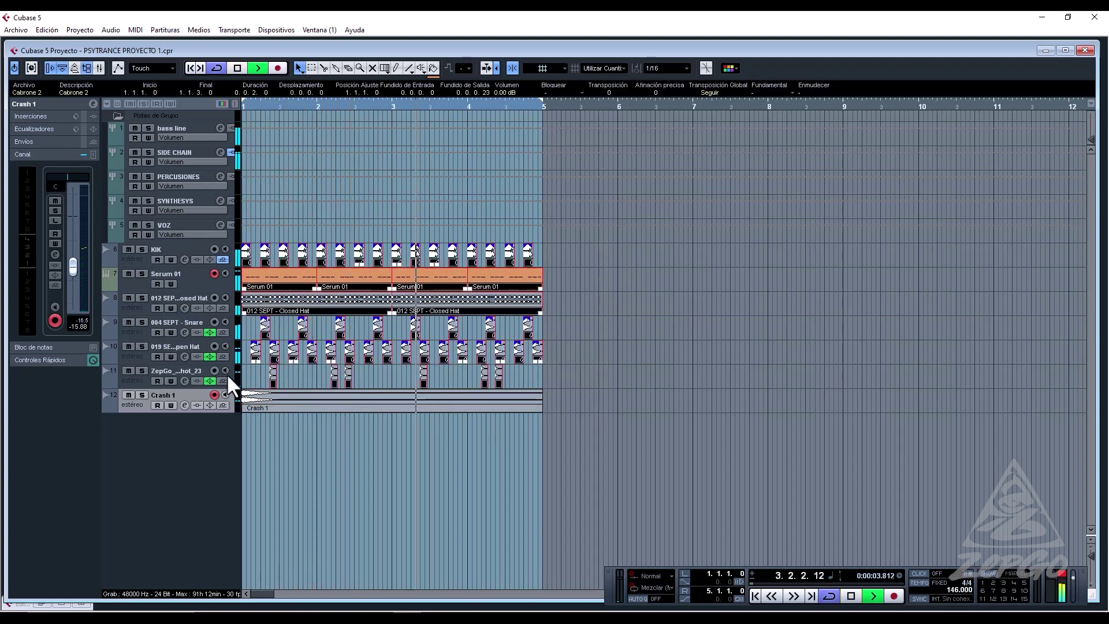
pyautogui.hotkey('ctrl', 'd')
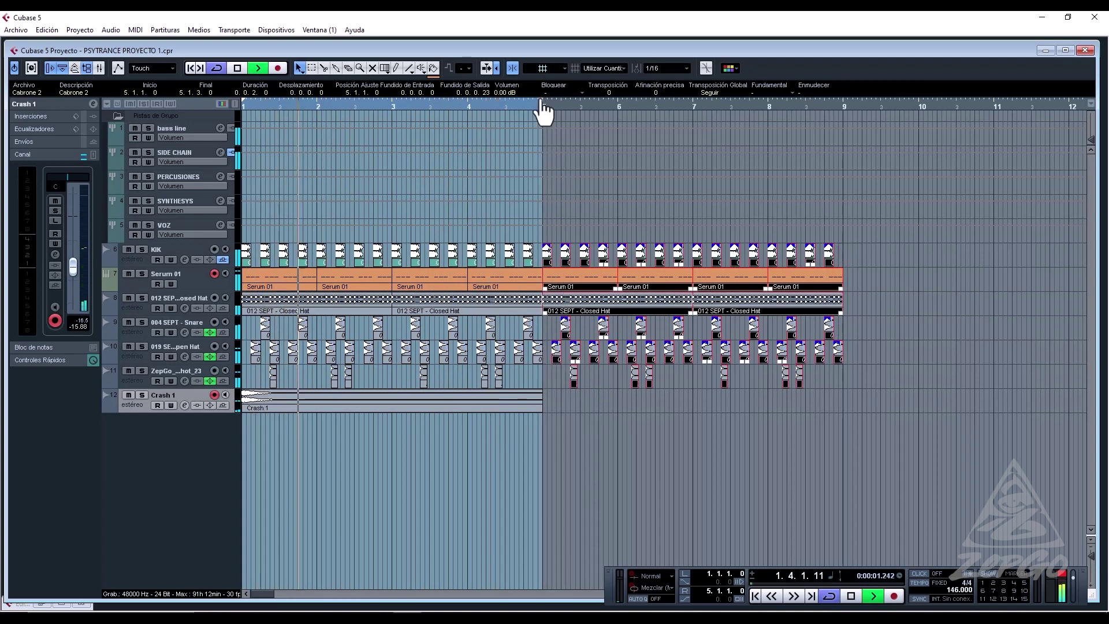
# Extend the loop range to end at bar 9 and play it.
pyautogui.moveTo(540, 107); pyautogui.dragTo(842, 276)
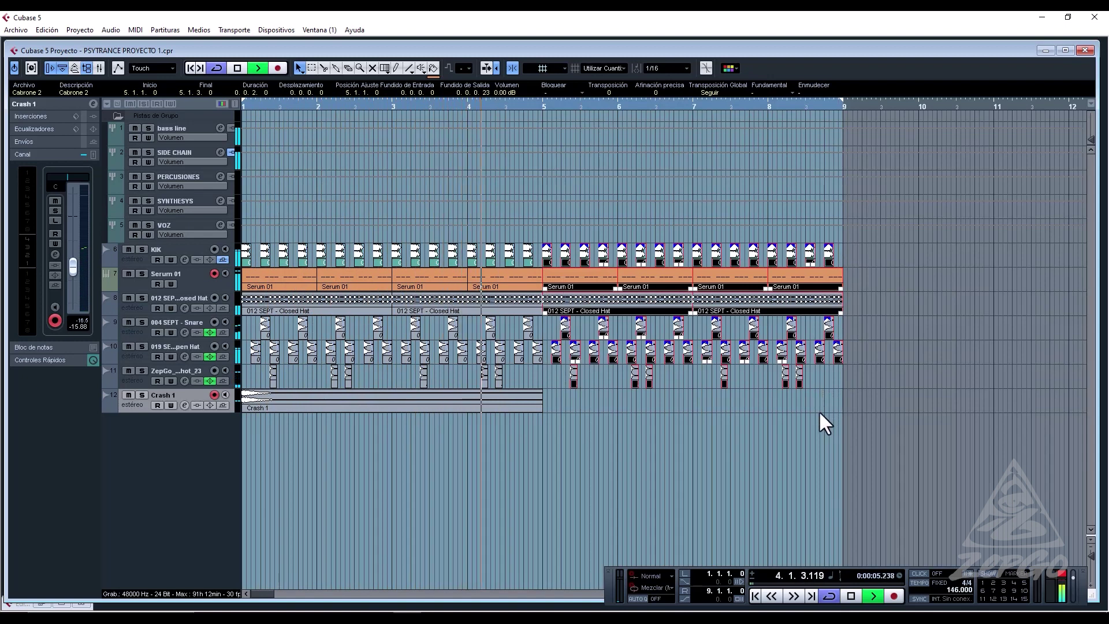
pyautogui.press('space')
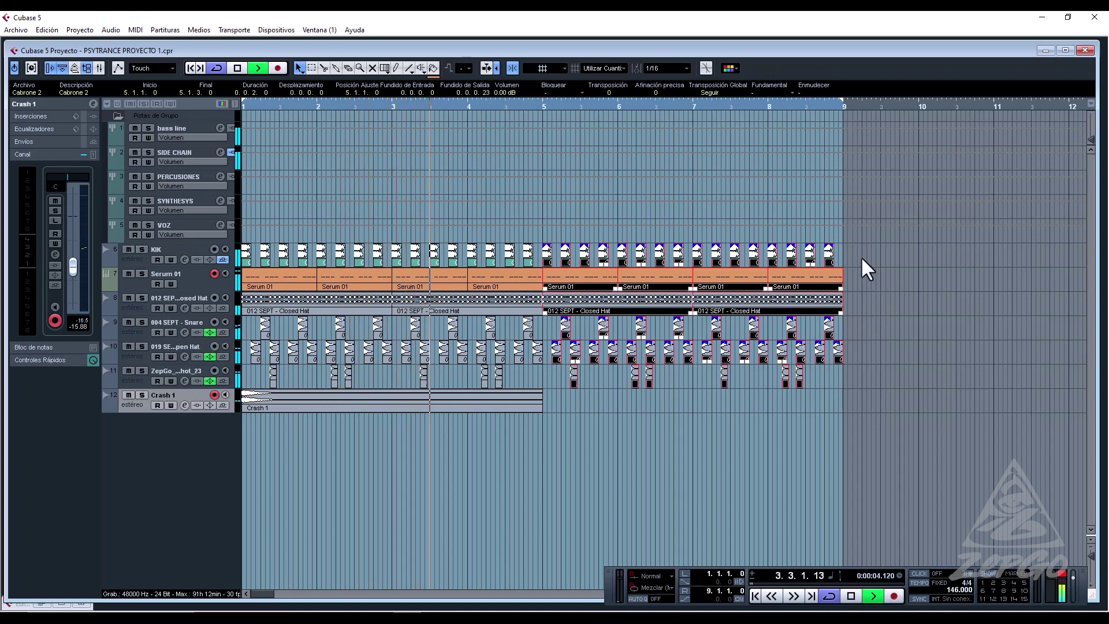
pyautogui.press('space')
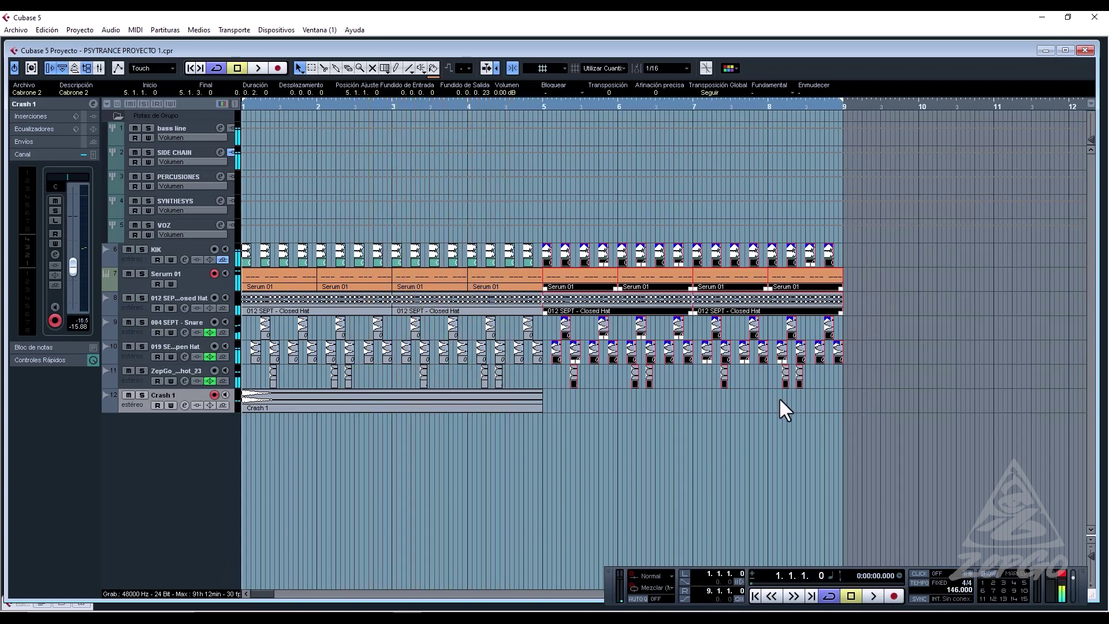
# Select all events in the project, set the grid quantize to 1/1 and move them to start at bar 33.
pyautogui.press('g')
pyautogui.press('g')
pyautogui.press('g')
pyautogui.press('g')
pyautogui.press('g')
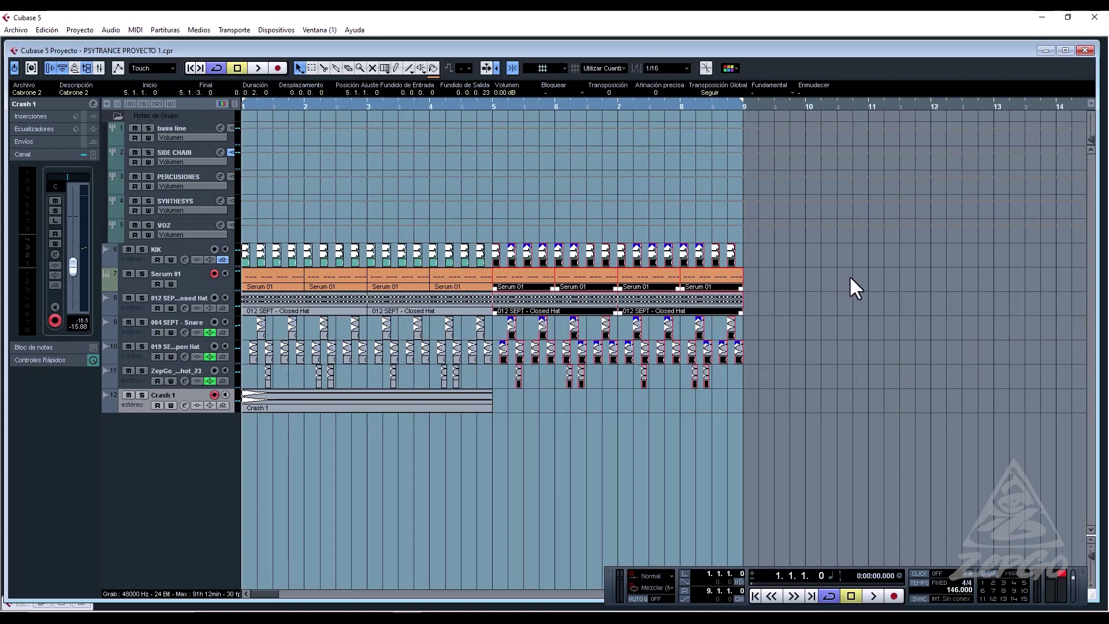
pyautogui.click(431, 252)
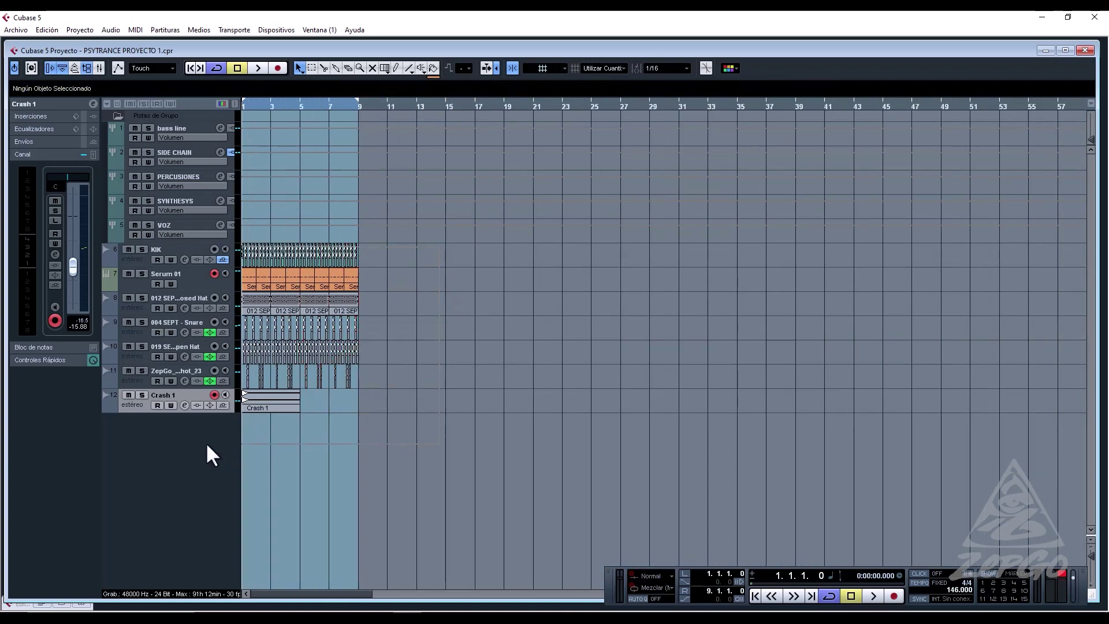
pyautogui.hotkey('ctrl', 'a')
pyautogui.moveTo(253, 401); pyautogui.dragTo(719, 399)
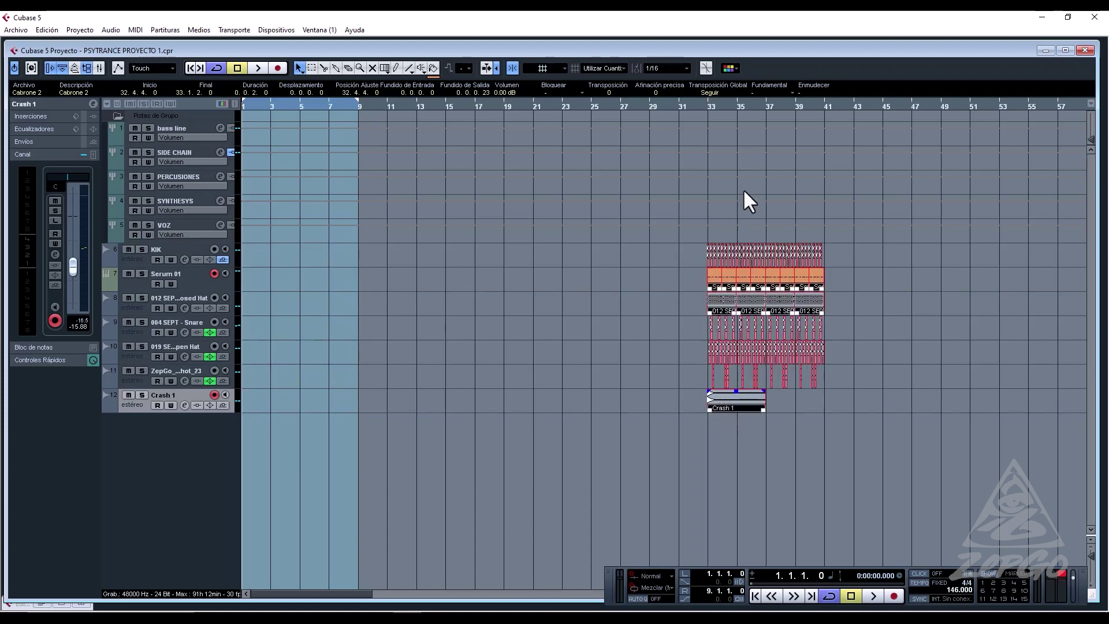
pyautogui.click(674, 84)
pyautogui.moveTo(722, 403)
pyautogui.mouseDown()
pyautogui.moveTo(753, 404)
pyautogui.moveTo(720, 403)
pyautogui.mouseUp()
# Move the whole block of events to start at bar 65 and play it from there.
pyautogui.press('g')
pyautogui.press('g')
pyautogui.press('g')
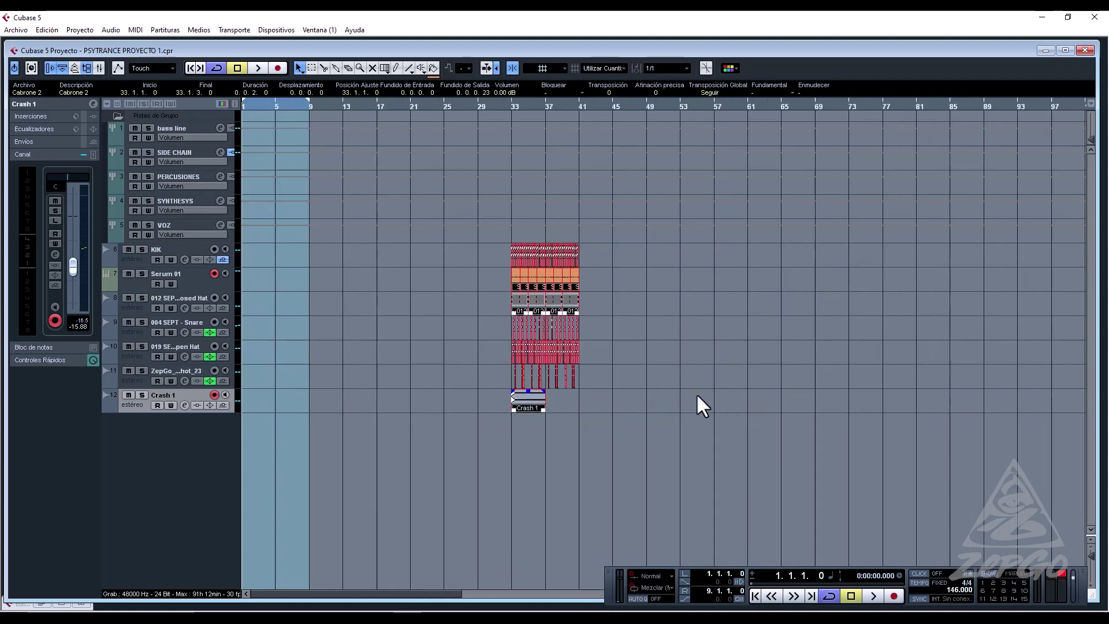
pyautogui.moveTo(435, 401); pyautogui.dragTo(622, 395)
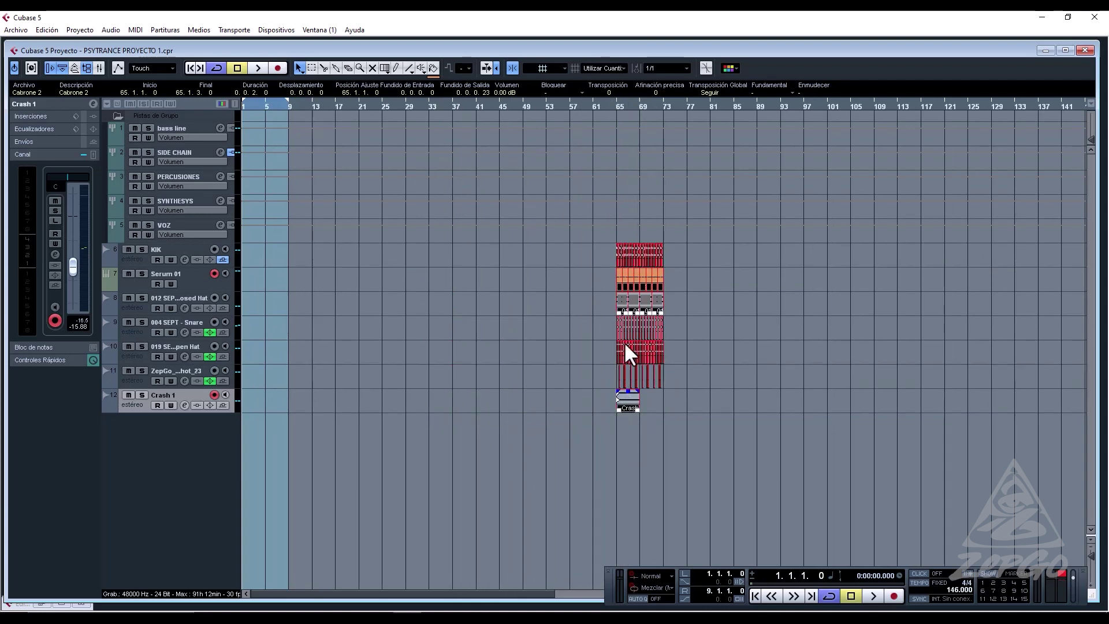
pyautogui.moveTo(613, 105); pyautogui.dragTo(620, 155)
pyautogui.press('space')
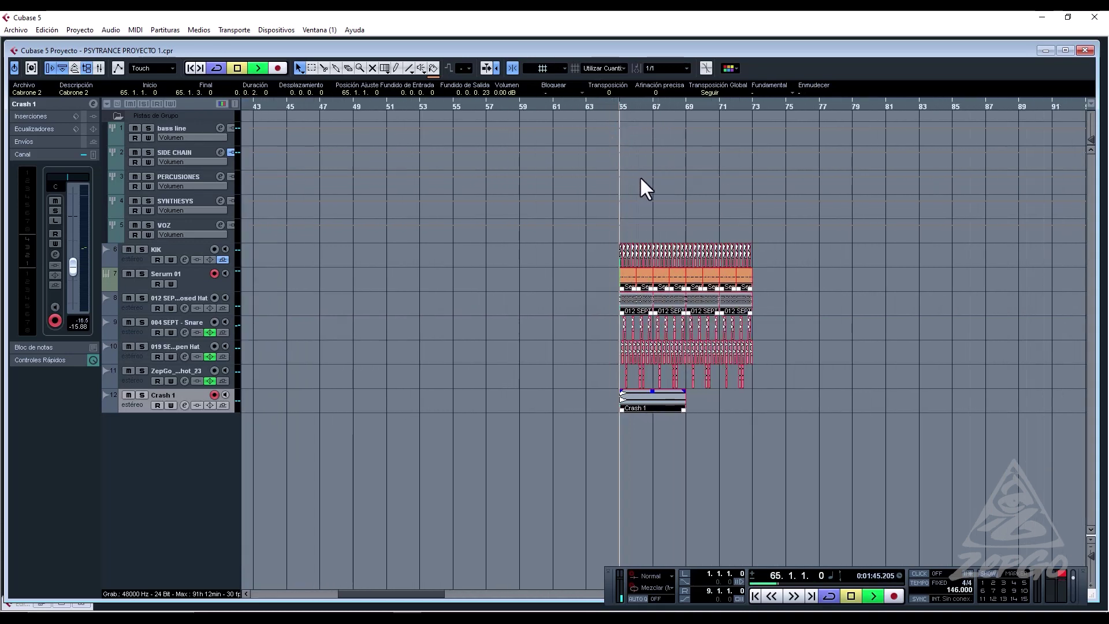
pyautogui.click(670, 221)
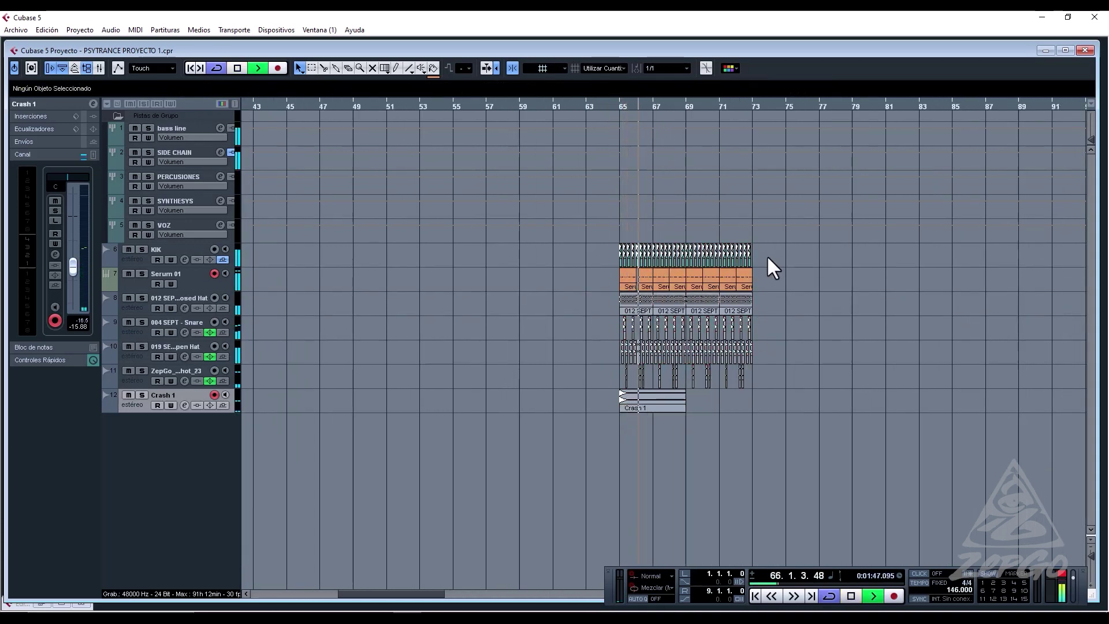
pyautogui.press('space')
# Copy the kick and Serum events of the block at bar 65 to bar 33.
pyautogui.moveTo(658, 306); pyautogui.dragTo(567, 286)
pyautogui.press('g')
pyautogui.press('g')
pyautogui.press('g')
pyautogui.press('g')
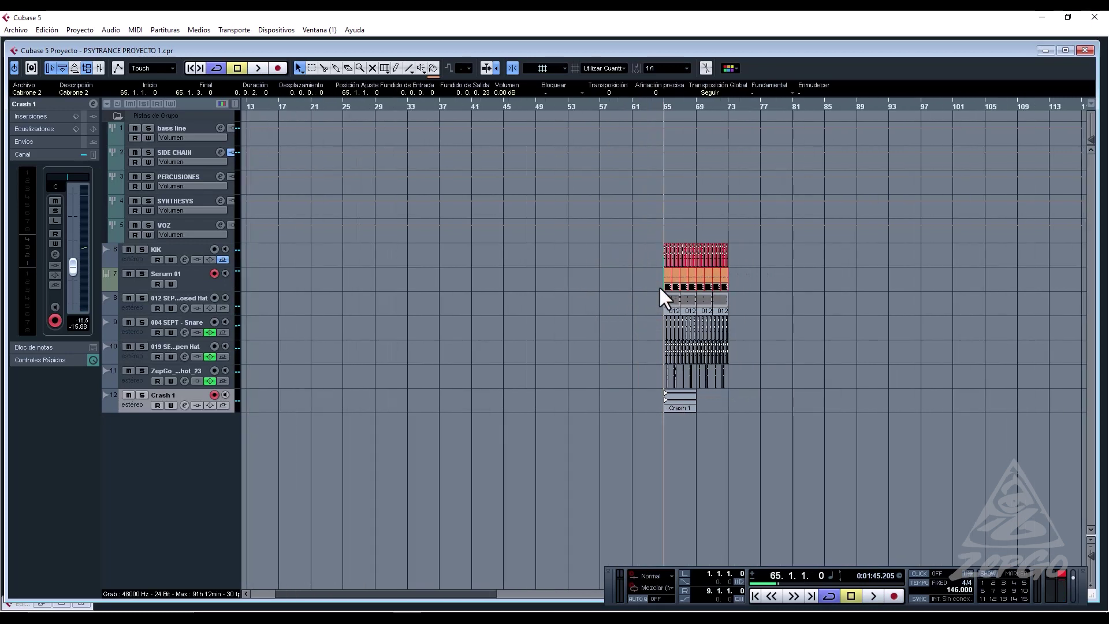
pyautogui.moveTo(674, 275); pyautogui.dragTo(410, 270)
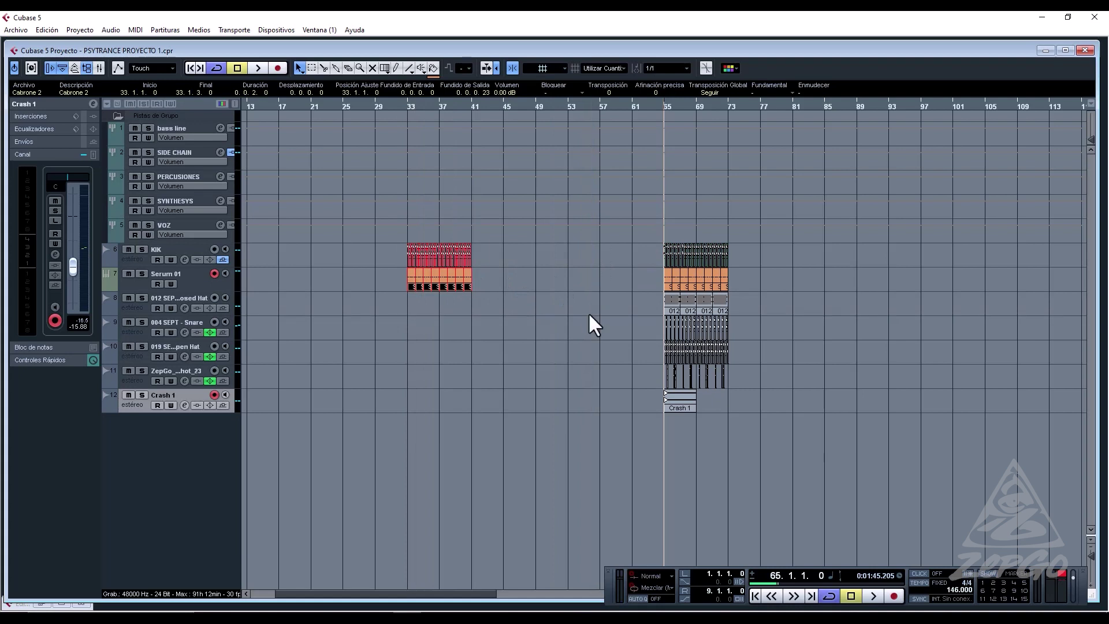
# Duplicate the copied kick and Serum block three times in a row to fill the stretch up to bar 65.
pyautogui.hotkey('ctrl', 'd')
pyautogui.hotkey('ctrl', 'd')
pyautogui.hotkey('ctrl', 'd')
pyautogui.moveTo(760, 303); pyautogui.dragTo(647, 306)
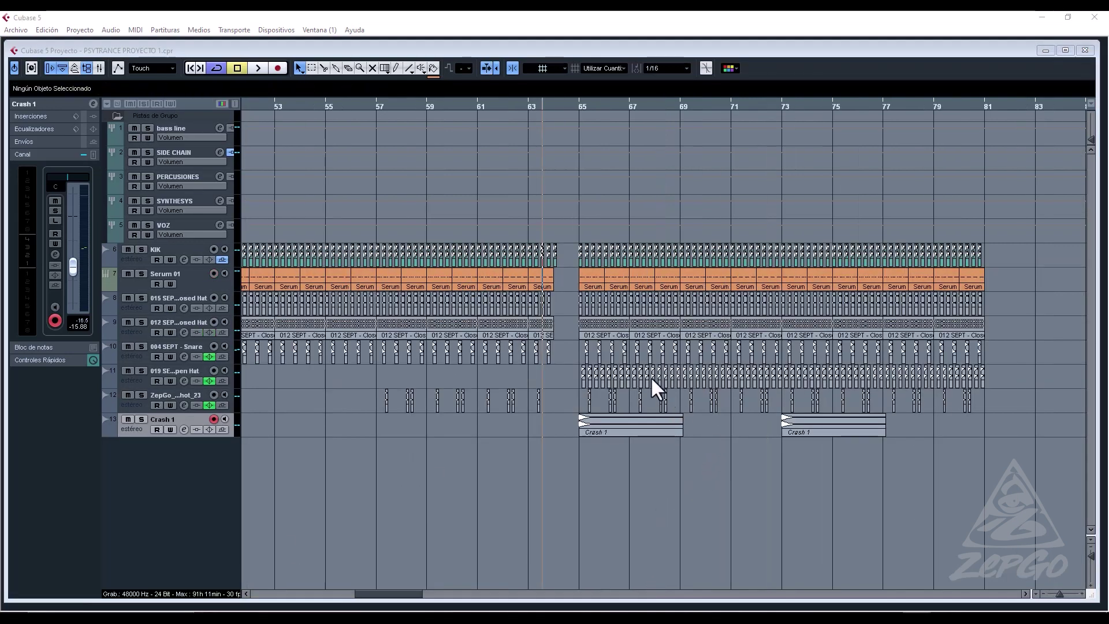
pyautogui.click(182, 421)
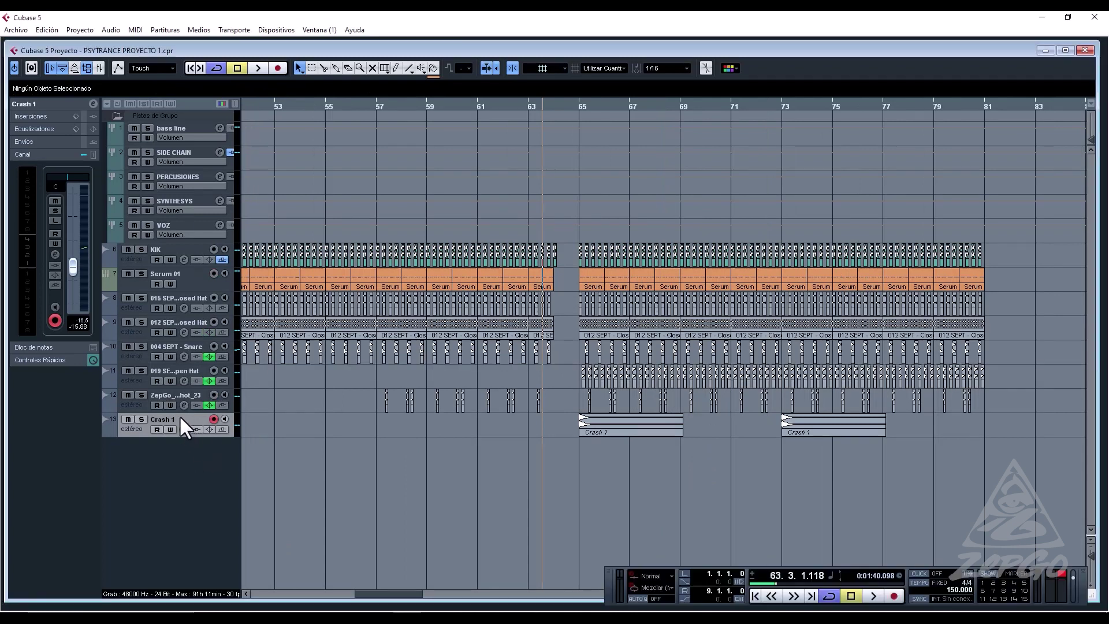
pyautogui.rightClick(179, 416)
pyautogui.moveTo(328, 223)
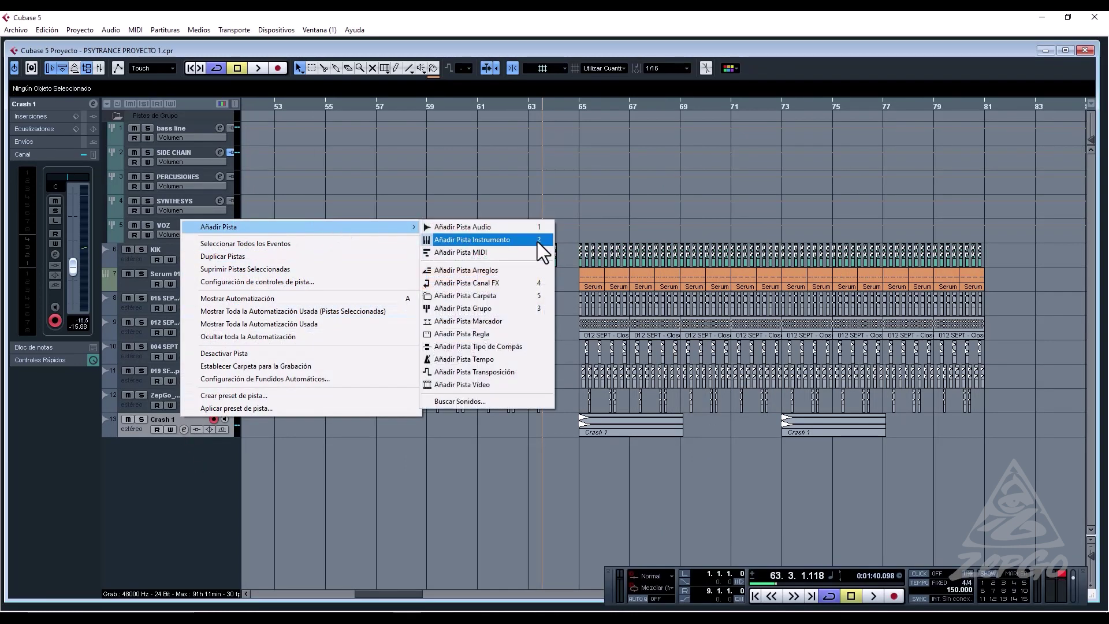
pyautogui.click(518, 242)
pyautogui.click(569, 326)
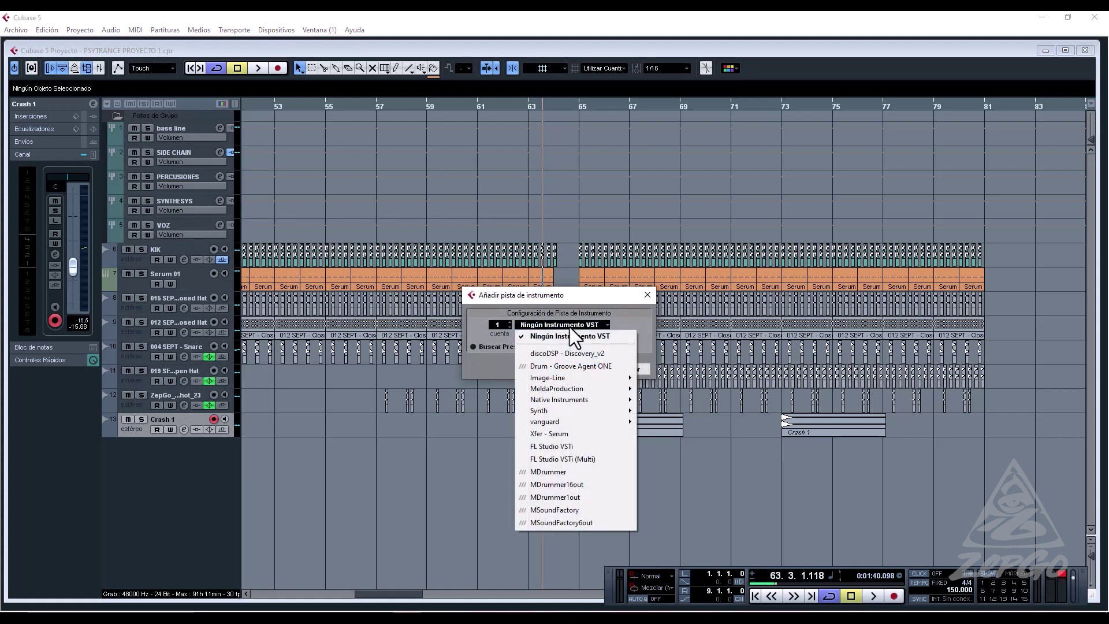
pyautogui.click(187, 466)
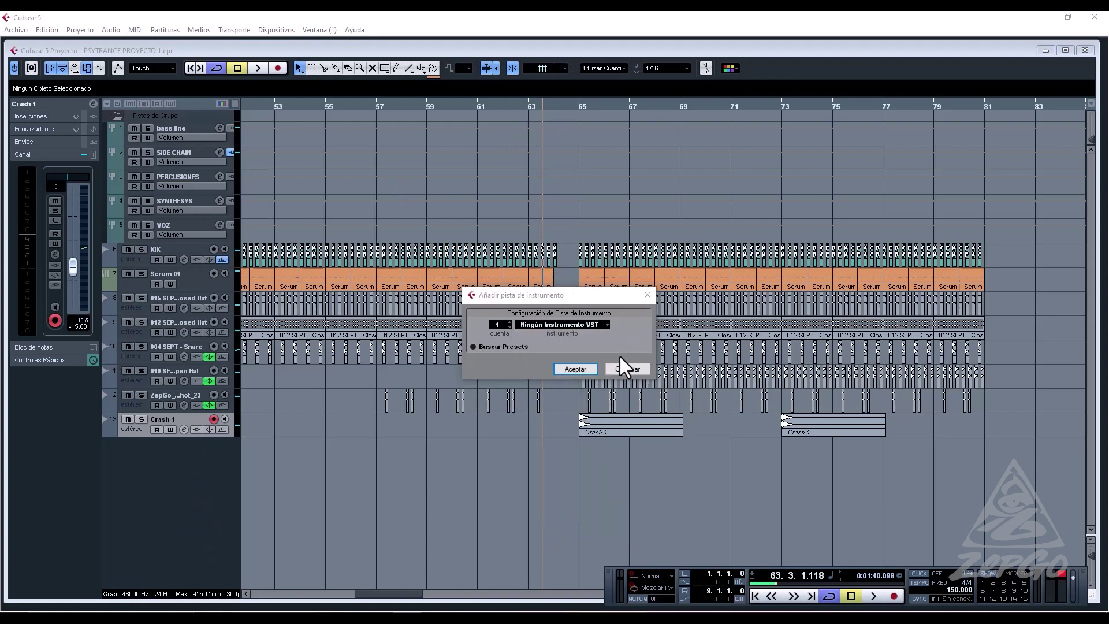
pyautogui.click(633, 371)
pyautogui.click(633, 369)
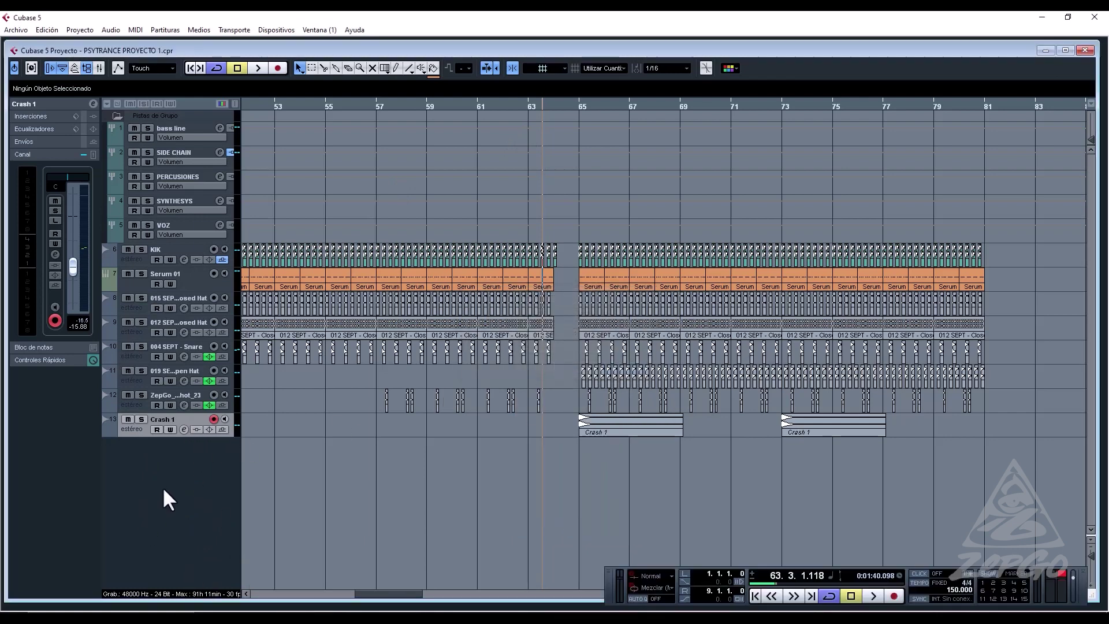
# Add one instrument track below Crash 1 with Vanguard as its VST instrument.
pyautogui.rightClick(167, 453)
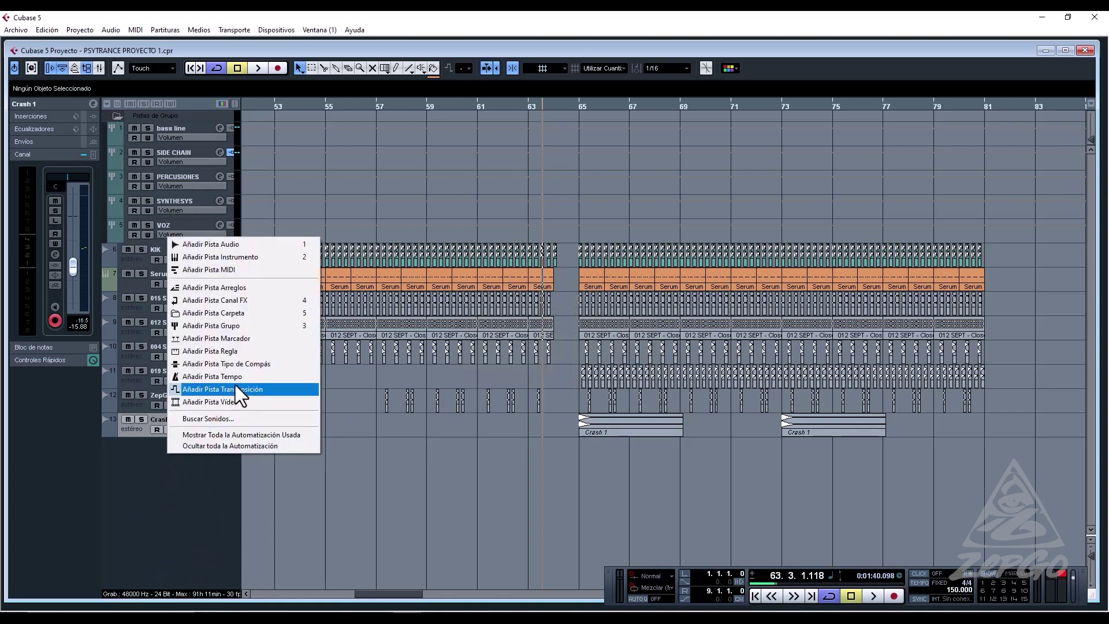
pyautogui.click(249, 256)
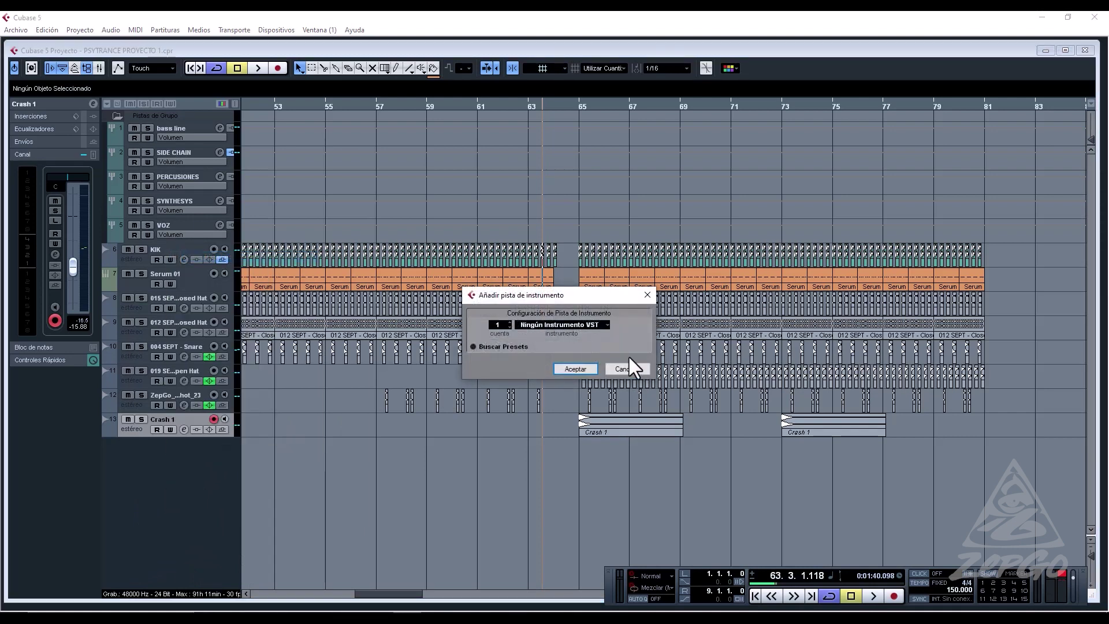
pyautogui.click(603, 324)
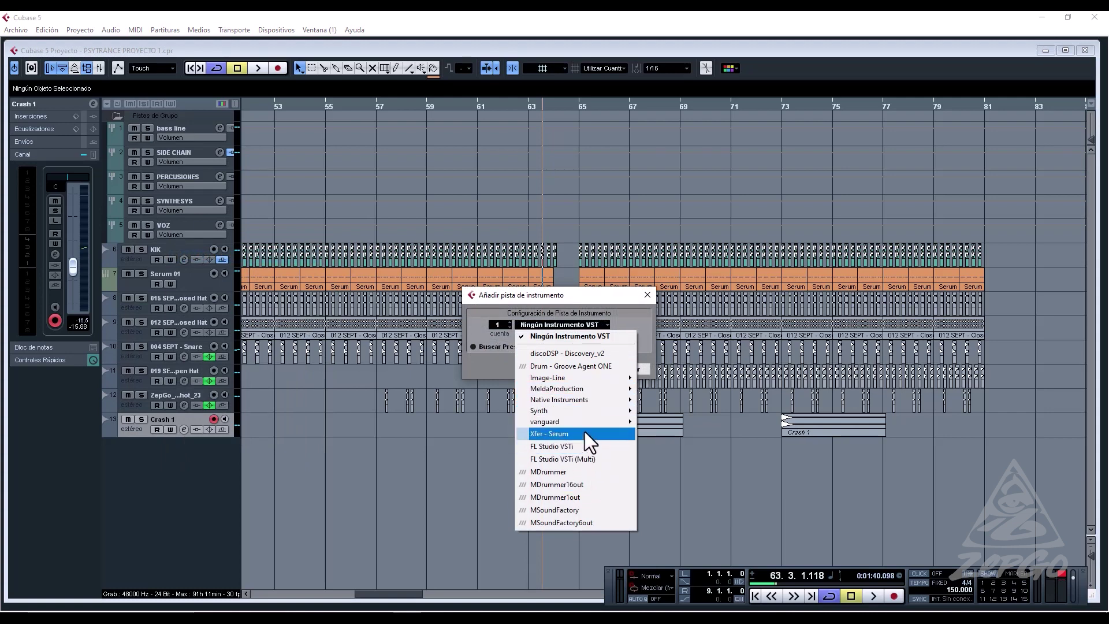
pyautogui.moveTo(619, 421)
pyautogui.click(664, 422)
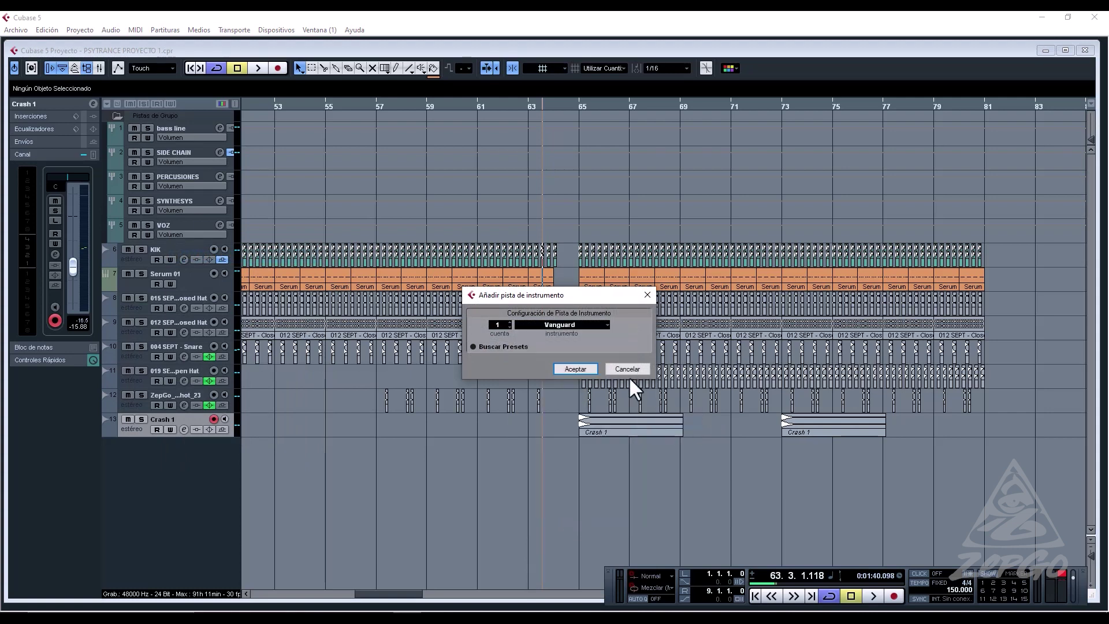
pyautogui.click(575, 368)
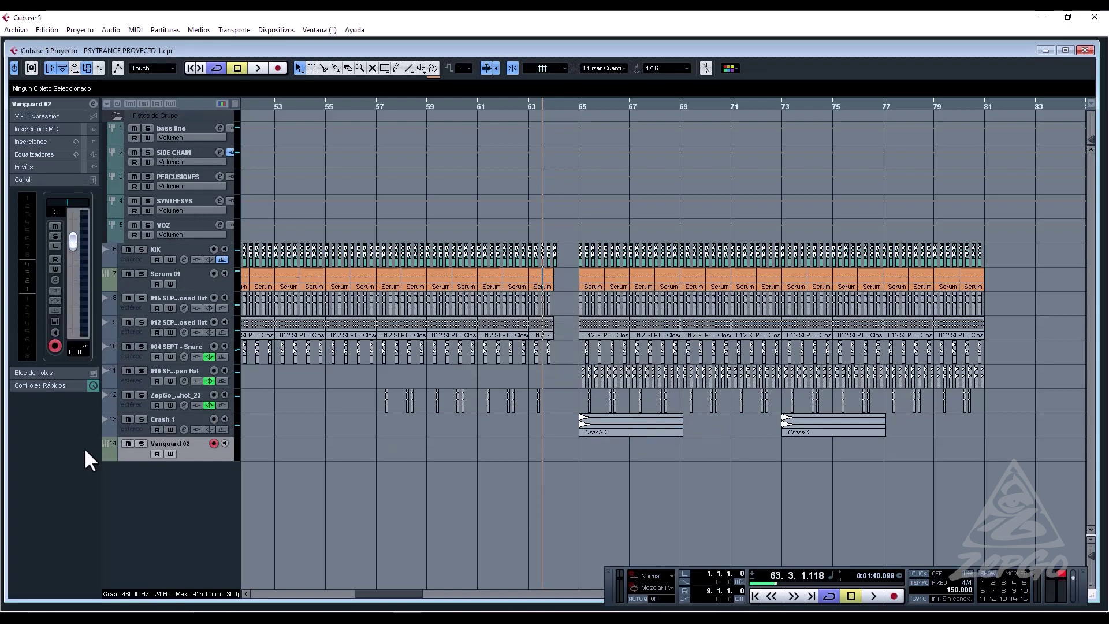
# Open the Vanguard instrument's editor and load the preset ARP 1 Finger Bassline MS.
pyautogui.click(55, 321)
pyautogui.moveTo(286, 77); pyautogui.dragTo(777, 110)
pyautogui.click(668, 142)
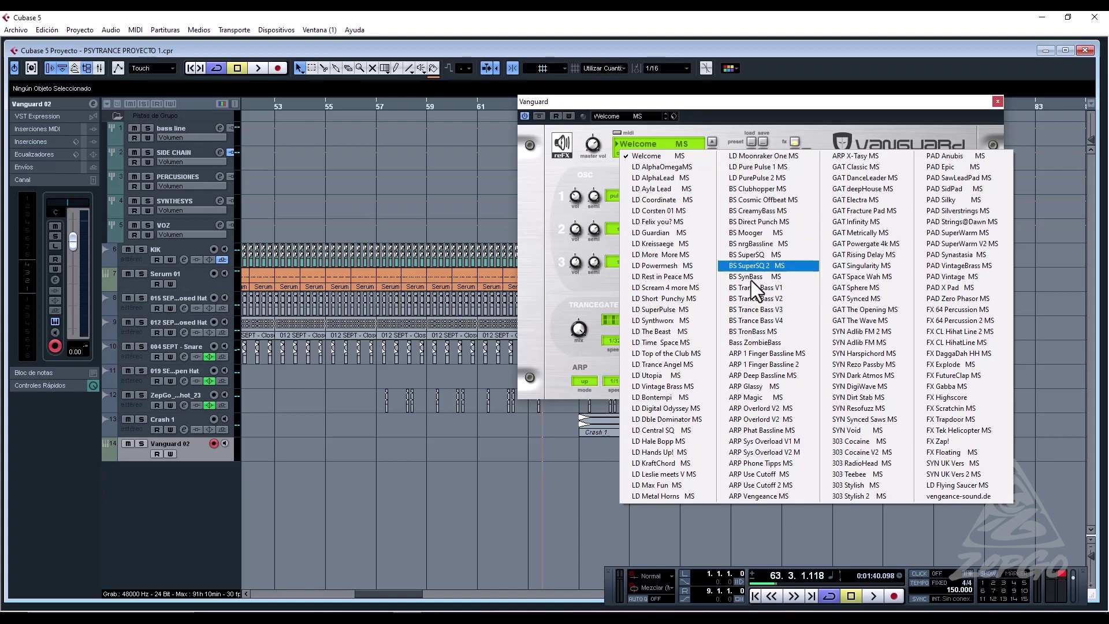
pyautogui.click(774, 353)
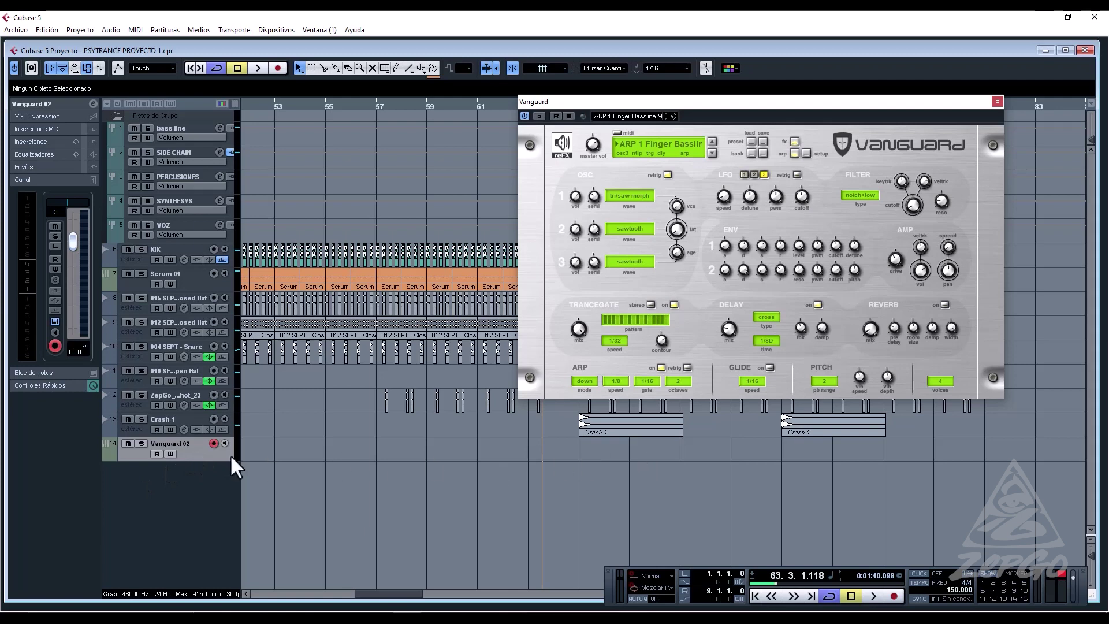
pyautogui.rightClick(546, 451)
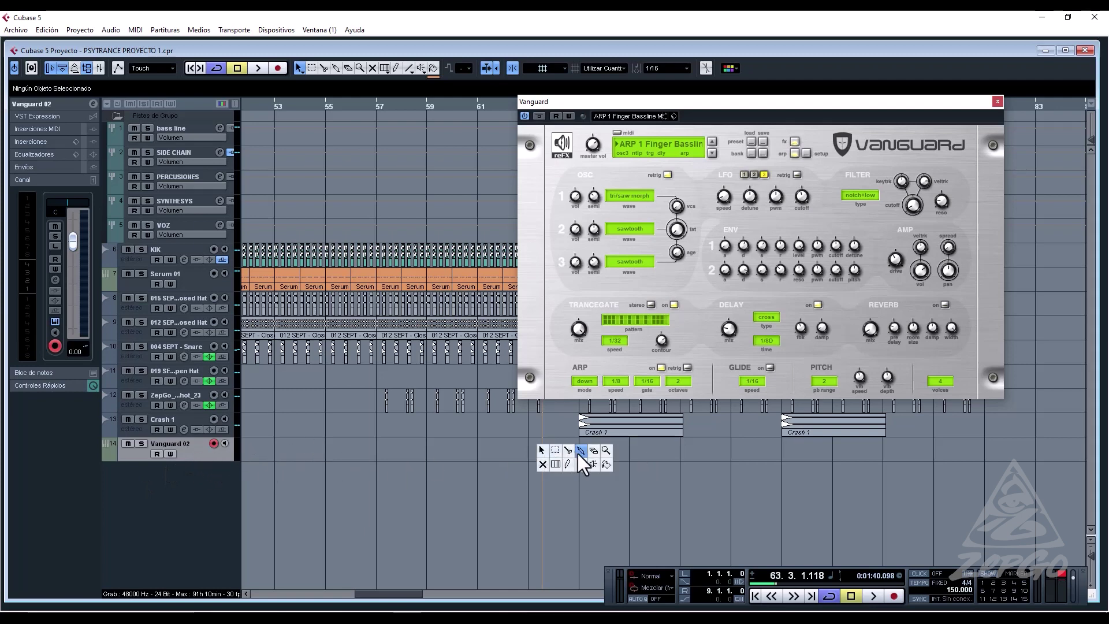
pyautogui.click(568, 464)
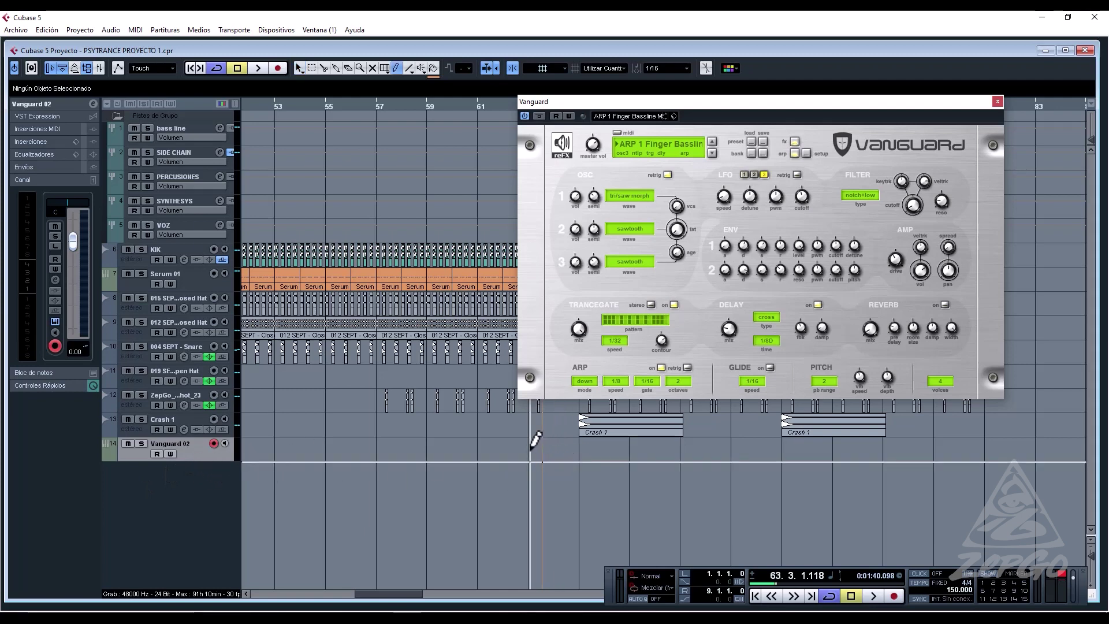
pyautogui.rightClick(573, 456)
pyautogui.click(566, 457)
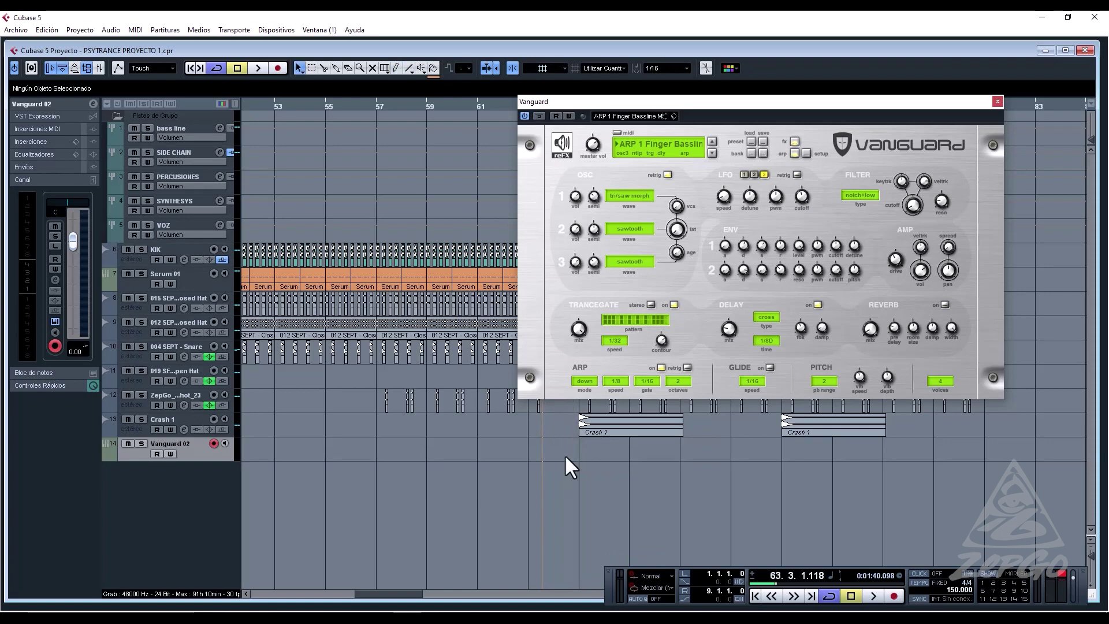
# Close the Vanguard editor and draw an empty part on the Vanguard track from bar 64 to bar 65.
pyautogui.press('h')
pyautogui.press('h')
pyautogui.press('h')
pyautogui.click(997, 101)
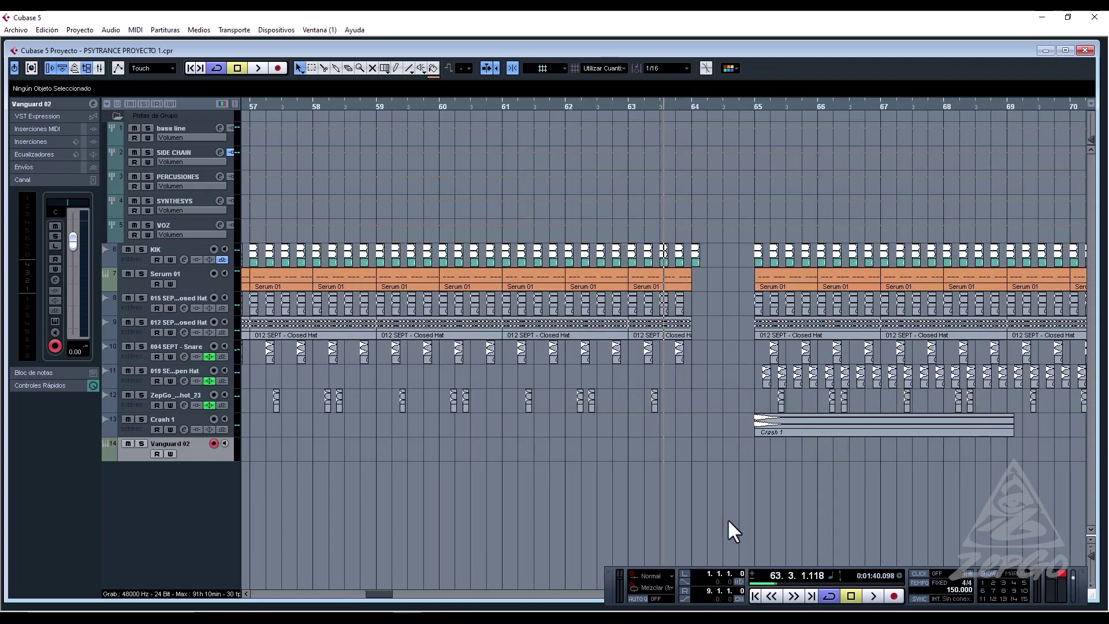
pyautogui.press('h')
pyautogui.press('h')
pyautogui.press('h')
pyautogui.rightClick(729, 465)
pyautogui.click(736, 470)
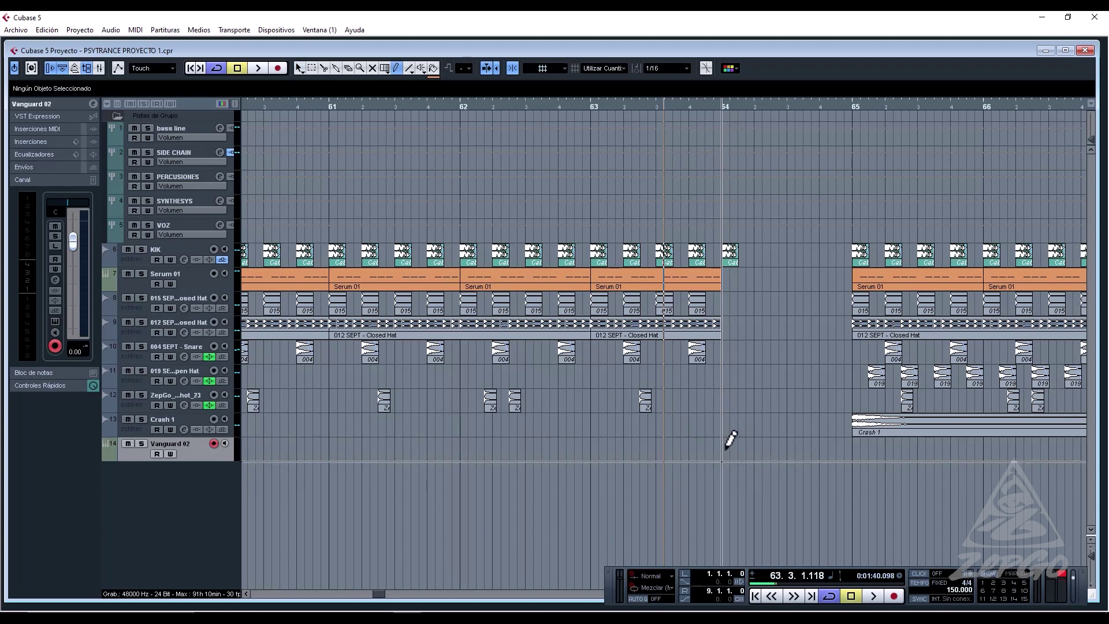
pyautogui.moveTo(723, 449); pyautogui.dragTo(851, 449)
pyautogui.press('1')
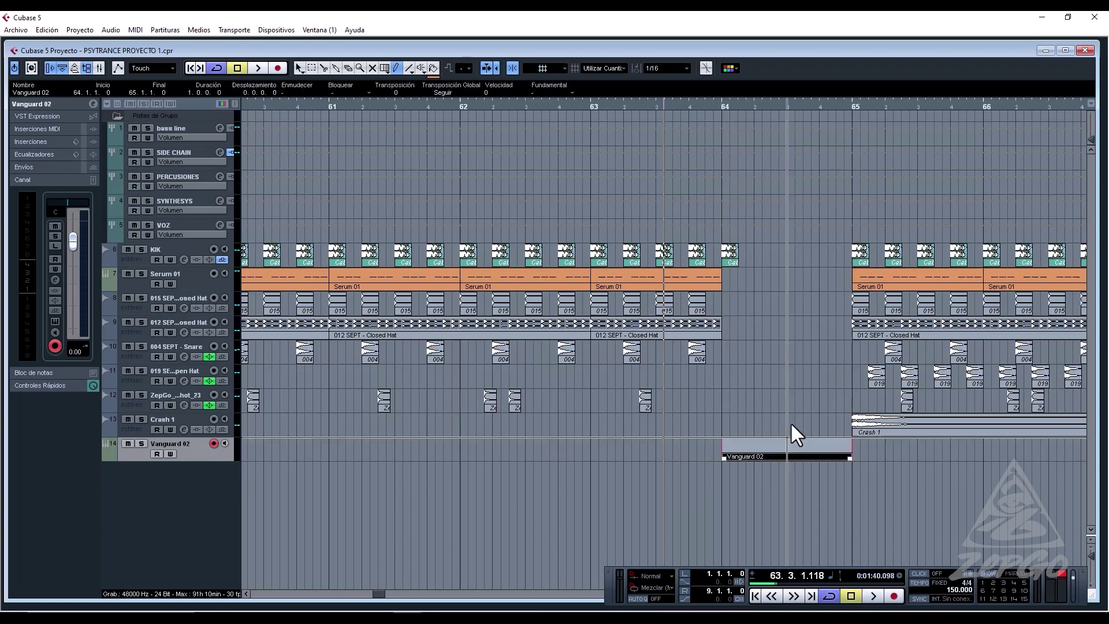
# Draw one sustained note just above C3 spanning the whole Vanguard part from bar 64 to 65, and close the key editor.
pyautogui.doubleClick(756, 452)
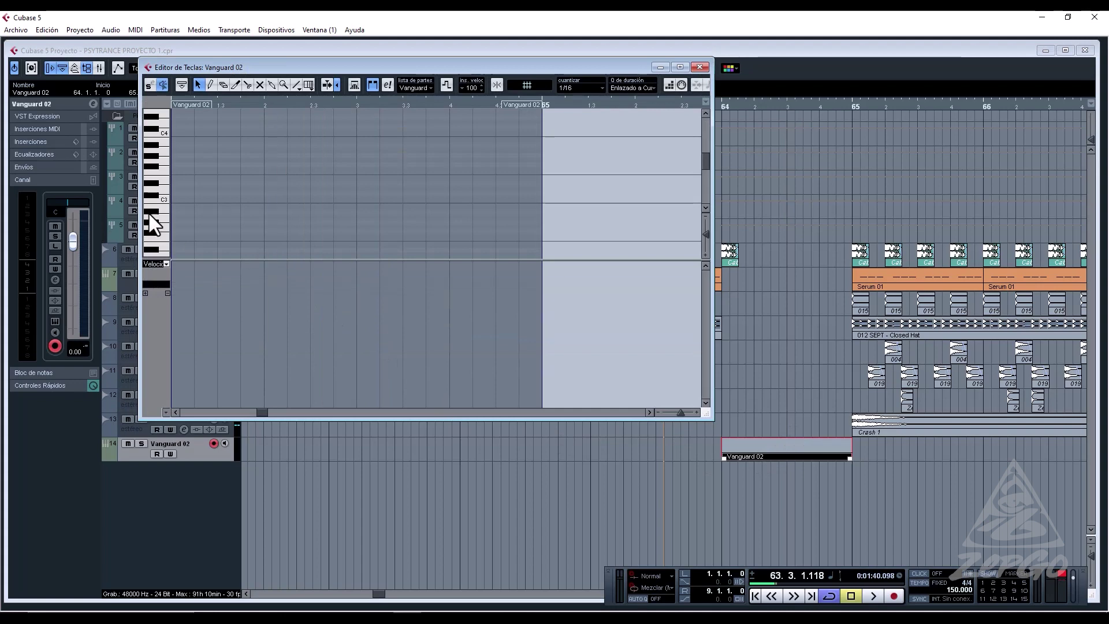
pyautogui.moveTo(160, 181)
pyautogui.mouseDown()
pyautogui.moveTo(161, 230)
pyautogui.moveTo(162, 187)
pyautogui.mouseUp()
pyautogui.rightClick(192, 179)
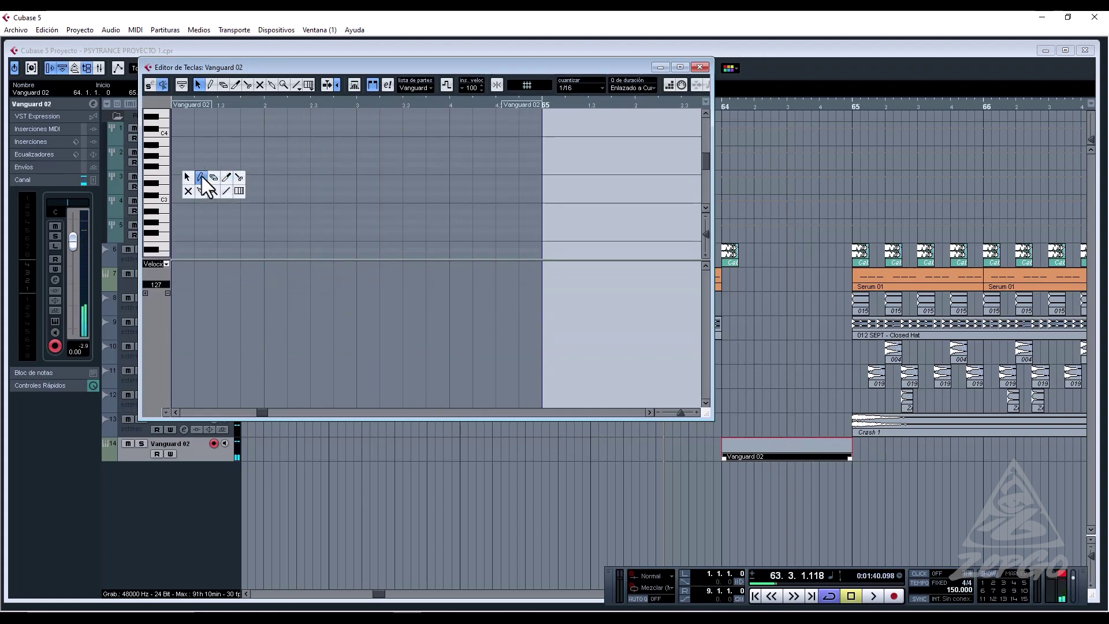
pyautogui.click(202, 176)
pyautogui.moveTo(179, 183); pyautogui.dragTo(553, 183)
pyautogui.rightClick(283, 173)
pyautogui.click(287, 176)
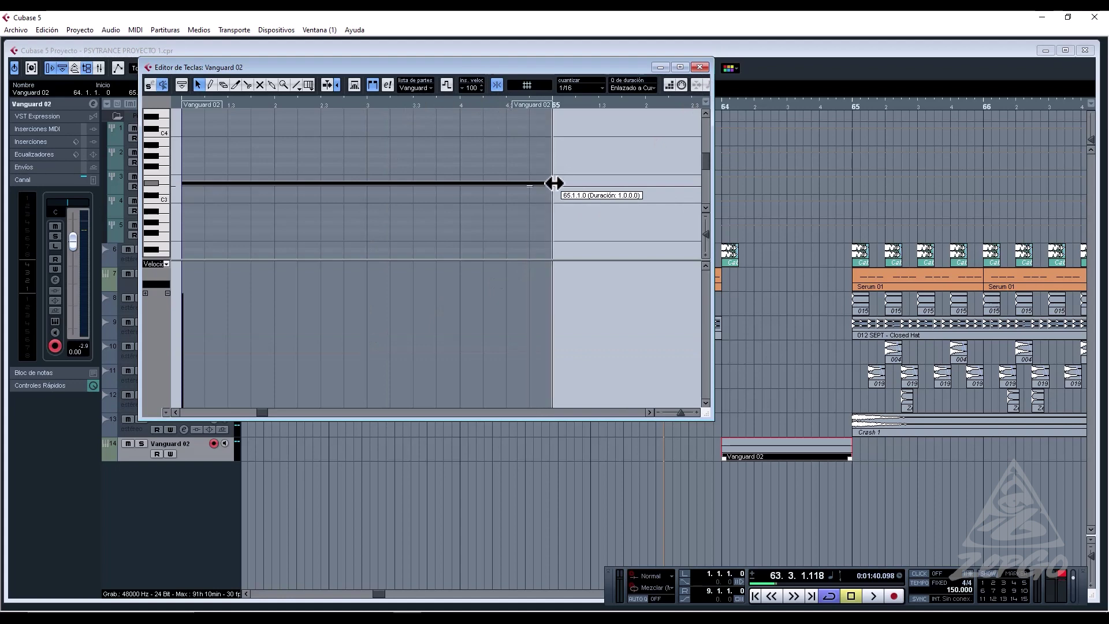
pyautogui.click(702, 68)
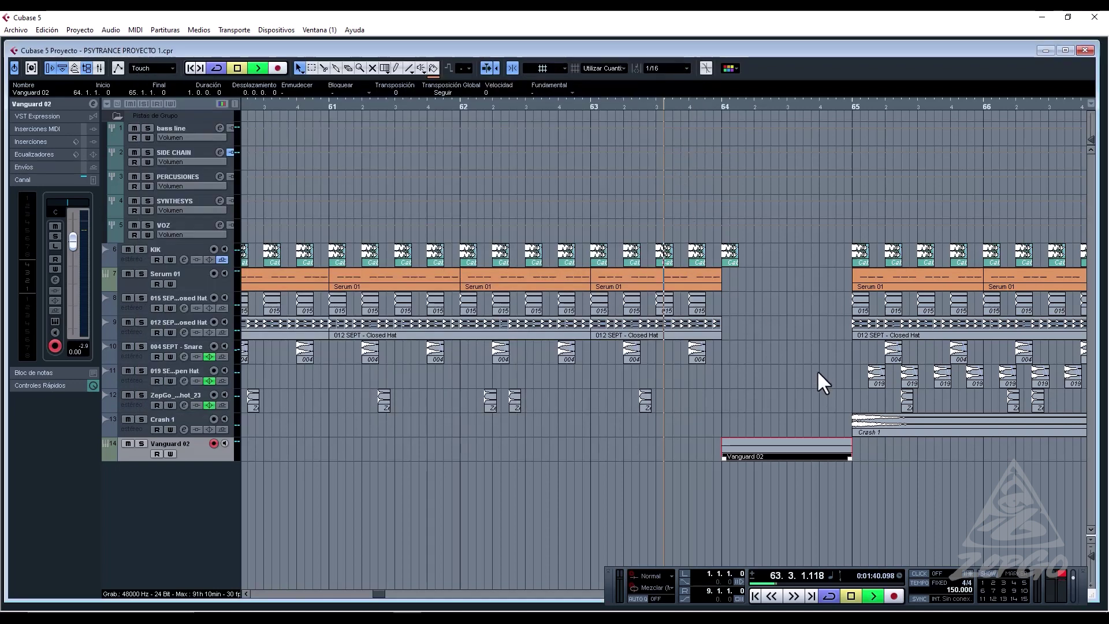
# Play back the Vanguard part briefly and lower the Vanguard track's volume to -6.15.
pyautogui.press('space')
pyautogui.press('space')
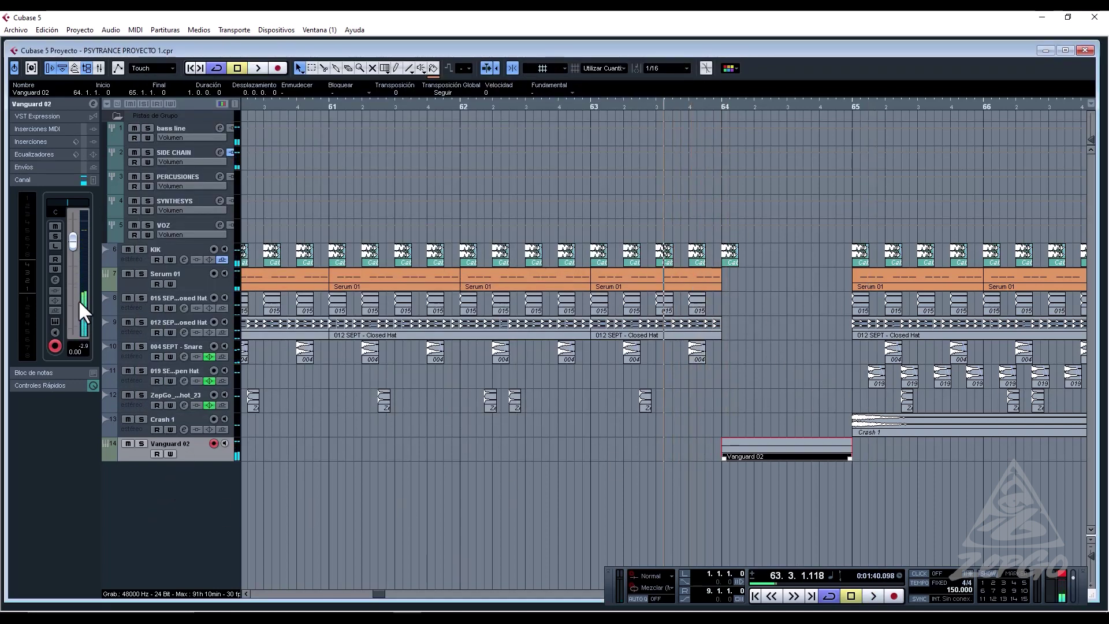
pyautogui.moveTo(73, 242); pyautogui.dragTo(79, 266)
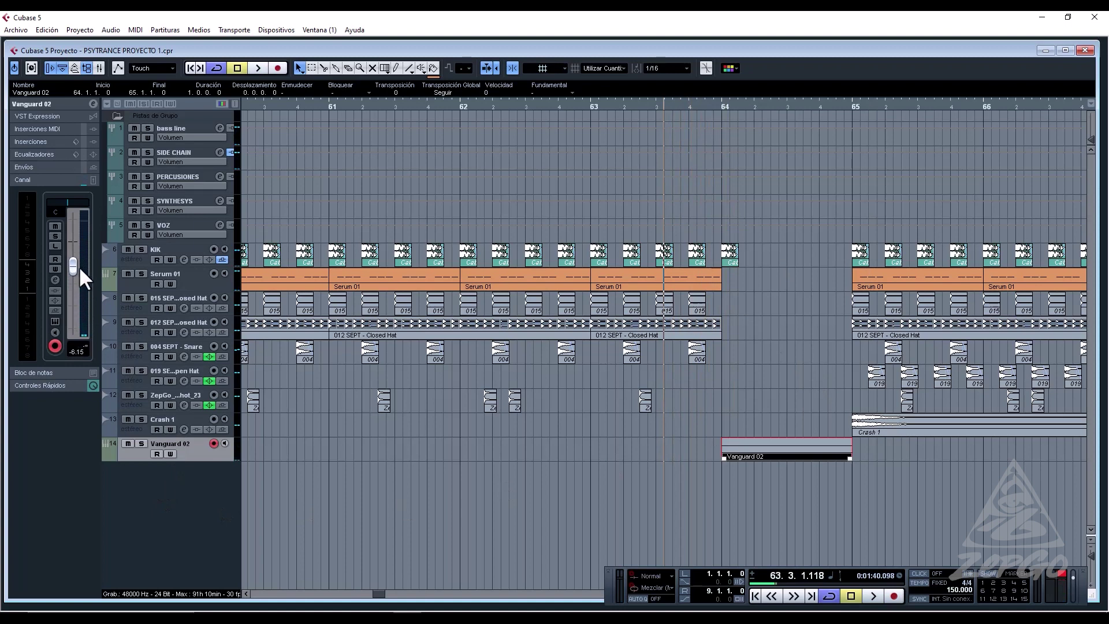
# Open the Vanguard instrument, compare the next presets during playback, and settle on ARP 1 Finger Bassline 2.
pyautogui.click(55, 321)
pyautogui.click(712, 153)
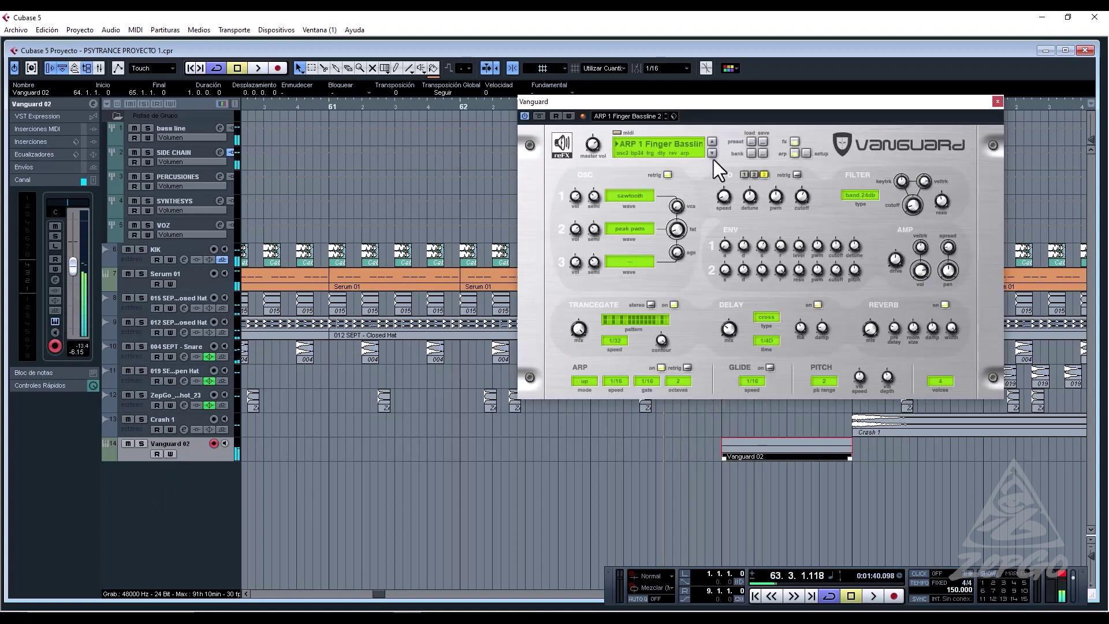
pyautogui.click(712, 152)
pyautogui.press('space')
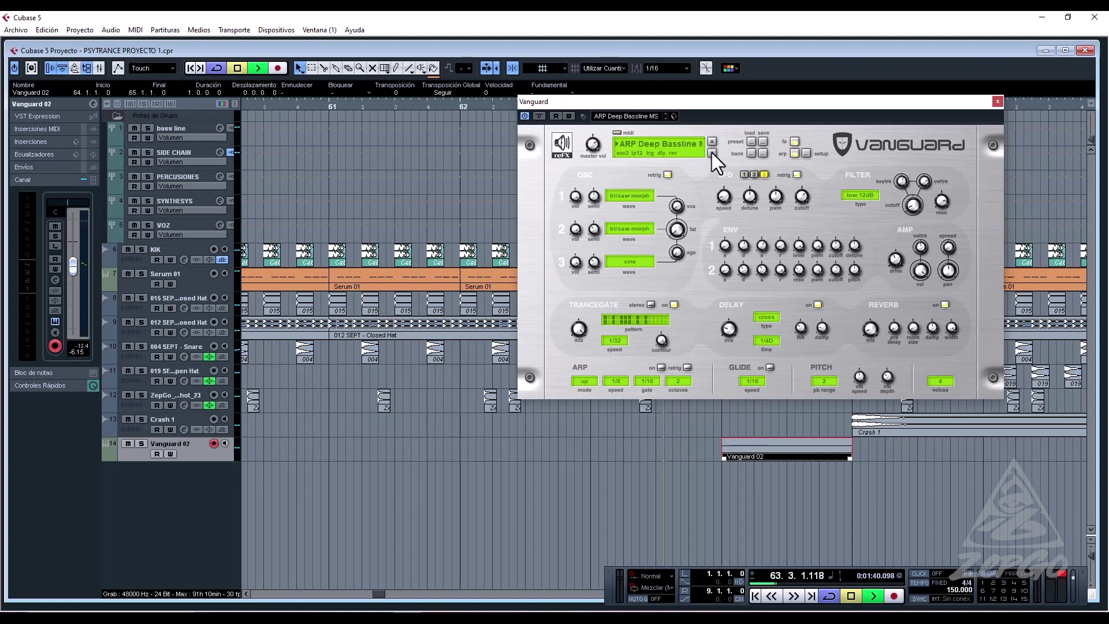
pyautogui.press('space')
pyautogui.click(711, 142)
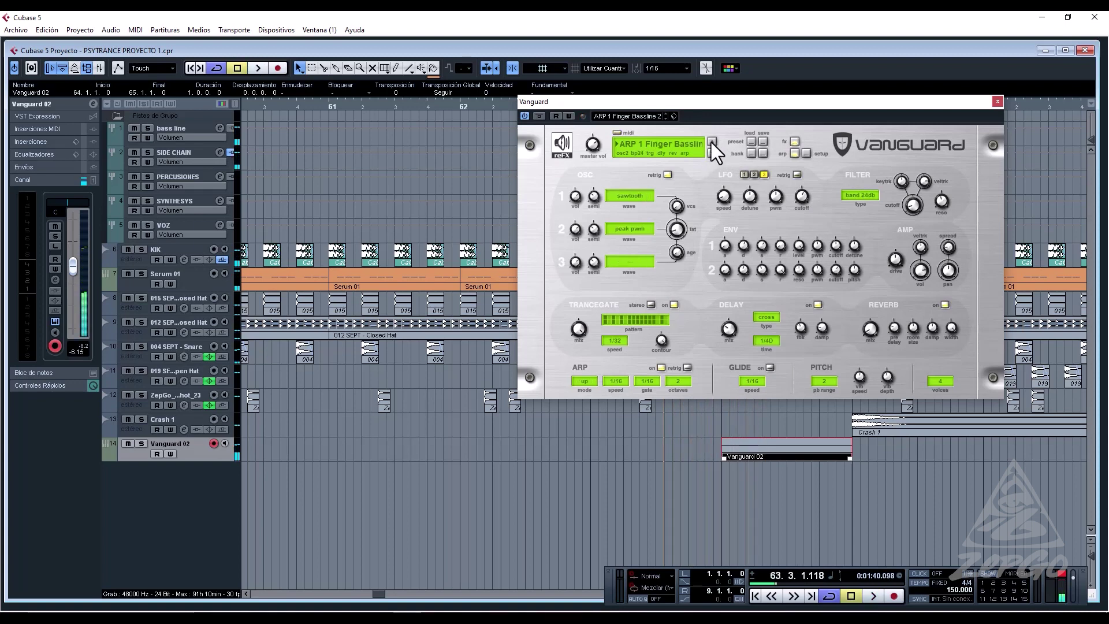
pyautogui.press('space')
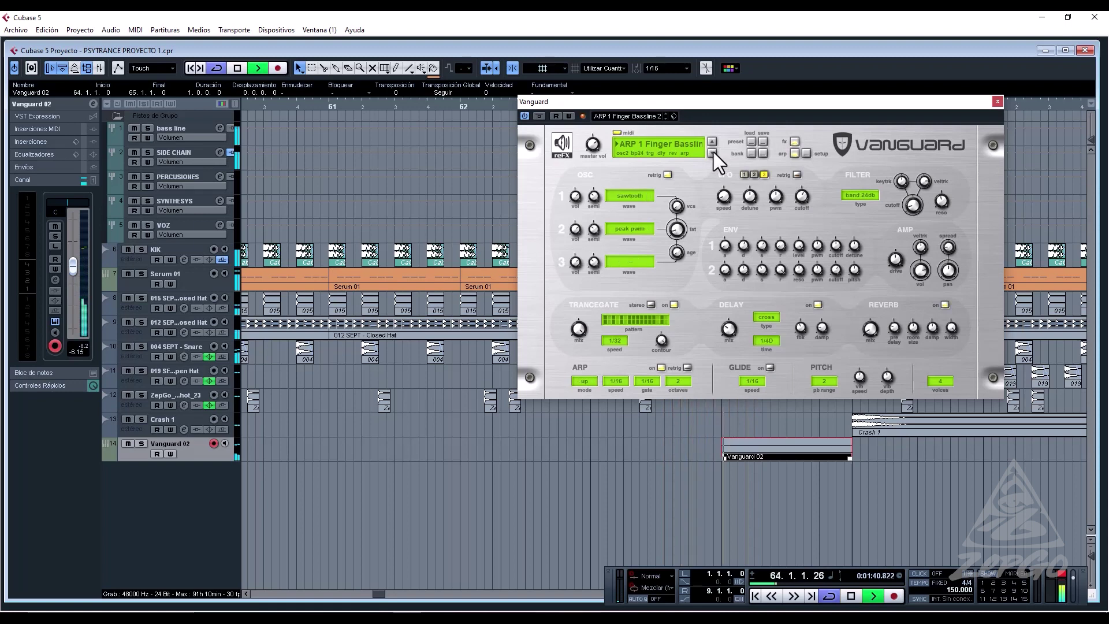
pyautogui.press('space')
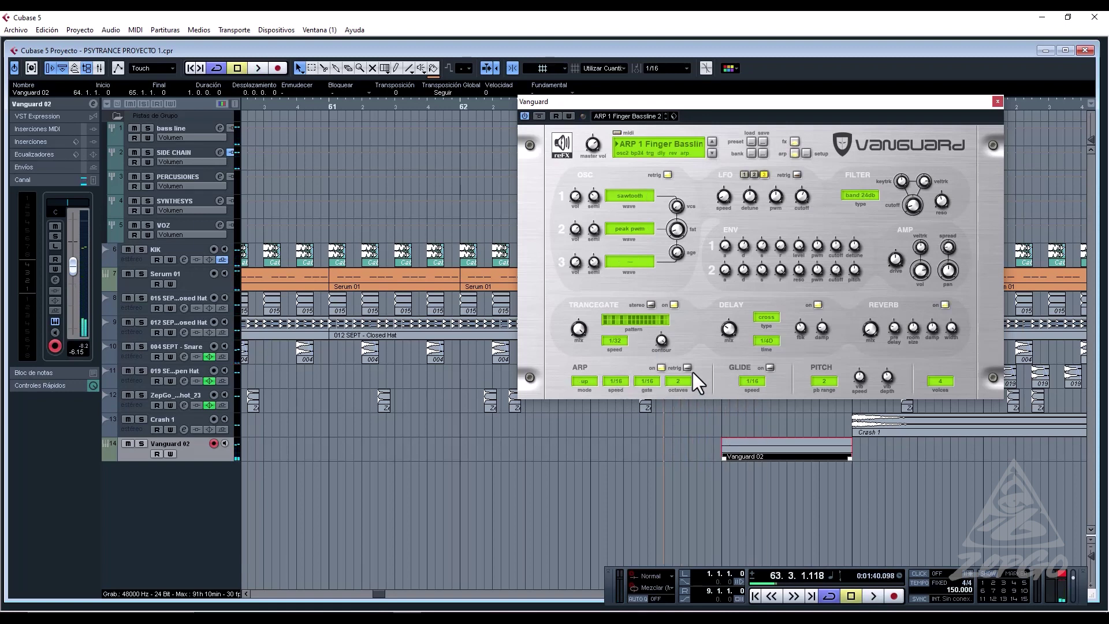
# Enable glide on the Vanguard preset, set its speed to 1/32, and audition the part.
pyautogui.click(769, 368)
pyautogui.click(753, 381)
pyautogui.click(767, 411)
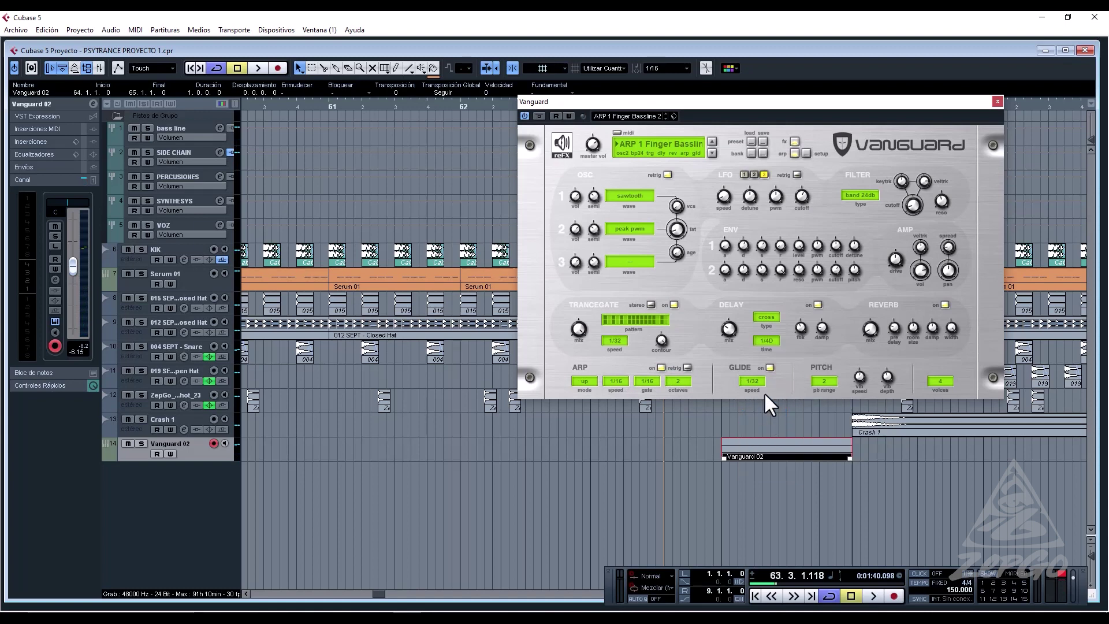
pyautogui.press('space')
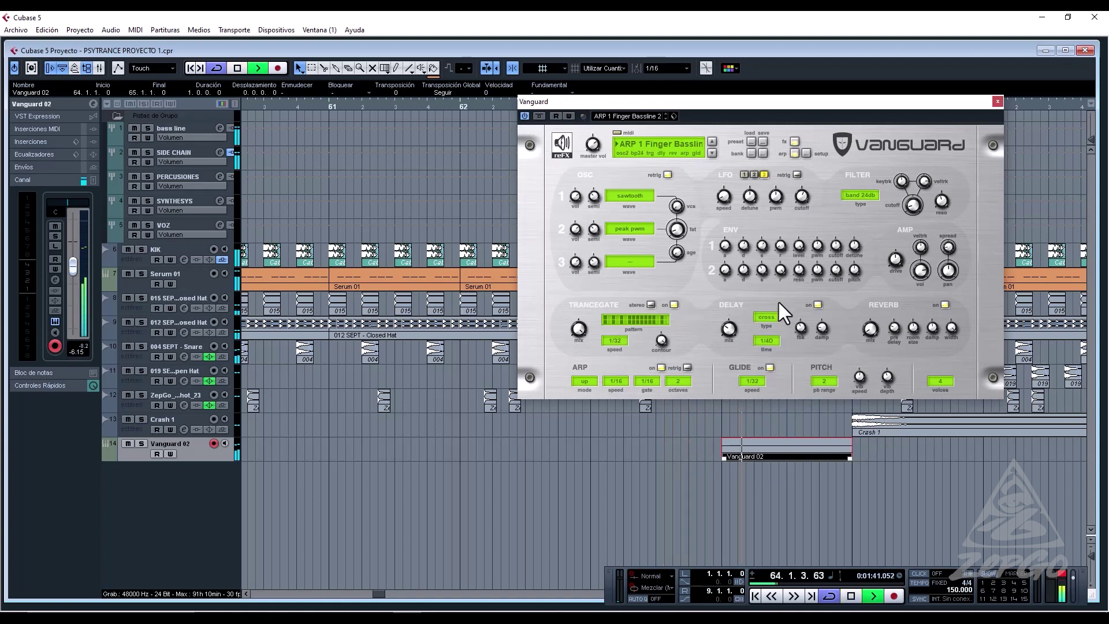
pyautogui.press('space')
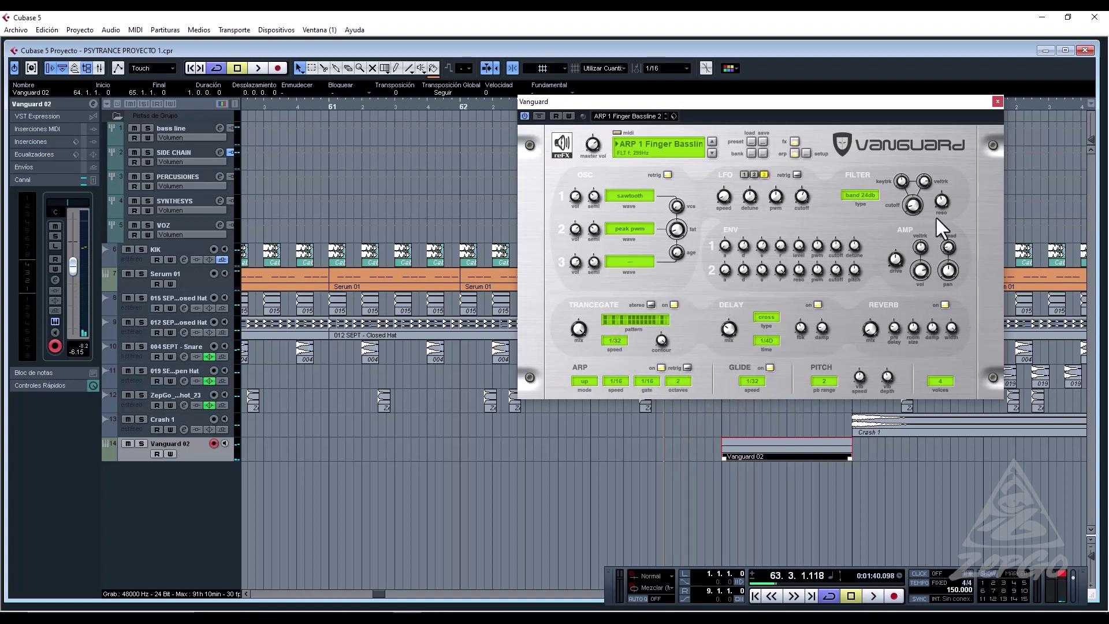
# Adjust Vanguard's filter cutoff while the part plays.
pyautogui.press('space')
pyautogui.moveTo(911, 203); pyautogui.dragTo(926, 182)
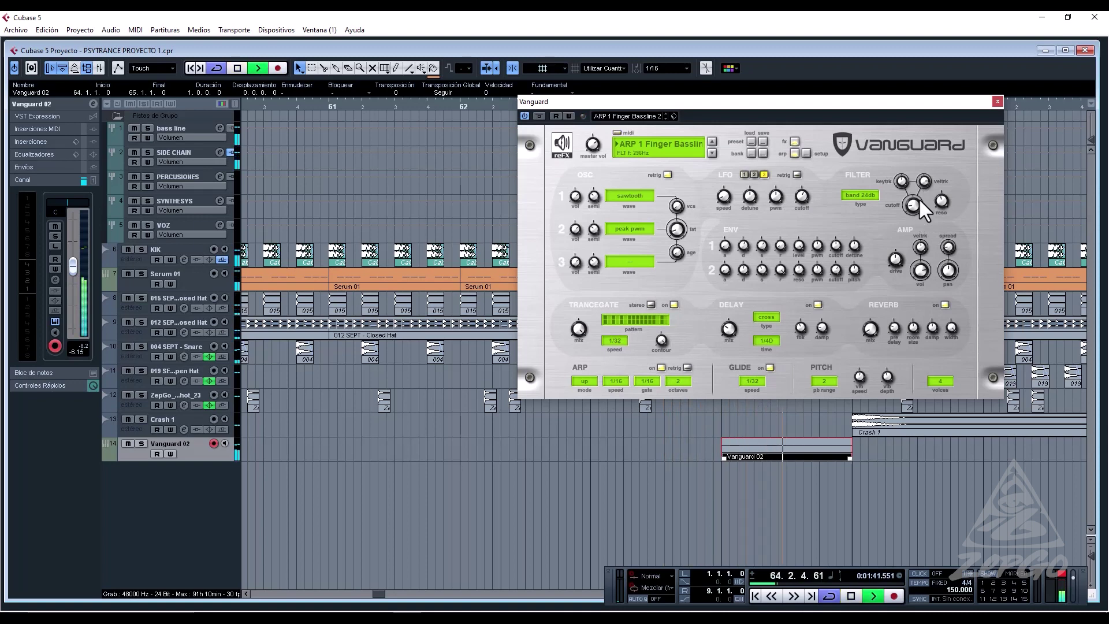
pyautogui.press('space')
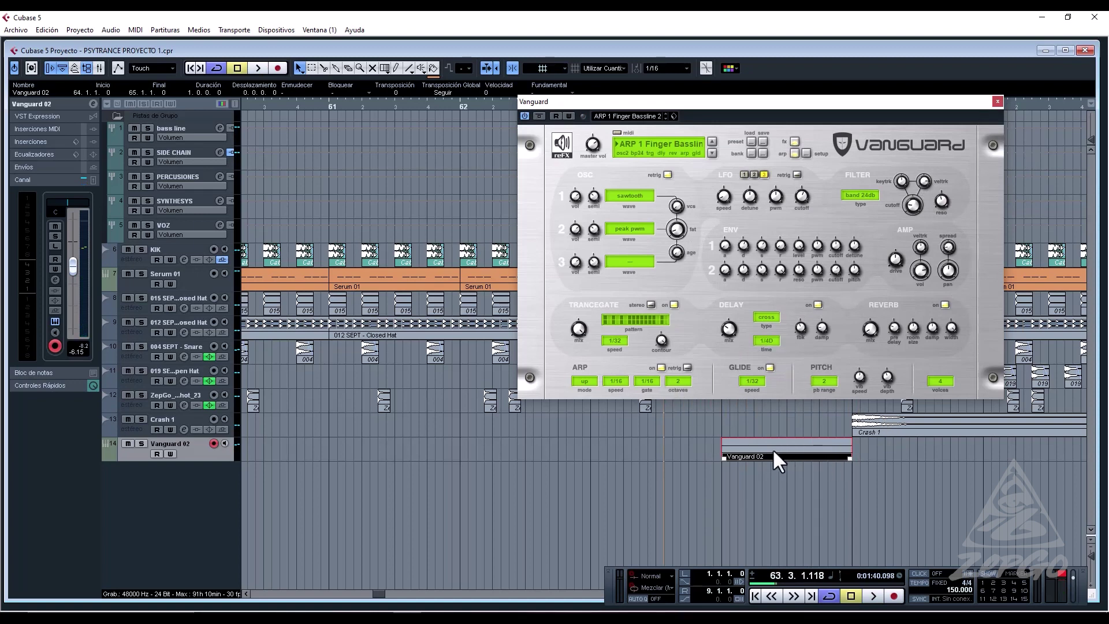
# Set the Vanguard arpeggiator's speed to 1/32 and audition the part.
pyautogui.click(616, 379)
pyautogui.click(626, 407)
pyautogui.press('space')
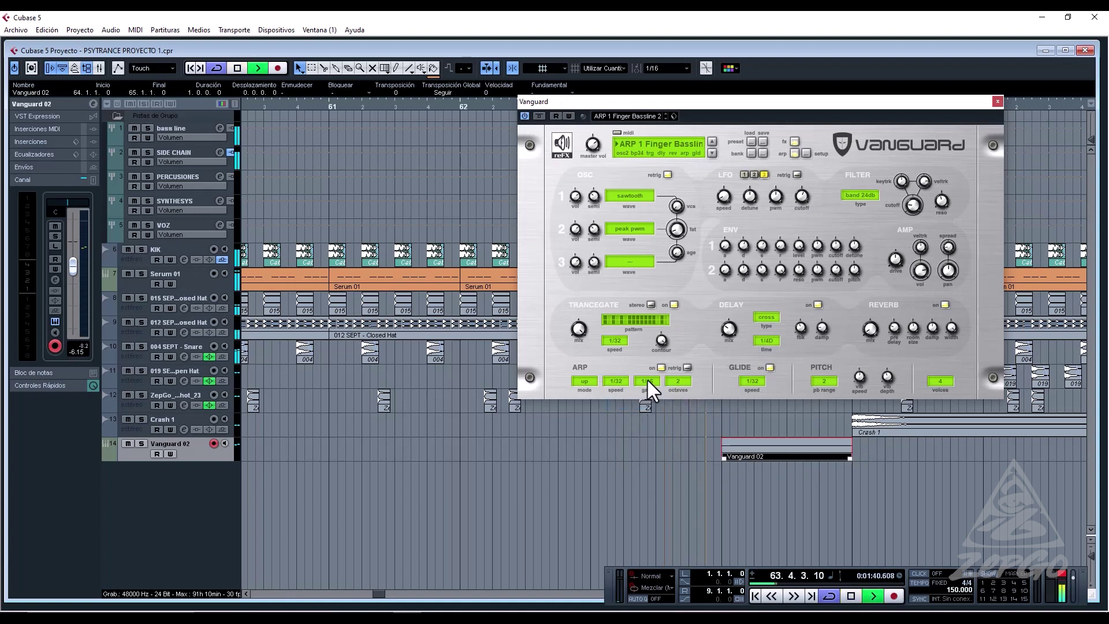
pyautogui.press('space')
# Set the Vanguard arpeggiator's gate to 1/32 and audition the part.
pyautogui.click(648, 381)
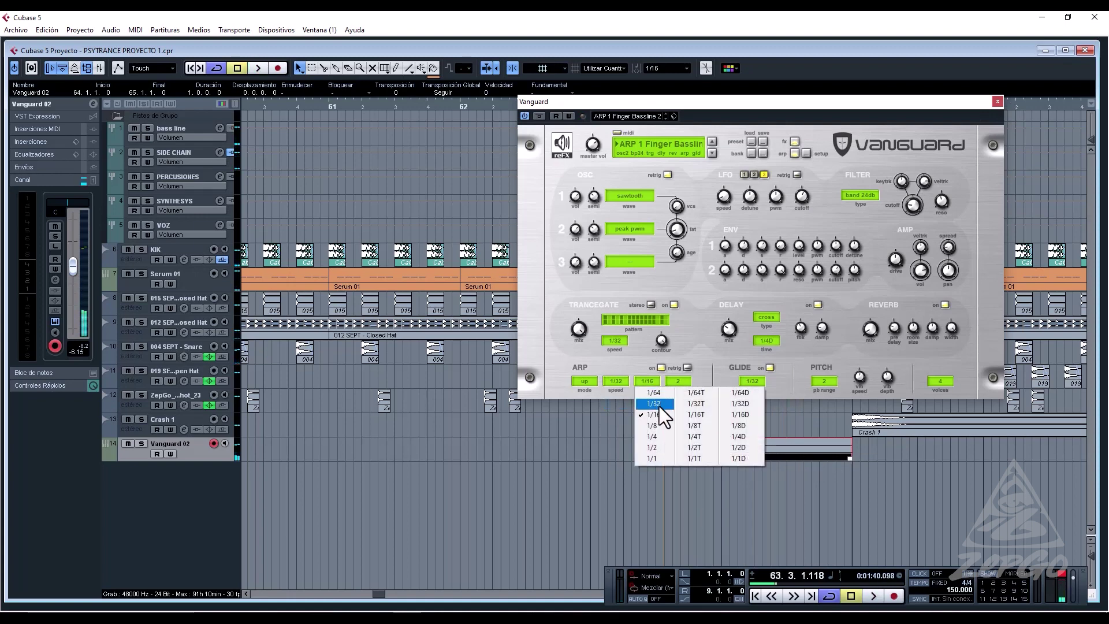
pyautogui.click(654, 404)
pyautogui.press('space')
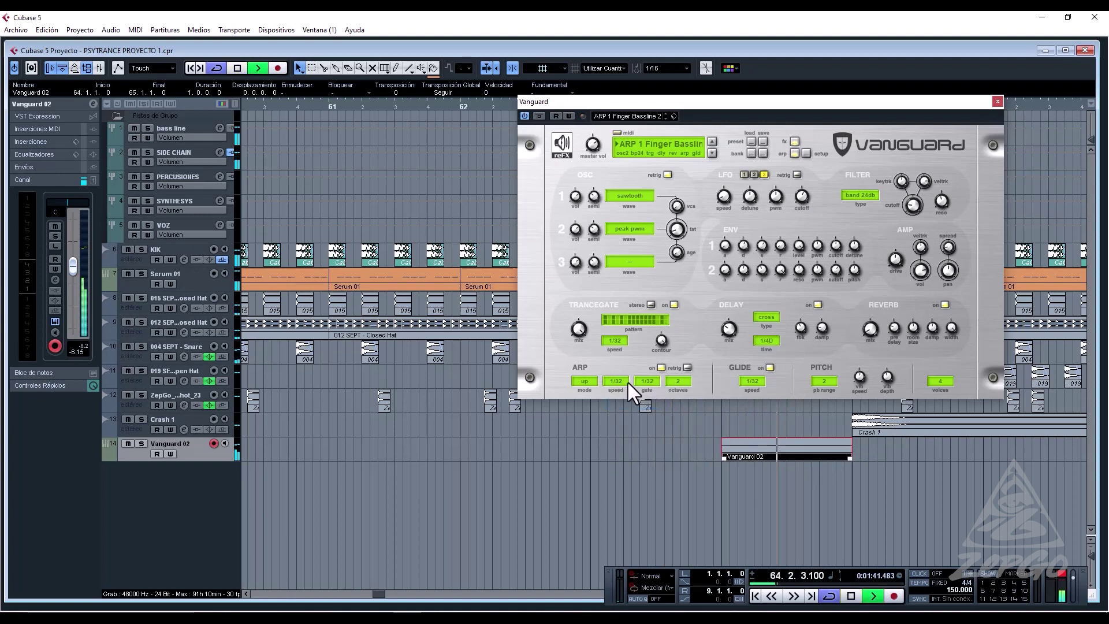
pyautogui.press('space')
# Set the Vanguard arpeggiator's speed to 1/16 and its octaves to 3, auditioning the part between the changes.
pyautogui.click(621, 379)
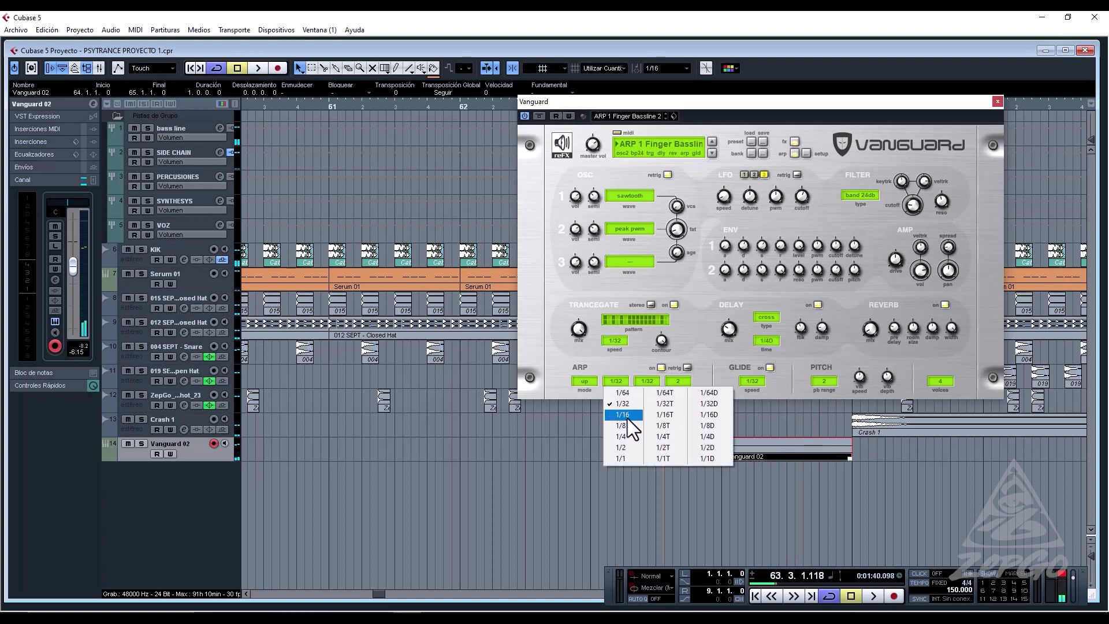
pyautogui.click(627, 417)
pyautogui.press('space')
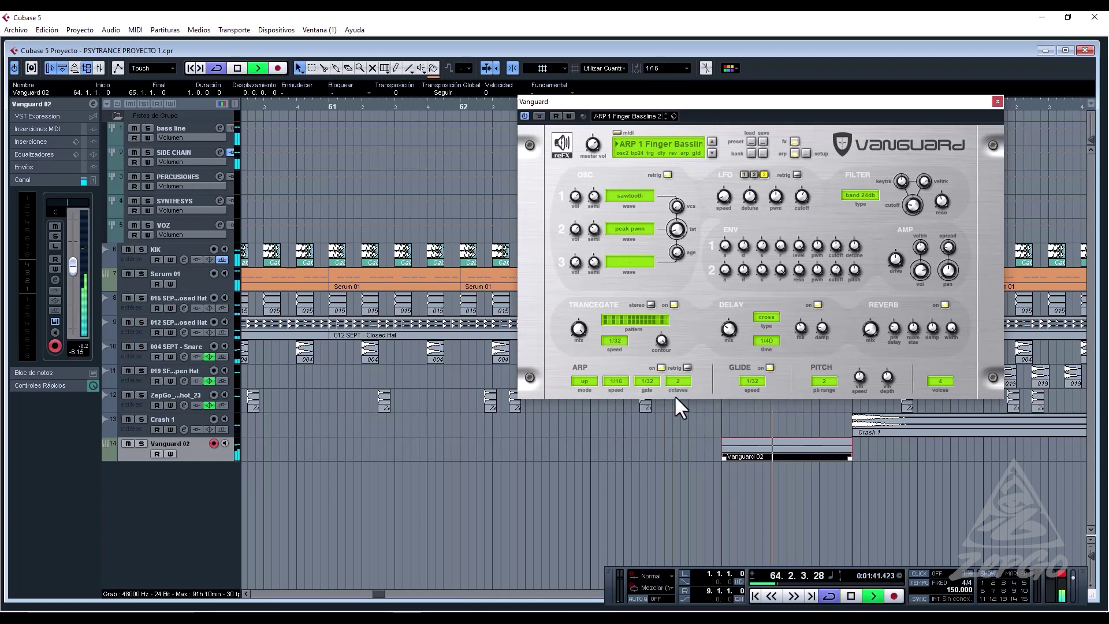
pyautogui.click(680, 381)
pyautogui.click(687, 416)
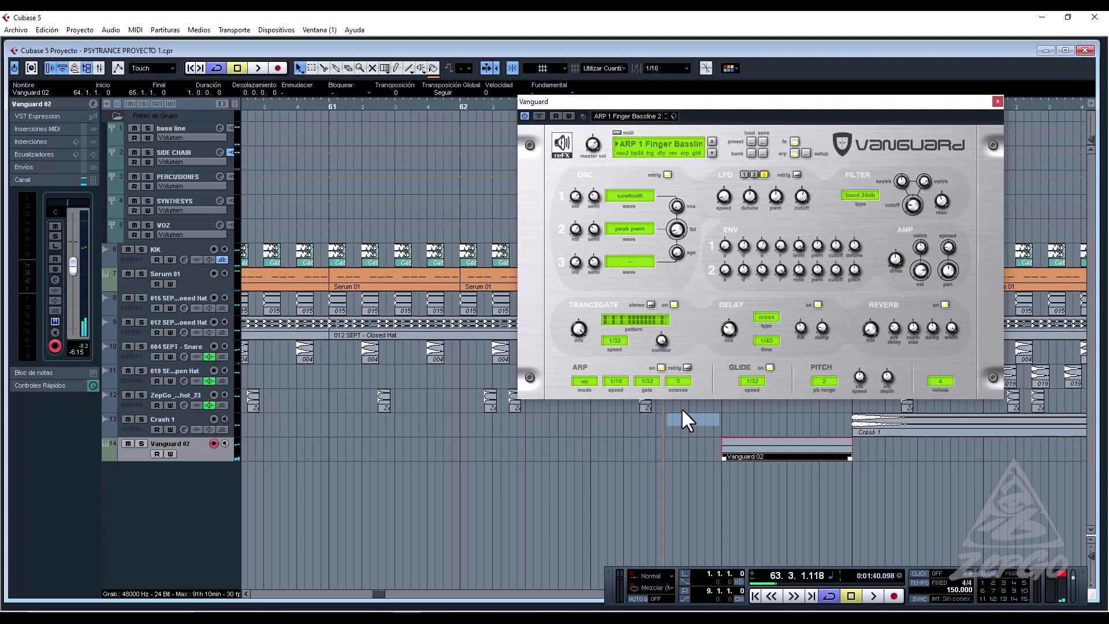
# Open the Vanguard arpeggiator's gate setting for editing.
pyautogui.click(649, 381)
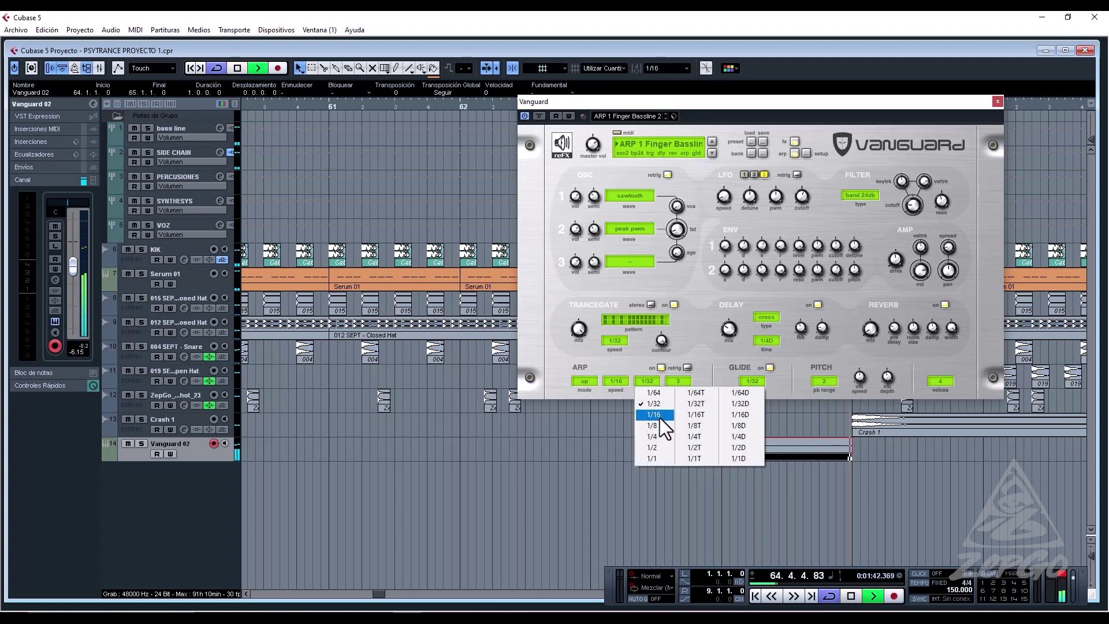
# Set the Vanguard arpeggiator gate to 1/16, close the instrument and open the Vanguard 02 part in the key editor.
pyautogui.click(659, 414)
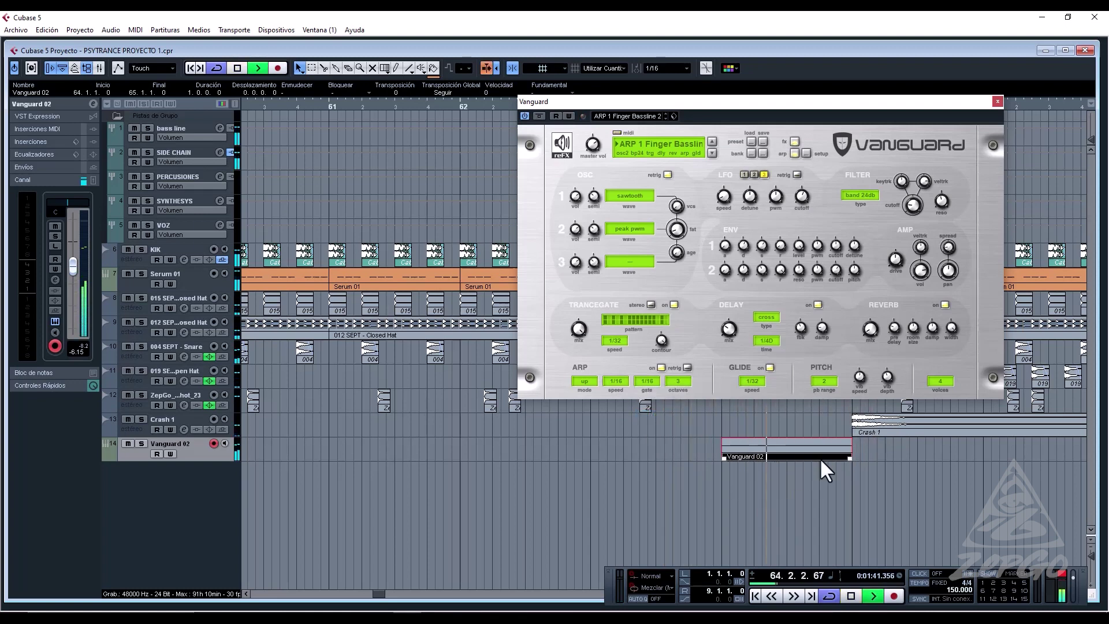
pyautogui.press('space')
pyautogui.doubleClick(802, 449)
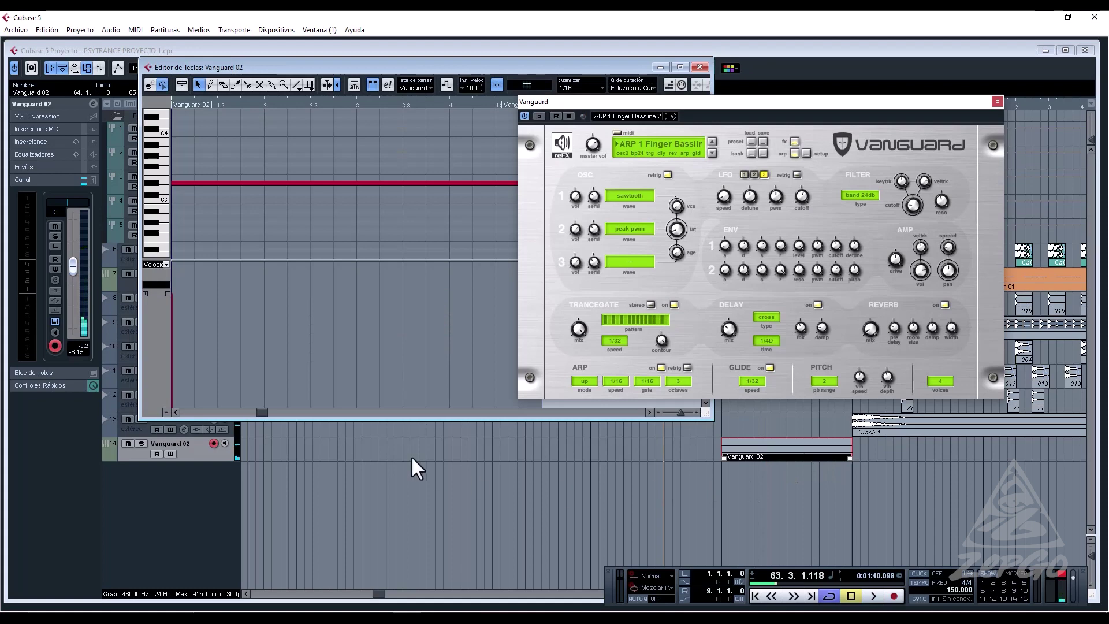
pyautogui.click(997, 102)
pyautogui.scroll(-3, 364, 148)
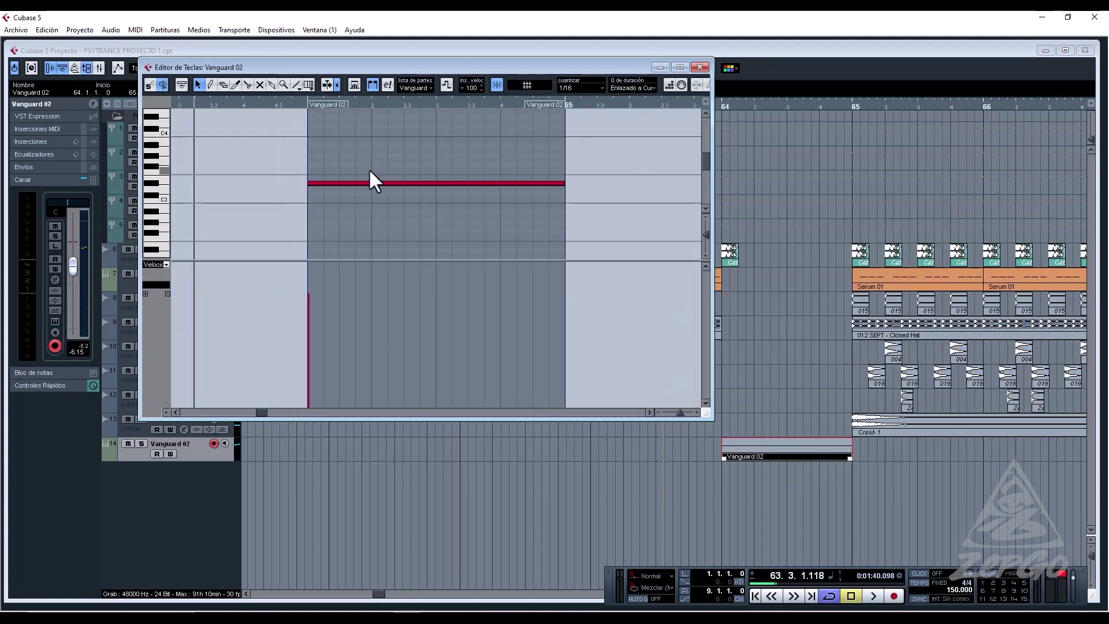
# Split the long note of the Vanguard 02 part at beat 3, at beat 4 and halfway through beat 4.
pyautogui.rightClick(428, 172)
pyautogui.click(416, 172)
pyautogui.rightClick(414, 155)
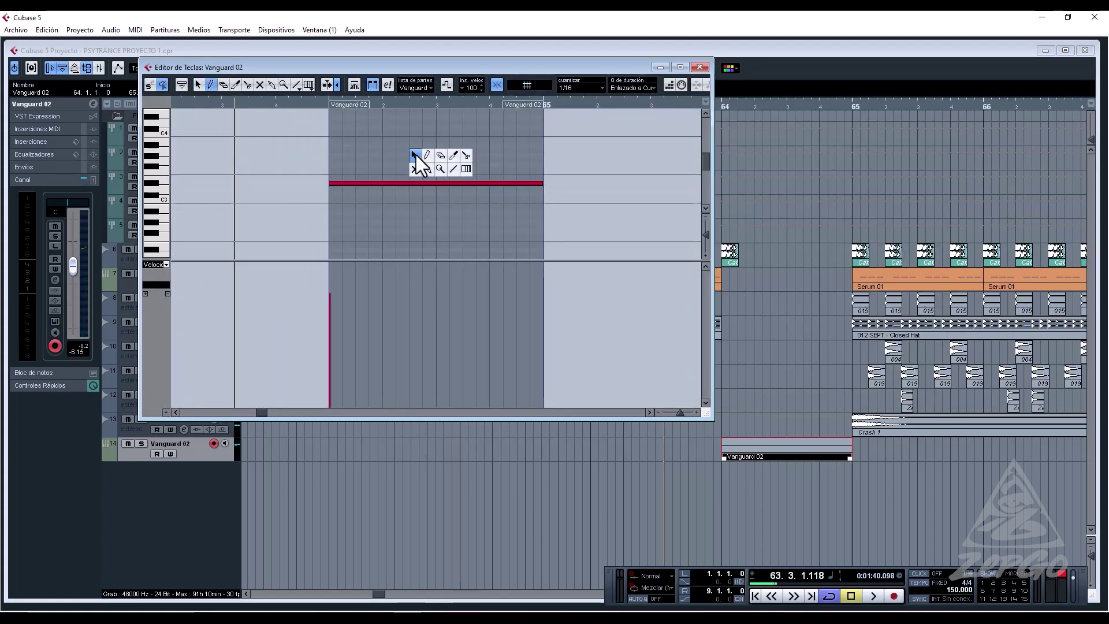
pyautogui.click(465, 155)
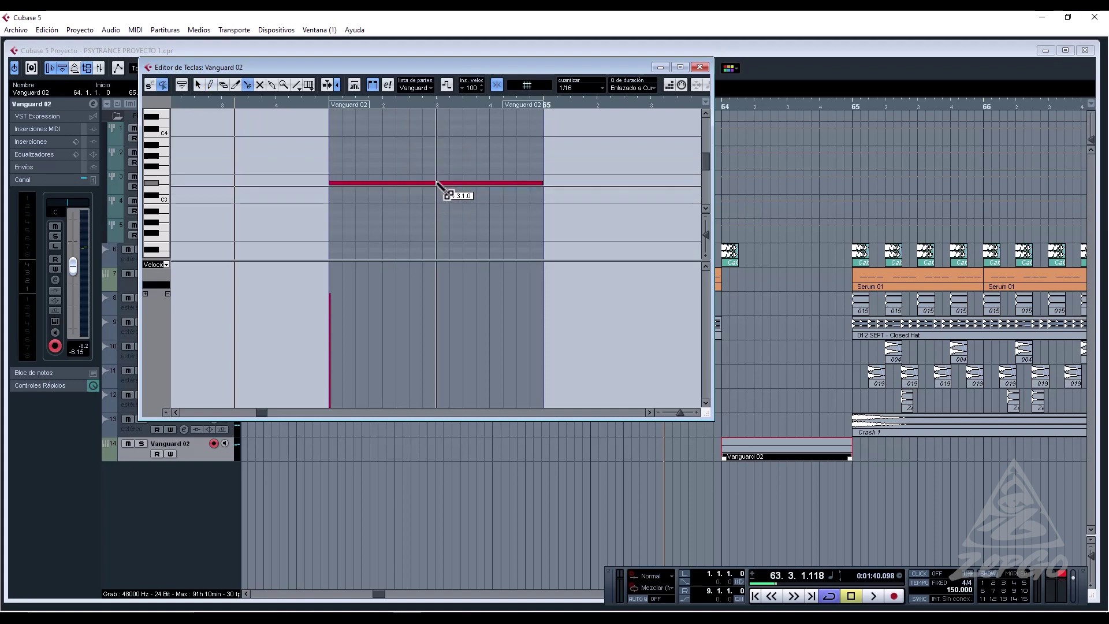
pyautogui.click(439, 183)
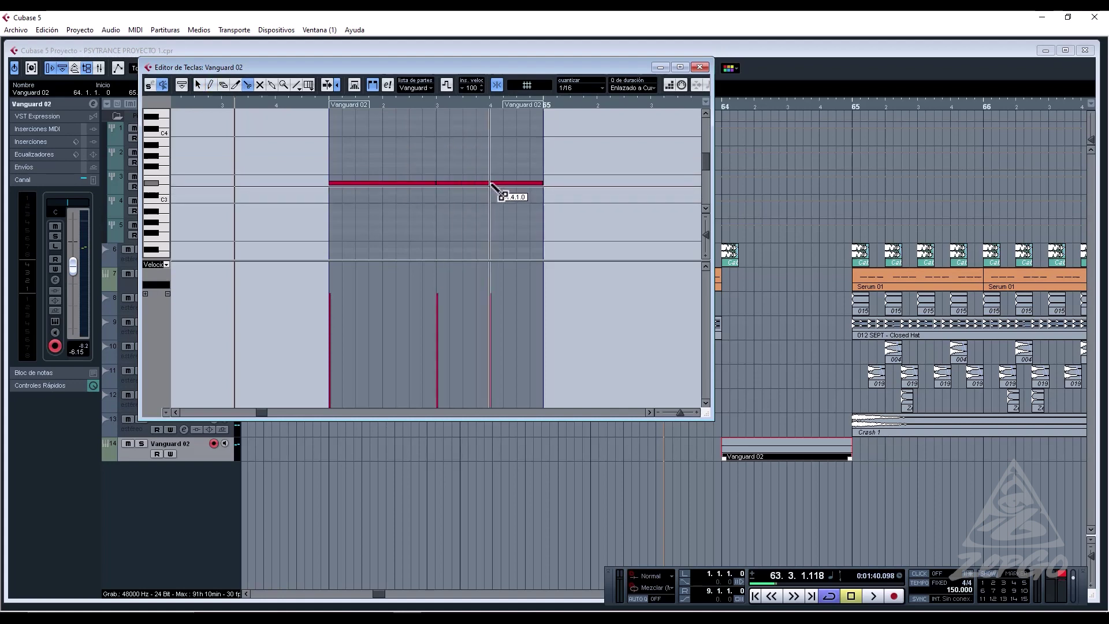
pyautogui.click(491, 184)
pyautogui.click(518, 184)
# Switch back to the selection tool and raise the short note starting at beat 4 by several semitones.
pyautogui.rightClick(519, 170)
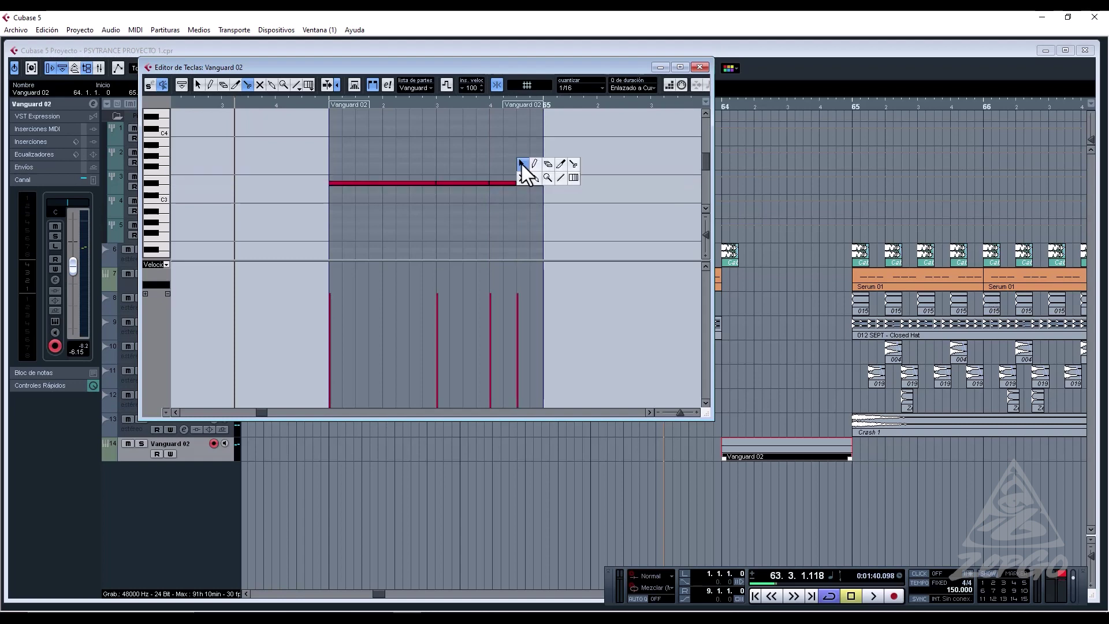
pyautogui.click(521, 164)
pyautogui.click(496, 184)
pyautogui.press('Up')
pyautogui.press('Up')
pyautogui.press('Up')
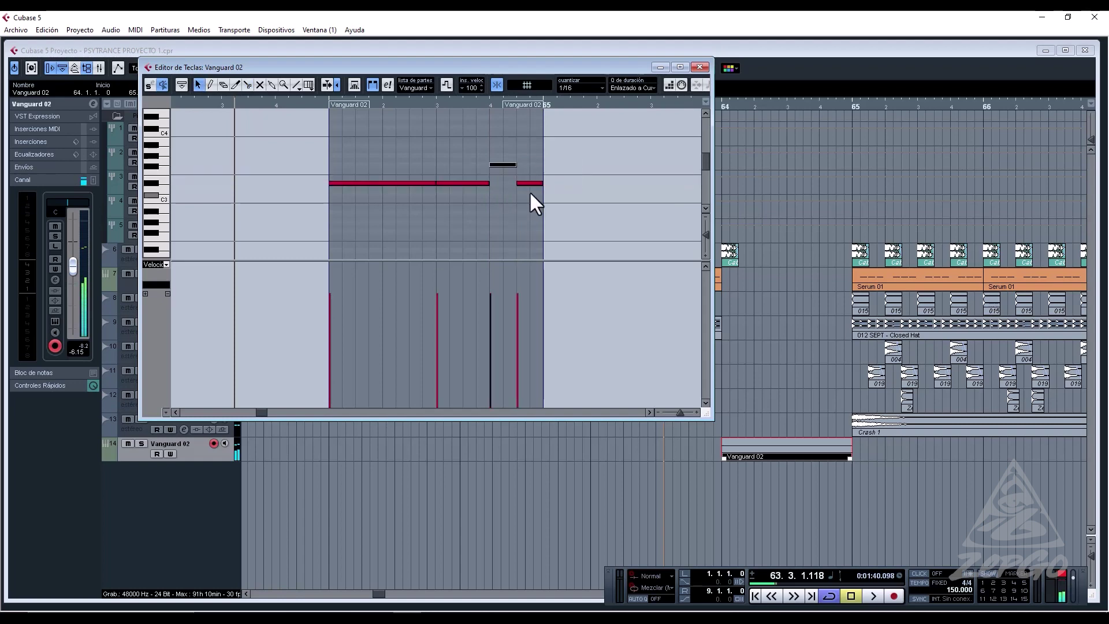
# Raise the part's last note to two semitones above the beat 4 note and play the phrase back.
pyautogui.click(529, 184)
pyautogui.press('Up')
pyautogui.press('Up')
pyautogui.press('Up')
pyautogui.press('Up')
pyautogui.press('Up')
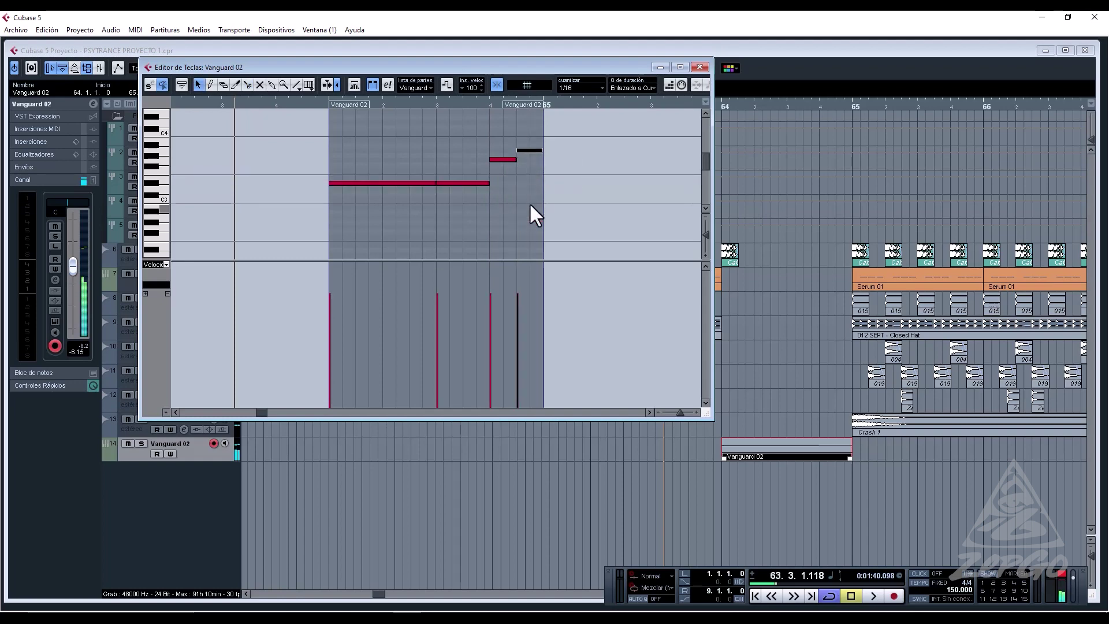
pyautogui.press('space')
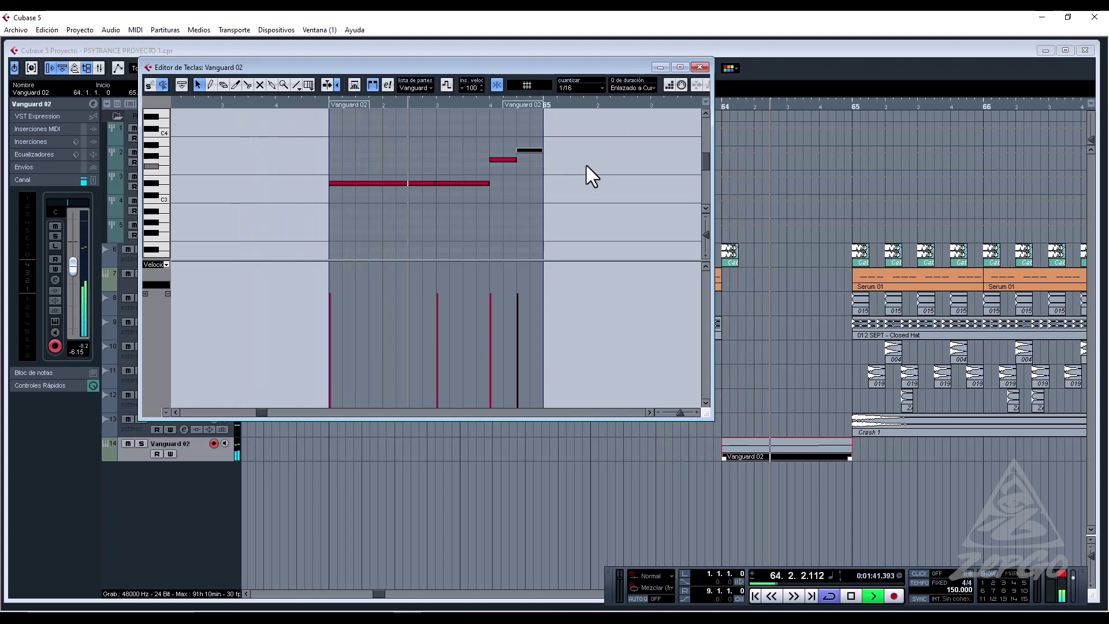
pyautogui.press('space')
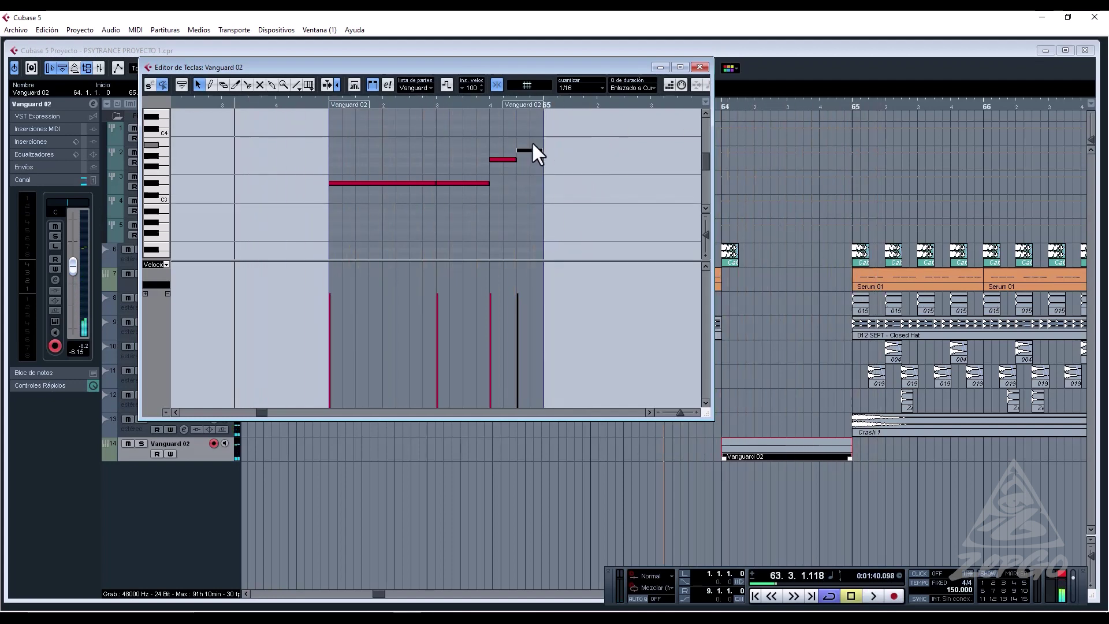
# Extend the note starting at beat 3 to the end of the part and audition it.
pyautogui.moveTo(488, 183); pyautogui.dragTo(542, 185)
pyautogui.press('space')
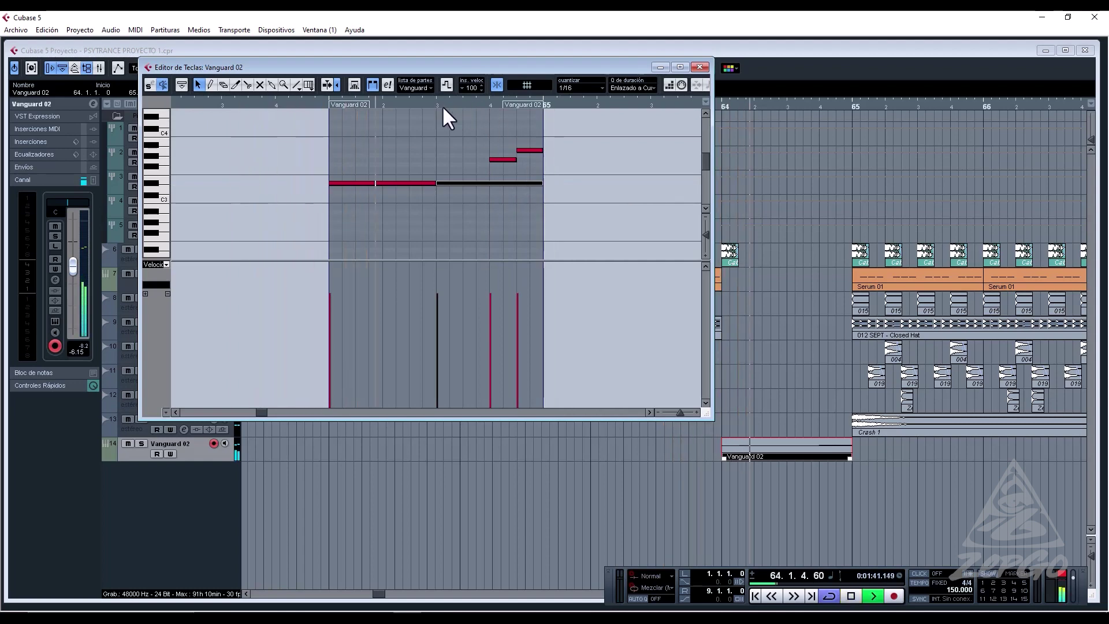
pyautogui.press('space')
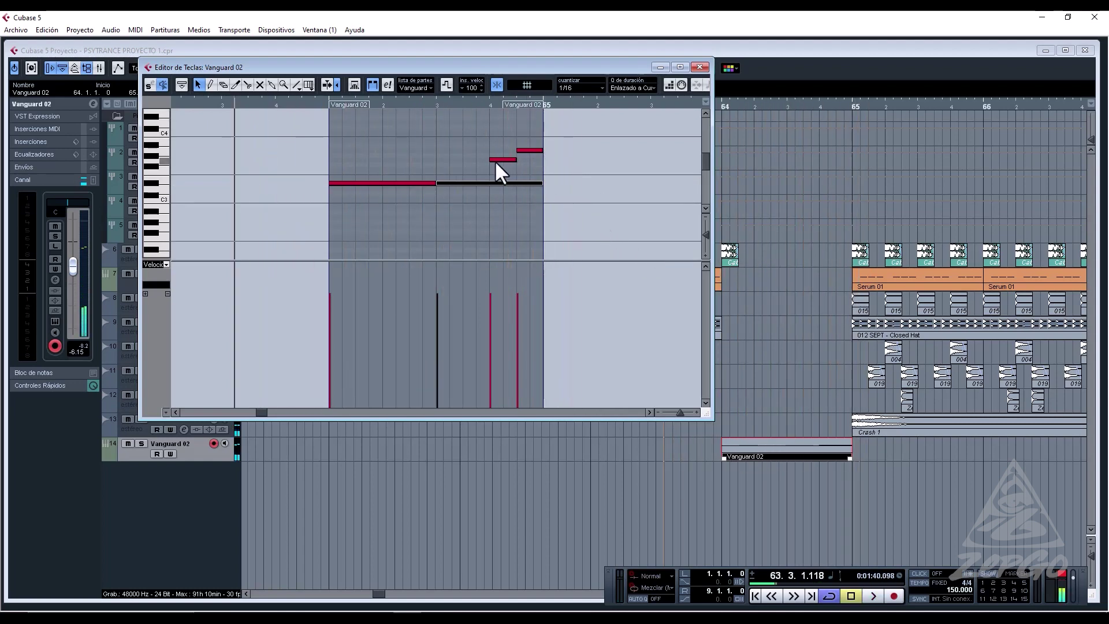
# Raise the short note at beat 4 by one semitone and audition the phrase from beat 4.
pyautogui.moveTo(495, 160); pyautogui.dragTo(497, 156)
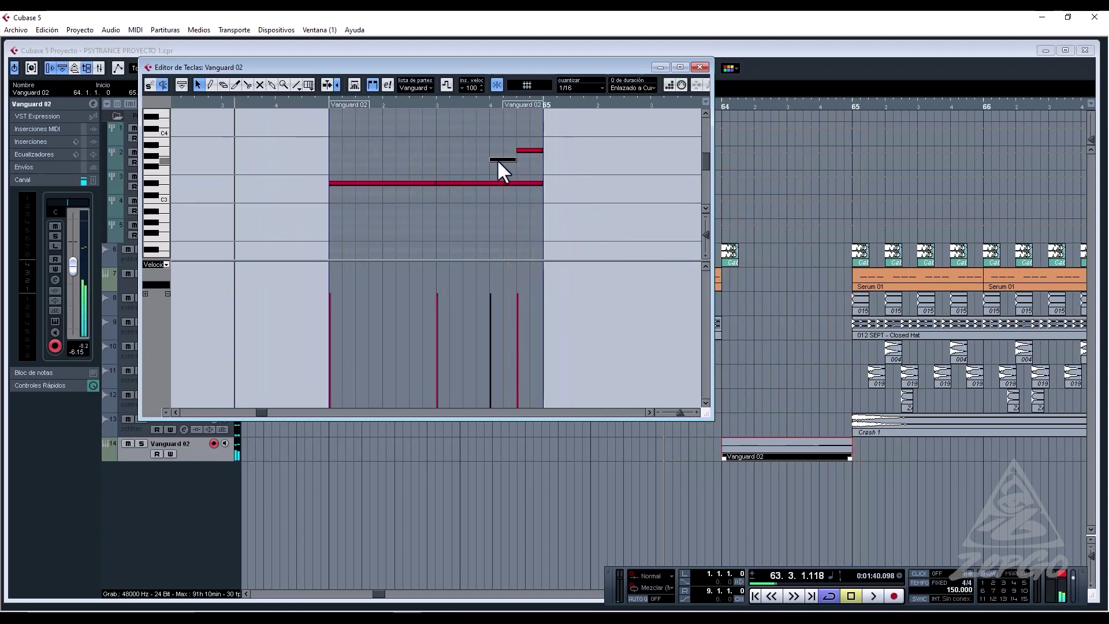
pyautogui.click(485, 104)
pyautogui.press('space')
pyautogui.press('space')
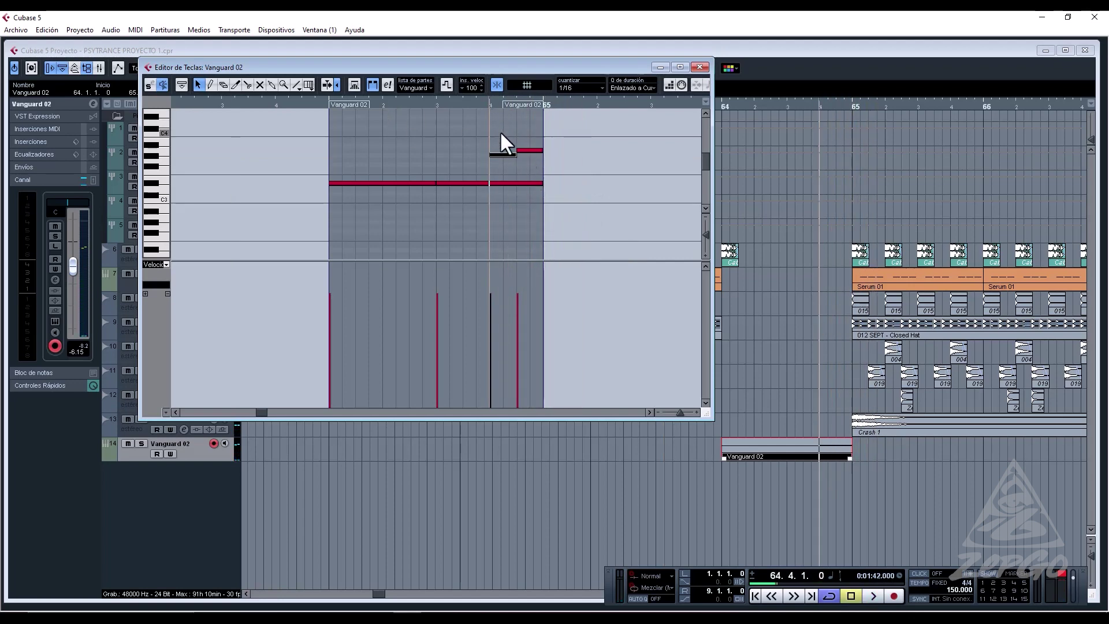
# Play the Vanguard 02 part from the start of bar 64, then close the key editor.
pyautogui.click(323, 102)
pyautogui.press('space')
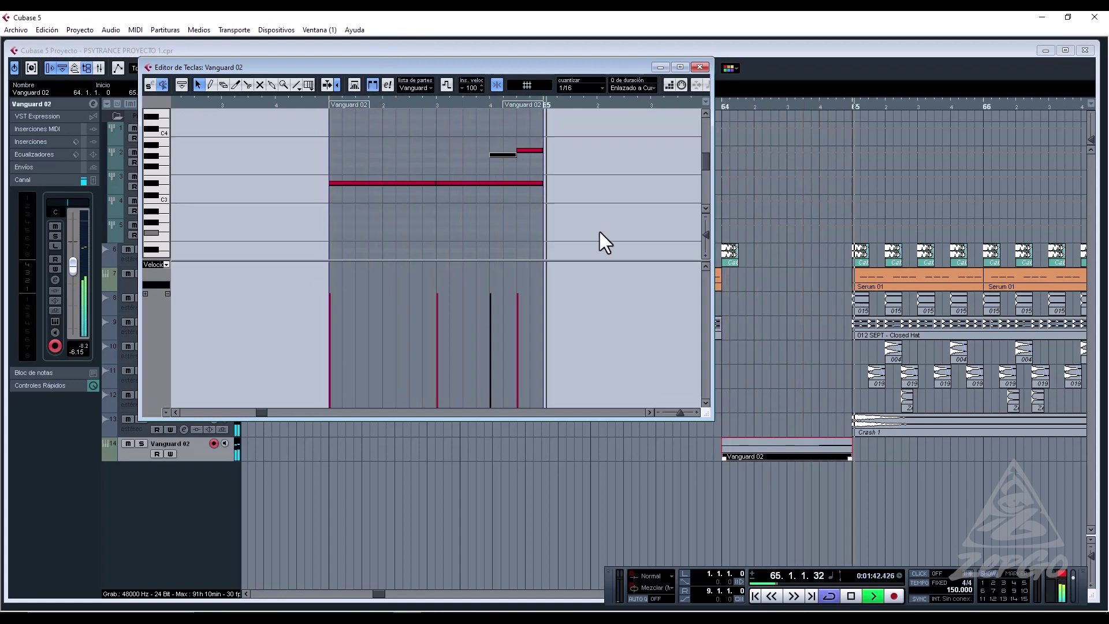
pyautogui.press('space')
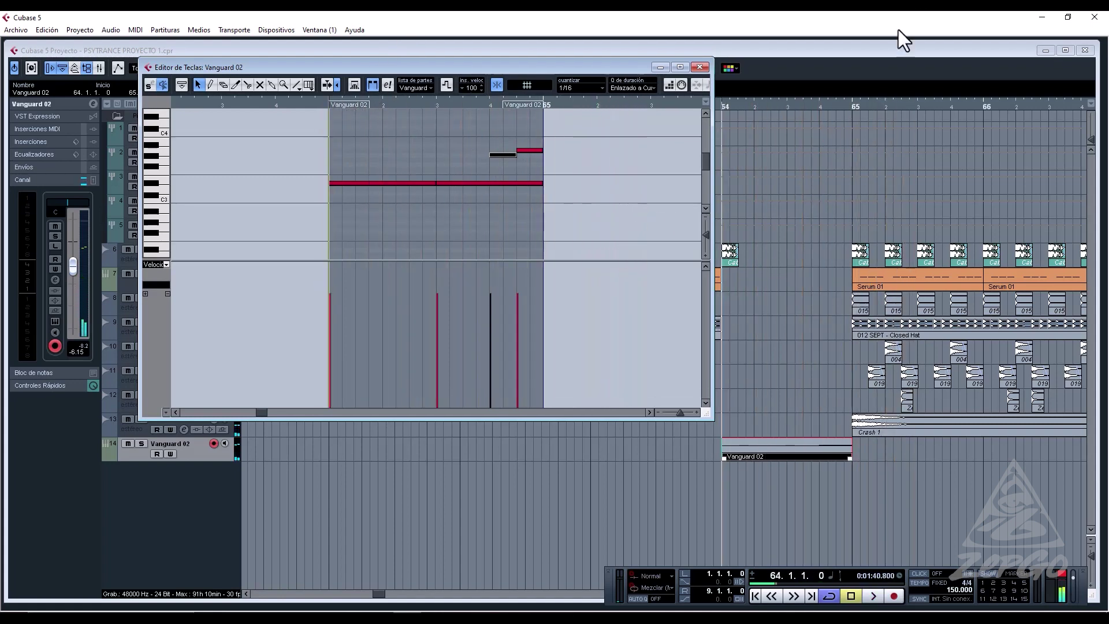
pyautogui.click(699, 67)
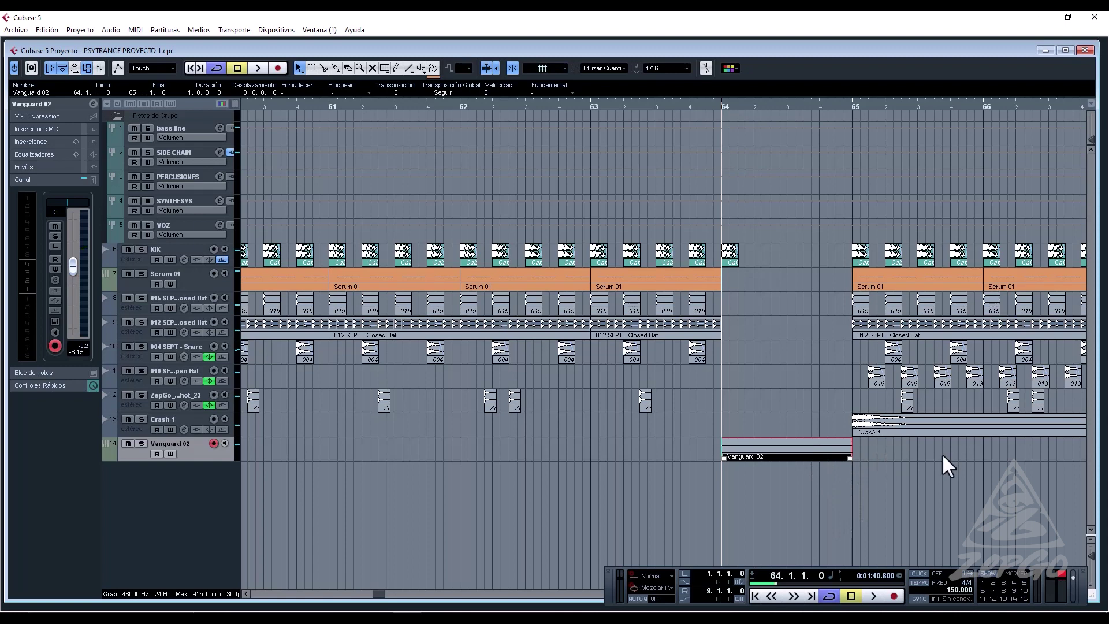
pyautogui.hotkey('ctrl', 'd')
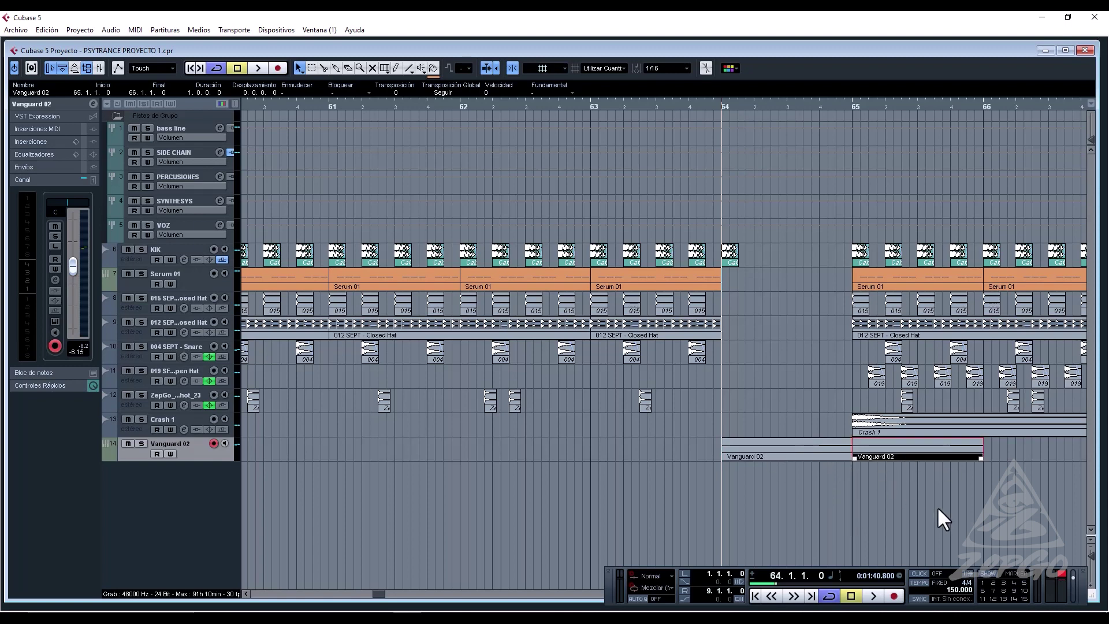
pyautogui.hscroll(6, 936, 506)
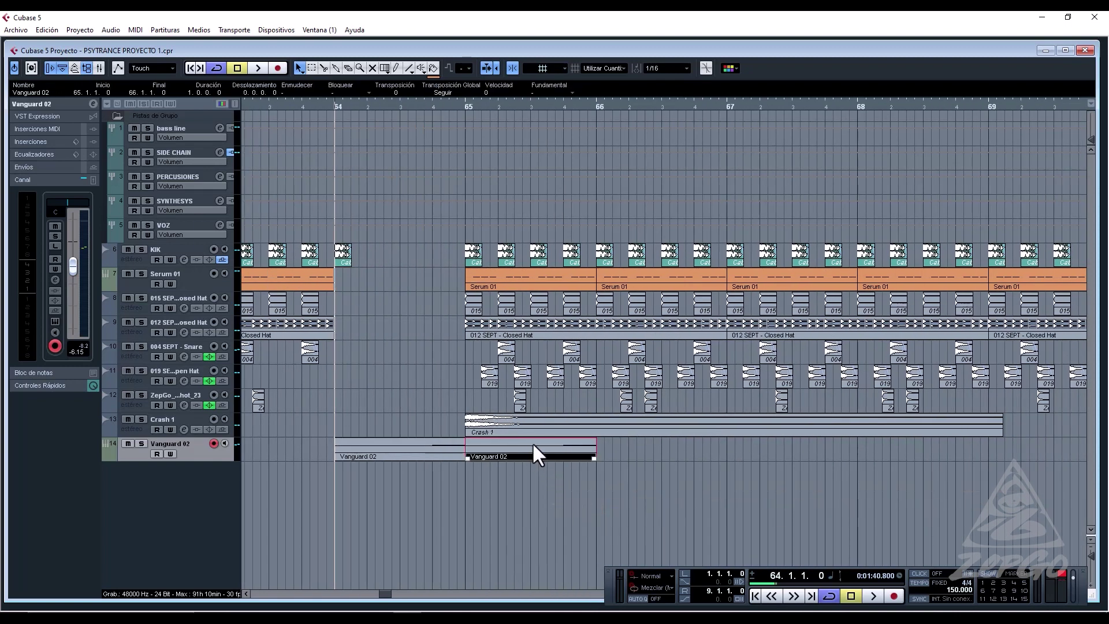
pyautogui.press('Delete')
# Play from bar 61 beat 3, then reopen the Vanguard 02 part and transpose all its notes up one octave.
pyautogui.moveTo(260, 104); pyautogui.dragTo(240, 102)
pyautogui.press('space')
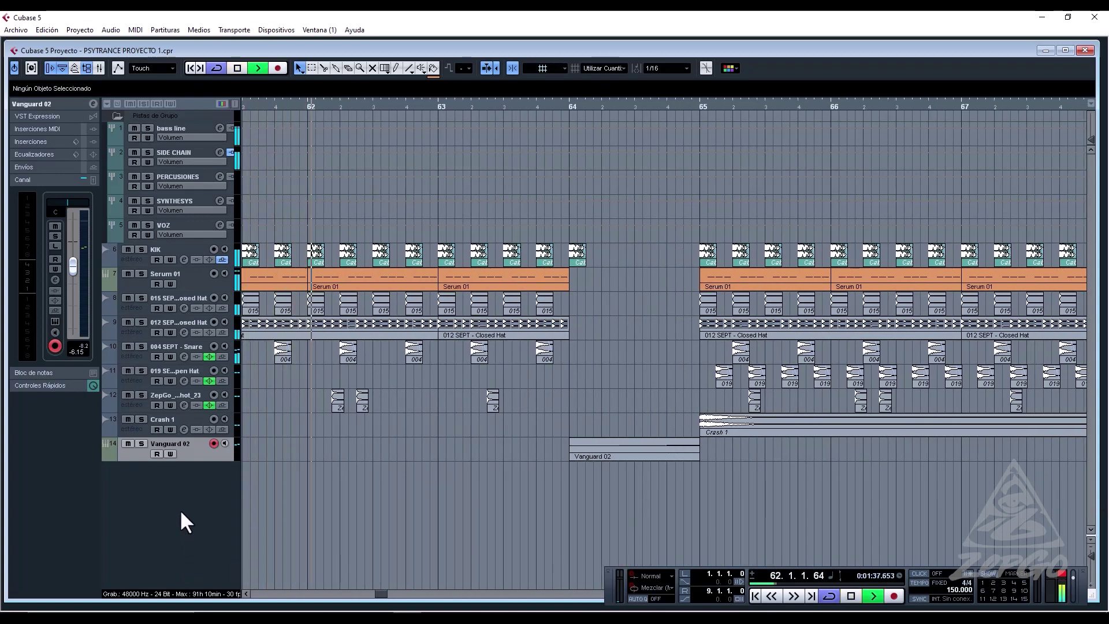
pyautogui.doubleClick(624, 453)
pyautogui.press('space')
pyautogui.click(151, 184)
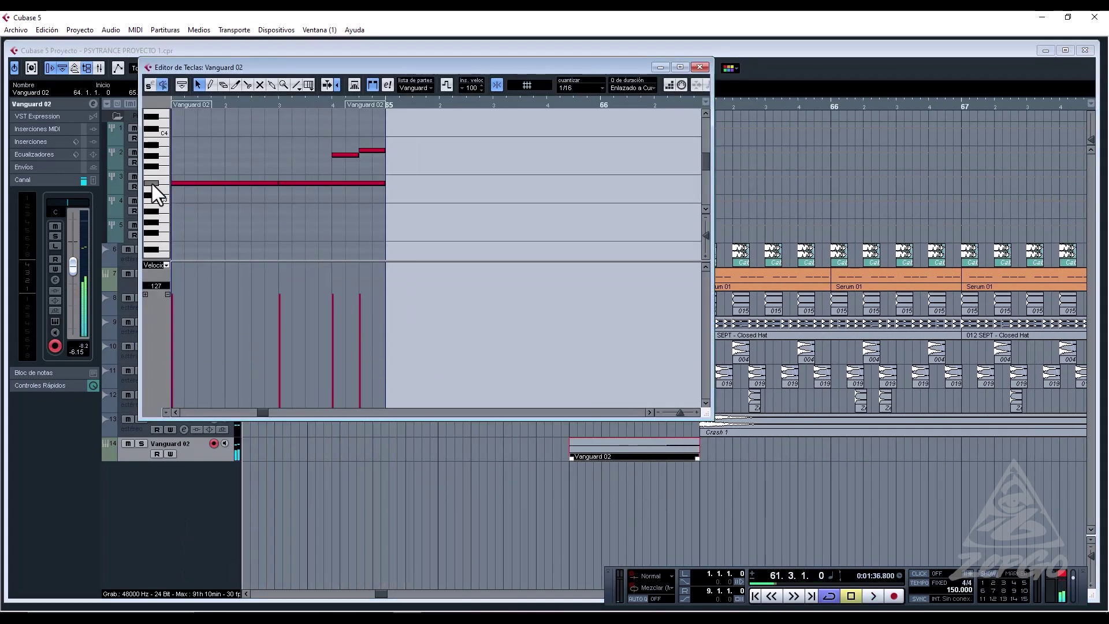
pyautogui.click(164, 111)
pyautogui.click(279, 257)
pyautogui.scroll(2, 279, 250)
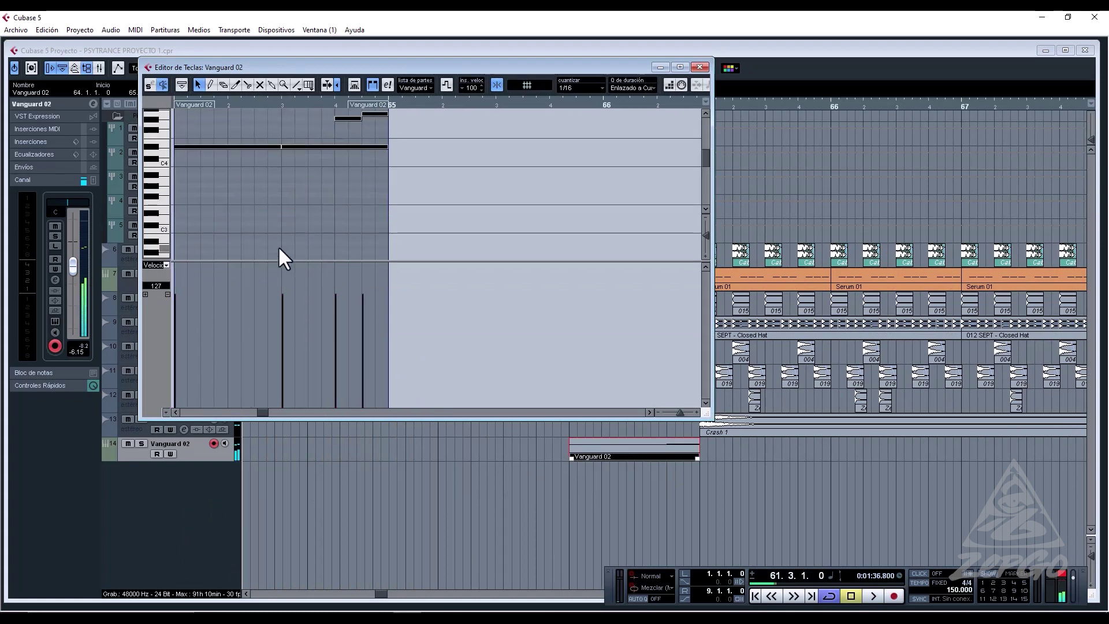
# Audition the transposed part in the arrangement from bar 61 beat 3 and close the key editor.
pyautogui.press('space')
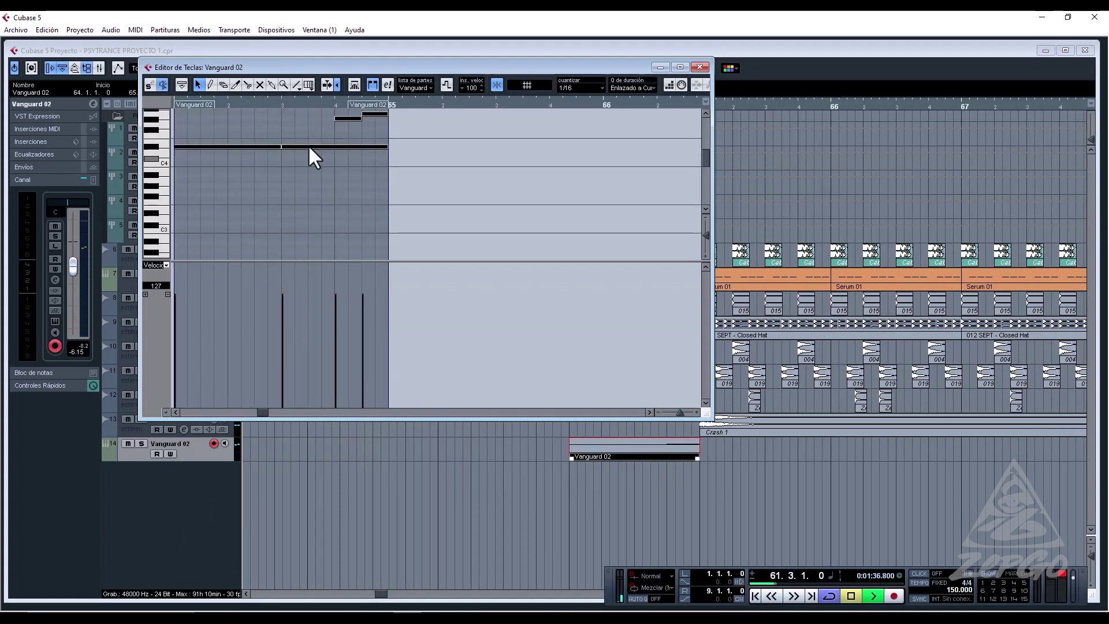
pyautogui.click(700, 67)
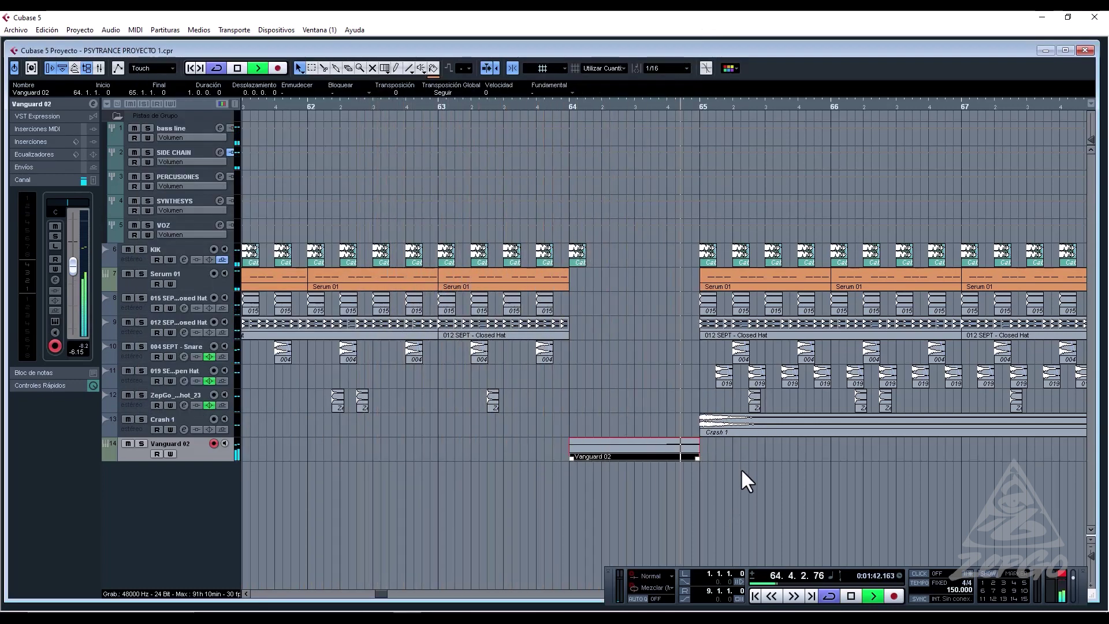
pyautogui.press('space')
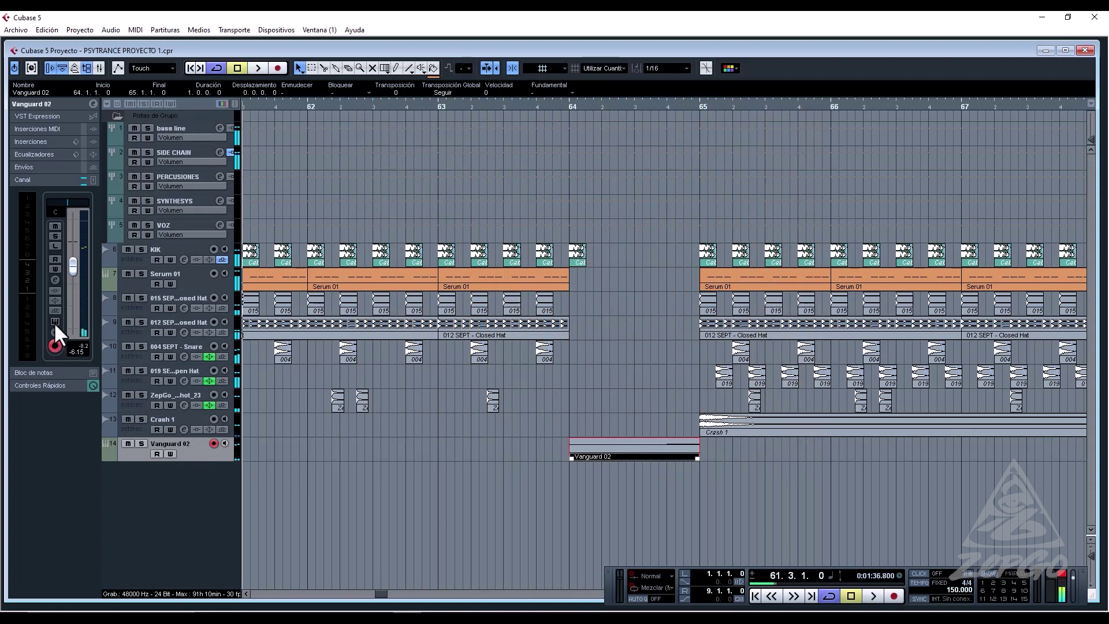
# Open the Vanguard 02 instrument, load the ARP Deep Bassline MS preset and audition it with the arrangement.
pyautogui.click(55, 321)
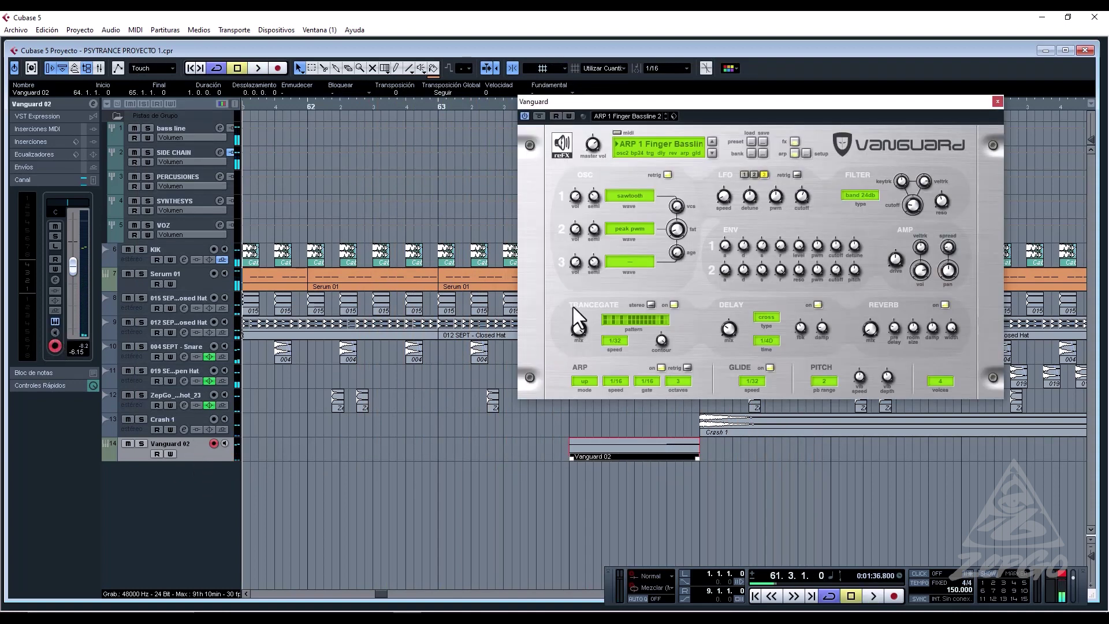
pyautogui.click(712, 153)
pyautogui.press('space')
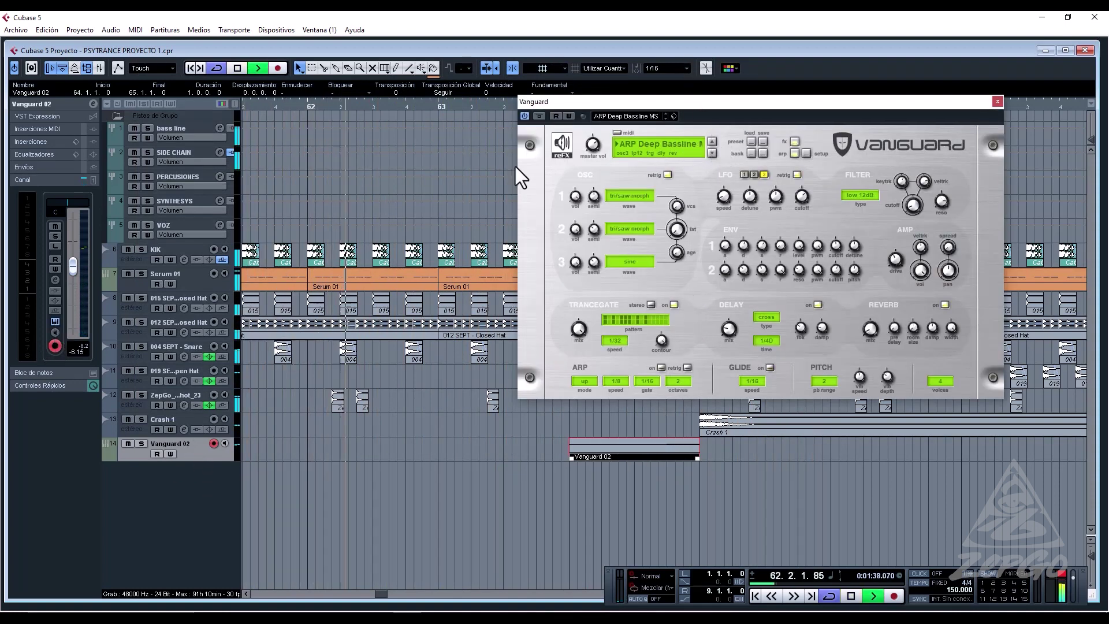
pyautogui.moveTo(556, 103); pyautogui.dragTo(546, 162)
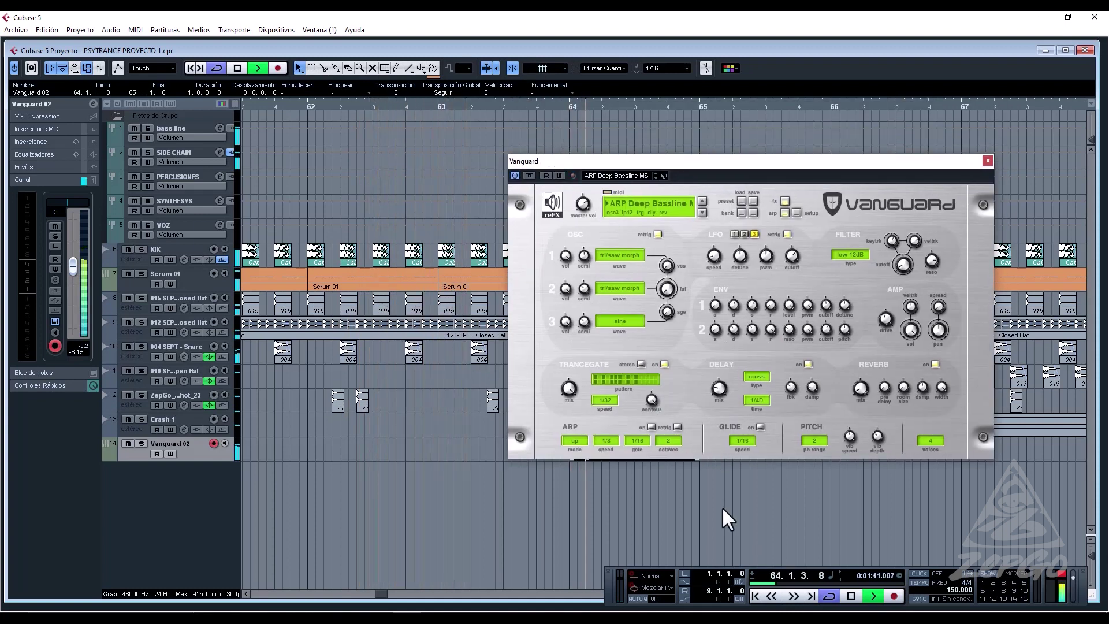
pyautogui.press('space')
# Audition the ARP Glassy MS preset from bar 64, then load and audition ARP Magic MS.
pyautogui.click(701, 212)
pyautogui.press('space')
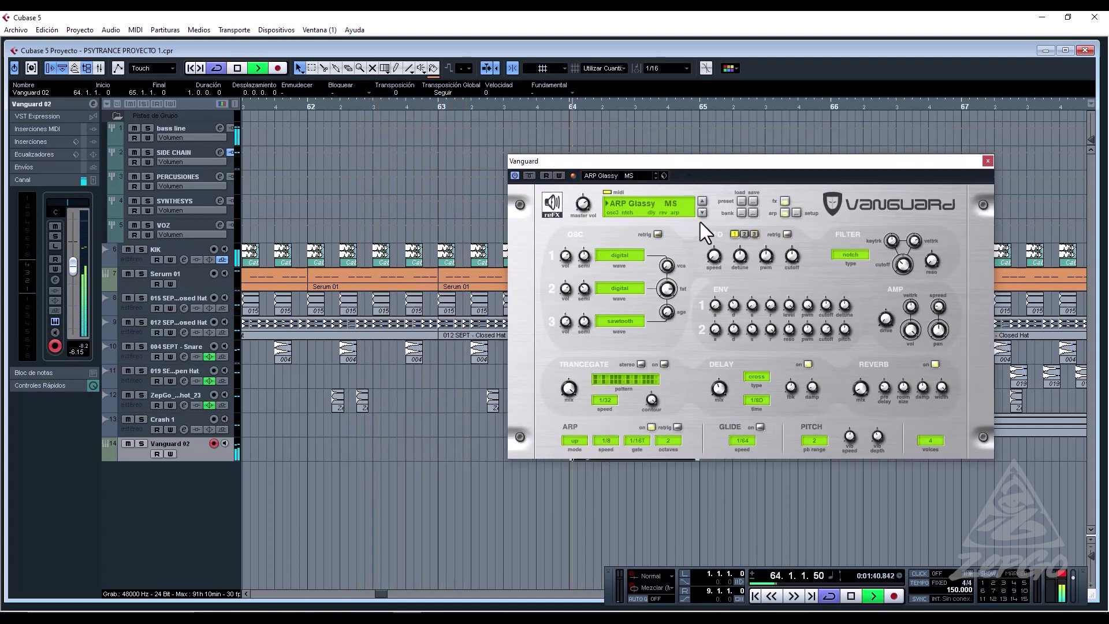
pyautogui.press('space')
pyautogui.click(702, 213)
pyautogui.press('space')
pyautogui.press('space')
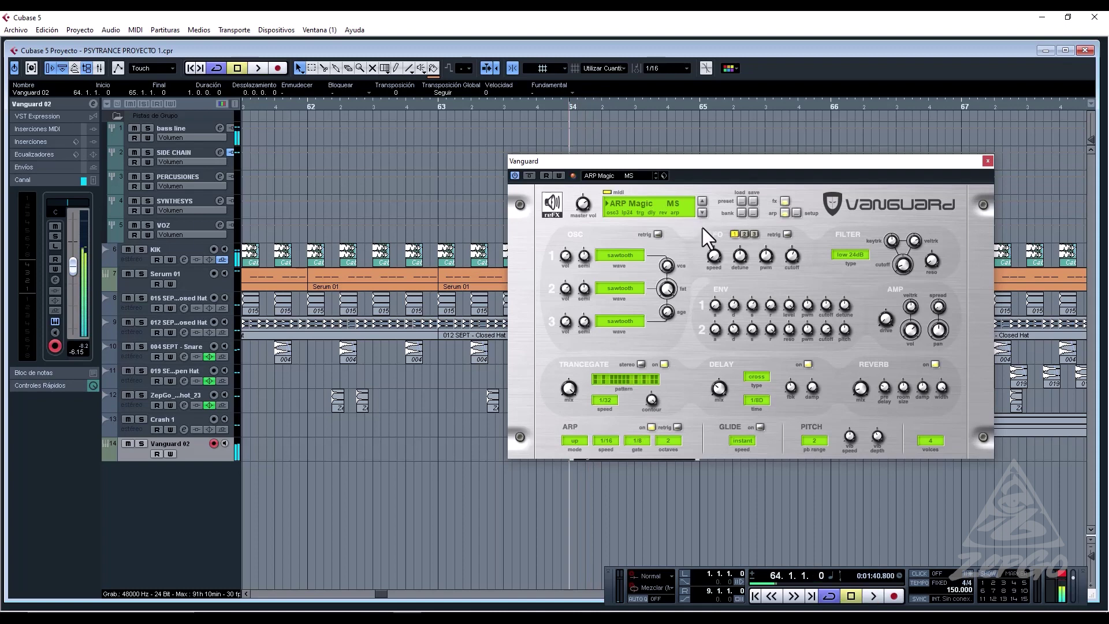
# Turn on glide for the ARP Magic preset, set its speed to 1/32 and play the part.
pyautogui.click(759, 427)
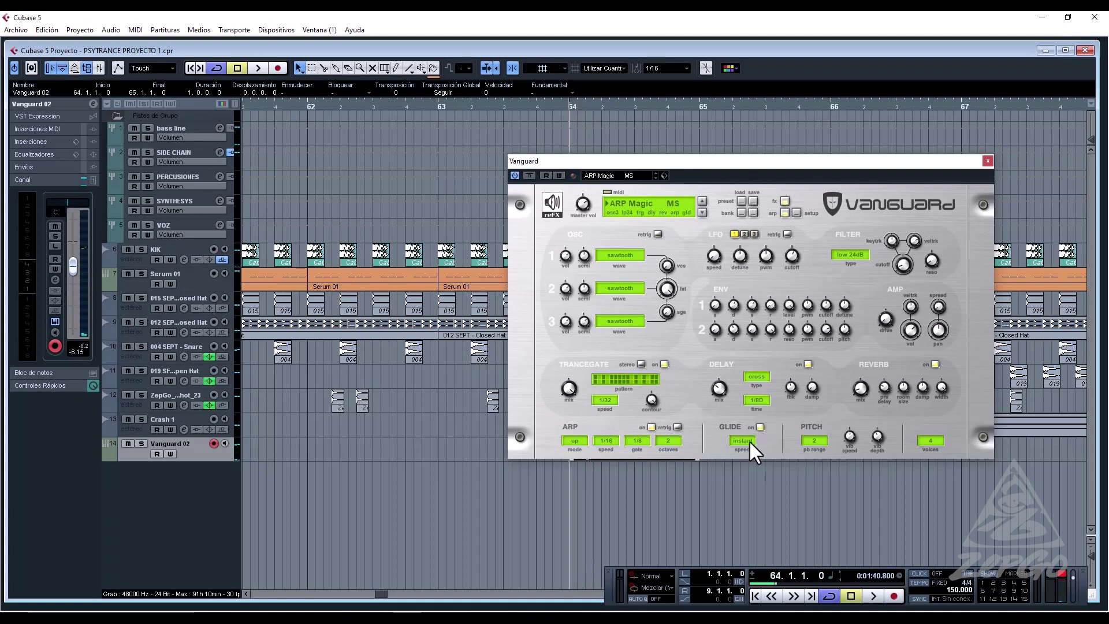
pyautogui.click(743, 440)
pyautogui.click(757, 475)
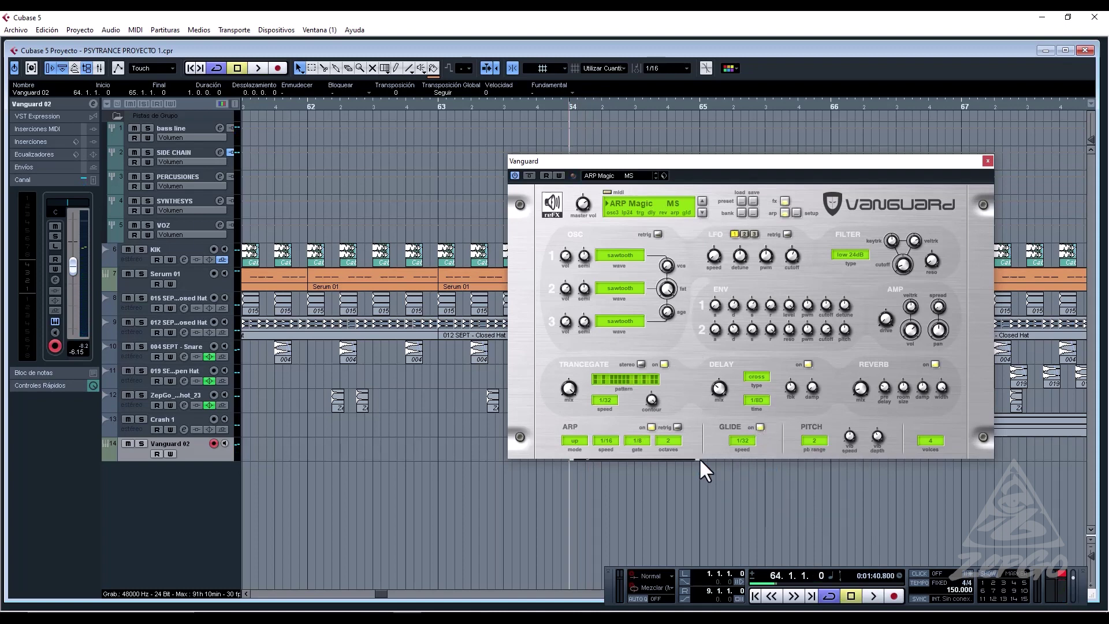
pyautogui.press('space')
pyautogui.press('space')
pyautogui.press('space')
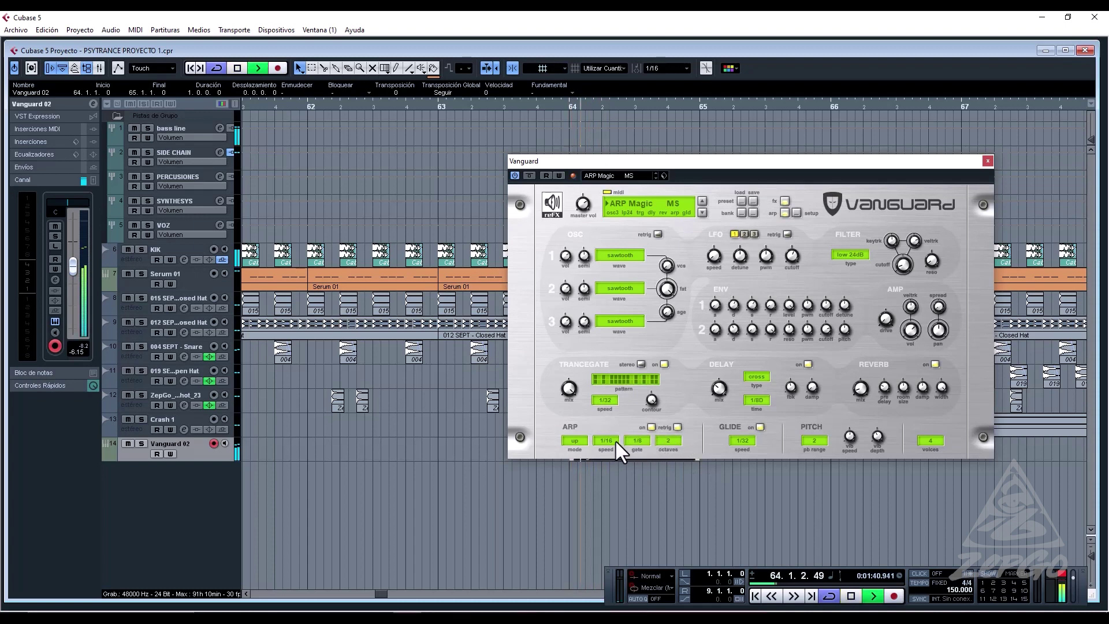
# Set the ARP Magic arpeggiator's speed to 1/32 and its gate to 1/16 while the part plays.
pyautogui.click(605, 442)
pyautogui.click(614, 463)
pyautogui.click(637, 440)
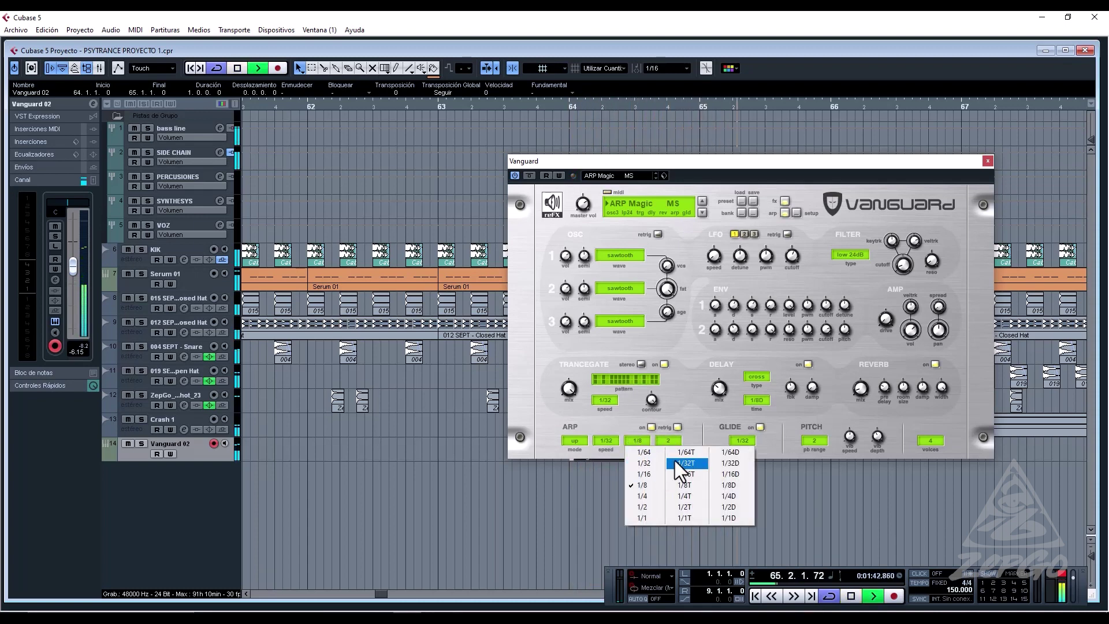
pyautogui.click(650, 463)
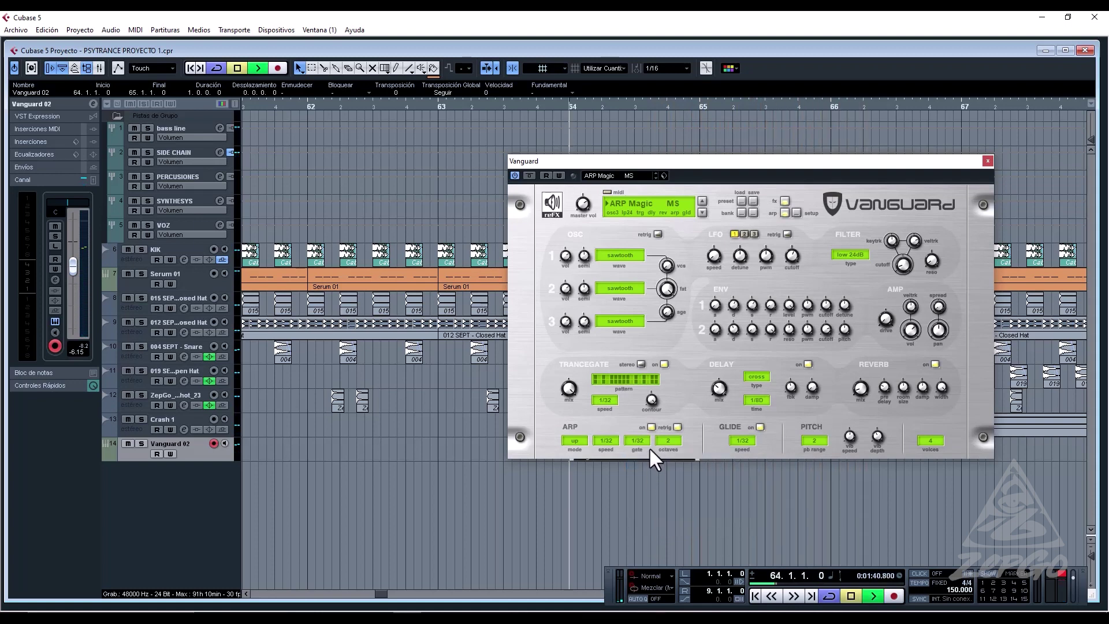
pyautogui.click(642, 442)
pyautogui.click(645, 474)
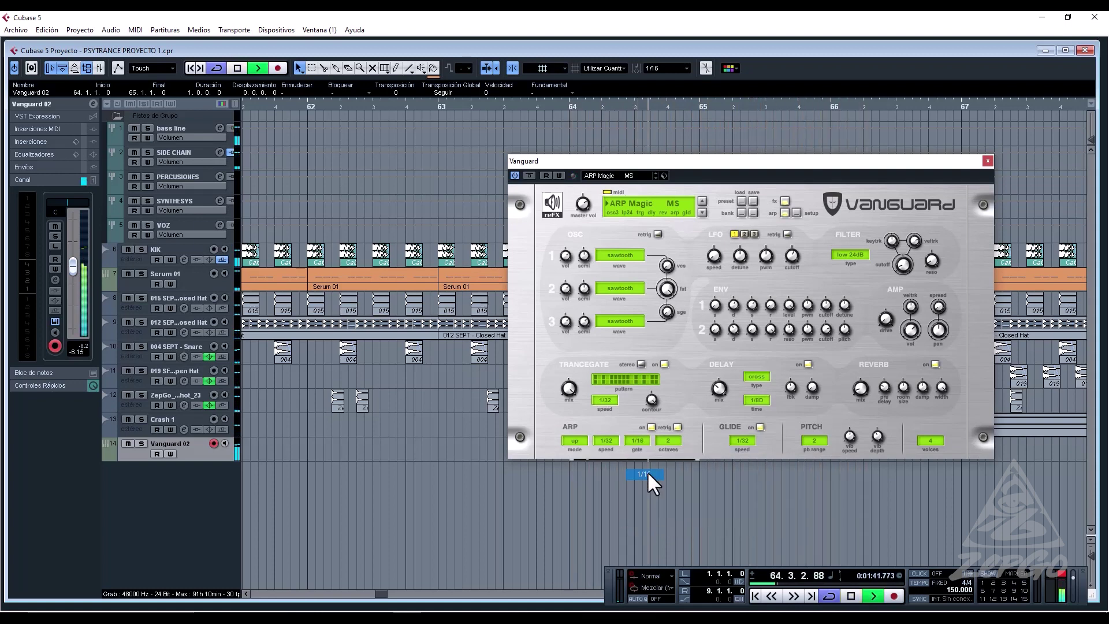
# Try the arpeggiator at 3 octaves and set it back to 2.
pyautogui.click(670, 441)
pyautogui.click(677, 477)
pyautogui.click(667, 439)
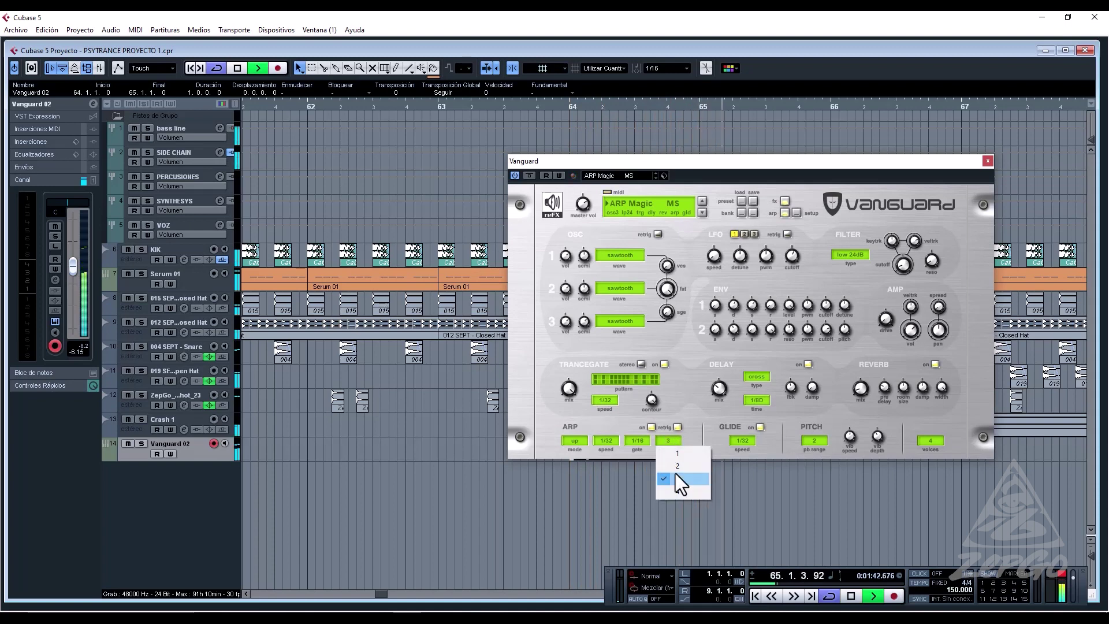
pyautogui.click(677, 468)
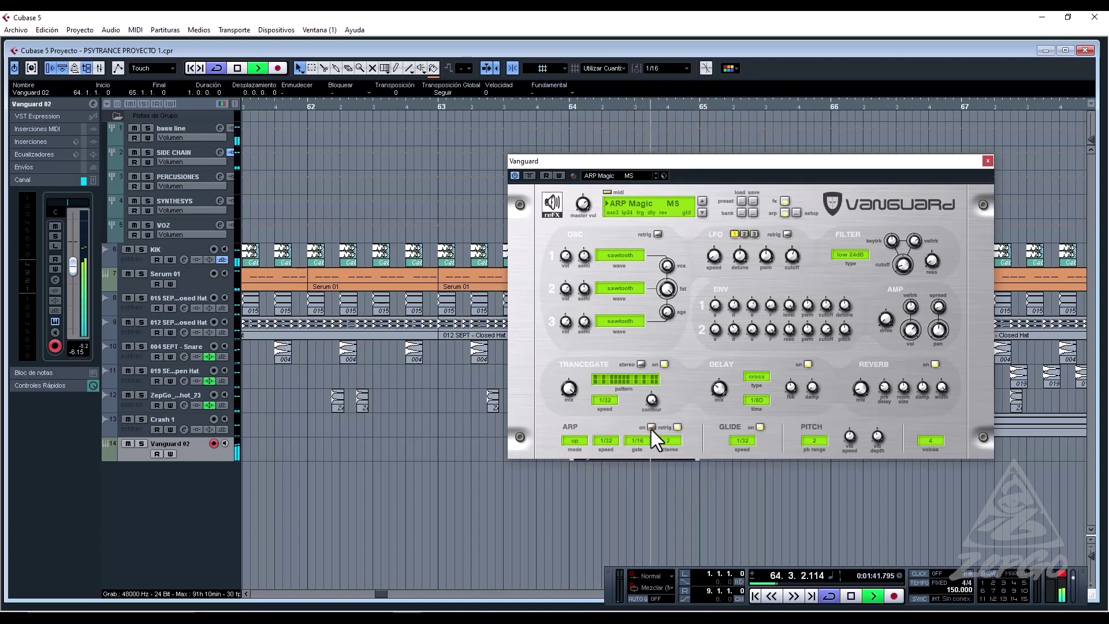
# Turn the arpeggiator back on, audition the part from bar 64 and close the Vanguard instrument window.
pyautogui.press('space')
pyautogui.press('space')
pyautogui.click(651, 427)
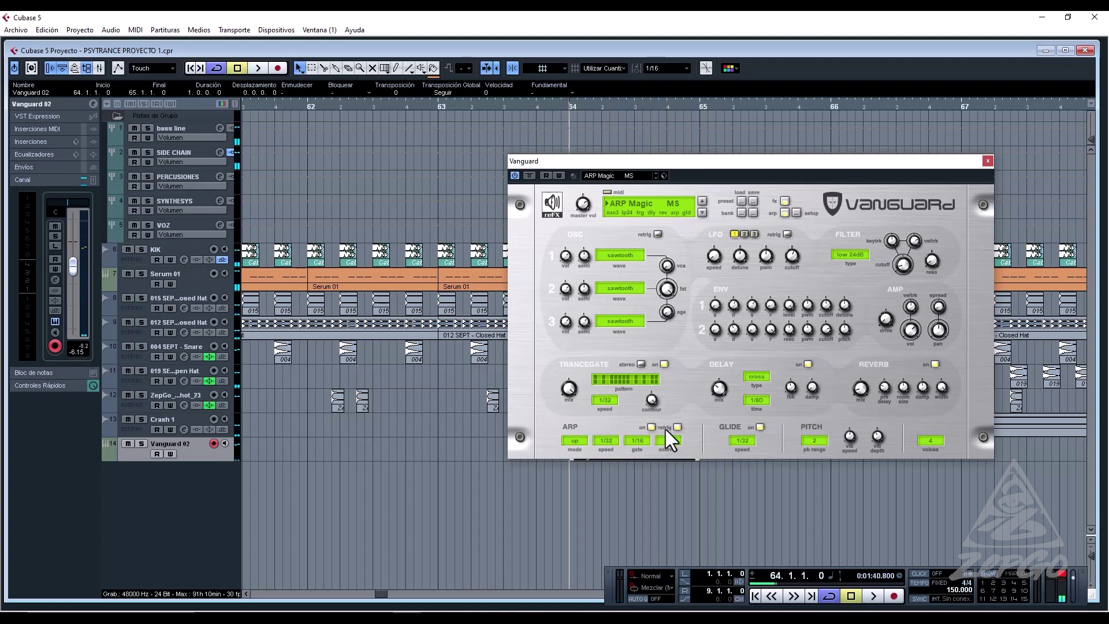
pyautogui.press('space')
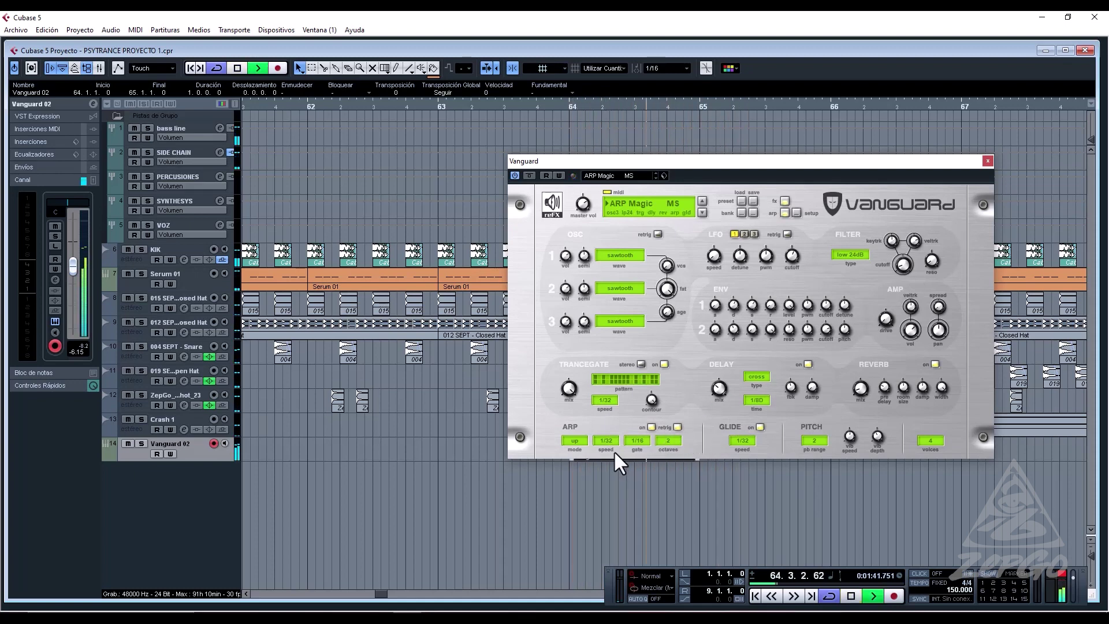
pyautogui.click(988, 160)
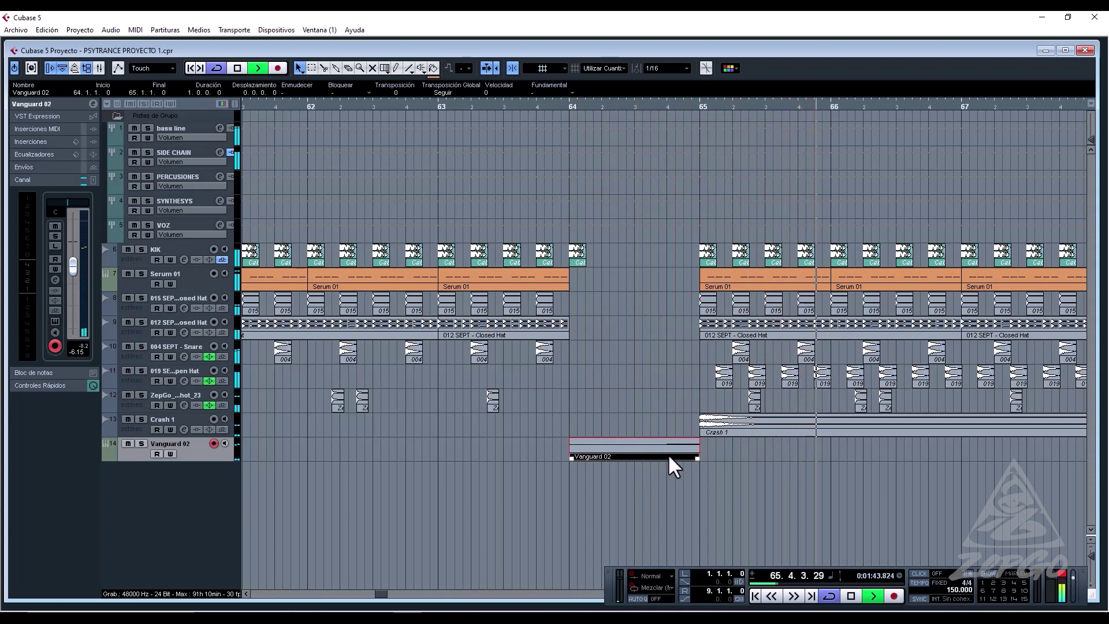
# Set the locator range from bar 64 to bar 66 and play it.
pyautogui.click(596, 100)
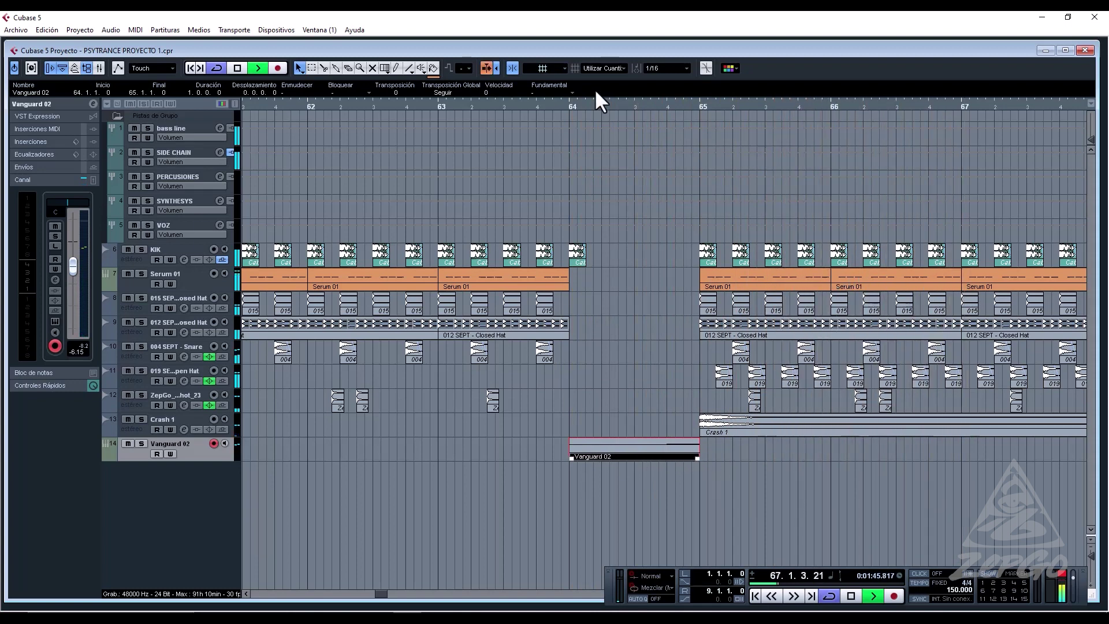
pyautogui.press('space')
pyautogui.moveTo(569, 86); pyautogui.dragTo(831, 87)
pyautogui.press('space')
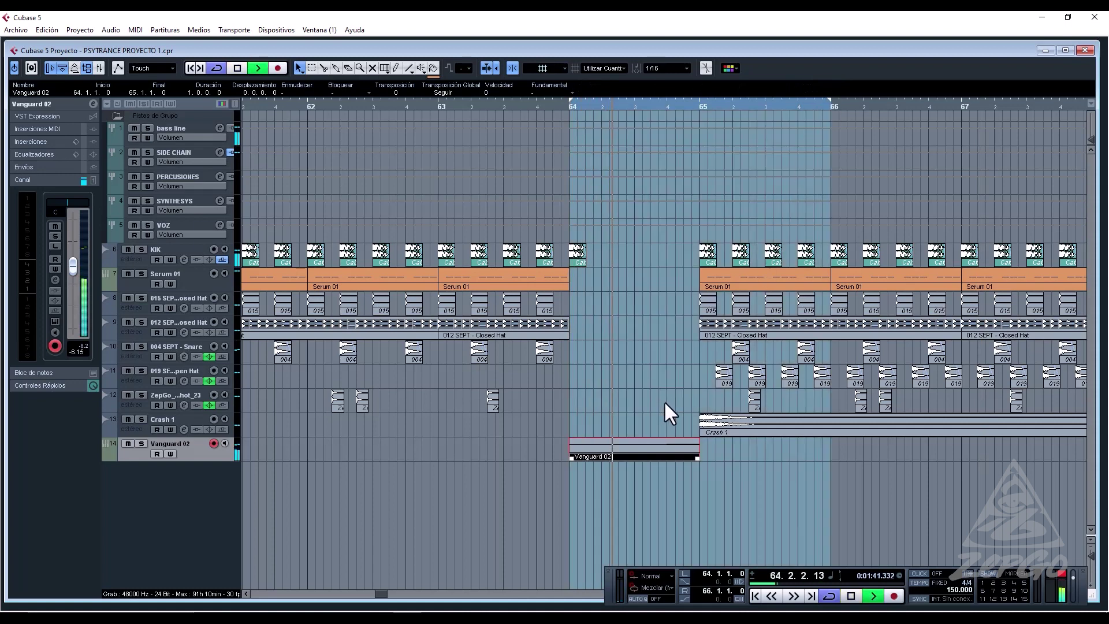
# Shorten the Vanguard 02 part to end at bar 64 beat 3 and play it with the arrangement.
pyautogui.press('space')
pyautogui.moveTo(570, 457)
pyautogui.mouseDown()
pyautogui.moveTo(653, 459)
pyautogui.moveTo(587, 445)
pyautogui.mouseUp()
pyautogui.press('space')
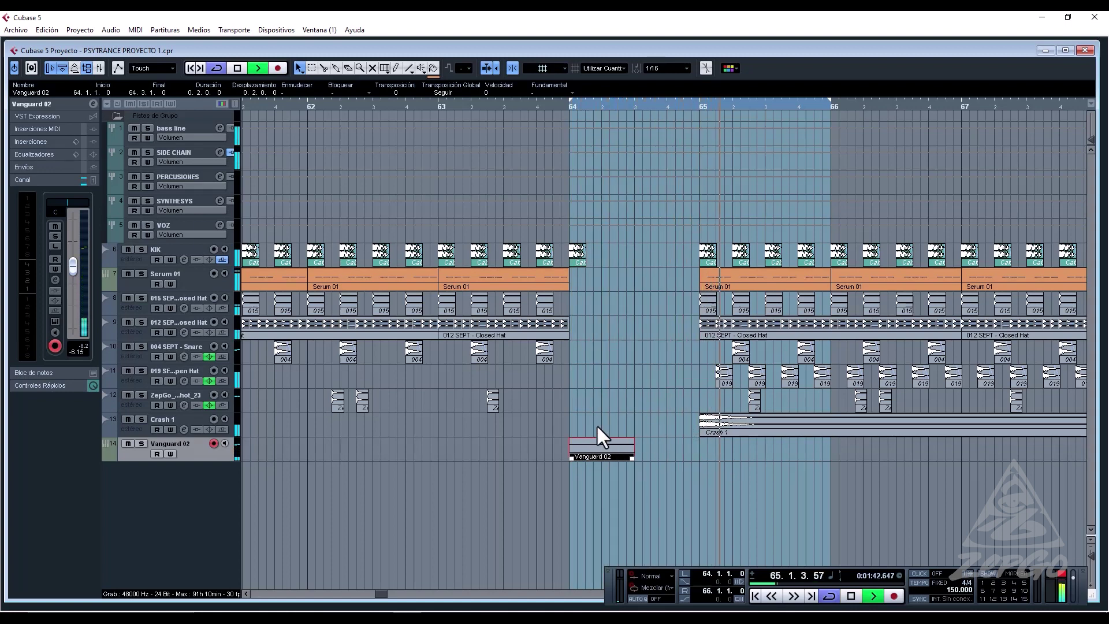
# Solo the Vanguard 02 track and audition the shortened part on its own from bar 64.
pyautogui.press('space')
pyautogui.press('space')
pyautogui.click(141, 443)
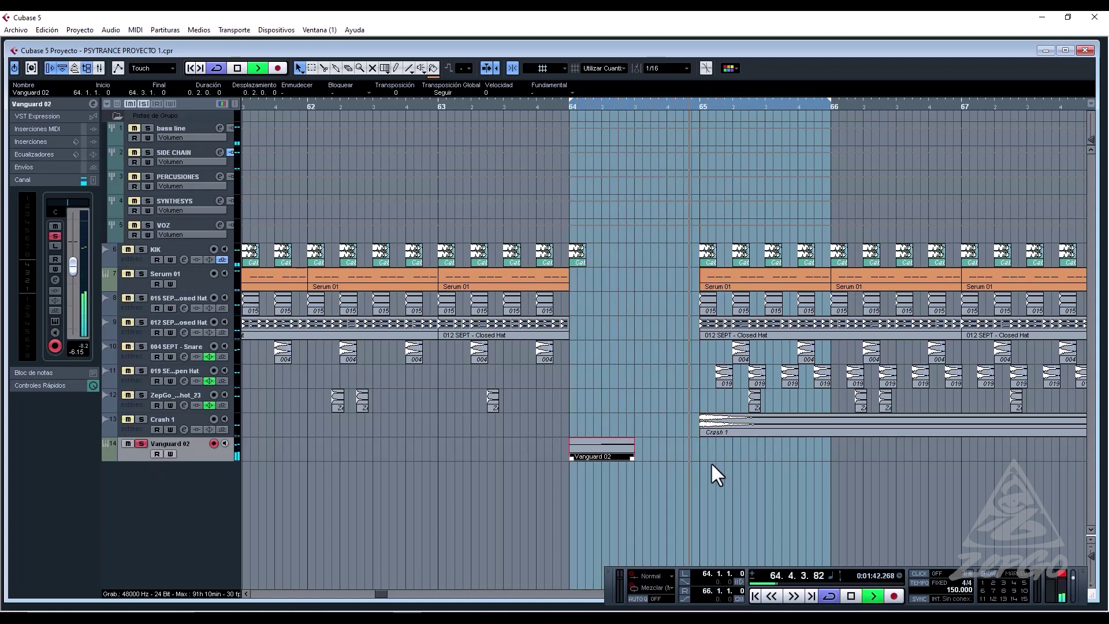
pyautogui.press('space')
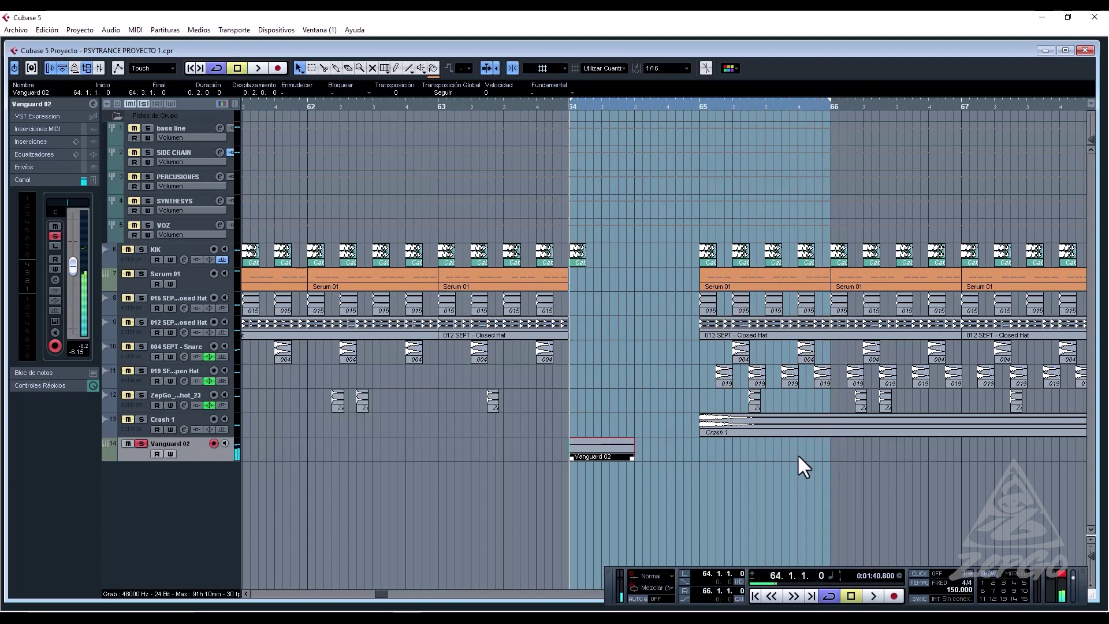
# Start an audio mixdown export into the project's audio folder with the file name prefix ACID ARP 1.
pyautogui.hotkey('ctrl', 'e')
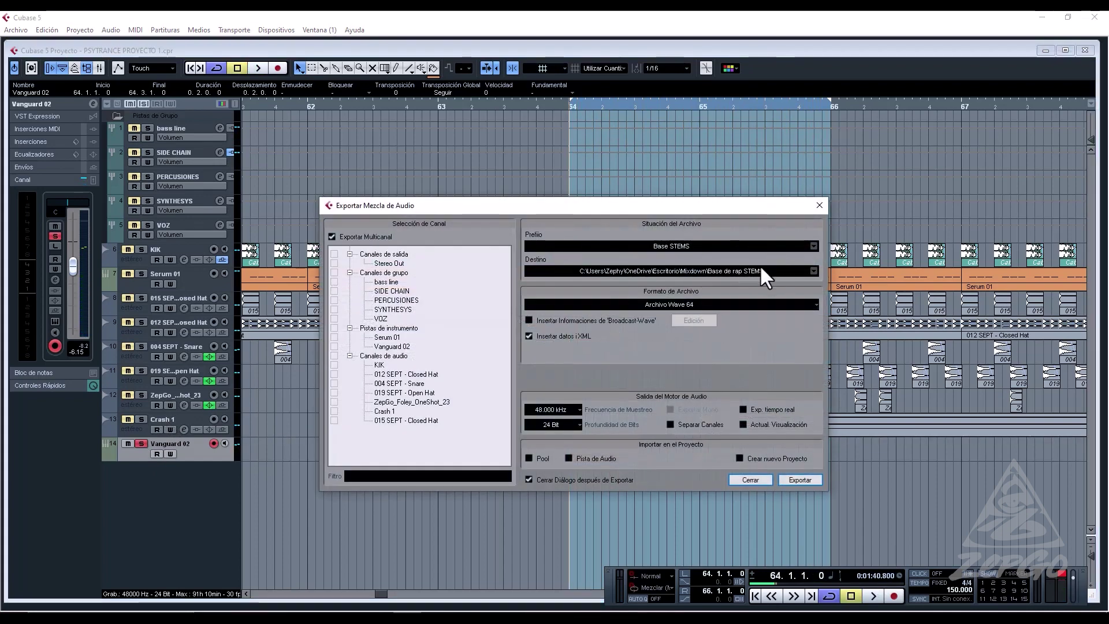
pyautogui.click(814, 271)
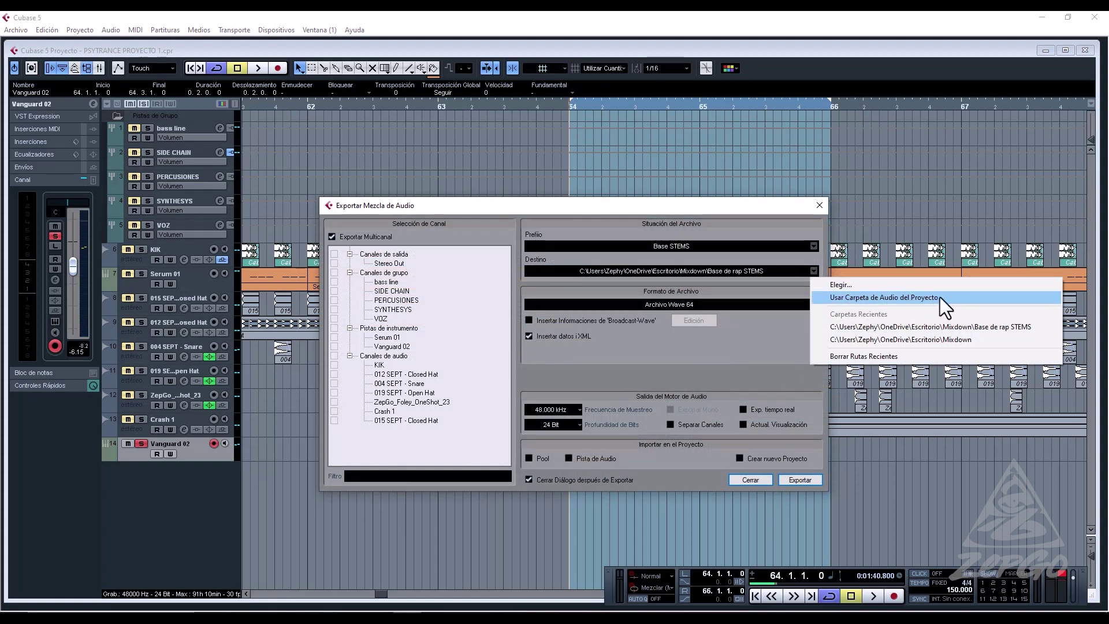
pyautogui.click(885, 298)
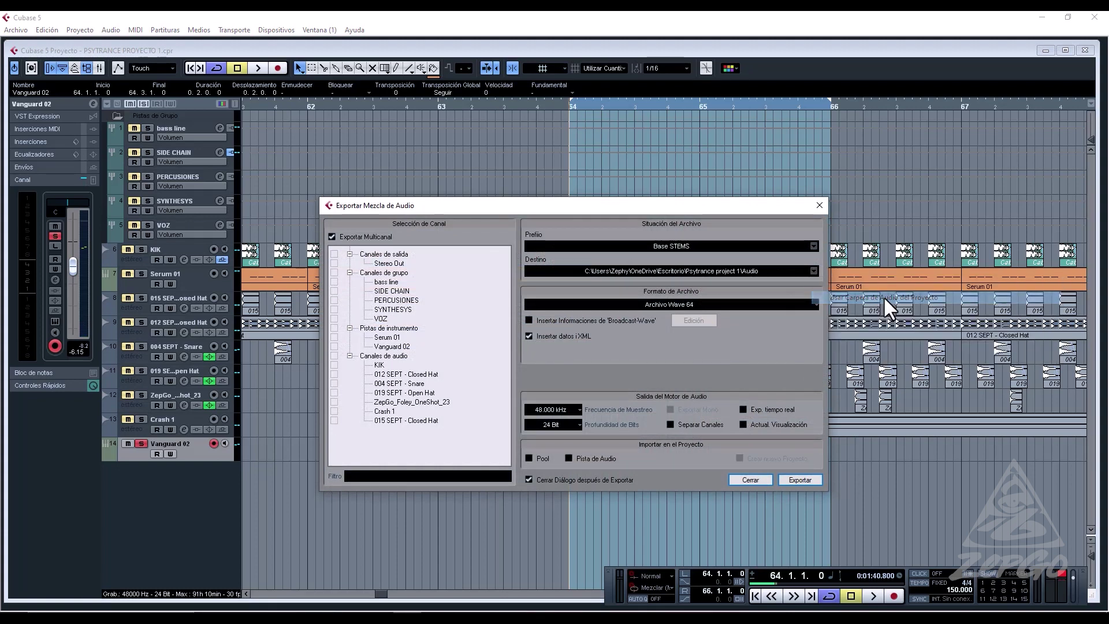
pyautogui.click(684, 248)
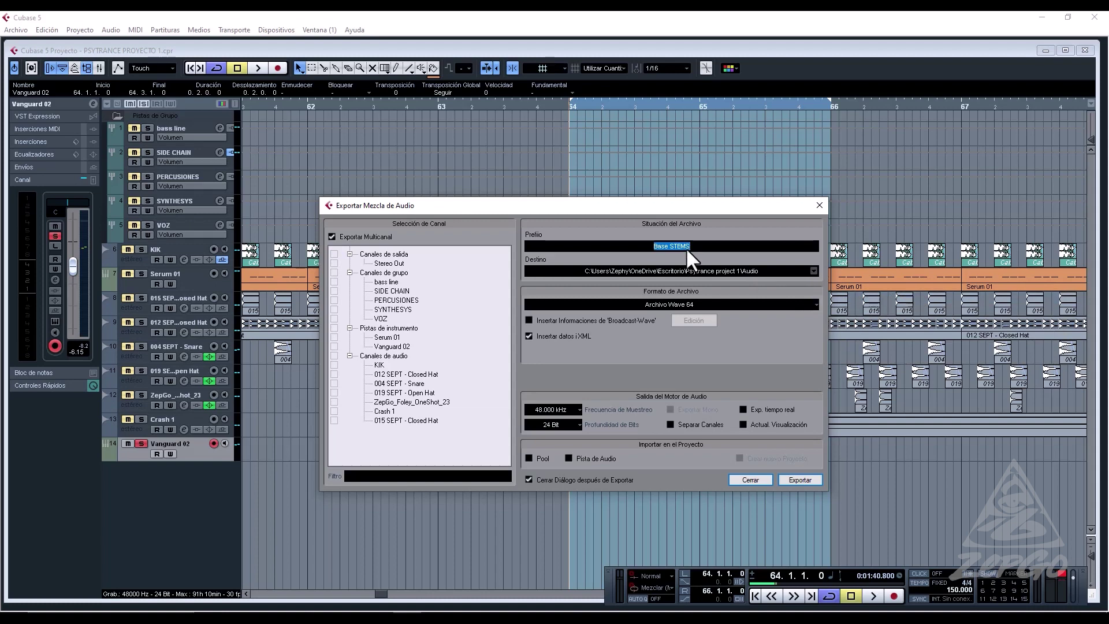
pyautogui.write('ACID ARP 1')
# Set the mixdown's file format to Archivo Wave.
pyautogui.click(685, 301)
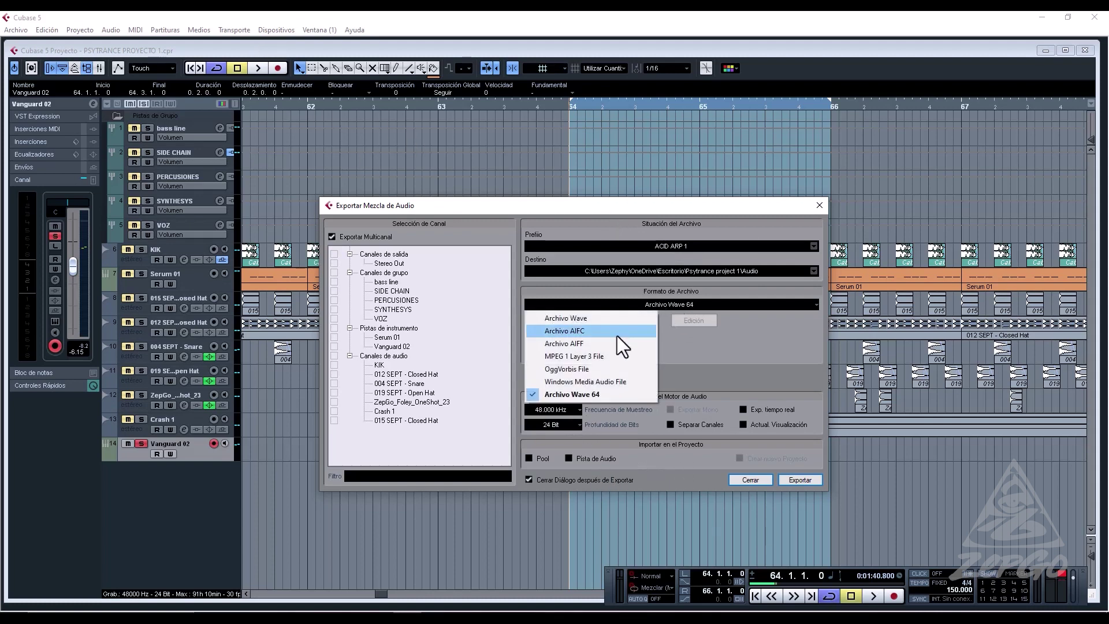
pyautogui.click(595, 318)
pyautogui.click(648, 306)
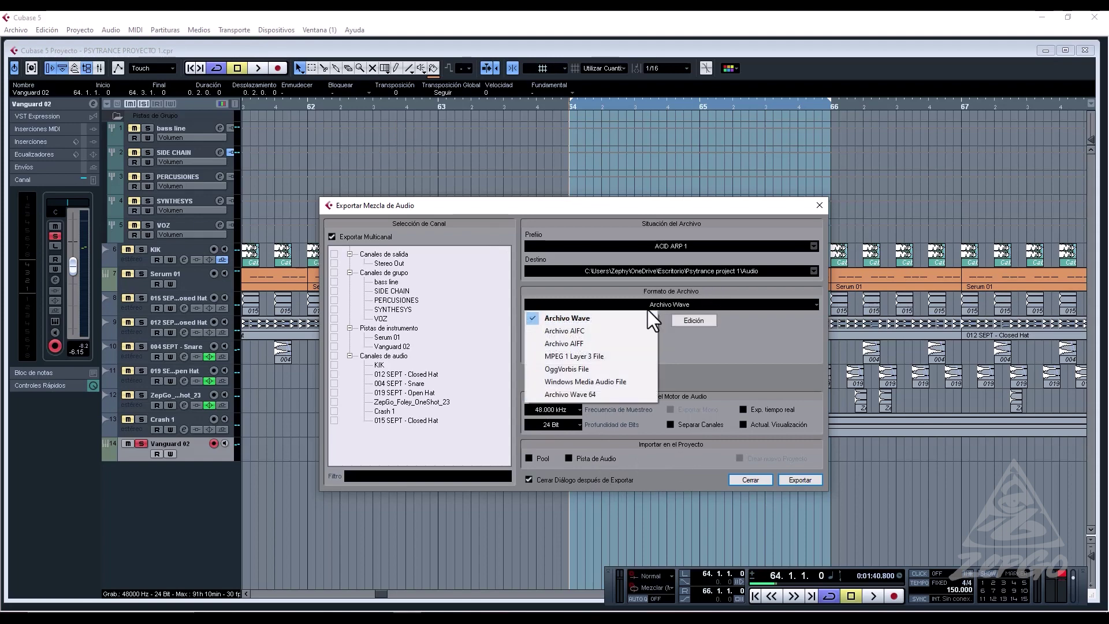
pyautogui.click(592, 316)
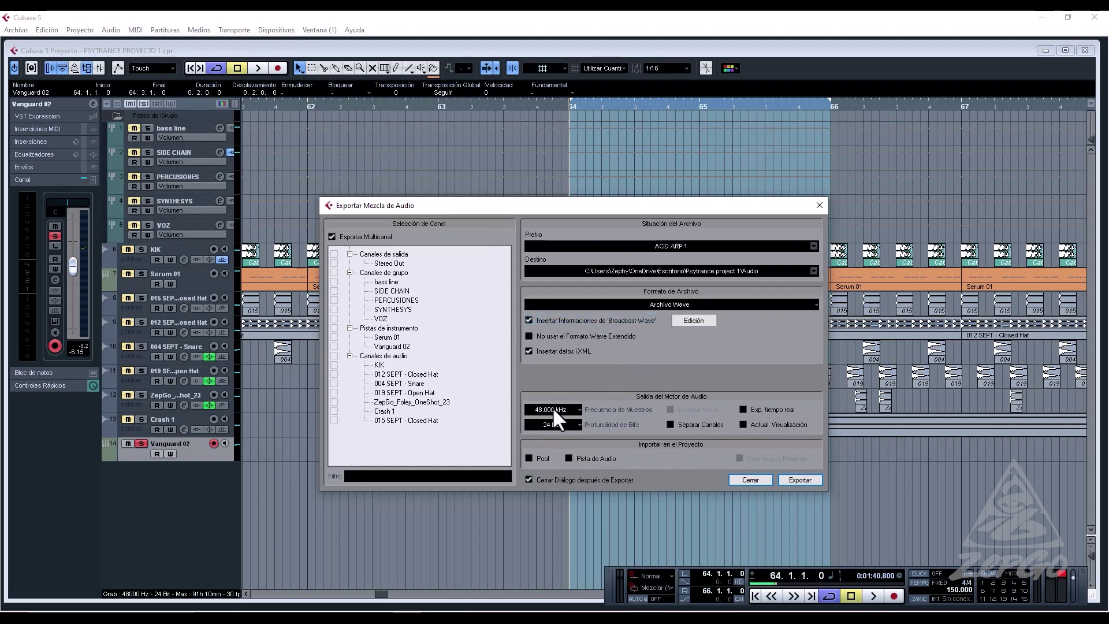
# Check the project's sample rate and recording format in the project setup, leaving and reopening the audio mixdown export.
pyautogui.click(819, 206)
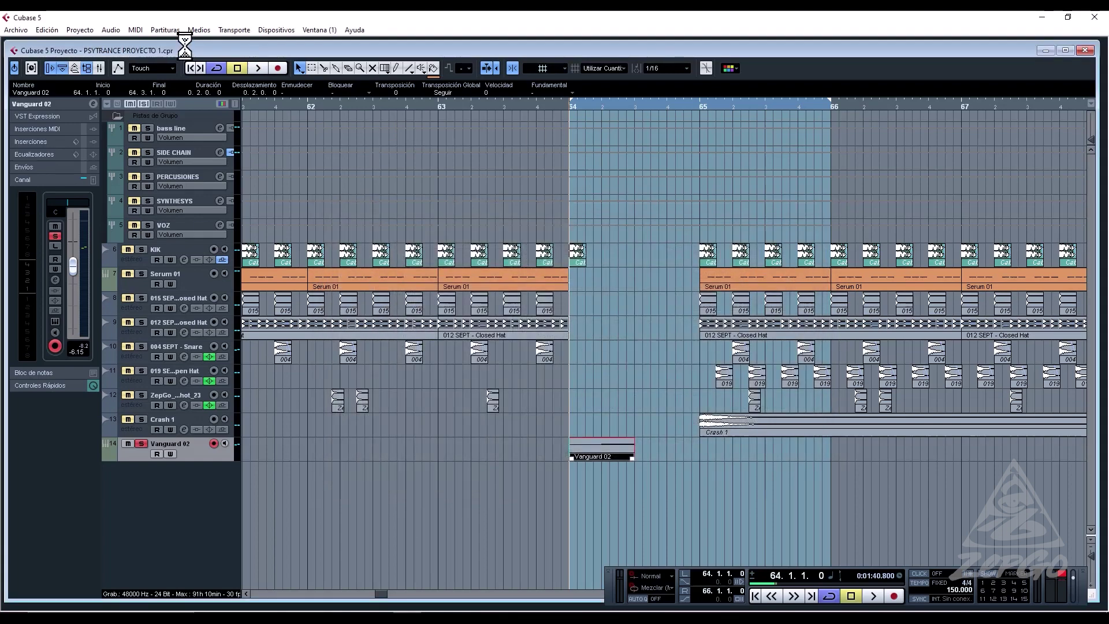
pyautogui.click(108, 30)
pyautogui.moveTo(79, 30)
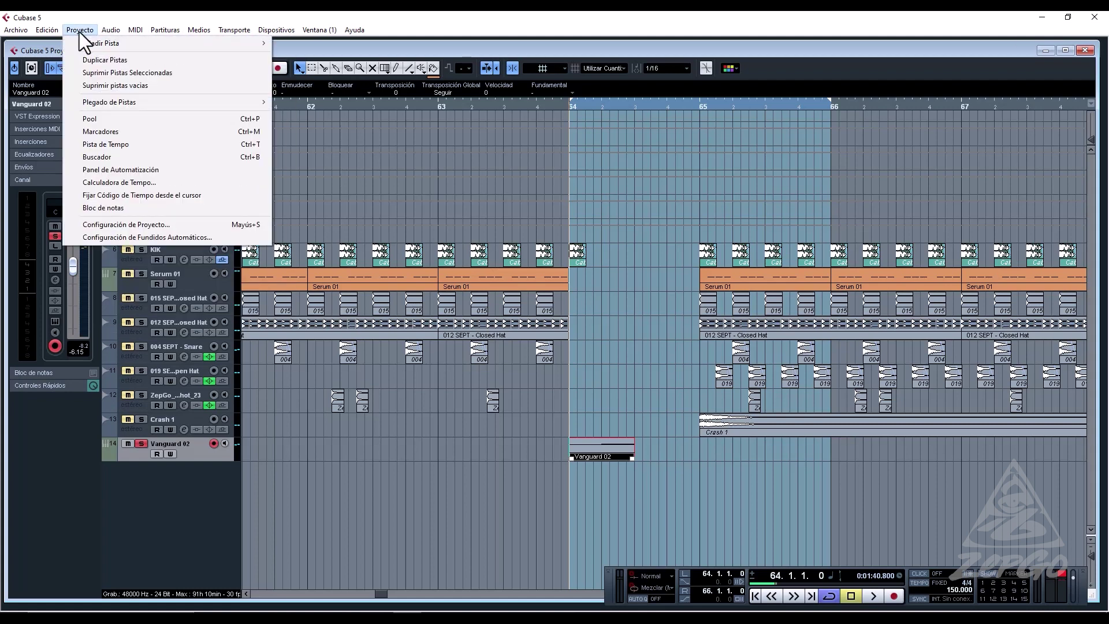
pyautogui.click(132, 225)
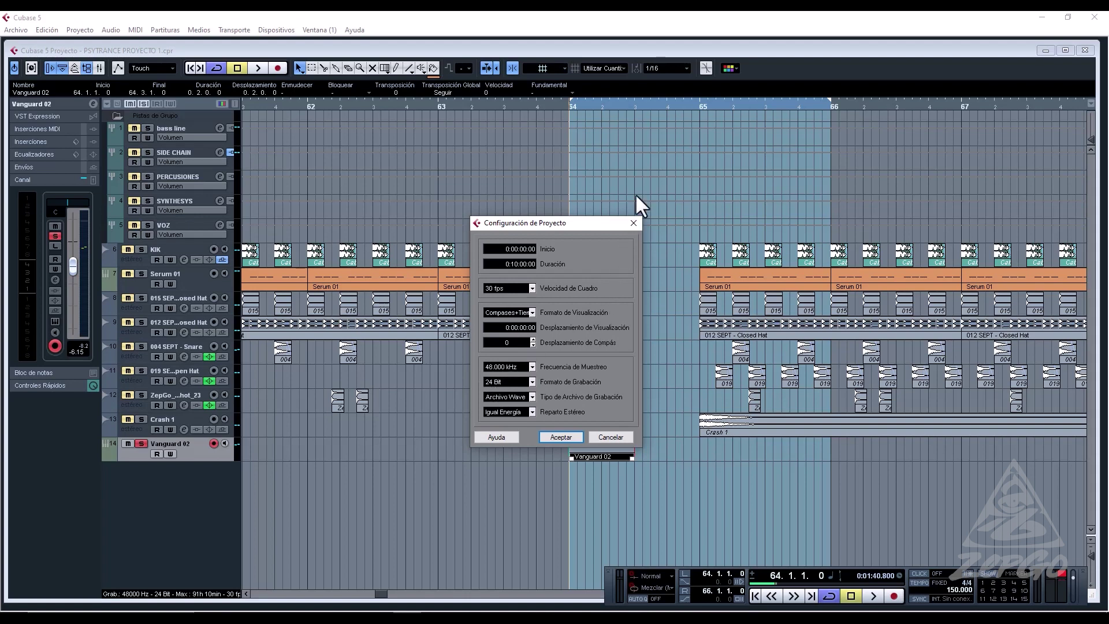
pyautogui.click(634, 225)
pyautogui.click(79, 29)
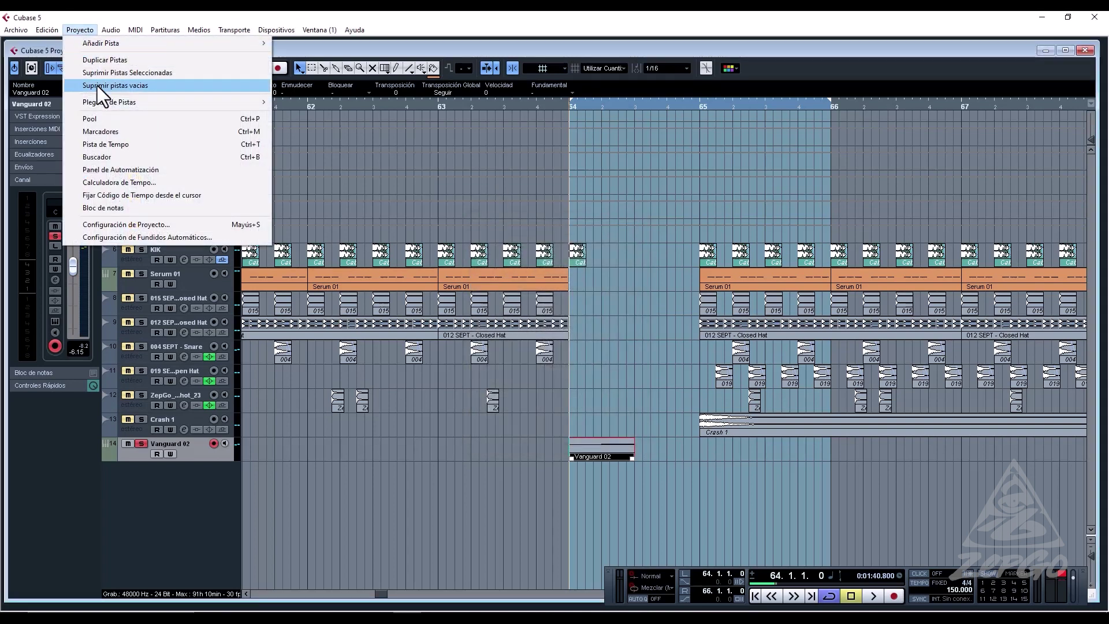
pyautogui.click(133, 224)
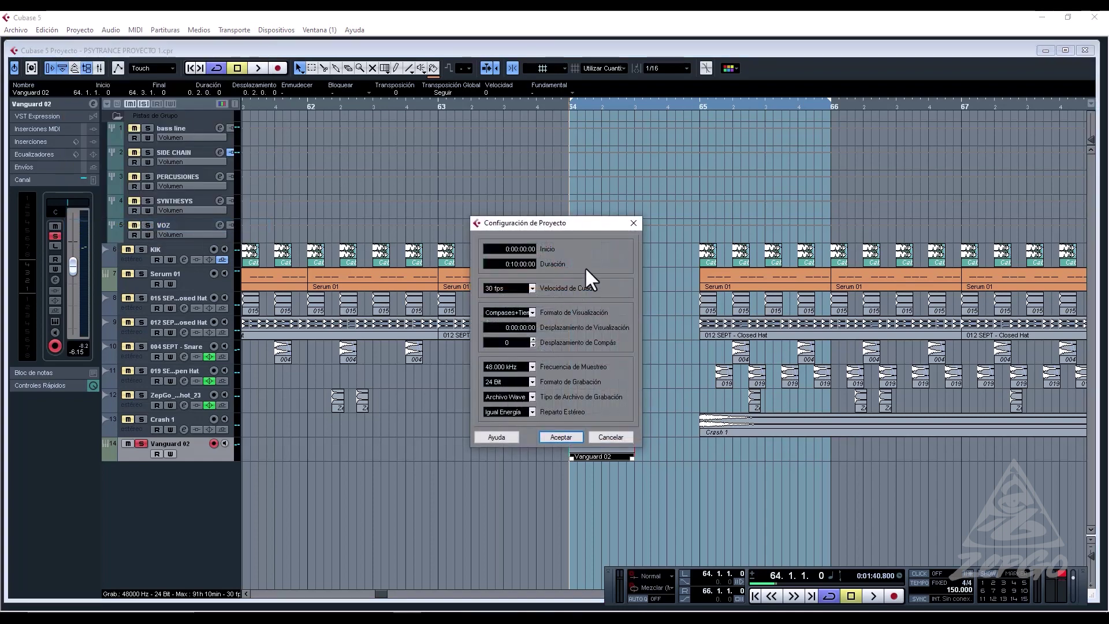
pyautogui.click(633, 223)
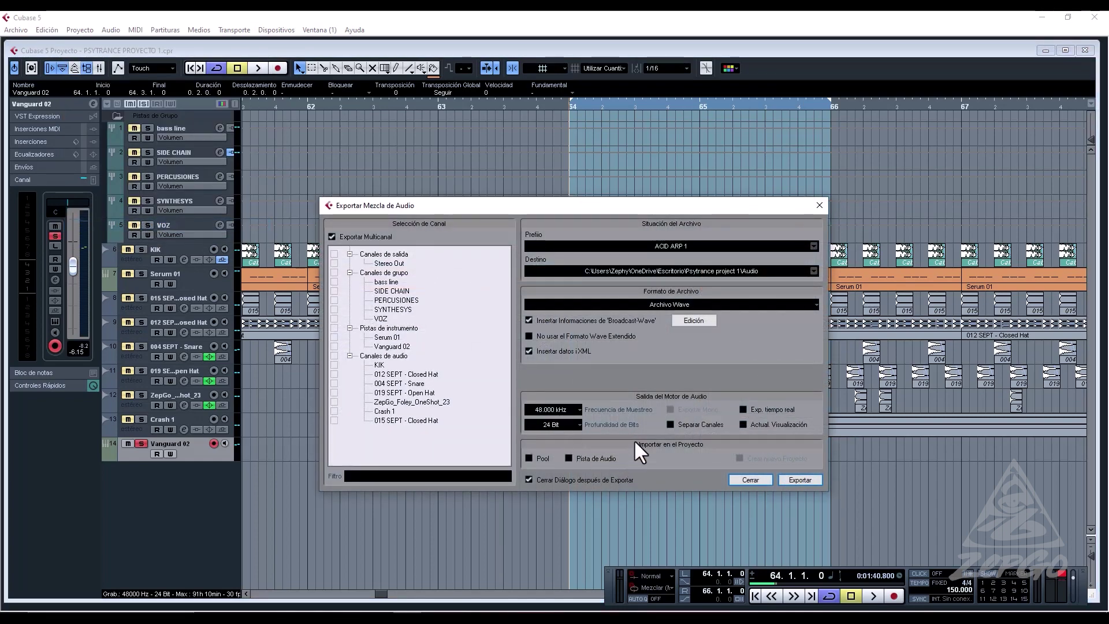
# Enable importing the mixdown into the pool and an audio track, and try exporting it with multichannel export on.
pyautogui.click(567, 458)
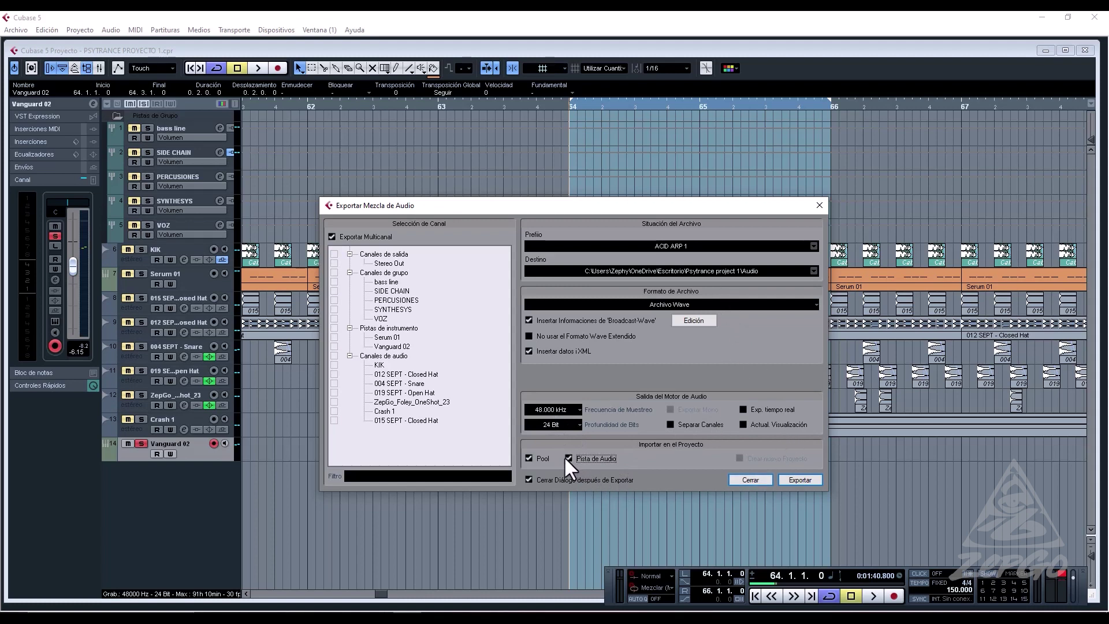
pyautogui.click(805, 480)
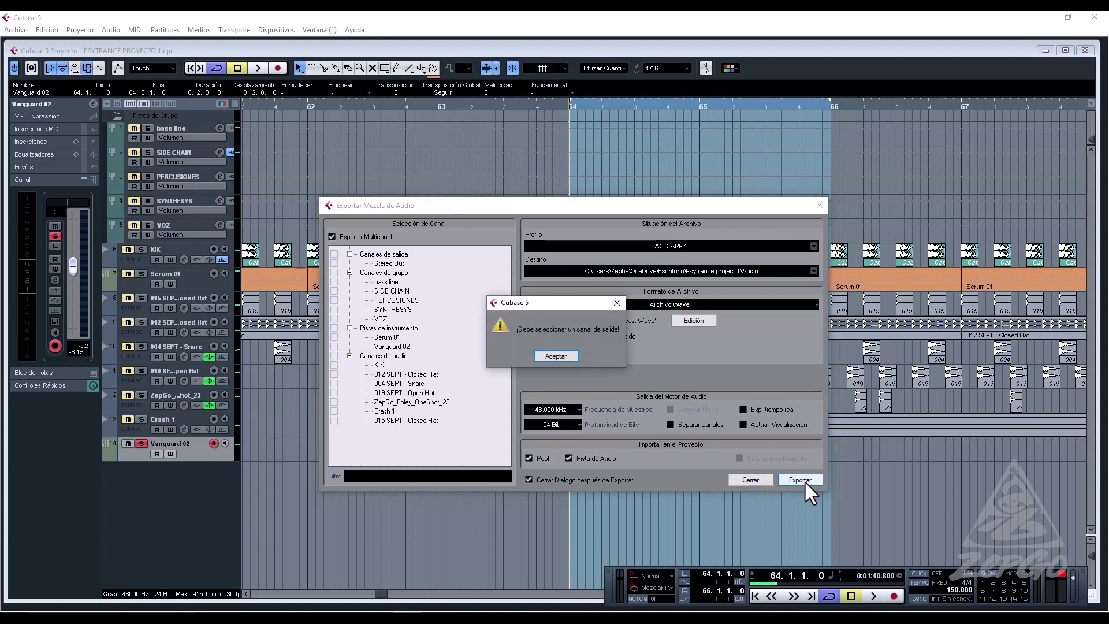
pyautogui.click(564, 354)
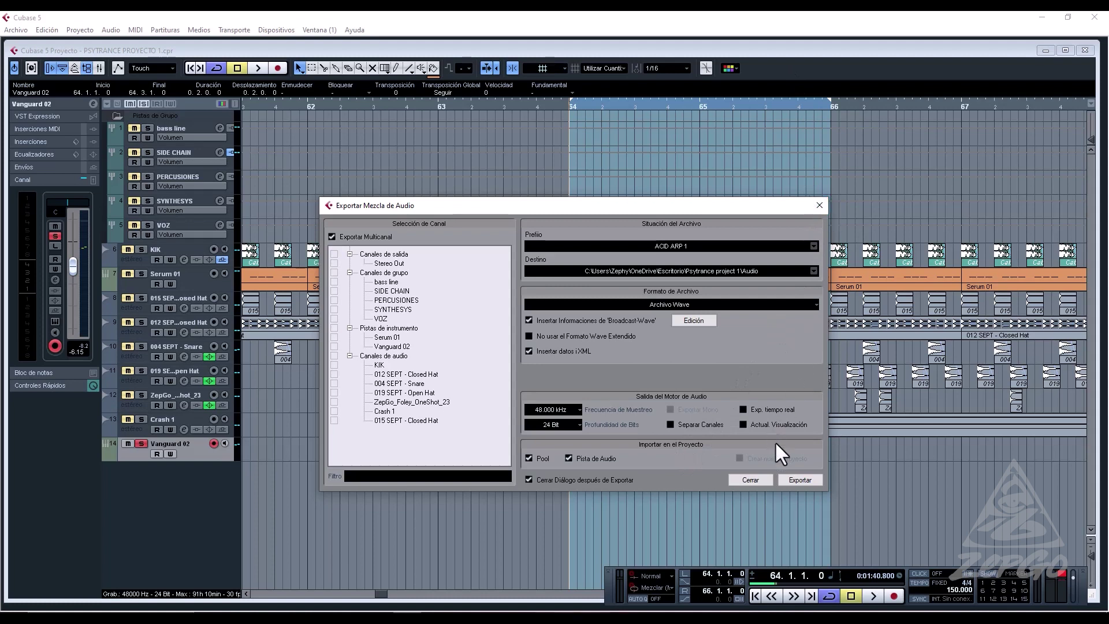
pyautogui.click(801, 479)
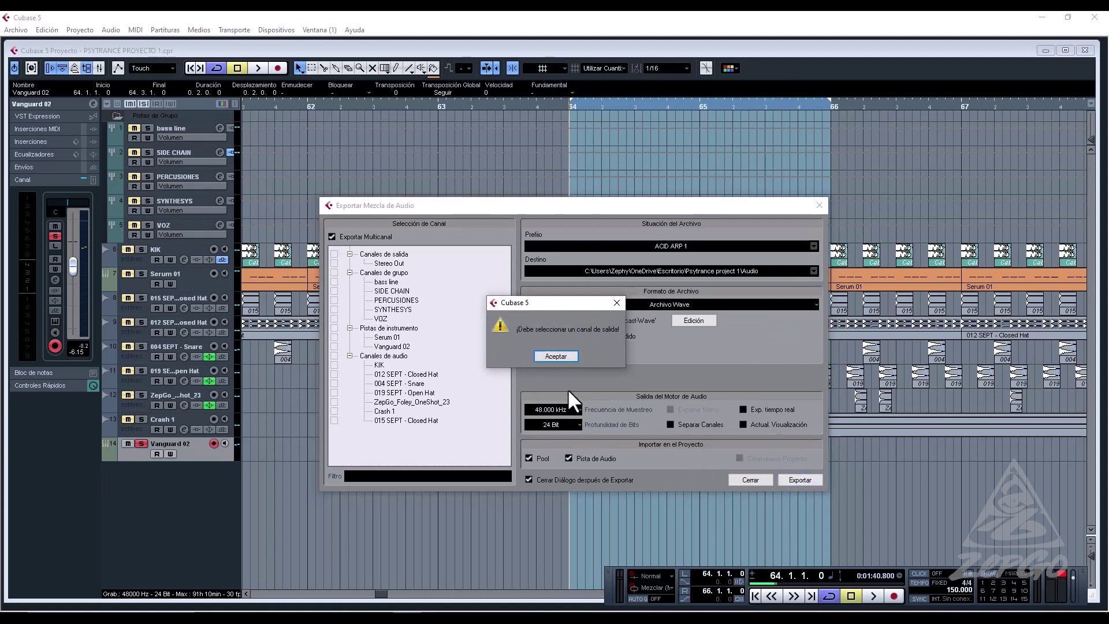
pyautogui.click(555, 356)
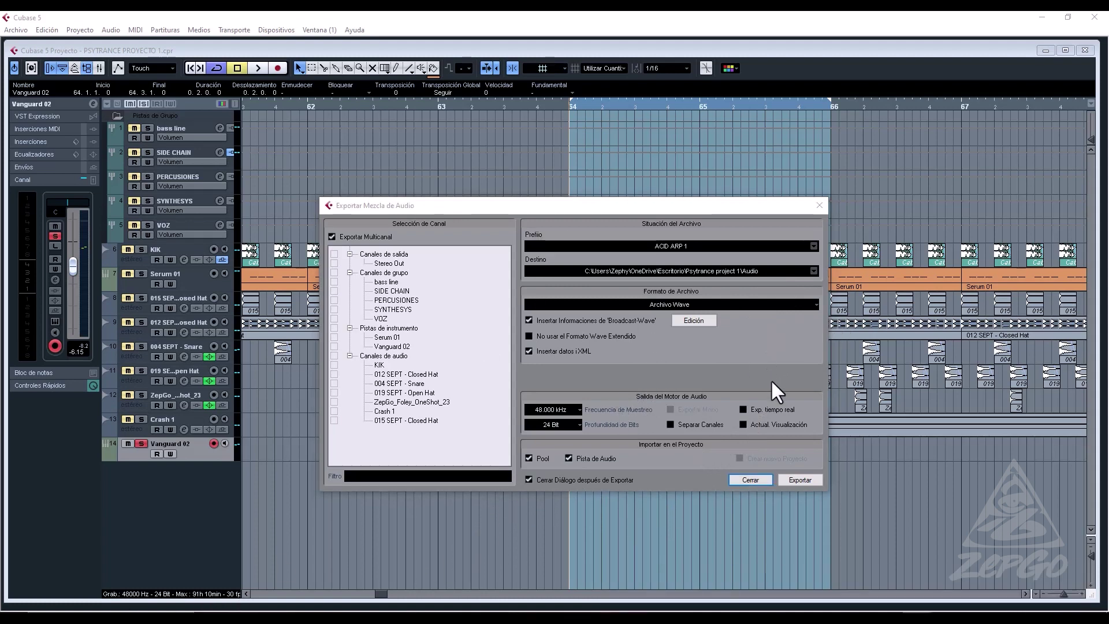
# Turn off multichannel export, export the Stereo Out mixdown and accept the import options for ACID ARP 1.
pyautogui.click(332, 237)
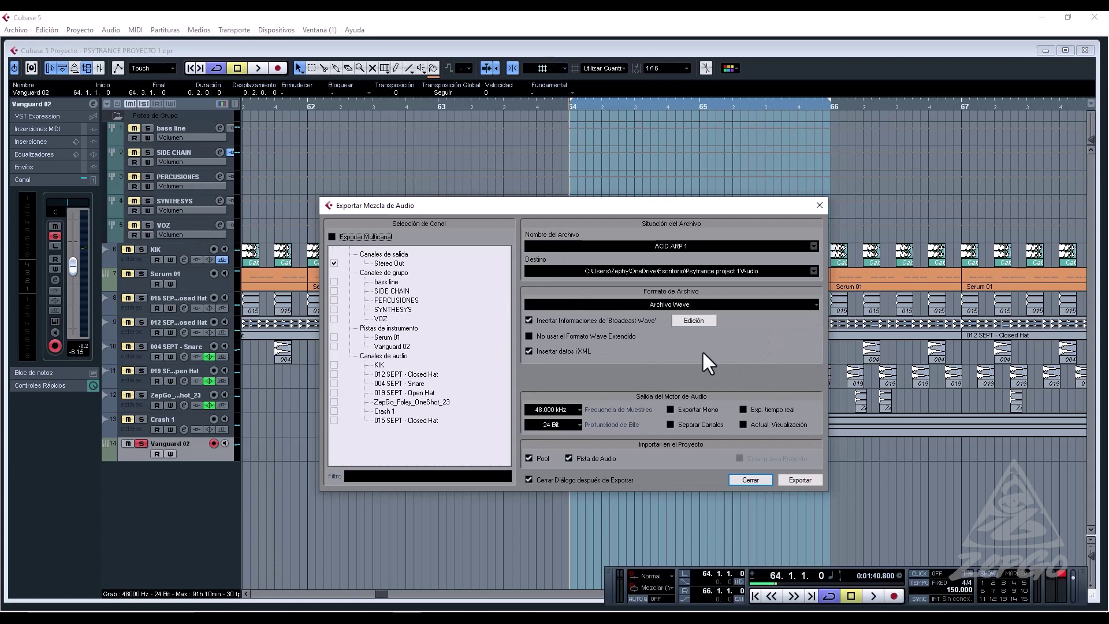
pyautogui.click(801, 480)
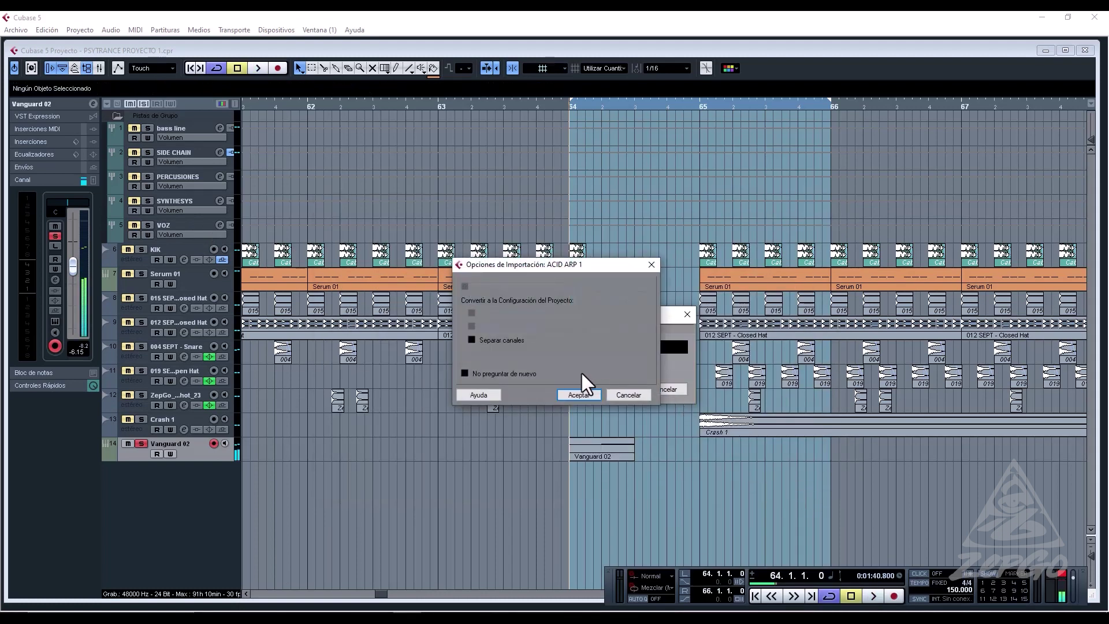
pyautogui.click(577, 395)
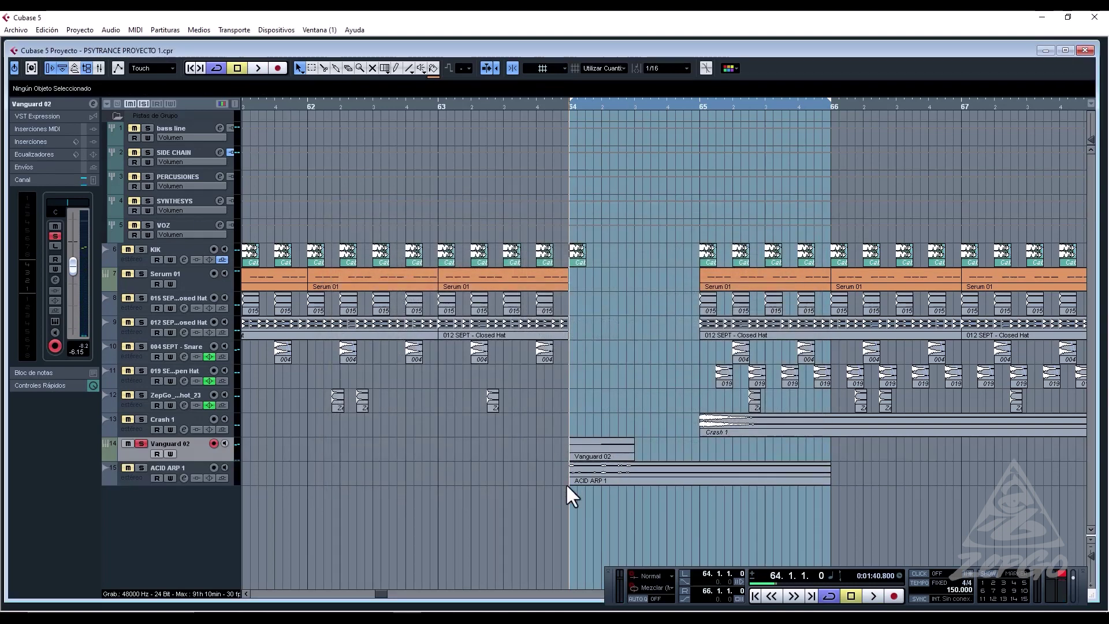
# Unsolo the Vanguard 02 track and solo the ACID ARP 1 audio track.
pyautogui.click(141, 443)
pyautogui.click(141, 468)
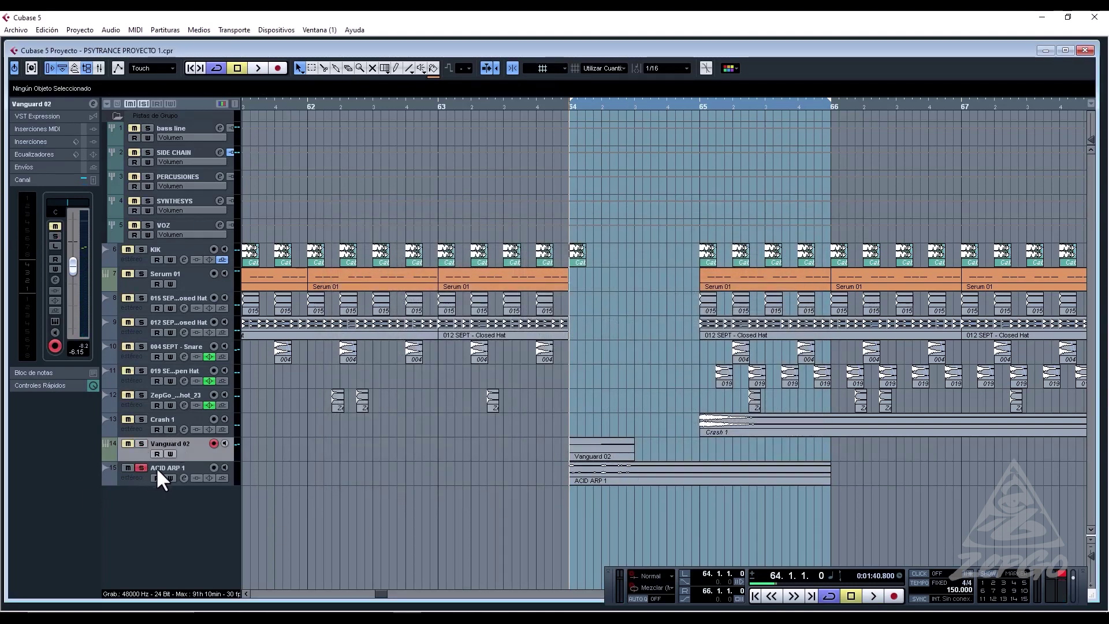
# Audition the ACID ARP 1 audio clip and move it from bar 64 to start at bar 66.
pyautogui.press('space')
pyautogui.press('space')
pyautogui.moveTo(581, 473); pyautogui.dragTo(847, 477)
# Unsolo ACID ARP 1, solo the Vanguard 02 track and play its part at bar 64.
pyautogui.click(597, 455)
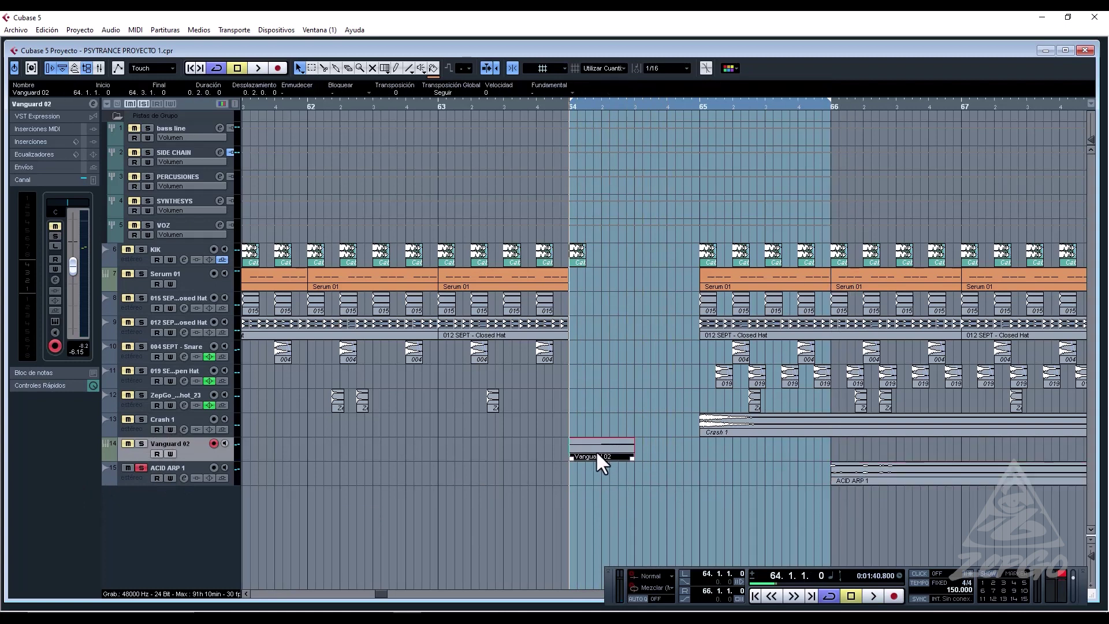
pyautogui.click(141, 467)
pyautogui.click(140, 444)
pyautogui.press('space')
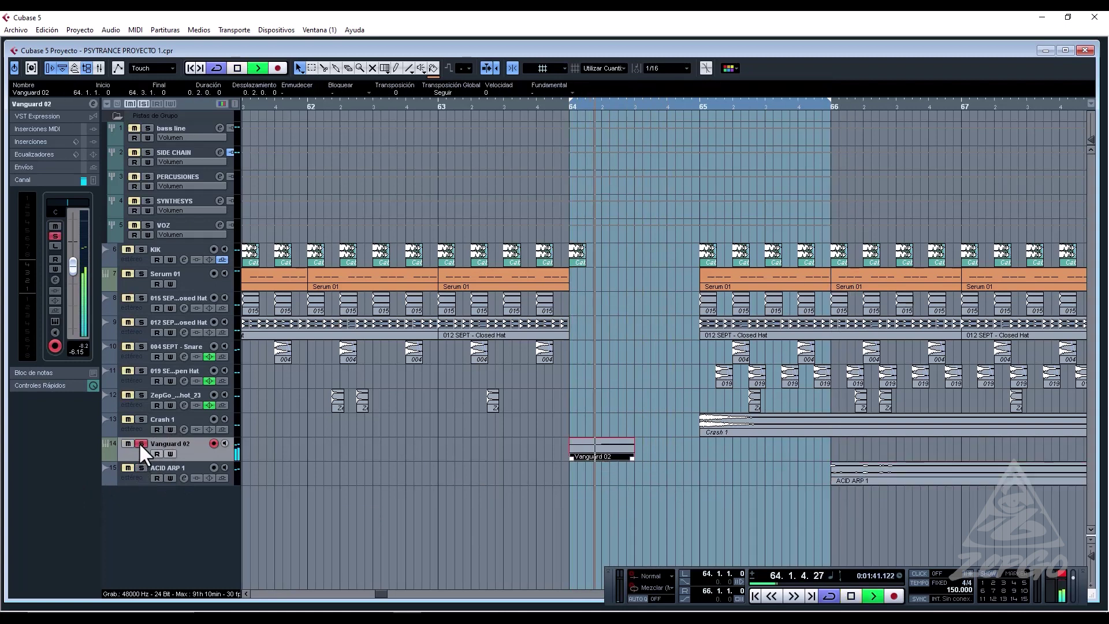
pyautogui.press('space')
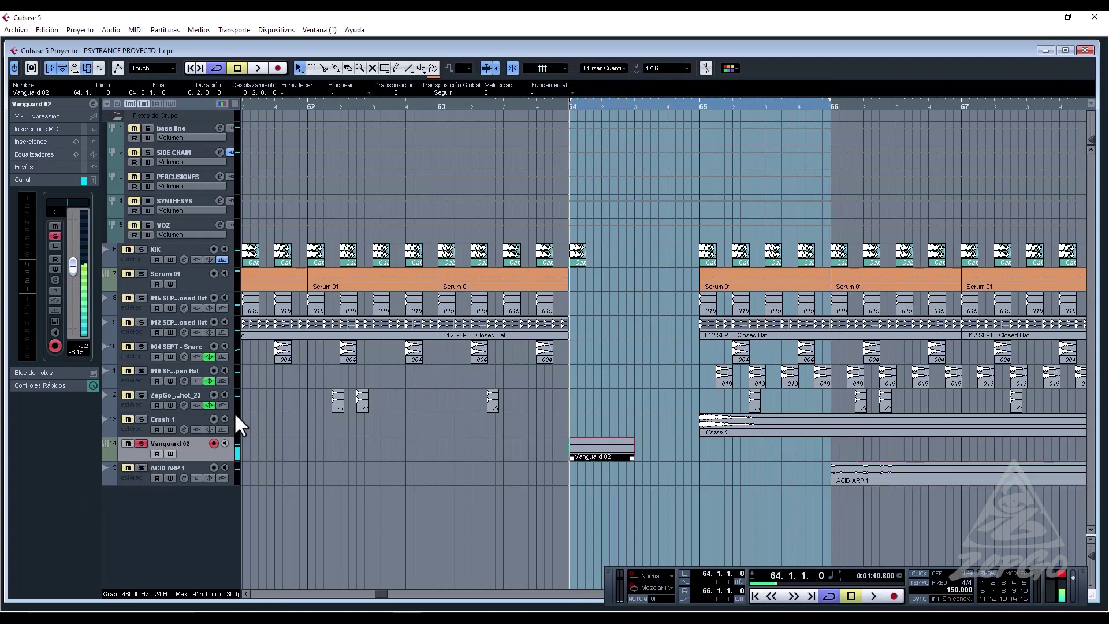
# Open the Vanguard instrument, load the next preset and audition it.
pyautogui.click(55, 321)
pyautogui.click(703, 211)
pyautogui.press('space')
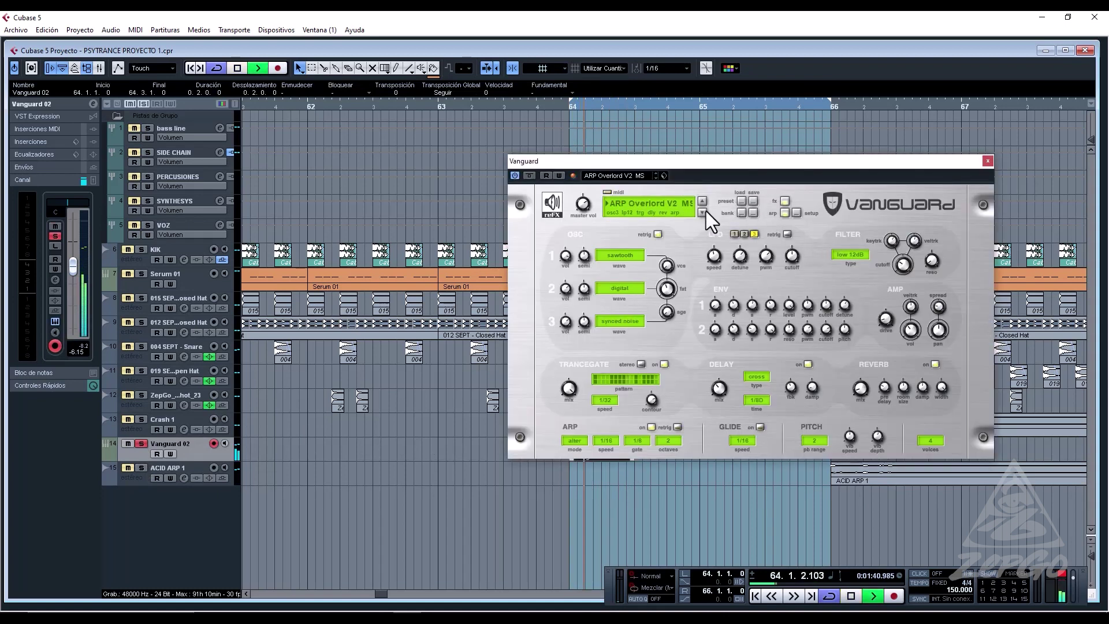
pyautogui.press('space')
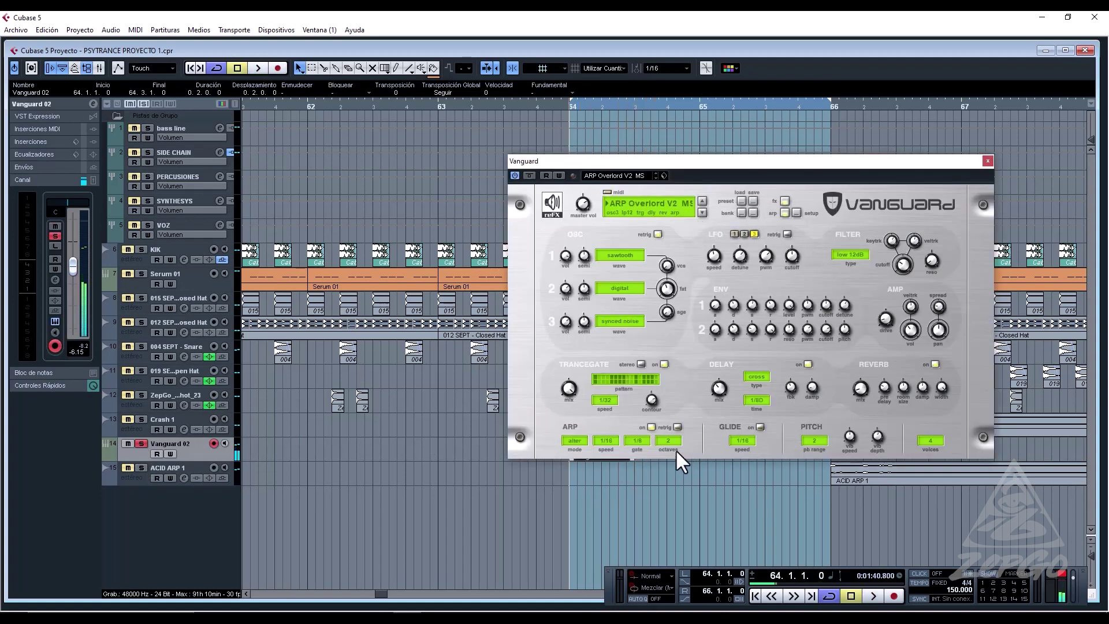
# Set the arpeggiator speed to 1/32 and gate to 1/16, turn glide on and audition the sound.
pyautogui.click(606, 440)
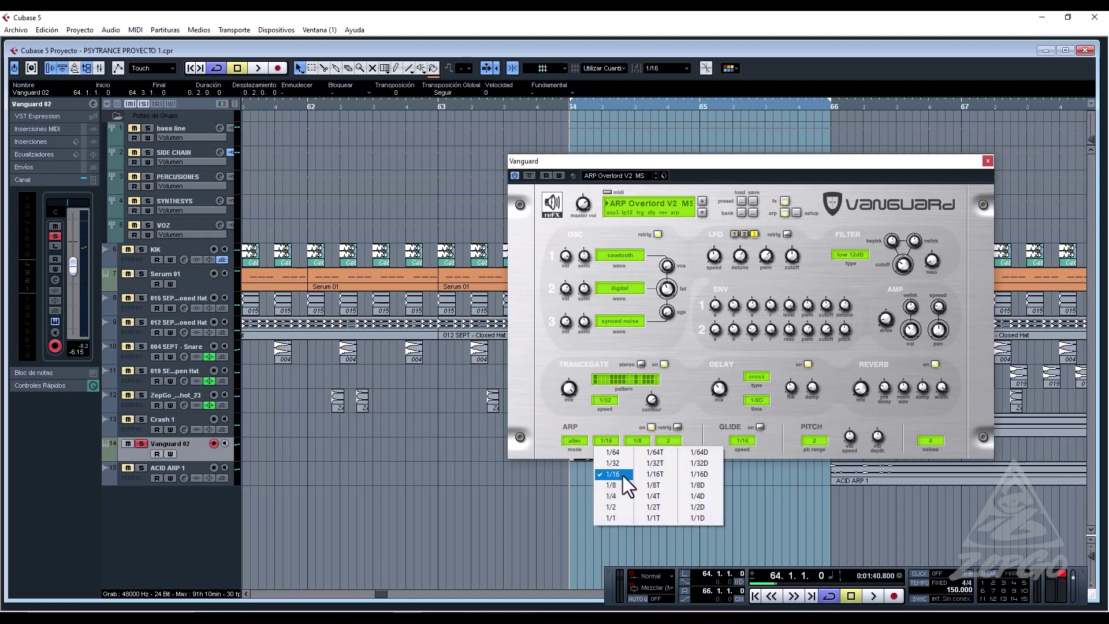
pyautogui.click(612, 462)
pyautogui.click(641, 440)
pyautogui.click(643, 474)
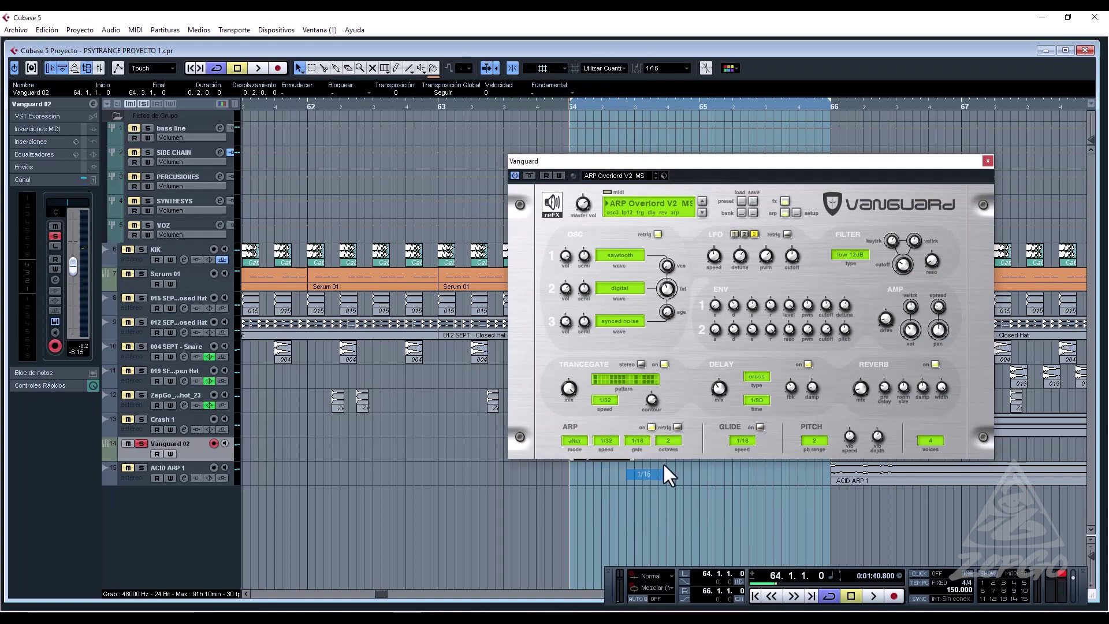
pyautogui.click(759, 428)
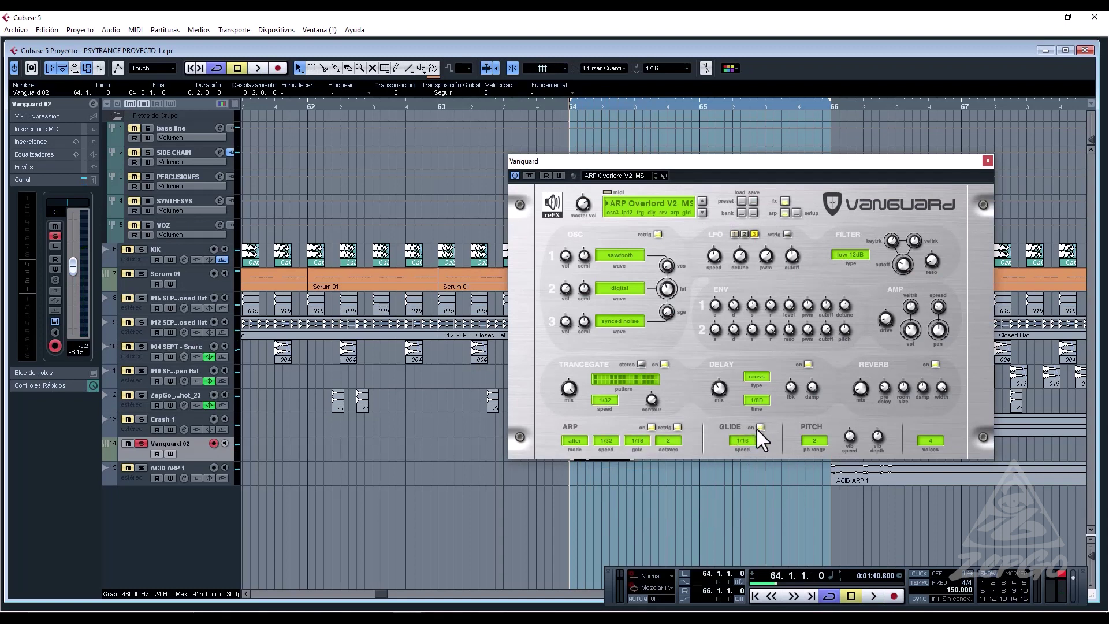
pyautogui.press('space')
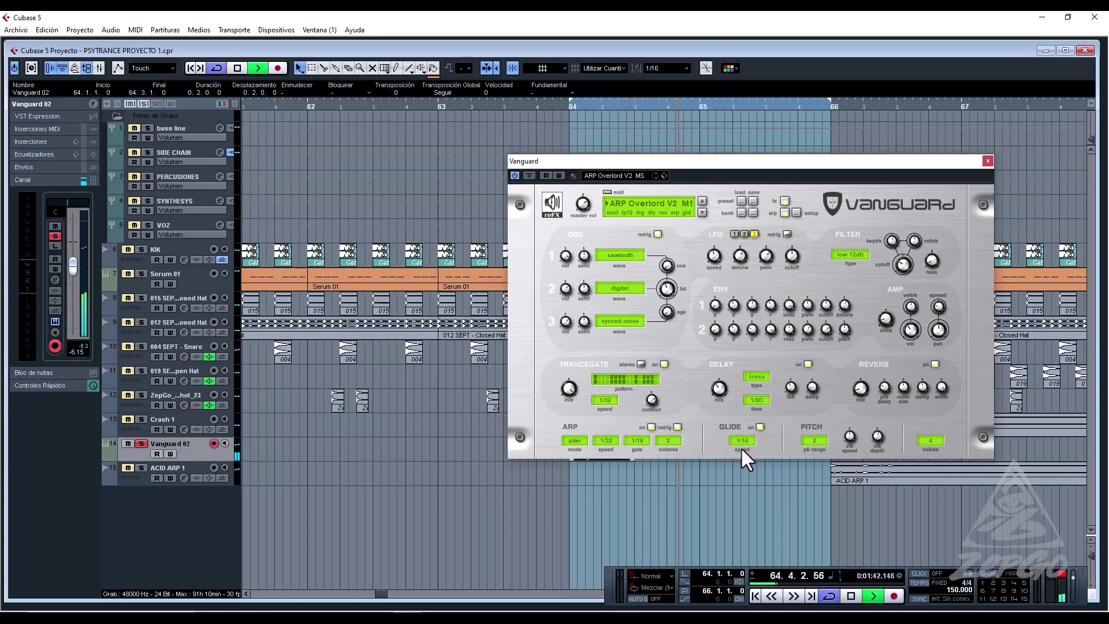
# Set the glide speed to 1/32 and listen to the arpeggio.
pyautogui.click(743, 440)
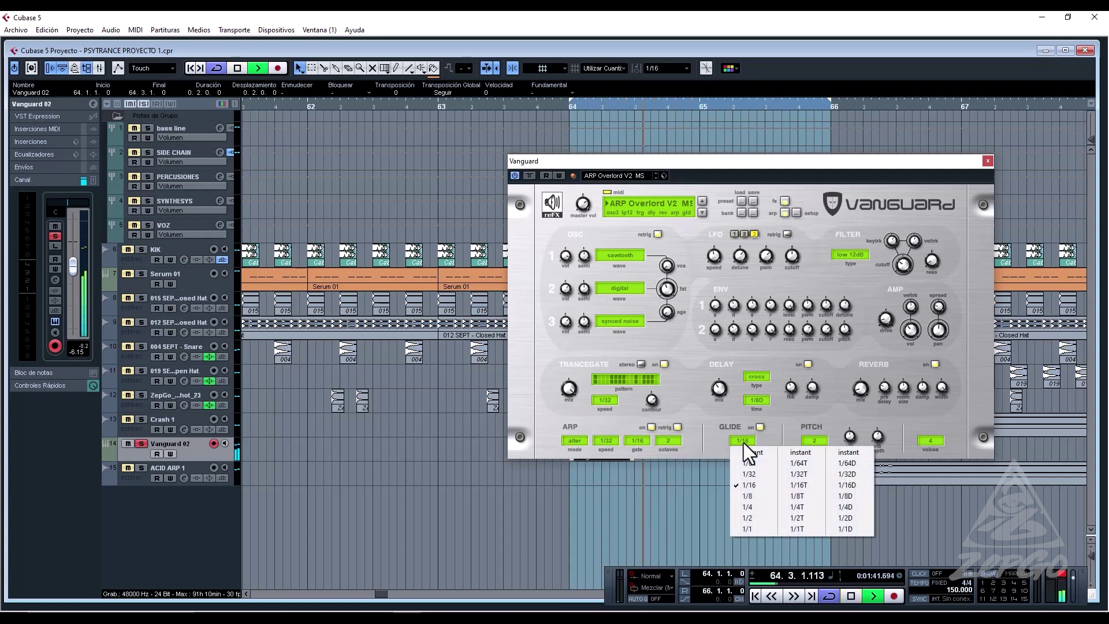
pyautogui.click(751, 474)
pyautogui.press('space')
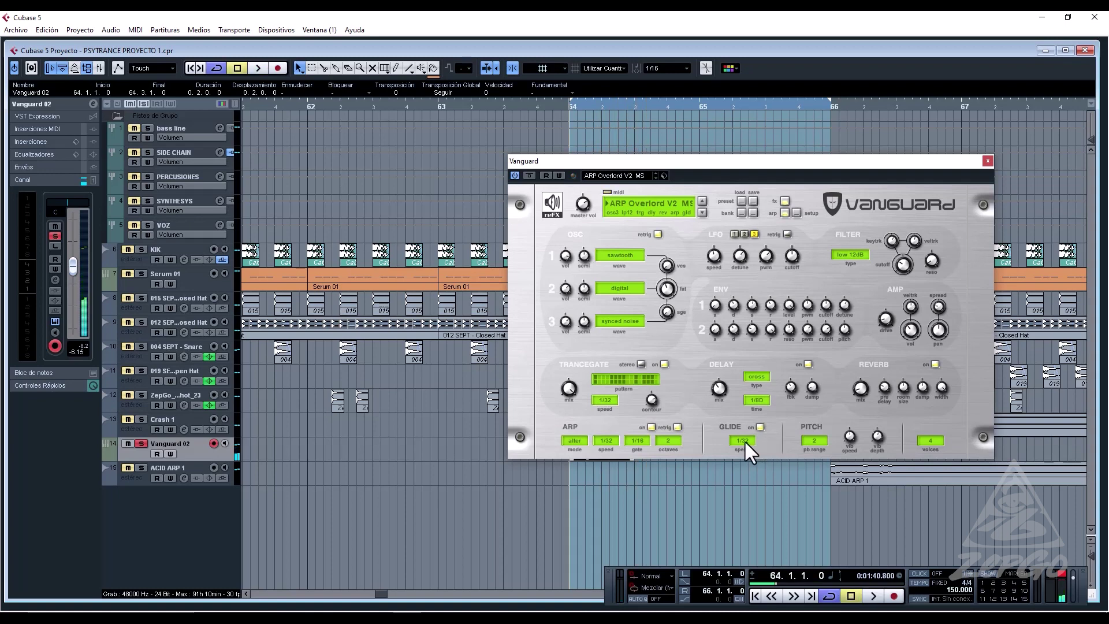
pyautogui.click(745, 442)
pyautogui.click(753, 475)
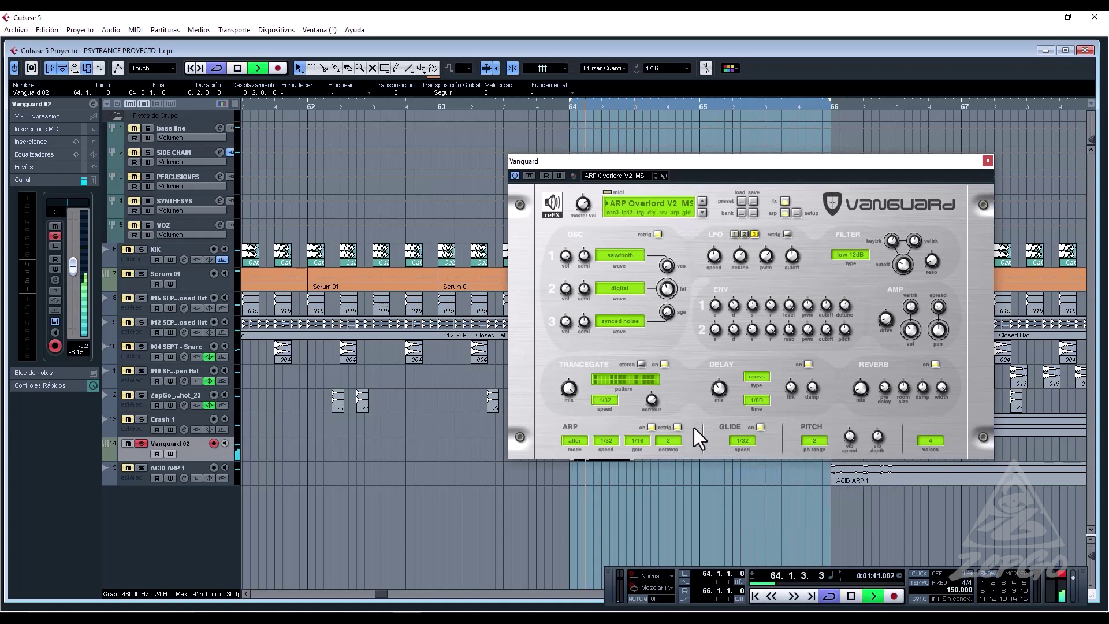
pyautogui.press('space')
# Compare the down, up and ordered arpeggiator modes during playback and settle on ordered.
pyautogui.click(579, 442)
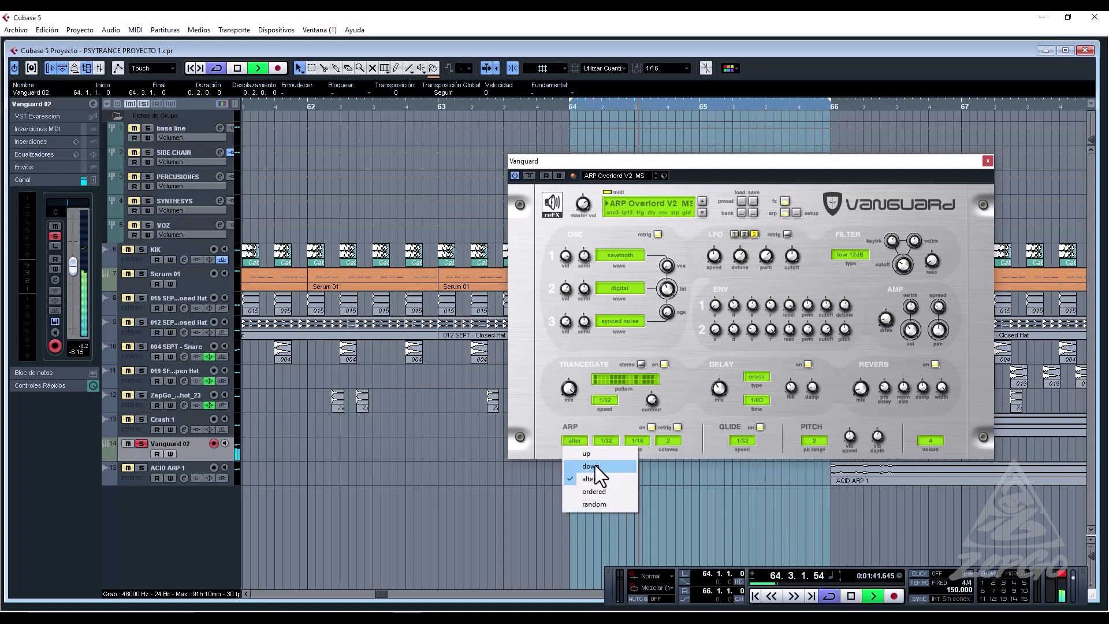
pyautogui.click(593, 465)
pyautogui.click(576, 440)
pyautogui.click(594, 491)
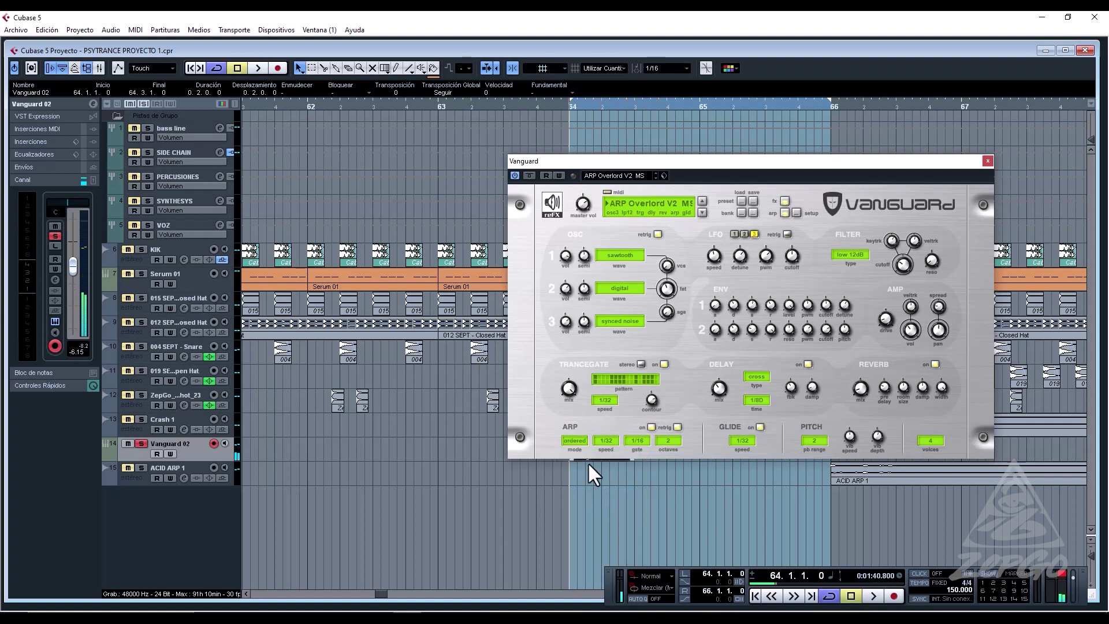
pyautogui.click(594, 456)
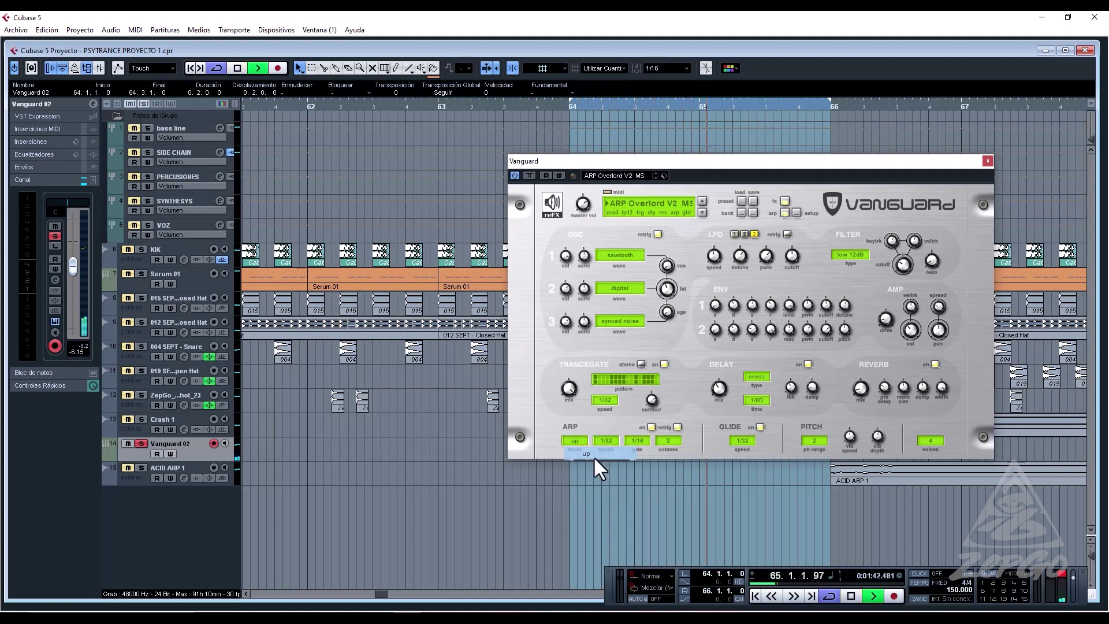
pyautogui.click(579, 442)
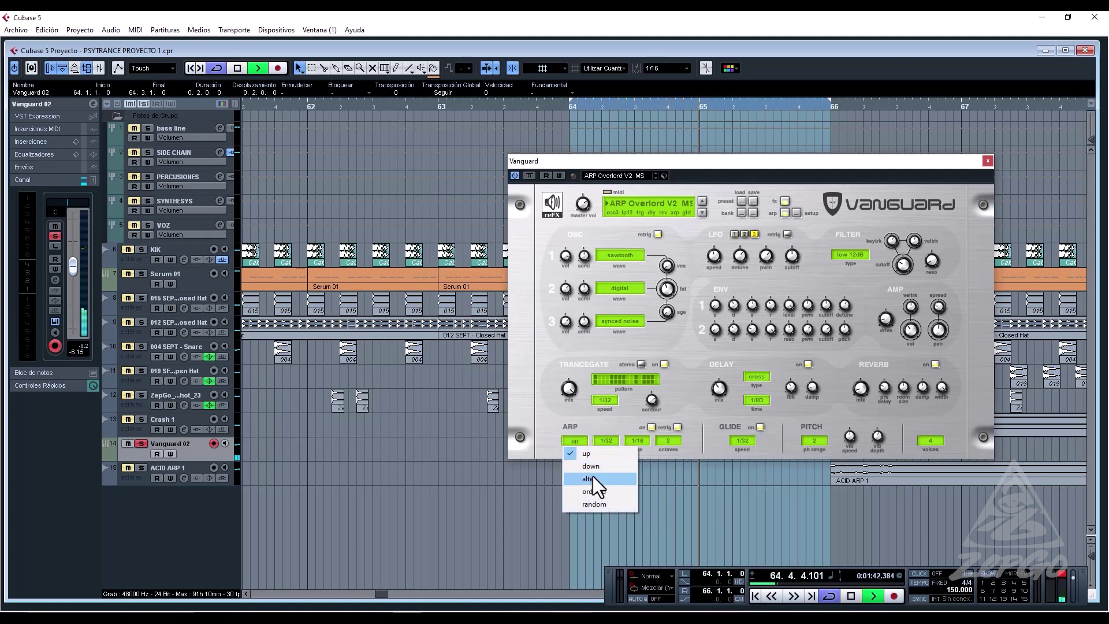
pyautogui.click(594, 465)
pyautogui.click(568, 440)
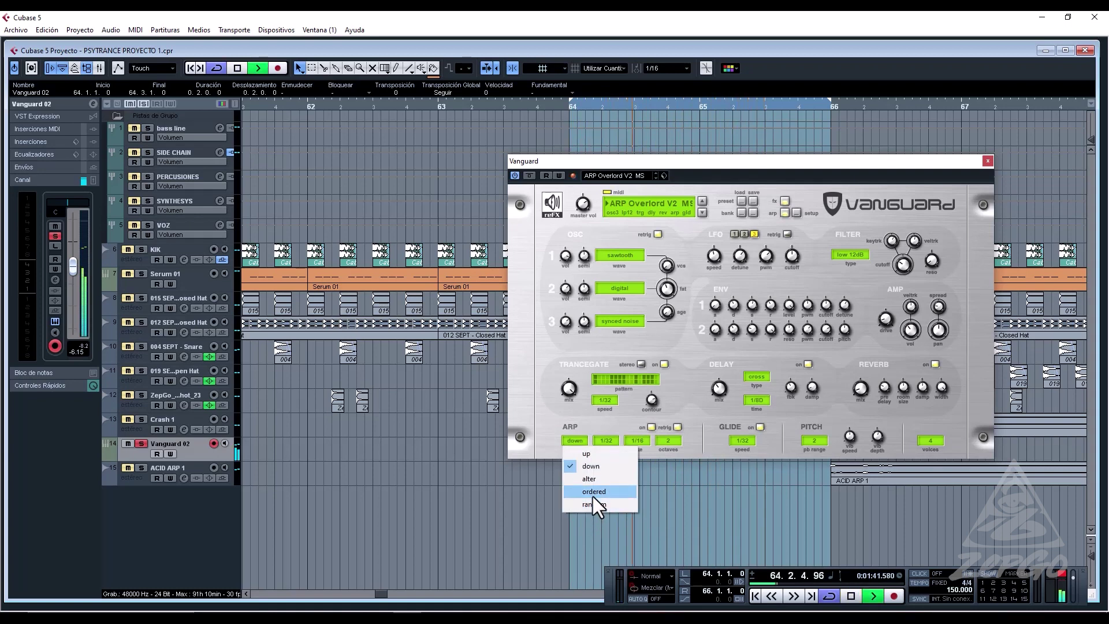
pyautogui.click(592, 491)
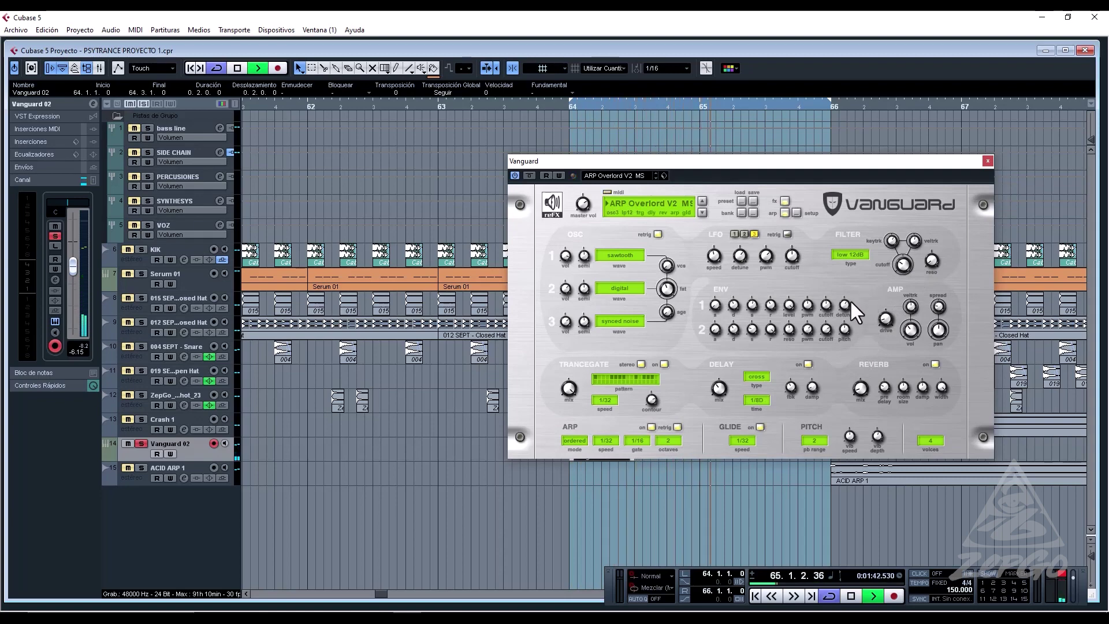
pyautogui.press('space')
# Export the Stereo Out mixdown as ACID ARP 2 and accept the import options.
pyautogui.hotkey('ctrl', 'shift', 'e')
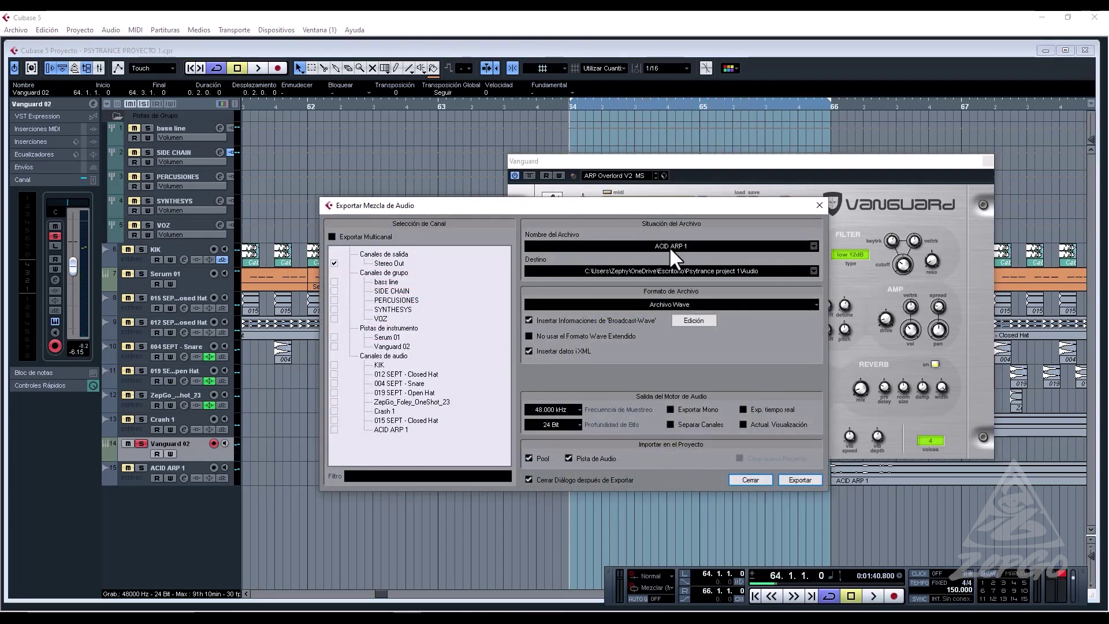
pyautogui.click(690, 244)
pyautogui.moveTo(691, 244); pyautogui.dragTo(682, 244)
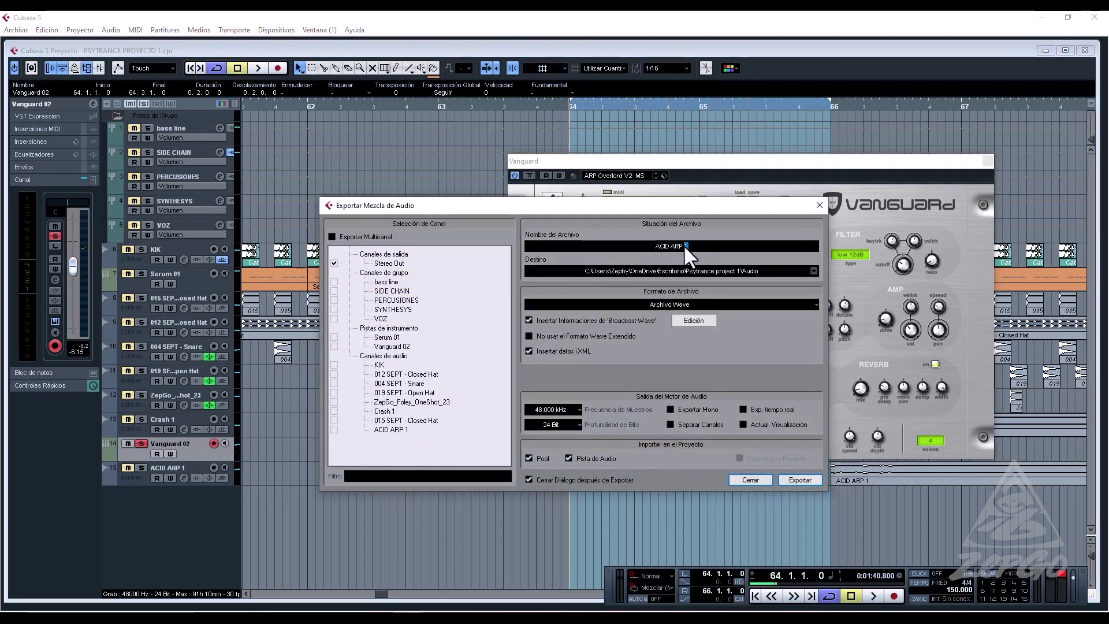
pyautogui.write('2')
pyautogui.click(801, 479)
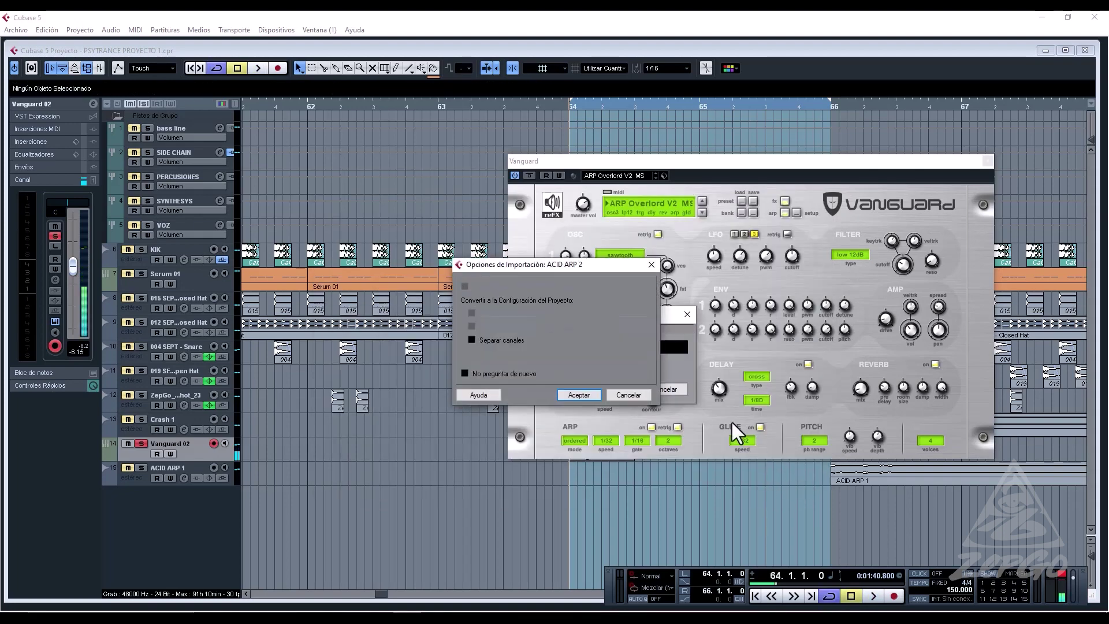
pyautogui.click(584, 396)
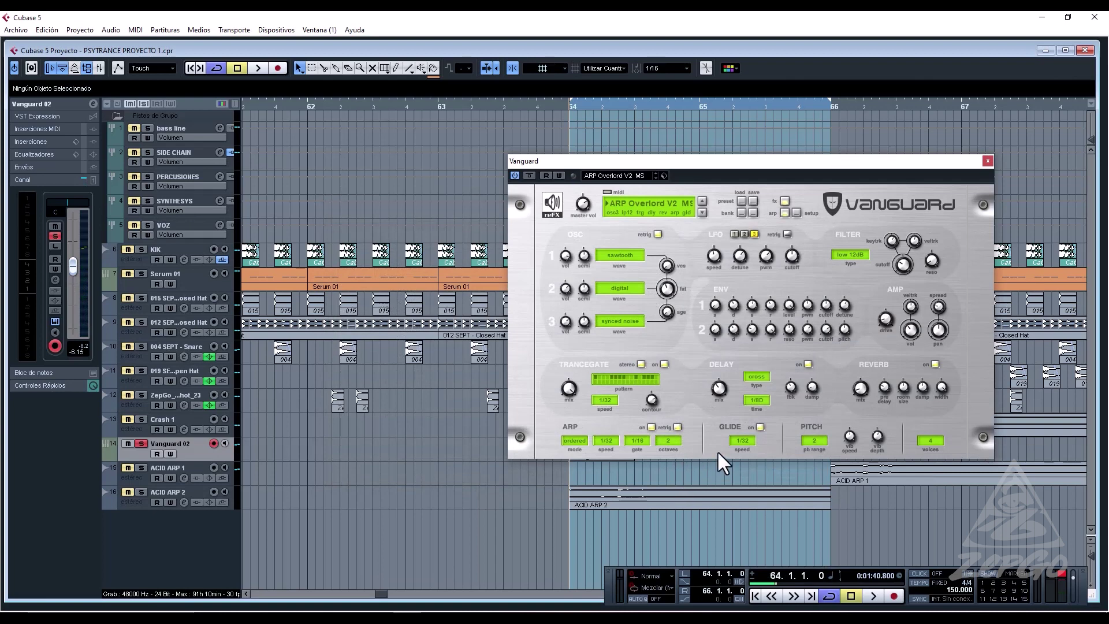
# Replay the current Vanguard sound, load the following preset and audition that one.
pyautogui.press('space')
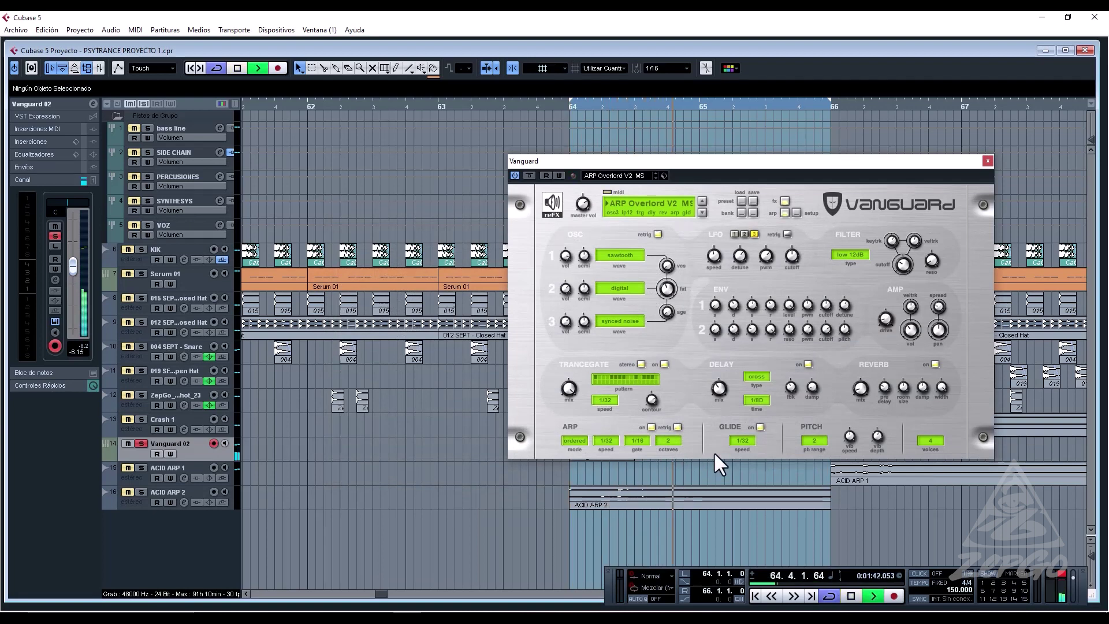
pyautogui.press('space')
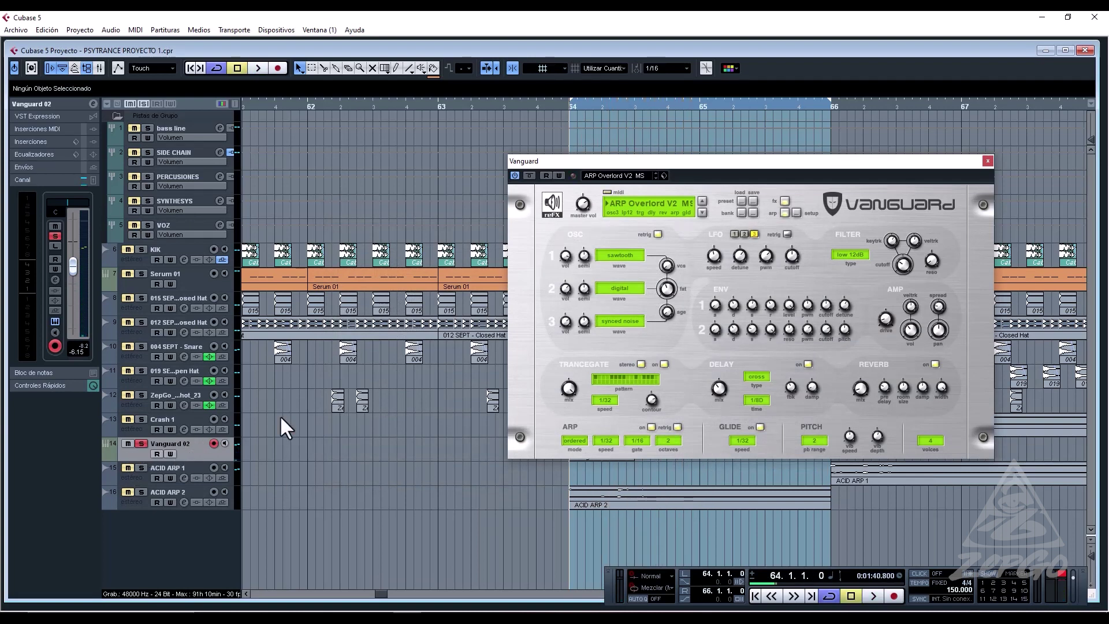
pyautogui.click(702, 213)
pyautogui.press('space')
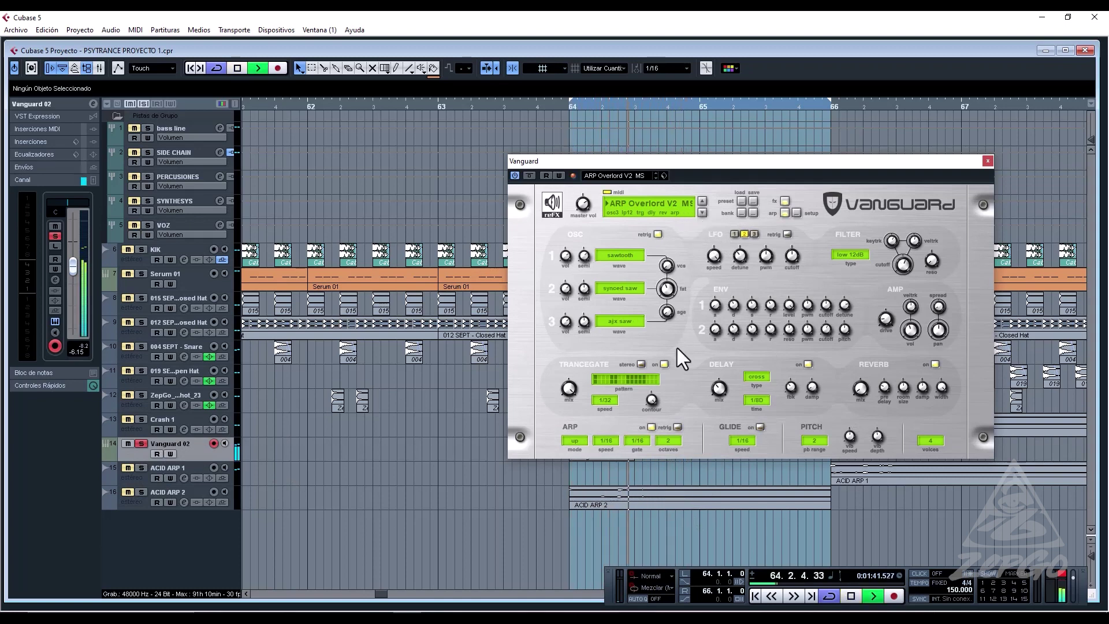
pyautogui.press('space')
# Turn on glide for the new preset, lower its filter cutoff and listen to the result.
pyautogui.click(760, 427)
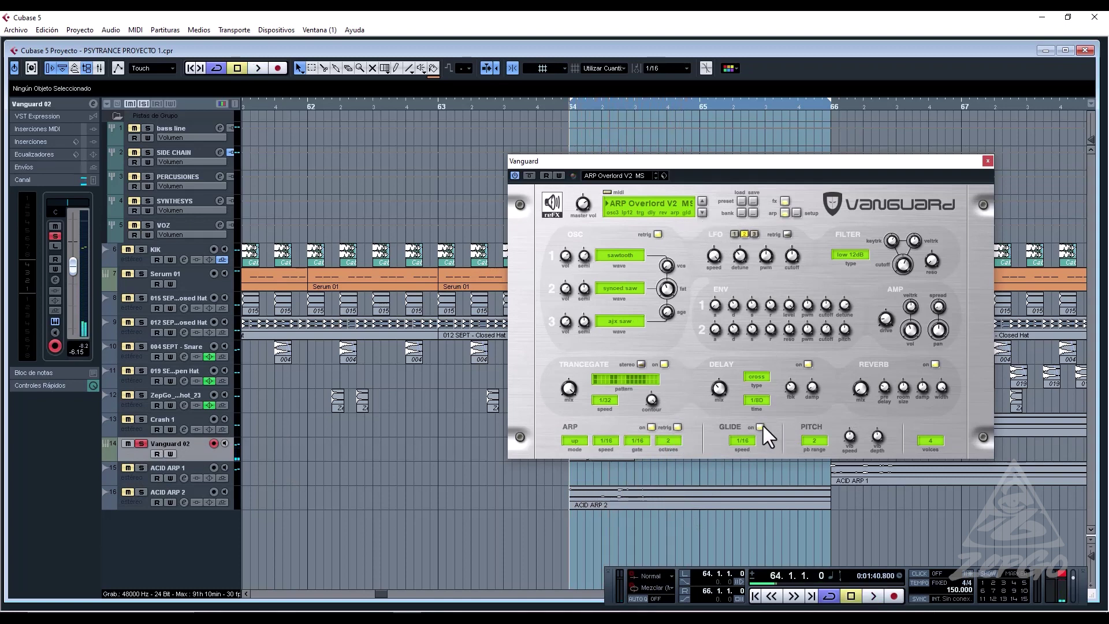
pyautogui.moveTo(897, 260); pyautogui.dragTo(899, 292)
pyautogui.press('space')
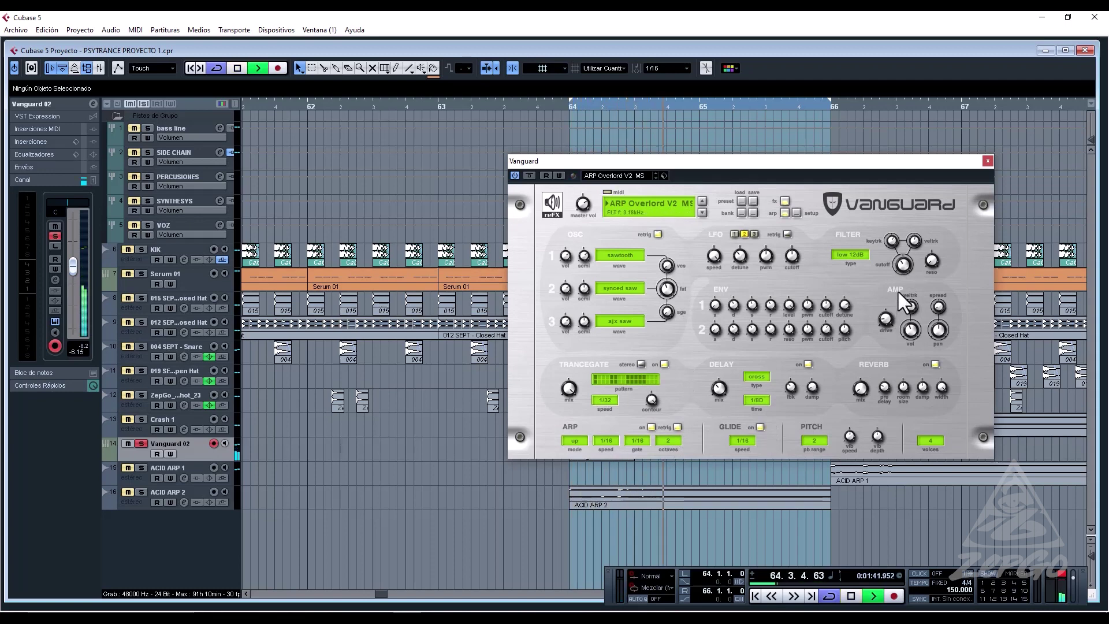
pyautogui.press('space')
# Set both the arpeggiator speed and gate to 1/32 while auditioning the part.
pyautogui.click(606, 440)
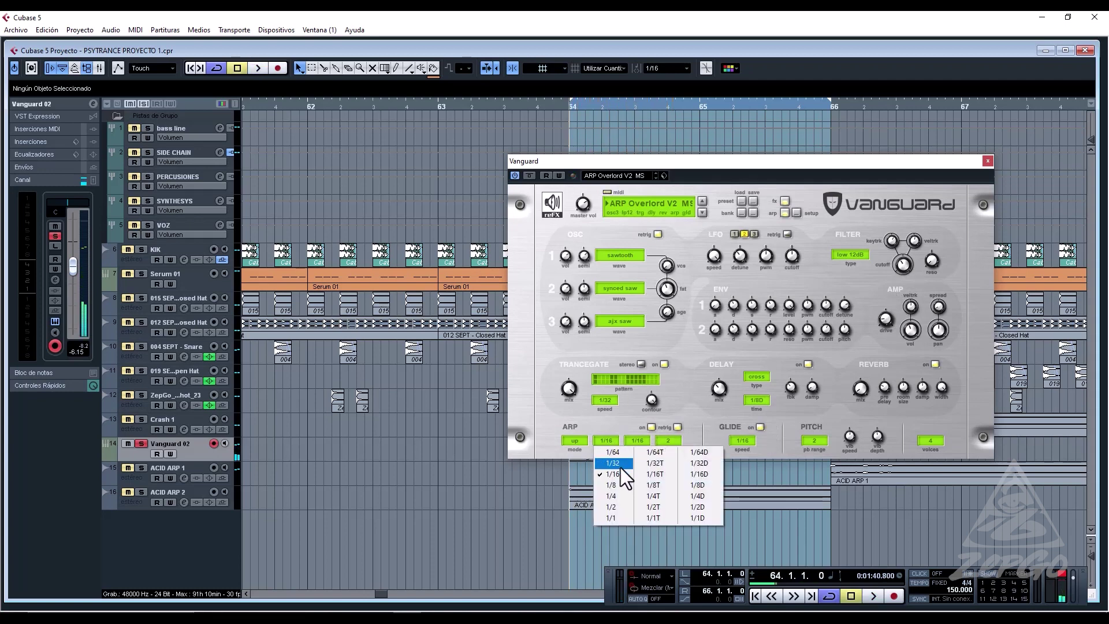
pyautogui.click(612, 462)
pyautogui.press('space')
pyautogui.click(637, 441)
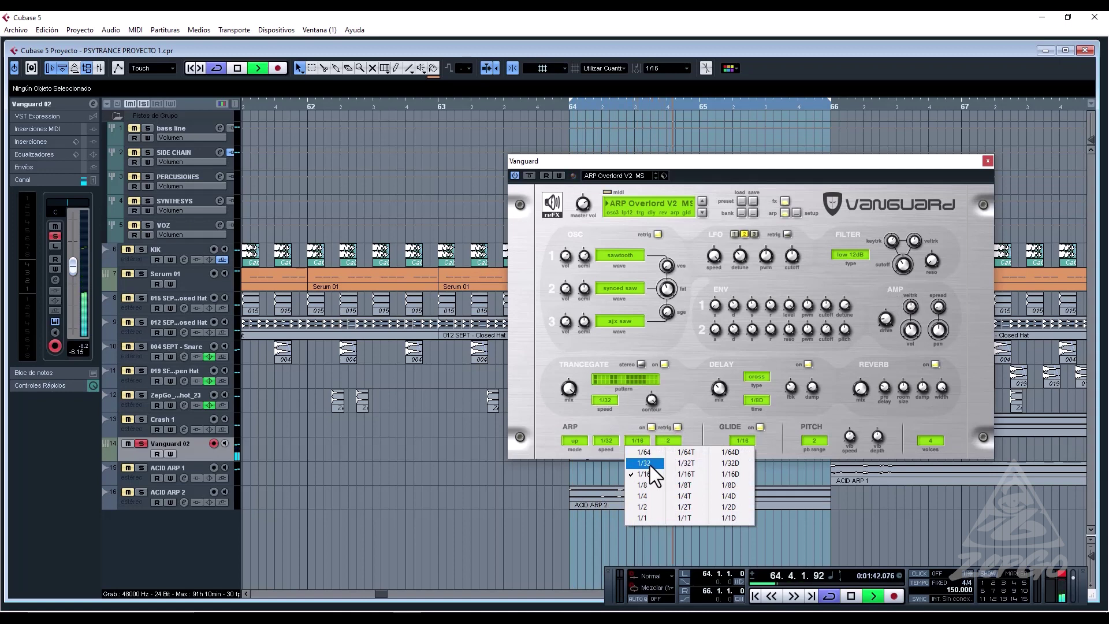
pyautogui.click(651, 463)
# Set the arpeggiator octaves to 3 and its gate to 1/8, playing the part back.
pyautogui.click(669, 441)
pyautogui.click(676, 473)
pyautogui.press('space')
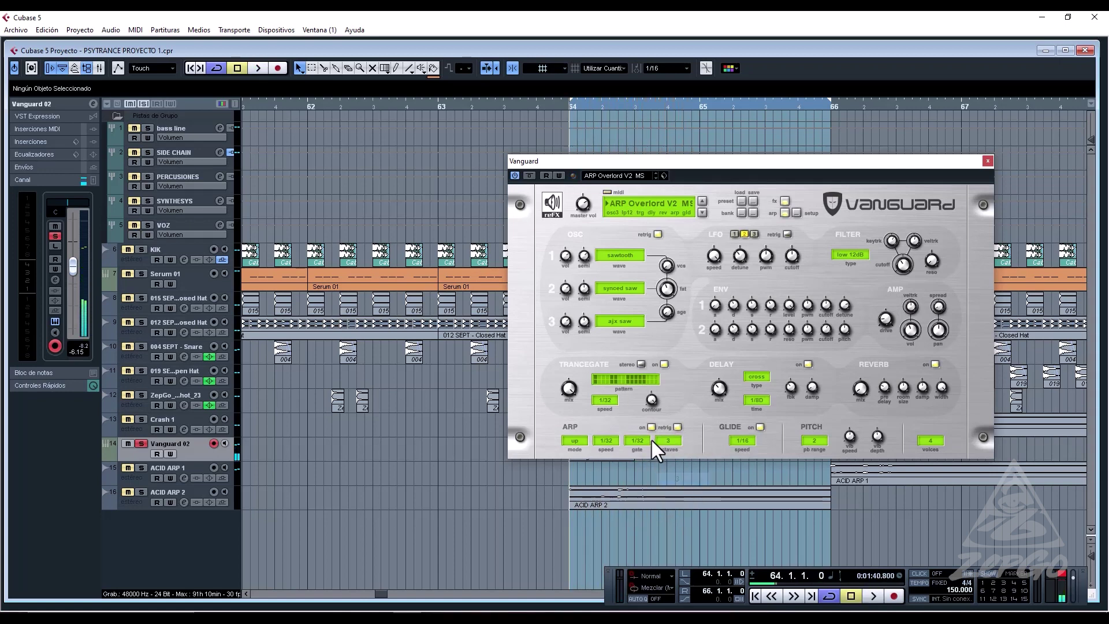
pyautogui.click(651, 440)
pyautogui.click(652, 488)
pyautogui.press('space')
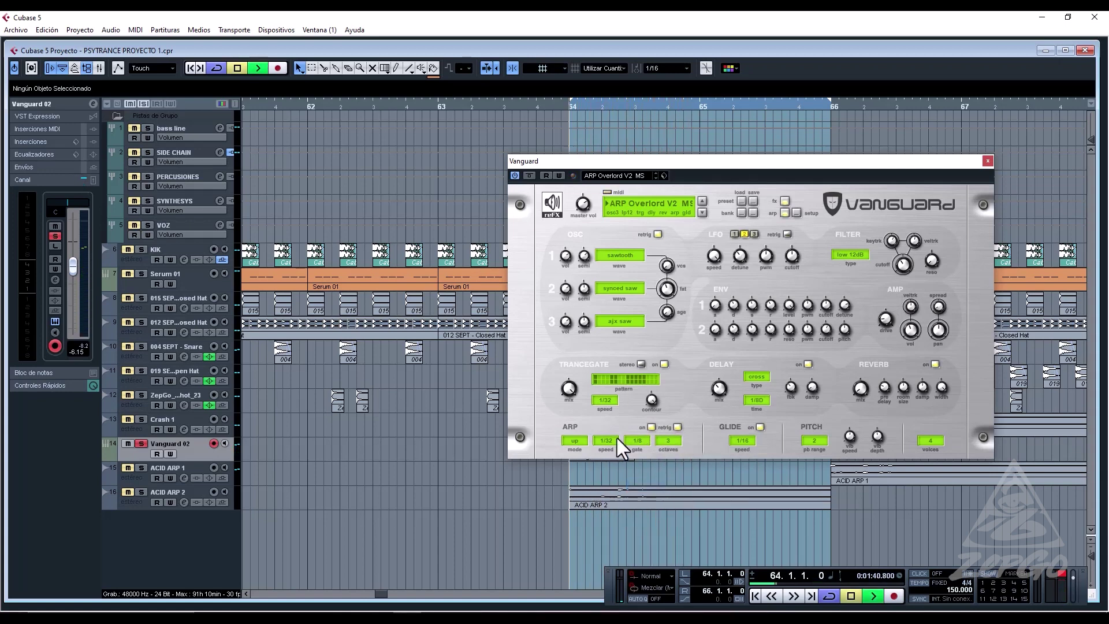
# Try the ordered arpeggiator mode, switch it to alter and audition the part.
pyautogui.click(574, 441)
pyautogui.click(594, 493)
pyautogui.press('space')
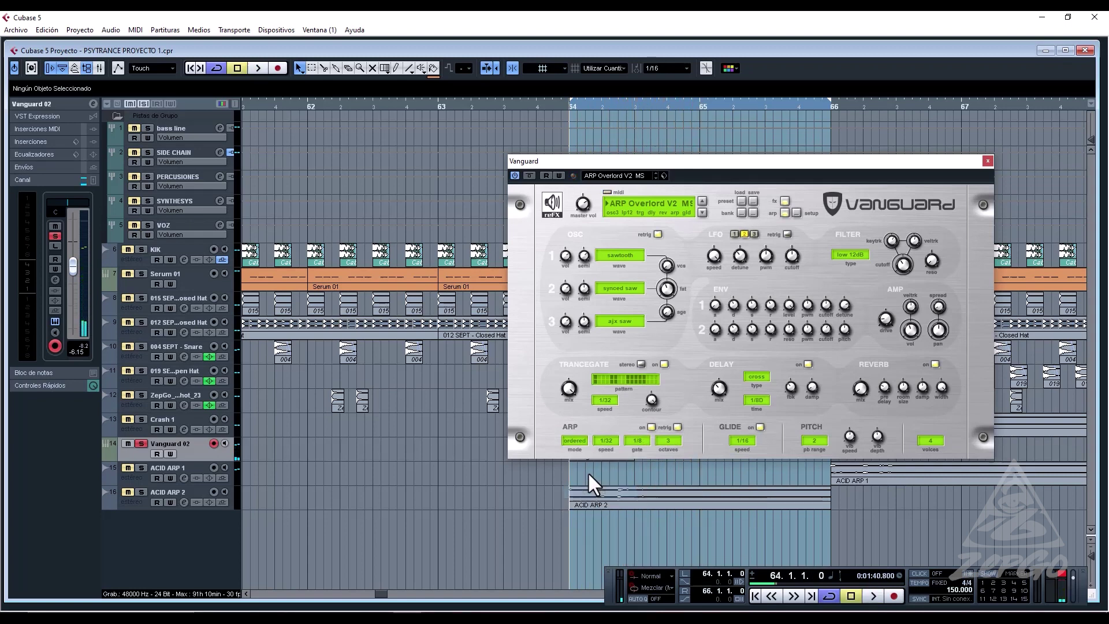
pyautogui.click(577, 440)
pyautogui.click(595, 477)
pyautogui.press('space')
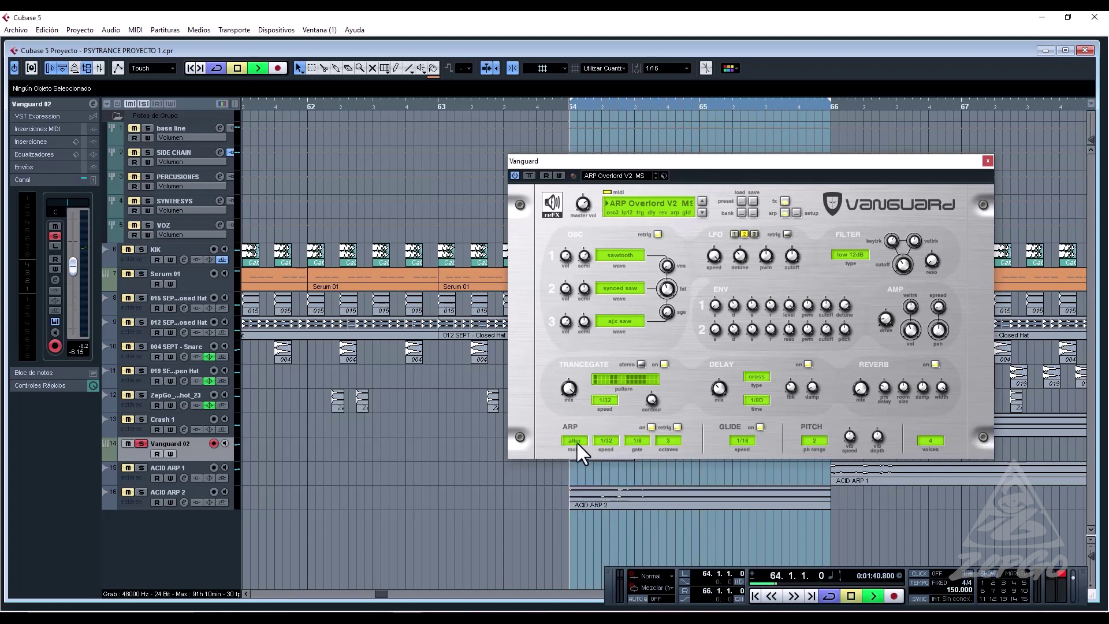
pyautogui.press('space')
# Raise the Vanguard filter cutoff during playback and listen to the part again.
pyautogui.press('space')
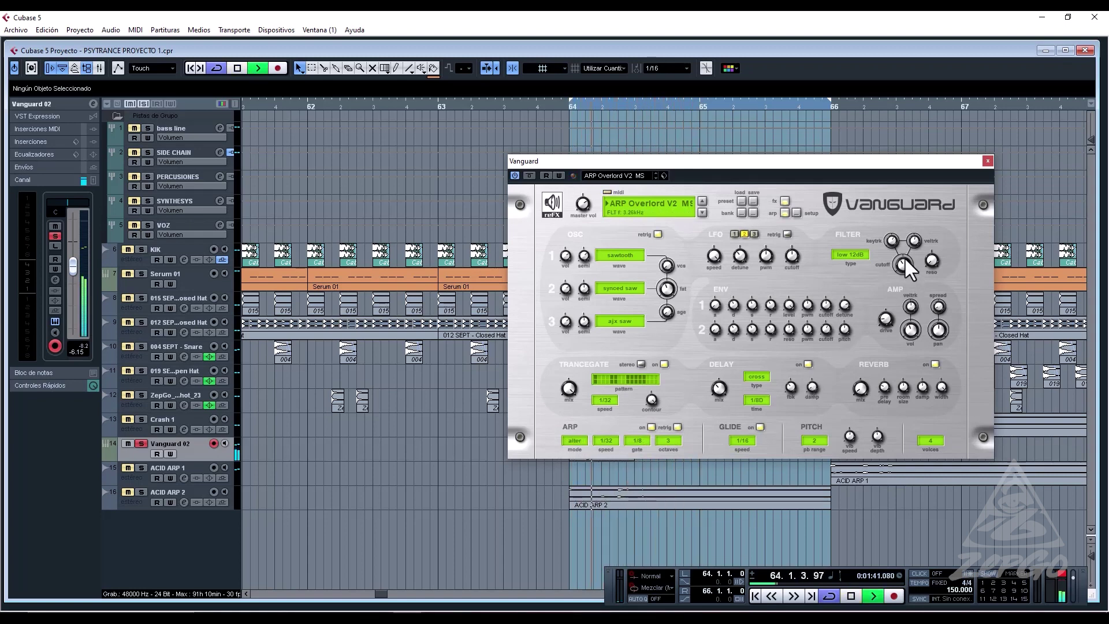
pyautogui.moveTo(903, 266); pyautogui.dragTo(909, 241)
pyautogui.press('space')
pyautogui.press('space')
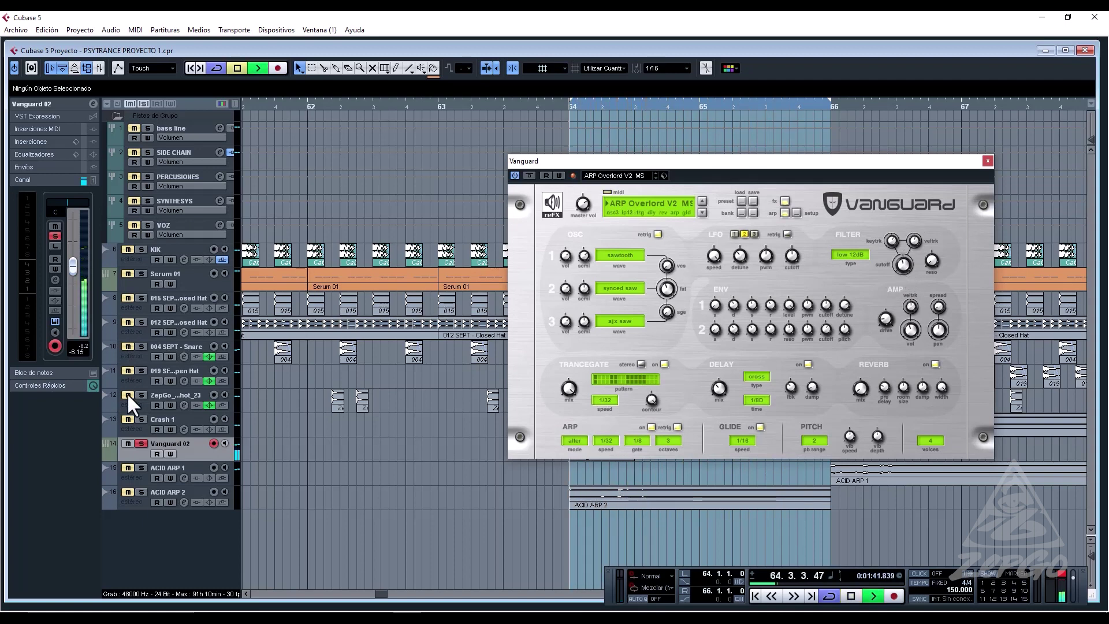
# Close the Vanguard window, move the ACID ARP 2 clip from bar 64 to bar 65 and audition it.
pyautogui.press('space')
pyautogui.click(988, 161)
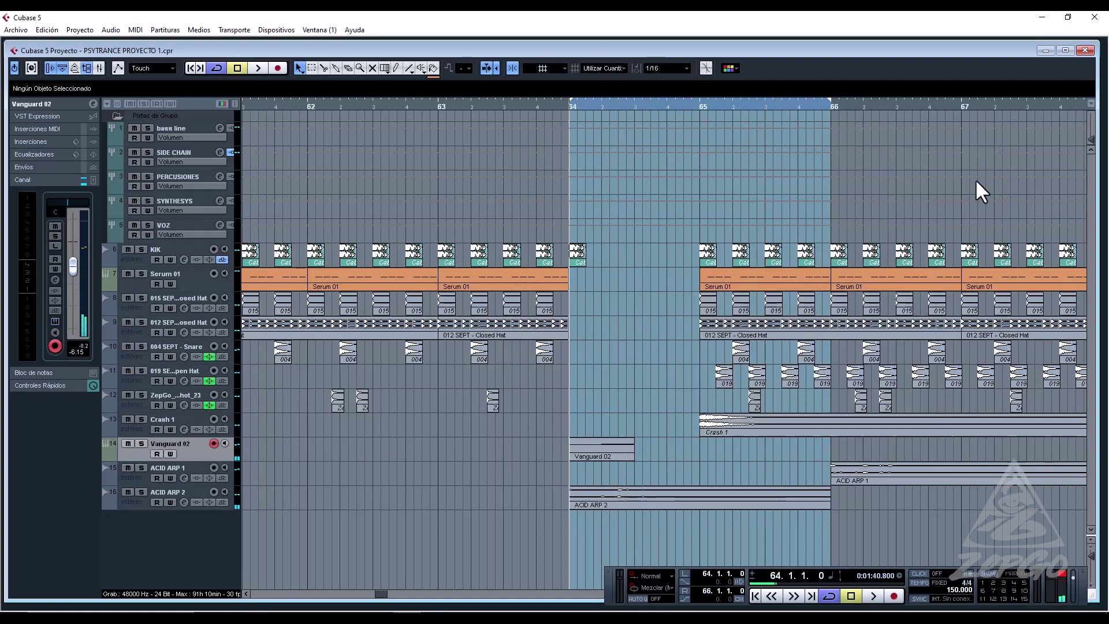
pyautogui.moveTo(590, 501); pyautogui.dragTo(745, 502)
pyautogui.press('space')
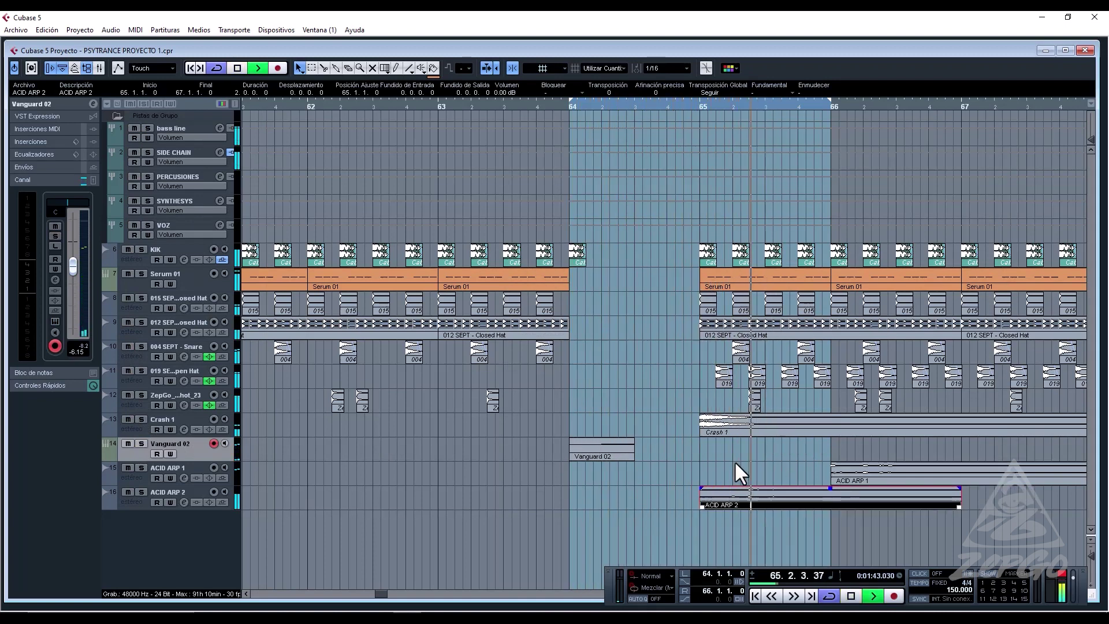
pyautogui.press('space')
pyautogui.press('space')
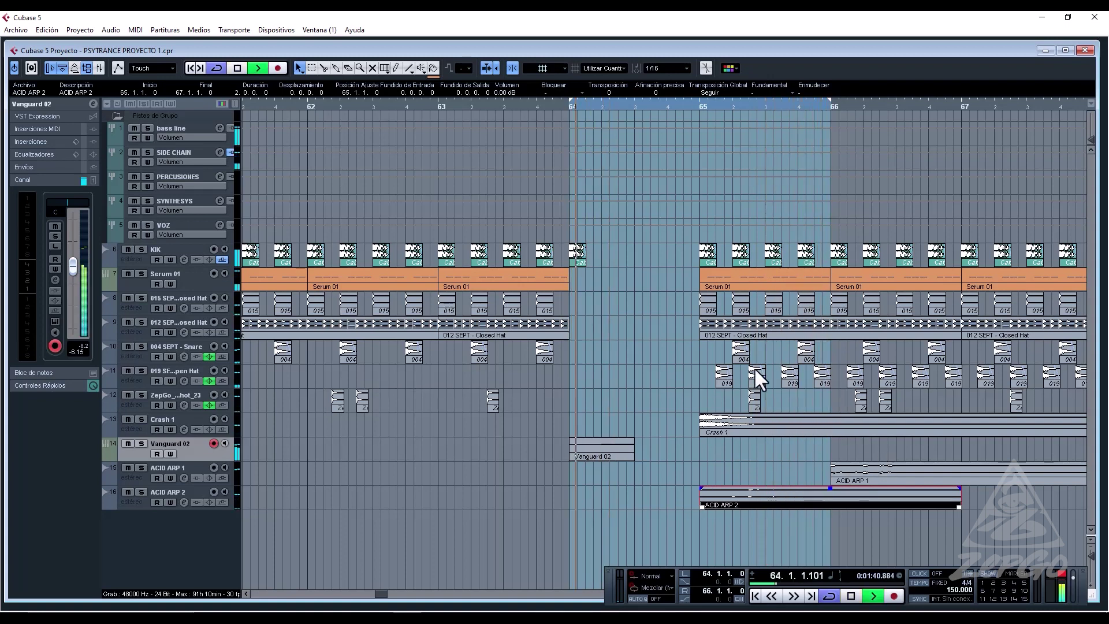
# Turn off cycle playback and place a copy of the ACID ARP 2 clip at bar 67, listening to the arrangement.
pyautogui.click(827, 596)
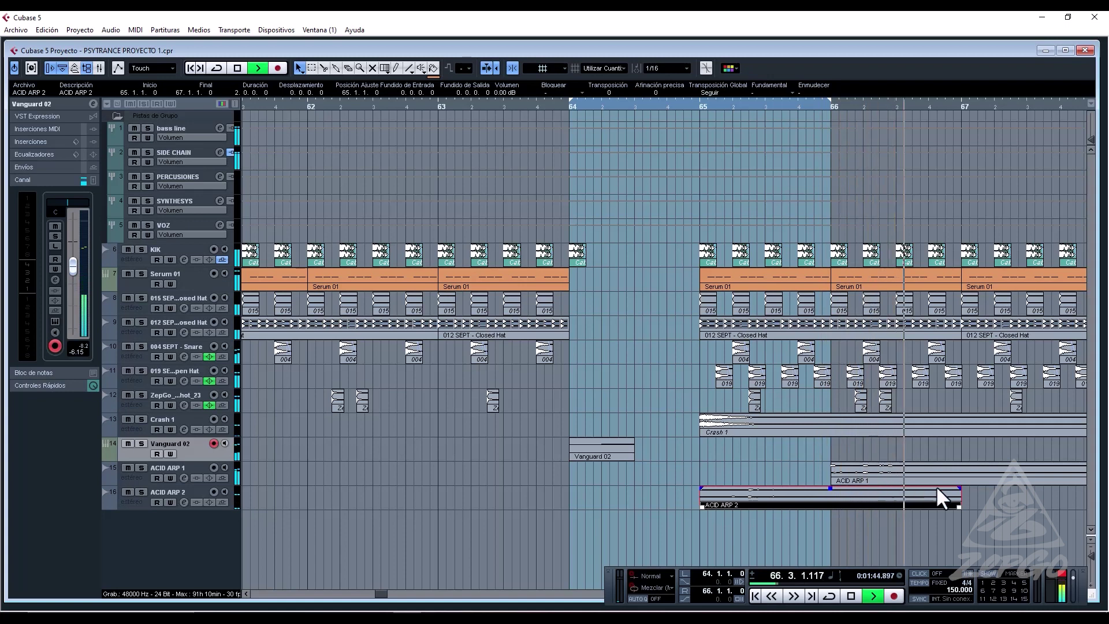
pyautogui.press('space')
pyautogui.press('space')
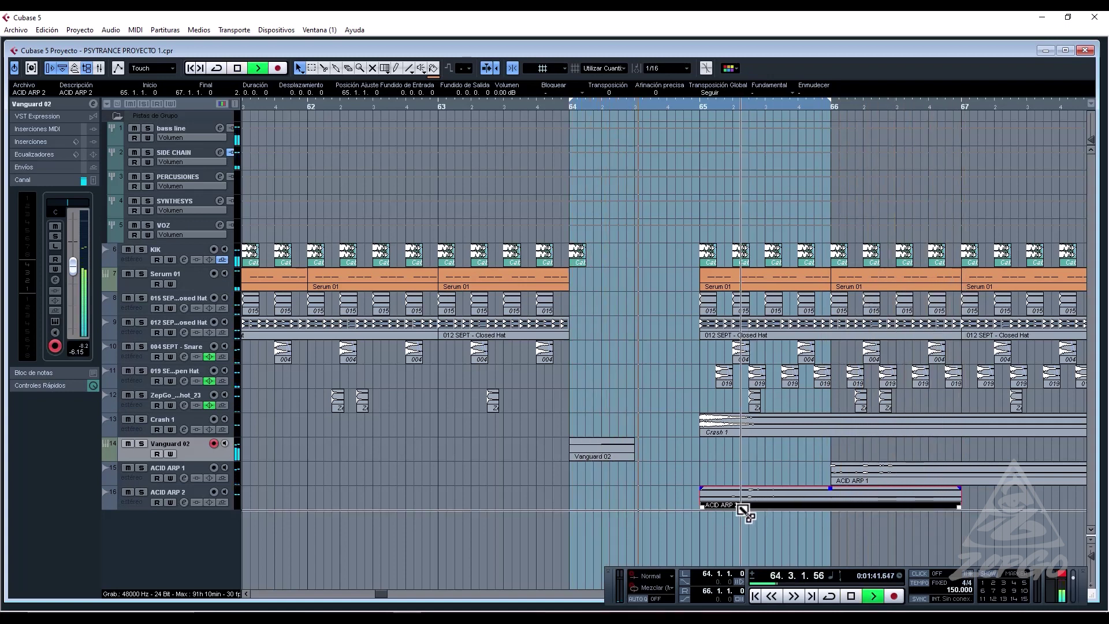
pyautogui.moveTo(740, 503); pyautogui.dragTo(1003, 496)
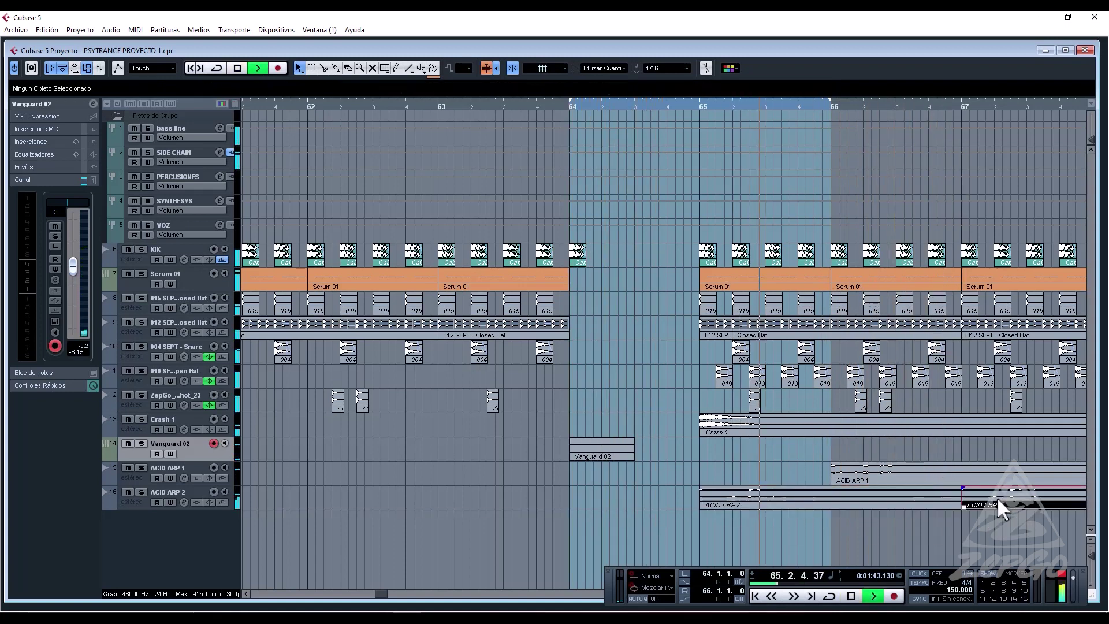
pyautogui.click(977, 462)
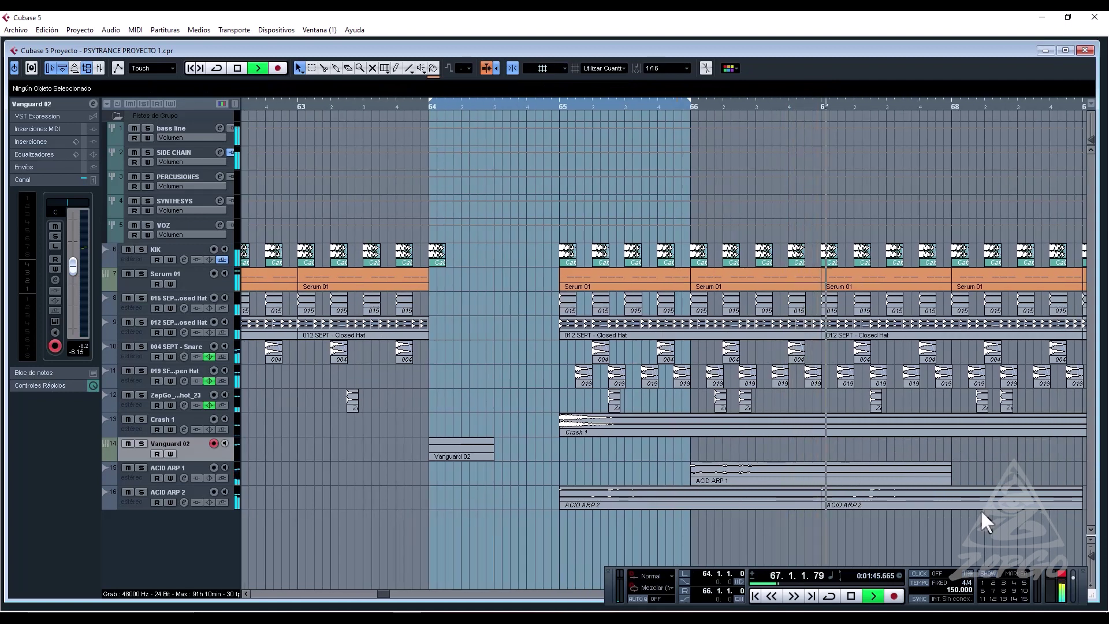
pyautogui.press('space')
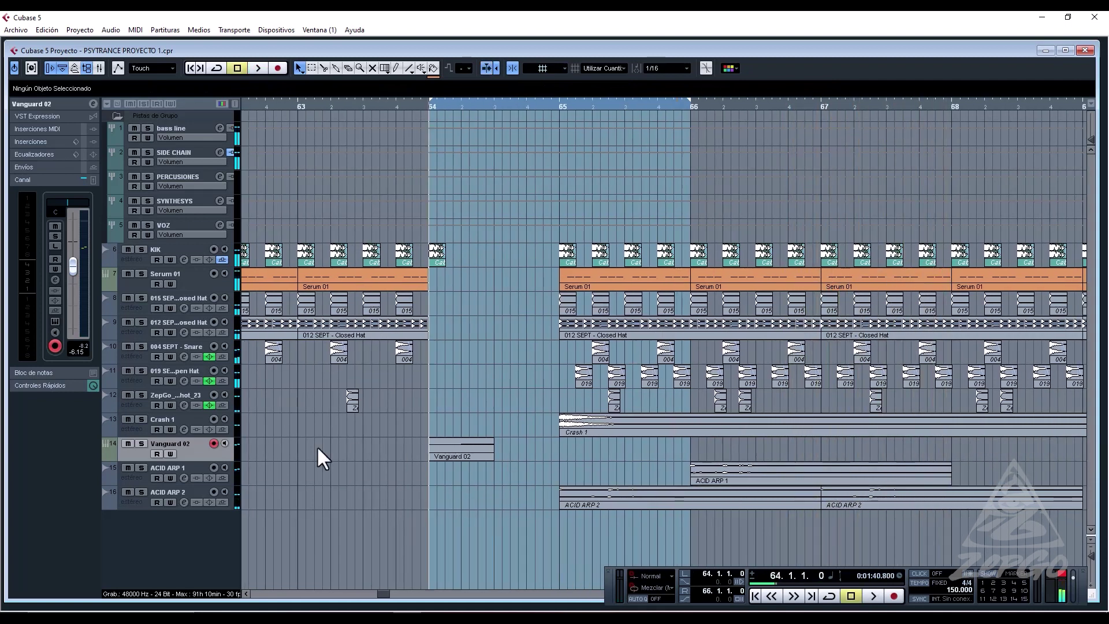
# Add one instrument track below Vanguard 02 using the Serum synth.
pyautogui.rightClick(188, 453)
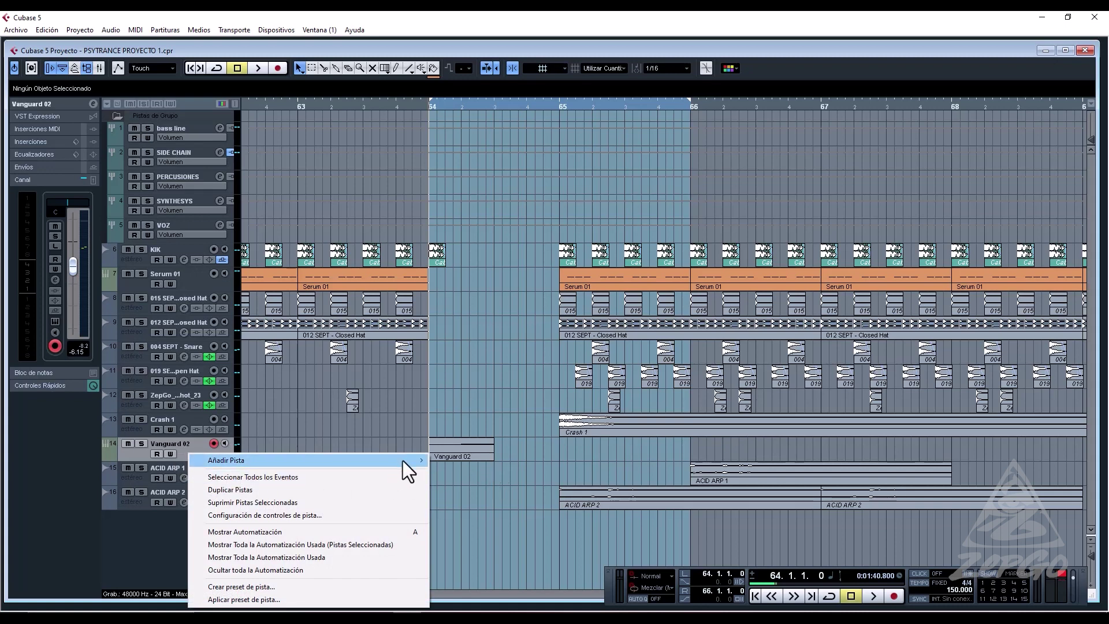
pyautogui.moveTo(403, 460)
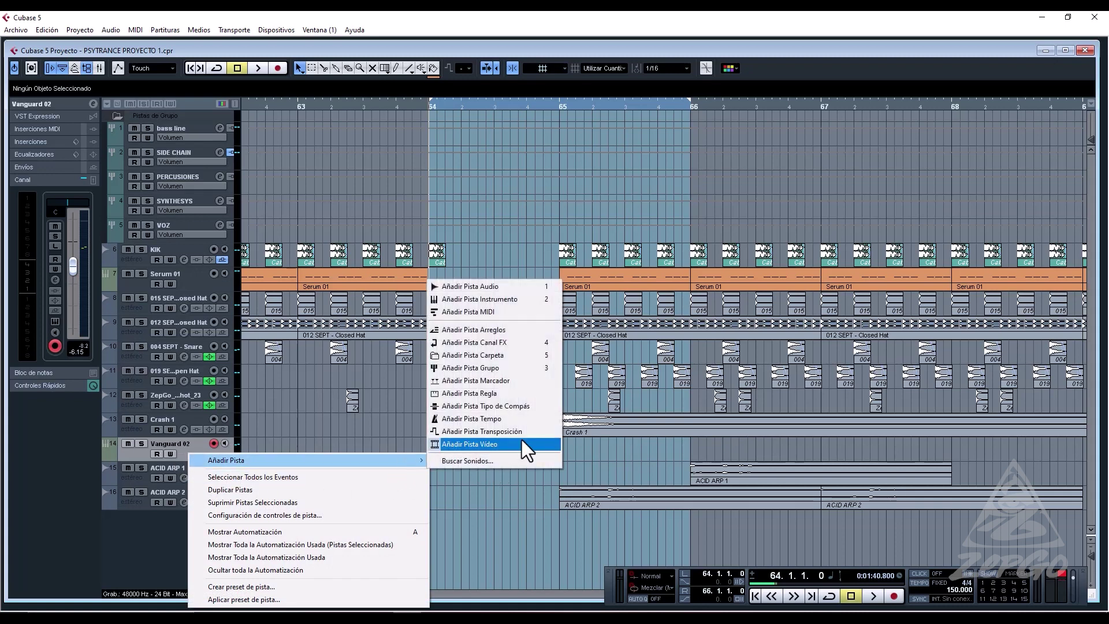
pyautogui.click(528, 303)
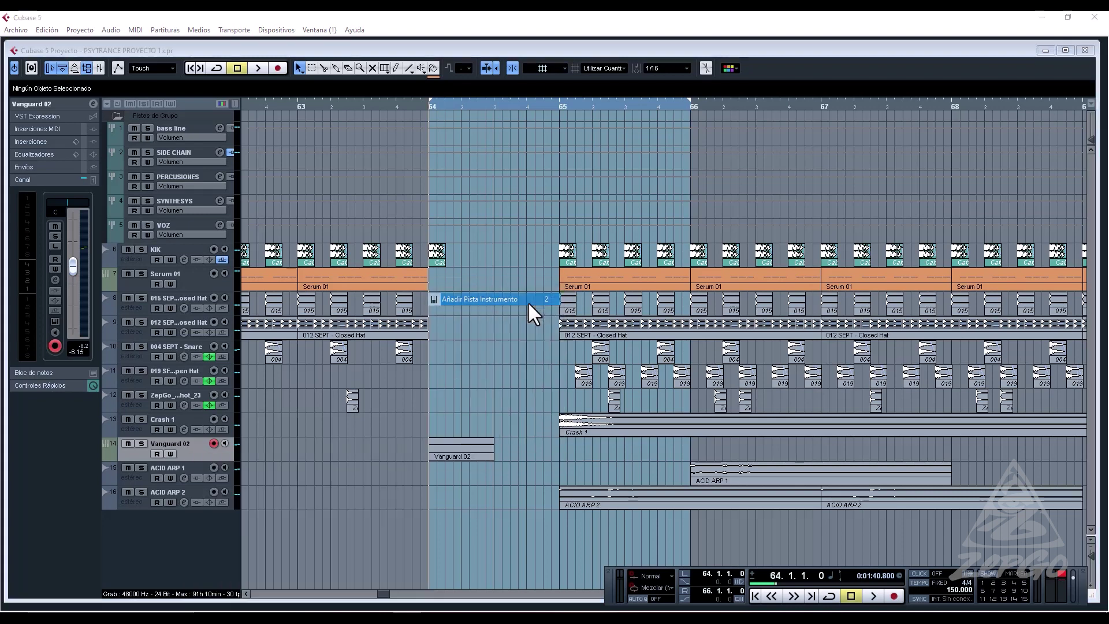
pyautogui.click(549, 325)
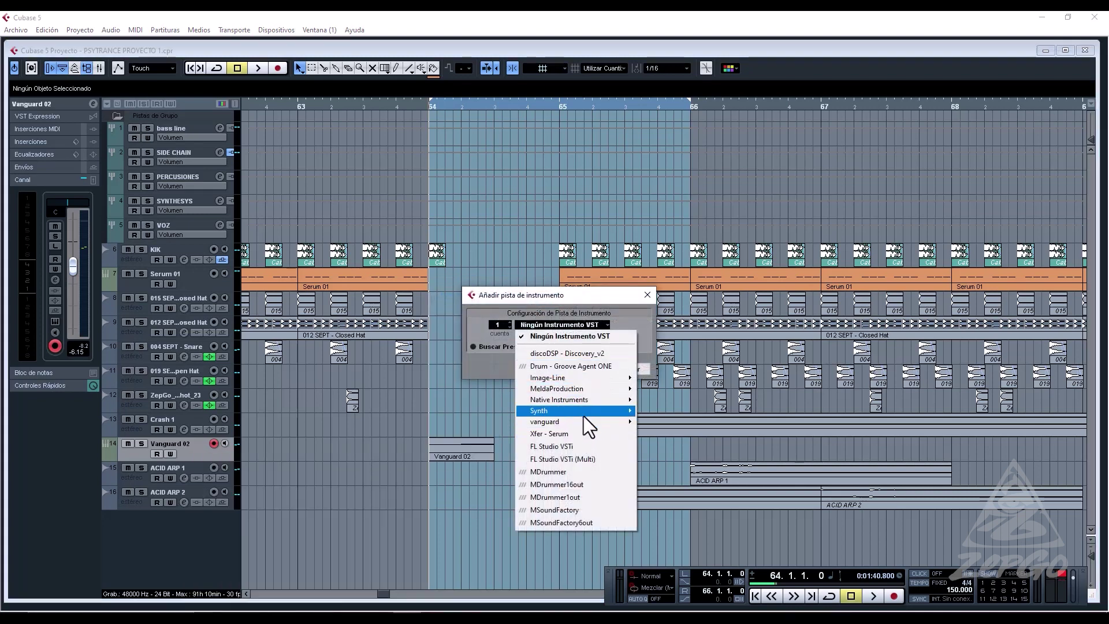
pyautogui.click(595, 436)
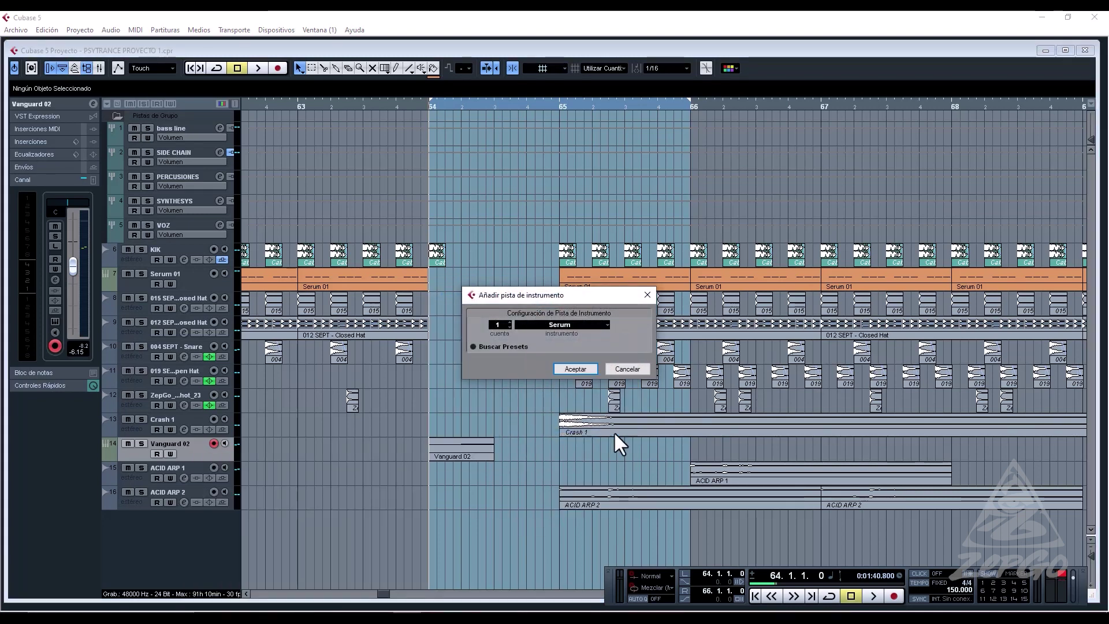
pyautogui.click(584, 368)
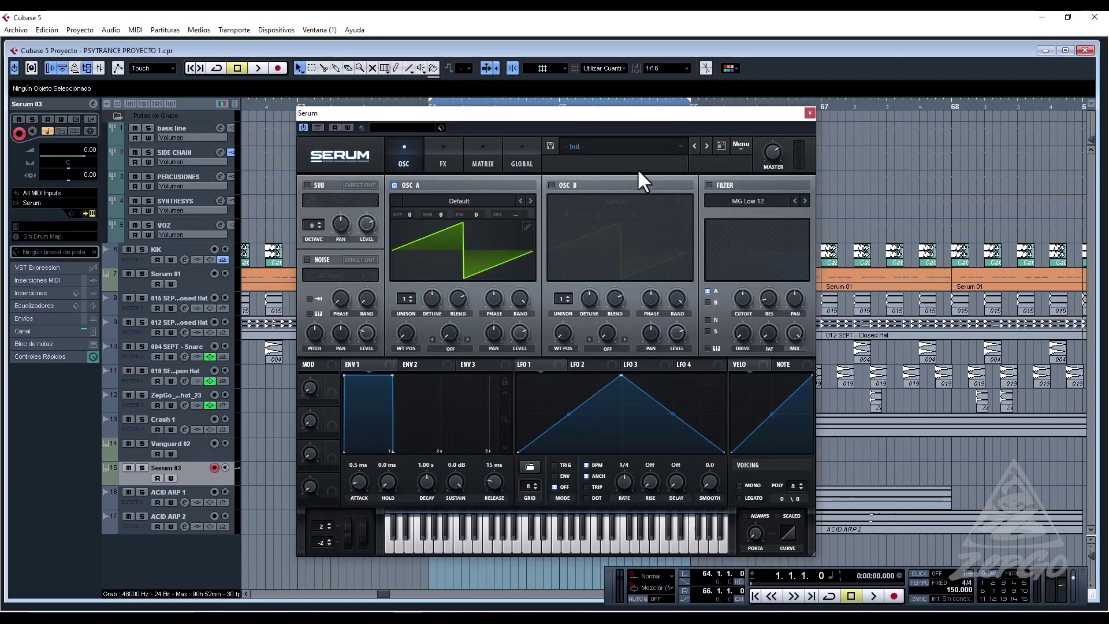
# Load the FM - Randomizer preset from the Serum Leads by ZepGo collection under ZepGo Psytrance Serum.
pyautogui.click(612, 147)
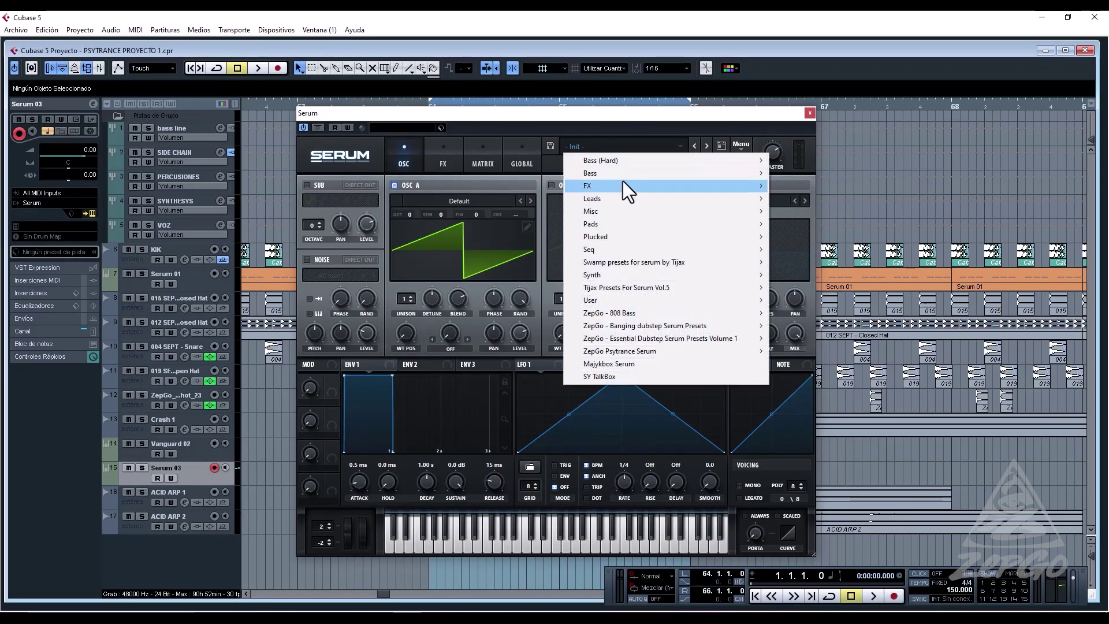
pyautogui.moveTo(722, 351)
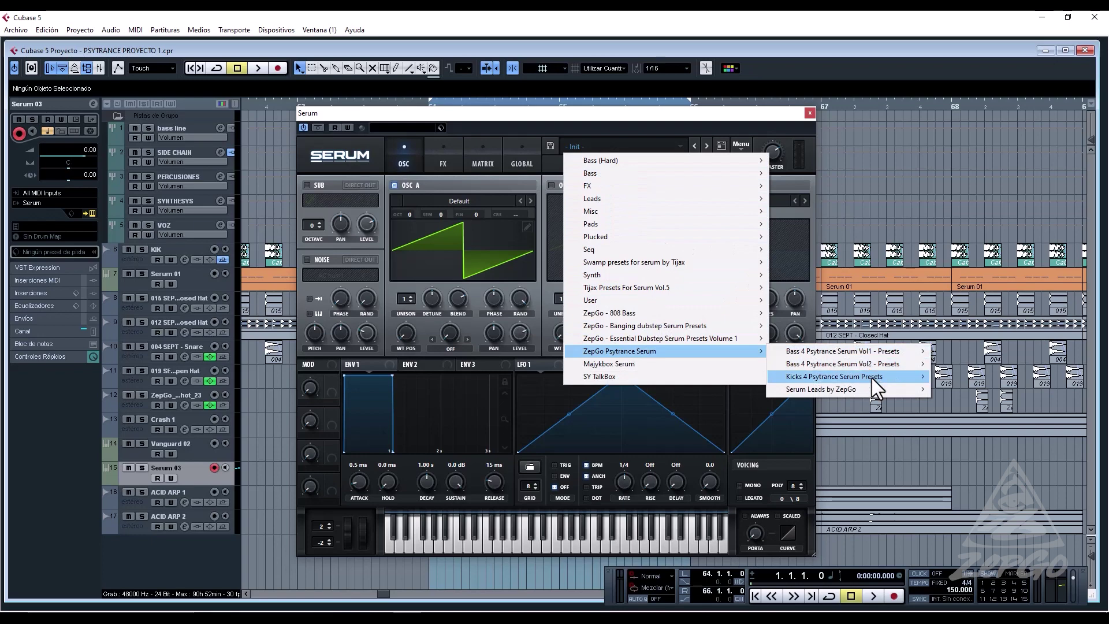
pyautogui.moveTo(898, 388)
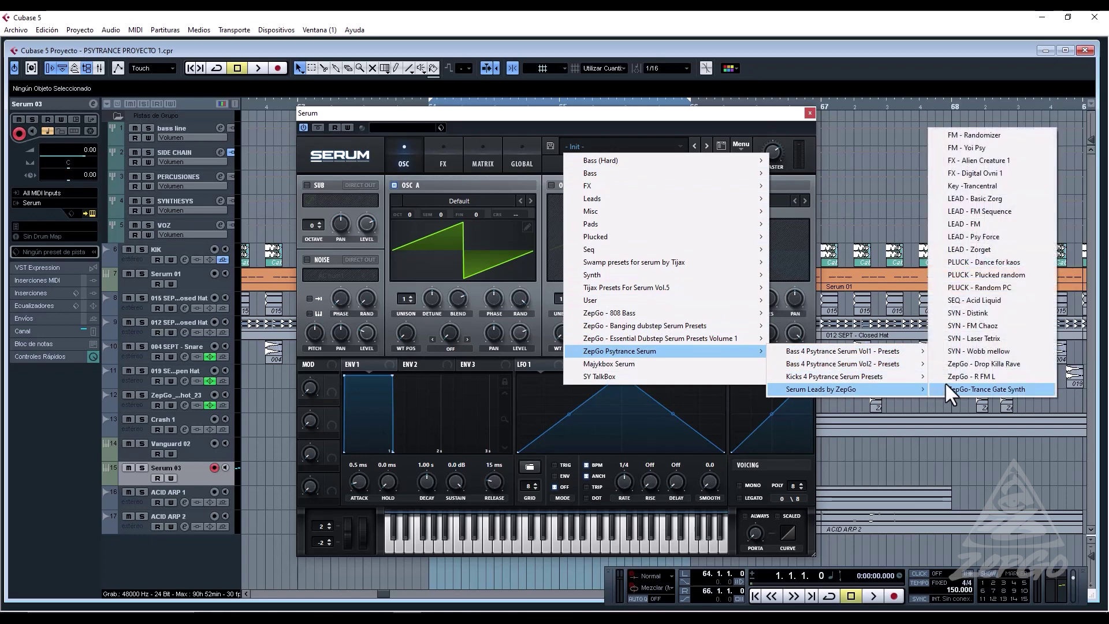
pyautogui.click(1017, 137)
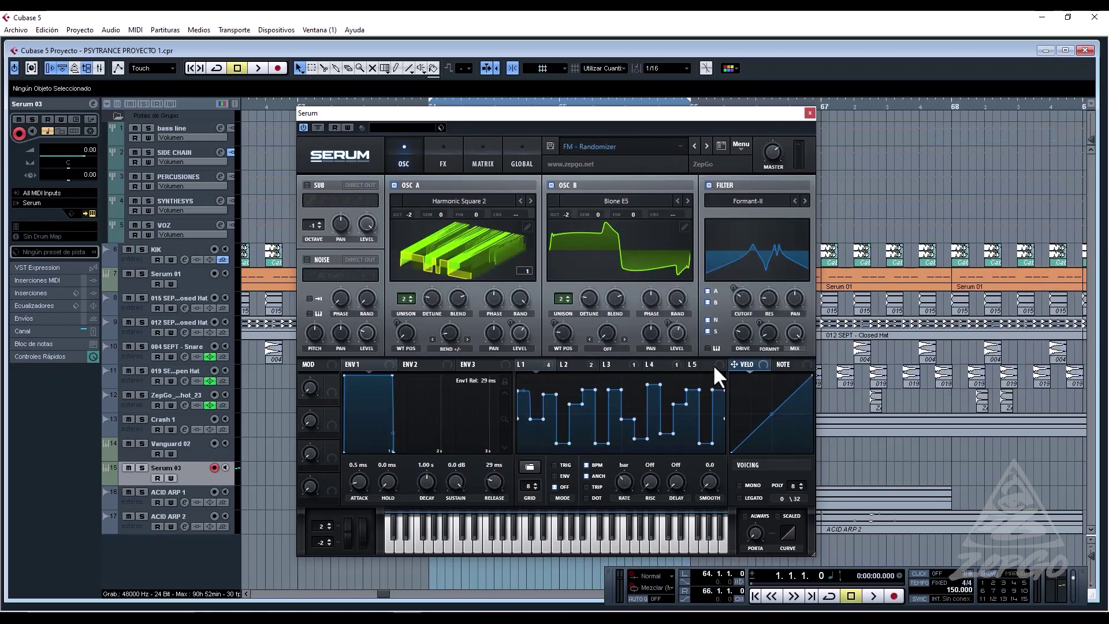
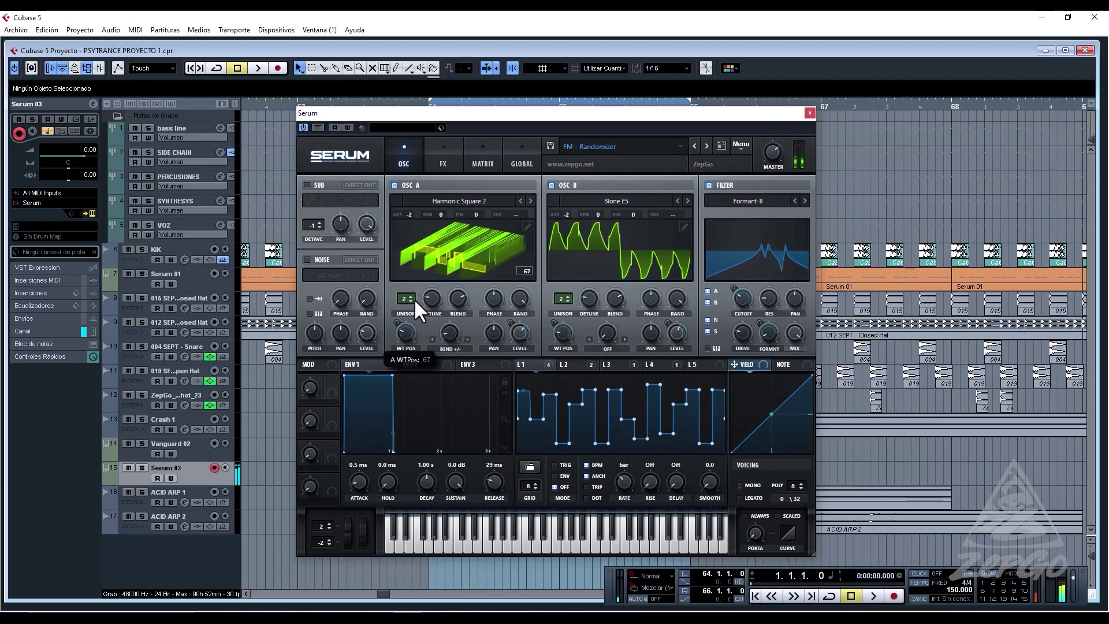
# Set the Serum 03 channel level to -10.98 dB and close the Serum window.
pyautogui.click(28, 330)
pyautogui.moveTo(75, 294); pyautogui.dragTo(77, 280)
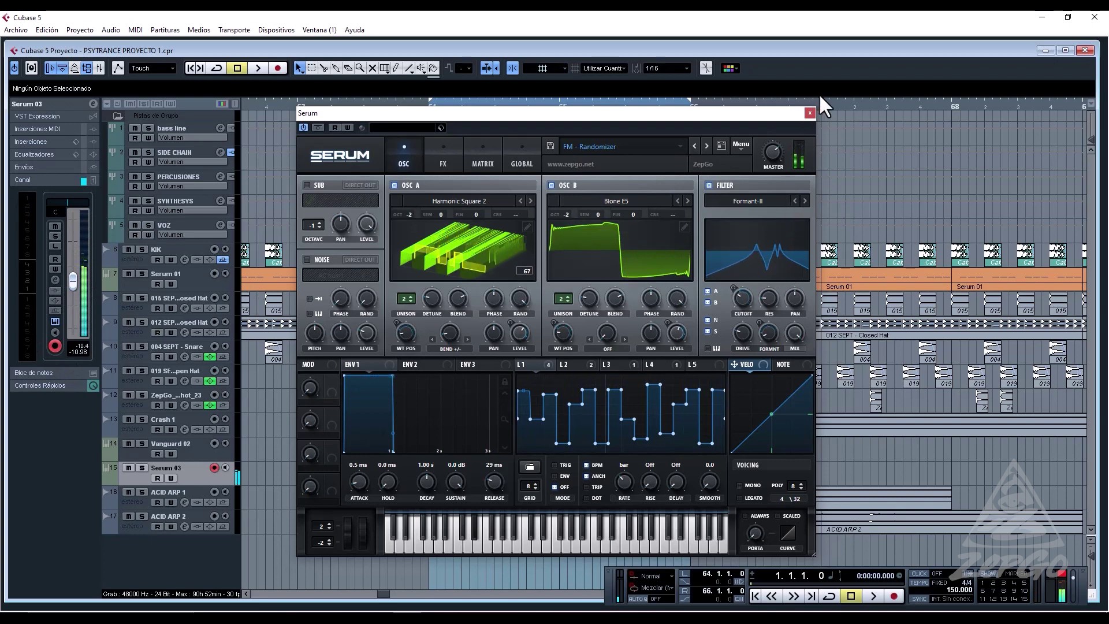
pyautogui.click(809, 112)
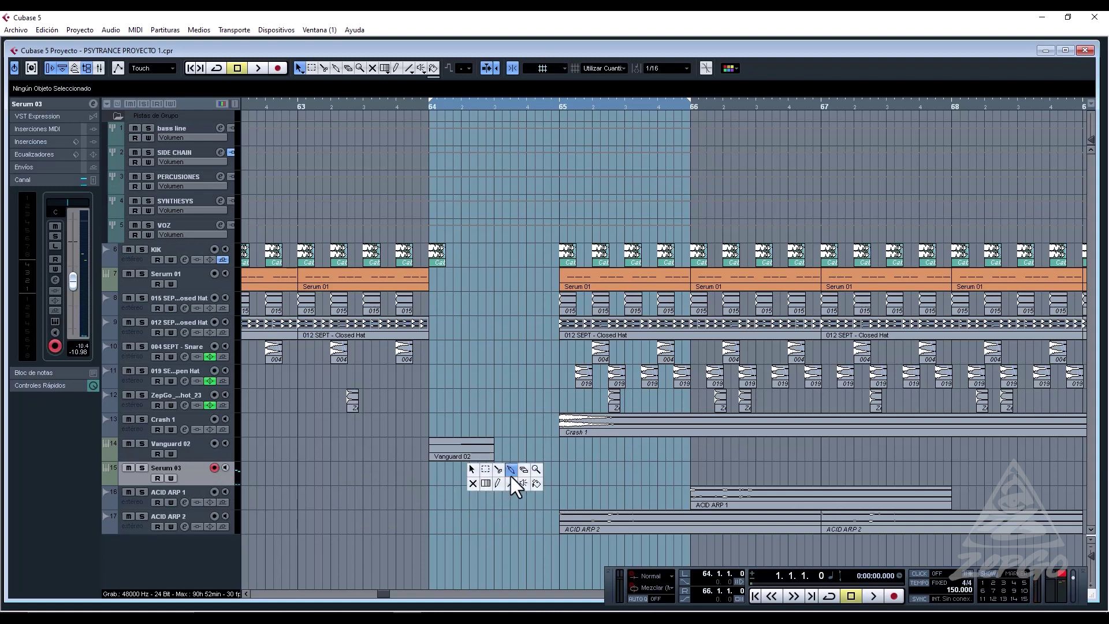
# Draw a one-bar MIDI part on the Serum 03 track at bar 64 and open it in the key editor.
pyautogui.click(498, 483)
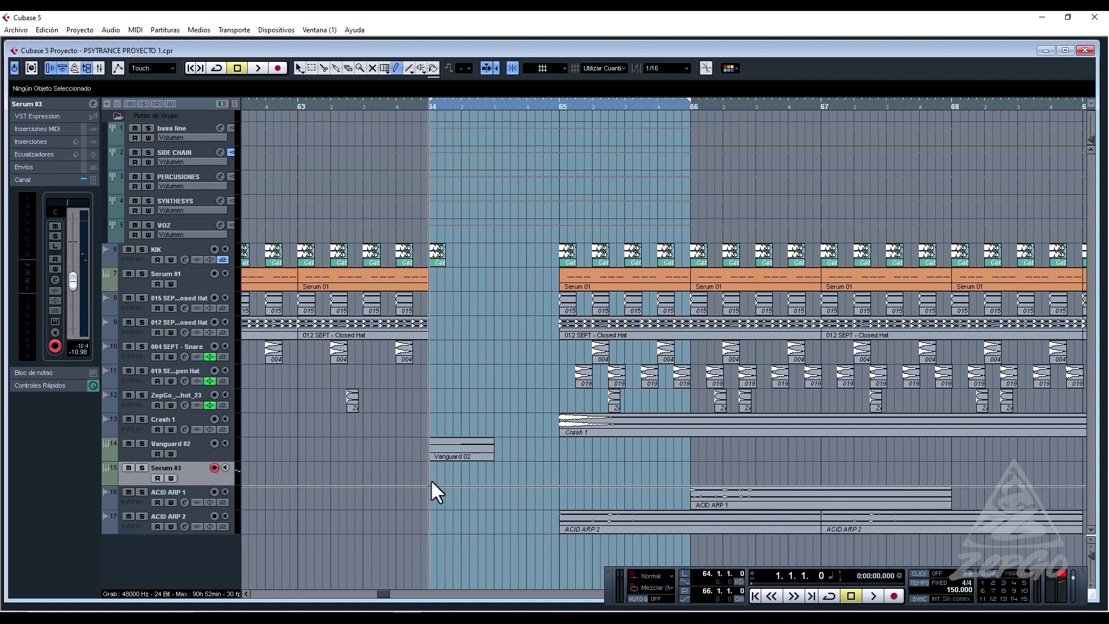
pyautogui.moveTo(478, 482); pyautogui.dragTo(563, 472)
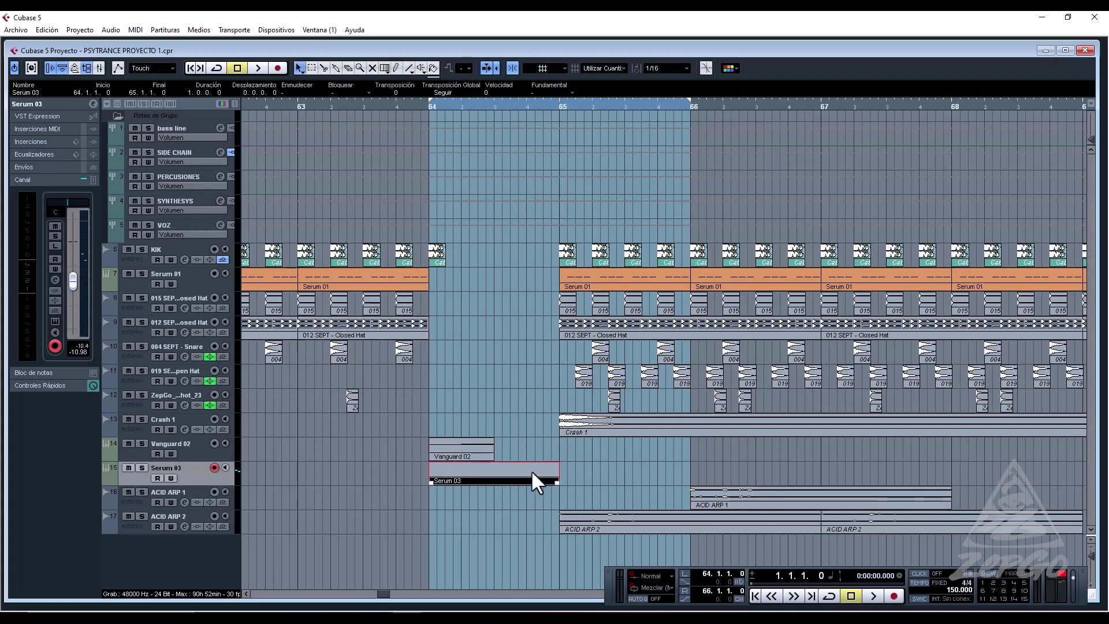
pyautogui.doubleClick(530, 472)
# Audition keys across the low octaves, draw a D#2 note spanning the whole bar and close the key editor.
pyautogui.click(153, 186)
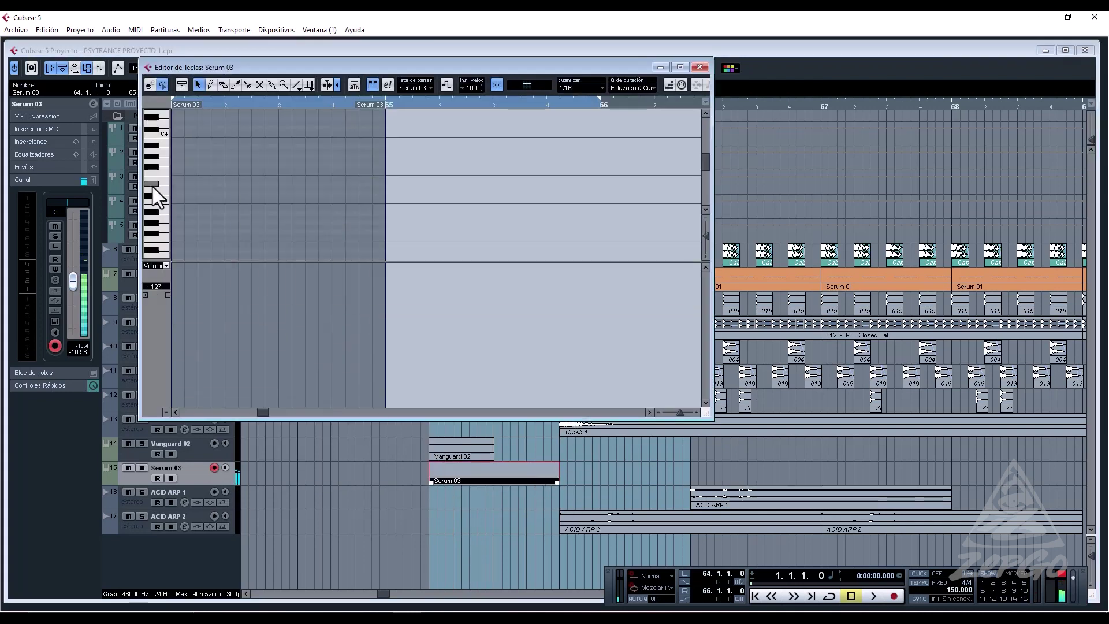
pyautogui.scroll(-4, 165, 214)
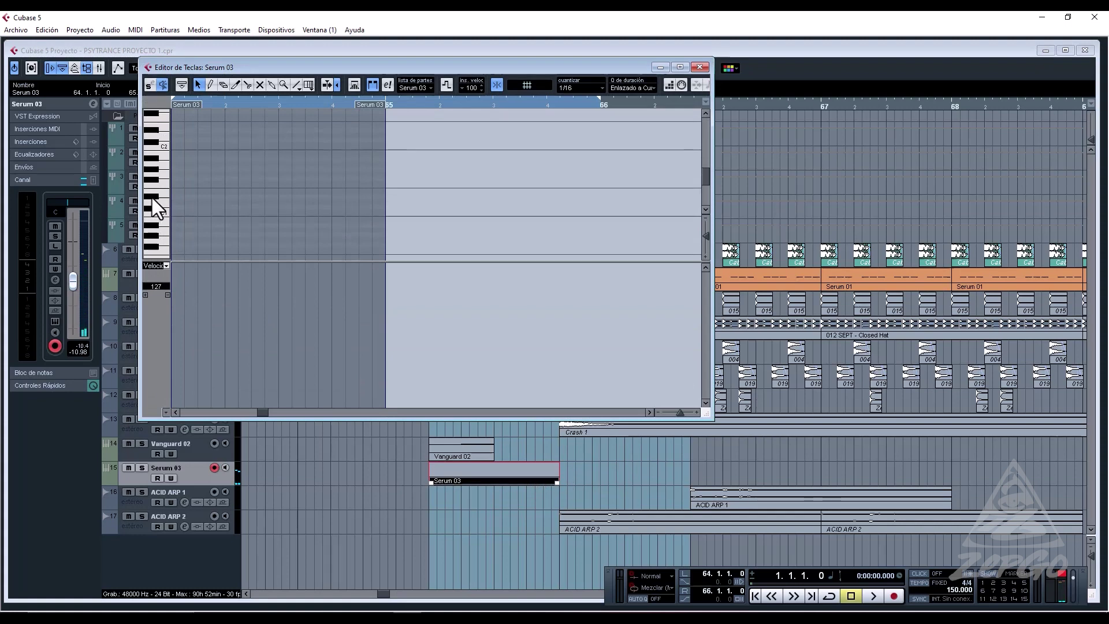
pyautogui.click(160, 210)
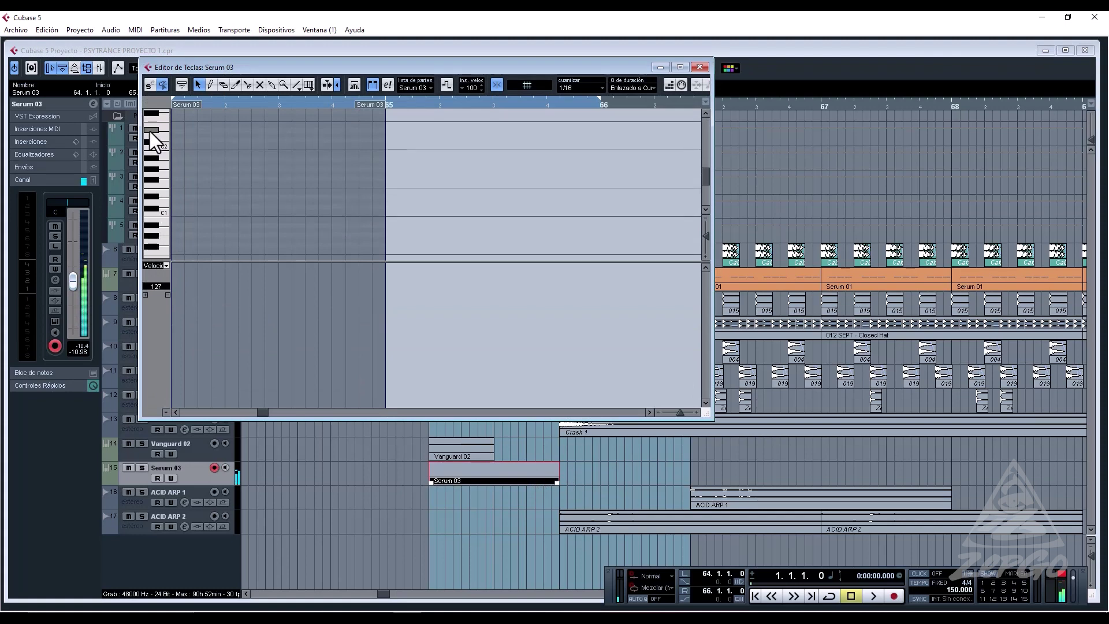
pyautogui.rightClick(188, 135)
pyautogui.click(202, 135)
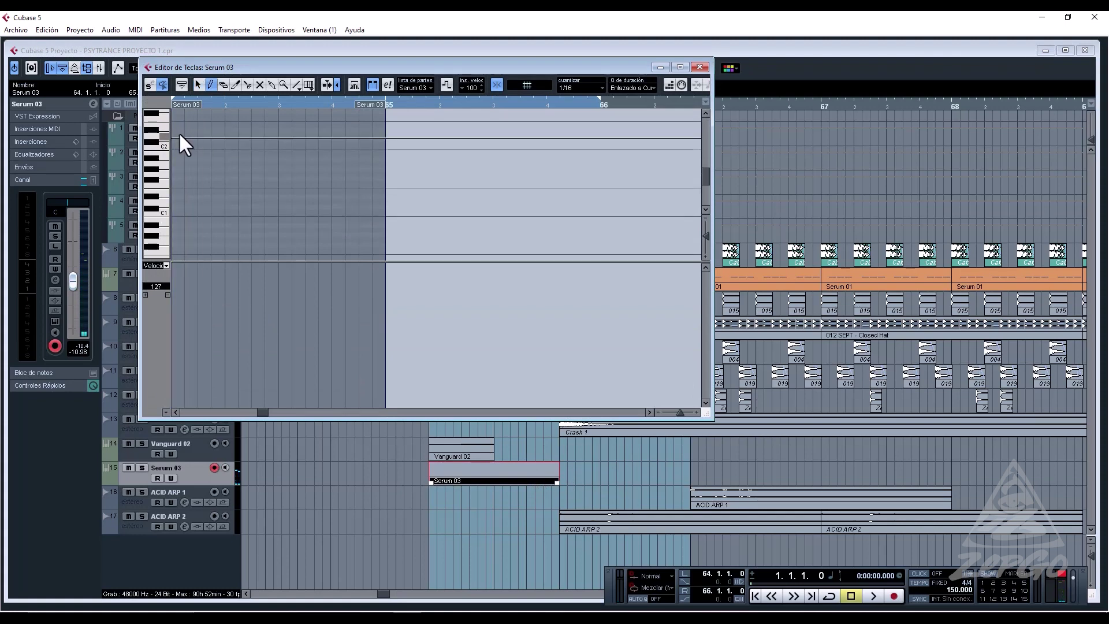
pyautogui.moveTo(173, 128)
pyautogui.mouseDown()
pyautogui.moveTo(382, 126)
pyautogui.moveTo(366, 119)
pyautogui.mouseUp()
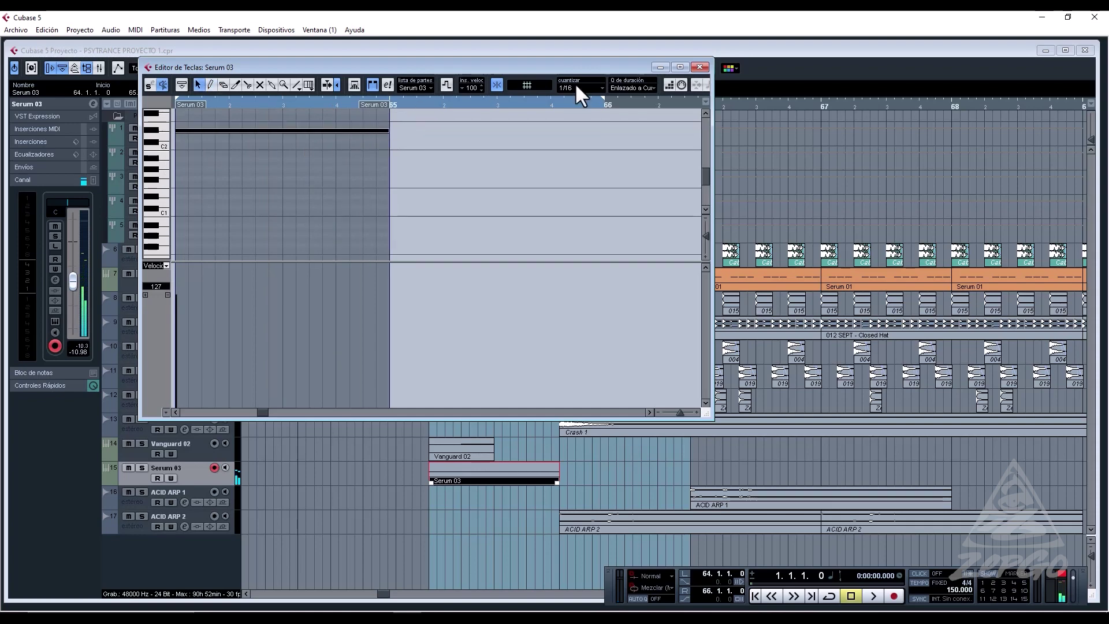
pyautogui.click(699, 67)
# Play the arrangement from around bar 62 to hear the lead-in to the Serum 03 part.
pyautogui.click(672, 341)
pyautogui.press('space')
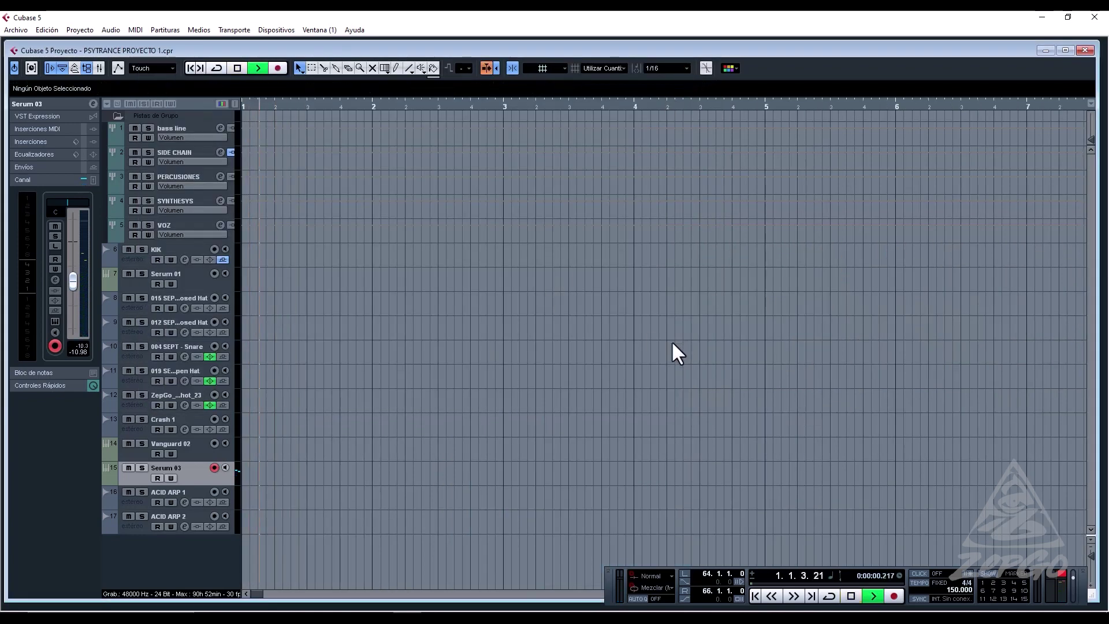
pyautogui.press('g')
pyautogui.press('g')
pyautogui.press('g')
pyautogui.press('g')
pyautogui.press('g')
pyautogui.press('g')
pyautogui.press('g')
pyautogui.press('g')
pyautogui.press('g')
pyautogui.press('g')
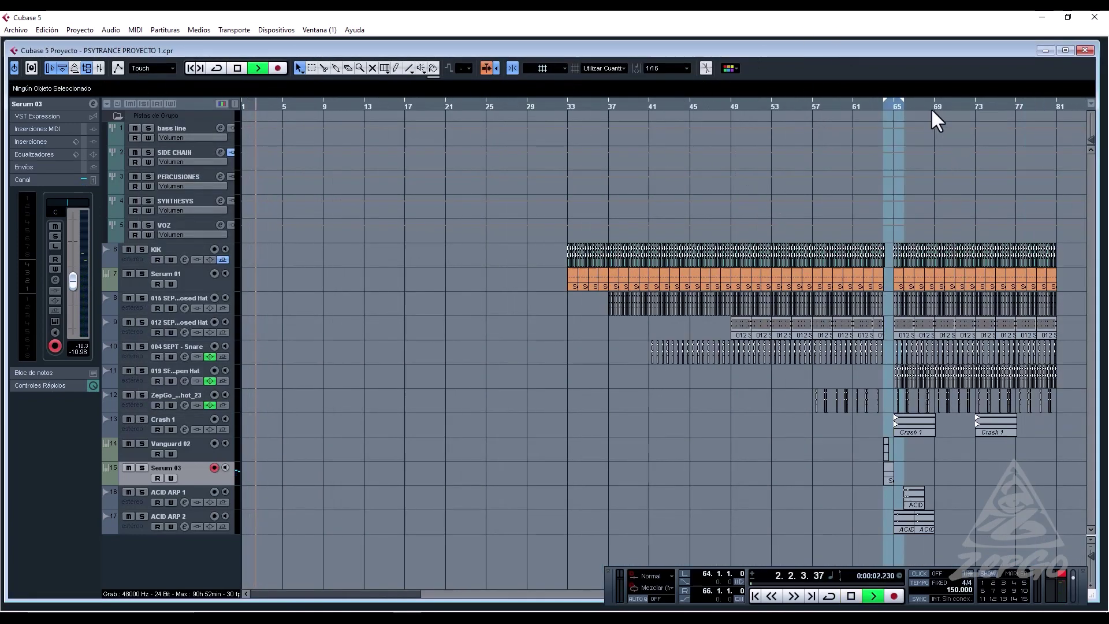
pyautogui.click(872, 108)
pyautogui.press('h')
pyautogui.press('h')
pyautogui.press('h')
pyautogui.press('h')
pyautogui.press('h')
pyautogui.press('h')
pyautogui.press('h')
pyautogui.press('h')
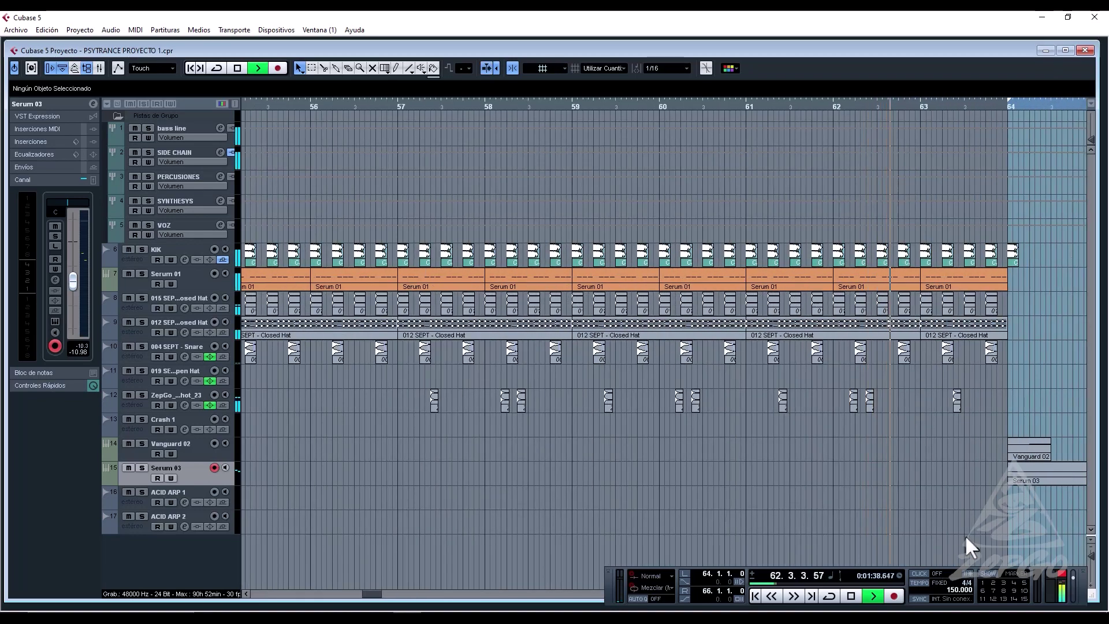
pyautogui.hscroll(5, 965, 535)
# Duplicate the Serum 03 part eight times in a row through bar 72, listening before stopping playback.
pyautogui.click(734, 481)
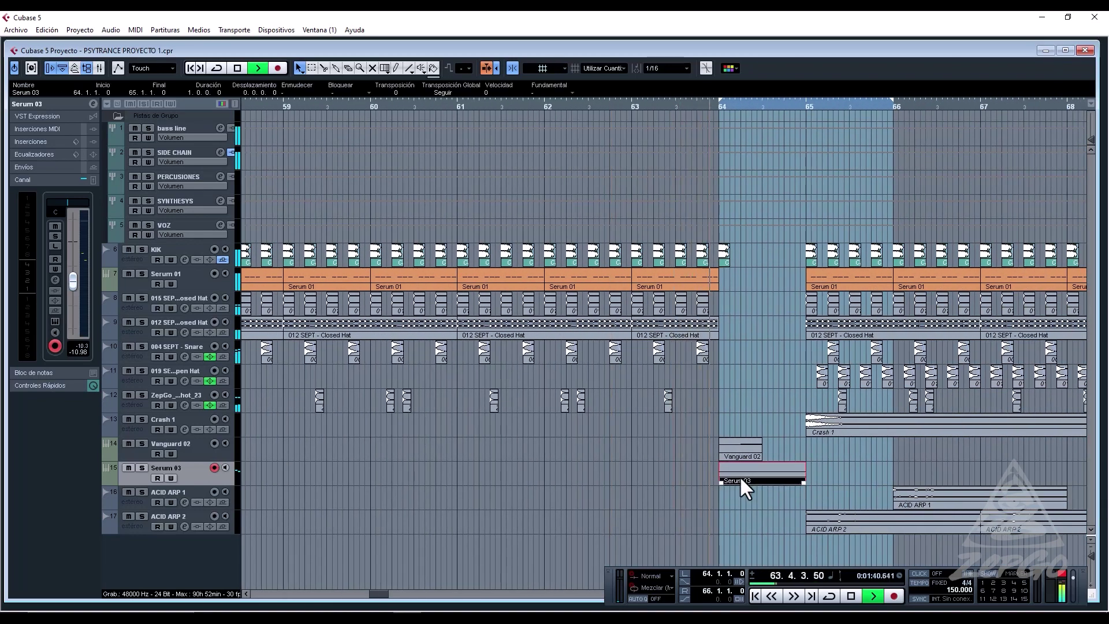
pyautogui.hotkey('ctrl', 'd')
pyautogui.hotkey('ctrl', 'd')
pyautogui.hotkey('ctrl', 'd')
pyautogui.hotkey('ctrl', 'd')
pyautogui.hotkey('ctrl', 'd')
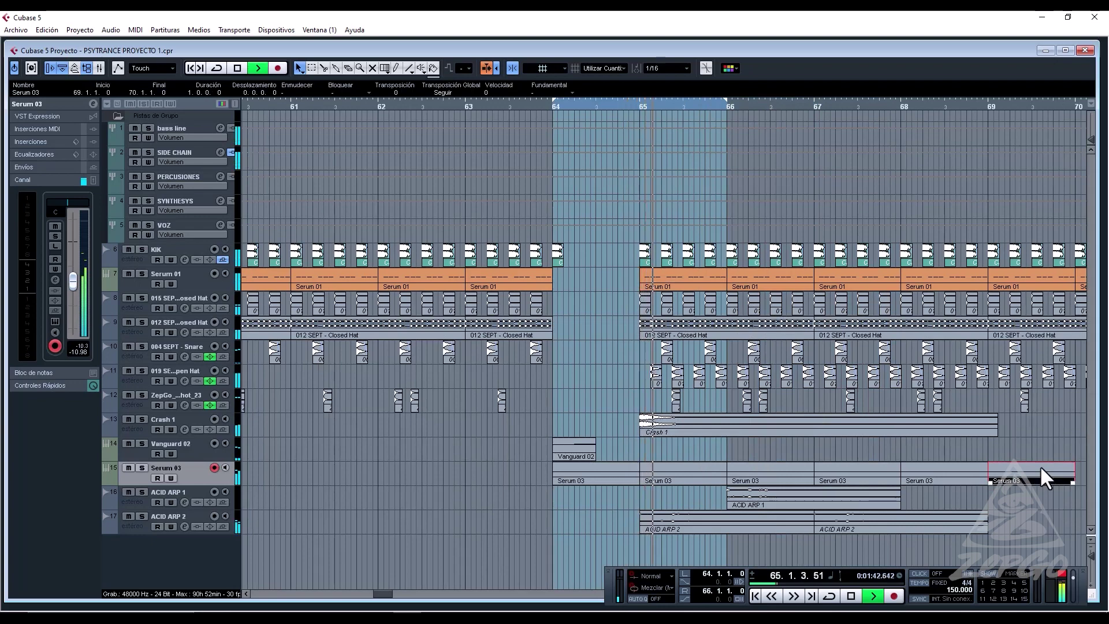
pyautogui.hotkey('ctrl', 'd')
pyautogui.hotkey('ctrl', 'd')
pyautogui.hotkey('ctrl', 'd')
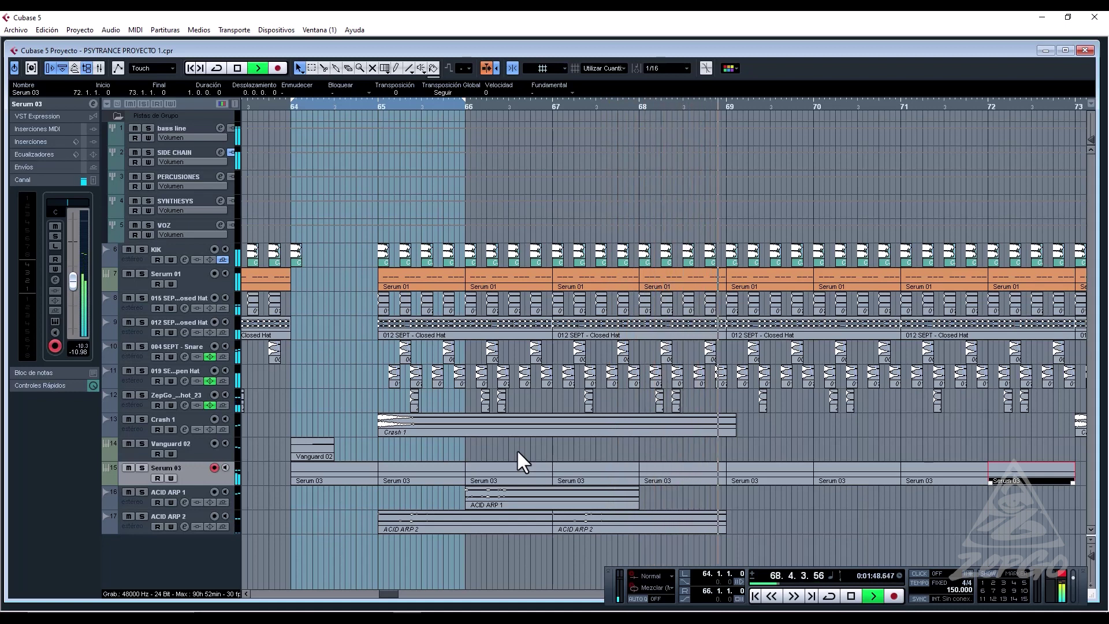
pyautogui.press('space')
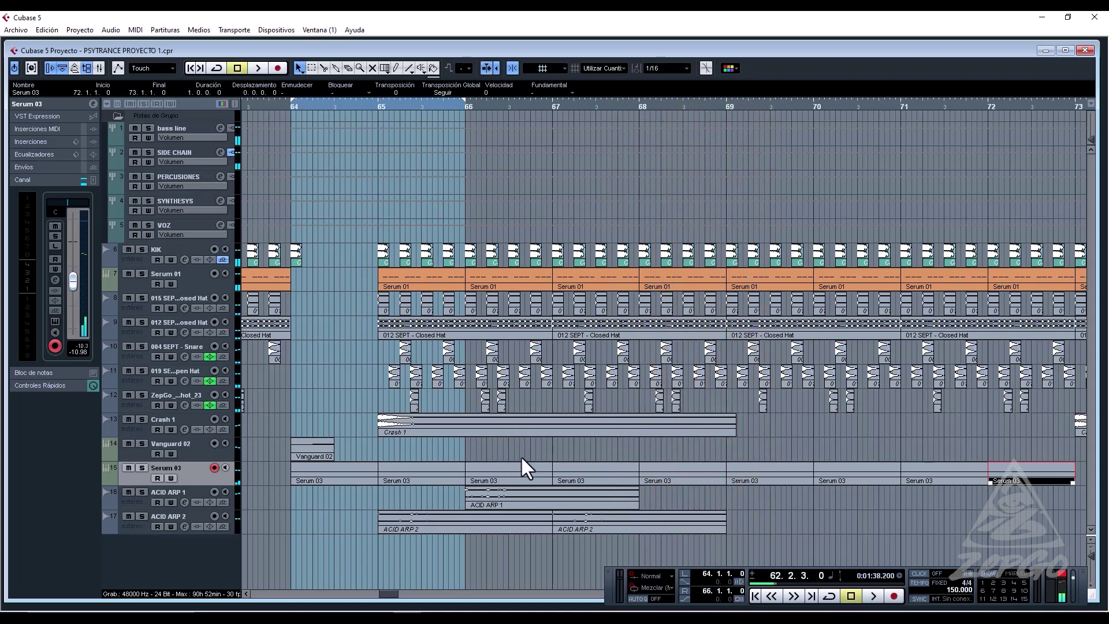
# Undo the run of Serum 03 duplicates through bar 72 and the note drawn in the bar 64 part.
pyautogui.hotkey('ctrl', 'z')
pyautogui.hotkey('ctrl', 'z')
pyautogui.hotkey('ctrl', 'z')
pyautogui.hotkey('ctrl', 'z')
pyautogui.hotkey('ctrl', 'z')
pyautogui.hotkey('ctrl', 'z')
pyautogui.hotkey('ctrl', 'z')
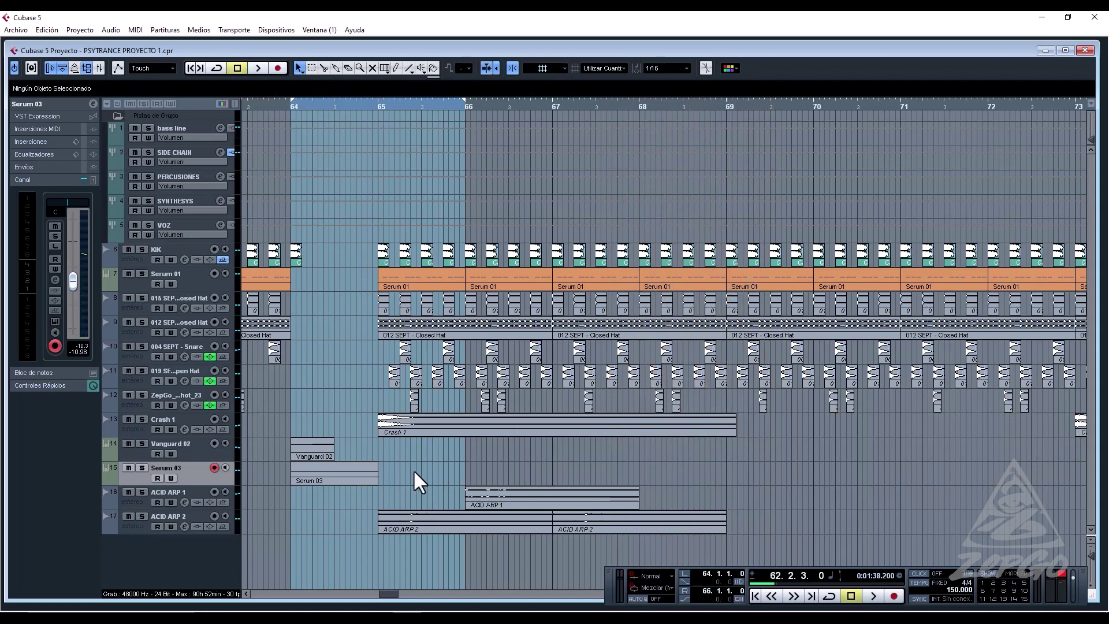
pyautogui.hotkey('ctrl', 'z')
# Move the Serum 03 part to bar 65, open it in the key editor and audition keys around C3.
pyautogui.moveTo(329, 470); pyautogui.dragTo(417, 474)
pyautogui.doubleClick(417, 473)
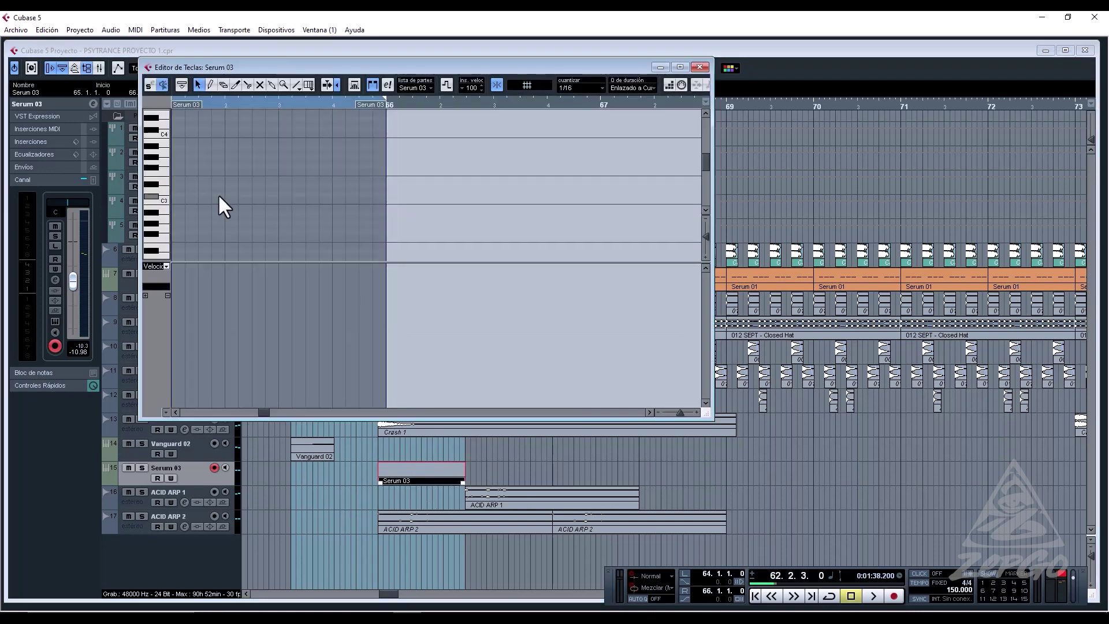
pyautogui.click(162, 207)
pyautogui.click(162, 193)
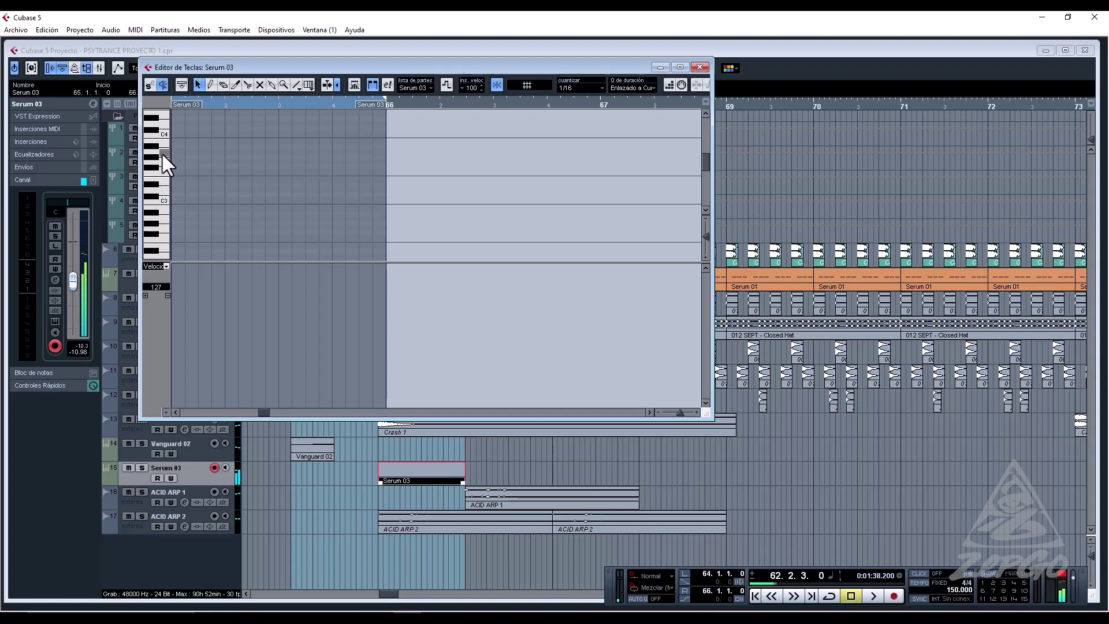
# Draw a one-beat D#3 note at the start of the Serum 03 part.
pyautogui.rightClick(207, 162)
pyautogui.click(194, 154)
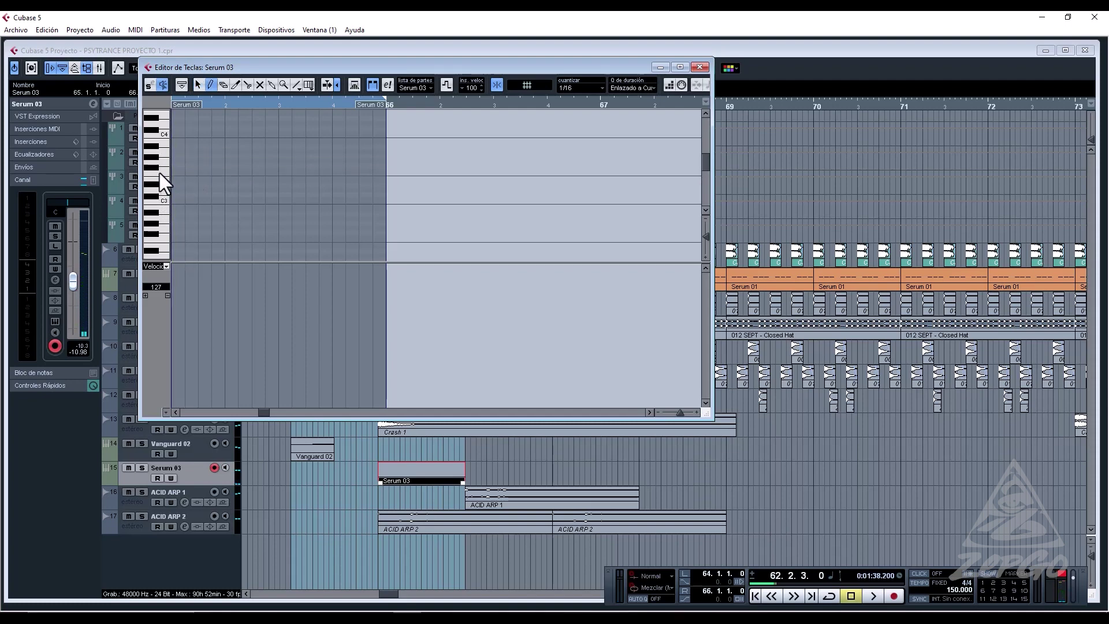
pyautogui.moveTo(175, 186); pyautogui.dragTo(224, 185)
pyautogui.rightClick(224, 184)
pyautogui.click(227, 171)
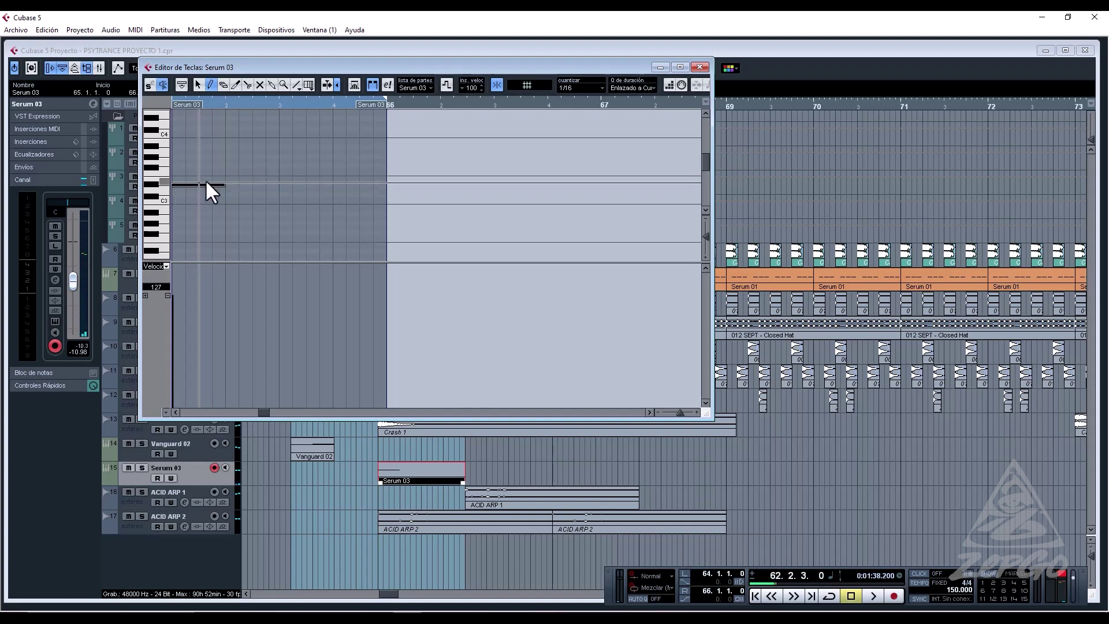
pyautogui.rightClick(202, 177)
pyautogui.click(241, 190)
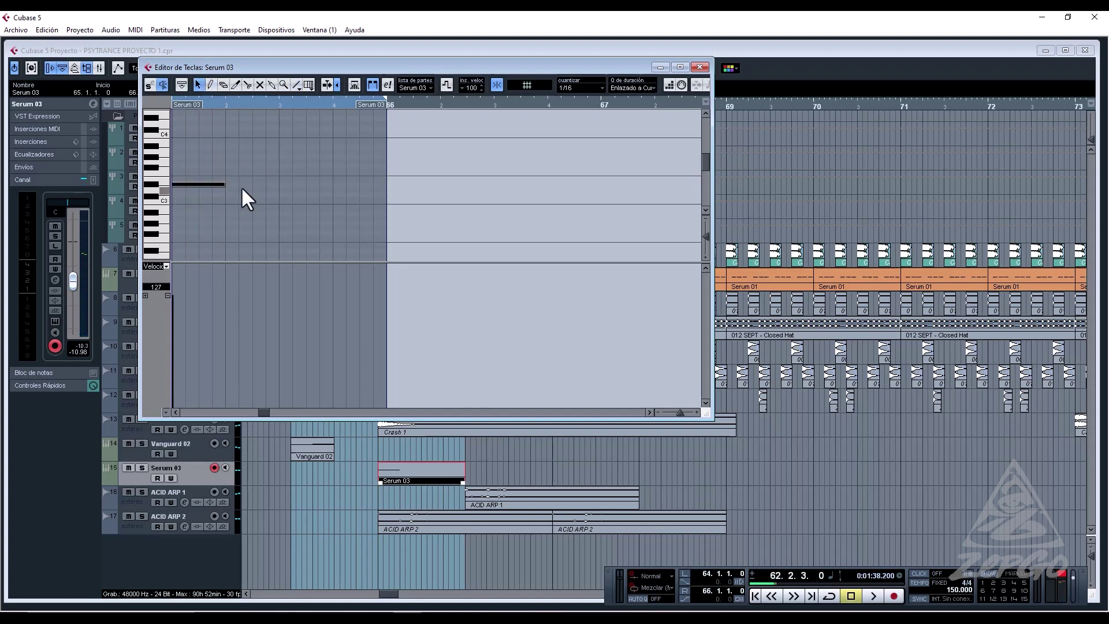
# Split the D#3 note into four sixteenth notes and duplicate the group three times to fill the bar.
pyautogui.rightClick(256, 178)
pyautogui.click(306, 179)
pyautogui.click(212, 185)
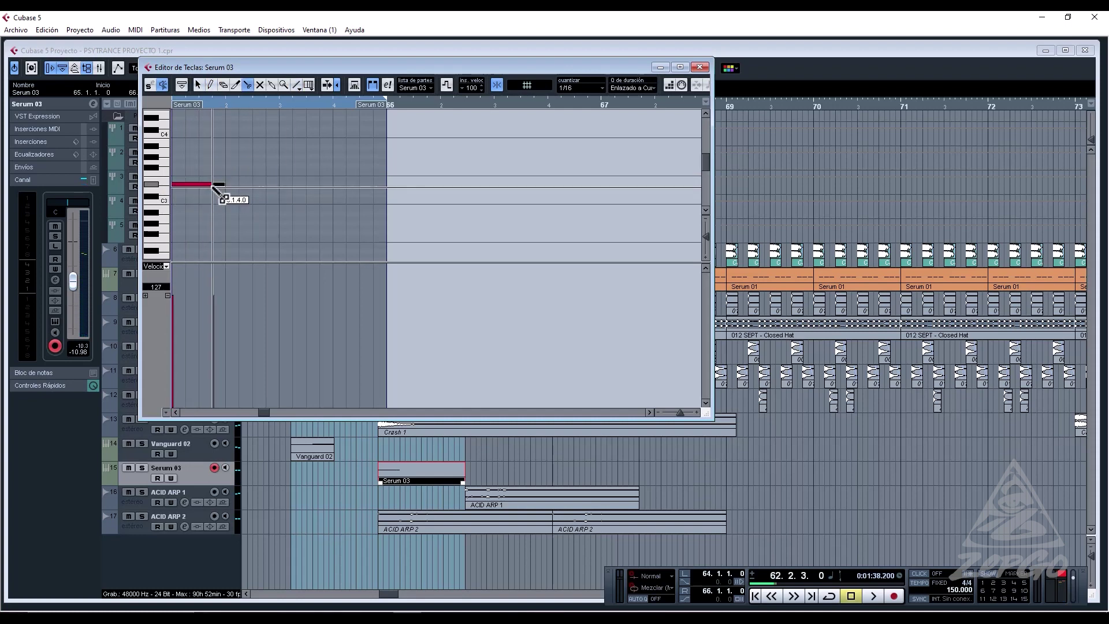
pyautogui.click(199, 184)
pyautogui.click(186, 185)
pyautogui.press('1')
pyautogui.moveTo(253, 168); pyautogui.dragTo(179, 195)
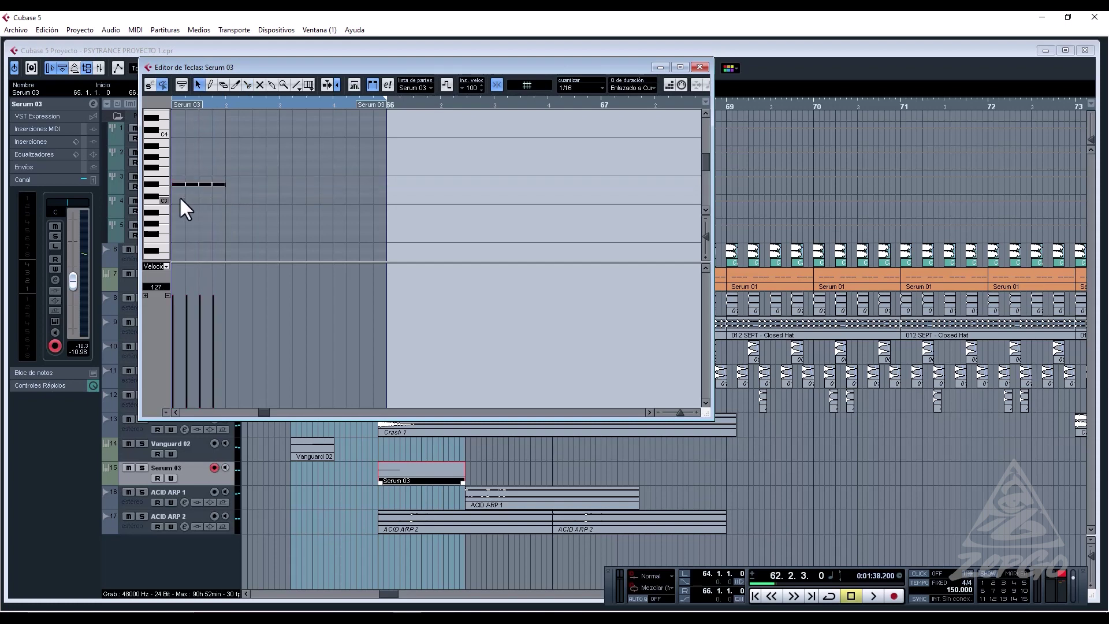
pyautogui.hotkey('ctrl', 'd')
pyautogui.hotkey('ctrl', 'd')
pyautogui.hotkey('ctrl', 'd')
# Return to the arrangement, play it from just before bar 65 and solo the Serum 03 track.
pyautogui.press('space')
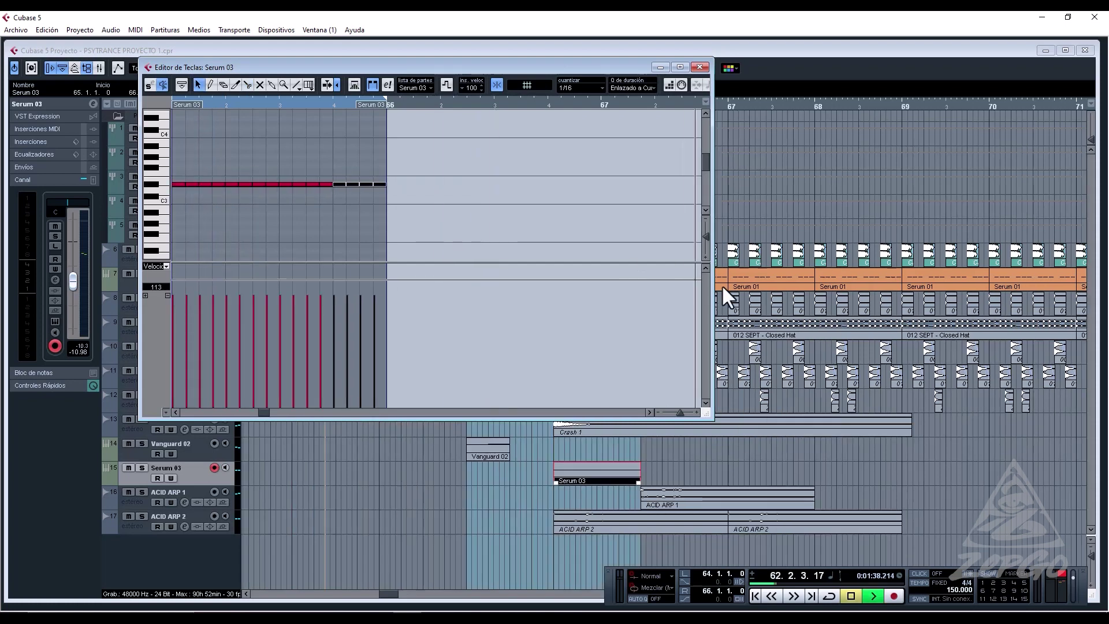
pyautogui.click(663, 449)
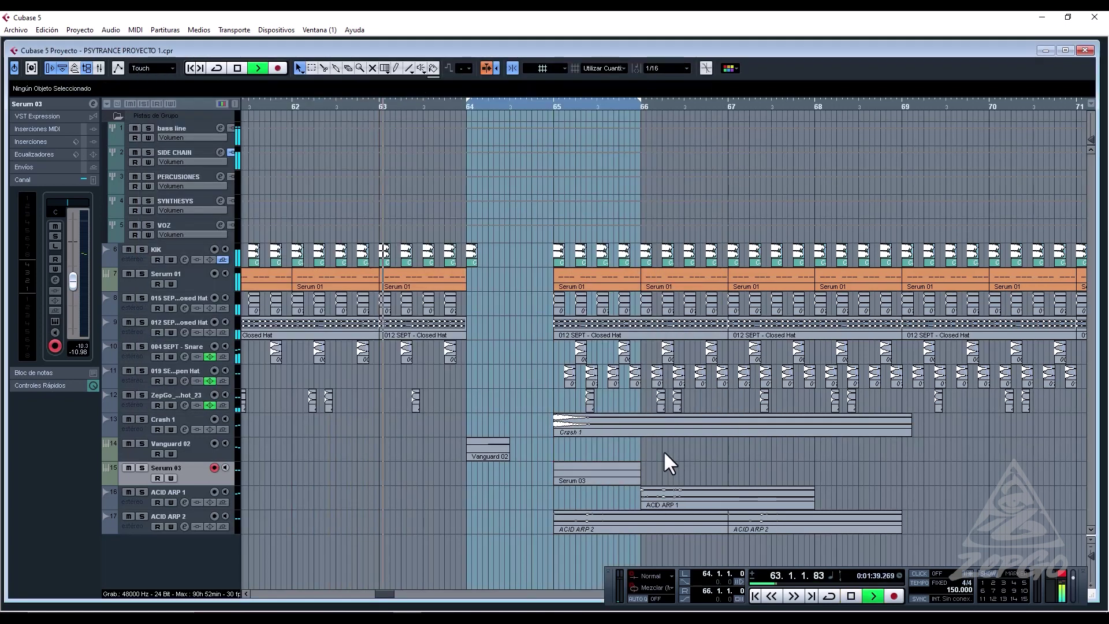
pyautogui.click(548, 104)
pyautogui.click(142, 468)
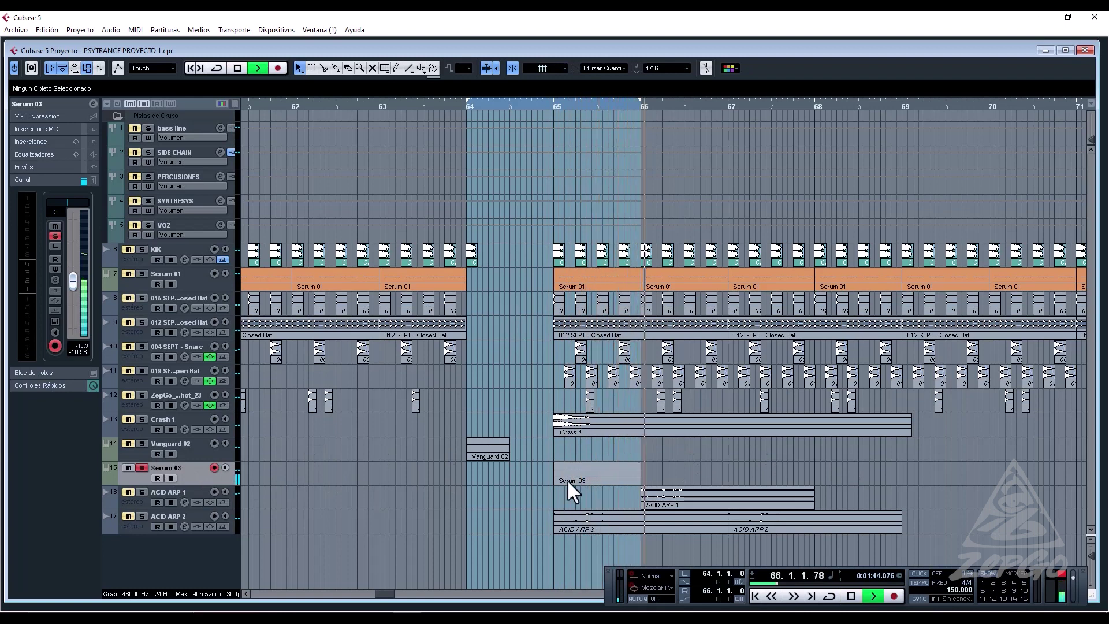
# Move the Serum 03 part back to bar 64, replay from the middle of bar 63 and open the part in the key editor.
pyautogui.moveTo(567, 479); pyautogui.dragTo(495, 475)
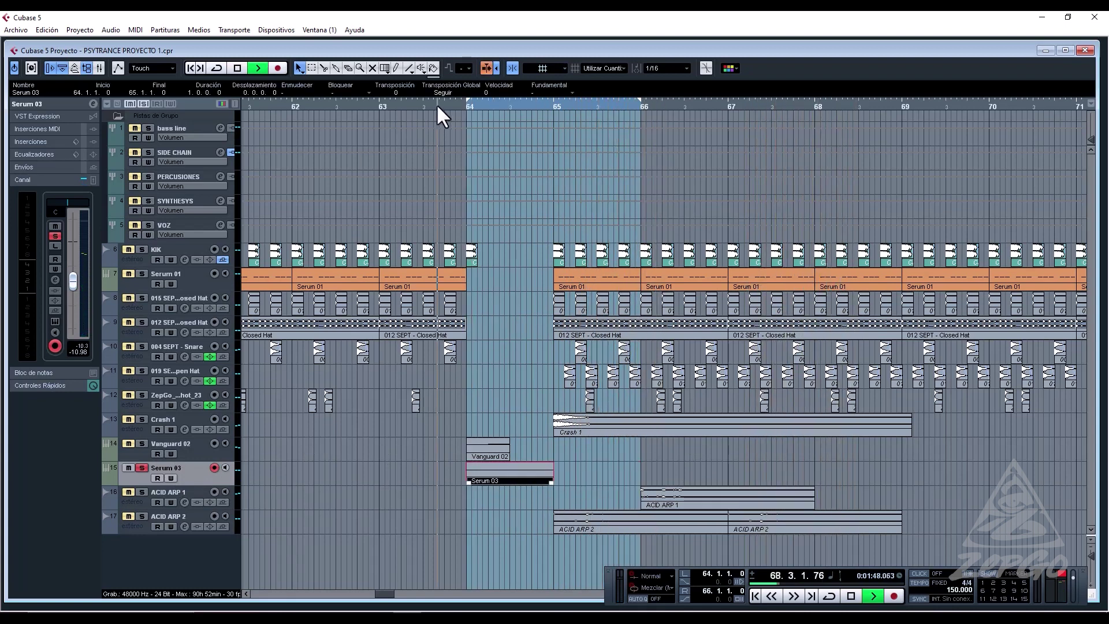
pyautogui.click(437, 105)
pyautogui.doubleClick(522, 477)
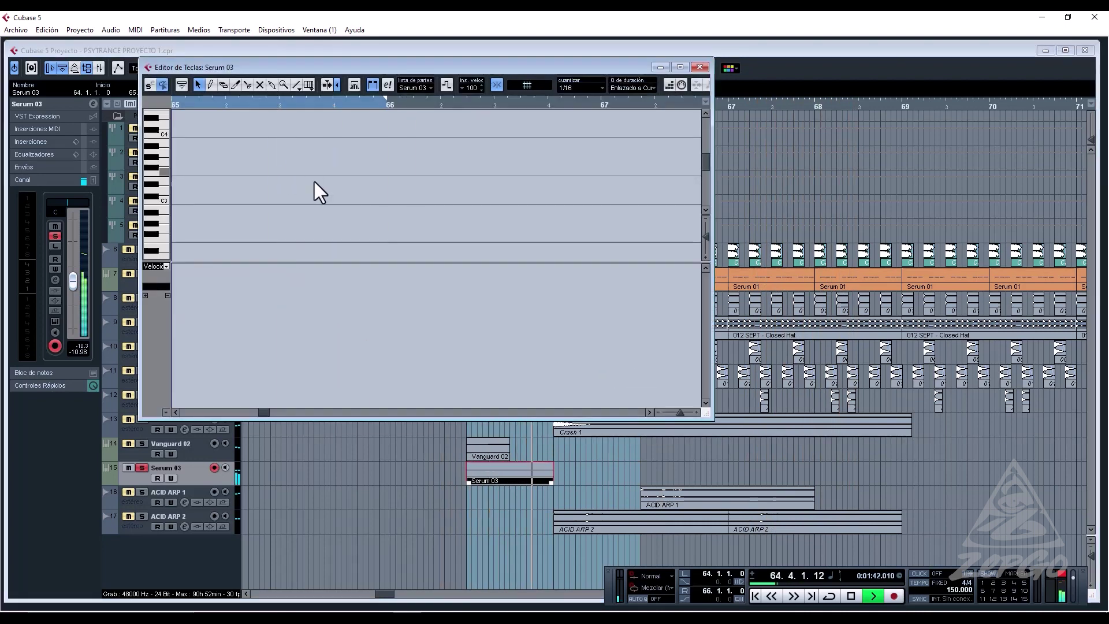
# Transpose all notes of the Serum 03 part down one octave to D#2, replay and close the key editor.
pyautogui.press('space')
pyautogui.press('space')
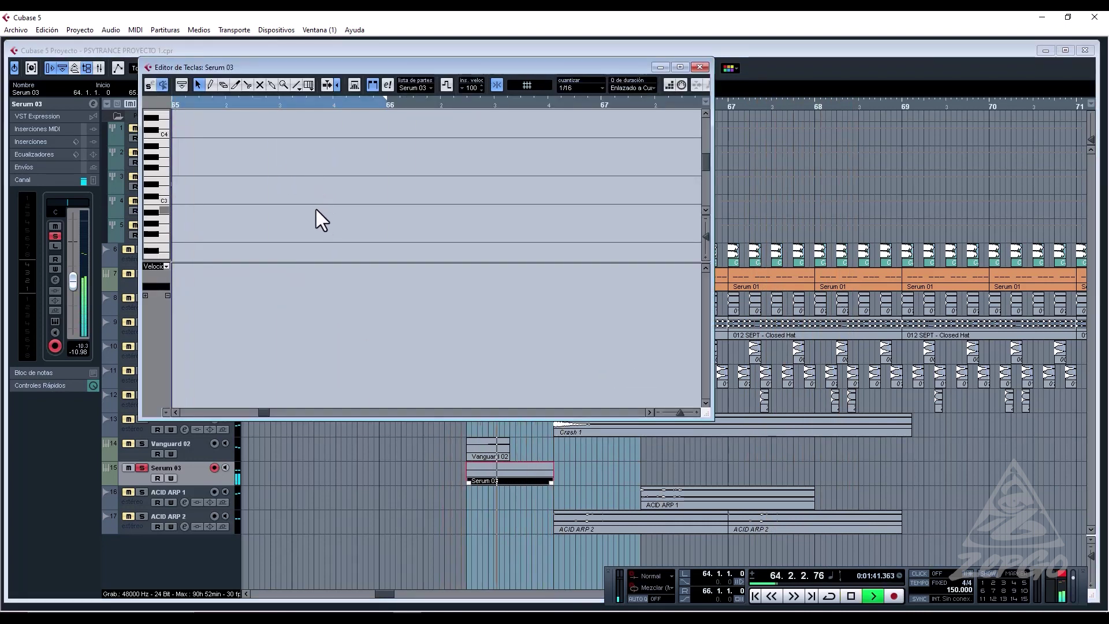
pyautogui.press('space')
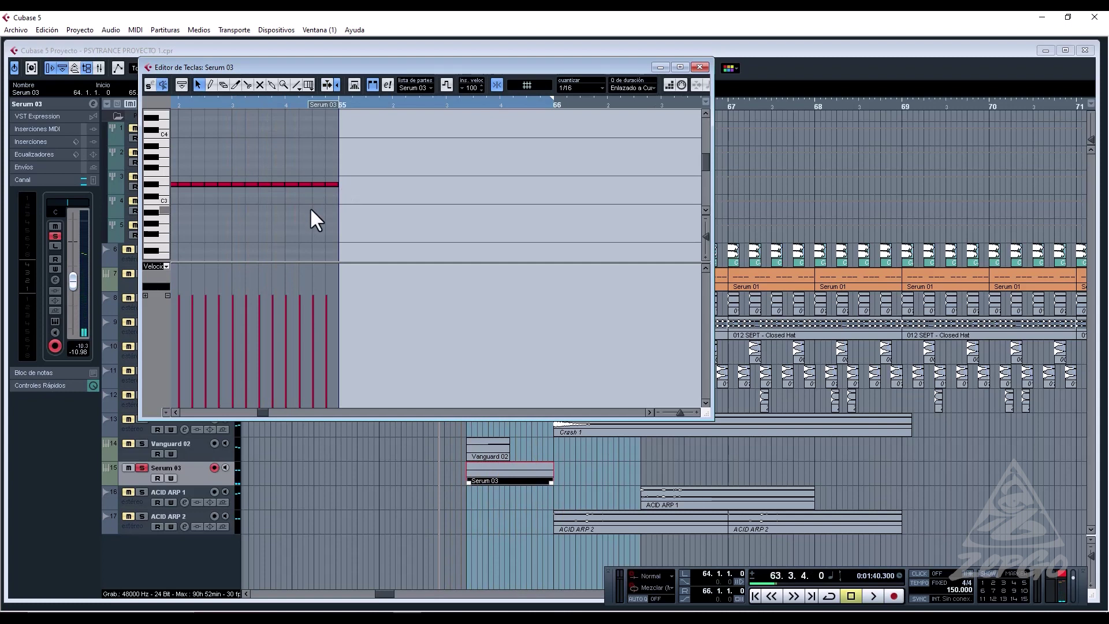
pyautogui.click(311, 210)
pyautogui.hotkey('ctrl', 'z')
pyautogui.press('space')
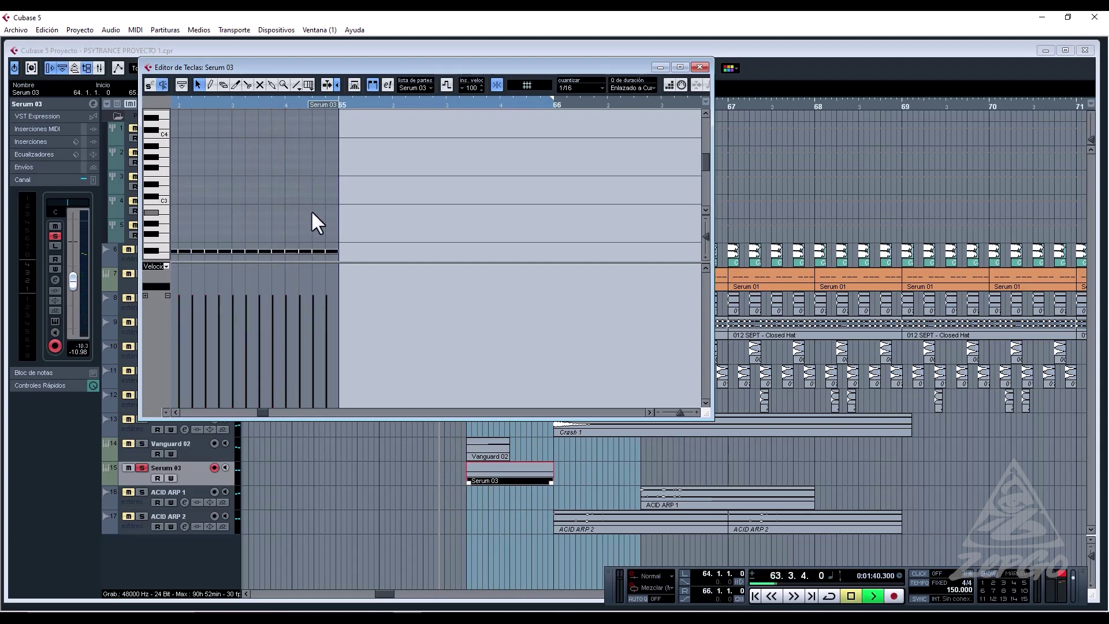
pyautogui.click(701, 67)
# Duplicate the transposed Serum 03 part eight times in a row through bar 72.
pyautogui.hotkey('ctrl', 'd')
pyautogui.hotkey('ctrl', 'd')
pyautogui.hotkey('ctrl', 'd')
pyautogui.hotkey('ctrl', 'd')
pyautogui.hotkey('ctrl', 'd')
pyautogui.hotkey('ctrl', 'd')
pyautogui.hotkey('ctrl', 'd')
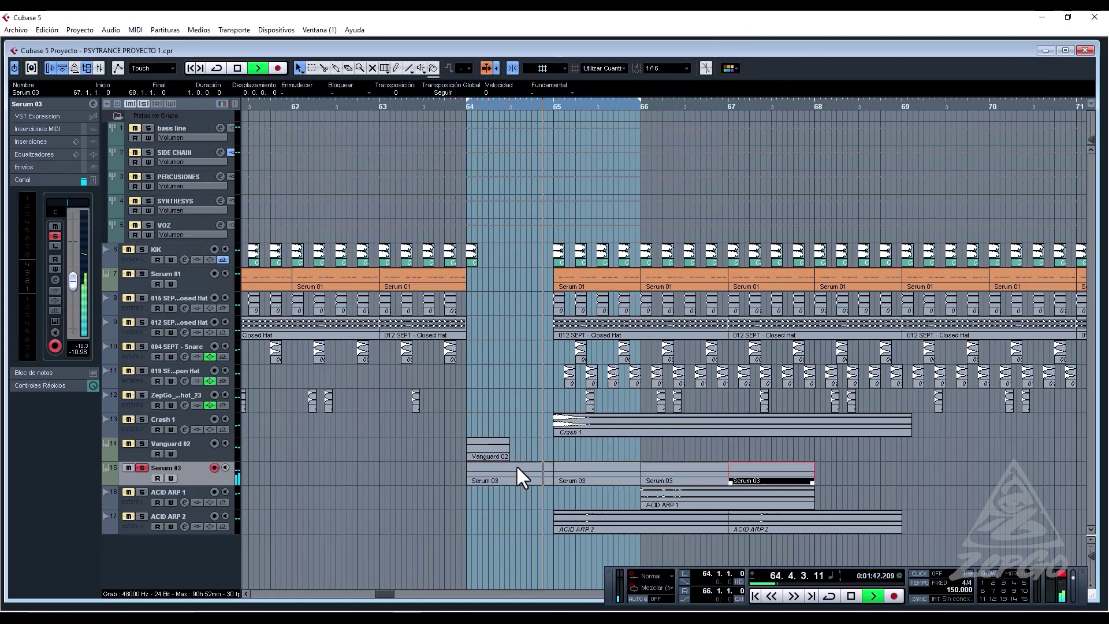
pyautogui.hotkey('ctrl', 'd')
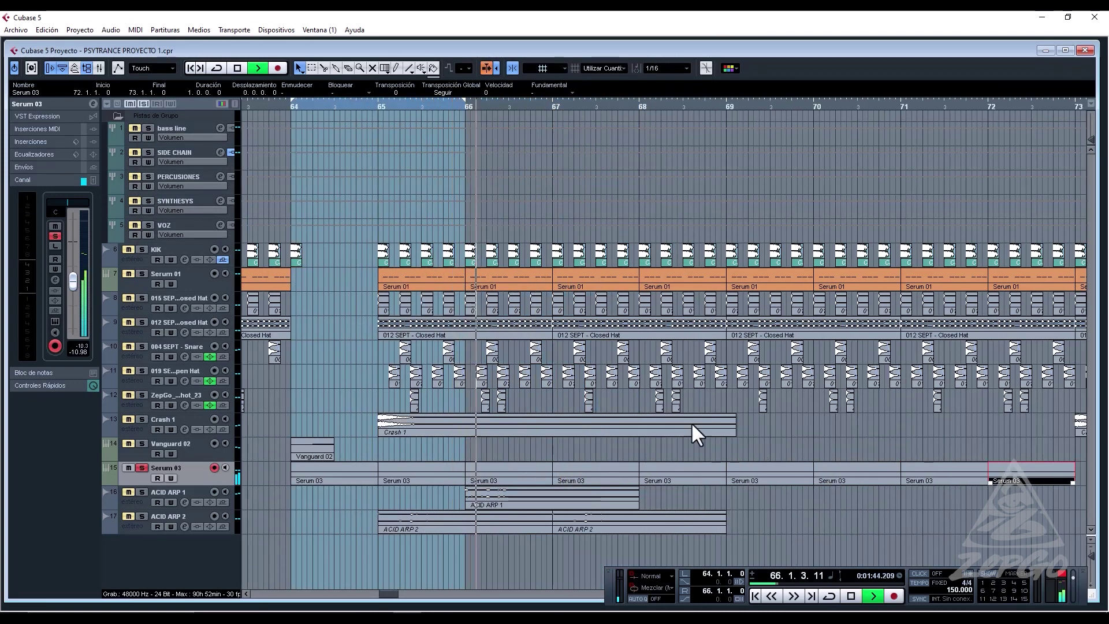
# Unsolo the Serum 03 track, replay from just before bar 64 and select all its parts from bar 64 through bar 72.
pyautogui.click(142, 467)
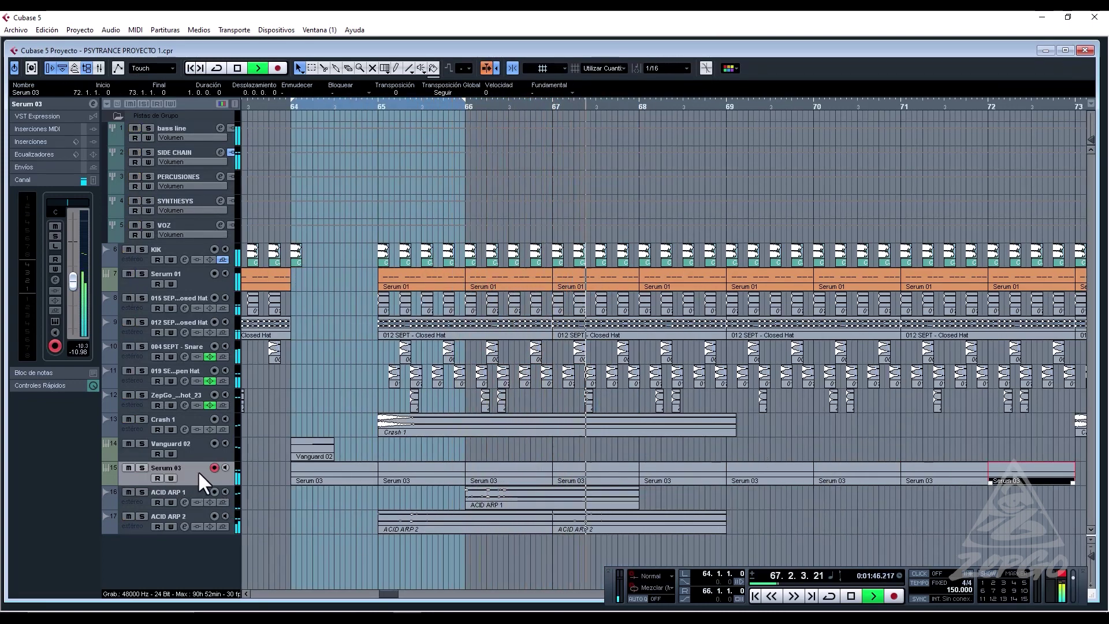
pyautogui.click(262, 103)
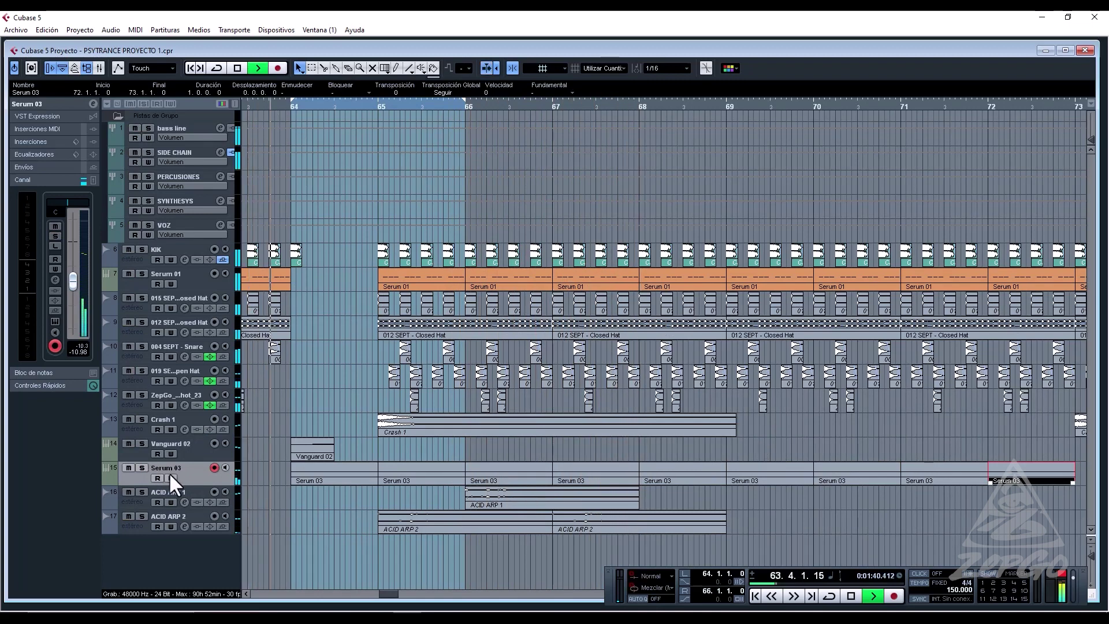
pyautogui.click(291, 475)
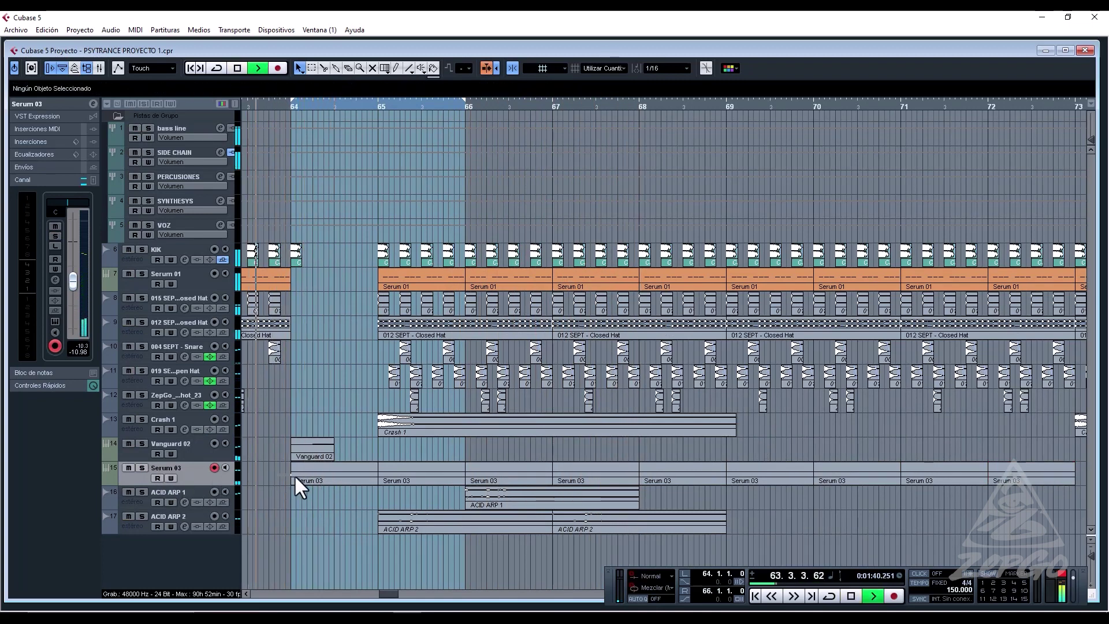
pyautogui.moveTo(1081, 483); pyautogui.dragTo(346, 475)
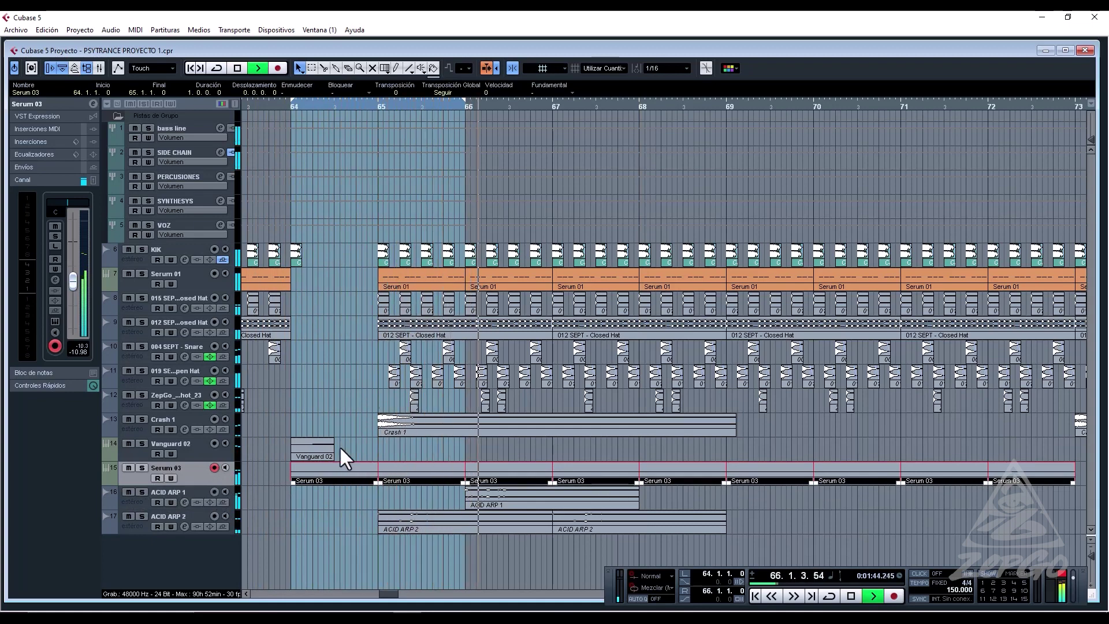
pyautogui.press('KP_Subtract')
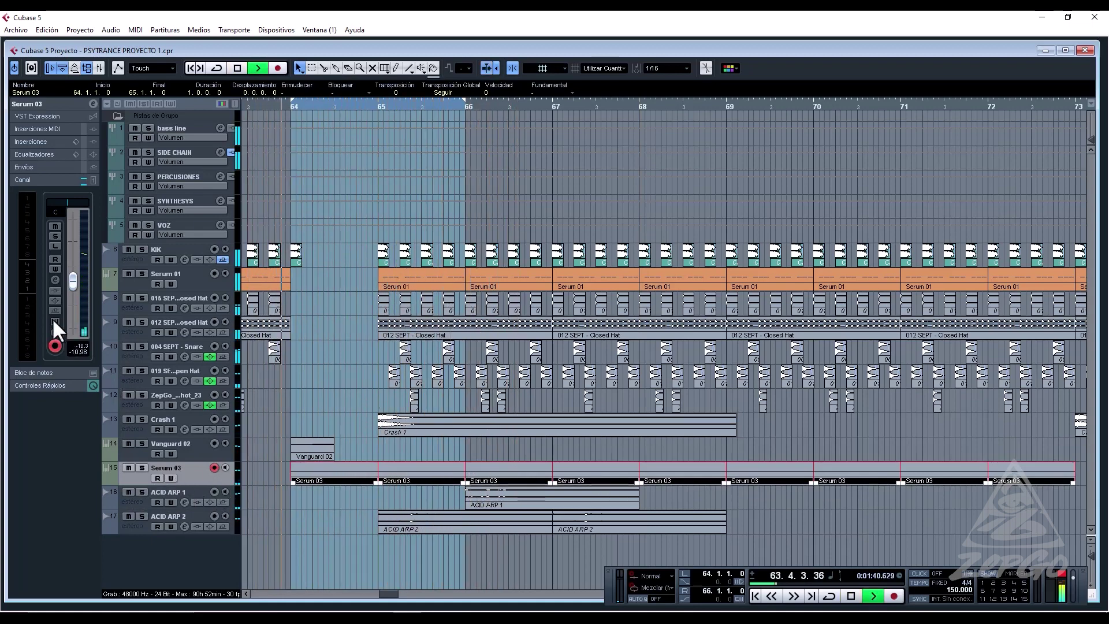
# Open the Serum instrument of the Serum 03 track and raise several steps of the LFO 1 shape, checking with playback.
pyautogui.click(55, 322)
pyautogui.moveTo(406, 335); pyautogui.dragTo(410, 311)
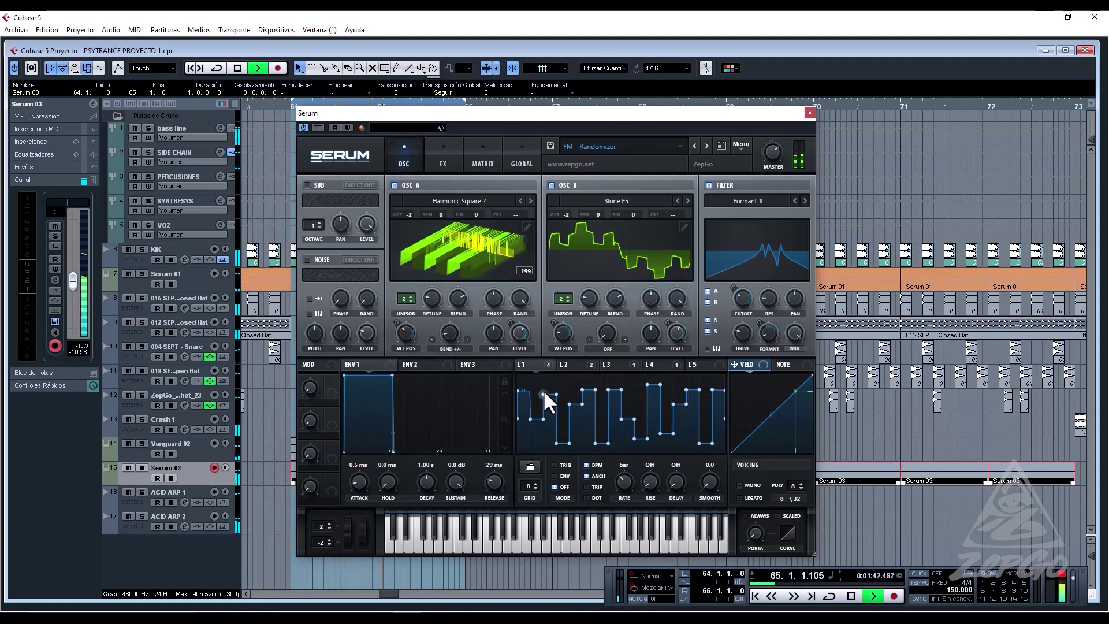
pyautogui.moveTo(555, 395); pyautogui.dragTo(611, 379)
pyautogui.press('space')
pyautogui.press('space')
pyautogui.moveTo(634, 419); pyautogui.dragTo(635, 397)
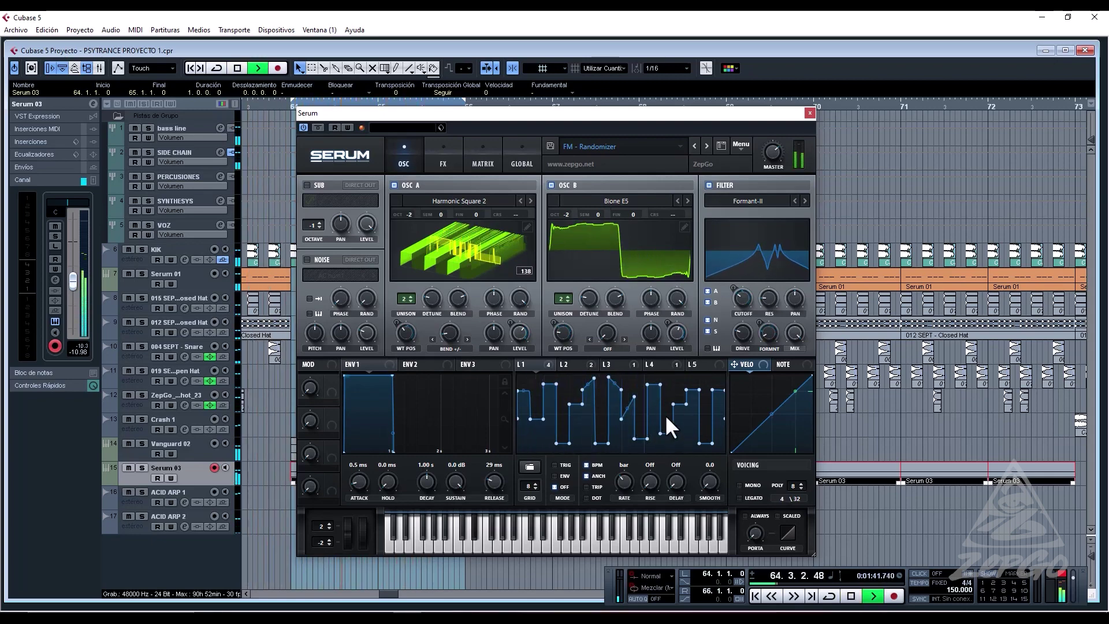
pyautogui.press('space')
pyautogui.press('space')
# Adjust the first ramp of LFO 2, set the LFO 1 rate to 2 bar and close the Serum window.
pyautogui.click(569, 365)
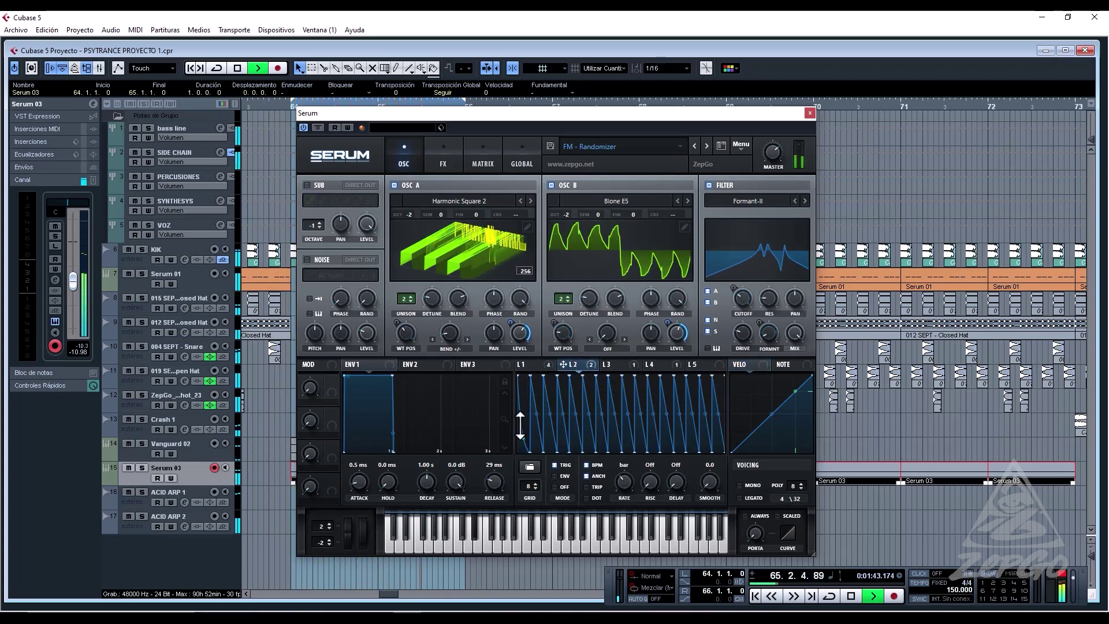
pyautogui.moveTo(525, 414); pyautogui.dragTo(519, 439)
pyautogui.click(540, 367)
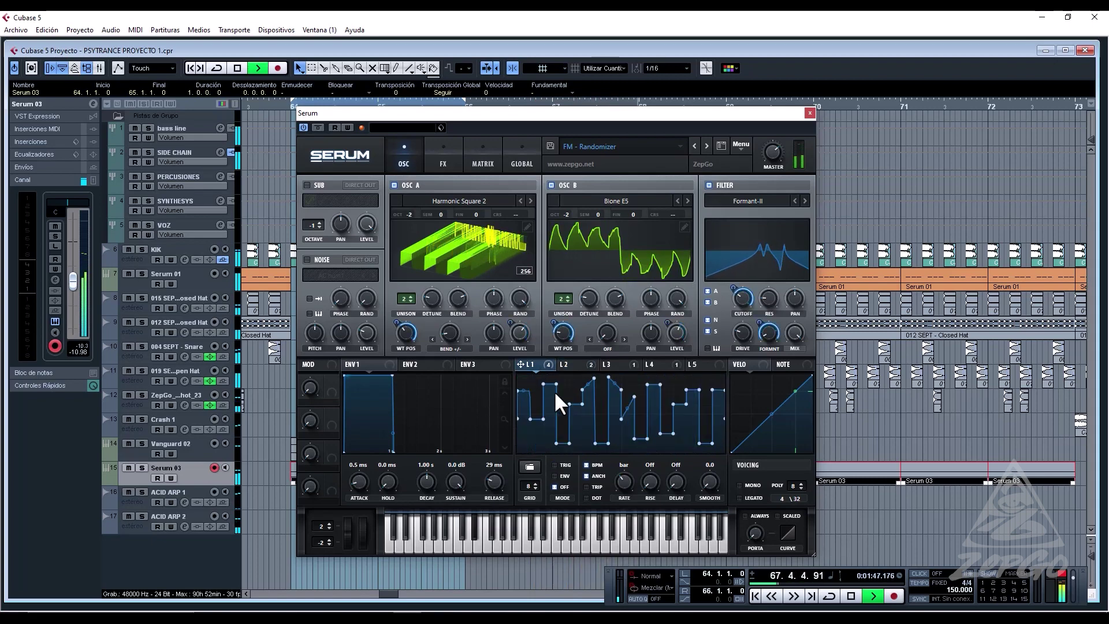
pyautogui.moveTo(619, 480); pyautogui.dragTo(616, 487)
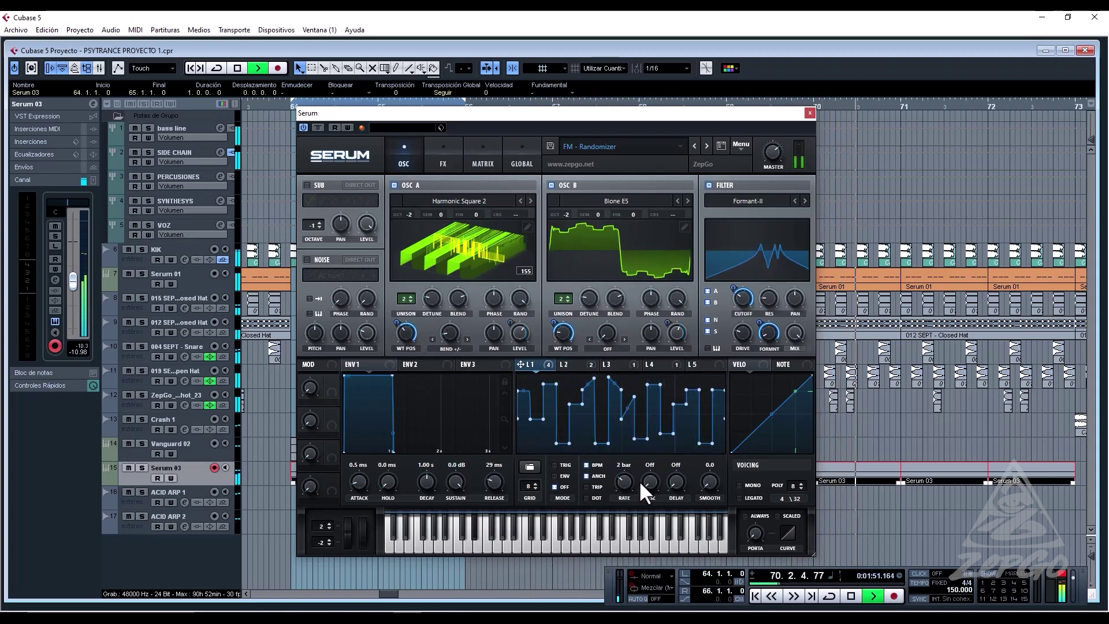
pyautogui.click(809, 112)
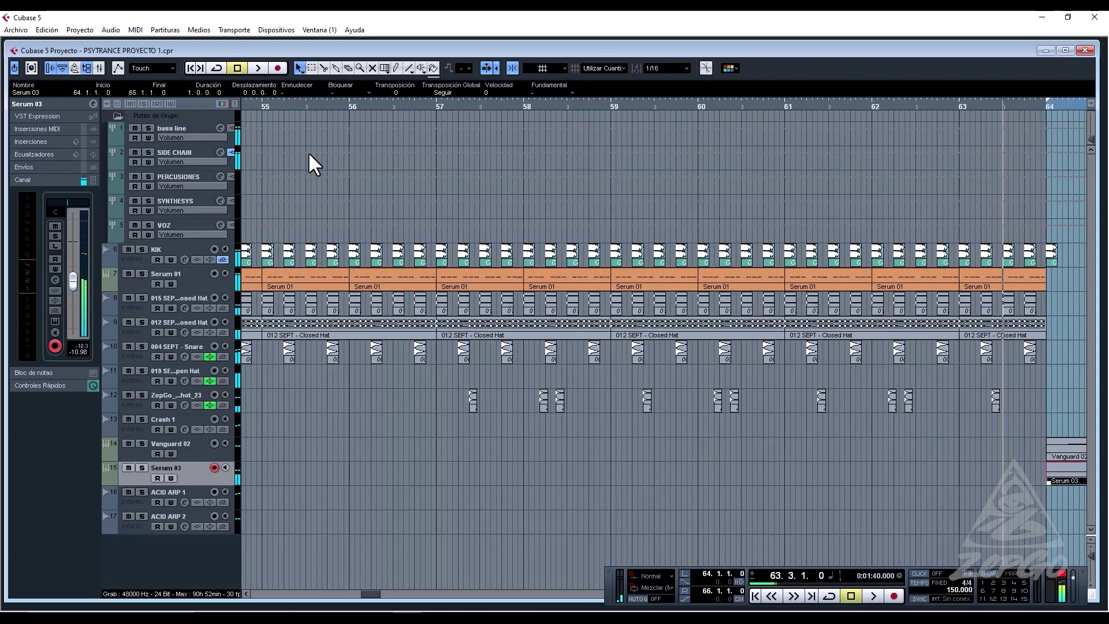
# Play the lead-in to bar 64 and move the Vanguard 02 part to bar 66.
pyautogui.press('space')
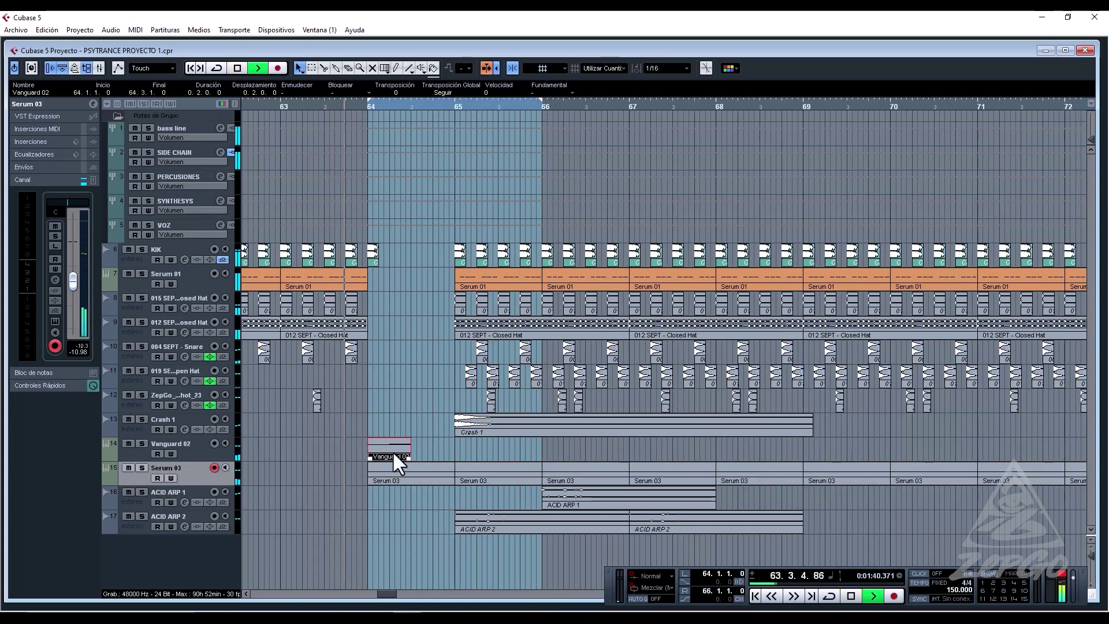
pyautogui.press('space')
pyautogui.moveTo(391, 451); pyautogui.dragTo(567, 449)
pyautogui.press('space')
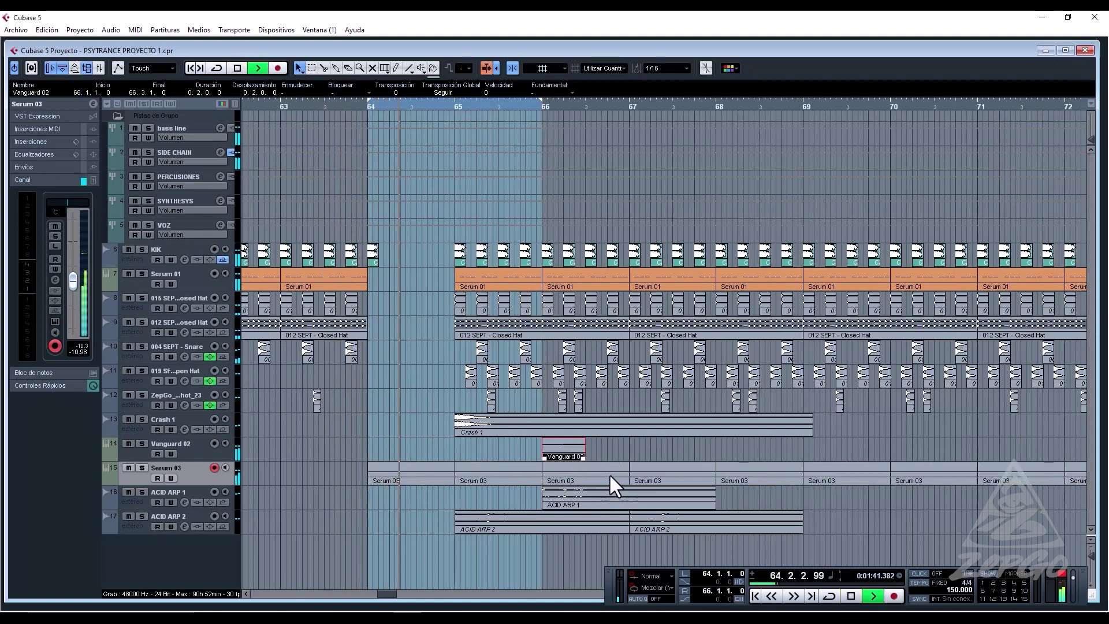
pyautogui.press('space')
pyautogui.click(481, 456)
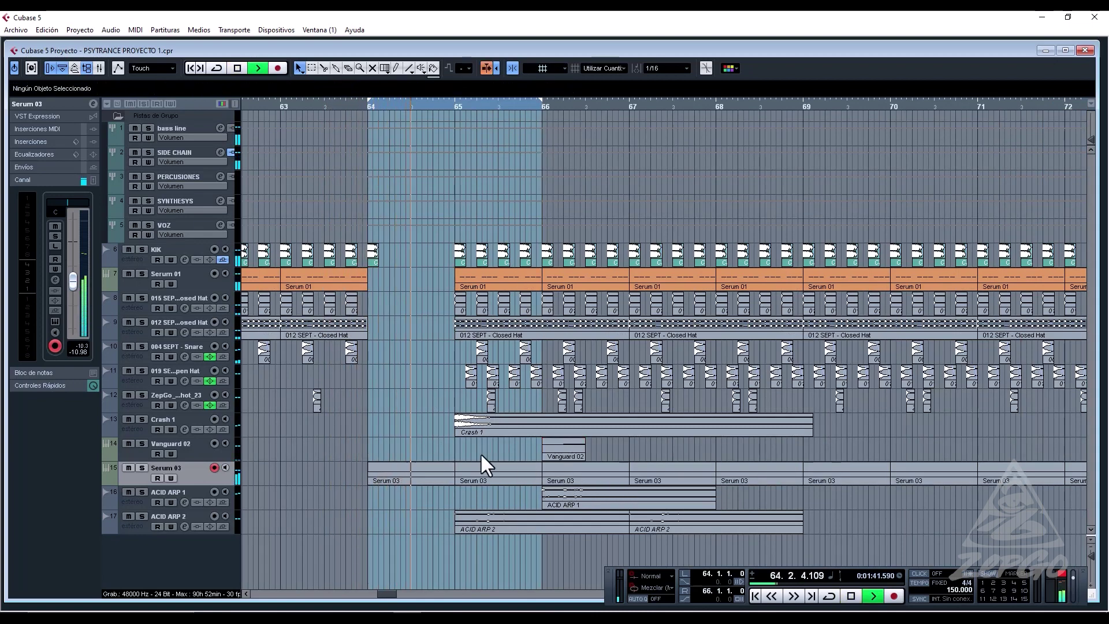
# Move the Vanguard 02 part to bar 68, extend it to one bar and three beats and play the arrangement.
pyautogui.press('g')
pyautogui.press('g')
pyautogui.press('g')
pyautogui.press('g')
pyautogui.press('g')
pyautogui.press('g')
pyautogui.press('g')
pyautogui.press('g')
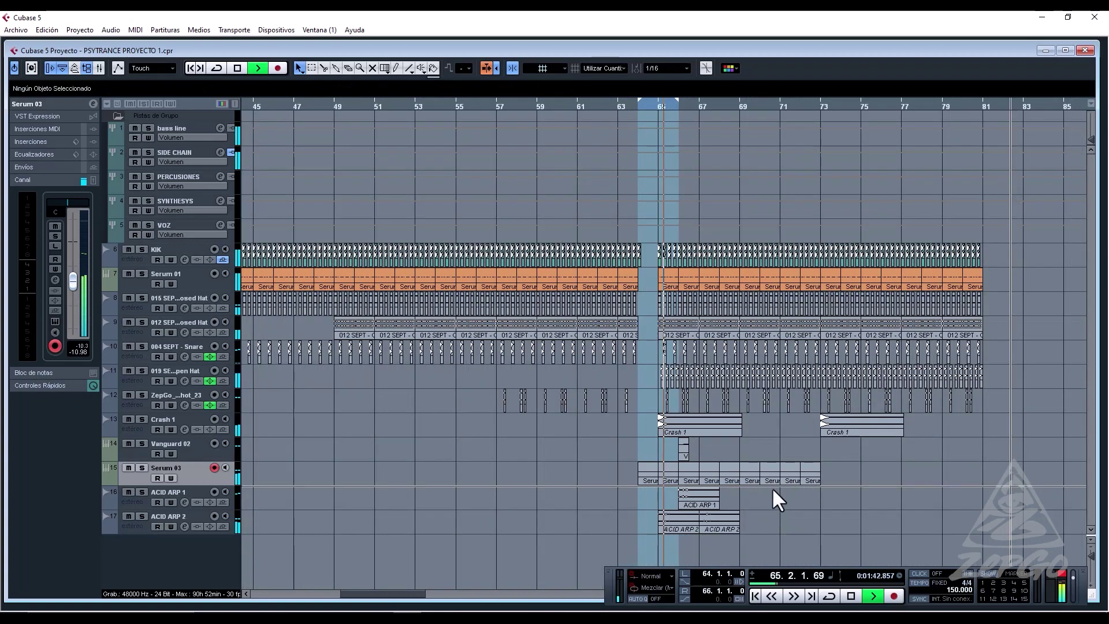
pyautogui.moveTo(679, 447); pyautogui.dragTo(721, 450)
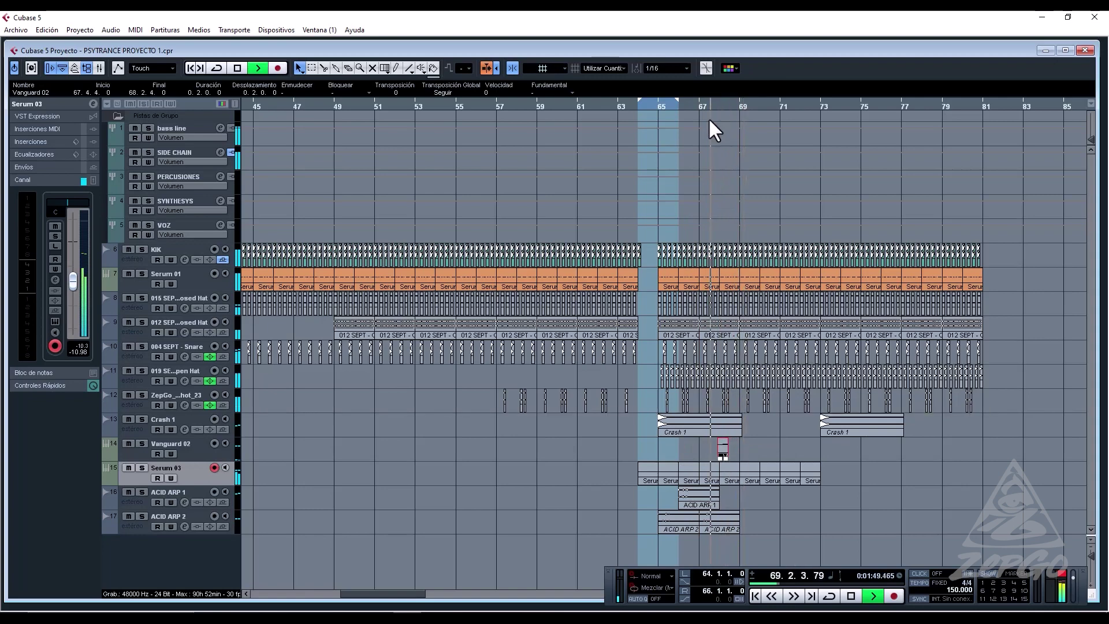
pyautogui.press('h')
pyautogui.press('h')
pyautogui.moveTo(780, 456); pyautogui.dragTo(938, 458)
pyautogui.press('space')
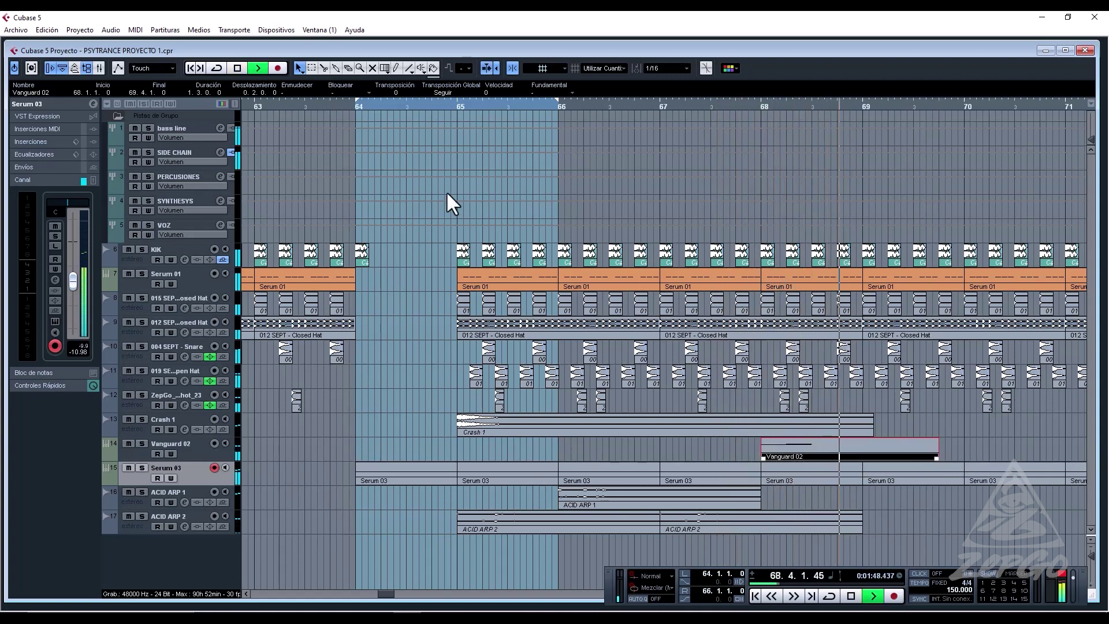
# Replay the arrangement around bar 64 and switch the Serum 03 instrument to the FM - Yoi Psy preset.
pyautogui.click(446, 107)
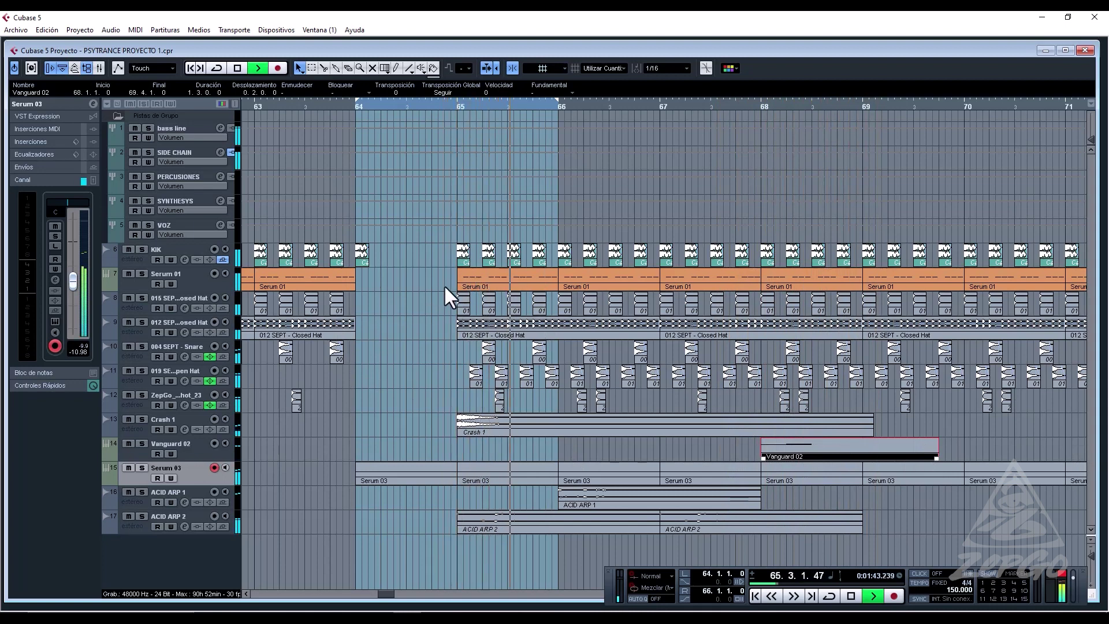
pyautogui.click(322, 105)
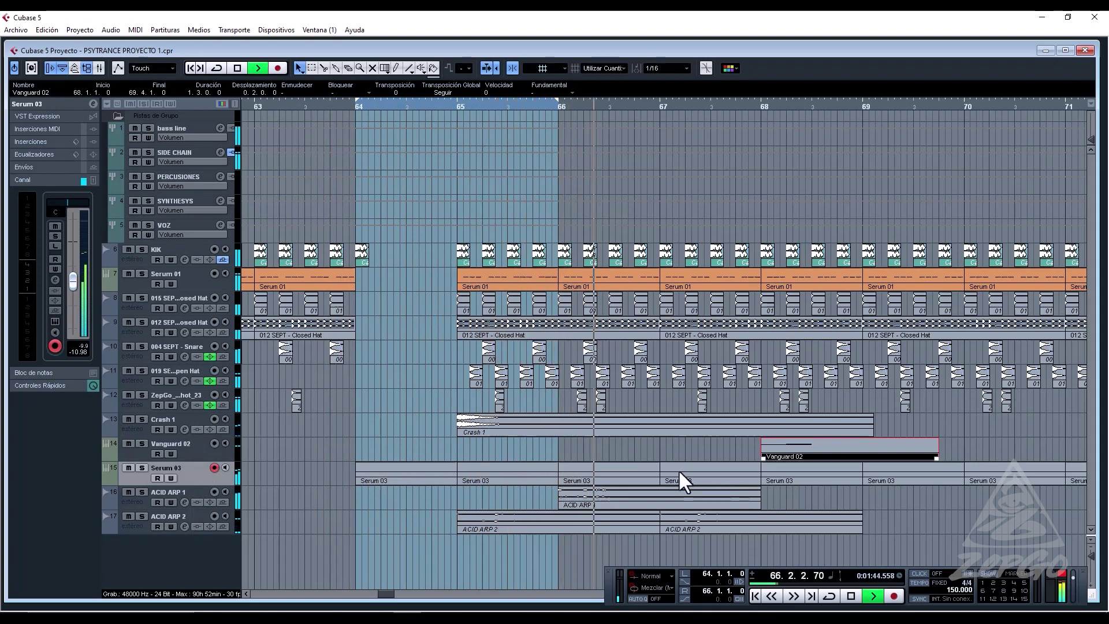
pyautogui.press('space')
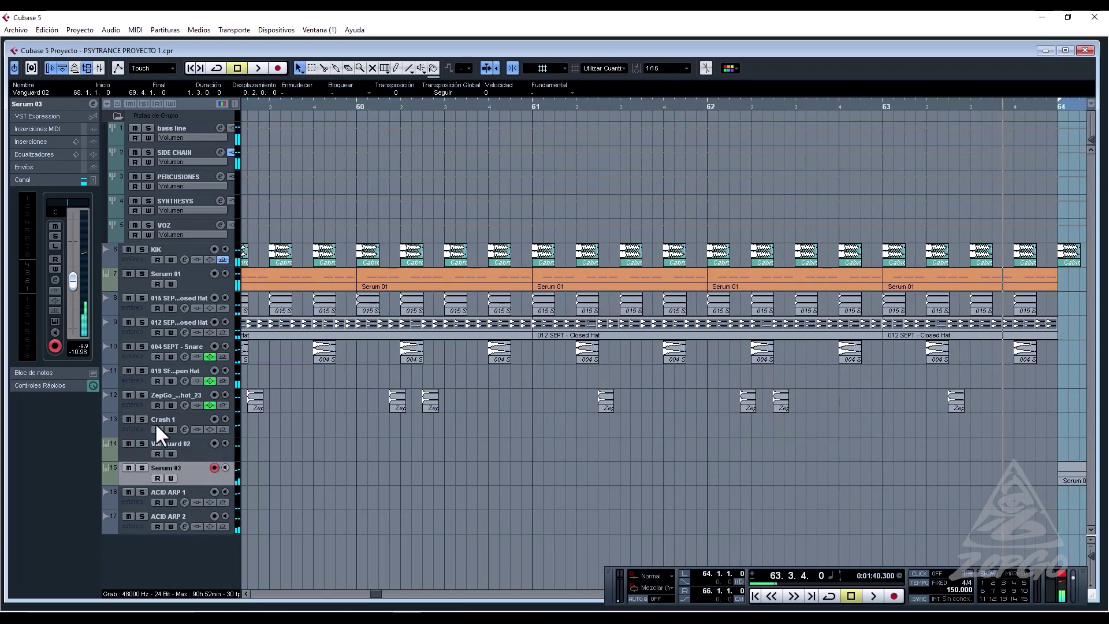
pyautogui.click(55, 322)
pyautogui.press('space')
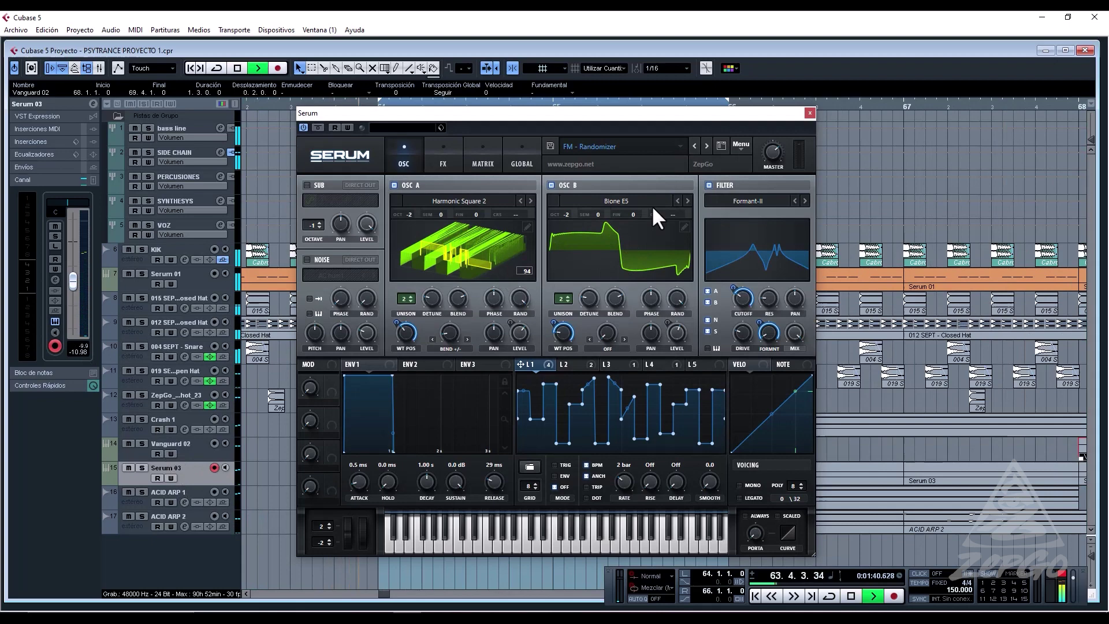
pyautogui.click(706, 146)
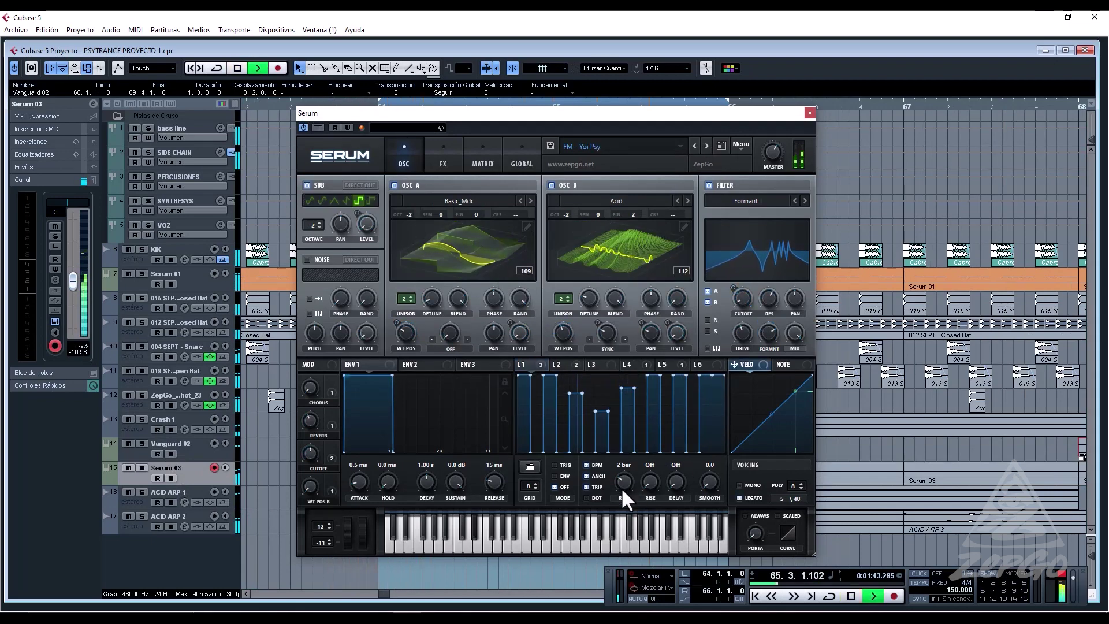
# Set the OSC A octave to -1, lower the OSC B wavetable position to about 63 and close the Serum window.
pyautogui.moveTo(401, 216); pyautogui.dragTo(415, 205)
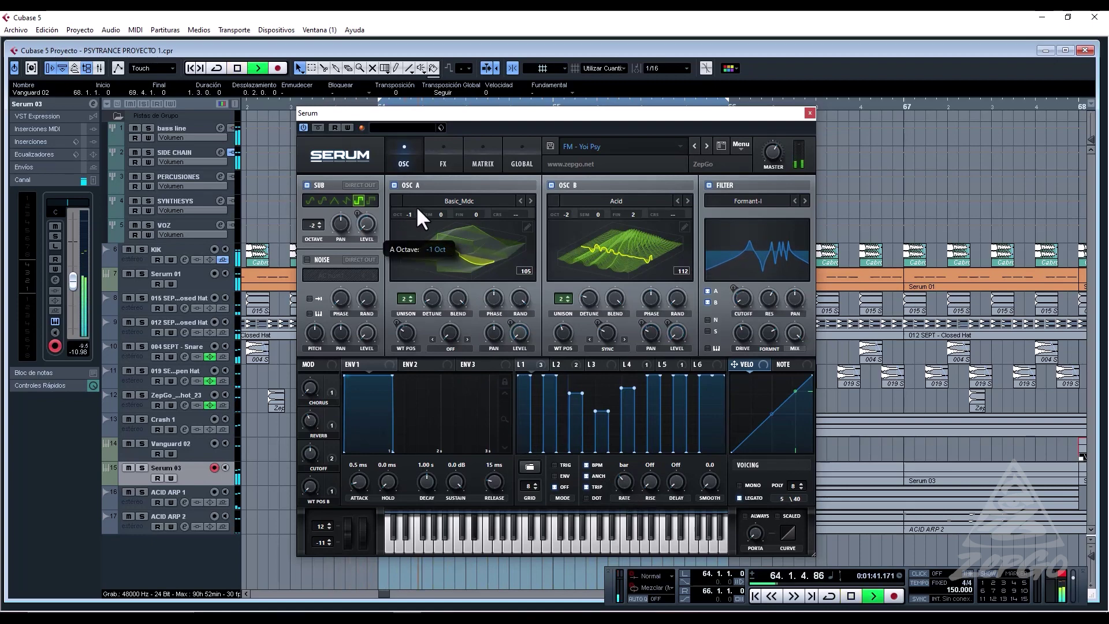
pyautogui.moveTo(576, 210); pyautogui.dragTo(577, 184)
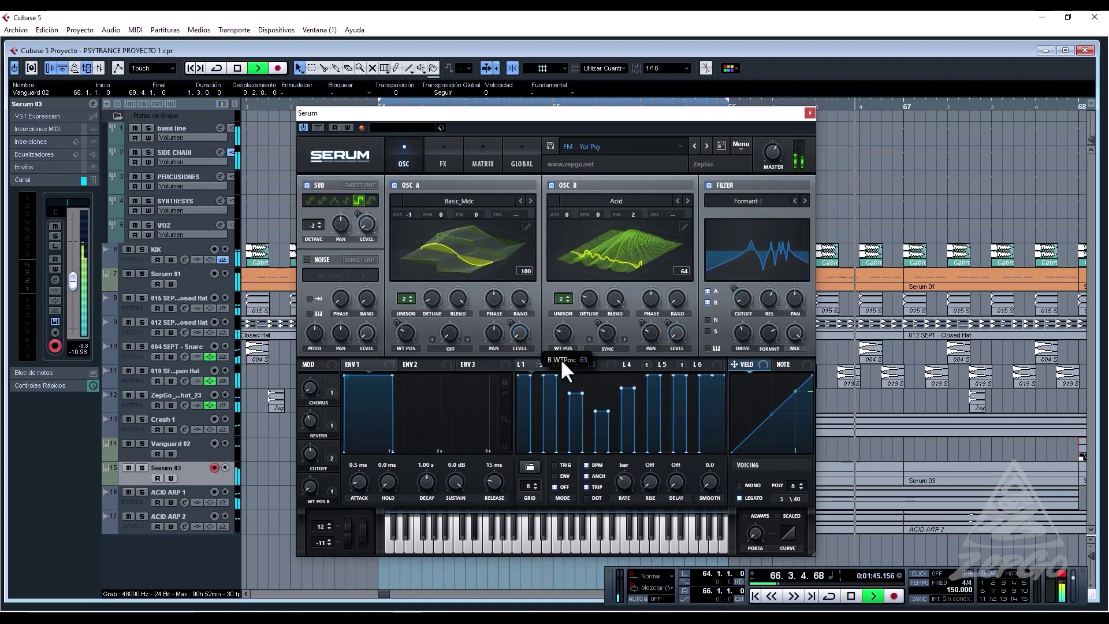
pyautogui.click(810, 112)
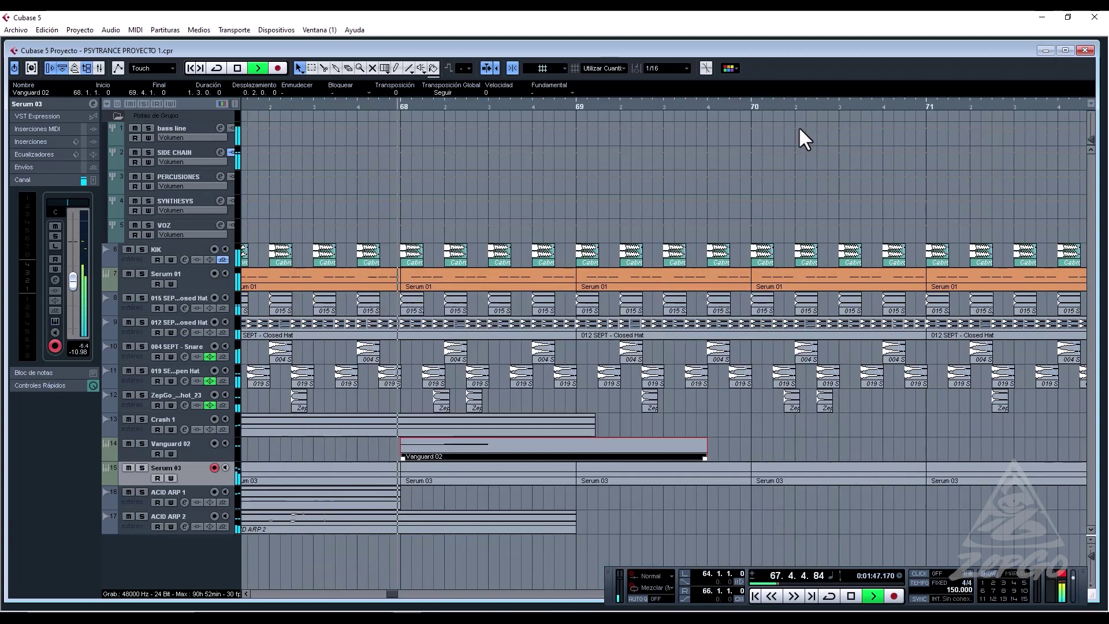
# Delete all Serum 03 parts from bar 64 to bar 73 and play the lead-in.
pyautogui.press('h')
pyautogui.press('h')
pyautogui.press('h')
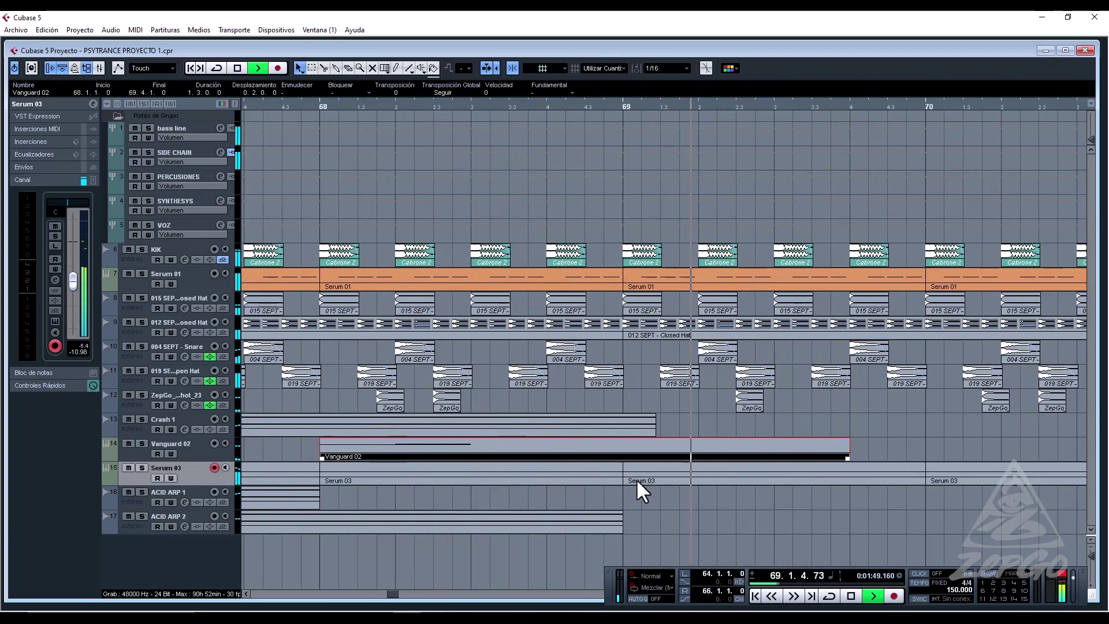
pyautogui.press('h')
pyautogui.press('g')
pyautogui.press('g')
pyautogui.press('g')
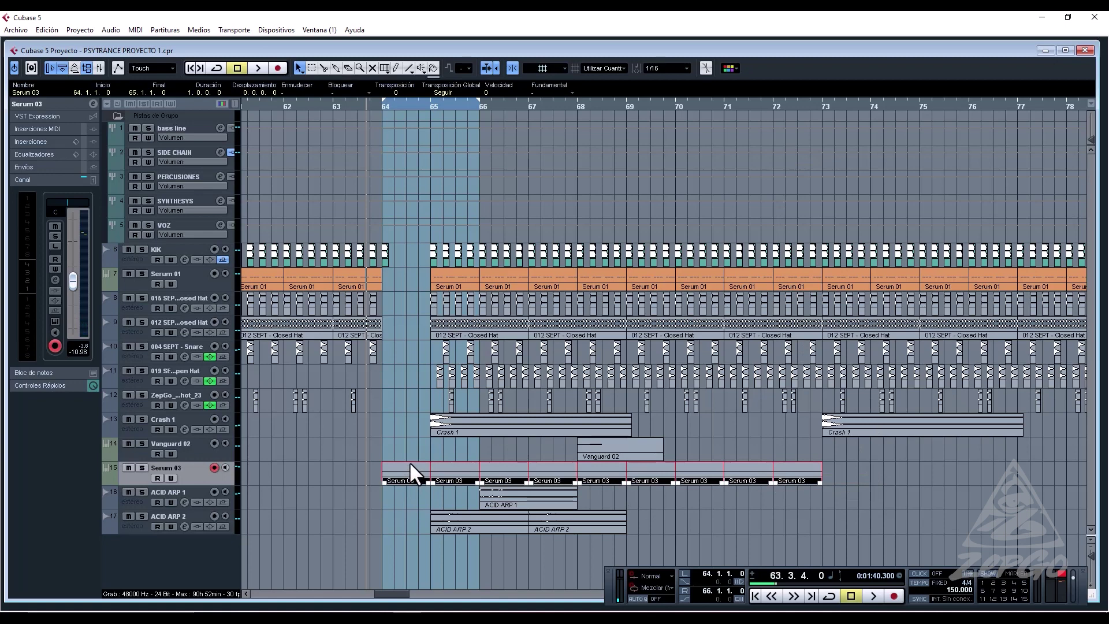
pyautogui.press('Delete')
pyautogui.press('space')
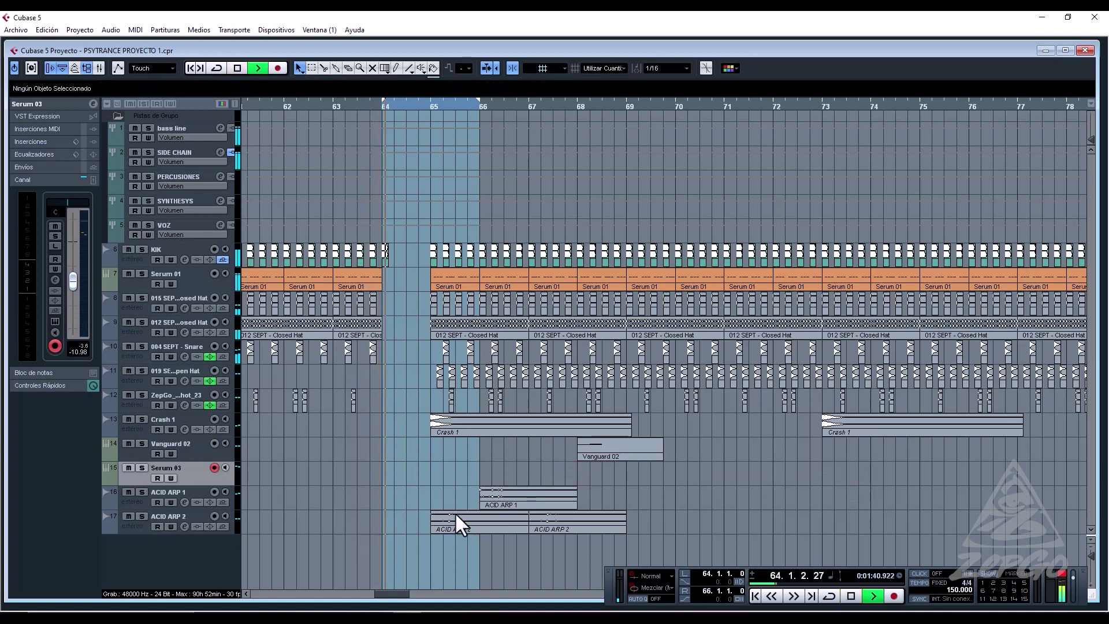
# Draw a new one-bar part on the Serum 03 track at bar 64.
pyautogui.rightClick(455, 479)
pyautogui.click(448, 486)
pyautogui.press('space')
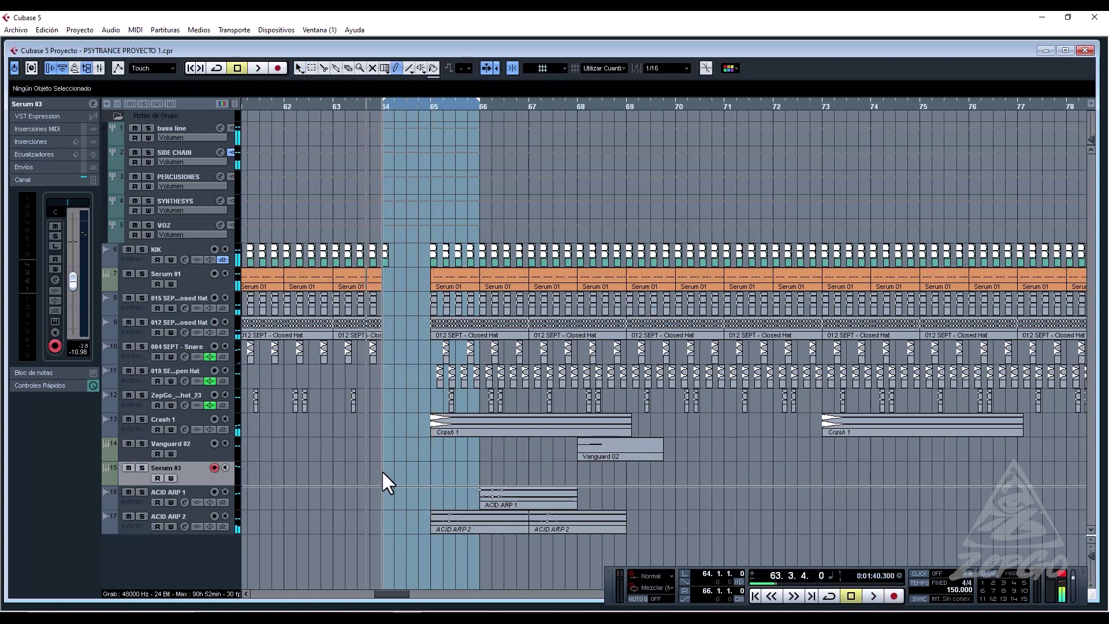
pyautogui.moveTo(382, 470); pyautogui.dragTo(430, 469)
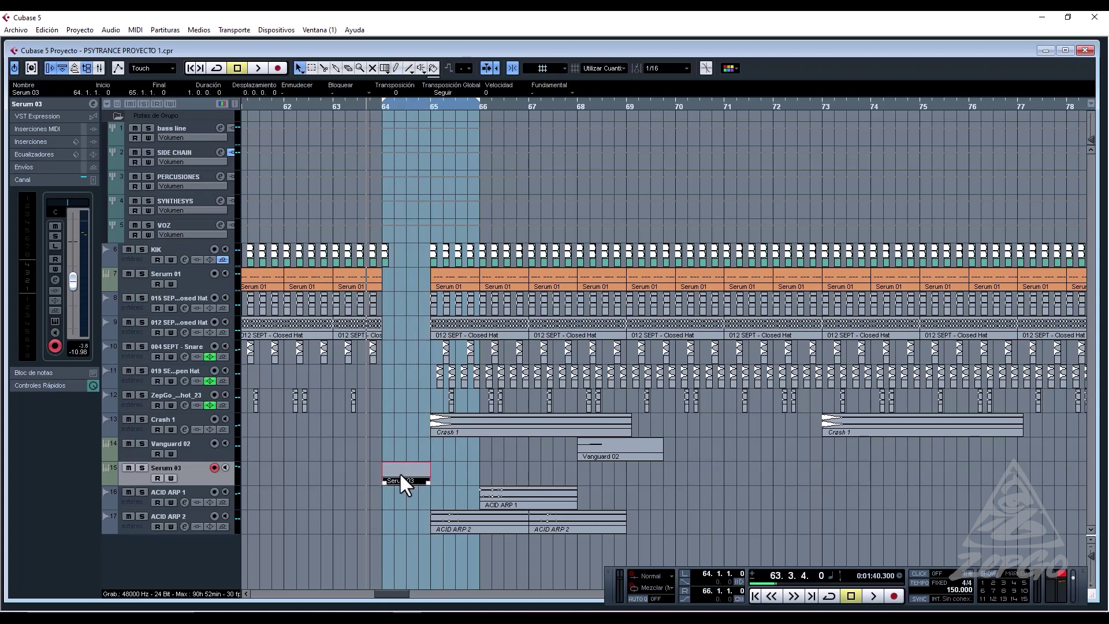
# Open the new Serum 03 part in the key editor and enter four sixteenth notes on one pitch, with gaps around the middle pair.
pyautogui.doubleClick(400, 472)
pyautogui.moveTo(155, 190)
pyautogui.mouseDown()
pyautogui.moveTo(153, 235)
pyautogui.moveTo(180, 179)
pyautogui.mouseUp()
pyautogui.click(198, 181)
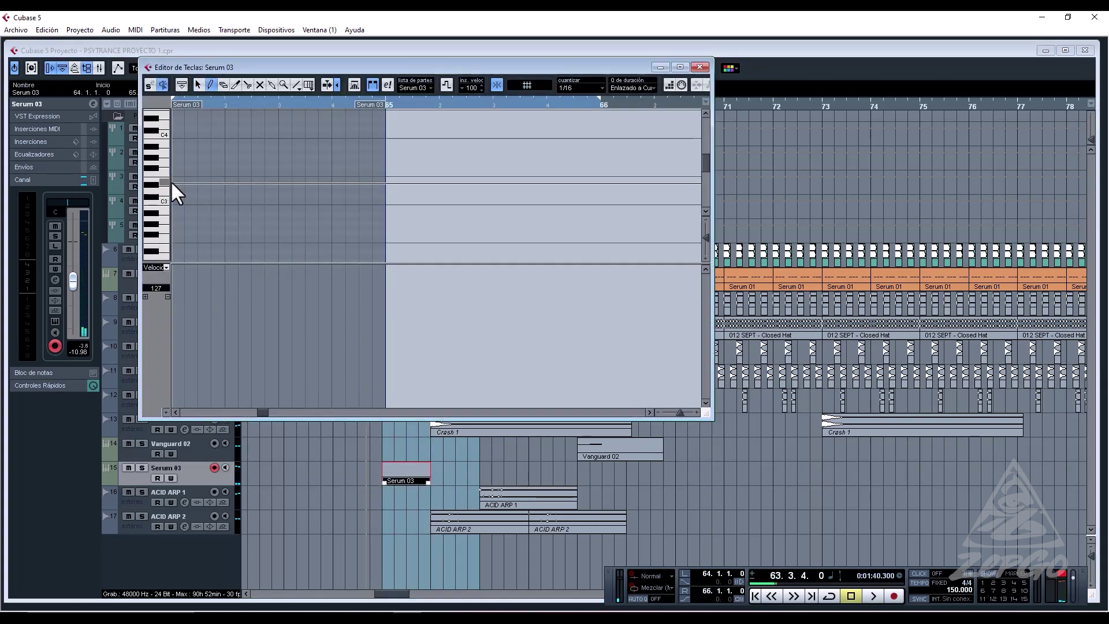
pyautogui.click(175, 184)
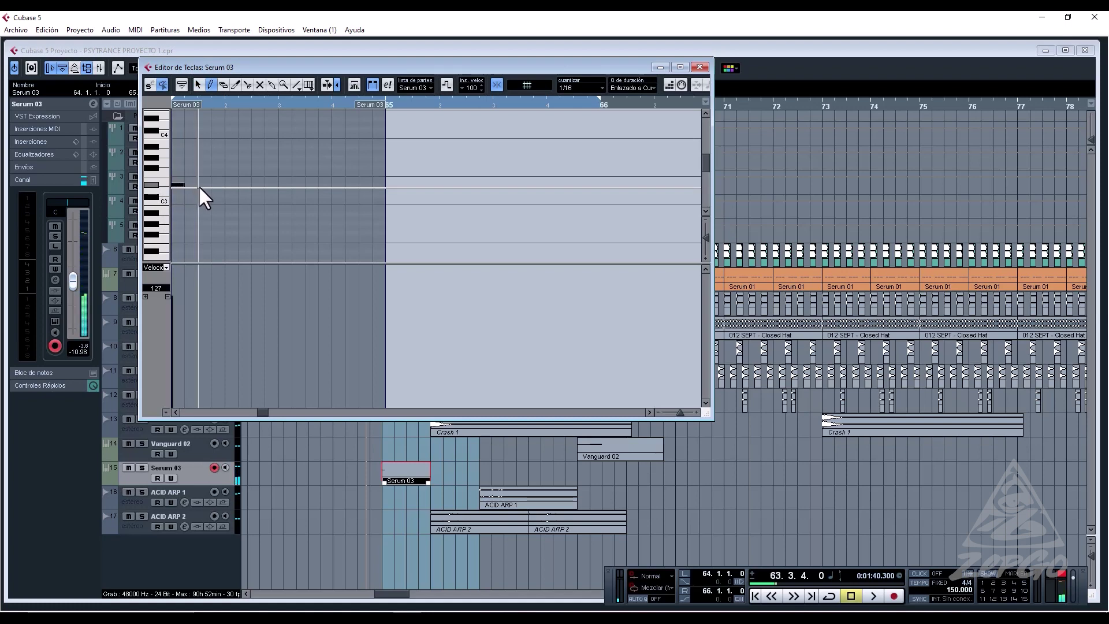
pyautogui.click(222, 186)
pyautogui.click(226, 185)
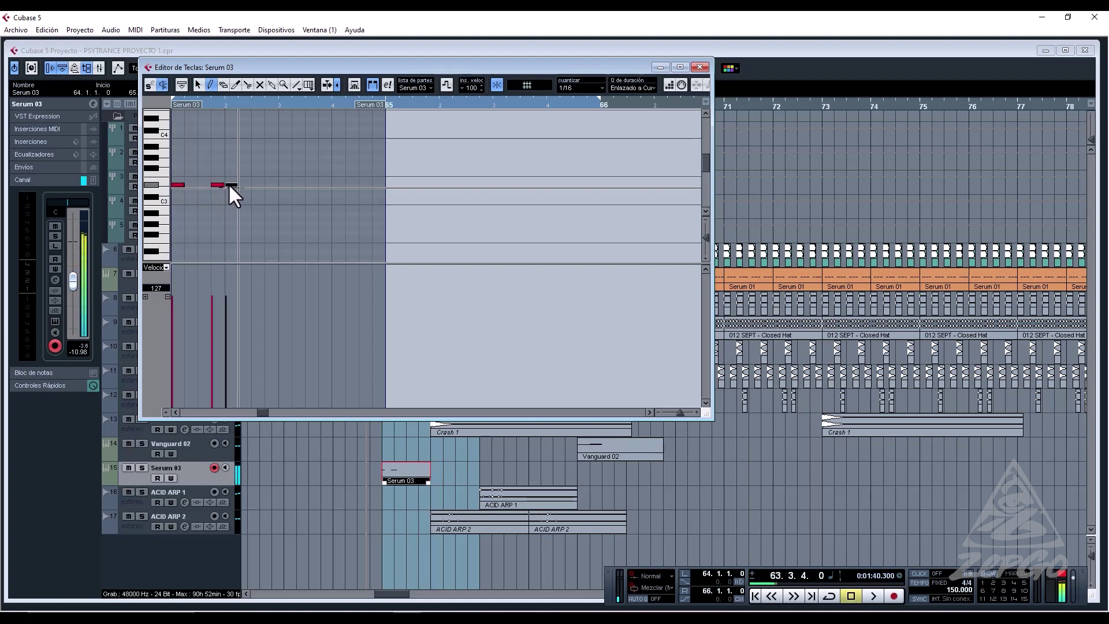
pyautogui.click(255, 186)
# Add a sixteenth note directly before the middle pair by copying, and check the pattern with playback.
pyautogui.press('space')
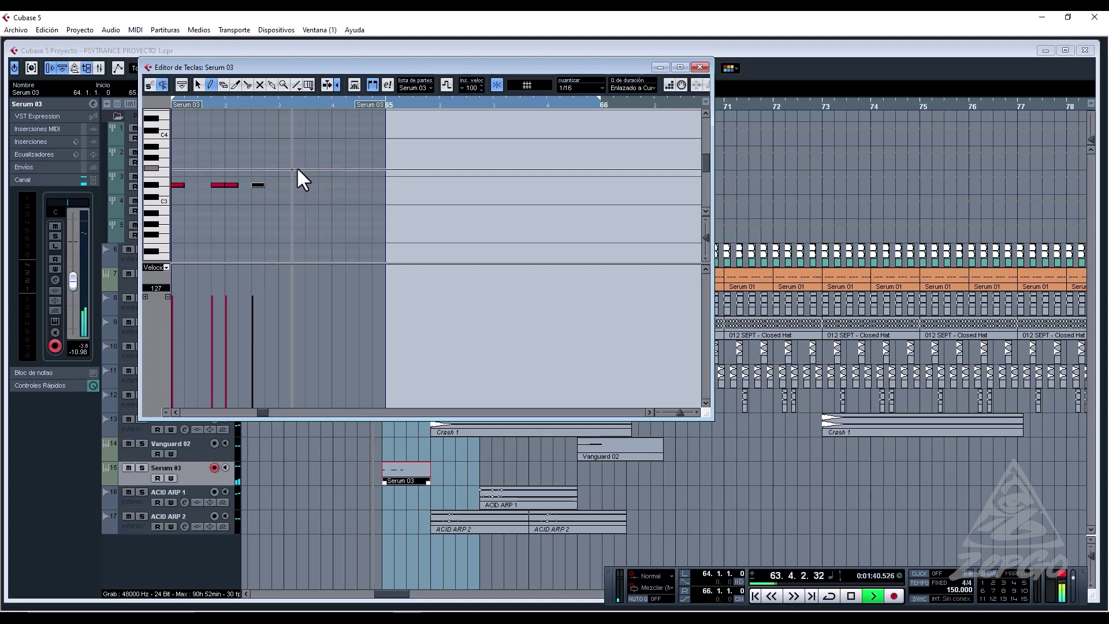
pyautogui.press('1')
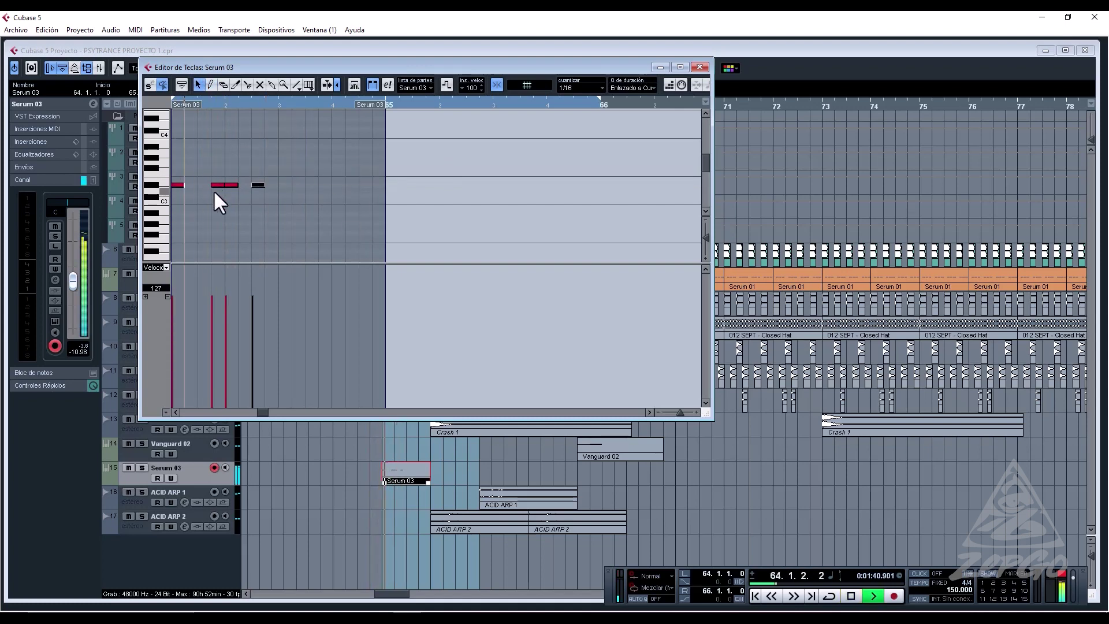
pyautogui.press('space')
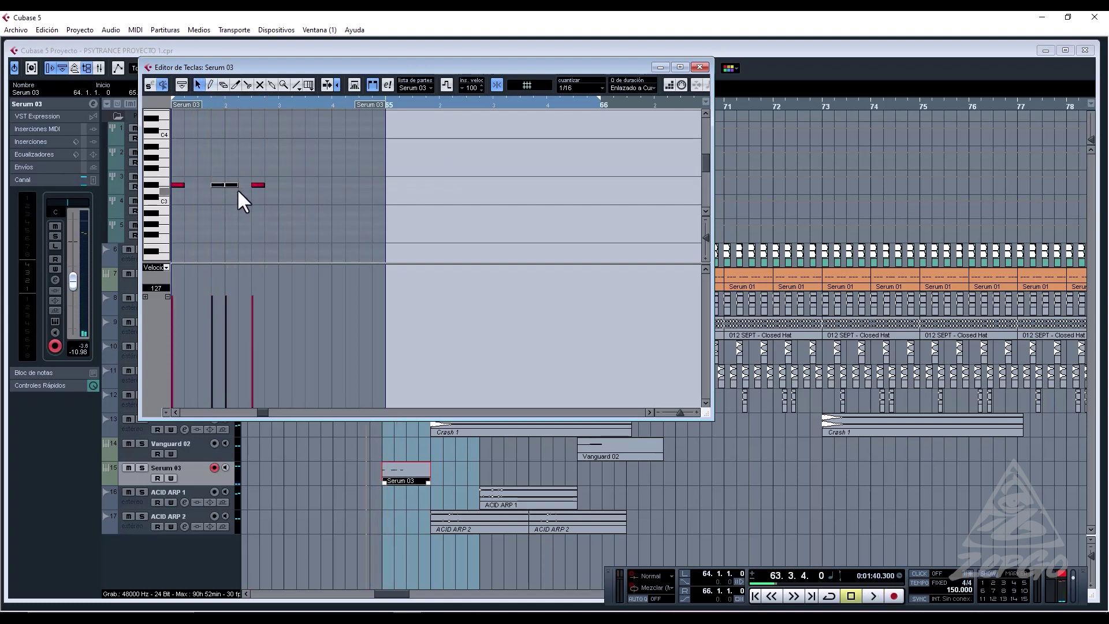
pyautogui.moveTo(238, 185); pyautogui.dragTo(235, 184)
pyautogui.click(232, 172)
pyautogui.press('space')
pyautogui.press('space')
pyautogui.press('j')
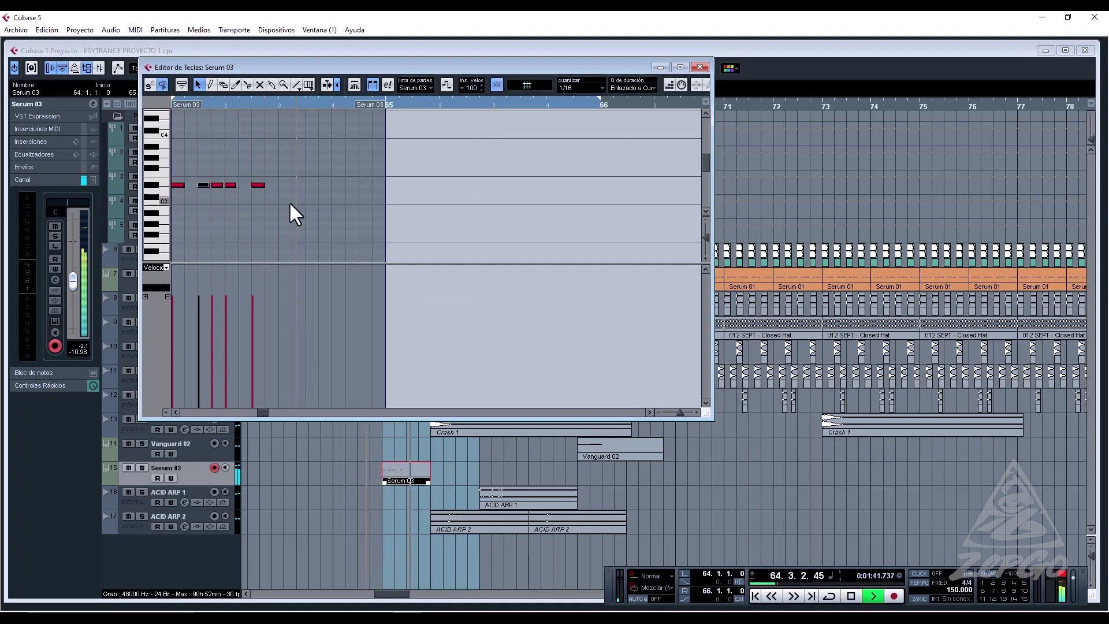
# Copy the last note one sixteenth earlier and raise the last note by a semitone.
pyautogui.press('space')
pyautogui.moveTo(259, 185); pyautogui.dragTo(245, 185)
pyautogui.moveTo(258, 184); pyautogui.dragTo(258, 180)
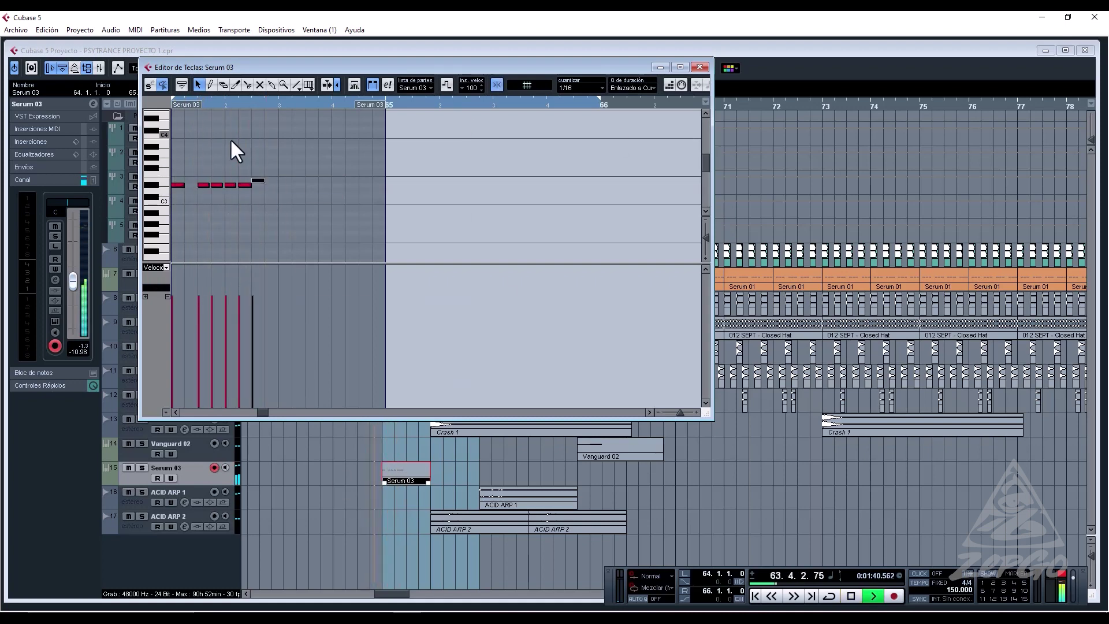
# Play the pattern and copy its five-note group two beats further on, at the end of the bar.
pyautogui.press('space')
pyautogui.press('space')
pyautogui.moveTo(331, 178); pyautogui.dragTo(311, 199)
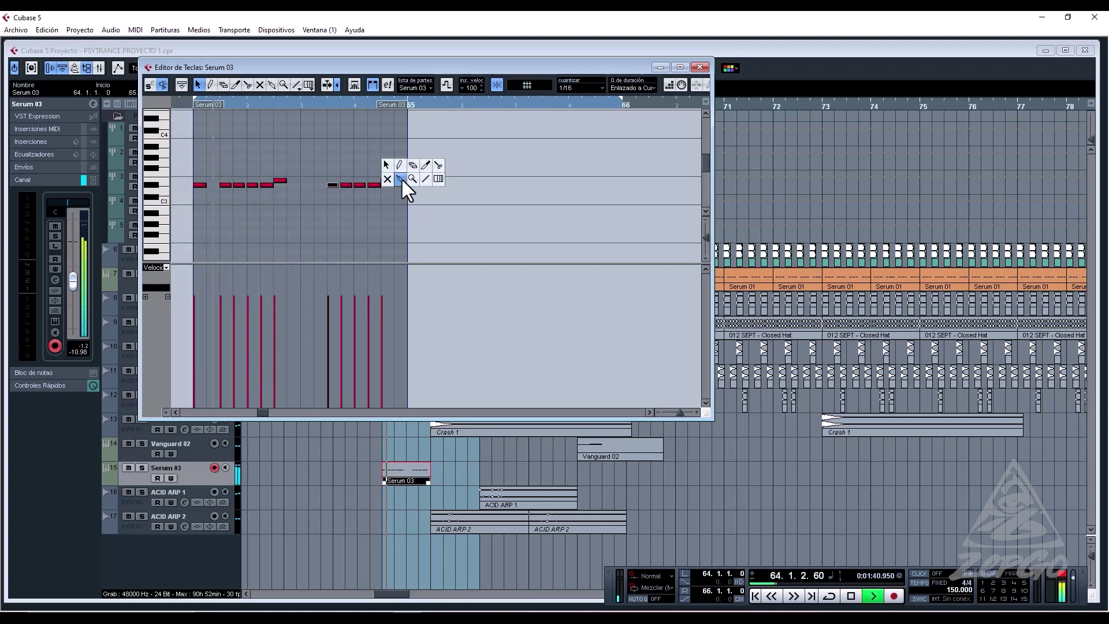
# Close the key editor and duplicate the Serum 03 part ten times, up to bar 75.
pyautogui.click(700, 66)
pyautogui.hotkey('ctrl', 'd')
pyautogui.hotkey('ctrl', 'd')
pyautogui.hotkey('ctrl', 'd')
pyautogui.hotkey('ctrl', 'd')
pyautogui.hotkey('ctrl', 'd')
pyautogui.hotkey('ctrl', 'd')
pyautogui.hotkey('ctrl', 'd')
pyautogui.hotkey('ctrl', 'd')
pyautogui.hotkey('ctrl', 'd')
pyautogui.hotkey('ctrl', 'd')
# Audition the LEAD - Basic Zorg preset on Serum 03 with the track volume at -16.20 and close the Serum window.
pyautogui.click(55, 321)
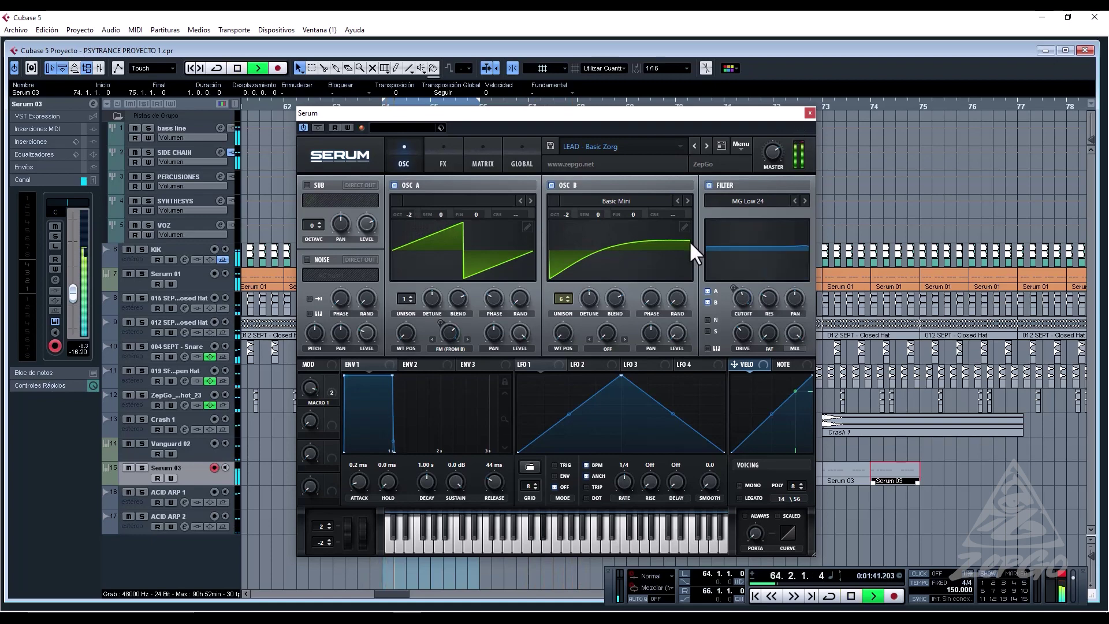
pyautogui.press('space')
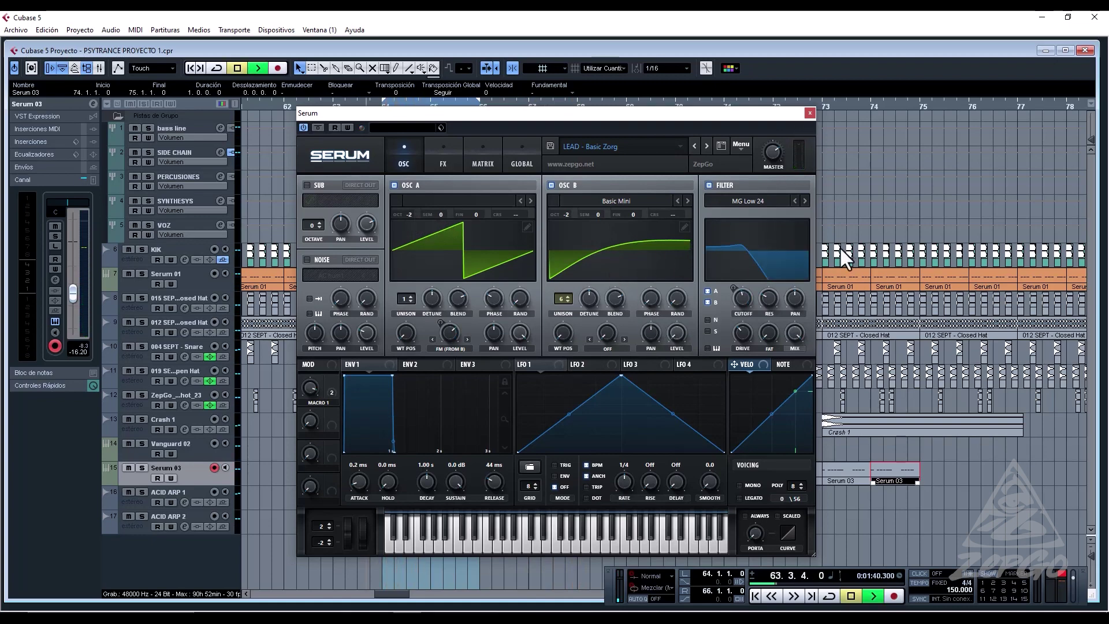
pyautogui.press('space')
pyautogui.click(809, 112)
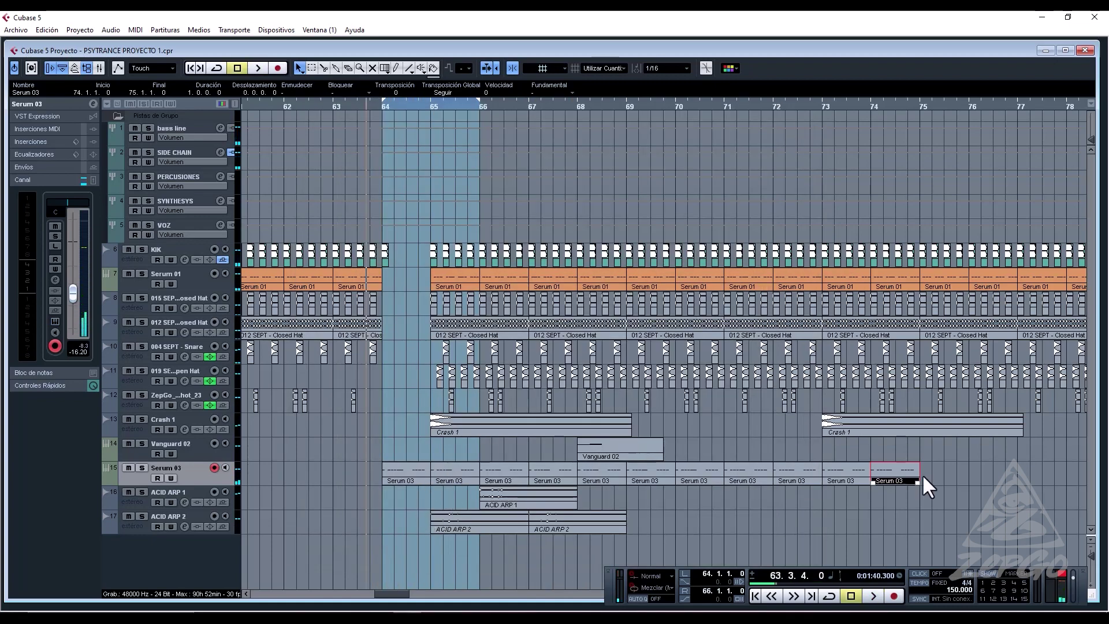
# Delete the Serum 03 copies from bar 65 onwards and play the fill.
pyautogui.moveTo(923, 471); pyautogui.dragTo(467, 471)
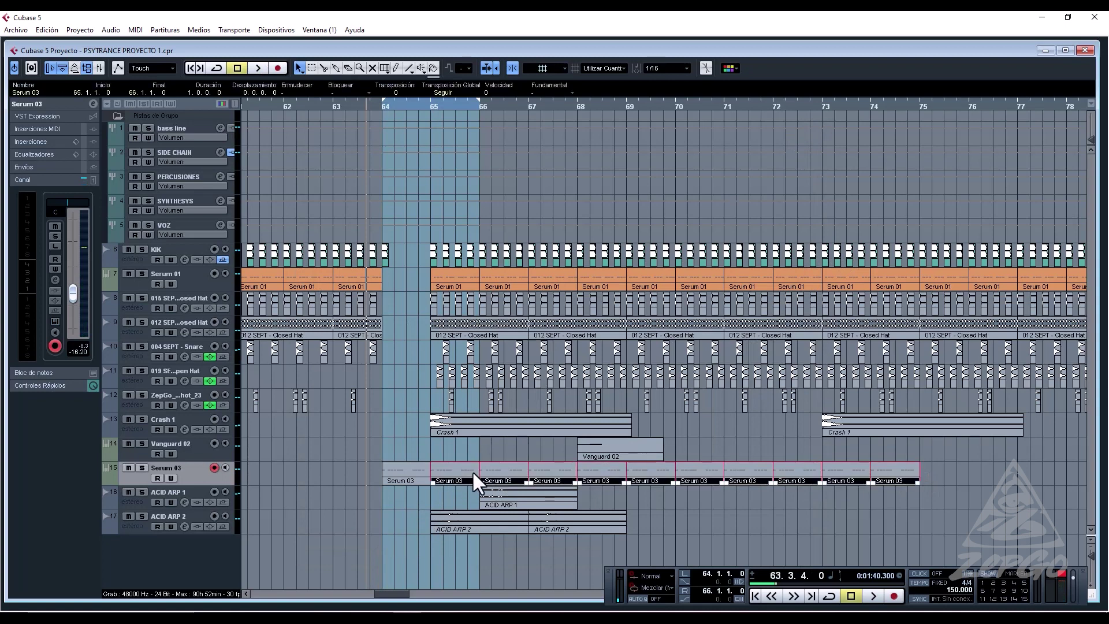
pyautogui.press('Delete')
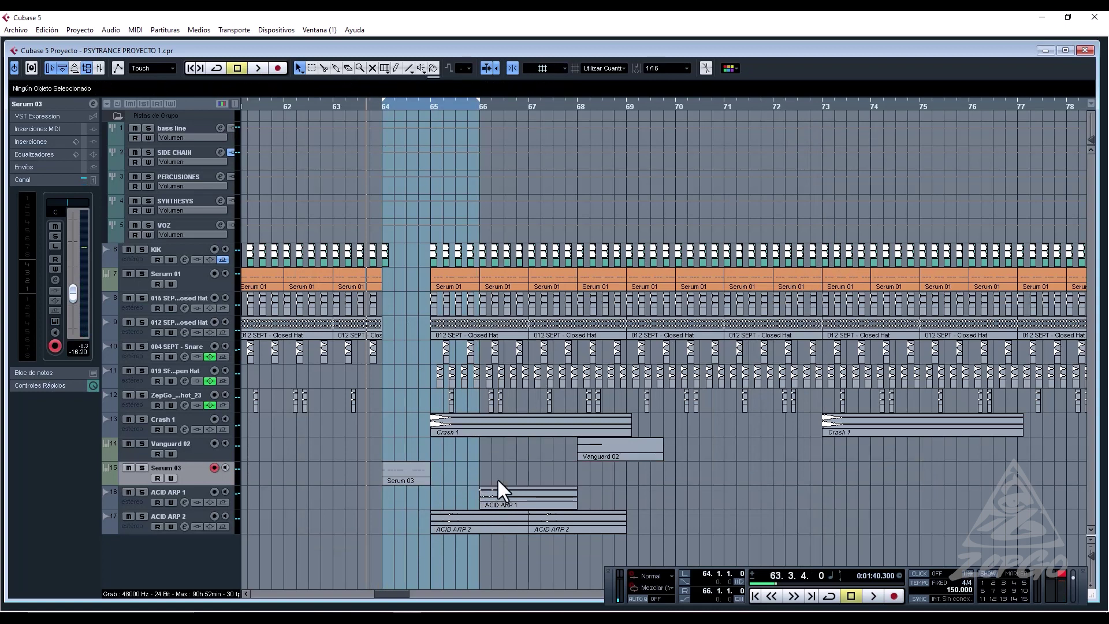
pyautogui.press('space')
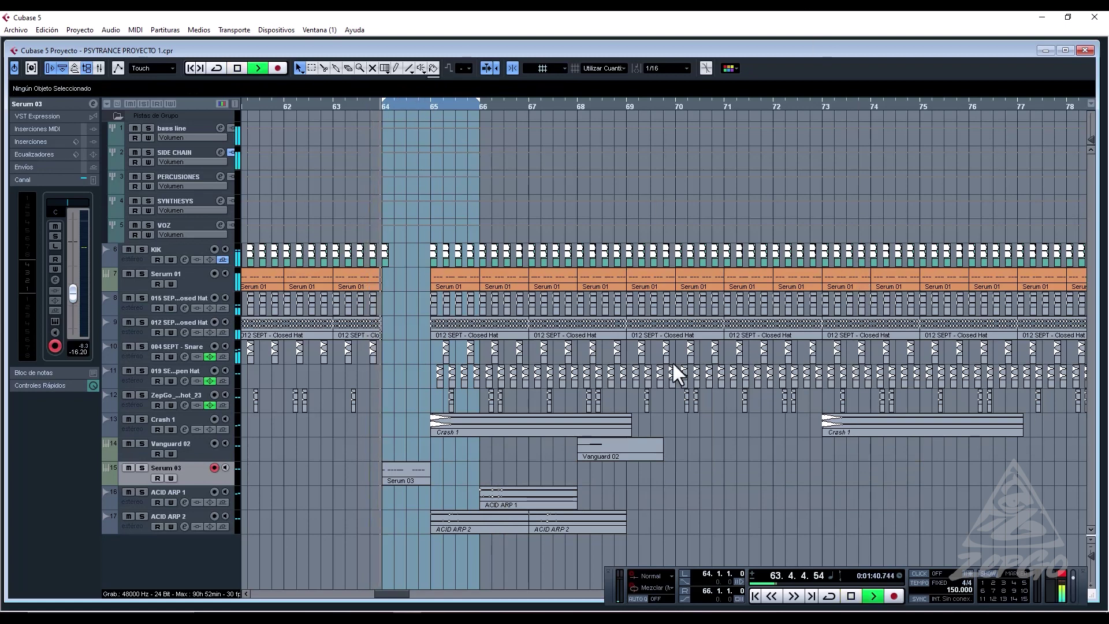
# Audition the LEAD - FM Sequence, LEAD - FM and LEAD - Zorget presets on Serum 03 during playback and move on to PLUCK - Dance for kaos.
pyautogui.doubleClick(399, 474)
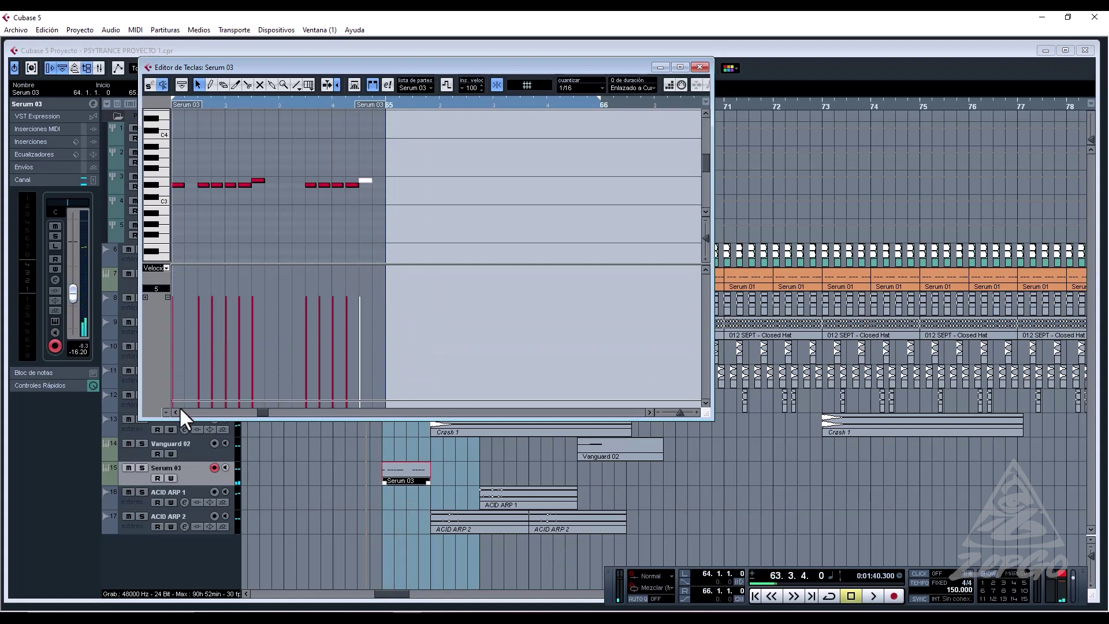
pyautogui.click(54, 321)
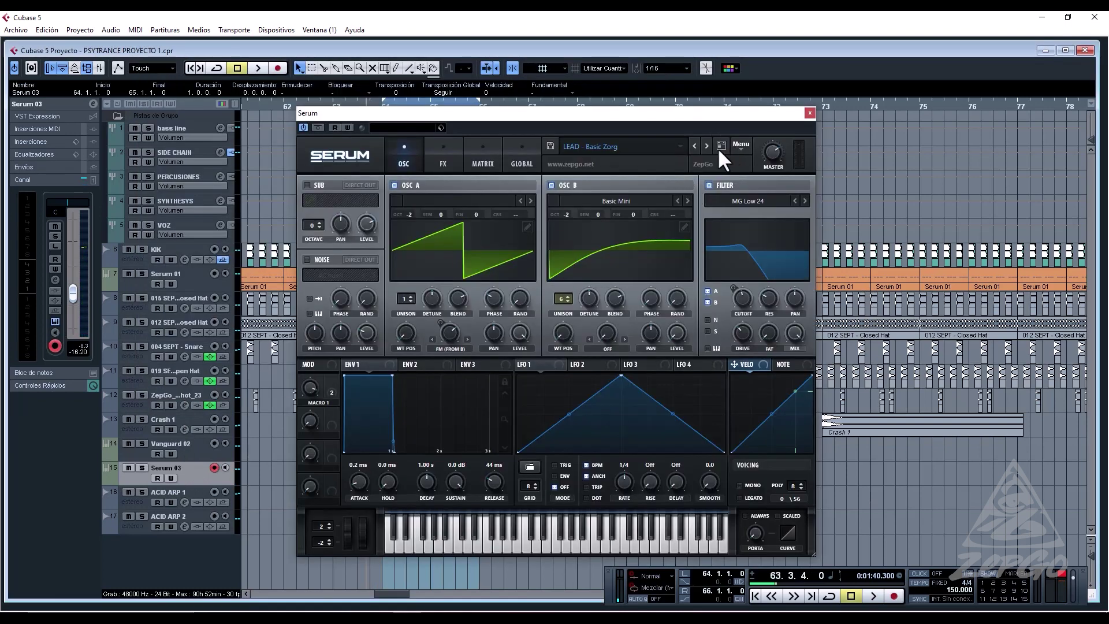
pyautogui.click(706, 146)
pyautogui.press('space')
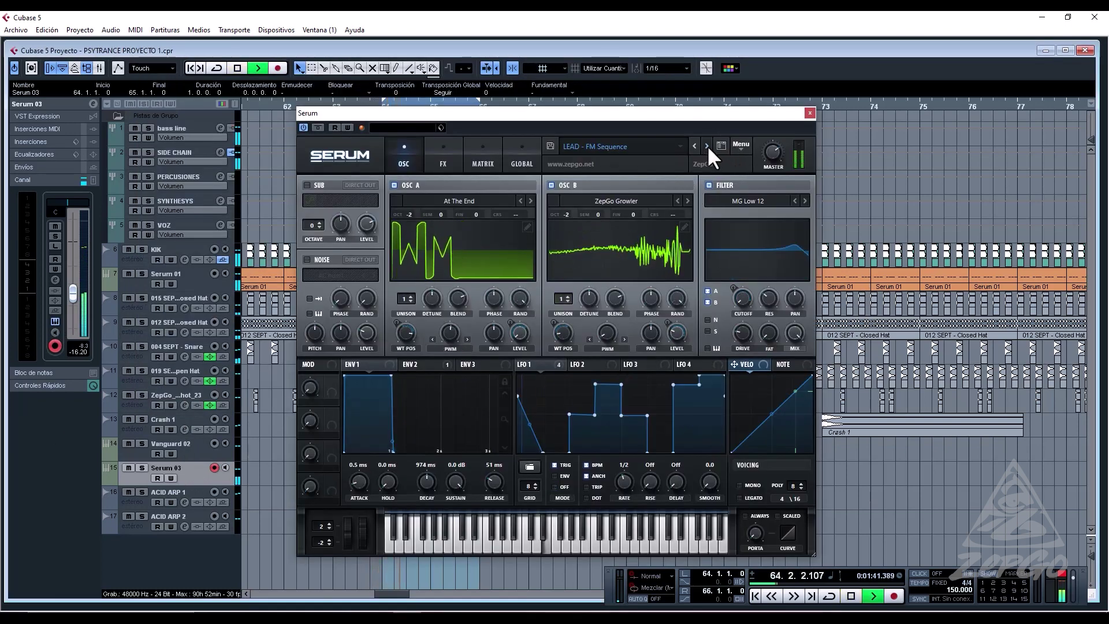
pyautogui.click(706, 145)
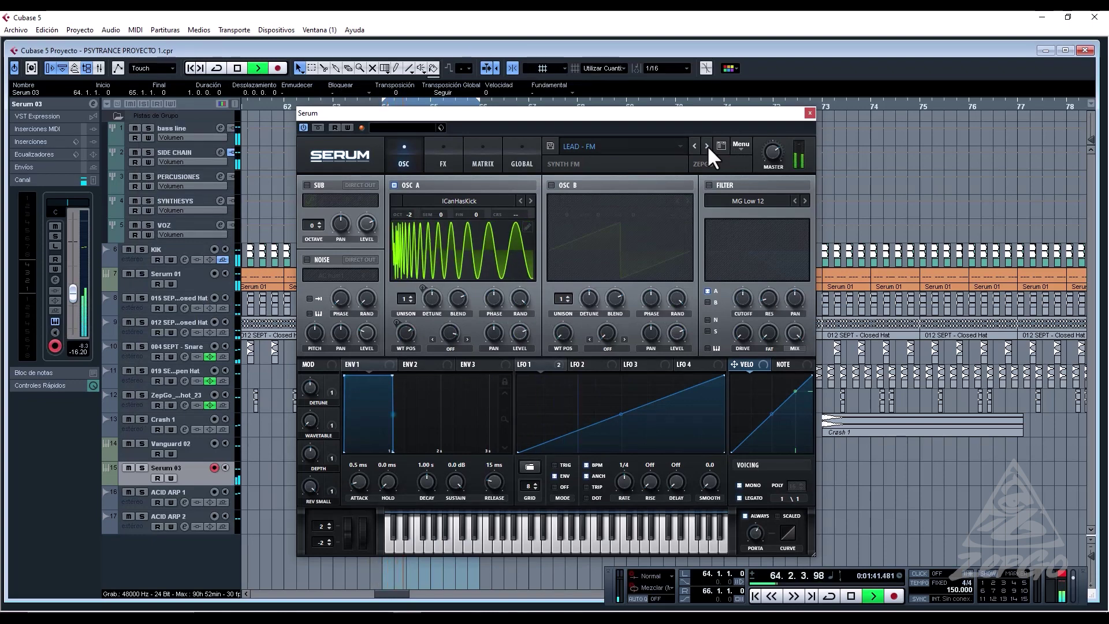
pyautogui.press('space')
pyautogui.click(707, 145)
pyautogui.click(707, 145)
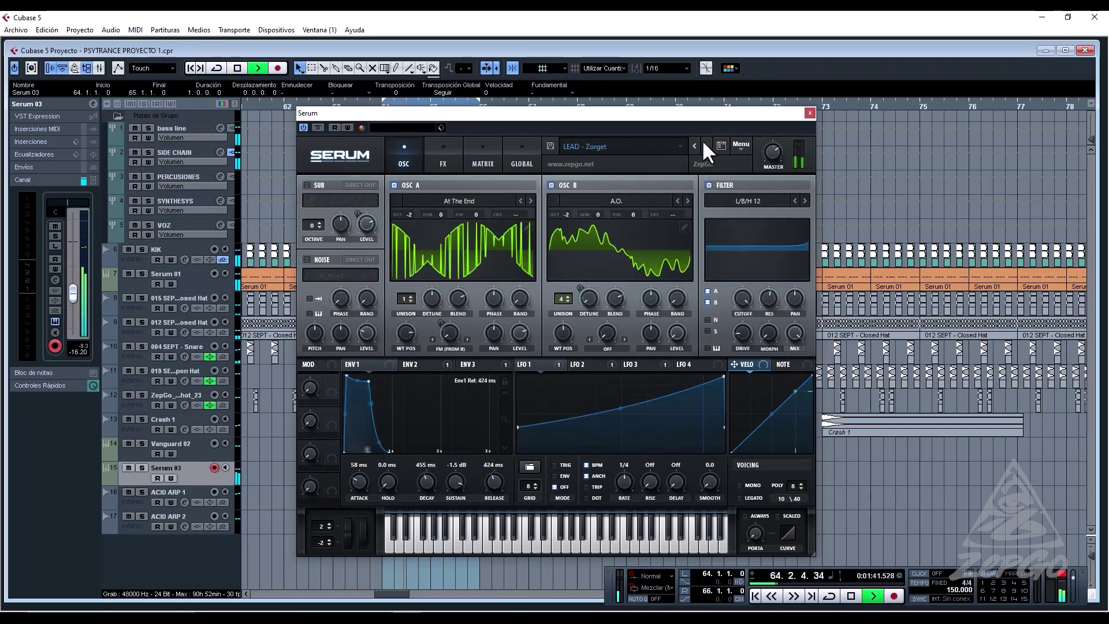
pyautogui.click(702, 142)
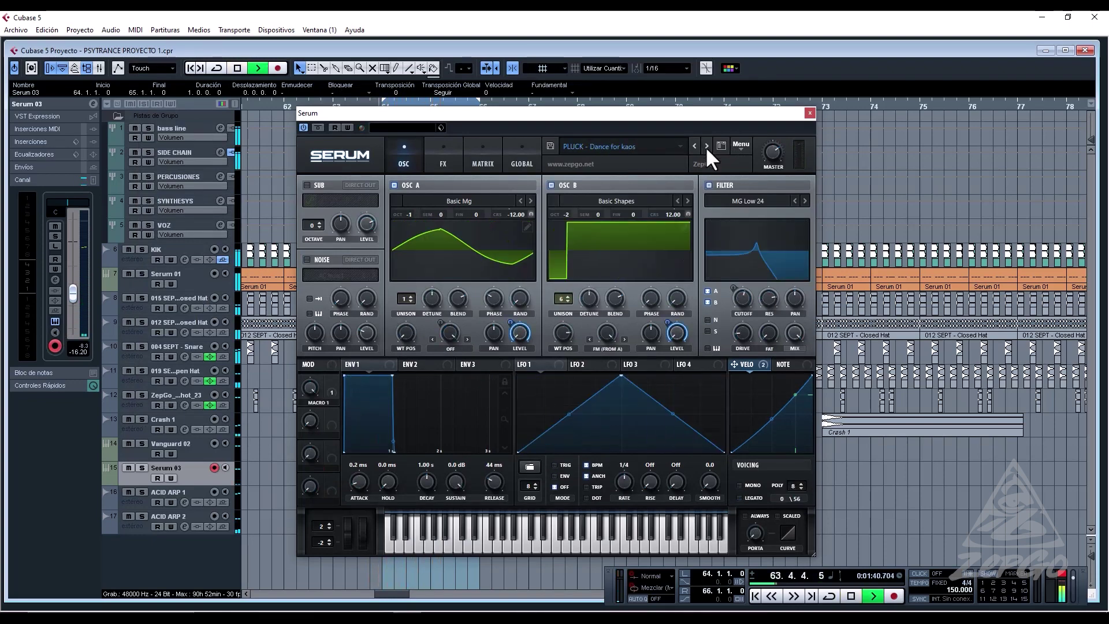
# Compare PLUCK - Plucked random with PLUCK - Dance for kaos on Serum 03, return to Dance for kaos and close the Serum window.
pyautogui.click(706, 147)
pyautogui.press('space')
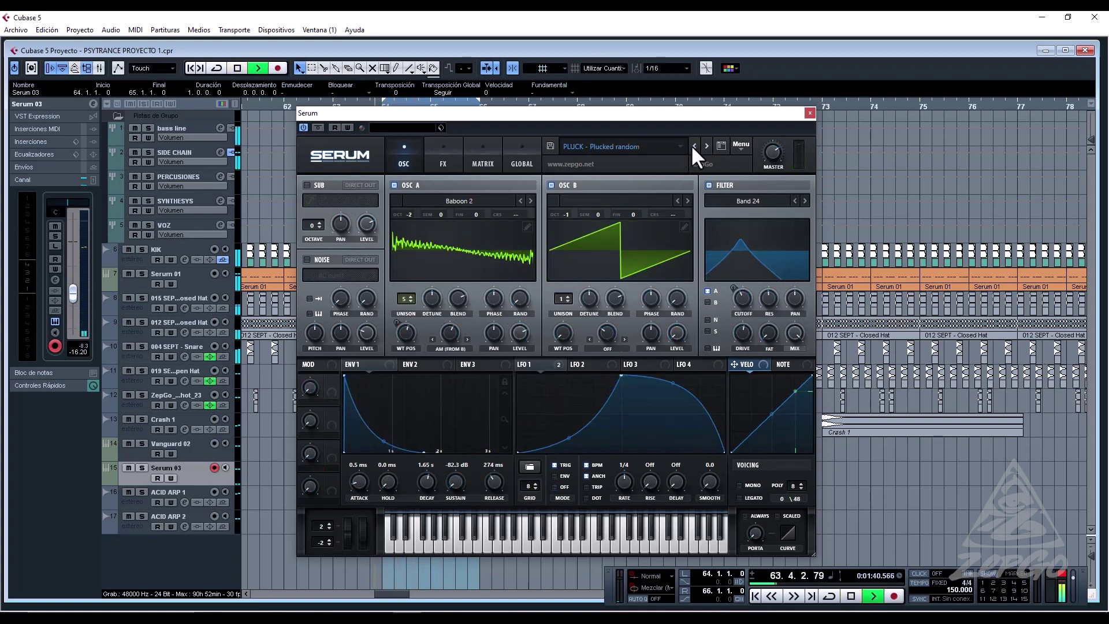
pyautogui.click(693, 145)
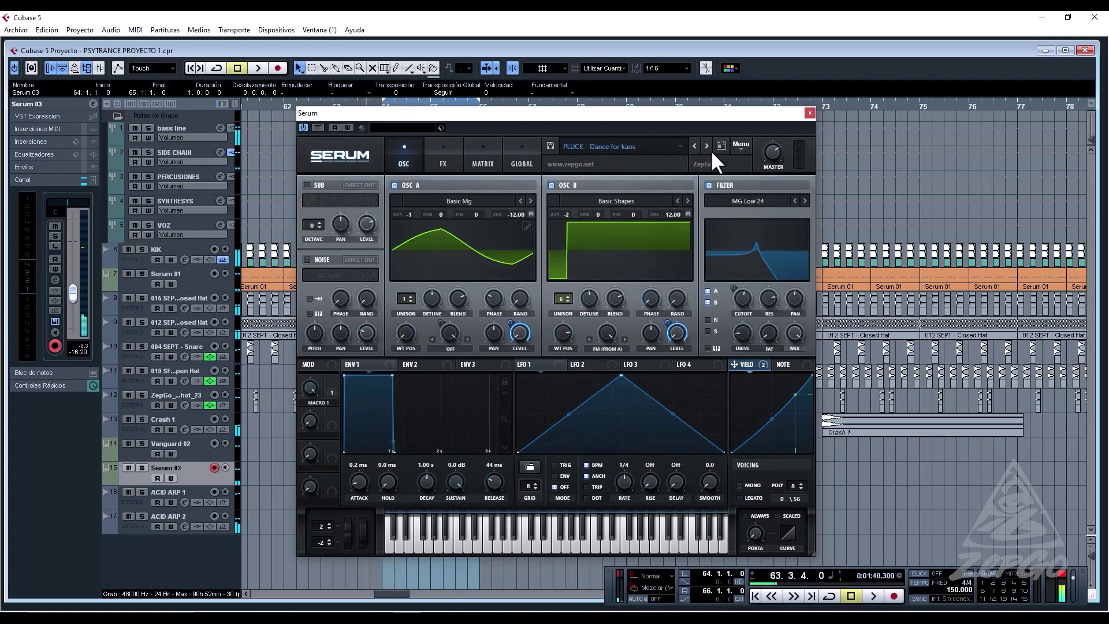
pyautogui.press('space')
pyautogui.click(705, 146)
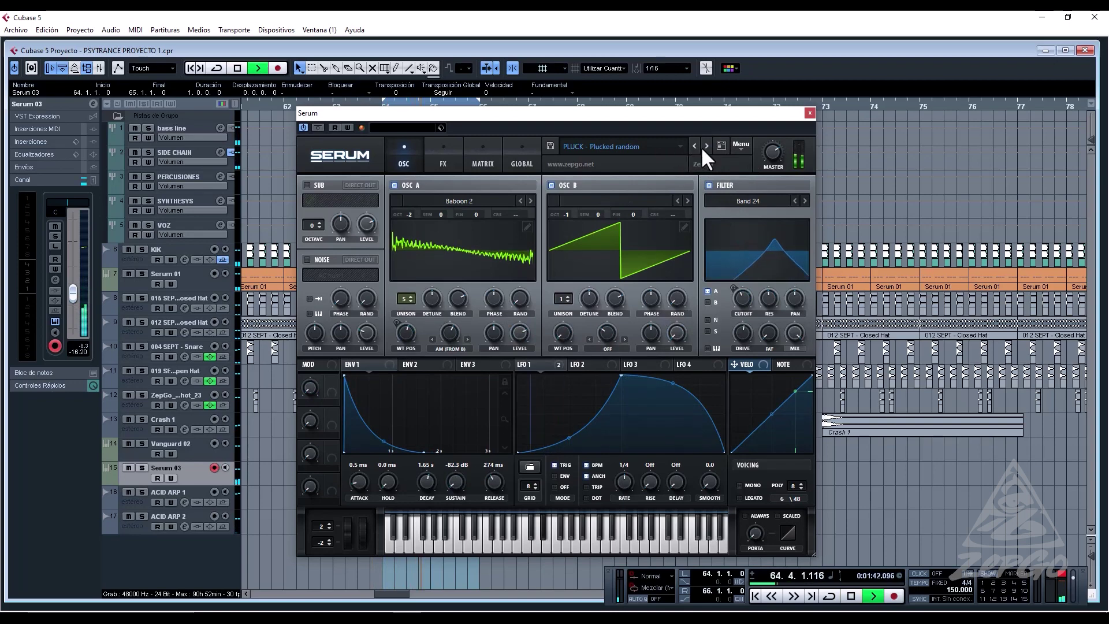
pyautogui.press('space')
pyautogui.click(694, 146)
pyautogui.press('space')
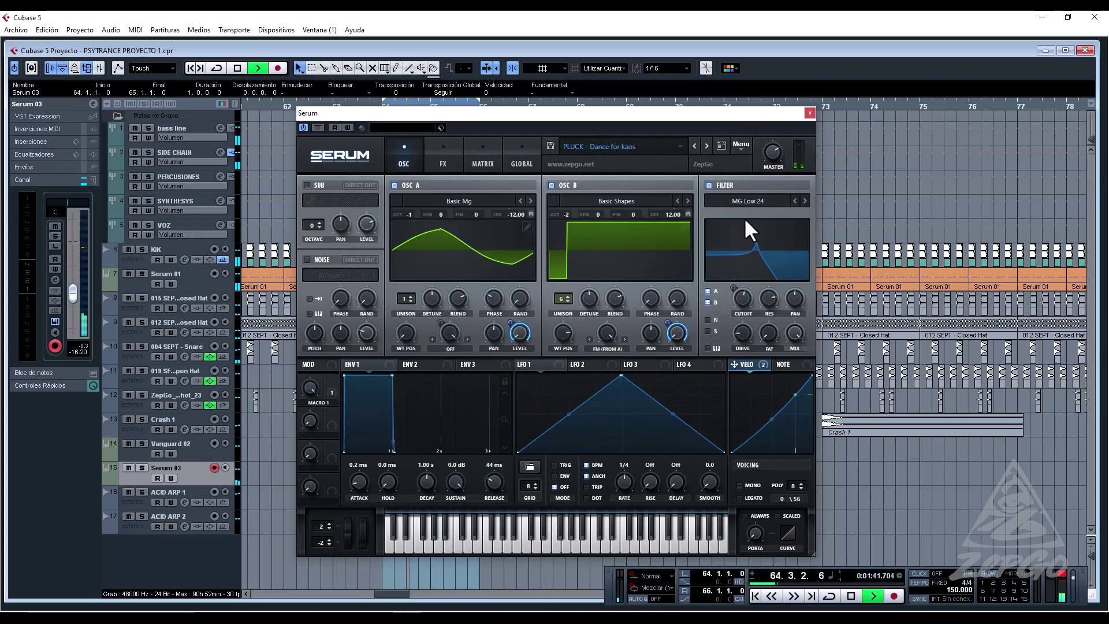
pyautogui.click(809, 112)
# Draw three sixteenth notes in the mid-bar gap of the Serum 03 part and one at its end, at the main notes' pitch.
pyautogui.doubleClick(416, 480)
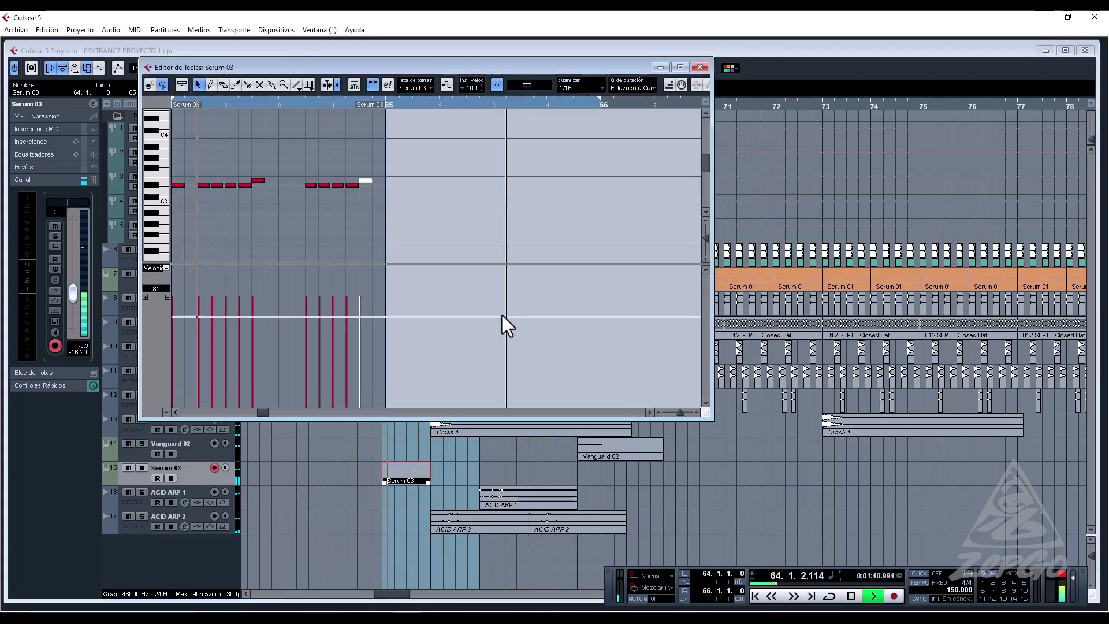
pyautogui.rightClick(289, 209)
pyautogui.click(302, 206)
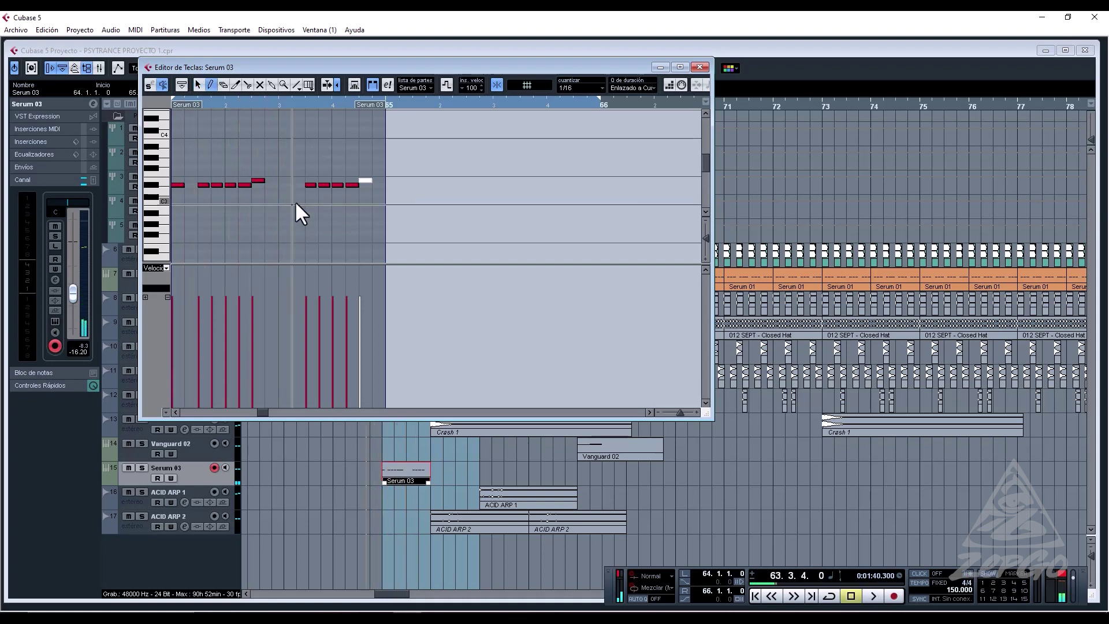
pyautogui.press('space')
pyautogui.click(271, 185)
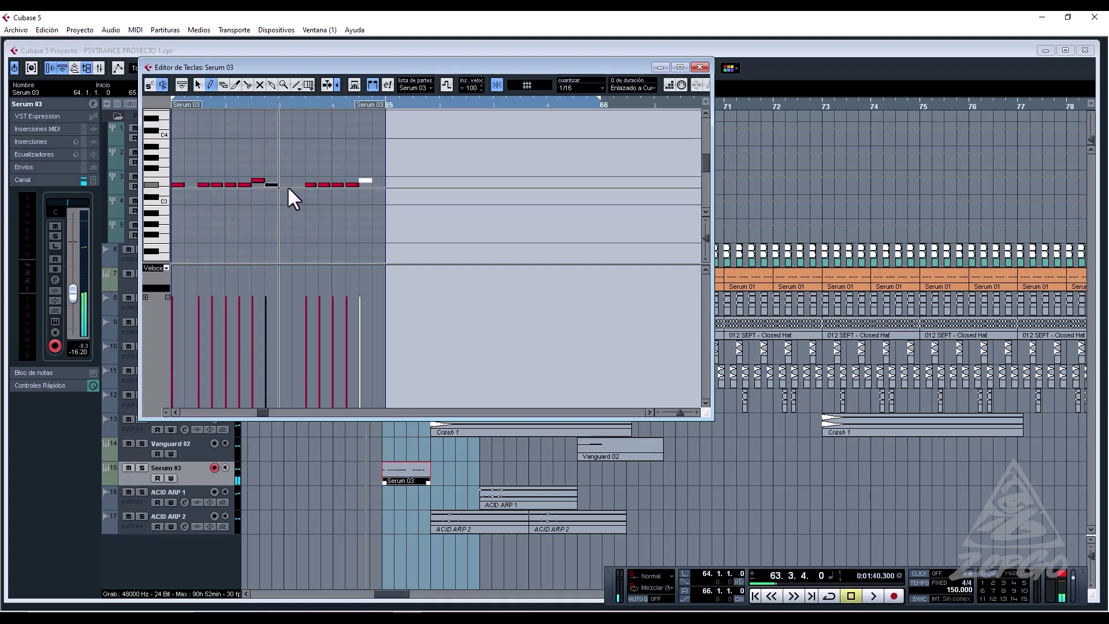
pyautogui.click(285, 184)
pyautogui.click(298, 185)
pyautogui.click(378, 184)
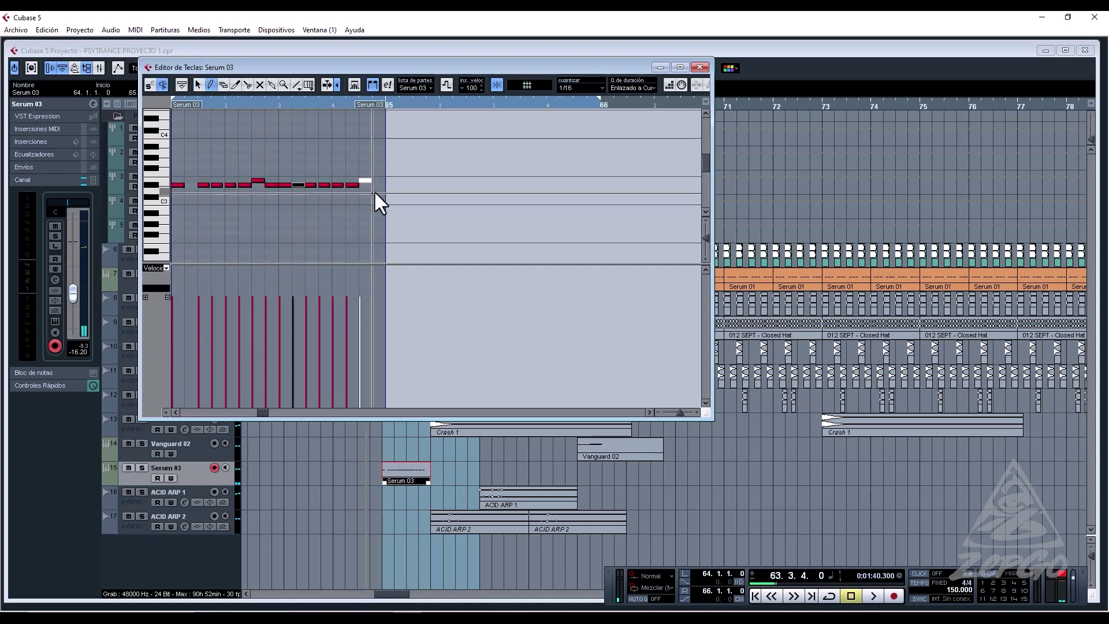
# Fill the remaining gap on the second sixteenth of the Serum 03 part with a note at the main pitch.
pyautogui.rightClick(390, 164)
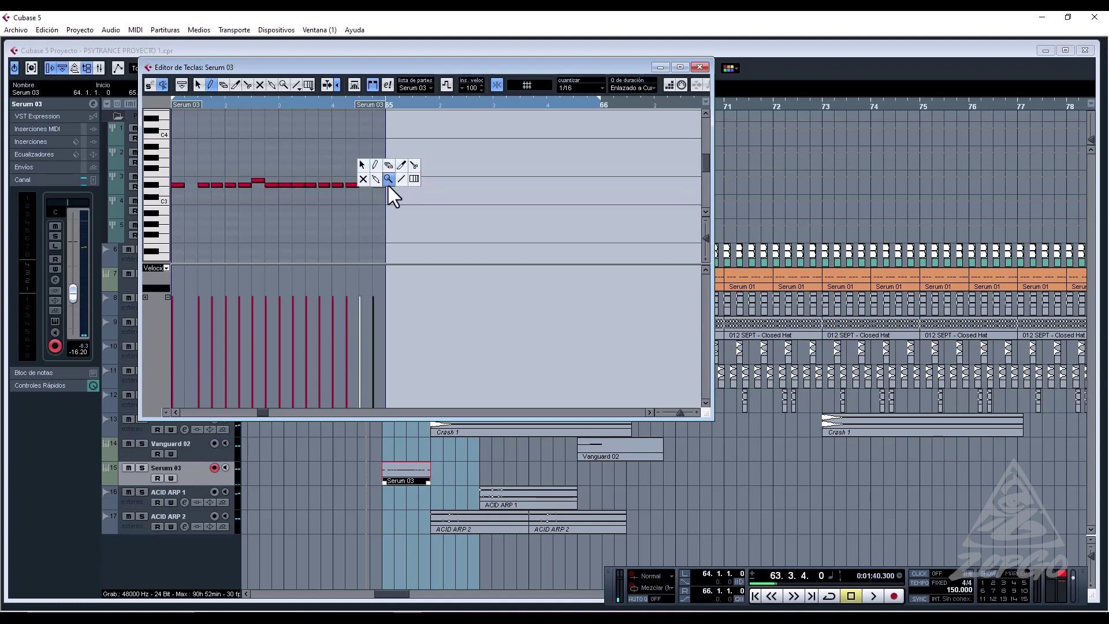
pyautogui.click(363, 178)
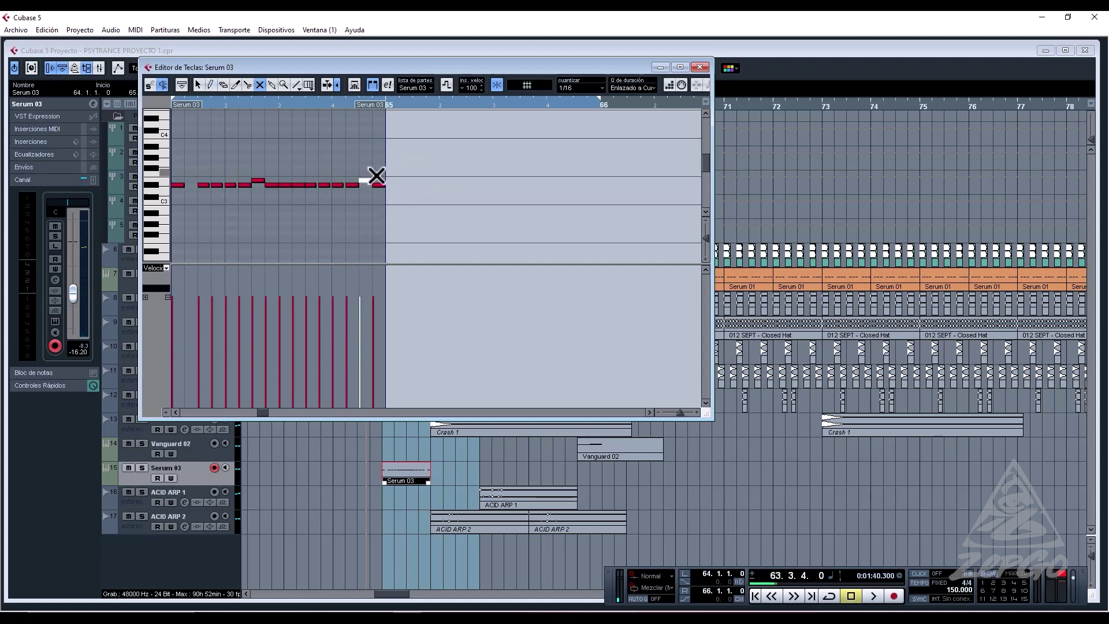
pyautogui.press('1')
pyautogui.click(179, 186)
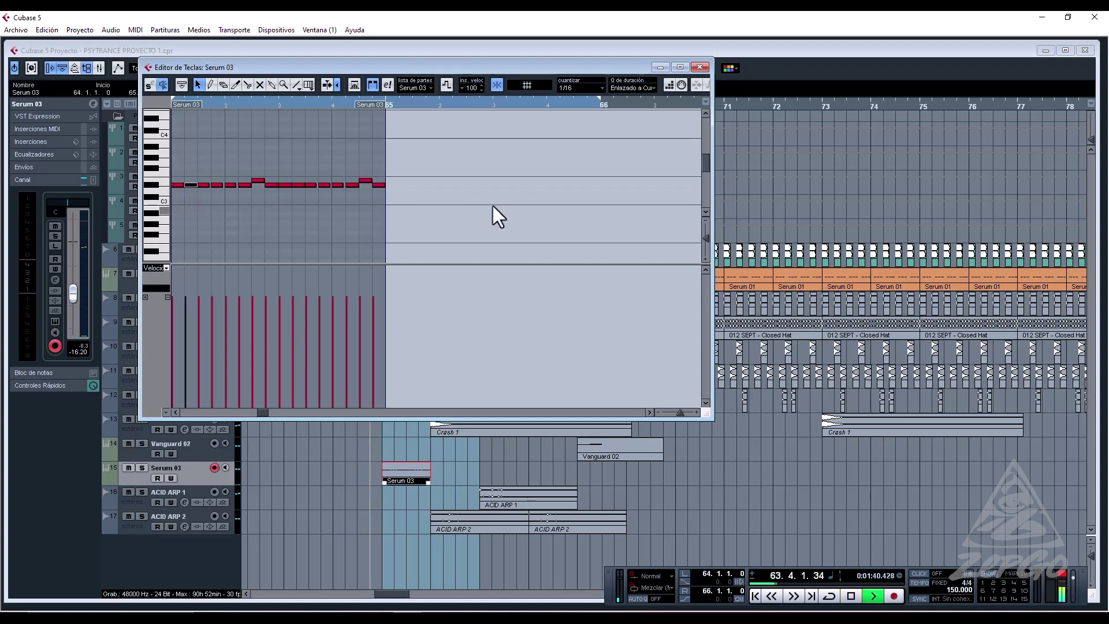
# Duplicate the Serum 03 part four times so the copies run from bar 65 up to bar 69.
pyautogui.click(413, 473)
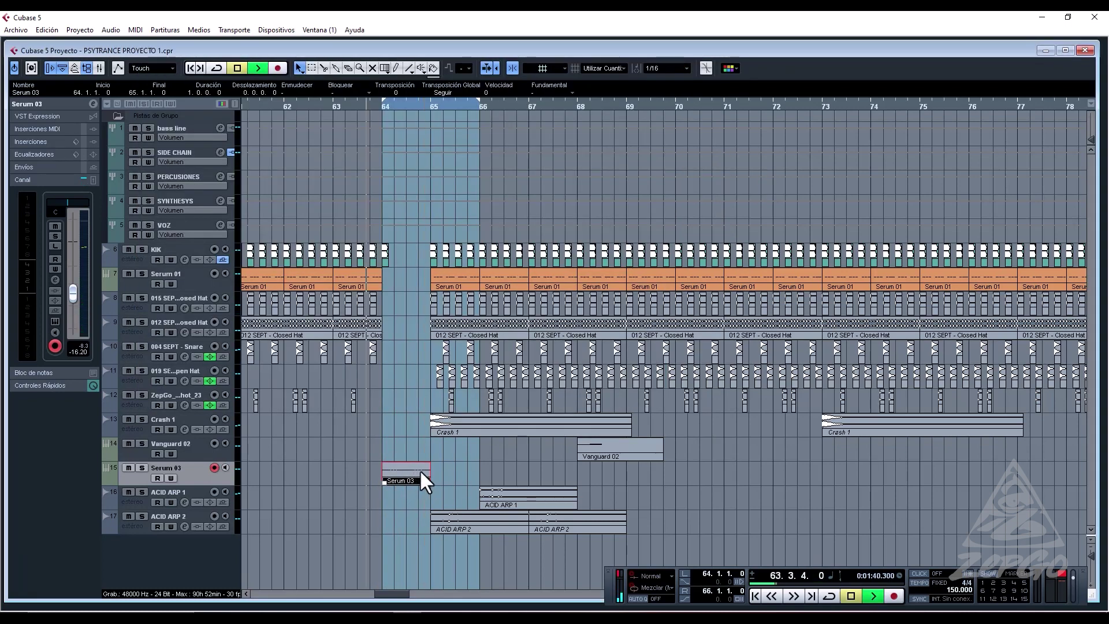
pyautogui.hotkey('ctrl', 'd')
pyautogui.hotkey('ctrl', 'd')
pyautogui.hotkey('ctrl', 'd')
pyautogui.hotkey('ctrl', 'd')
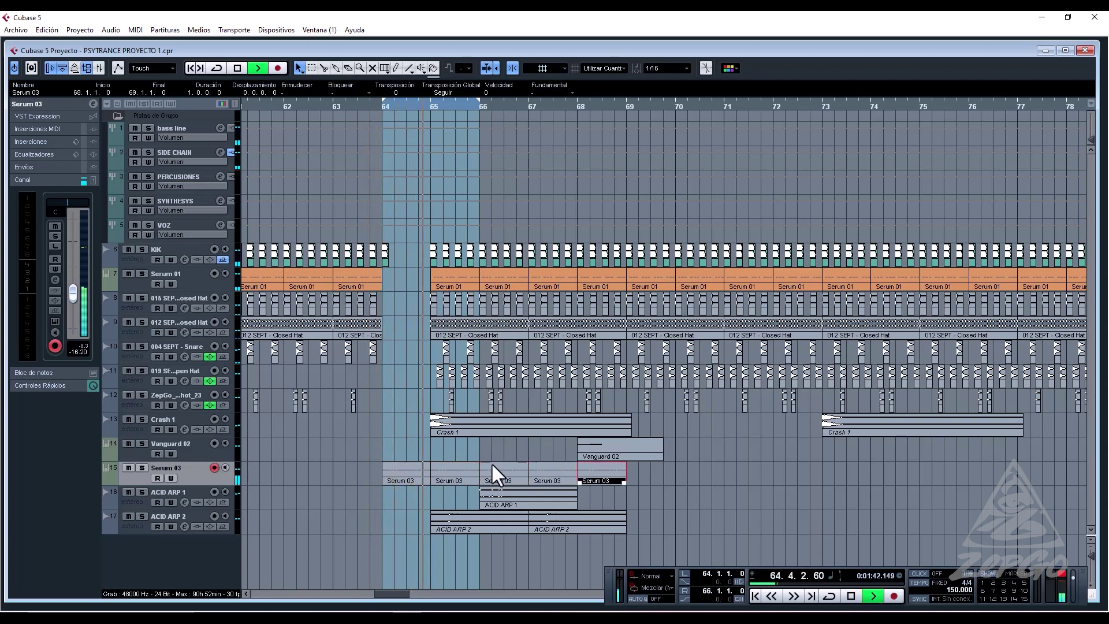
# Shorten the Vanguard 02 part to one bar and duplicate the Vanguard 02, Serum 03 and ACID ARP parts of bars 65–68 to bar 69.
pyautogui.click(652, 475)
pyautogui.moveTo(443, 474); pyautogui.dragTo(449, 472)
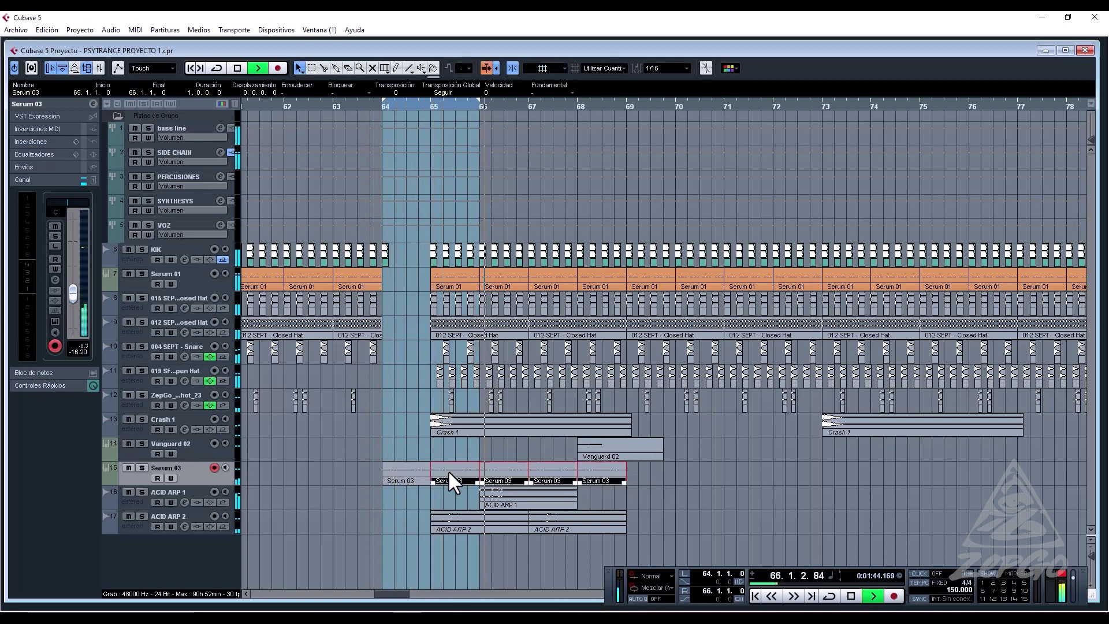
pyautogui.click(658, 454)
pyautogui.moveTo(660, 457); pyautogui.dragTo(443, 530)
pyautogui.hotkey('ctrl', 'd')
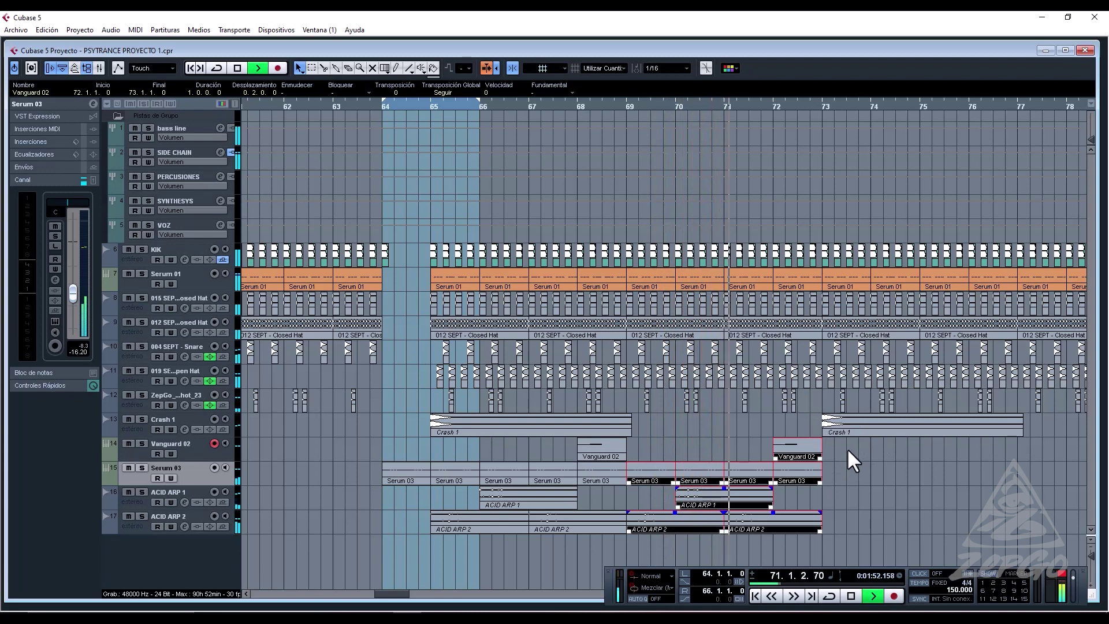
# Duplicate the eight-bar block of Vanguard 02, Serum 03 and ACID ARP parts to bars 73–80.
pyautogui.moveTo(848, 453); pyautogui.dragTo(542, 546)
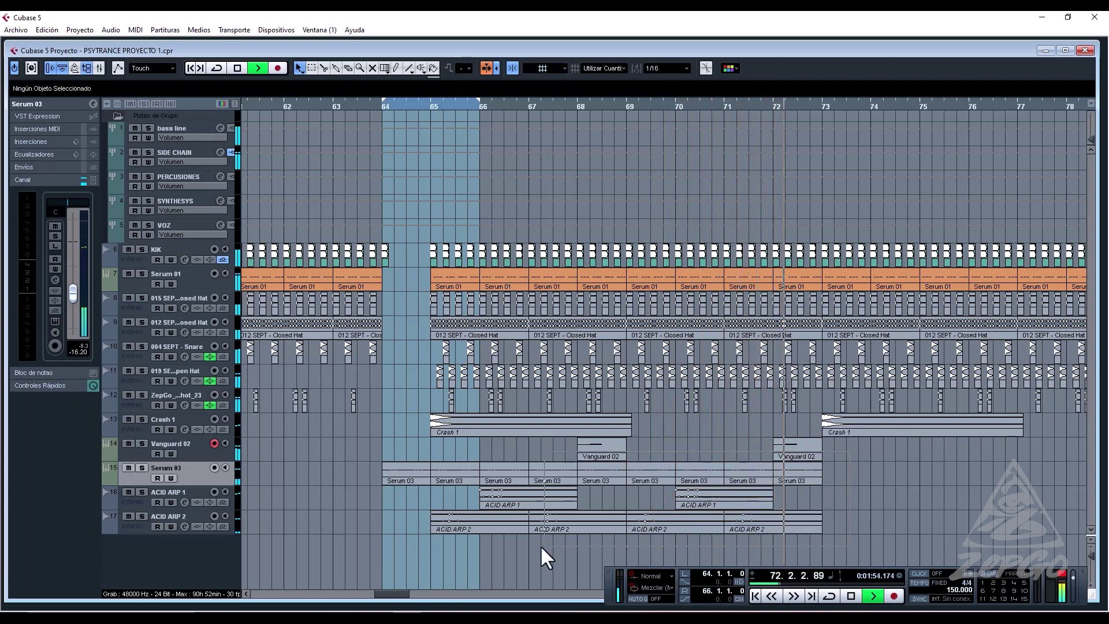
pyautogui.moveTo(437, 541); pyautogui.dragTo(436, 540)
pyautogui.hotkey('ctrl', 'd')
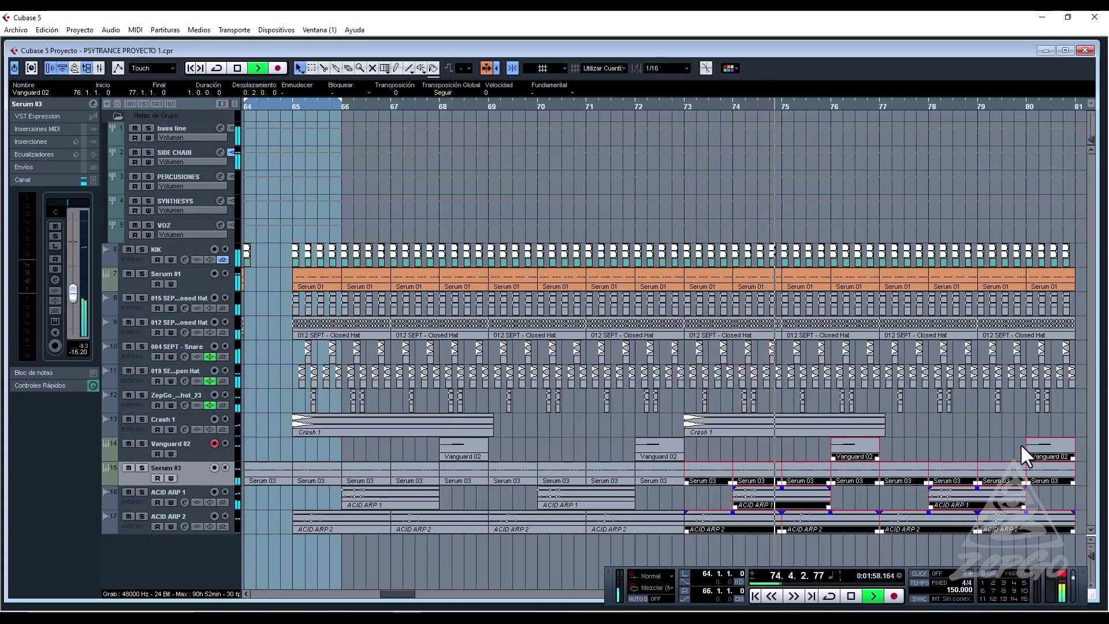
# Select all events on every track from bar 65 to bar 81 and duplicate the section to bar 81.
pyautogui.press('g')
pyautogui.press('g')
pyautogui.moveTo(823, 526); pyautogui.dragTo(459, 227)
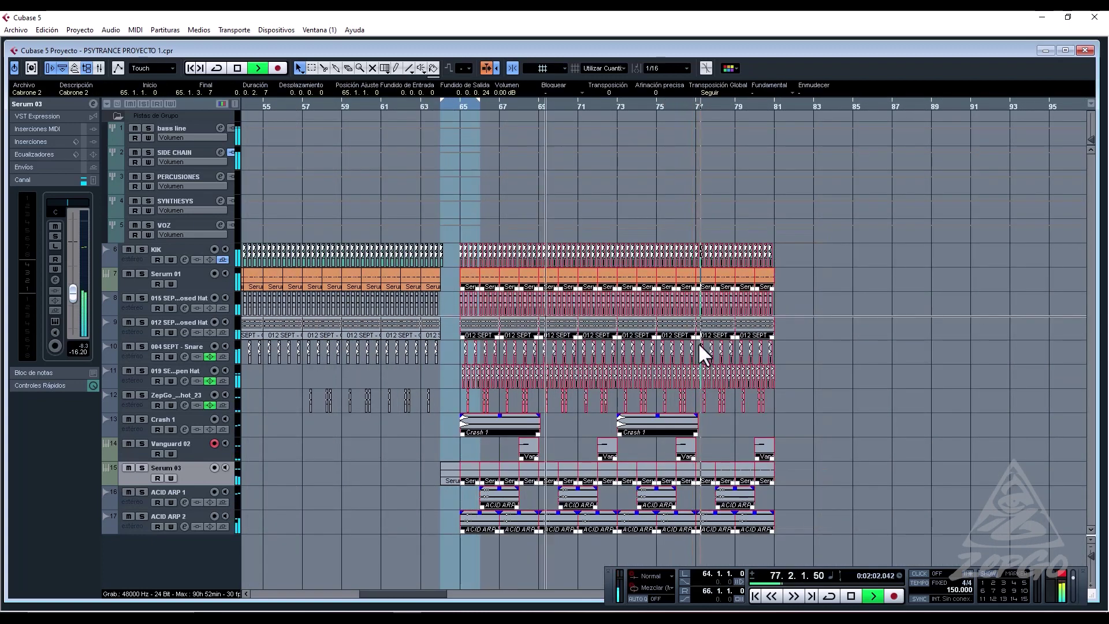
pyautogui.hotkey('ctrl', 'd')
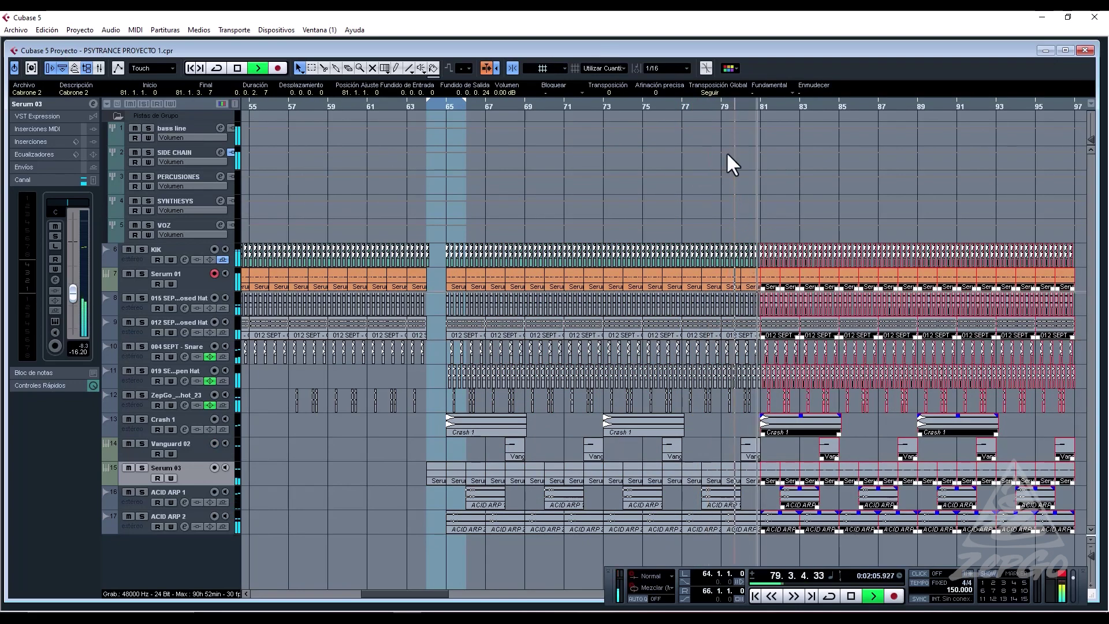
# Delete the Serum 01 bass part and the hat, snare and ZepGo percussion events in bar 80, leaving the kicks.
pyautogui.moveTo(722, 106); pyautogui.dragTo(711, 136)
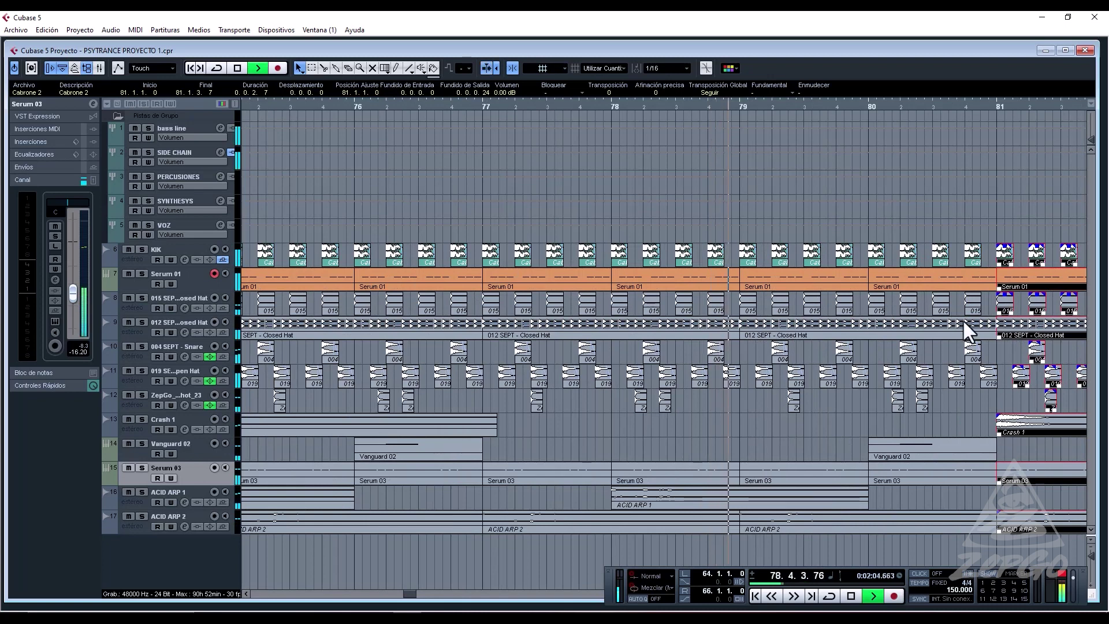
pyautogui.click(910, 280)
pyautogui.press('Delete')
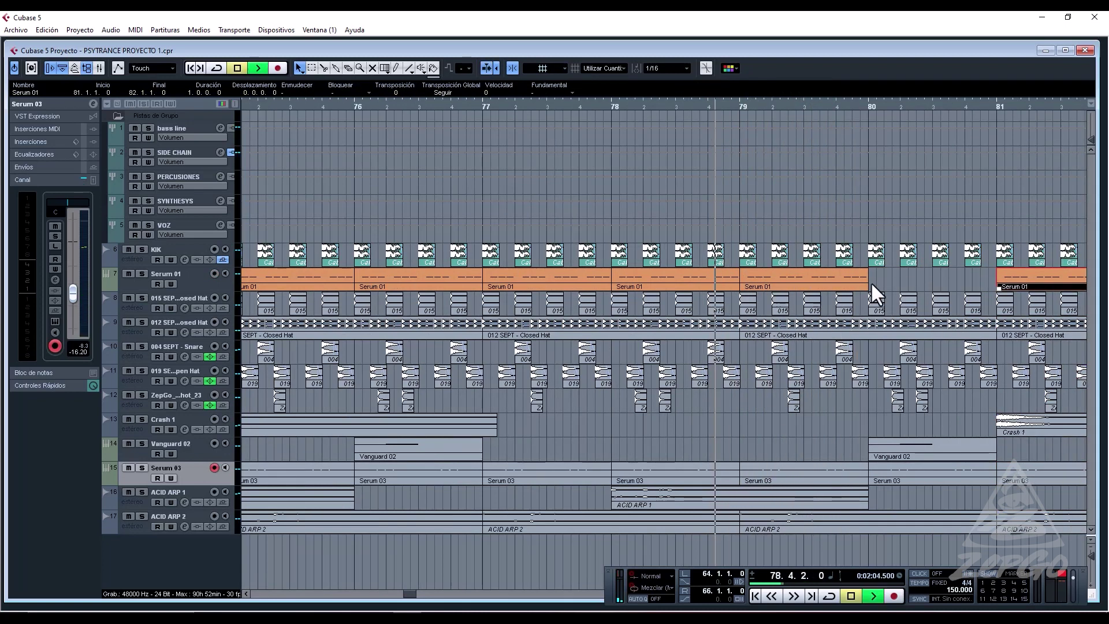
pyautogui.click(871, 282)
pyautogui.moveTo(982, 421); pyautogui.dragTo(985, 420)
pyautogui.press('Delete')
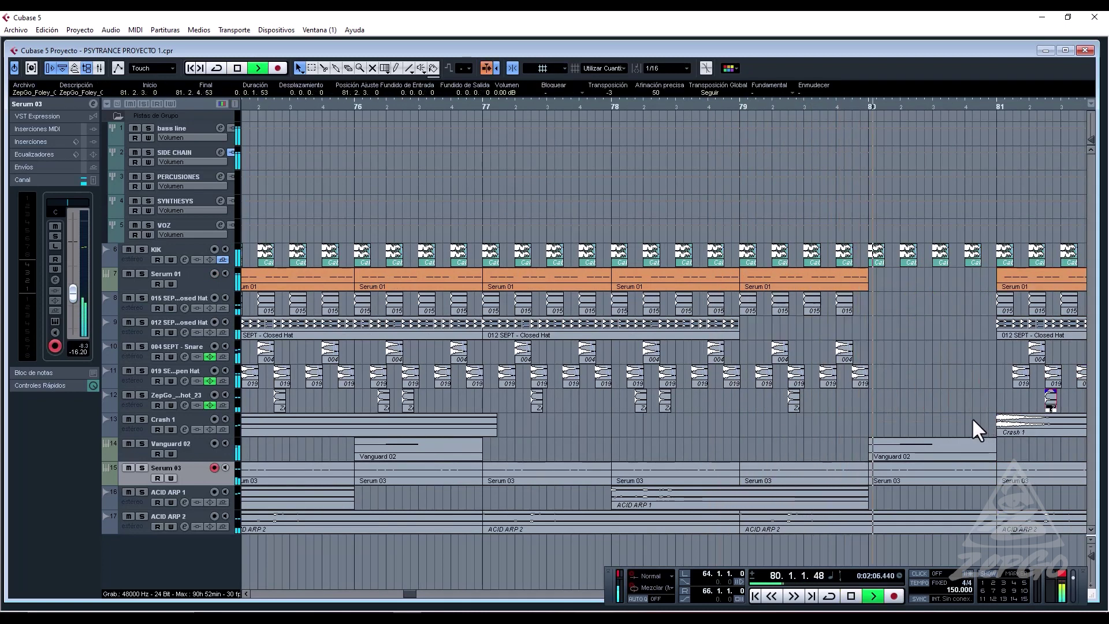
# Move bar 80's second kick one sixteenth earlier and refill bar 79 with a Closed Hat part trimmed to end at bar 80.
pyautogui.click(901, 257)
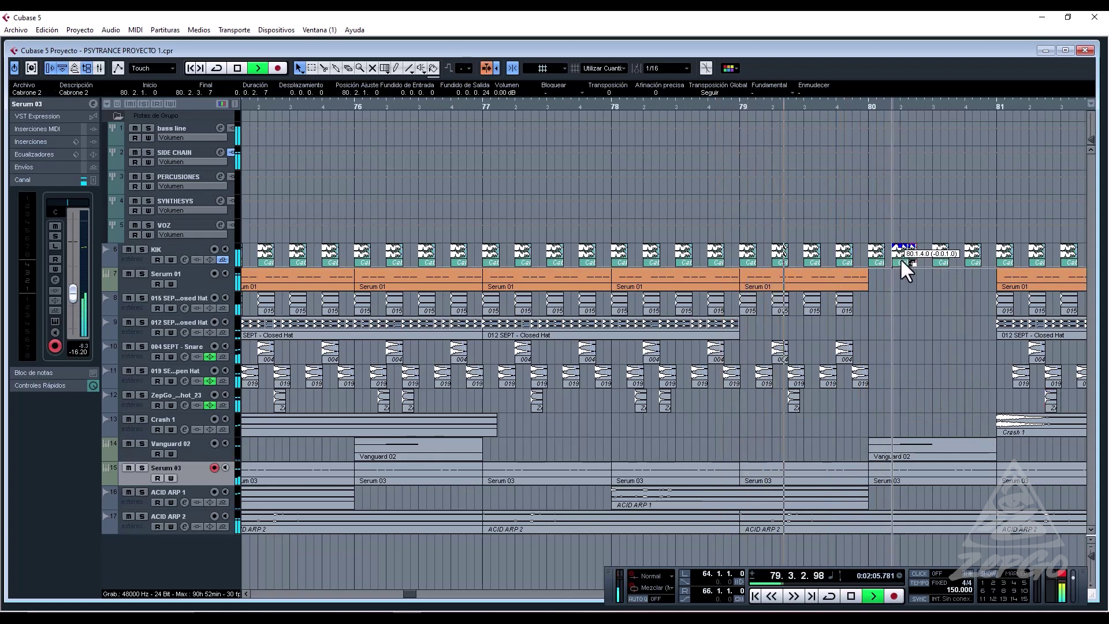
pyautogui.press('space')
pyautogui.click(715, 324)
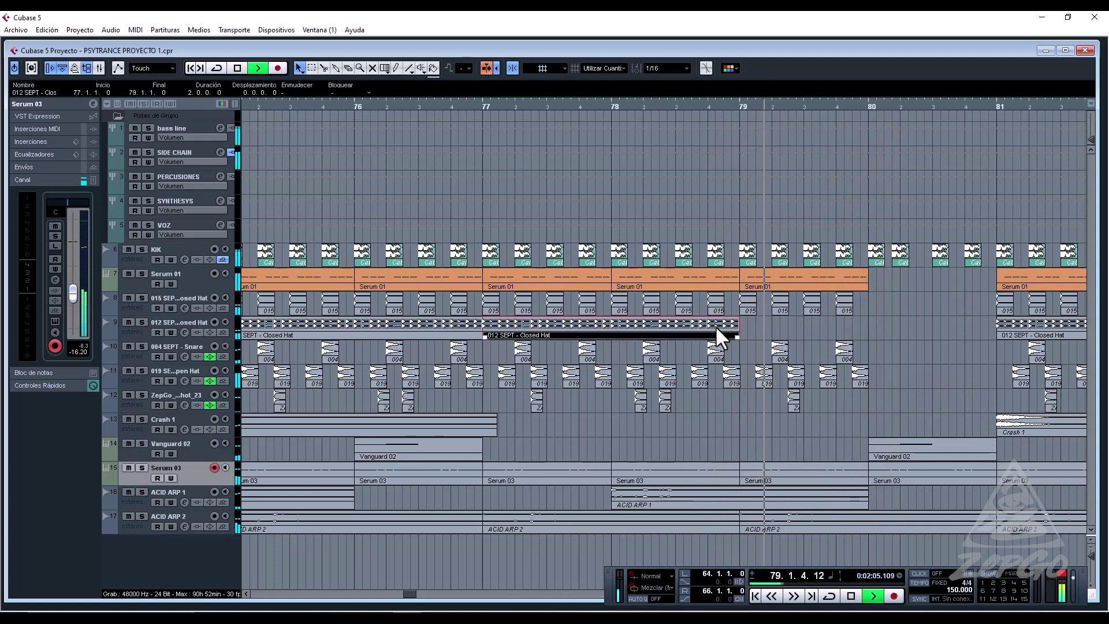
pyautogui.hotkey('ctrl', 'd')
pyautogui.press('space')
pyautogui.moveTo(993, 336); pyautogui.dragTo(867, 335)
pyautogui.press('space')
pyautogui.press('space')
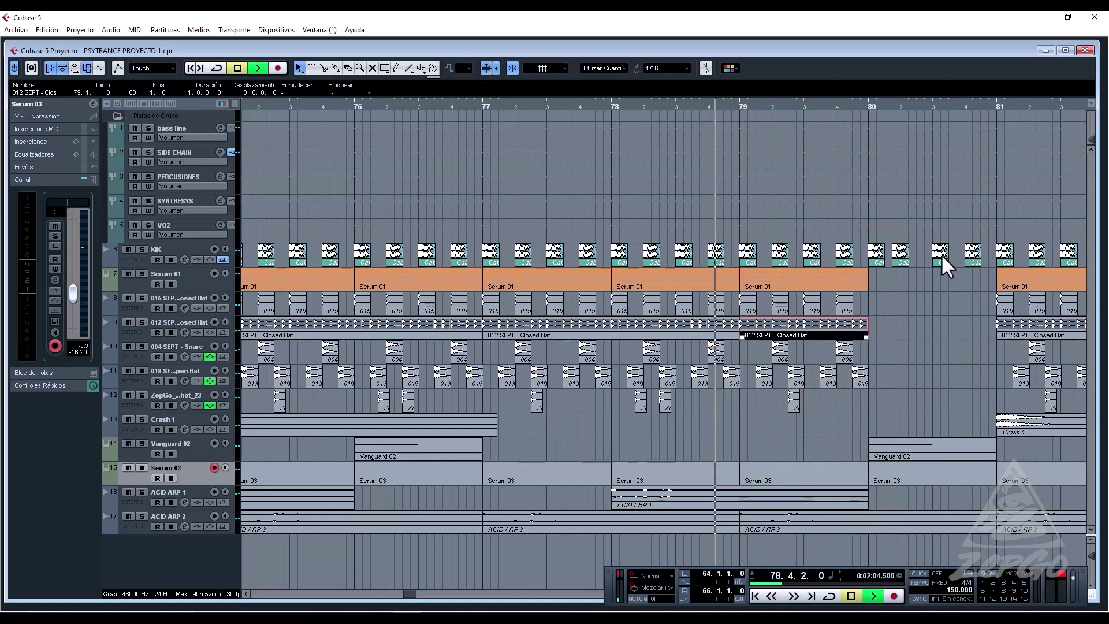
# Build a kick roll in bar 80 by moving a kick to 80.2.3 and duplicating sixteenth-length kicks from beat 3 to bar 81.
pyautogui.moveTo(941, 254); pyautogui.dragTo(921, 266)
pyautogui.press('space')
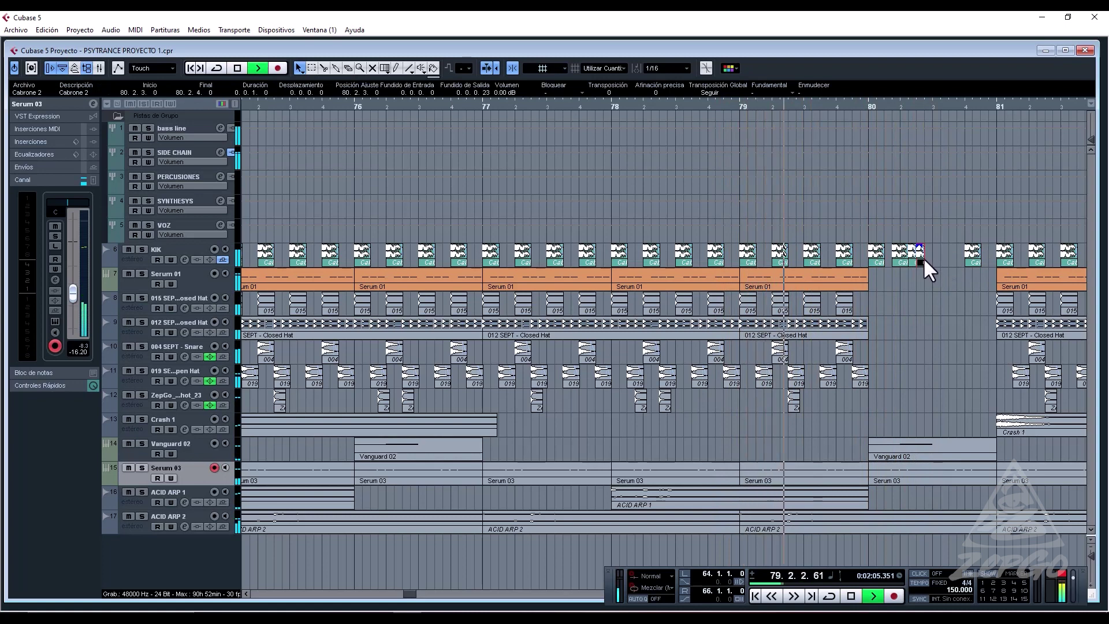
pyautogui.hotkey('ctrl', 'd')
pyautogui.press('space')
pyautogui.press('space')
pyautogui.moveTo(928, 253); pyautogui.dragTo(965, 255)
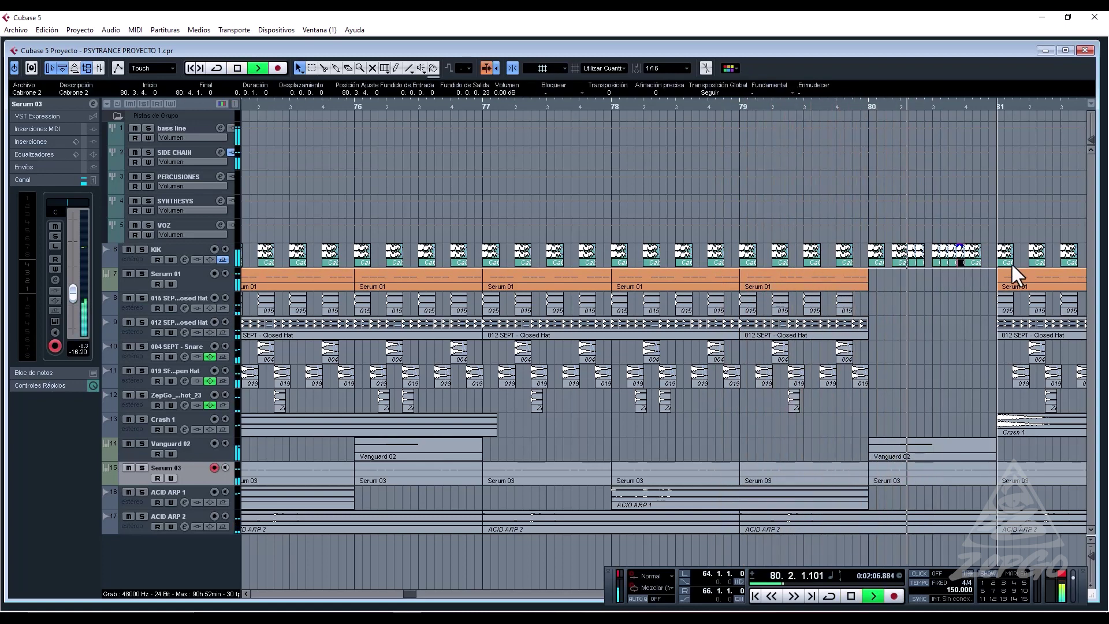
pyautogui.click(969, 254)
pyautogui.moveTo(980, 264); pyautogui.dragTo(902, 266)
# Play back the bar 80 kick fill together with the surrounding bars.
pyautogui.click(909, 280)
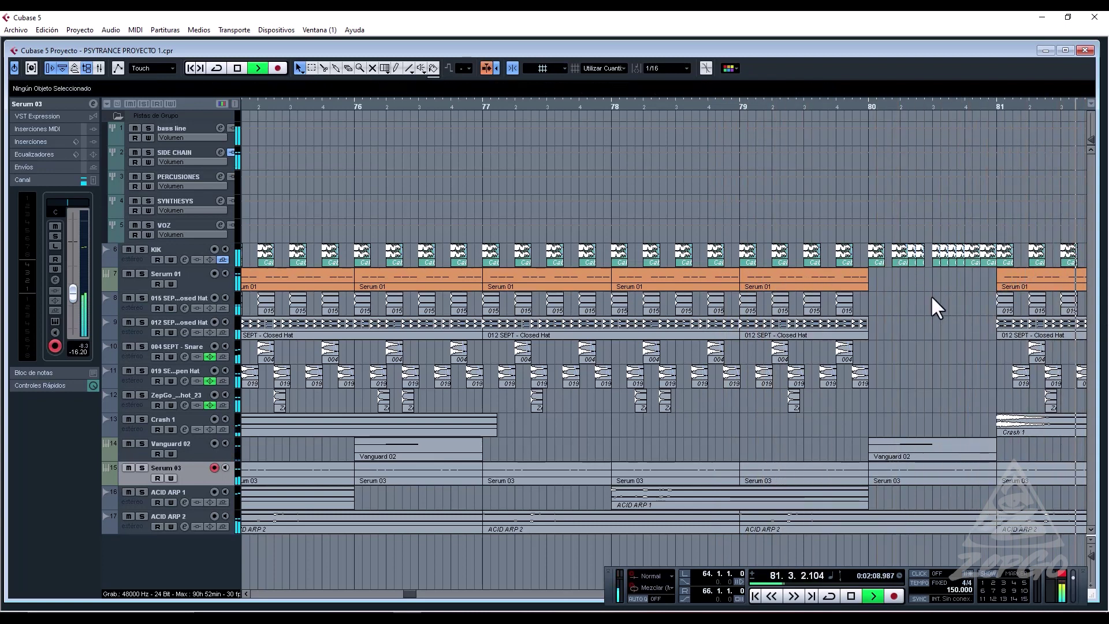
pyautogui.press('KP_Subtract')
pyautogui.press('g')
pyautogui.press('g')
pyautogui.press('g')
pyautogui.press('g')
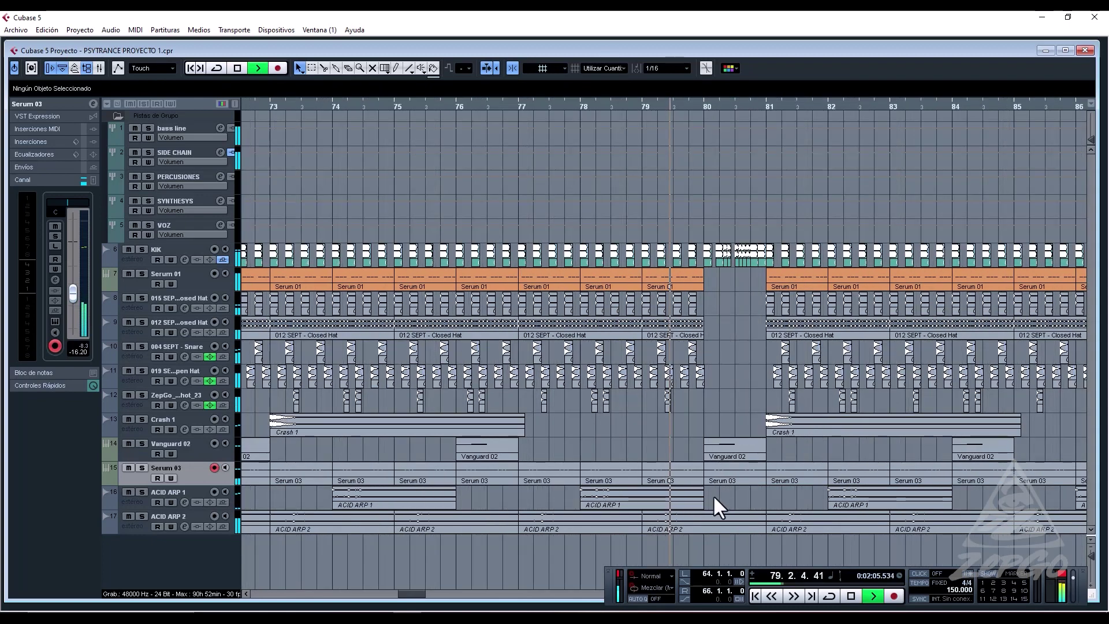
# Hide the transport panel and replay the arrangement across the bar 80 fill.
pyautogui.press('g')
pyautogui.press('g')
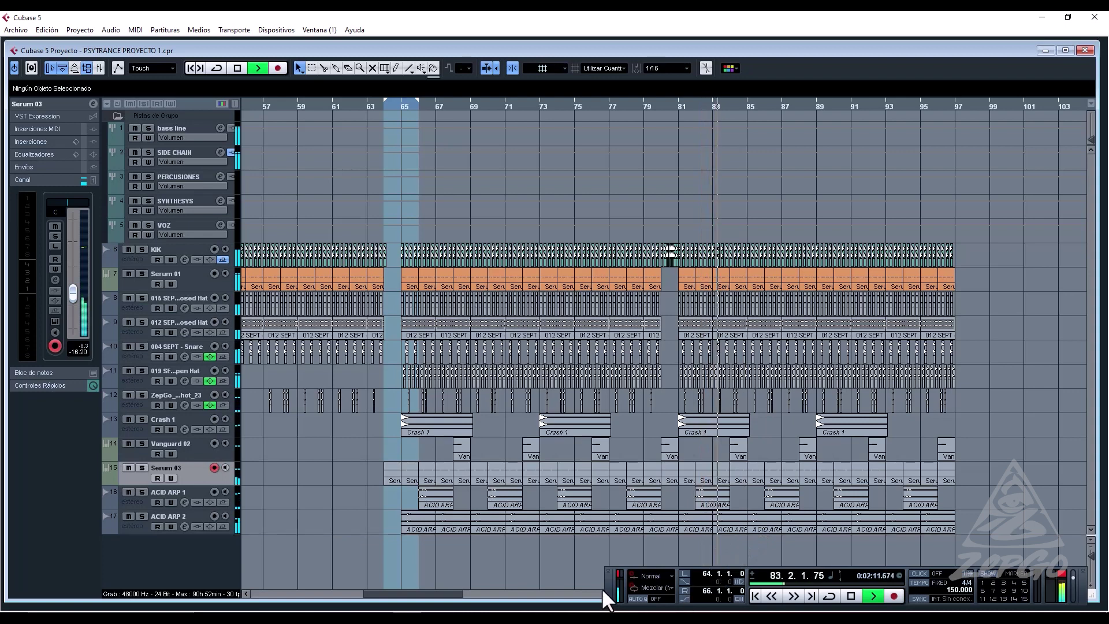
pyautogui.moveTo(604, 587); pyautogui.dragTo(599, 574)
pyautogui.press('F2')
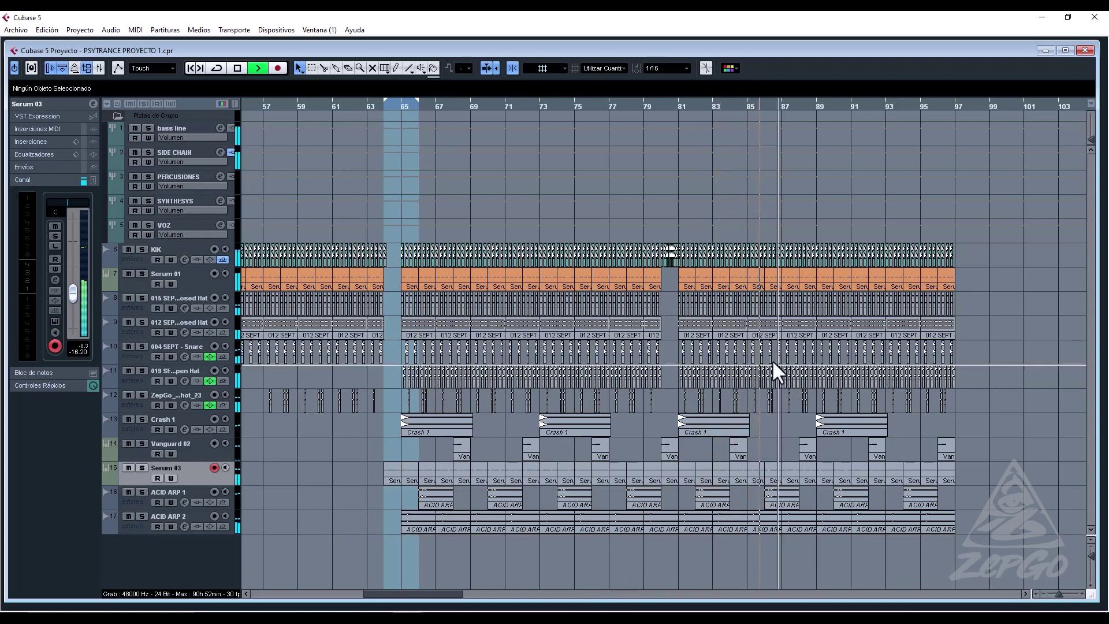
pyautogui.press('space')
pyautogui.press('space')
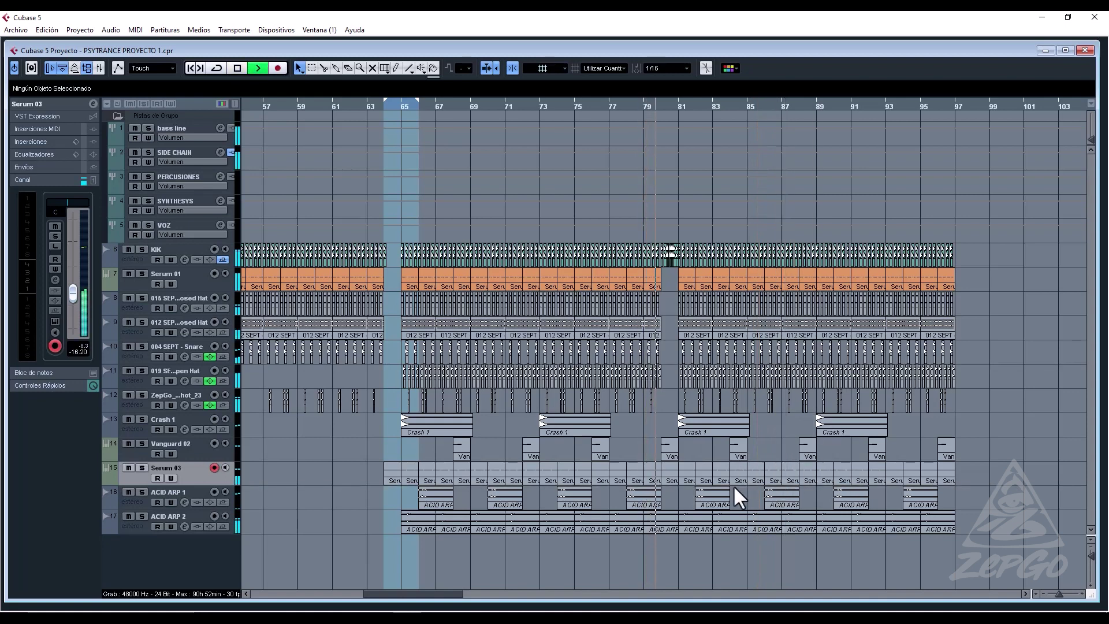
# Select the ACID ARP 2 events from bar 81 onward and audition that track soloed, then within the full mix.
pyautogui.press('space')
pyautogui.moveTo(695, 532); pyautogui.dragTo(985, 528)
pyautogui.press('space')
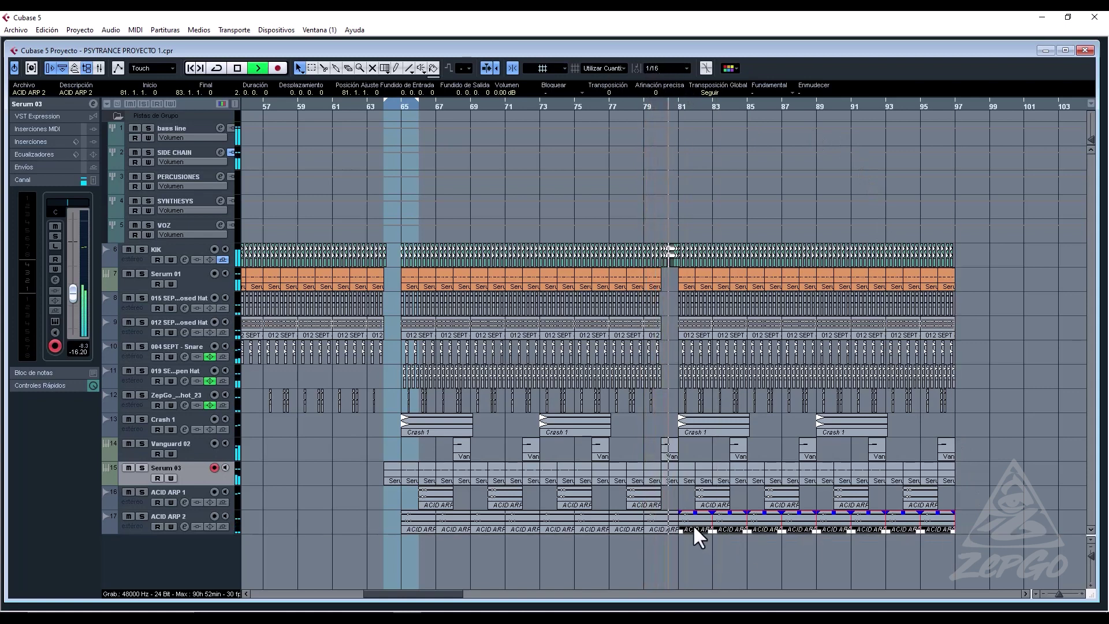
pyautogui.press('space')
pyautogui.click(141, 515)
pyautogui.press('space')
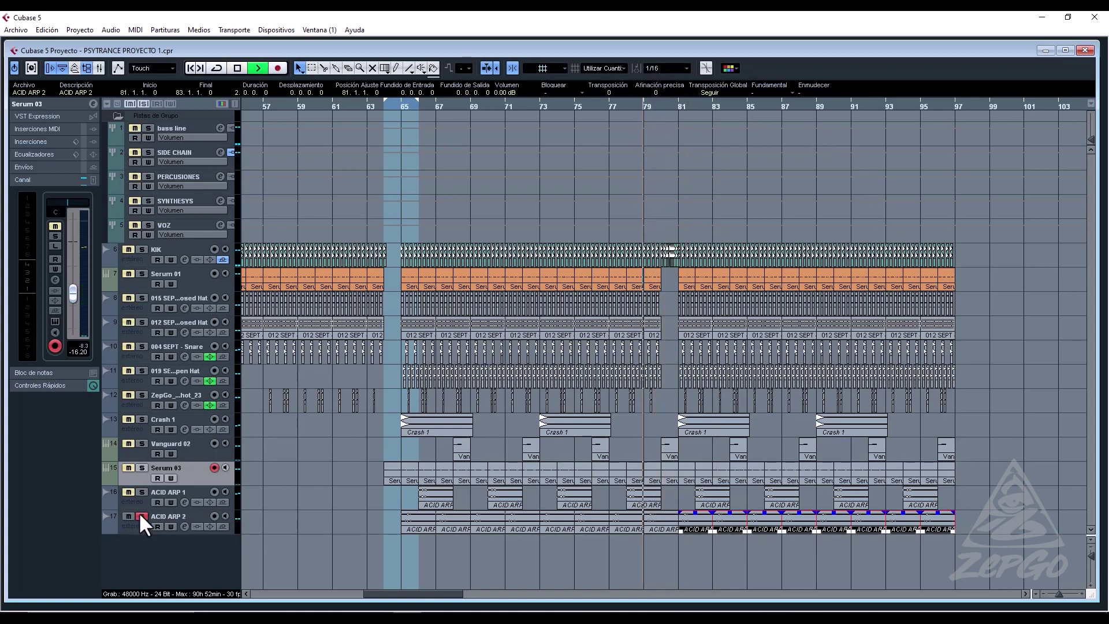
pyautogui.click(141, 515)
pyautogui.press('space')
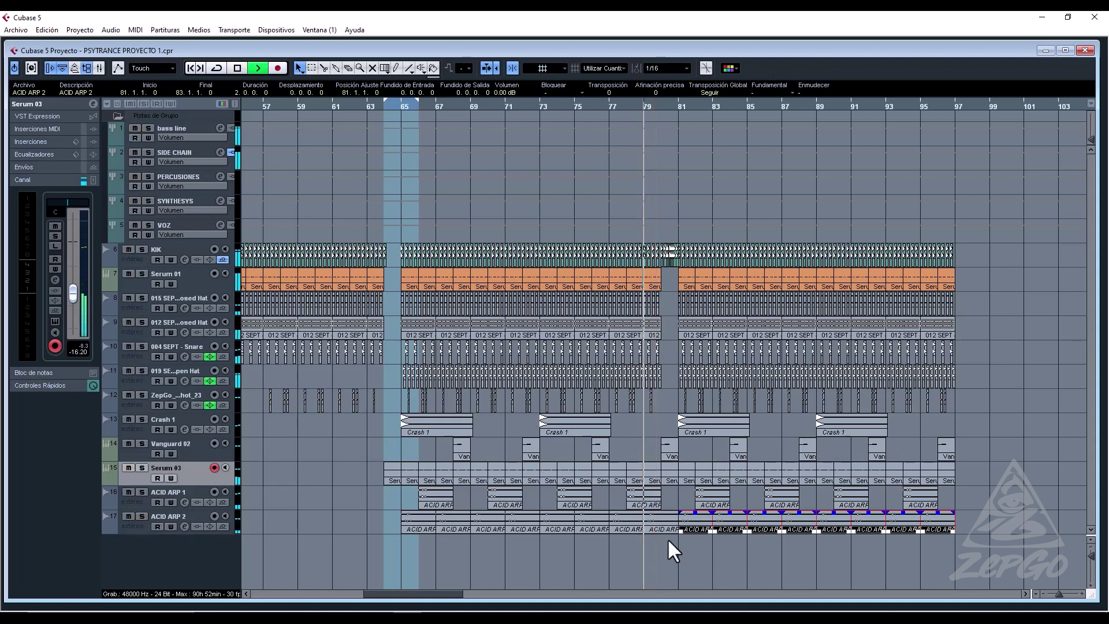
pyautogui.press('space')
pyautogui.press('space')
# Duplicate the Serum 03 track, delete all parts from the copy and rename it LEAD ARP.
pyautogui.rightClick(200, 466)
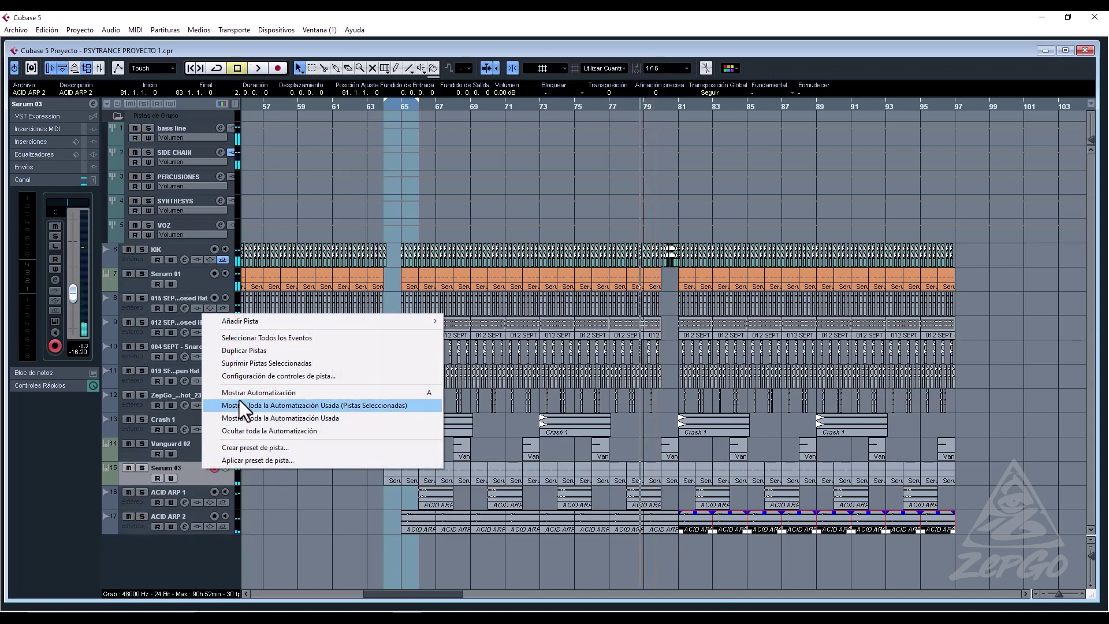
pyautogui.click(254, 351)
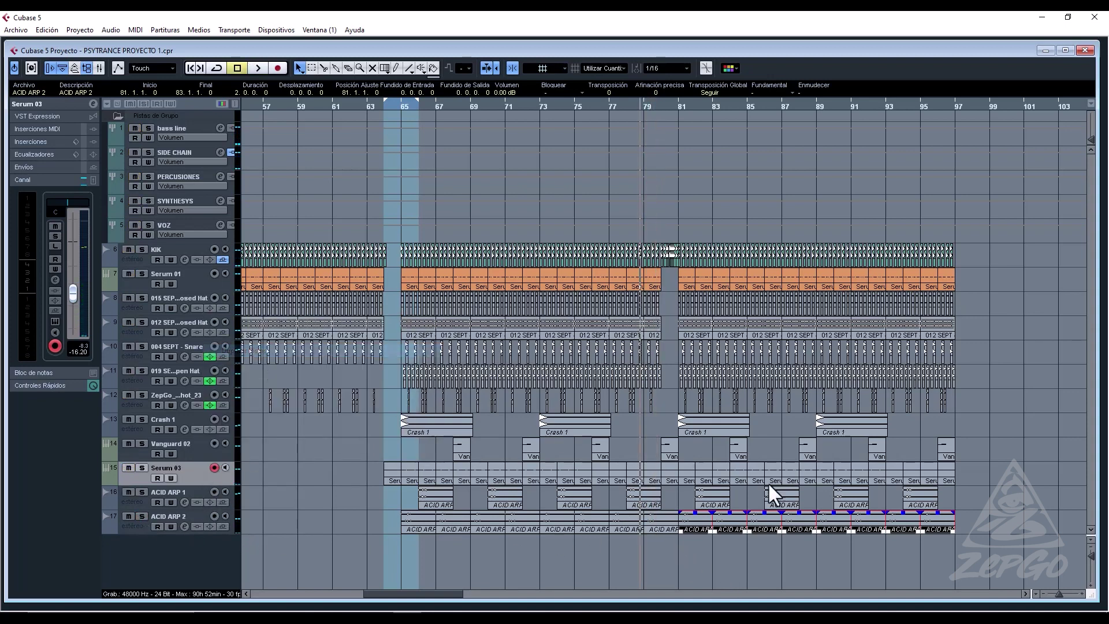
pyautogui.click(976, 504)
pyautogui.moveTo(398, 510); pyautogui.dragTo(367, 504)
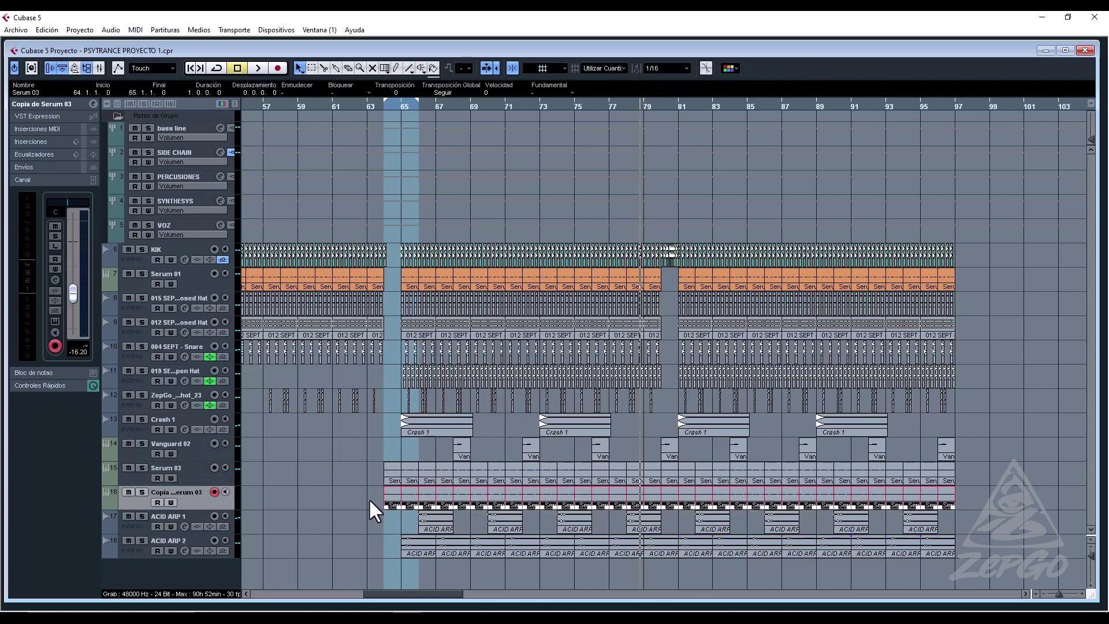
pyautogui.press('Delete')
pyautogui.doubleClick(165, 493)
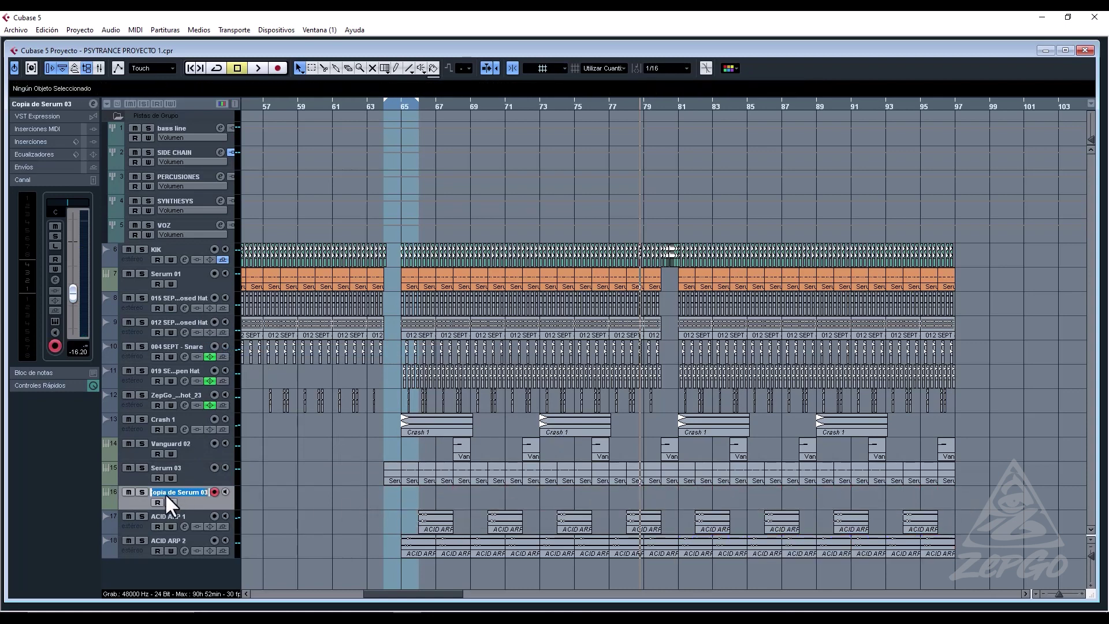
pyautogui.write('LEAD ARP')
pyautogui.press('Return')
# Load the LEAD - FM preset in the LEAD ARP track's Serum and audition it over the playing mix.
pyautogui.press('space')
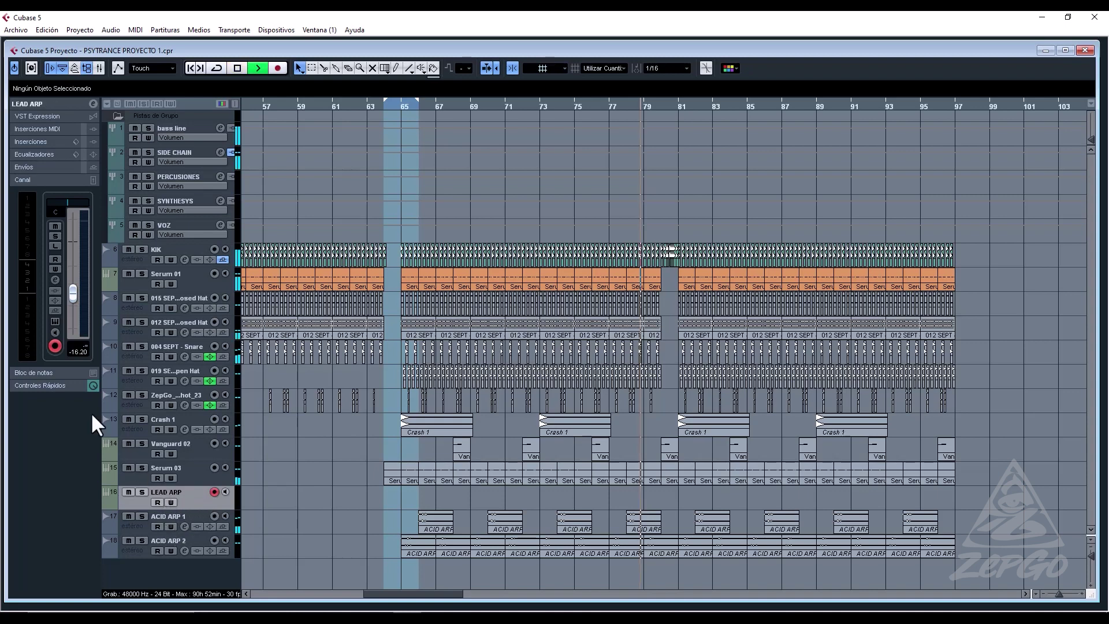
pyautogui.click(55, 322)
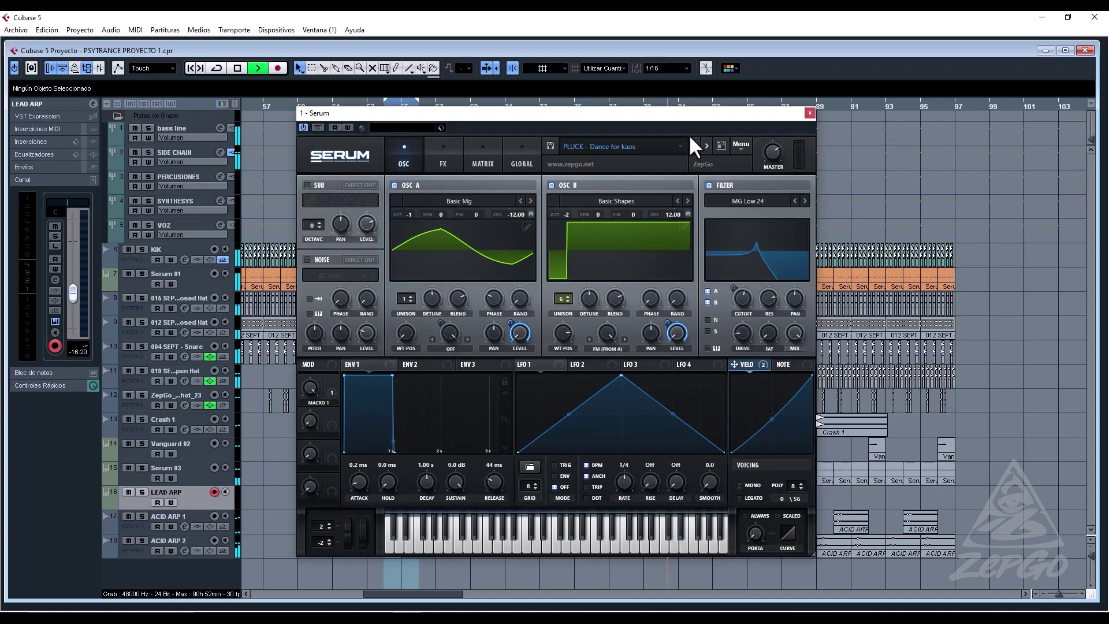
pyautogui.click(695, 146)
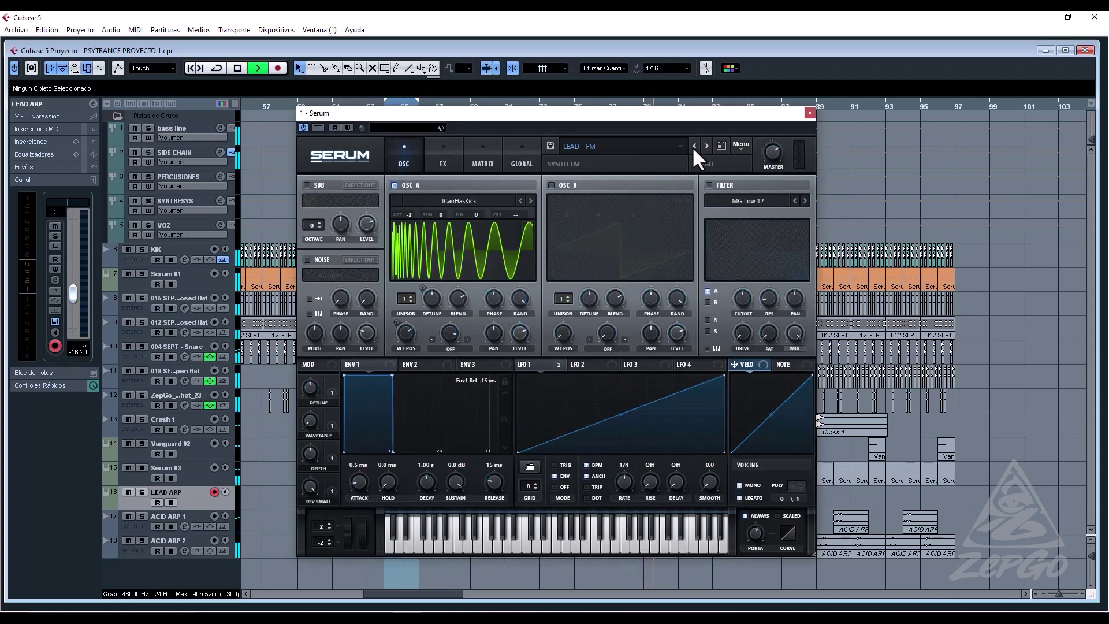
pyautogui.press('space')
pyautogui.click(518, 546)
pyautogui.moveTo(518, 547)
pyautogui.mouseDown()
pyautogui.moveTo(480, 543)
pyautogui.moveTo(639, 529)
pyautogui.mouseUp()
pyautogui.press('space')
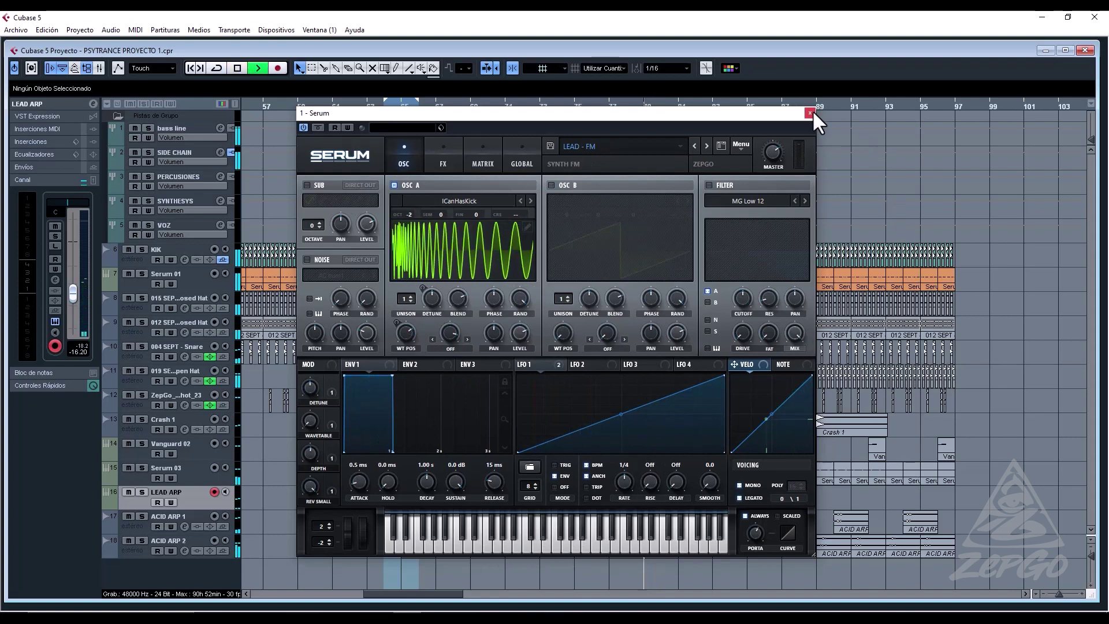
pyautogui.click(810, 113)
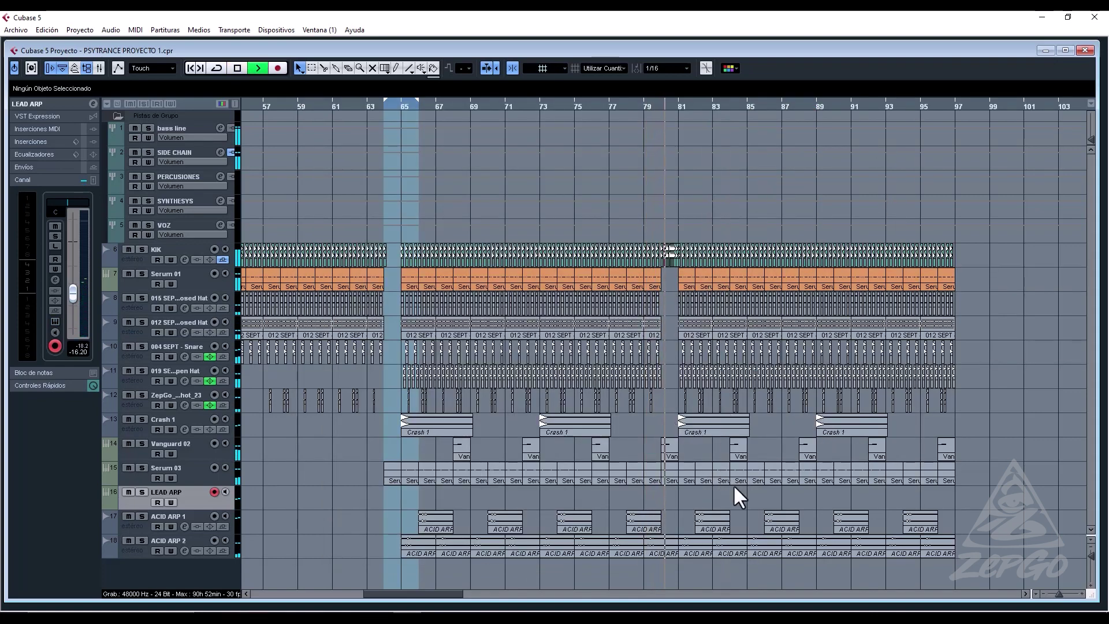
# Draw a one-bar part at bar 81 on the LEAD ARP track and open it in the key editor.
pyautogui.scroll(6, 730, 488)
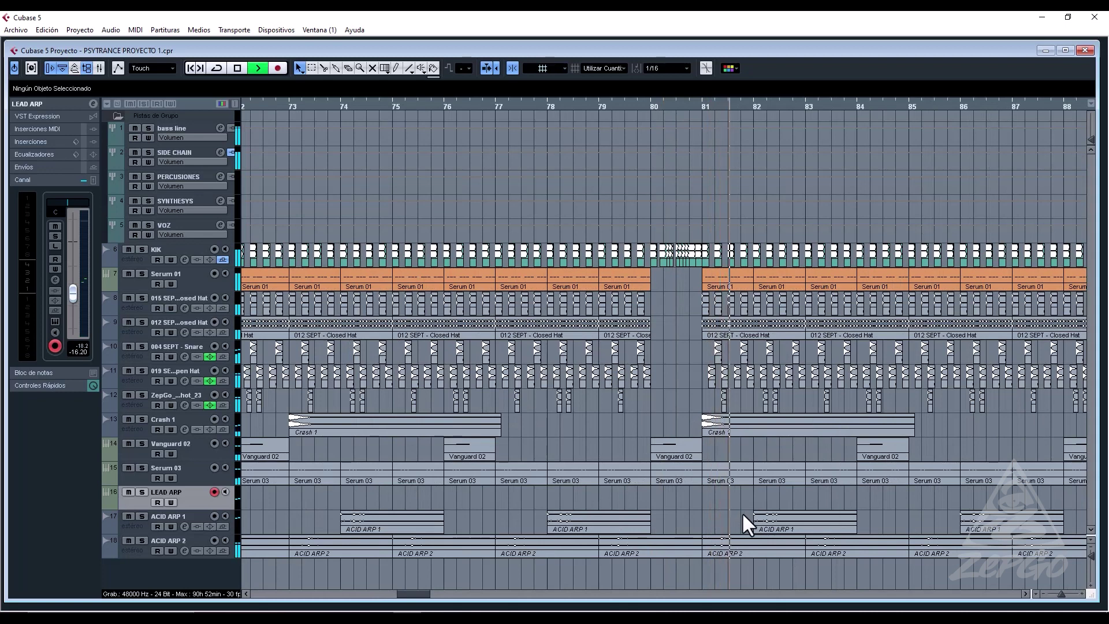
pyautogui.rightClick(718, 519)
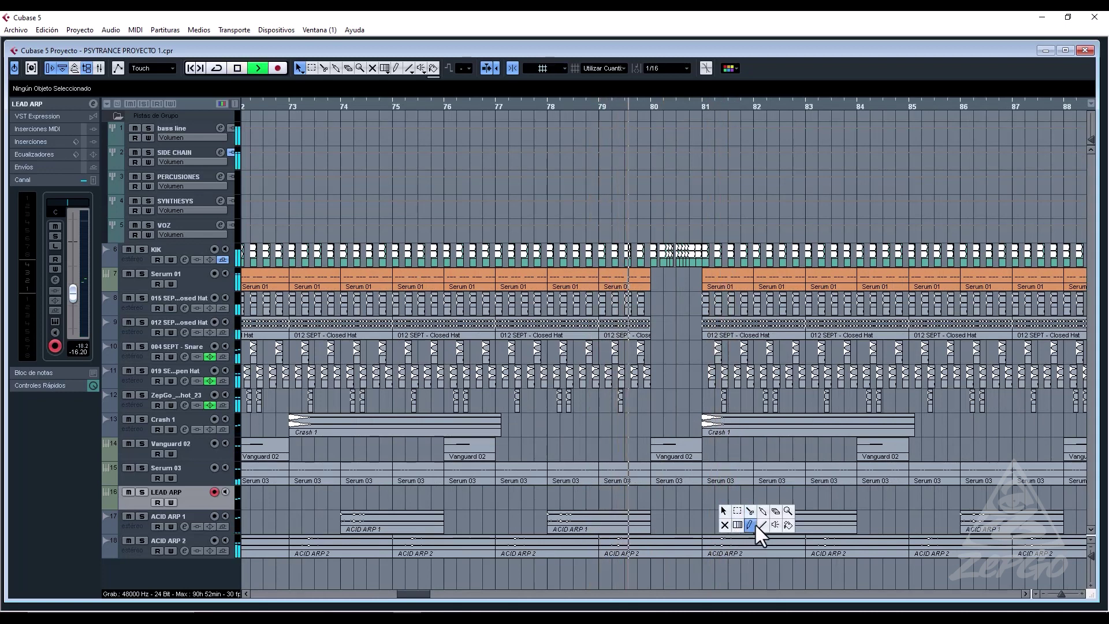
pyautogui.click(750, 524)
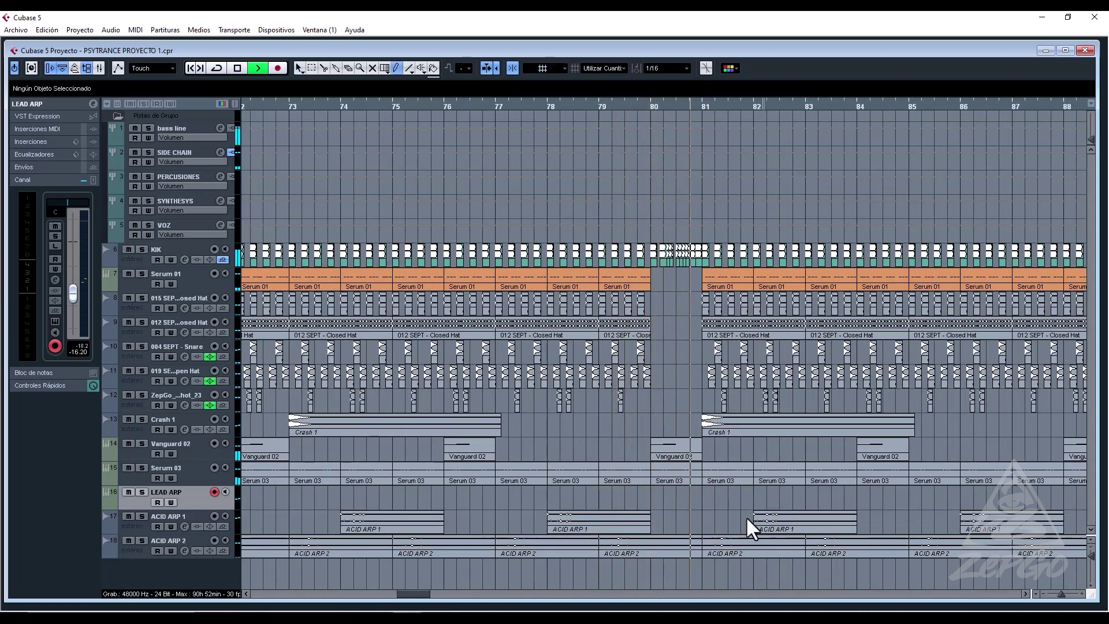
pyautogui.moveTo(702, 492)
pyautogui.mouseDown()
pyautogui.moveTo(754, 487)
pyautogui.moveTo(735, 494)
pyautogui.mouseUp()
pyautogui.doubleClick(735, 495)
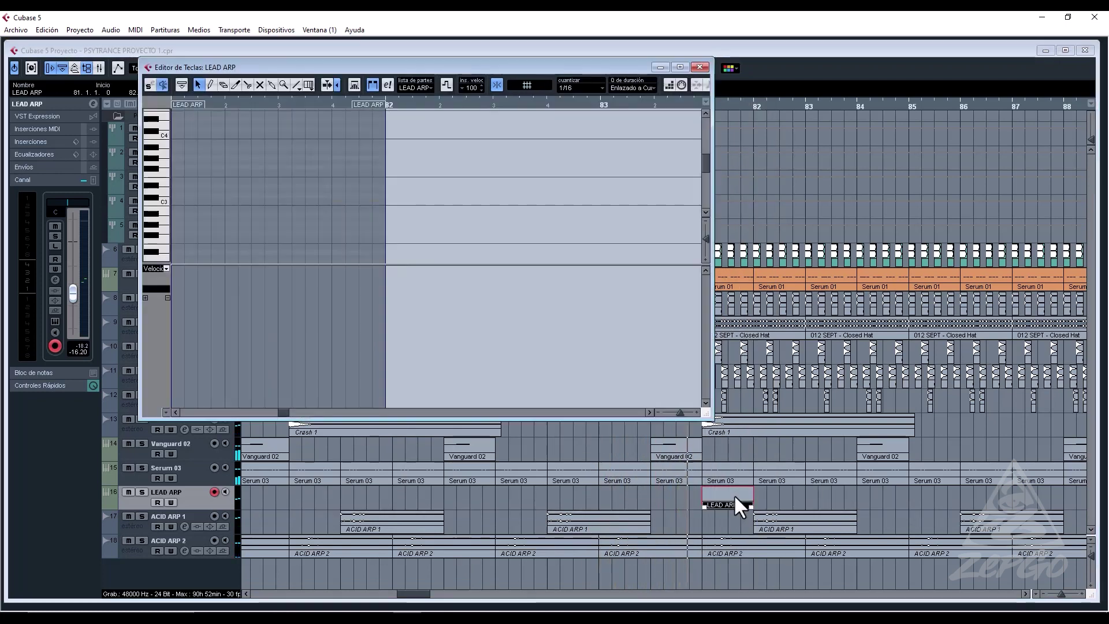
# Draw sixteenth D#3 notes at 81.1.1, 81.1.4 and 81.2.1, plus a higher sixteenth note at 81.2.3.
pyautogui.click(157, 189)
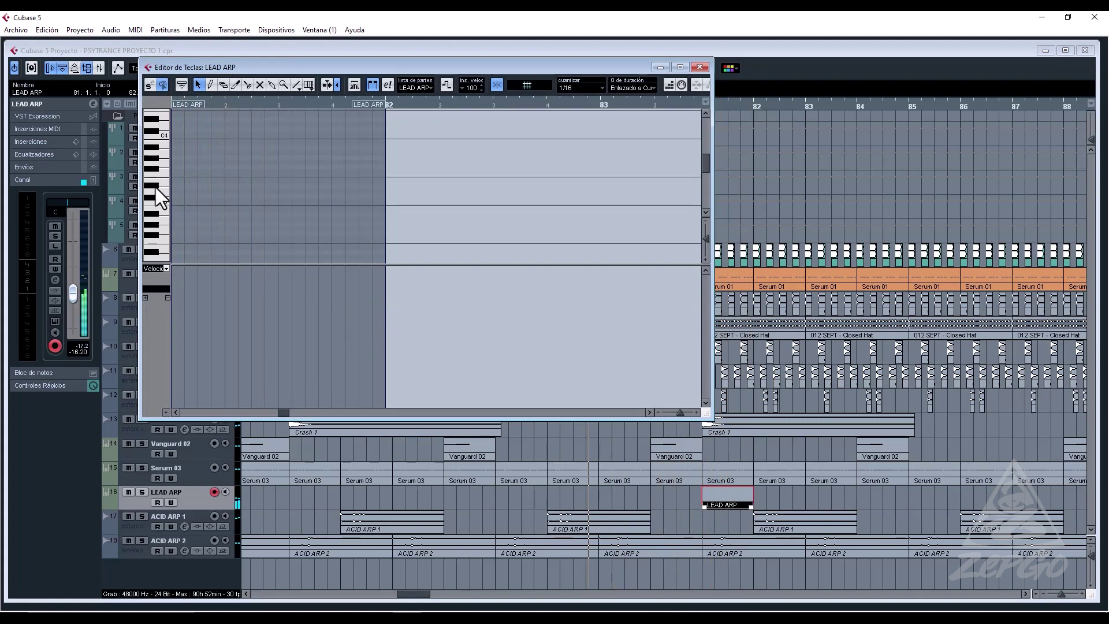
pyautogui.click(155, 187)
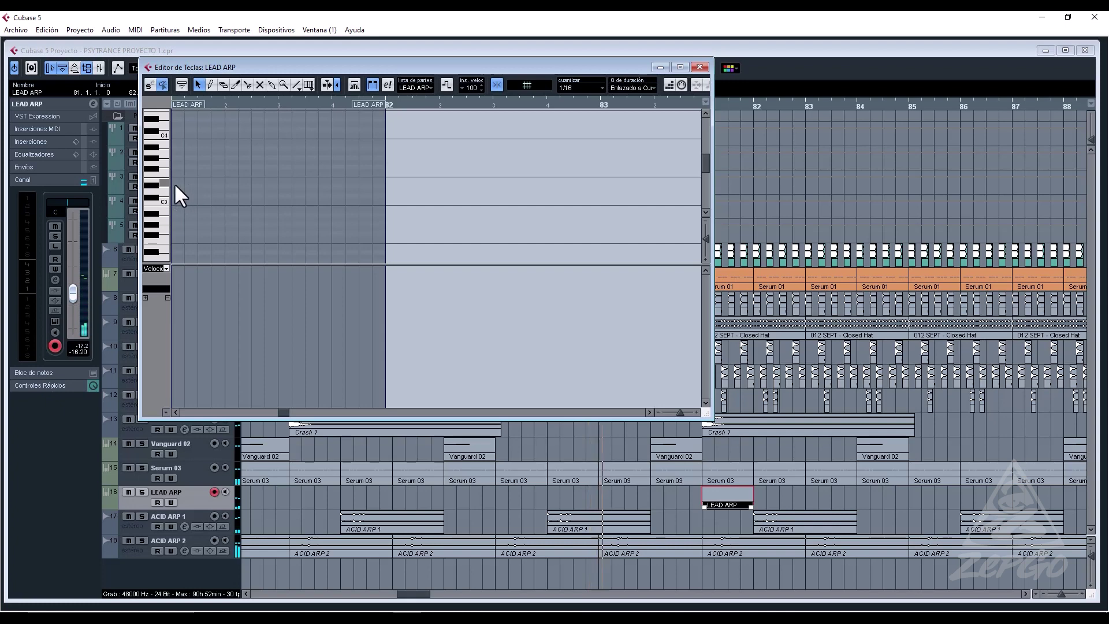
pyautogui.rightClick(190, 188)
pyautogui.click(202, 189)
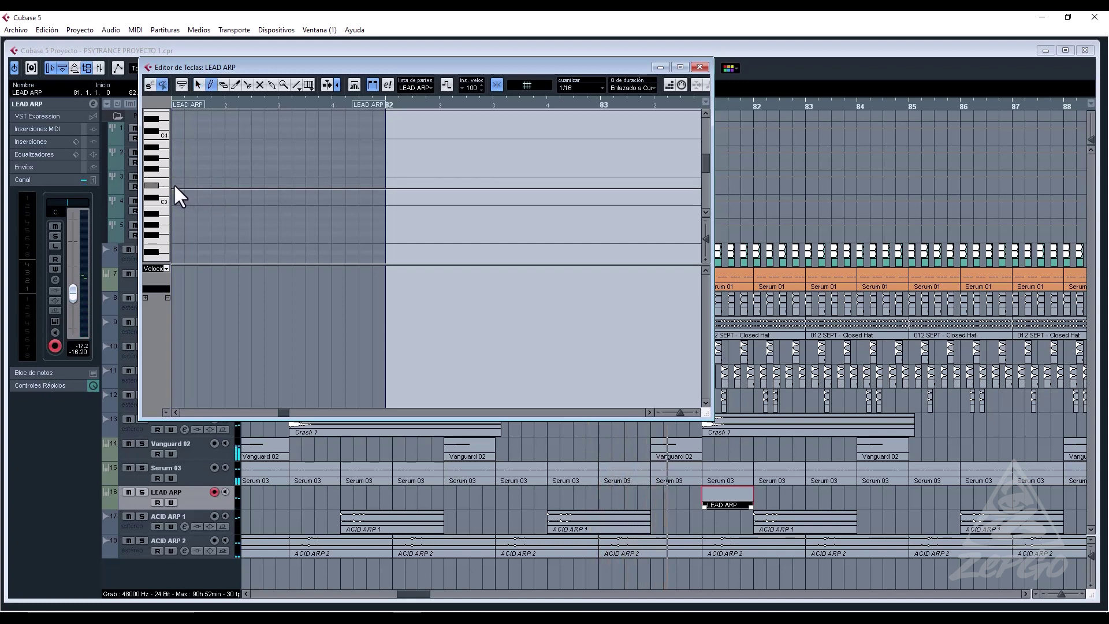
pyautogui.click(175, 185)
pyautogui.click(215, 185)
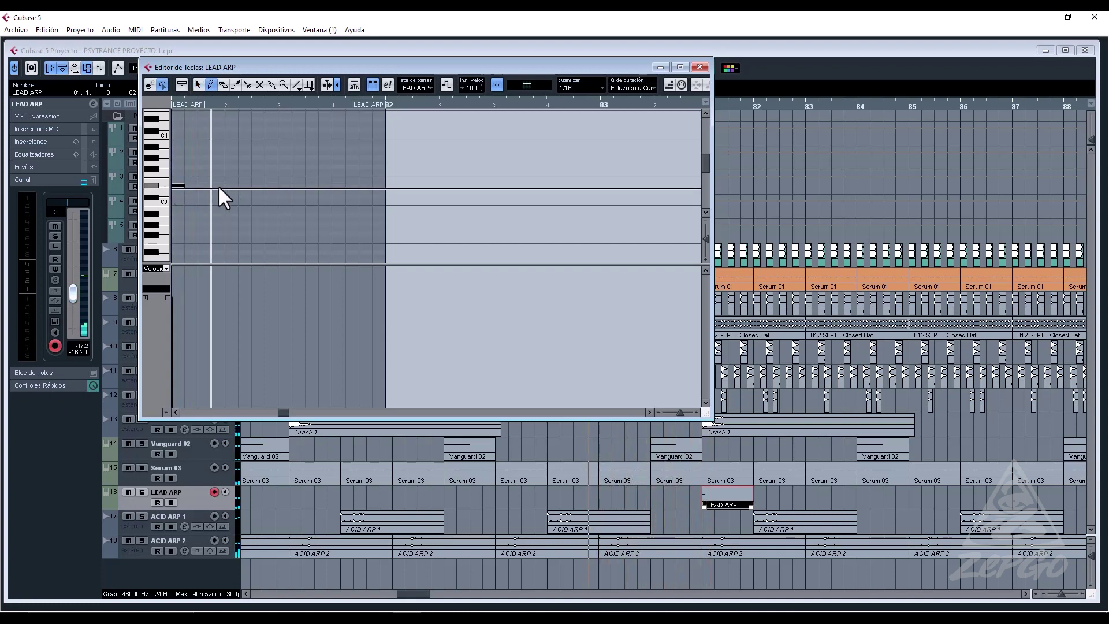
pyautogui.click(230, 186)
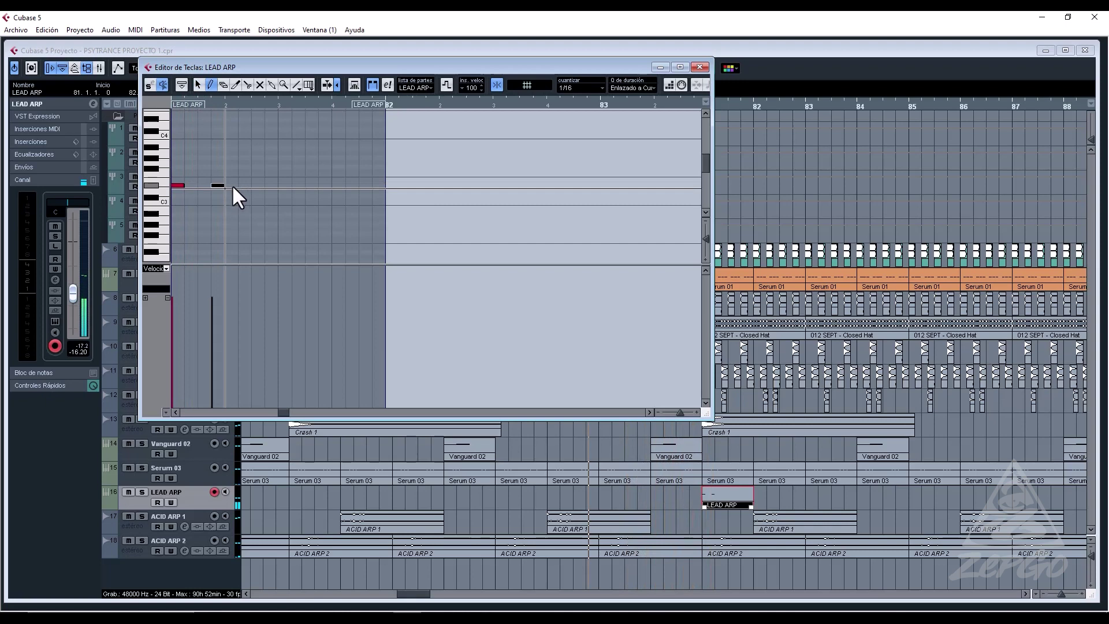
pyautogui.click(258, 172)
pyautogui.press('1')
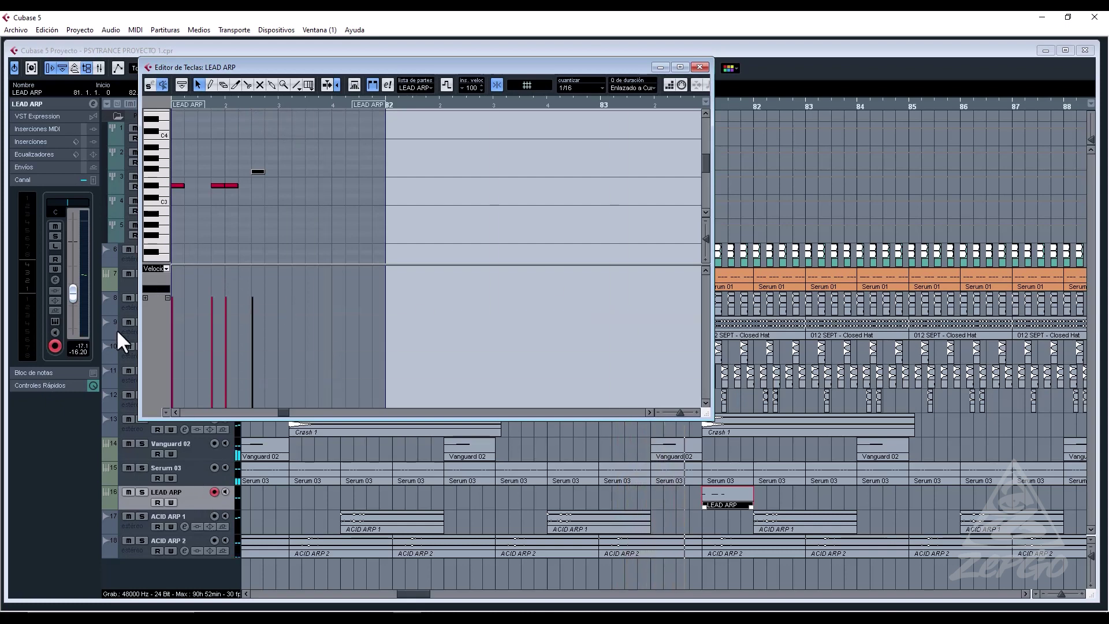
# Play back the new LEAD ARP notes against the arrangement and close the key editor.
pyautogui.press('space')
pyautogui.press('space')
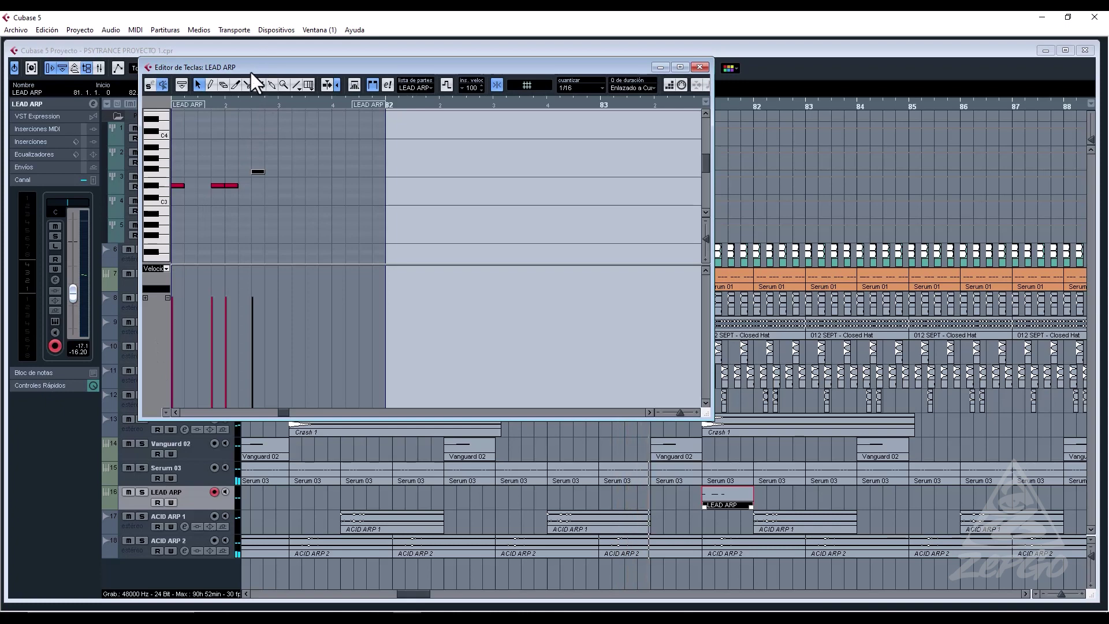
pyautogui.moveTo(249, 70); pyautogui.dragTo(500, 54)
pyautogui.press('space')
pyautogui.press('space')
# Switch LEAD ARP's Serum past LEAD - Psy Force to PLUCK - Dance for kaos and solo the track.
pyautogui.click(55, 319)
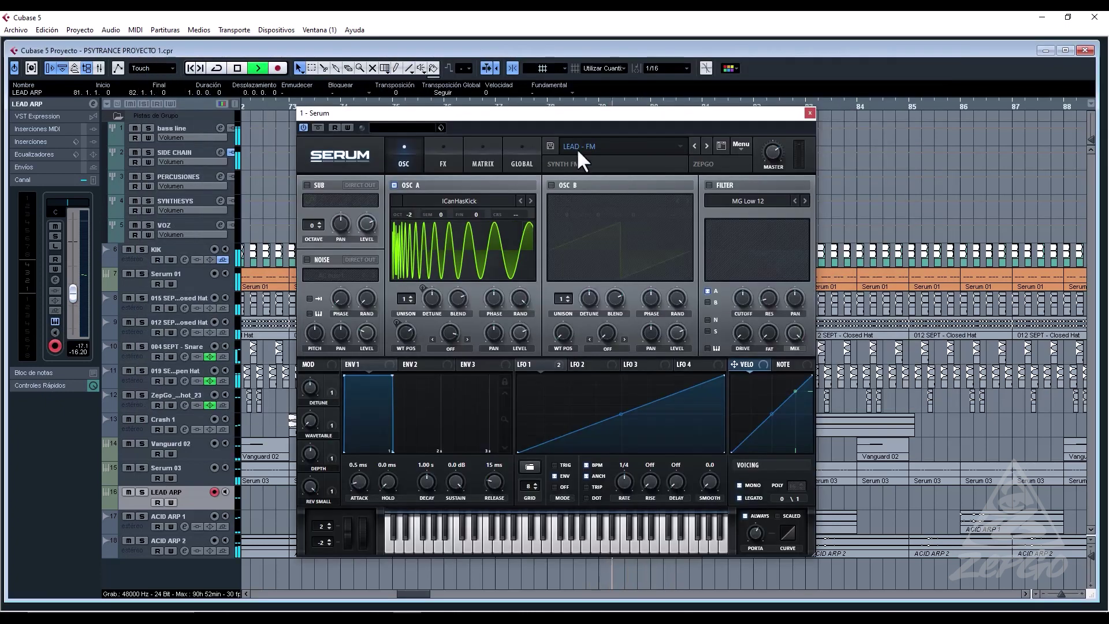
pyautogui.click(707, 145)
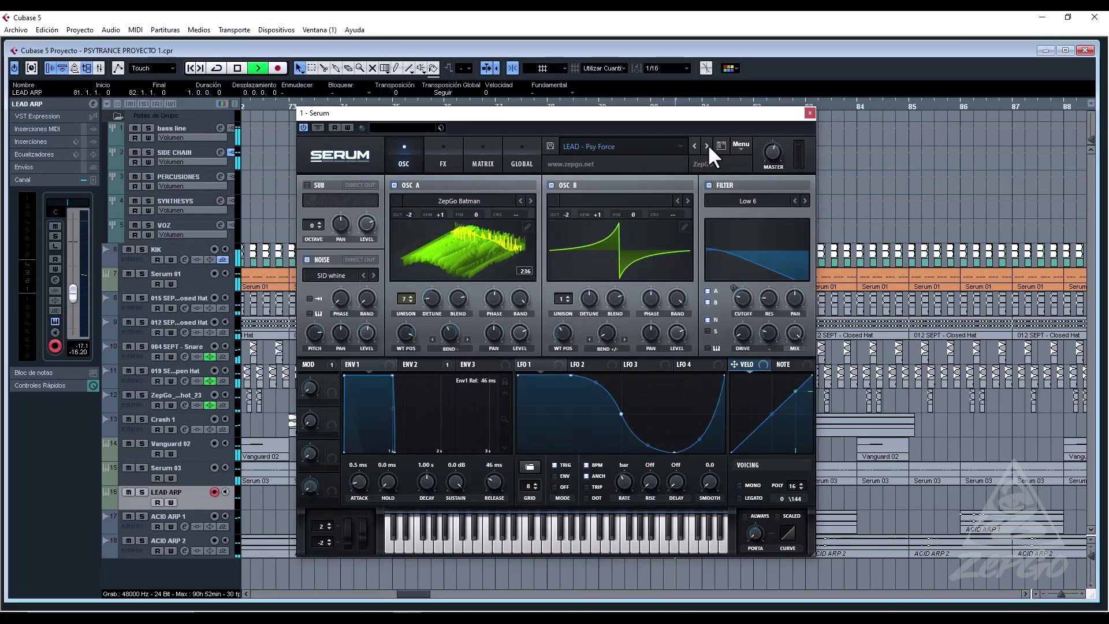
pyautogui.click(707, 145)
pyautogui.press('space')
pyautogui.press('s')
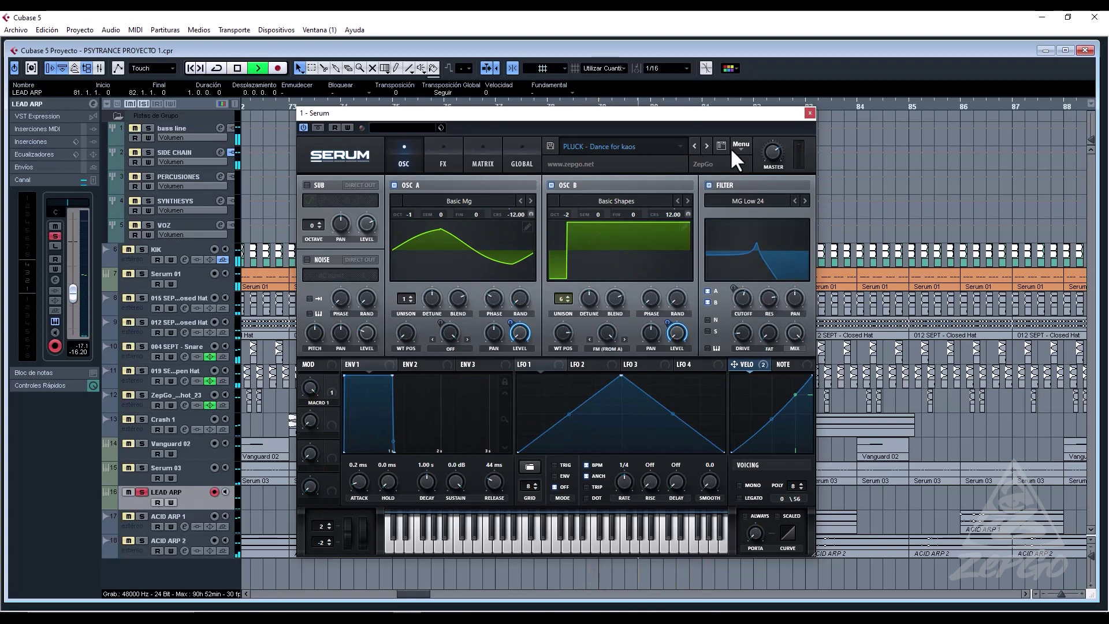
# Audition further Serum presets for LEAD ARP, load LD Analogesque [EE] and close the synth window.
pyautogui.click(706, 146)
pyautogui.click(706, 146)
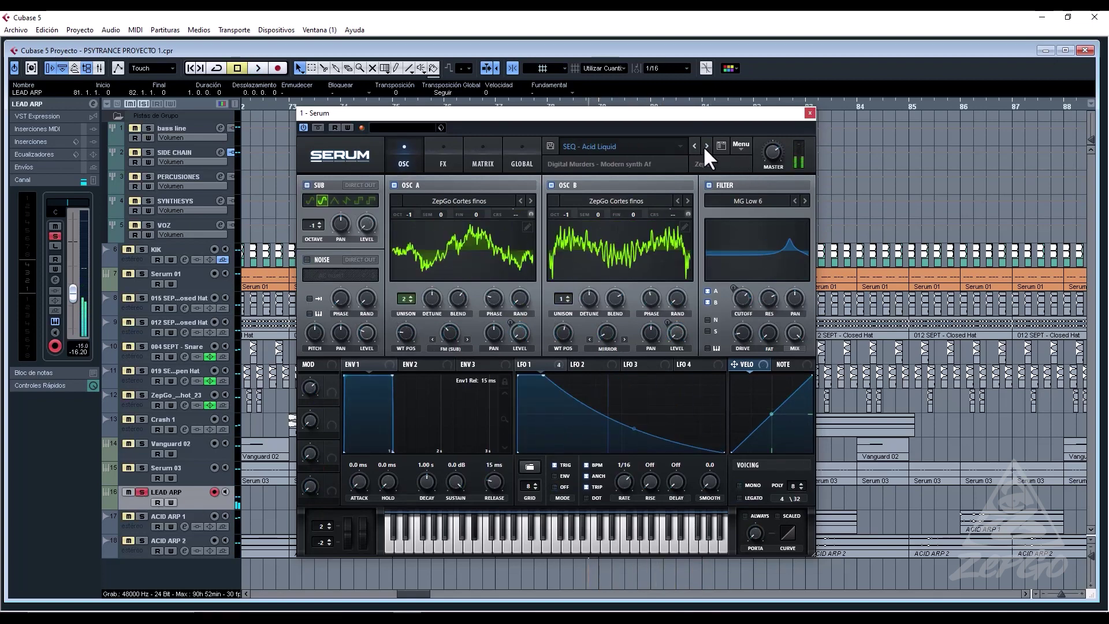
pyautogui.click(705, 145)
pyautogui.click(705, 145)
pyautogui.click(706, 145)
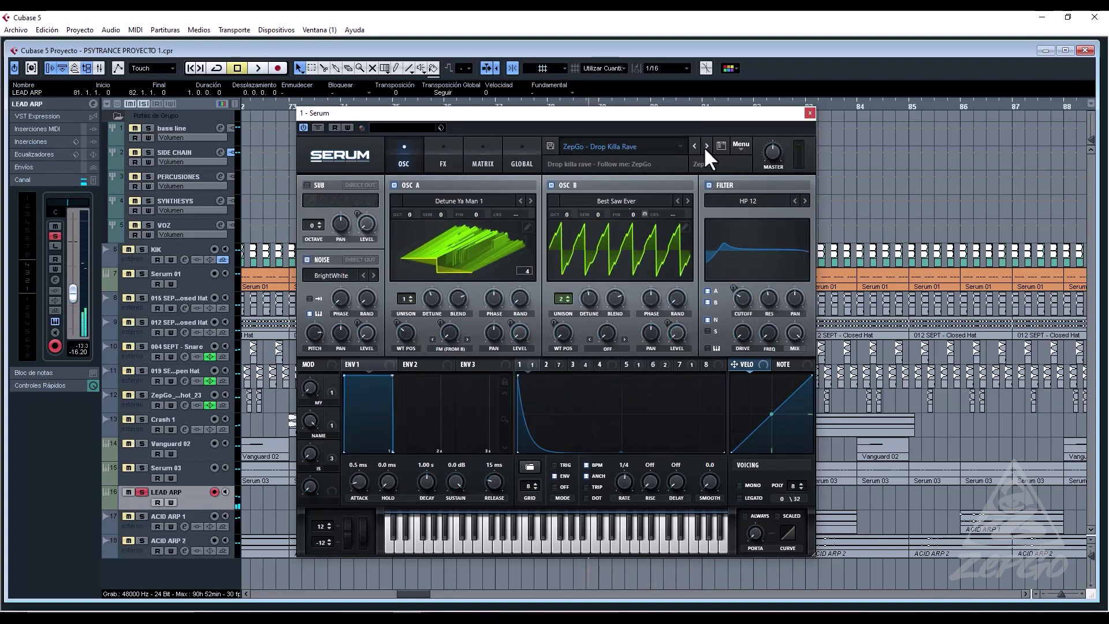
pyautogui.click(705, 146)
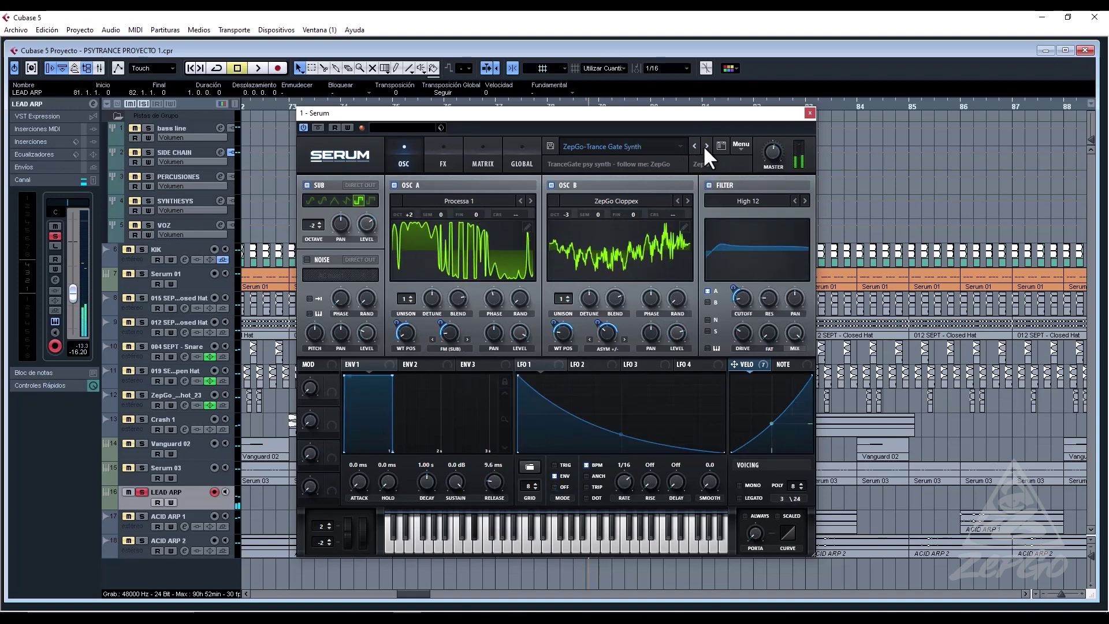
pyautogui.click(680, 147)
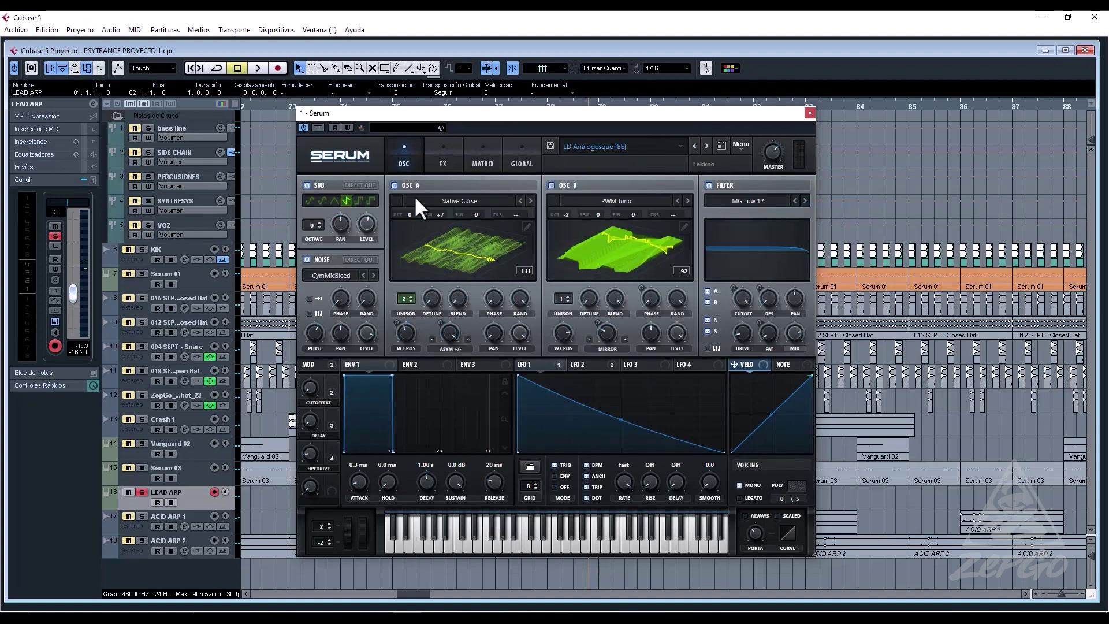
pyautogui.click(809, 113)
# Solo ACID ARP 2 together with LEAD ARP during playback.
pyautogui.press('space')
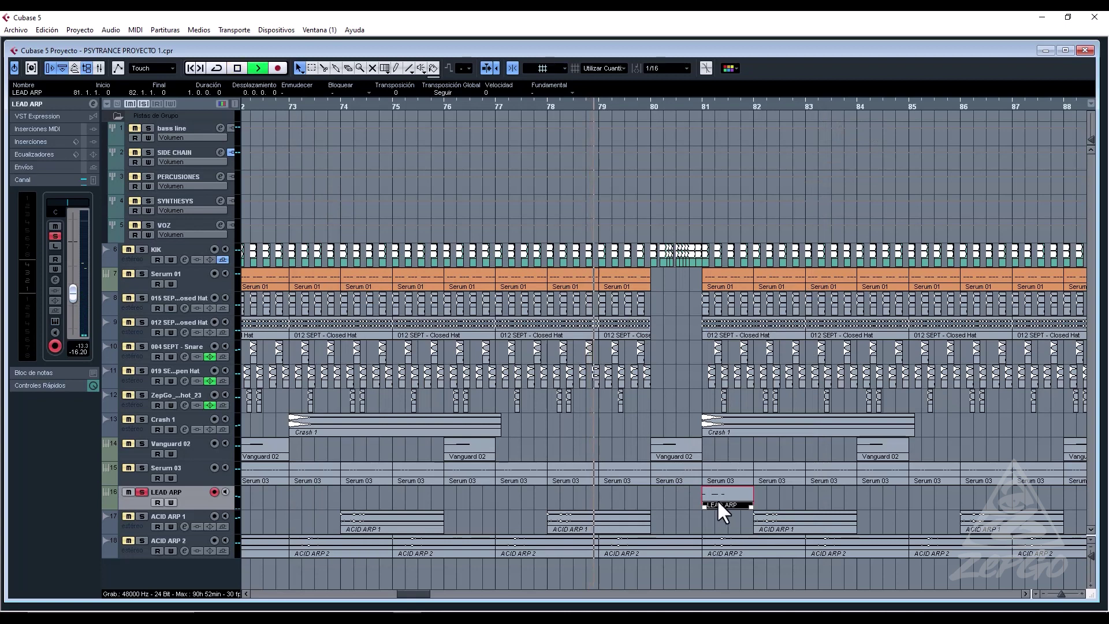
pyautogui.click(142, 540)
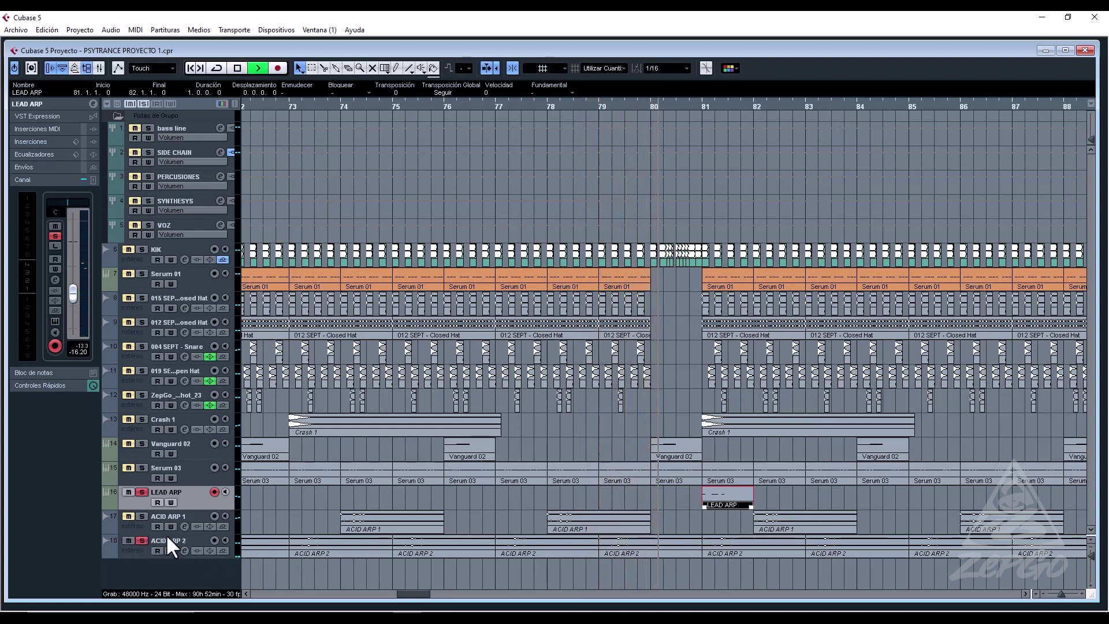
# Open the LEAD ARP part at bar 81 in the key editor and play its notes together with ACID ARP 2.
pyautogui.press('space')
pyautogui.doubleClick(720, 498)
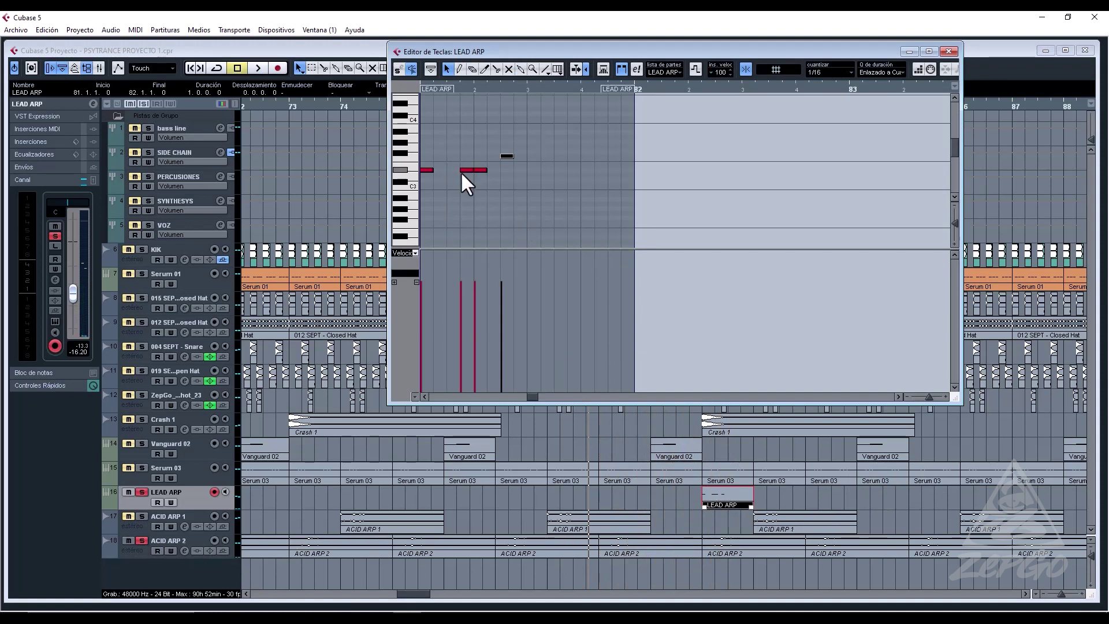
pyautogui.press('space')
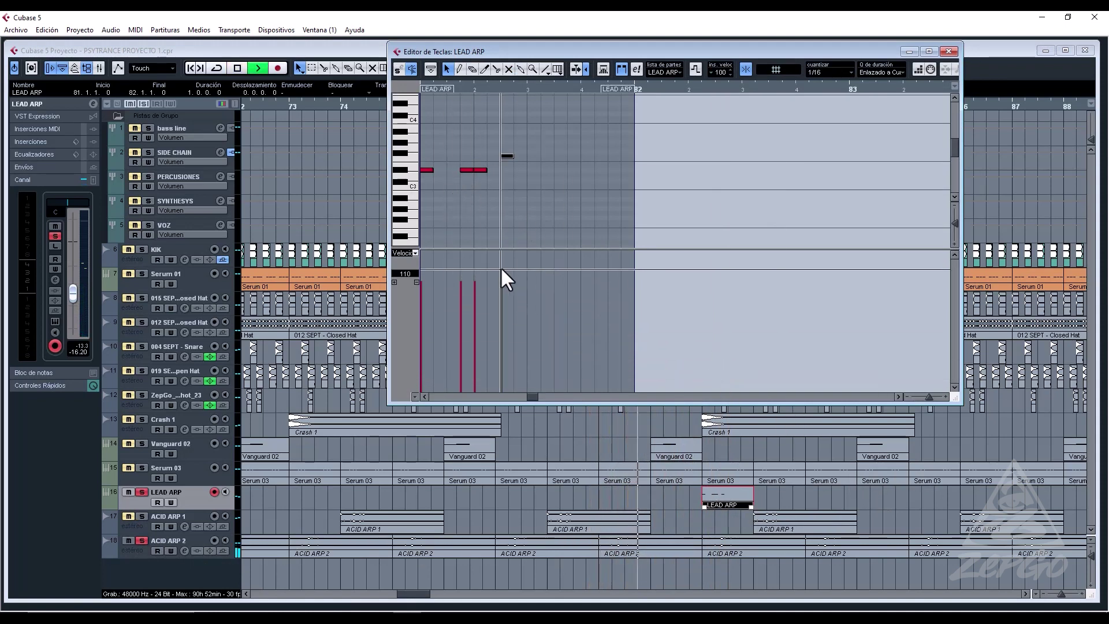
pyautogui.press('space')
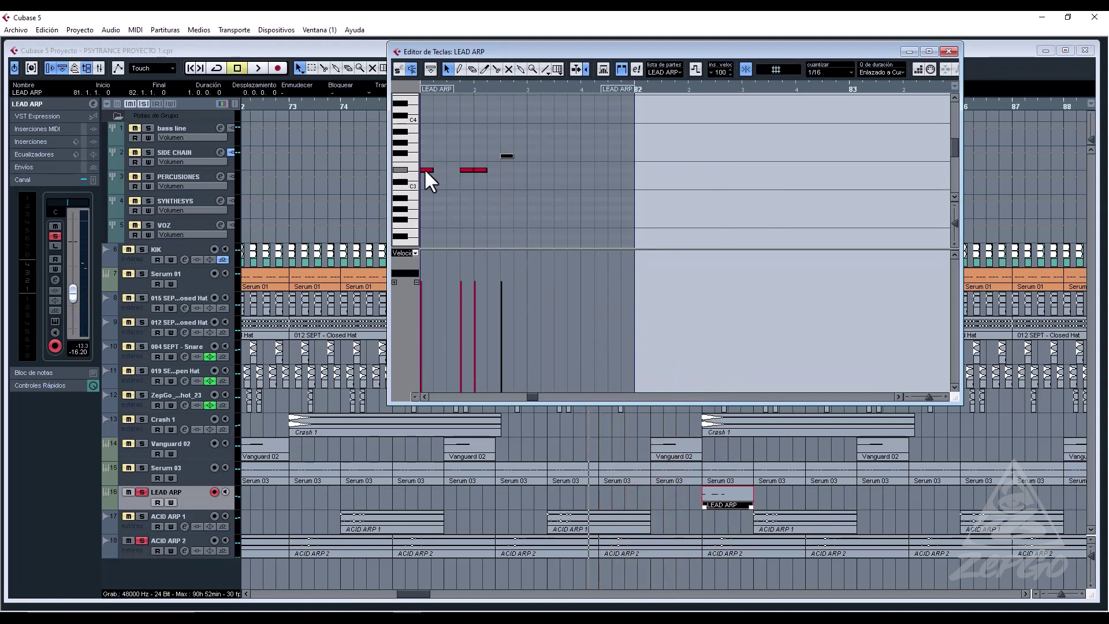
# Try raising the second LEAD ARP note by five semitones.
pyautogui.click(423, 169)
pyautogui.click(466, 169)
pyautogui.press('Up')
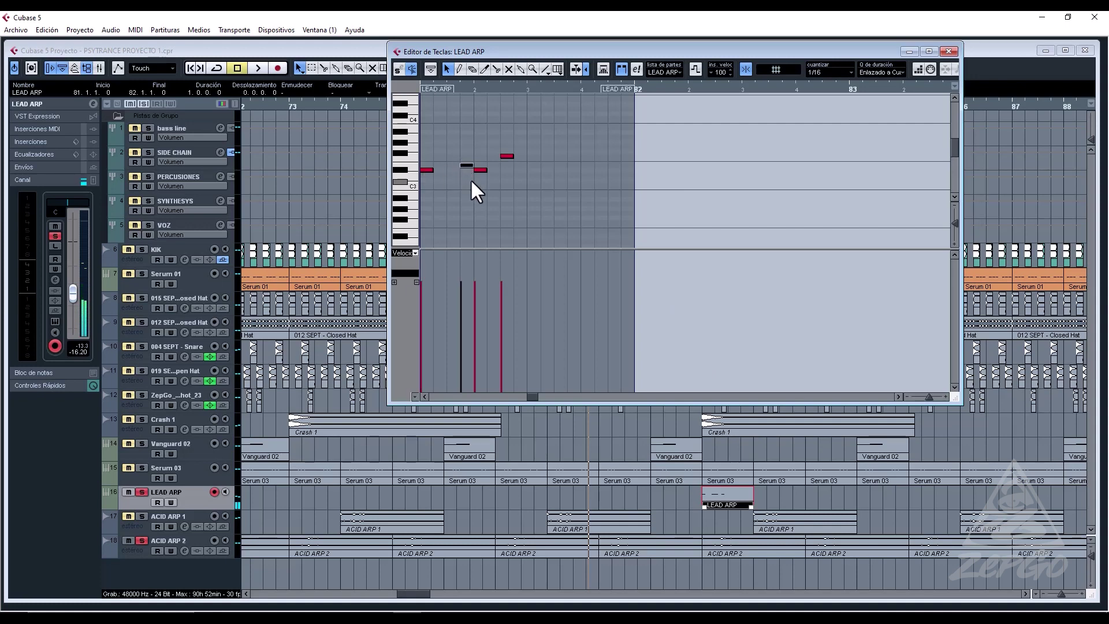
pyautogui.press('Up')
pyautogui.press('Up')
pyautogui.press('Up')
# Raise the third LEAD ARP note by five semitones.
pyautogui.click(481, 173)
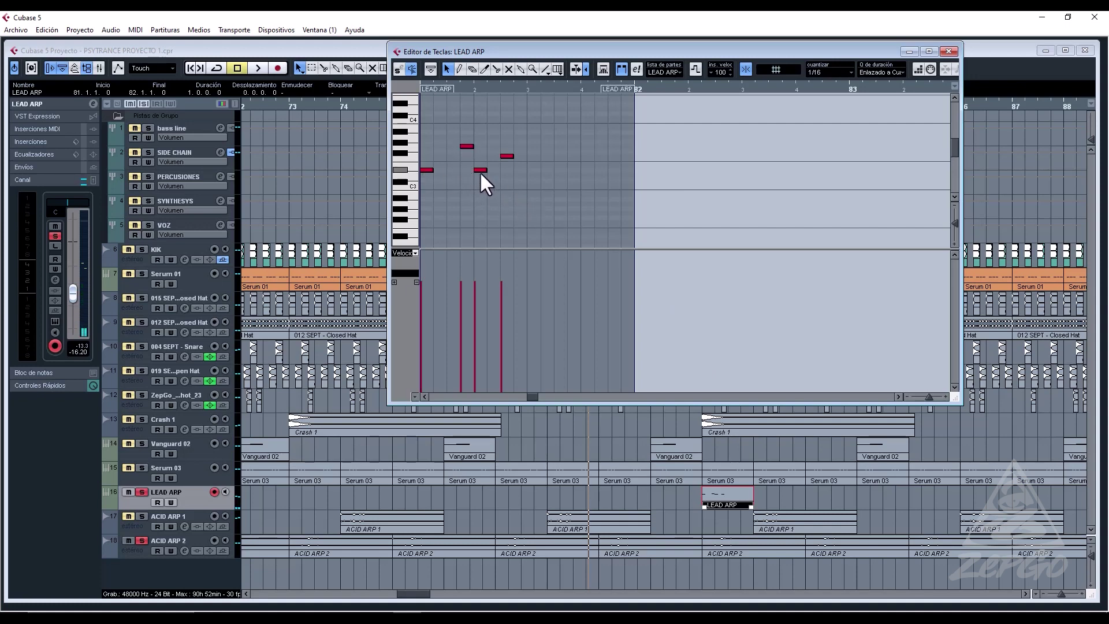
pyautogui.click(479, 170)
pyautogui.press('Up')
pyautogui.press('Up')
pyautogui.press('Up')
pyautogui.press('Up')
pyautogui.press('Up')
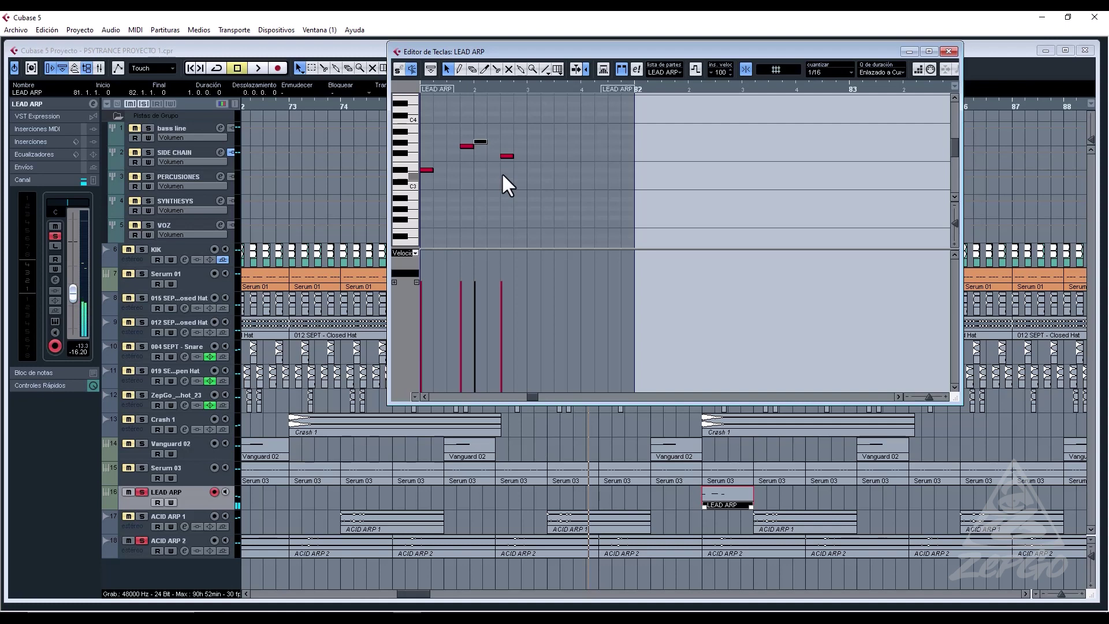
pyautogui.press('Down')
# Try the second LEAD ARP note one semitone below the third.
pyautogui.click(468, 147)
pyautogui.press('Up')
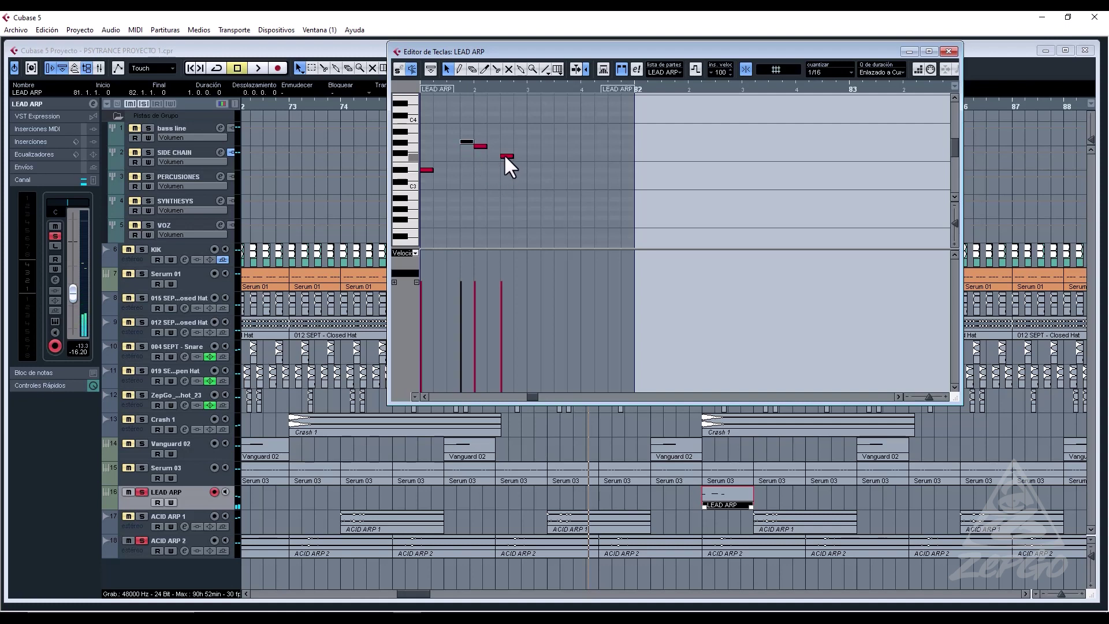
pyautogui.press('Down')
pyautogui.press('Down')
# Raise the fourth LEAD ARP note by three semitones and play back the phrase.
pyautogui.click(505, 156)
pyautogui.press('Up')
pyautogui.press('Up')
pyautogui.press('Up')
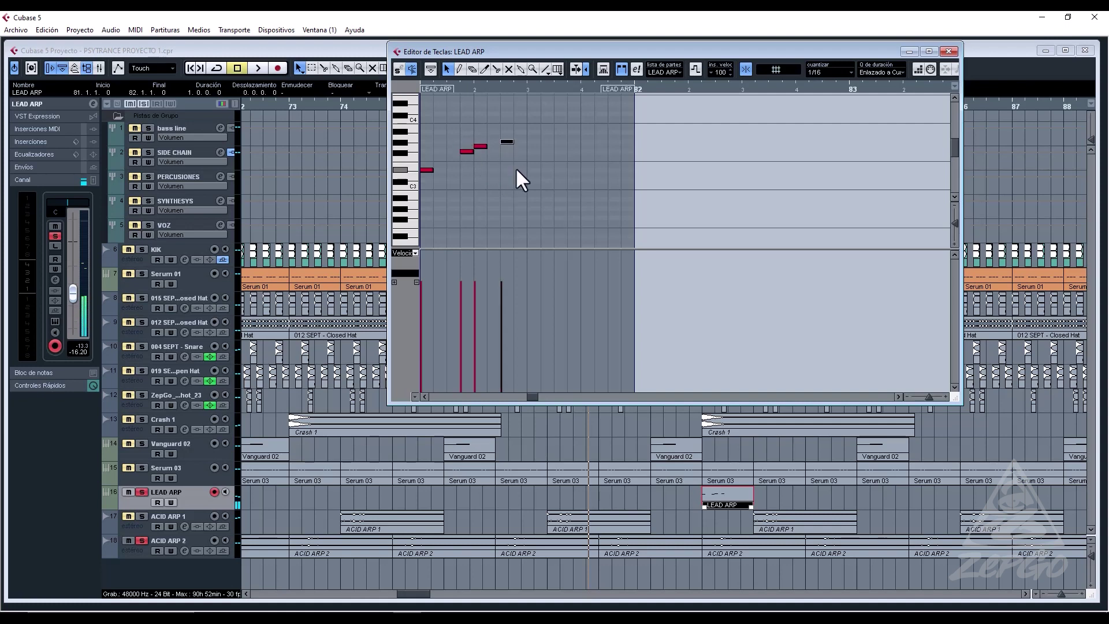
pyautogui.press('space')
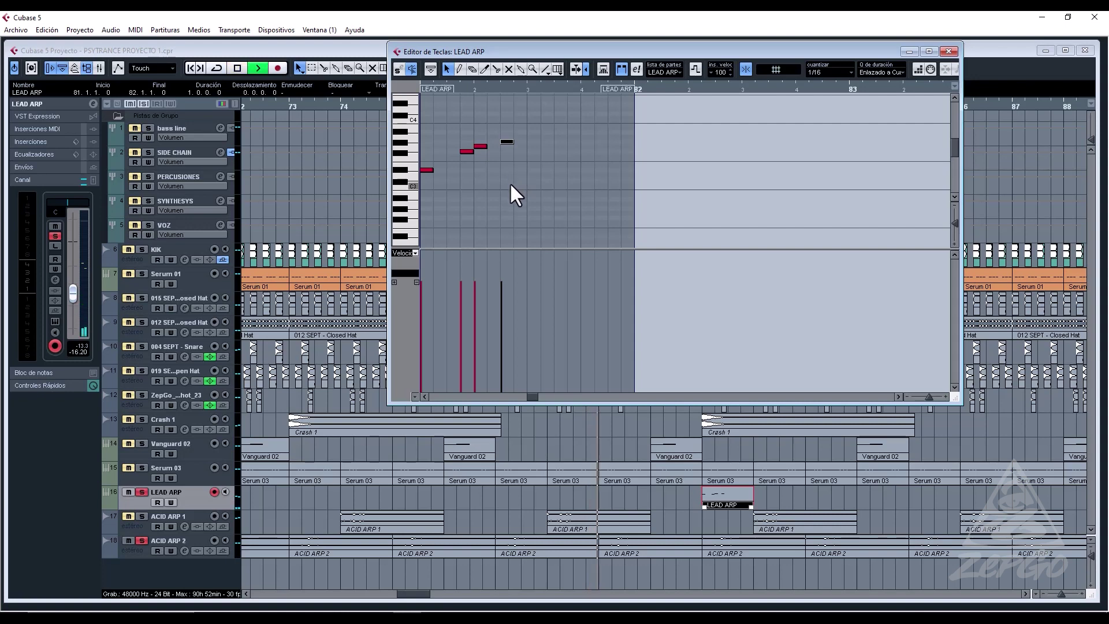
pyautogui.press('space')
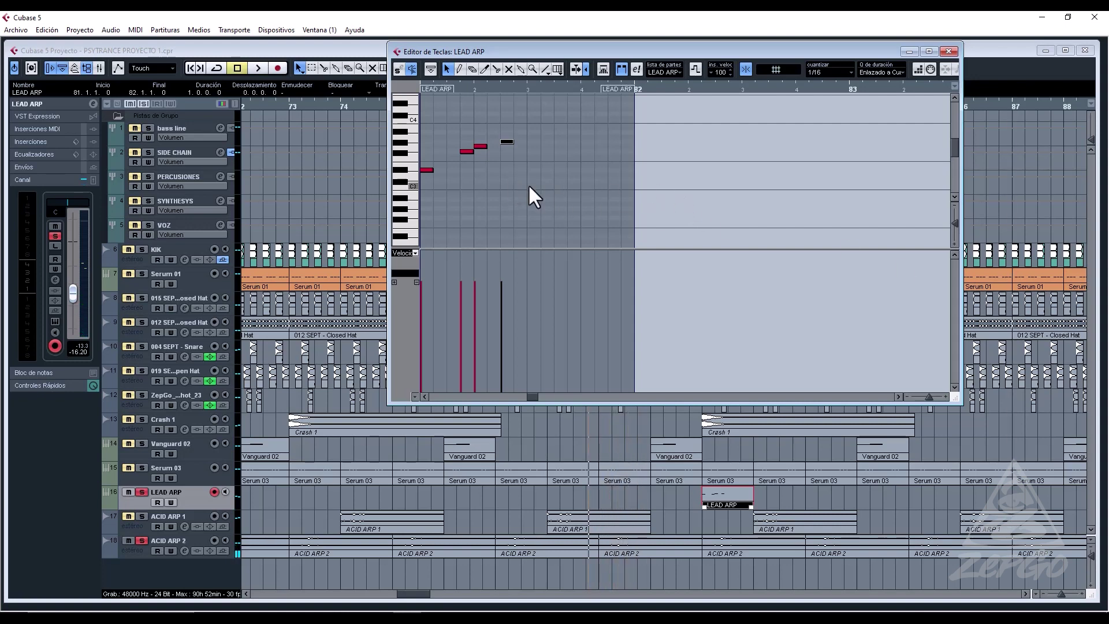
# Lower the second LEAD ARP note to the first note's pitch and play the phrase from just before bar 81.
pyautogui.click(407, 170)
pyautogui.click(408, 170)
pyautogui.click(464, 152)
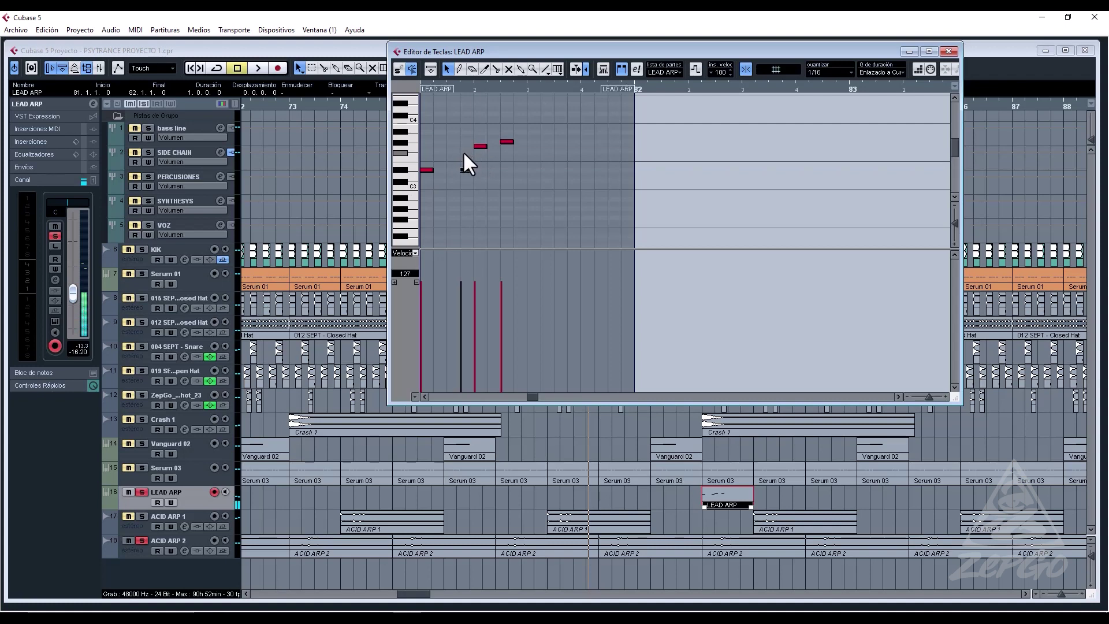
pyautogui.press('space')
pyautogui.moveTo(869, 55); pyautogui.dragTo(529, 79)
pyautogui.click(690, 105)
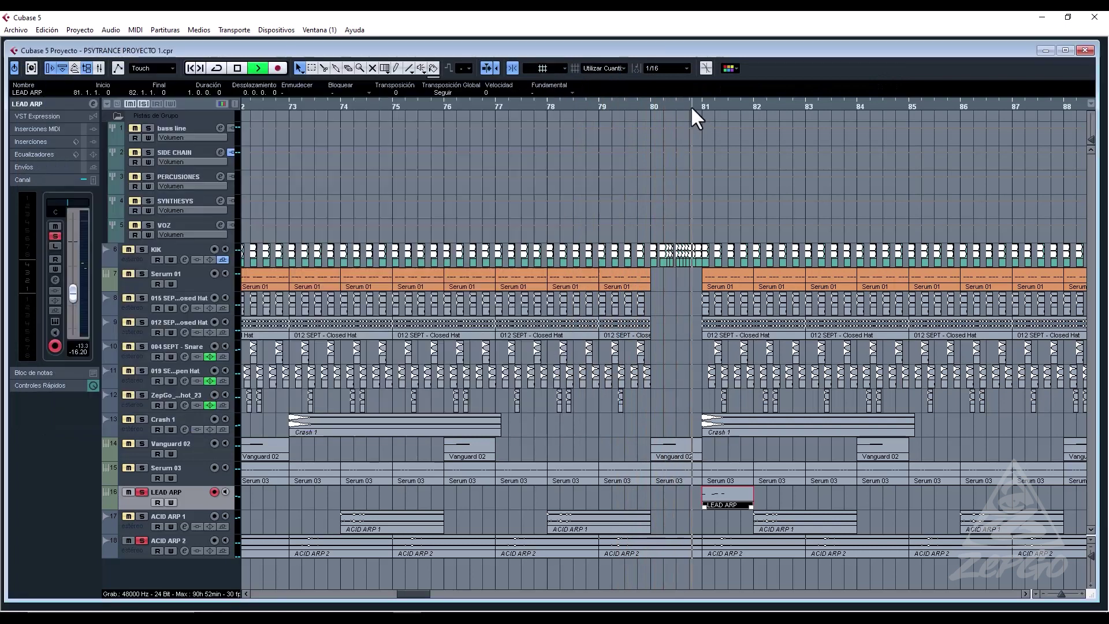
# Raise the third and fourth LEAD ARP notes by one semitone each in the key editor and play the phrase.
pyautogui.doubleClick(737, 498)
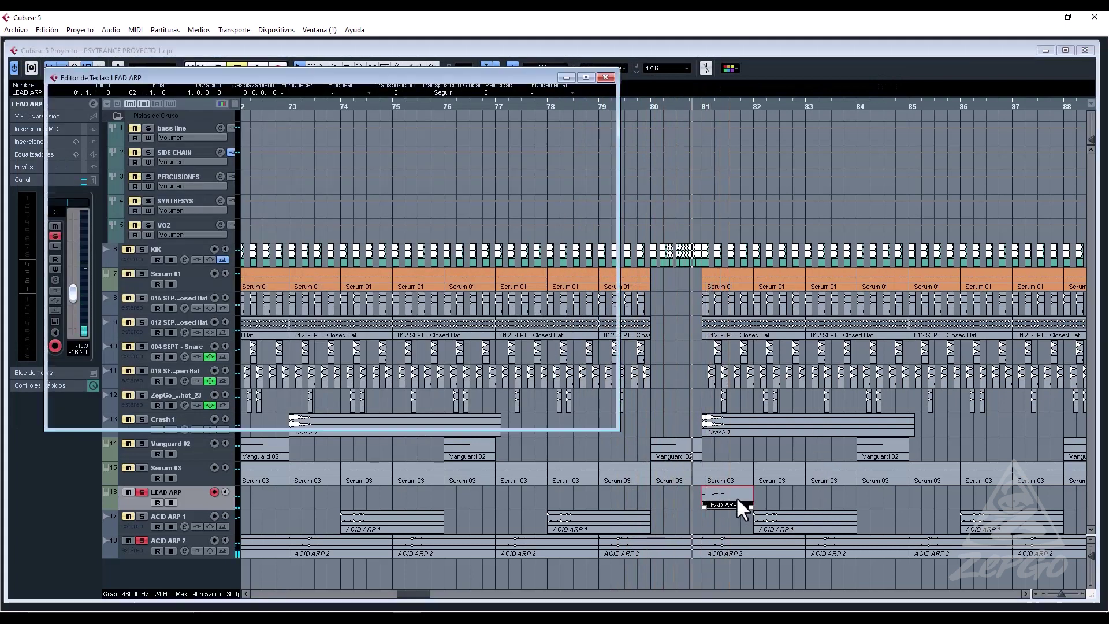
pyautogui.click(137, 169)
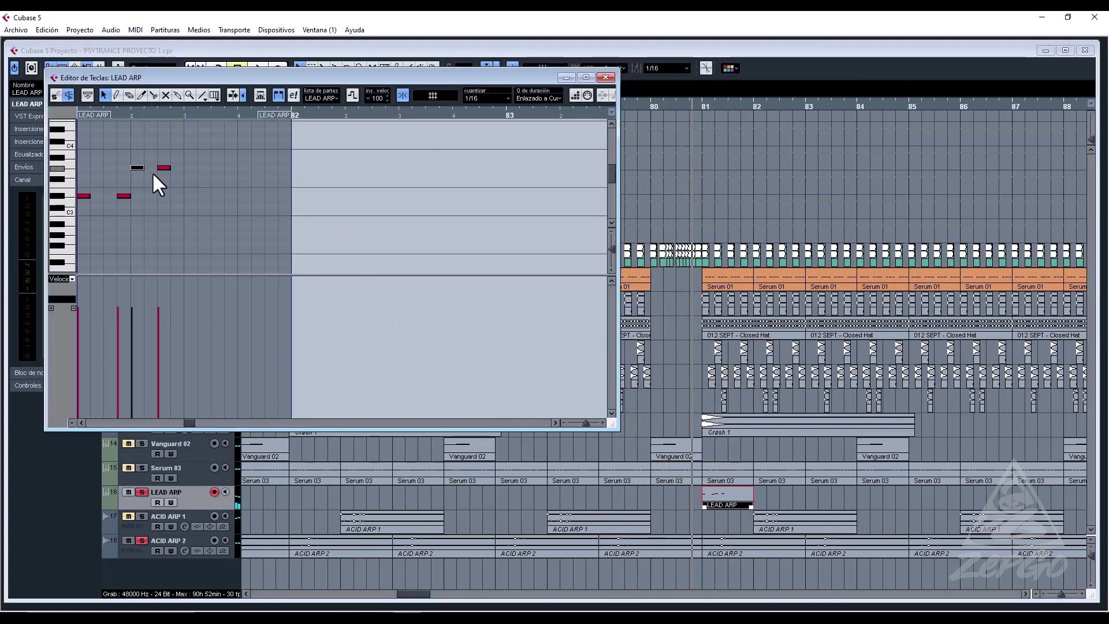
pyautogui.click(164, 167)
pyautogui.press('Up')
pyautogui.press('Up')
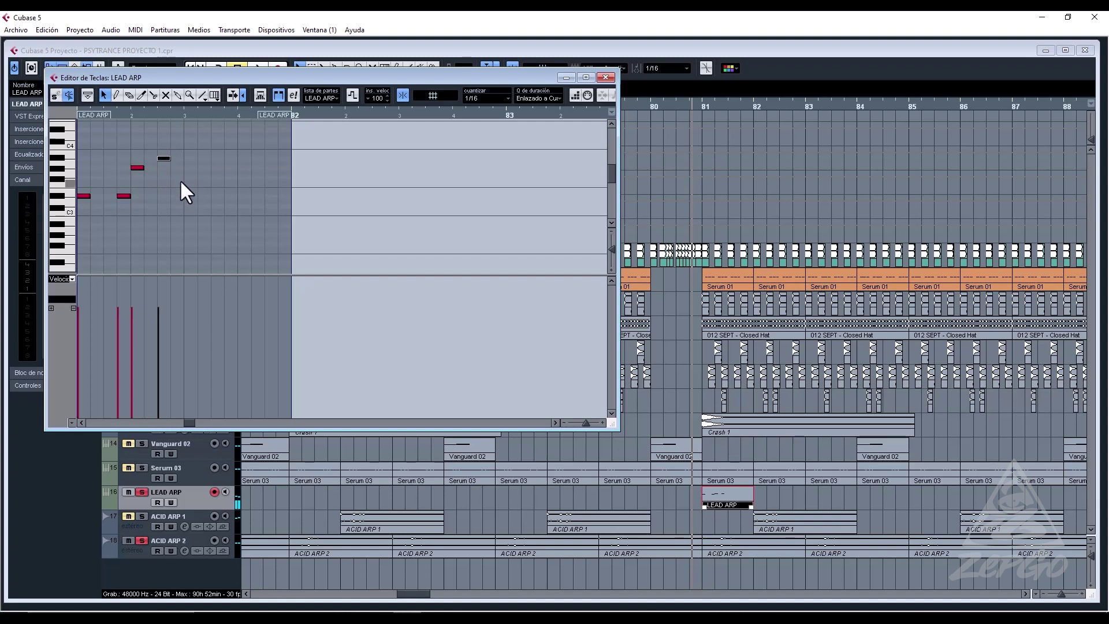
pyautogui.press('Down')
pyautogui.press('space')
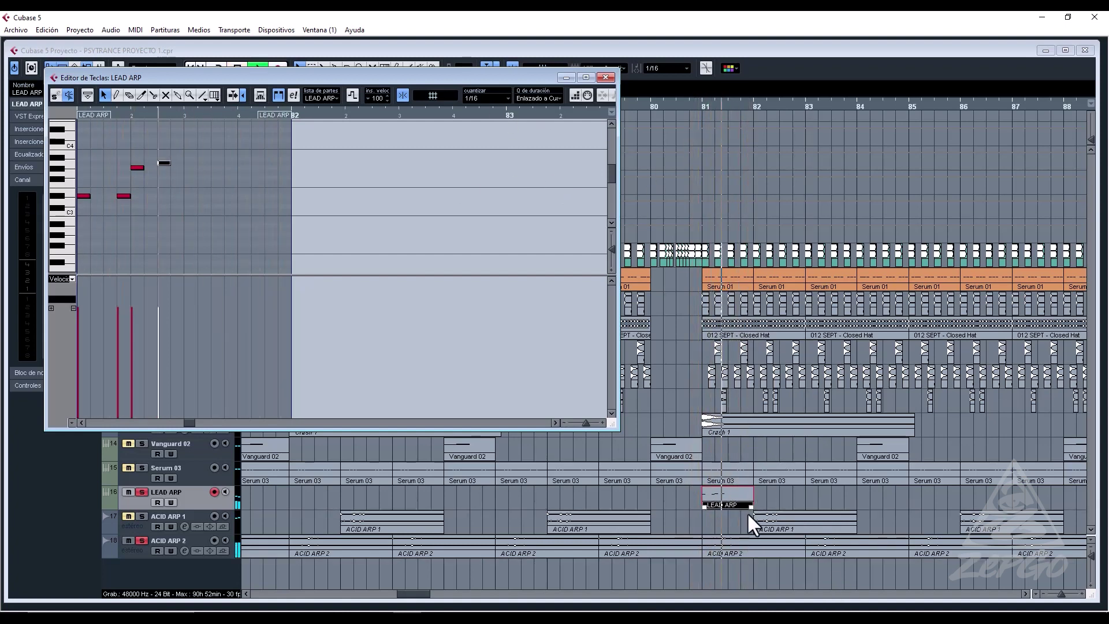
# Extend the LEAD ARP part to bar 83 and turn off the track solos to hear the full arrangement.
pyautogui.moveTo(749, 504); pyautogui.dragTo(805, 497)
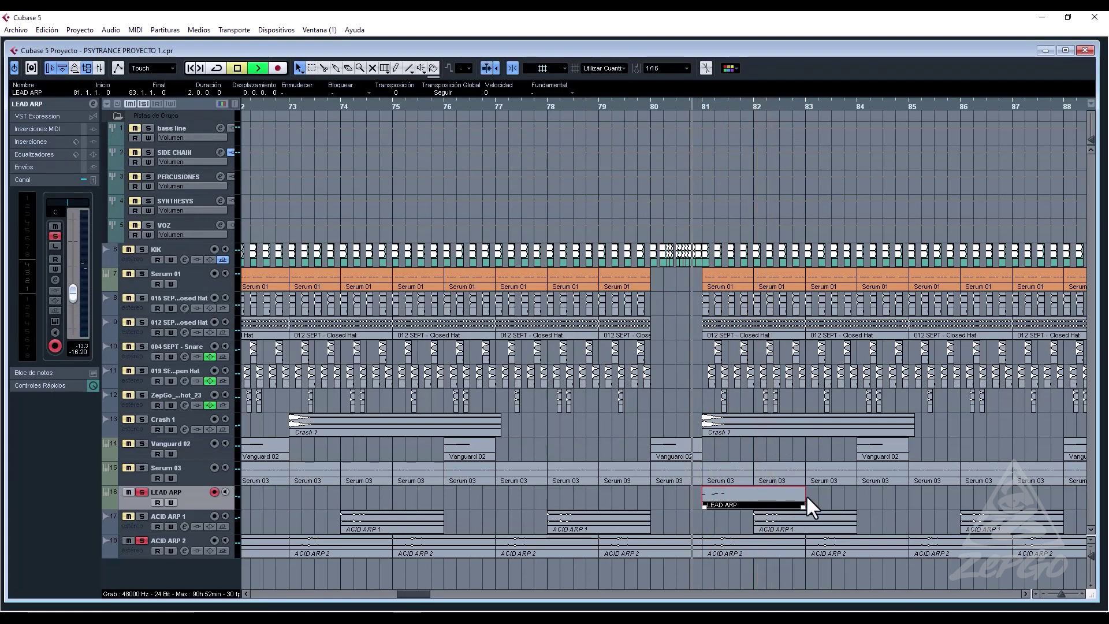
pyautogui.click(142, 490)
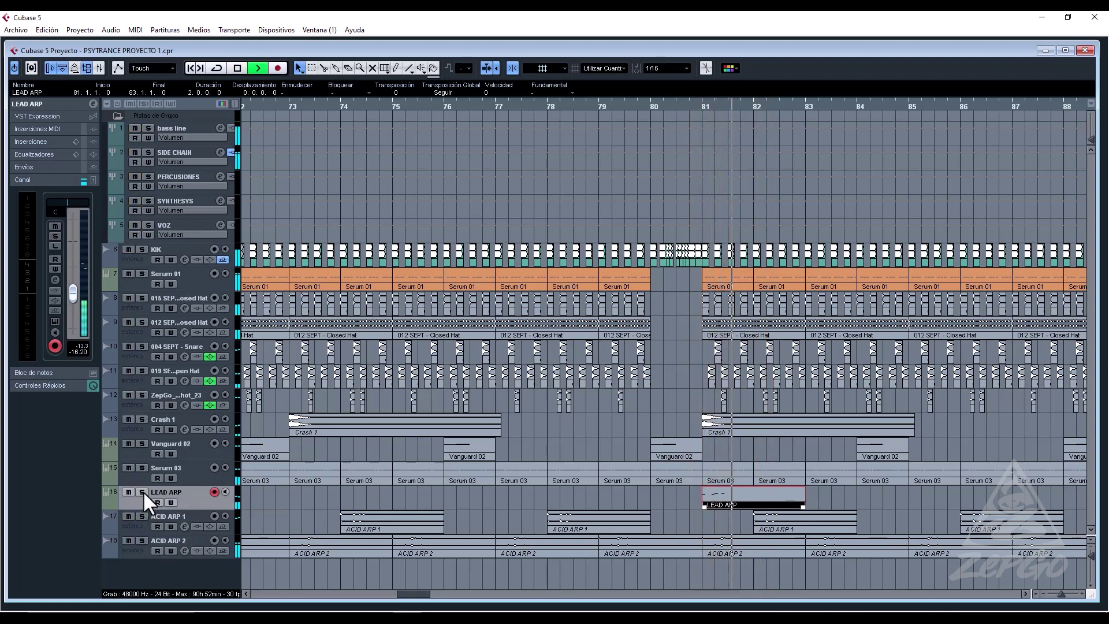
pyautogui.press('space')
pyautogui.press('space')
pyautogui.press('space')
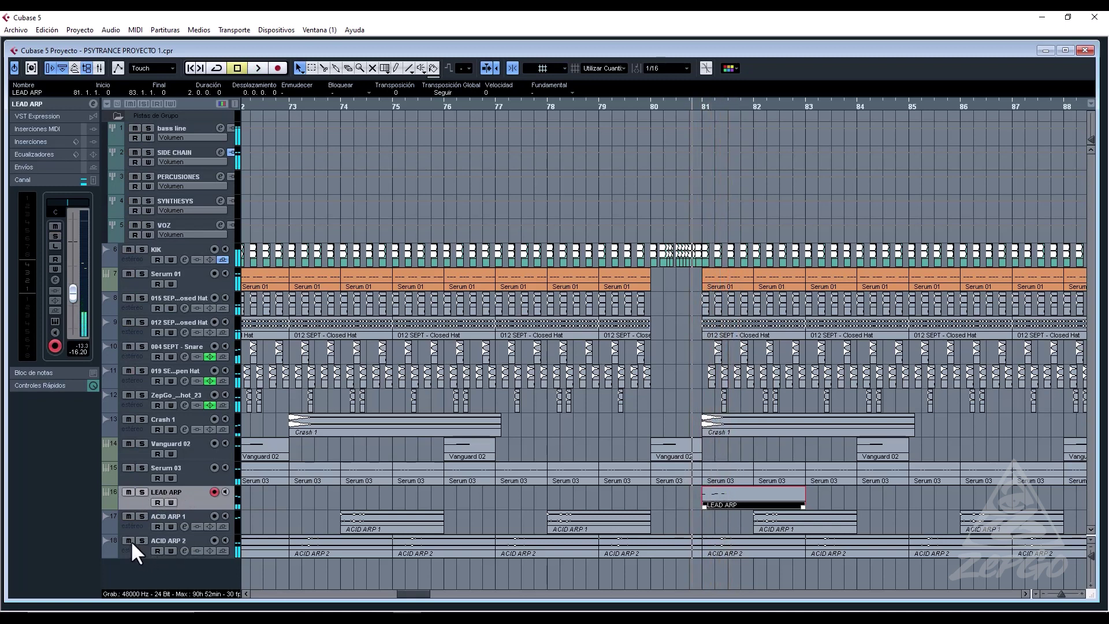
# Mute the ACID ARP 2 track and play the arrangement into bar 81.
pyautogui.click(130, 540)
pyautogui.press('space')
pyautogui.press('space')
pyautogui.press('space')
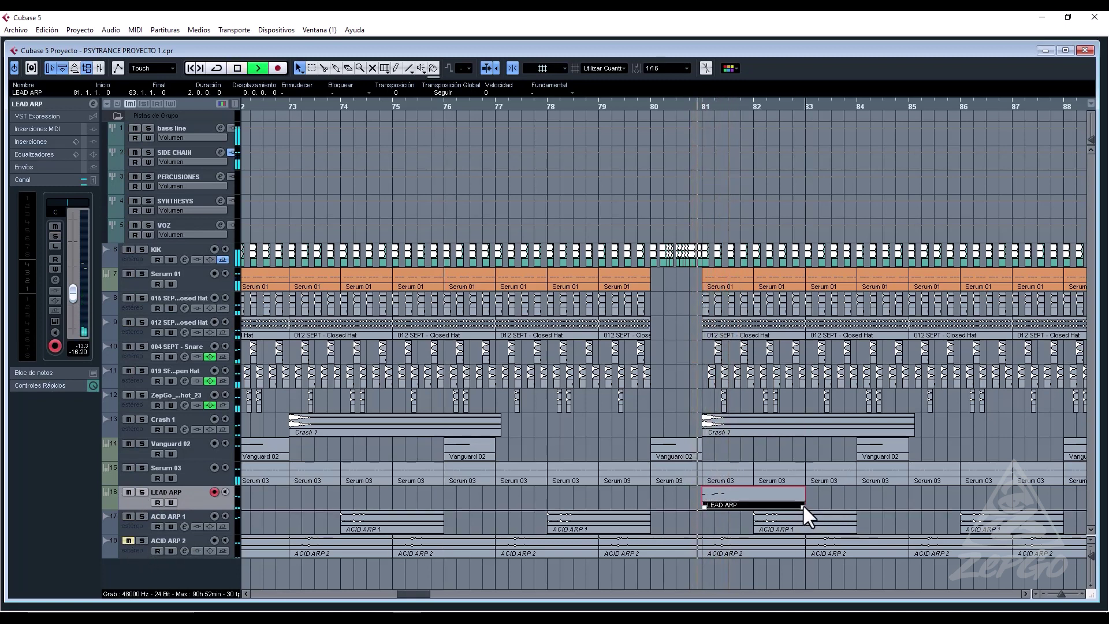
# Shorten the LEAD ARP part to two beats and duplicate it back to back from bar 81 to bar 97, deleting any excess copy.
pyautogui.moveTo(803, 504); pyautogui.dragTo(723, 499)
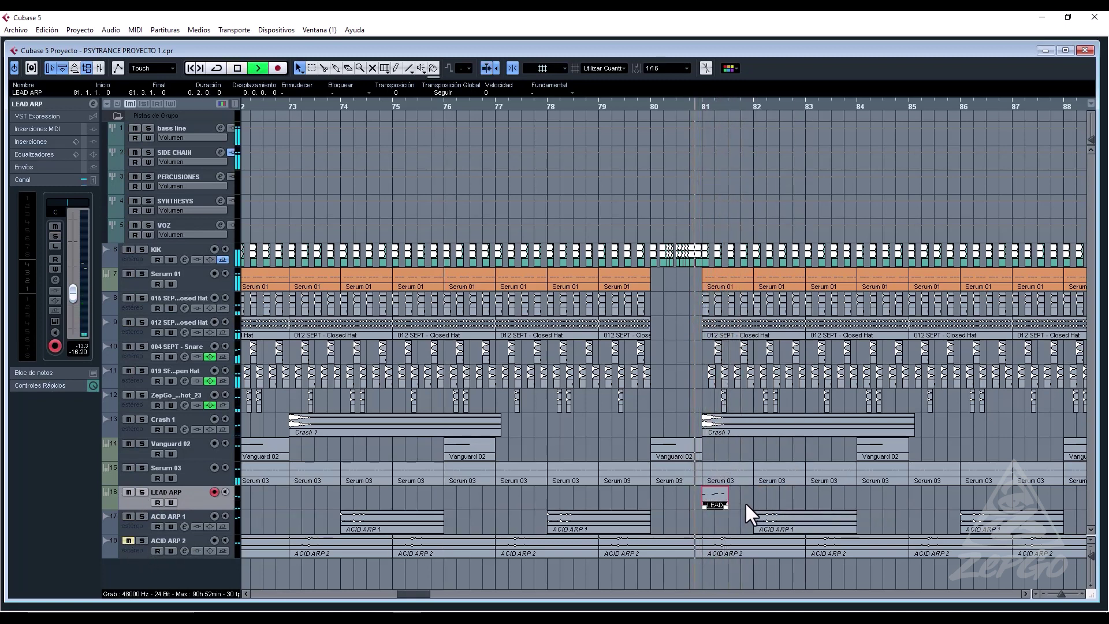
pyautogui.hotkey('ctrl', 'd')
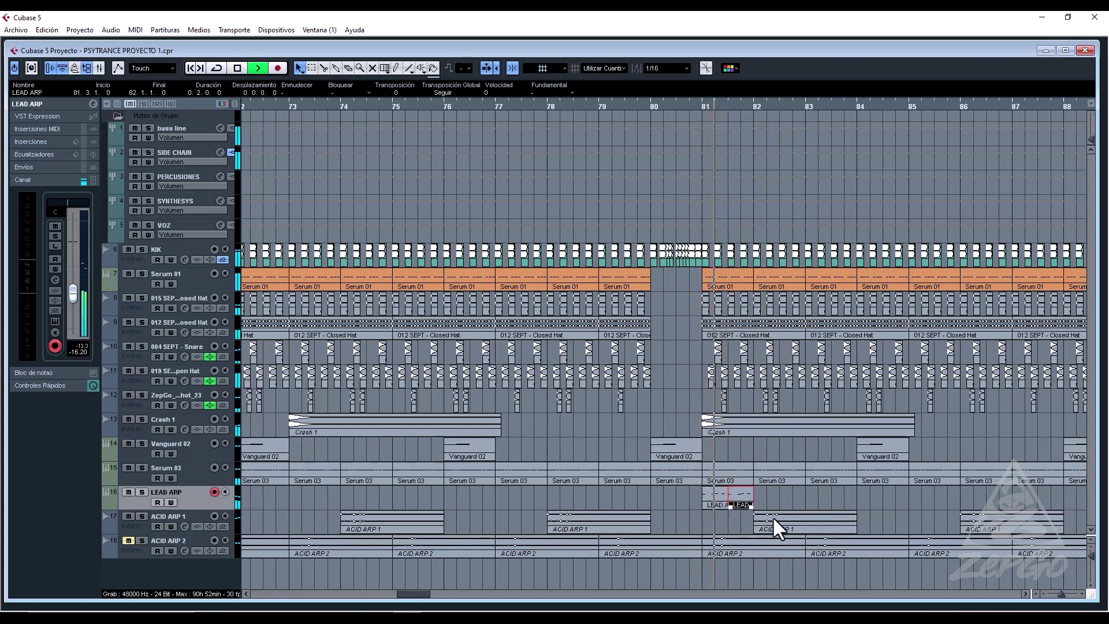
pyautogui.hotkey('ctrl', 'd')
pyautogui.hotkey('ctrl', 'd')
pyautogui.hotkey('ctrl', 'd')
pyautogui.hotkey('ctrl', 'd')
pyautogui.hotkey('ctrl', 'd')
pyautogui.hotkey('ctrl', 'd')
pyautogui.hotkey('ctrl', 'd')
pyautogui.hotkey('ctrl', 'd')
pyautogui.hotkey('ctrl', 'd')
pyautogui.hotkey('ctrl', 'd')
pyautogui.hotkey('ctrl', 'd')
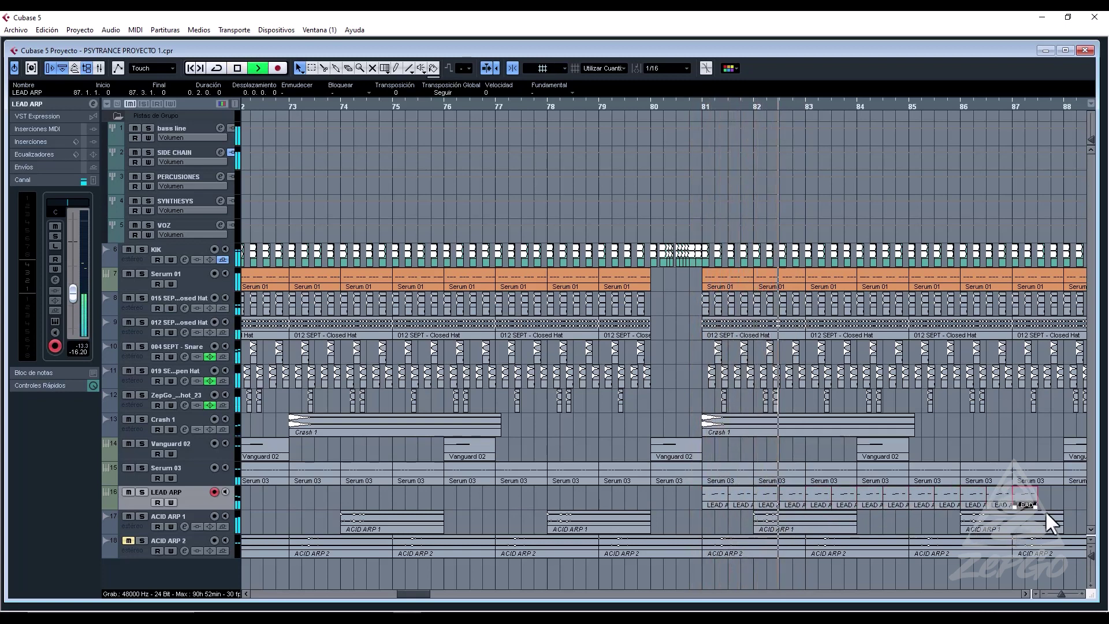
pyautogui.hotkey('ctrl', 'd')
pyautogui.hotkey('ctrl', 'd')
pyautogui.hotkey('ctrl', 'd')
pyautogui.hotkey('ctrl', 'd')
pyautogui.hotkey('ctrl', 'd')
pyautogui.hotkey('ctrl', 'd')
pyautogui.hotkey('ctrl', 'd')
pyautogui.hotkey('ctrl', 'd')
pyautogui.hotkey('ctrl', 'd')
pyautogui.hotkey('ctrl', 'd')
pyautogui.hotkey('ctrl', 'd')
pyautogui.hotkey('ctrl', 'd')
pyautogui.hotkey('ctrl', 'd')
pyautogui.hotkey('ctrl', 'd')
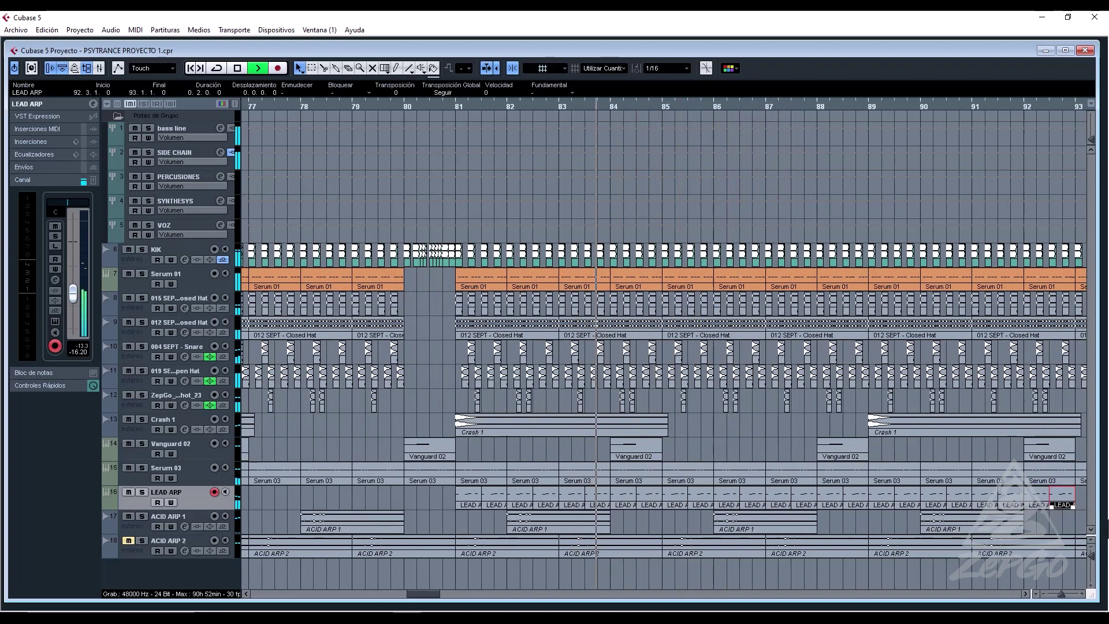
pyautogui.hotkey('ctrl', 'd')
pyautogui.hotkey('ctrl', 'd')
pyautogui.hotkey('ctrl', 'd')
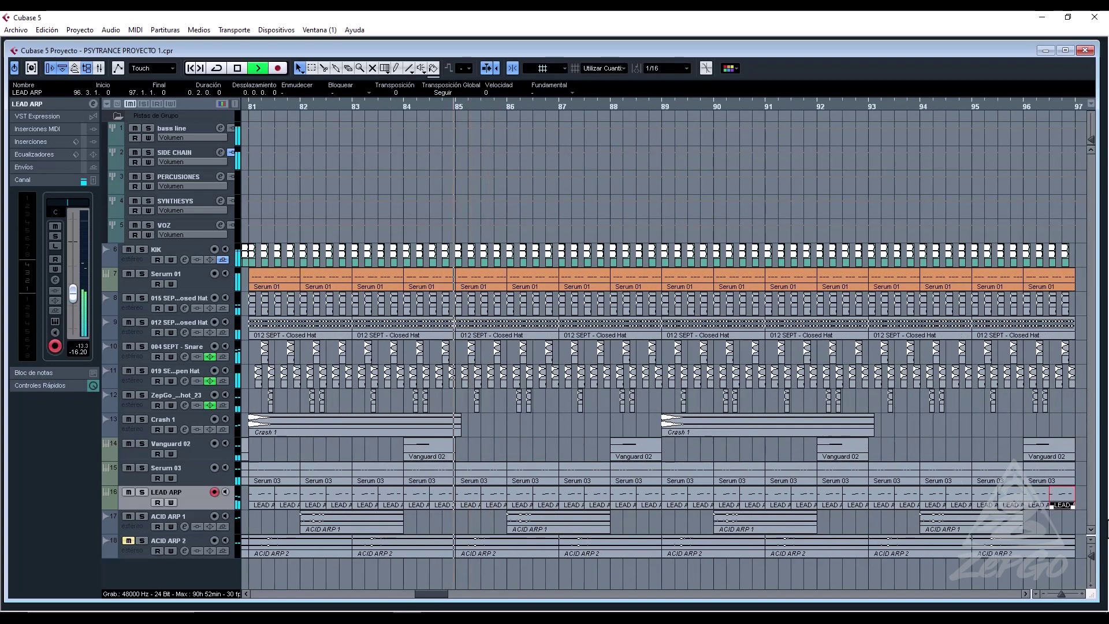
pyautogui.press('Delete')
# Unmute the ACID ARP 2 track and mute only its events from bar 81 onward.
pyautogui.press('space')
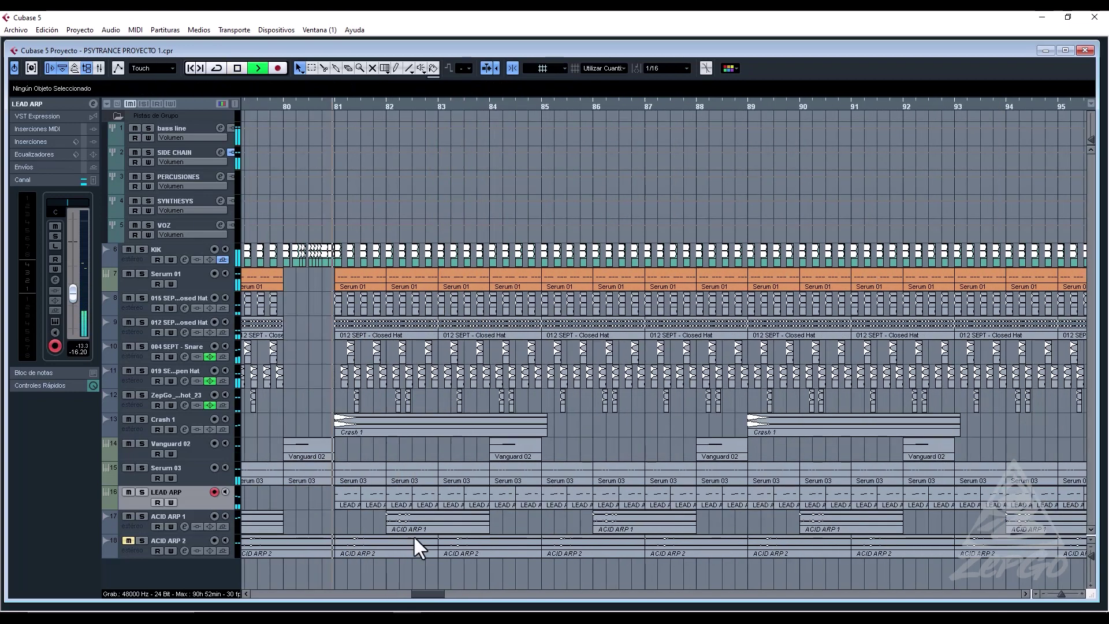
pyautogui.press('space')
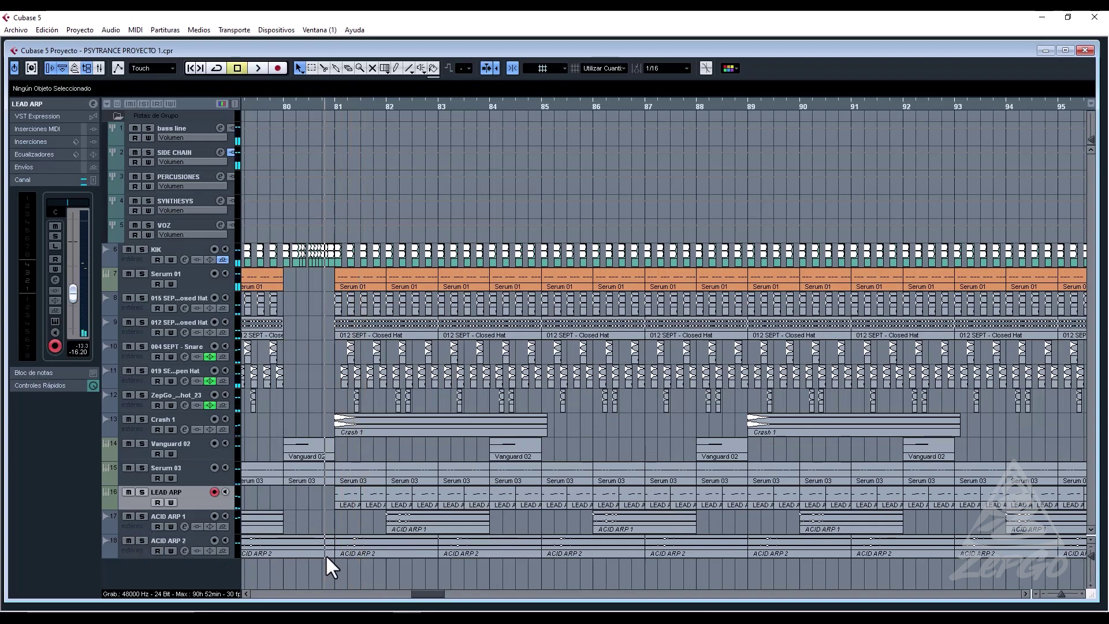
pyautogui.click(325, 570)
pyautogui.moveTo(355, 564); pyautogui.dragTo(1064, 553)
pyautogui.press('space')
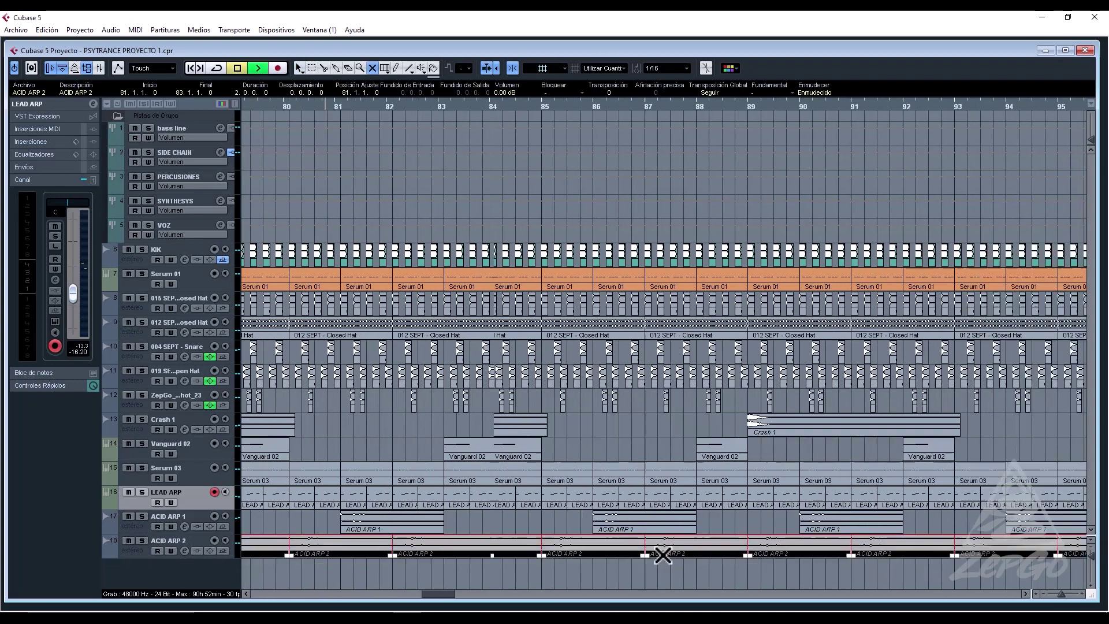
pyautogui.rightClick(341, 433)
pyautogui.click(342, 433)
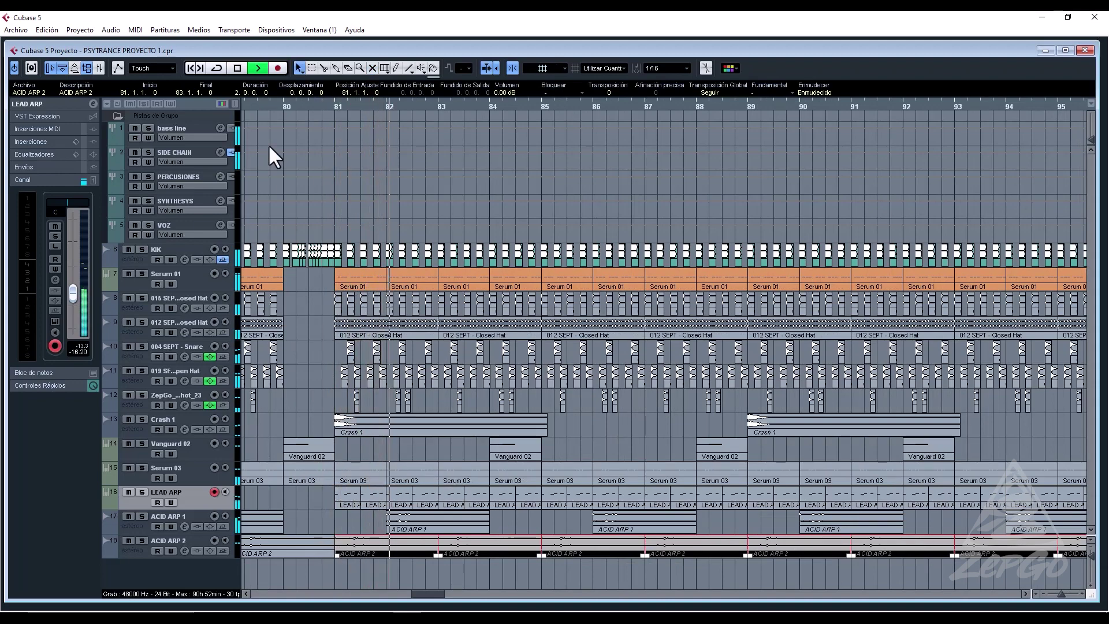
# Play from about bar 78, set LEAD ARP's volume to -10.98 dB and open its channel settings.
pyautogui.click(244, 105)
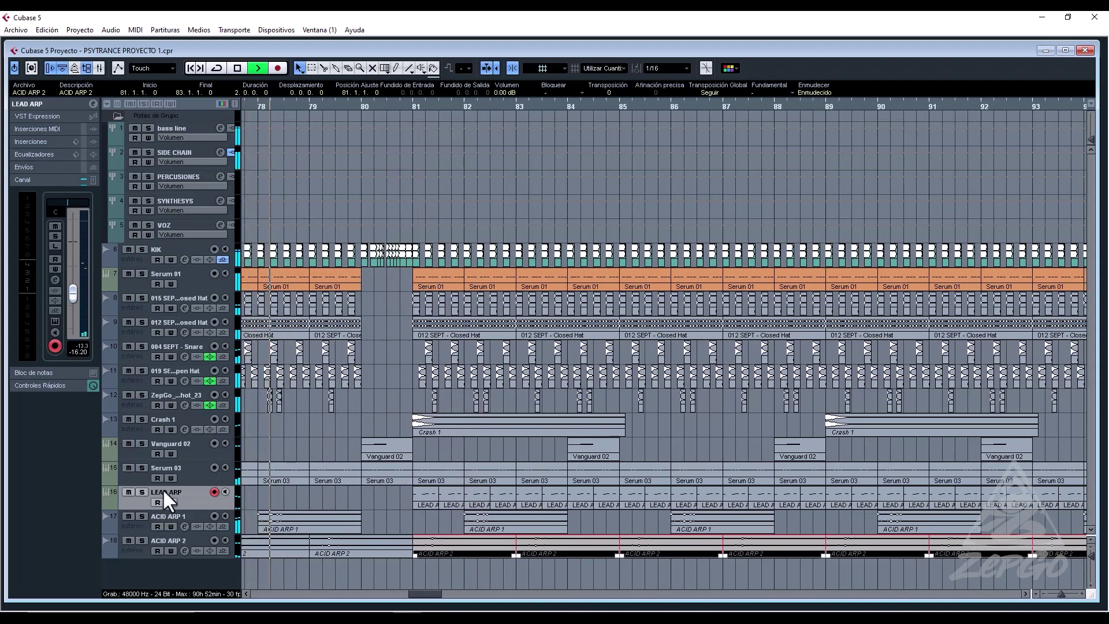
pyautogui.moveTo(78, 297); pyautogui.dragTo(74, 283)
pyautogui.click(56, 321)
pyautogui.click(54, 280)
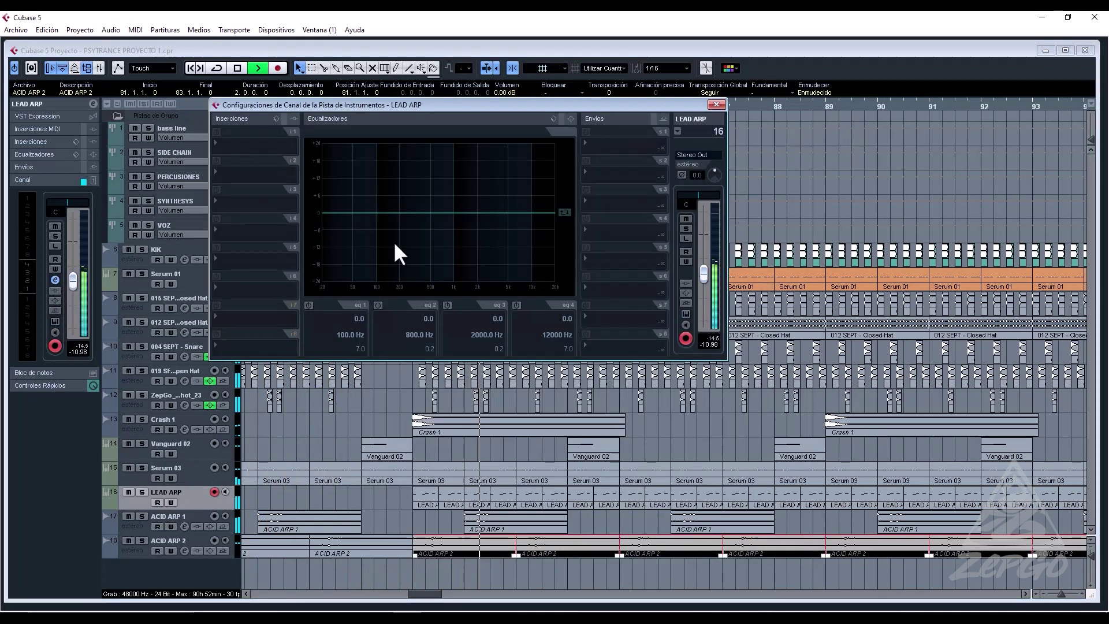
# Cut LEAD ARP's lows with a Low Shelf II EQ band at 181.0 Hz, -24.0 dB and Q 3.1.
pyautogui.click(809, 111)
pyautogui.moveTo(354, 250); pyautogui.dragTo(395, 291)
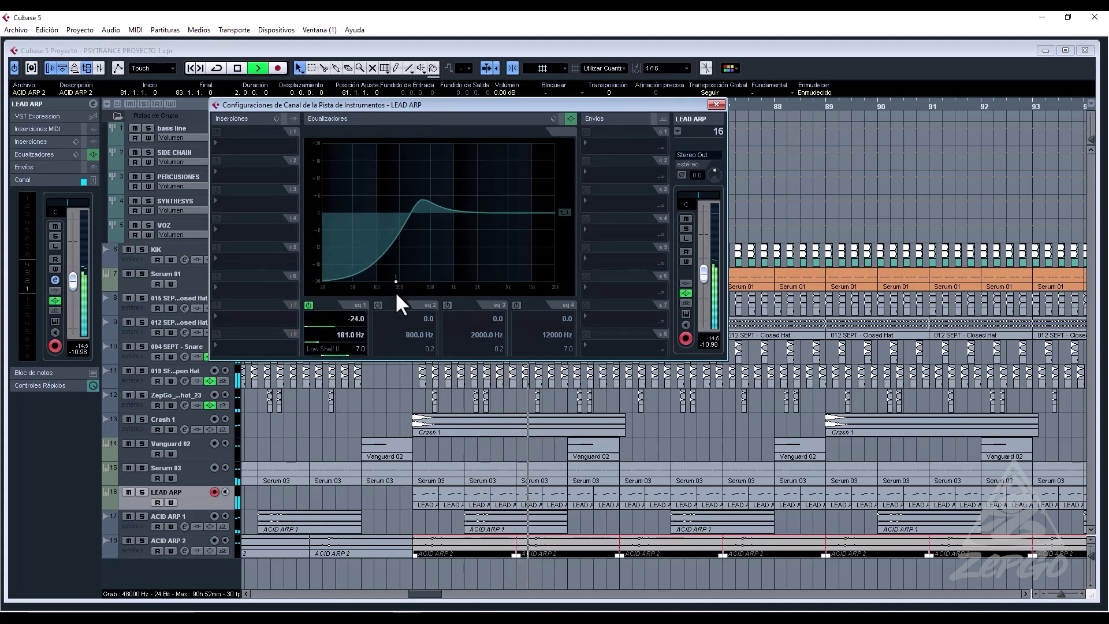
pyautogui.moveTo(349, 356); pyautogui.dragTo(366, 348)
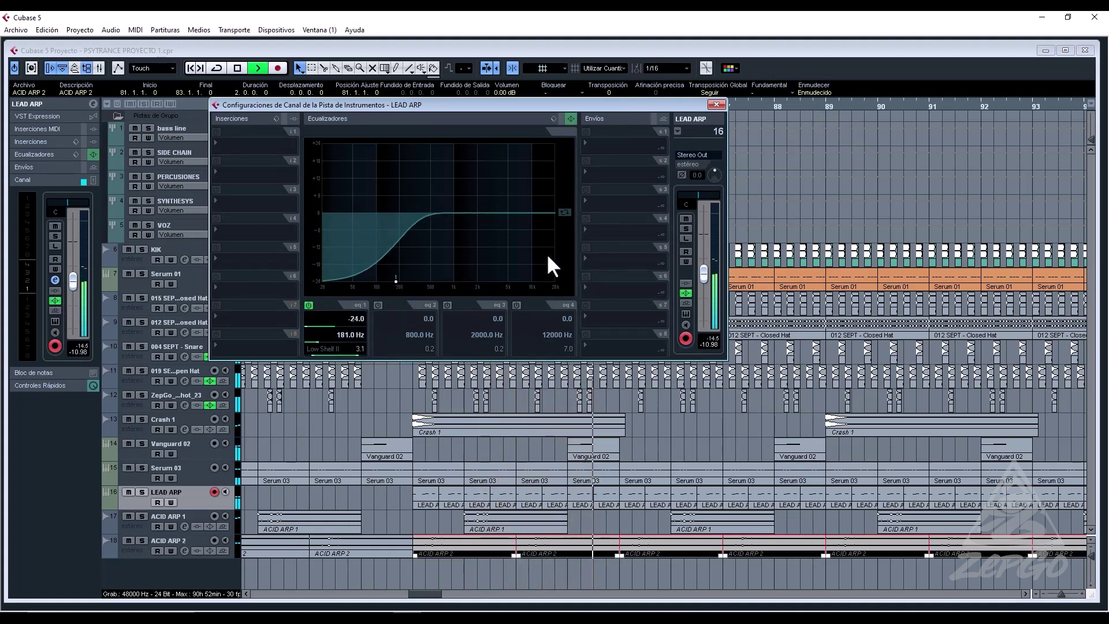
# Cut LEAD ARP's highs with a High Shelf II band at 16856 Hz, -19.4 dB and Q 3.4, and close the channel settings.
pyautogui.moveTo(547, 253); pyautogui.dragTo(549, 267)
pyautogui.moveTo(542, 349); pyautogui.dragTo(563, 348)
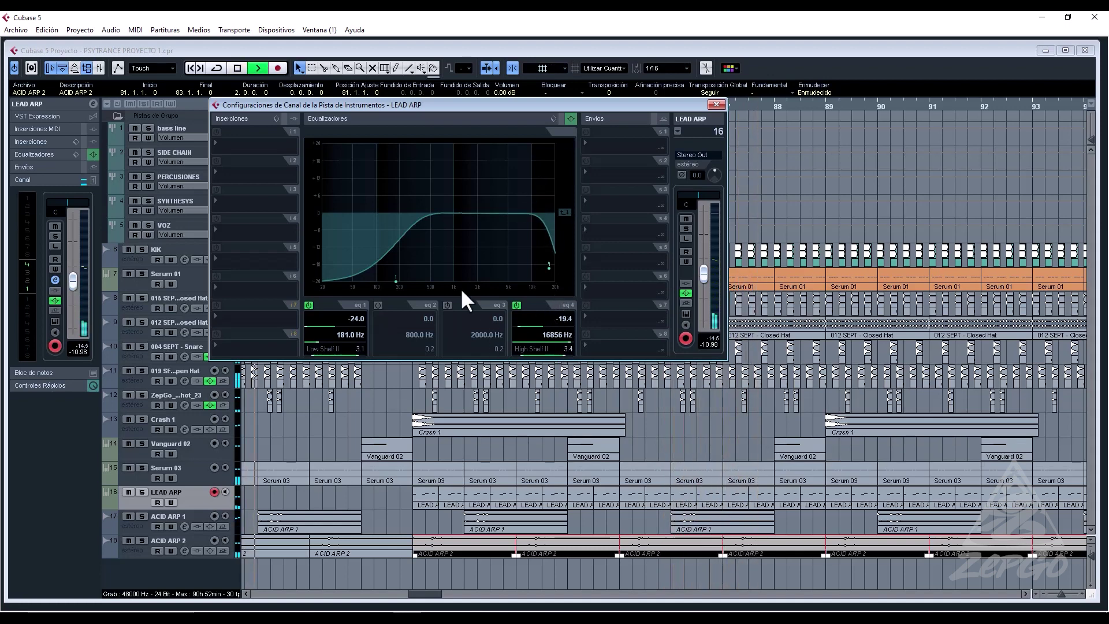
pyautogui.click(717, 104)
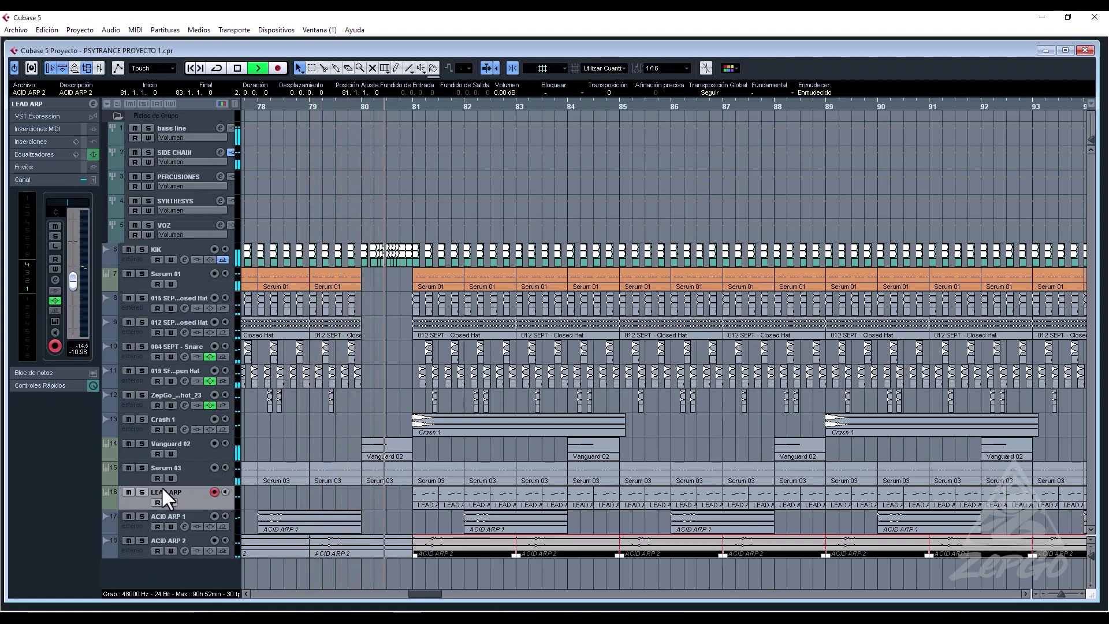
# Lower the filter cutoff and raise the resonance in LEAD ARP's Serum, and set the track volume to -9.15 dB.
pyautogui.click(54, 321)
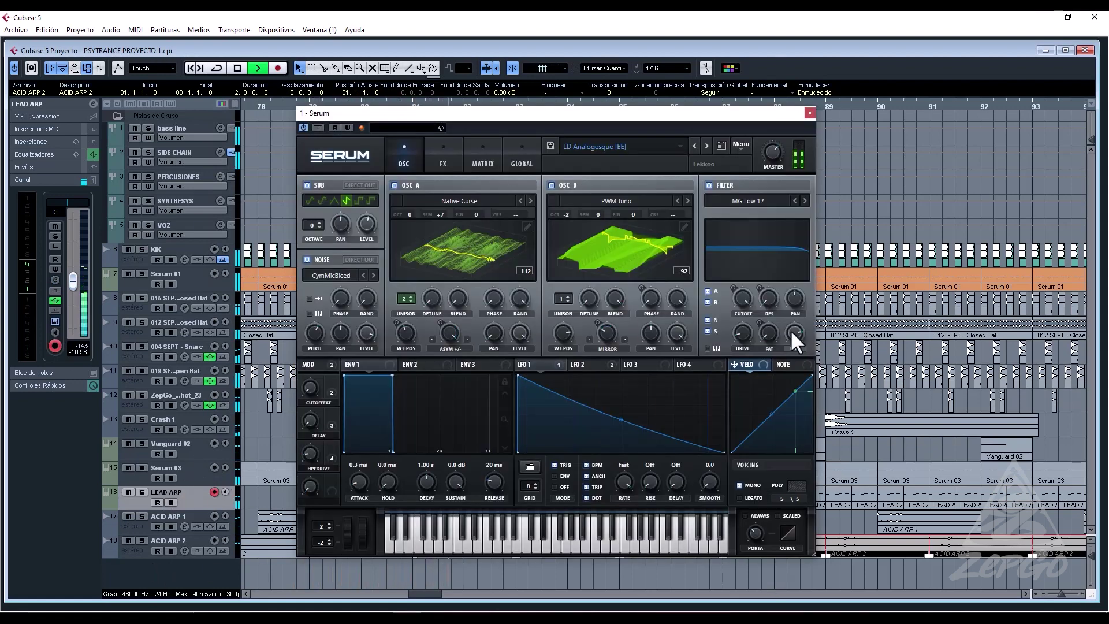
pyautogui.moveTo(741, 297); pyautogui.dragTo(749, 356)
pyautogui.moveTo(769, 300)
pyautogui.mouseDown()
pyautogui.moveTo(774, 245)
pyautogui.moveTo(739, 309)
pyautogui.moveTo(745, 317)
pyautogui.moveTo(761, 270)
pyautogui.moveTo(768, 292)
pyautogui.moveTo(772, 272)
pyautogui.moveTo(765, 286)
pyautogui.mouseUp()
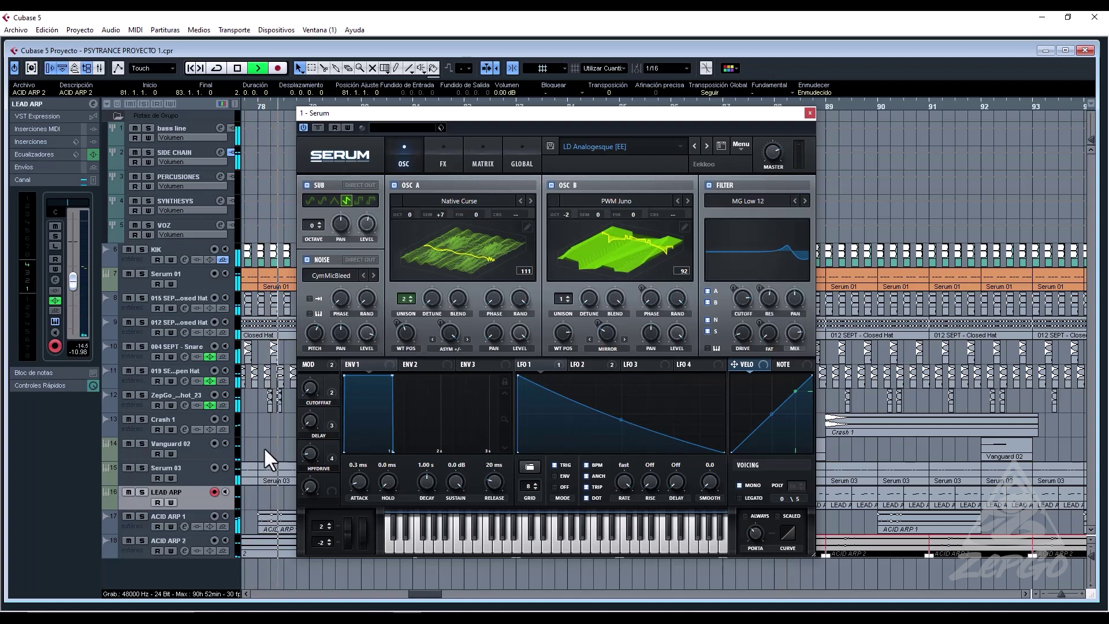
pyautogui.moveTo(74, 282); pyautogui.dragTo(75, 276)
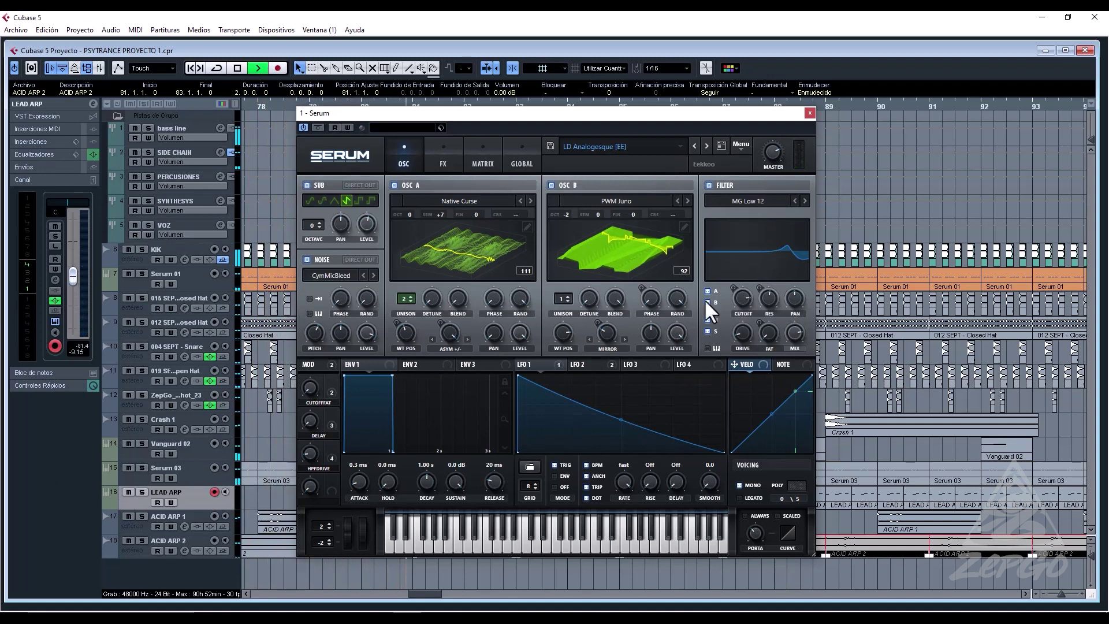
# Enable automation writing in LEAD ARP's Serum, record filter cutoff sweeps over the phrase from bar 81, and close the plug-in.
pyautogui.moveTo(744, 310); pyautogui.dragTo(743, 356)
pyautogui.click(348, 128)
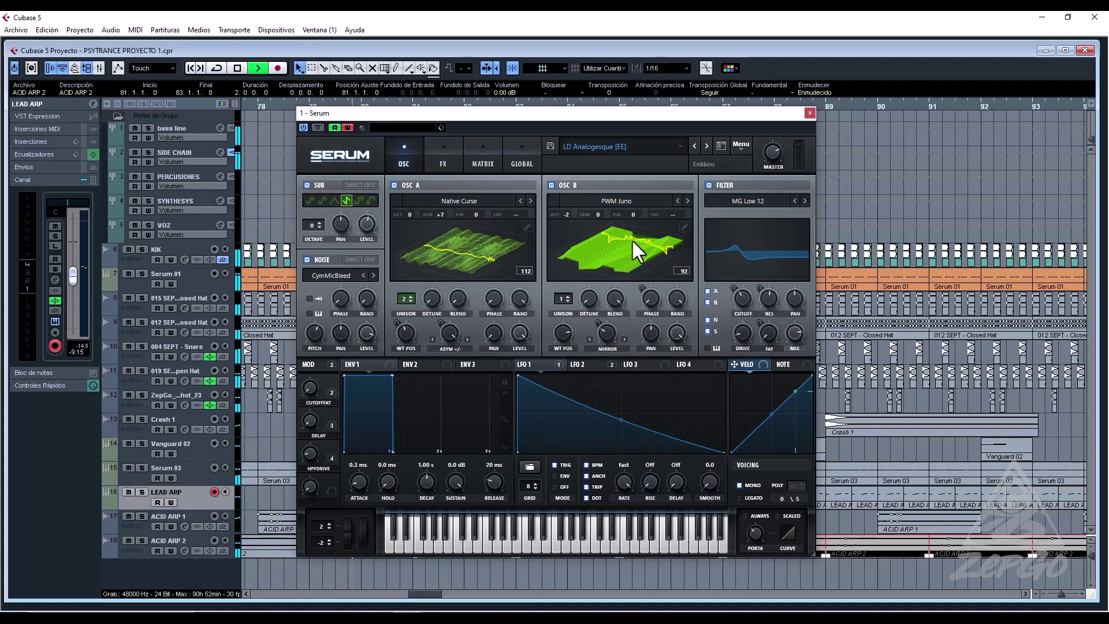
pyautogui.moveTo(742, 301)
pyautogui.mouseDown()
pyautogui.moveTo(765, 241)
pyautogui.moveTo(743, 309)
pyautogui.mouseUp()
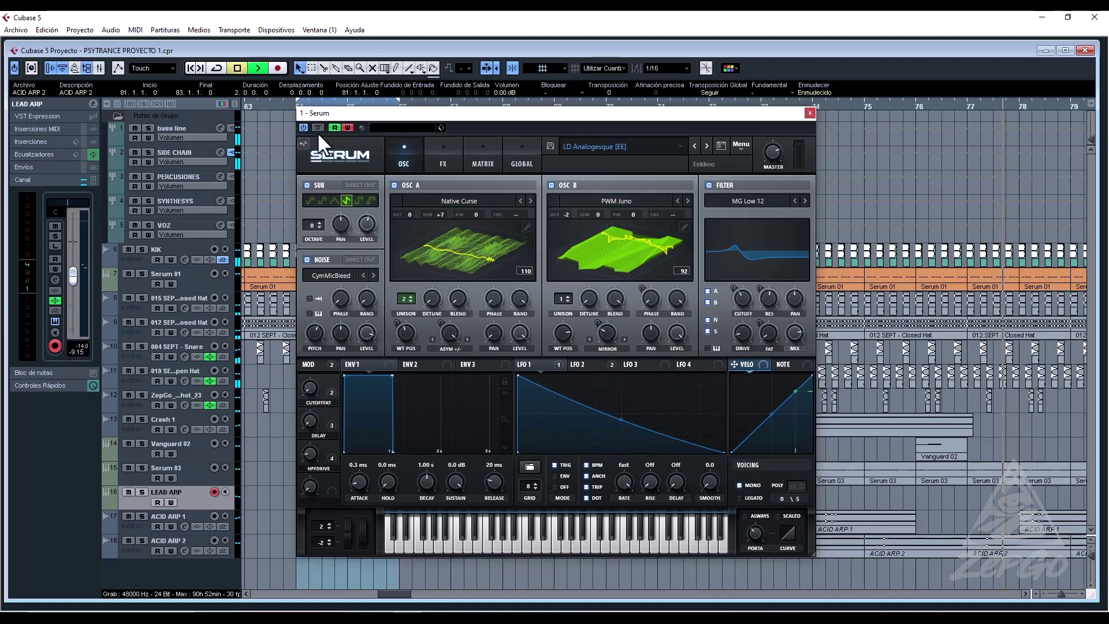
pyautogui.click(808, 112)
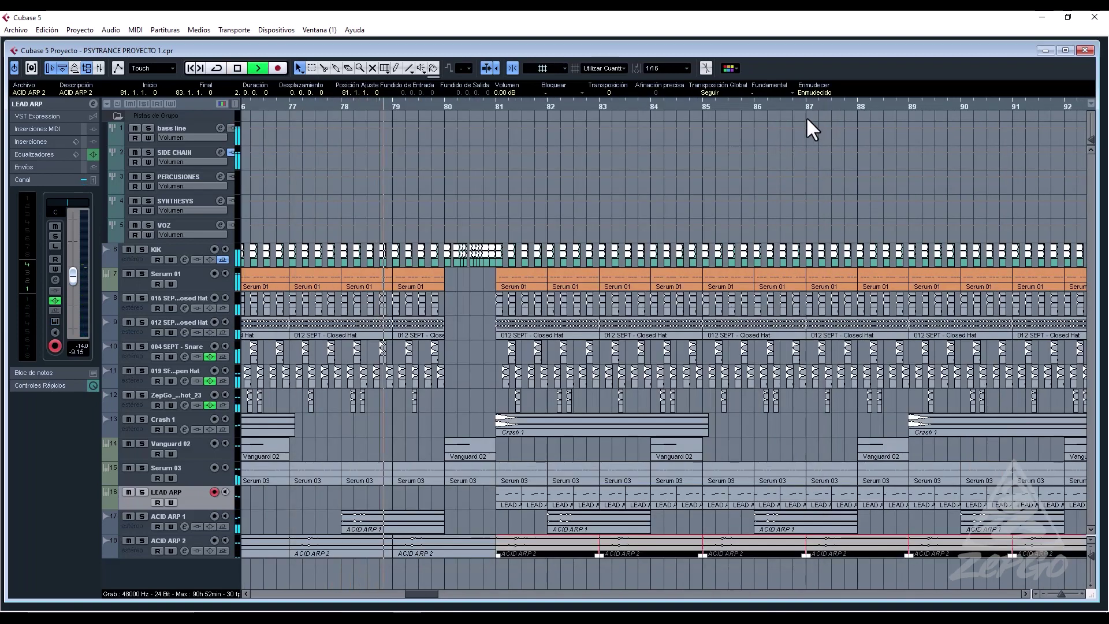
# Enlarge the LEAD ARP track, enable its automation reading and check the cutoff movement in Serum.
pyautogui.press('h')
pyautogui.press('h')
pyautogui.press('h')
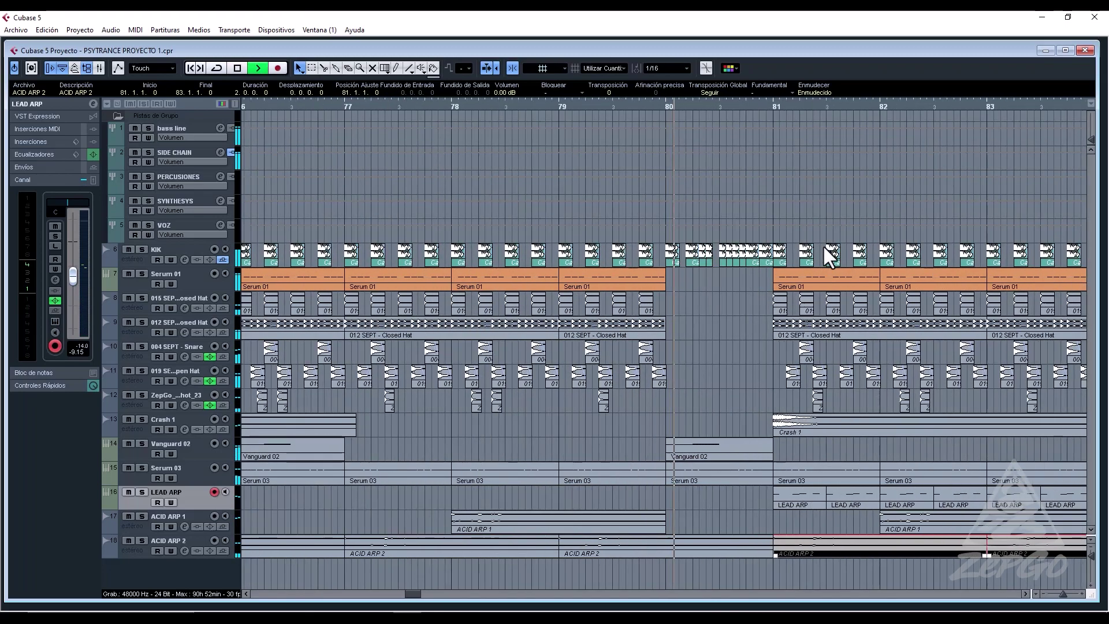
pyautogui.press('g')
pyautogui.press('g')
pyautogui.press('g')
pyautogui.press('g')
pyautogui.press('g')
pyautogui.press('g')
pyautogui.press('g')
pyautogui.press('g')
pyautogui.press('g')
pyautogui.press('g')
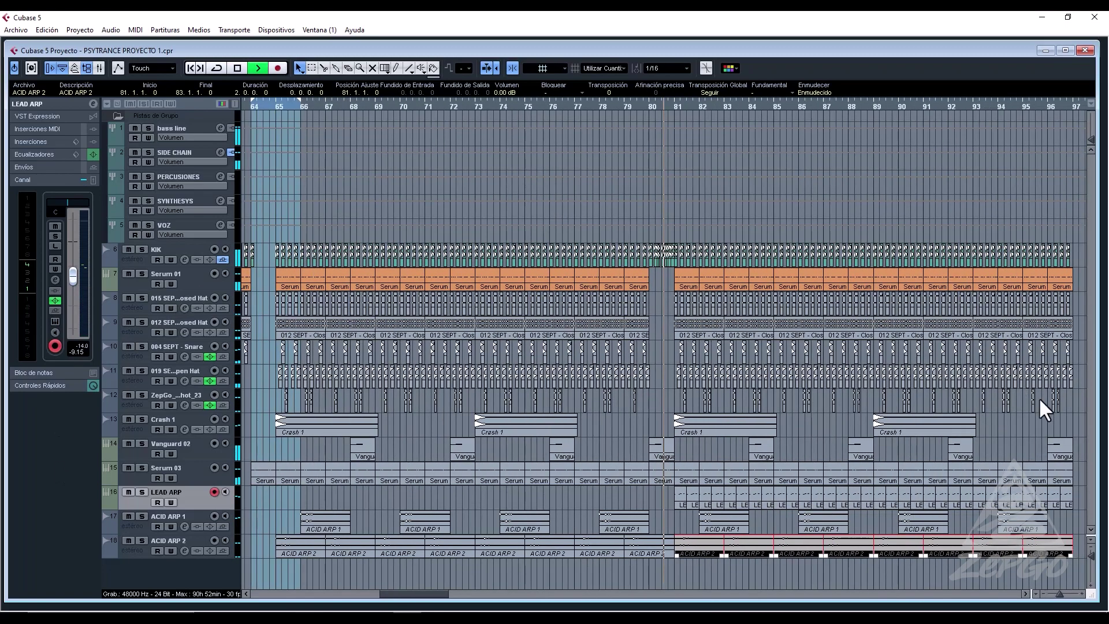
pyautogui.press('g')
pyautogui.press('g')
pyautogui.press('g')
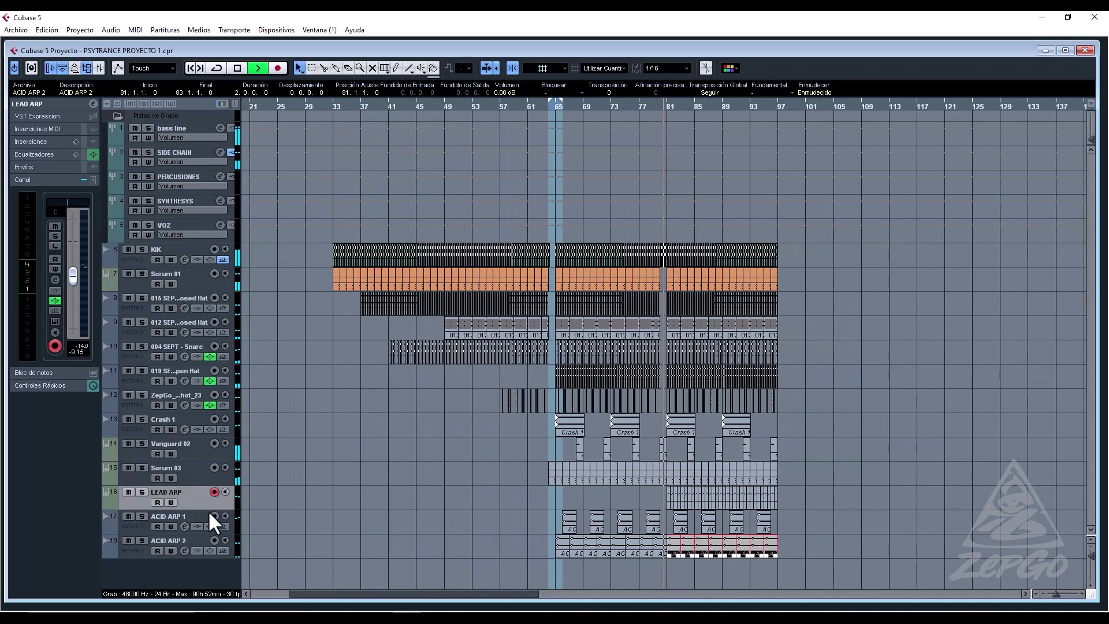
pyautogui.moveTo(203, 508); pyautogui.dragTo(197, 527)
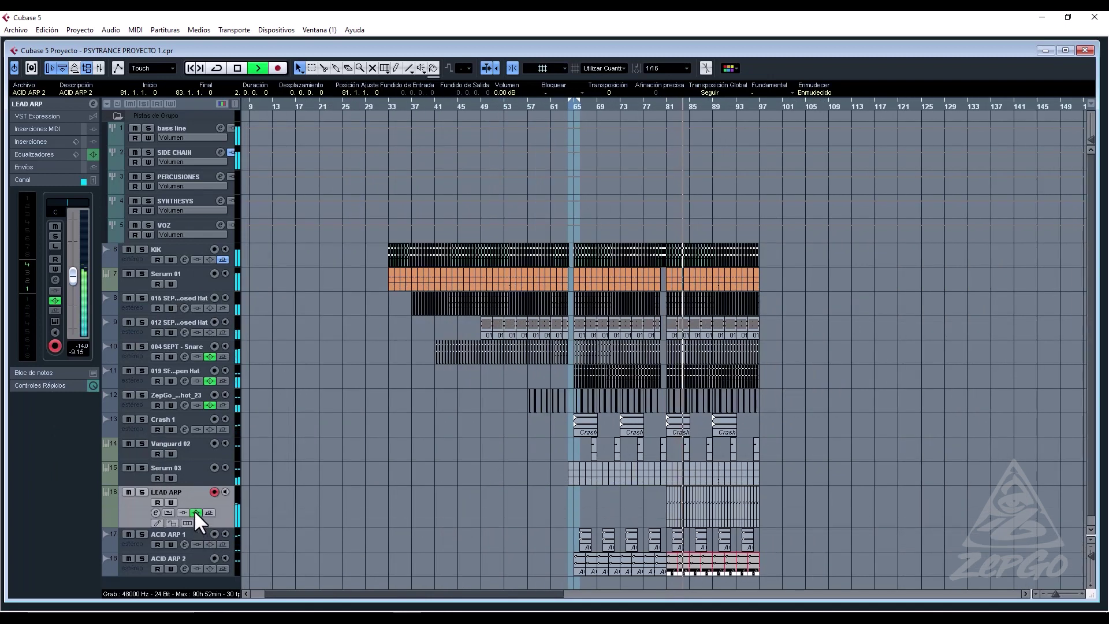
pyautogui.click(157, 502)
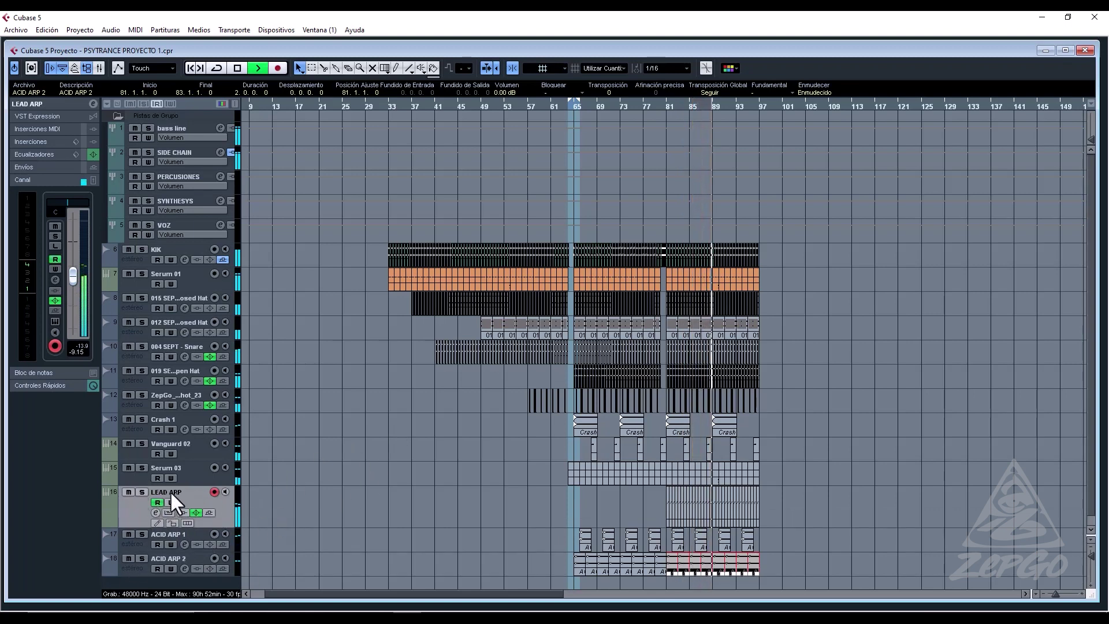
pyautogui.click(55, 321)
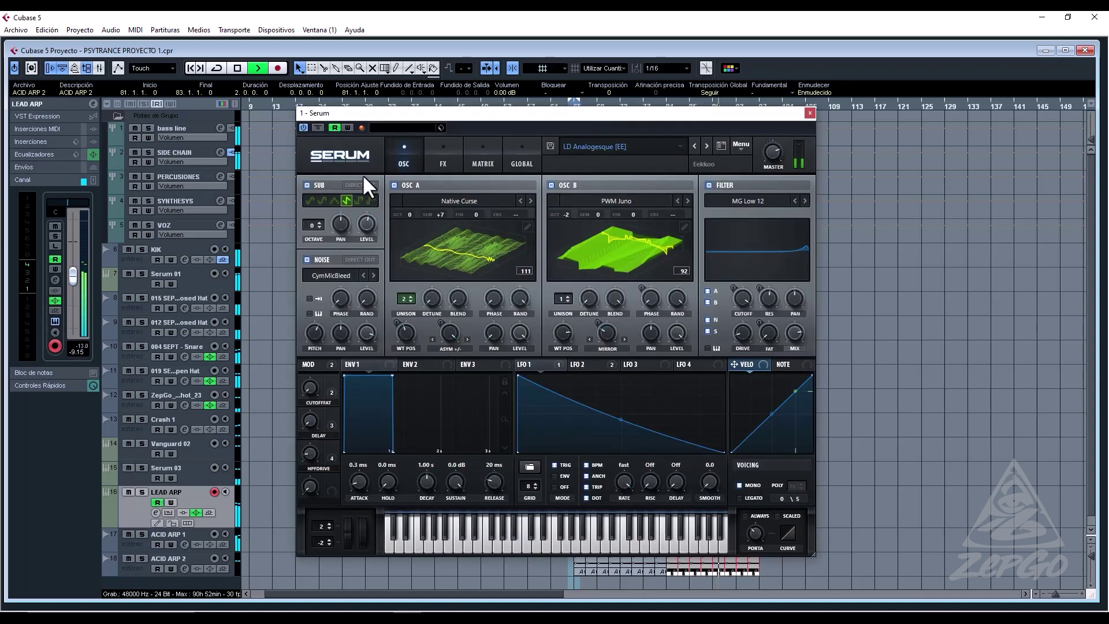
pyautogui.click(810, 113)
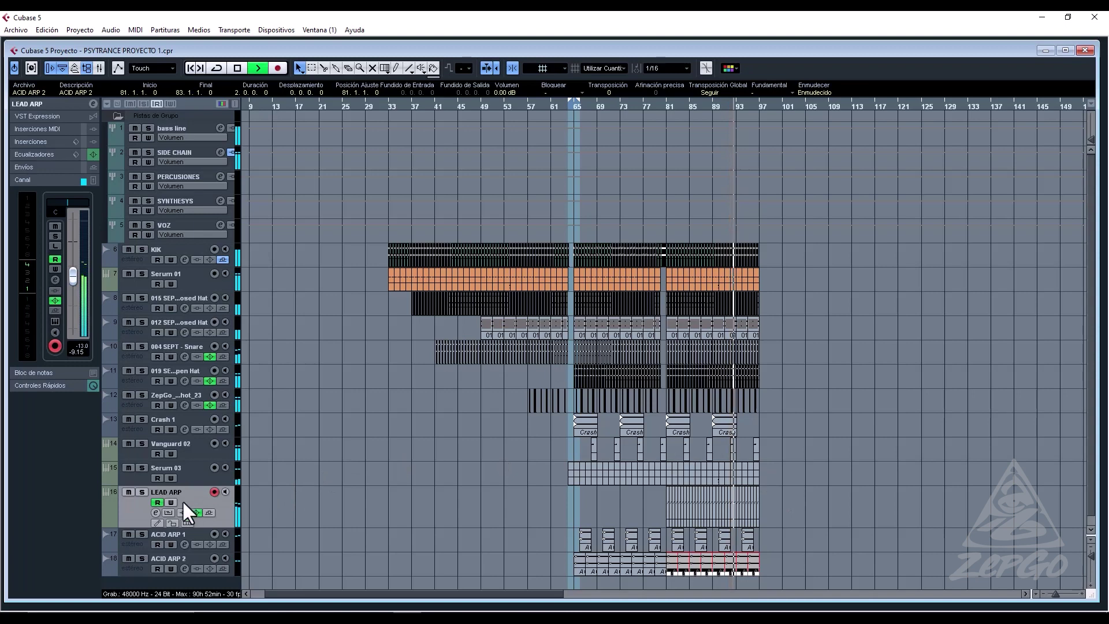
# Duplicate LEAD ARP's events from bars 89 to 97 so they run on to bar 105, and restart playback.
pyautogui.moveTo(783, 496); pyautogui.dragTo(712, 517)
pyautogui.hotkey('ctrl', 'd')
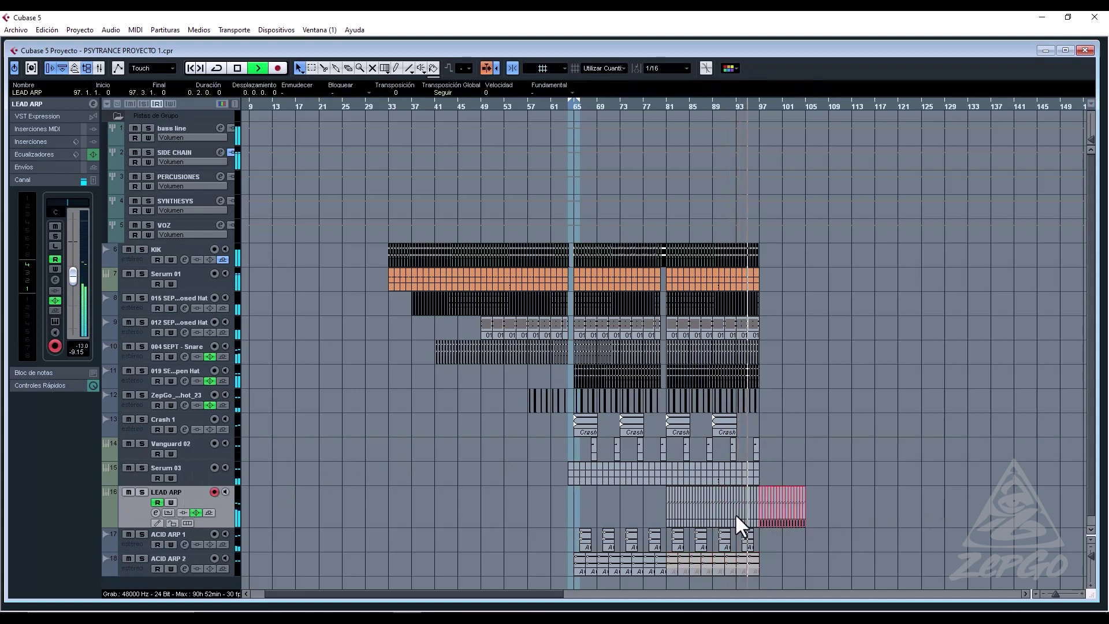
pyautogui.press('space')
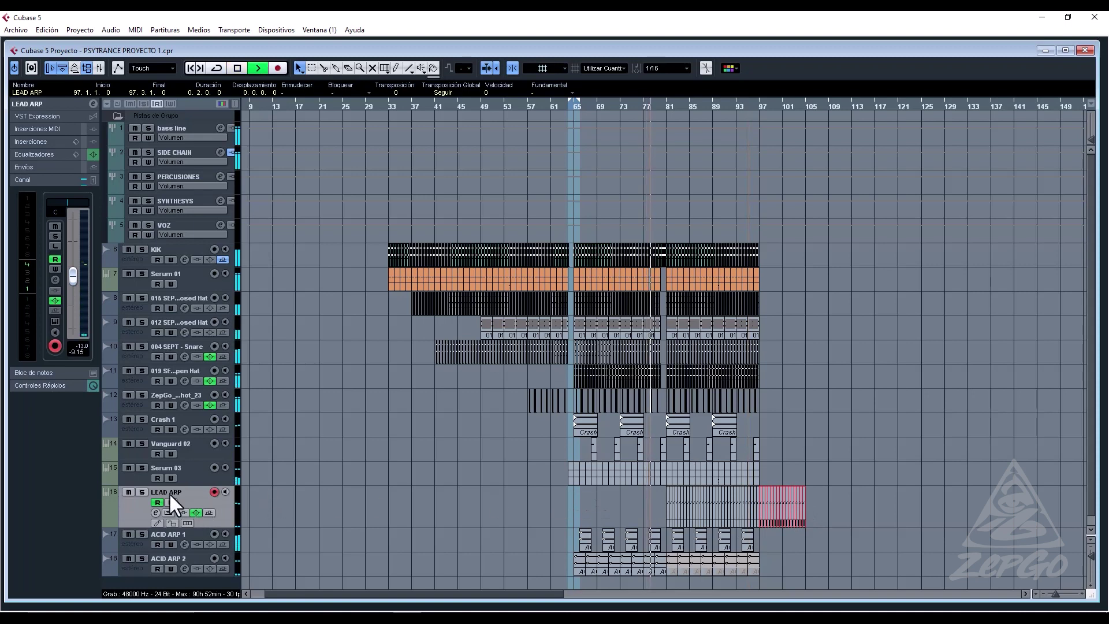
# Show LEAD ARP's Serum filter cutoff automation and delete the duplicated points after bar 97.
pyautogui.rightClick(189, 491)
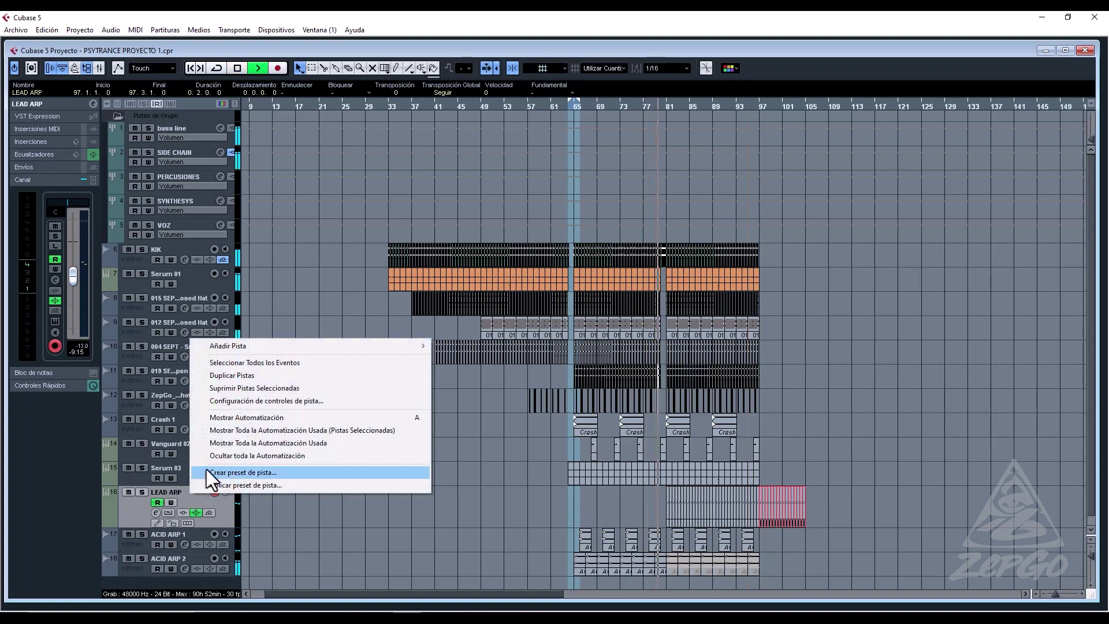
pyautogui.click(379, 417)
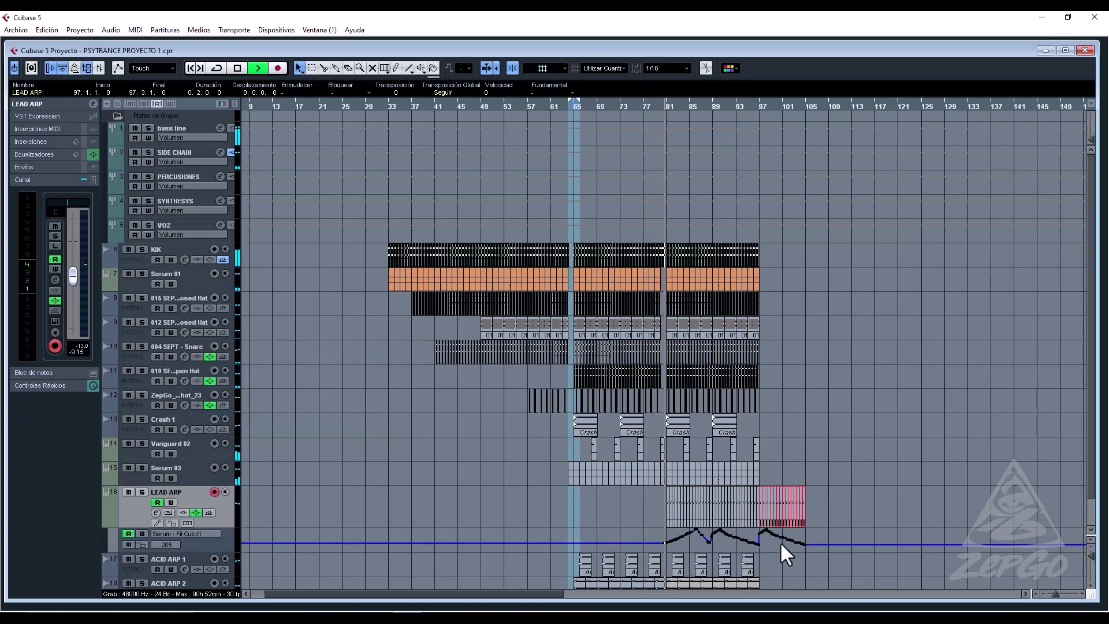
pyautogui.scroll(-1, 768, 528)
pyautogui.moveTo(756, 498); pyautogui.dragTo(806, 495)
pyautogui.press('Delete')
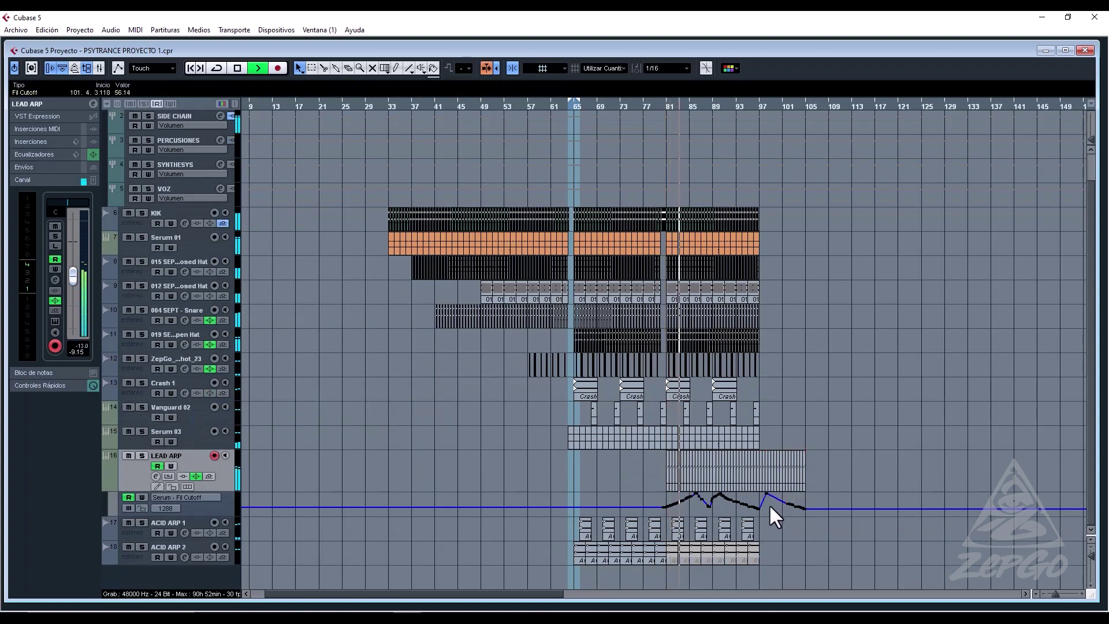
pyautogui.click(766, 494)
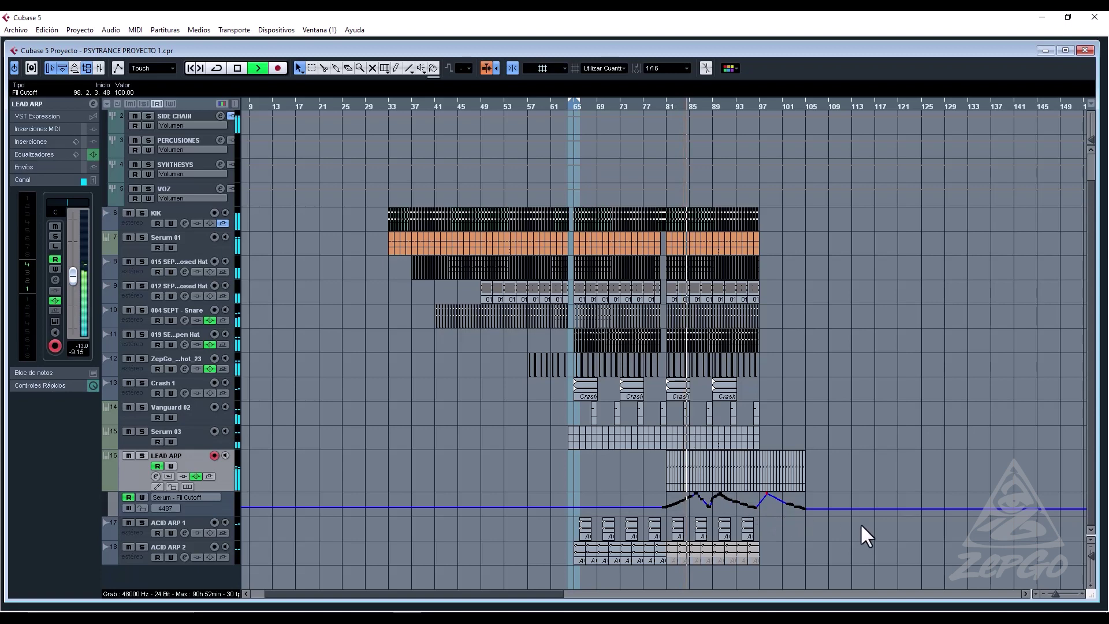
pyautogui.press('Delete')
pyautogui.moveTo(798, 511); pyautogui.dragTo(787, 497)
pyautogui.press('Delete')
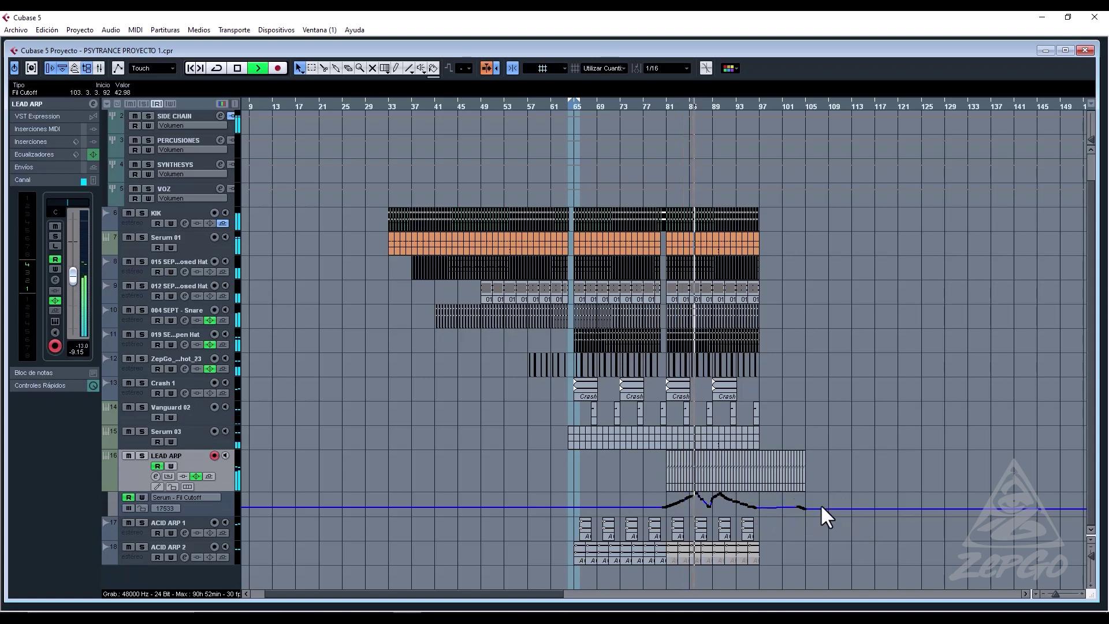
pyautogui.press('Delete')
pyautogui.press('Delete')
pyautogui.press('Delete')
pyautogui.press('Delete')
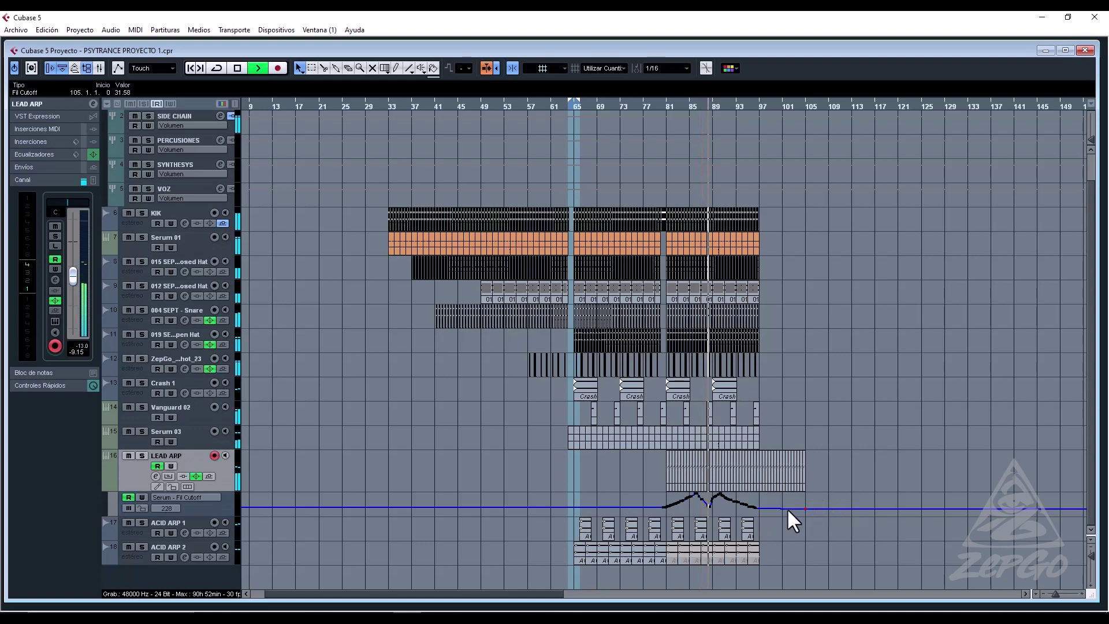
pyautogui.press('Delete')
# Draw a cutoff automation rise from bar 97 to 66.67 at bar 122.4, and duplicate LEAD ARP's events out to bar 113.
pyautogui.moveTo(809, 502); pyautogui.dragTo(908, 501)
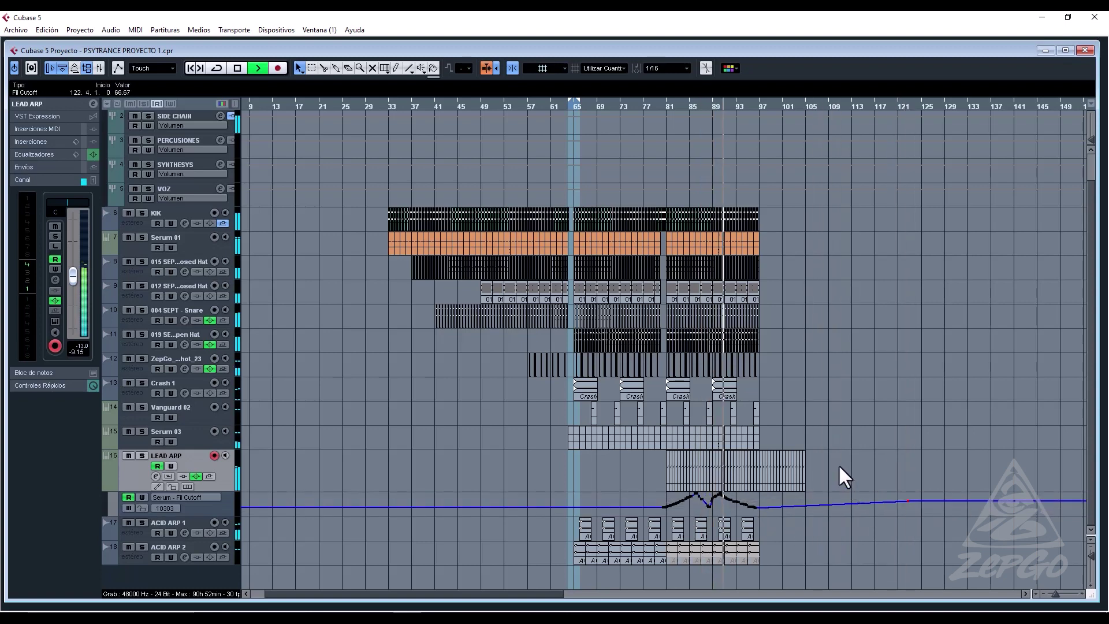
pyautogui.moveTo(759, 491); pyautogui.dragTo(868, 501)
pyautogui.hotkey('ctrl', 'd')
pyautogui.press('Delete')
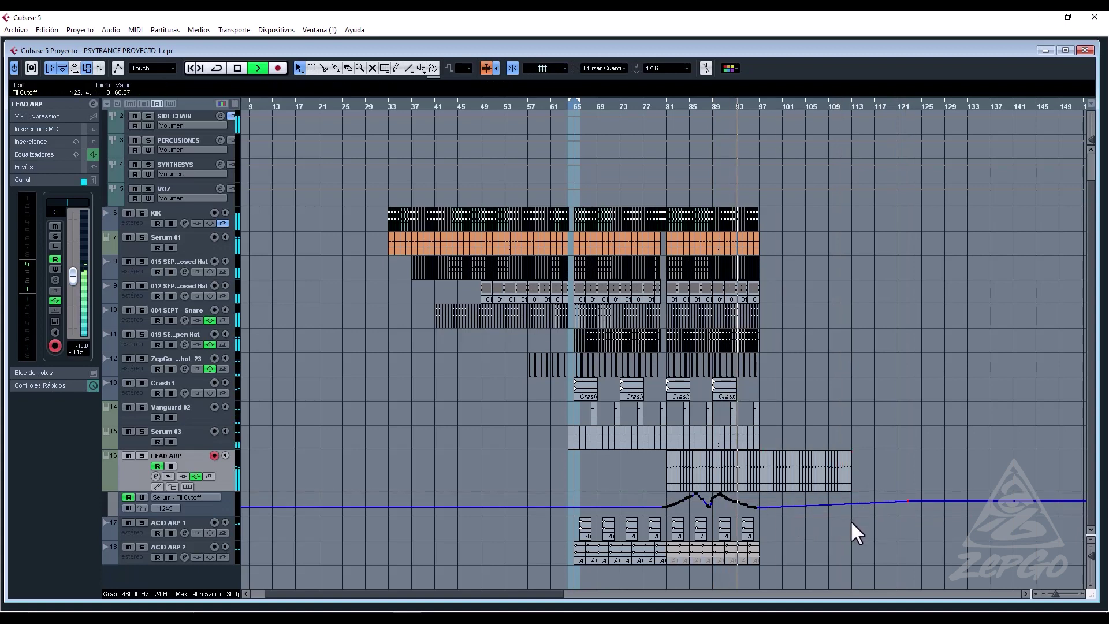
# Copy the KIK and Serum 01 events from bars 81 to 97 so the copies start at bar 105.
pyautogui.press('g')
pyautogui.press('g')
pyautogui.press('g')
pyautogui.press('g')
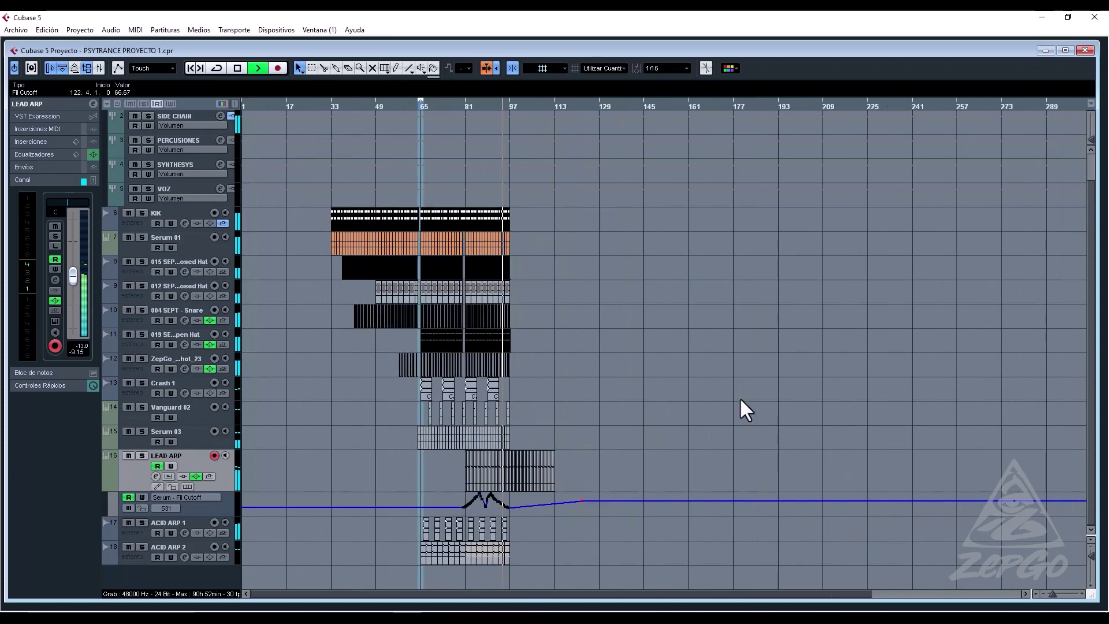
pyautogui.press('h')
pyautogui.press('h')
pyautogui.press('h')
pyautogui.press('h')
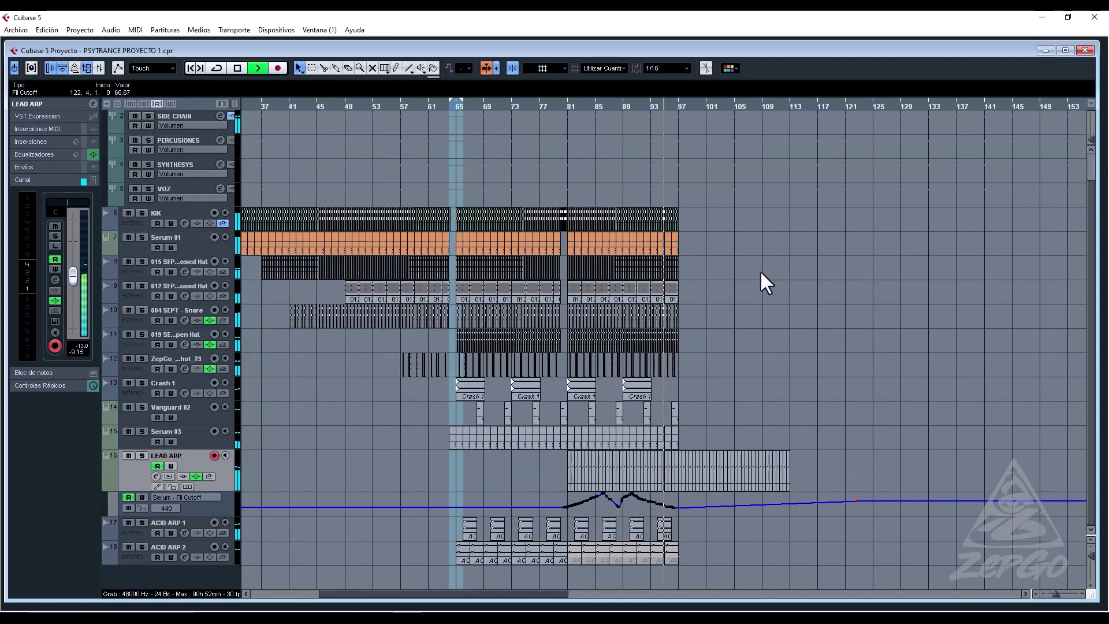
pyautogui.press('h')
pyautogui.press('h')
pyautogui.press('h')
pyautogui.moveTo(745, 199); pyautogui.dragTo(920, 244)
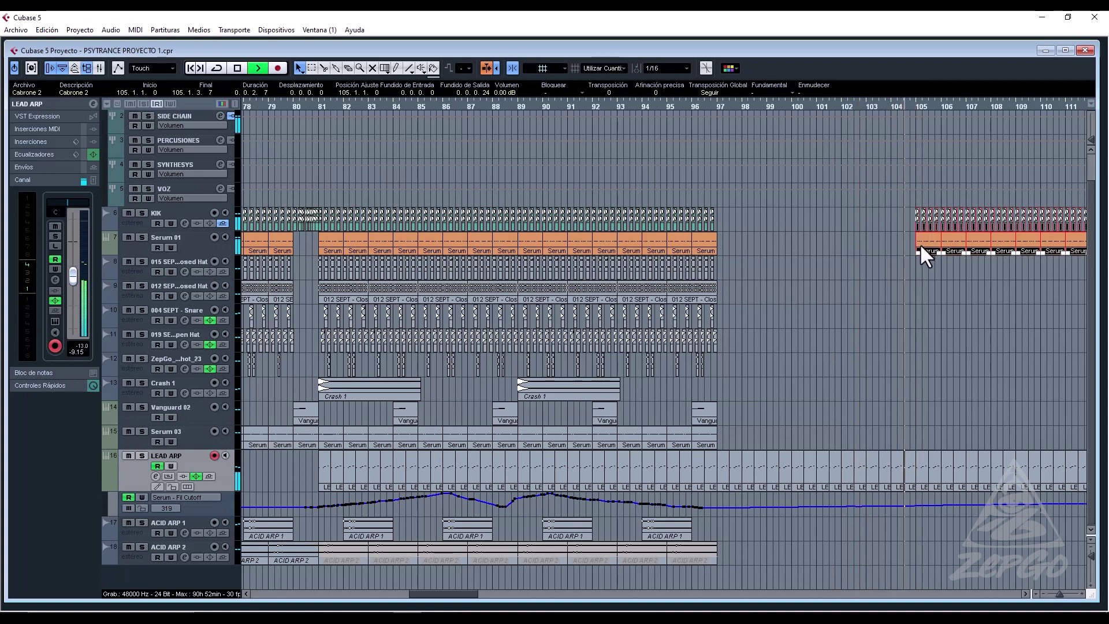
pyautogui.click(946, 289)
# Duplicate LEAD ARP's last eight bars out to bar 121 and raise its cutoff automation to 92.31 at bar 121.
pyautogui.press('g')
pyautogui.press('g')
pyautogui.press('g')
pyautogui.press('g')
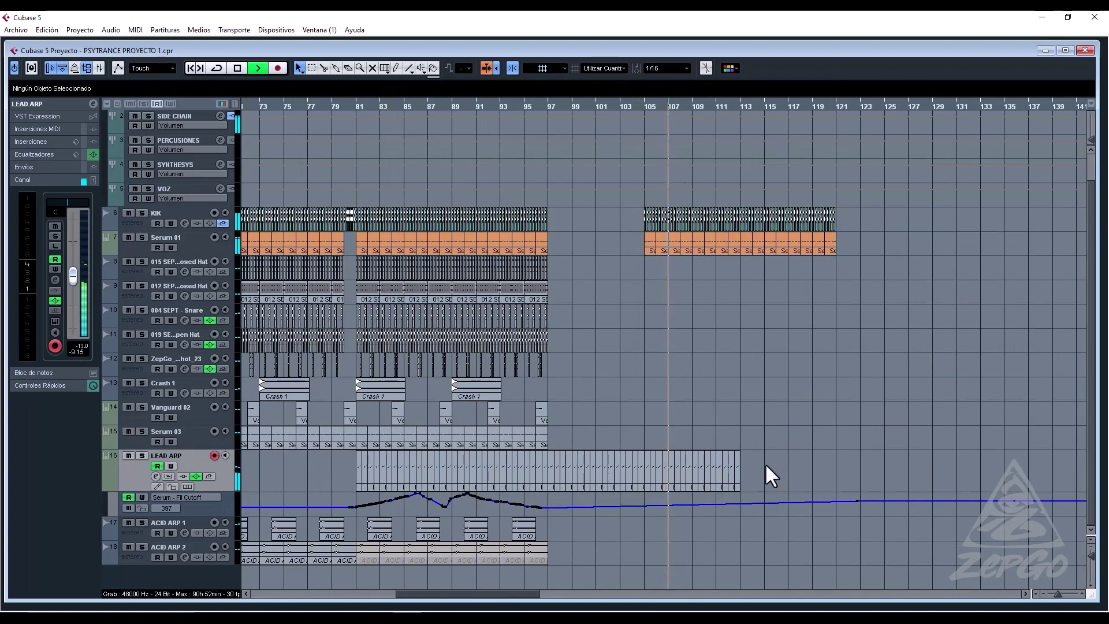
pyautogui.moveTo(665, 482); pyautogui.dragTo(664, 481)
pyautogui.moveTo(769, 451); pyautogui.dragTo(647, 482)
pyautogui.hotkey('ctrl', 'd')
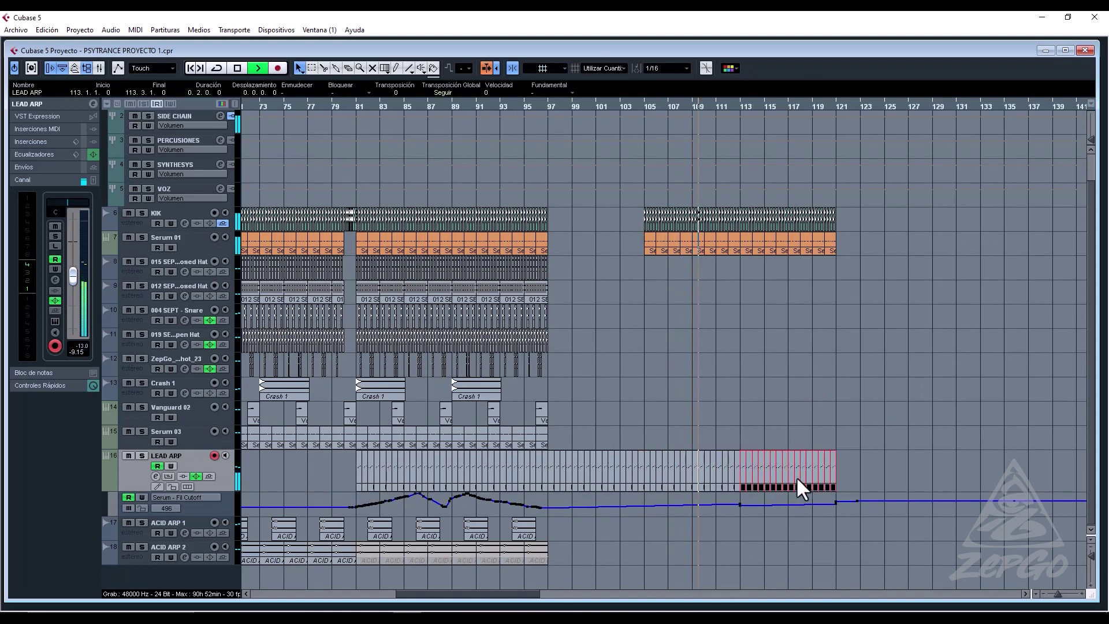
pyautogui.moveTo(726, 513); pyautogui.dragTo(836, 493)
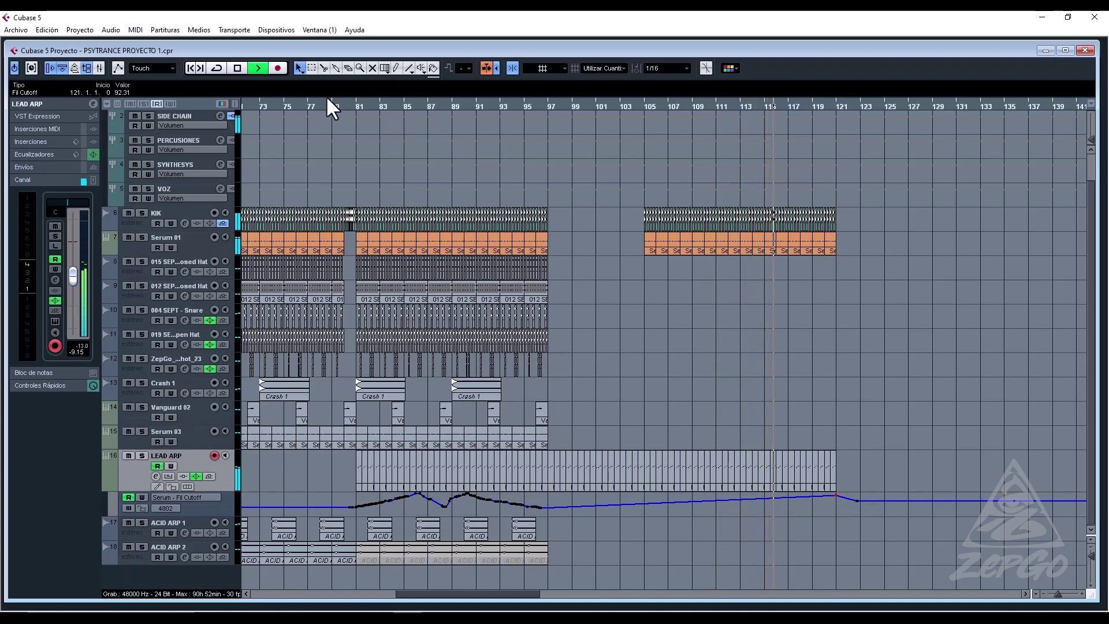
# Play the arrangement from about bar 77 through the bar 80 fill and examine the transition into the LEAD ARP section.
pyautogui.moveTo(317, 106); pyautogui.dragTo(481, 58)
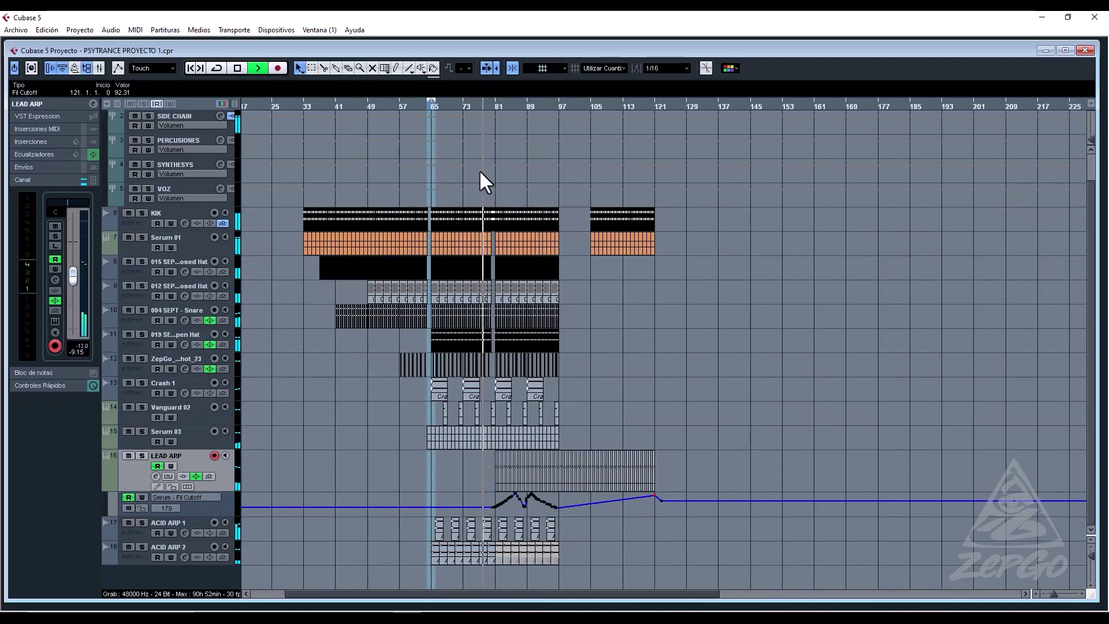
pyautogui.press('h')
pyautogui.press('h')
pyautogui.press('h')
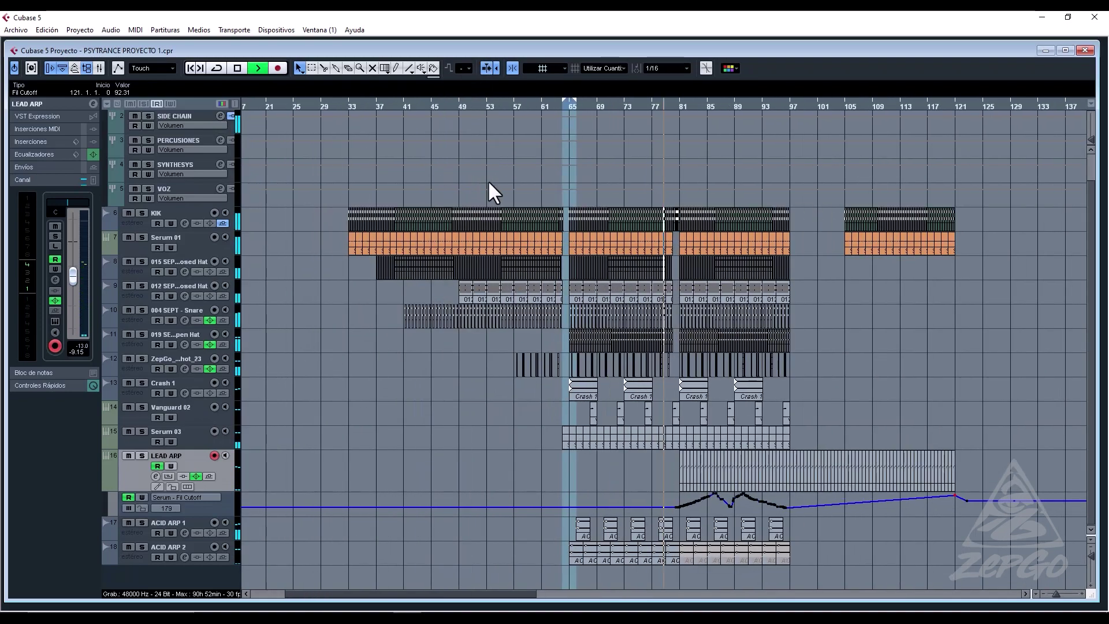
pyautogui.press('h')
pyautogui.press('h')
pyautogui.press('h')
pyautogui.press('h')
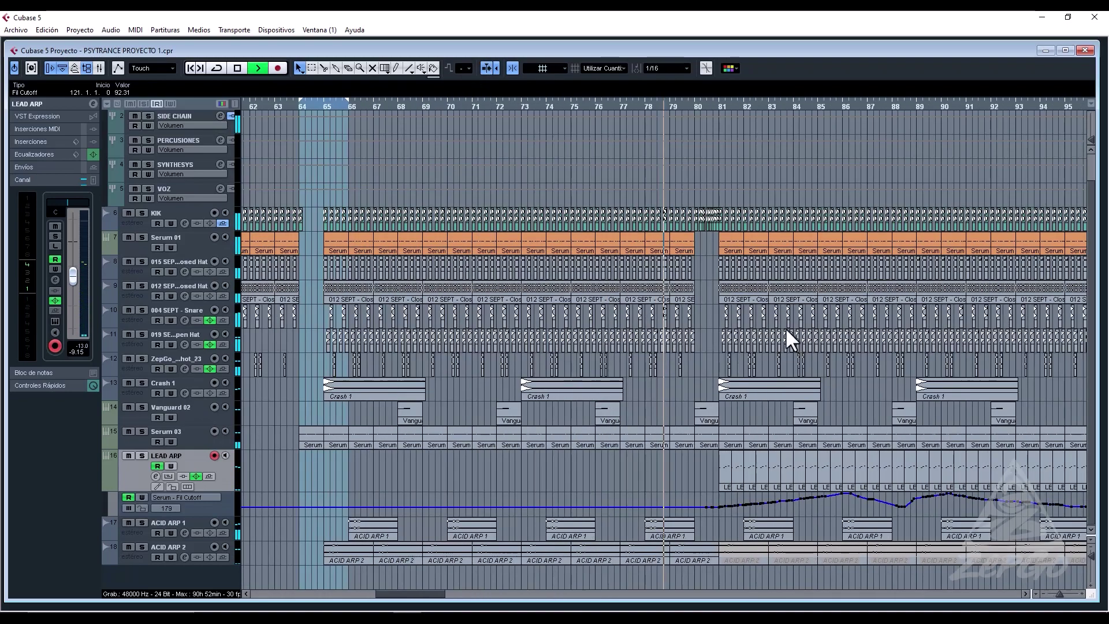
pyautogui.press('h')
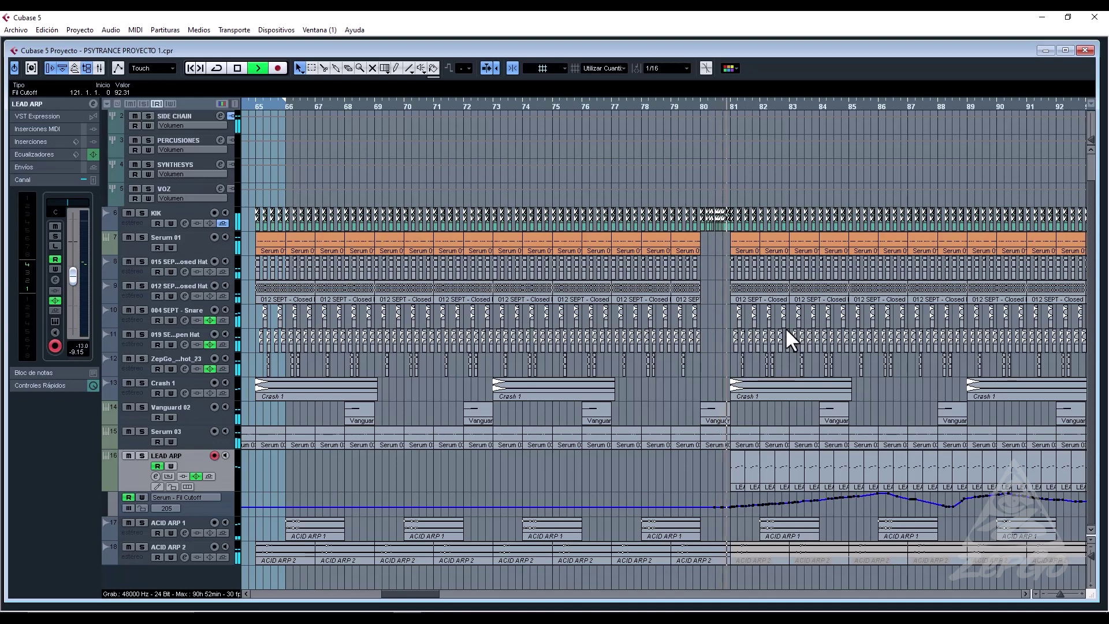
# Open the Serum 01 event at bar 81 for note editing and raise the third note of its first beat by three semitones.
pyautogui.click(935, 182)
pyautogui.click(720, 106)
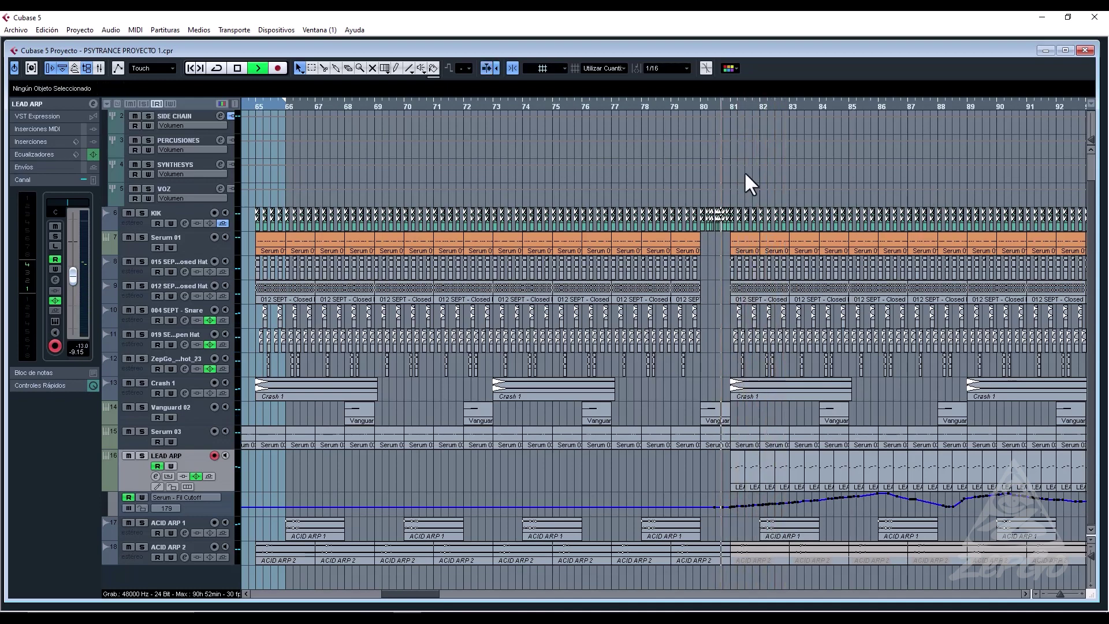
pyautogui.doubleClick(743, 249)
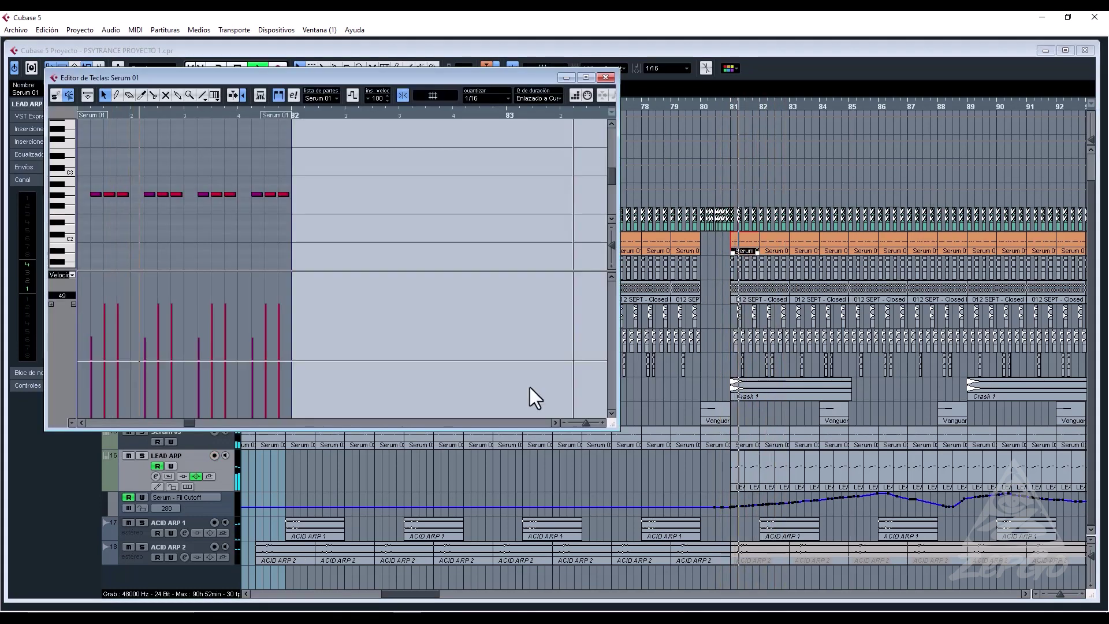
pyautogui.press('space')
pyautogui.click(119, 194)
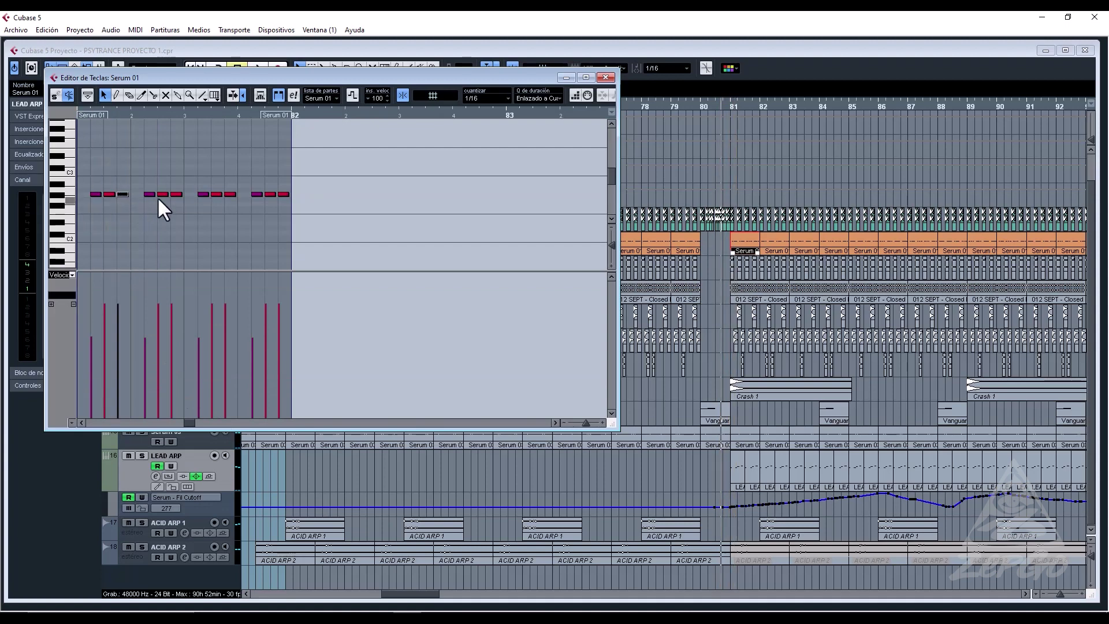
pyautogui.press('Up')
pyautogui.press('Up')
pyautogui.press('Up')
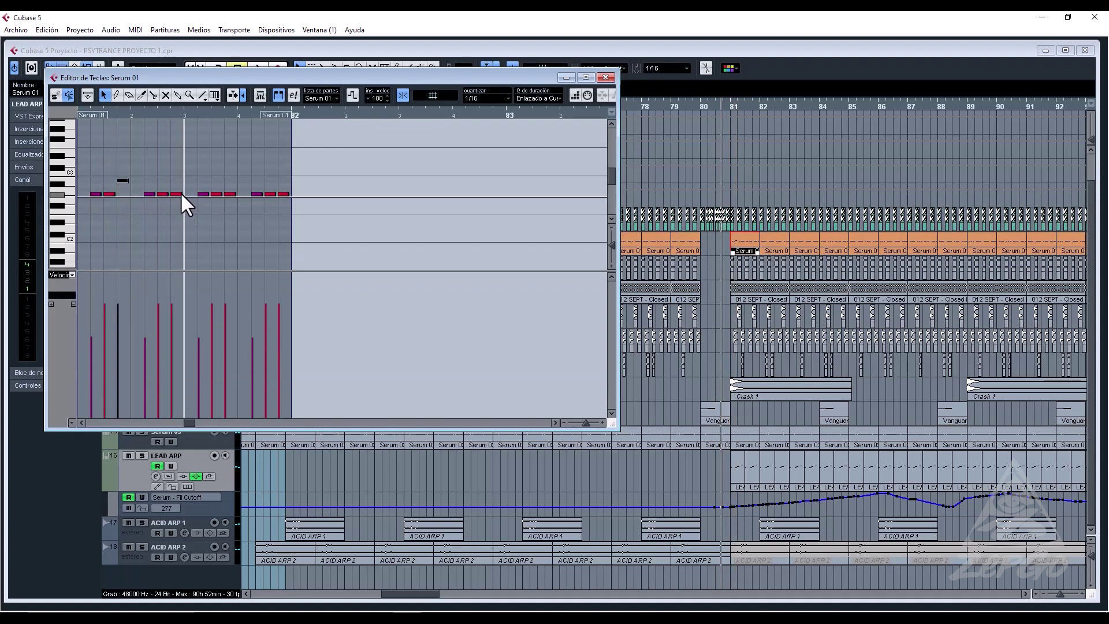
# Raise the second beat's middle note by one semitone and the third beat's last note by eight semitones.
pyautogui.click(176, 195)
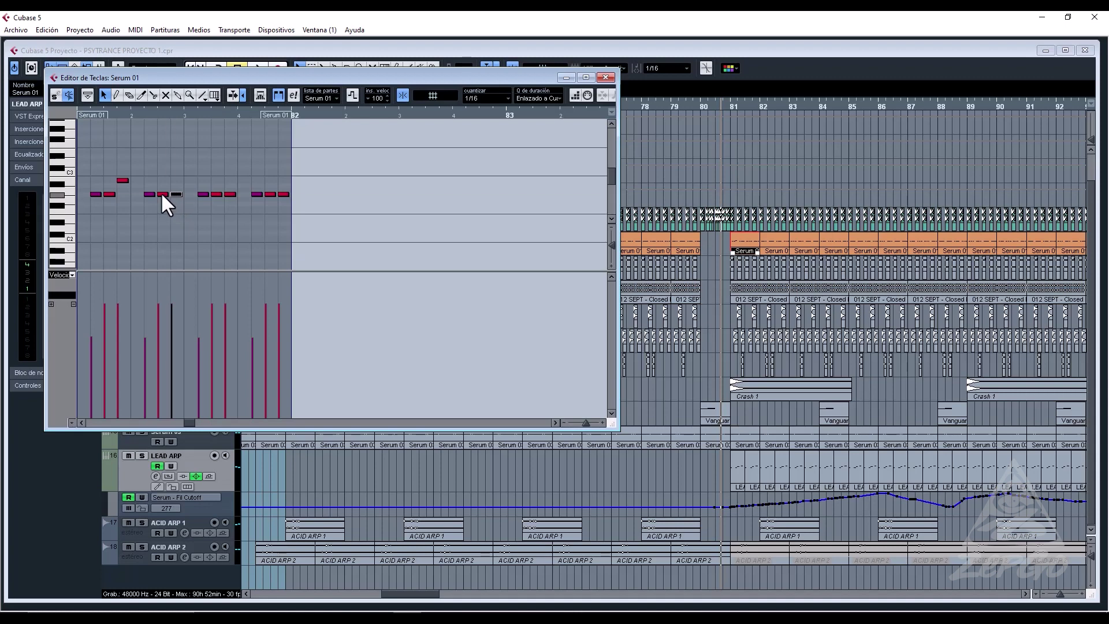
pyautogui.click(162, 194)
pyautogui.press('Up')
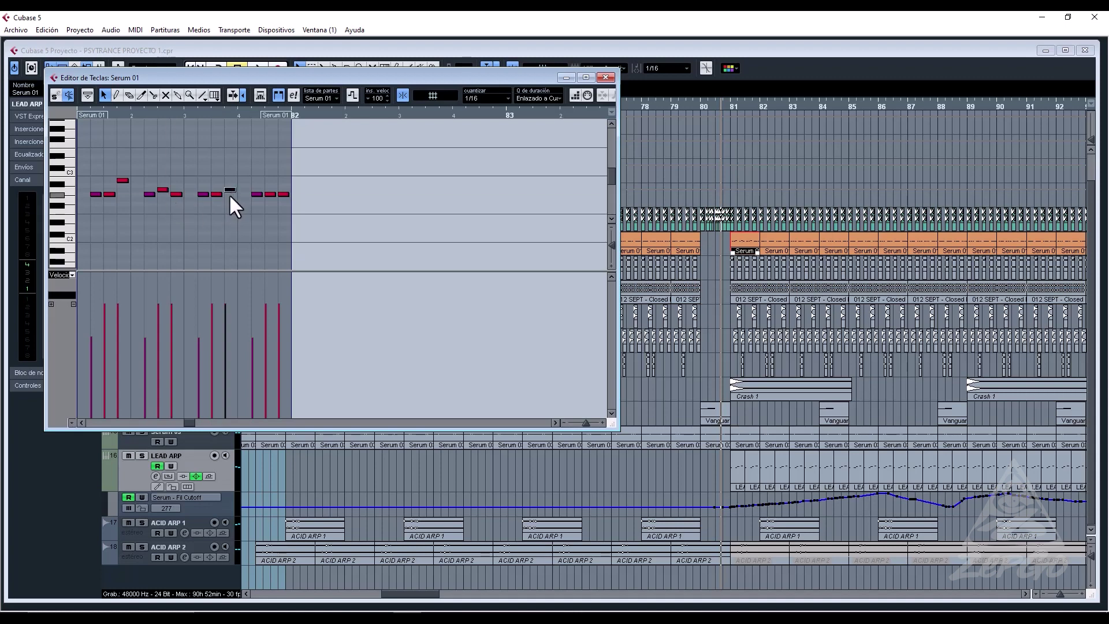
pyautogui.press('Up')
pyautogui.press('Up')
pyautogui.press('Up')
pyautogui.press('Up')
pyautogui.press('Up')
pyautogui.press('Up')
pyautogui.press('Up')
# Try raising the fourth beat's middle note by six and by five semitones, playing the bass phrase with each pitch.
pyautogui.click(269, 194)
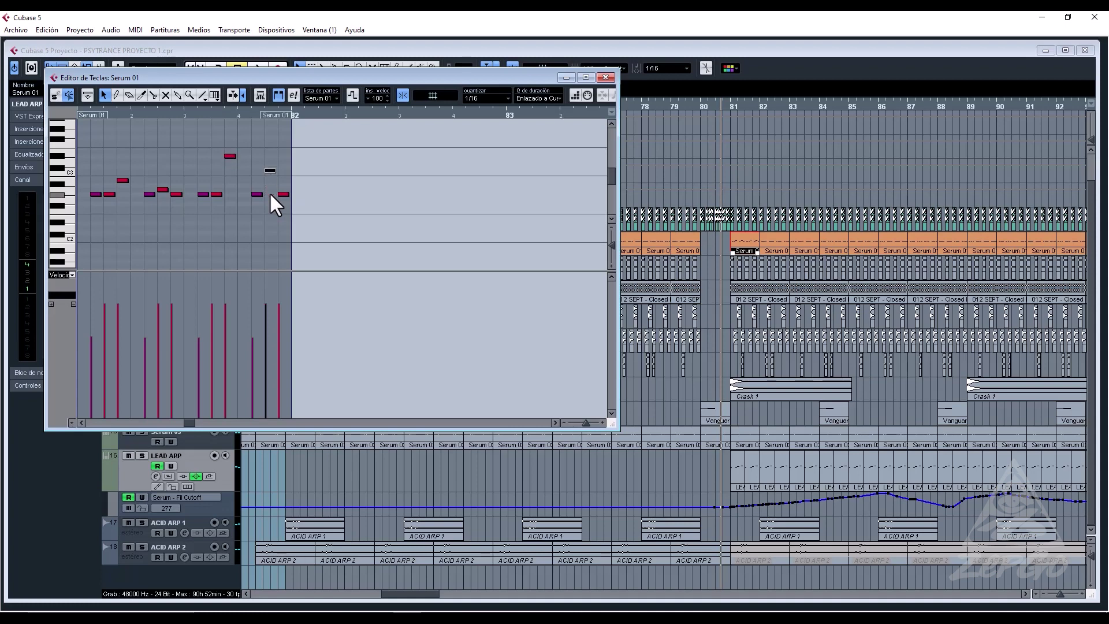
pyautogui.press('space')
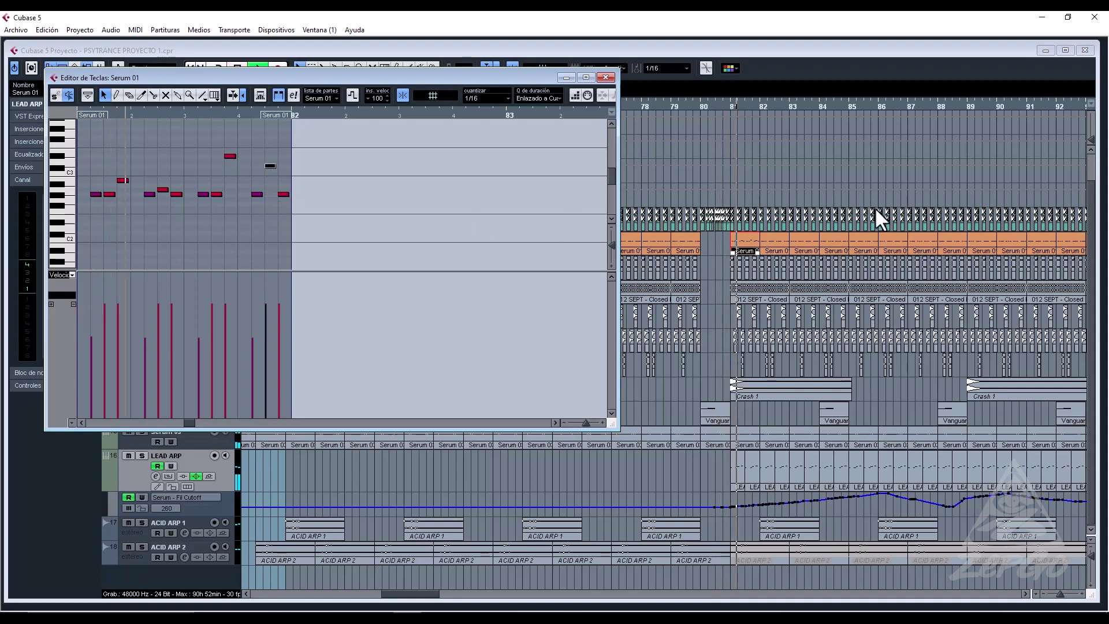
pyautogui.press('space')
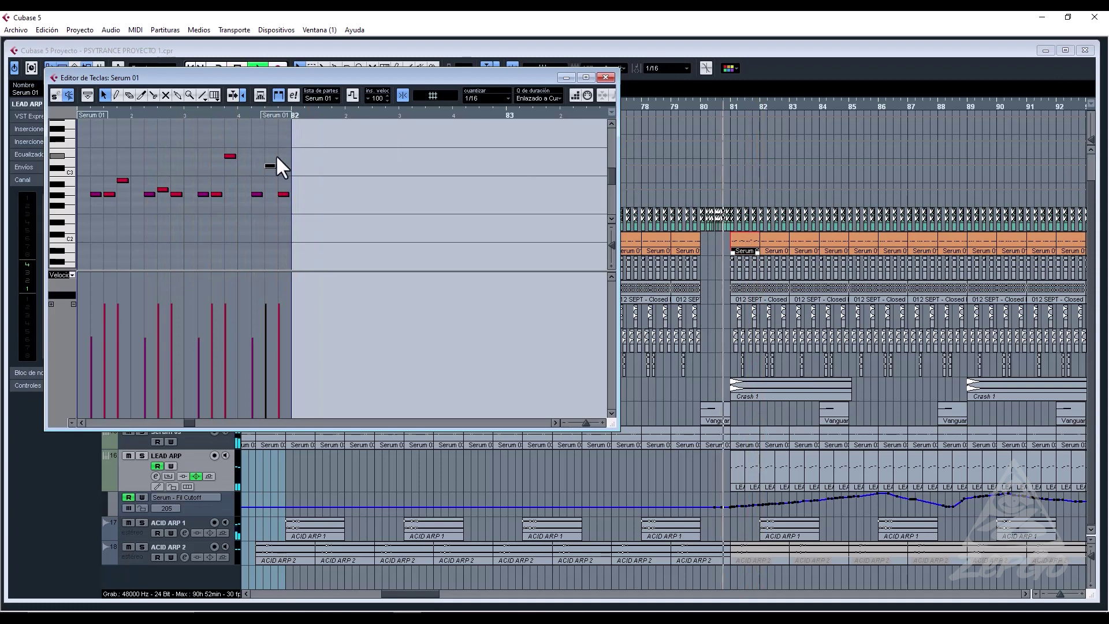
pyautogui.click(272, 152)
pyautogui.click(269, 167)
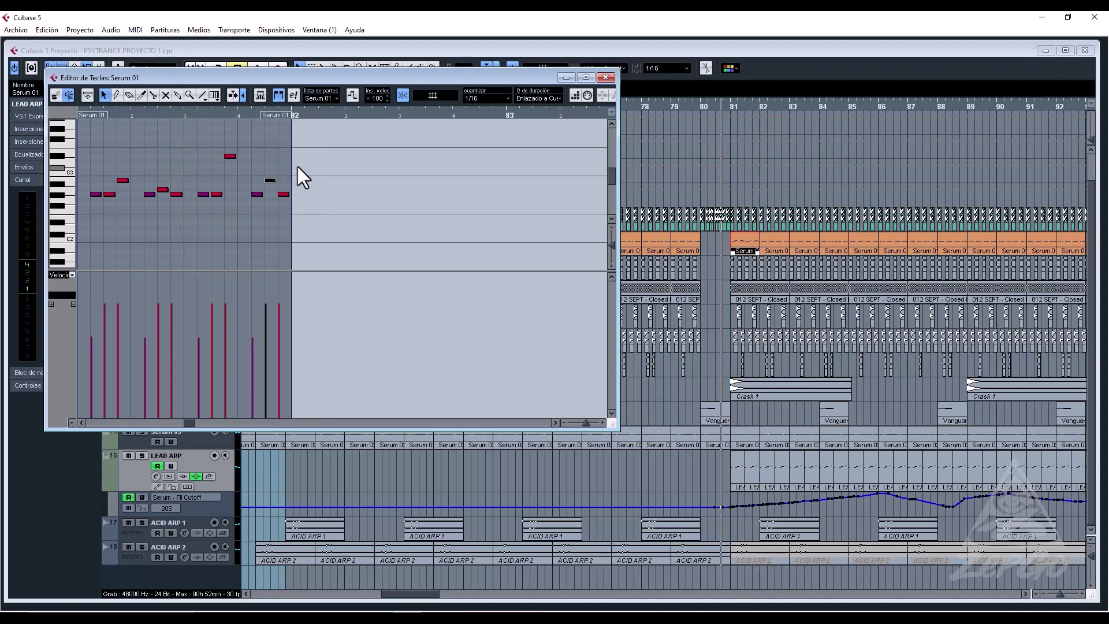
pyautogui.press('Up')
pyautogui.press('Up')
pyautogui.press('space')
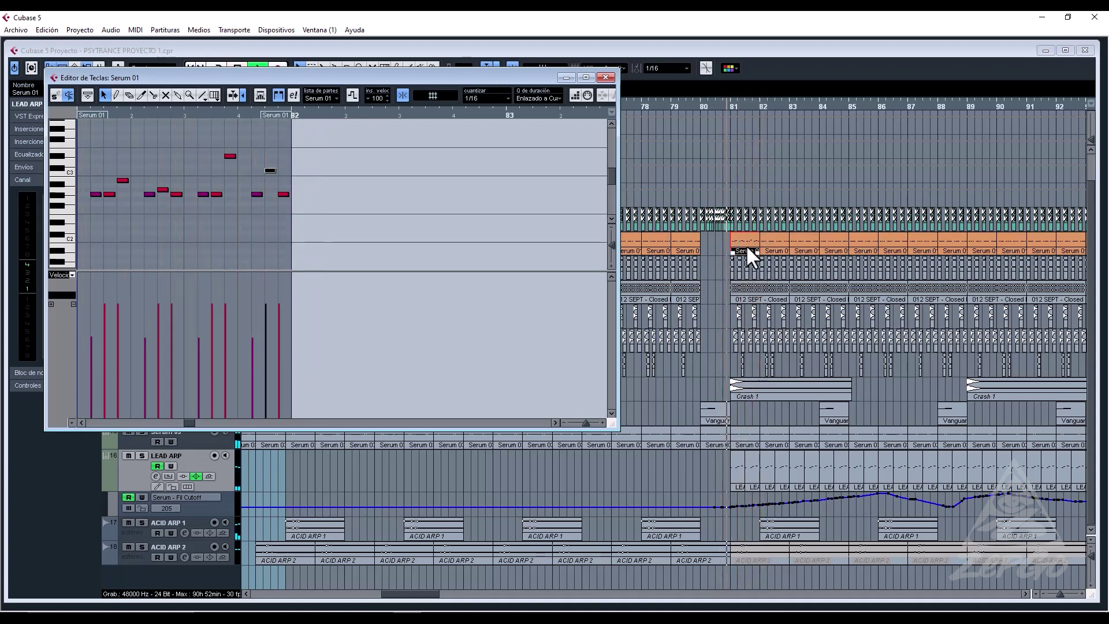
pyautogui.press('space')
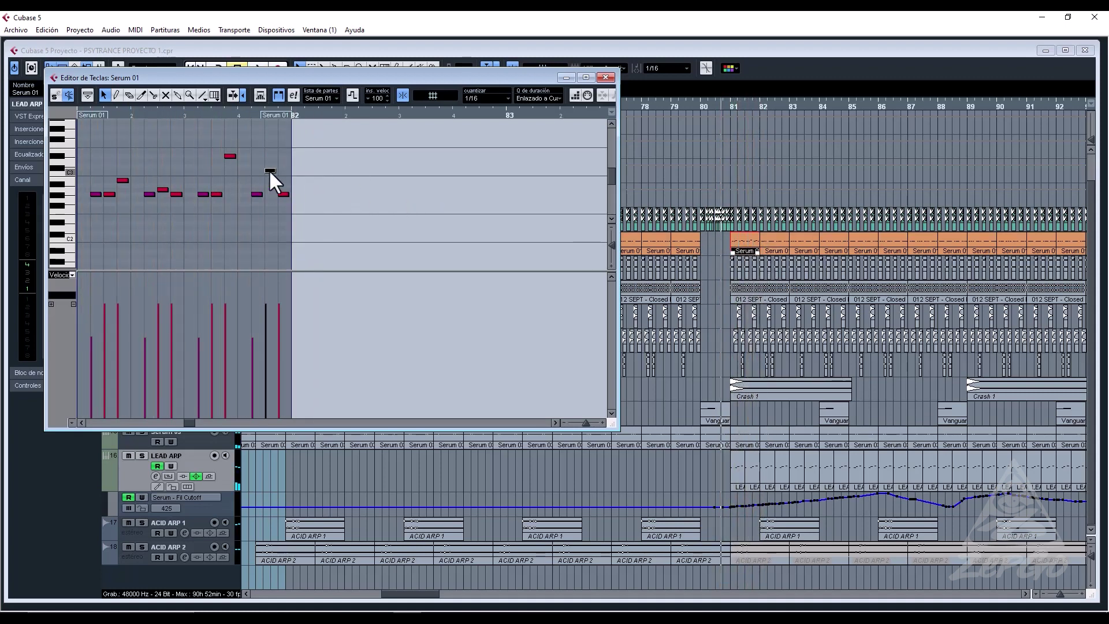
# Return the fourth beat's middle note to the phrase's base pitch and play the bass phrase at bar 81.
pyautogui.click(230, 156)
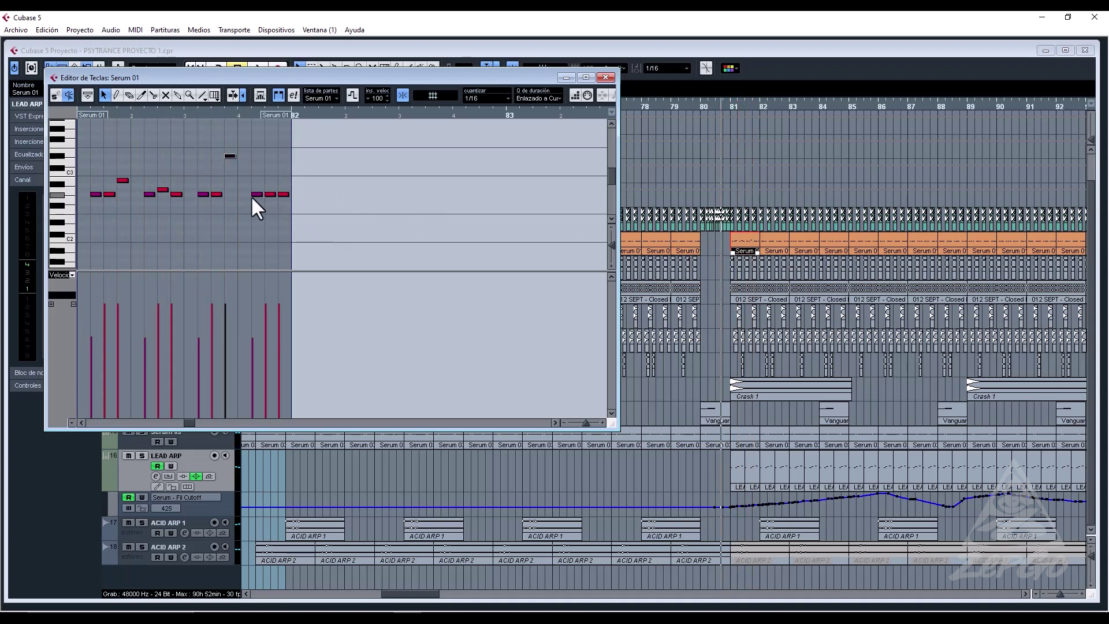
pyautogui.press('space')
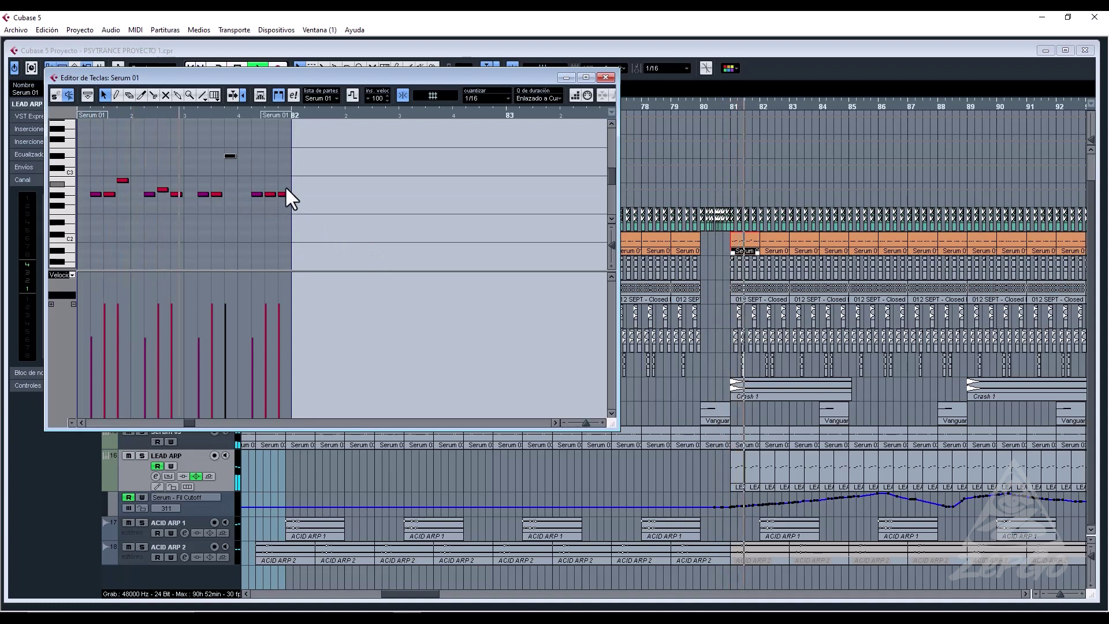
pyautogui.press('space')
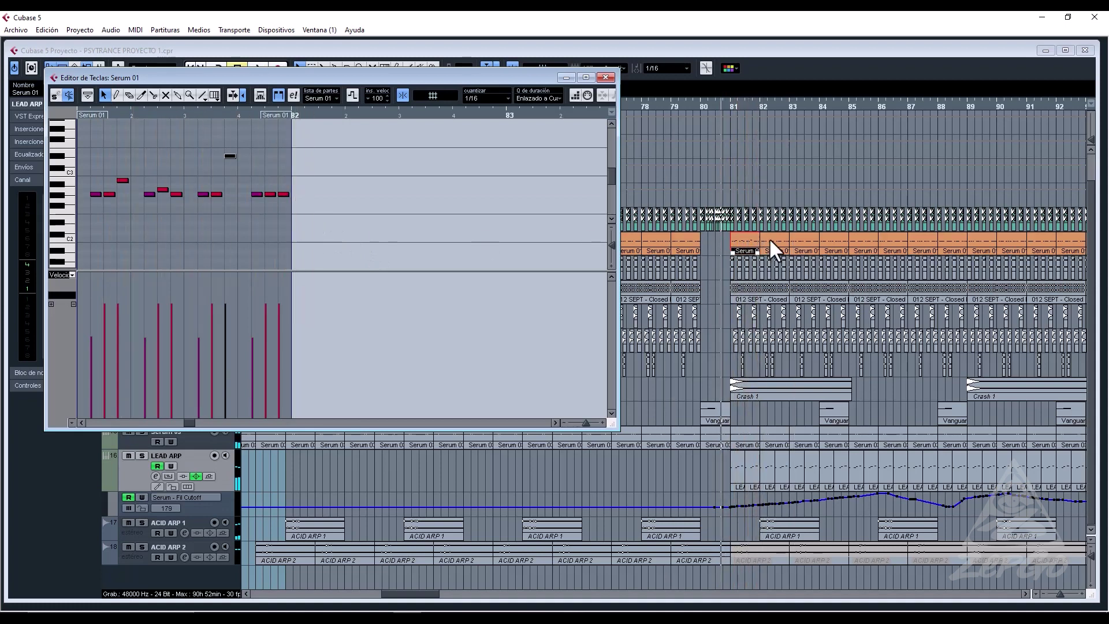
# Delete the Serum 01 parts from bar 82 up to bar 97, keeping the part at bar 81.
pyautogui.click(770, 239)
pyautogui.press('Delete')
pyautogui.press('Delete')
pyautogui.press('Delete')
pyautogui.press('Delete')
pyautogui.press('Delete')
pyautogui.press('Delete')
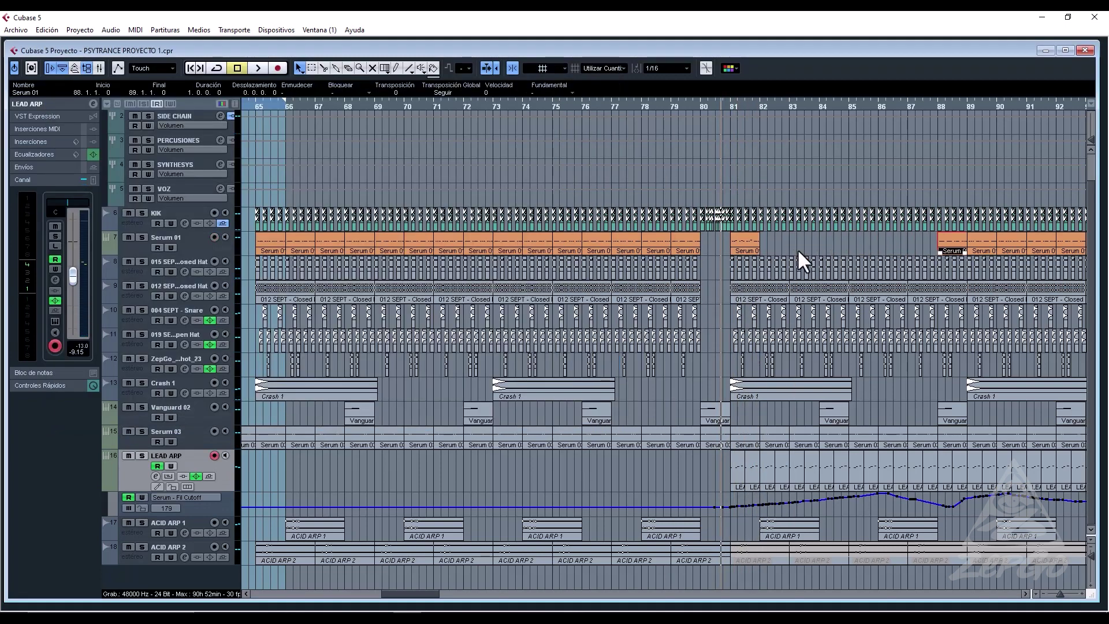
pyautogui.press('Delete')
pyautogui.press('Delete')
pyautogui.moveTo(924, 243)
pyautogui.mouseDown()
pyautogui.moveTo(1028, 236)
pyautogui.moveTo(1103, 248)
pyautogui.moveTo(978, 241)
pyautogui.mouseUp()
pyautogui.press('Delete')
# Play from bar 80 and duplicate the Serum 01 part at bar 81 repeatedly until the track is filled up to bar 97.
pyautogui.click(407, 104)
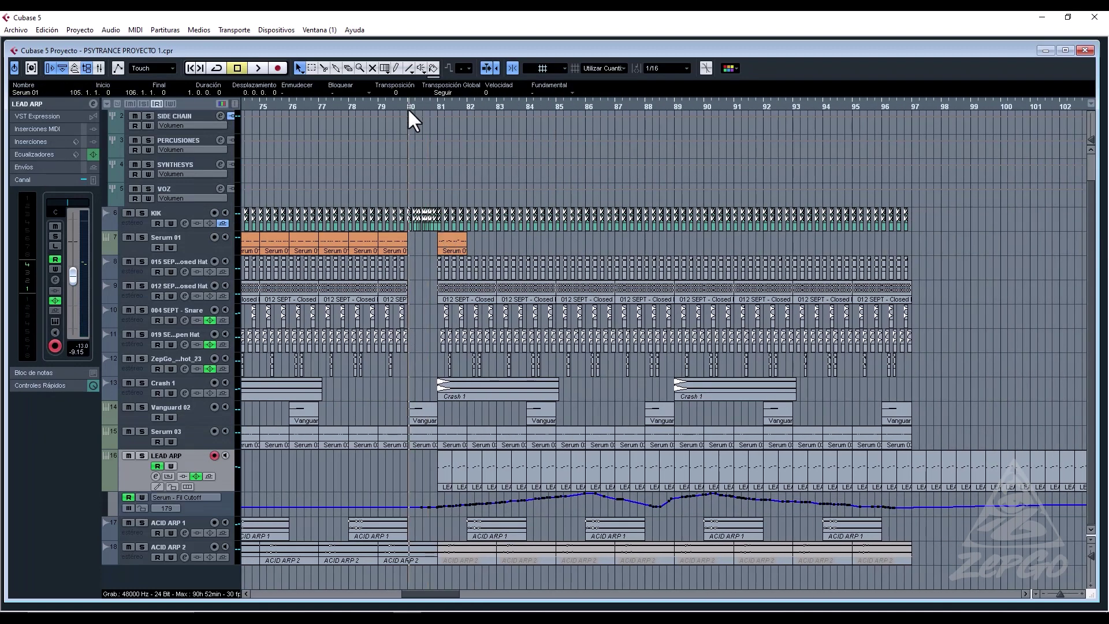
pyautogui.press('space')
pyautogui.click(451, 240)
pyautogui.hotkey('ctrl', 'd')
pyautogui.hotkey('ctrl', 'd')
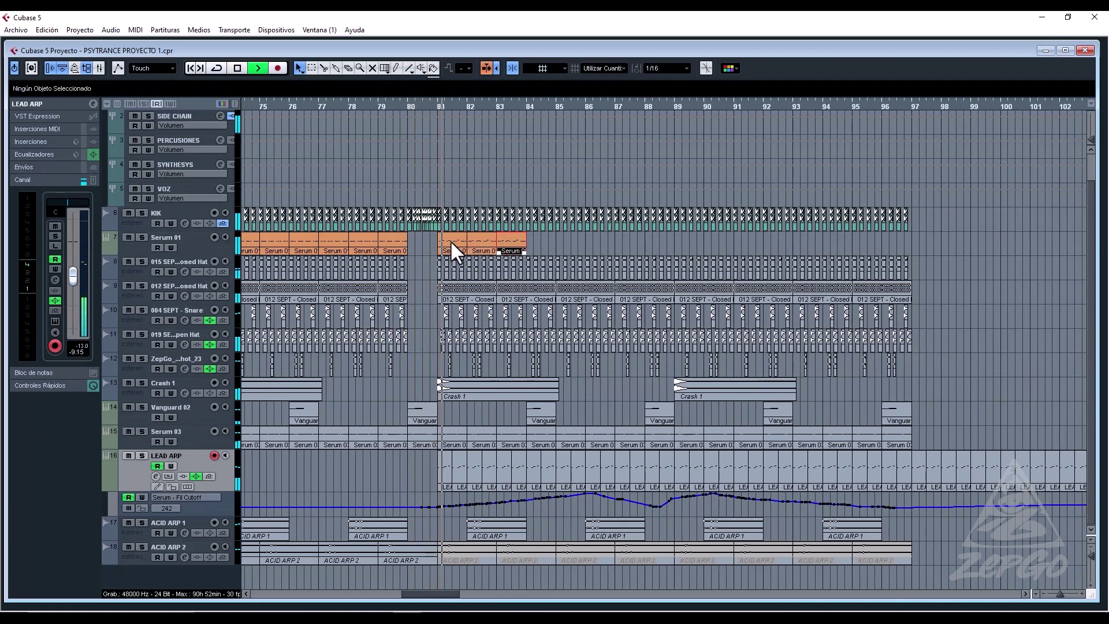
pyautogui.hotkey('ctrl', 'd')
pyautogui.hotkey('ctrl', 'd')
pyautogui.hotkey('ctrl', 'd')
pyautogui.hotkey('ctrl', 'd')
pyautogui.hotkey('ctrl', 'd')
pyautogui.hotkey('ctrl', 'd')
pyautogui.hotkey('ctrl', 'd')
pyautogui.hotkey('ctrl', 'd')
pyautogui.hotkey('ctrl', 'd')
pyautogui.hotkey('ctrl', 'd')
pyautogui.hotkey('ctrl', 'd')
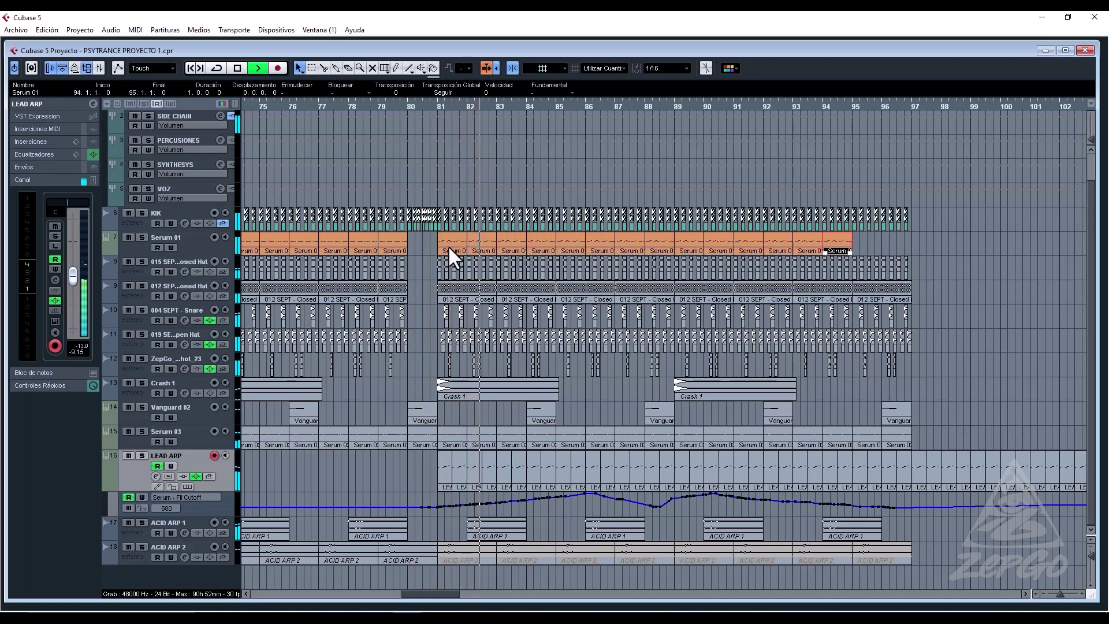
pyautogui.hotkey('ctrl', 'd')
pyautogui.hotkey('ctrl', 'd')
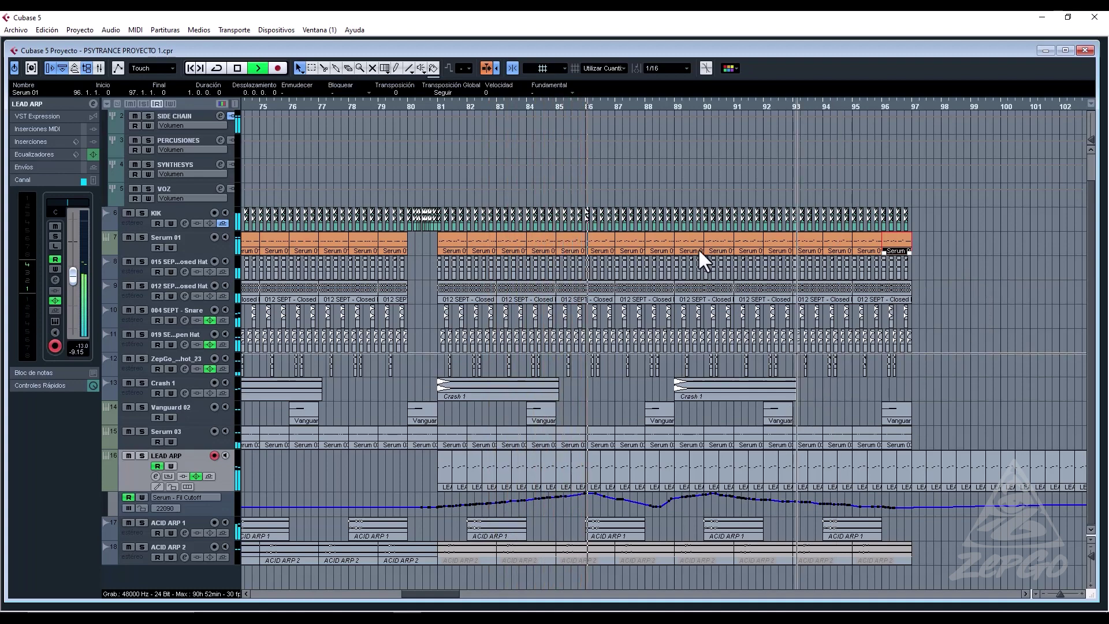
# Shorten the Serum 01 part at bar 88 to three beats and place a LEAD ARP Fil Cutoff automation point at bar 97.
pyautogui.moveTo(671, 254); pyautogui.dragTo(662, 252)
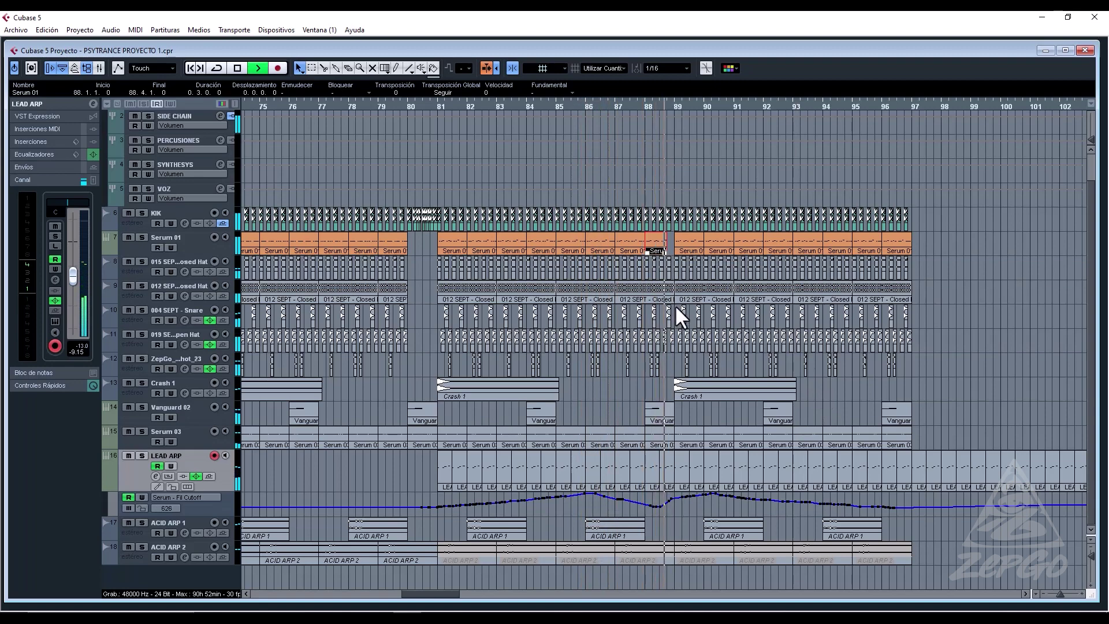
pyautogui.click(978, 283)
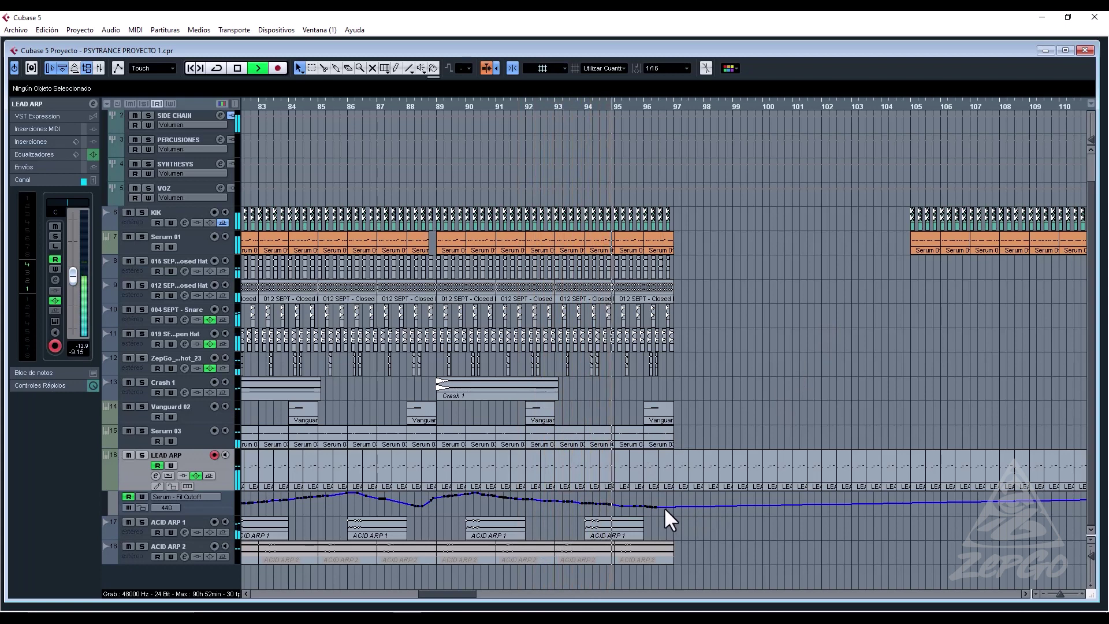
pyautogui.moveTo(667, 508); pyautogui.dragTo(671, 507)
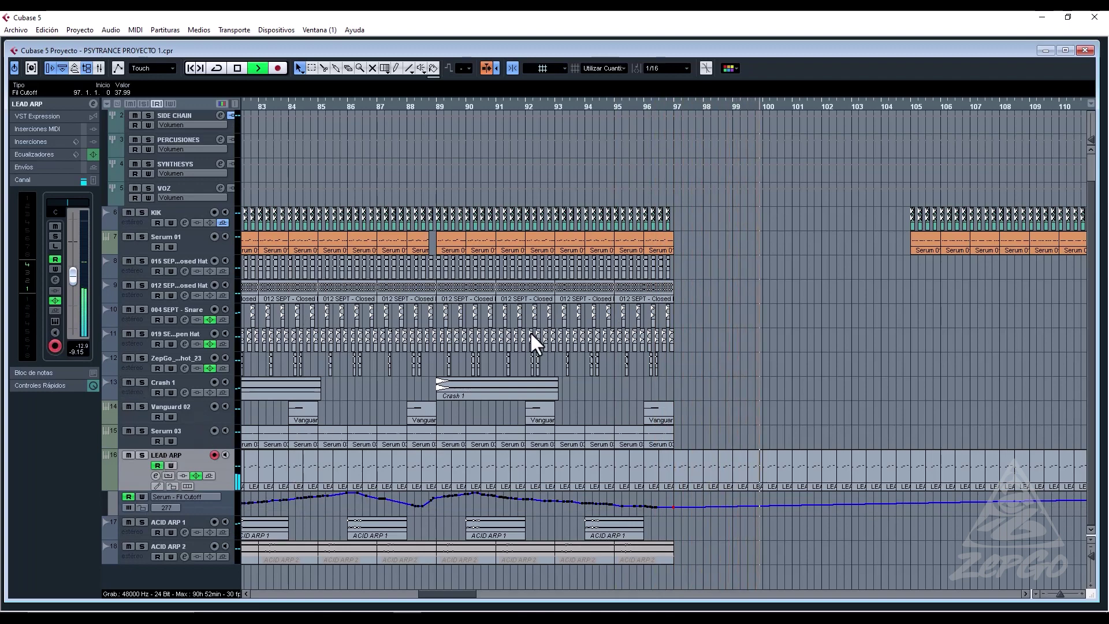
# Listen through the LEAD ARP break after bar 97 and examine how the arrangement continues past bar 105.
pyautogui.press('g')
pyautogui.press('g')
pyautogui.press('g')
pyautogui.press('g')
pyautogui.press('g')
pyautogui.press('g')
pyautogui.press('g')
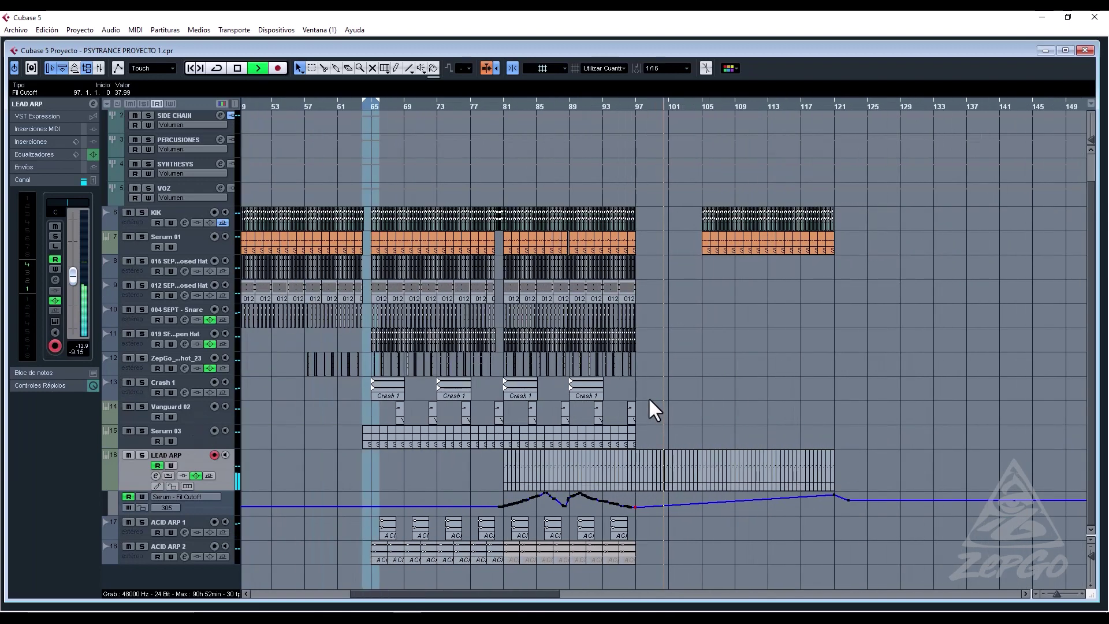
pyautogui.press('h')
pyautogui.press('h')
pyautogui.press('h')
pyautogui.press('h')
pyautogui.press('h')
pyautogui.press('h')
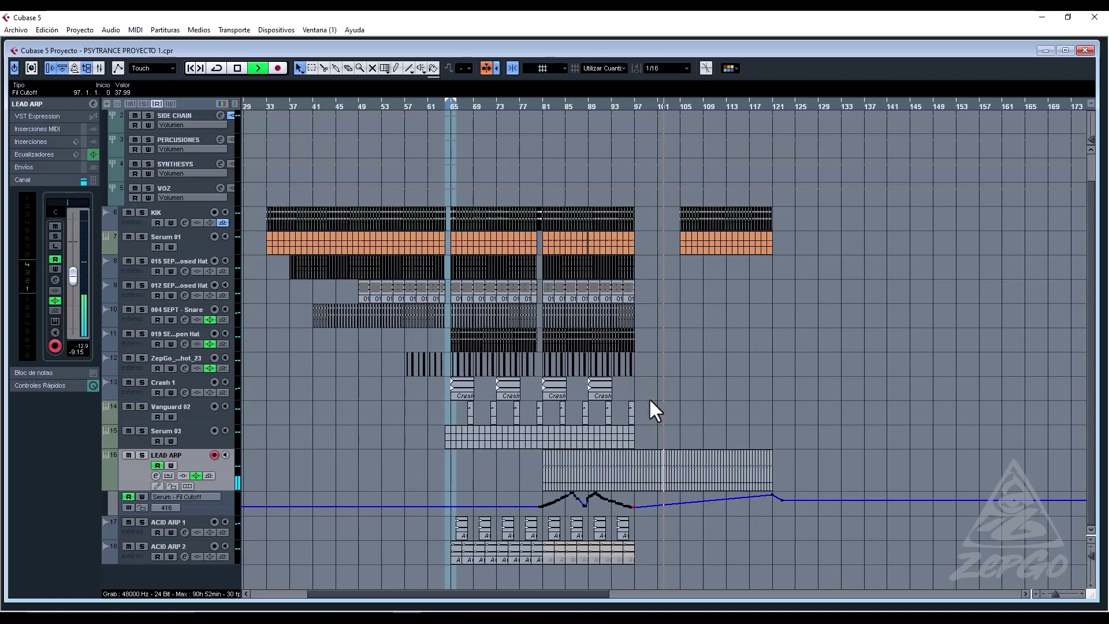
pyautogui.press('h')
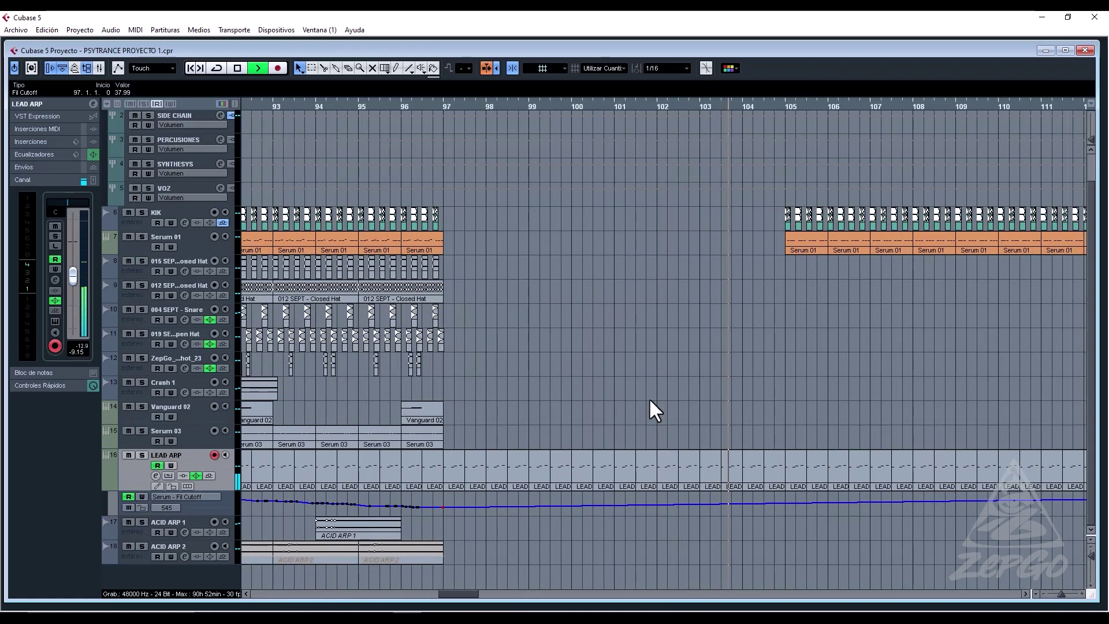
pyautogui.press('g')
pyautogui.press('g')
pyautogui.press('g')
pyautogui.press('g')
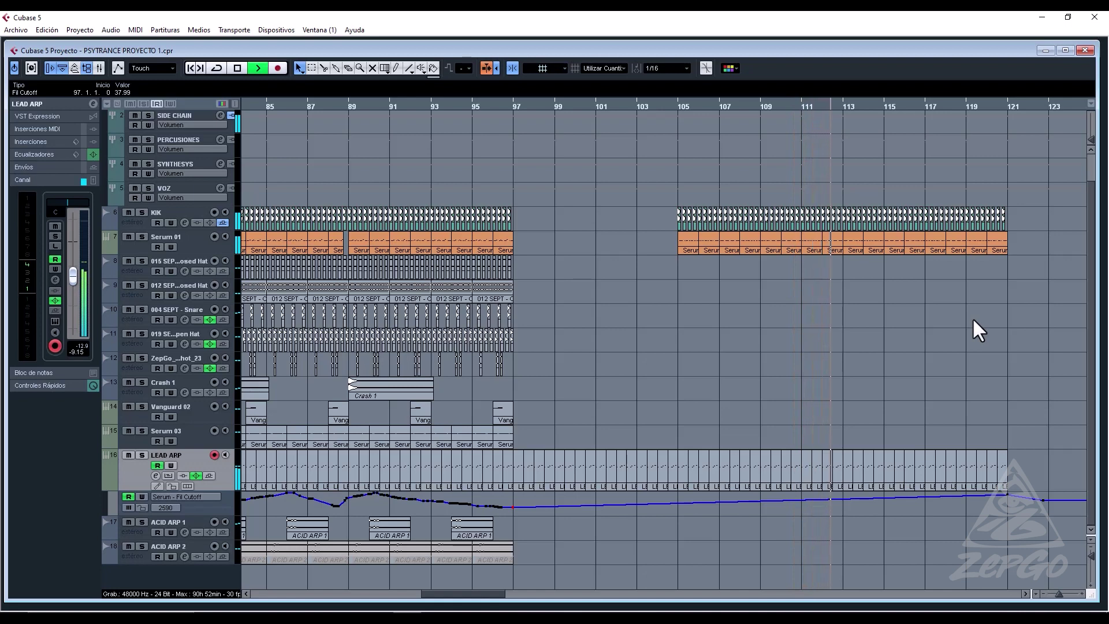
pyautogui.press('space')
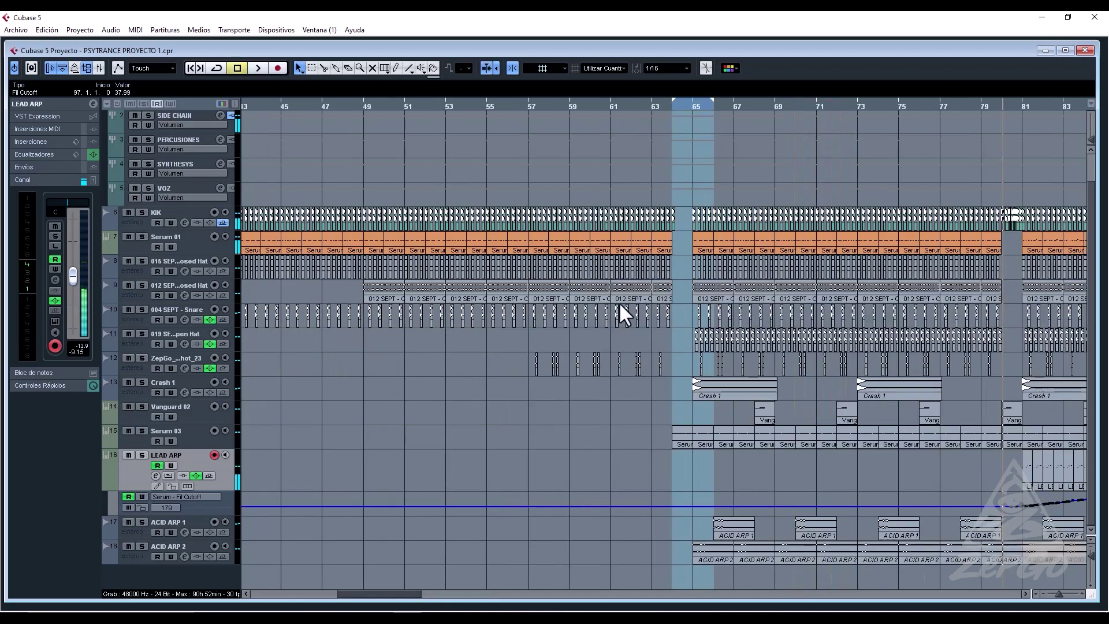
# Copy the four 012 SEPT - Closed Hat clips between bars 81 and 89 to about bar 113 on the same track.
pyautogui.moveTo(1007, 293); pyautogui.dragTo(918, 289)
pyautogui.press('g')
pyautogui.press('g')
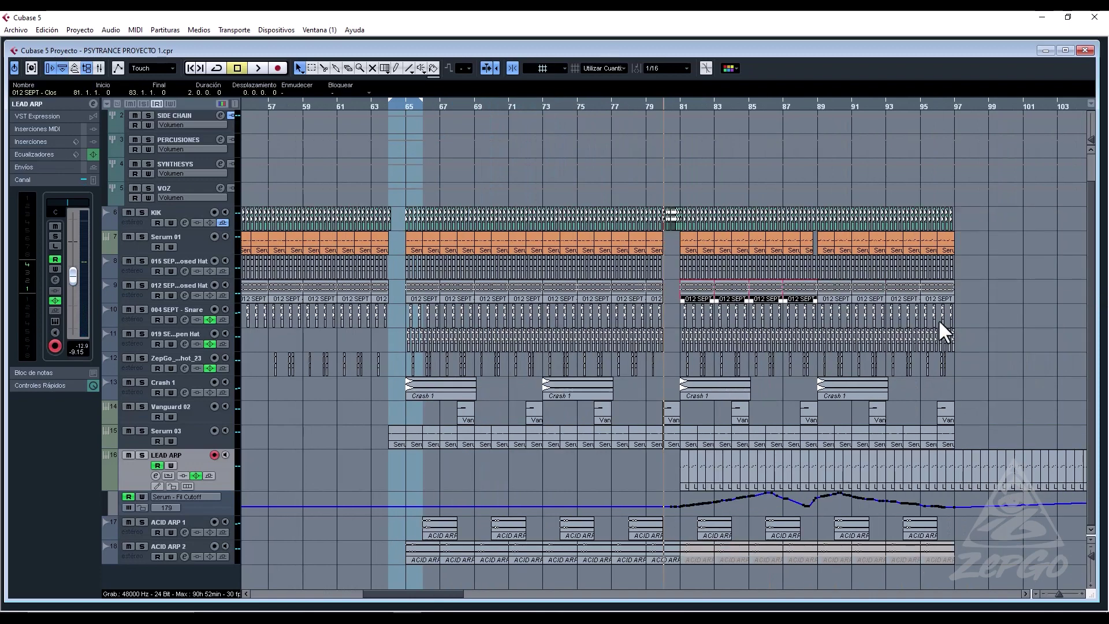
pyautogui.press('g')
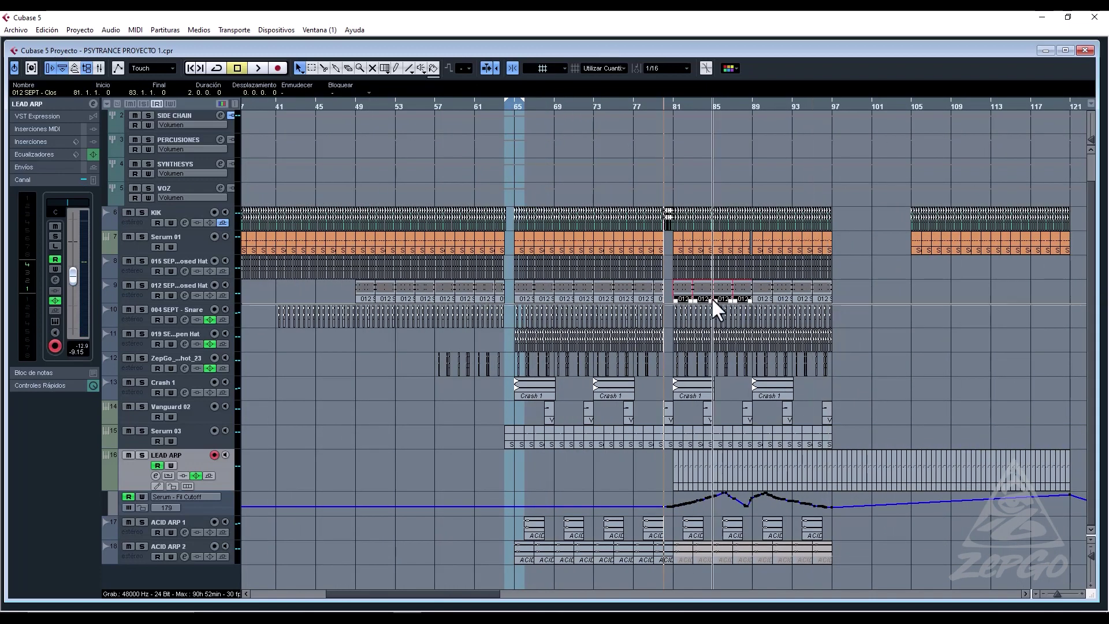
pyautogui.moveTo(681, 297); pyautogui.dragTo(1002, 289)
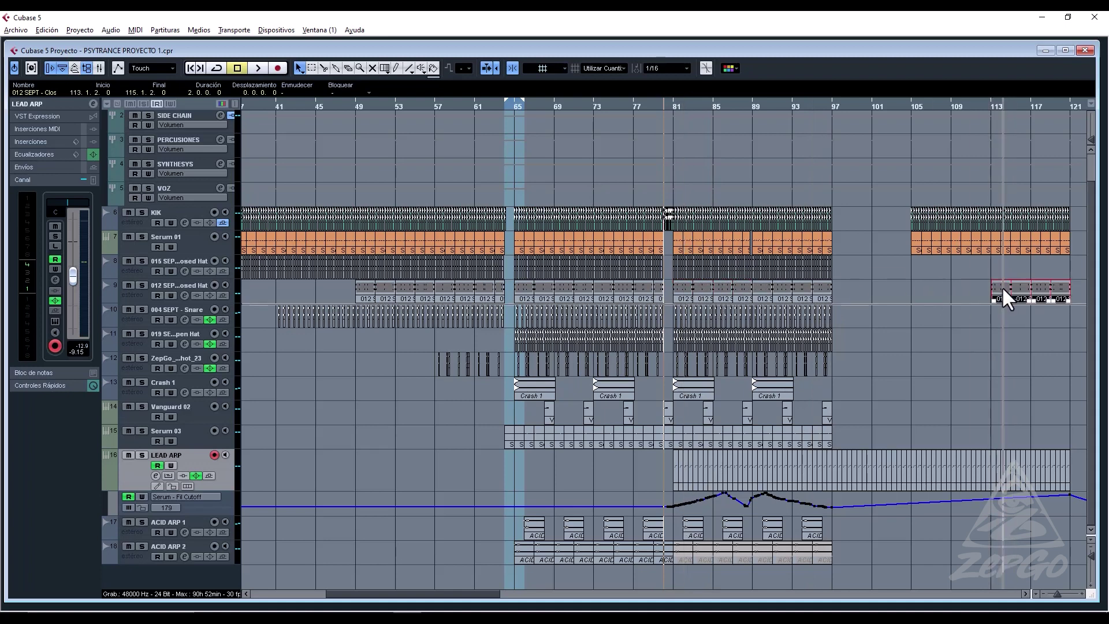
# Set the quantize grid to 1/1 and align the copied closed-hat clips exactly to the start of bar 113.
pyautogui.click(655, 70)
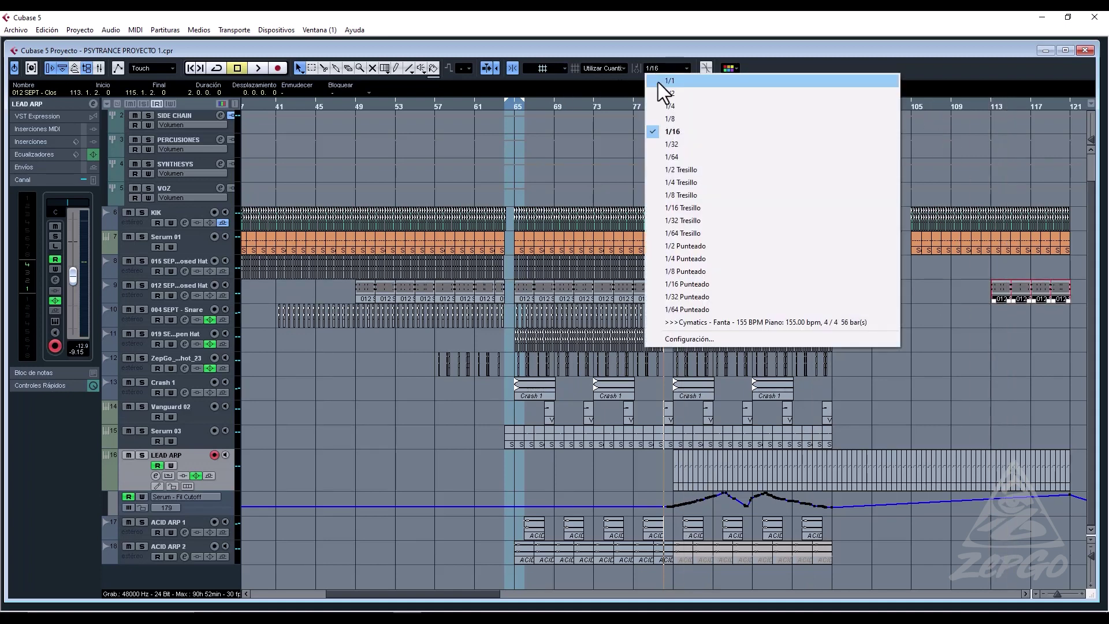
pyautogui.click(657, 82)
pyautogui.moveTo(997, 295); pyautogui.dragTo(991, 293)
# Play the arrangement from bar 80 to bar 97 to review the section leading into the break.
pyautogui.press('space')
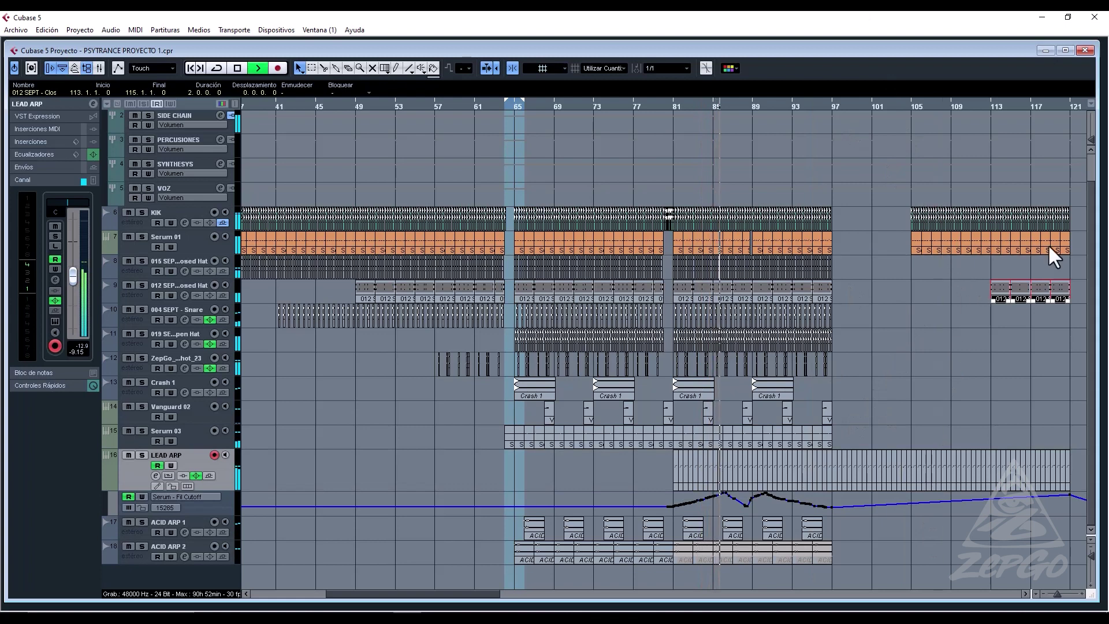
pyautogui.click(1053, 333)
pyautogui.hscroll(5, 1055, 332)
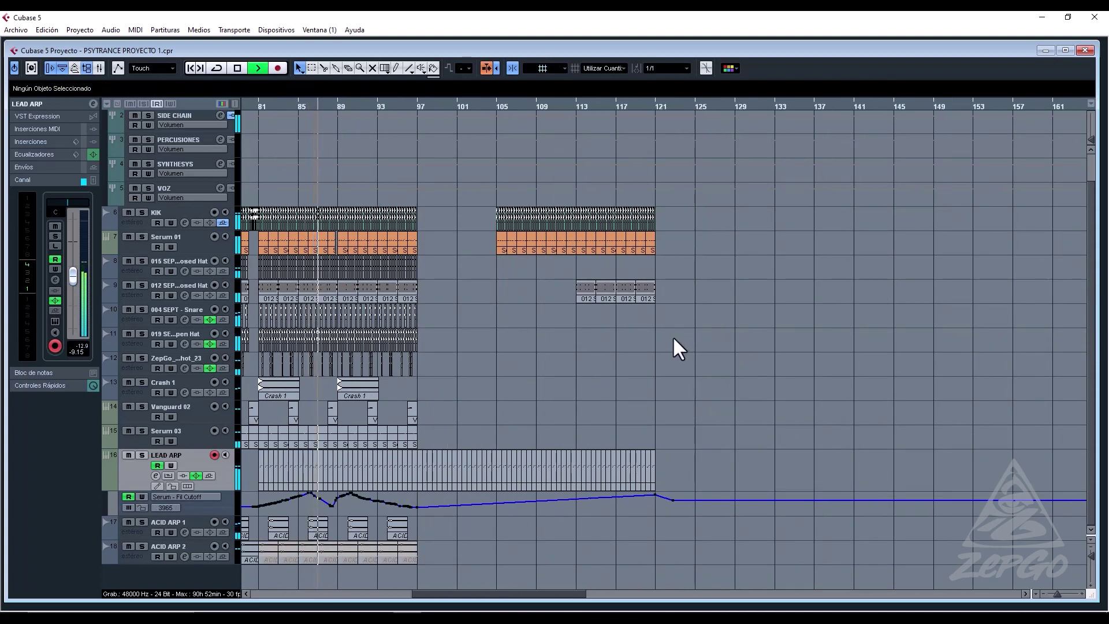
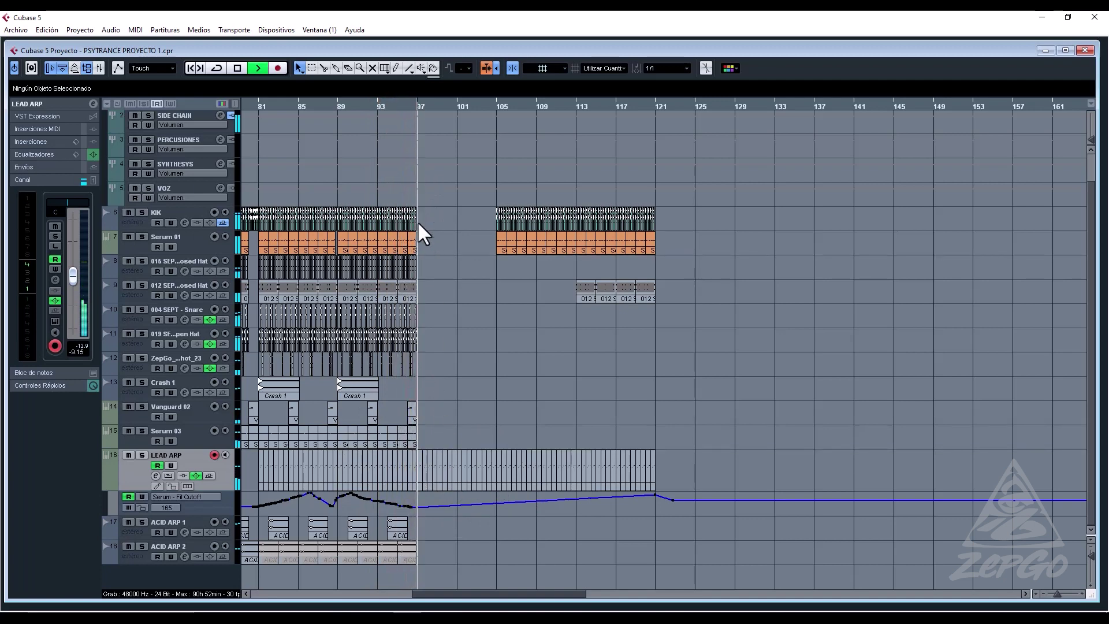
pyautogui.press('space')
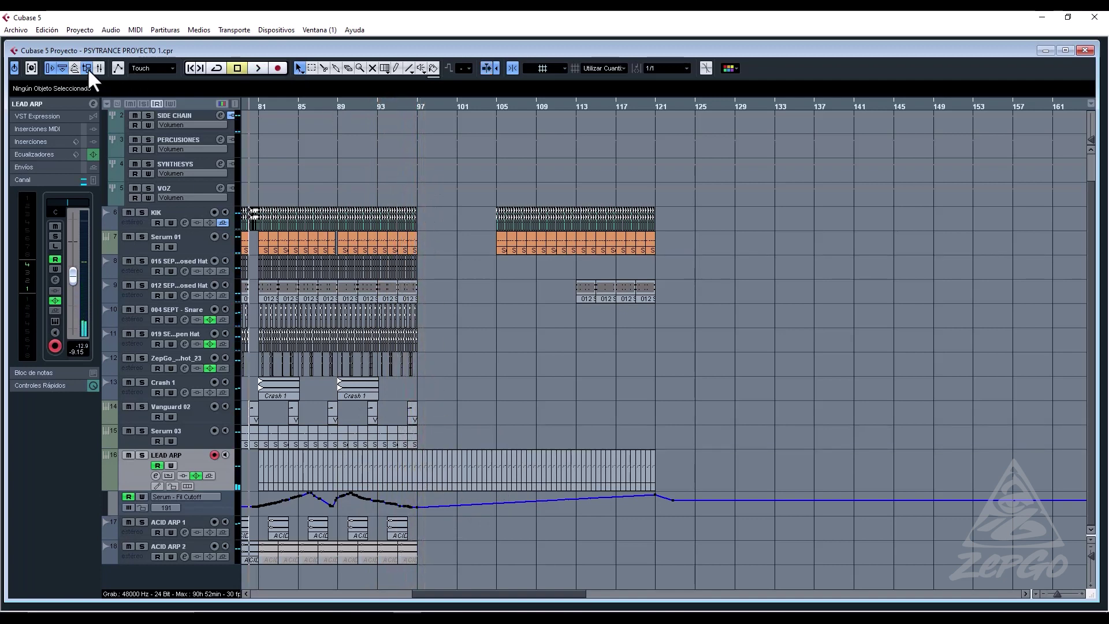
# Start a media import into the Pool and open the 00- ZepGo_Sound Design VIP folder in ZepGo Sounds Library Full.
pyautogui.click(88, 69)
pyautogui.click(899, 90)
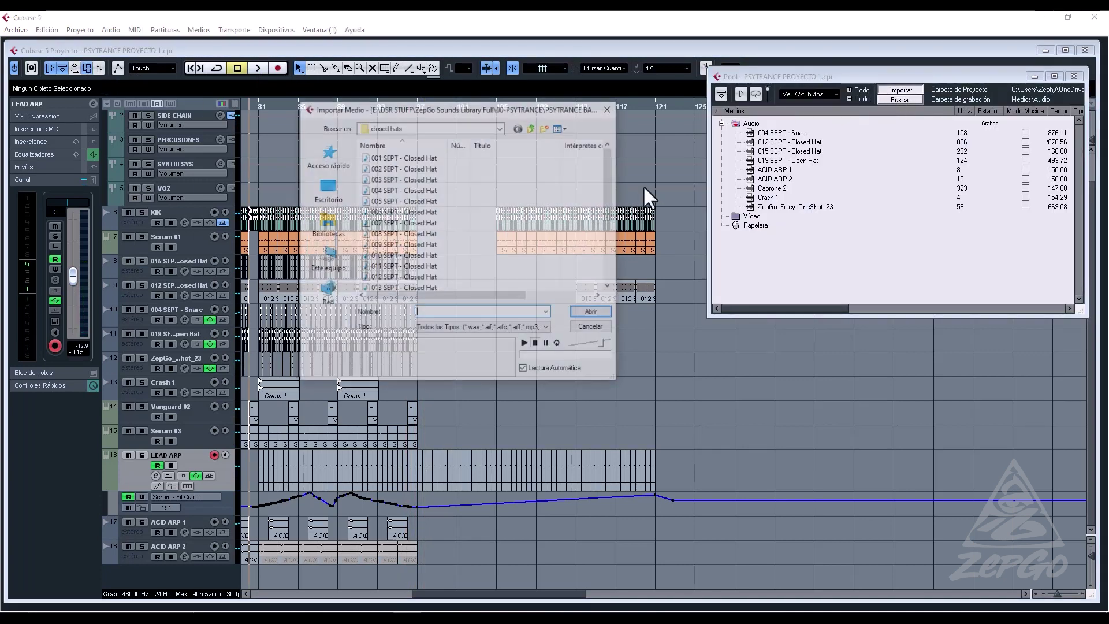
pyautogui.click(531, 127)
pyautogui.click(529, 127)
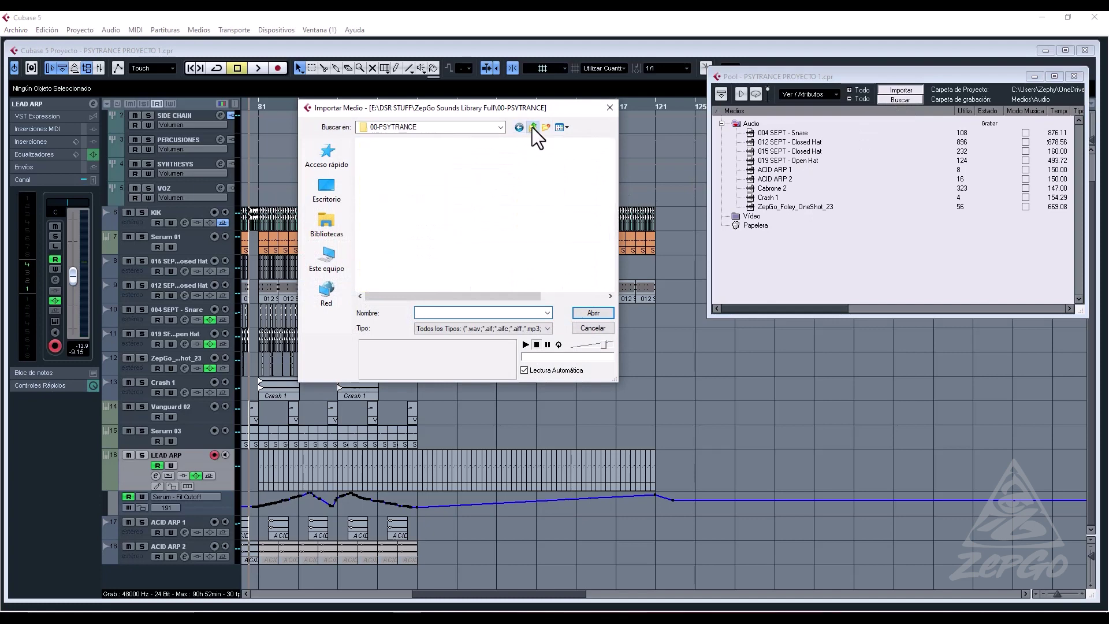
pyautogui.click(532, 127)
pyautogui.doubleClick(411, 156)
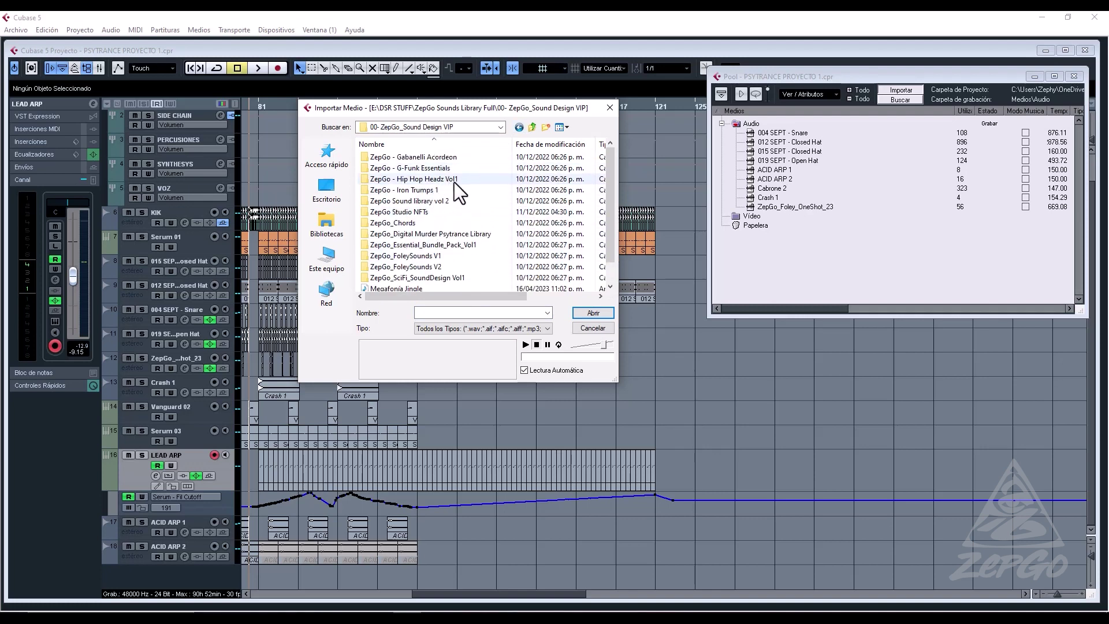
pyautogui.doubleClick(460, 248)
pyautogui.doubleClick(403, 181)
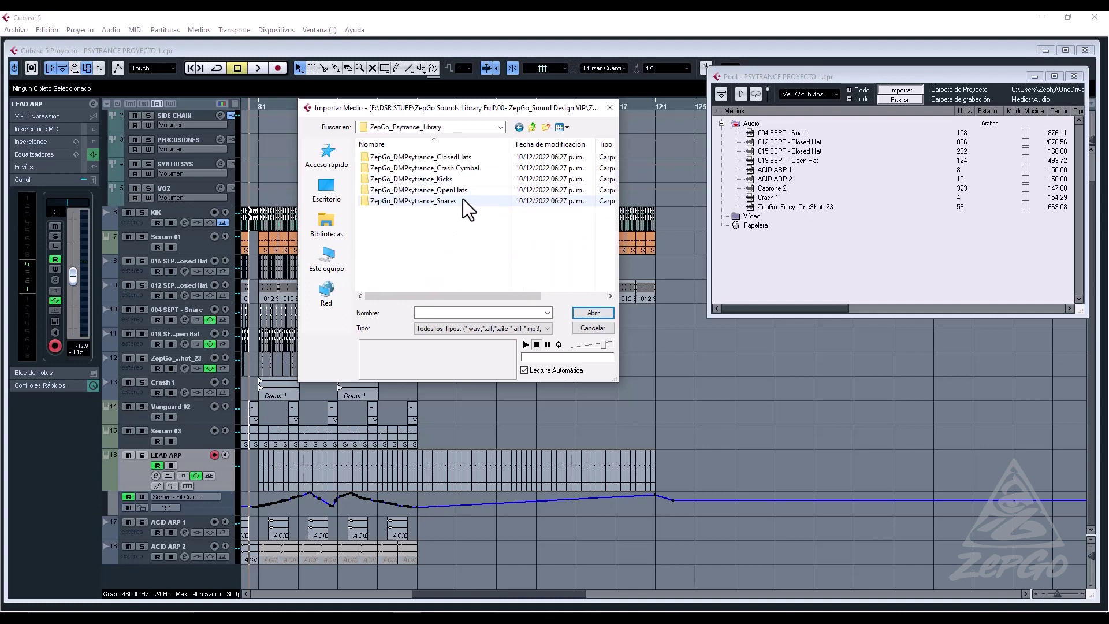
pyautogui.click(532, 127)
pyautogui.click(531, 127)
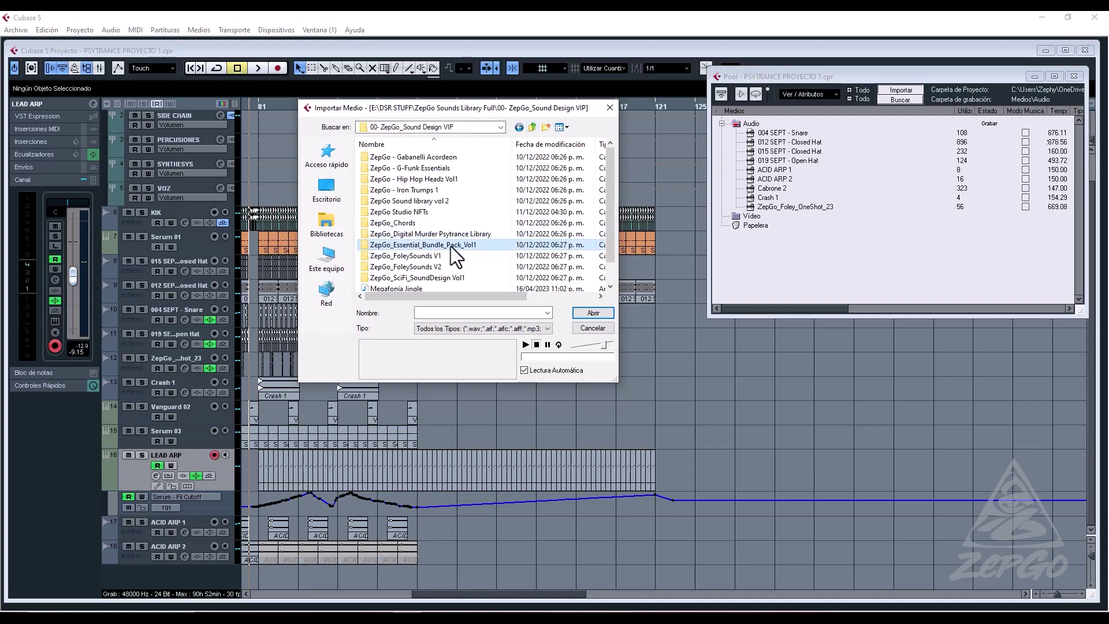
# Open the ZepGo_SciFi_SoundDesign Vol1 folder for the import.
pyautogui.scroll(-1, 451, 246)
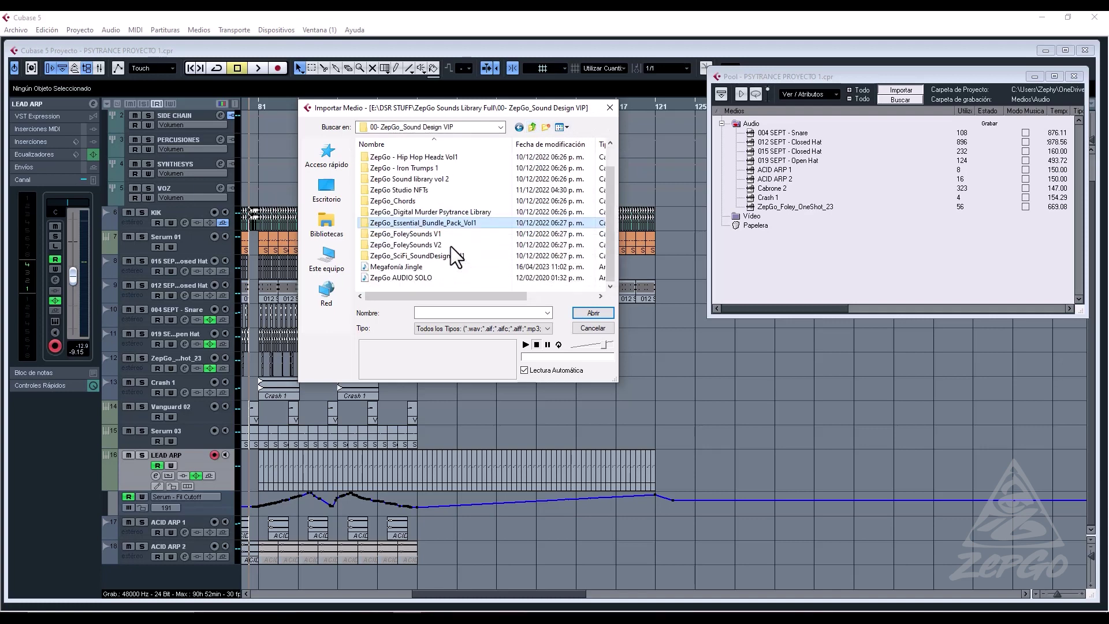
pyautogui.click(422, 255)
pyautogui.doubleClick(421, 256)
# Audition the sci-fi samples one by one, from ZepGo_SciFi_Backstake through ZepGo_SciFi_Descompone.
pyautogui.click(421, 201)
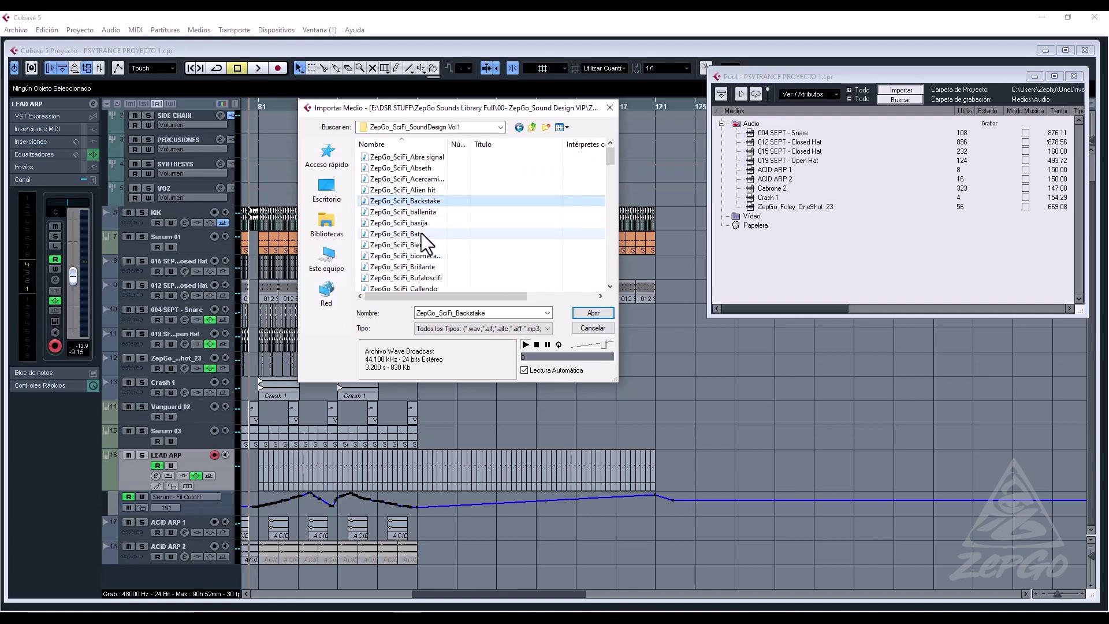
pyautogui.click(398, 245)
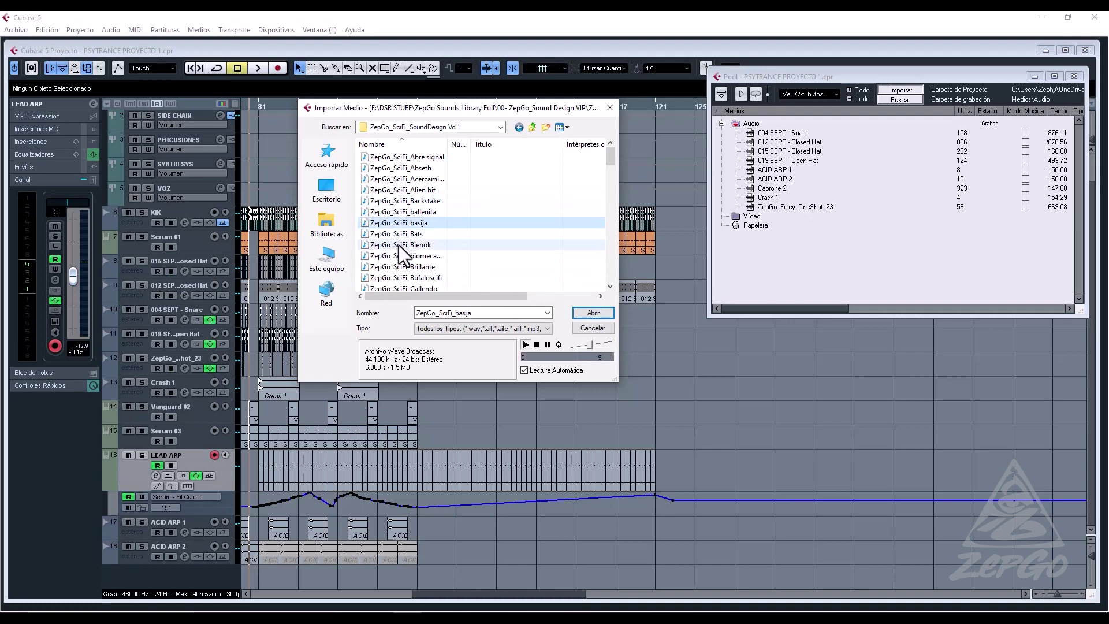
pyautogui.click(417, 260)
pyautogui.click(418, 276)
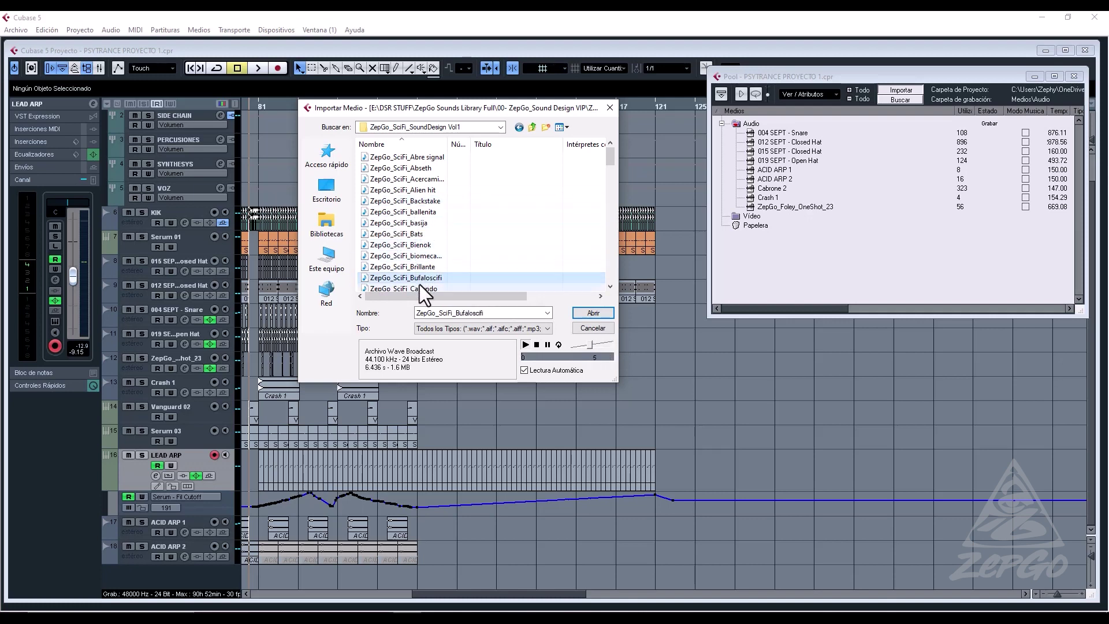
pyautogui.click(418, 286)
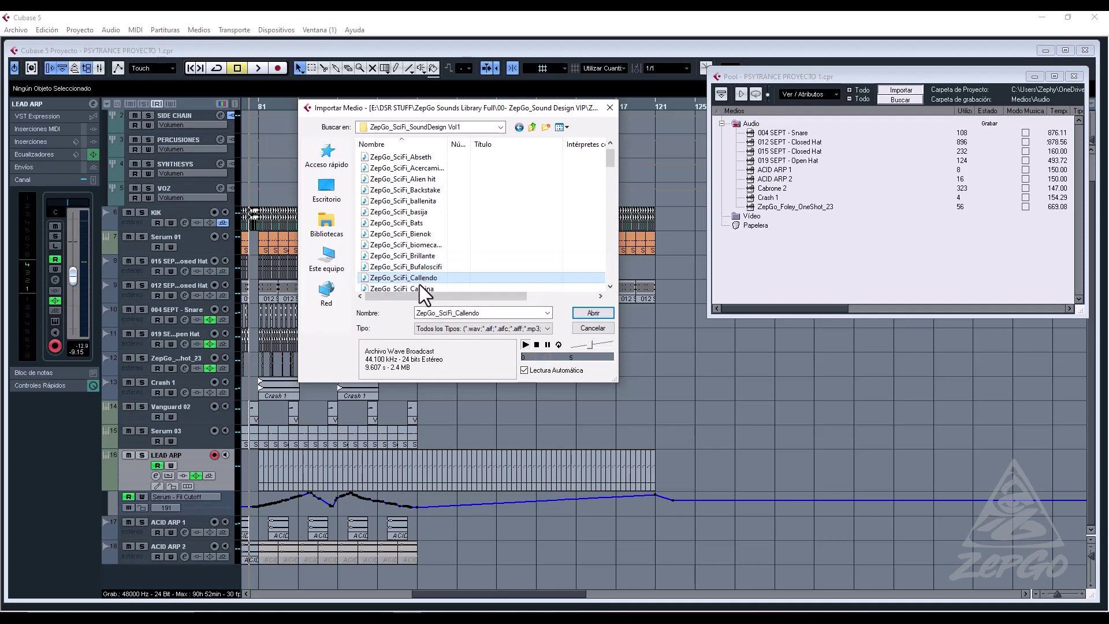
pyautogui.click(428, 288)
pyautogui.scroll(-1, 439, 269)
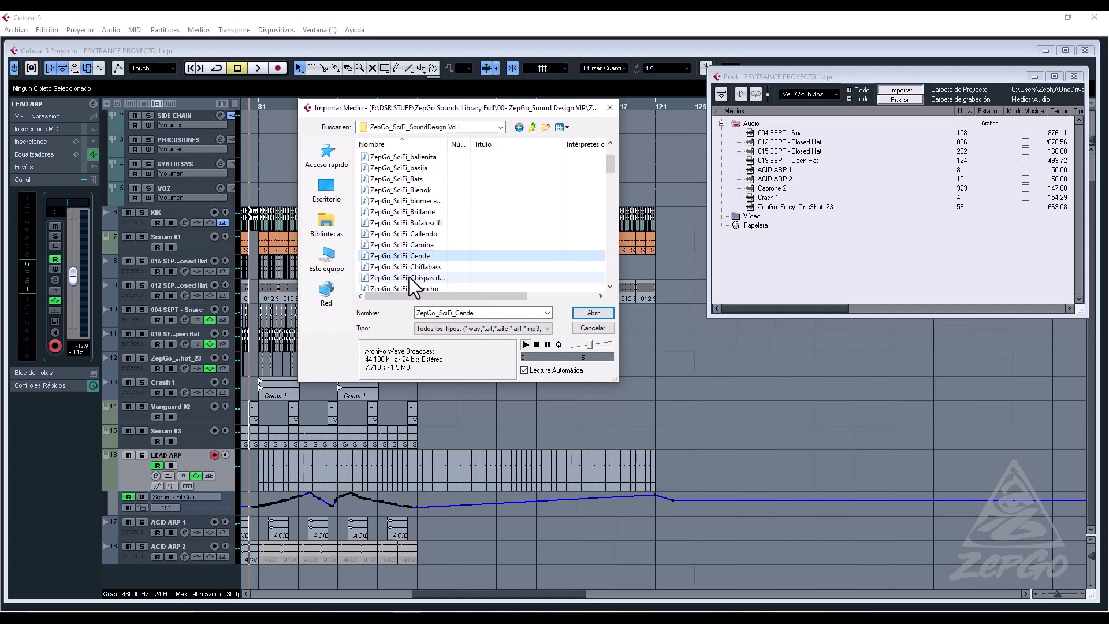
pyautogui.click(416, 266)
pyautogui.click(419, 278)
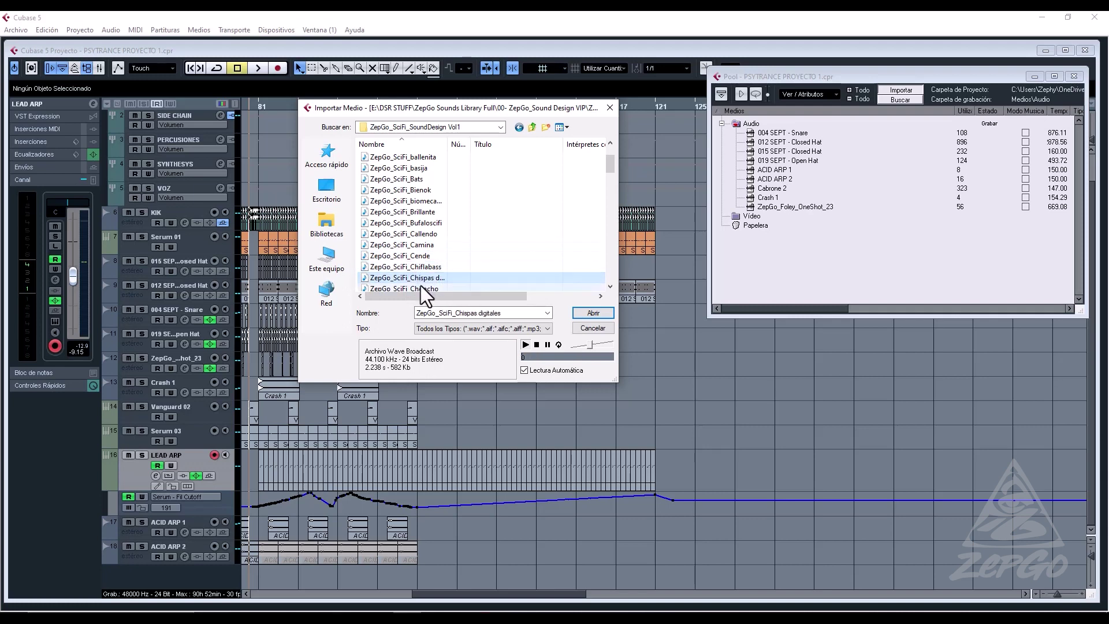
pyautogui.scroll(-3, 417, 282)
pyautogui.click(413, 213)
pyautogui.click(407, 224)
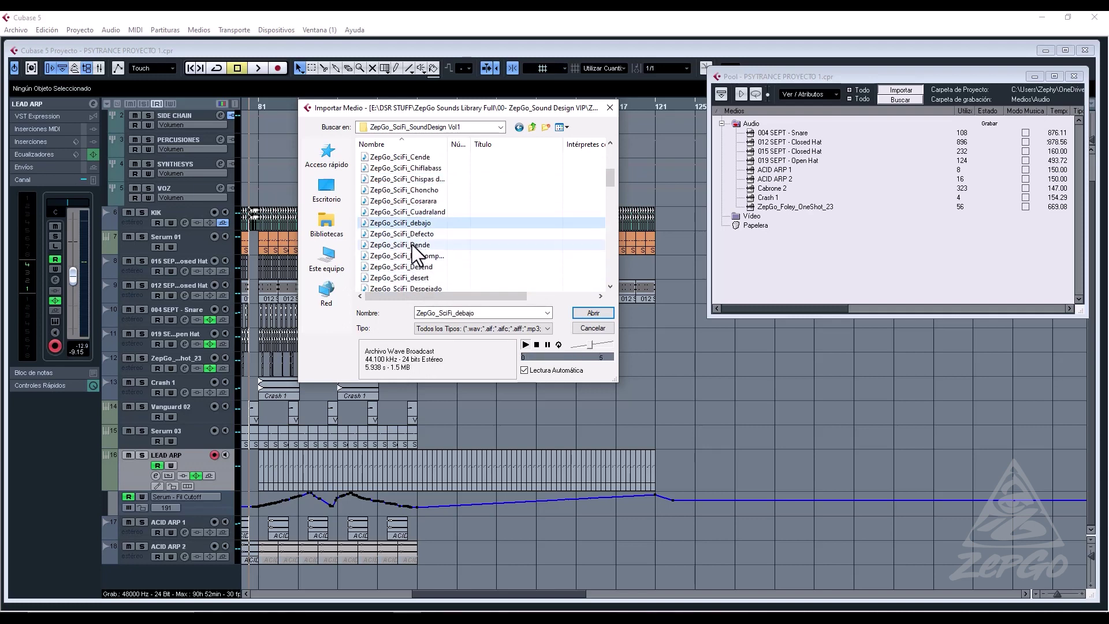
pyautogui.click(411, 234)
pyautogui.click(410, 247)
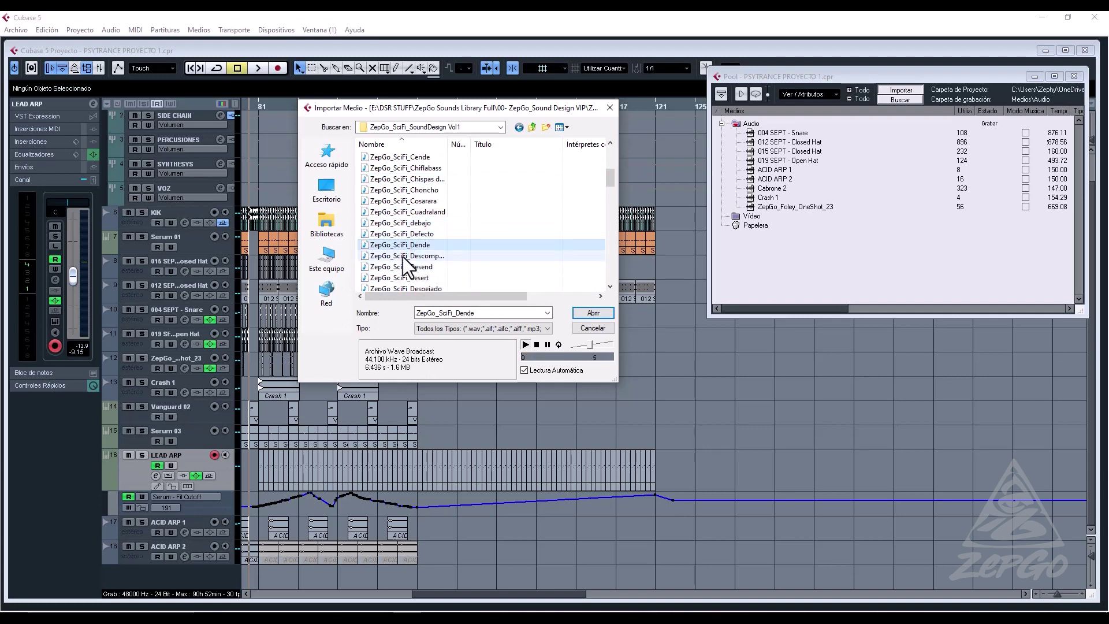
pyautogui.click(403, 256)
# Import the ZepGo_SciFi_Desend sample into the Pool with the offered import options.
pyautogui.click(404, 267)
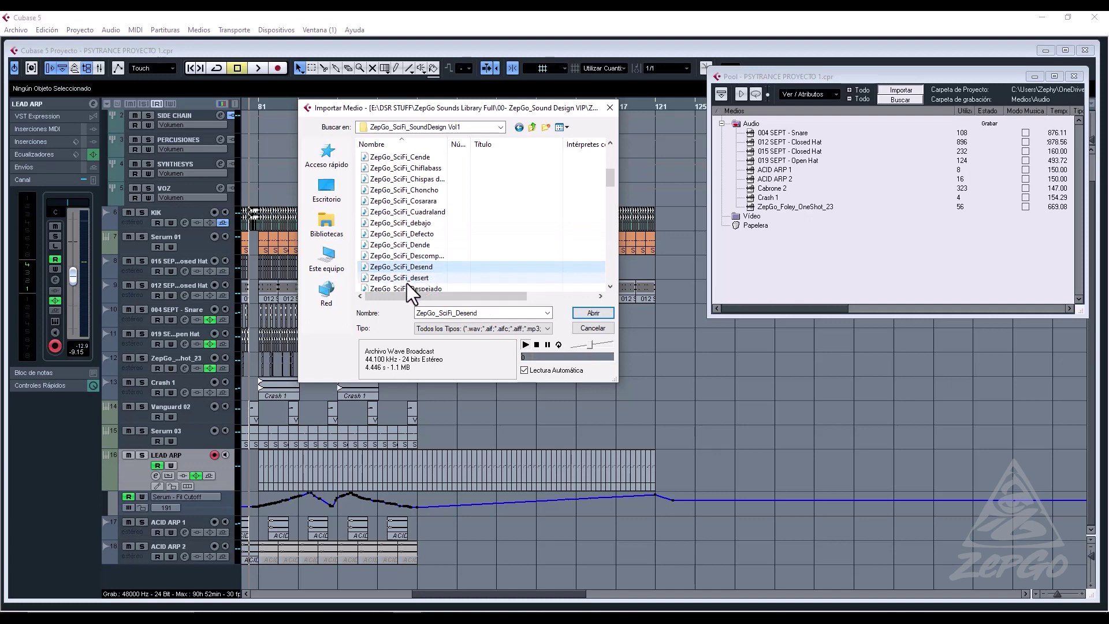
pyautogui.click(591, 314)
pyautogui.click(578, 394)
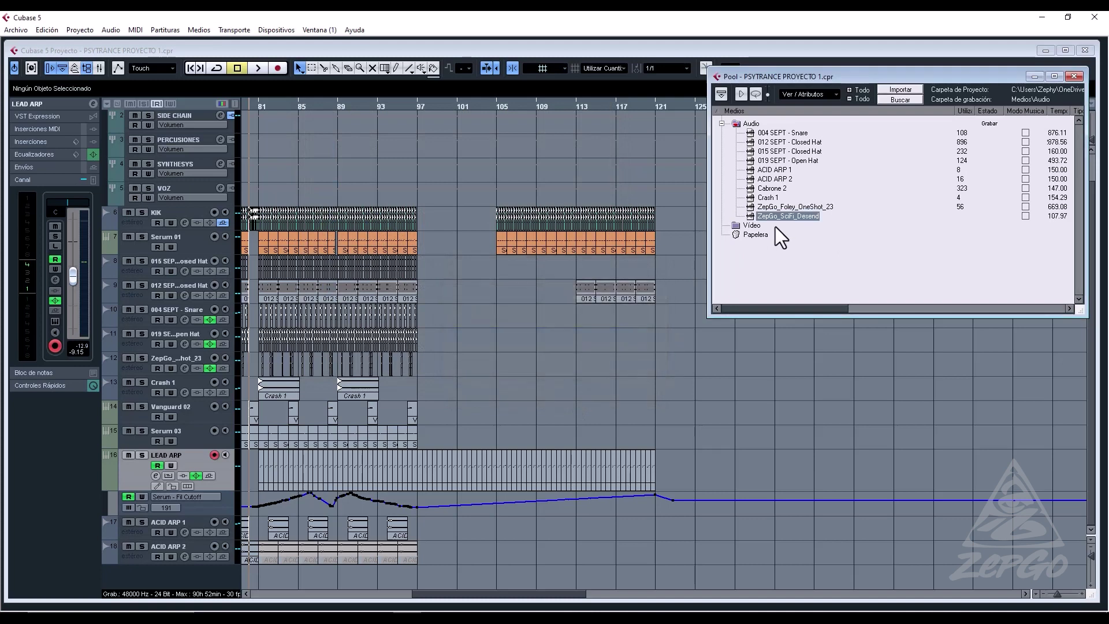
# Place the Desend sample at bar 97 on a new track below ACID ARP 2 and select that track.
pyautogui.moveTo(777, 217); pyautogui.dragTo(416, 577)
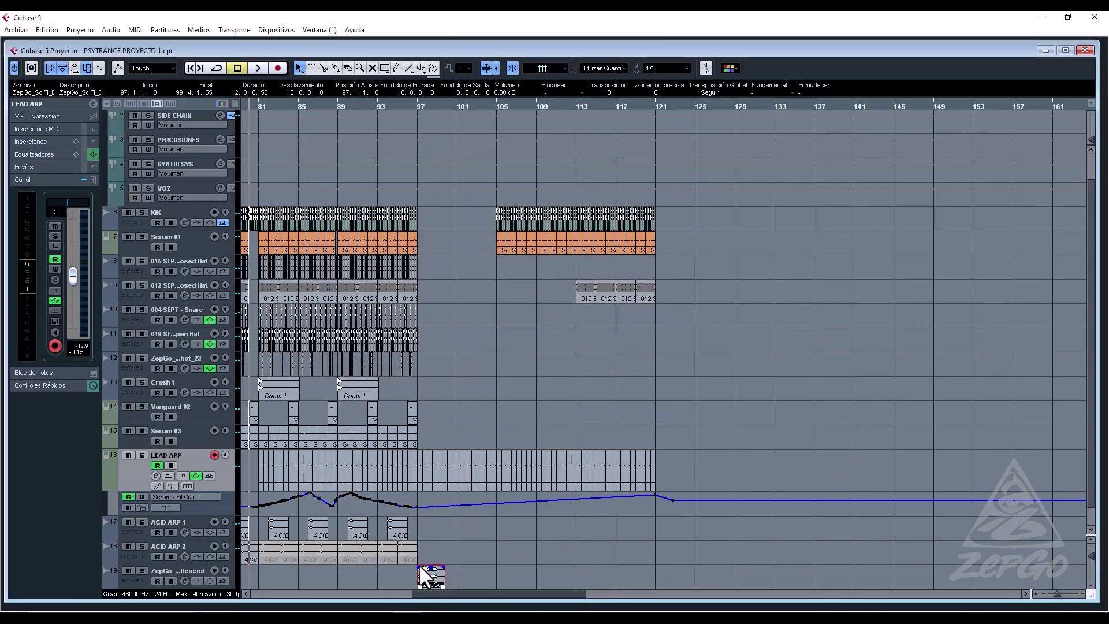
pyautogui.scroll(-1, 440, 543)
pyautogui.click(208, 553)
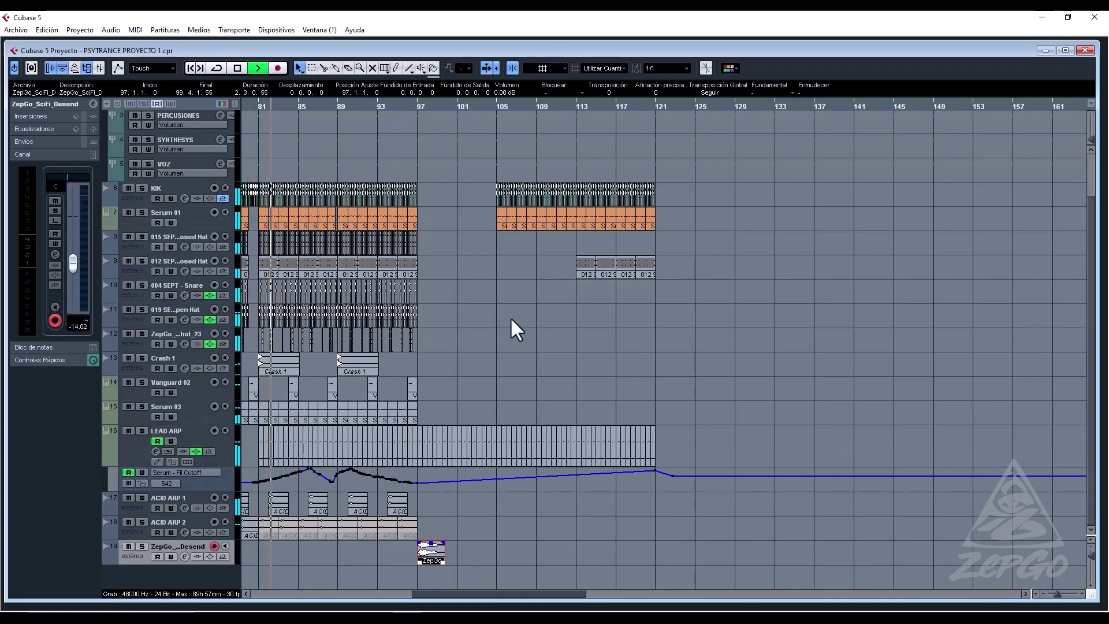
# Set the quantize grid to 1/8 and move the Desend clip earlier to start at 96.3.3.
pyautogui.press('h')
pyautogui.press('h')
pyautogui.press('h')
pyautogui.press('h')
pyautogui.press('h')
pyautogui.press('h')
pyautogui.press('h')
pyautogui.press('h')
pyautogui.press('h')
pyautogui.press('h')
pyautogui.press('h')
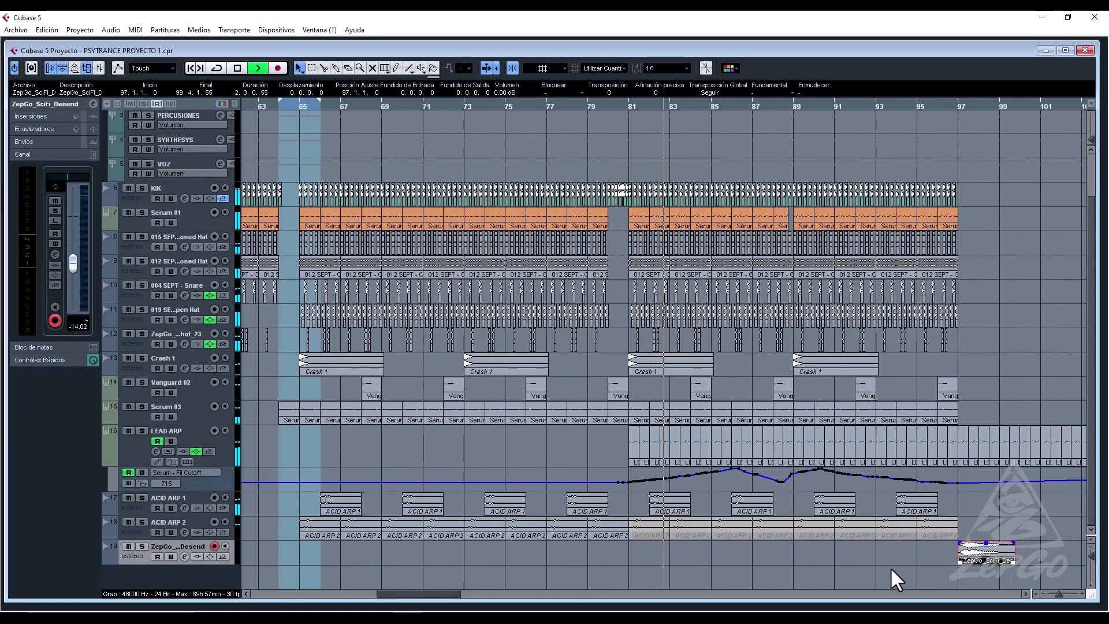
pyautogui.click(1056, 556)
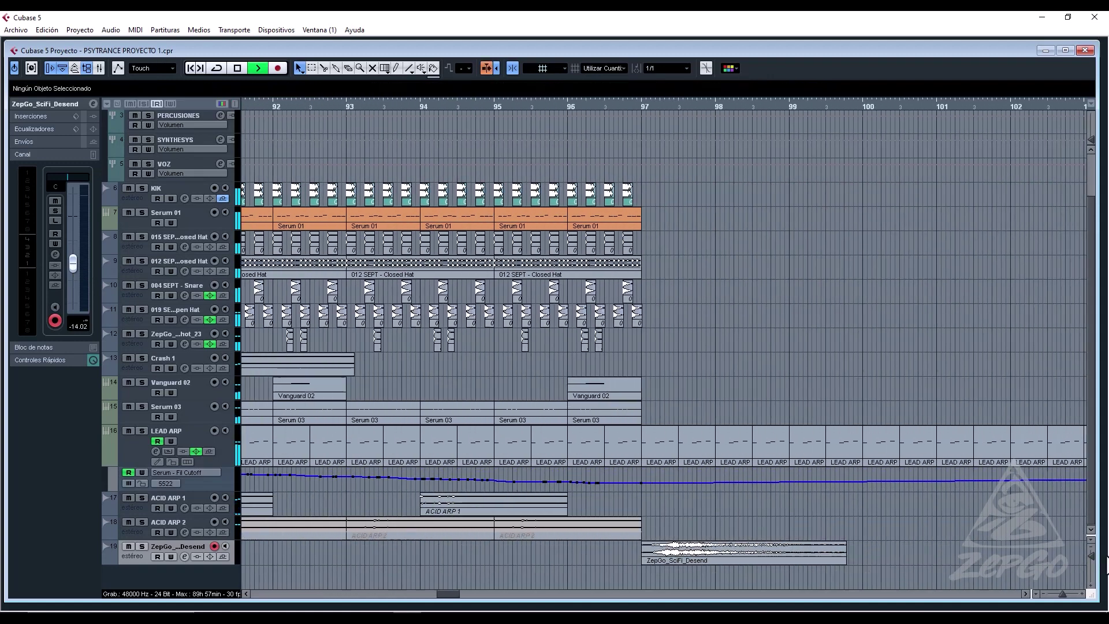
pyautogui.moveTo(612, 547); pyautogui.dragTo(583, 553)
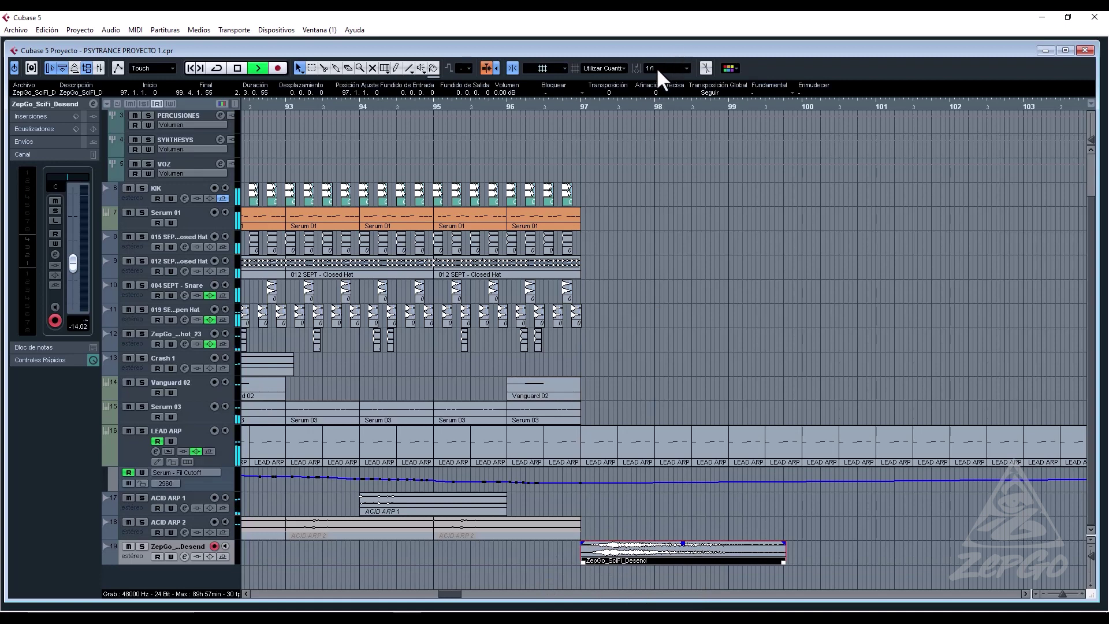
pyautogui.click(656, 67)
pyautogui.click(670, 120)
pyautogui.moveTo(596, 560)
pyautogui.mouseDown()
pyautogui.moveTo(582, 553)
pyautogui.moveTo(598, 552)
pyautogui.mouseUp()
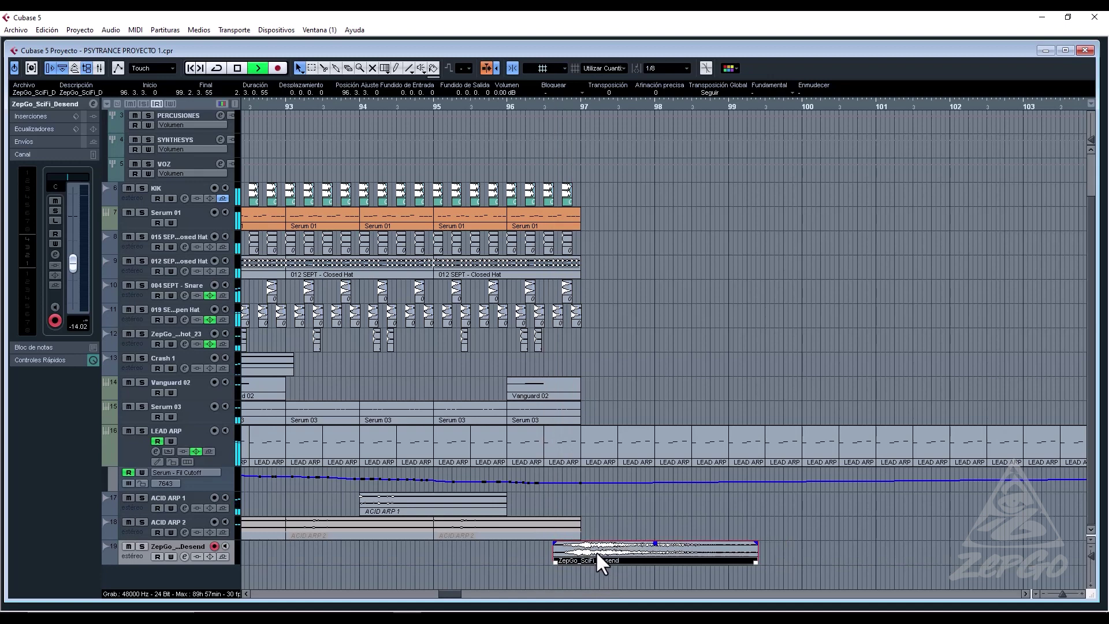
# Trim the last Serum 01 and 012 closed-hat clips to one beat before bar 97 and delete the final snare, open-hat and 015 closed-hat hits.
pyautogui.moveTo(578, 226); pyautogui.dragTo(560, 226)
pyautogui.moveTo(590, 290); pyautogui.dragTo(566, 320)
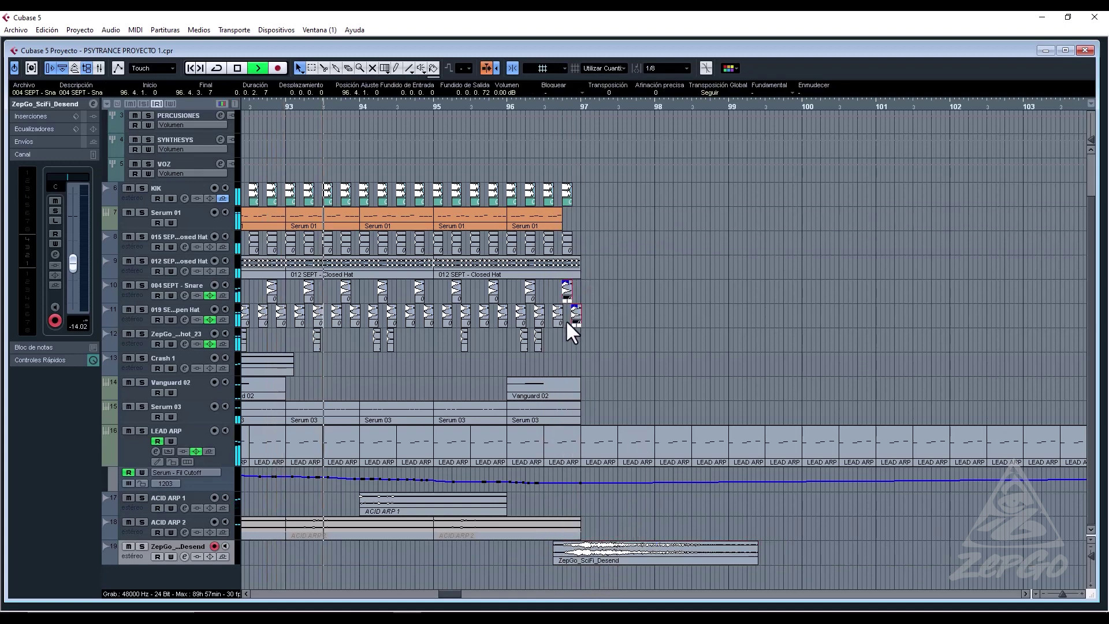
pyautogui.press('Delete')
pyautogui.moveTo(577, 275); pyautogui.dragTo(560, 275)
pyautogui.click(566, 244)
pyautogui.press('Delete')
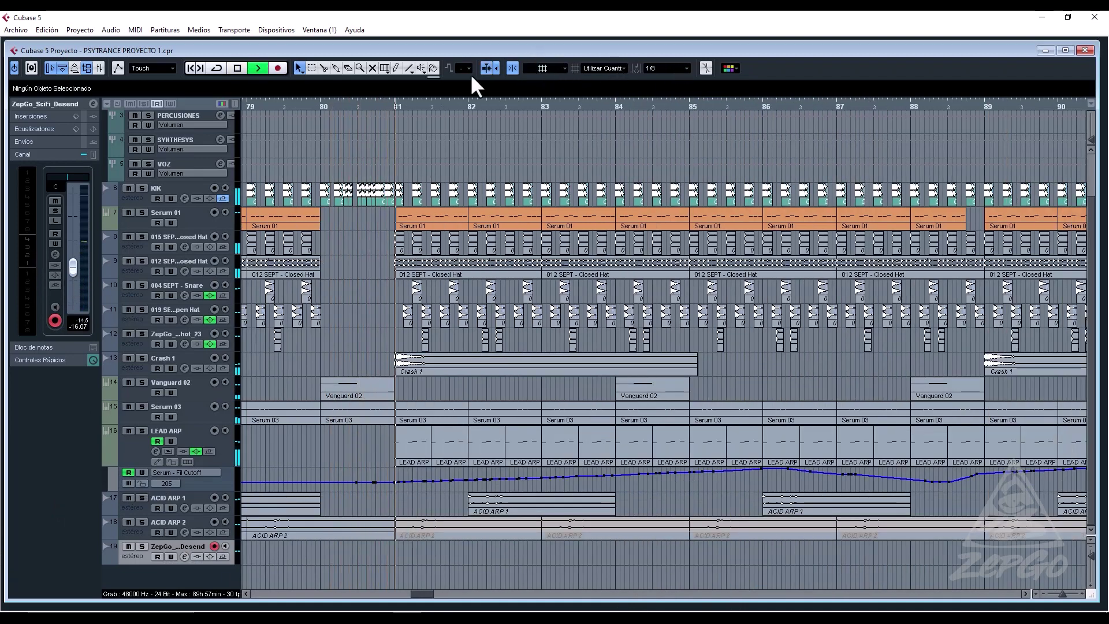
# Start another media import into the Pool and audition sci-fi samples up to ZepGo_SciFi_Descompone.
pyautogui.click(86, 68)
pyautogui.click(904, 90)
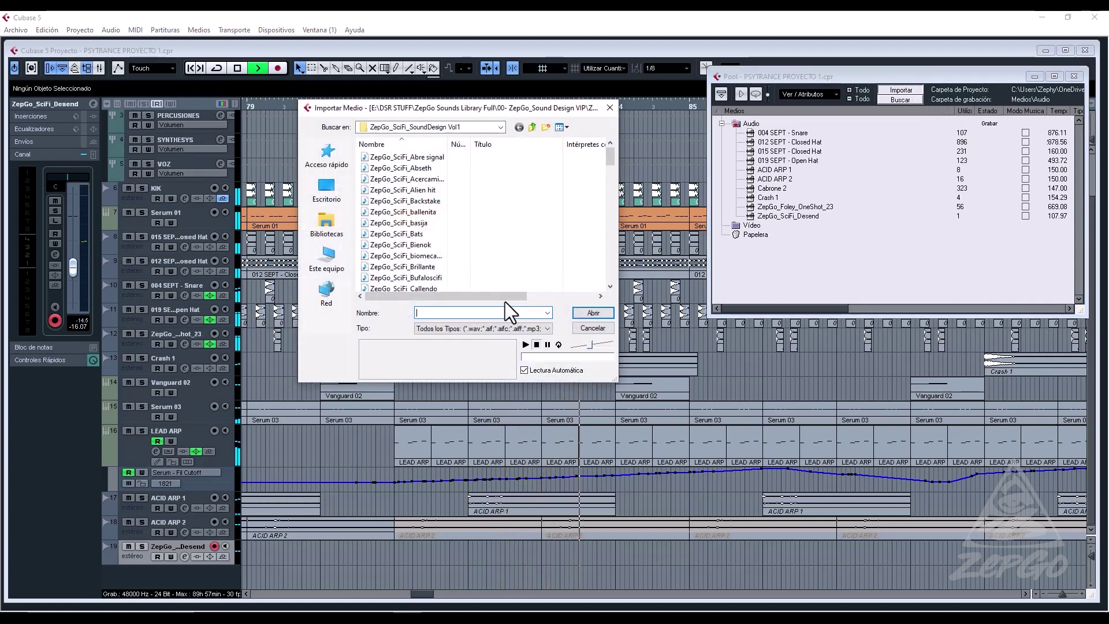
pyautogui.click(435, 264)
pyautogui.click(410, 280)
pyautogui.scroll(-4, 417, 276)
pyautogui.click(390, 224)
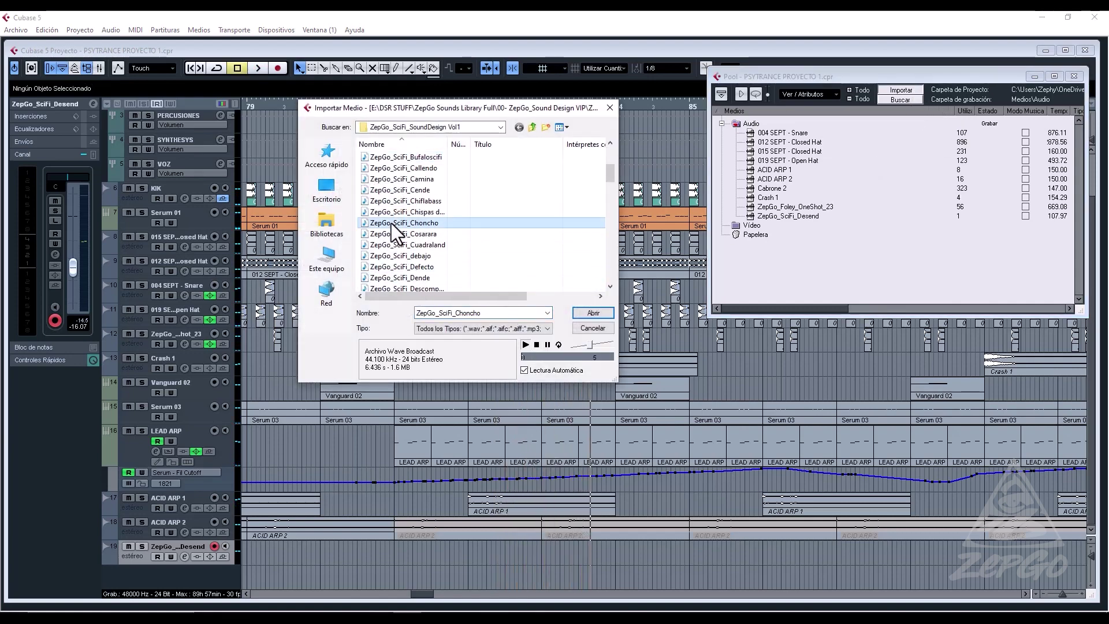
pyautogui.click(401, 245)
pyautogui.click(398, 256)
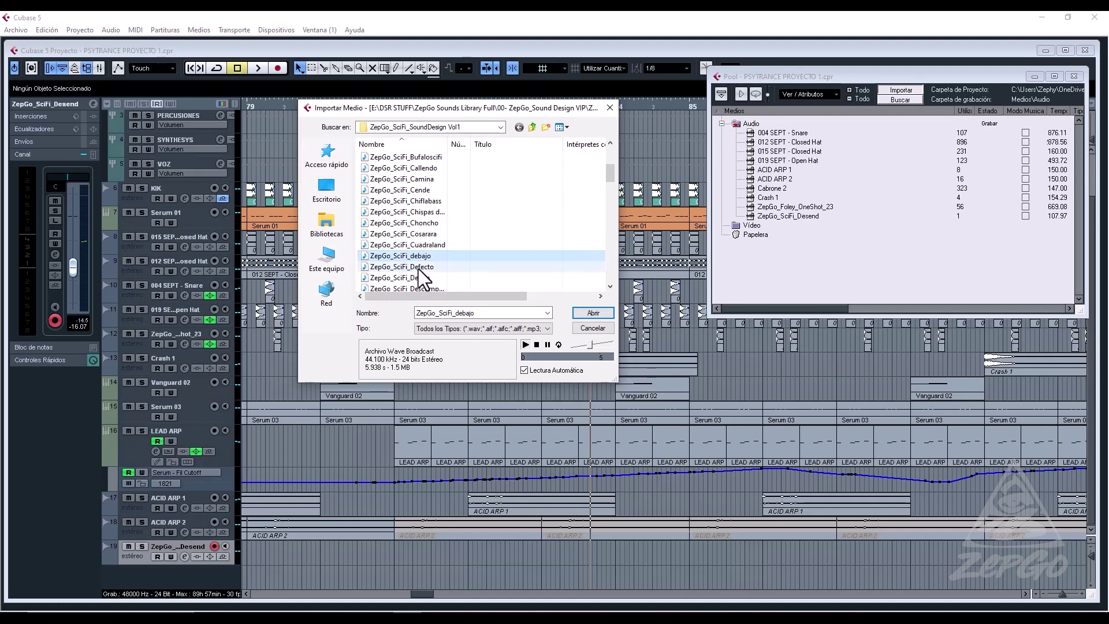
pyautogui.click(411, 267)
pyautogui.click(412, 278)
pyautogui.click(416, 287)
pyautogui.scroll(-1, 422, 276)
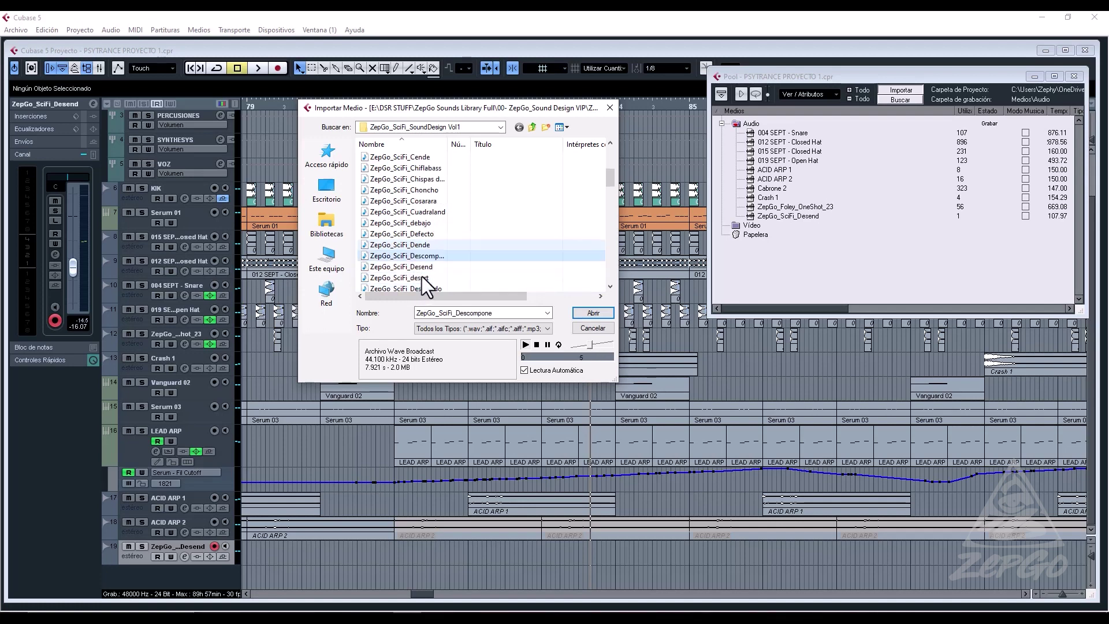
# Audition further sci-fi samples, including Lecoe te, Marcando, Mensaje enviado, Naranja Hit, Nave curva and Okk.
pyautogui.scroll(-3, 422, 276)
pyautogui.click(406, 226)
pyautogui.scroll(-4, 410, 255)
pyautogui.click(405, 247)
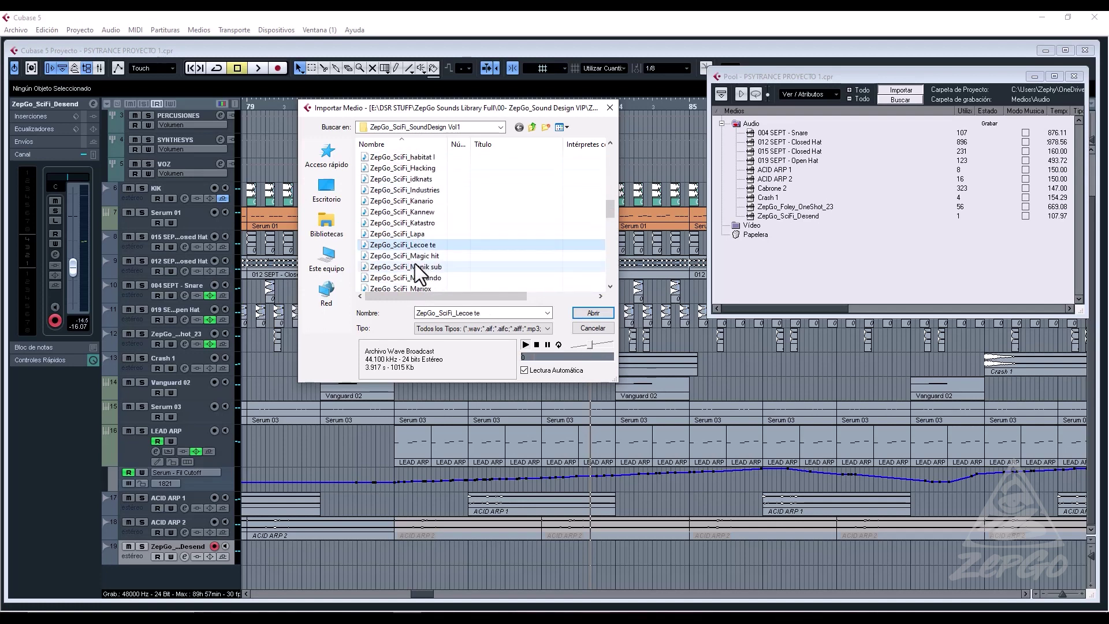
pyautogui.click(416, 266)
pyautogui.click(419, 277)
pyautogui.scroll(-4, 424, 271)
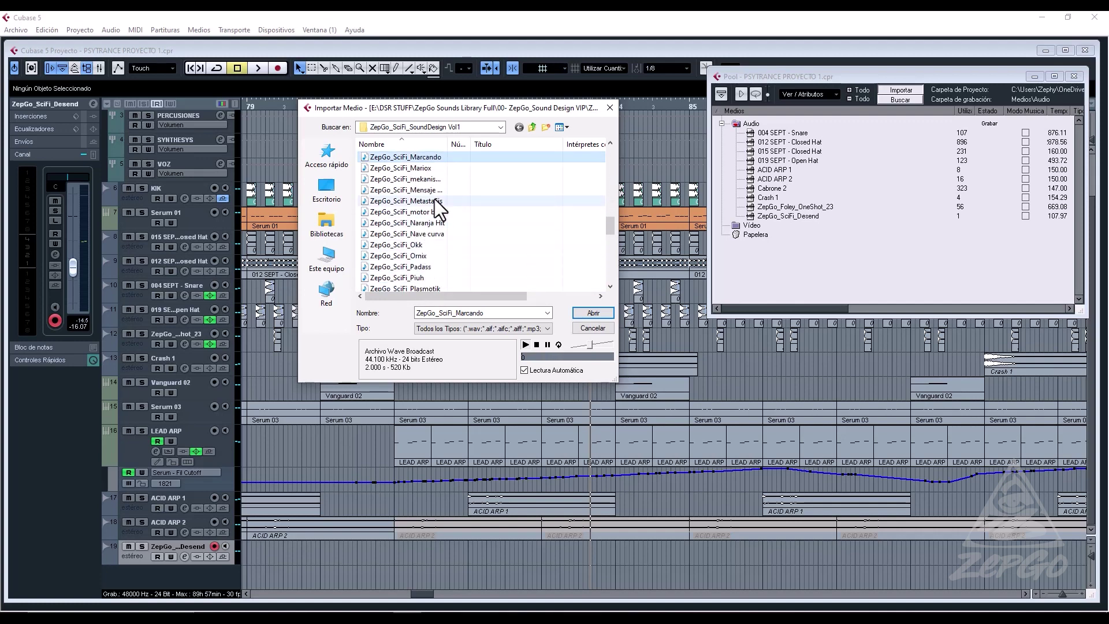
pyautogui.click(414, 189)
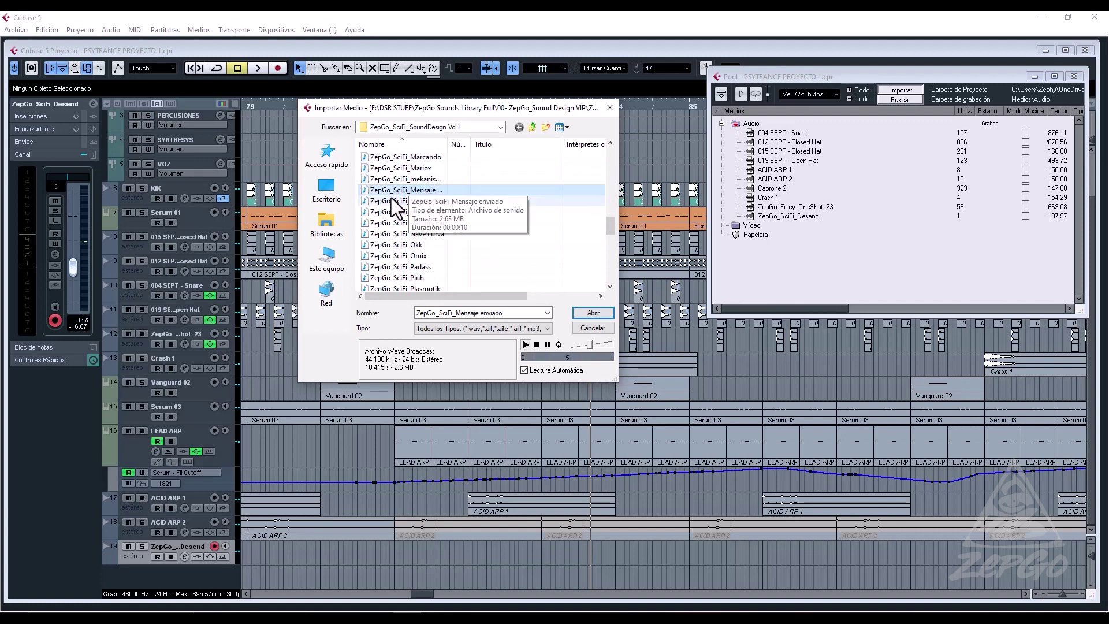
pyautogui.click(392, 200)
pyautogui.click(406, 224)
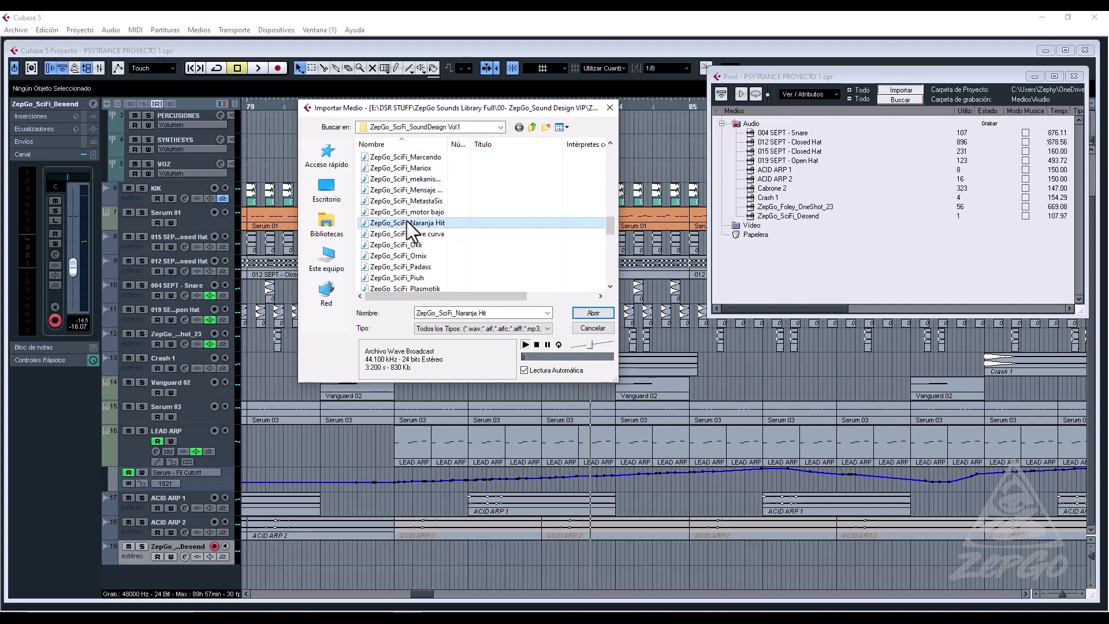
pyautogui.click(399, 233)
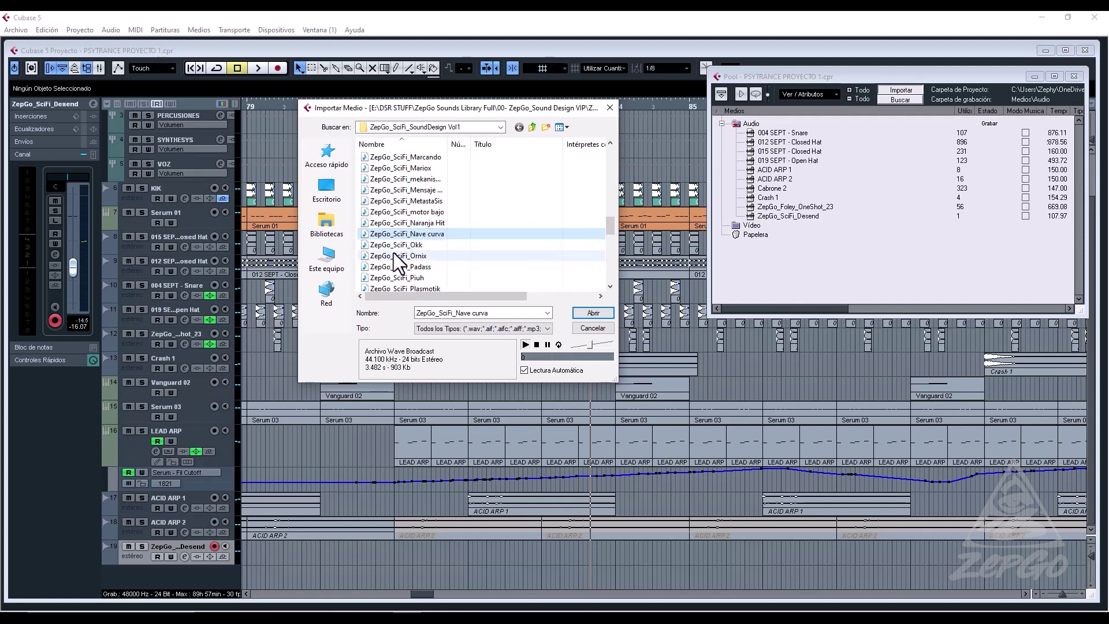
pyautogui.click(396, 245)
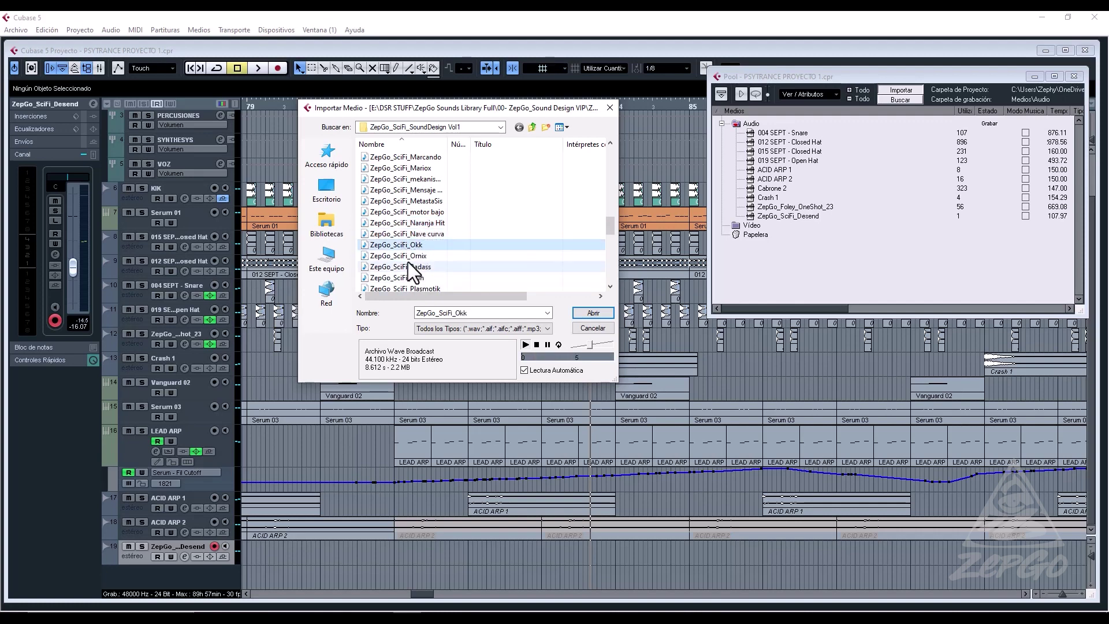
# Import the ZepGo_SciFi_Plasmotik sample, copied to the project and converted from 44.100 to 48.000 kHz.
pyautogui.click(400, 287)
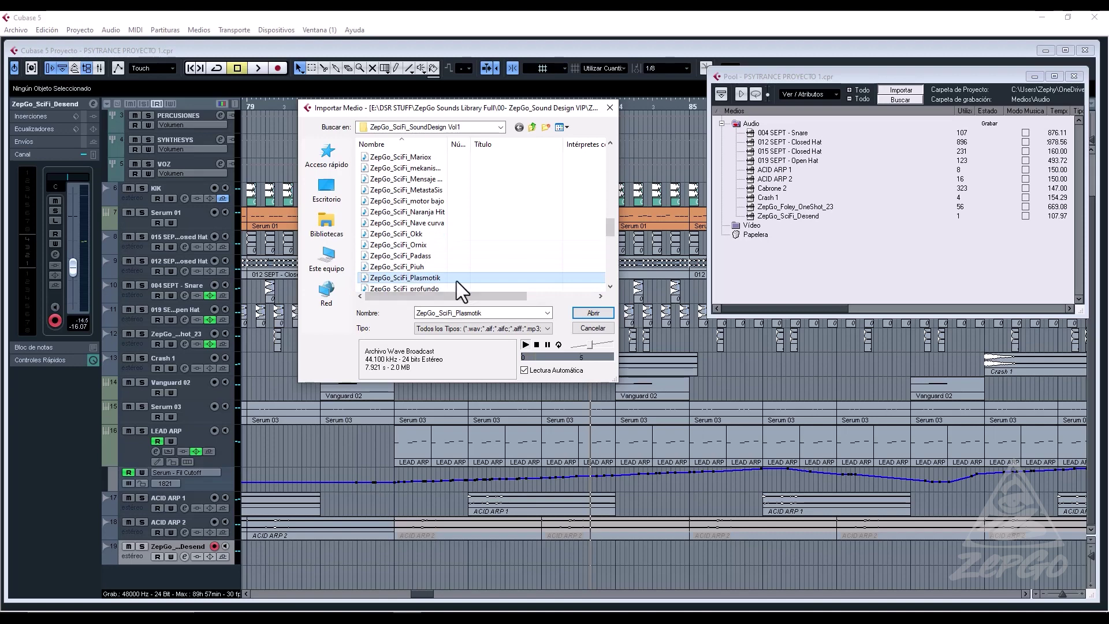
pyautogui.click(593, 313)
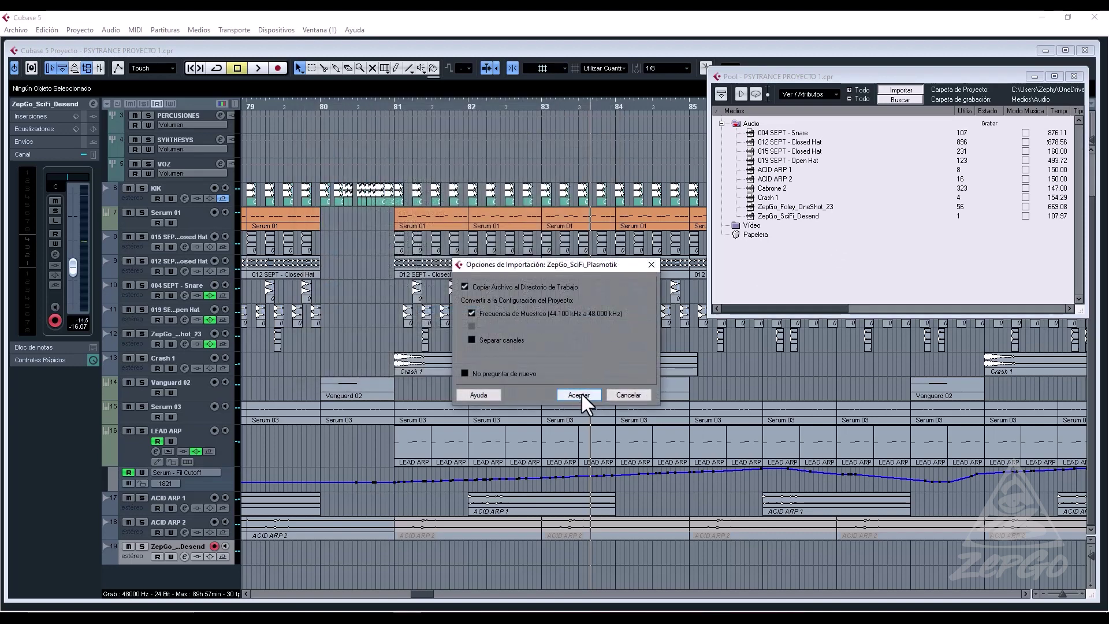
pyautogui.click(579, 394)
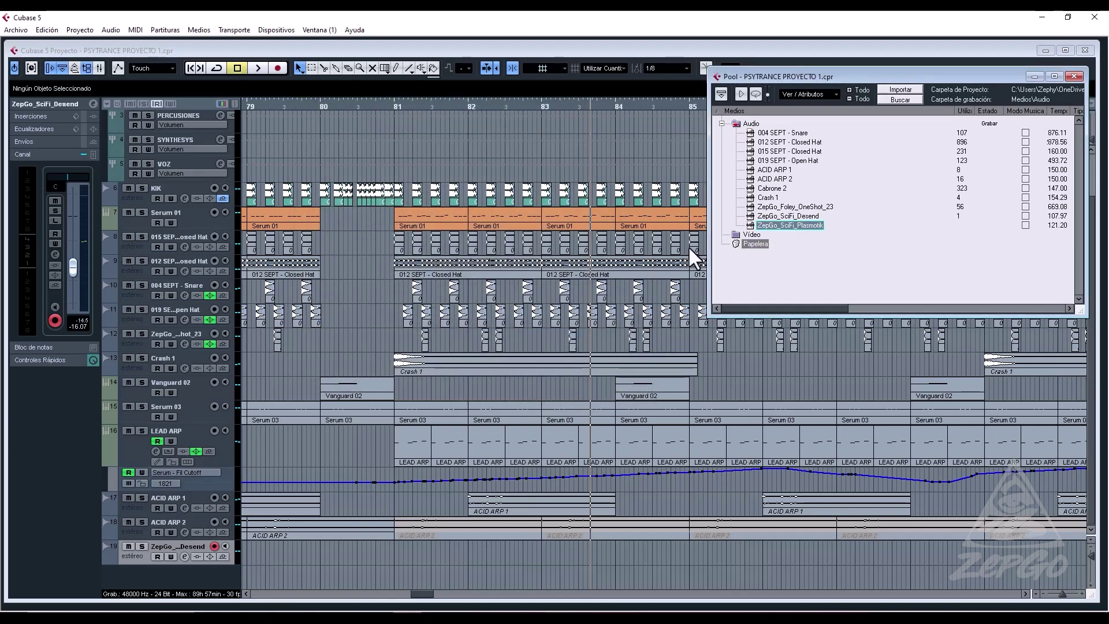
# Place the Plasmotik sample at 80.3.1 on the Desend track and shorten it to end at 81.1.1.
pyautogui.moveTo(689, 249); pyautogui.dragTo(366, 581)
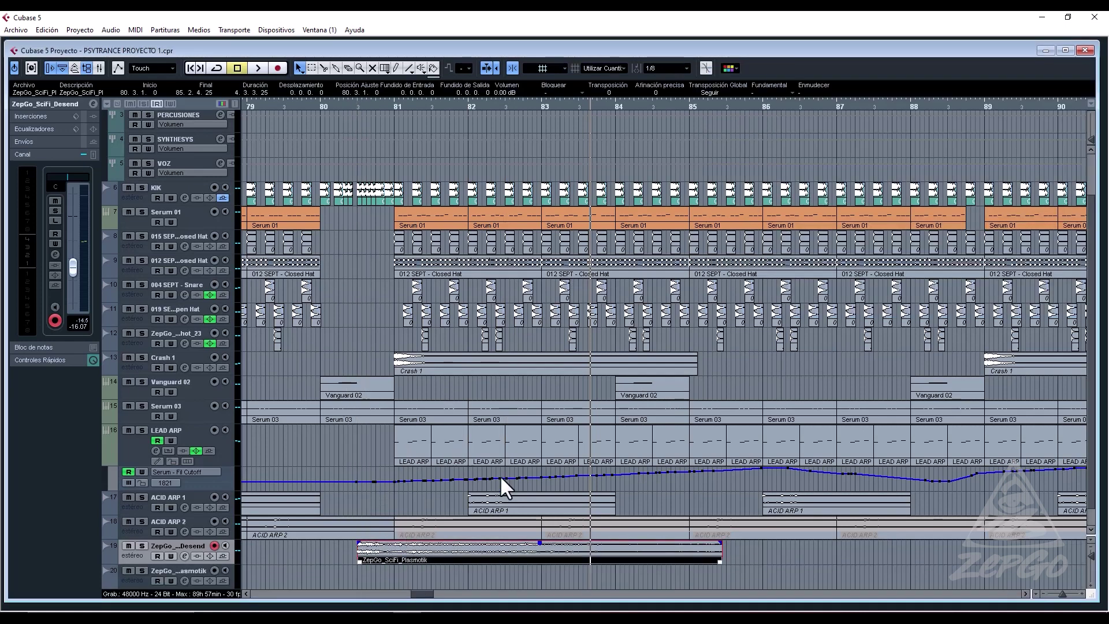
pyautogui.moveTo(720, 560); pyautogui.dragTo(392, 583)
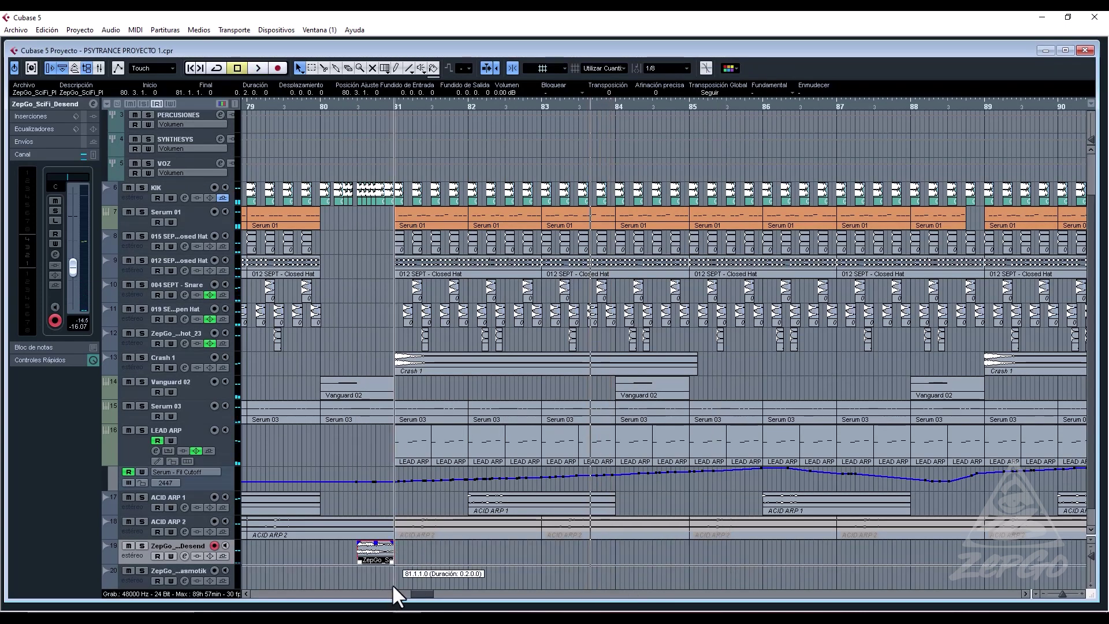
# Play from bar 79 and mute the KIK track's kick events between 80.3.1 and bar 81.
pyautogui.click(248, 106)
pyautogui.press('space')
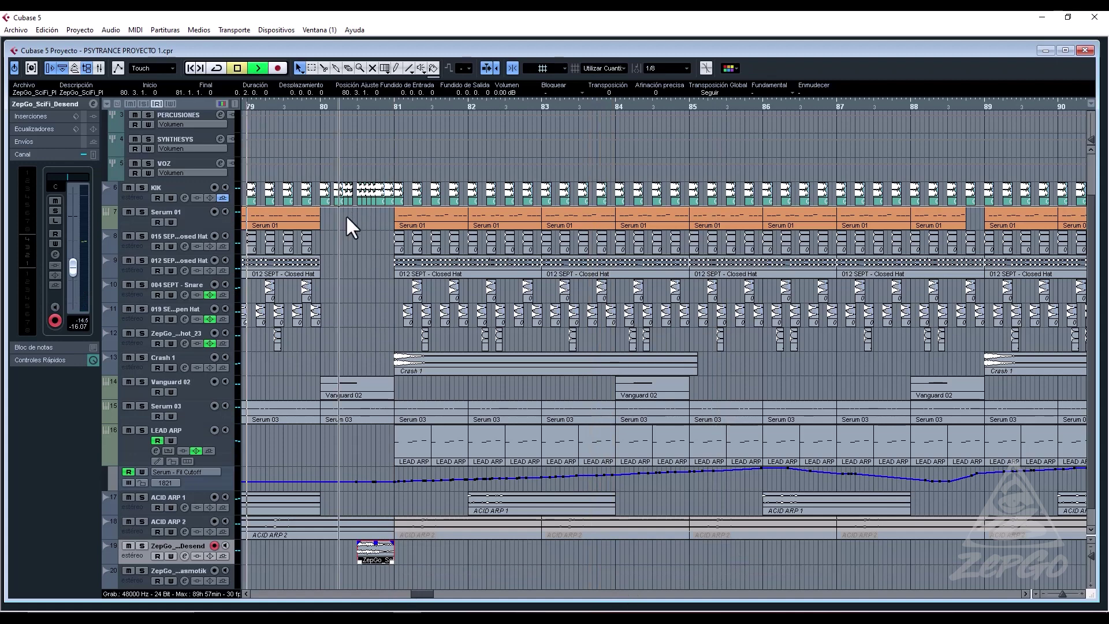
pyautogui.press('5')
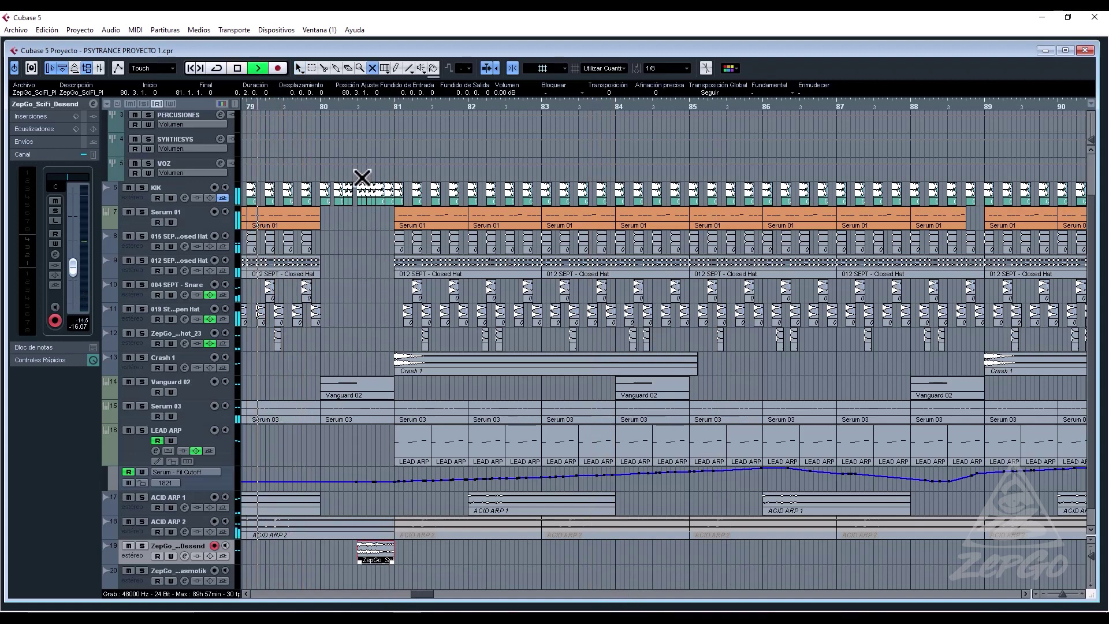
pyautogui.moveTo(362, 178); pyautogui.dragTo(389, 197)
pyautogui.press('1')
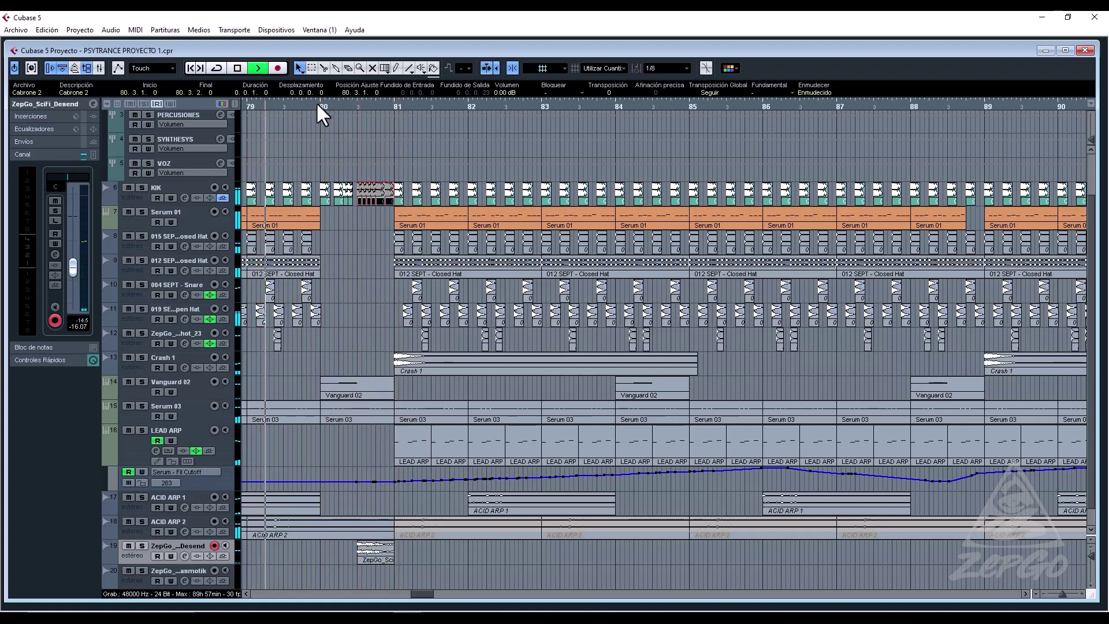
# Shorten the Serum 03 event in bar 80 to end at 80.3.1.
pyautogui.moveTo(313, 105); pyautogui.dragTo(311, 142)
pyautogui.scroll(-1, 520, 289)
pyautogui.press('space')
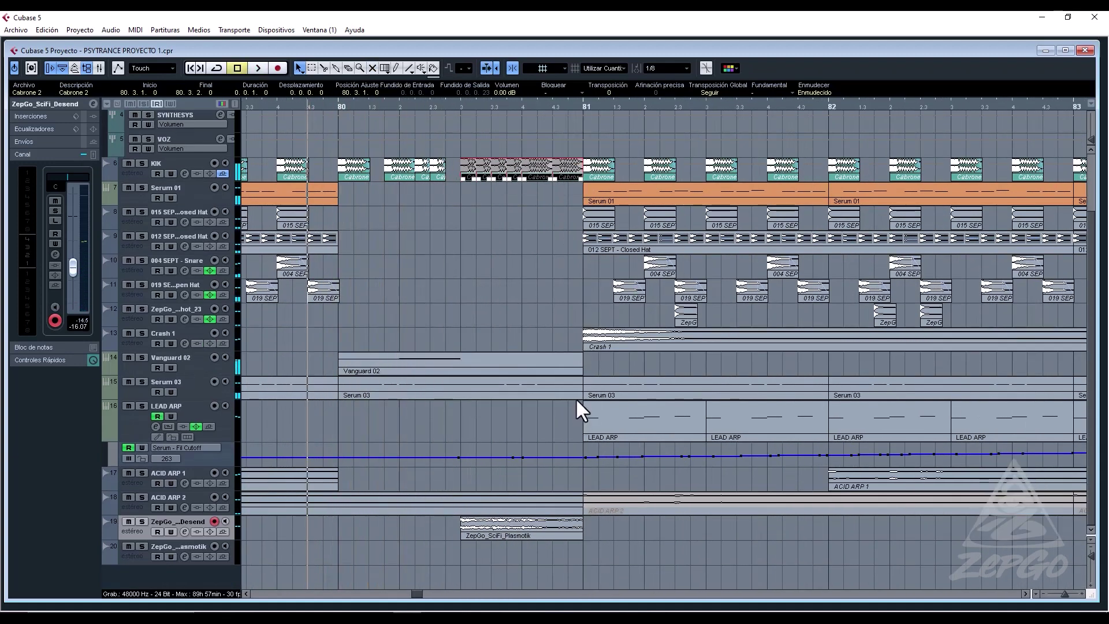
pyautogui.click(578, 398)
pyautogui.moveTo(580, 399); pyautogui.dragTo(470, 400)
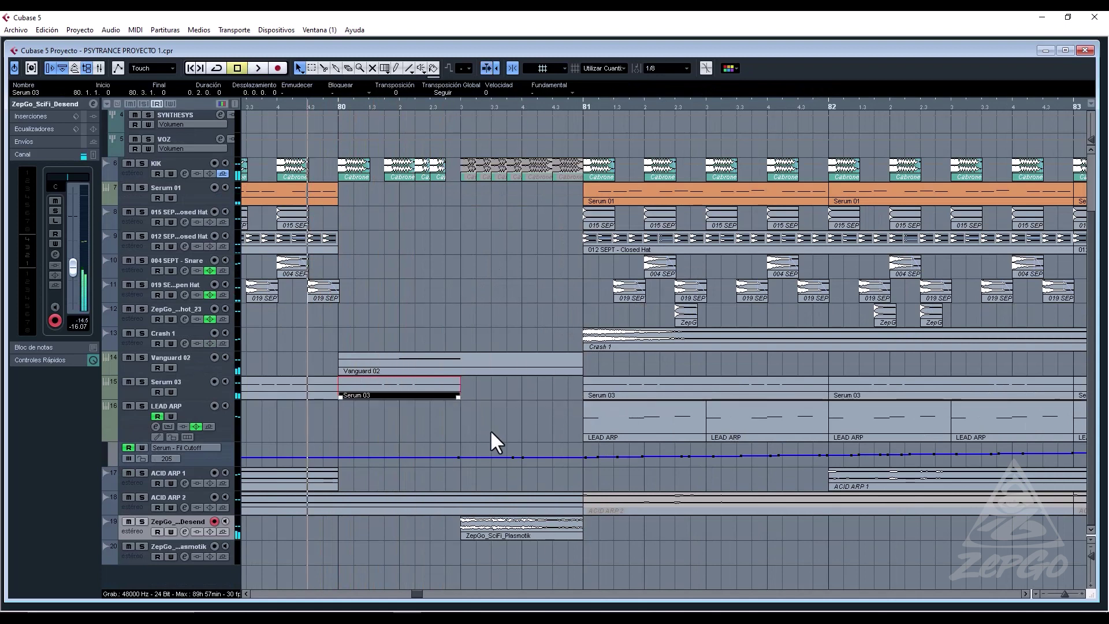
# Split the Plasmotik event on the Desend track at 80.4.1.
pyautogui.click(511, 534)
pyautogui.rightClick(492, 535)
pyautogui.click(516, 535)
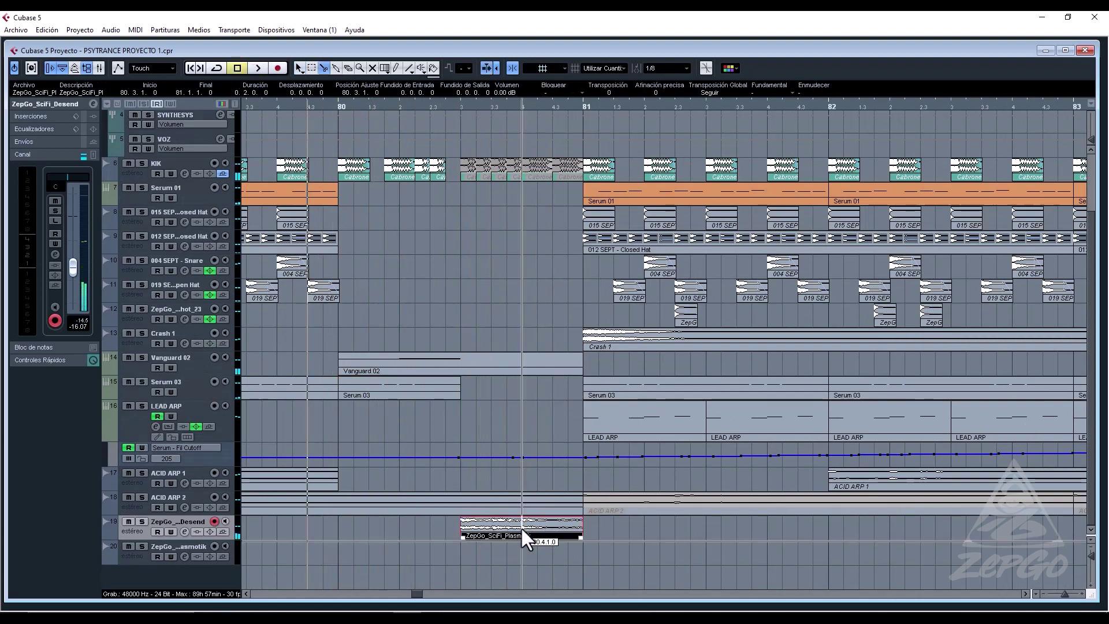
pyautogui.click(521, 527)
pyautogui.press('1')
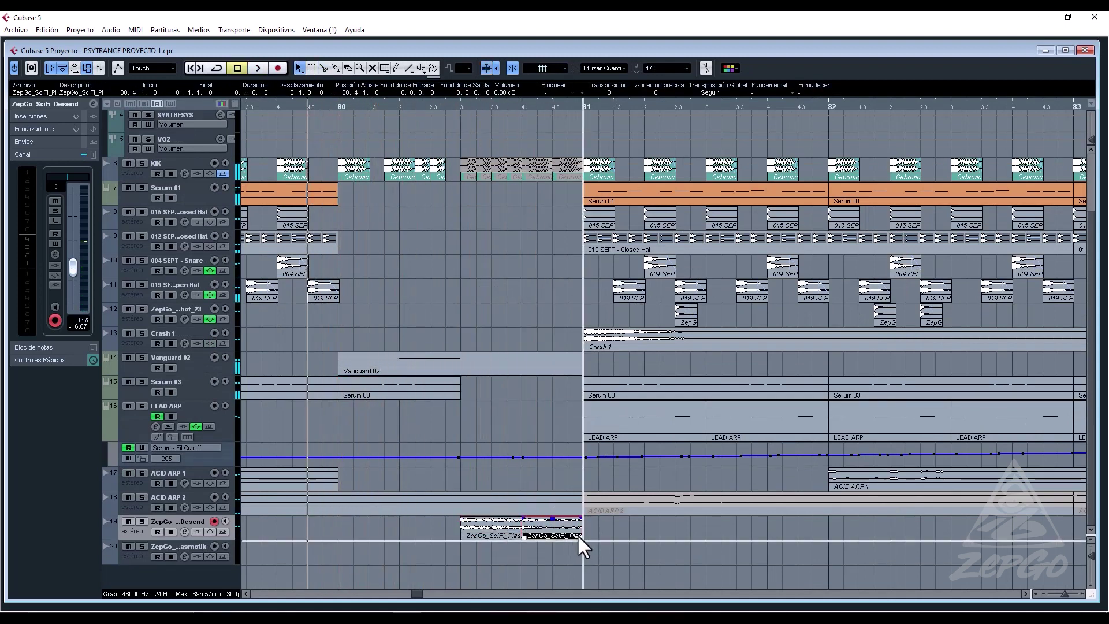
# Shorten the second Plasmotik piece to end at 80.4.3 and duplicate it up to bar 81.
pyautogui.moveTo(578, 536); pyautogui.dragTo(533, 525)
pyautogui.press('space')
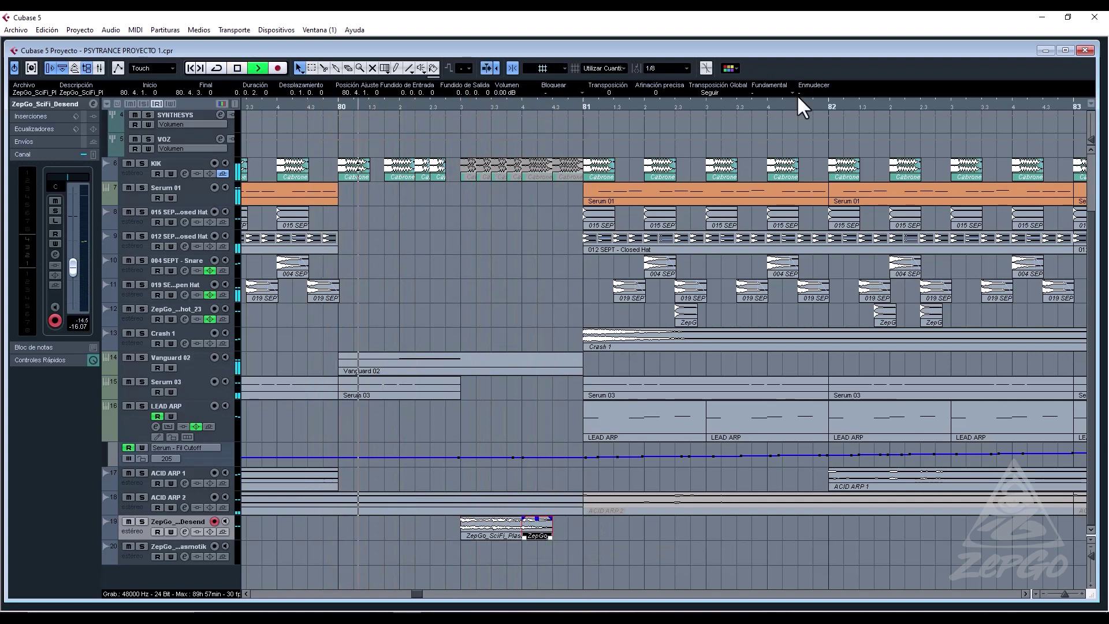
pyautogui.hotkey('ctrl', 'd')
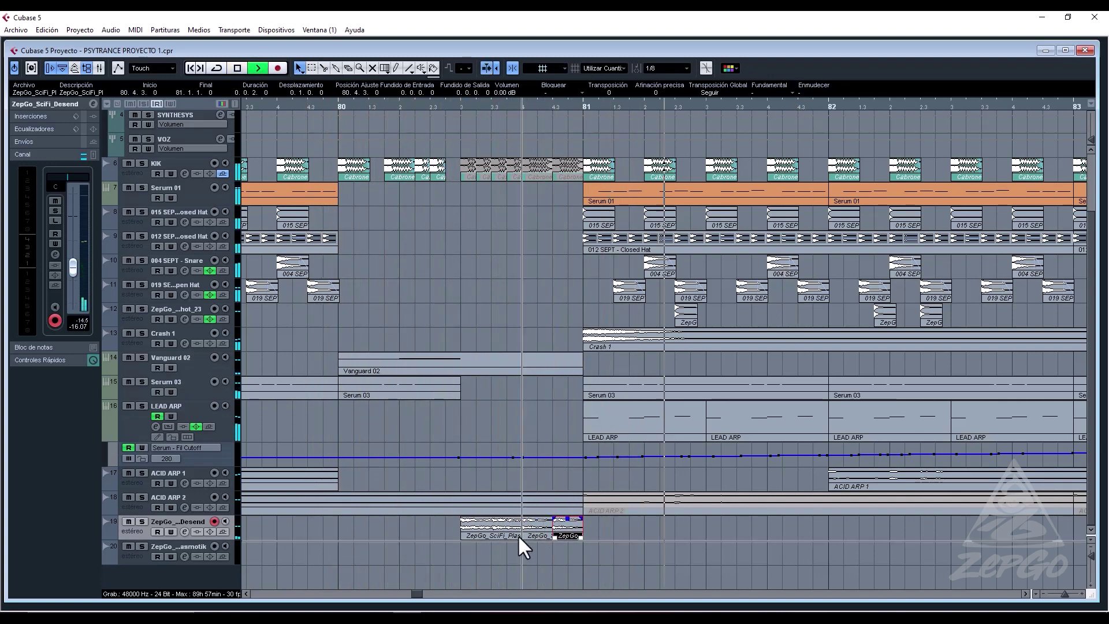
# Set the grid quantize to 1/16 and chop the Plasmotik effect into eight short, evenly spaced slices between 80.3.1 and bar 81.
pyautogui.moveTo(518, 536)
pyautogui.mouseDown()
pyautogui.moveTo(461, 536)
pyautogui.moveTo(522, 531)
pyautogui.moveTo(511, 535)
pyautogui.mouseUp()
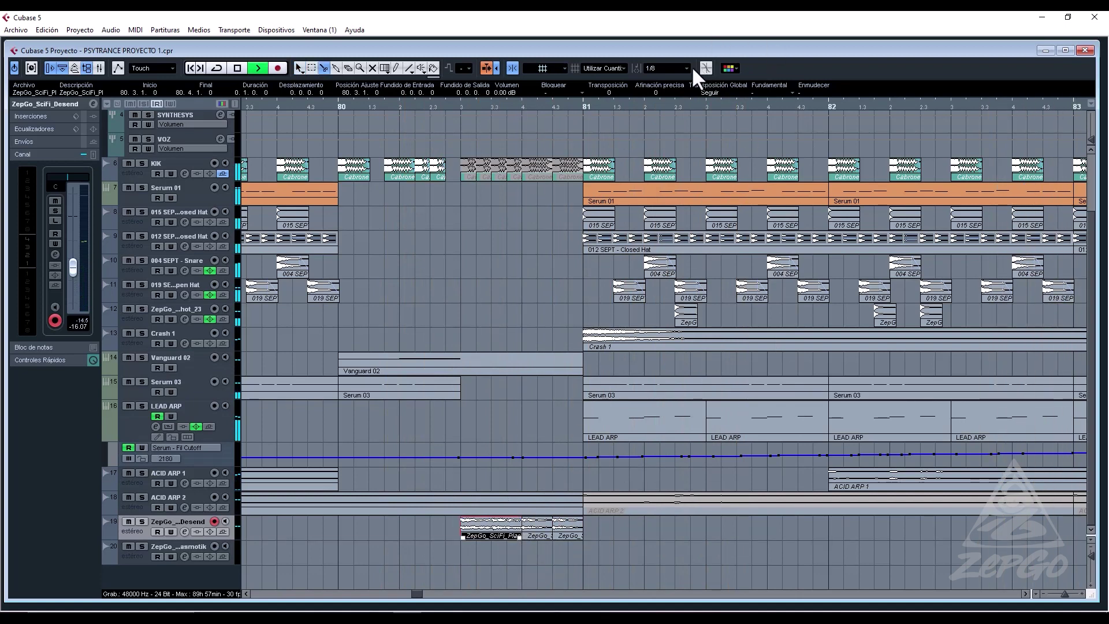
pyautogui.click(686, 68)
pyautogui.click(669, 107)
pyautogui.moveTo(461, 527)
pyautogui.mouseDown()
pyautogui.moveTo(568, 527)
pyautogui.moveTo(450, 525)
pyautogui.moveTo(470, 535)
pyautogui.mouseUp()
pyautogui.press('1')
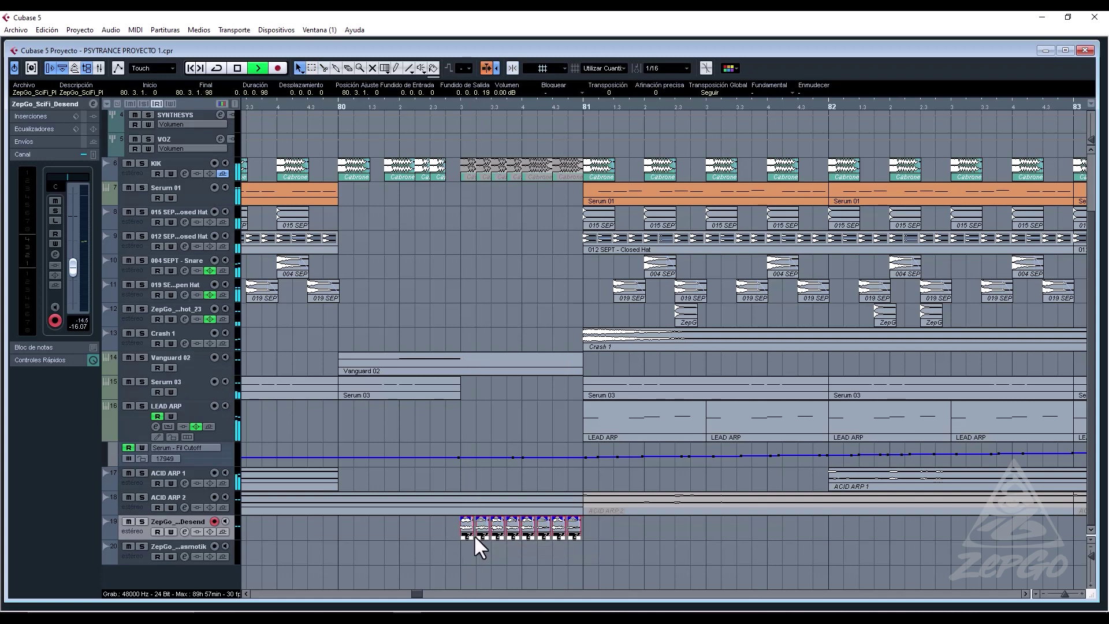
pyautogui.click(633, 530)
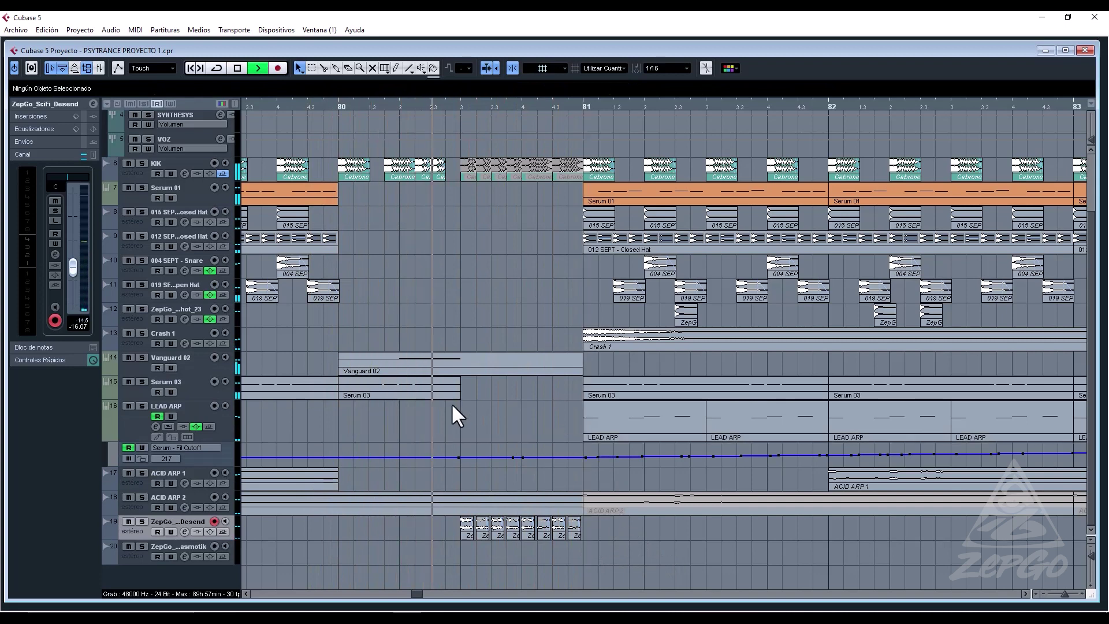
# Move the eight slices from the Desend track to the Plasmotik track and lower its volume to -7.85 dB.
pyautogui.press('space')
pyautogui.press('space')
pyautogui.moveTo(635, 531); pyautogui.dragTo(465, 554)
pyautogui.click(186, 555)
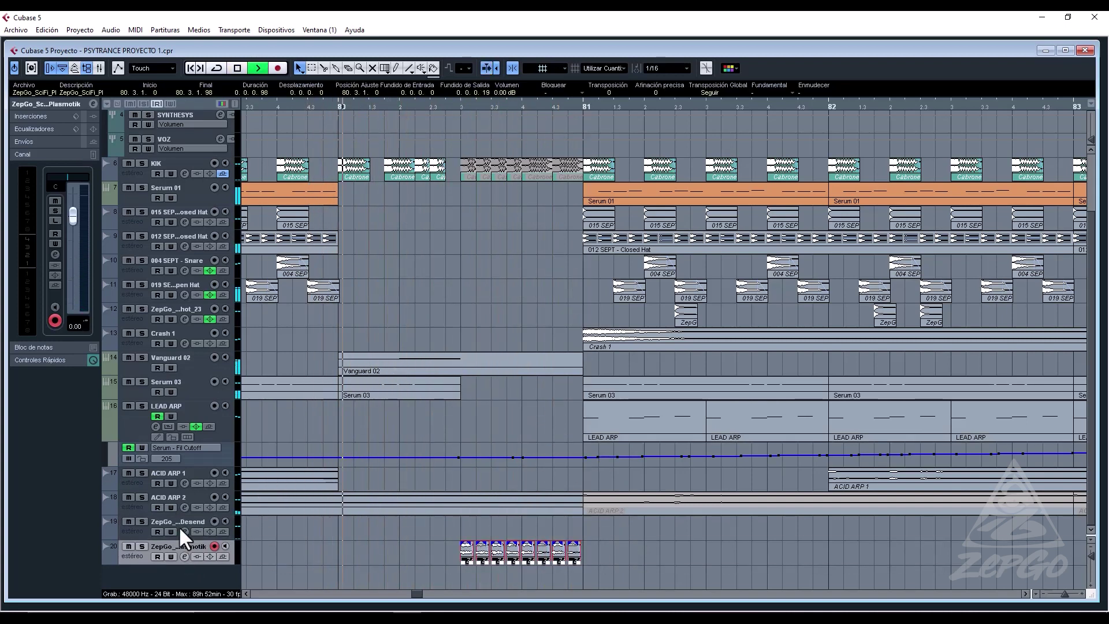
pyautogui.moveTo(73, 215); pyautogui.dragTo(66, 247)
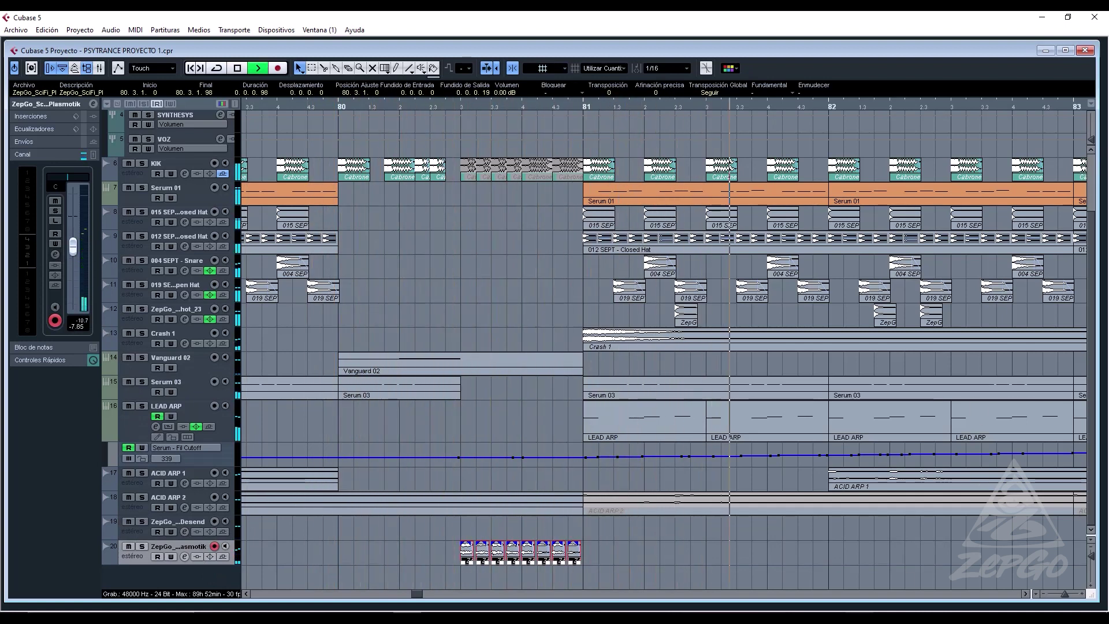
# Review the arrangement from the bar 81 transition onwards during playback in a wider overview.
pyautogui.press('g')
pyautogui.press('g')
pyautogui.press('g')
pyautogui.press('g')
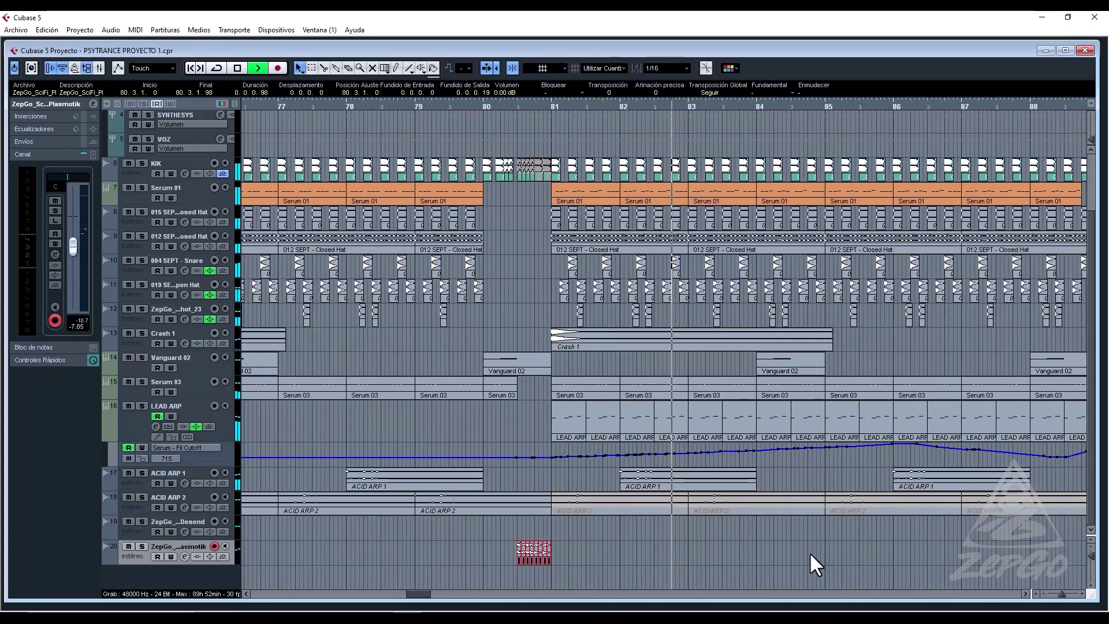
pyautogui.press('g')
pyautogui.press('g')
pyautogui.press('g')
pyautogui.press('g')
pyautogui.press('g')
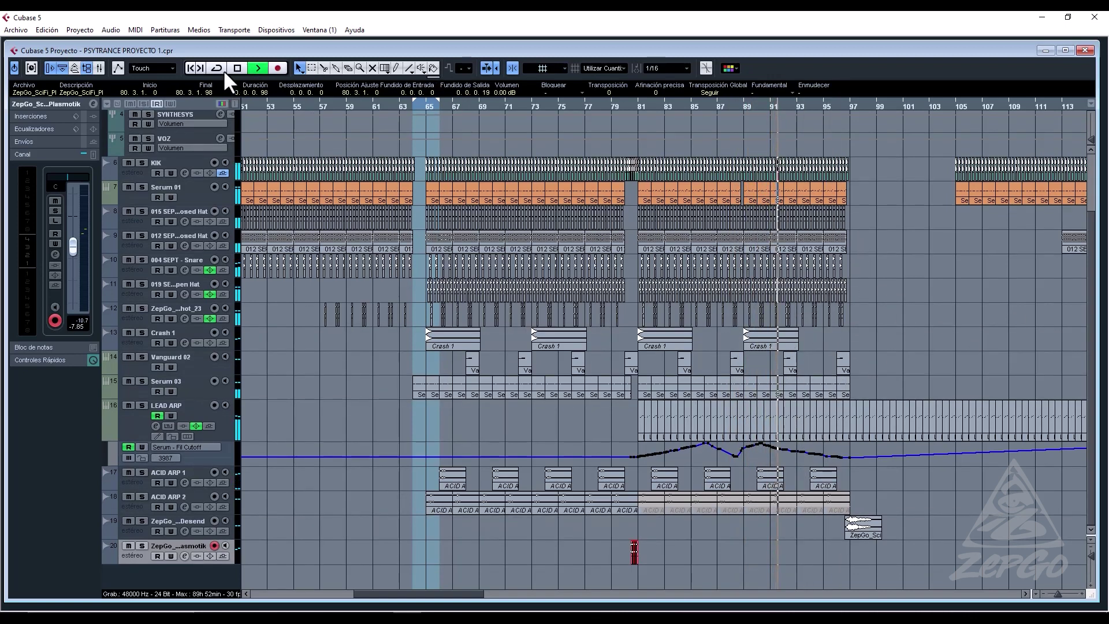
pyautogui.press('space')
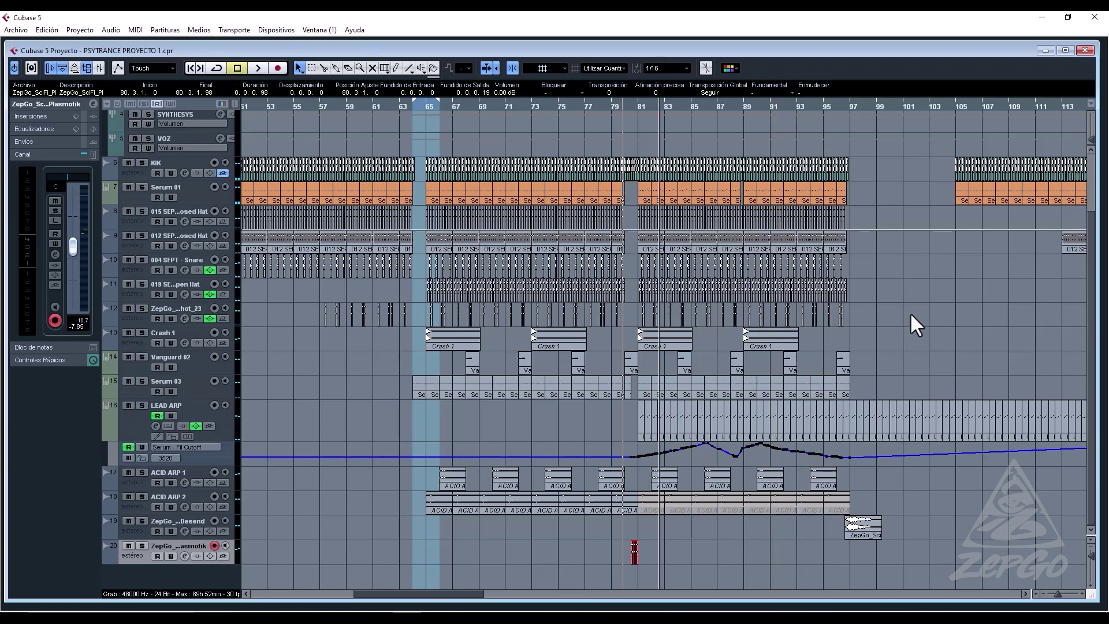
# Start a media import from the Pool and browse to the ZEP CURVAS UP folder inside 00-PSYTRANCE.
pyautogui.click(87, 68)
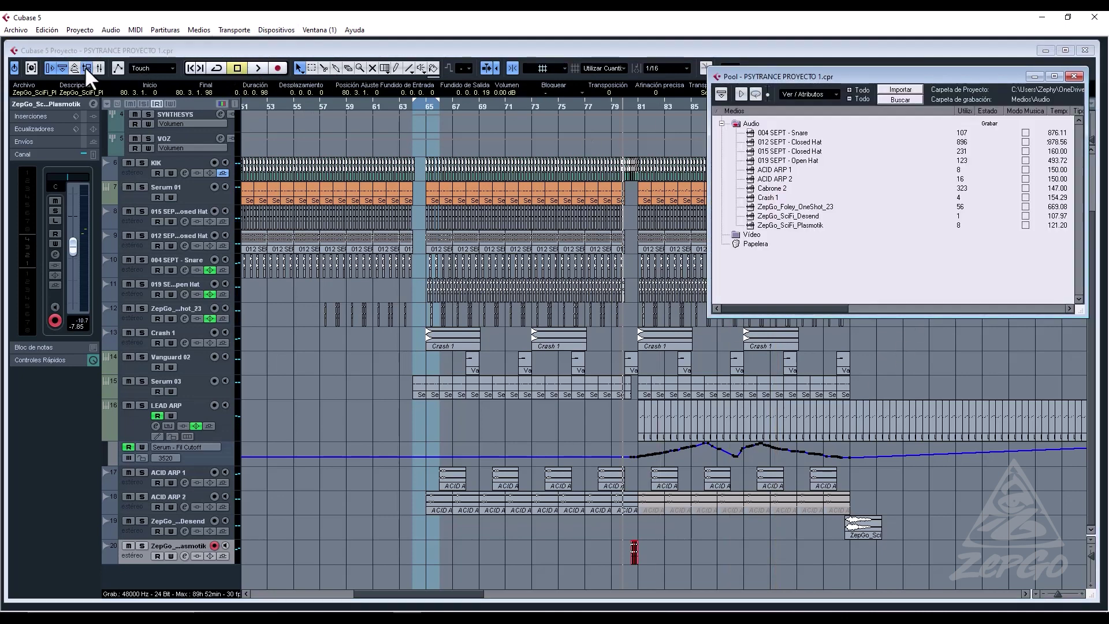
pyautogui.click(911, 91)
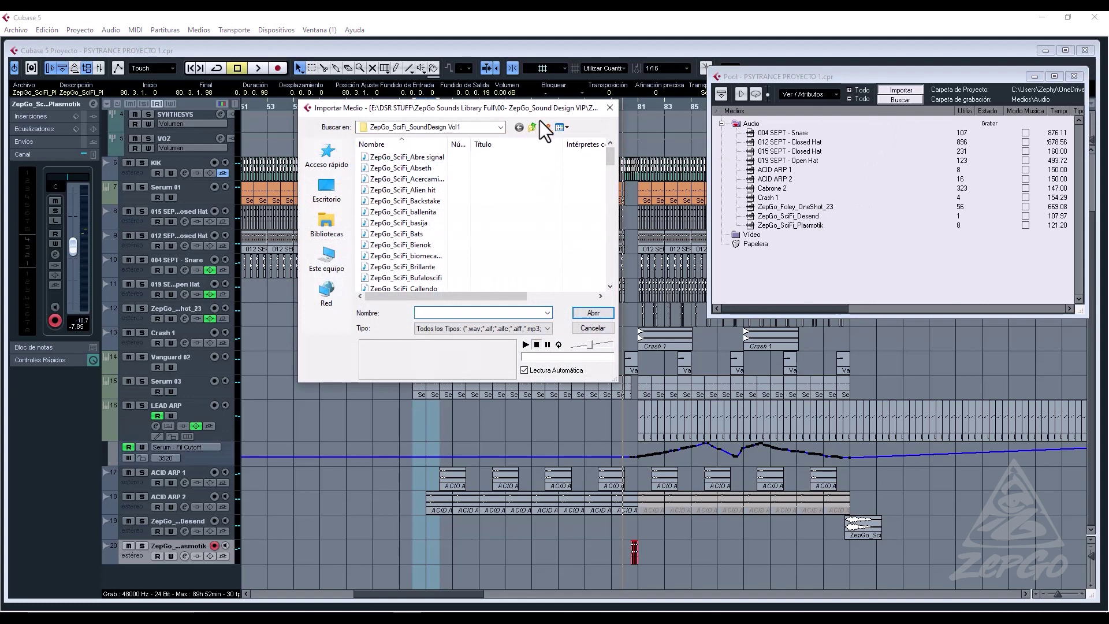
pyautogui.click(531, 128)
pyautogui.click(532, 129)
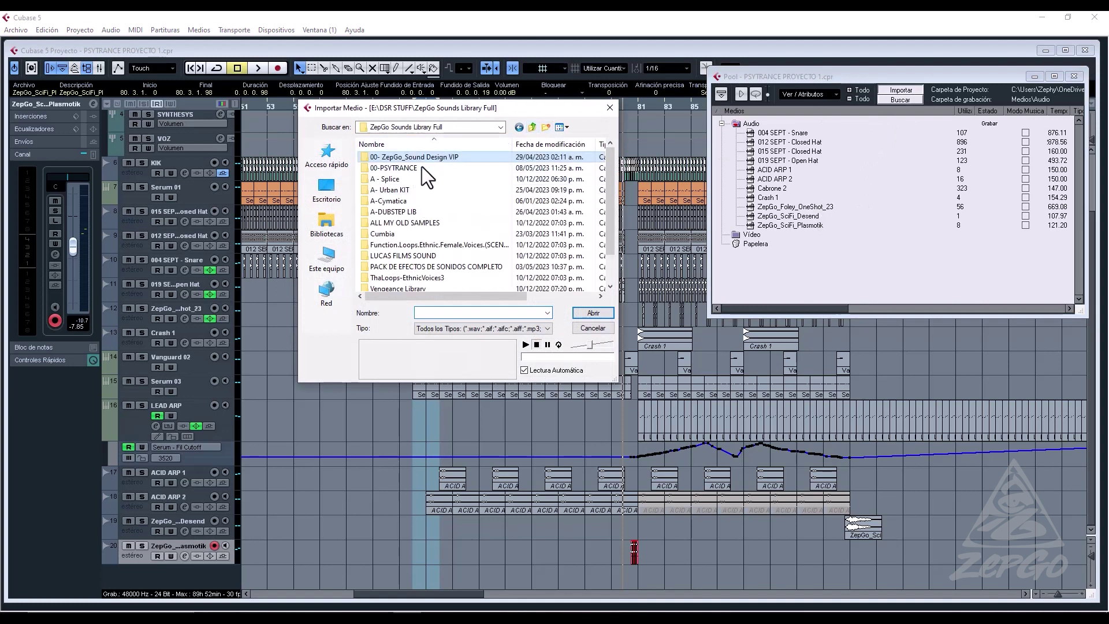
pyautogui.scroll(-1, 436, 263)
pyautogui.scroll(1, 422, 275)
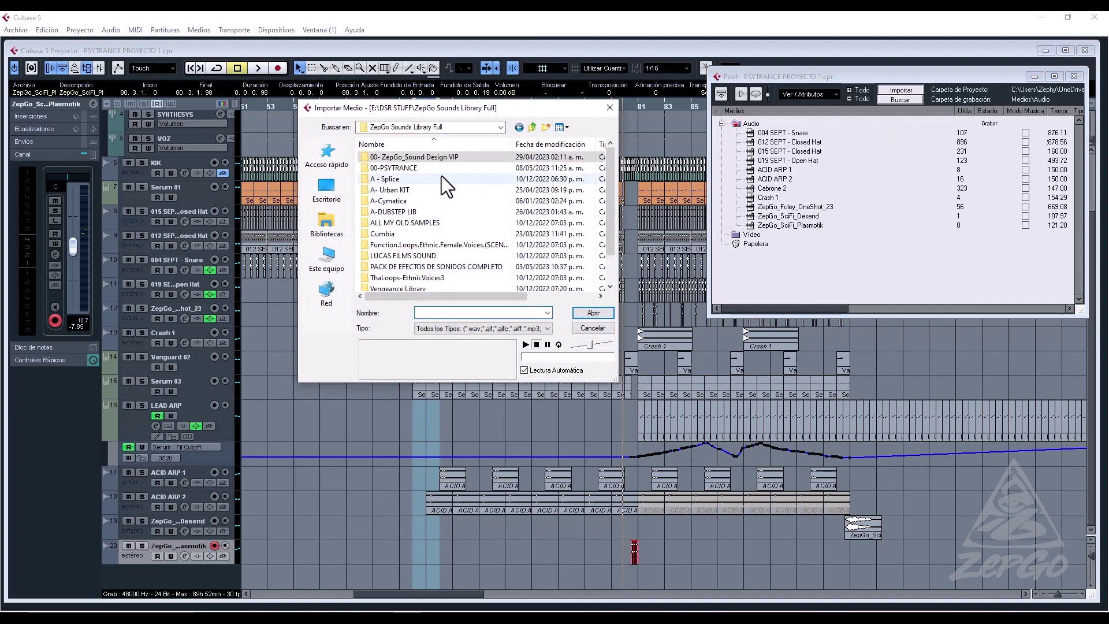
pyautogui.doubleClick(427, 168)
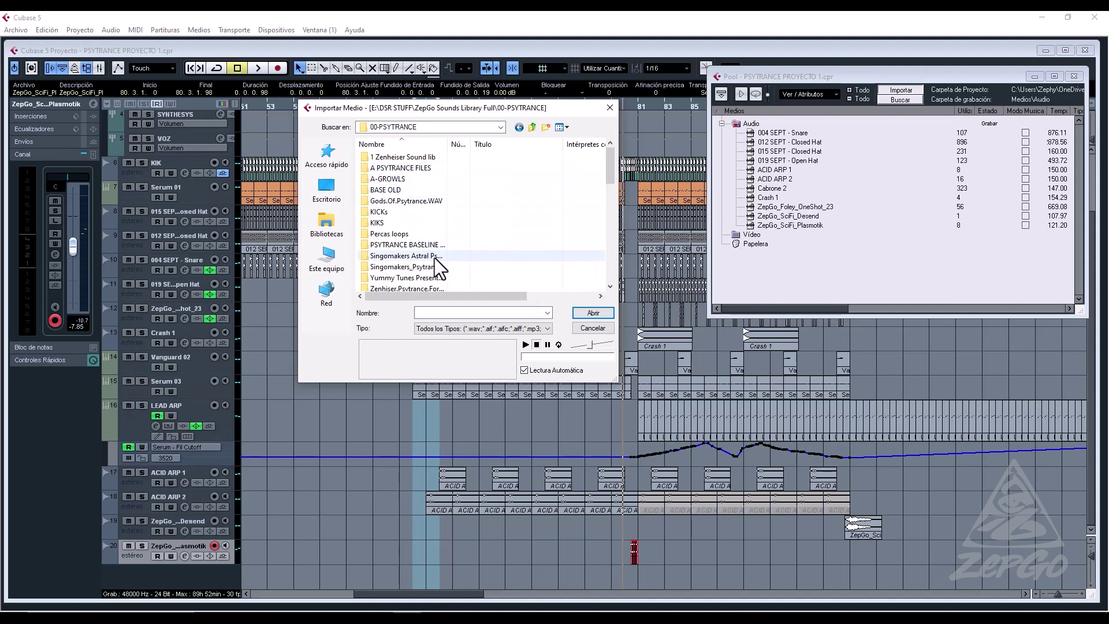
pyautogui.scroll(-1, 434, 257)
pyautogui.doubleClick(423, 272)
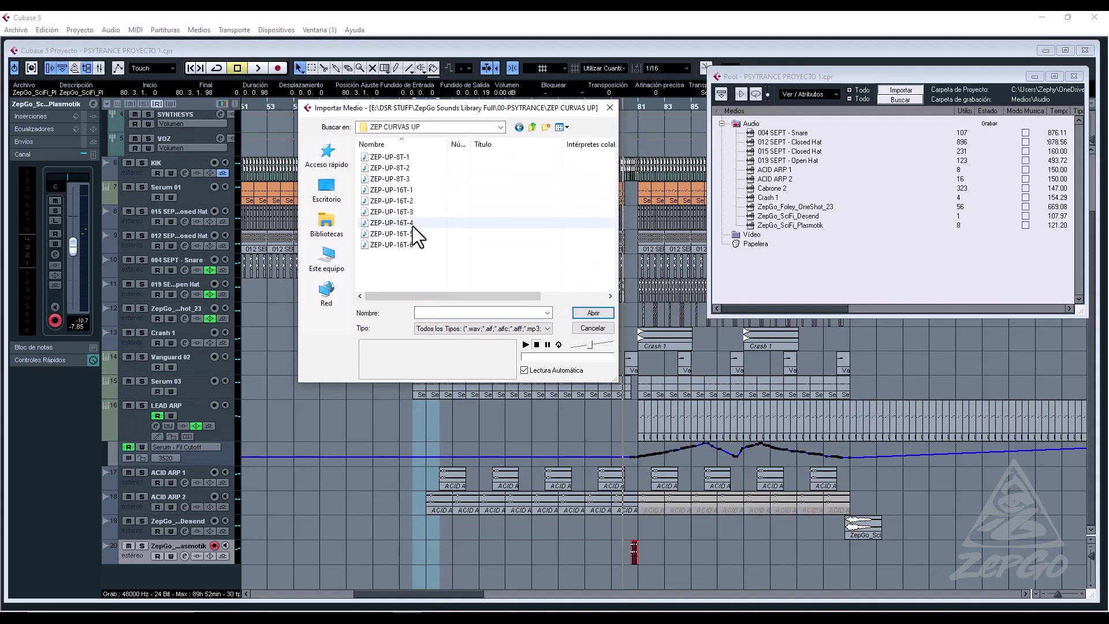
# Import ZEP-UP-16T-4, ZEP-UP-16T-5 and ZEP-UP-16T-6, copied to the working directory and converted if necessary.
pyautogui.moveTo(390, 256); pyautogui.dragTo(393, 222)
pyautogui.click(592, 313)
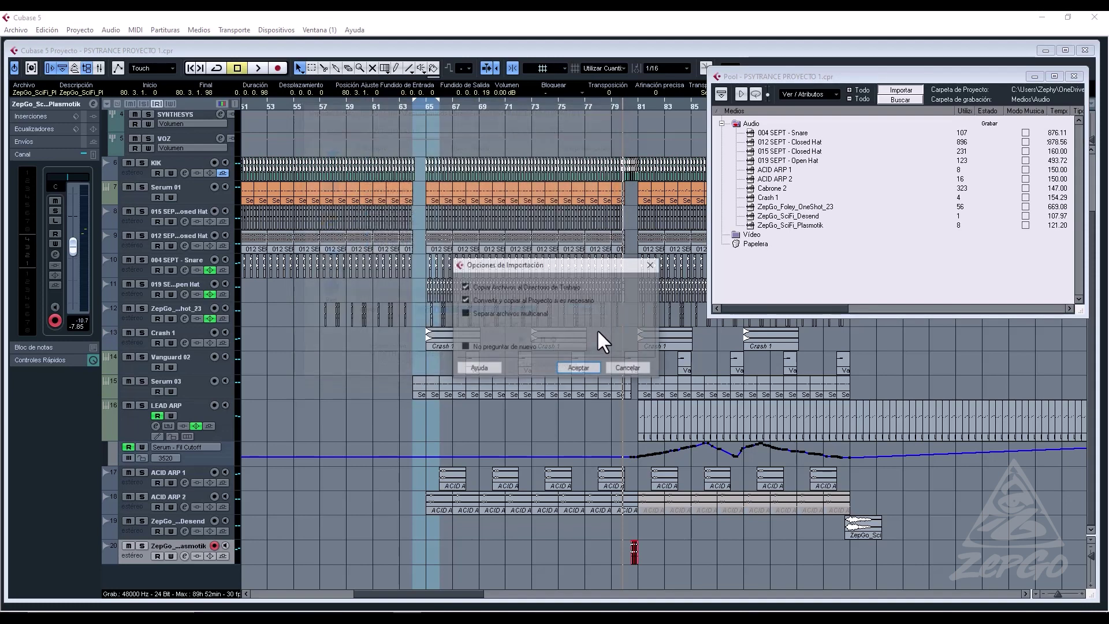
pyautogui.click(583, 368)
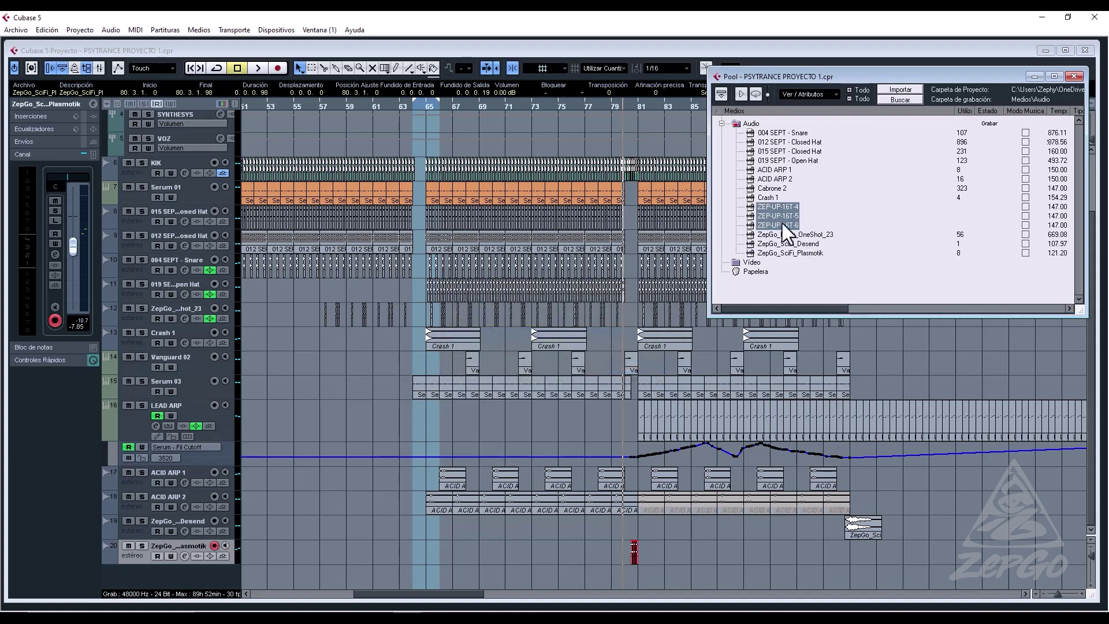
# Place the three ZEP-UP-16T samples on different tracks below Plasmotik, starting at 80.4.4.
pyautogui.moveTo(771, 204); pyautogui.dragTo(637, 577)
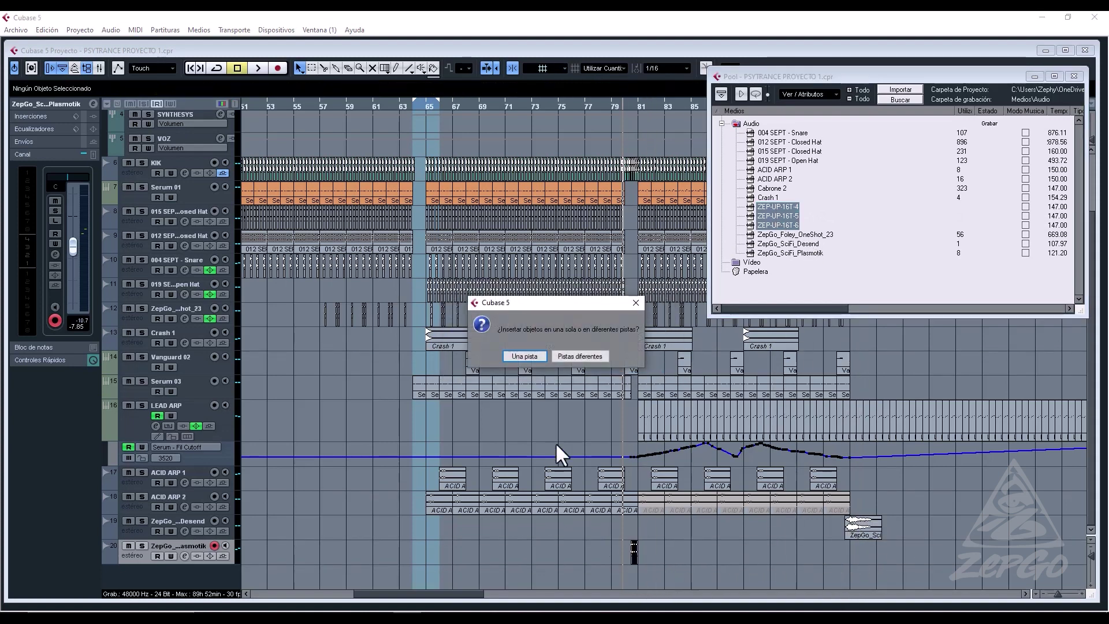
pyautogui.click(585, 356)
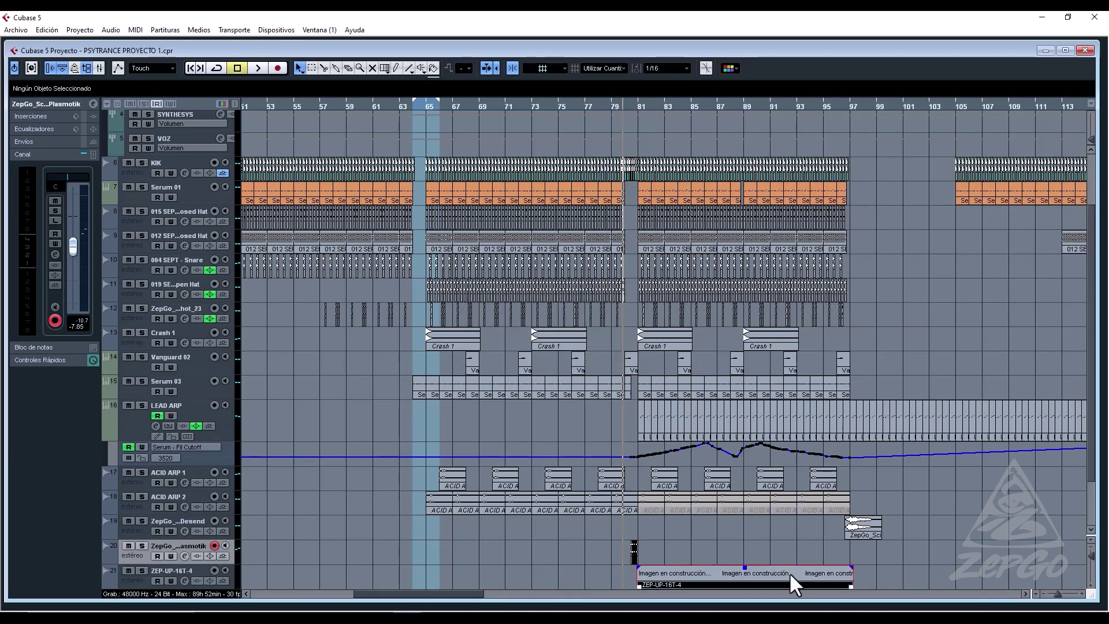
pyautogui.scroll(-3, 789, 572)
# Lower the volume of the three ZEP-UP-16T tracks, with ZEP-UP-16T-5 and ZEP-UP-16T-6 at -18.35 dB.
pyautogui.click(186, 497)
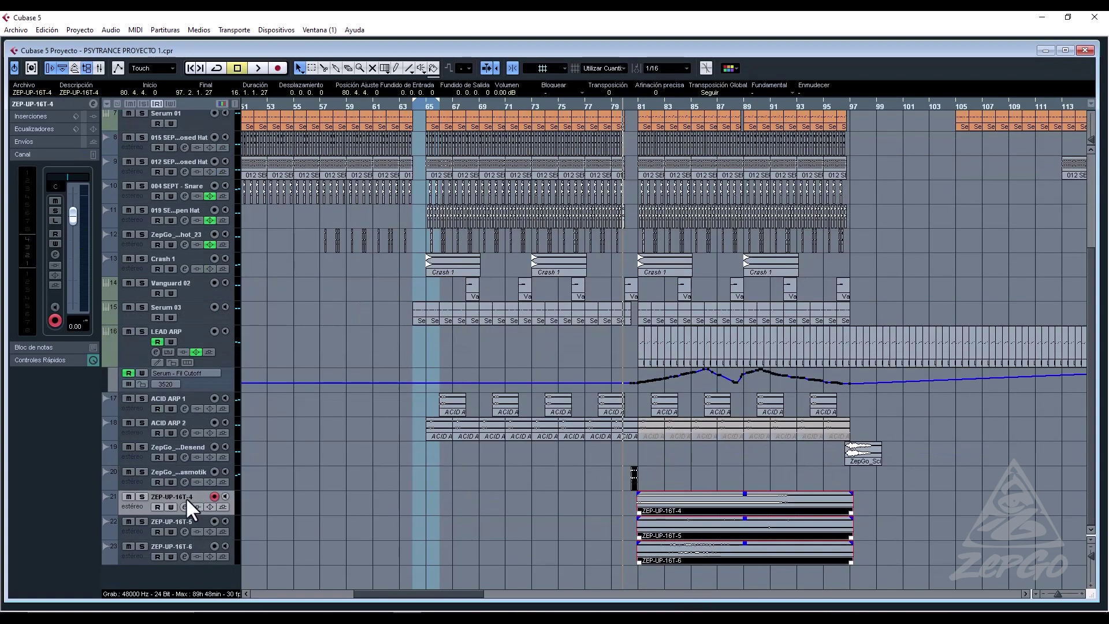
pyautogui.moveTo(70, 255); pyautogui.dragTo(71, 257)
pyautogui.press('Down')
pyautogui.press('Down')
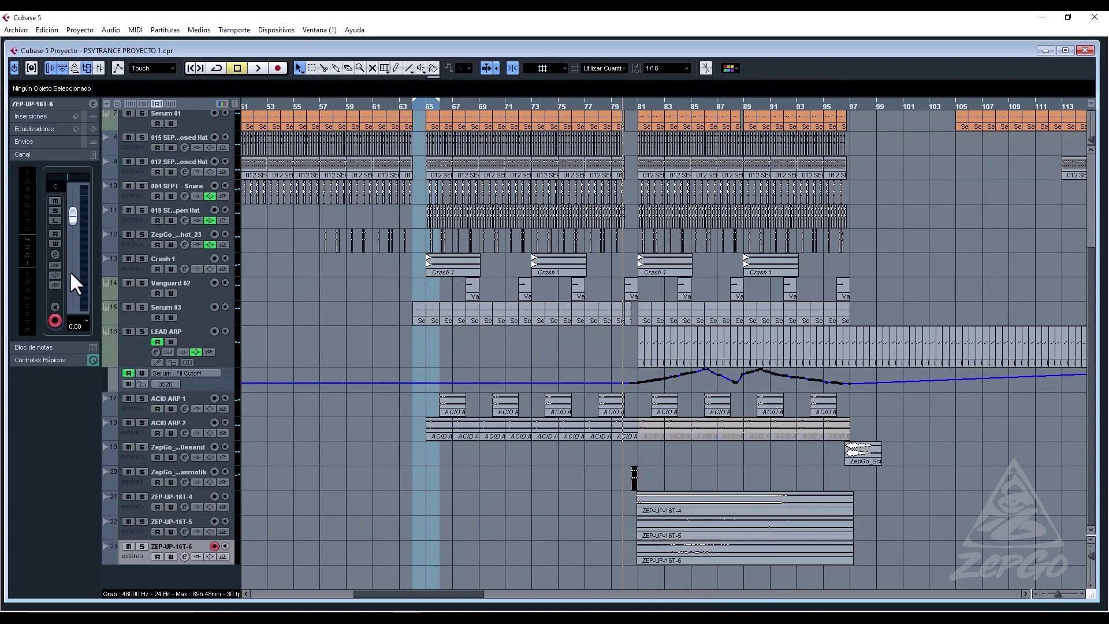
pyautogui.click(70, 272)
# Equalize ZEP-UP-16T-6 with a low shelf of -24 dB at 88 Hz, Q 0.0, and a high shelf of -22 dB at 13729 Hz, Q 0.5.
pyautogui.click(55, 253)
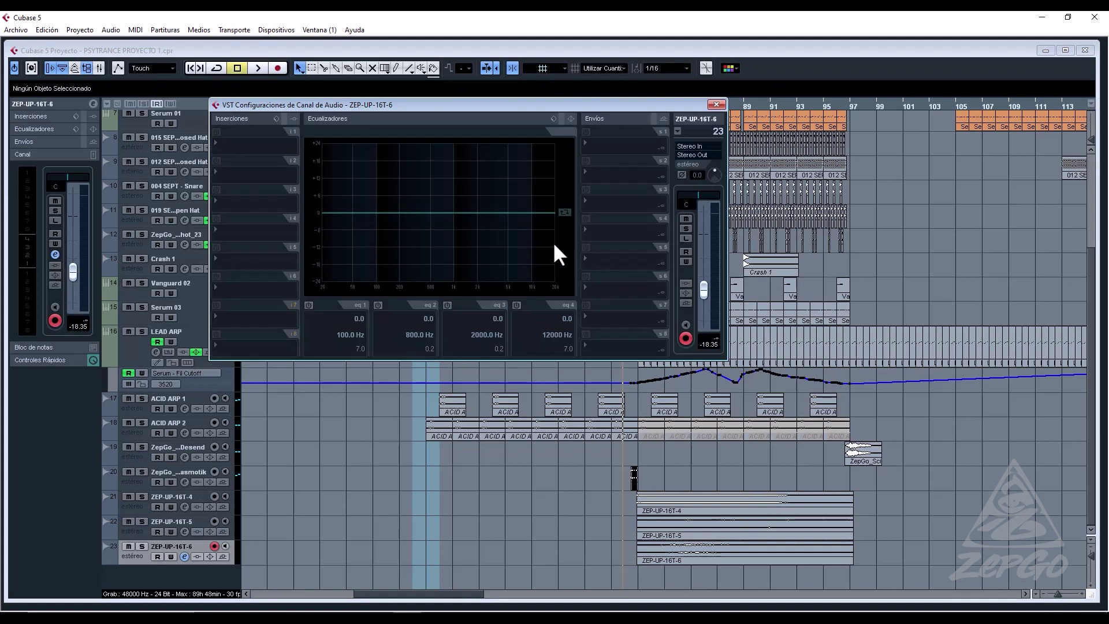
pyautogui.moveTo(342, 271); pyautogui.dragTo(371, 281)
pyautogui.moveTo(355, 352); pyautogui.dragTo(369, 352)
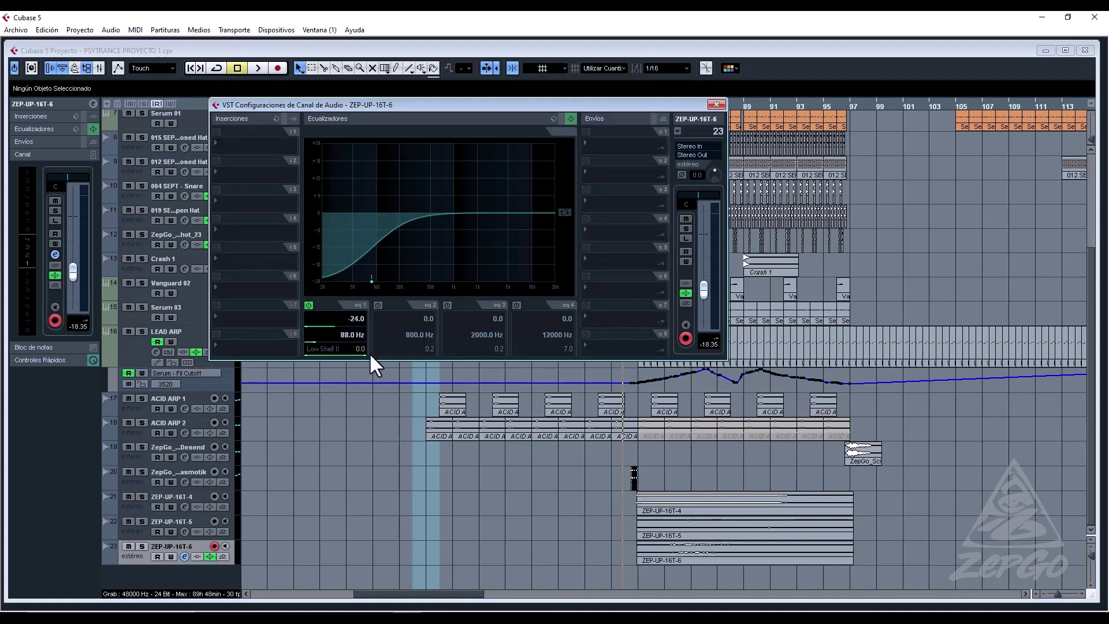
pyautogui.moveTo(546, 266); pyautogui.dragTo(541, 275)
pyautogui.moveTo(562, 355)
pyautogui.mouseDown()
pyautogui.moveTo(549, 355)
pyautogui.moveTo(568, 355)
pyautogui.mouseUp()
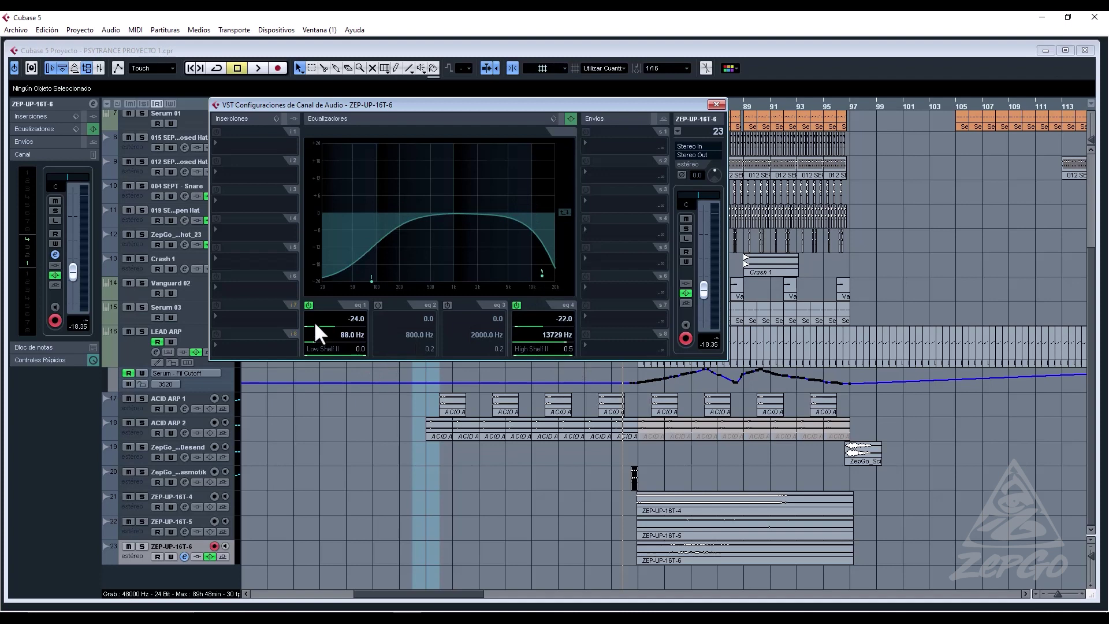
# Equalize ZEP-UP-16T-5 with -24 dB shelves at 91 Hz and 13497 Hz, reducing the low Q to 1.9 and the high Q to 0.0.
pyautogui.click(184, 525)
pyautogui.click(183, 531)
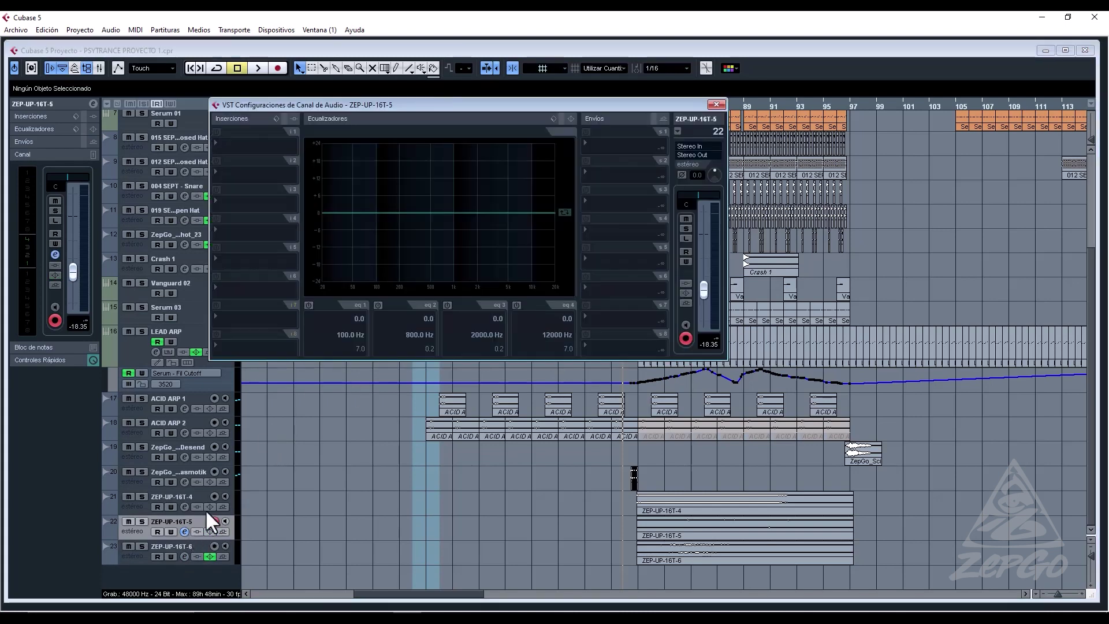
pyautogui.moveTo(549, 276); pyautogui.dragTo(541, 281)
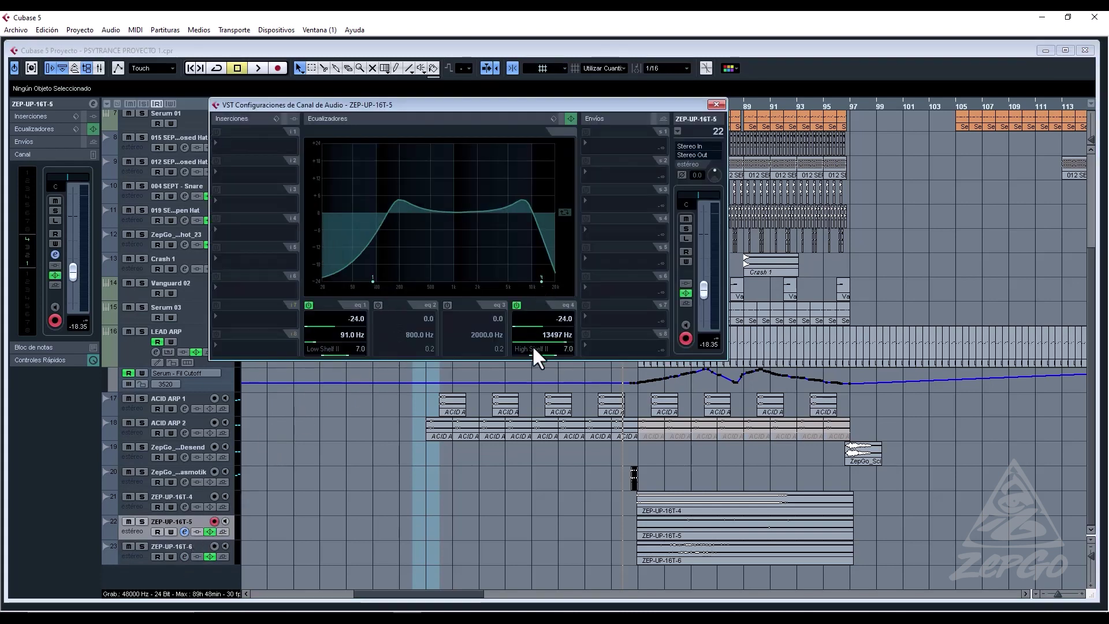
pyautogui.moveTo(350, 346); pyautogui.dragTo(358, 355)
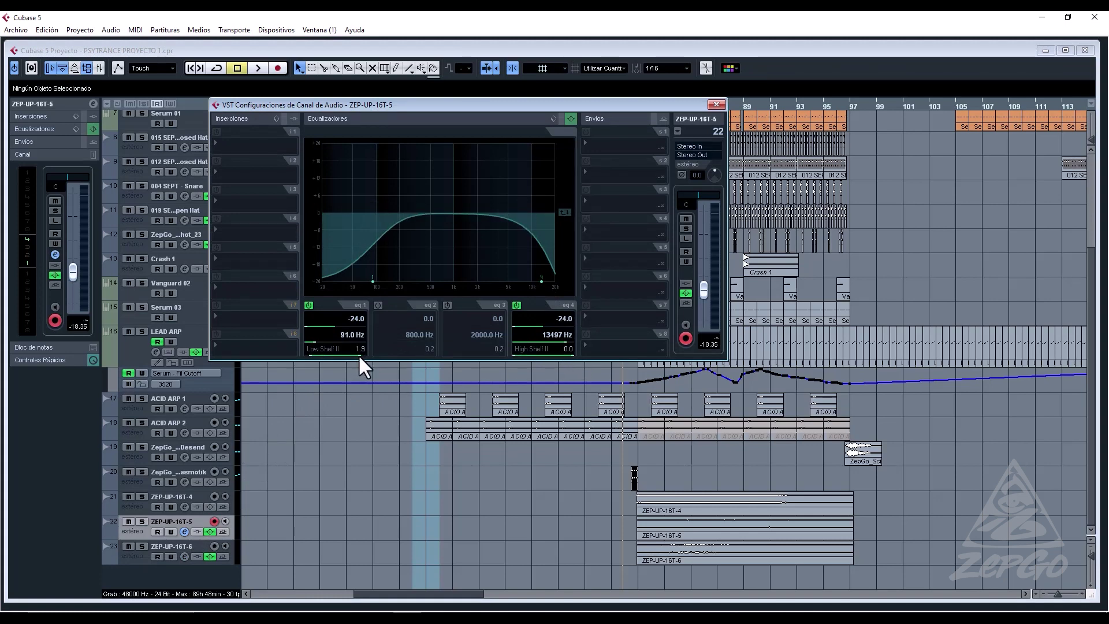
# Equalize ZEP-UP-16T-4 with a low shelf of -23.8 dB at 99 Hz, Q 0.0, and a high shelf of -23.8 dB at 7809 Hz, Q 1.7.
pyautogui.click(182, 504)
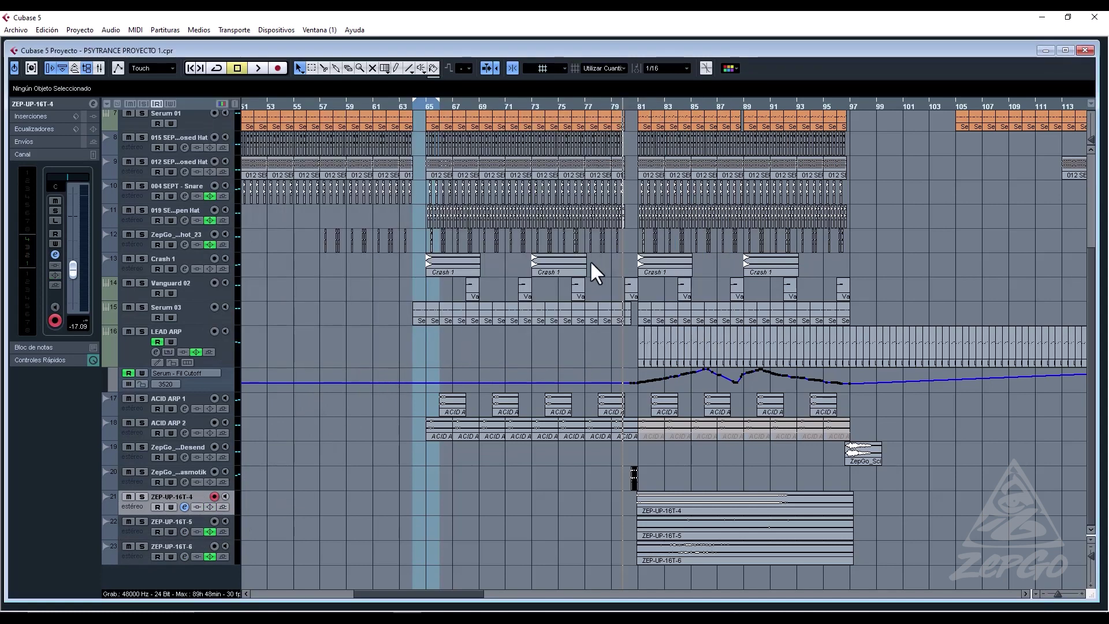
pyautogui.click(184, 506)
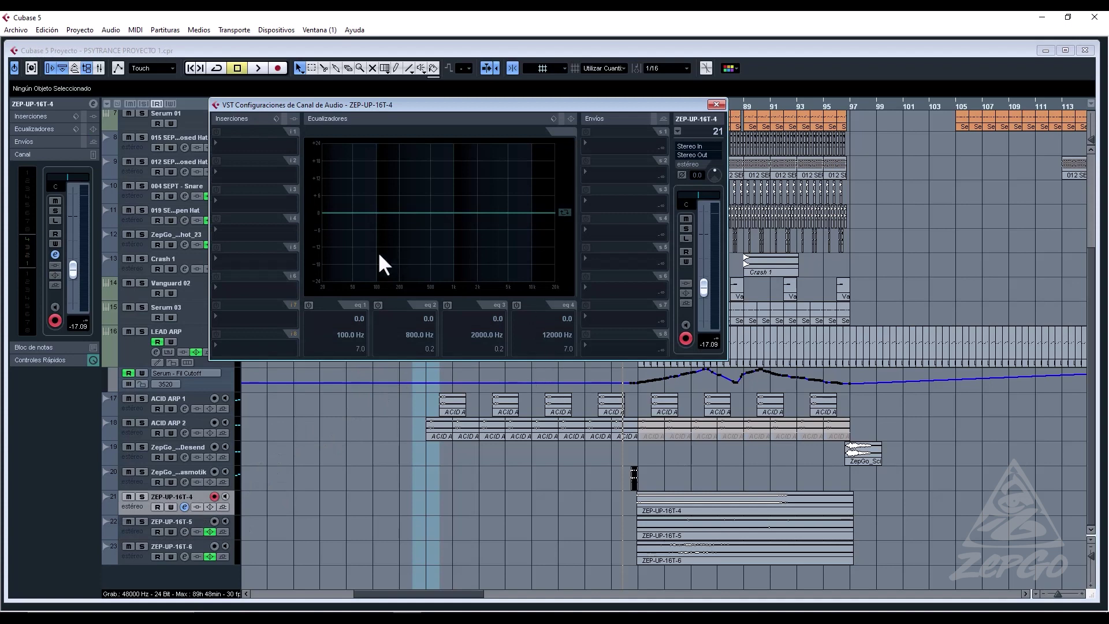
pyautogui.click(376, 280)
pyautogui.click(522, 279)
pyautogui.moveTo(568, 357); pyautogui.dragTo(568, 357)
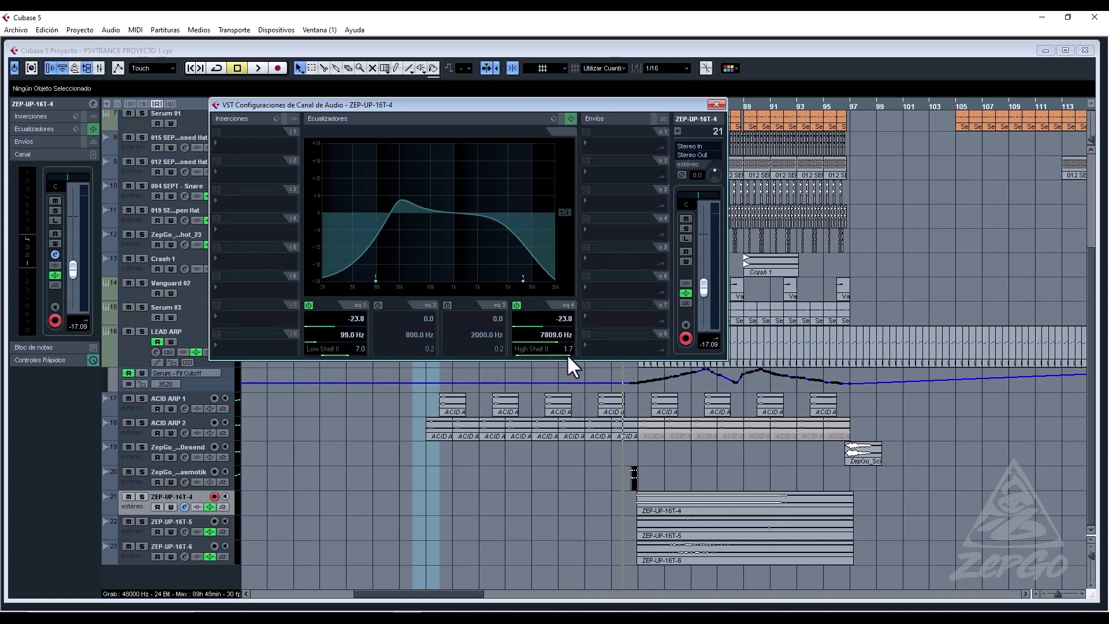
pyautogui.moveTo(354, 356); pyautogui.dragTo(359, 352)
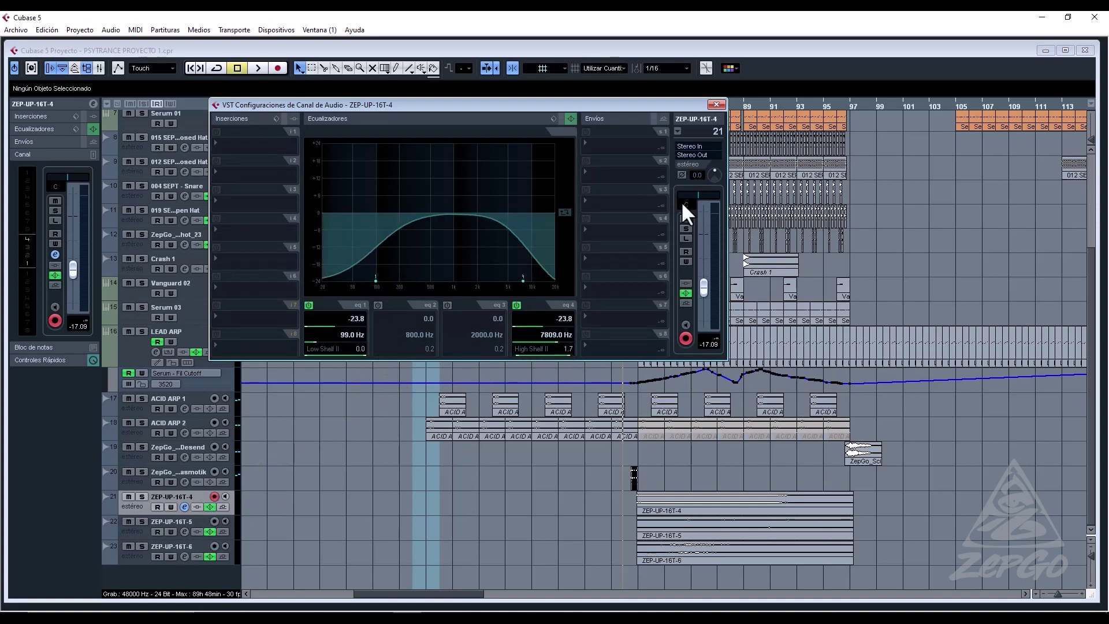
pyautogui.press('space')
pyautogui.click(716, 104)
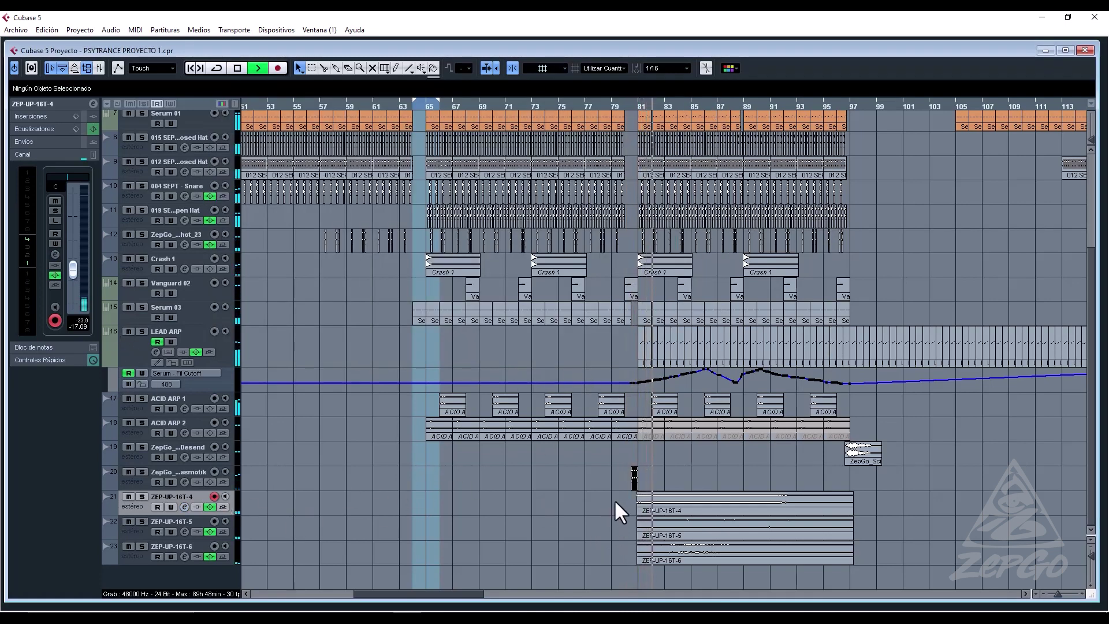
# Give the three ZEP-UP-16T clips a fade-in of about 8.2.3.63 and align their start to 81.1.1 on a 1/1 grid.
pyautogui.moveTo(622, 502); pyautogui.dragTo(684, 563)
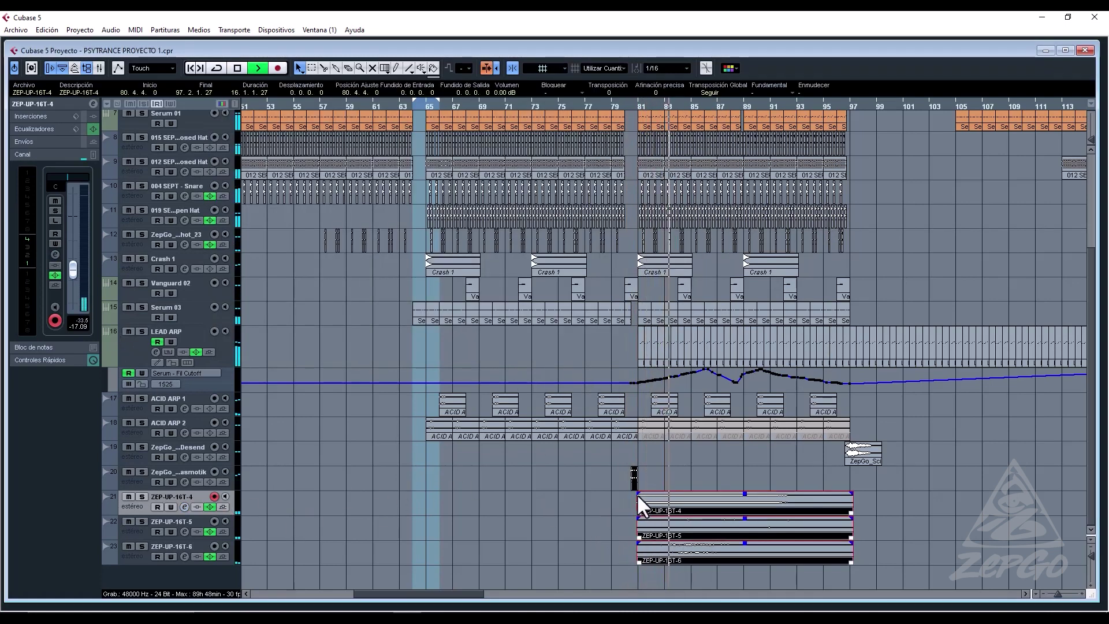
pyautogui.moveTo(638, 494); pyautogui.dragTo(752, 494)
pyautogui.click(658, 68)
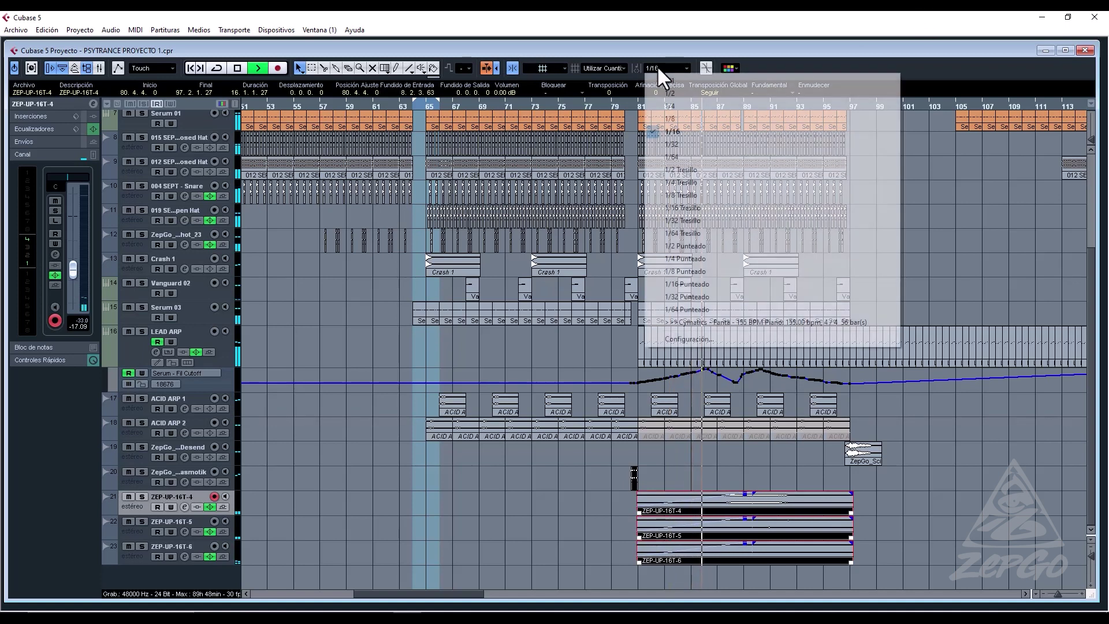
pyautogui.click(675, 81)
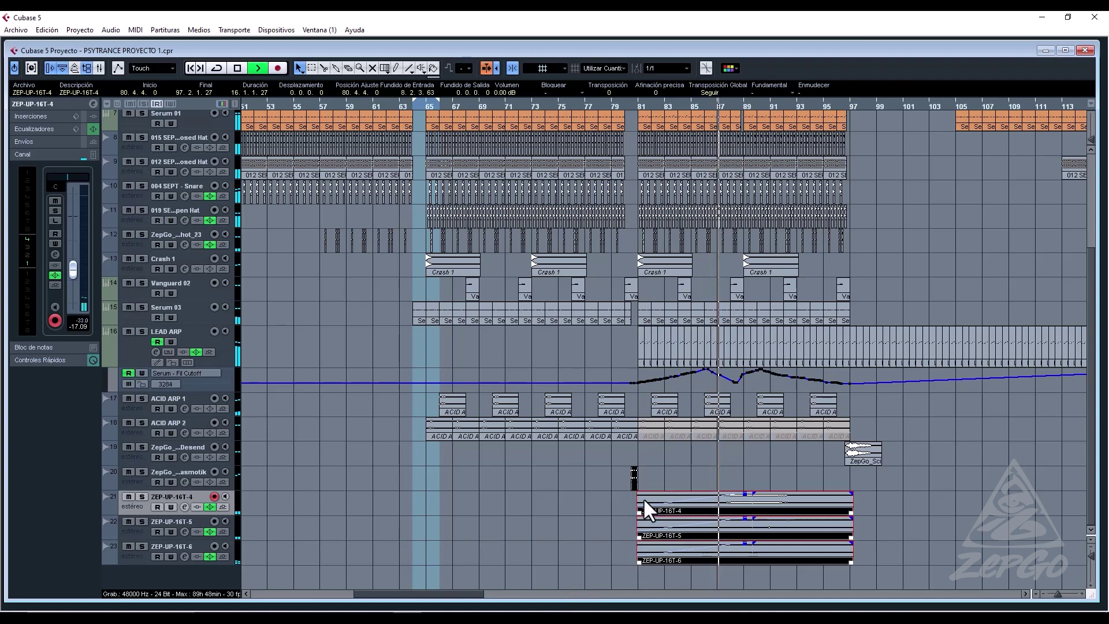
pyautogui.moveTo(643, 498); pyautogui.dragTo(646, 497)
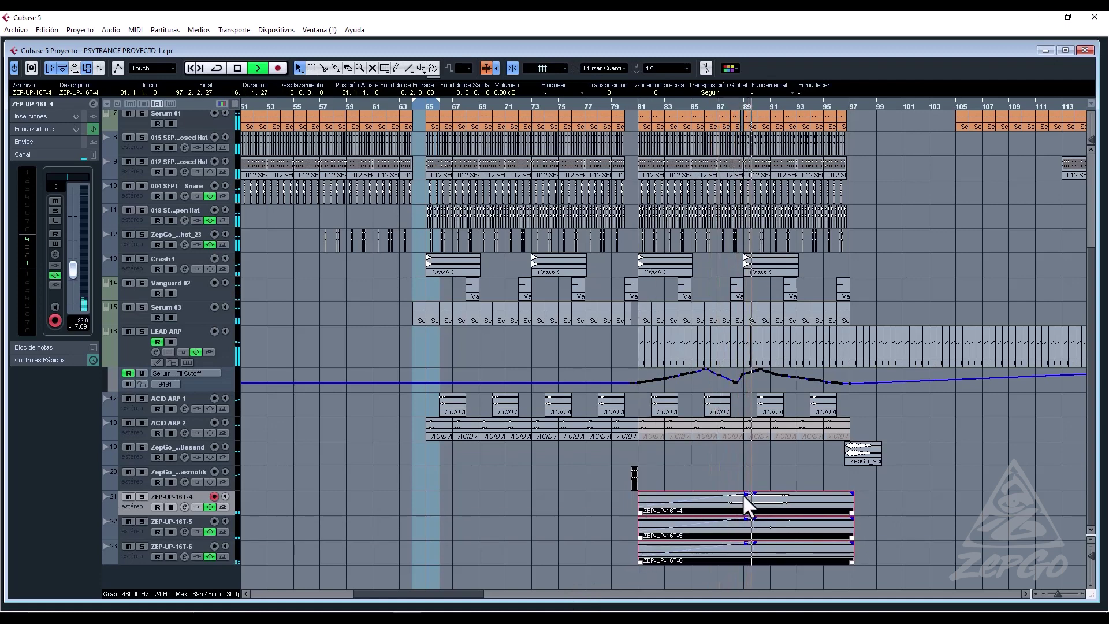
# Split the three ZEP-UP-16T clips together at 89.1.1.
pyautogui.press('h')
pyautogui.press('h')
pyautogui.press('h')
pyautogui.press('h')
pyautogui.rightClick(625, 483)
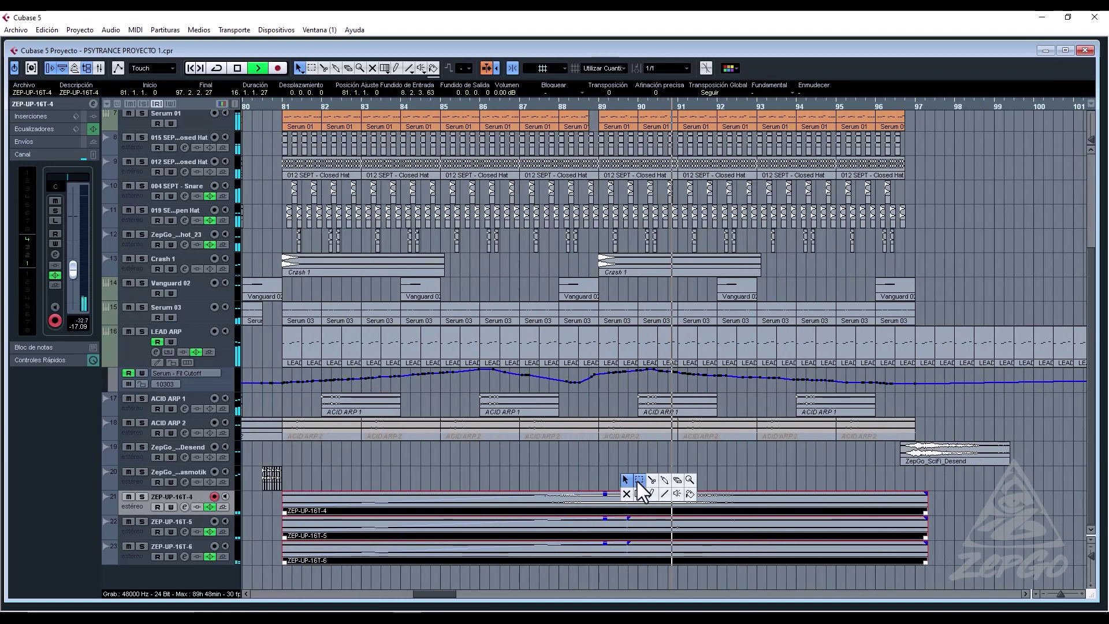
pyautogui.click(660, 482)
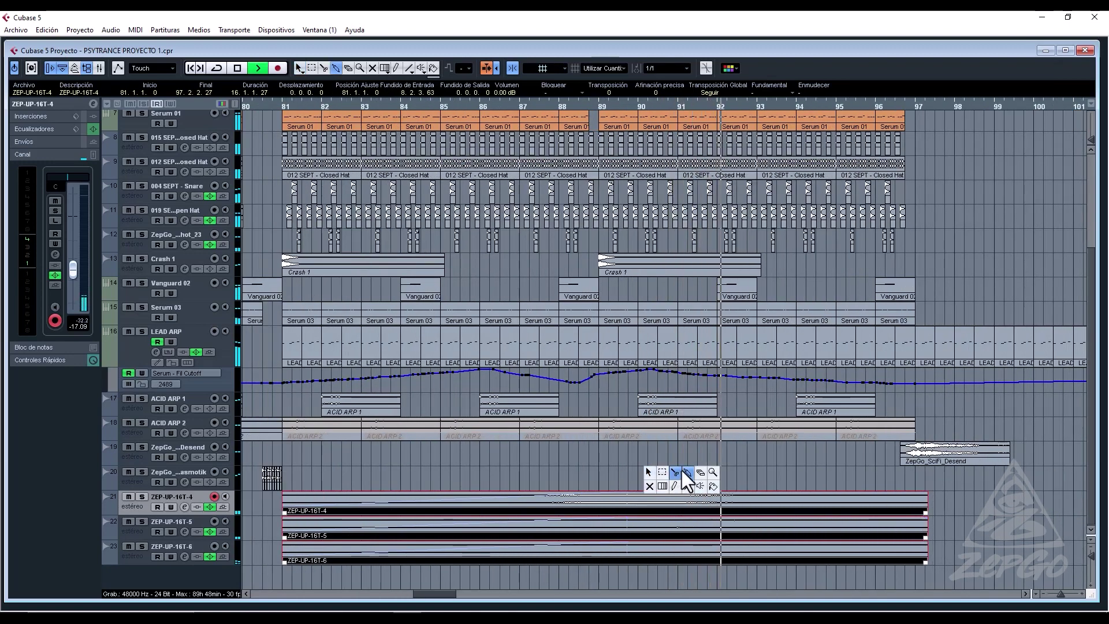
pyautogui.click(674, 472)
pyautogui.click(594, 516)
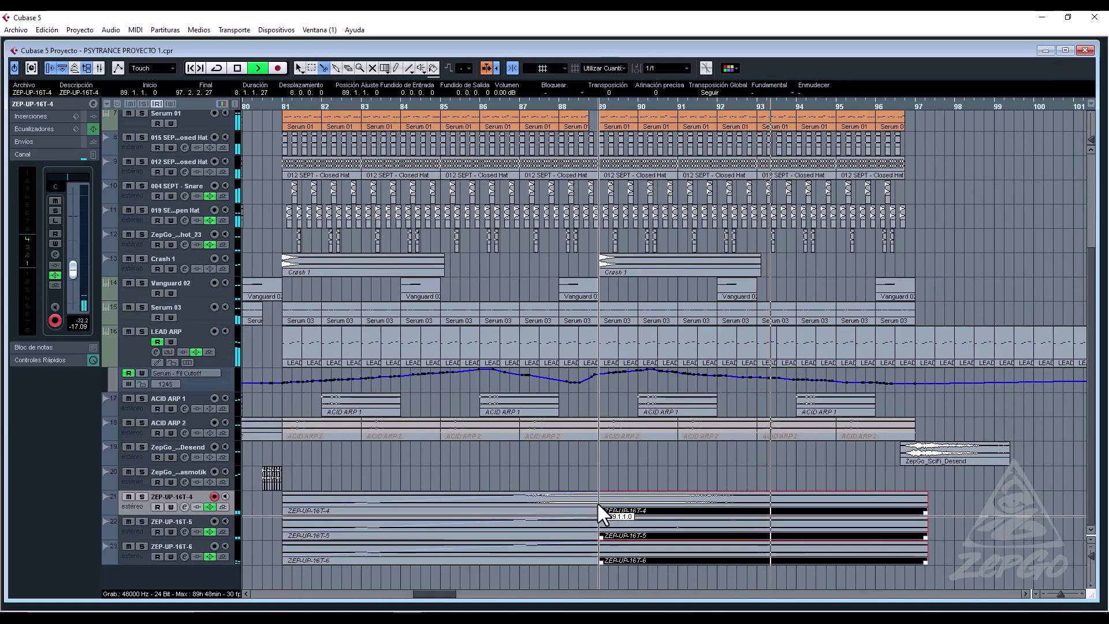
# Shorten the first halves of the three ZEP-UP-16T clips to a duration of 7.3.0.0, using a 1/16 grid.
pyautogui.press('1')
pyautogui.moveTo(586, 469); pyautogui.dragTo(588, 564)
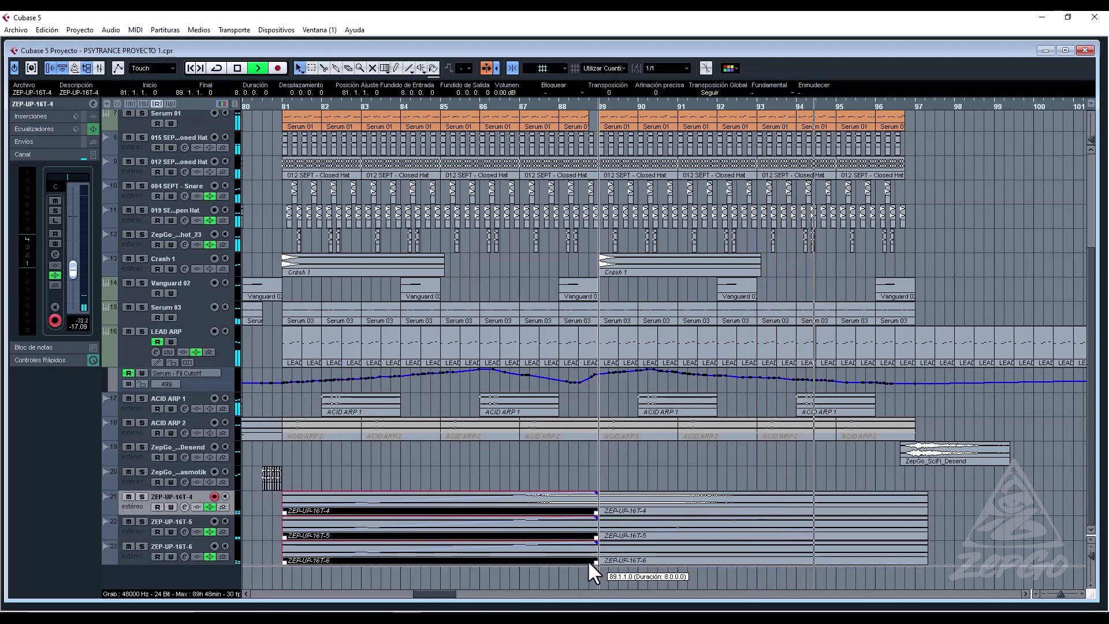
pyautogui.click(670, 68)
pyautogui.click(681, 133)
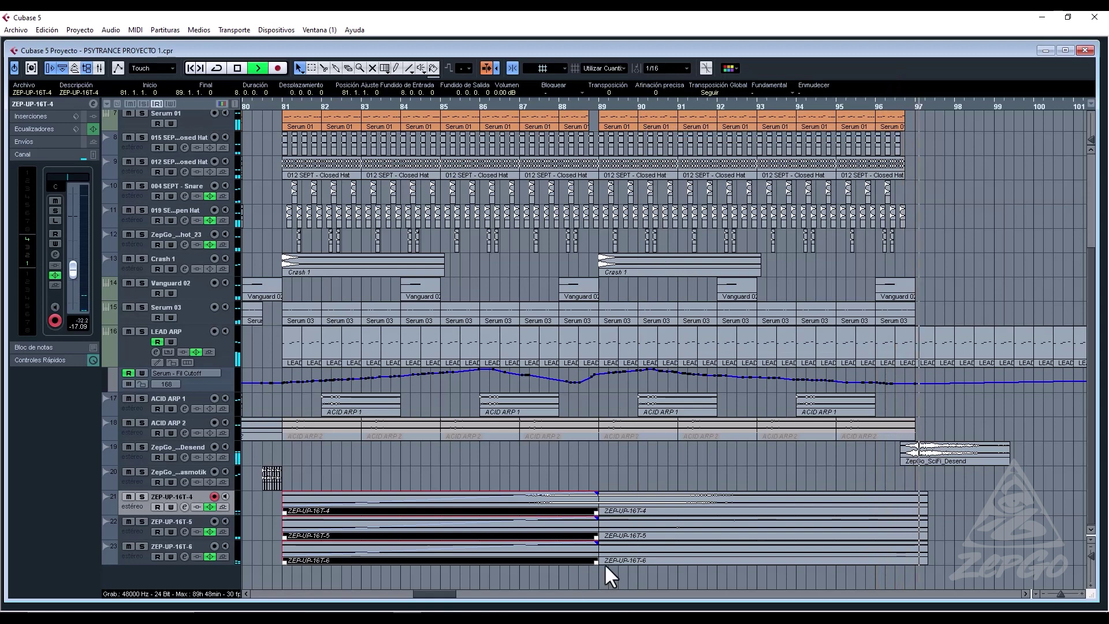
pyautogui.moveTo(596, 561); pyautogui.dragTo(586, 560)
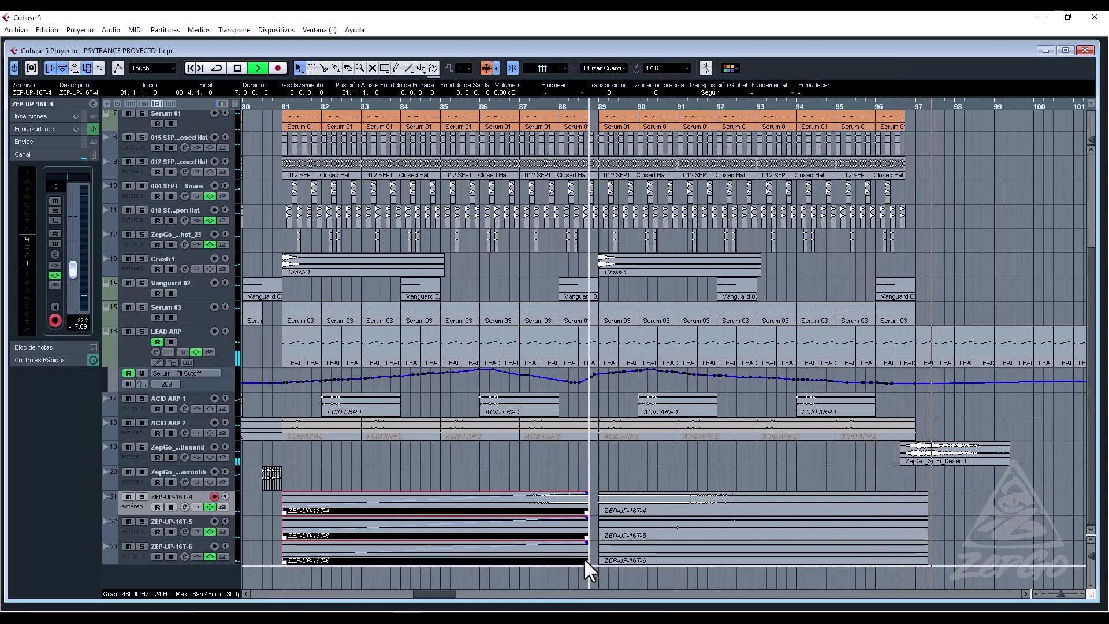
pyautogui.click(600, 470)
# Play the arrangement back from about bar 64 with the whole section in view.
pyautogui.press('g')
pyautogui.press('g')
pyautogui.press('g')
pyautogui.press('g')
pyautogui.press('g')
pyautogui.press('g')
pyautogui.press('g')
pyautogui.press('g')
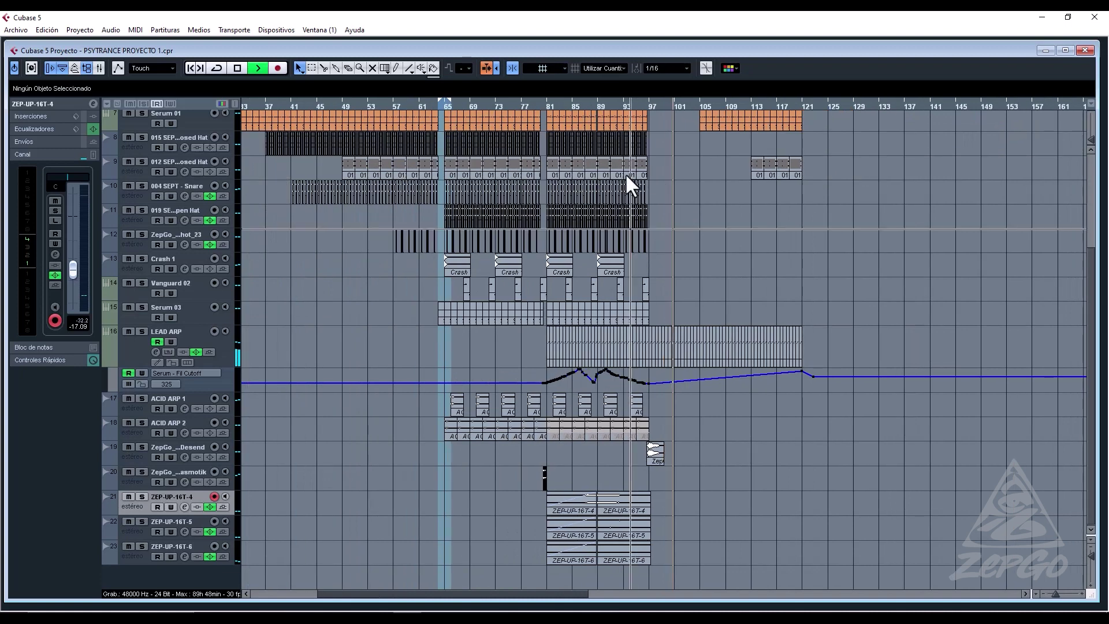
pyautogui.click(441, 106)
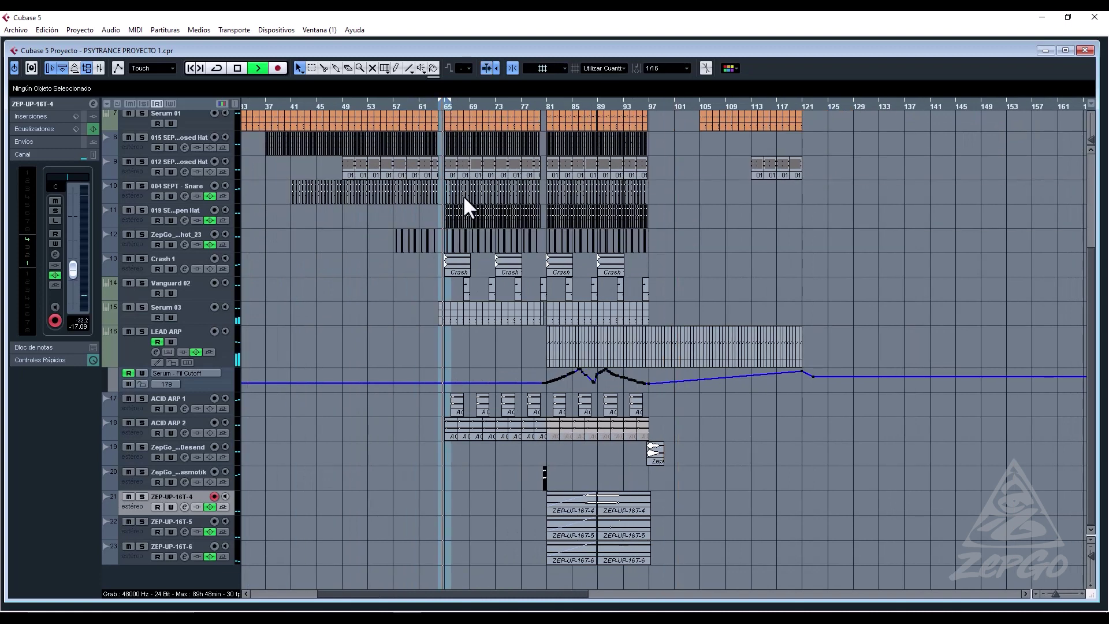
# Raise the Serum 03 track's volume to -8.40 dB, soloing it briefly while adjusting the level.
pyautogui.click(199, 315)
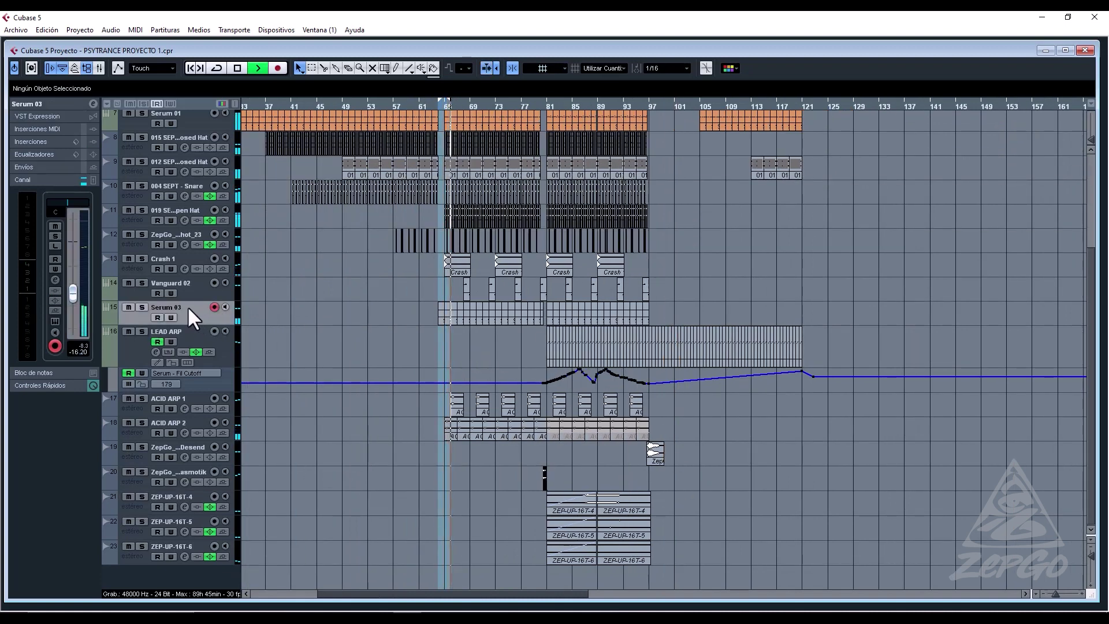
pyautogui.click(143, 308)
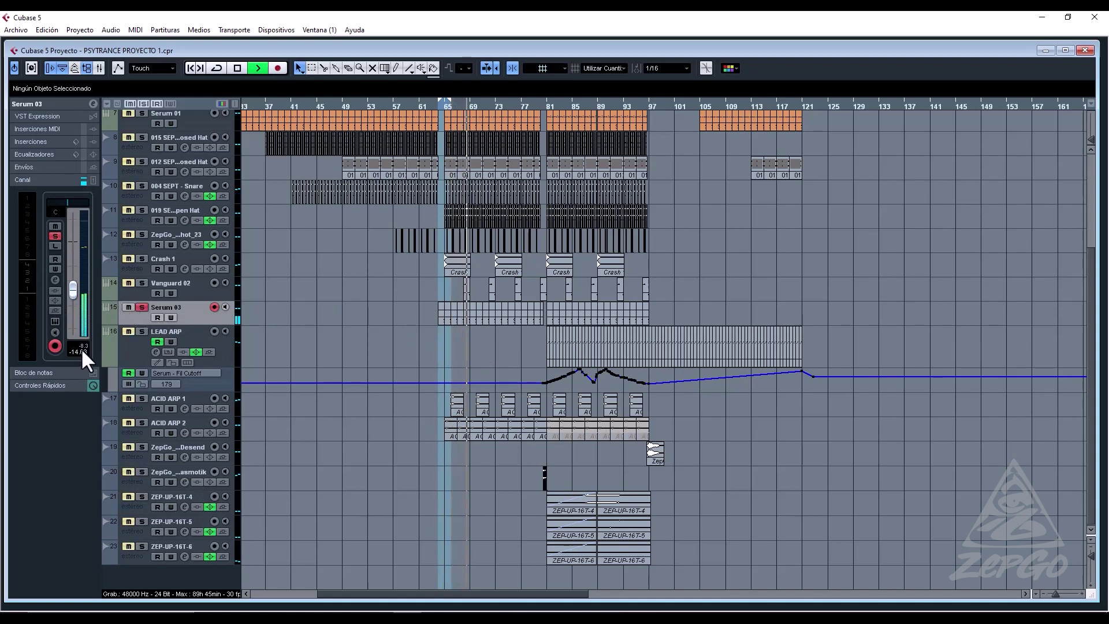
pyautogui.scroll(4, 71, 292)
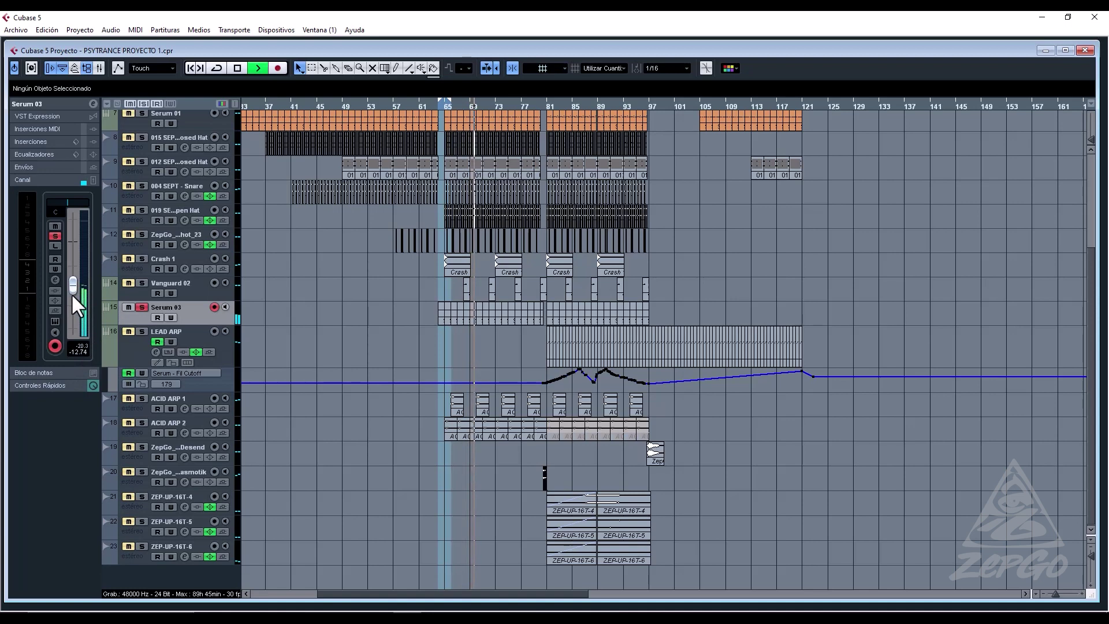
pyautogui.click(142, 307)
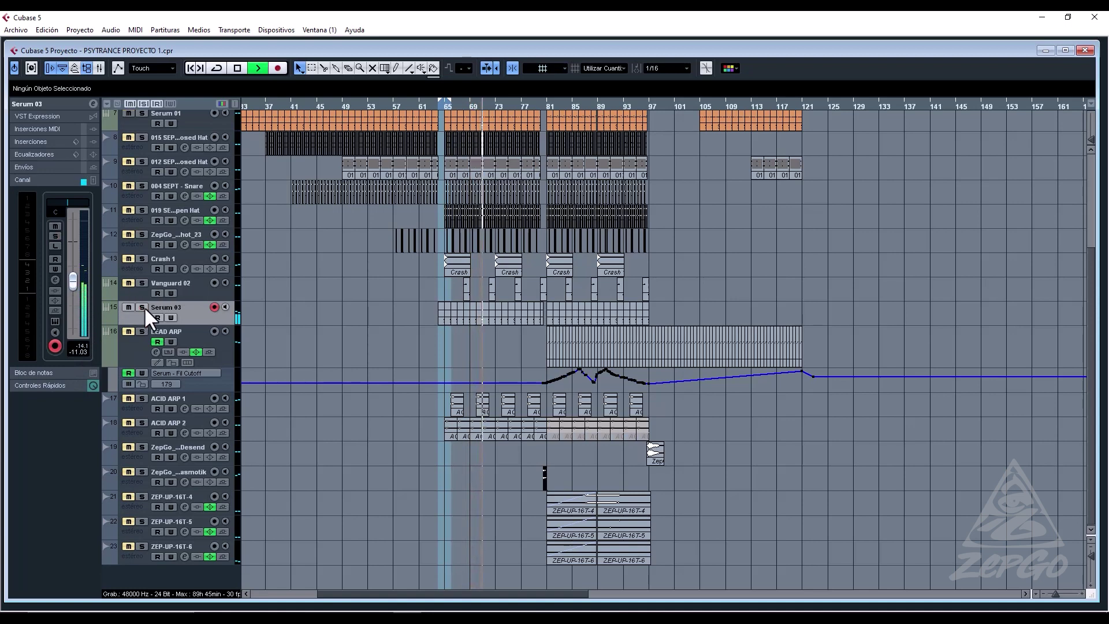
pyautogui.scroll(4, 72, 283)
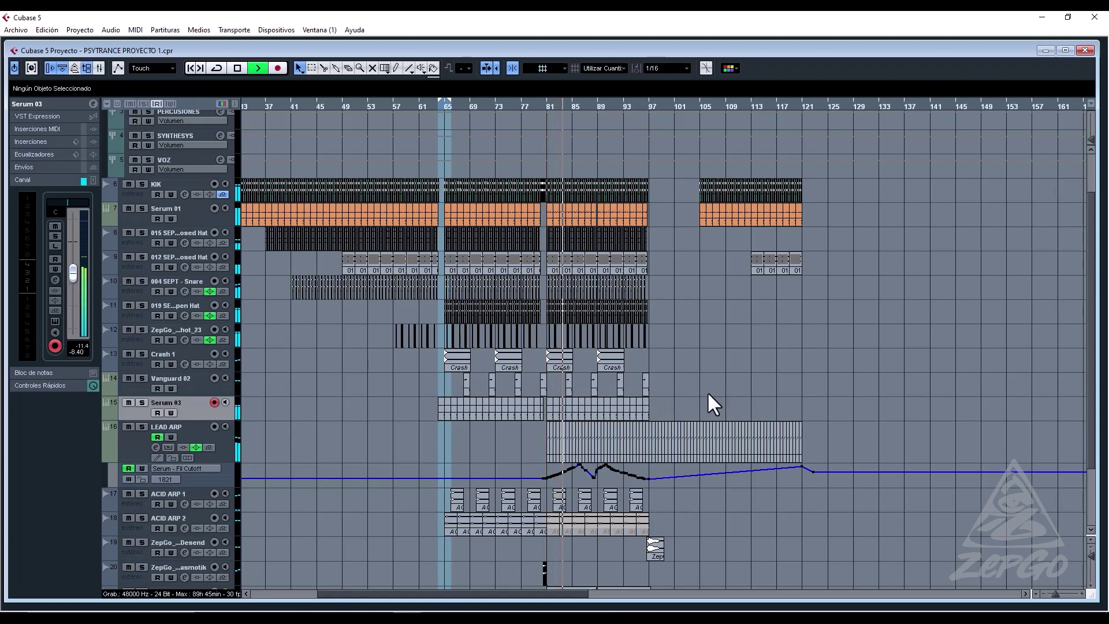
# Duplicate the Serum 03 track and move the copy's events to start at 121.1.1, with the grid set to 1/1.
pyautogui.rightClick(183, 401)
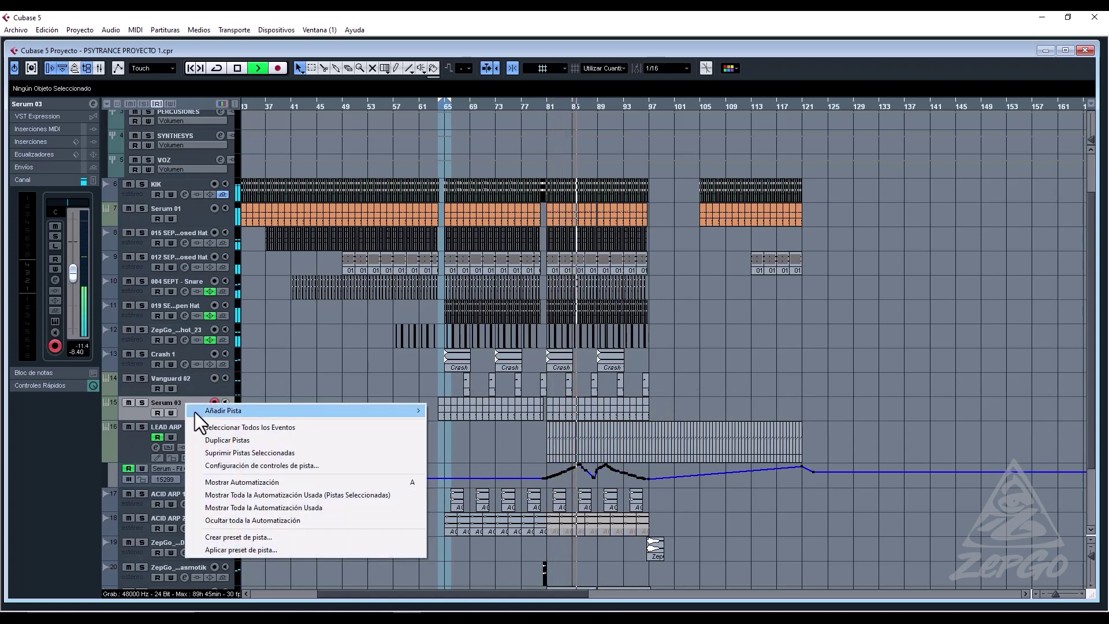
pyautogui.click(223, 438)
pyautogui.click(127, 427)
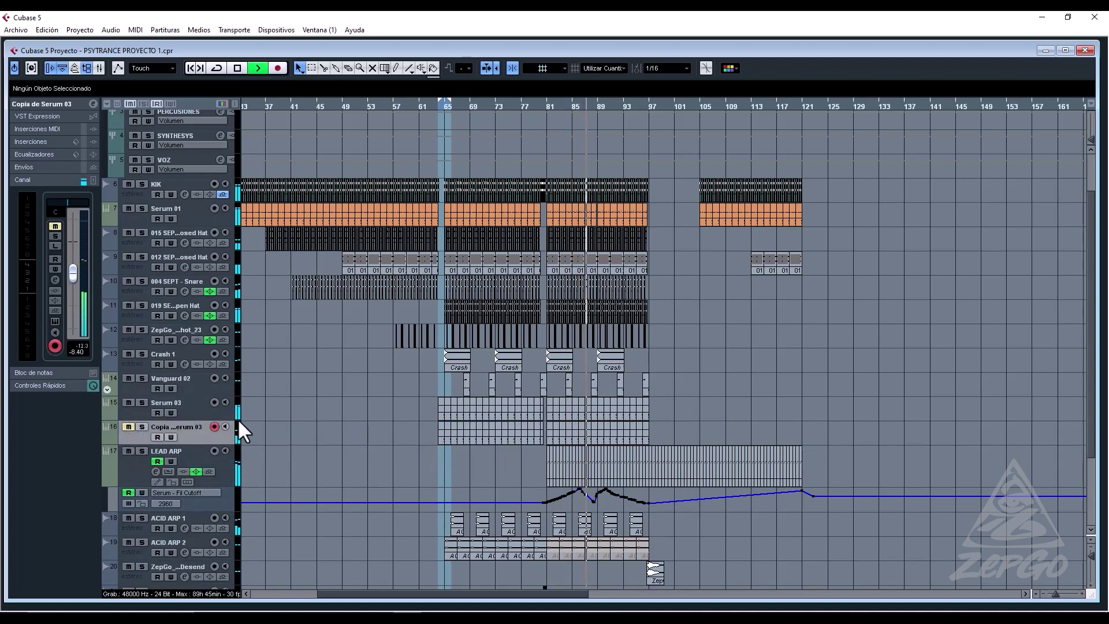
pyautogui.moveTo(437, 428); pyautogui.dragTo(803, 431)
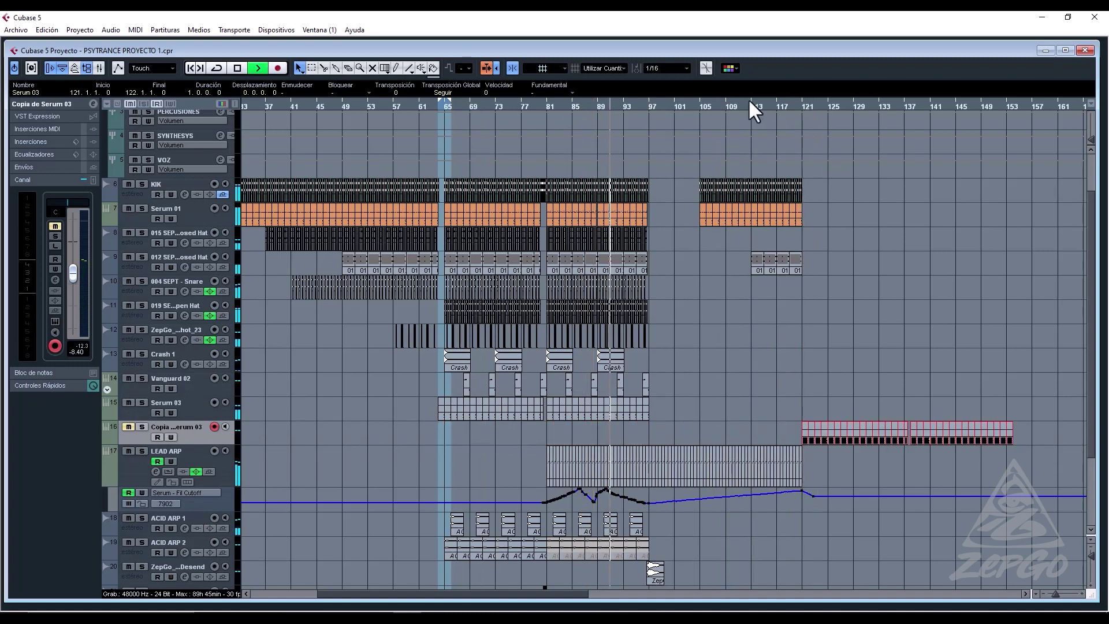
pyautogui.click(652, 68)
pyautogui.click(683, 84)
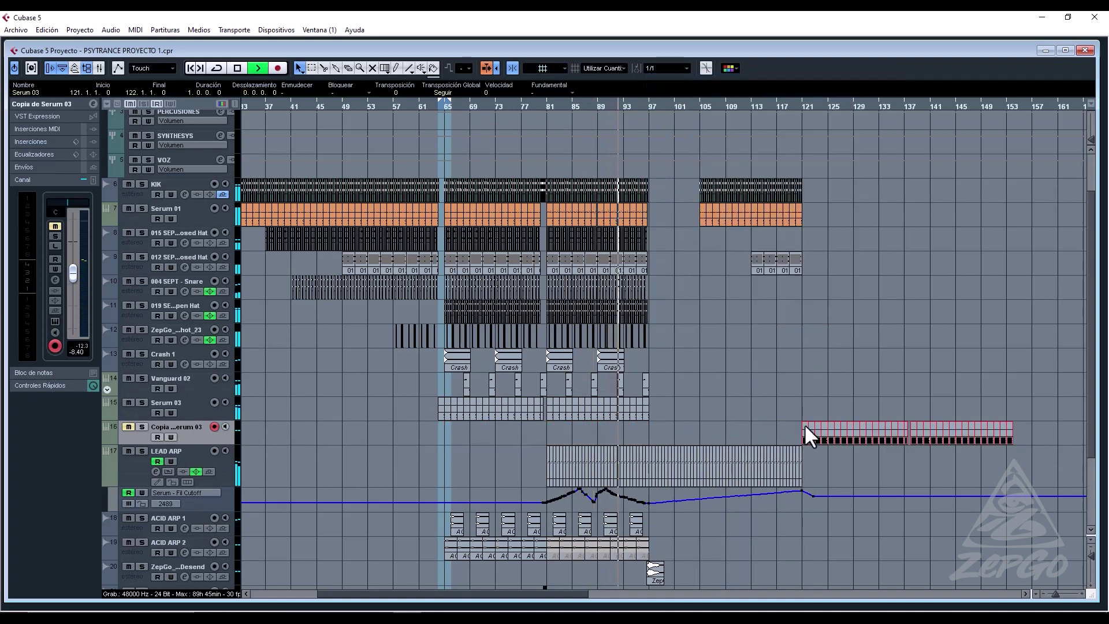
pyautogui.moveTo(804, 424); pyautogui.dragTo(803, 429)
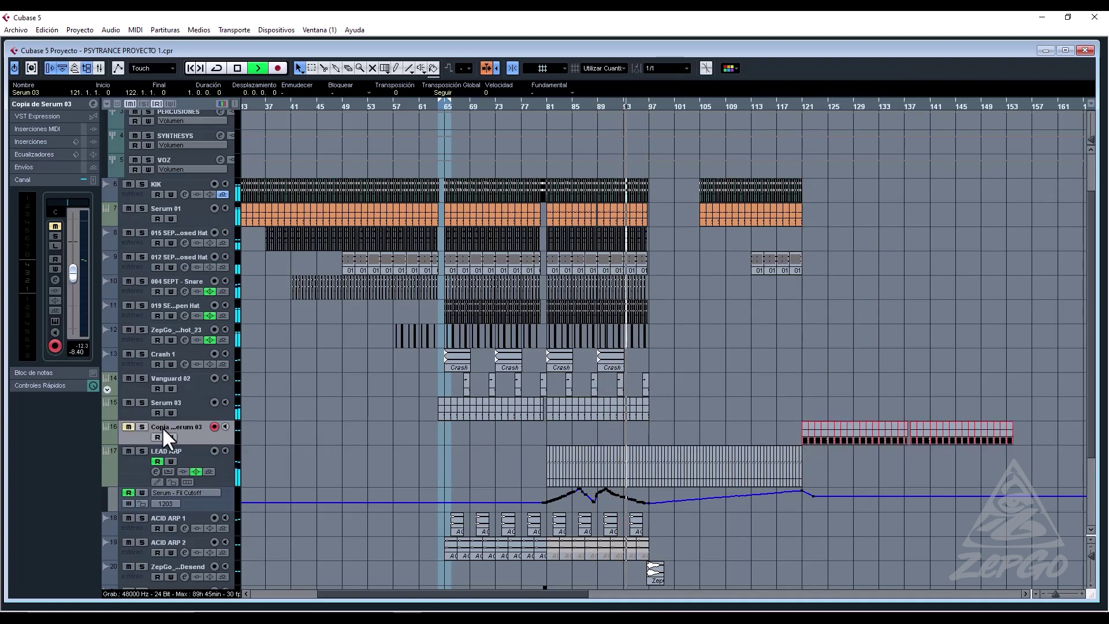
pyautogui.click(129, 426)
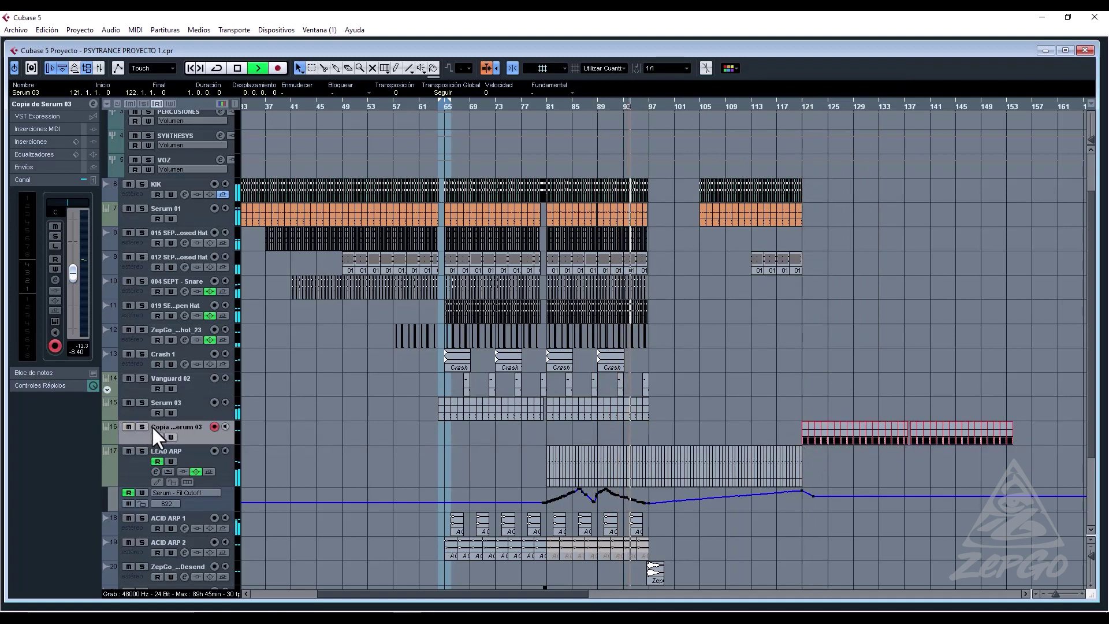
# Try the SEQ - Acid Liquid preset in the copied track's Serum, settling on SYN - Distink.
pyautogui.click(62, 320)
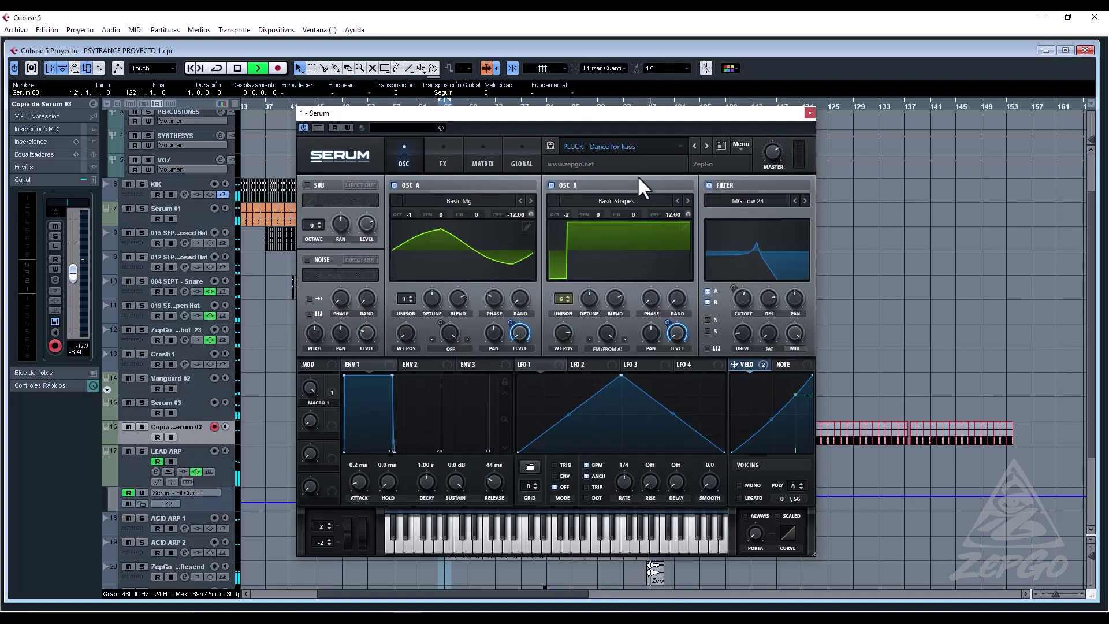
pyautogui.click(614, 146)
pyautogui.moveTo(757, 351)
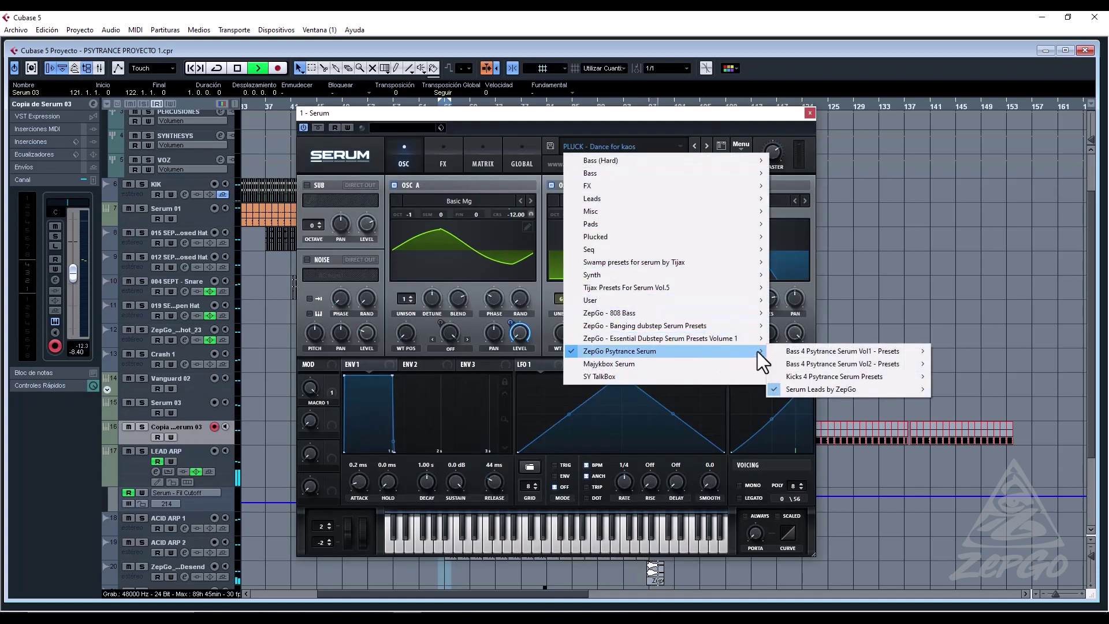
pyautogui.moveTo(879, 391)
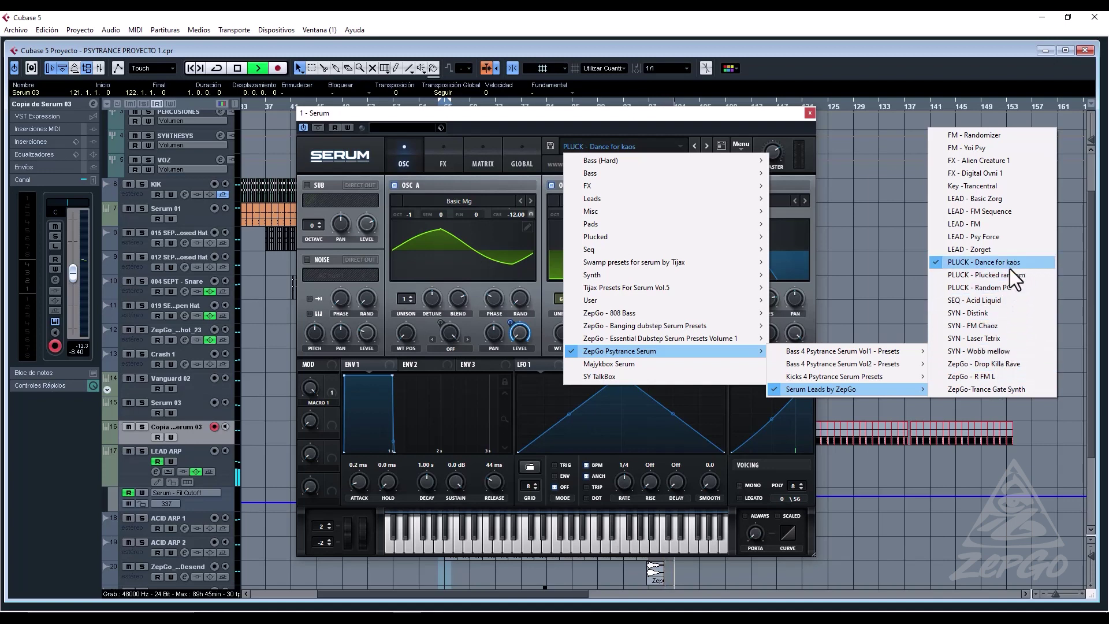
pyautogui.click(1001, 300)
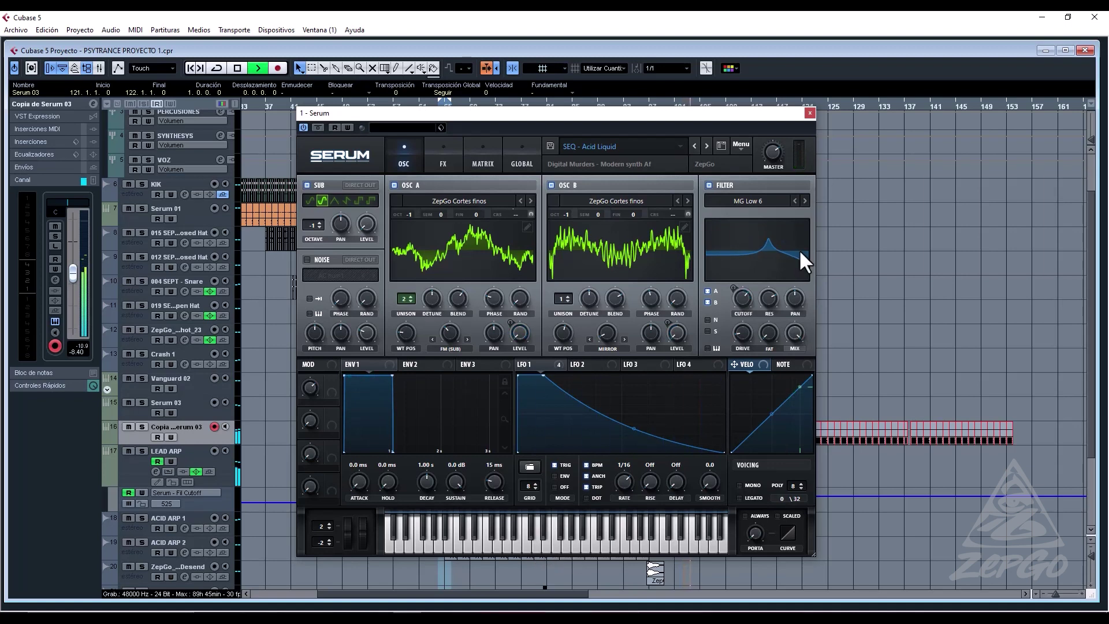
pyautogui.click(706, 146)
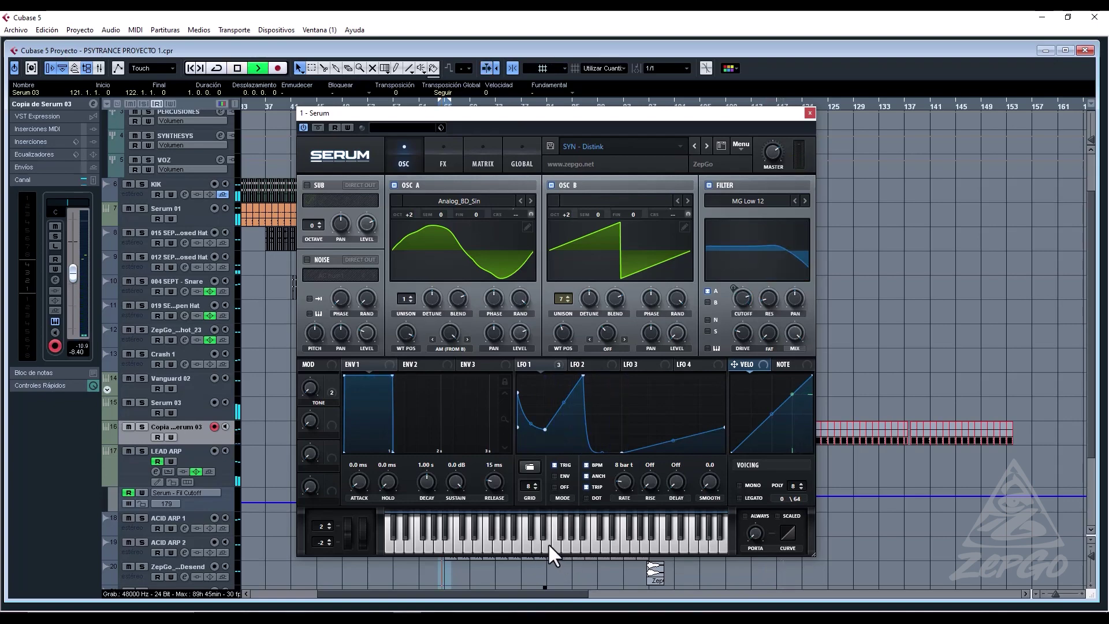
pyautogui.click(809, 113)
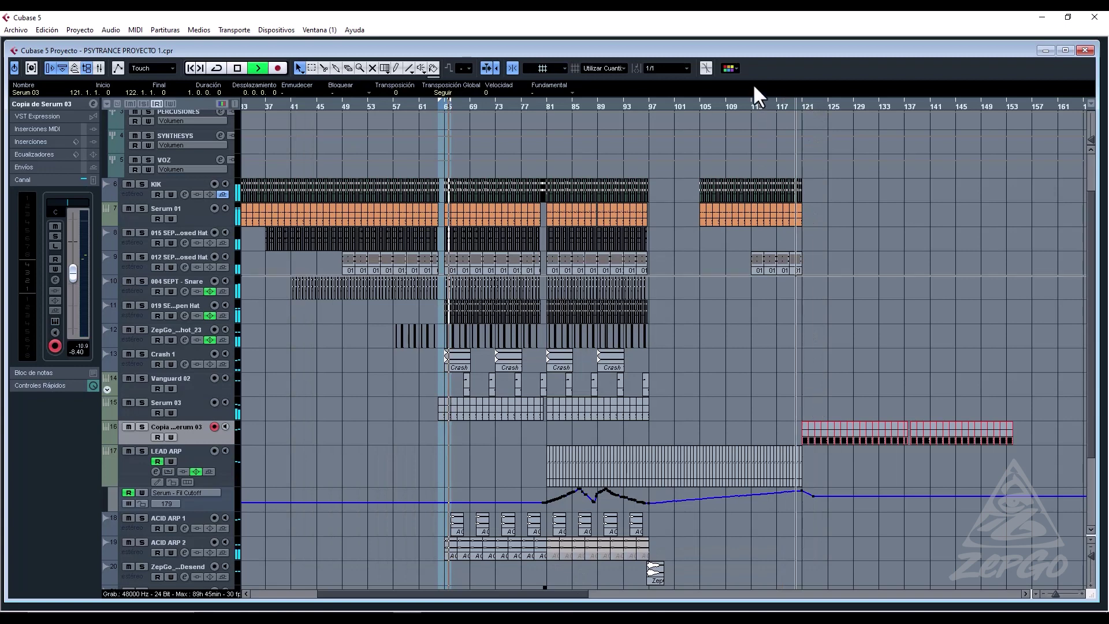
# Draw an empty MIDI part on the Copia de Serum 03 track from 105.1.1 to 121.1.1.
pyautogui.rightClick(719, 431)
pyautogui.click(744, 445)
pyautogui.moveTo(702, 427); pyautogui.dragTo(803, 432)
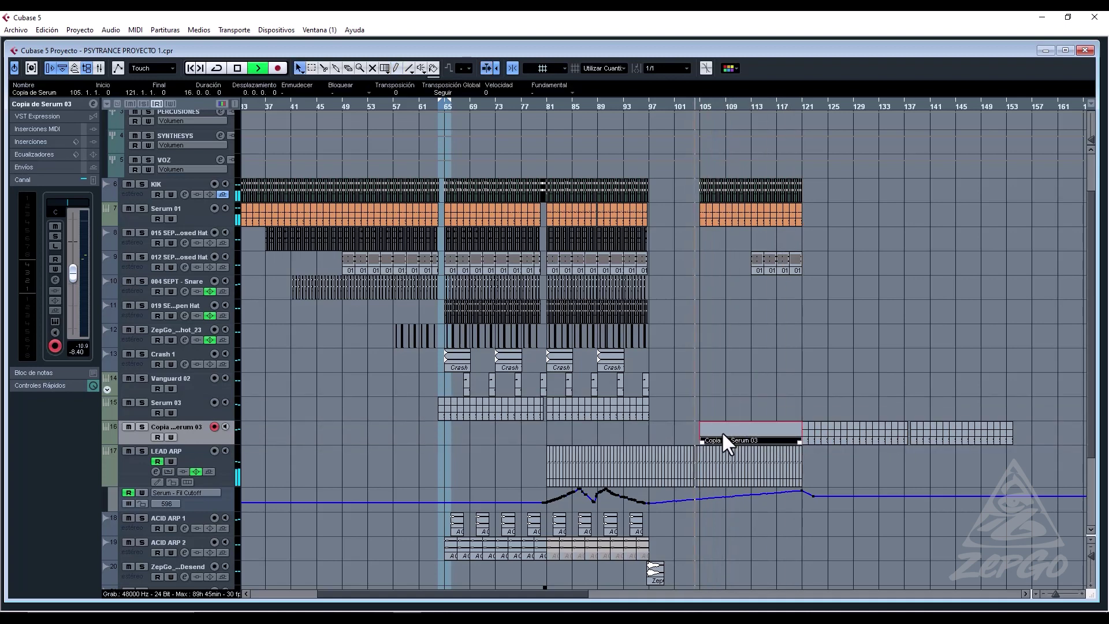
# Open the new Copia de Serum 03 part and draw a one-bar D#3 note at 105.1.1.
pyautogui.doubleClick(722, 431)
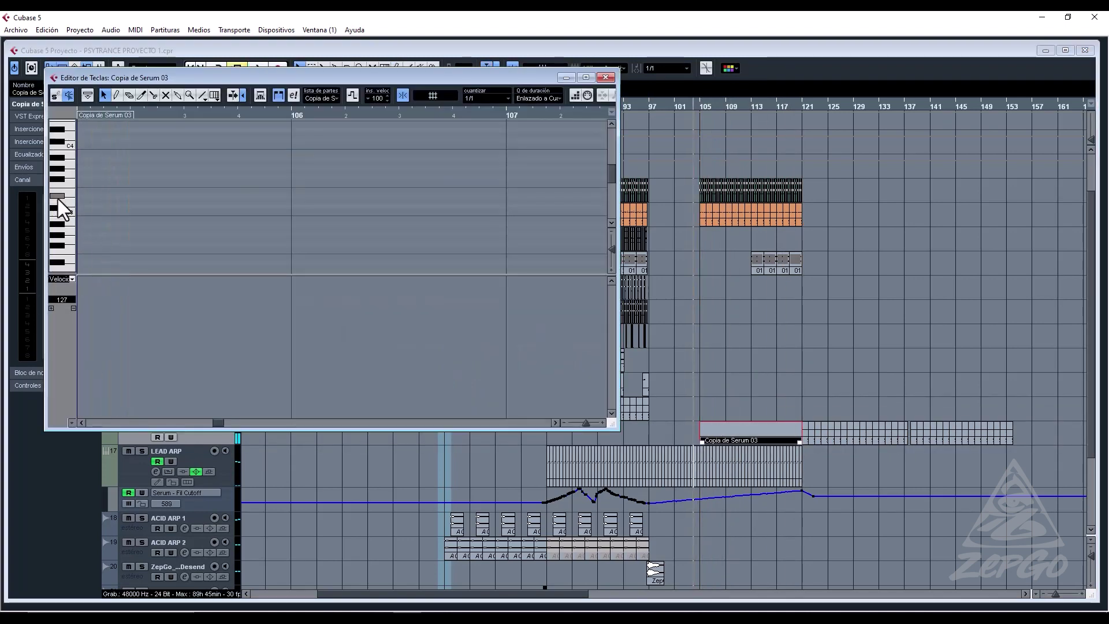
pyautogui.rightClick(88, 195)
pyautogui.click(105, 199)
pyautogui.click(87, 197)
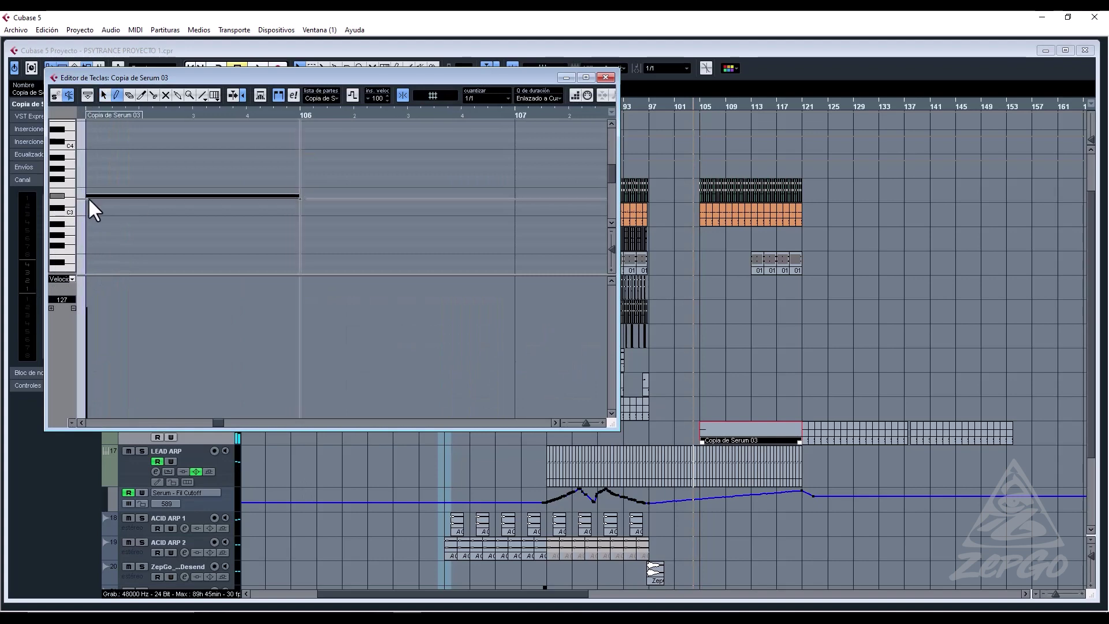
pyautogui.rightClick(254, 152)
pyautogui.click(254, 155)
# Lengthen the D#3 note to the end of the part at bar 121 and close the key editor.
pyautogui.press('g')
pyautogui.press('g')
pyautogui.press('g')
pyautogui.press('g')
pyautogui.press('g')
pyautogui.press('g')
pyautogui.press('g')
pyautogui.press('g')
pyautogui.press('g')
pyautogui.press('g')
pyautogui.press('g')
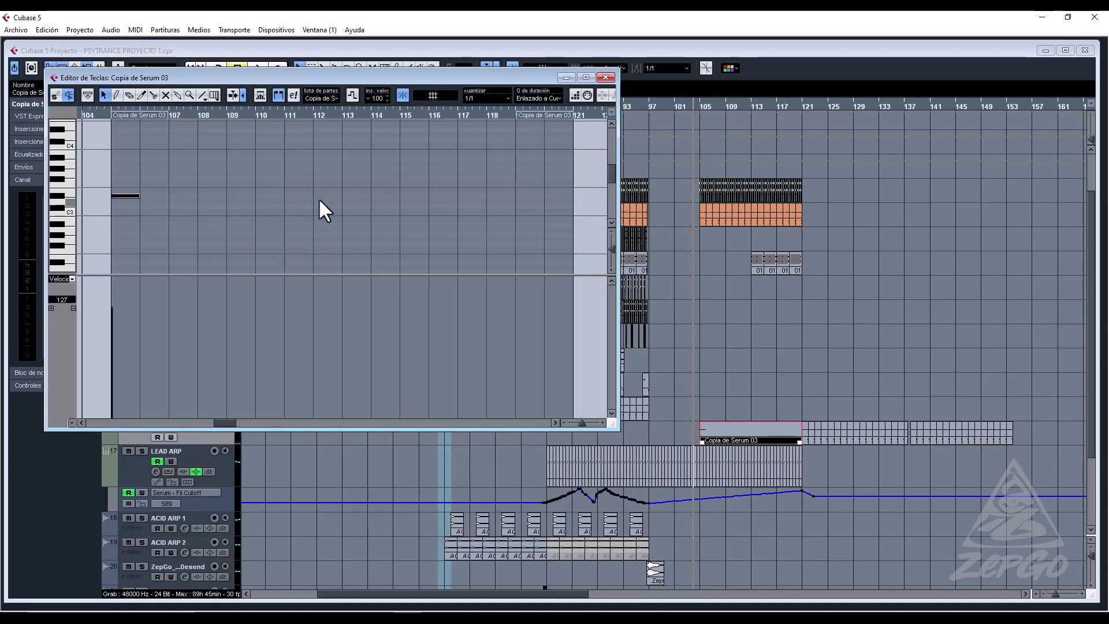
pyautogui.press('g')
pyautogui.press('g')
pyautogui.press('g')
pyautogui.press('g')
pyautogui.press('g')
pyautogui.press('g')
pyautogui.moveTo(318, 195); pyautogui.dragTo(366, 200)
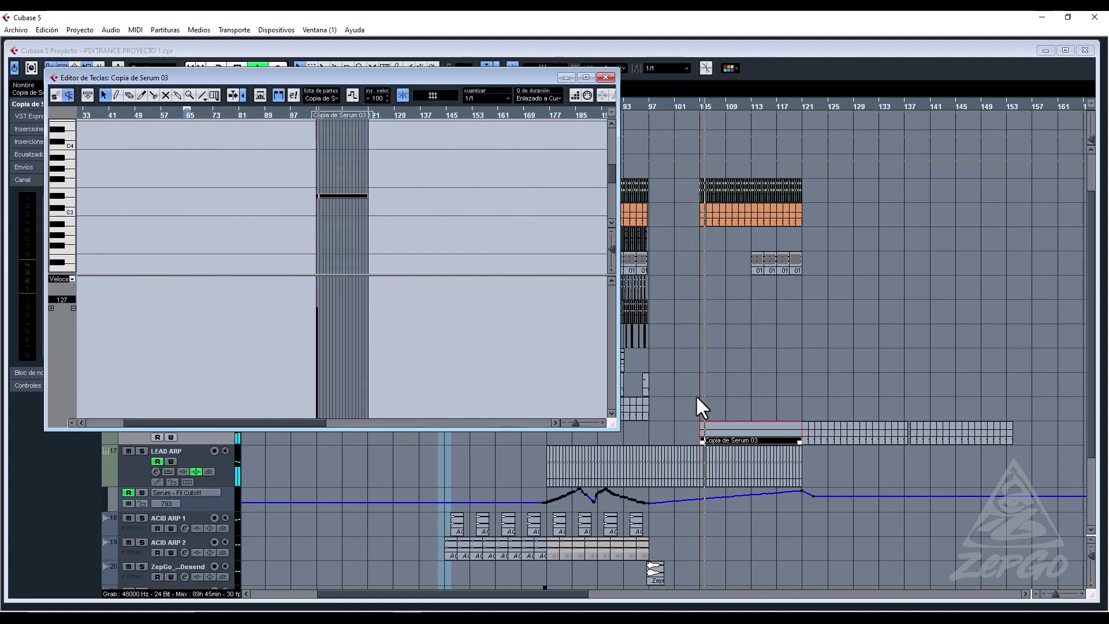
pyautogui.click(213, 436)
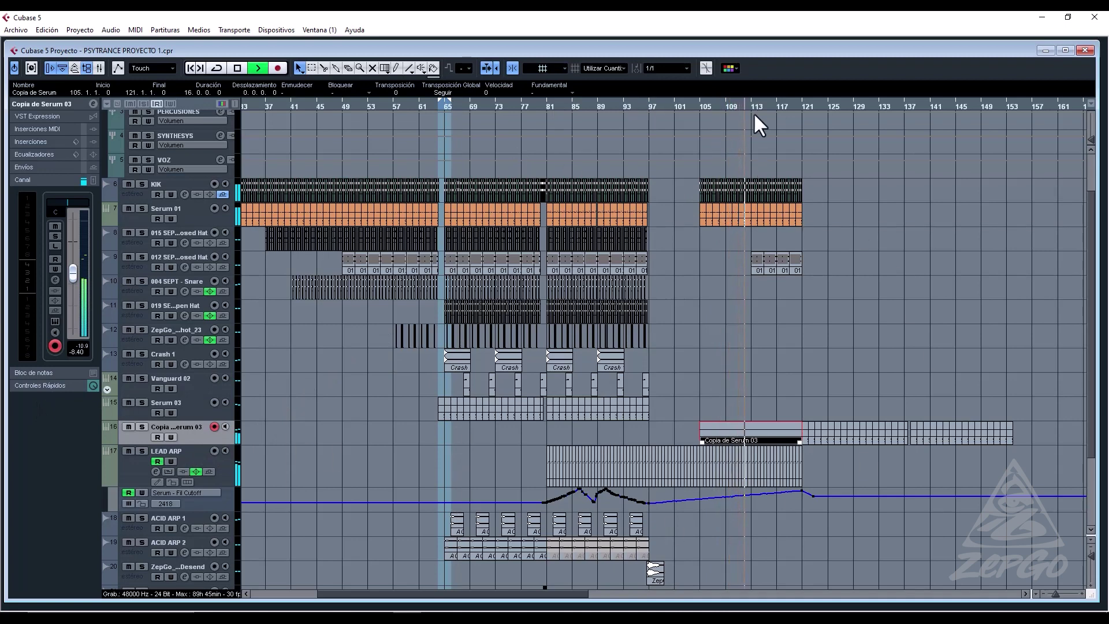
# Set the locator range from bar 105 to 121, stop playback and solo the Copia de Serum 03 track.
pyautogui.moveTo(700, 104); pyautogui.dragTo(798, 128)
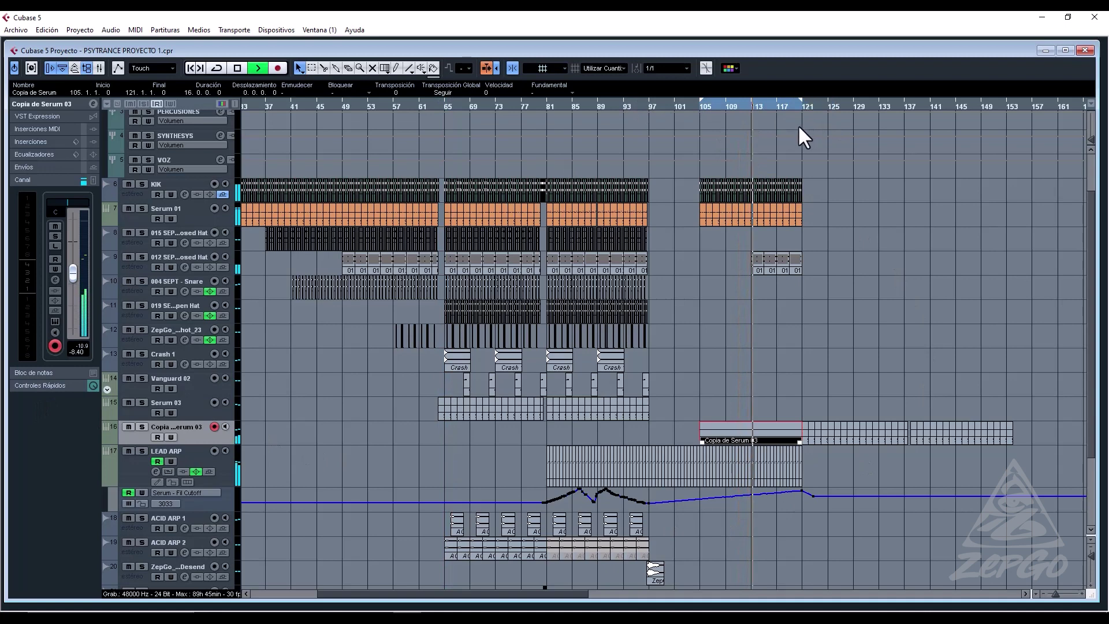
pyautogui.press('space')
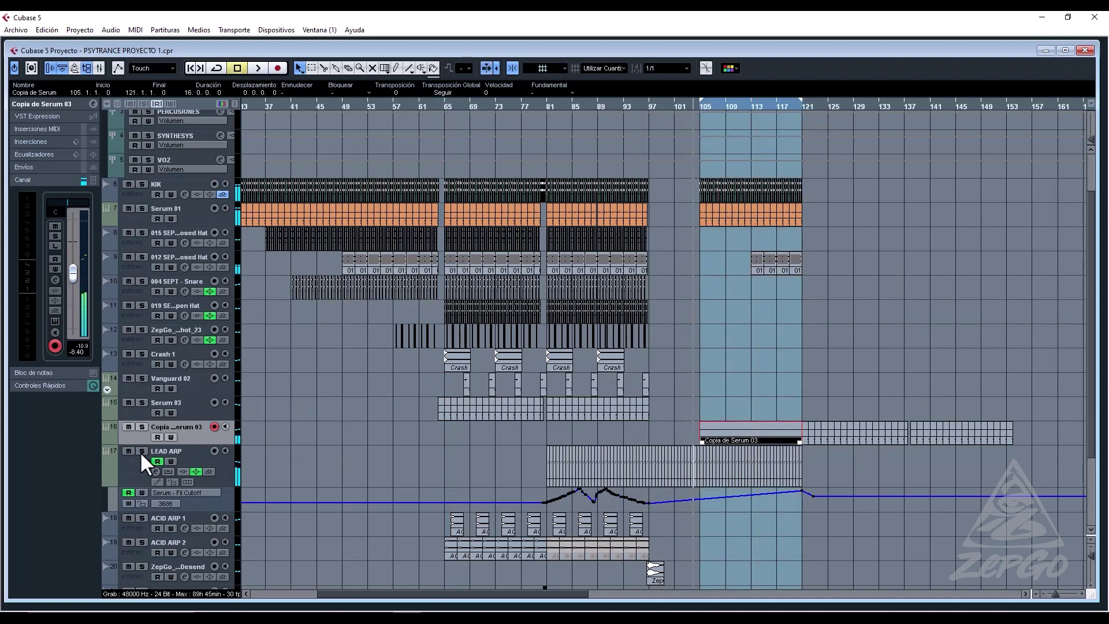
pyautogui.click(142, 427)
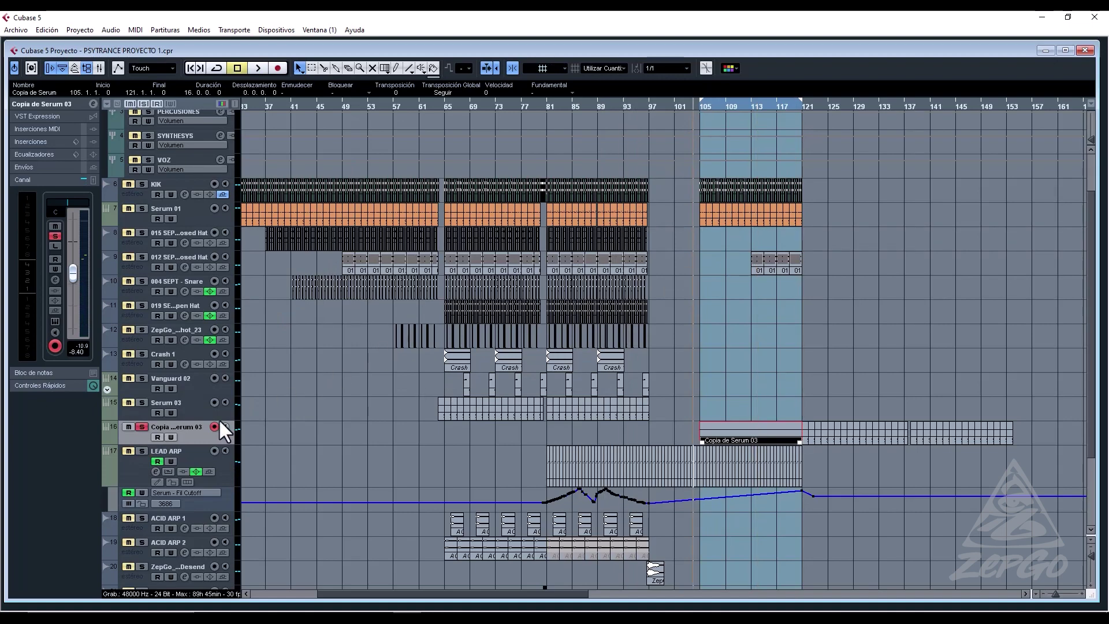
# Export the range as a Wave file named SYNTH LONG 1, importing it into the pool and onto an audio track.
pyautogui.hotkey('ctrl', 'e')
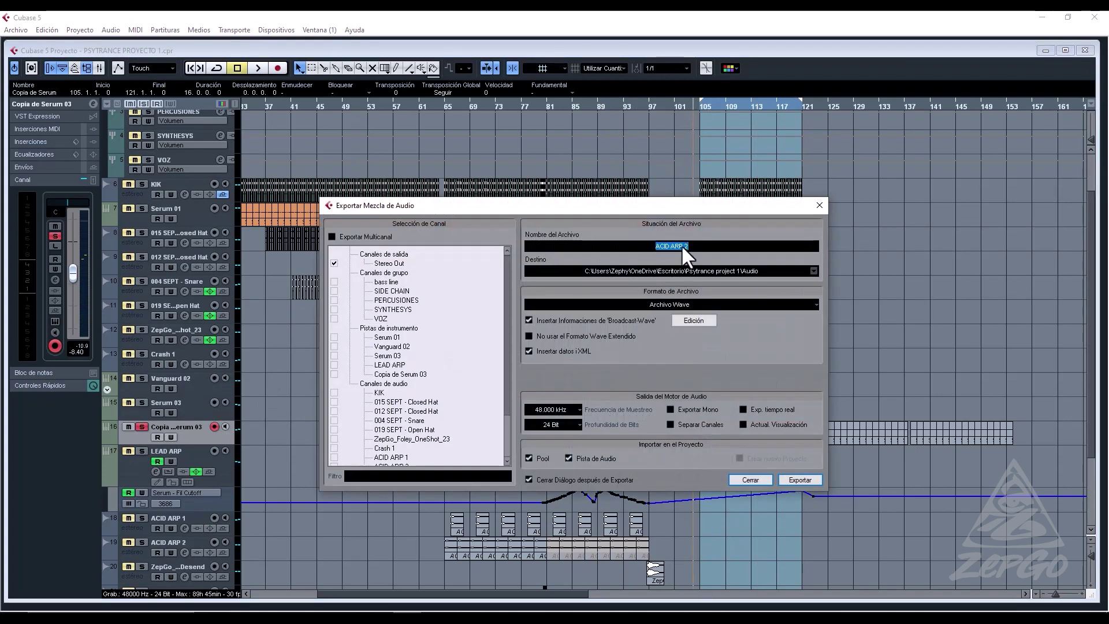
pyautogui.write('SYNTH LONG ')
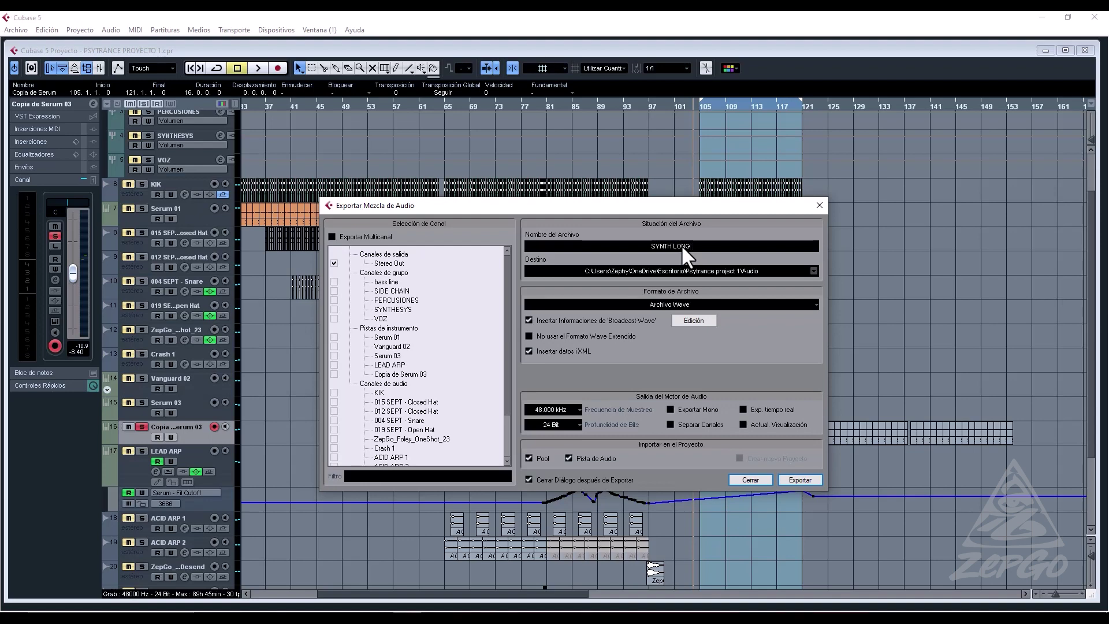
pyautogui.write('1')
pyautogui.click(799, 479)
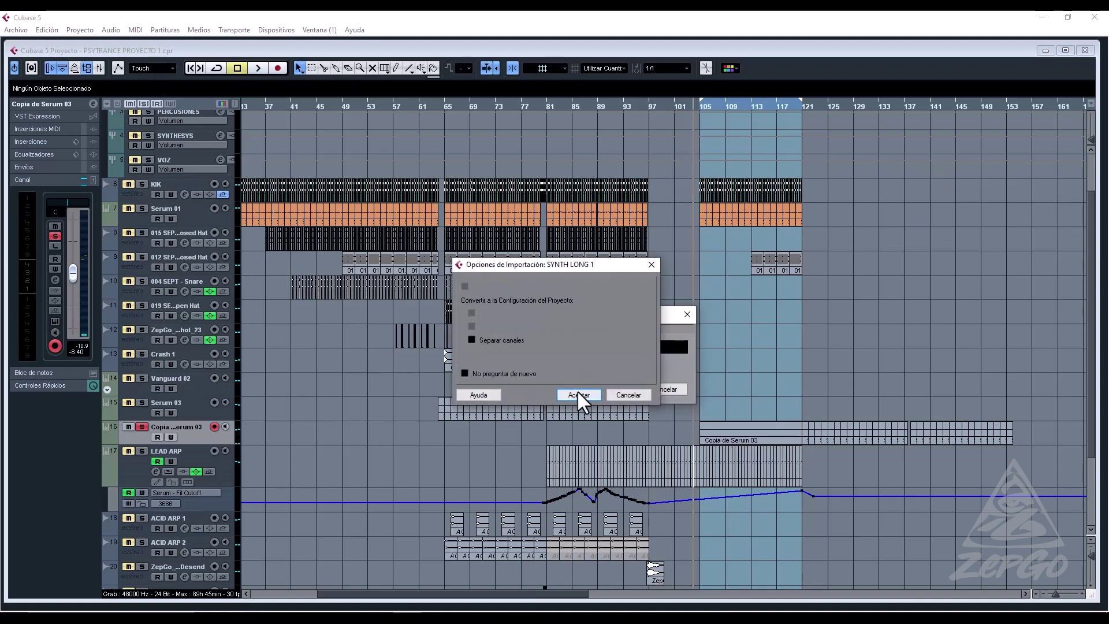
pyautogui.click(579, 395)
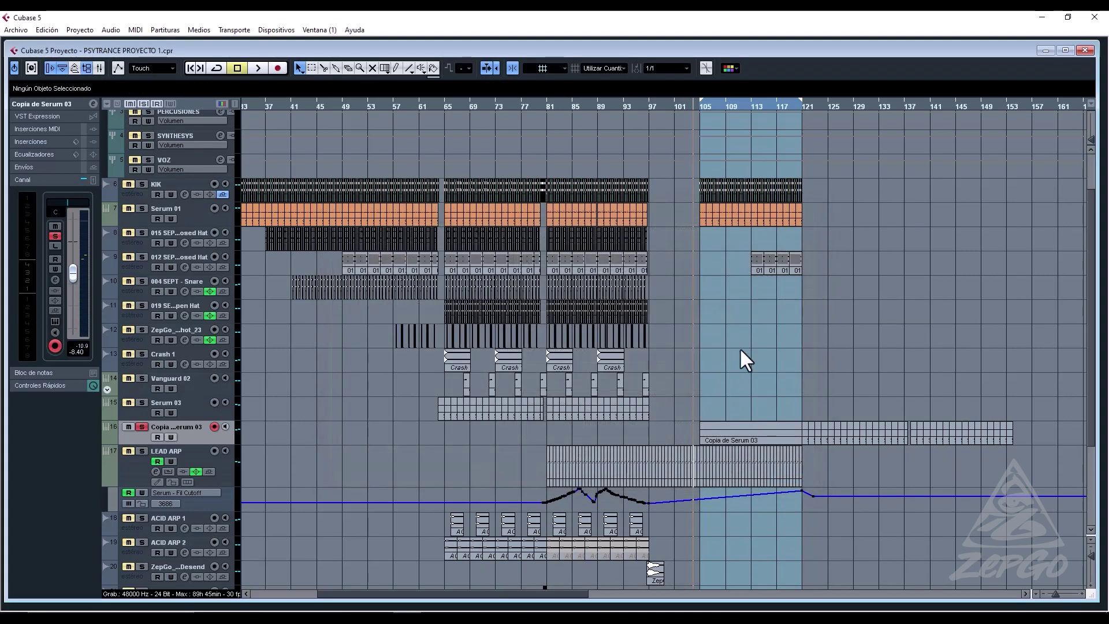
# Unsolo and mute the Copia de Serum 03 track, then delete its part between bars 105 and 121.
pyautogui.press('space')
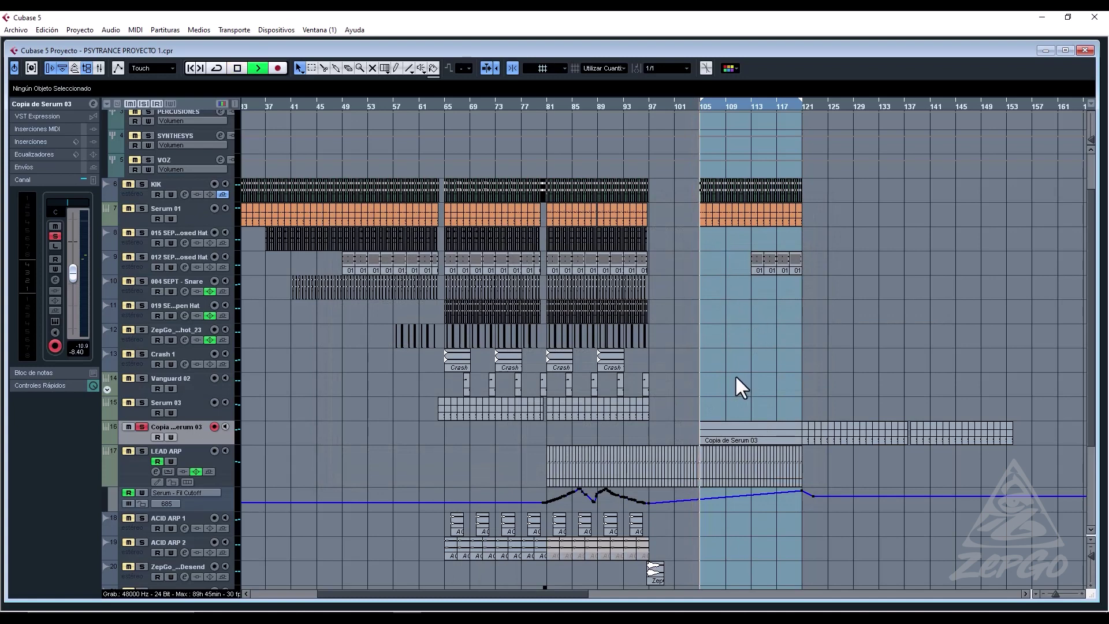
pyautogui.scroll(-5, 763, 401)
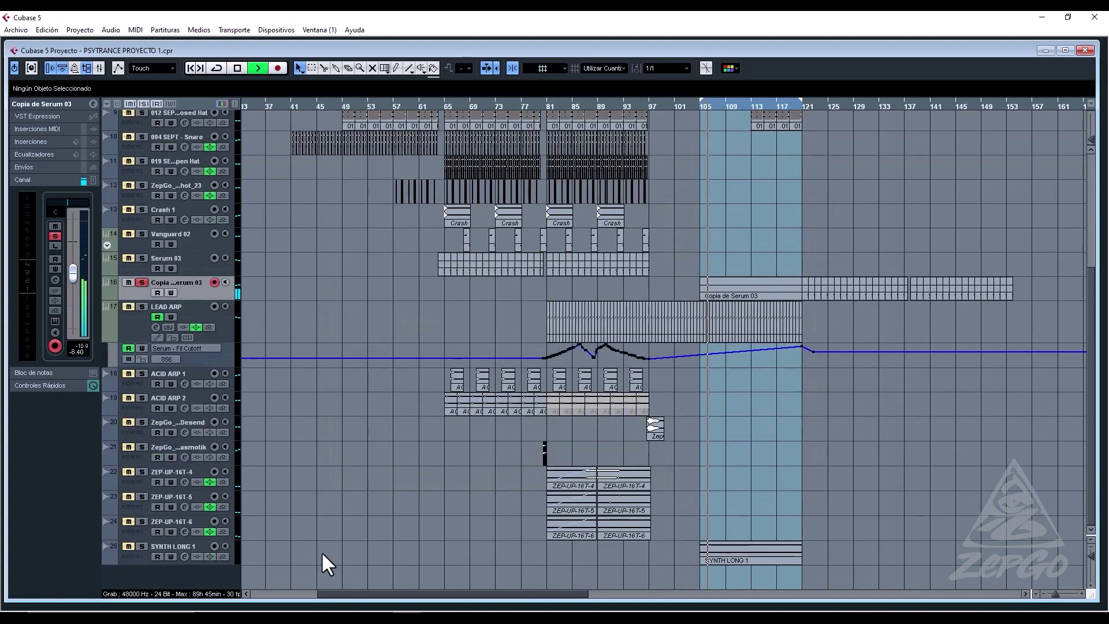
pyautogui.press('space')
pyautogui.click(143, 281)
pyautogui.click(124, 281)
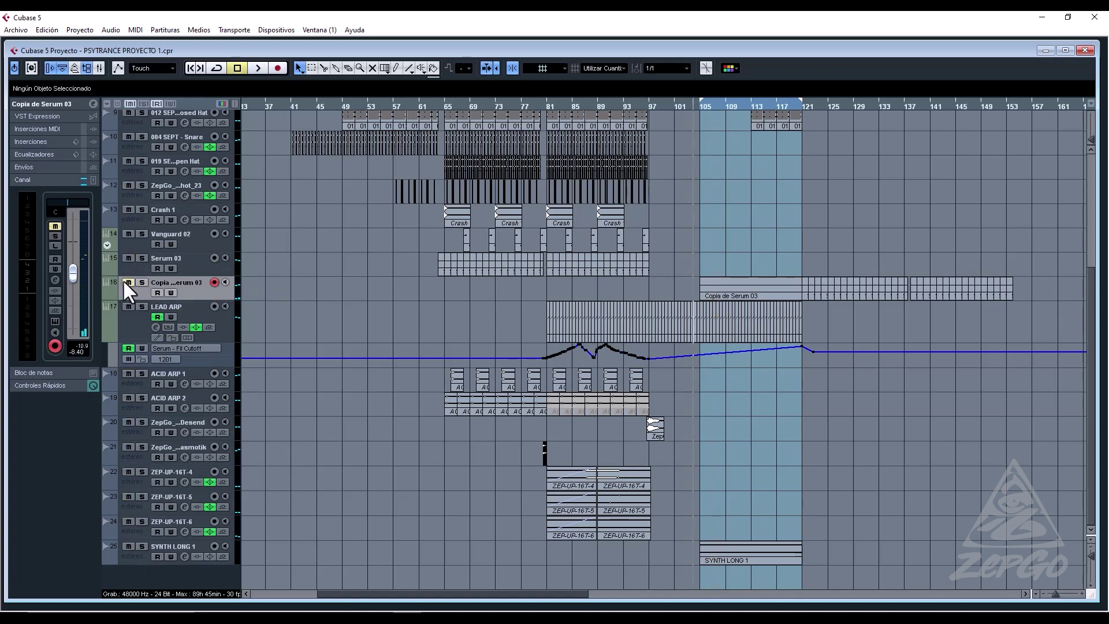
pyautogui.click(776, 288)
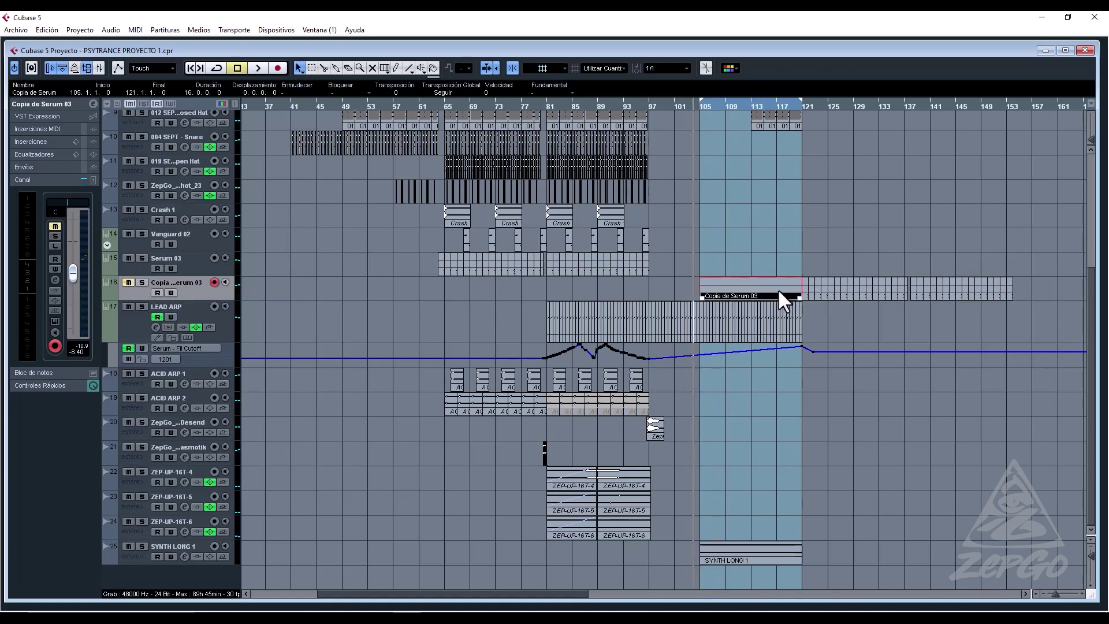
pyautogui.press('Delete')
# Trim the start of the SYNTH LONG 1 event to 107.1.1 and play it back.
pyautogui.moveTo(802, 104); pyautogui.dragTo(798, 160)
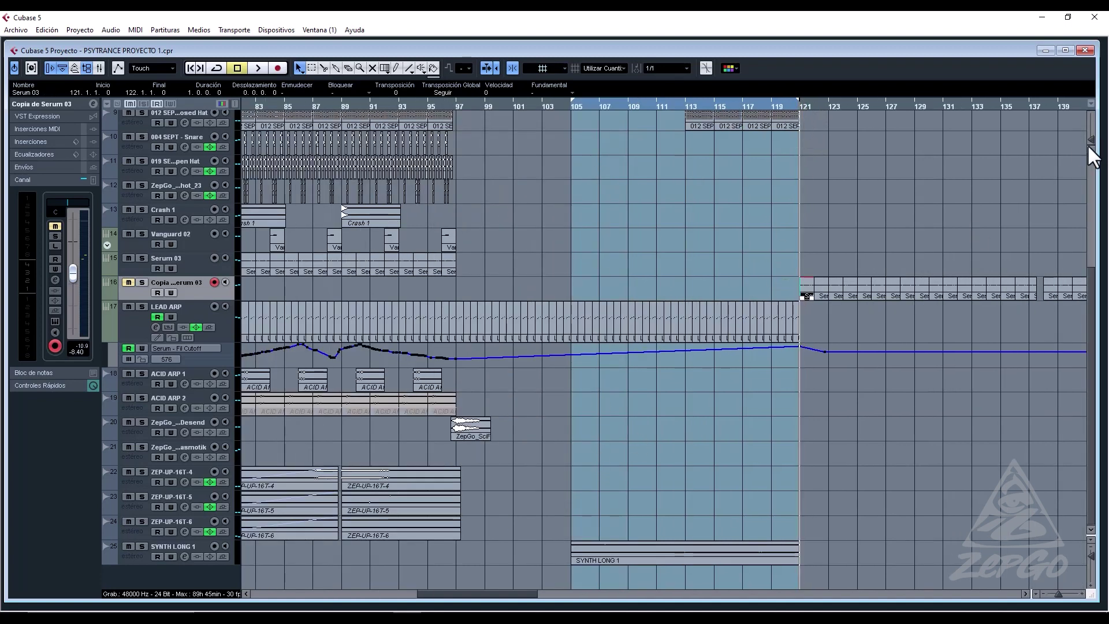
pyautogui.click(1066, 51)
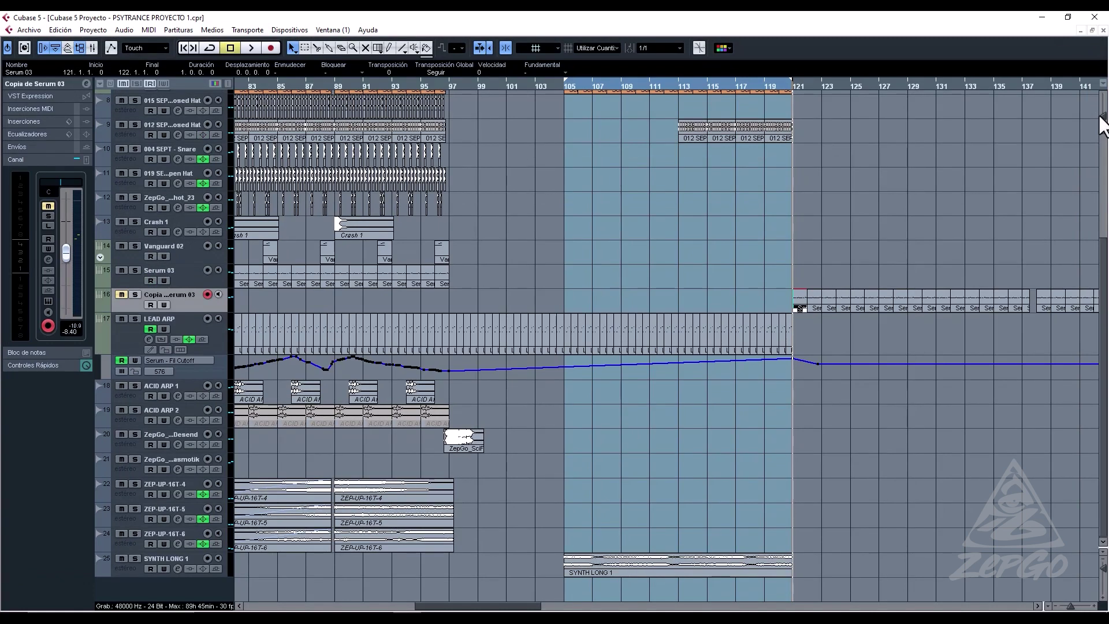
pyautogui.moveTo(604, 83); pyautogui.dragTo(532, 167)
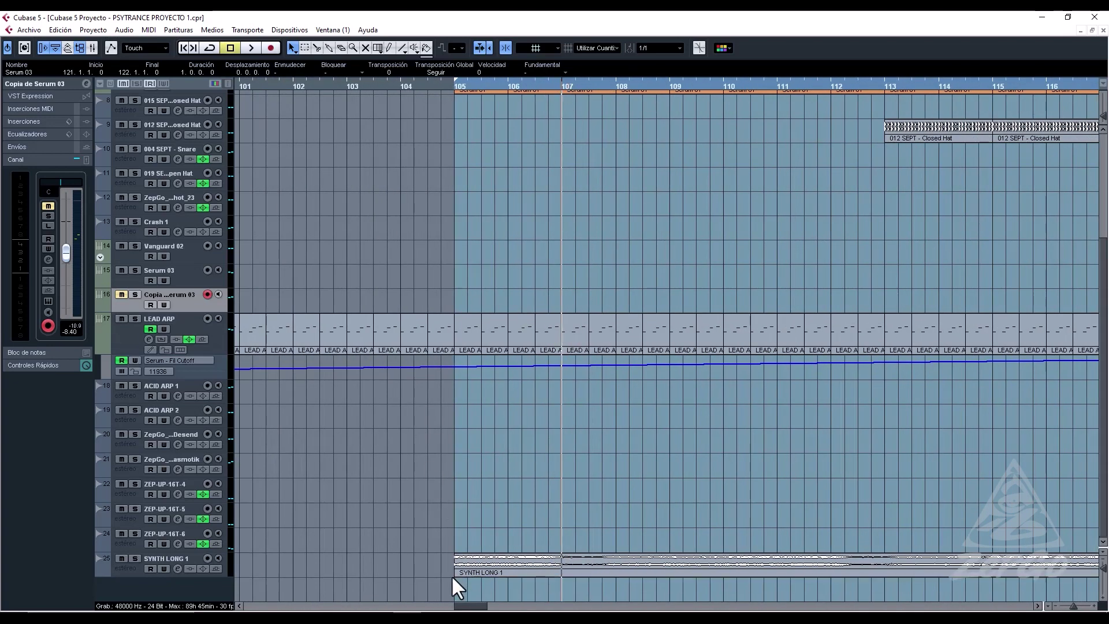
pyautogui.moveTo(452, 574); pyautogui.dragTo(590, 547)
pyautogui.press('space')
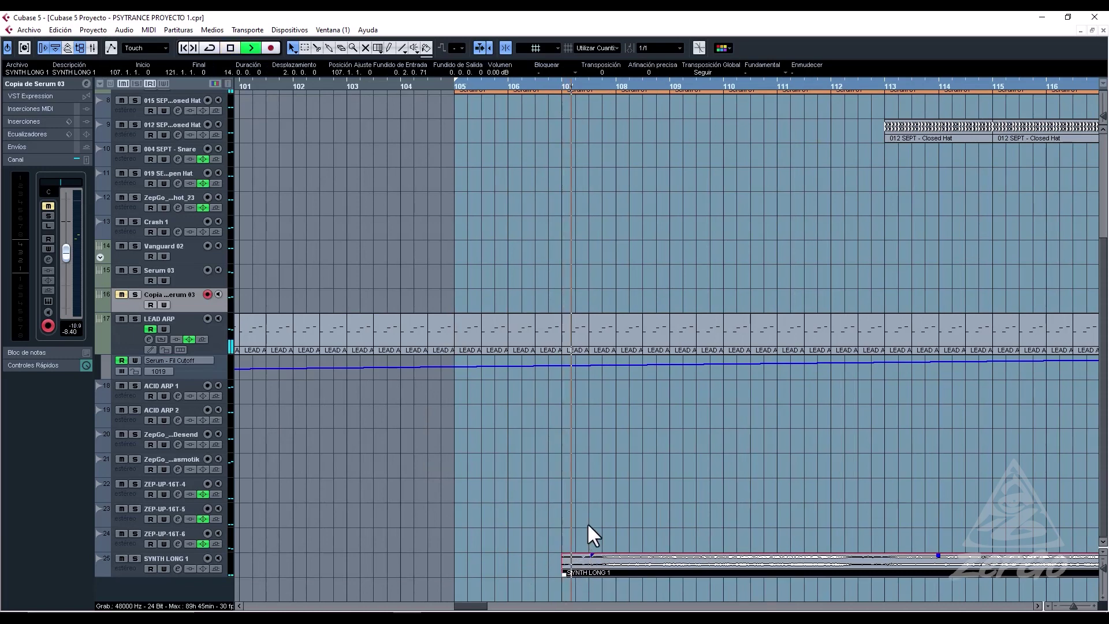
# Cut the lows of the SYNTH LONG 1 channel with the first EQ band at 150 Hz and -23.4 dB.
pyautogui.click(178, 568)
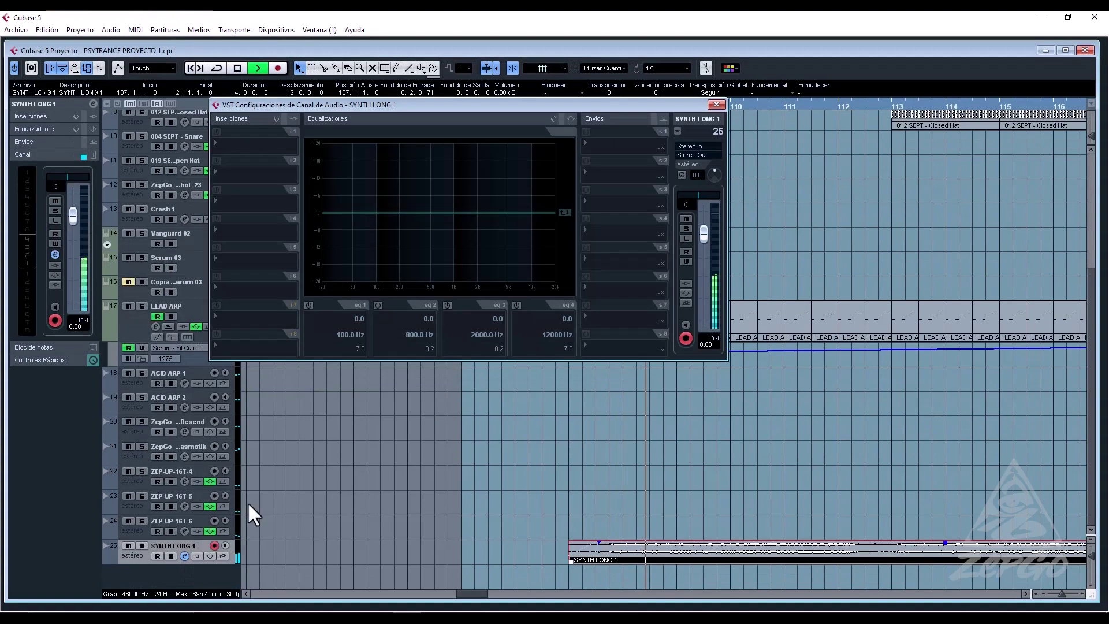
pyautogui.moveTo(363, 257); pyautogui.dragTo(389, 278)
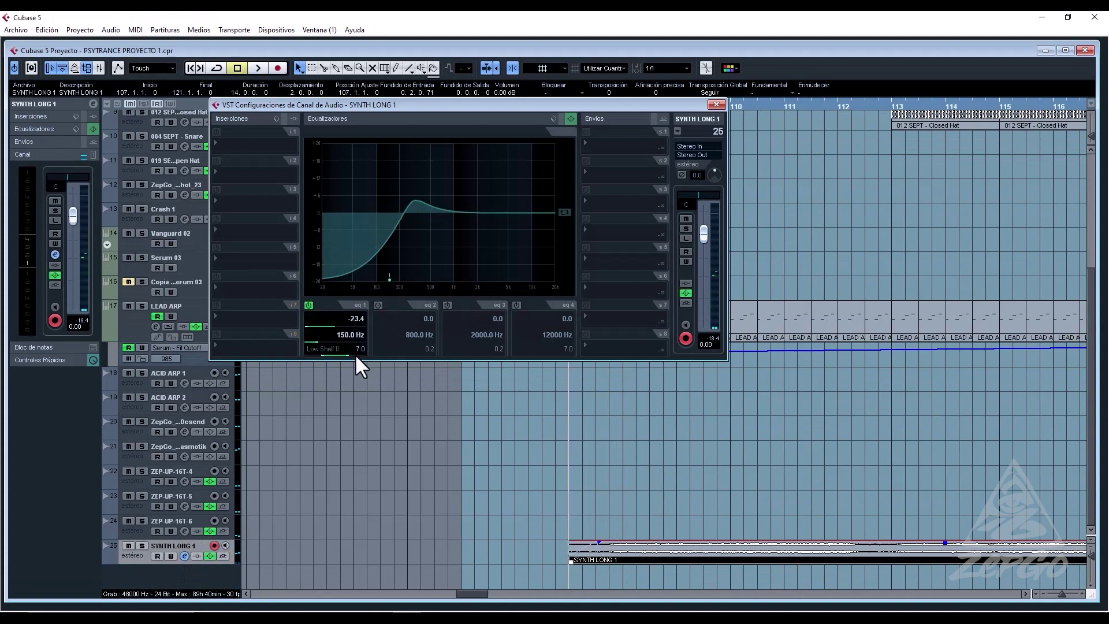
pyautogui.moveTo(354, 355); pyautogui.dragTo(363, 354)
pyautogui.press('space')
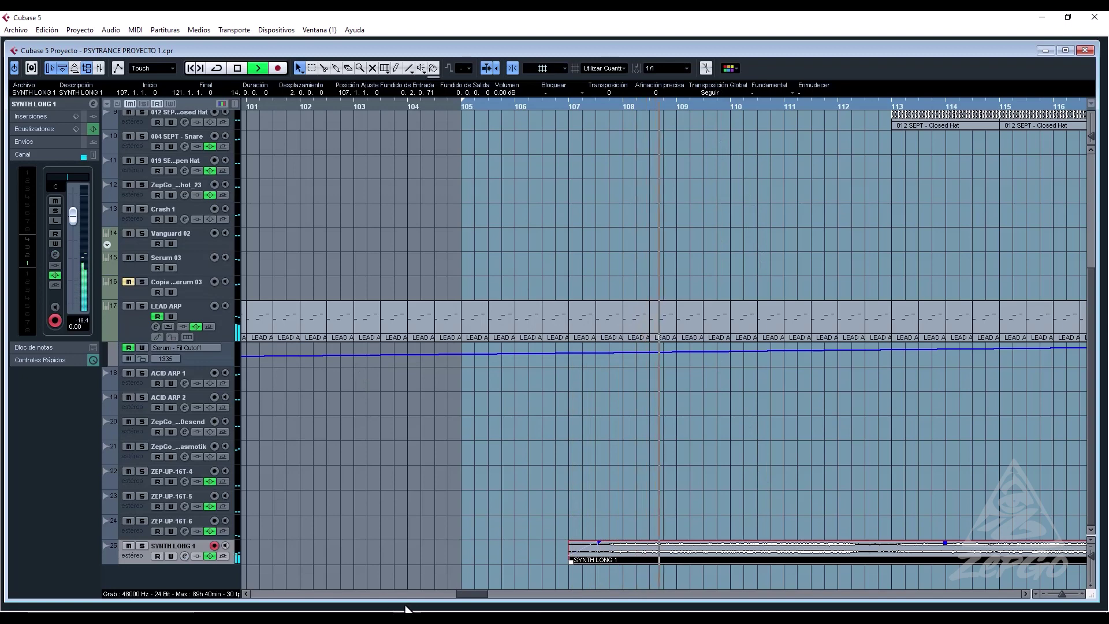
# Split the SYNTH LONG 1 event at 113.1.1 while listening to the section.
pyautogui.moveTo(477, 593); pyautogui.dragTo(488, 591)
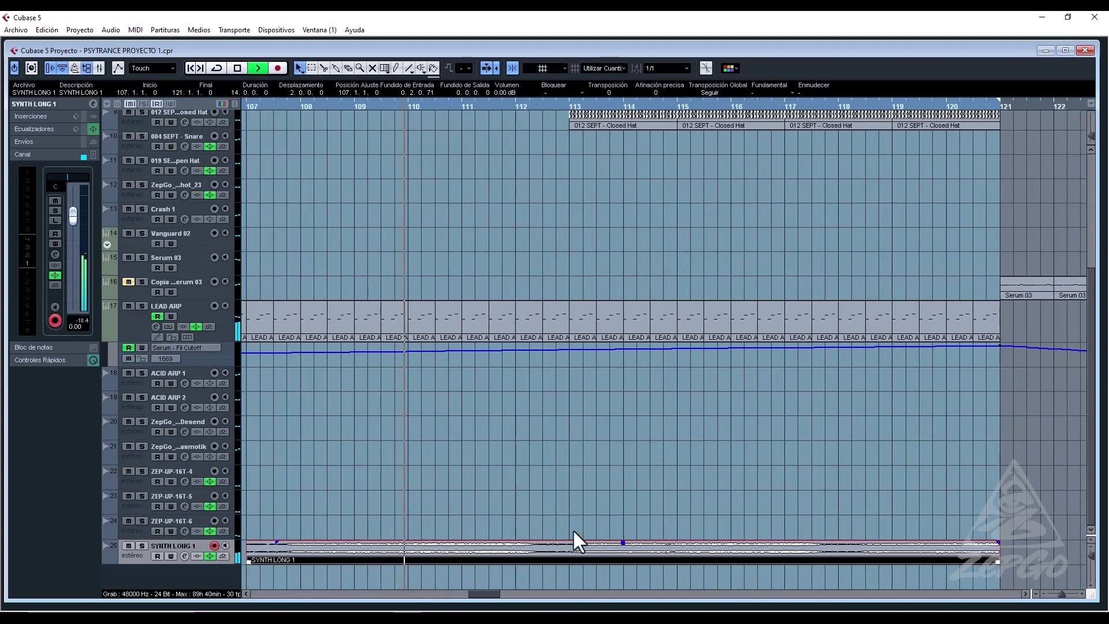
pyautogui.rightClick(573, 479)
pyautogui.click(604, 487)
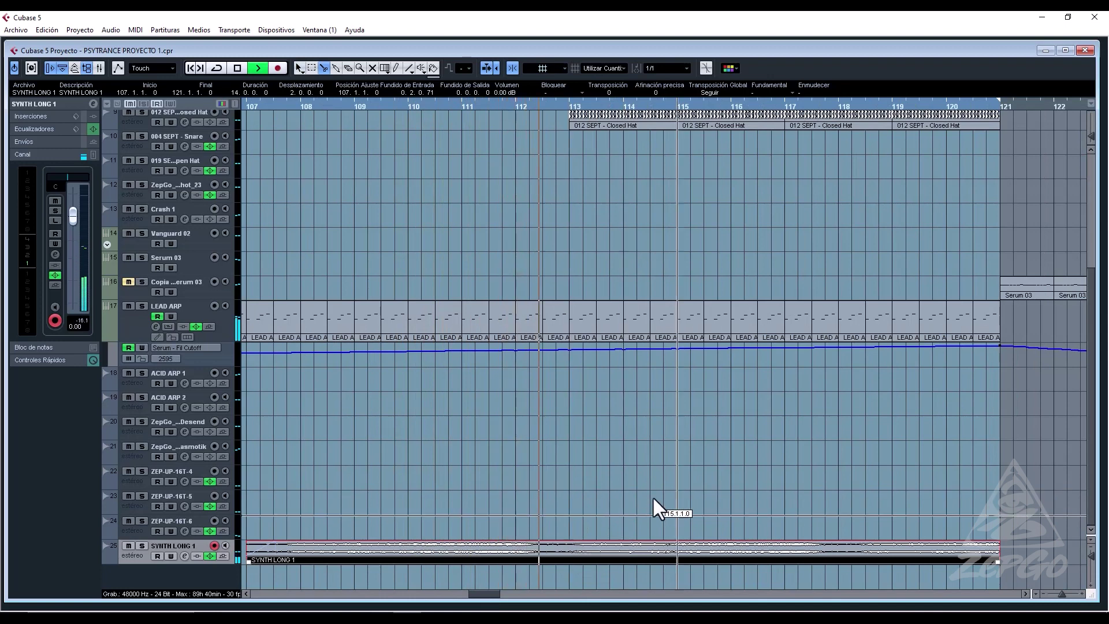
pyautogui.rightClick(557, 485)
pyautogui.click(565, 492)
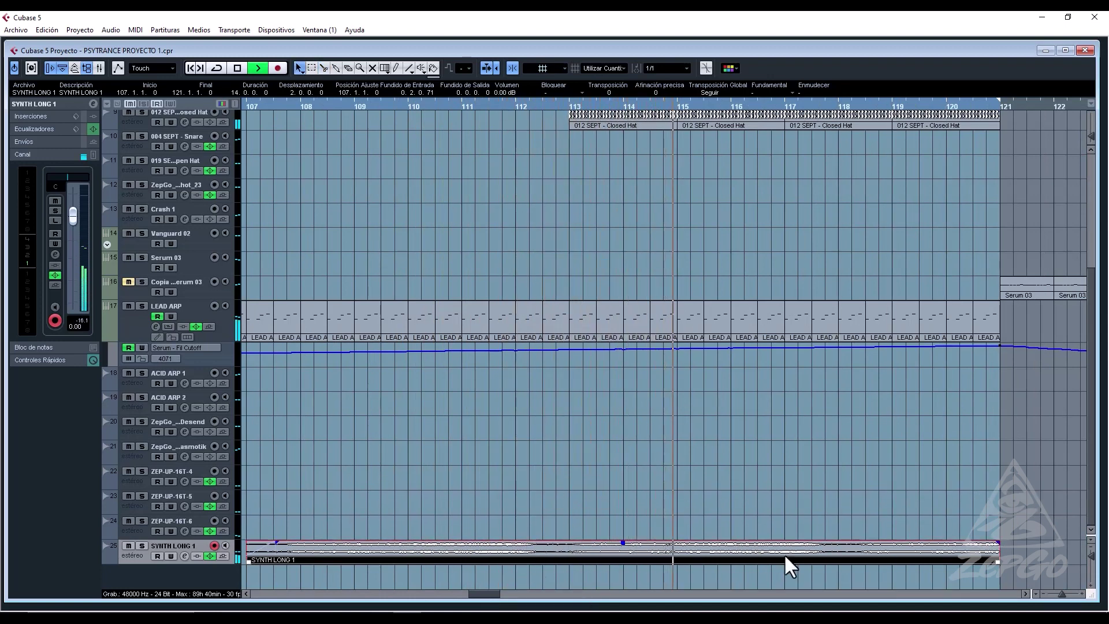
pyautogui.rightClick(540, 498)
pyautogui.click(572, 511)
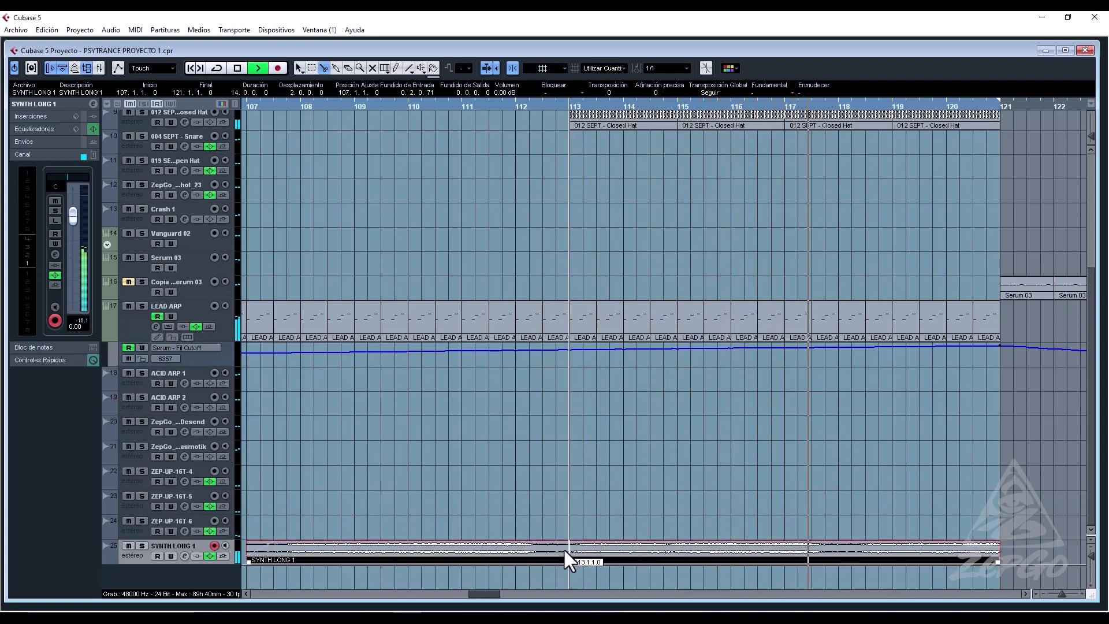
pyautogui.click(560, 551)
pyautogui.rightClick(747, 519)
pyautogui.click(754, 526)
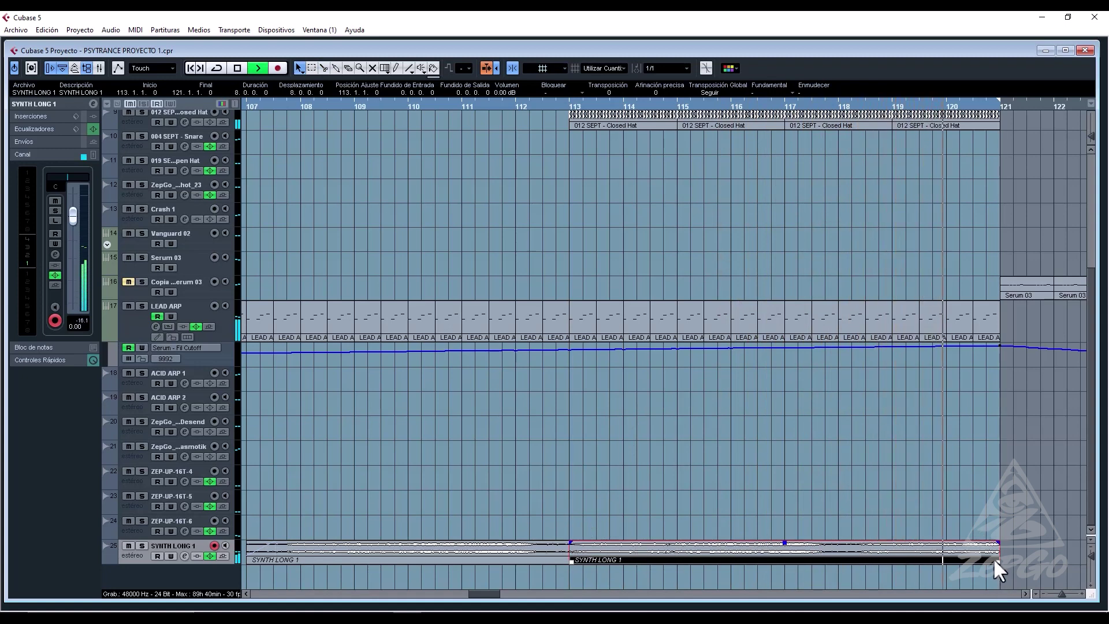
# Trim the end of the second SYNTH LONG 1 piece to 120.1.1 and move the piece to start at 115.1.1.
pyautogui.press('space')
pyautogui.moveTo(997, 561); pyautogui.dragTo(945, 561)
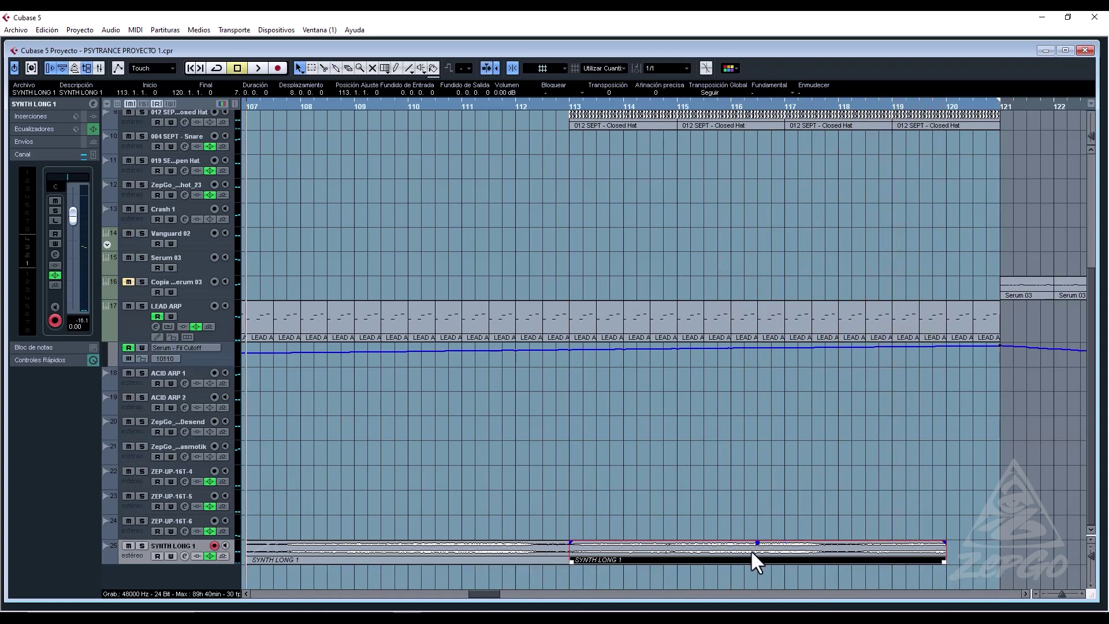
pyautogui.moveTo(752, 553); pyautogui.dragTo(911, 549)
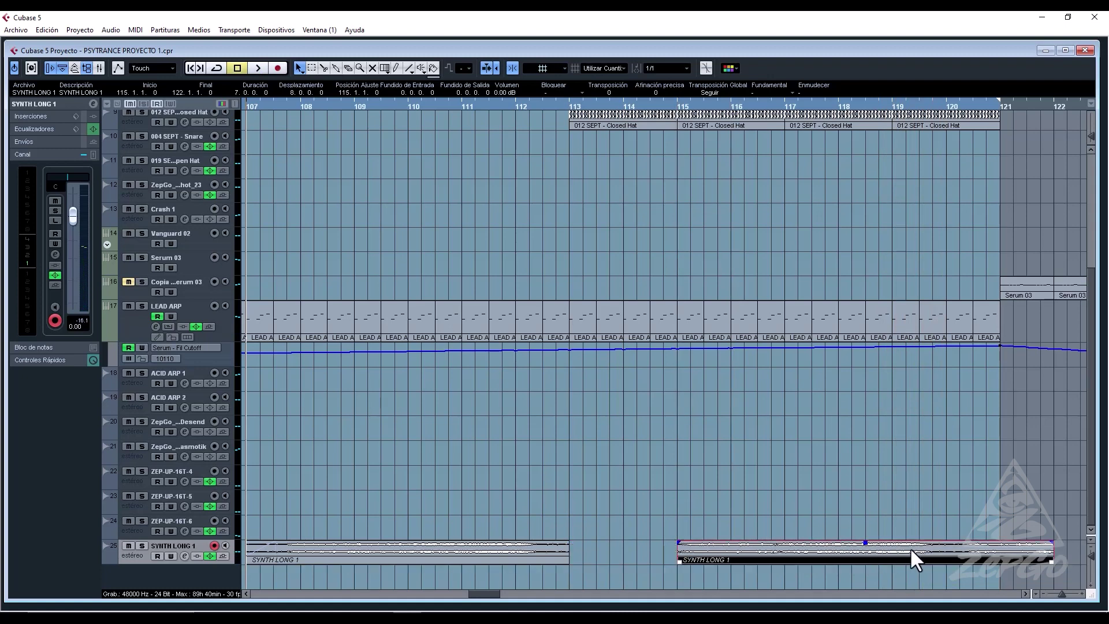
# Set the grid to 1/8, extend the second SYNTH LONG 1 piece's beginning by one beat, and play it with its start at 115.1.1.
pyautogui.click(653, 67)
pyautogui.click(671, 123)
pyautogui.moveTo(694, 559)
pyautogui.mouseDown()
pyautogui.moveTo(709, 554)
pyautogui.moveTo(674, 557)
pyautogui.mouseUp()
pyautogui.press('space')
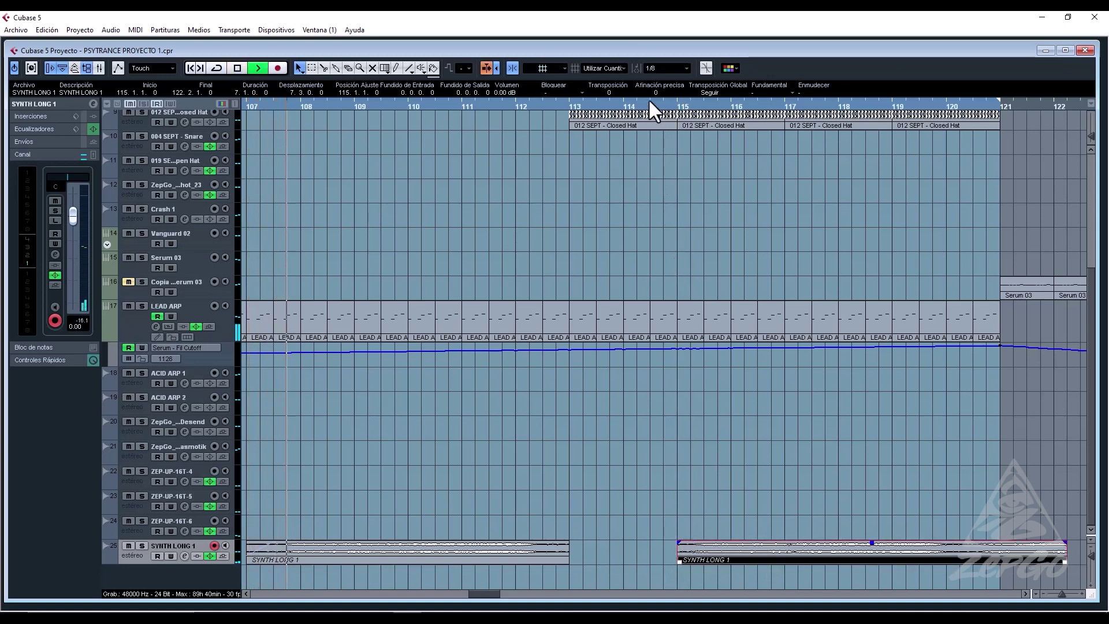
pyautogui.click(648, 104)
# Delete the SYNTH LONG 1 piece between bars 107 and 113 and trim the remaining piece's end to 120.1.1.
pyautogui.click(396, 558)
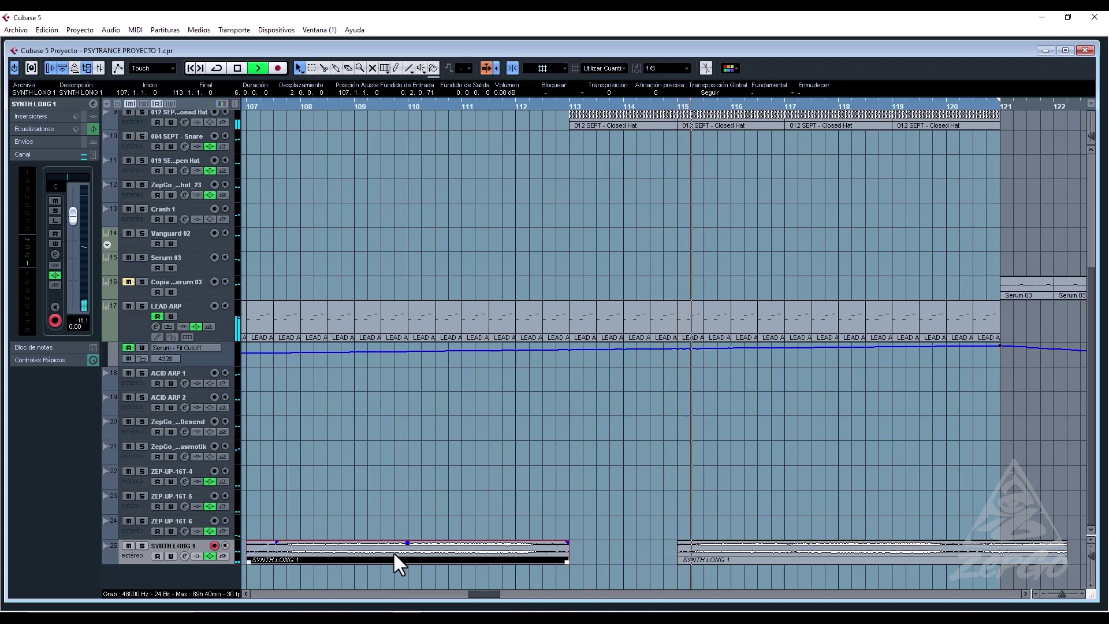
pyautogui.press('Delete')
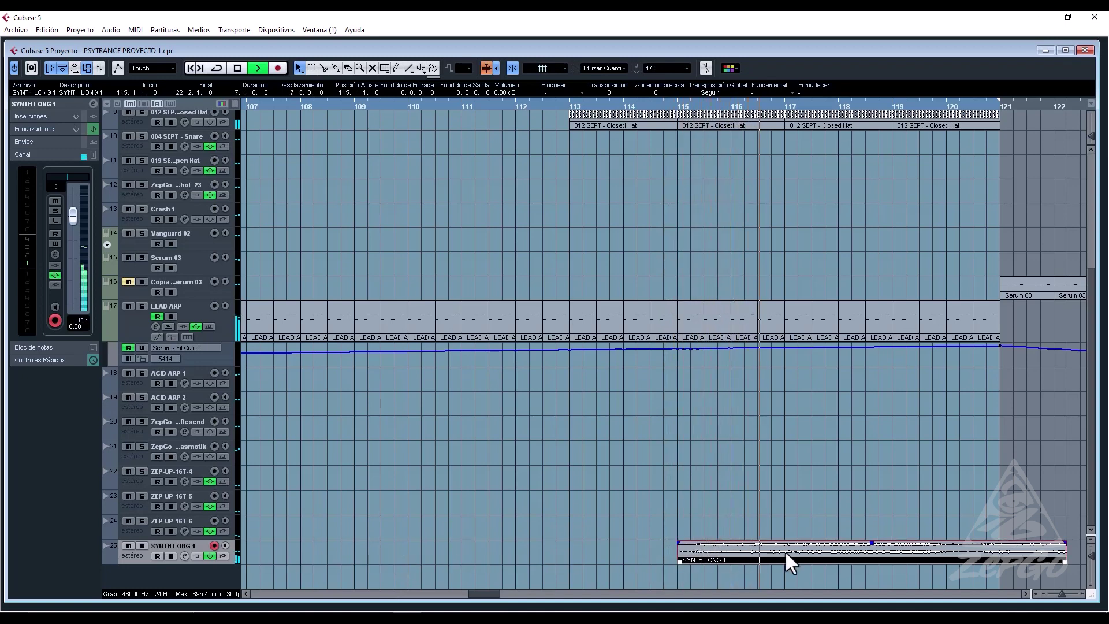
pyautogui.moveTo(1063, 561); pyautogui.dragTo(941, 553)
# Delete the last LEAD ARP parts between bars 120 and 121.
pyautogui.moveTo(1009, 323); pyautogui.dragTo(963, 338)
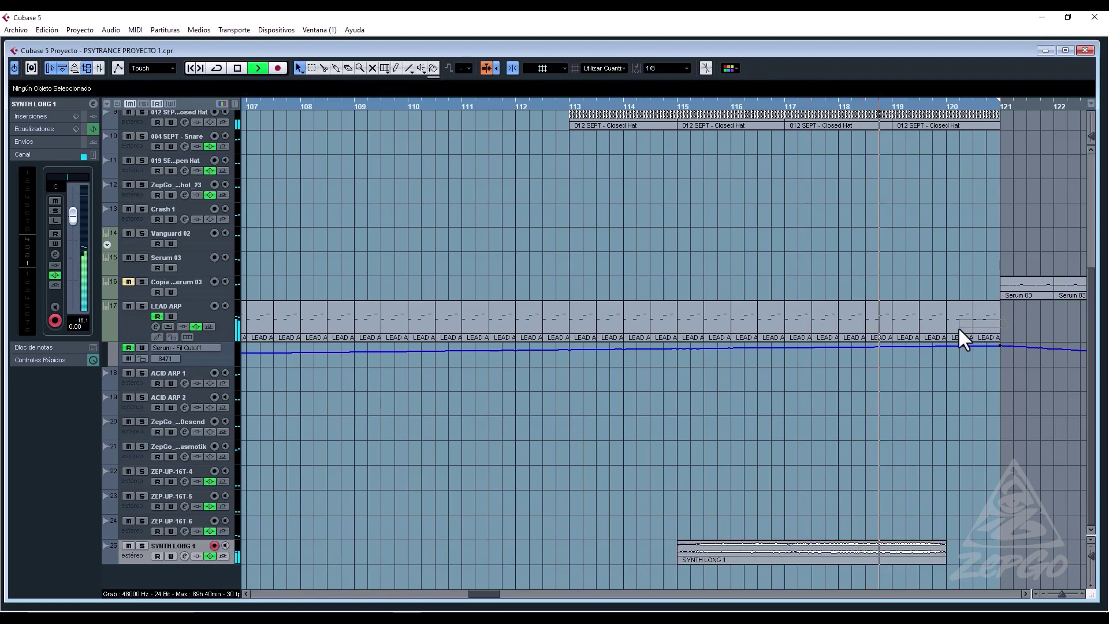
pyautogui.press('Delete')
pyautogui.scroll(4, 982, 386)
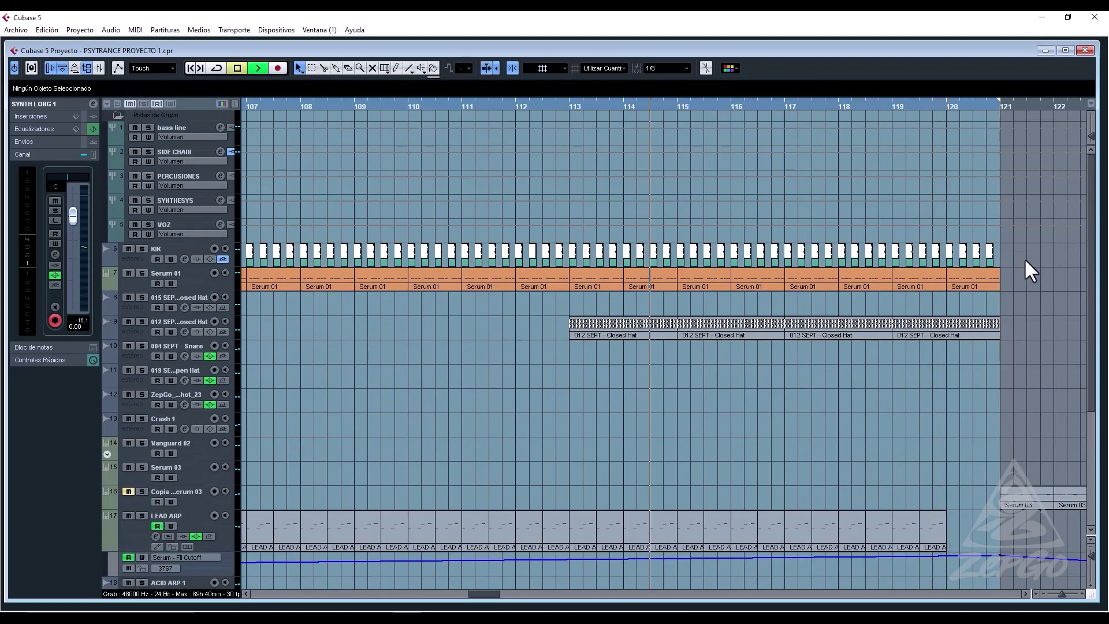
# Clear bar 120 by deleting the Serum 01 part and the kicks on beats 2 and 4, and trimming the 012 SEPT Closed Hat to 120.1.1.
pyautogui.moveTo(1016, 275); pyautogui.dragTo(962, 291)
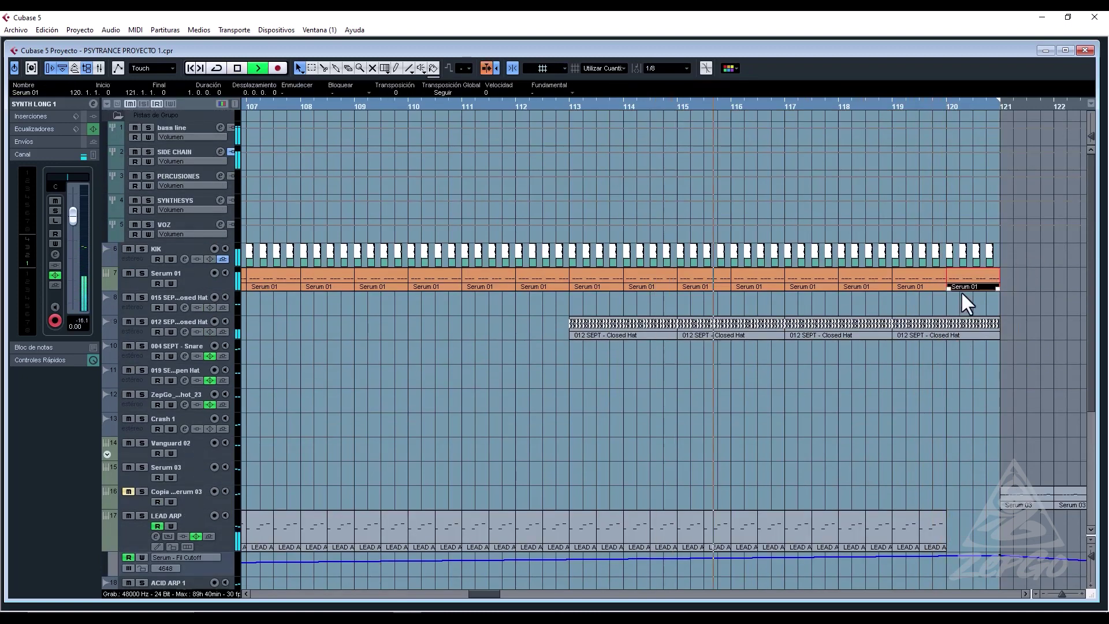
pyautogui.press('Delete')
pyautogui.click(963, 256)
pyautogui.press('Delete')
pyautogui.click(976, 256)
pyautogui.click(990, 254)
pyautogui.press('Delete')
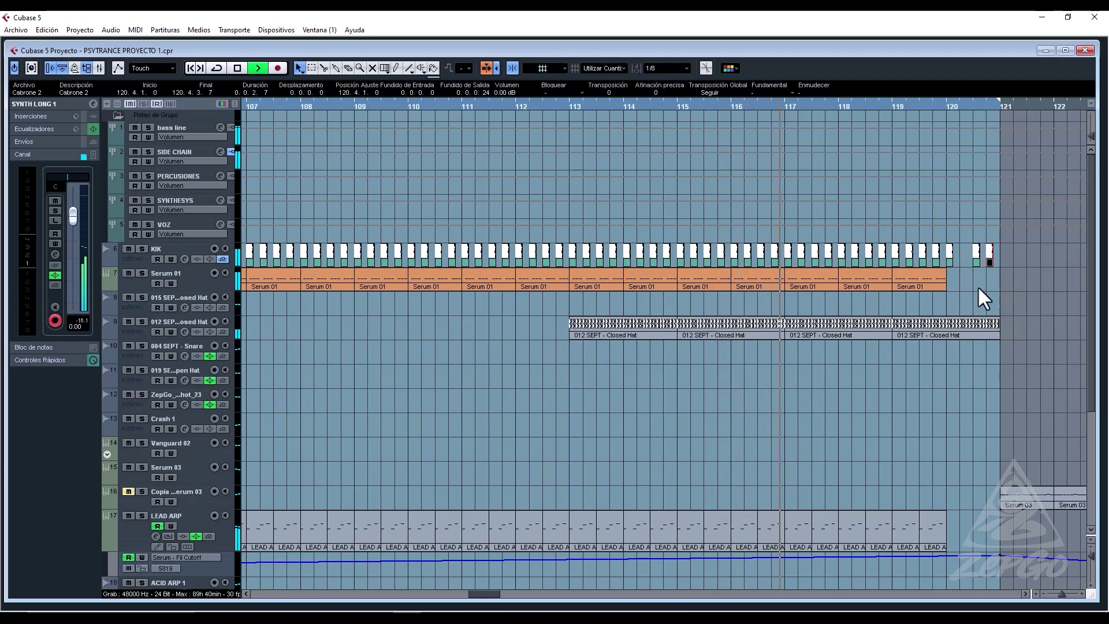
pyautogui.moveTo(999, 335); pyautogui.dragTo(940, 338)
# Place a Serum 03 part at 120.1.1 on the Copia de Serum 03 track and unmute that track during playback.
pyautogui.scroll(-4, 997, 424)
pyautogui.click(1030, 305)
pyautogui.moveTo(1031, 300); pyautogui.dragTo(972, 310)
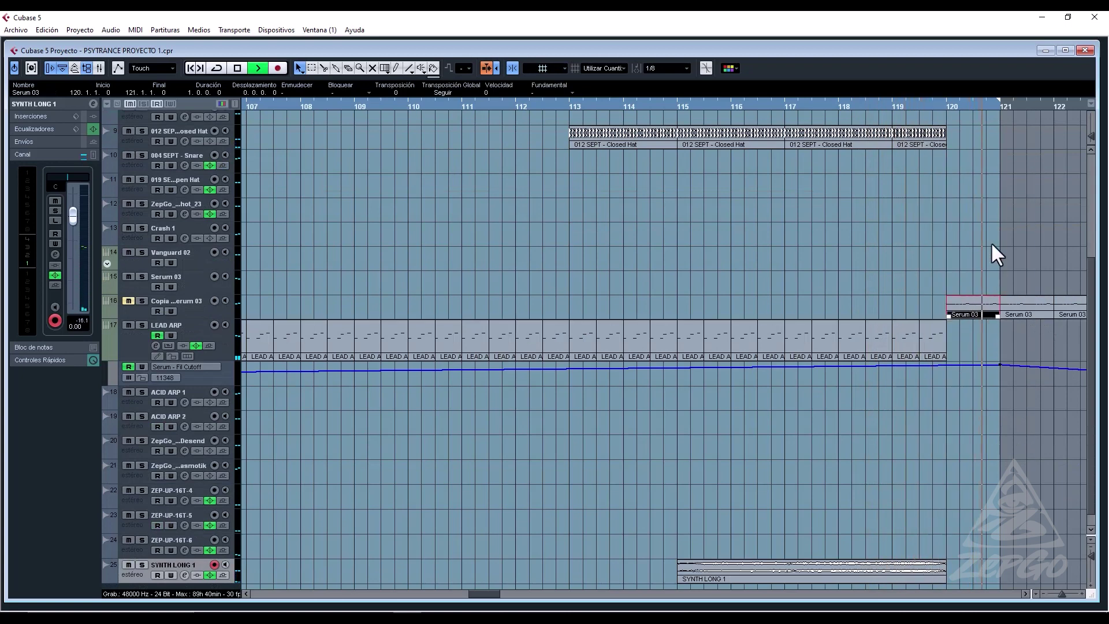
pyautogui.click(941, 108)
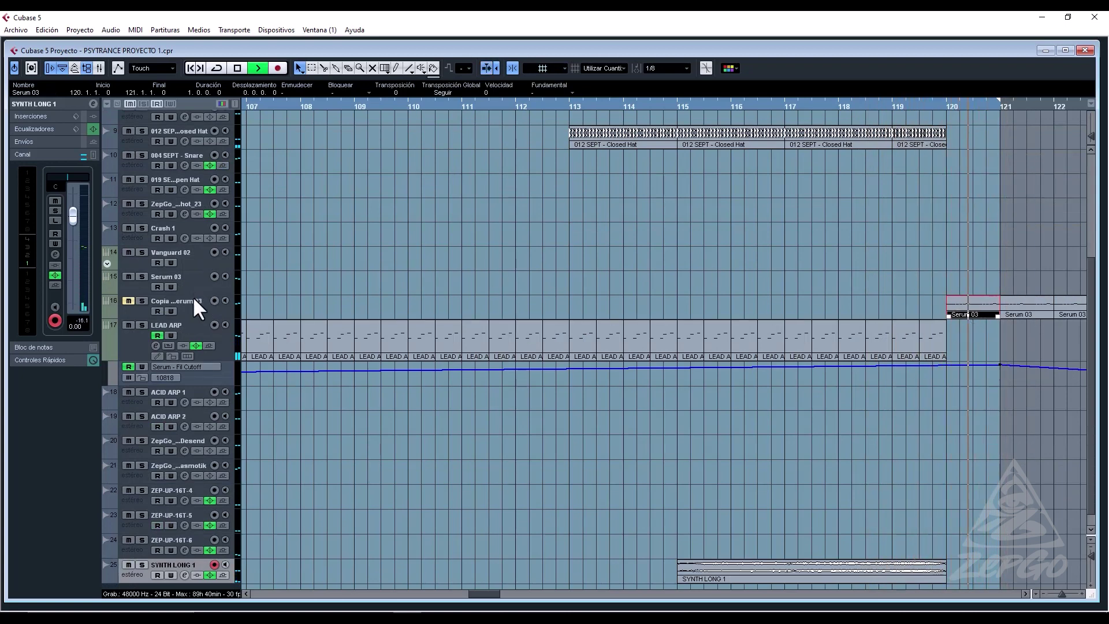
pyautogui.click(128, 300)
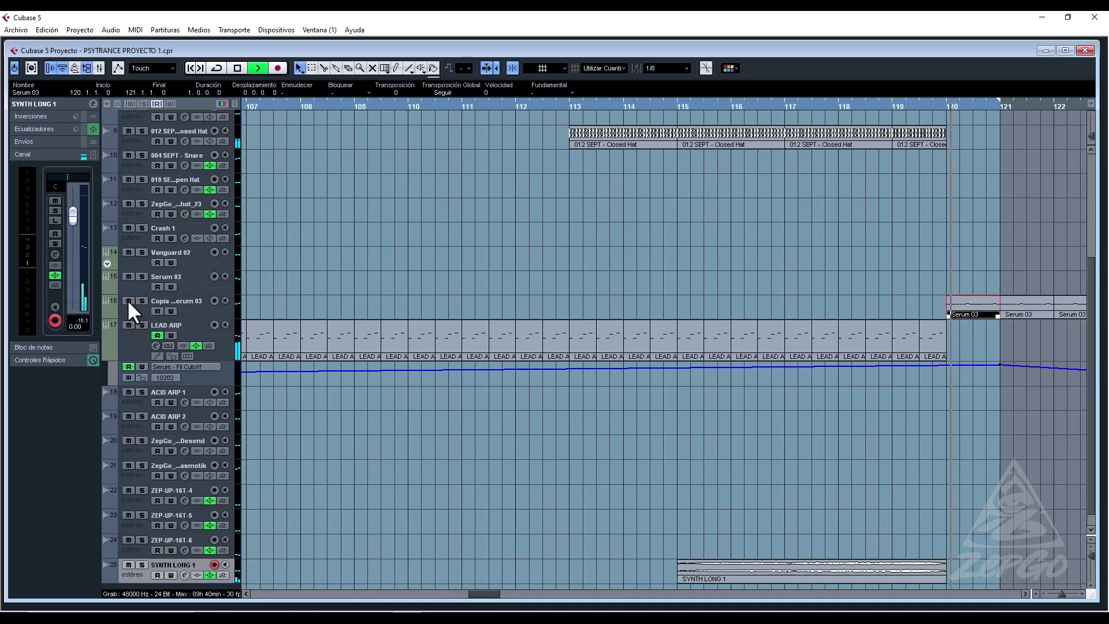
# Open Serum on the Copia de Serum 03 track, change the preset from SYN - Distink to SYN - FM Chaoz, and close it.
pyautogui.click(177, 301)
pyautogui.click(54, 320)
pyautogui.press('space')
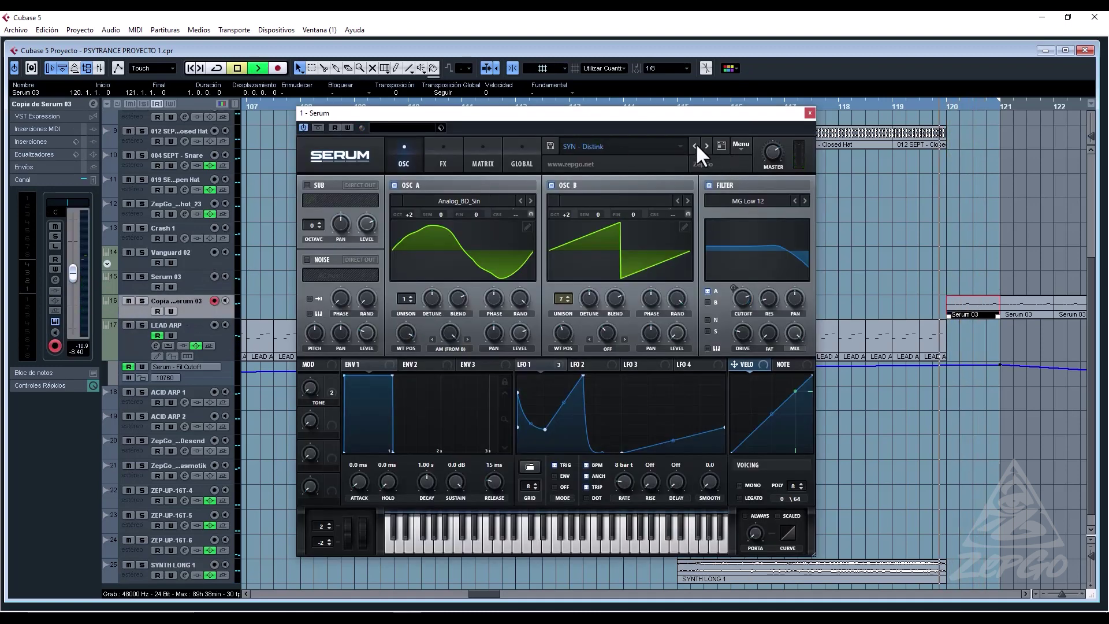
pyautogui.click(707, 145)
pyautogui.click(810, 112)
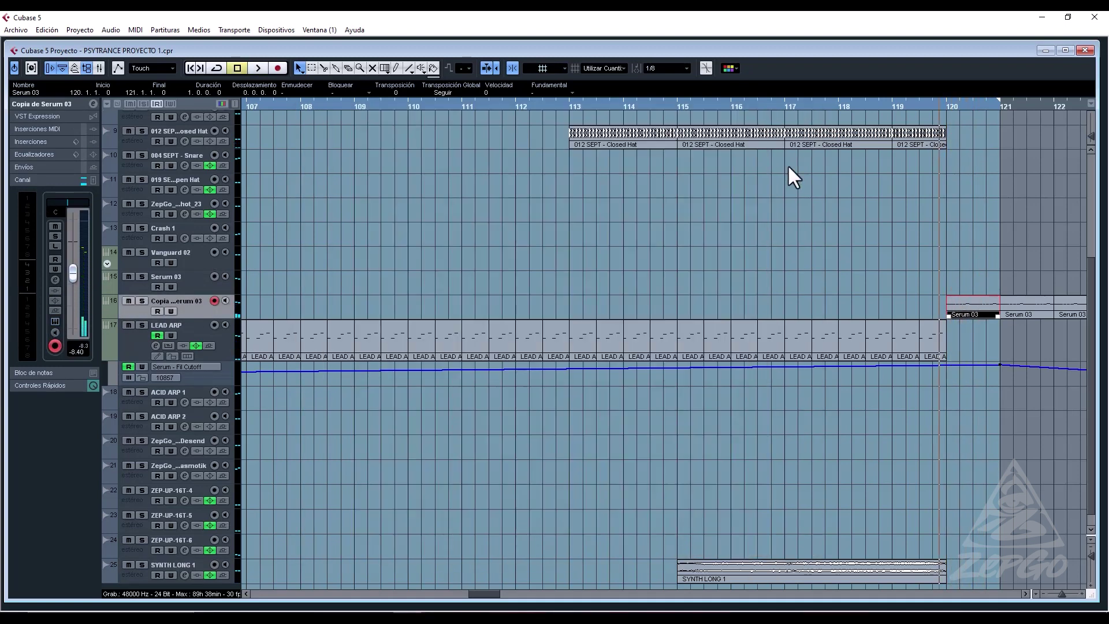
# Copy the KIK through Crash 1 parts between bars 81 and 97 to 121.1.1, using a 1/1 grid.
pyautogui.click(665, 176)
pyautogui.hscroll(3, 642, 152)
pyautogui.press('g')
pyautogui.press('g')
pyautogui.press('g')
pyautogui.press('g')
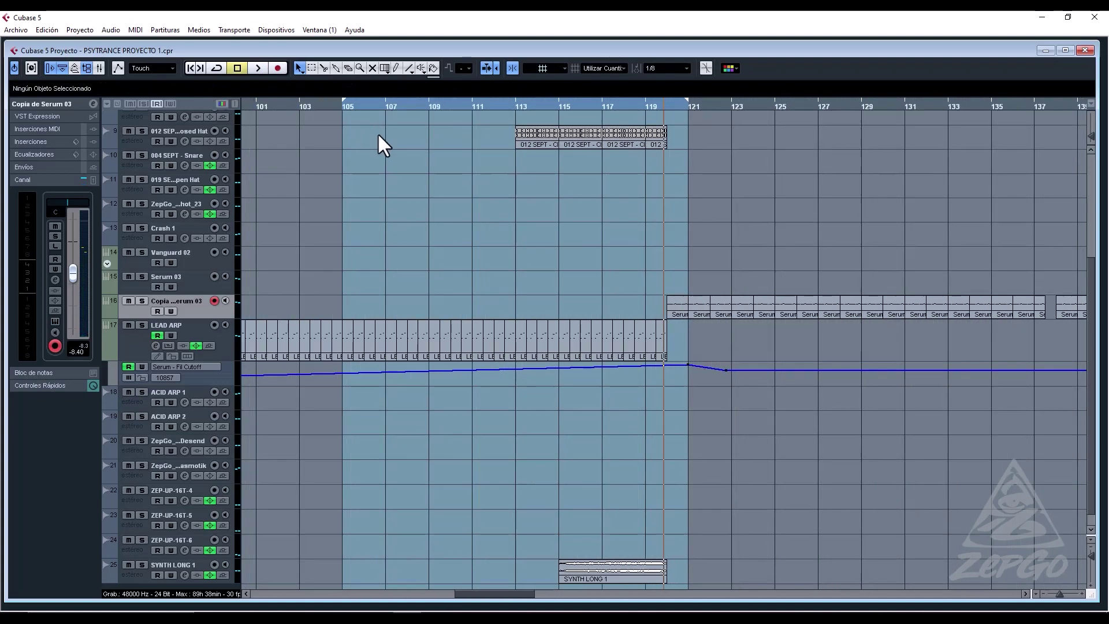
pyautogui.moveTo(255, 105); pyautogui.dragTo(242, 106)
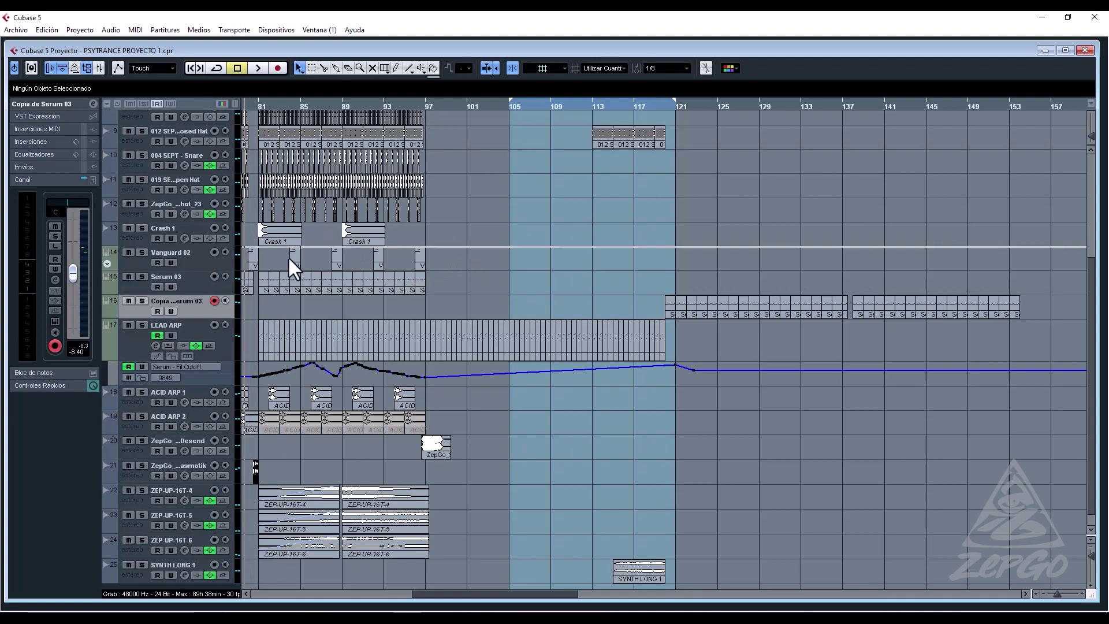
pyautogui.click(188, 229)
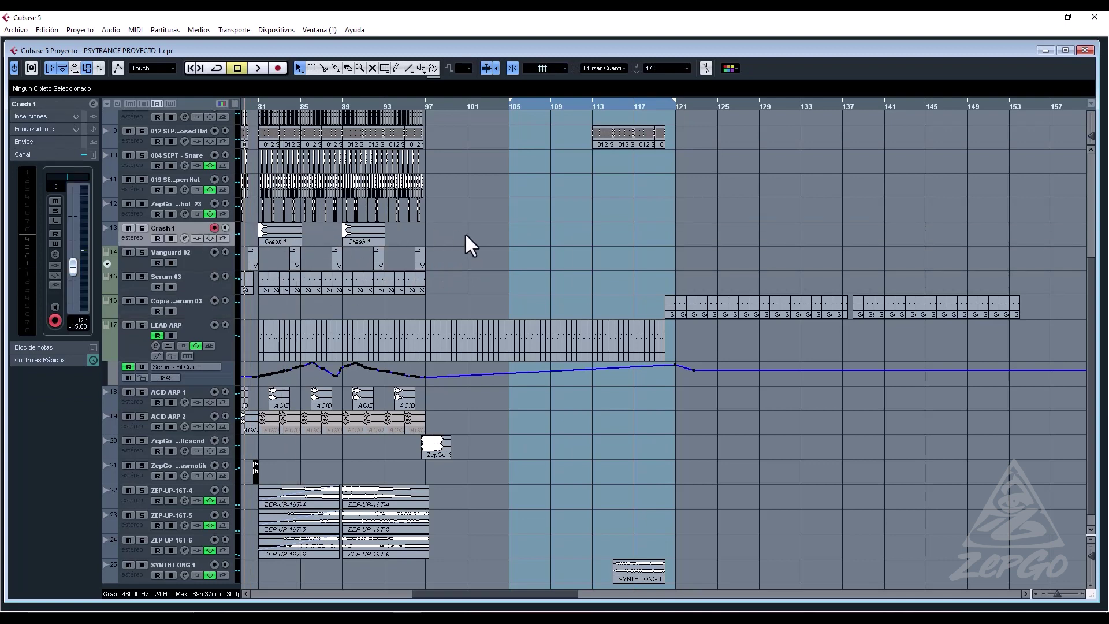
pyautogui.scroll(5, 271, 216)
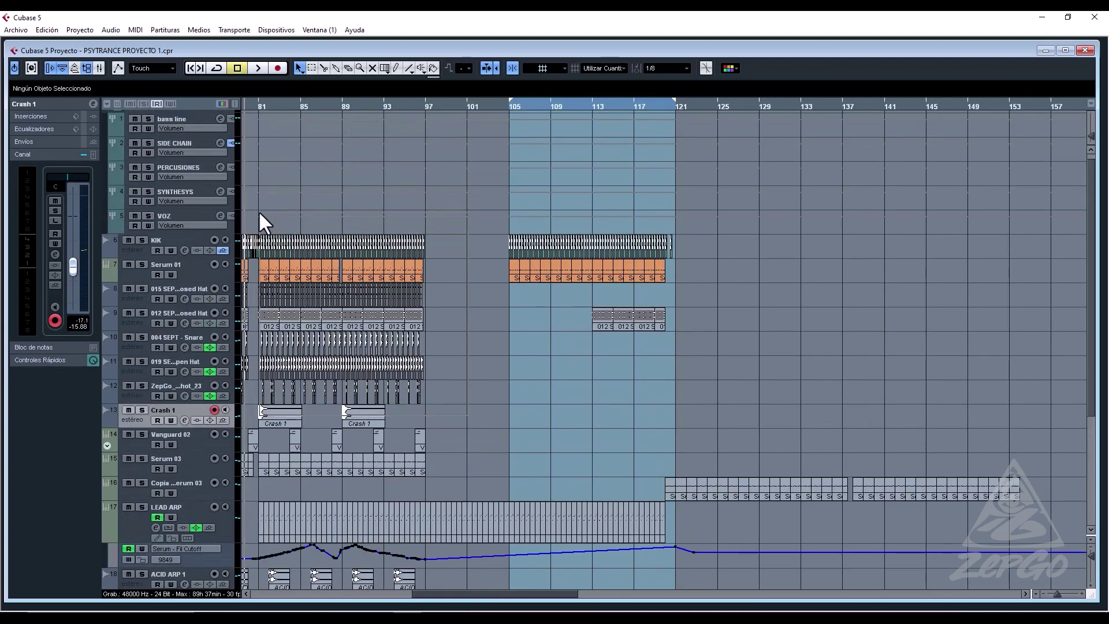
pyautogui.moveTo(258, 209); pyautogui.dragTo(428, 418)
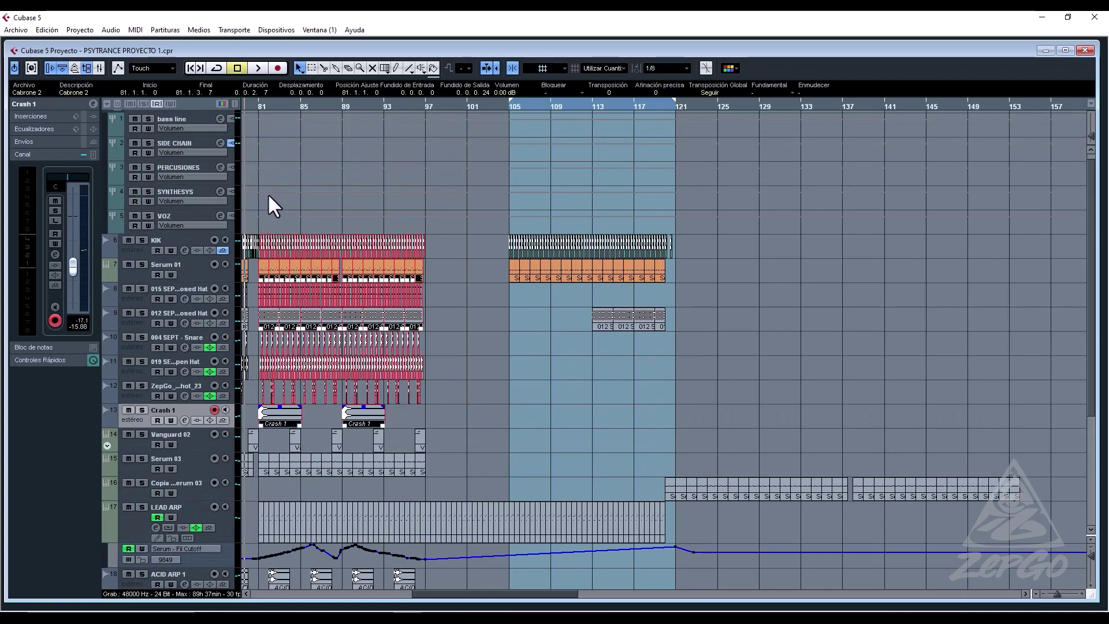
pyautogui.moveTo(250, 109); pyautogui.dragTo(377, 57)
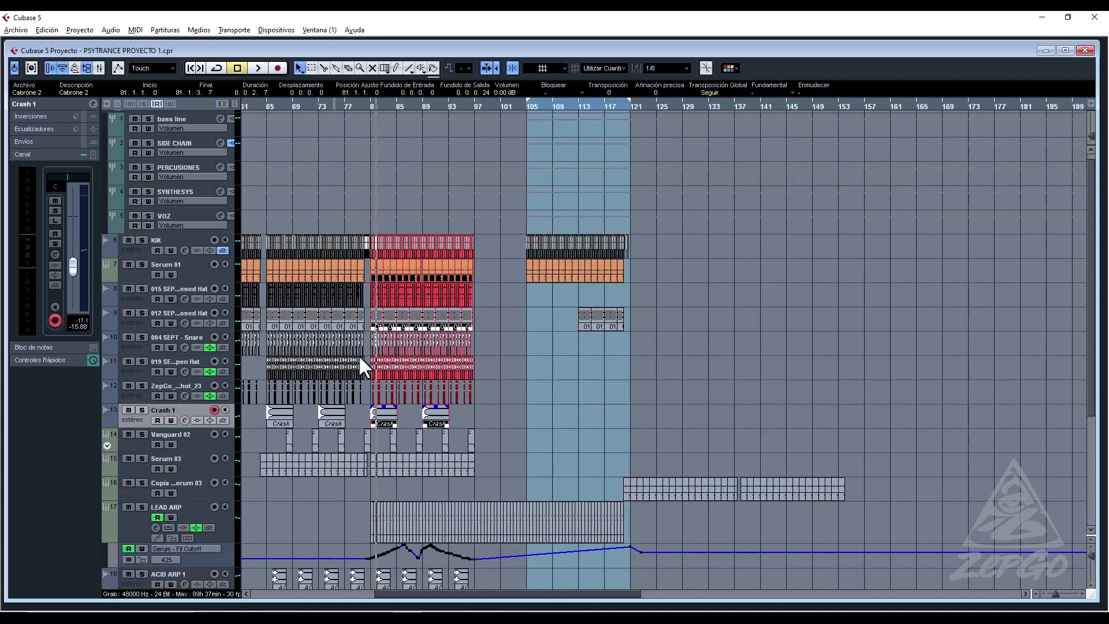
pyautogui.moveTo(383, 415); pyautogui.dragTo(639, 415)
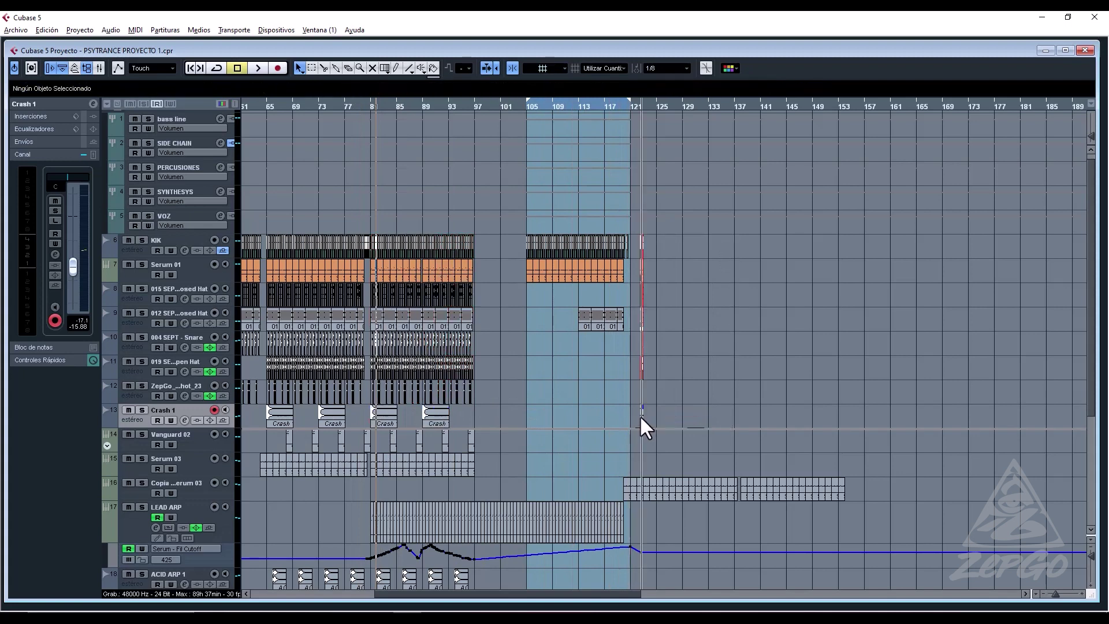
pyautogui.click(658, 69)
pyautogui.click(673, 81)
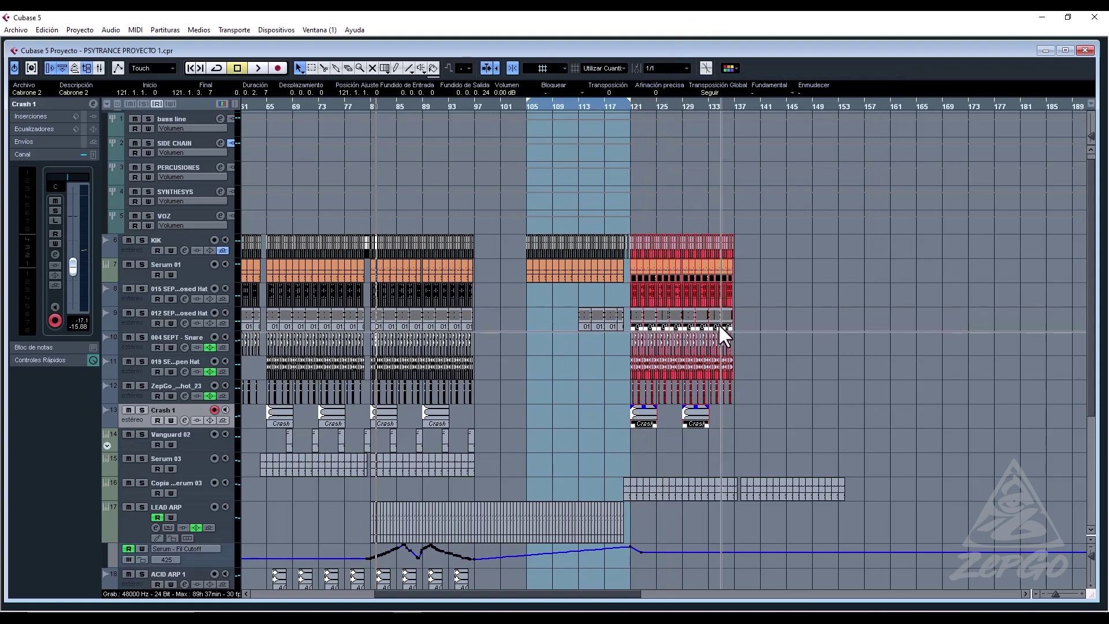
# Examine the alignment of the copied KIK through Crash 1 parts with the start of bar 121.
pyautogui.press('h')
pyautogui.moveTo(981, 421); pyautogui.dragTo(972, 417)
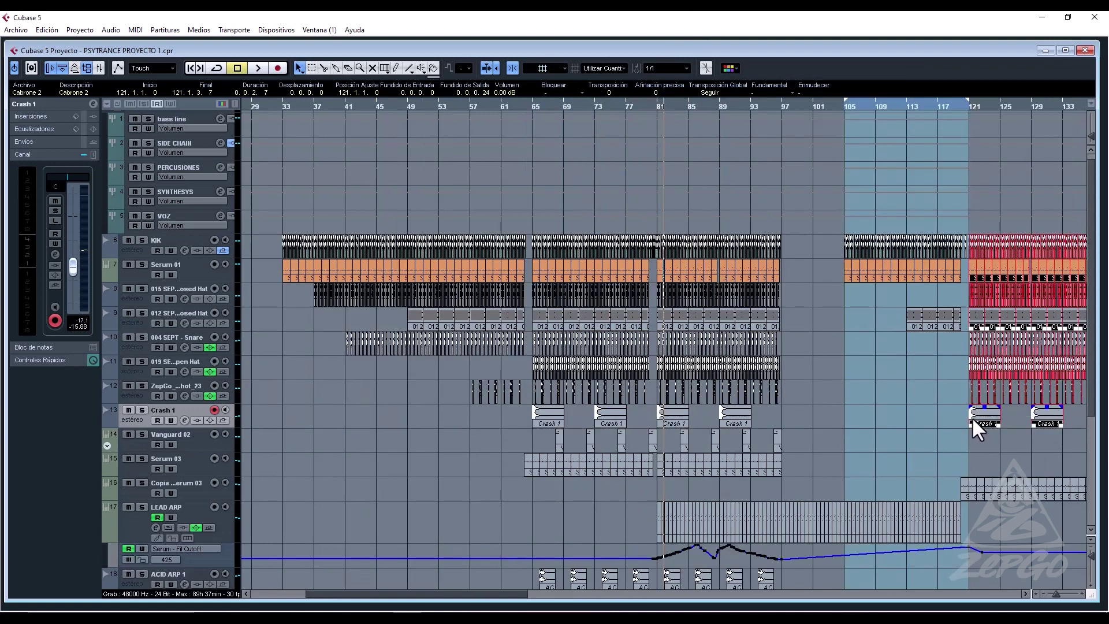
pyautogui.press('h')
pyautogui.press('h')
pyautogui.press('h')
pyautogui.press('h')
pyautogui.press('h')
pyautogui.press('h')
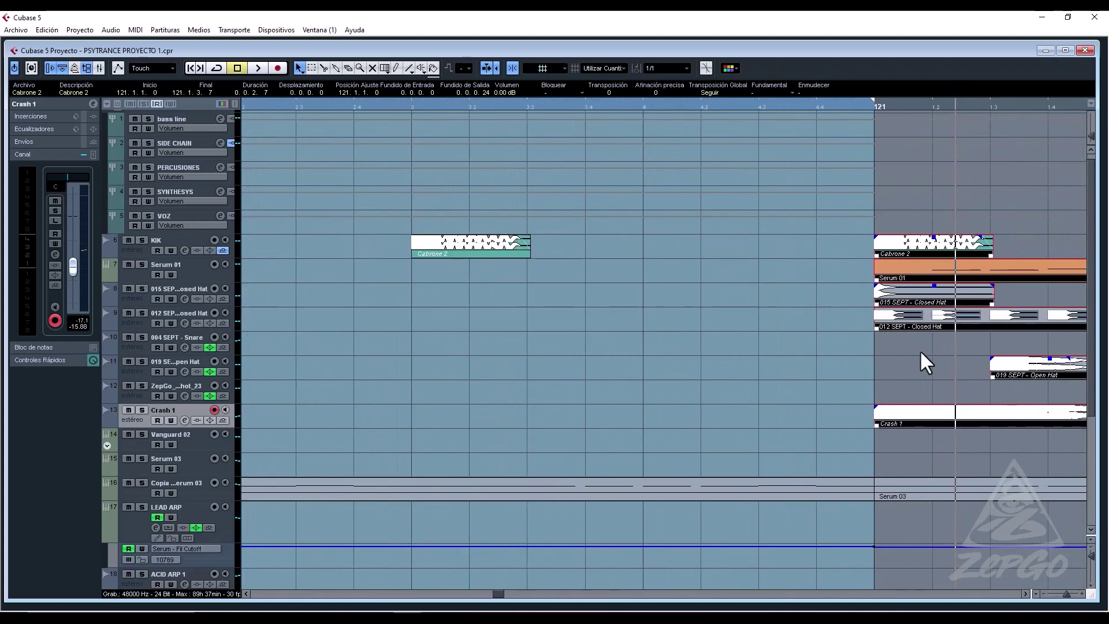
pyautogui.moveTo(886, 416)
pyautogui.mouseDown()
pyautogui.moveTo(852, 416)
pyautogui.moveTo(883, 421)
pyautogui.mouseUp()
pyautogui.press('g')
pyautogui.press('g')
pyautogui.press('g')
pyautogui.press('g')
pyautogui.press('g')
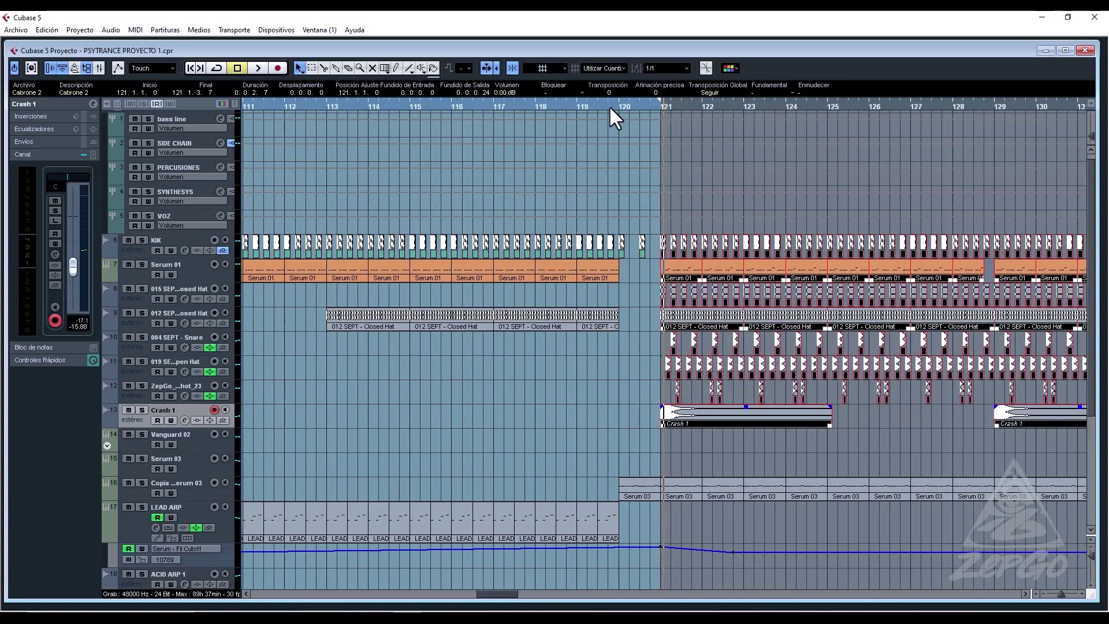
# Play the transition into bar 121 and lower the Copia de Serum 03 track's volume to -13.52.
pyautogui.moveTo(604, 105); pyautogui.dragTo(556, 127)
pyautogui.press('space')
pyautogui.click(632, 395)
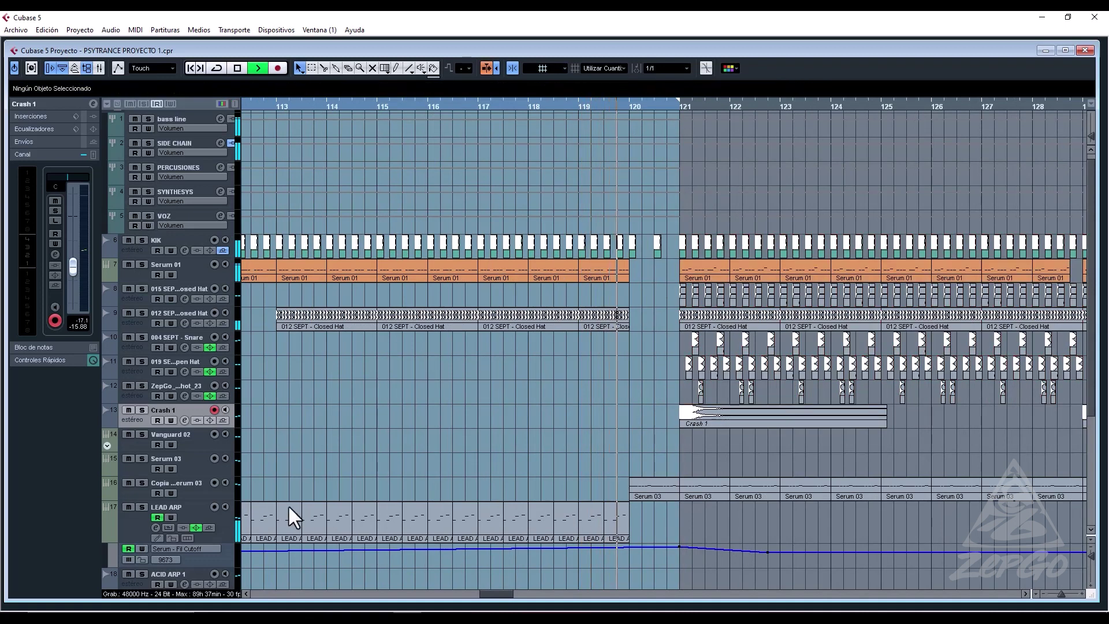
pyautogui.click(209, 493)
pyautogui.moveTo(75, 278); pyautogui.dragTo(71, 292)
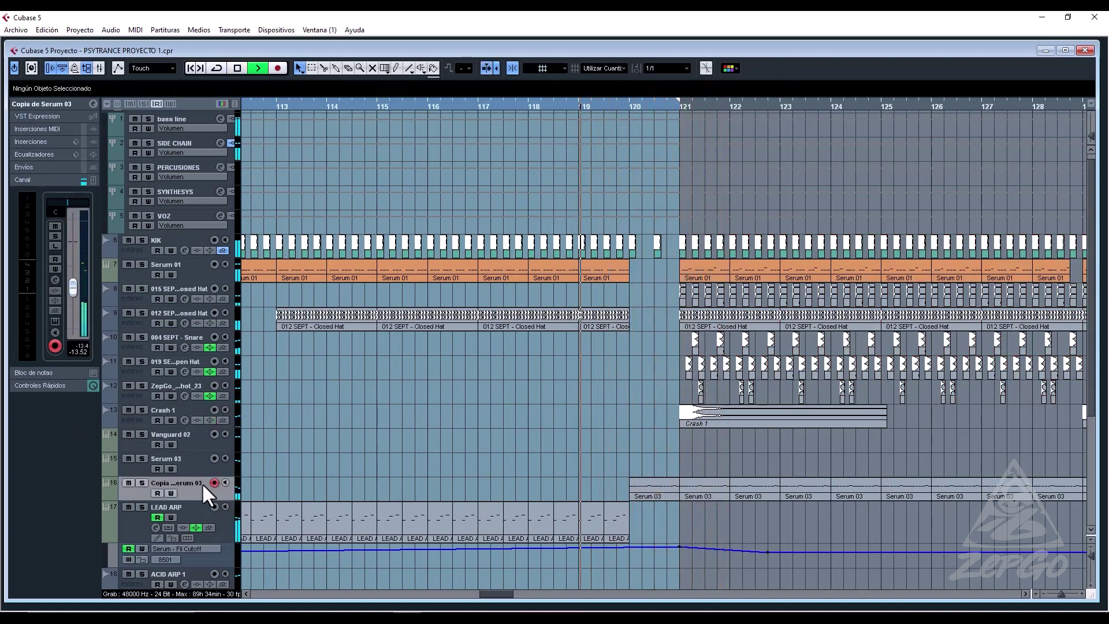
# In the track's Serum, set oscillator A to octave -1 and semitone +5, and oscillator B to semitone -12.
pyautogui.click(55, 321)
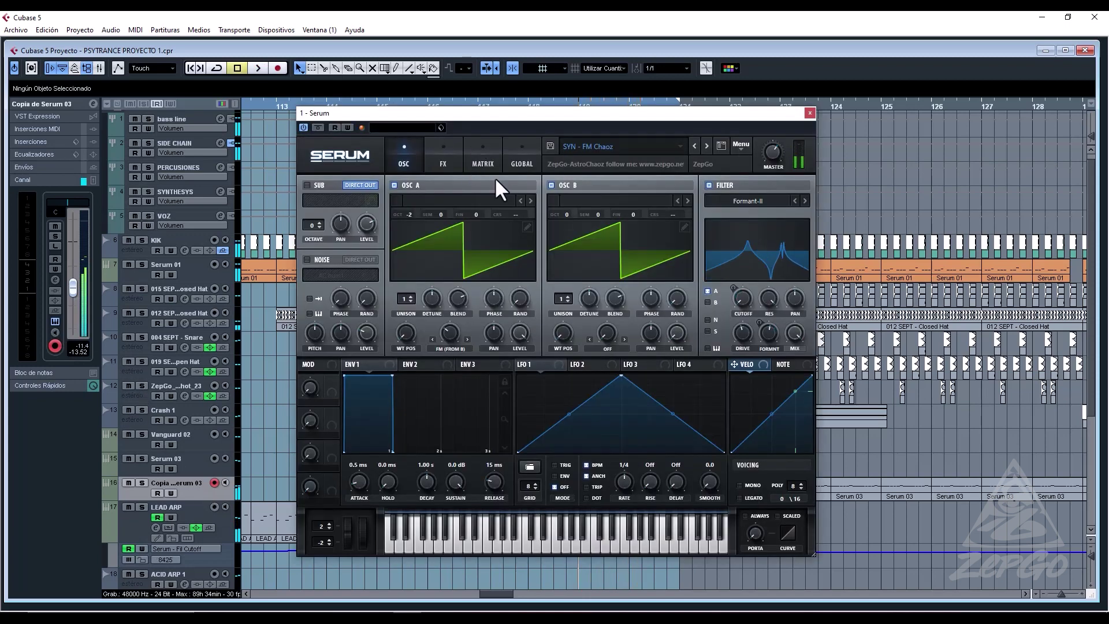
pyautogui.moveTo(411, 209); pyautogui.dragTo(460, 197)
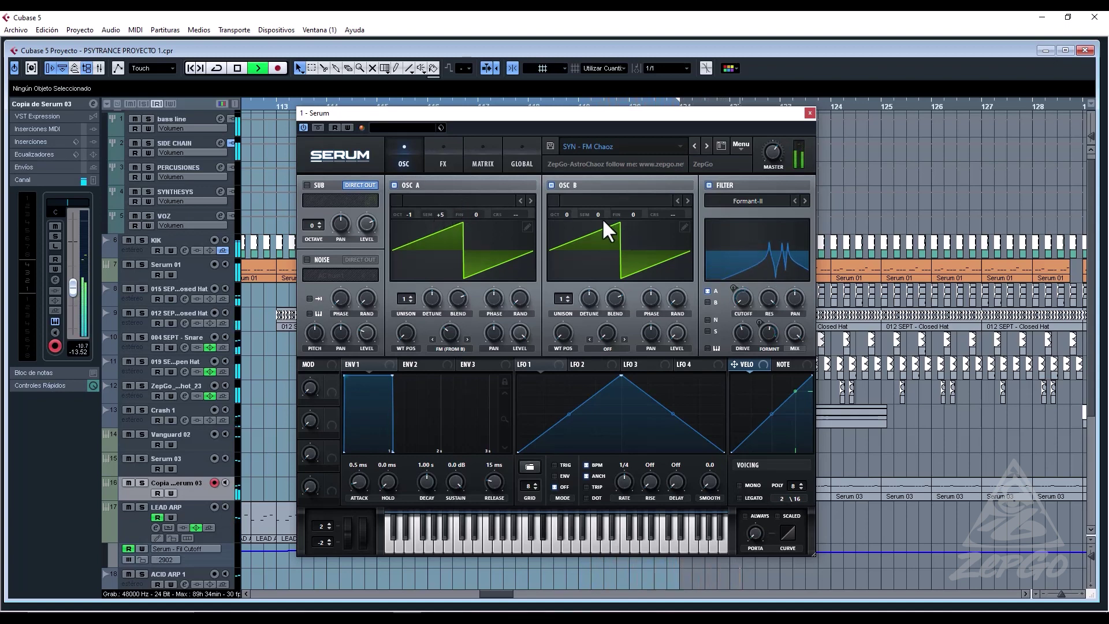
pyautogui.moveTo(597, 214); pyautogui.dragTo(592, 286)
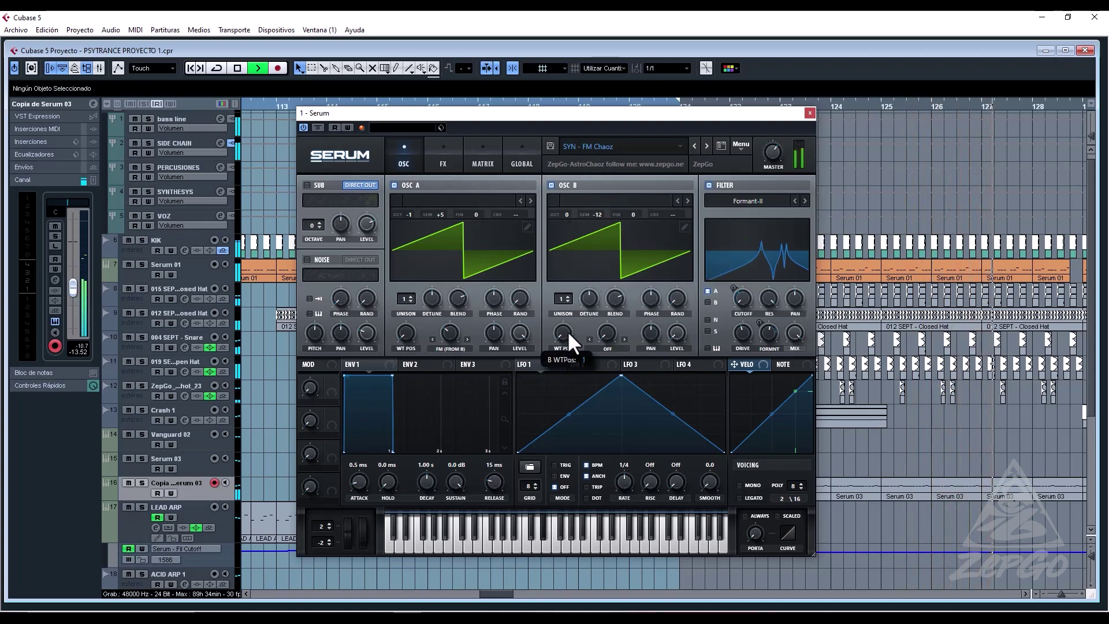
# Switch oscillator B to the 3D waveform view, load the Bowed Metal [ML] wavetable, and set its wavetable position to 53.
pyautogui.click(595, 258)
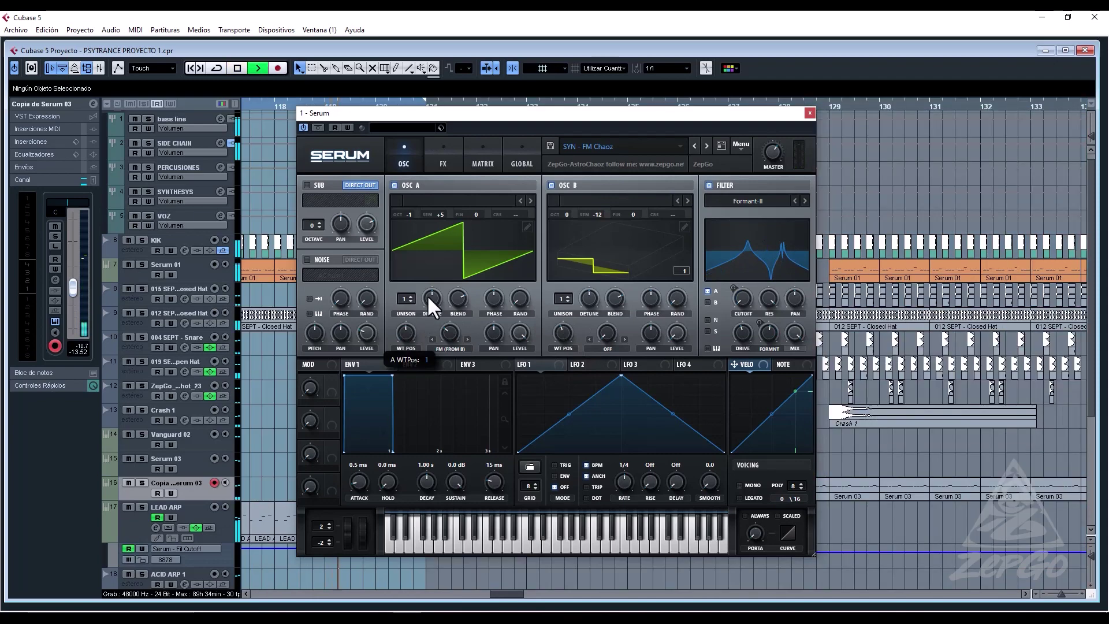
pyautogui.click(620, 201)
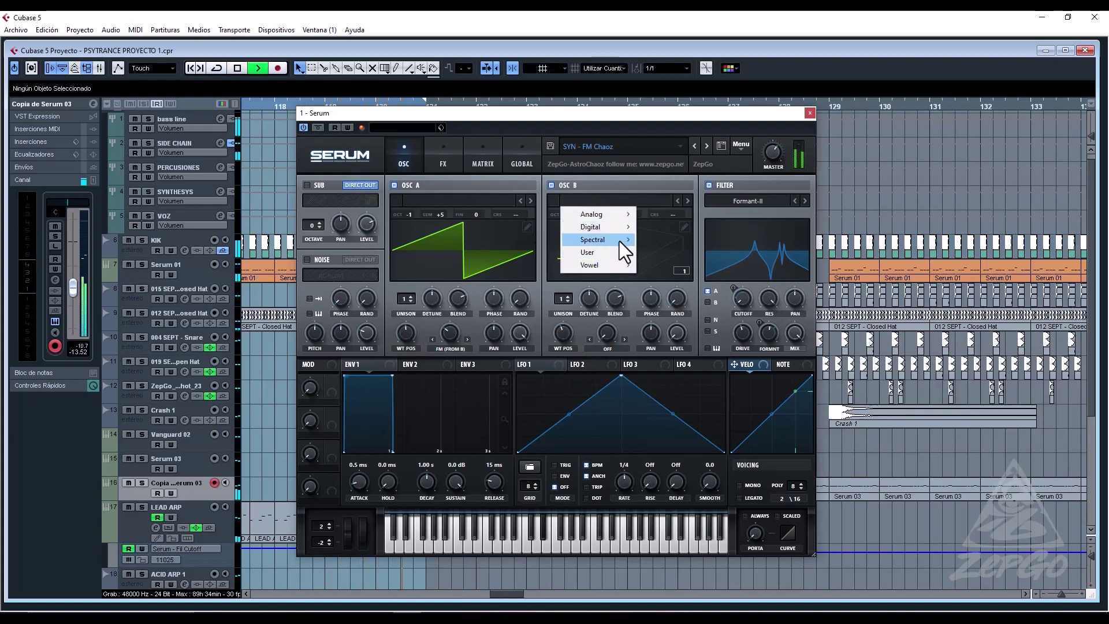
pyautogui.moveTo(619, 241)
pyautogui.click(691, 251)
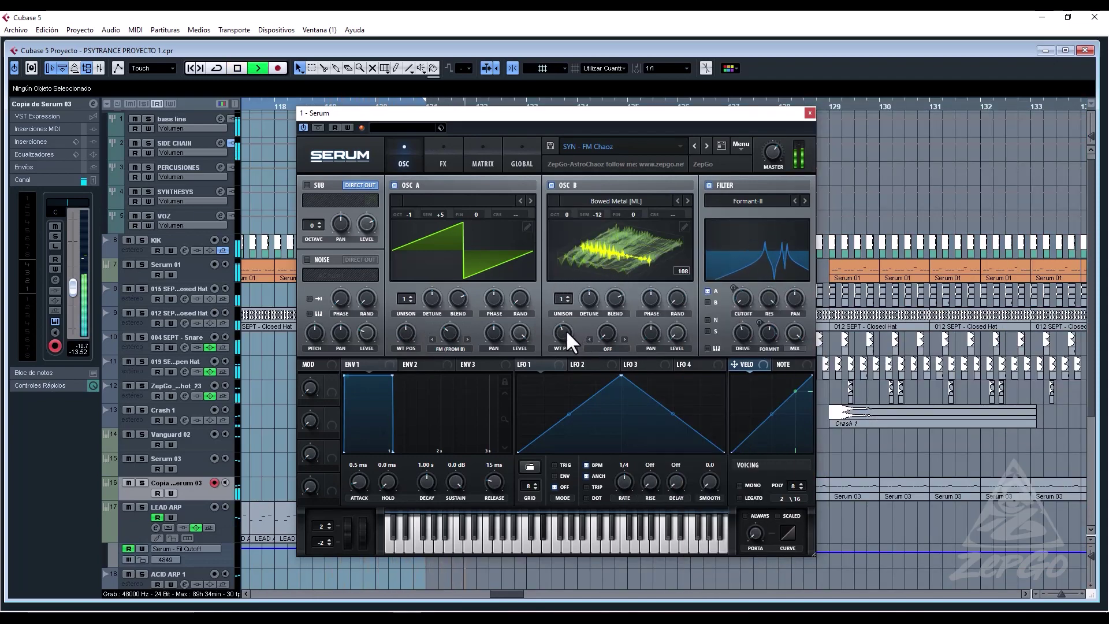
pyautogui.moveTo(564, 332); pyautogui.dragTo(559, 354)
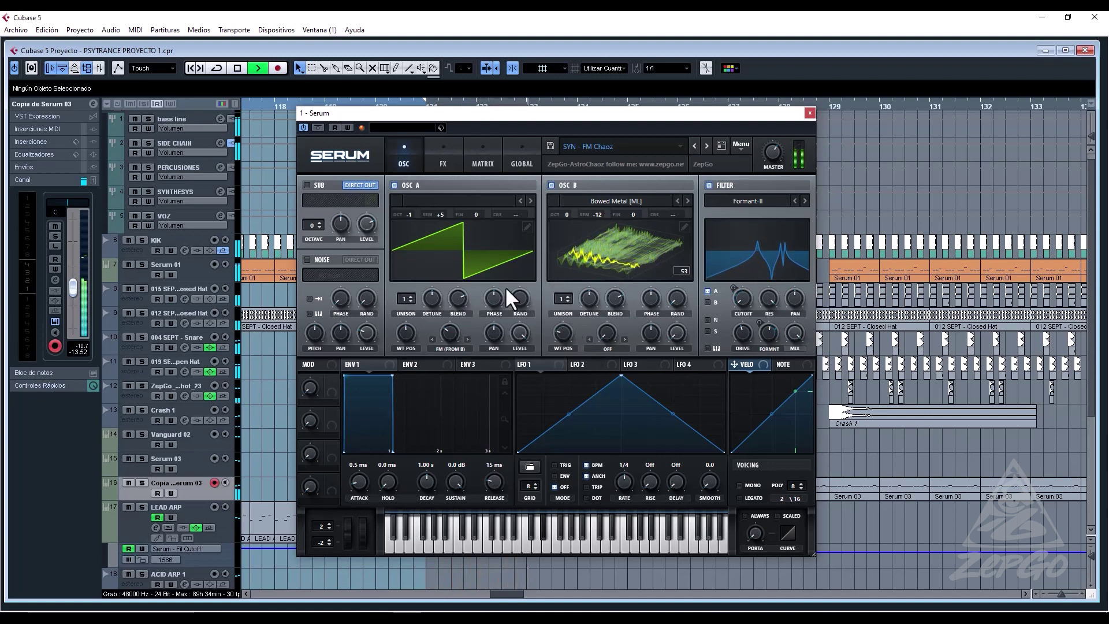
# Load the DudaChoir wavetable into oscillator A, set its position to 30 and octave to -2, and close Serum.
pyautogui.click(464, 202)
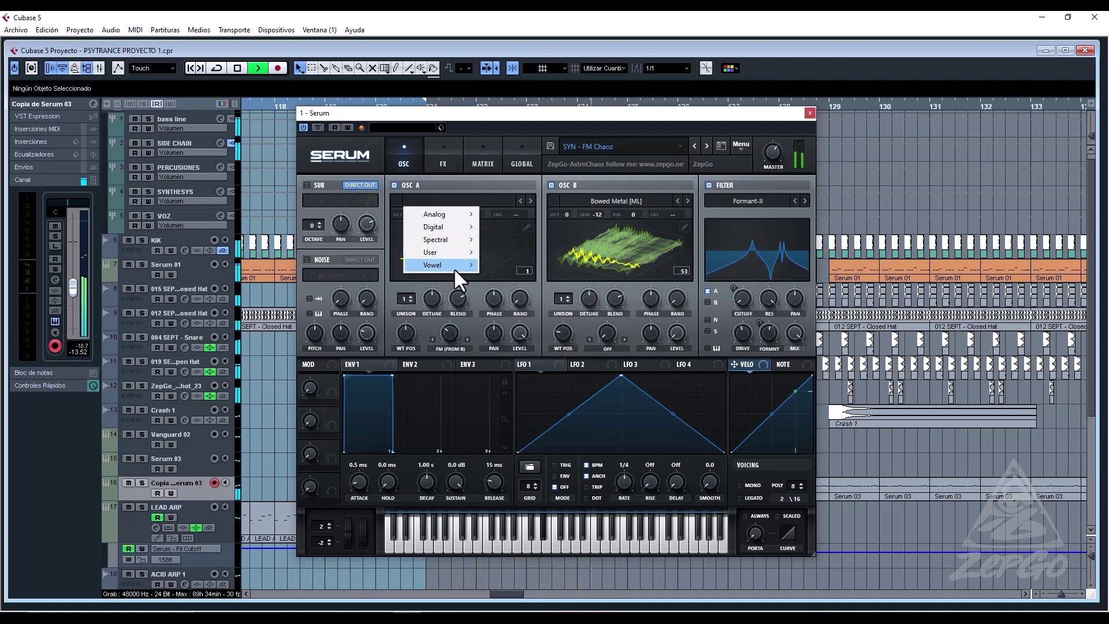
pyautogui.moveTo(462, 252)
pyautogui.click(522, 276)
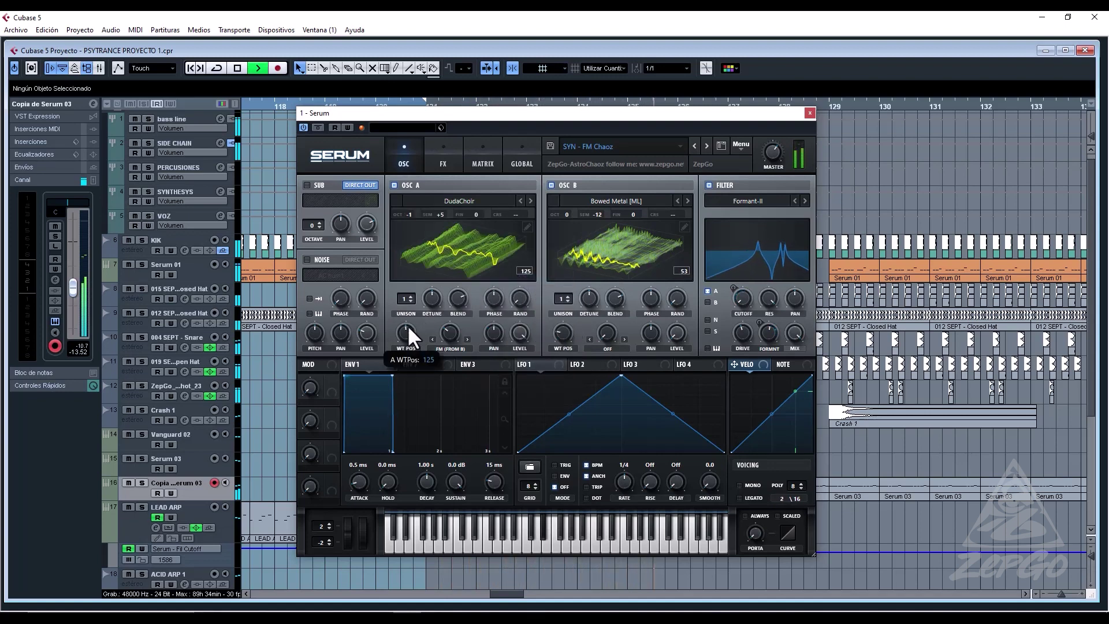
pyautogui.moveTo(408, 331); pyautogui.dragTo(401, 362)
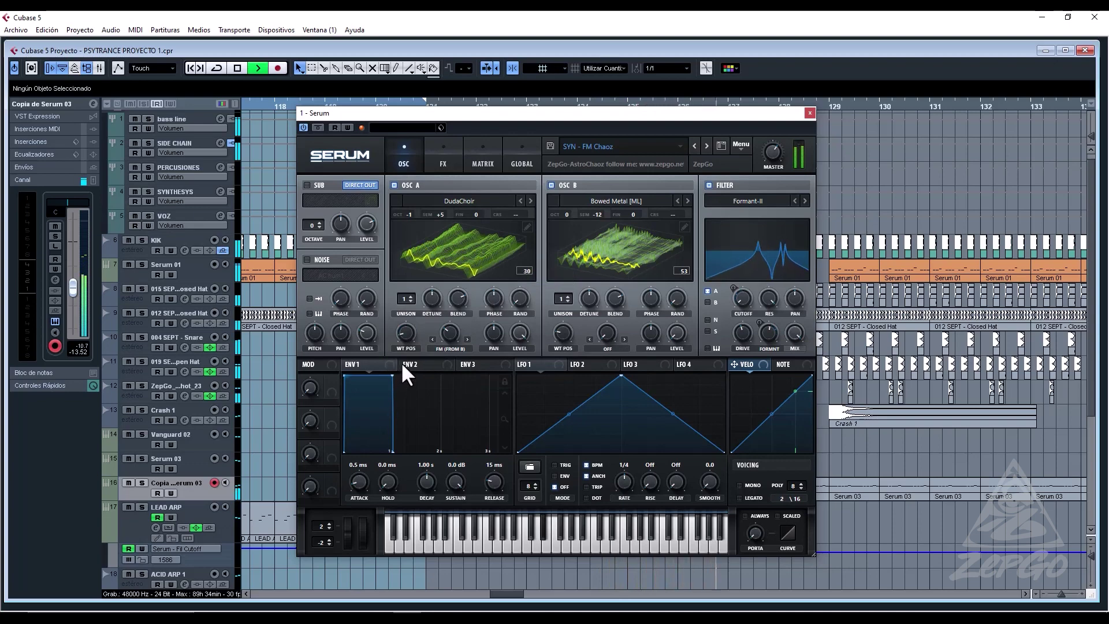
pyautogui.moveTo(402, 214); pyautogui.dragTo(404, 224)
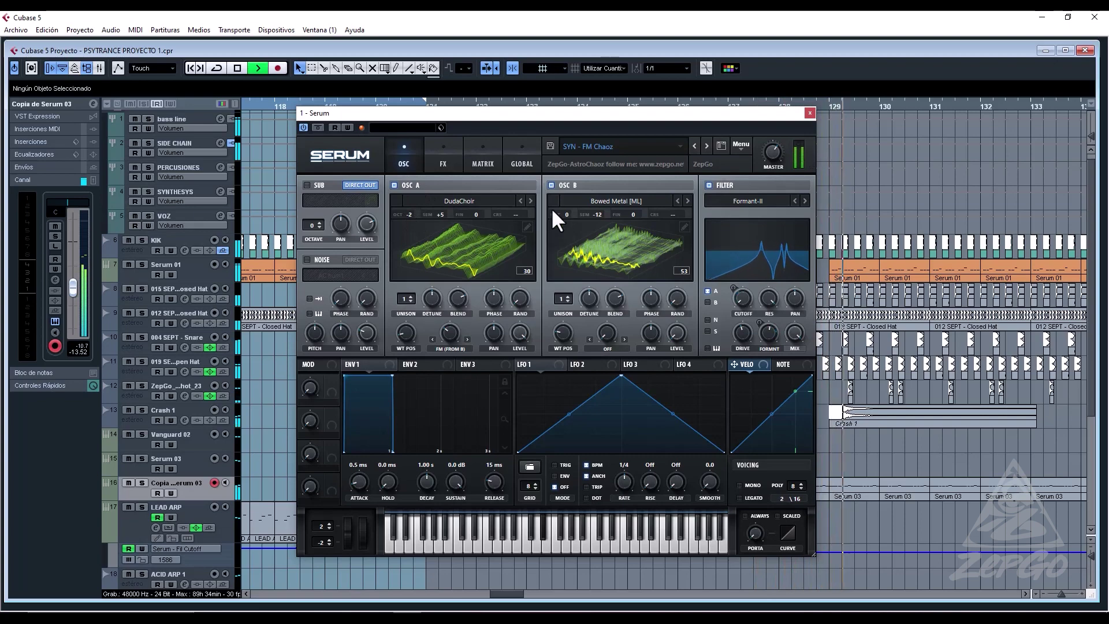
pyautogui.moveTo(564, 219)
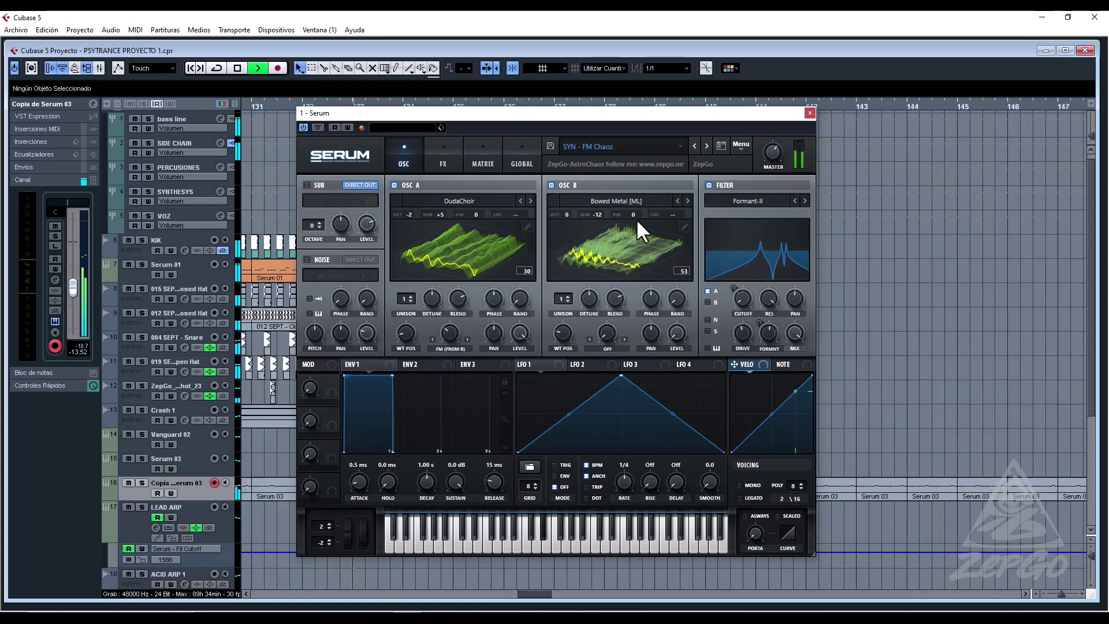
pyautogui.click(810, 113)
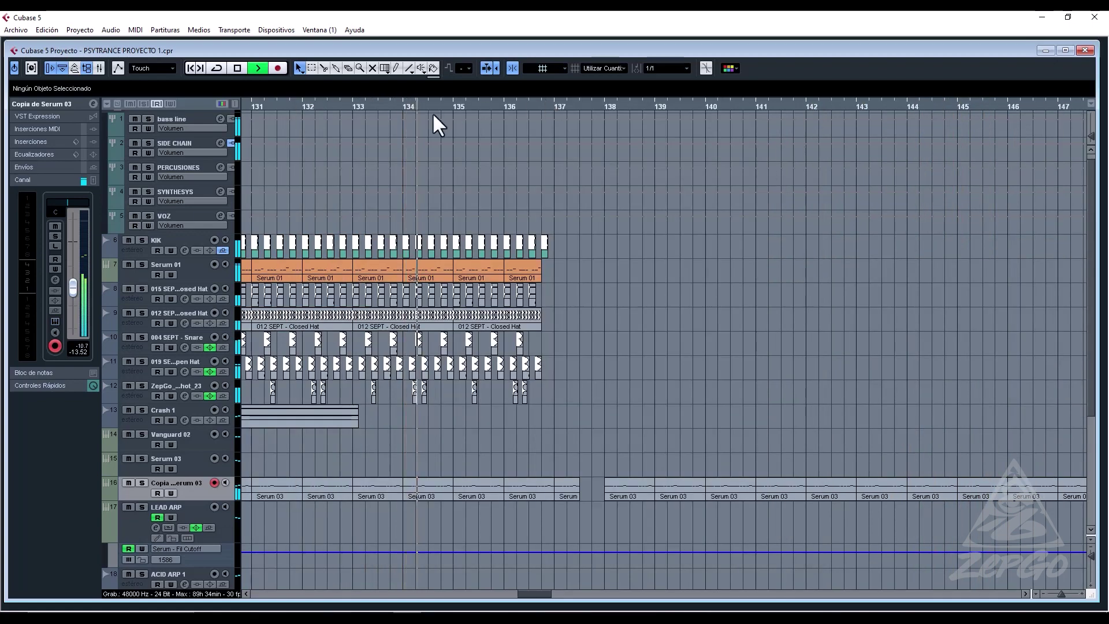
# Delete the Copia de Serum 03 clips from bar 137 onward.
pyautogui.press('space')
pyautogui.press('space')
pyautogui.press('g')
pyautogui.press('g')
pyautogui.press('g')
pyautogui.press('g')
pyautogui.press('g')
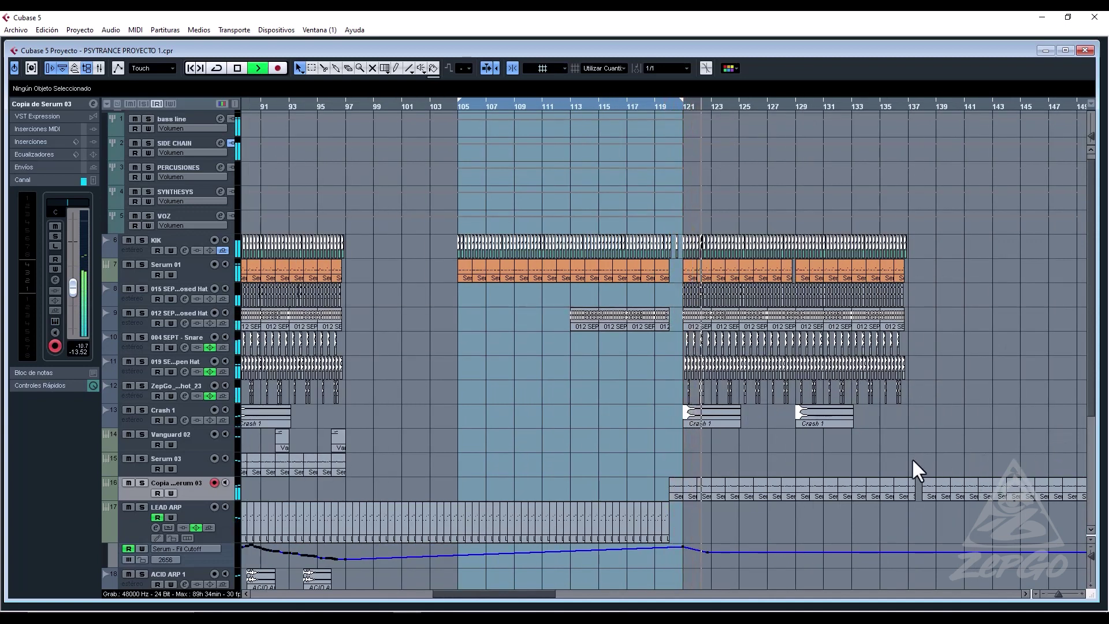
pyautogui.moveTo(911, 458); pyautogui.dragTo(900, 514)
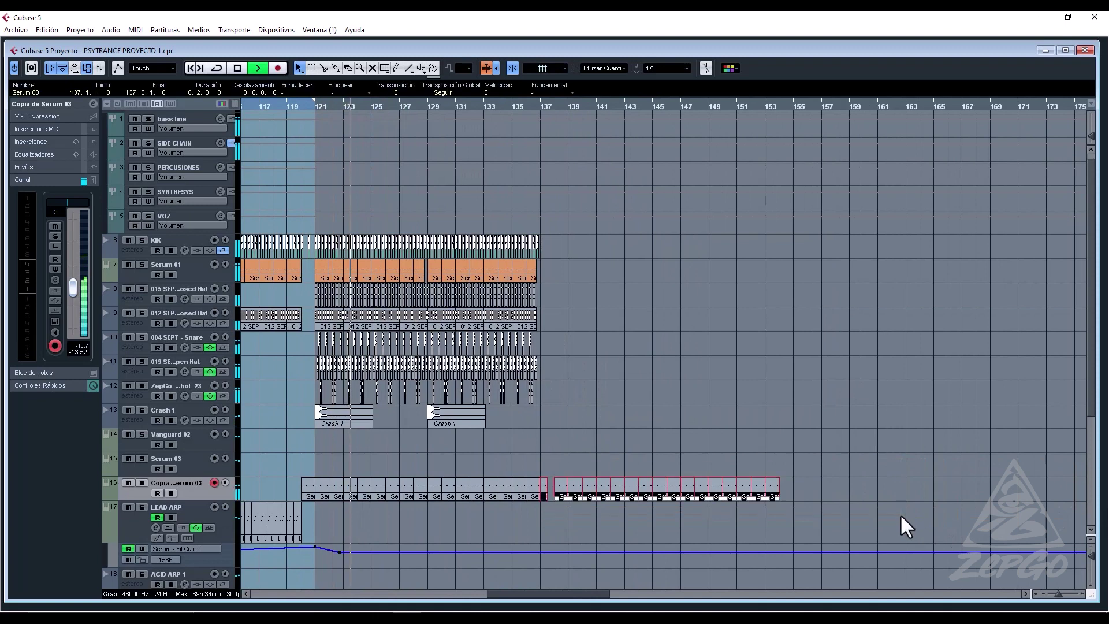
pyautogui.press('Delete')
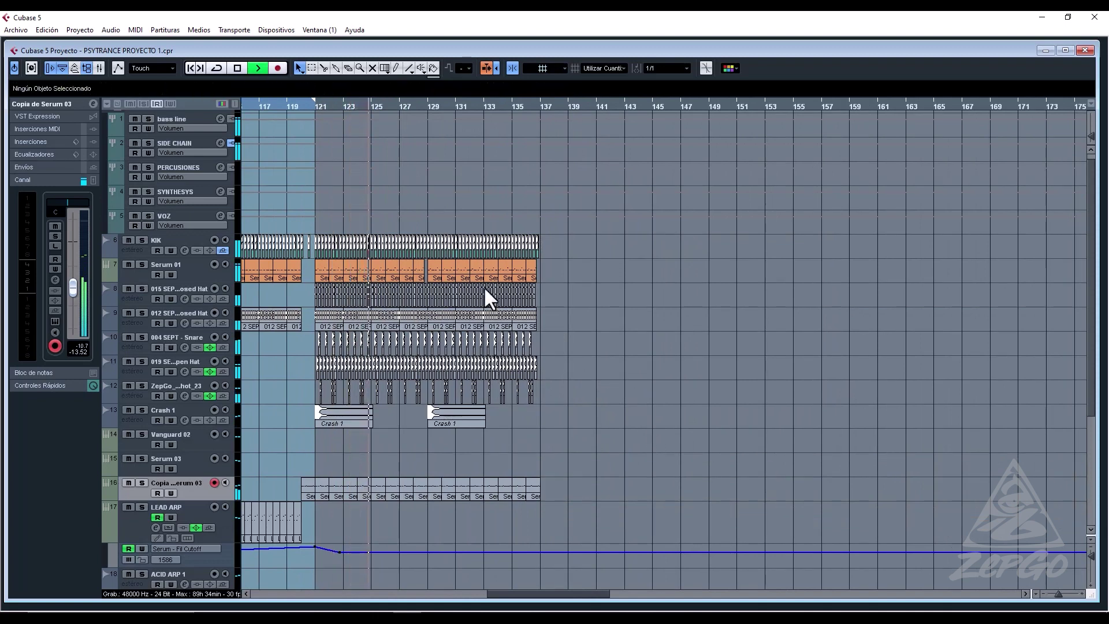
# Duplicate the kick, bass, percussion and crash clips of bars 121 to 136 and align the copy to start at bar 137.
pyautogui.moveTo(604, 223); pyautogui.dragTo(315, 434)
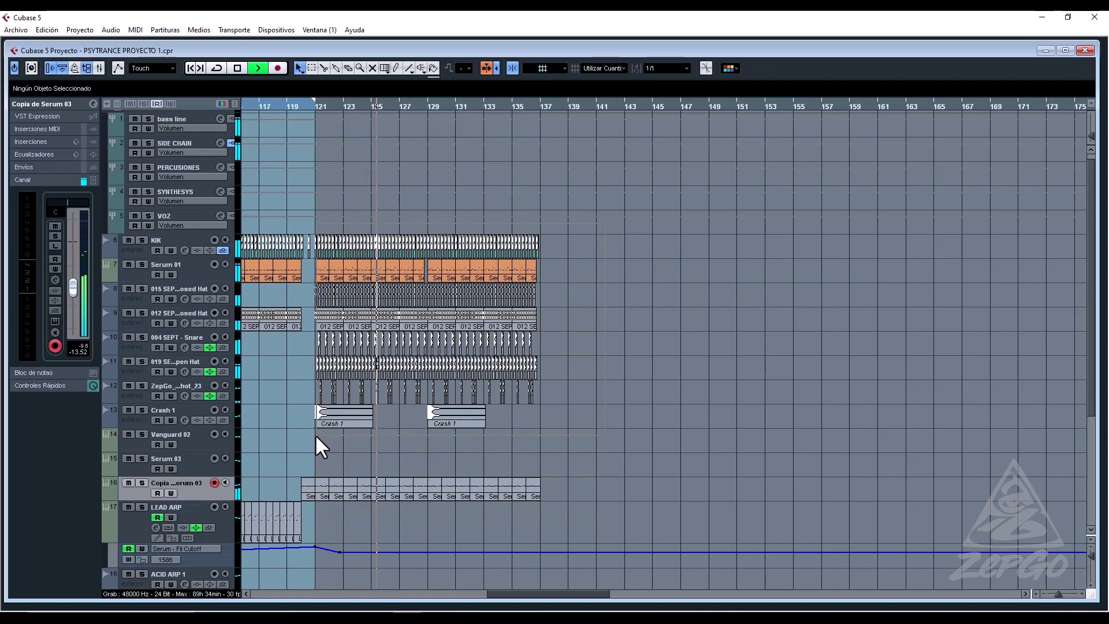
pyautogui.click(365, 435)
pyautogui.hotkey('ctrl', 'd')
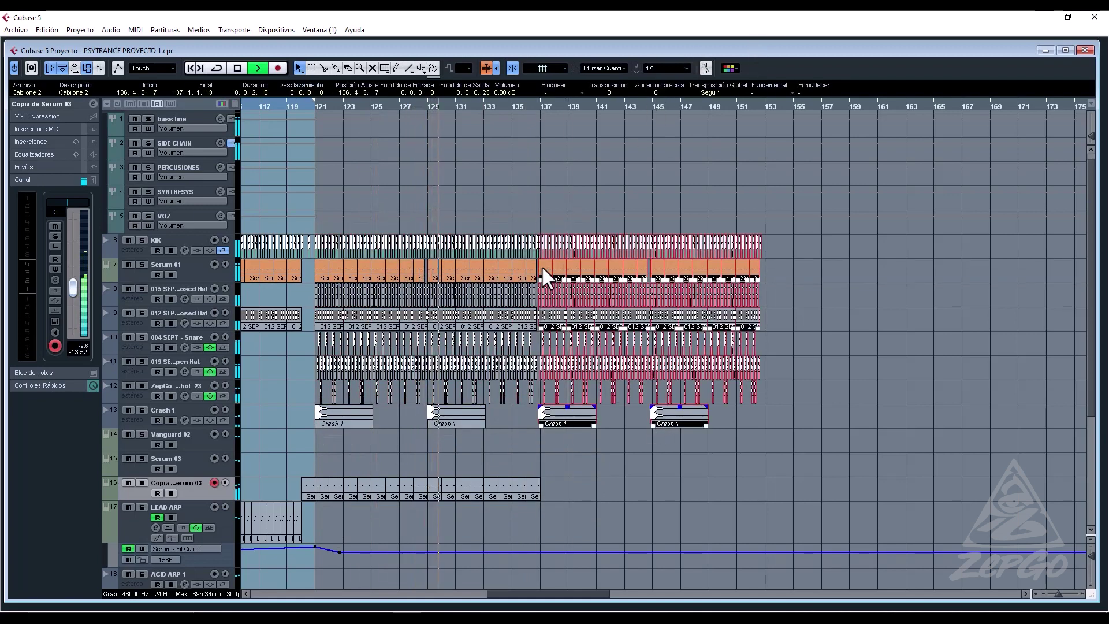
pyautogui.moveTo(542, 266)
pyautogui.mouseDown()
pyautogui.moveTo(558, 271)
pyautogui.moveTo(545, 272)
pyautogui.mouseUp()
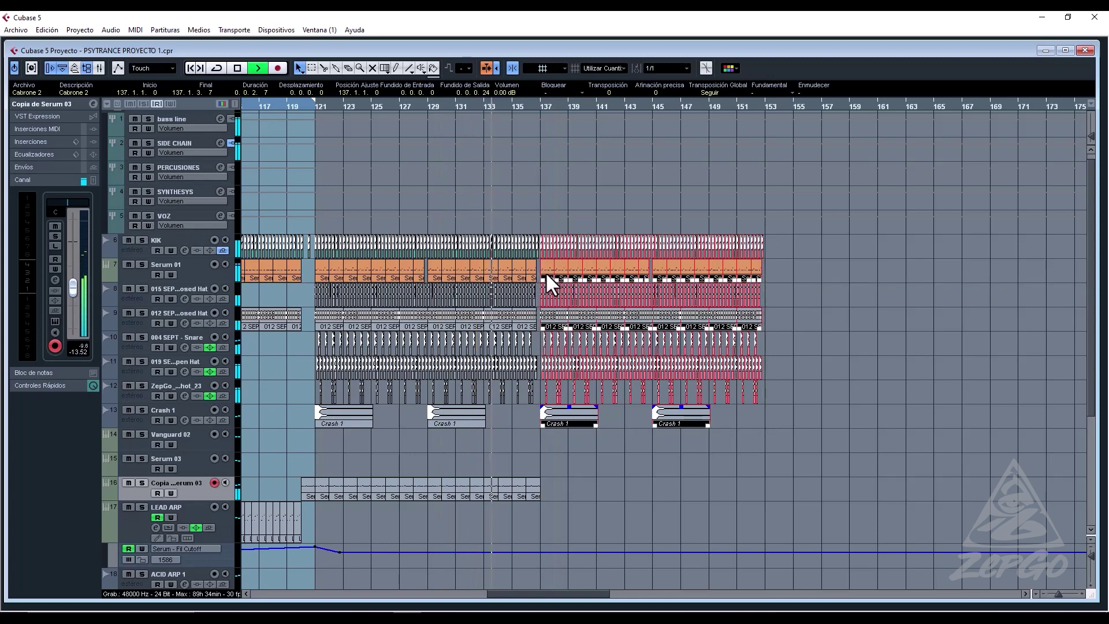
pyautogui.click(564, 486)
# Clear bar 136 on the Copia de Serum 03, 012 Closed Hat, snare, open hat and ZepGo shot tracks.
pyautogui.press('h')
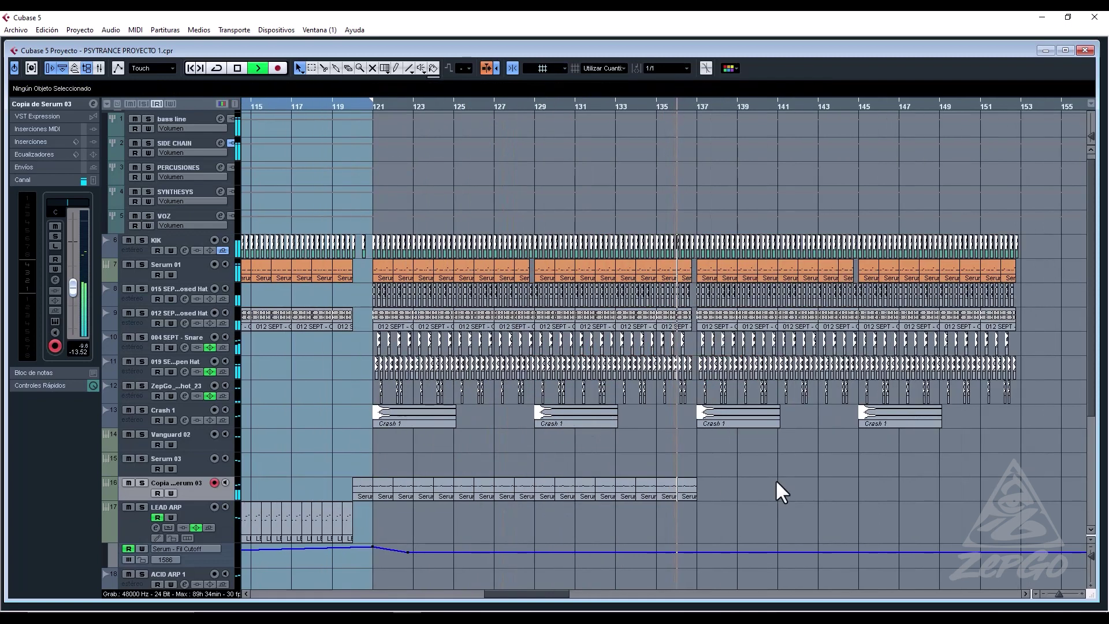
pyautogui.click(643, 107)
pyautogui.press('h')
pyautogui.press('h')
pyautogui.press('h')
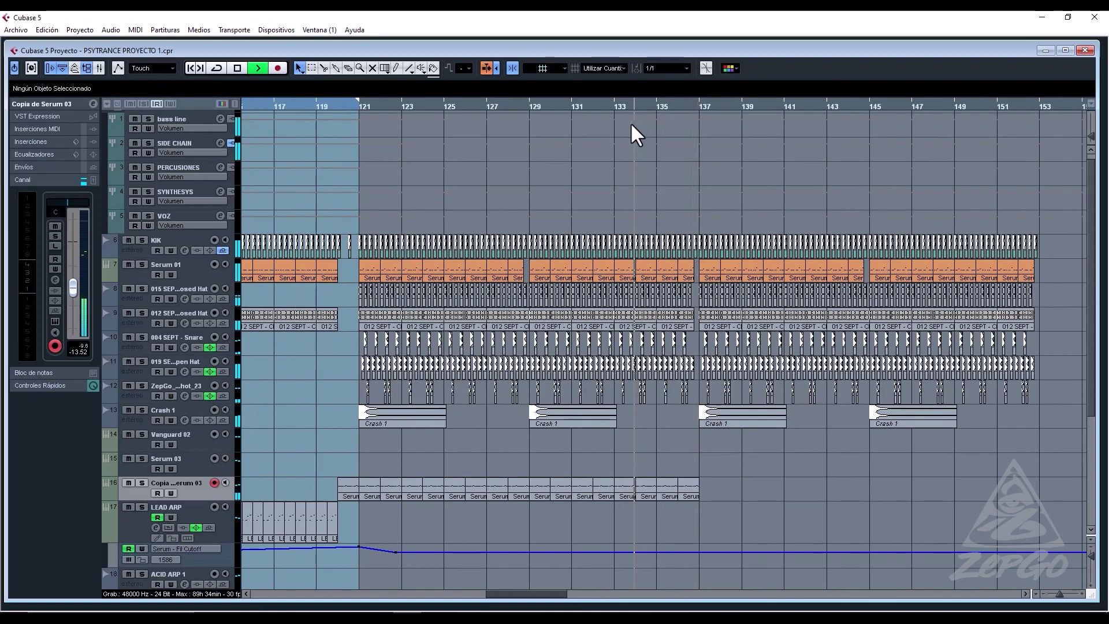
pyautogui.click(826, 494)
pyautogui.press('Delete')
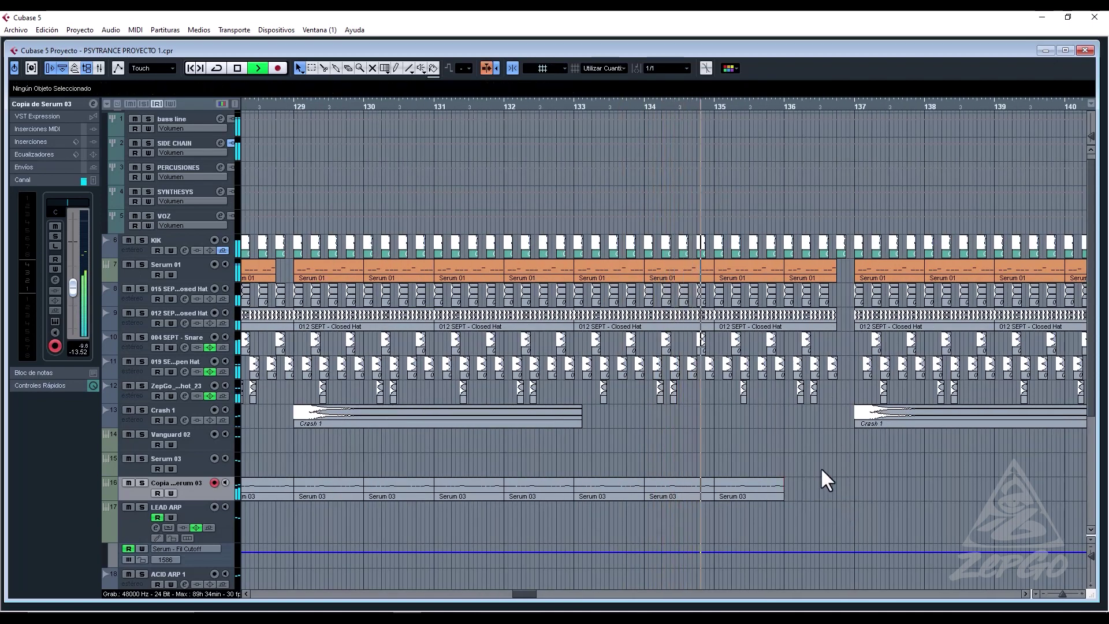
pyautogui.moveTo(823, 329); pyautogui.dragTo(798, 332)
pyautogui.press('Delete')
# Remove the 015 Closed Hat hits and Serum 01 clip in bar 136, plus the kicks on its second and third beats.
pyautogui.press('space')
pyautogui.press('space')
pyautogui.moveTo(836, 294); pyautogui.dragTo(789, 303)
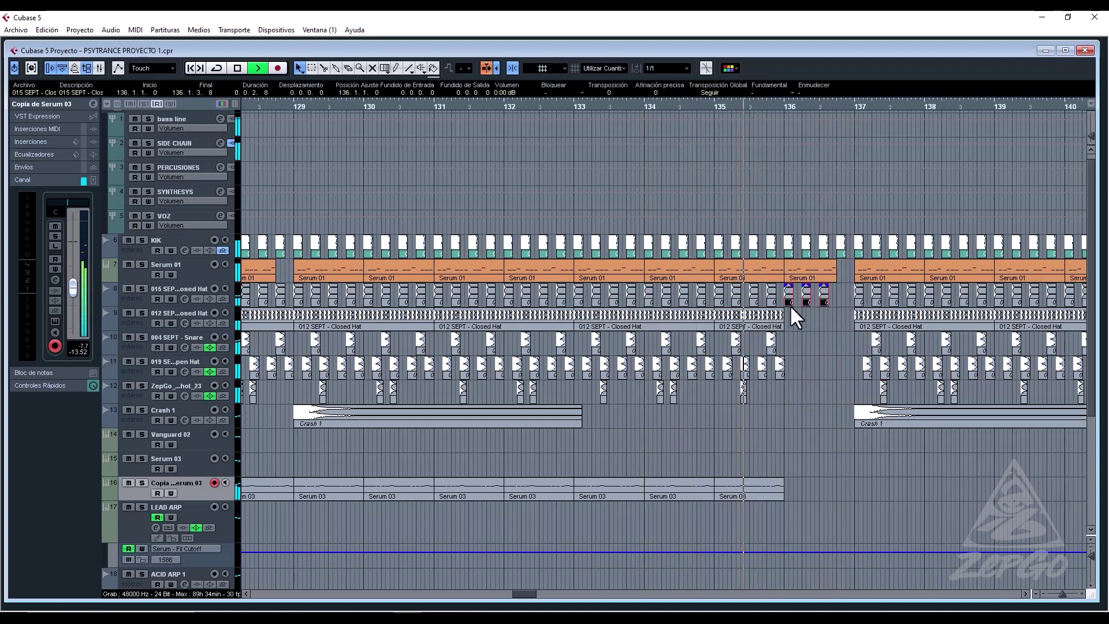
pyautogui.press('Delete')
pyautogui.click(818, 272)
pyautogui.press('Delete')
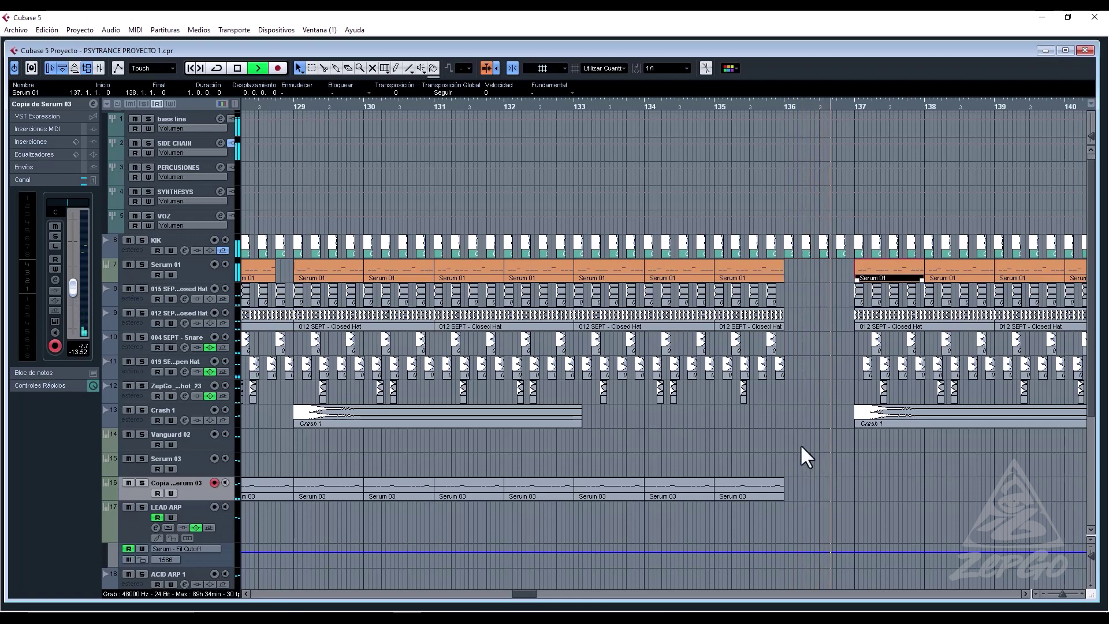
pyautogui.moveTo(802, 266); pyautogui.dragTo(830, 245)
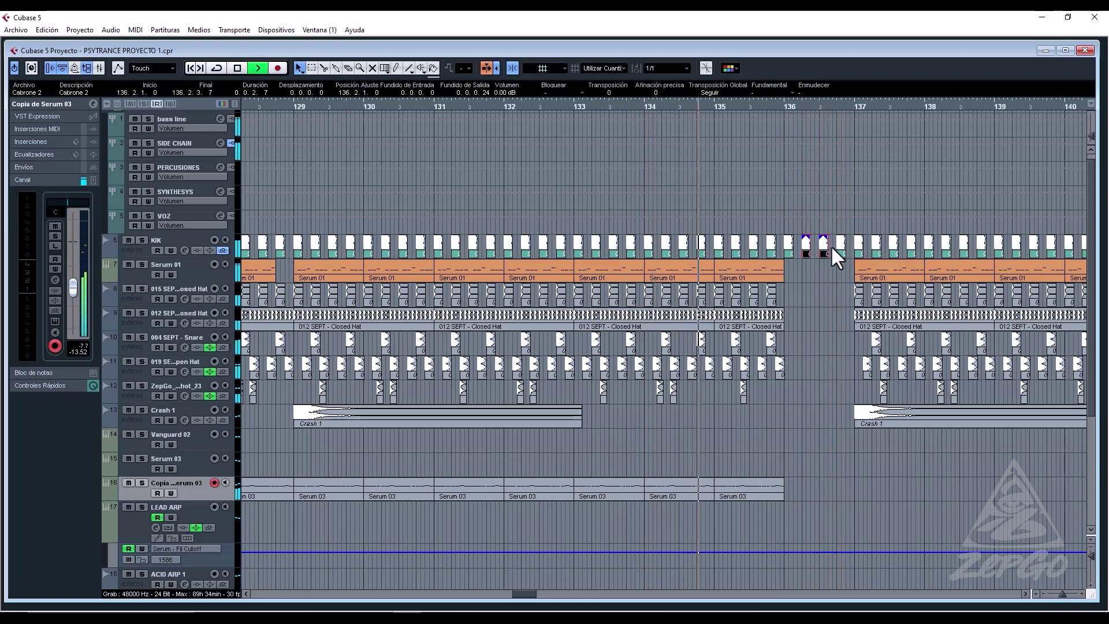
pyautogui.press('Delete')
# Stop playback and add one instrument track with the Prologue synth below SYNTH LONG 1.
pyautogui.scroll(-4, 780, 355)
pyautogui.press('space')
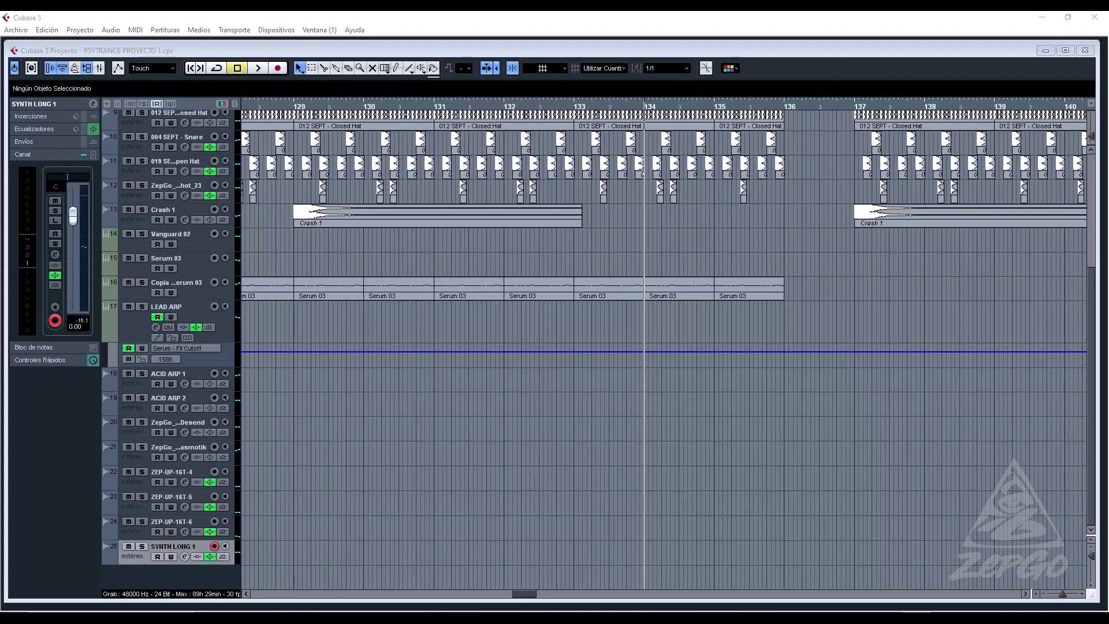
pyautogui.rightClick(177, 585)
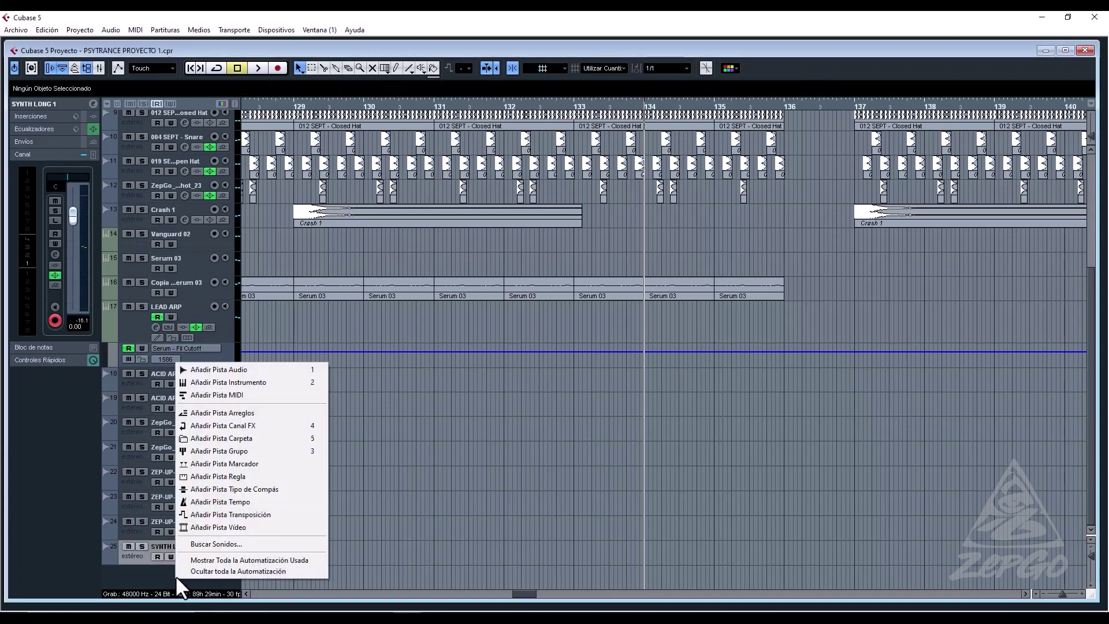
pyautogui.click(237, 383)
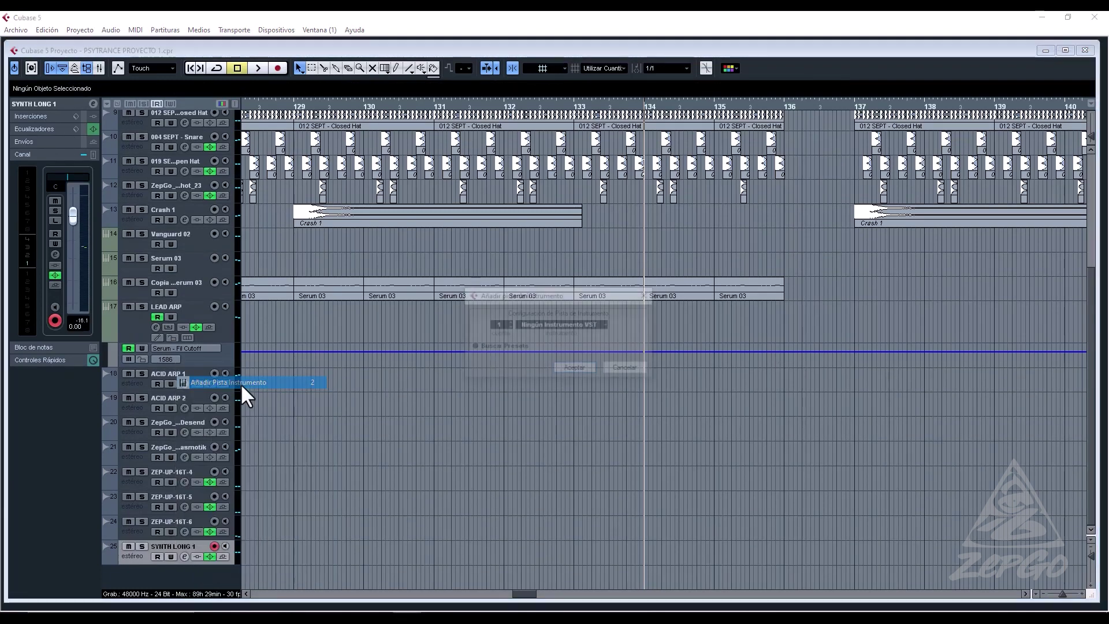
pyautogui.click(533, 324)
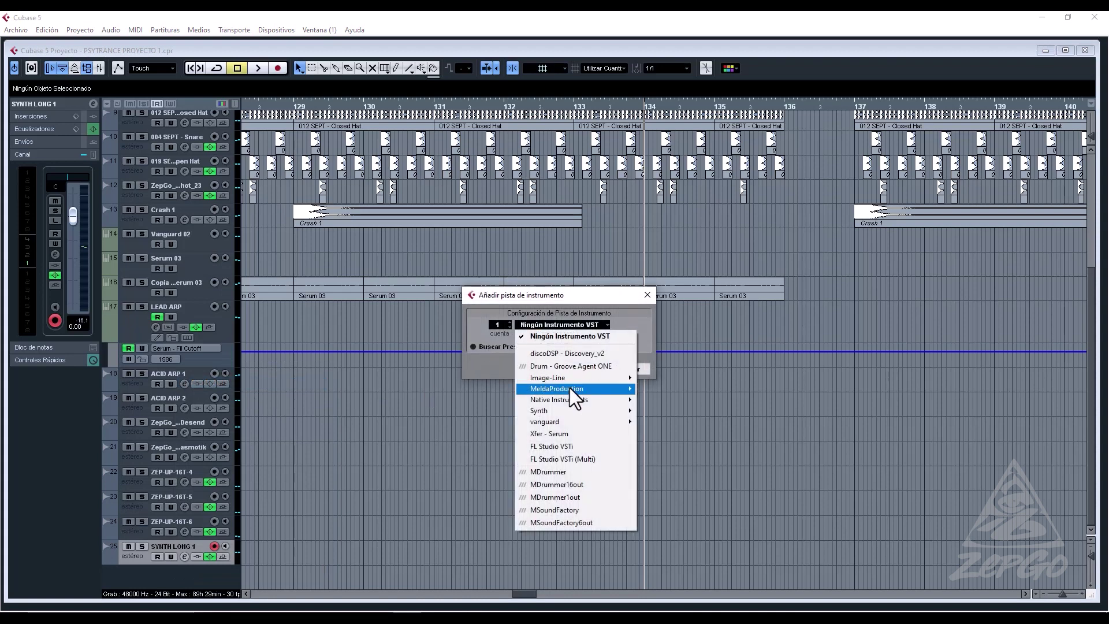
pyautogui.moveTo(612, 411)
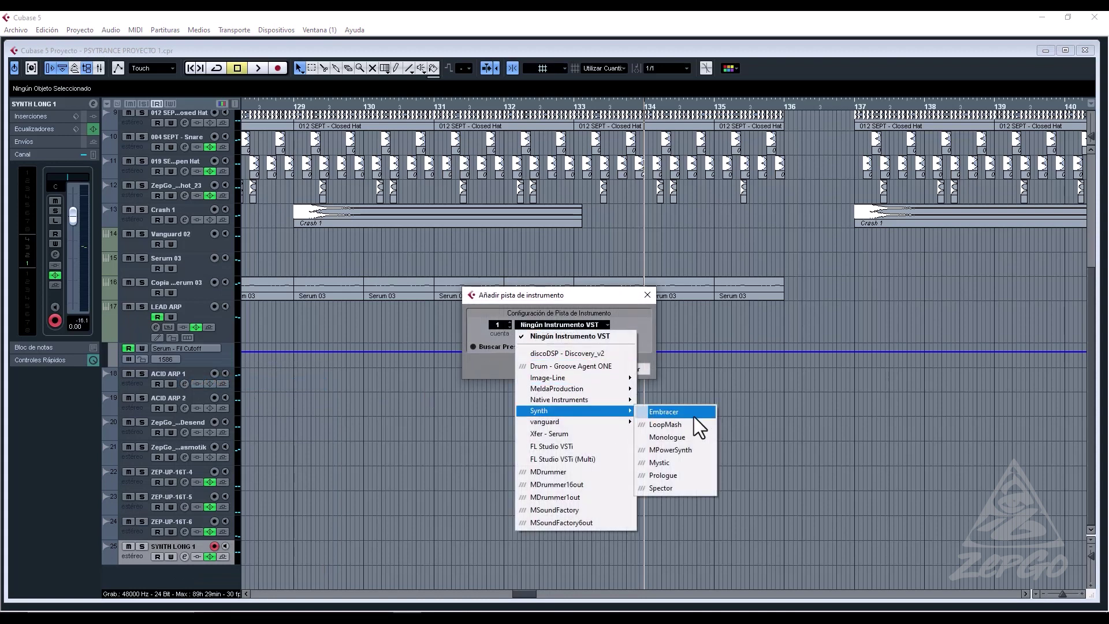
pyautogui.click(680, 475)
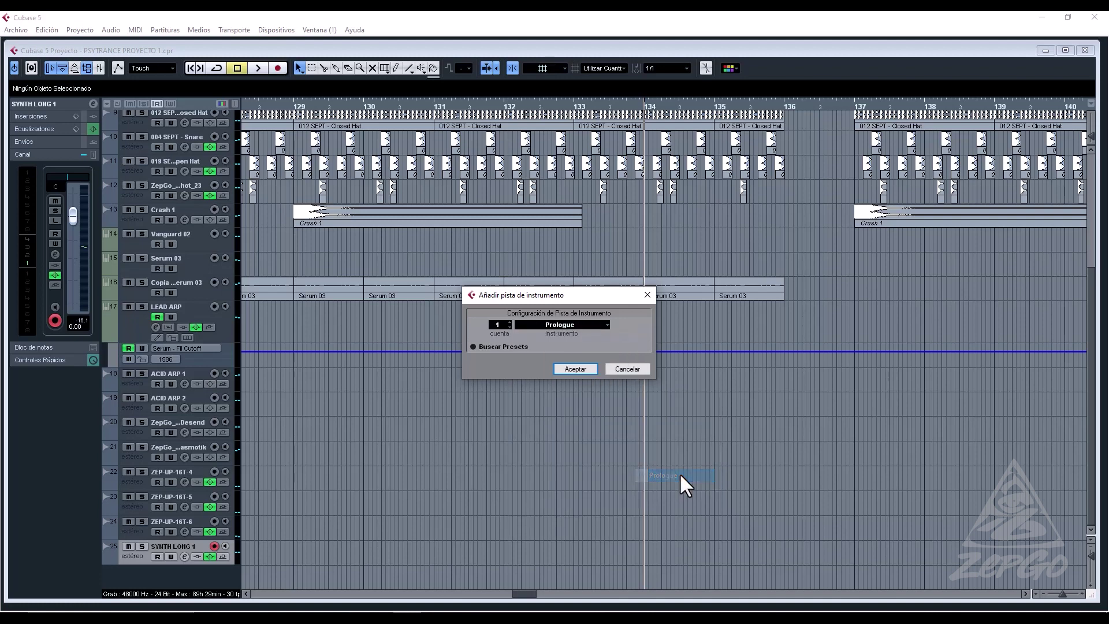
pyautogui.click(583, 368)
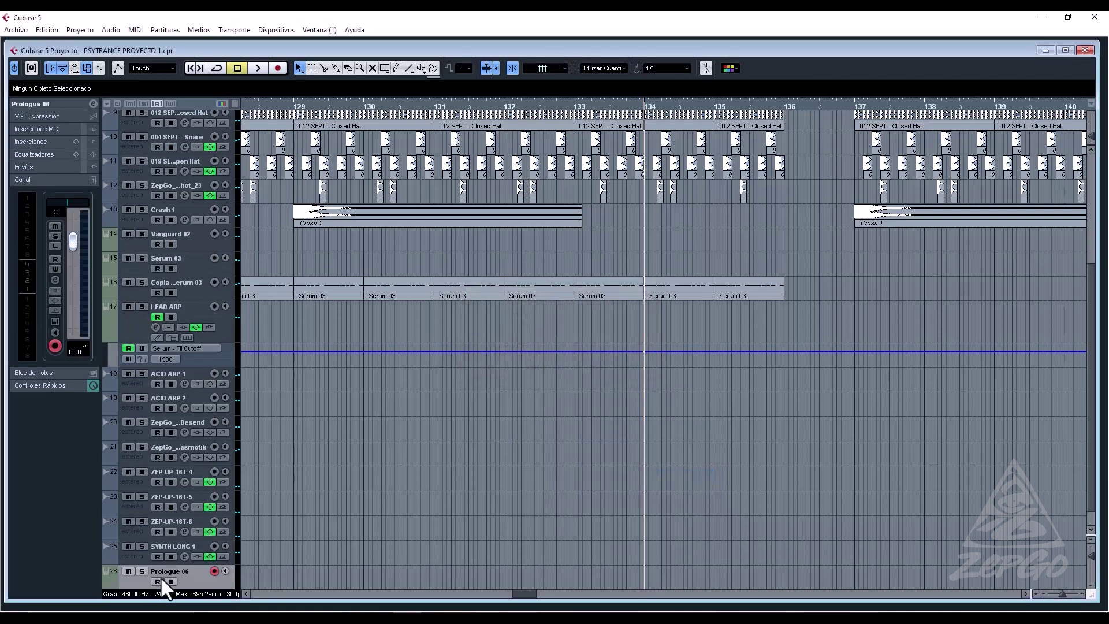
# Open the new track's Prologue synth and try to load the Bandbass preset.
pyautogui.click(55, 321)
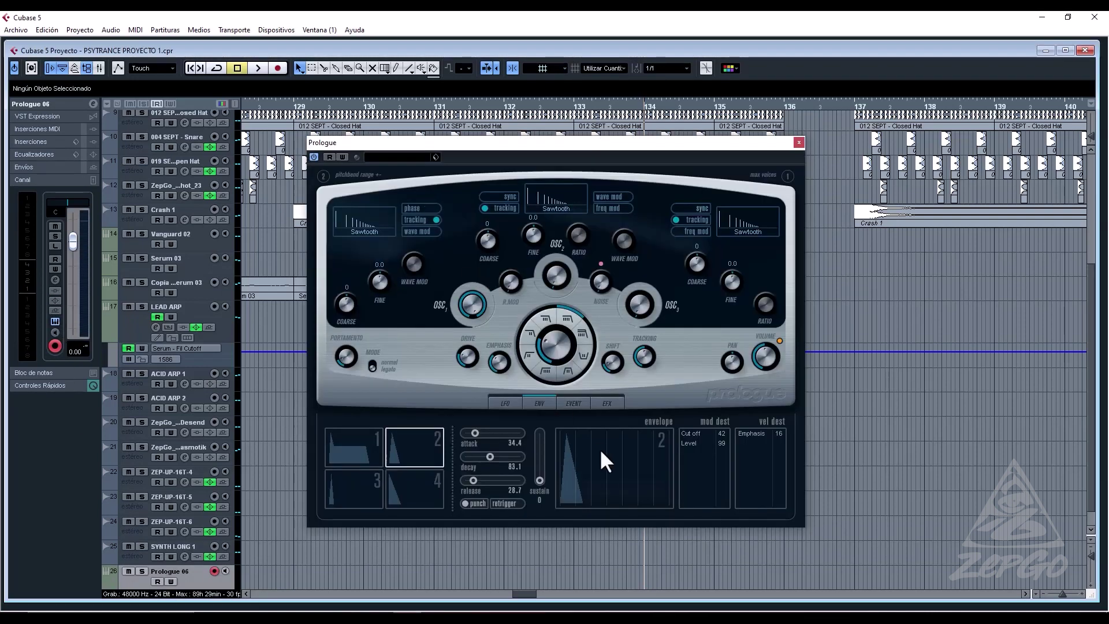
pyautogui.click(396, 157)
pyautogui.scroll(-2, 456, 277)
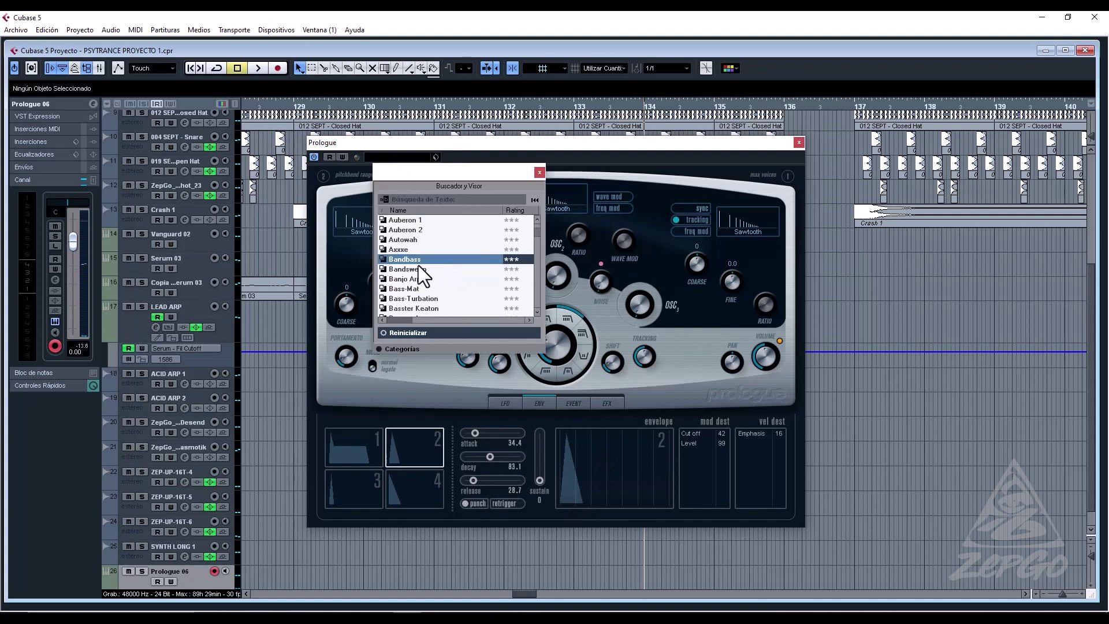
pyautogui.doubleClick(401, 259)
pyautogui.click(397, 157)
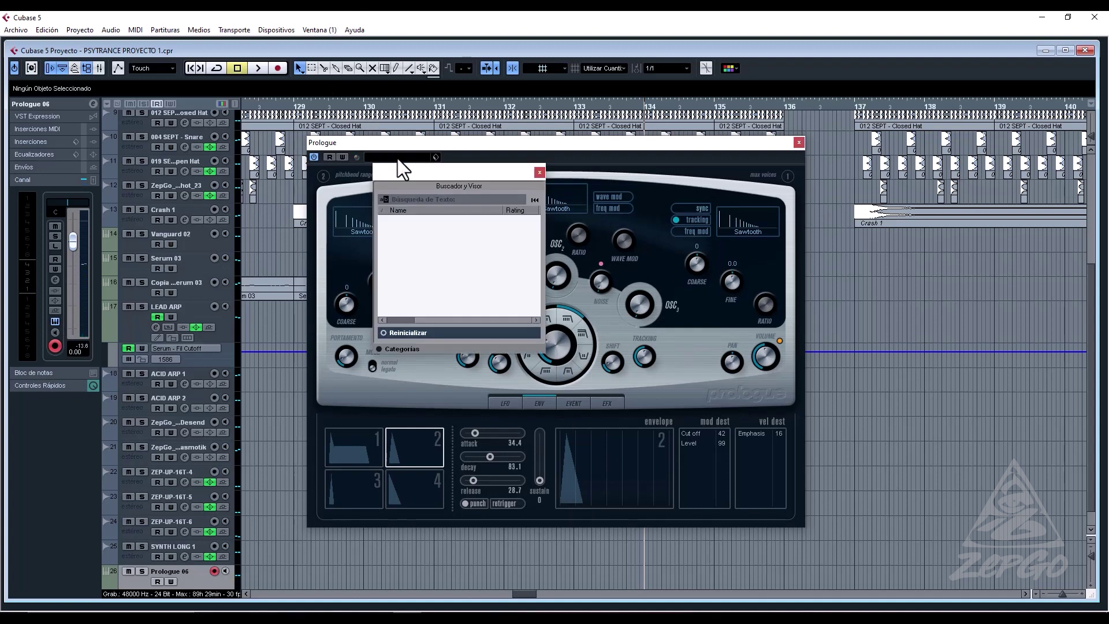
pyautogui.doubleClick(400, 278)
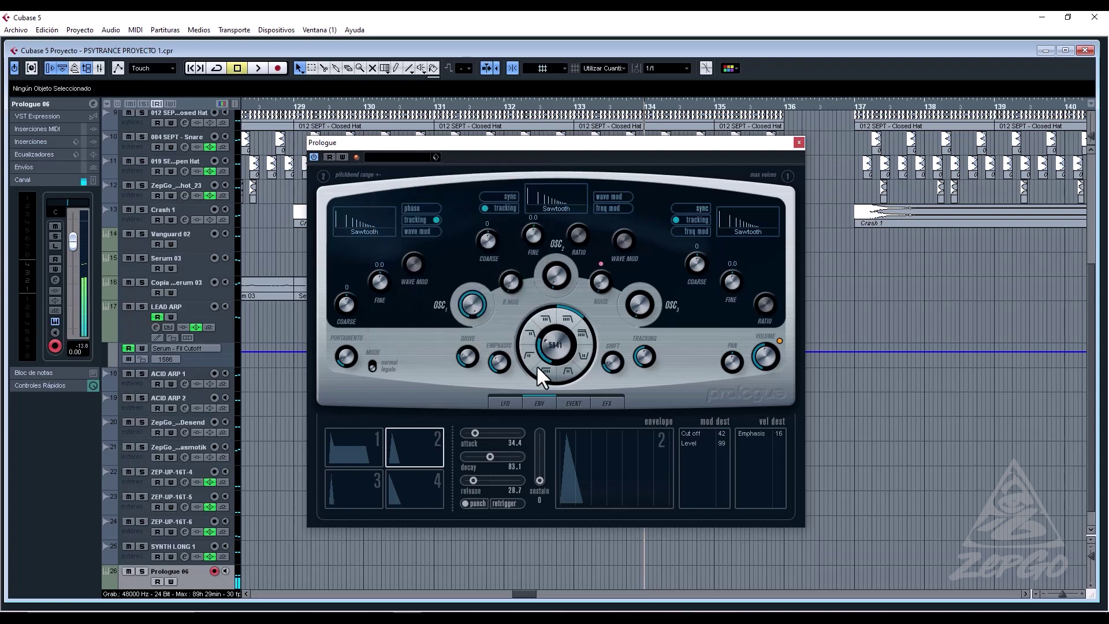
# Audition the Bell Strings and Anarise presets in Prologue.
pyautogui.click(406, 155)
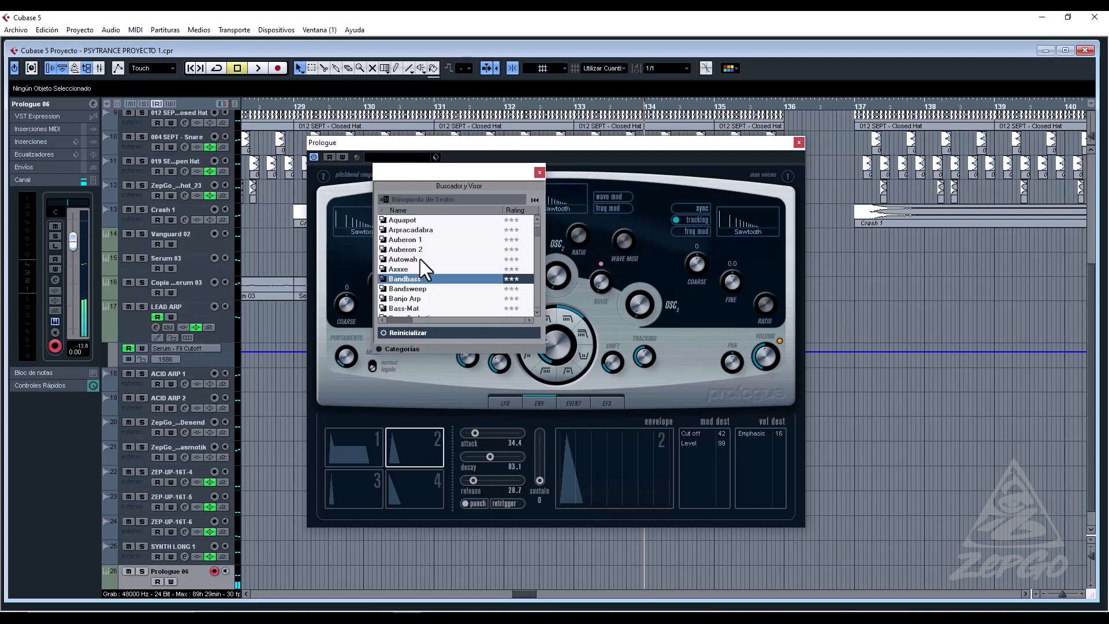
pyautogui.scroll(-3, 410, 277)
pyautogui.doubleClick(404, 247)
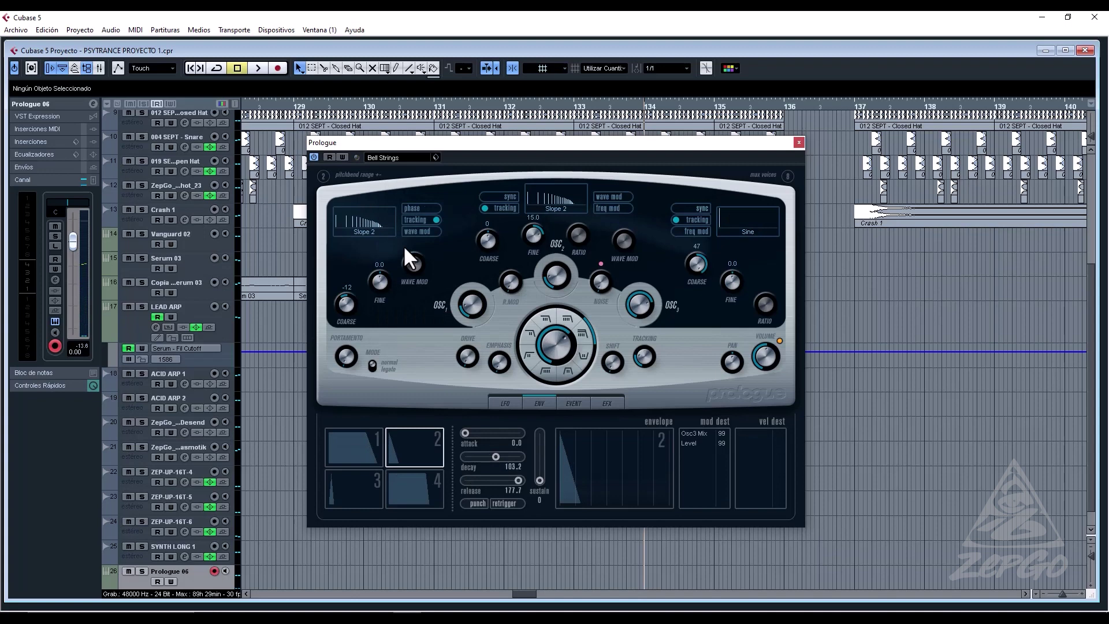
pyautogui.click(421, 156)
pyautogui.scroll(6, 415, 257)
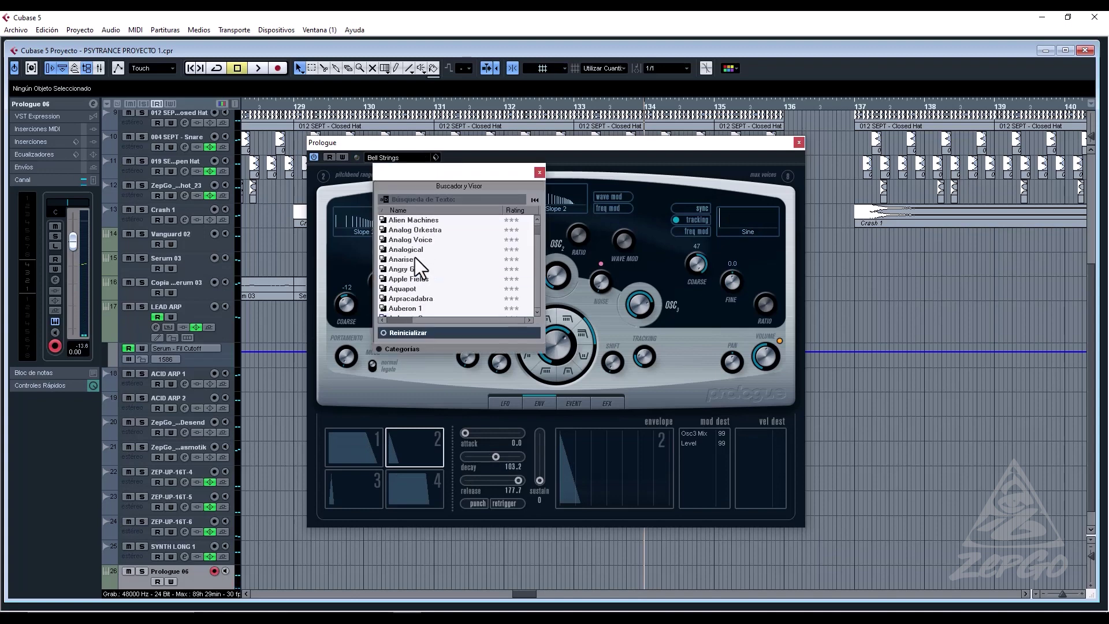
pyautogui.click(415, 257)
pyautogui.doubleClick(415, 257)
# Load the Bandbass preset, activate the distortion effect, and close Prologue.
pyautogui.click(395, 157)
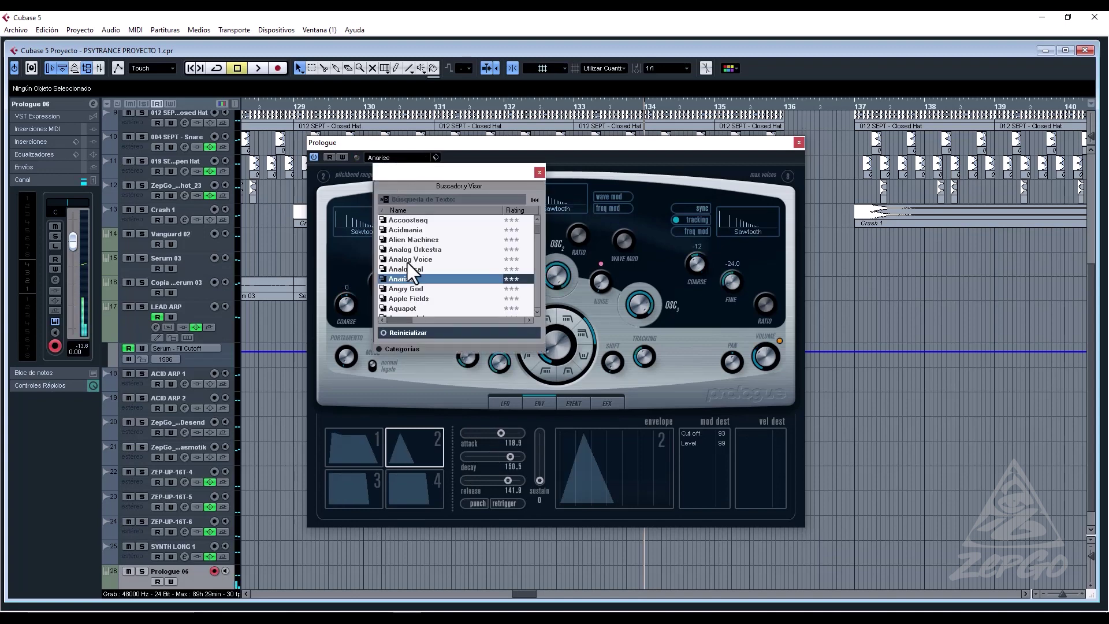
pyautogui.scroll(-2, 407, 262)
pyautogui.scroll(-1, 414, 282)
pyautogui.doubleClick(415, 284)
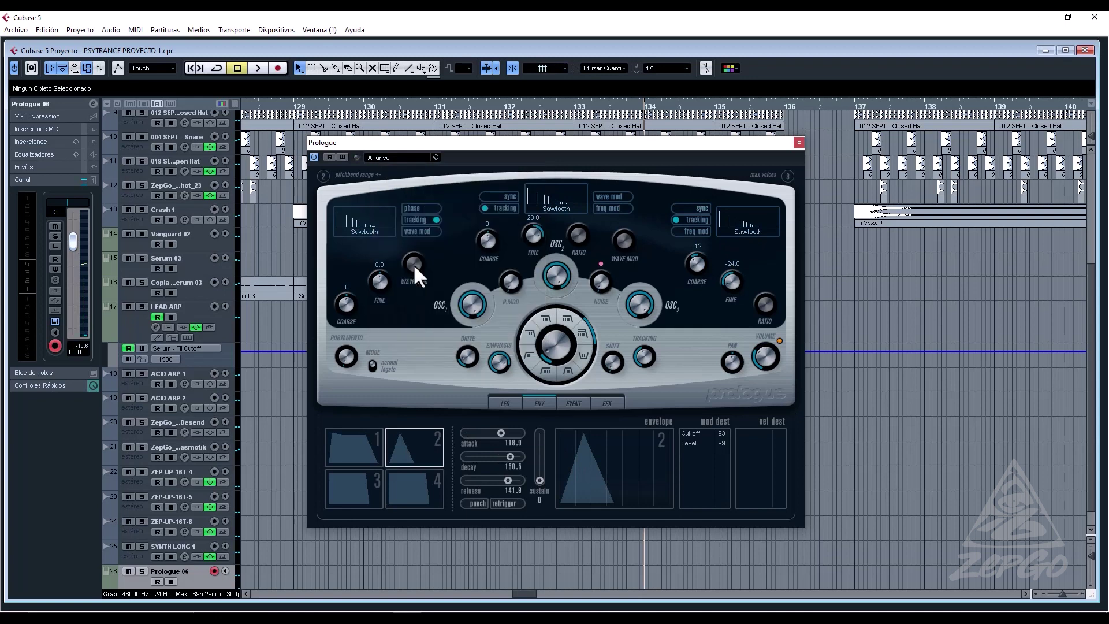
pyautogui.moveTo(572, 324)
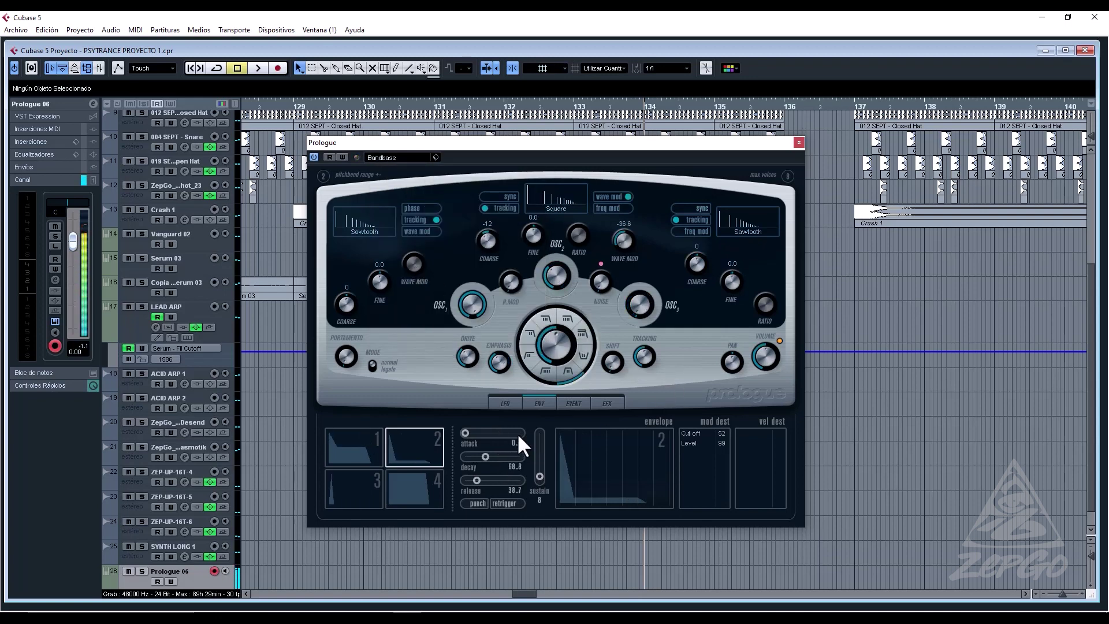
pyautogui.click(604, 403)
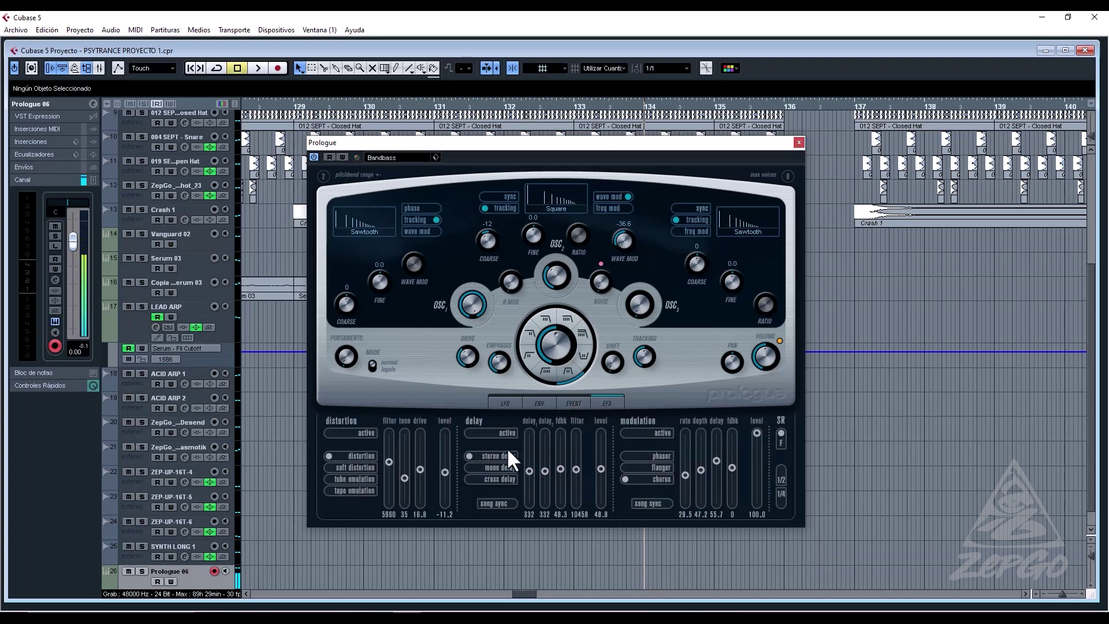
pyautogui.click(332, 432)
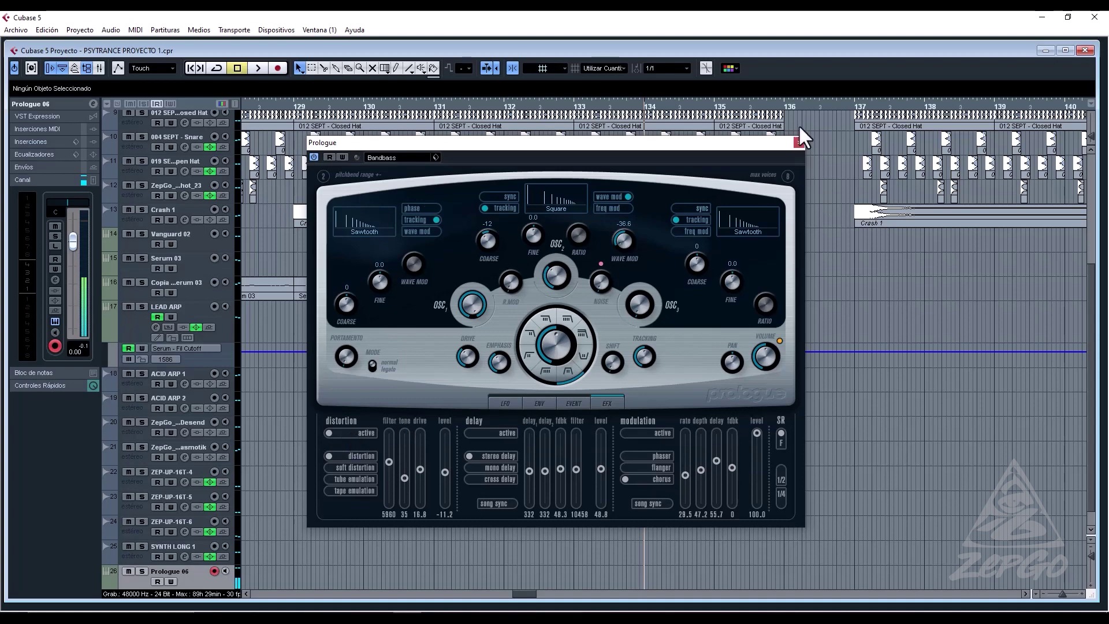
pyautogui.click(799, 142)
# Copy the Serum 01 clip from bar 135 onto the Prologue track at bar 136.
pyautogui.press('space')
pyautogui.scroll(-1, 675, 471)
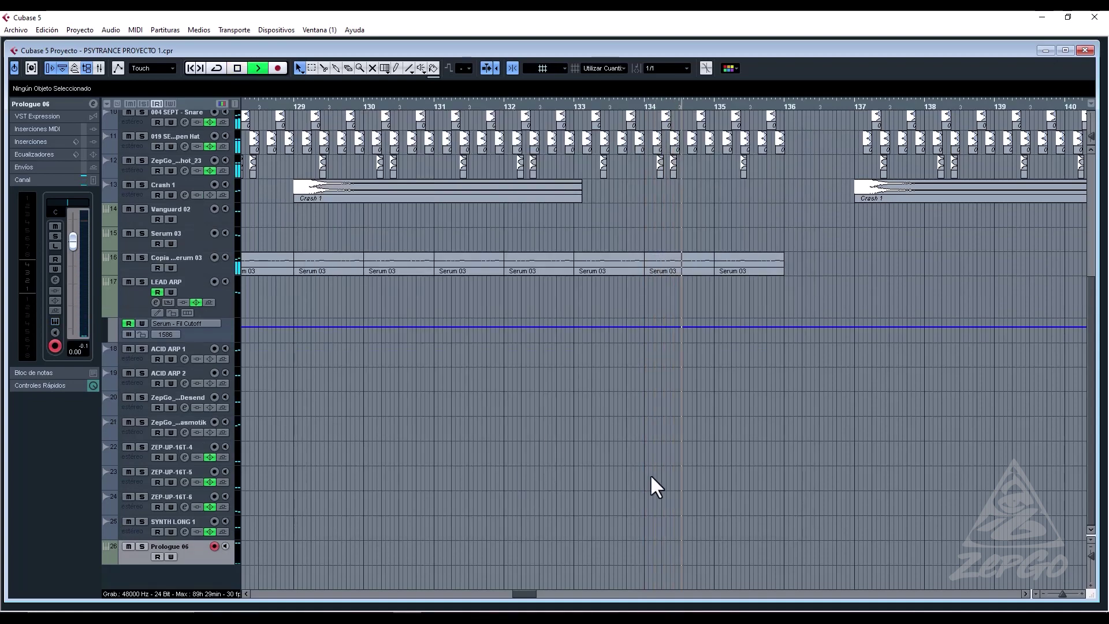
pyautogui.scroll(10, 848, 277)
pyautogui.scroll(-4, 829, 284)
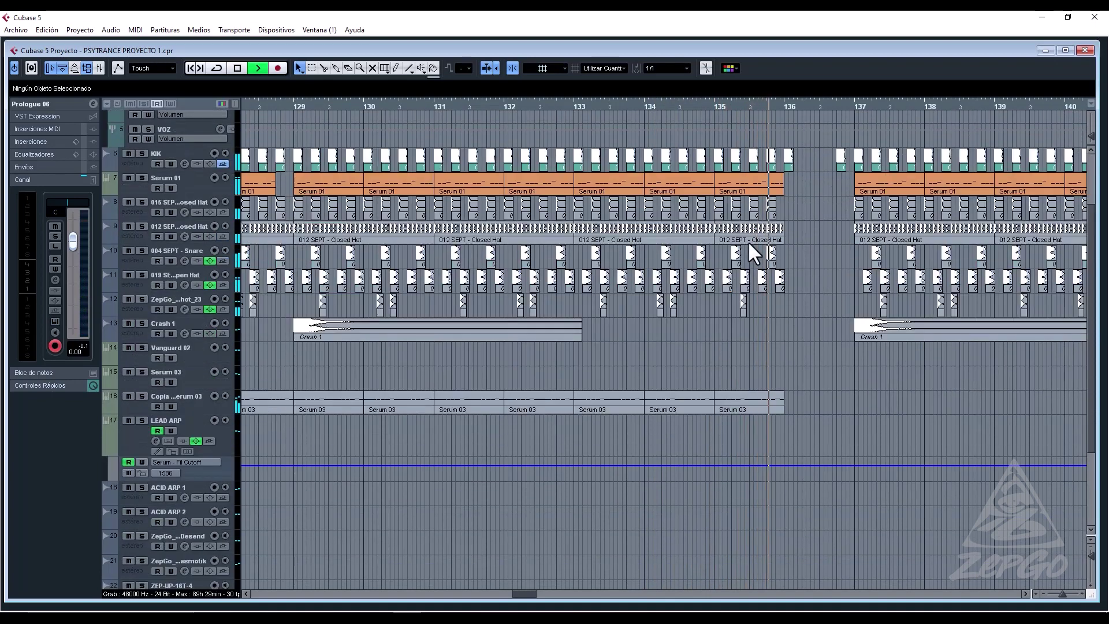
pyautogui.click(744, 186)
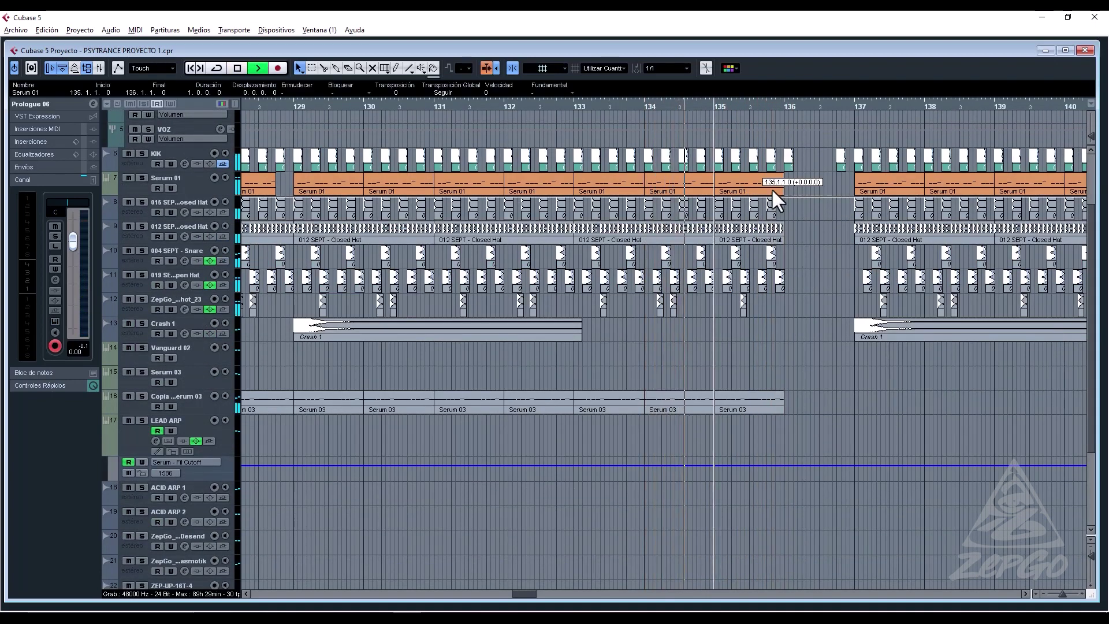
pyautogui.moveTo(806, 538); pyautogui.dragTo(832, 551)
pyautogui.click(820, 554)
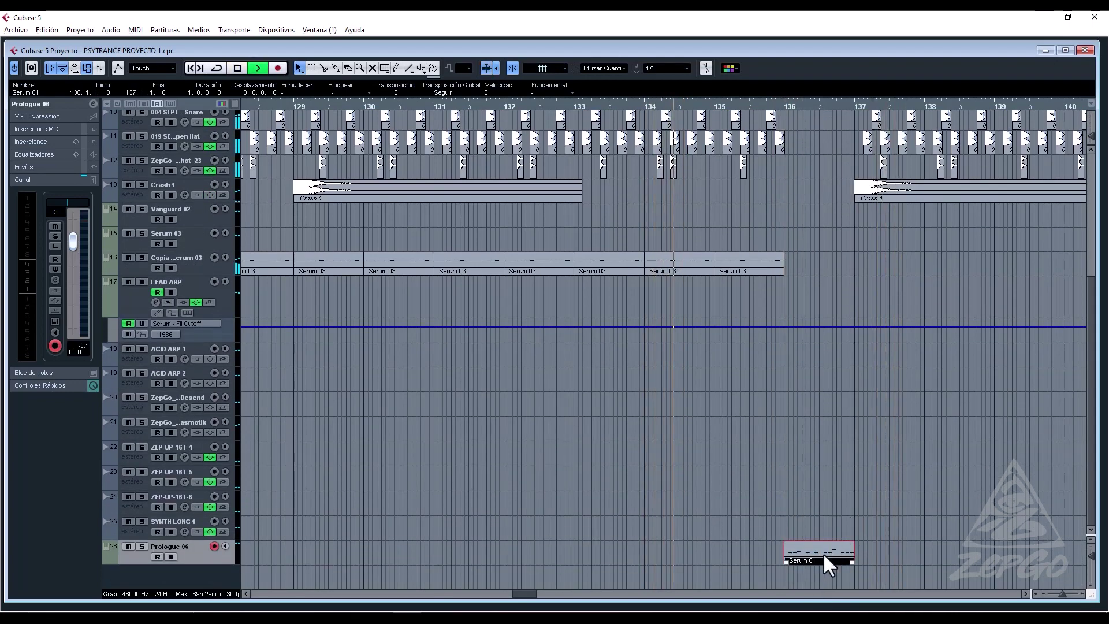
# Open the Prologue track's Serum 01 clip at bar 136 in the Key Editor and set the quantize value to 1/16.
pyautogui.scroll(3, 862, 326)
pyautogui.scroll(-3, 862, 327)
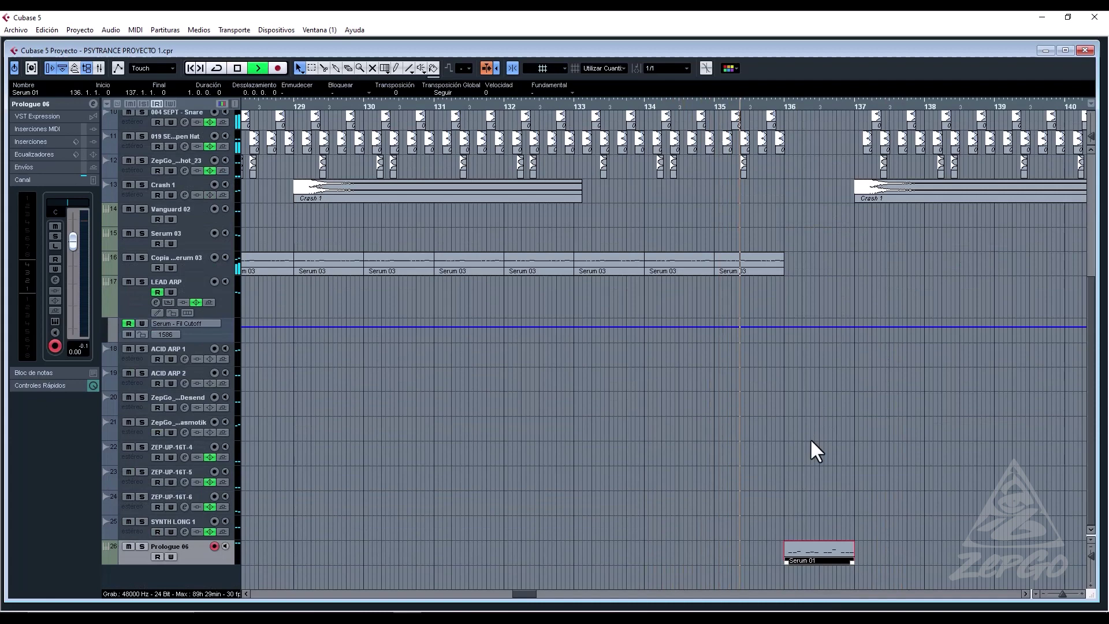
pyautogui.doubleClick(816, 554)
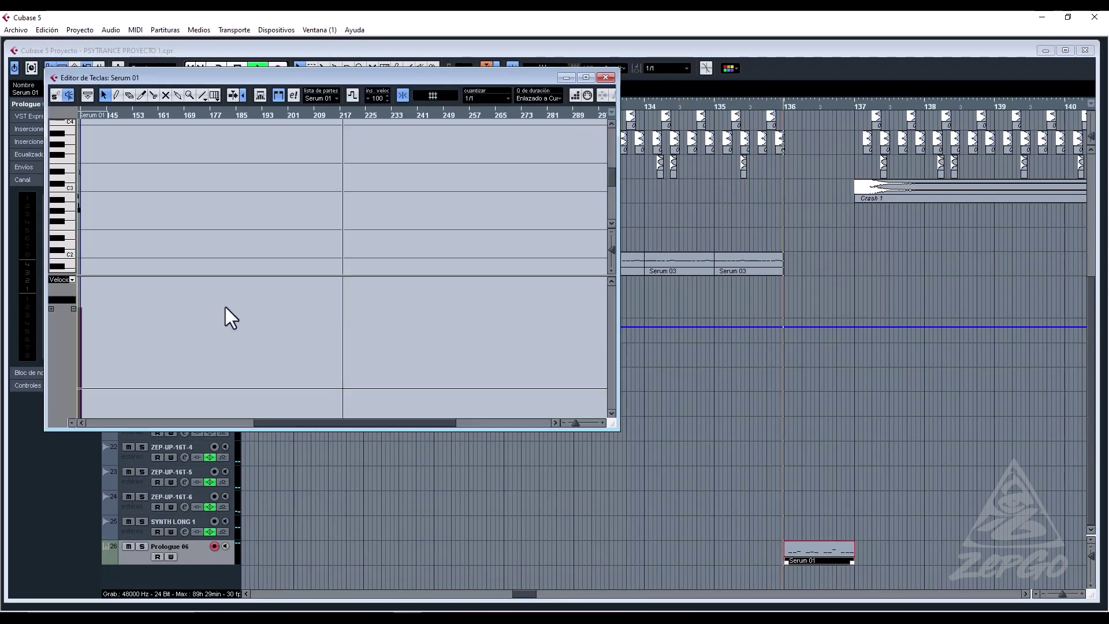
pyautogui.click(586, 424)
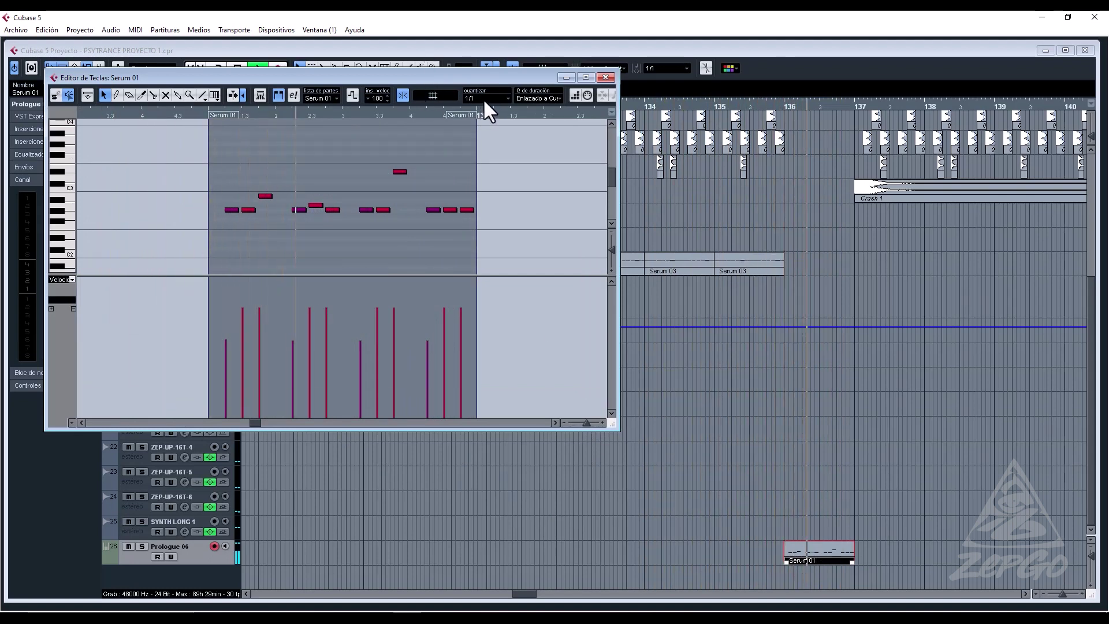
pyautogui.click(483, 99)
pyautogui.click(477, 159)
pyautogui.press('space')
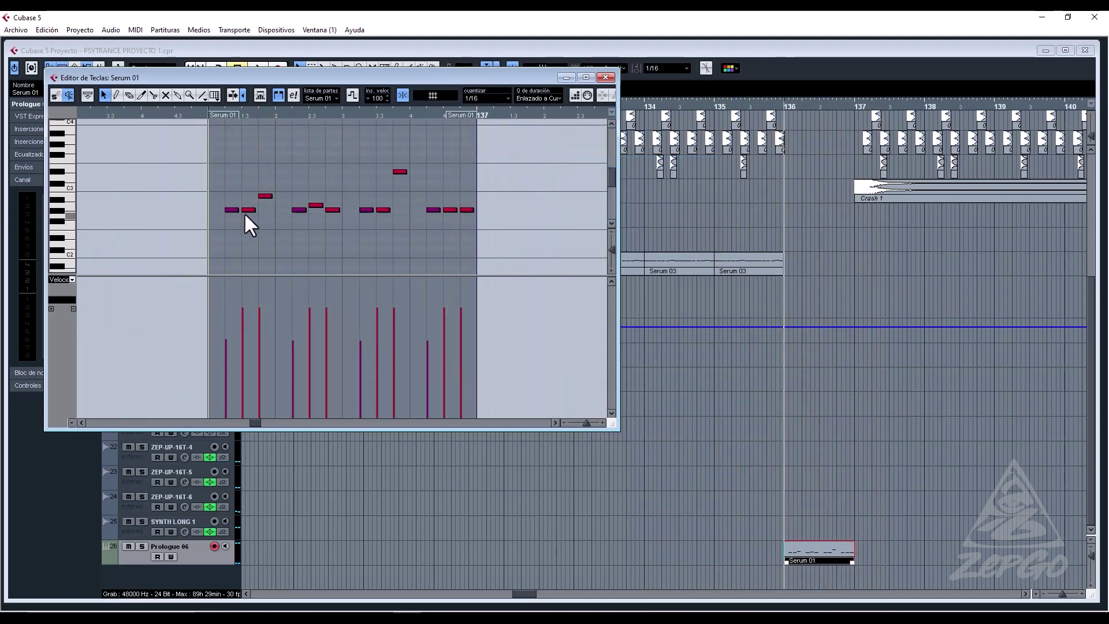
# Fill the gaps in the clip's pattern with copies of its low repeated note.
pyautogui.moveTo(246, 211); pyautogui.dragTo(279, 208)
pyautogui.moveTo(382, 209); pyautogui.dragTo(349, 210)
pyautogui.moveTo(449, 209); pyautogui.dragTo(423, 207)
# Raise the third sixteenth of beat 4 and the third and fourth sixteenths of beat 2 by one octave each.
pyautogui.click(450, 210)
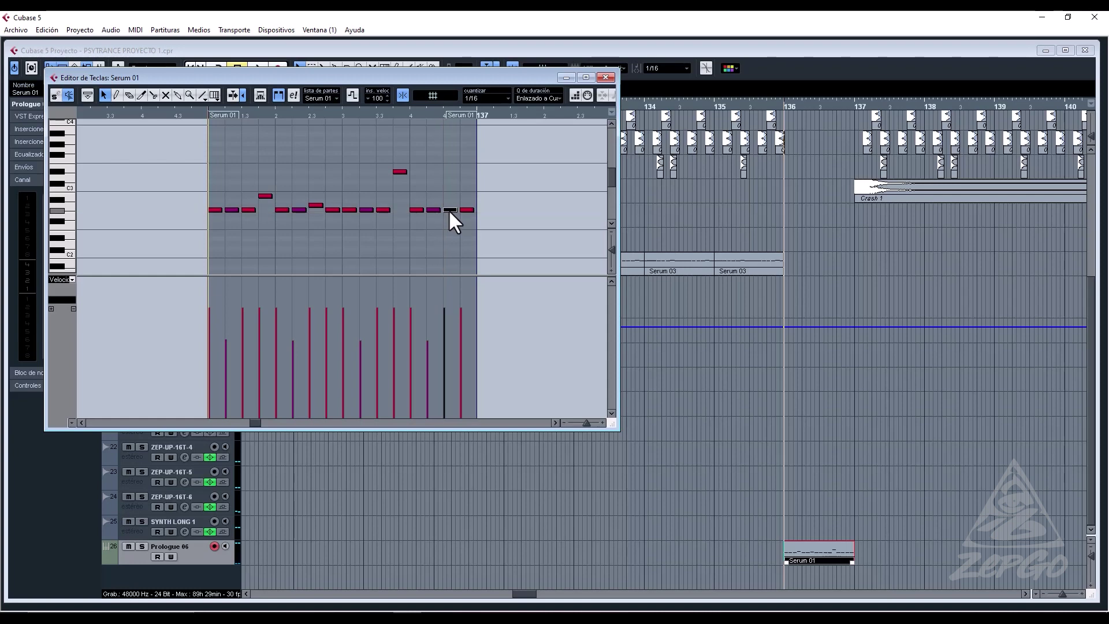
pyautogui.hotkey('shift', 'Up')
pyautogui.click(331, 213)
pyautogui.click(329, 209)
pyautogui.hotkey('shift', 'Up')
pyautogui.click(319, 206)
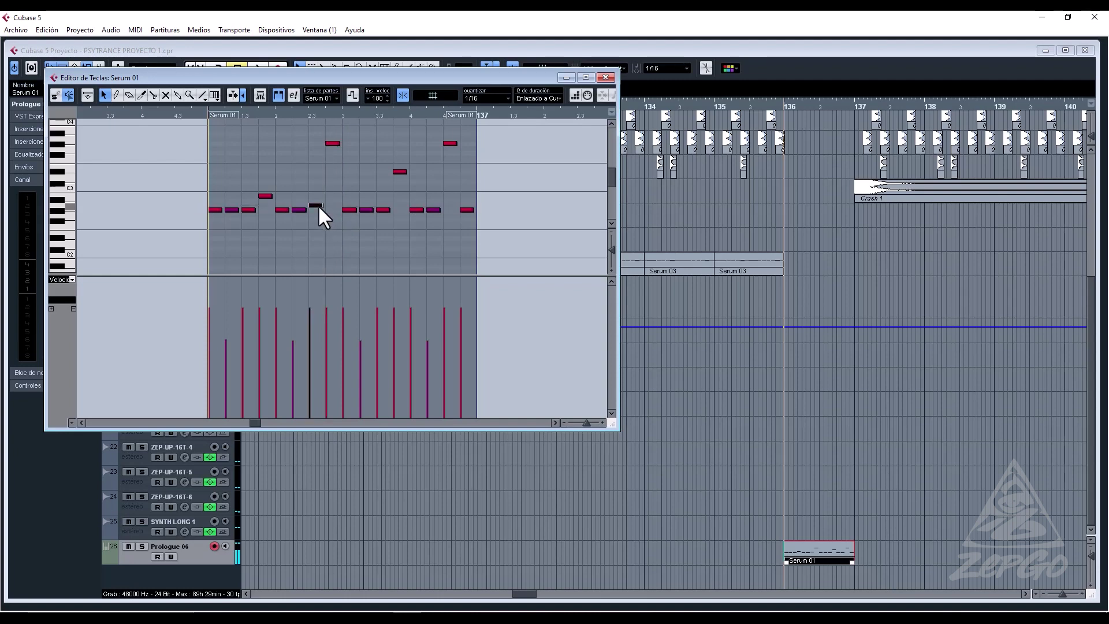
pyautogui.hotkey('shift', 'Up')
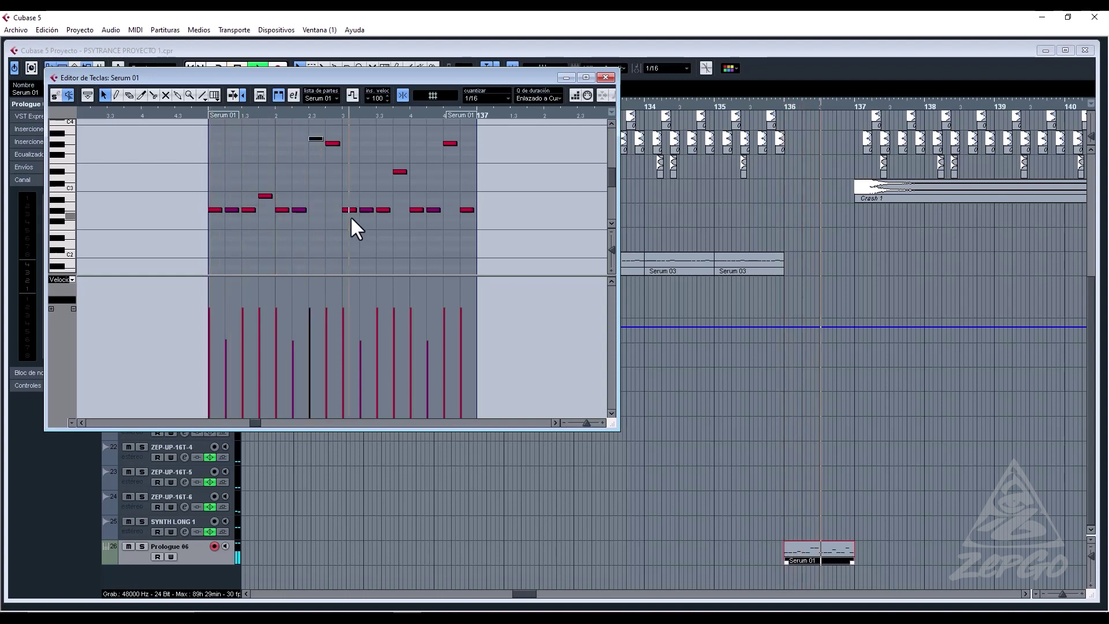
# Raise the clip's last note one octave, lower it five semitones, and audition the pattern.
pyautogui.click(467, 209)
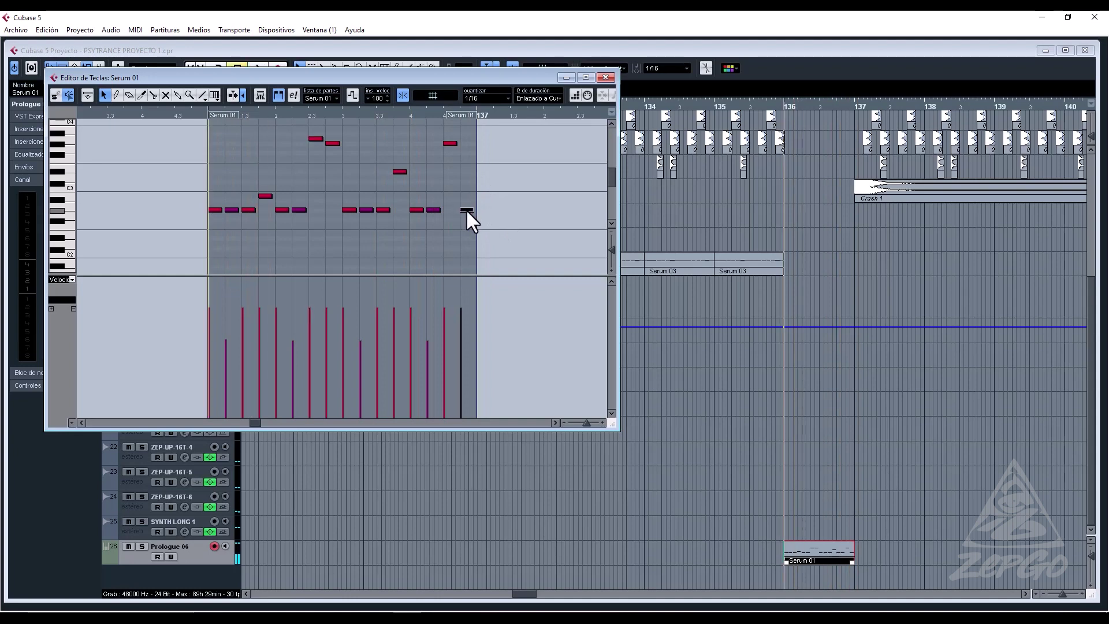
pyautogui.hotkey('shift', 'Up')
pyautogui.press('Down')
pyautogui.press('Down')
pyautogui.press('Down')
pyautogui.press('Down')
pyautogui.press('Down')
pyautogui.press('space')
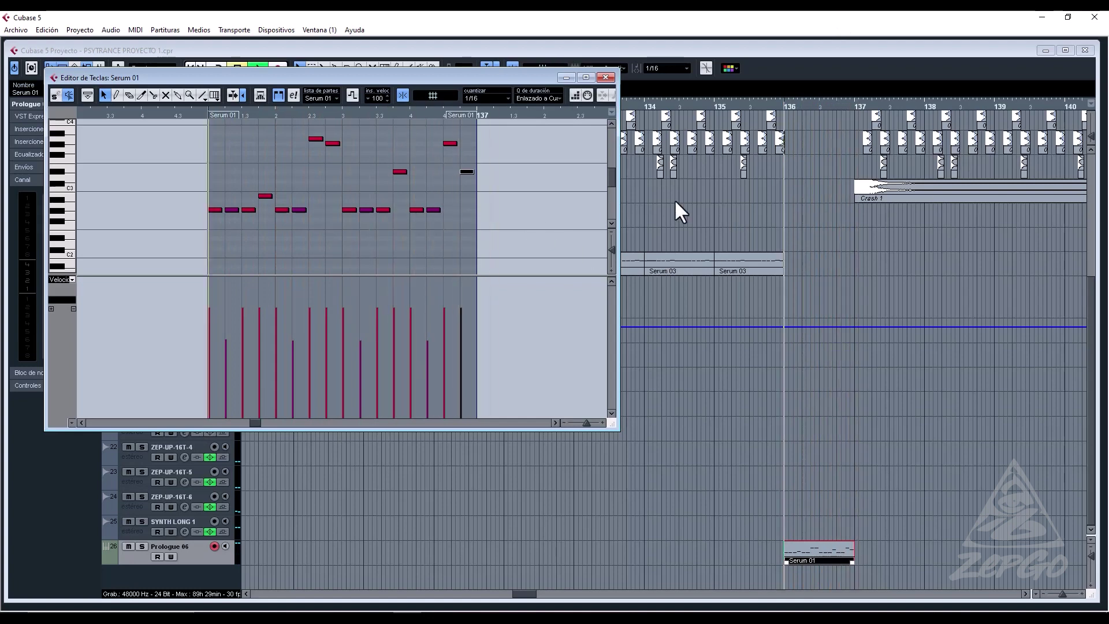
# Raise the third note of beat 2 by two semitones and audition the melody.
pyautogui.press('space')
pyautogui.click(317, 139)
pyautogui.press('Up')
pyautogui.press('Up')
pyautogui.press('space')
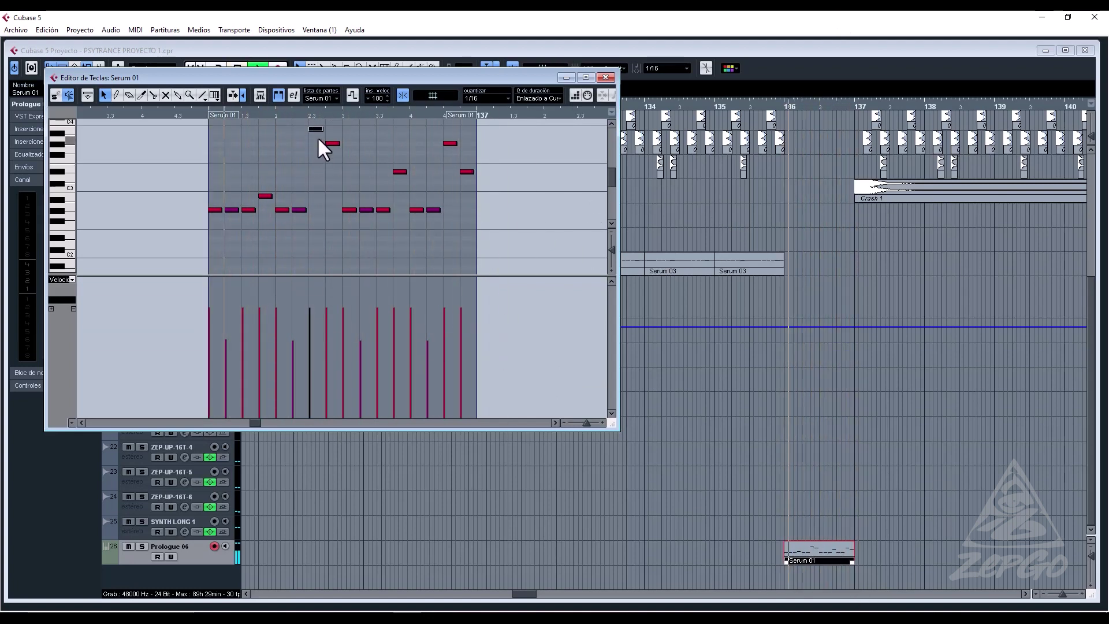
pyautogui.press('space')
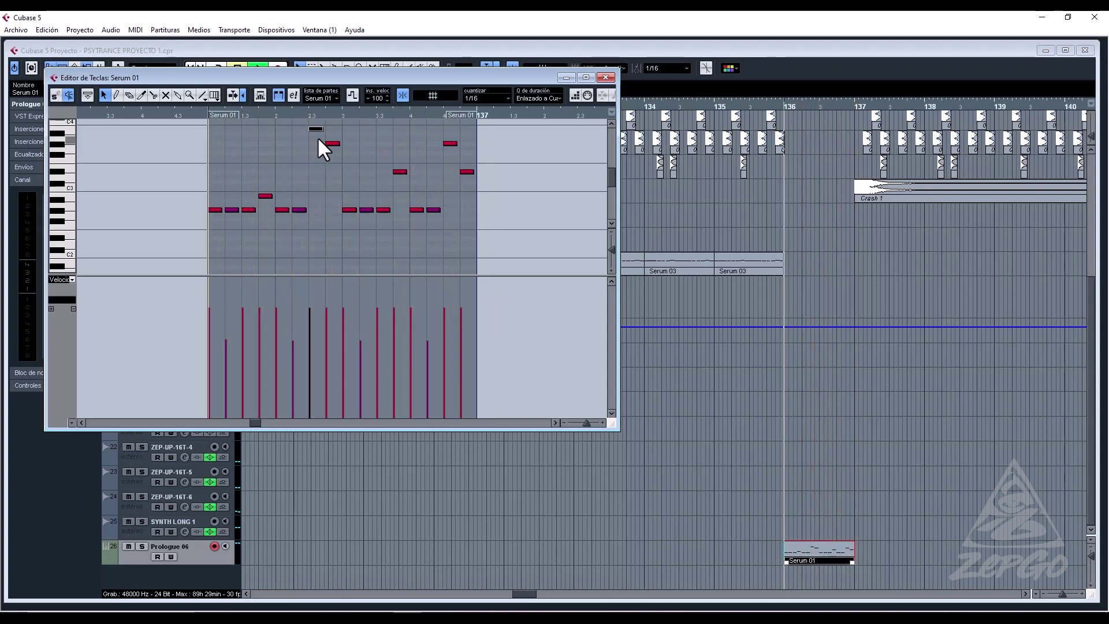
# Repeat the edited clip four times to cover bars 136 to 140, select all five clips, and play them back.
pyautogui.click(814, 559)
pyautogui.hotkey('ctrl', 'd')
pyautogui.hotkey('ctrl', 'd')
pyautogui.hotkey('ctrl', 'd')
pyautogui.hotkey('ctrl', 'd')
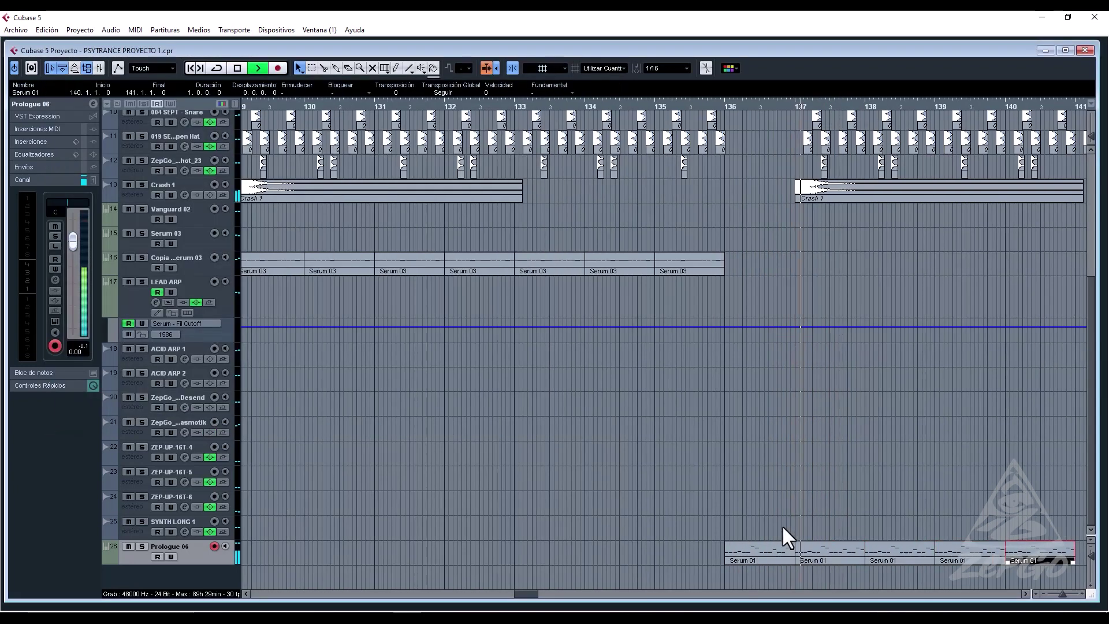
pyautogui.moveTo(783, 527); pyautogui.dragTo(789, 530)
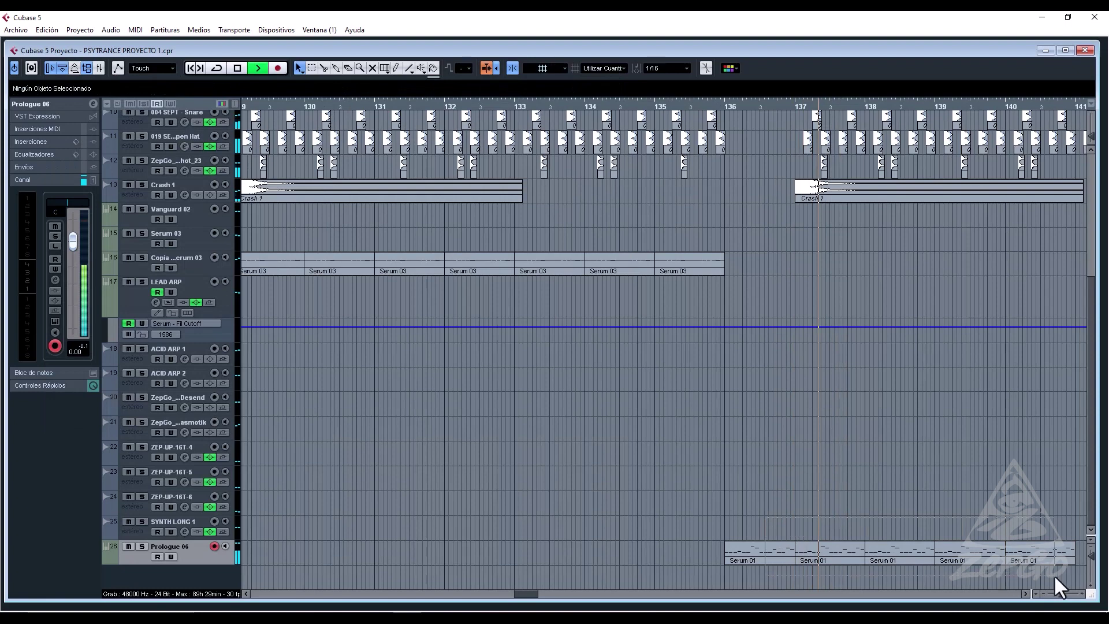
pyautogui.moveTo(1055, 577); pyautogui.dragTo(1051, 578)
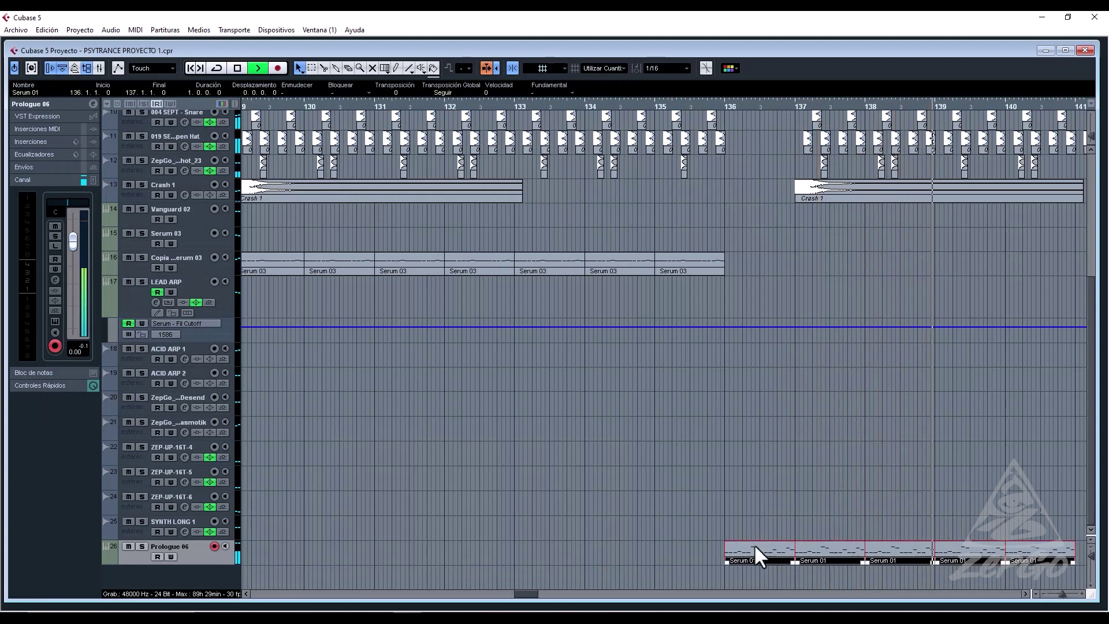
pyautogui.press('space')
pyautogui.press('space')
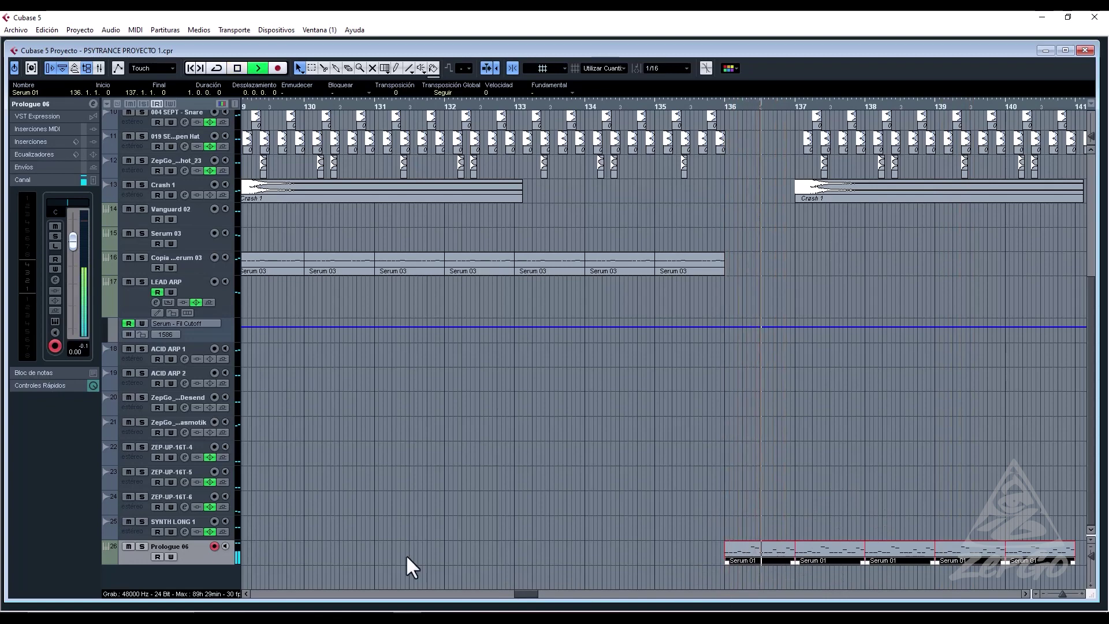
# Open the Prologue track's channel settings and cut the lows with EQ band 1 at 101 Hz, -24.0 dB, Q 0.0.
pyautogui.press('space')
pyautogui.click(55, 281)
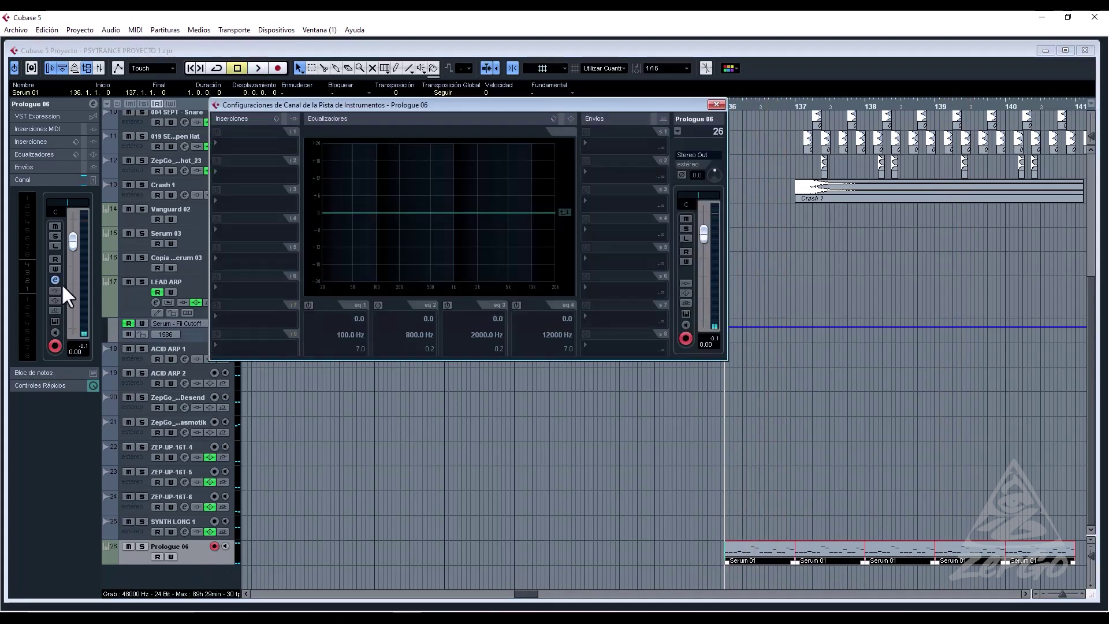
pyautogui.press('space')
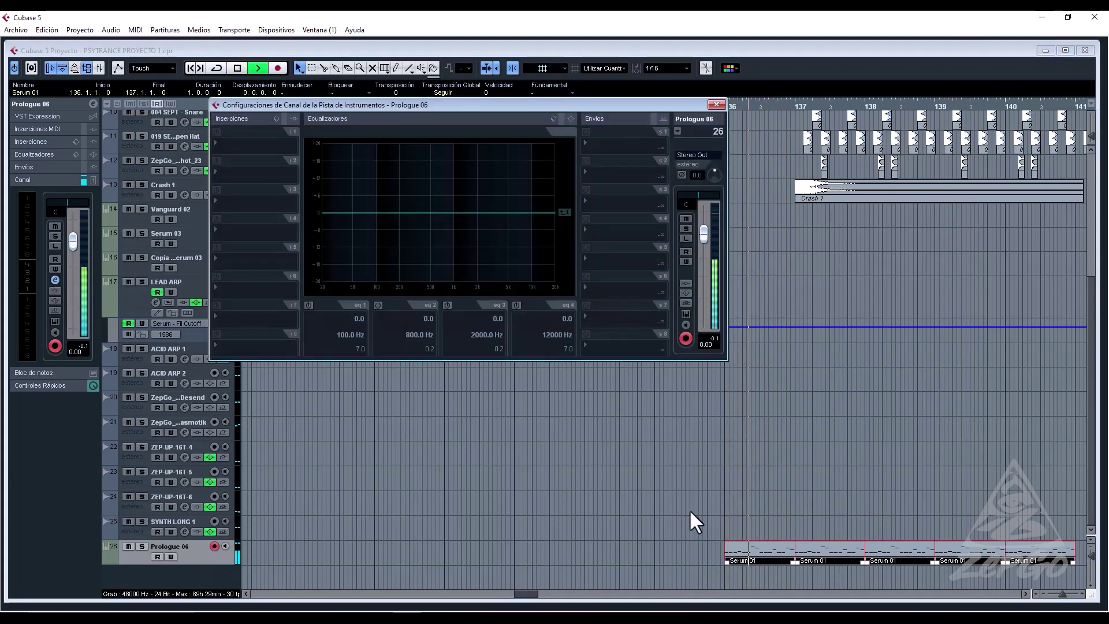
pyautogui.moveTo(329, 262); pyautogui.dragTo(376, 283)
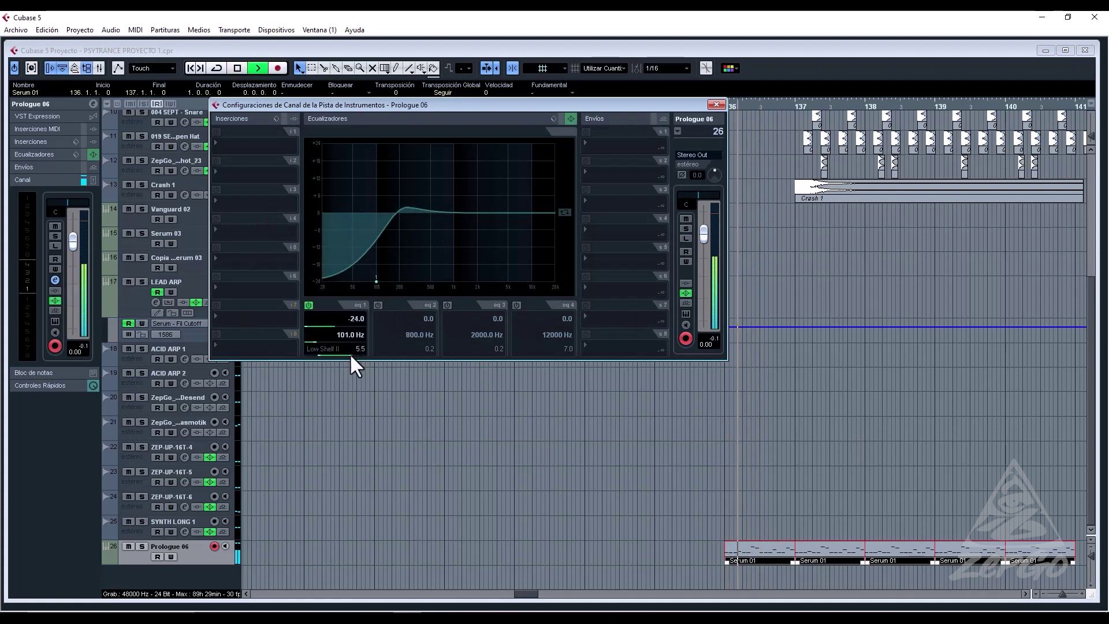
pyautogui.moveTo(349, 353); pyautogui.dragTo(371, 353)
# Cut the highs with EQ band 4 at 19327 Hz, -17.8 dB, Q 0.0, and close the channel settings.
pyautogui.moveTo(537, 212); pyautogui.dragTo(550, 273)
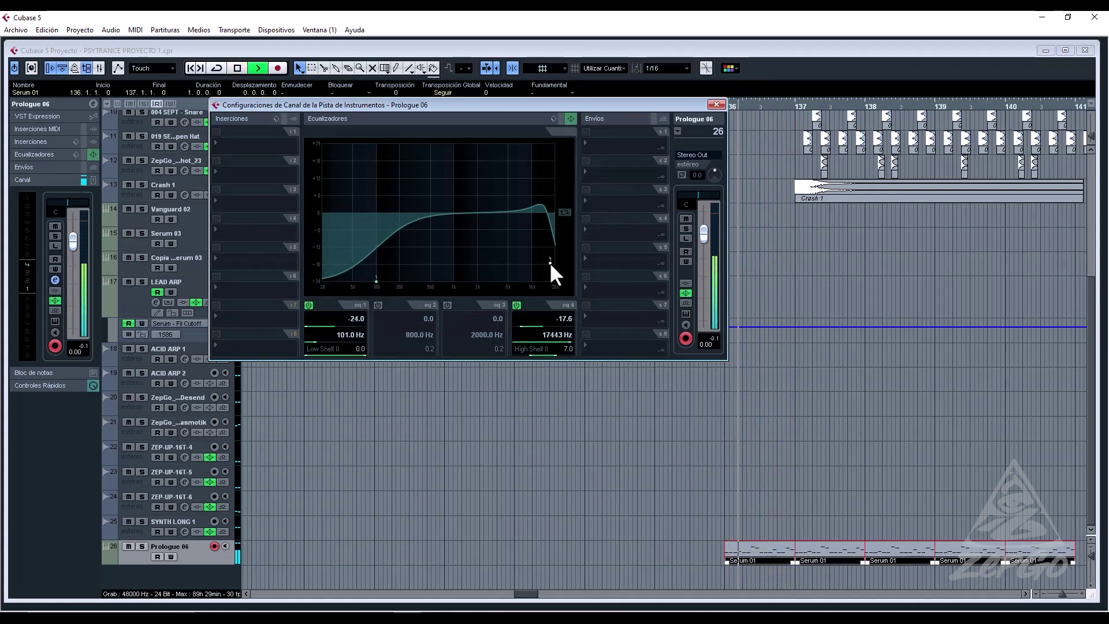
pyautogui.moveTo(566, 356); pyautogui.dragTo(576, 364)
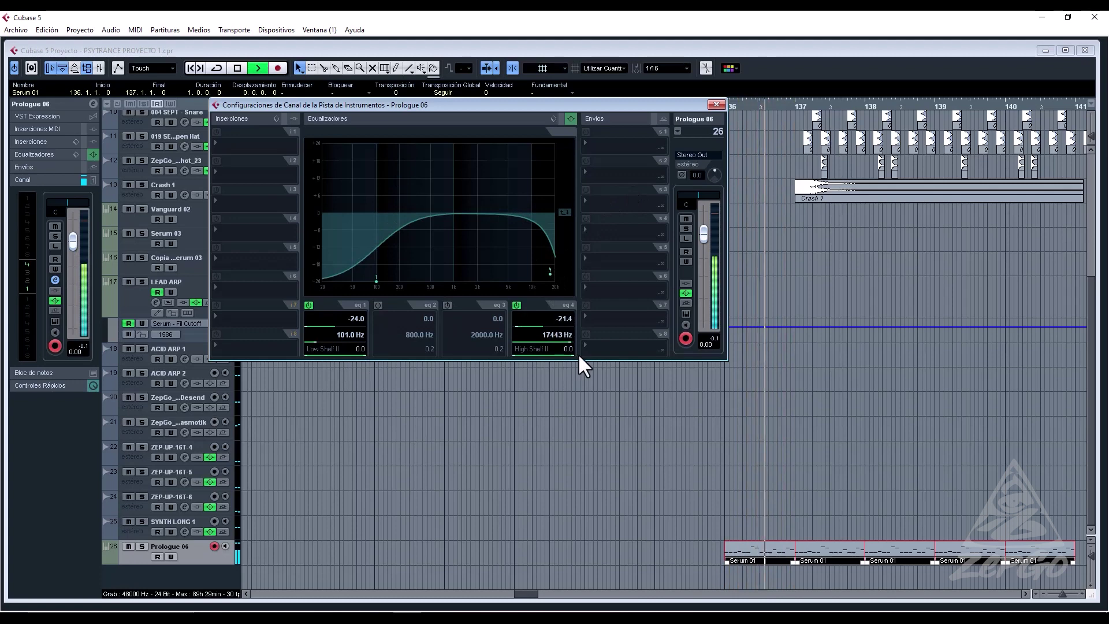
pyautogui.moveTo(549, 269); pyautogui.dragTo(553, 263)
pyautogui.press('space')
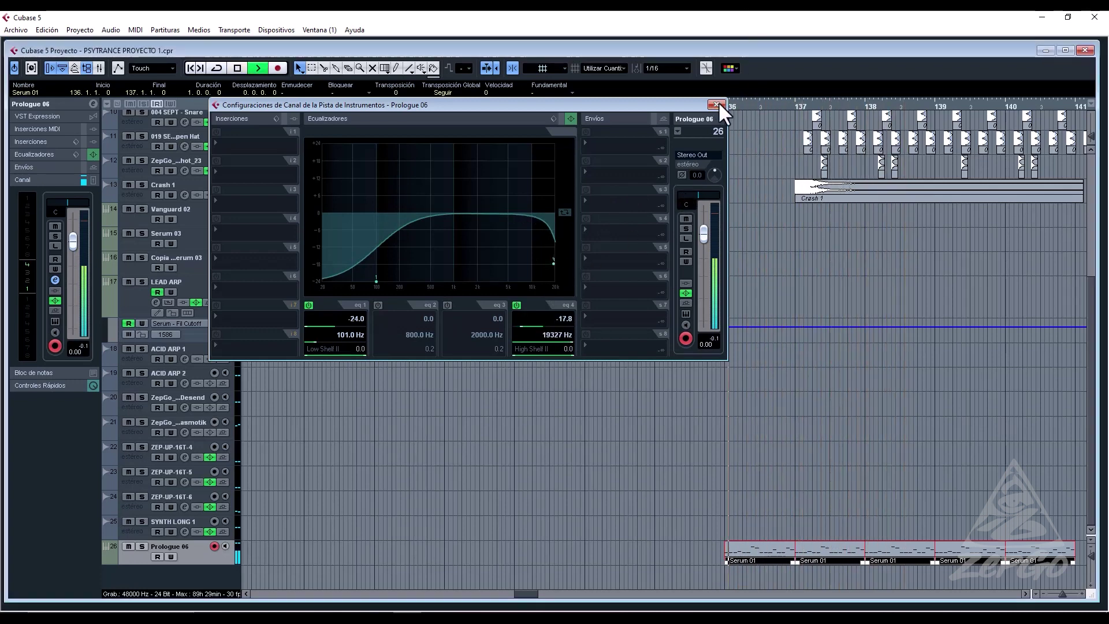
pyautogui.click(717, 104)
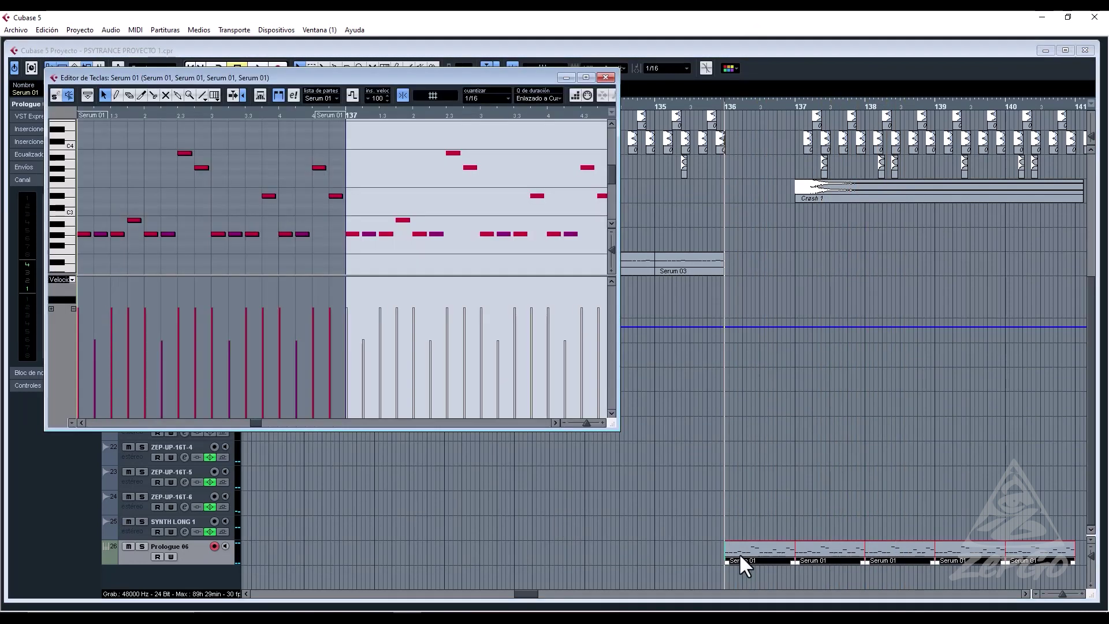
# Transpose every note in the five Prologue clips down one octave and close the Key Editor.
pyautogui.doubleClick(739, 553)
pyautogui.hotkey('ctrl', 'a')
pyautogui.hotkey('shift', 'Down')
pyautogui.press('space')
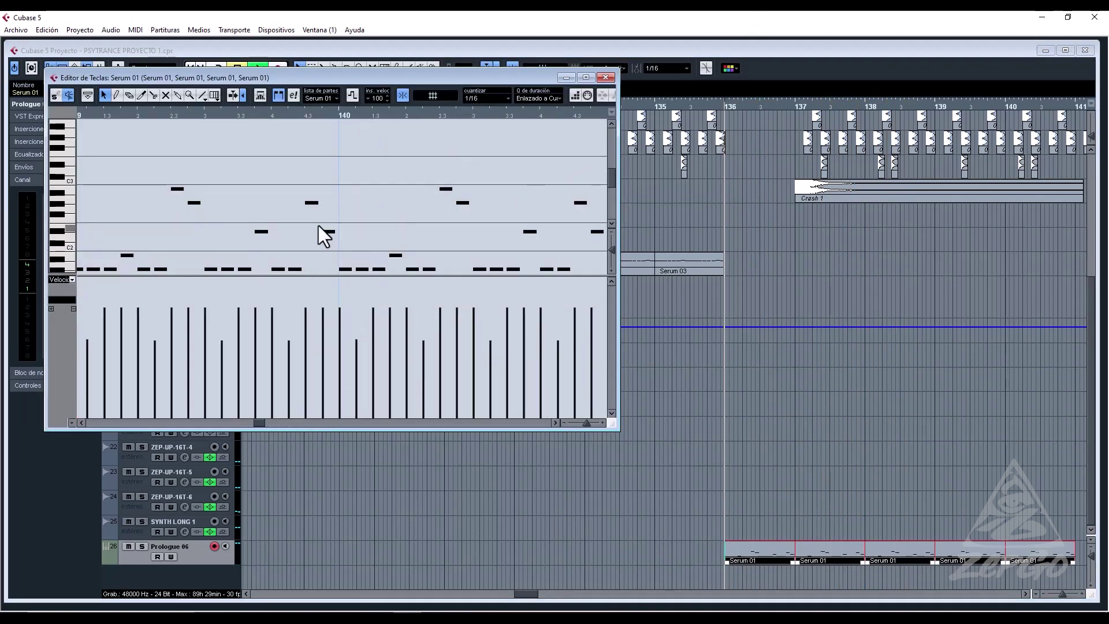
pyautogui.click(605, 78)
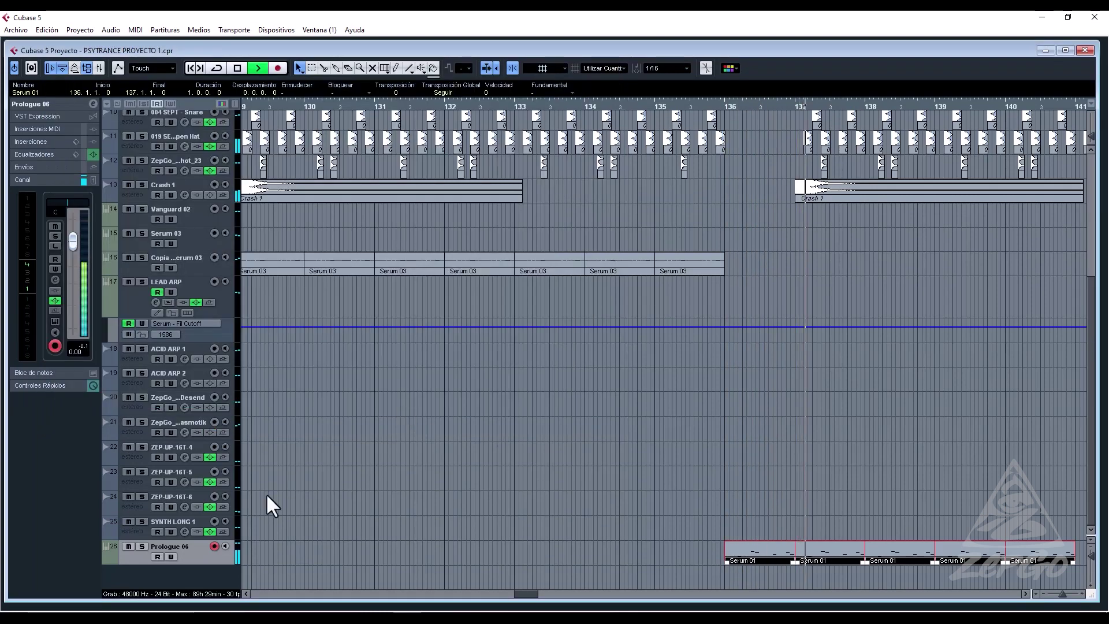
# Open the Prologue synth and shorten envelope 2's decay to 13.4.
pyautogui.click(54, 319)
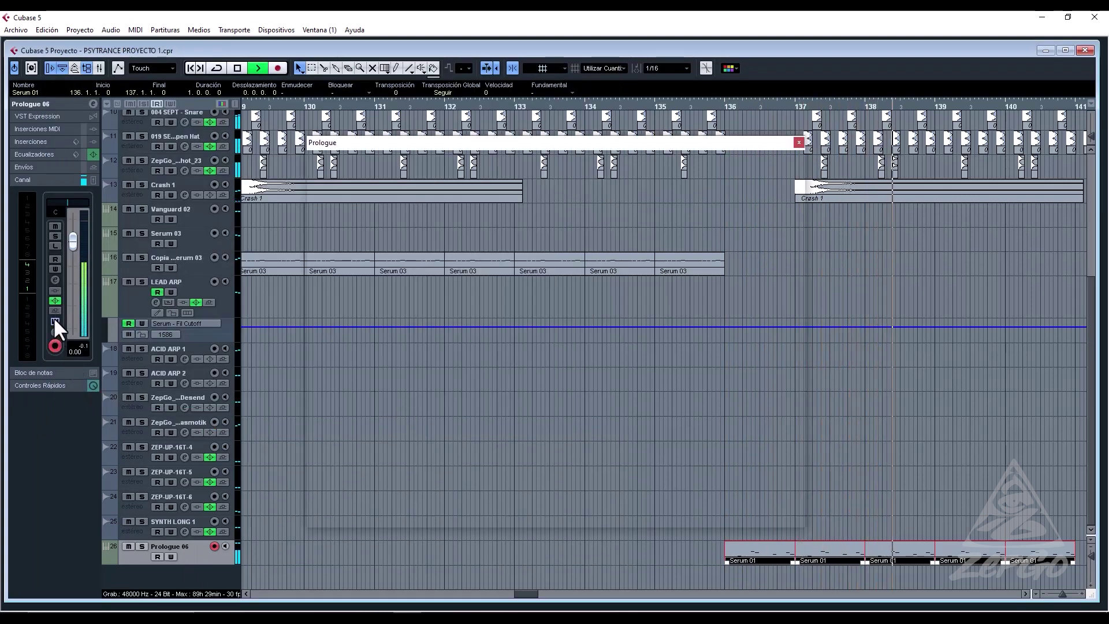
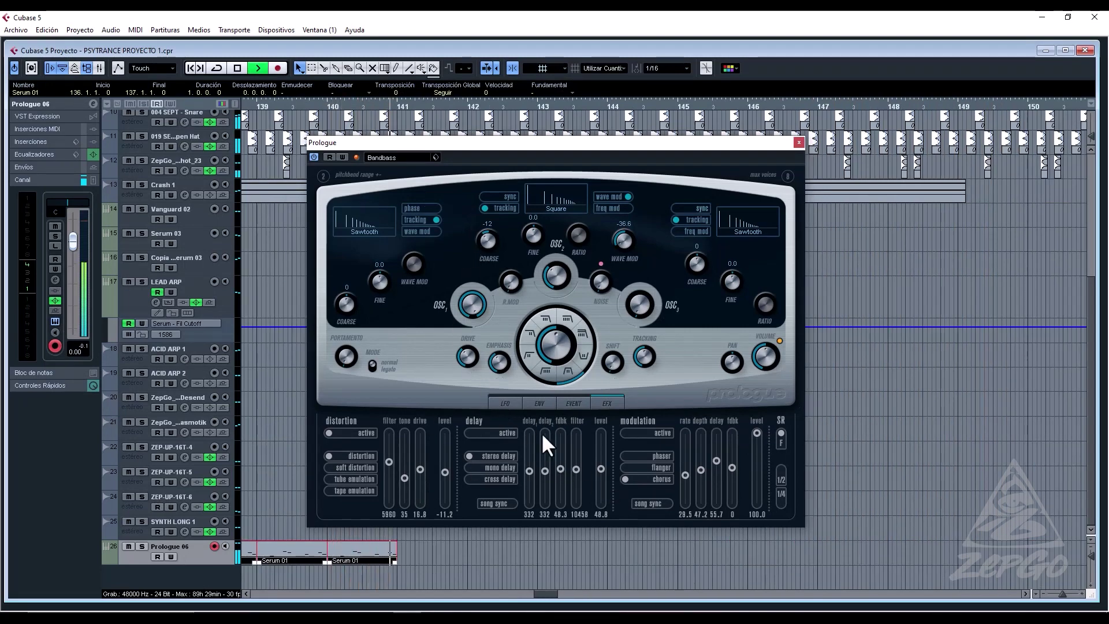
pyautogui.click(505, 404)
pyautogui.click(539, 403)
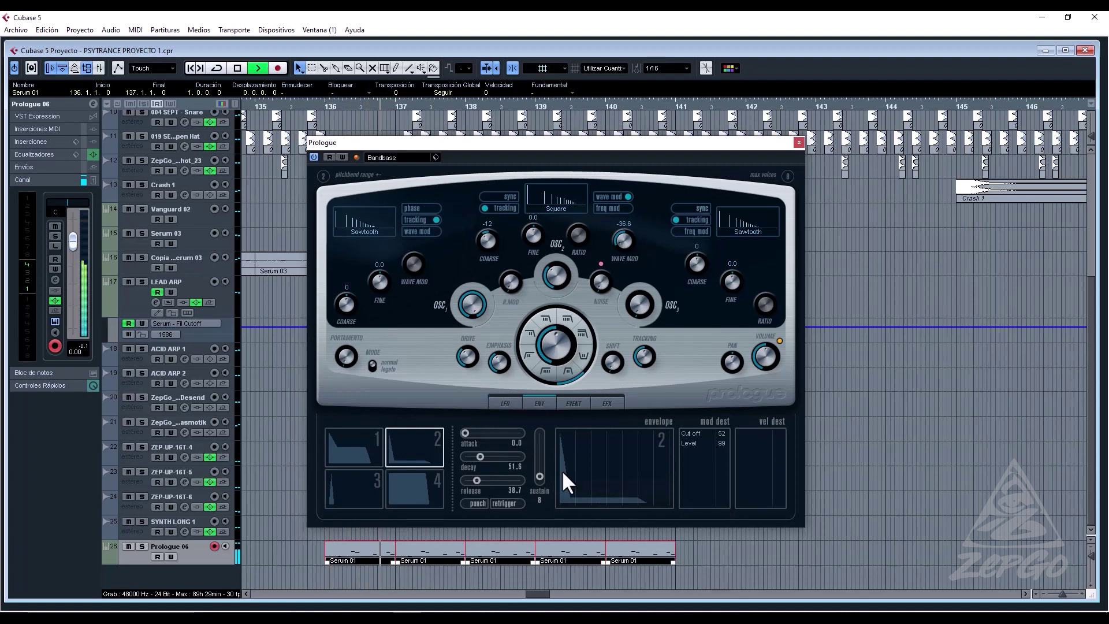
pyautogui.moveTo(553, 483)
pyautogui.mouseDown()
pyautogui.moveTo(605, 460)
pyautogui.moveTo(557, 493)
pyautogui.mouseUp()
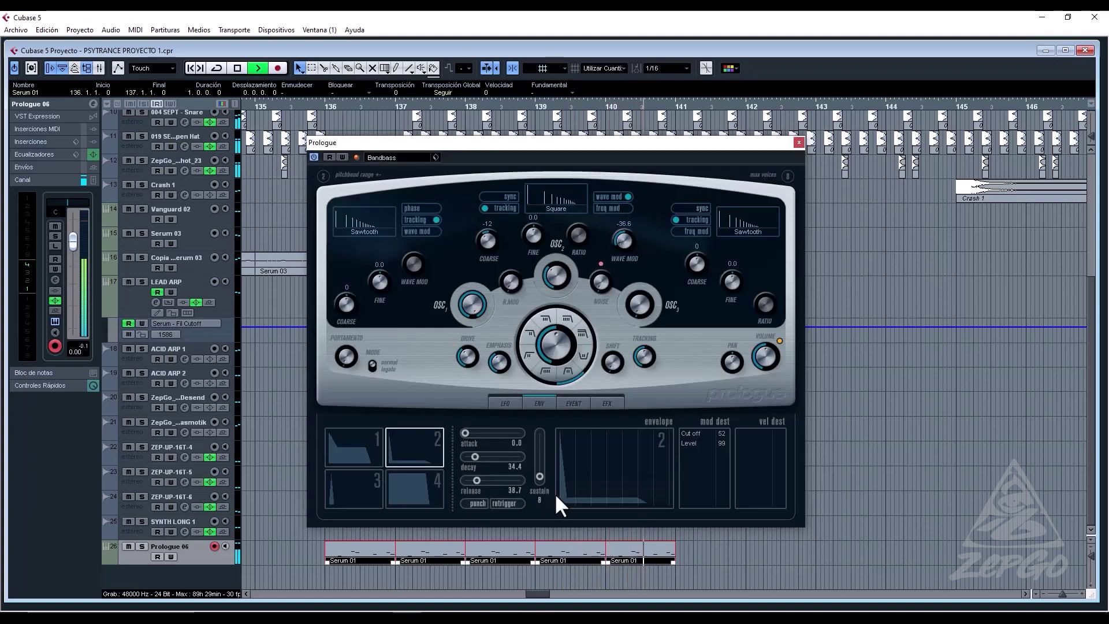
pyautogui.moveTo(476, 455)
pyautogui.mouseDown()
pyautogui.moveTo(487, 455)
pyautogui.moveTo(470, 459)
pyautogui.mouseUp()
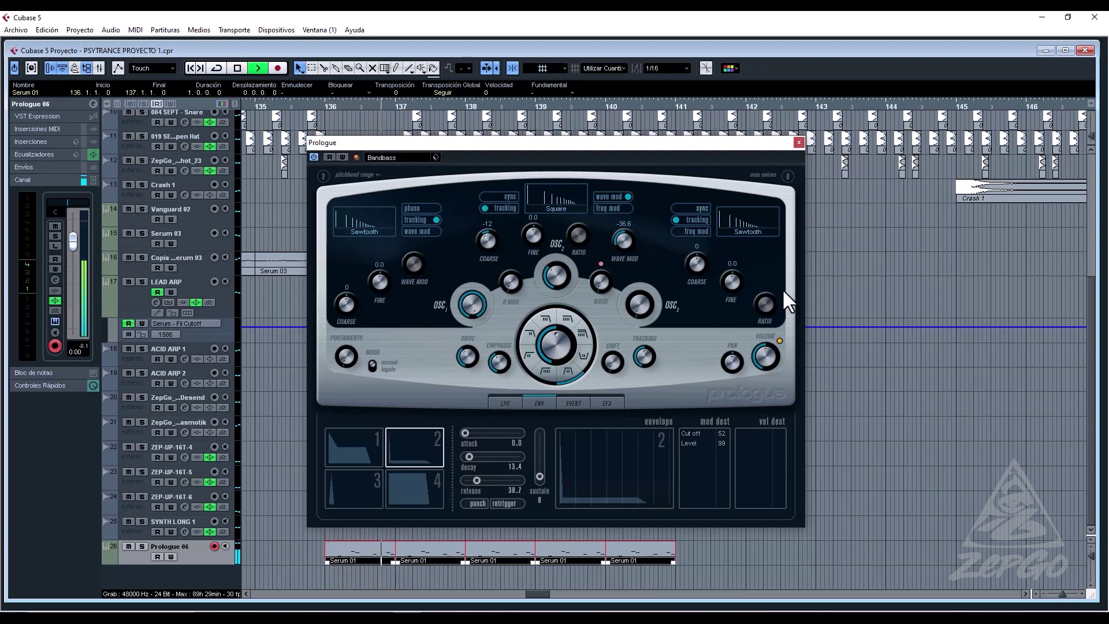
# Record a moving filter cutoff as automation from bar 136, leave only automation reading enabled, and close Prologue.
pyautogui.press('space')
pyautogui.press('space')
pyautogui.moveTo(559, 270)
pyautogui.moveTo(575, 251); pyautogui.dragTo(559, 337)
pyautogui.moveTo(568, 330)
pyautogui.press('space')
pyautogui.press('space')
pyautogui.press('space')
pyautogui.click(342, 155)
pyautogui.press('space')
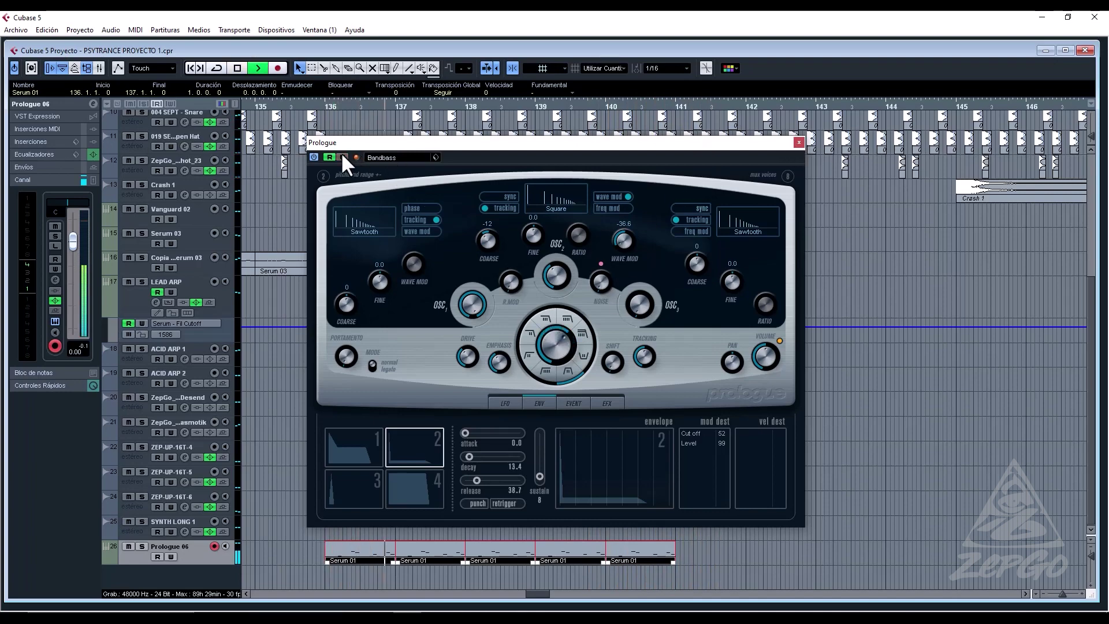
pyautogui.click(797, 142)
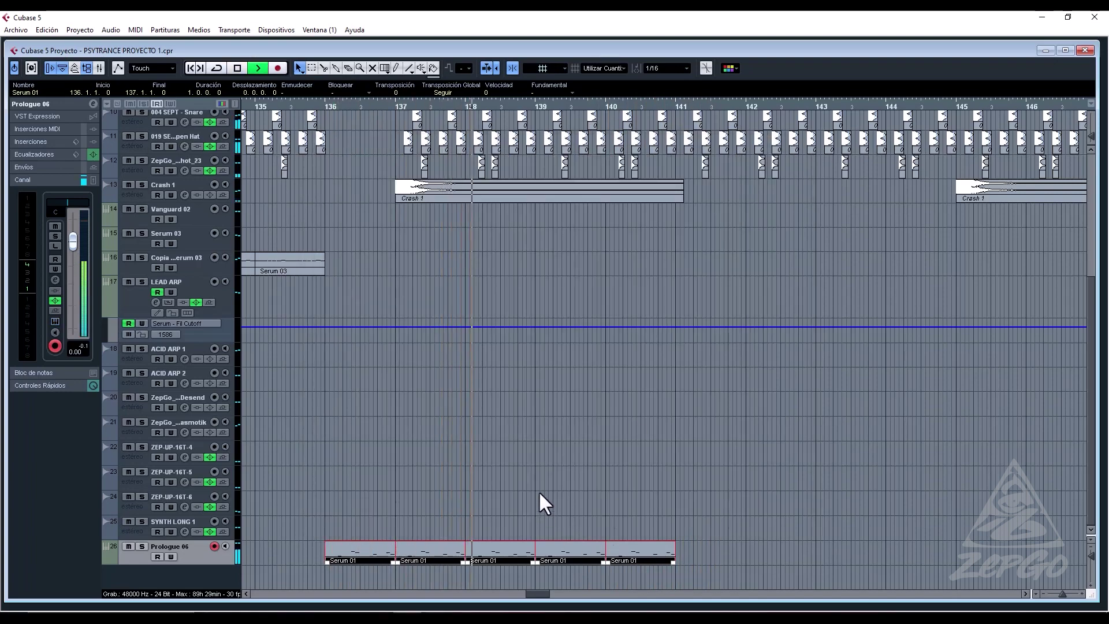
# Repeat the four Prologue clips of bars 137 to 140 three times to extend the part through bar 152.
pyautogui.moveTo(703, 509); pyautogui.dragTo(439, 563)
pyautogui.hotkey('ctrl', 'd')
pyautogui.hotkey('ctrl', 'd')
pyautogui.hotkey('ctrl', 'd')
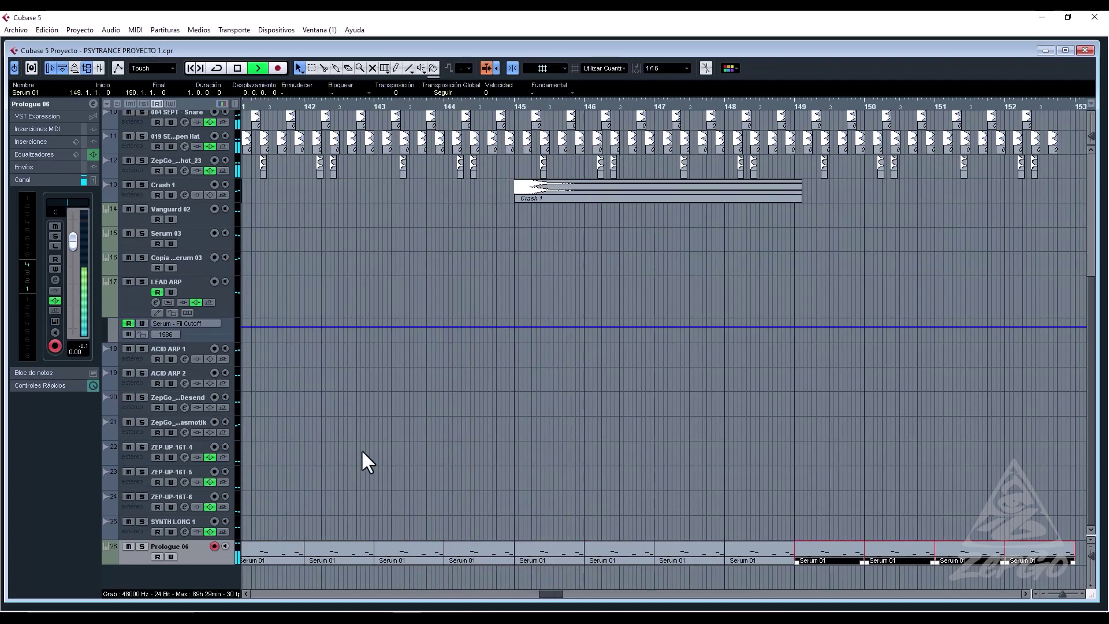
pyautogui.click(277, 470)
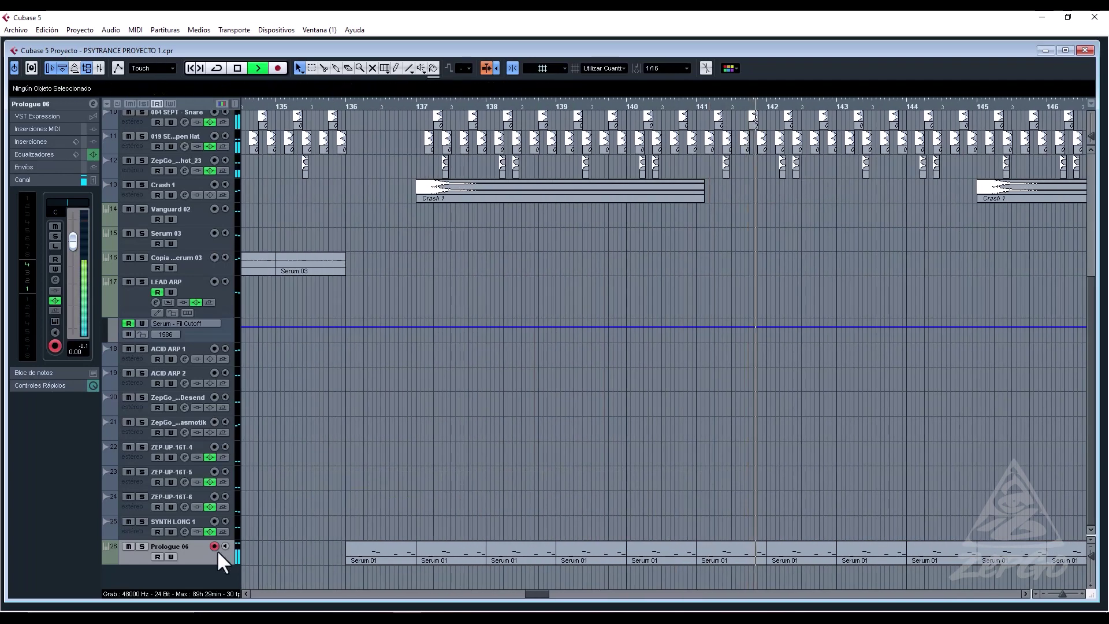
# Show the Prologue track's automation lane with the recorded cutoff curve.
pyautogui.rightClick(200, 550)
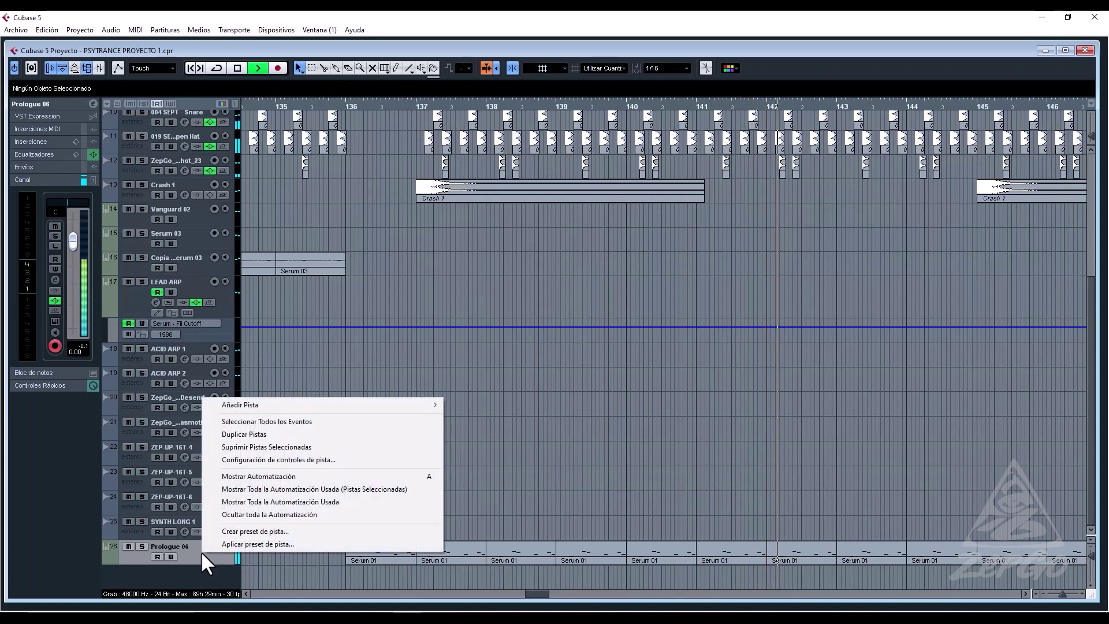
pyautogui.click(248, 477)
pyautogui.scroll(-1, 652, 551)
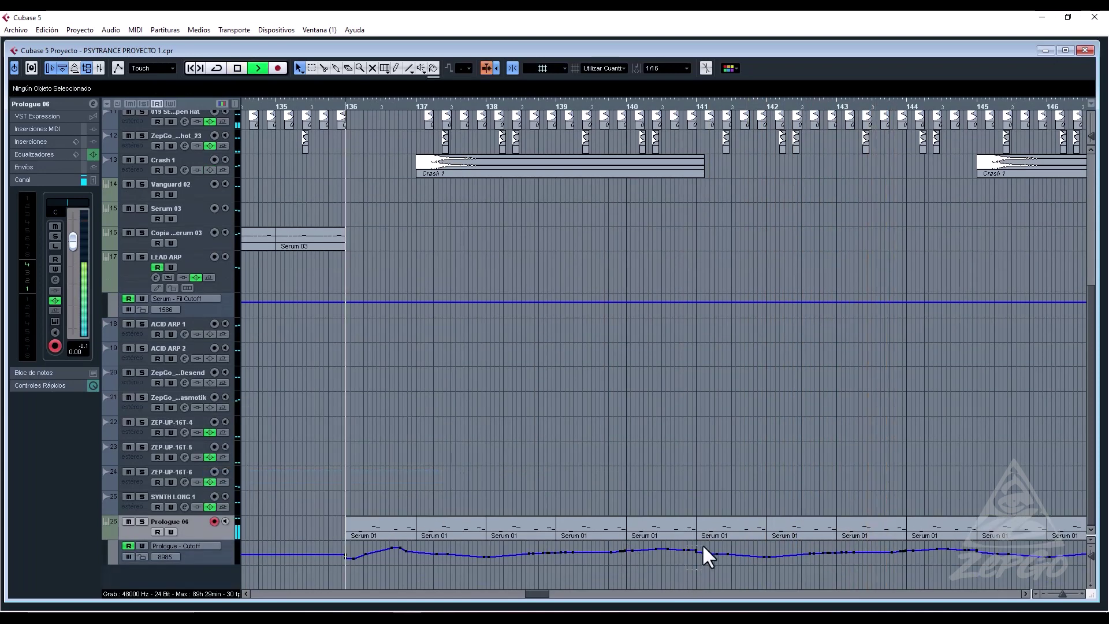
# Adjust the Prologue cutoff curve's automation points at the transitions near bars 141, 145 and 149.
pyautogui.click(702, 548)
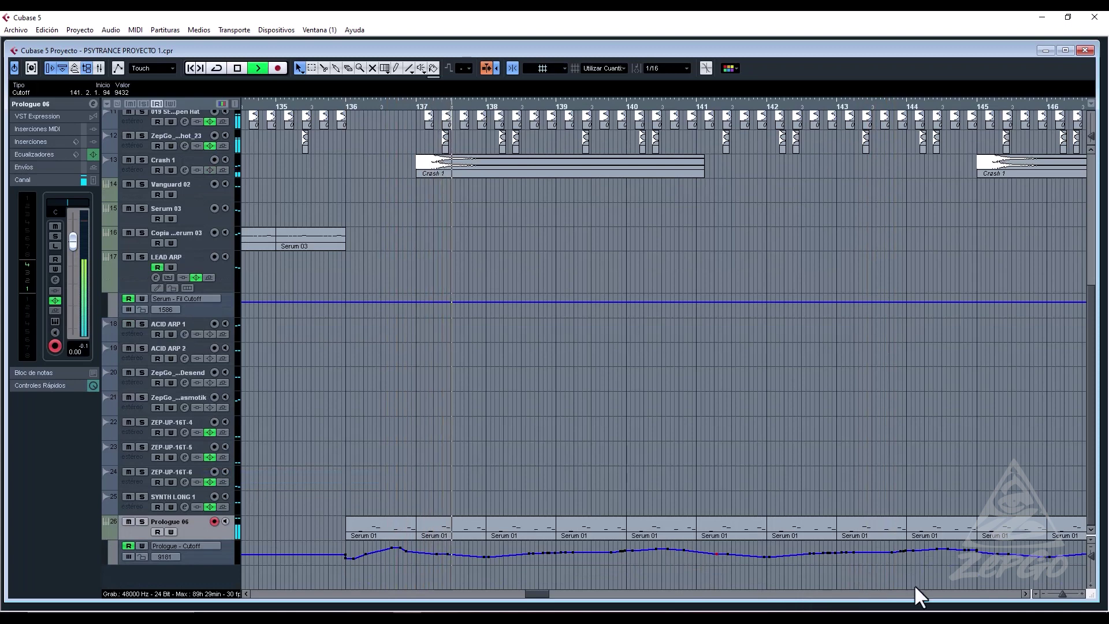
pyautogui.moveTo(967, 566); pyautogui.dragTo(1006, 546)
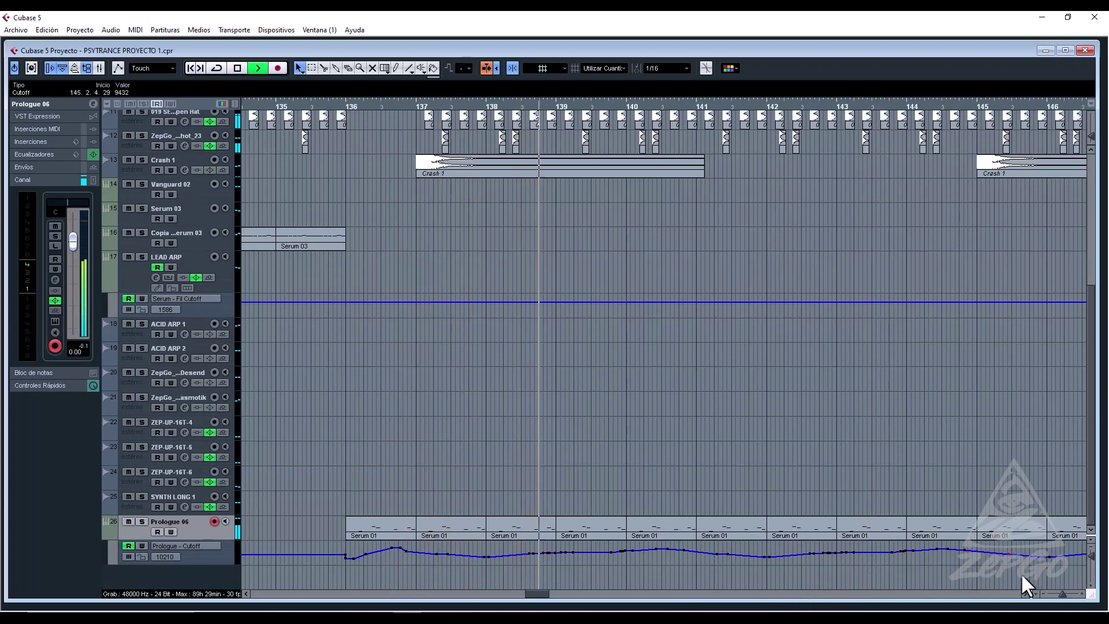
pyautogui.press('Delete')
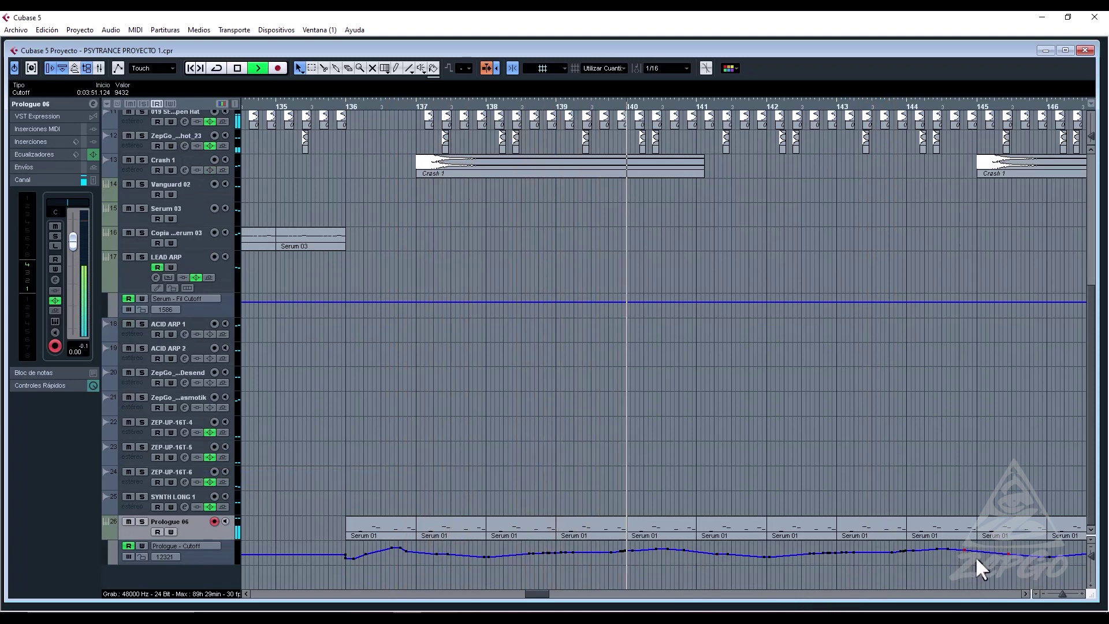
pyautogui.click(946, 546)
pyautogui.moveTo(946, 546); pyautogui.dragTo(566, 548)
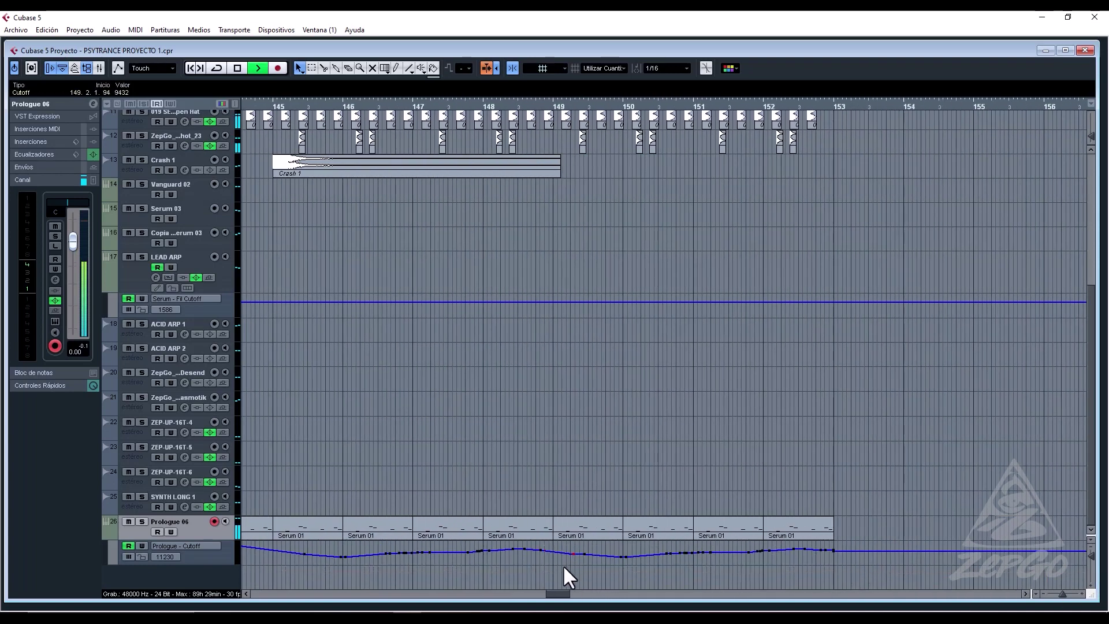
pyautogui.click(564, 473)
pyautogui.moveTo(307, 411); pyautogui.dragTo(492, 436)
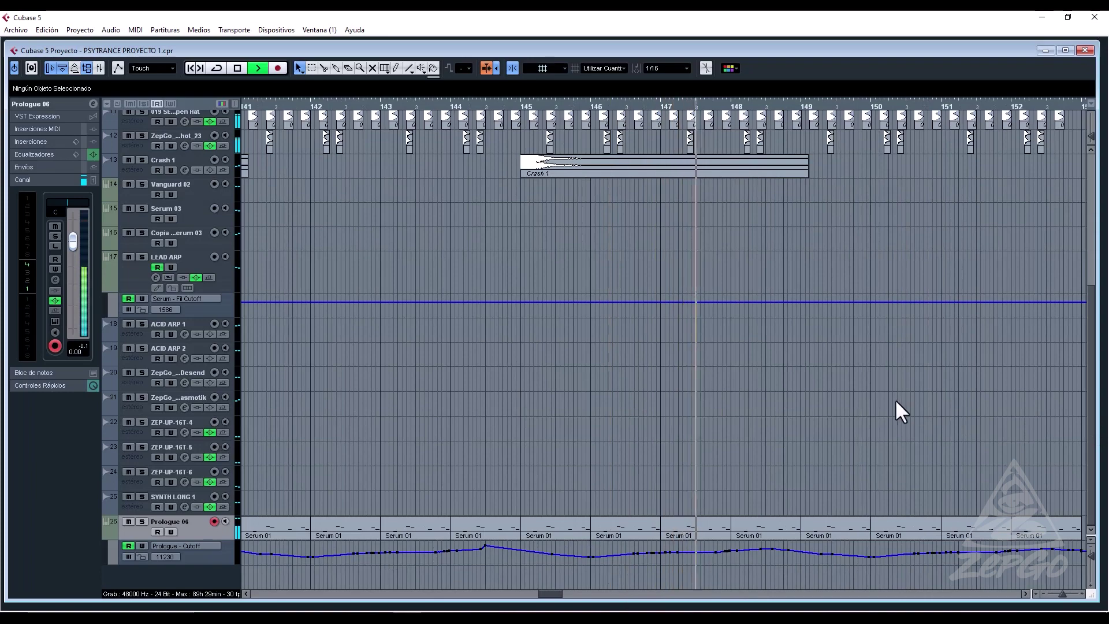
# In the Serum 01 clip at bar 137, raise beat 2's third-sixteenth note two semitones, then it and the following note an octave.
pyautogui.press('g')
pyautogui.press('g')
pyautogui.press('g')
pyautogui.press('g')
pyautogui.press('g')
pyautogui.press('g')
pyautogui.press('g')
pyautogui.press('g')
pyautogui.scroll(3, 550, 199)
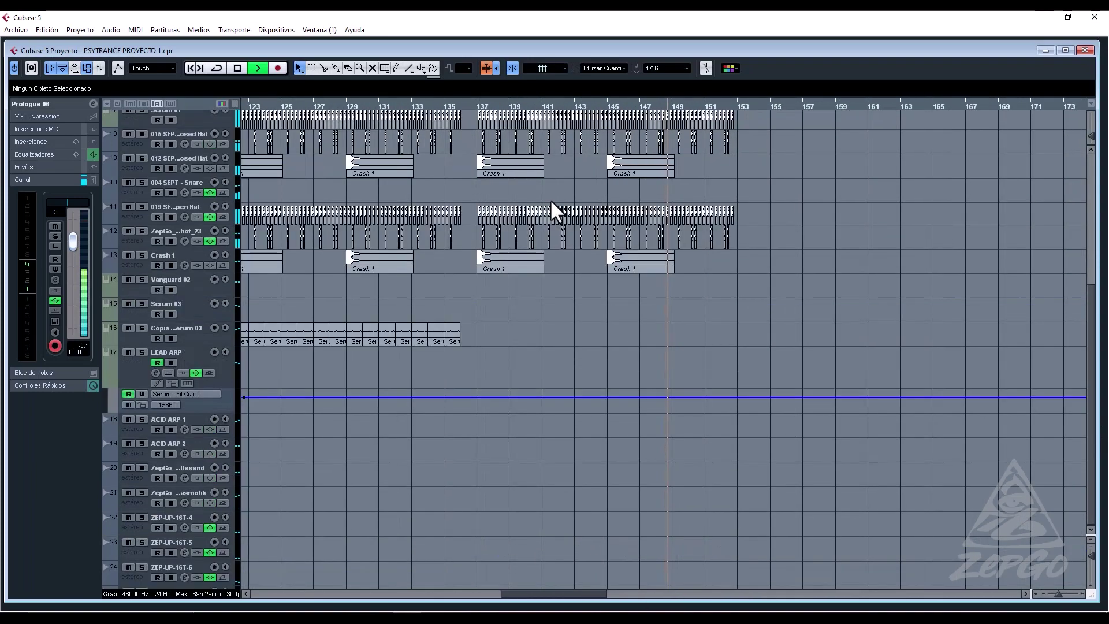
pyautogui.scroll(5, 550, 199)
pyautogui.scroll(-4, 545, 214)
pyautogui.scroll(3, 495, 129)
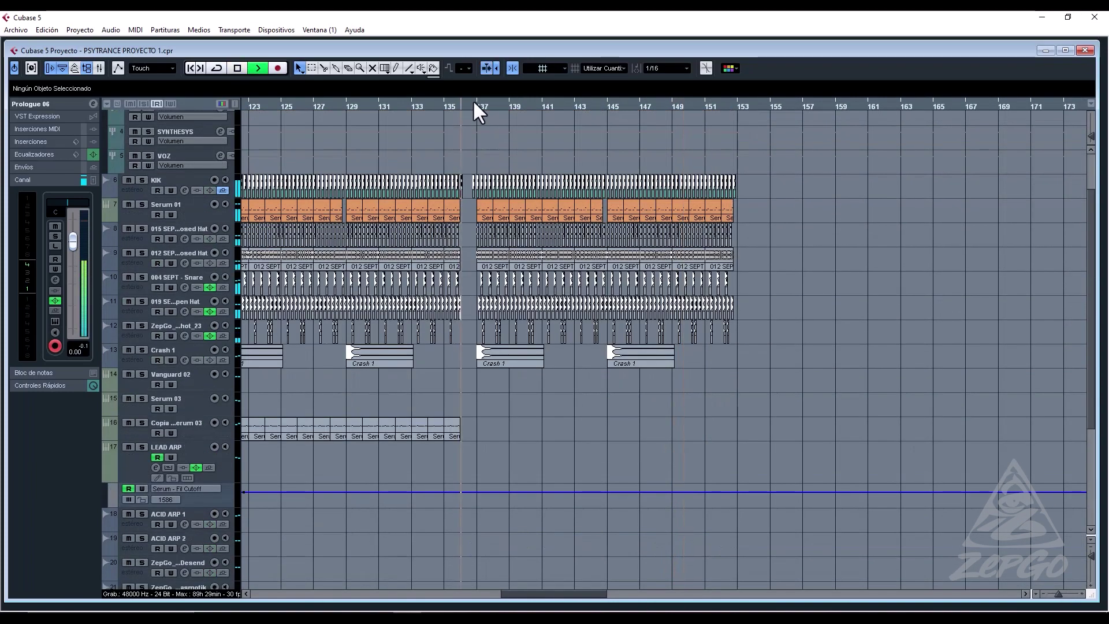
pyautogui.doubleClick(483, 210)
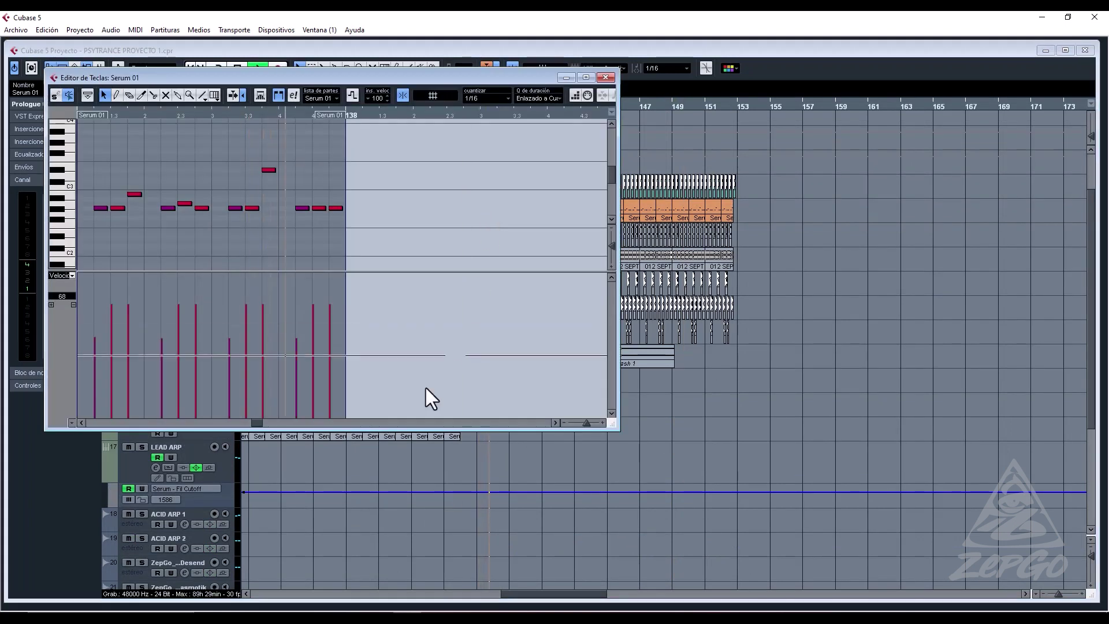
pyautogui.click(184, 202)
pyautogui.press('Up')
pyautogui.press('Up')
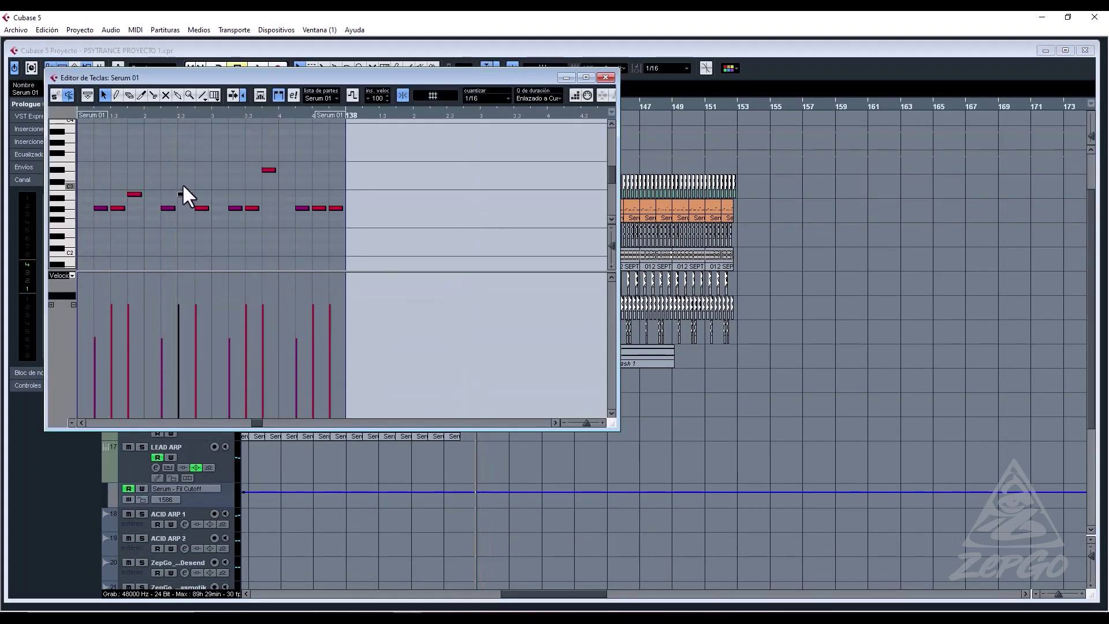
pyautogui.moveTo(181, 185); pyautogui.dragTo(200, 218)
pyautogui.hotkey('shift', 'Up')
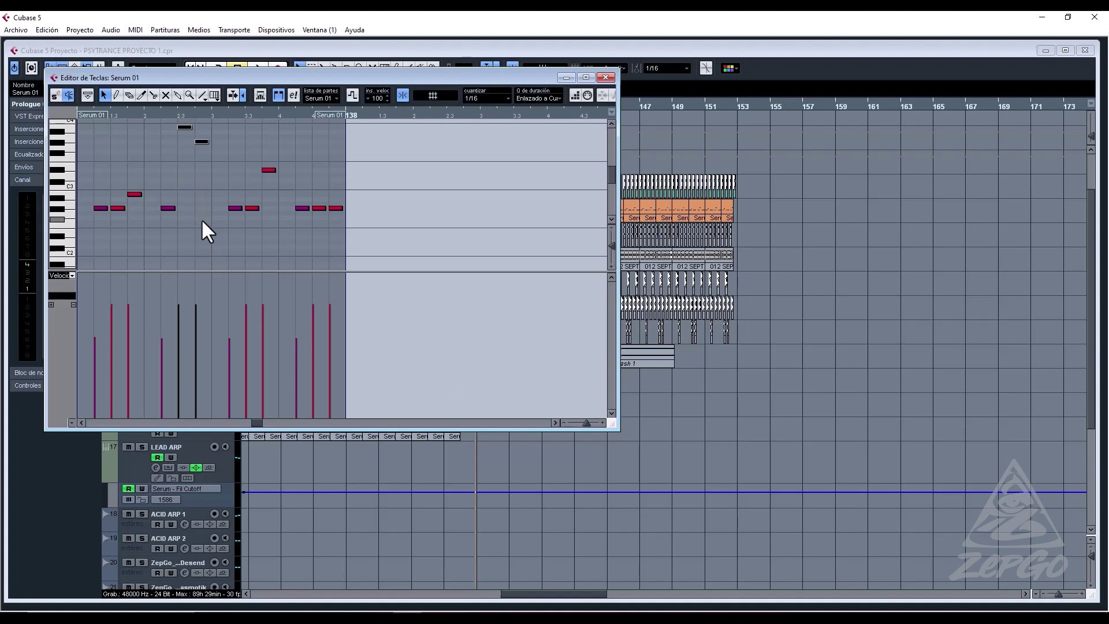
pyautogui.press('space')
pyautogui.press('space')
# Raise the clip's last two notes an octave, lower the final one five semitones, audition the line and close the key editor.
pyautogui.moveTo(314, 196); pyautogui.dragTo(334, 227)
pyautogui.hotkey('shift', 'Up')
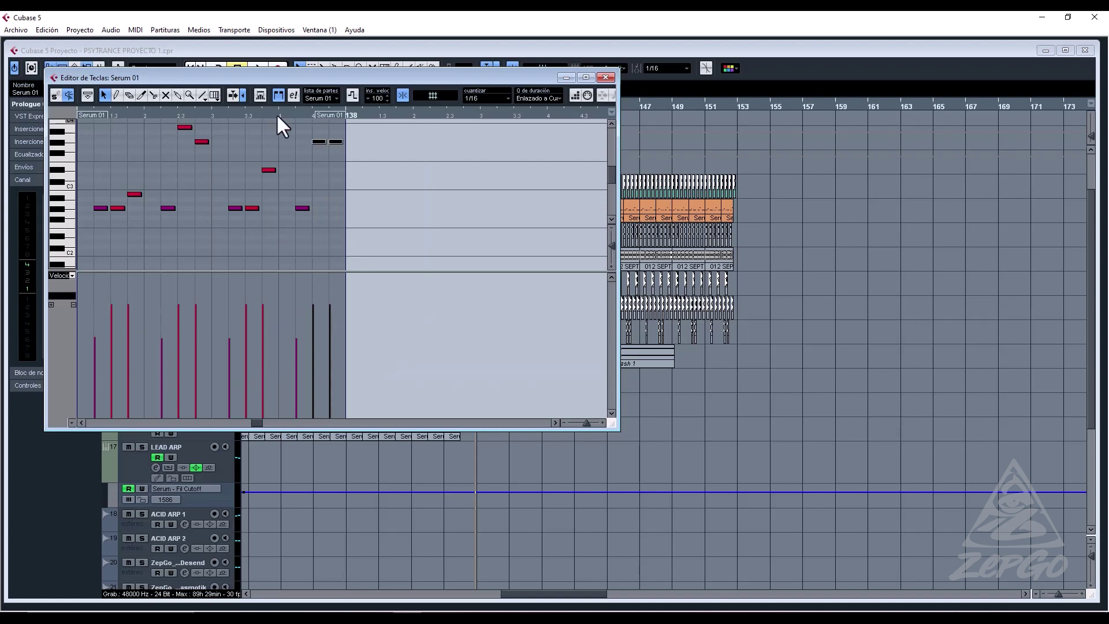
pyautogui.click(335, 137)
pyautogui.click(333, 142)
pyautogui.press('Down')
pyautogui.press('Down')
pyautogui.press('Down')
pyautogui.press('Down')
pyautogui.press('Down')
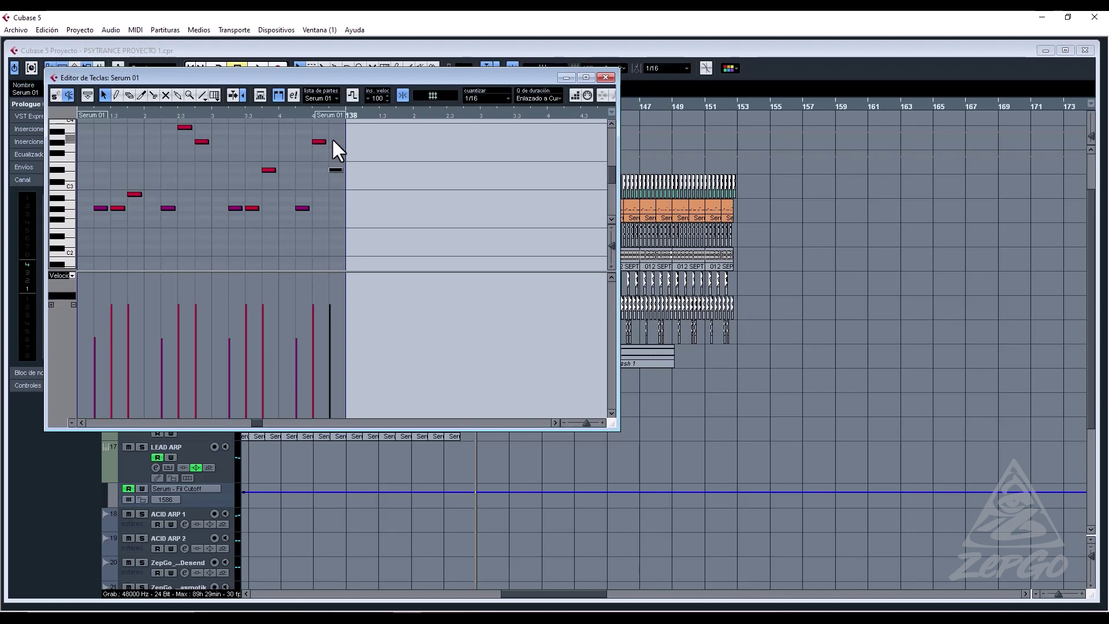
pyautogui.press('space')
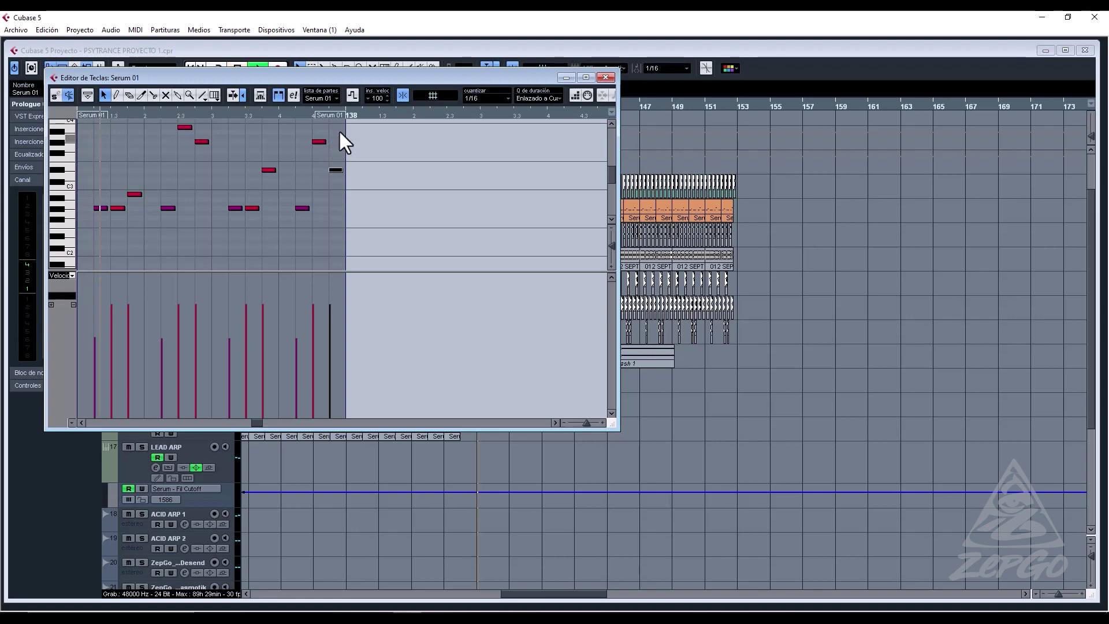
pyautogui.click(606, 77)
# Delete all Serum 01 clips from bar 138 onward, keeping the edited one at bar 137.
pyautogui.click(791, 229)
pyautogui.keyDown('shift'); pyautogui.doubleClick(501, 213); pyautogui.keyUp('shift')
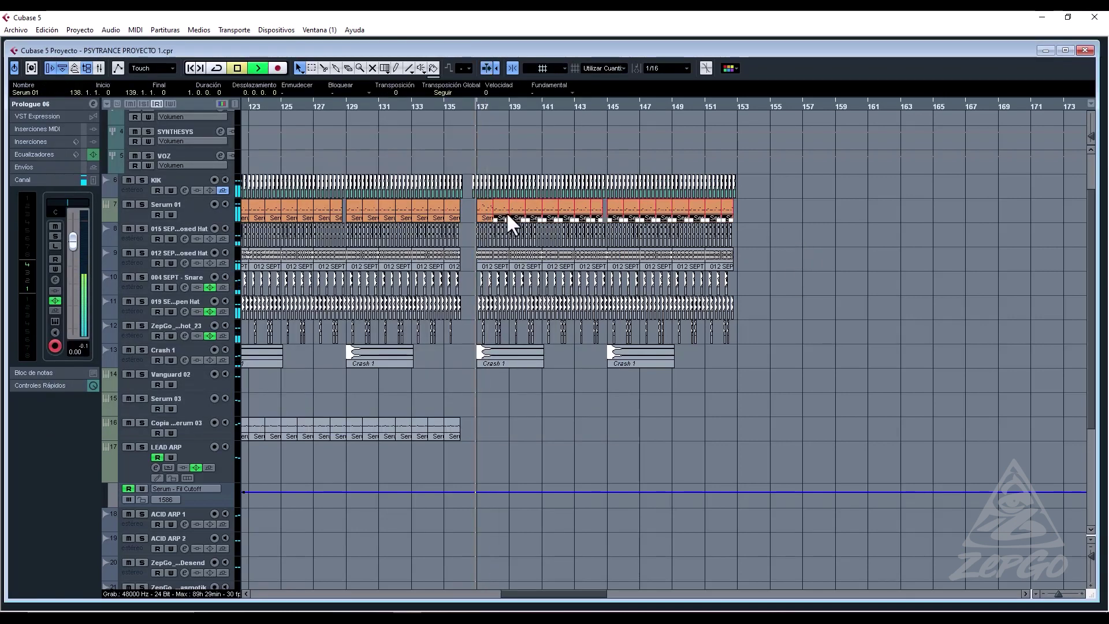
pyautogui.press('Delete')
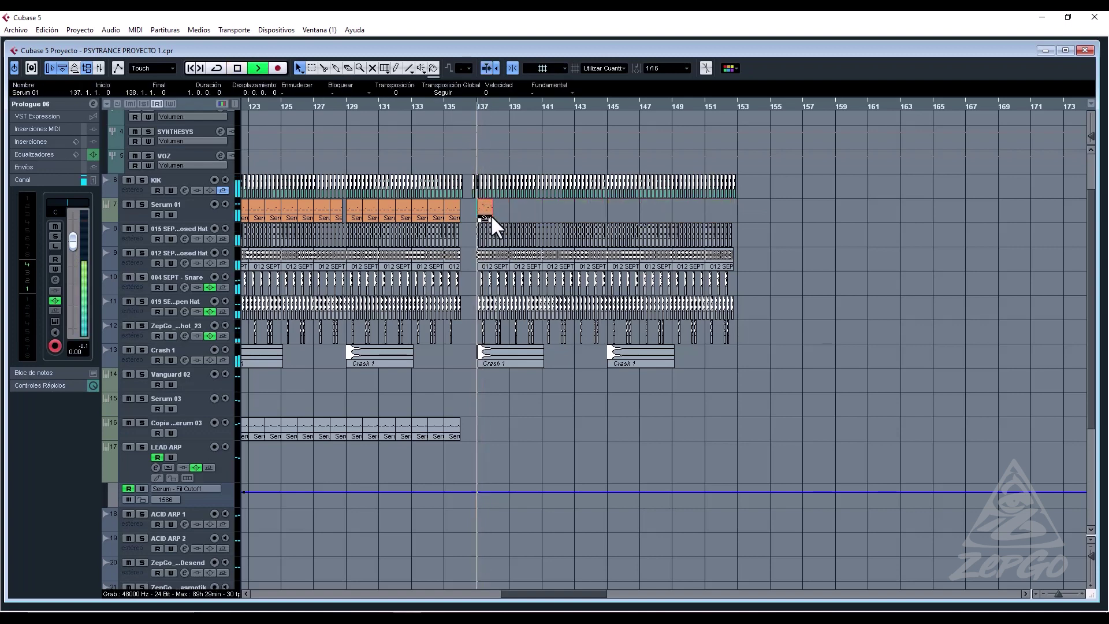
# Duplicate the edited Serum 01 clip of bar 137 repeatedly to fill the track through bar 152.
pyautogui.hotkey('ctrl', 'd')
pyautogui.hotkey('ctrl', 'd')
pyautogui.hotkey('ctrl', 'd')
pyautogui.hotkey('ctrl', 'd')
pyautogui.hotkey('ctrl', 'd')
pyautogui.hotkey('ctrl', 'd')
pyautogui.hotkey('ctrl', 'd')
pyautogui.hotkey('ctrl', 'd')
pyautogui.hotkey('ctrl', 'd')
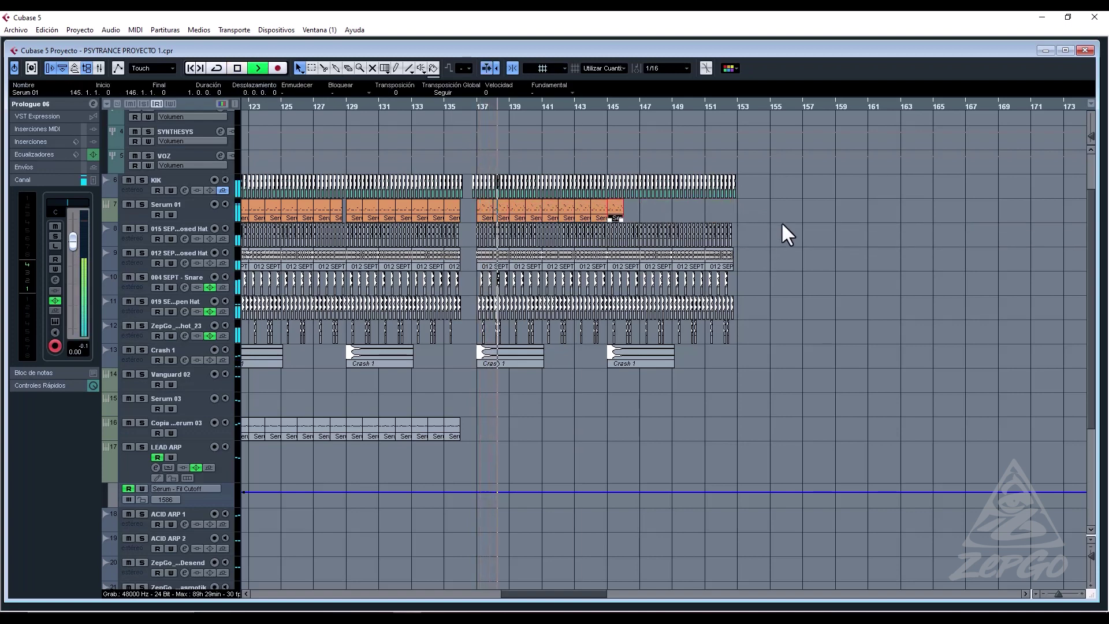
pyautogui.hotkey('ctrl', 'd')
pyautogui.hotkey('ctrl', 'd')
pyautogui.hotkey('ctrl', 'd')
pyautogui.hotkey('ctrl', 'd')
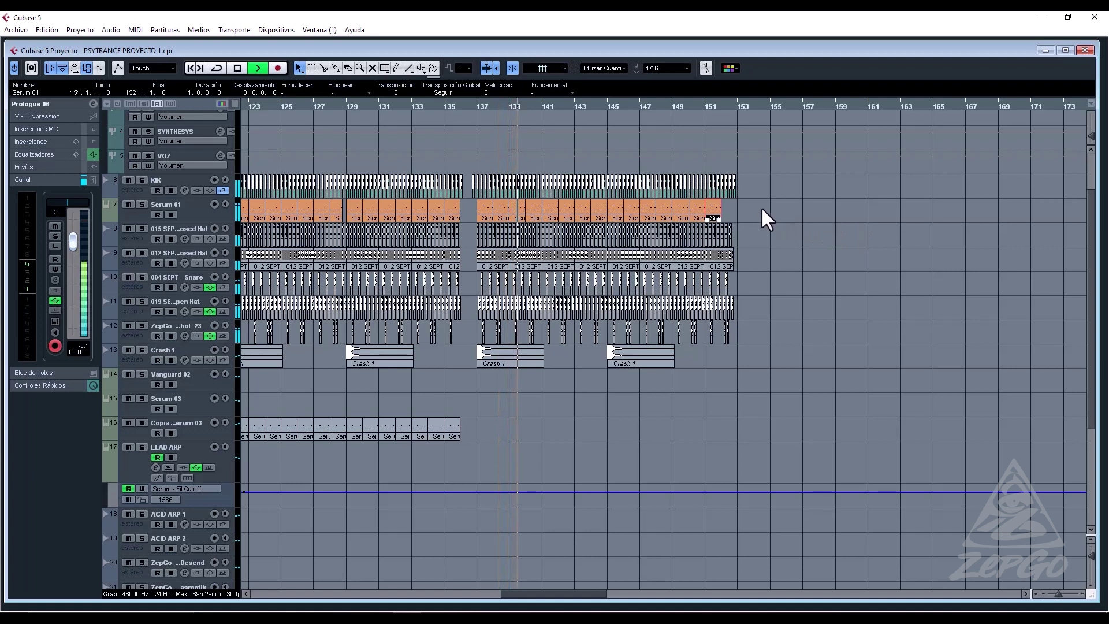
pyautogui.hotkey('ctrl', 'd')
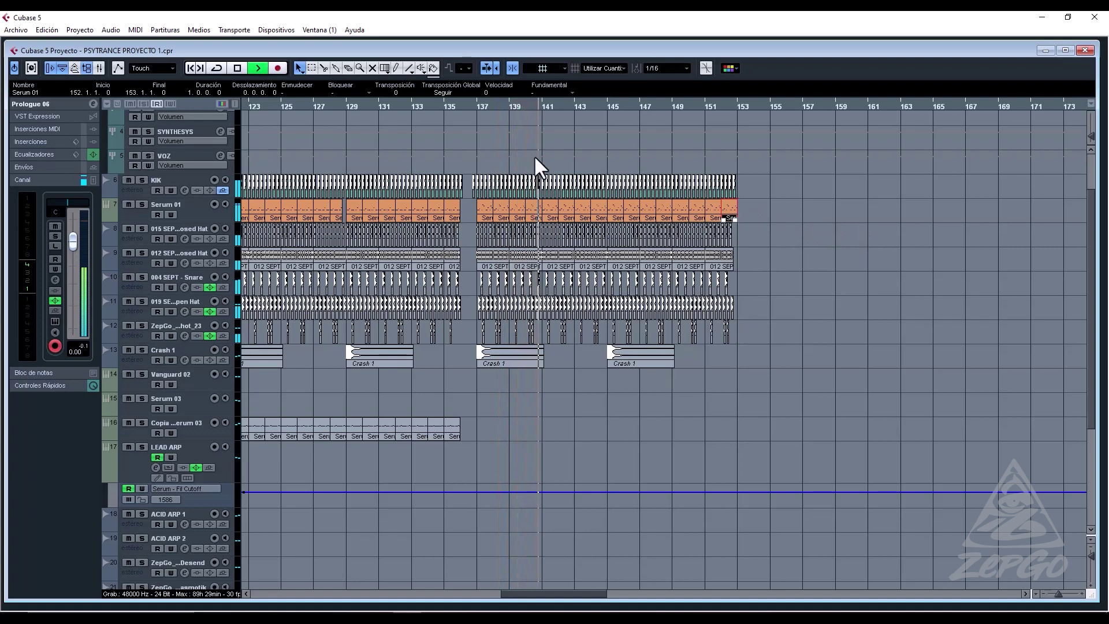
# Copy the Copia de Serum 03 clips from bar 121 onward to bar 137, then play the drop with that track selected.
pyautogui.scroll(-6, 601, 358)
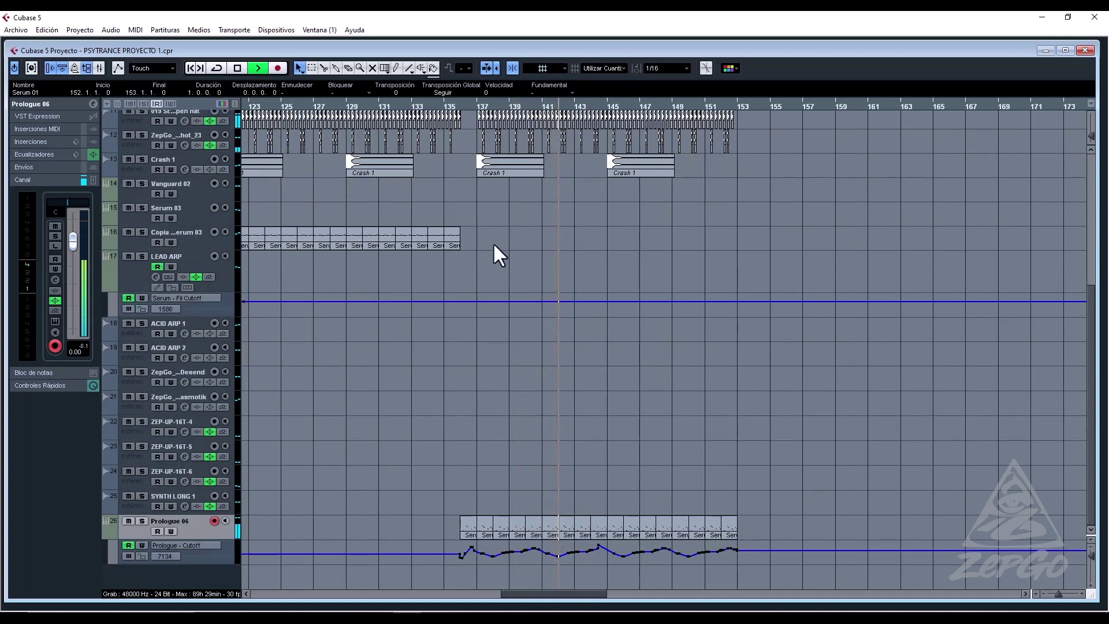
pyautogui.press('space')
pyautogui.click(502, 227)
pyautogui.hscroll(-3, 260, 233)
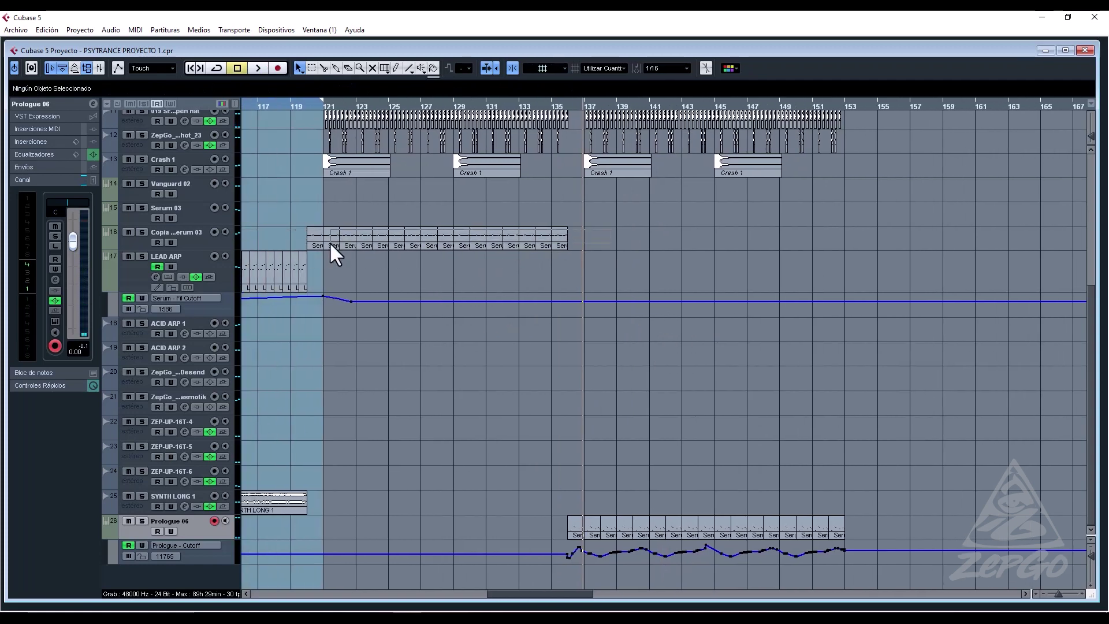
pyautogui.keyDown('shift'); pyautogui.doubleClick(329, 241); pyautogui.keyUp('shift')
pyautogui.moveTo(329, 240); pyautogui.dragTo(591, 237)
pyautogui.press('space')
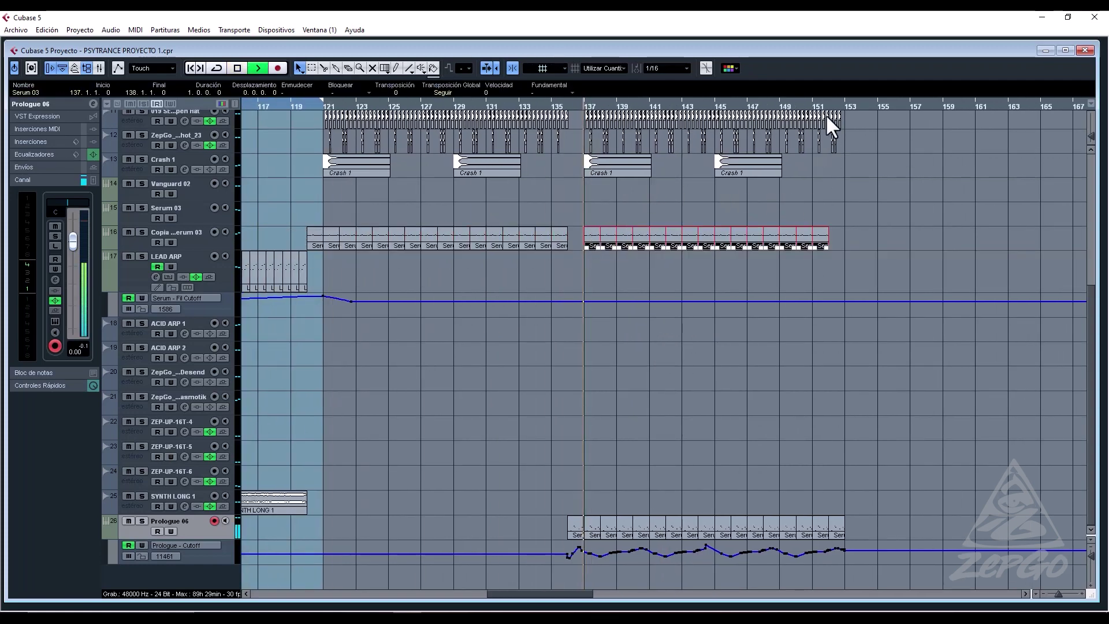
pyautogui.click(188, 241)
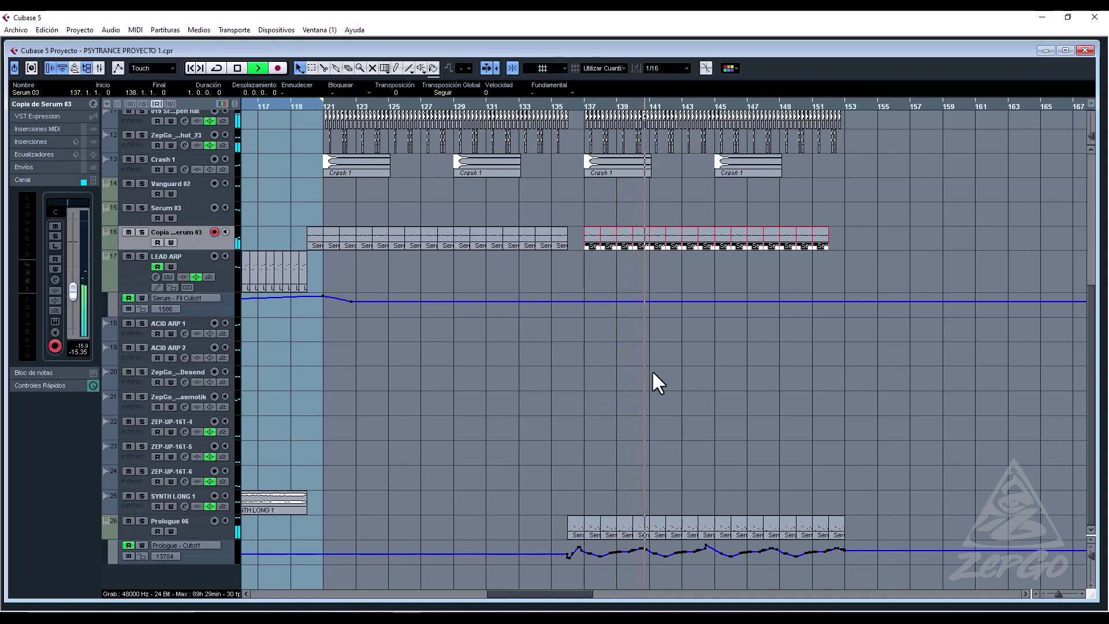
pyautogui.scroll(5, 664, 358)
pyautogui.scroll(-5, 679, 349)
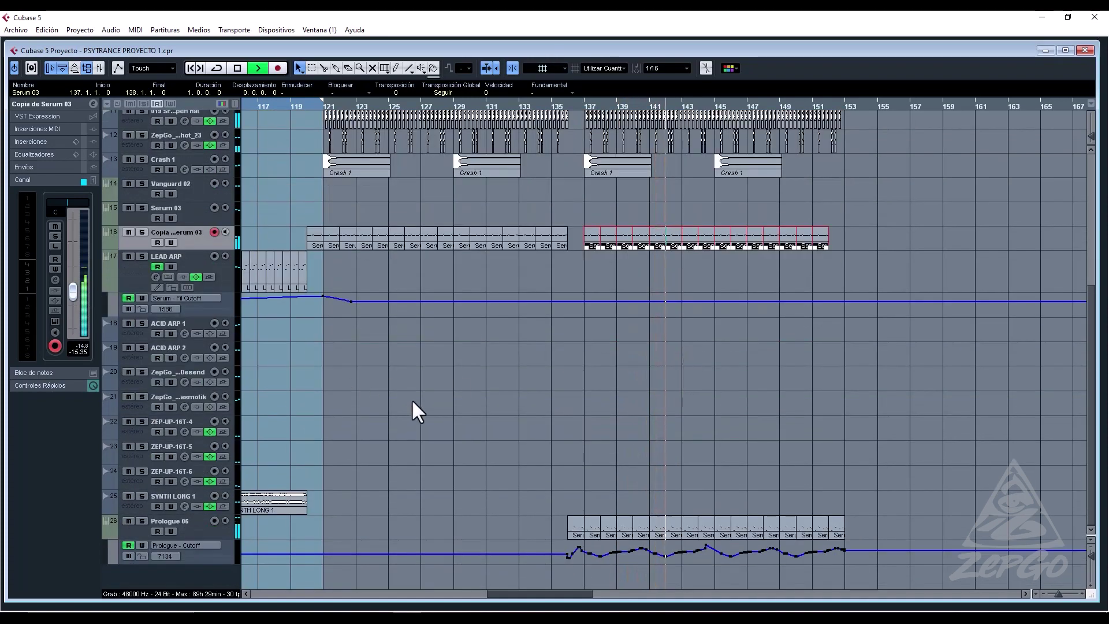
# Copy the three ZEP-UP-16T clips from bar 89 into the section before the new drop, aligned to end at bar 136.
pyautogui.moveTo(283, 382); pyautogui.dragTo(796, 396)
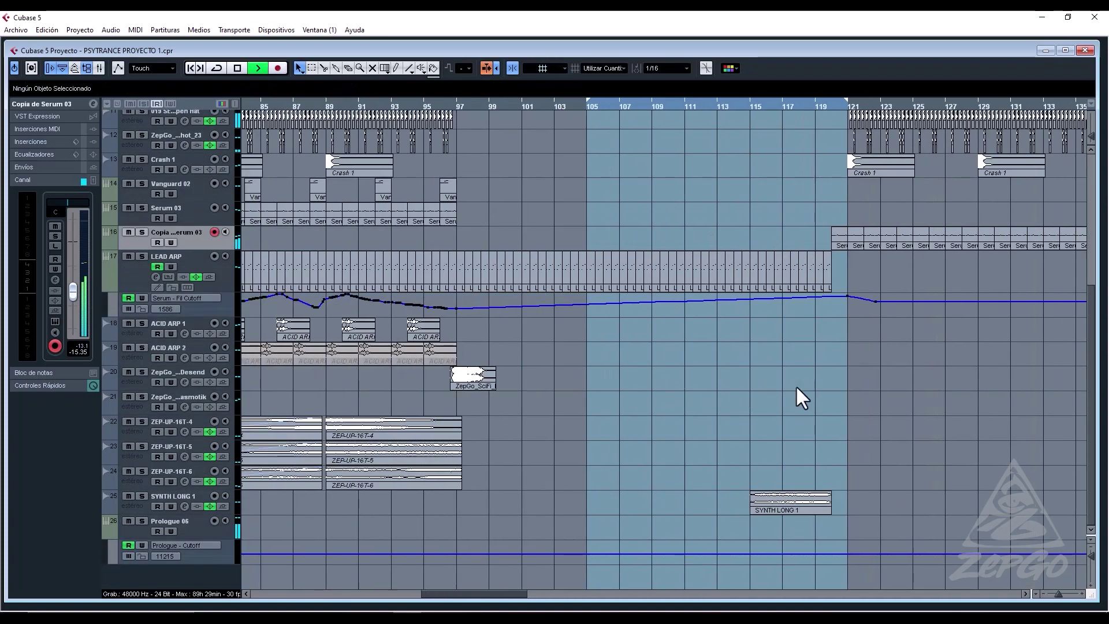
pyautogui.press('g')
pyautogui.press('g')
pyautogui.press('g')
pyautogui.press('g')
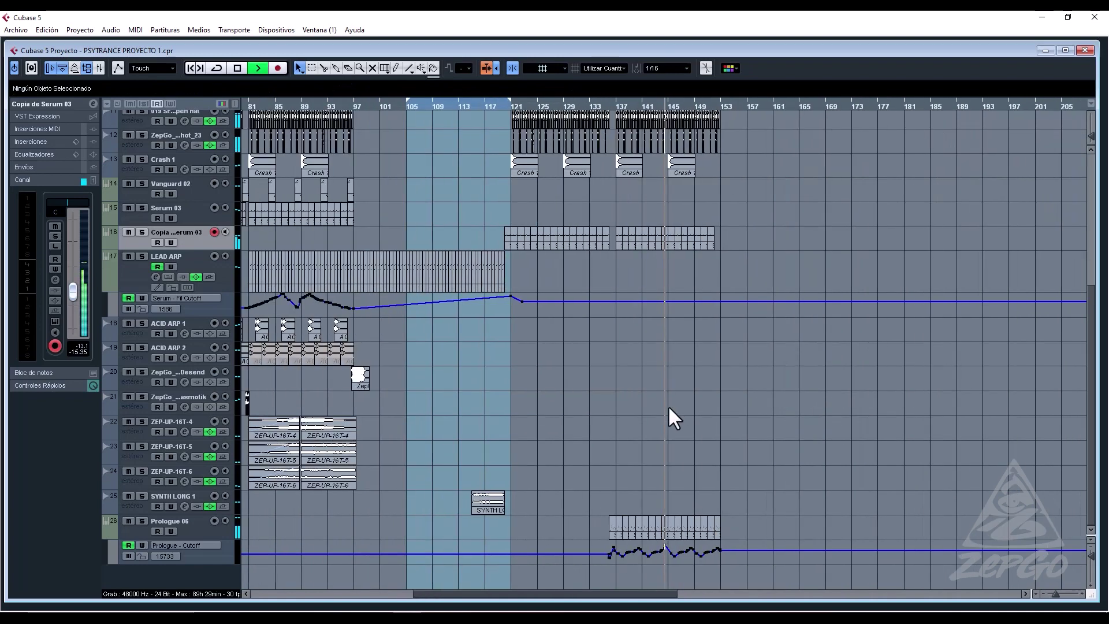
pyautogui.moveTo(414, 491); pyautogui.dragTo(604, 423)
pyautogui.moveTo(588, 108); pyautogui.dragTo(581, 134)
pyautogui.press('space')
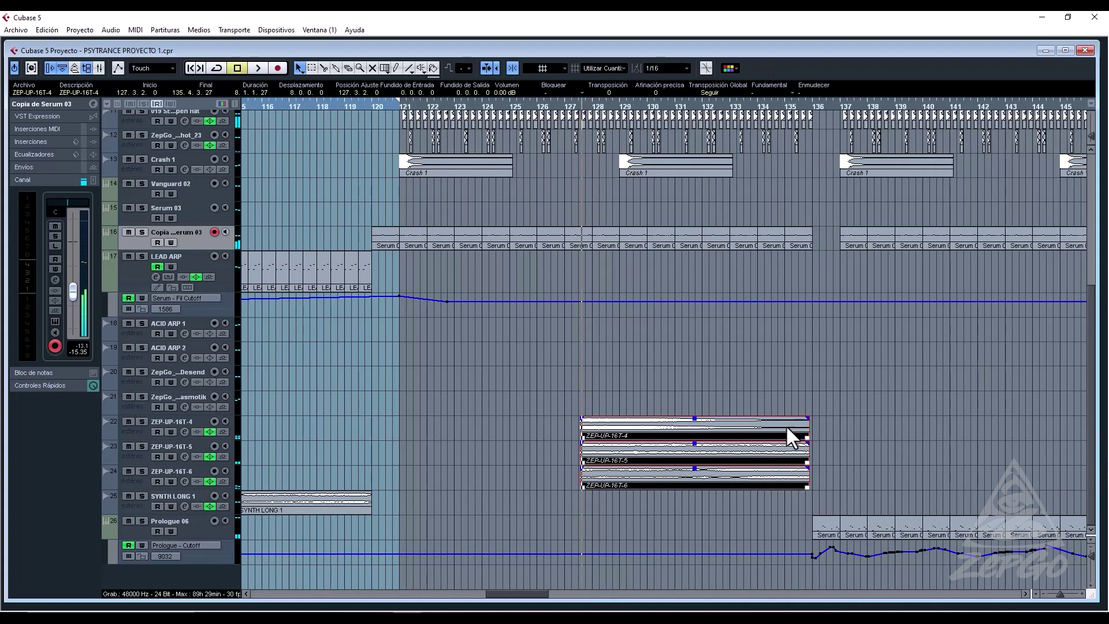
pyautogui.moveTo(793, 425); pyautogui.dragTo(792, 424)
pyautogui.moveTo(809, 488); pyautogui.dragTo(808, 487)
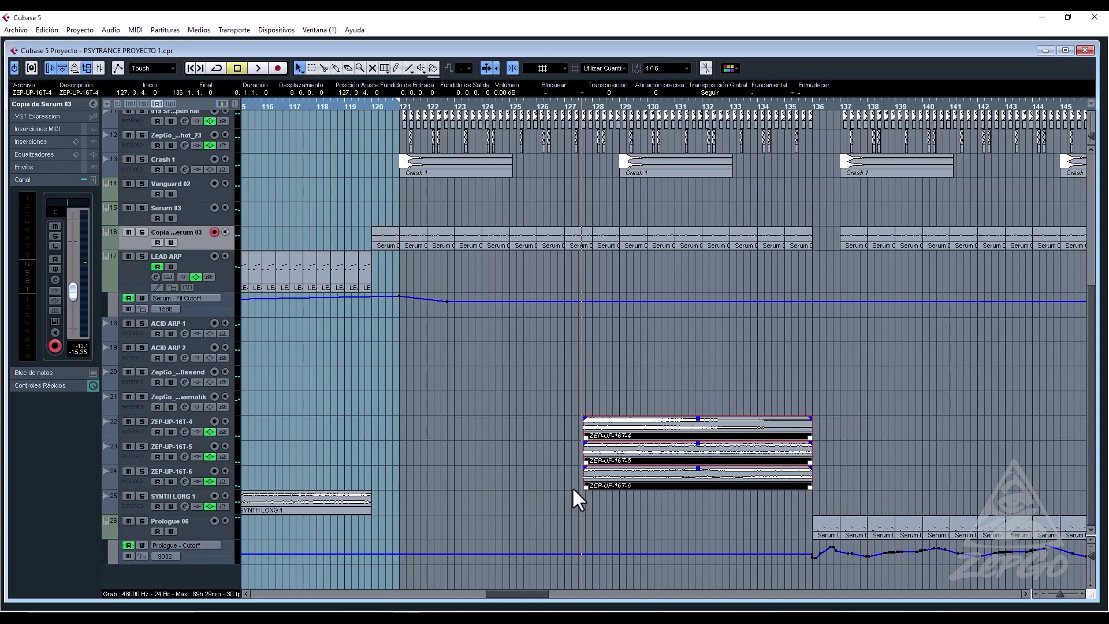
# Trim the start of the copied ZEP-UP-16T clips to bar 129, add a fade-in of 3.2.3.49, and play them back.
pyautogui.moveTo(585, 485); pyautogui.dragTo(622, 479)
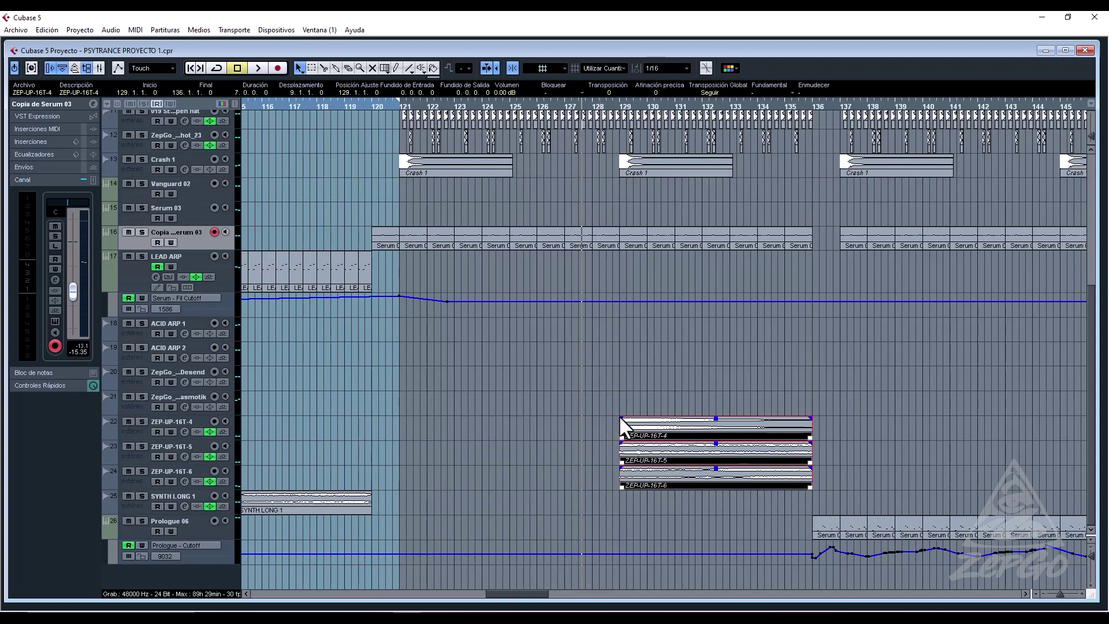
pyautogui.moveTo(619, 417); pyautogui.dragTo(725, 416)
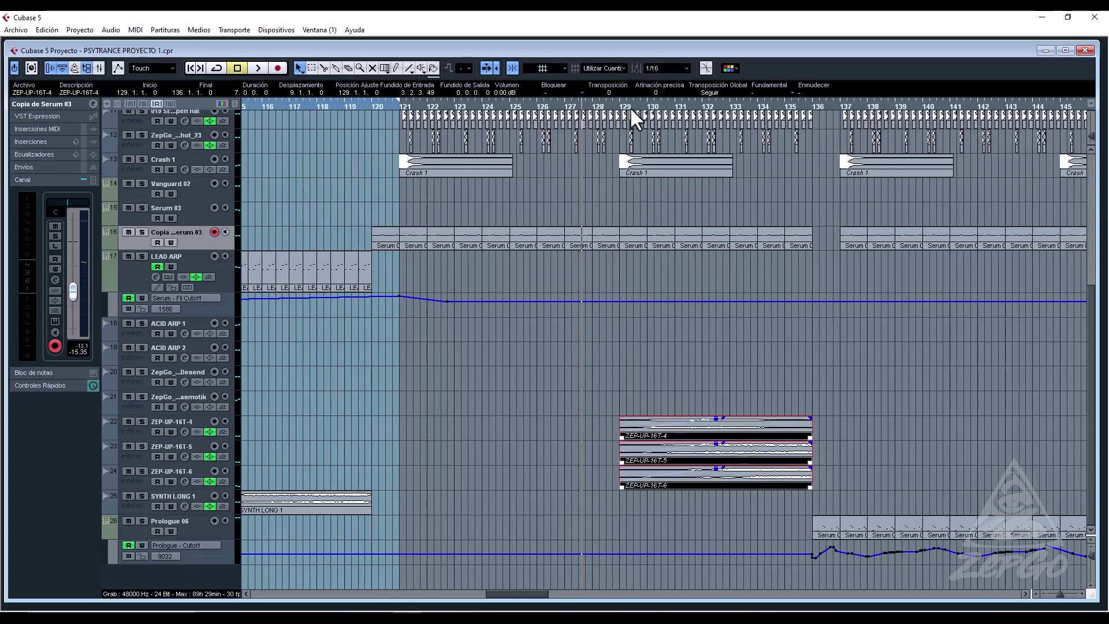
pyautogui.press('space')
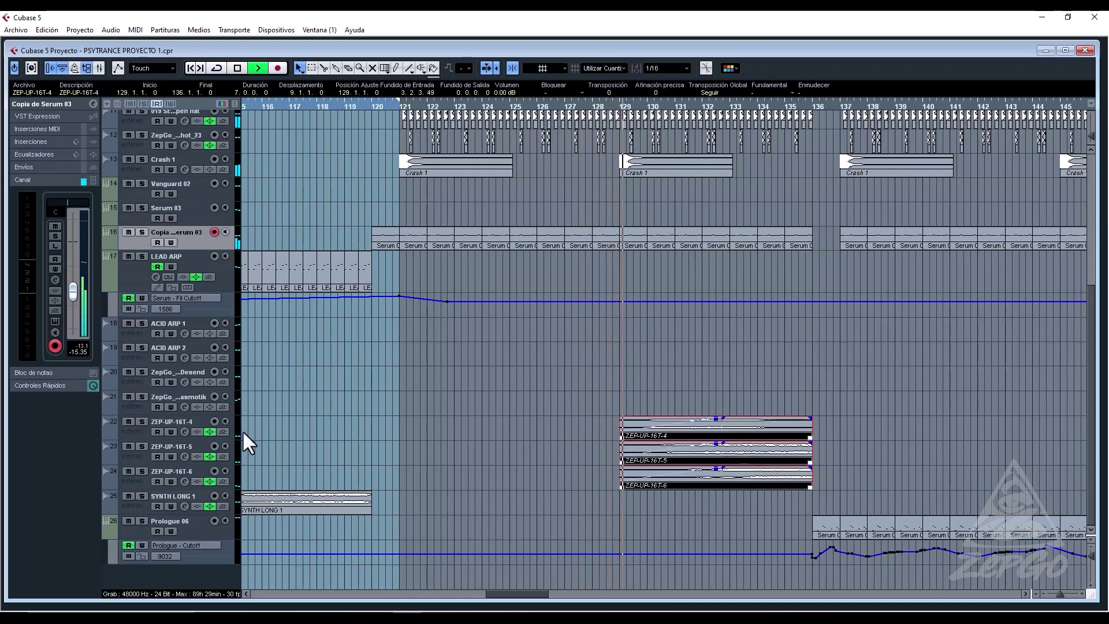
pyautogui.scroll(3, 756, 351)
pyautogui.scroll(-3, 763, 358)
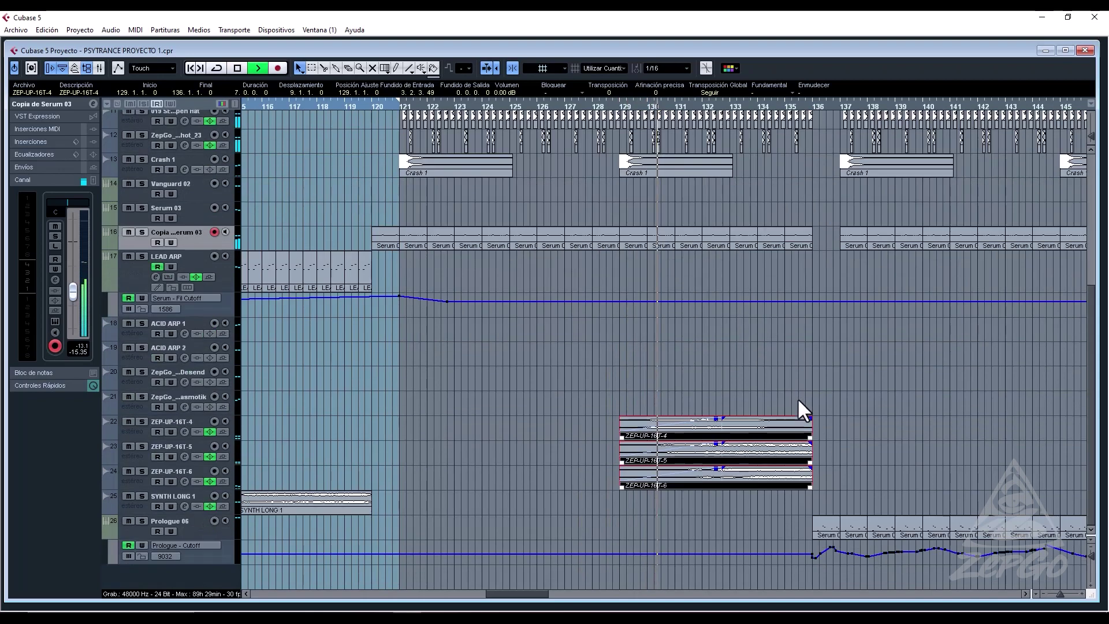
# Delete the Serum 01 clips at bars 133 and 134, keeping the one at bar 135.
pyautogui.scroll(4, 810, 351)
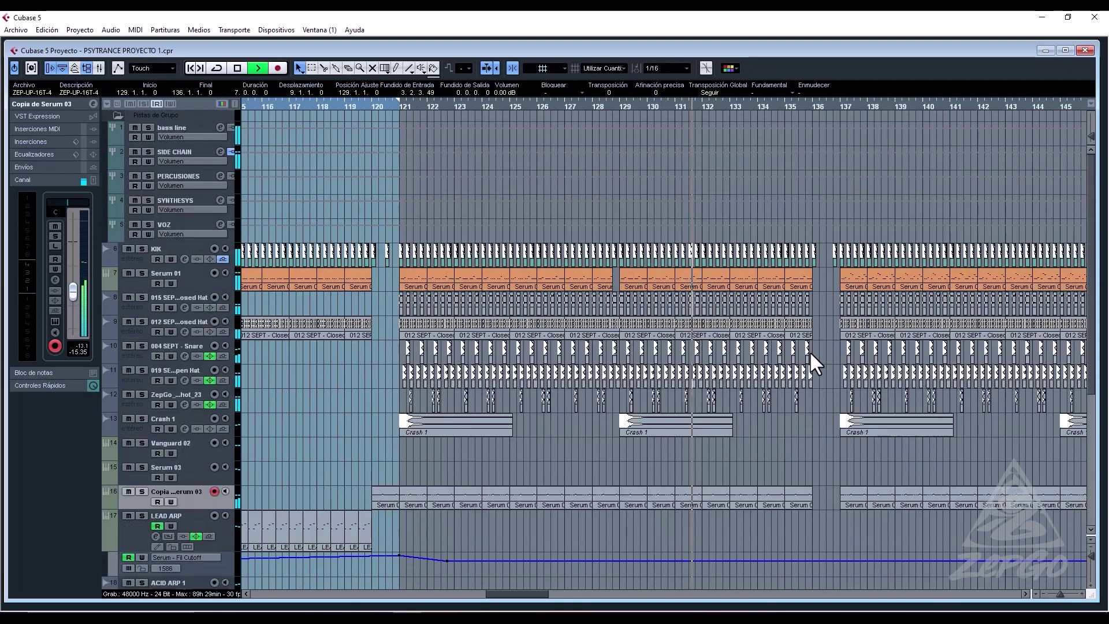
pyautogui.press('h')
pyautogui.press('h')
pyautogui.press('h')
pyautogui.press('h')
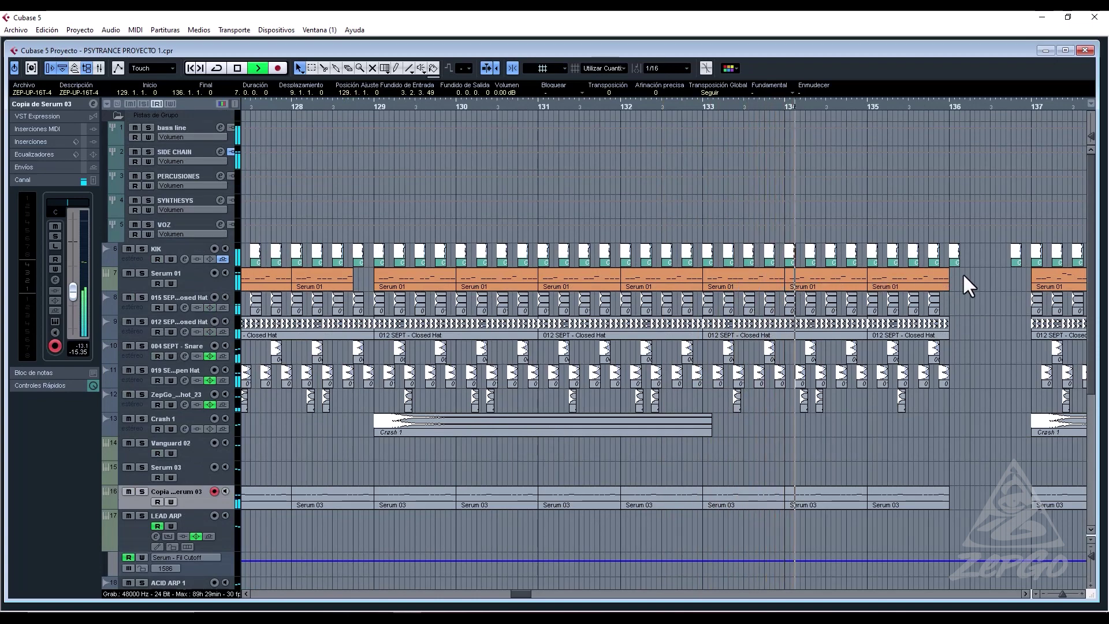
pyautogui.click(765, 281)
pyautogui.press('Delete')
pyautogui.click(828, 282)
pyautogui.press('Delete')
pyautogui.click(894, 282)
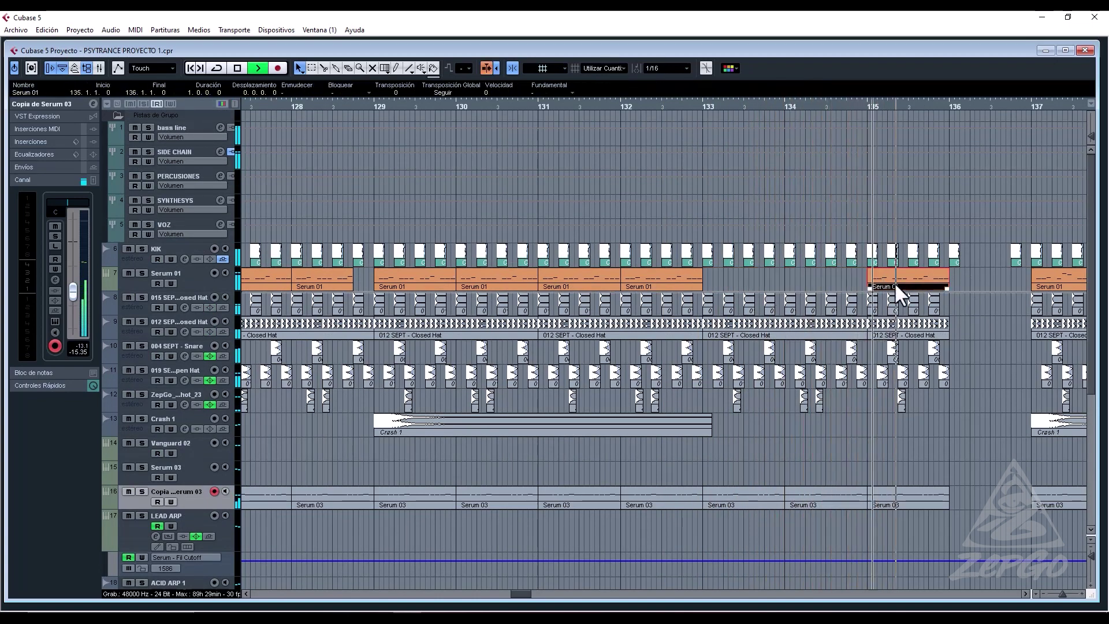
# Delete the 012 SEPT closed hat part covering bars 133 and 134.
pyautogui.click(861, 336)
pyautogui.moveTo(864, 337); pyautogui.dragTo(729, 350)
pyautogui.press('Delete')
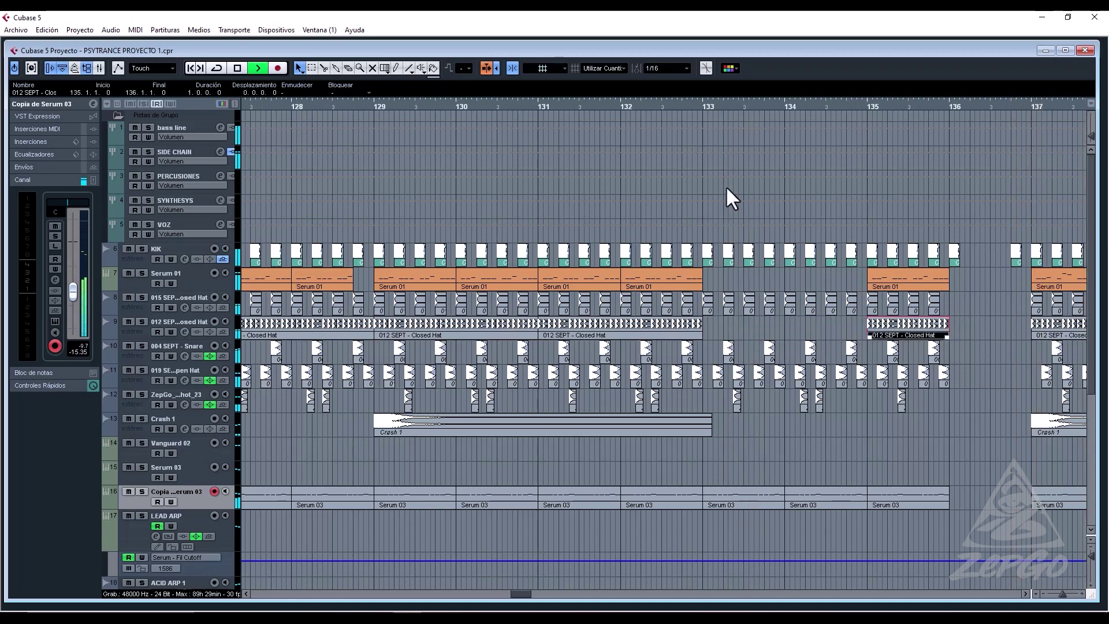
# Rearrange the kicks in bar 133, starting the second at 133.1.4 and adding two sixteenth-long kicks from about 133.2.3.
pyautogui.moveTo(585, 107); pyautogui.dragTo(584, 117)
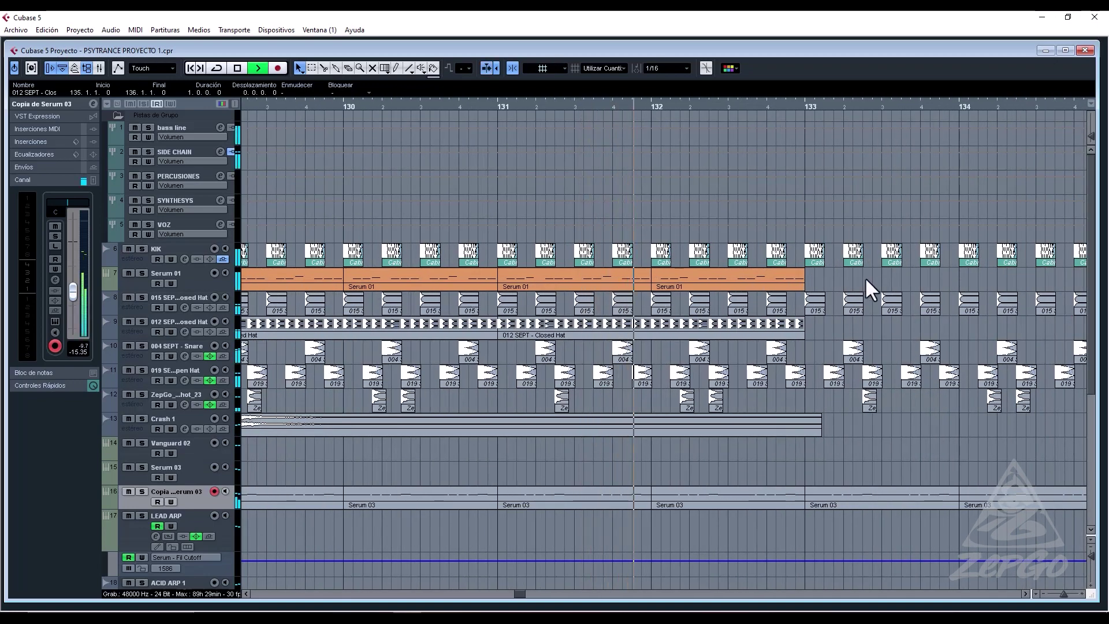
pyautogui.moveTo(870, 278); pyautogui.dragTo(819, 283)
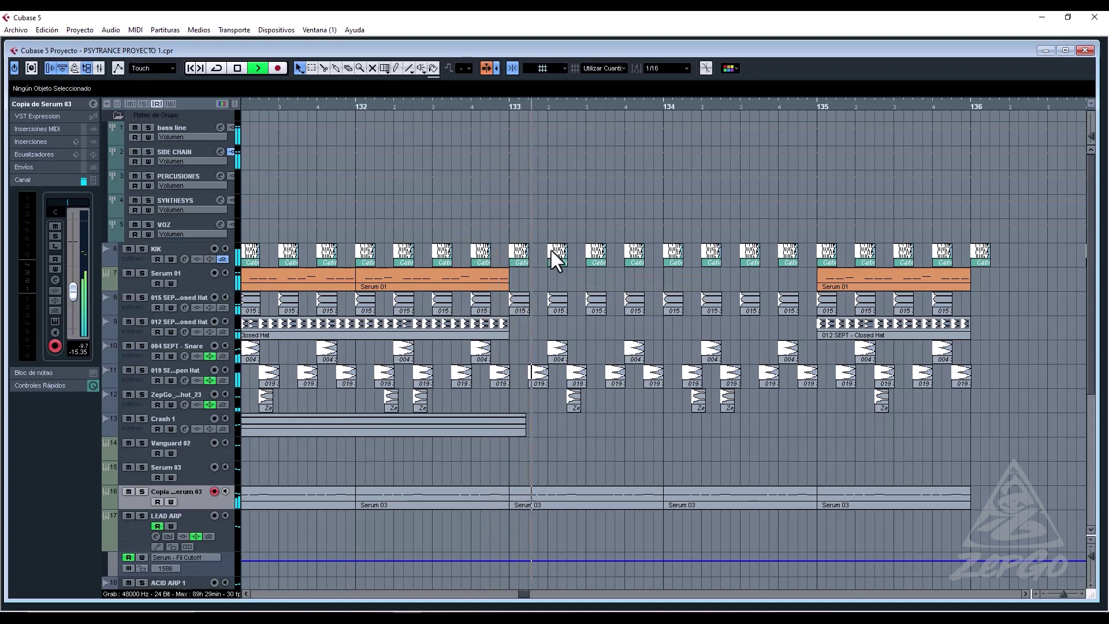
pyautogui.press('space')
pyautogui.press('space')
pyautogui.click(524, 261)
pyautogui.moveTo(560, 255)
pyautogui.mouseDown()
pyautogui.moveTo(539, 262)
pyautogui.moveTo(580, 264)
pyautogui.mouseUp()
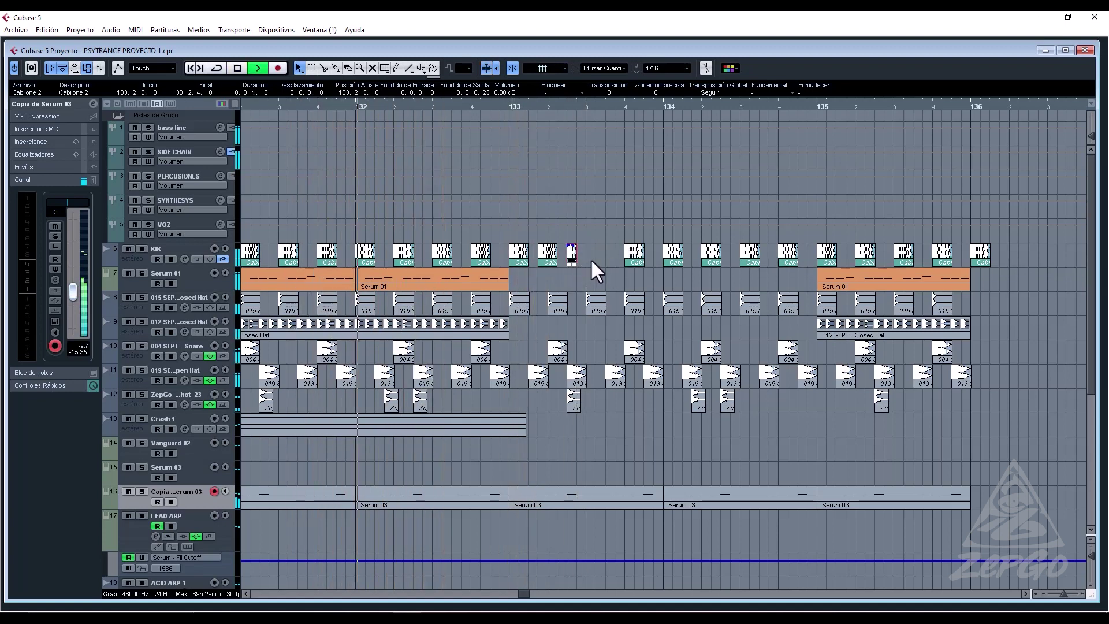
pyautogui.hotkey('ctrl', 'd')
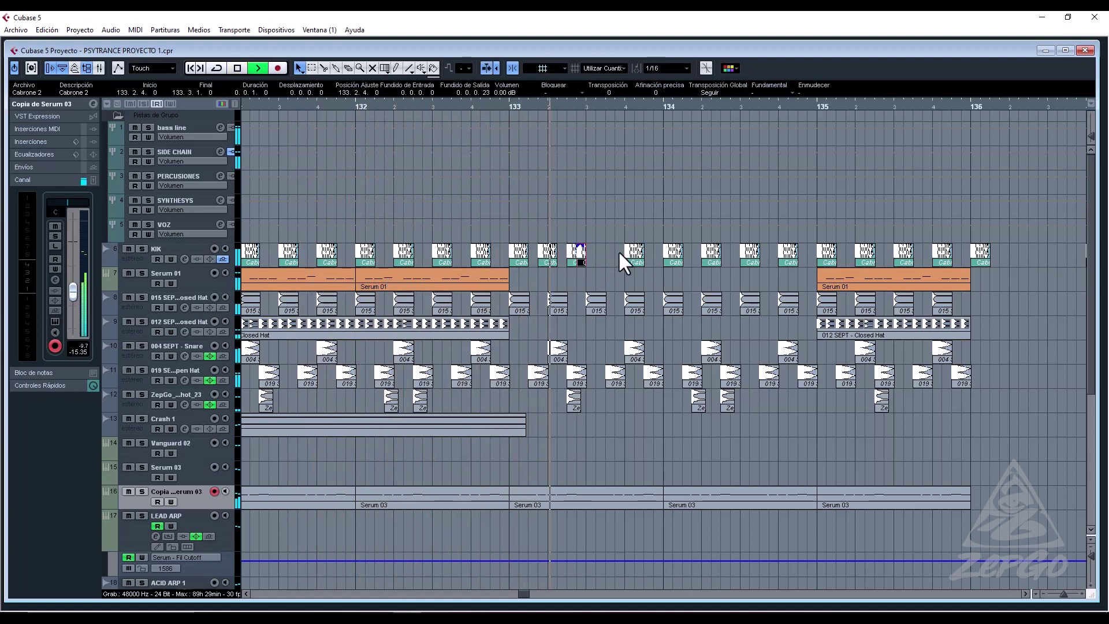
pyautogui.press('space')
pyautogui.press('space')
pyautogui.moveTo(573, 257); pyautogui.dragTo(582, 251)
# Trim the end of the Serum 01 clip at bar 132 to a duration of three beats and play it back.
pyautogui.moveTo(507, 287); pyautogui.dragTo(469, 287)
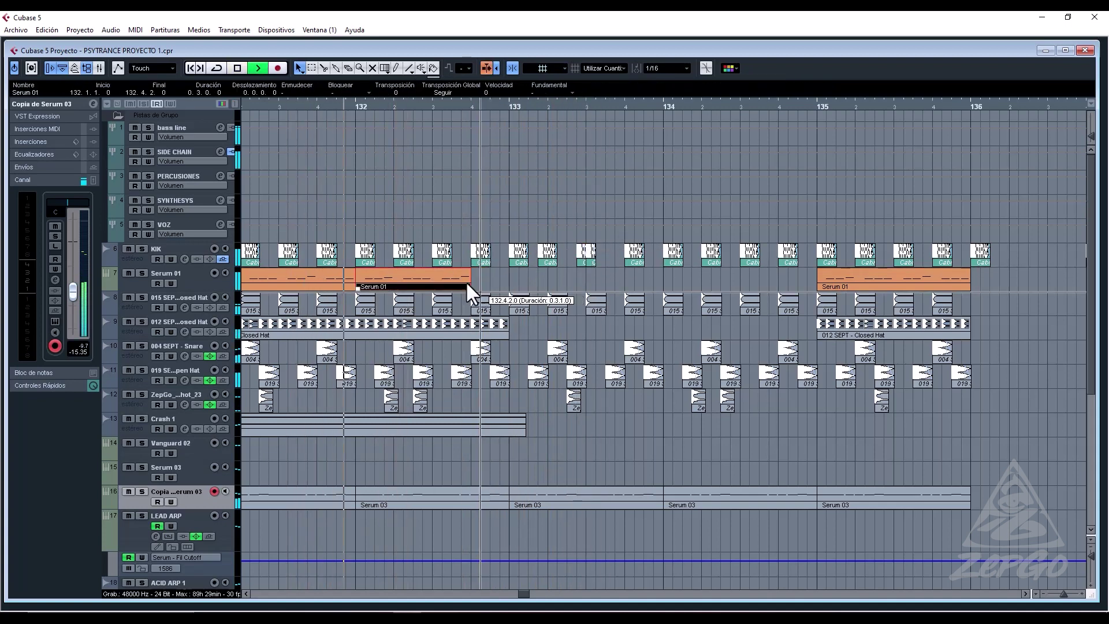
pyautogui.click(507, 283)
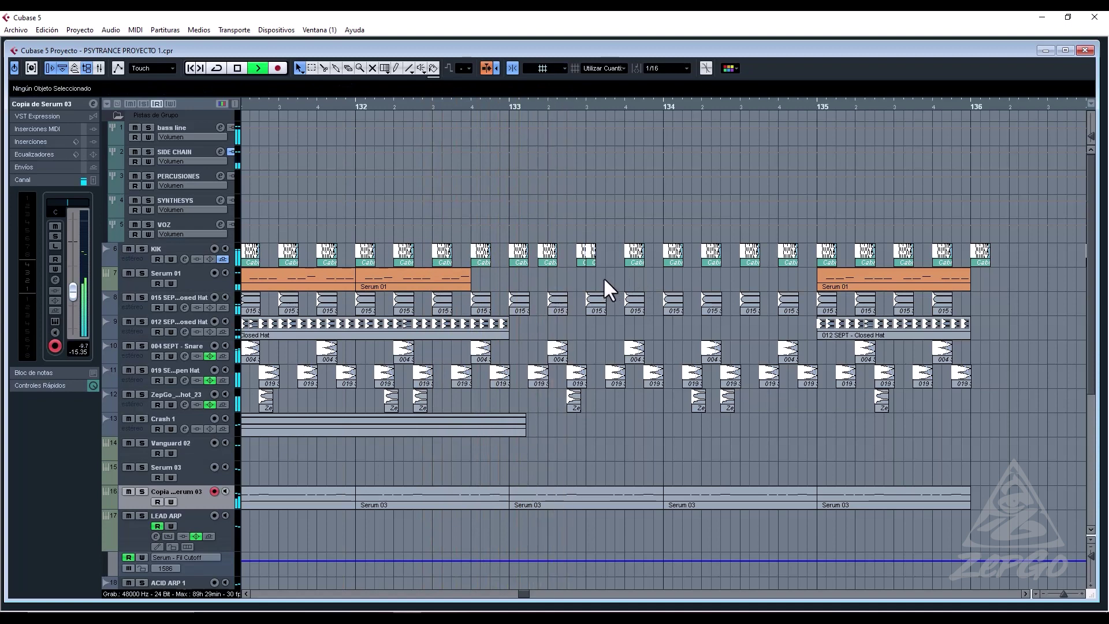
pyautogui.press('space')
pyautogui.press('space')
# Place the short kicks at 133.2.3 and 133.2.4, replace the leftover kick and duplicate the half-bar kick pattern to fill bar 133.
pyautogui.moveTo(581, 255)
pyautogui.mouseDown()
pyautogui.moveTo(567, 256)
pyautogui.moveTo(591, 254)
pyautogui.moveTo(577, 254)
pyautogui.mouseUp()
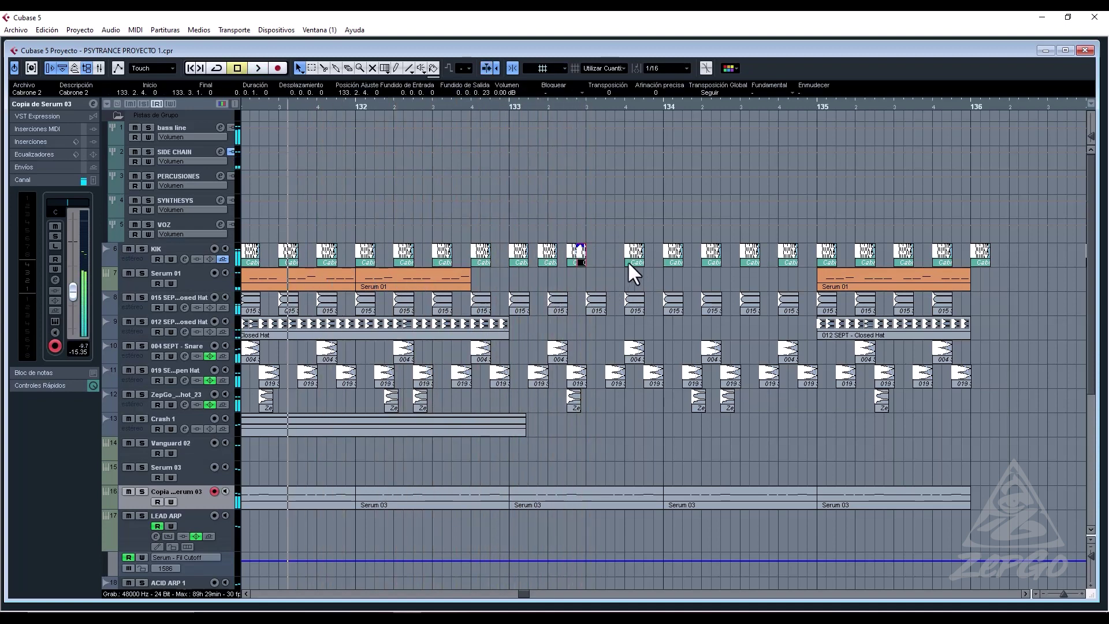
pyautogui.click(612, 253)
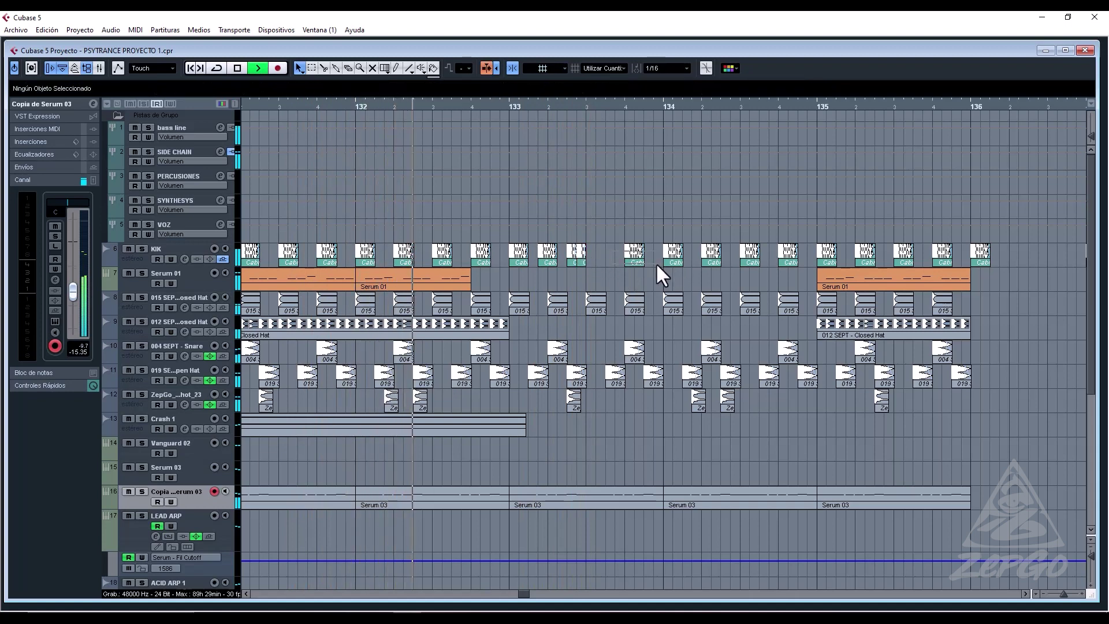
pyautogui.click(642, 260)
pyautogui.press('Delete')
pyautogui.moveTo(600, 255); pyautogui.dragTo(505, 252)
pyautogui.hotkey('ctrl', 'd')
pyautogui.click(693, 270)
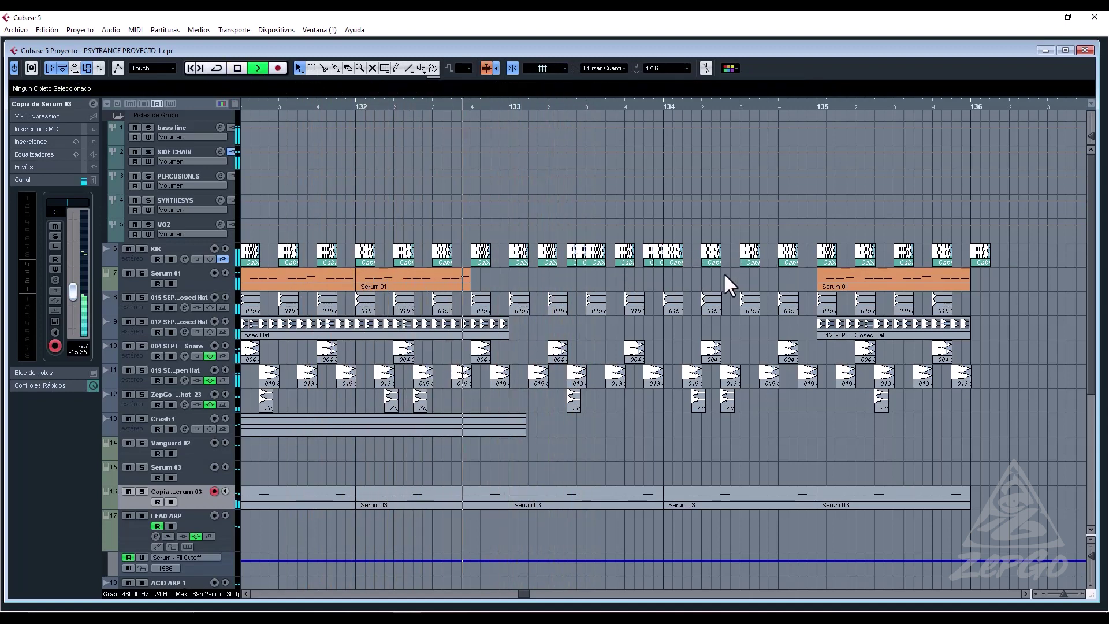
# Delete the old kicks in bar 134 and duplicate the kick pattern of bar 133 there.
pyautogui.moveTo(723, 272); pyautogui.dragTo(788, 249)
pyautogui.press('Delete')
pyautogui.press('space')
pyautogui.moveTo(692, 256); pyautogui.dragTo(502, 261)
pyautogui.press('space')
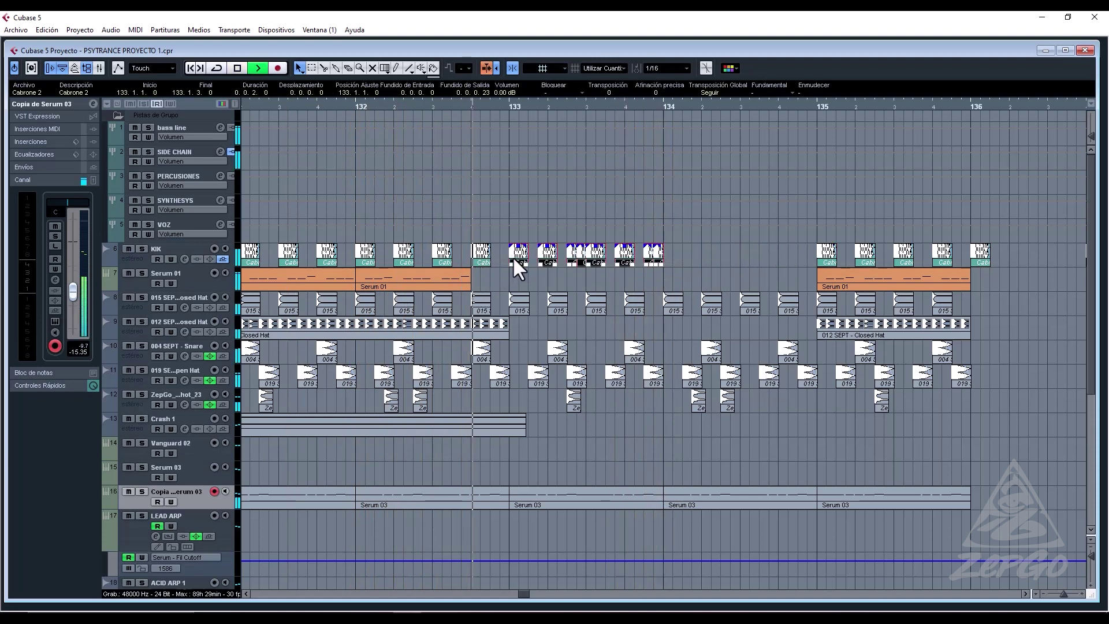
pyautogui.hotkey('ctrl', 'd')
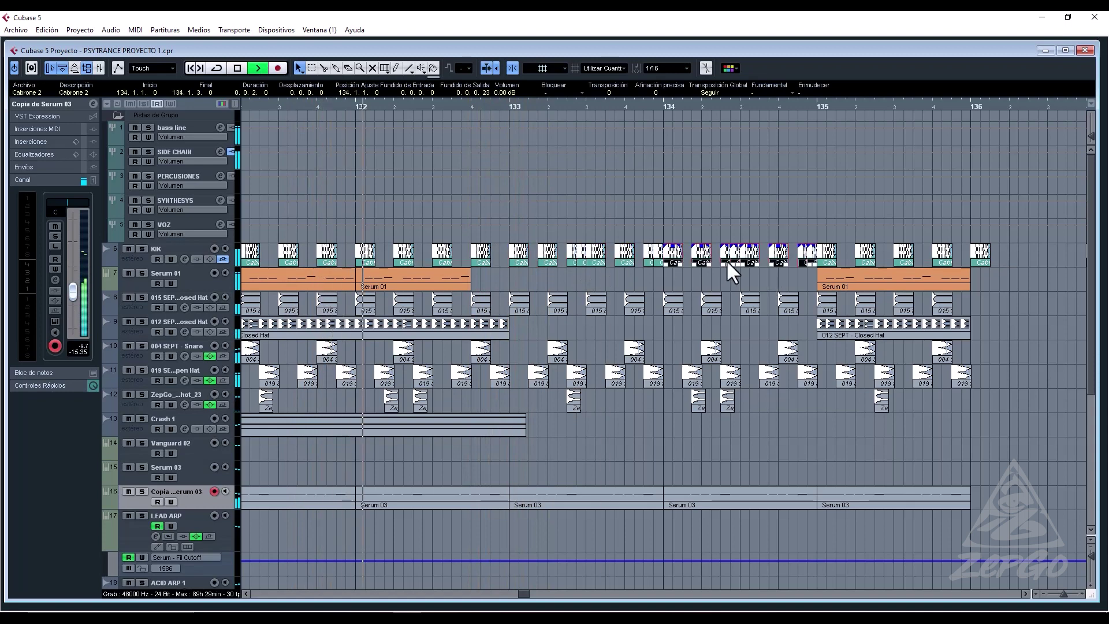
pyautogui.press('space')
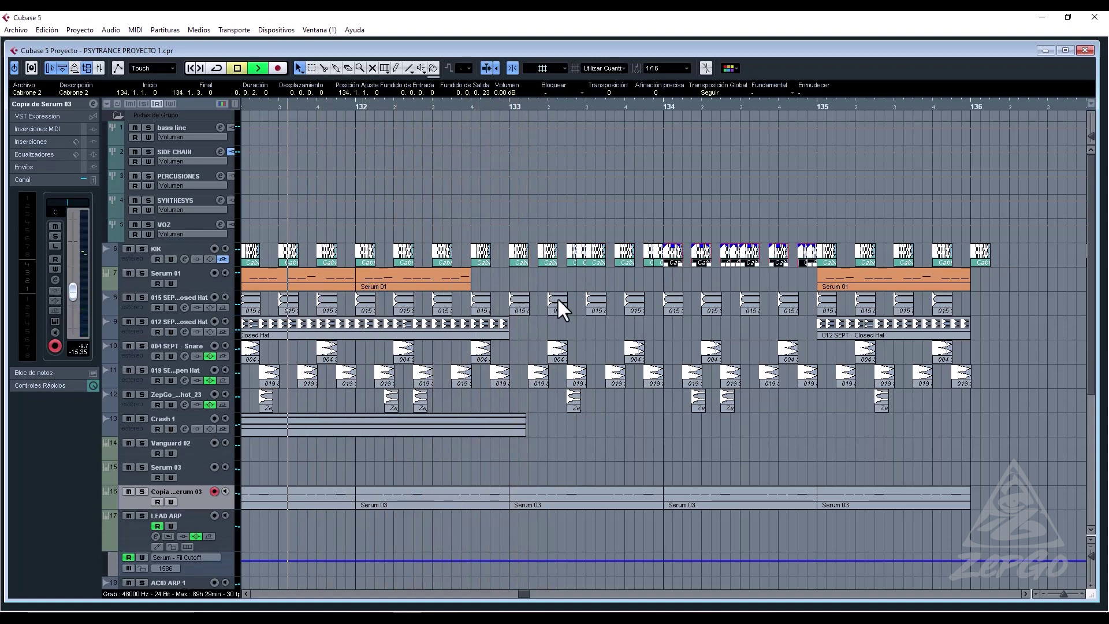
# Rework the 015 SEPT closed hats in bar 133 to match the half-bar kick rhythm, and delete the old ones before bar 135.
pyautogui.moveTo(557, 297)
pyautogui.mouseDown()
pyautogui.moveTo(544, 299)
pyautogui.moveTo(574, 310)
pyautogui.mouseUp()
pyautogui.hotkey('ctrl', 'd')
pyautogui.press('space')
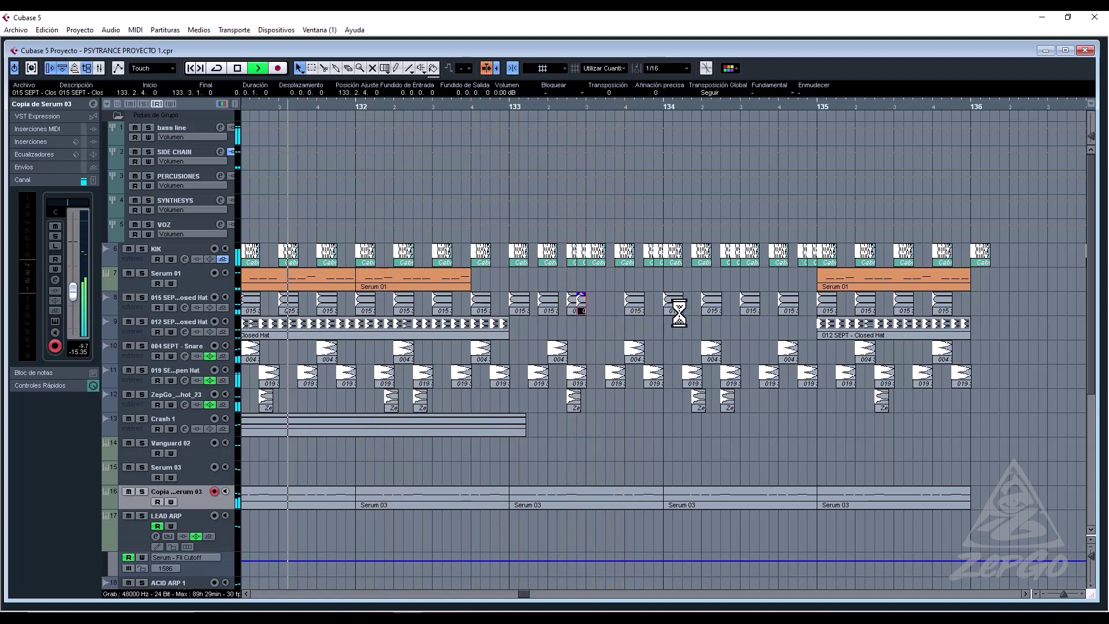
pyautogui.moveTo(679, 313); pyautogui.dragTo(800, 296)
pyautogui.press('Delete')
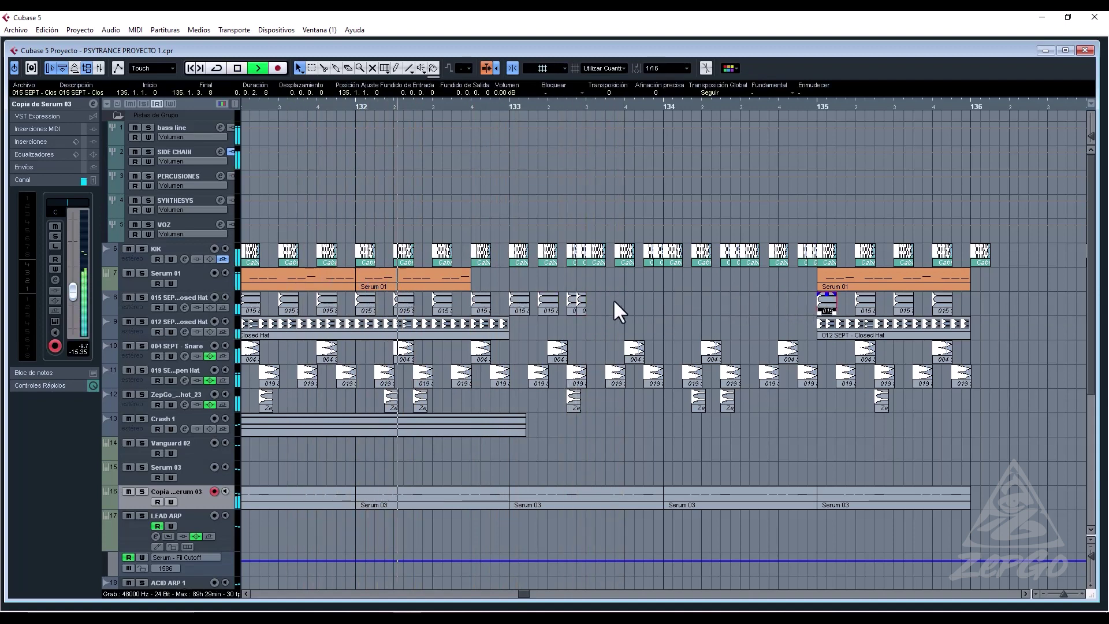
# Duplicate the half-bar closed hat pattern through bar 134 and delete the snare, open hat and ZepGo clips in bars 133 and 134.
pyautogui.moveTo(612, 299); pyautogui.dragTo(806, 398)
pyautogui.hotkey('ctrl', 'd')
pyautogui.hotkey('ctrl', 'd')
pyautogui.hotkey('ctrl', 'd')
pyautogui.press('space')
pyautogui.press('space')
pyautogui.press('Delete')
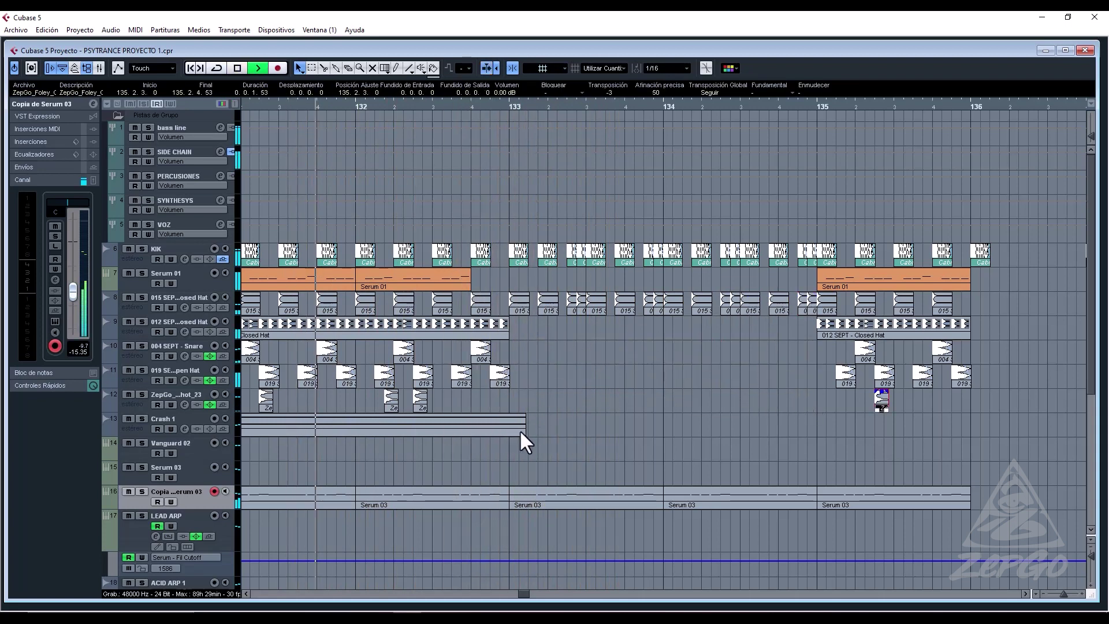
# Trim the Crash 1 clip from bar 129 to end at bar 133 and duplicate it directly behind.
pyautogui.moveTo(521, 433); pyautogui.dragTo(505, 433)
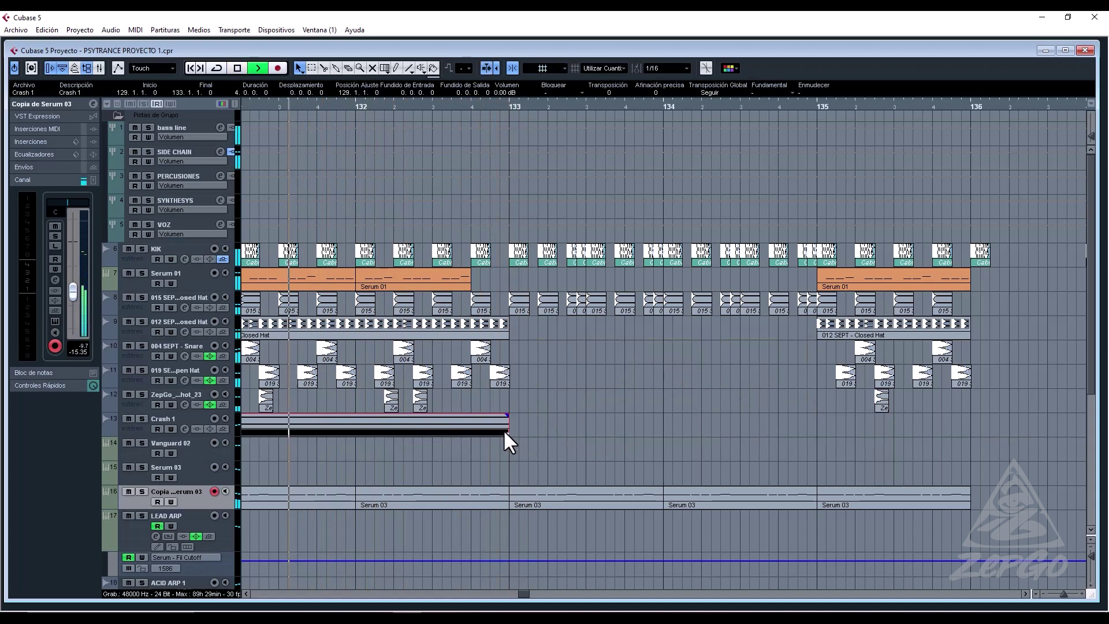
pyautogui.hotkey('ctrl', 'd')
pyautogui.press('space')
pyautogui.press('space')
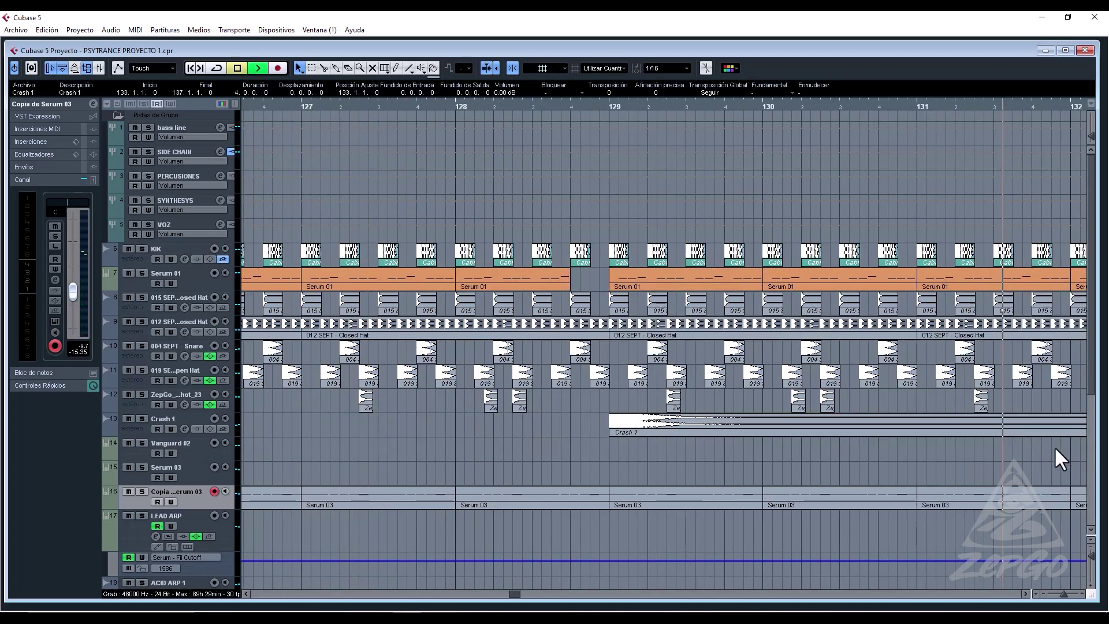
# Split the Crash 1 copy at 133.1.4 and delete the part behind the cut.
pyautogui.rightClick(575, 427)
pyautogui.click(602, 426)
pyautogui.press('space')
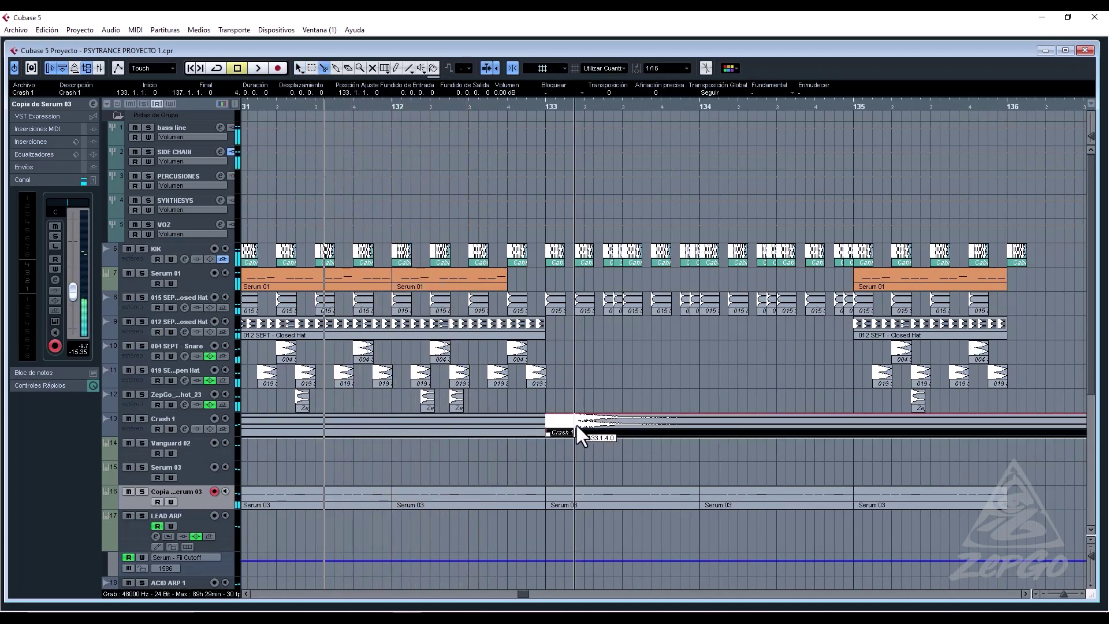
pyautogui.press('Delete')
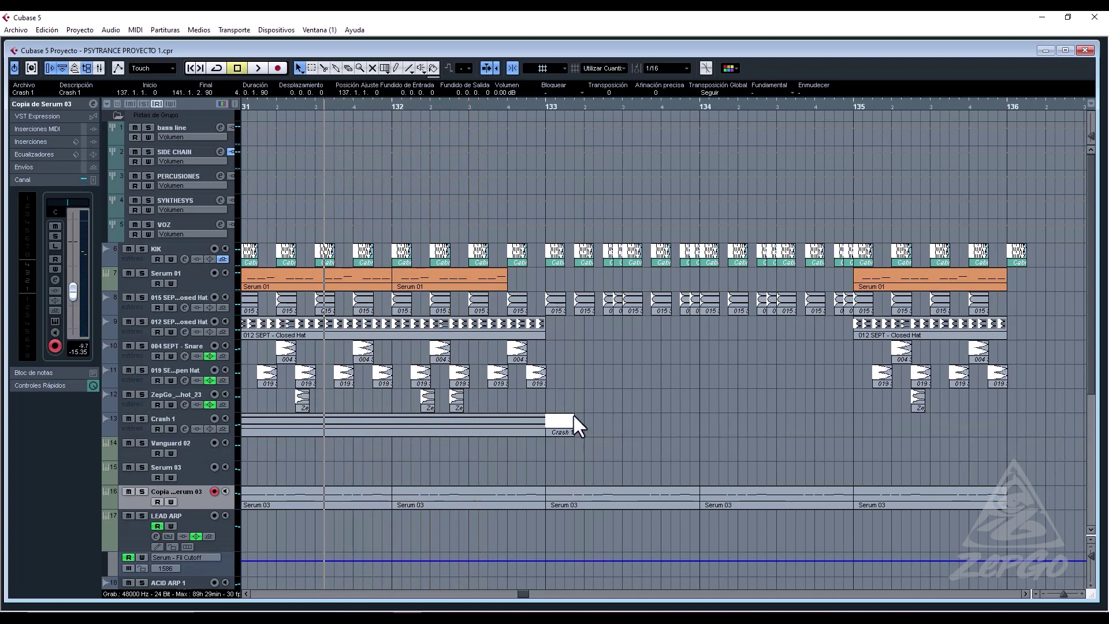
# Build a half-bar Crash 1 pattern matching the kick rhythm from bar 133 and duplicate it into the first half of bar 135.
pyautogui.click(571, 422)
pyautogui.hotkey('ctrl', 'd')
pyautogui.hotkey('ctrl', 'd')
pyautogui.moveTo(632, 431); pyautogui.dragTo(553, 432)
pyautogui.hotkey('ctrl', 'd')
pyautogui.hotkey('ctrl', 'd')
pyautogui.hotkey('ctrl', 'd')
pyautogui.hotkey('ctrl', 'd')
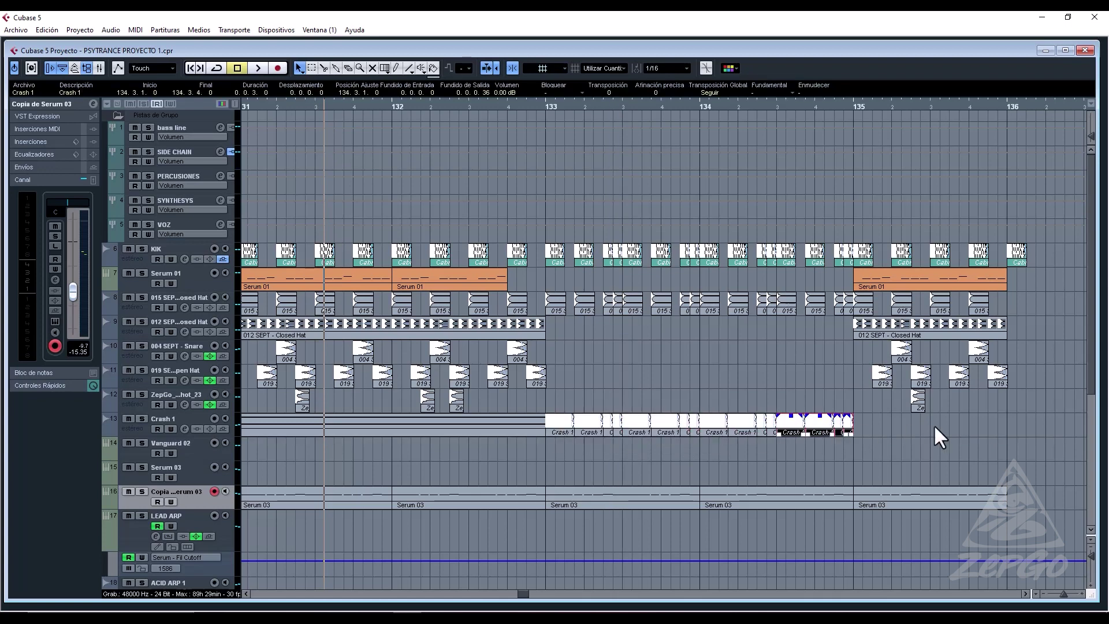
pyautogui.hotkey('ctrl', 'd')
# Extend the Crash 1 clip at 135.1.1 to one beat and delete the surplus crash clips after it.
pyautogui.click(913, 434)
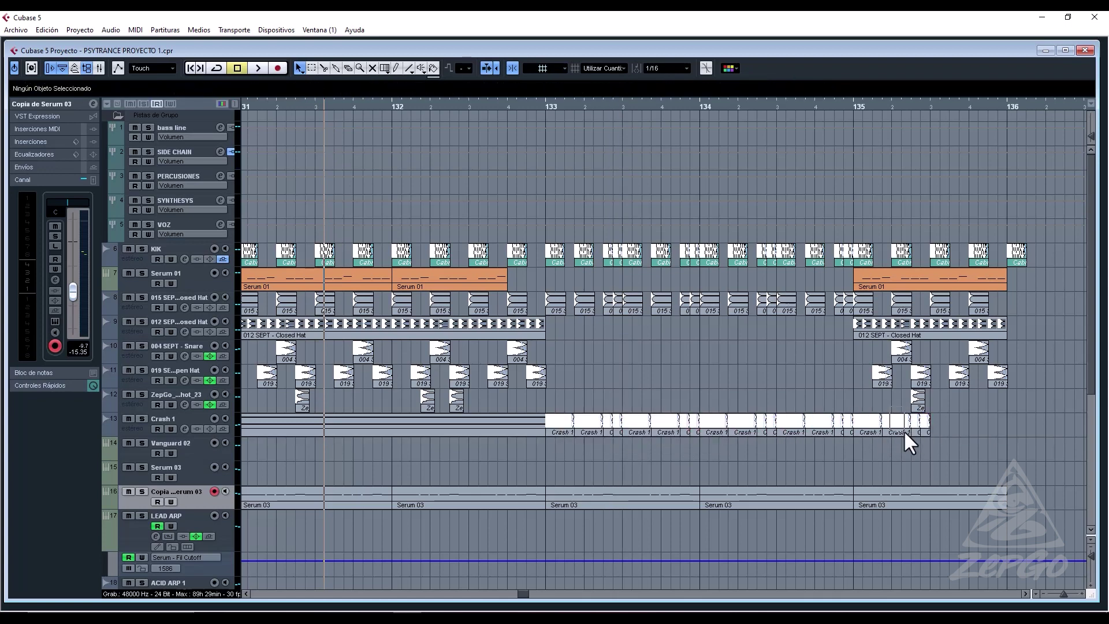
pyautogui.moveTo(904, 431)
pyautogui.mouseDown()
pyautogui.moveTo(879, 432)
pyautogui.moveTo(890, 432)
pyautogui.mouseUp()
pyautogui.press('Delete')
pyautogui.click(914, 432)
pyautogui.press('Delete')
pyautogui.click(924, 434)
pyautogui.press('Delete')
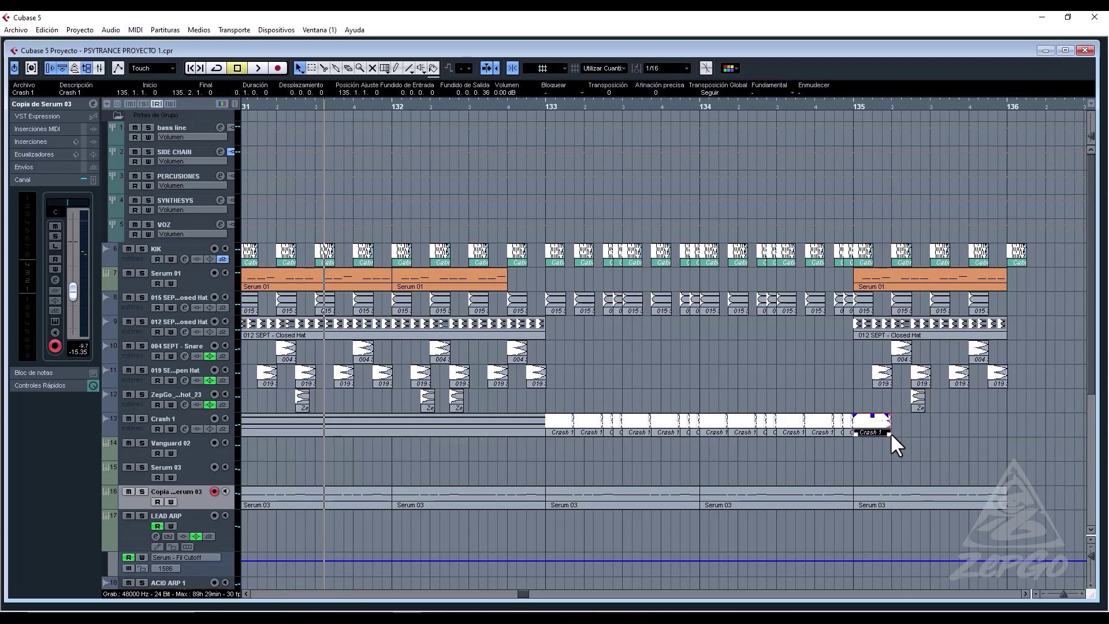
# Duplicate the one-beat Crash 1 clip three times to fill bar 135 and play the section.
pyautogui.hotkey('ctrl', 'd')
pyautogui.hotkey('ctrl', 'd')
pyautogui.hotkey('ctrl', 'd')
pyautogui.press('space')
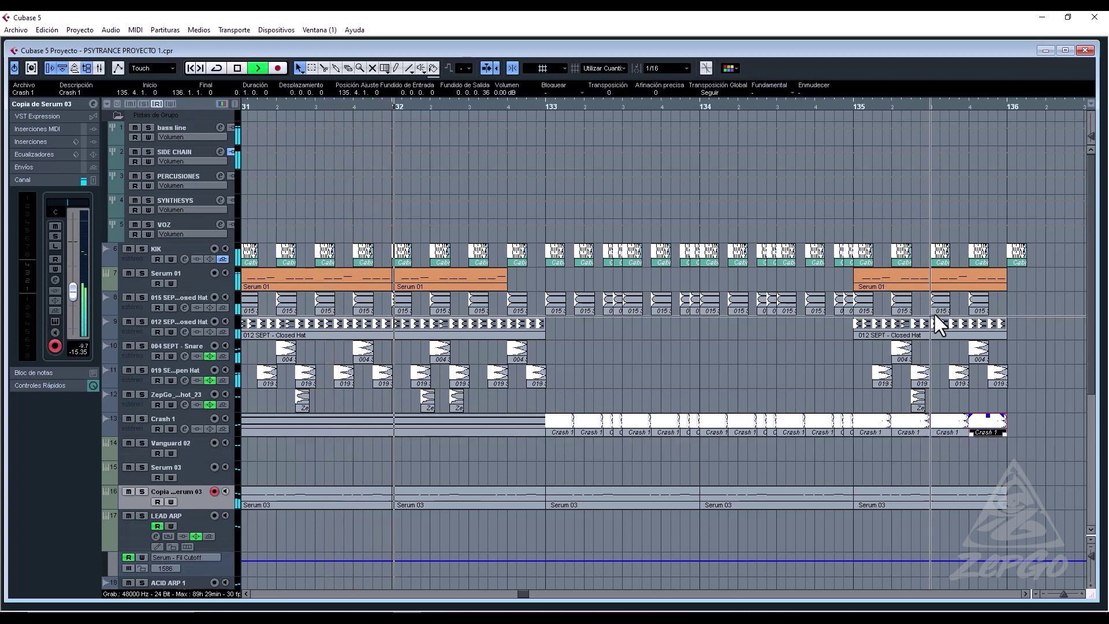
# Delete the Serum 01 clip at bar 135 and turn that bar's kicks into a continuous sixteenth-note roll.
pyautogui.click(944, 276)
pyautogui.press('Delete')
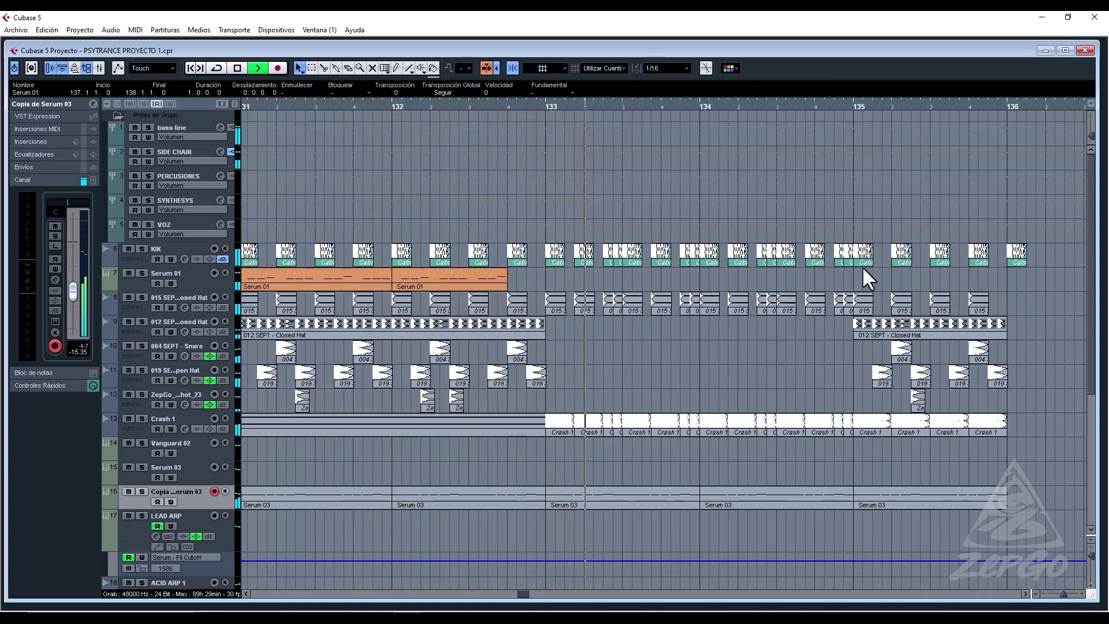
pyautogui.moveTo(863, 268); pyautogui.dragTo(977, 264)
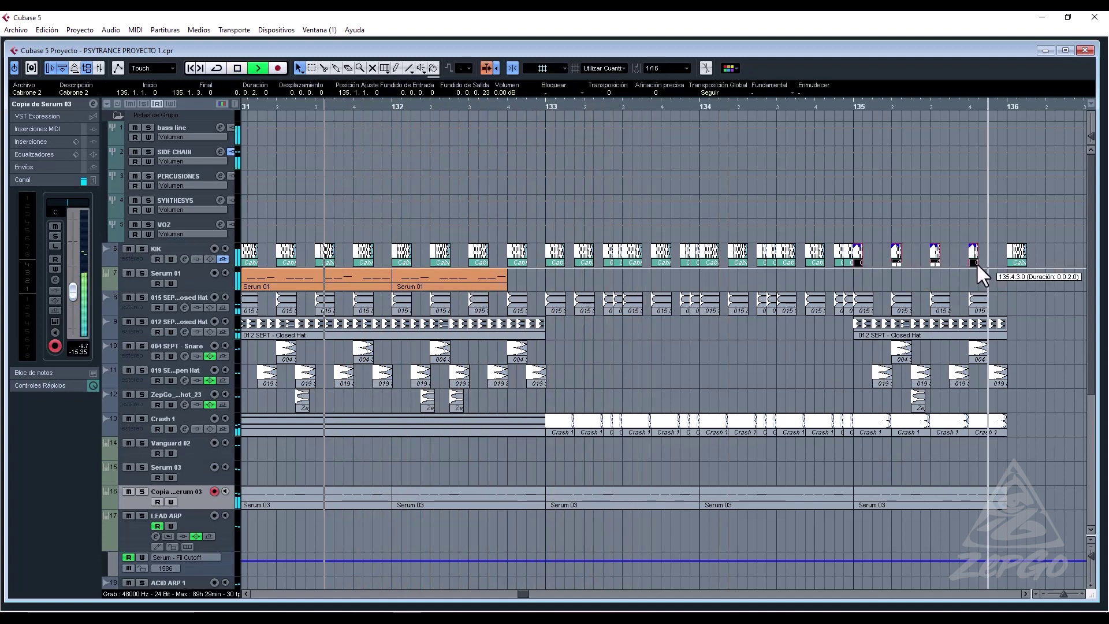
pyautogui.moveTo(854, 258); pyautogui.dragTo(994, 269)
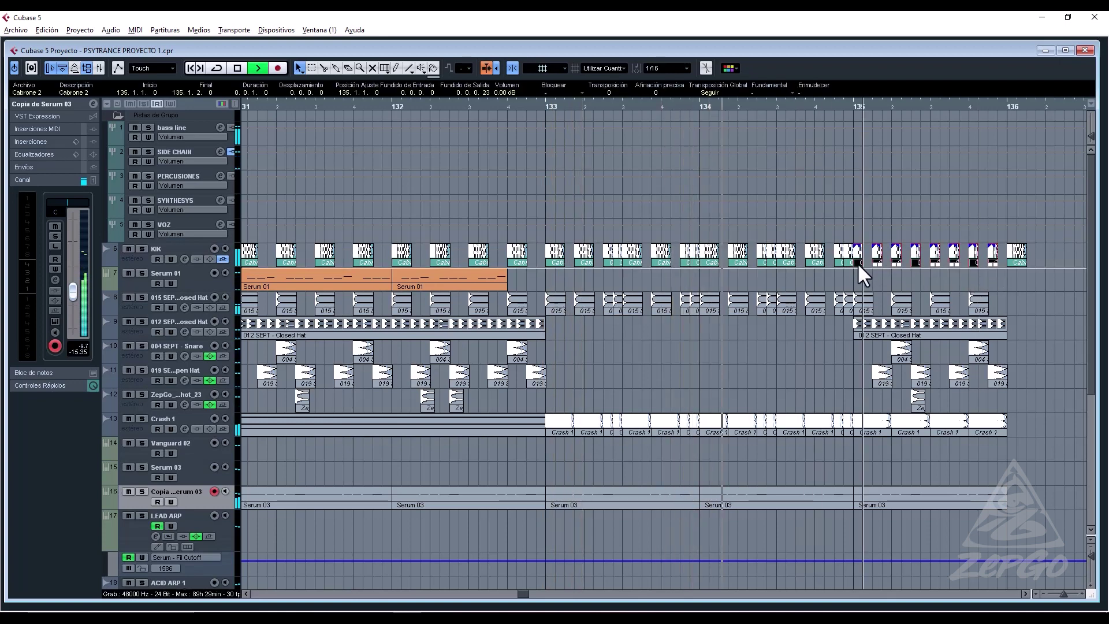
pyautogui.moveTo(857, 262); pyautogui.dragTo(865, 257)
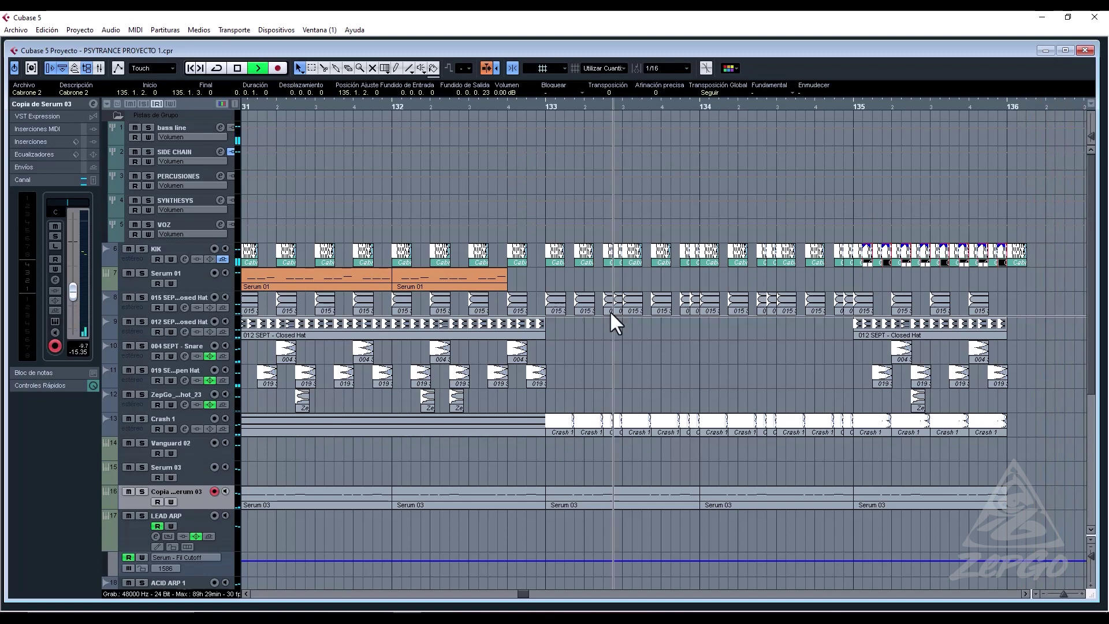
# Play back the fill before bar 137 and review how all tracks lead into the new drop.
pyautogui.press('g')
pyautogui.press('g')
pyautogui.press('g')
pyautogui.press('g')
pyautogui.press('g')
pyautogui.press('g')
pyautogui.press('g')
pyautogui.press('g')
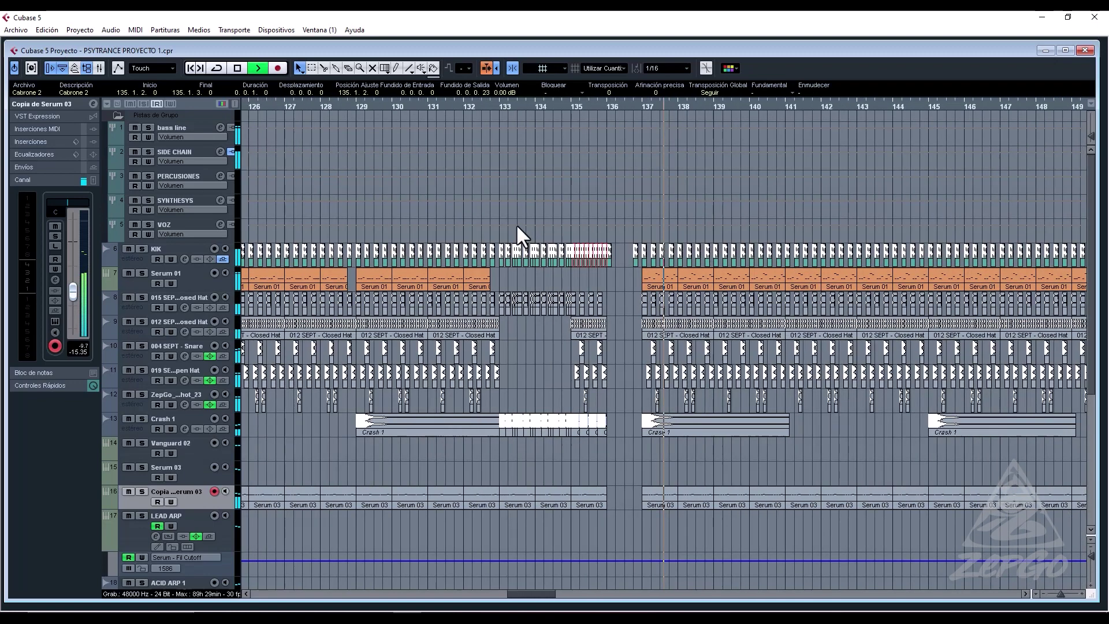
pyautogui.press('g')
pyautogui.press('g')
pyautogui.click(508, 106)
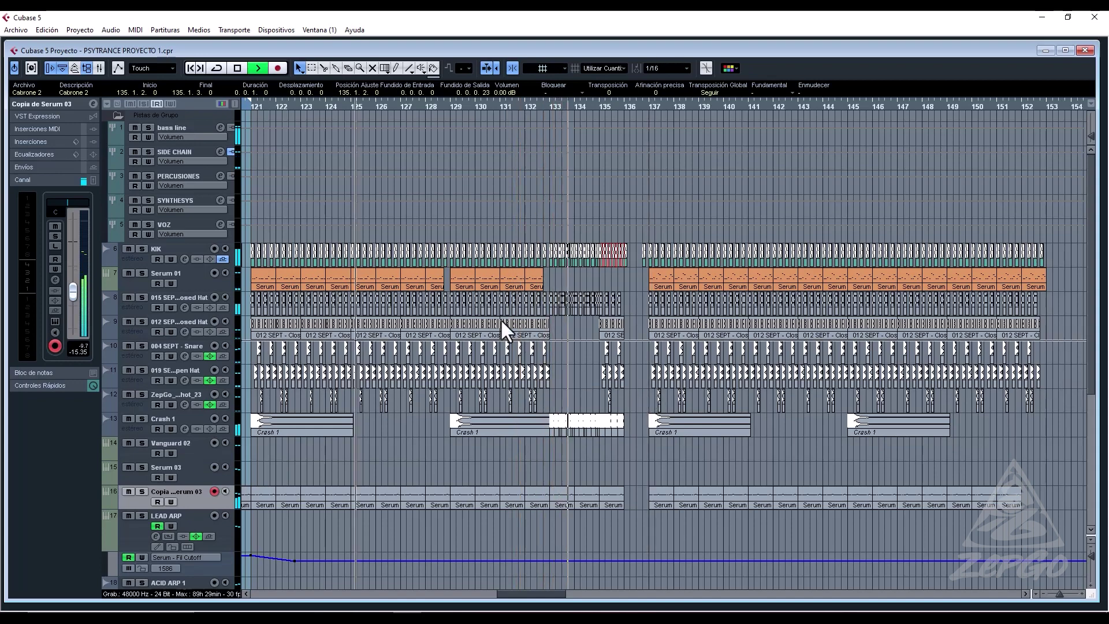
pyautogui.scroll(-4, 582, 395)
pyautogui.scroll(-7, 595, 398)
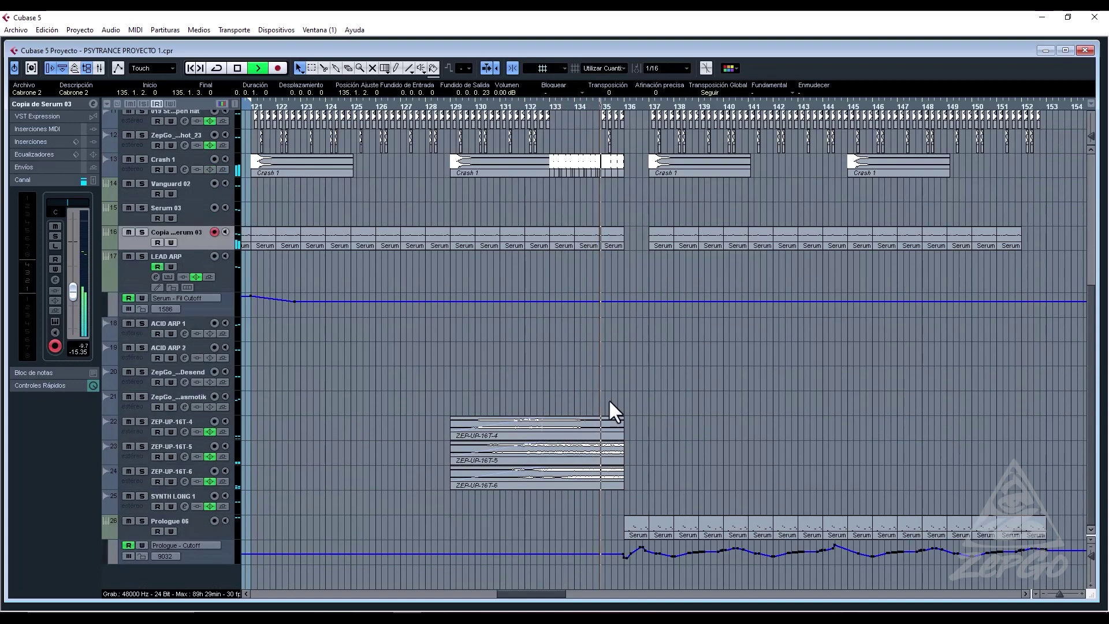
pyautogui.scroll(4, 606, 375)
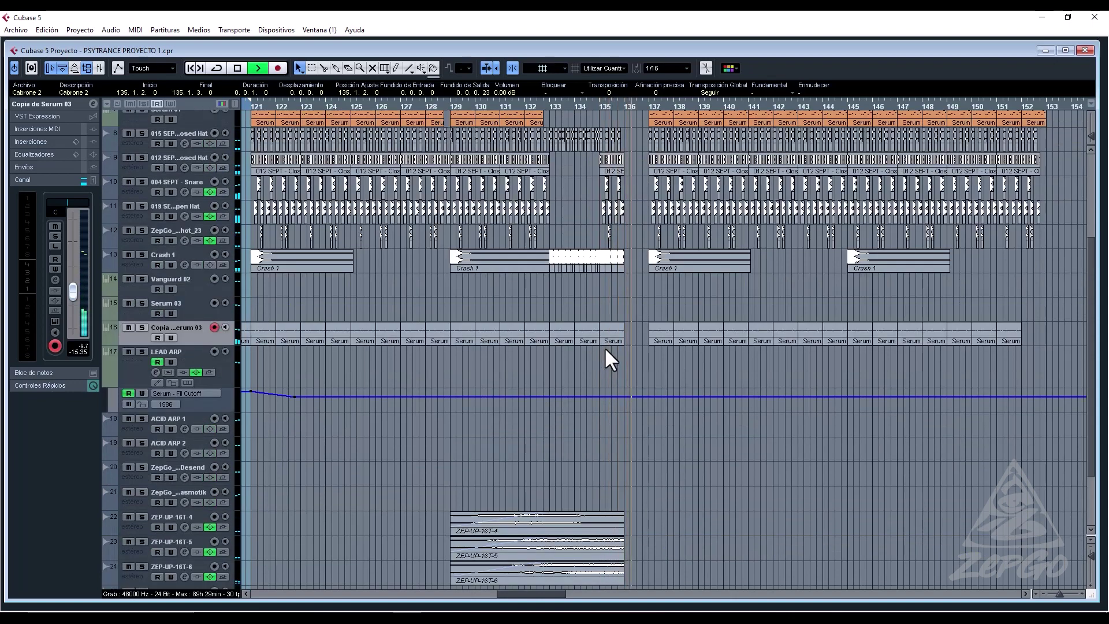
pyautogui.scroll(7, 626, 352)
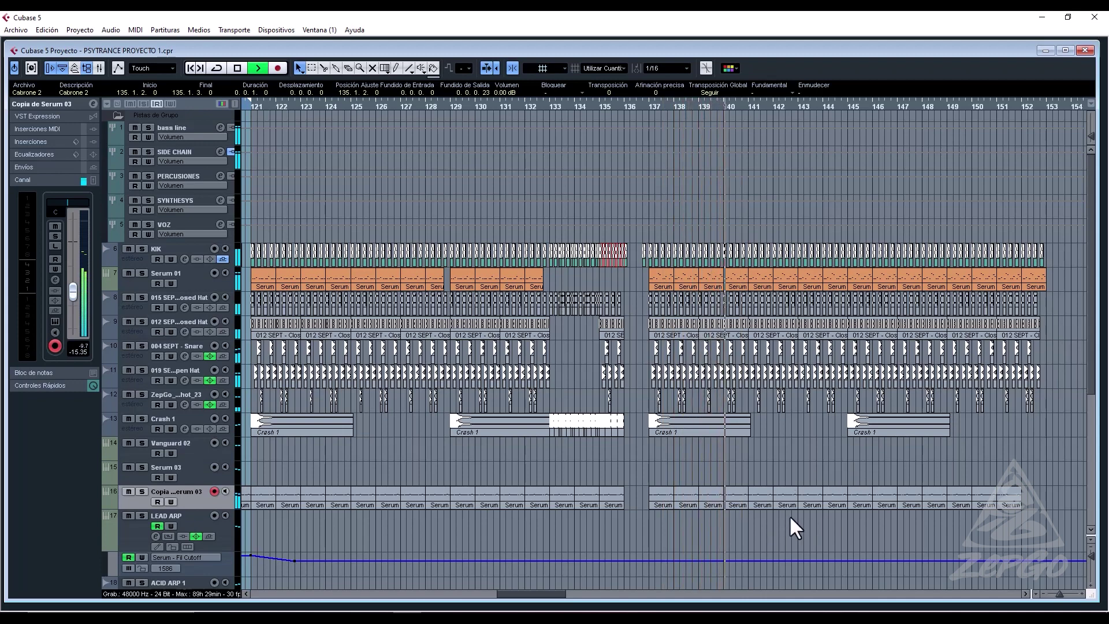
# Save the project.
pyautogui.press('g')
pyautogui.press('g')
pyautogui.press('g')
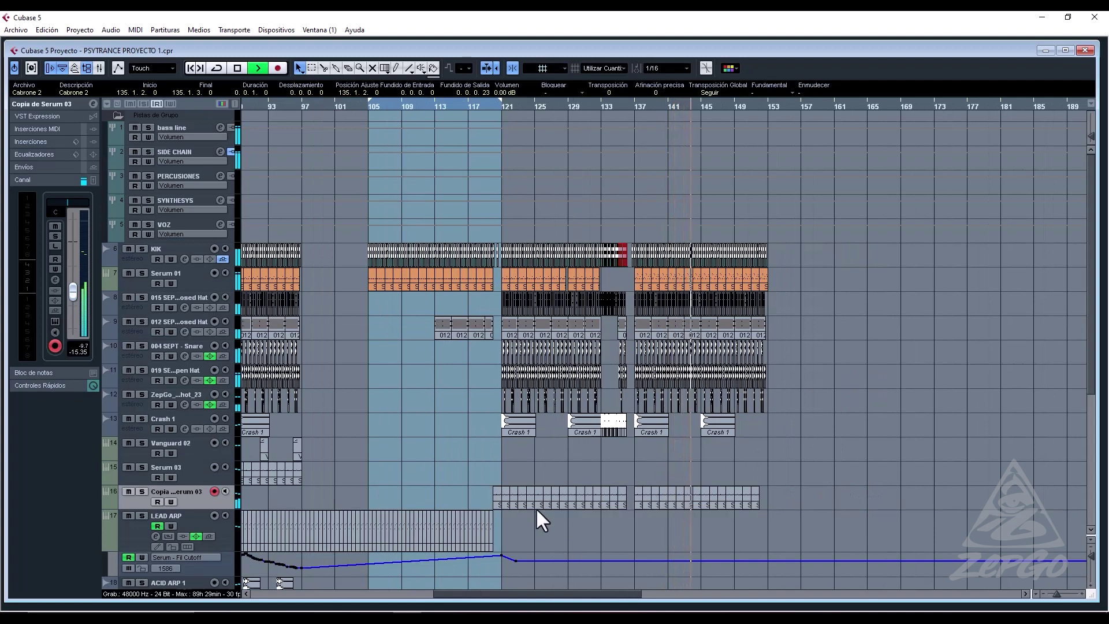
pyautogui.hotkey('ctrl', 's')
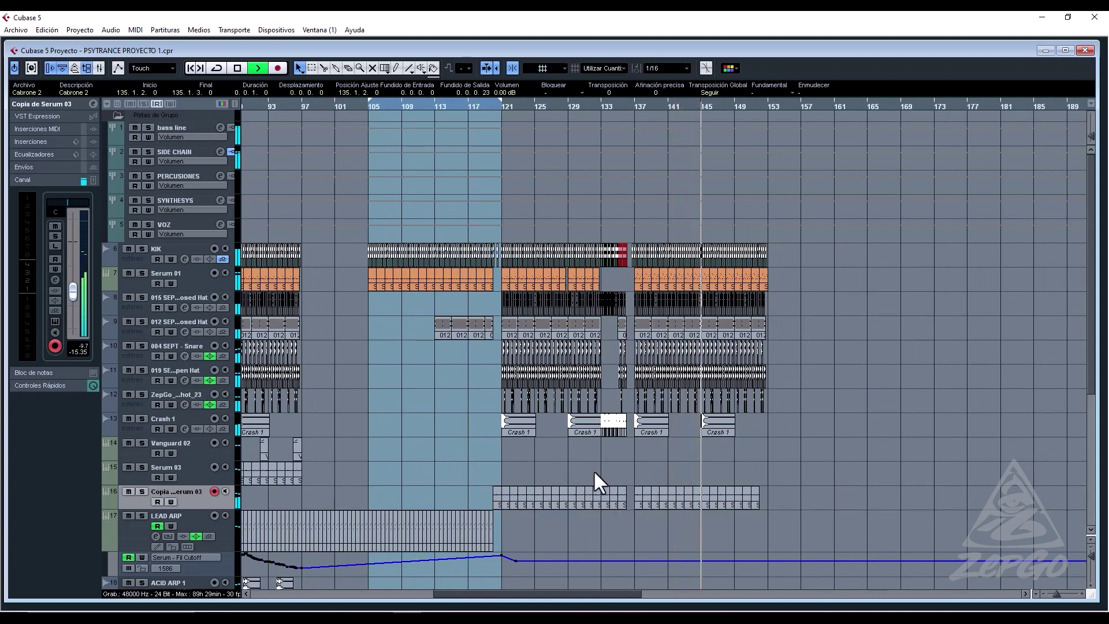
pyautogui.press('g')
pyautogui.press('g')
pyautogui.press('g')
pyautogui.press('g')
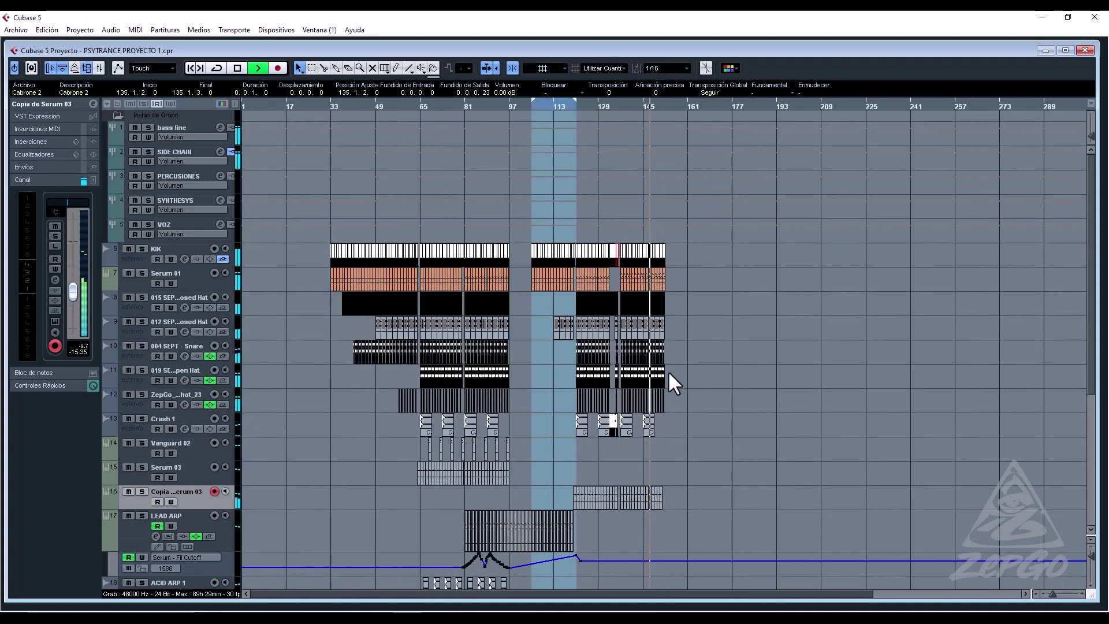
# Duplicate the KIK and Serum 01 clips from bar 146 through bar 152 so they continue from bar 153.
pyautogui.press('h')
pyautogui.press('h')
pyautogui.press('h')
pyautogui.press('h')
pyautogui.press('h')
pyautogui.press('h')
pyautogui.press('h')
pyautogui.press('h')
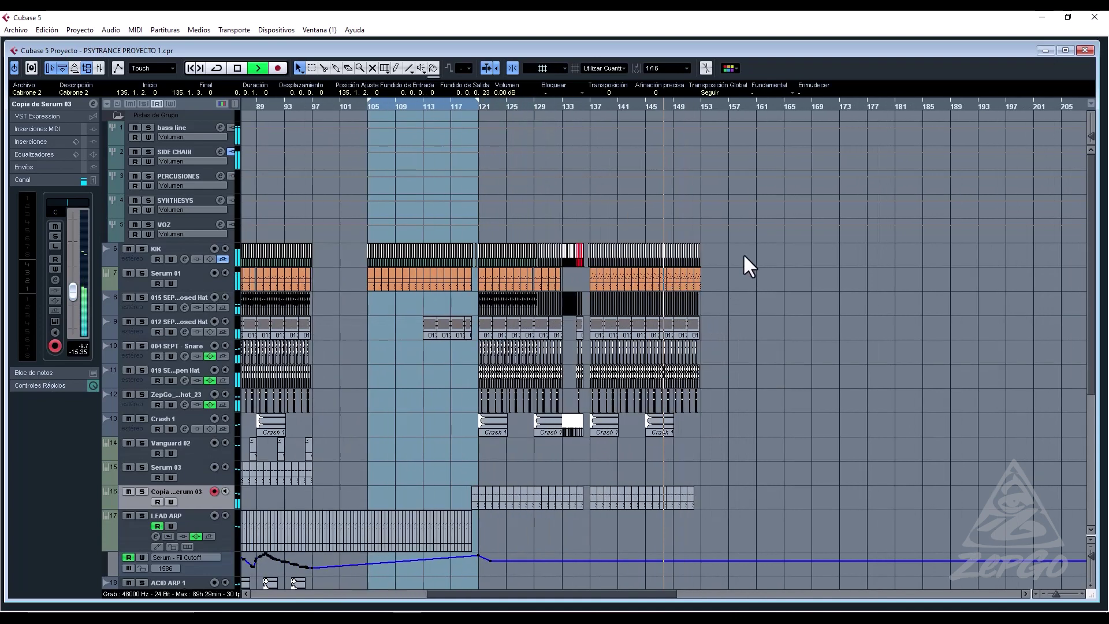
pyautogui.press('h')
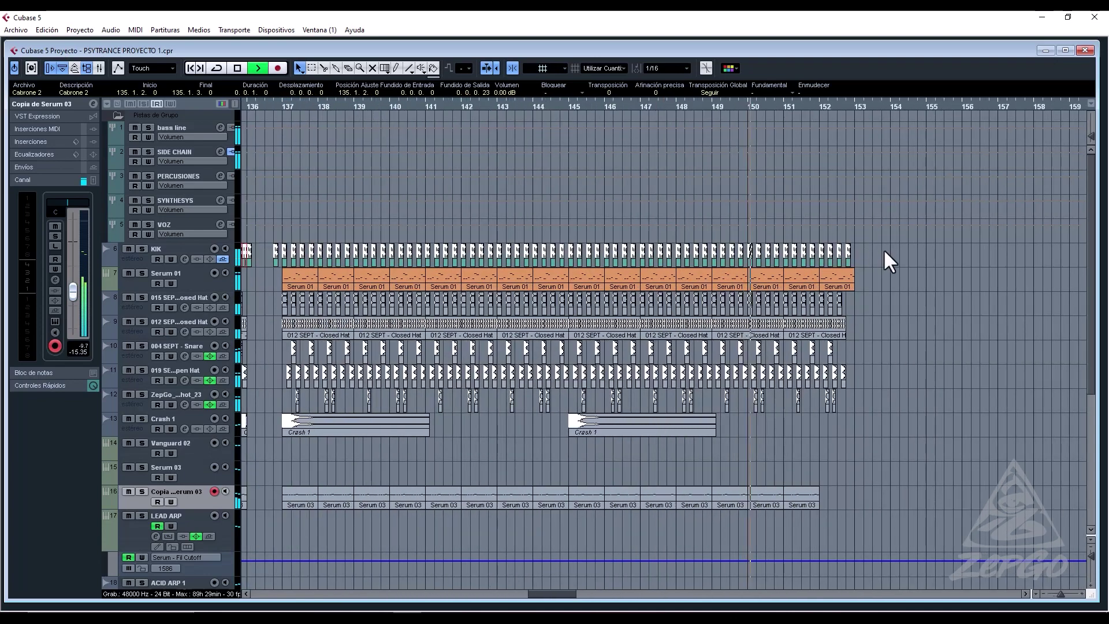
pyautogui.click(883, 254)
pyautogui.moveTo(614, 289); pyautogui.dragTo(607, 289)
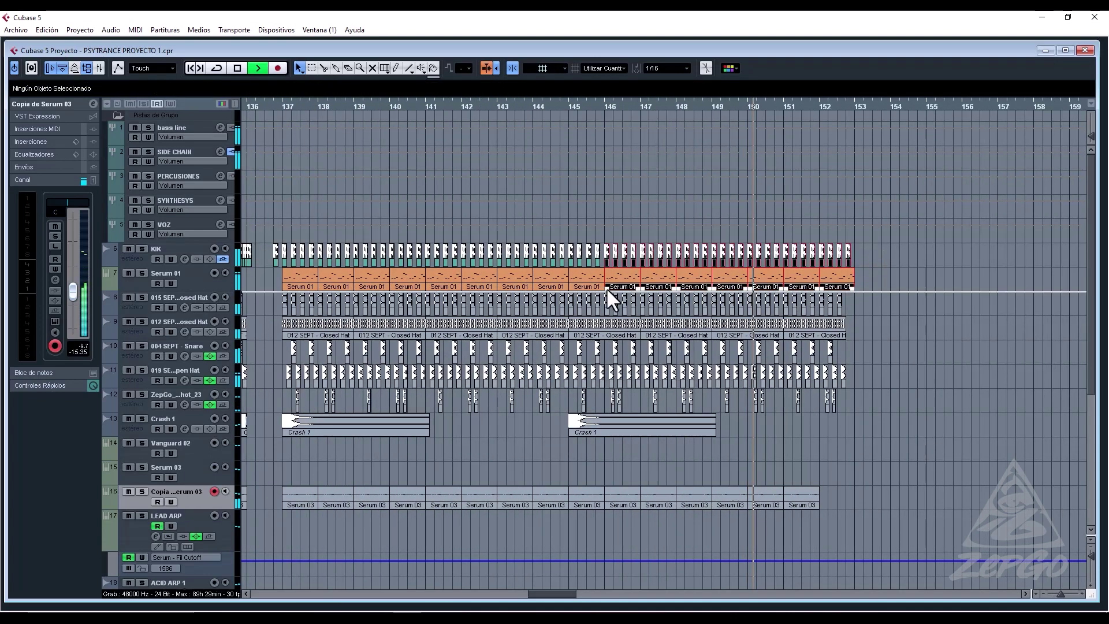
pyautogui.hotkey('ctrl', 'd')
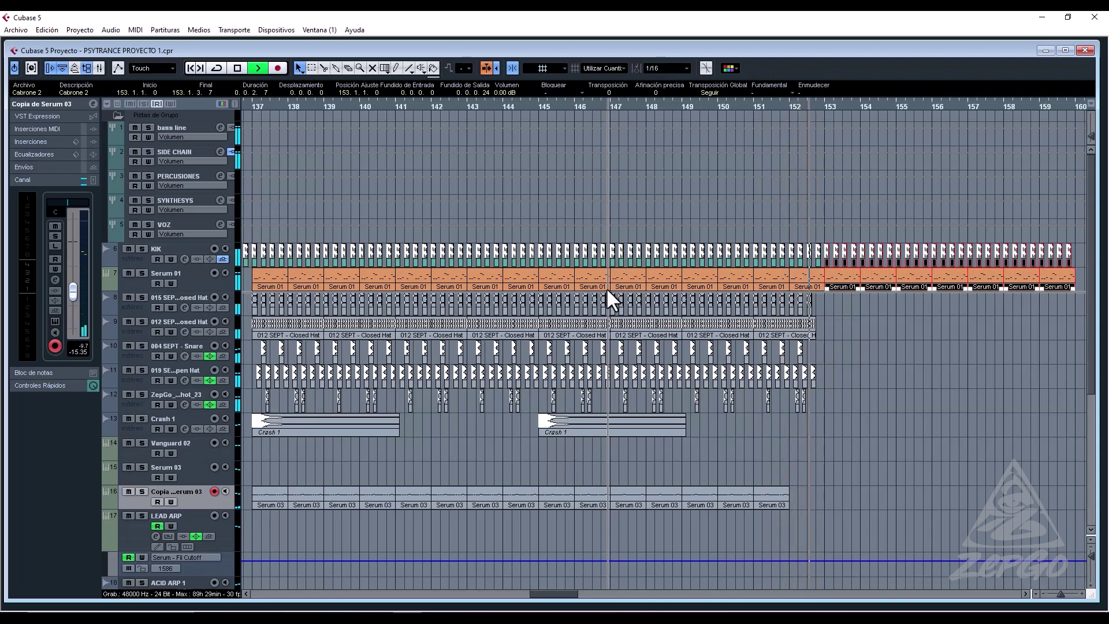
# Shorten the Serum 01 clip at bar 152 to three beats and play the extended kick and bass section.
pyautogui.click(819, 285)
pyautogui.moveTo(819, 284); pyautogui.dragTo(813, 285)
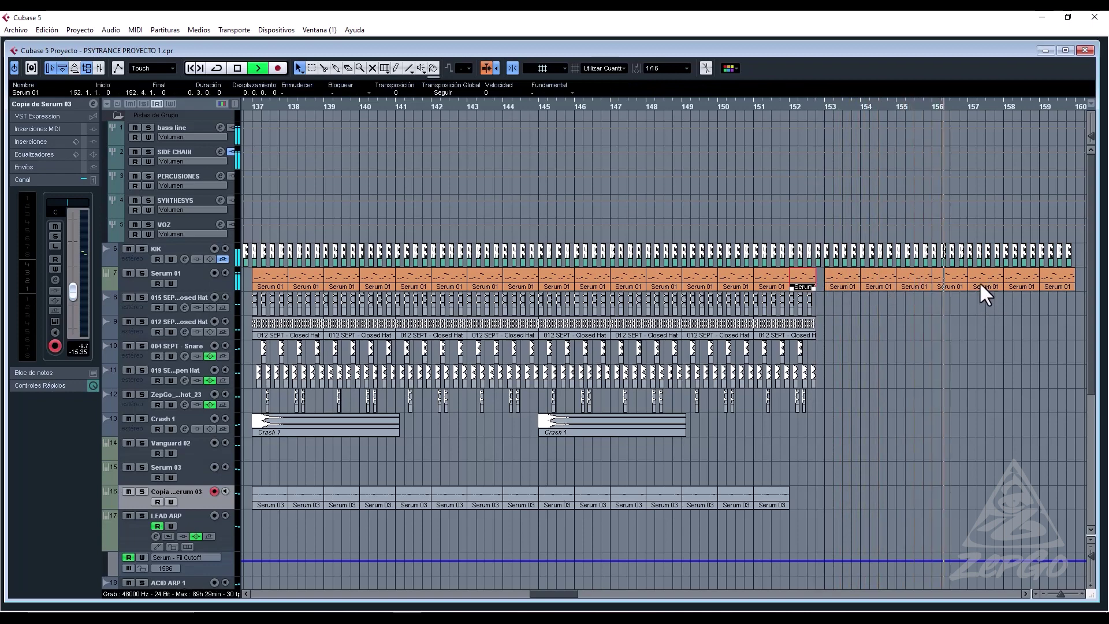
pyautogui.press('space')
pyautogui.click(962, 286)
pyautogui.moveTo(1040, 231); pyautogui.dragTo(441, 229)
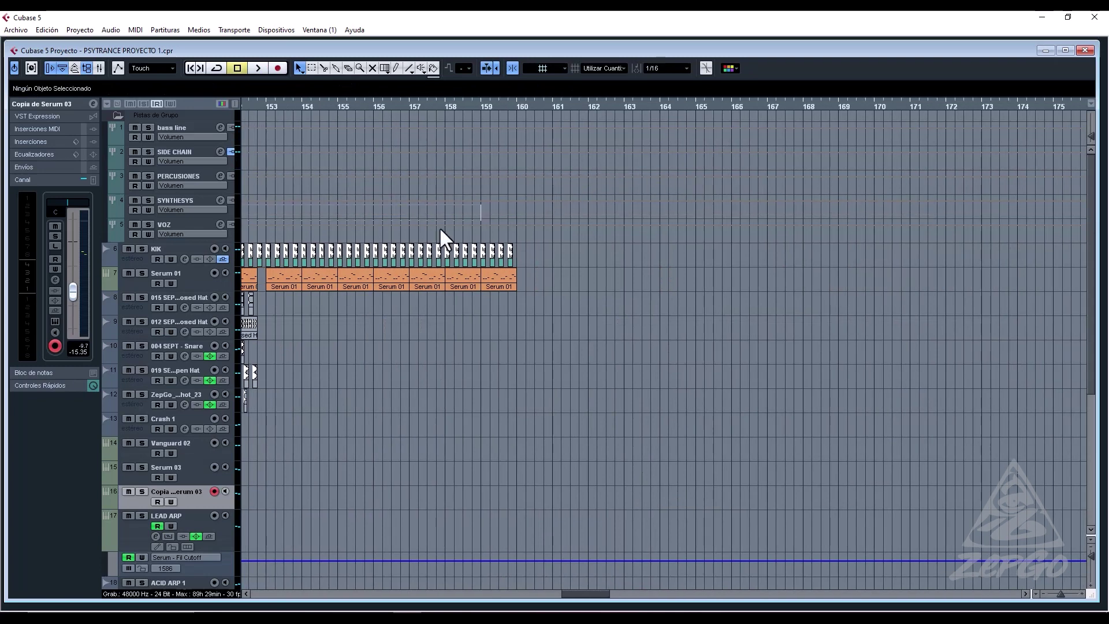
pyautogui.click(250, 105)
pyautogui.press('space')
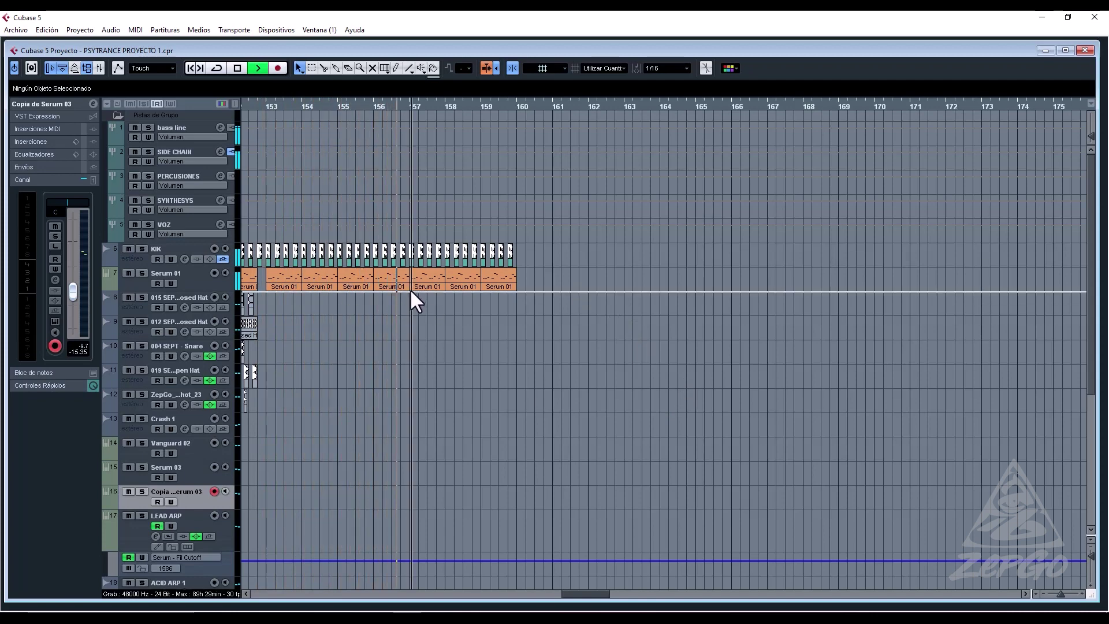
# Trim the Serum 01 clip at bar 156 to three beats, remove that bar's last kick and play the gap.
pyautogui.press('space')
pyautogui.moveTo(374, 105); pyautogui.dragTo(369, 122)
pyautogui.click(451, 287)
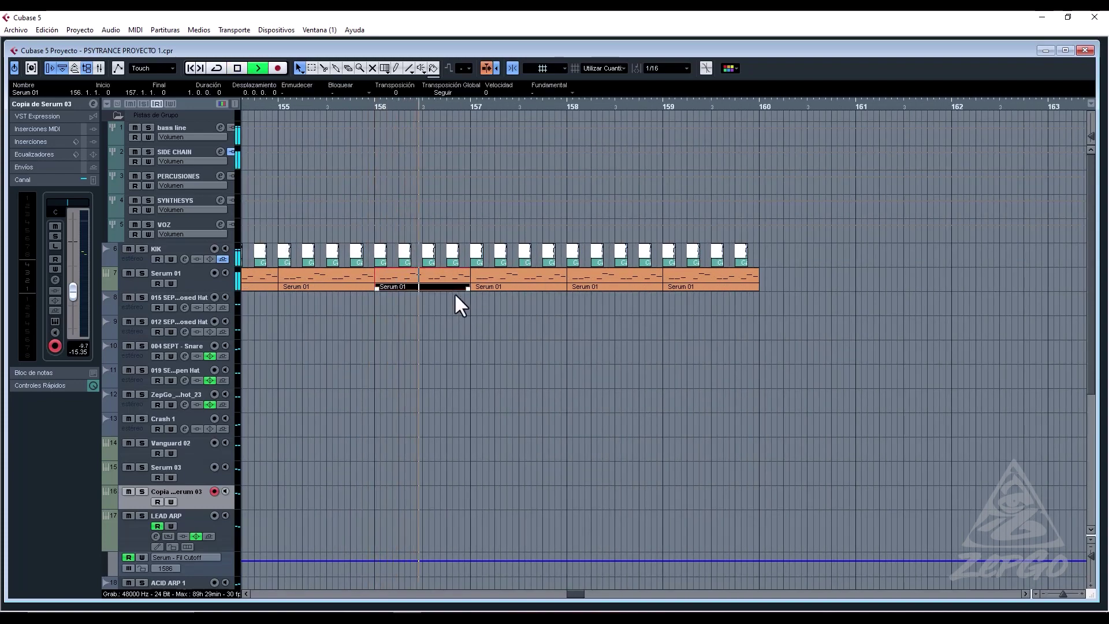
pyautogui.moveTo(468, 286); pyautogui.dragTo(475, 257)
pyautogui.click(450, 254)
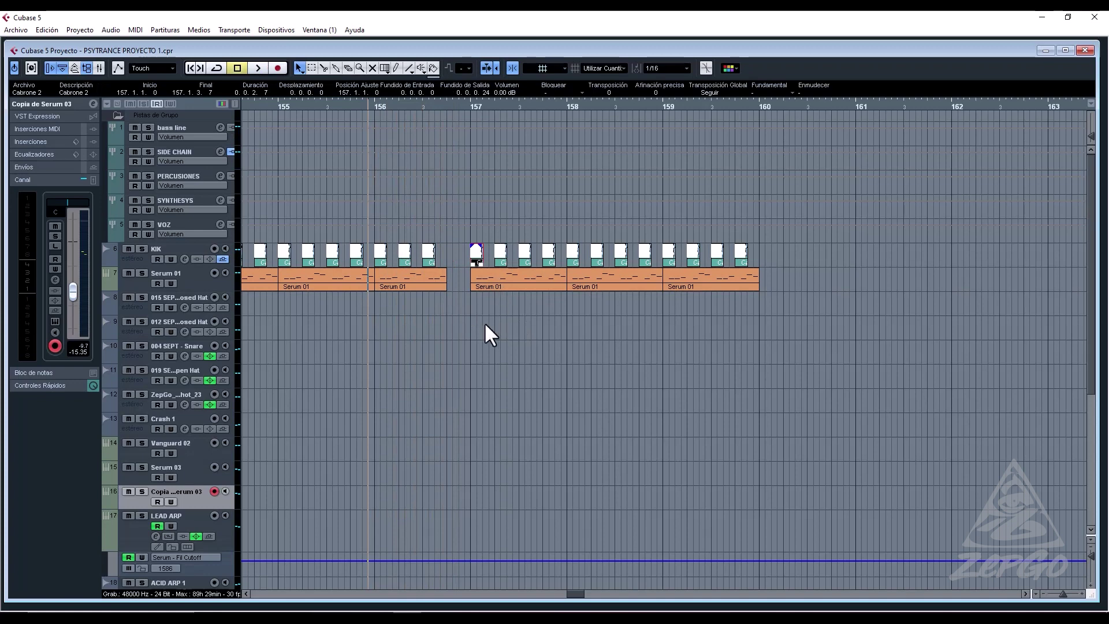
pyautogui.press('space')
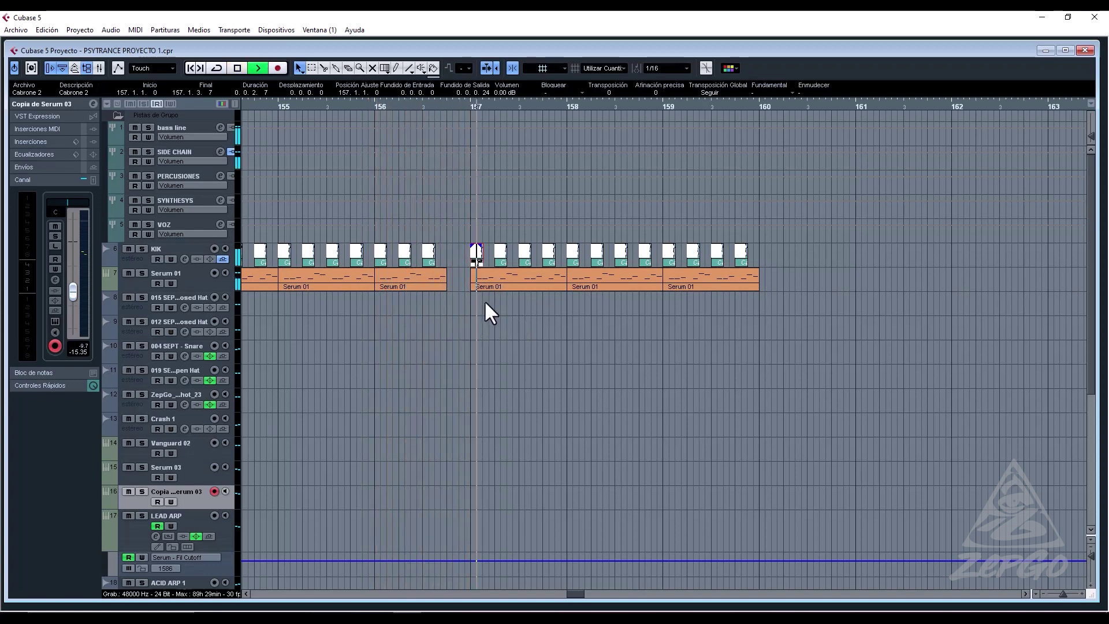
# Delete the Serum 01 clips from bar 157 onward and undo the deletion.
pyautogui.moveTo(501, 306); pyautogui.dragTo(751, 292)
pyautogui.press('Delete')
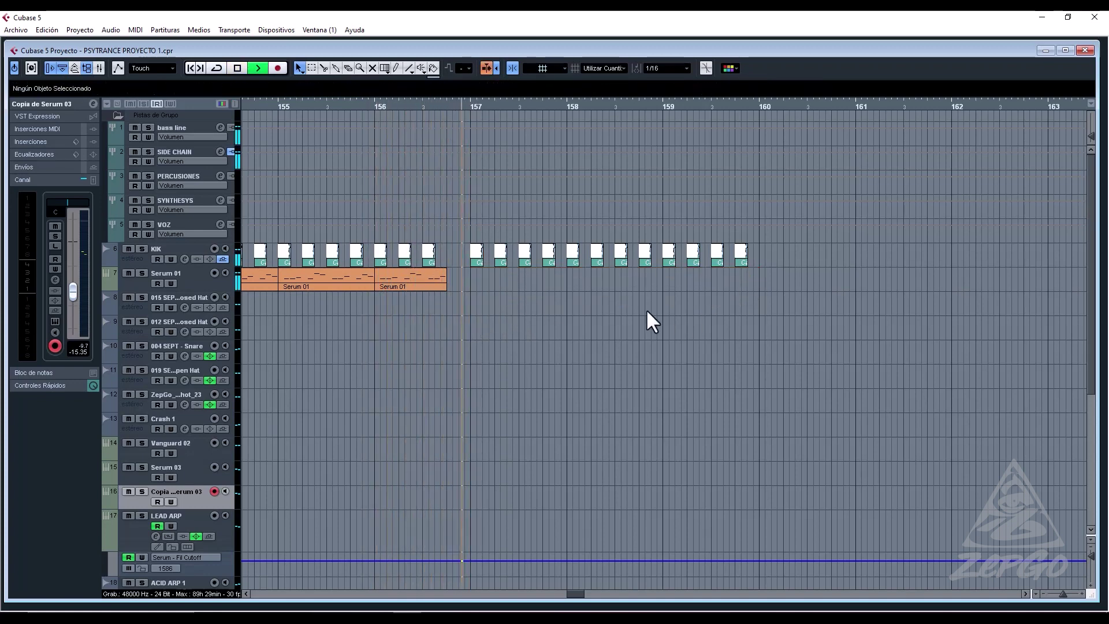
pyautogui.hotkey('ctrl', 'z')
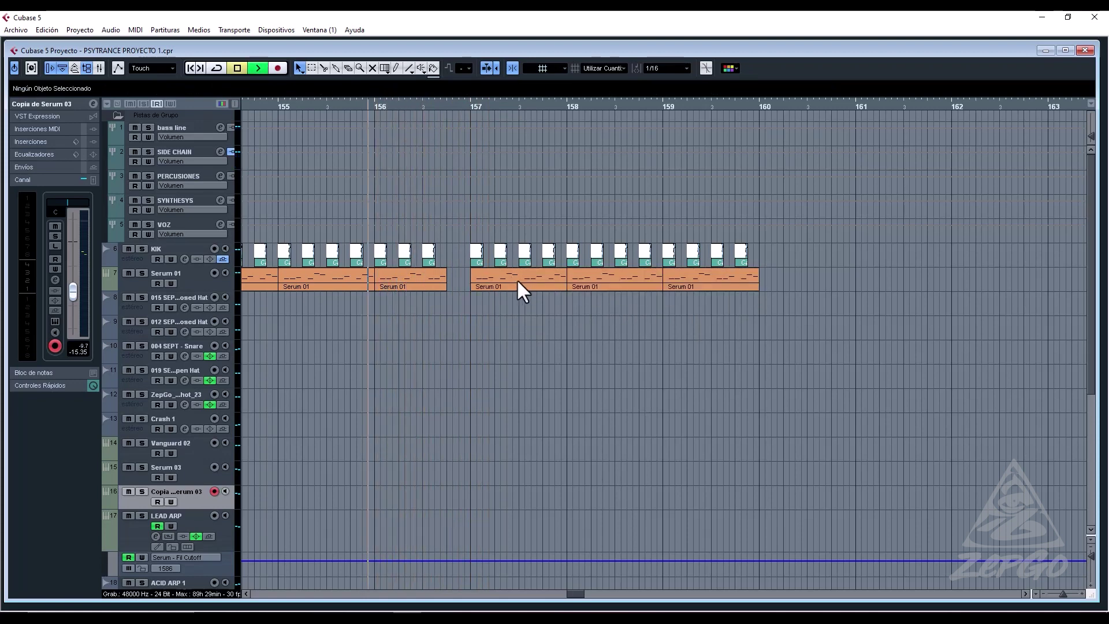
# Open the Serum 01 clip at bar 157 for note editing and lower beat 1's last note to the bass root row.
pyautogui.doubleClick(518, 287)
pyautogui.press('space')
pyautogui.moveTo(132, 219); pyautogui.dragTo(134, 226)
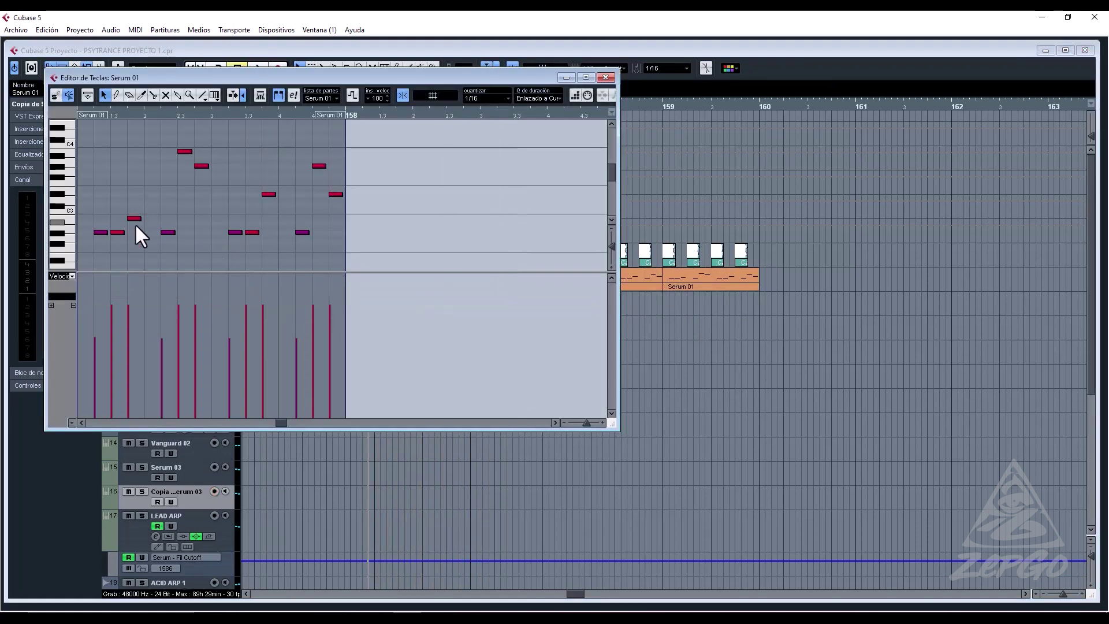
pyautogui.press('Down')
# Lower the two high notes in beat 2 of the Serum 01 clip to the same pitch as the root notes.
pyautogui.moveTo(216, 144); pyautogui.dragTo(202, 242)
pyautogui.press('Down')
pyautogui.press('Down')
pyautogui.press('Down')
pyautogui.press('Down')
pyautogui.press('Down')
pyautogui.press('Down')
pyautogui.press('Down')
pyautogui.press('Down')
pyautogui.press('Down')
pyautogui.press('Down')
pyautogui.press('Down')
pyautogui.press('Down')
pyautogui.press('Down')
pyautogui.press('Down')
pyautogui.press('Down')
pyautogui.press('Up')
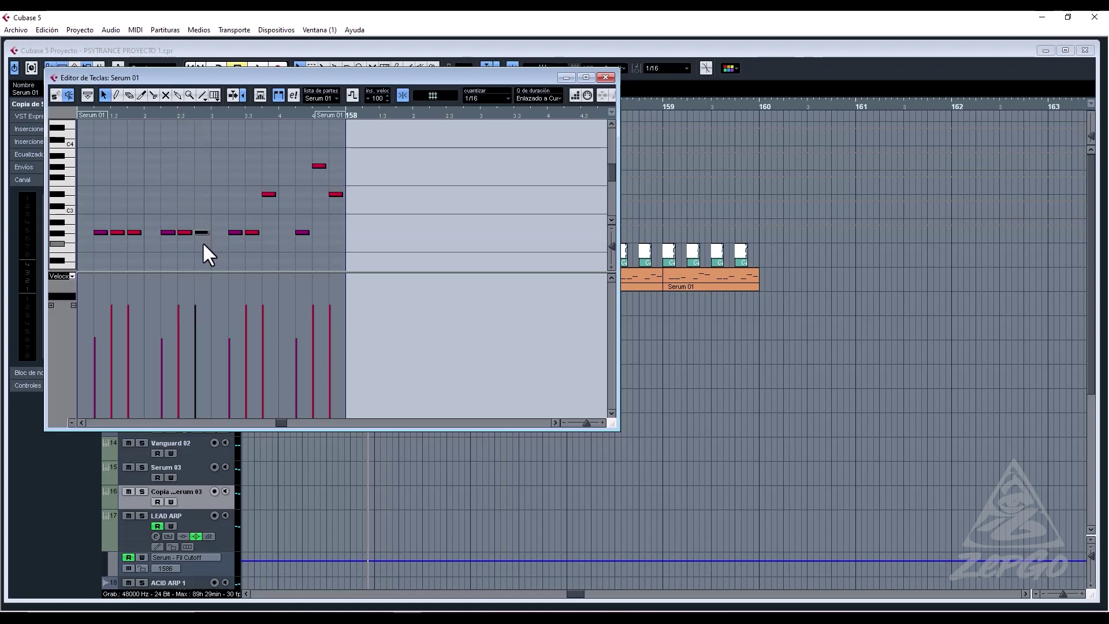
# Lower the last note of beat 3 in the Serum 01 clip to the root pitch.
pyautogui.moveTo(281, 171); pyautogui.dragTo(272, 216)
pyautogui.press('Down')
pyautogui.press('Down')
pyautogui.press('Down')
pyautogui.press('Down')
pyautogui.press('Down')
pyautogui.press('Down')
pyautogui.press('Down')
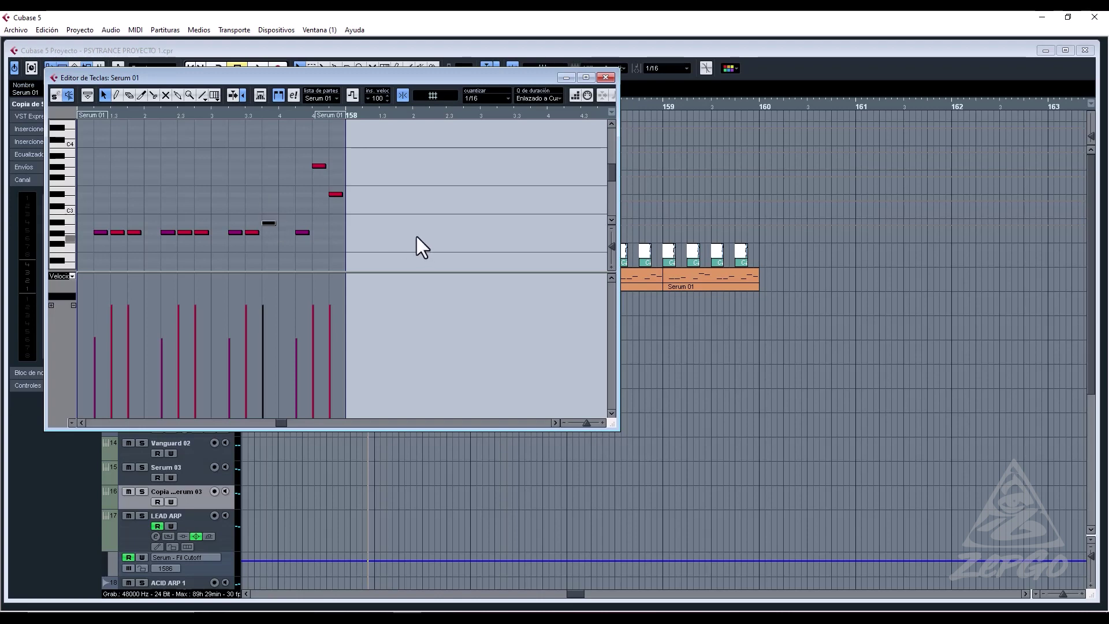
# Lower the second note of beat 4 in the Serum 01 clip toward the root pitch.
pyautogui.click(321, 166)
pyautogui.press('Down')
pyautogui.press('Down')
pyautogui.press('Down')
pyautogui.press('Down')
pyautogui.press('Down')
pyautogui.press('Down')
pyautogui.press('Down')
pyautogui.press('Down')
pyautogui.press('Down')
pyautogui.press('Down')
pyautogui.press('Down')
pyautogui.press('Down')
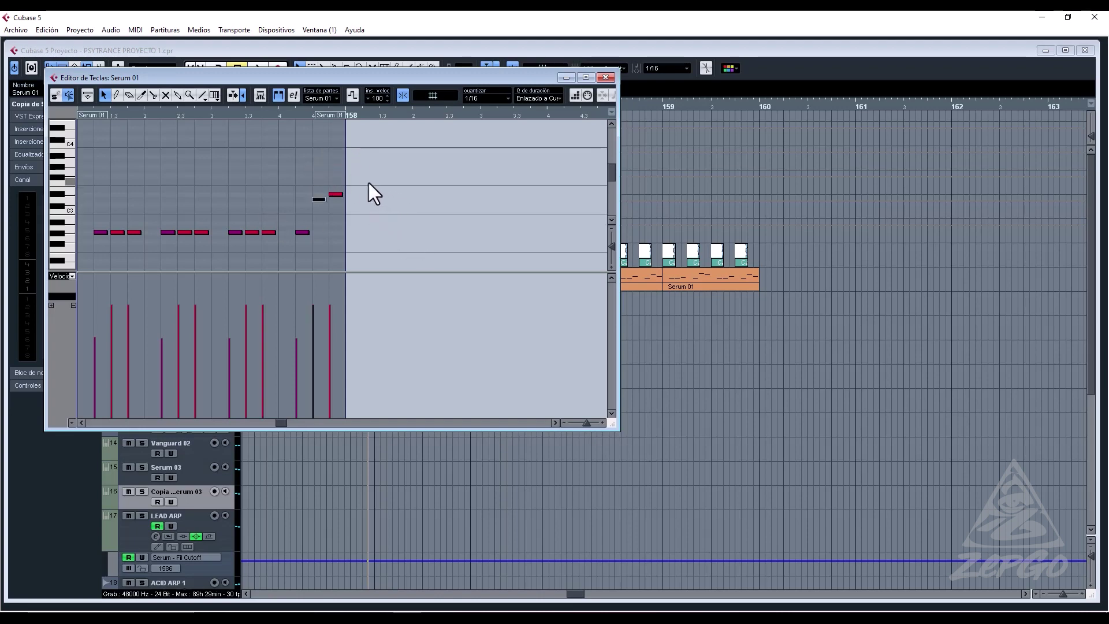
# Lower the last two high notes of the bar 157 Serum 01 part to the same pitch as the other notes.
pyautogui.moveTo(351, 171); pyautogui.dragTo(338, 207)
pyautogui.press('Down')
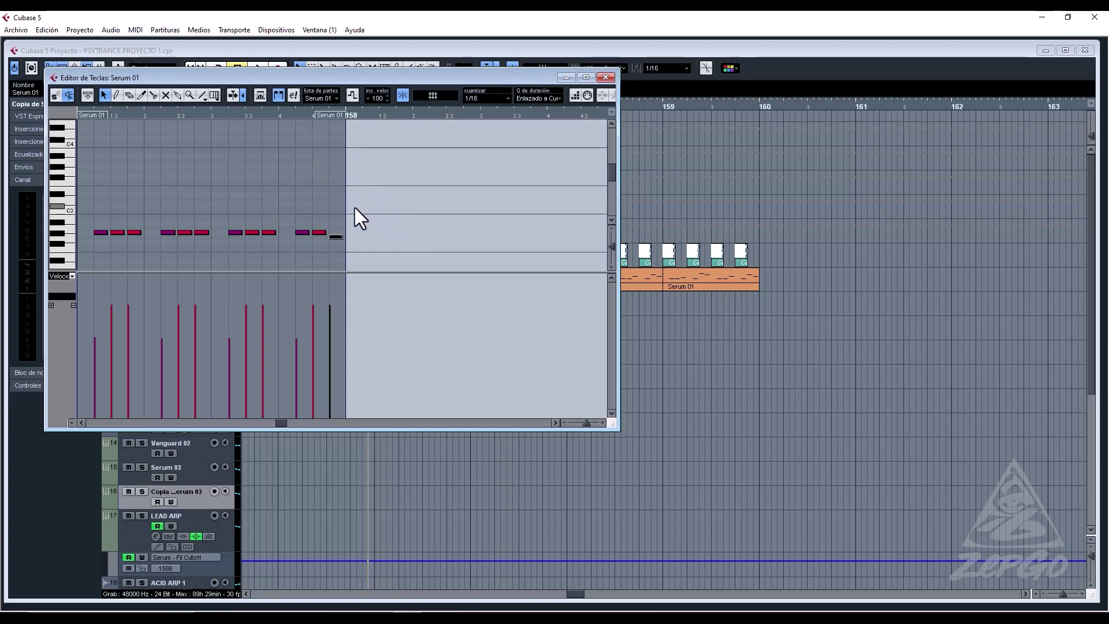
pyautogui.click(607, 77)
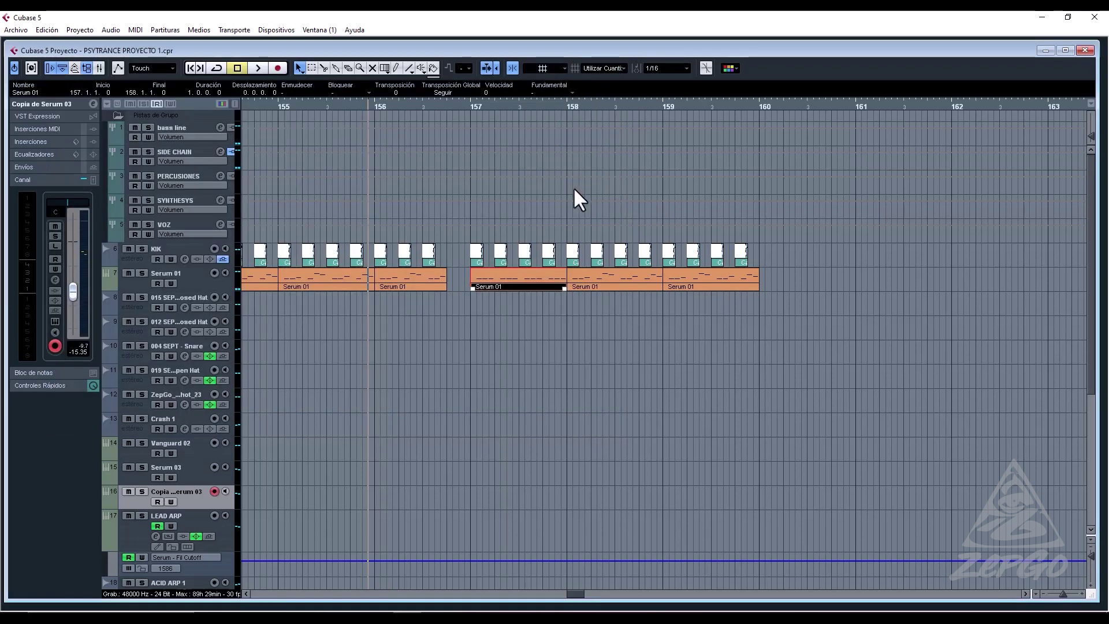
# Delete the two old Serum 01 parts at bars 158 and 159.
pyautogui.press('space')
pyautogui.moveTo(655, 310); pyautogui.dragTo(703, 279)
pyautogui.press('Delete')
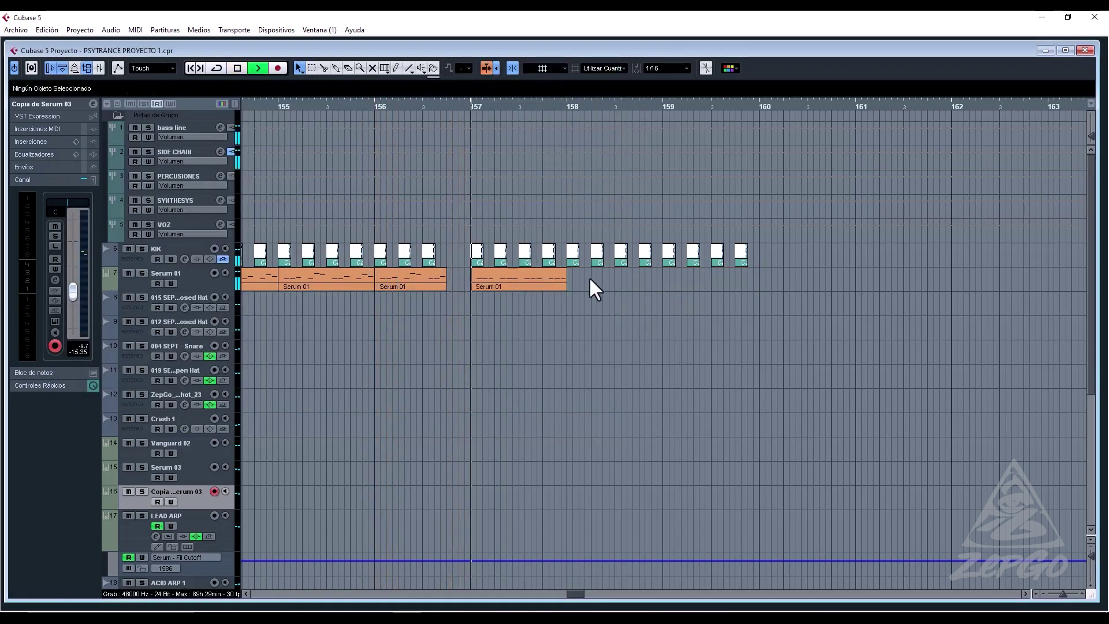
# Duplicate the bar 157 Serum 01 part into bars 158 and 159, and duplicate the bar 159 kick and bass into bar 160.
pyautogui.click(541, 278)
pyautogui.hotkey('ctrl', 'd')
pyautogui.hotkey('ctrl', 'd')
pyautogui.moveTo(797, 267); pyautogui.dragTo(666, 287)
pyautogui.hotkey('ctrl', 'd')
# Play the arrangement from around bar 150 and review how it leads into the new bass section at bar 157.
pyautogui.press('g')
pyautogui.press('g')
pyautogui.press('g')
pyautogui.press('g')
pyautogui.press('g')
pyautogui.press('g')
pyautogui.press('g')
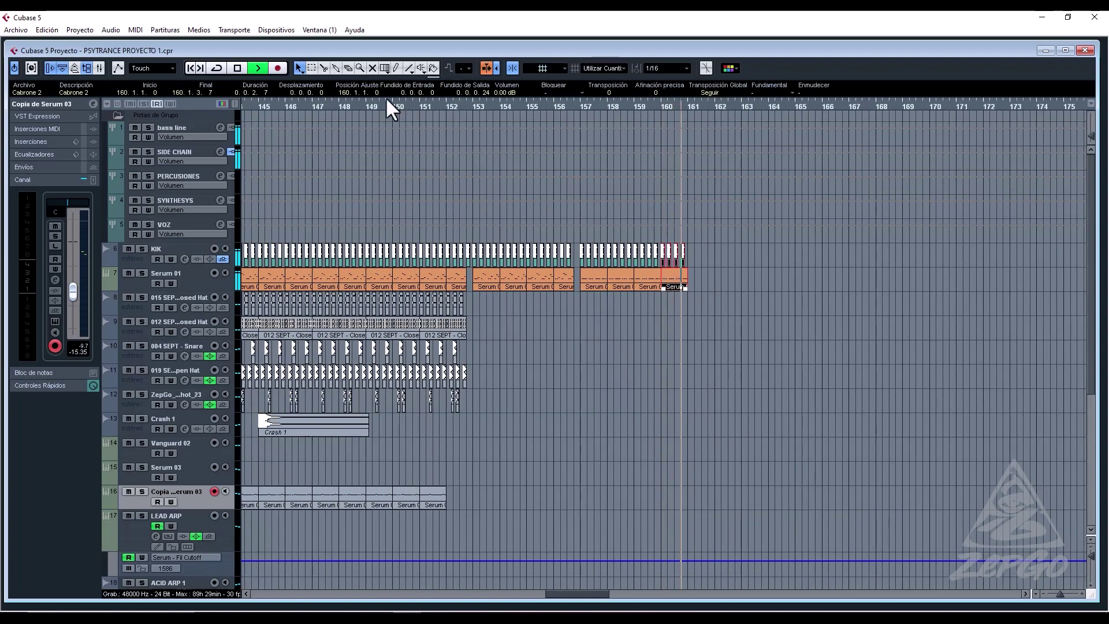
pyautogui.scroll(5, 307, 121)
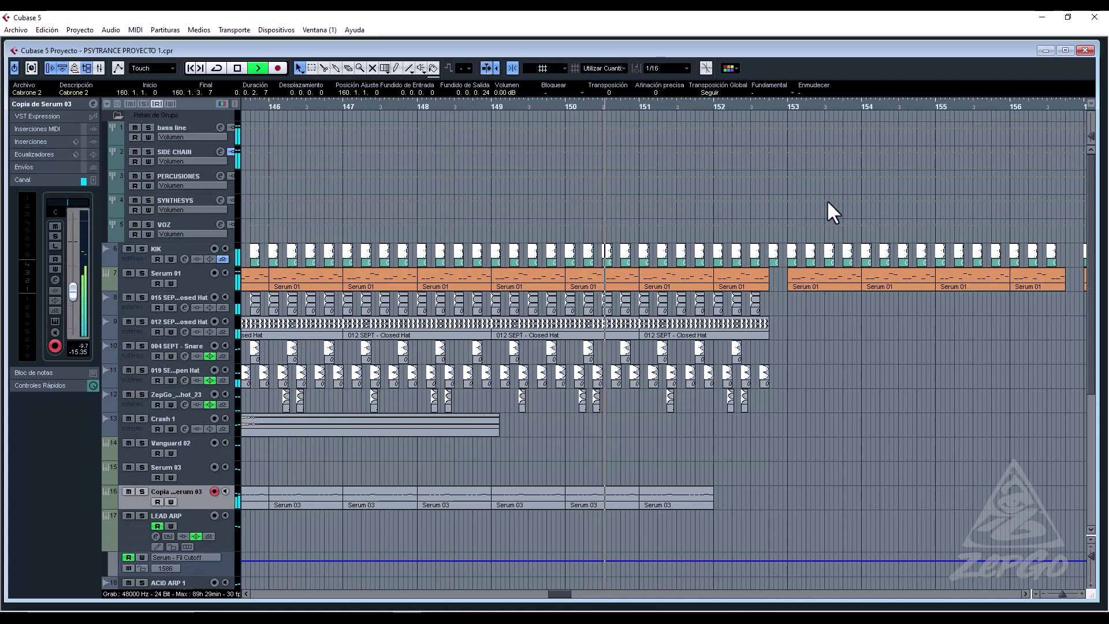
pyautogui.click(855, 333)
pyautogui.press('g')
pyautogui.press('g')
pyautogui.press('g')
pyautogui.press('g')
pyautogui.press('g')
pyautogui.press('g')
pyautogui.press('g')
pyautogui.press('g')
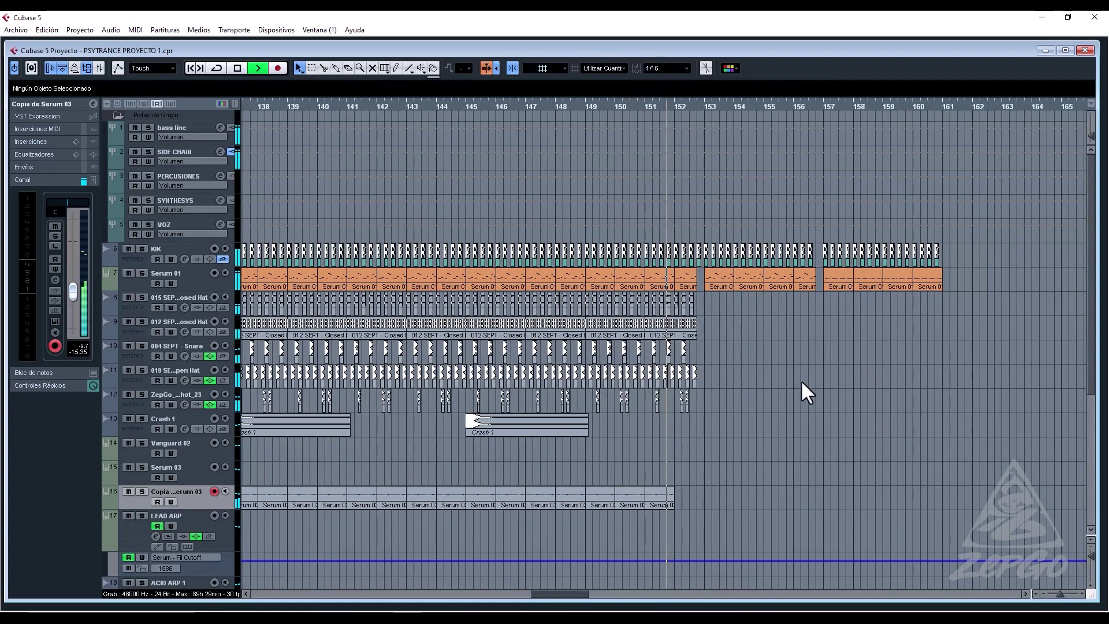
pyautogui.press('g')
pyautogui.press('g')
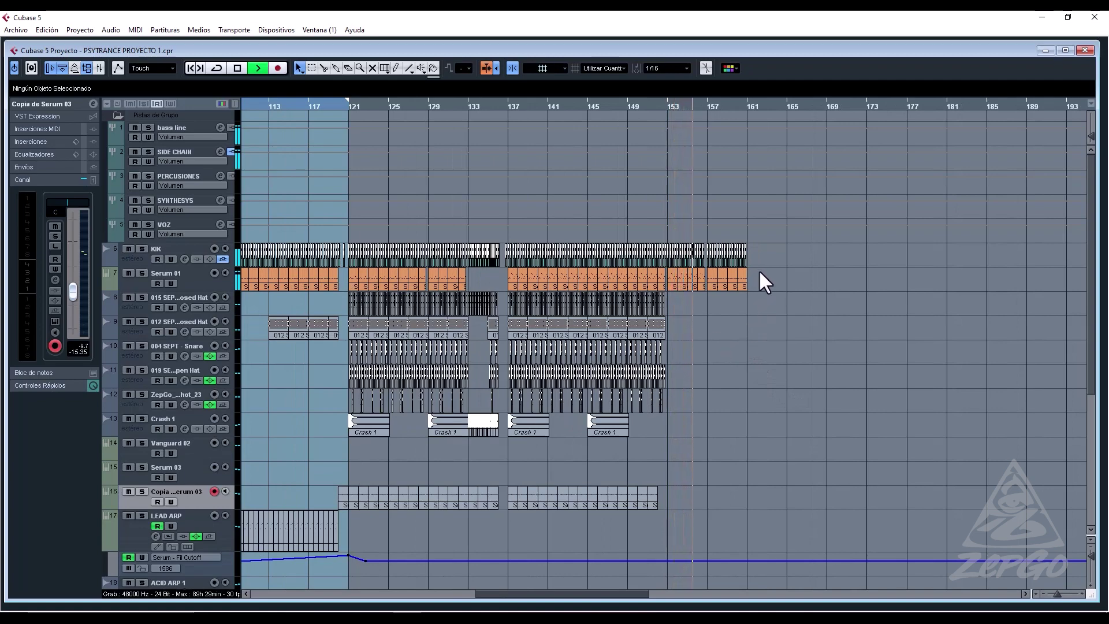
# Extend the start of the bar 157 Serum 01 part back to meet the end of the preceding part in bar 156.
pyautogui.press('h')
pyautogui.press('h')
pyautogui.press('h')
pyautogui.press('h')
pyautogui.press('h')
pyautogui.press('h')
pyautogui.press('h')
pyautogui.press('h')
pyautogui.press('h')
pyautogui.press('h')
pyautogui.press('h')
pyautogui.press('h')
pyautogui.press('h')
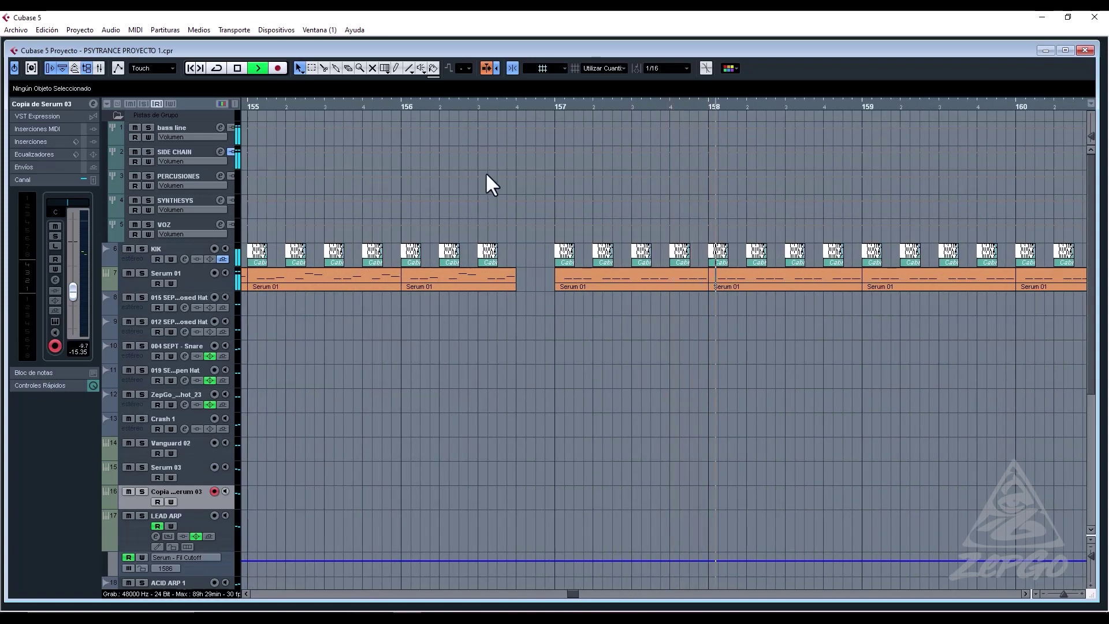
pyautogui.click(382, 106)
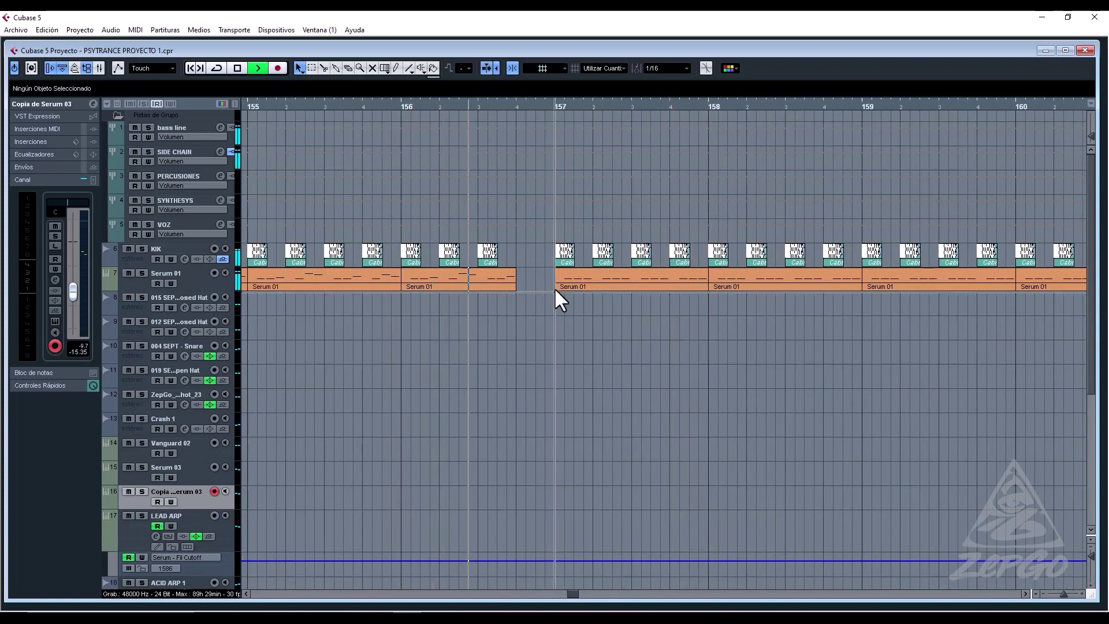
pyautogui.moveTo(555, 286); pyautogui.dragTo(516, 286)
# Set the extended Serum 01 part's quantize to 1/32 and draw a run of short same-pitch notes leading up to bar 157.
pyautogui.doubleClick(533, 285)
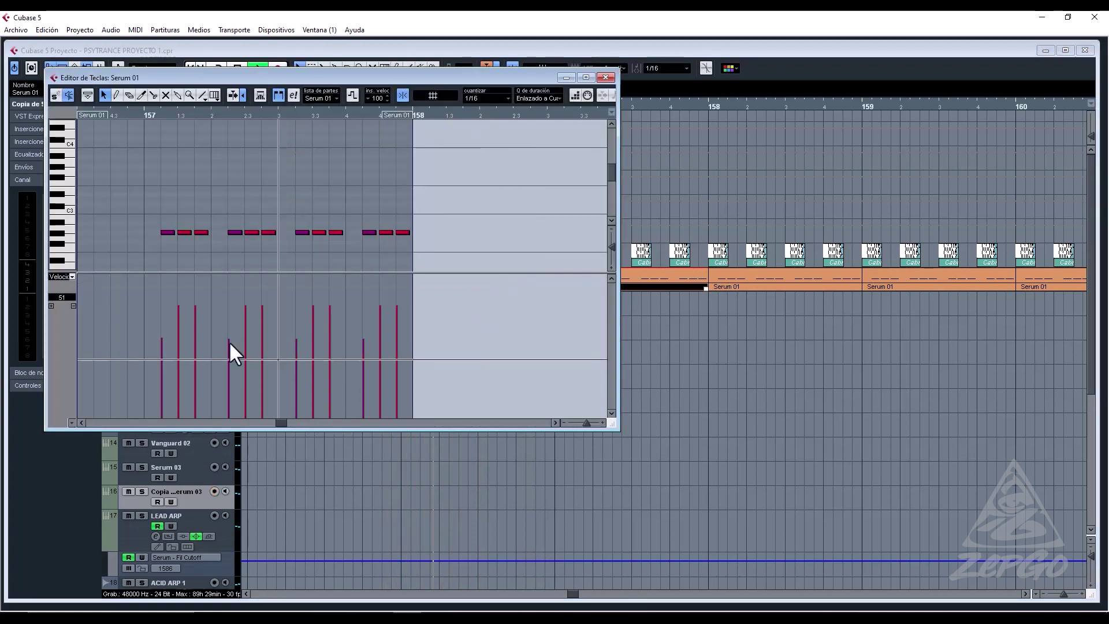
pyautogui.click(485, 98)
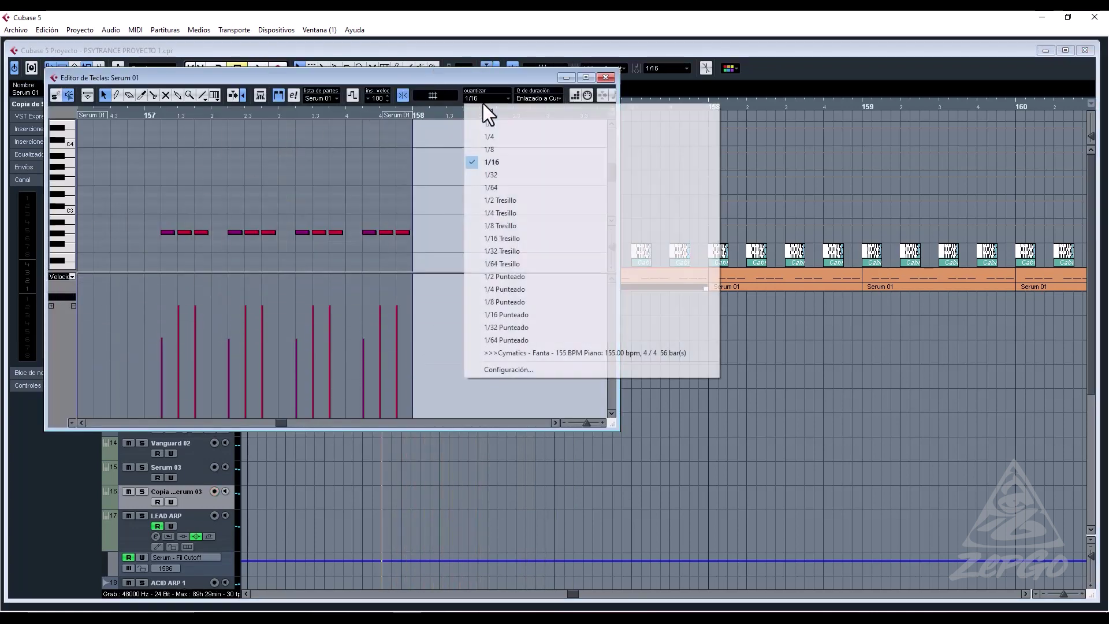
pyautogui.click(505, 178)
pyautogui.rightClick(102, 228)
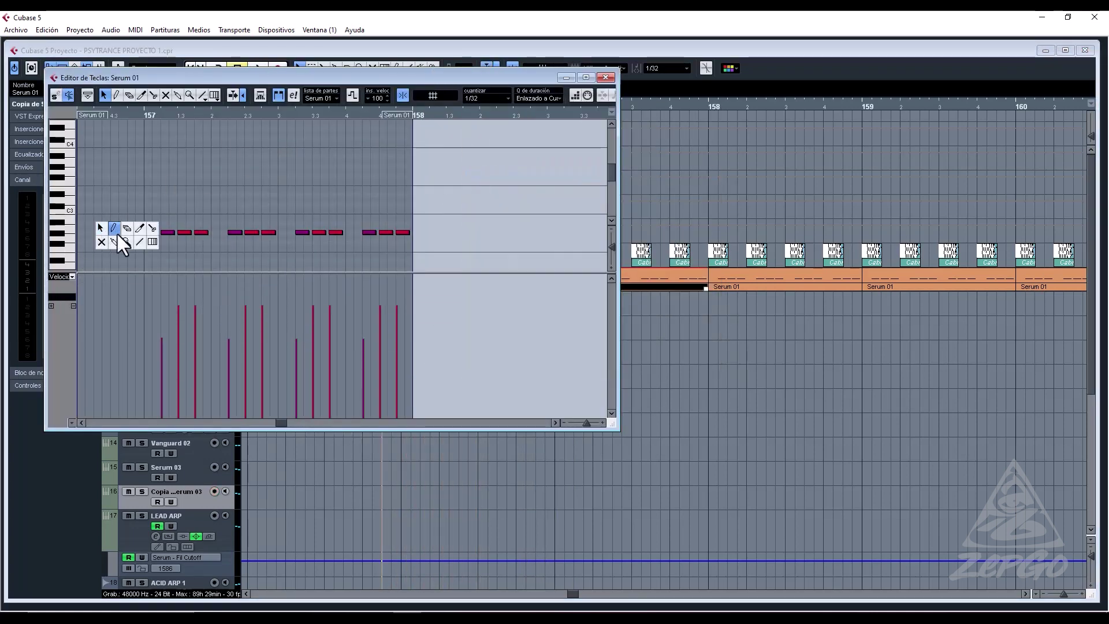
pyautogui.click(113, 230)
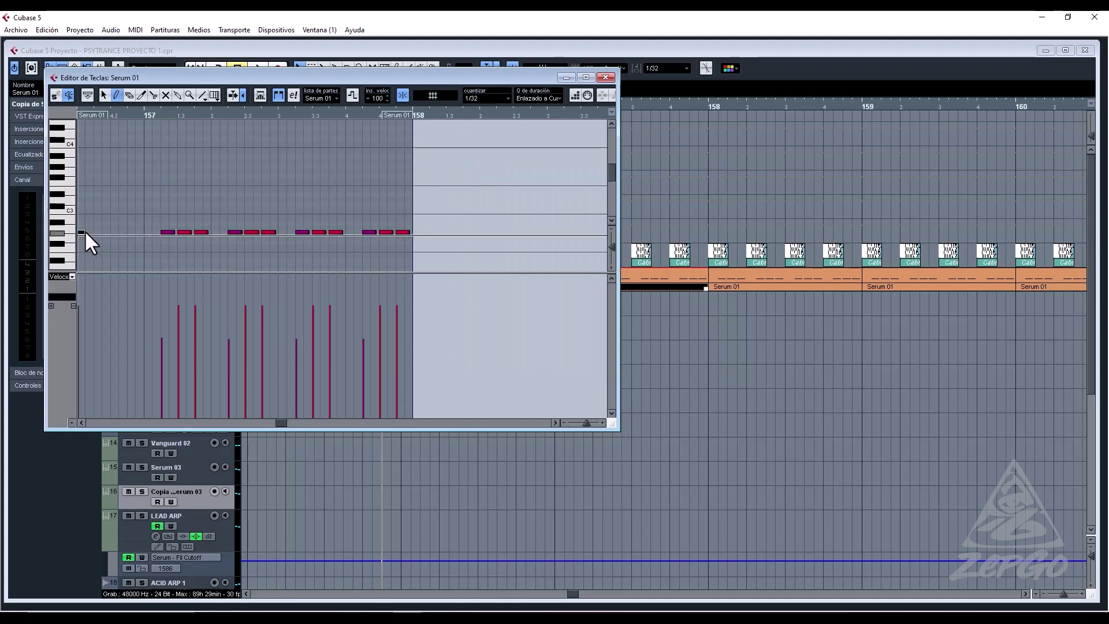
pyautogui.moveTo(86, 233); pyautogui.dragTo(136, 231)
# Shape the velocities of the 1/32 note run into a rising ramp and close the part's editor.
pyautogui.press('1')
pyautogui.moveTo(136, 313); pyautogui.dragTo(71, 408)
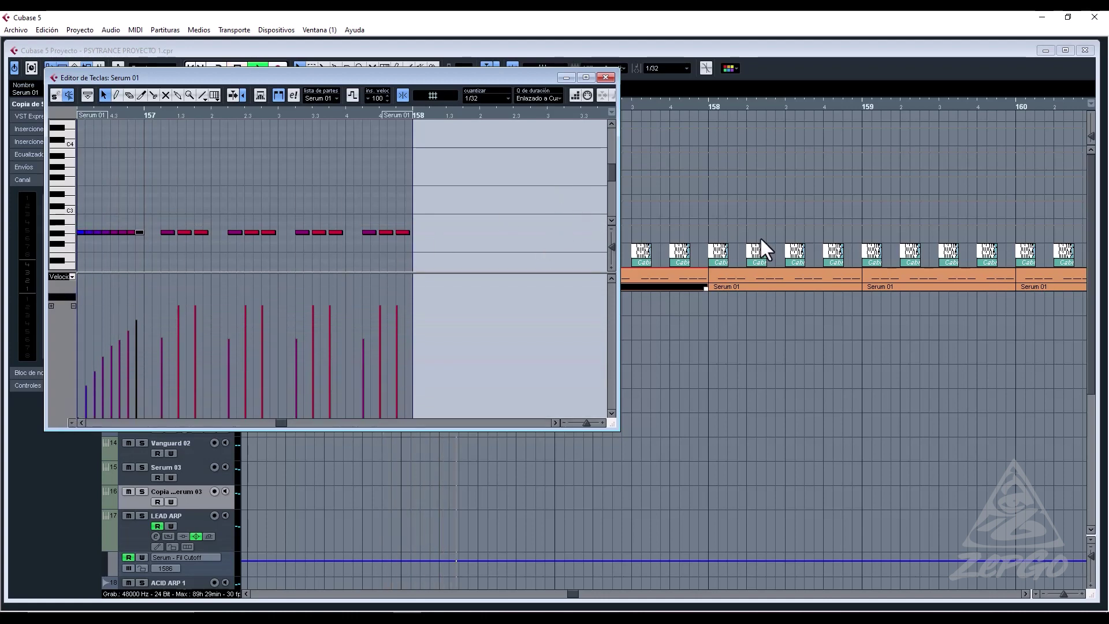
pyautogui.press('space')
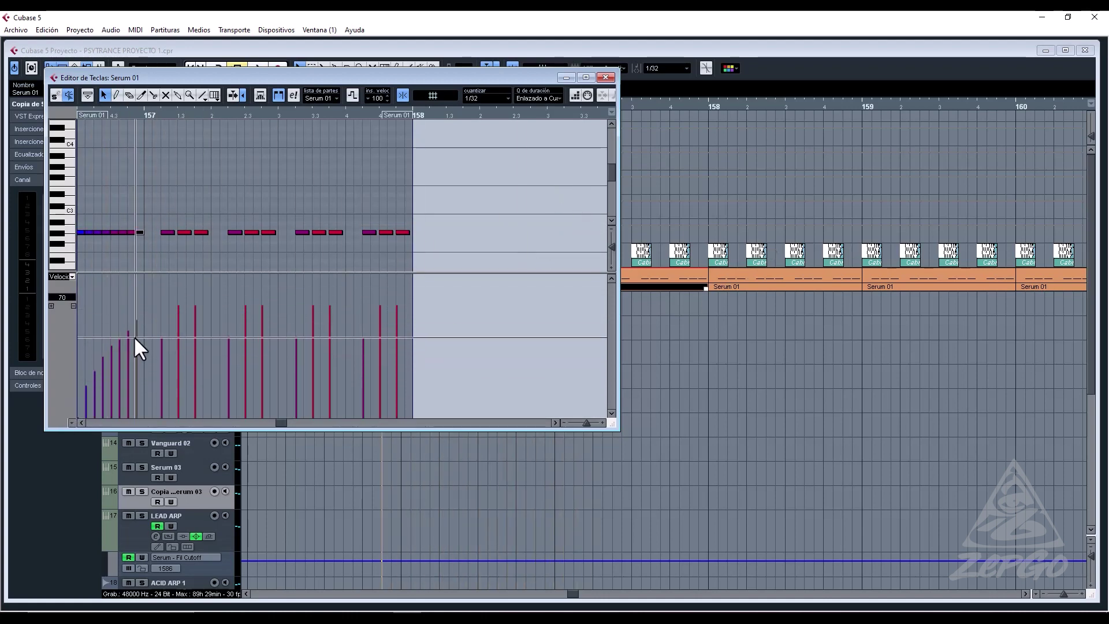
pyautogui.moveTo(134, 338)
pyautogui.mouseDown()
pyautogui.moveTo(121, 375)
pyautogui.moveTo(82, 411)
pyautogui.moveTo(133, 373)
pyautogui.moveTo(137, 348)
pyautogui.mouseUp()
pyautogui.press('space')
pyautogui.click(703, 320)
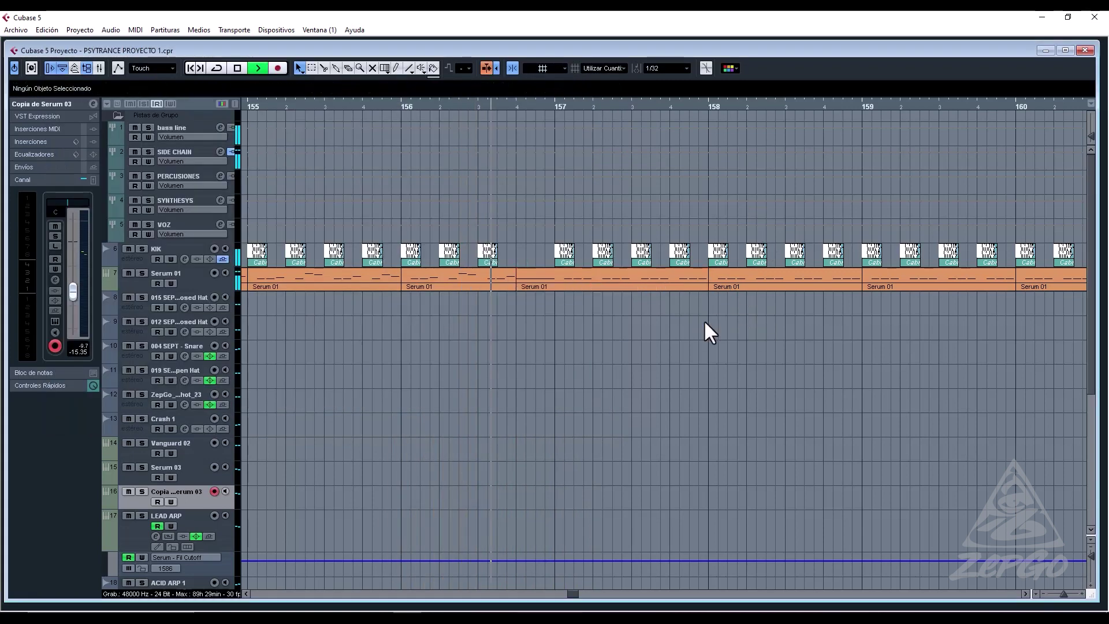
# Copy the last 012 SEPT closed hat part, at bar 151, to bar 157 on the same track.
pyautogui.click(292, 105)
pyautogui.press('g')
pyautogui.press('g')
pyautogui.press('g')
pyautogui.press('g')
pyautogui.press('g')
pyautogui.press('g')
pyautogui.press('g')
pyautogui.press('g')
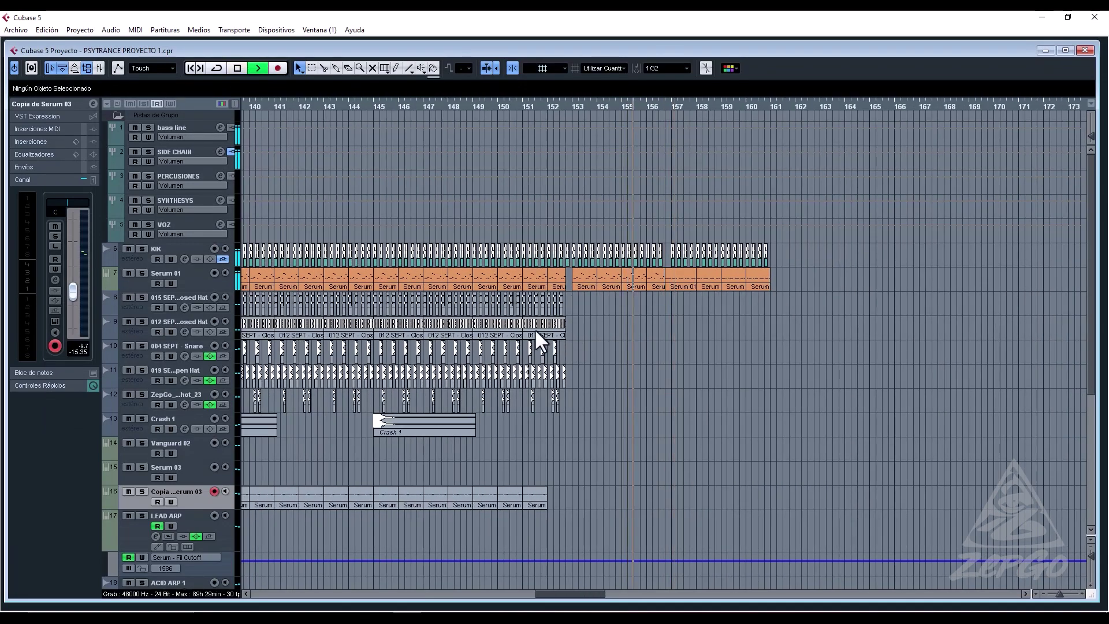
pyautogui.moveTo(535, 328); pyautogui.dragTo(699, 330)
pyautogui.press('space')
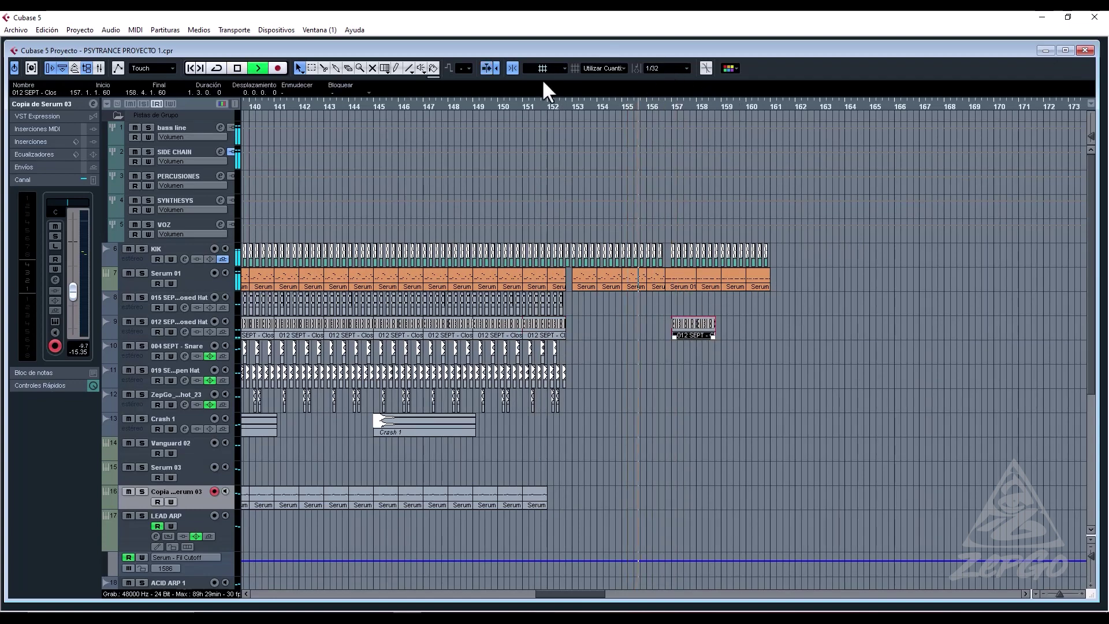
# Set the project quantize to 1/1, duplicate the new closed hat part twice and trim the last copy to end at bar 161.
pyautogui.click(670, 69)
pyautogui.click(675, 87)
pyautogui.moveTo(684, 323)
pyautogui.mouseDown()
pyautogui.moveTo(709, 332)
pyautogui.moveTo(684, 329)
pyautogui.mouseUp()
pyautogui.press('space')
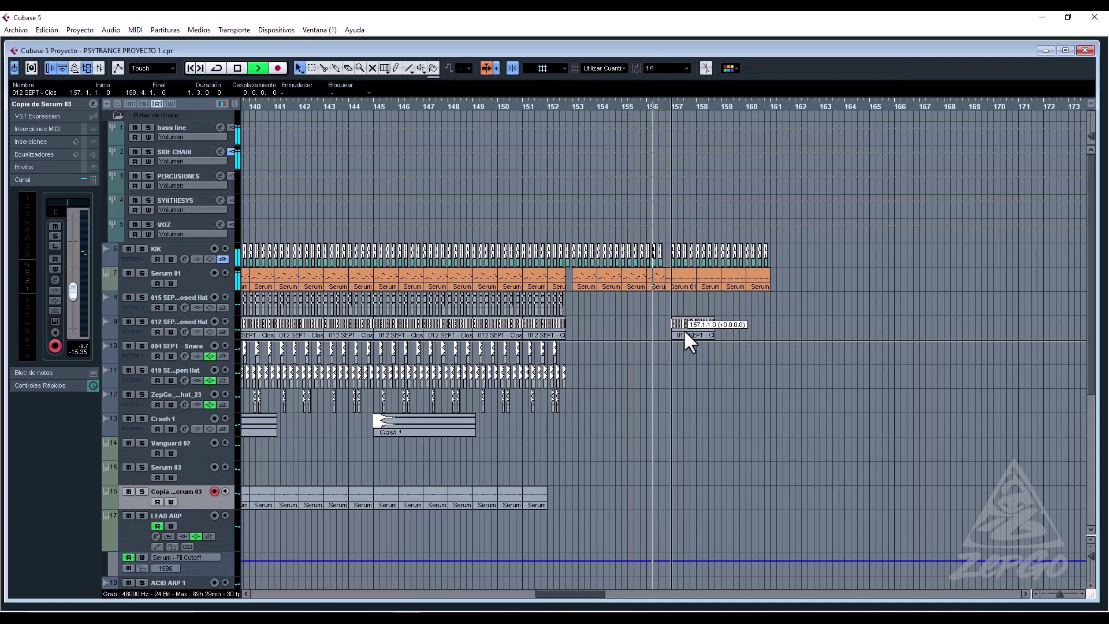
pyautogui.hotkey('ctrl', 'd')
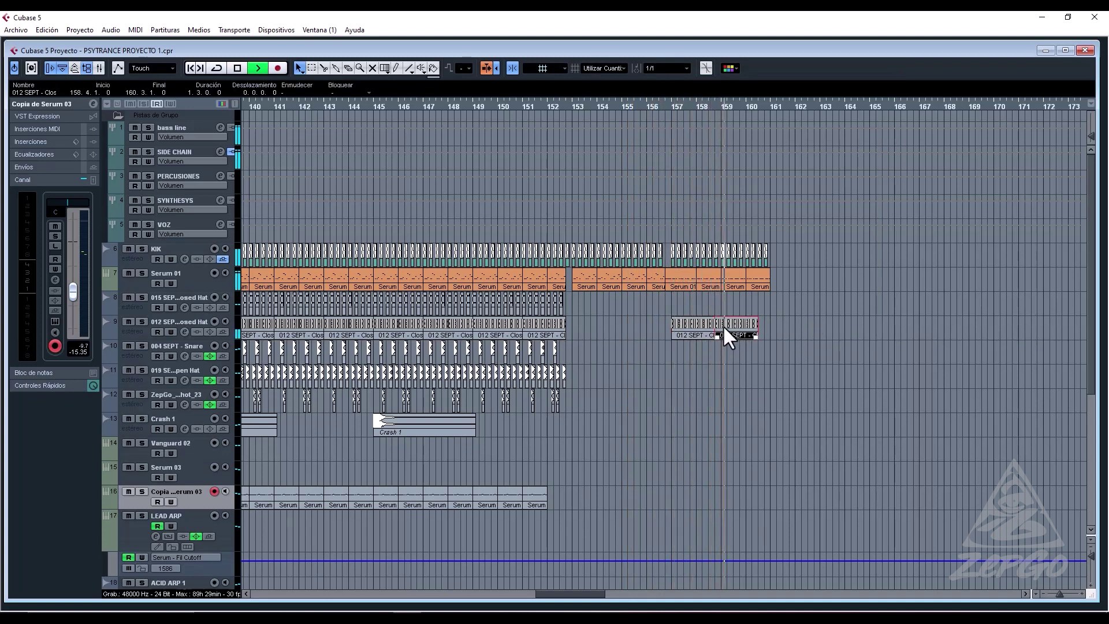
pyautogui.hotkey('ctrl', 'd')
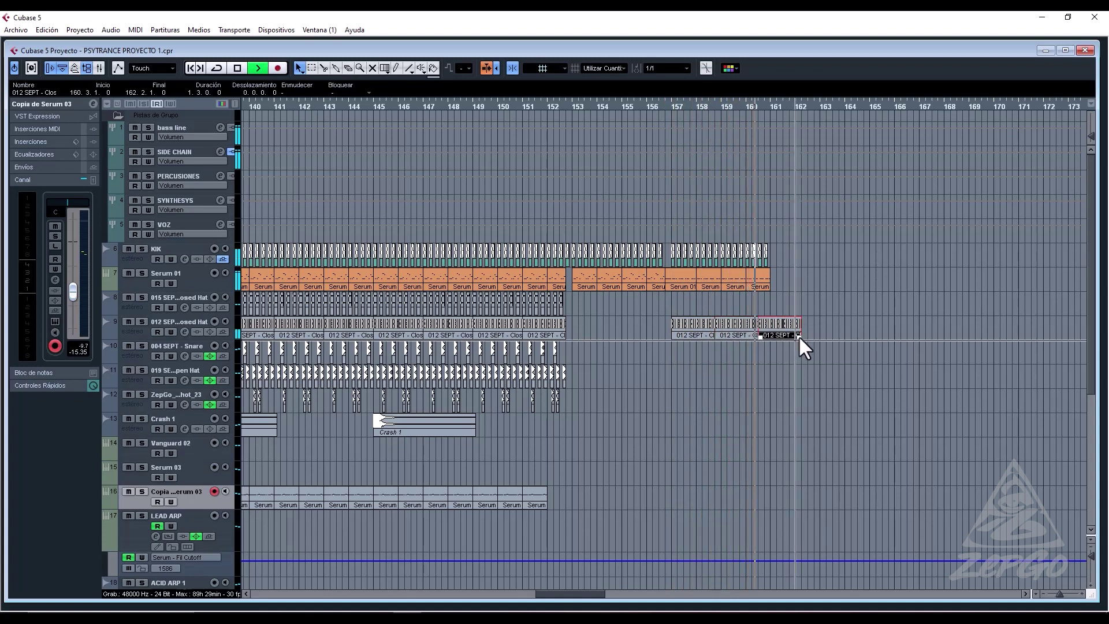
pyautogui.moveTo(799, 335); pyautogui.dragTo(768, 335)
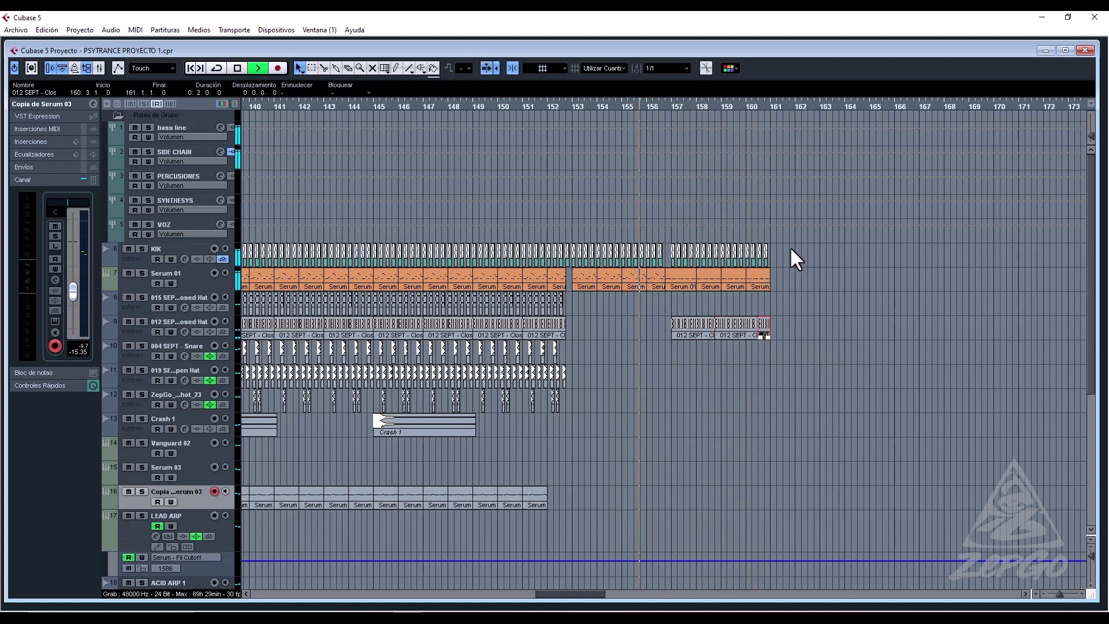
# Move the kick, Serum 01 and hat block from bar 157 to 161, and copy the bars 153–156 kick and bass to bar 157.
pyautogui.moveTo(792, 237); pyautogui.dragTo(671, 342)
pyautogui.moveTo(680, 273); pyautogui.dragTo(799, 289)
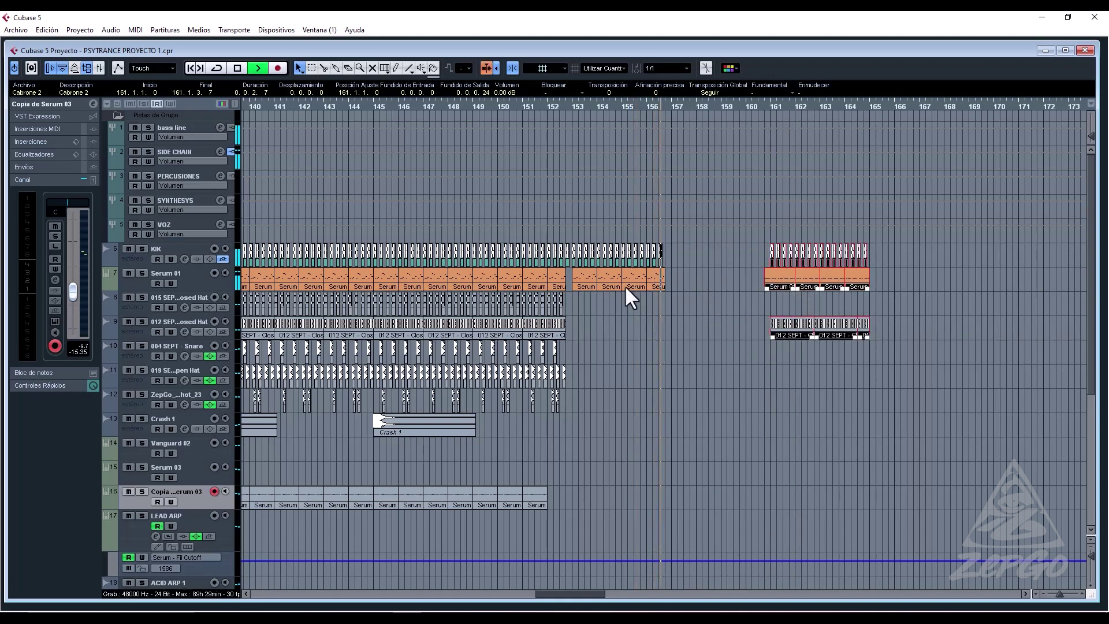
pyautogui.moveTo(689, 236); pyautogui.dragTo(572, 286)
pyautogui.hotkey('ctrl', 'd')
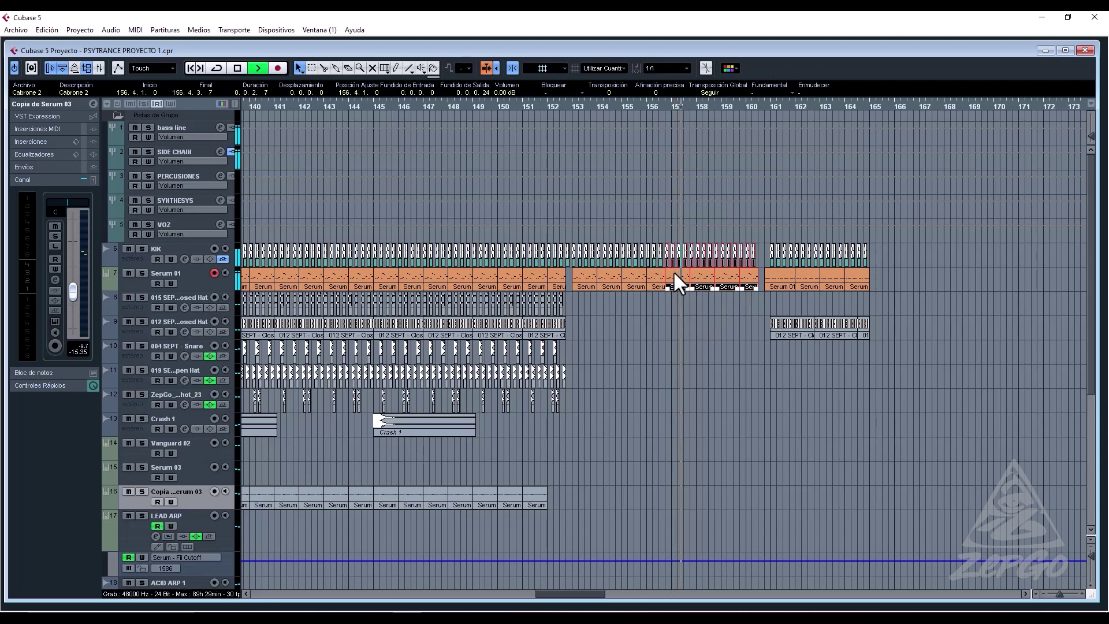
pyautogui.moveTo(673, 270)
pyautogui.mouseDown()
pyautogui.moveTo(693, 276)
pyautogui.moveTo(676, 278)
pyautogui.mouseUp()
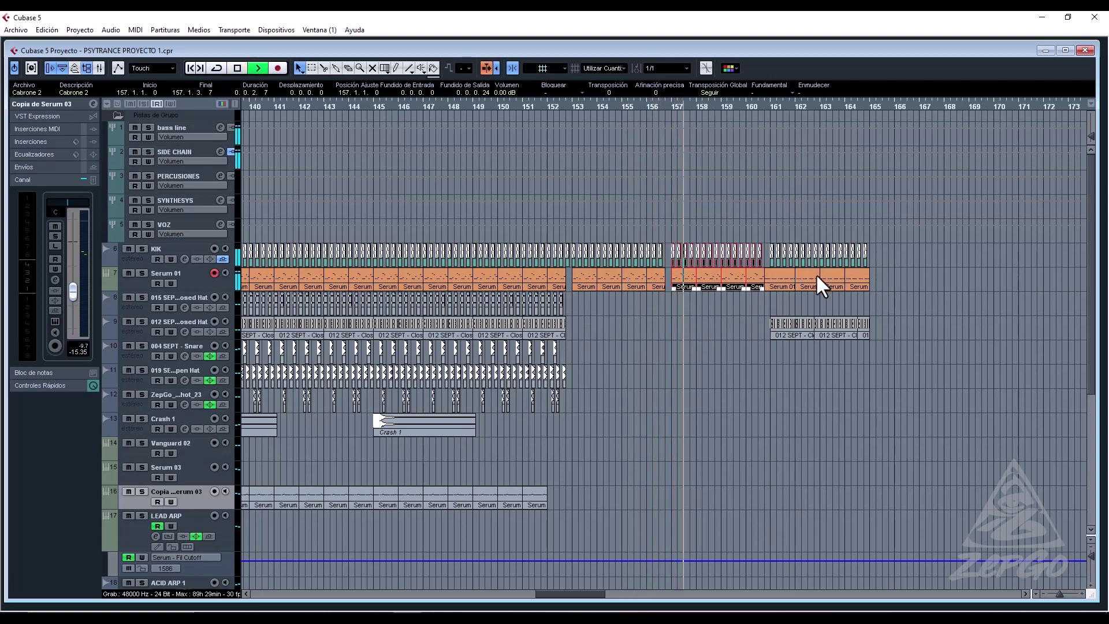
# Copy the 015 SEPT closed hats from bars 149–152 to bar 157 and again to bar 161.
pyautogui.press('space')
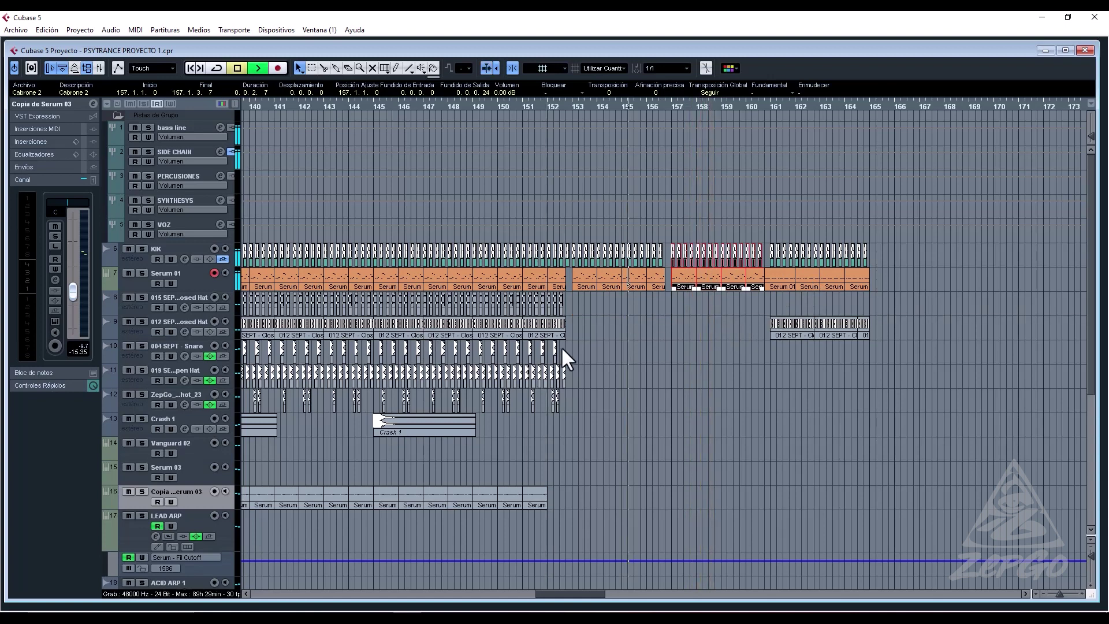
pyautogui.press('space')
pyautogui.moveTo(572, 351); pyautogui.dragTo(552, 350)
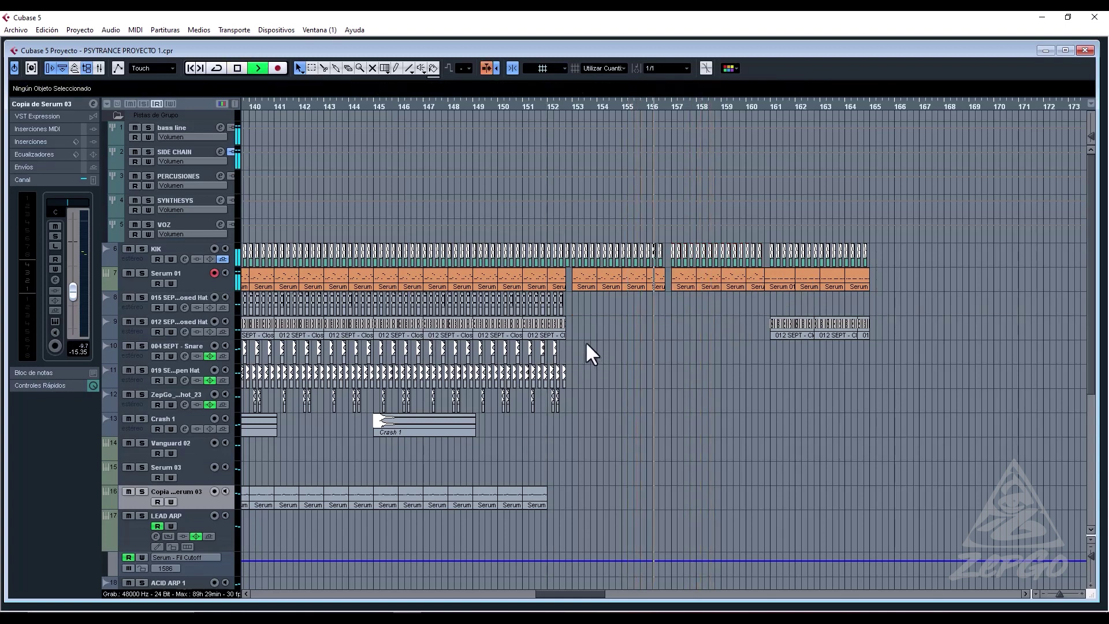
pyautogui.press('space')
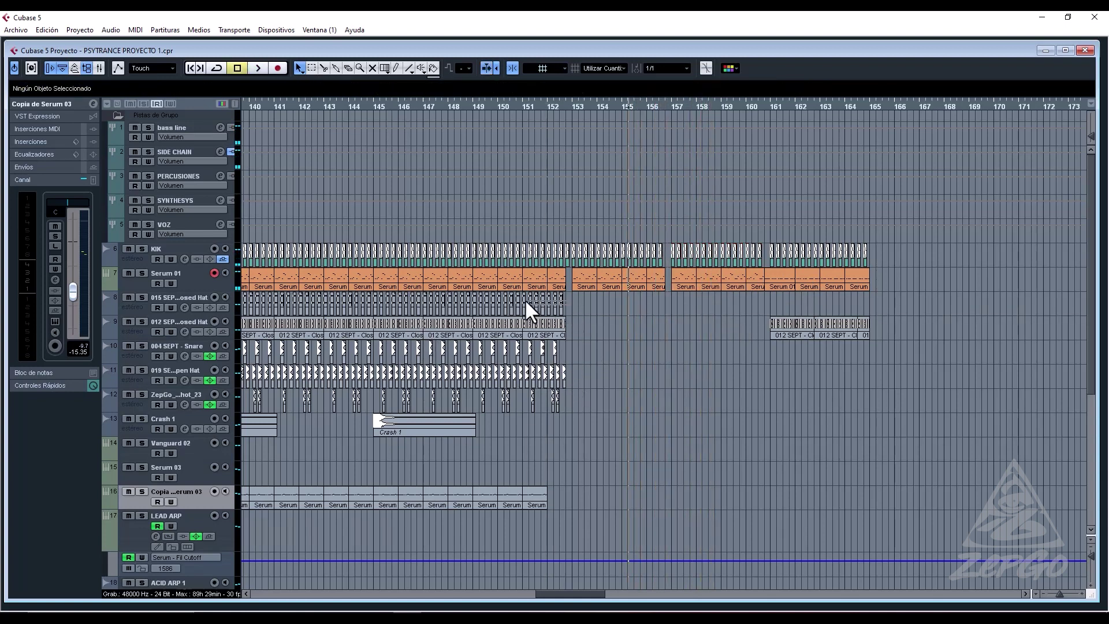
pyautogui.moveTo(470, 304); pyautogui.dragTo(673, 304)
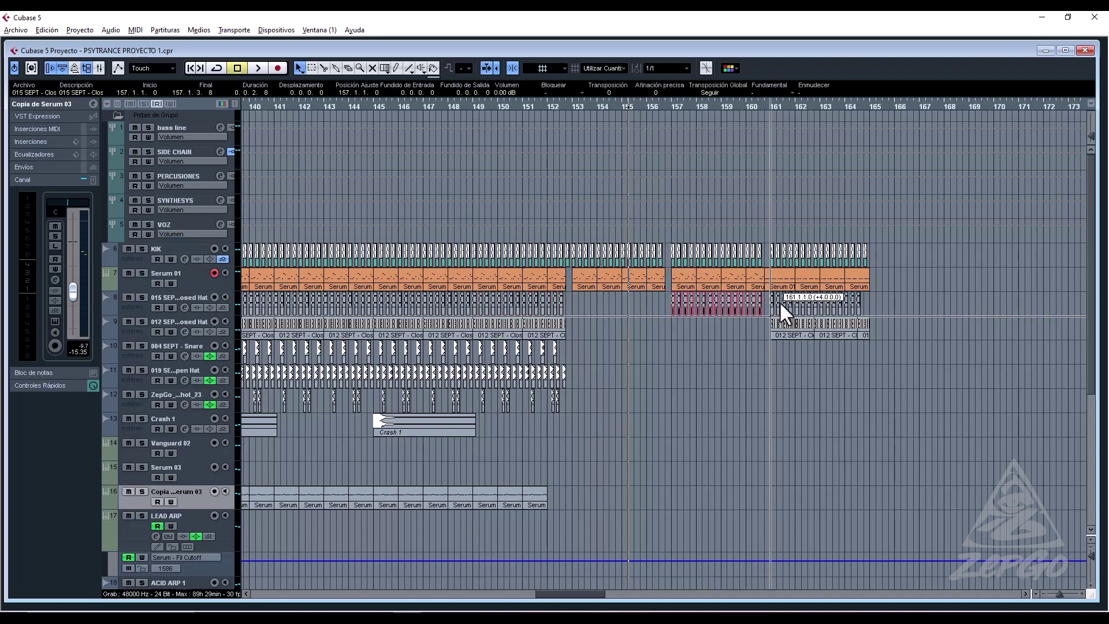
pyautogui.click(768, 306)
pyautogui.press('space')
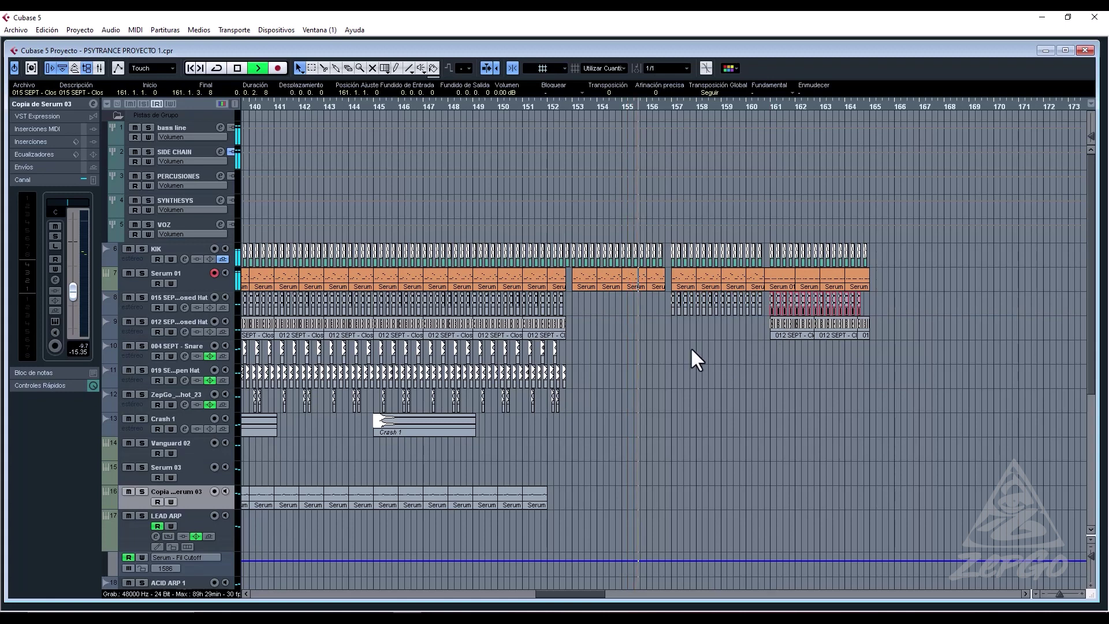
# Select the 004 SEPT snare hits from the end of bar 150 through bar 151.
pyautogui.click(571, 351)
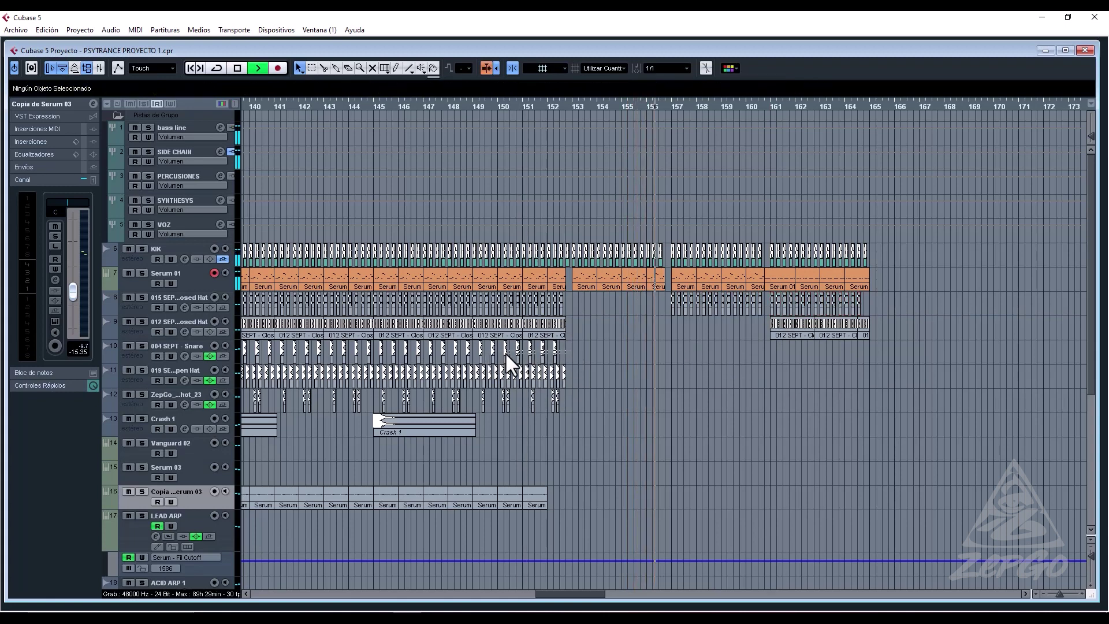
pyautogui.moveTo(506, 354); pyautogui.dragTo(515, 355)
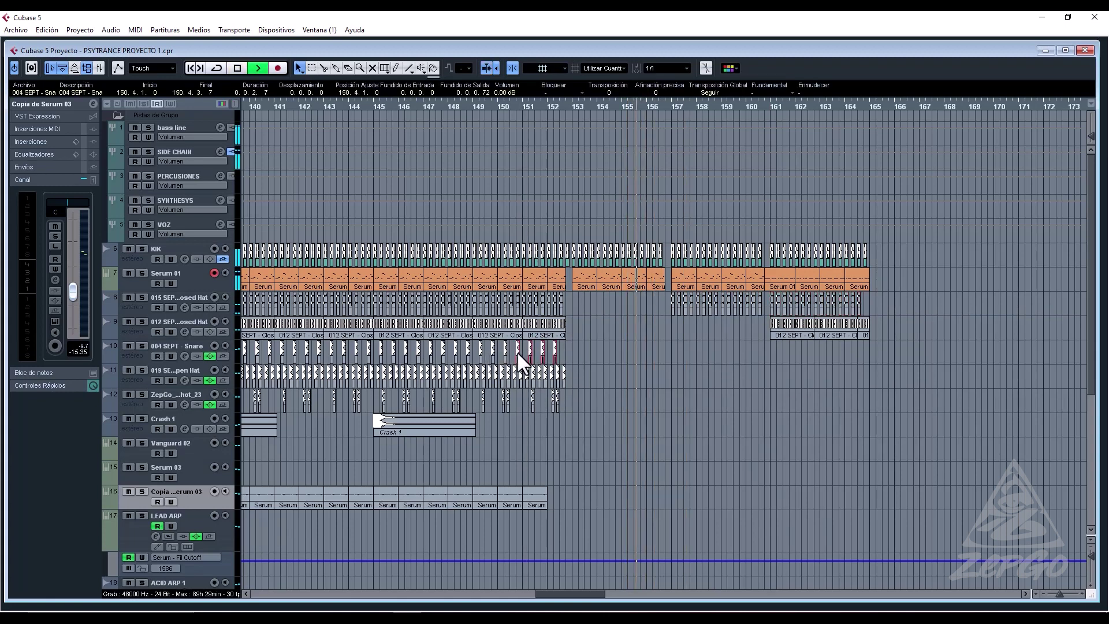
pyautogui.press('super')
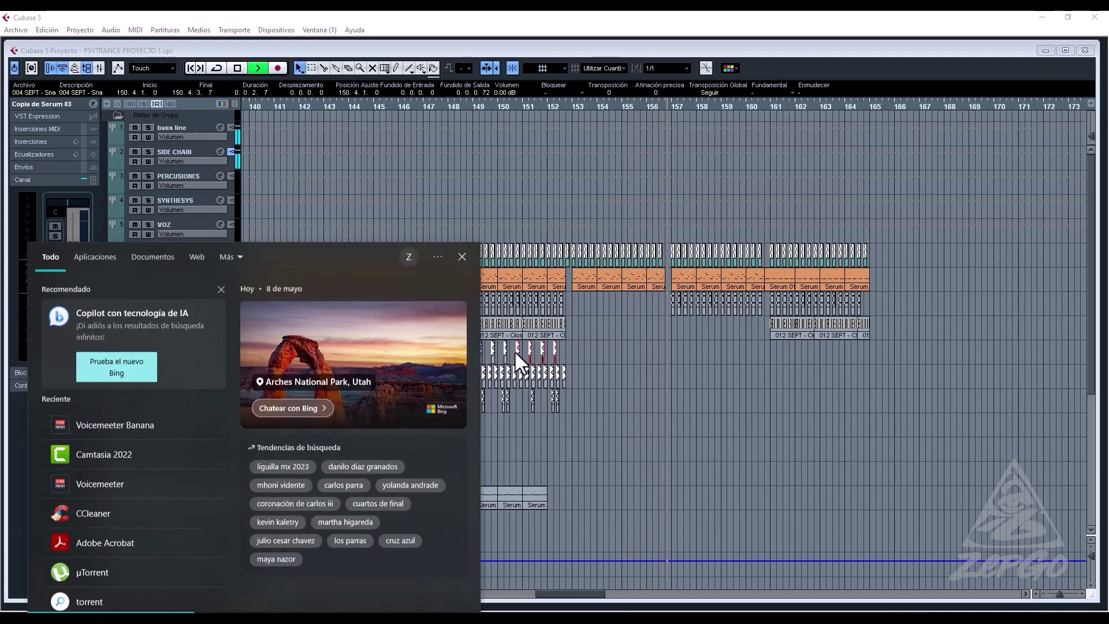
pyautogui.press('super')
pyautogui.press('super')
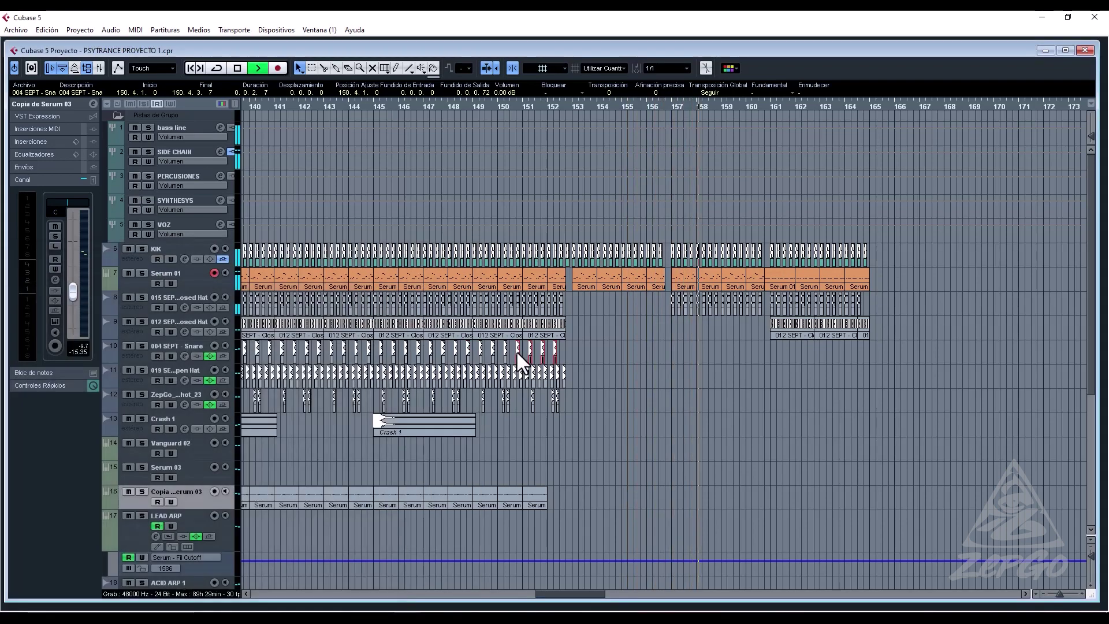
pyautogui.press('super')
pyautogui.press('super')
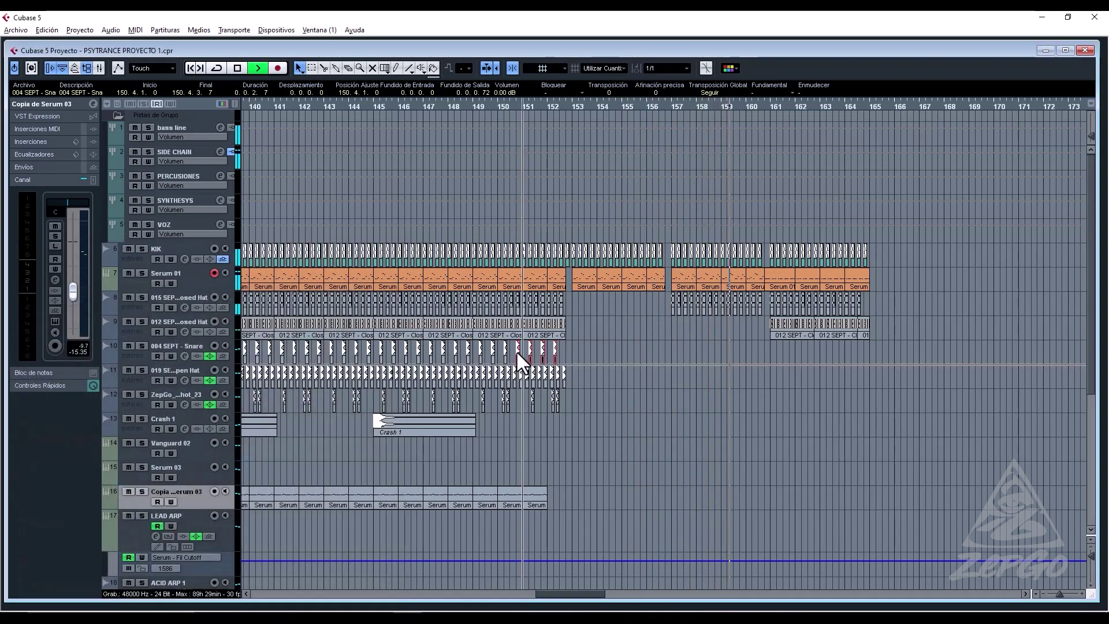
# Set the quantize to 1/16 and fill bars 161–164 of the 004 SEPT - Snare track with copies of the selected hits.
pyautogui.moveTo(518, 354); pyautogui.dragTo(803, 358)
pyautogui.click(685, 68)
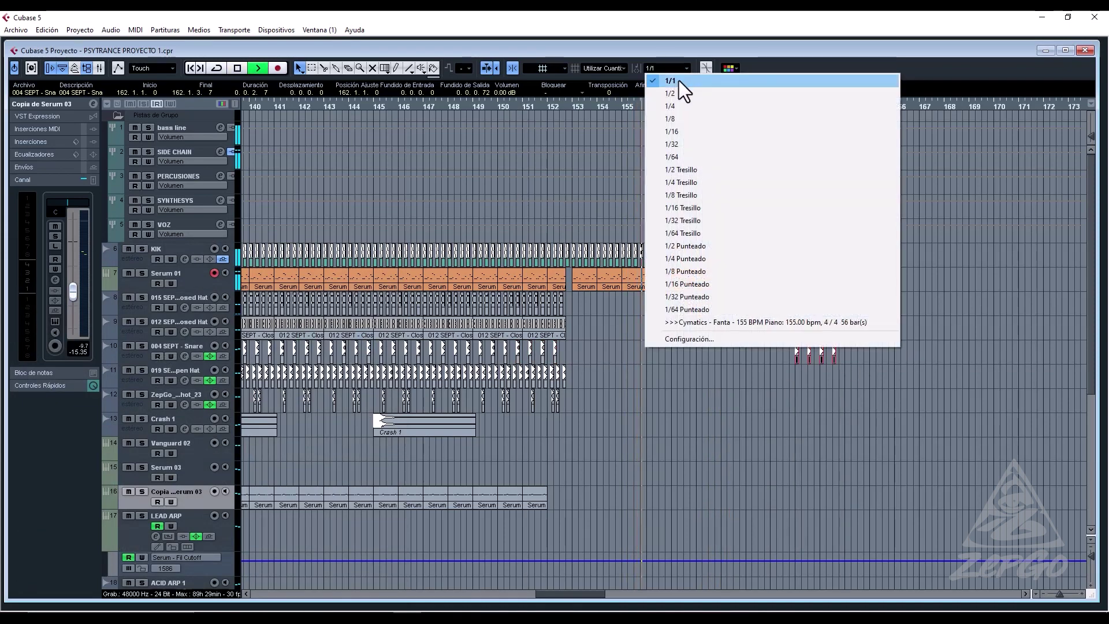
pyautogui.click(690, 131)
pyautogui.moveTo(795, 349); pyautogui.dragTo(826, 351)
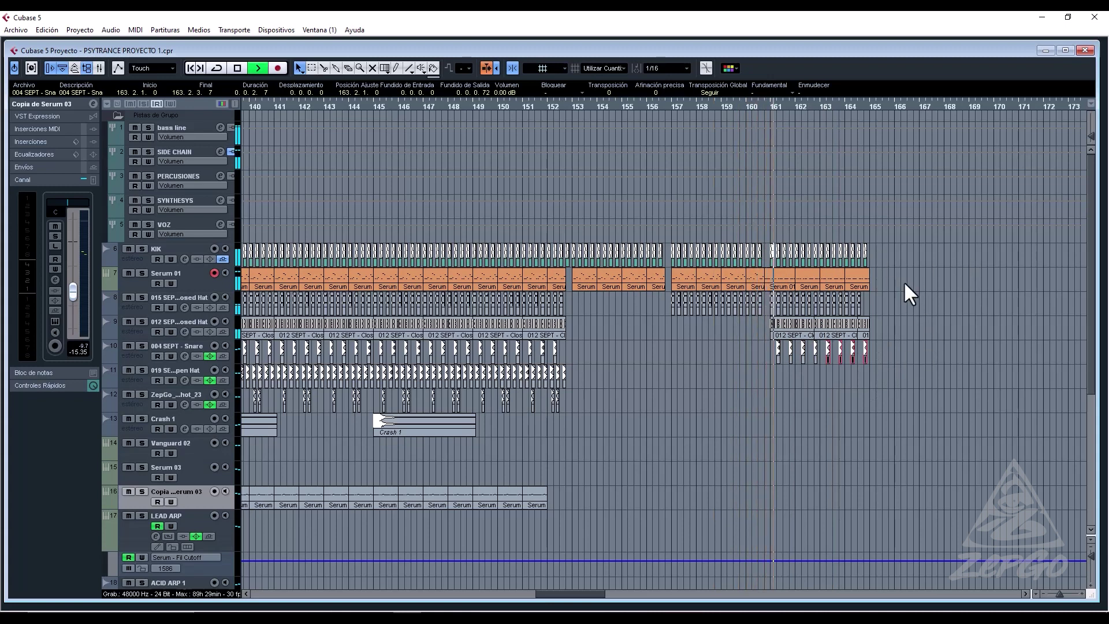
pyautogui.moveTo(895, 245); pyautogui.dragTo(903, 303)
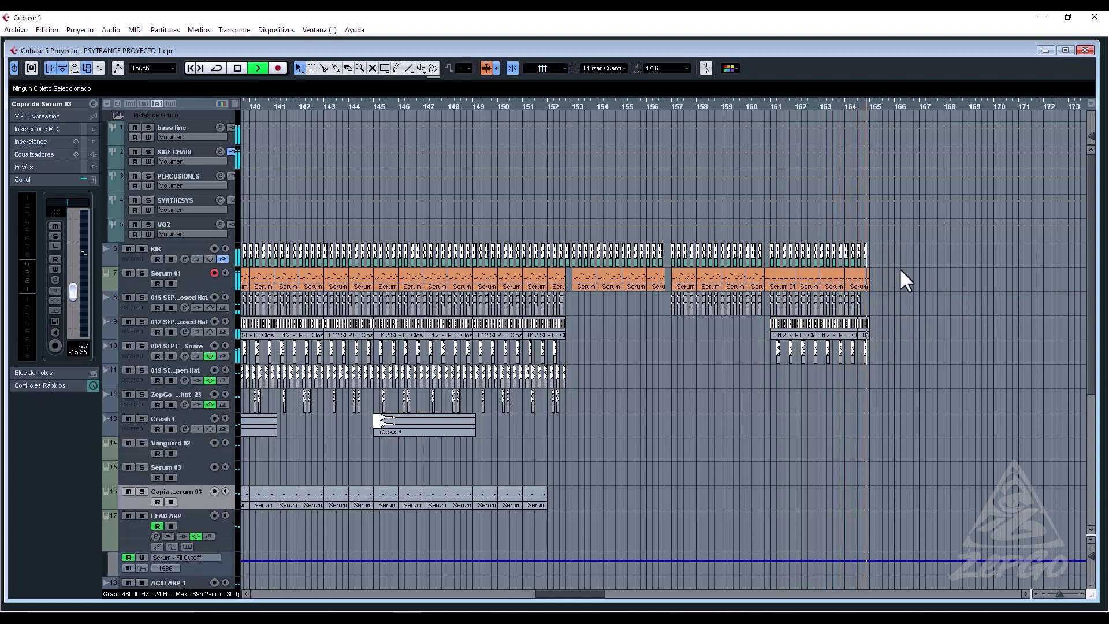
# Split the Serum 01 bass part at the start of bar 161.
pyautogui.rightClick(741, 303)
pyautogui.click(782, 302)
pyautogui.click(768, 281)
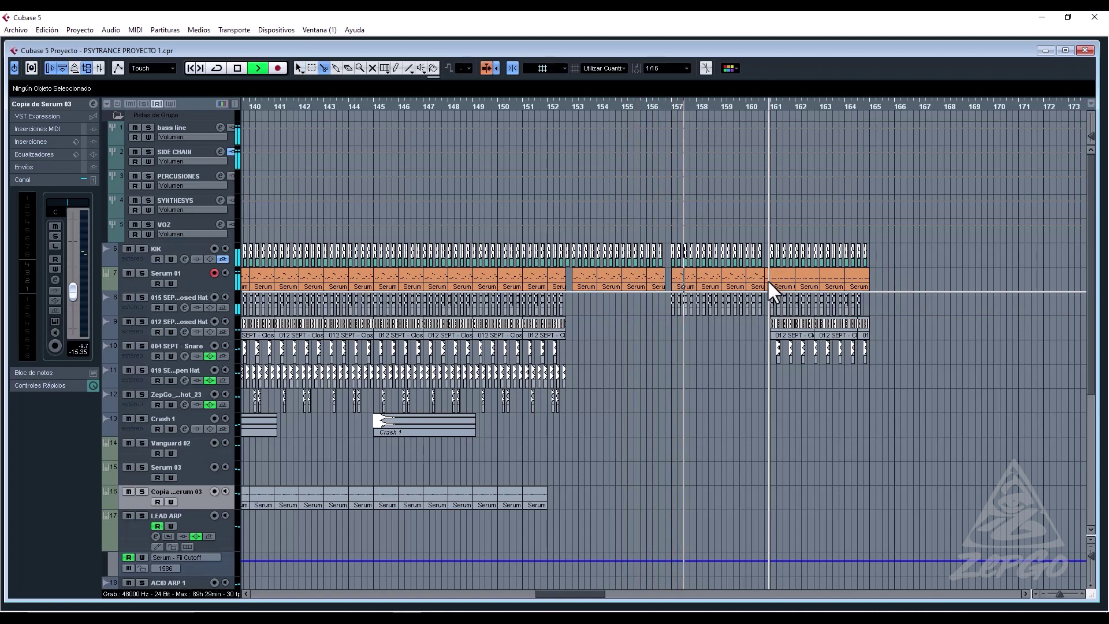
pyautogui.press('1')
pyautogui.rightClick(800, 271)
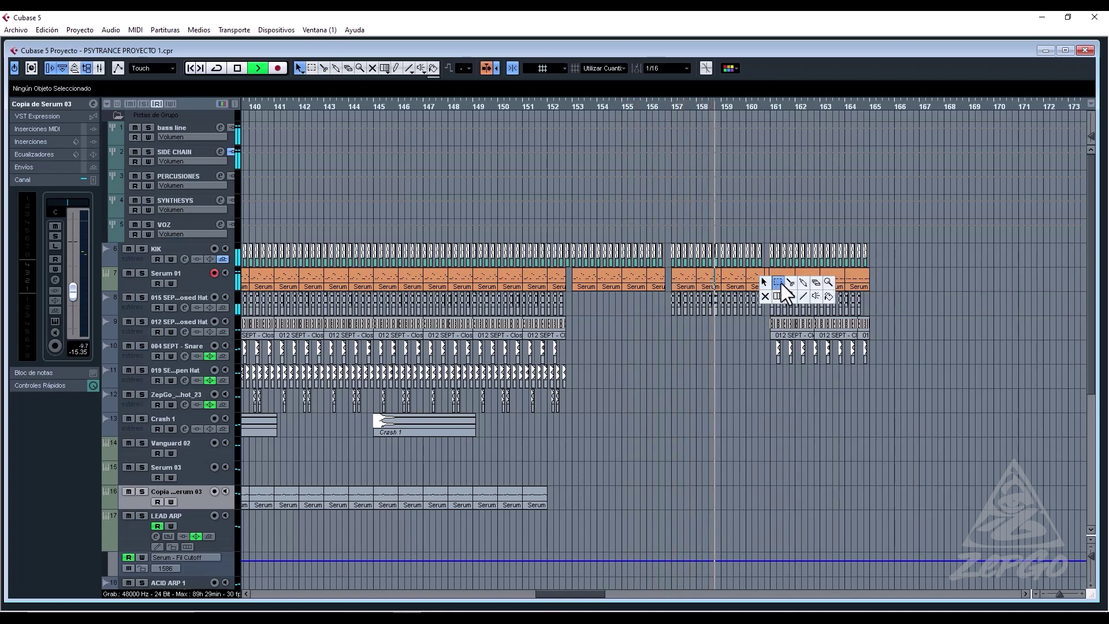
pyautogui.click(762, 277)
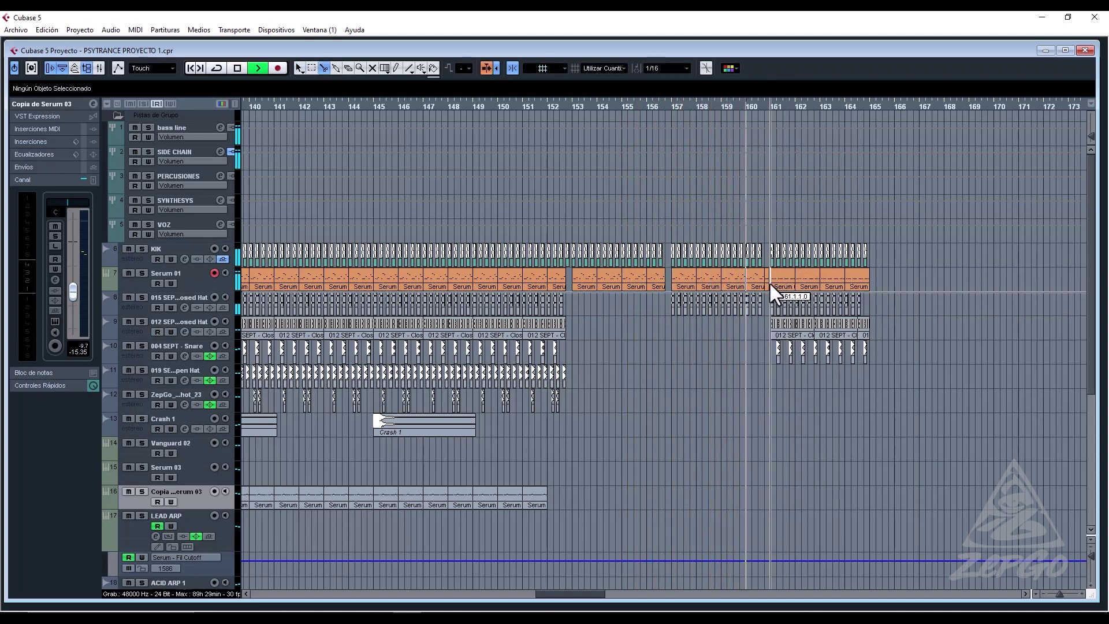
pyautogui.press('1')
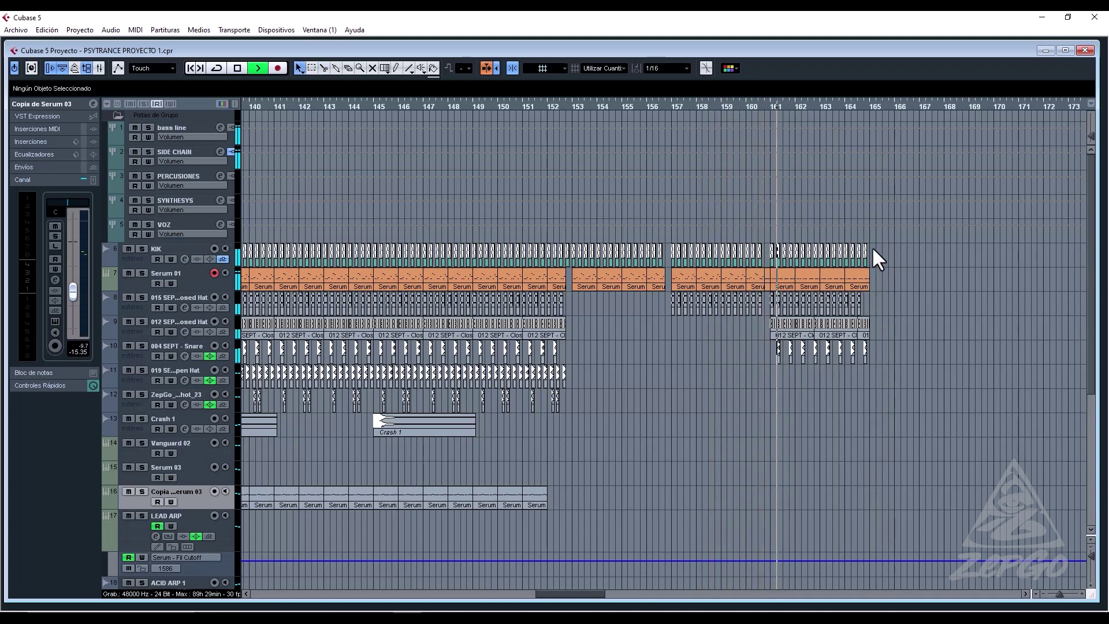
# Duplicate the bars 161–164 kick, Serum 01, closed hat and snare parts into bars 165–168.
pyautogui.moveTo(877, 251); pyautogui.dragTo(772, 358)
pyautogui.hotkey('ctrl', 'd')
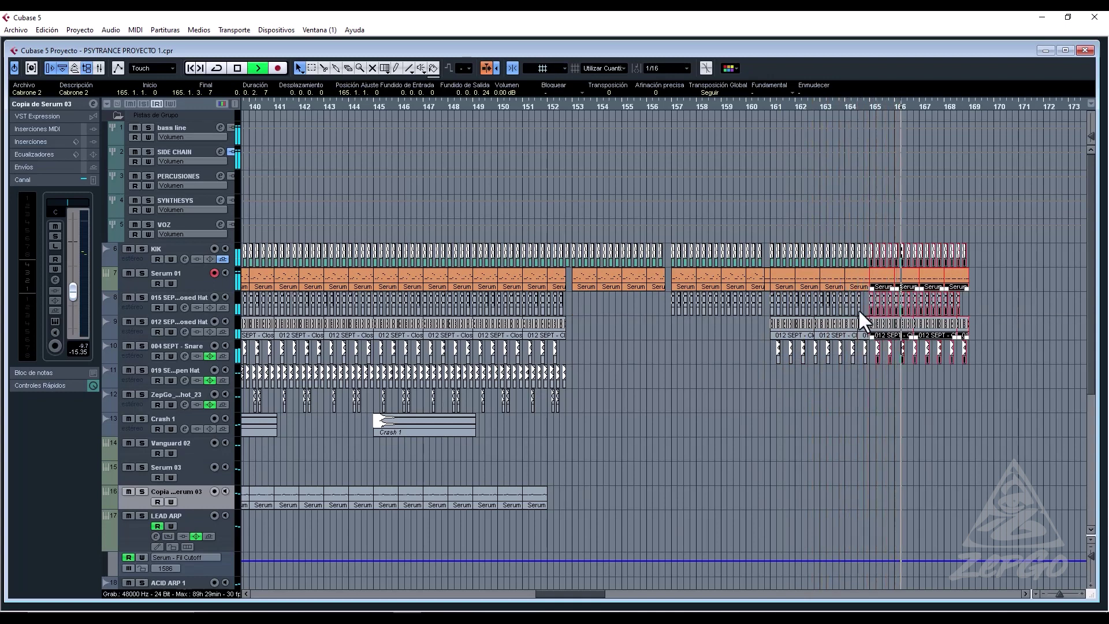
pyautogui.click(986, 299)
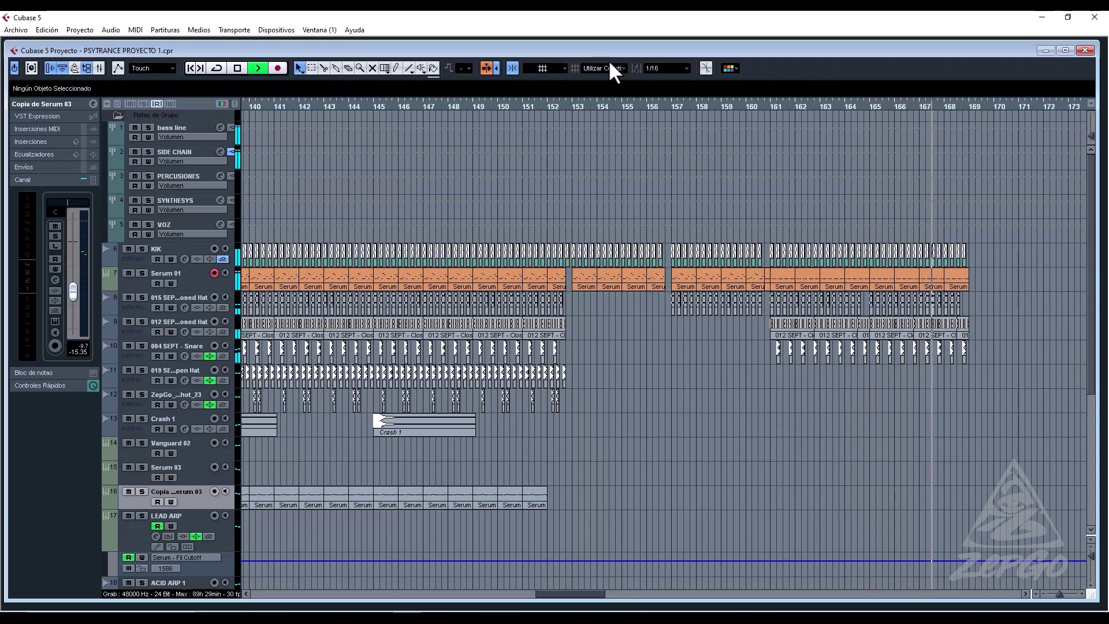
# Play the arrangement from about bar 150 and view the whole section from bar 93 onward.
pyautogui.click(495, 105)
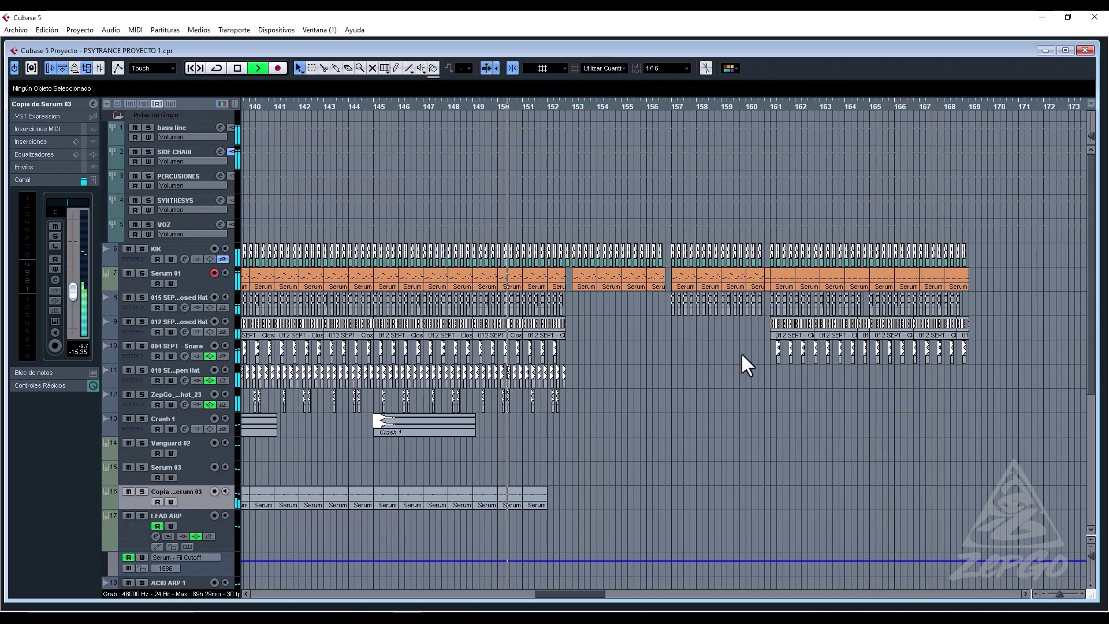
pyautogui.press('g')
pyautogui.press('g')
pyautogui.press('g')
pyautogui.press('g')
pyautogui.press('h')
pyautogui.press('g')
pyautogui.press('g')
pyautogui.press('g')
pyautogui.press('g')
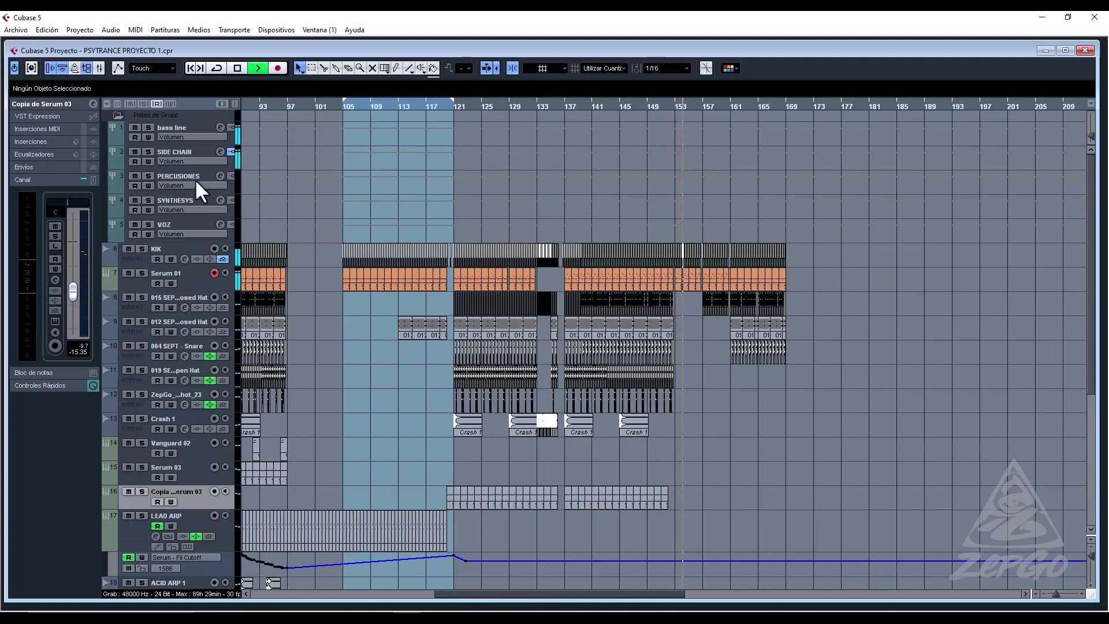
# Listen to the bass line group in solo from about bar 138, turn its solo off and stop playback.
pyautogui.click(179, 153)
pyautogui.click(177, 127)
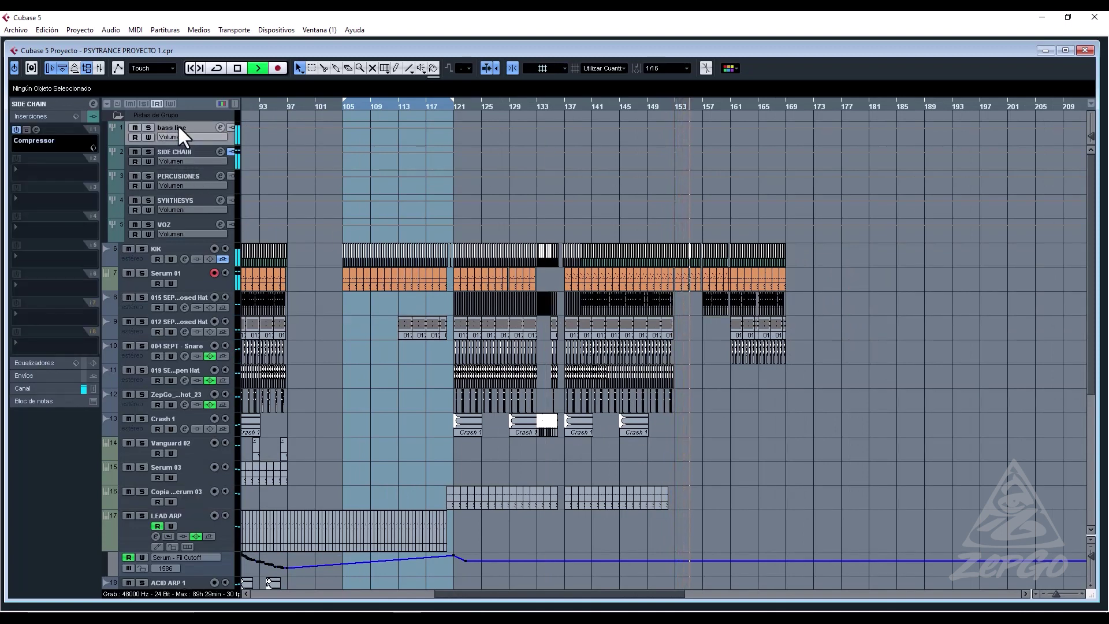
pyautogui.click(148, 127)
pyautogui.click(577, 105)
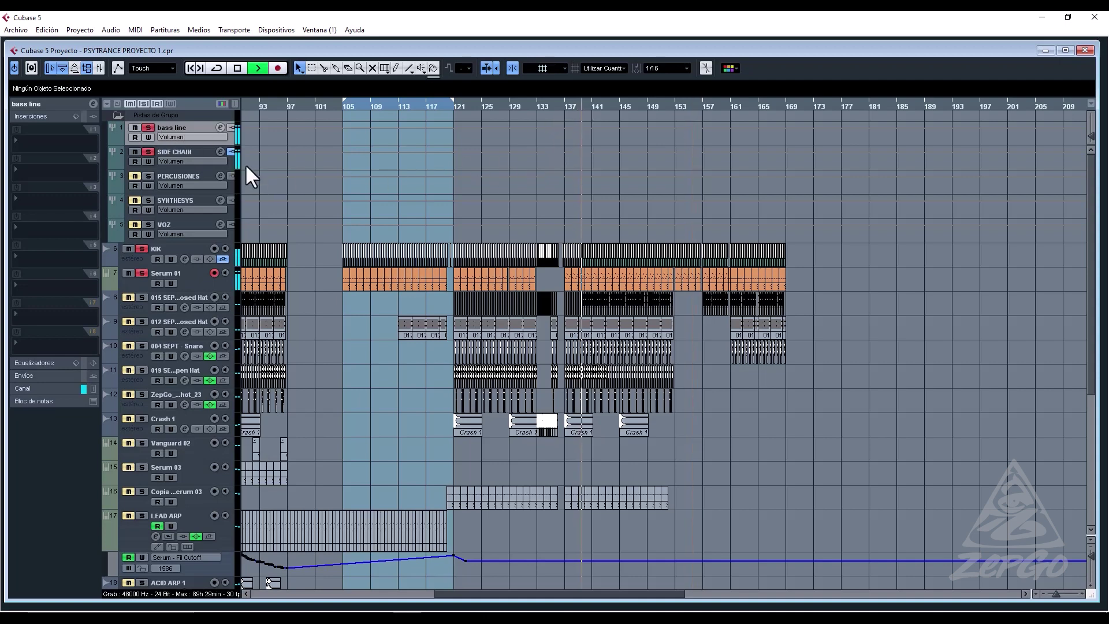
pyautogui.click(149, 127)
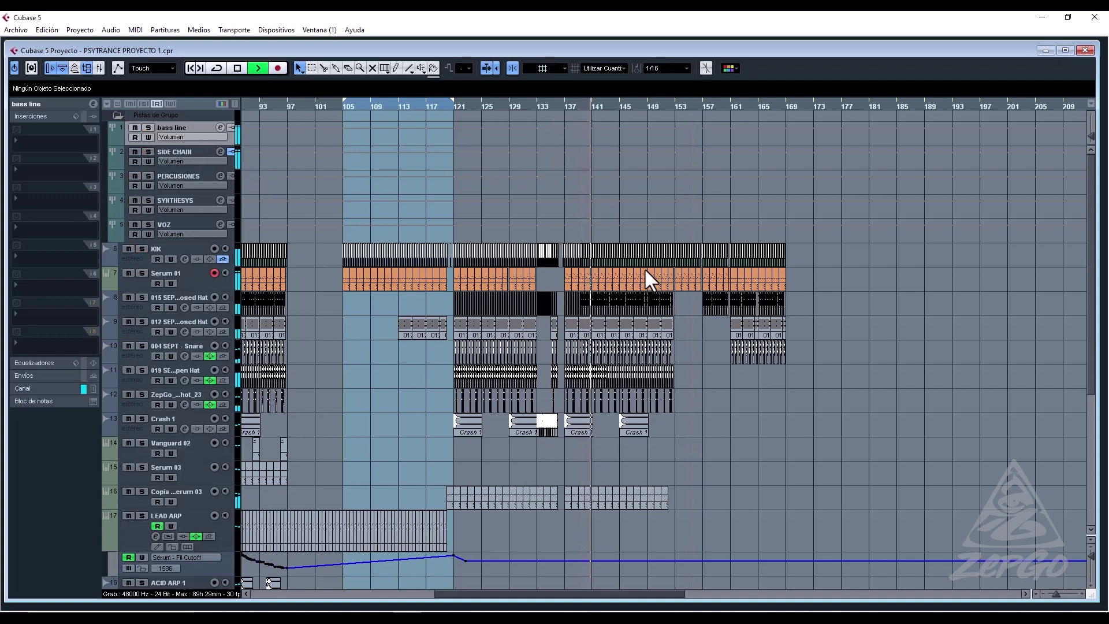
pyautogui.press('space')
# Assign the first send of the 015 SEPT - Closed Hat channel to the PERCUSIONES group.
pyautogui.click(165, 297)
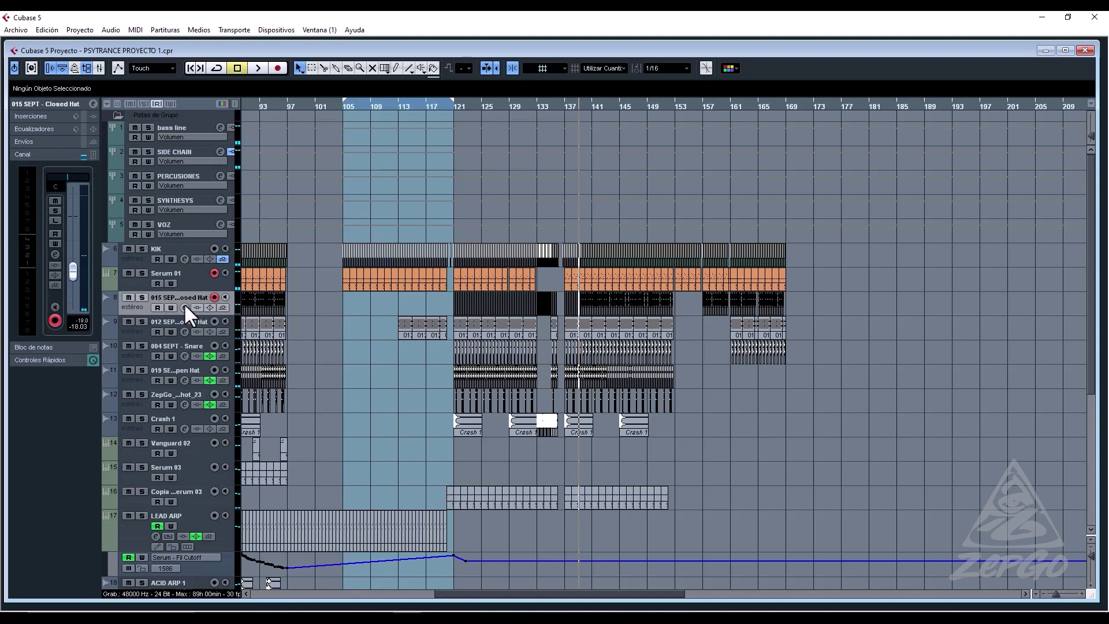
pyautogui.click(184, 308)
pyautogui.click(617, 140)
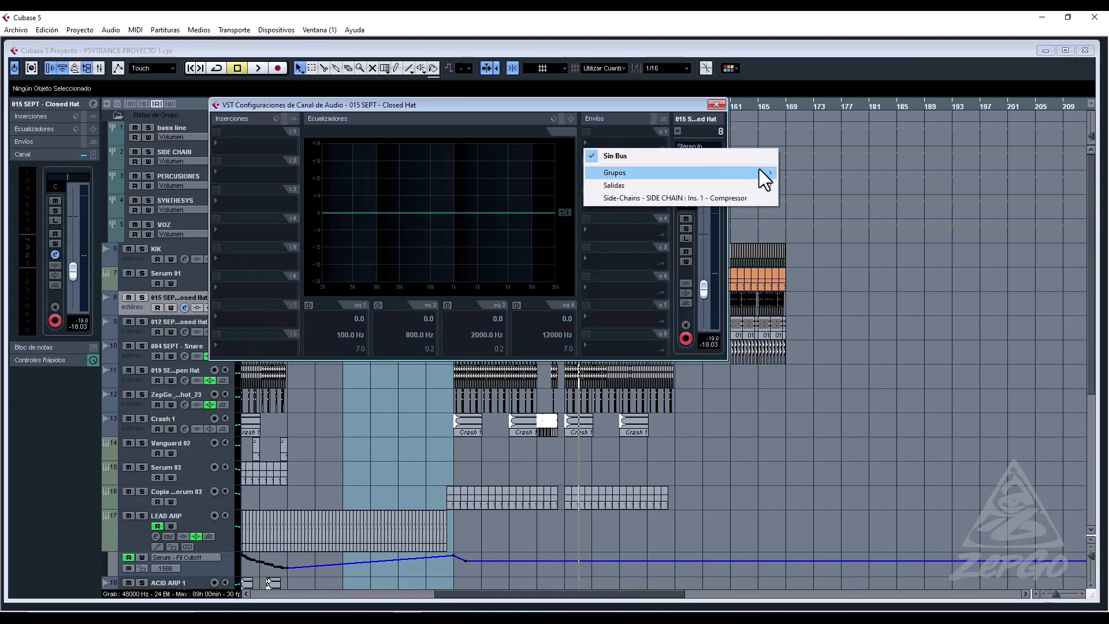
pyautogui.moveTo(760, 169)
pyautogui.click(821, 197)
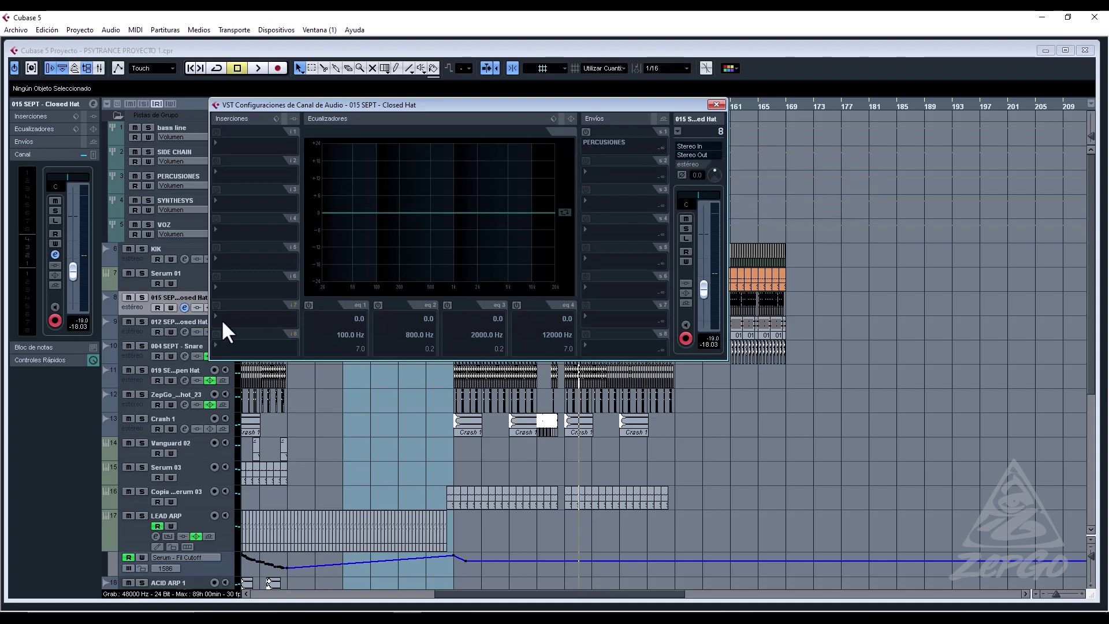
# Route the output of the 012 SEPT - Closed Hat channel to the PERCUSIONES group.
pyautogui.click(184, 331)
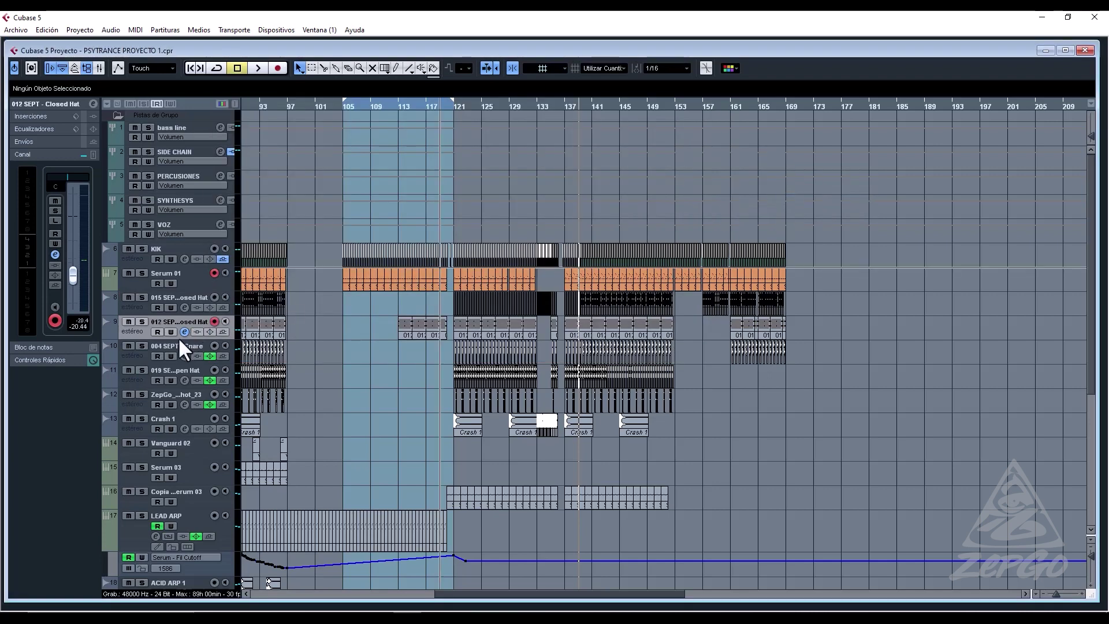
pyautogui.click(691, 155)
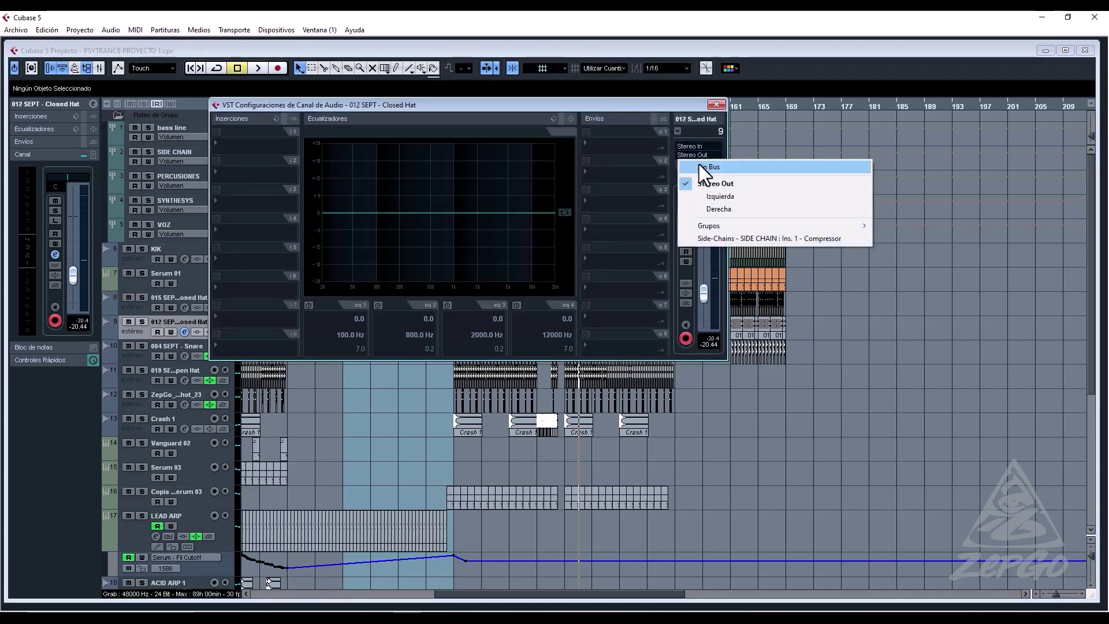
pyautogui.moveTo(826, 225)
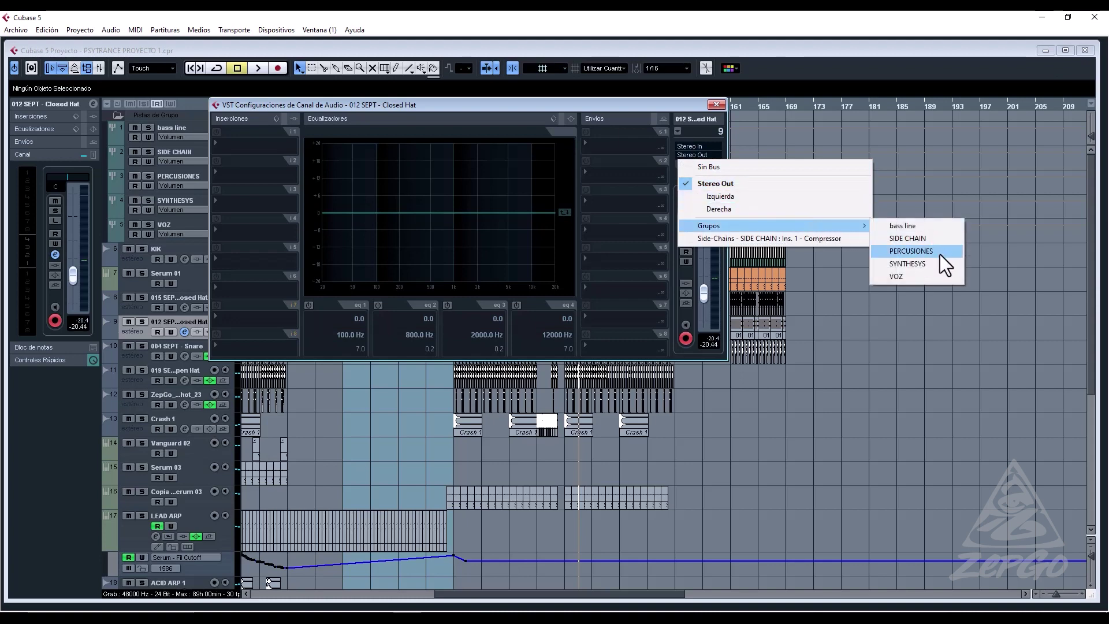
pyautogui.click(940, 252)
# Route the output of the 004 SEPT - Snare channel to the PERCUSIONES group.
pyautogui.click(184, 355)
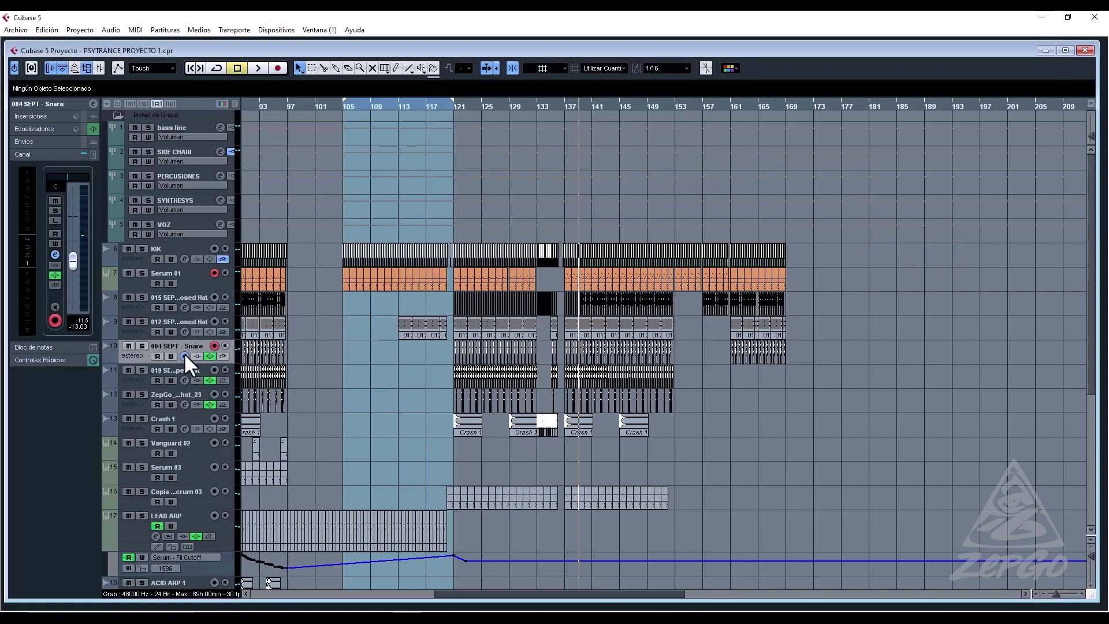
pyautogui.click(687, 153)
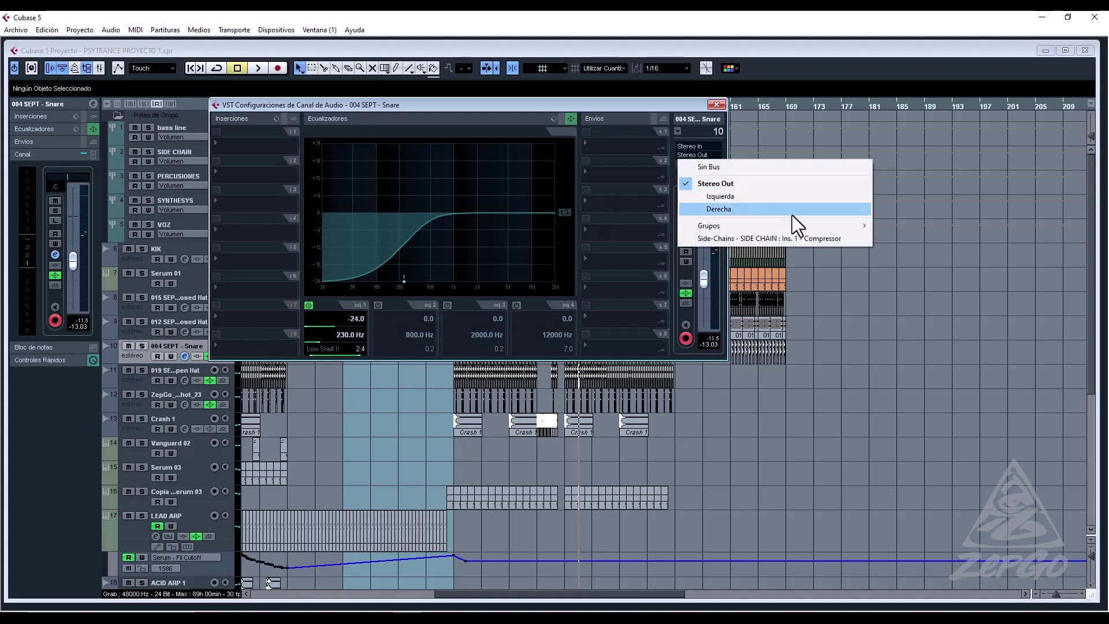
pyautogui.moveTo(857, 227)
pyautogui.click(913, 251)
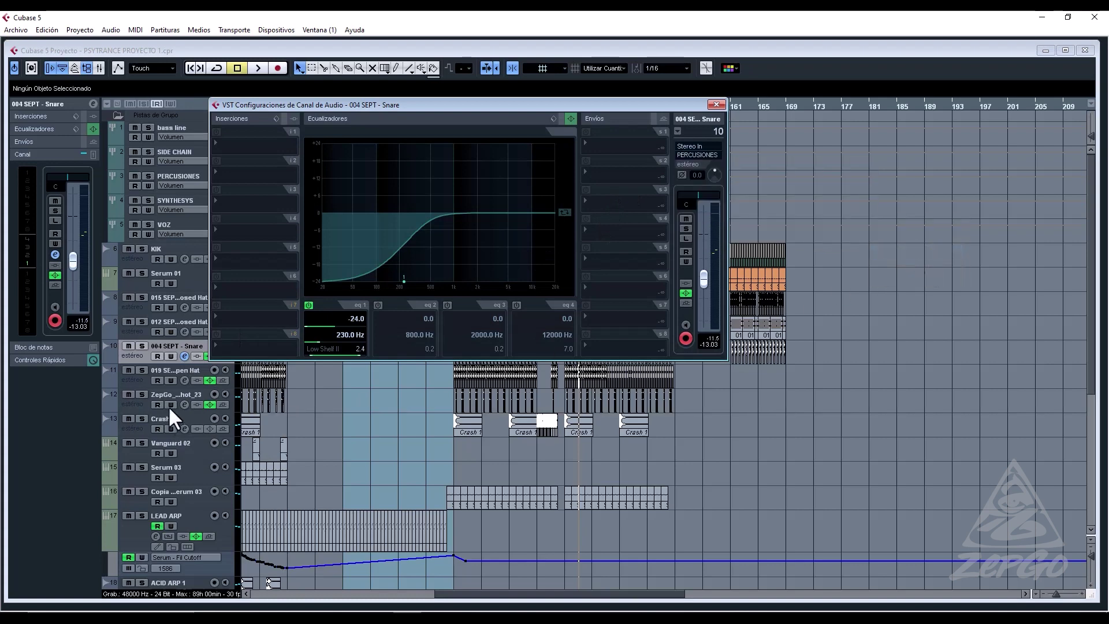
# Route the output of the 019 SEPT - Open Hat channel to the PERCUSIONES group.
pyautogui.click(178, 370)
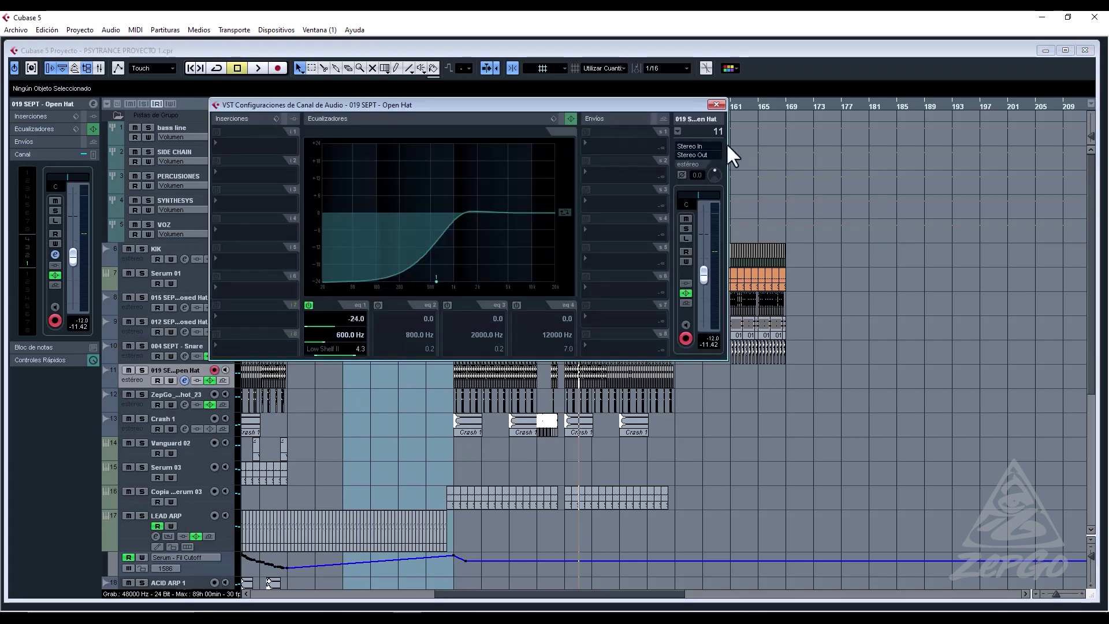
pyautogui.click(704, 152)
pyautogui.moveTo(868, 225)
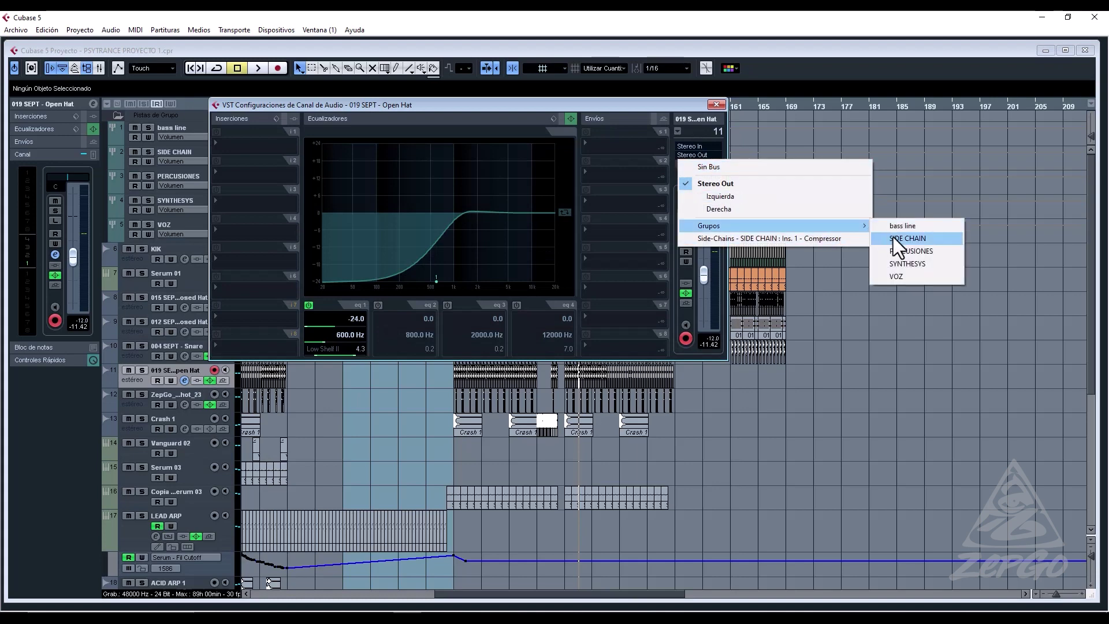
pyautogui.click(917, 254)
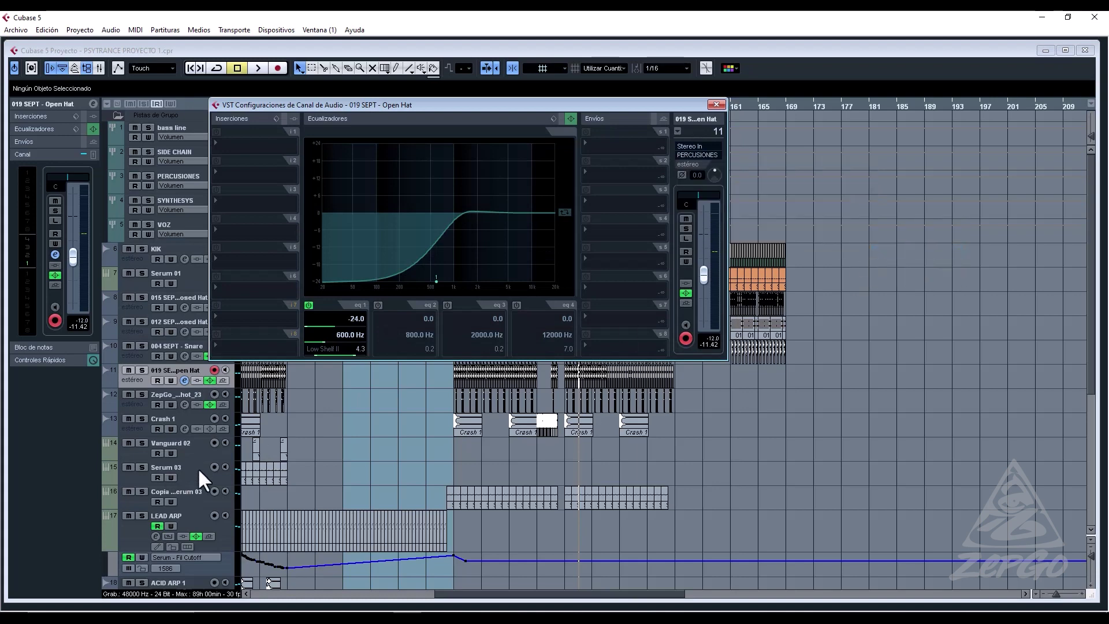
# Route the output of the ZepGo_Foley_OneShot_23 channel to the PERCUSIONES group.
pyautogui.click(181, 402)
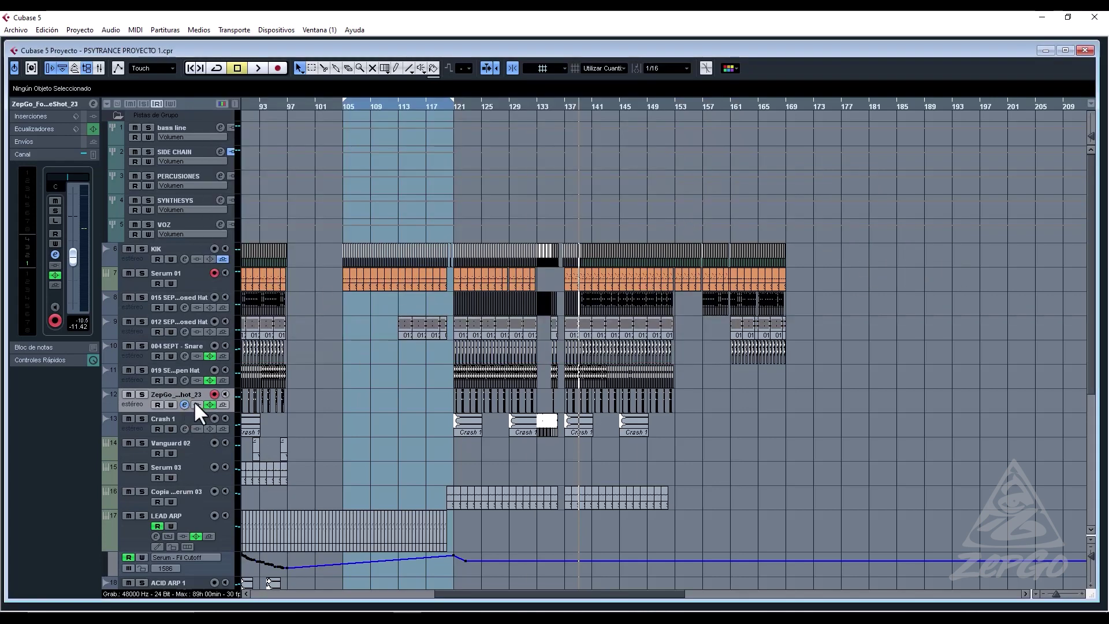
pyautogui.click(183, 404)
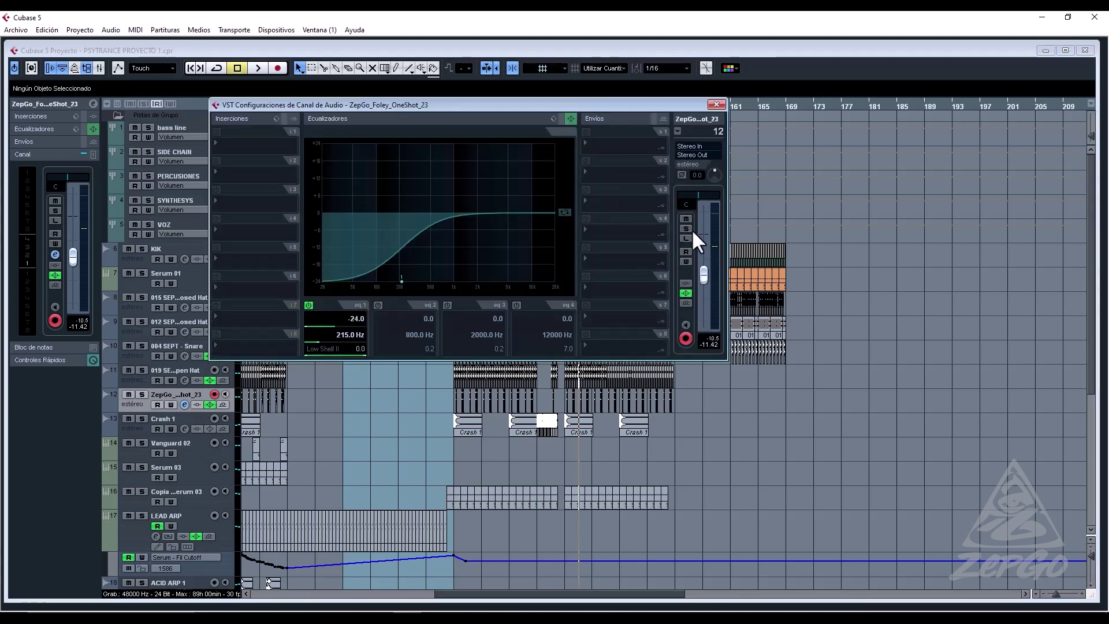
pyautogui.click(694, 155)
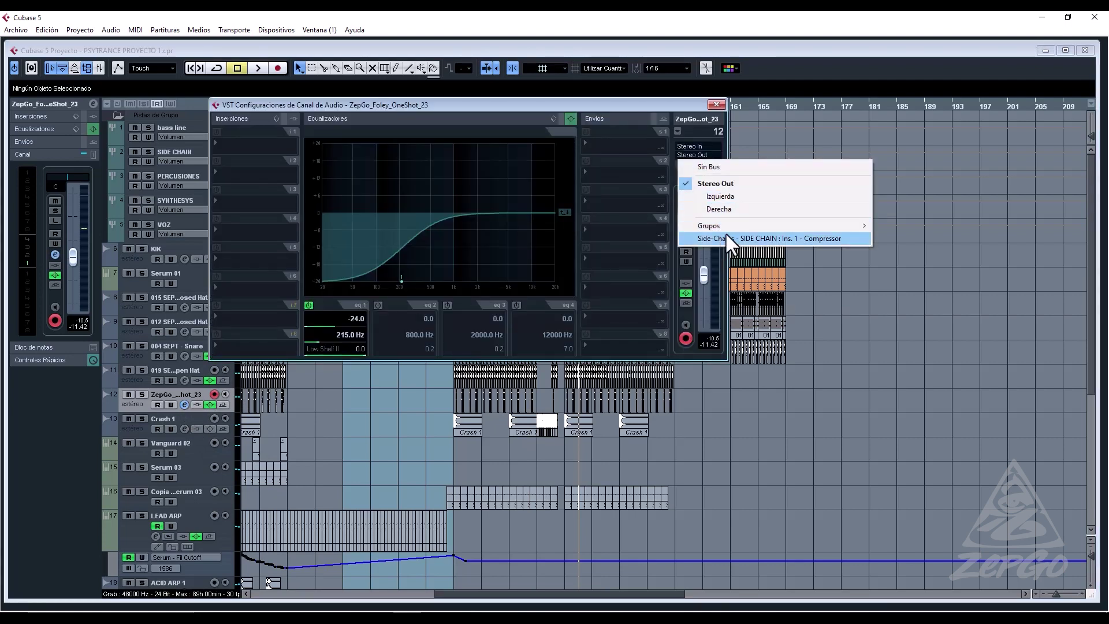
pyautogui.moveTo(768, 226)
pyautogui.click(917, 250)
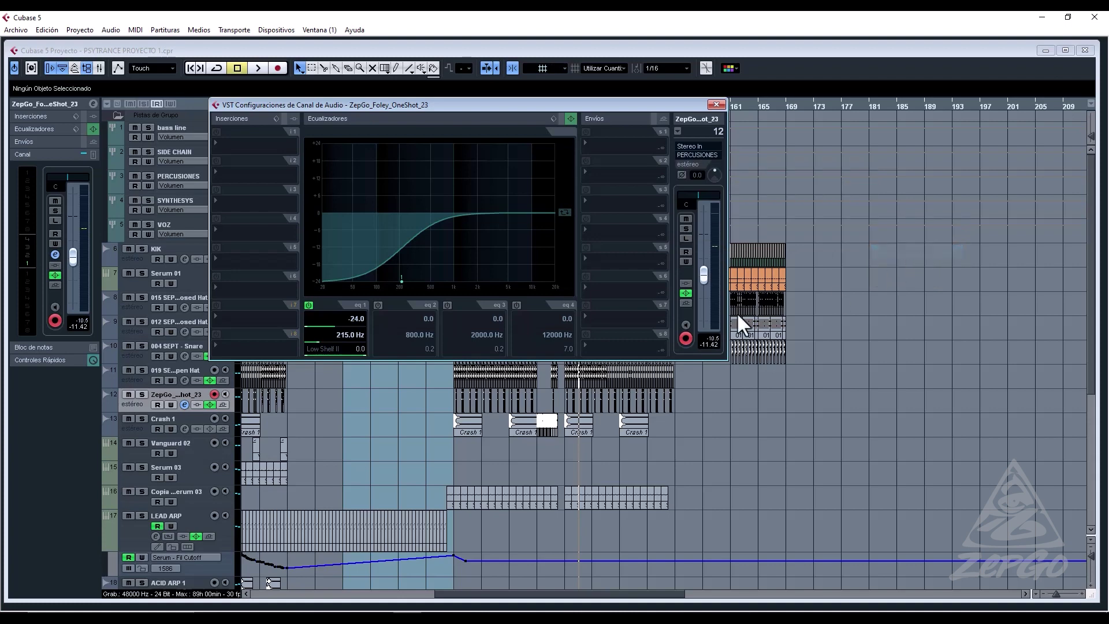
# Examine the channel settings of the Crash 1 track and close them.
pyautogui.click(188, 419)
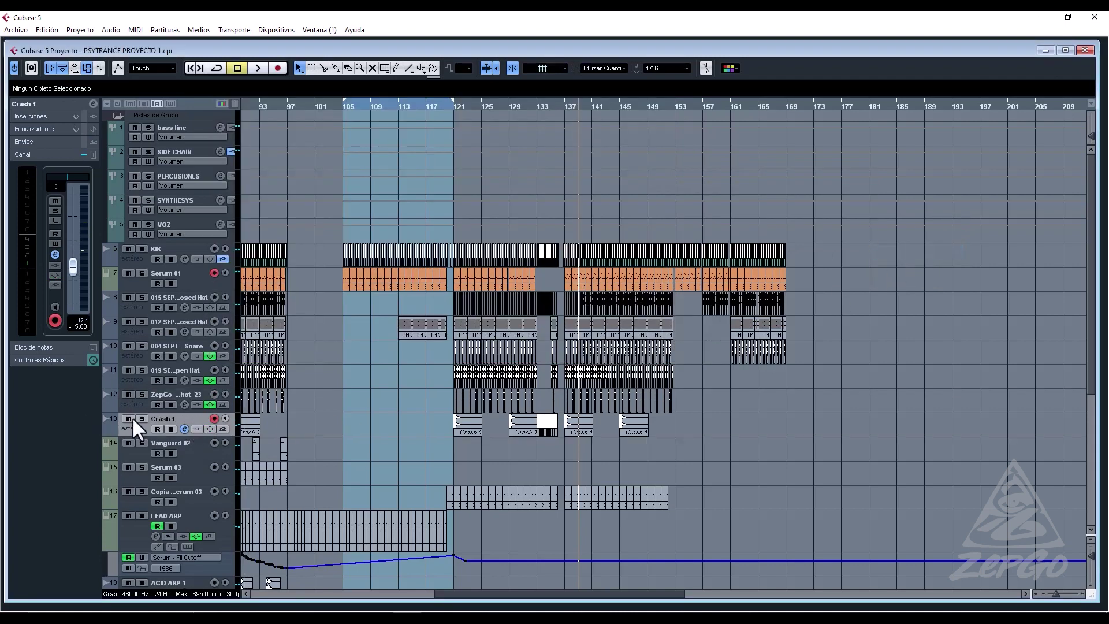
pyautogui.click(184, 428)
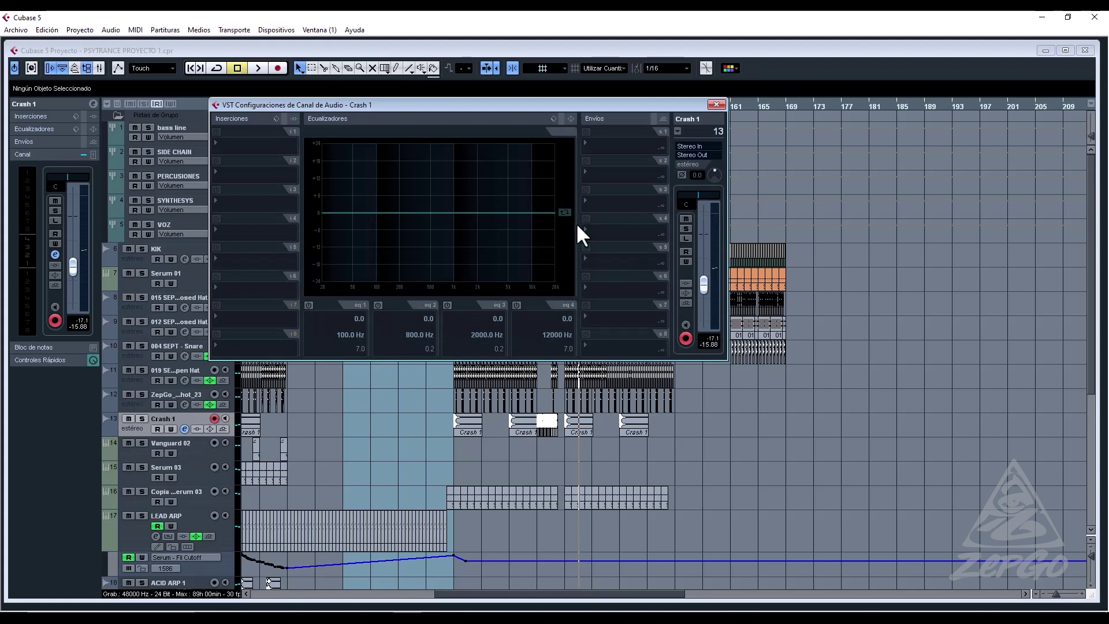
pyautogui.click(394, 373)
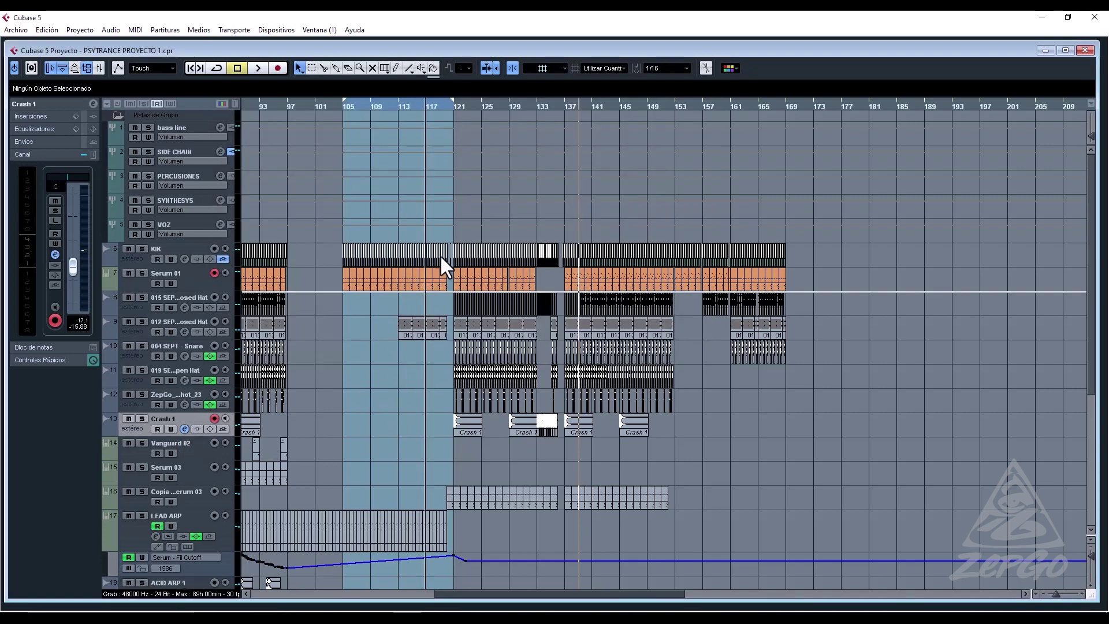
# Listen to the bass line group soloed during playback and release the solo.
pyautogui.click(152, 129)
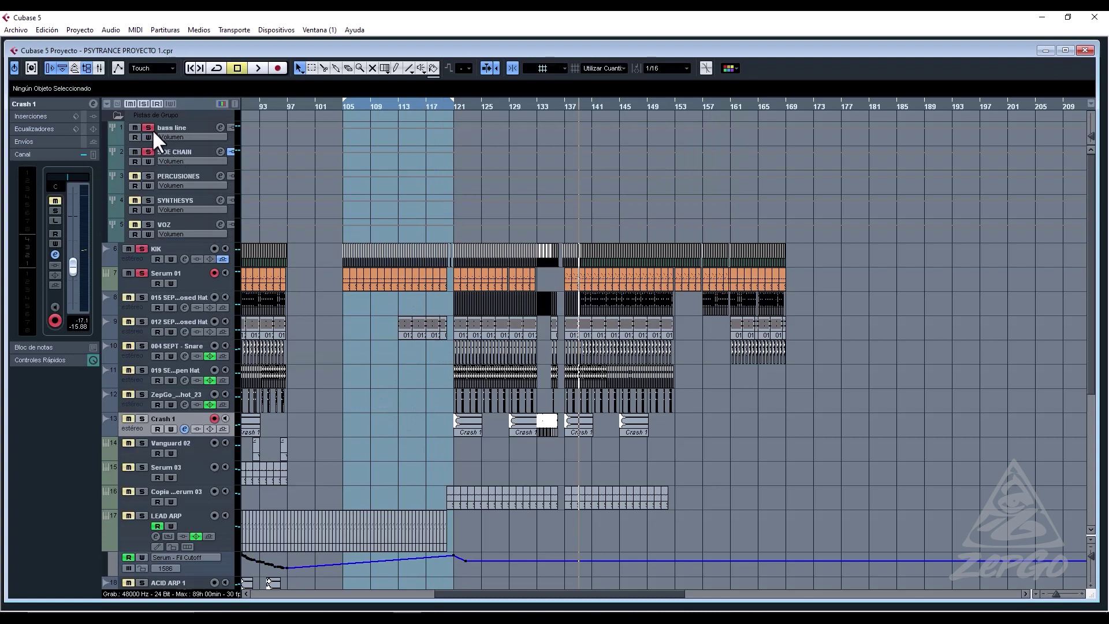
pyautogui.press('space')
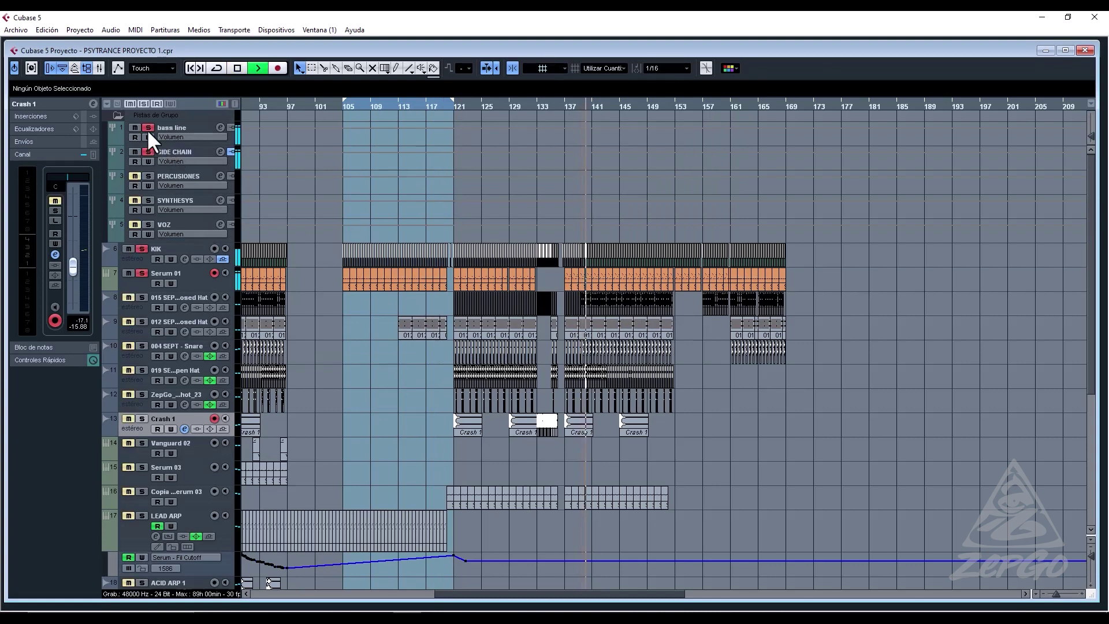
pyautogui.press('space')
pyautogui.click(147, 127)
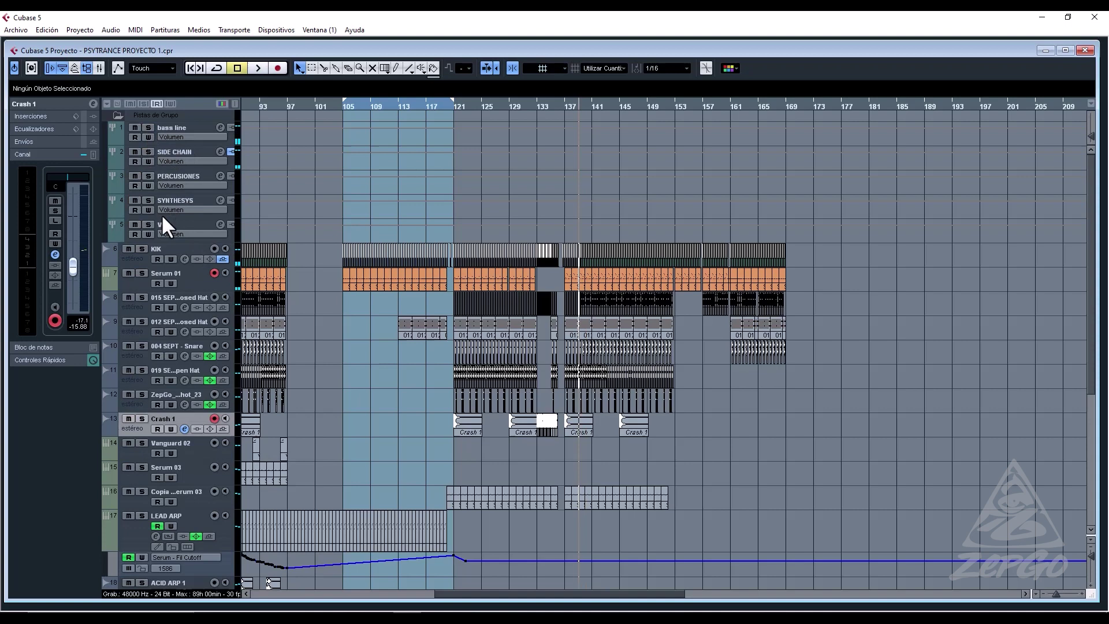
# Route the output of the PERCUSIONES group to the bass line group and close its channel settings.
pyautogui.click(160, 177)
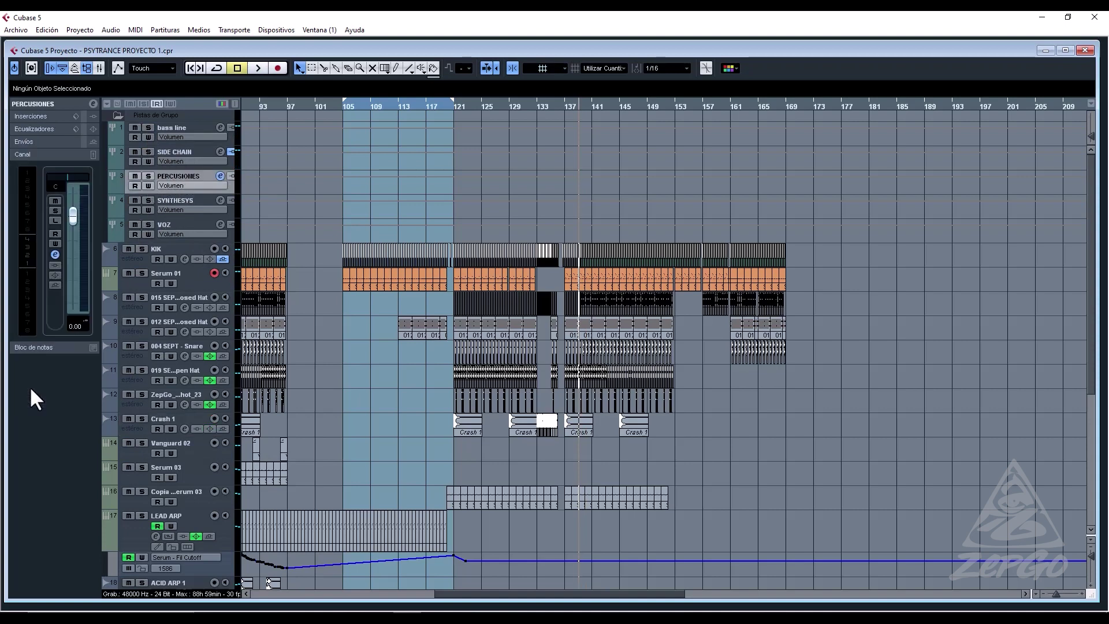
pyautogui.click(55, 255)
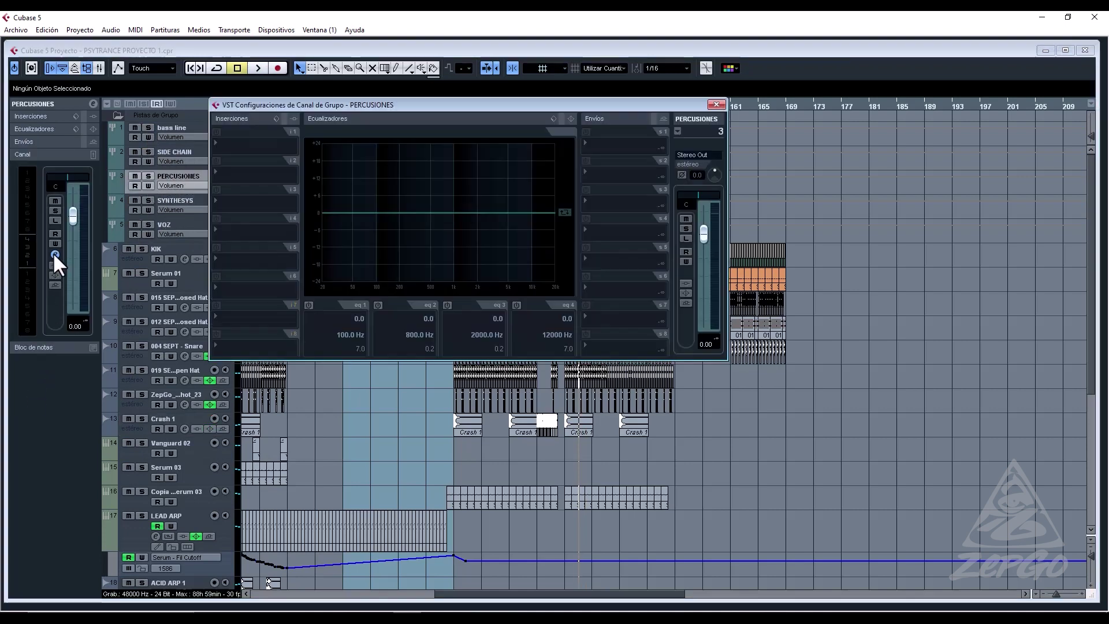
pyautogui.click(700, 154)
pyautogui.moveTo(823, 228)
pyautogui.click(906, 226)
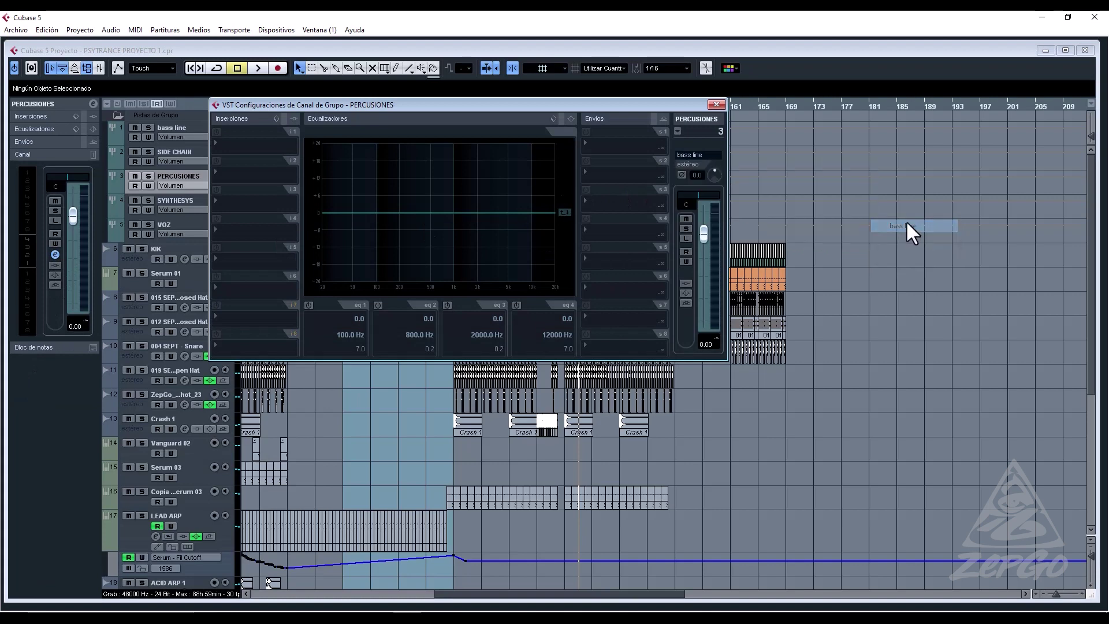
pyautogui.click(716, 105)
# Check the new routing by playing the arrangement with the PERCUSIONES group and the bass line group soloed.
pyautogui.press('space')
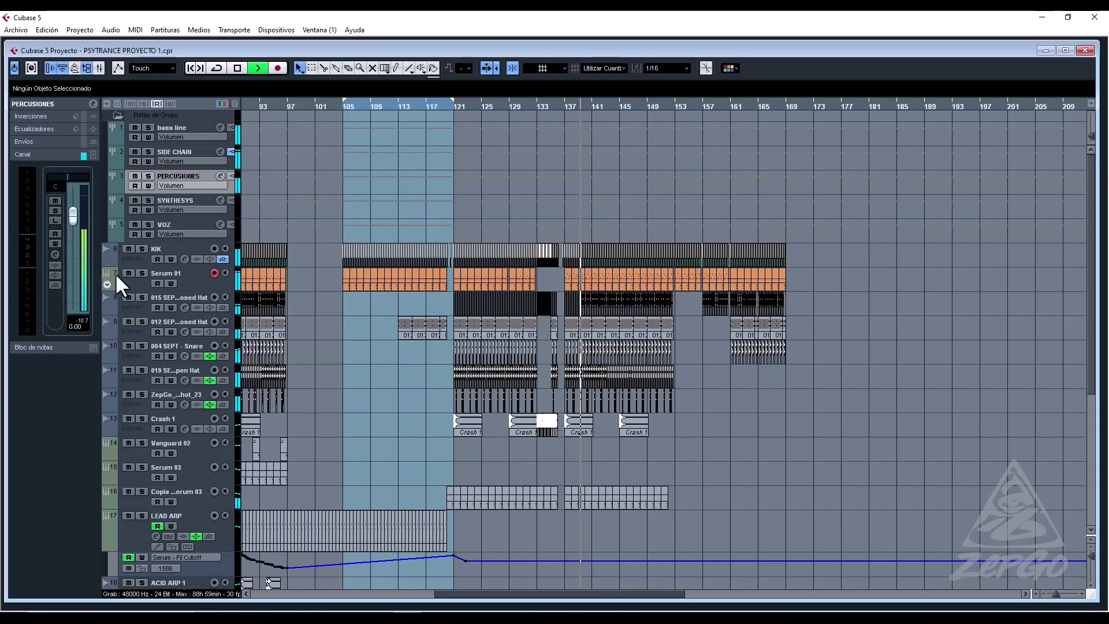
pyautogui.click(147, 175)
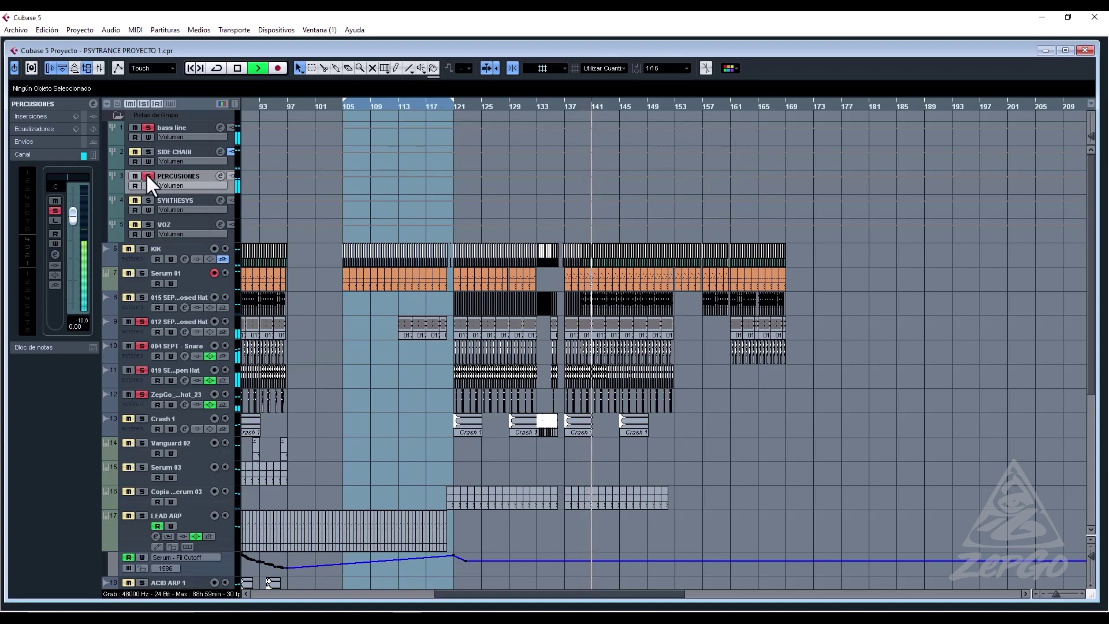
pyautogui.click(147, 175)
pyautogui.click(149, 127)
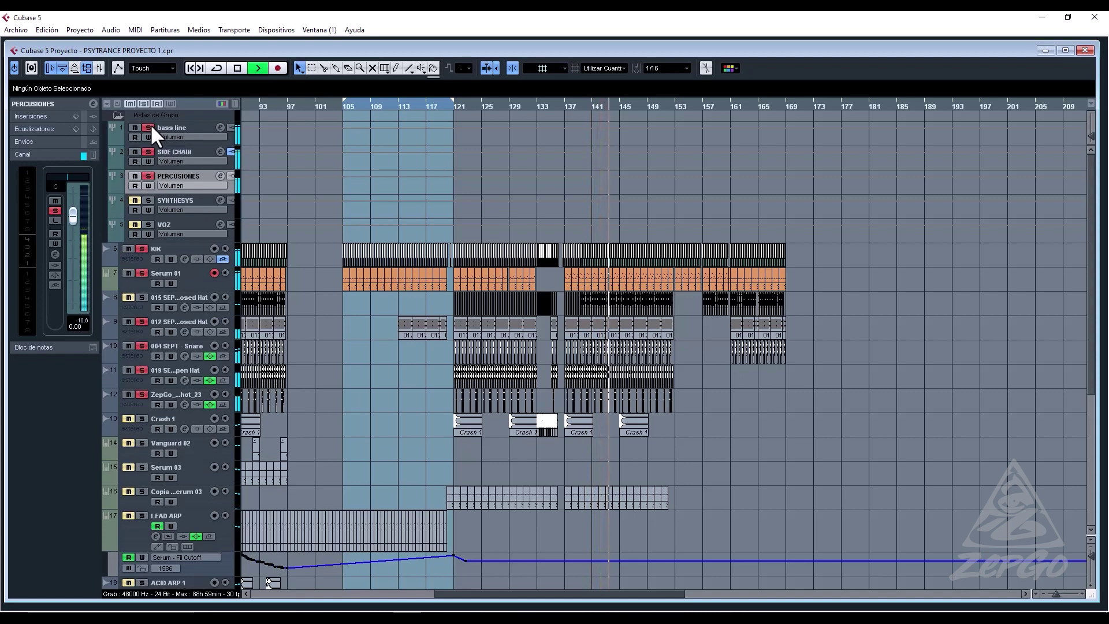
pyautogui.click(149, 127)
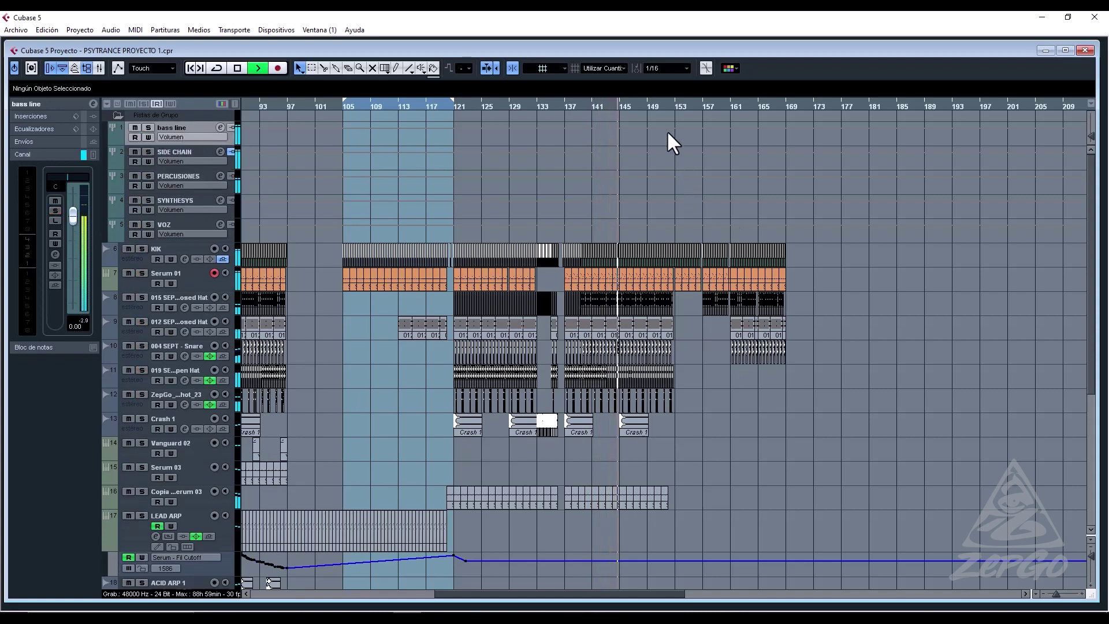
pyautogui.click(666, 106)
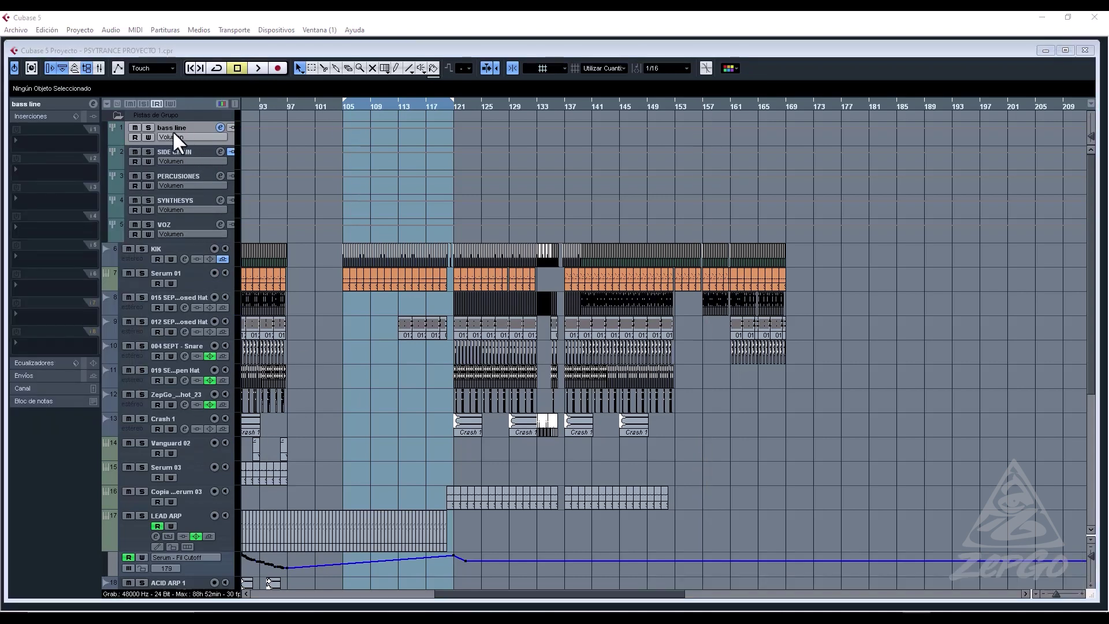
# Insert FabFilter Simplon in the first insert slot of the bass line group.
pyautogui.click(165, 127)
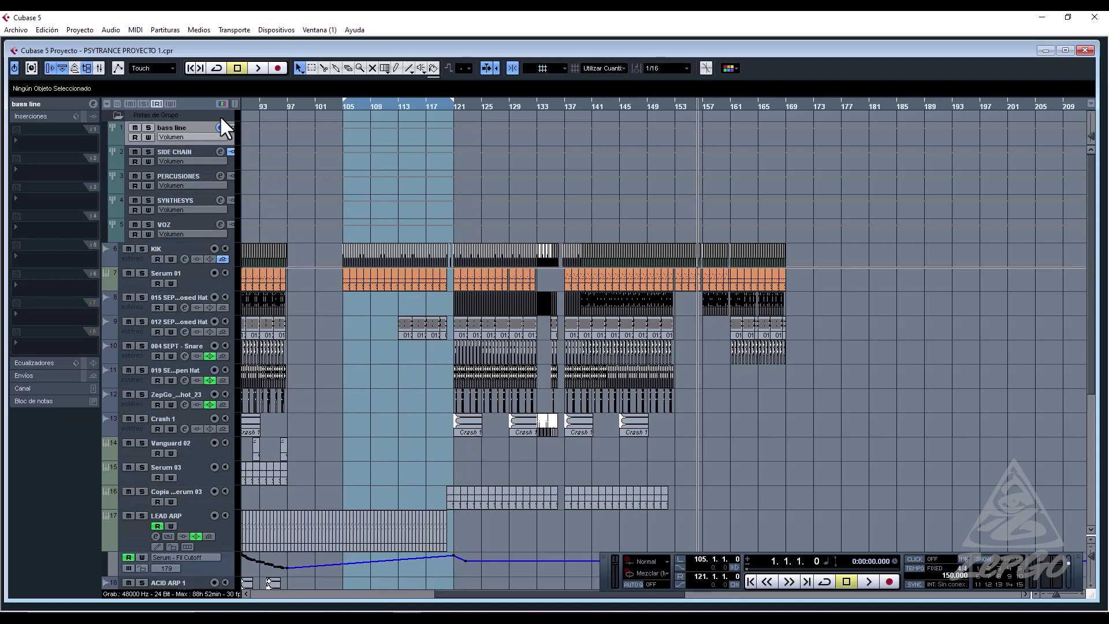
pyautogui.click(53, 140)
pyautogui.moveTo(120, 217)
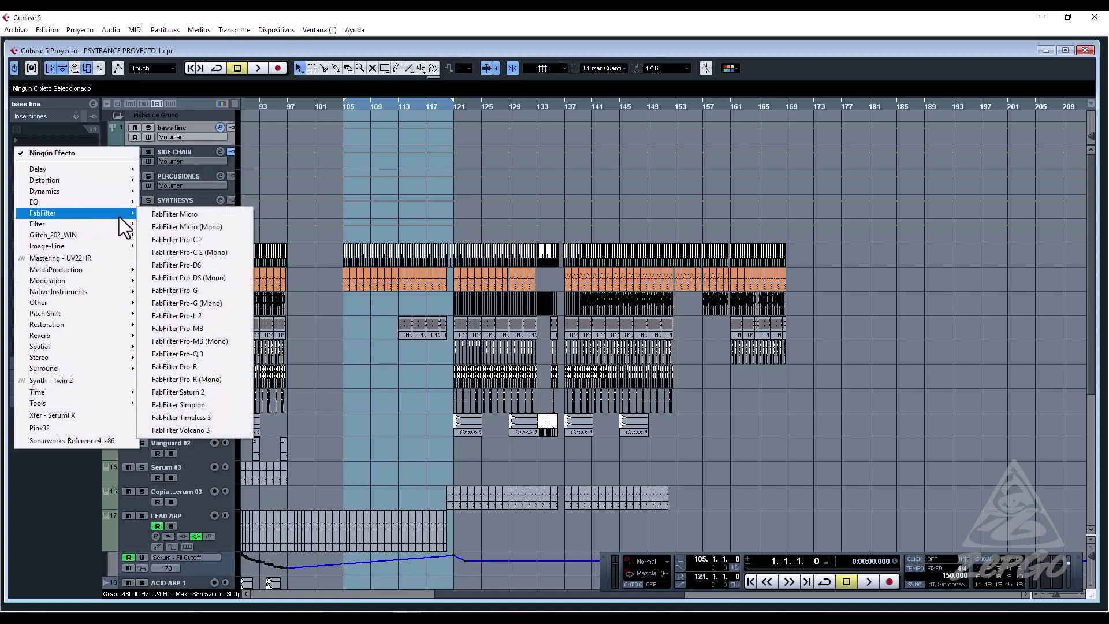
pyautogui.click(215, 404)
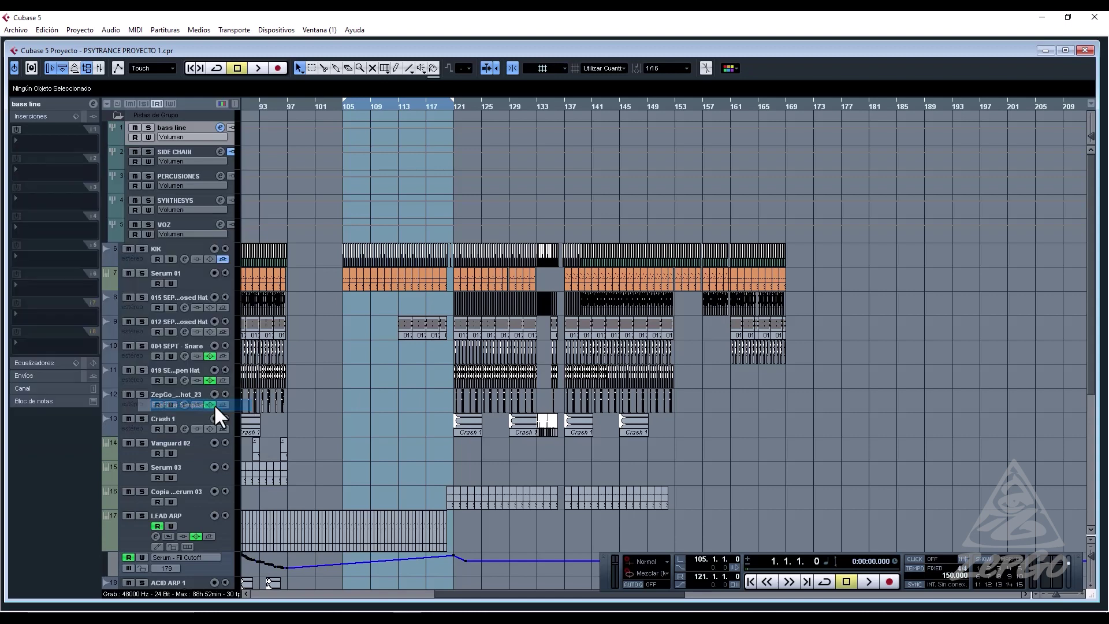
pyautogui.press('space')
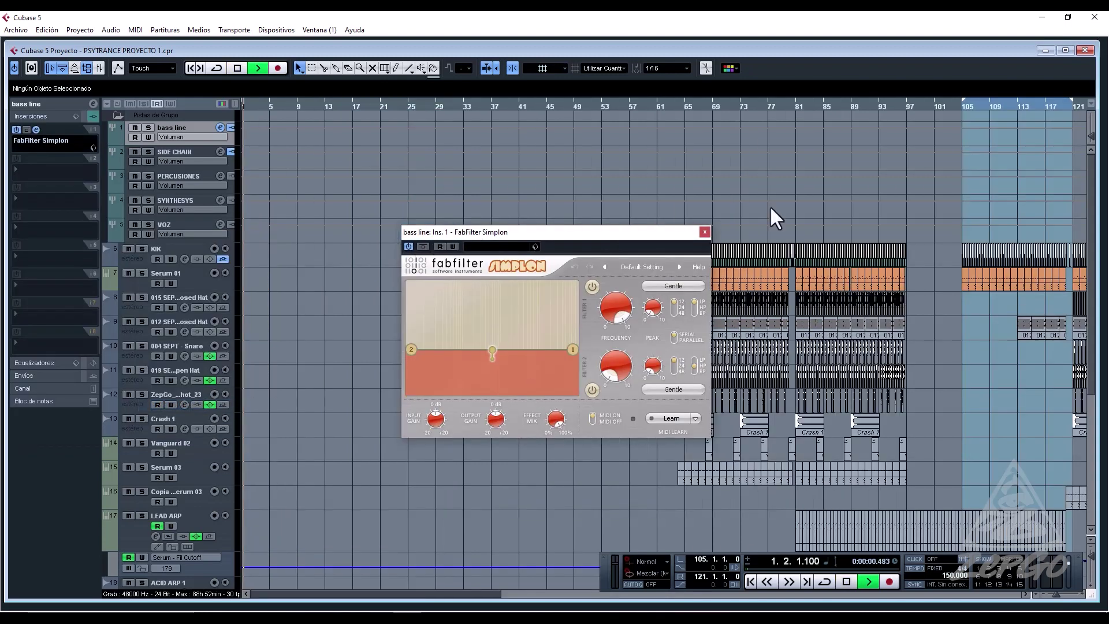
pyautogui.press('space')
# Play the arrangement from about bar 124 and compare the sound with Simplon bypassed and active.
pyautogui.moveTo(962, 104); pyautogui.dragTo(1067, 110)
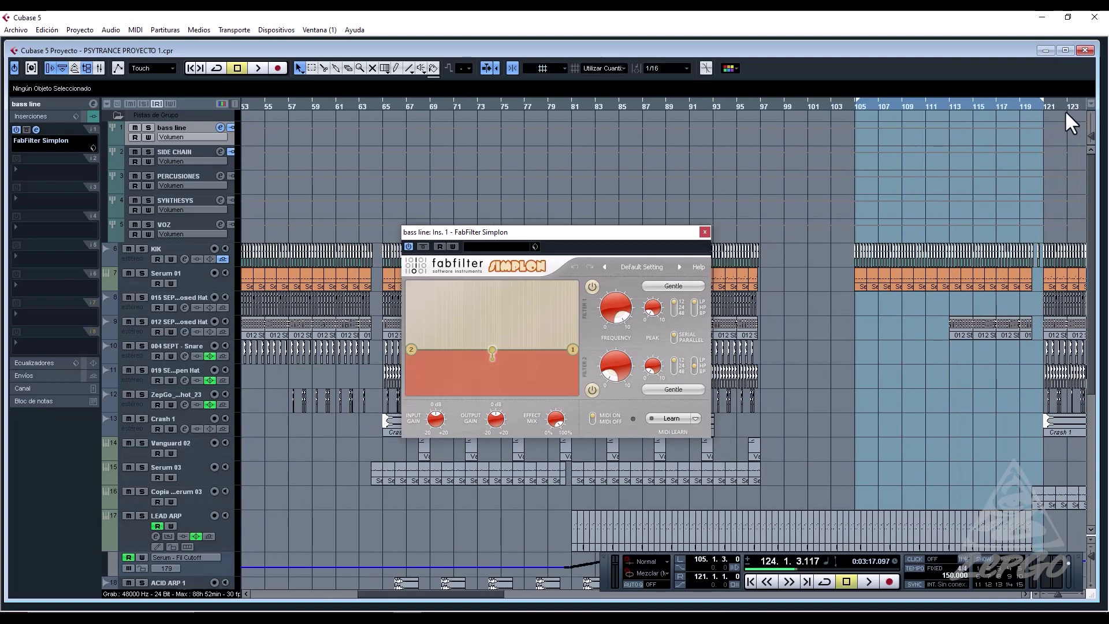
pyautogui.press('space')
pyautogui.click(408, 247)
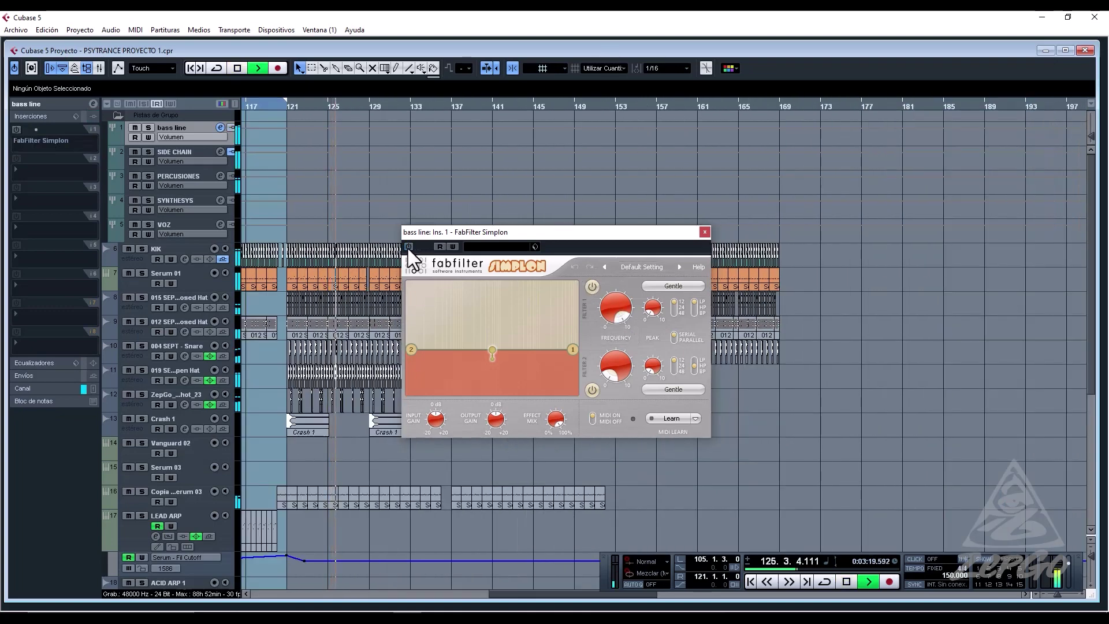
pyautogui.click(408, 247)
pyautogui.click(408, 247)
pyautogui.click(408, 247)
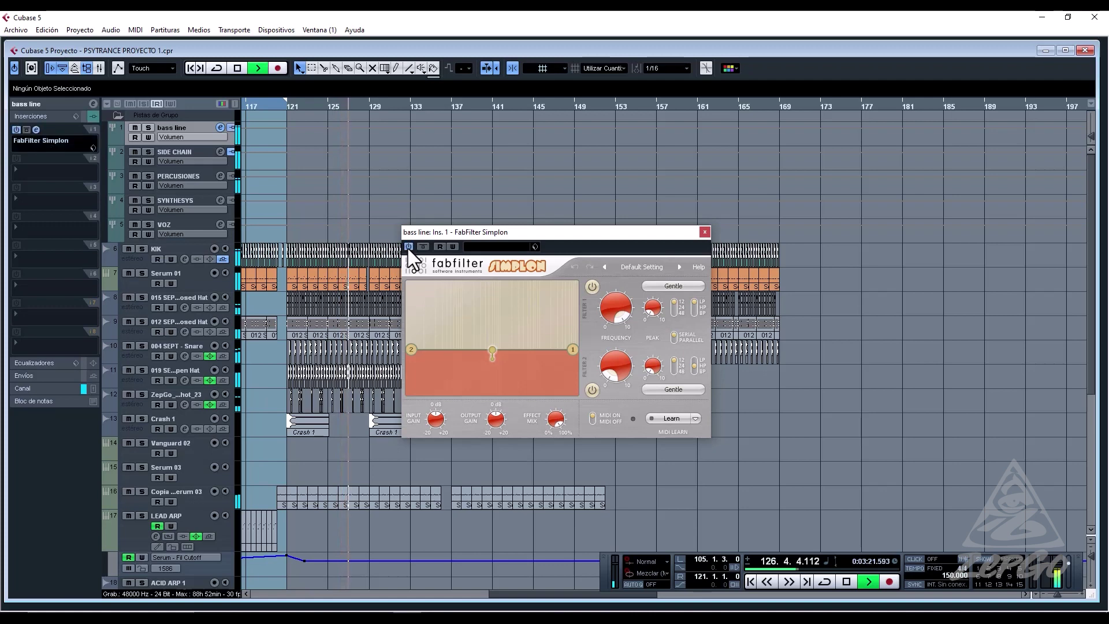
# Record automation of Simplon's Filter 1 frequency sweeping down between about bars 161 and 169, and close the plug-in window.
pyautogui.moveTo(639, 232); pyautogui.dragTo(546, 260)
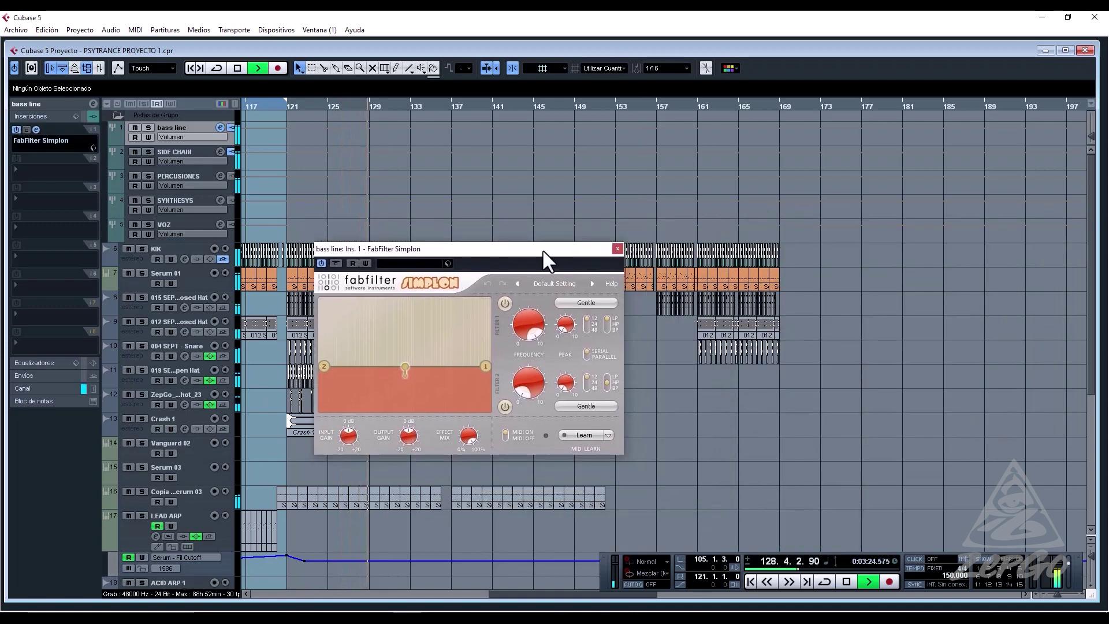
pyautogui.click(653, 104)
pyautogui.click(365, 263)
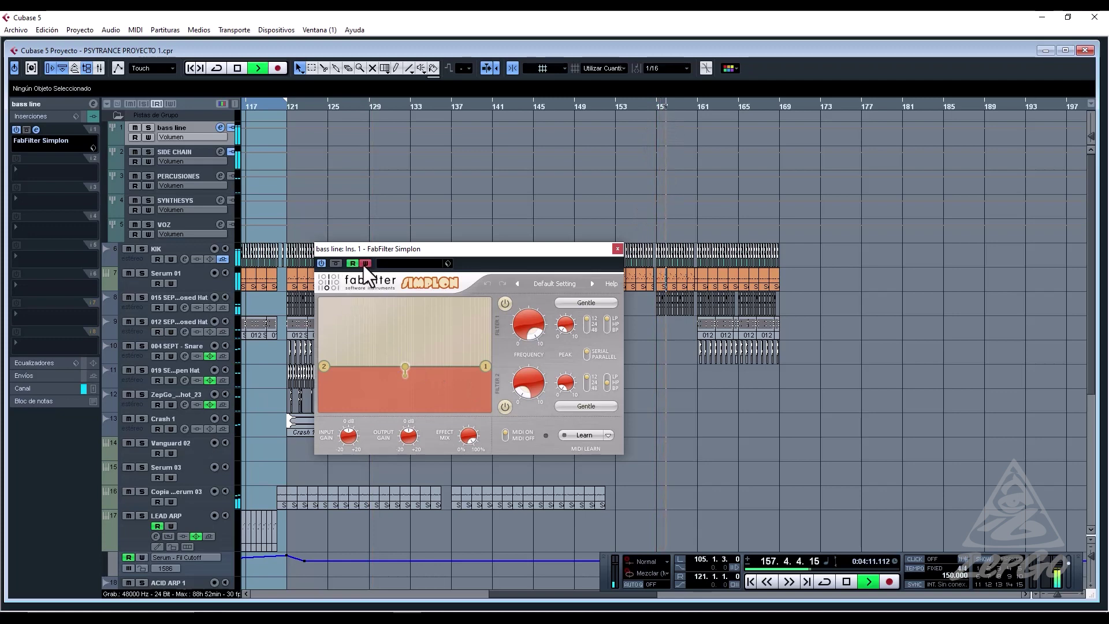
pyautogui.press('space')
pyautogui.press('space')
pyautogui.moveTo(516, 324)
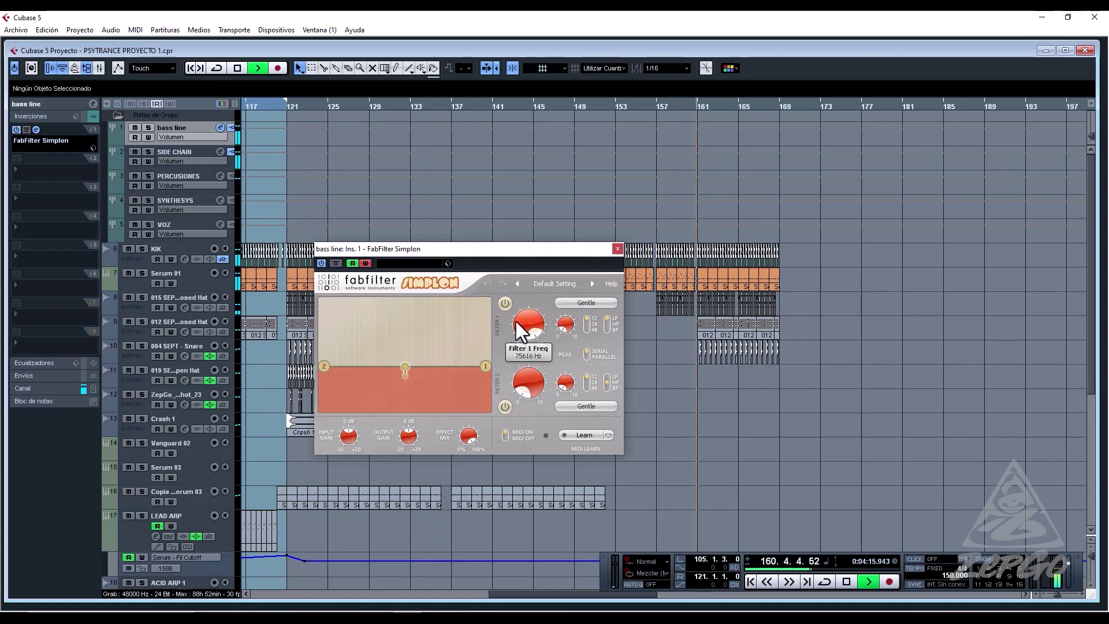
pyautogui.moveTo(515, 321); pyautogui.dragTo(506, 499)
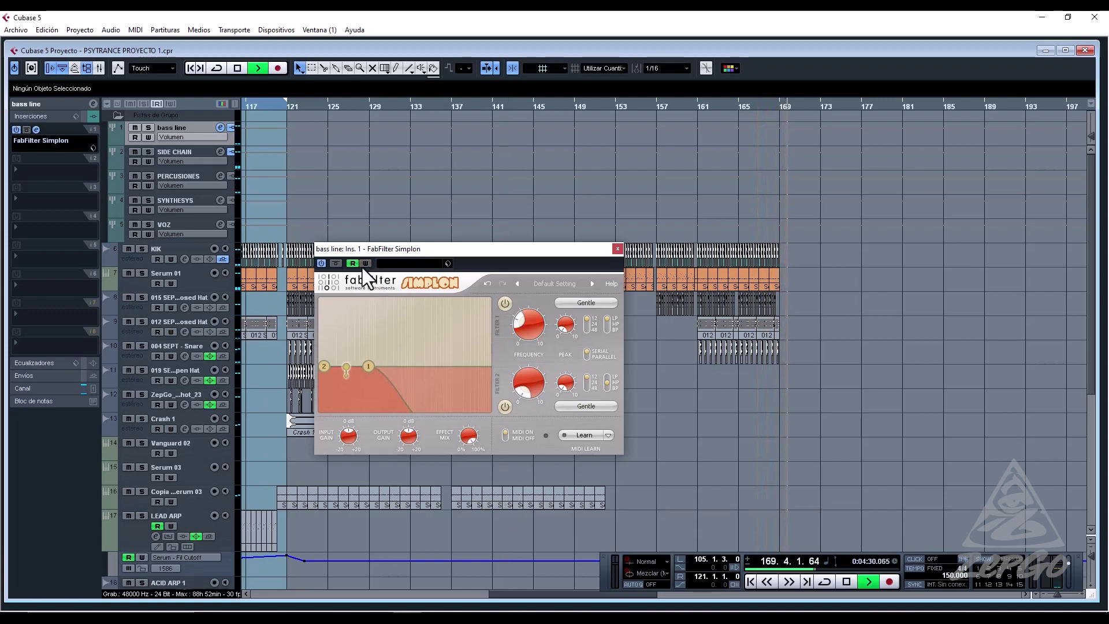
pyautogui.click(617, 249)
pyautogui.press('space')
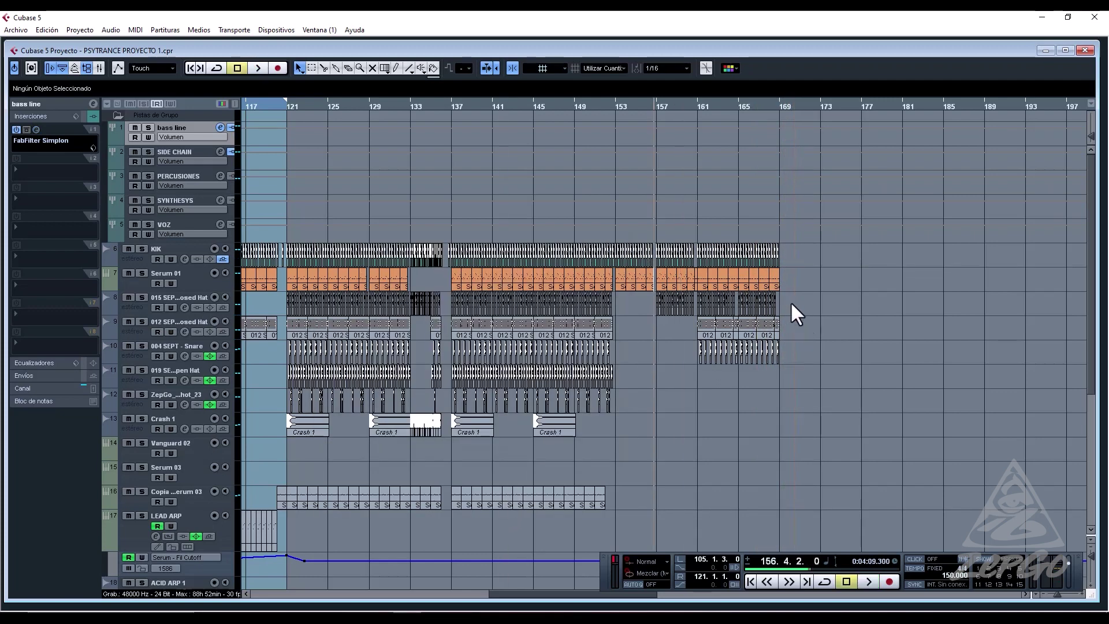
# Delete the 015 SEPT closed hat events from bar 161 onward and duplicate the KIK and Serum 01 events of bars 161 to 169 twice.
pyautogui.click(695, 303)
pyautogui.press('Delete')
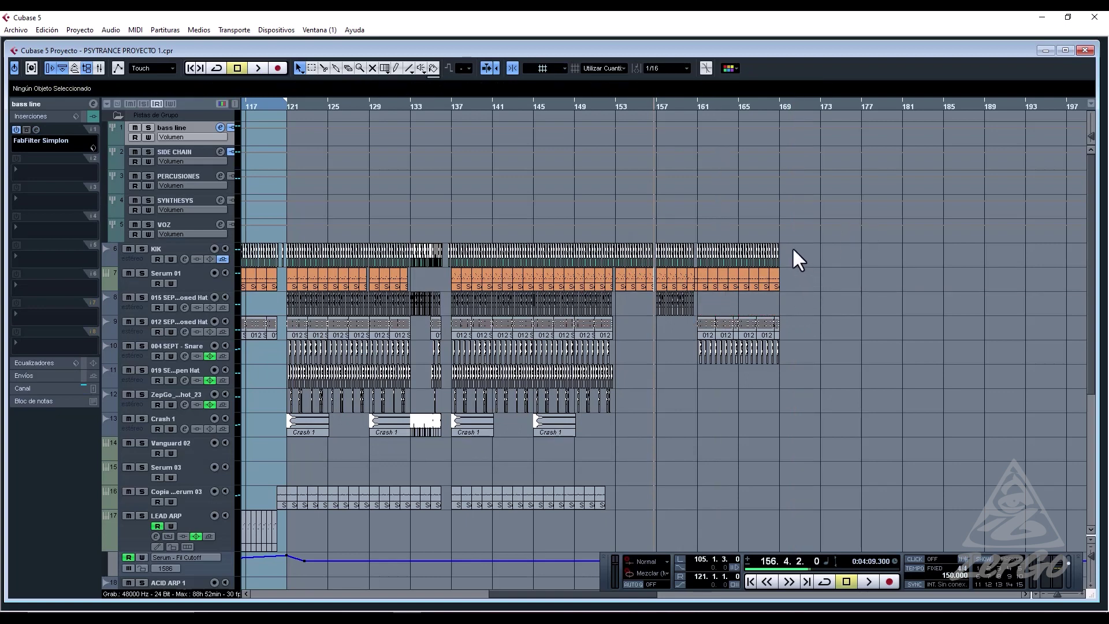
pyautogui.moveTo(822, 248); pyautogui.dragTo(696, 283)
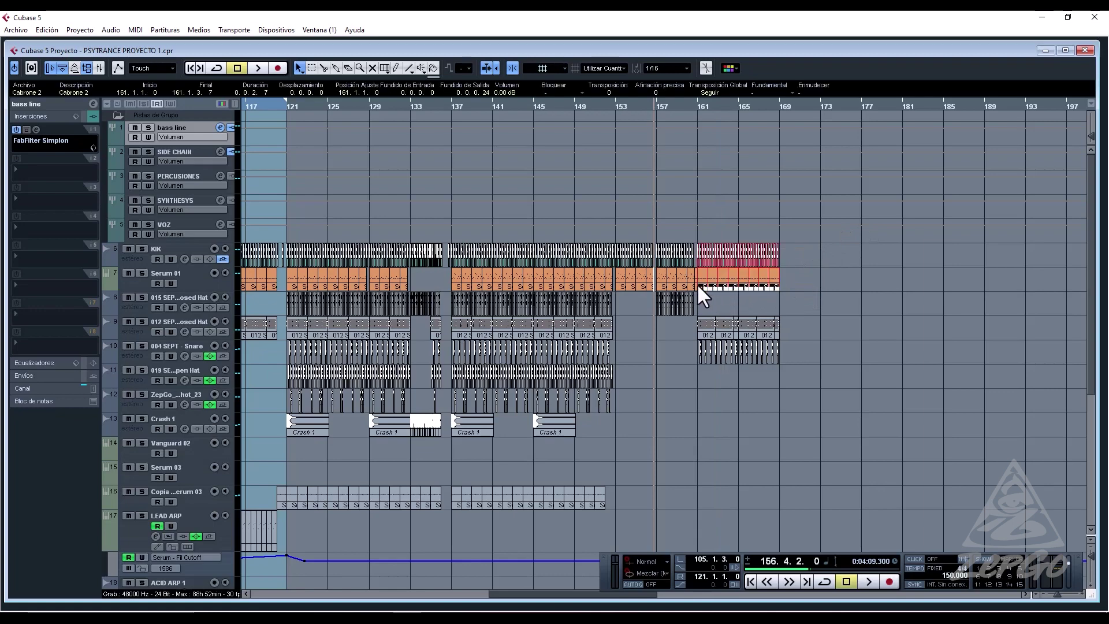
pyautogui.click(864, 277)
pyautogui.hotkey('ctrl', 'd')
pyautogui.hotkey('ctrl', 'd')
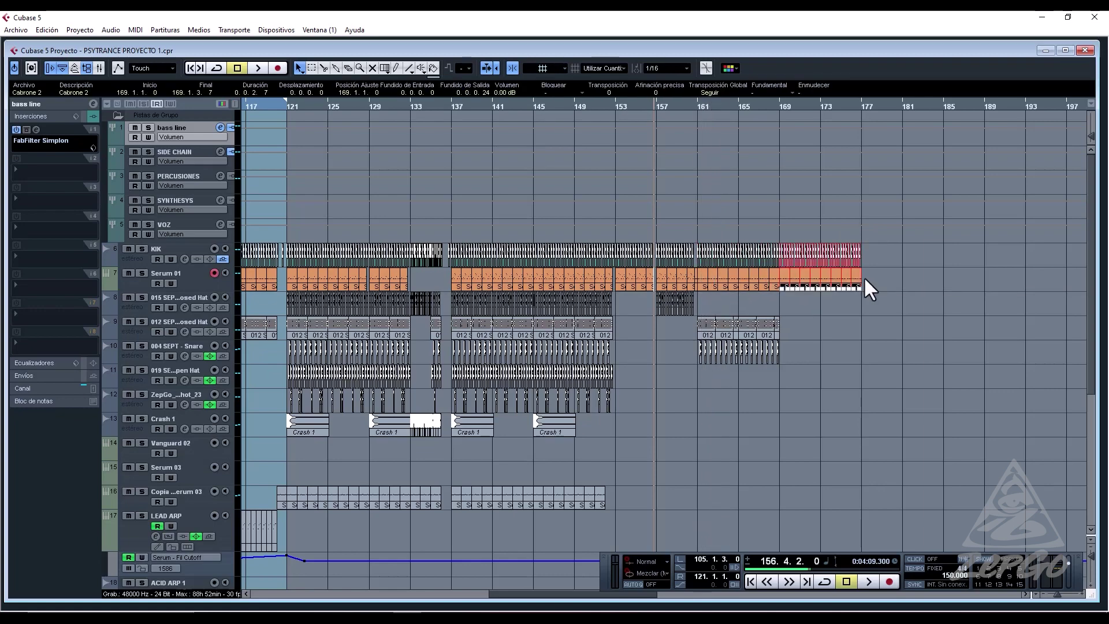
# Add one instrument track with the Mystic synth below Prologue 06 and open the instrument's editor.
pyautogui.scroll(-5, 867, 384)
pyautogui.scroll(5, 867, 384)
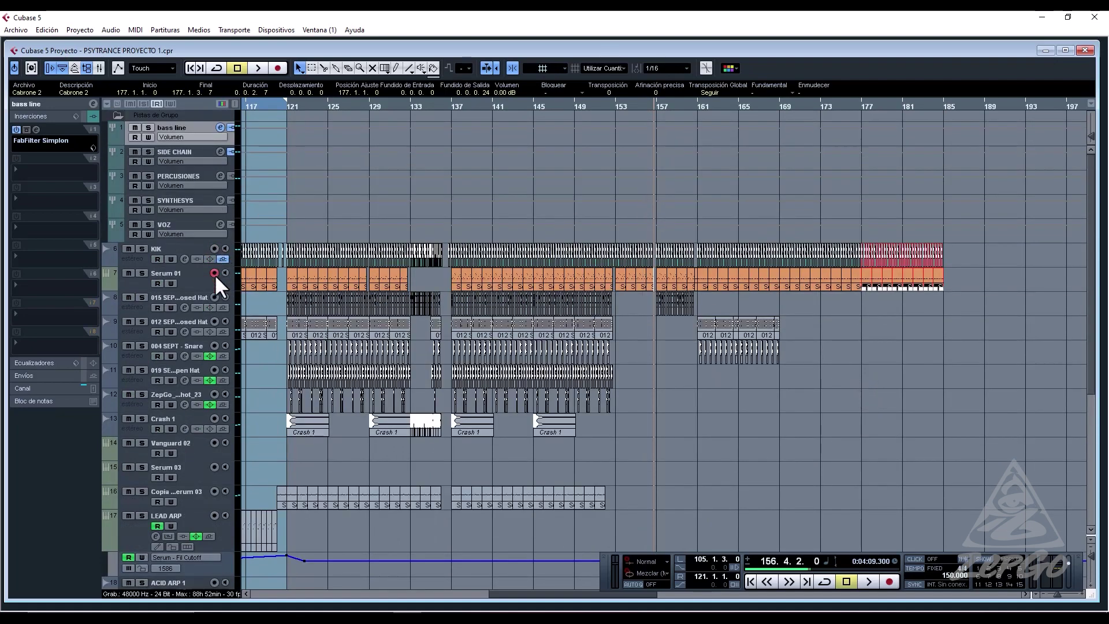
pyautogui.scroll(-5, 797, 421)
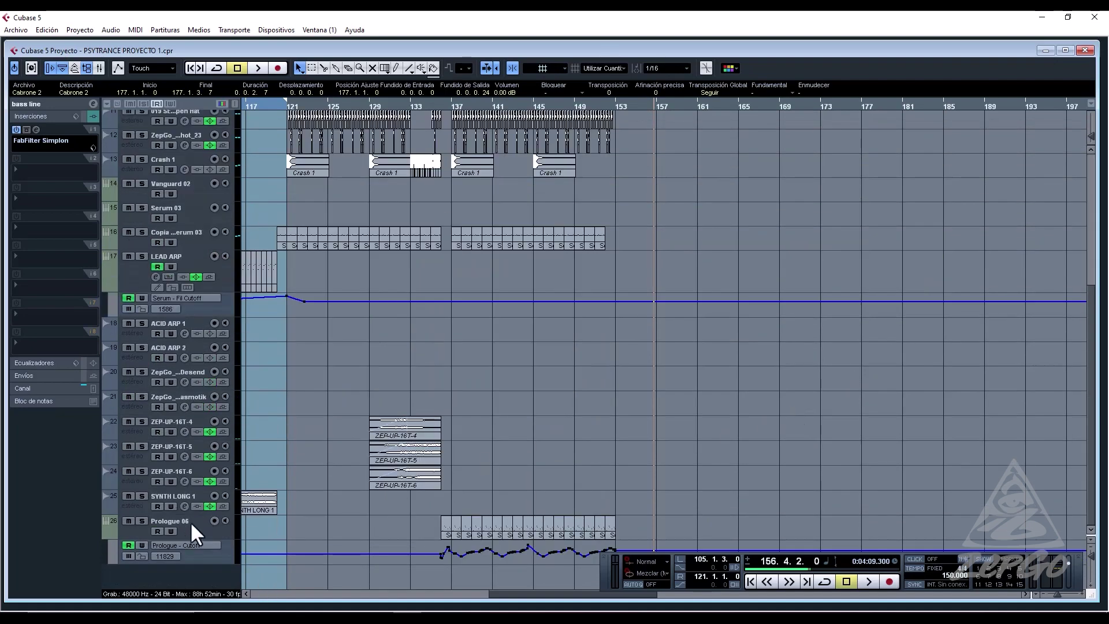
pyautogui.click(189, 521)
pyautogui.rightClick(190, 524)
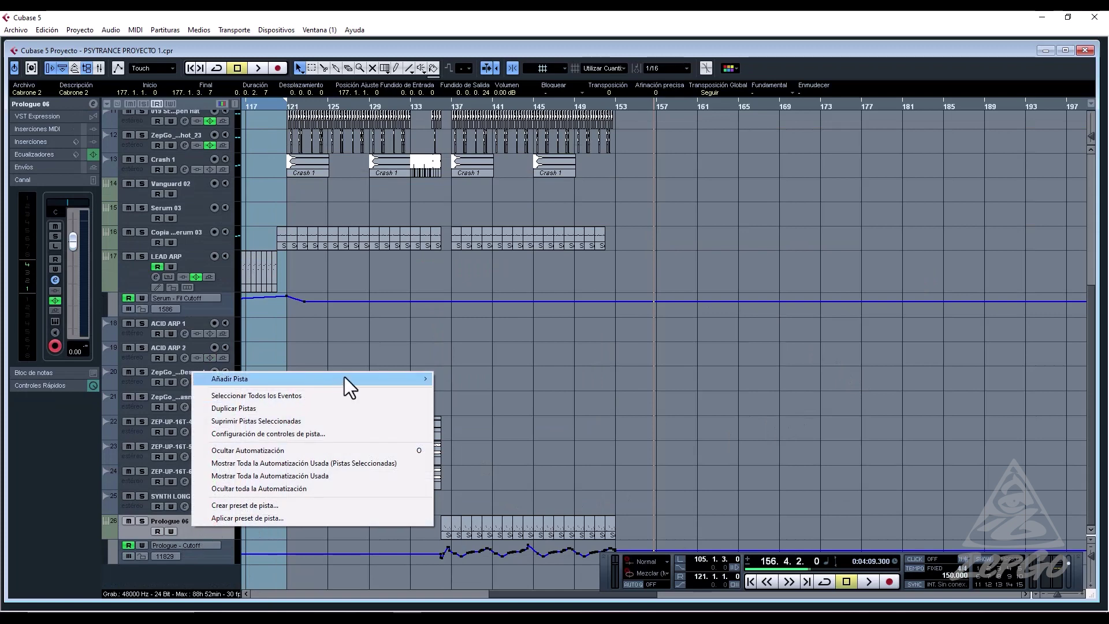
pyautogui.moveTo(403, 377)
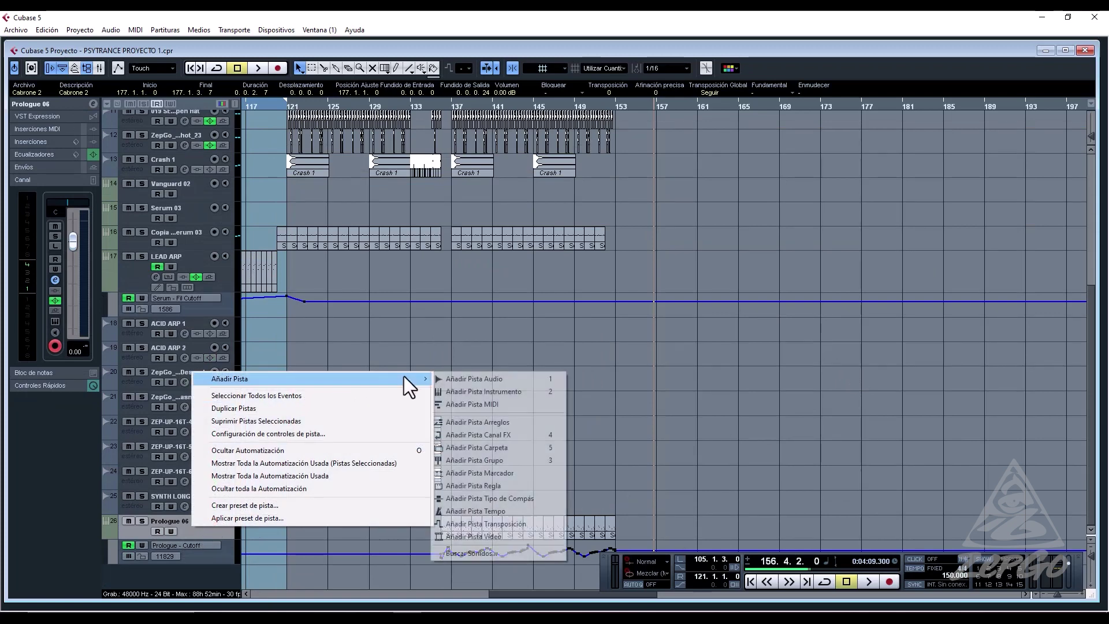
pyautogui.click(497, 393)
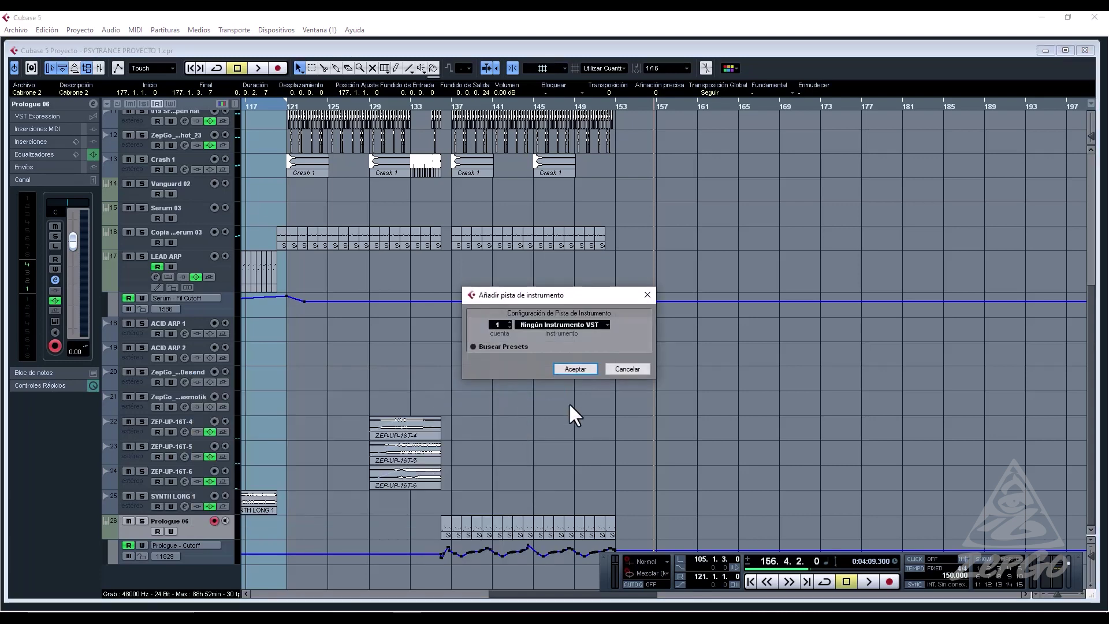
pyautogui.click(563, 326)
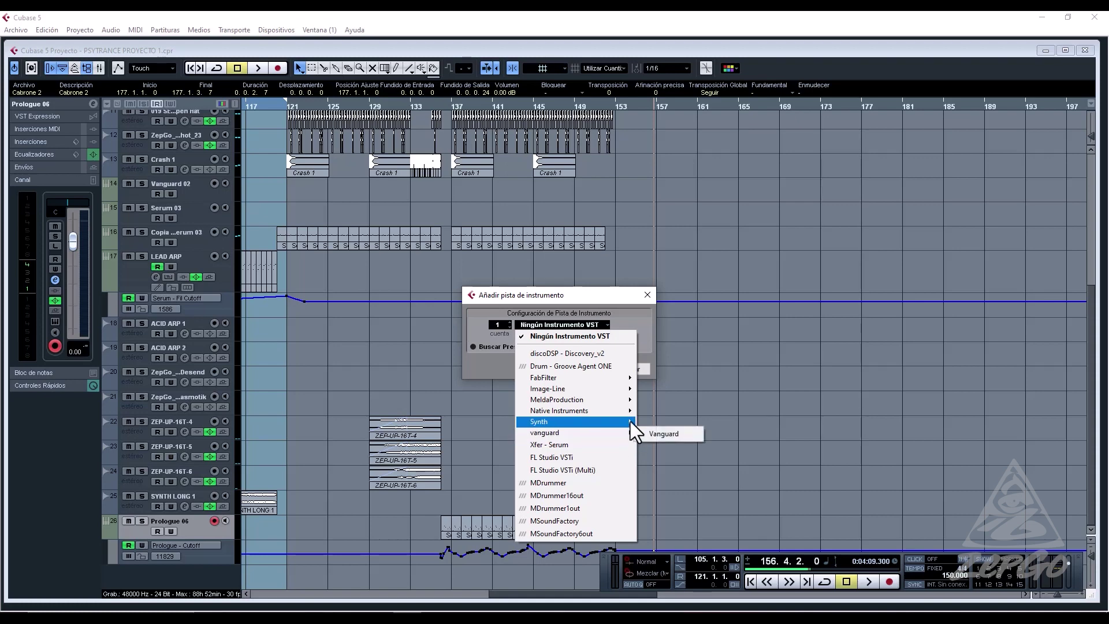
pyautogui.moveTo(630, 421)
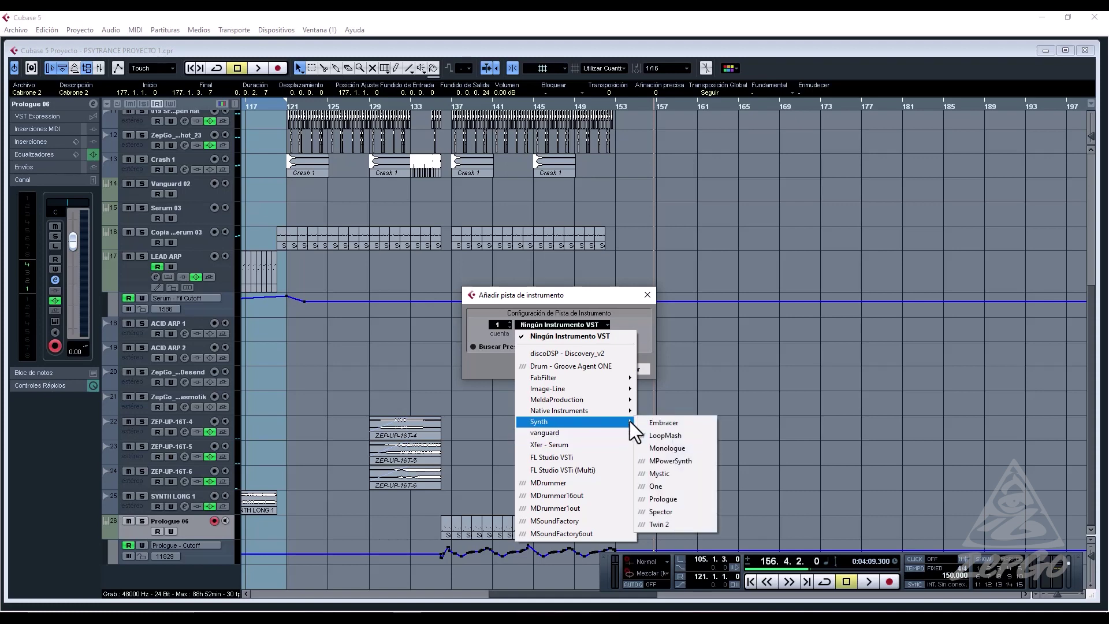
pyautogui.click(680, 473)
pyautogui.click(575, 369)
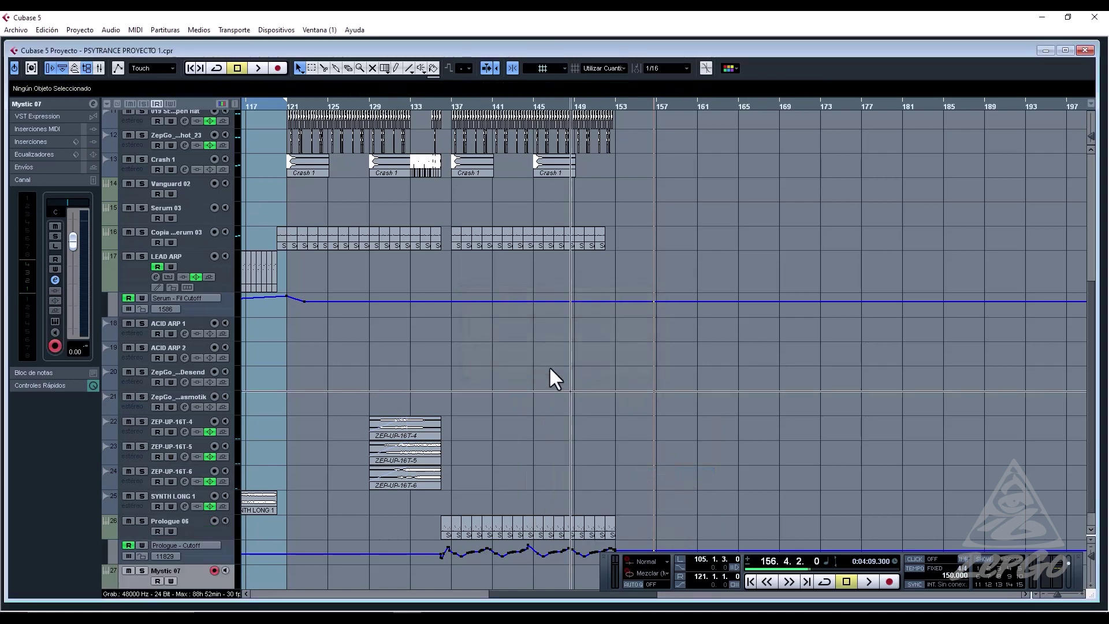
pyautogui.click(54, 320)
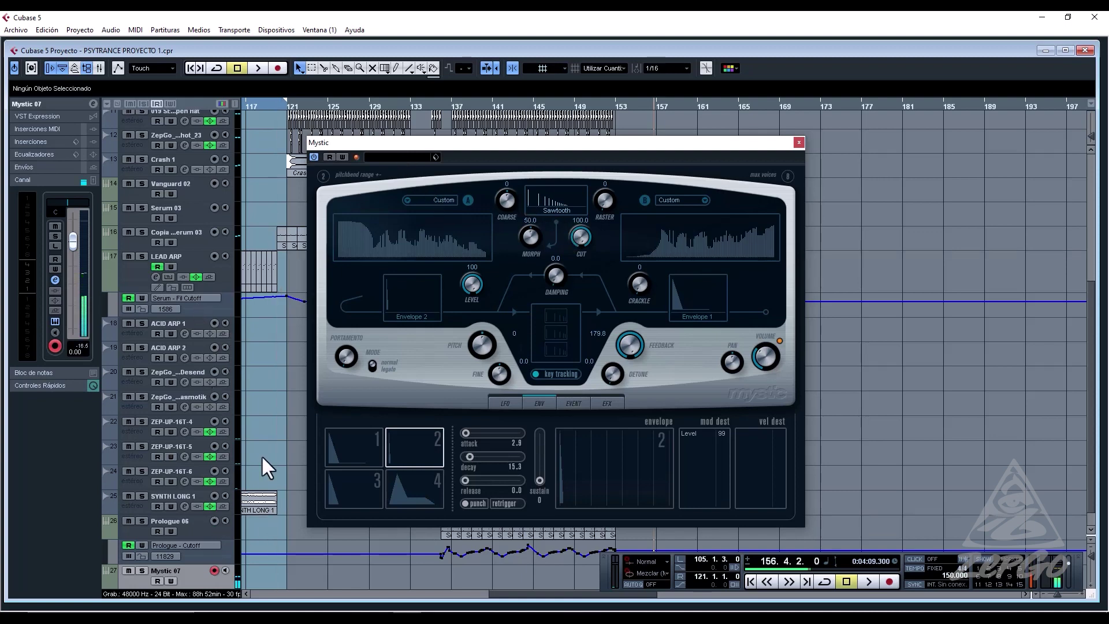
# Load the Airforce One preset into Mystic, and close the preset browser and the instrument's editor.
pyautogui.scroll(5, 269, 460)
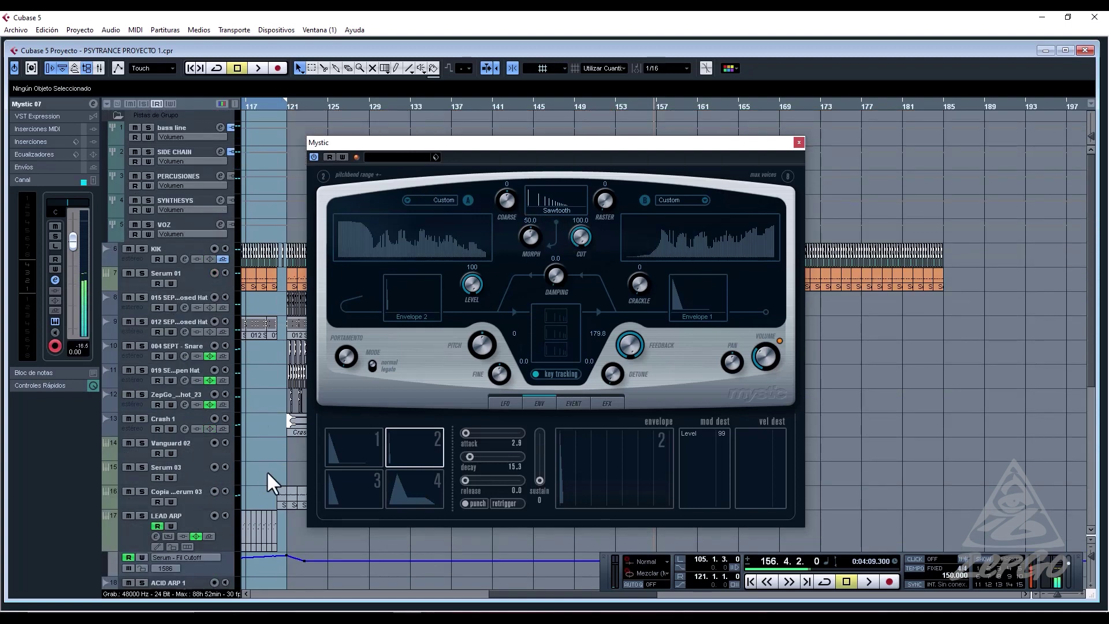
pyautogui.scroll(-5, 268, 470)
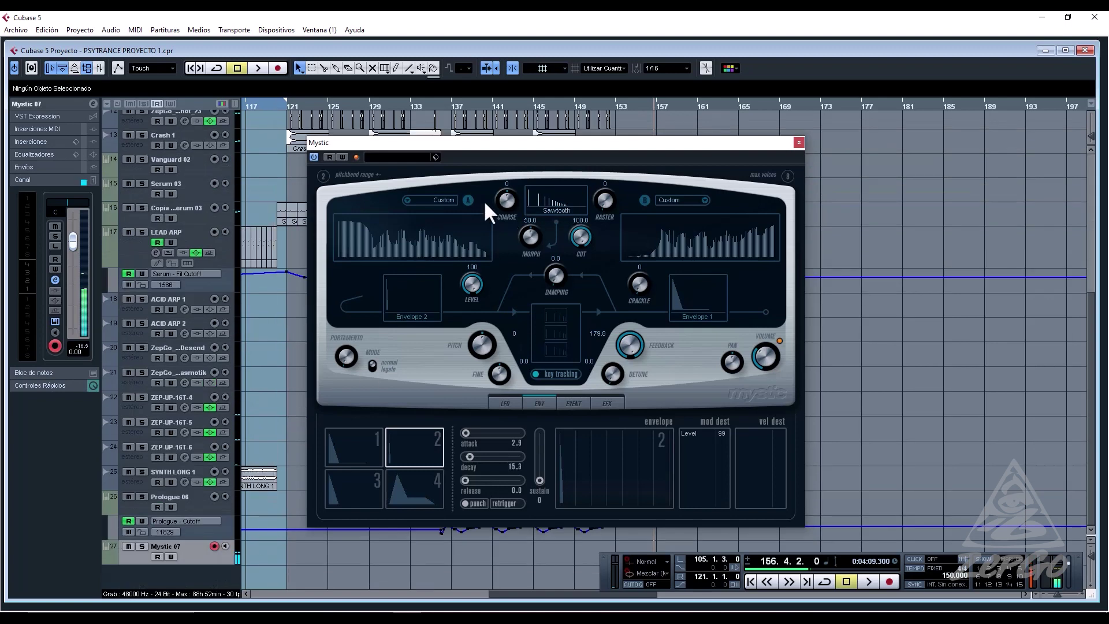
pyautogui.click(407, 157)
pyautogui.click(417, 230)
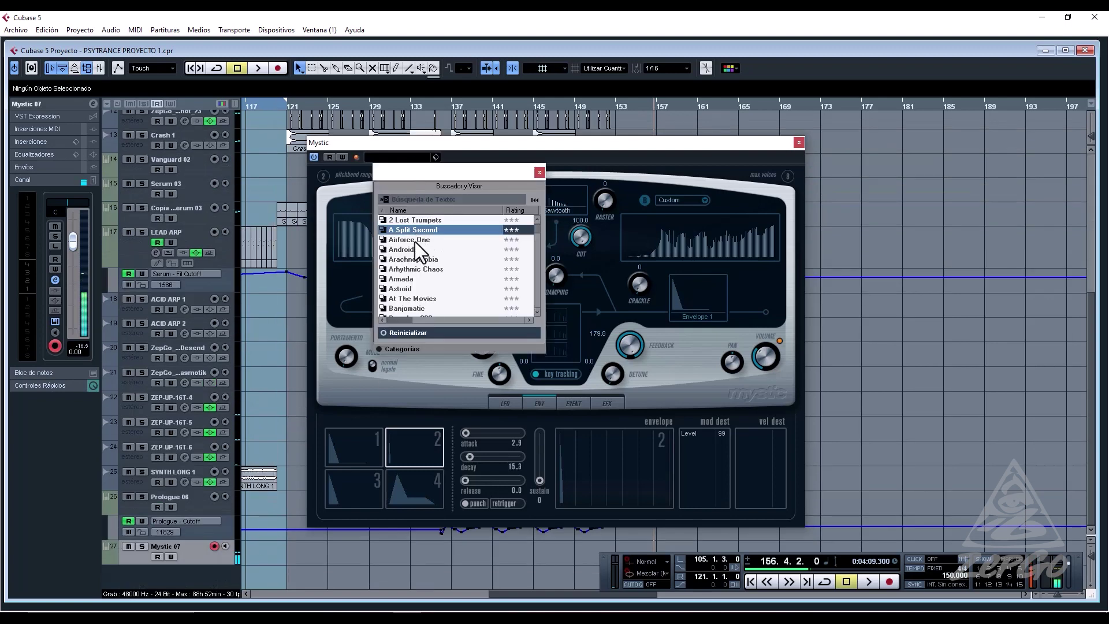
pyautogui.doubleClick(415, 240)
pyautogui.click(401, 158)
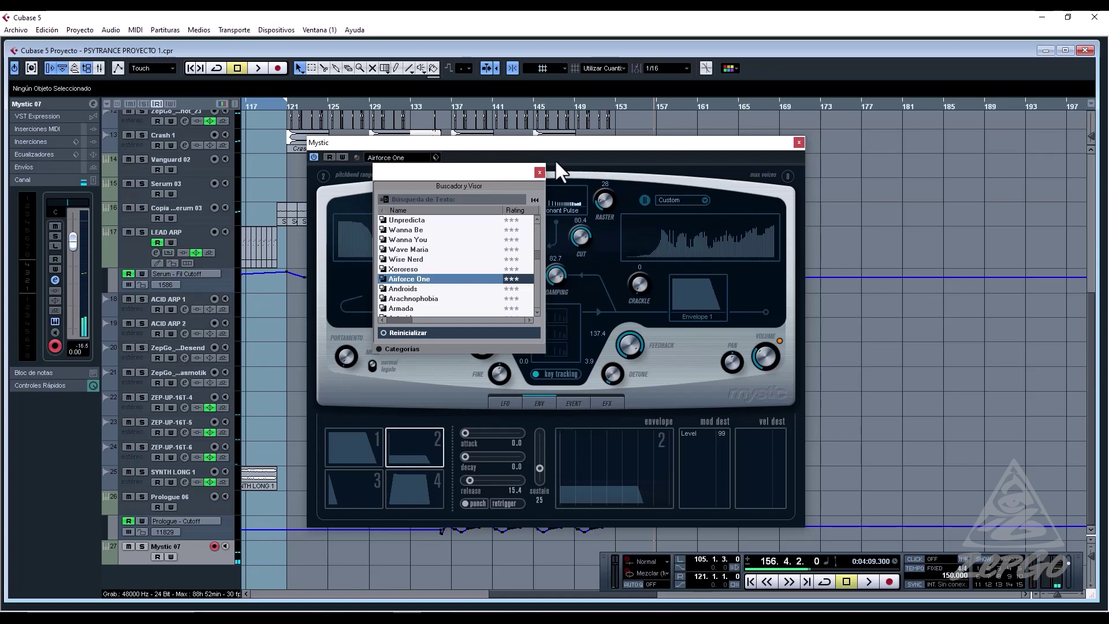
pyautogui.click(540, 172)
pyautogui.click(799, 142)
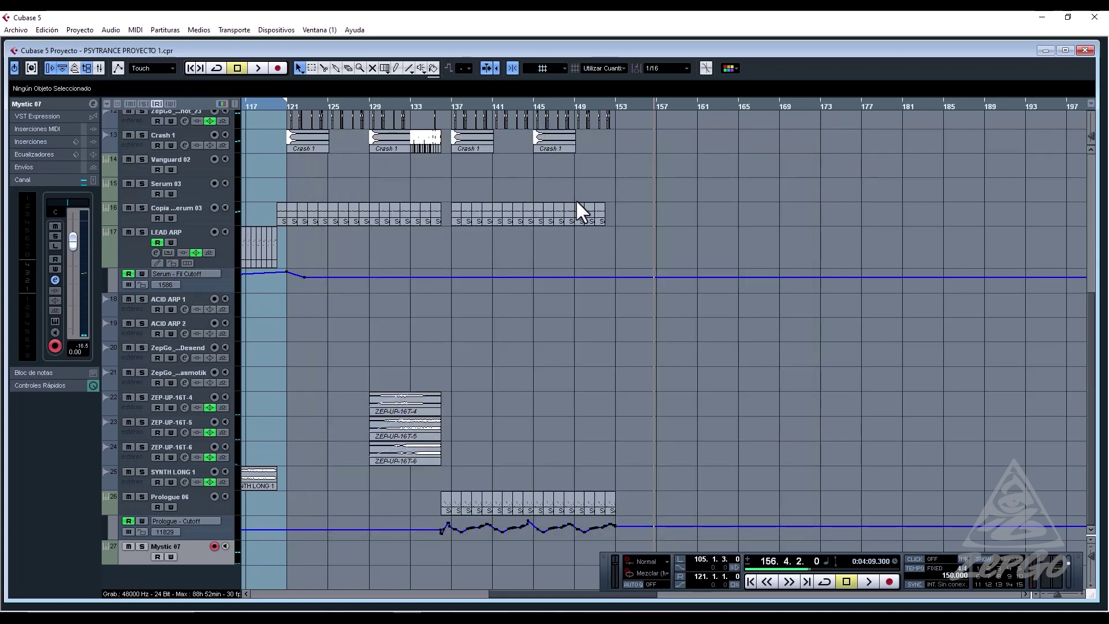
# Play from about bar 41, draw a two-bar part on the Mystic 07 track at bar 45 and open it in the key editor.
pyautogui.moveTo(277, 106)
pyautogui.mouseDown()
pyautogui.moveTo(218, 114)
pyautogui.moveTo(310, 123)
pyautogui.moveTo(229, 93)
pyautogui.moveTo(275, 93)
pyautogui.moveTo(330, 114)
pyautogui.moveTo(206, 123)
pyautogui.moveTo(538, 115)
pyautogui.moveTo(272, 108)
pyautogui.mouseUp()
pyautogui.press('space')
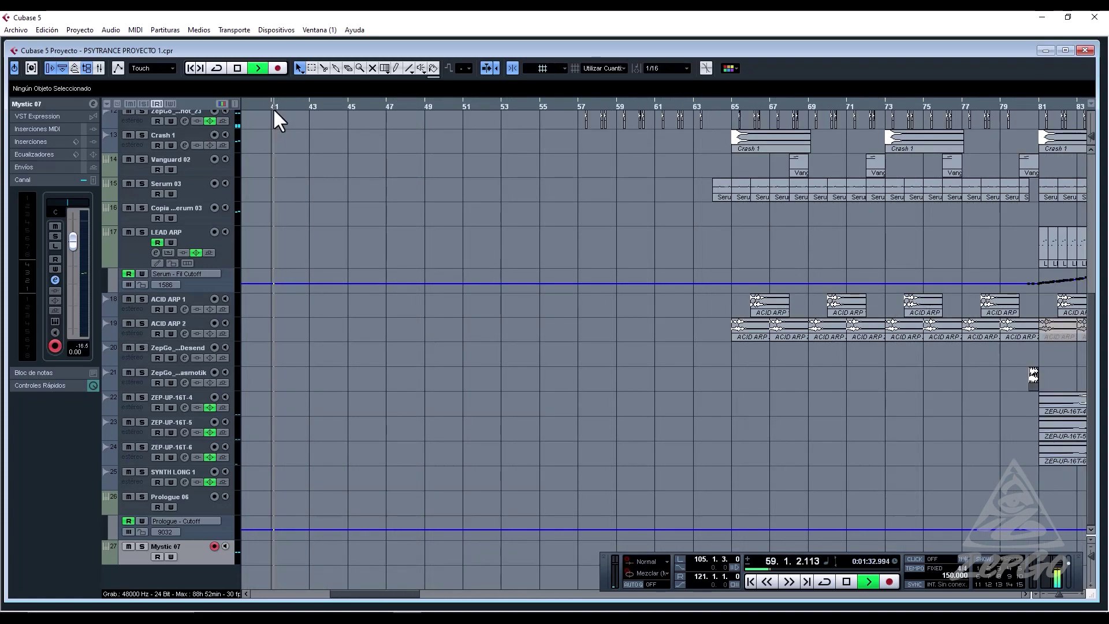
pyautogui.click(269, 105)
pyautogui.scroll(5, 353, 183)
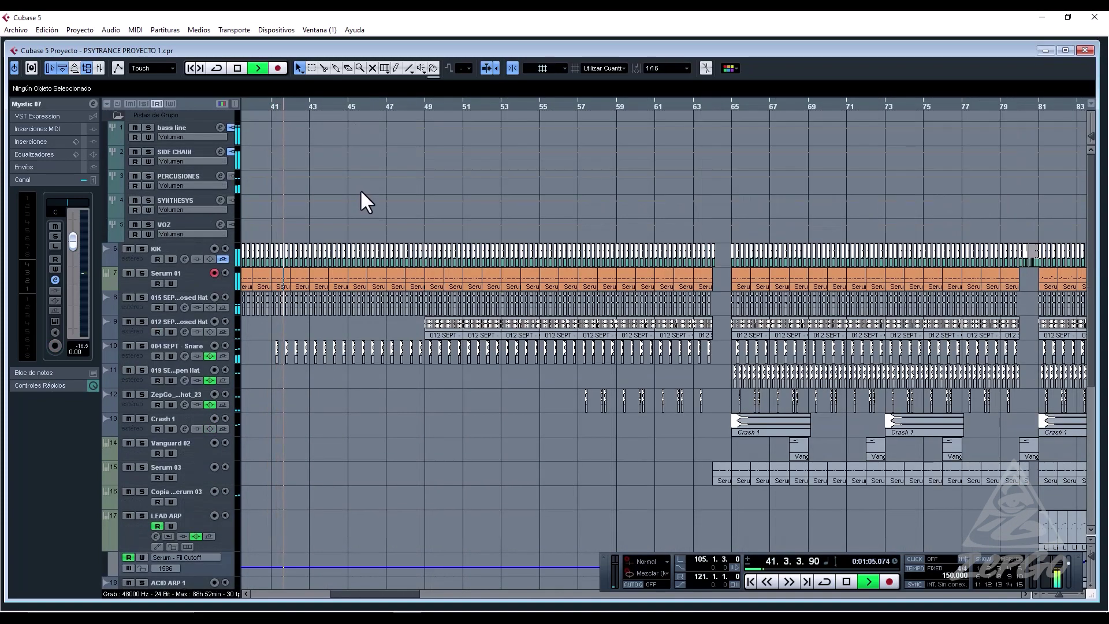
pyautogui.scroll(-5, 359, 197)
pyautogui.rightClick(349, 569)
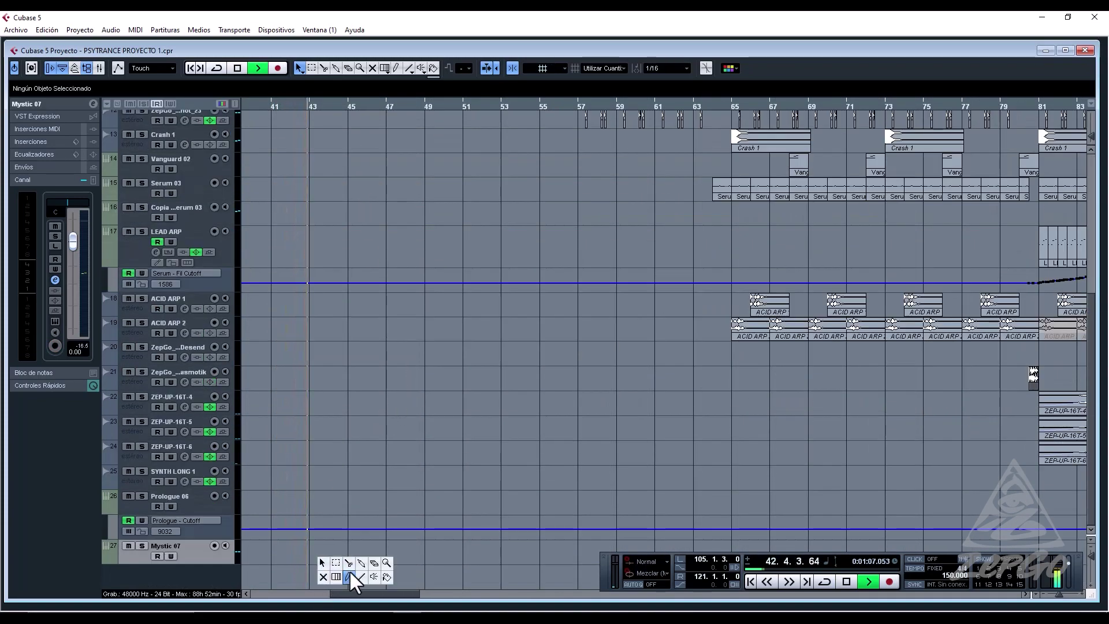
pyautogui.click(349, 575)
pyautogui.moveTo(346, 545)
pyautogui.mouseDown()
pyautogui.moveTo(395, 547)
pyautogui.moveTo(386, 546)
pyautogui.mouseUp()
pyautogui.doubleClick(362, 555)
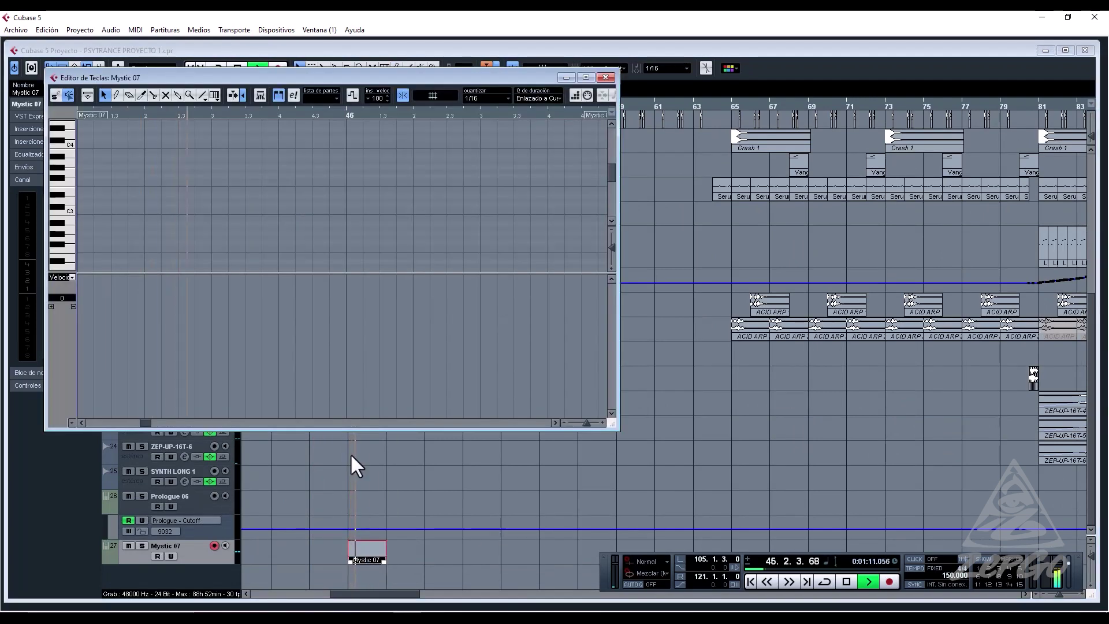
# Draw a one-bar E3 note at the start of the Mystic 07 part and start playback.
pyautogui.press('space')
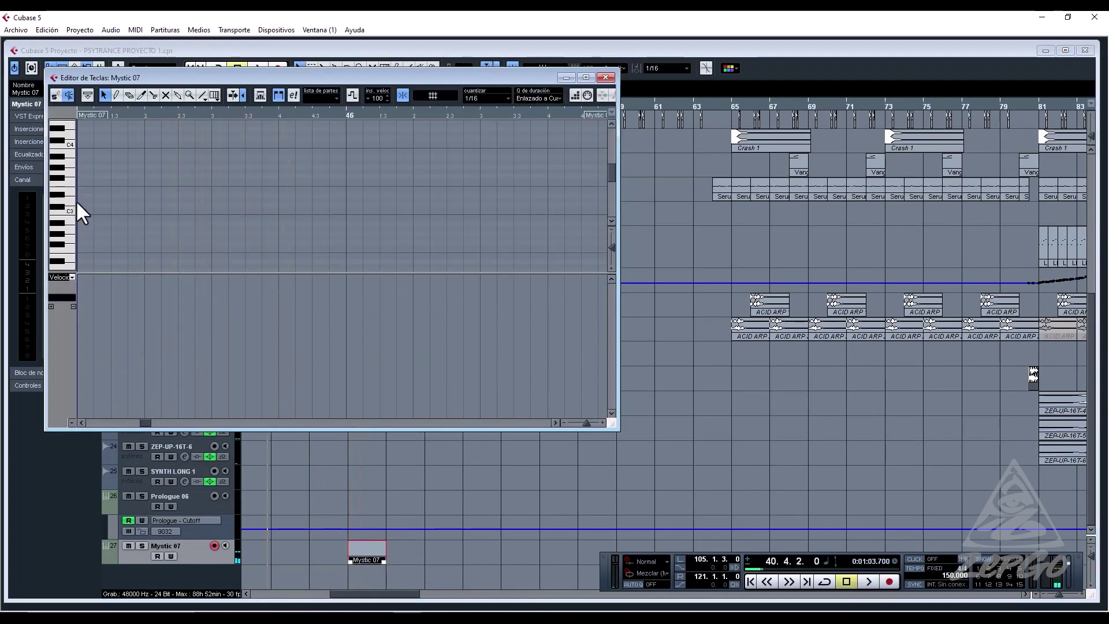
pyautogui.rightClick(78, 203)
pyautogui.click(88, 200)
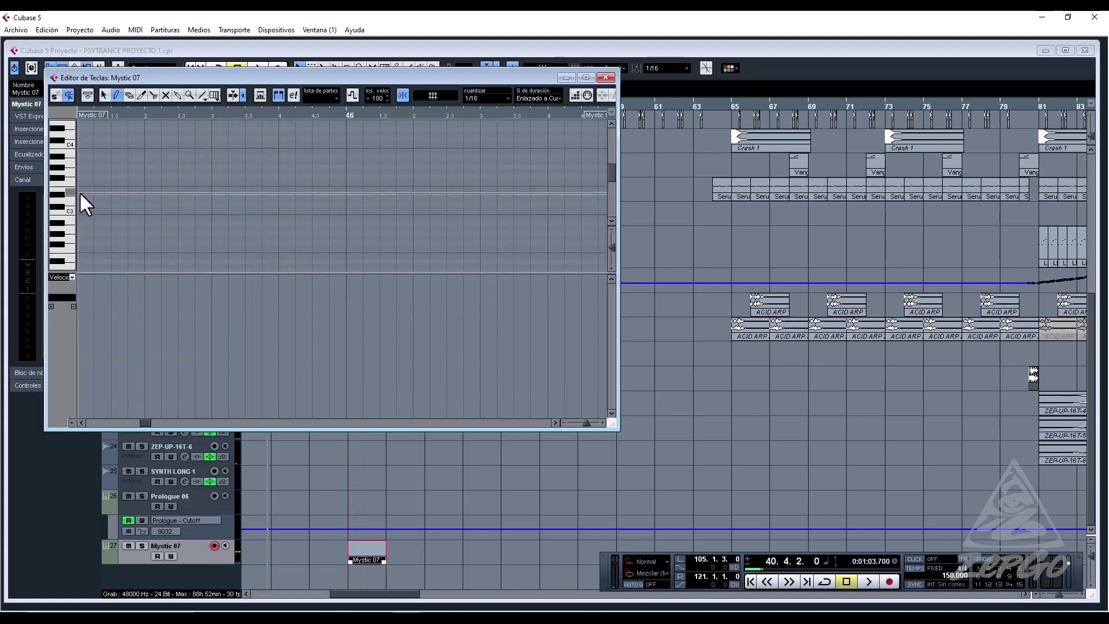
pyautogui.moveTo(80, 194); pyautogui.dragTo(347, 202)
pyautogui.press('space')
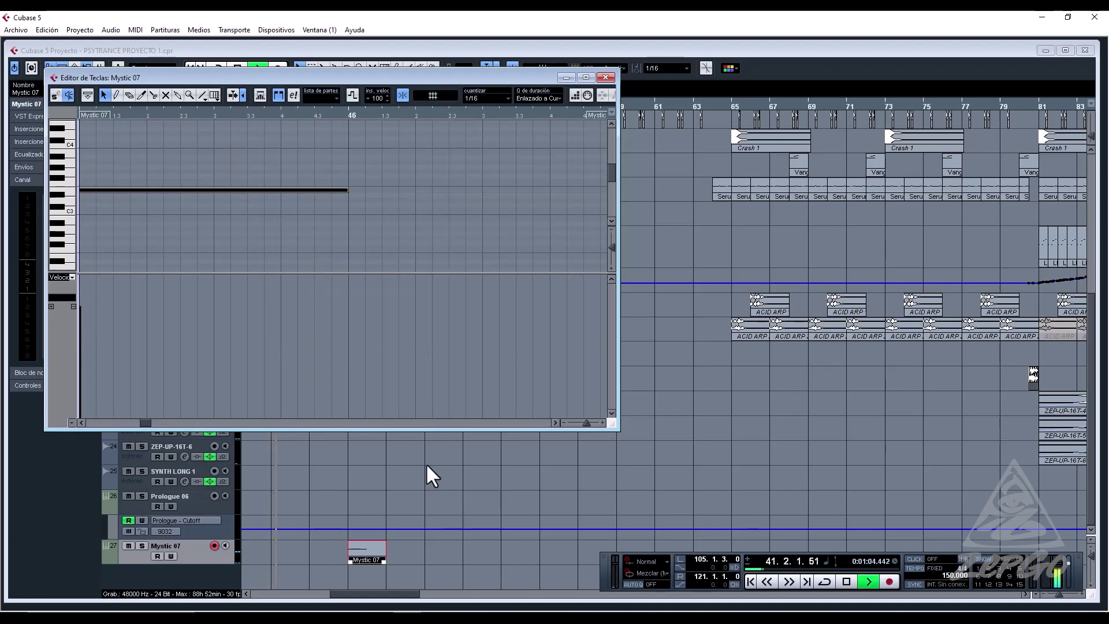
# Move the Mystic 07 part from bar 45 to bar 49.
pyautogui.click(367, 556)
pyautogui.scroll(5, 416, 216)
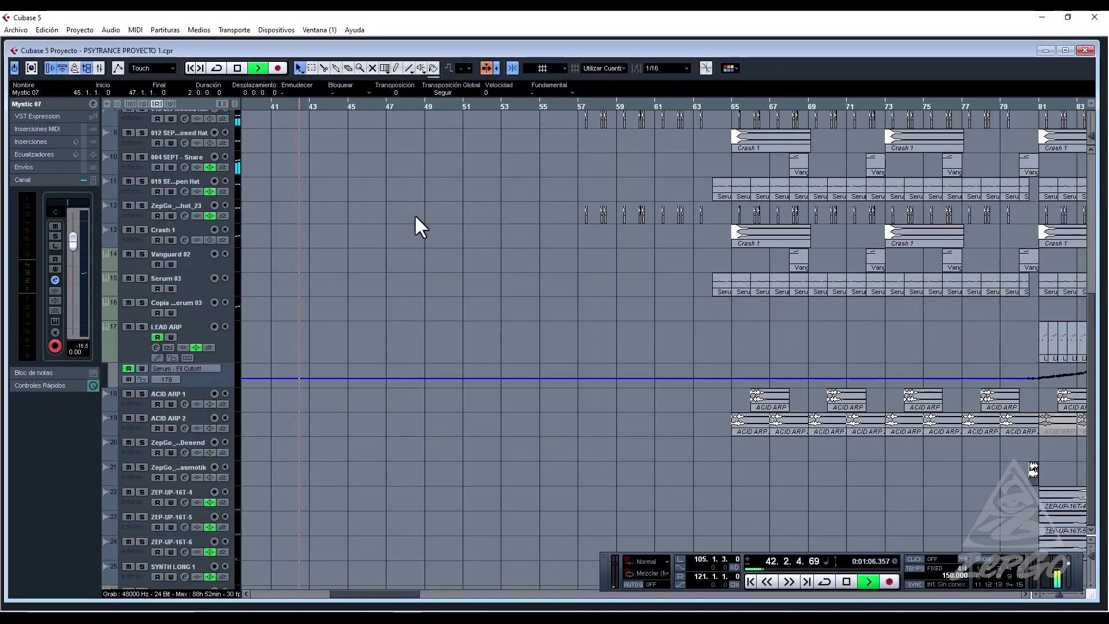
pyautogui.scroll(-5, 417, 218)
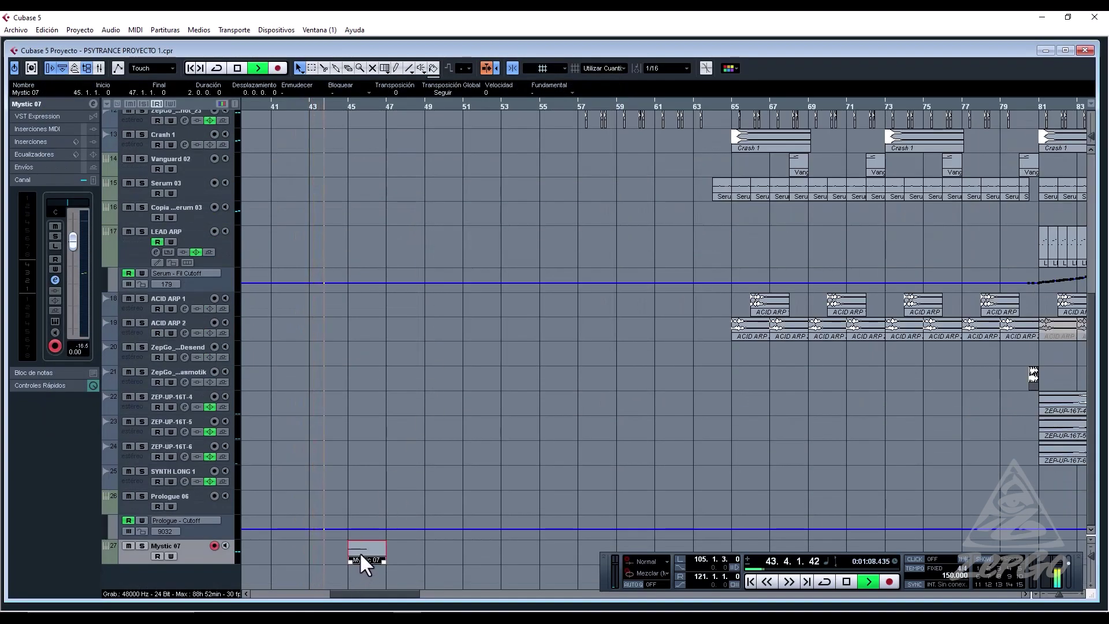
pyautogui.moveTo(361, 558); pyautogui.dragTo(438, 547)
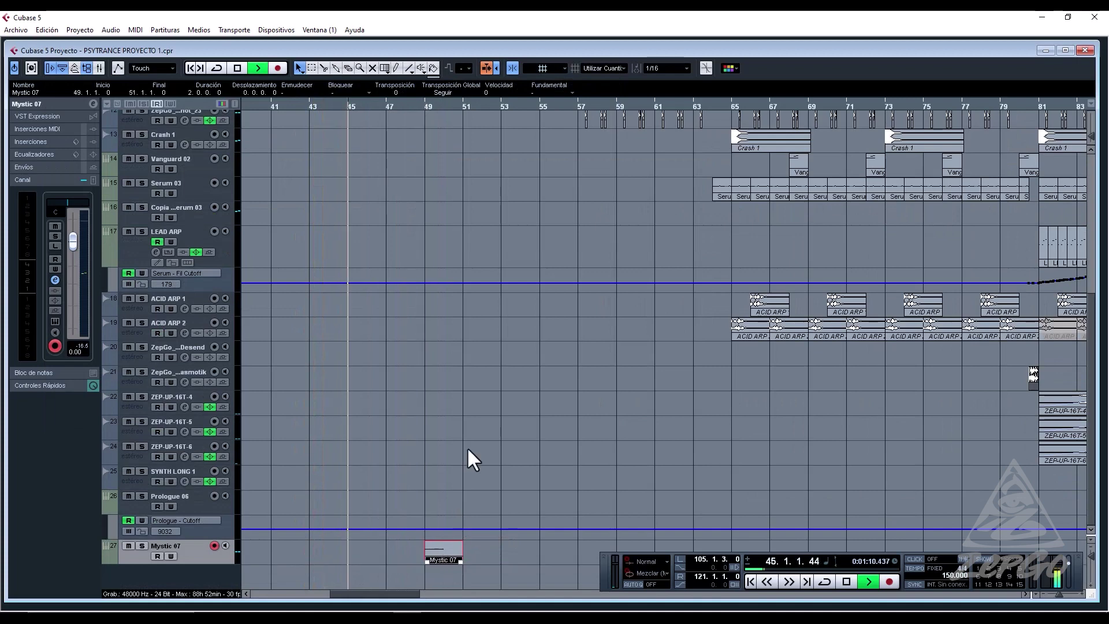
# Audition the Mystic 07 part several times, playing from just before bar 49.
pyautogui.click(423, 104)
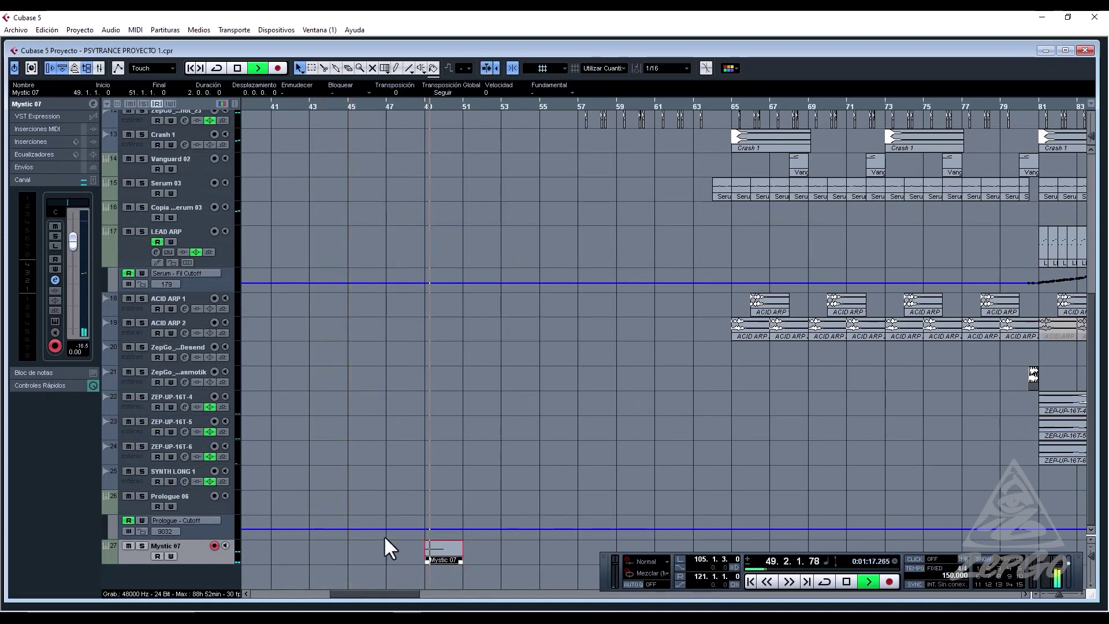
pyautogui.press('space')
pyautogui.press('space')
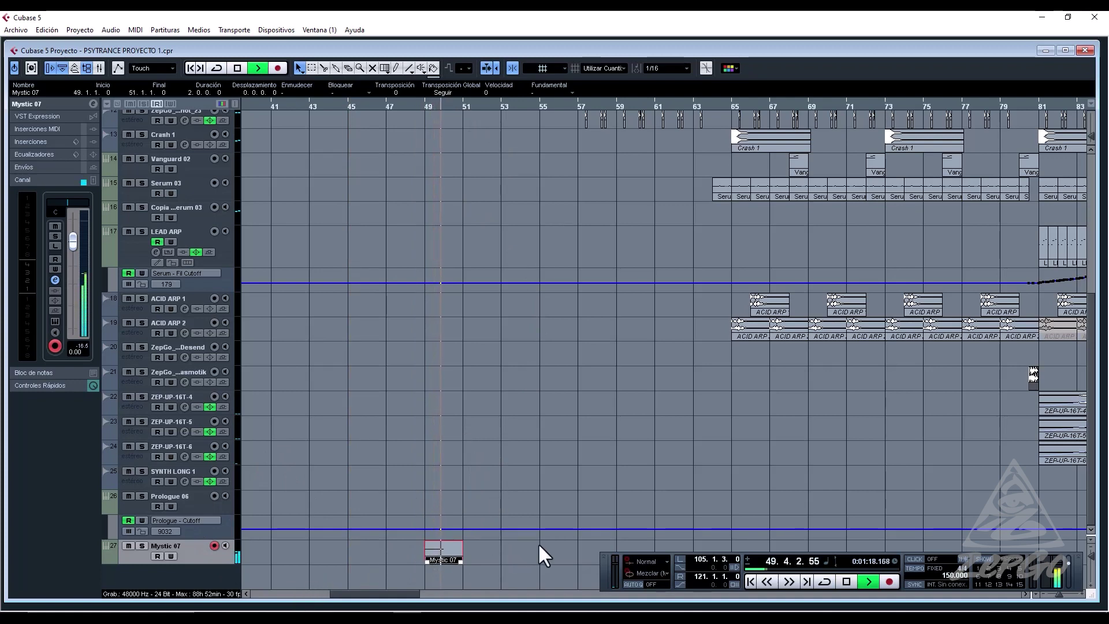
pyautogui.press('space')
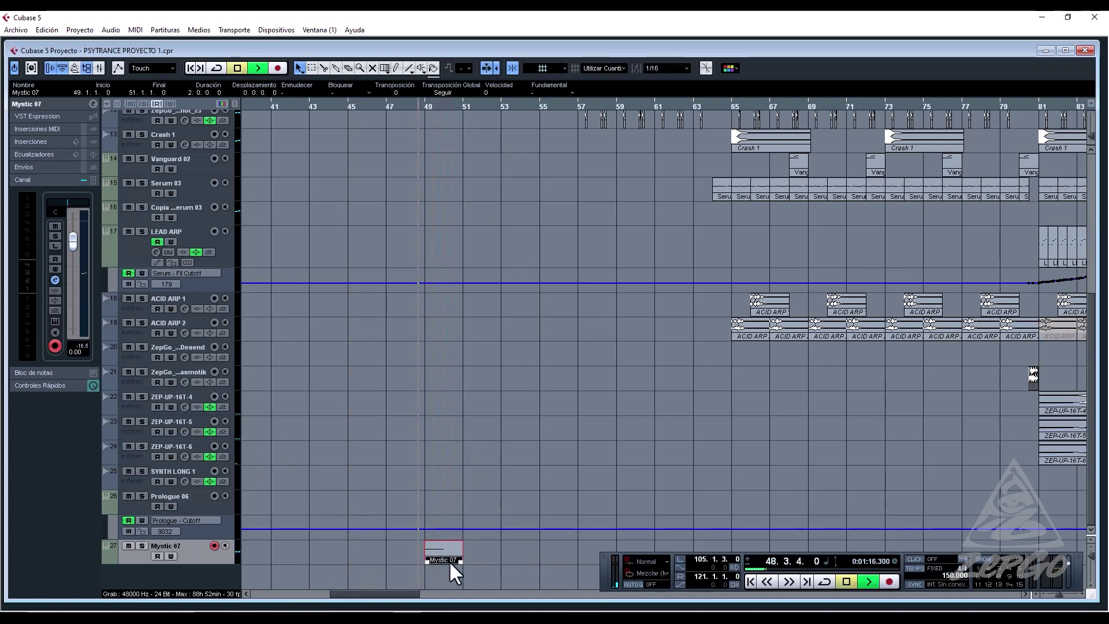
pyautogui.press('space')
pyautogui.press('space')
pyautogui.press('space')
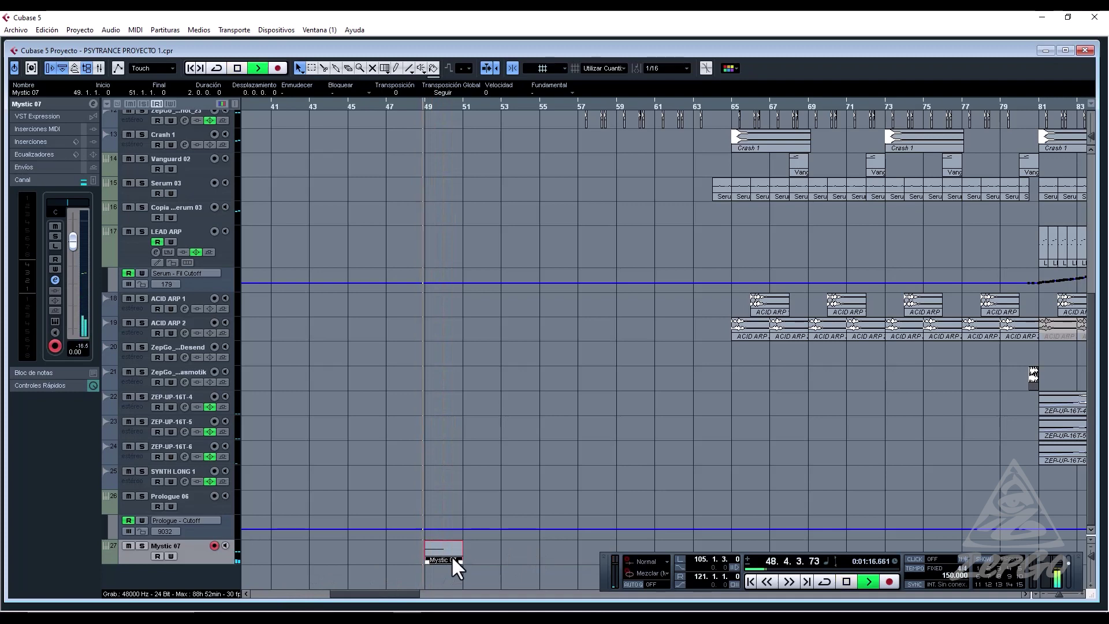
pyautogui.press('space')
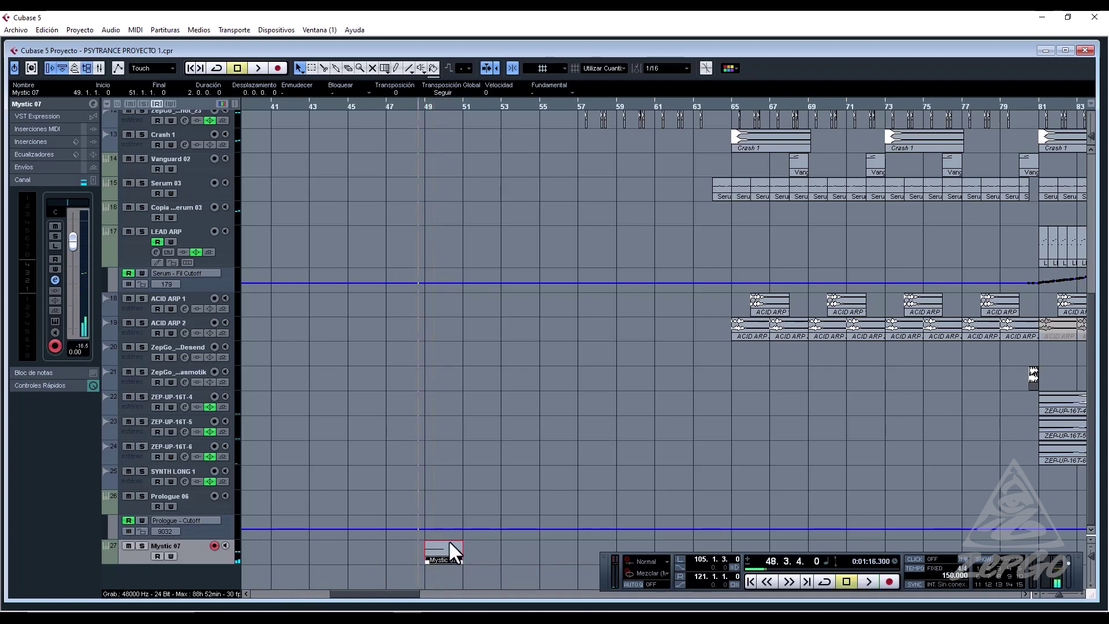
# Duplicate the Mystic 07 part four times so that the copies run on to bar 59.
pyautogui.hotkey('ctrl', 'd')
pyautogui.hotkey('ctrl', 'd')
pyautogui.hotkey('ctrl', 'd')
pyautogui.hotkey('ctrl', 'd')
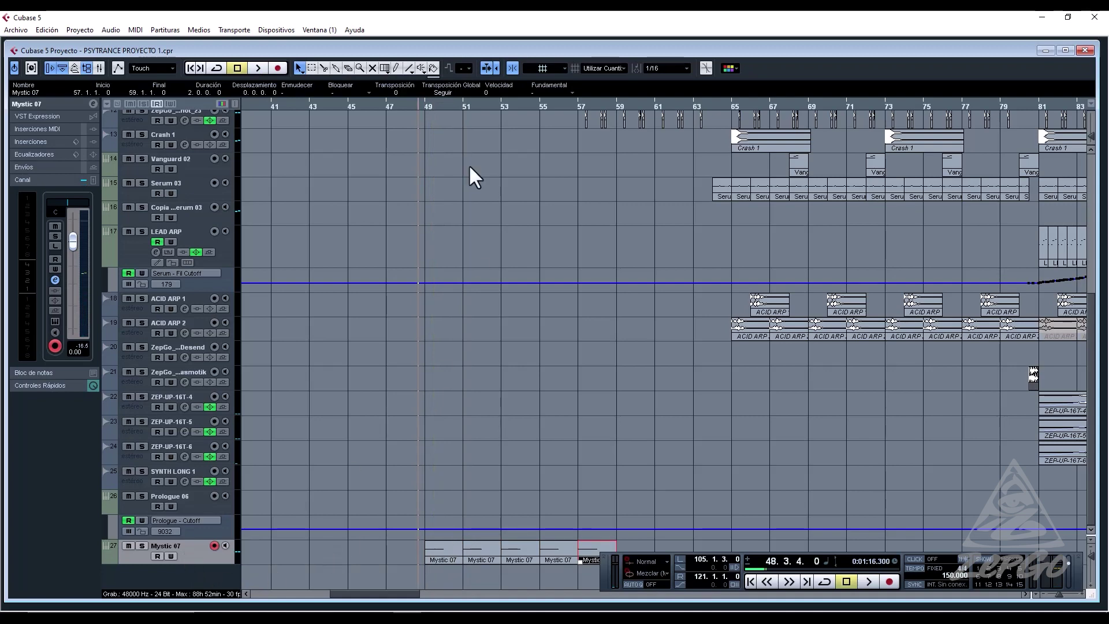
# Set the quantize value to 1/1 and the locator range to bars 49 through 59 around the Mystic 07 parts.
pyautogui.moveTo(425, 101); pyautogui.dragTo(616, 107)
pyautogui.click(667, 68)
pyautogui.click(670, 81)
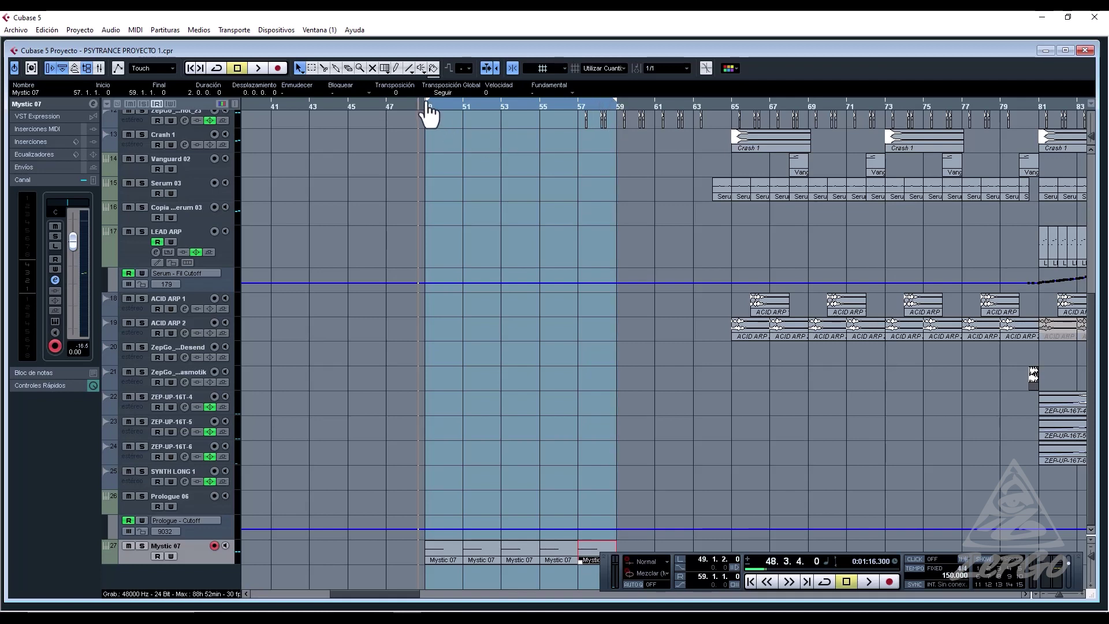
# Solo Mystic 07 and export the locator range as the Wave file SYNTH RANDOM 1, importing it onto a new audio track.
pyautogui.click(143, 544)
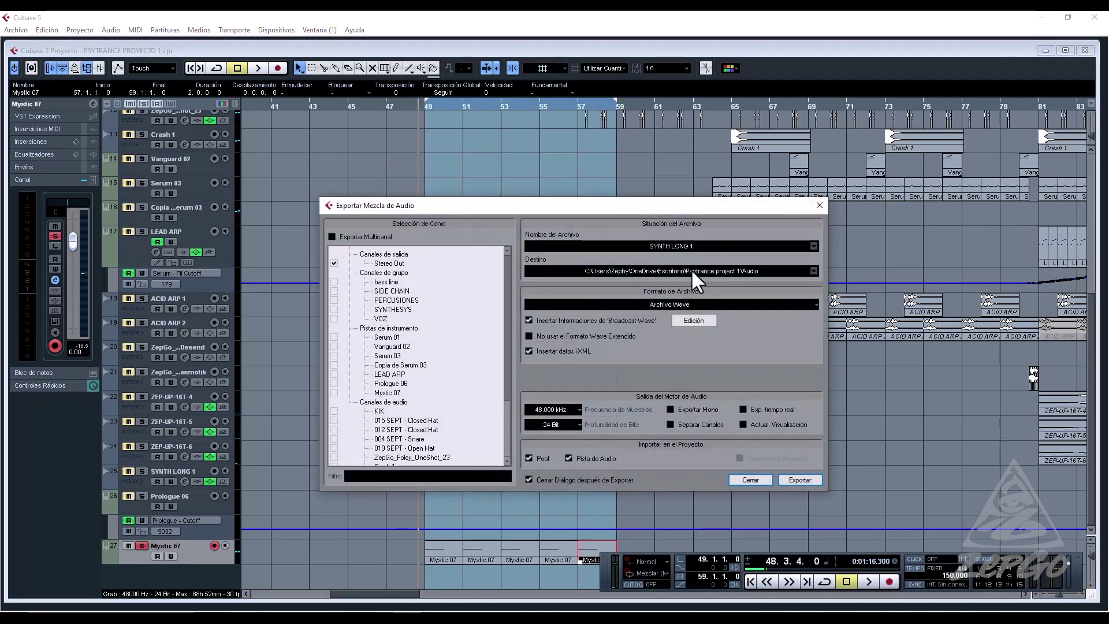
pyautogui.click(692, 245)
pyautogui.doubleClick(691, 246)
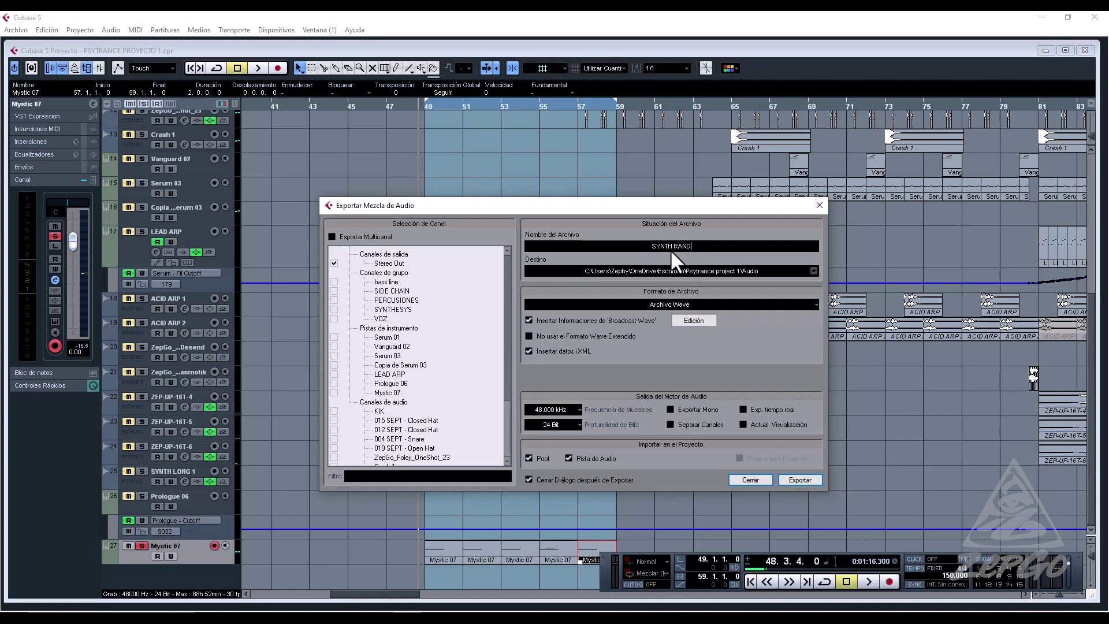
pyautogui.write('RANDOM 1')
pyautogui.rightClick(672, 250)
pyautogui.click(754, 353)
pyautogui.click(799, 477)
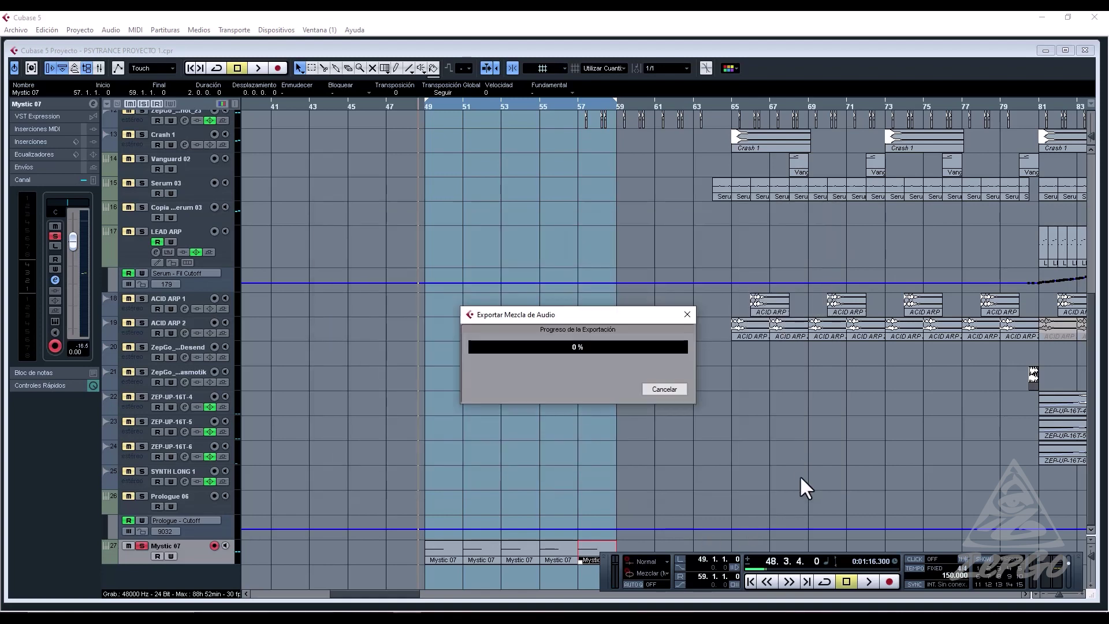
pyautogui.click(573, 395)
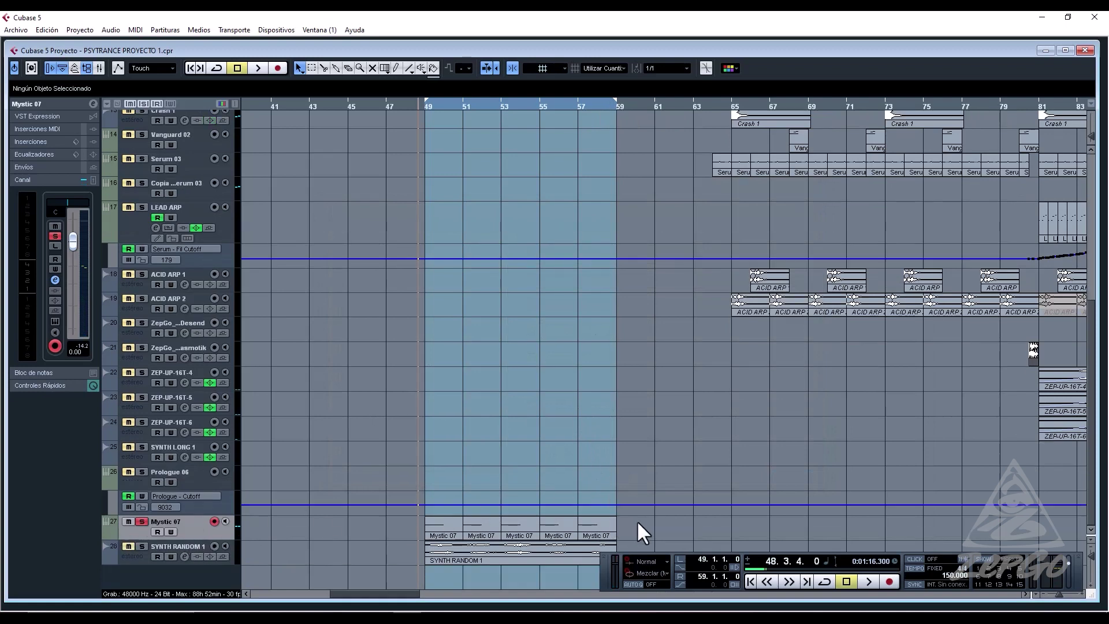
# Delete the five Mystic 07 parts and take the track out of solo.
pyautogui.moveTo(636, 519); pyautogui.dragTo(413, 525)
pyautogui.press('Delete')
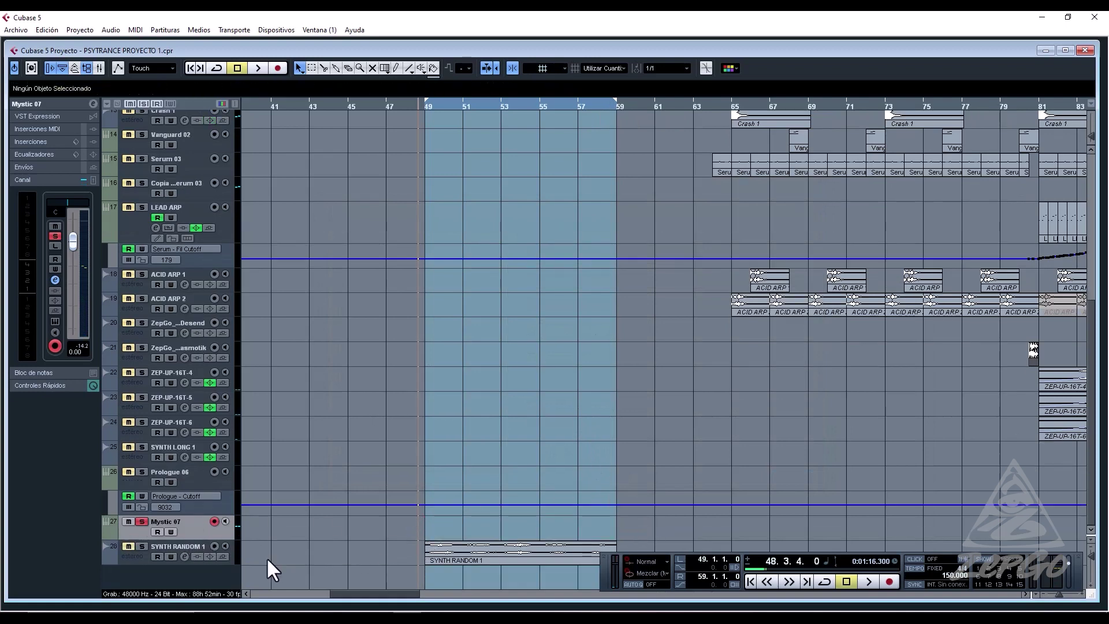
pyautogui.click(141, 521)
# Split the SYNTH RANDOM 1 audio event at bars 51, 53, 55 and 57 during playback, and return to the selection tool.
pyautogui.press('space')
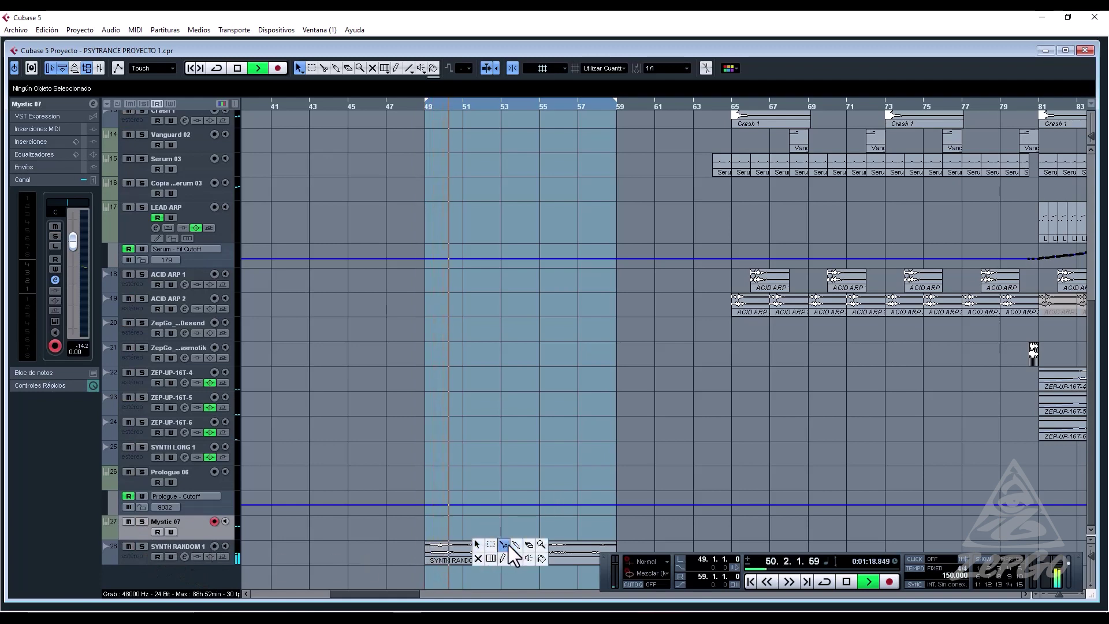
pyautogui.press('3')
pyautogui.click(463, 553)
pyautogui.click(504, 559)
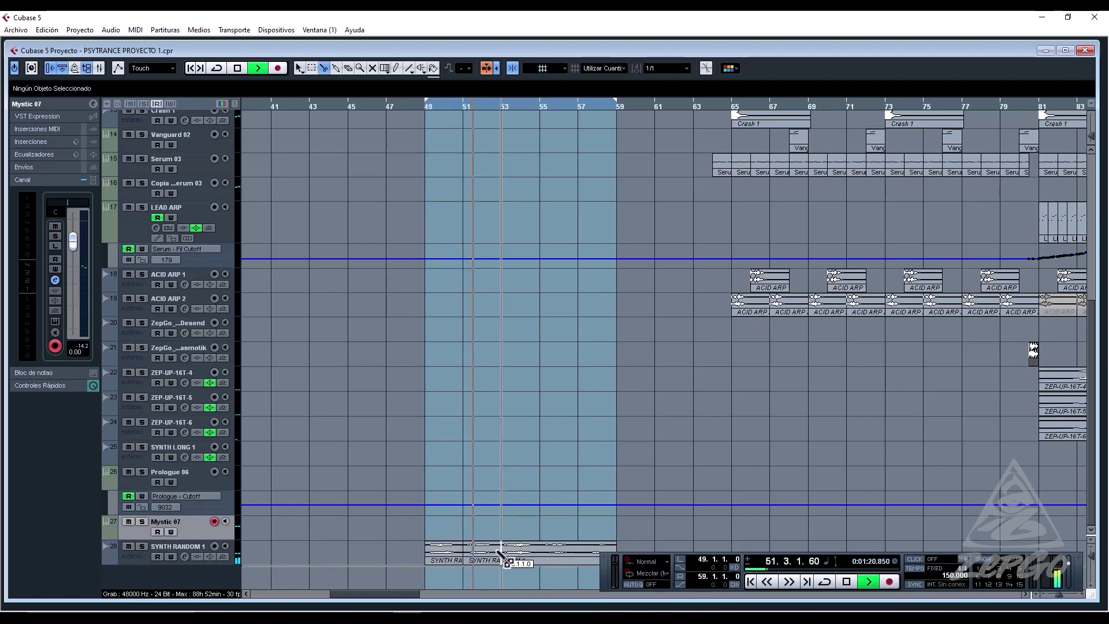
pyautogui.click(541, 559)
pyautogui.click(578, 558)
pyautogui.press('1')
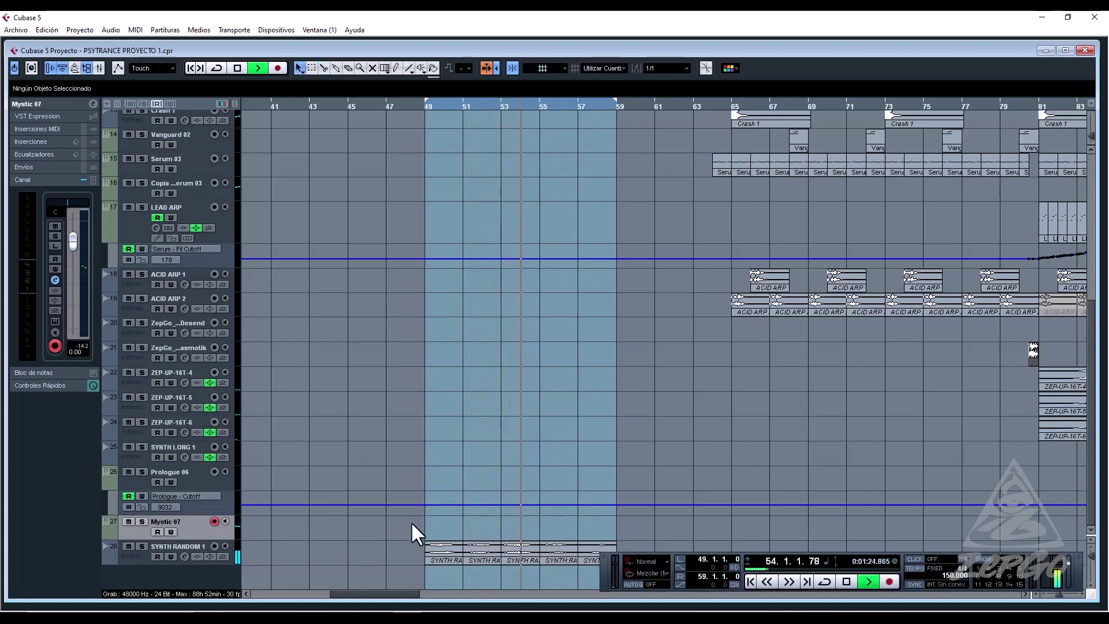
pyautogui.moveTo(383, 522)
pyautogui.mouseDown()
pyautogui.moveTo(307, 521)
pyautogui.moveTo(386, 527)
pyautogui.mouseUp()
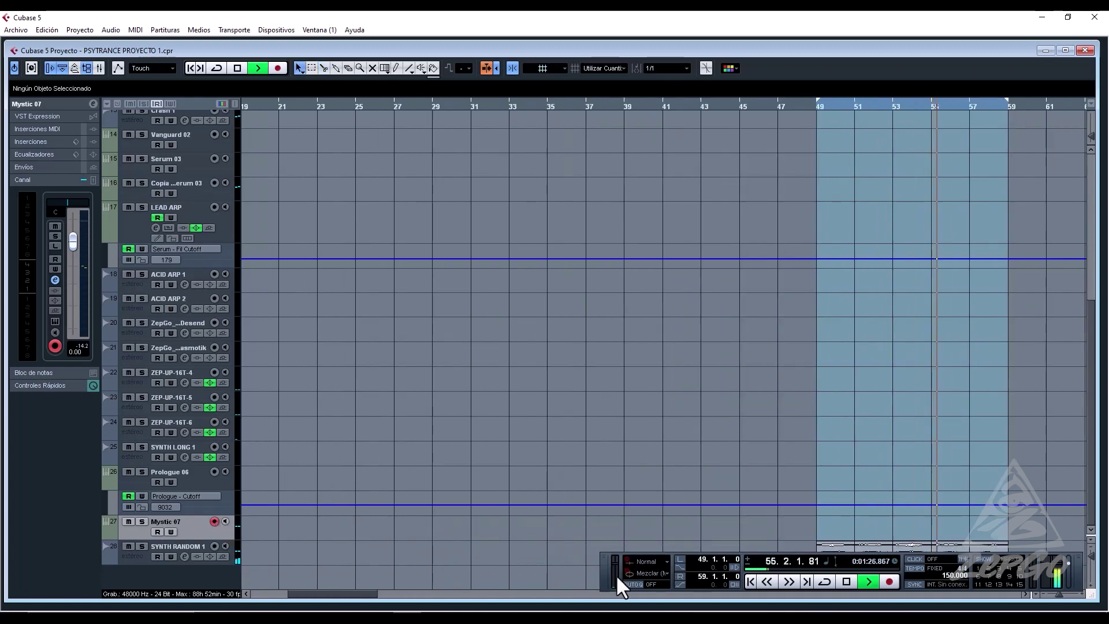
pyautogui.press('t')
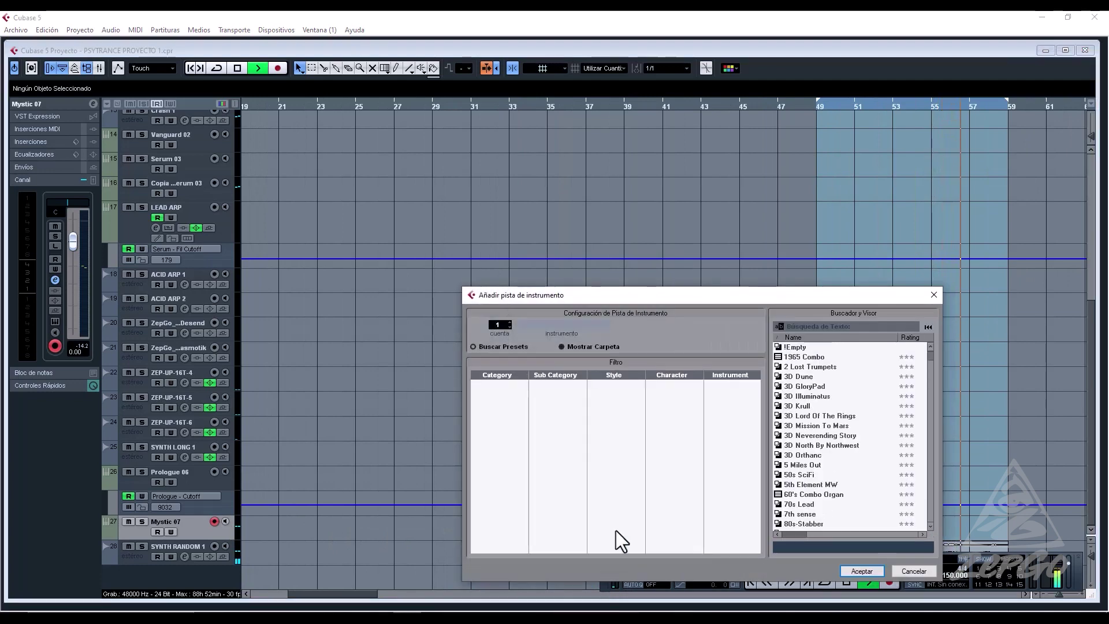
pyautogui.click(934, 295)
pyautogui.click(646, 294)
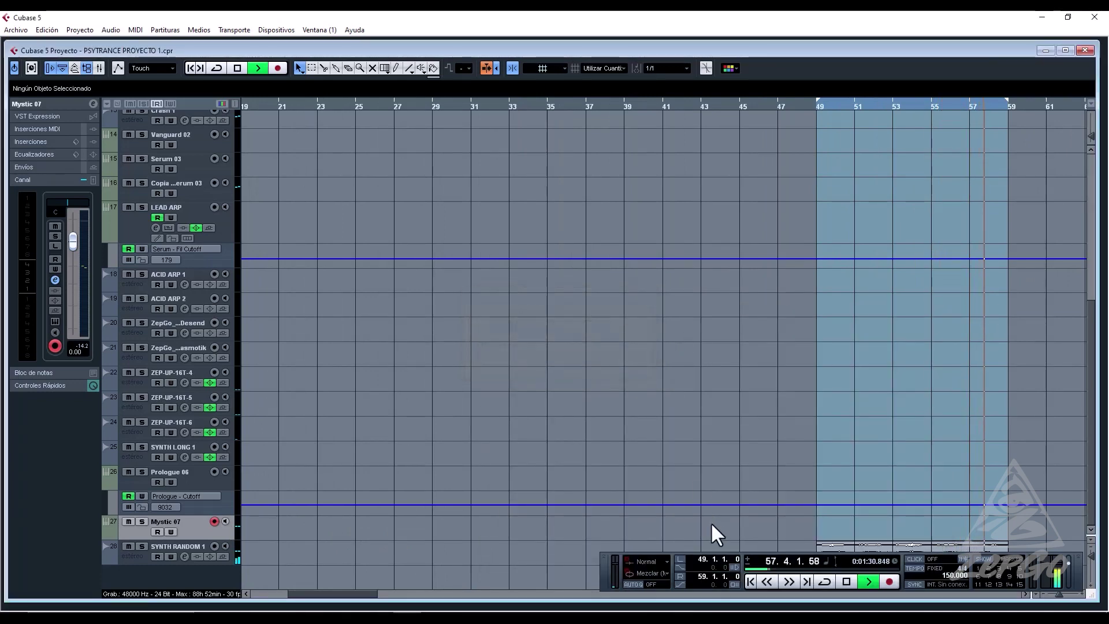
# Hide the floating transport panel and stop playback.
pyautogui.press('F2')
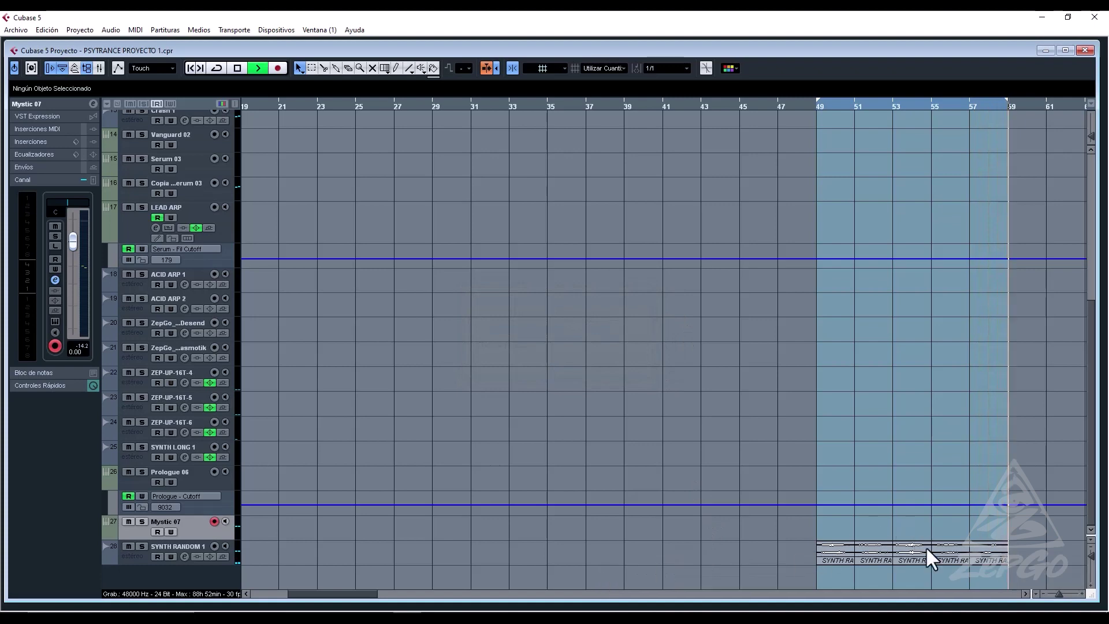
pyautogui.press('space')
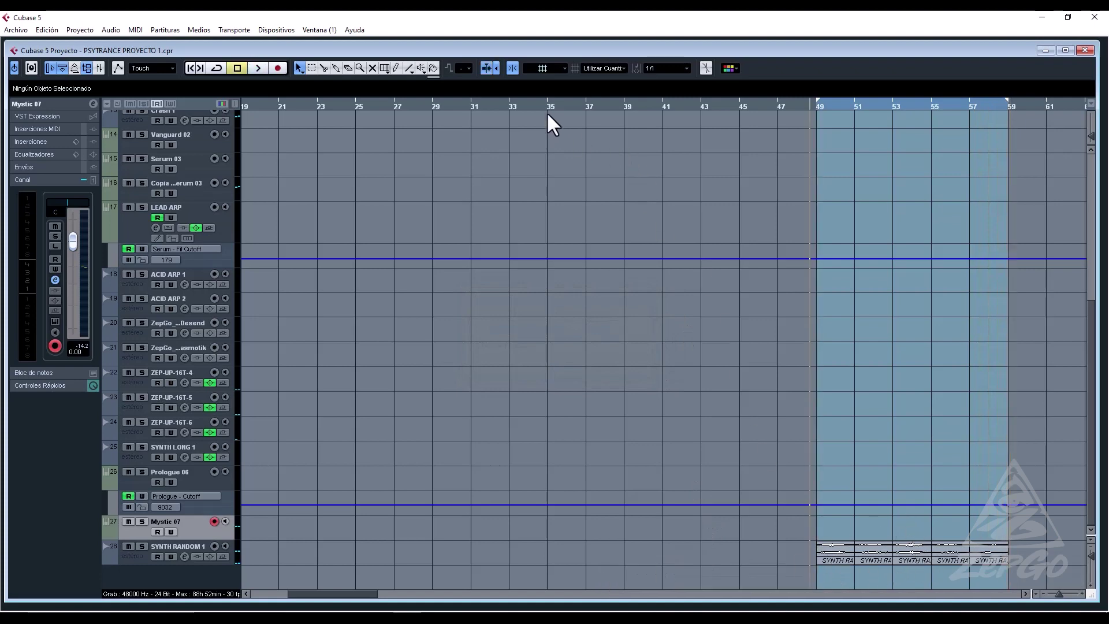
# During playback from about bar 32, space out the first four SYNTH RANDOM 1 slices to bars 41, 45, 49 and 53.
pyautogui.click(488, 101)
pyautogui.press('space')
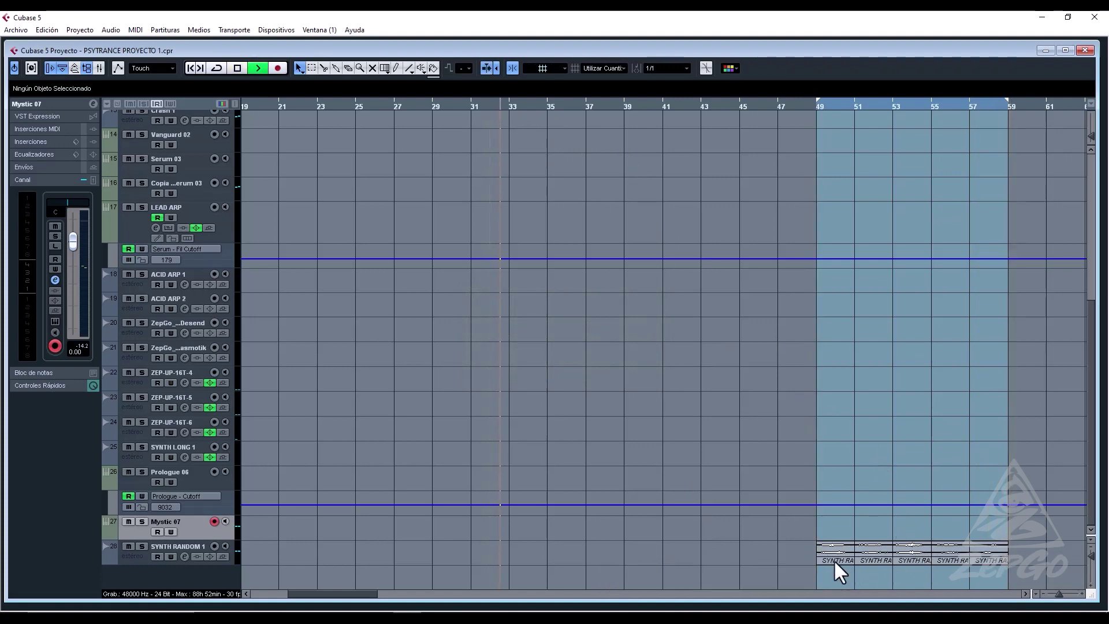
pyautogui.moveTo(833, 557); pyautogui.dragTo(676, 543)
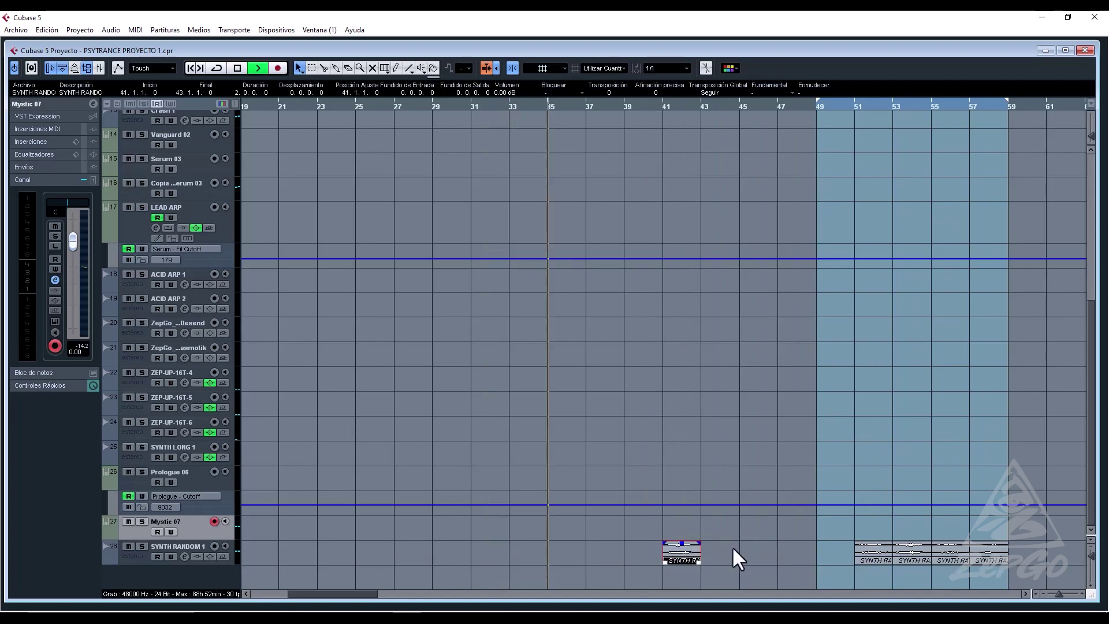
pyautogui.moveTo(857, 555); pyautogui.dragTo(771, 553)
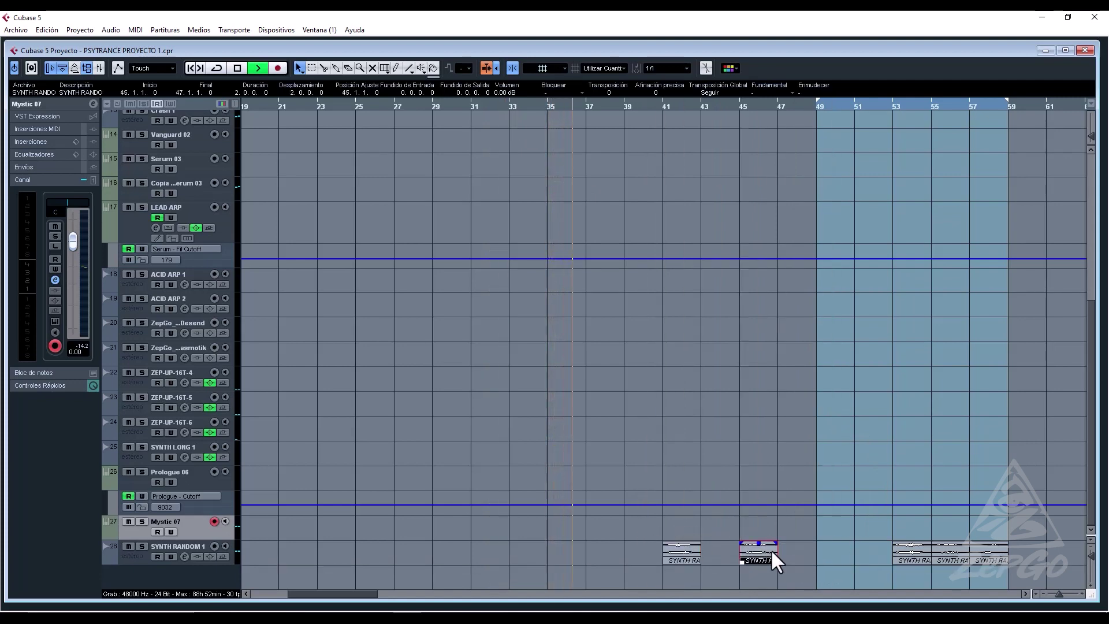
pyautogui.moveTo(891, 555); pyautogui.dragTo(835, 552)
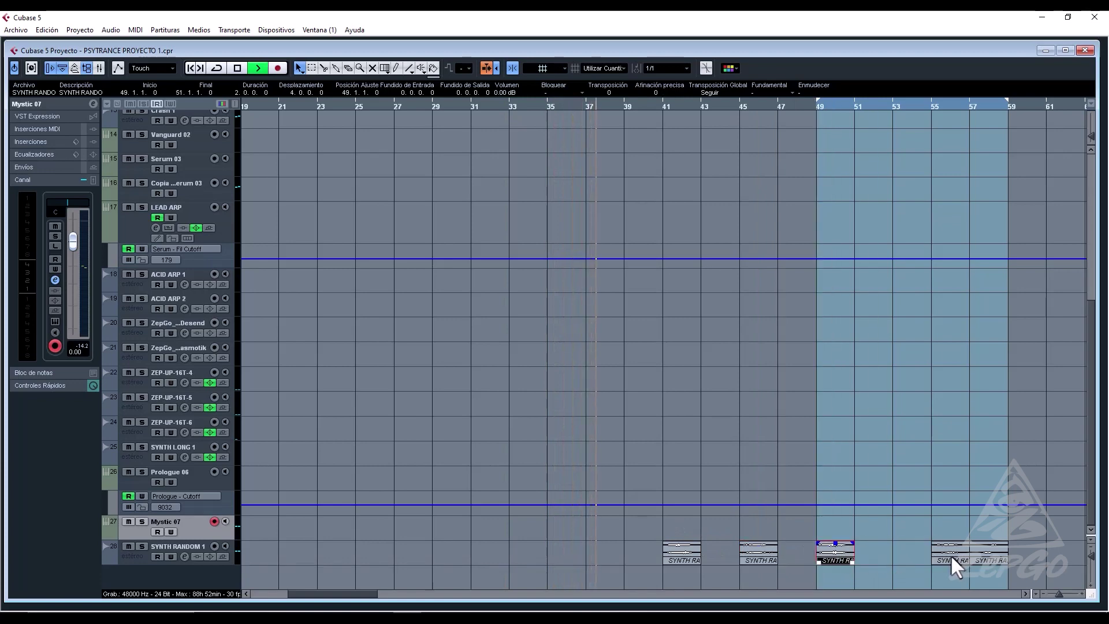
pyautogui.moveTo(950, 555); pyautogui.dragTo(913, 555)
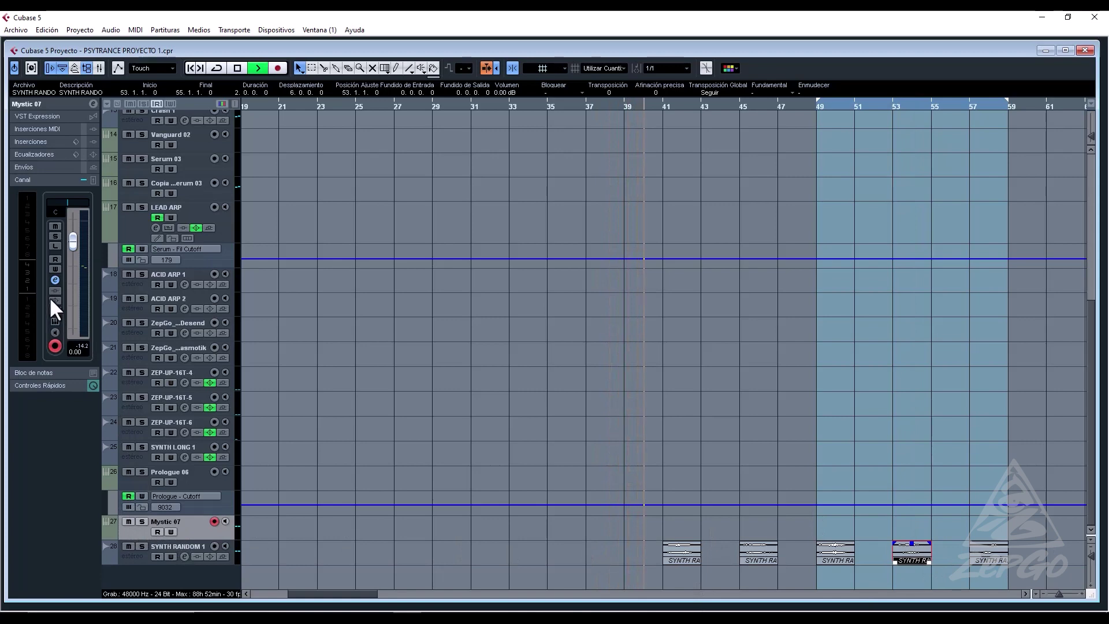
# Equalize Mystic 07 with a -24 dB low shelf at 365 Hz, Q 0, and a -16.6 dB high shelf at about 15742 Hz.
pyautogui.click(54, 279)
pyautogui.click(419, 281)
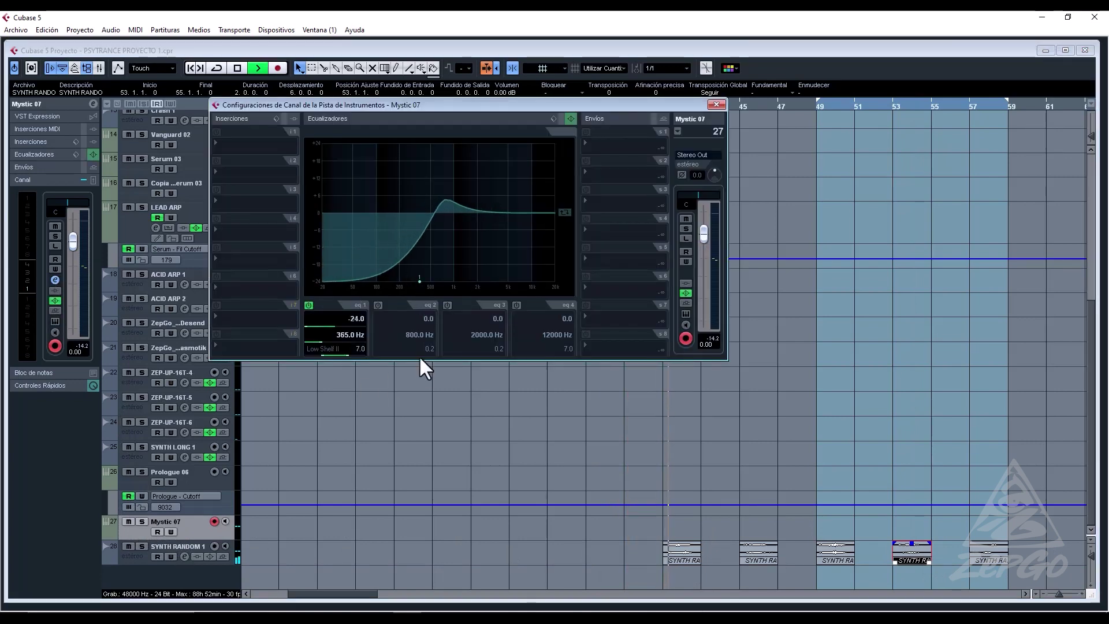
pyautogui.moveTo(350, 354); pyautogui.dragTo(364, 353)
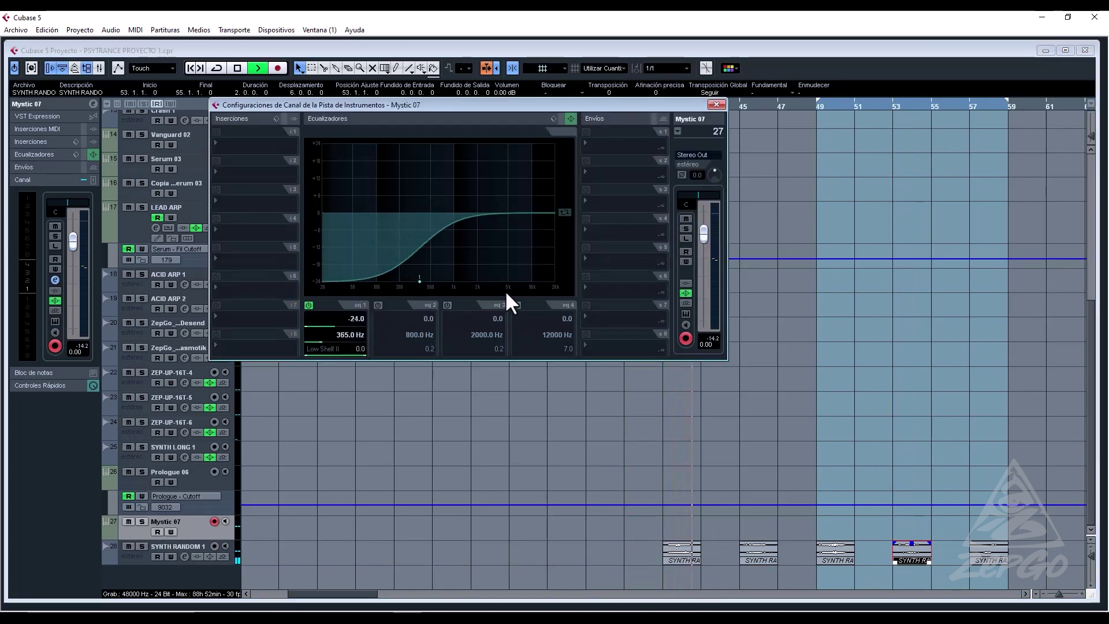
pyautogui.click(543, 262)
pyautogui.moveTo(542, 261); pyautogui.dragTo(546, 259)
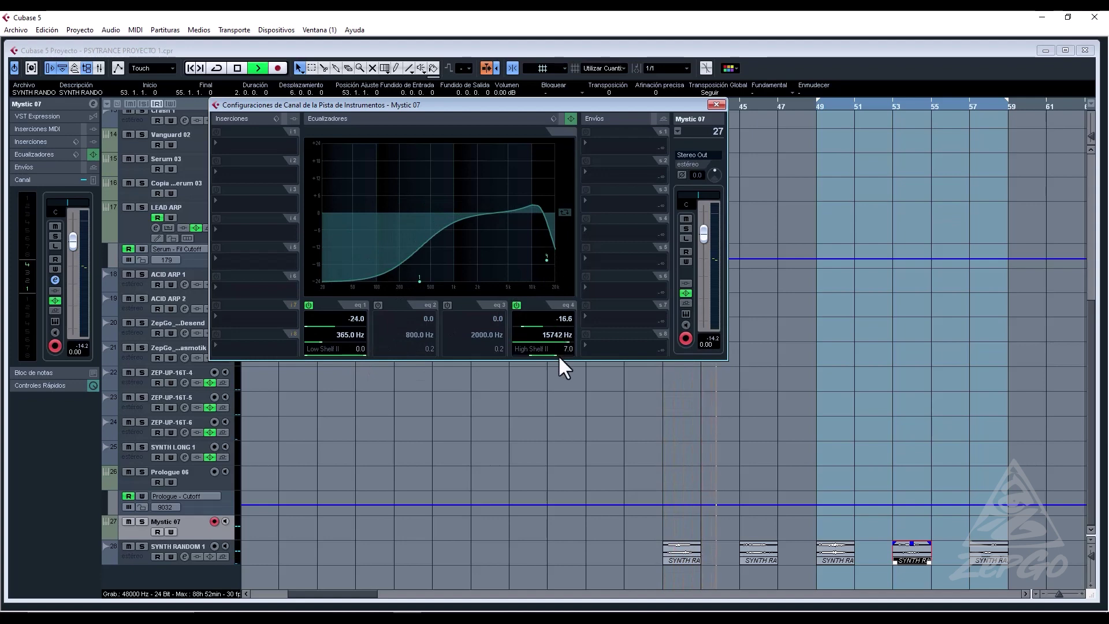
pyautogui.click(680, 531)
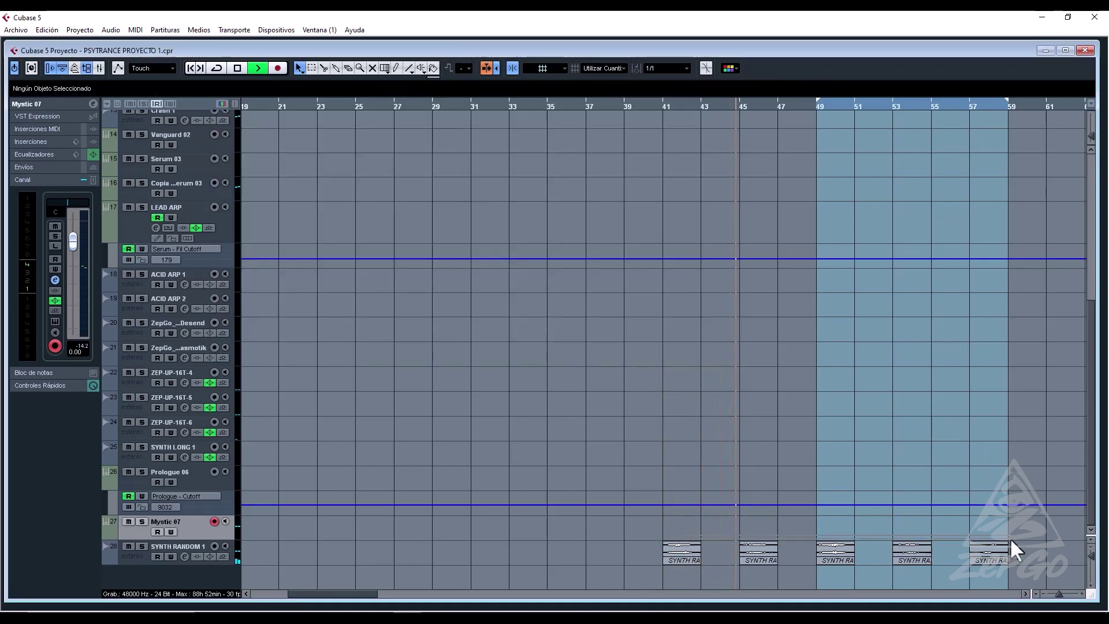
# Give all five SYNTH RANDOM 1 slices a fade-out of about 0.1.2.31 and insert the RoomWorks reverb in the track's third insert slot.
pyautogui.moveTo(1010, 538); pyautogui.dragTo(1009, 549)
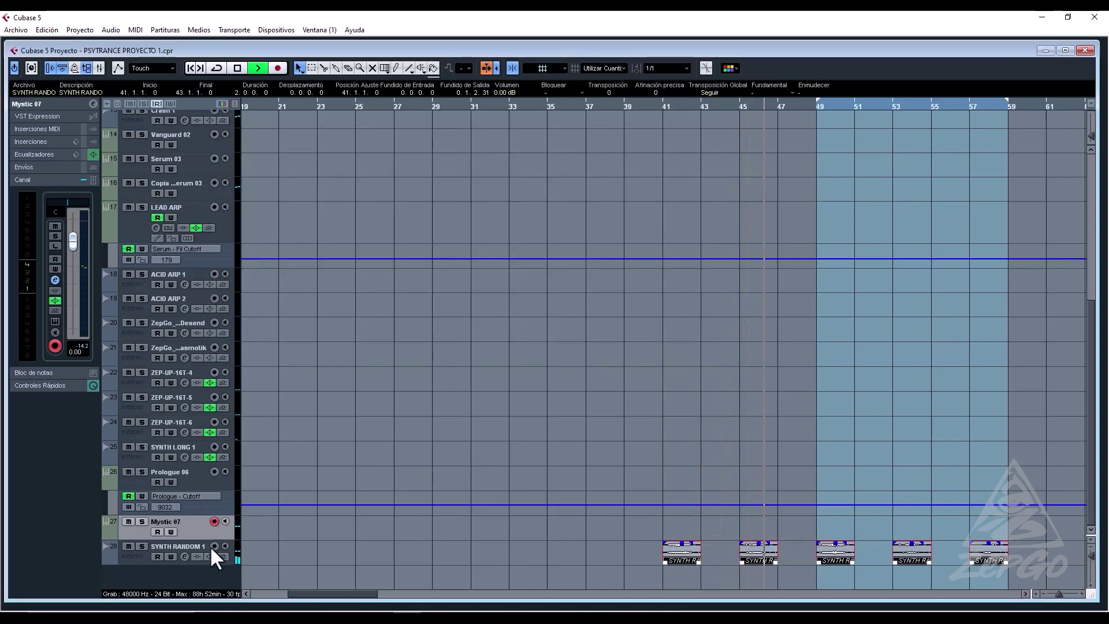
pyautogui.click(185, 552)
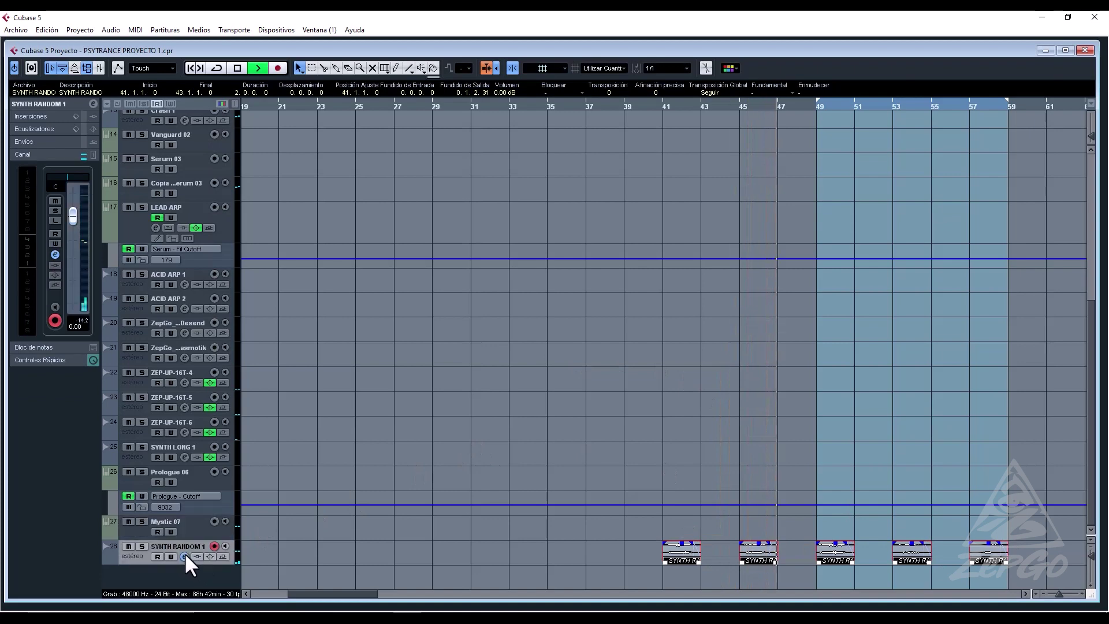
pyautogui.click(54, 250)
pyautogui.press('space')
pyautogui.click(249, 199)
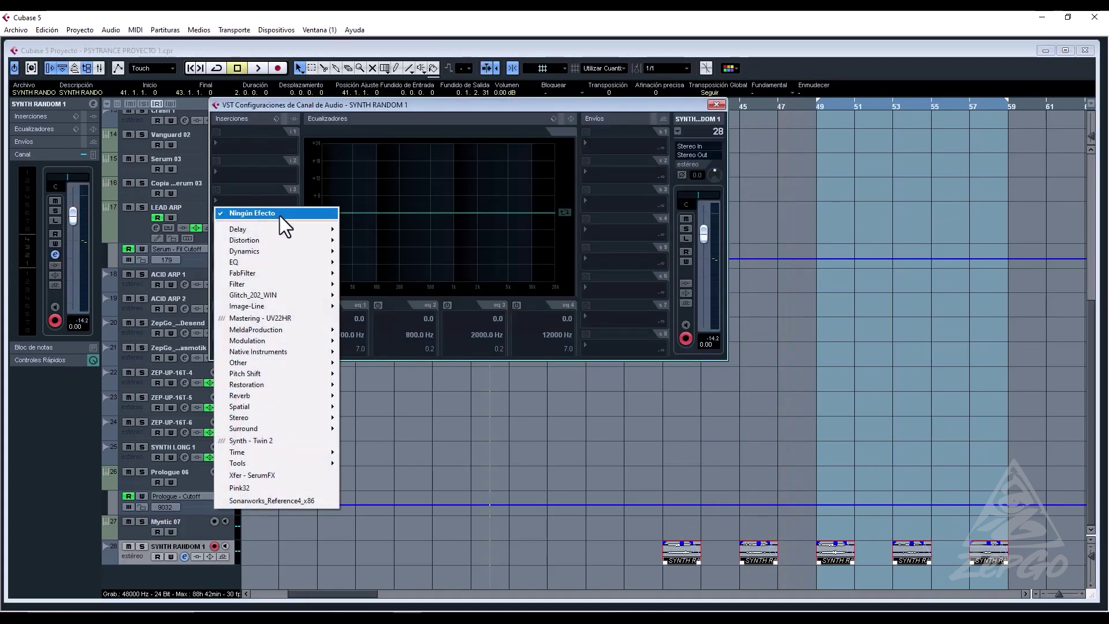
pyautogui.moveTo(300, 353)
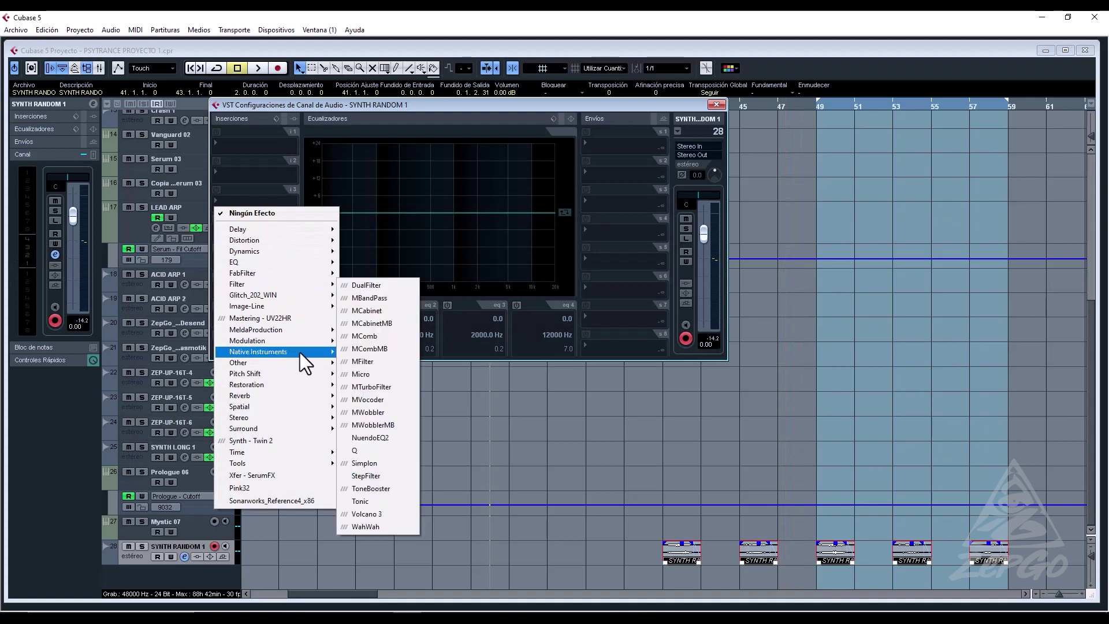
pyautogui.moveTo(314, 396)
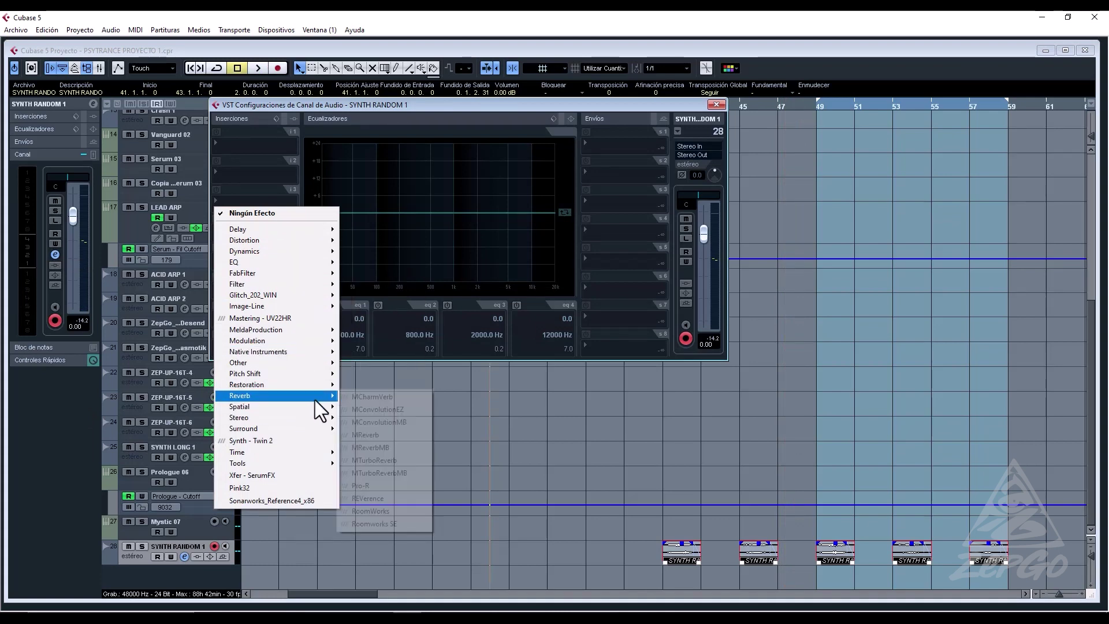
pyautogui.click(402, 510)
# During playback, set the RoomWorks pre-delay to 0, reverb time to 4.41, size to 134 and diffusion to 64.
pyautogui.press('space')
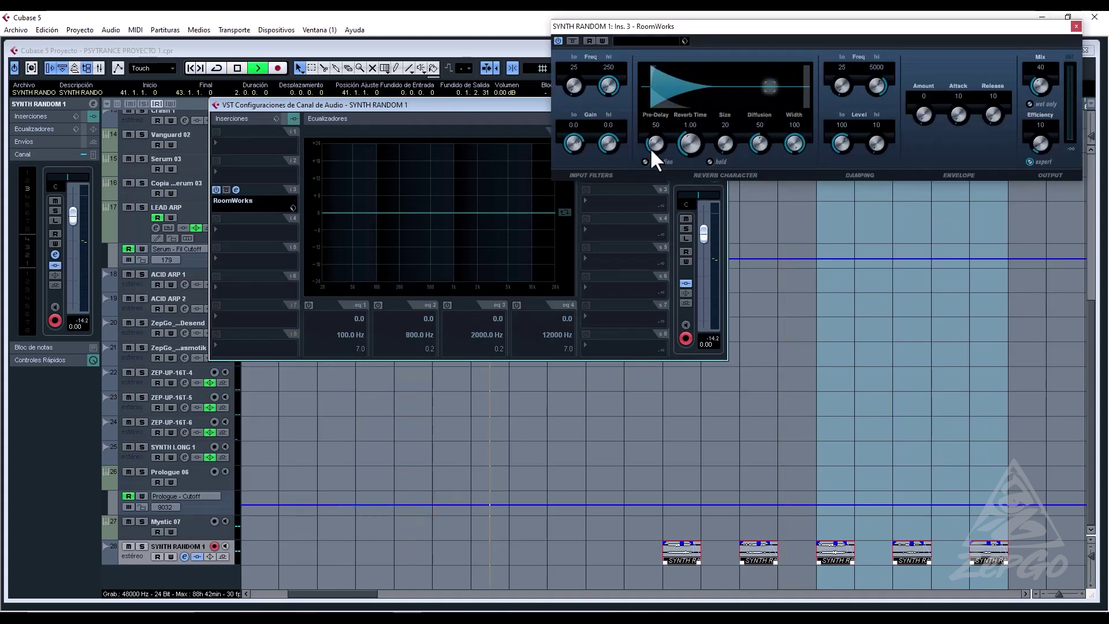
pyautogui.moveTo(651, 149); pyautogui.dragTo(656, 218)
pyautogui.moveTo(687, 142); pyautogui.dragTo(738, 93)
pyautogui.moveTo(769, 132); pyautogui.dragTo(771, 116)
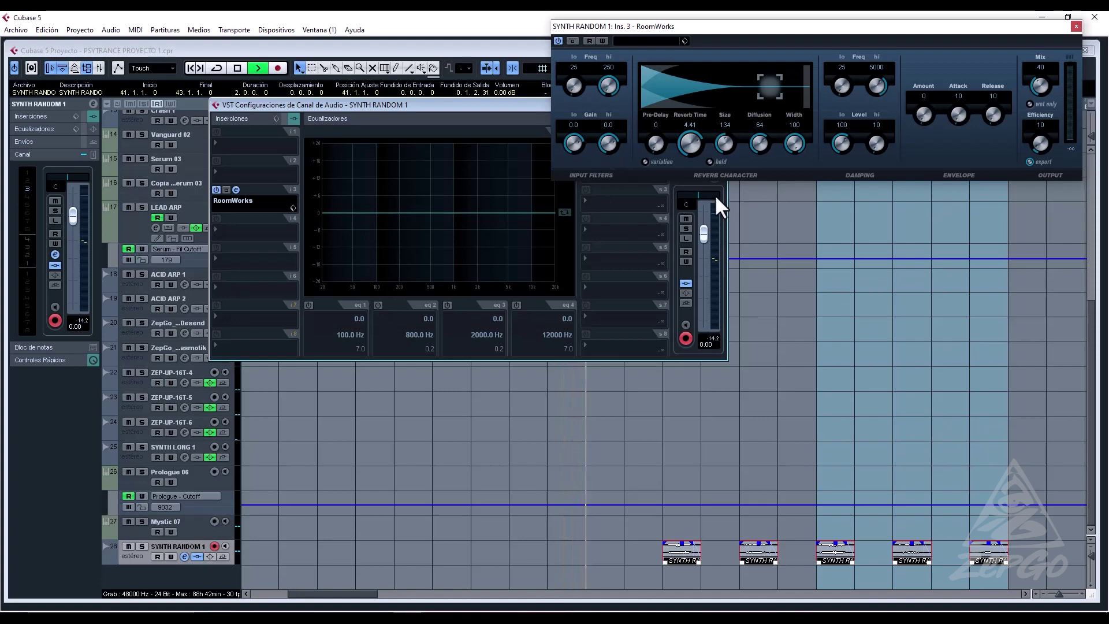
# Cut SYNTH RANDOM 1 with a -24 dB low shelf at 84 Hz, Q 0, and lower its channel volume to -8.59.
pyautogui.click(370, 283)
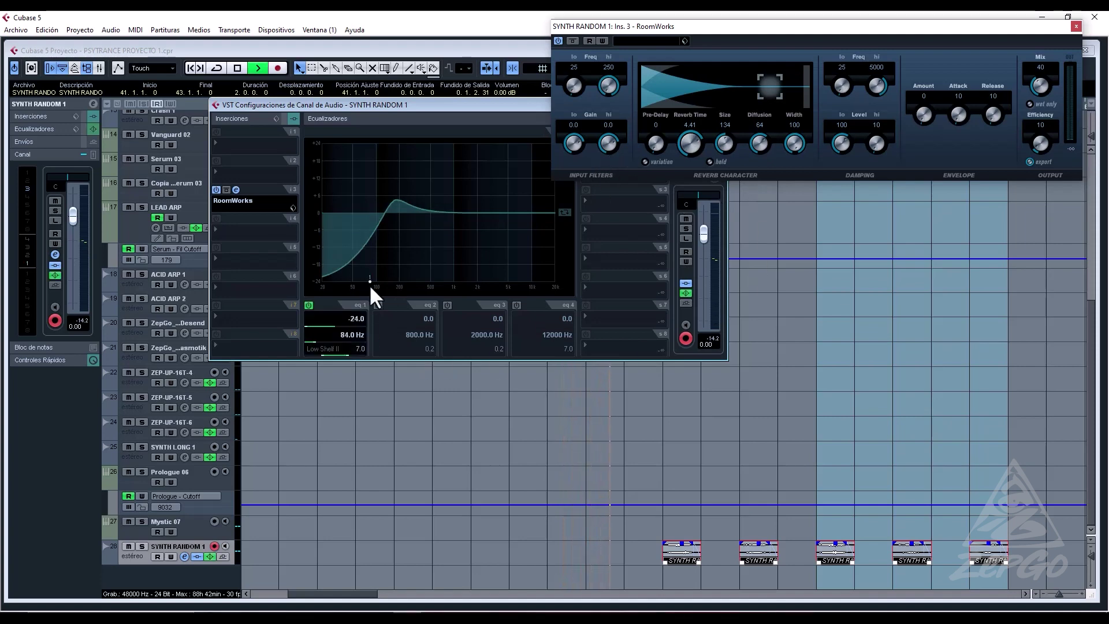
pyautogui.moveTo(350, 355); pyautogui.dragTo(375, 351)
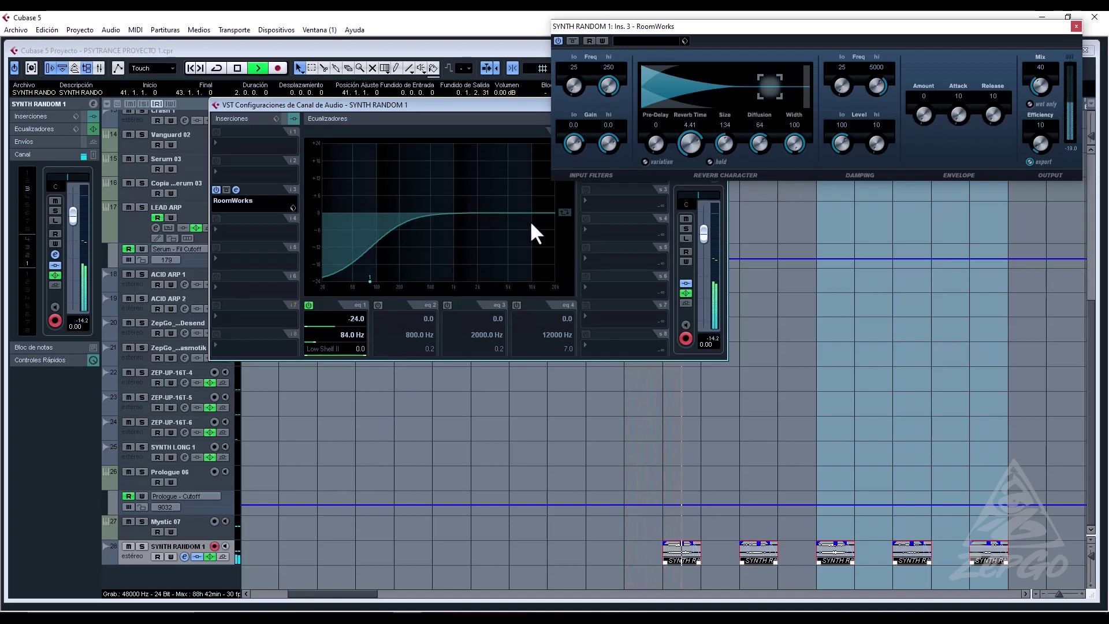
pyautogui.moveTo(703, 231); pyautogui.dragTo(705, 268)
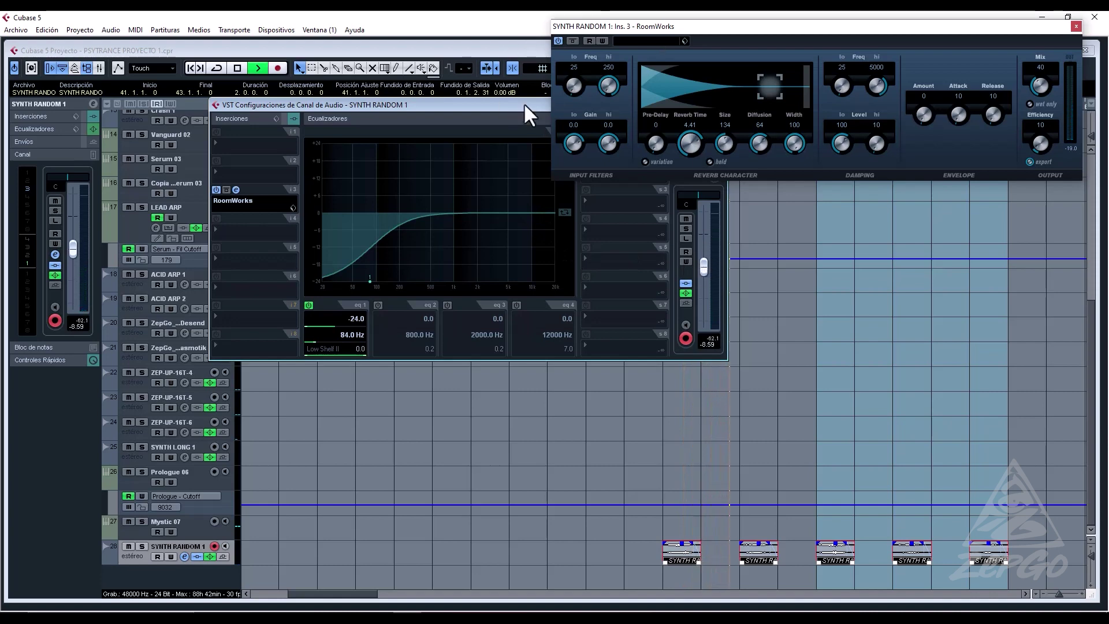
pyautogui.click(1075, 26)
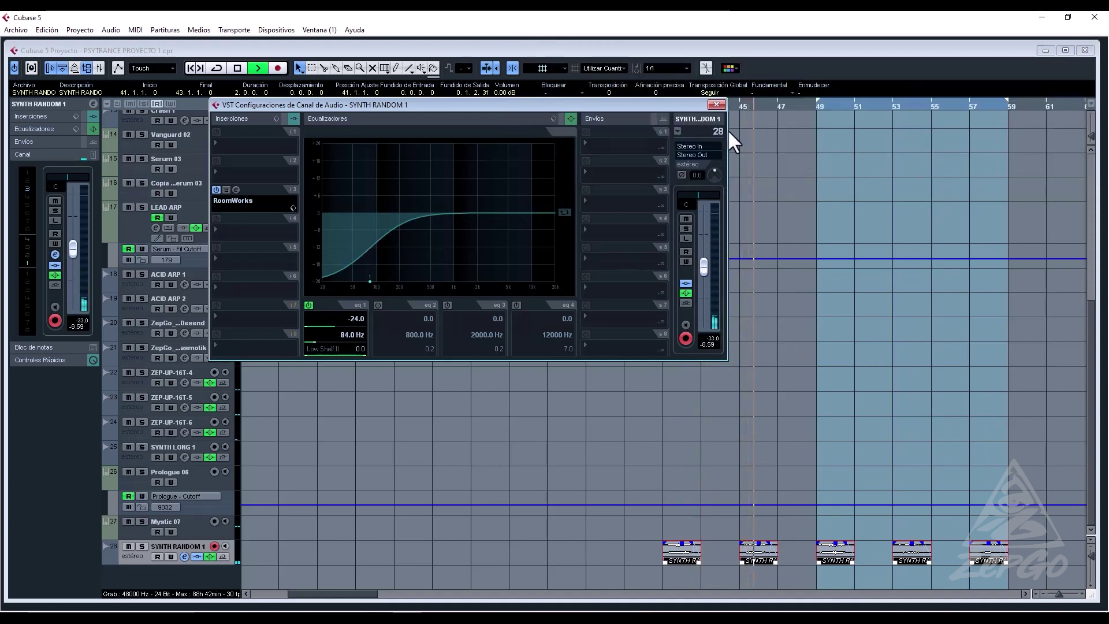
pyautogui.click(716, 105)
# Move the slices at bars 45 and 53 to bars 65 and 73, and place copies of two slices at bars 81 and 89.
pyautogui.press('g')
pyautogui.press('g')
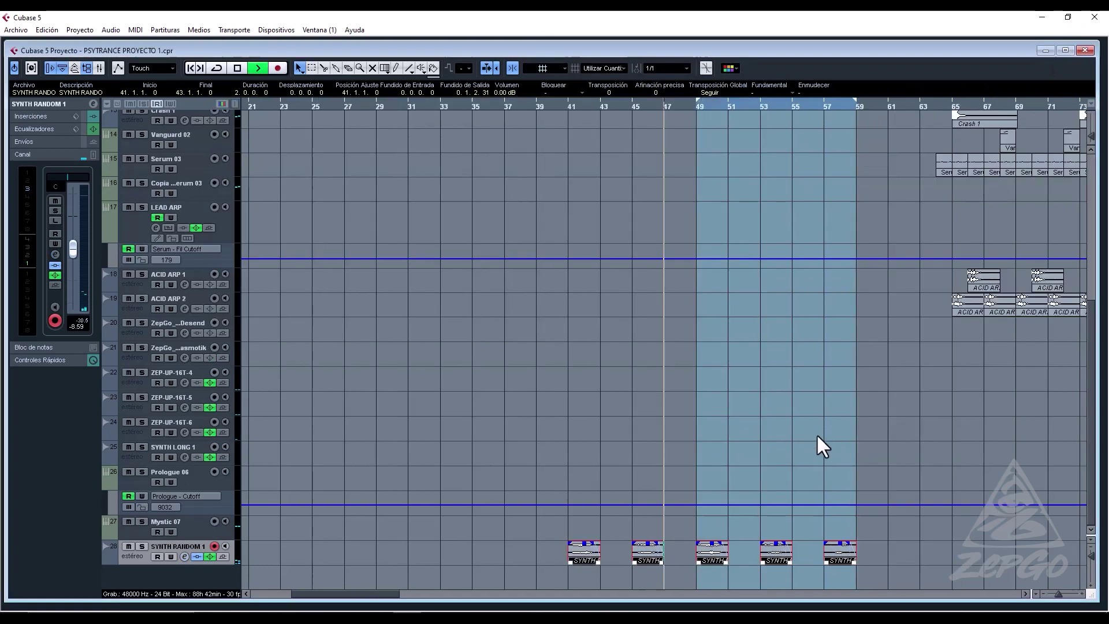
pyautogui.press('g')
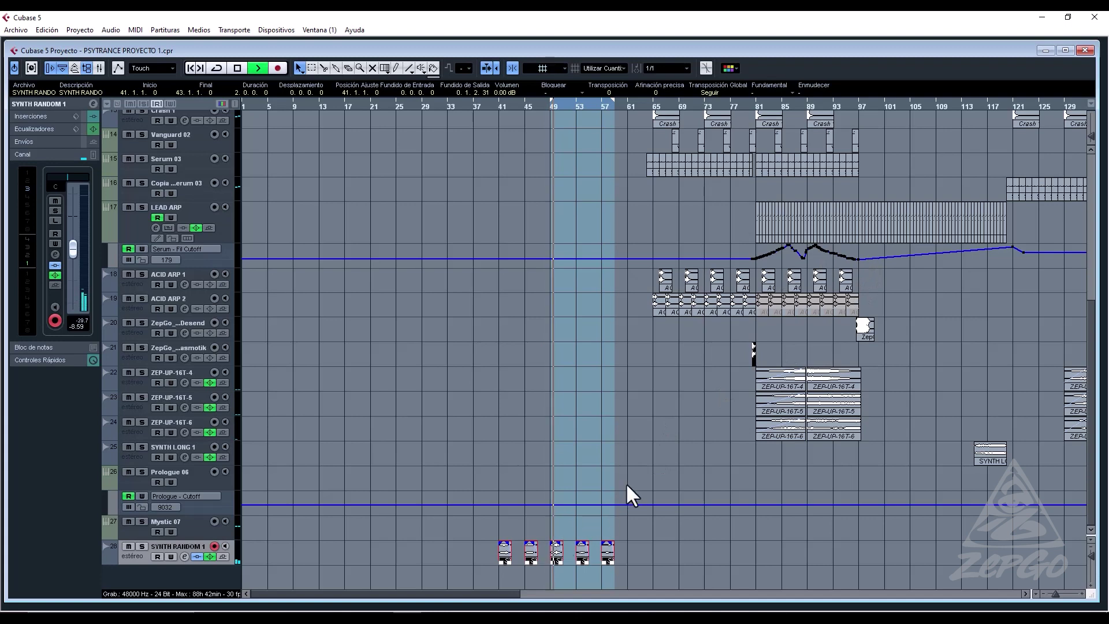
pyautogui.click(576, 525)
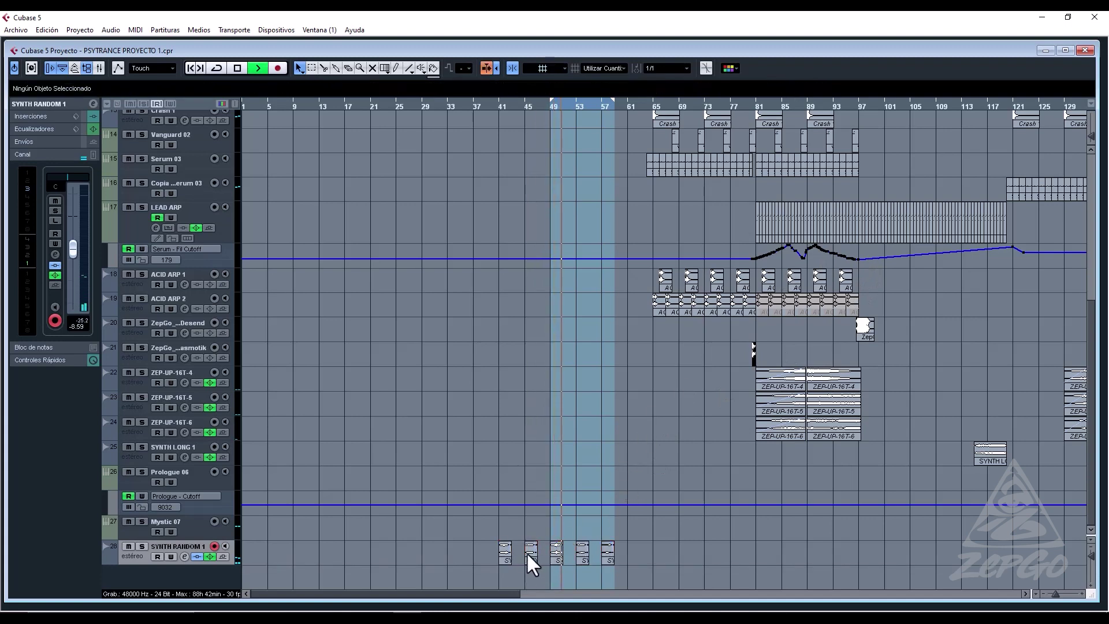
pyautogui.click(527, 552)
pyautogui.moveTo(528, 552); pyautogui.dragTo(653, 552)
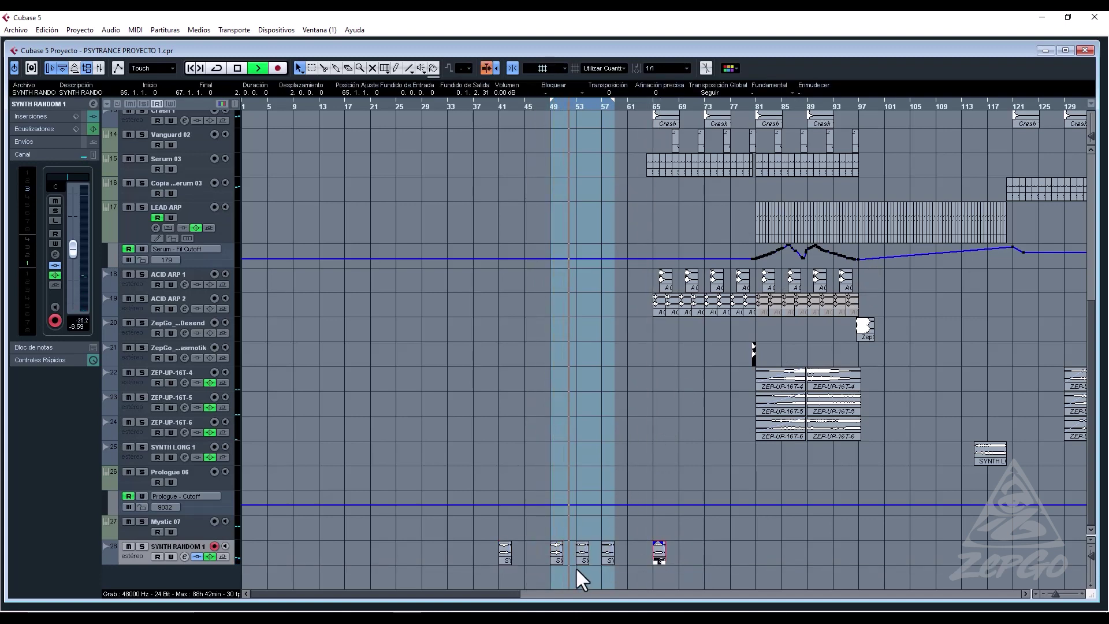
pyautogui.moveTo(579, 556); pyautogui.dragTo(708, 556)
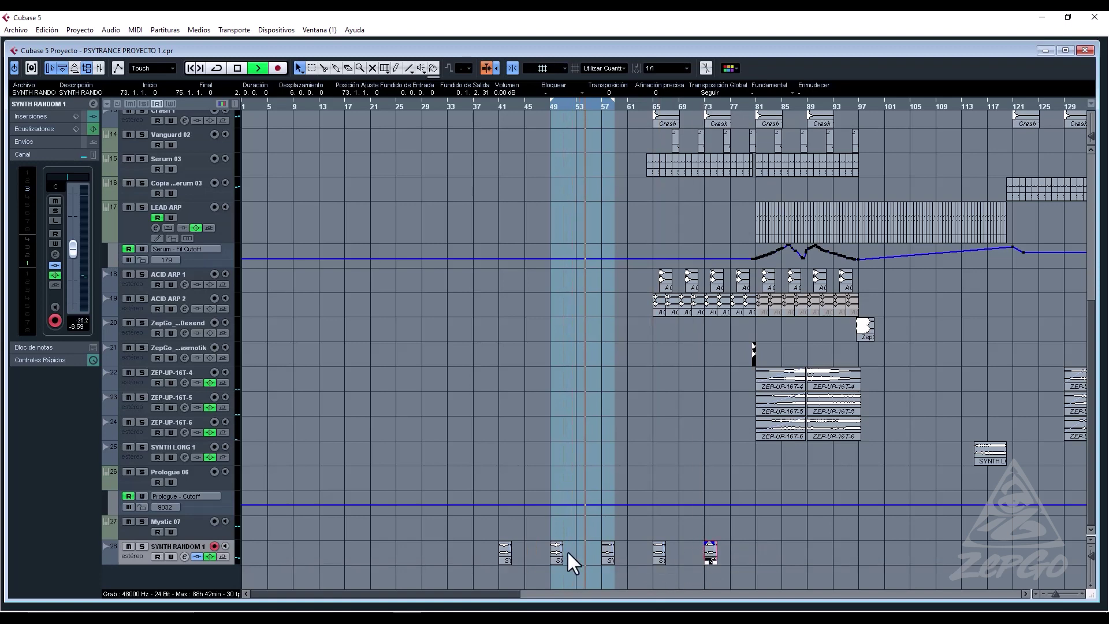
pyautogui.moveTo(567, 550); pyautogui.dragTo(761, 547)
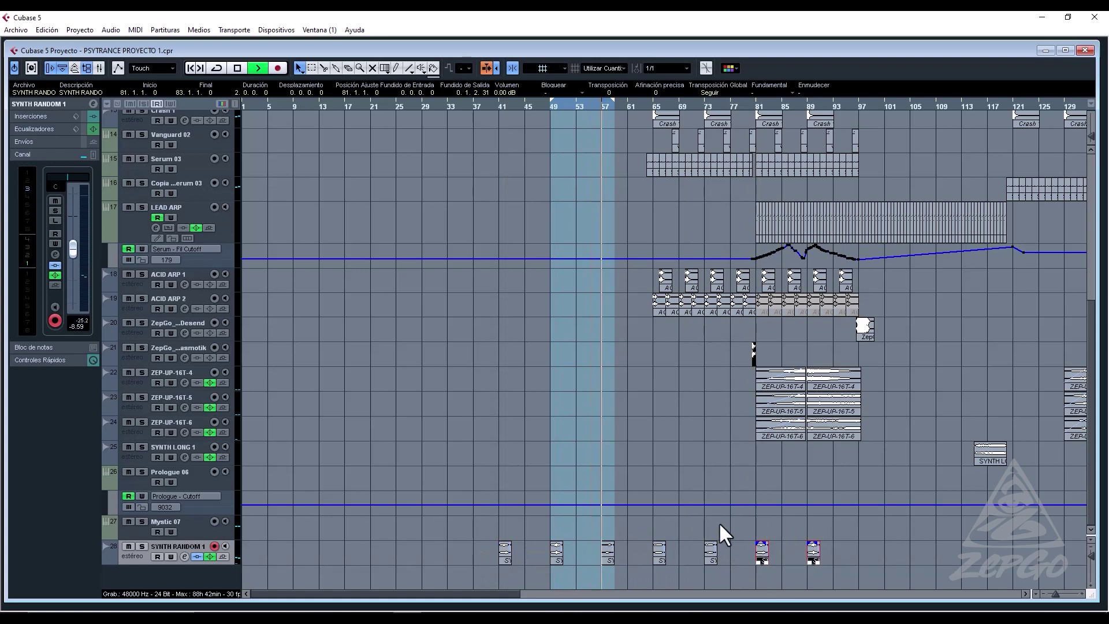
pyautogui.click(644, 528)
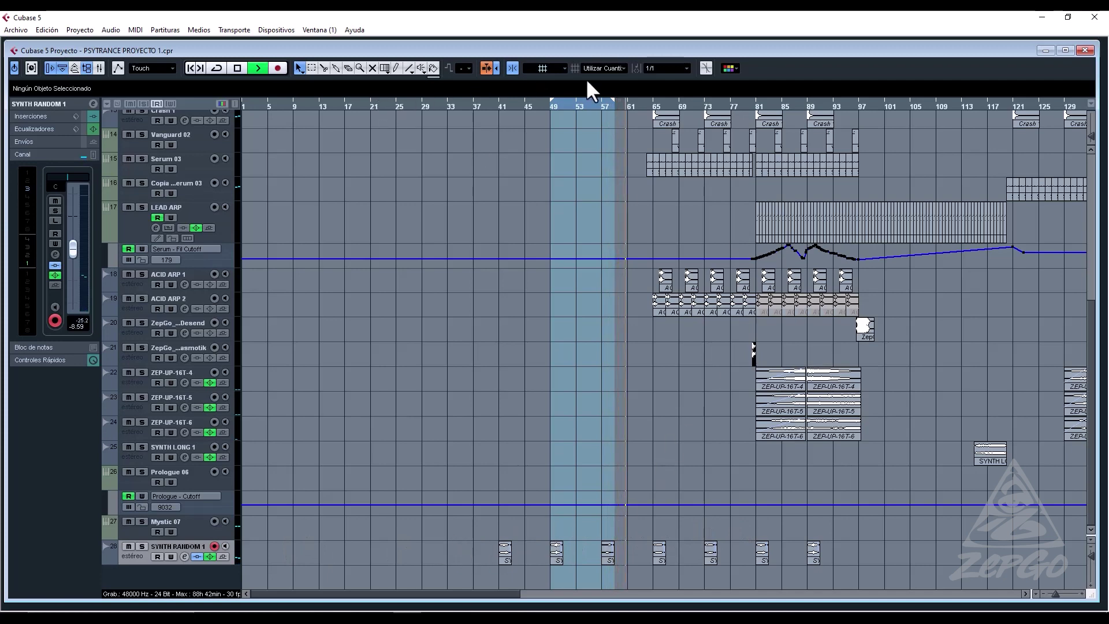
# Stop playback and open the media import dialog from the project's audio pool.
pyautogui.press('space')
pyautogui.click(87, 67)
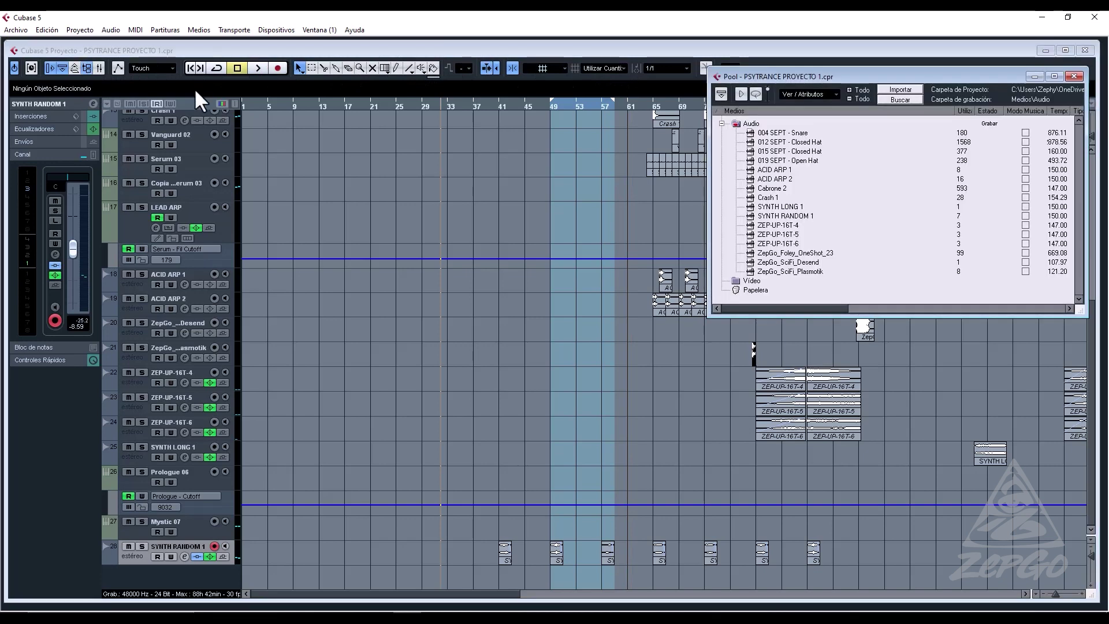
pyautogui.click(912, 88)
# Browse the sound library to the BRLY_ALVE_downsweeps folder of the Barely Alive sample pack inside A-DUBSTEP LIB.
pyautogui.click(533, 127)
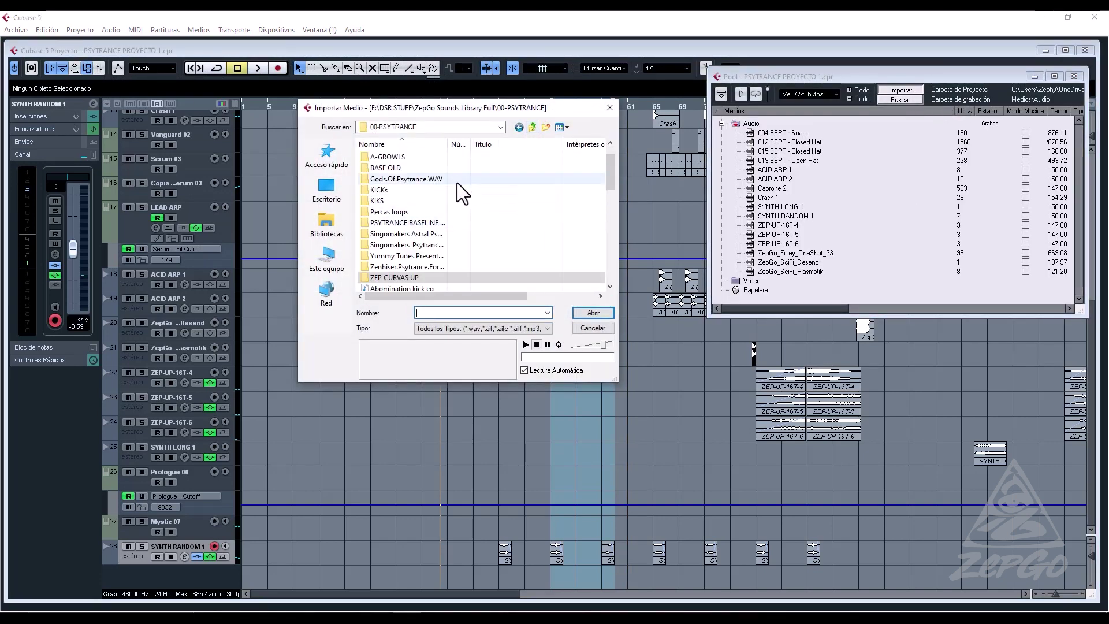
pyautogui.scroll(-4, 465, 227)
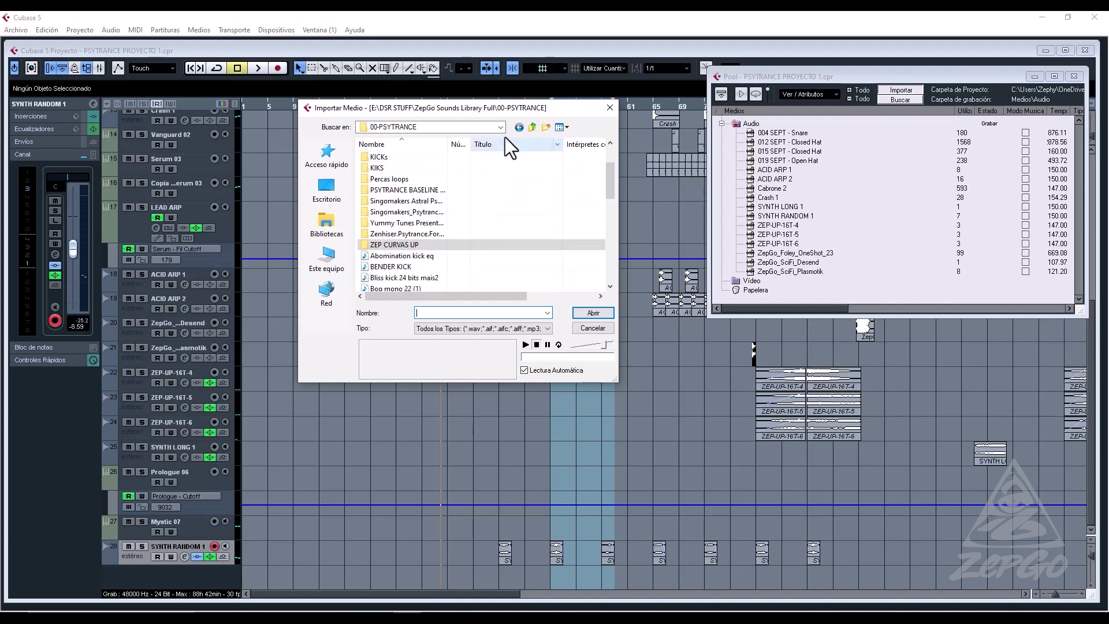
pyautogui.click(532, 127)
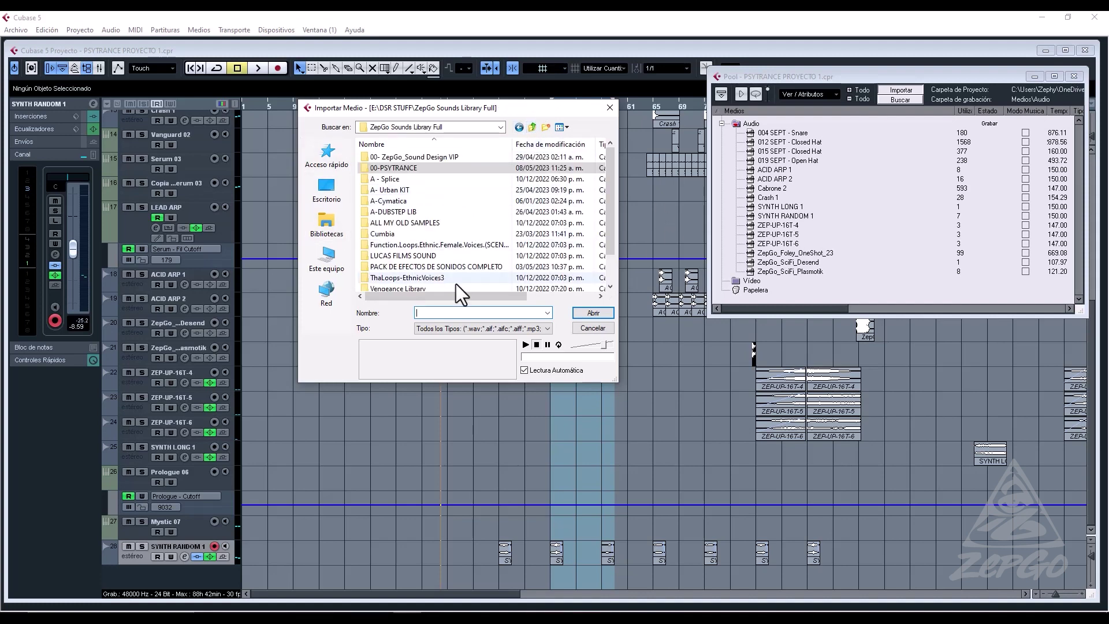
pyautogui.scroll(-1, 474, 234)
pyautogui.scroll(1, 470, 251)
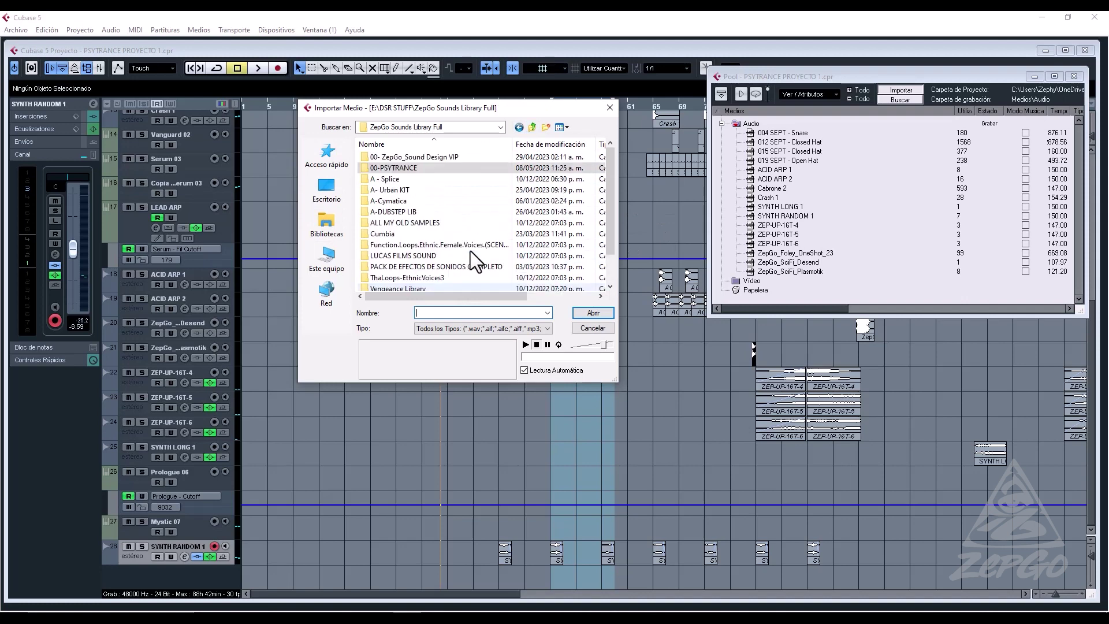
pyautogui.doubleClick(432, 212)
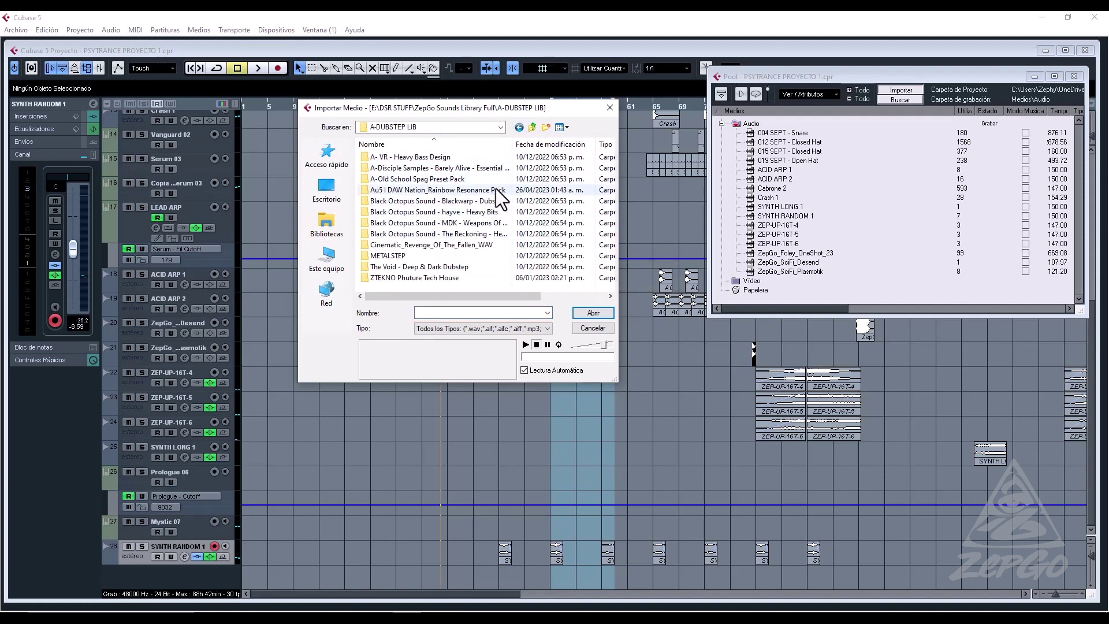
pyautogui.doubleClick(424, 167)
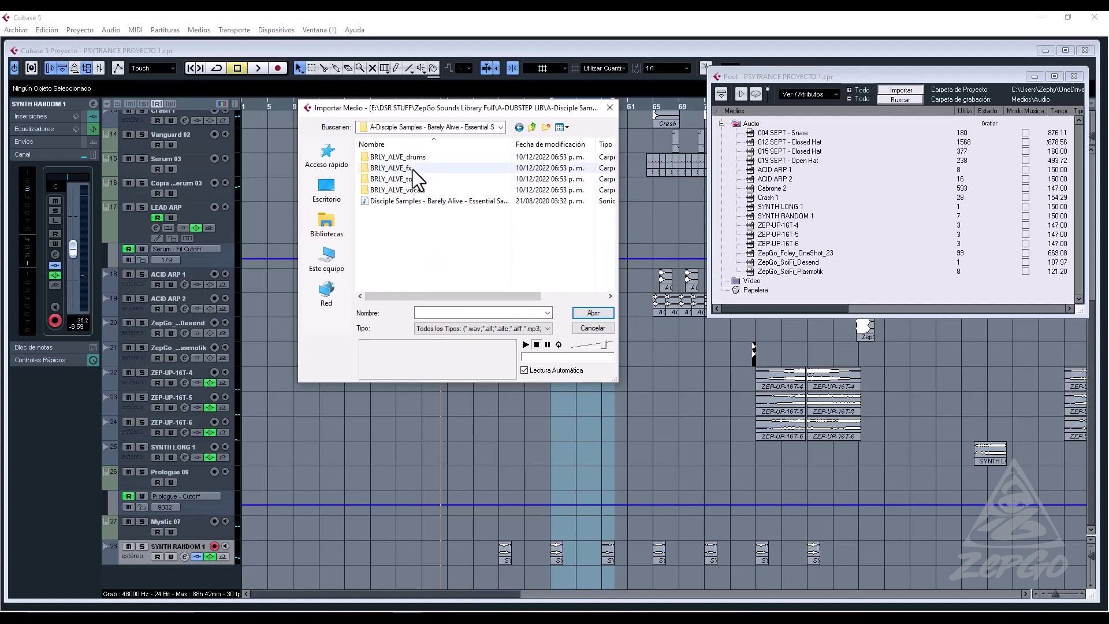
pyautogui.doubleClick(412, 168)
pyautogui.doubleClick(427, 169)
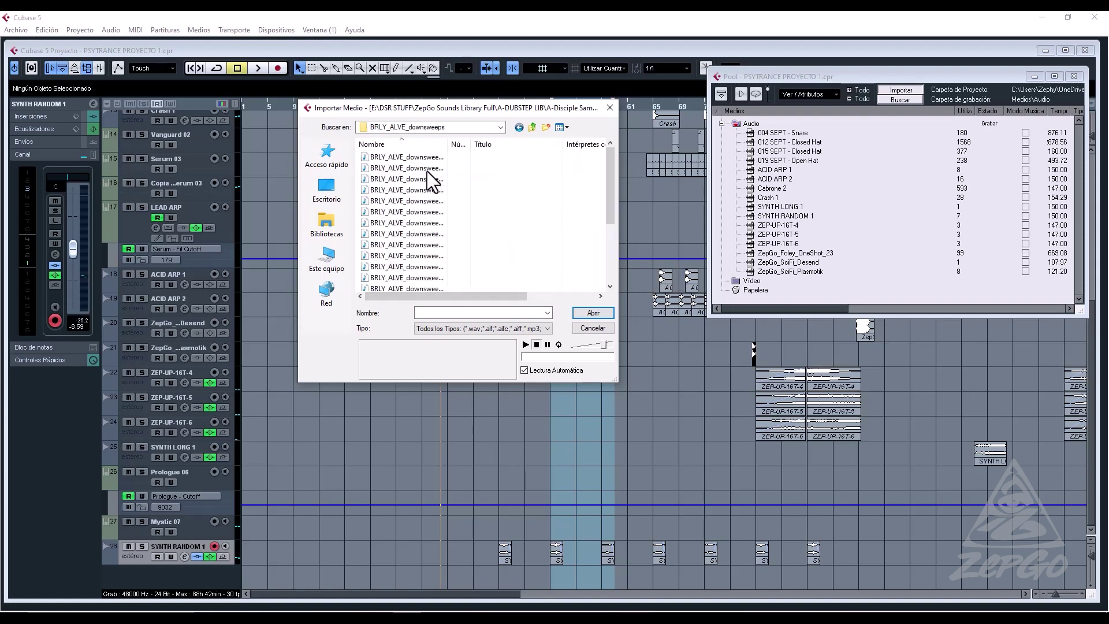
# Audition the downsweep samples, import BRLY_ALVE_downsweep_hubble, and place it at bar 41 on a new track below SYNTH RANDOM 1.
pyautogui.click(415, 233)
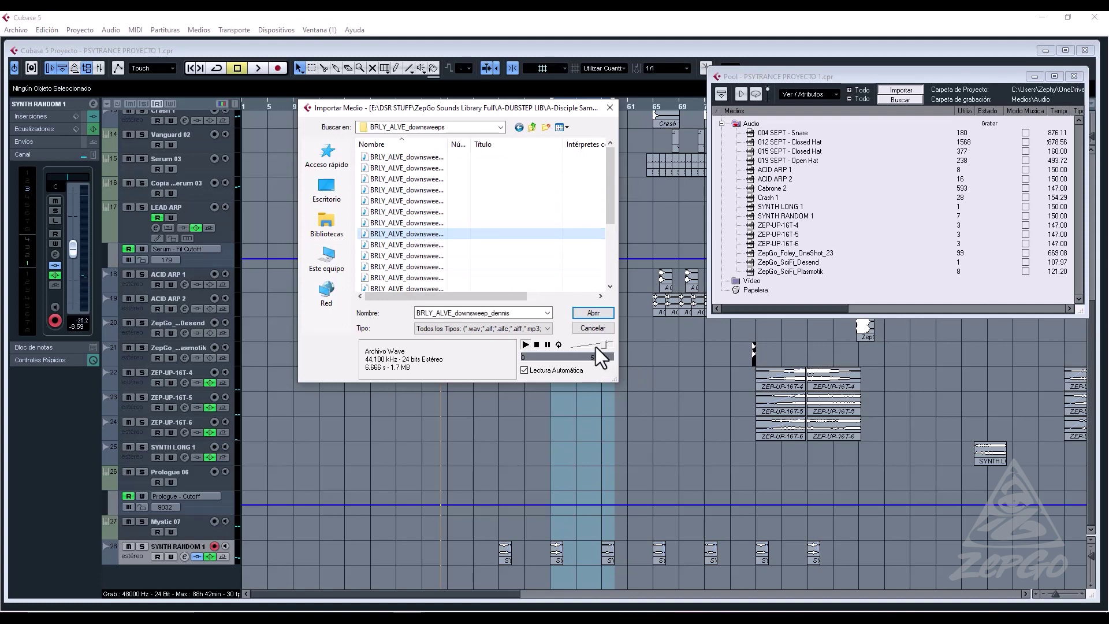
pyautogui.click(410, 244)
pyautogui.click(405, 255)
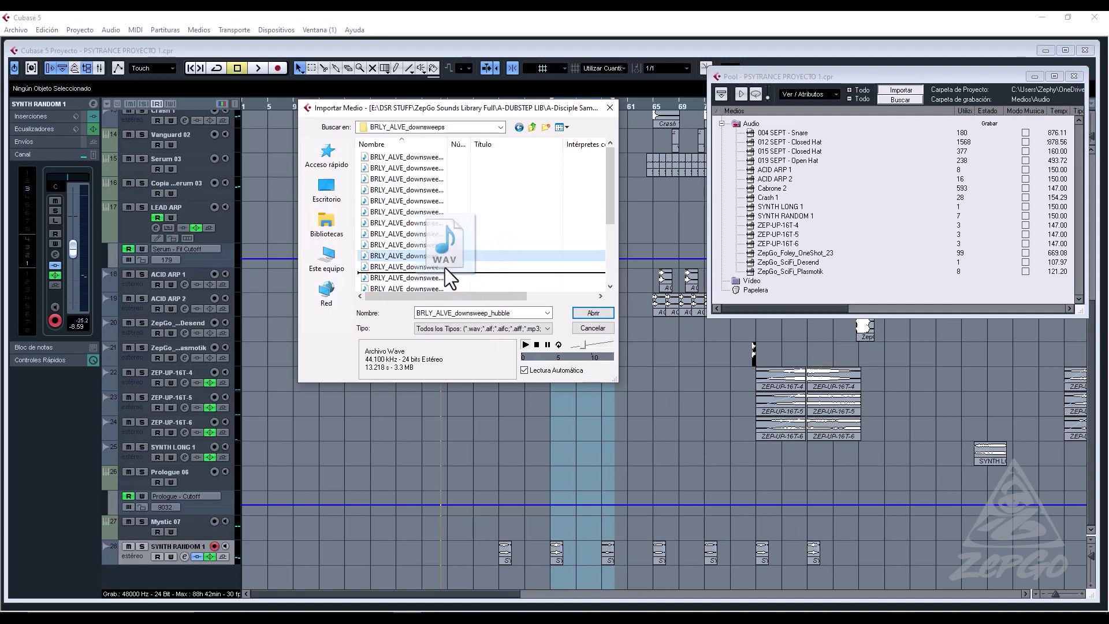
pyautogui.doubleClick(423, 255)
pyautogui.click(590, 396)
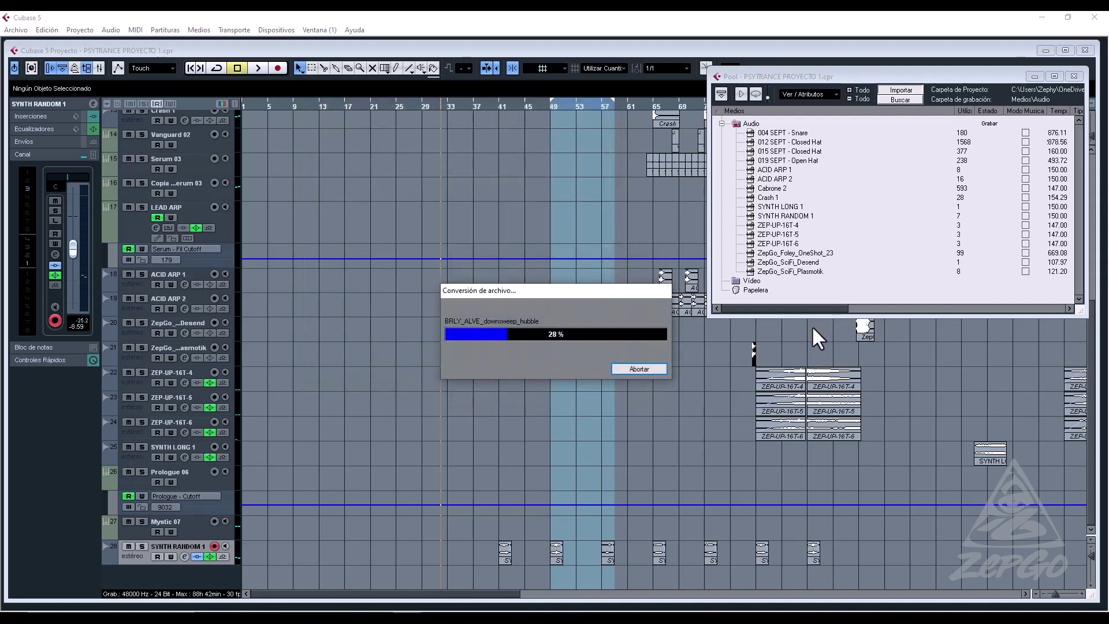
pyautogui.moveTo(805, 185); pyautogui.dragTo(499, 574)
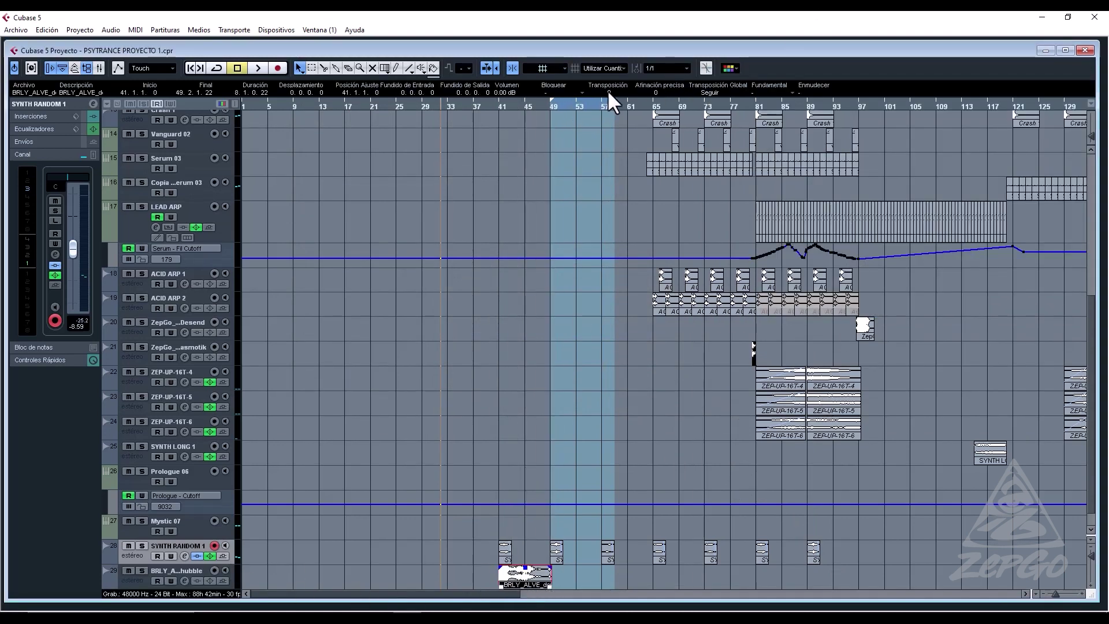
# Equalize the hubble downsweep track with a -24 dB low shelf at 93 Hz and a -22.8 dB high shelf at 16570 Hz, both Q 0.
pyautogui.scroll(3, 608, 91)
pyautogui.click(185, 570)
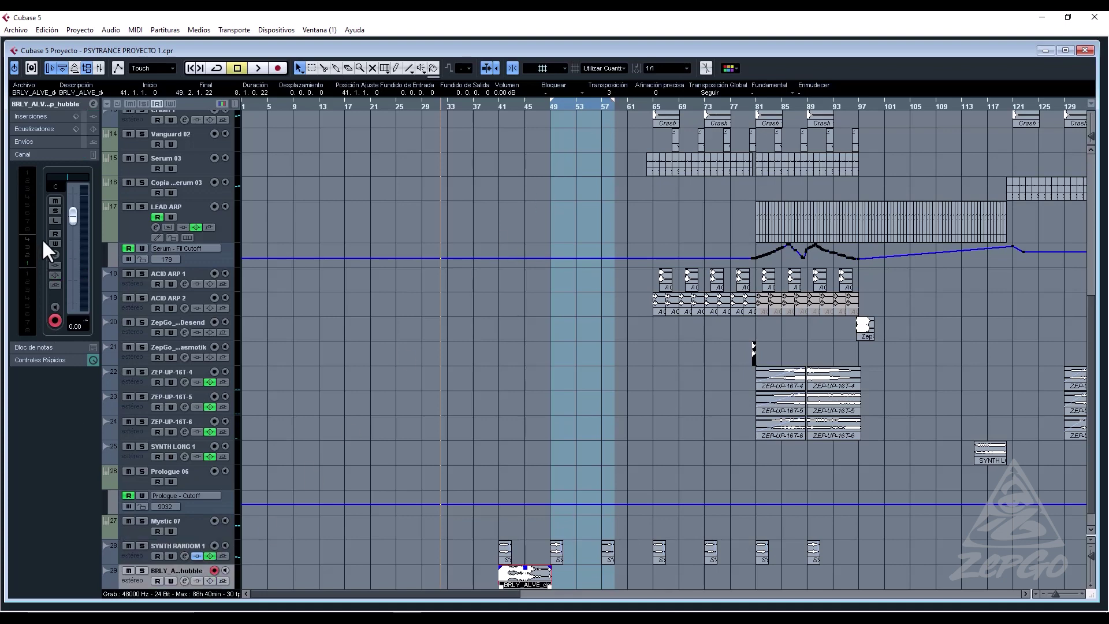
pyautogui.click(54, 254)
pyautogui.click(374, 281)
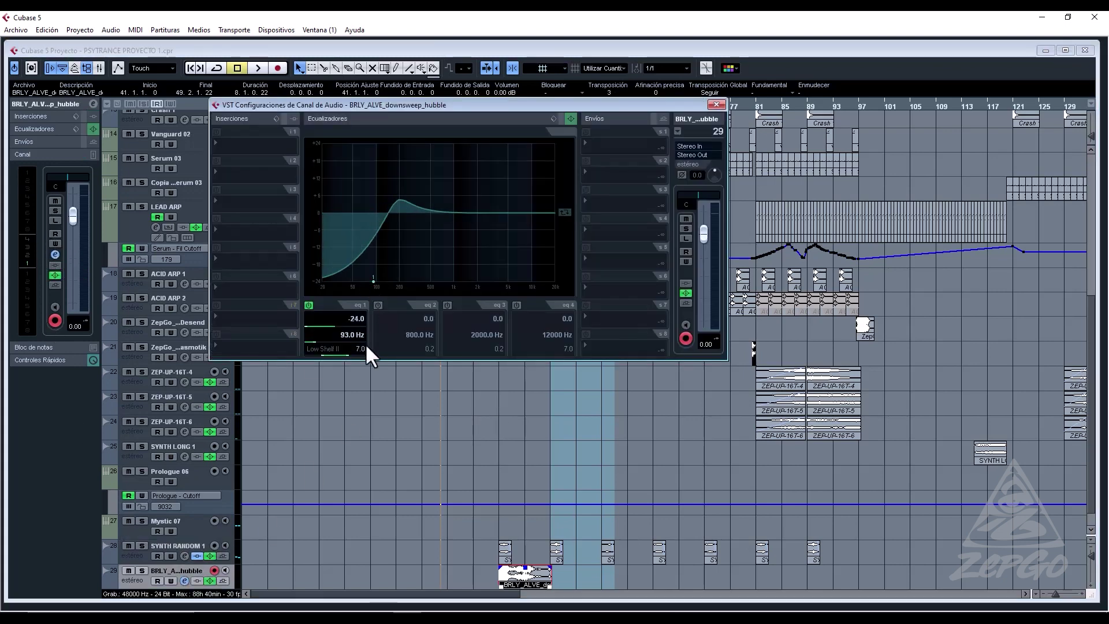
pyautogui.moveTo(356, 351); pyautogui.dragTo(359, 355)
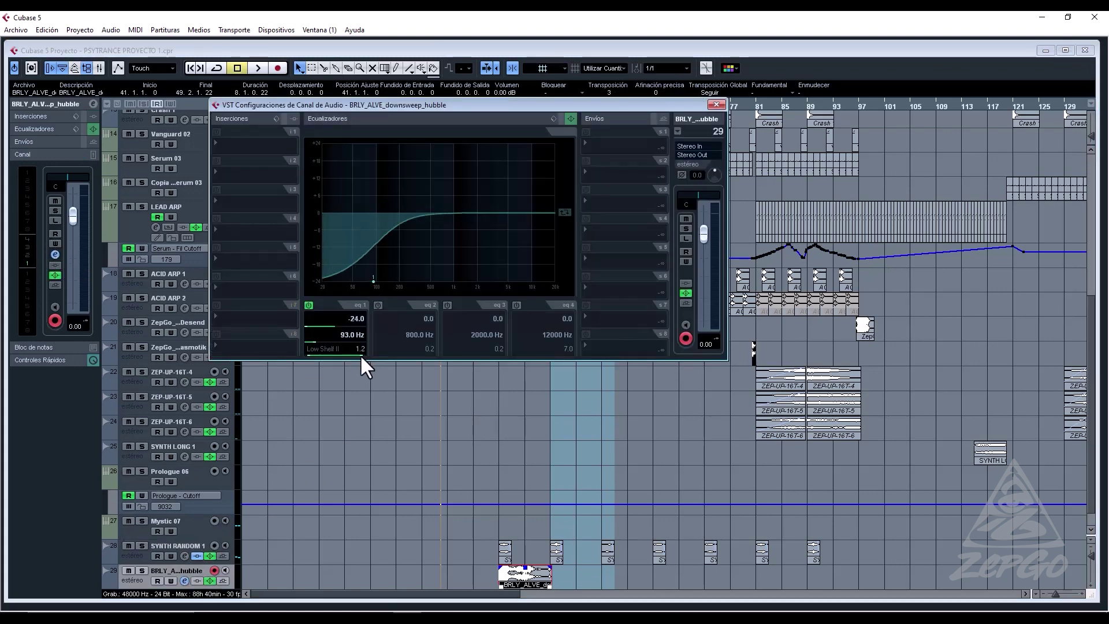
pyautogui.click(549, 276)
pyautogui.moveTo(557, 356); pyautogui.dragTo(565, 359)
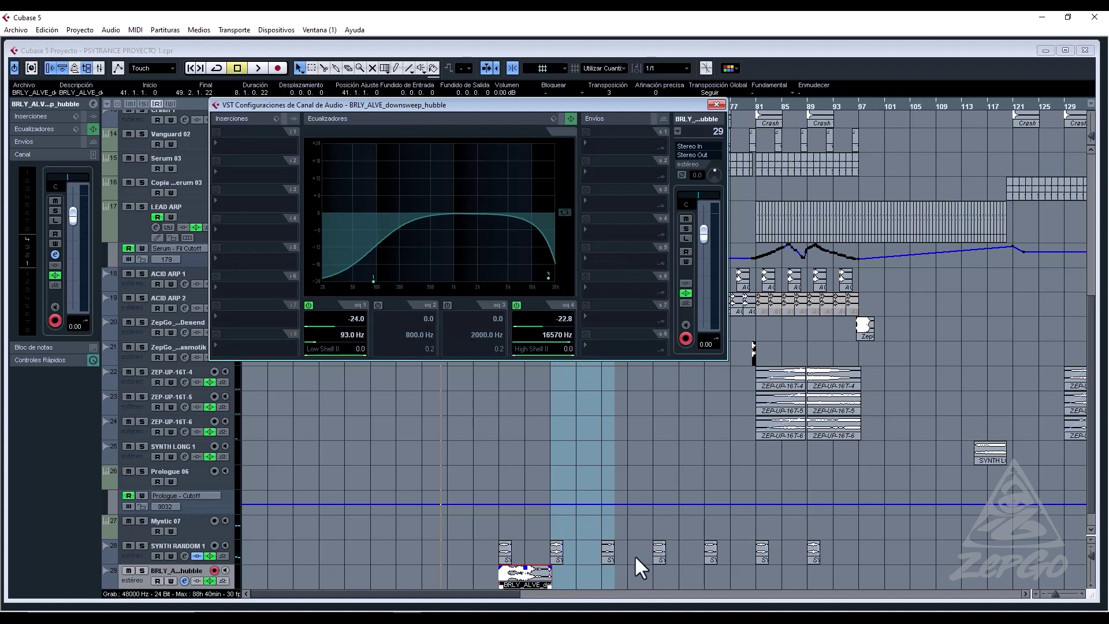
# Time-stretch the hubble downsweep clip to end at bar 57, 16 bars long, and return to normal sizing.
pyautogui.scroll(-1, 539, 572)
pyautogui.rightClick(535, 557)
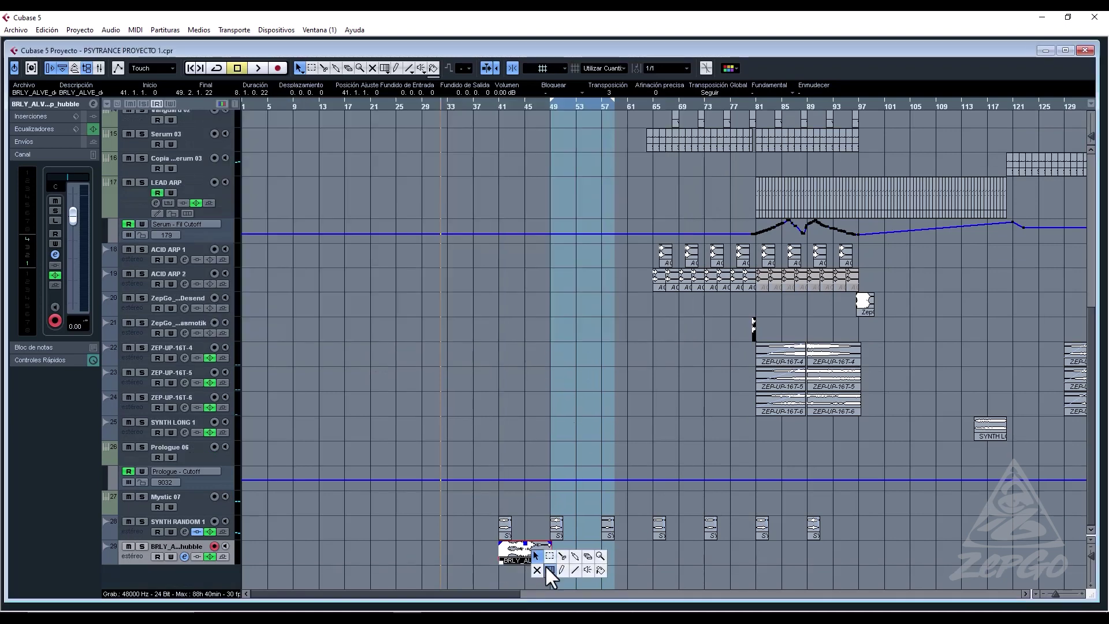
pyautogui.click(535, 558)
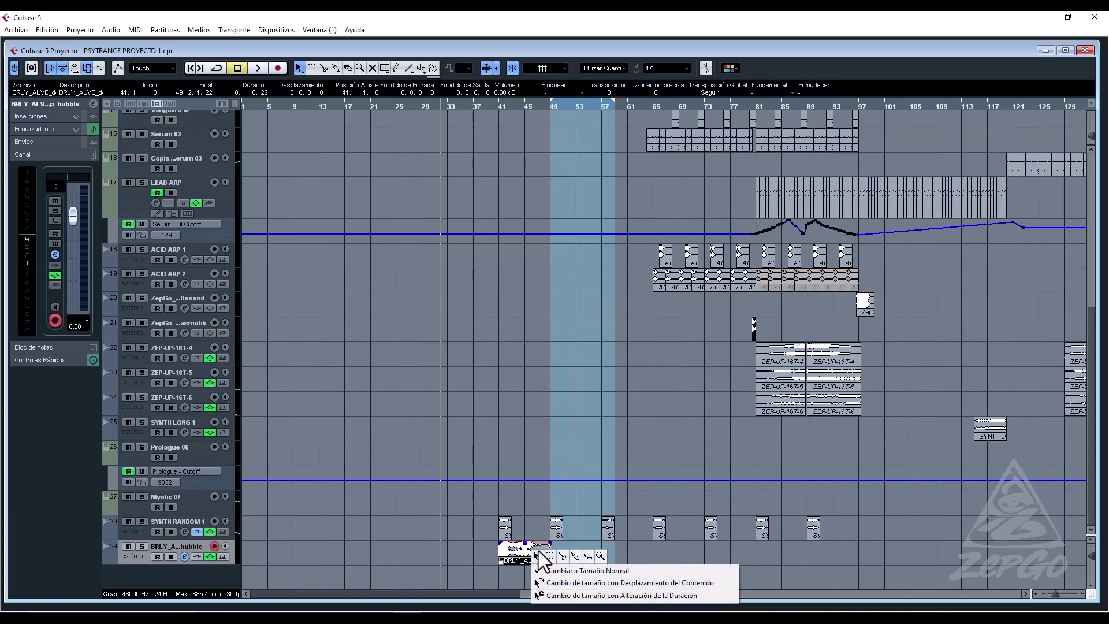
pyautogui.click(535, 544)
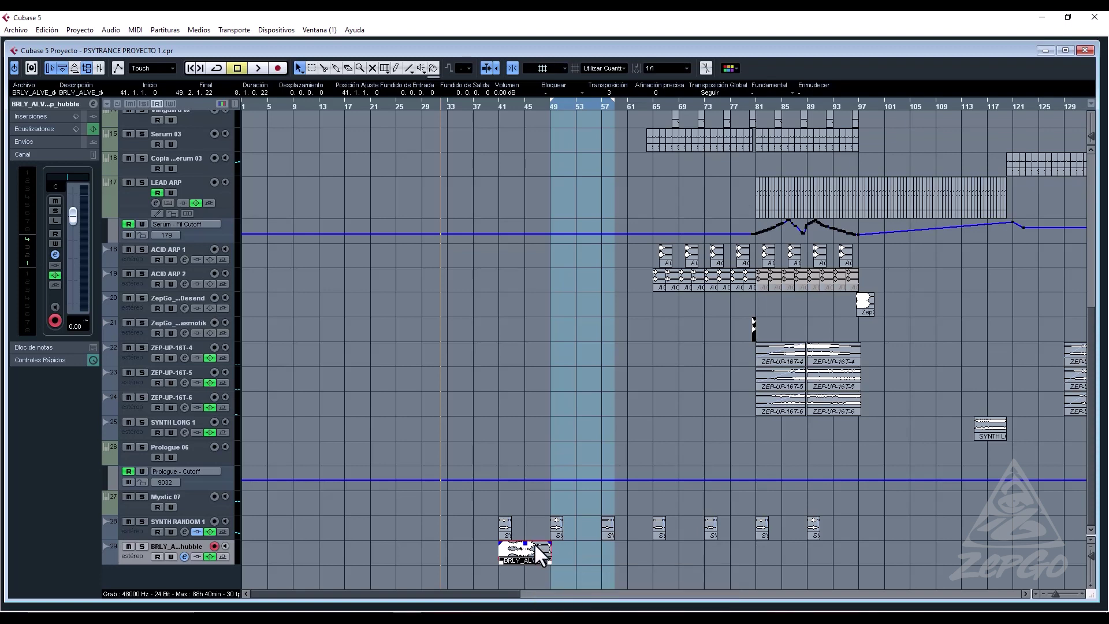
pyautogui.rightClick(535, 544)
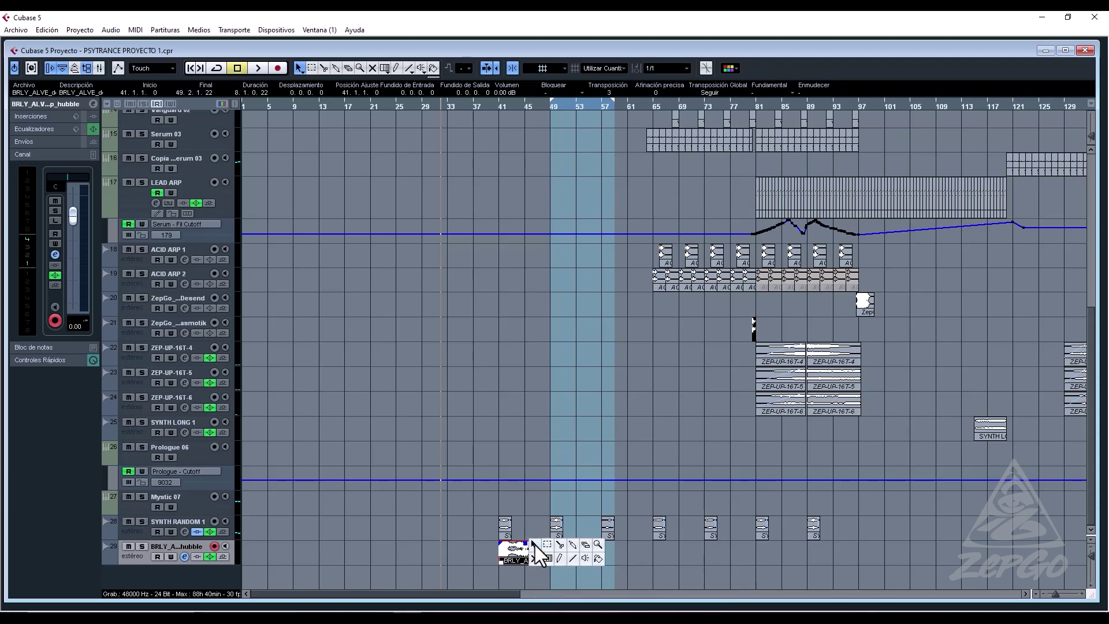
pyautogui.click(534, 545)
pyautogui.click(537, 585)
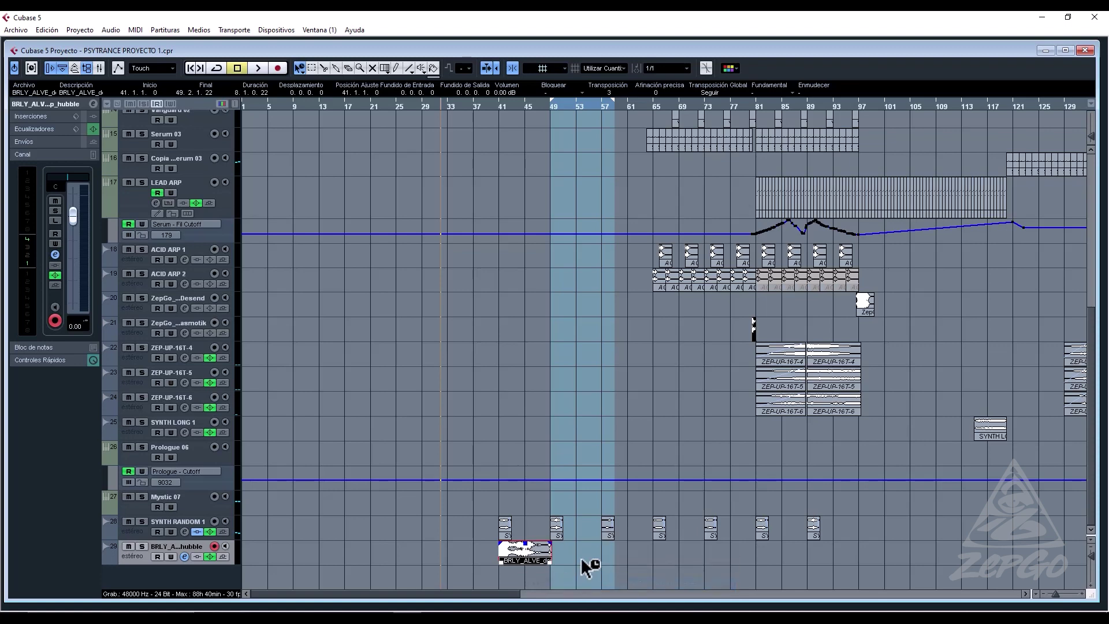
pyautogui.click(299, 68)
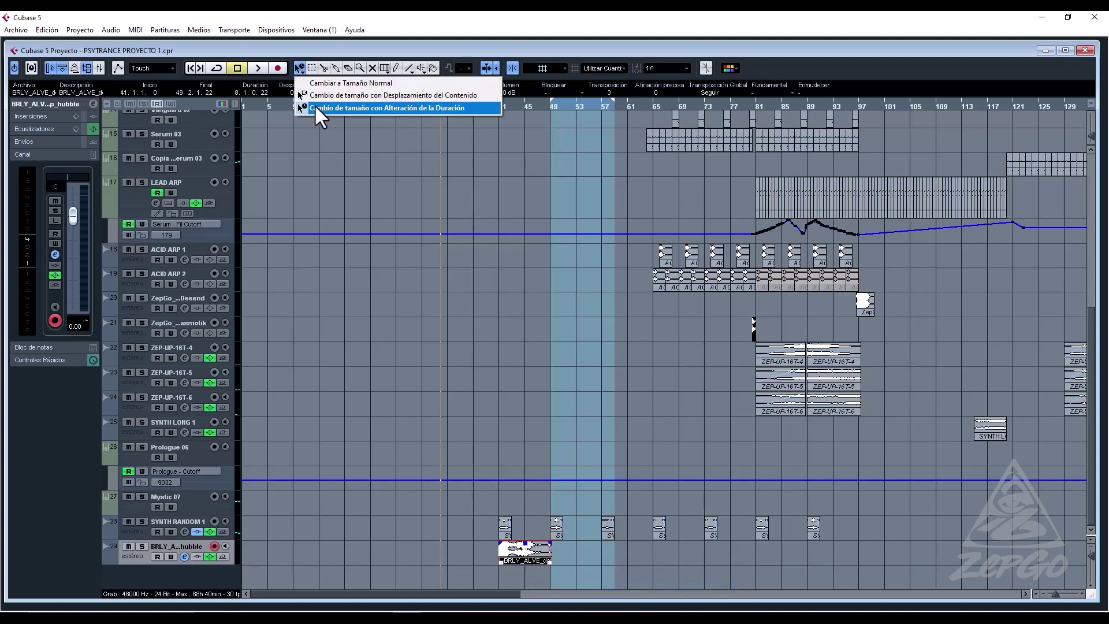
pyautogui.click(309, 105)
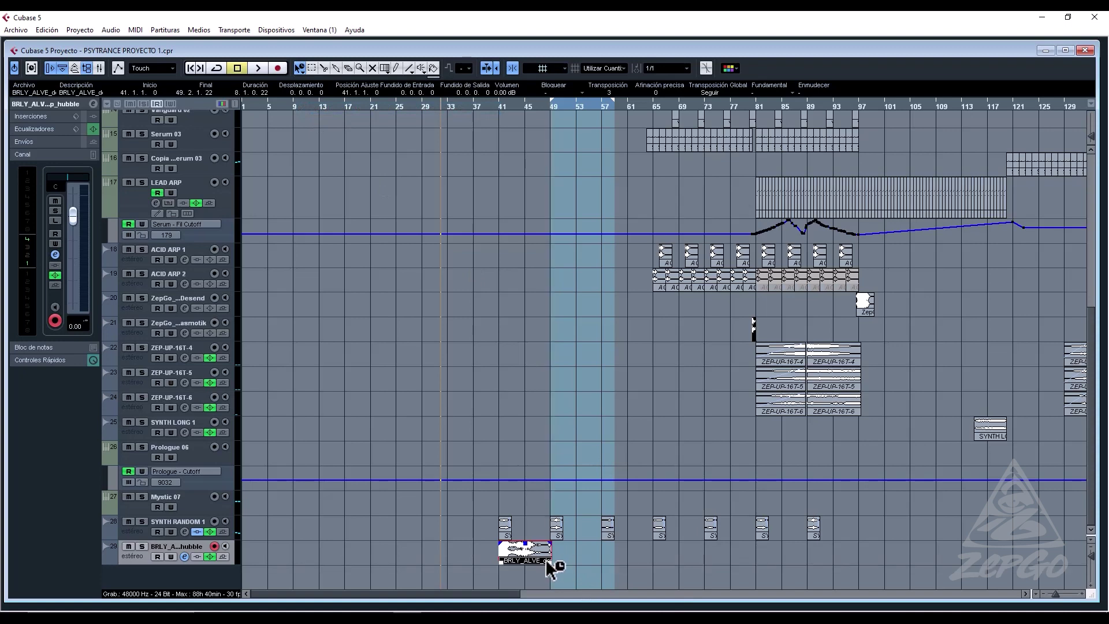
pyautogui.moveTo(550, 562); pyautogui.dragTo(604, 569)
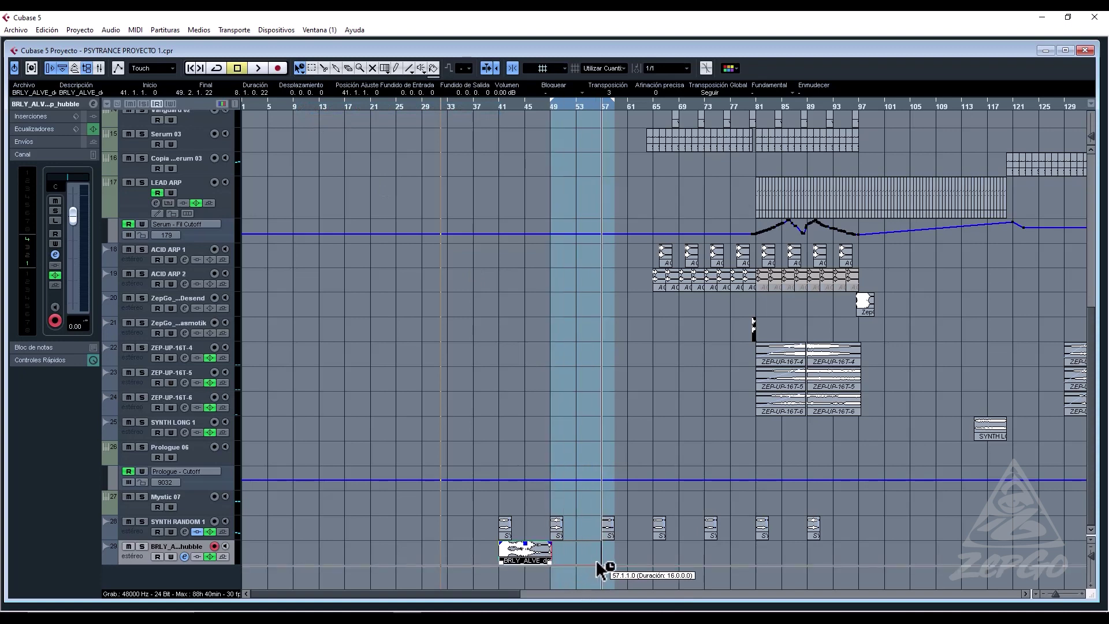
pyautogui.rightClick(557, 567)
pyautogui.click(557, 559)
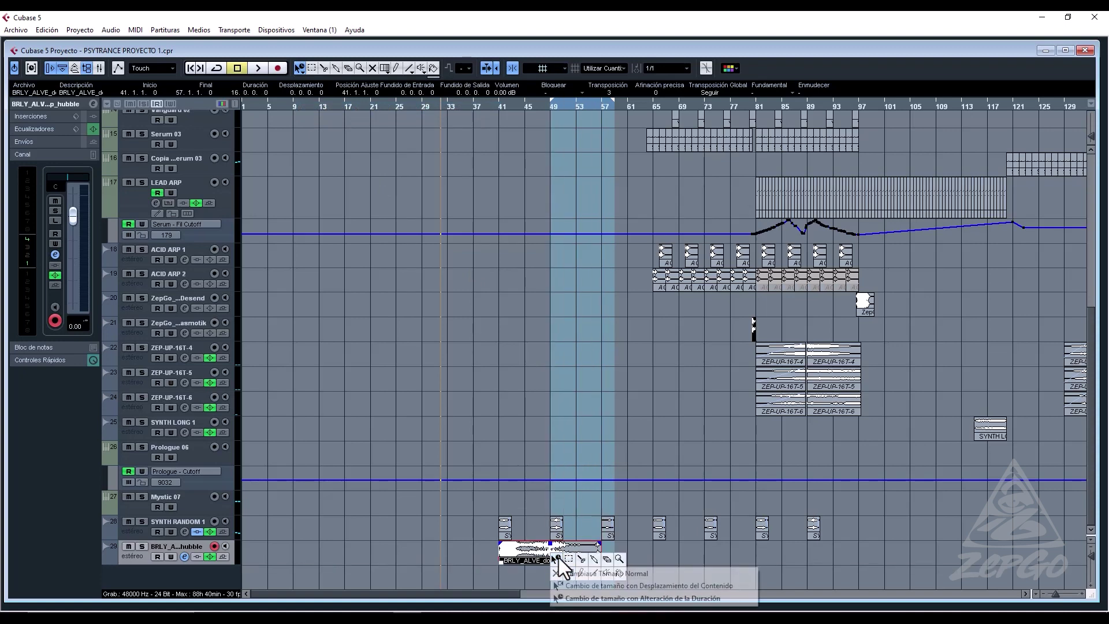
pyautogui.click(571, 570)
# Play back the stretched downsweep, lower its channel volume to -28.24, and stop playback.
pyautogui.press('space')
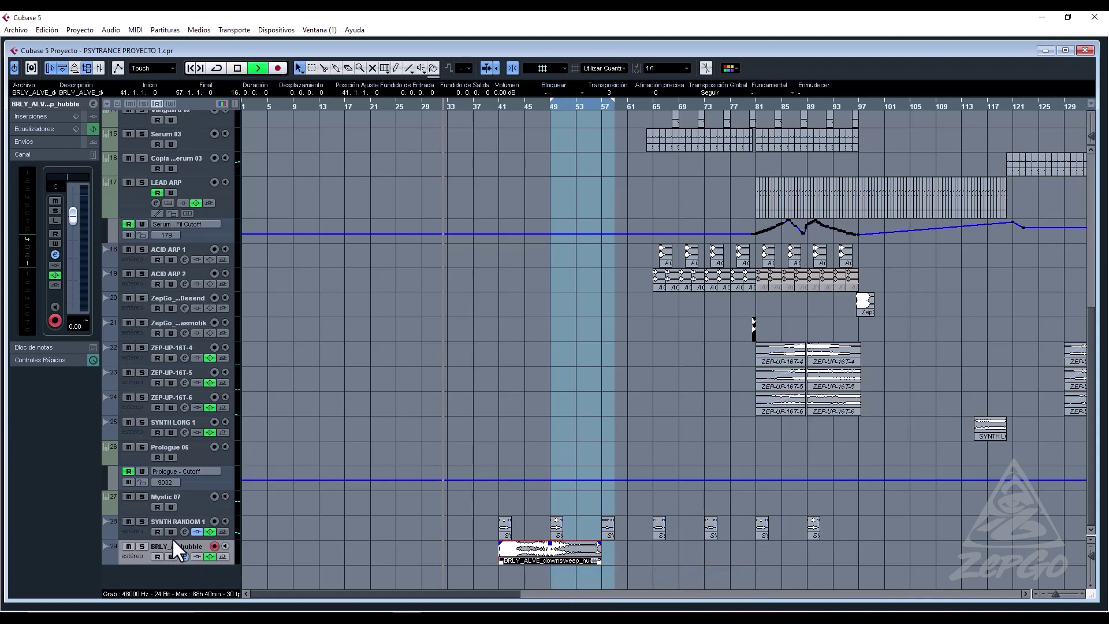
pyautogui.moveTo(73, 215); pyautogui.dragTo(72, 258)
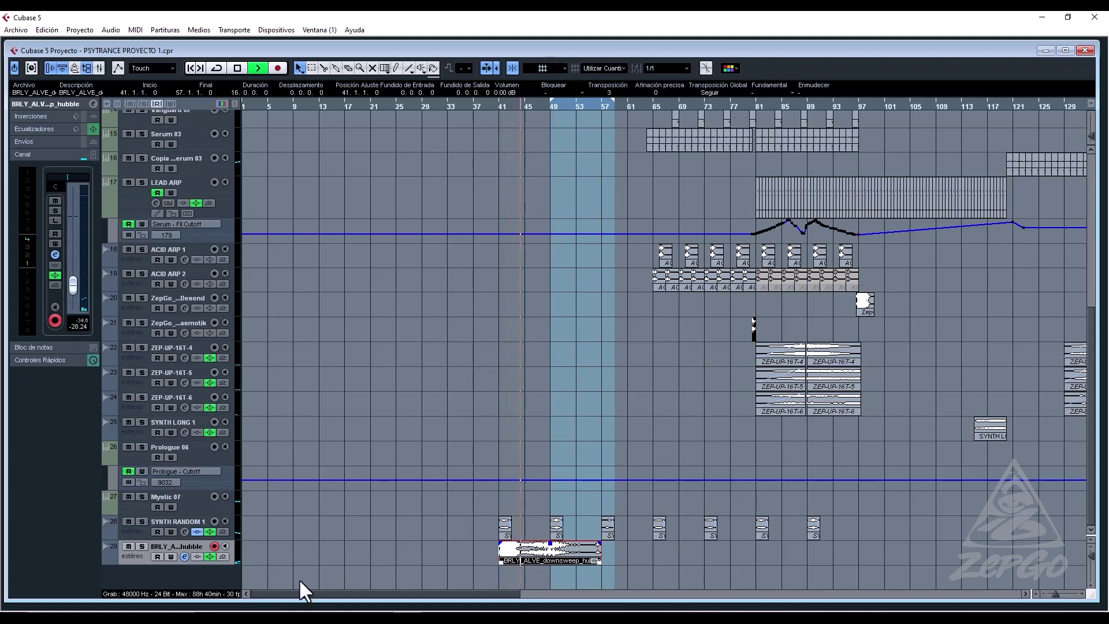
pyautogui.rightClick(585, 561)
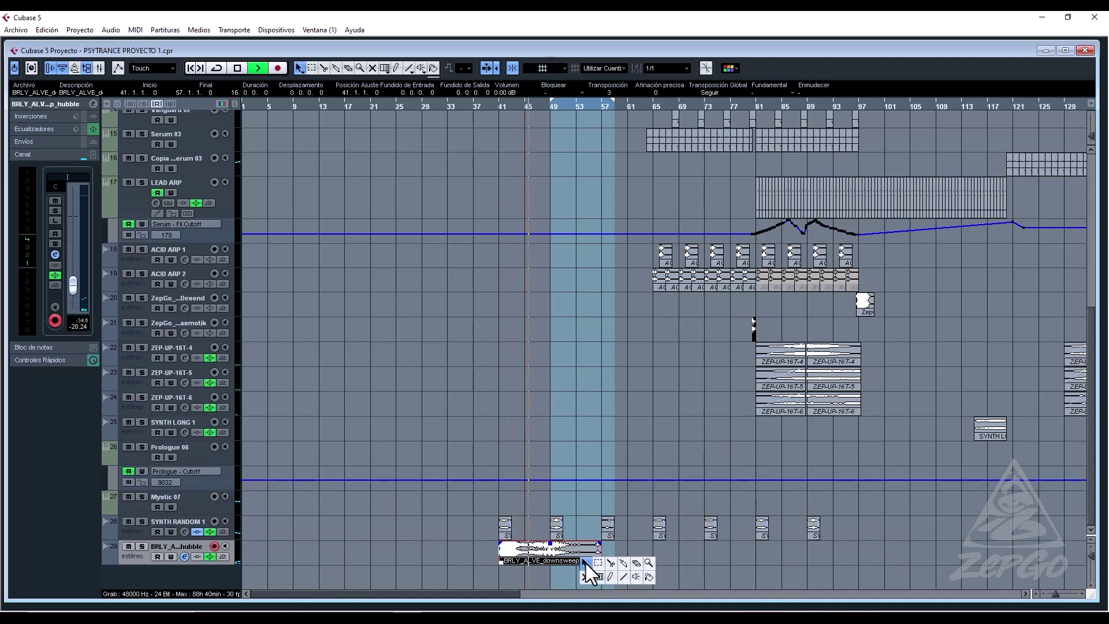
pyautogui.click(582, 562)
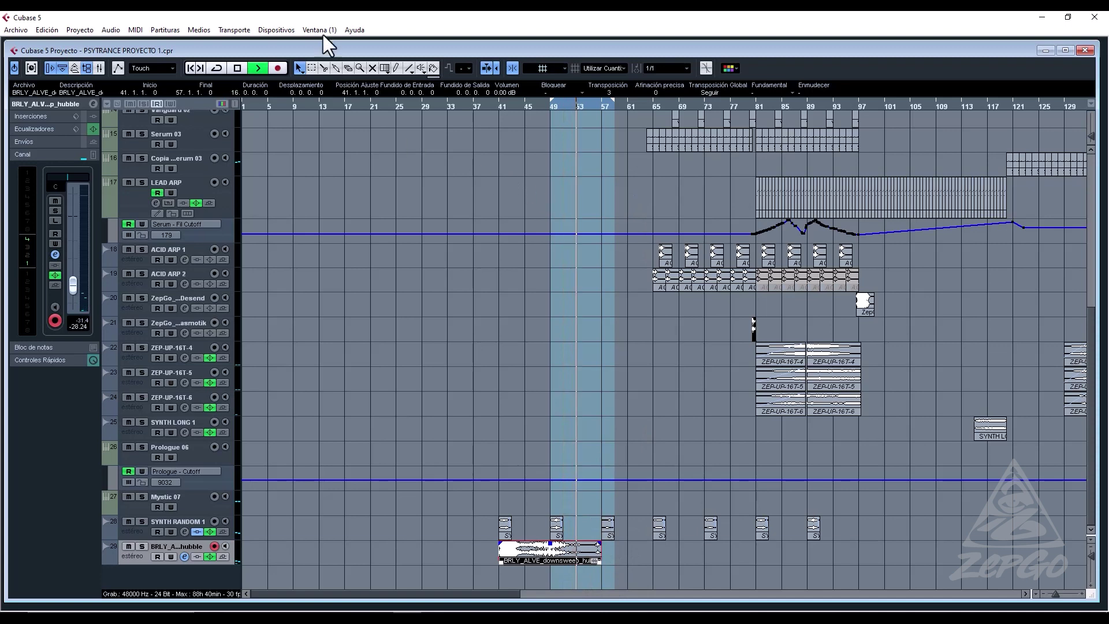
pyautogui.click(260, 68)
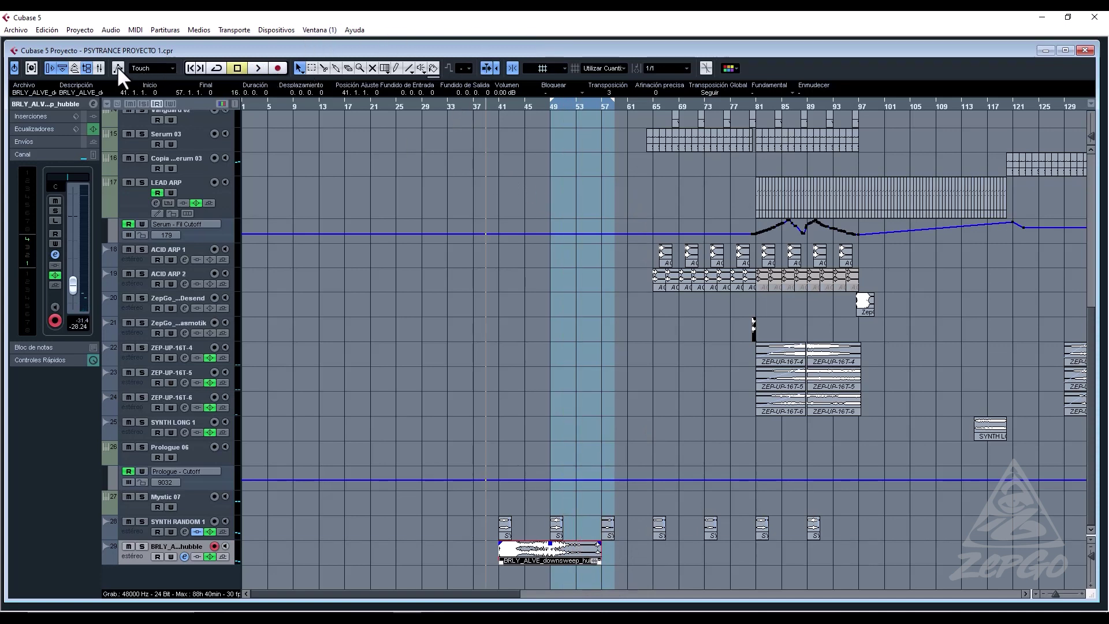
# Import BRLY_ALVE_downsweep_infinite from the downsweeps folder into the project's audio pool.
pyautogui.click(86, 68)
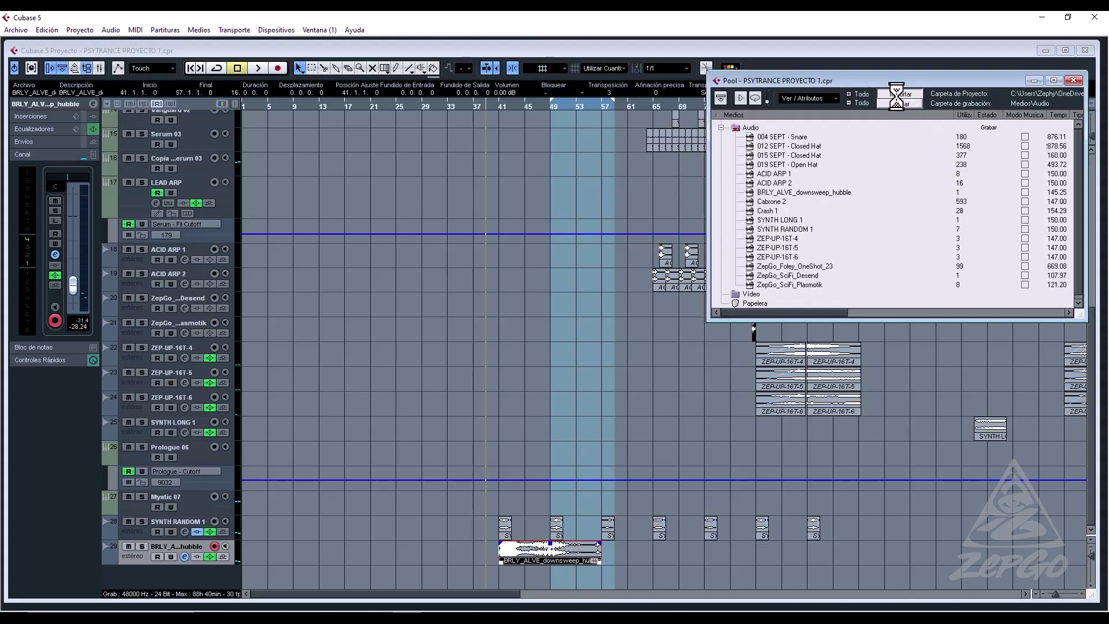
pyautogui.click(895, 96)
pyautogui.click(410, 273)
pyautogui.scroll(-2, 416, 270)
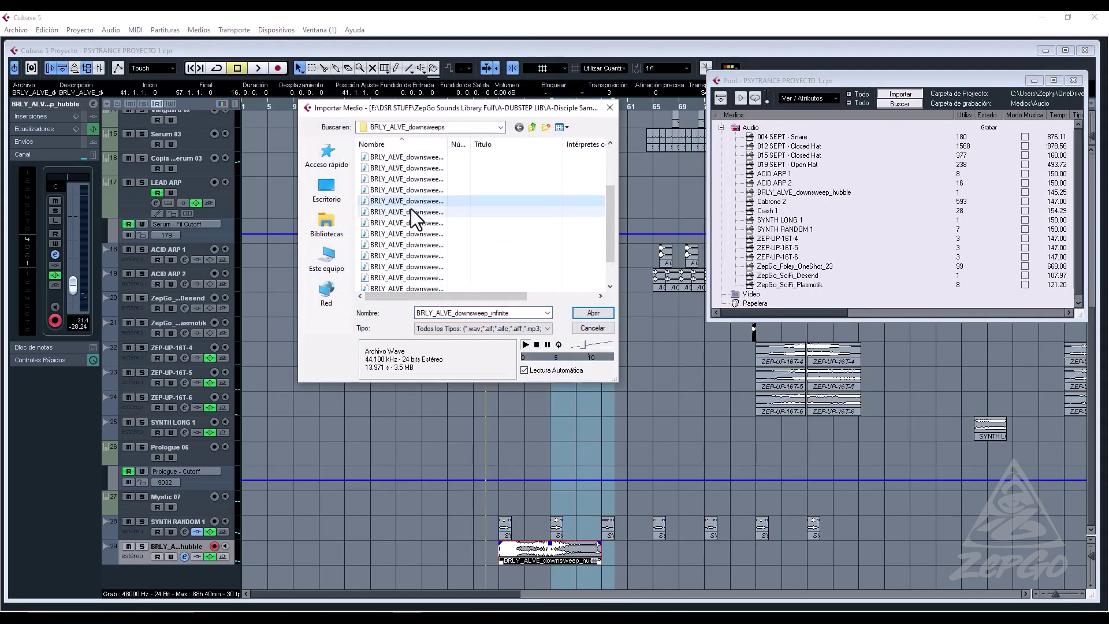
pyautogui.moveTo(402, 201); pyautogui.dragTo(396, 202)
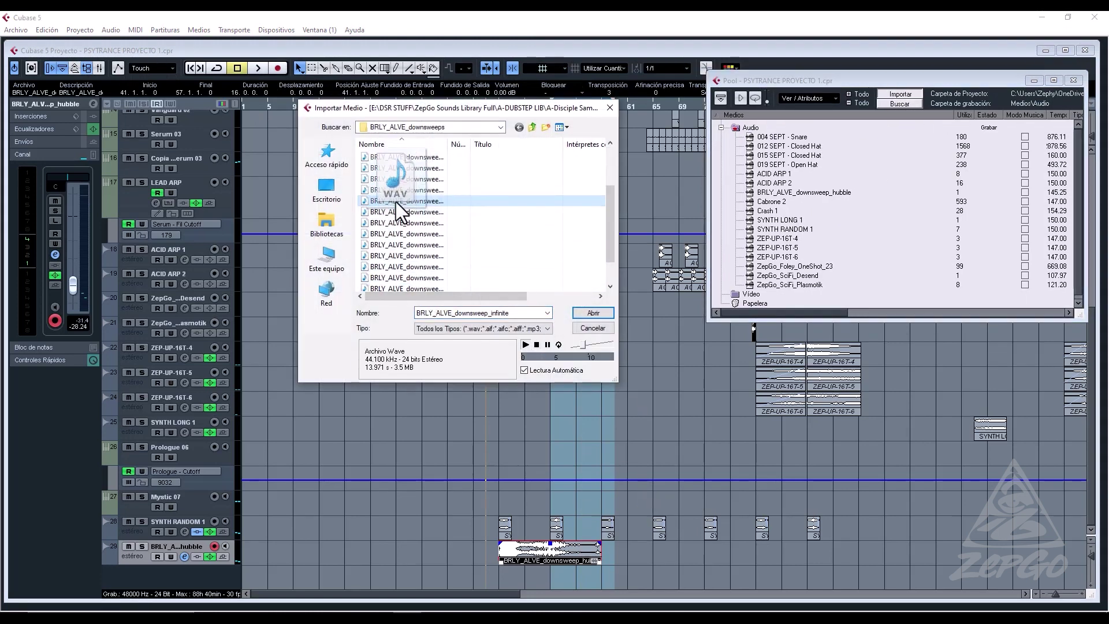
pyautogui.doubleClick(396, 202)
pyautogui.click(596, 395)
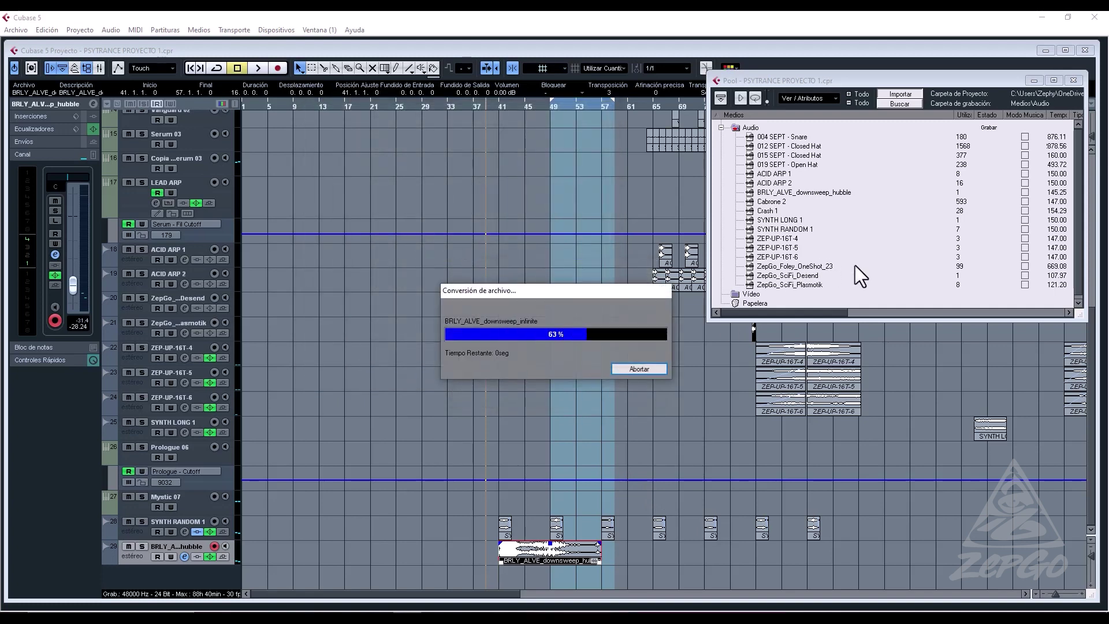
# Place the infinite downsweep at bar 65 on the hubble downsweep track and play from that bar.
pyautogui.moveTo(768, 204); pyautogui.dragTo(654, 561)
pyautogui.press('space')
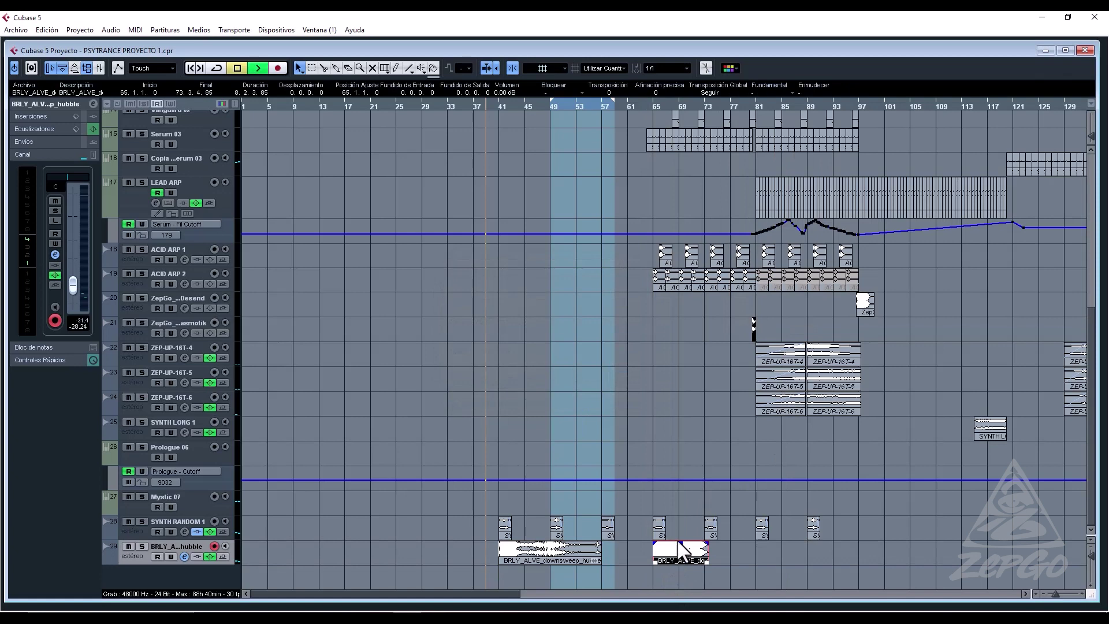
pyautogui.click(651, 108)
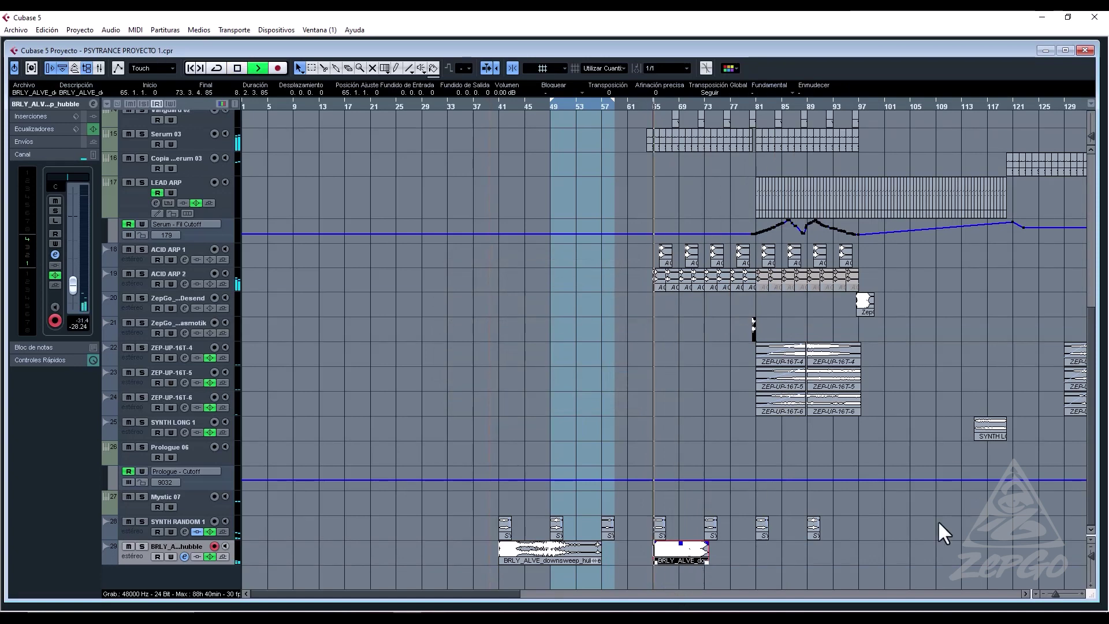
# Copy the infinite downsweep to bar 97 and the hubble downsweep onto a new track at bar 97, and play from there.
pyautogui.moveTo(693, 559); pyautogui.dragTo(883, 557)
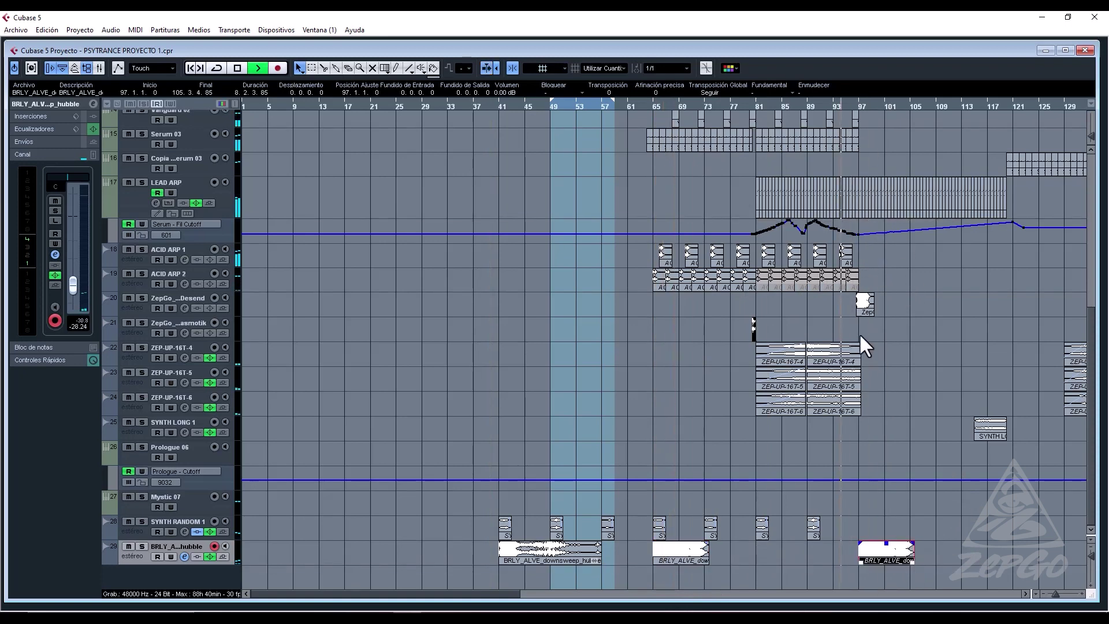
pyautogui.moveTo(945, 443); pyautogui.dragTo(536, 420)
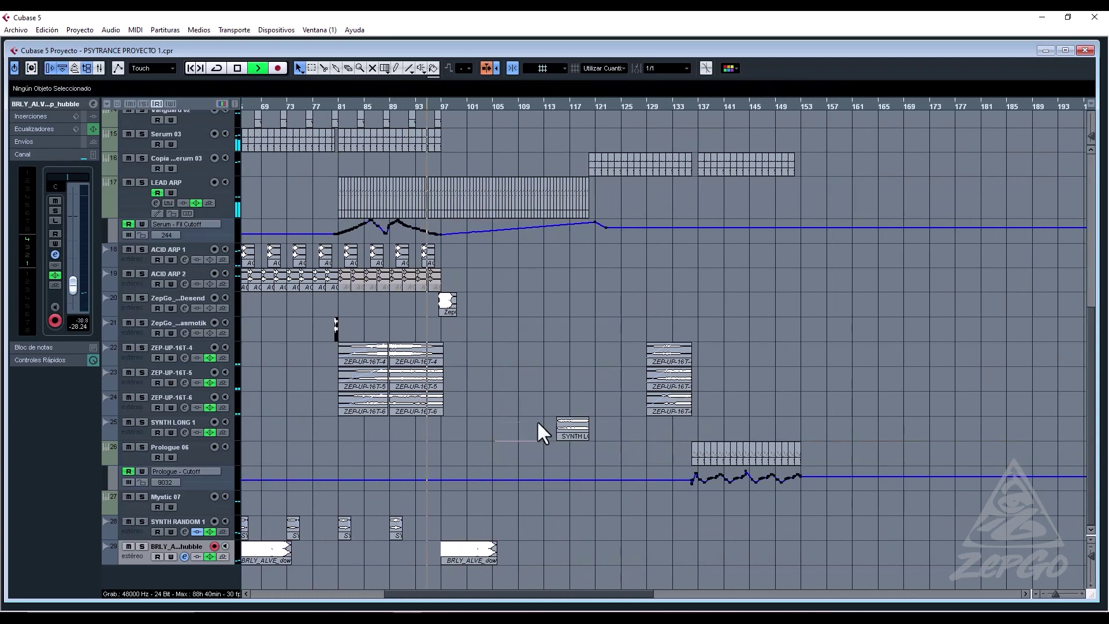
pyautogui.moveTo(431, 531); pyautogui.dragTo(480, 565)
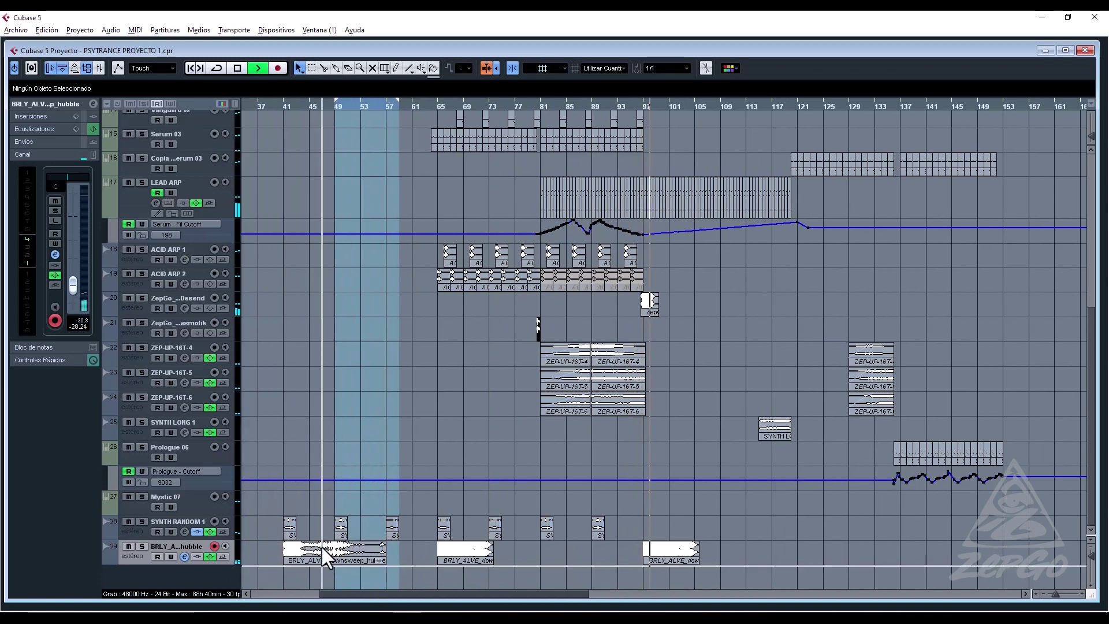
pyautogui.moveTo(322, 547); pyautogui.dragTo(681, 577)
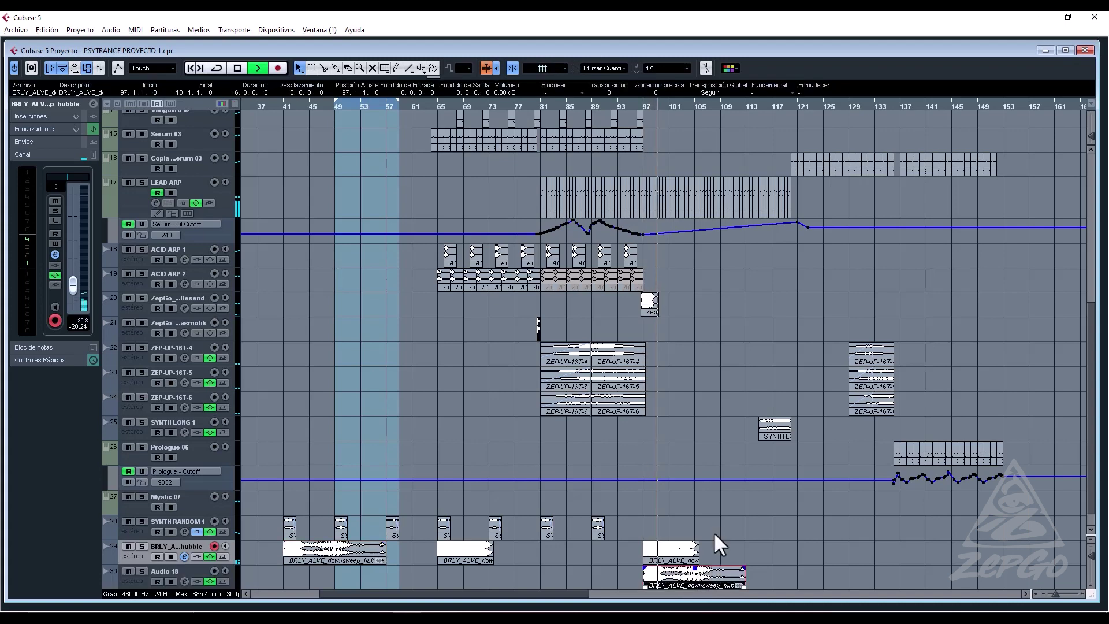
pyautogui.click(641, 104)
# Reverse the infinite downsweep at bar 97, applying the process as a new version so the other copies are not affected.
pyautogui.click(685, 552)
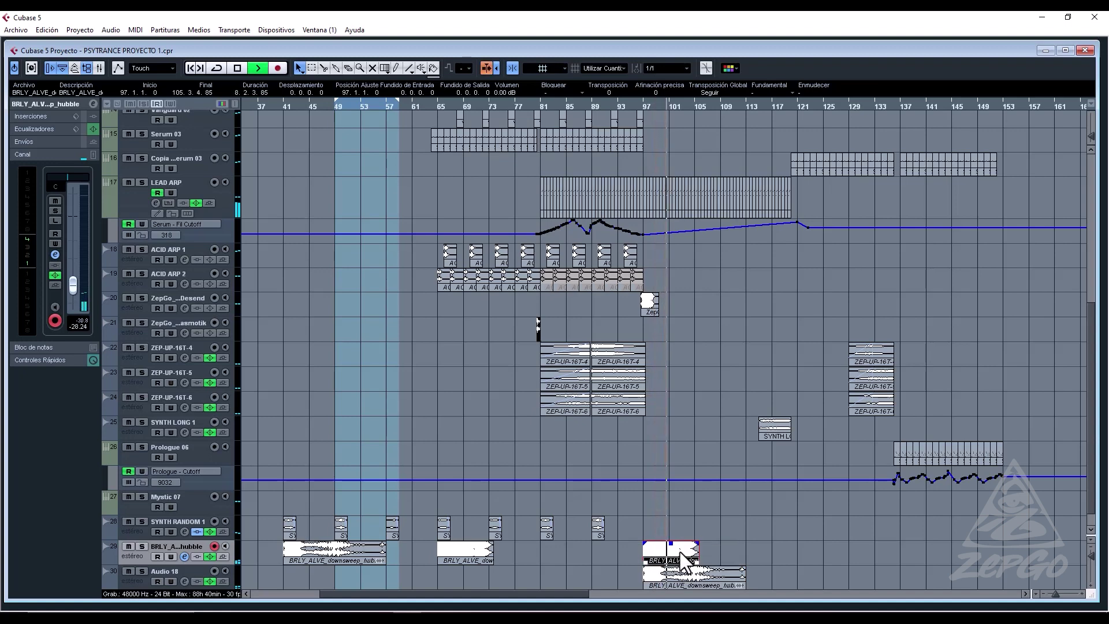
pyautogui.hotkey('ctrl', 'r')
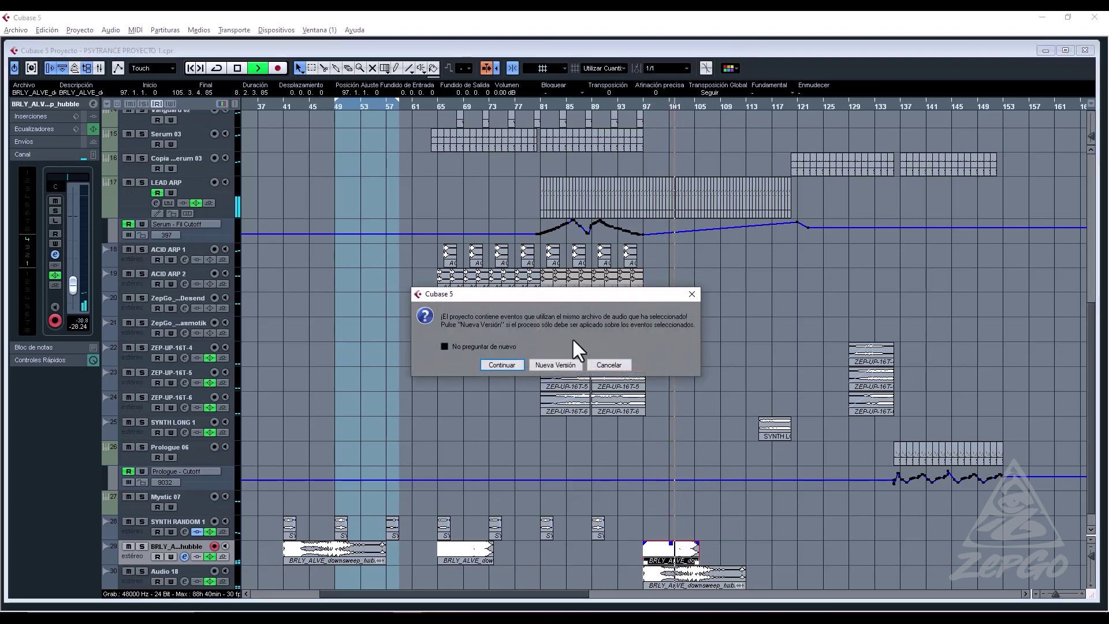
pyautogui.click(692, 293)
pyautogui.press('l')
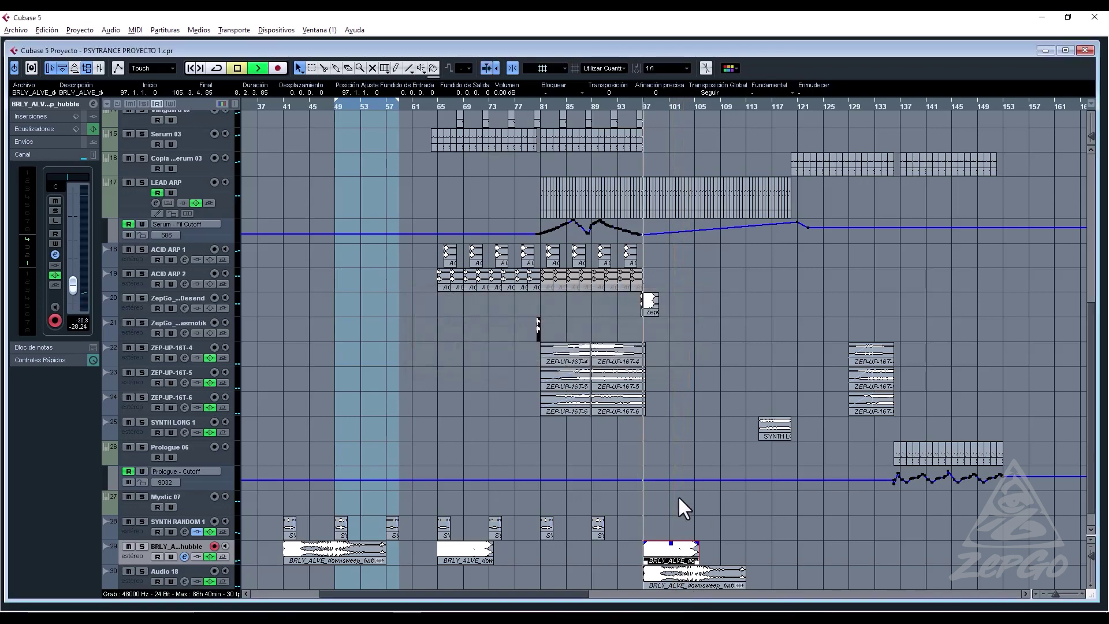
pyautogui.click(110, 30)
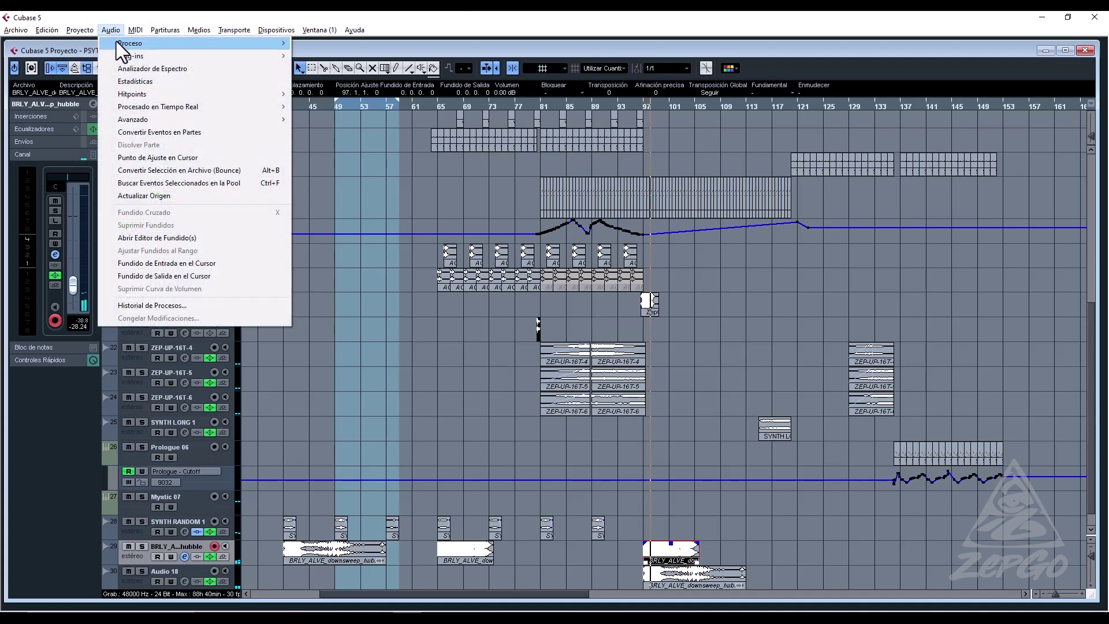
pyautogui.moveTo(127, 42)
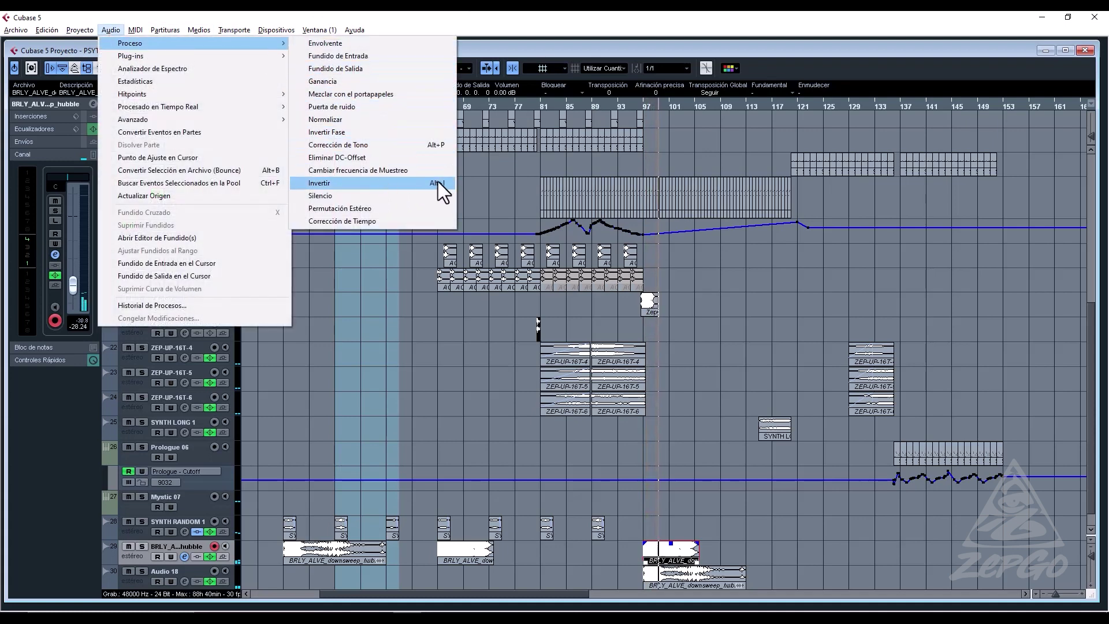
pyautogui.click(438, 183)
pyautogui.click(553, 366)
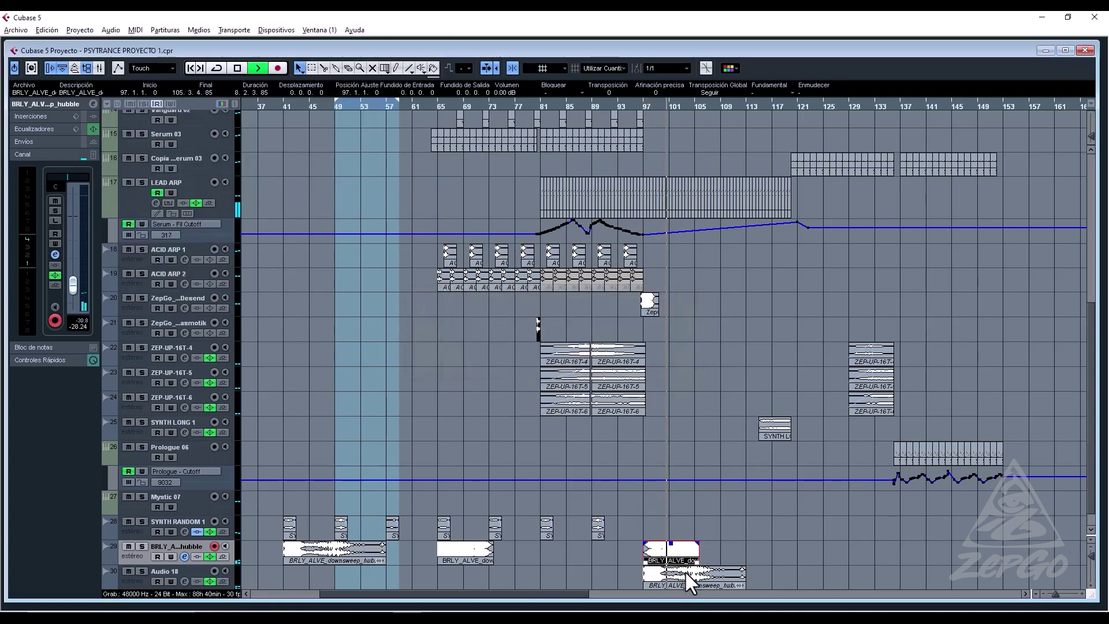
# Move the reversed downsweep to end at bar 120, trim its start to bar 112 and add a fade-in of about 2 bars.
pyautogui.moveTo(686, 554); pyautogui.dragTo(732, 553)
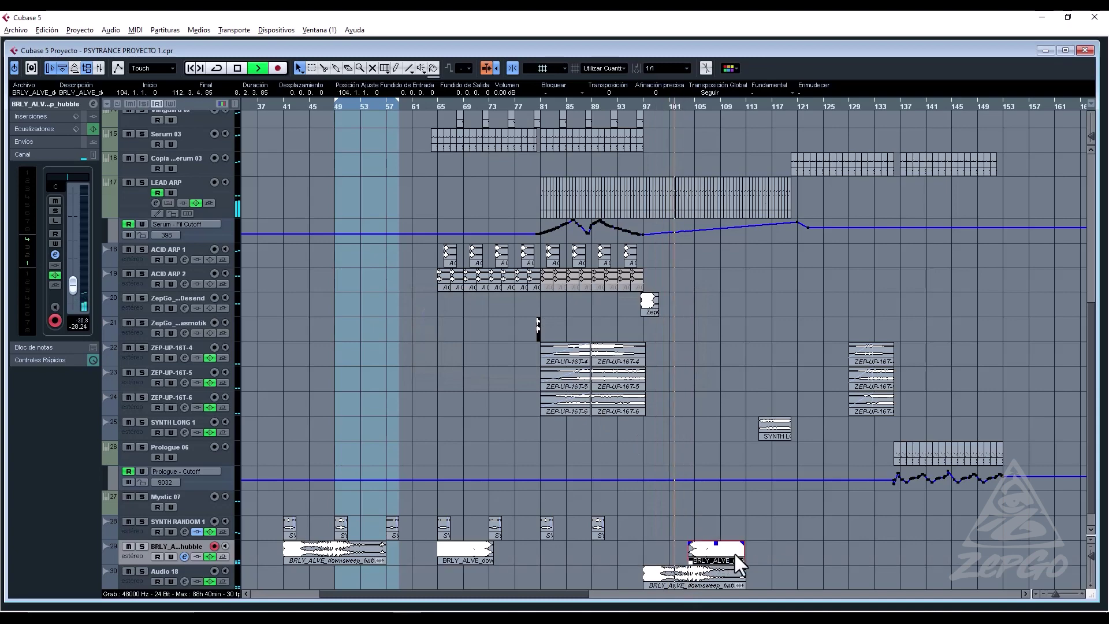
pyautogui.scroll(5, 849, 274)
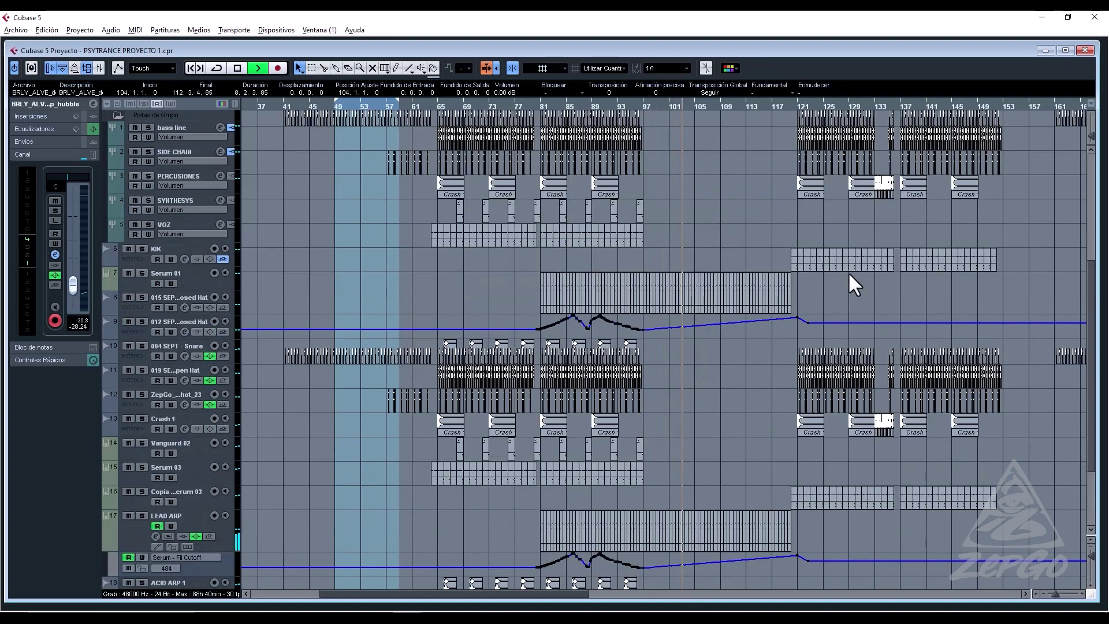
pyautogui.scroll(-5, 849, 274)
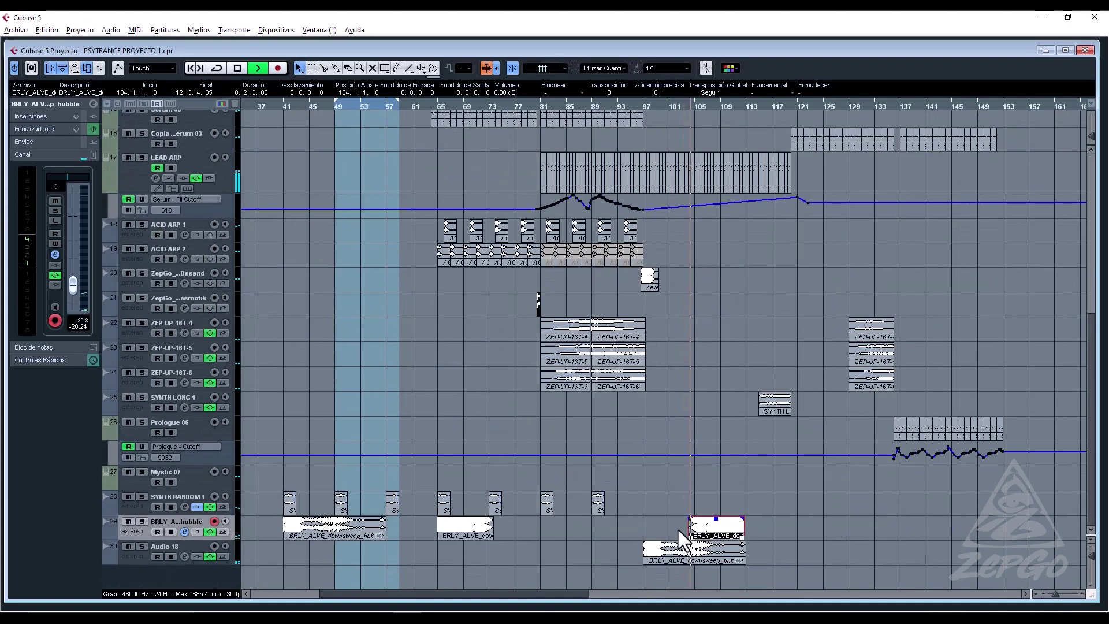
pyautogui.moveTo(719, 529); pyautogui.dragTo(771, 530)
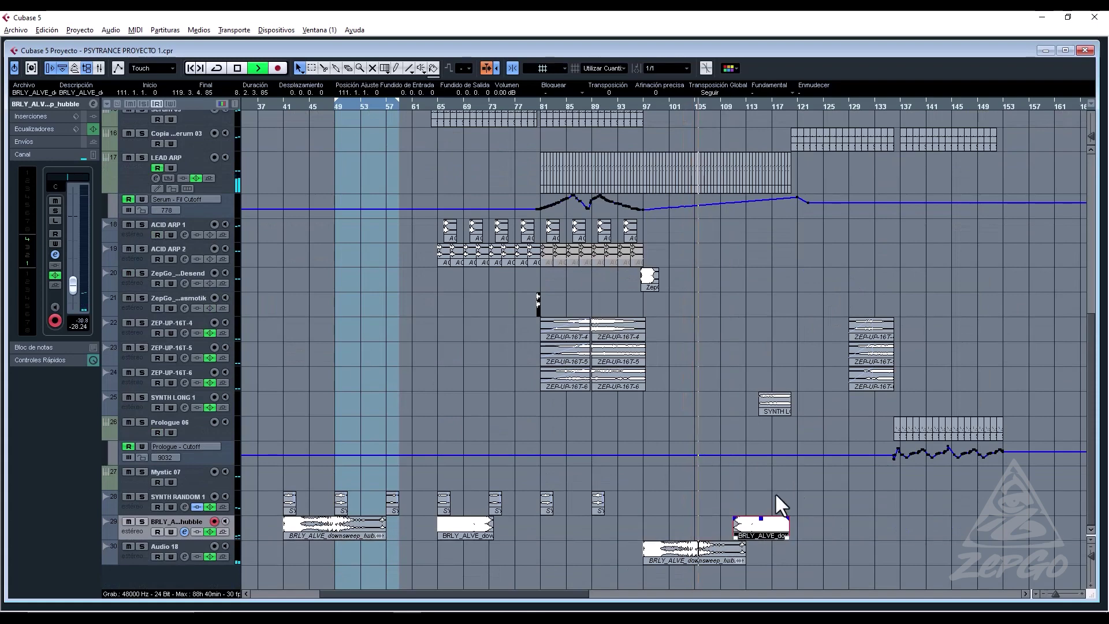
pyautogui.press('h')
pyautogui.press('h')
pyautogui.press('h')
pyautogui.press('h')
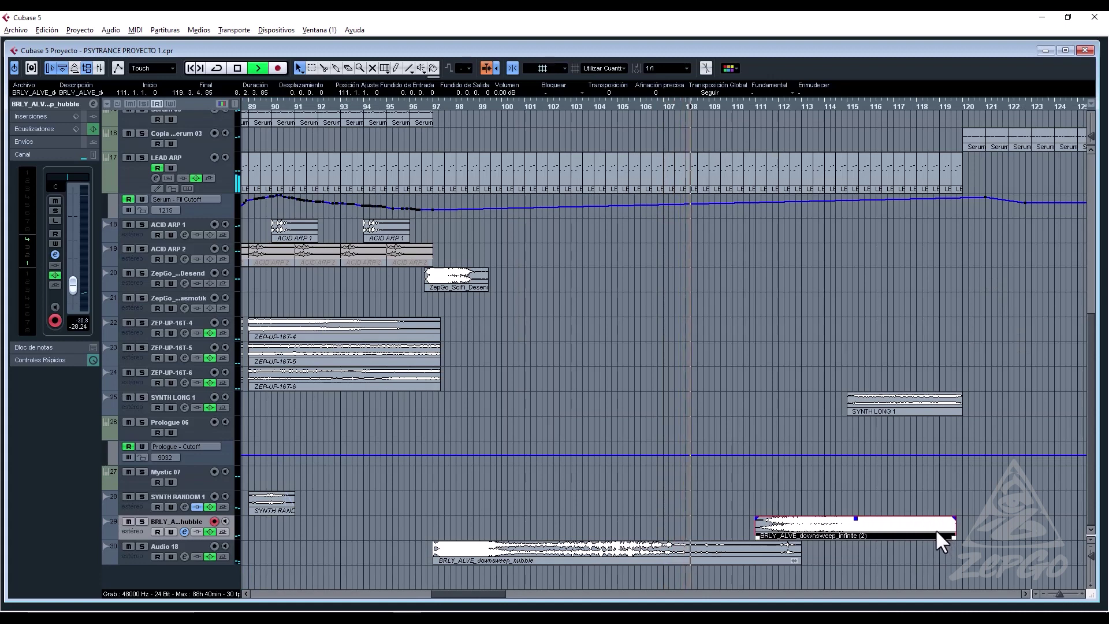
pyautogui.moveTo(934, 528); pyautogui.dragTo(946, 528)
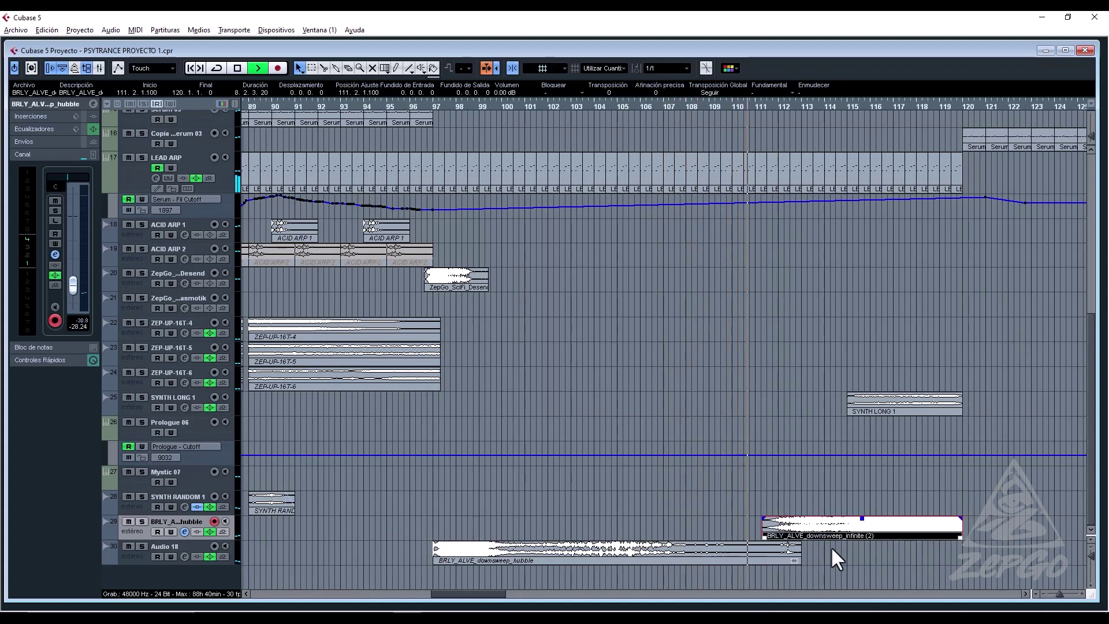
pyautogui.moveTo(763, 535); pyautogui.dragTo(832, 518)
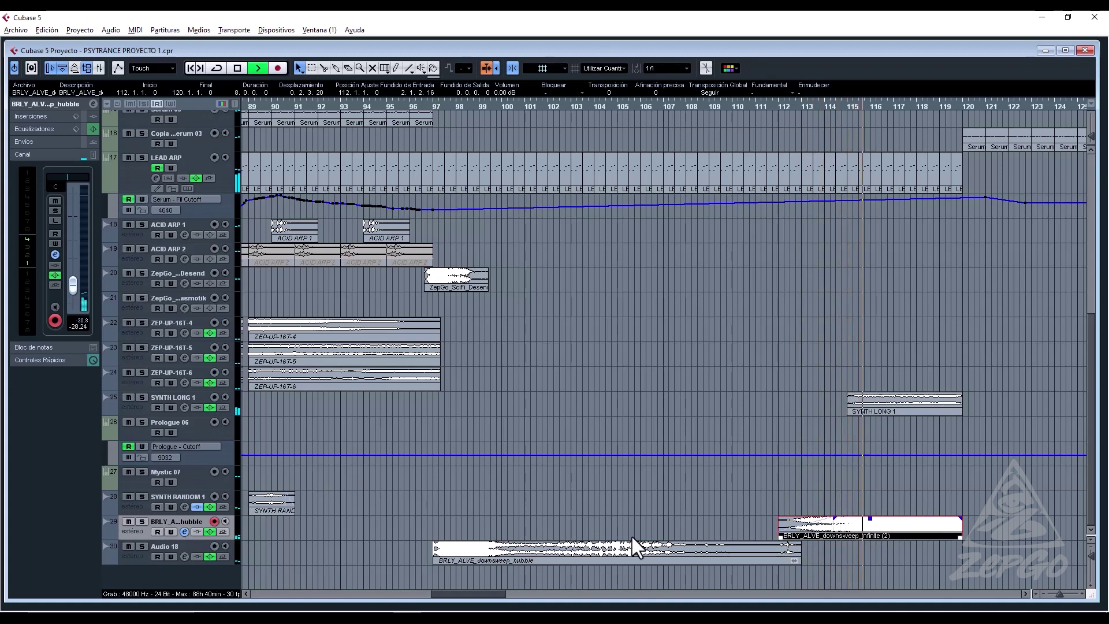
# Copy the unreversed infinite downsweep from bar 65 to bar 121 on the same track.
pyautogui.press('g')
pyautogui.press('g')
pyautogui.press('g')
pyautogui.press('g')
pyautogui.press('g')
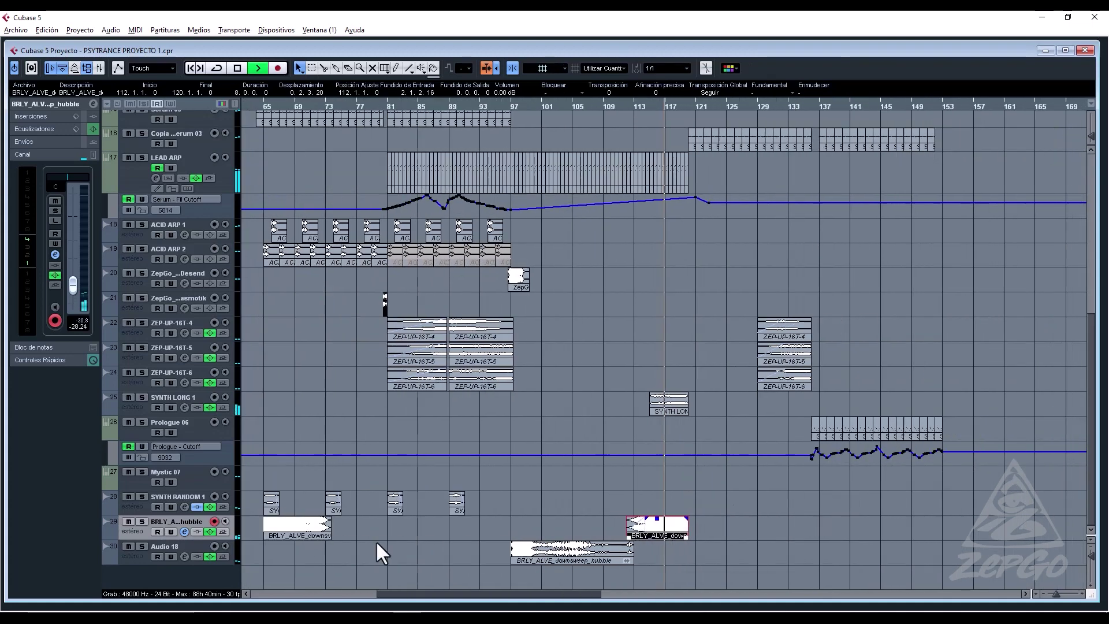
pyautogui.press('g')
pyautogui.click(347, 529)
pyautogui.moveTo(342, 526); pyautogui.dragTo(710, 526)
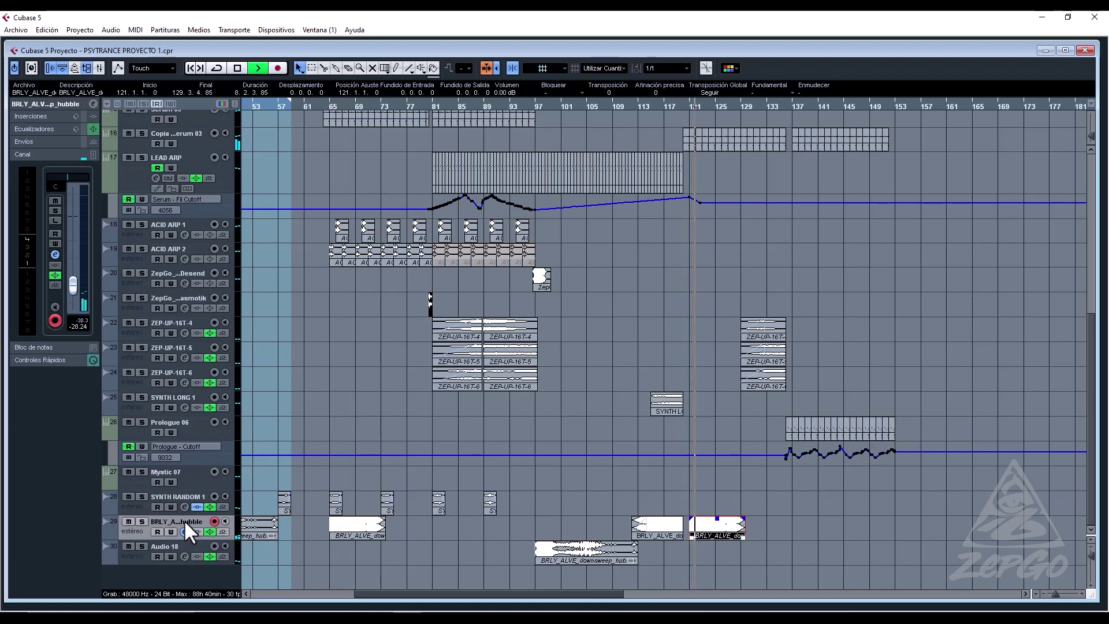
# Copy the reversed and normal infinite downsweeps to bars 152 and 161, and the hubble downsweep to bar 161 on the track below.
pyautogui.scroll(6, 694, 441)
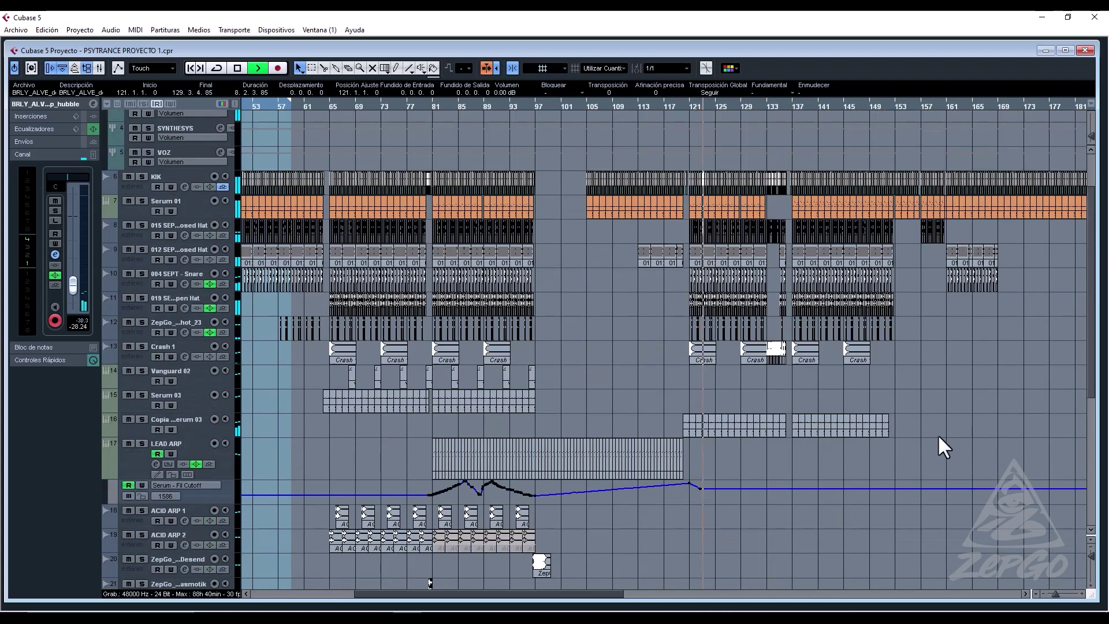
pyautogui.scroll(-6, 938, 438)
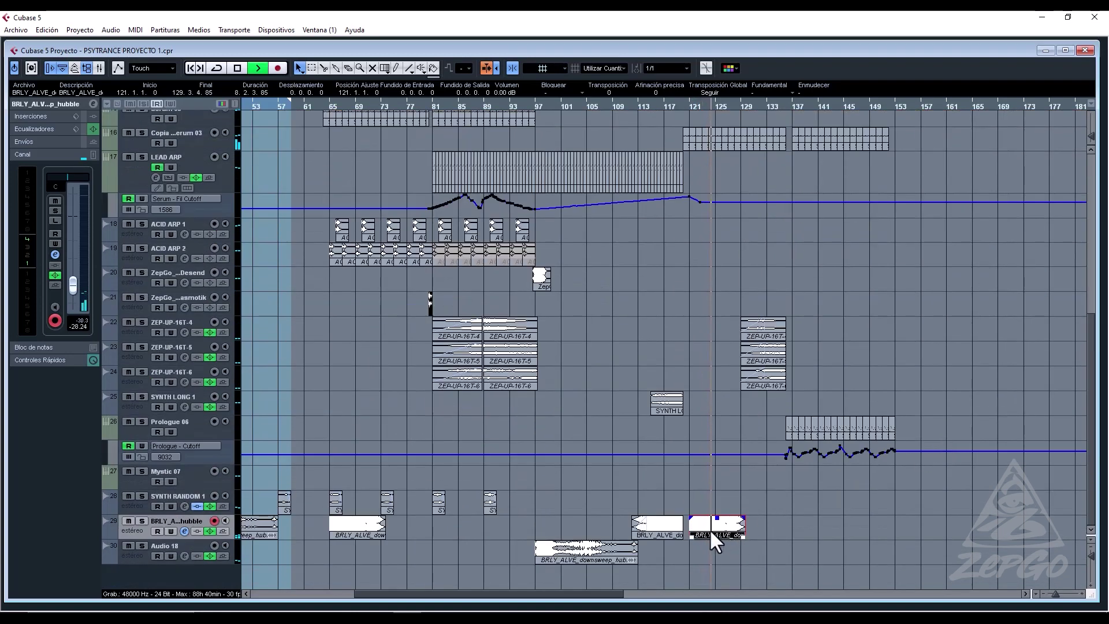
pyautogui.press('alt')
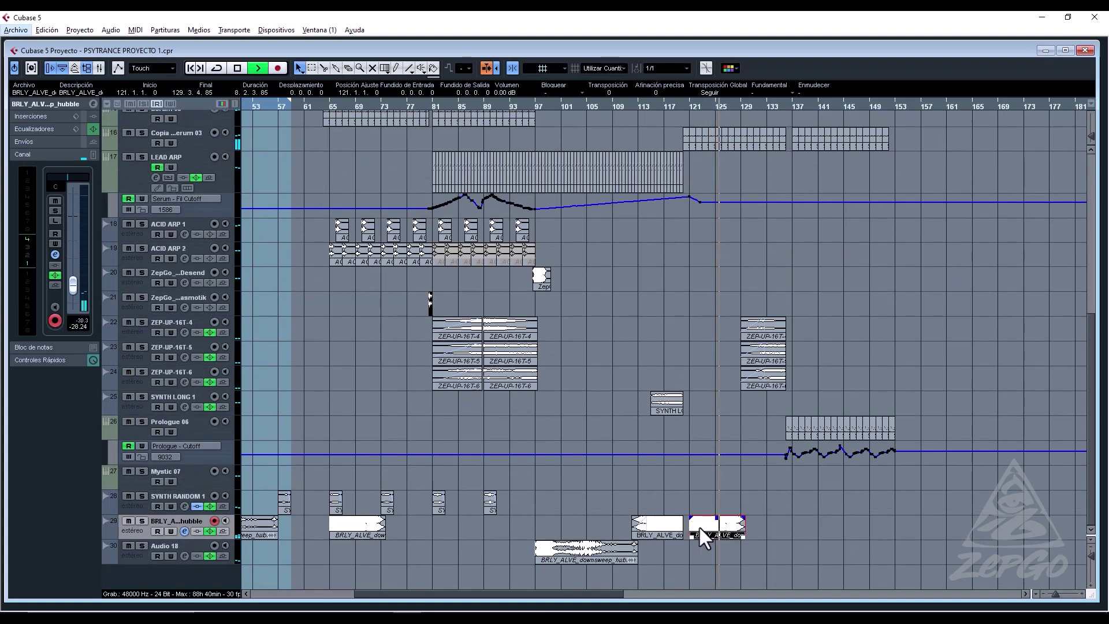
pyautogui.press('alt')
pyautogui.moveTo(657, 503); pyautogui.dragTo(961, 525)
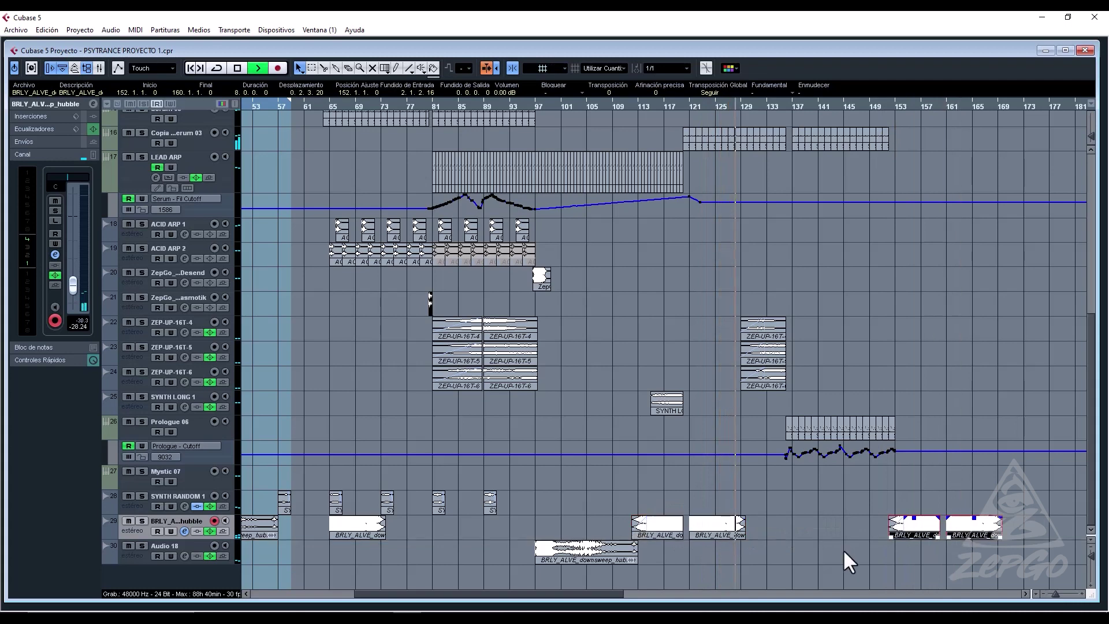
pyautogui.moveTo(588, 548); pyautogui.dragTo(984, 553)
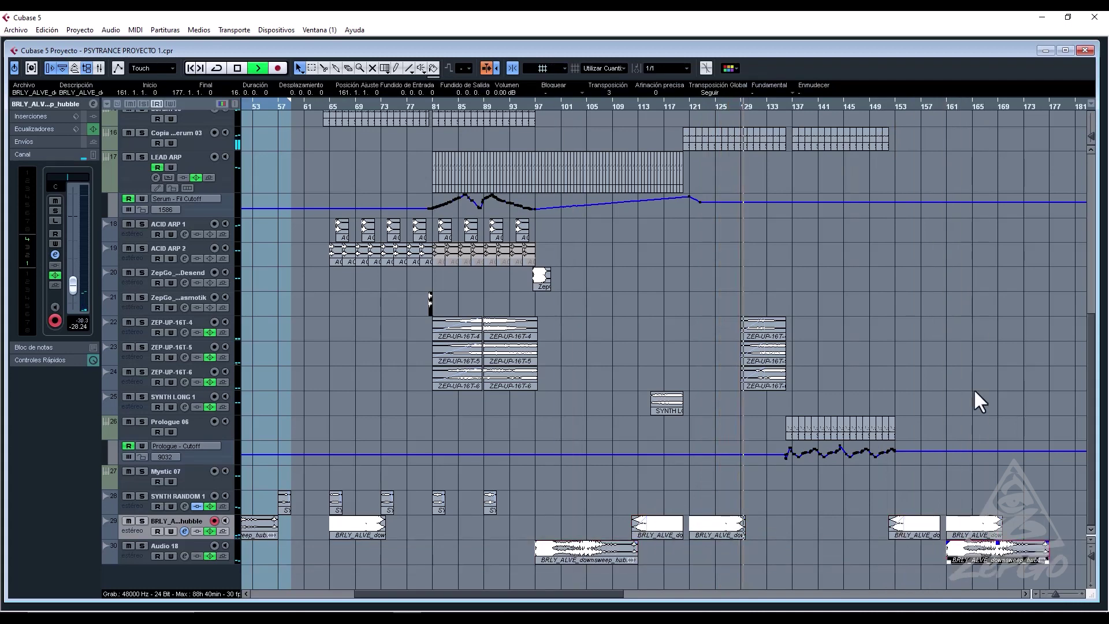
# Play from just before bar 152, trim the reversed downsweep there to start at bar 155 and extend its fade-in over the whole clip.
pyautogui.scroll(5, 972, 381)
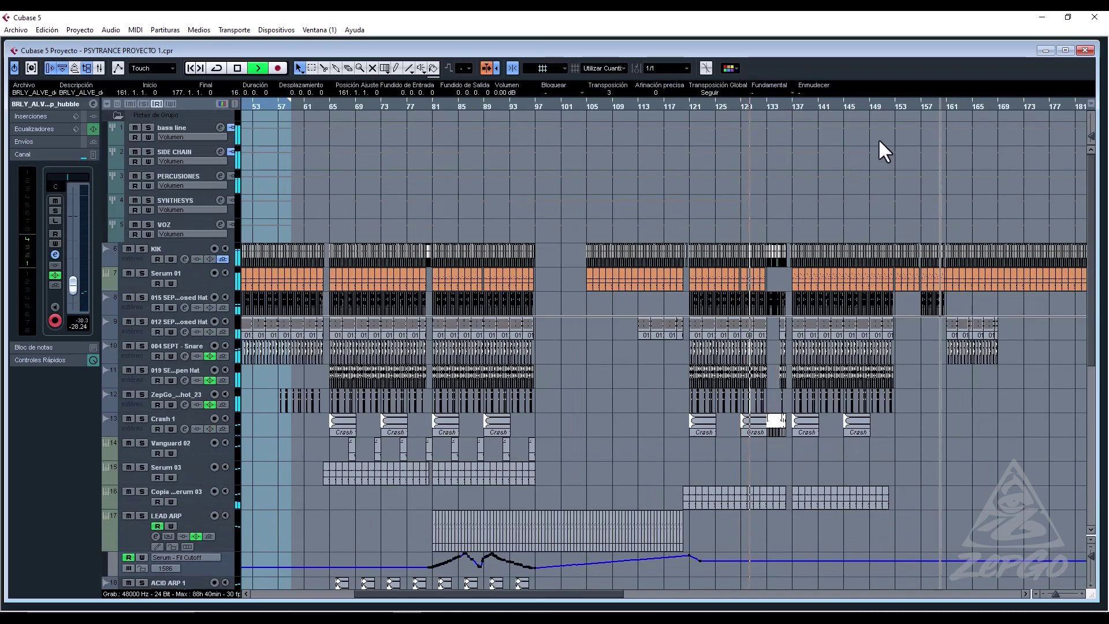
pyautogui.click(885, 104)
pyautogui.scroll(-5, 951, 453)
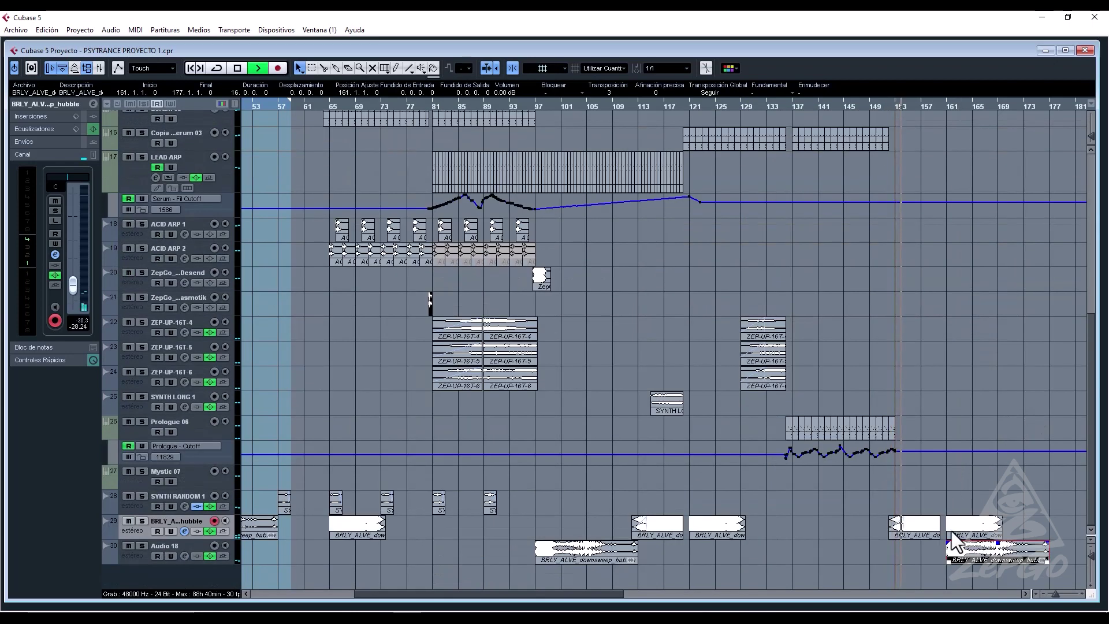
pyautogui.click(944, 485)
pyautogui.scroll(5, 943, 485)
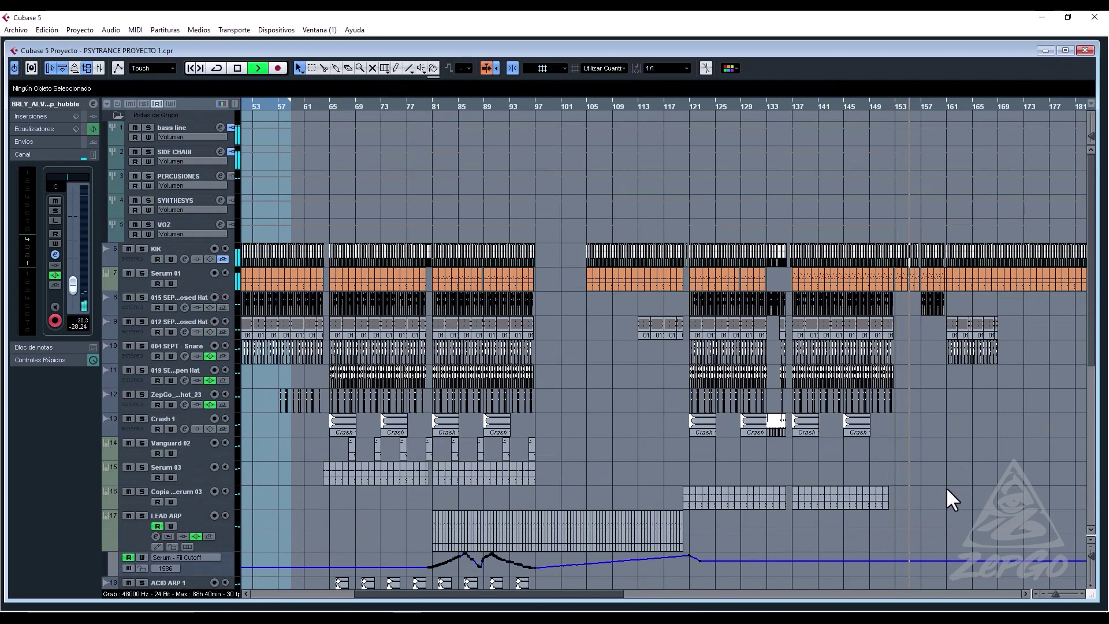
pyautogui.scroll(-5, 946, 496)
pyautogui.click(908, 523)
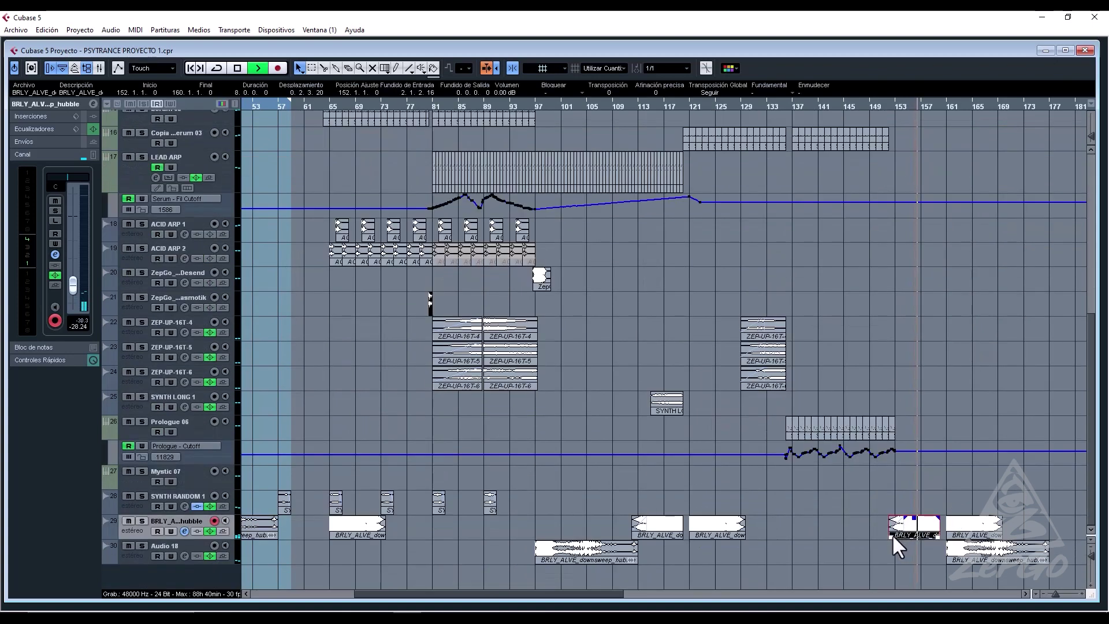
pyautogui.moveTo(889, 535)
pyautogui.mouseDown()
pyautogui.moveTo(938, 519)
pyautogui.moveTo(909, 533)
pyautogui.mouseUp()
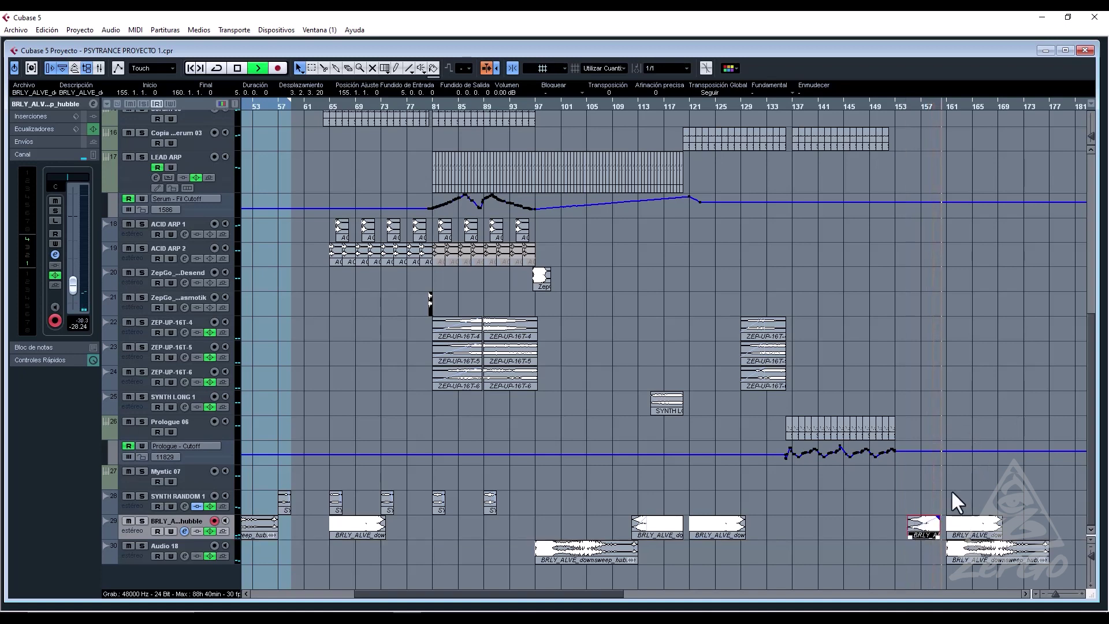
# Set the quantize value to 1/16, deselect the reversed downsweep and play from bar 152.
pyautogui.press('h')
pyautogui.press('h')
pyautogui.press('h')
pyautogui.press('h')
pyautogui.press('h')
pyautogui.press('h')
pyautogui.press('h')
pyautogui.press('h')
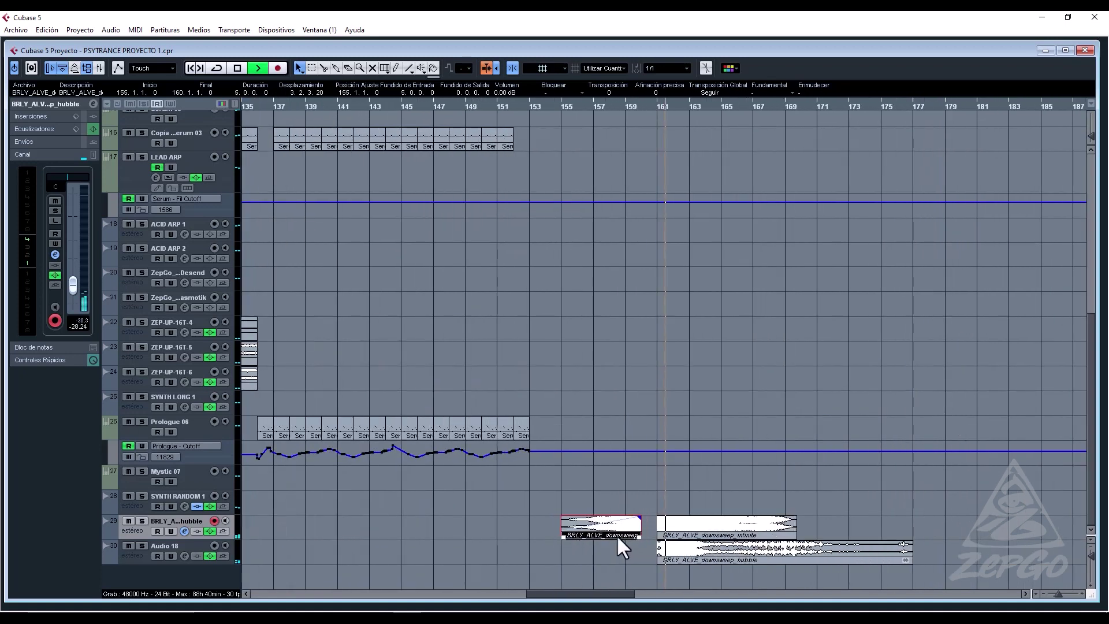
pyautogui.press('h')
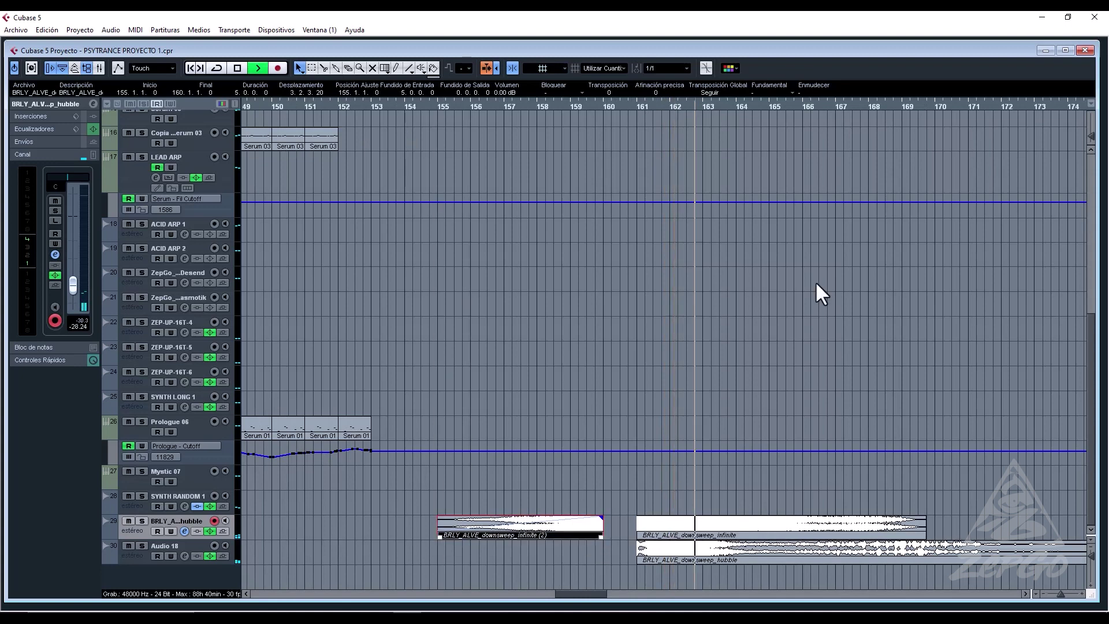
pyautogui.click(672, 132)
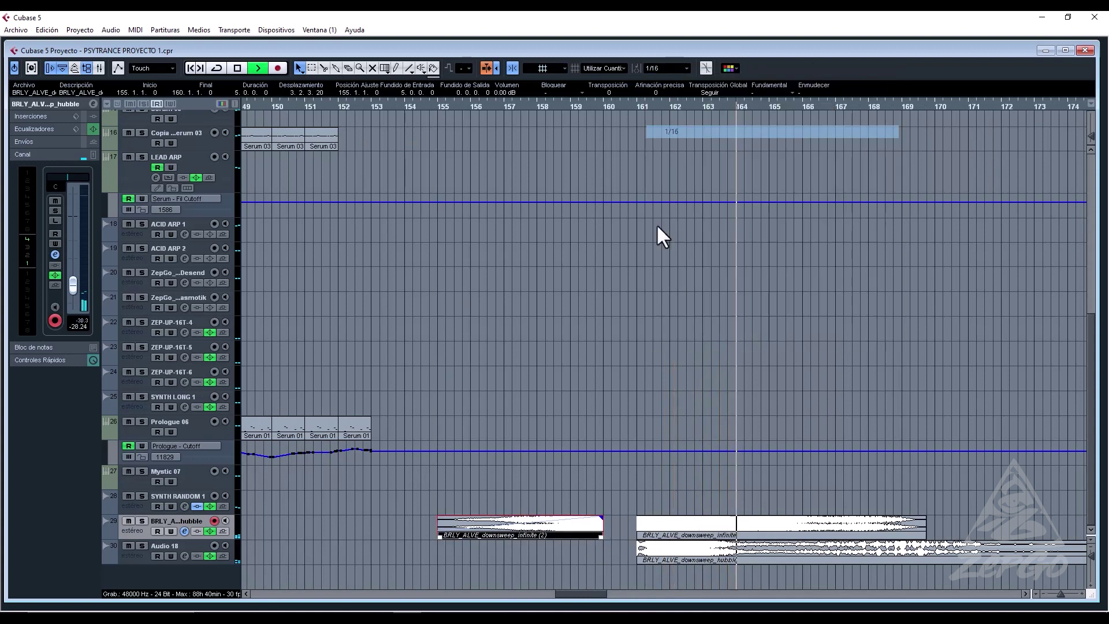
pyautogui.click(569, 502)
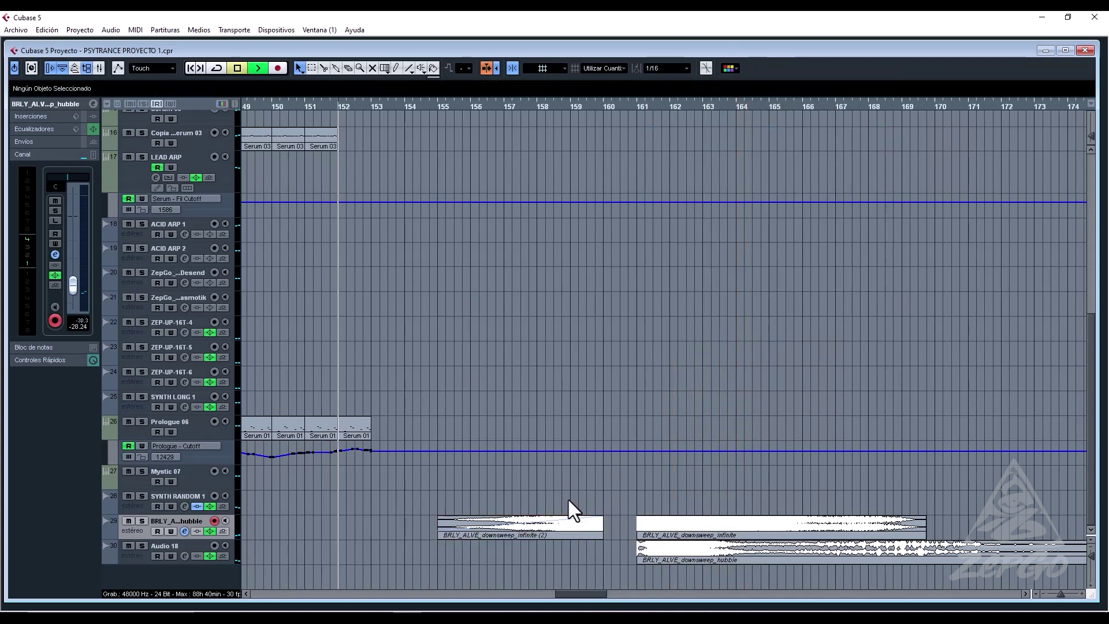
# Undo the last trim of the reversed downsweep and move it with the following infinite and hubble clips 8 bars later, to bars 161 and 169.
pyautogui.hotkey('ctrl', 'z')
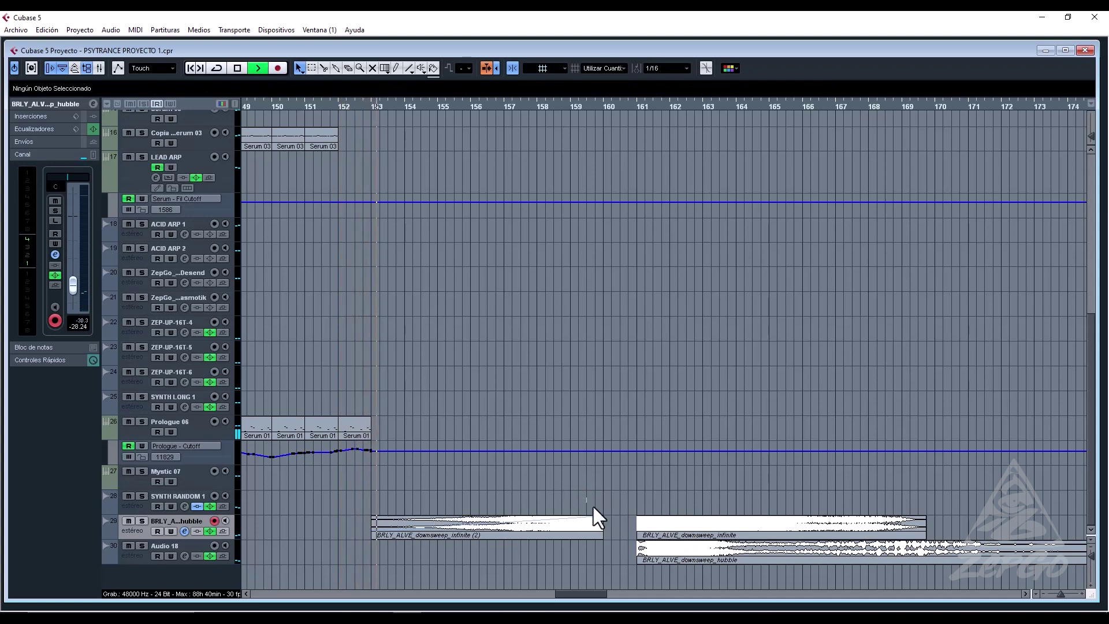
pyautogui.moveTo(375, 527); pyautogui.dragTo(647, 522)
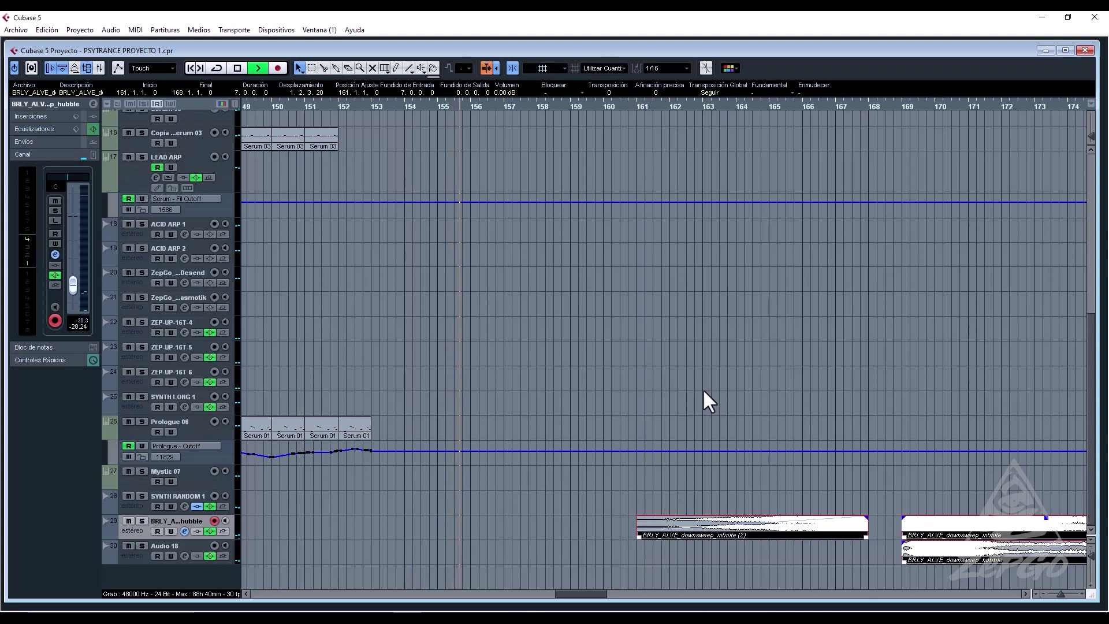
# Play from about bar 161 and move the reversed infinite downsweep three beats later, ending at beat 4 of bar 168.
pyautogui.click(630, 105)
pyautogui.click(814, 526)
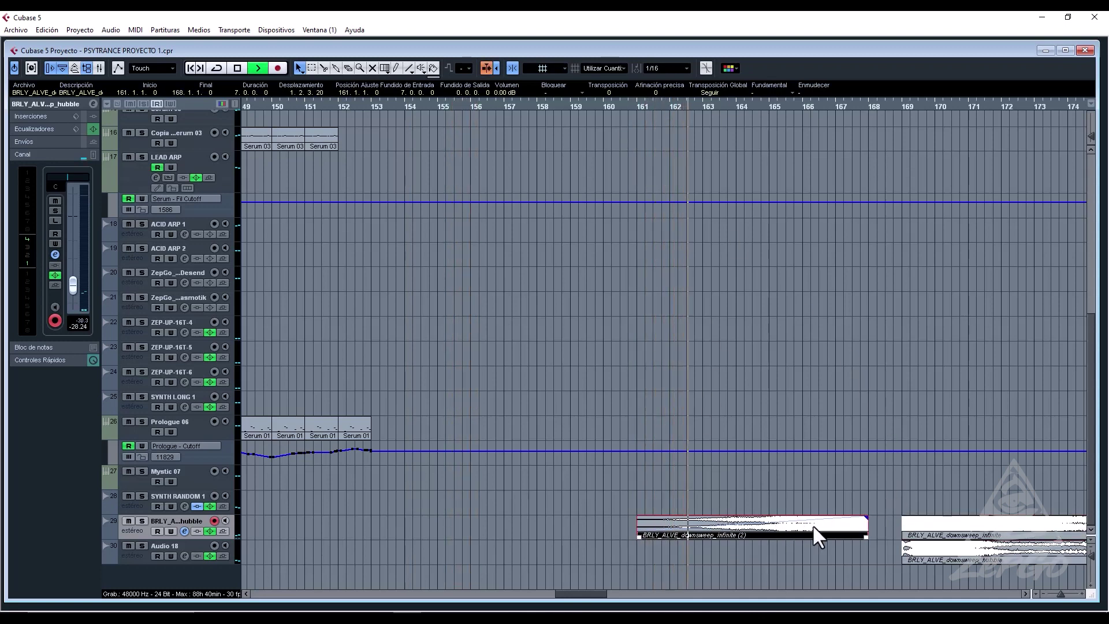
pyautogui.click(884, 514)
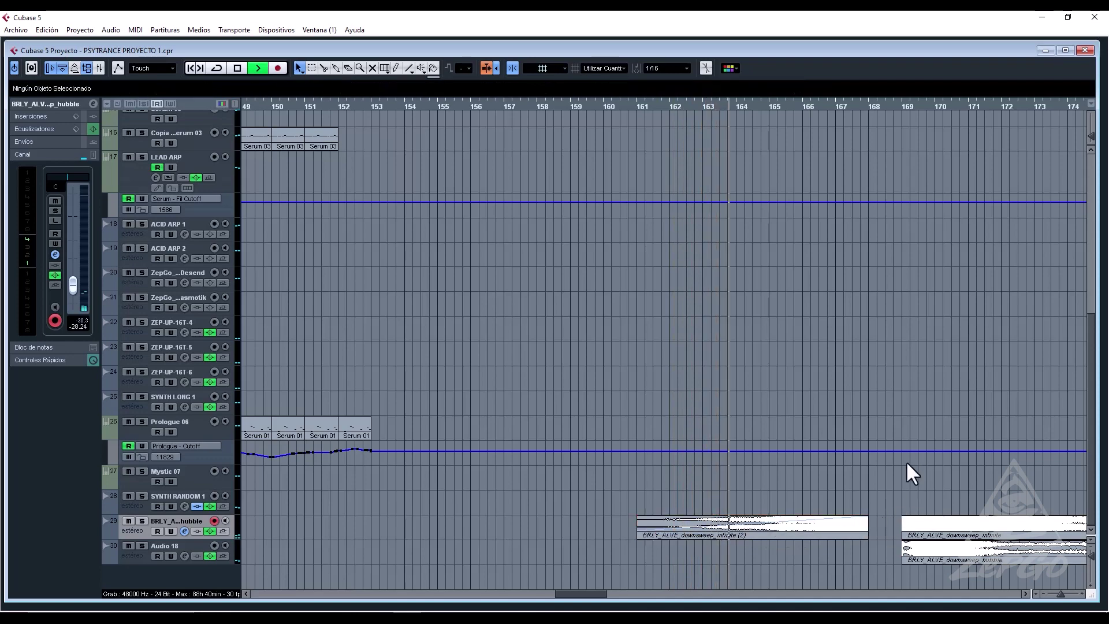
pyautogui.scroll(5, 906, 459)
pyautogui.scroll(-5, 906, 460)
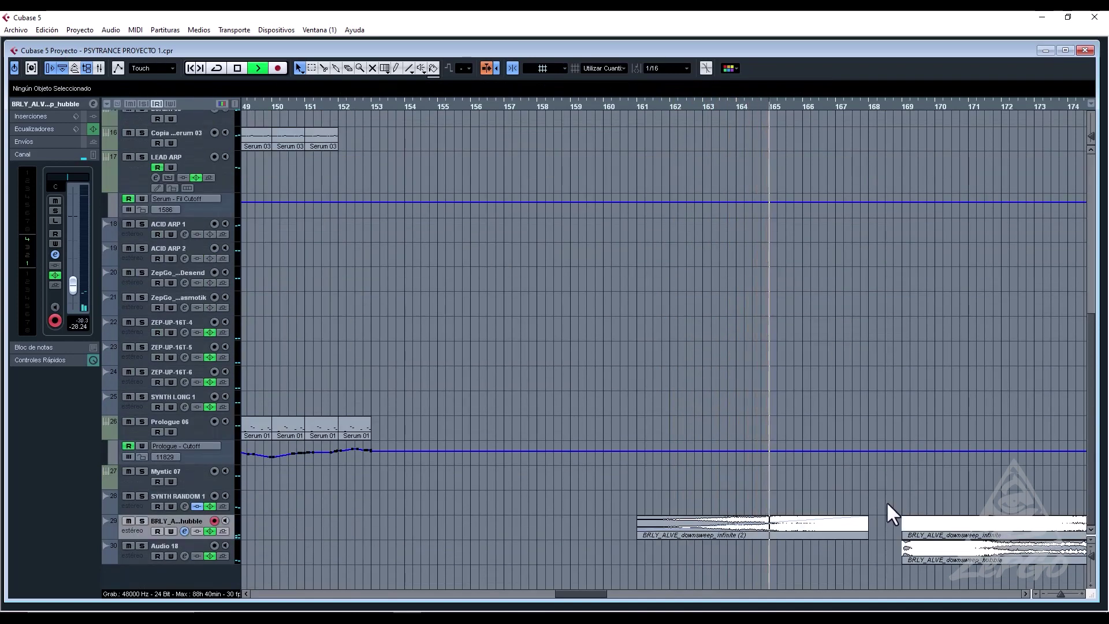
pyautogui.moveTo(849, 527); pyautogui.dragTo(875, 524)
# Trim the end of the Serum 01 bass clip at bar 168 back to beat 4, leaving a gap before bar 169.
pyautogui.scroll(5, 940, 384)
pyautogui.click(889, 327)
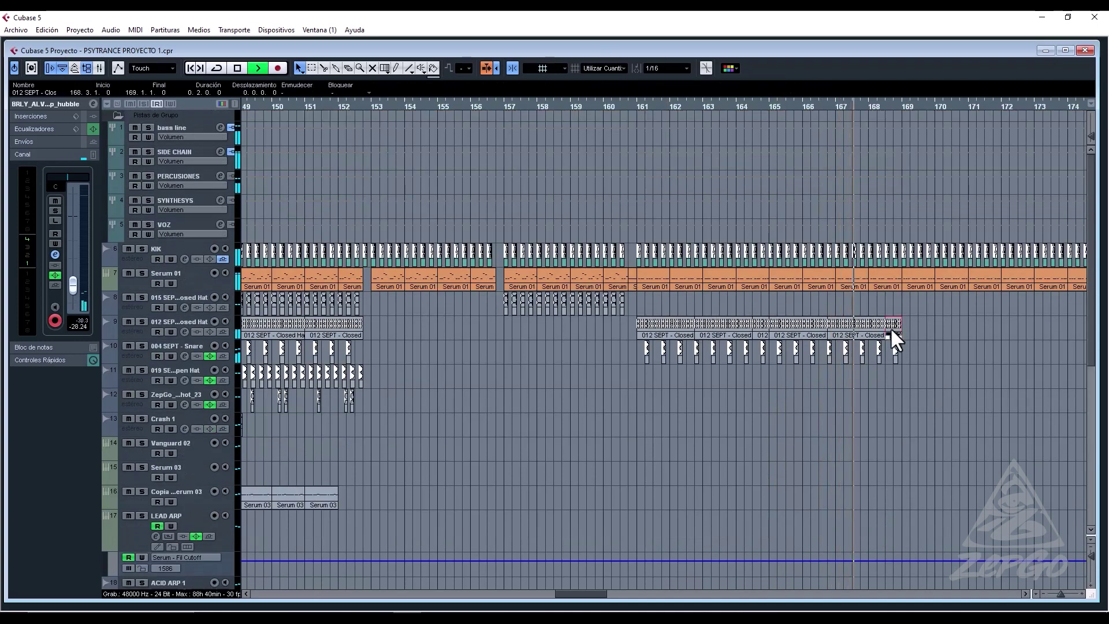
pyautogui.moveTo(898, 287); pyautogui.dragTo(892, 289)
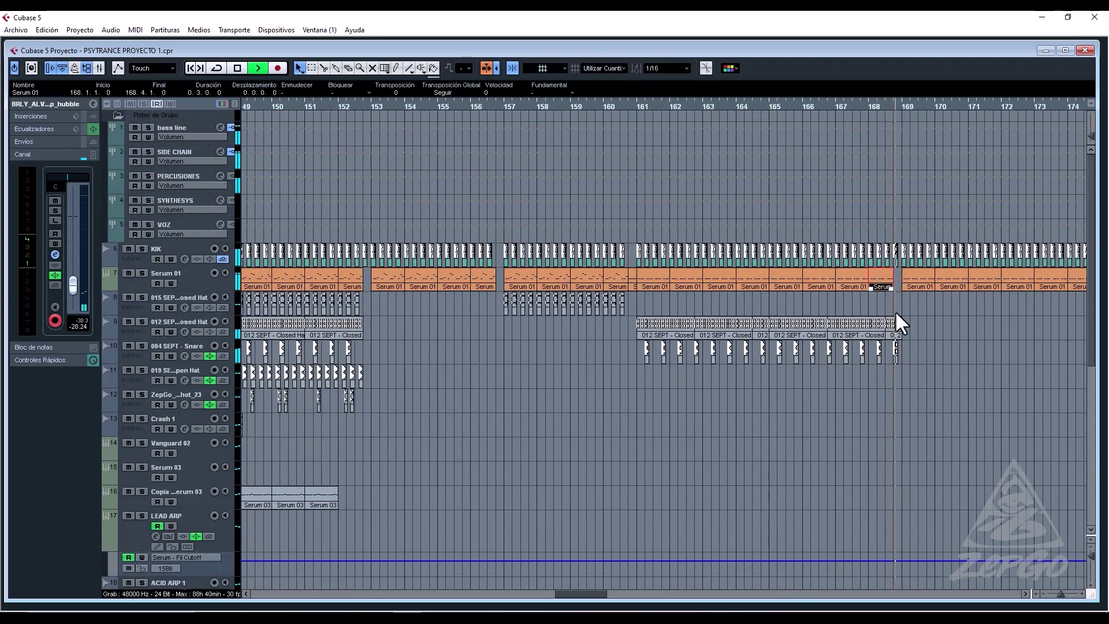
pyautogui.scroll(-5, 937, 374)
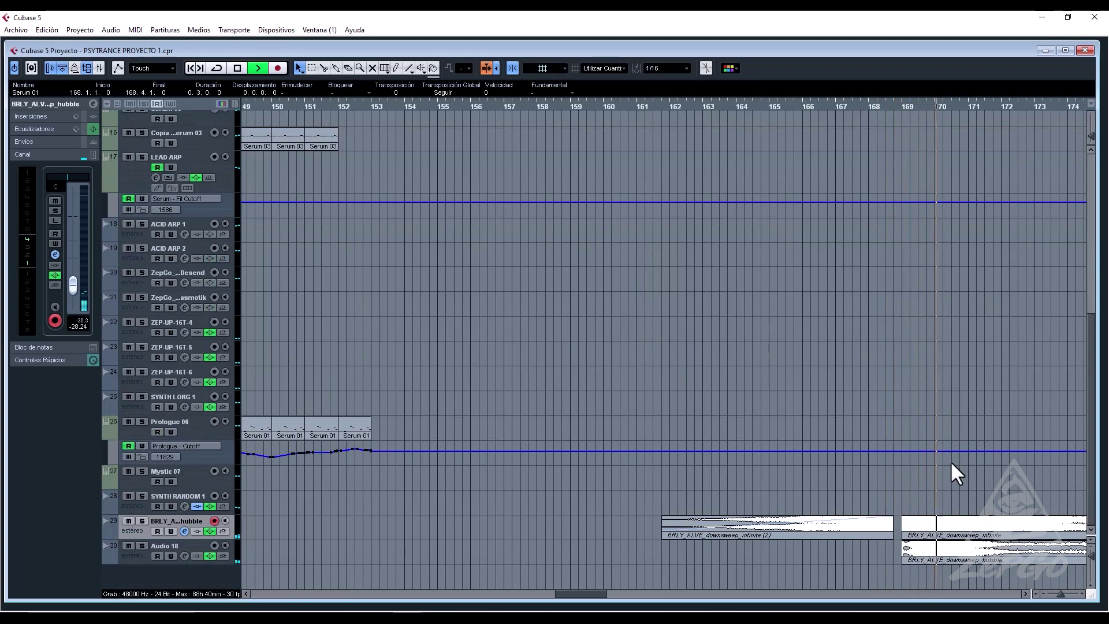
# Review the whole arrangement across all tracks, and play the closing section from about bar 164.
pyautogui.click(963, 400)
pyautogui.press('g')
pyautogui.press('g')
pyautogui.press('g')
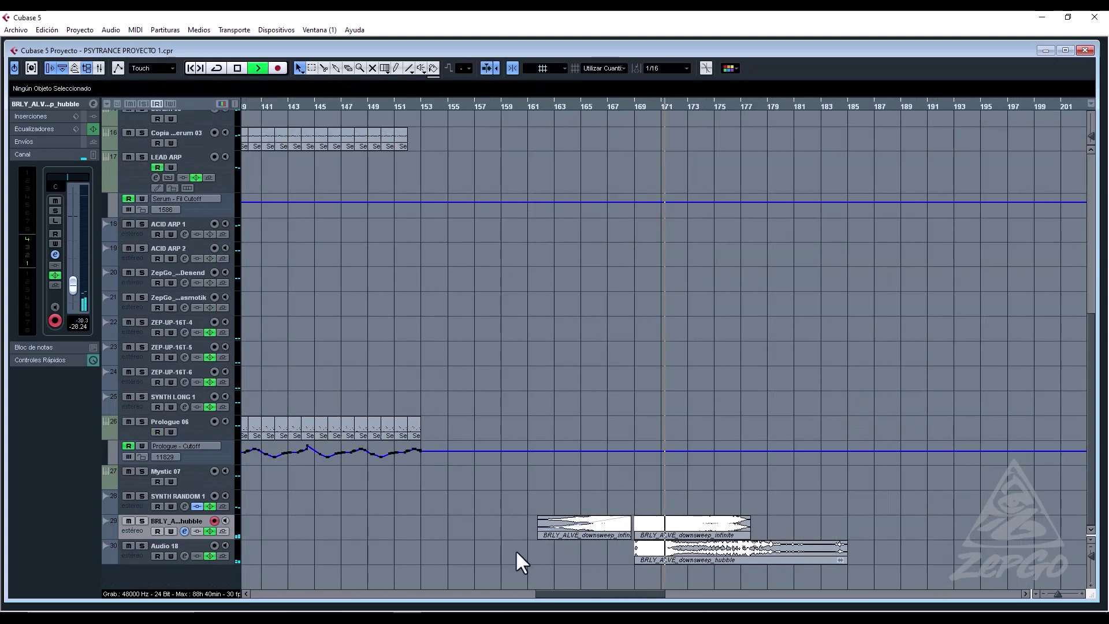
pyautogui.press('g')
pyautogui.press('g')
pyautogui.press('g')
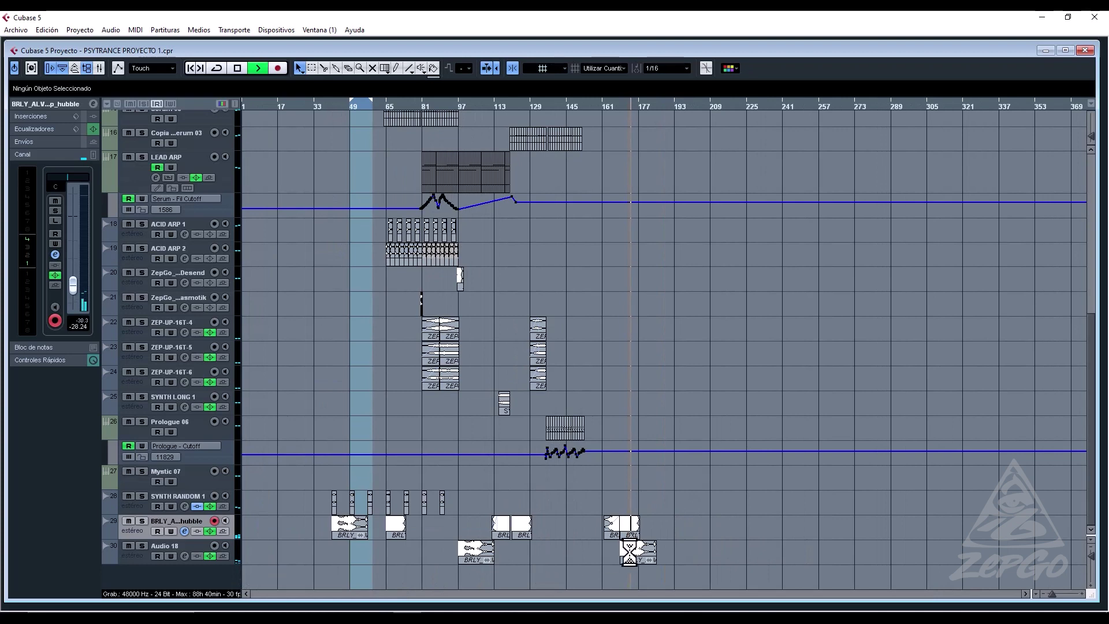
pyautogui.scroll(10, 670, 466)
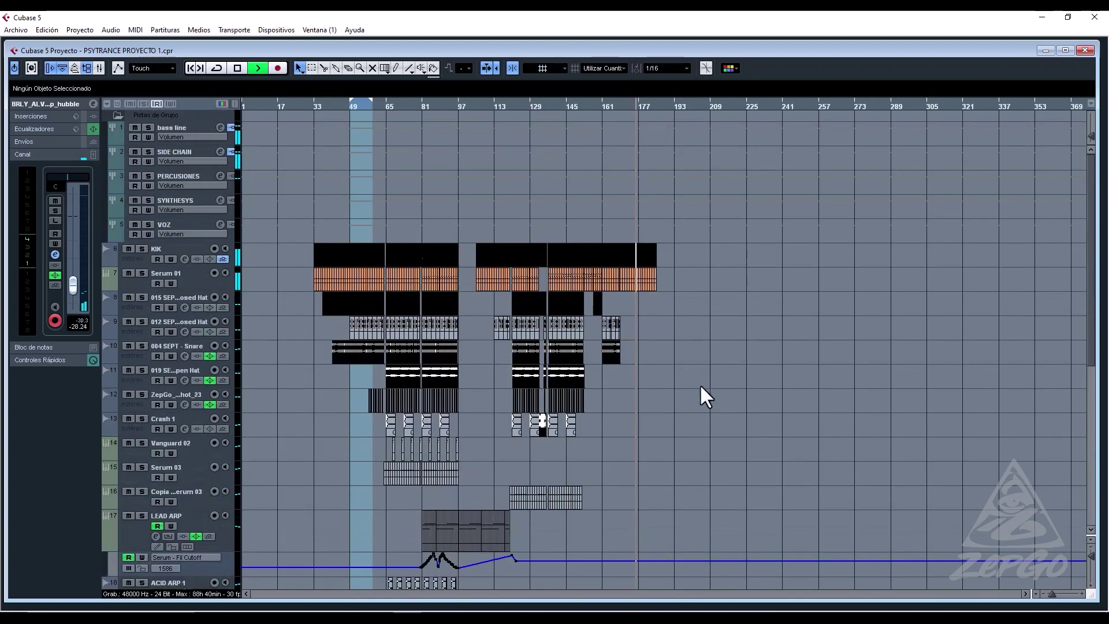
pyautogui.press('h')
pyautogui.press('h')
pyautogui.press('h')
pyautogui.press('h')
pyautogui.press('h')
pyautogui.press('h')
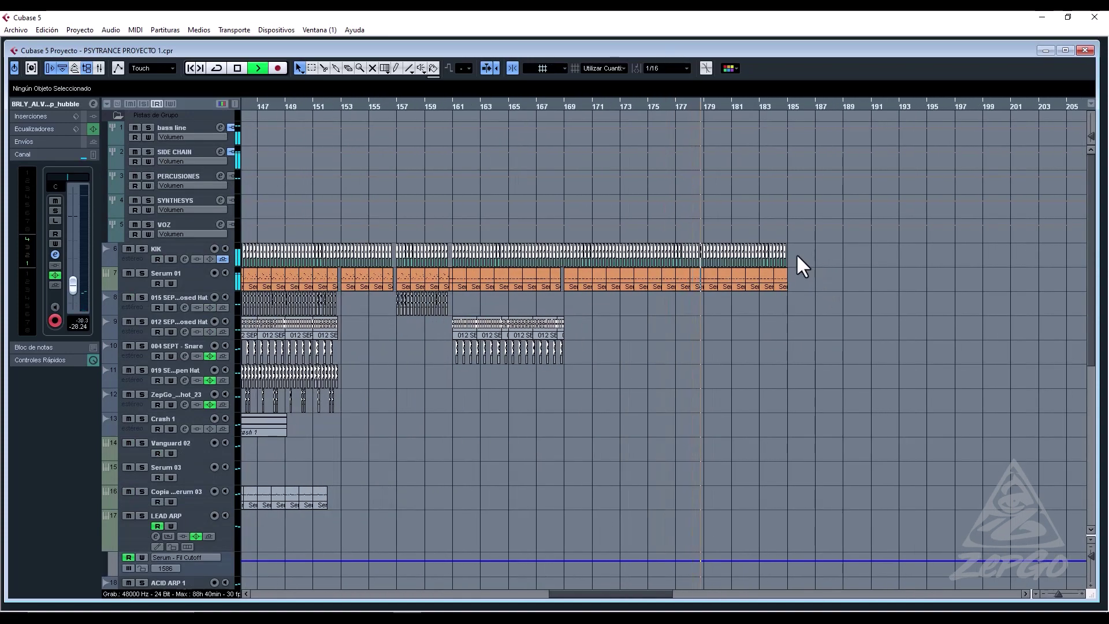
pyautogui.click(498, 107)
pyautogui.scroll(-6, 737, 392)
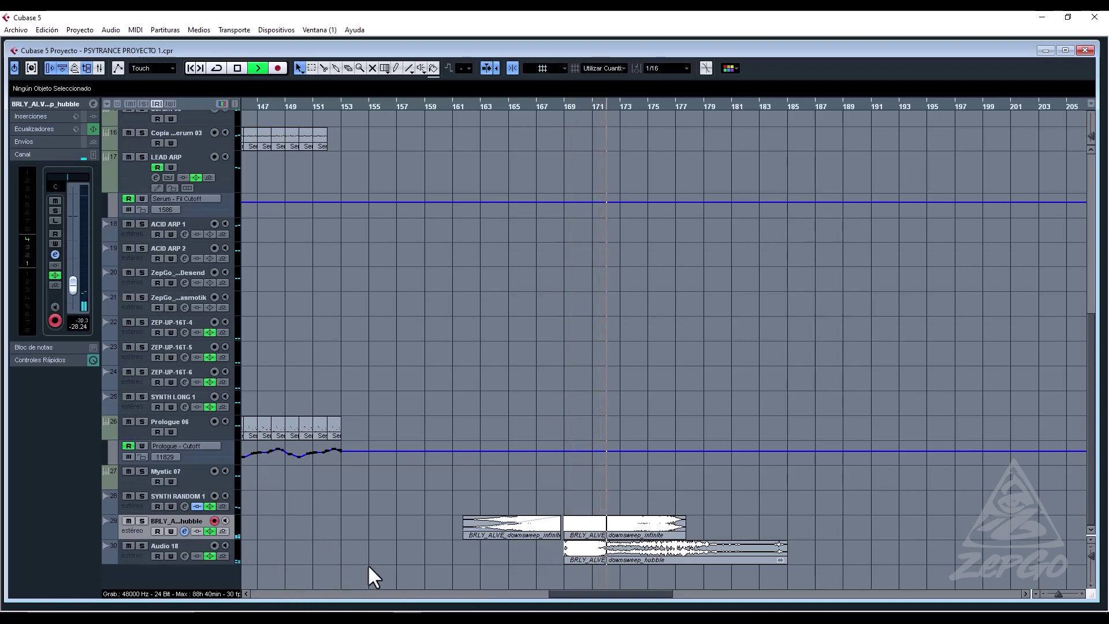
pyautogui.press('space')
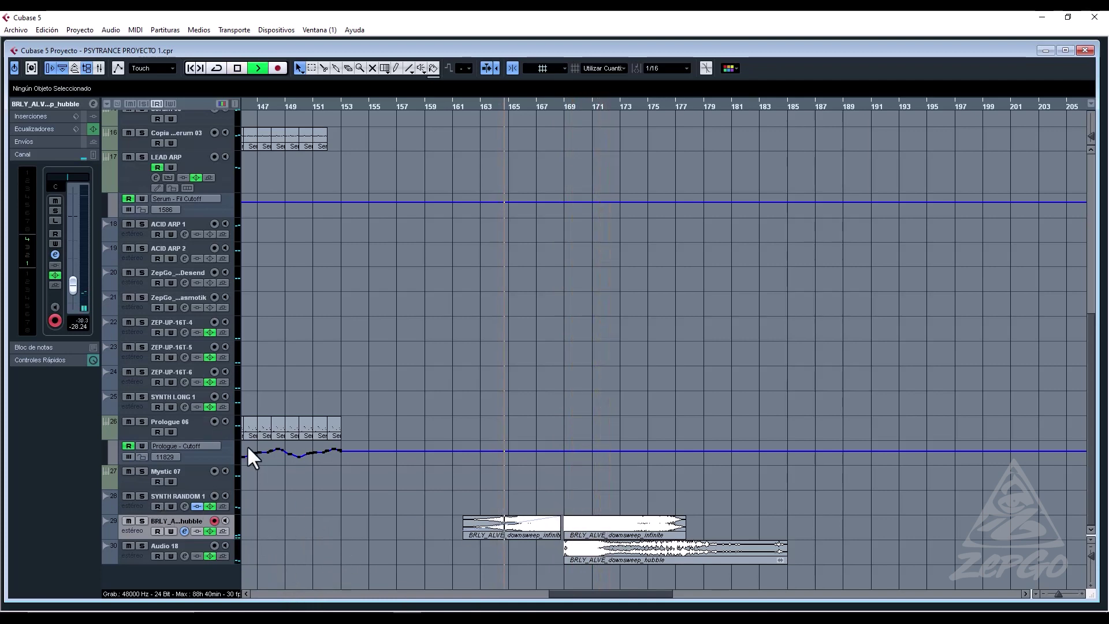
# Add one instrument track with the Serum synth below the Mystic 07 track.
pyautogui.rightClick(188, 477)
pyautogui.moveTo(362, 334)
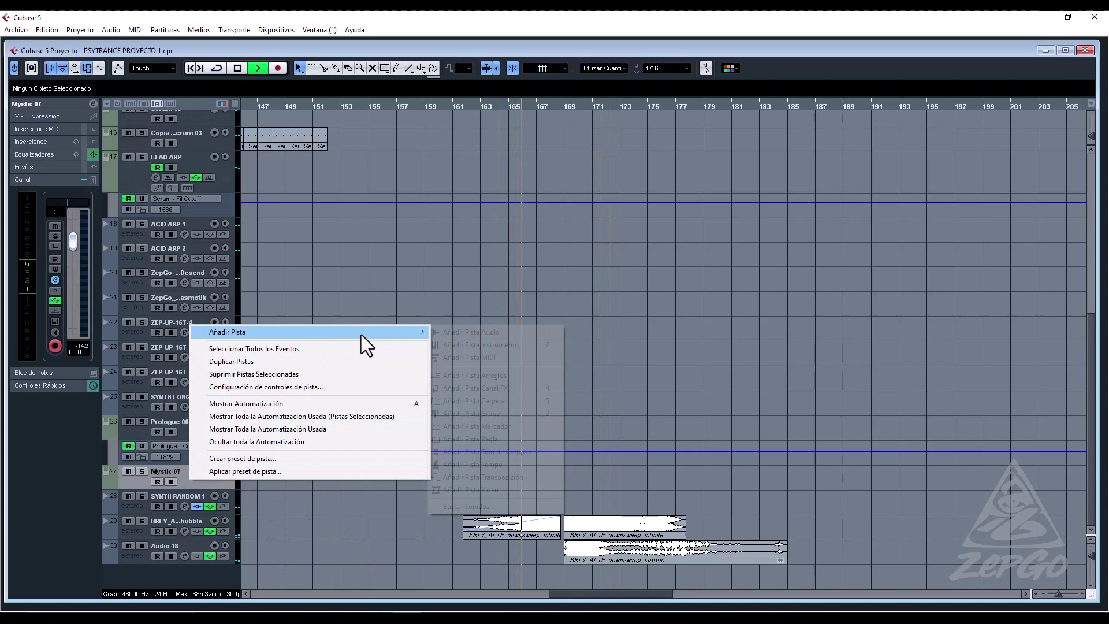
pyautogui.click(513, 344)
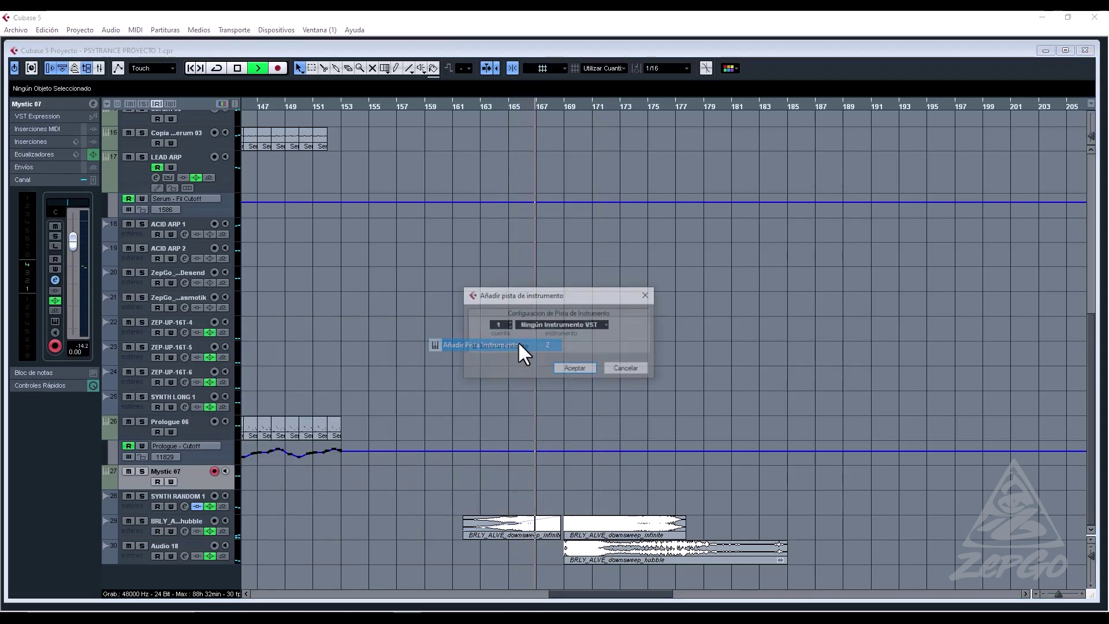
pyautogui.click(573, 327)
pyautogui.moveTo(613, 380)
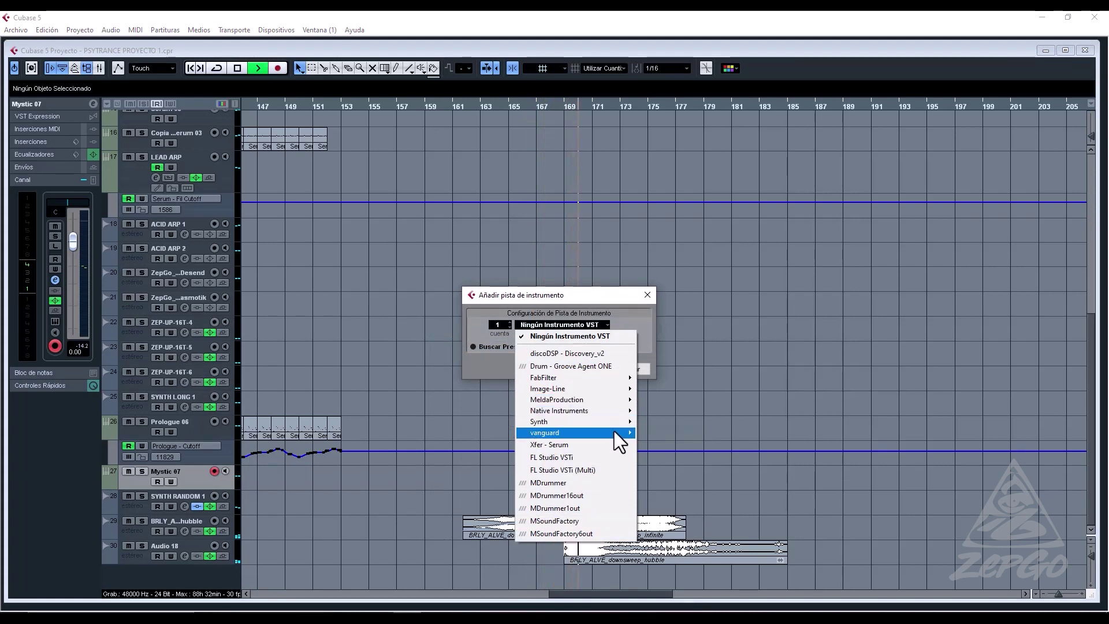
pyautogui.moveTo(619, 423)
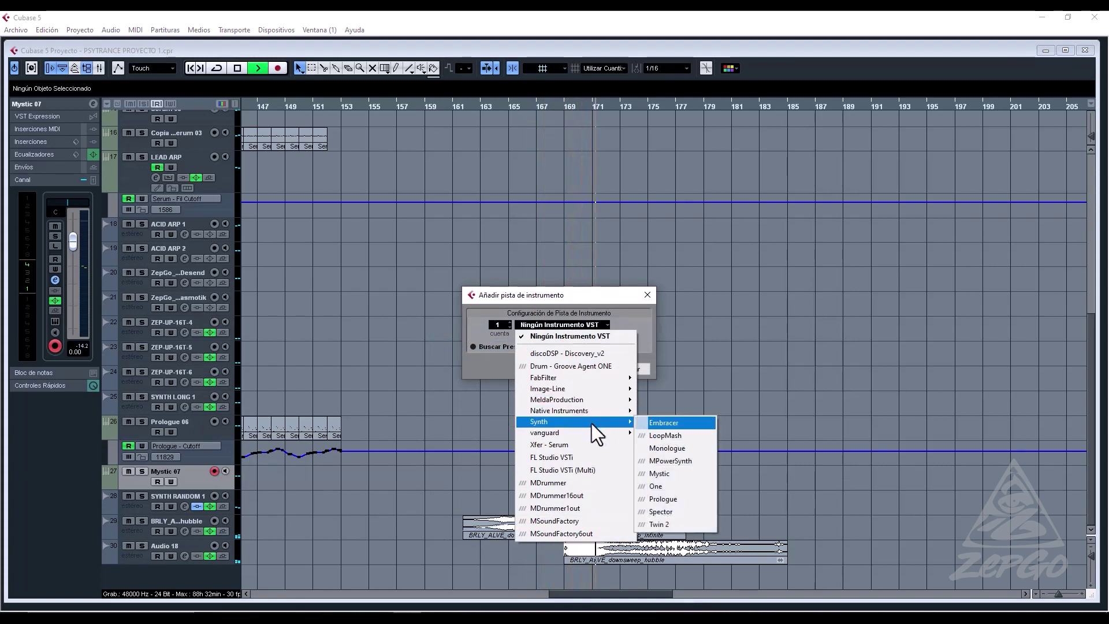
pyautogui.click(613, 443)
pyautogui.click(580, 367)
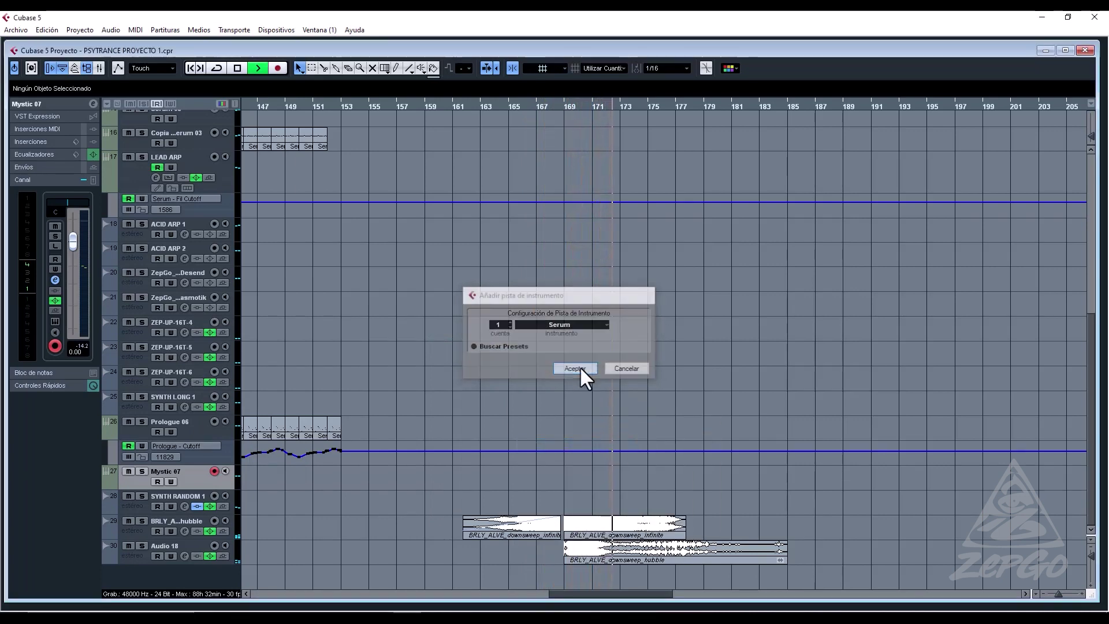
# Rename the new Serum track as LEAD FINAL 1.
pyautogui.scroll(-1, 645, 447)
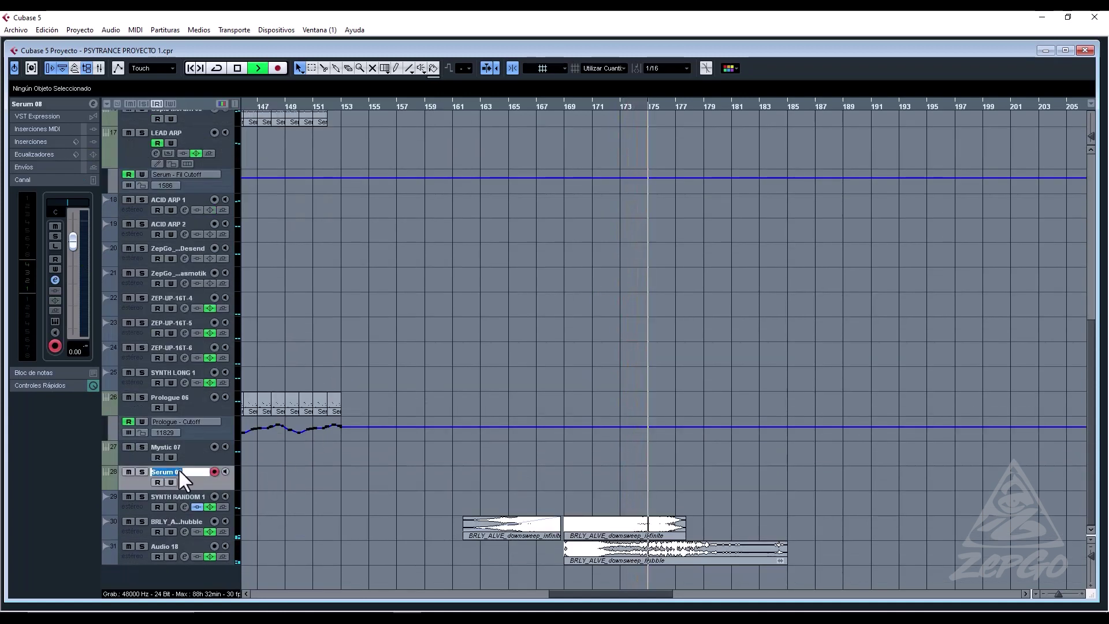
pyautogui.write('LAD FILL')
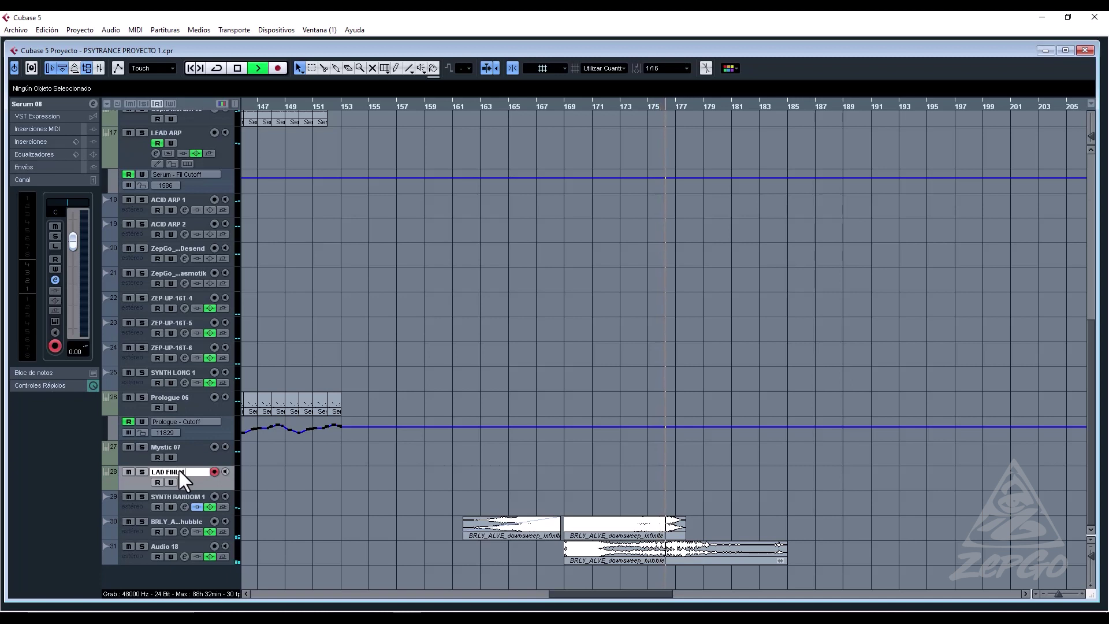
pyautogui.press('space')
pyautogui.write('E')
pyautogui.write('NAL 1')
pyautogui.press('Return')
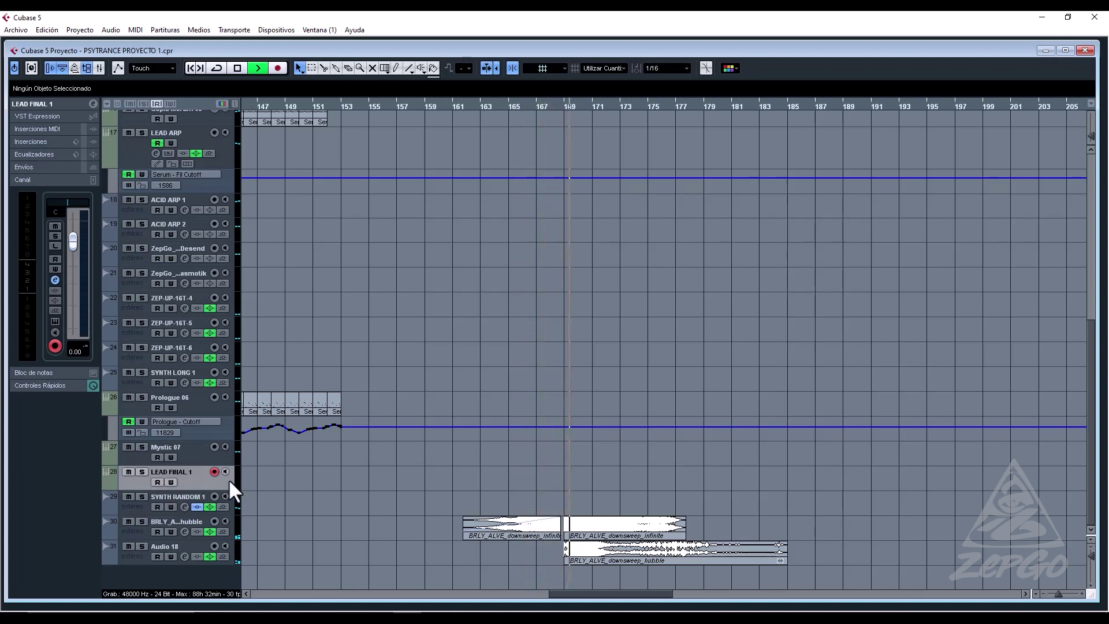
# Open the Serum editor of LEAD FINAL 1 and load the PLUCK - Dance for kaos preset from Serum Leads by ZepGo.
pyautogui.press('space')
pyautogui.press('space')
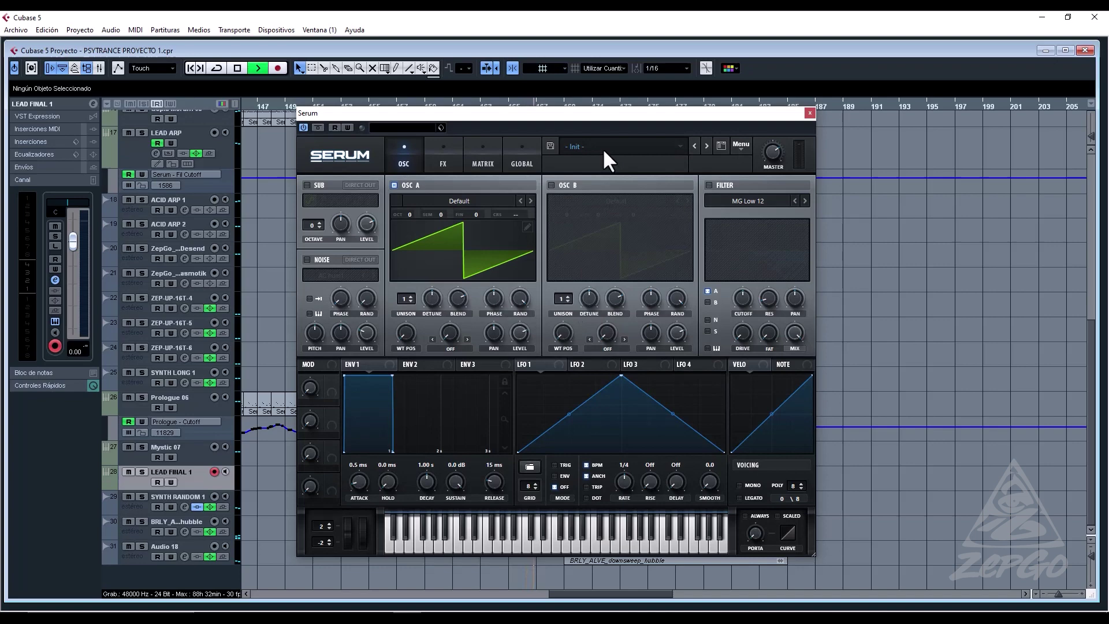
pyautogui.click(604, 151)
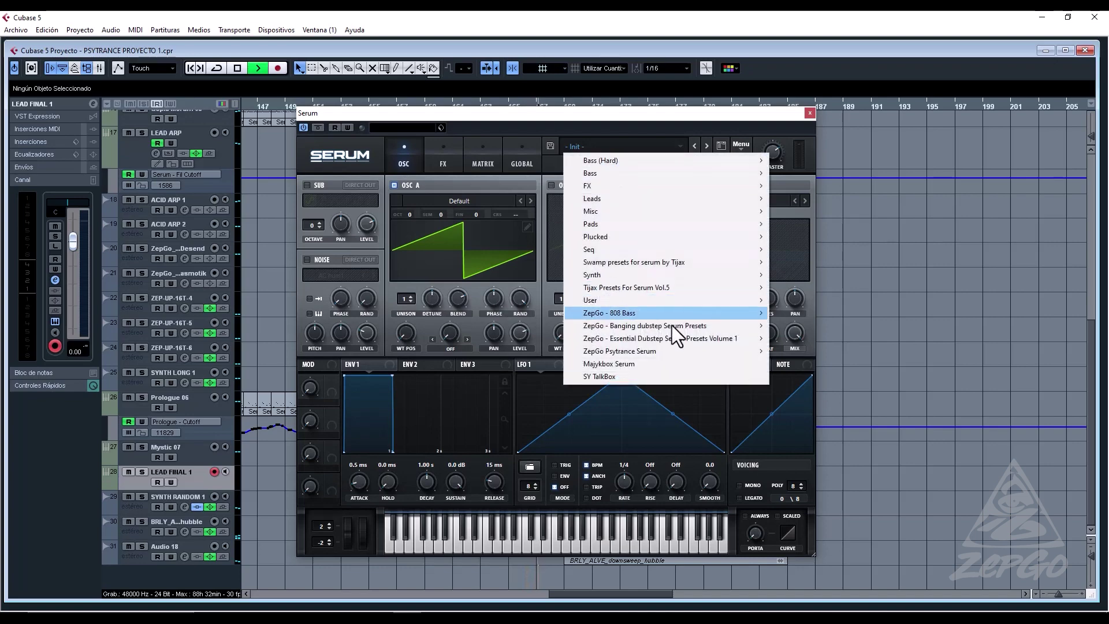
pyautogui.moveTo(757, 352)
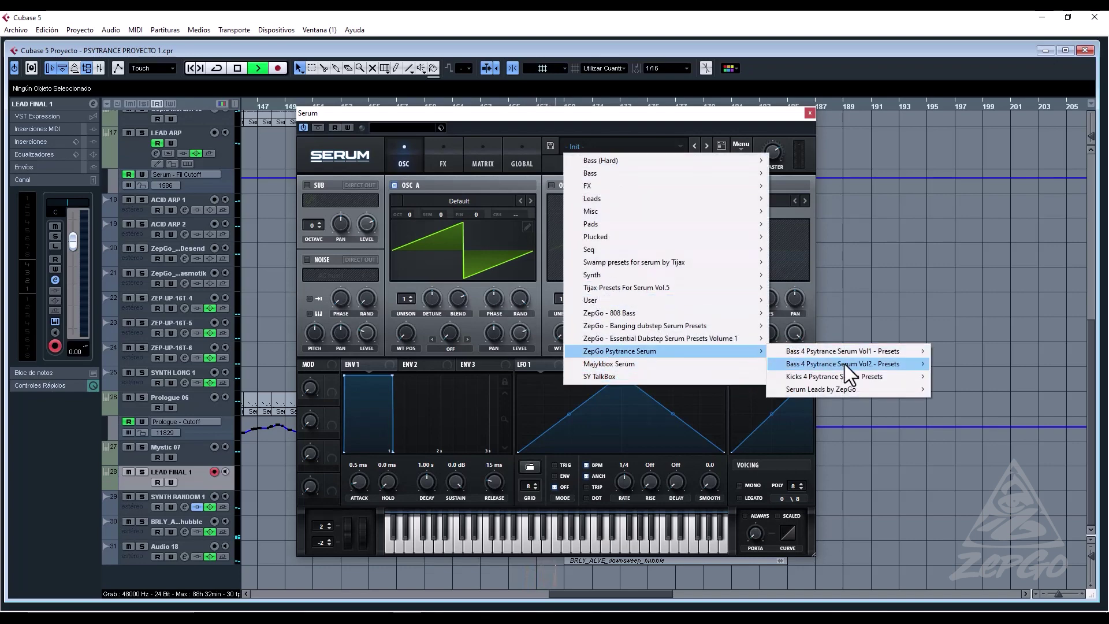
pyautogui.moveTo(871, 389)
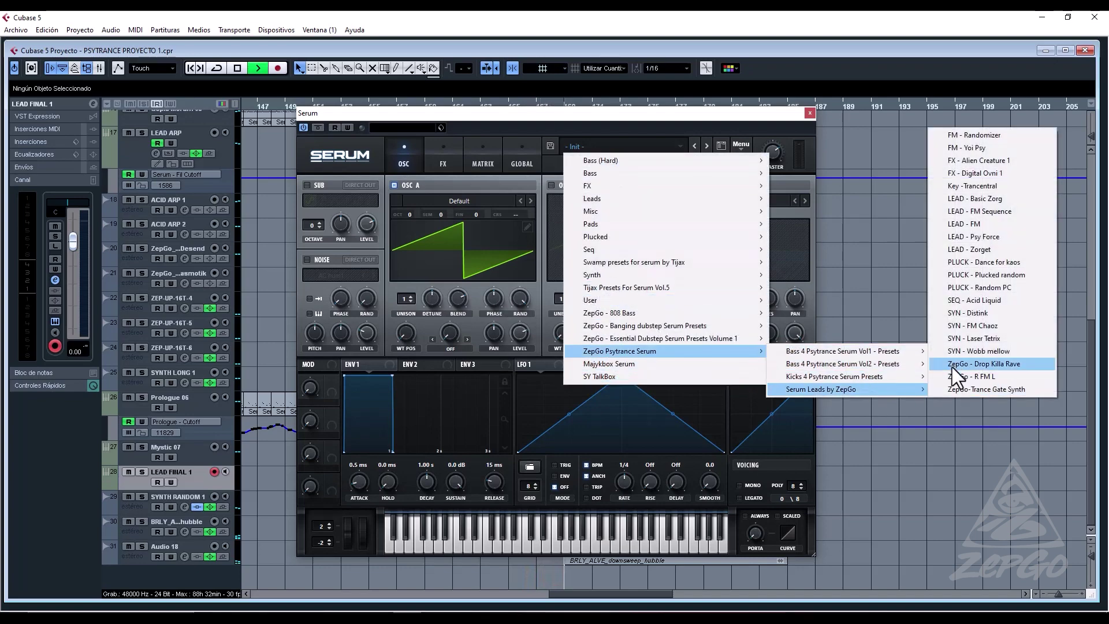
pyautogui.click(1003, 267)
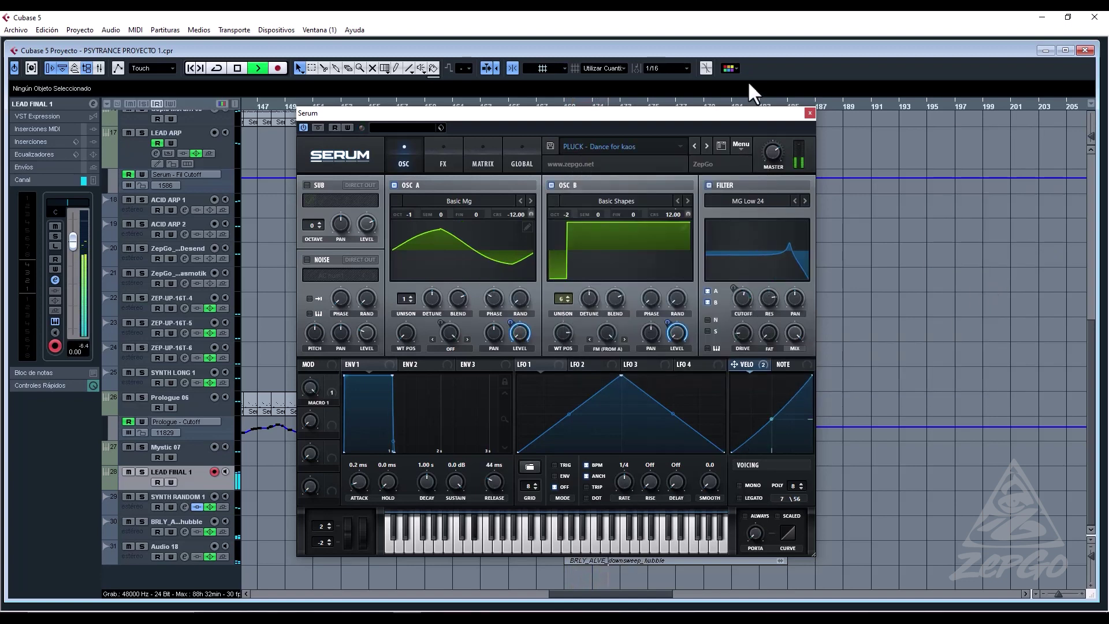
# Audition the following lead presets up to ZepGo-Trance Gate Synth and lower the LEAD FINAL 1 channel volume to -11.87.
pyautogui.click(705, 144)
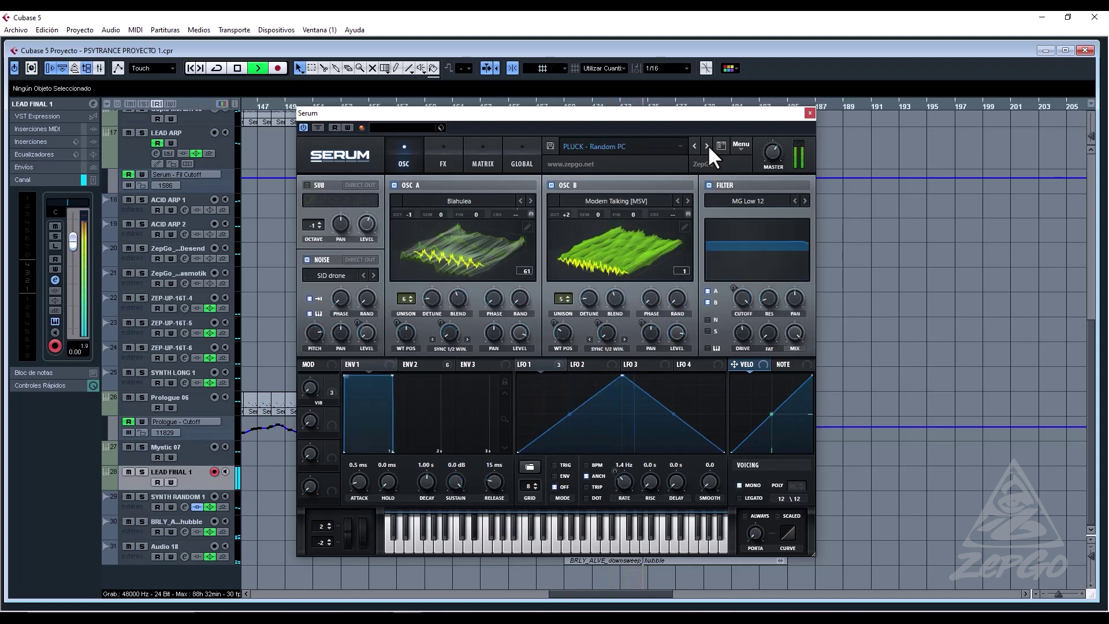
pyautogui.click(708, 144)
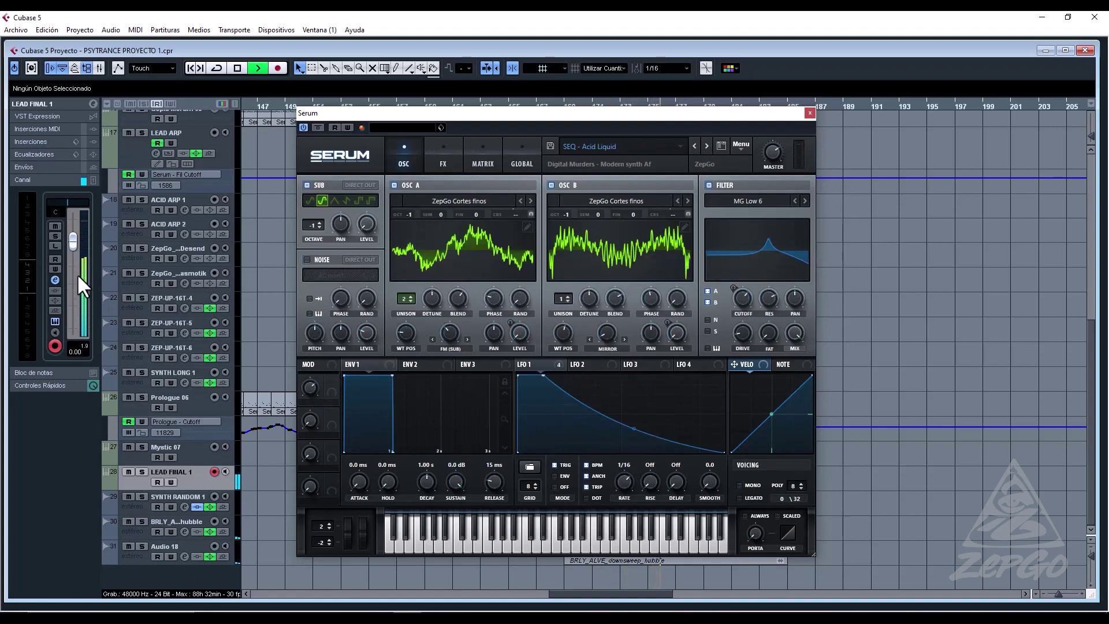
pyautogui.click(705, 145)
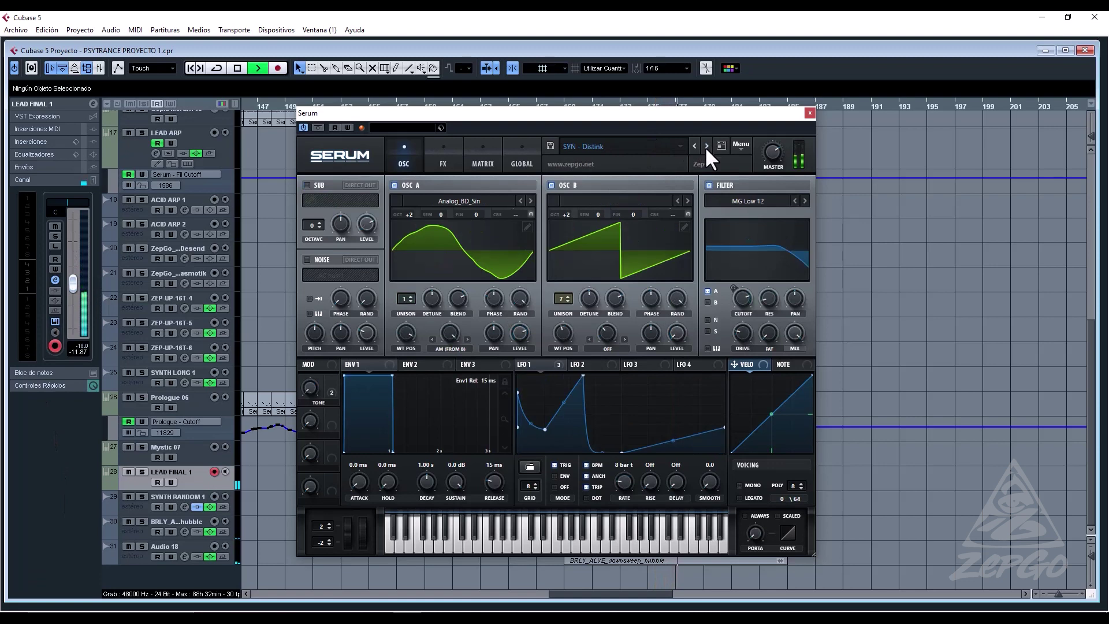
pyautogui.click(706, 145)
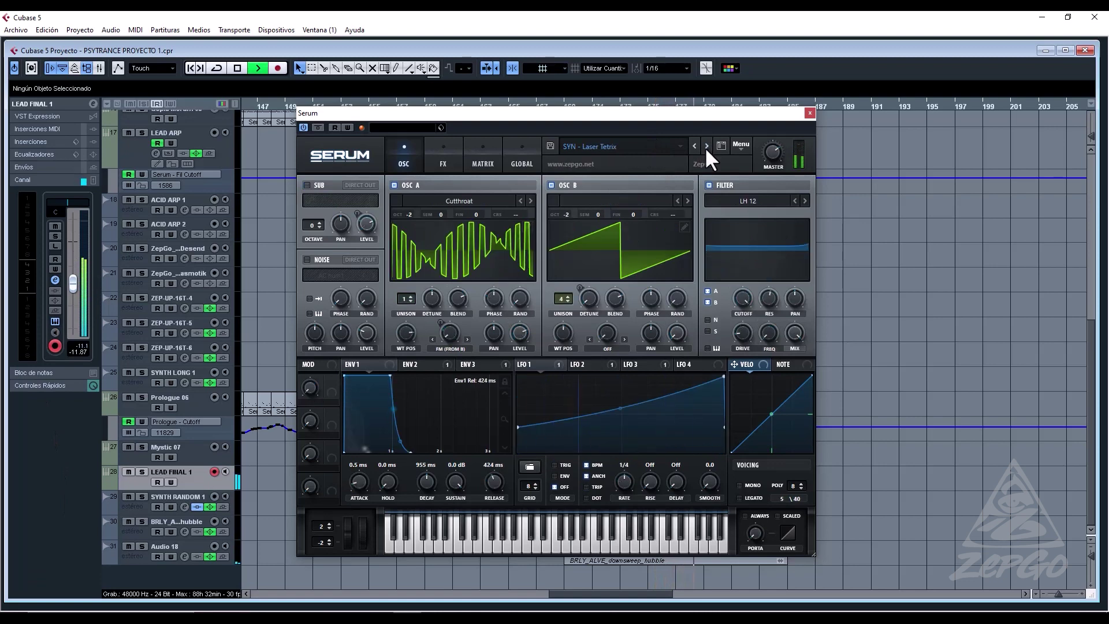
pyautogui.click(706, 145)
pyautogui.click(706, 145)
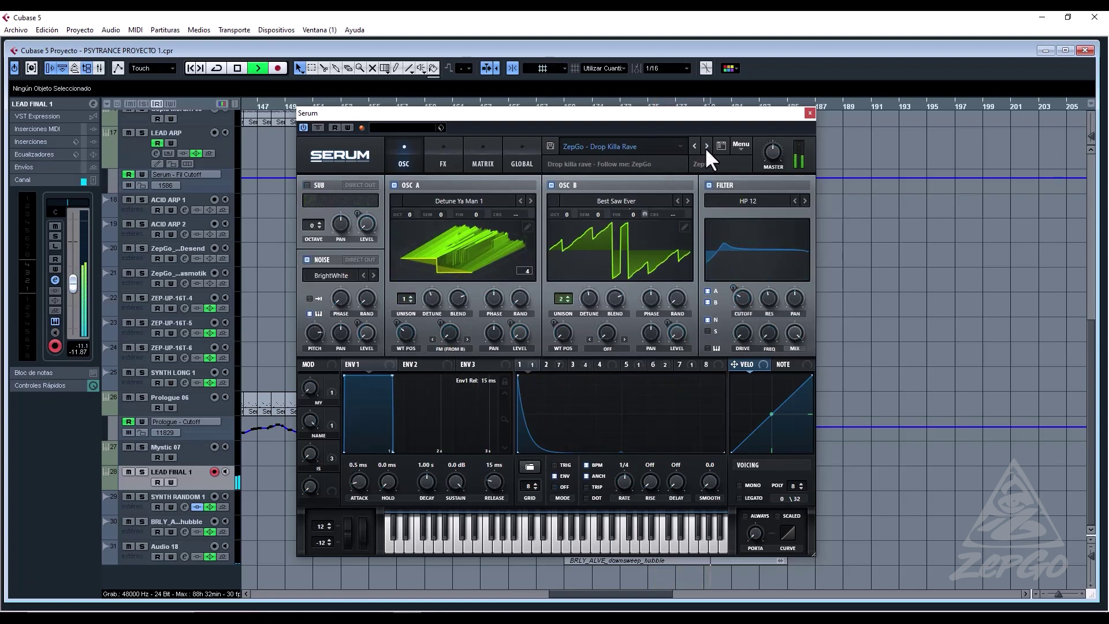
pyautogui.click(706, 145)
pyautogui.click(705, 145)
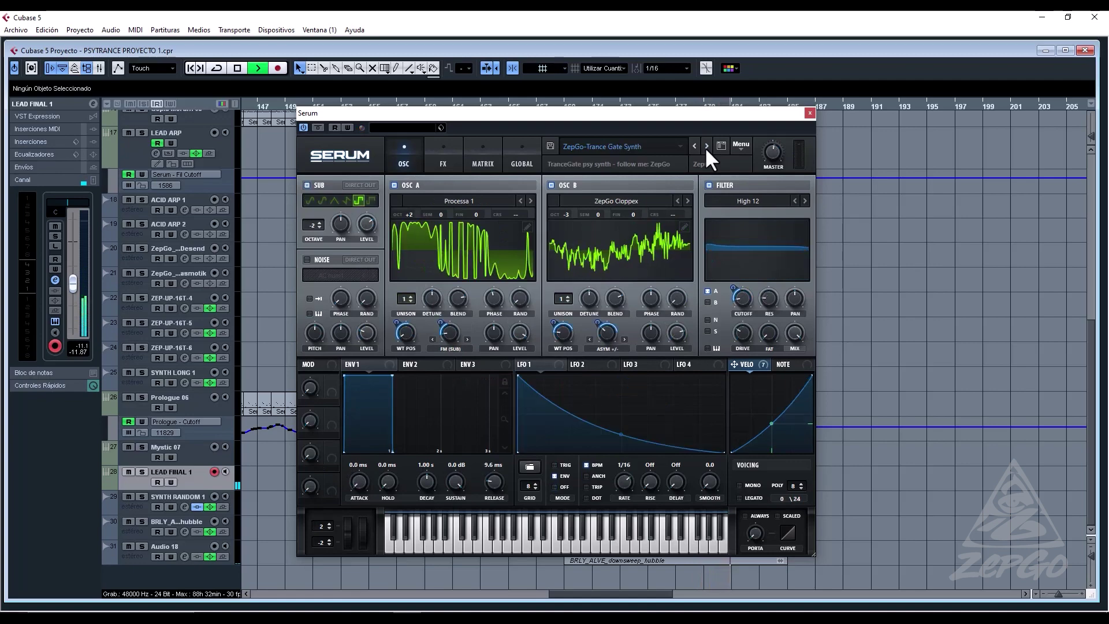
# Return to the start of the Serum Leads by ZepGo bank, load the Key -Trancentral preset and show its effects.
pyautogui.click(675, 148)
pyautogui.moveTo(743, 350)
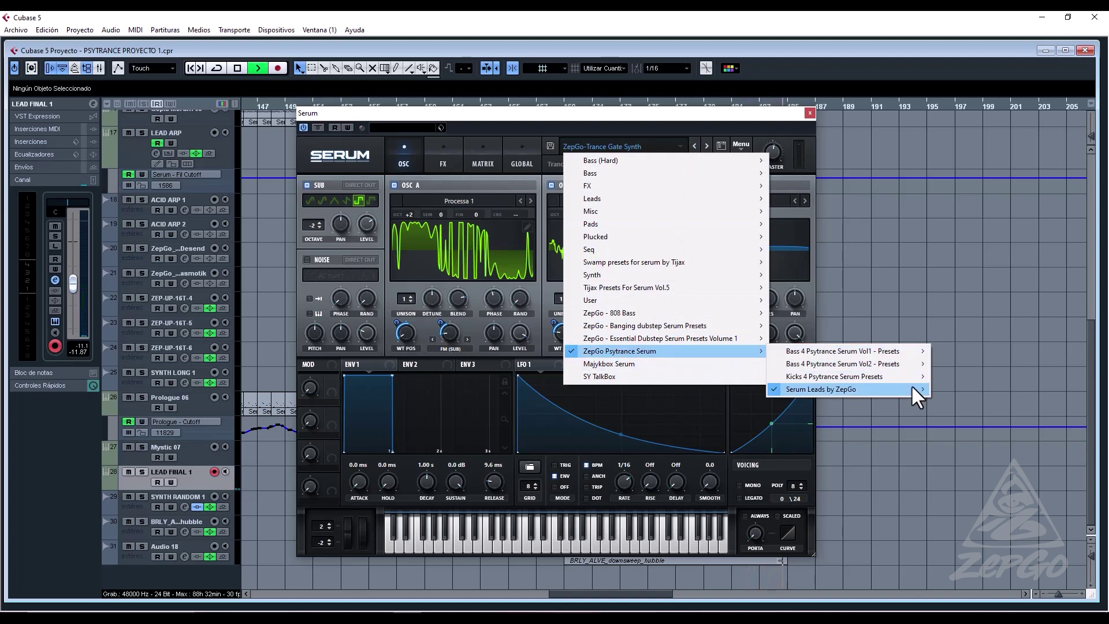
pyautogui.moveTo(911, 387)
pyautogui.click(996, 147)
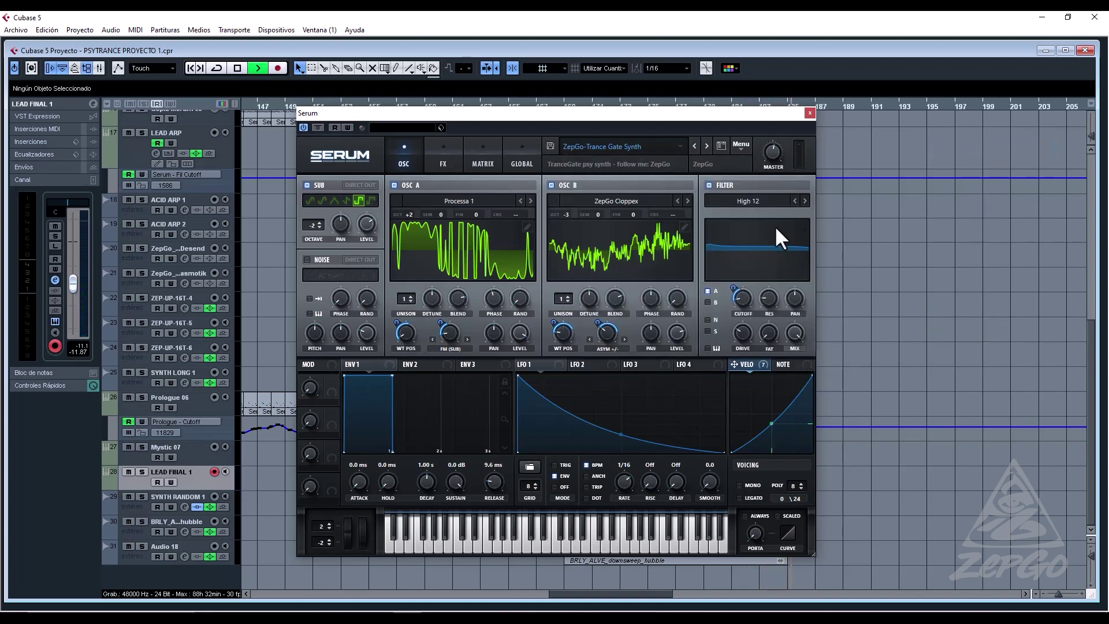
pyautogui.click(707, 146)
pyautogui.click(706, 146)
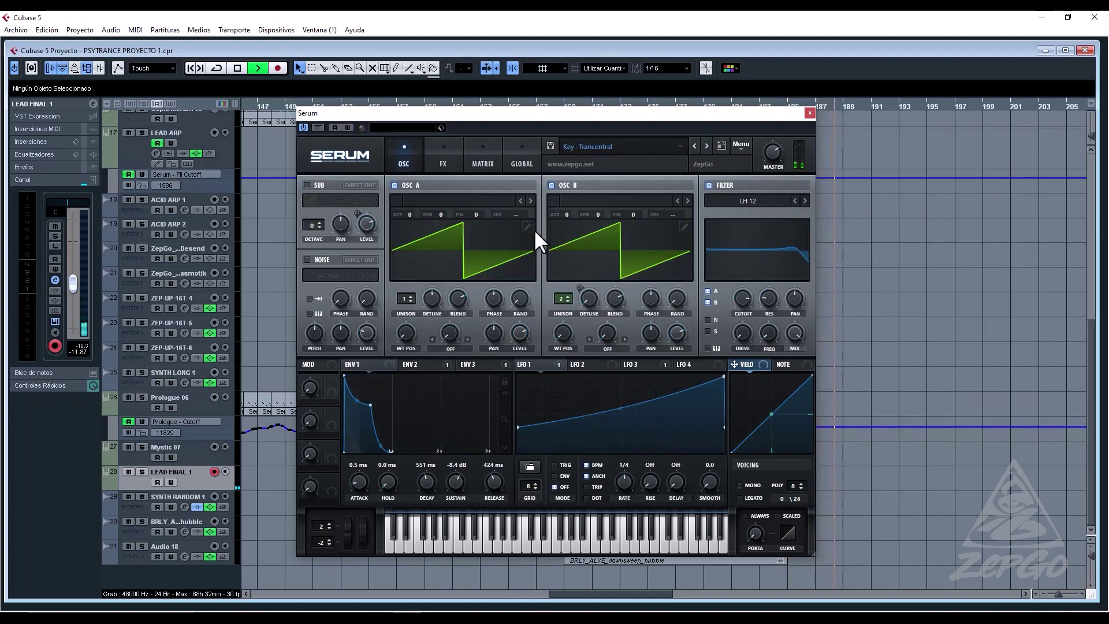
pyautogui.click(456, 164)
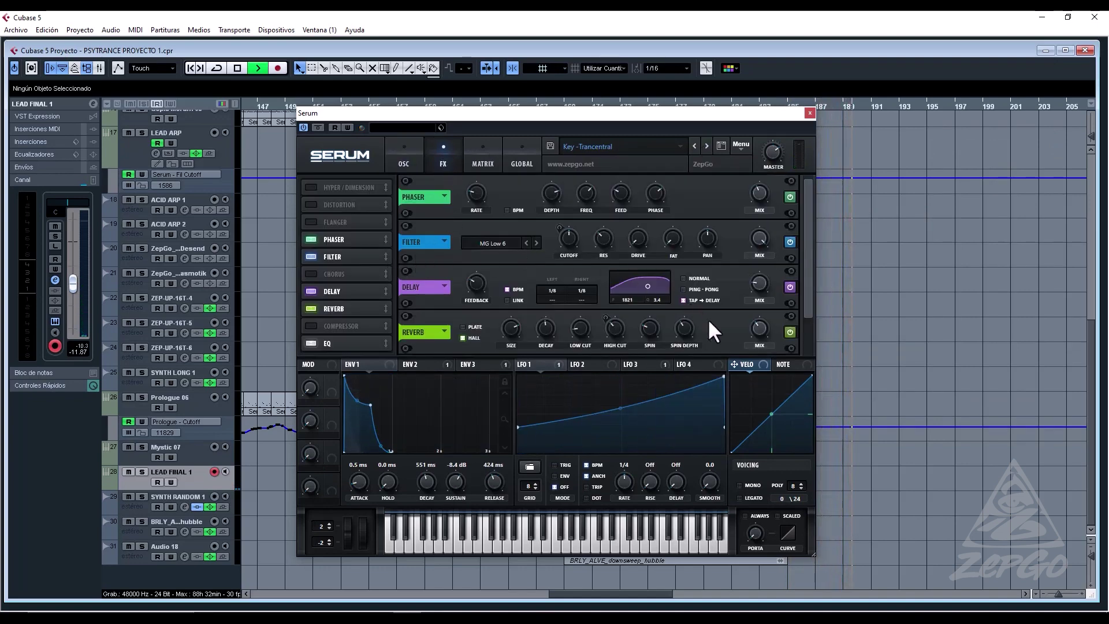
# Audition the Key -Trancentral preset with its reverb effect on Serum's keyboard and close the editor.
pyautogui.click(789, 331)
pyautogui.click(527, 525)
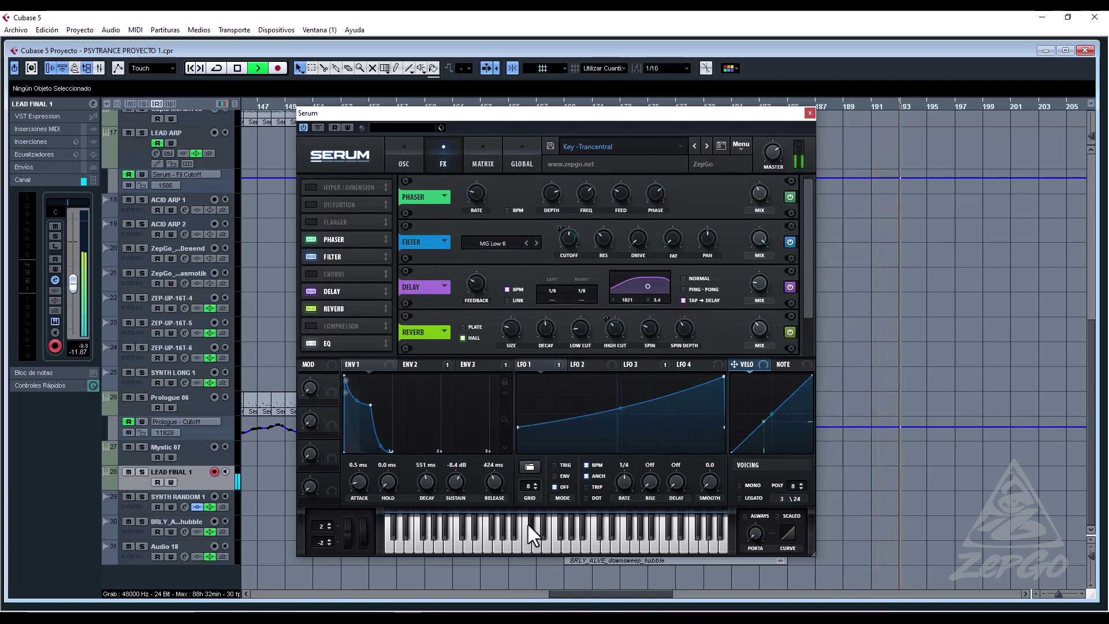
pyautogui.click(466, 541)
pyautogui.click(810, 114)
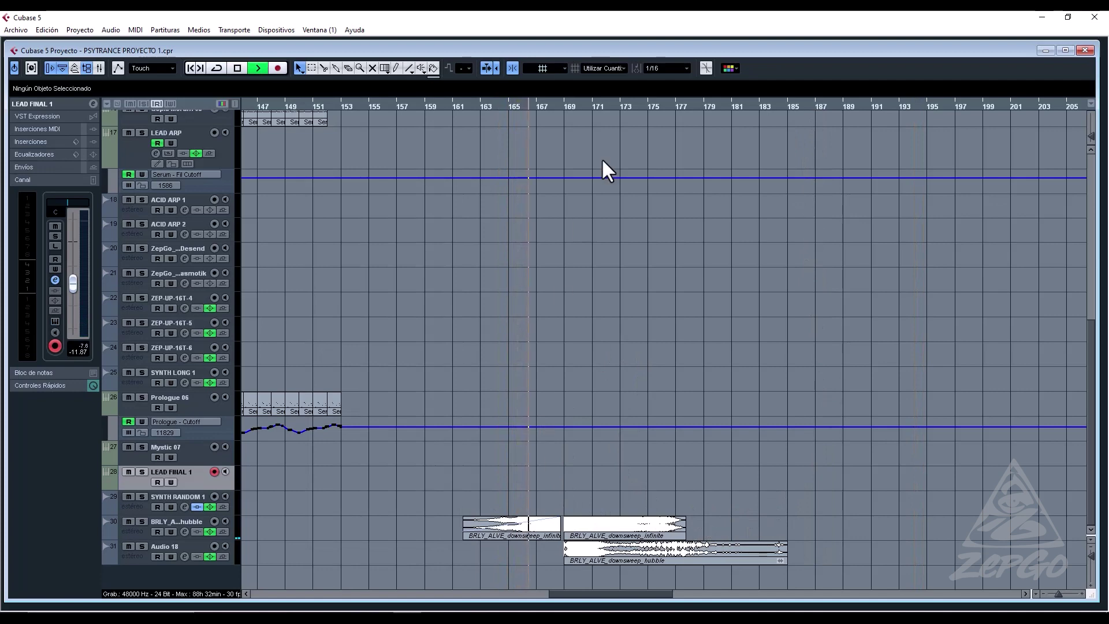
# Set the playback position at bar 169 and move the LEAD FINAL 1 track below Audio 18.
pyautogui.click(563, 104)
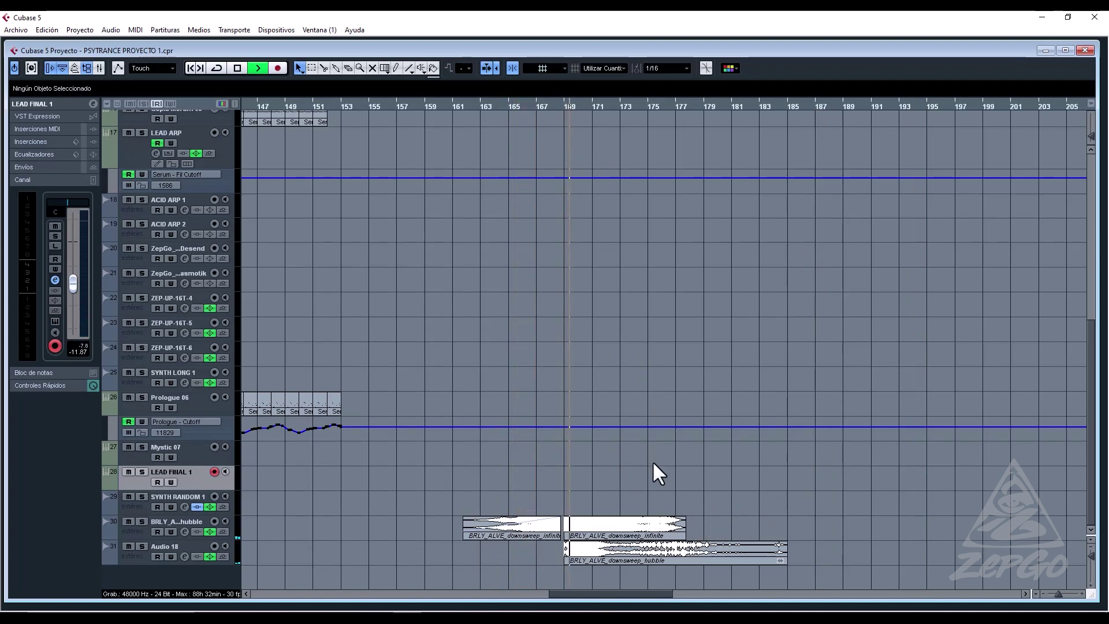
pyautogui.press('h')
pyautogui.press('h')
pyautogui.press('h')
pyautogui.press('h')
pyautogui.press('h')
pyautogui.press('h')
pyautogui.press('h')
pyautogui.press('h')
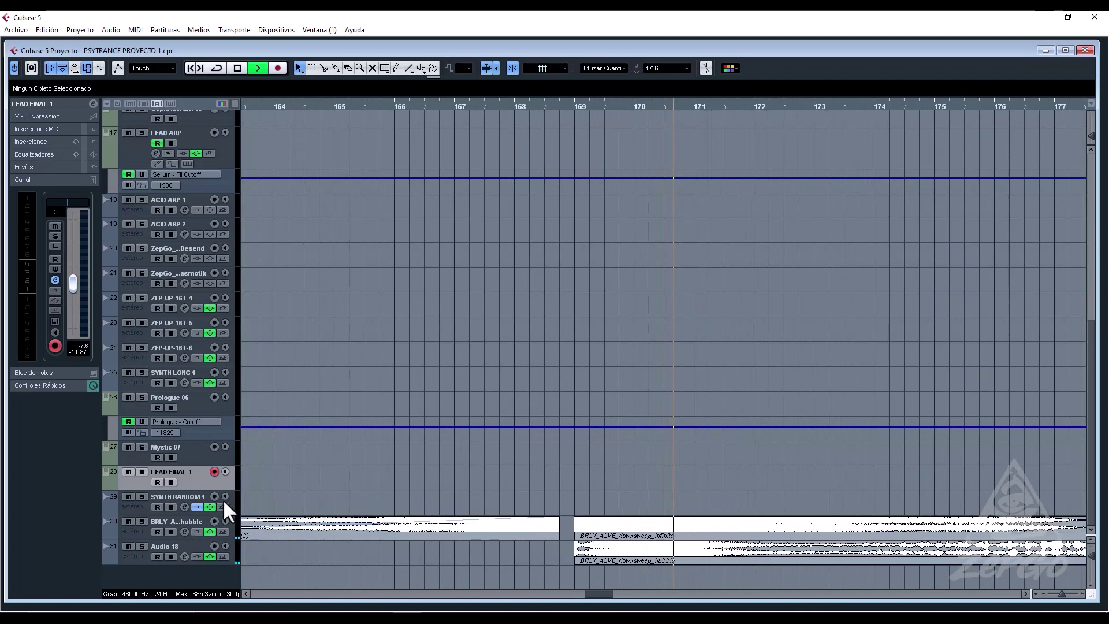
pyautogui.moveTo(196, 472); pyautogui.dragTo(187, 576)
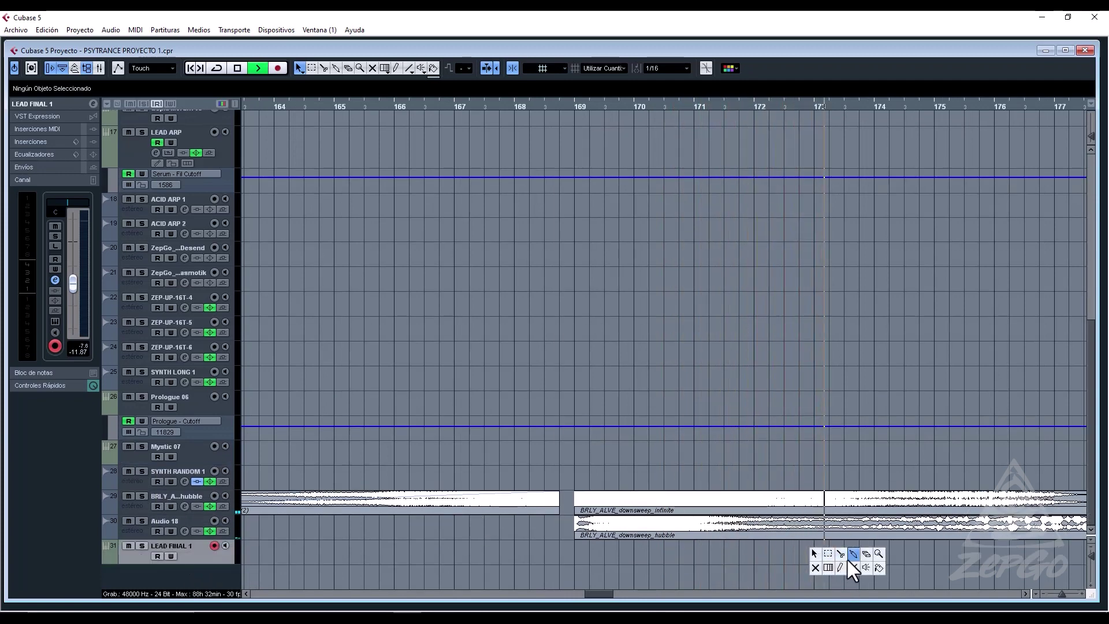
# Draw an empty part from bar 169 to 171 on LEAD FINAL 1 and open it in the key editor.
pyautogui.click(841, 566)
pyautogui.moveTo(579, 555)
pyautogui.mouseDown()
pyautogui.moveTo(722, 560)
pyautogui.moveTo(693, 565)
pyautogui.mouseUp()
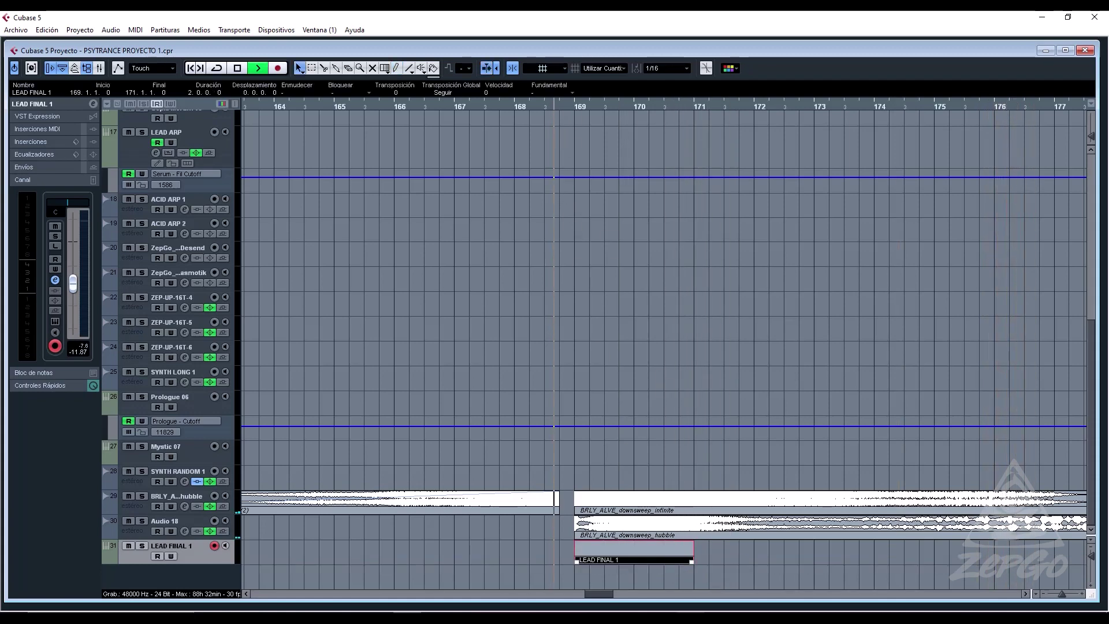
pyautogui.doubleClick(606, 555)
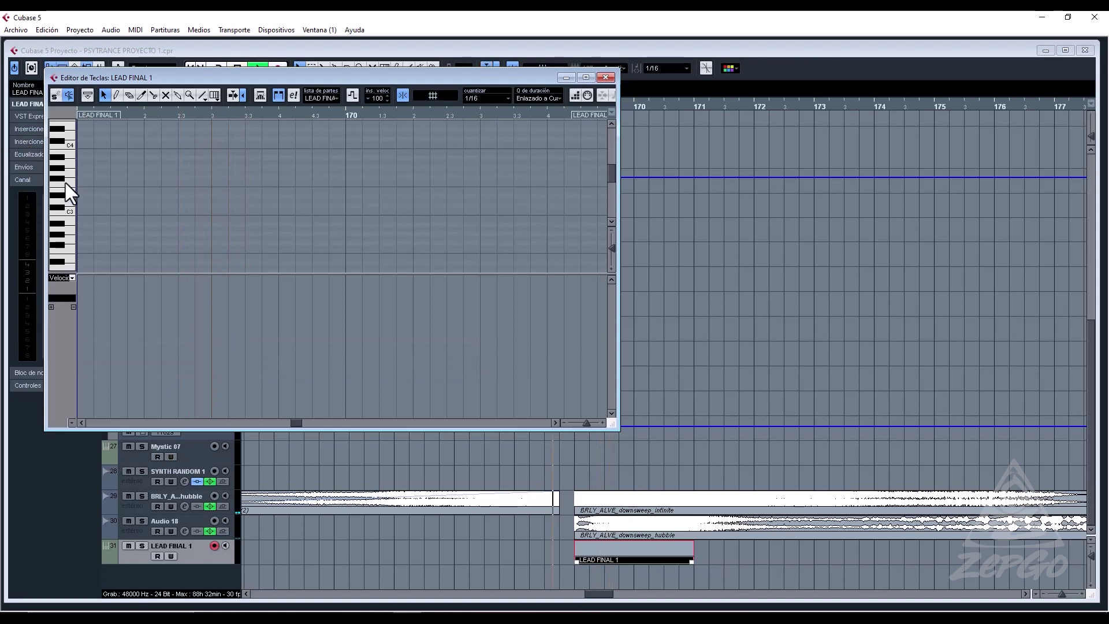
# Enter four consecutive 1/16 notes G#3, A#3, B3 and D#3 from the start of the part.
pyautogui.scroll(1, 80, 168)
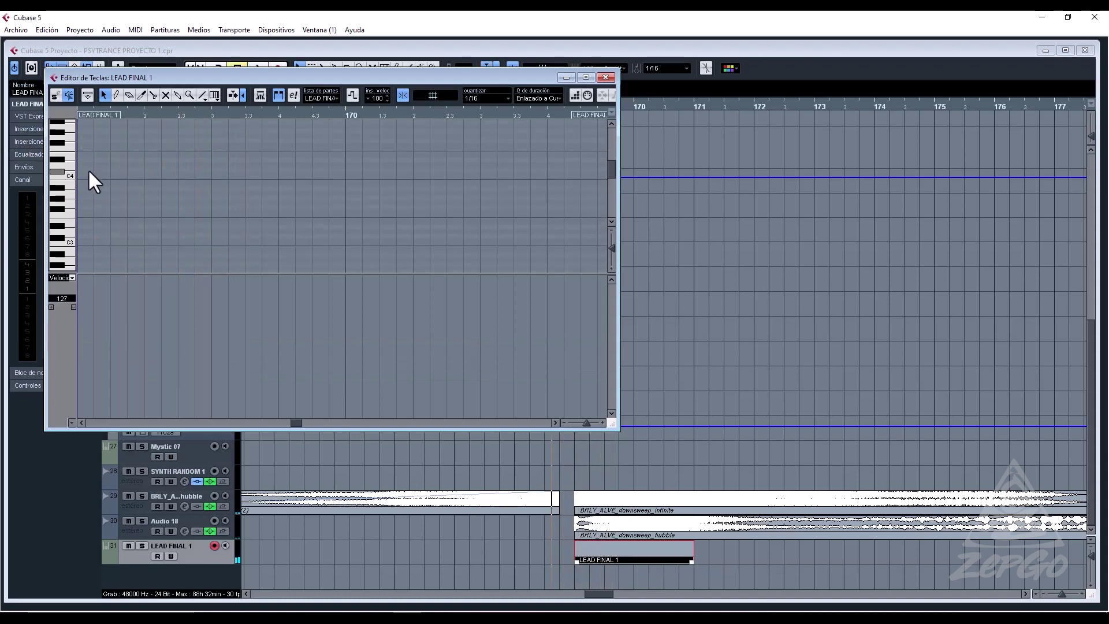
pyautogui.press('8')
pyautogui.scroll(1, 70, 199)
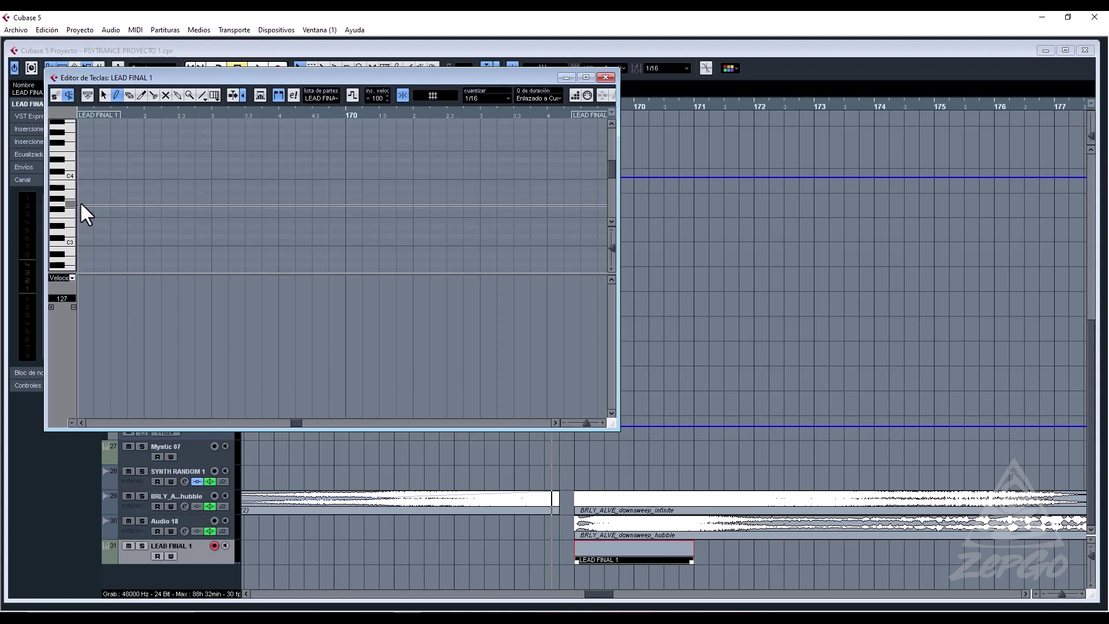
pyautogui.click(79, 198)
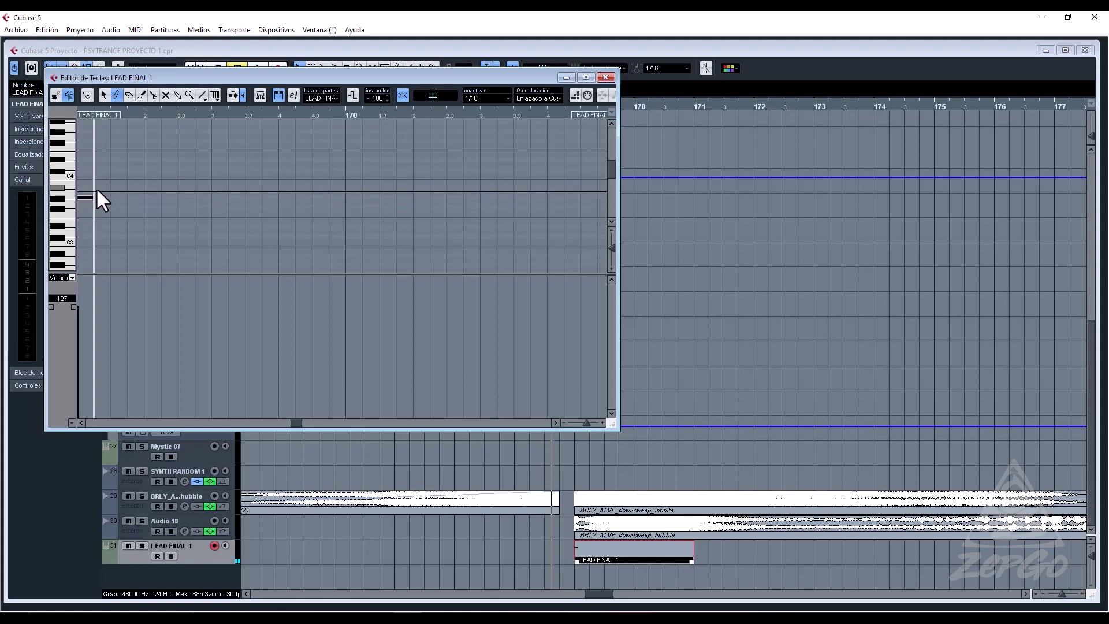
pyautogui.click(96, 188)
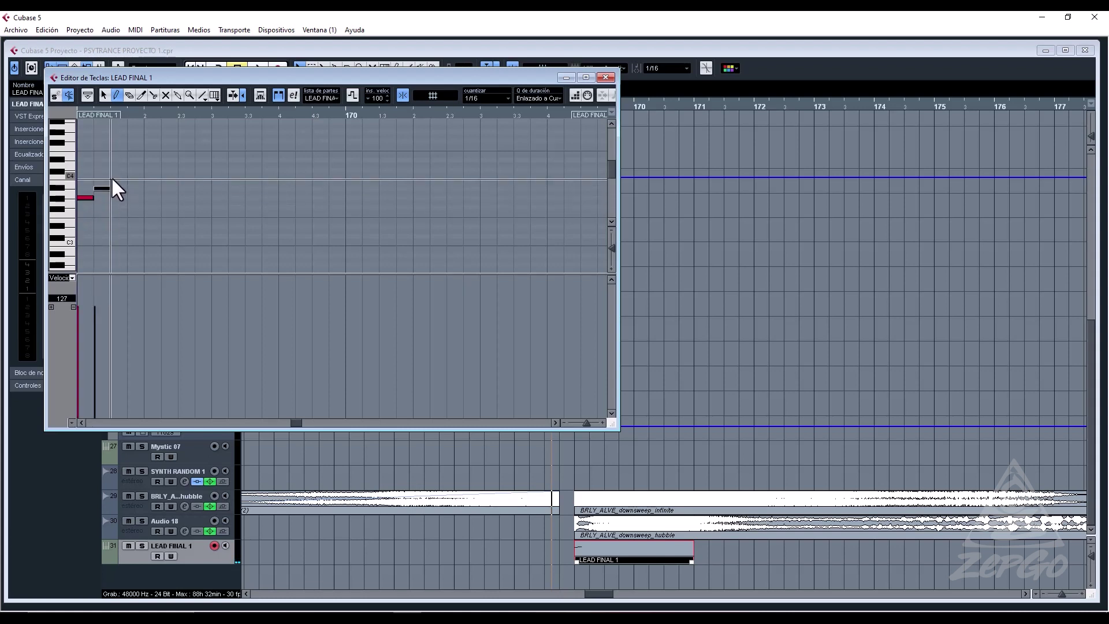
pyautogui.click(113, 183)
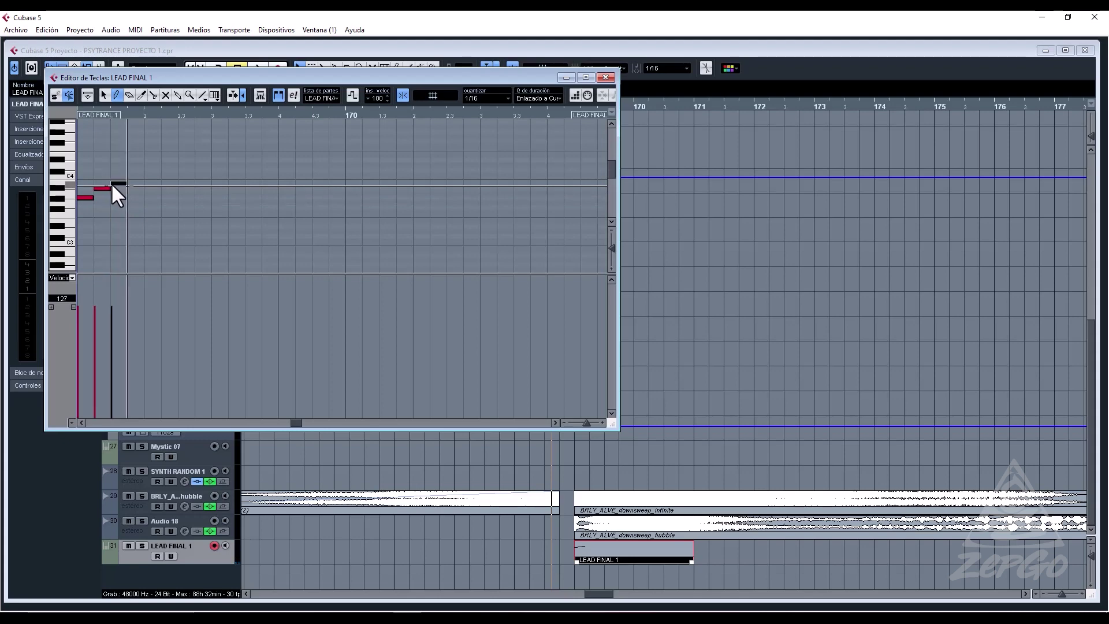
pyautogui.click(129, 225)
# Add four more 1/16 notes E3, G#3, B3 and D#4 on the second beat and close the key editor.
pyautogui.click(147, 213)
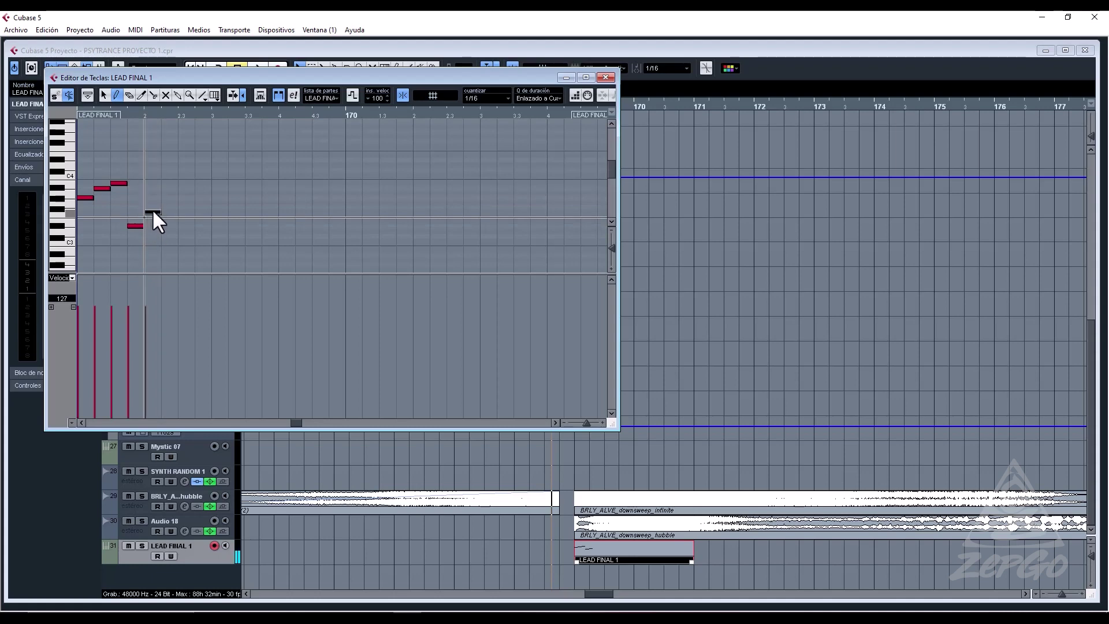
pyautogui.press('Down')
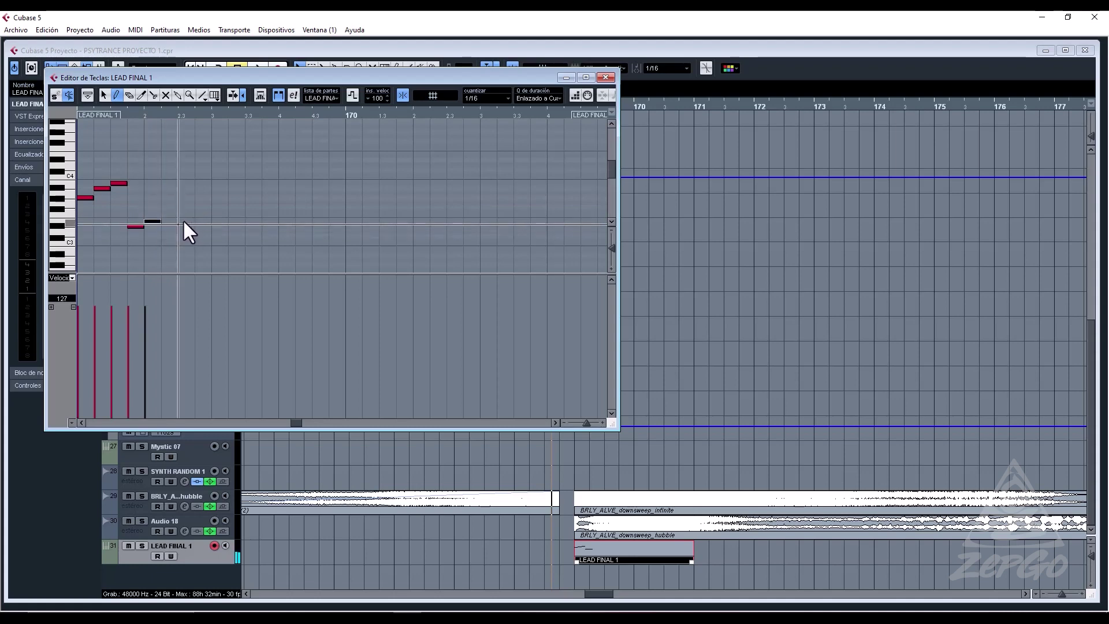
pyautogui.click(174, 204)
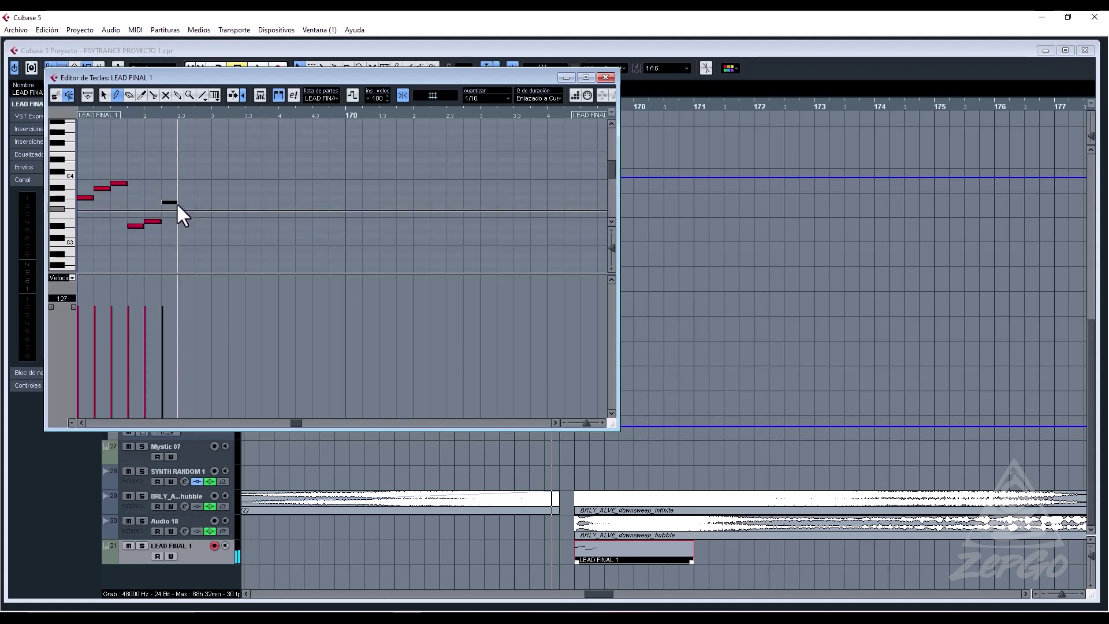
pyautogui.press('Up')
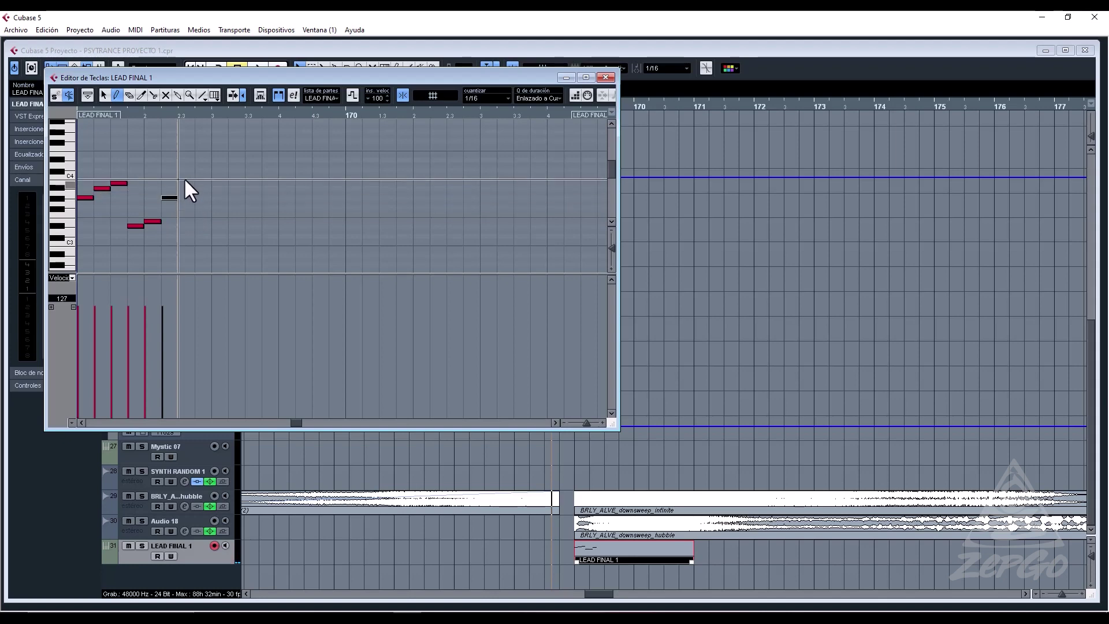
pyautogui.click(185, 182)
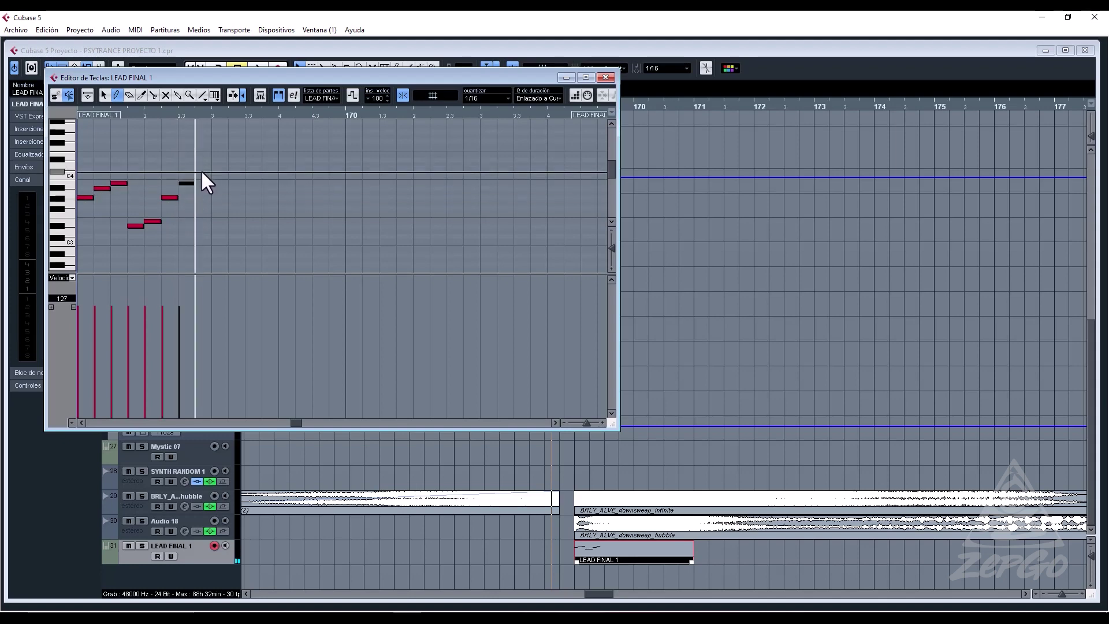
pyautogui.click(202, 171)
pyautogui.press('Up')
pyautogui.press('Up')
pyautogui.press('space')
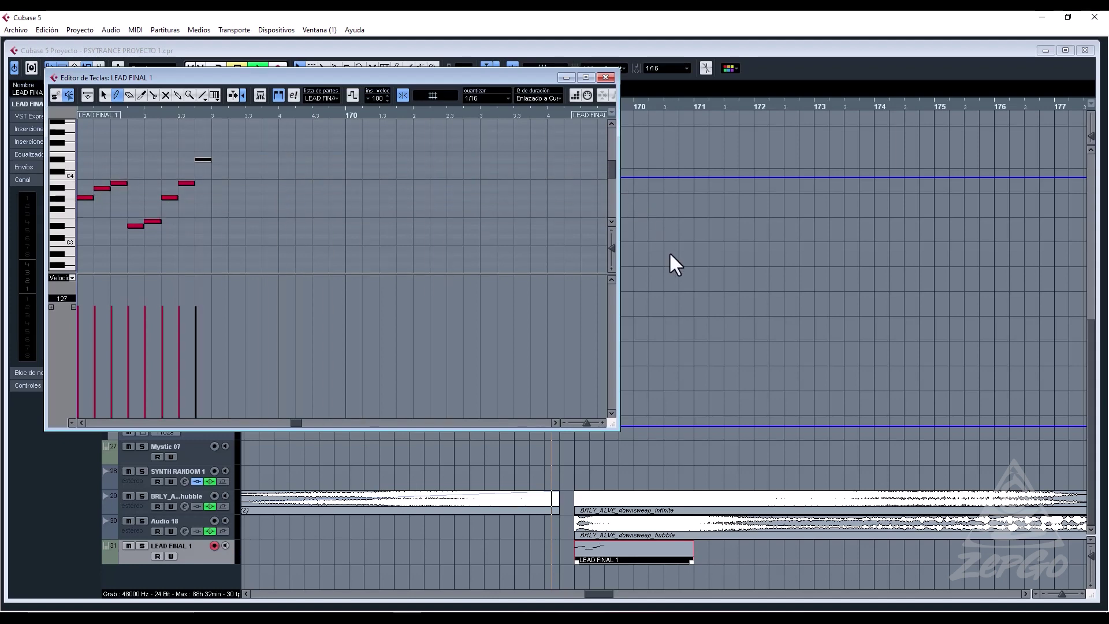
pyautogui.press('Escape')
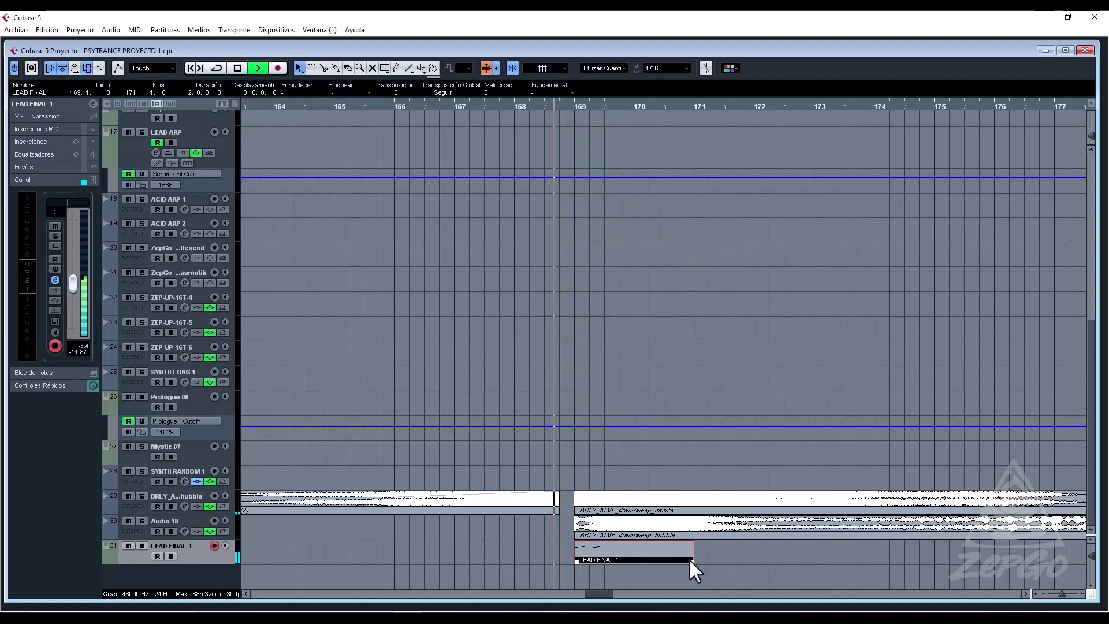
# Shorten the LEAD FINAL 1 part to half a bar, ending at 169.3, and play it.
pyautogui.press('space')
pyautogui.moveTo(691, 561); pyautogui.dragTo(603, 551)
pyautogui.press('space')
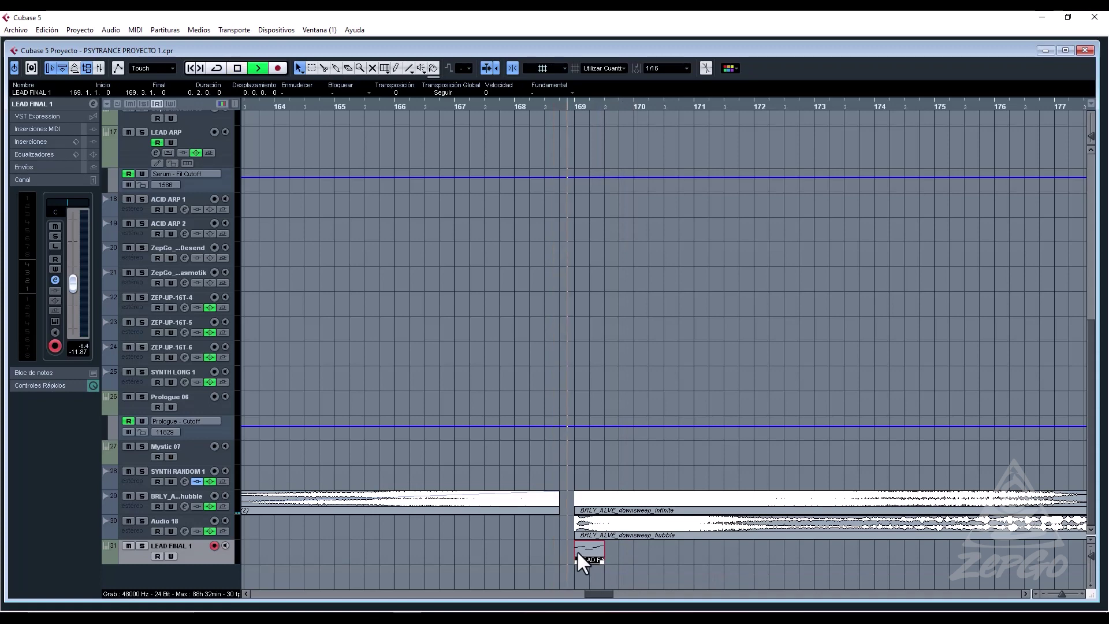
# Stop playback and duplicate the half-bar LEAD FINAL 1 part repeatedly until the copies reach 178.3.
pyautogui.press('space')
pyautogui.hotkey('ctrl', 'd')
pyautogui.hotkey('ctrl', 'd')
pyautogui.hotkey('ctrl', 'd')
pyautogui.hotkey('ctrl', 'd')
pyautogui.hotkey('ctrl', 'd')
pyautogui.hotkey('ctrl', 'd')
pyautogui.hotkey('ctrl', 'd')
pyautogui.hotkey('ctrl', 'd')
pyautogui.hotkey('ctrl', 'd')
pyautogui.hotkey('ctrl', 'd')
pyautogui.hotkey('ctrl', 'd')
pyautogui.hotkey('ctrl', 'd')
pyautogui.hotkey('ctrl', 'd')
pyautogui.hotkey('ctrl', 'd')
pyautogui.hotkey('ctrl', 'd')
pyautogui.hotkey('ctrl', 'd')
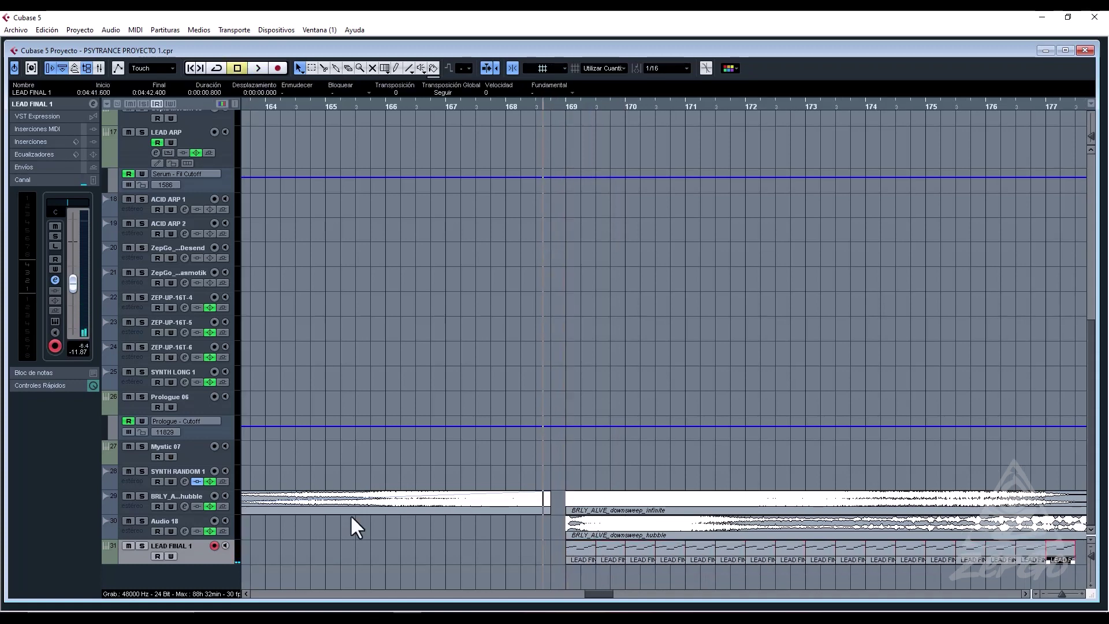
pyautogui.hotkey('ctrl', 'd')
# Open the Serum editor of LEAD FINAL 1 and record a rising filter cutoff sweep as automation during playback.
pyautogui.click(55, 321)
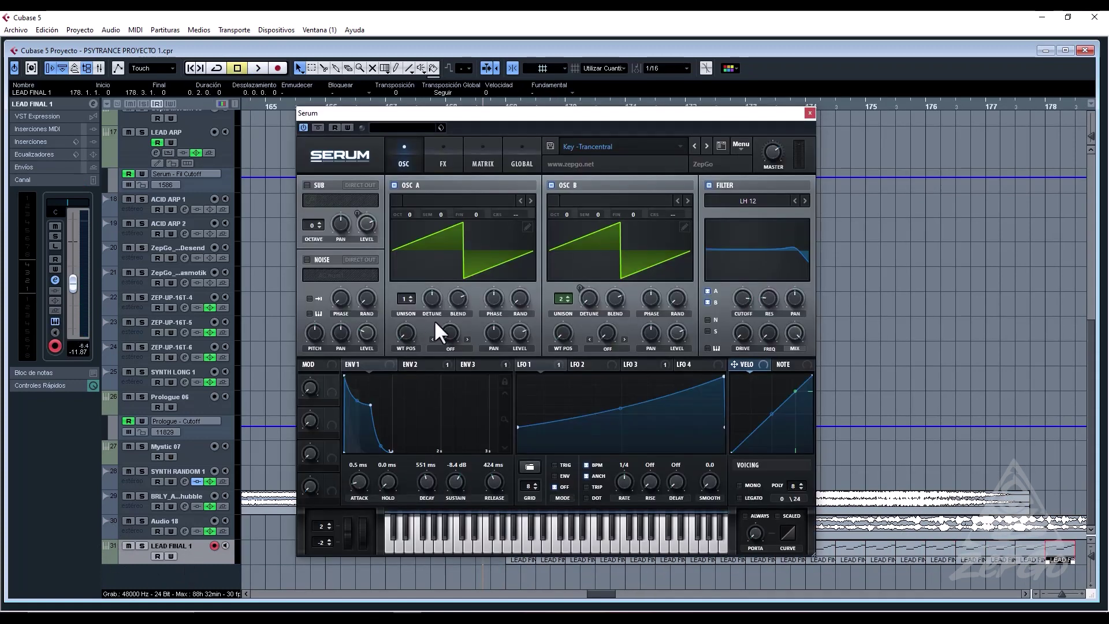
pyautogui.press('space')
pyautogui.moveTo(745, 299); pyautogui.dragTo(764, 377)
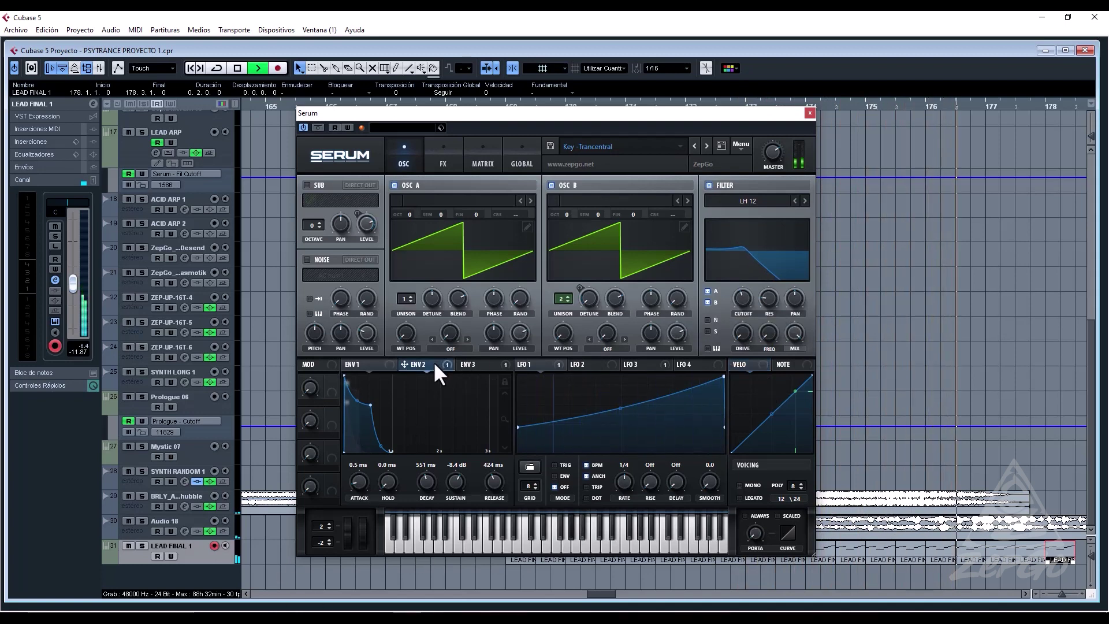
pyautogui.click(465, 364)
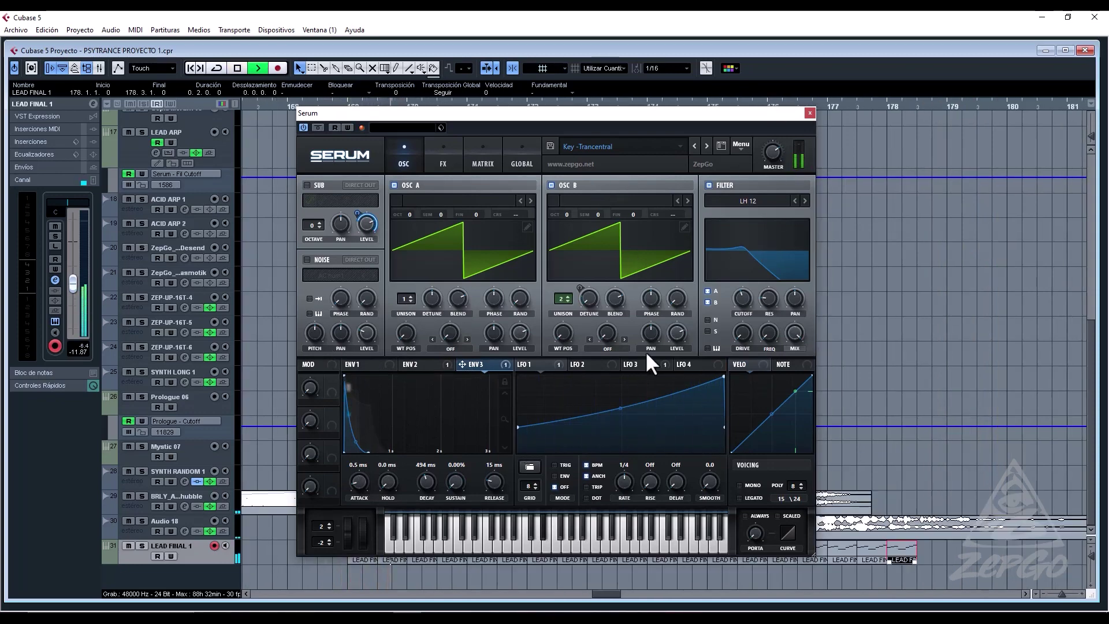
pyautogui.moveTo(742, 298); pyautogui.dragTo(764, 353)
pyautogui.press('space')
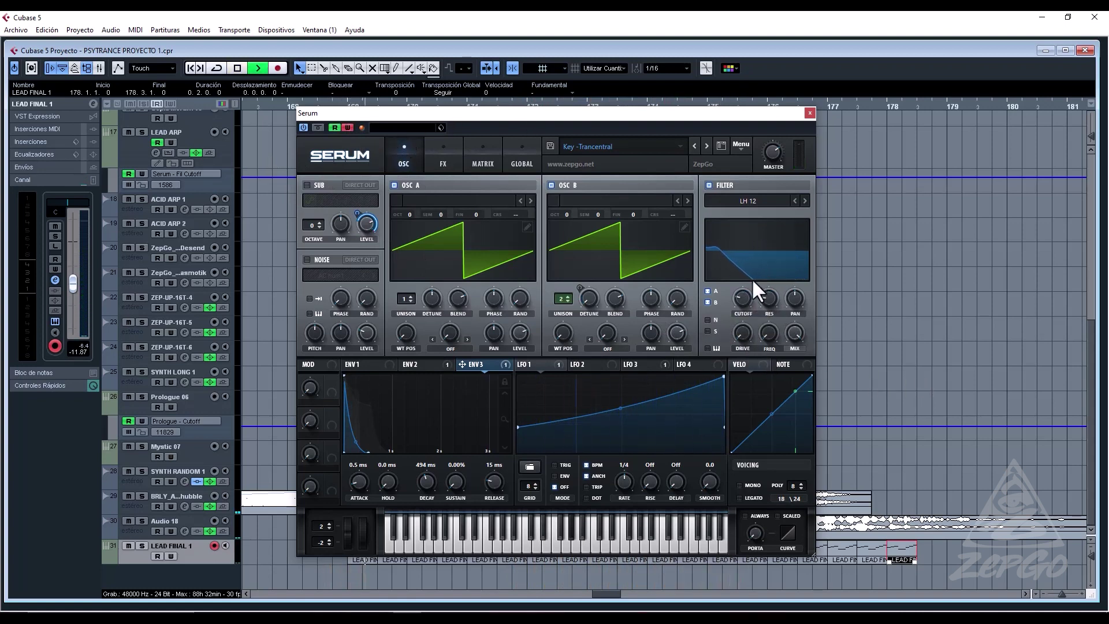
pyautogui.moveTo(751, 286); pyautogui.dragTo(778, 258)
# Copy the LEAD FINAL 1 parts to fill the range from 178.3 to bar 188 and close the Serum editor.
pyautogui.click(920, 556)
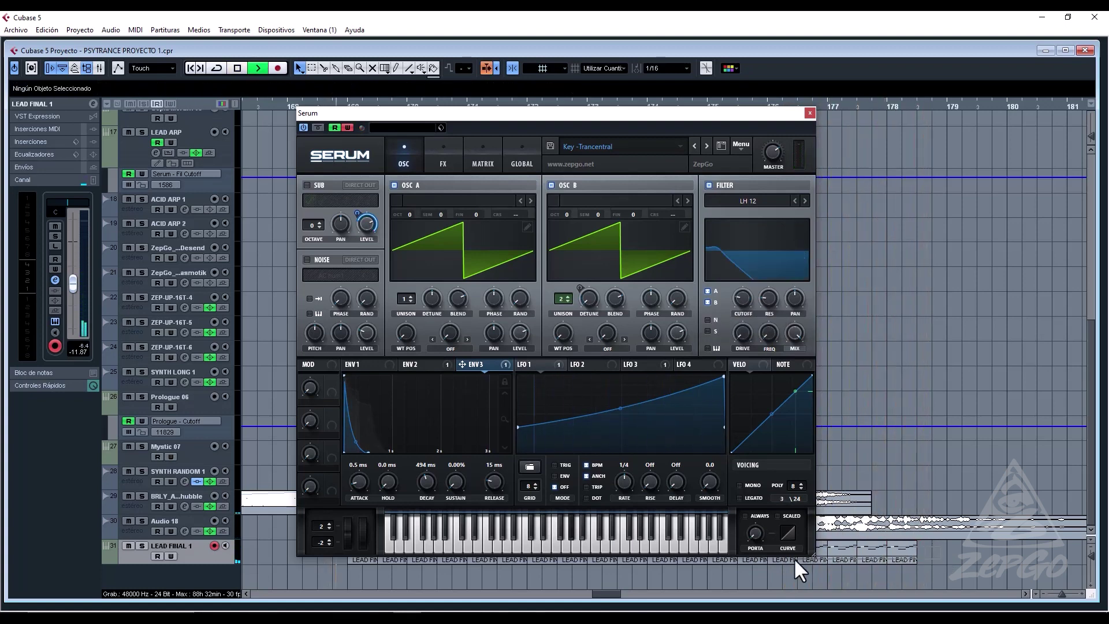
pyautogui.moveTo(795, 559); pyautogui.dragTo(343, 581)
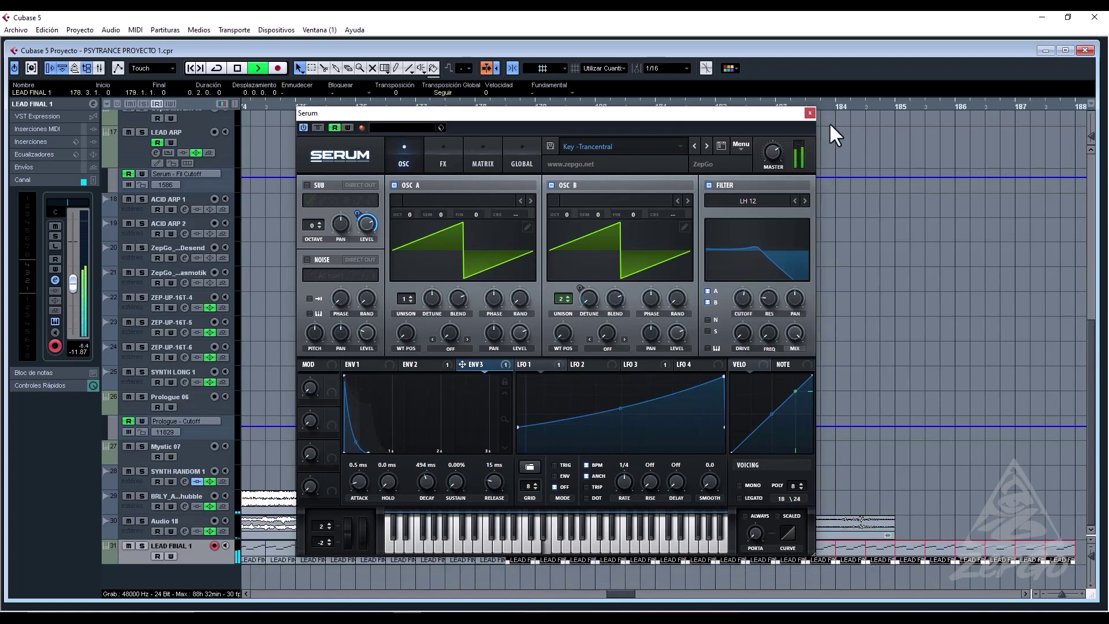
pyautogui.click(810, 112)
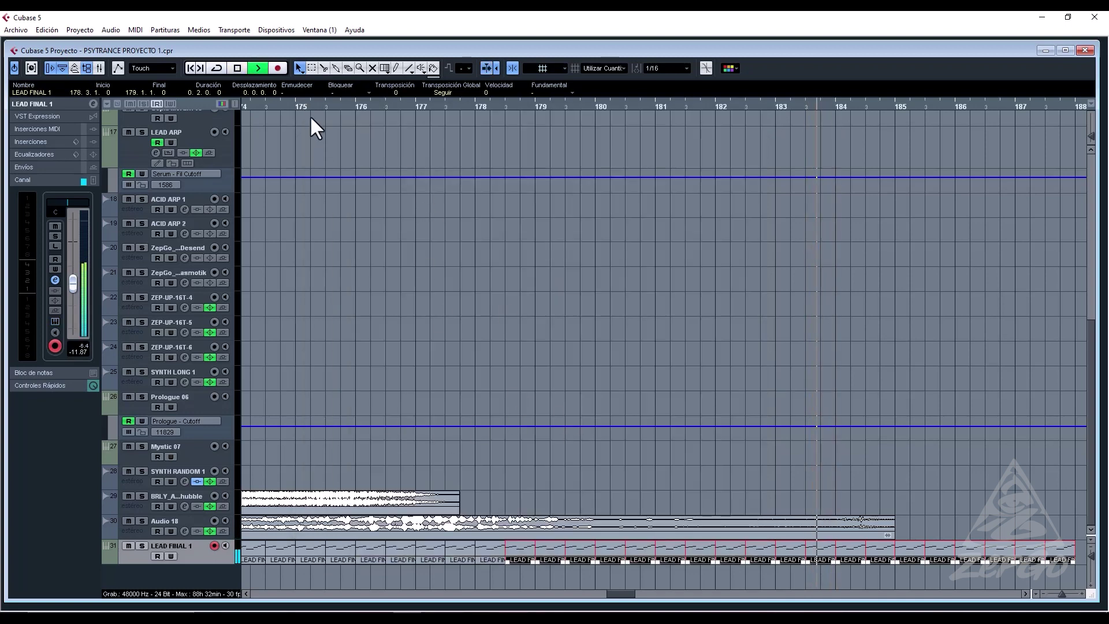
# Show LEAD FINAL 1's automation and delete the Fil Cutoff points forming the abrupt drop between about bars 178 and 183.
pyautogui.rightClick(180, 553)
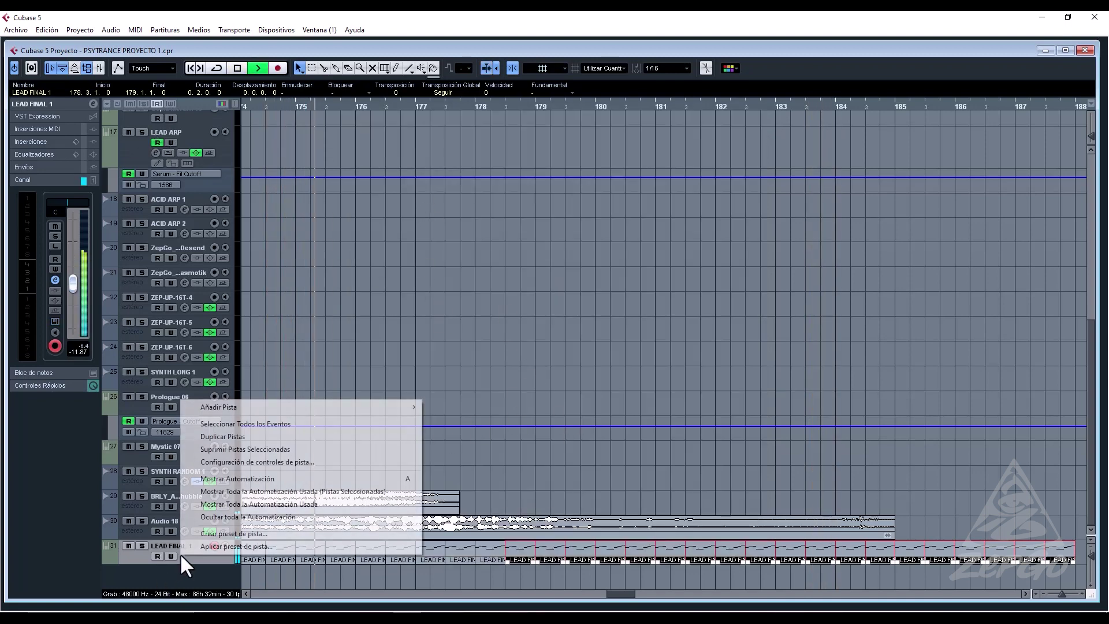
pyautogui.click(344, 480)
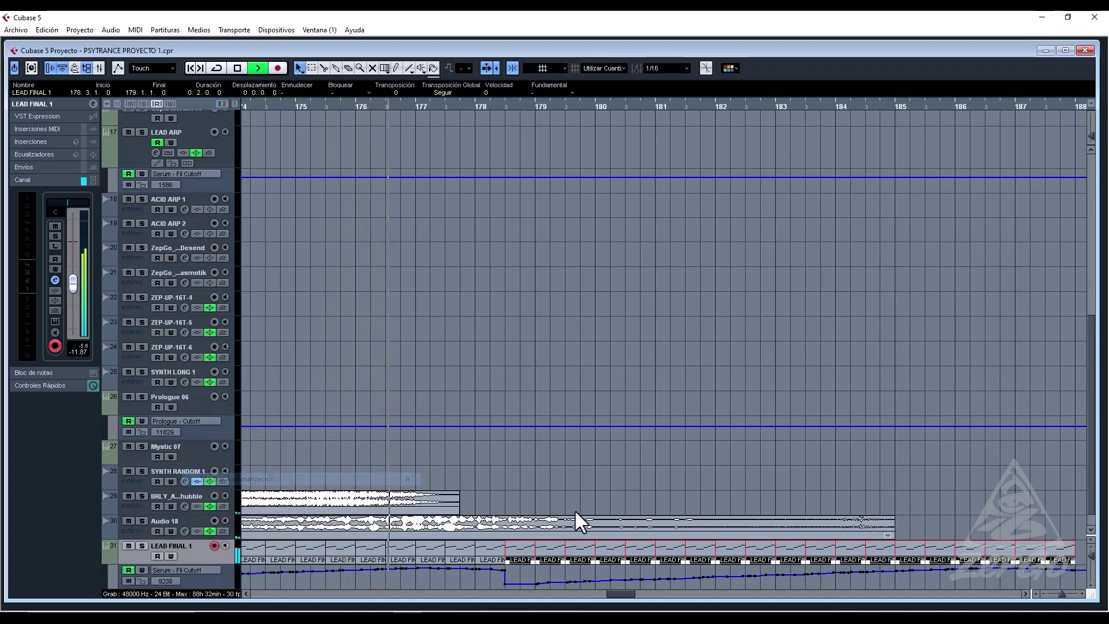
pyautogui.scroll(-1, 566, 515)
pyautogui.moveTo(496, 576); pyautogui.dragTo(650, 549)
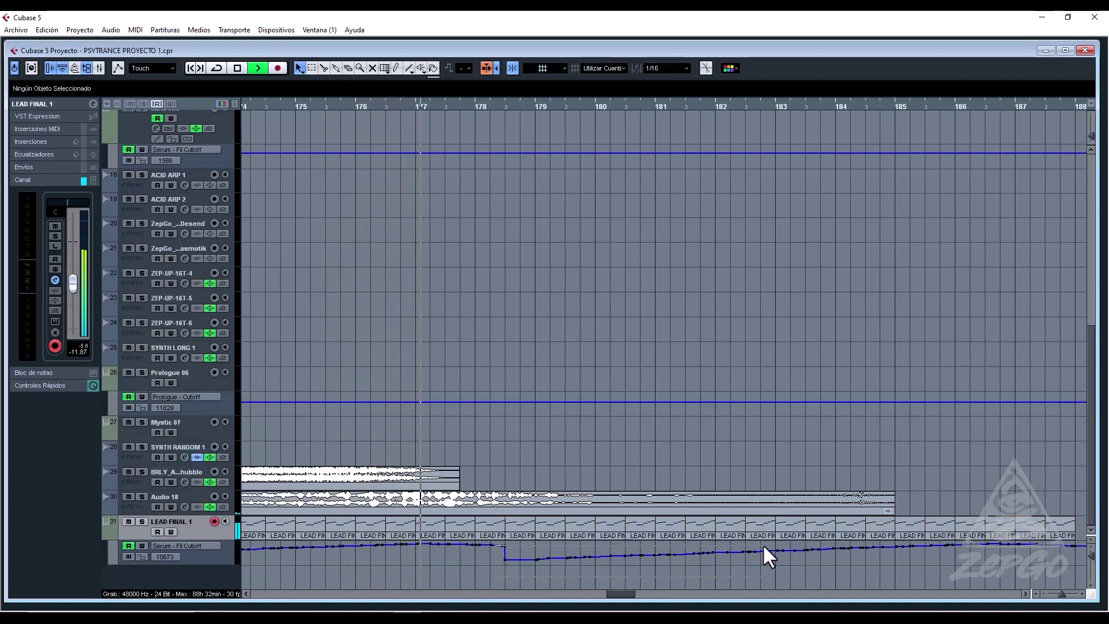
pyautogui.moveTo(763, 546); pyautogui.dragTo(750, 543)
pyautogui.press('Delete')
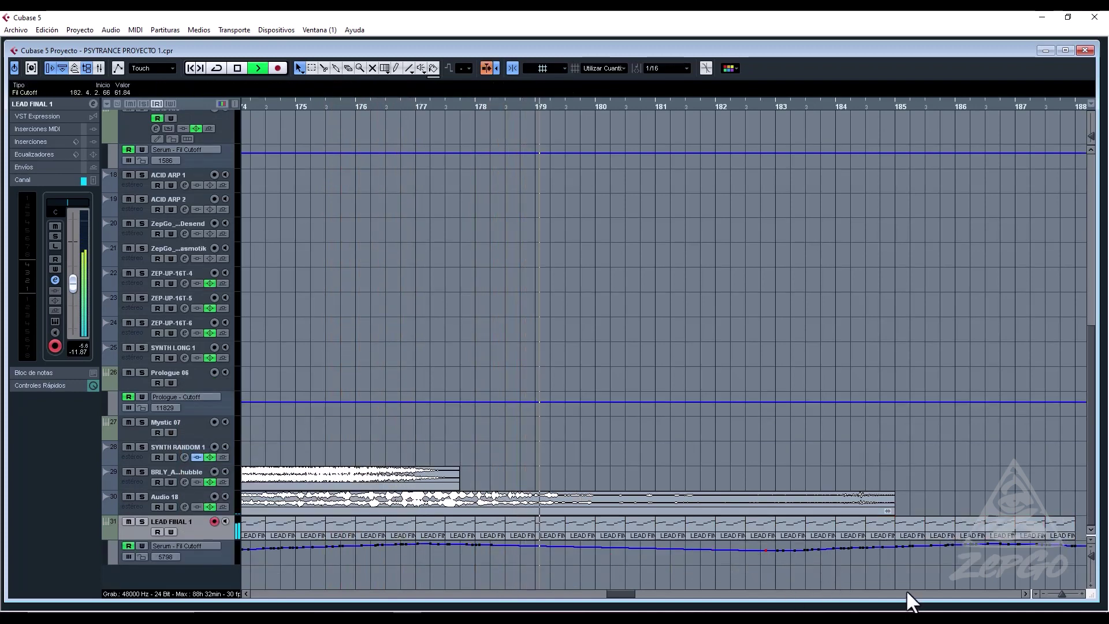
# Add a Fil Cutoff automation point at 181.3.4 with a value of 56.41 to shape the dip between the two rises.
pyautogui.click(851, 454)
pyautogui.press('g')
pyautogui.press('g')
pyautogui.press('g')
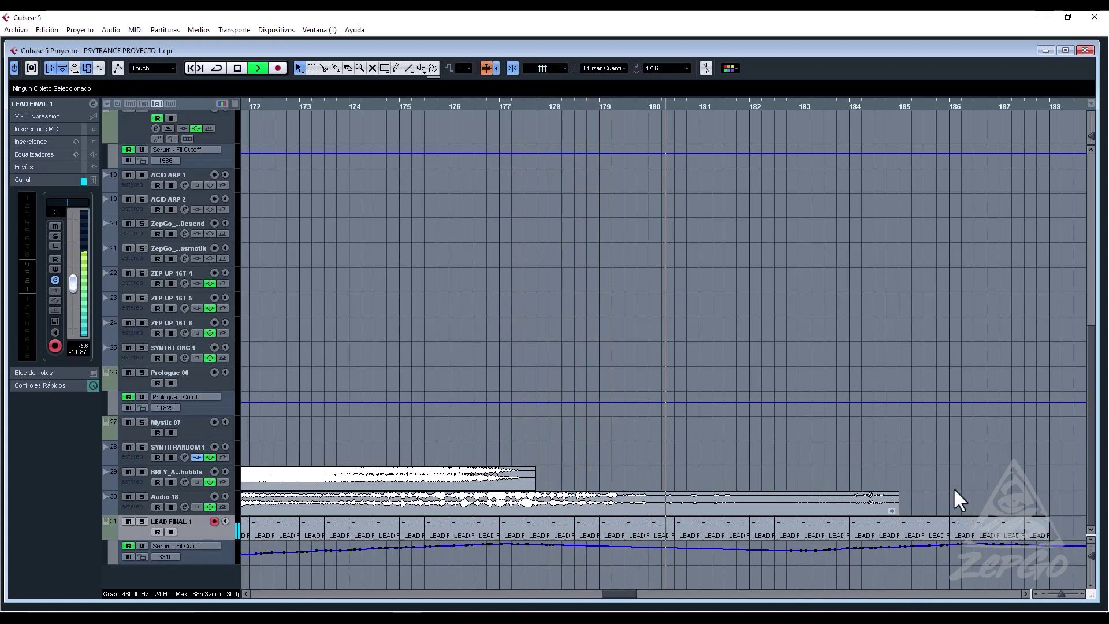
pyautogui.press('g')
pyautogui.press('g')
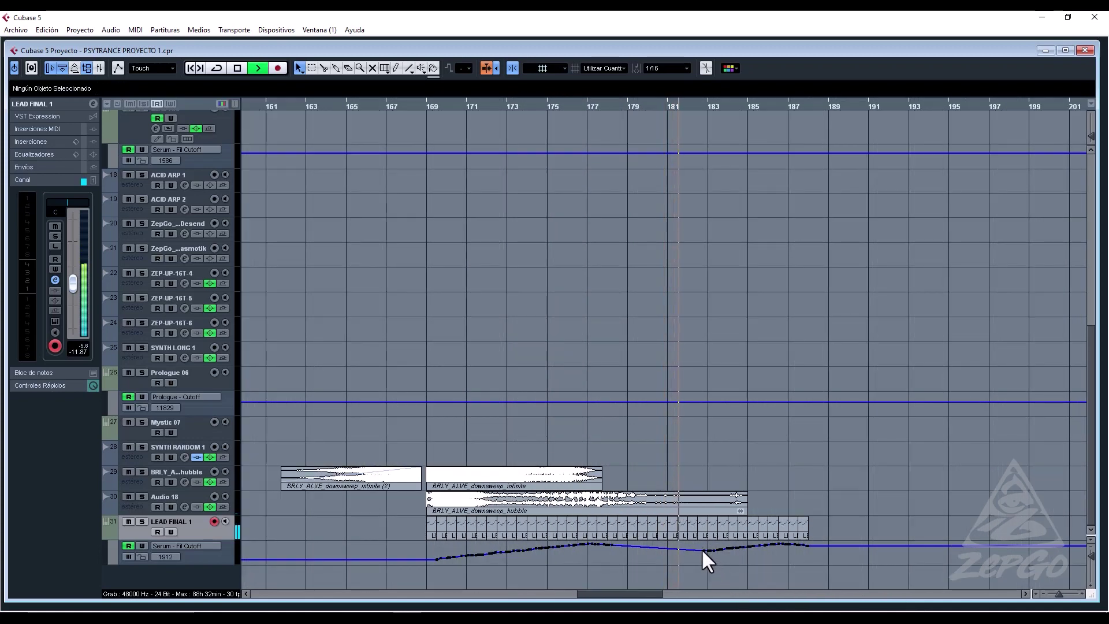
pyautogui.click(683, 549)
pyautogui.moveTo(683, 550); pyautogui.dragTo(682, 551)
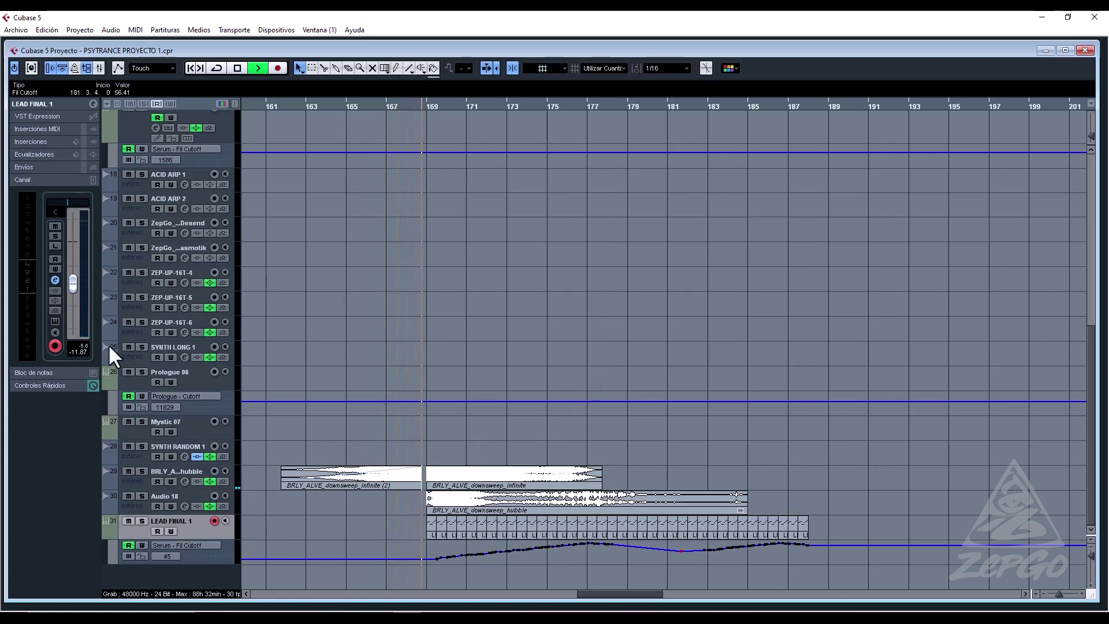
# Lower LEAD FINAL 1's channel volume to -17.09 during playback.
pyautogui.moveTo(69, 286); pyautogui.dragTo(70, 299)
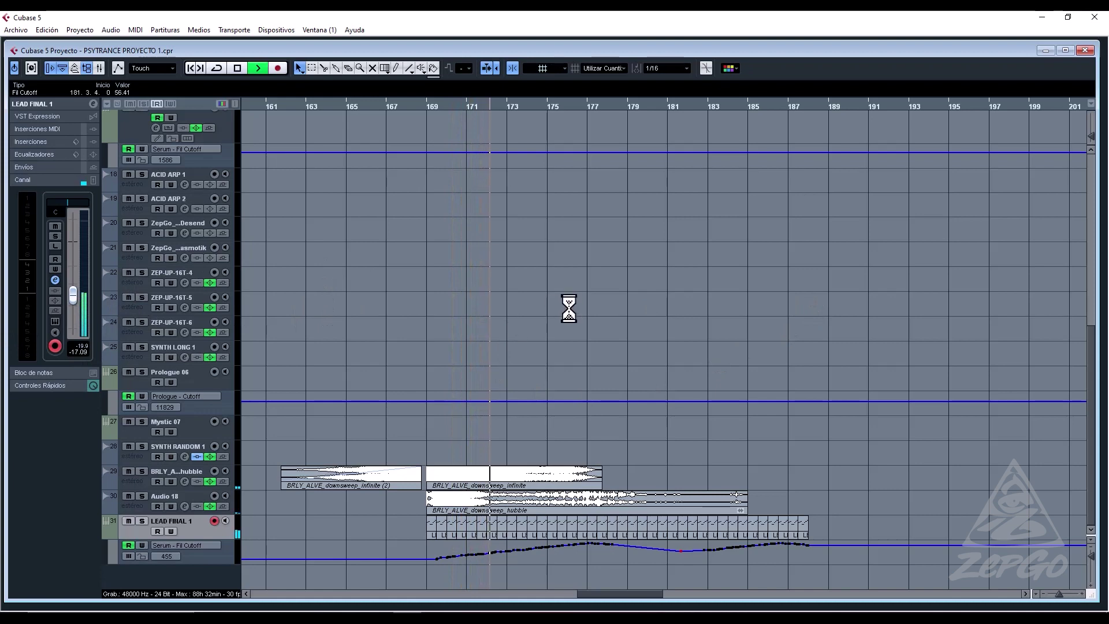
# Review the arrangement as a whole and the closing section around bars 169 to 188 while the project plays.
pyautogui.press('g')
pyautogui.press('g')
pyautogui.press('g')
pyautogui.press('g')
pyautogui.press('g')
pyautogui.press('g')
pyautogui.press('g')
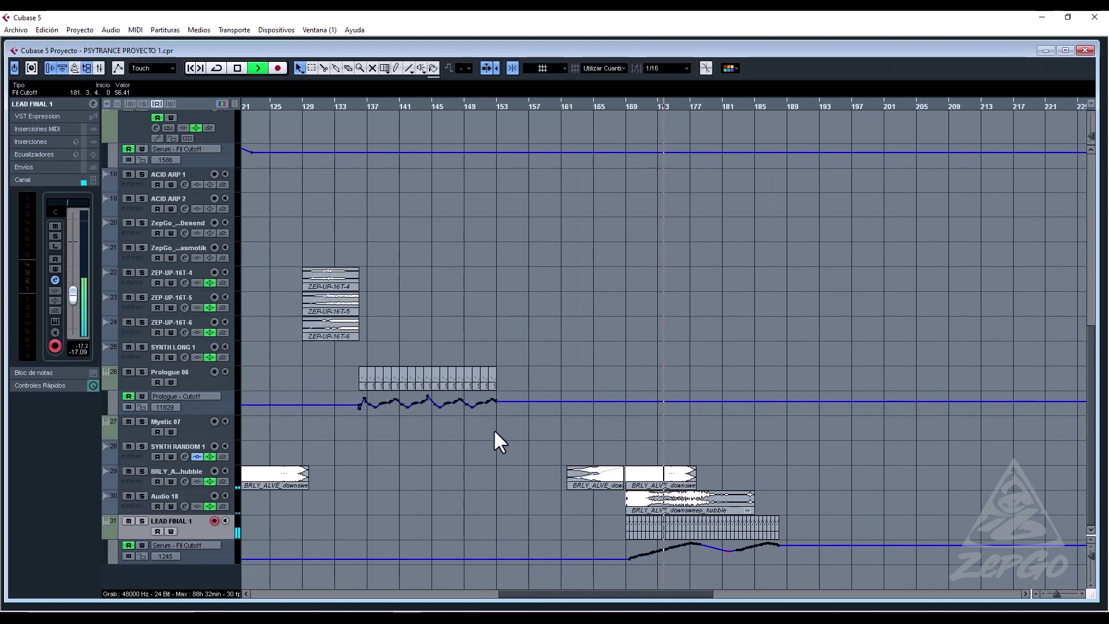
pyautogui.press('g')
pyautogui.press('g')
pyautogui.press('g')
pyautogui.press('g')
pyautogui.press('g')
pyautogui.press('h')
pyautogui.press('h')
pyautogui.press('h')
pyautogui.press('h')
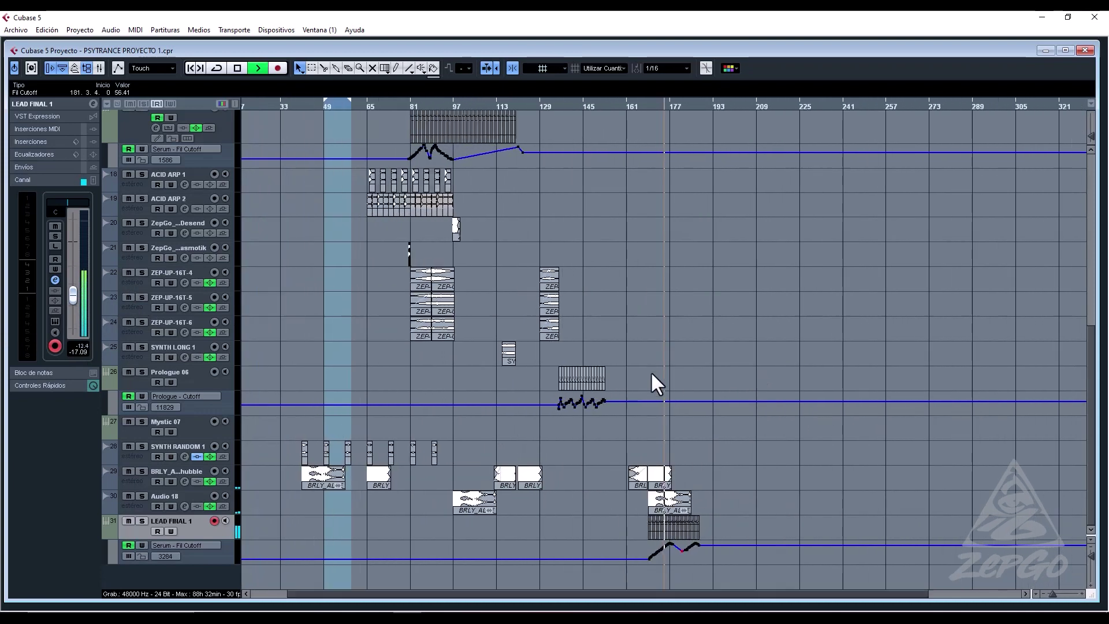
pyautogui.press('h')
pyautogui.press('h')
pyautogui.press('h')
pyautogui.press('h')
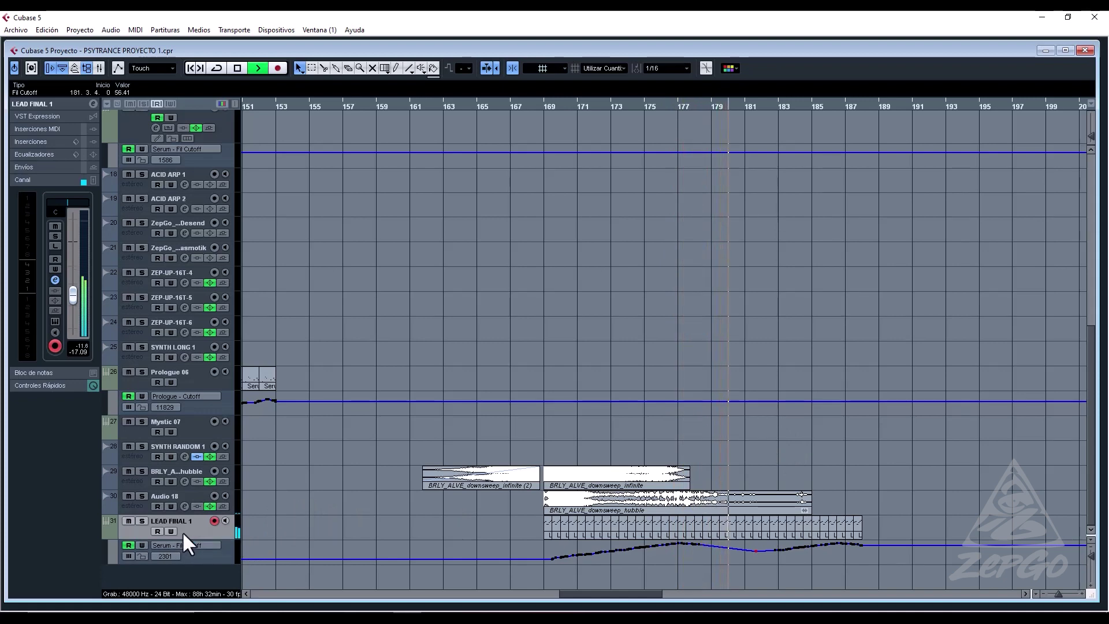
# Add a new instrument track below LEAD FINAL 1 with Vanguard as its VST instrument.
pyautogui.press('space')
pyautogui.rightClick(196, 524)
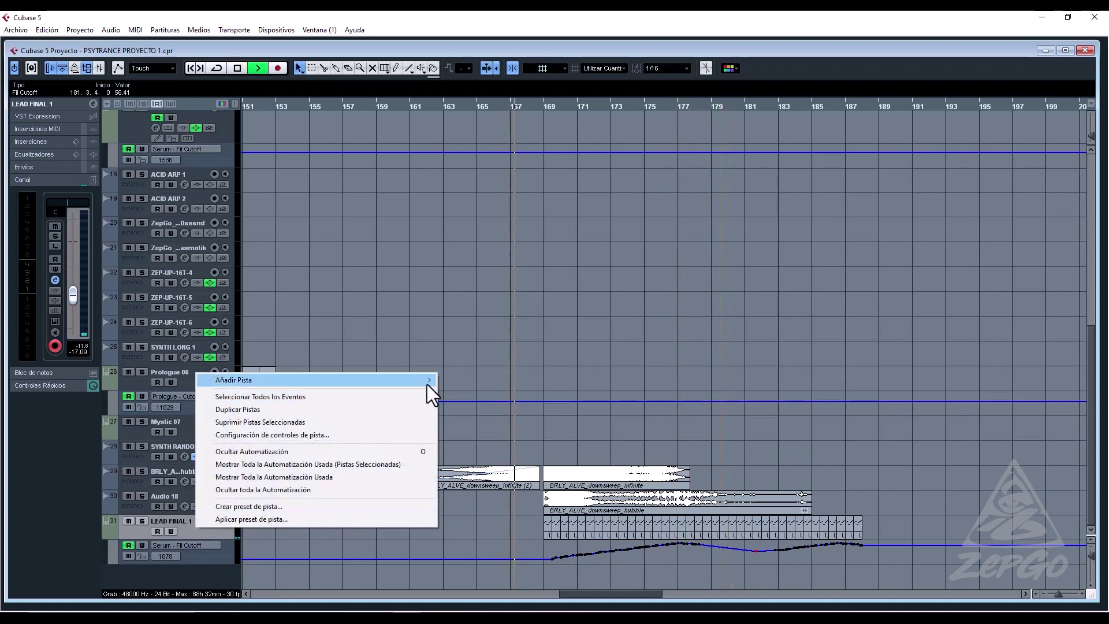
pyautogui.moveTo(432, 382)
pyautogui.click(507, 391)
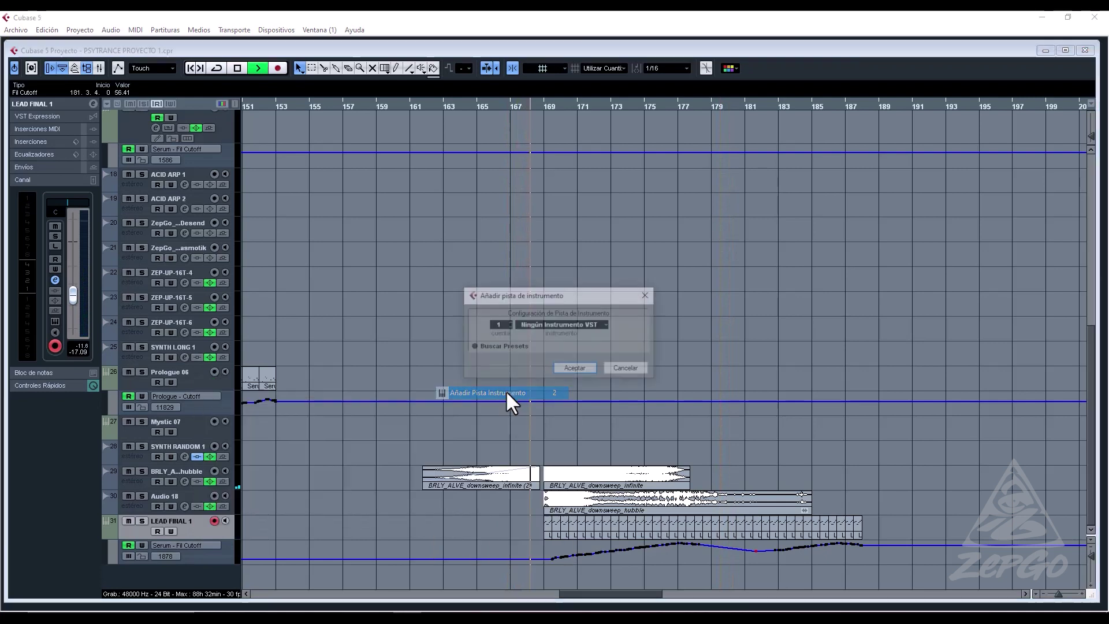
pyautogui.click(560, 324)
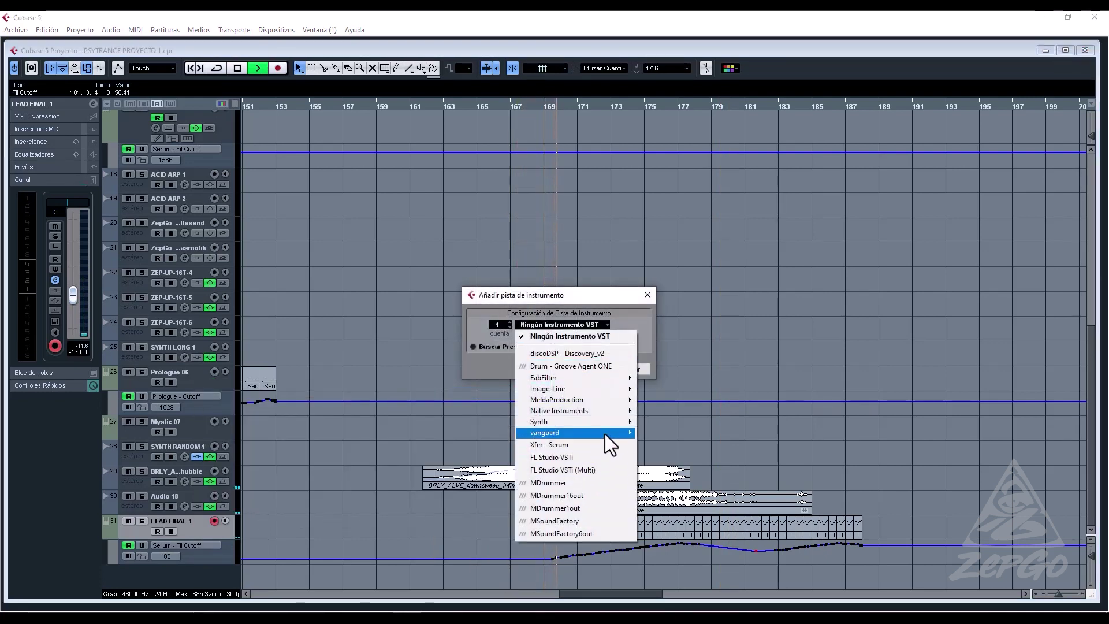
pyautogui.moveTo(607, 434)
pyautogui.click(671, 431)
pyautogui.click(575, 369)
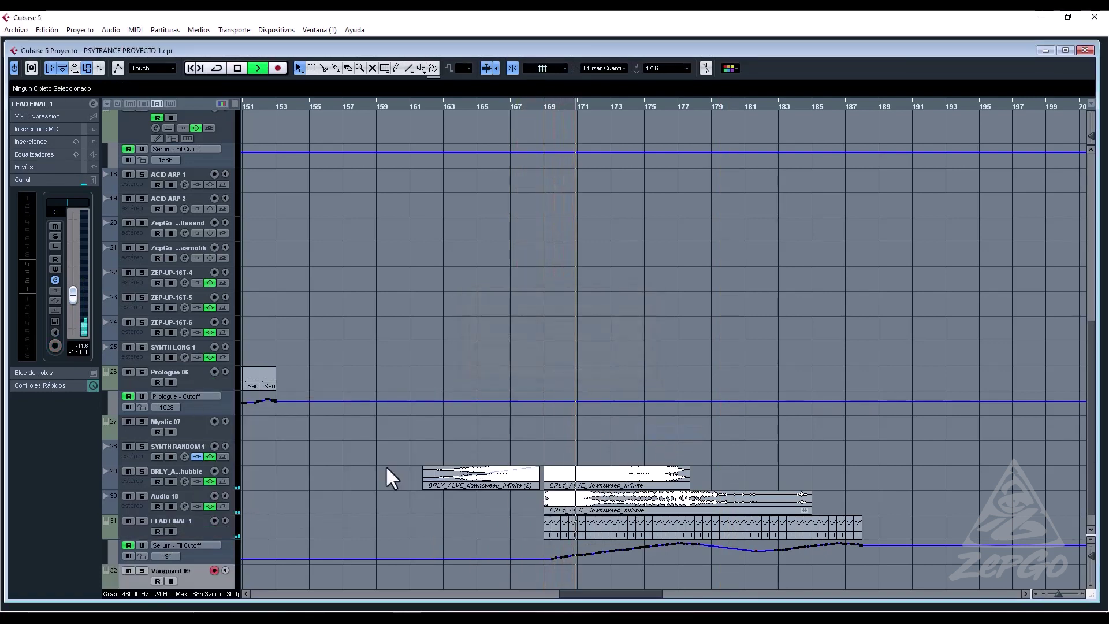
# Open the Vanguard instrument editor and try the LD AlphaOmegaMS lead preset.
pyautogui.click(55, 321)
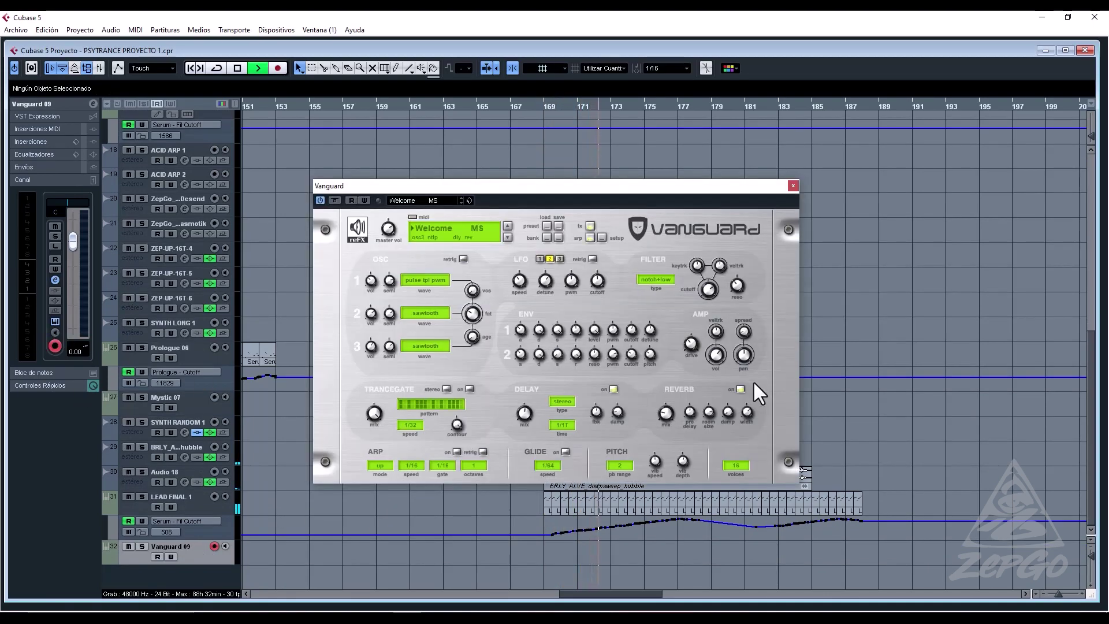
pyautogui.press('space')
pyautogui.click(456, 228)
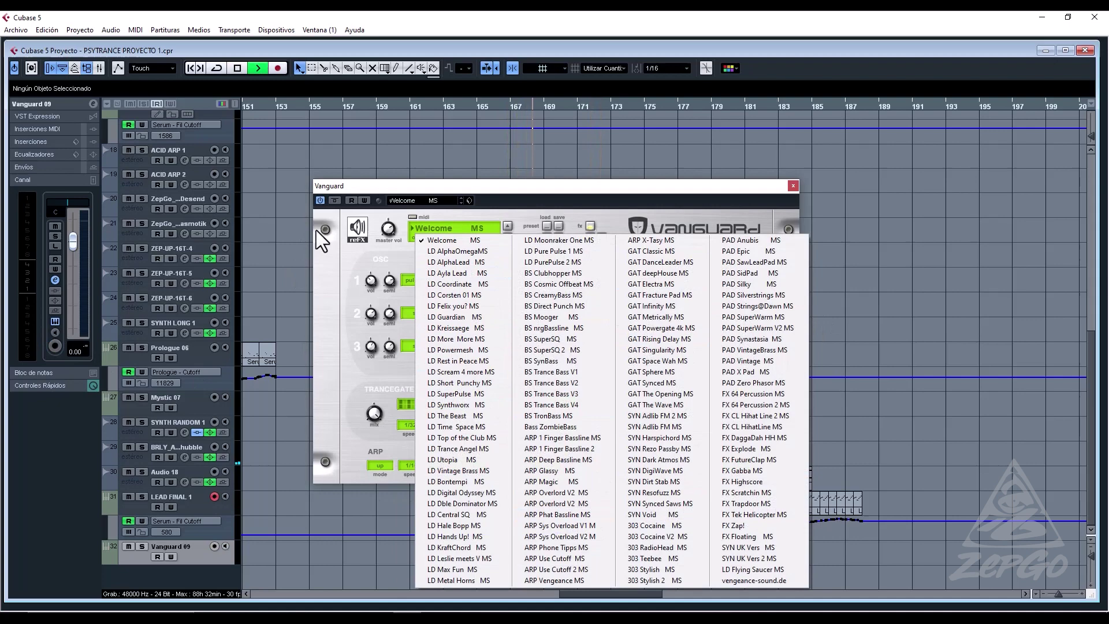
pyautogui.click(473, 254)
pyautogui.press('space')
# Audition Vanguard's pad presets from PAD Anubis onward, keep PAD Strings@Dawn MS loaded and close the instrument editor.
pyautogui.click(469, 228)
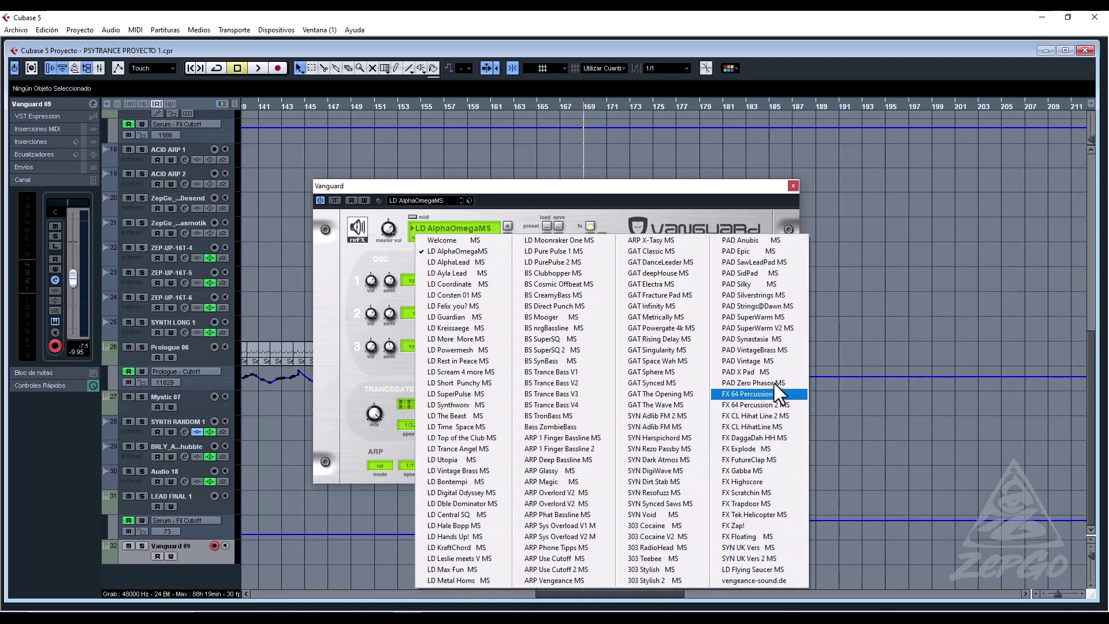
pyautogui.click(760, 244)
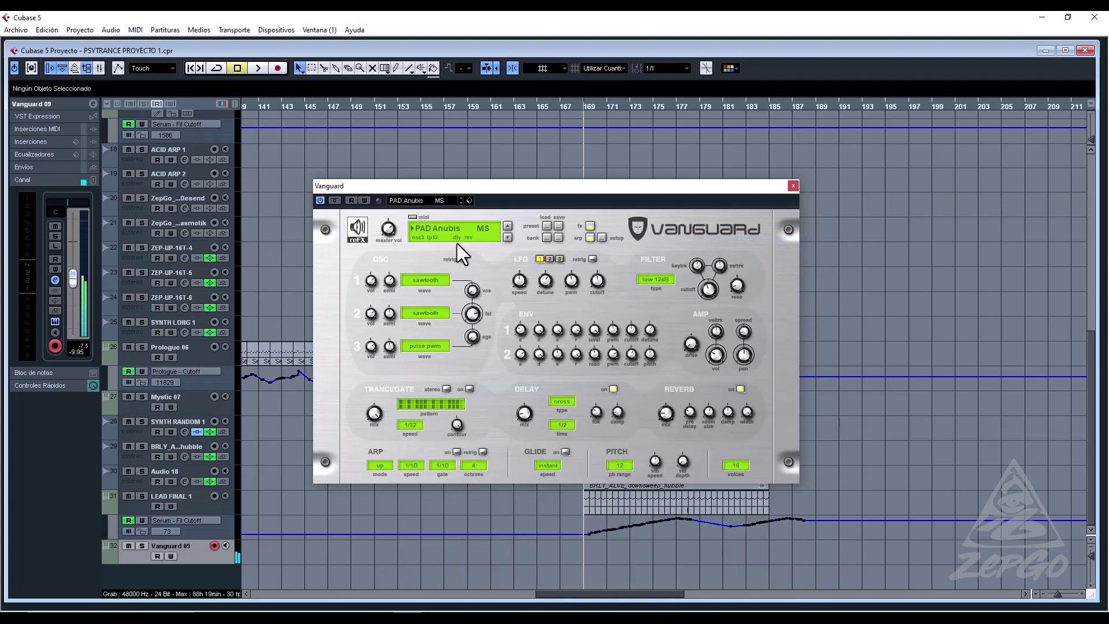
pyautogui.click(506, 237)
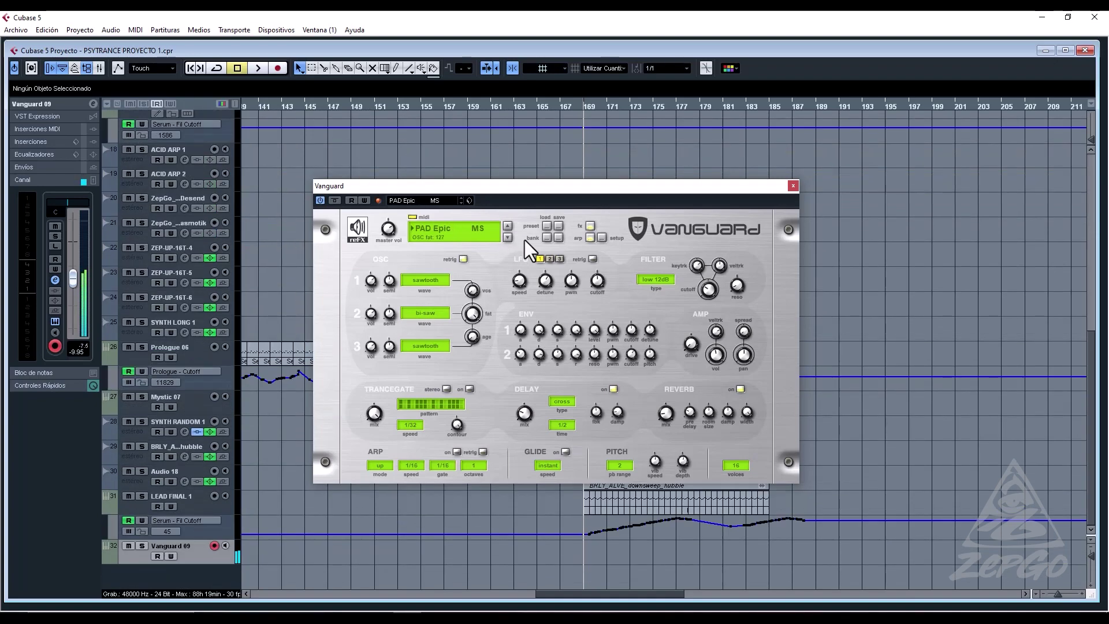
pyautogui.click(508, 240)
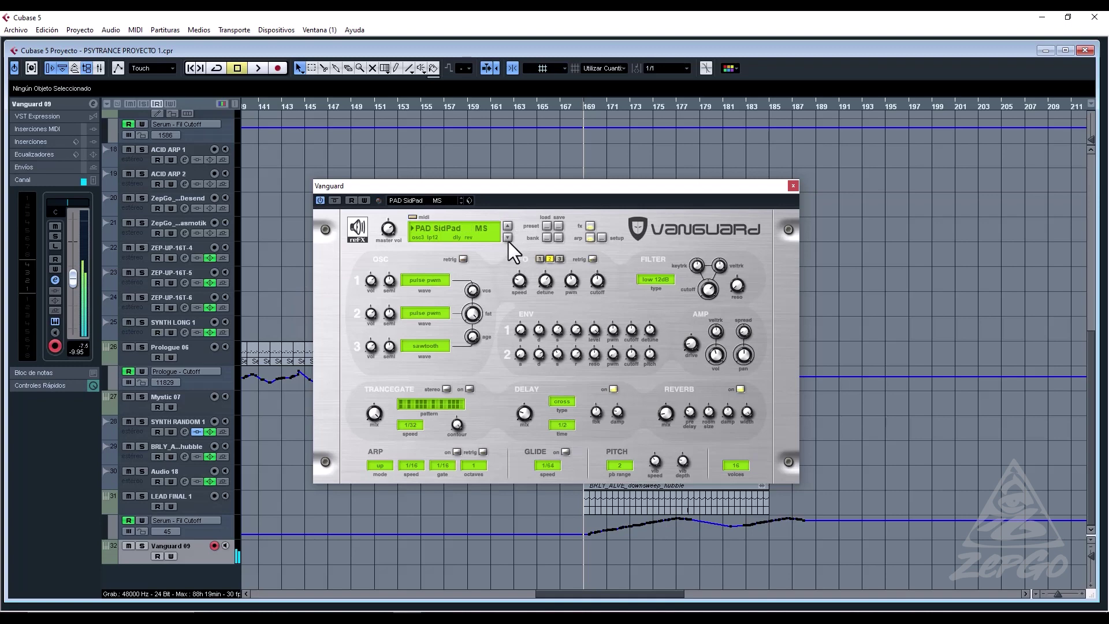
pyautogui.click(508, 241)
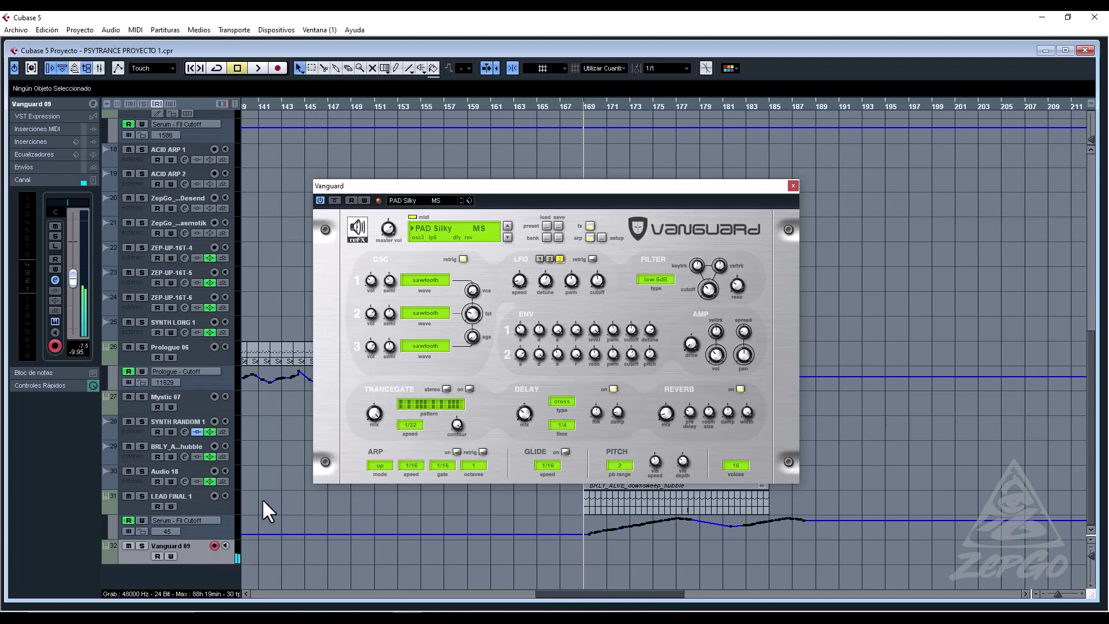
pyautogui.click(508, 237)
pyautogui.click(509, 238)
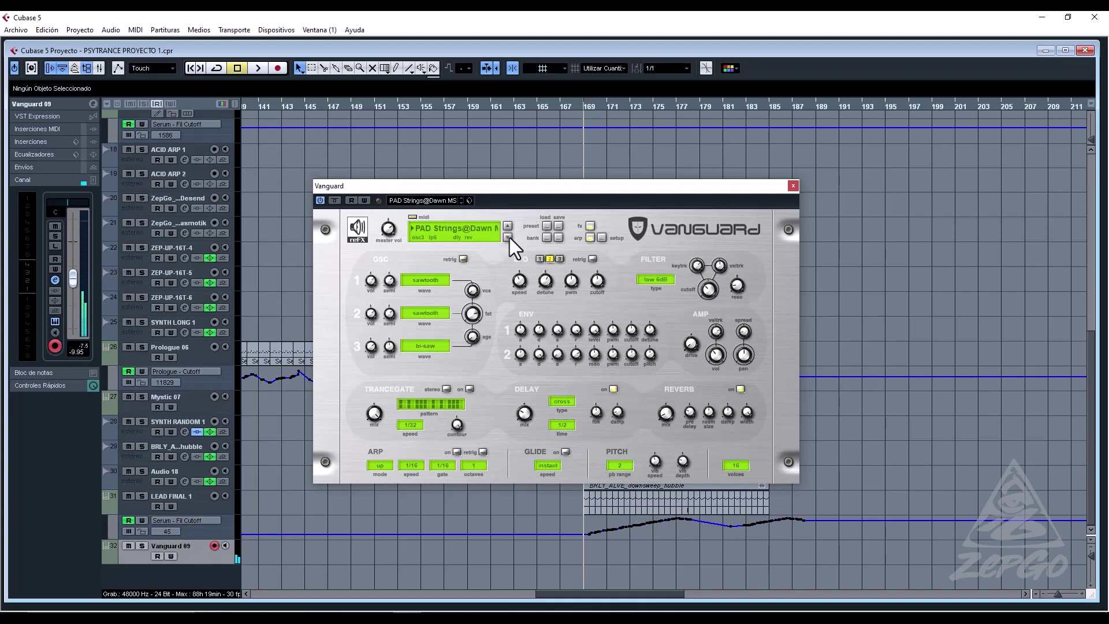
pyautogui.click(793, 186)
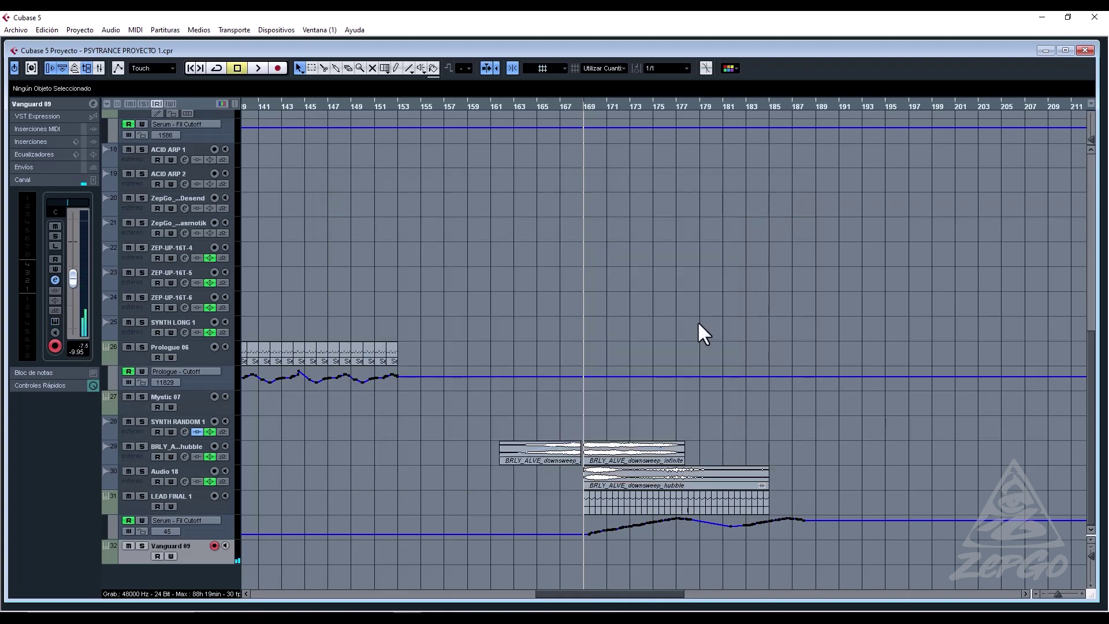
# Draw a MIDI part from bar 169 to bar 185 on the Vanguard 09 track and open it in the Key Editor.
pyautogui.press('space')
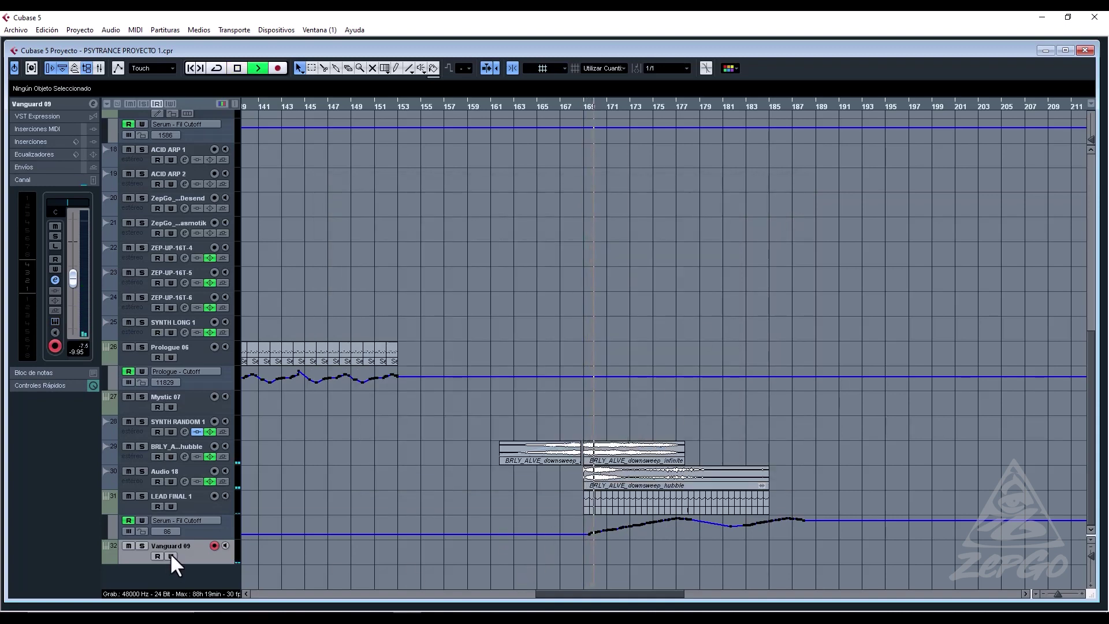
pyautogui.rightClick(553, 560)
pyautogui.click(587, 572)
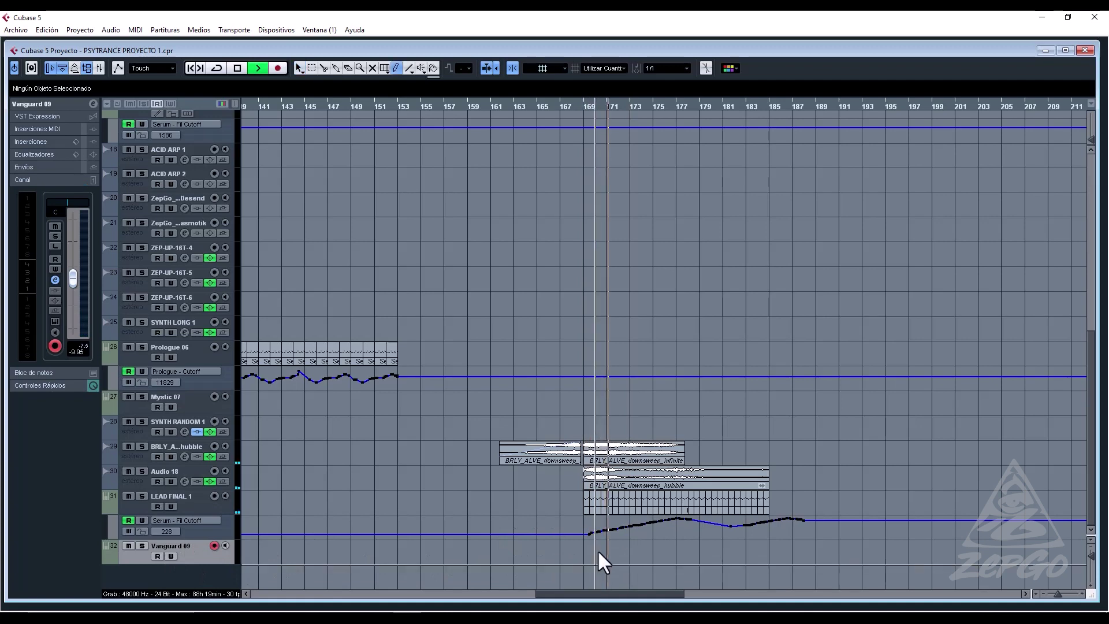
pyautogui.moveTo(587, 553); pyautogui.dragTo(769, 551)
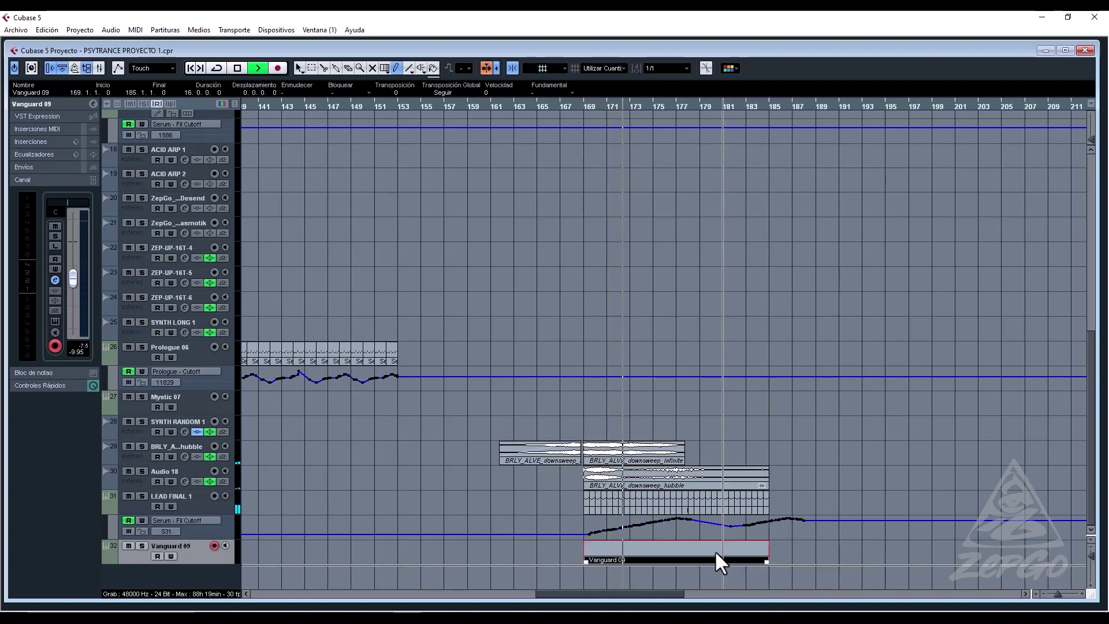
pyautogui.press('space')
pyautogui.rightClick(615, 557)
pyautogui.click(613, 556)
pyautogui.doubleClick(611, 552)
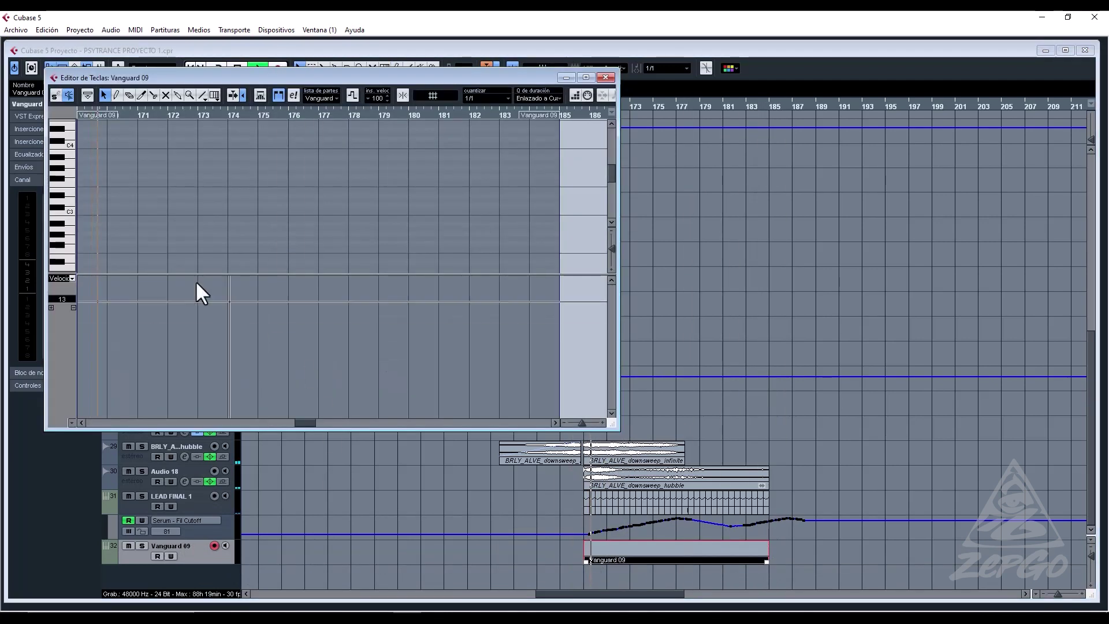
# Draw a two-bar B2 note from bar 169 to bar 171 at the start of the Vanguard part.
pyautogui.press('space')
pyautogui.click(72, 211)
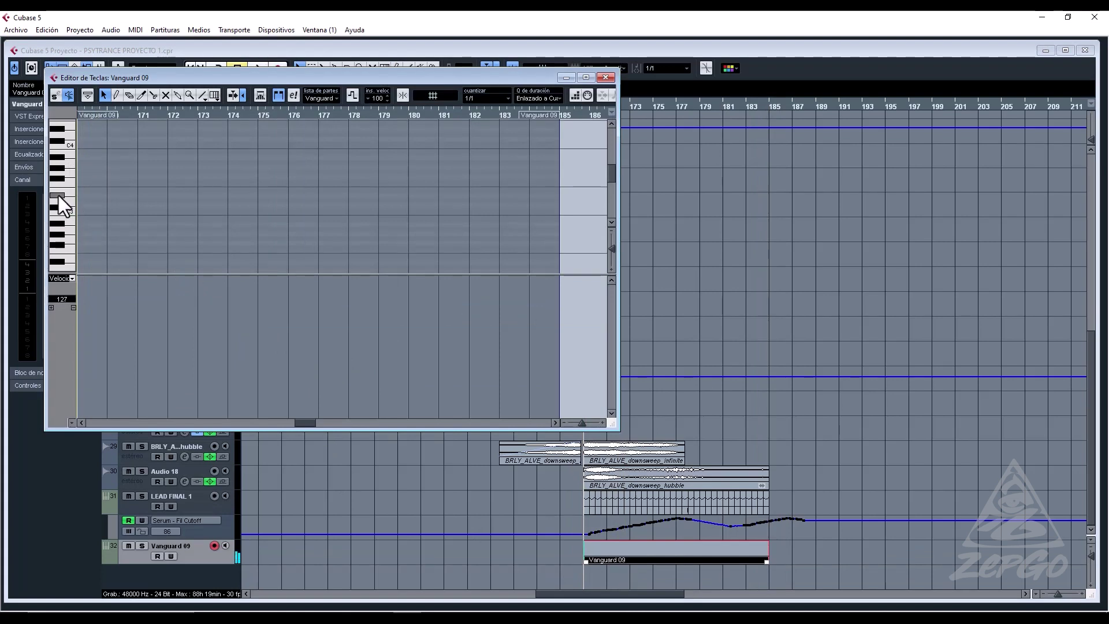
pyautogui.rightClick(110, 201)
pyautogui.click(113, 199)
pyautogui.moveTo(82, 219)
pyautogui.mouseDown()
pyautogui.moveTo(224, 219)
pyautogui.moveTo(140, 218)
pyautogui.mouseUp()
pyautogui.rightClick(139, 208)
pyautogui.click(131, 199)
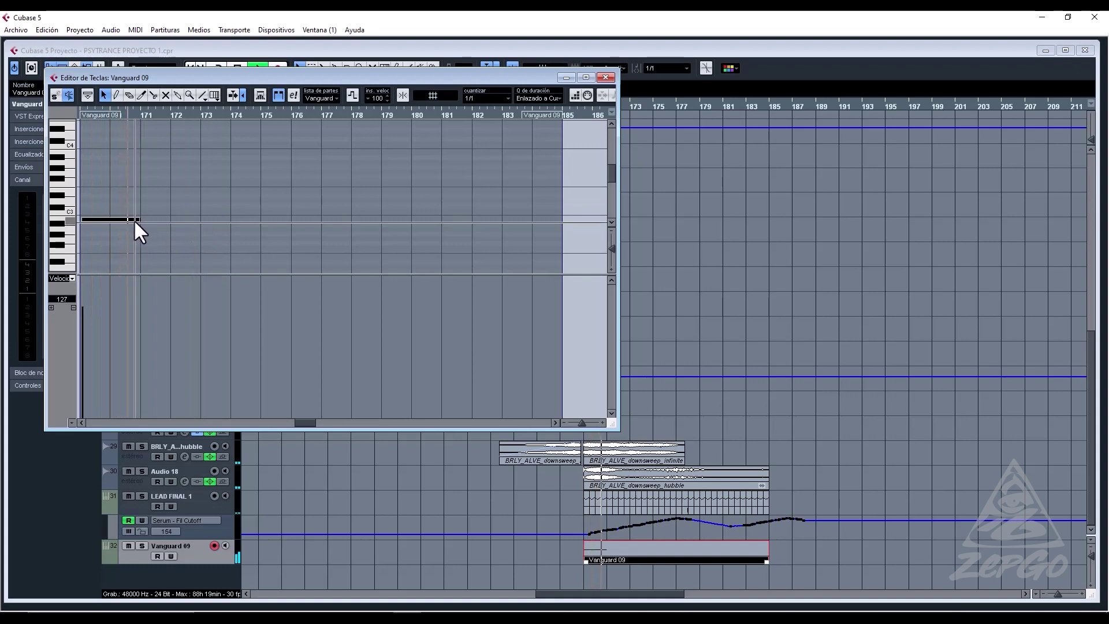
# Continue the descending line with two-bar copies of the note, A#2 at bar 171 and G#2 at bar 173.
pyautogui.moveTo(134, 221); pyautogui.dragTo(215, 232)
pyautogui.hotkey('ctrl', 'd')
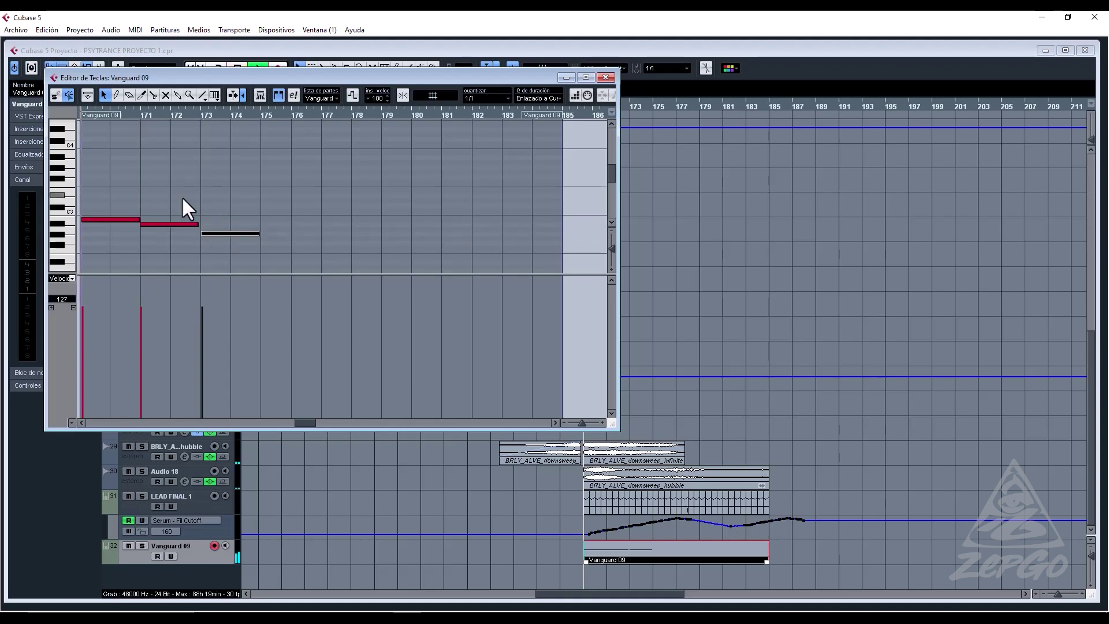
pyautogui.click(216, 187)
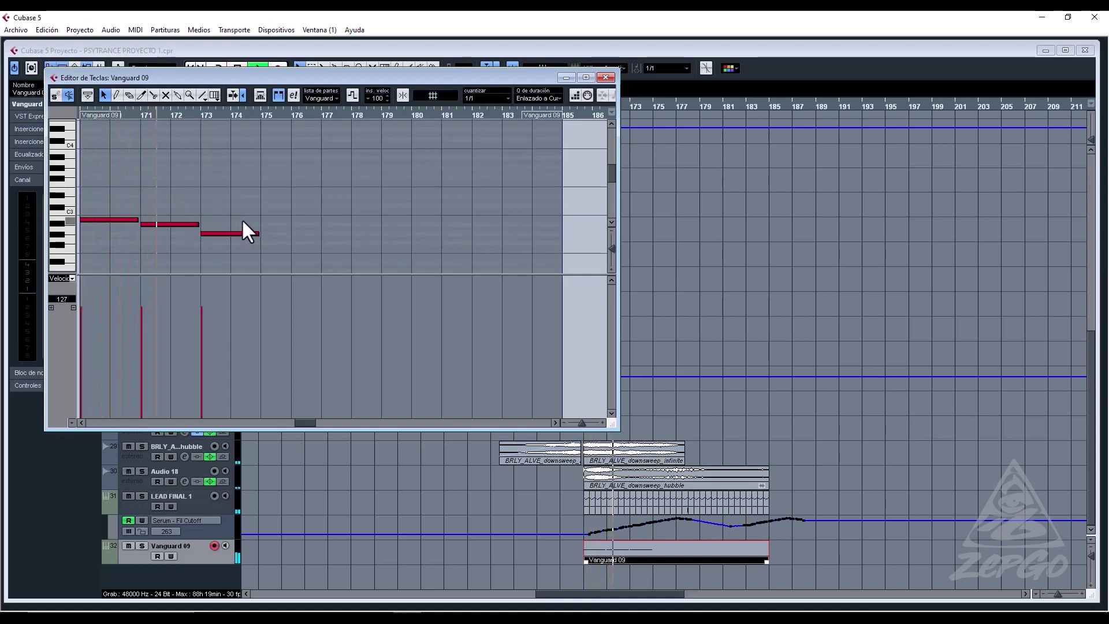
pyautogui.click(194, 224)
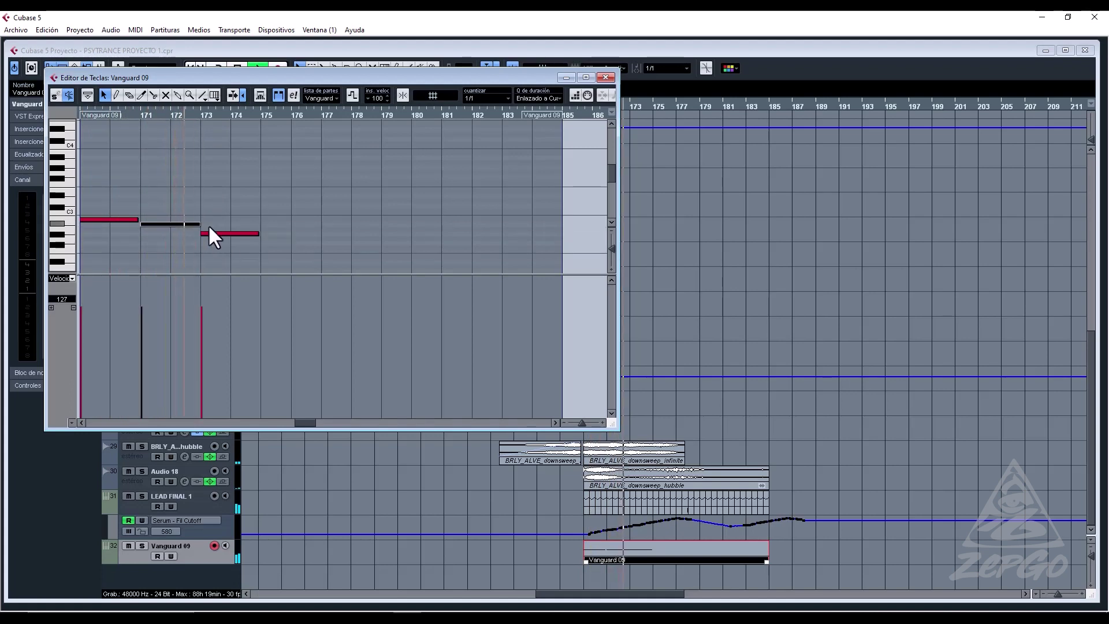
pyautogui.click(245, 234)
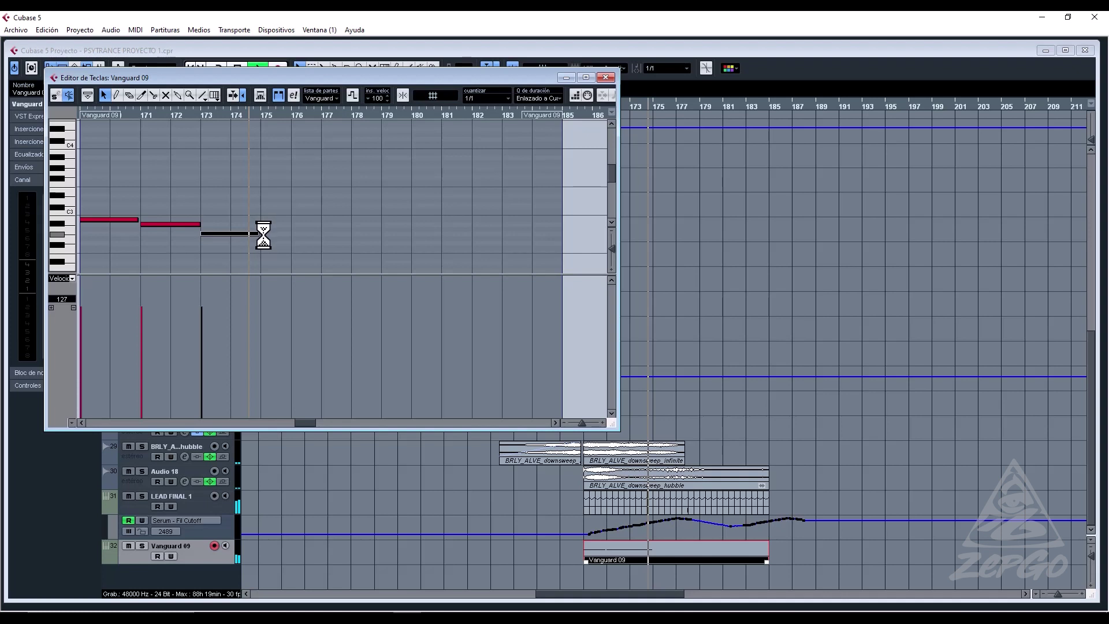
# Duplicate the G#2 note to bar 175, lower the copy to D#2 and close the Key Editor.
pyautogui.hotkey('ctrl', 'd')
pyautogui.press('space')
pyautogui.moveTo(266, 233); pyautogui.dragTo(274, 252)
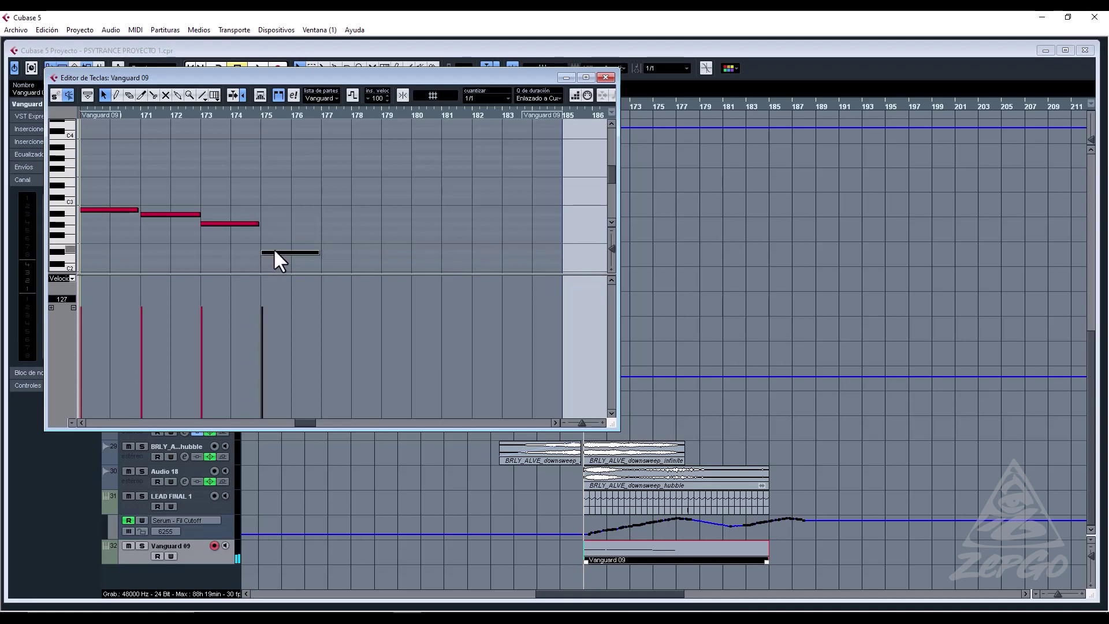
pyautogui.press('space')
pyautogui.click(332, 214)
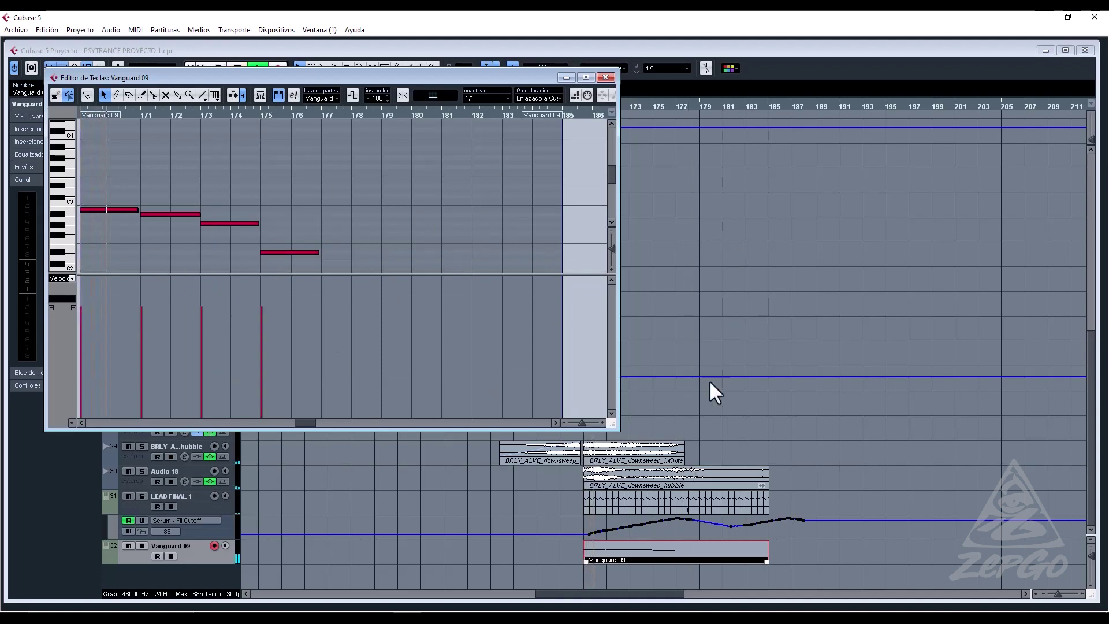
pyautogui.click(605, 77)
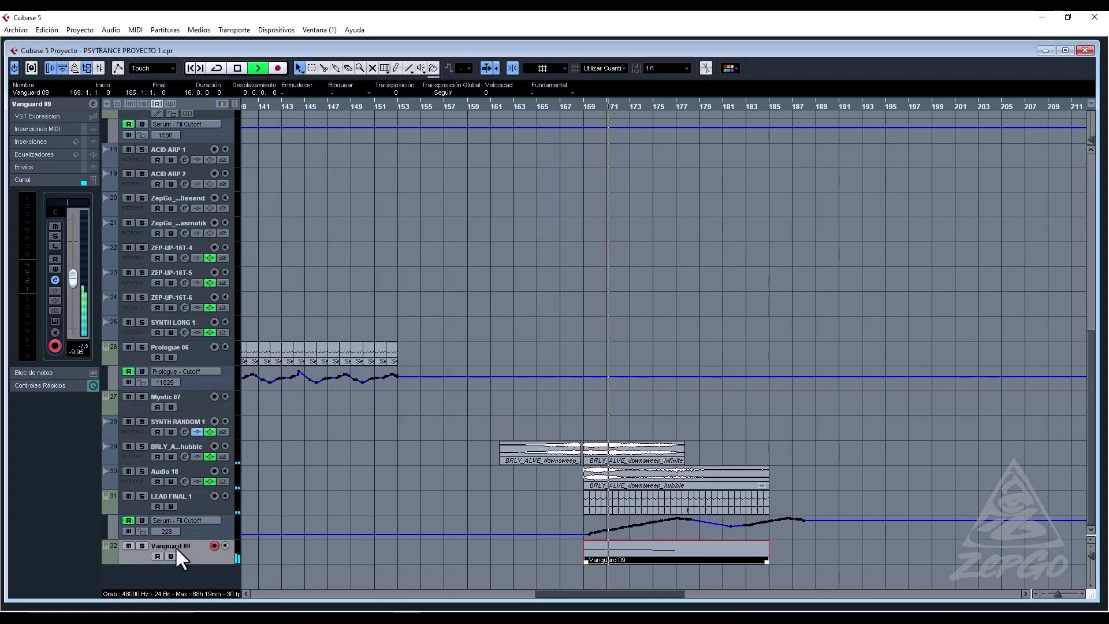
# Enable automation writing in the Vanguard editor, record a filter cutoff sweep during playback and close the editor.
pyautogui.click(54, 322)
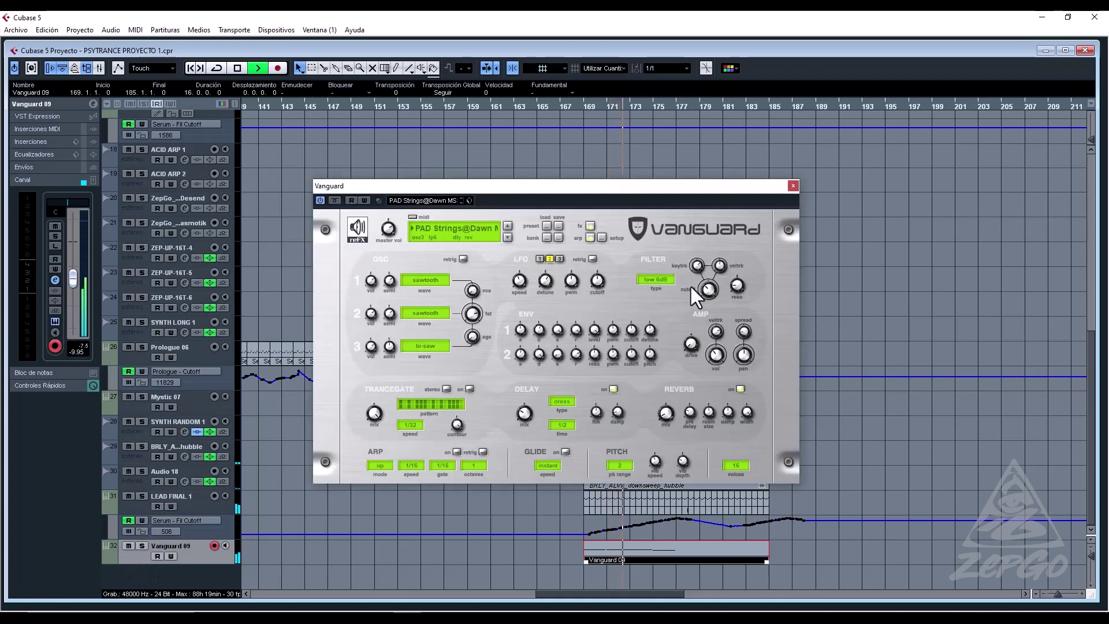
pyautogui.press('space')
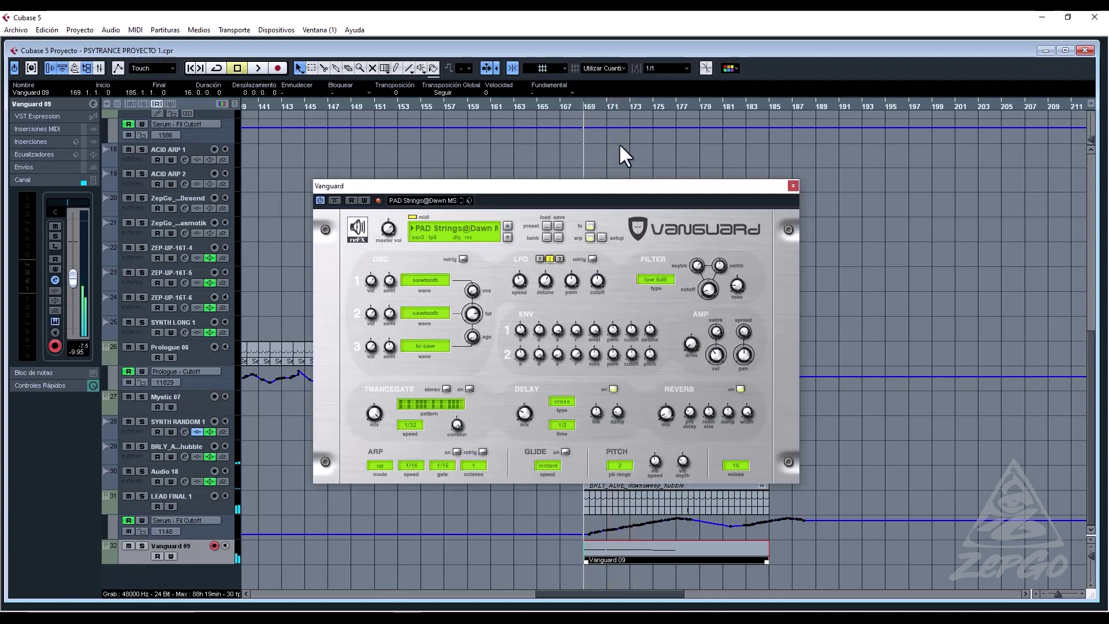
pyautogui.press('space')
pyautogui.moveTo(745, 403)
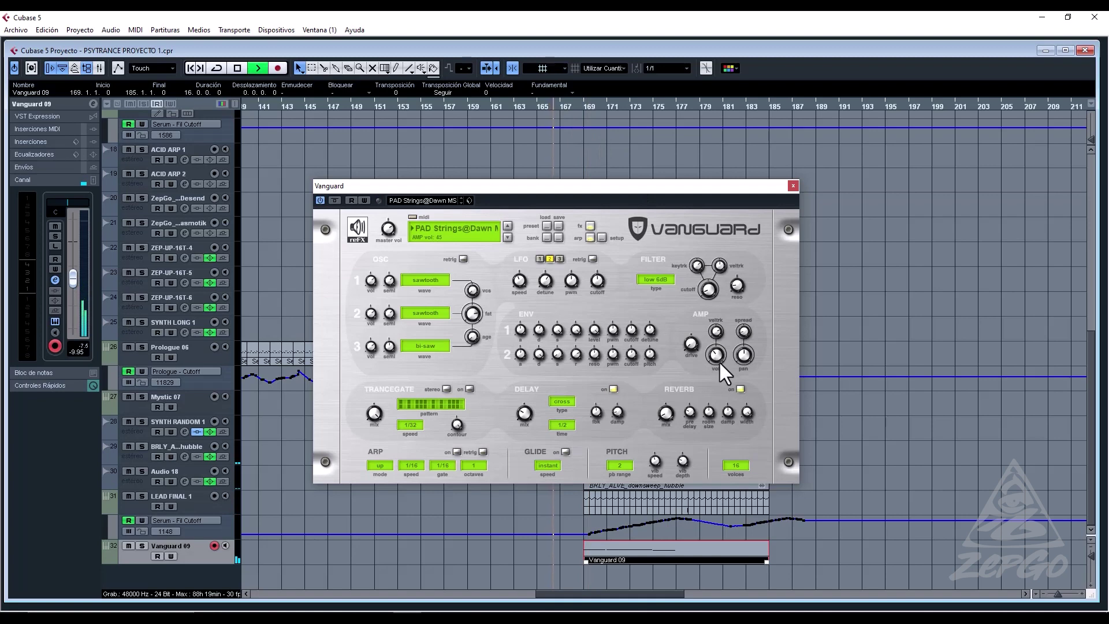
pyautogui.click(362, 200)
pyautogui.moveTo(709, 292); pyautogui.dragTo(709, 307)
pyautogui.moveTo(713, 291)
pyautogui.mouseDown()
pyautogui.moveTo(725, 274)
pyautogui.moveTo(717, 286)
pyautogui.mouseUp()
pyautogui.press('space')
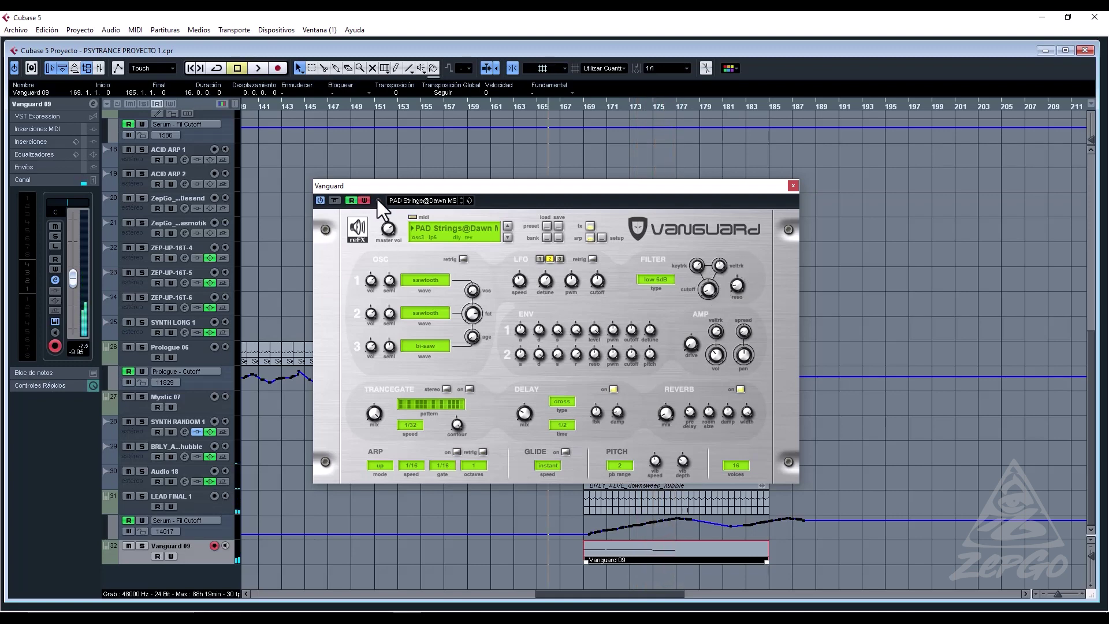
pyautogui.click(793, 185)
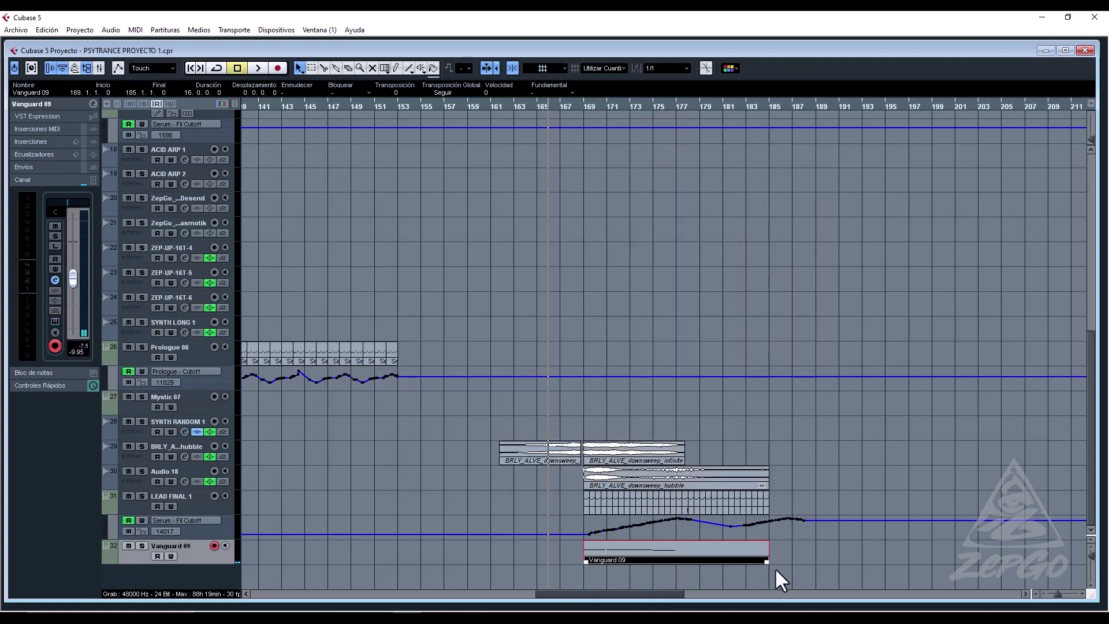
# Duplicate the four descending Vanguard notes so the pattern repeats from bar 177 to bar 185, and close the Key Editor.
pyautogui.doubleClick(688, 549)
pyautogui.moveTo(176, 266); pyautogui.dragTo(103, 267)
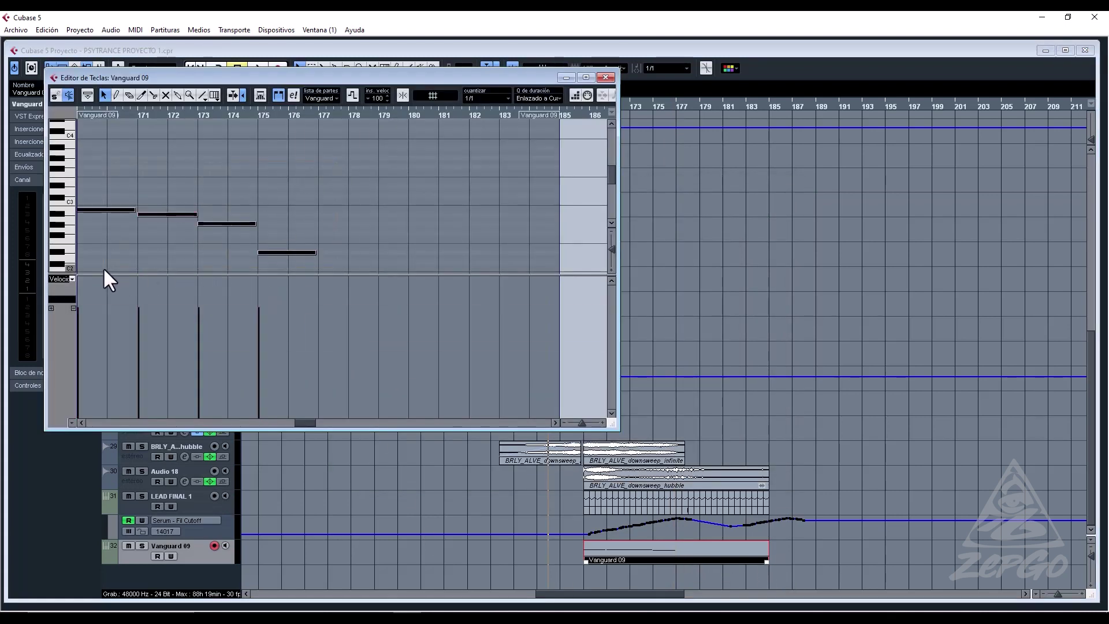
pyautogui.hotkey('ctrl', 'd')
pyautogui.moveTo(329, 210); pyautogui.dragTo(328, 210)
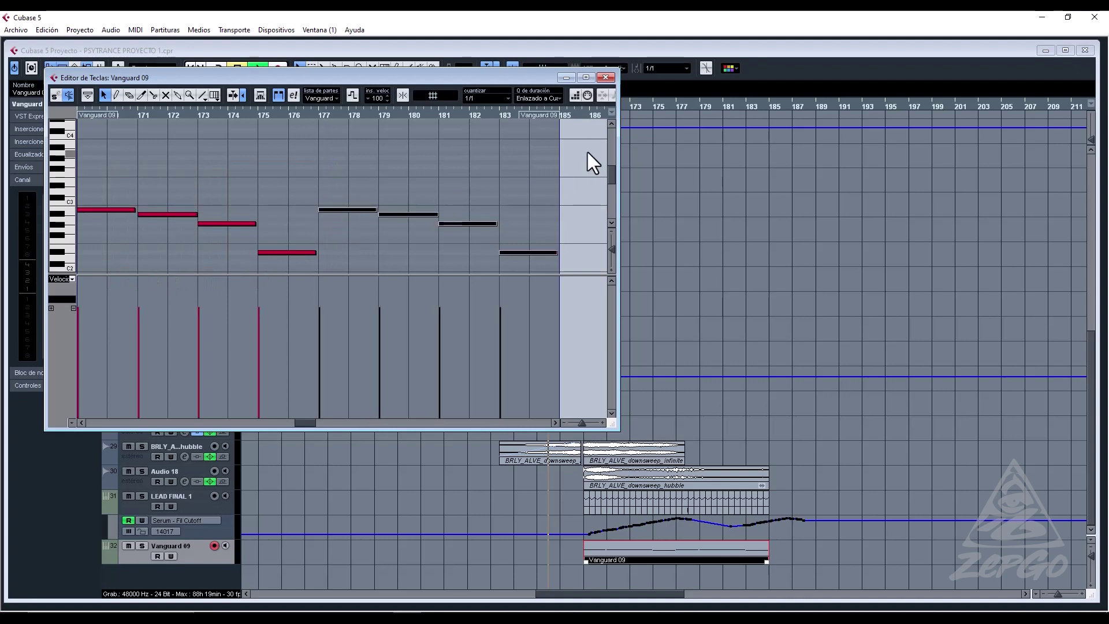
pyautogui.click(604, 78)
pyautogui.click(635, 218)
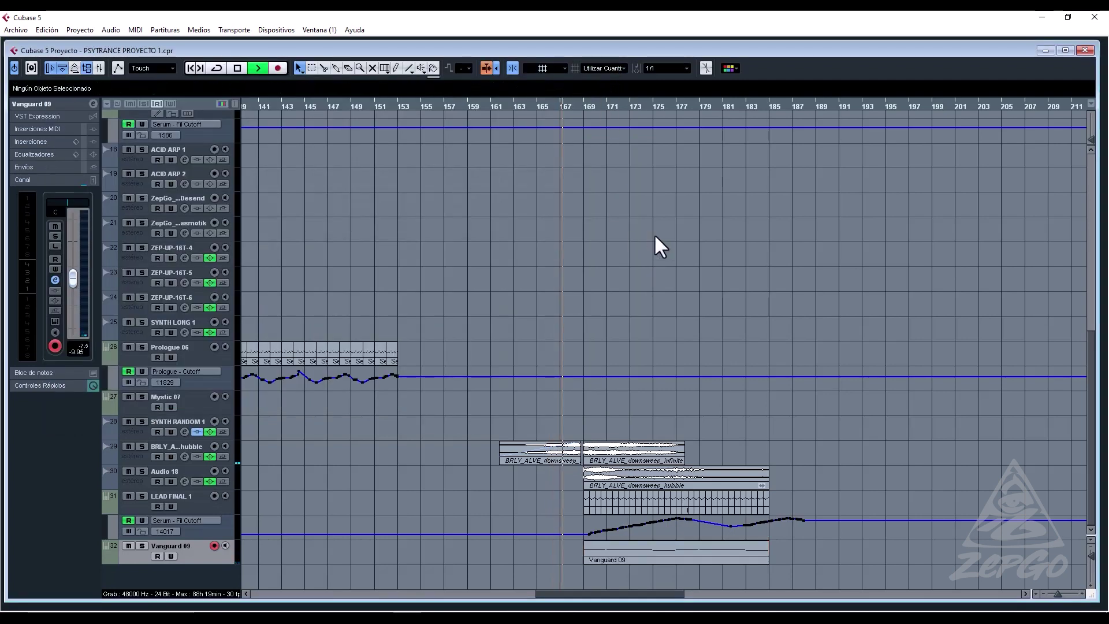
# Show the Vanguard track's filter automation and add points after the recorded sweep, easing the cutoff down to 15.38 at bar 185.
pyautogui.rightClick(220, 557)
pyautogui.click(337, 480)
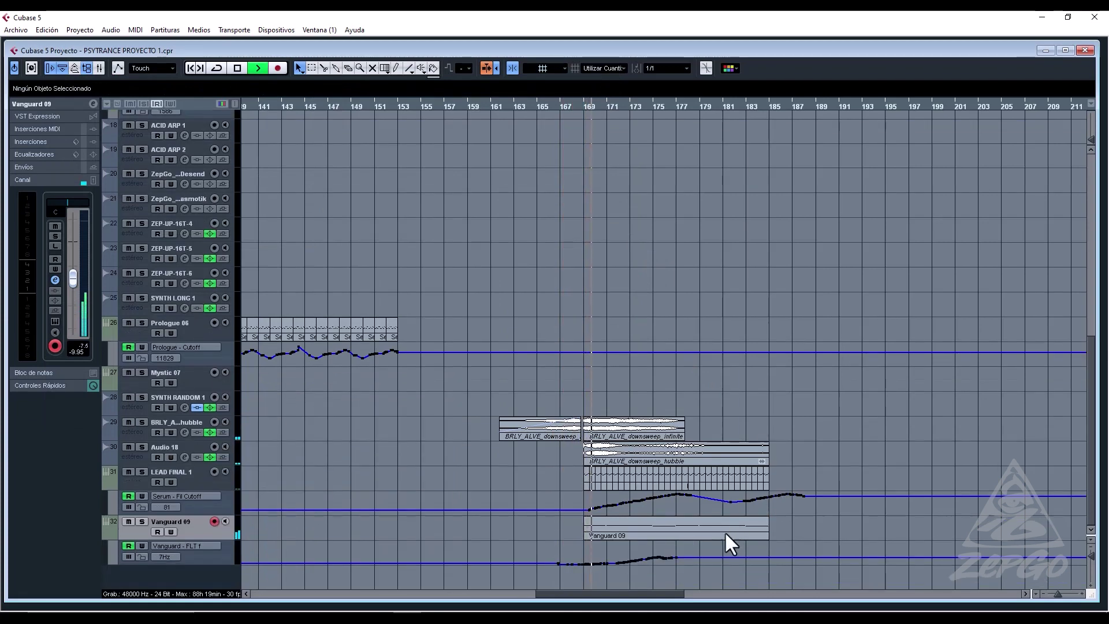
pyautogui.click(689, 557)
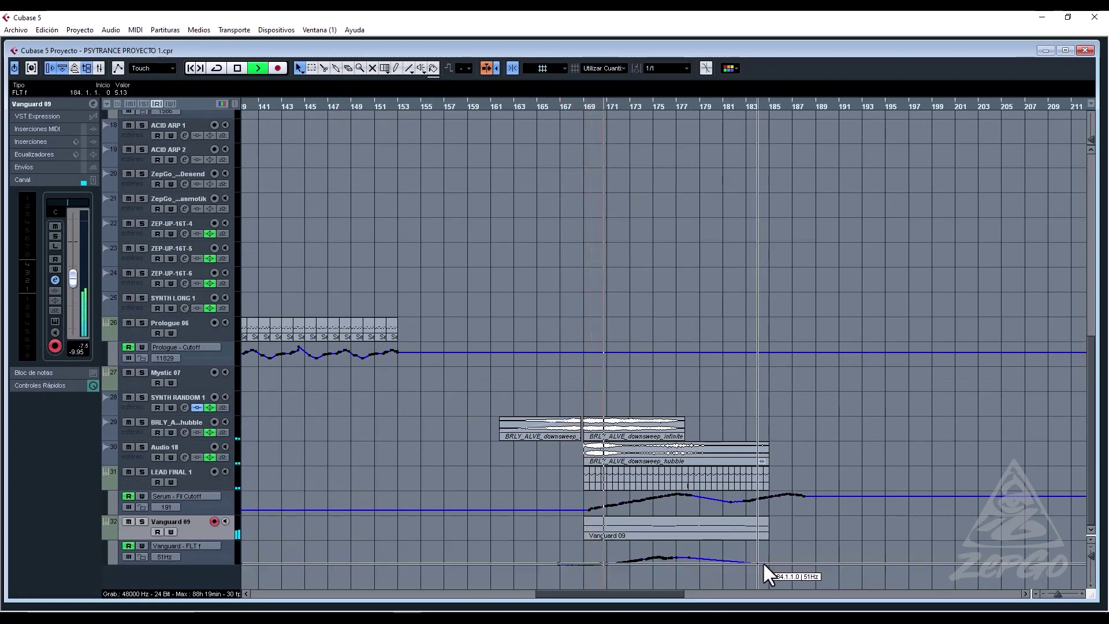
pyautogui.click(768, 561)
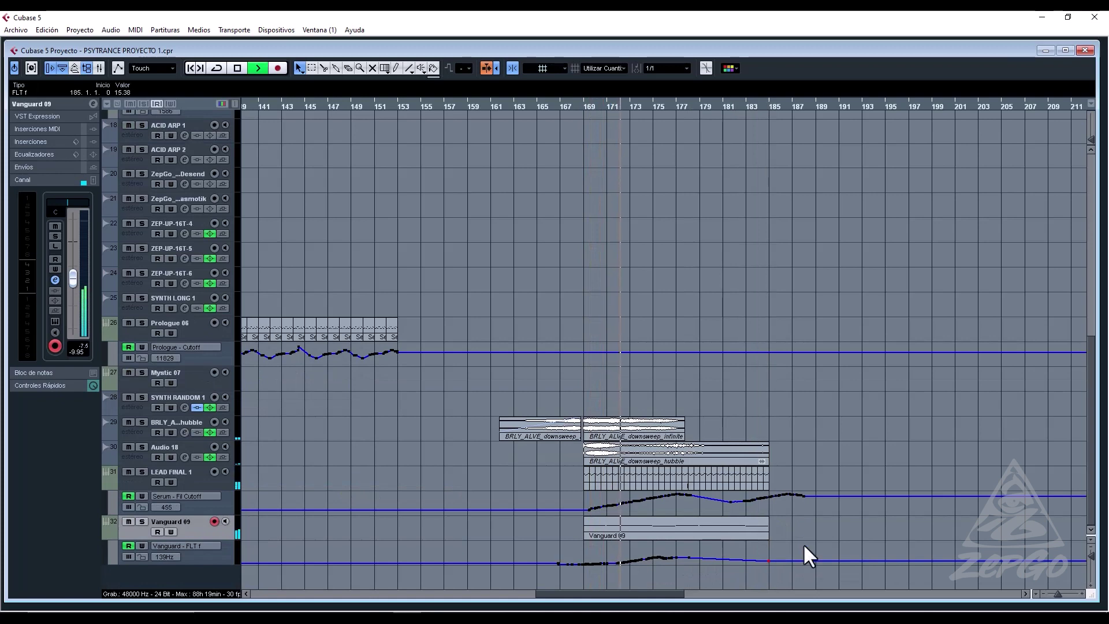
pyautogui.click(830, 425)
# Examine the closing layers from bar 169 to bar 185 during playback, and compare them with the kick, bass and percussion tracks.
pyautogui.scroll(-2, 710, 538)
pyautogui.scroll(-3, 709, 536)
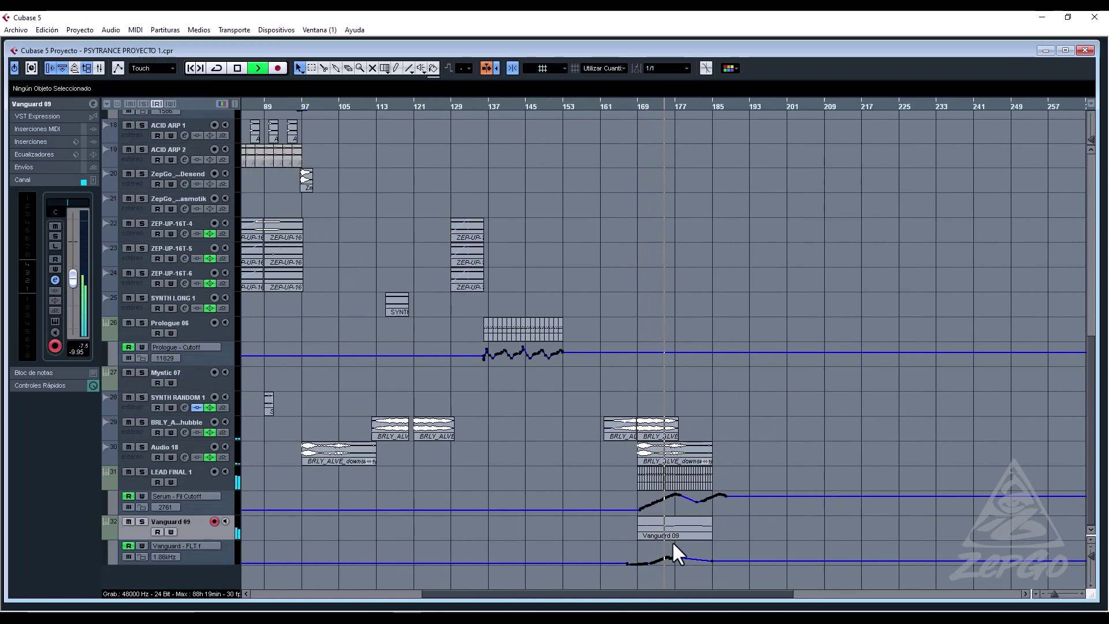
pyautogui.scroll(-1, 700, 472)
pyautogui.moveTo(705, 427); pyautogui.dragTo(649, 546)
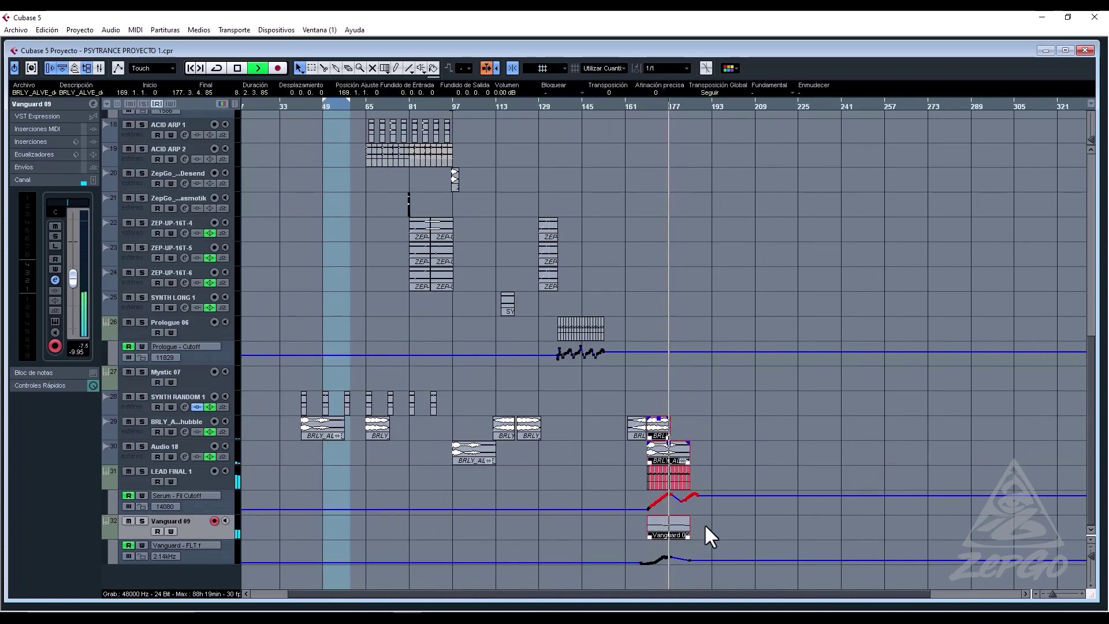
pyautogui.click(725, 468)
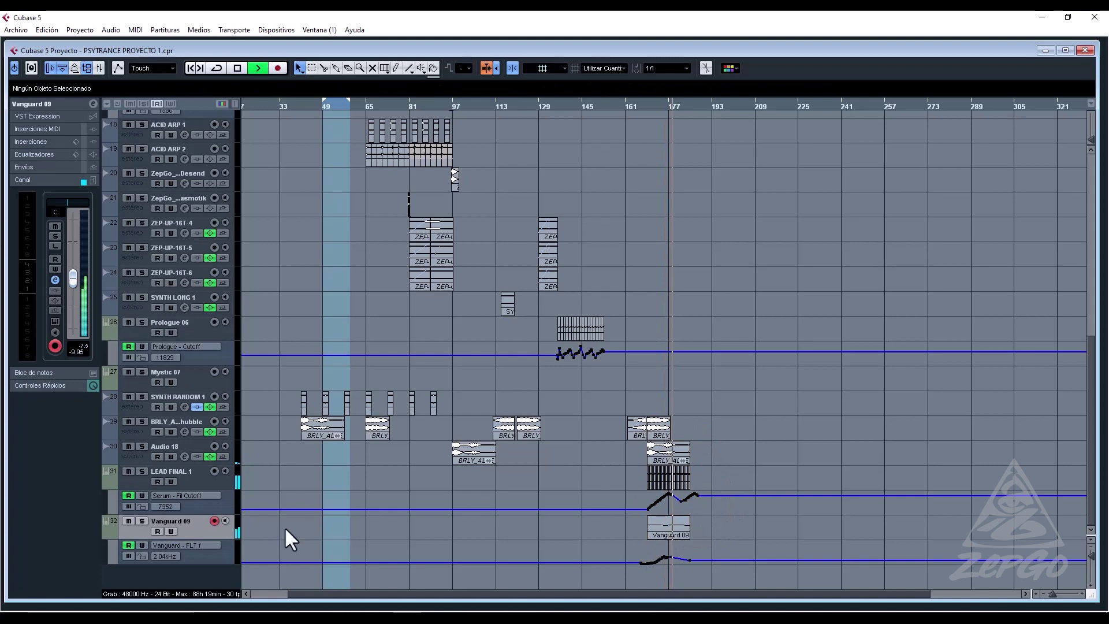
pyautogui.click(194, 477)
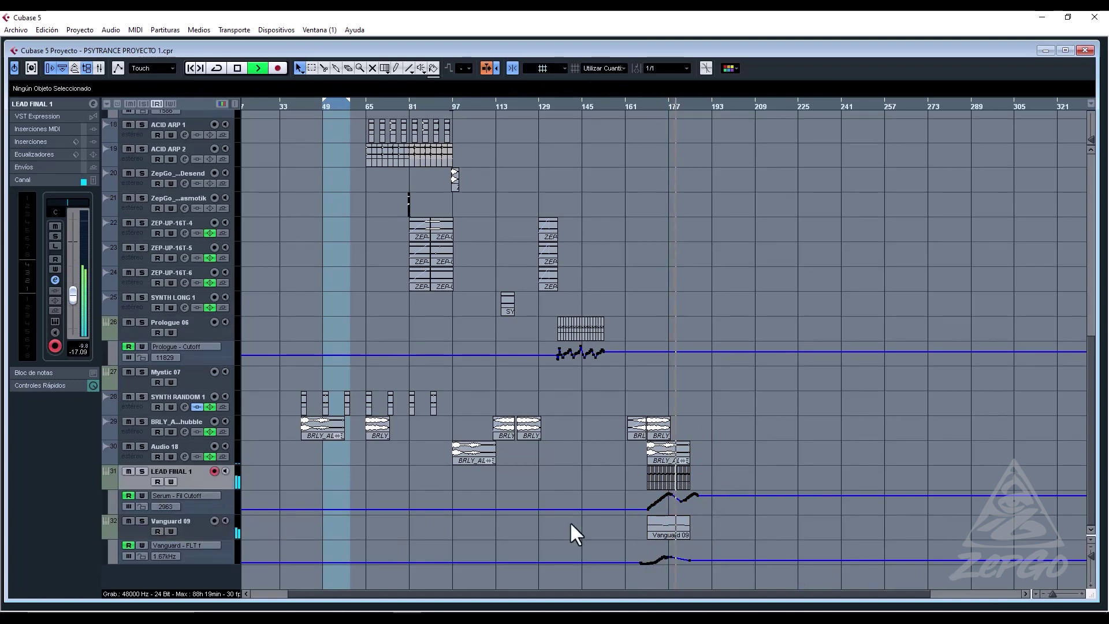
pyautogui.press('h')
pyautogui.press('h')
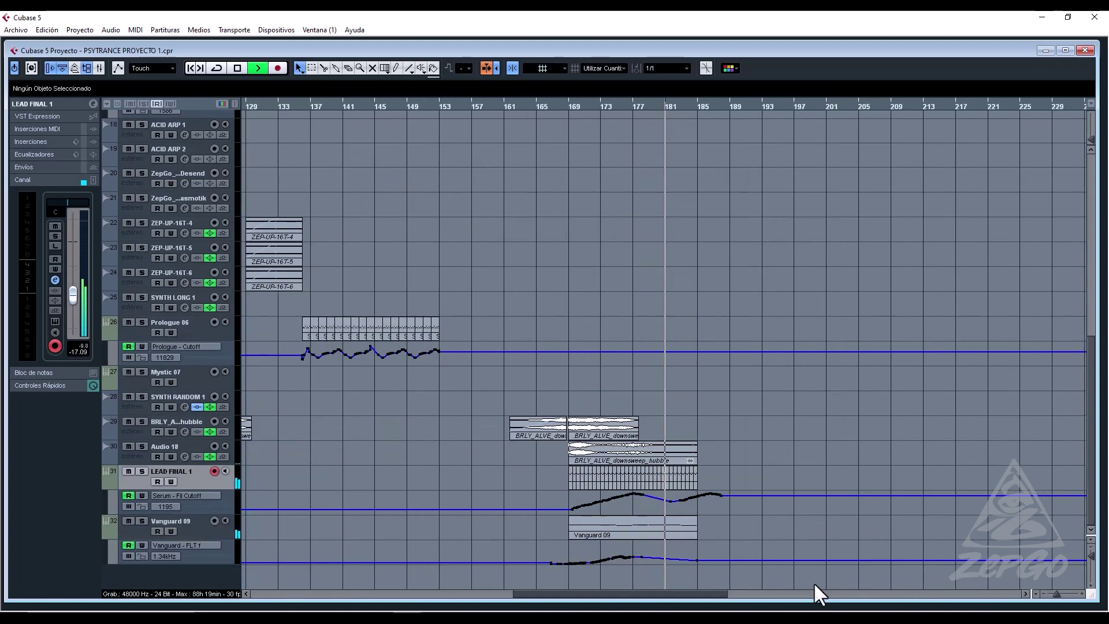
pyautogui.press('g')
pyautogui.press('g')
pyautogui.press('g')
pyautogui.press('g')
pyautogui.press('g')
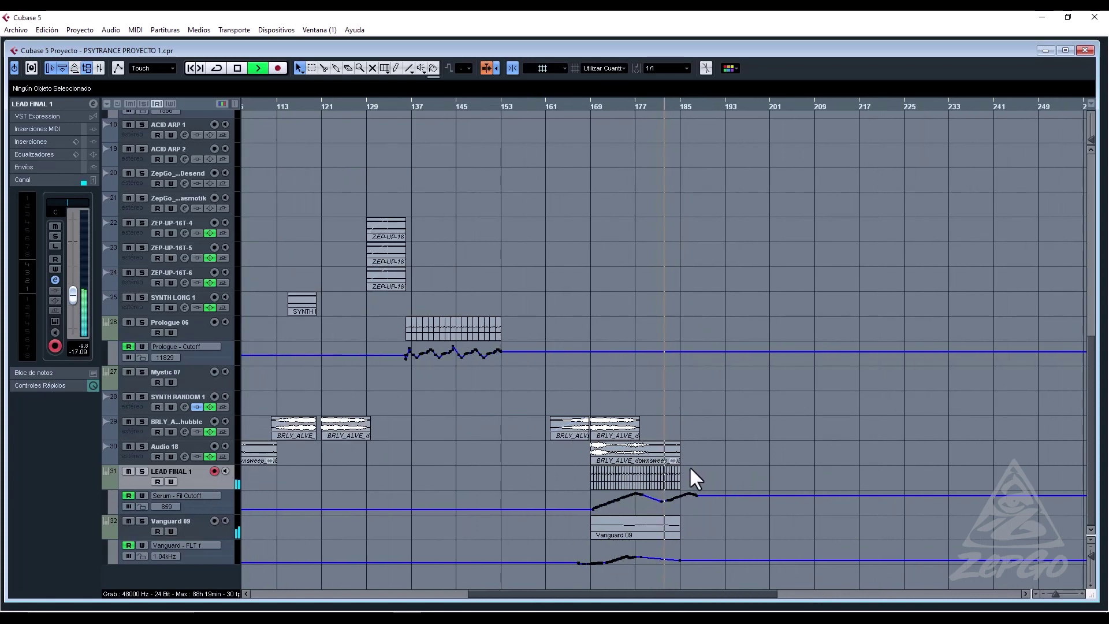
pyautogui.press('h')
pyautogui.press('h')
pyautogui.press('h')
pyautogui.press('h')
pyautogui.scroll(10, 699, 353)
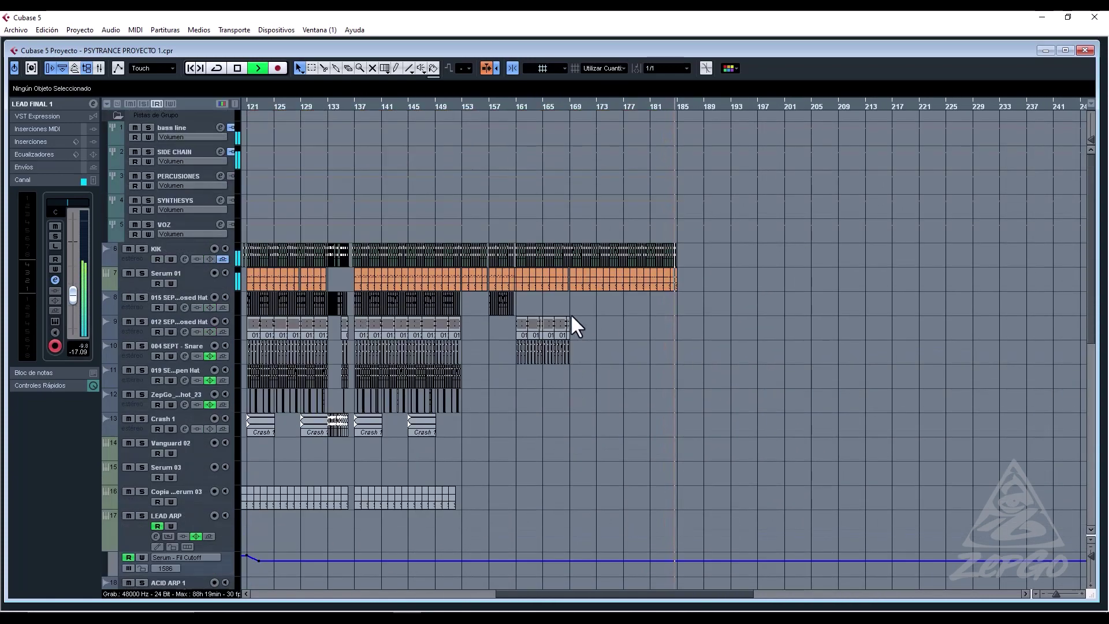
# Play the arrangement from about bar 137 and look over the clips on the upper and lower tracks.
pyautogui.press('space')
pyautogui.click(442, 108)
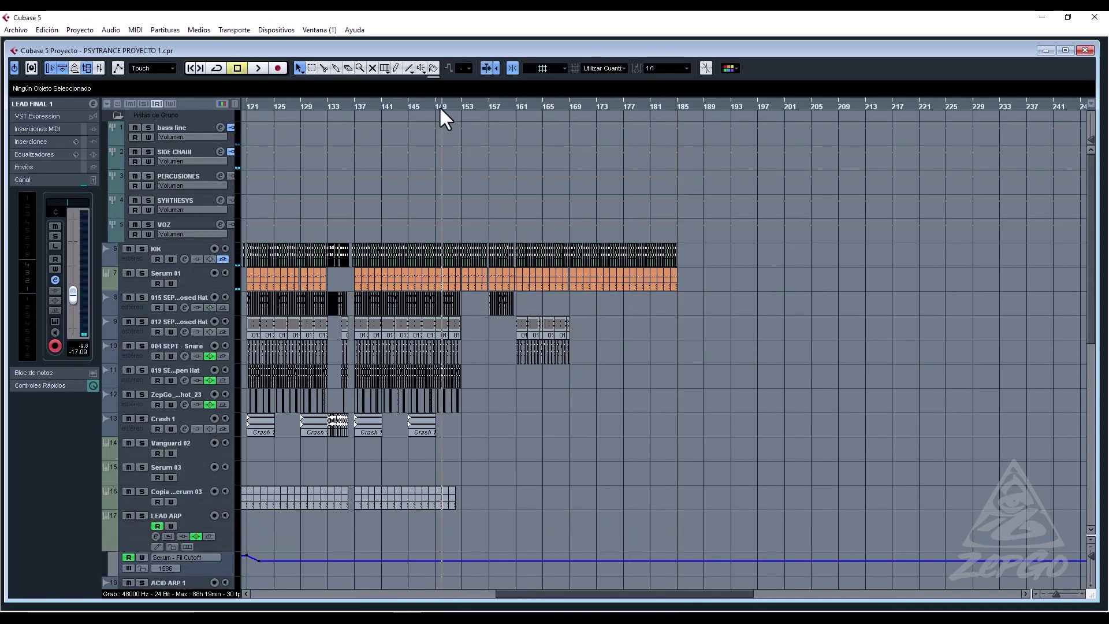
pyautogui.click(350, 108)
pyautogui.press('space')
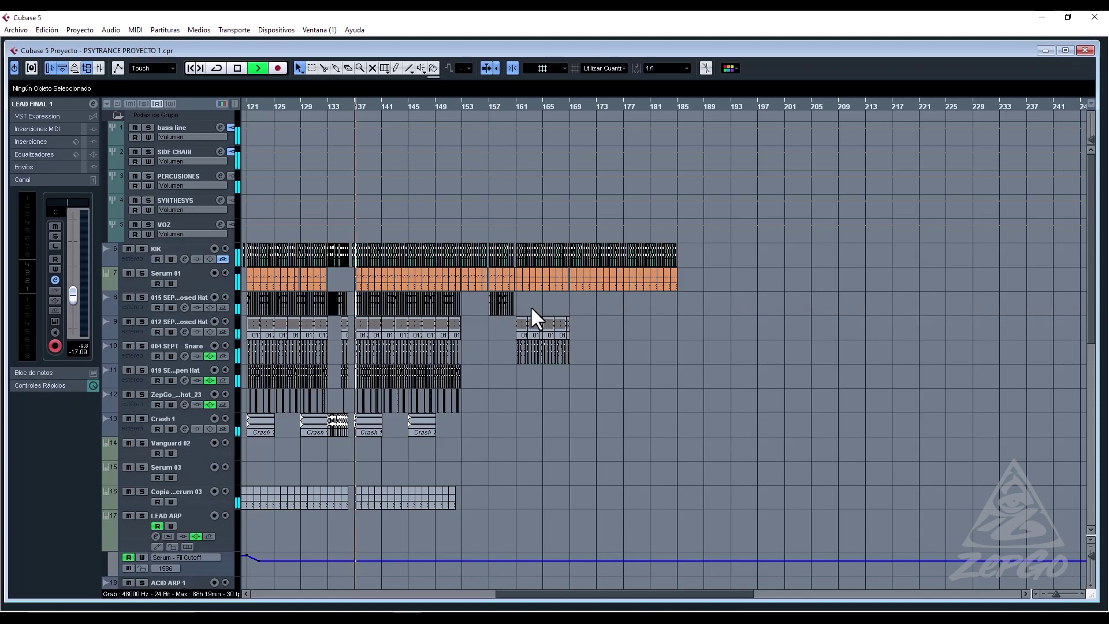
pyautogui.scroll(-3, 649, 403)
pyautogui.scroll(-3, 649, 403)
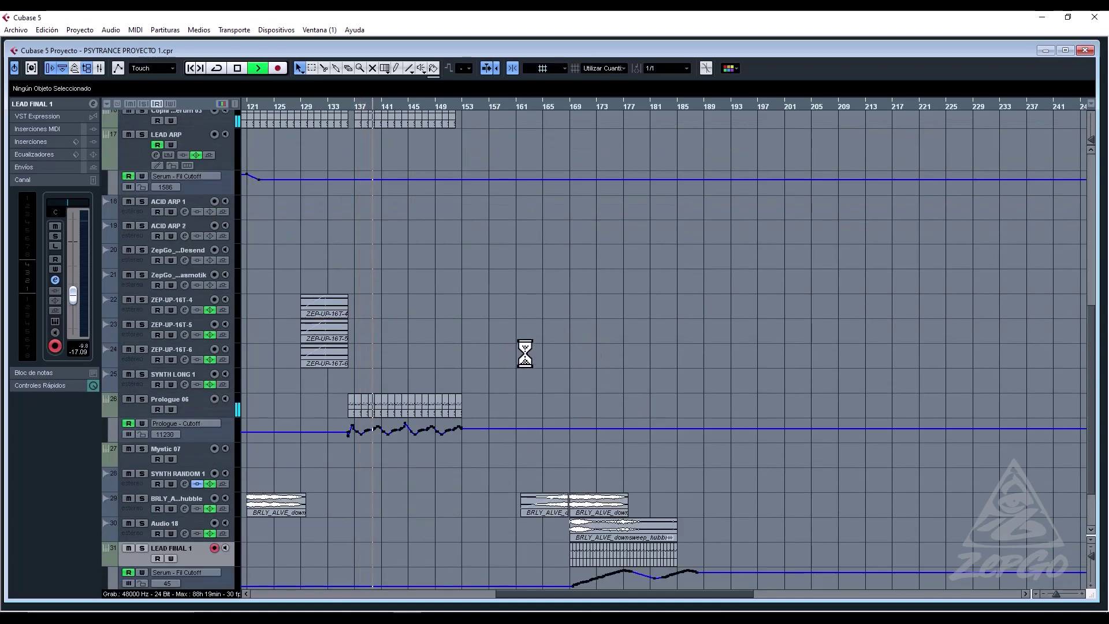
pyautogui.scroll(4, 590, 363)
pyautogui.scroll(2, 587, 359)
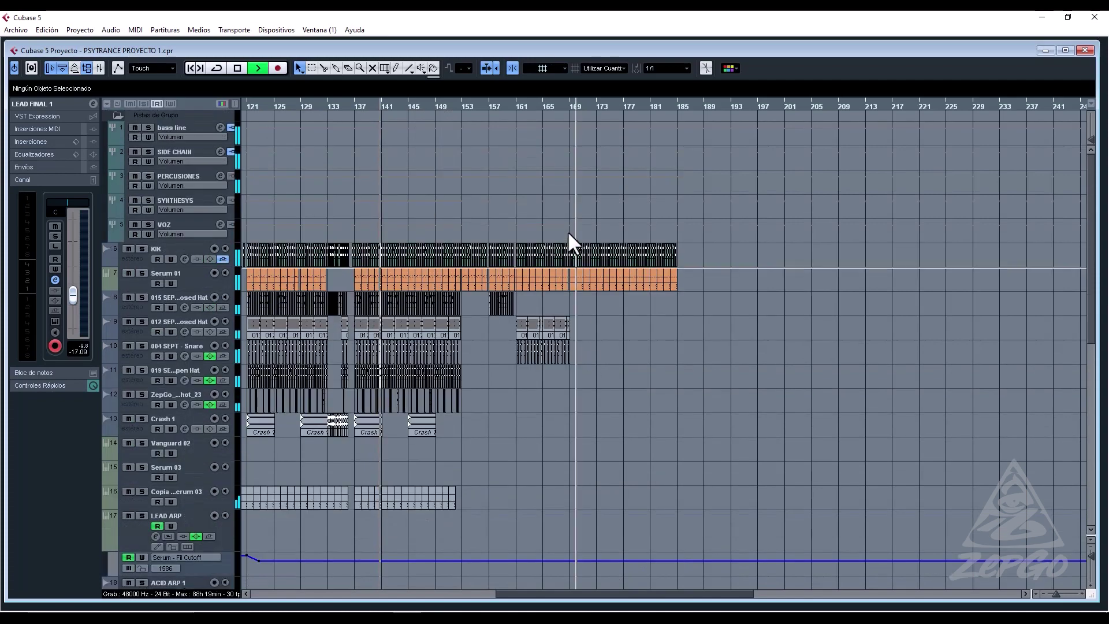
# Play the section from about bar 169 and review its lead and effects tracks.
pyautogui.moveTo(513, 106); pyautogui.dragTo(562, 99)
pyautogui.scroll(-4, 665, 265)
pyautogui.scroll(4, 669, 285)
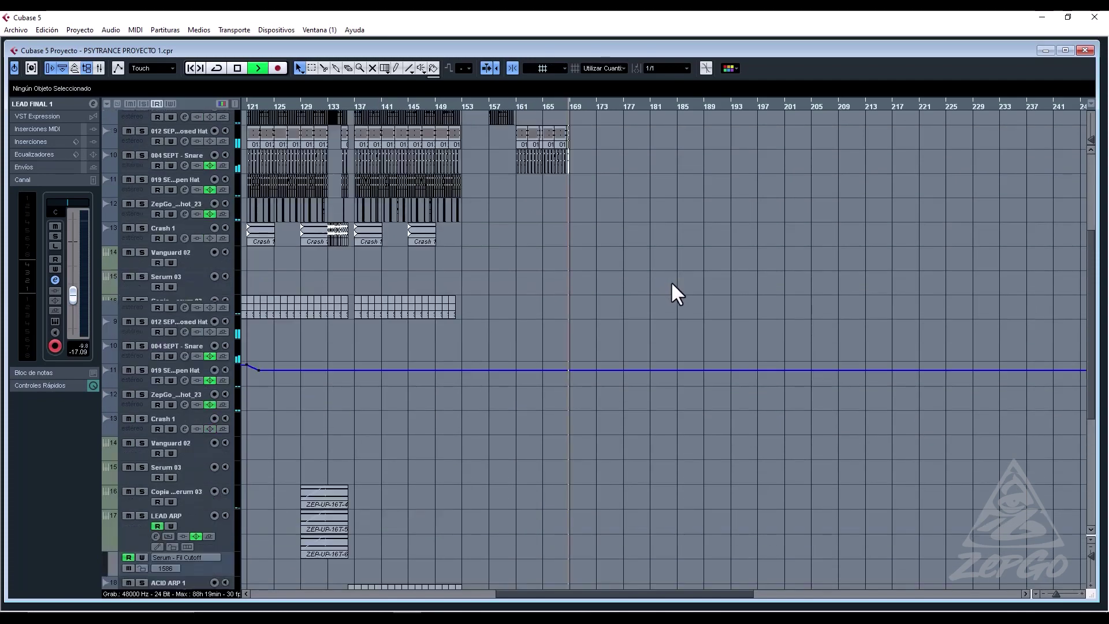
pyautogui.scroll(-4, 687, 298)
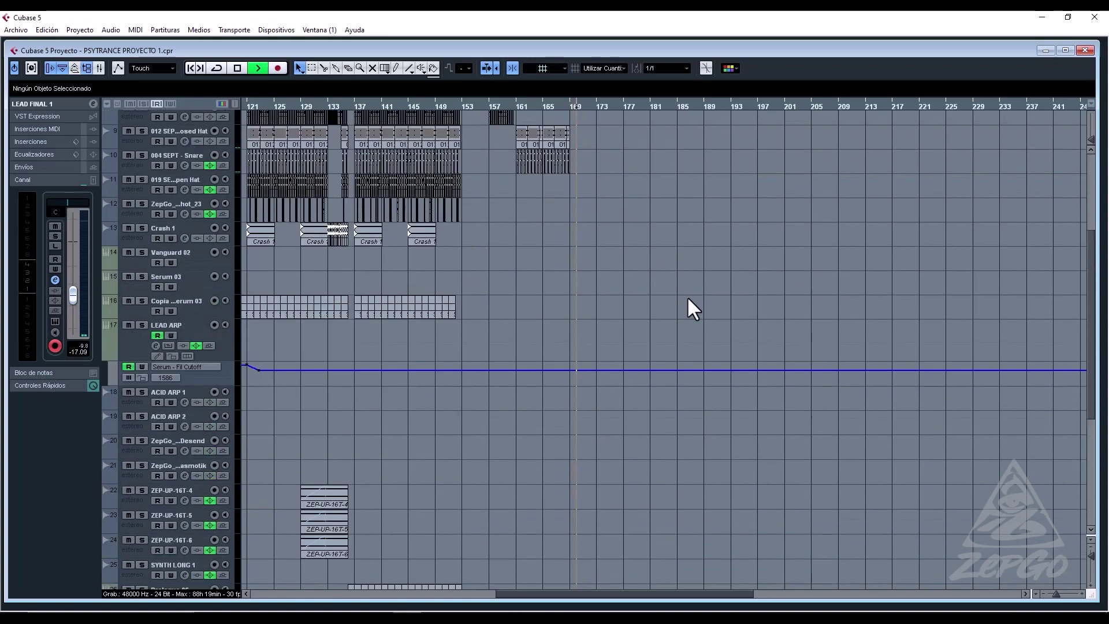
pyautogui.scroll(2, 687, 297)
pyautogui.scroll(-8, 687, 298)
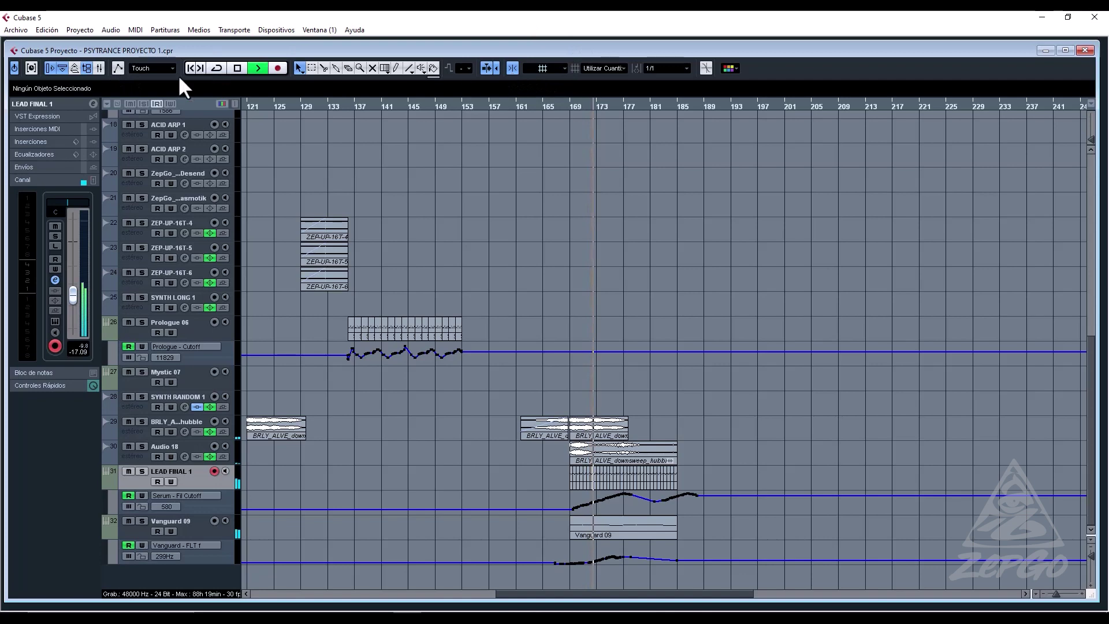
# Start a media import from the Pool and browse through ZepGo_Essential_Bundle_Pack_Vol1 and ZepGo_DubStep to the ZepGo_Big_Xplotions folder.
pyautogui.click(87, 68)
pyautogui.click(911, 93)
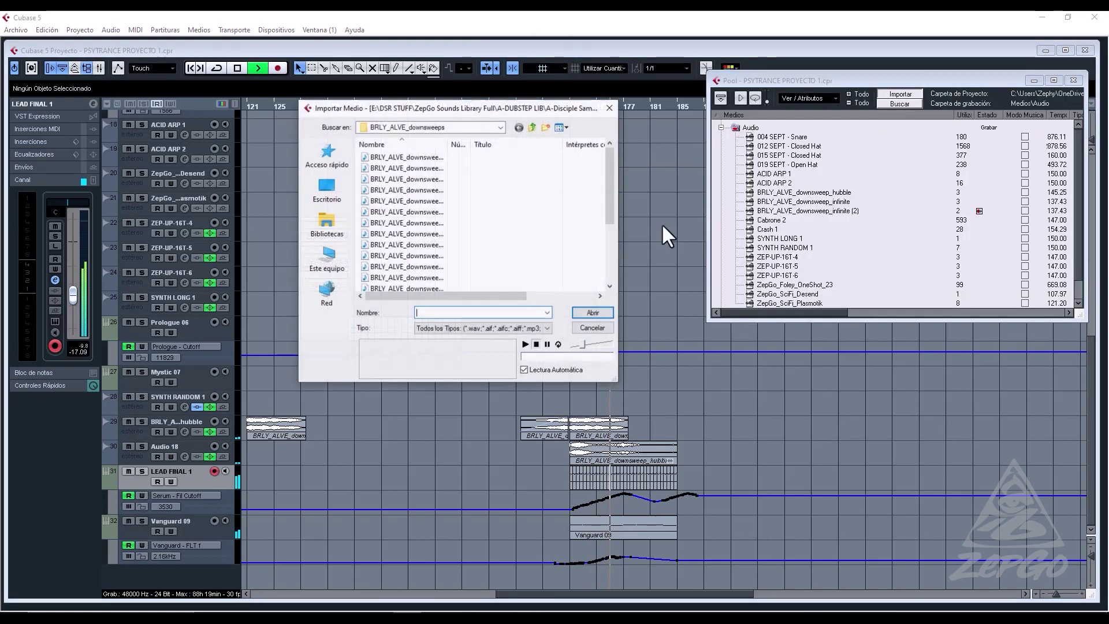
pyautogui.click(530, 127)
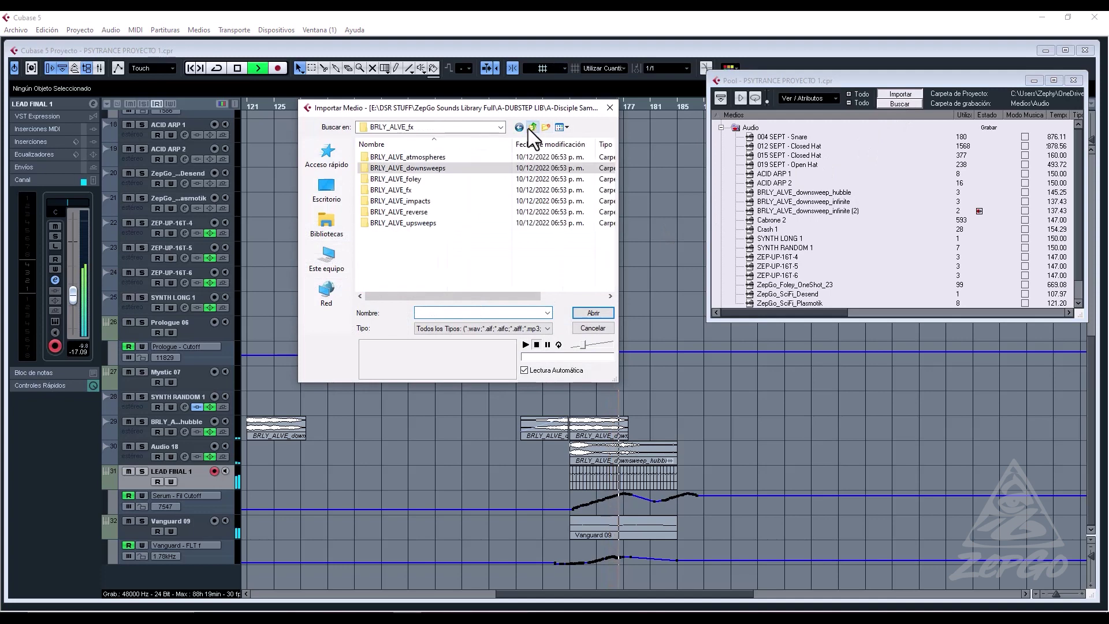
pyautogui.click(530, 128)
pyautogui.click(530, 127)
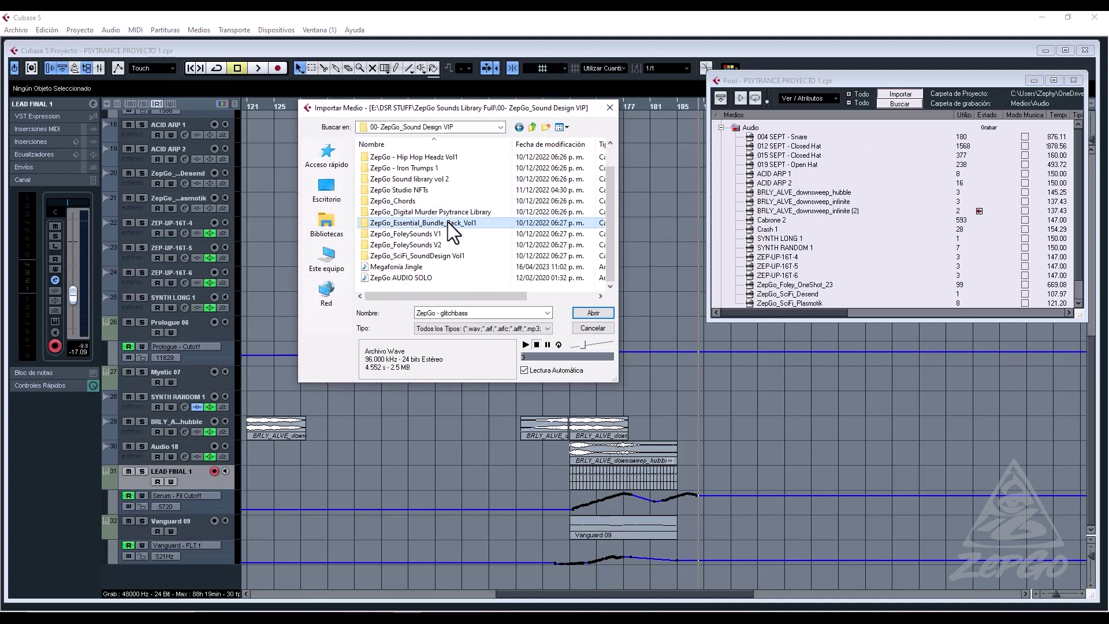
pyautogui.doubleClick(448, 223)
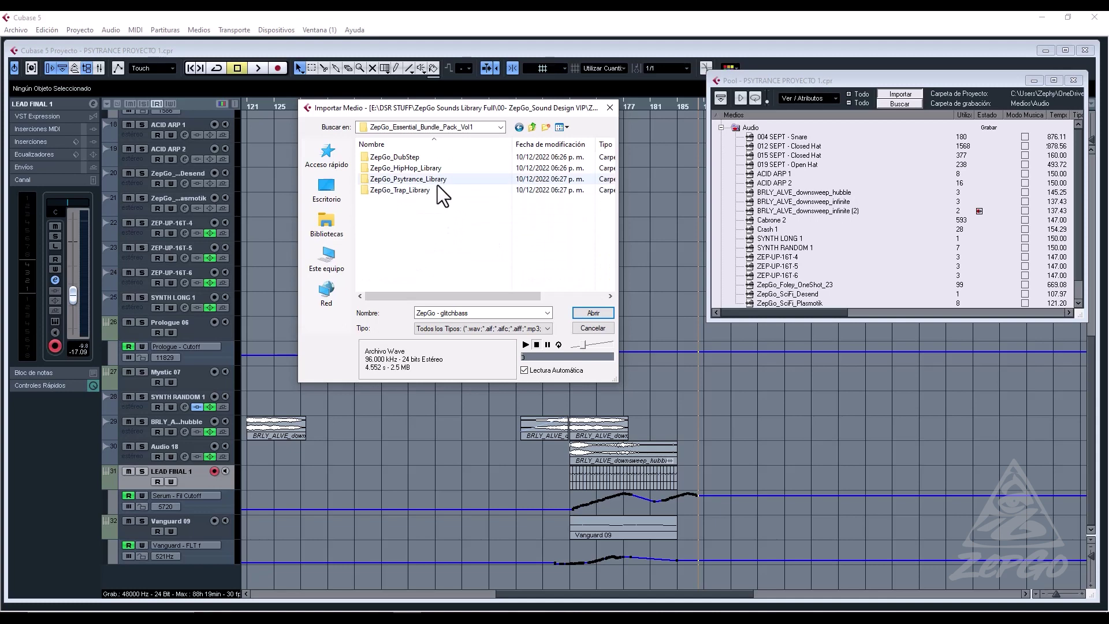
pyautogui.doubleClick(431, 157)
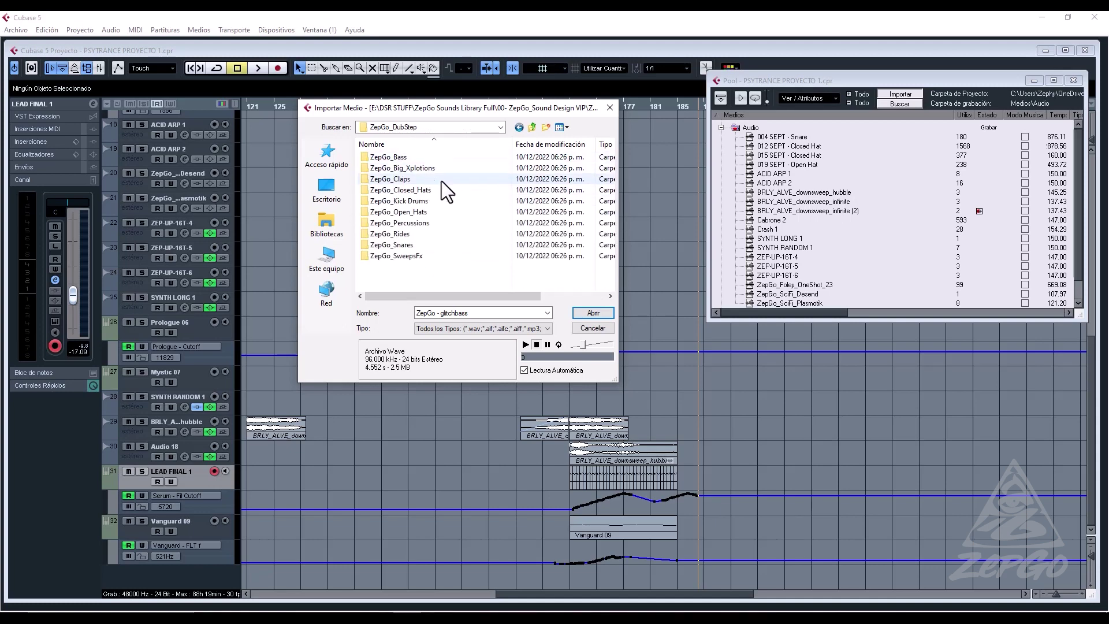
pyautogui.doubleClick(435, 169)
# Import ZepGo_BigXplotion_05, copied to the working directory and converted to 48 kHz, and place it on a new track at bar 169.
pyautogui.click(435, 202)
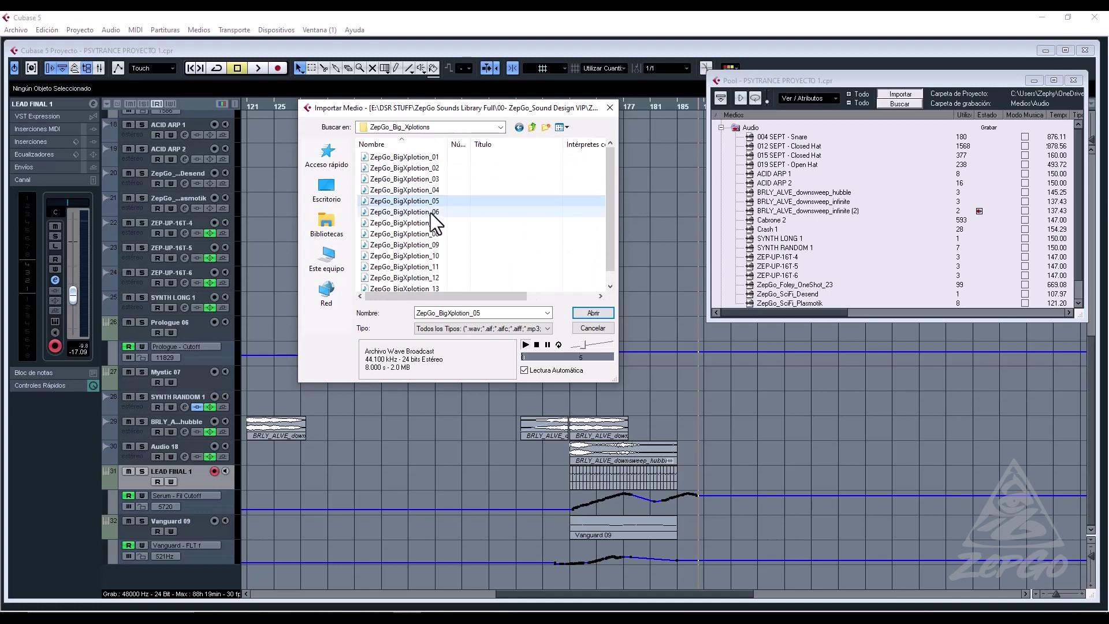
pyautogui.moveTo(425, 202)
pyautogui.mouseDown()
pyautogui.moveTo(604, 465)
pyautogui.moveTo(583, 575)
pyautogui.moveTo(476, 234)
pyautogui.moveTo(426, 196)
pyautogui.mouseUp()
pyautogui.doubleClick(427, 197)
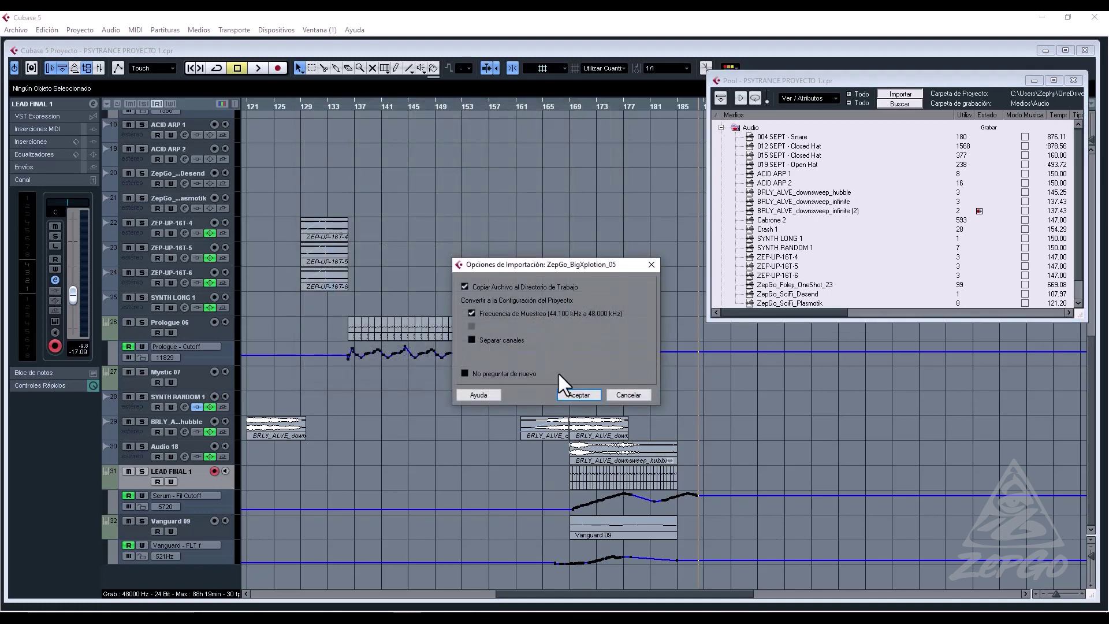
pyautogui.click(594, 396)
pyautogui.moveTo(788, 283); pyautogui.dragTo(568, 574)
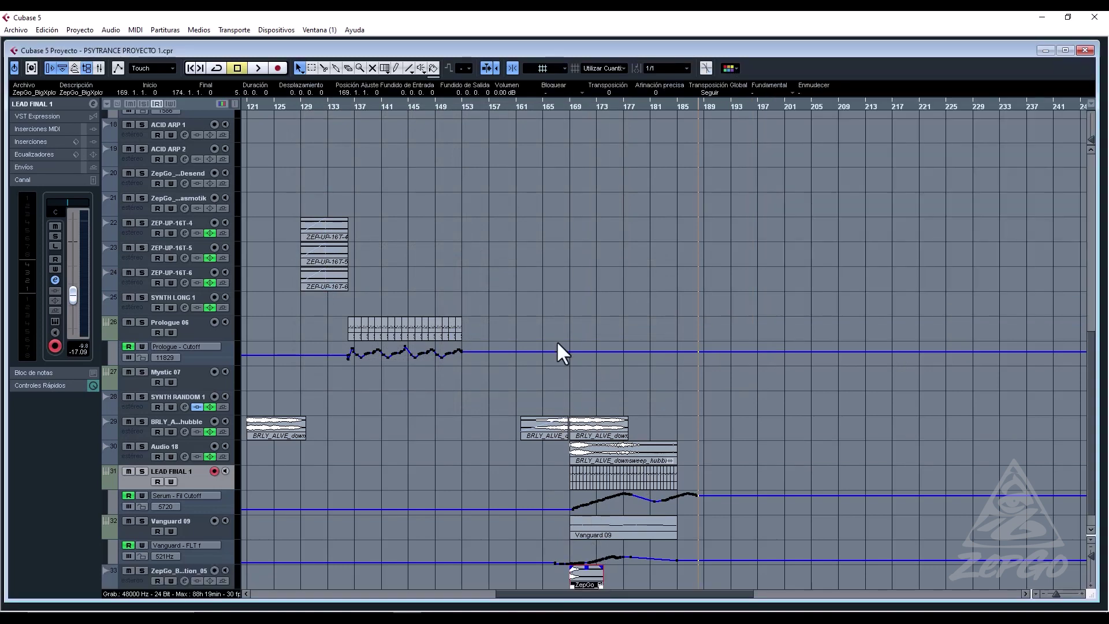
# Play the drop from bar 169, and replay it from about bar 161 to hear the explosion in context.
pyautogui.click(568, 108)
pyautogui.press('space')
pyautogui.scroll(-1, 657, 397)
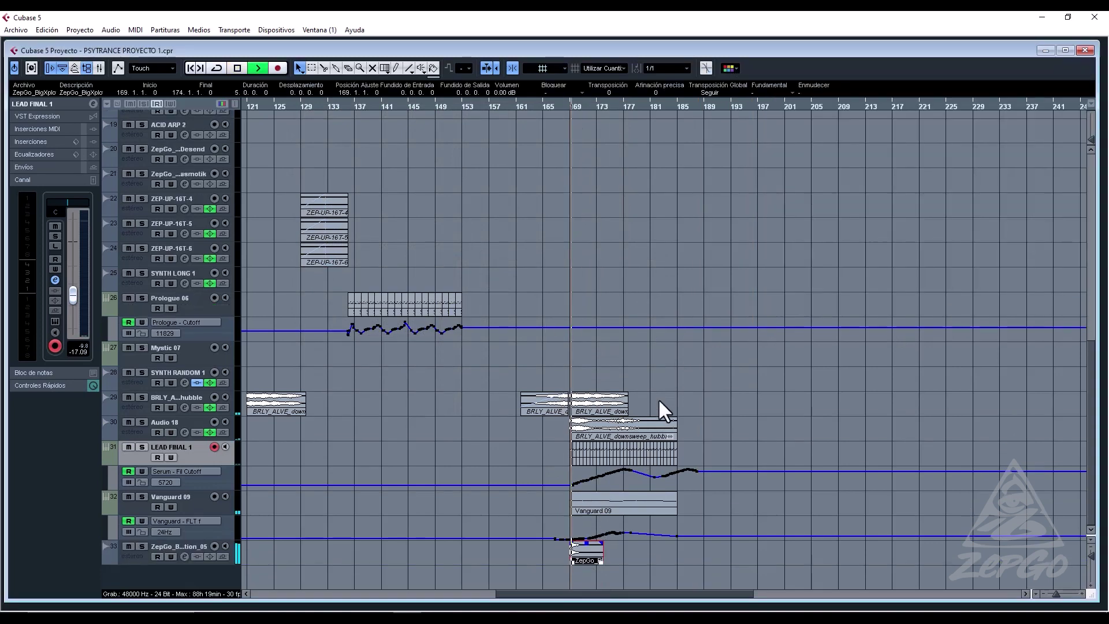
pyautogui.click(515, 107)
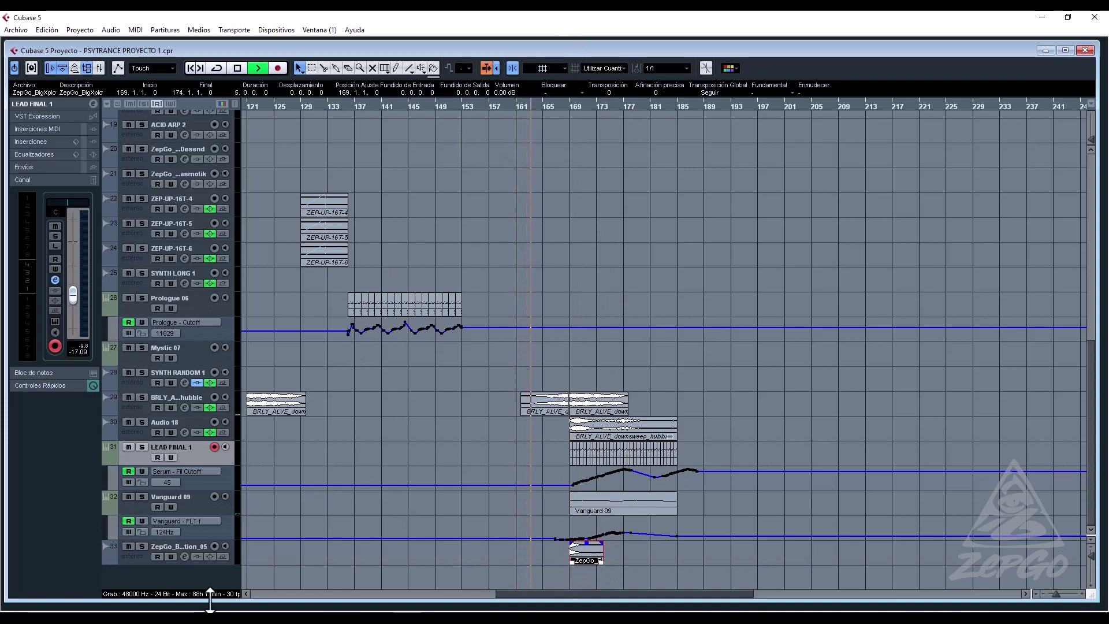
# Cut the low end of the explosion track with EQ band 1 as a low shelf at 27 Hz and -23.8 dB.
pyautogui.click(167, 543)
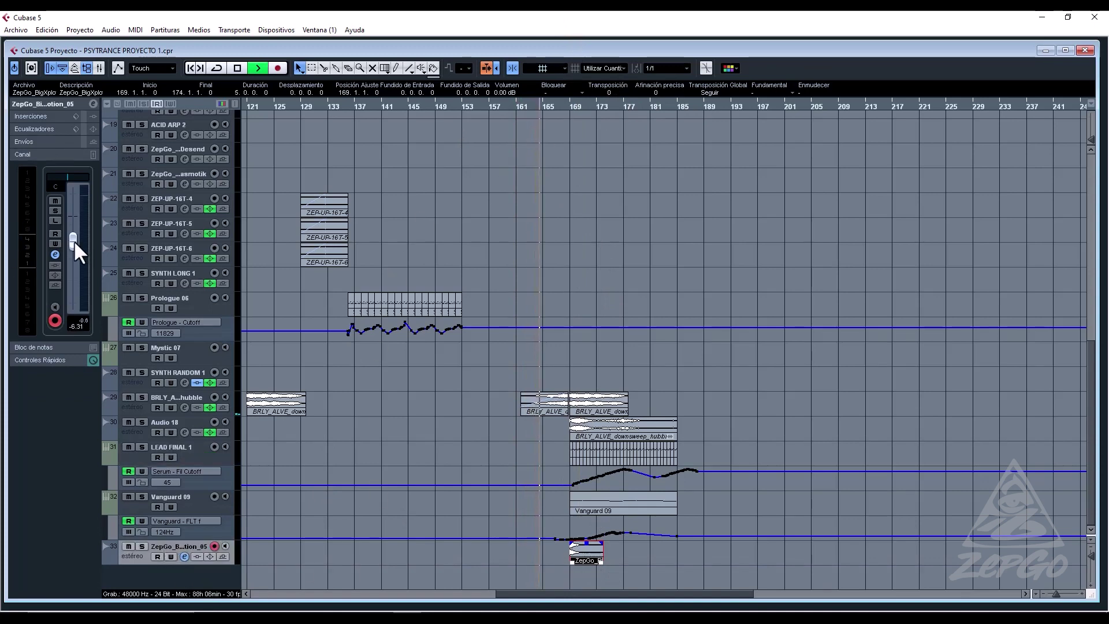
pyautogui.click(53, 252)
pyautogui.moveTo(349, 261); pyautogui.dragTo(332, 280)
pyautogui.moveTo(356, 353); pyautogui.dragTo(376, 356)
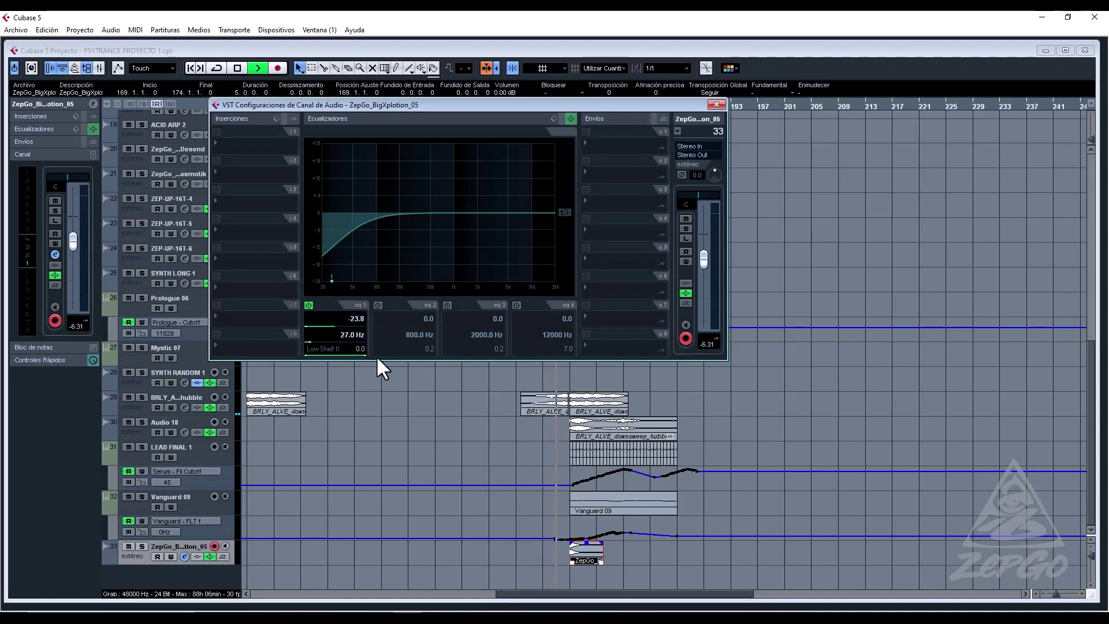
pyautogui.click(716, 105)
pyautogui.click(640, 558)
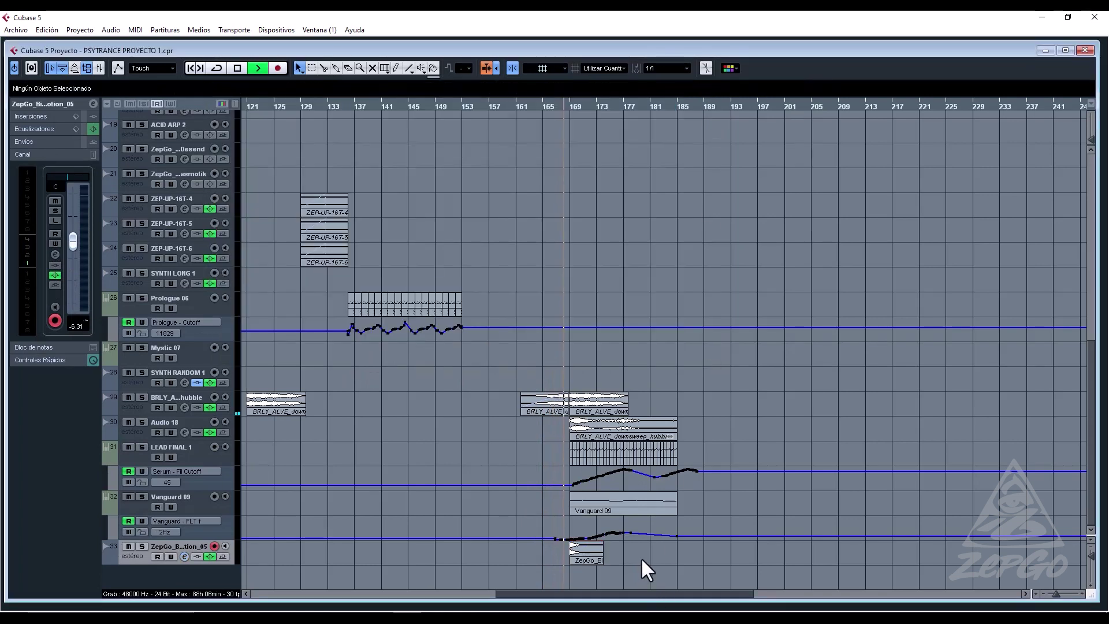
# Examine the explosion clip and the surrounding effects and lead clips around bar 169 during playback.
pyautogui.press('h')
pyautogui.press('h')
pyautogui.press('h')
pyautogui.press('h')
pyautogui.press('h')
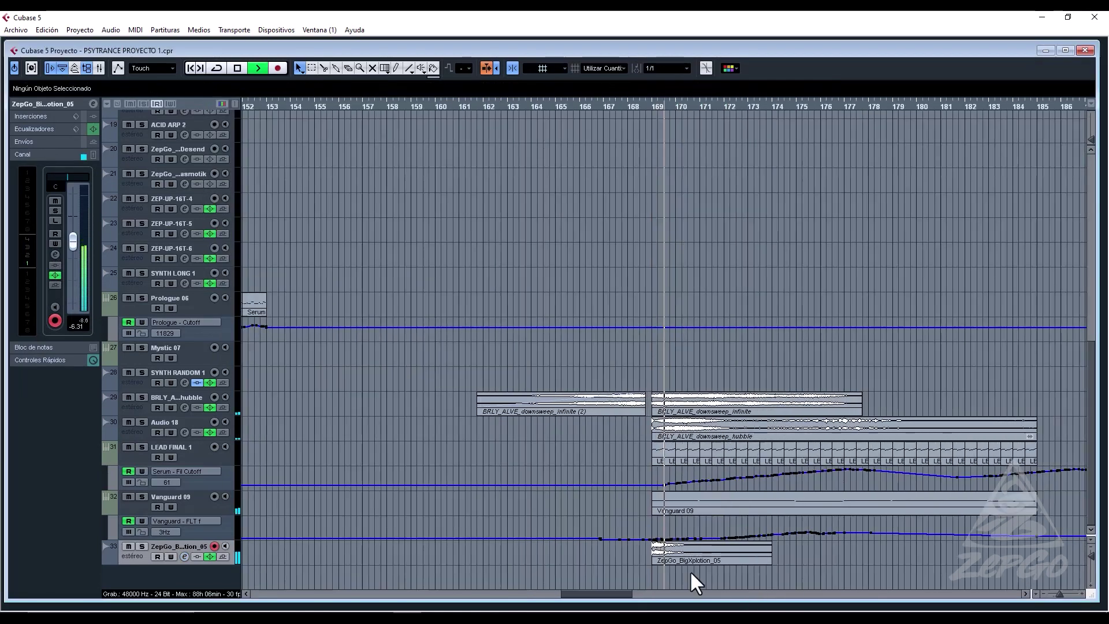
pyautogui.press('g')
pyautogui.press('g')
pyautogui.press('g')
pyautogui.press('g')
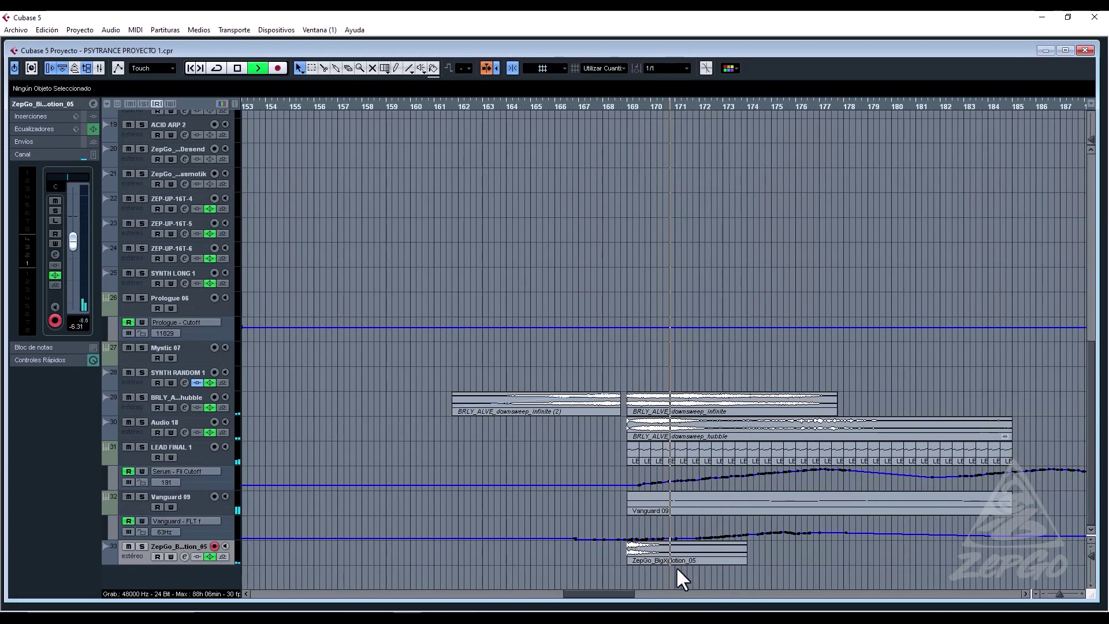
pyautogui.press('g')
pyautogui.press('g')
pyautogui.press('g')
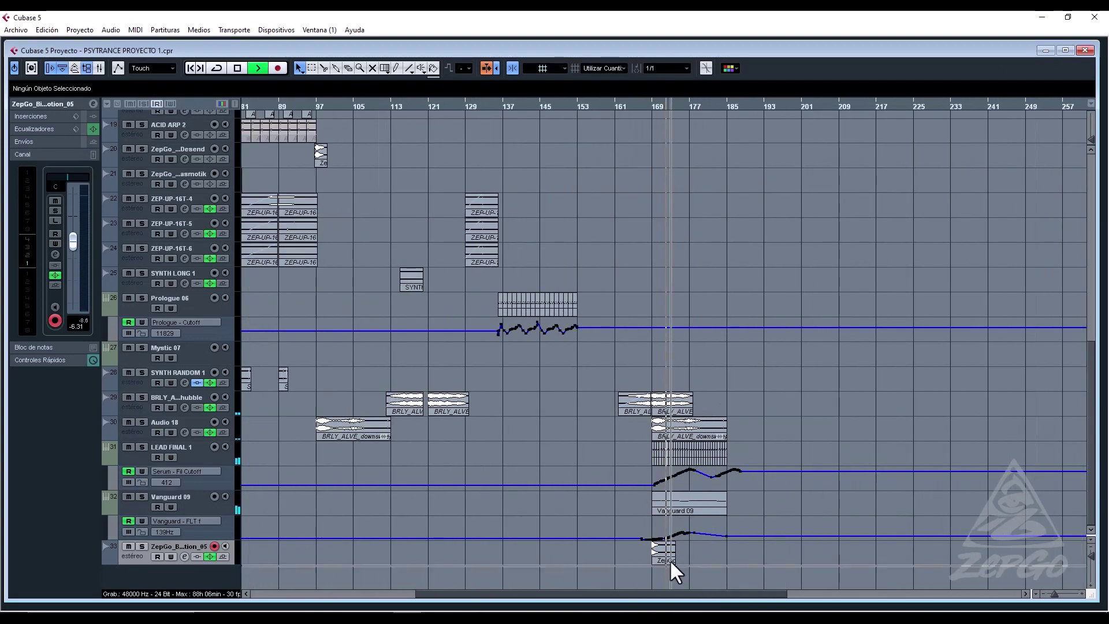
pyautogui.press('g')
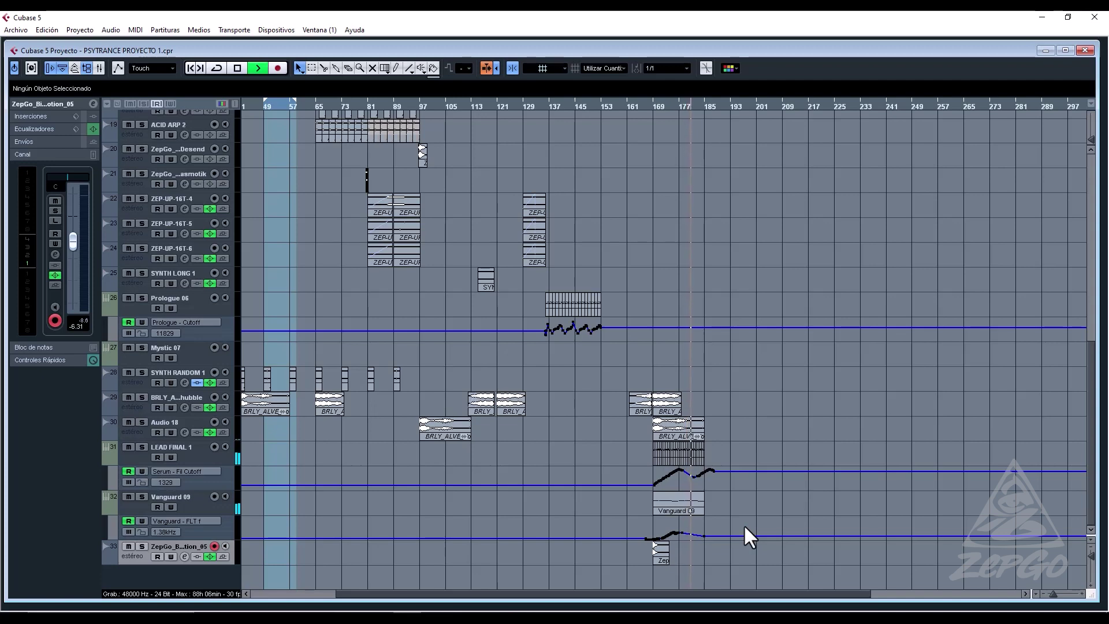
# Inspect the end of the lead section around bar 185, and play the track from just before bar 65.
pyautogui.press('h')
pyautogui.press('h')
pyautogui.press('h')
pyautogui.press('h')
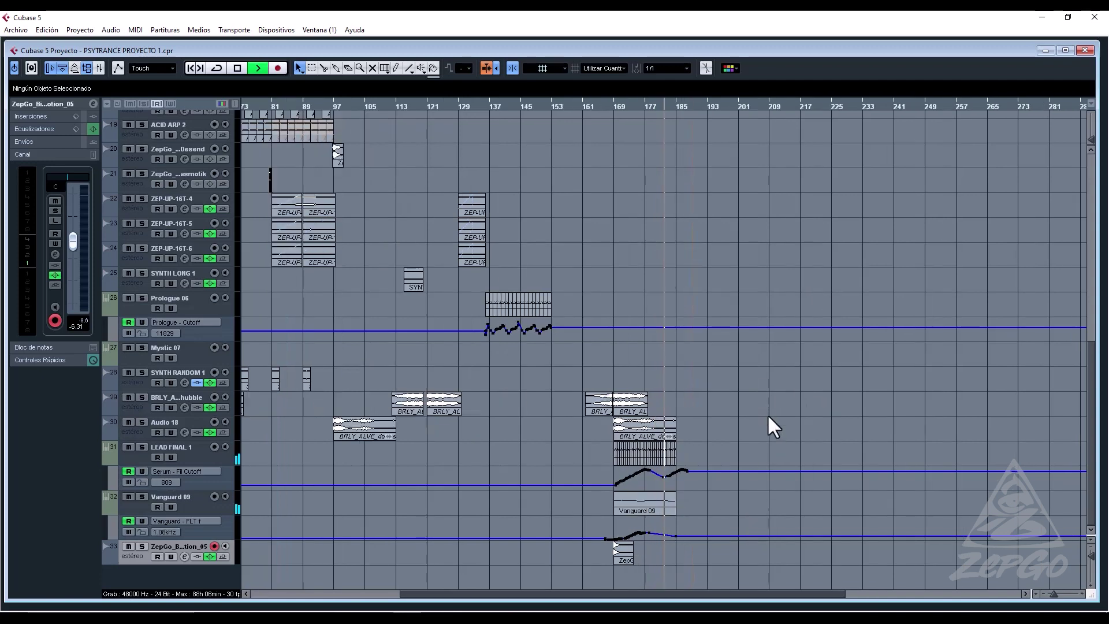
pyautogui.press('h')
pyautogui.press('h')
pyautogui.press('h')
pyautogui.press('h')
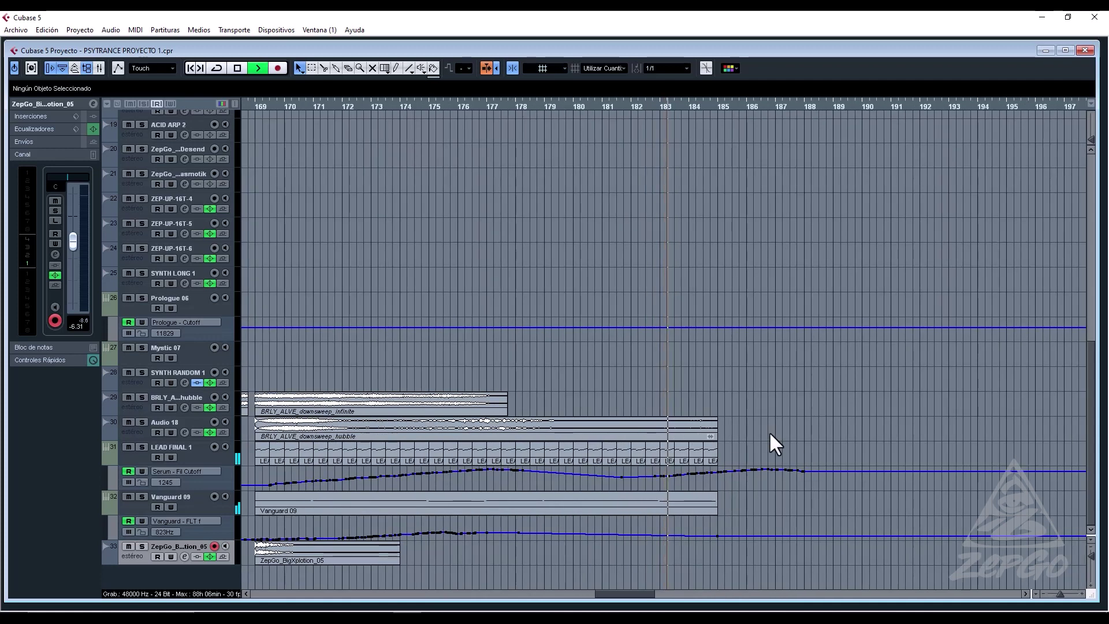
pyautogui.press('g')
pyautogui.press('g')
pyautogui.press('g')
pyautogui.press('g')
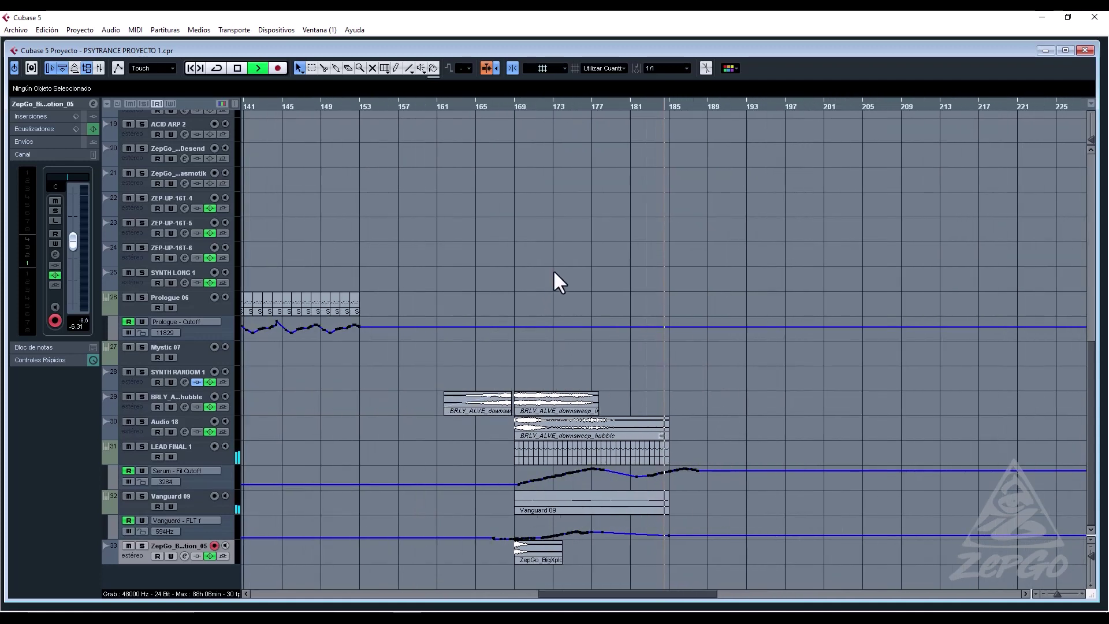
pyautogui.press('g')
pyautogui.press('g')
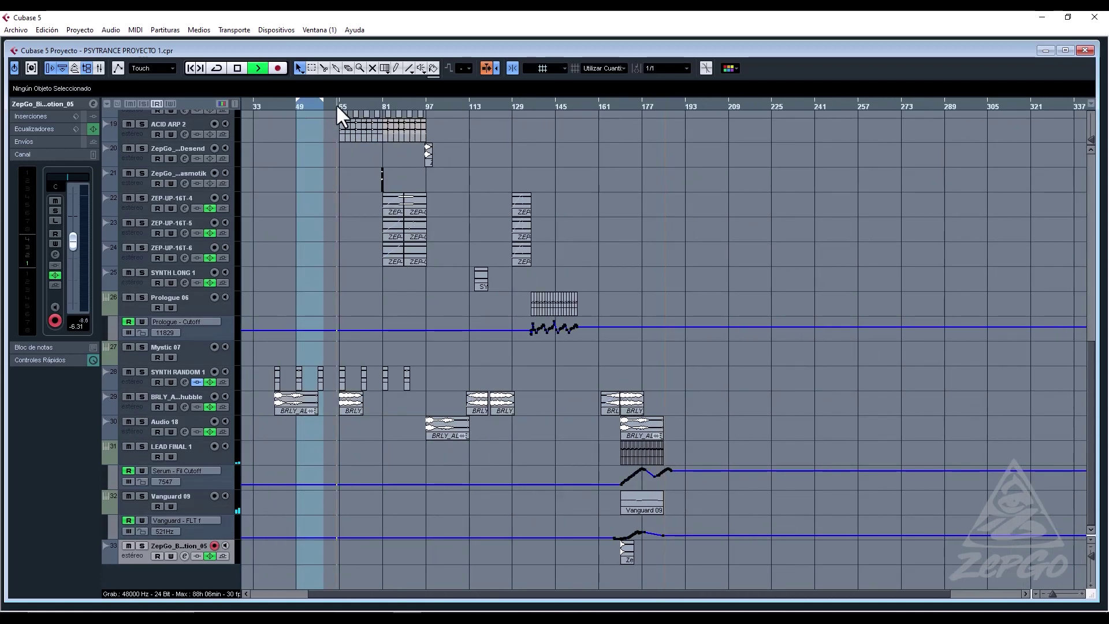
pyautogui.click(335, 104)
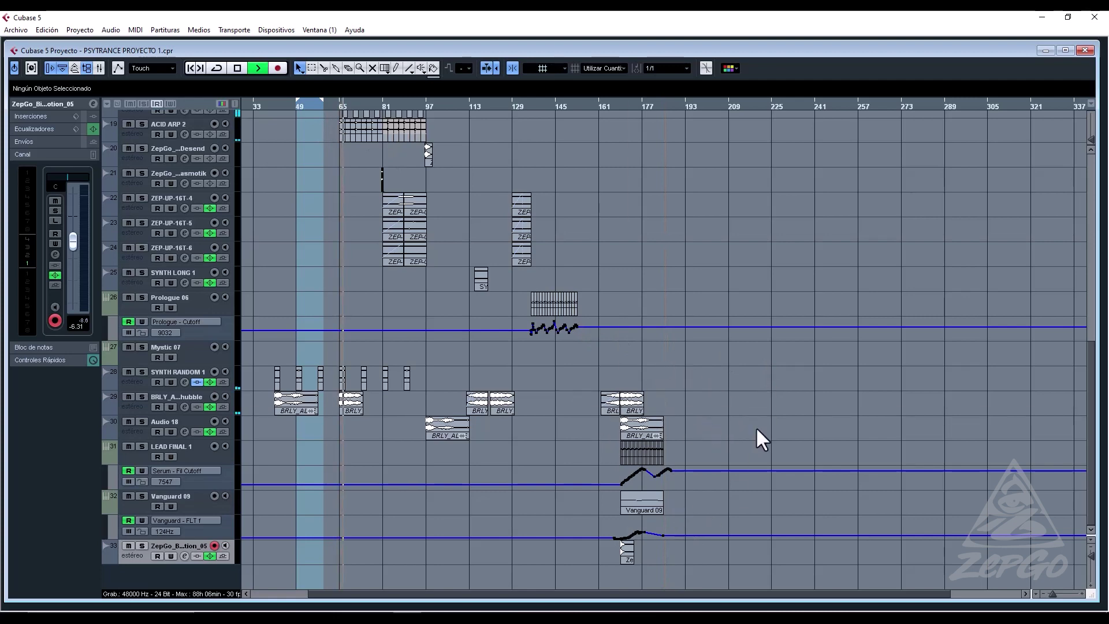
# Add one instrument track below the explosion track using the Xfer Serum synthesizer.
pyautogui.rightClick(179, 544)
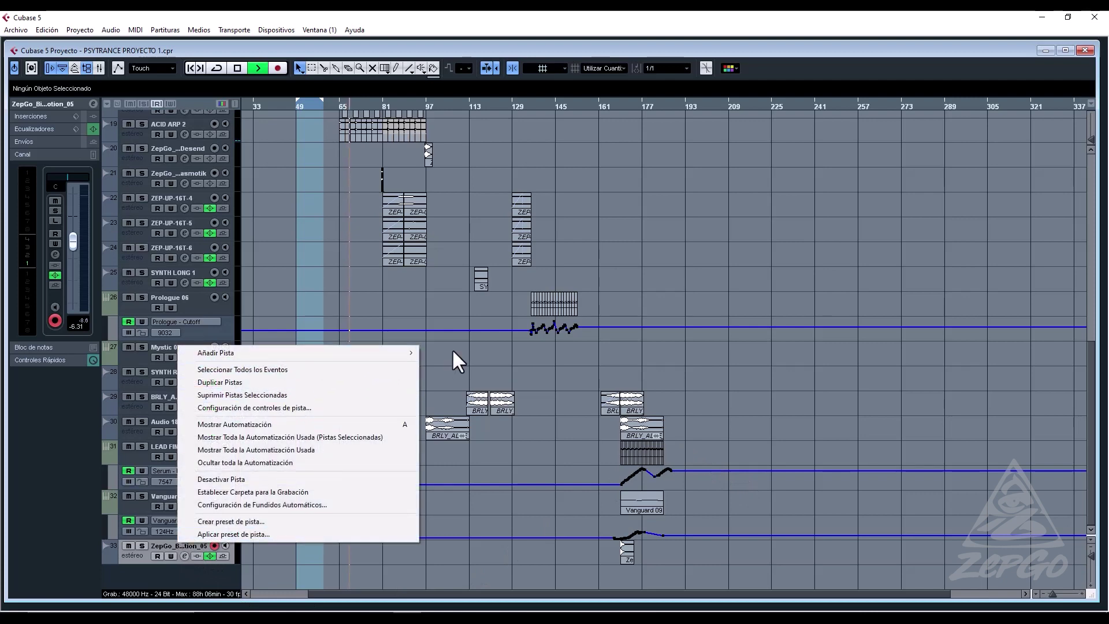
pyautogui.moveTo(390, 355)
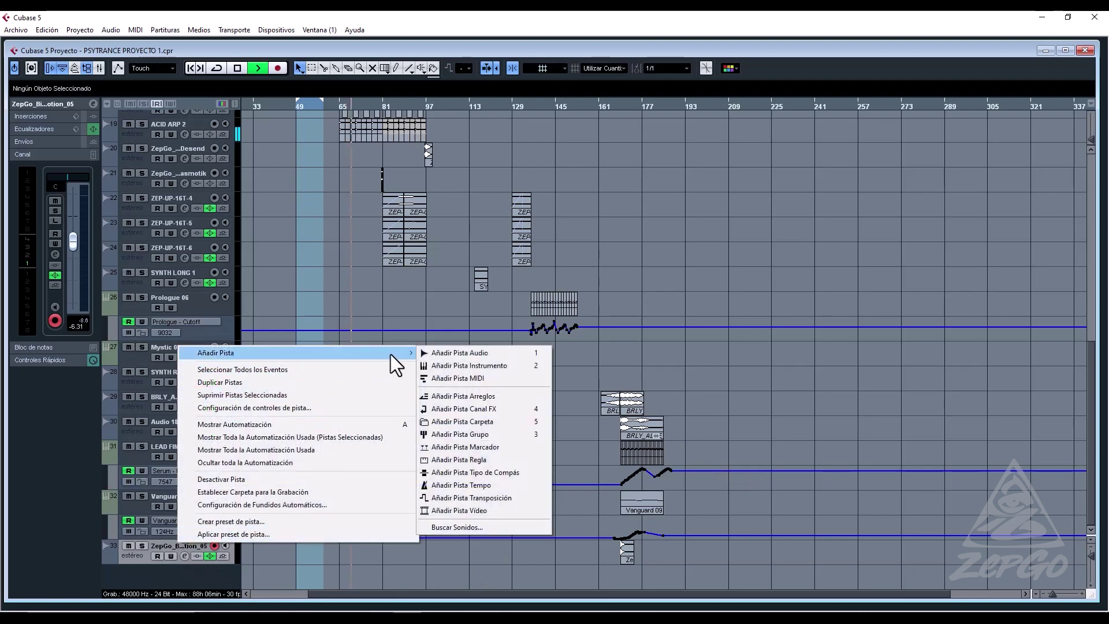
pyautogui.click(493, 366)
pyautogui.click(570, 327)
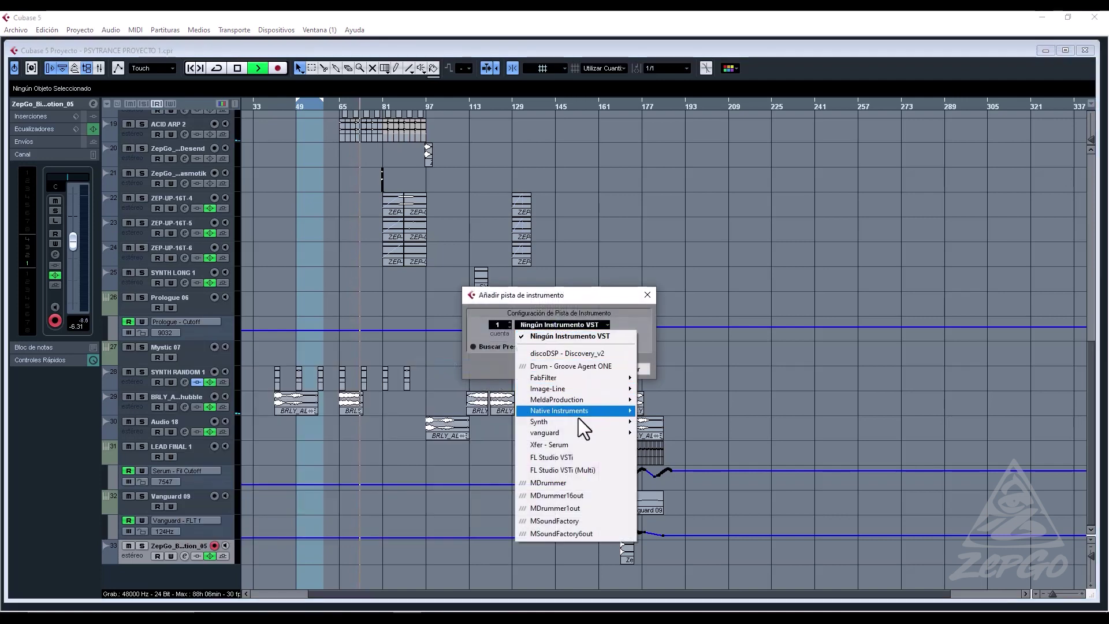
pyautogui.click(572, 444)
pyautogui.click(566, 371)
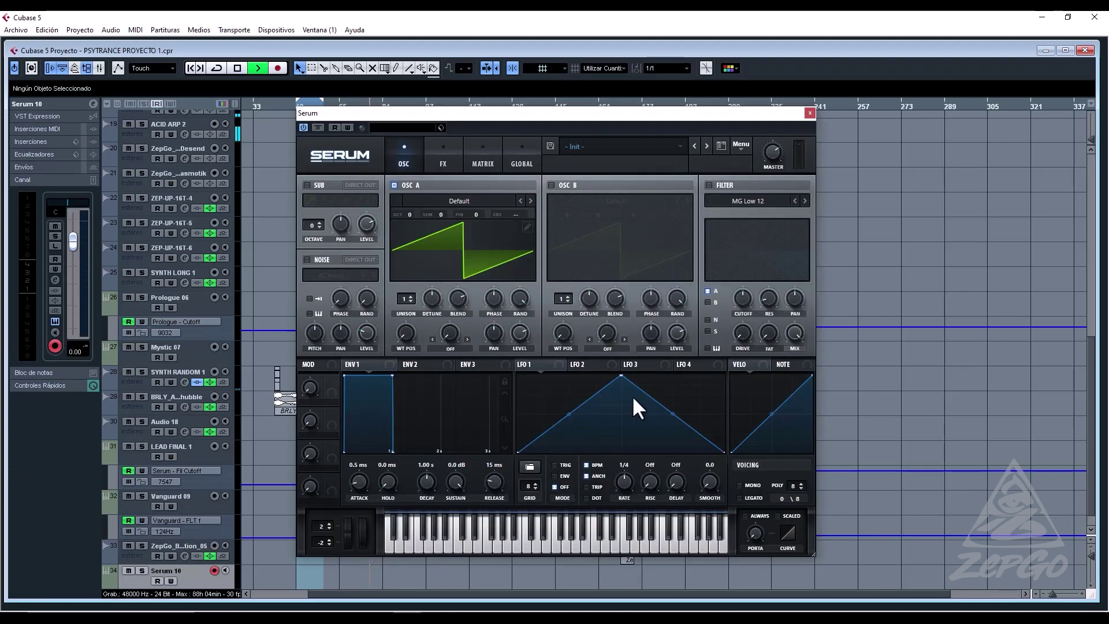
# Audition Serum lead presets from LD A Bit of Luck to LD booty [AF], lowering the track's level to -10.35.
pyautogui.click(594, 145)
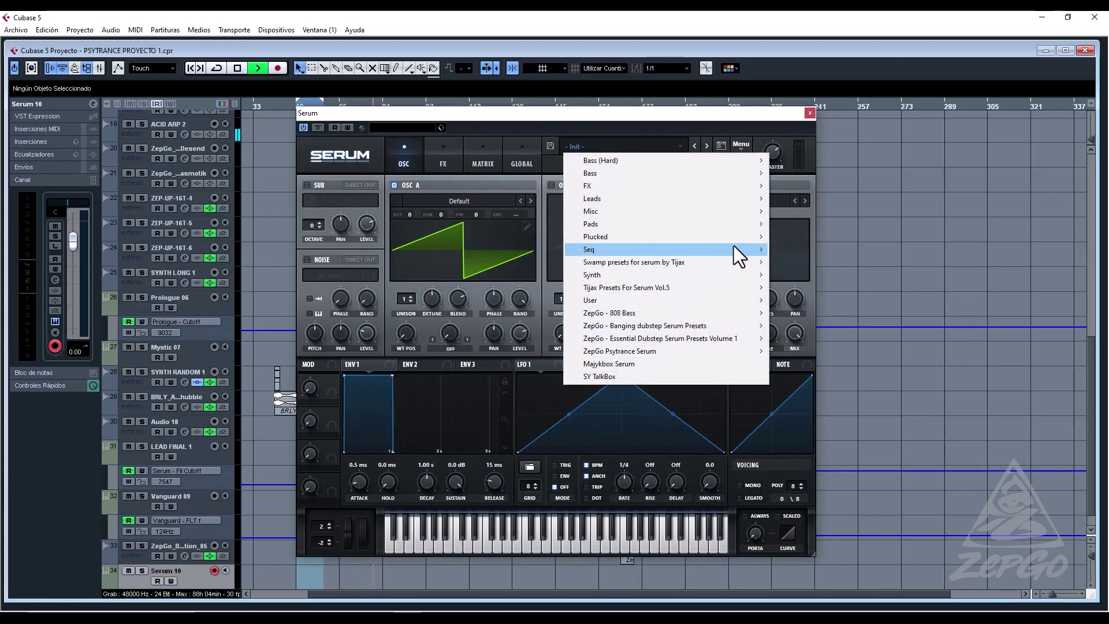
pyautogui.moveTo(730, 198)
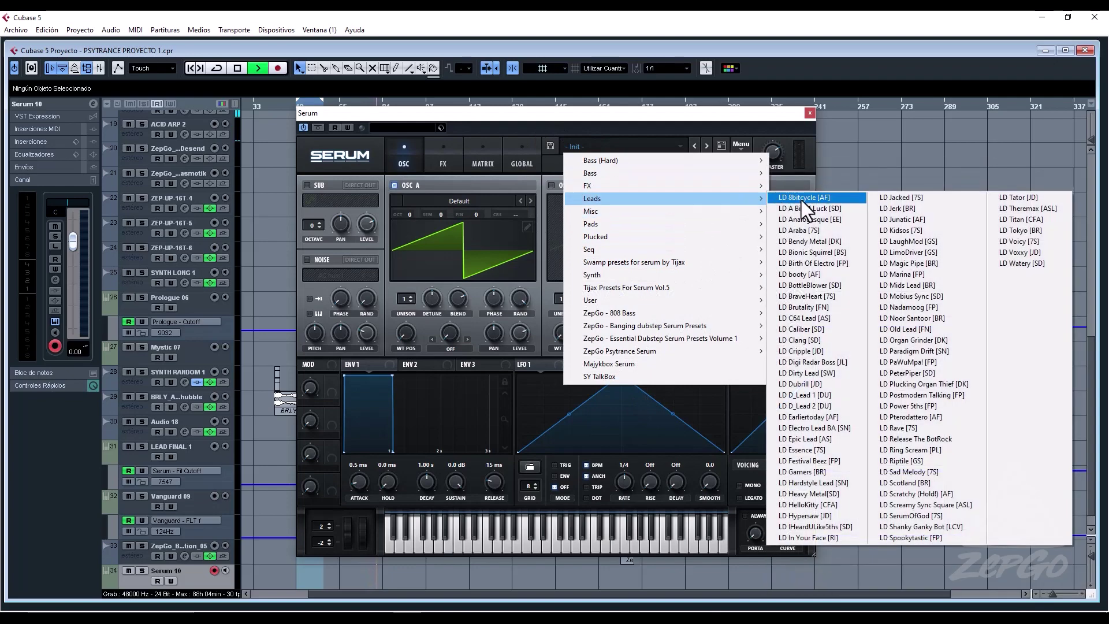
pyautogui.click(844, 212)
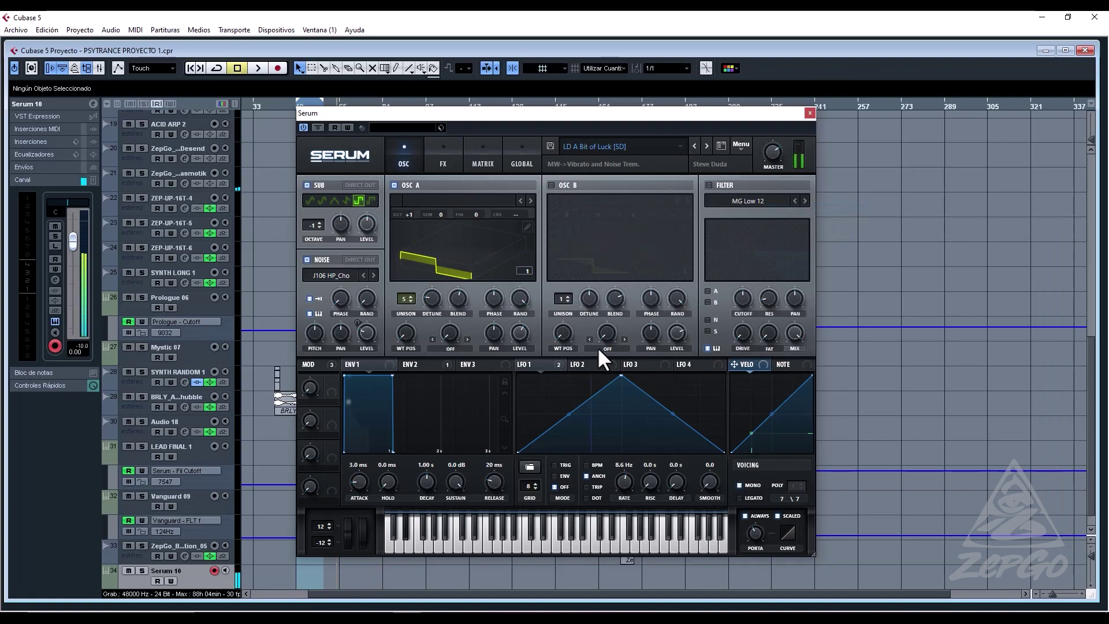
pyautogui.click(705, 144)
pyautogui.click(705, 144)
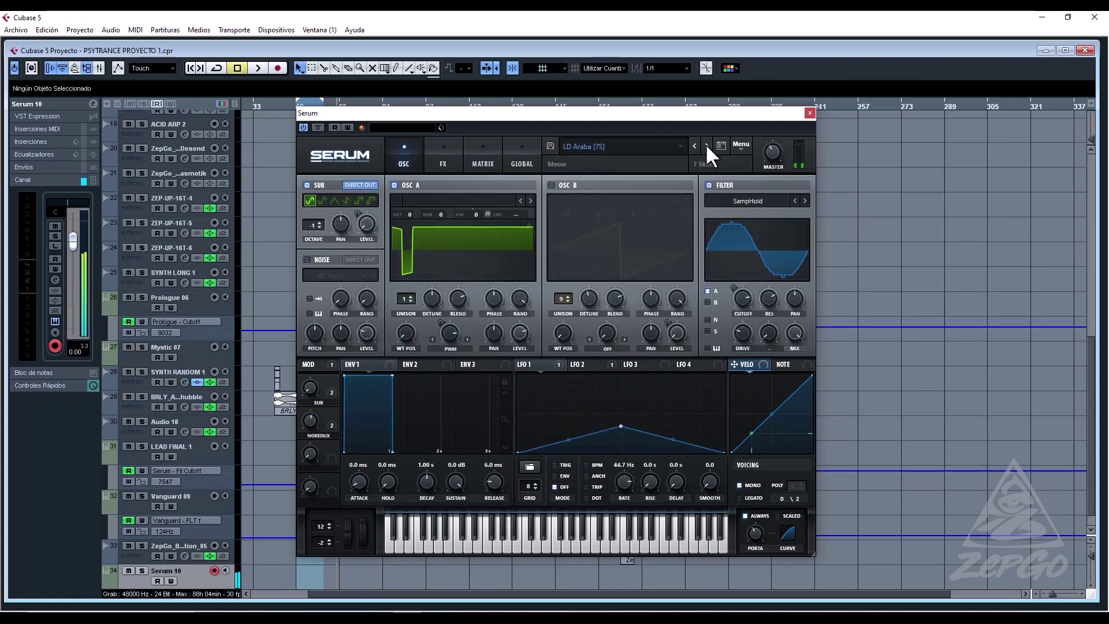
pyautogui.click(706, 146)
pyautogui.click(706, 146)
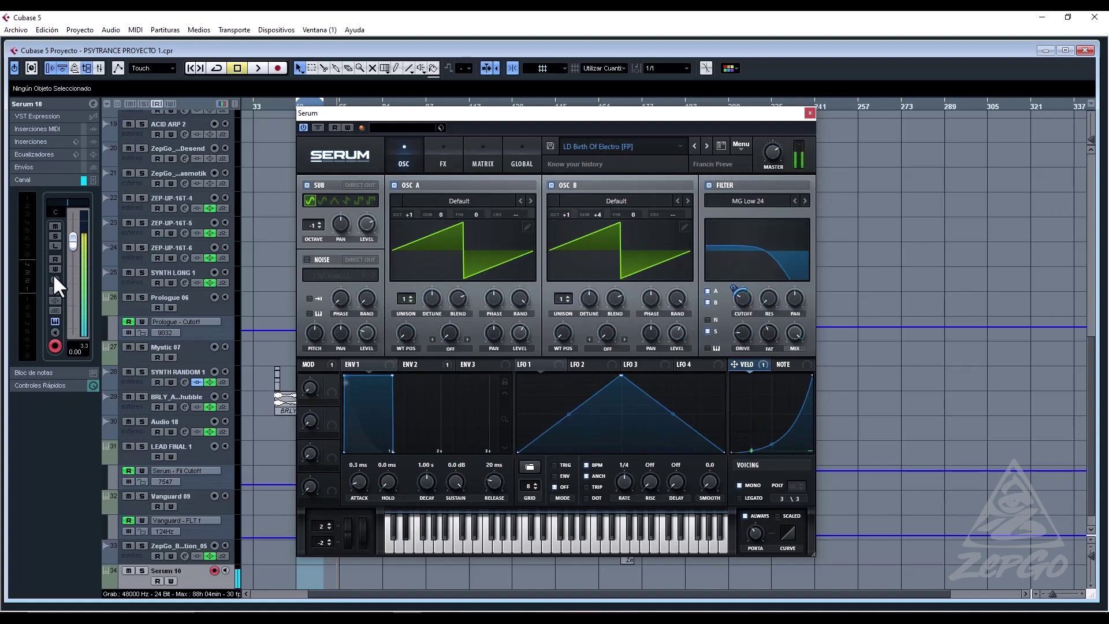
pyautogui.click(74, 273)
pyautogui.click(706, 147)
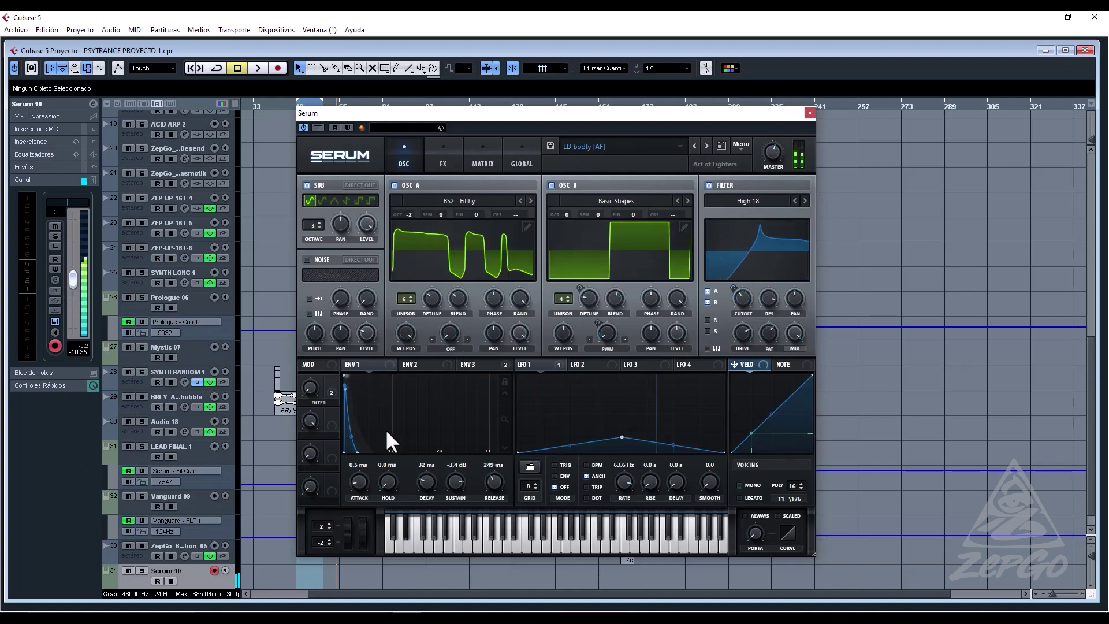
# Shorten the preset's envelope releases to 111 ms for Env 3 and 134 ms for Env 1.
pyautogui.click(470, 364)
pyautogui.moveTo(489, 486)
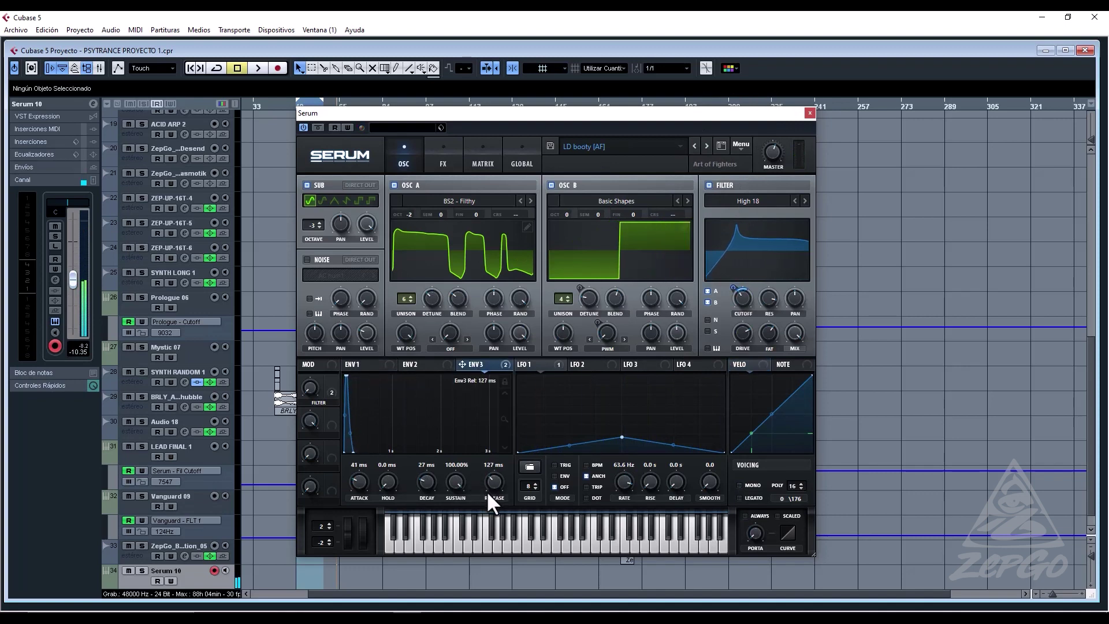
pyautogui.moveTo(486, 491); pyautogui.dragTo(488, 492)
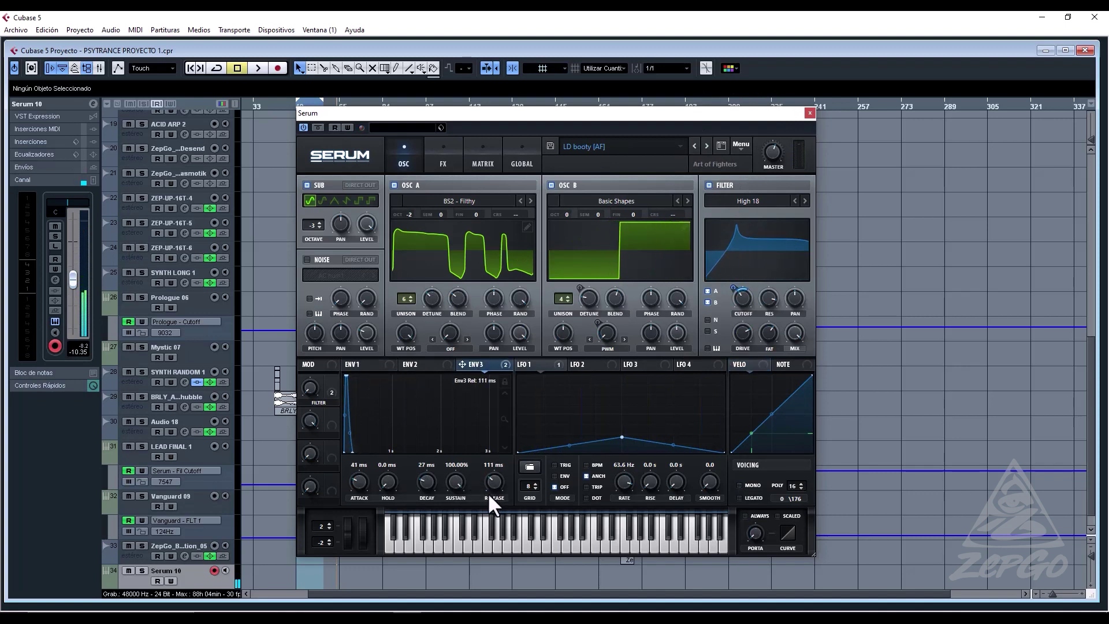
pyautogui.click(370, 364)
pyautogui.moveTo(490, 475)
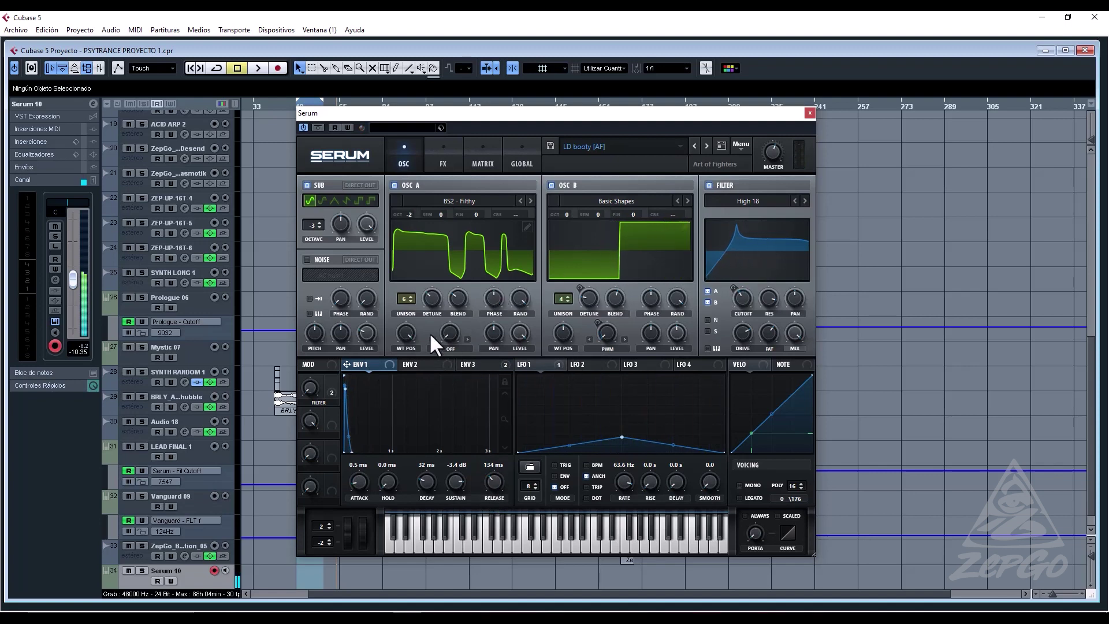
# Audition analog wavetables for oscillator A, including Basic Mini and Basic Shapes, and settle on Basic_McB.
pyautogui.click(458, 199)
pyautogui.moveTo(464, 213)
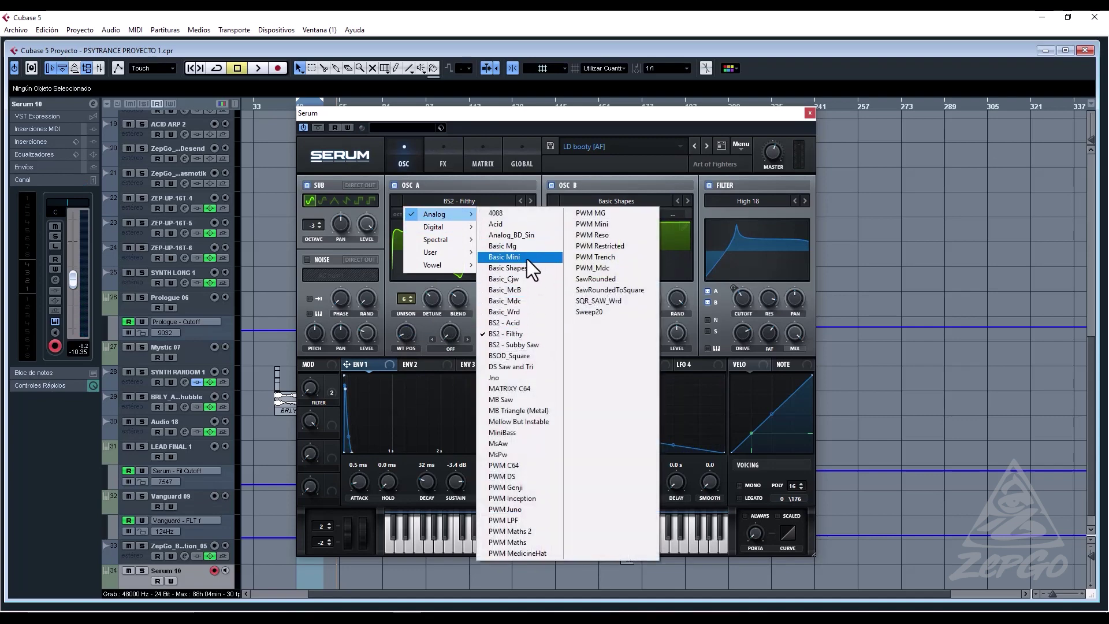
pyautogui.click(523, 257)
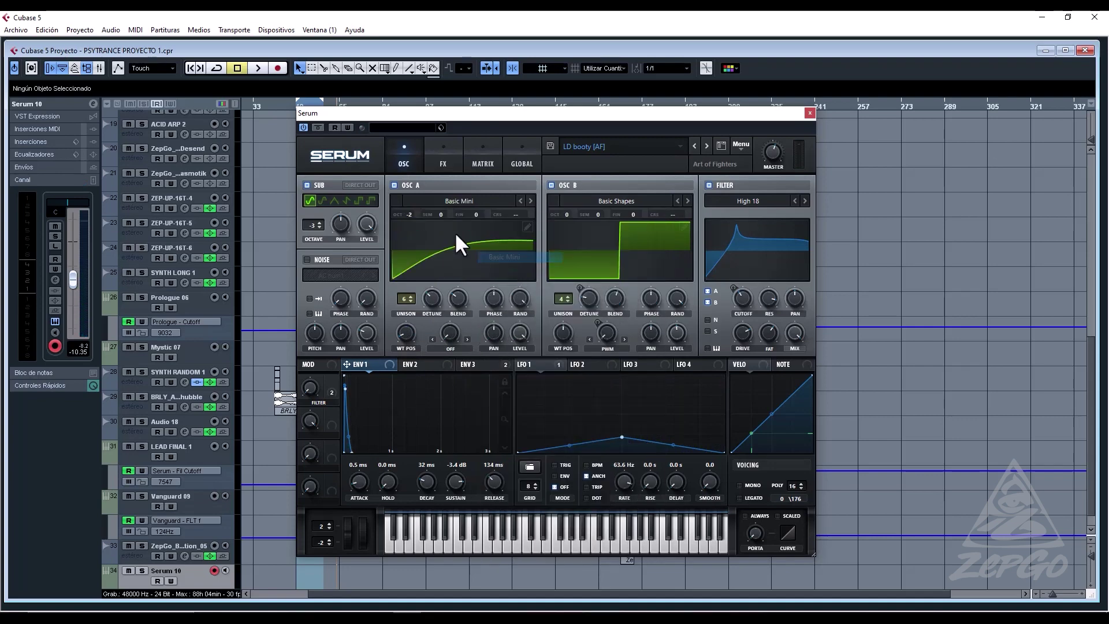
pyautogui.click(529, 201)
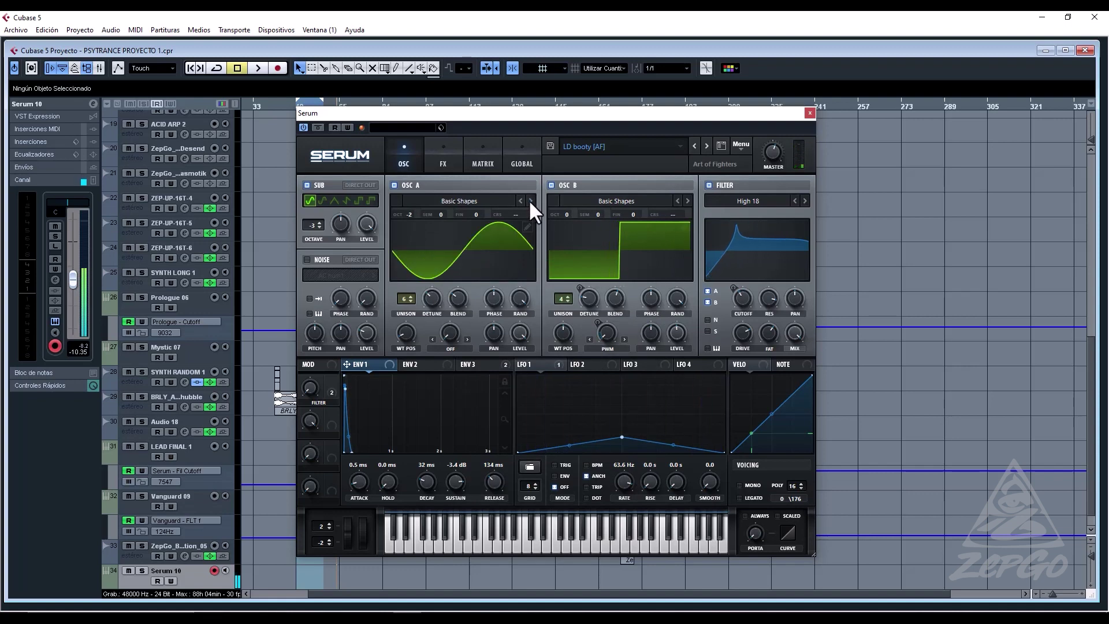
pyautogui.click(529, 201)
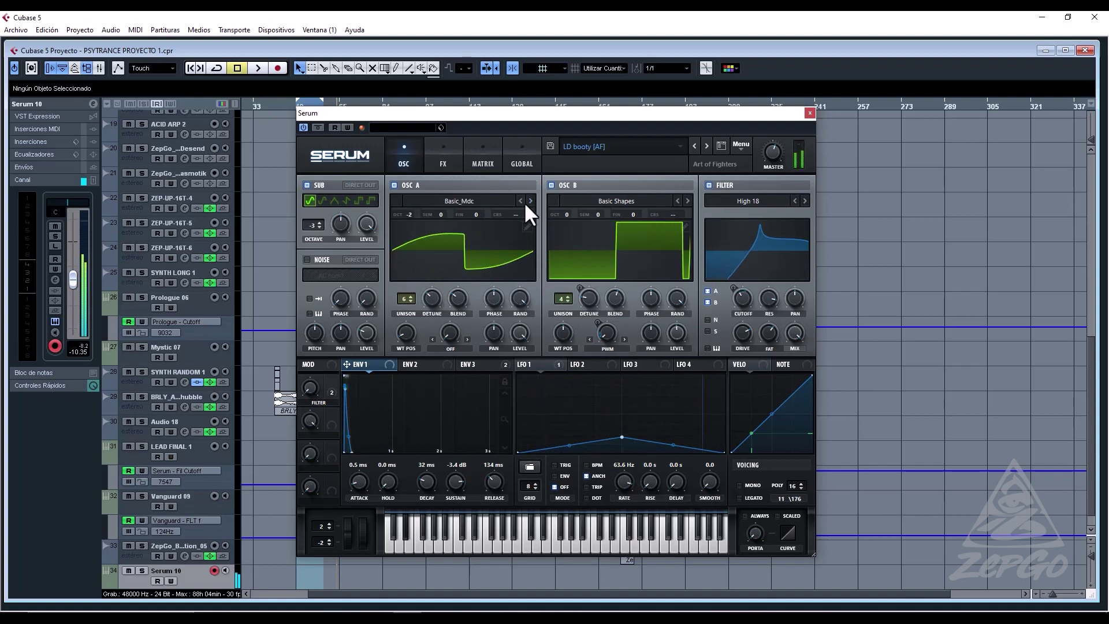
pyautogui.click(519, 201)
pyautogui.click(479, 199)
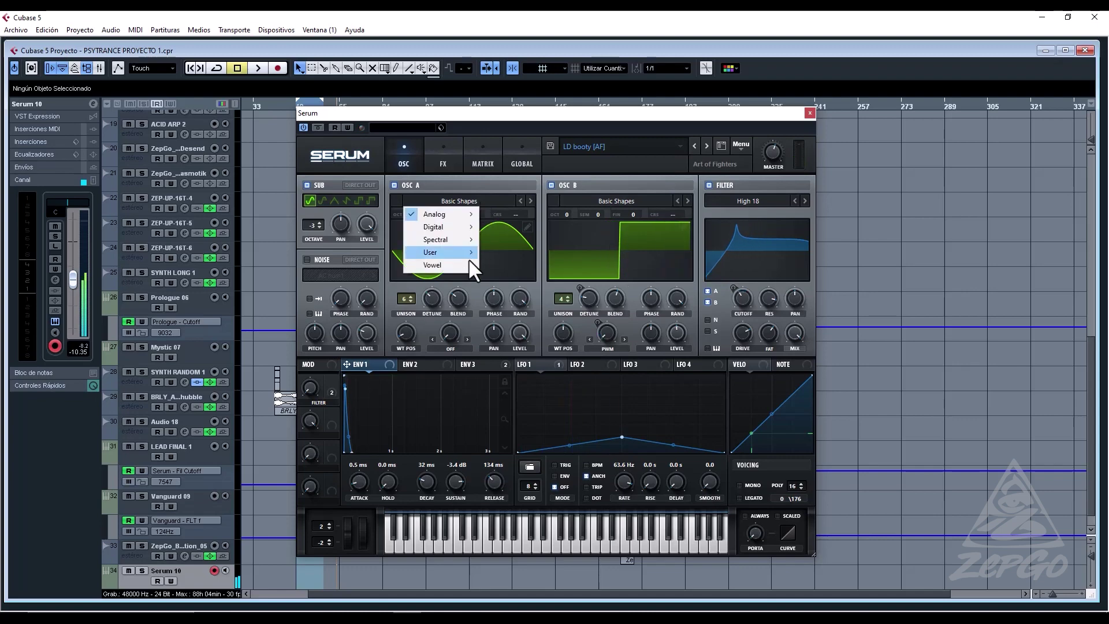
pyautogui.moveTo(469, 211)
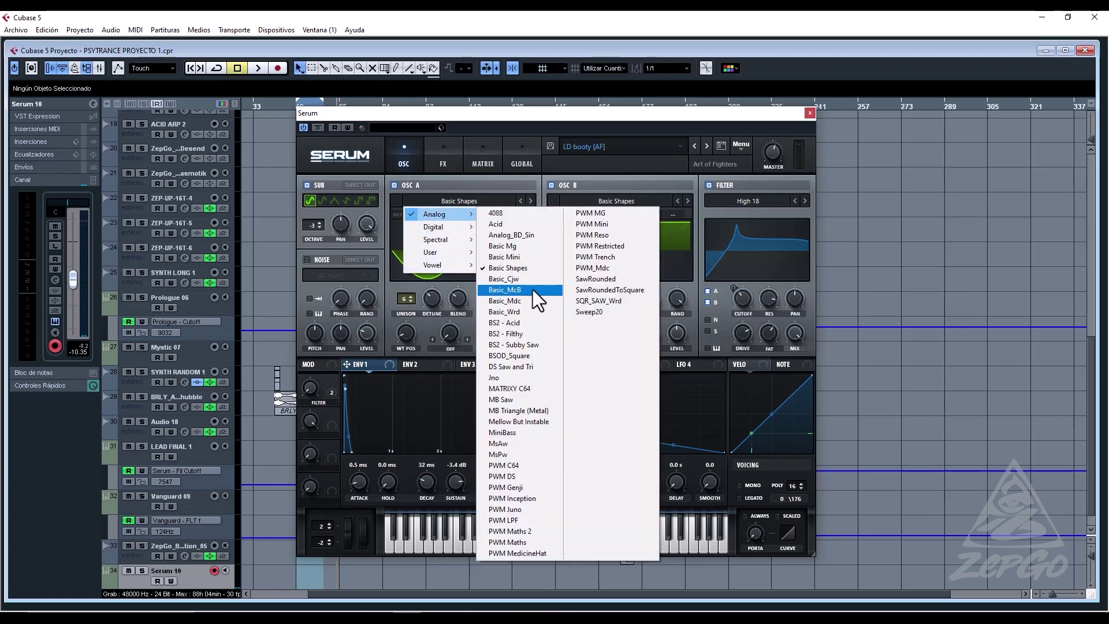
pyautogui.click(529, 268)
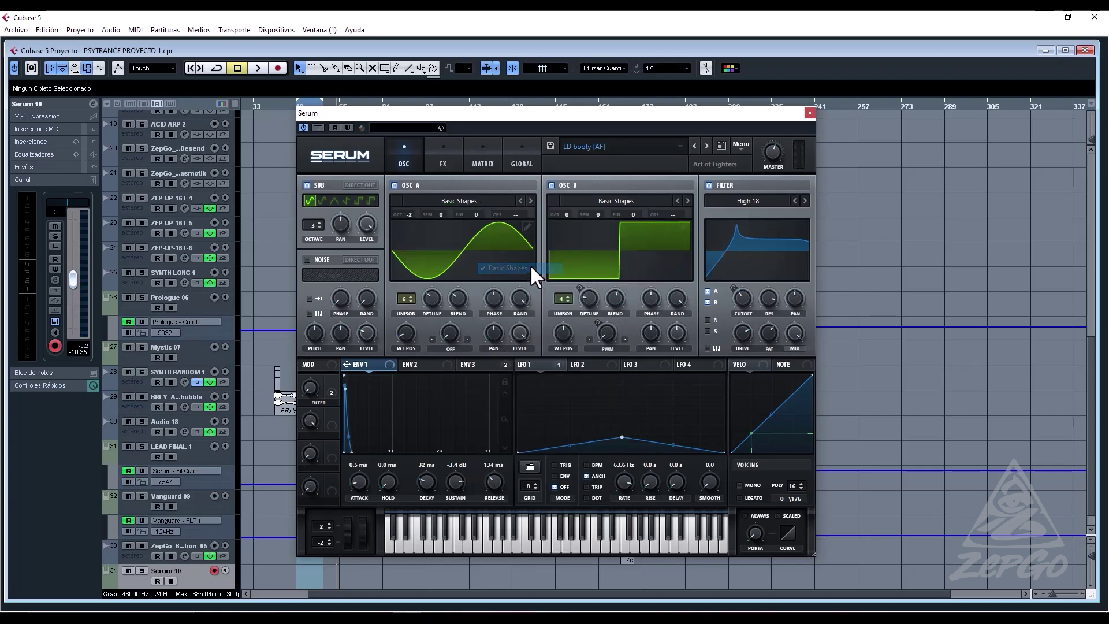
pyautogui.click(530, 201)
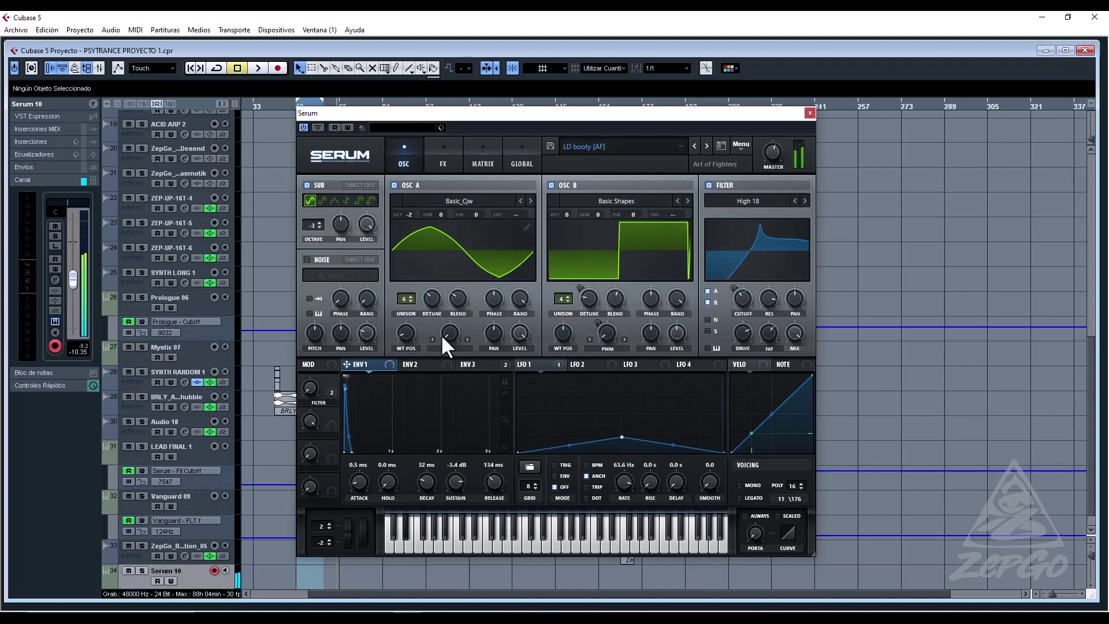
pyautogui.click(530, 201)
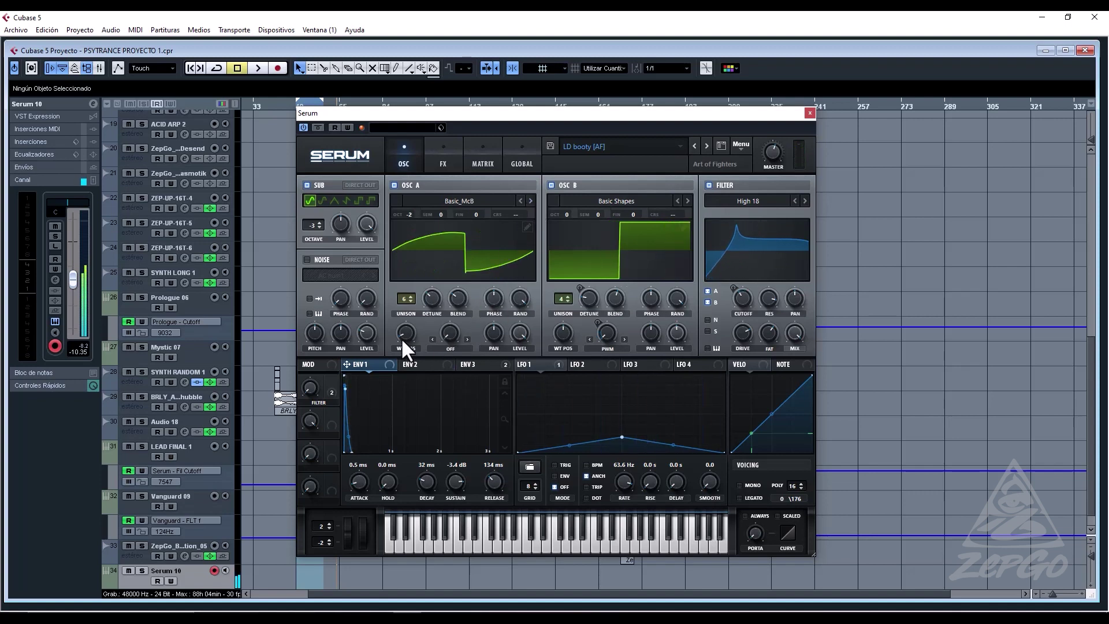
# Shift oscillator A's wavetable position to a saw-like shape and adjust the waveform of oscillator B.
pyautogui.moveTo(403, 337); pyautogui.dragTo(409, 363)
pyautogui.moveTo(600, 356); pyautogui.dragTo(611, 311)
pyautogui.moveTo(625, 177); pyautogui.dragTo(643, 202)
pyautogui.moveTo(561, 323); pyautogui.dragTo(593, 287)
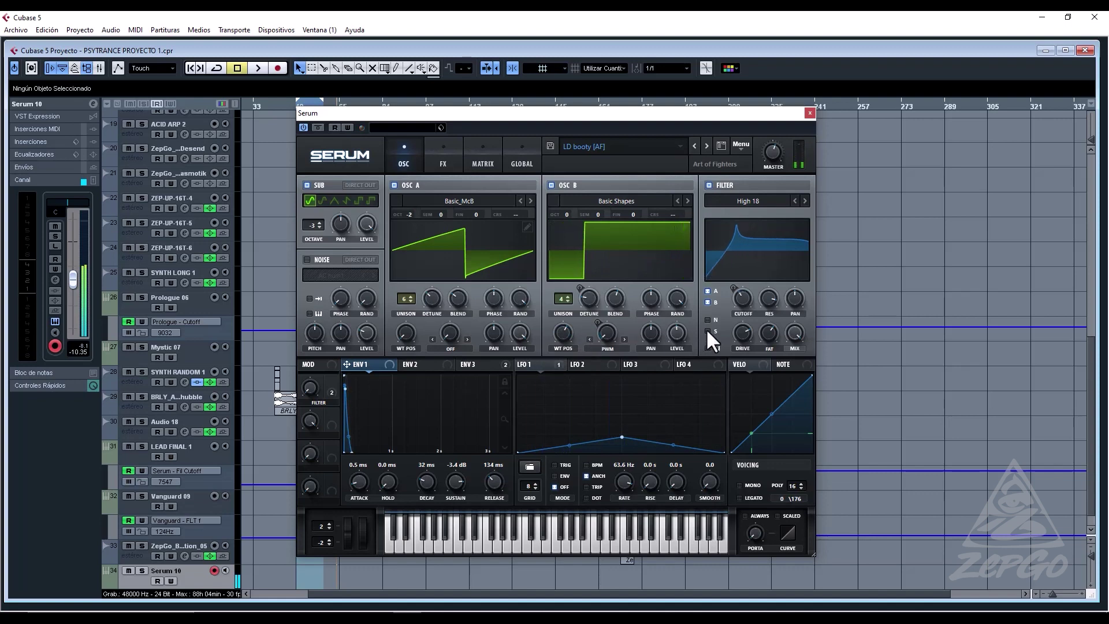
# Change Serum's distortion type to Diode 1 and set its pre-filter to 13290 with a resonance of 0.1.
pyautogui.click(444, 158)
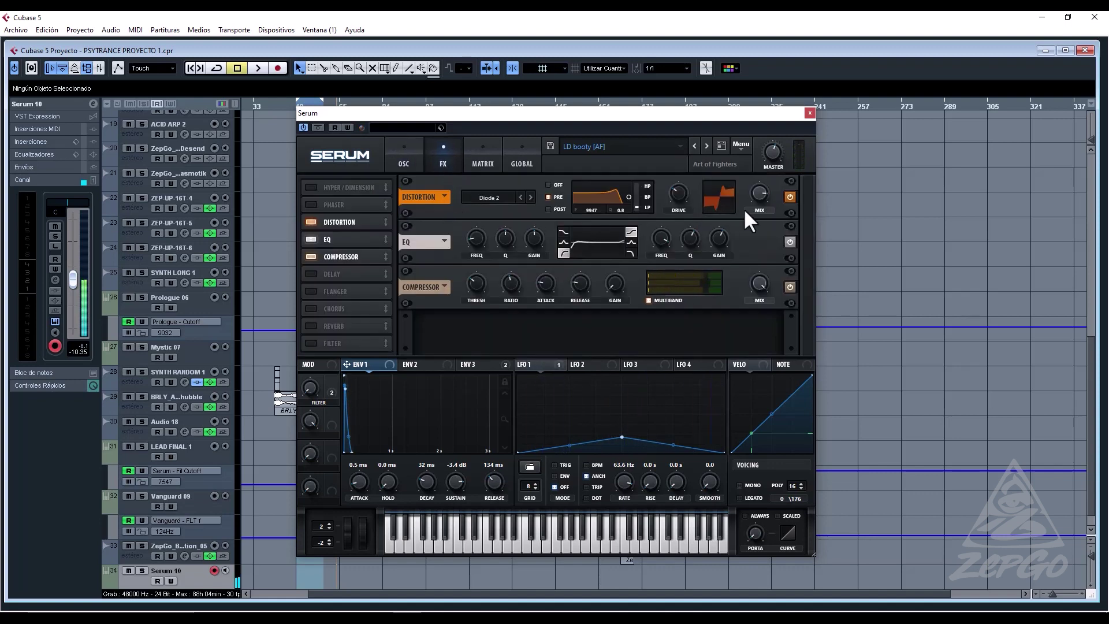
pyautogui.moveTo(758, 195); pyautogui.dragTo(581, 206)
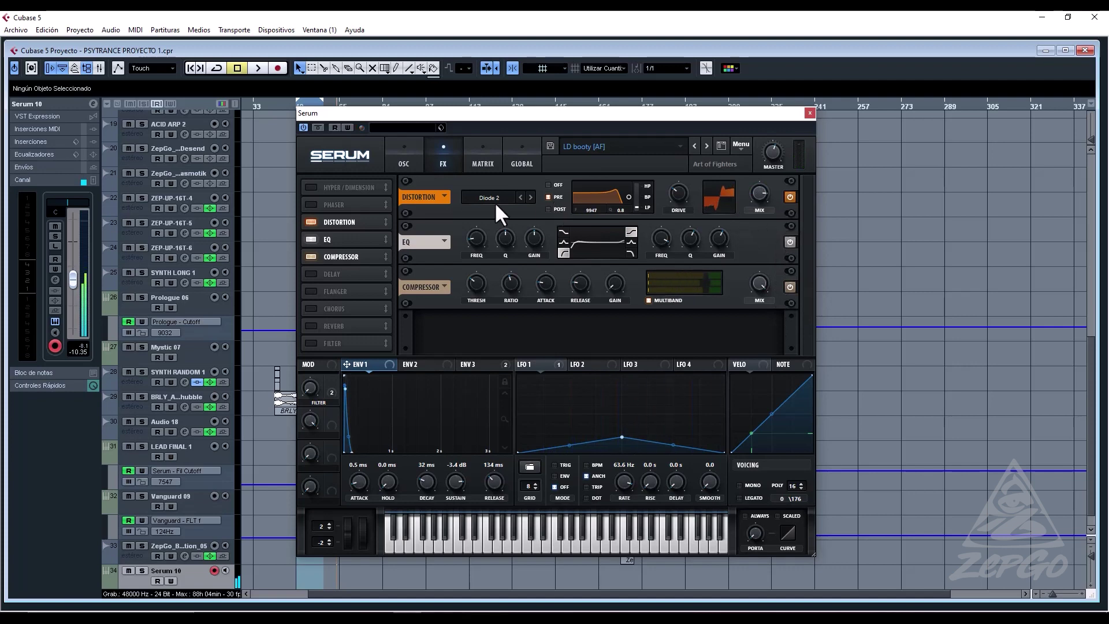
pyautogui.click(530, 198)
pyautogui.click(519, 198)
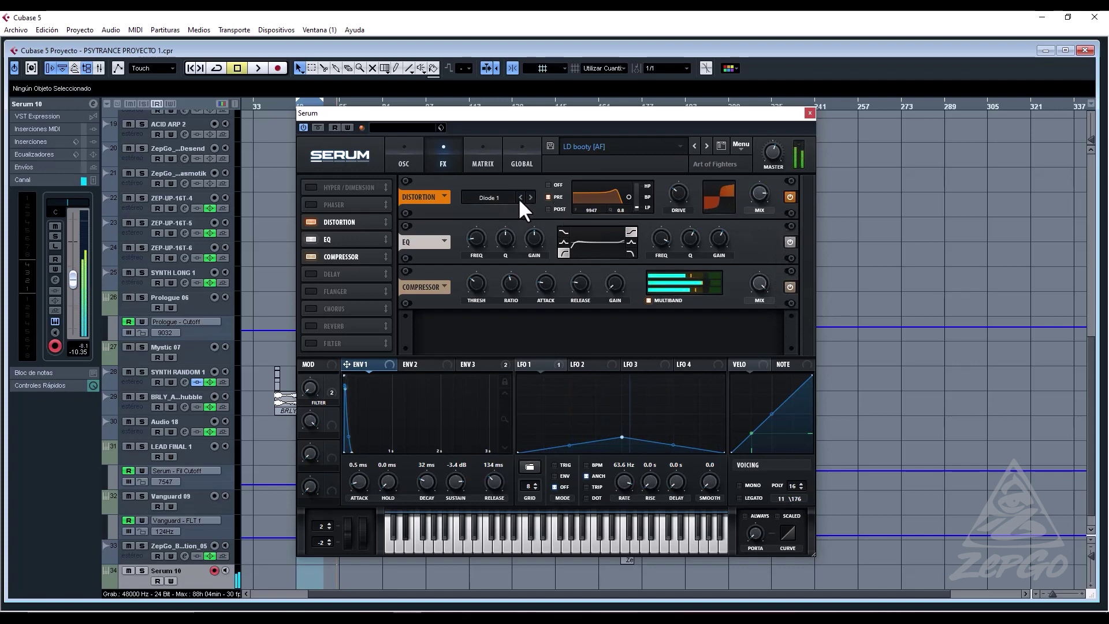
pyautogui.click(520, 198)
pyautogui.moveTo(627, 193); pyautogui.dragTo(643, 209)
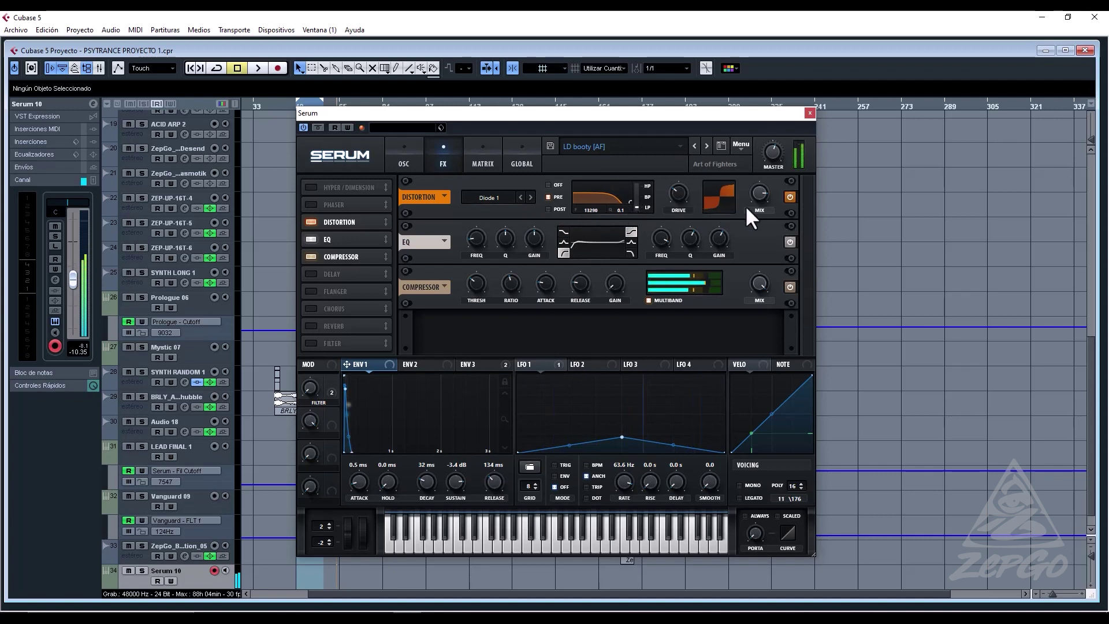
# Close Serum, play the final section from bar 169, and lower the Serum 10 track's level to -14.54.
pyautogui.click(810, 112)
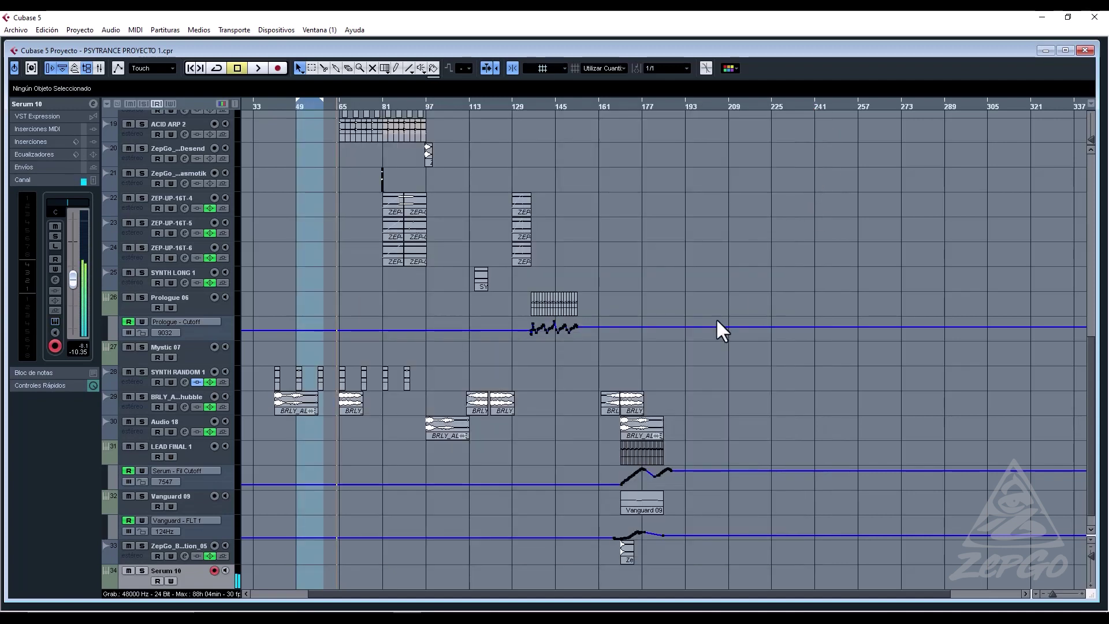
pyautogui.scroll(-1, 655, 381)
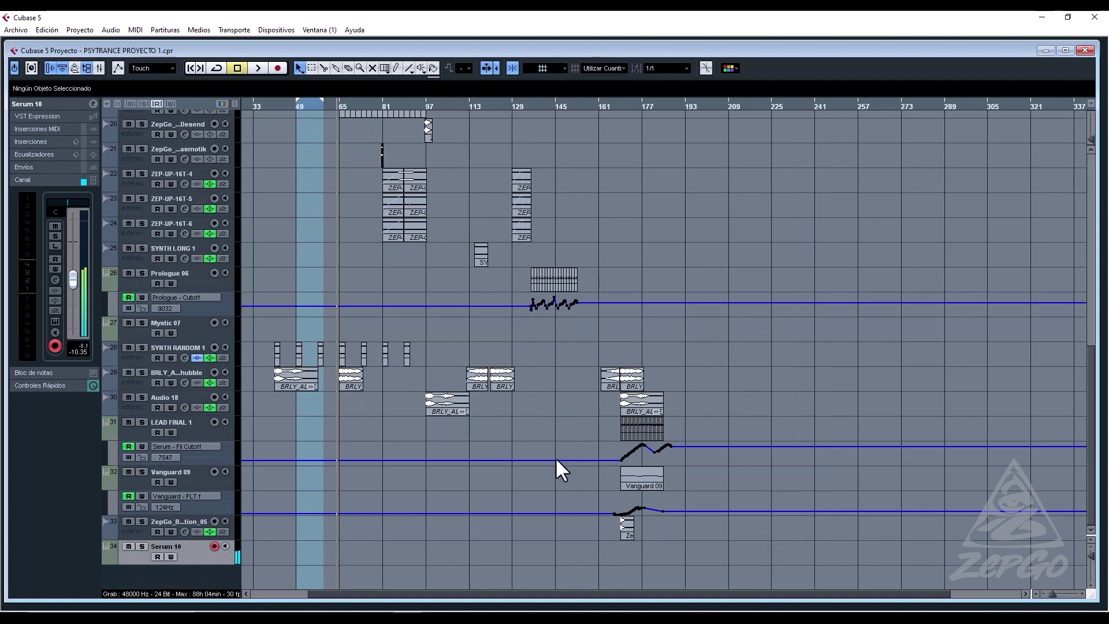
pyautogui.moveTo(622, 108); pyautogui.dragTo(628, 139)
pyautogui.press('space')
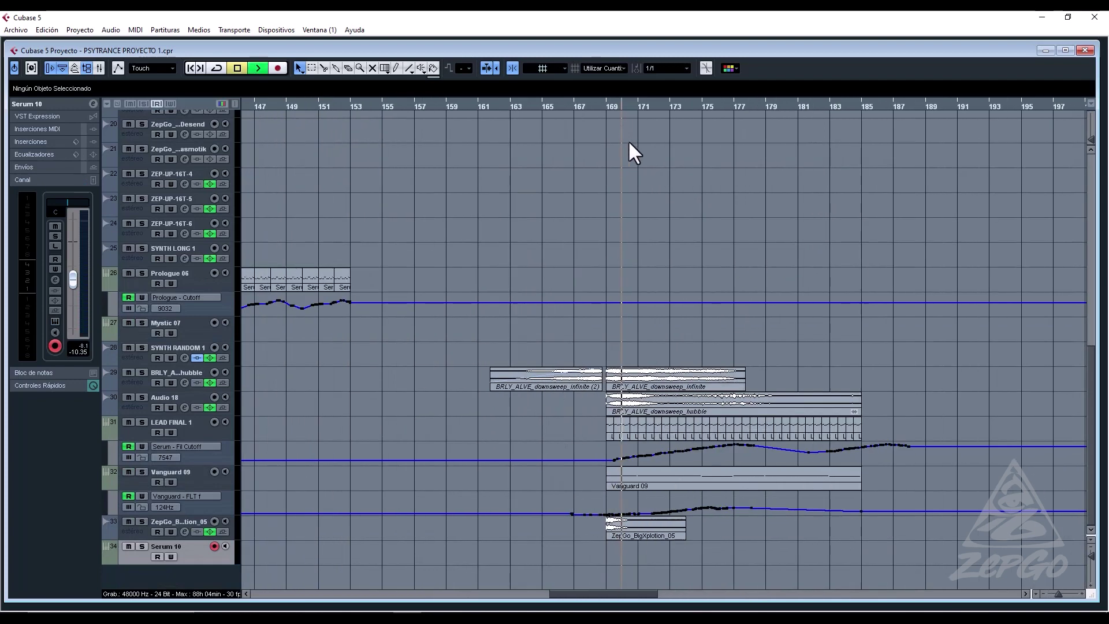
pyautogui.click(781, 106)
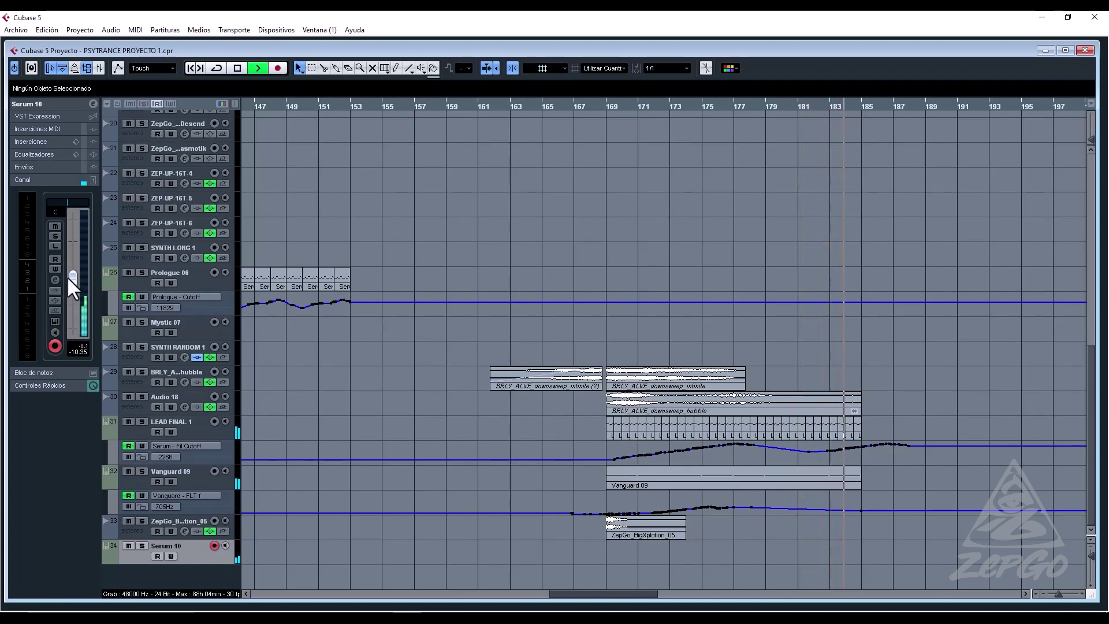
pyautogui.moveTo(71, 278); pyautogui.dragTo(74, 292)
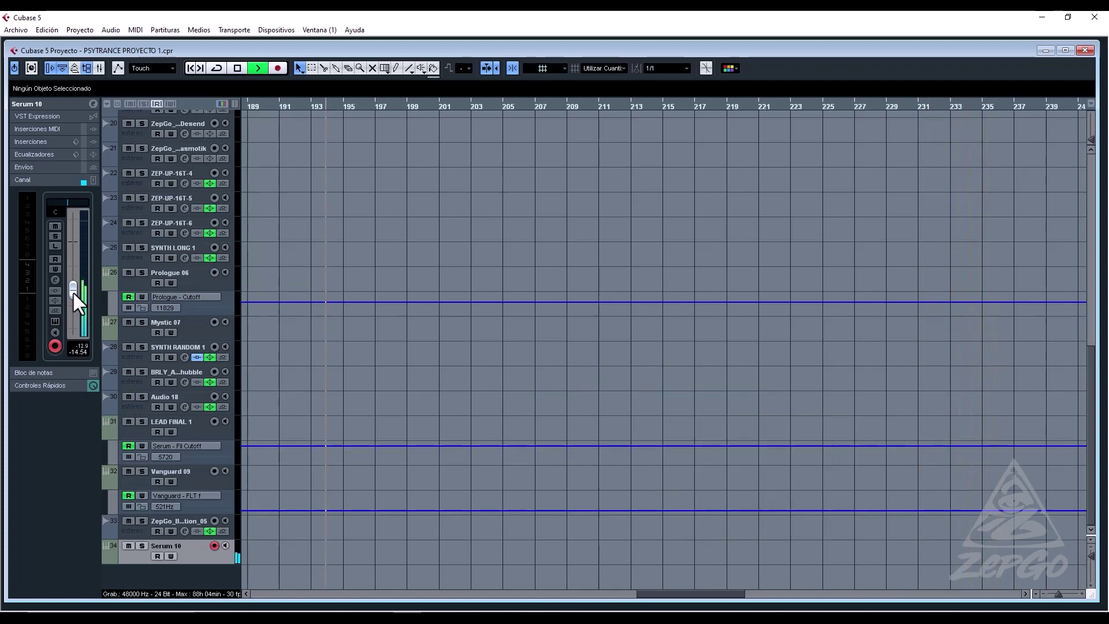
# Record a MIDI lead part on the Serum 10 track, starting the take from bar 183.
pyautogui.press('KP_Subtract')
pyautogui.click(375, 107)
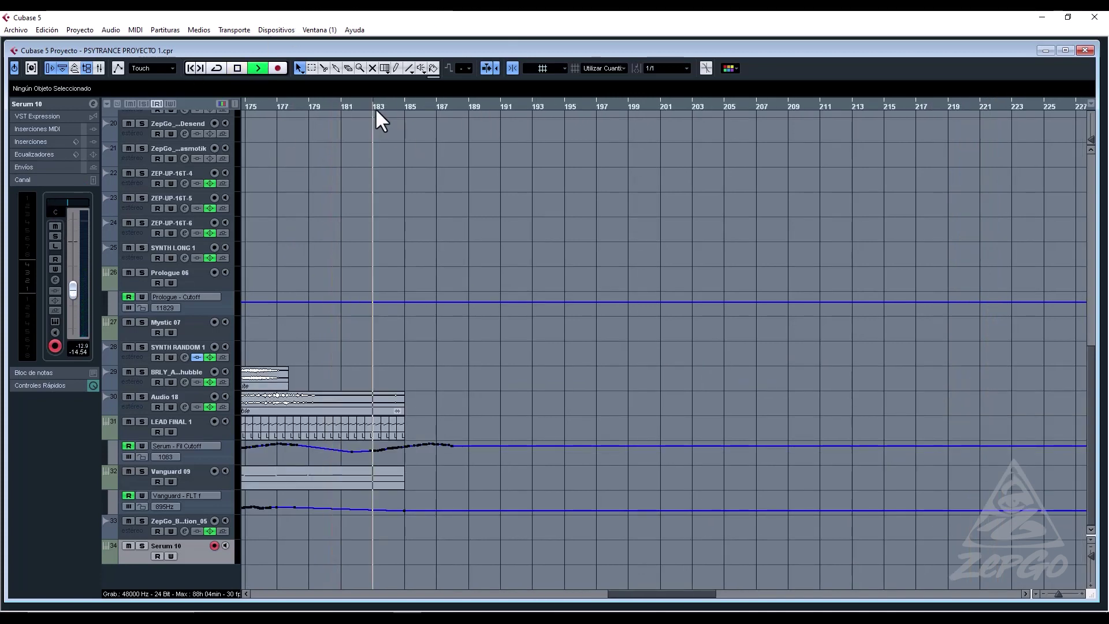
pyautogui.click(376, 108)
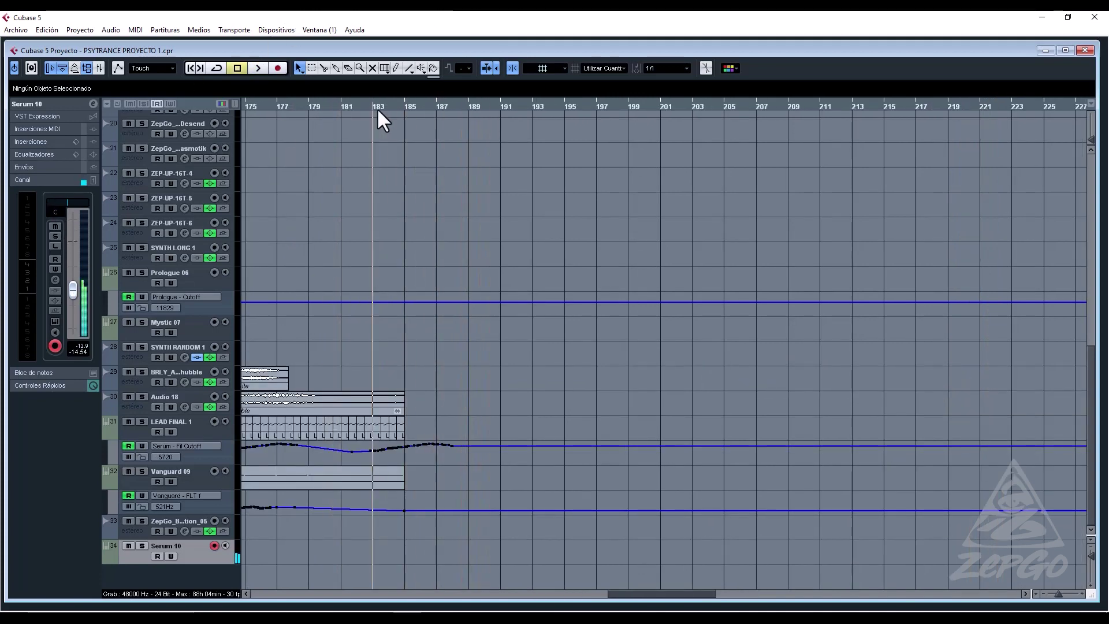
pyautogui.press('KP_Multiply')
pyautogui.press('space')
# Open the recorded Serum 10 part in the key editor and quantize its notes to 1/16.
pyautogui.doubleClick(426, 553)
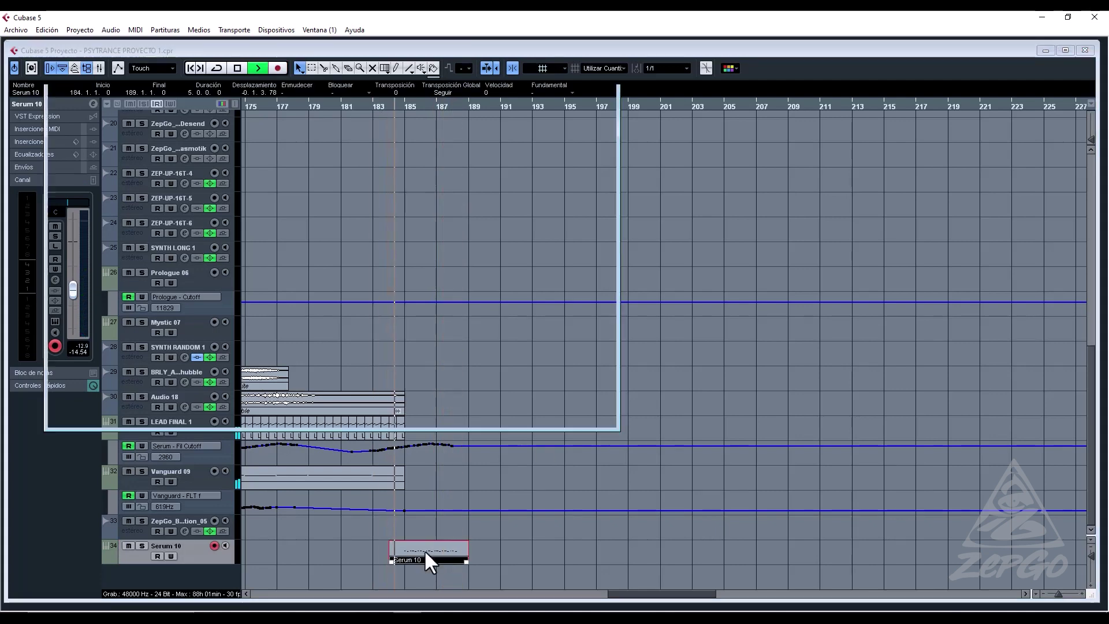
pyautogui.click(487, 98)
pyautogui.click(491, 161)
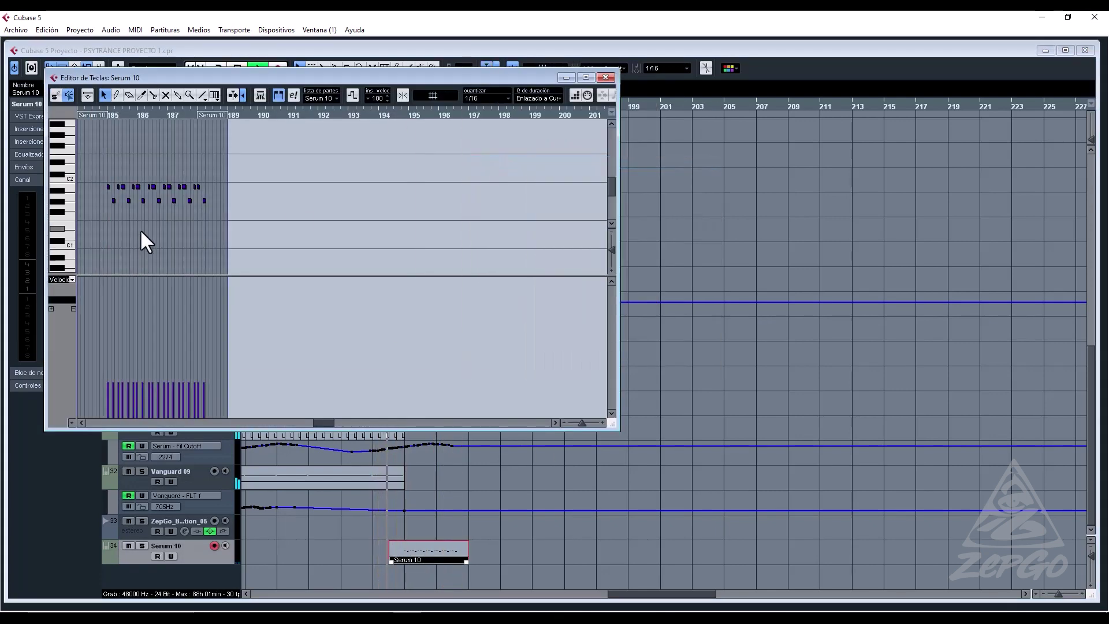
pyautogui.press('h')
pyautogui.press('h')
pyautogui.press('h')
pyautogui.press('space')
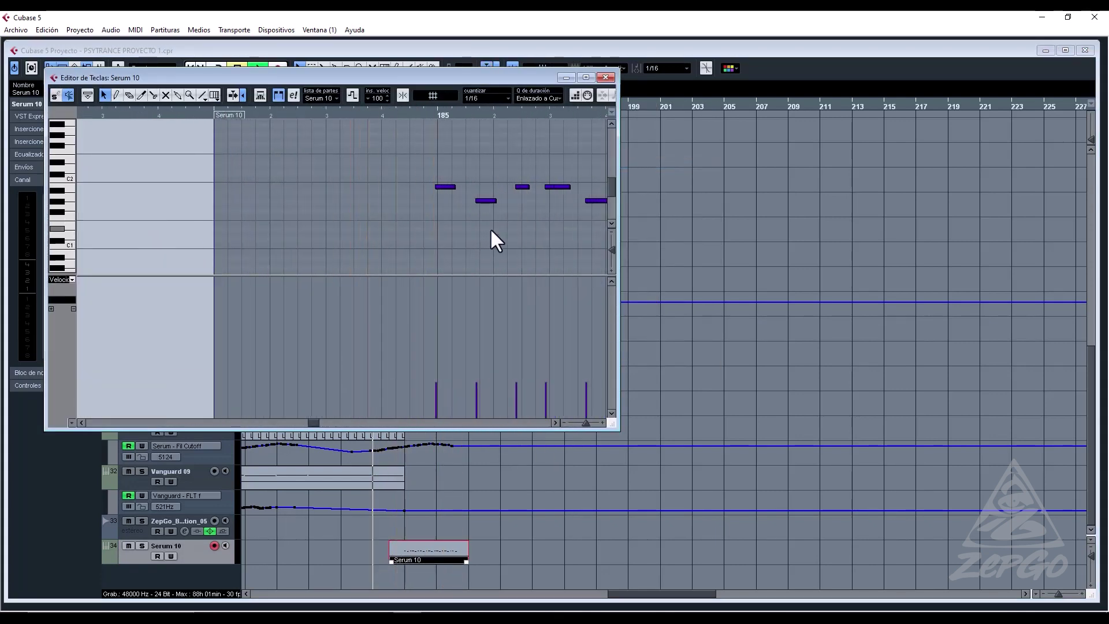
pyautogui.press('q')
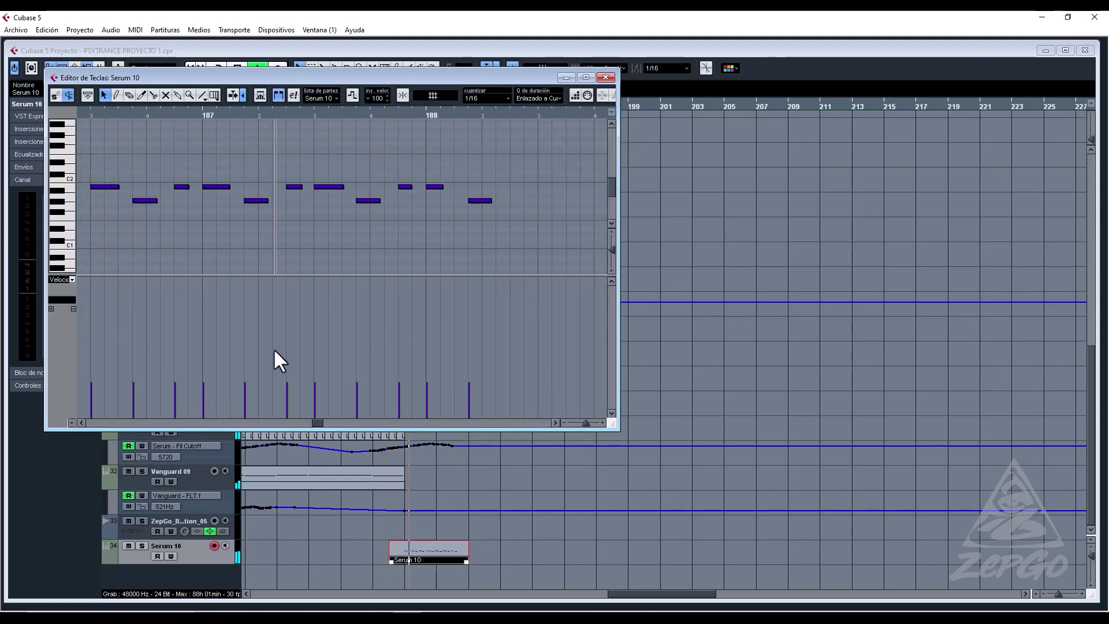
pyautogui.press('g')
pyautogui.press('g')
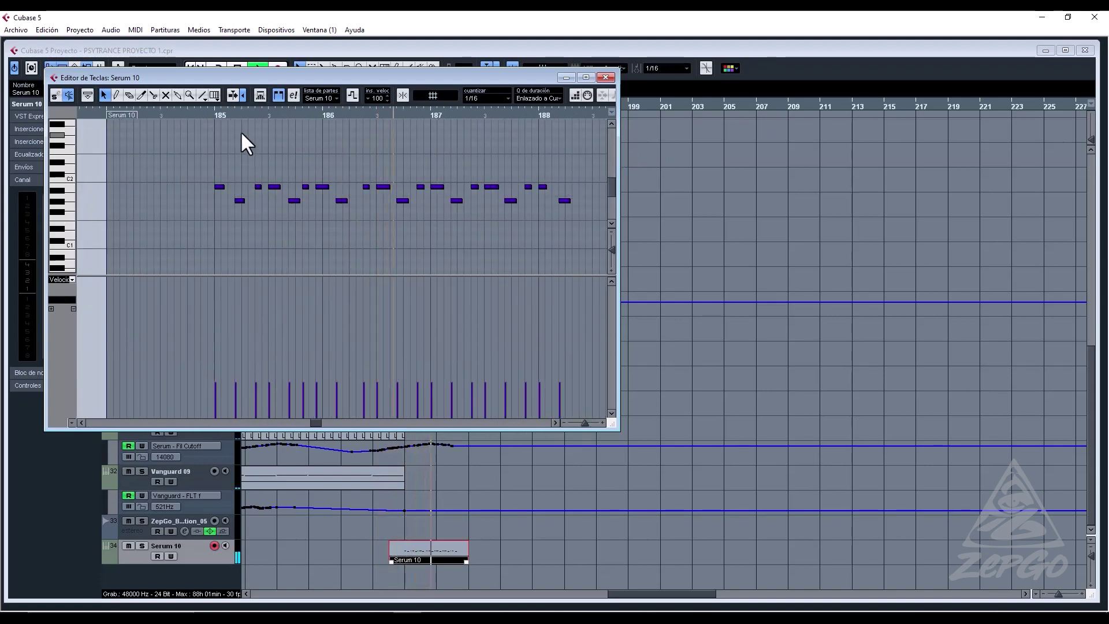
# Move the two higher notes just before and at bar 186, plus the low note following them, later by one sixteenth.
pyautogui.moveTo(207, 113); pyautogui.dragTo(209, 127)
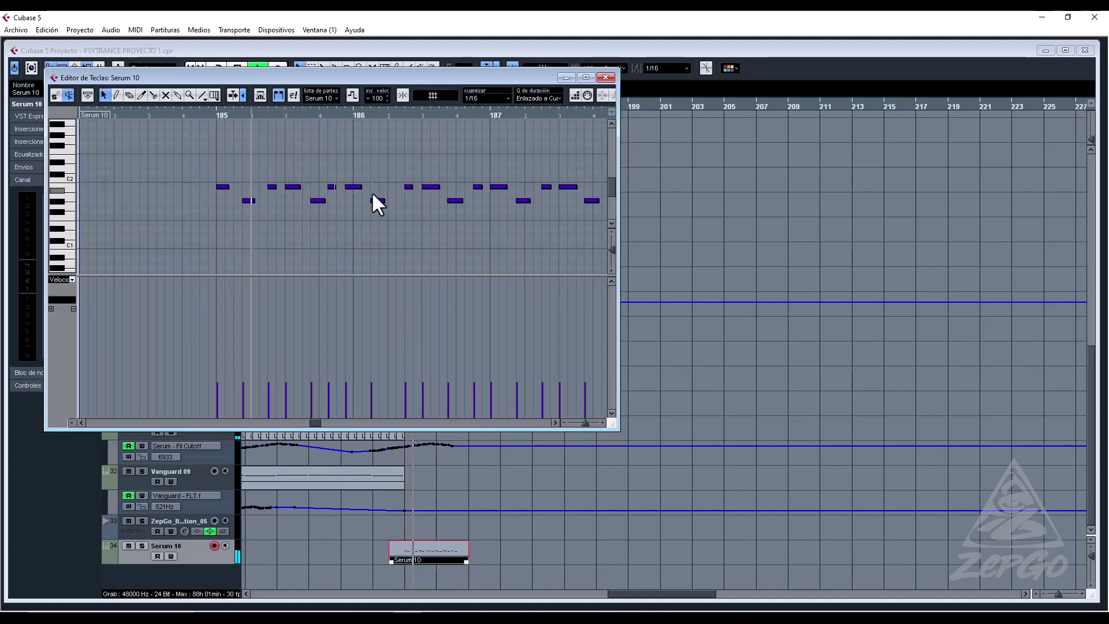
pyautogui.moveTo(372, 192); pyautogui.dragTo(371, 192)
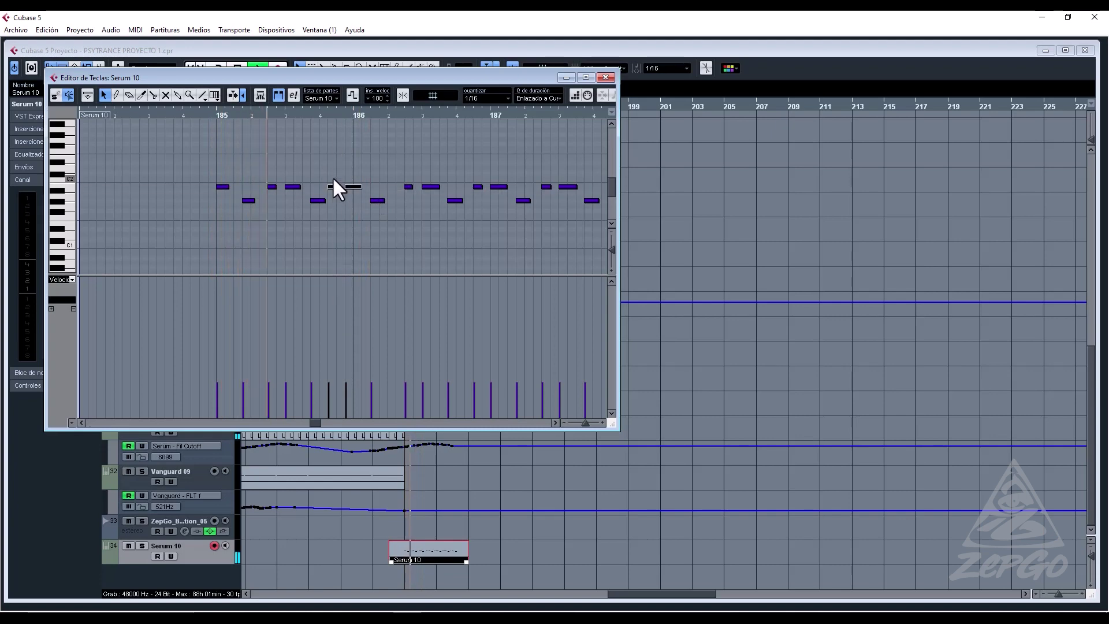
pyautogui.moveTo(376, 202); pyautogui.dragTo(384, 201)
pyautogui.click(376, 220)
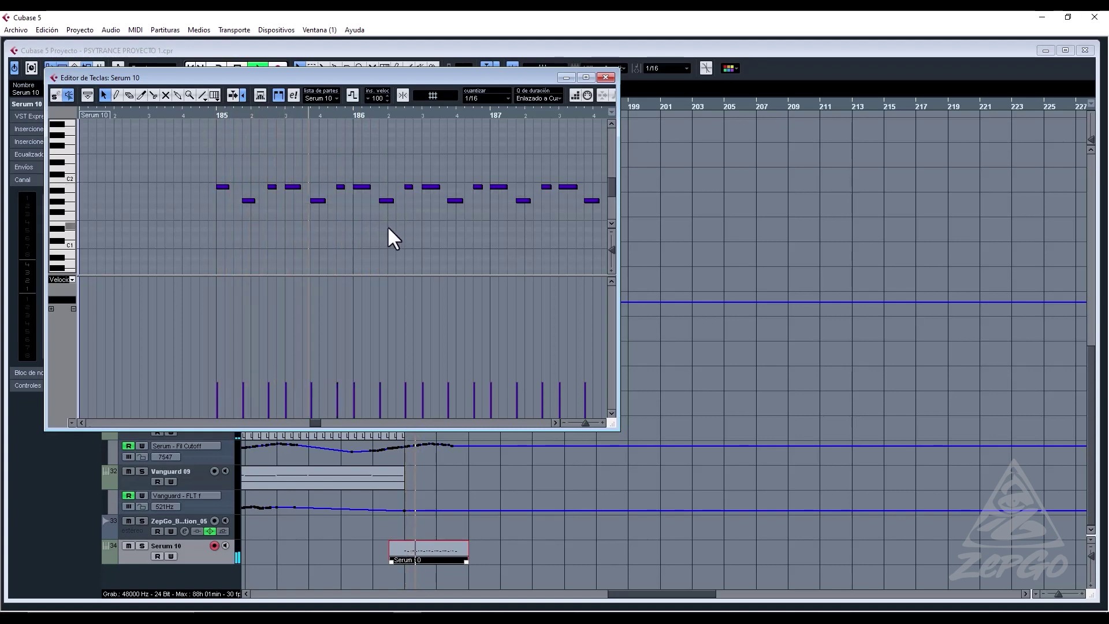
# Lower the high note at the start of bar 187 and the two high notes in its second half by one semitone.
pyautogui.click(498, 188)
pyautogui.press('Down')
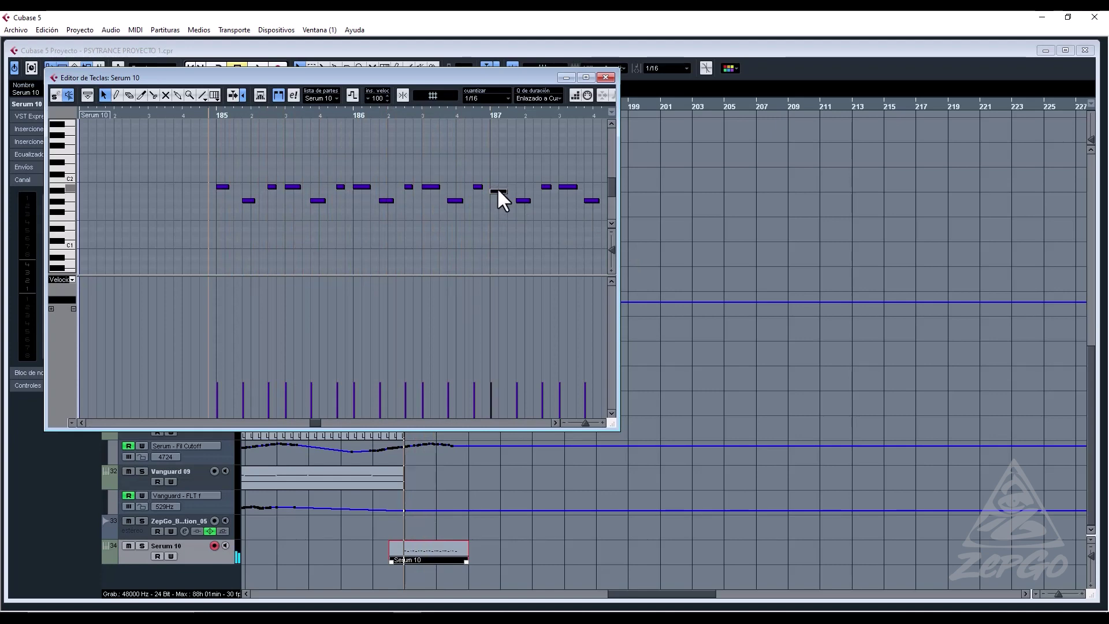
pyautogui.press('space')
pyautogui.click(544, 186)
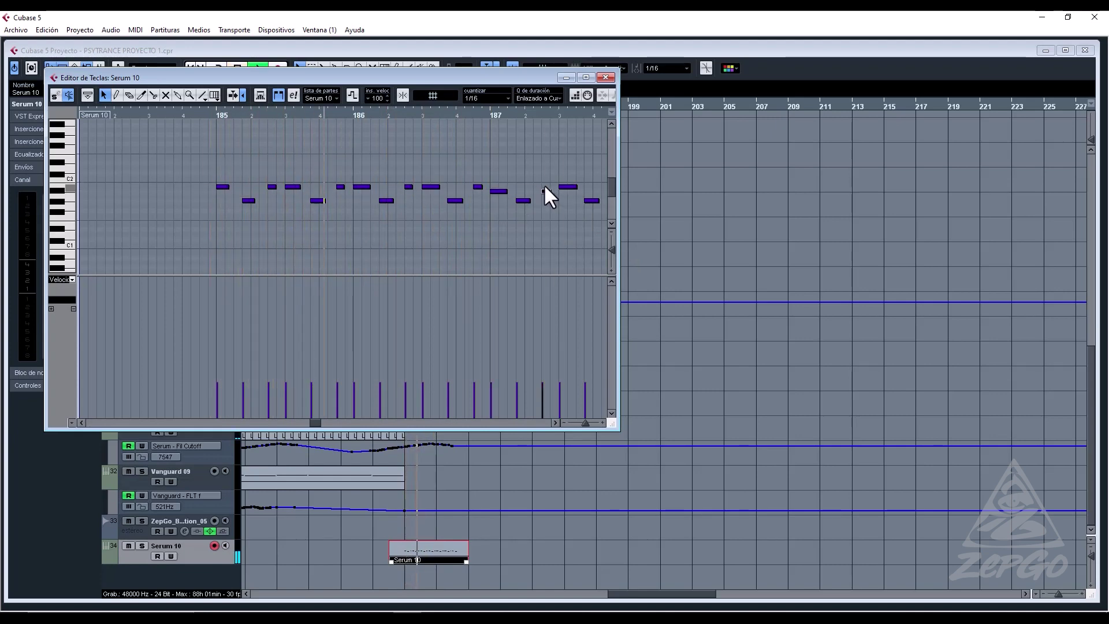
pyautogui.press('Right')
pyautogui.press('Down')
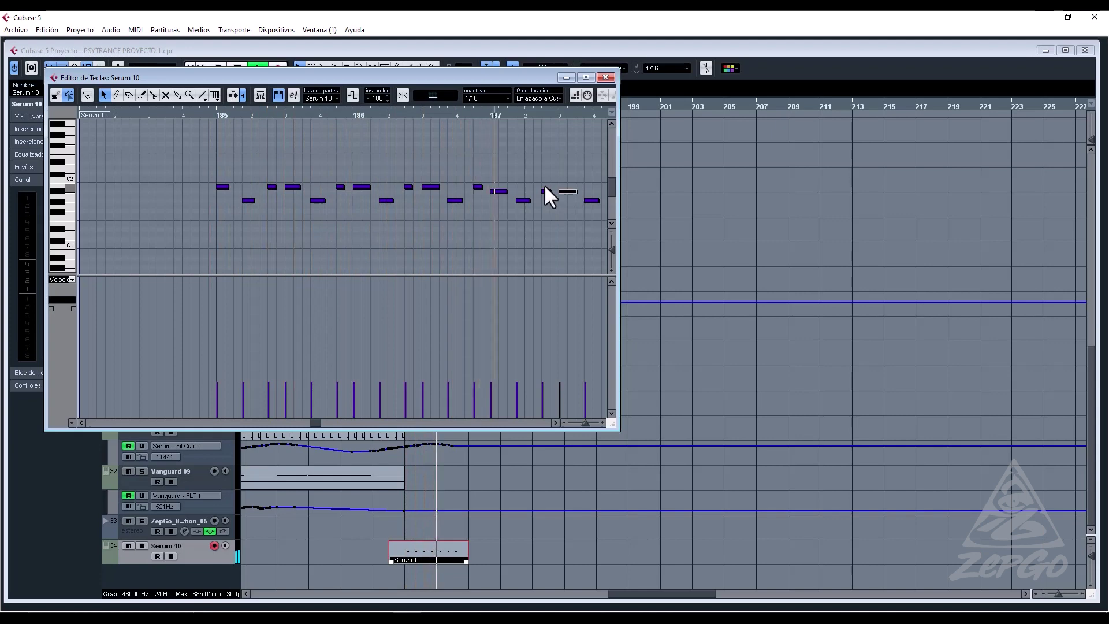
pyautogui.press('space')
pyautogui.press('space')
pyautogui.click(567, 164)
# Try raising the note at the start of bar 188 by four semitones and audition the line.
pyautogui.hscroll(4, 567, 166)
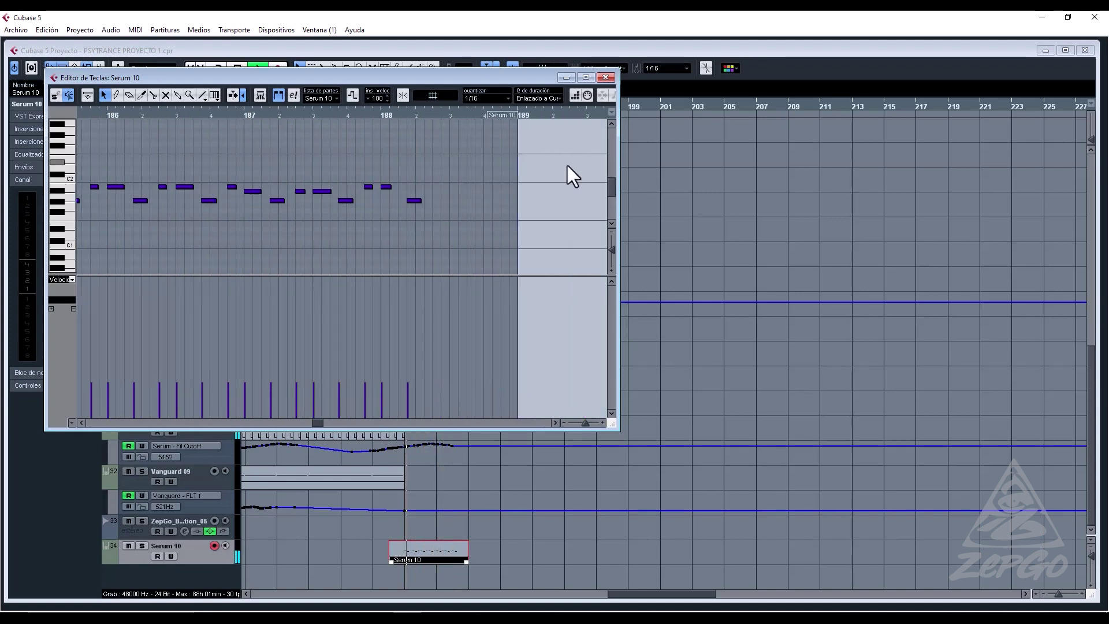
pyautogui.moveTo(272, 210); pyautogui.dragTo(463, 200)
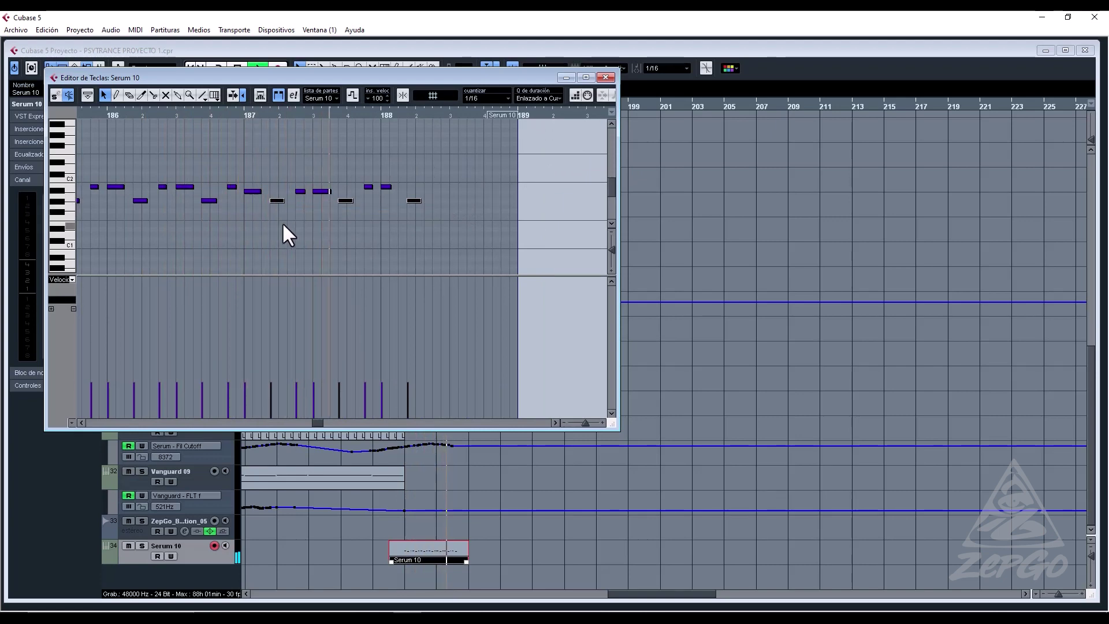
pyautogui.click(386, 188)
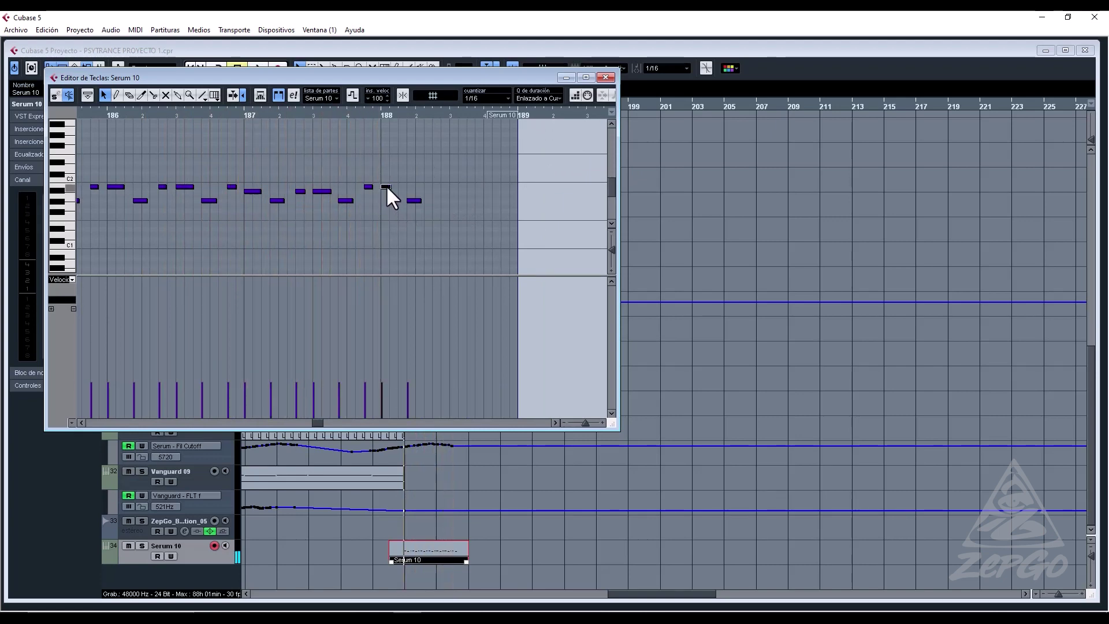
pyautogui.press('Up')
pyautogui.press('Up')
pyautogui.press('Up')
pyautogui.press('Up')
pyautogui.press('space')
# Delete the two notes in bar 188 and duplicate the bar 187 pattern in their place.
pyautogui.moveTo(387, 209); pyautogui.dragTo(387, 209)
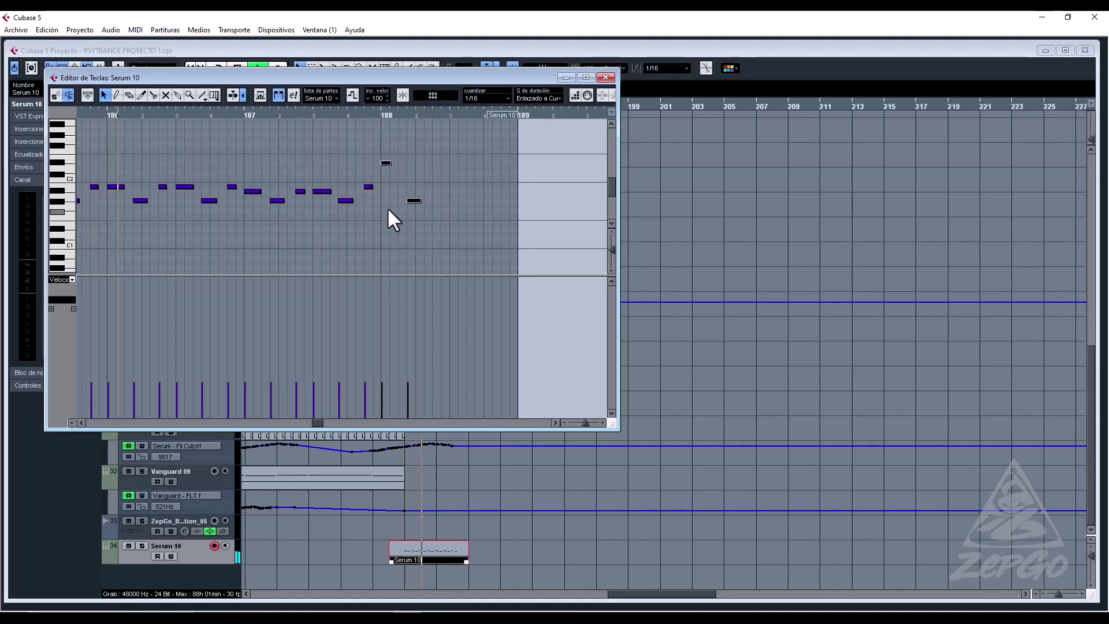
pyautogui.press('Delete')
pyautogui.moveTo(379, 152); pyautogui.dragTo(248, 217)
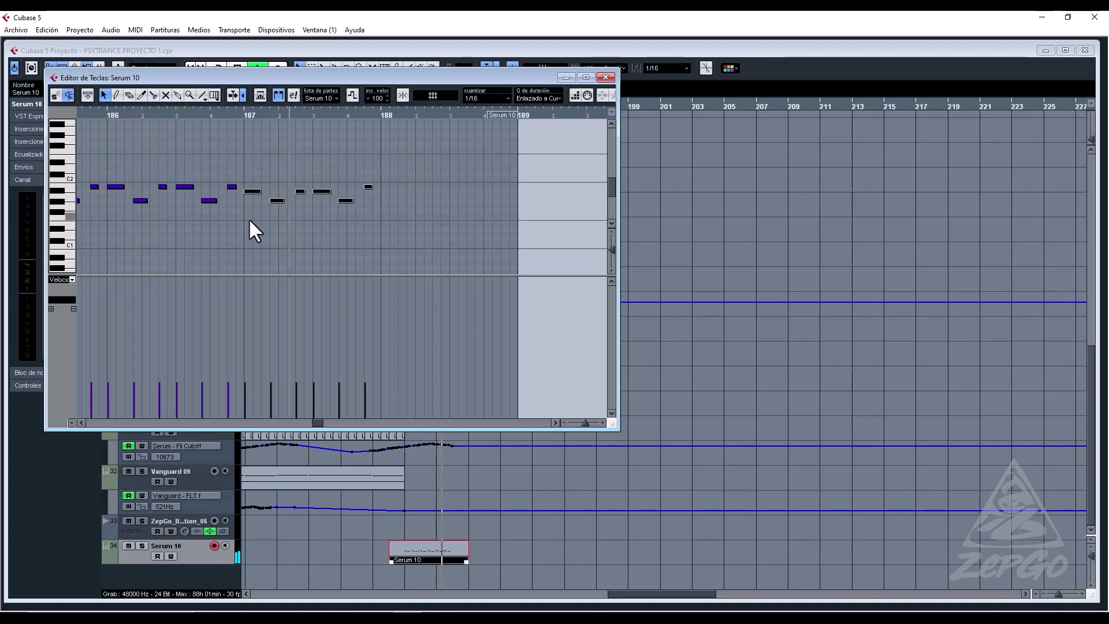
pyautogui.hotkey('ctrl', 'd')
pyautogui.press('space')
pyautogui.moveTo(382, 192); pyautogui.dragTo(390, 193)
pyautogui.click(390, 192)
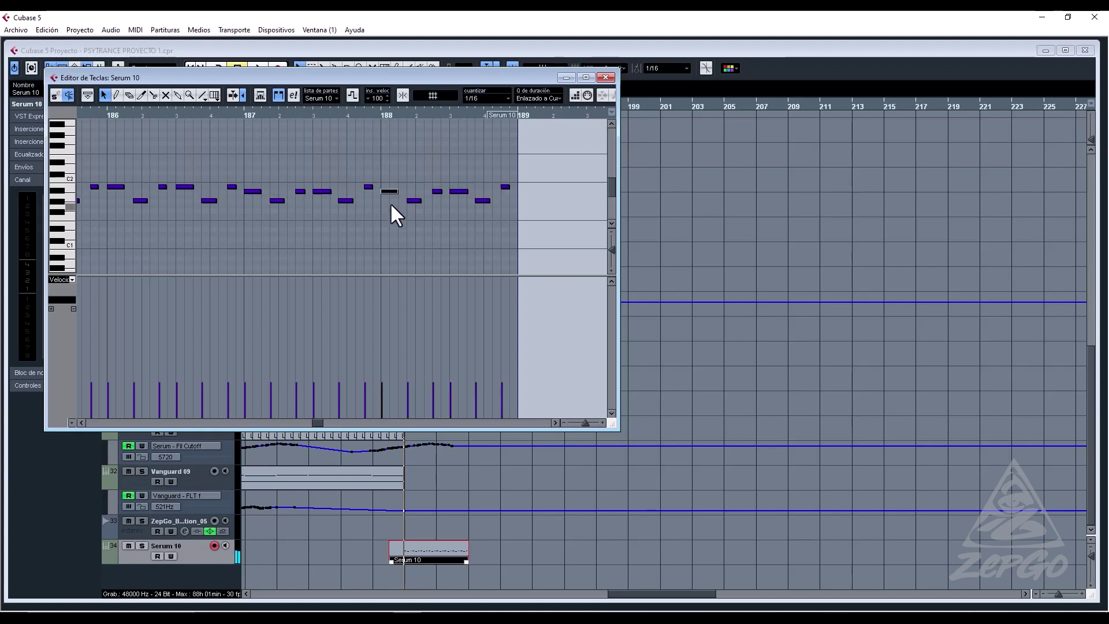
# Raise the four higher notes of bar 188 by three semitones, leaving the low notes in place, and audition the phrase.
pyautogui.moveTo(388, 183); pyautogui.dragTo(512, 193)
pyautogui.press('Up')
pyautogui.press('Up')
pyautogui.press('Up')
pyautogui.press('Up')
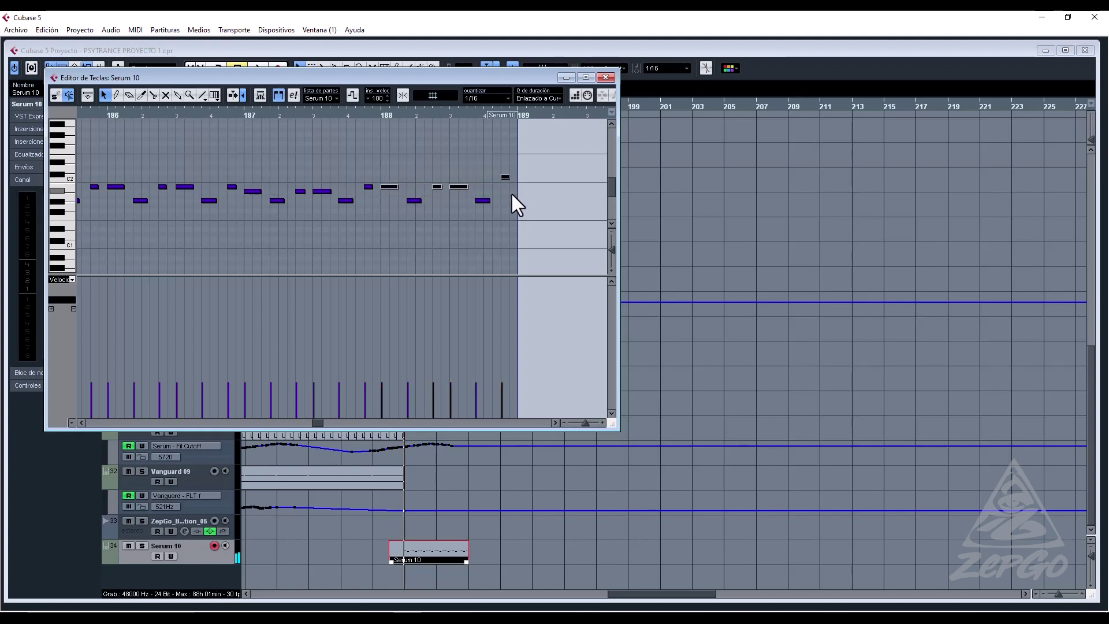
pyautogui.press('space')
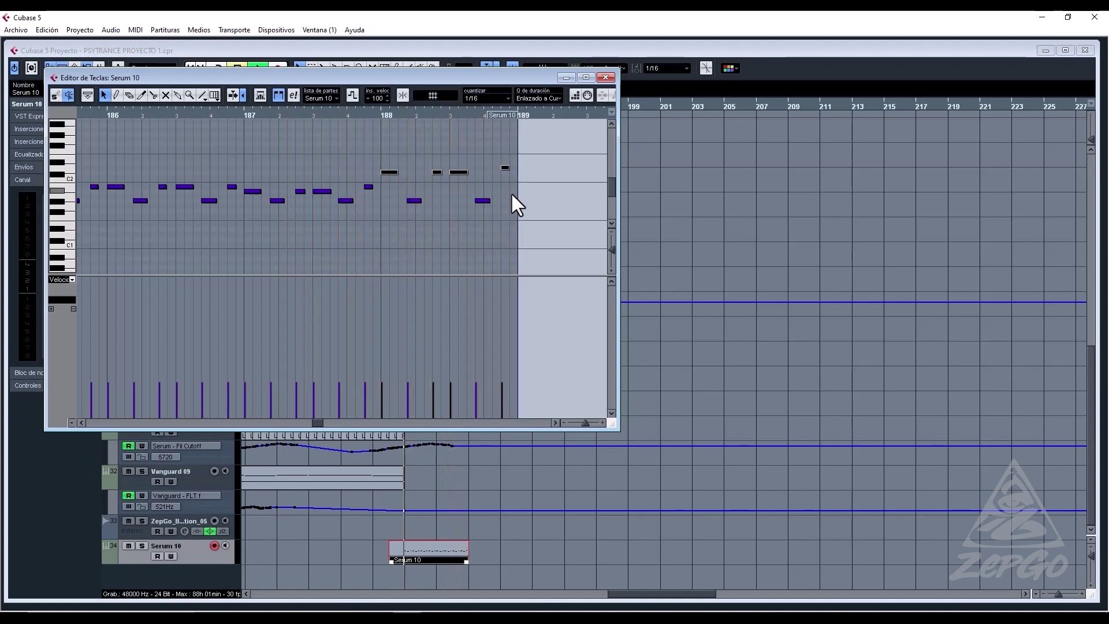
pyautogui.click(514, 157)
# Trim the start of the Serum 10 part to bar 185 and raise its last note by one semitone.
pyautogui.click(605, 78)
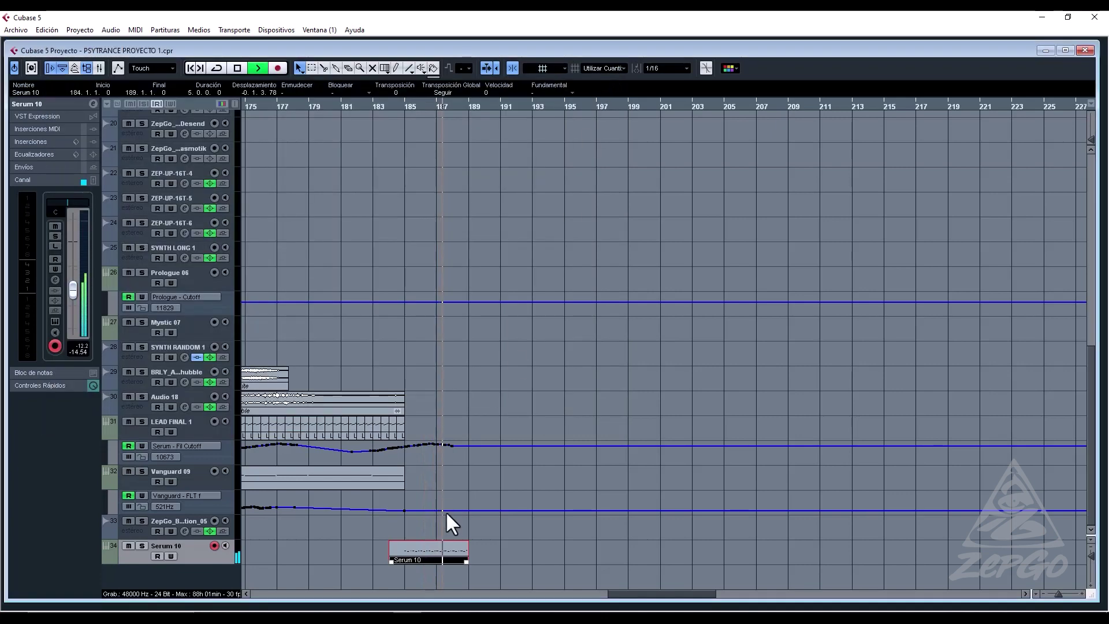
pyautogui.moveTo(392, 561); pyautogui.dragTo(408, 559)
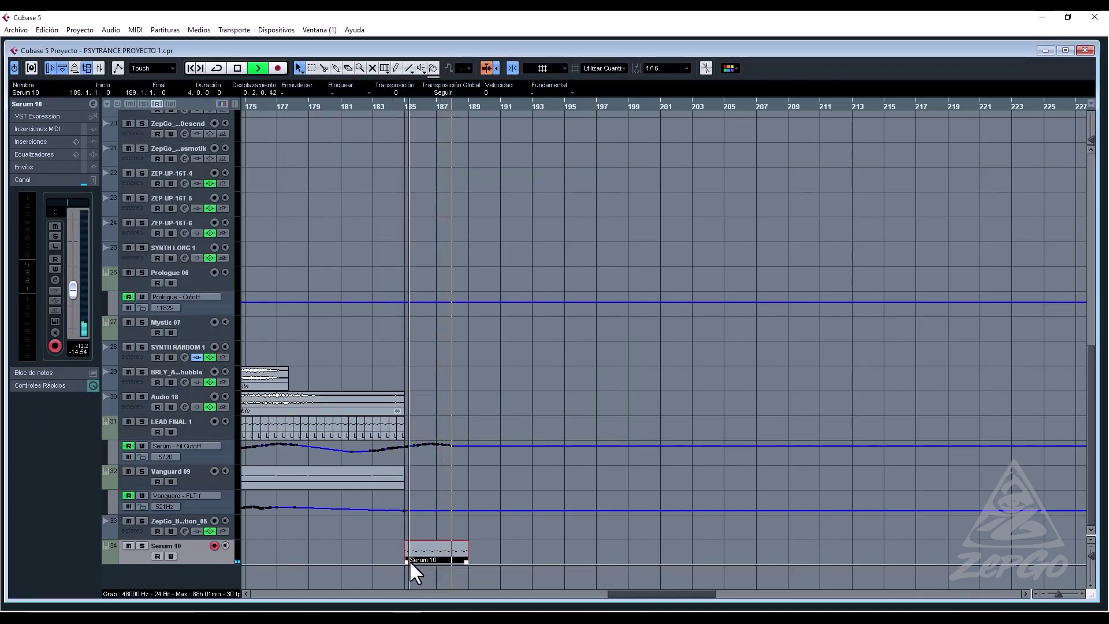
pyautogui.doubleClick(442, 555)
pyautogui.moveTo(595, 170); pyautogui.dragTo(414, 159)
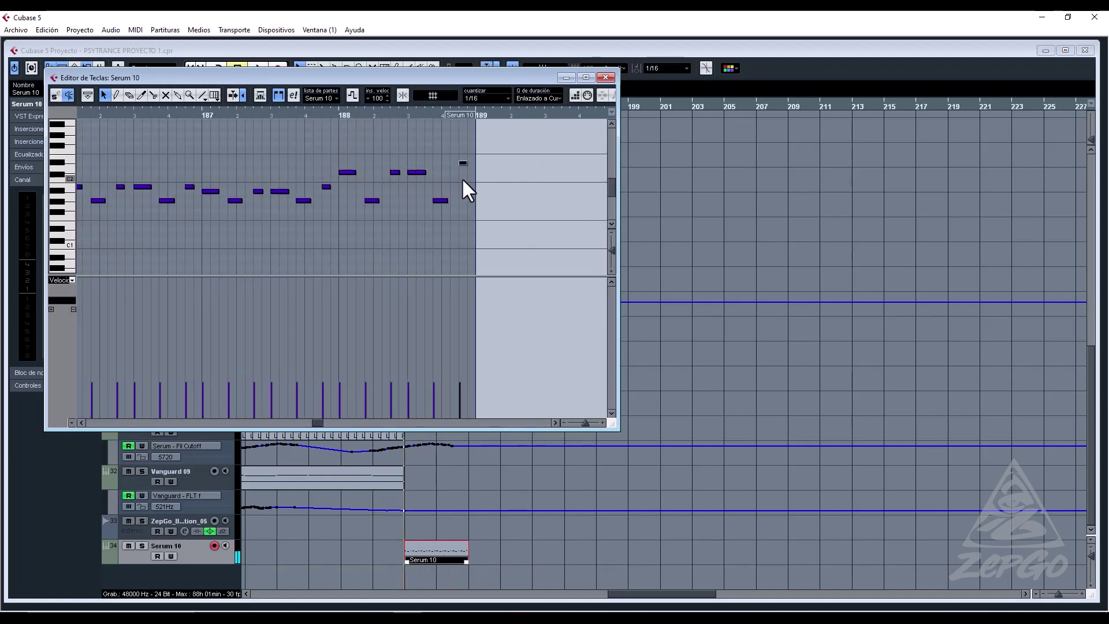
pyautogui.click(605, 78)
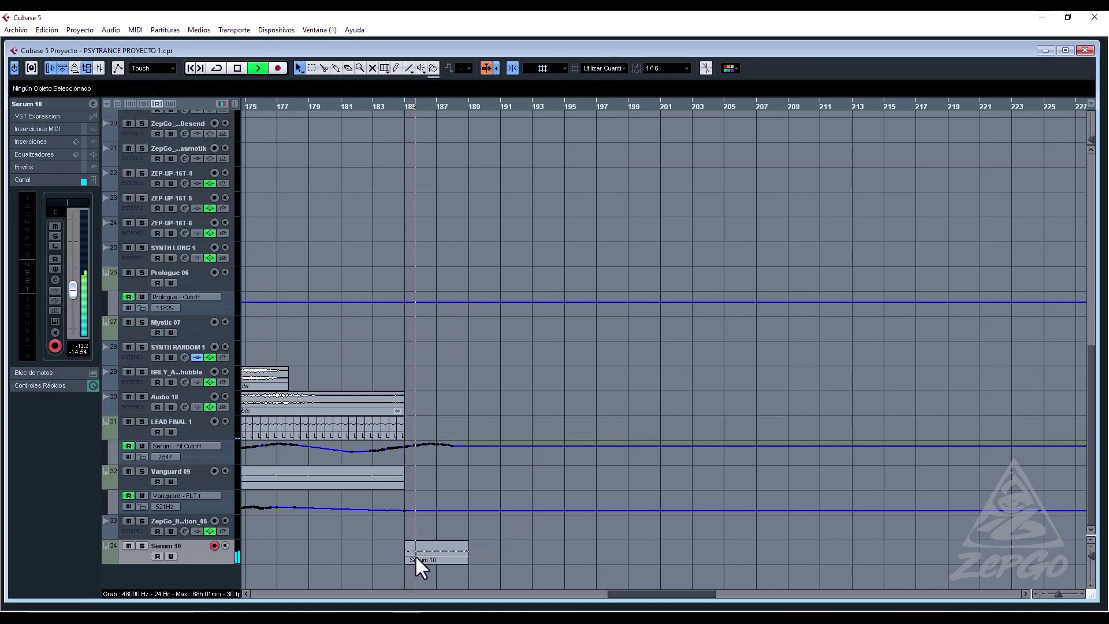
# Duplicate the four-bar Serum 10 part three times so the lead runs from bar 185 to bar 201.
pyautogui.hotkey('ctrl', 'd')
pyautogui.hotkey('ctrl', 'd')
pyautogui.hotkey('ctrl', 'd')
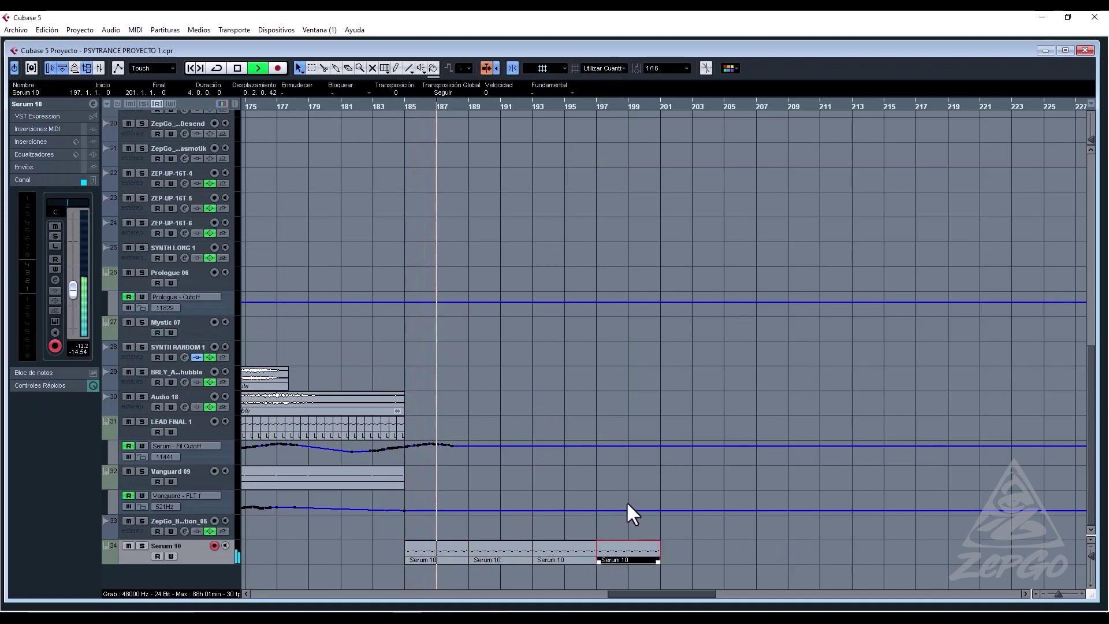
# Open the Serum 10 track's Serum instrument and turn its filter cutoff down while auditioning the lead.
pyautogui.click(51, 317)
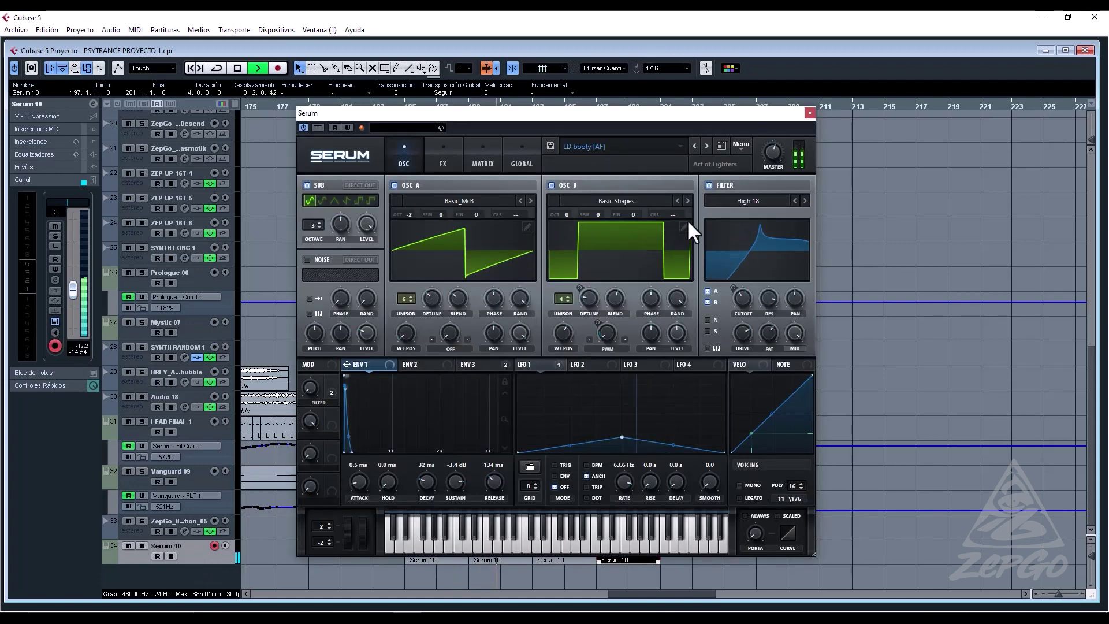
pyautogui.moveTo(741, 296); pyautogui.dragTo(746, 332)
pyautogui.press('space')
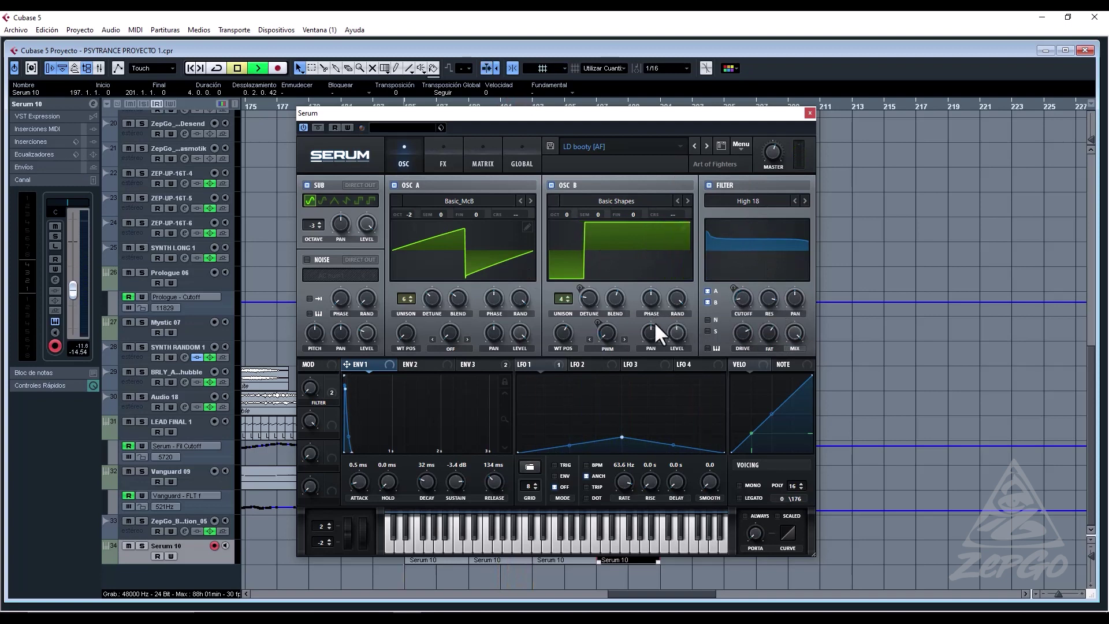
pyautogui.press('space')
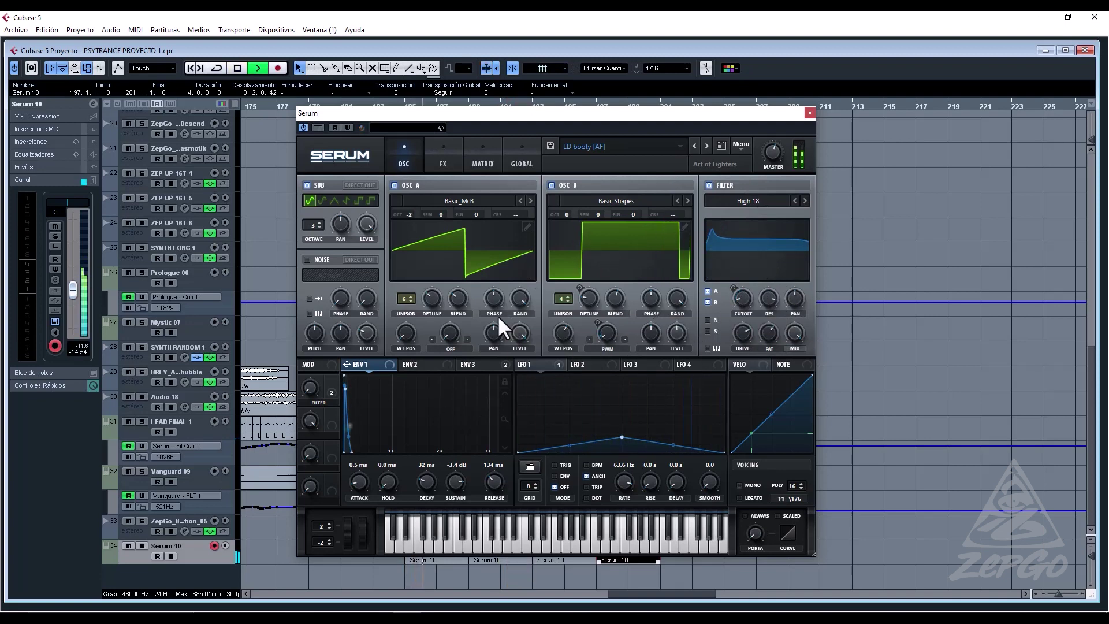
# Add FabFilter Simplon to the third insert slot of the Serum 10 channel.
pyautogui.click(55, 280)
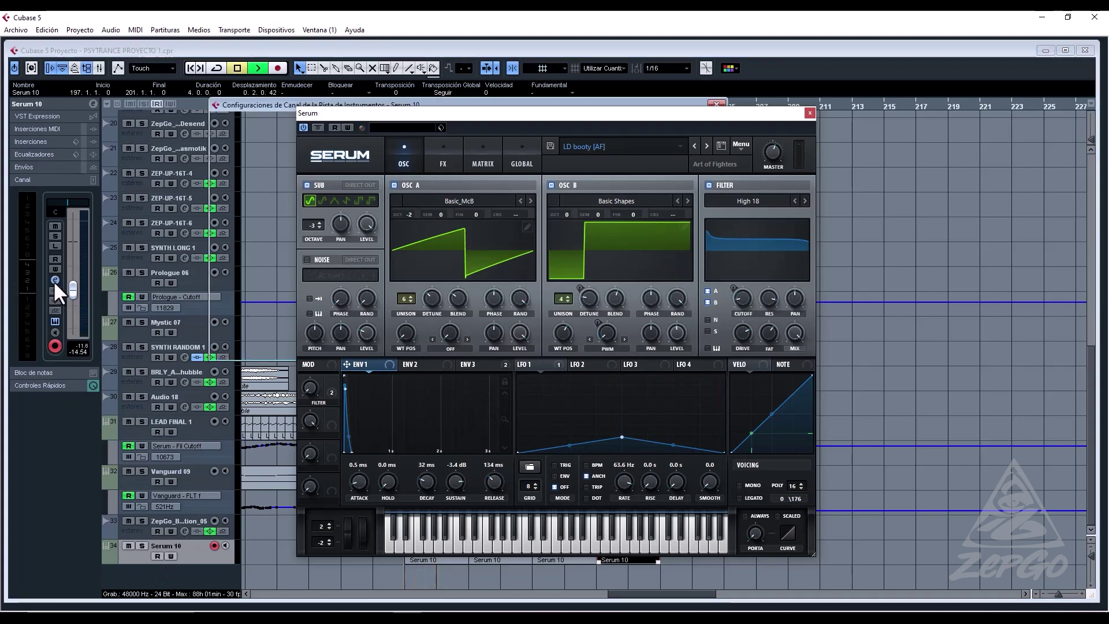
pyautogui.click(234, 200)
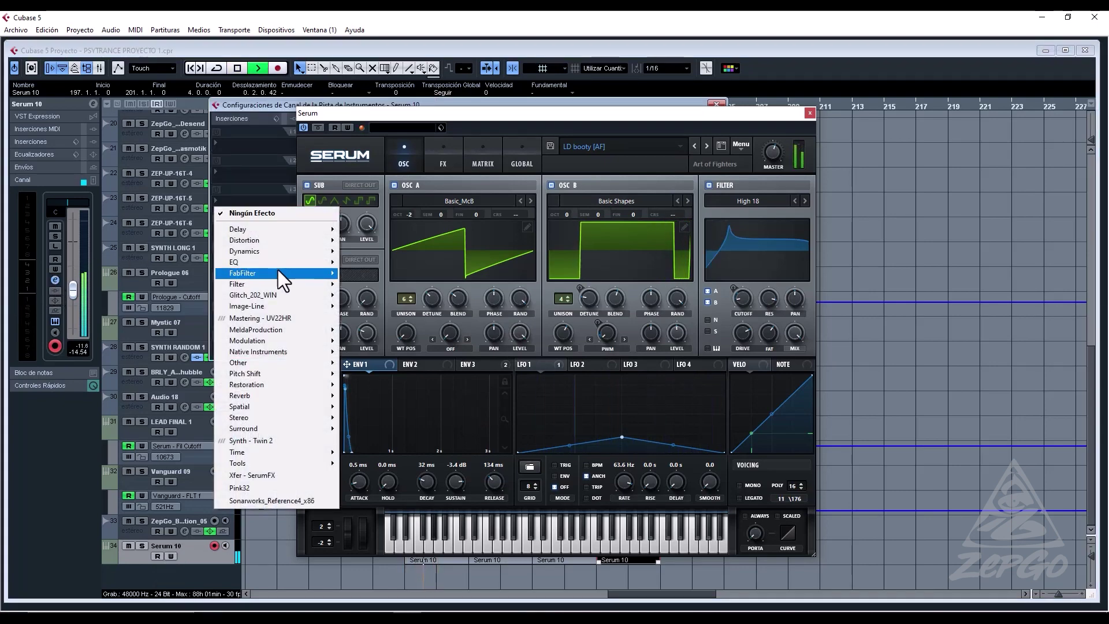
pyautogui.moveTo(278, 271)
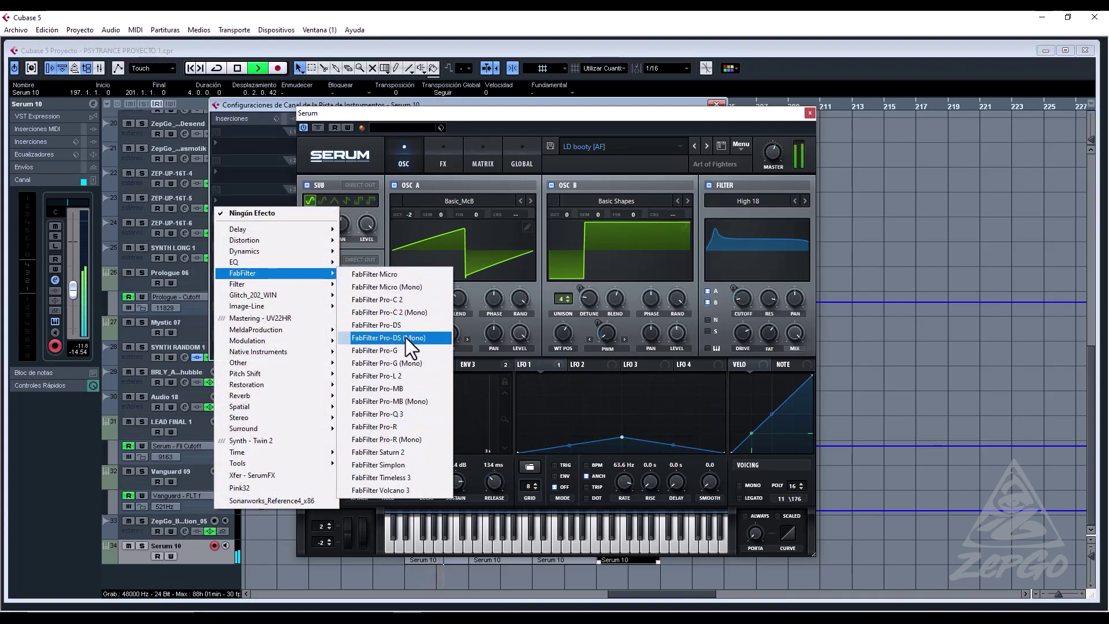
pyautogui.click(411, 464)
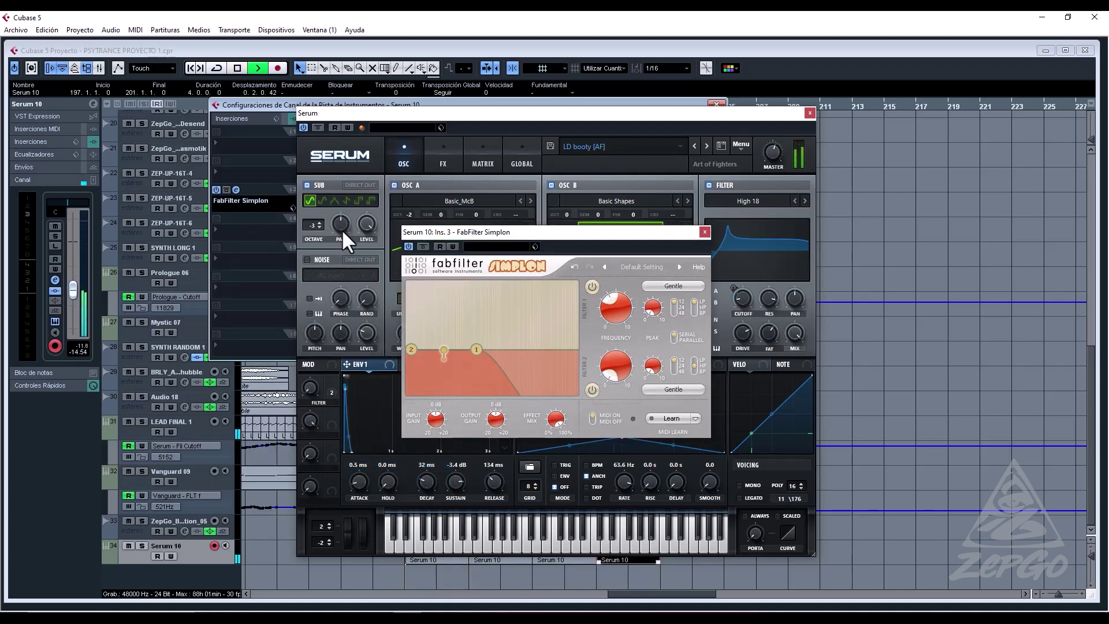
# Record automation of Simplon's Filter 1 frequency, sweeping it up to its maximum while the lead plays from bar 185.
pyautogui.click(347, 127)
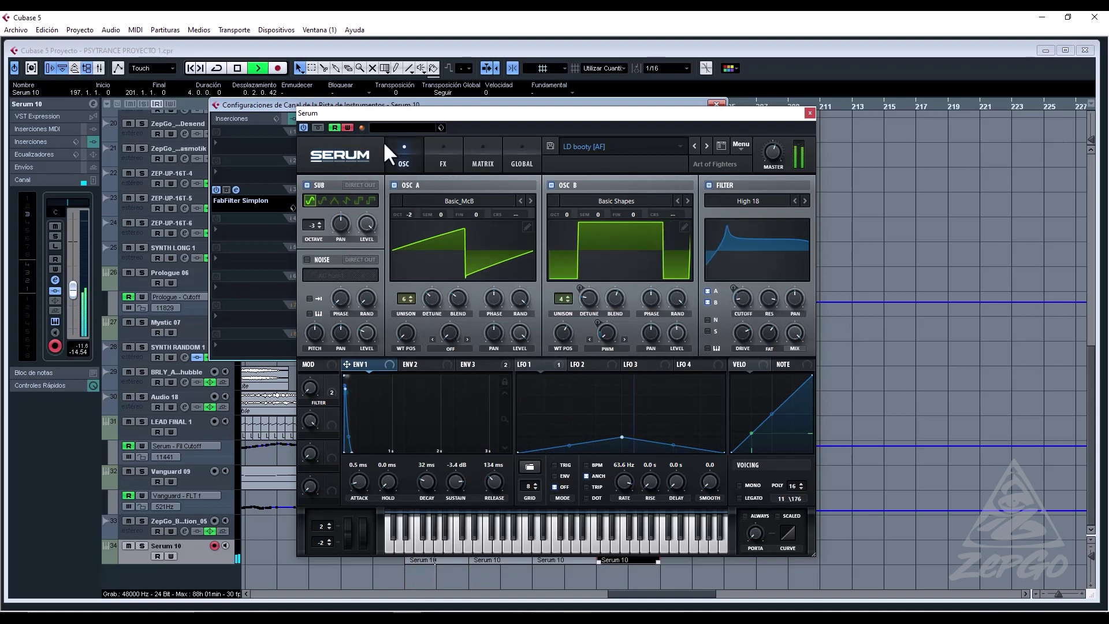
pyautogui.click(349, 124)
pyautogui.press('space')
pyautogui.click(809, 113)
pyautogui.press('space')
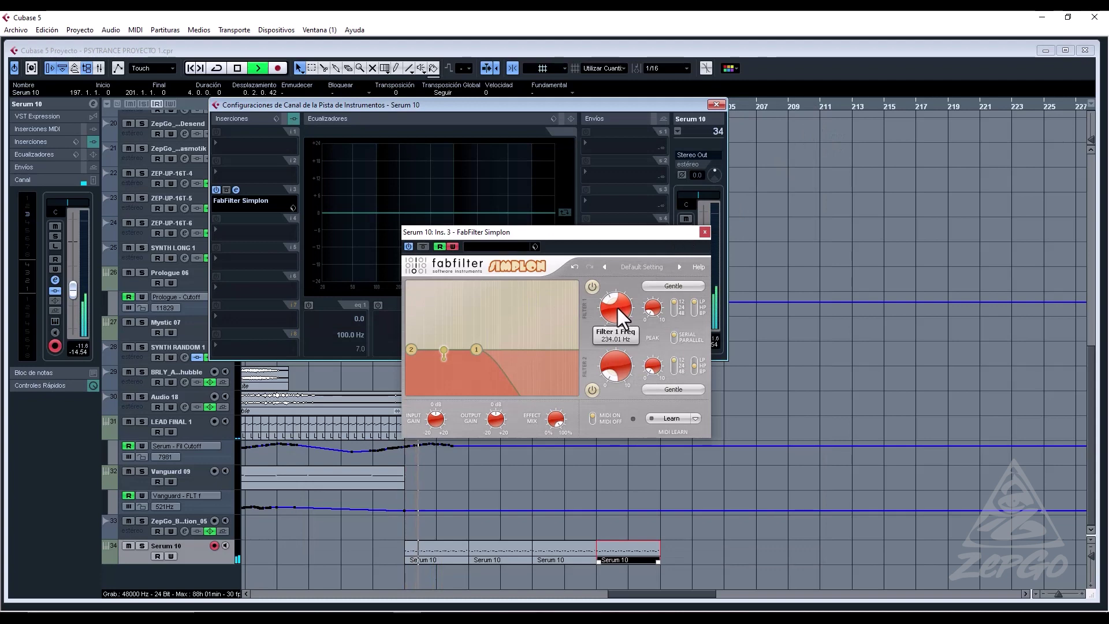
pyautogui.moveTo(616, 306); pyautogui.dragTo(647, 164)
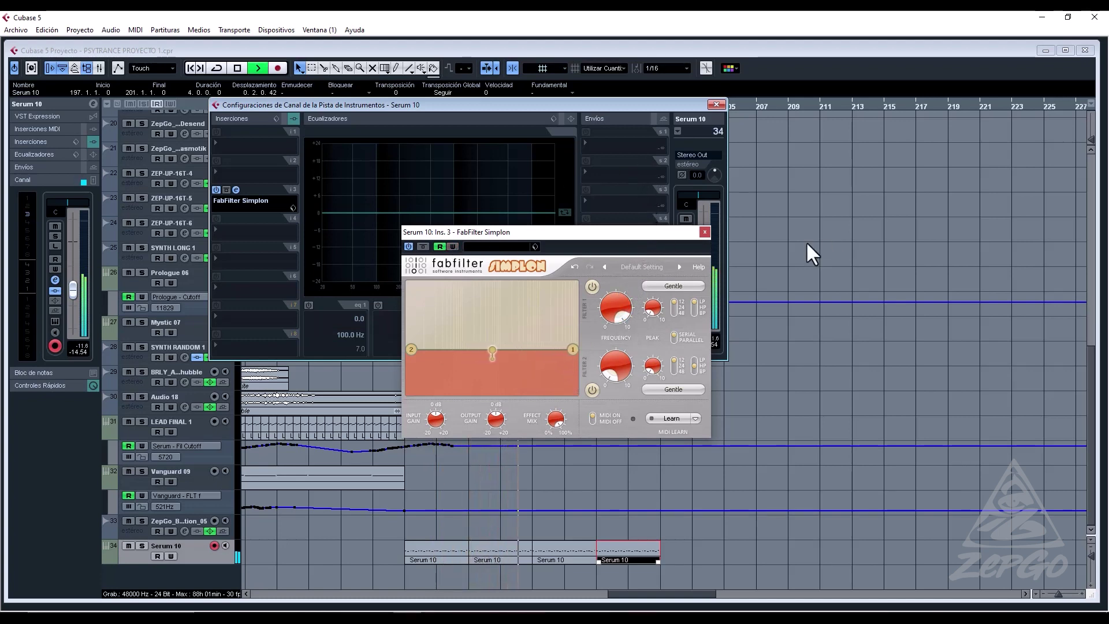
pyautogui.click(704, 232)
pyautogui.click(716, 105)
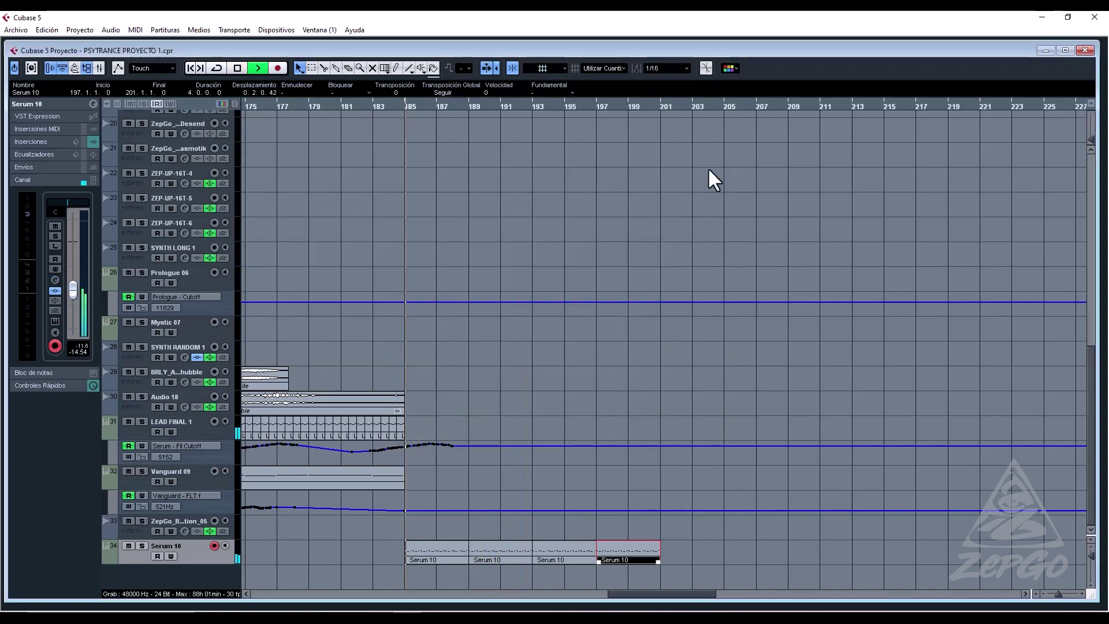
# Record automation of Serum's filter cutoff on the Serum 10 track, raising it gradually during playback, and close the instrument.
pyautogui.click(58, 321)
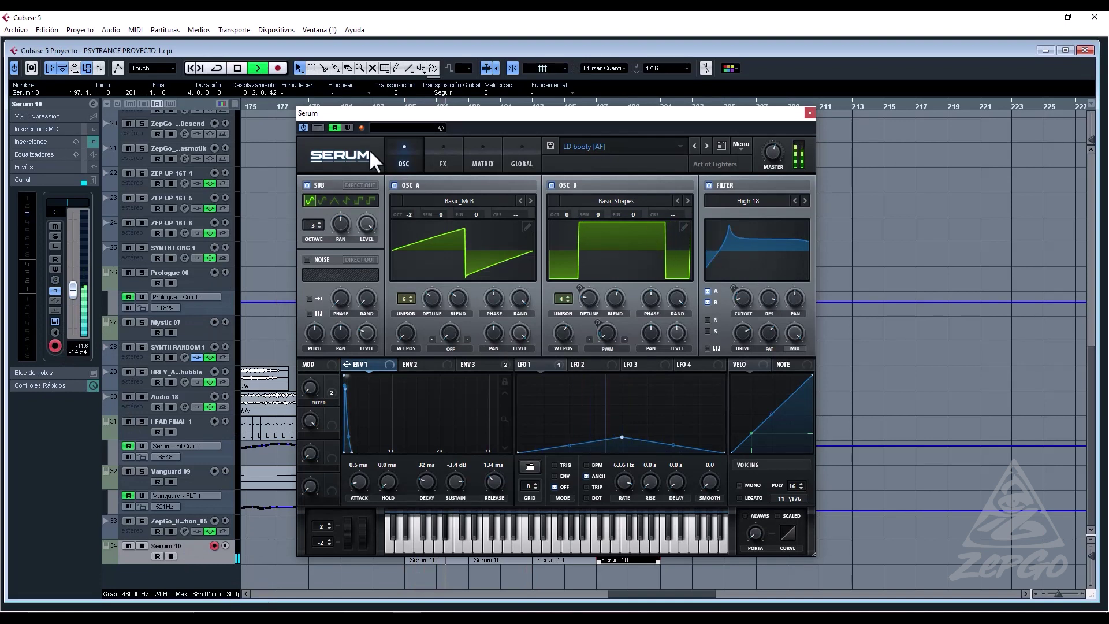
pyautogui.click(347, 127)
pyautogui.moveTo(743, 299)
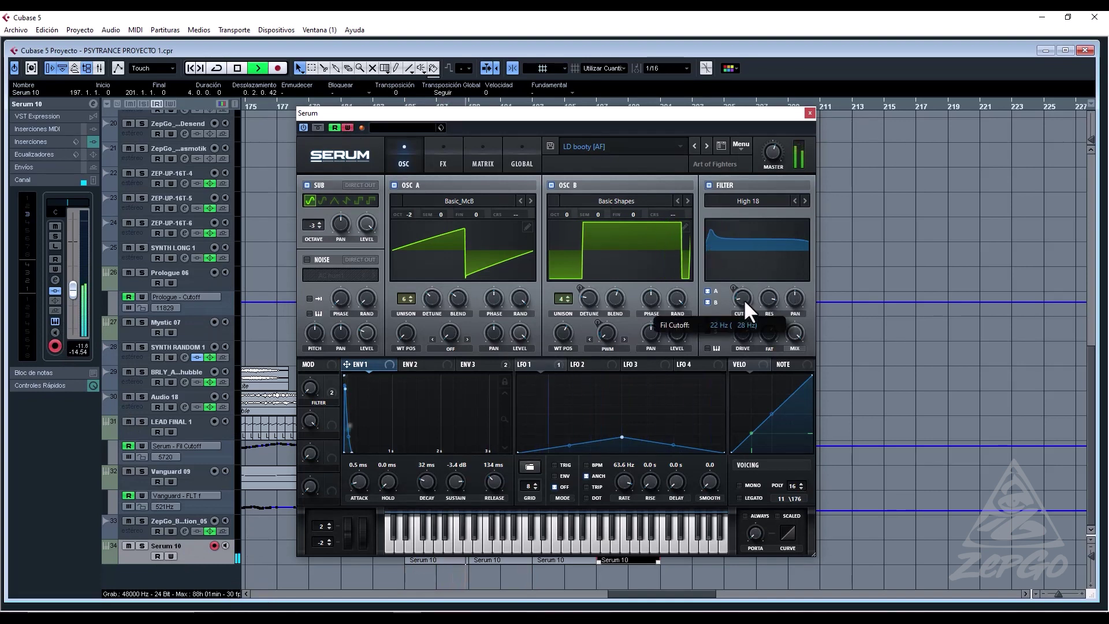
pyautogui.moveTo(742, 303); pyautogui.dragTo(756, 252)
pyautogui.press('space')
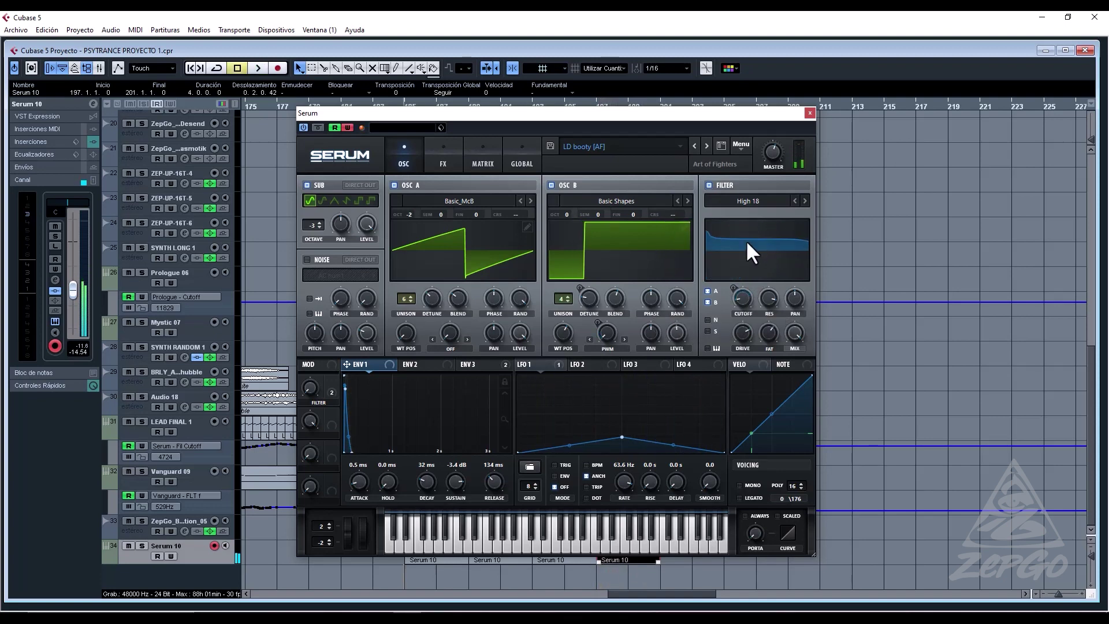
pyautogui.click(349, 128)
pyautogui.click(809, 113)
# Copy the last kick event on the KIK track to the start of bar 185 while the project plays.
pyautogui.press('space')
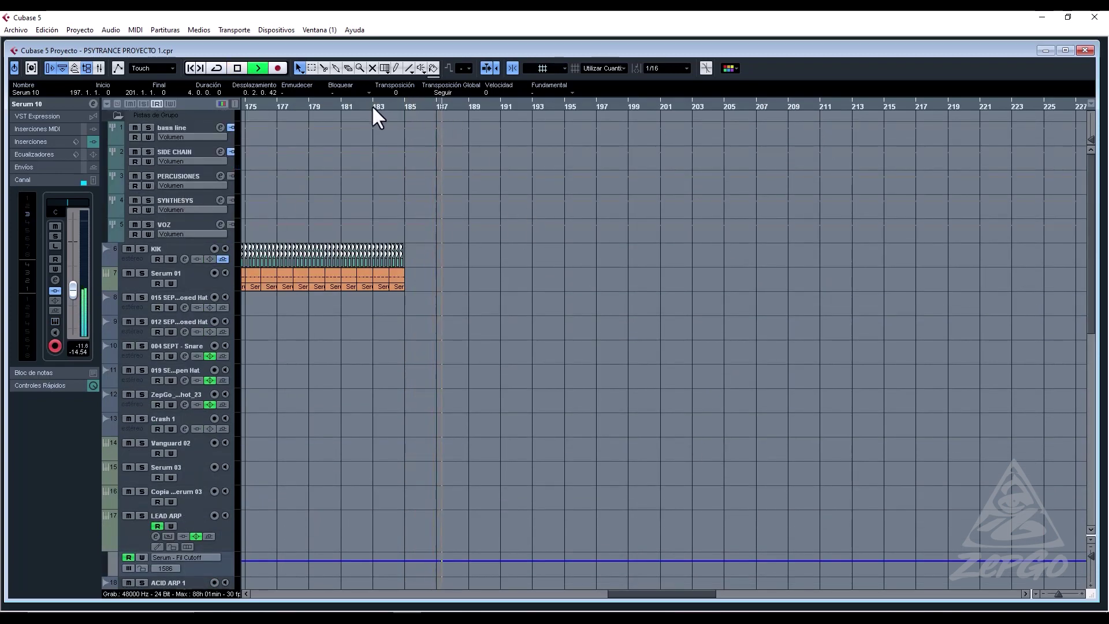
pyautogui.moveTo(359, 106); pyautogui.dragTo(357, 128)
pyautogui.moveTo(455, 251); pyautogui.dragTo(465, 263)
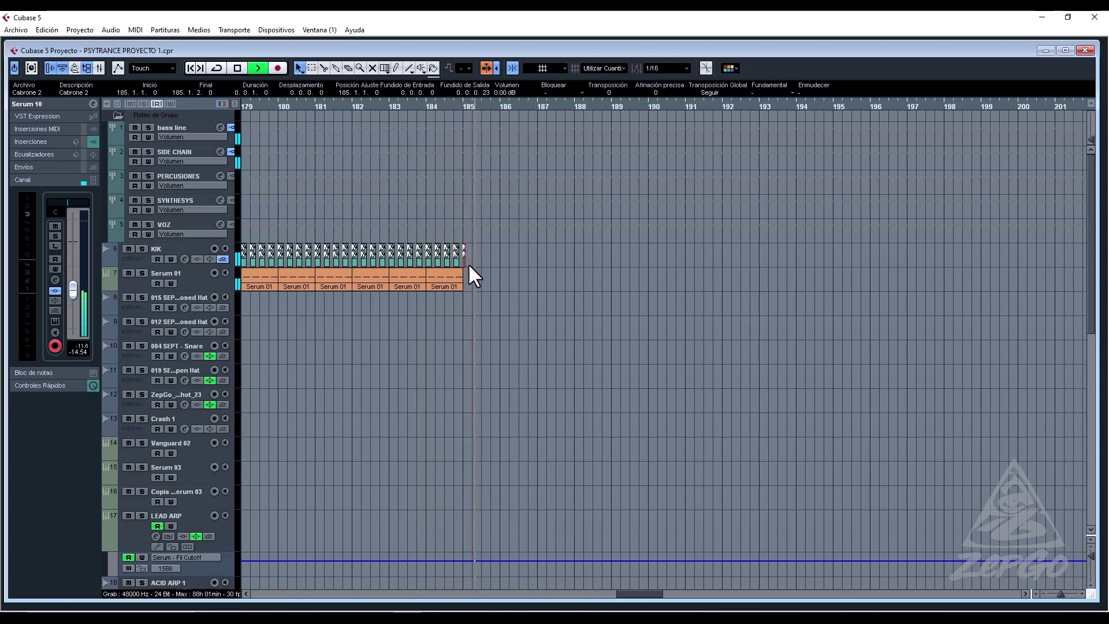
# Repeat the kick event in continuous sixteenth notes from bar 185 to bar 198, and stop playback.
pyautogui.click(546, 252)
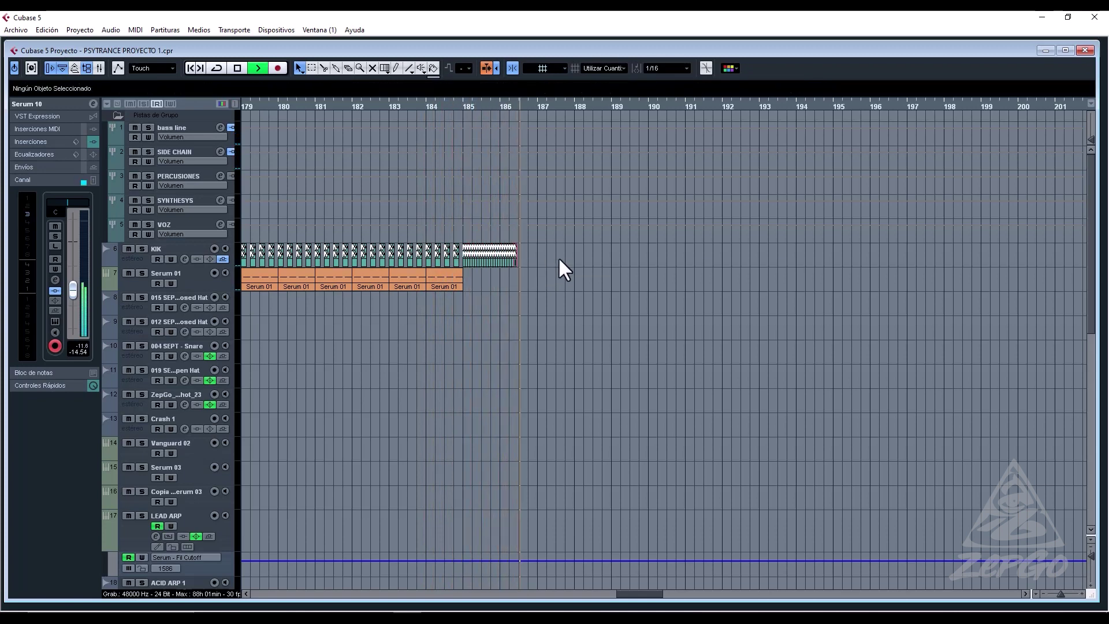
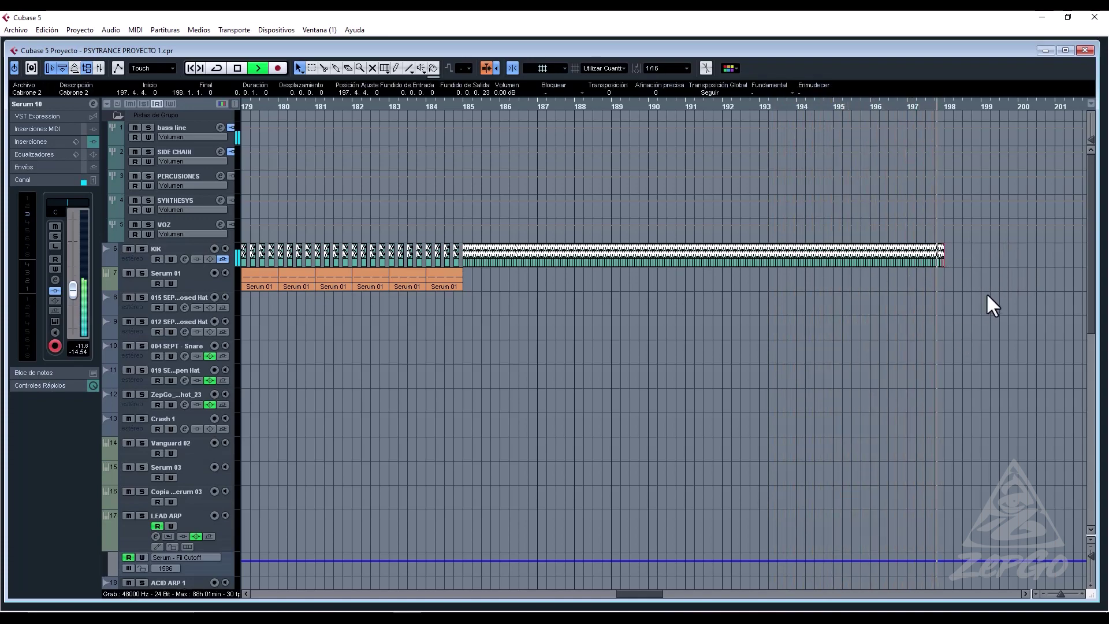
pyautogui.press('space')
pyautogui.click(855, 274)
# Copy the kick, bass, percussion and crash block from bars 137–153 to bar 201.
pyautogui.press('g')
pyautogui.press('g')
pyautogui.press('g')
pyautogui.press('g')
pyautogui.press('g')
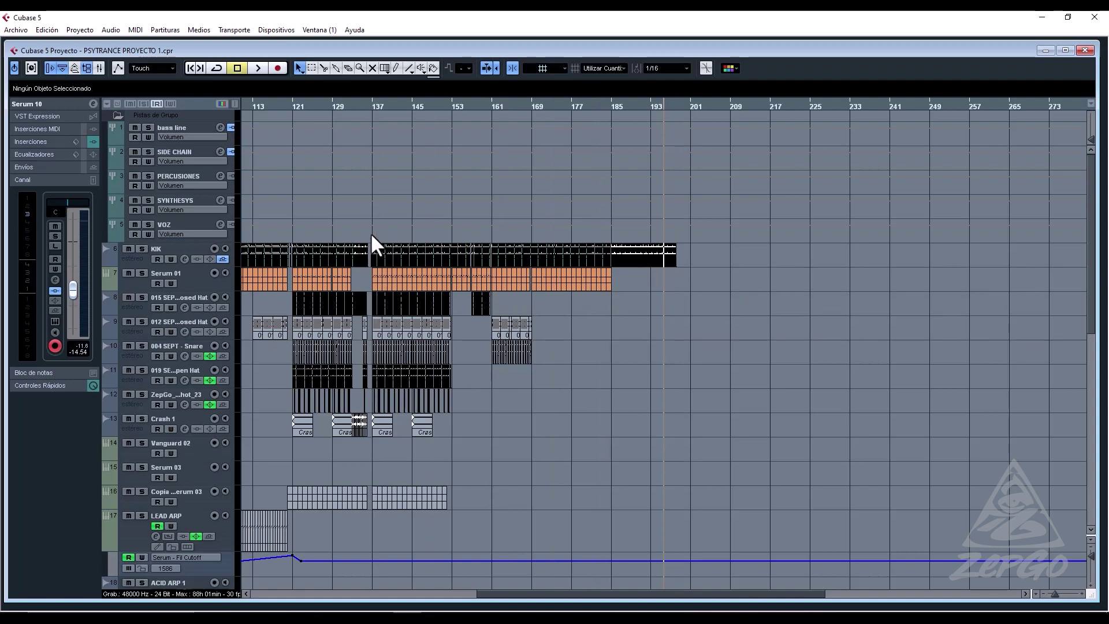
pyautogui.moveTo(397, 352); pyautogui.dragTo(449, 436)
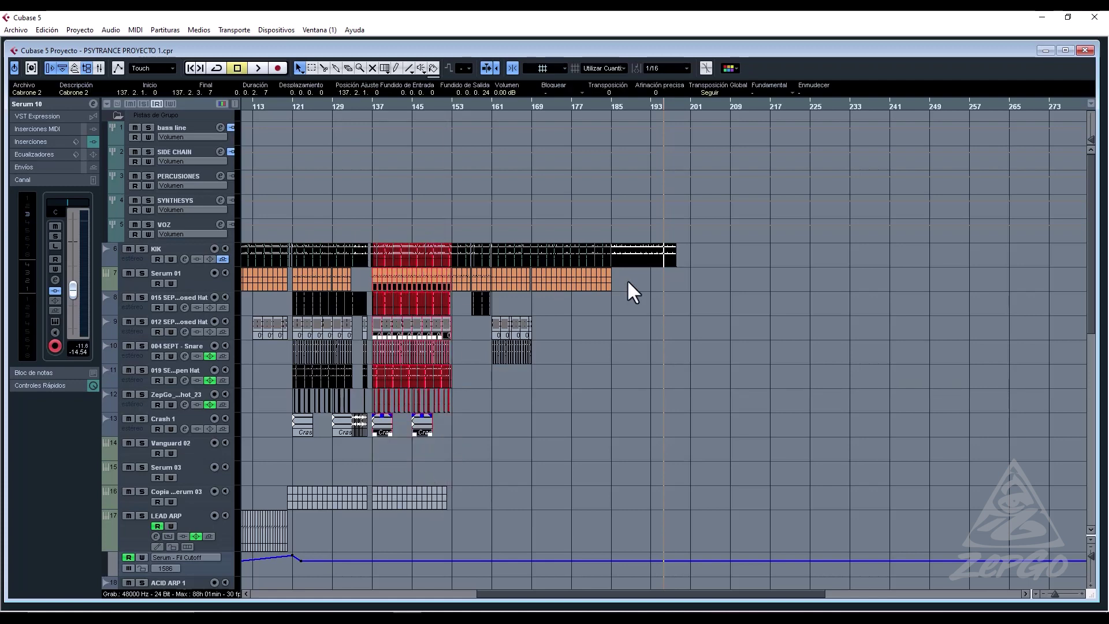
pyautogui.press('super')
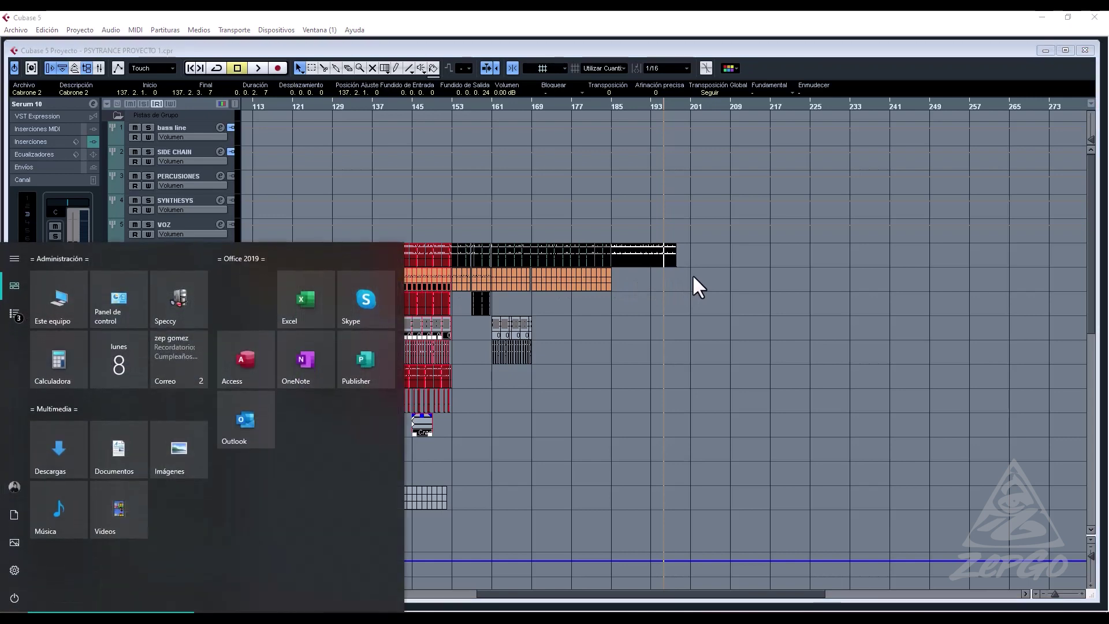
pyautogui.press('super')
pyautogui.moveTo(445, 318); pyautogui.dragTo(691, 278)
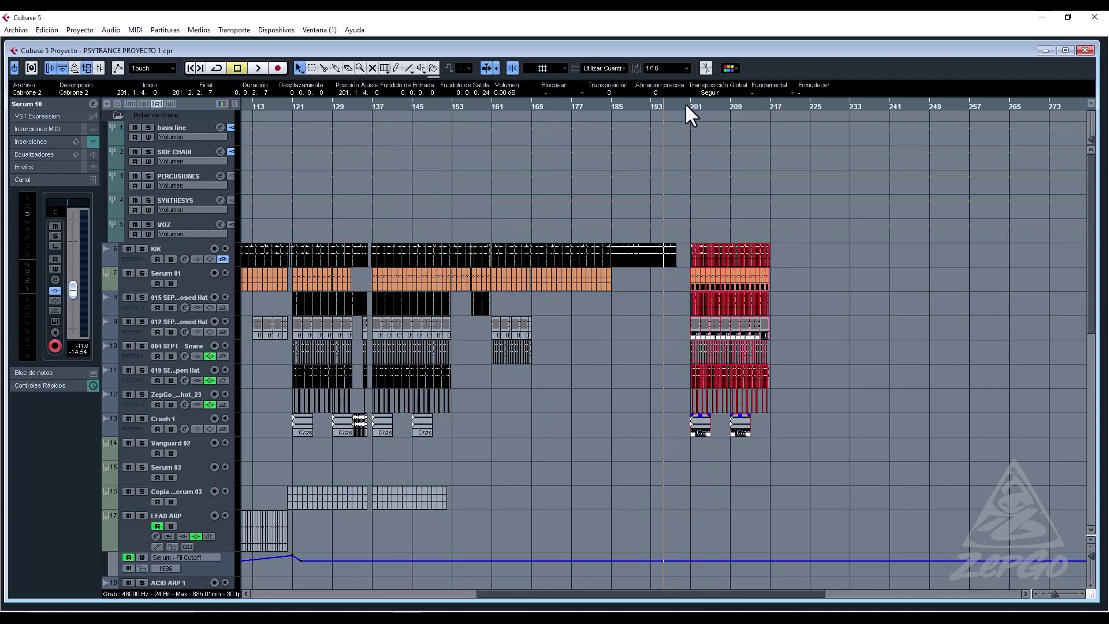
# Copy the first kick and closed hat events of the new block to the start of bar 201, and play the entry briefly.
pyautogui.moveTo(684, 103); pyautogui.dragTo(701, 175)
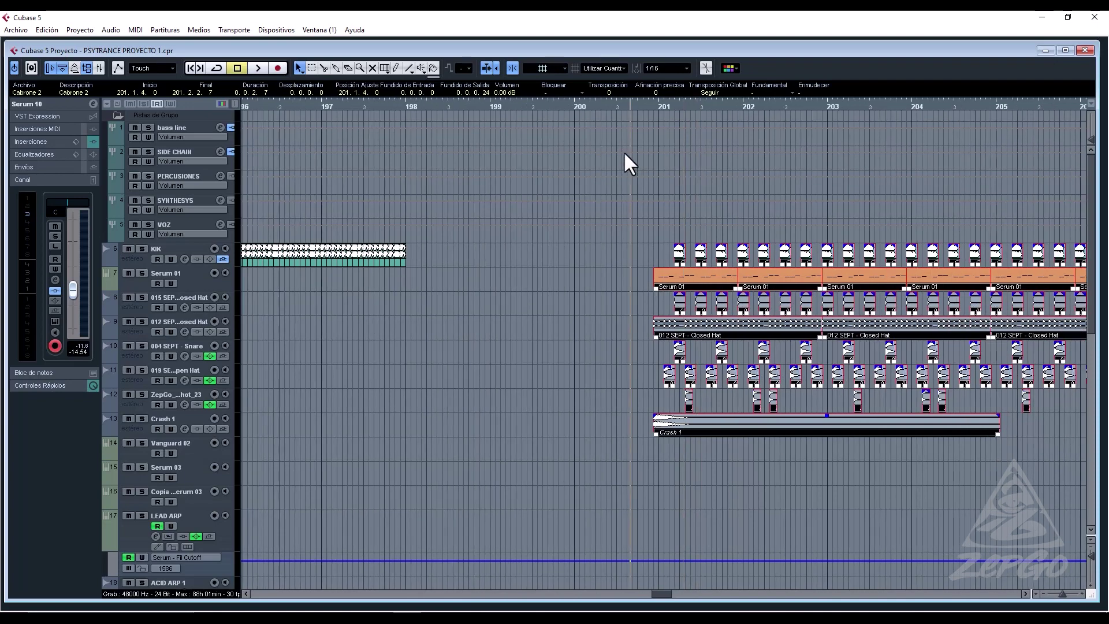
pyautogui.moveTo(625, 153); pyautogui.dragTo(623, 142)
pyautogui.moveTo(654, 279); pyautogui.dragTo(656, 279)
pyautogui.click(654, 290)
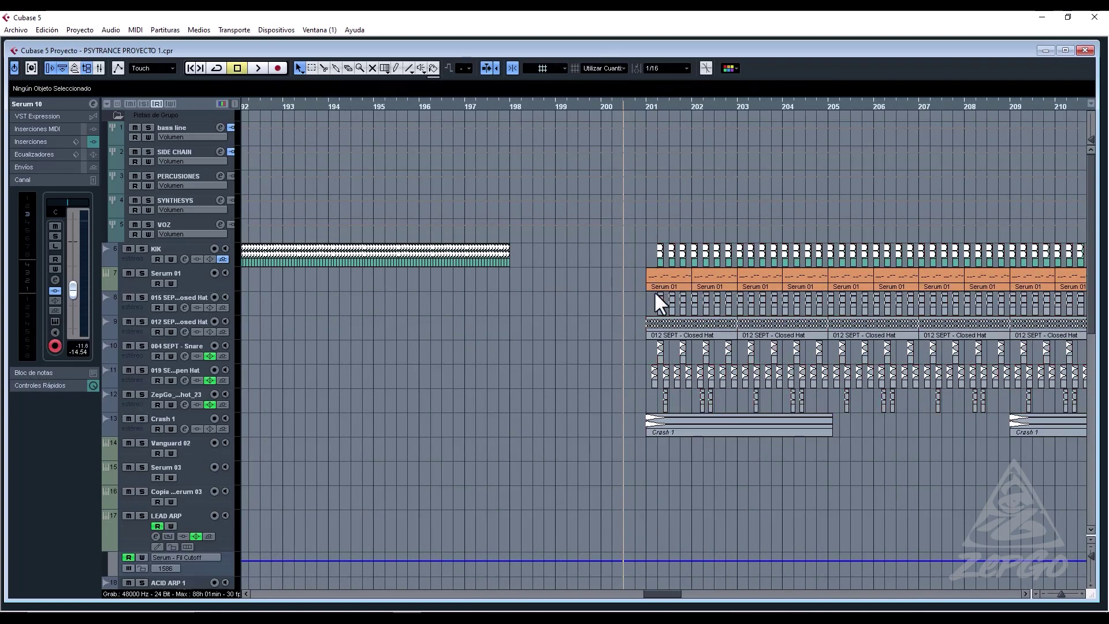
pyautogui.click(660, 304)
pyautogui.moveTo(658, 252); pyautogui.dragTo(647, 251)
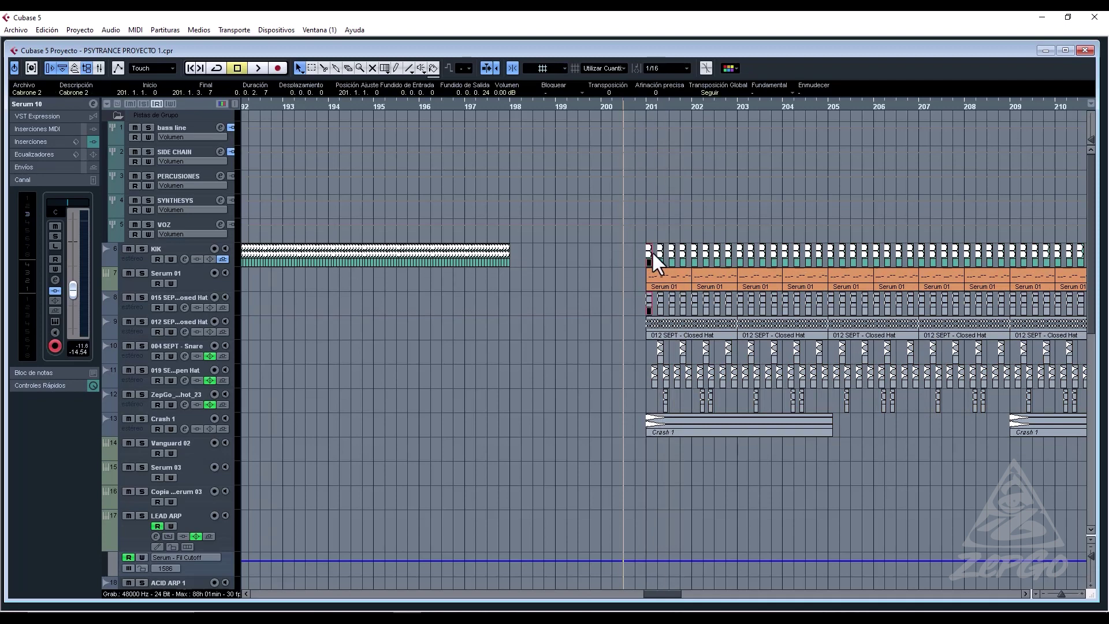
pyautogui.press('space')
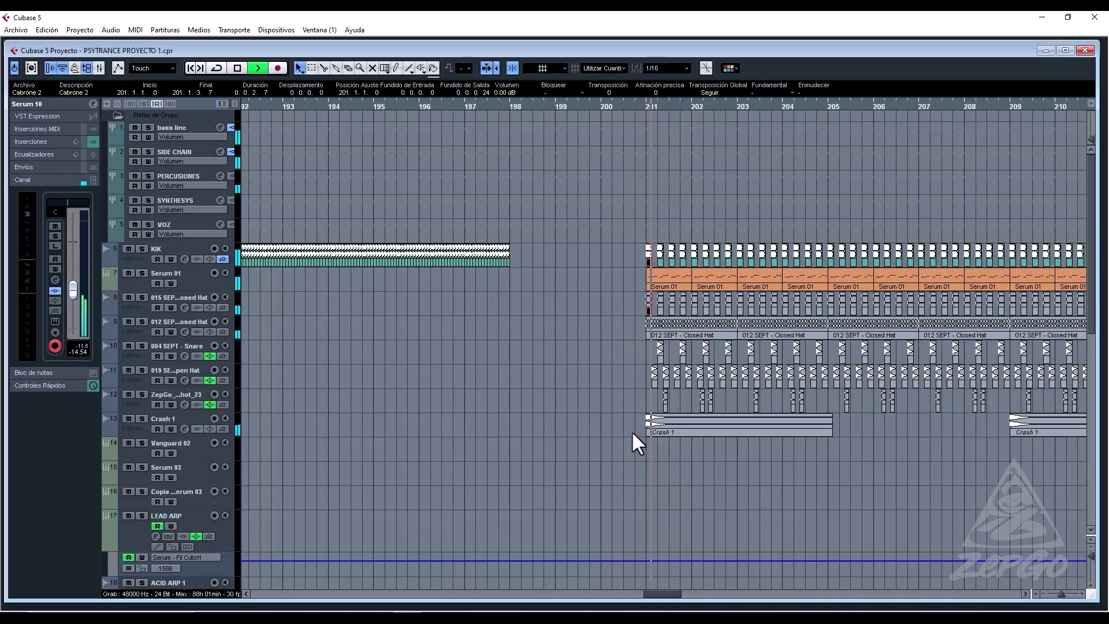
pyautogui.press('space')
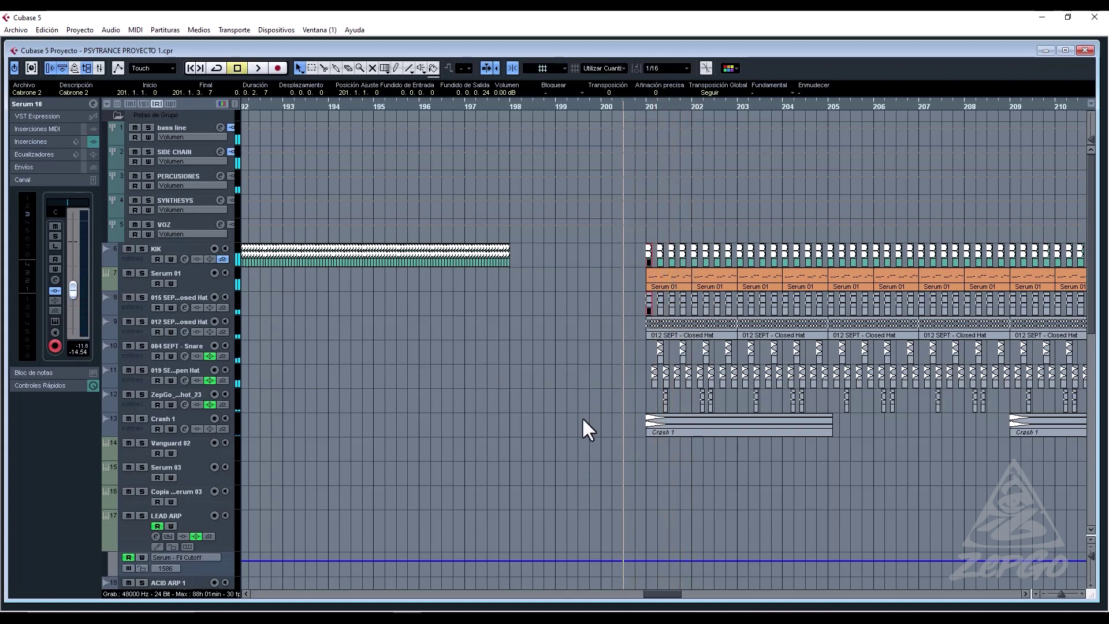
# During playback, copy the Crash 1 event from bar 201 to bar 185 and duplicate it to bars 189 and 193.
pyautogui.press('g')
pyautogui.press('g')
pyautogui.press('g')
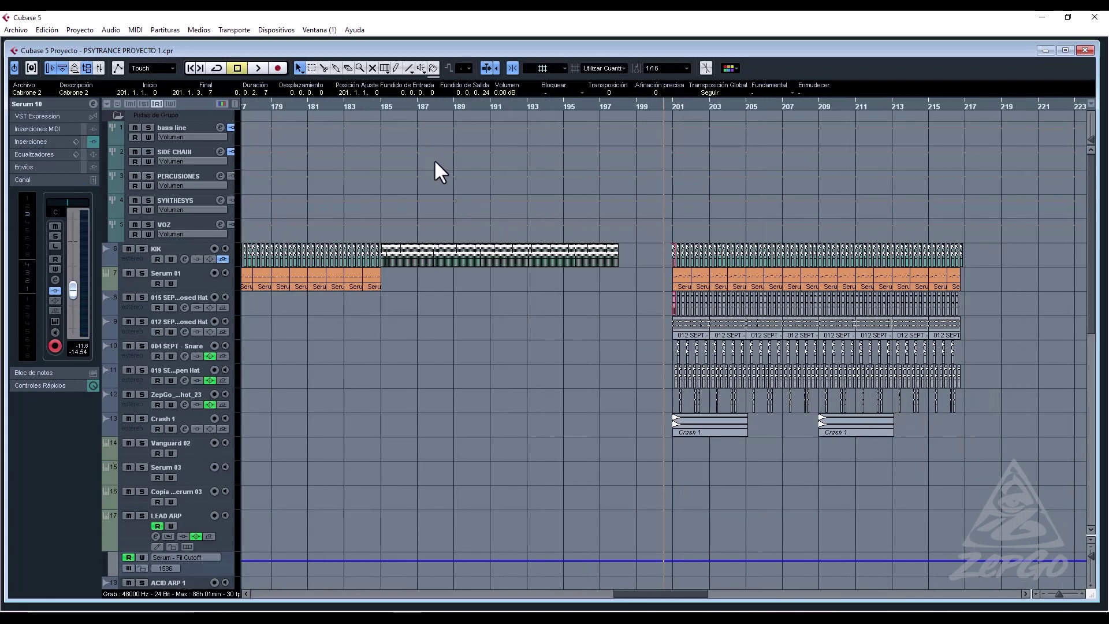
pyautogui.click(332, 106)
pyautogui.press('space')
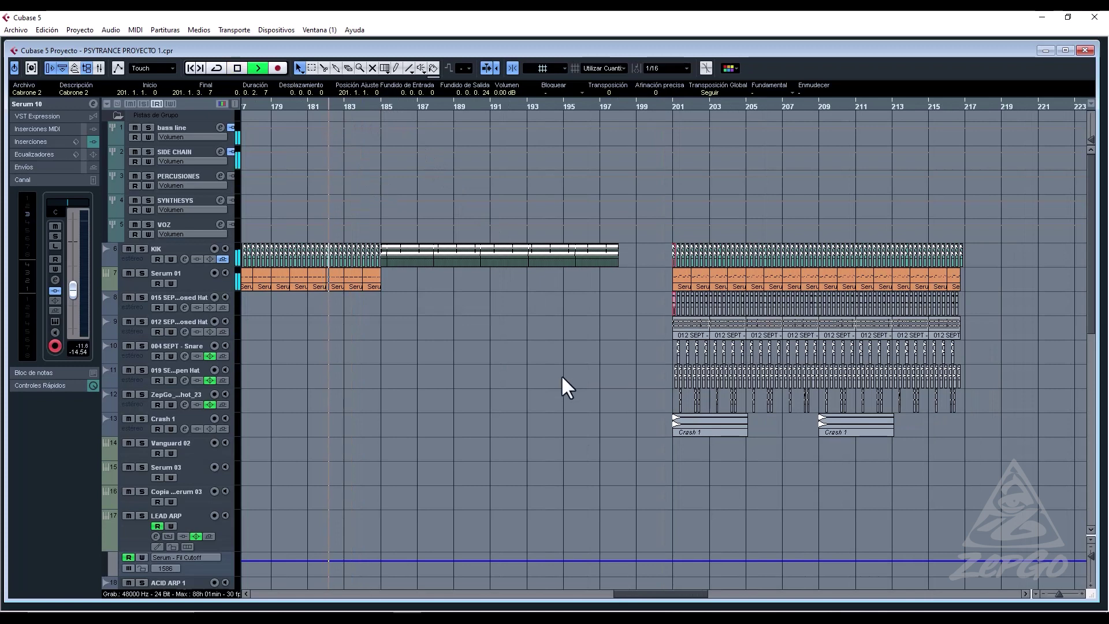
pyautogui.click(708, 427)
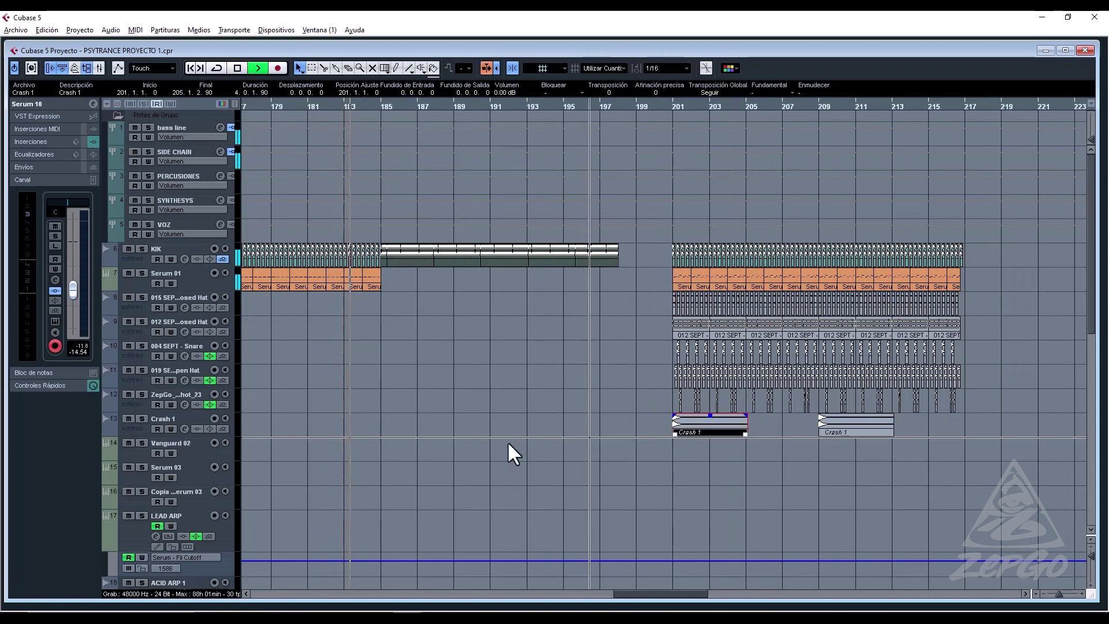
pyautogui.moveTo(421, 442); pyautogui.dragTo(452, 433)
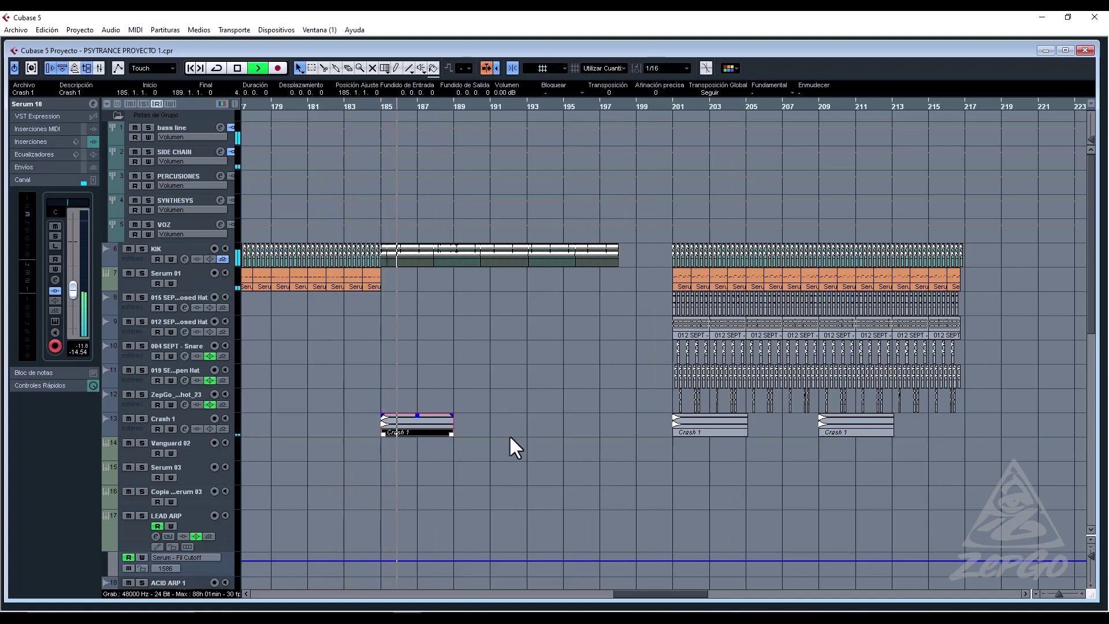
pyautogui.hotkey('ctrl', 'd')
pyautogui.hotkey('ctrl', 'd')
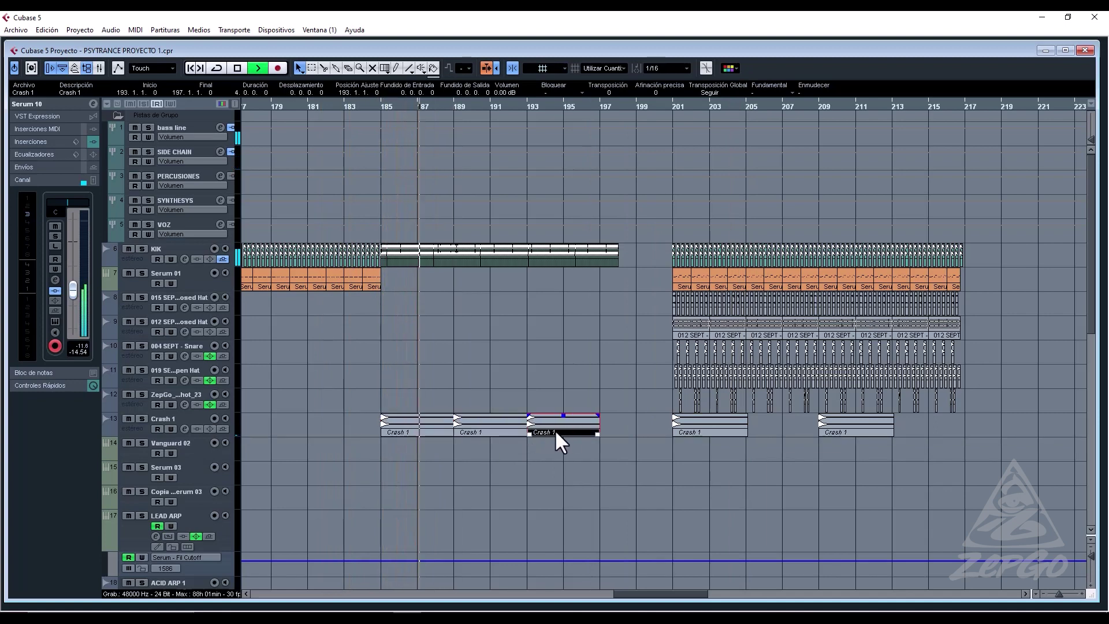
# Shorten the crash at bar 193 to one bar and duplicate it at every bar up to bar 197.
pyautogui.moveTo(598, 434); pyautogui.dragTo(538, 427)
pyautogui.press('h')
pyautogui.press('h')
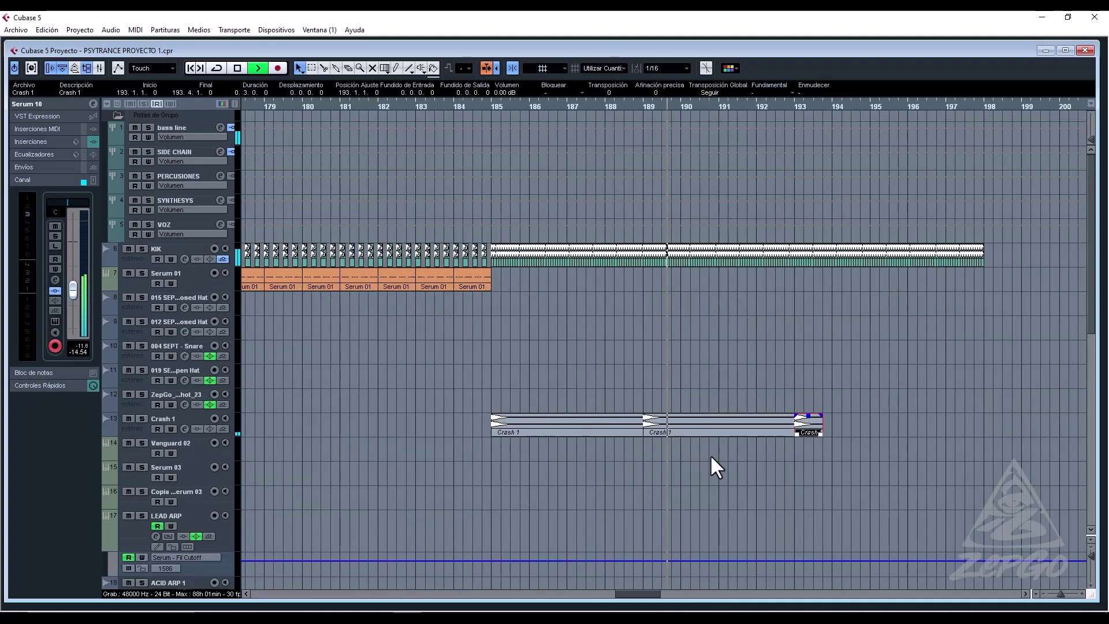
pyautogui.moveTo(849, 432)
pyautogui.mouseDown()
pyautogui.moveTo(834, 431)
pyautogui.moveTo(858, 428)
pyautogui.mouseUp()
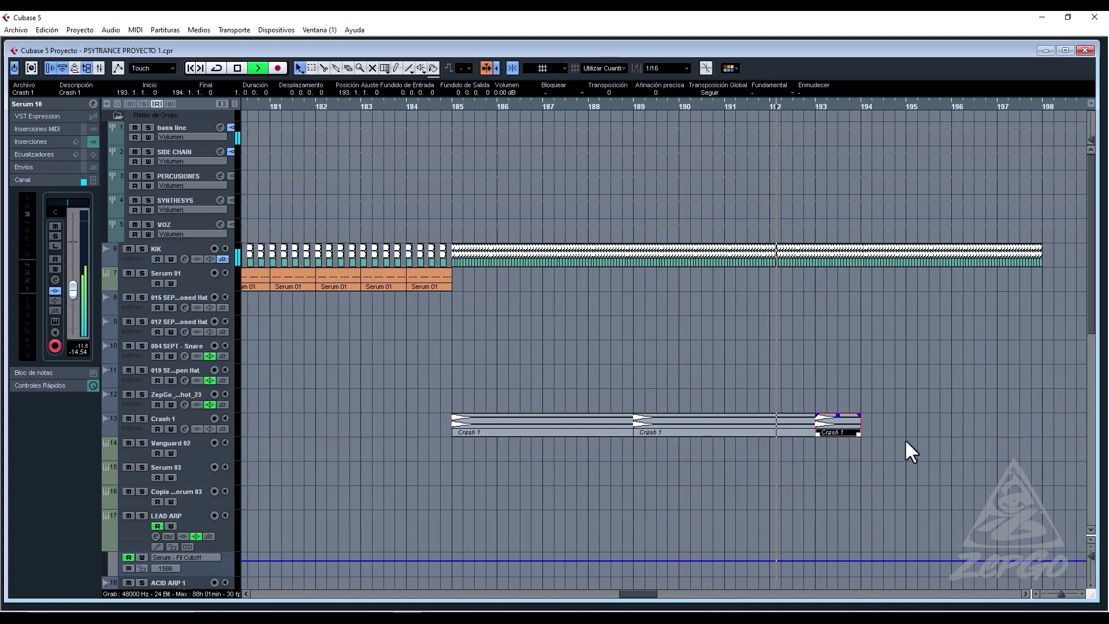
pyautogui.hotkey('ctrl', 'd')
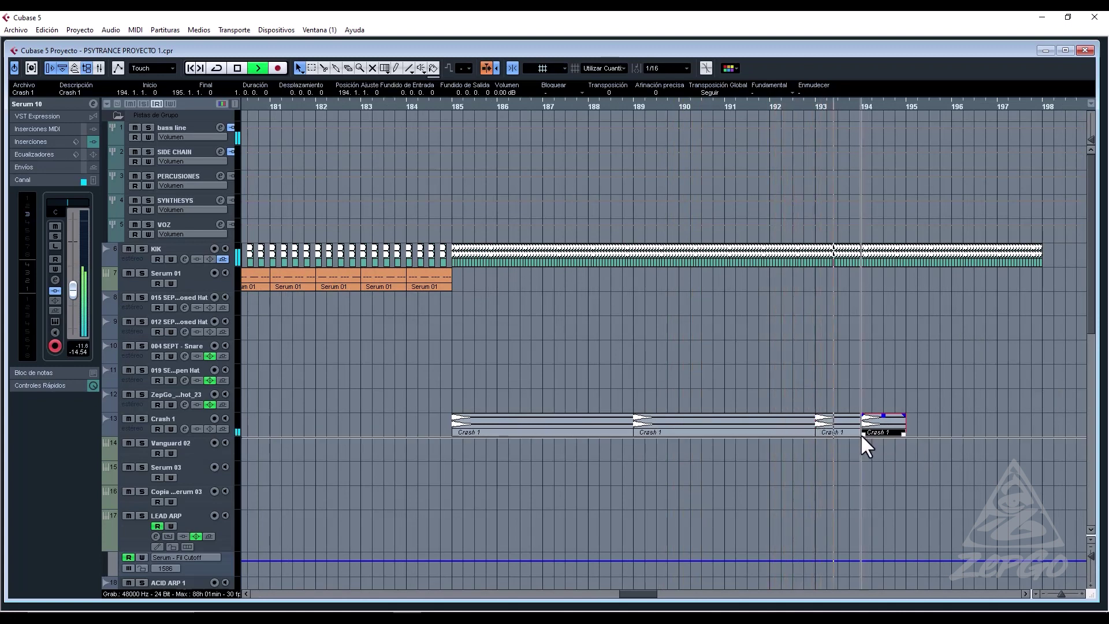
pyautogui.hotkey('ctrl', 'd')
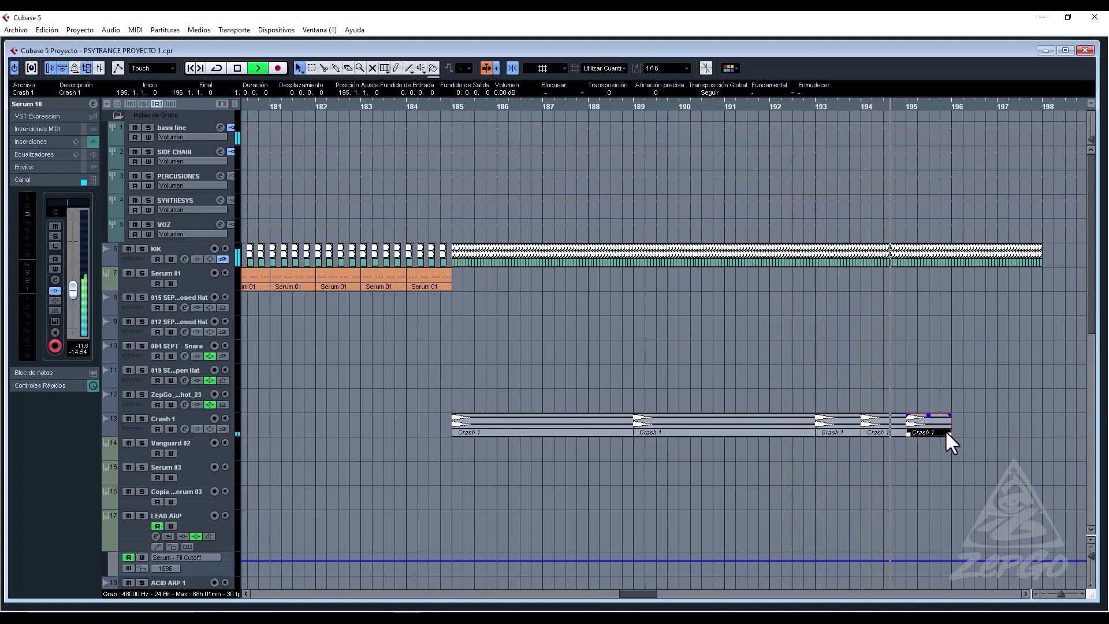
pyautogui.hotkey('ctrl', 'd')
pyautogui.hotkey('ctrl', 'd')
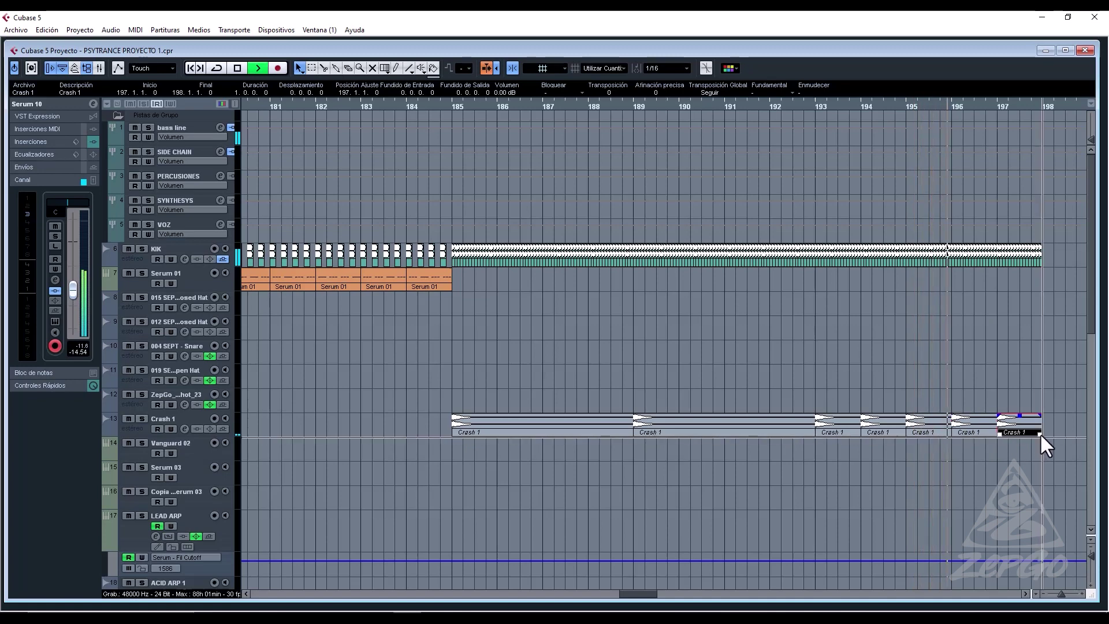
# Shorten the crash at bar 197 to one beat, repeat it every beat up to bar 199, and delete the surplus copies.
pyautogui.moveTo(1040, 432); pyautogui.dragTo(1007, 431)
pyautogui.hotkey('ctrl', 'd')
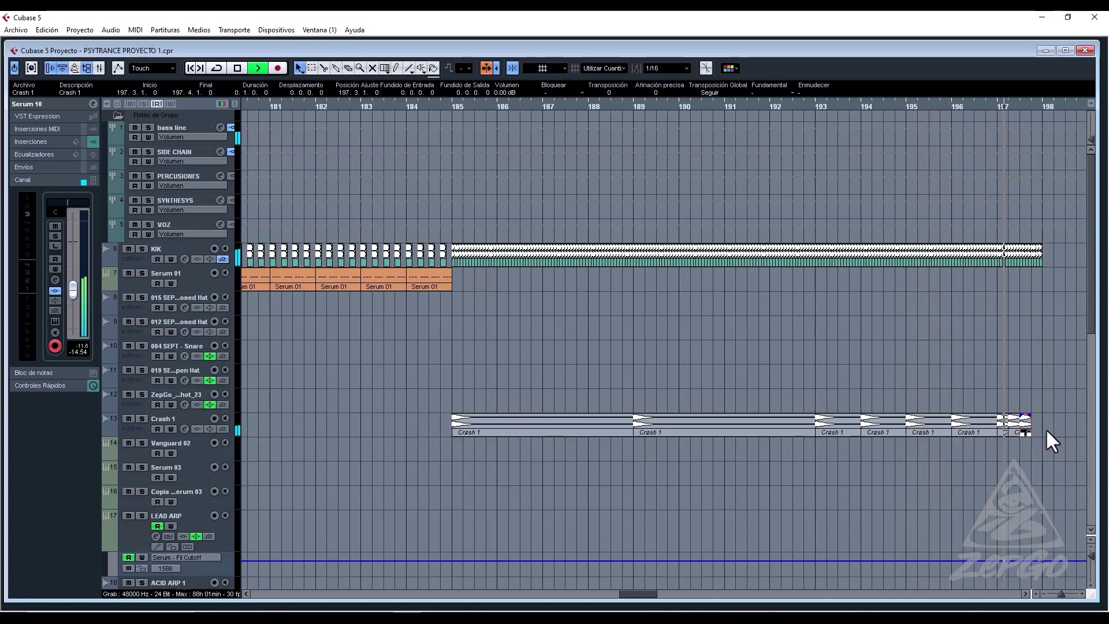
pyautogui.hotkey('ctrl', 'd')
pyautogui.hotkey('ctrl', 'd')
pyautogui.hotkey('ctrl', 'd')
pyautogui.hotkey('ctrl', 'd')
pyautogui.hotkey('ctrl', 'd')
pyautogui.hotkey('ctrl', 'd')
pyautogui.hotkey('ctrl', 'd')
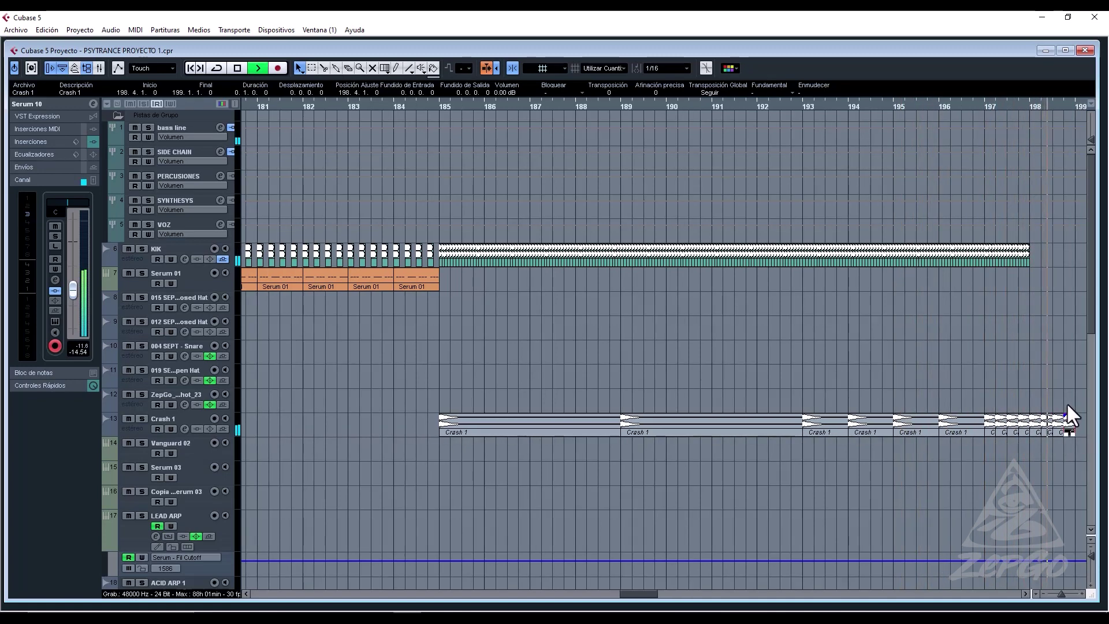
pyautogui.hotkey('ctrl', 'd')
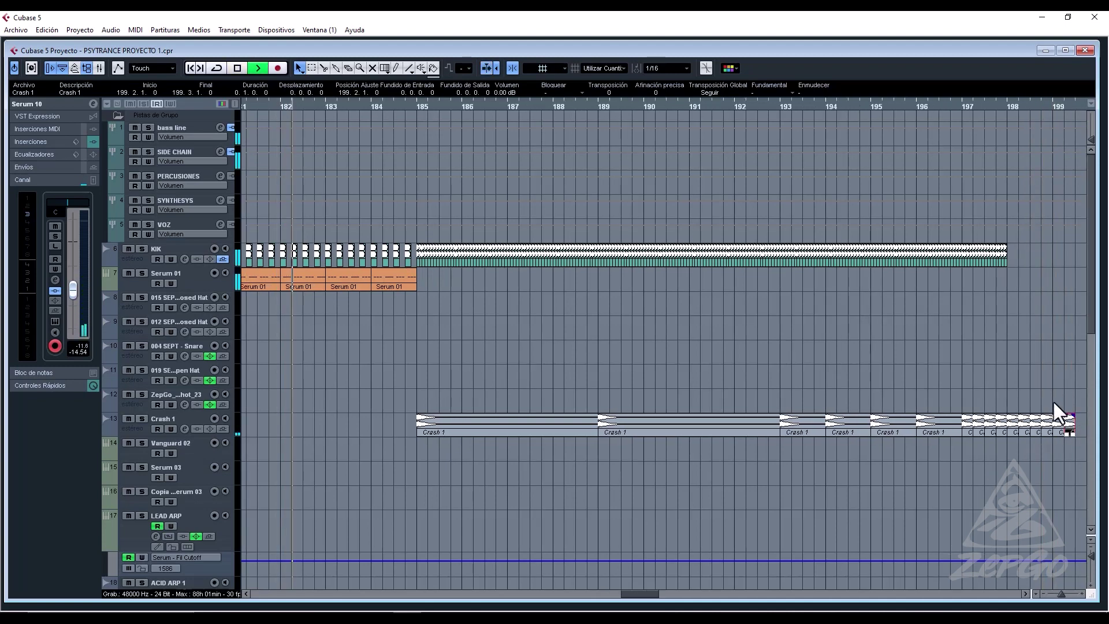
pyautogui.press('Delete')
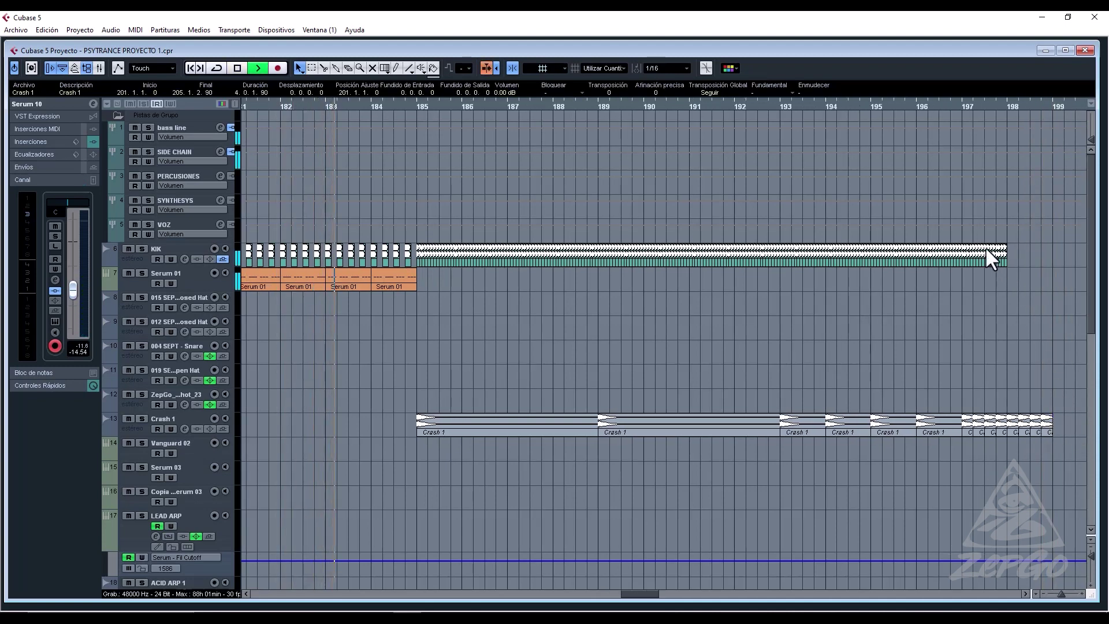
# Duplicate the sixteenth-note kick events of bar 197 into bar 198 so the roll reaches bar 199.
pyautogui.click(901, 106)
pyautogui.moveTo(1026, 216); pyautogui.dragTo(962, 285)
pyautogui.hotkey('ctrl', 'd')
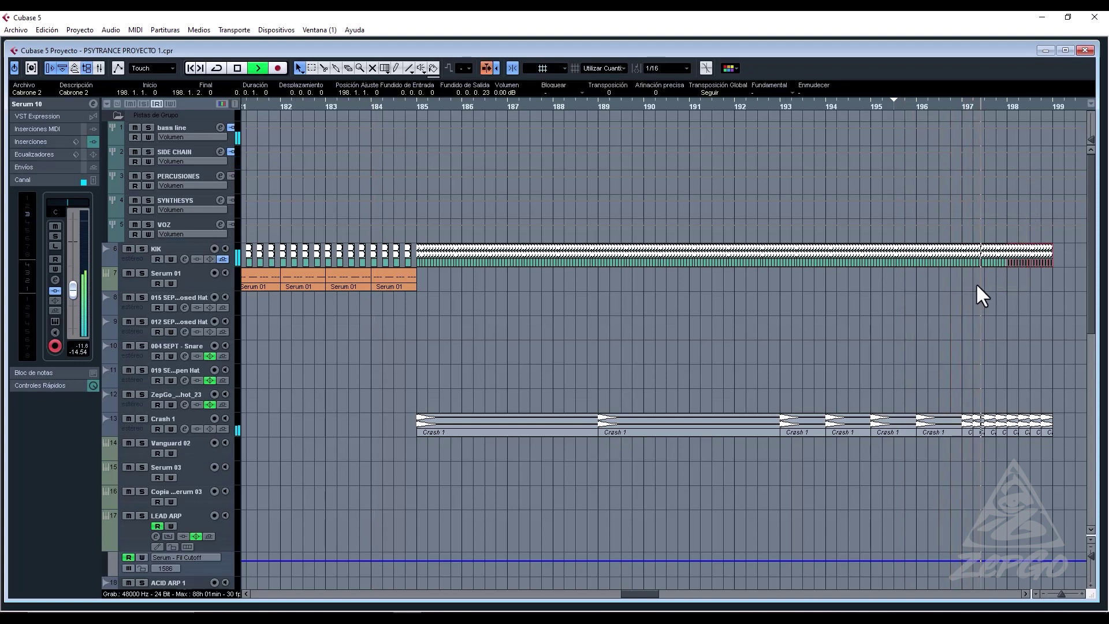
# Replay from before bar 182 and display the first FabFilter insert's Filter 1 Freq automation on the bass line group track.
pyautogui.click(268, 101)
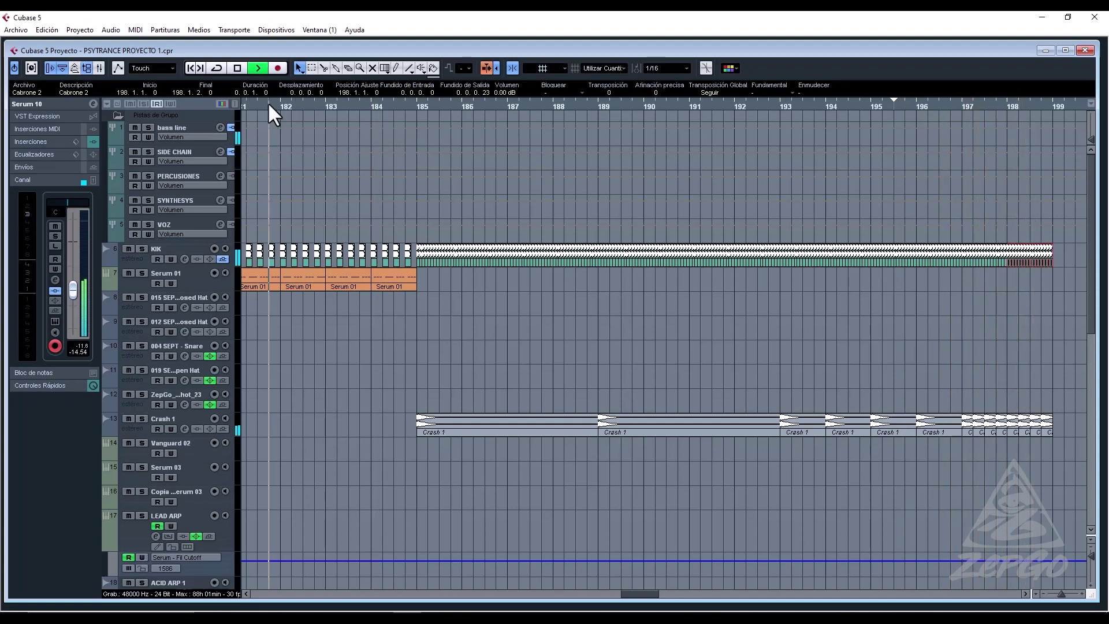
pyautogui.scroll(-2, 477, 252)
pyautogui.scroll(2, 477, 254)
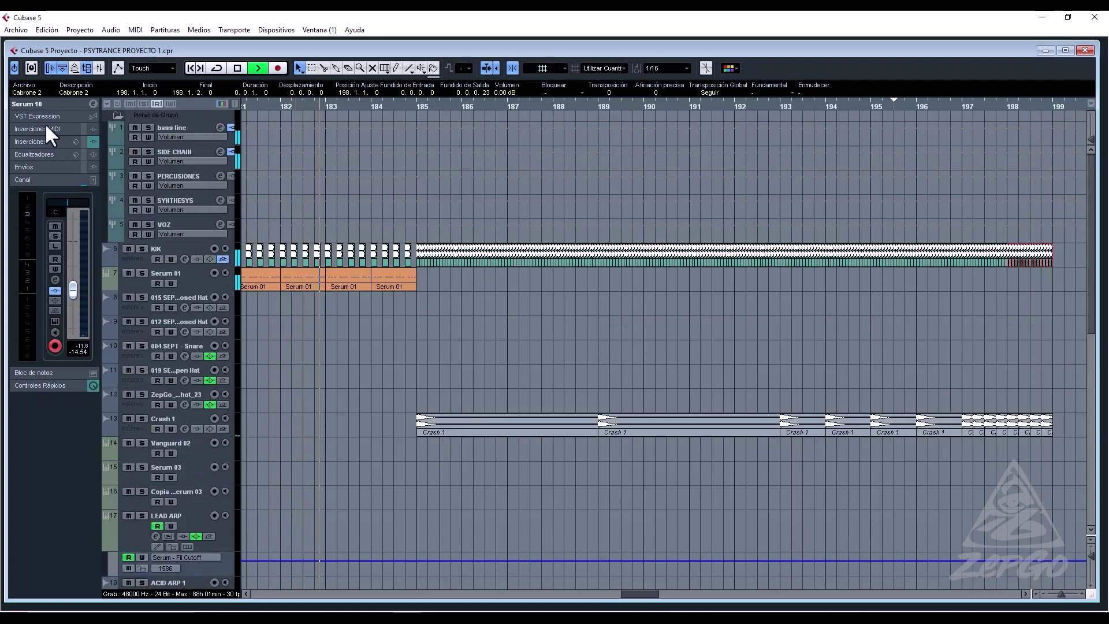
pyautogui.click(189, 137)
pyautogui.click(188, 148)
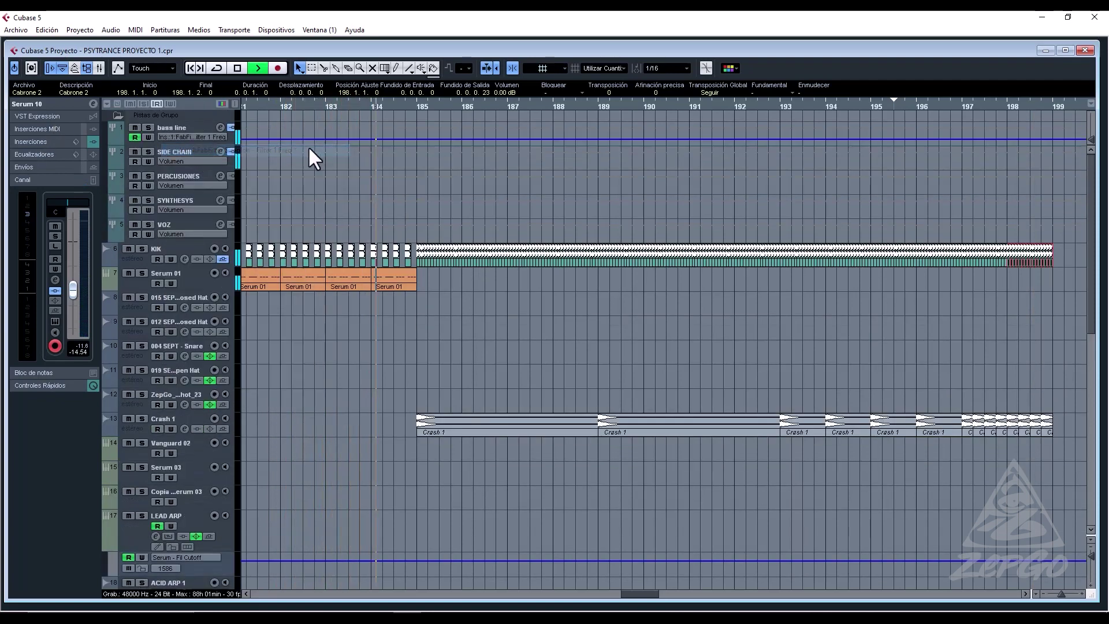
# Add Filter 1 Freq automation points near bars 185 and 189 on the bass line group, and ramp the value up to 100 at bar 200.
pyautogui.press('g')
pyautogui.press('g')
pyautogui.press('g')
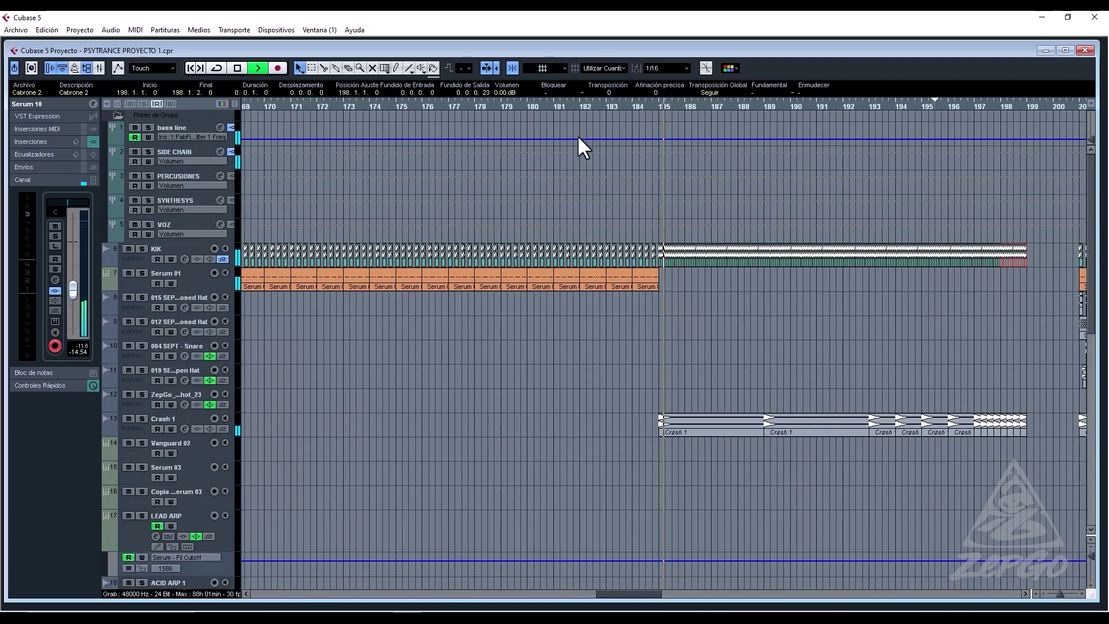
pyautogui.press('g')
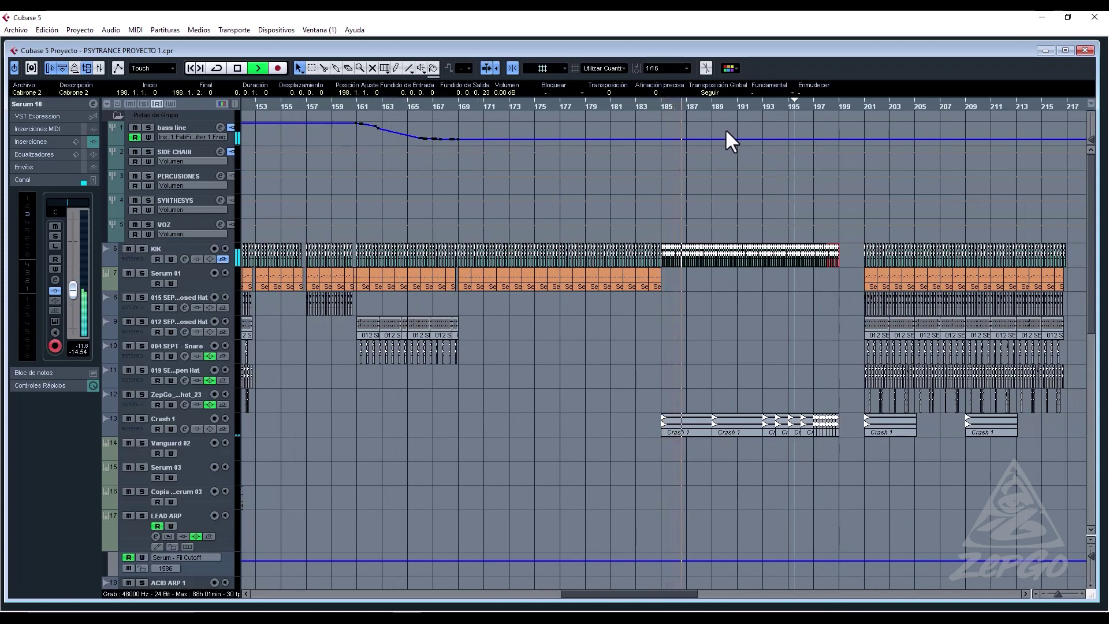
pyautogui.click(660, 139)
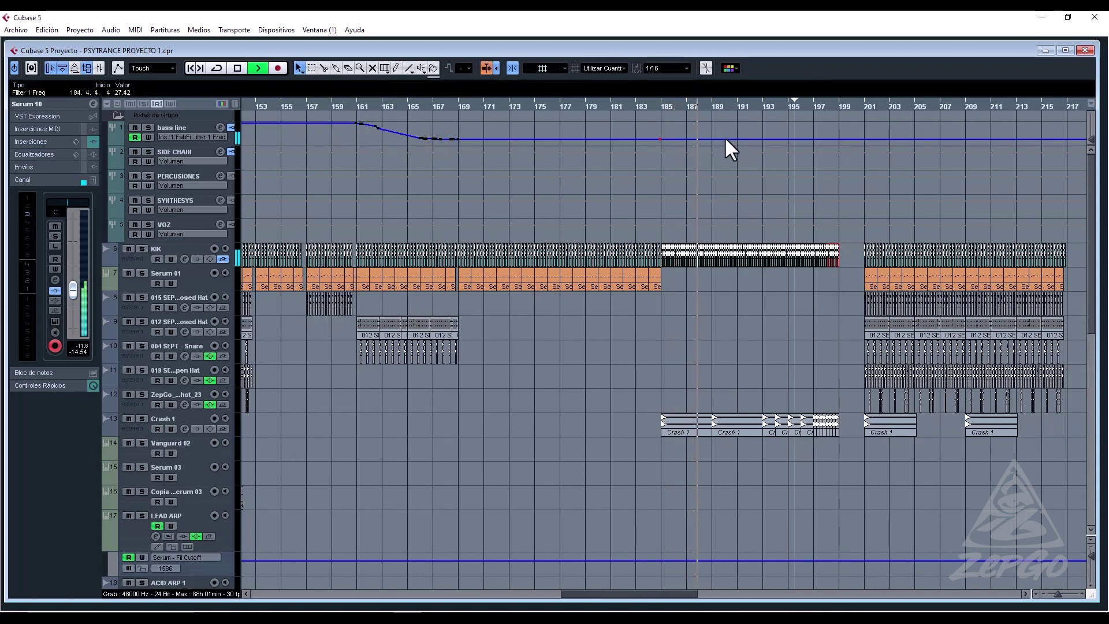
pyautogui.click(710, 140)
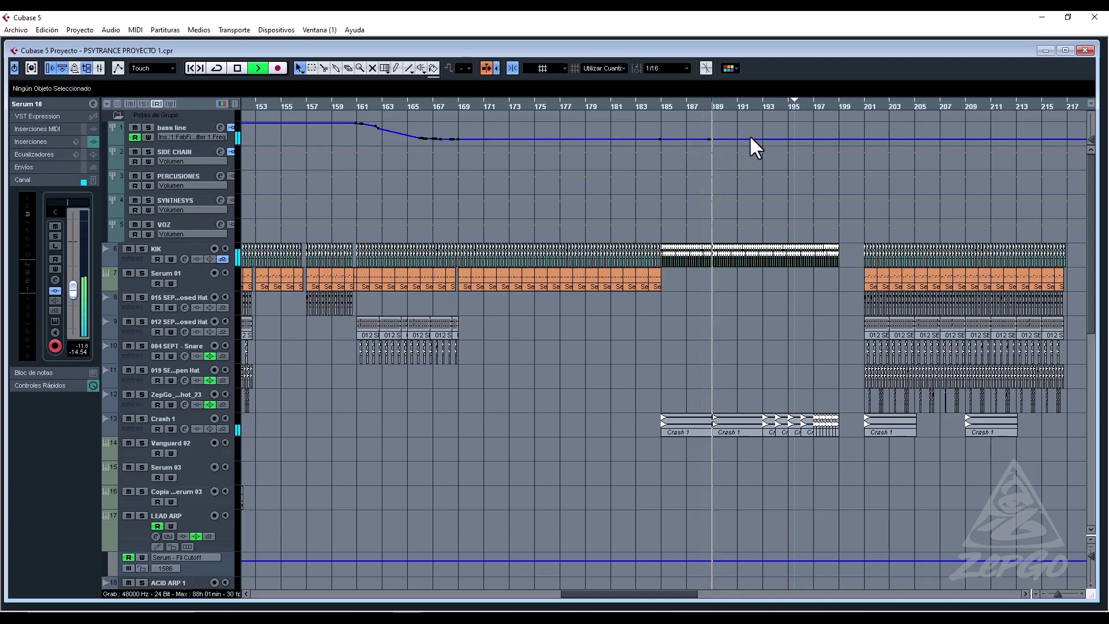
pyautogui.moveTo(767, 136); pyautogui.dragTo(852, 122)
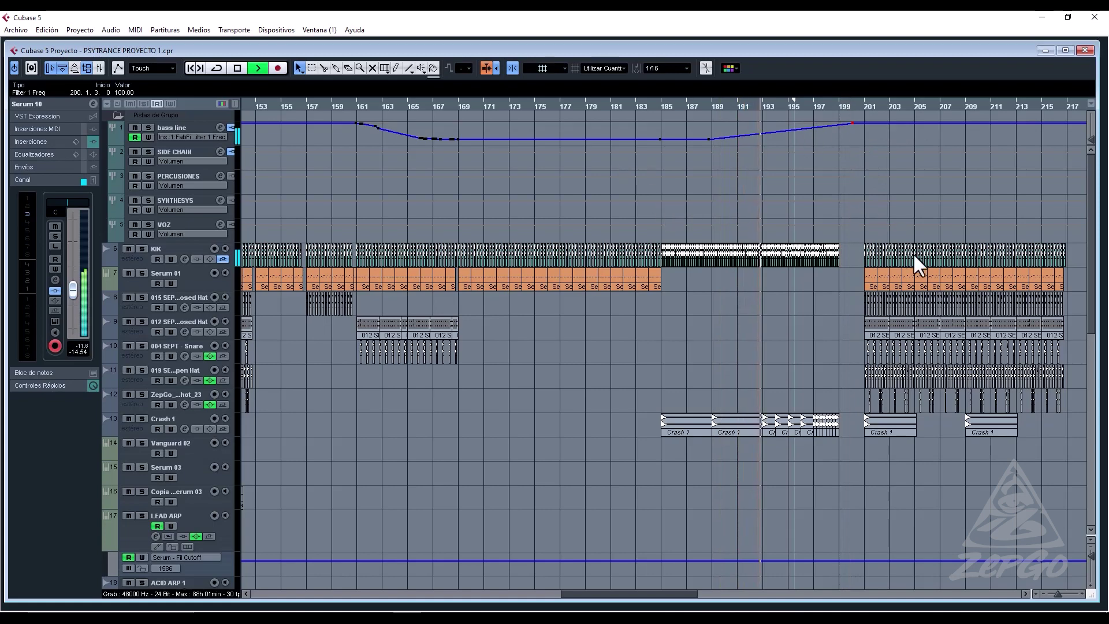
pyautogui.press('h')
pyautogui.press('h')
pyautogui.press('h')
pyautogui.press('h')
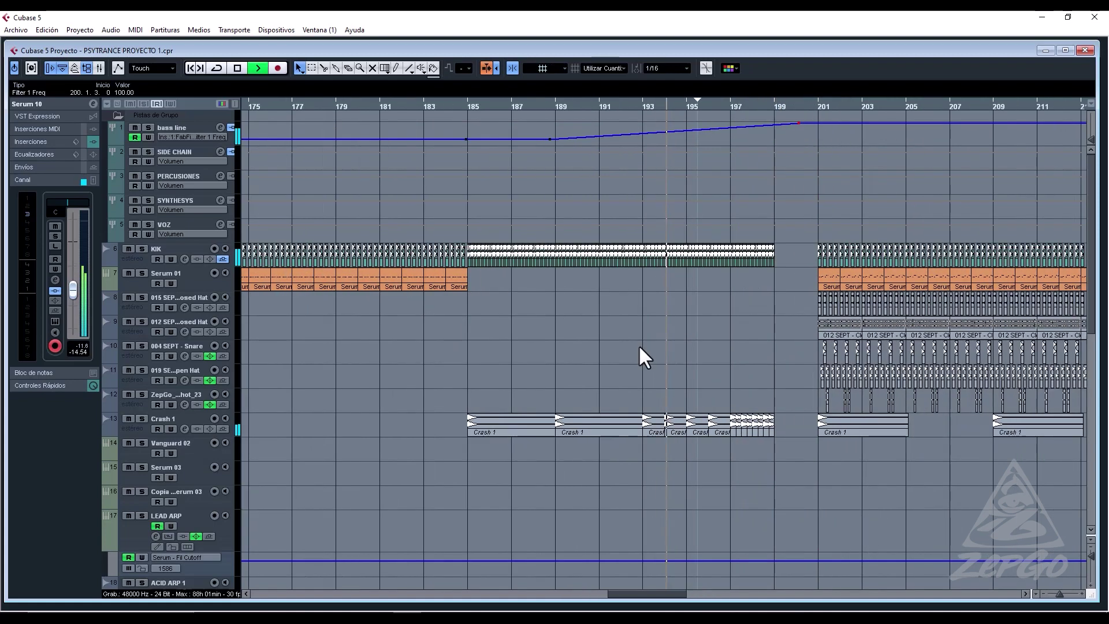
# Remove the second sixteenth-note kick of every beat in bars 197 and 198 on the KIK track.
pyautogui.press('h')
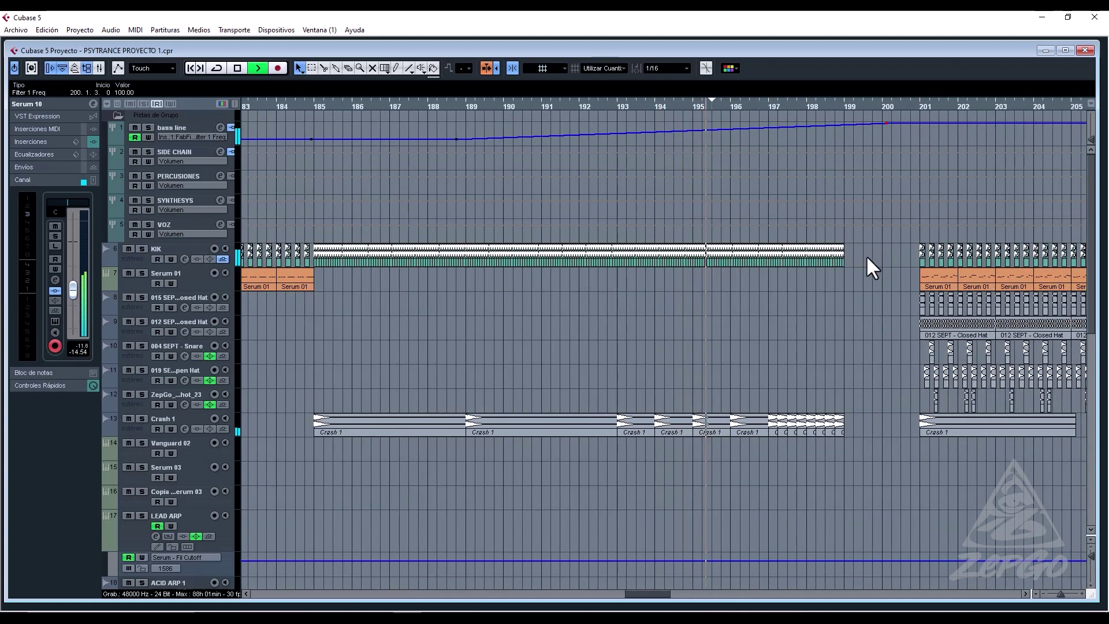
pyautogui.press('h')
pyautogui.press('h')
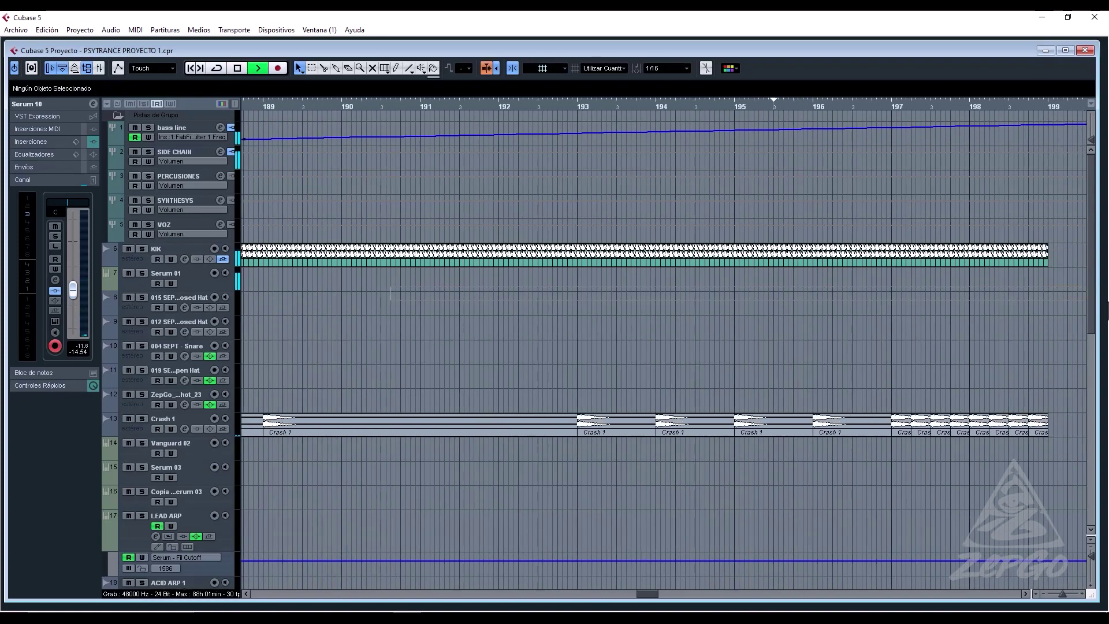
pyautogui.moveTo(1107, 301); pyautogui.dragTo(568, 328)
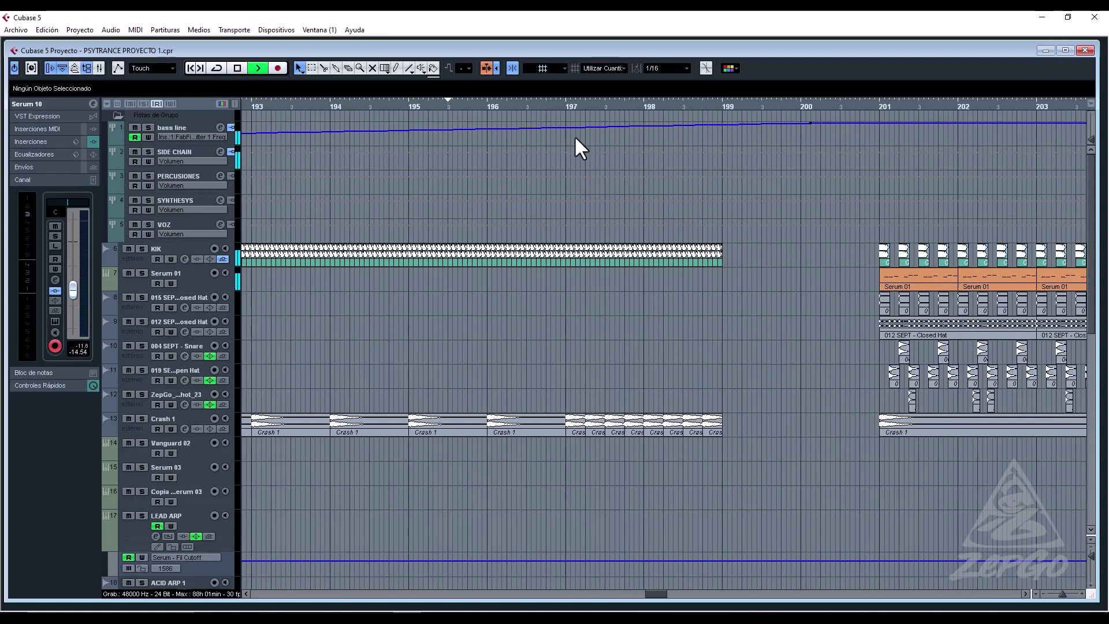
pyautogui.click(571, 258)
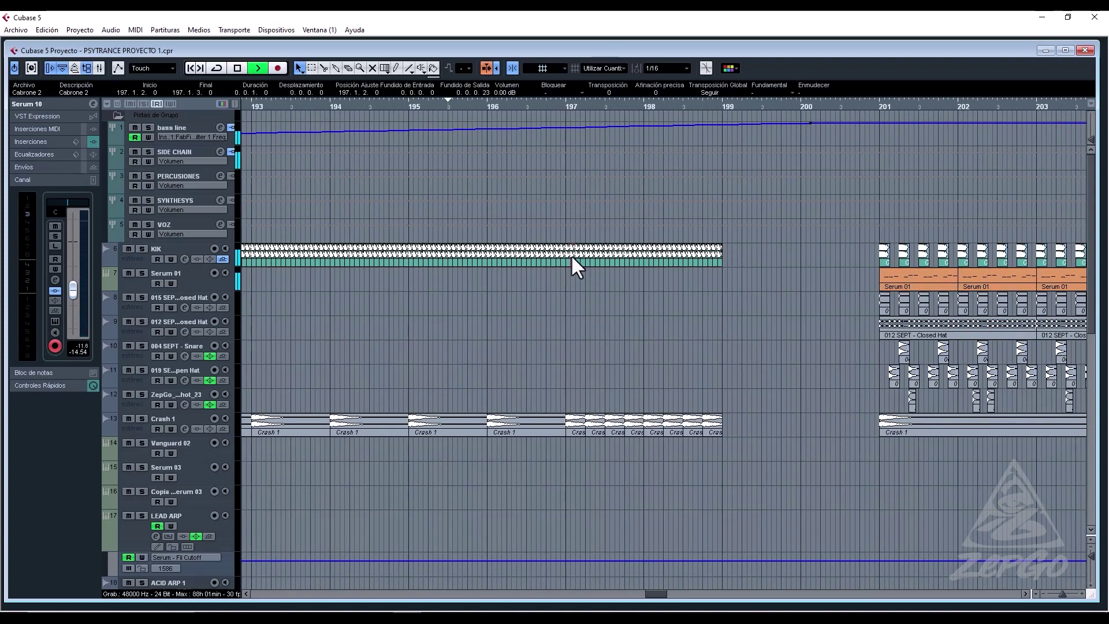
pyautogui.hotkey('ctrl', 'Right')
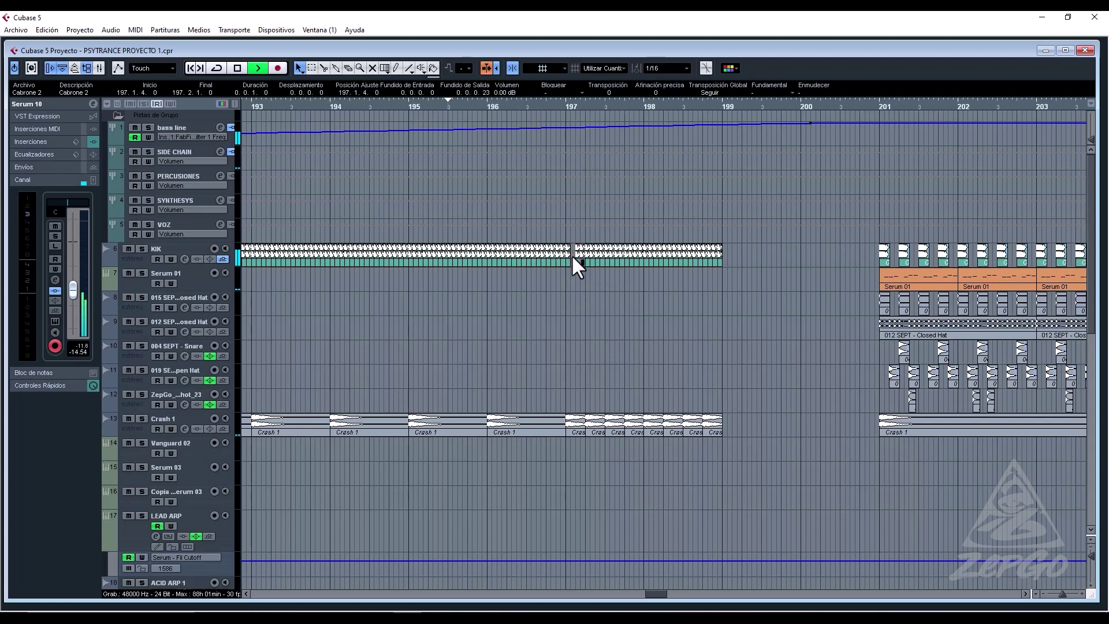
pyautogui.hotkey('ctrl', 'Right')
pyautogui.hotkey('ctrl', 'Right')
pyautogui.hotkey('ctrl', 'Right')
pyautogui.hotkey('ctrl', 'Right')
pyautogui.hotkey('ctrl', 'Right')
pyautogui.hotkey('ctrl', 'Right')
pyautogui.hotkey('ctrl', 'Right')
pyautogui.hotkey('ctrl', 'Right')
pyautogui.hotkey('ctrl', 'Right')
pyautogui.hotkey('ctrl', 'Right')
pyautogui.hotkey('ctrl', 'Right')
pyautogui.hotkey('ctrl', 'Right')
pyautogui.hotkey('ctrl', 'Right')
pyautogui.hotkey('ctrl', 'Right')
pyautogui.hotkey('ctrl', 'Right')
pyautogui.hotkey('ctrl', 'Right')
pyautogui.hotkey('ctrl', 'Right')
pyautogui.hotkey('ctrl', 'Right')
pyautogui.hotkey('ctrl', 'Right')
pyautogui.hotkey('ctrl', 'Right')
pyautogui.hotkey('ctrl', 'Right')
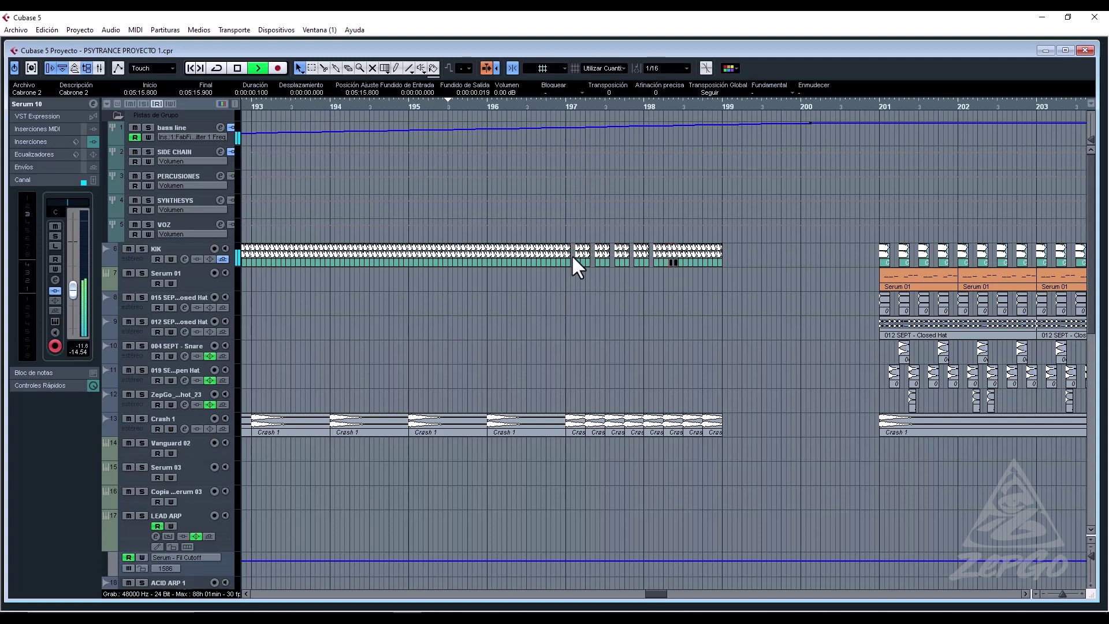
pyautogui.hotkey('ctrl', 'Right')
pyautogui.hotkey('ctrl', 'Right')
pyautogui.hotkey('ctrl', 'Right')
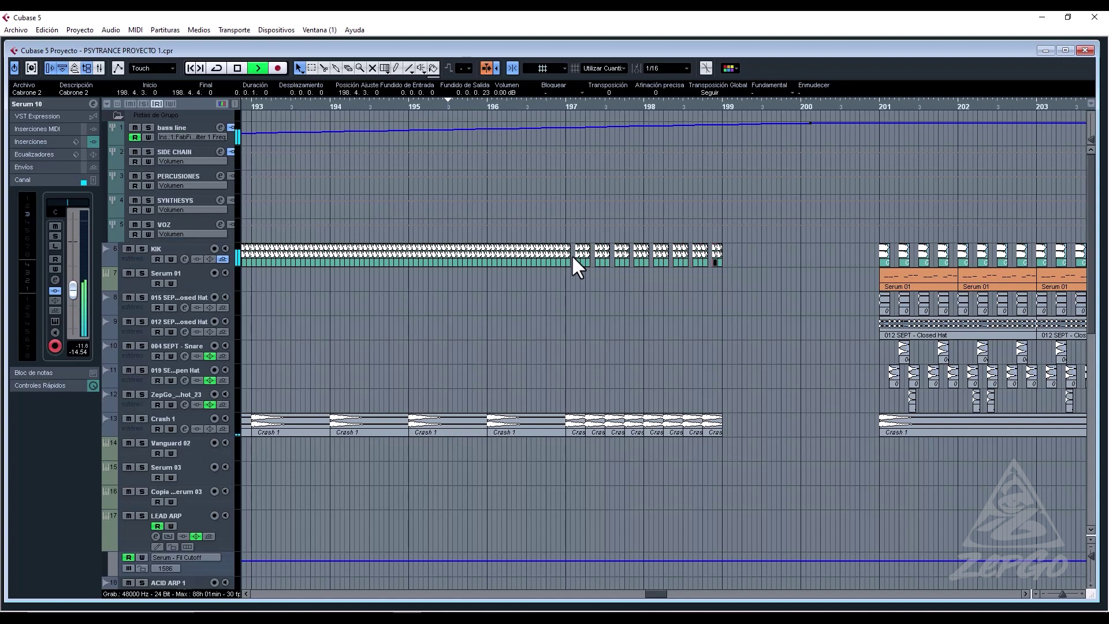
pyautogui.click(709, 285)
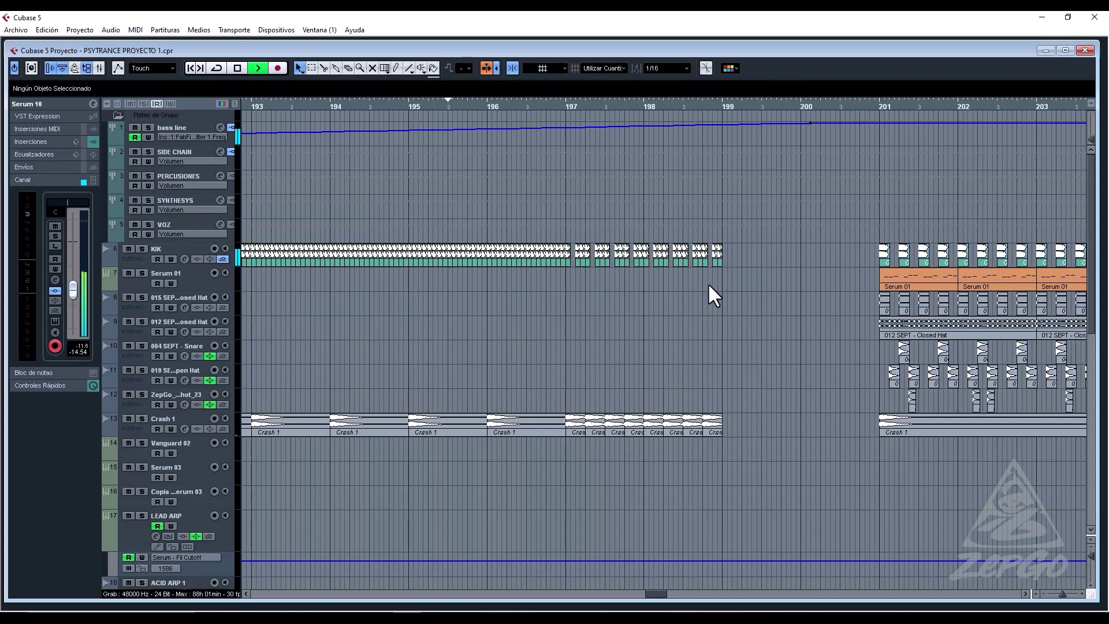
# Shorten the last Serum 10 part, starting at bar 197, so that it ends at bar 200.
pyautogui.scroll(-3, 758, 398)
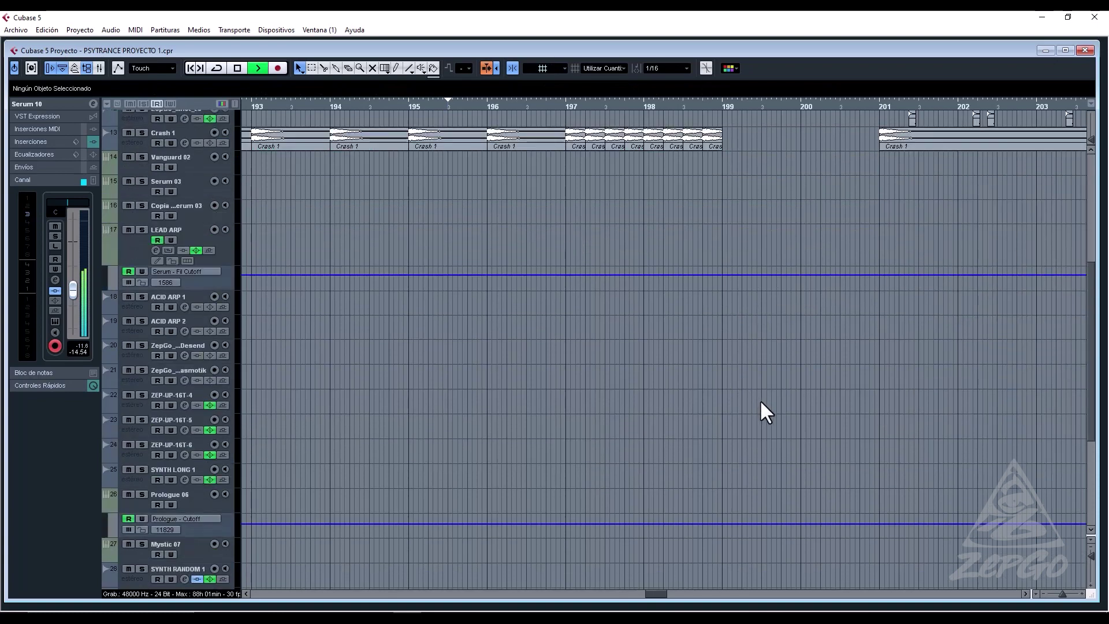
pyautogui.scroll(-3, 762, 404)
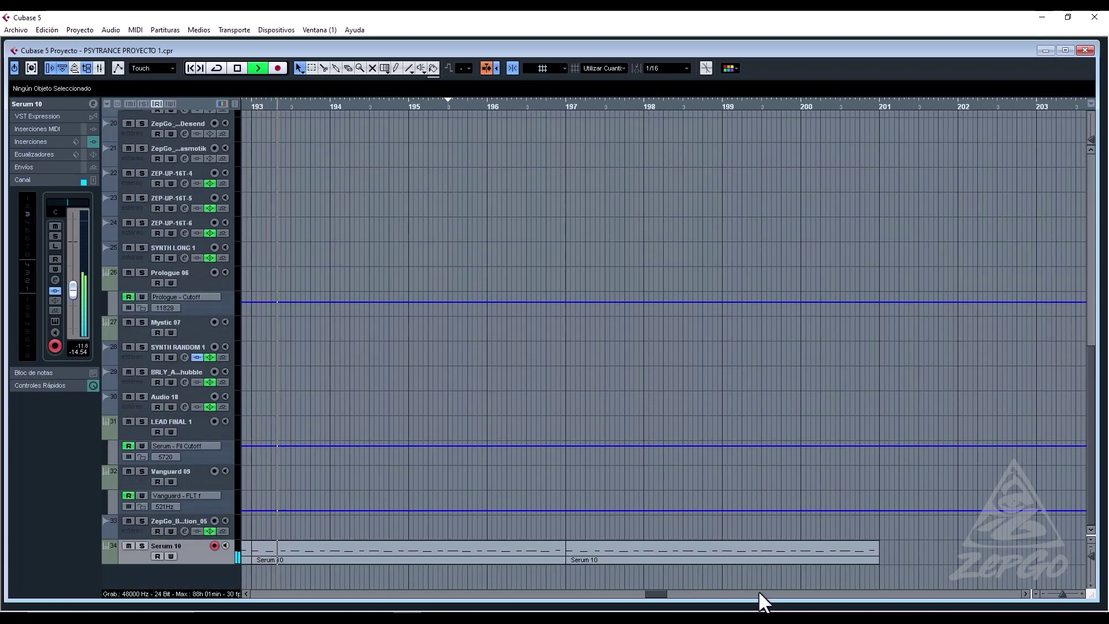
pyautogui.click(810, 559)
pyautogui.scroll(3, 891, 346)
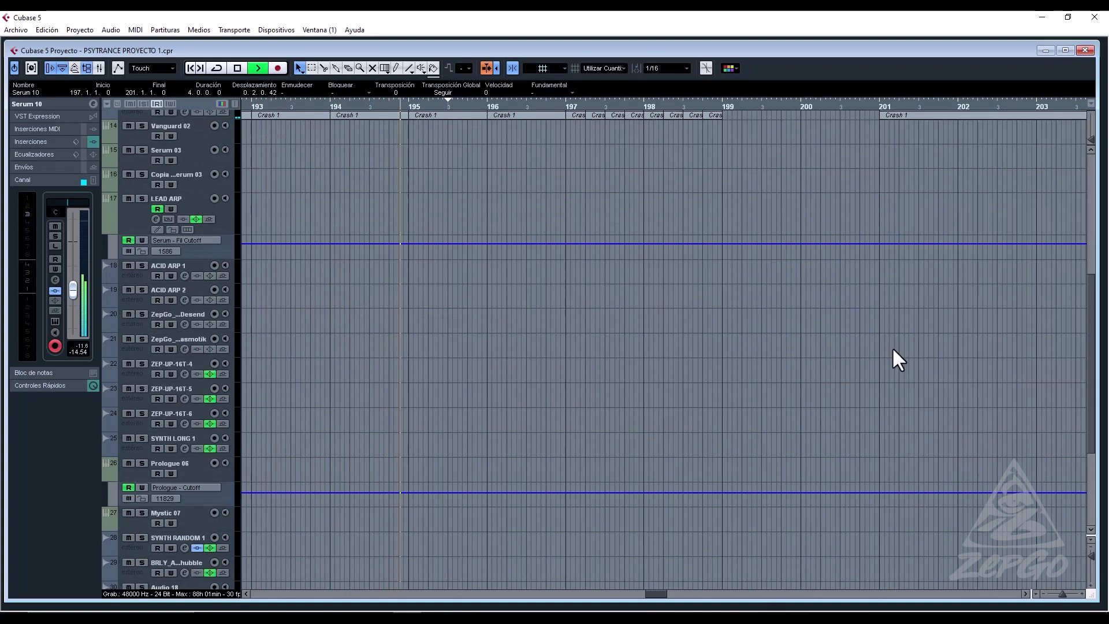
pyautogui.scroll(-3, 889, 393)
pyautogui.moveTo(876, 560); pyautogui.dragTo(799, 559)
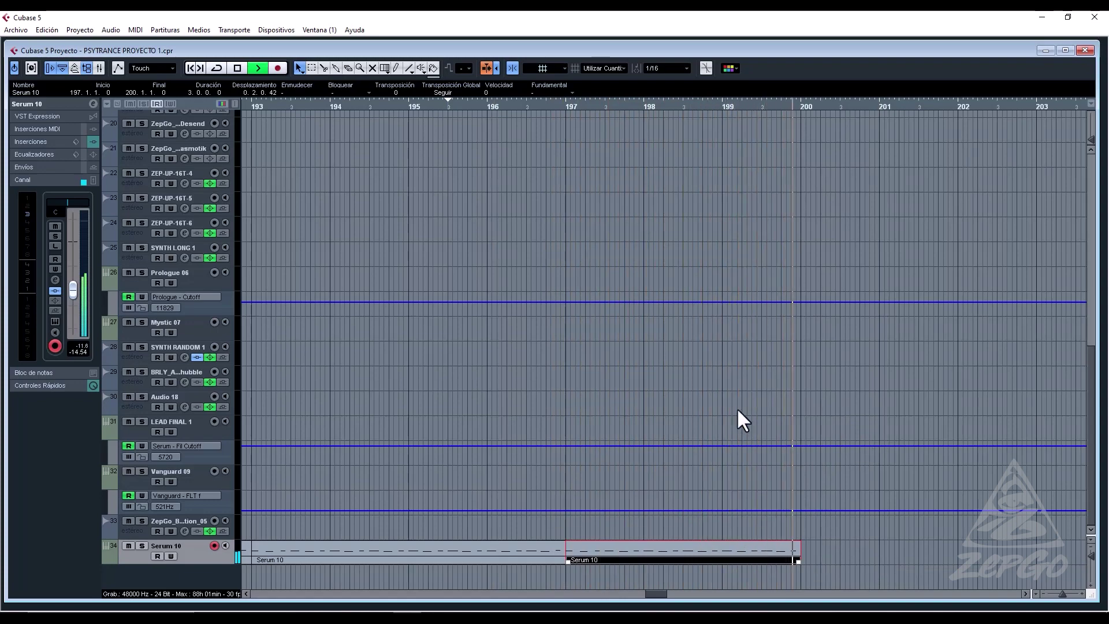
# Replay the build-up from the middle of bar 193 and check the kick, crash and Serum 10 parts up to bar 201.
pyautogui.scroll(5, 751, 271)
pyautogui.scroll(3, 699, 295)
pyautogui.scroll(-2, 696, 296)
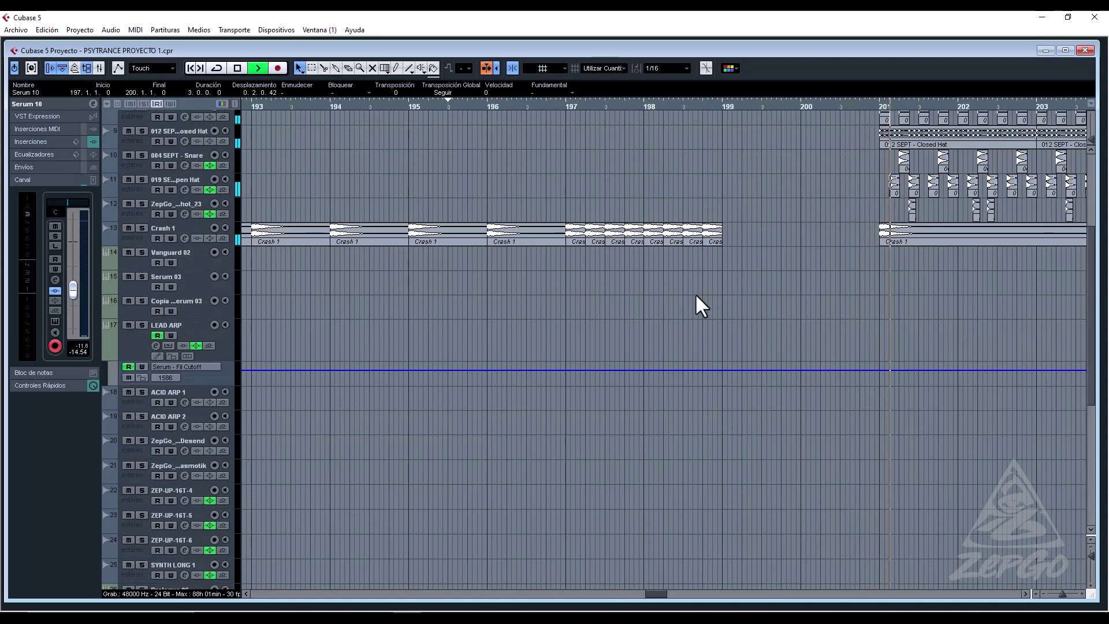
pyautogui.scroll(2, 696, 296)
pyautogui.scroll(-1, 696, 296)
pyautogui.scroll(2, 695, 293)
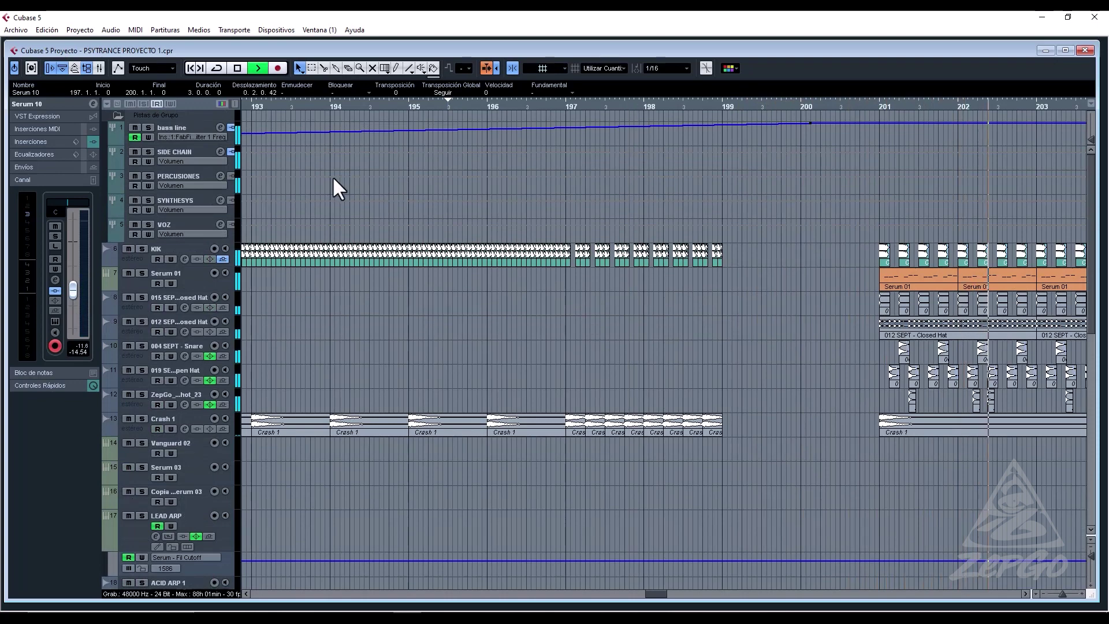
pyautogui.click(290, 104)
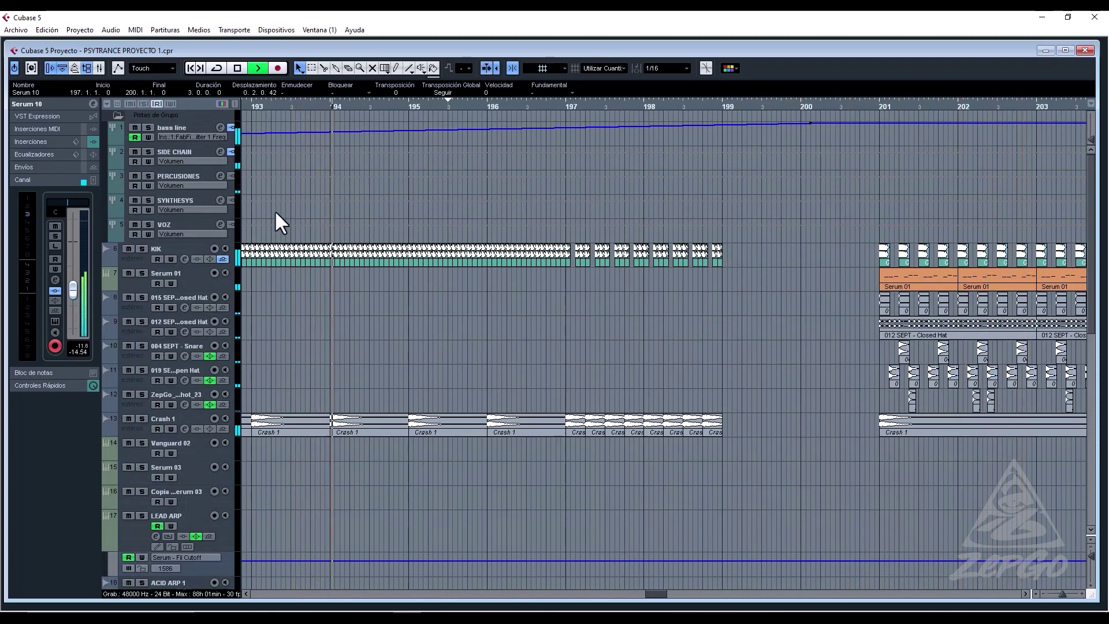
pyautogui.scroll(-5, 685, 283)
pyautogui.scroll(-3, 687, 283)
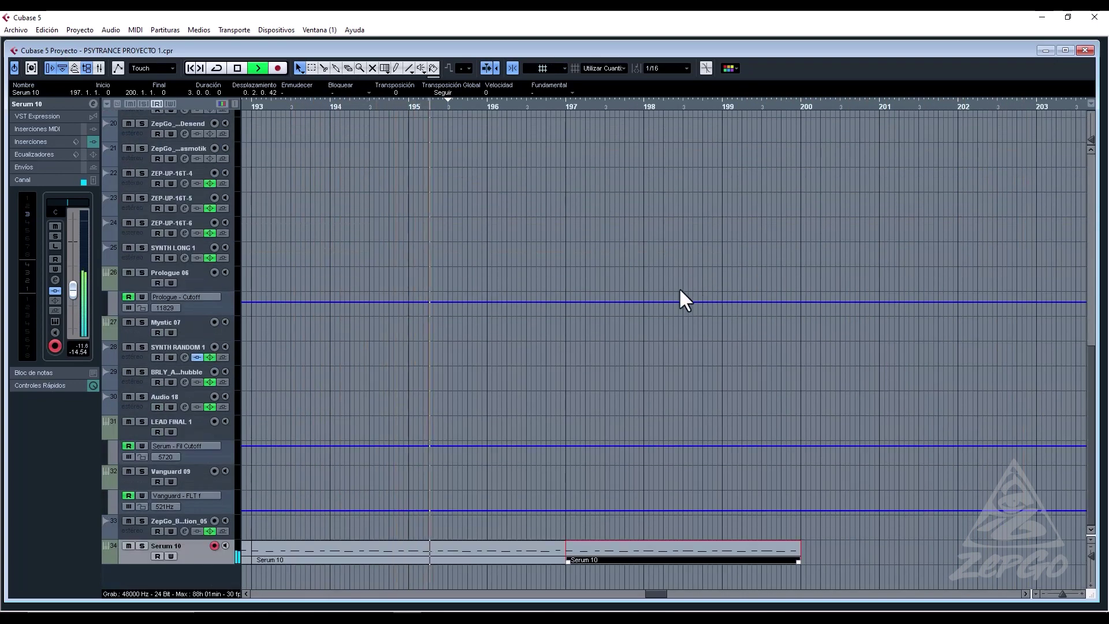
pyautogui.scroll(3, 635, 283)
pyautogui.scroll(-3, 471, 248)
# Copy the six ZEP-UP-16T riser clips that end near bar 97 on their three tracks to about bar 183.
pyautogui.press('g')
pyautogui.press('g')
pyautogui.press('g')
pyautogui.press('g')
pyautogui.press('g')
pyautogui.press('g')
pyautogui.press('g')
pyautogui.press('g')
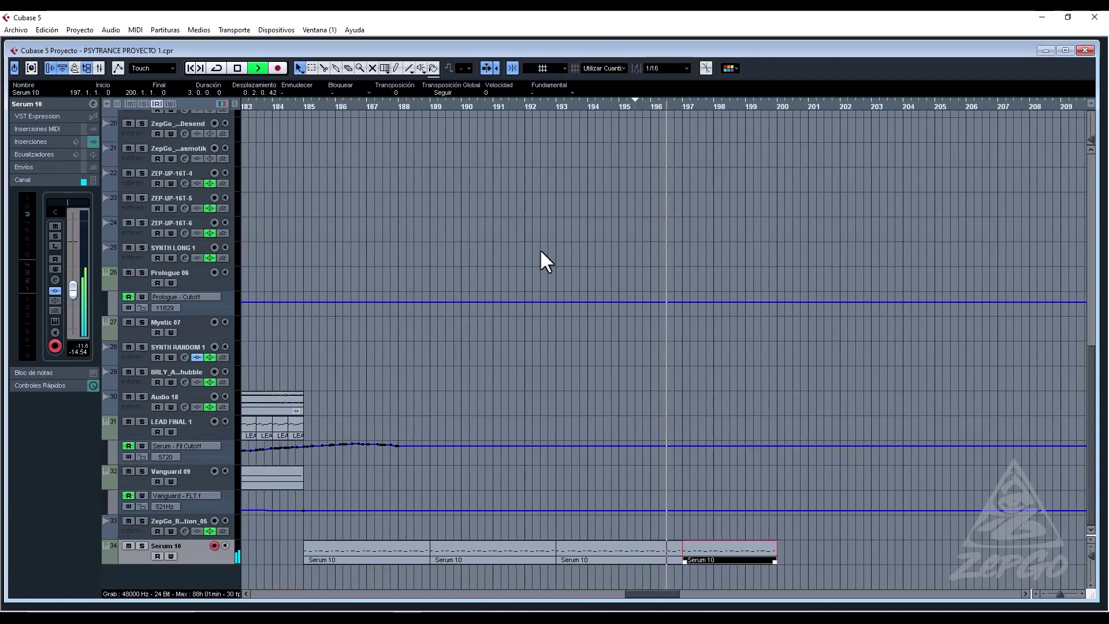
pyautogui.scroll(1, 569, 248)
pyautogui.scroll(5, 569, 250)
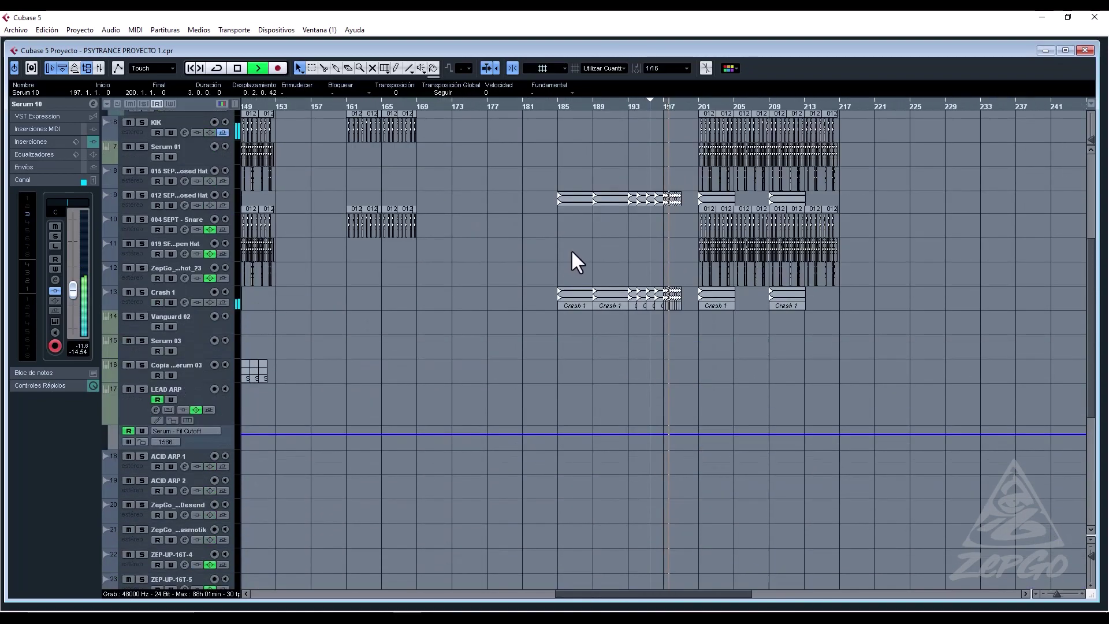
pyautogui.scroll(-6, 598, 265)
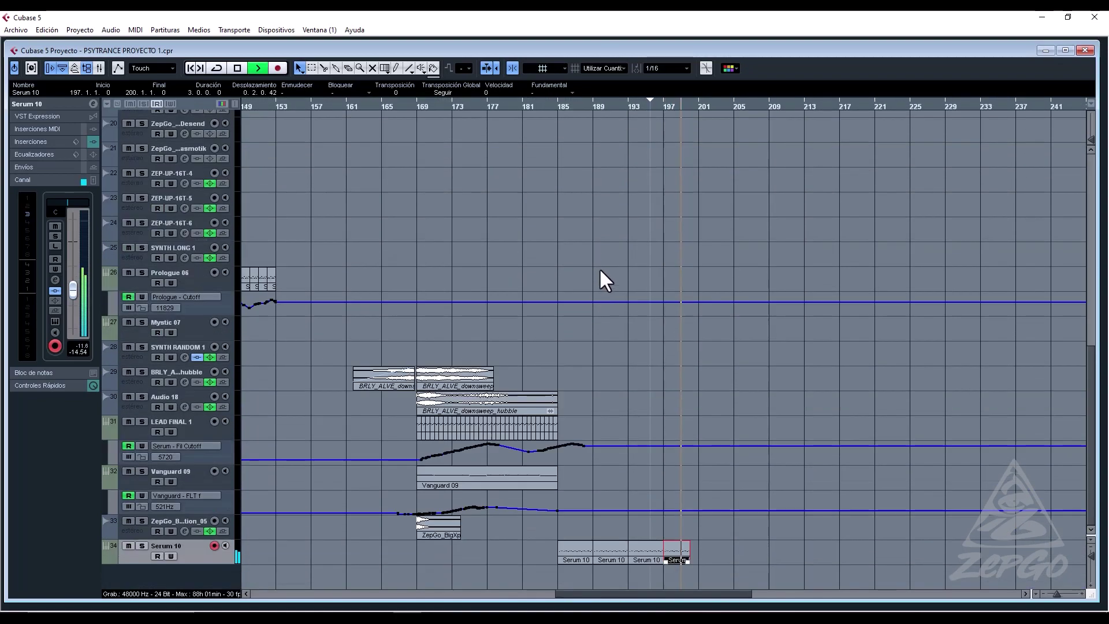
pyautogui.press('g')
pyautogui.press('g')
pyautogui.press('g')
pyautogui.press('g')
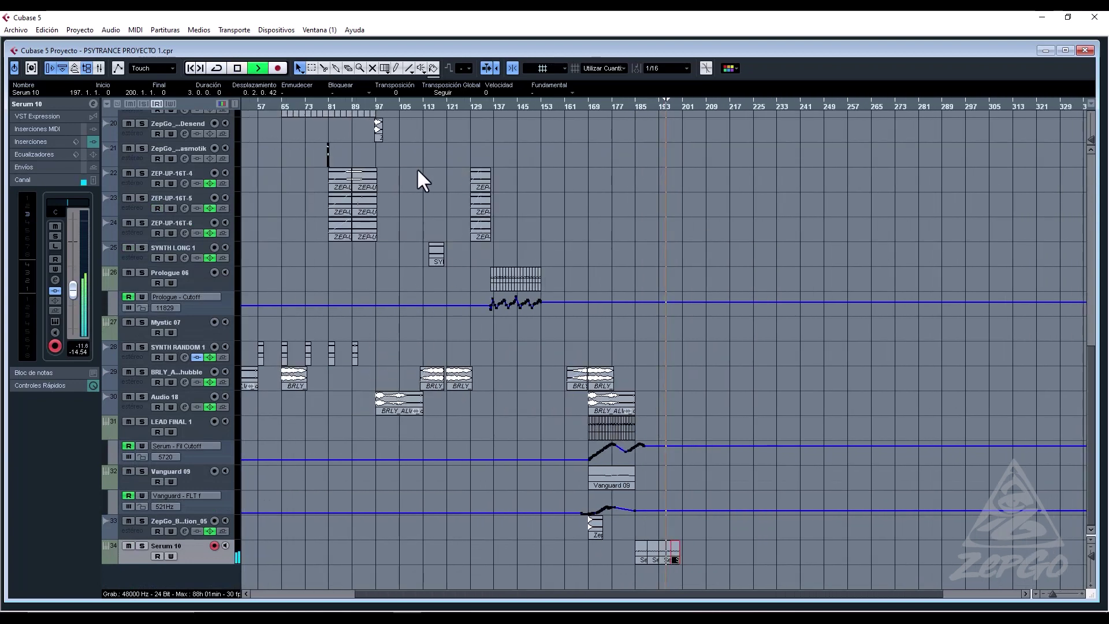
pyautogui.moveTo(415, 169); pyautogui.dragTo(331, 235)
pyautogui.moveTo(338, 179); pyautogui.dragTo(640, 179)
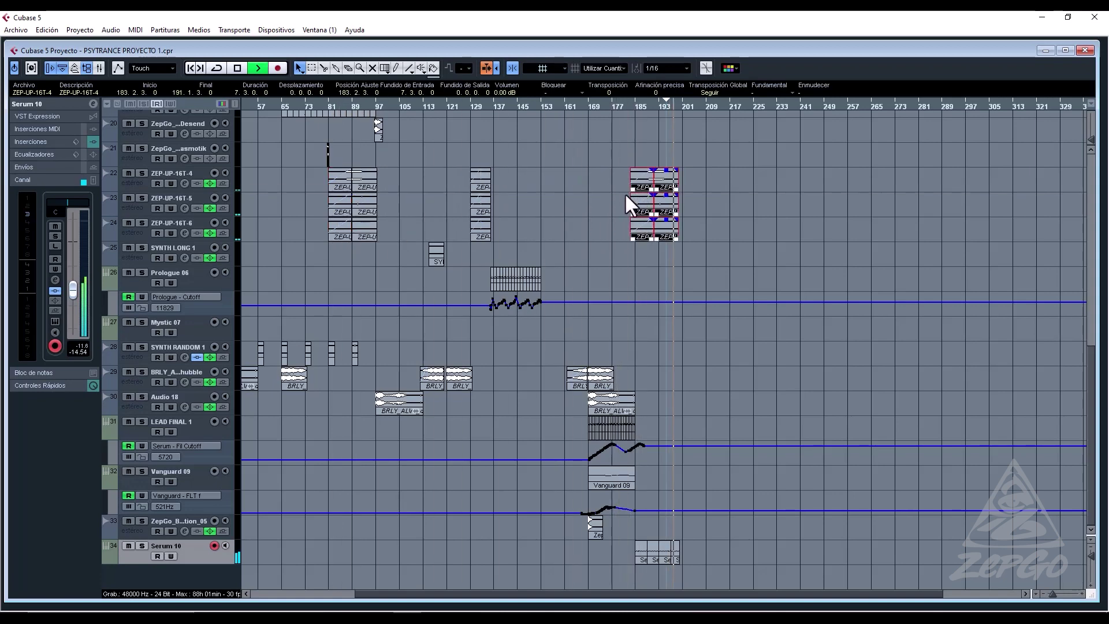
# Shift the copied ZEP-UP-16T clips on all three tracks so that their end lines up with bar 200.
pyautogui.press('h')
pyautogui.press('h')
pyautogui.press('h')
pyautogui.press('h')
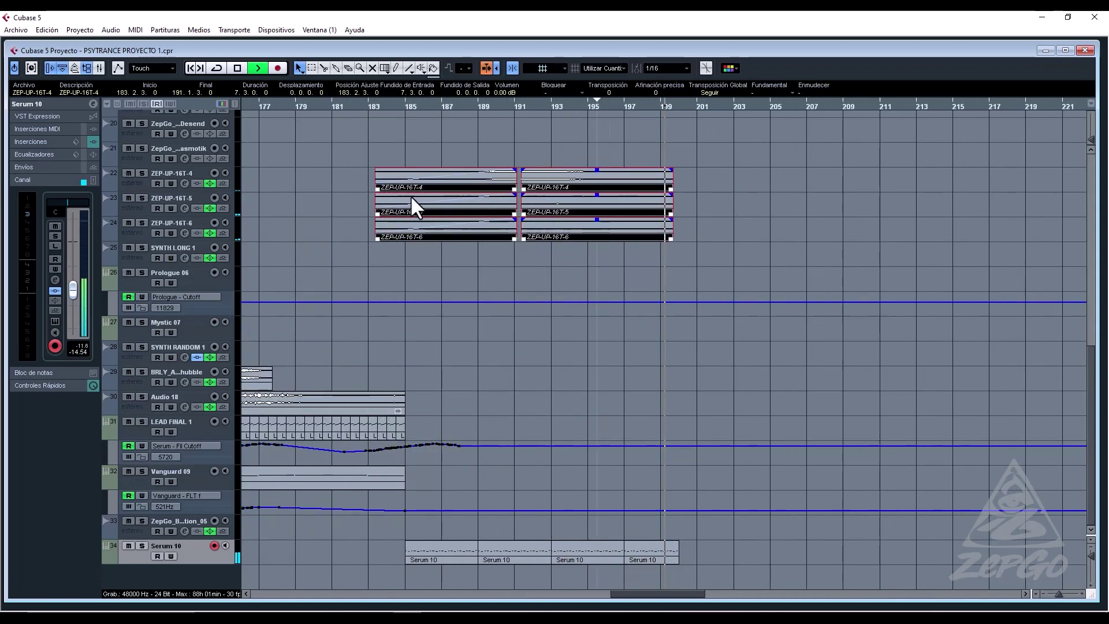
pyautogui.moveTo(396, 182); pyautogui.dragTo(415, 171)
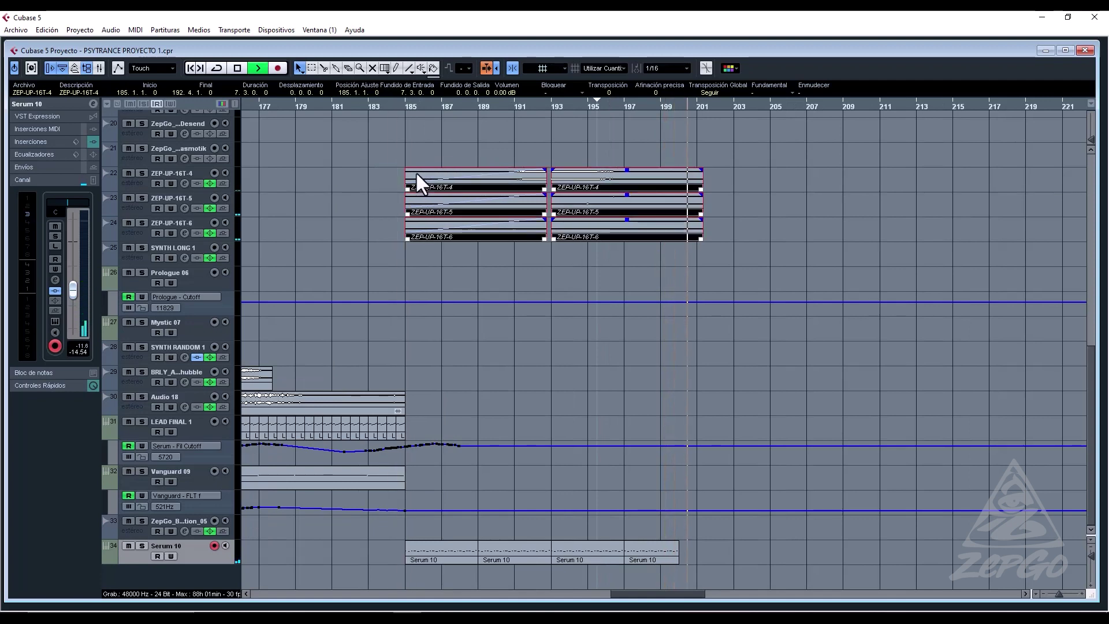
pyautogui.press('h')
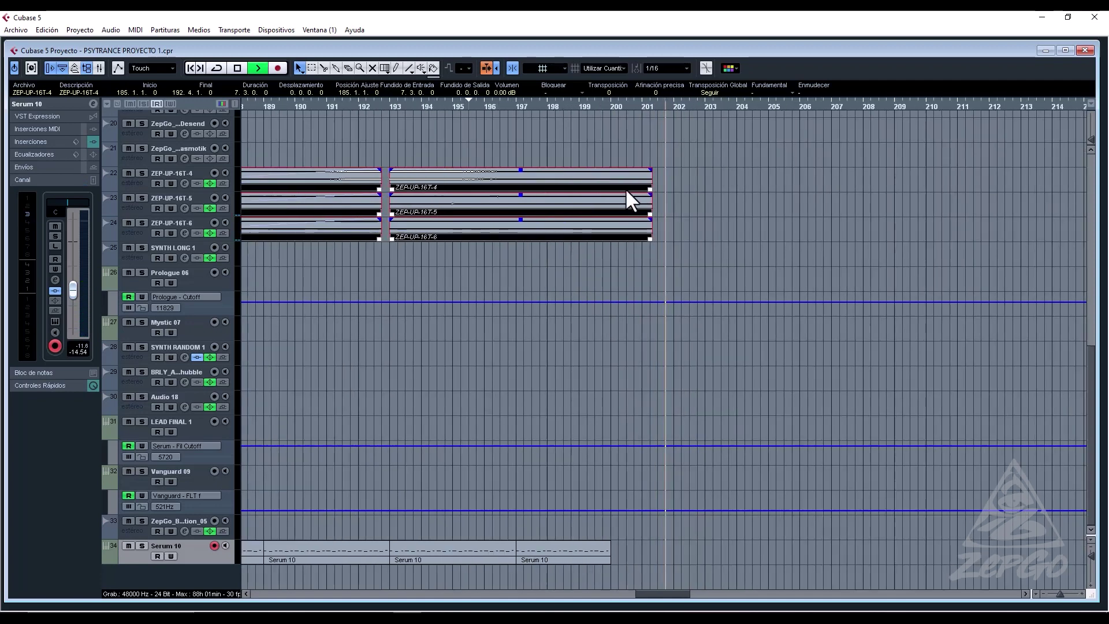
pyautogui.moveTo(622, 180); pyautogui.dragTo(579, 182)
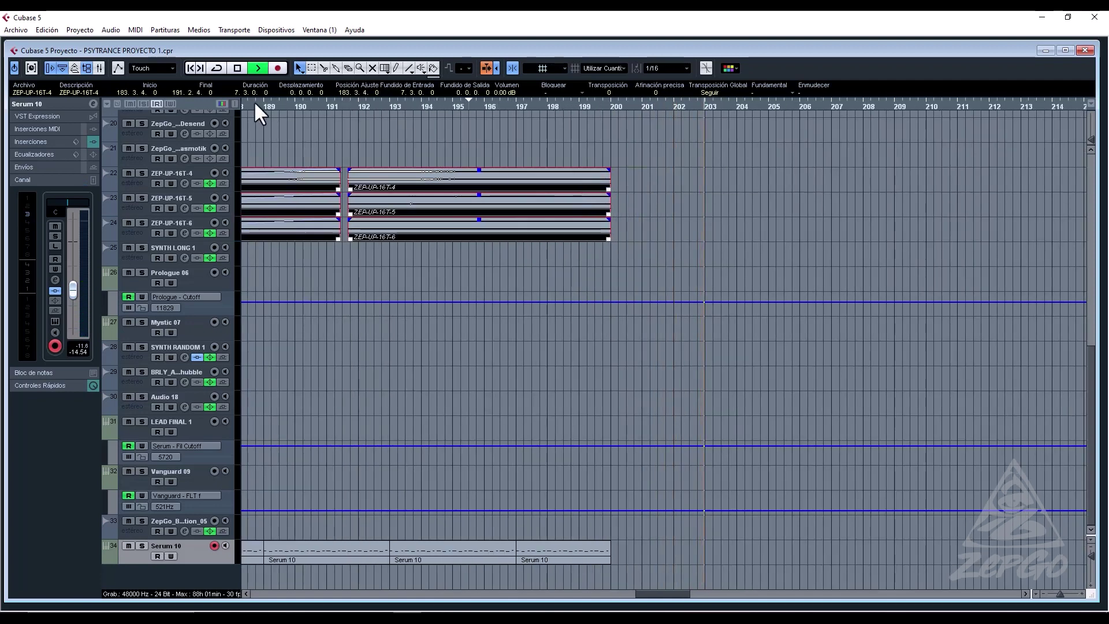
# Trim the first copied ZEP-UP-16T clips to start at bar 185 and extend their ends to meet the second clips.
pyautogui.press('h')
pyautogui.moveTo(223, 115); pyautogui.dragTo(223, 126)
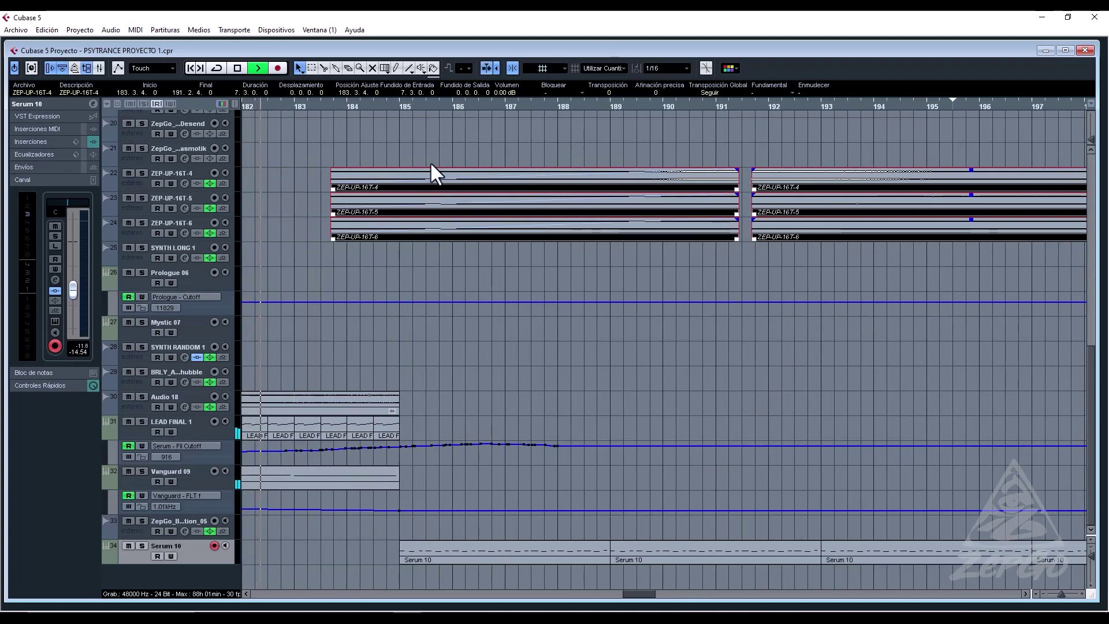
pyautogui.click(409, 161)
pyautogui.moveTo(302, 162); pyautogui.dragTo(407, 238)
pyautogui.moveTo(399, 236); pyautogui.dragTo(400, 237)
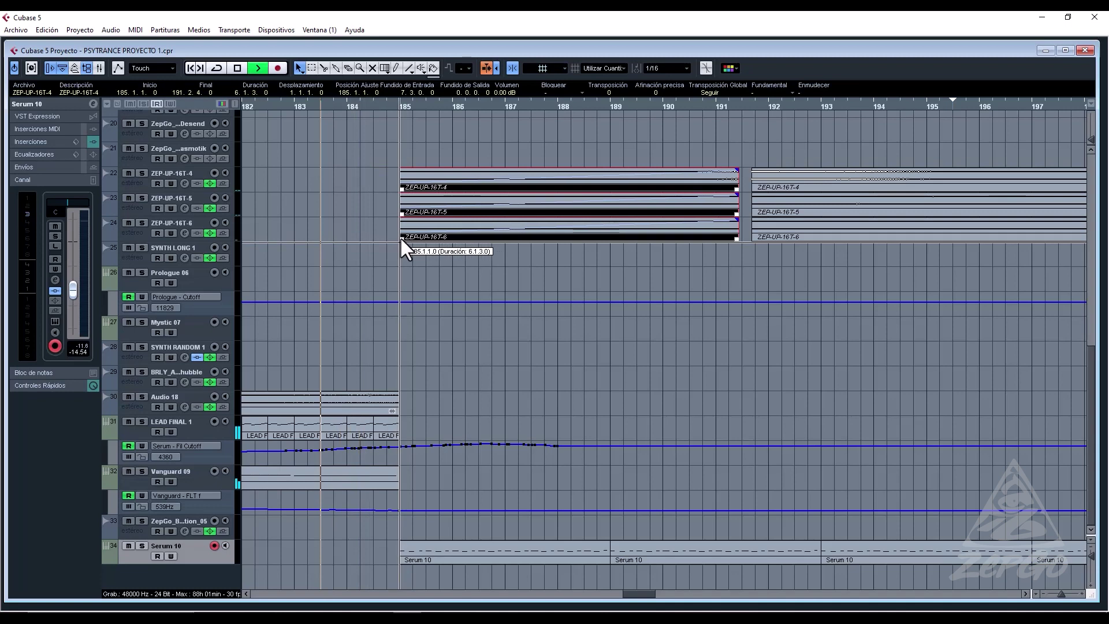
pyautogui.moveTo(736, 237); pyautogui.dragTo(751, 238)
pyautogui.click(760, 250)
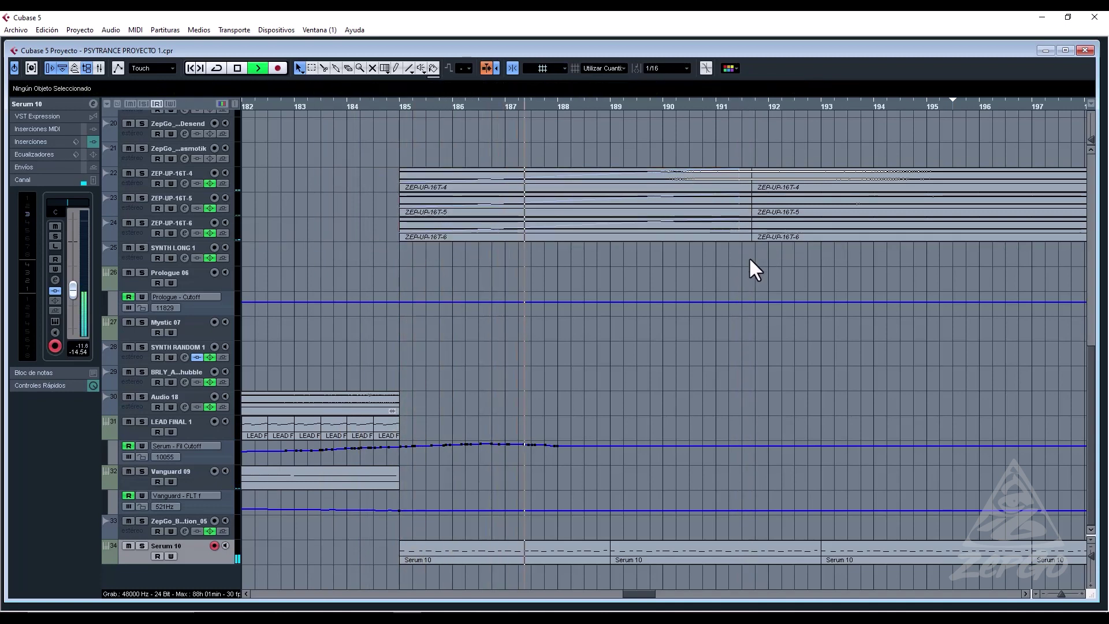
# Listen to the build-up from bar 187 with the added risers while viewing the surrounding arrangement.
pyautogui.press('g')
pyautogui.press('g')
pyautogui.press('g')
pyautogui.press('g')
pyautogui.press('g')
pyautogui.press('g')
pyautogui.press('g')
pyautogui.press('g')
pyautogui.press('g')
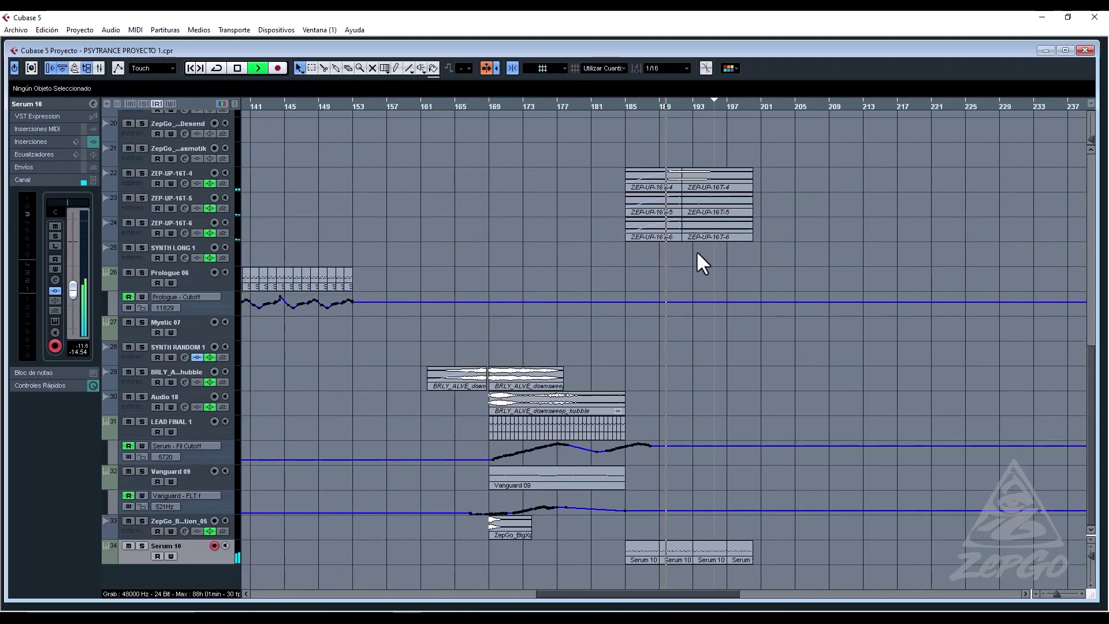
pyautogui.press('h')
pyautogui.press('h')
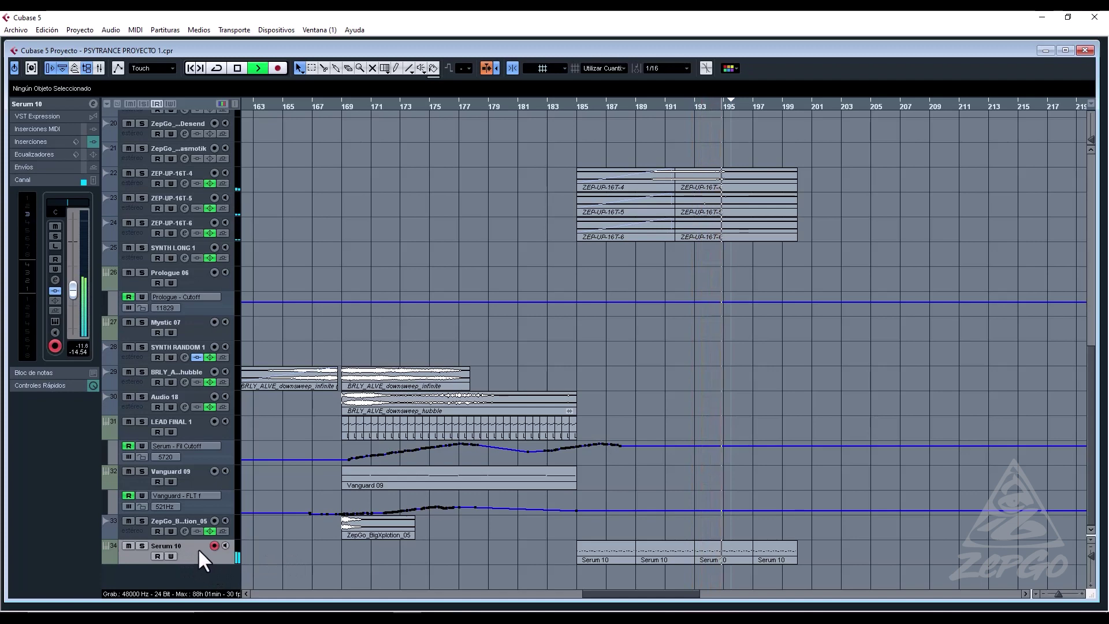
# Raise the Serum 10 channel level to -12.66 and cut its highs with an EQ High Shelf II of -20.4 dB at 14207 Hz, Q 0.0.
pyautogui.click(55, 280)
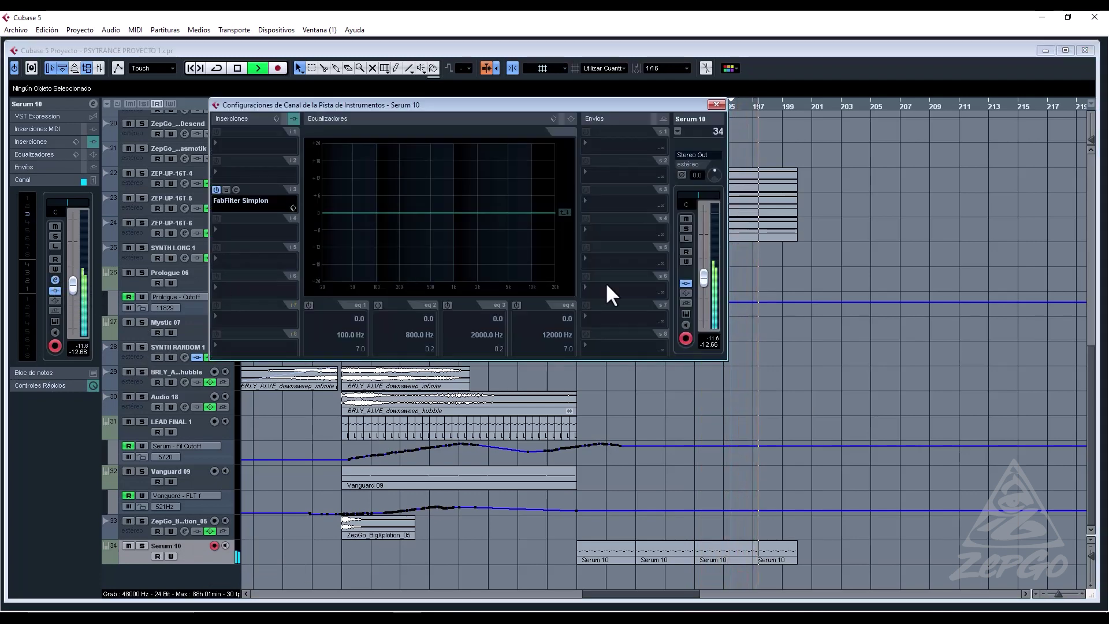
pyautogui.click(543, 269)
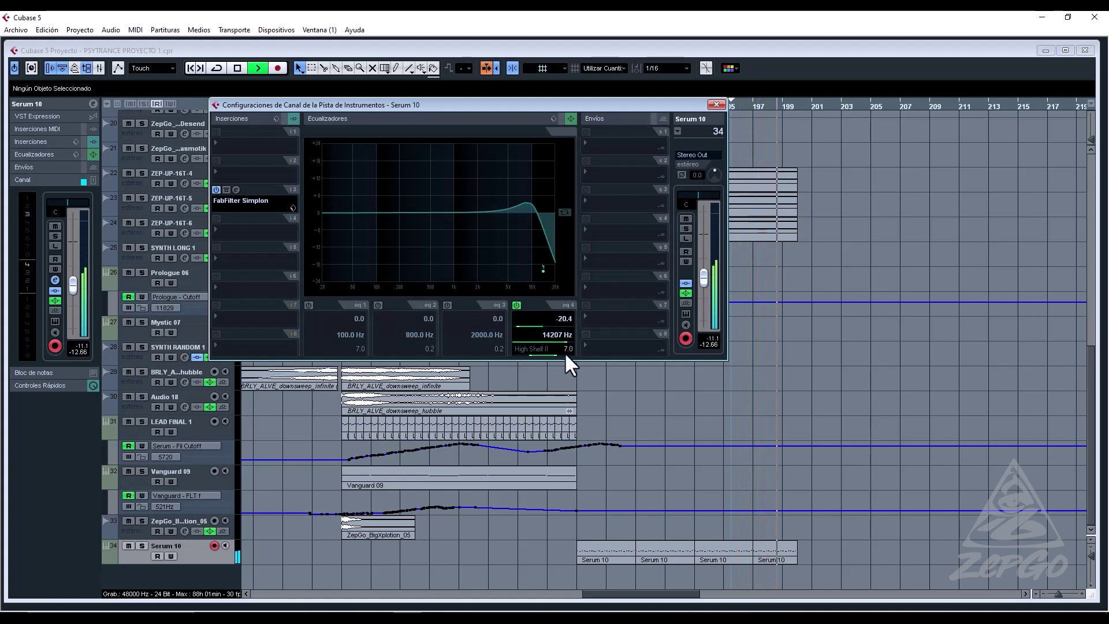
pyautogui.scroll(-7, 563, 352)
# Cut Serum 10's lows with an EQ Low Shelf II of -16.2 dB at 21 Hz, Q 0.0, and close the channel settings.
pyautogui.click(326, 259)
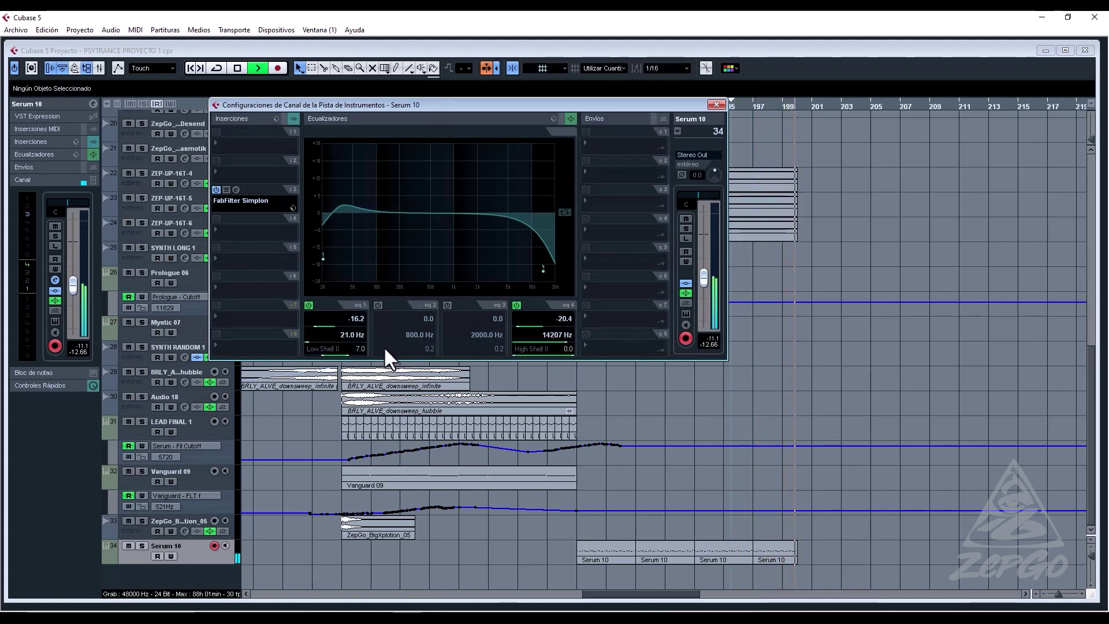
pyautogui.scroll(-7, 361, 349)
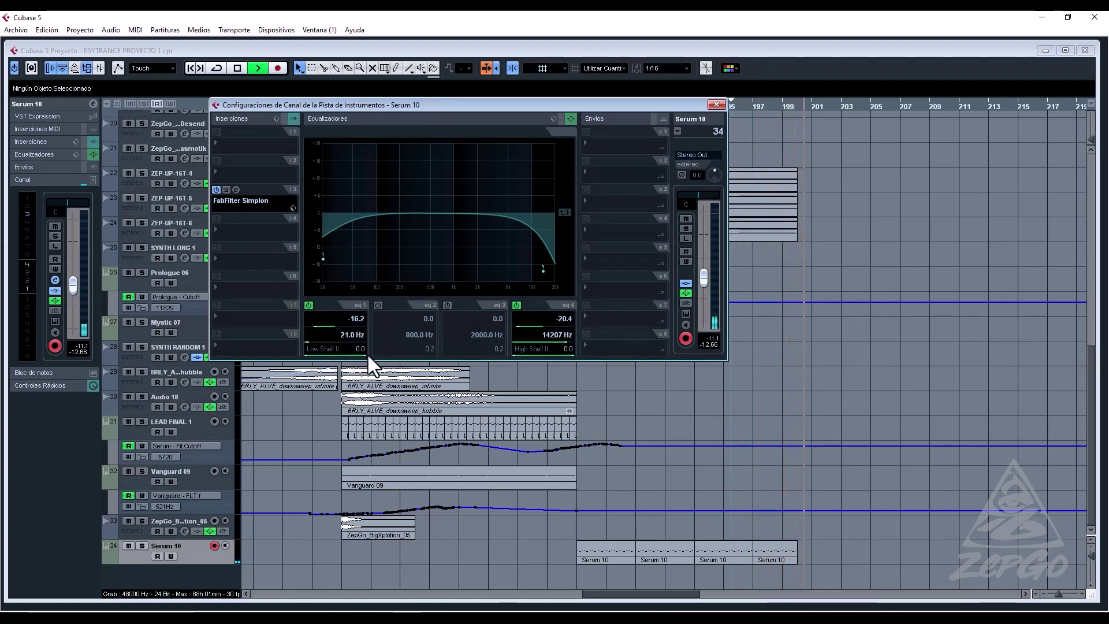
pyautogui.click(717, 104)
pyautogui.scroll(5, 816, 436)
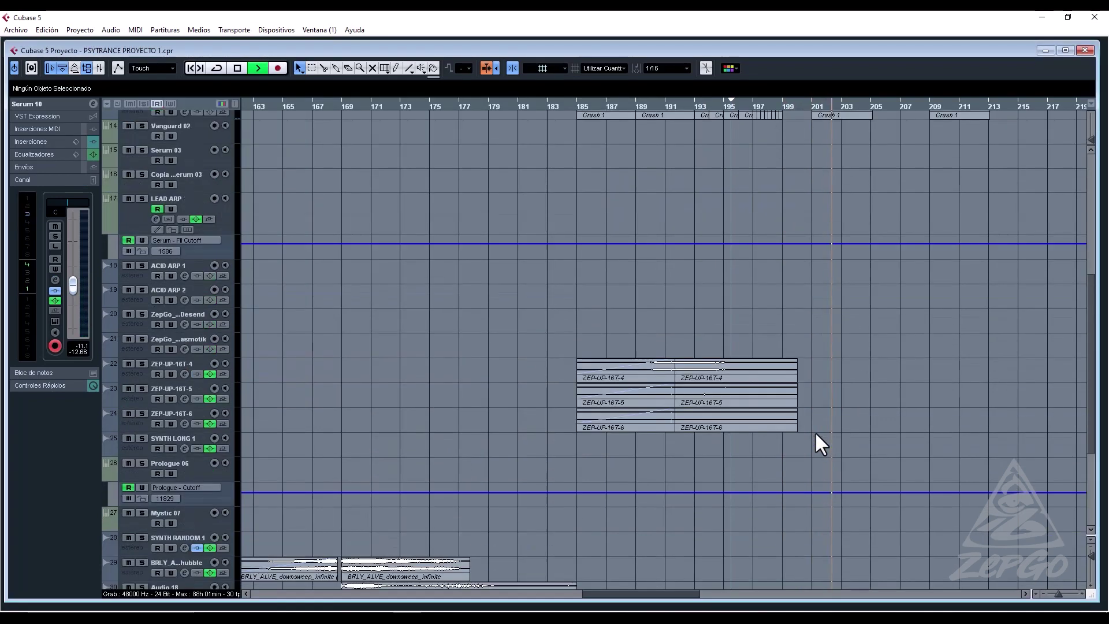
# Copy the two downsweep clips and the LEAD FINAL 1 parts from bar 169 to bar 201, and listen to them.
pyautogui.scroll(-5, 816, 437)
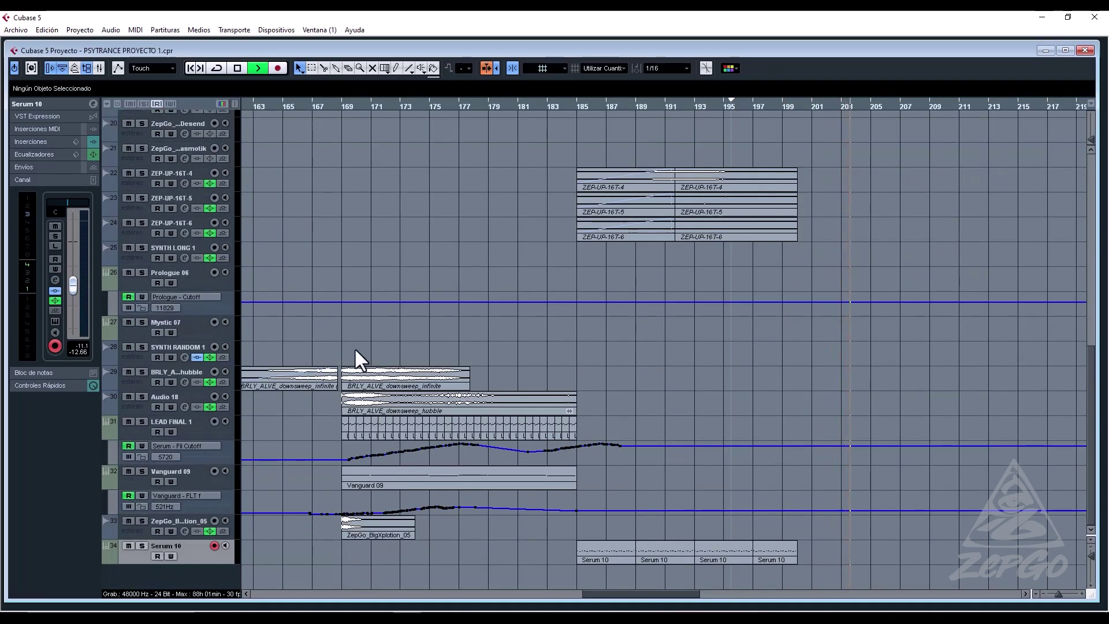
pyautogui.moveTo(354, 348); pyautogui.dragTo(393, 399)
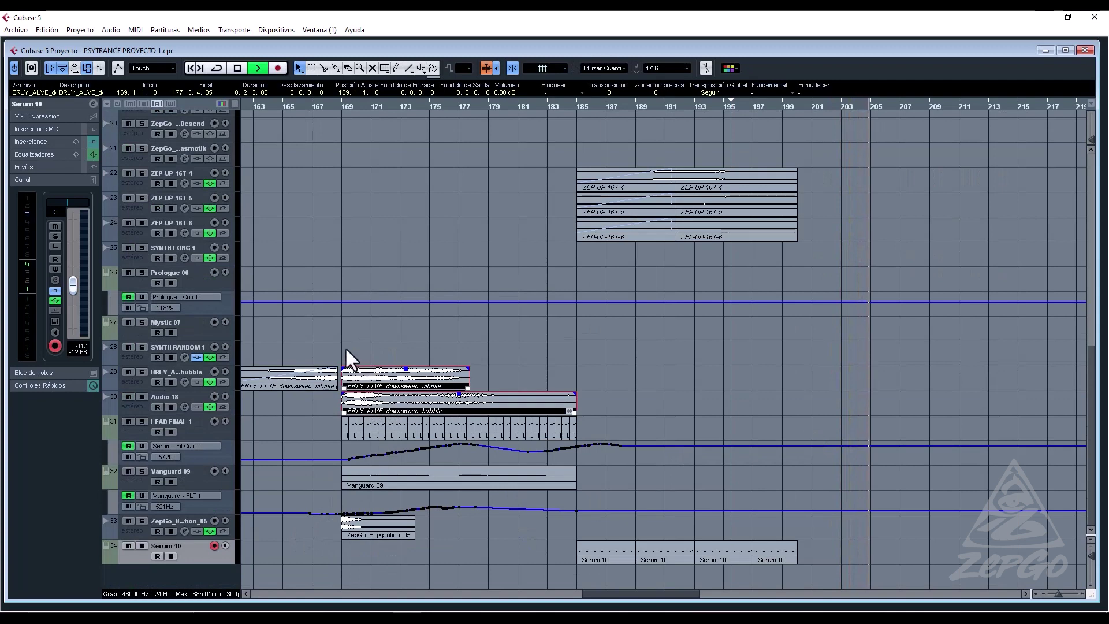
pyautogui.moveTo(345, 347); pyautogui.dragTo(594, 448)
pyautogui.moveTo(886, 426); pyautogui.dragTo(827, 399)
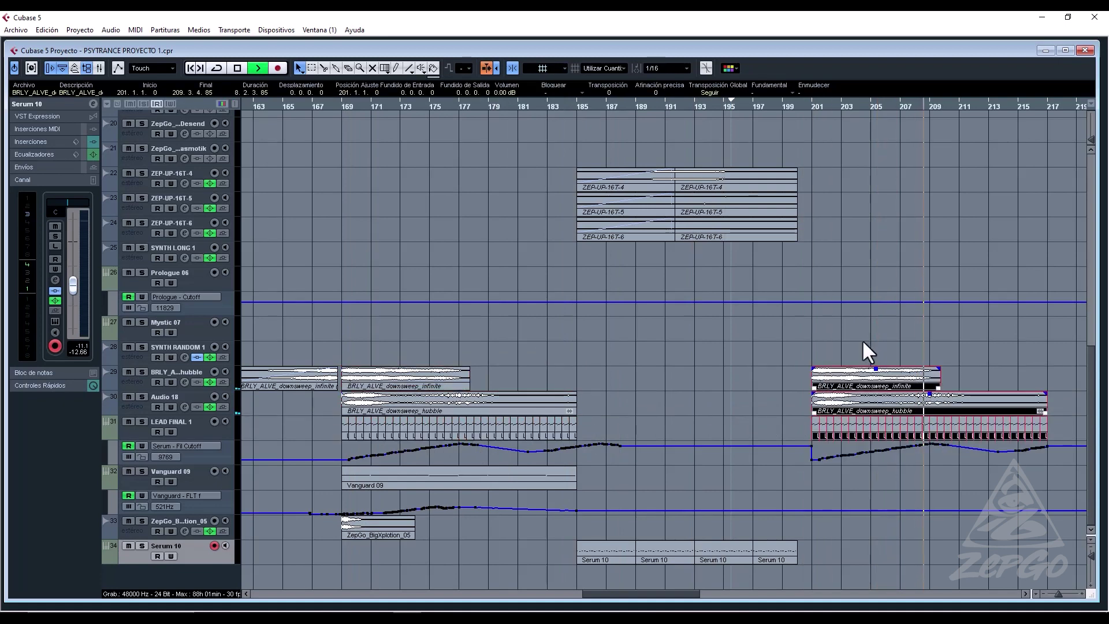
pyautogui.click(799, 105)
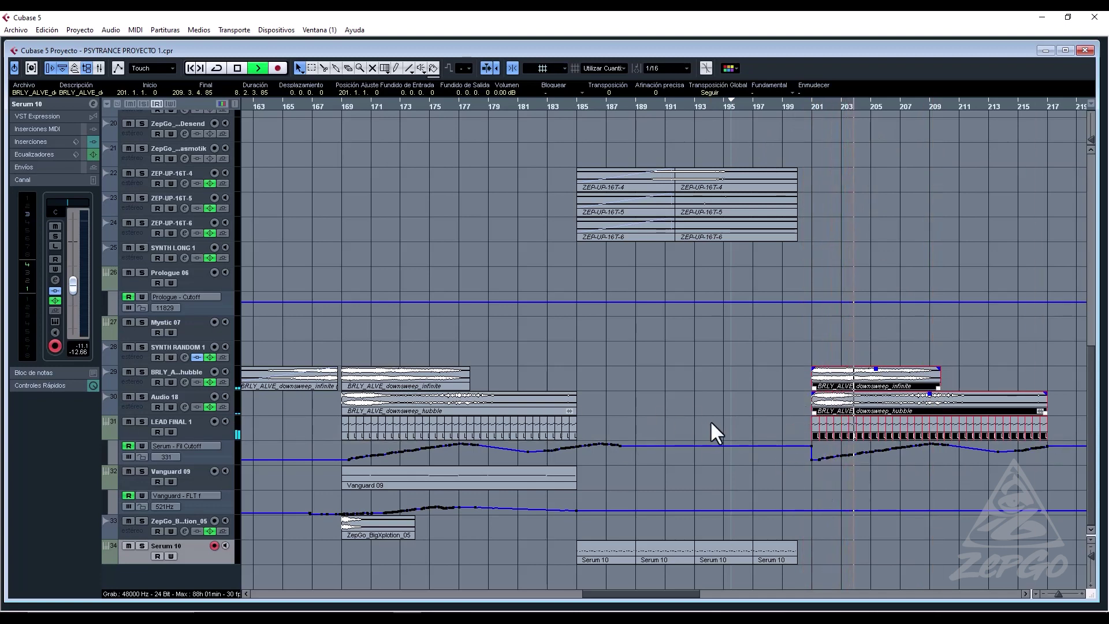
# Copy two Serum 10 parts to start at bar 213 and show the Serum 10 track's automation.
pyautogui.press('g')
pyautogui.press('g')
pyautogui.press('g')
pyautogui.press('g')
pyautogui.press('g')
pyautogui.press('g')
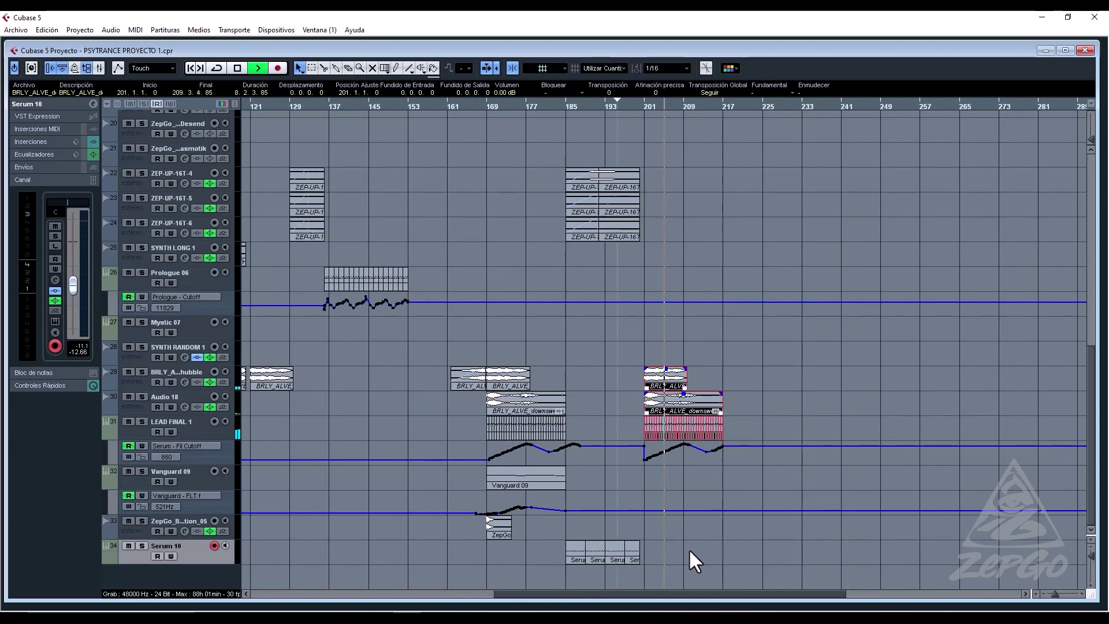
pyautogui.click(656, 552)
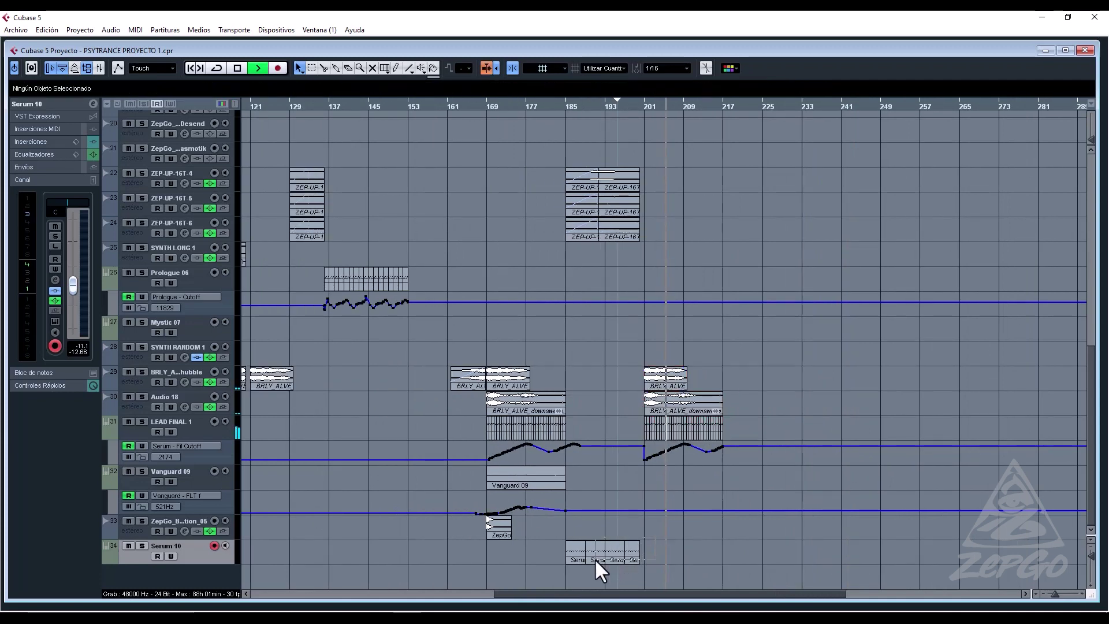
pyautogui.moveTo(595, 533); pyautogui.dragTo(711, 539)
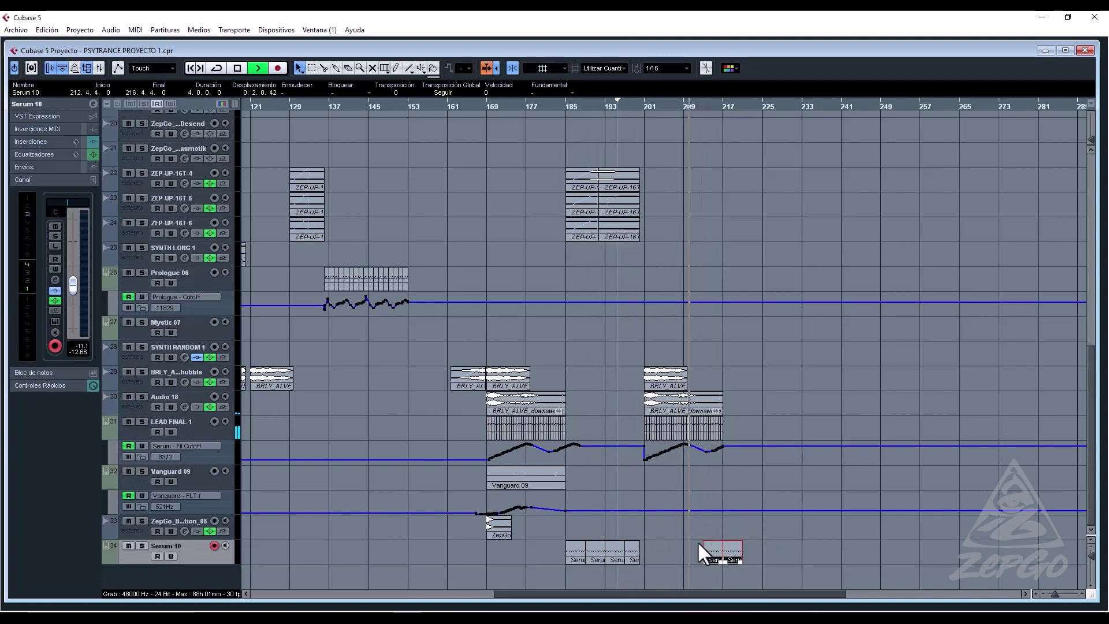
pyautogui.rightClick(202, 552)
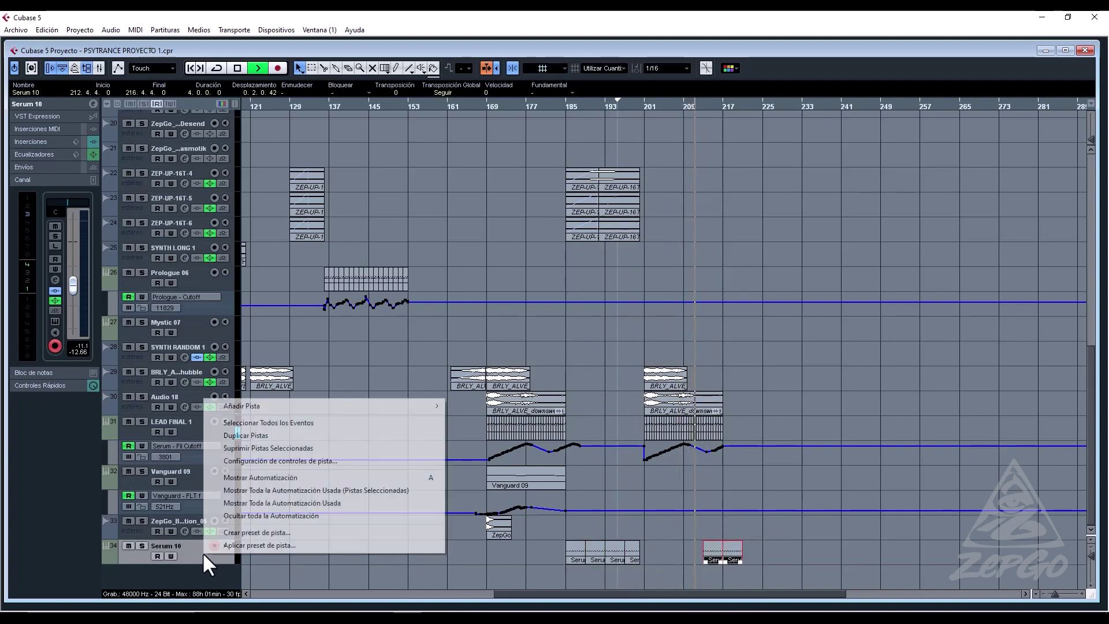
pyautogui.click(337, 475)
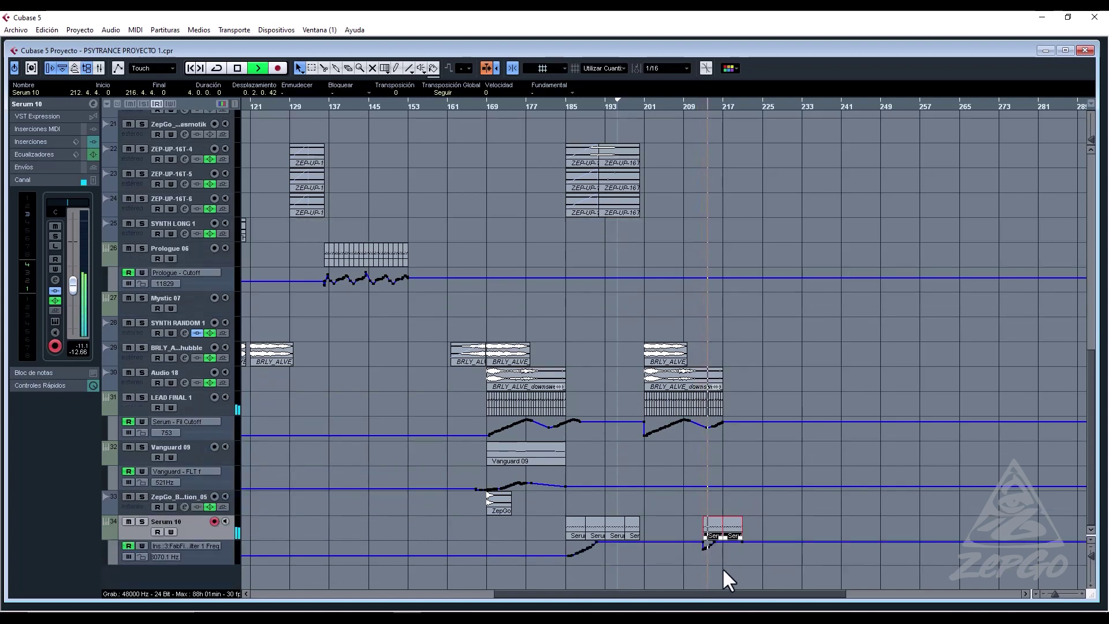
pyautogui.press('h')
pyautogui.press('h')
pyautogui.press('h')
pyautogui.press('h')
pyautogui.press('h')
pyautogui.press('h')
pyautogui.press('h')
pyautogui.press('h')
pyautogui.press('h')
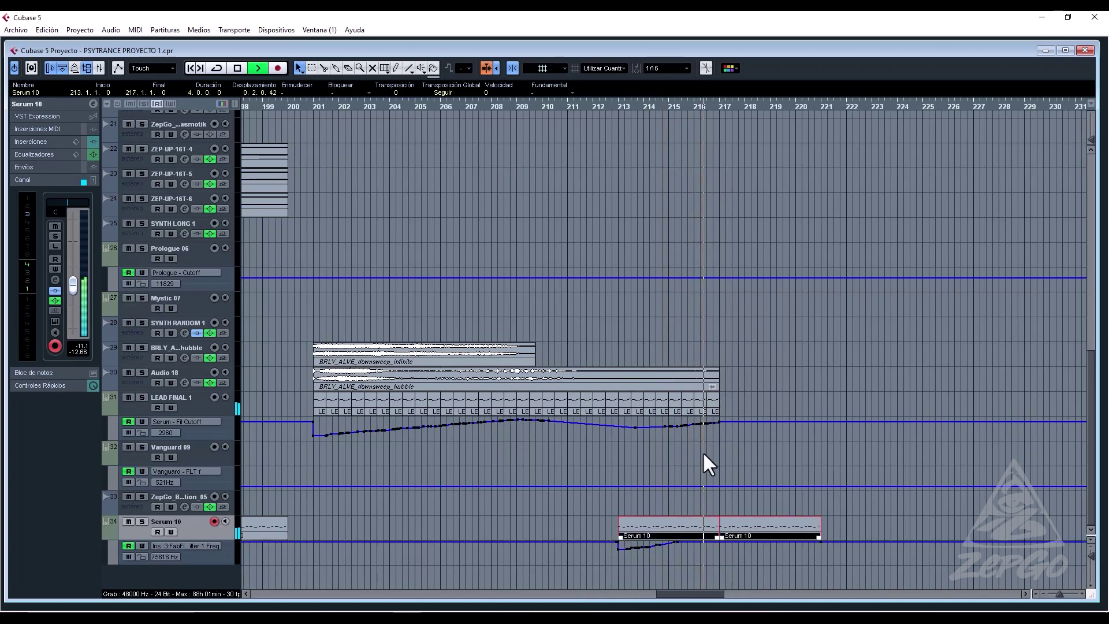
# Shorten the copied downsweep_hubble clip to end at bar 216 and check the notes of the Serum 10 parts from bar 213.
pyautogui.moveTo(722, 371); pyautogui.dragTo(693, 391)
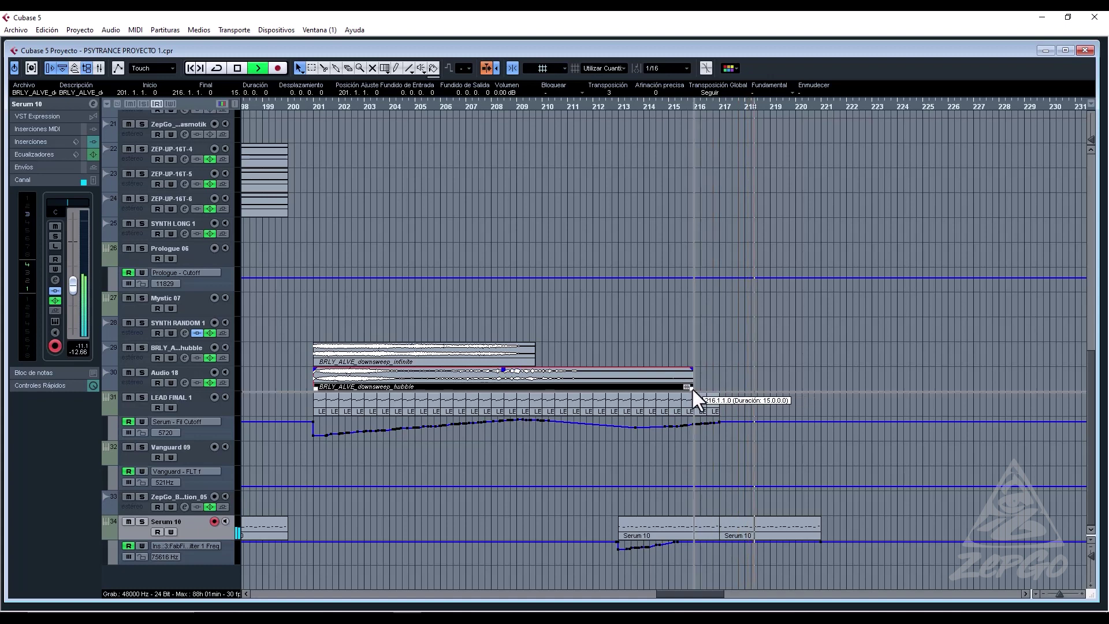
pyautogui.click(580, 108)
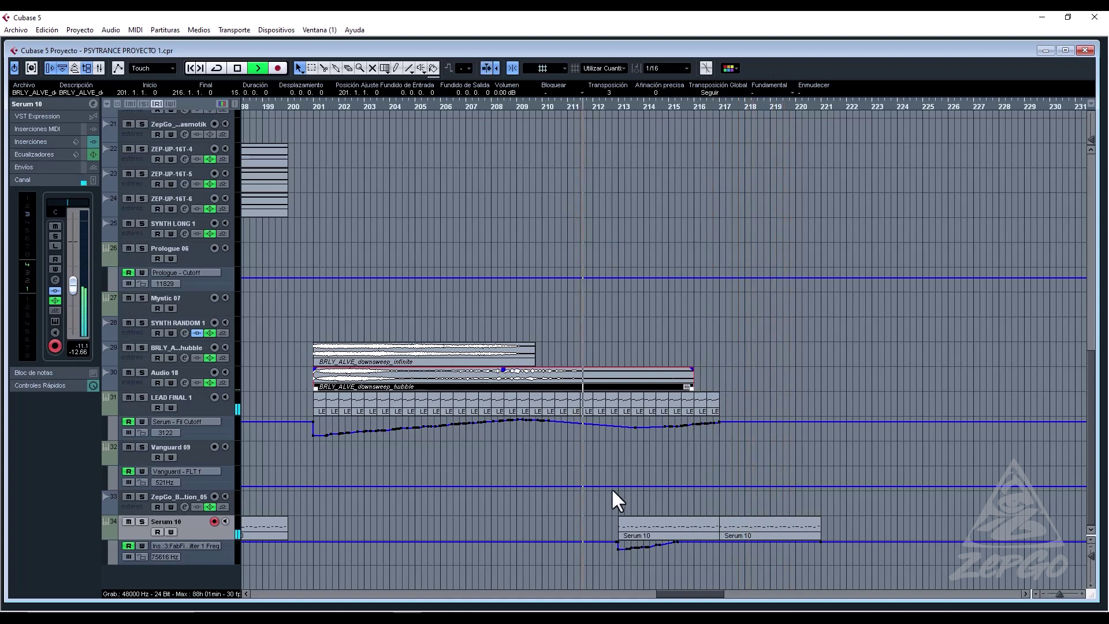
pyautogui.moveTo(611, 490); pyautogui.dragTo(735, 559)
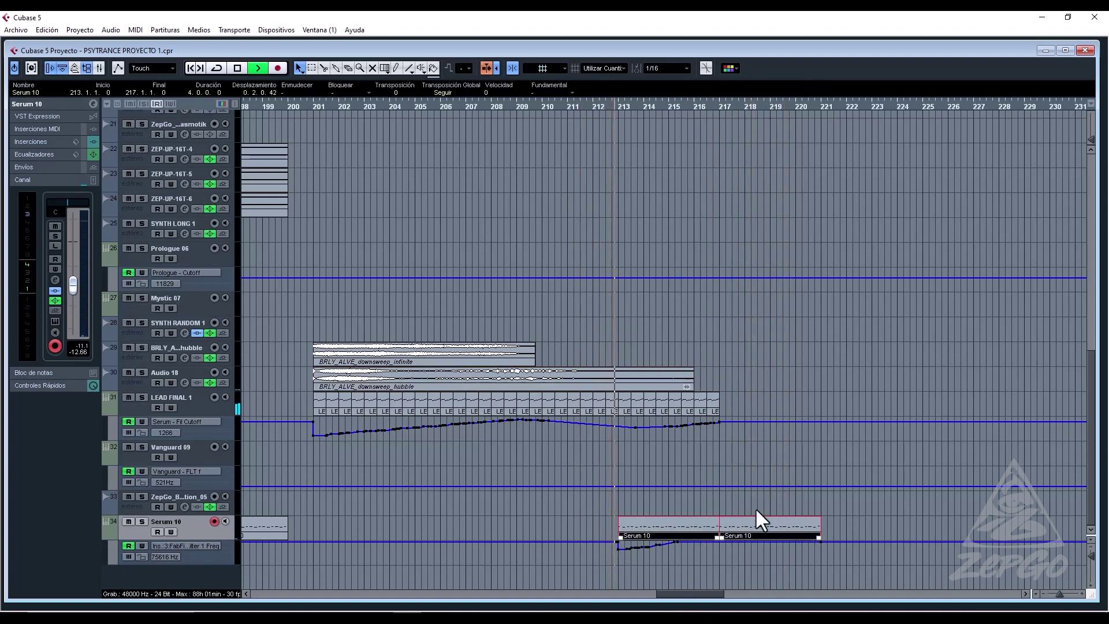
pyautogui.press('Return')
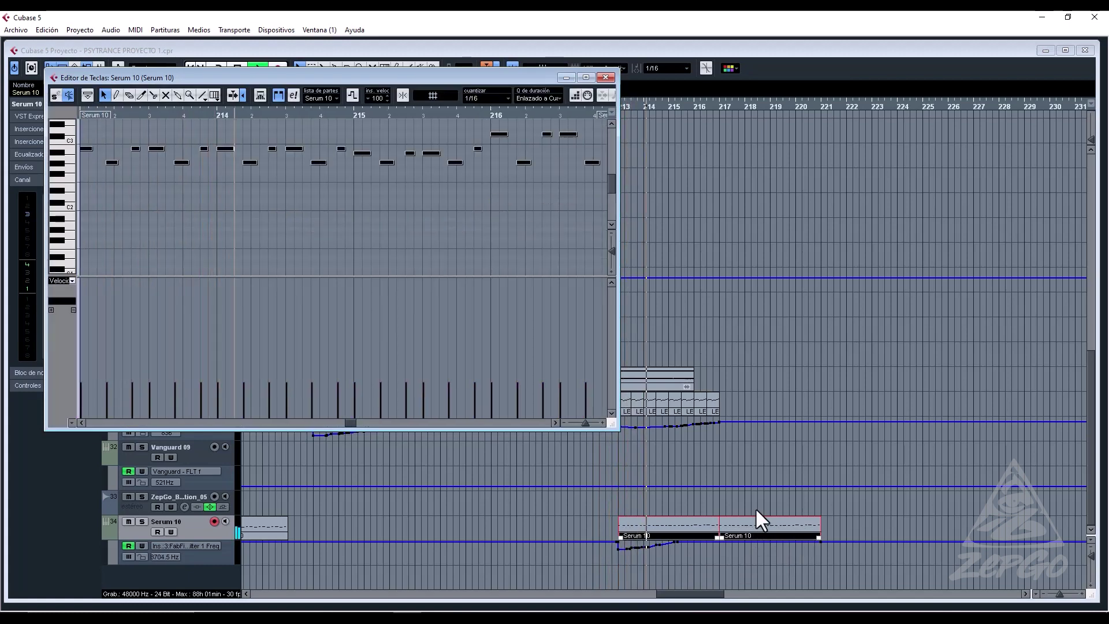
pyautogui.click(606, 78)
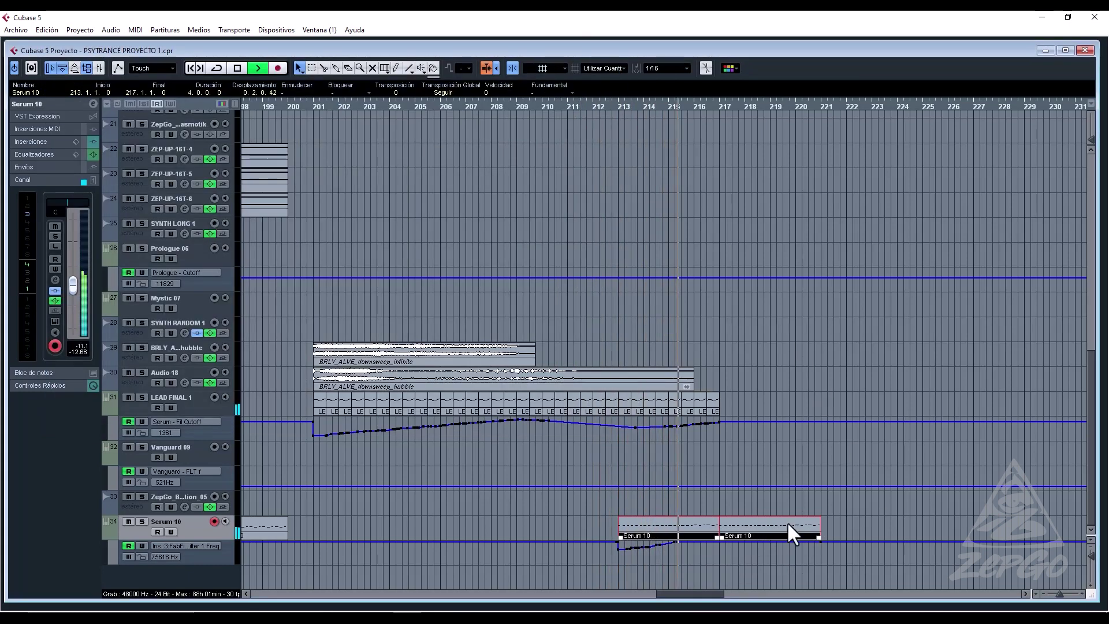
pyautogui.click(722, 456)
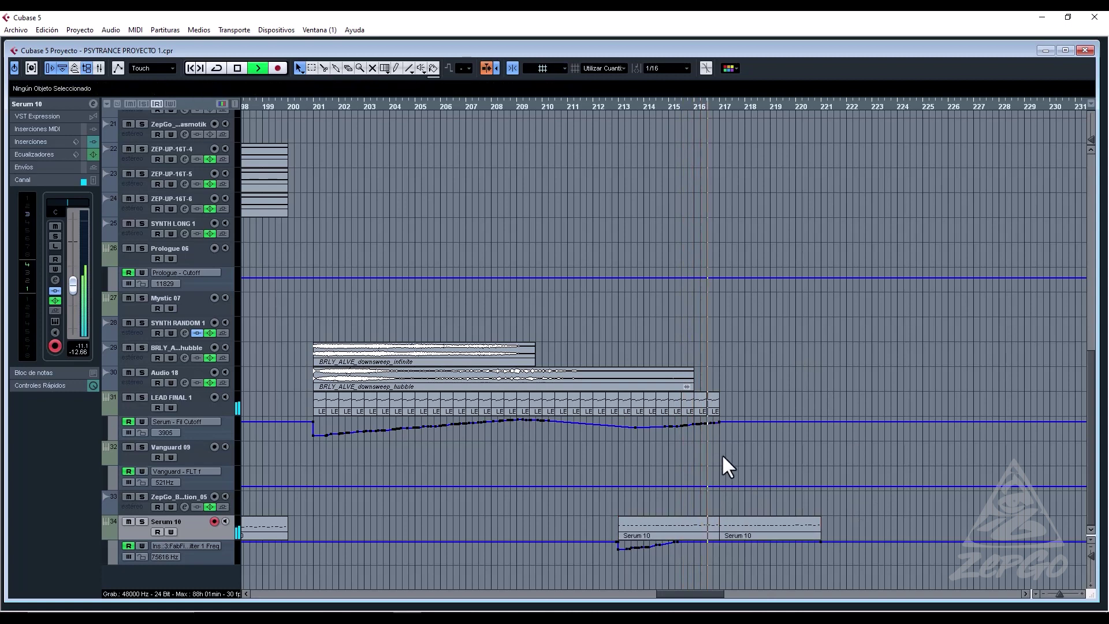
# Delete the LEAD FINAL 1 parts that run past bar 216 and play from bar 199.
pyautogui.click(698, 407)
pyautogui.press('Delete')
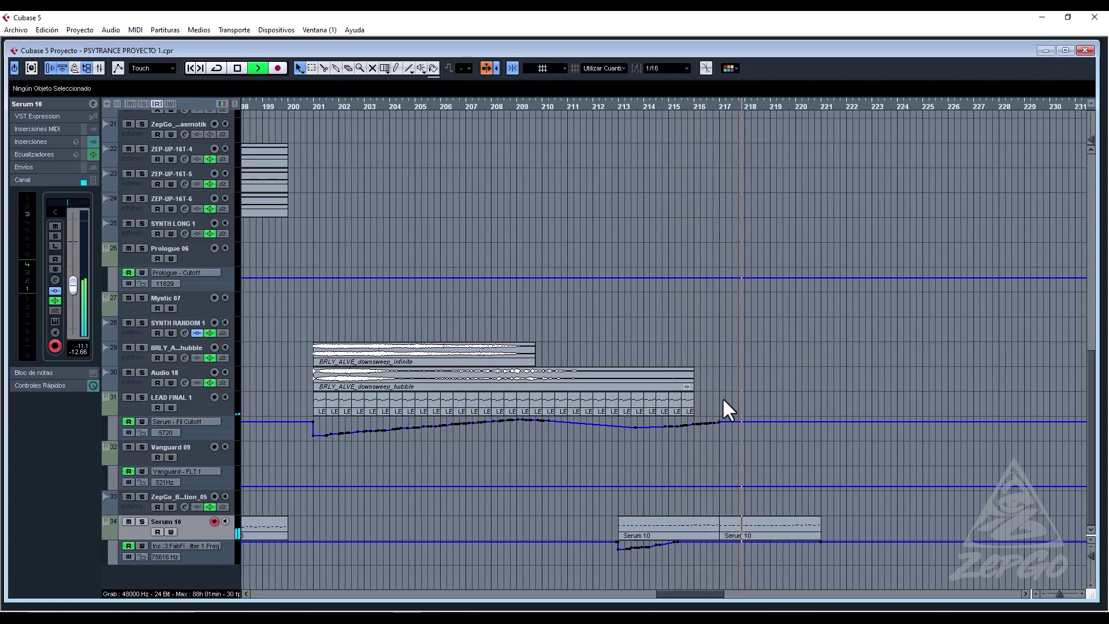
pyautogui.click(274, 109)
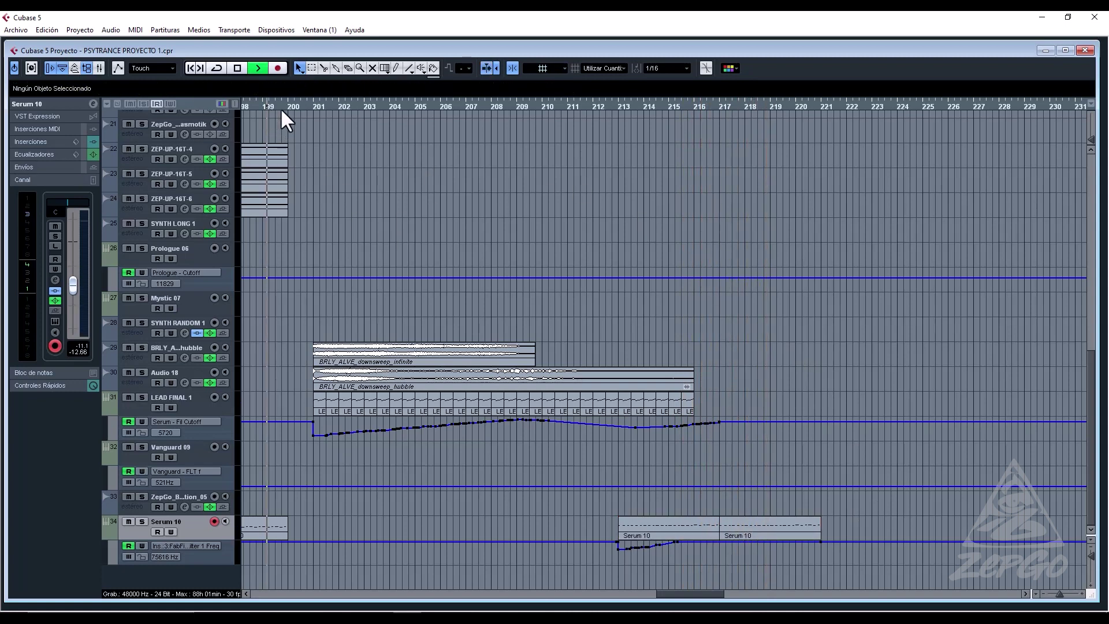
# Shorten the Serum 01 part at bar 208 to three beats, ending at 208.4.1.0.
pyautogui.scroll(15, 716, 372)
pyautogui.scroll(-4, 716, 372)
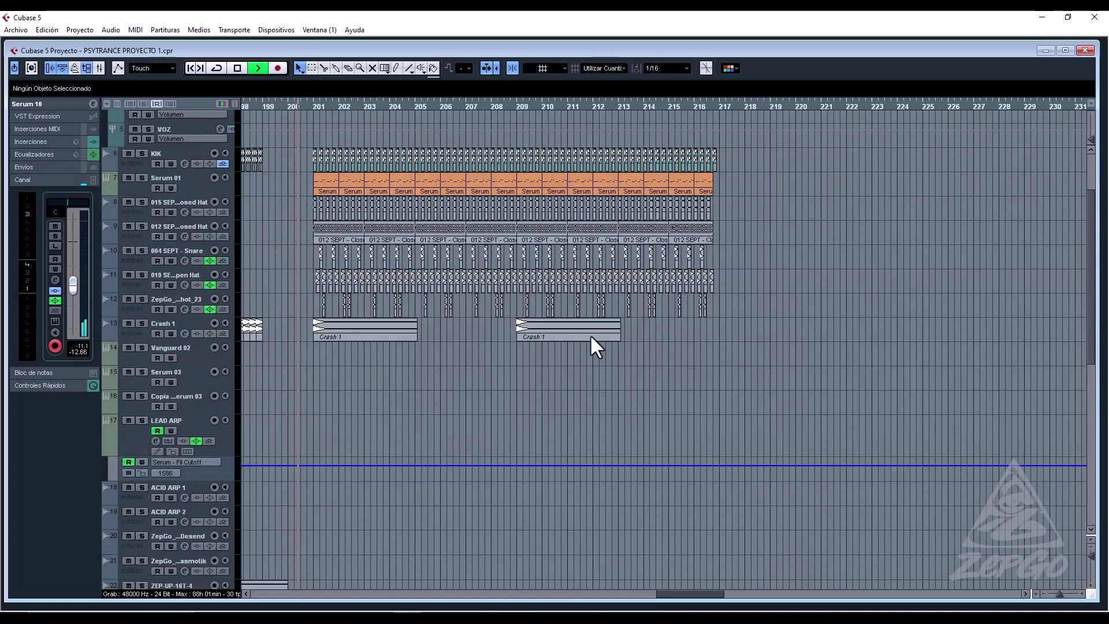
pyautogui.click(583, 330)
pyautogui.moveTo(513, 192); pyautogui.dragTo(507, 193)
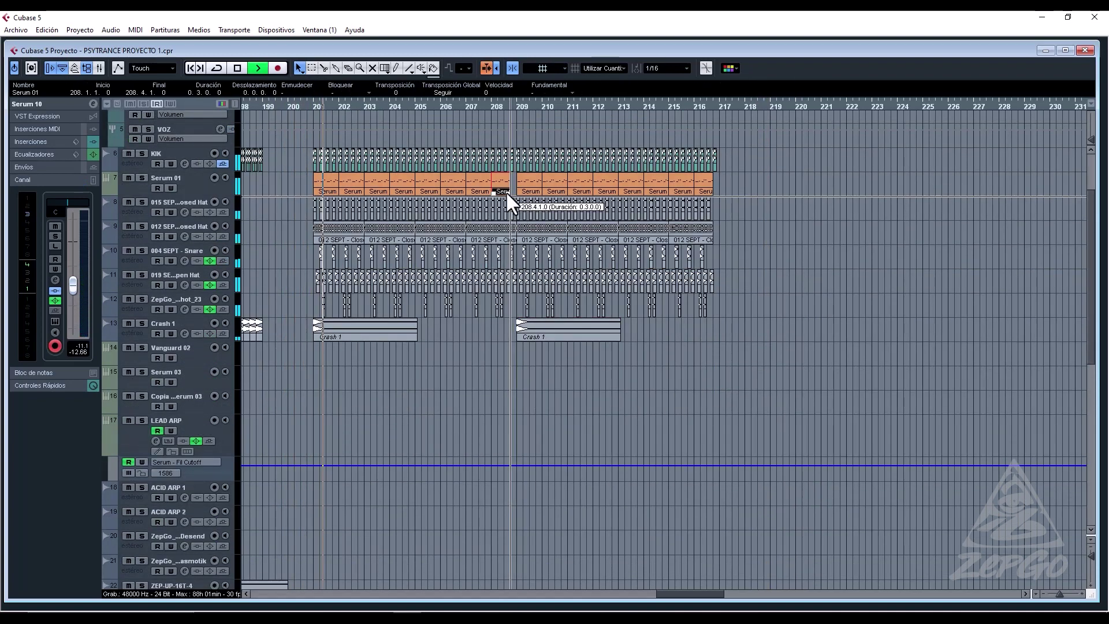
# Duplicate the kick, bass, percussion and crash clips of bars 201 to 216 and align the copies to bar 217.
pyautogui.moveTo(731, 151); pyautogui.dragTo(303, 346)
pyautogui.hotkey('ctrl', 'd')
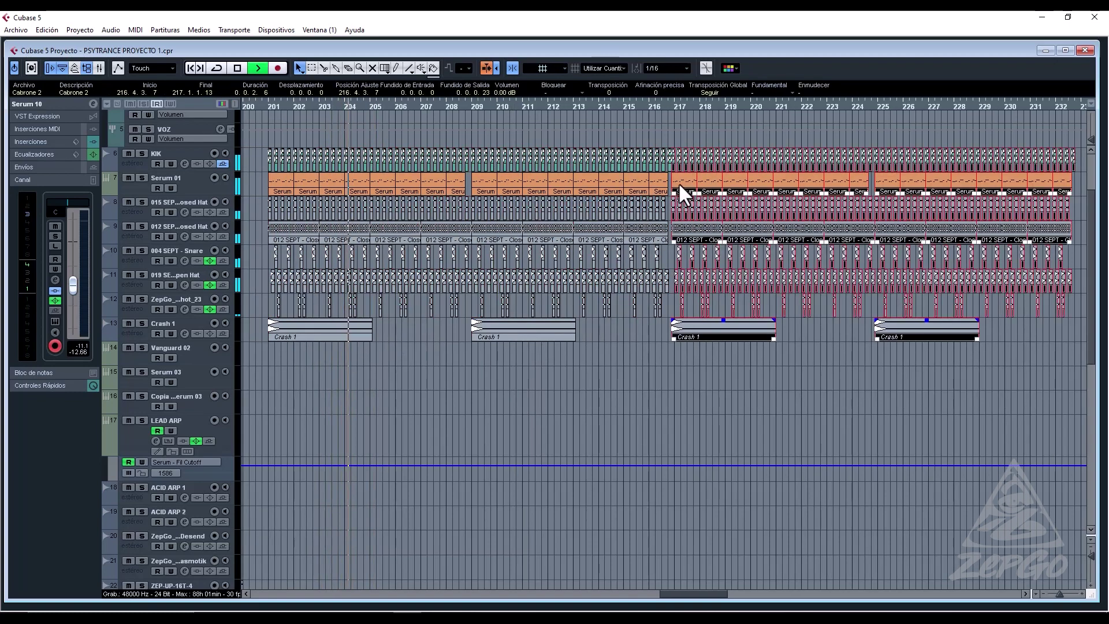
pyautogui.moveTo(679, 182); pyautogui.dragTo(682, 186)
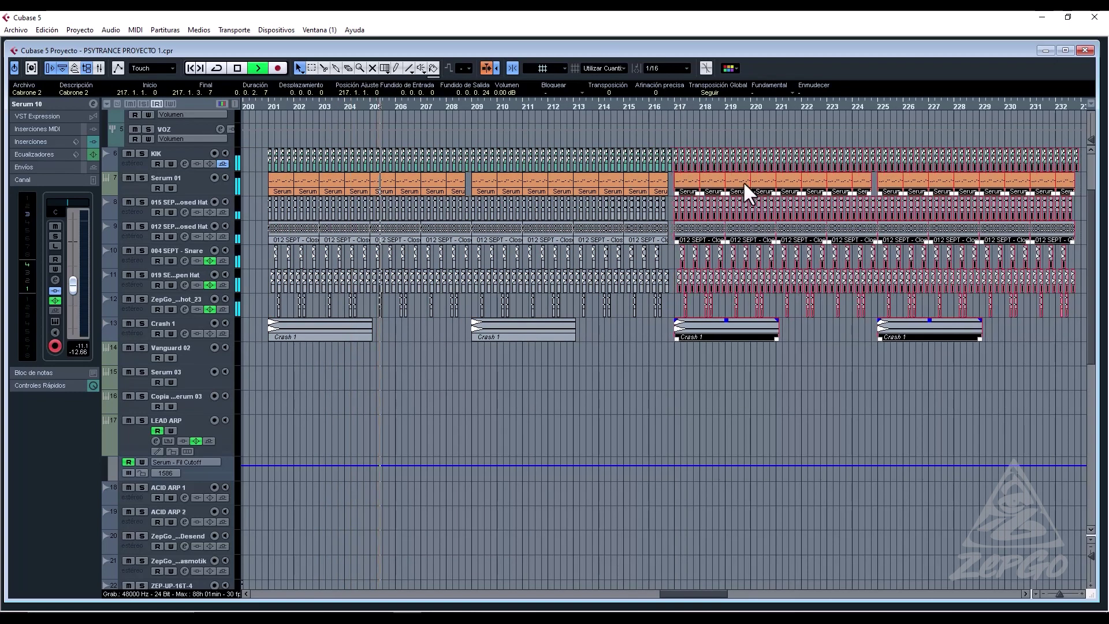
# Delete all higher notes from the Serum 01 parts in bars 201 to 216, keeping only the lowest note row, and close the editor.
pyautogui.moveTo(259, 181); pyautogui.dragTo(664, 185)
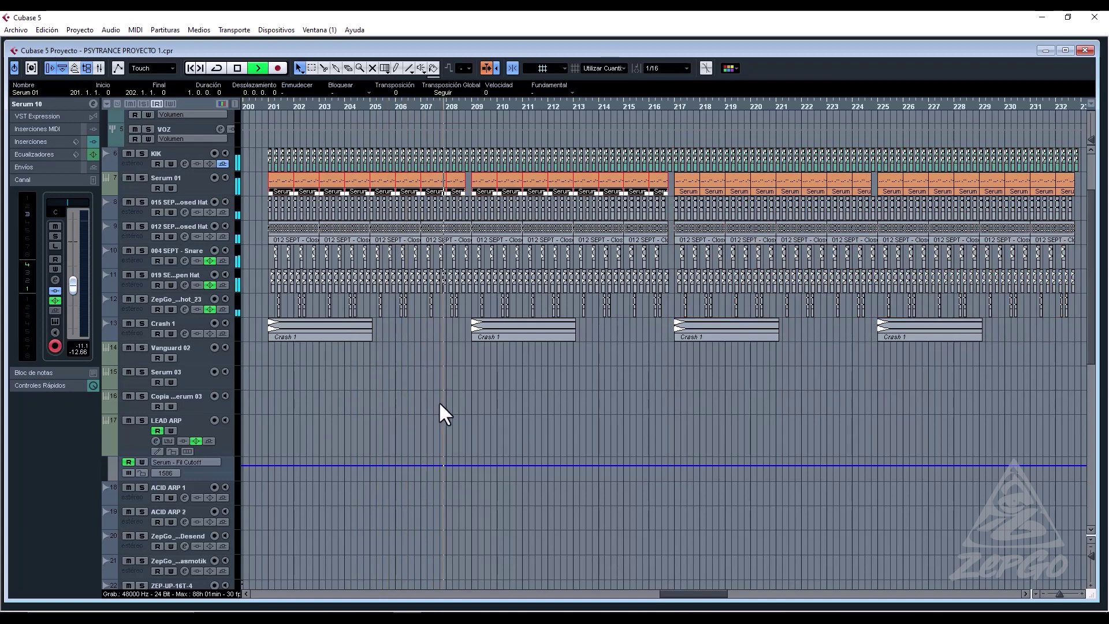
pyautogui.hotkey('ctrl', 'e')
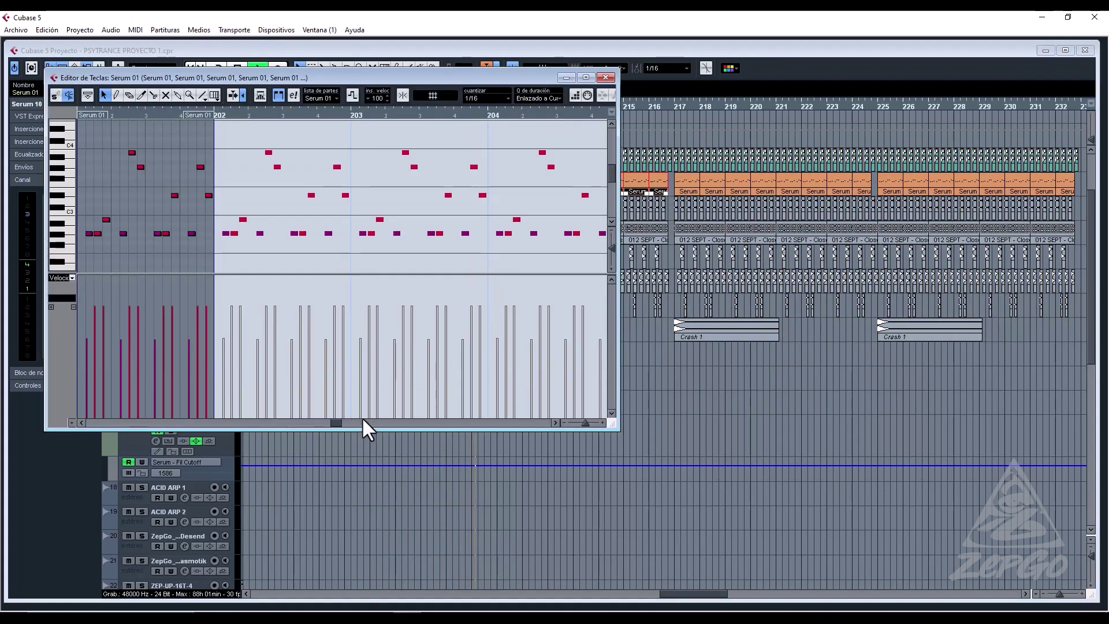
pyautogui.press('g')
pyautogui.press('g')
pyautogui.press('g')
pyautogui.press('g')
pyautogui.press('g')
pyautogui.press('g')
pyautogui.press('g')
pyautogui.press('g')
pyautogui.press('g')
pyautogui.press('g')
pyautogui.press('g')
pyautogui.press('g')
pyautogui.press('g')
pyautogui.press('g')
pyautogui.press('g')
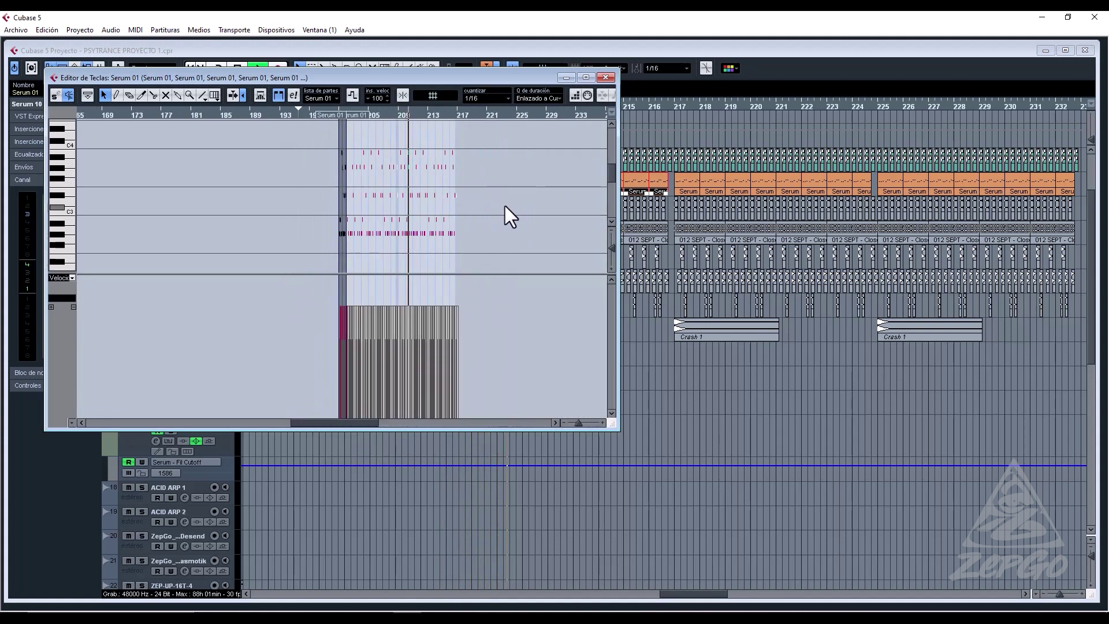
pyautogui.moveTo(501, 214); pyautogui.dragTo(324, 224)
pyautogui.press('Delete')
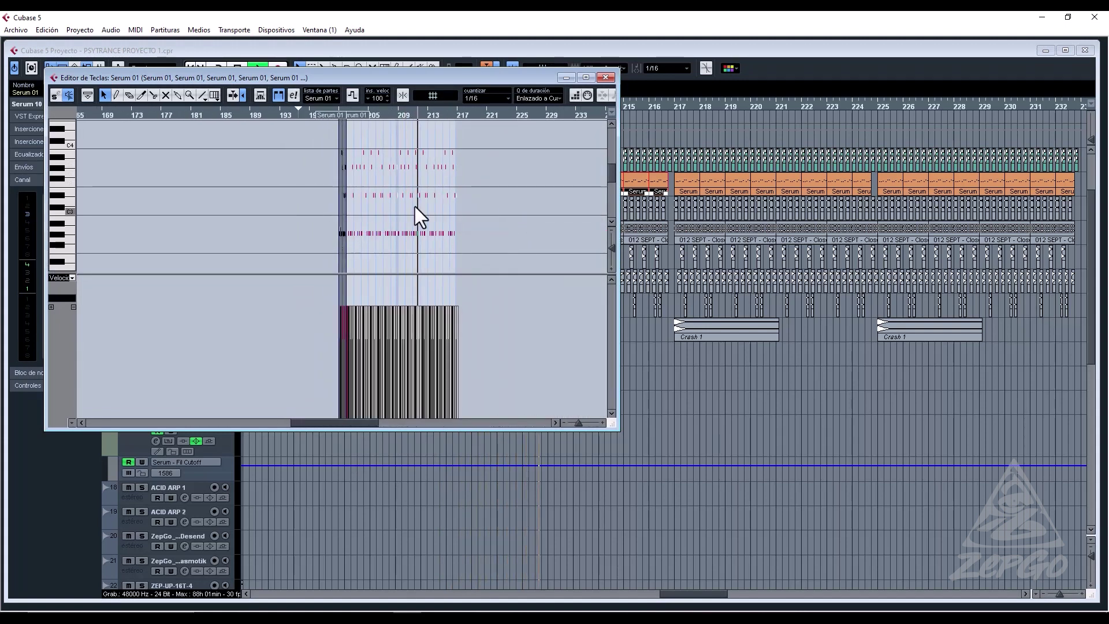
pyautogui.moveTo(490, 189); pyautogui.dragTo(310, 200)
pyautogui.press('Delete')
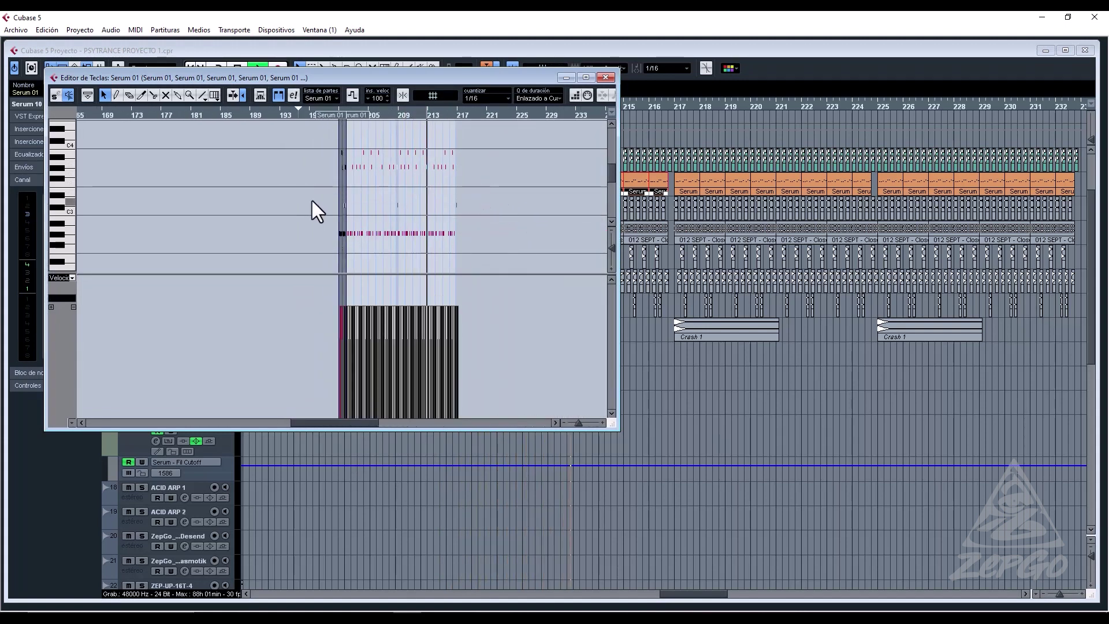
pyautogui.moveTo(525, 157); pyautogui.dragTo(303, 175)
pyautogui.press('Delete')
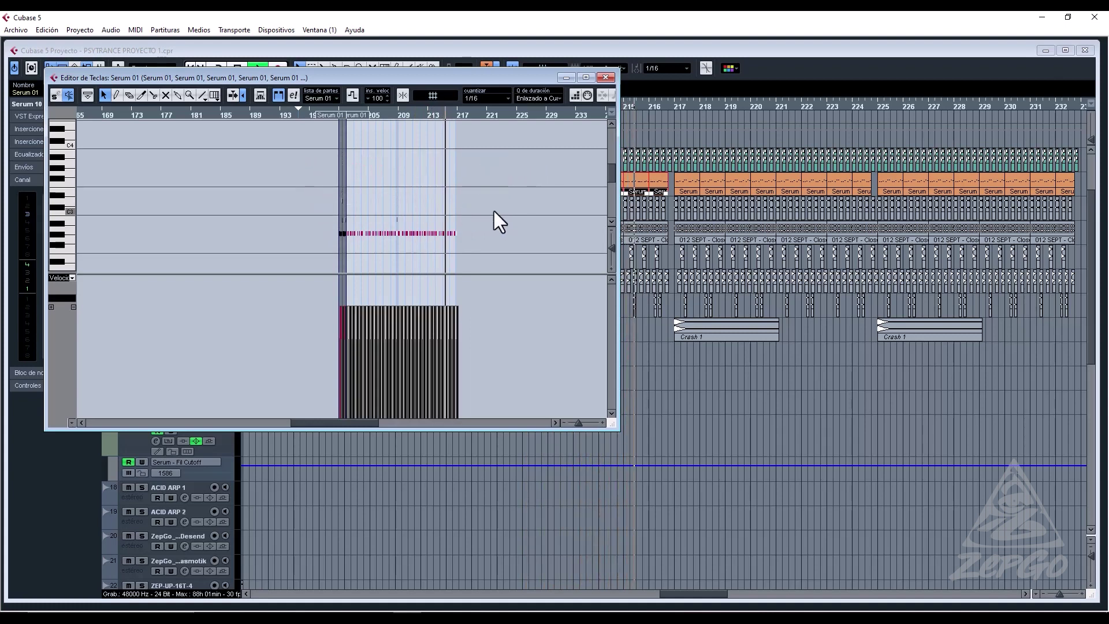
pyautogui.moveTo(500, 198); pyautogui.dragTo(222, 224)
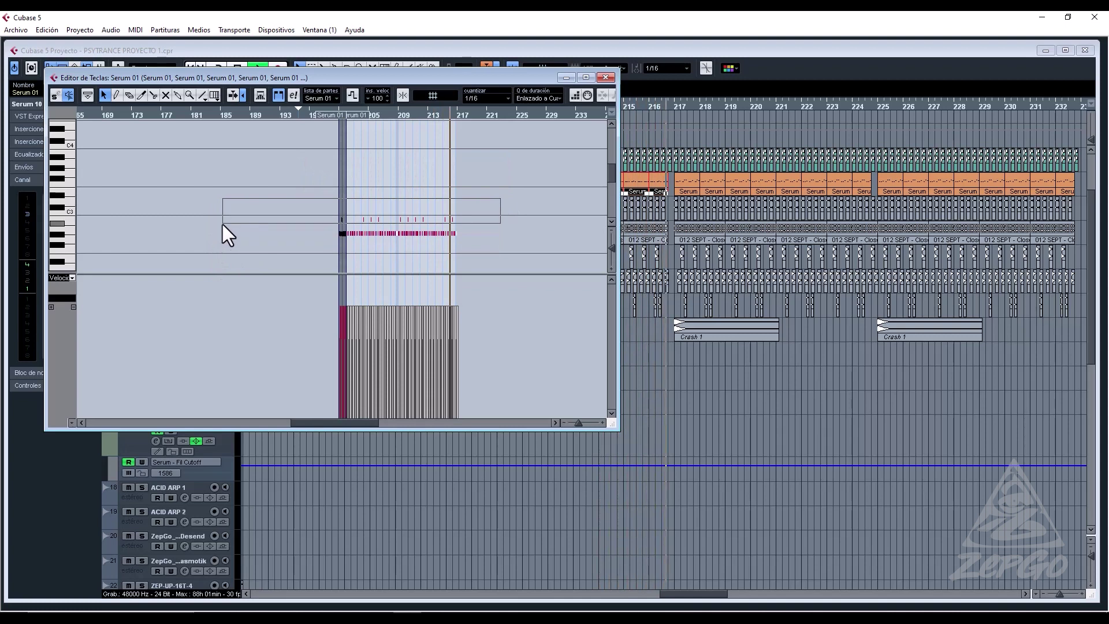
pyautogui.press('Delete')
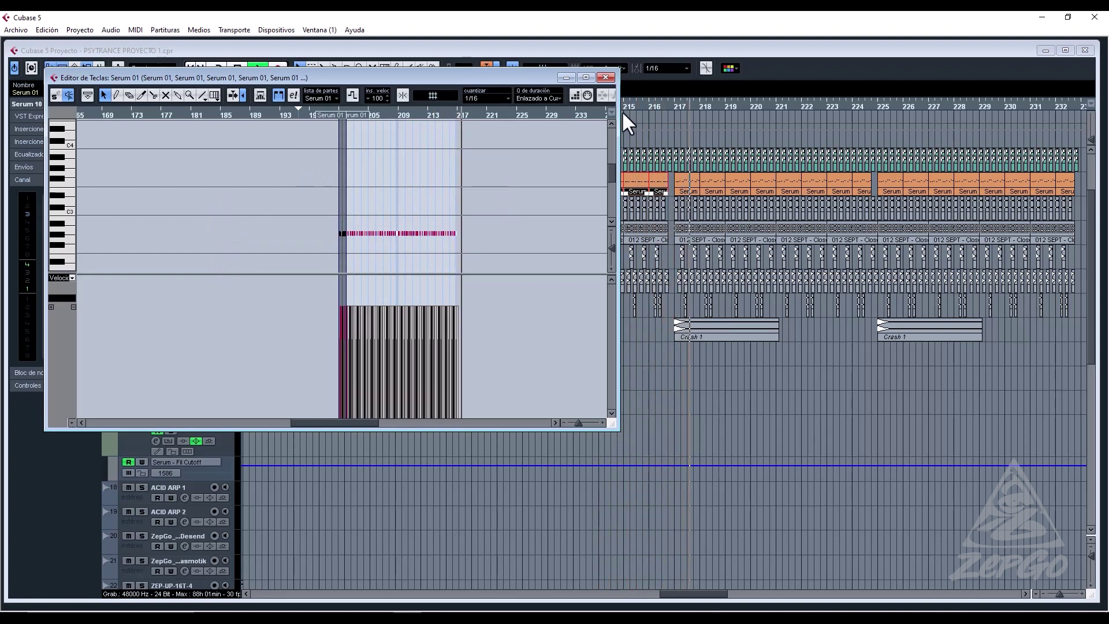
pyautogui.click(604, 78)
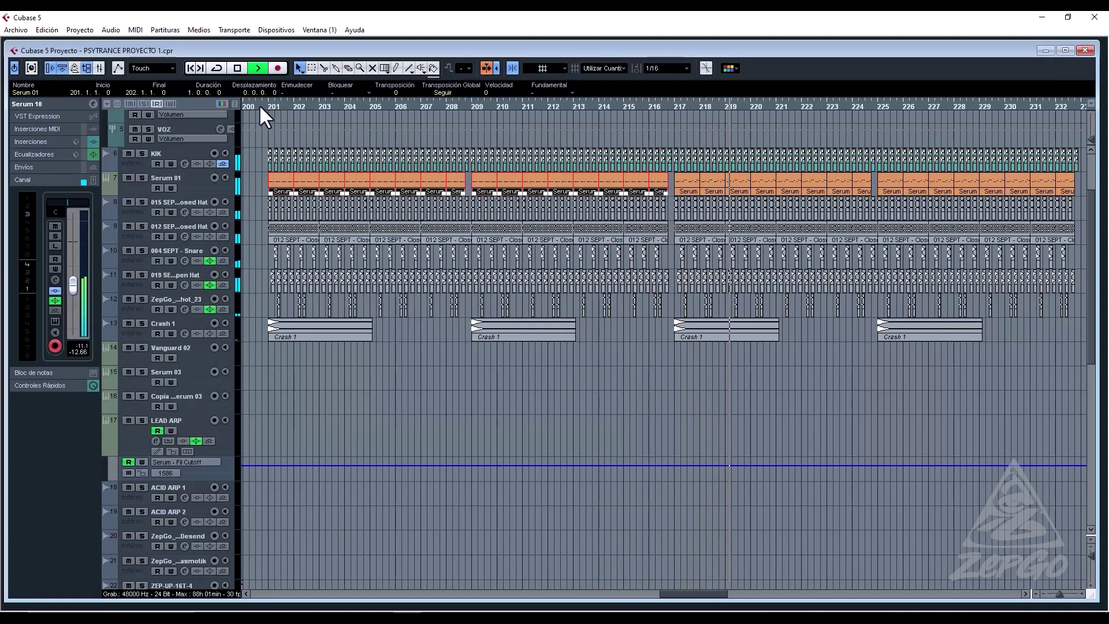
# Shorten the Crash 1 clip at bar 209 to two bars and duplicate it twice while playing from before bar 201.
pyautogui.click(244, 102)
pyautogui.click(556, 337)
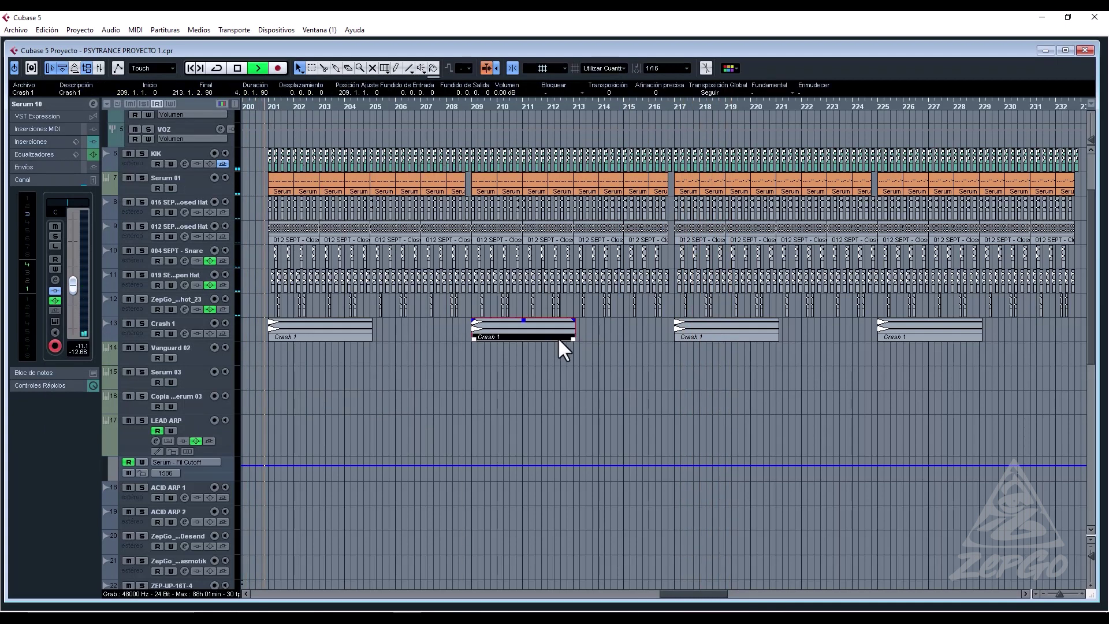
pyautogui.moveTo(570, 337); pyautogui.dragTo(517, 340)
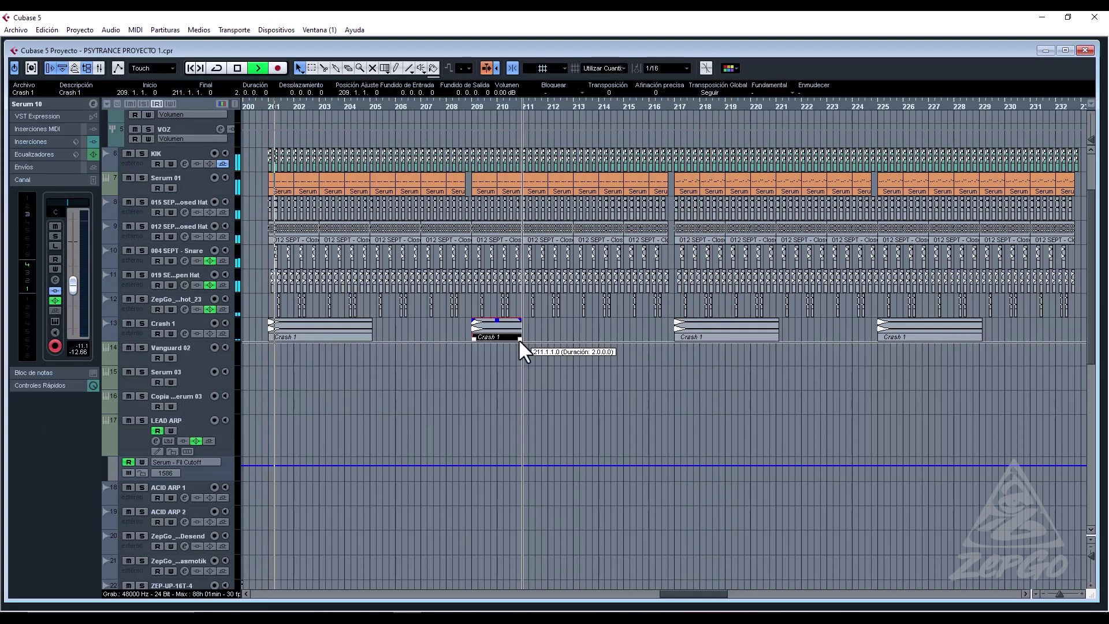
pyautogui.hotkey('ctrl', 'd')
pyautogui.hotkey('ctrl', 'd')
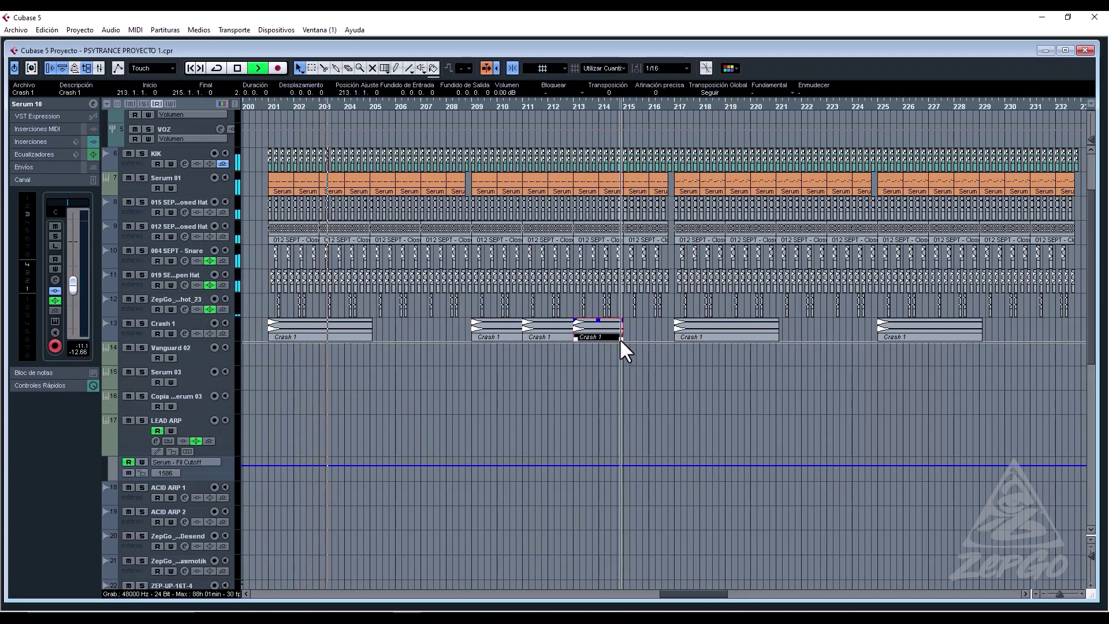
# Build a crash roll from bar 213 to 216 by shortening Crash 1 and repeating it in half-bar and then one-beat pieces.
pyautogui.moveTo(619, 337)
pyautogui.mouseDown()
pyautogui.moveTo(581, 335)
pyautogui.moveTo(629, 335)
pyautogui.mouseUp()
pyautogui.hotkey('ctrl', 'd')
pyautogui.hotkey('ctrl', 'd')
pyautogui.hotkey('ctrl', 'd')
pyautogui.hotkey('ctrl', 'd')
pyautogui.hotkey('ctrl', 'd')
pyautogui.hotkey('ctrl', 'd')
pyautogui.hotkey('ctrl', 'd')
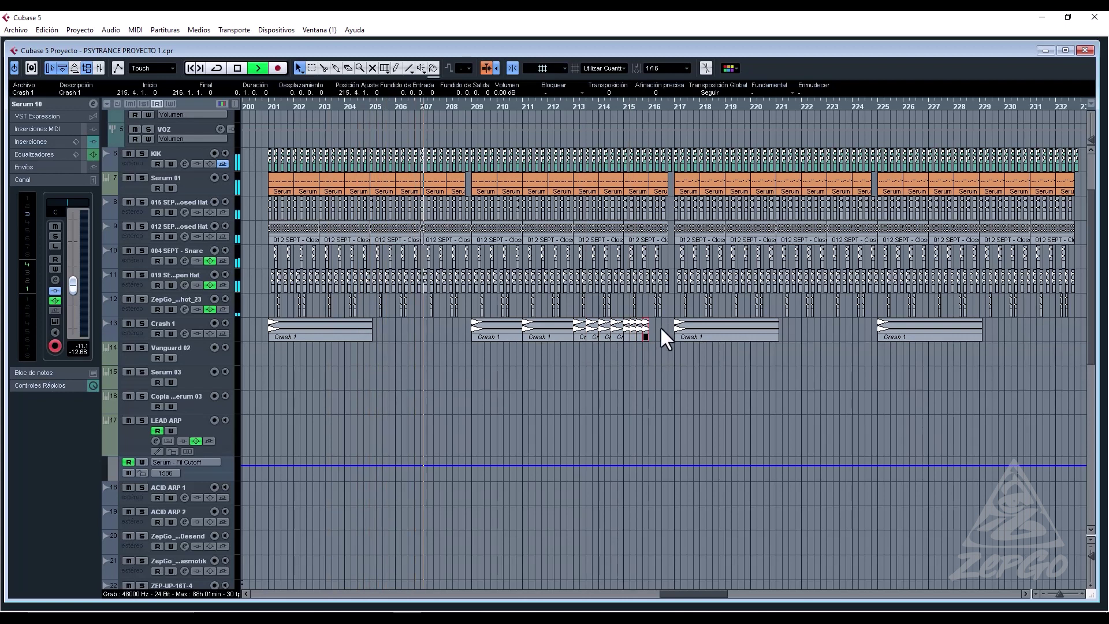
# Delete the hi-hat, snare and other percussion clips in bar 216, clearing the gap before bar 217.
pyautogui.click(651, 327)
pyautogui.moveTo(665, 253); pyautogui.dragTo(649, 214)
pyautogui.press('Delete')
pyautogui.click(670, 202)
pyautogui.press('Delete')
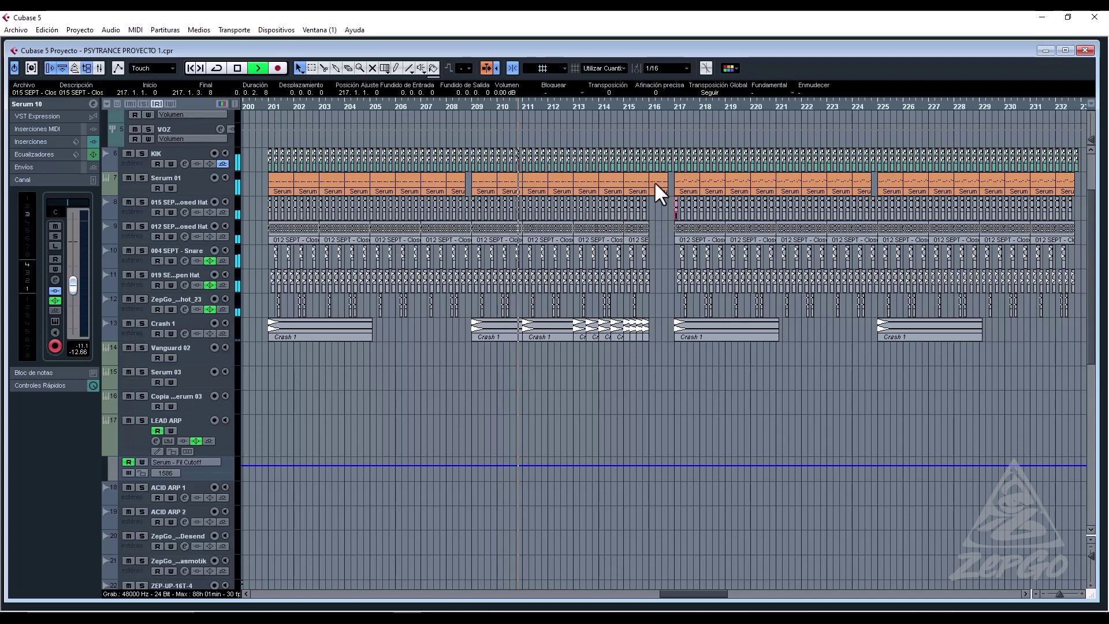
# Delete the Serum 01 part and the kicks in bar 216, leaving only the kick on beat 3.
pyautogui.click(655, 181)
pyautogui.press('Delete')
pyautogui.moveTo(653, 177); pyautogui.dragTo(656, 161)
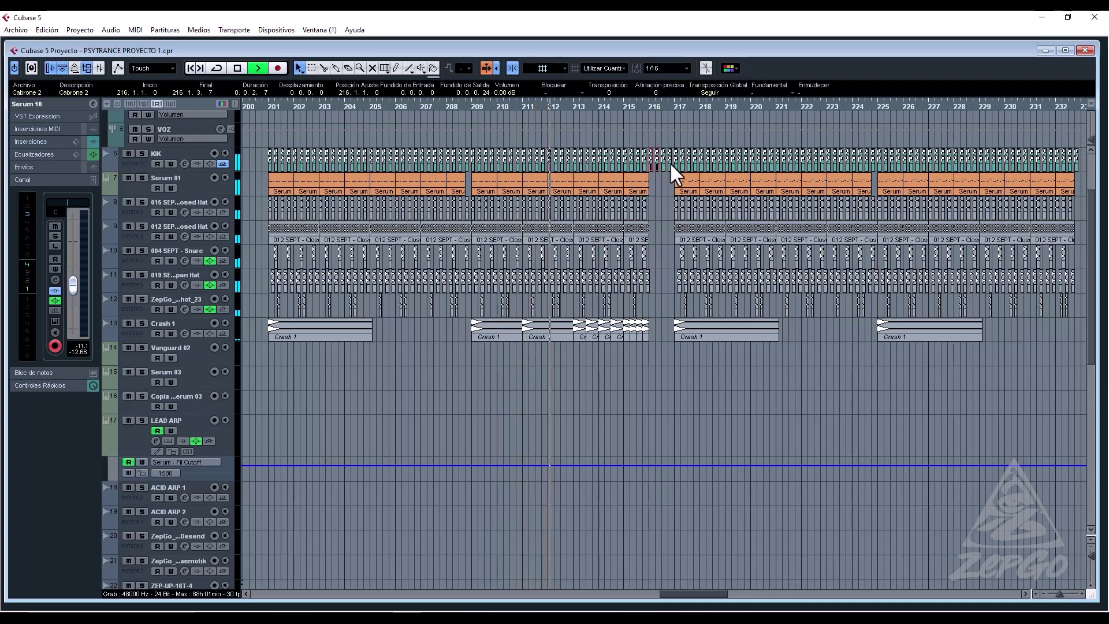
pyautogui.press('Delete')
pyautogui.click(670, 162)
pyautogui.press('Delete')
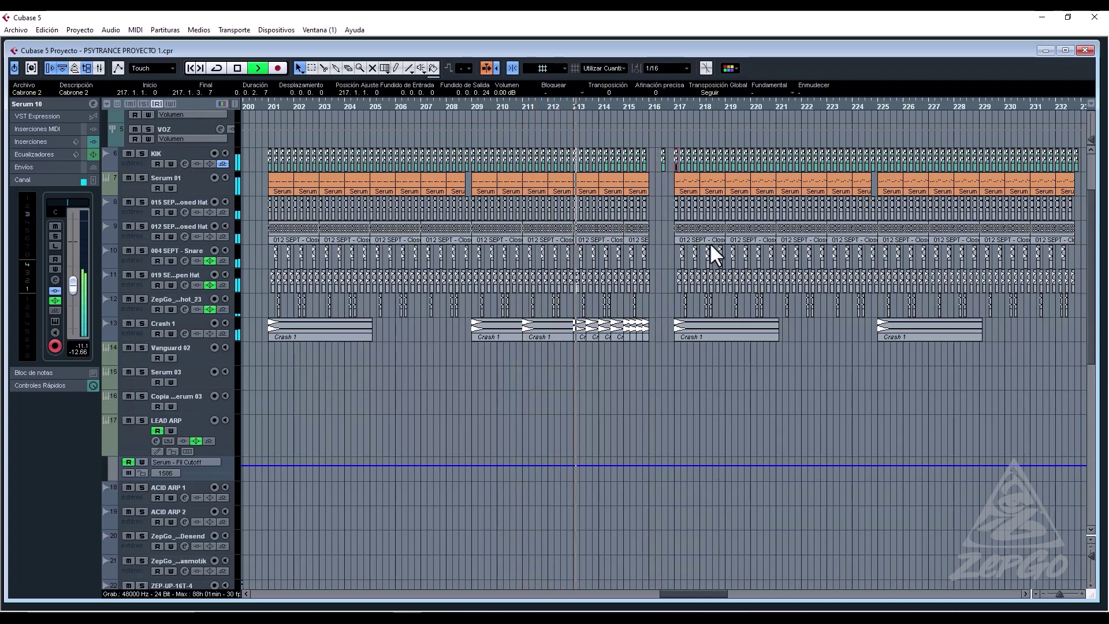
# Delete the remaining Serum 01 part in bar 215.
pyautogui.press('h')
pyautogui.press('h')
pyautogui.press('h')
pyautogui.press('h')
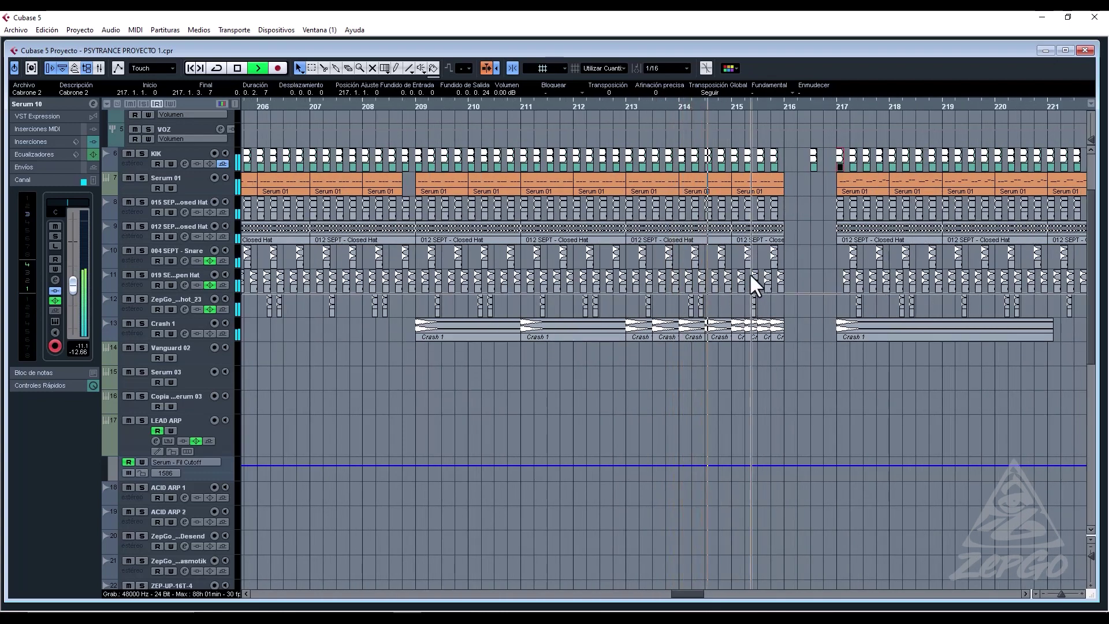
pyautogui.click(753, 184)
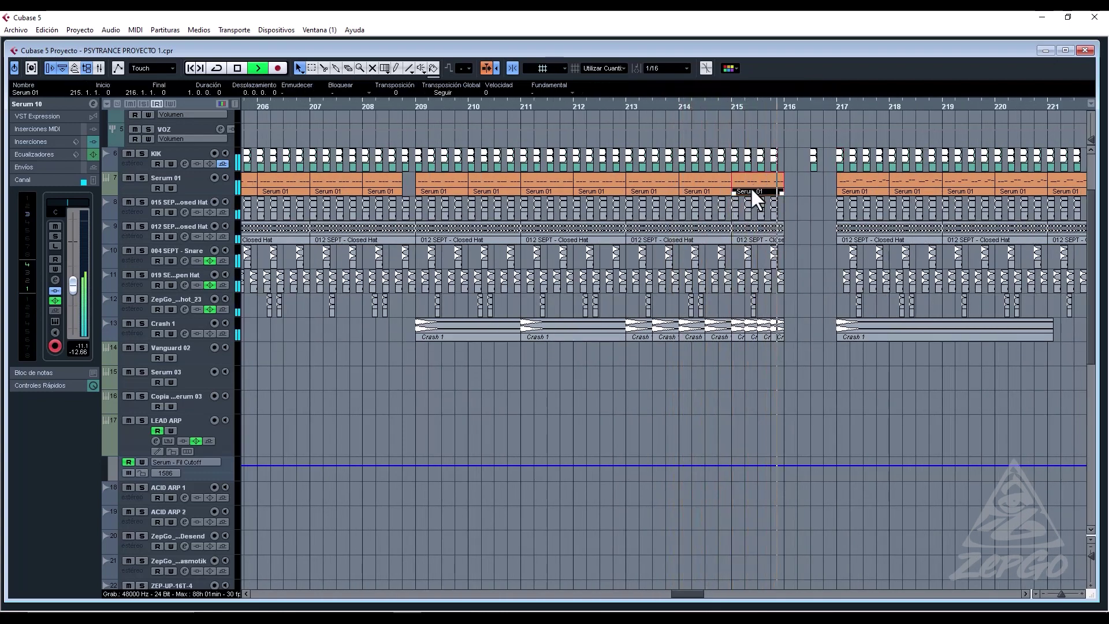
pyautogui.press('Delete')
# Play back the drop from bar 201 and review the earlier kick roll leading up to bar 199.
pyautogui.moveTo(736, 182); pyautogui.dragTo(775, 165)
pyautogui.press('space')
pyautogui.press('space')
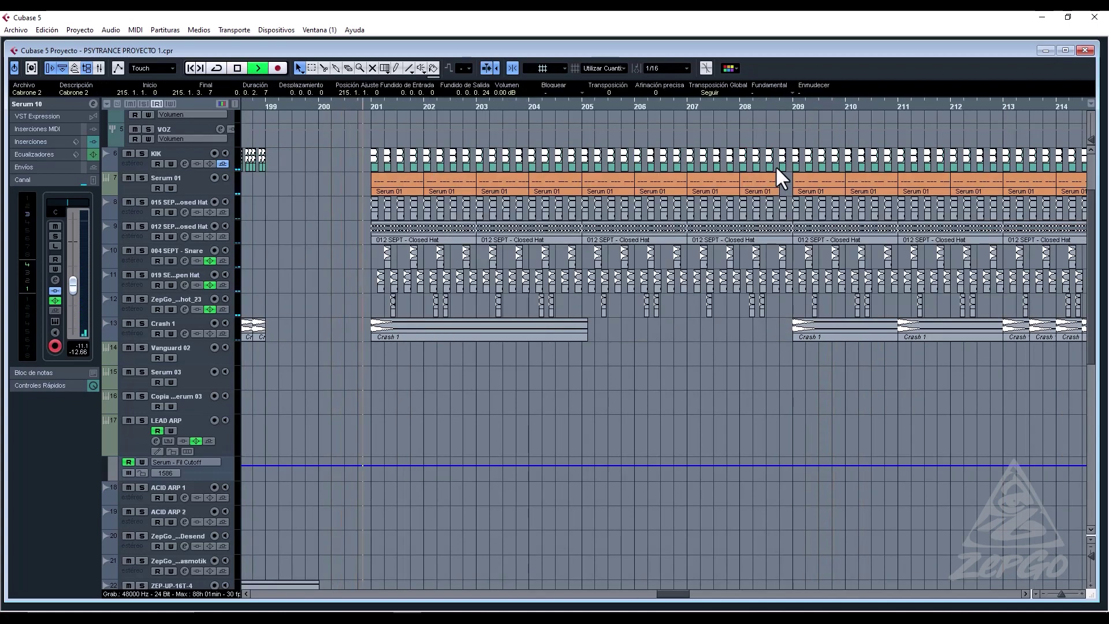
pyautogui.press('space')
pyautogui.press('space')
pyautogui.moveTo(992, 368); pyautogui.dragTo(721, 422)
pyautogui.press('space')
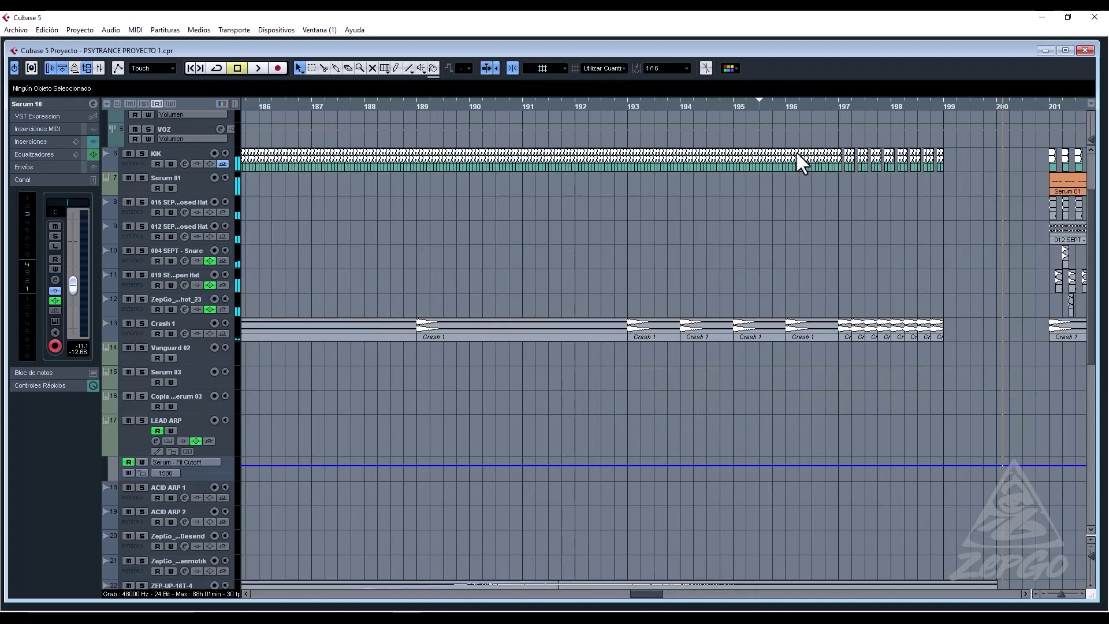
pyautogui.moveTo(997, 228); pyautogui.dragTo(808, 262)
pyautogui.click(698, 108)
pyautogui.press('space')
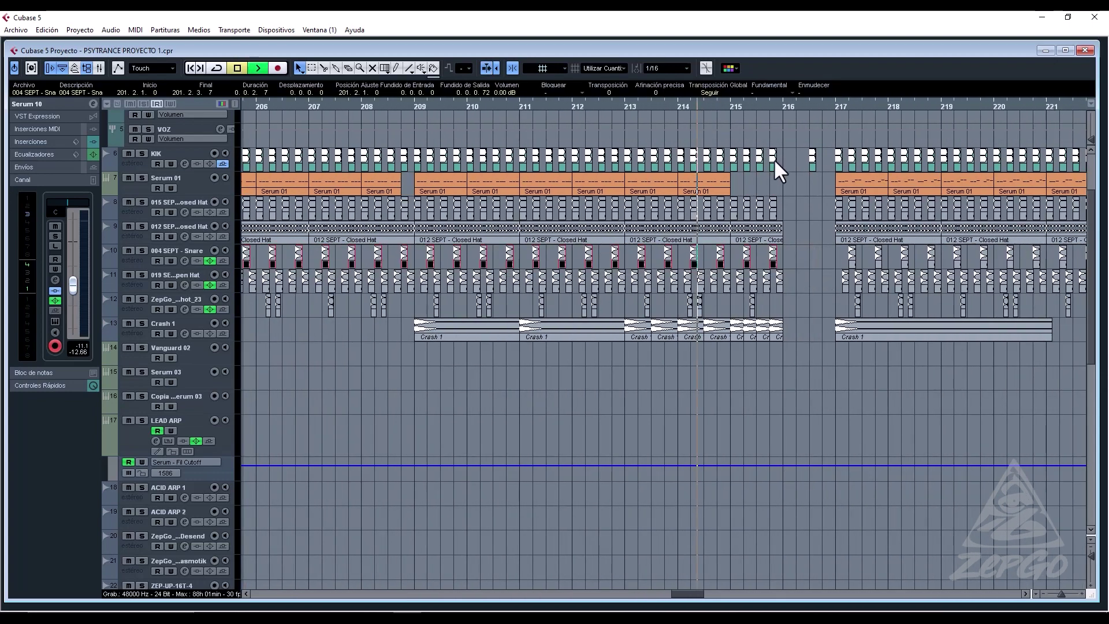
# Build a dense kick roll in bar 215 by selecting its kicks and filling the gaps with duplicates.
pyautogui.moveTo(777, 173); pyautogui.dragTo(735, 161)
pyautogui.press('space')
pyautogui.press('space')
pyautogui.press('space')
pyautogui.press('space')
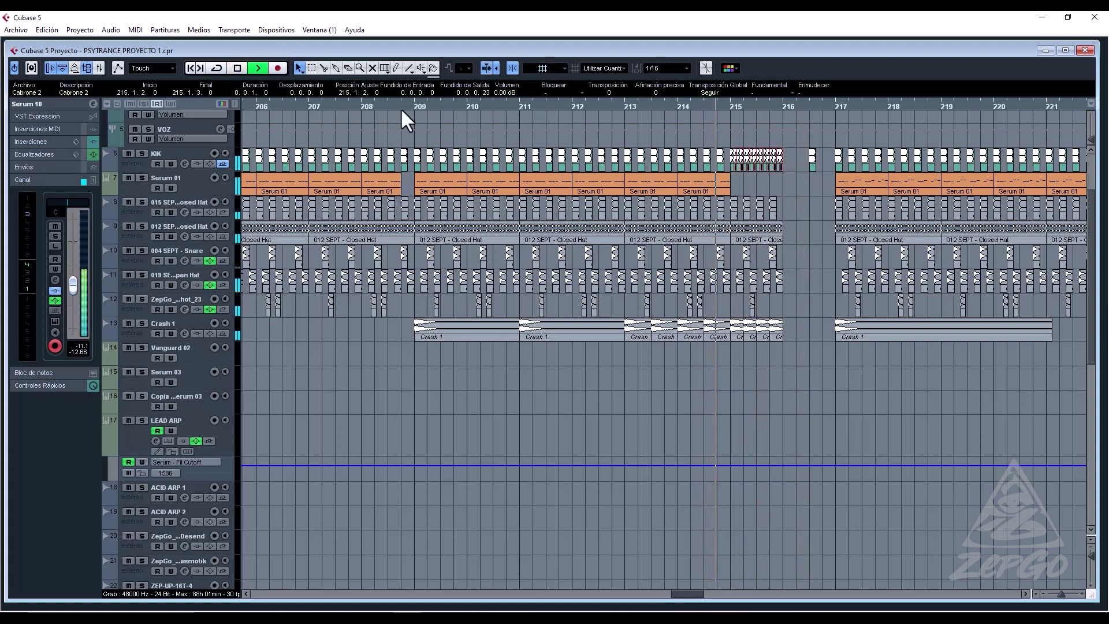
# Clear Serum 01 from the last beat of bar 212 through bar 214 and double the kicks in bars 213 and 214.
pyautogui.click(417, 106)
pyautogui.click(652, 184)
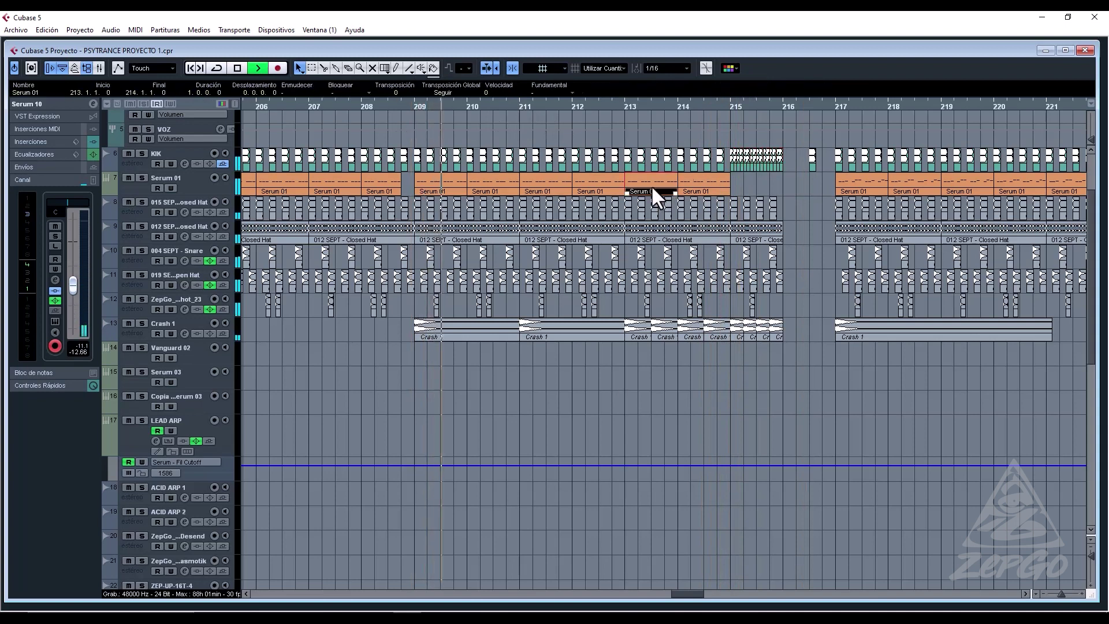
pyautogui.press('Delete')
pyautogui.press('Delete')
pyautogui.moveTo(622, 193); pyautogui.dragTo(726, 164)
pyautogui.click(744, 183)
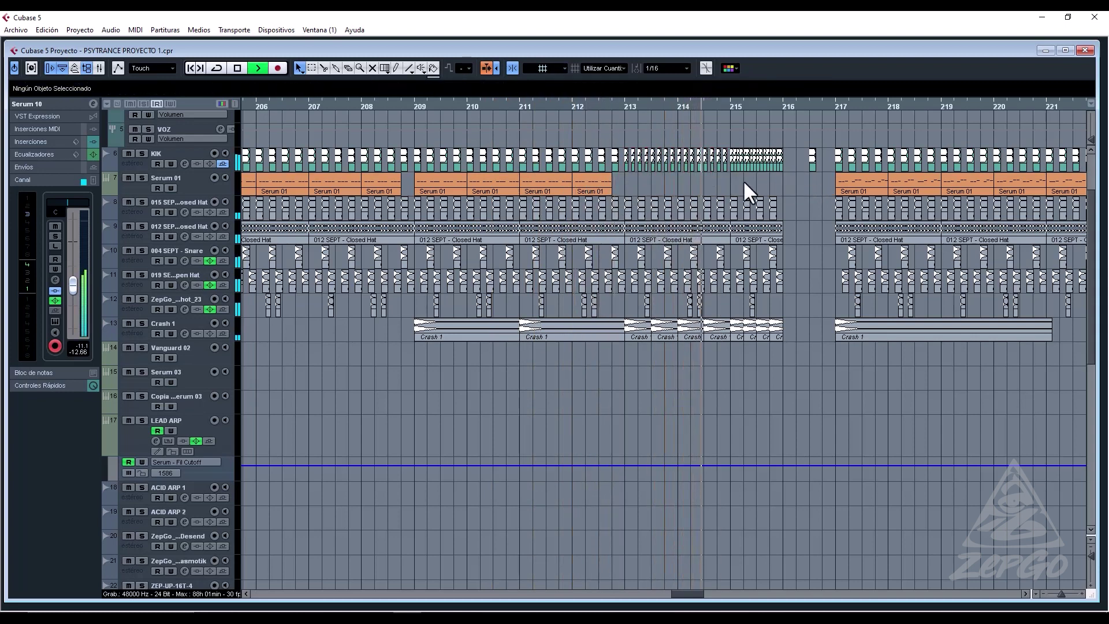
# Duplicate the last Serum 10 part three times so the lead runs from bar 213 to bar 233.
pyautogui.press('g')
pyautogui.press('g')
pyautogui.press('g')
pyautogui.press('g')
pyautogui.press('g')
pyautogui.press('g')
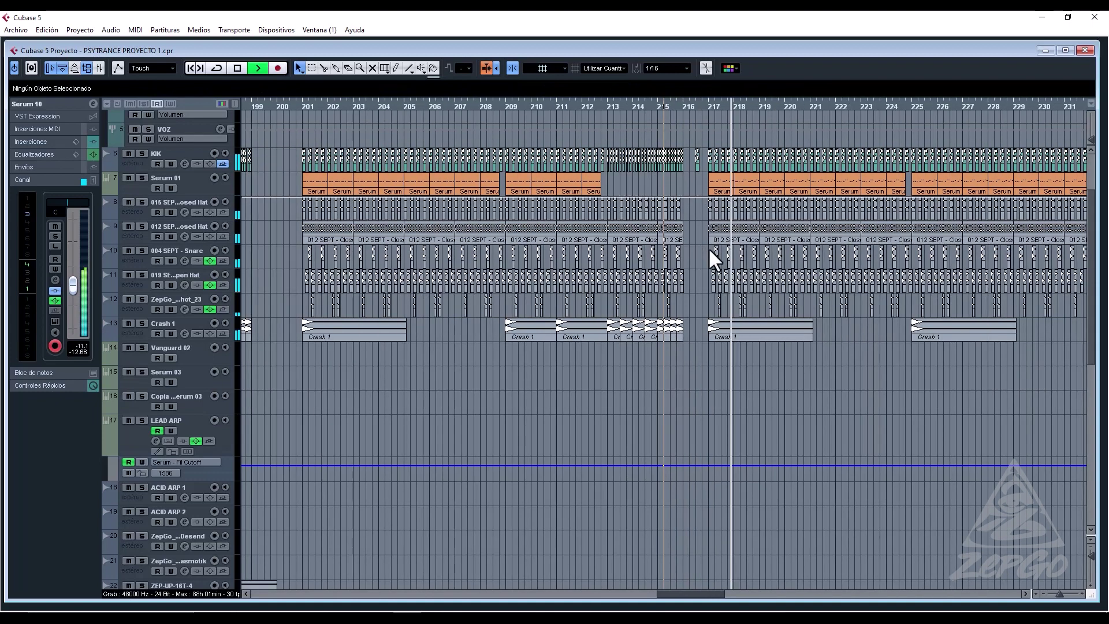
pyautogui.press('g')
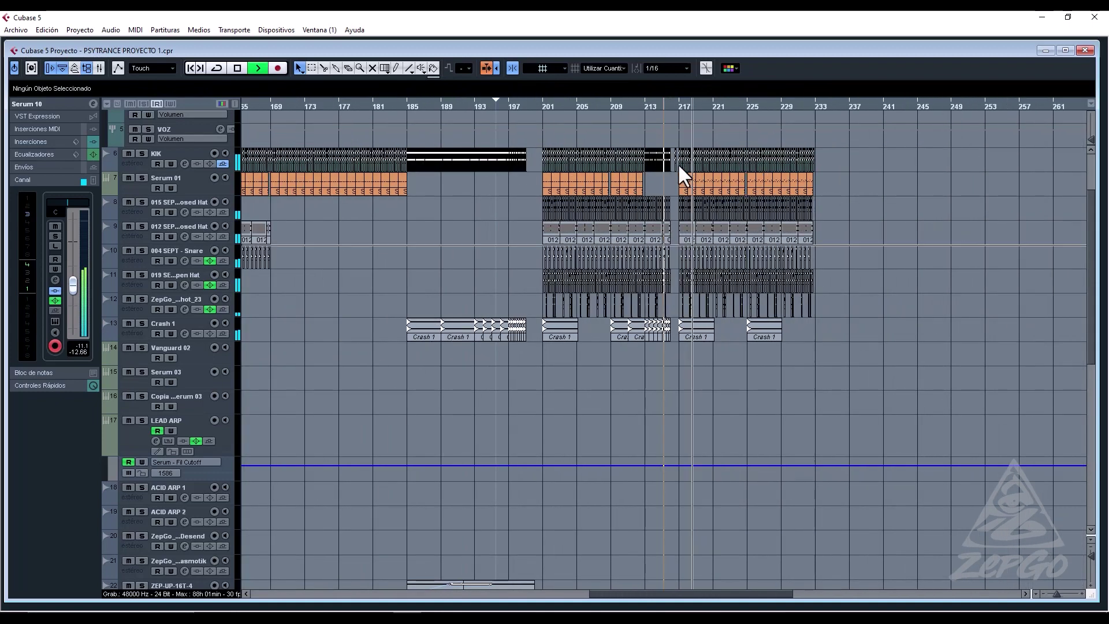
pyautogui.scroll(-10, 838, 317)
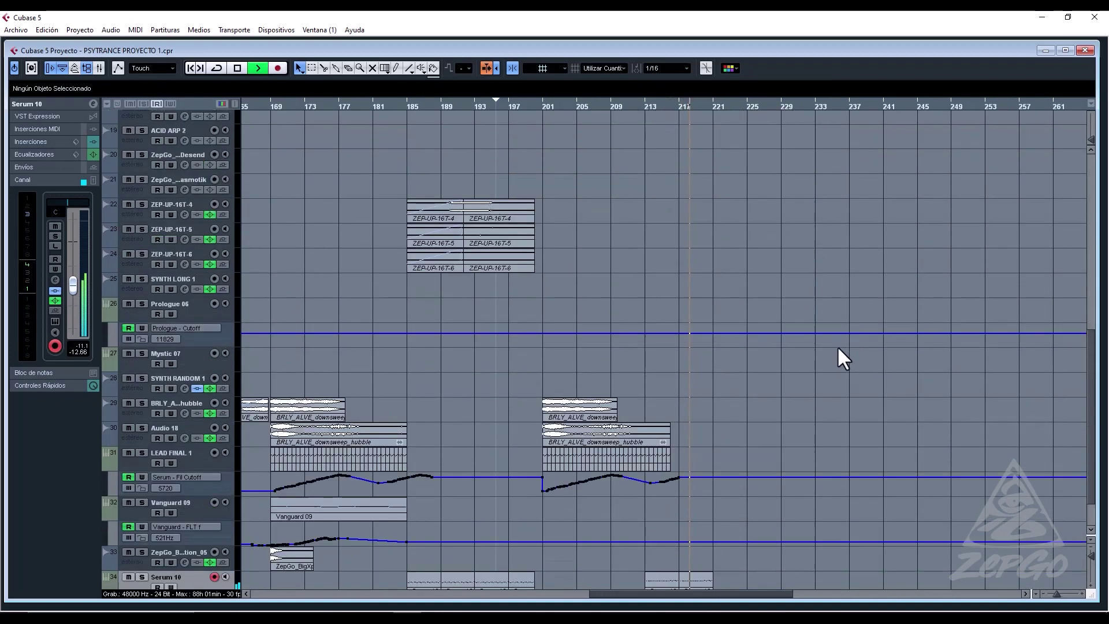
pyautogui.click(696, 531)
pyautogui.hotkey('ctrl', 'd')
pyautogui.hotkey('ctrl', 'd')
pyautogui.hotkey('ctrl', 'd')
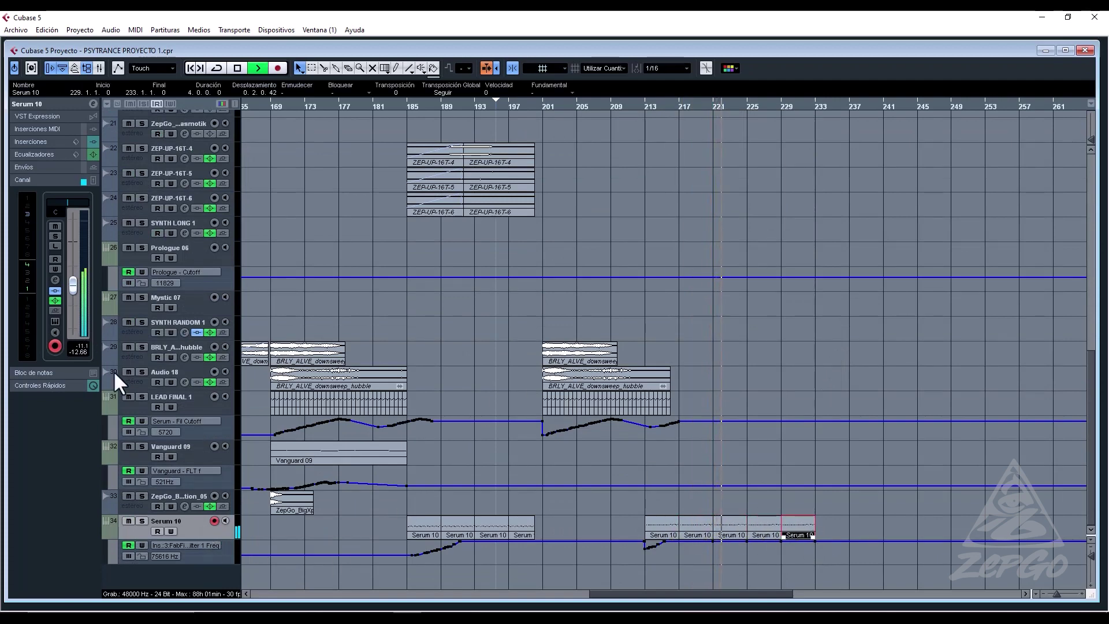
# Record a filter cutoff movement on Serum 10 with automation writing enabled during playback, and close the Serum and channel windows.
pyautogui.click(55, 280)
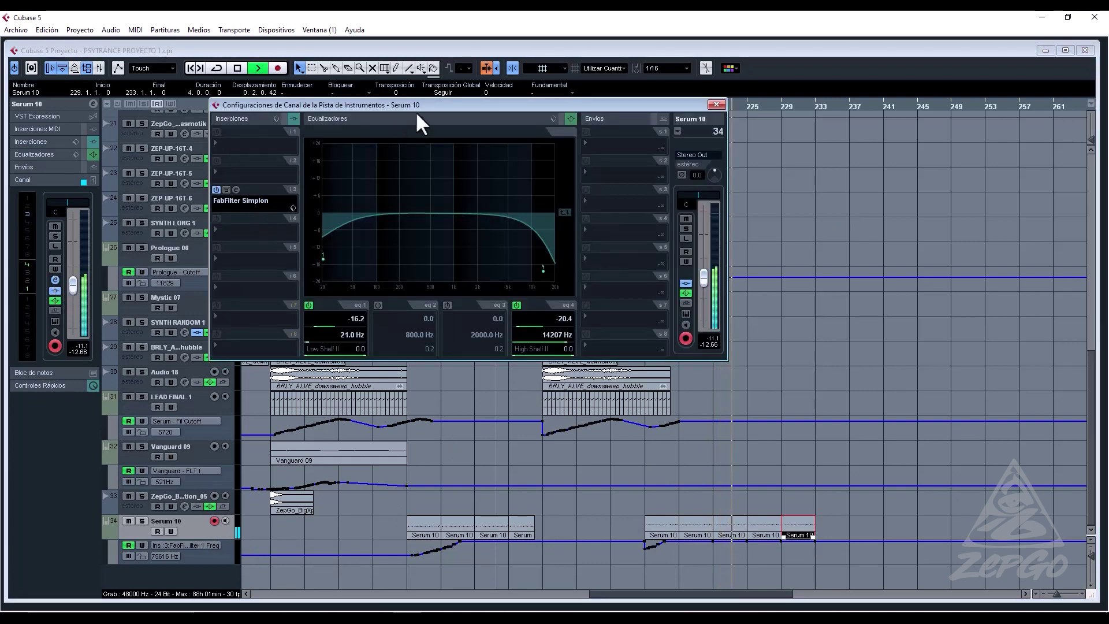
pyautogui.click(685, 313)
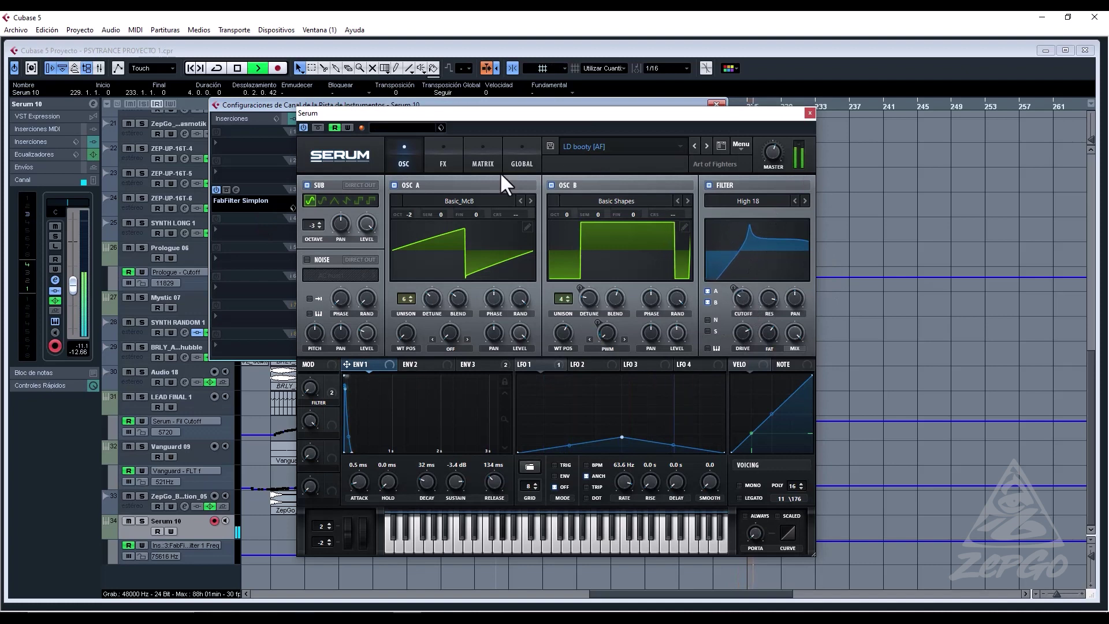
pyautogui.click(349, 127)
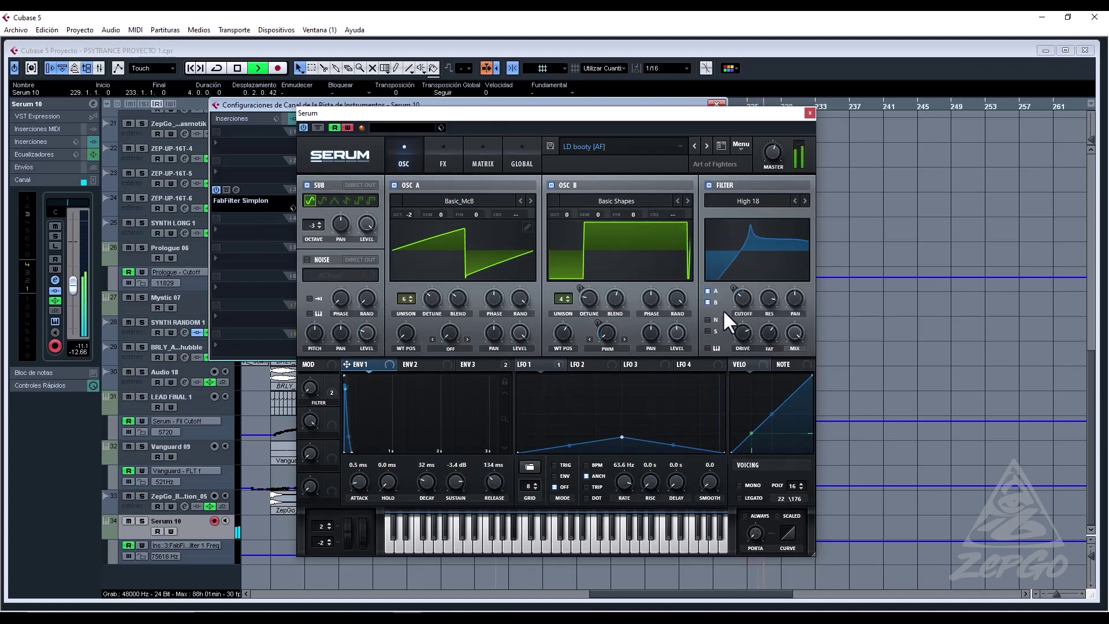
pyautogui.moveTo(739, 294)
pyautogui.moveTo(743, 287); pyautogui.dragTo(746, 265)
pyautogui.moveTo(747, 269); pyautogui.dragTo(742, 294)
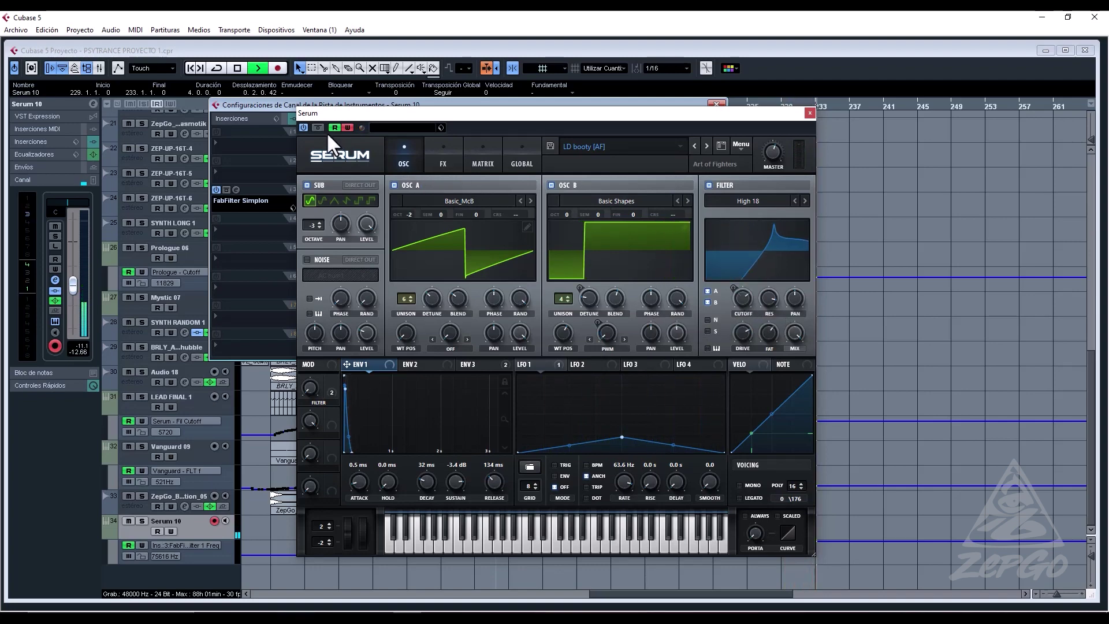
pyautogui.click(810, 113)
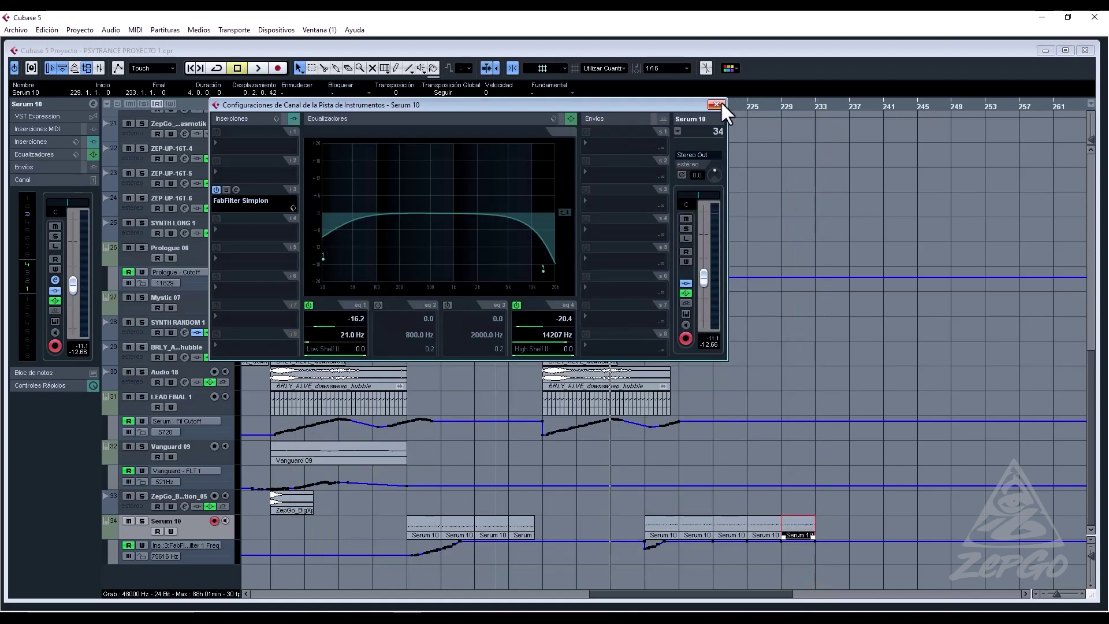
pyautogui.click(716, 105)
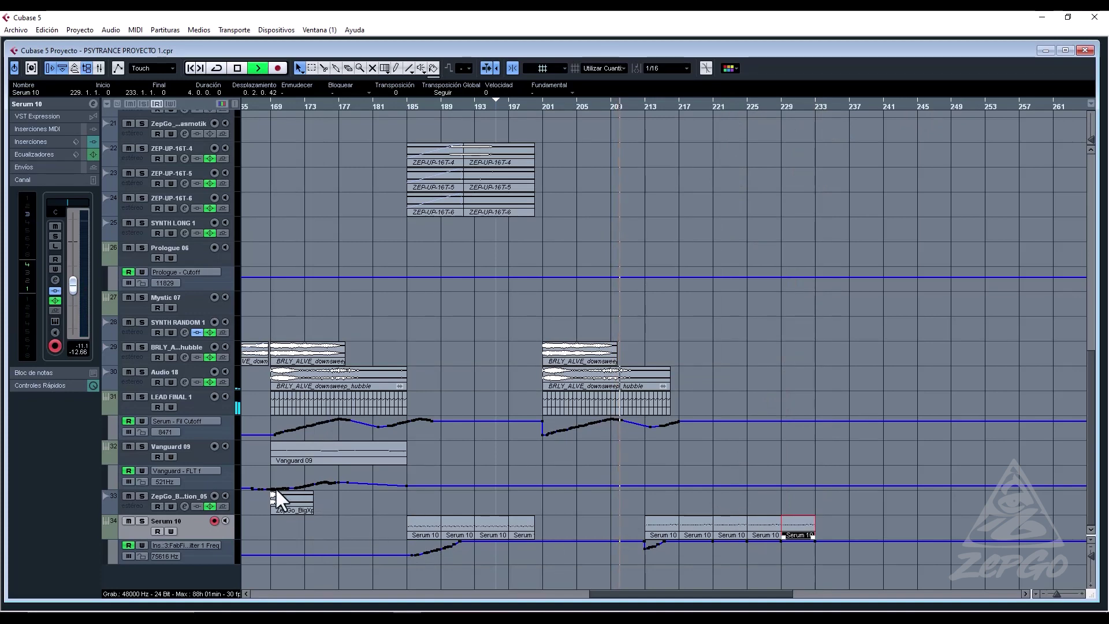
# Show the Serum Fil Cutoff automation lane under Serum 10 and check its points between bars 216 and 220.
pyautogui.click(197, 543)
pyautogui.click(256, 275)
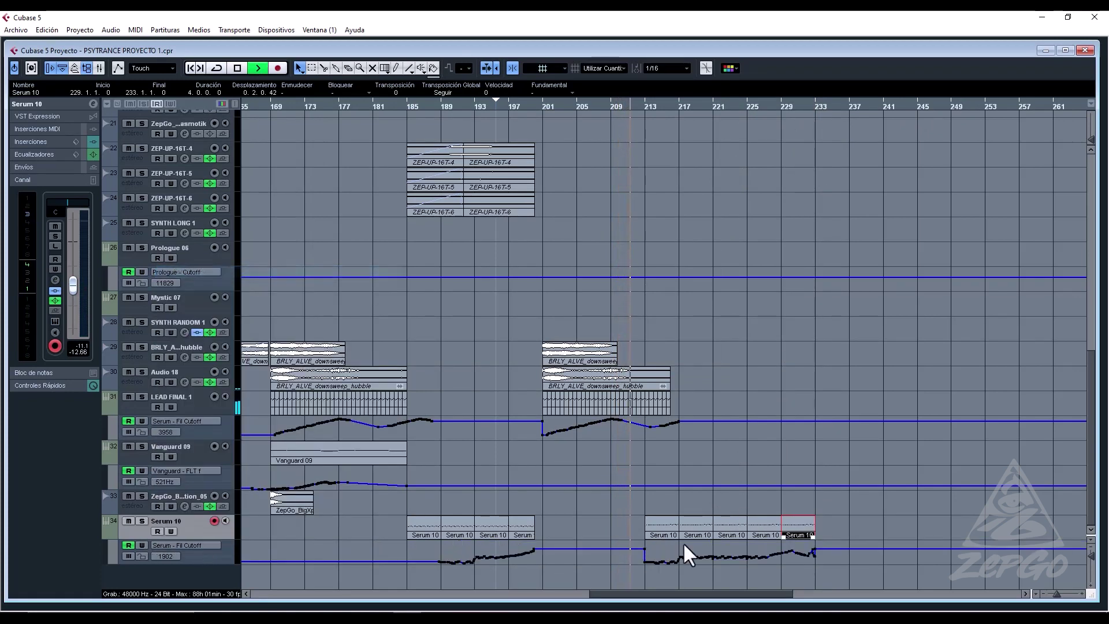
pyautogui.click(714, 557)
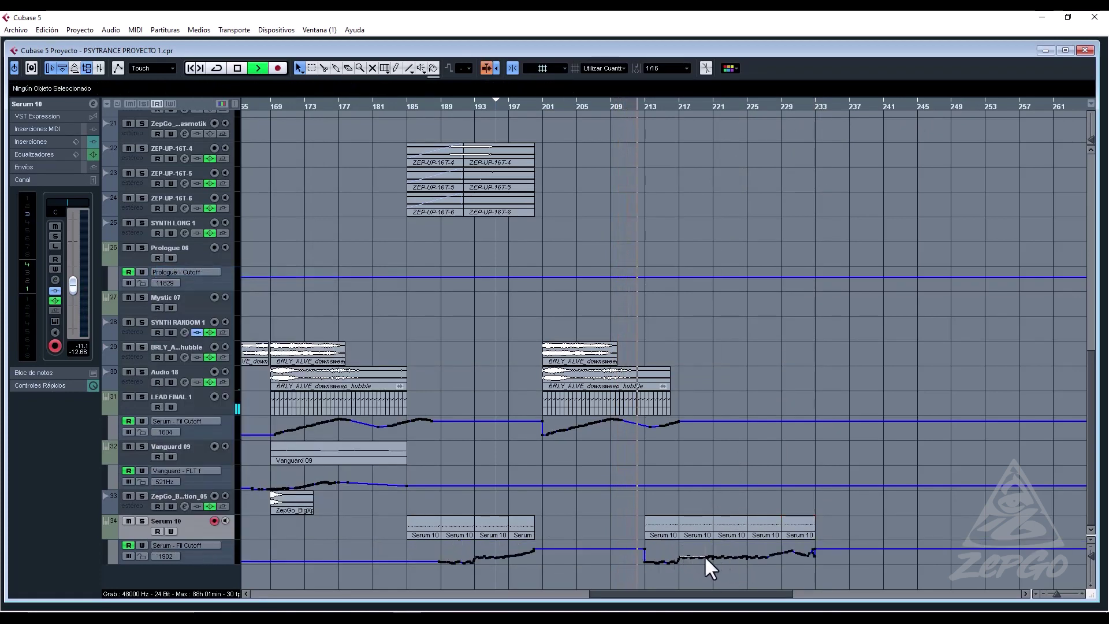
pyautogui.moveTo(704, 556); pyautogui.dragTo(706, 556)
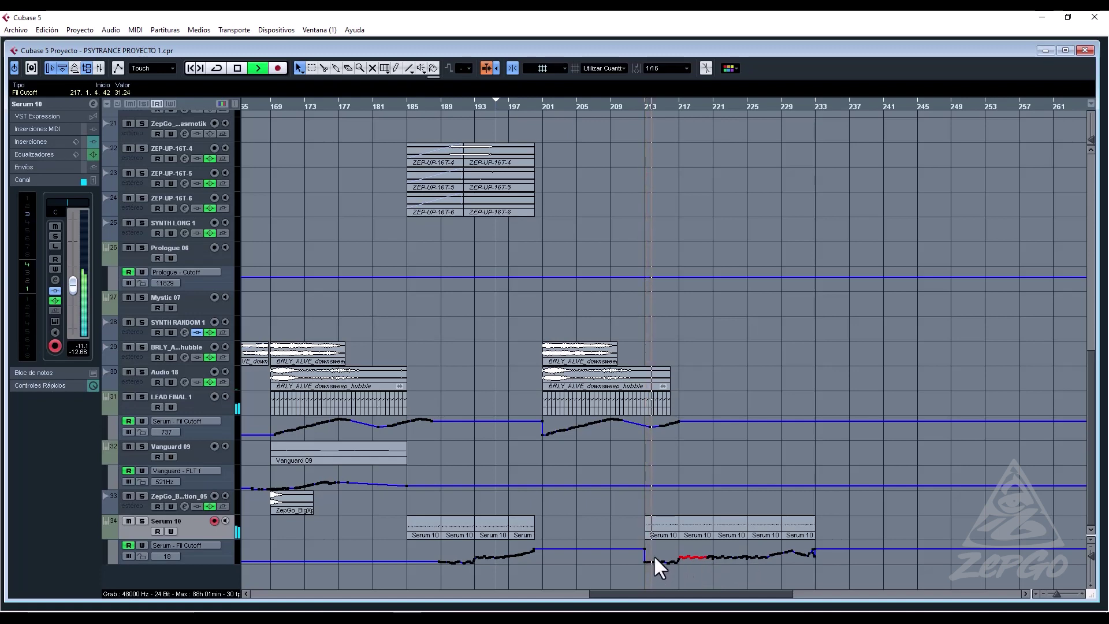
pyautogui.click(676, 569)
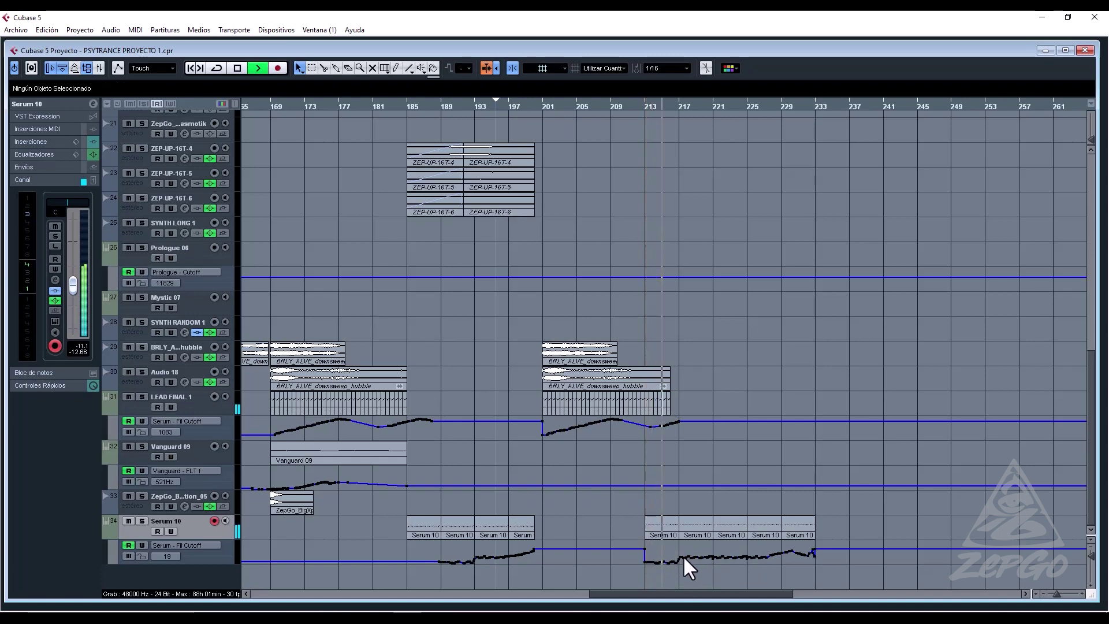
pyautogui.click(673, 562)
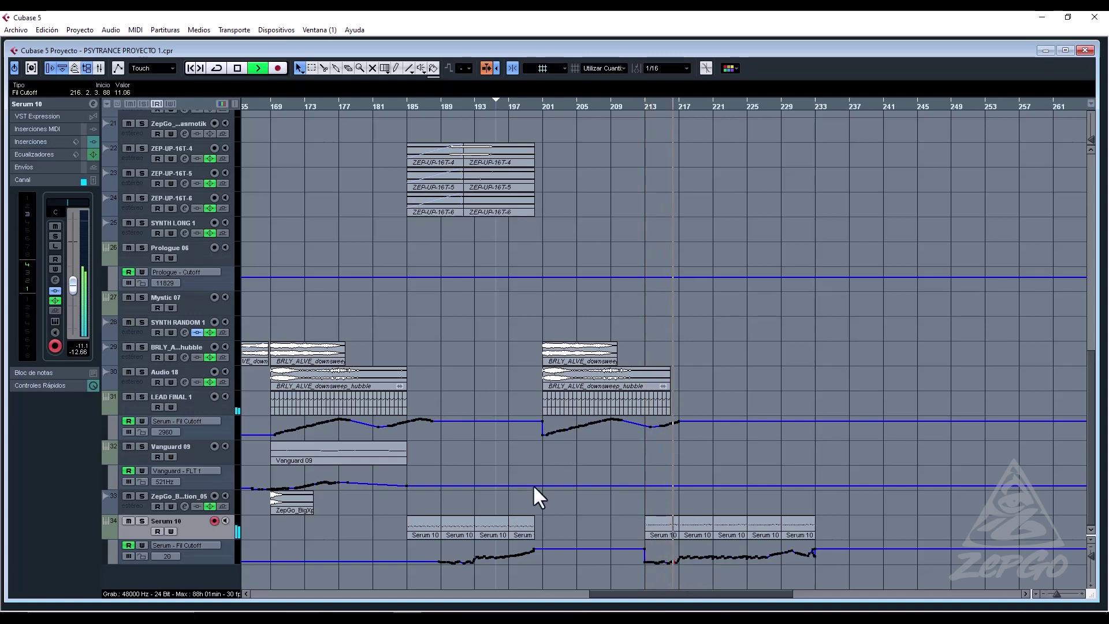
pyautogui.press('space')
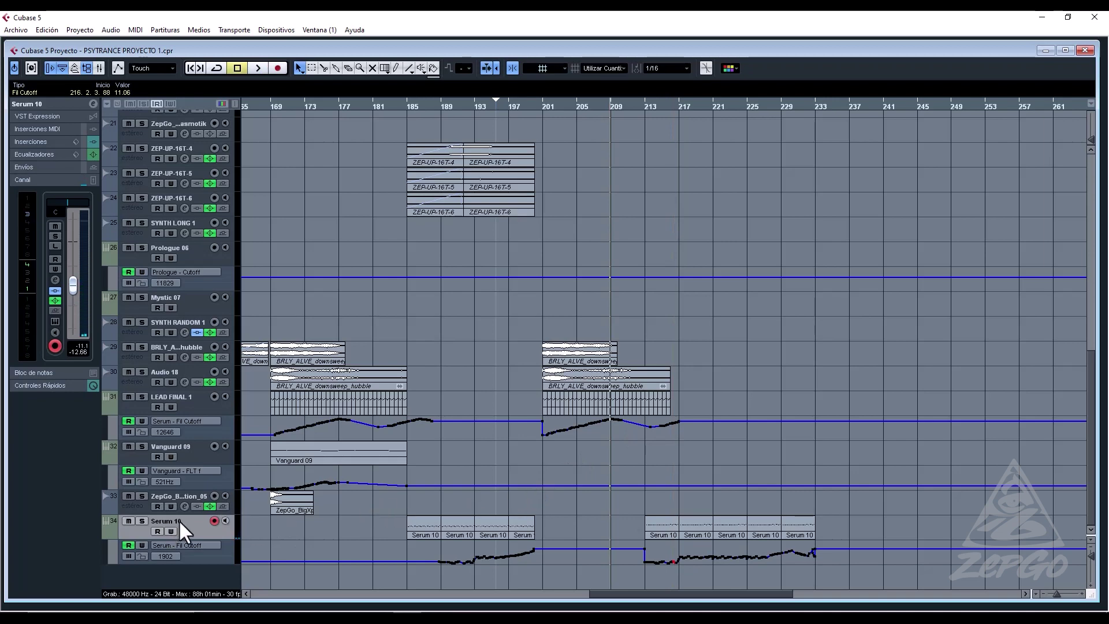
# Rewrite the Serum 10 filter cutoff automation from bar 213 to 233 by moving the cutoff during playback, and close Serum.
pyautogui.click(56, 321)
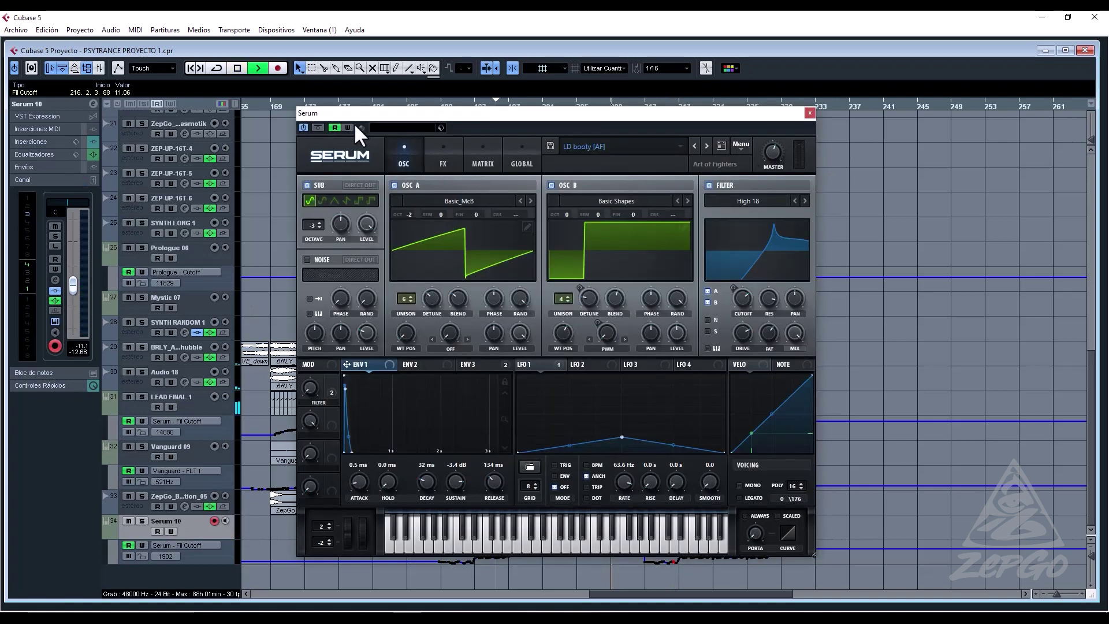
pyautogui.moveTo(693, 112); pyautogui.dragTo(537, 28)
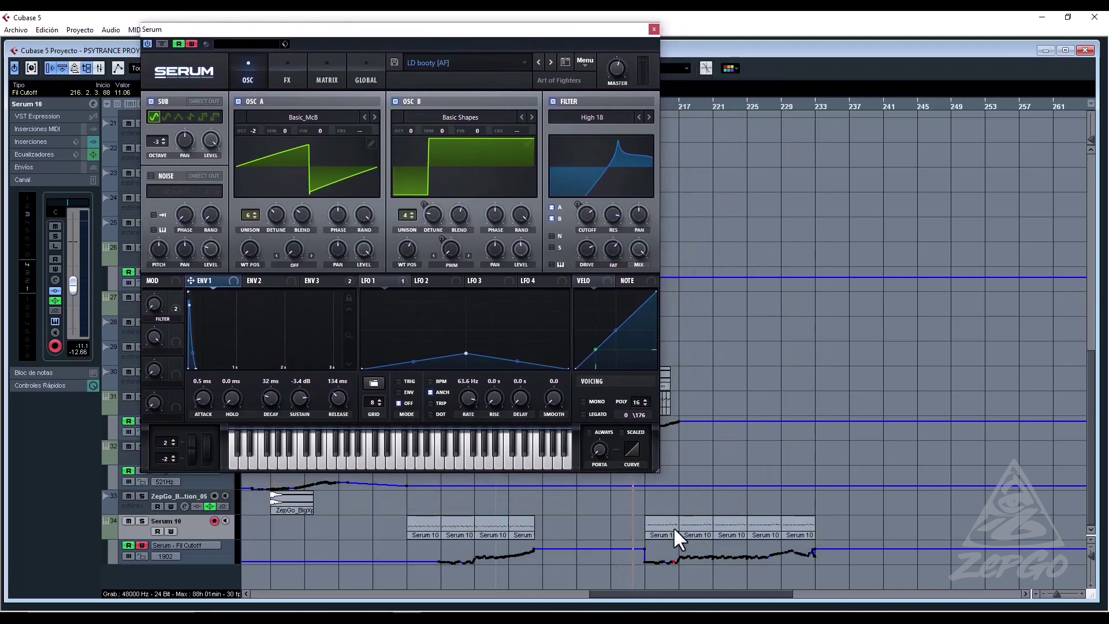
pyautogui.moveTo(587, 213); pyautogui.dragTo(628, 303)
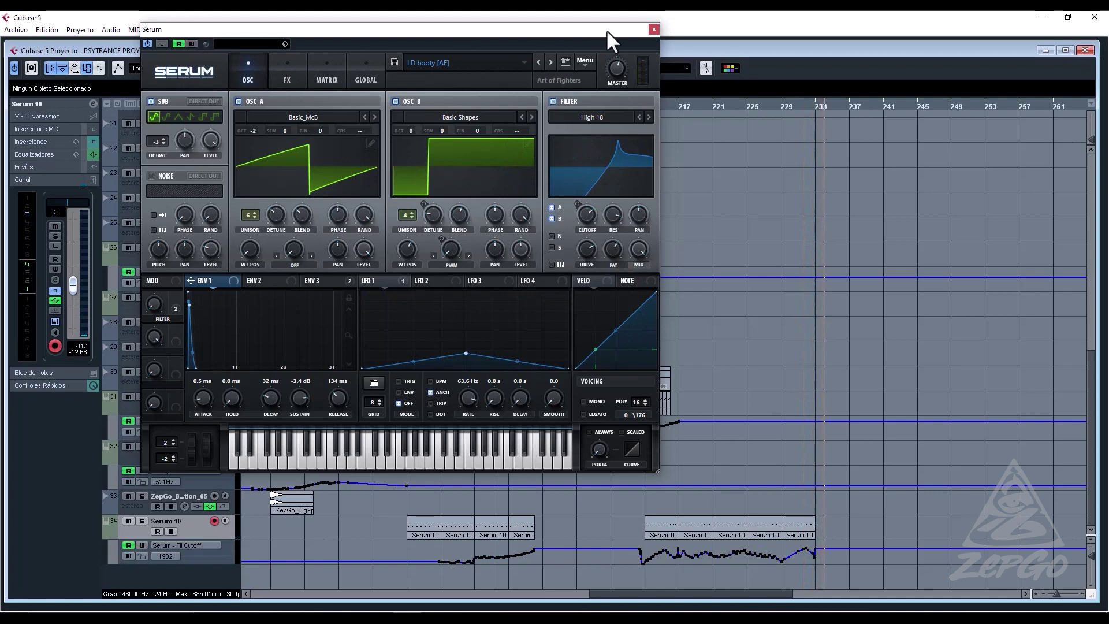
pyautogui.click(653, 29)
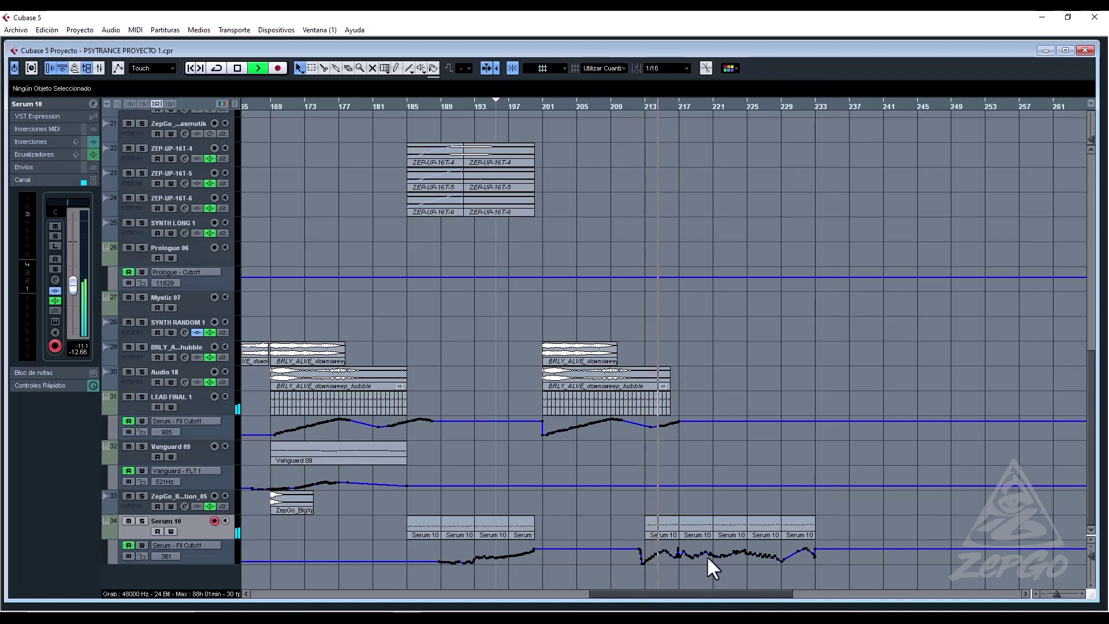
# Adjust the Serum 10 Fil Cutoff automation points at the spike just before bar 217.
pyautogui.press('h')
pyautogui.press('h')
pyautogui.press('h')
pyautogui.press('h')
pyautogui.press('h')
pyautogui.press('h')
pyautogui.press('h')
pyautogui.press('h')
pyautogui.press('h')
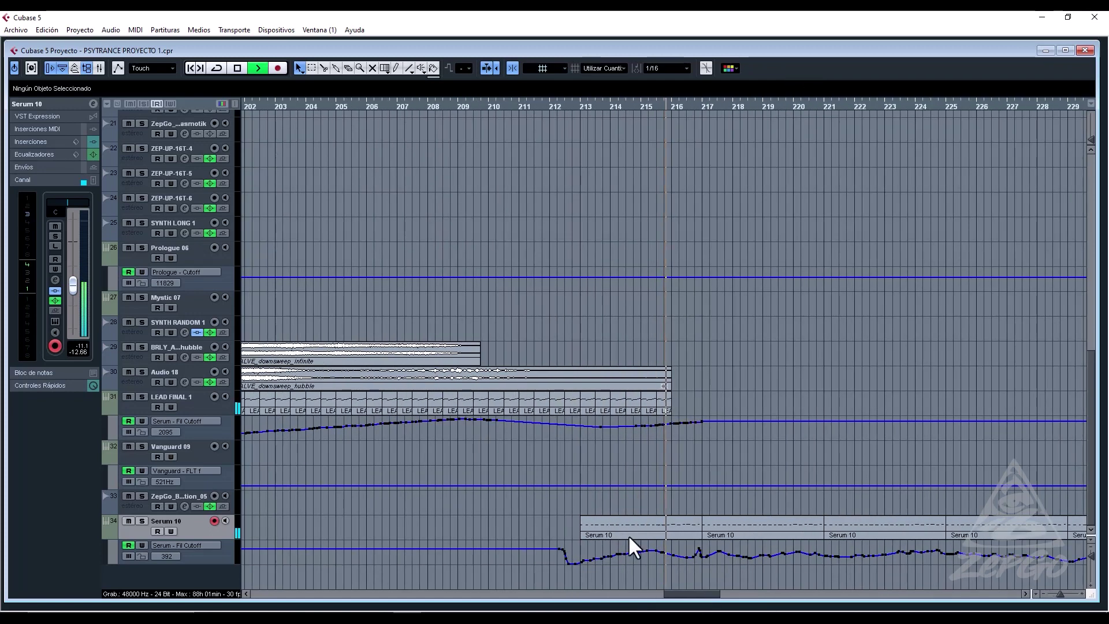
pyautogui.click(663, 554)
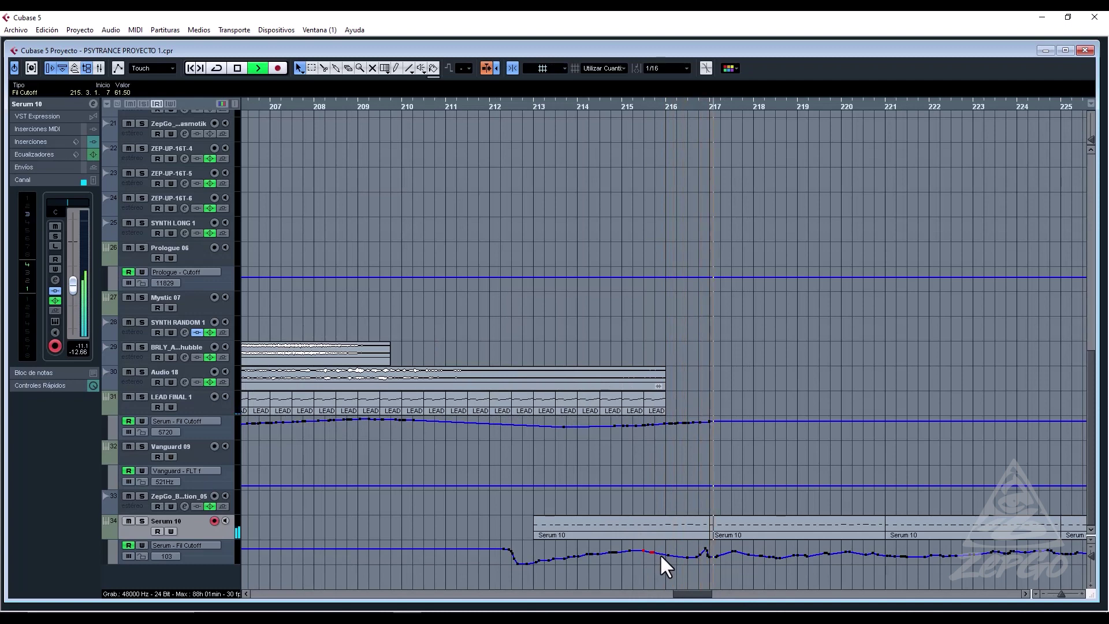
pyautogui.click(705, 548)
pyautogui.moveTo(713, 546); pyautogui.dragTo(714, 548)
pyautogui.moveTo(1044, 574); pyautogui.dragTo(1090, 577)
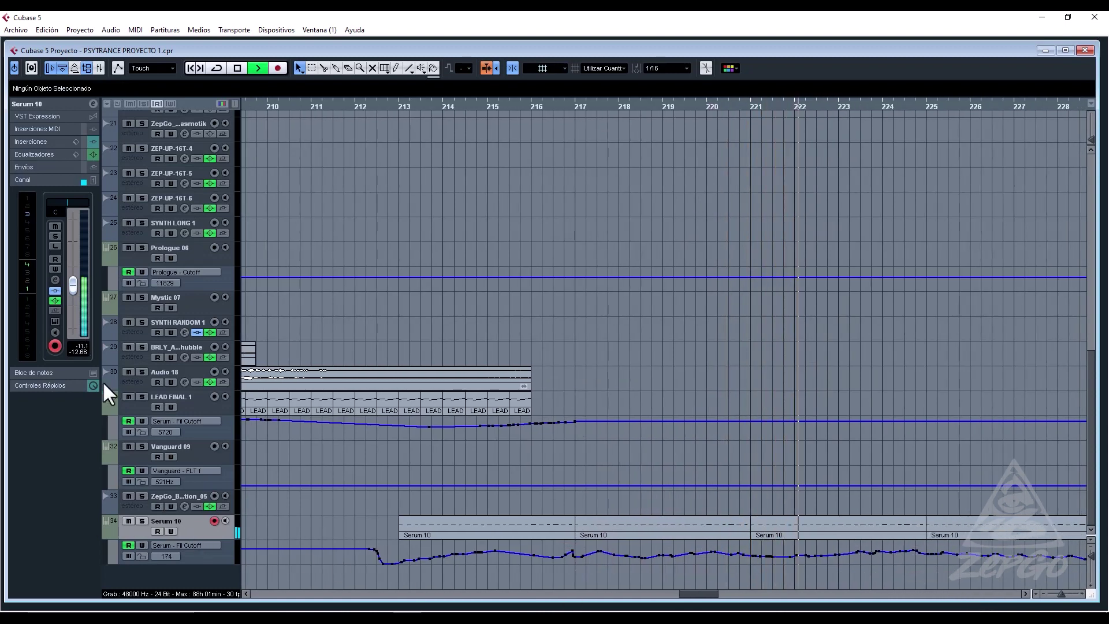
# Check the inserts and equalizer in the Serum 10 channel settings and close the window.
pyautogui.click(54, 280)
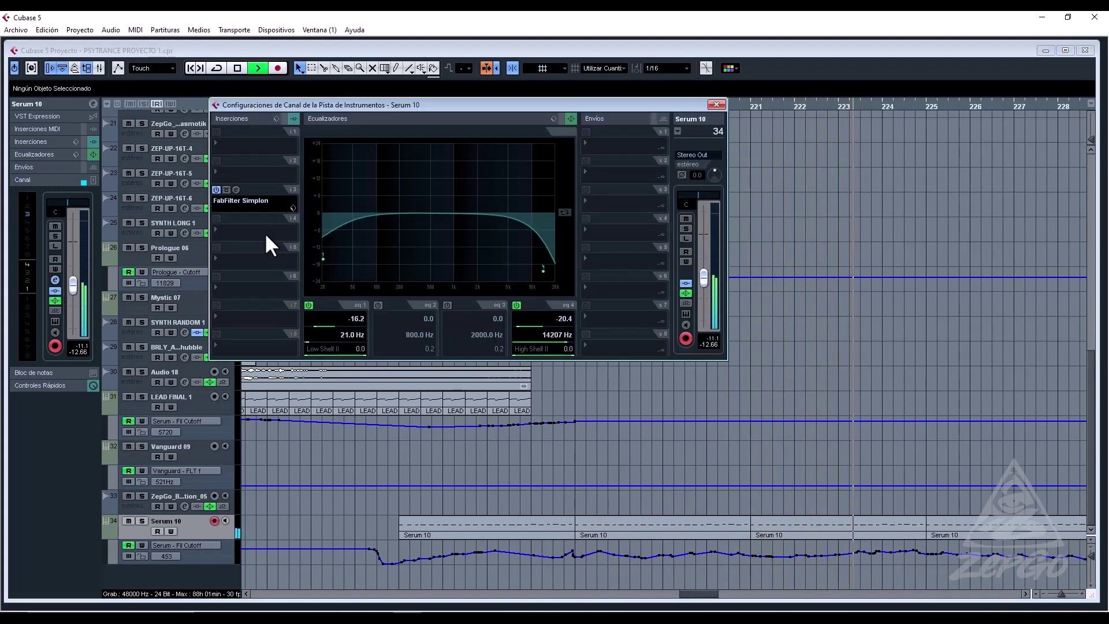
pyautogui.click(694, 220)
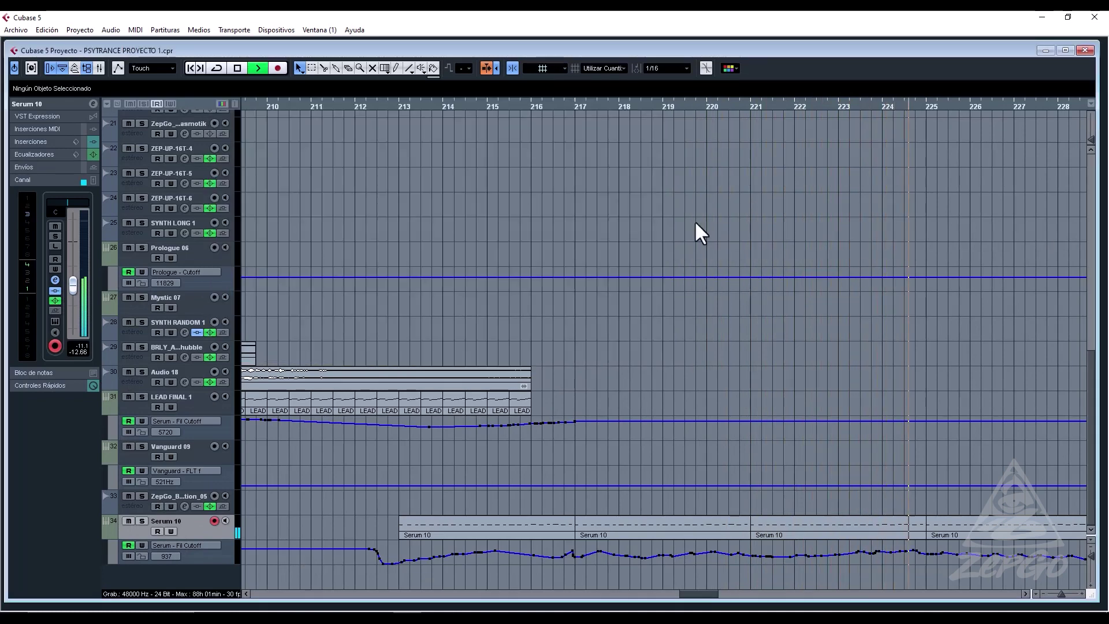
# Copy the ACID ARP 1 and ACID ARP 2 clips from bars 65–97 to around bar 209.
pyautogui.press('g')
pyautogui.press('g')
pyautogui.press('g')
pyautogui.press('g')
pyautogui.press('g')
pyautogui.press('g')
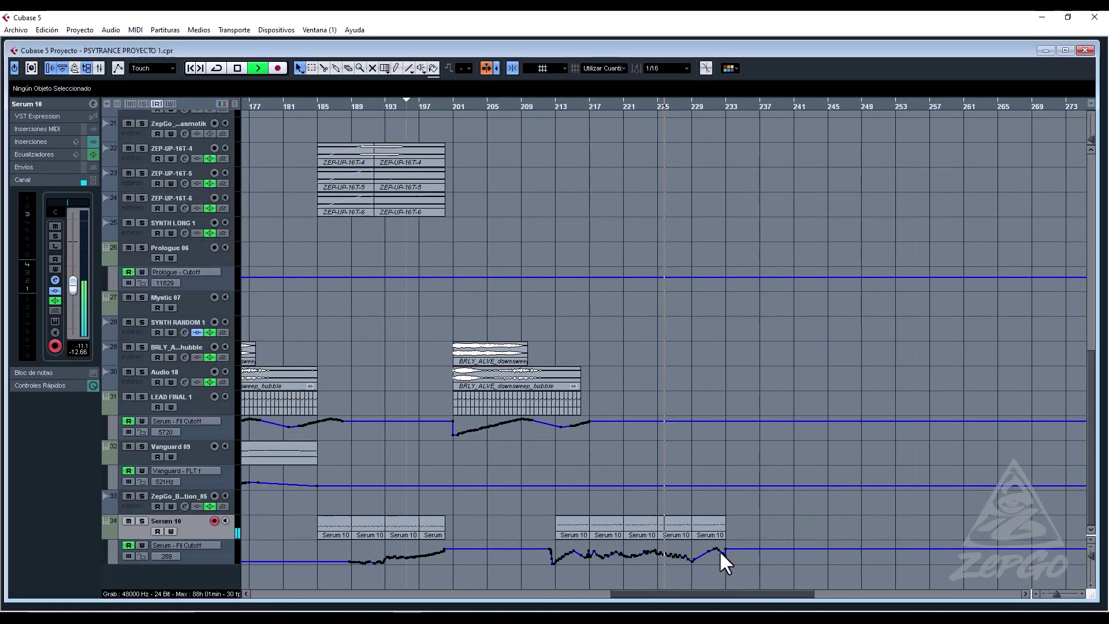
pyautogui.press('g')
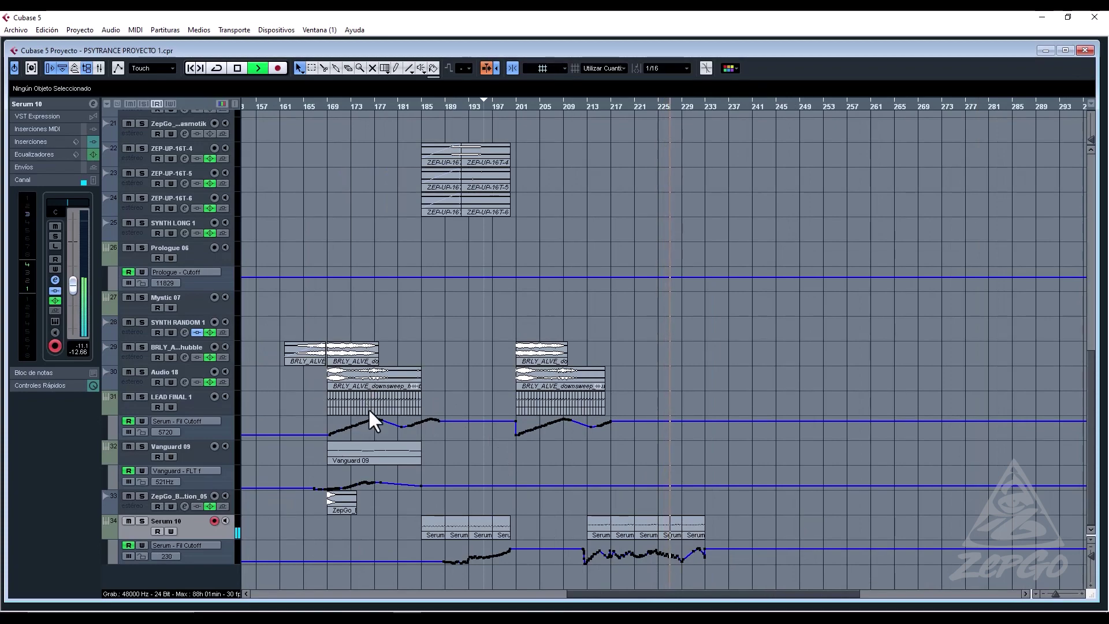
pyautogui.press('g')
pyautogui.press('g')
pyautogui.press('g')
pyautogui.scroll(5, 492, 332)
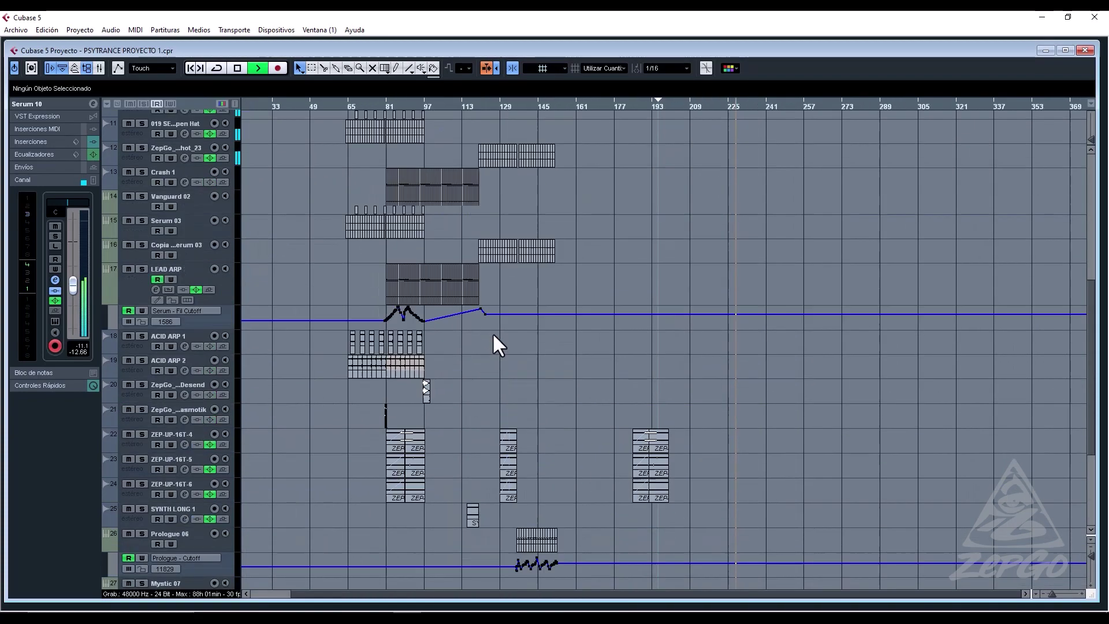
pyautogui.scroll(5, 494, 336)
pyautogui.scroll(-7, 494, 336)
pyautogui.scroll(2, 494, 336)
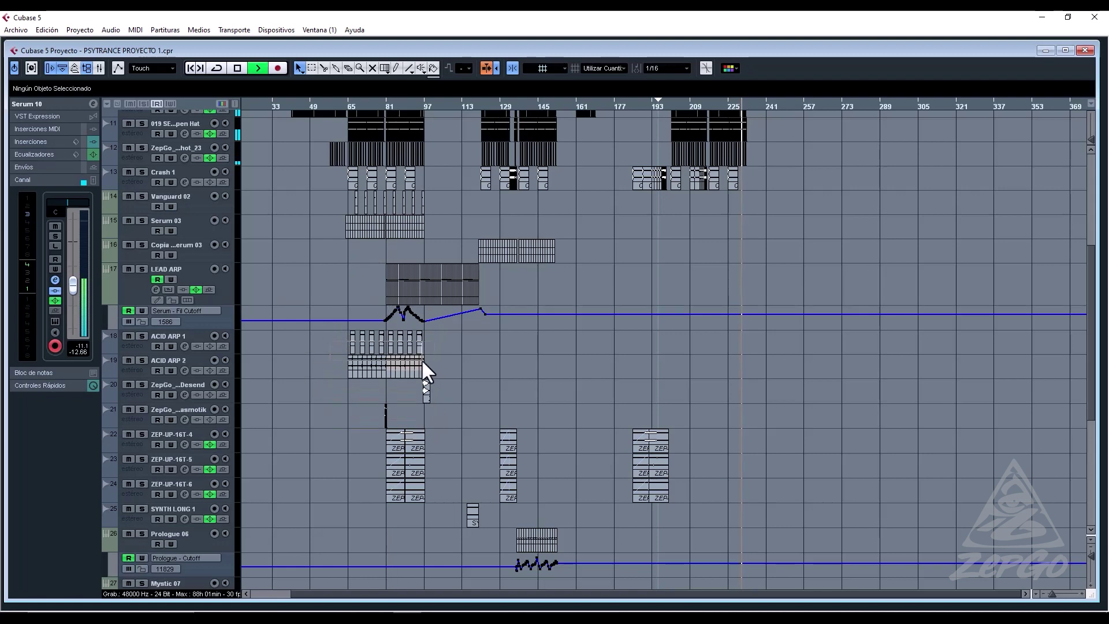
pyautogui.moveTo(421, 359); pyautogui.dragTo(422, 359)
pyautogui.moveTo(348, 367); pyautogui.dragTo(691, 368)
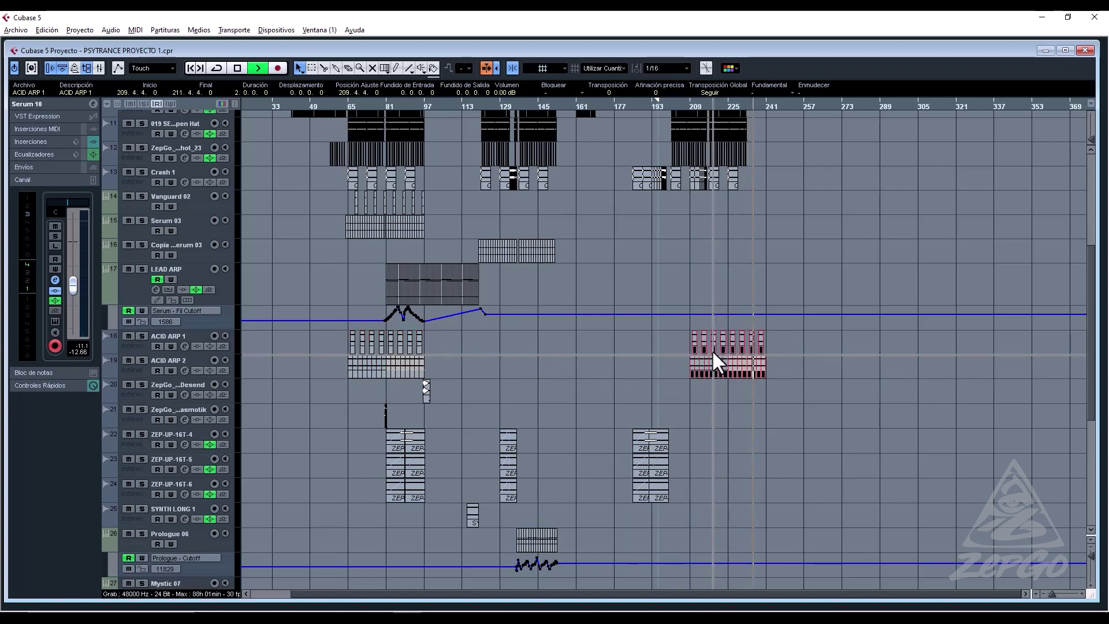
pyautogui.click(684, 107)
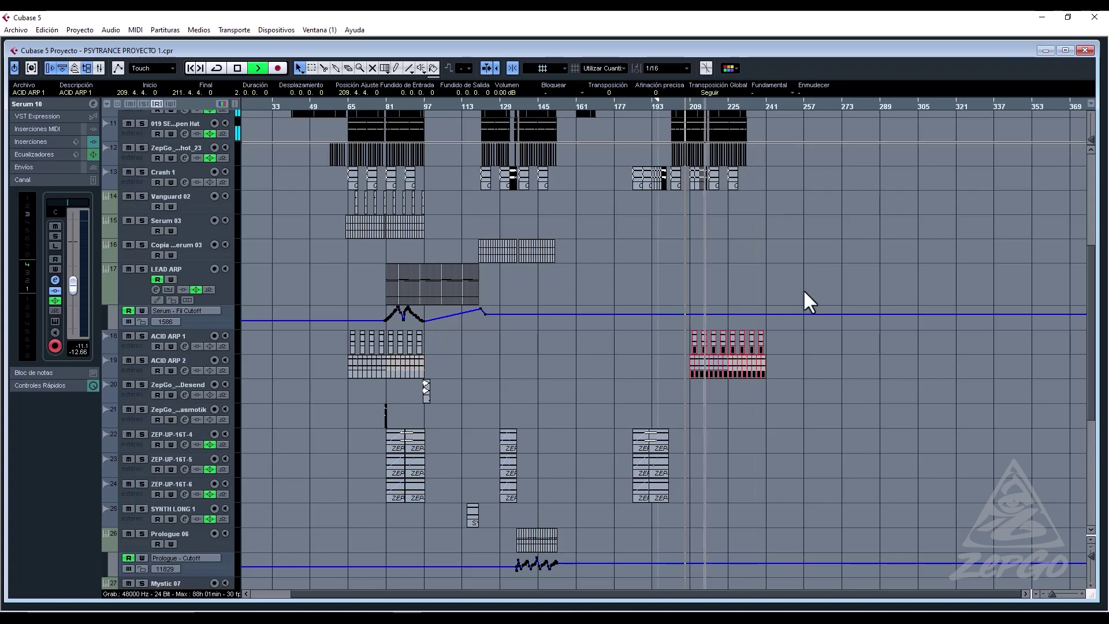
# Move the copied ACID ARP clips to start at bar 217 and align them with the quantize value set to 1/1.
pyautogui.press('h')
pyautogui.press('h')
pyautogui.press('h')
pyautogui.press('h')
pyautogui.press('h')
pyautogui.press('h')
pyautogui.press('h')
pyautogui.moveTo(689, 362); pyautogui.dragTo(749, 359)
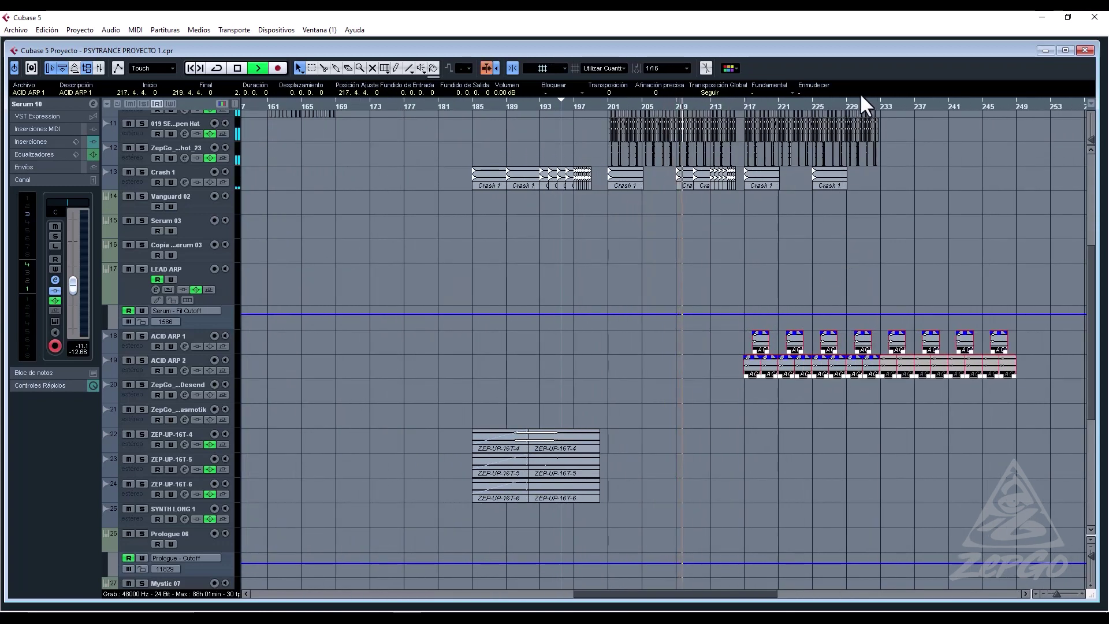
pyautogui.click(679, 70)
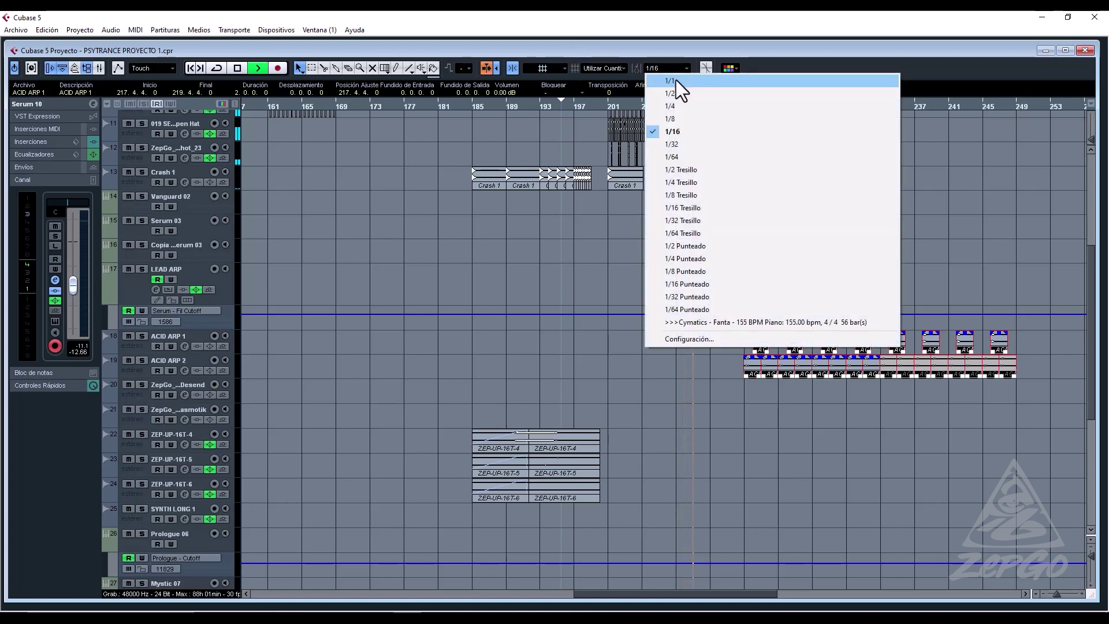
pyautogui.click(675, 91)
pyautogui.moveTo(749, 363)
pyautogui.mouseDown()
pyautogui.moveTo(759, 358)
pyautogui.moveTo(751, 370)
pyautogui.mouseUp()
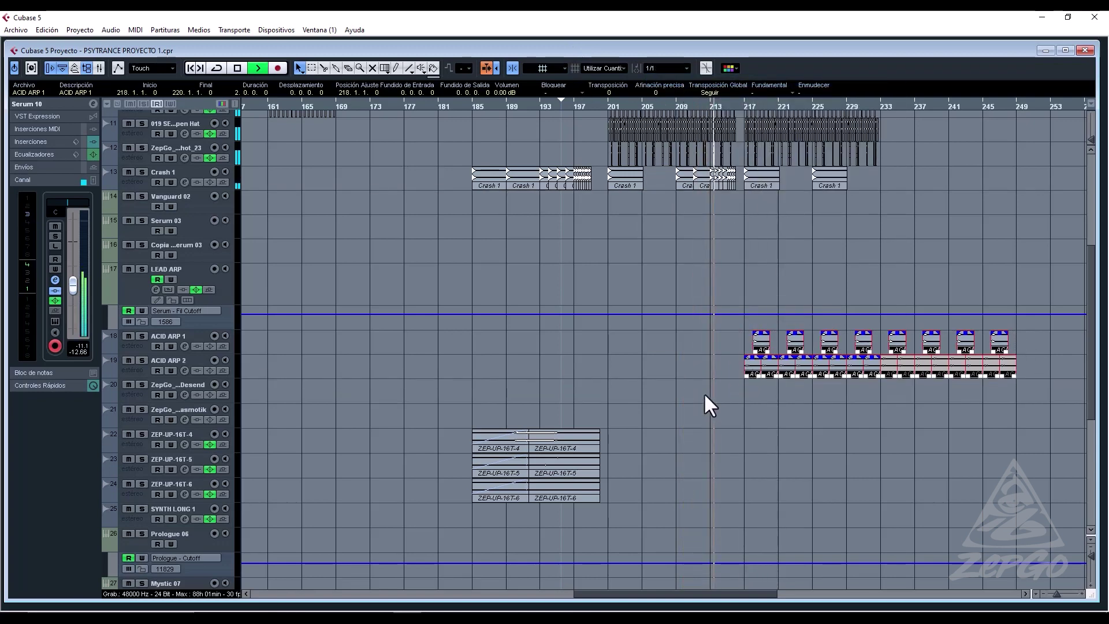
# Delete the last kick clip just before bar 215 on the KIK track.
pyautogui.scroll(6, 745, 268)
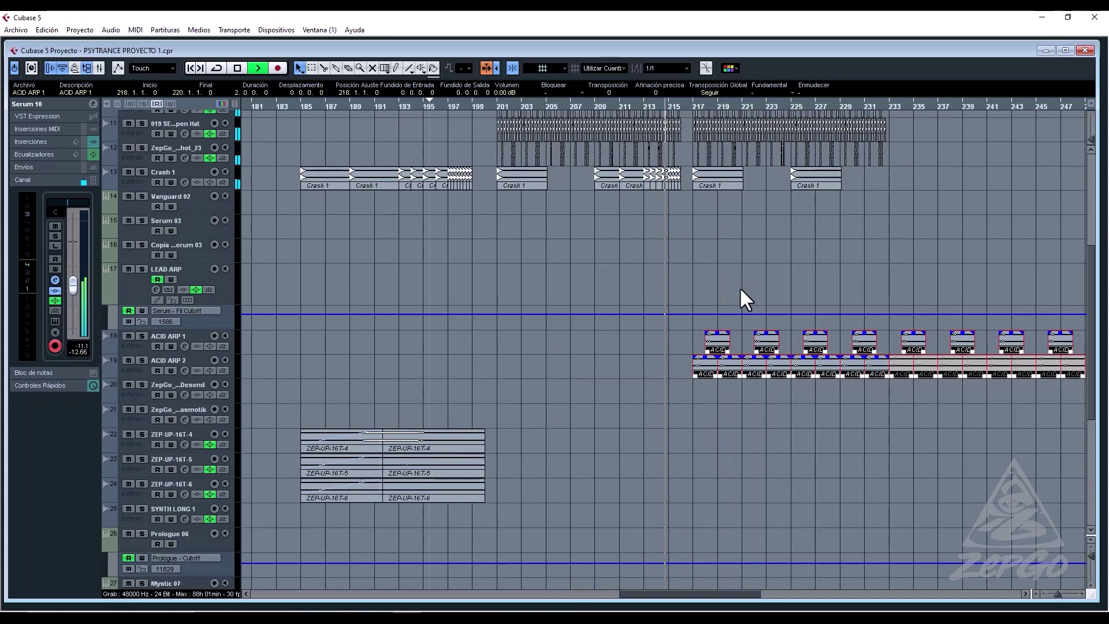
pyautogui.scroll(2, 693, 218)
pyautogui.scroll(5, 652, 226)
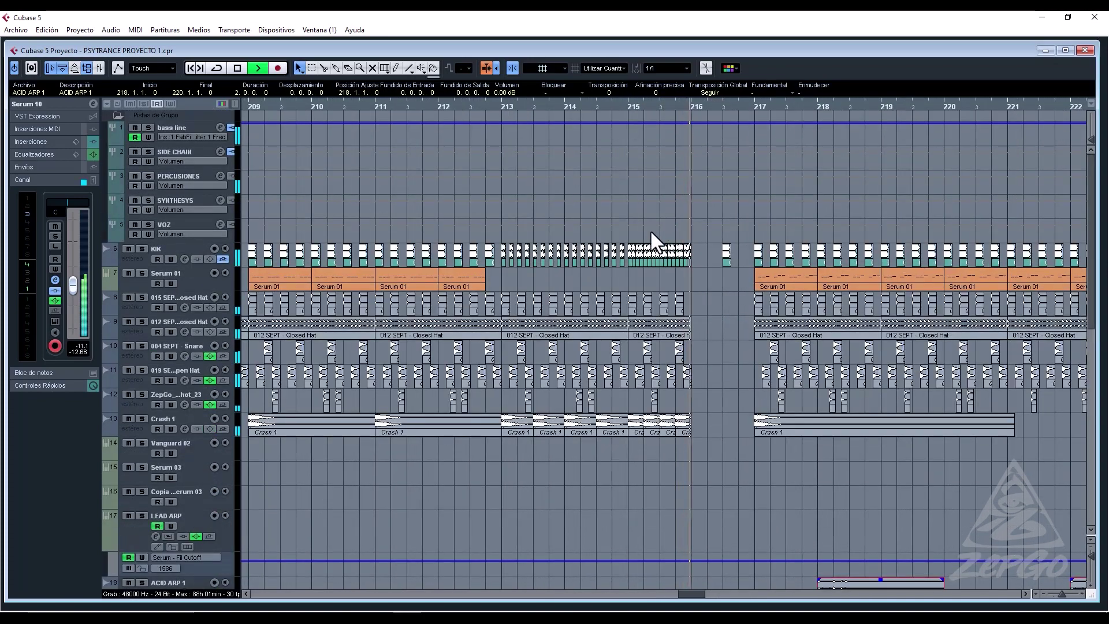
pyautogui.click(621, 258)
pyautogui.press('Right')
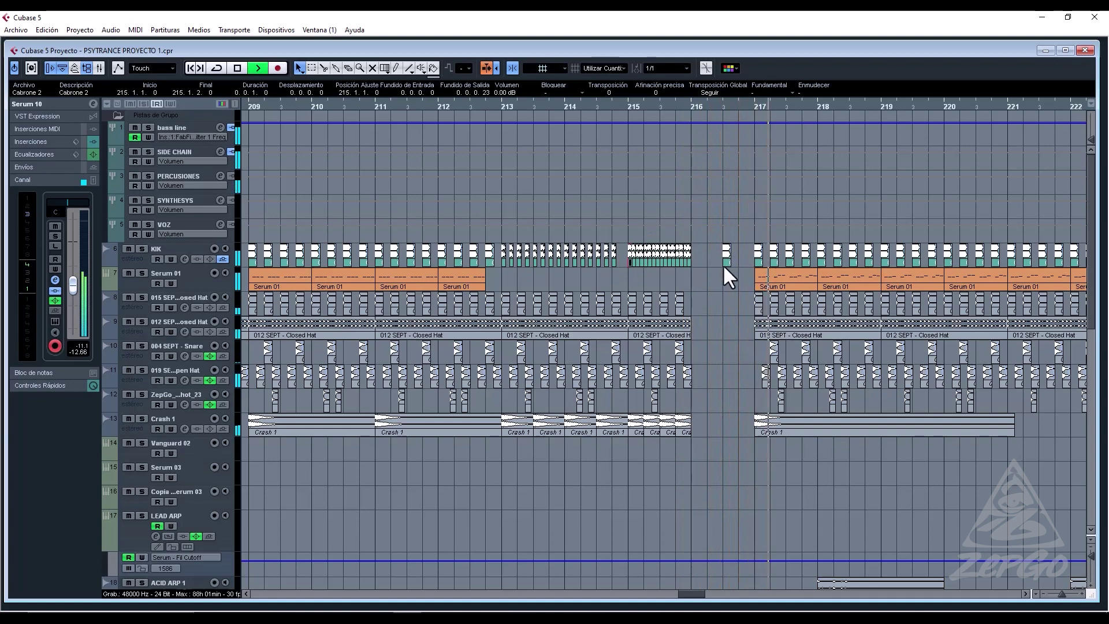
# Review the drop from bar 217 during playback, examining how the ACID ARP clips line up with the drums and crashes.
pyautogui.scroll(-5, 726, 330)
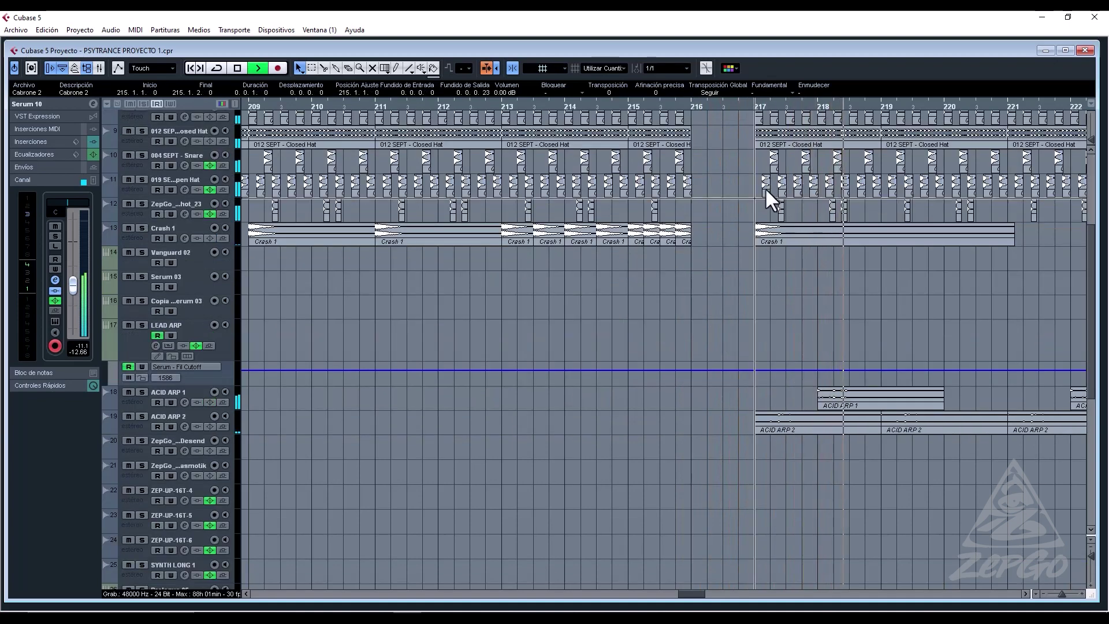
pyautogui.scroll(3, 802, 254)
pyautogui.scroll(-8, 848, 349)
pyautogui.scroll(3, 847, 349)
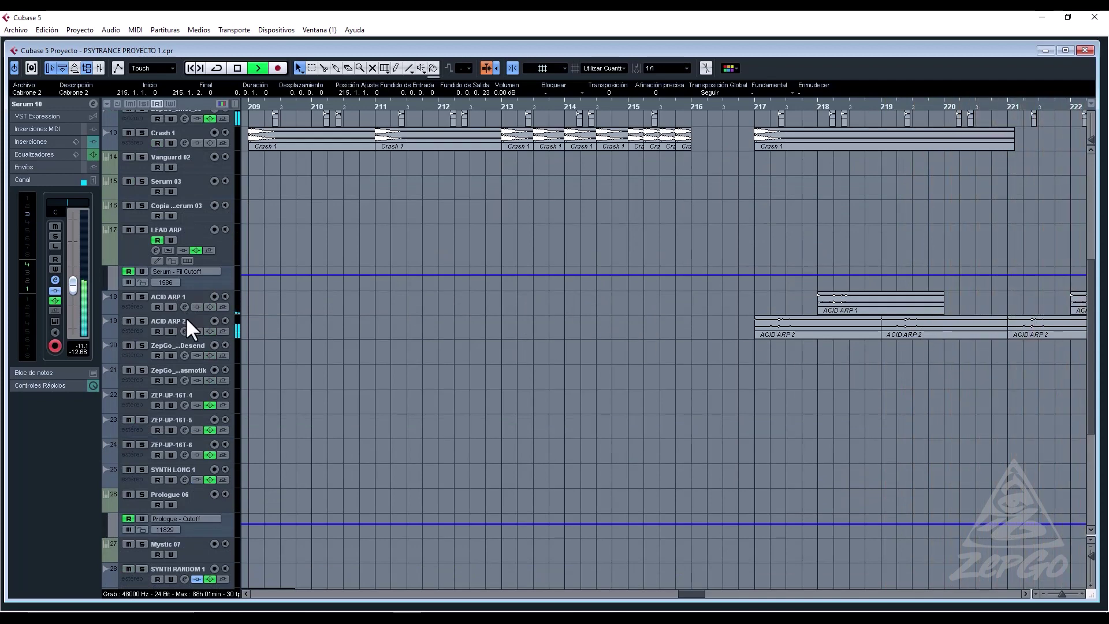
pyautogui.click(559, 333)
pyautogui.press('g')
pyautogui.press('g')
pyautogui.press('g')
pyautogui.press('g')
pyautogui.press('g')
pyautogui.press('g')
pyautogui.press('g')
pyautogui.press('g')
pyautogui.press('g')
pyautogui.press('g')
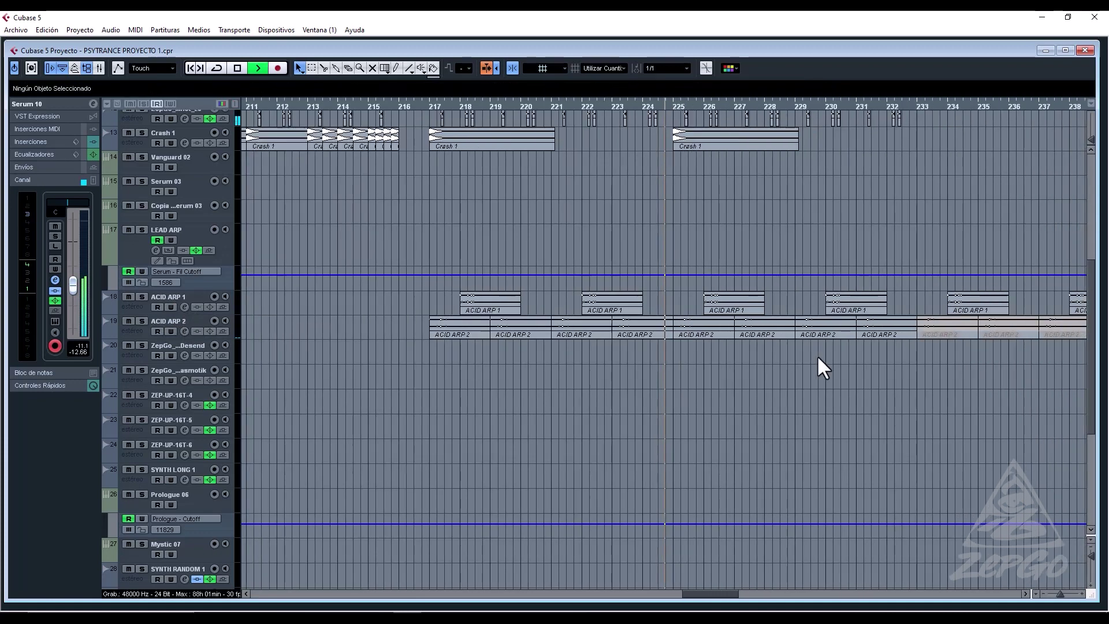
pyautogui.press('g')
pyautogui.press('g')
pyautogui.press('g')
pyautogui.press('g')
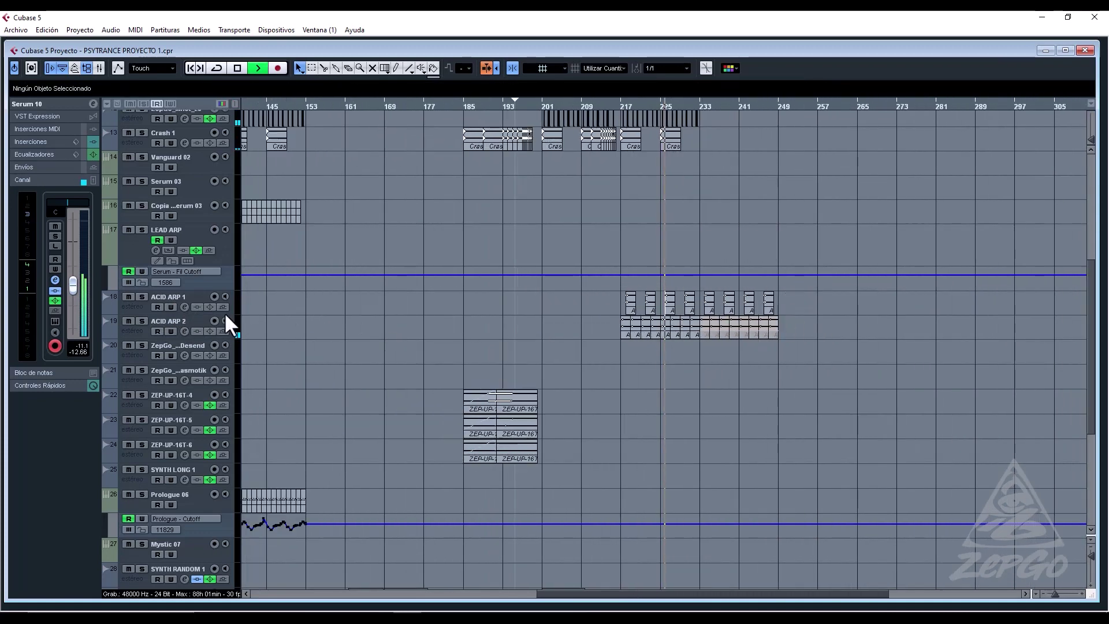
# Check the channel levels of ACID ARP 2 and ACID ARP 1 and look over the surrounding tracks.
pyautogui.click(188, 317)
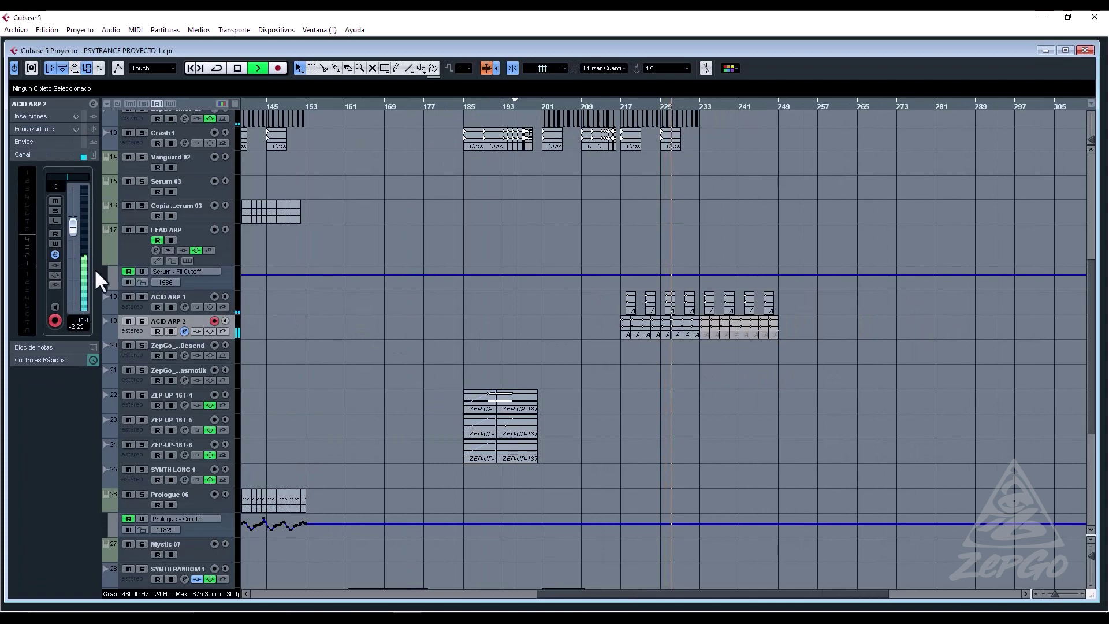
pyautogui.click(184, 294)
pyautogui.scroll(-5, 80, 219)
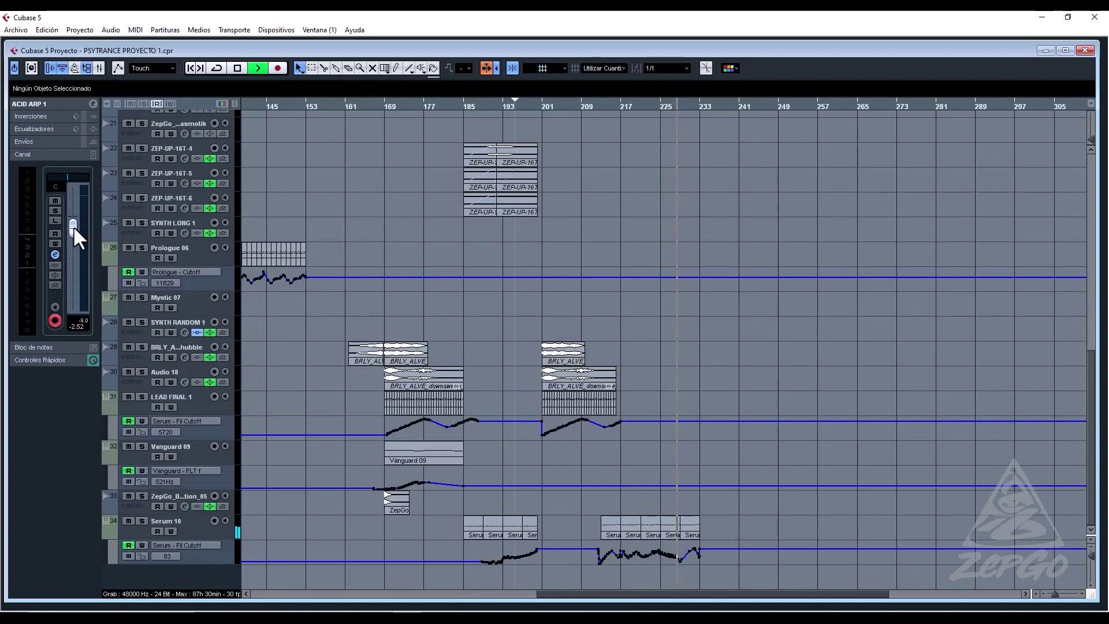
pyautogui.scroll(7, 815, 417)
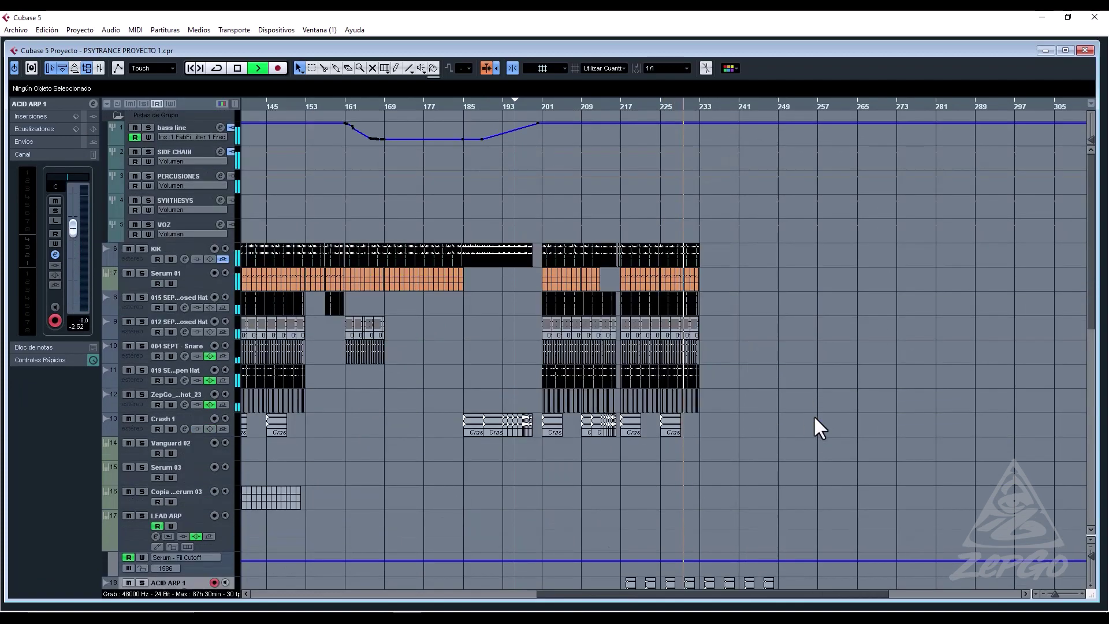
pyautogui.scroll(-7, 815, 417)
pyautogui.scroll(4, 813, 415)
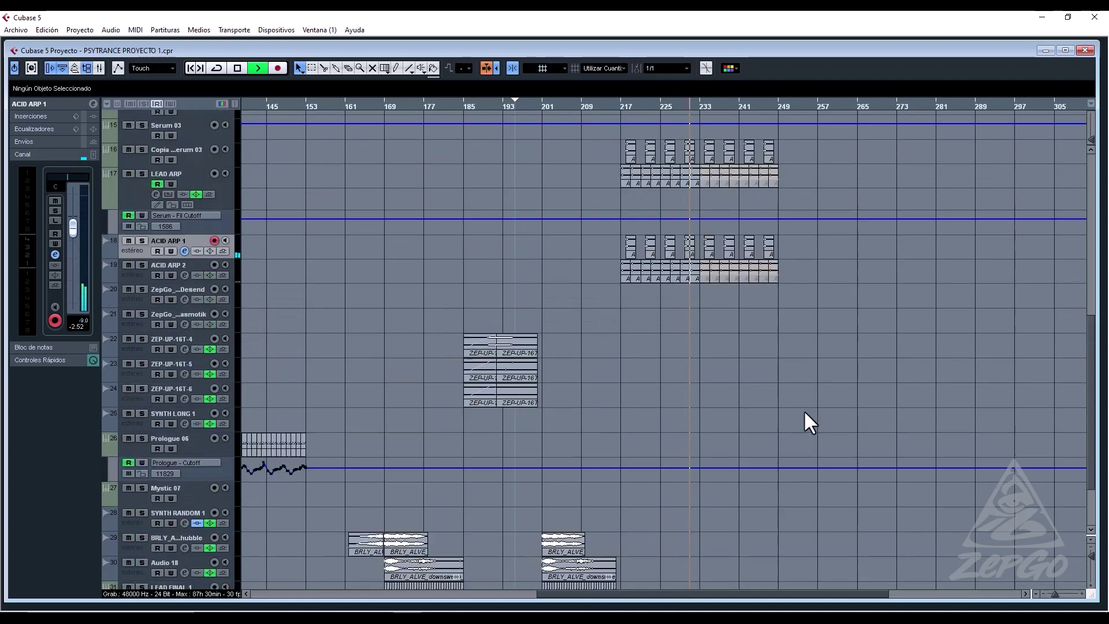
# Play the earlier section from about bar 137 to listen to the Prologue 06 part.
pyautogui.rightClick(711, 300)
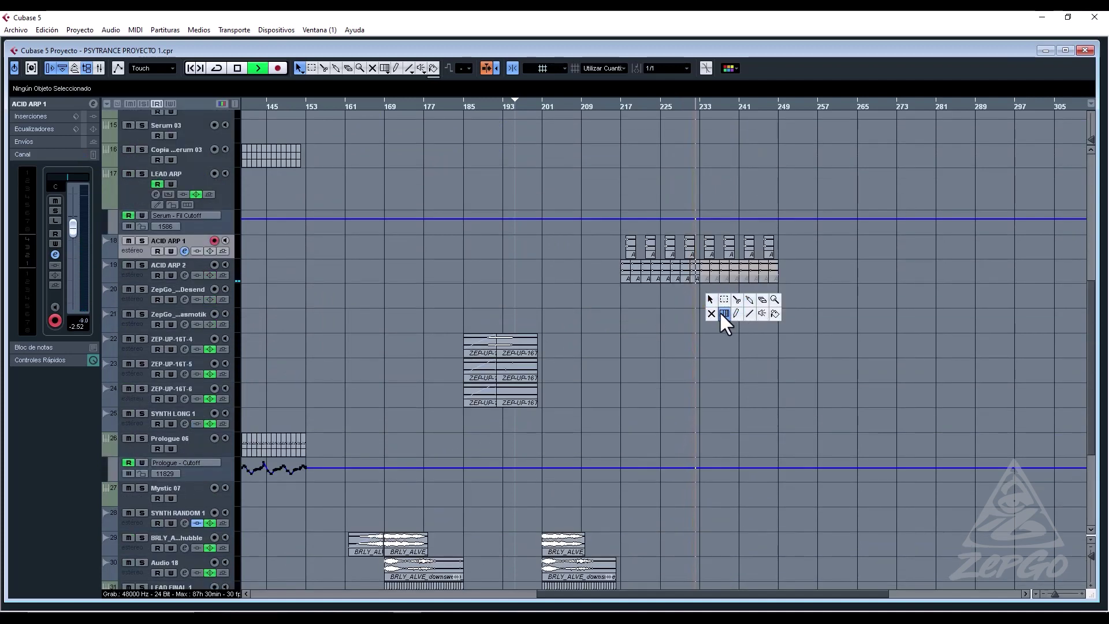
pyautogui.click(711, 313)
pyautogui.scroll(-4, 711, 295)
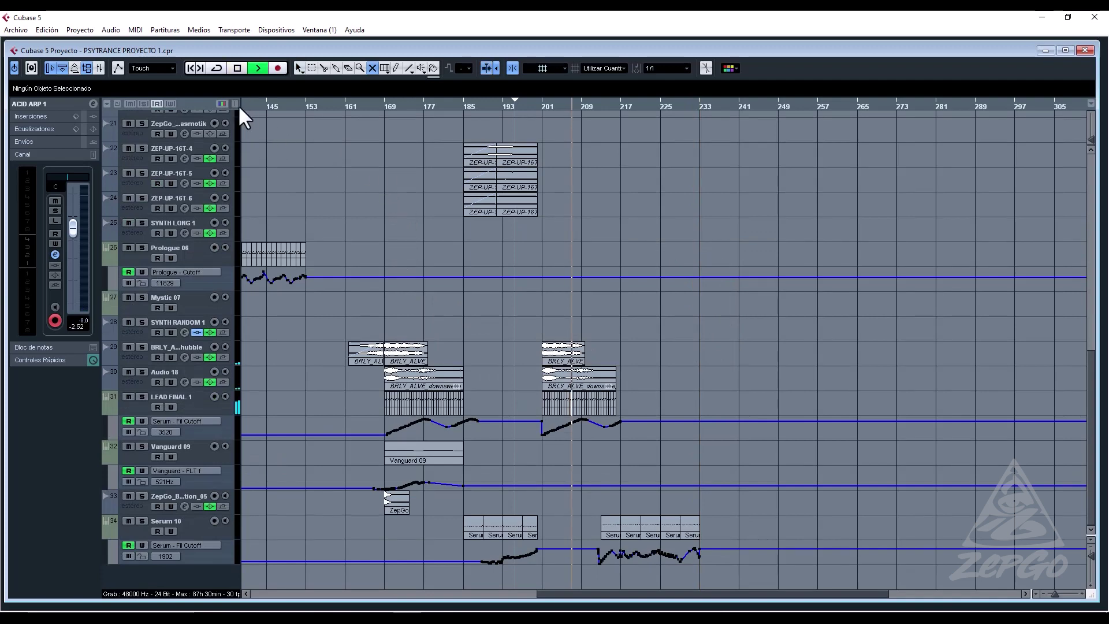
pyautogui.moveTo(246, 106); pyautogui.dragTo(373, 103)
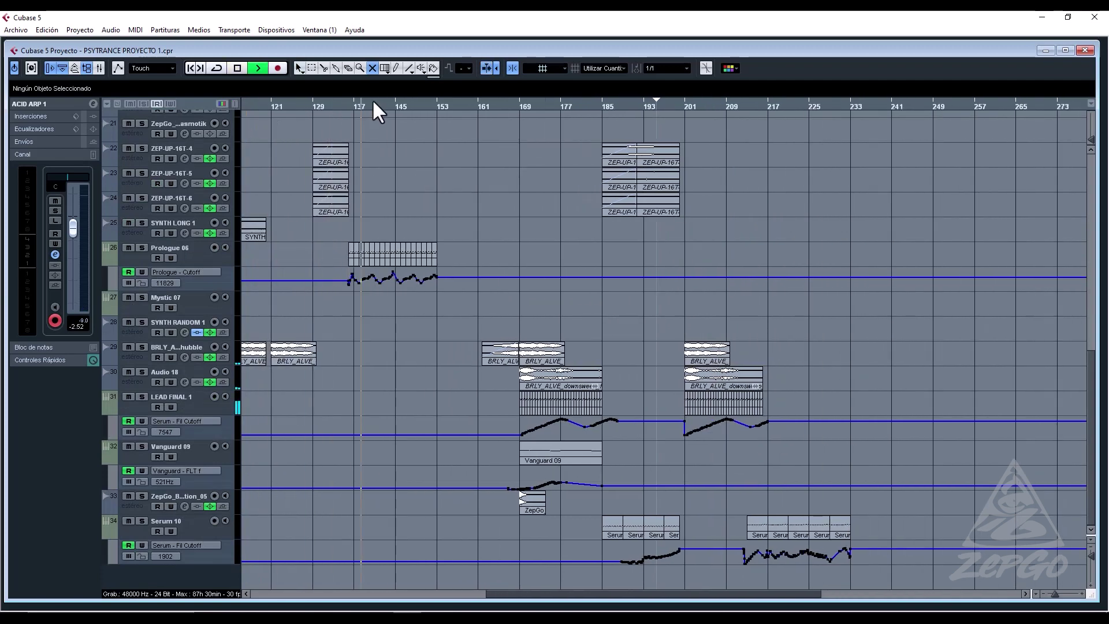
pyautogui.rightClick(394, 199)
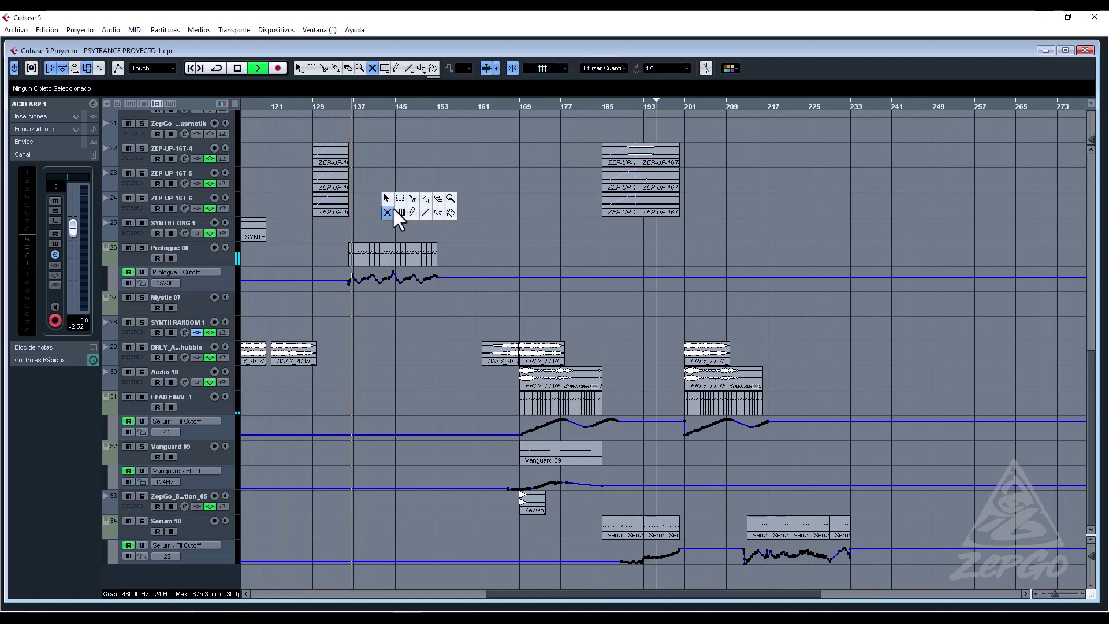
pyautogui.click(386, 199)
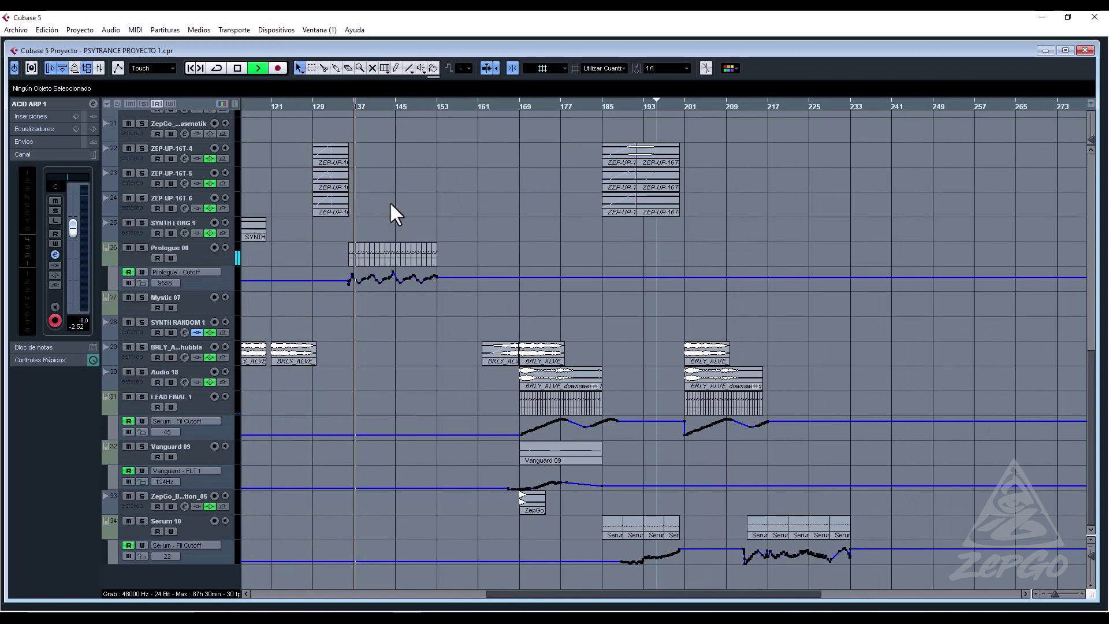
# Copy the Prologue 06 and duplicated Serum 03 clips from around bars 136–153 so the Serum 03 copies start at bar 233.
pyautogui.click(350, 256)
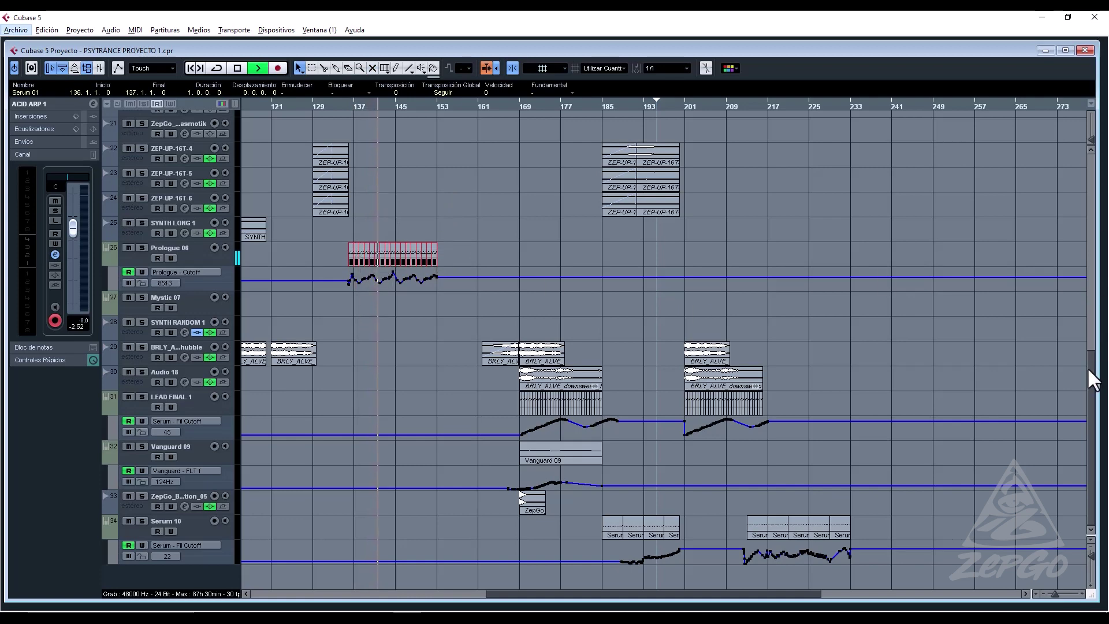
pyautogui.moveTo(1093, 382); pyautogui.dragTo(1092, 283)
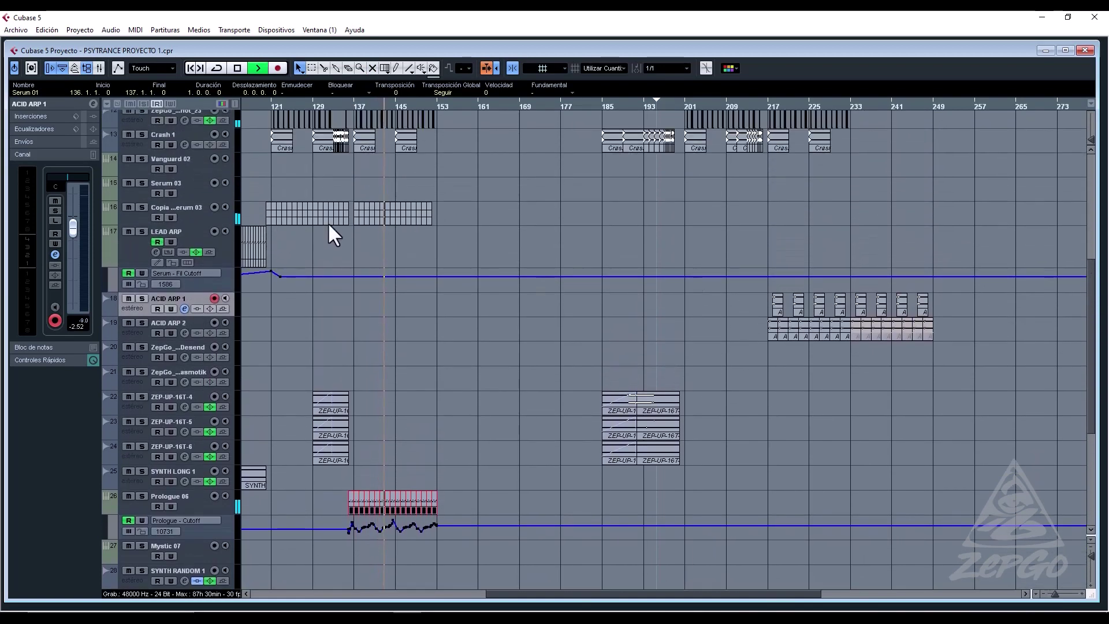
pyautogui.moveTo(457, 192); pyautogui.dragTo(356, 214)
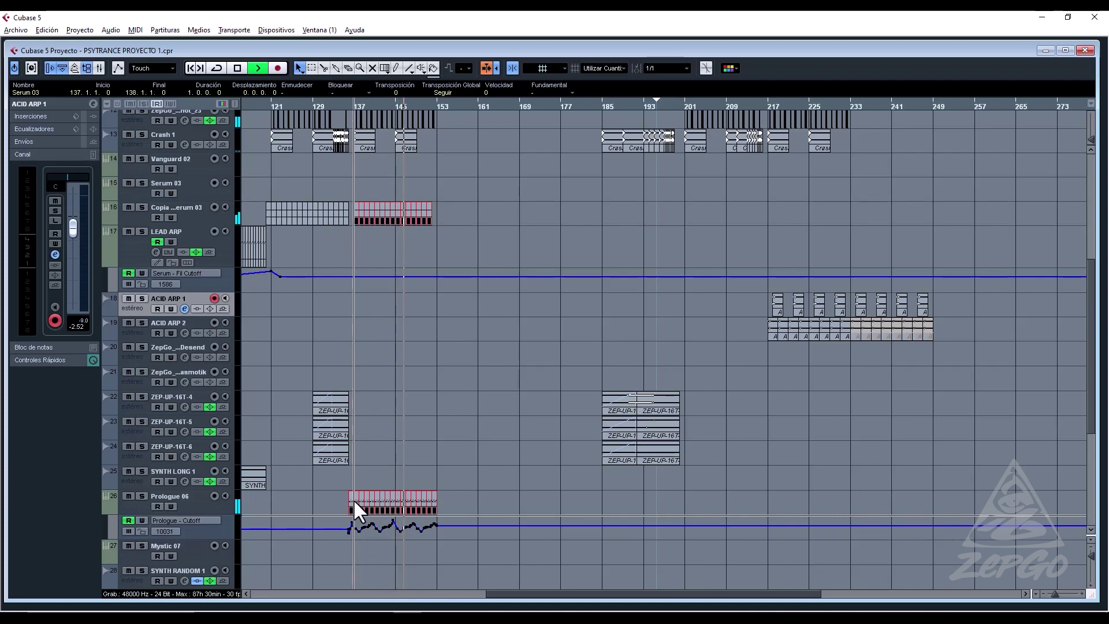
pyautogui.moveTo(352, 498); pyautogui.dragTo(848, 505)
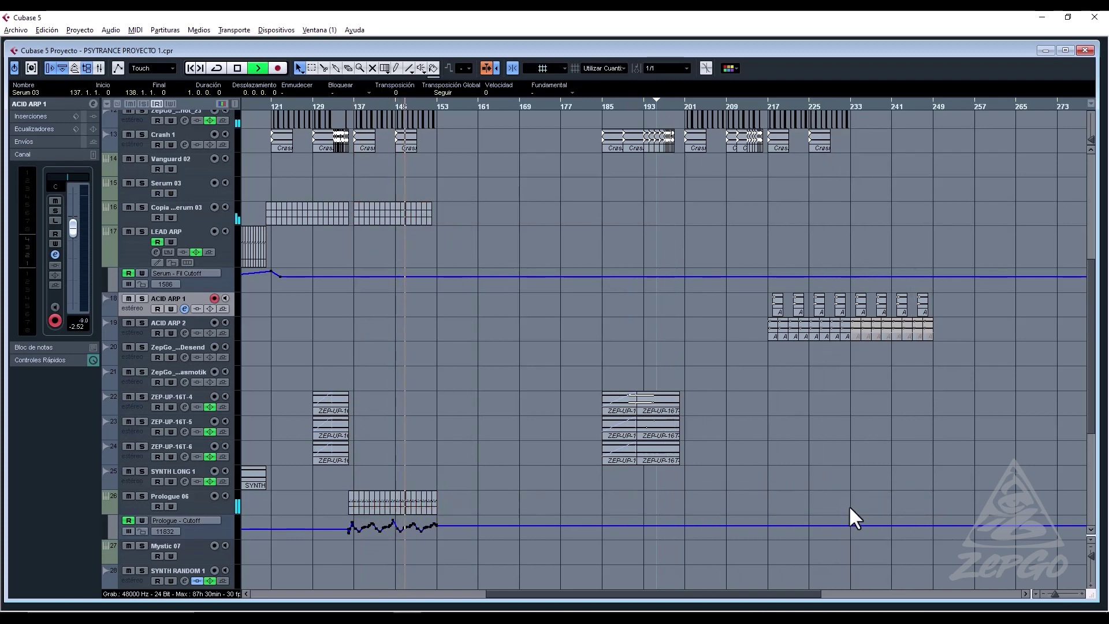
pyautogui.click(841, 105)
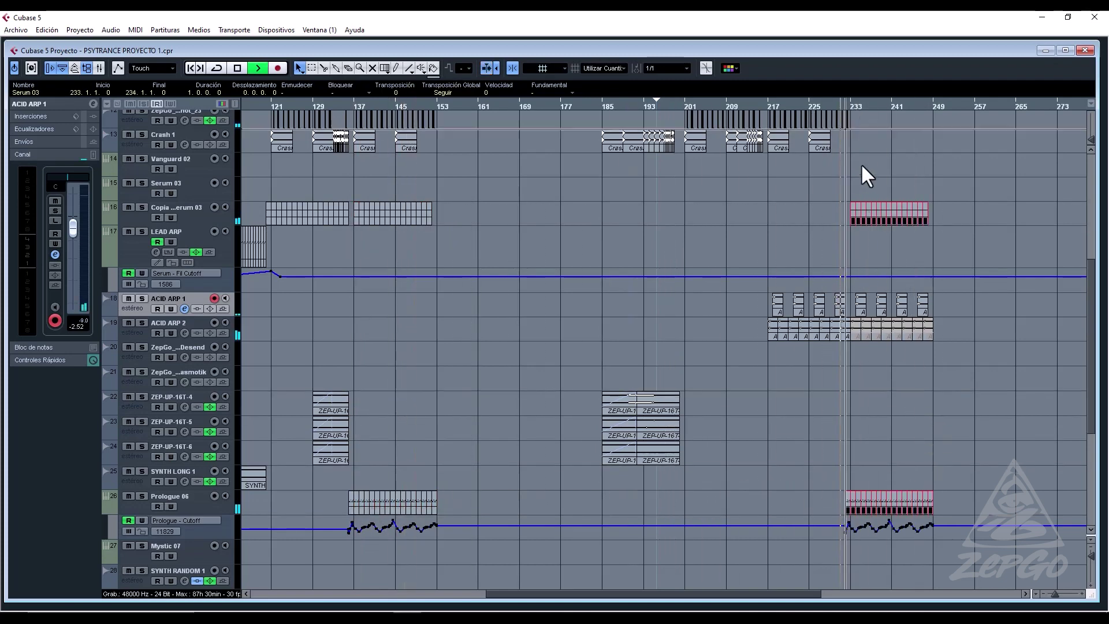
# Play from about bar 222 and examine the transition into bar 233 across the ACID ARP, lead and drum tracks.
pyautogui.click(865, 432)
pyautogui.press('h')
pyautogui.press('h')
pyautogui.press('h')
pyautogui.press('h')
pyautogui.press('h')
pyautogui.press('h')
pyautogui.press('h')
pyautogui.press('h')
pyautogui.press('h')
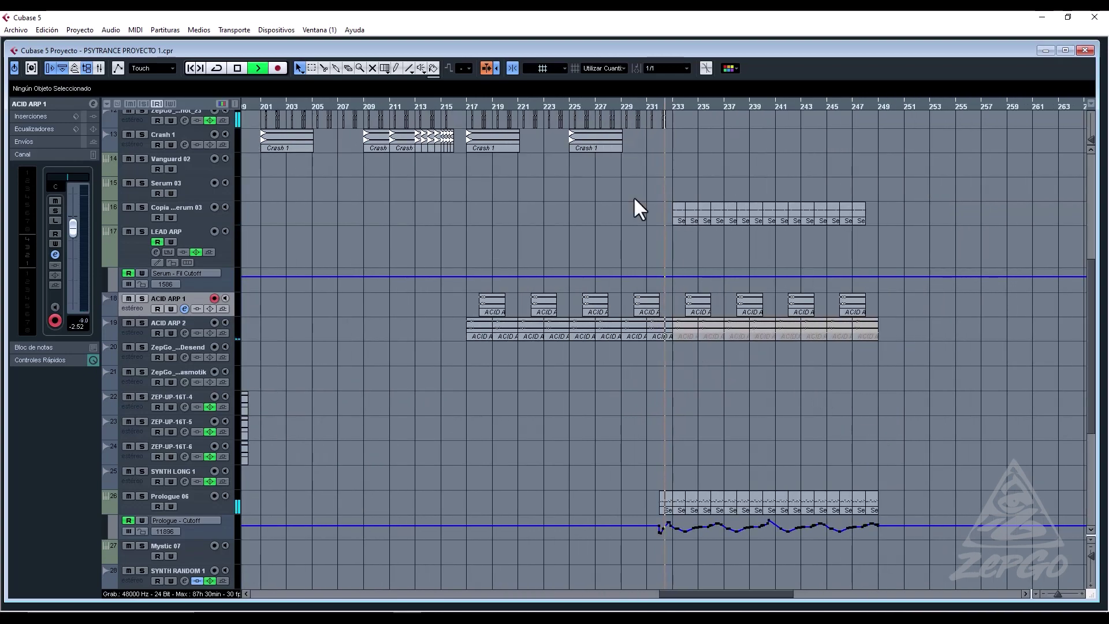
pyautogui.click(388, 106)
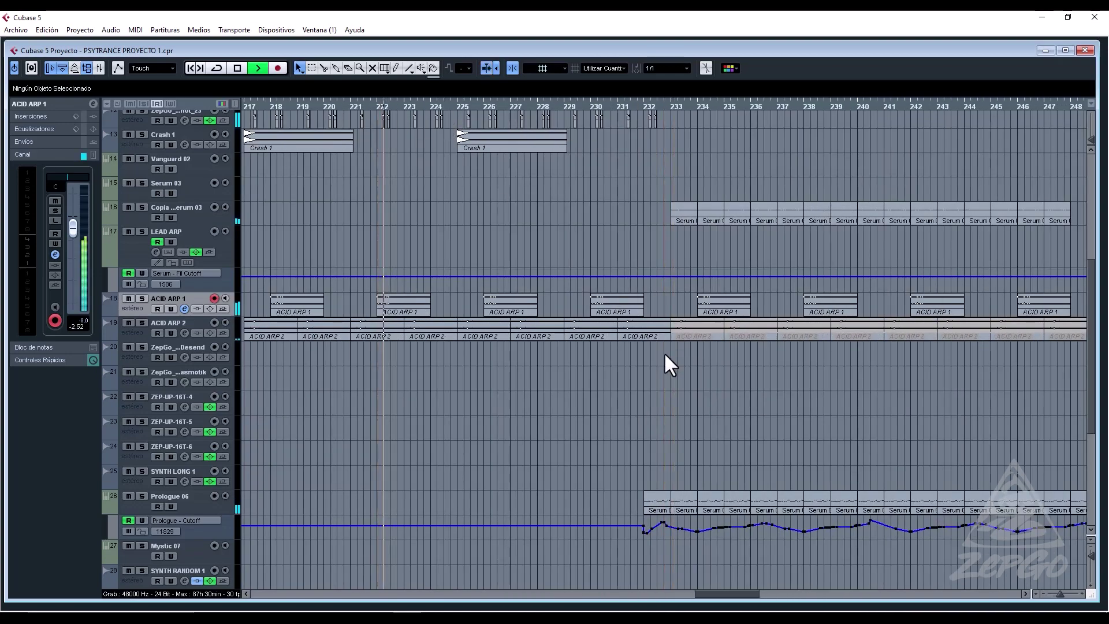
pyautogui.click(664, 335)
pyautogui.scroll(10, 671, 220)
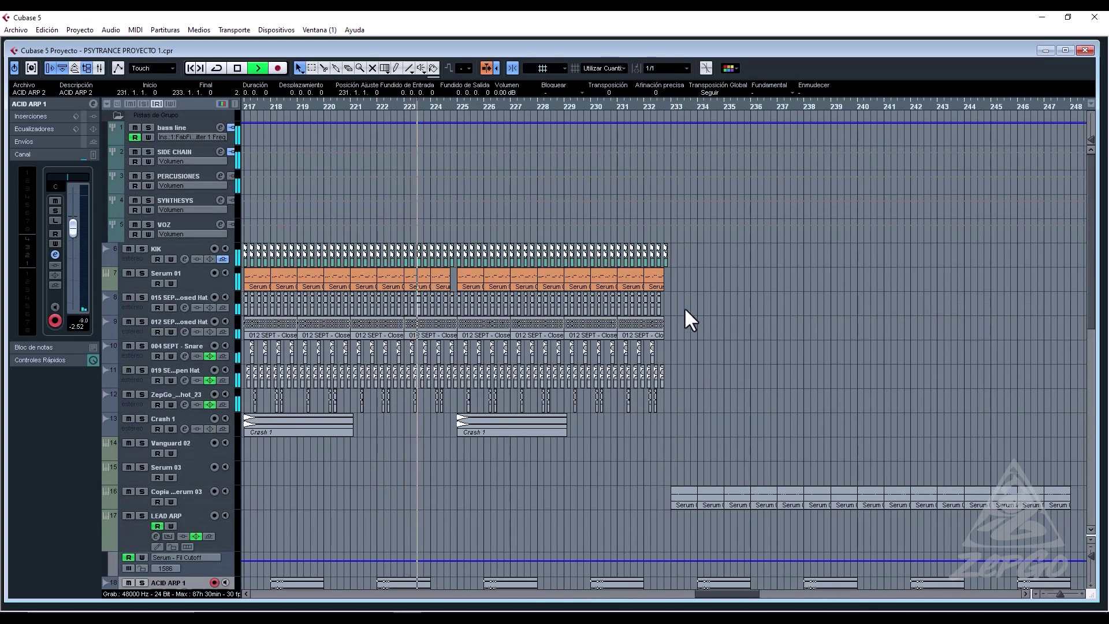
# Delete the kick, Serum 01, hat, snare and percussion clips in bar 232 to leave a break before bar 233.
pyautogui.click(645, 276)
pyautogui.press('Delete')
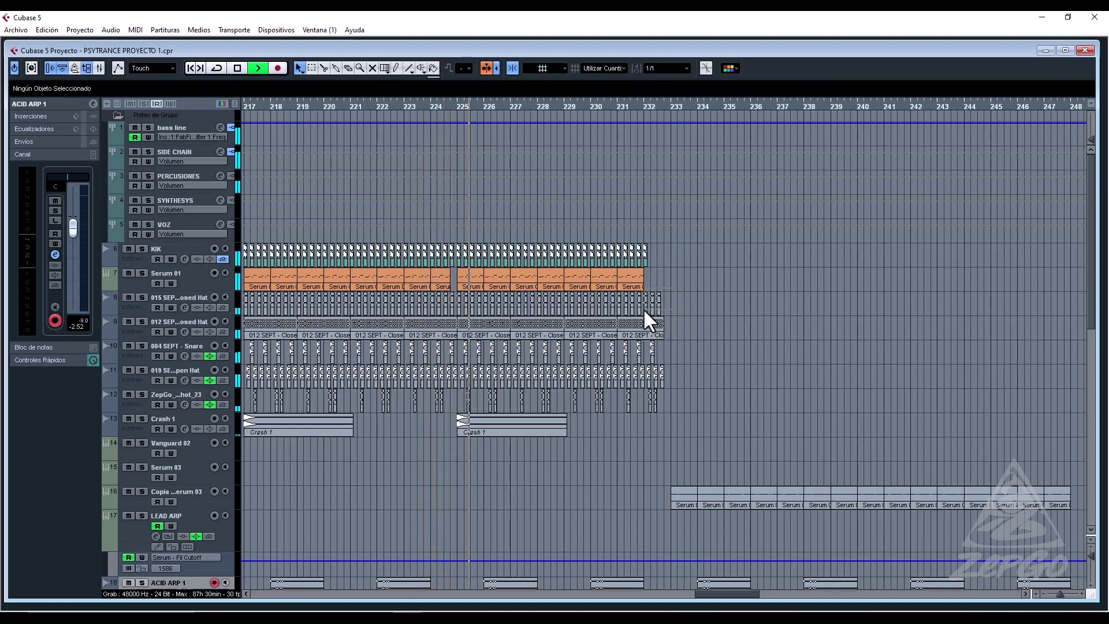
pyautogui.moveTo(643, 310); pyautogui.dragTo(647, 298)
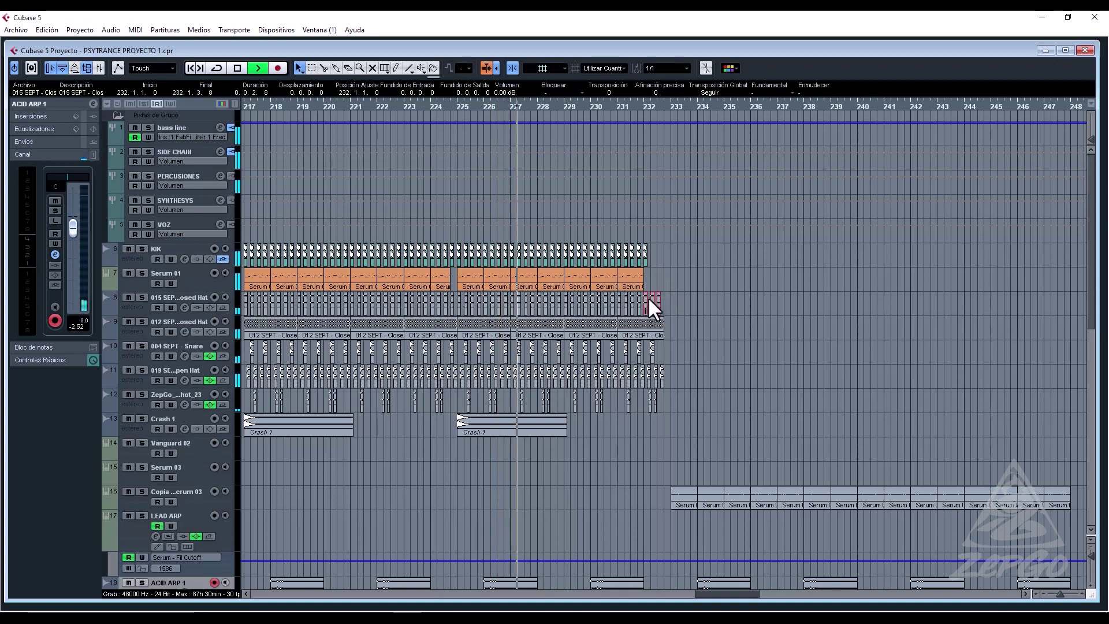
pyautogui.press('Delete')
pyautogui.moveTo(662, 337); pyautogui.dragTo(646, 410)
pyautogui.press('Delete')
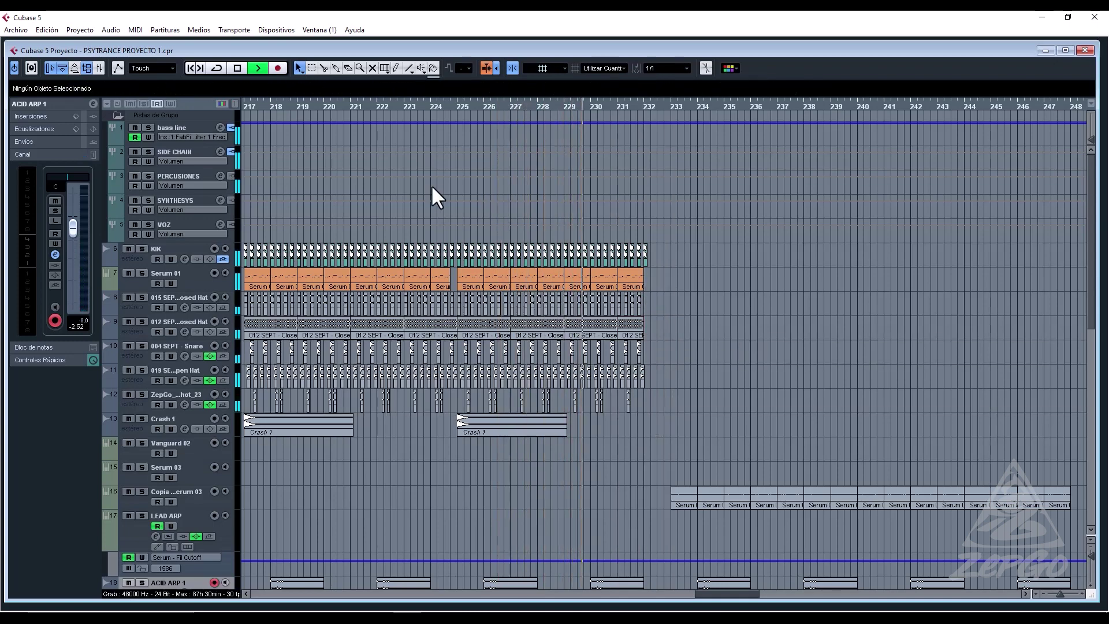
# Copy an earlier eight-bar block of kick, Serum 01, percussion and crash clips to bar 233 and repeat it at bar 241.
pyautogui.press('g')
pyautogui.press('g')
pyautogui.press('g')
pyautogui.press('g')
pyautogui.press('g')
pyautogui.press('g')
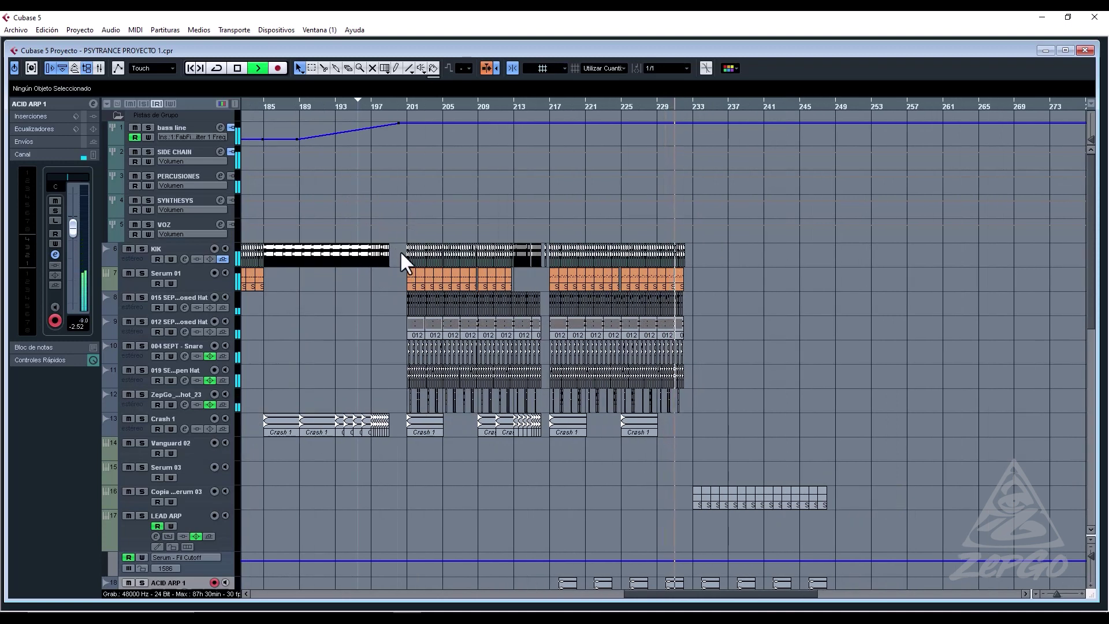
pyautogui.moveTo(473, 443); pyautogui.dragTo(708, 422)
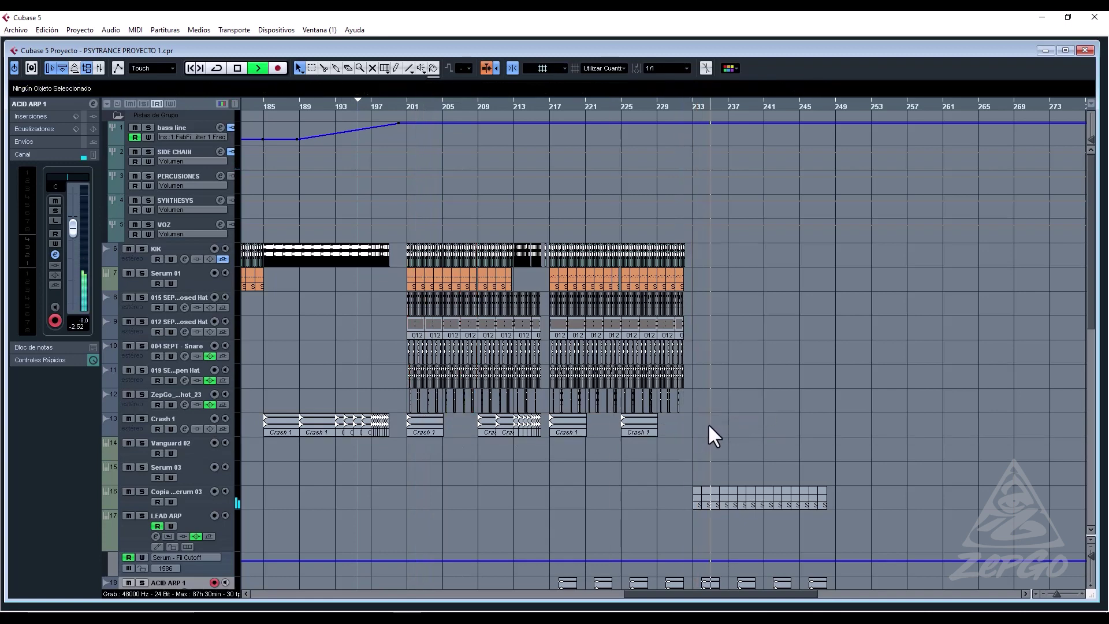
pyautogui.click(774, 434)
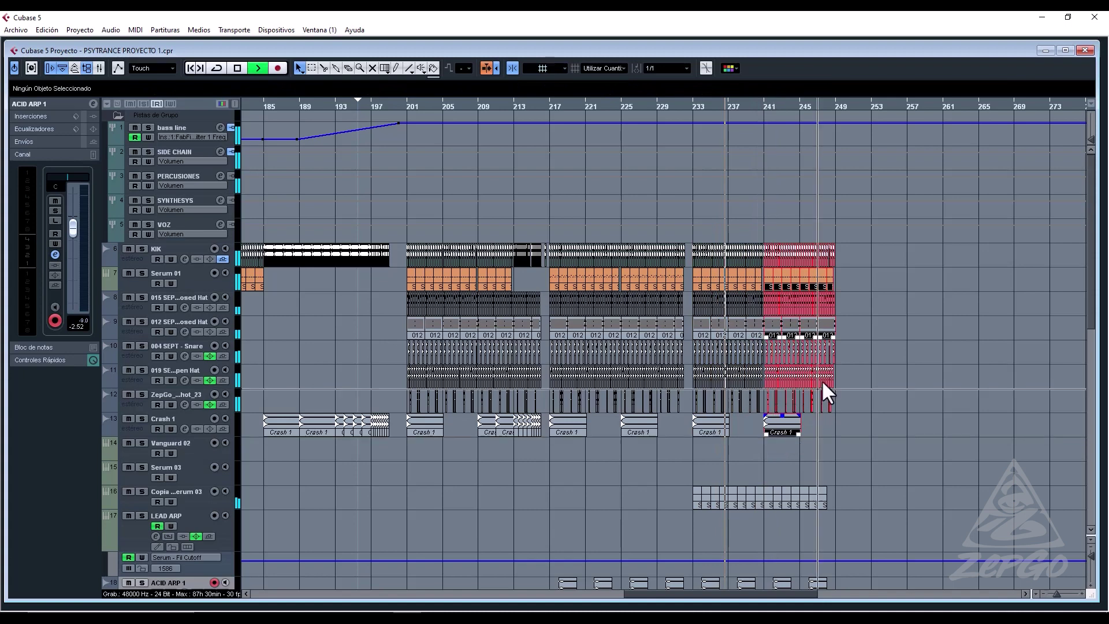
pyautogui.click(771, 245)
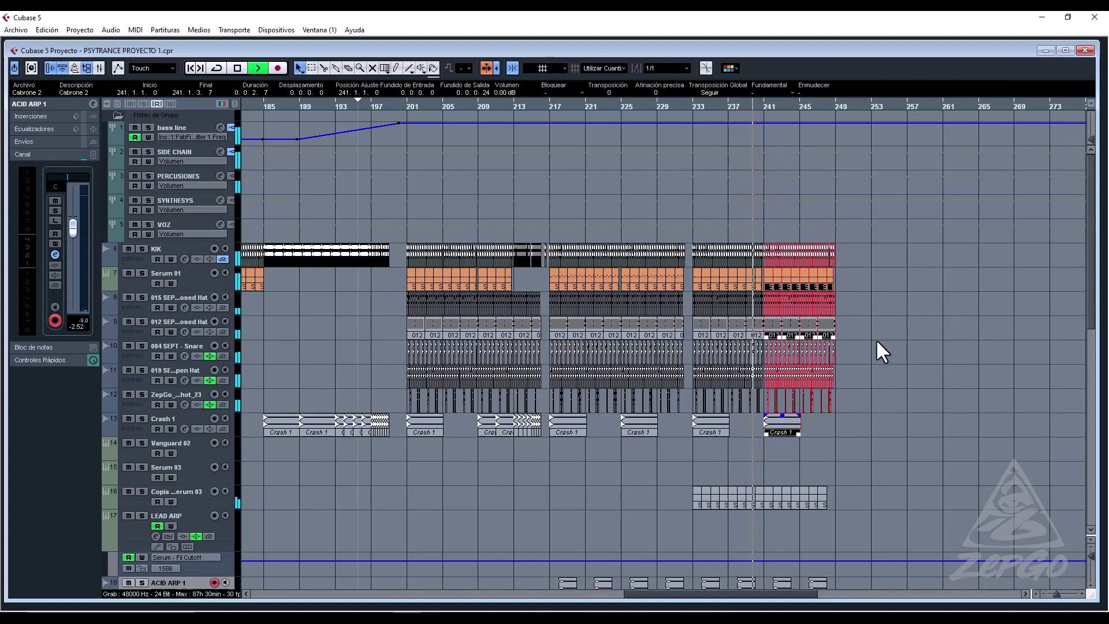
# Play earlier sections around bars 97 and 137, look over the synth and effect tracks, and resume playback near bar 233.
pyautogui.scroll(-5, 863, 380)
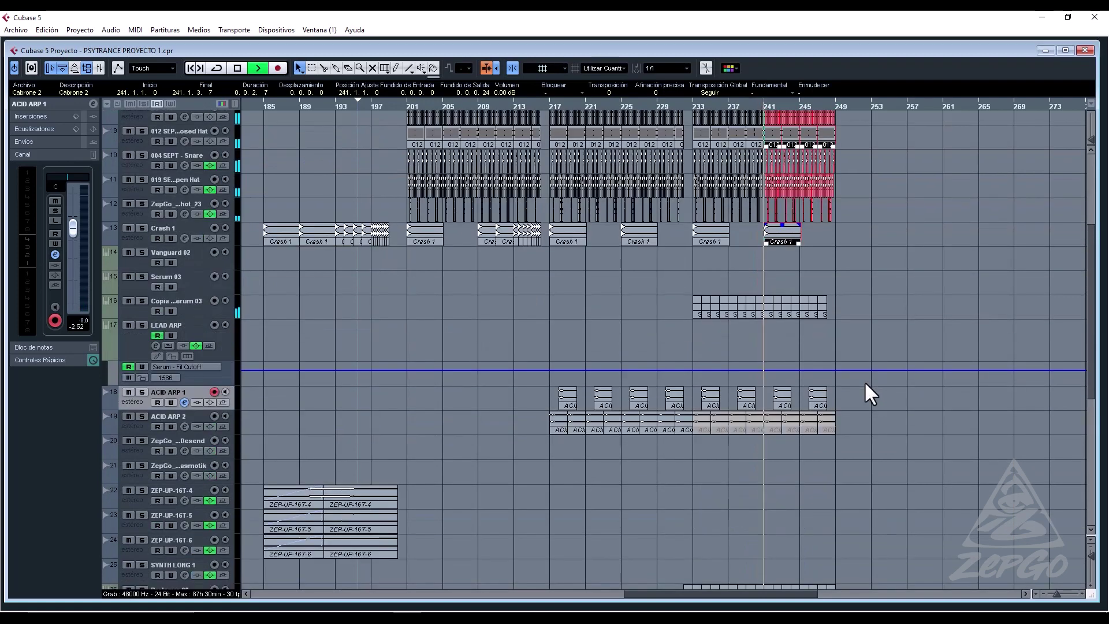
pyautogui.press('g')
pyautogui.press('g')
pyautogui.press('g')
pyautogui.press('g')
pyautogui.press('g')
pyautogui.press('g')
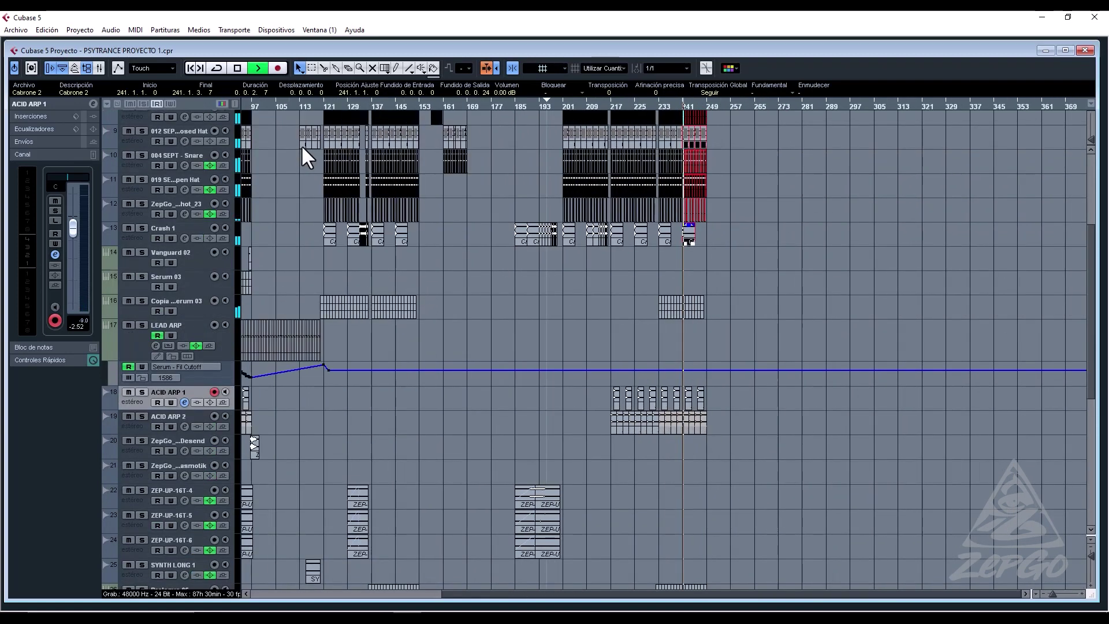
pyautogui.click(367, 106)
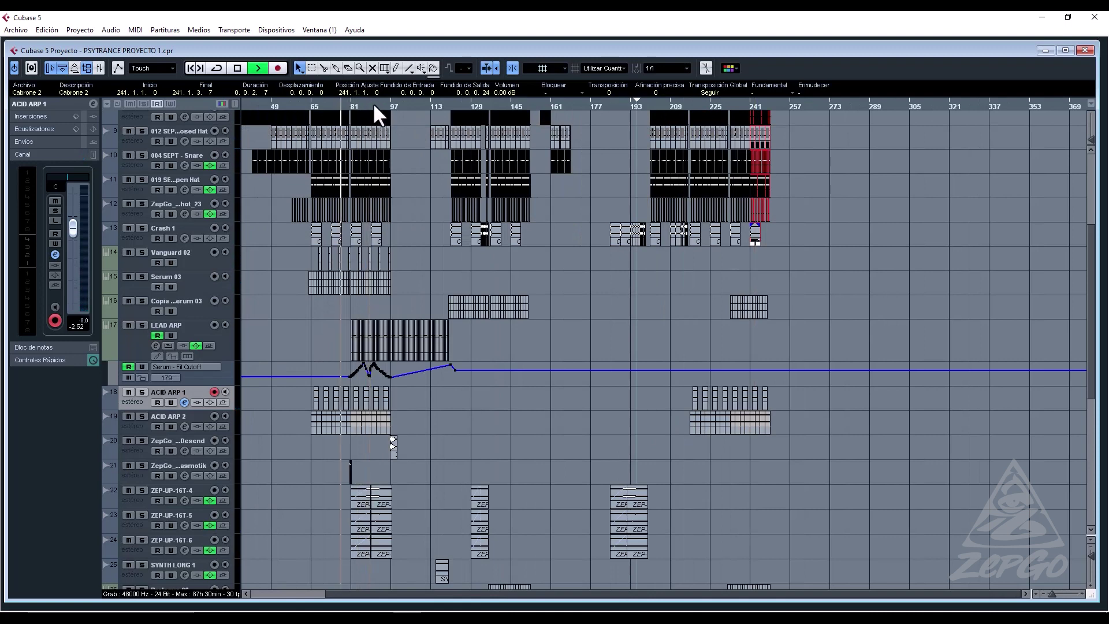
pyautogui.click(390, 103)
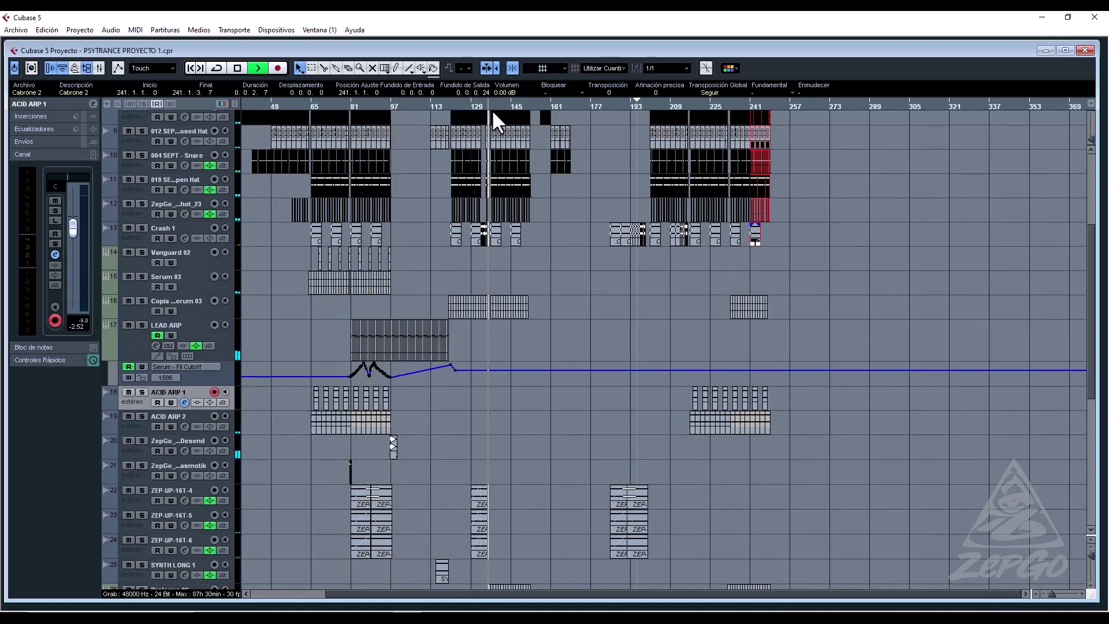
pyautogui.click(491, 108)
pyautogui.scroll(-5, 585, 321)
pyautogui.scroll(3, 841, 338)
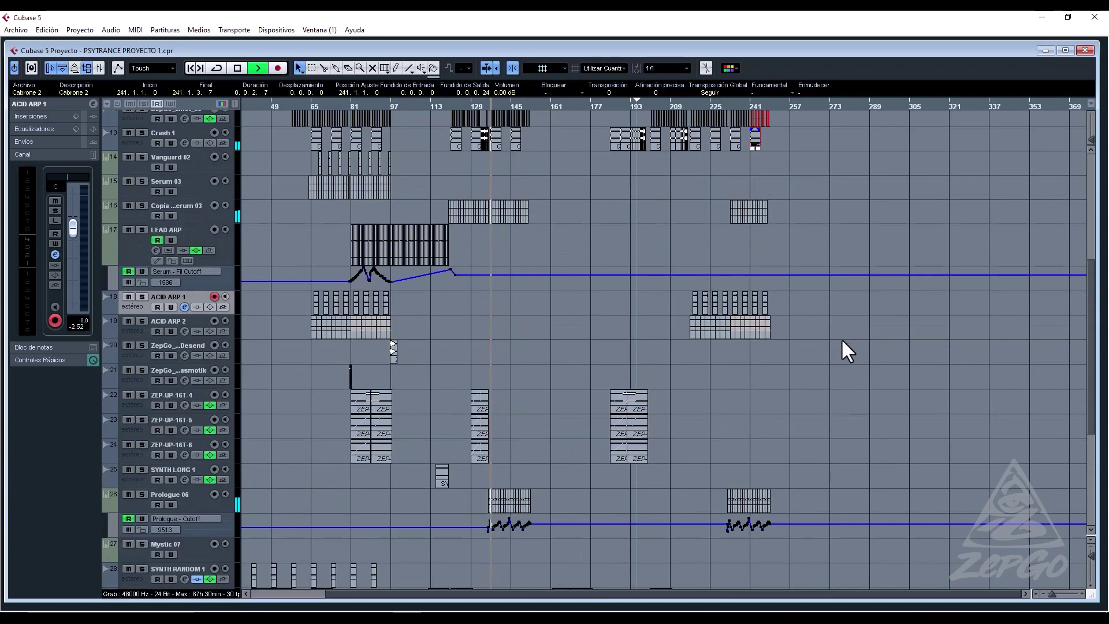
pyautogui.scroll(-4, 841, 338)
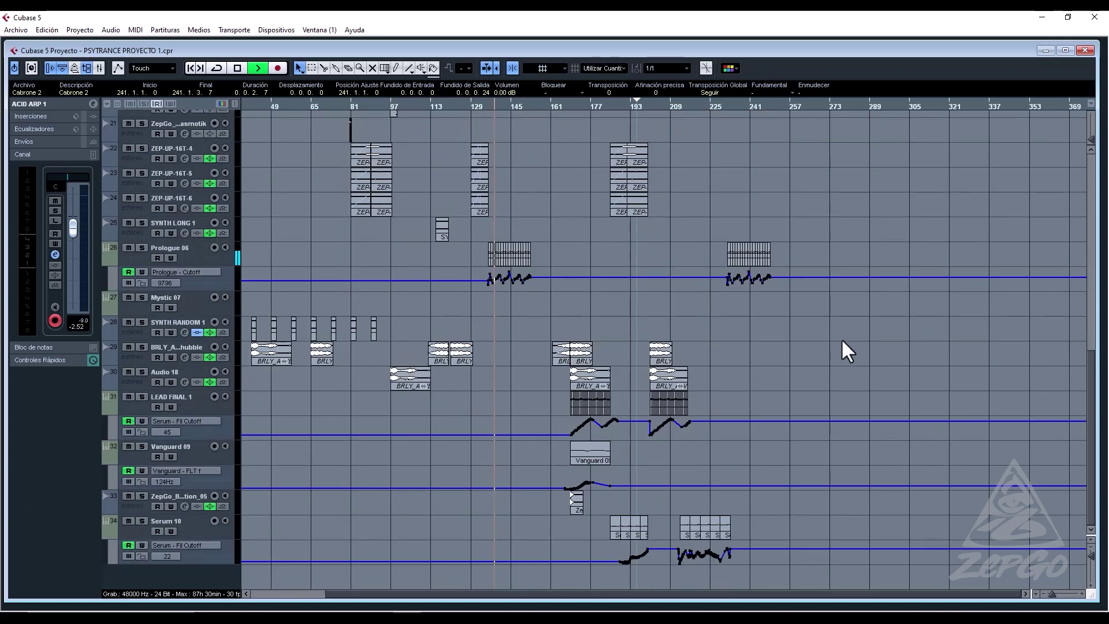
pyautogui.scroll(10, 880, 324)
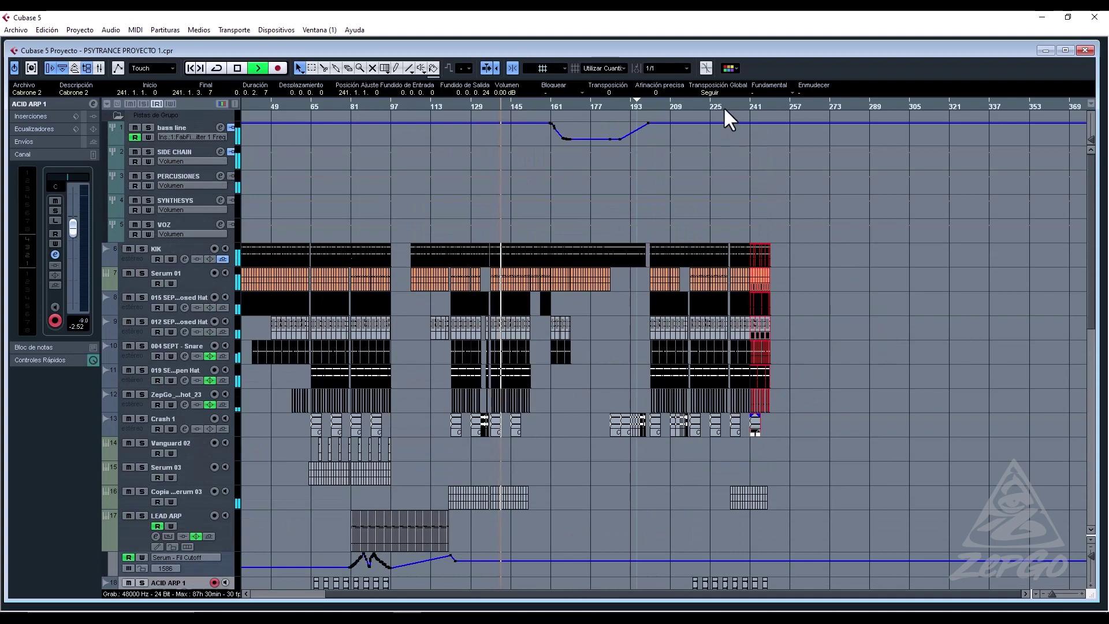
pyautogui.click(727, 106)
# Try to duplicate the bars 233–248 clips, from the kick through the ACID ARP tracks, to bar 249.
pyautogui.press('h')
pyautogui.press('h')
pyautogui.press('h')
pyautogui.press('h')
pyautogui.press('h')
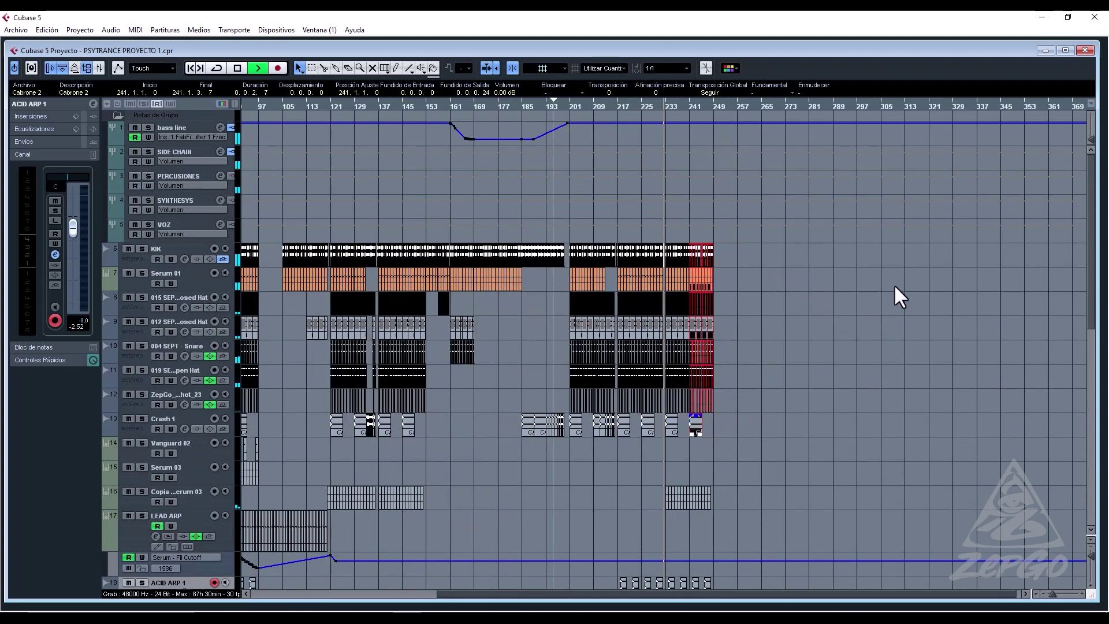
pyautogui.press('h')
pyautogui.press('h')
pyautogui.press('h')
pyautogui.press('h')
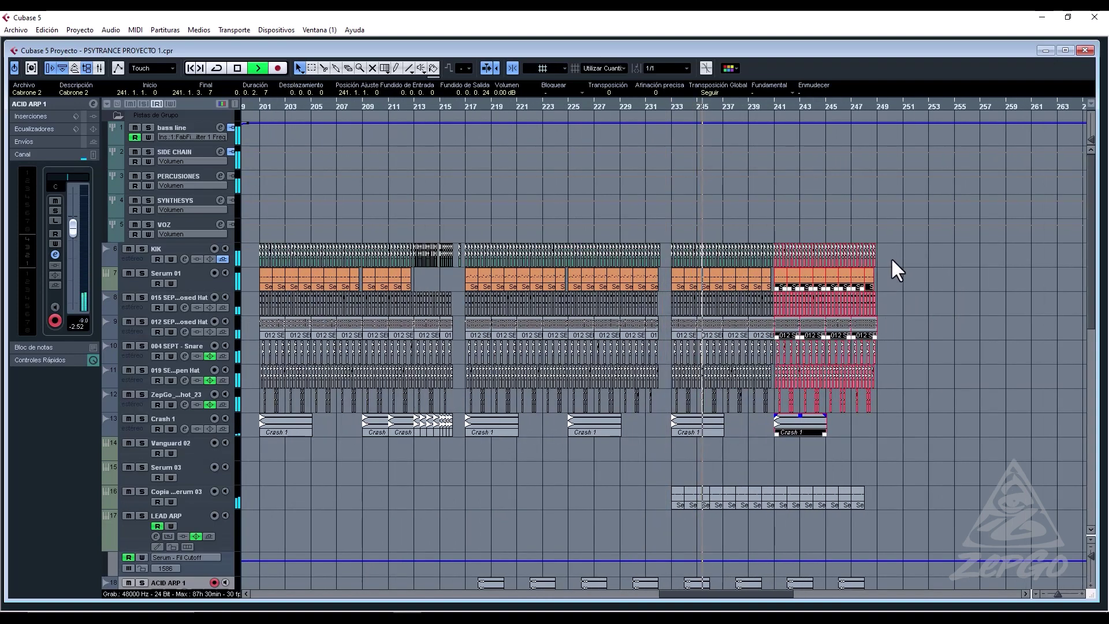
pyautogui.moveTo(892, 249); pyautogui.dragTo(673, 570)
pyautogui.scroll(5, 815, 414)
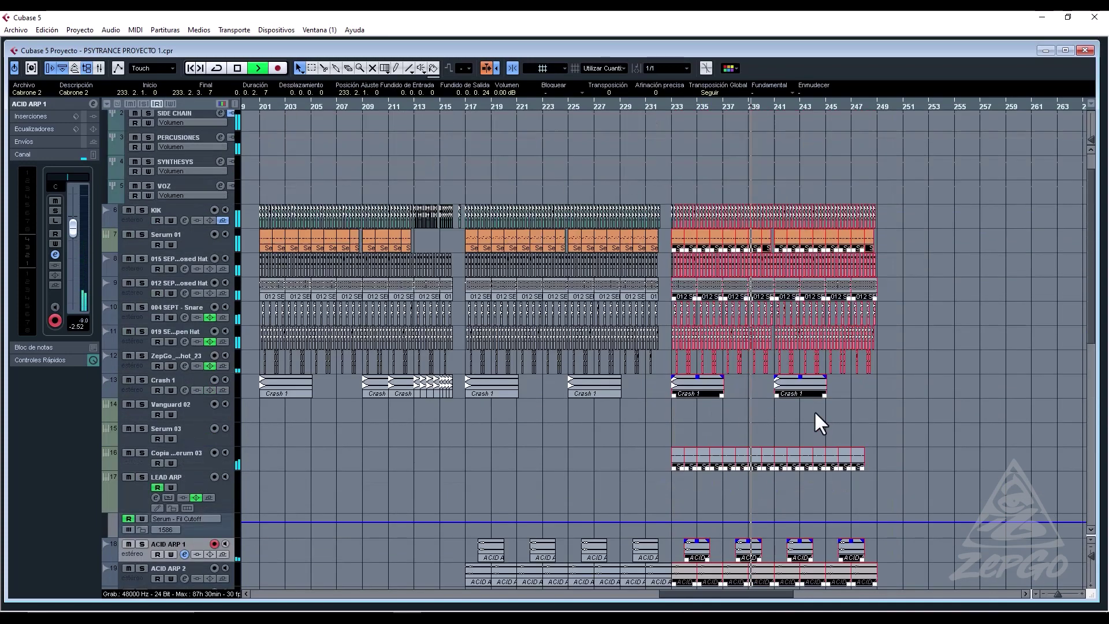
pyautogui.hotkey('ctrl', 'd')
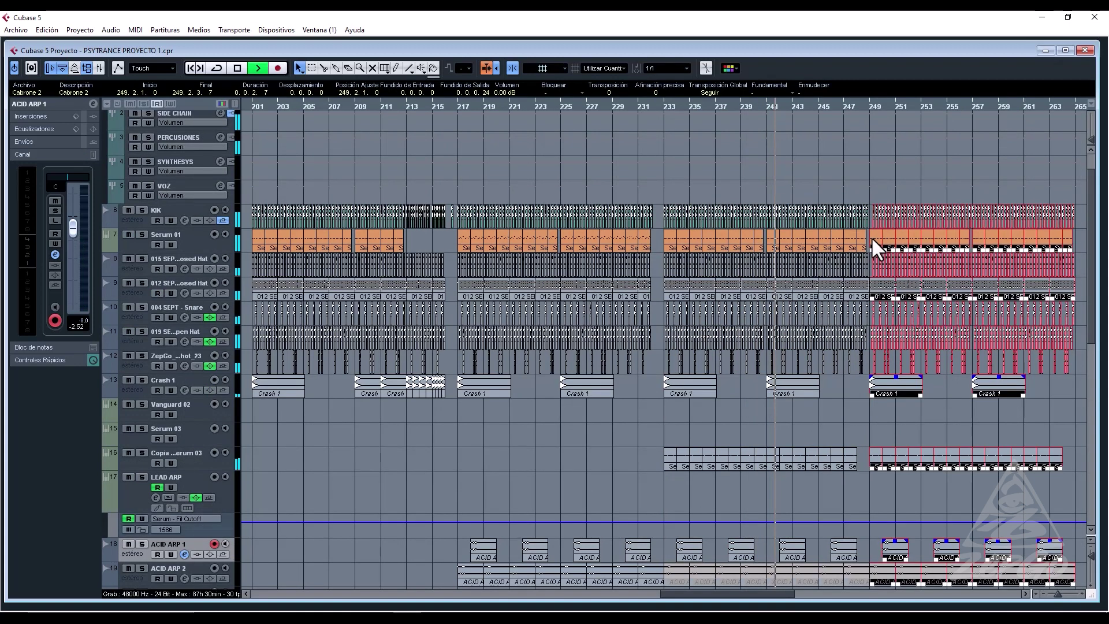
pyautogui.press('Delete')
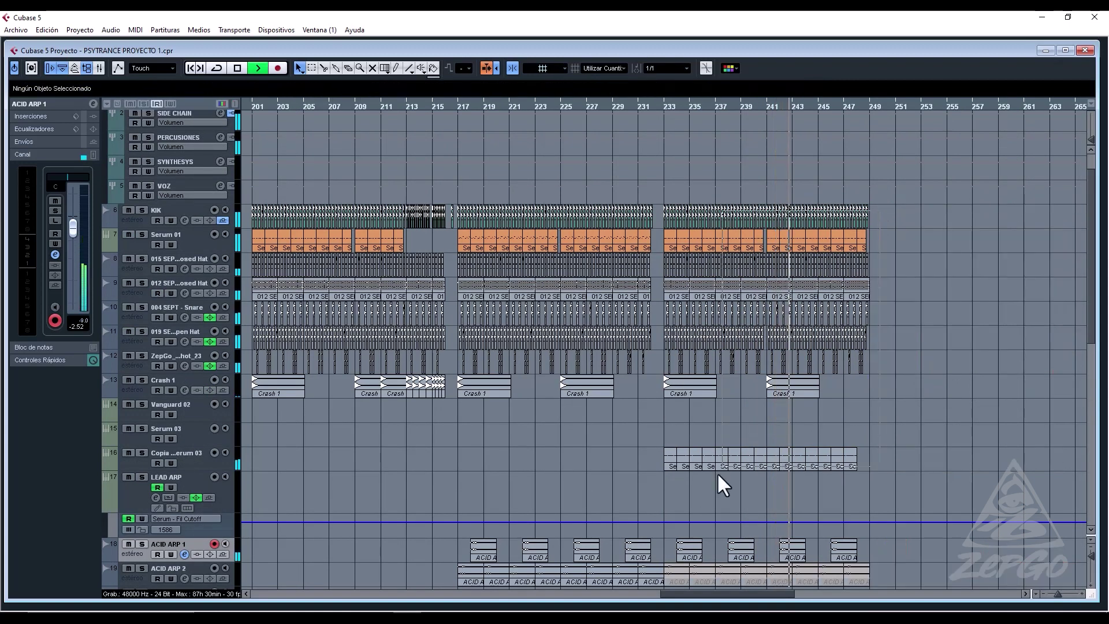
# Duplicate the bars 233–248 clips, from the kick down through the lower synth tracks, so the copies start at bar 249.
pyautogui.scroll(-8, 716, 473)
pyautogui.moveTo(663, 375); pyautogui.dragTo(663, 376)
pyautogui.scroll(9, 768, 269)
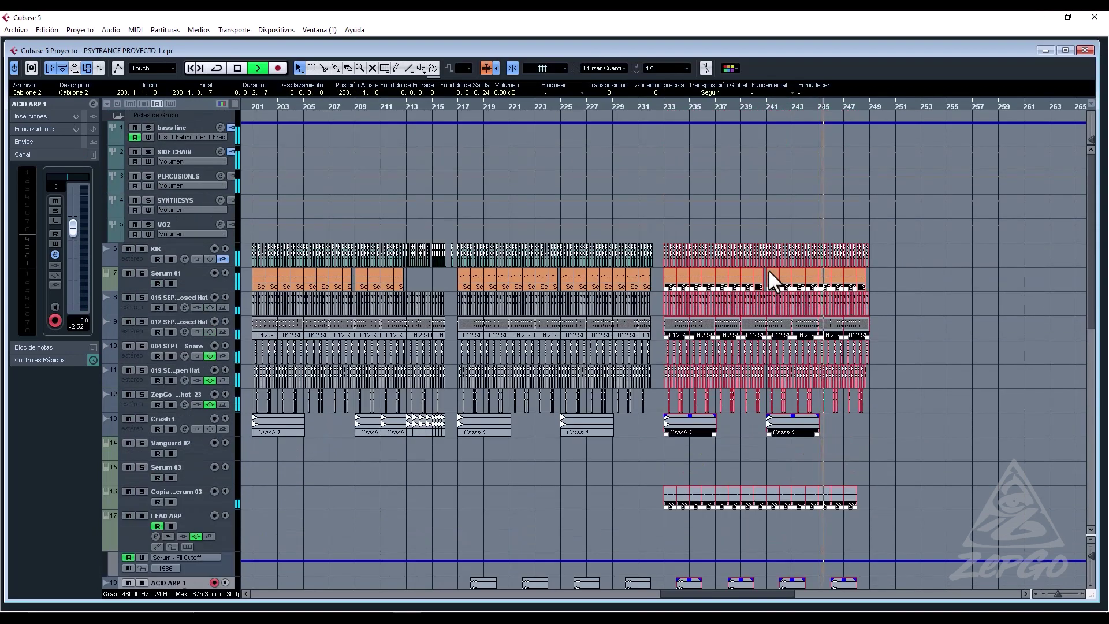
pyautogui.hotkey('ctrl', 'd')
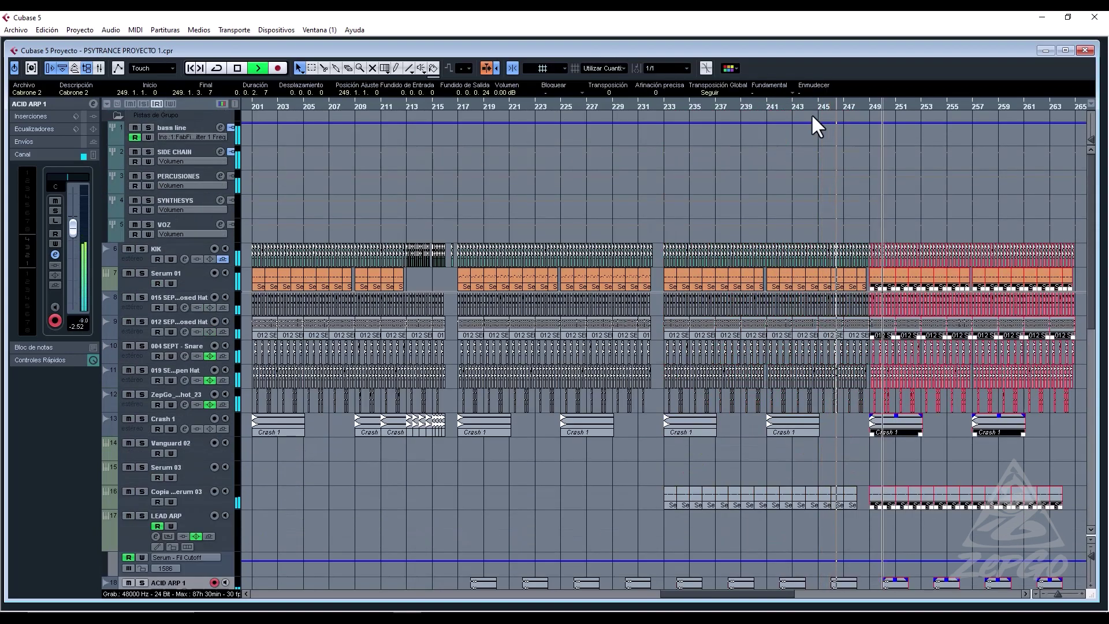
# Delete the Serum 01 bass clips in bars 233–248.
pyautogui.click(659, 280)
pyautogui.keyDown('shift'); pyautogui.click(862, 276); pyautogui.keyUp('shift')
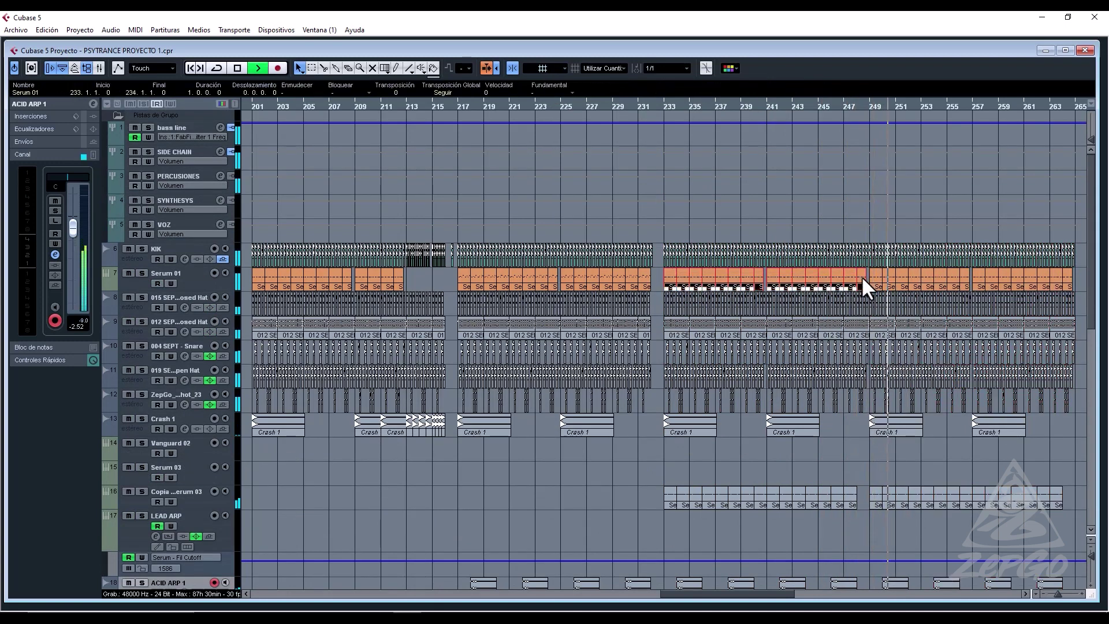
pyautogui.press('Delete')
# Copy the Serum 01 clips from bars 137–152, paste them at bar 233 and play from there.
pyautogui.click(320, 223)
pyautogui.hscroll(-15, 320, 224)
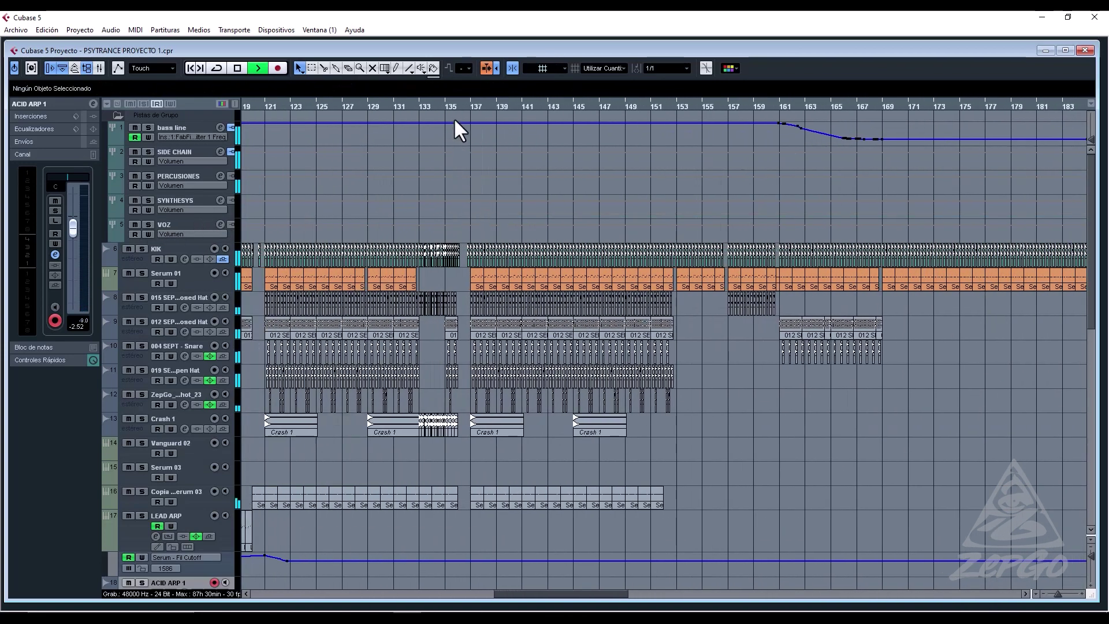
pyautogui.click(470, 106)
pyautogui.moveTo(455, 280); pyautogui.dragTo(666, 283)
pyautogui.click(201, 277)
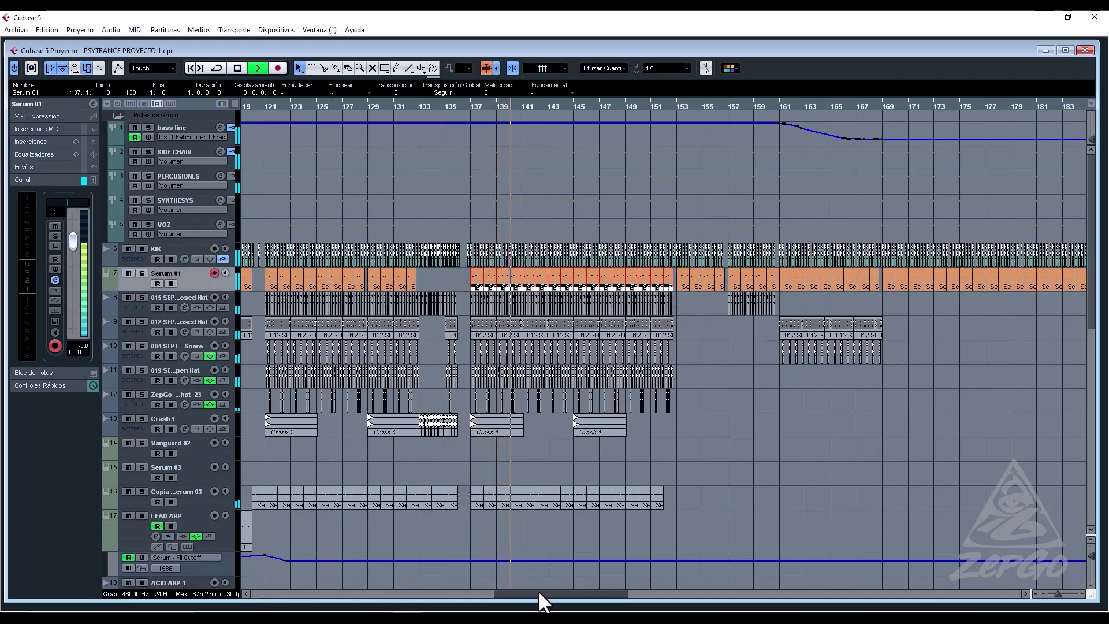
pyautogui.moveTo(539, 593); pyautogui.dragTo(722, 577)
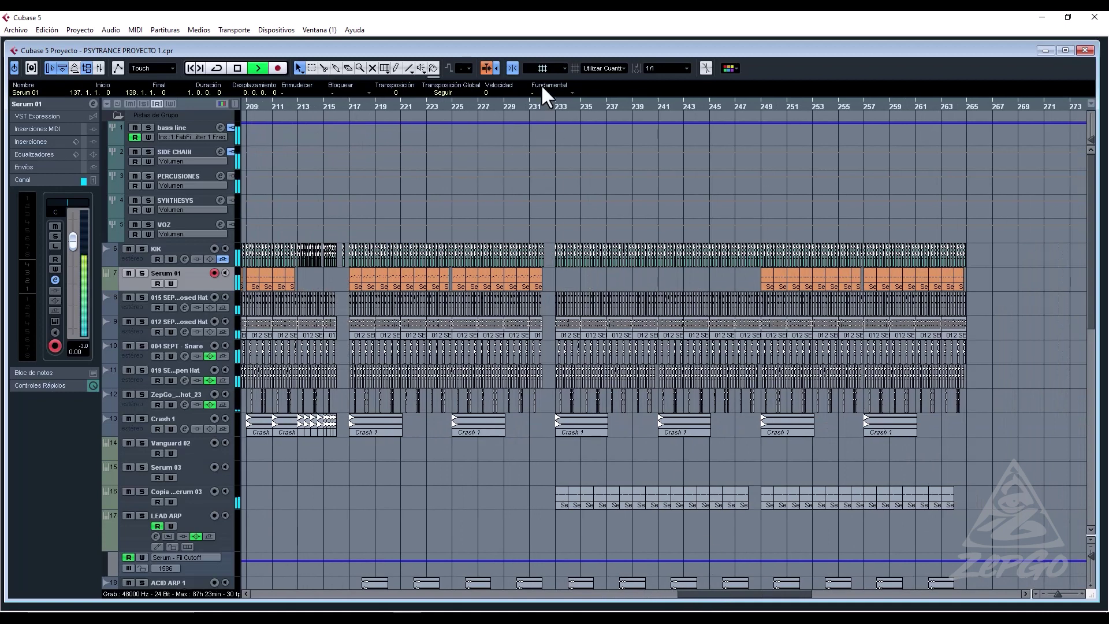
pyautogui.press('space')
pyautogui.click(555, 105)
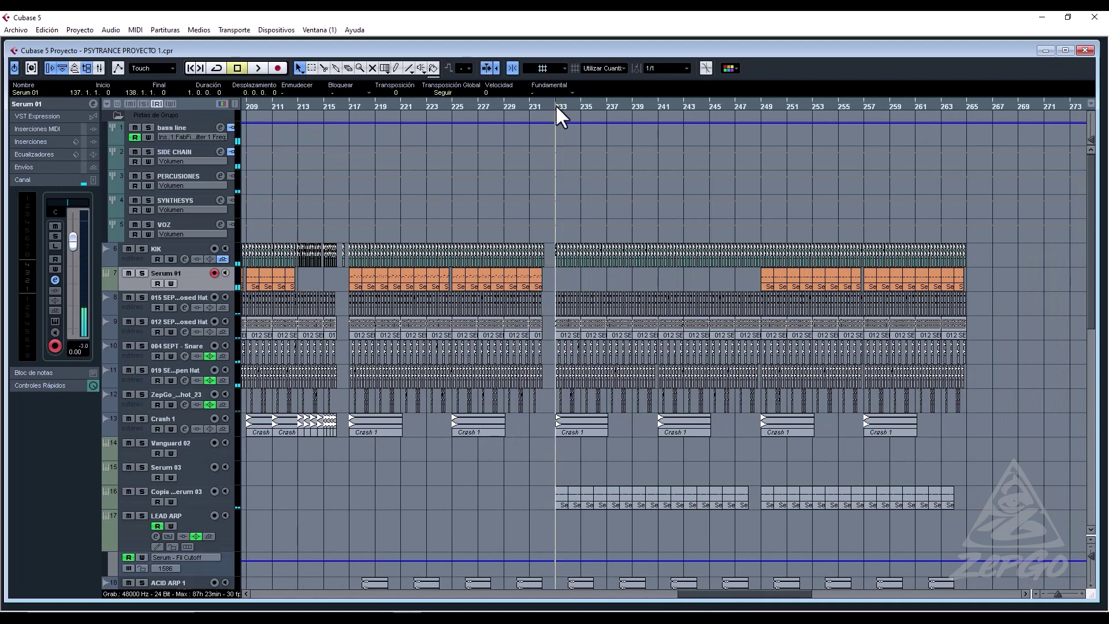
pyautogui.hotkey('ctrl', 'v')
pyautogui.press('space')
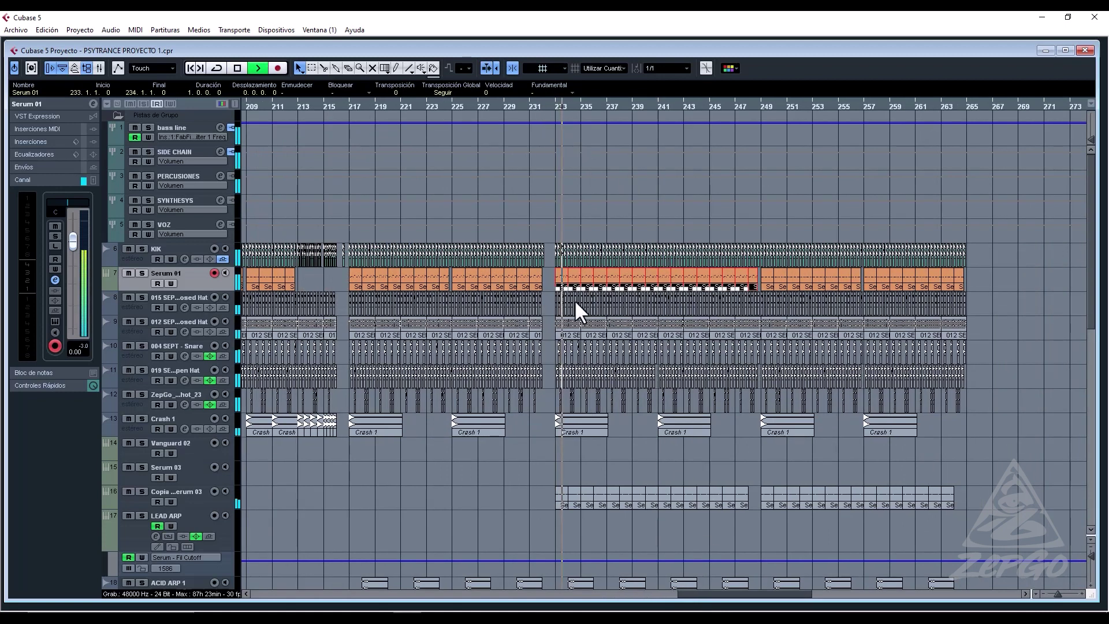
# Delete the kick, hat and snare clips on the last beat of bar 240, just before bar 241.
pyautogui.press('h')
pyautogui.press('h')
pyautogui.press('h')
pyautogui.press('h')
pyautogui.press('h')
pyautogui.press('h')
pyautogui.press('h')
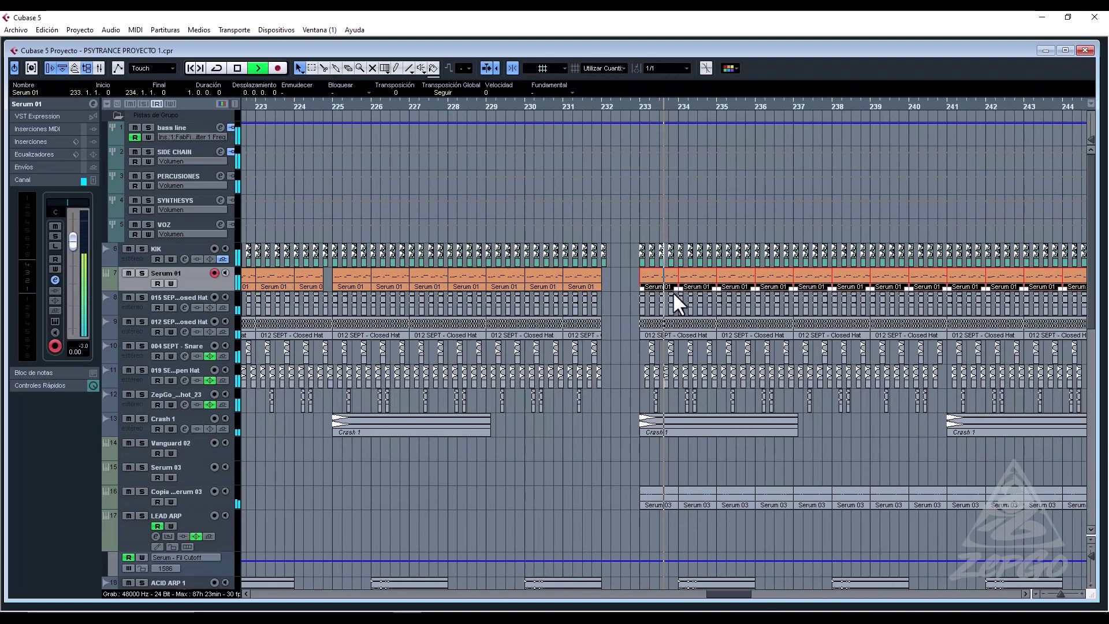
pyautogui.click(618, 275)
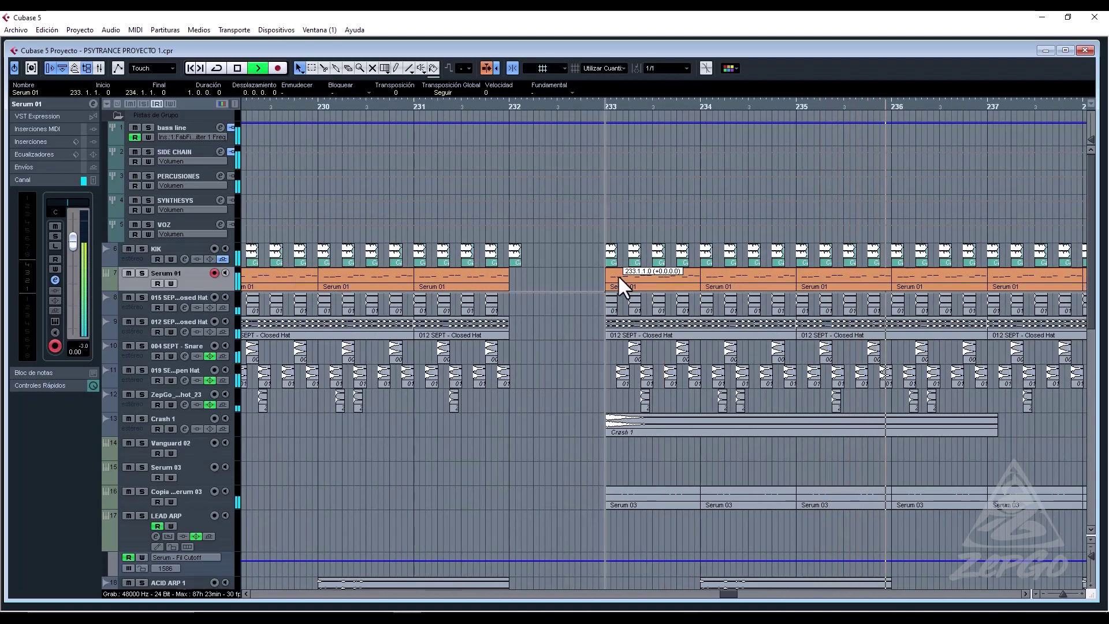
pyautogui.press('g')
pyautogui.press('g')
pyautogui.press('g')
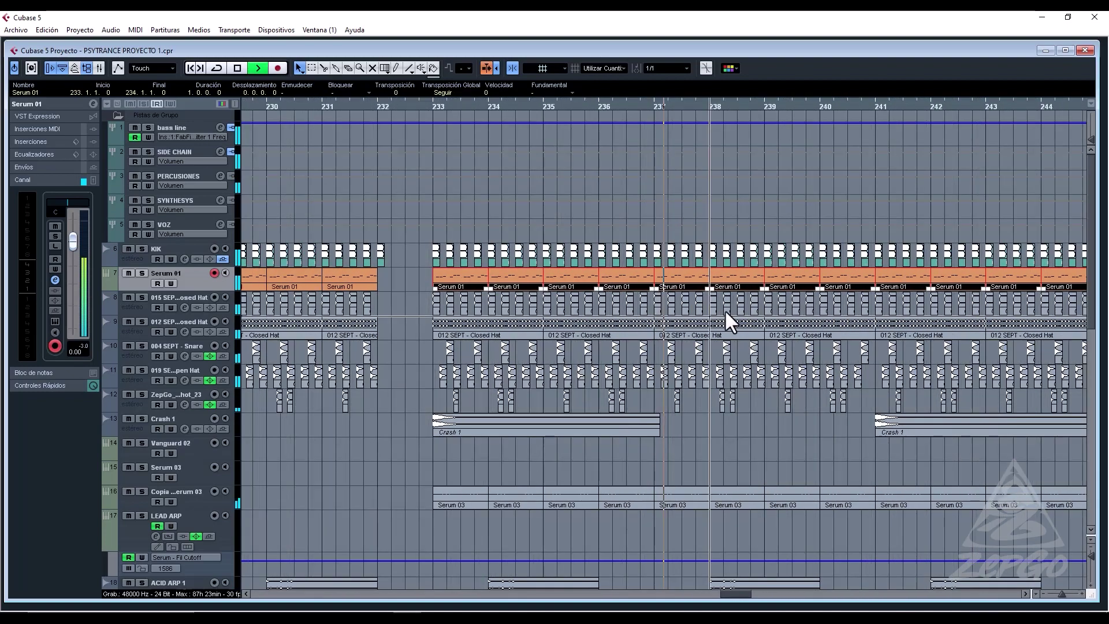
pyautogui.click(771, 279)
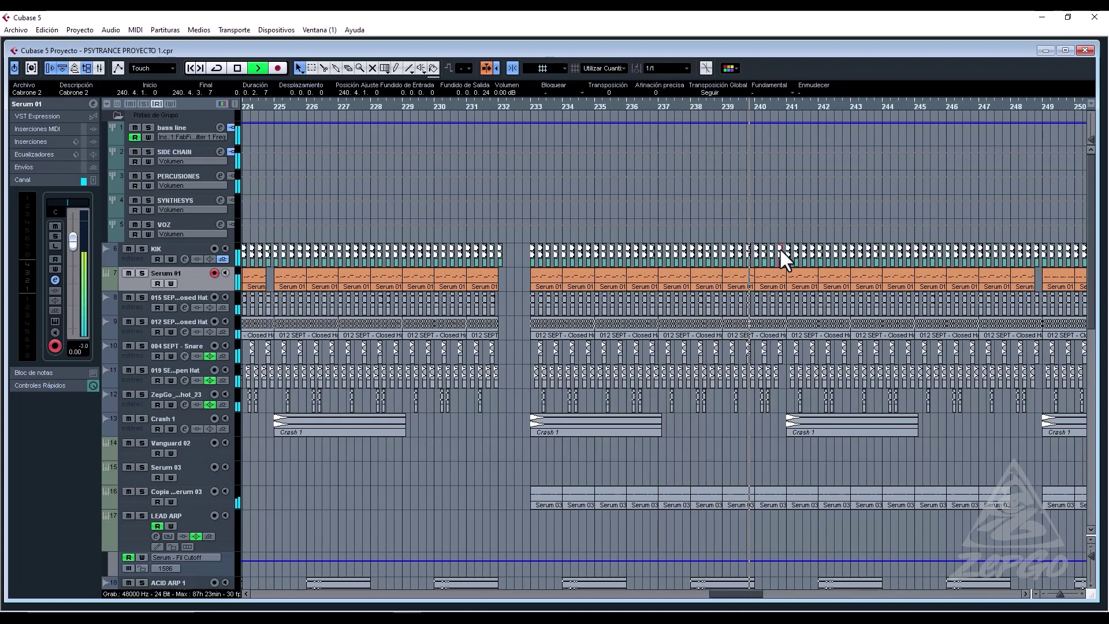
pyautogui.click(781, 306)
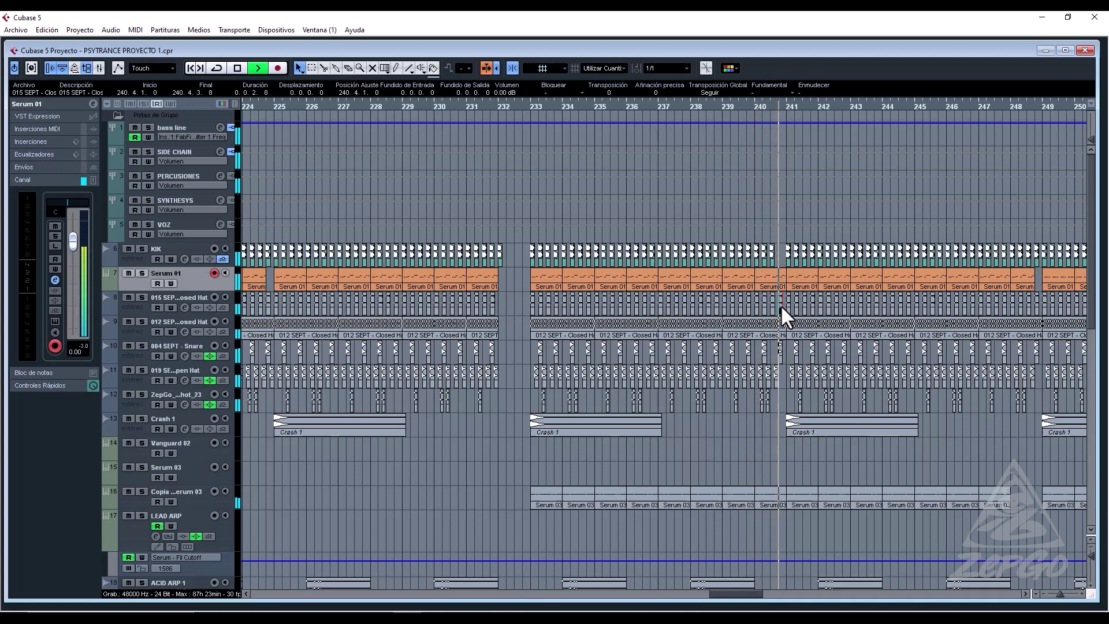
pyautogui.click(794, 348)
# Set the quantize grid to 1/16 and shorten the 012 SEPT closed hat clip starting at bar 239 to end at 240.3.1.
pyautogui.click(768, 334)
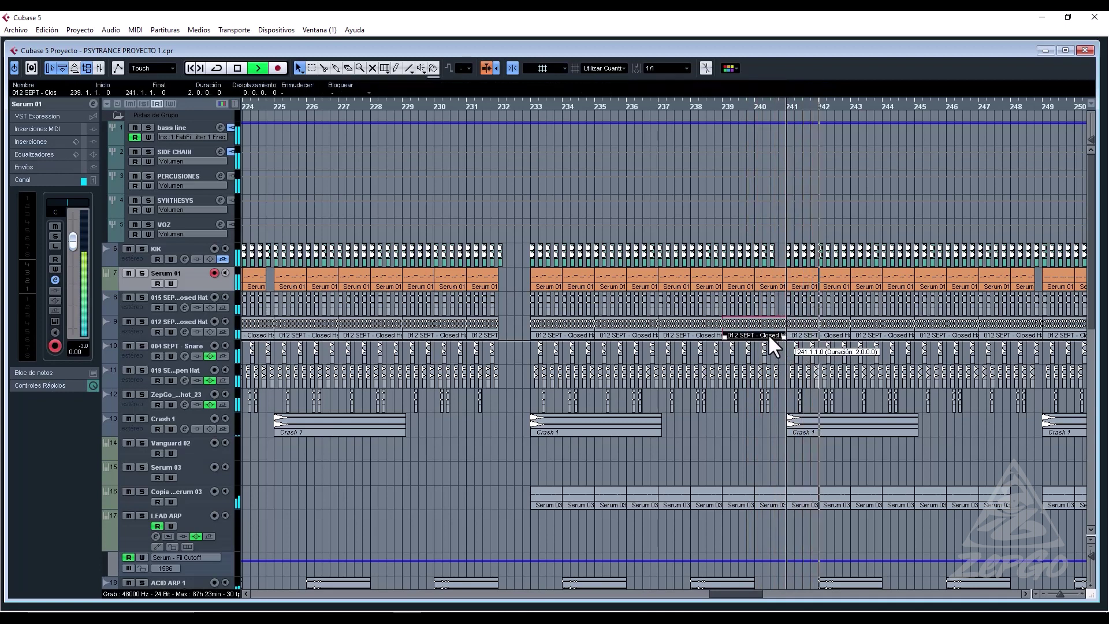
pyautogui.click(664, 68)
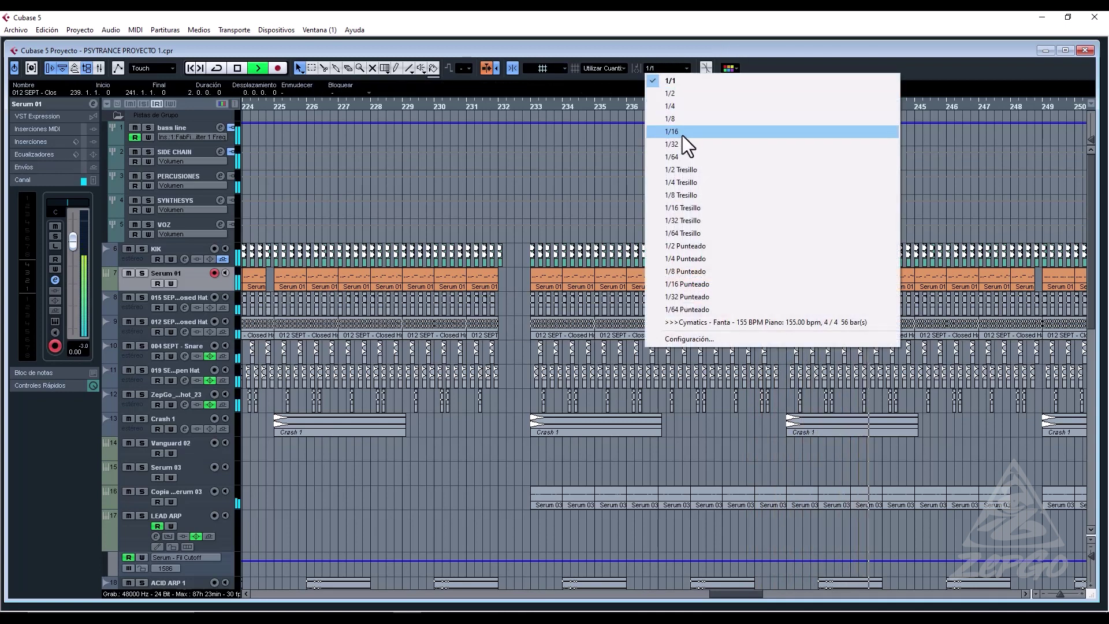
pyautogui.click(681, 133)
pyautogui.moveTo(783, 336); pyautogui.dragTo(766, 334)
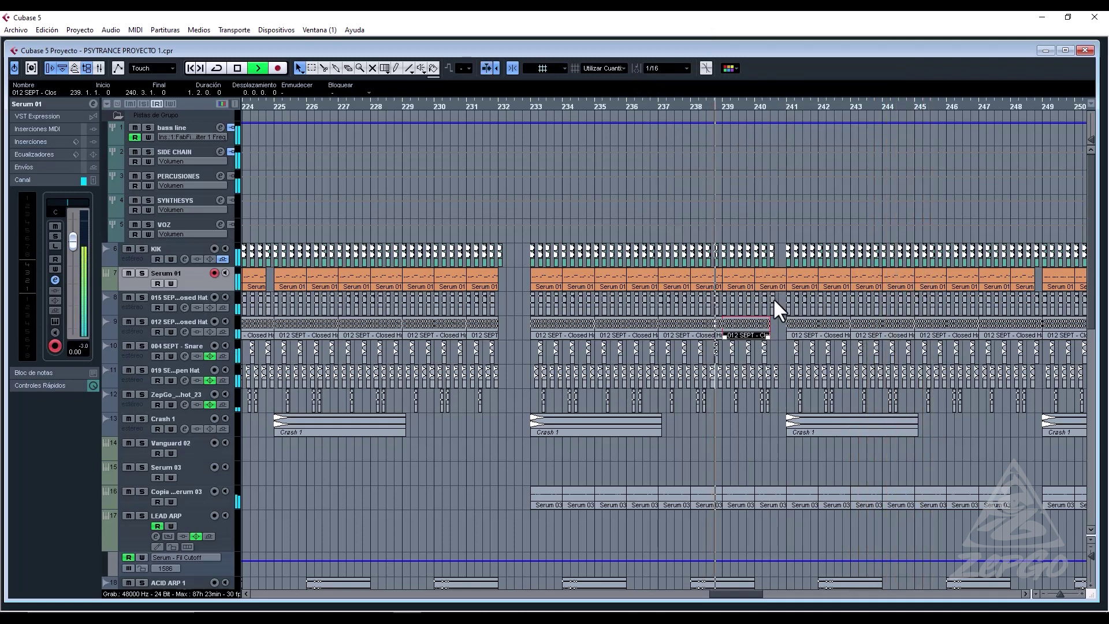
# Delete the leftover hat and kick hits at the end of bar 240, before bar 241.
pyautogui.click(788, 303)
pyautogui.click(790, 379)
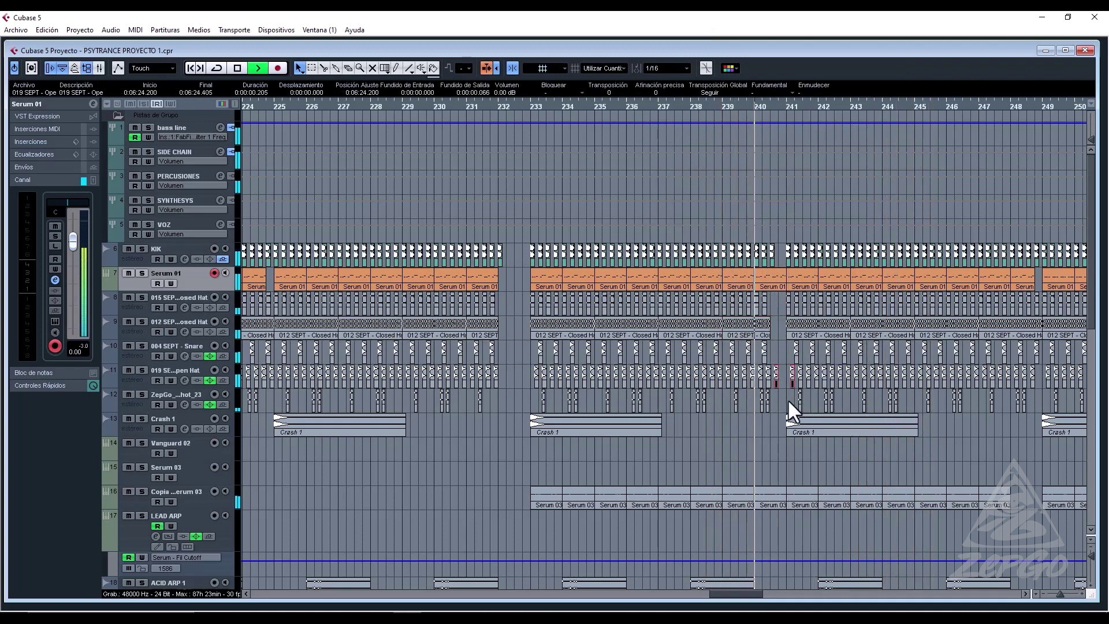
pyautogui.click(788, 254)
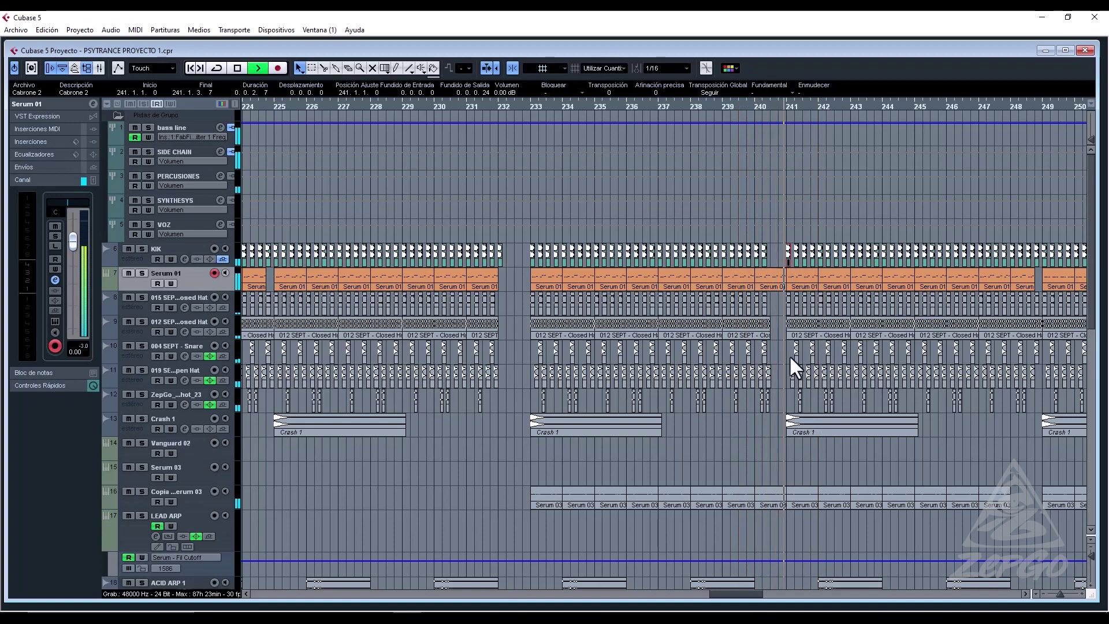
pyautogui.moveTo(896, 199); pyautogui.dragTo(931, 206)
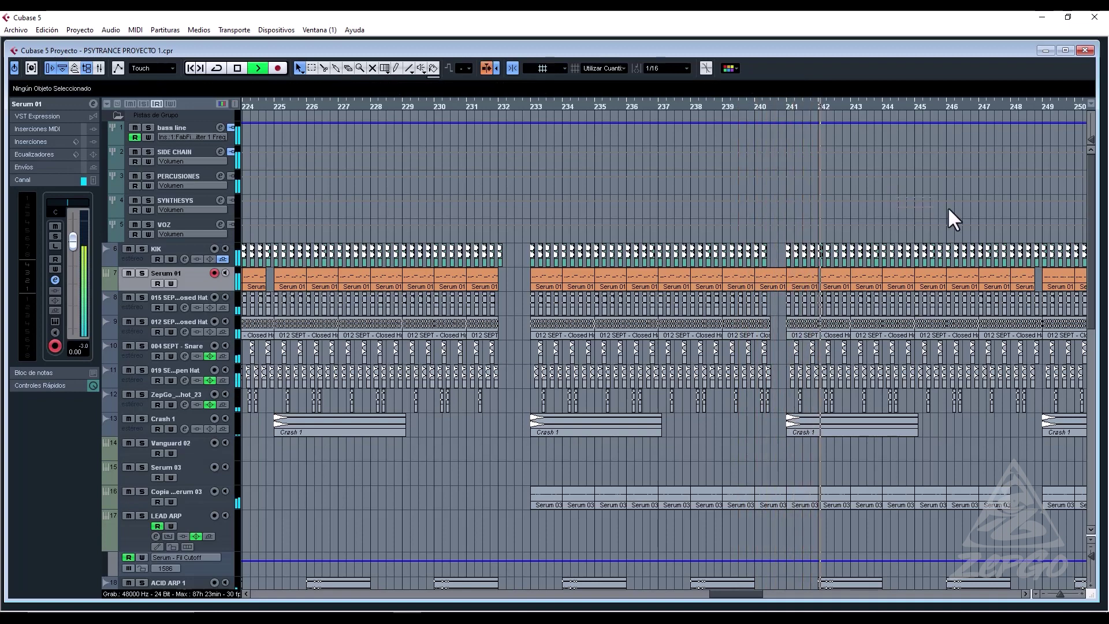
pyautogui.moveTo(1066, 211); pyautogui.dragTo(1079, 215)
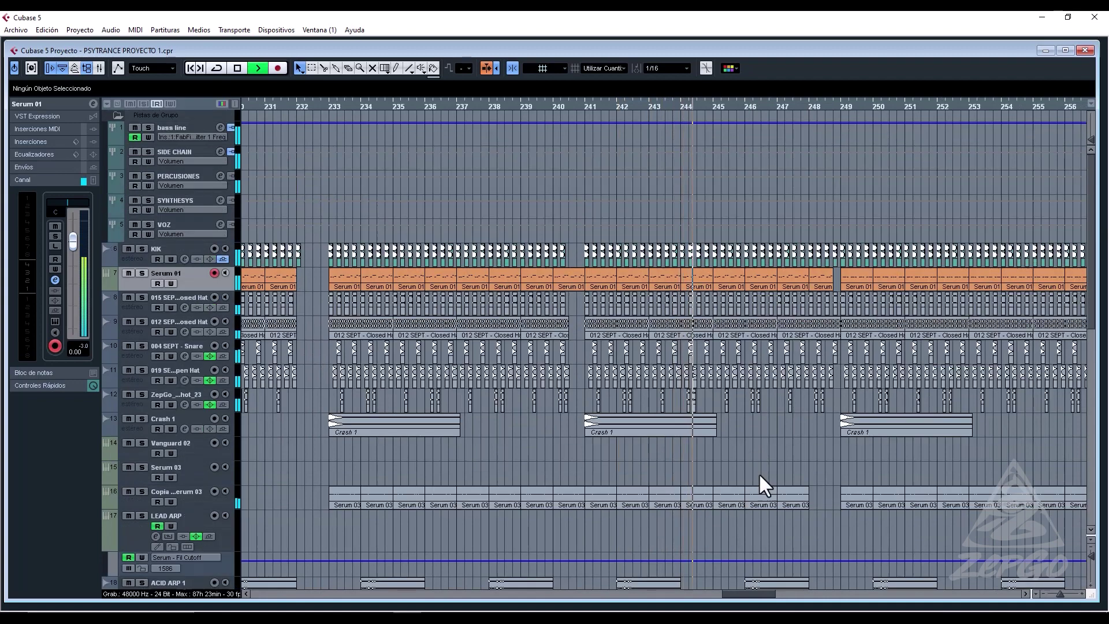
# Maximize the project window, stop playback and shorten the Crash 1 clip starting at bar 241 to end at 244.3.1.
pyautogui.moveTo(807, 436); pyautogui.dragTo(1083, 431)
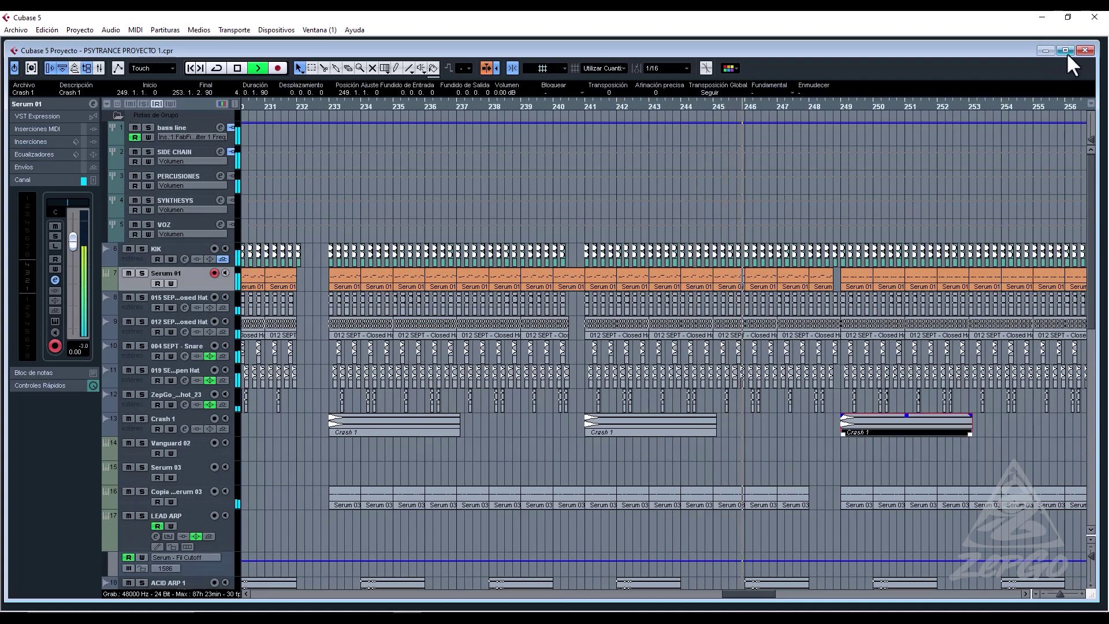
pyautogui.click(1065, 50)
pyautogui.click(633, 411)
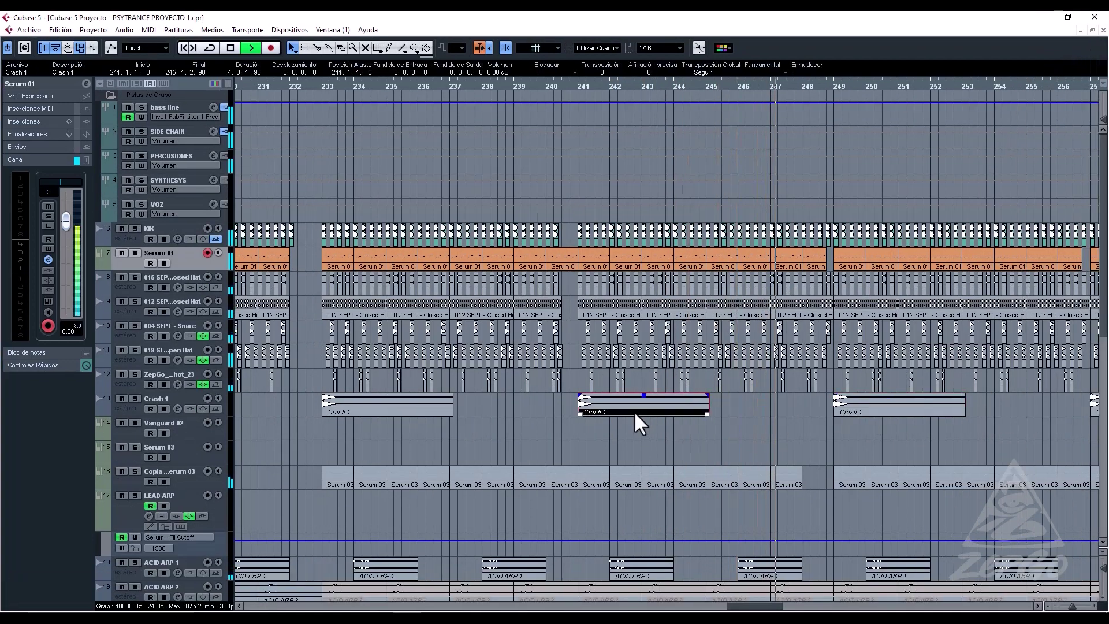
pyautogui.press('space')
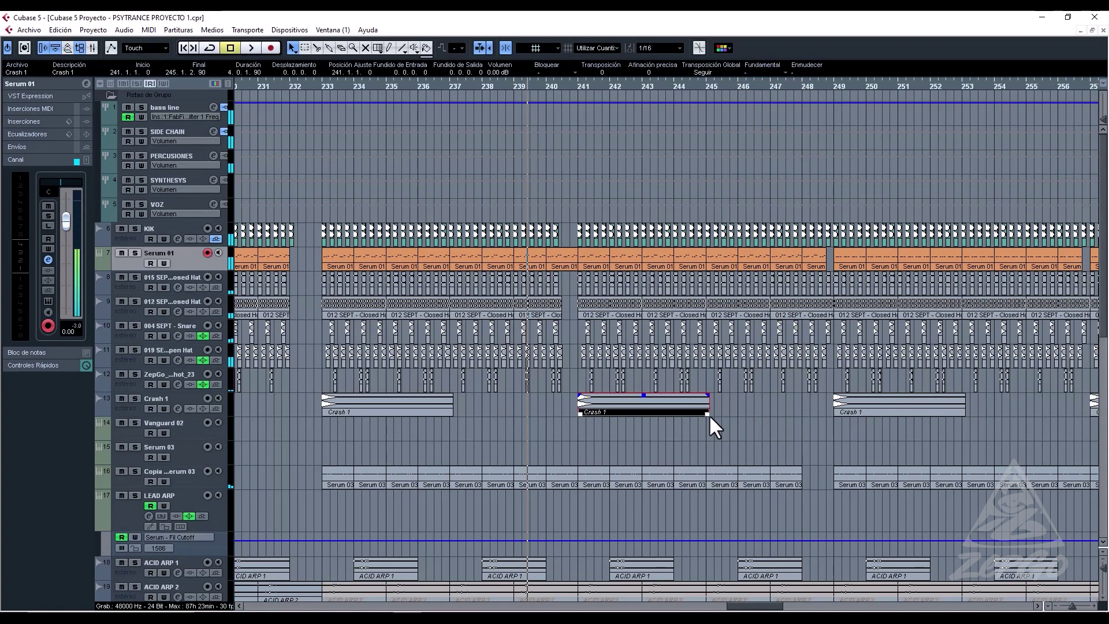
pyautogui.moveTo(706, 411); pyautogui.dragTo(686, 408)
# Duplicate the shortened crash clip, reverse the copy as a new version and move it to start at 245.2.1.
pyautogui.hotkey('ctrl', 'd')
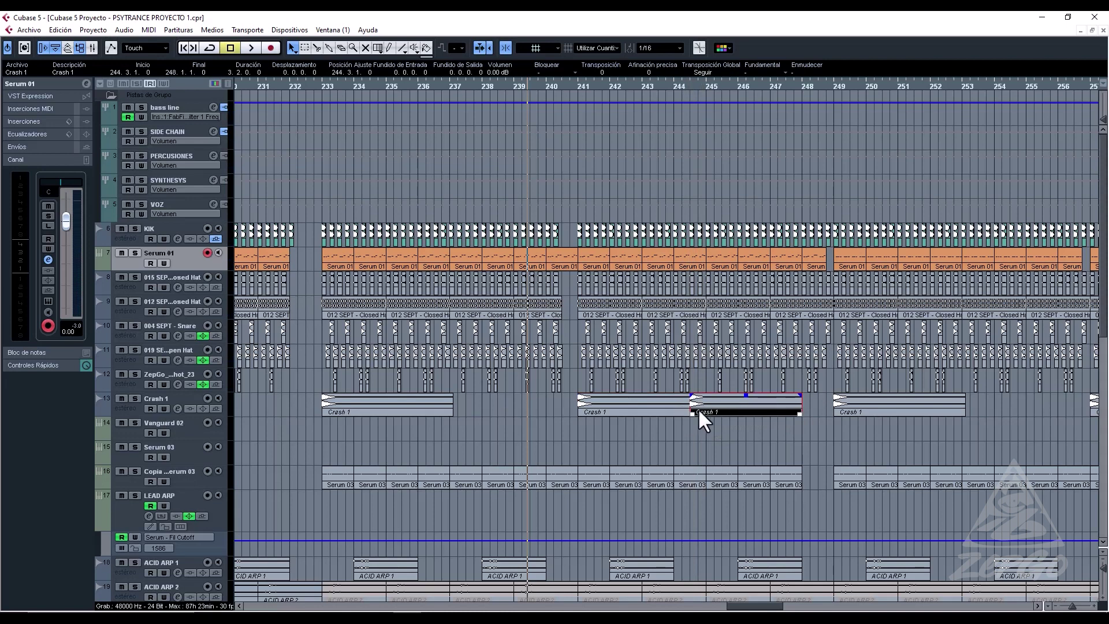
pyautogui.hotkey('ctrl', 'r')
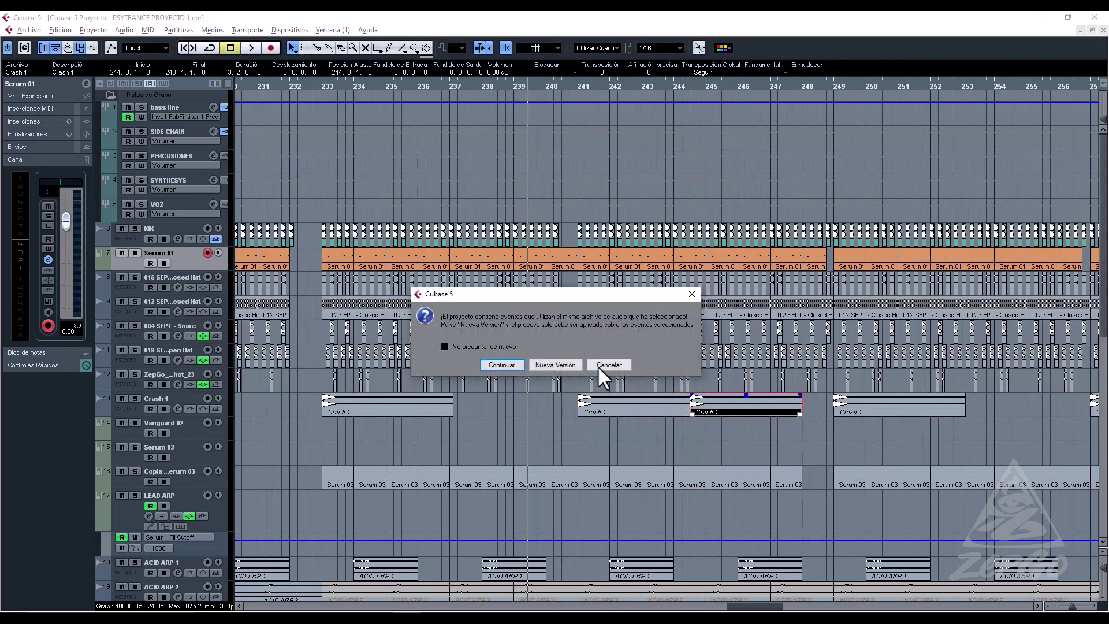
pyautogui.click(562, 366)
pyautogui.moveTo(784, 403); pyautogui.dragTo(805, 407)
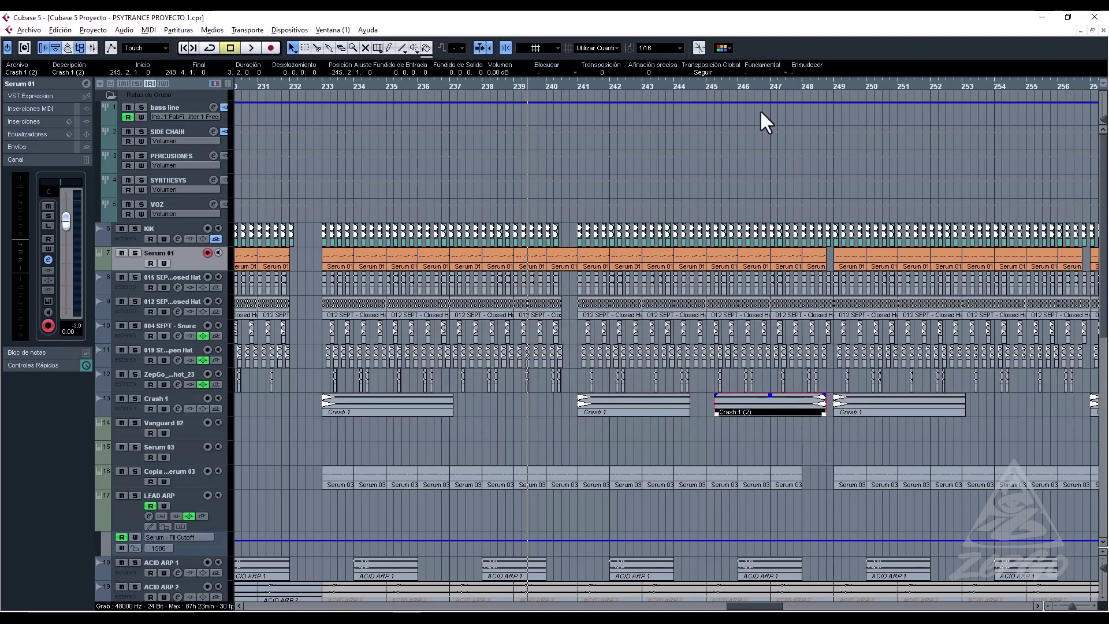
# Play from bar 247 and trim the Crash 1 clip starting at bar 249 to end at bar 253.
pyautogui.click(777, 85)
pyautogui.press('space')
pyautogui.press('g')
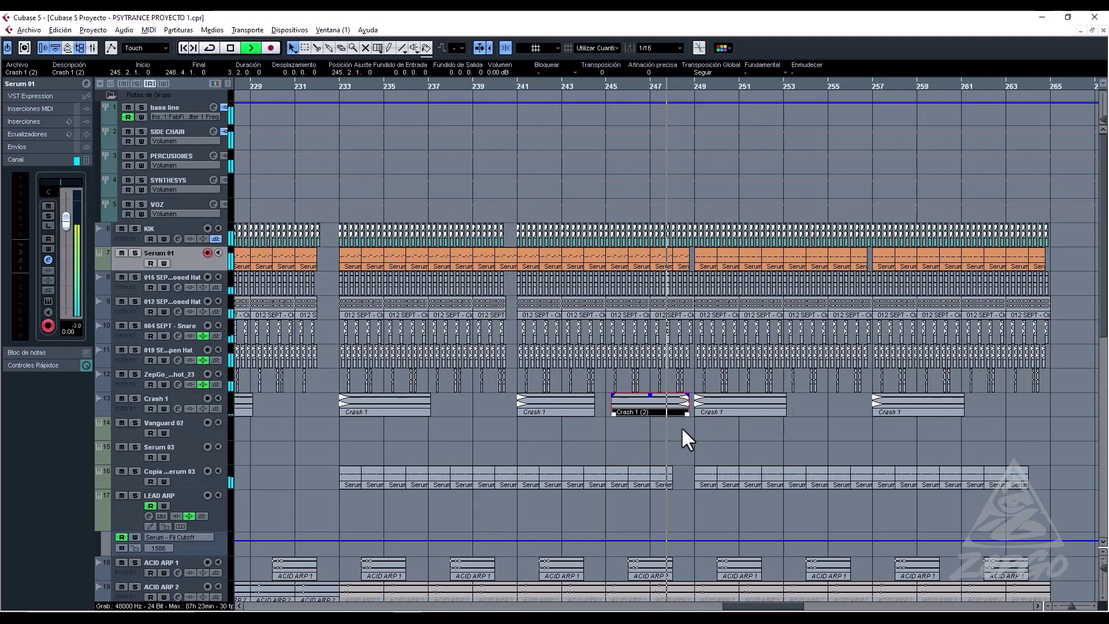
pyautogui.press('g')
pyautogui.press('g')
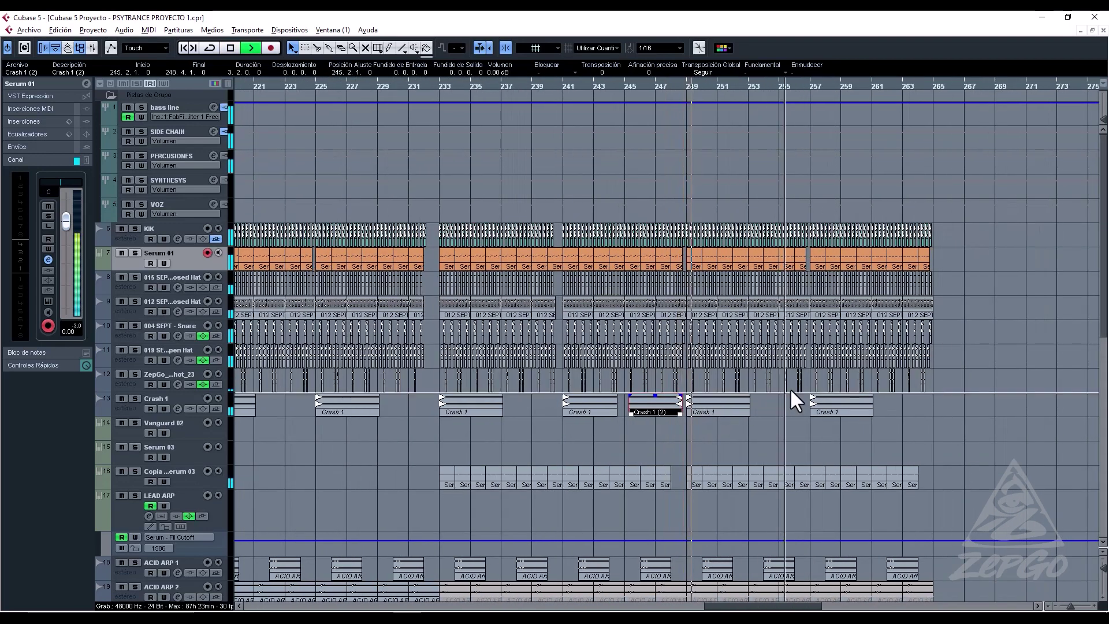
pyautogui.press('h')
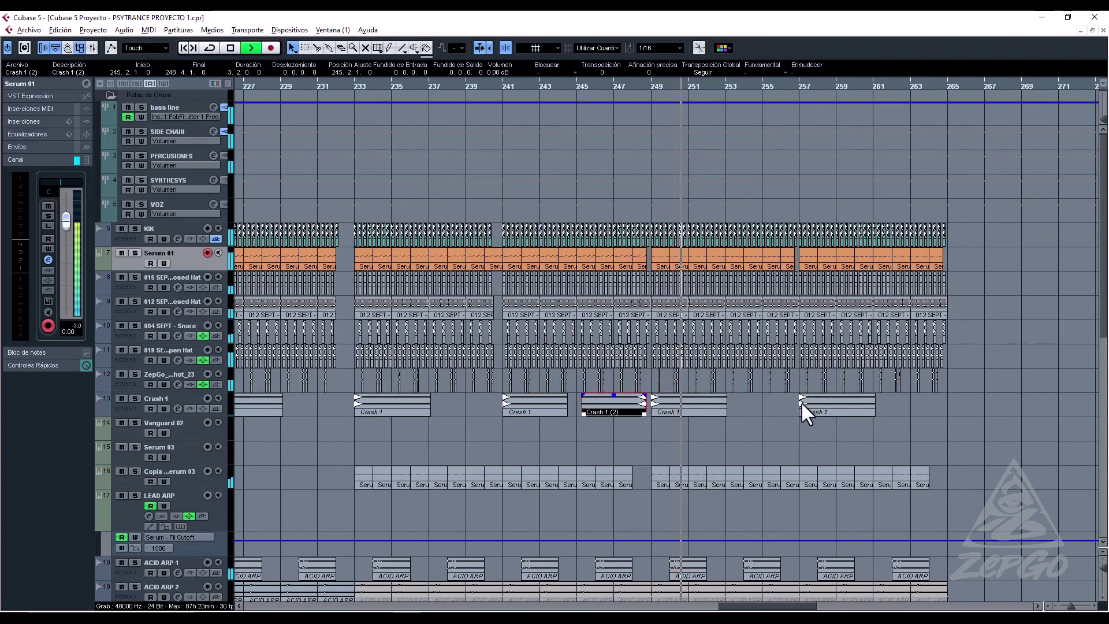
pyautogui.press('h')
pyautogui.press('h')
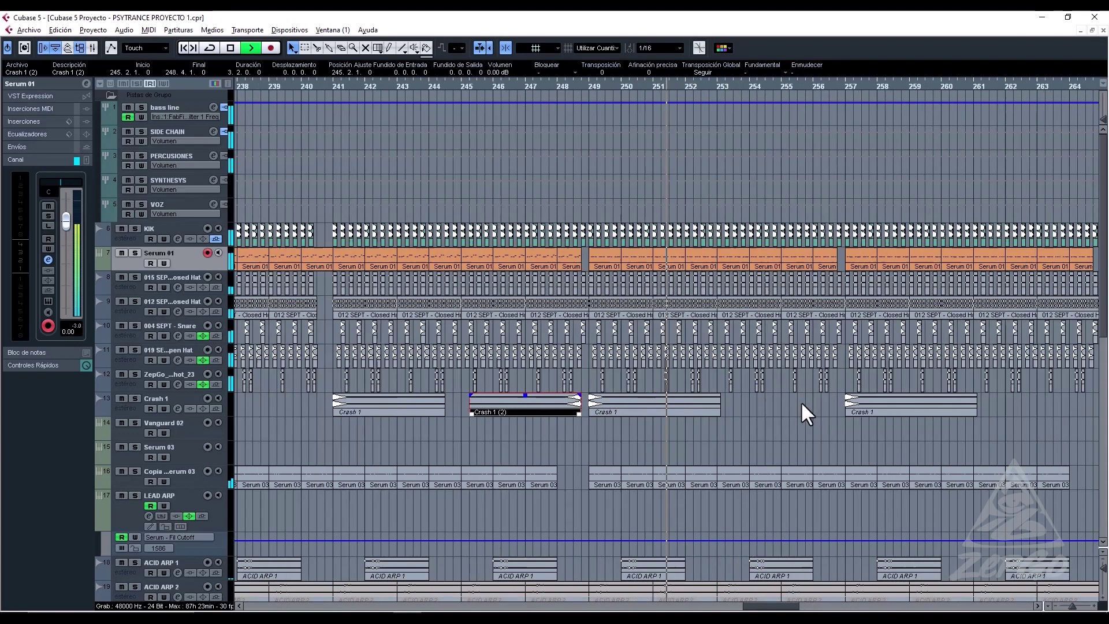
pyautogui.press('h')
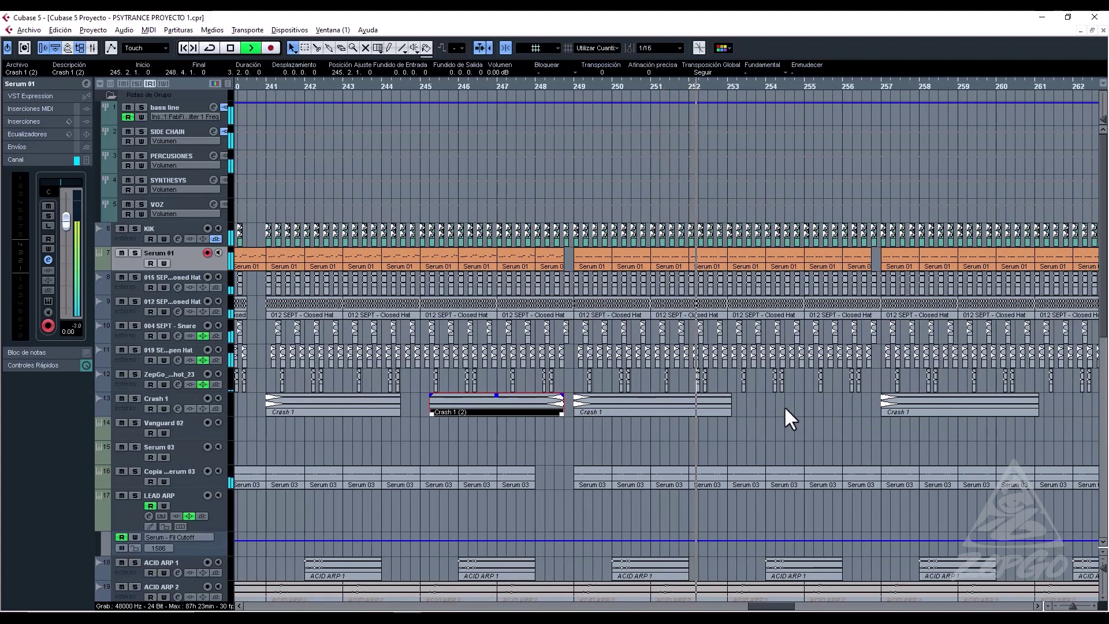
pyautogui.click(725, 413)
pyautogui.click(751, 411)
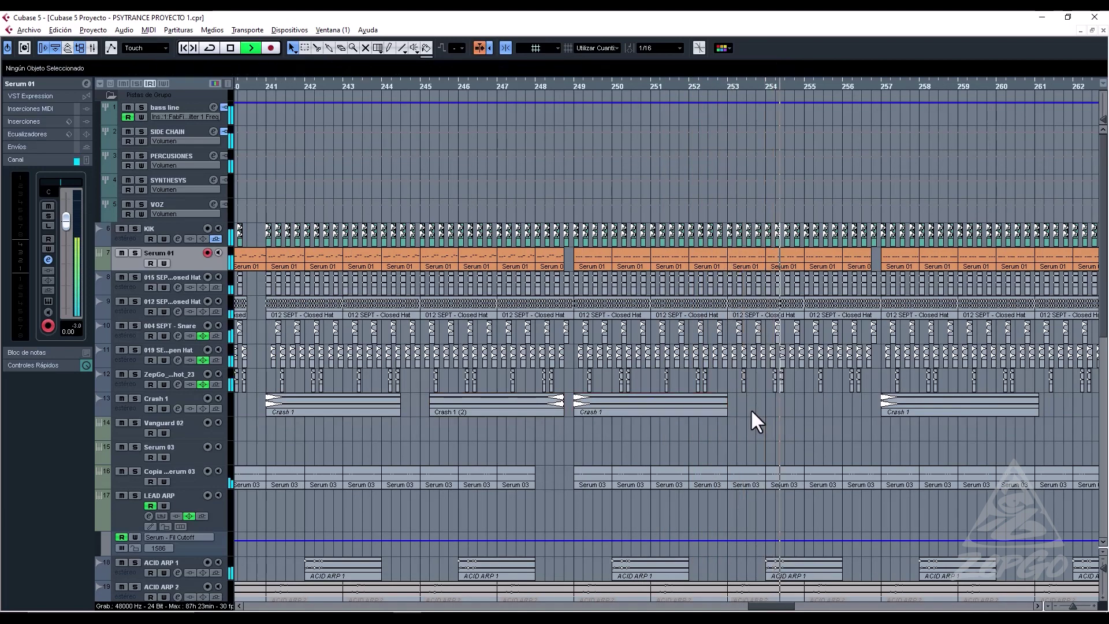
# Copy the block of kick and Serum 01 clips starting at bar 105 to the end of the arrangement at bar 265.
pyautogui.press('g')
pyautogui.press('g')
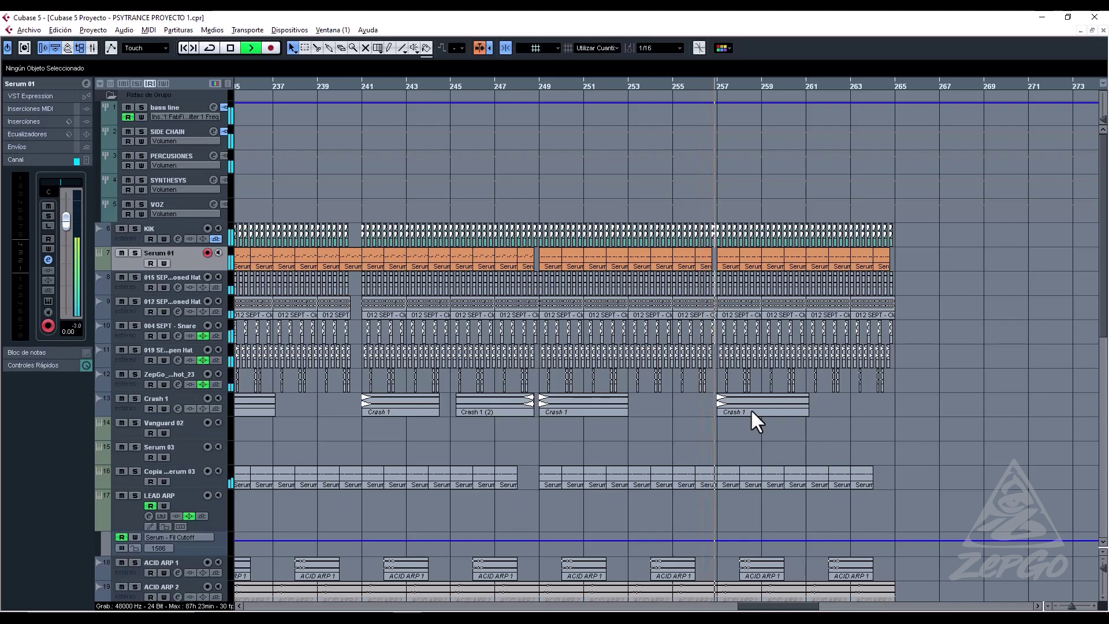
pyautogui.press('g')
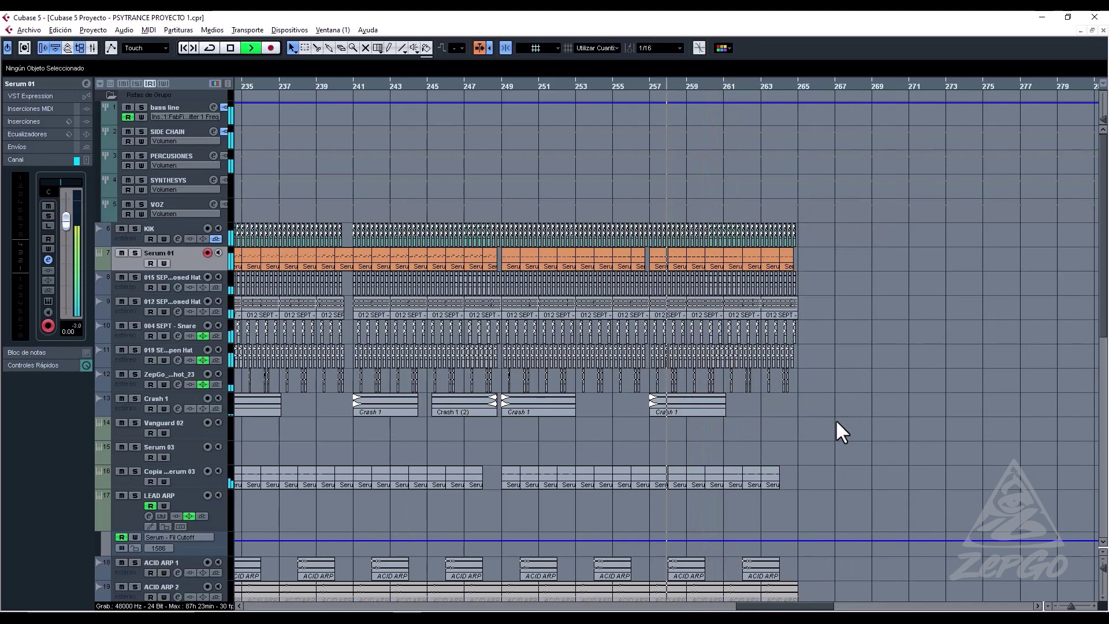
pyautogui.press('g')
pyautogui.press('g')
pyautogui.press('g')
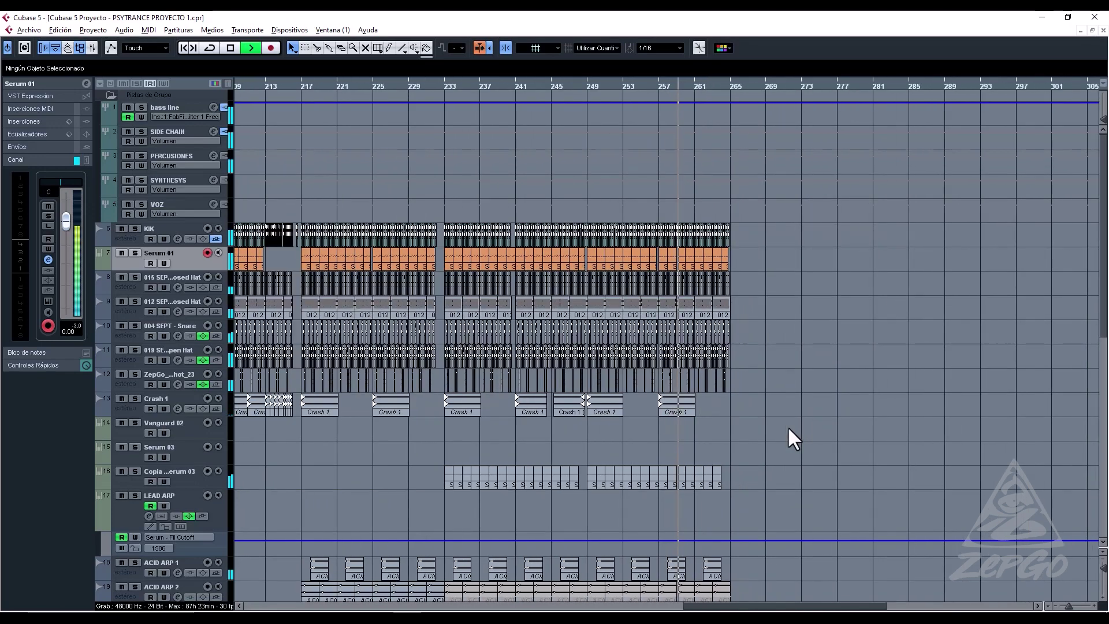
pyautogui.press('g')
pyautogui.press('g')
pyautogui.press('g')
pyautogui.press('g')
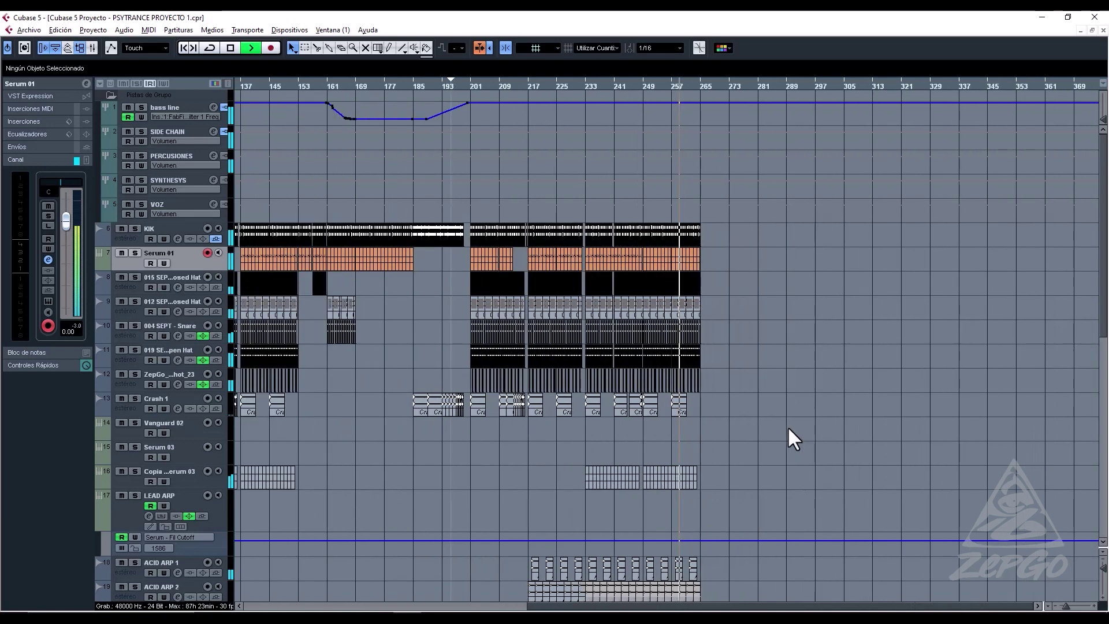
pyautogui.press('g')
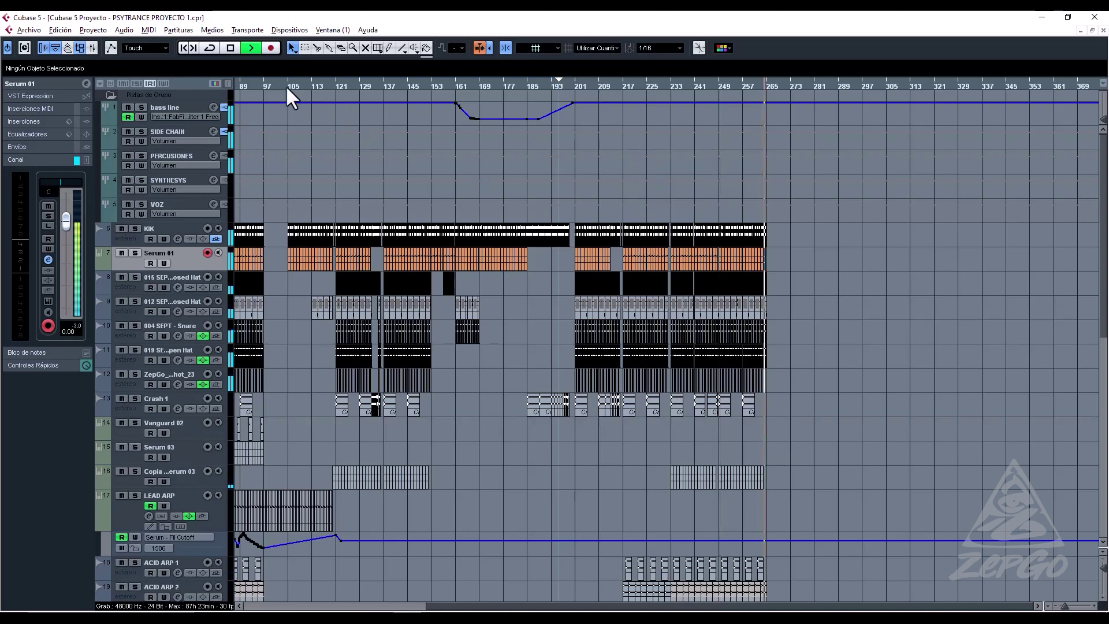
pyautogui.press('KP_Subtract')
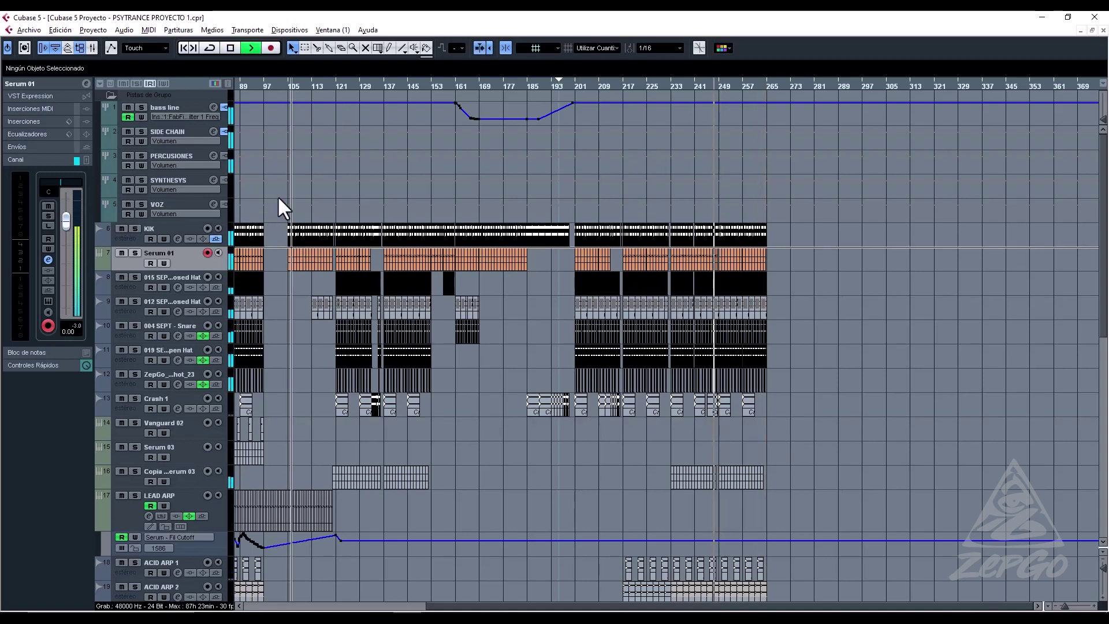
pyautogui.click(280, 212)
pyautogui.moveTo(319, 258); pyautogui.dragTo(767, 261)
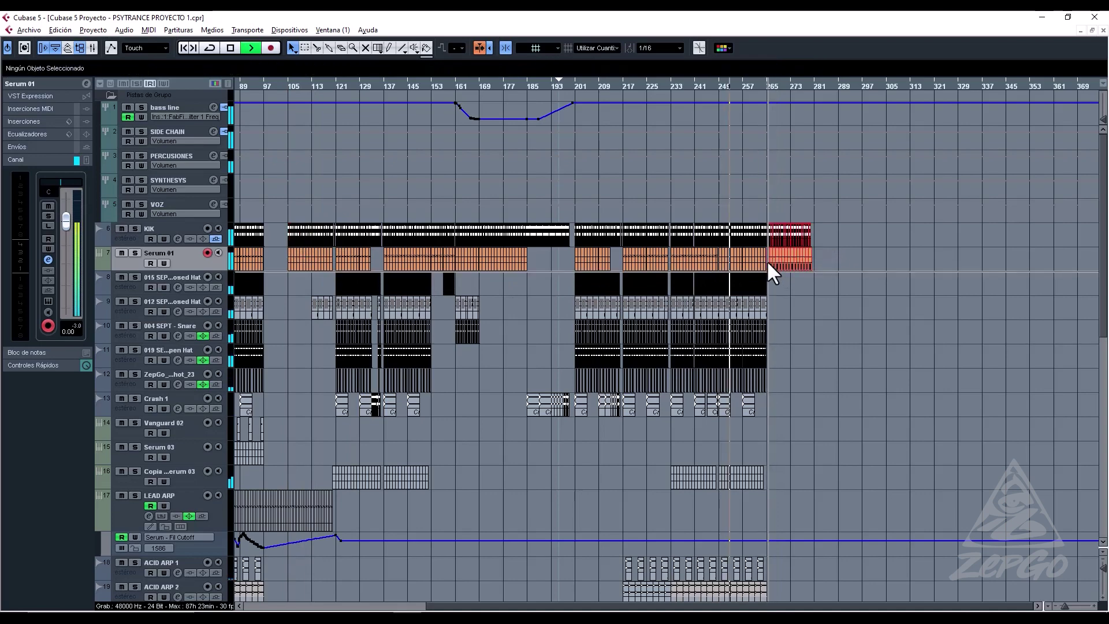
# Shift the copied kick and Serum 01 clips back slightly to start exactly at bar 265.
pyautogui.scroll(5, 778, 271)
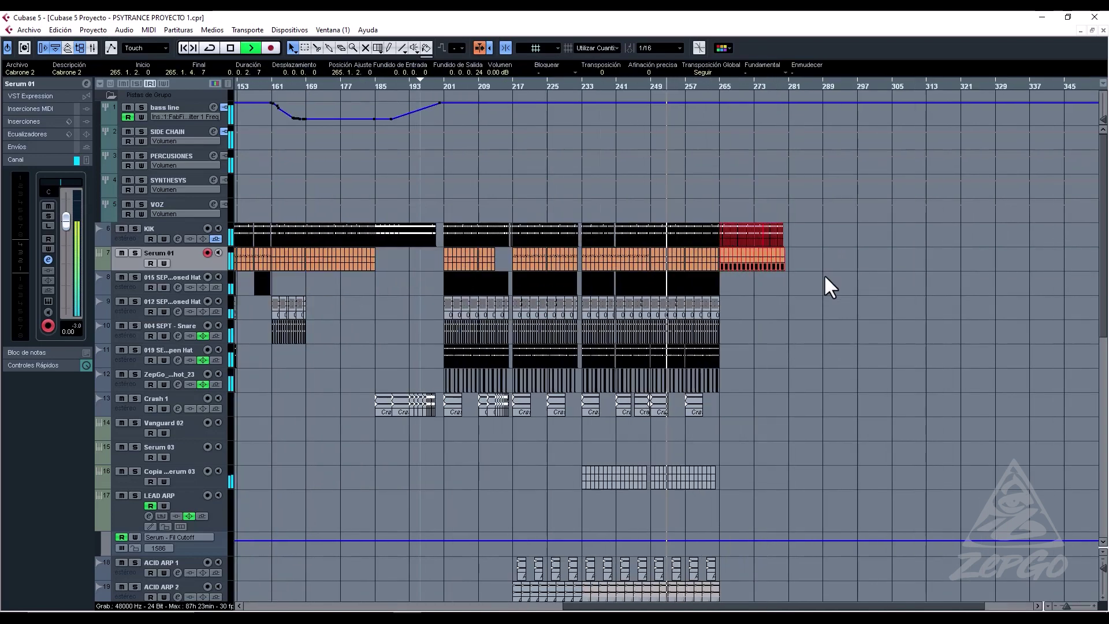
pyautogui.scroll(6, 769, 265)
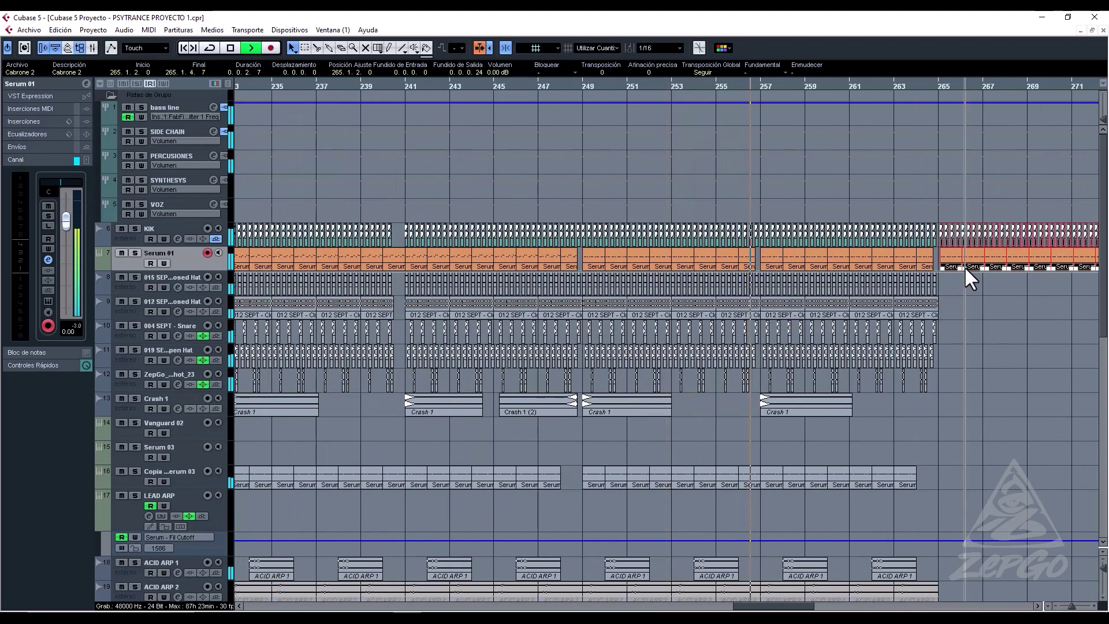
pyautogui.moveTo(965, 266); pyautogui.dragTo(941, 256)
pyautogui.click(924, 263)
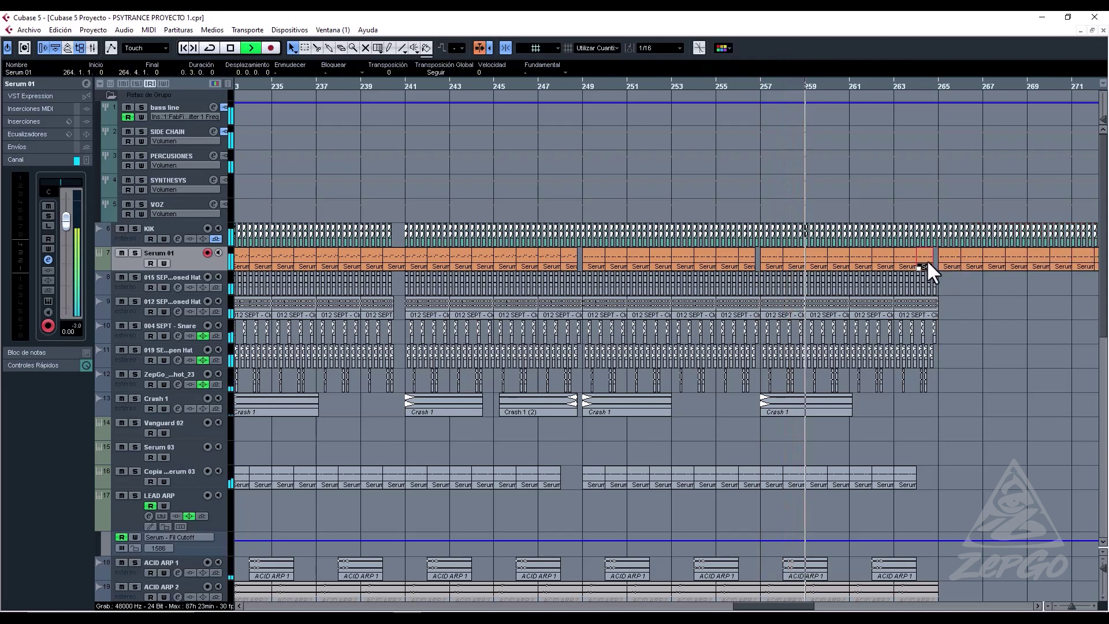
# Copy the last Serum 03 clip on the Copia de Serum 03 track to bar 264, and stop playback there.
pyautogui.scroll(-5, 947, 381)
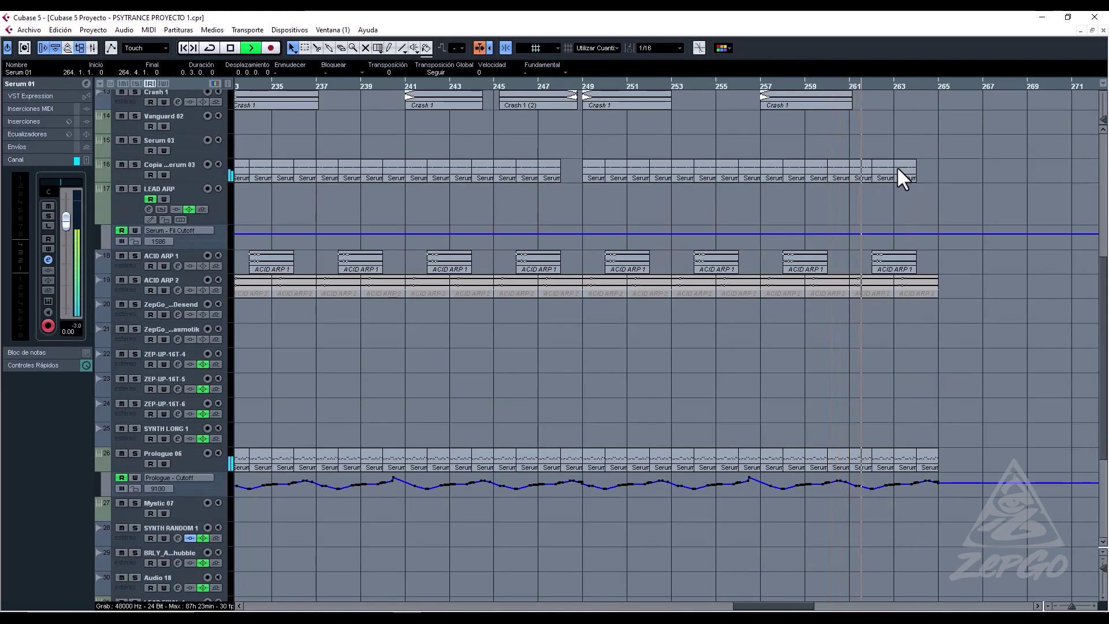
pyautogui.moveTo(897, 167); pyautogui.dragTo(928, 190)
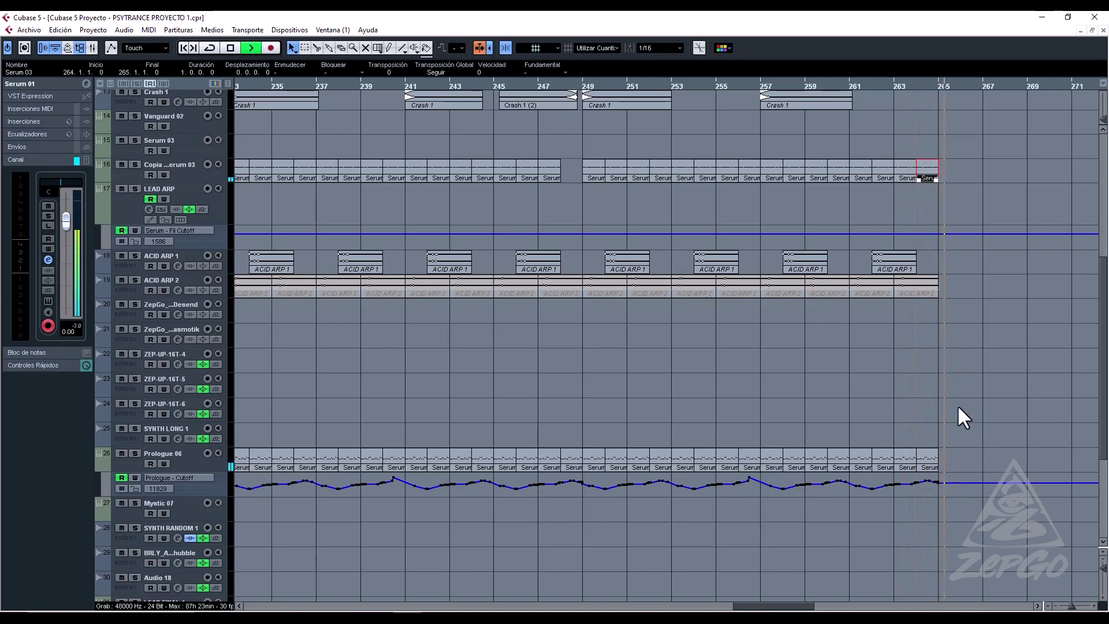
pyautogui.click(916, 84)
pyautogui.press('space')
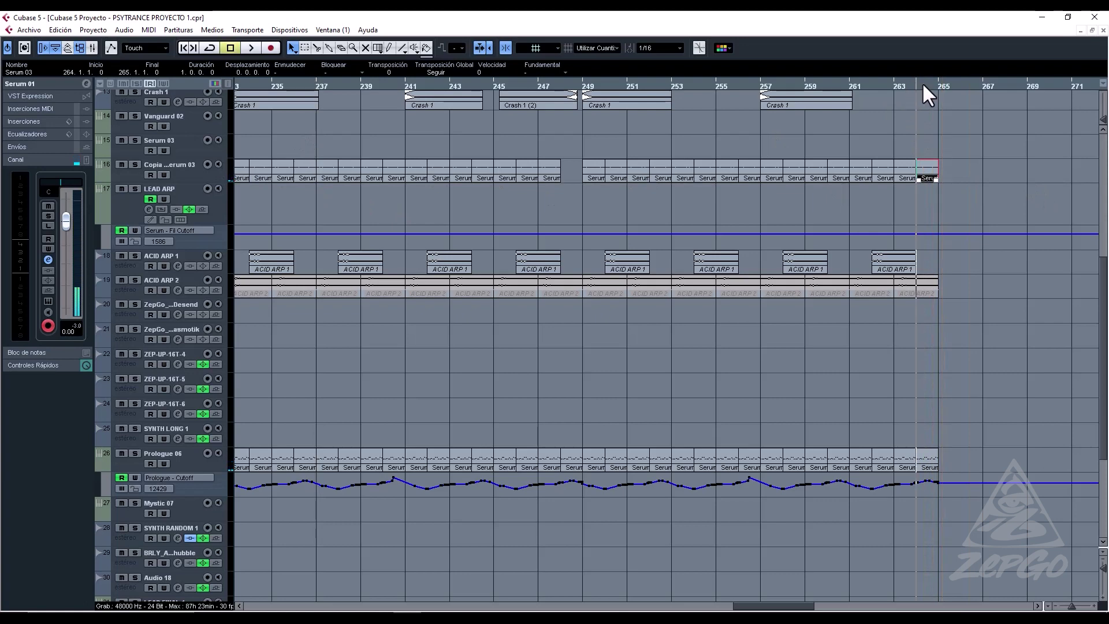
# Set the locator range from bar 264 to 265 and solo the Copia de Serum 03 and Prologue 06 tracks.
pyautogui.moveTo(918, 85); pyautogui.dragTo(731, 77)
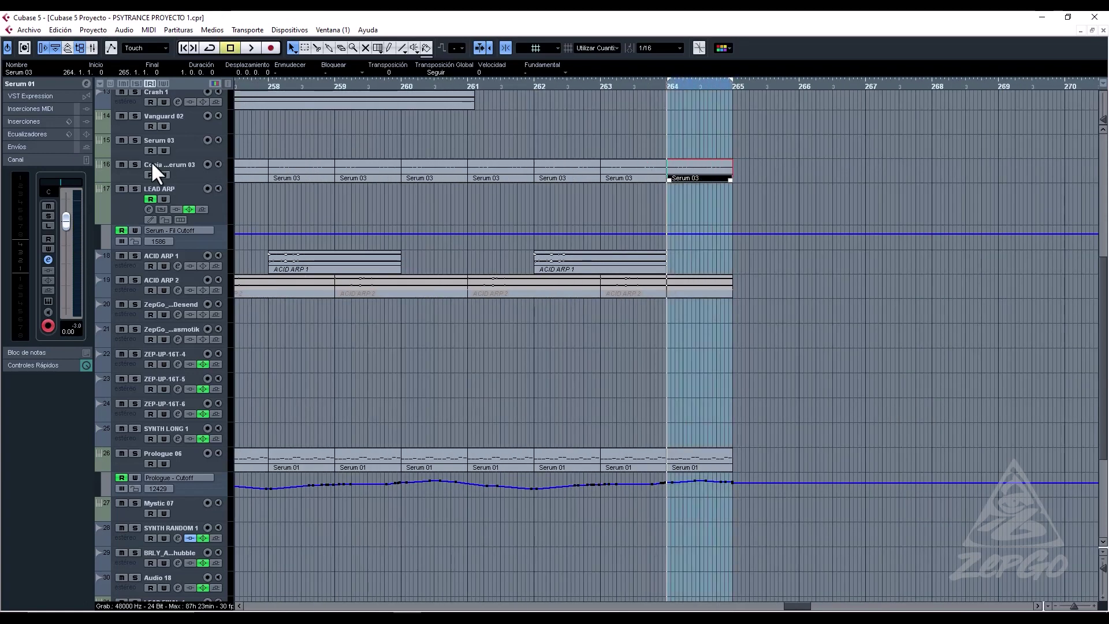
pyautogui.click(135, 165)
pyautogui.press('space')
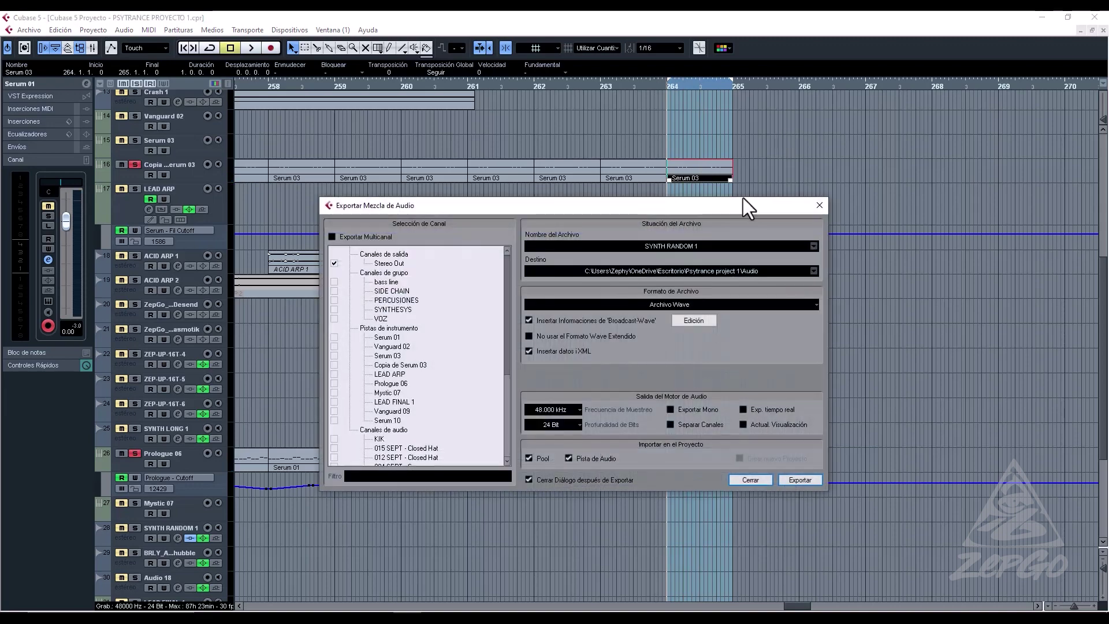
# Export the soloed range as the Wave file "synth delay final", importing it into the pool and an audio track.
pyautogui.write('syn')
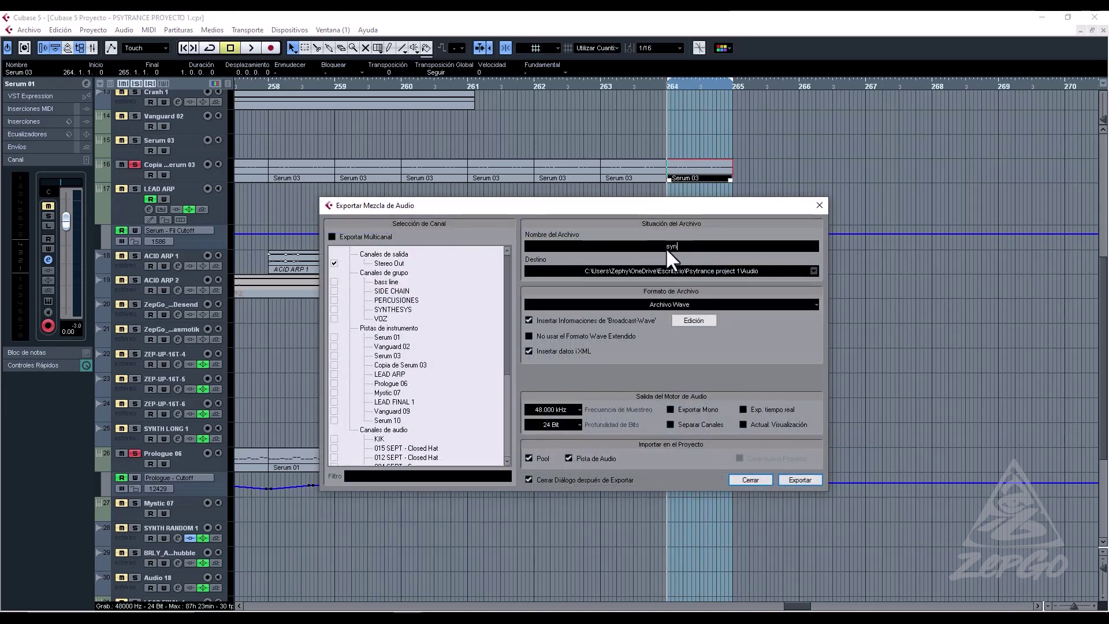
pyautogui.write('th delay final')
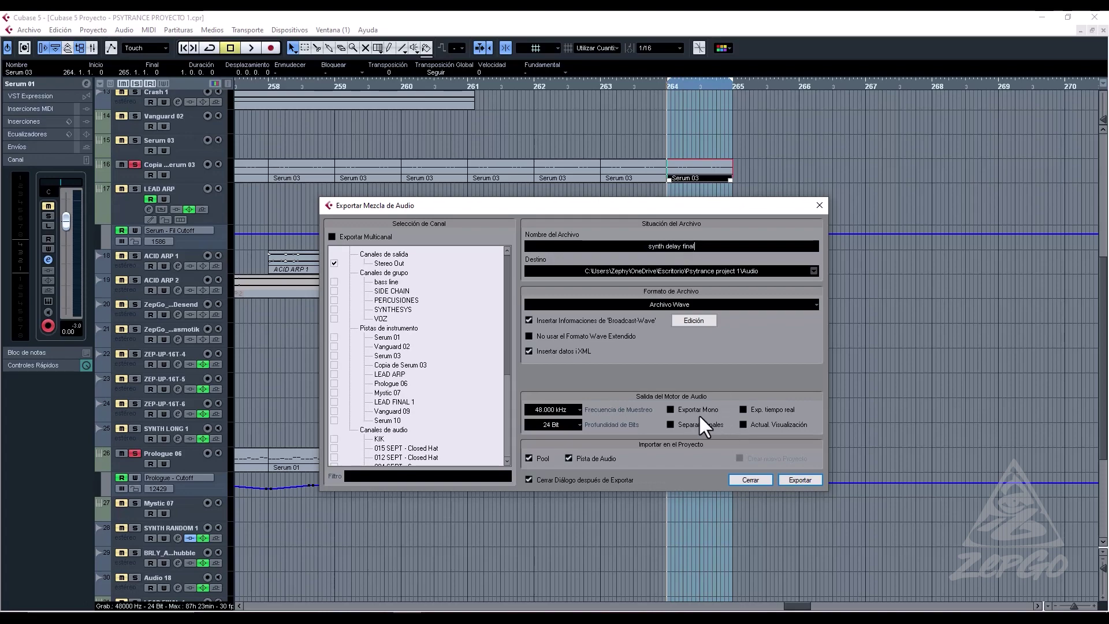
pyautogui.click(813, 478)
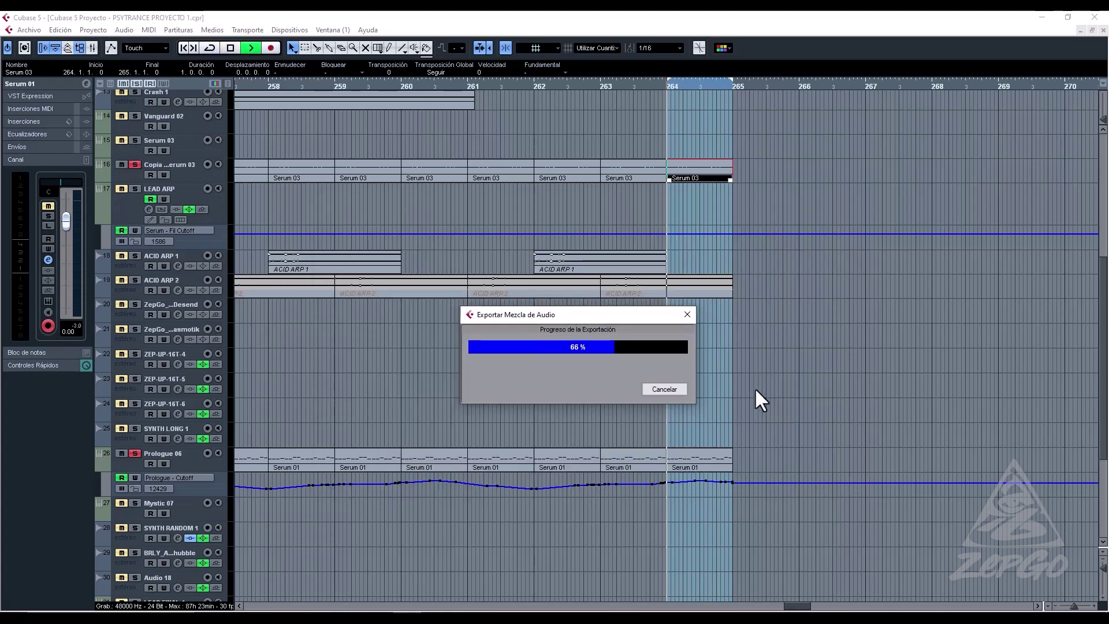
pyautogui.click(589, 394)
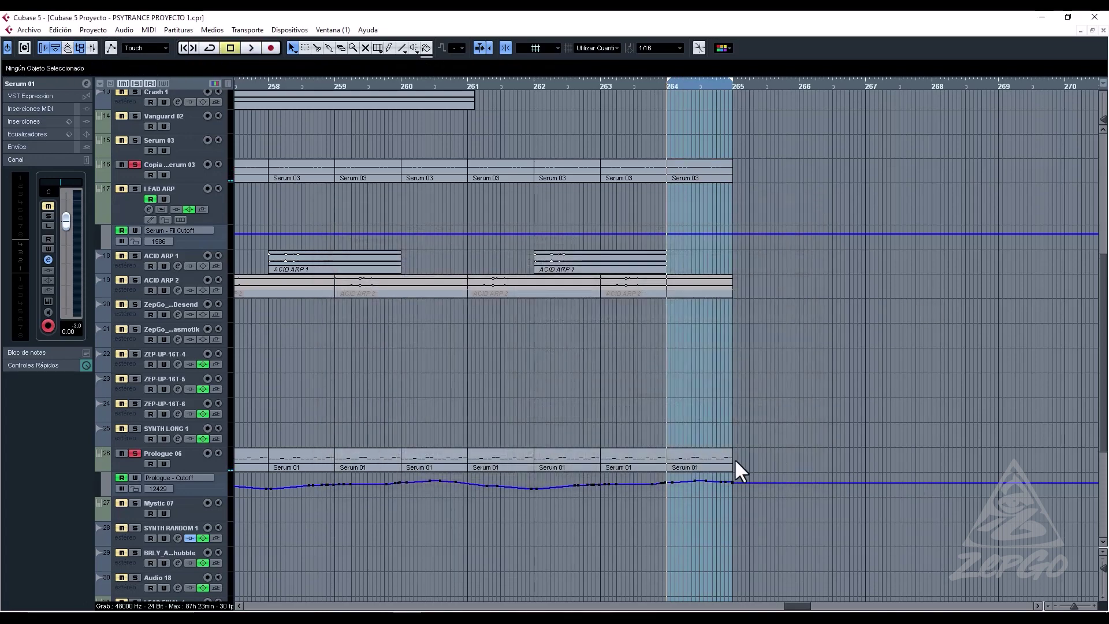
# Delete the Serum 01 and Serum 03 clips at bar 264 and the last clip on the ACID ARP 2 track.
pyautogui.click(709, 457)
pyautogui.press('Delete')
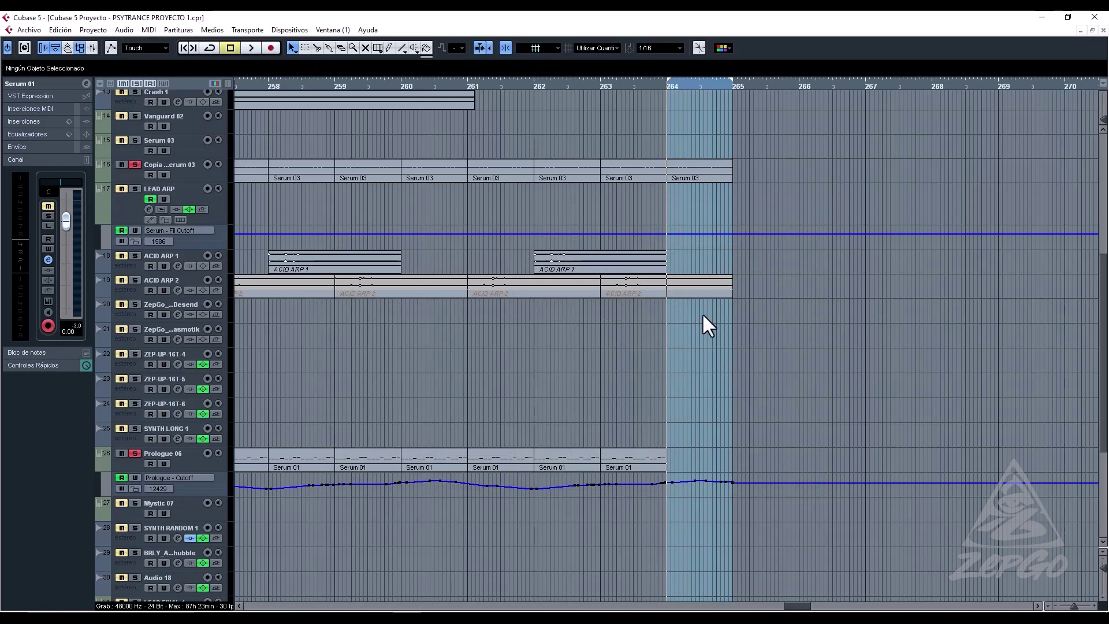
pyautogui.click(699, 175)
pyautogui.press('Delete')
pyautogui.click(694, 287)
pyautogui.press('Delete')
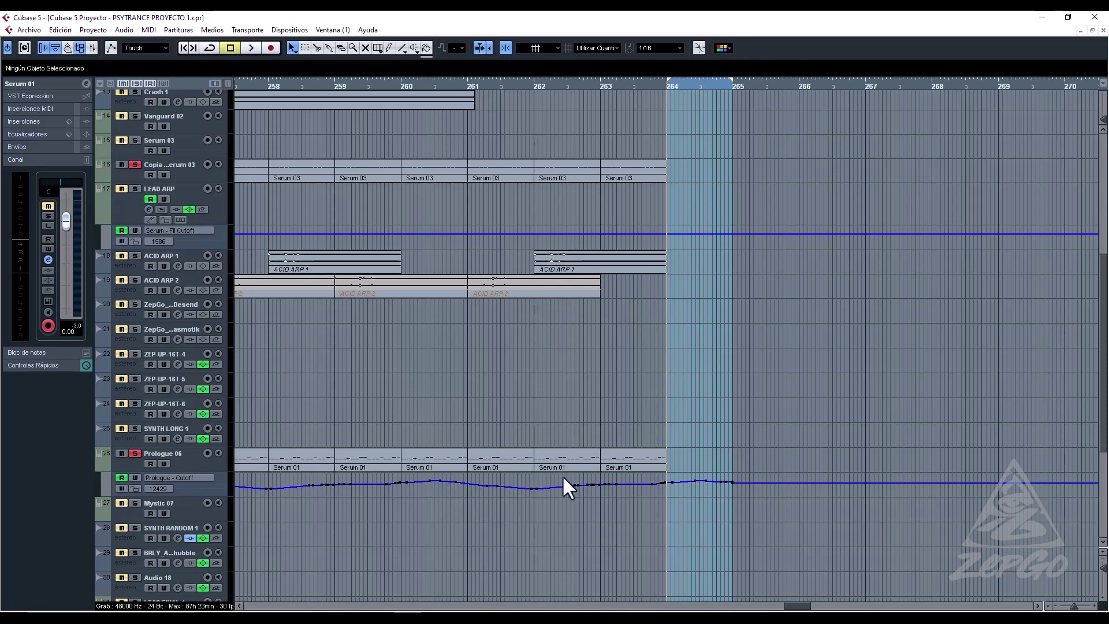
# Deactivate solo on all tracks and play the arrangement from about the middle of bar 260.
pyautogui.scroll(-4, 562, 475)
pyautogui.click(137, 83)
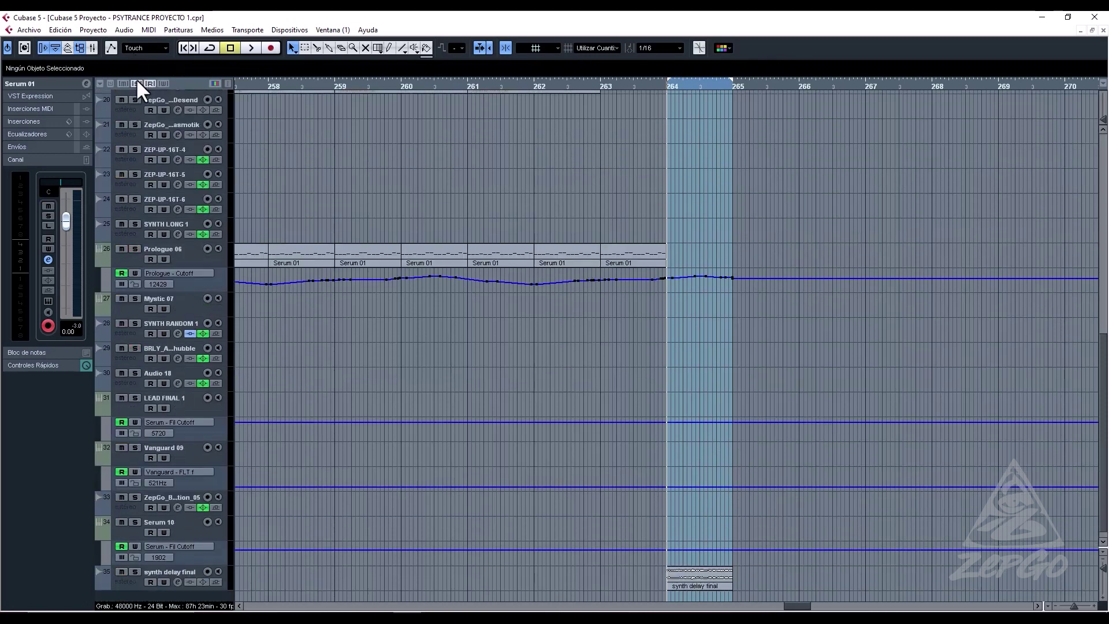
pyautogui.press('space')
pyautogui.scroll(-1, 585, 335)
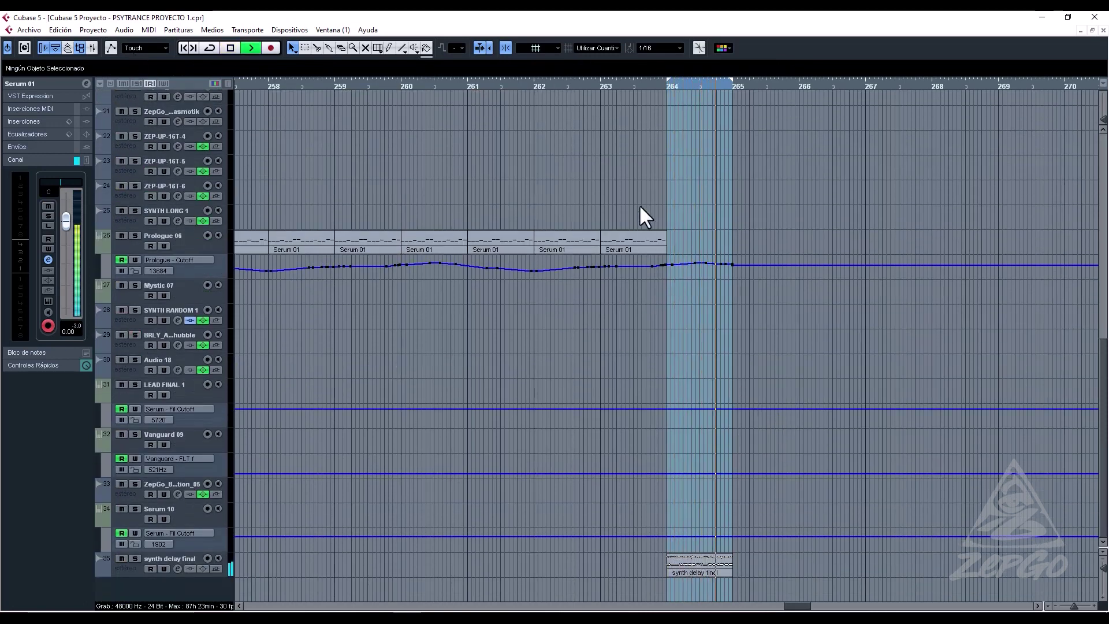
pyautogui.click(436, 86)
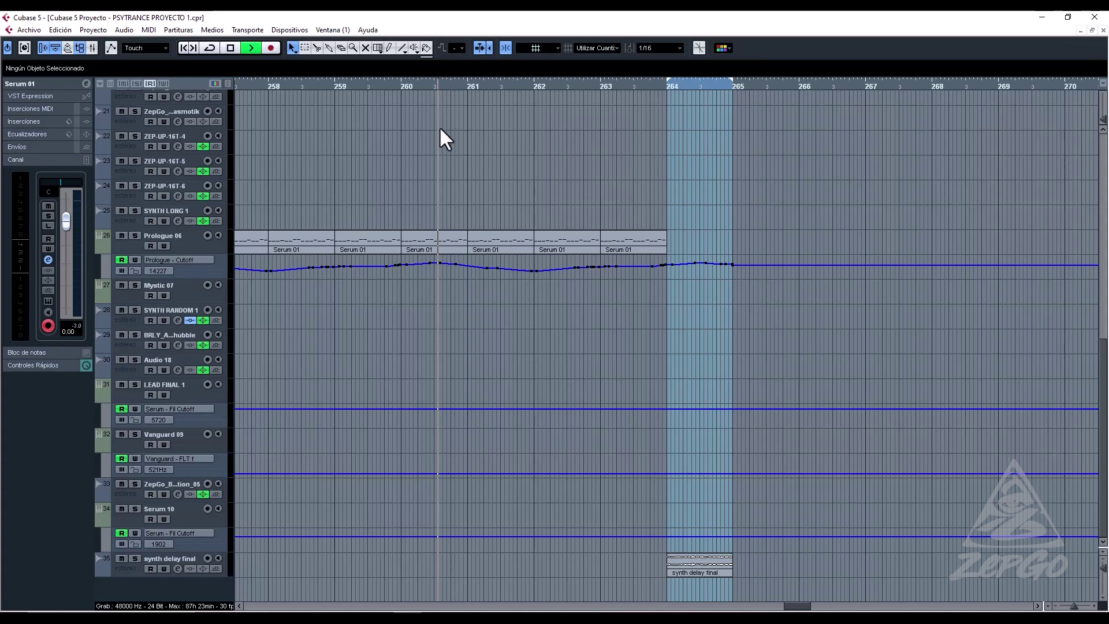
# Split the synth delay final clip at about the middle of bar 264 with the Split tool, and return to the selection tool.
pyautogui.click(175, 571)
pyautogui.rightClick(712, 588)
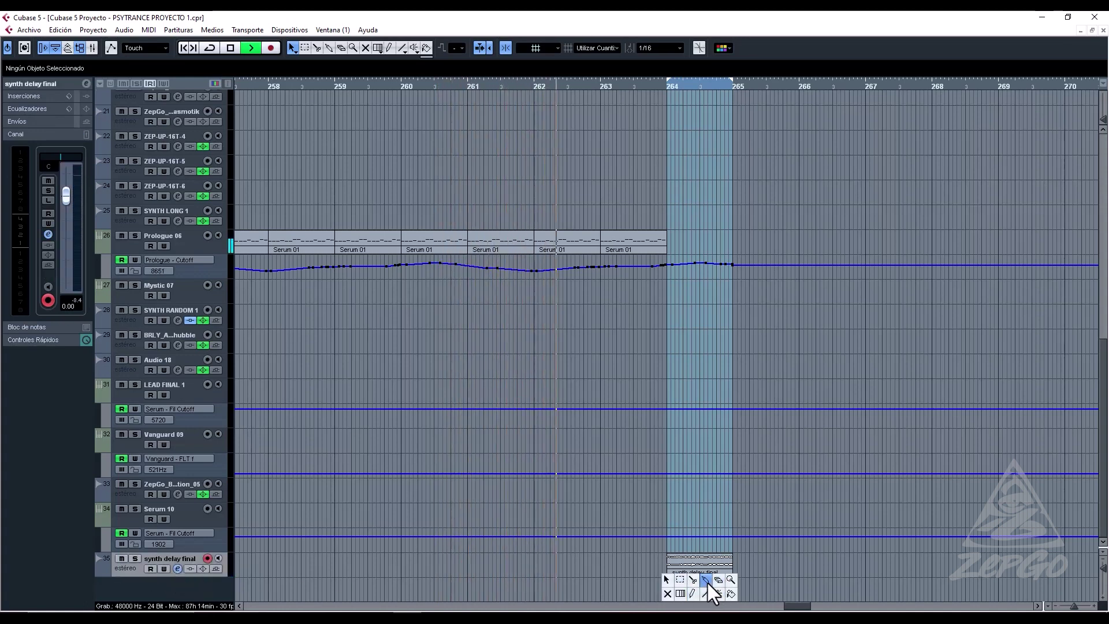
pyautogui.click(717, 592)
pyautogui.click(708, 566)
pyautogui.press('1')
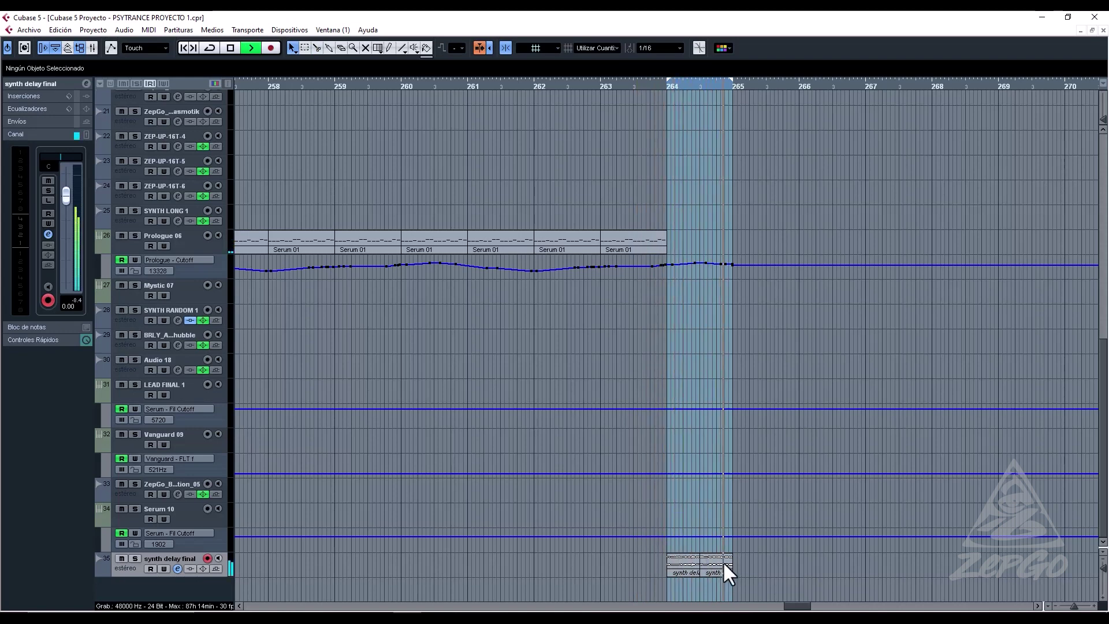
# Move the second synth delay clip onto a new audio track below and load StereoDelay in that track's third insert slot.
pyautogui.moveTo(716, 572); pyautogui.dragTo(714, 581)
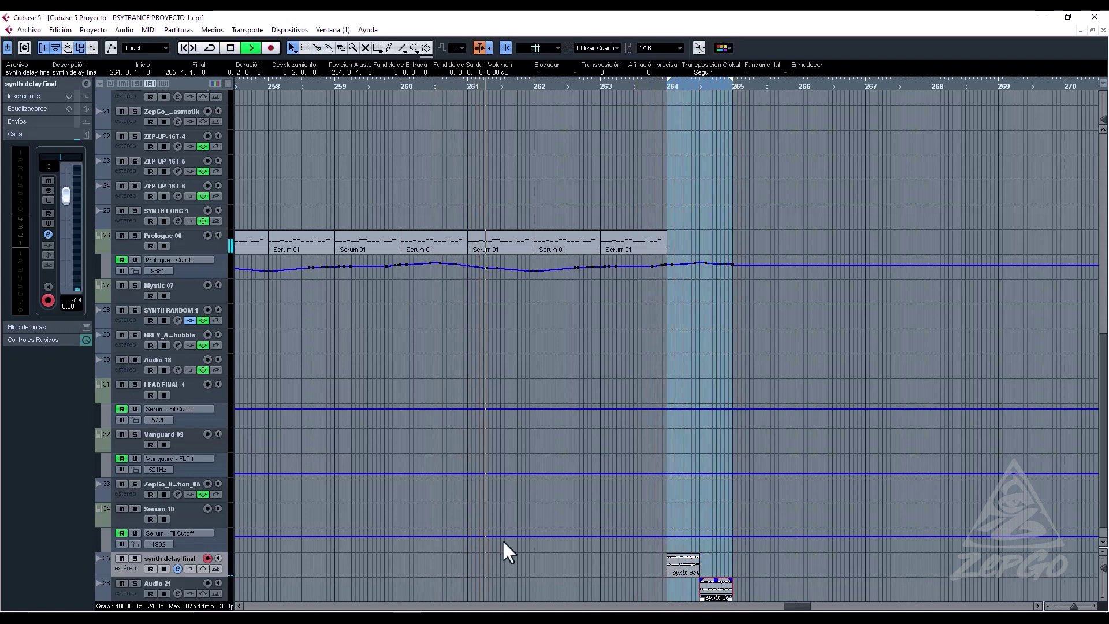
pyautogui.click(174, 593)
pyautogui.click(177, 568)
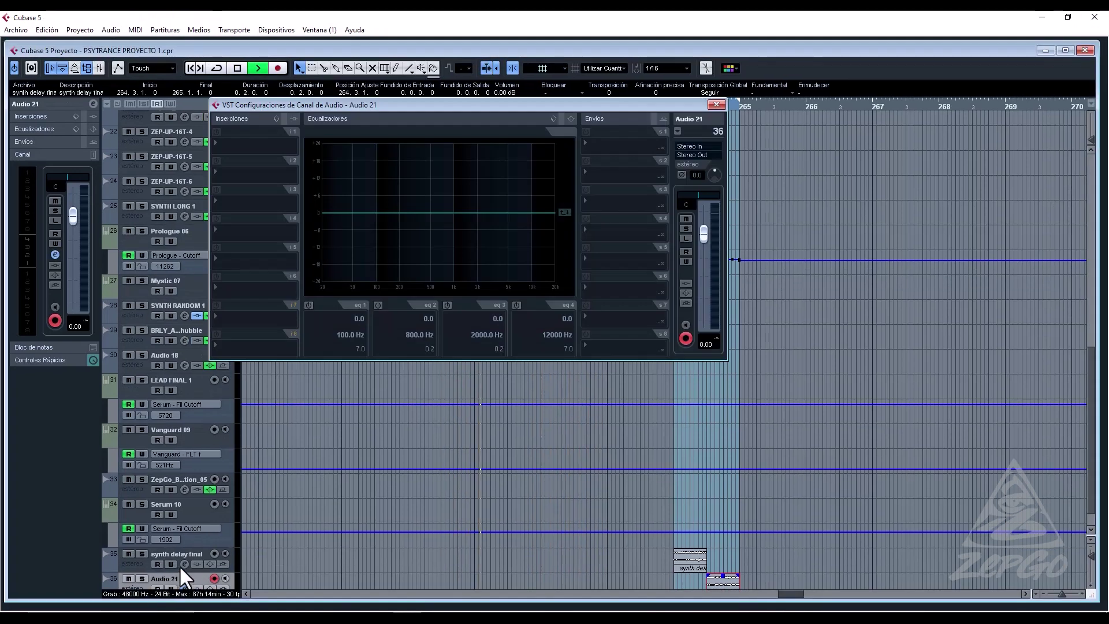
pyautogui.click(259, 203)
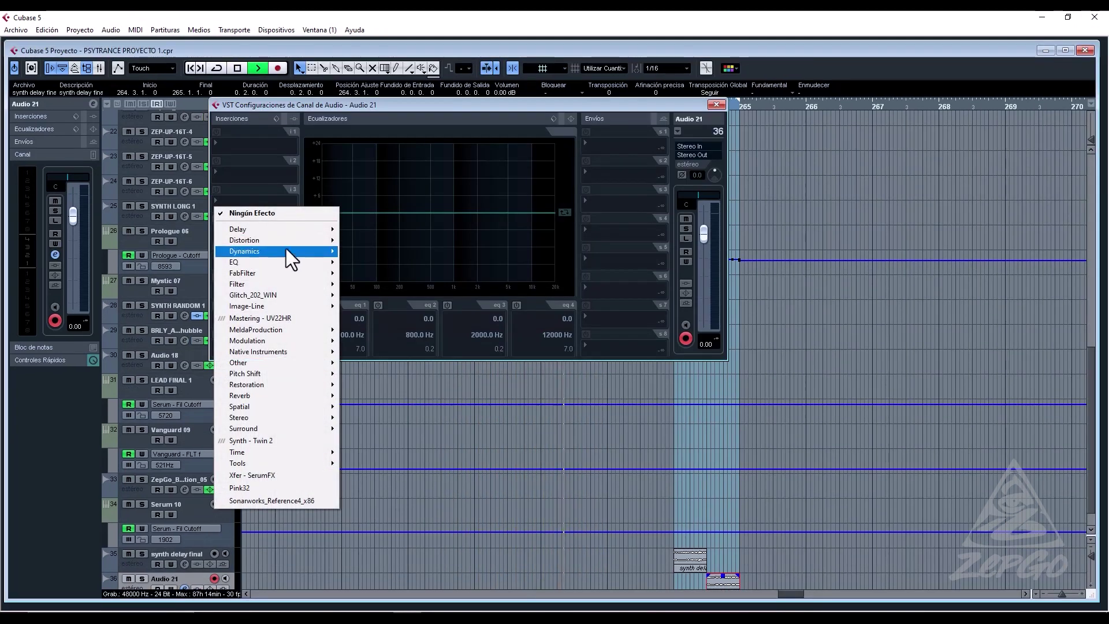
pyautogui.moveTo(314, 233)
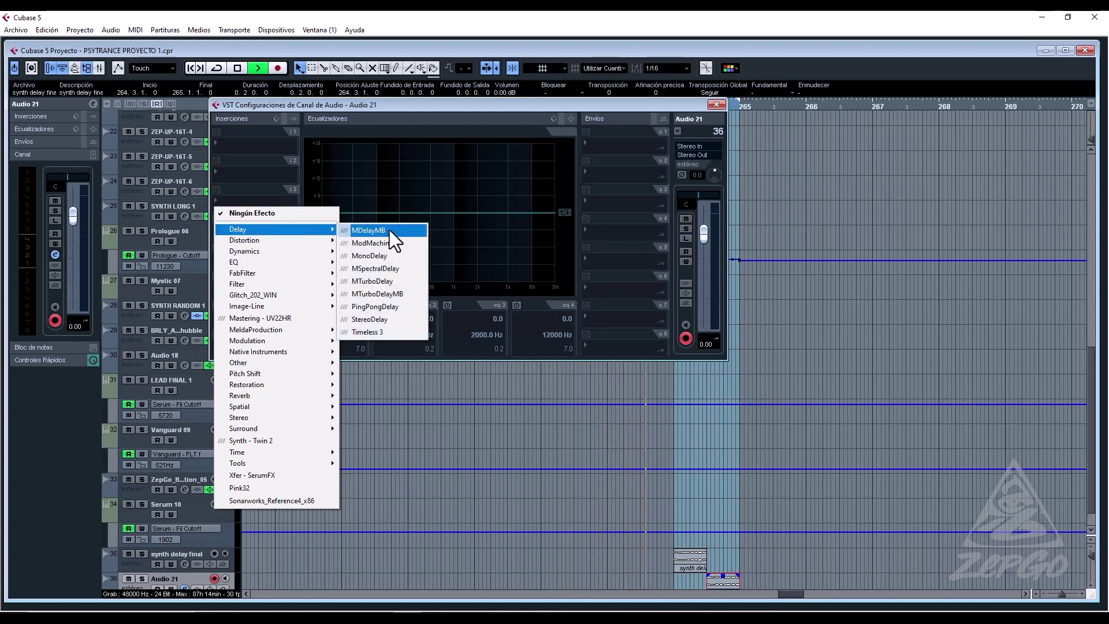
pyautogui.click(399, 322)
pyautogui.press('space')
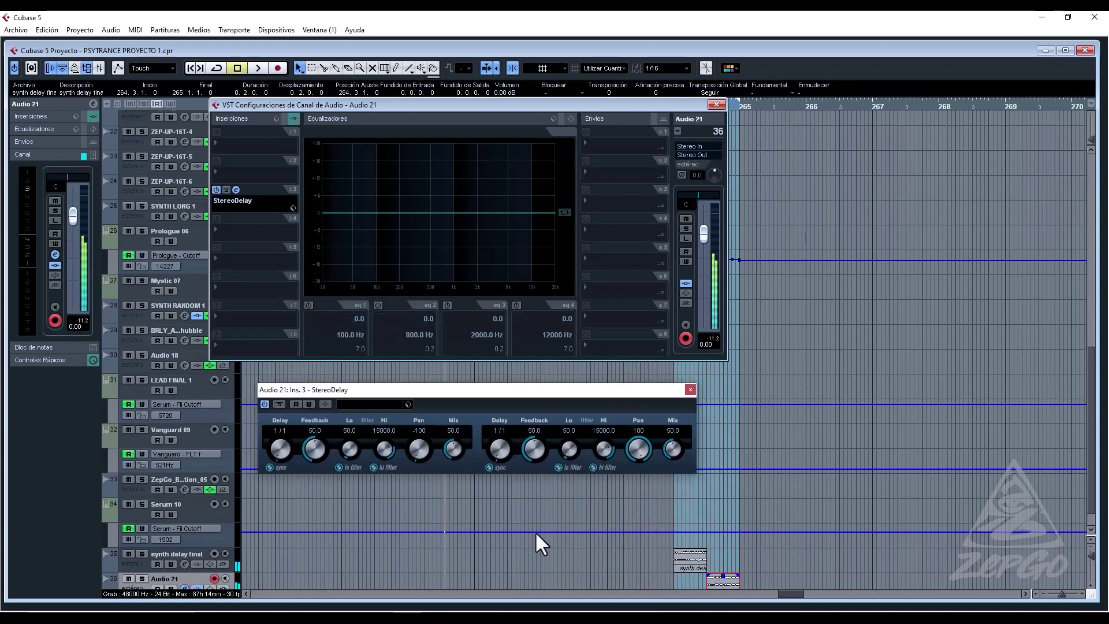
# In StereoDelay, set the first delay to 1/4 and the second delay to 1/2 with its feedback at 79.
pyautogui.moveTo(288, 445); pyautogui.dragTo(286, 445)
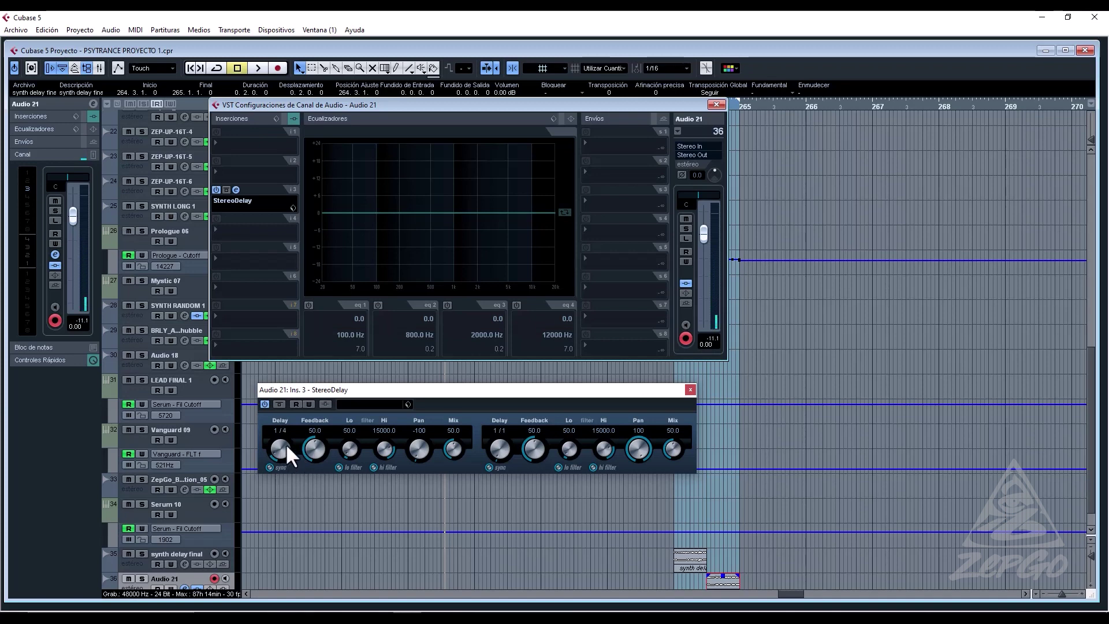
pyautogui.moveTo(496, 444); pyautogui.dragTo(557, 429)
pyautogui.press('space')
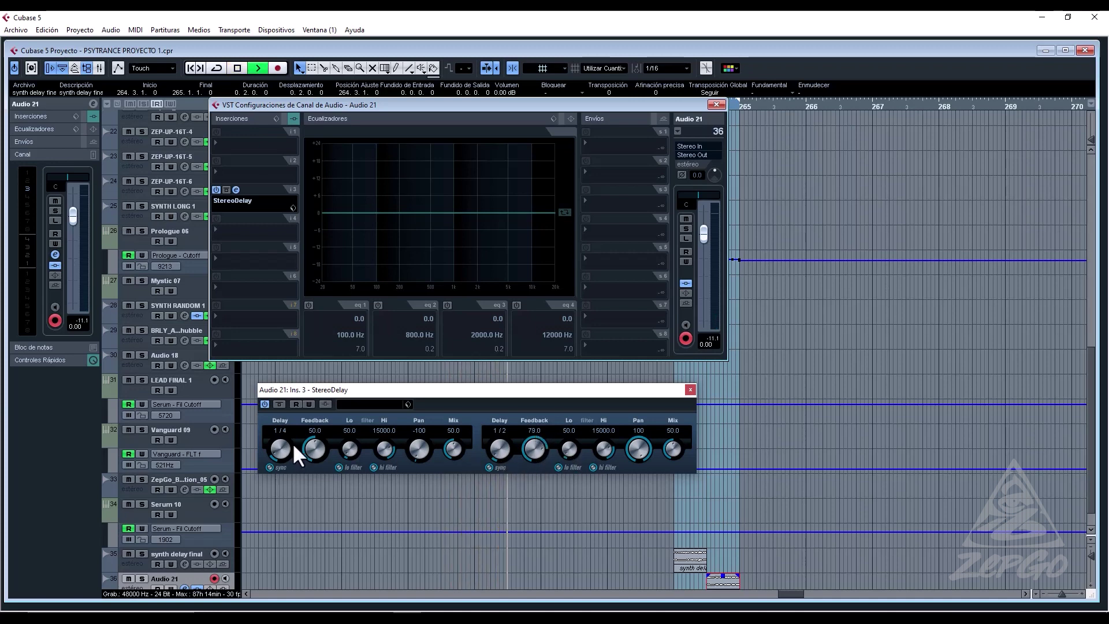
# Set the first delay's feedback to 69.5 and low filter to 164.5, and the second's low filter to 117.2 and high filter to 12086.
pyautogui.moveTo(320, 443); pyautogui.dragTo(387, 443)
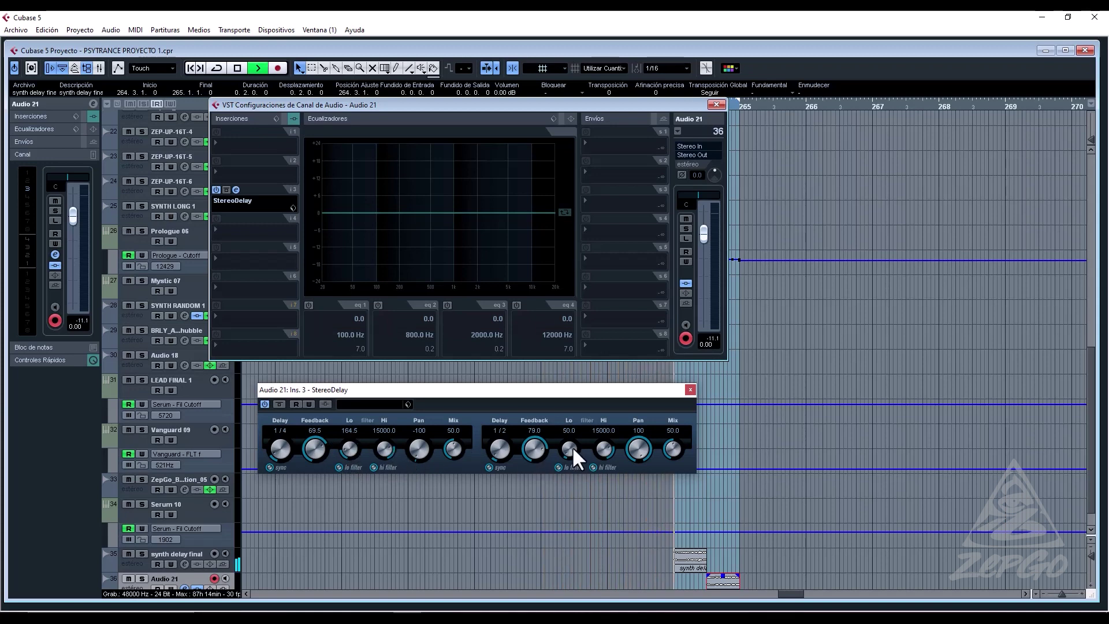
pyautogui.moveTo(571, 445); pyautogui.dragTo(596, 457)
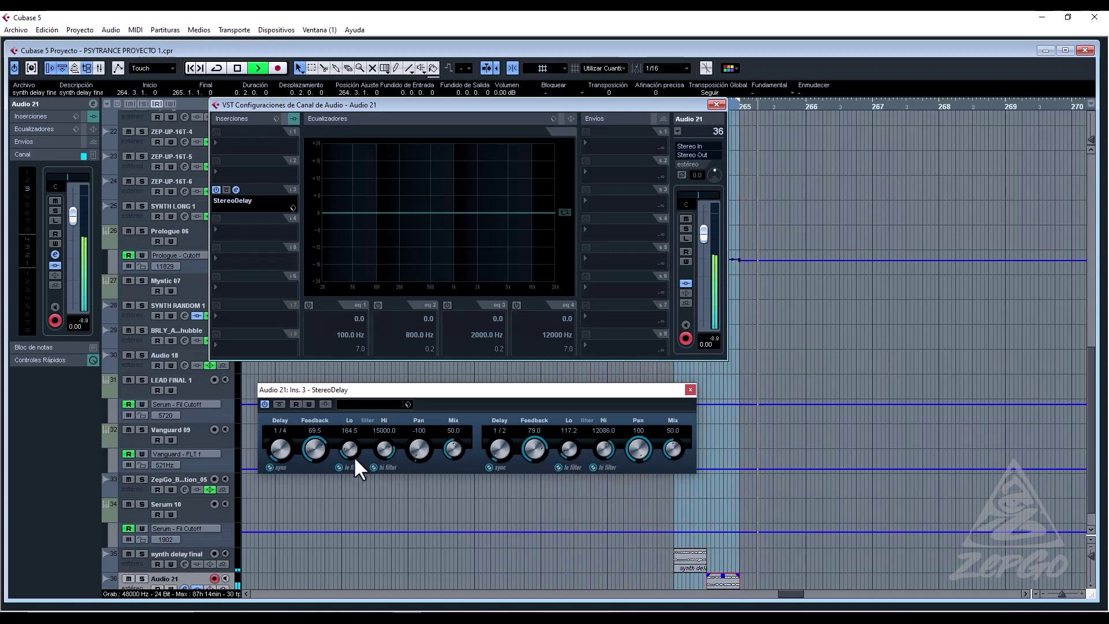
pyautogui.moveTo(385, 447); pyautogui.dragTo(384, 451)
pyautogui.click(690, 389)
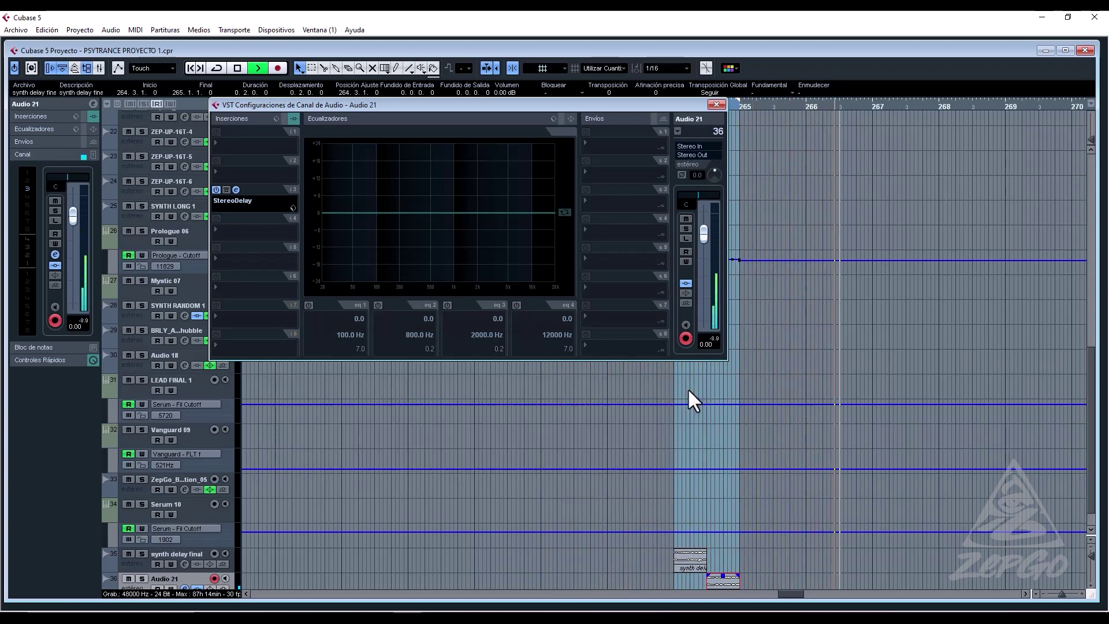
pyautogui.click(716, 104)
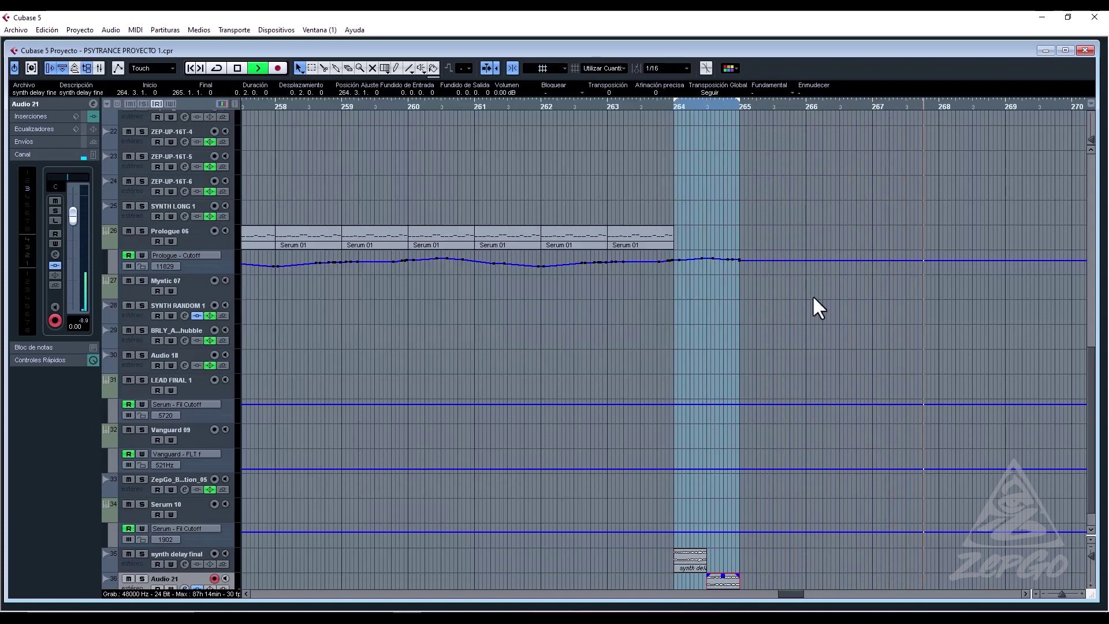
# Ramp the bass line group's filter frequency automation down from bar 273 to 0.00 at bar 281, and duplicate the last Serum 01 clip.
pyautogui.press('g')
pyautogui.press('g')
pyautogui.press('g')
pyautogui.press('g')
pyautogui.press('g')
pyautogui.press('g')
pyautogui.press('g')
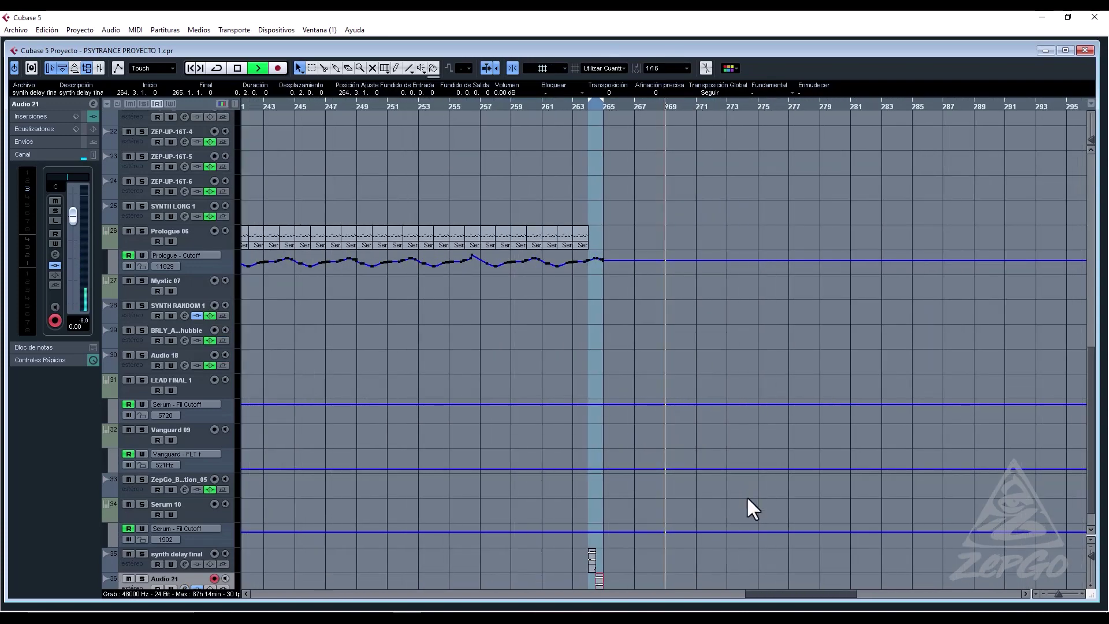
pyautogui.scroll(-2, 745, 500)
pyautogui.scroll(5, 780, 505)
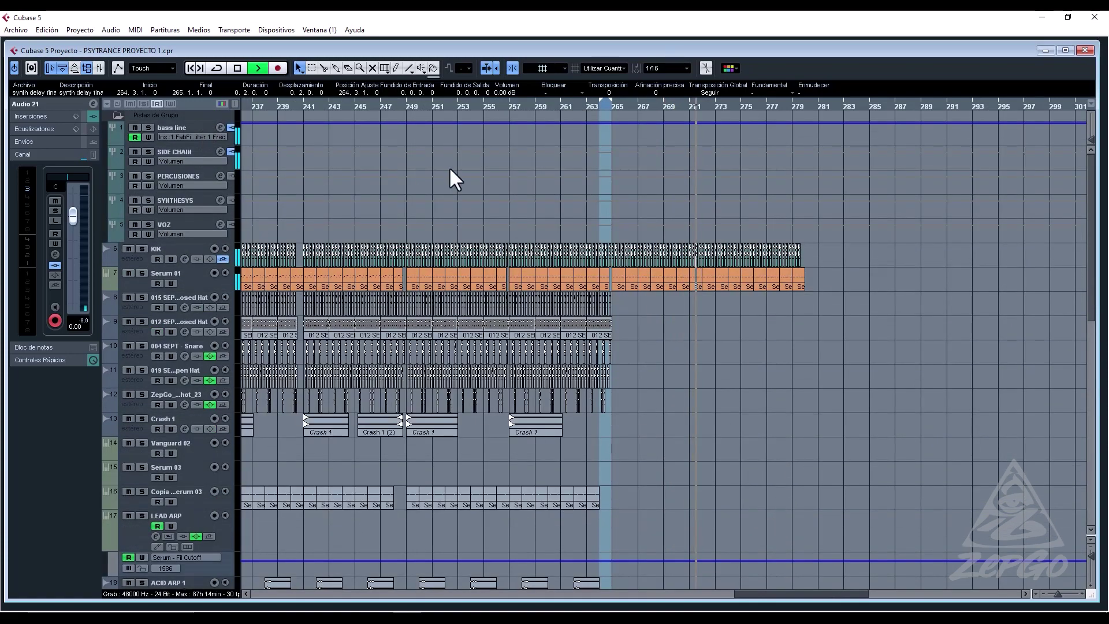
pyautogui.click(778, 126)
pyautogui.moveTo(778, 122); pyautogui.dragTo(805, 148)
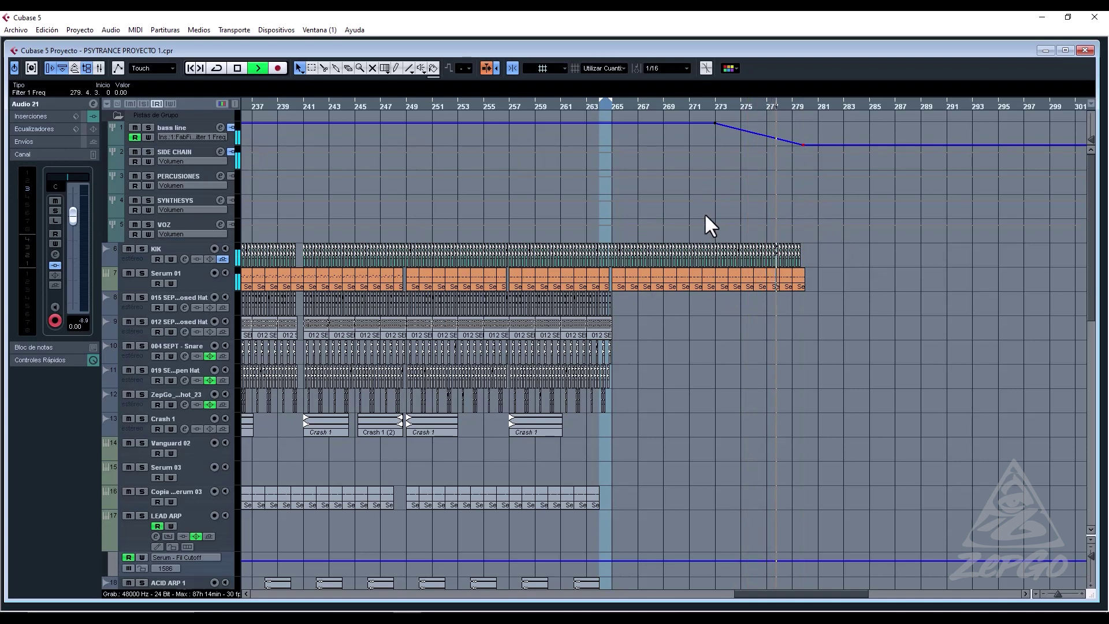
pyautogui.moveTo(803, 145); pyautogui.dragTo(819, 146)
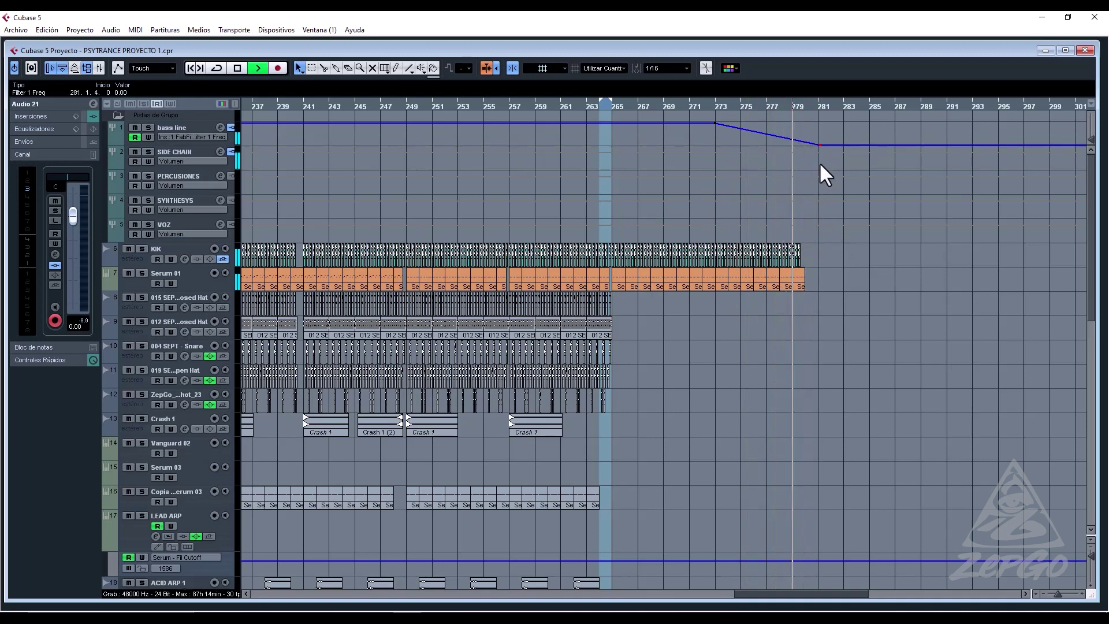
pyautogui.click(800, 282)
pyautogui.hotkey('ctrl', 'd')
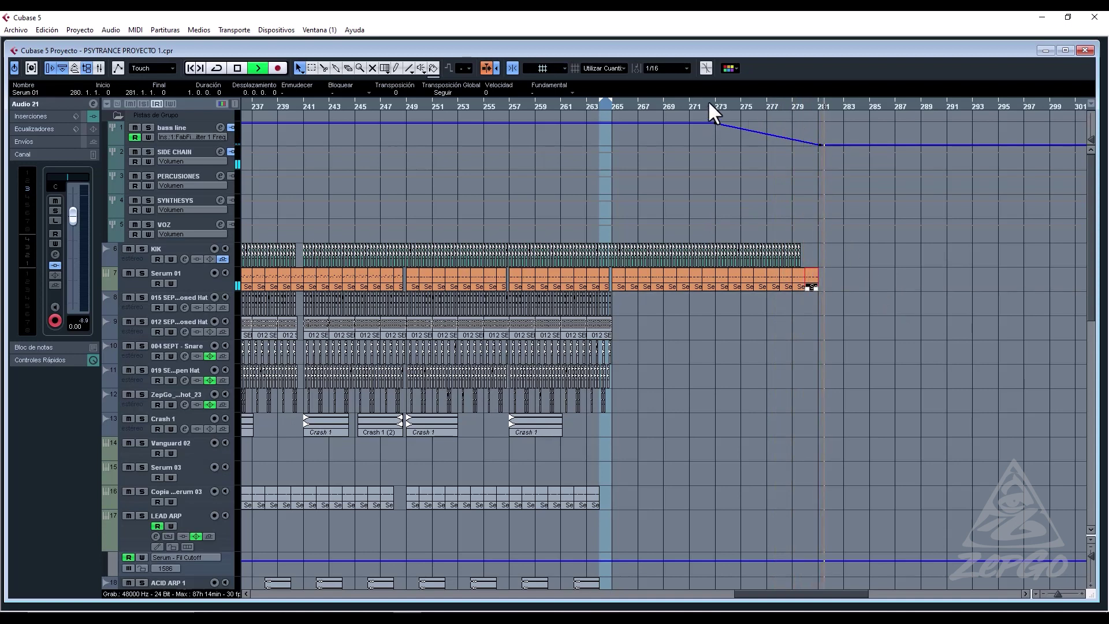
# Play the arrangement from about bar 230 to check the section around the break at bar 232.
pyautogui.moveTo(627, 103); pyautogui.dragTo(240, 232)
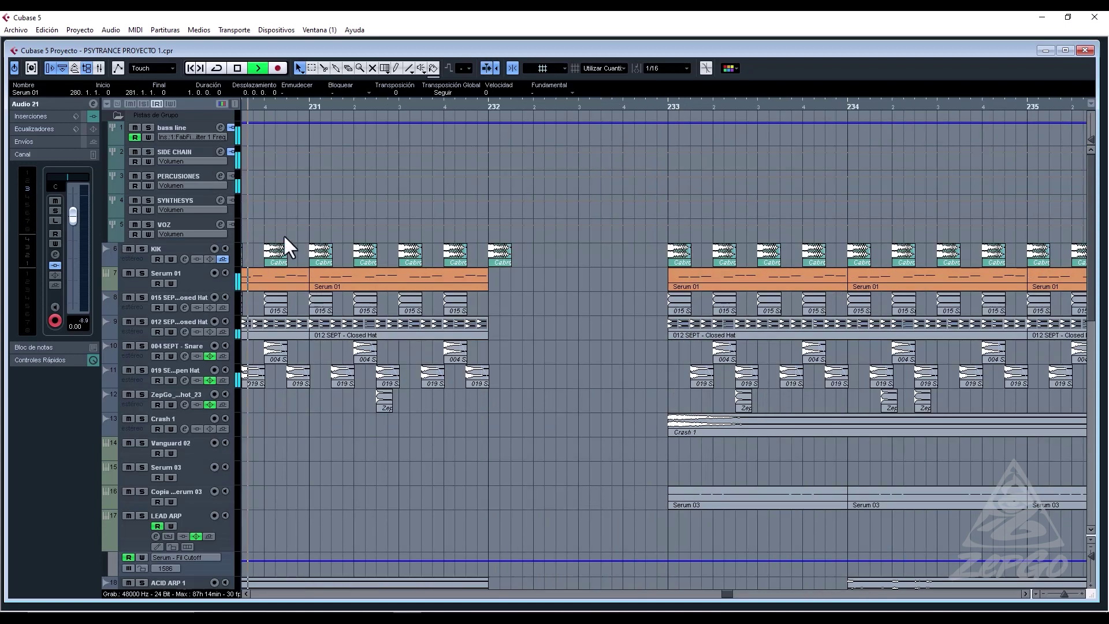
pyautogui.press('g')
pyautogui.press('g')
pyautogui.press('g')
pyautogui.press('g')
pyautogui.press('g')
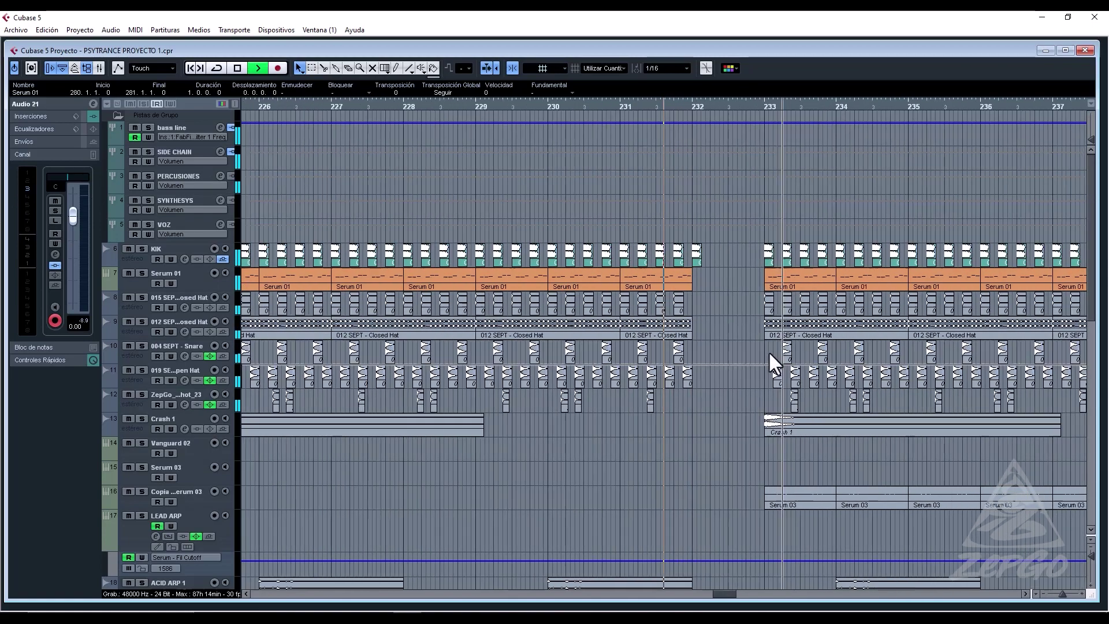
# Place the delayed synth clip from bar 264 of the Audio 21 track at bar 41 on the same track.
pyautogui.scroll(-8, 958, 508)
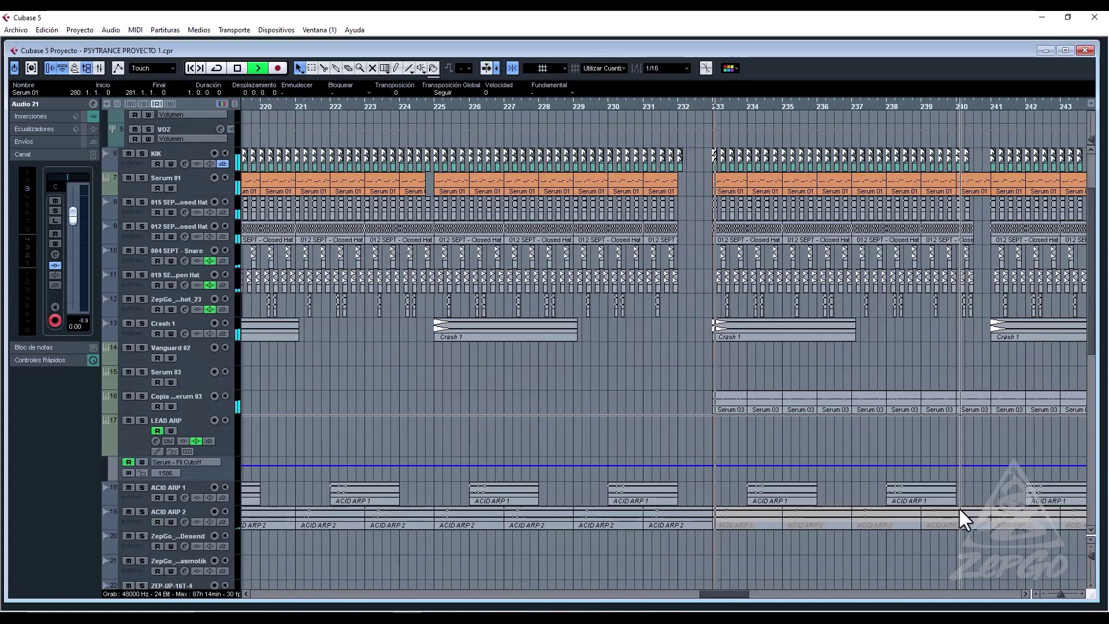
pyautogui.moveTo(1022, 552); pyautogui.dragTo(401, 543)
pyautogui.moveTo(505, 549); pyautogui.dragTo(283, 563)
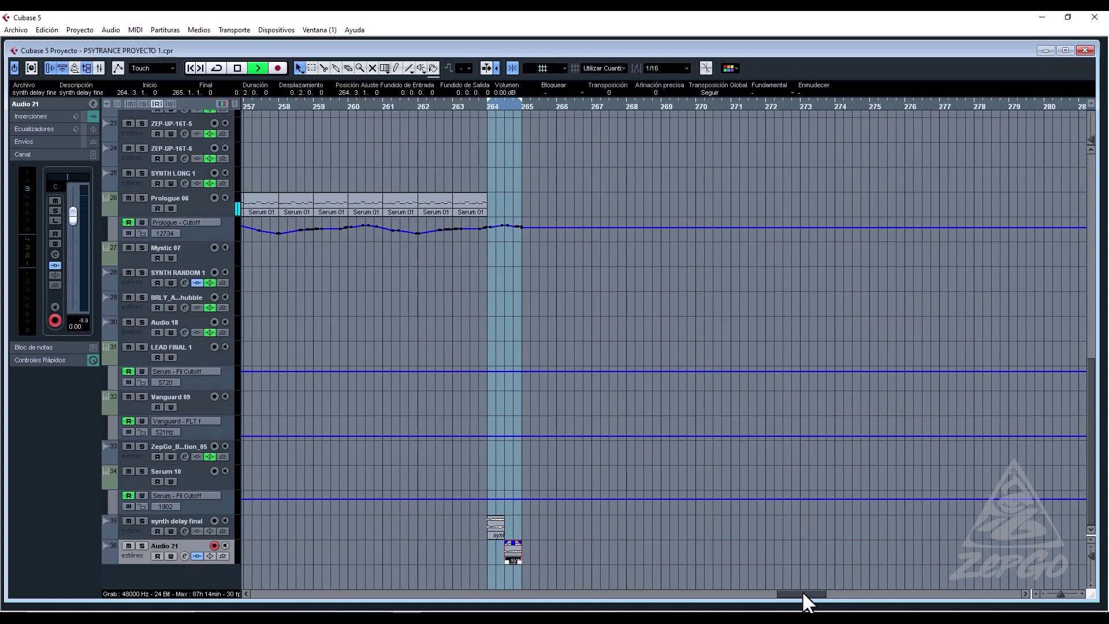
pyautogui.moveTo(803, 594); pyautogui.dragTo(324, 594)
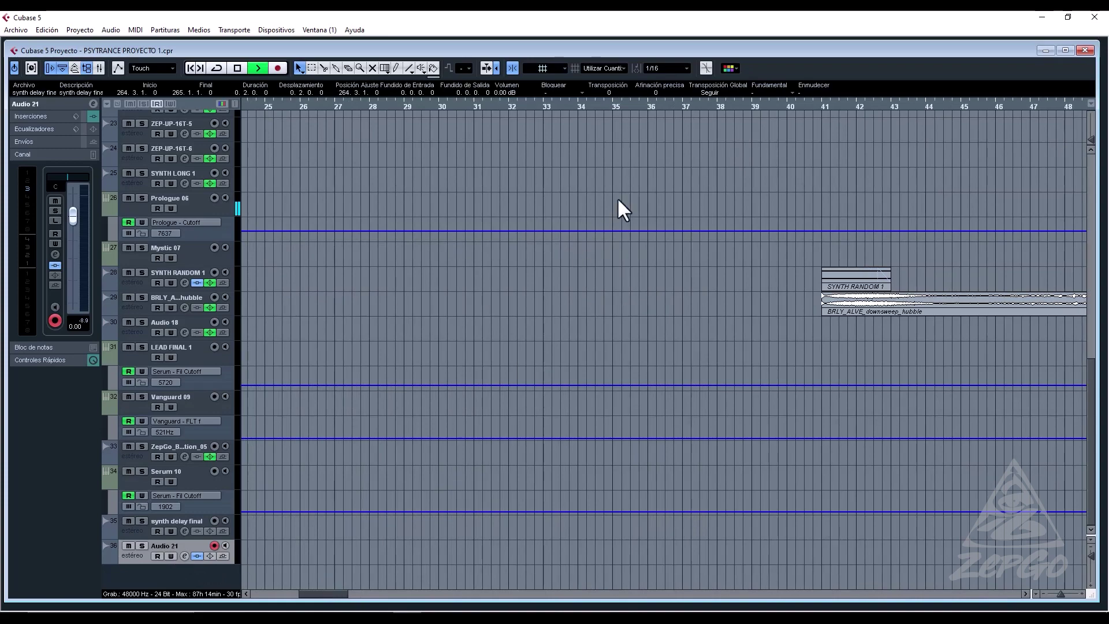
pyautogui.click(535, 106)
pyautogui.scroll(5, 653, 317)
pyautogui.scroll(3, 654, 317)
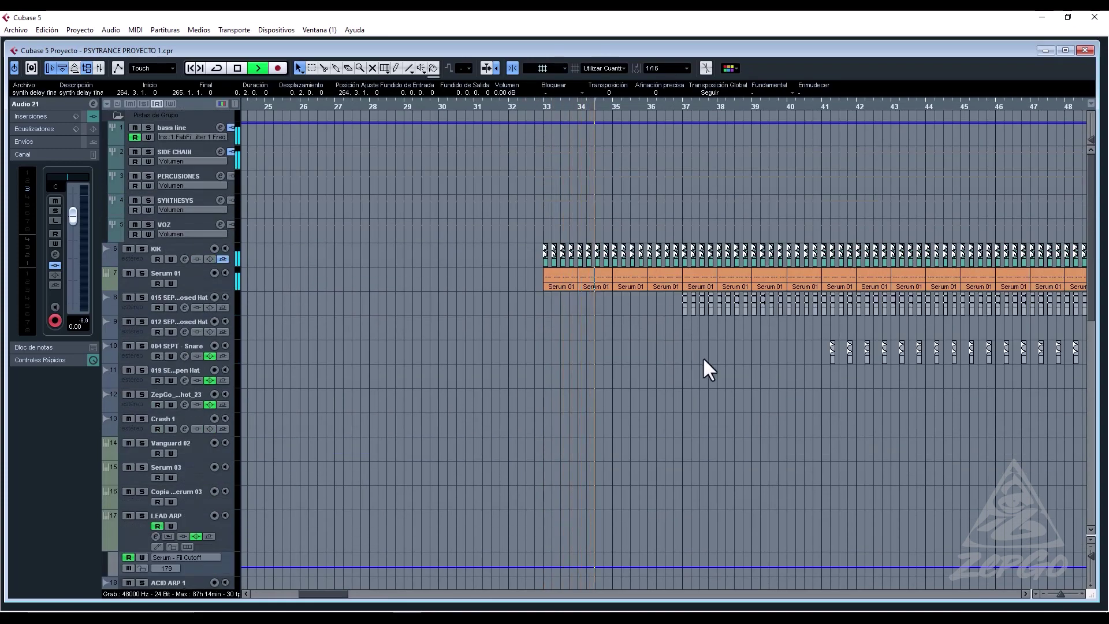
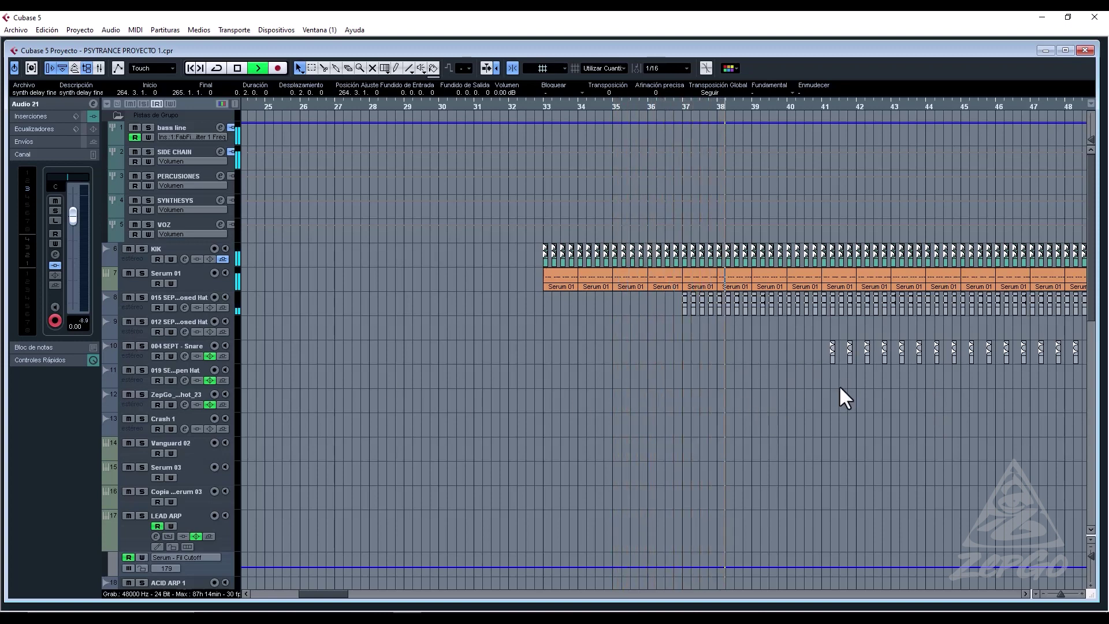
pyautogui.scroll(-10, 786, 421)
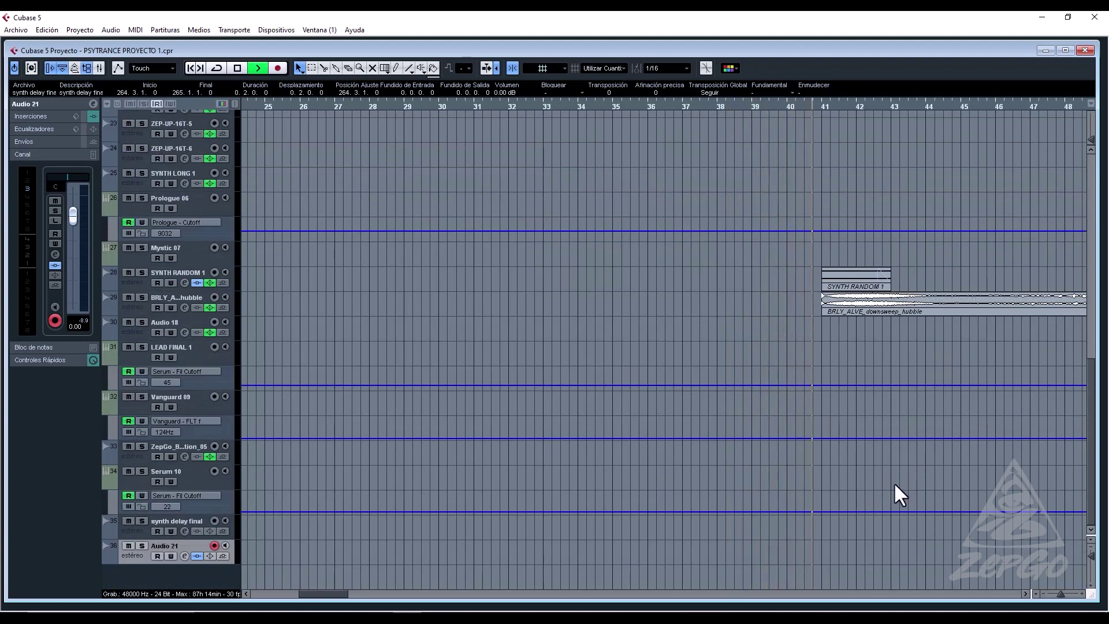
pyautogui.moveTo(831, 549); pyautogui.dragTo(830, 554)
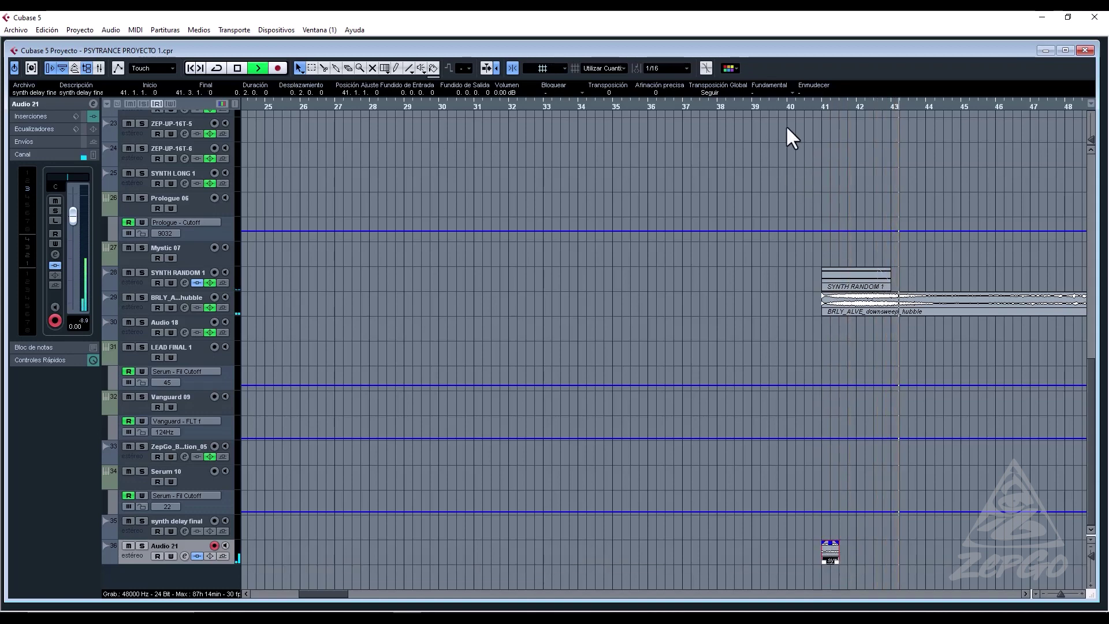
# Play the project from about bar 40 to audition the clip placed at bar 41 with the other tracks.
pyautogui.click(788, 107)
pyautogui.click(869, 550)
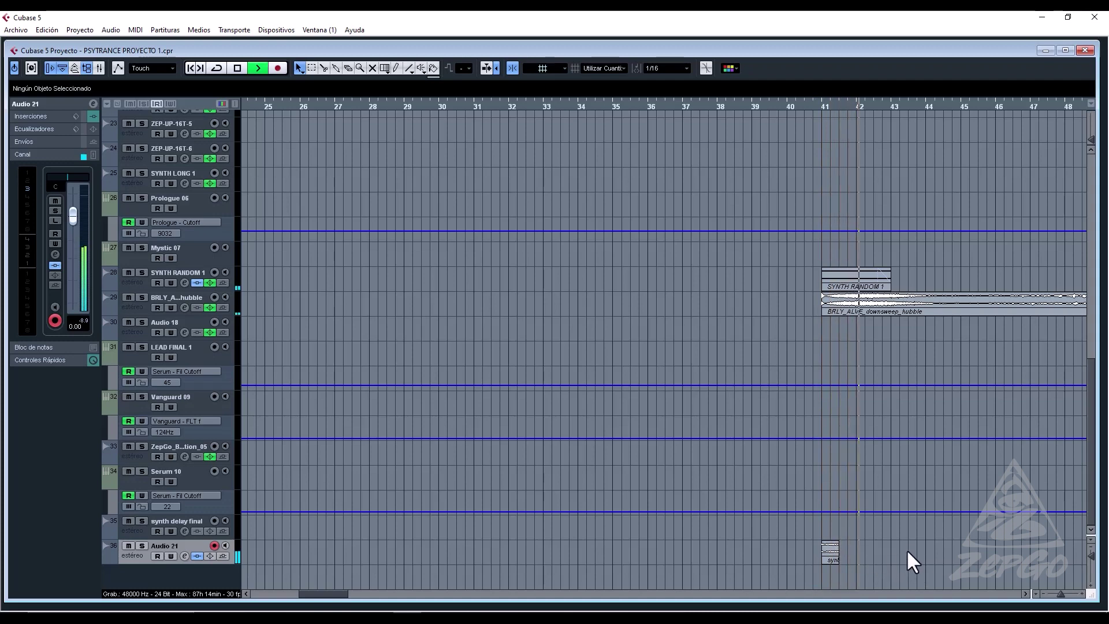
pyautogui.press('g')
pyautogui.press('g')
pyautogui.press('g')
pyautogui.press('g')
pyautogui.press('g')
pyautogui.press('g')
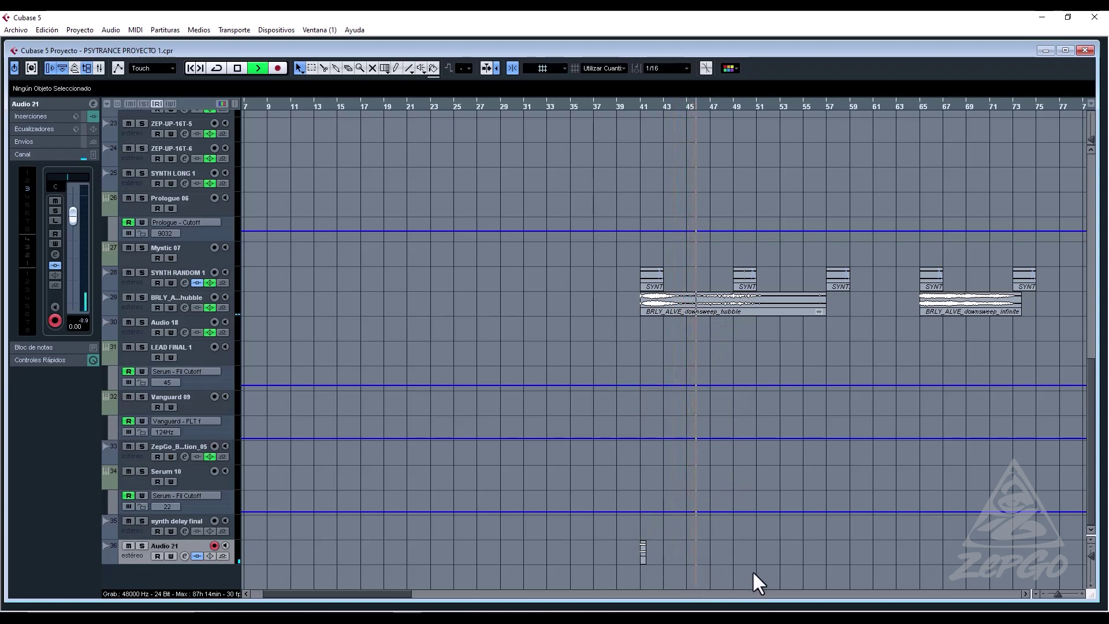
pyautogui.press('space')
pyautogui.press('space')
# Play the arrangement from about bar 96 and examine all tracks around the transition at bar 97.
pyautogui.press('g')
pyautogui.press('g')
pyautogui.press('g')
pyautogui.press('g')
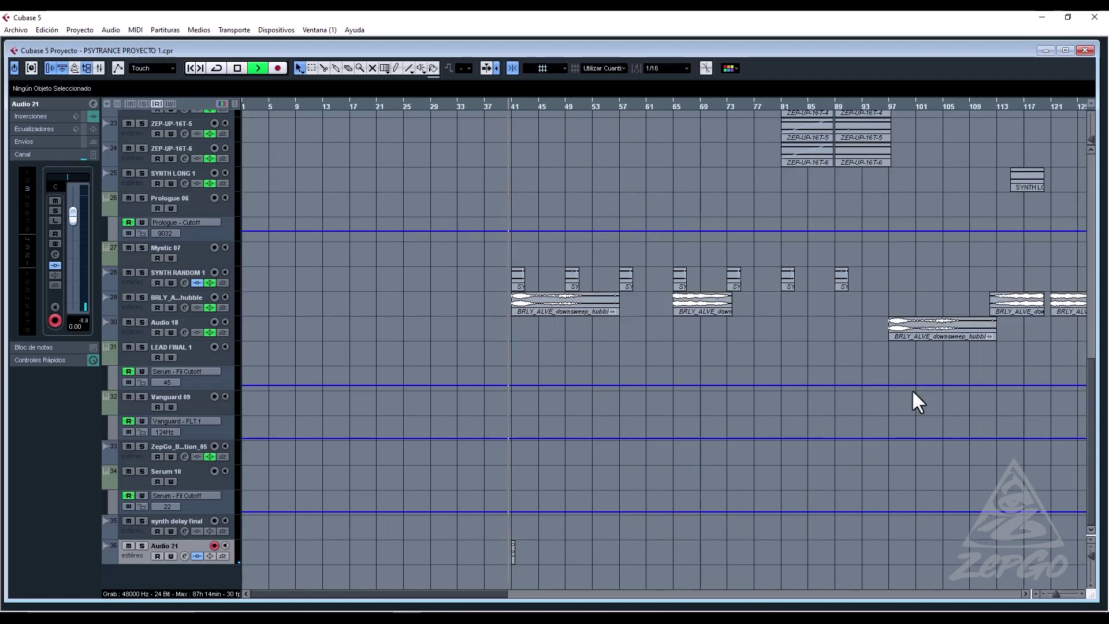
pyautogui.scroll(10, 792, 227)
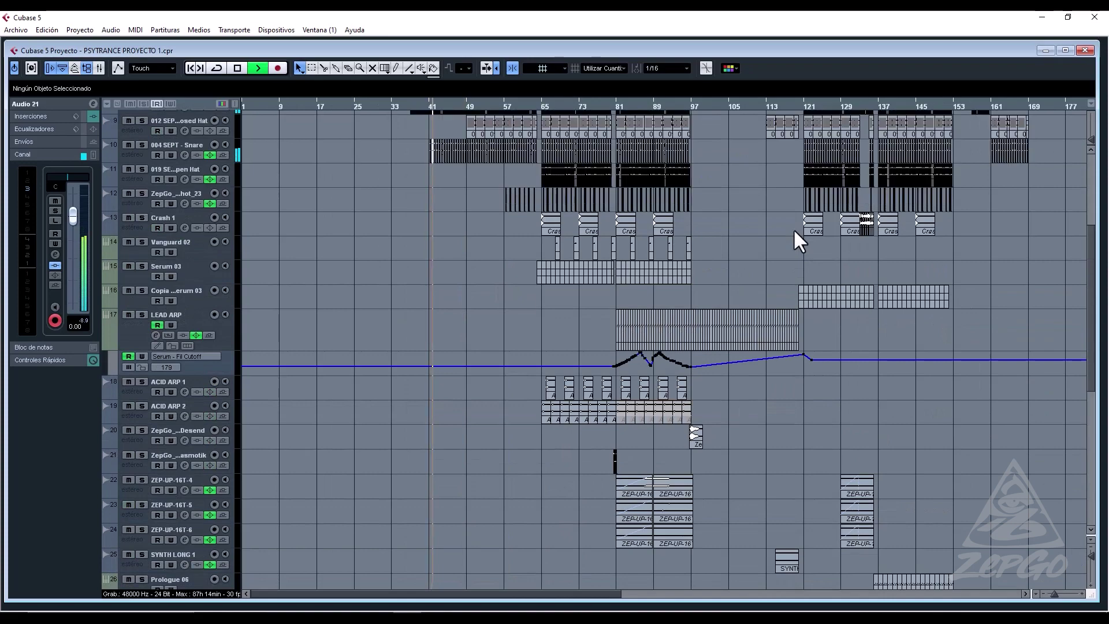
pyautogui.click(693, 105)
pyautogui.press('h')
pyautogui.press('h')
pyautogui.press('h')
pyautogui.press('h')
pyautogui.press('h')
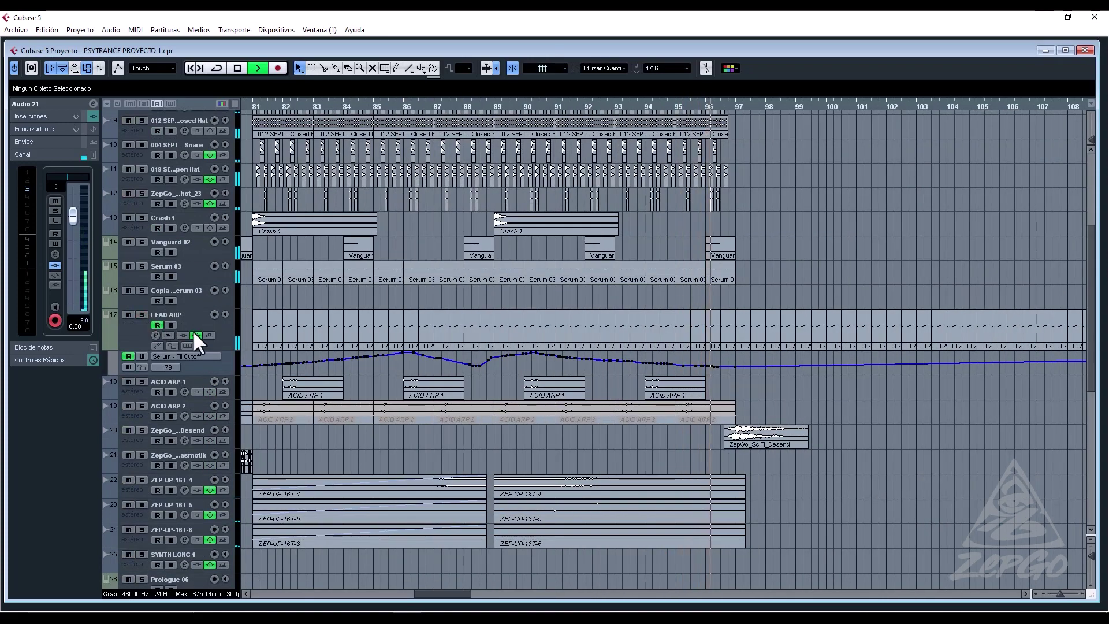
pyautogui.scroll(-10, 450, 383)
pyautogui.scroll(10, 462, 376)
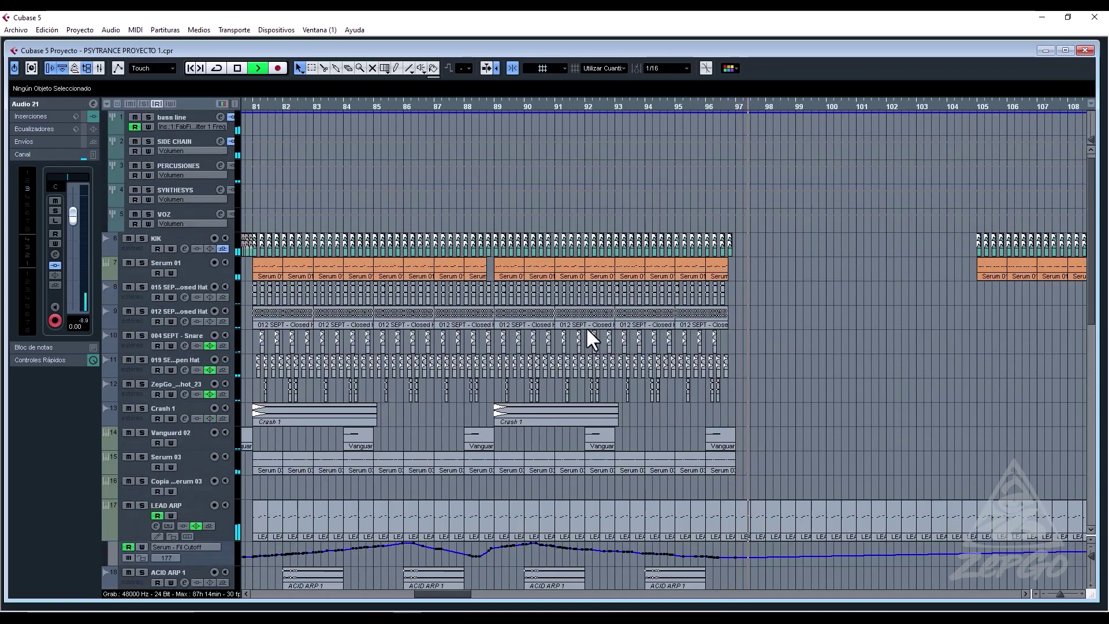
pyautogui.scroll(-10, 586, 327)
pyautogui.scroll(8, 595, 328)
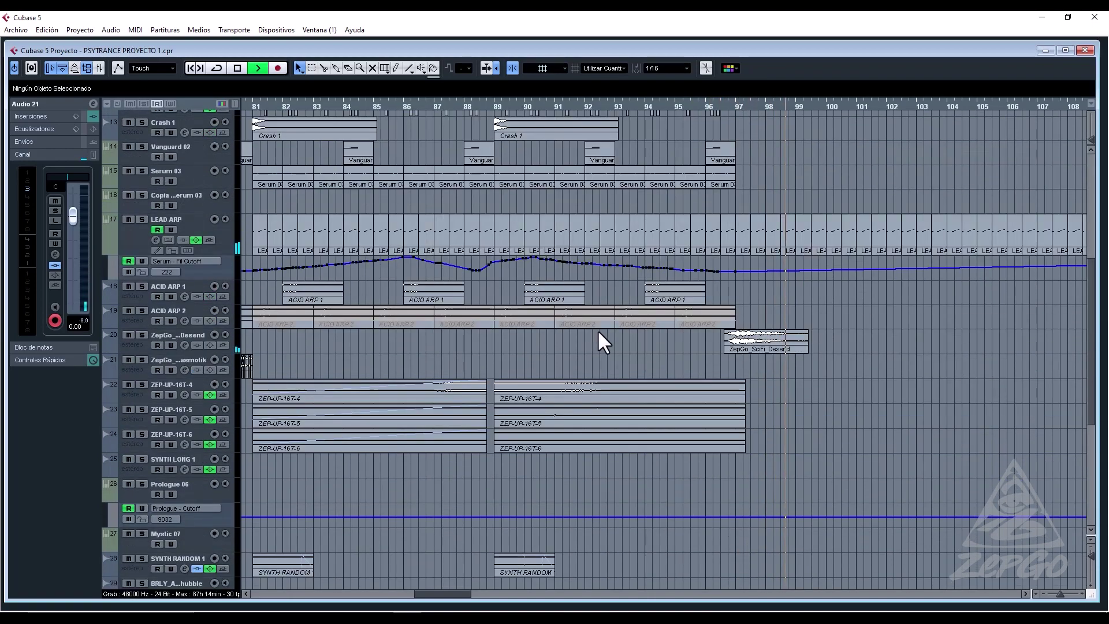
# Play from bar 93, solo the Serum 03 track and set the locator range from bar 89 to bar 93.
pyautogui.click(615, 103)
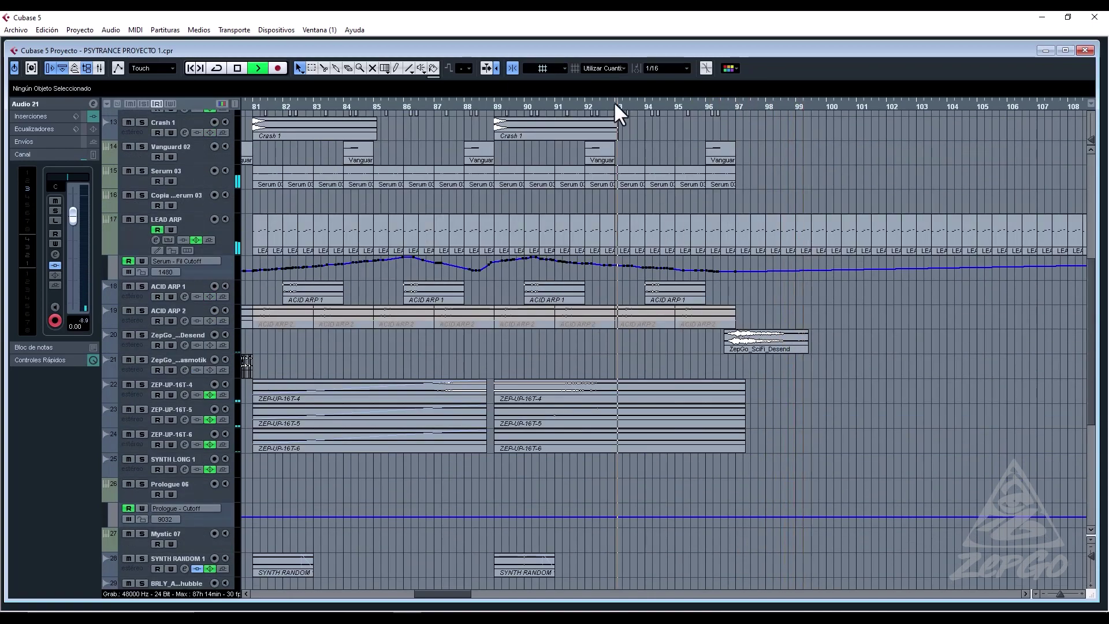
pyautogui.click(142, 171)
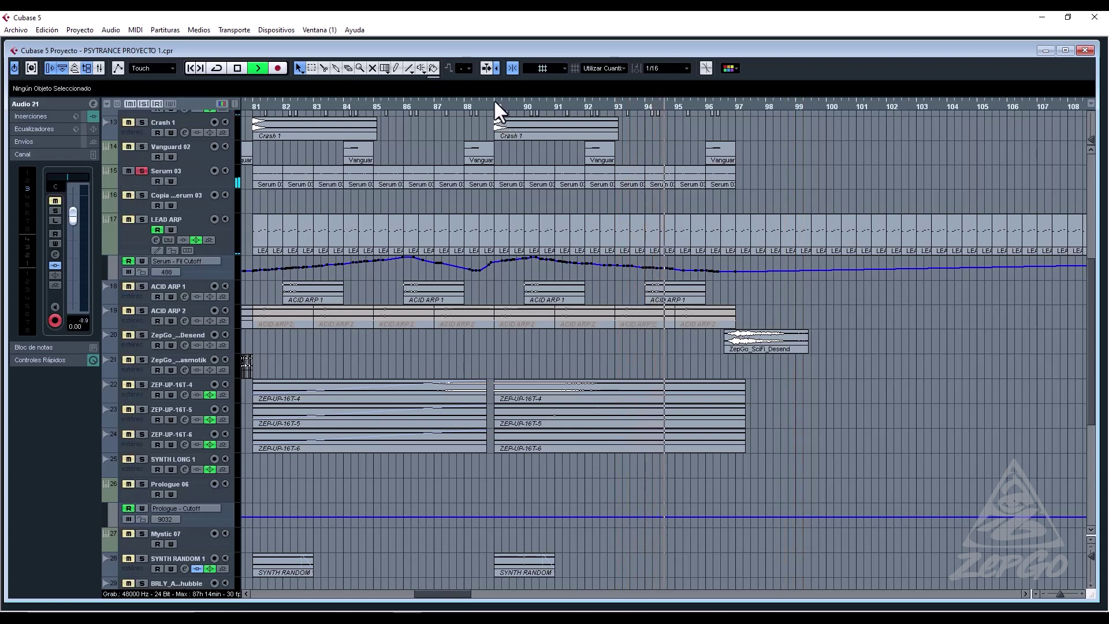
pyautogui.moveTo(495, 100); pyautogui.dragTo(613, 113)
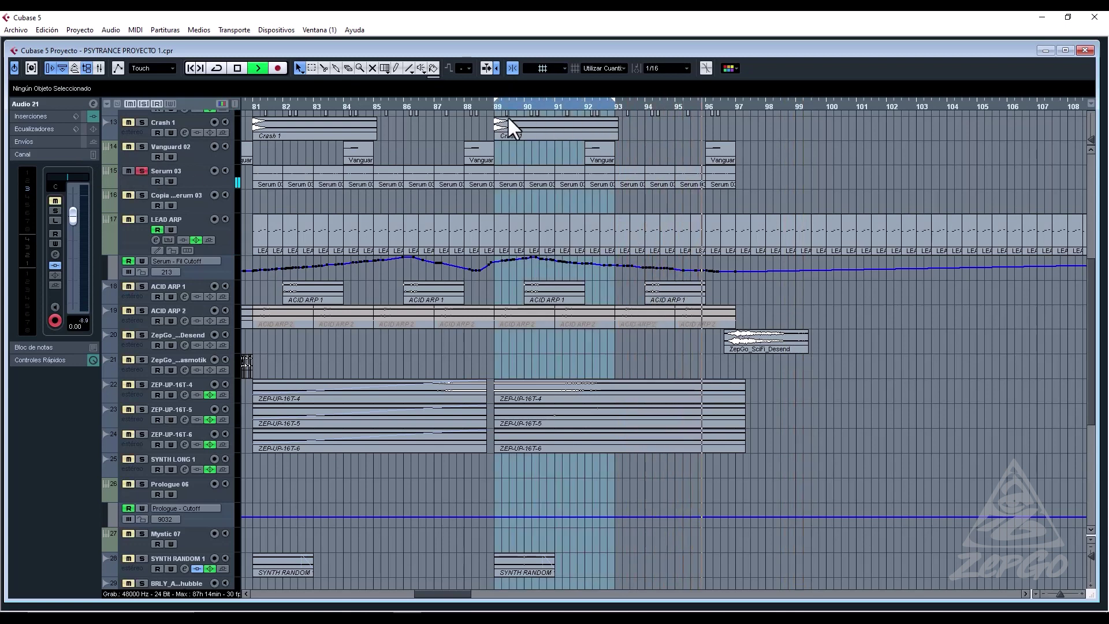
# Export the soloed Serum 03 section from bar 89 to 93 as the Wave file "random 2", importing it as a new audio track.
pyautogui.click(153, 172)
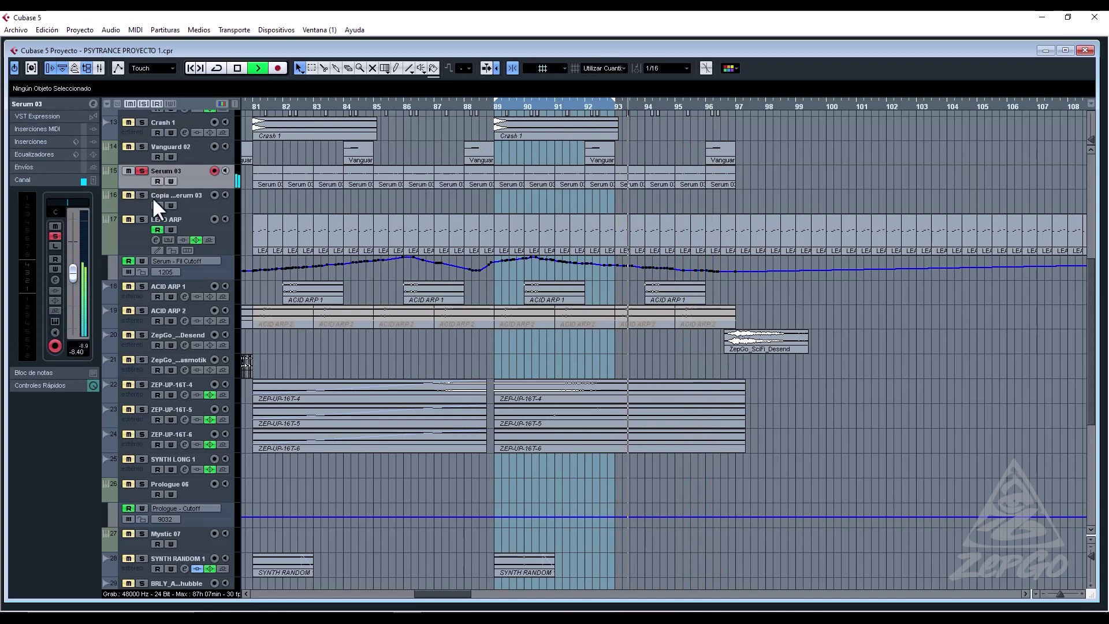
pyautogui.hotkey('ctrl', 'shift', 'e')
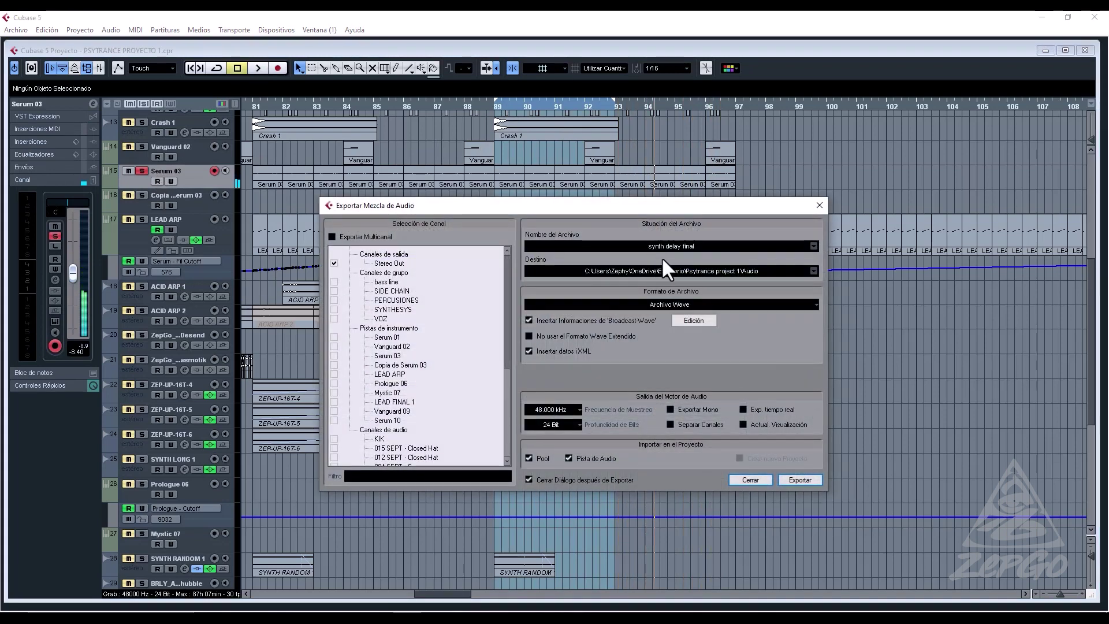
pyautogui.click(708, 246)
pyautogui.write('random 2')
pyautogui.click(809, 481)
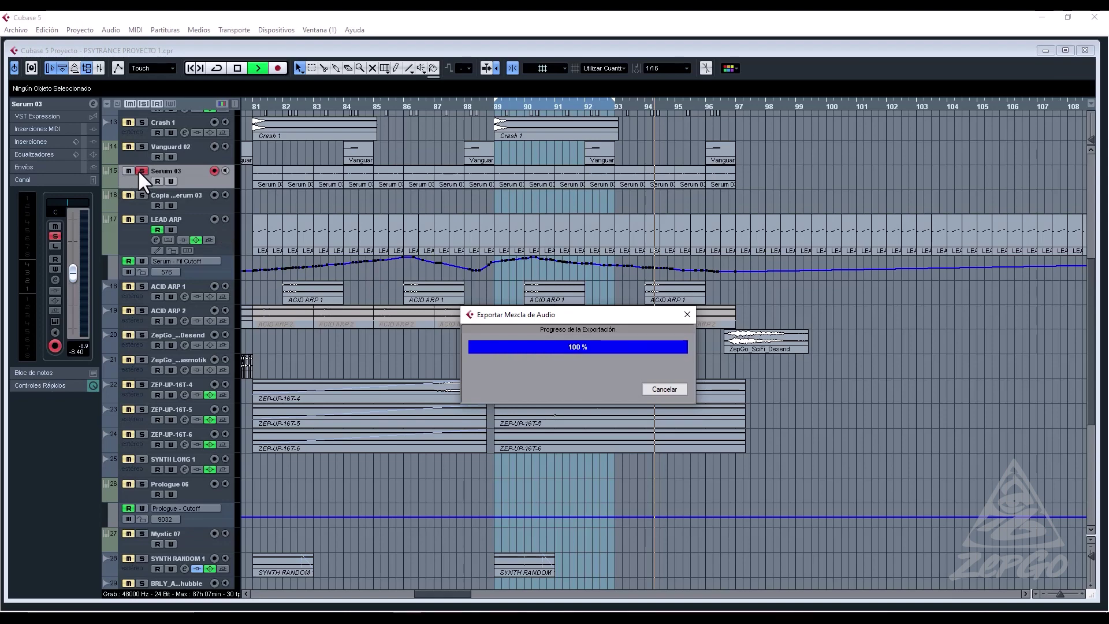
pyautogui.click(578, 395)
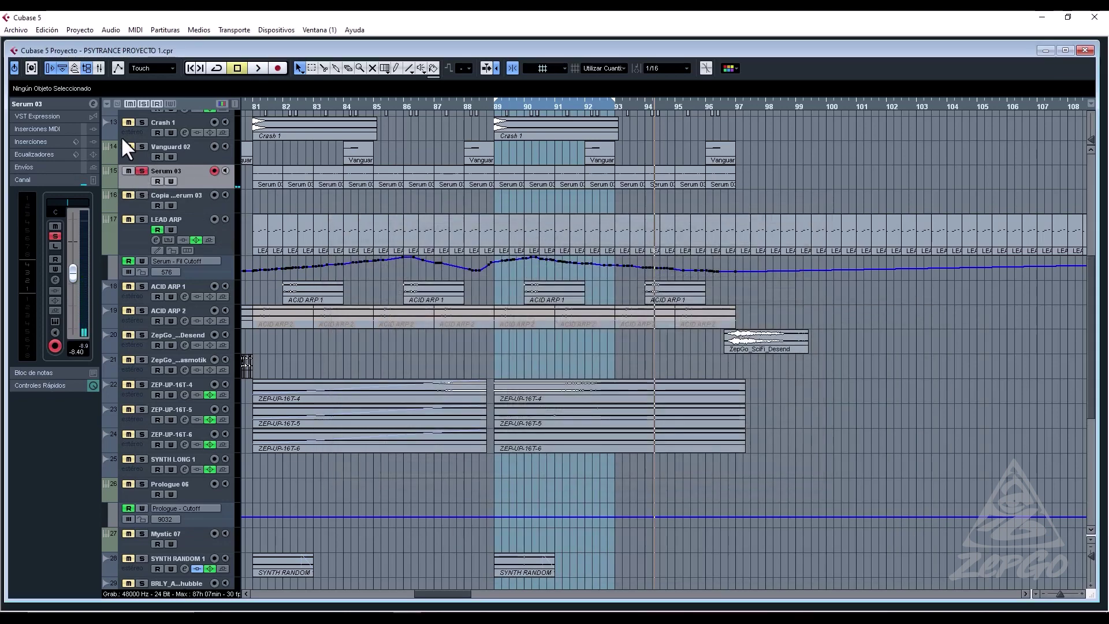
# Split the random 2 clip between bars 89 and 93 into eight half-bar pieces.
pyautogui.scroll(-5, 524, 254)
pyautogui.press('space')
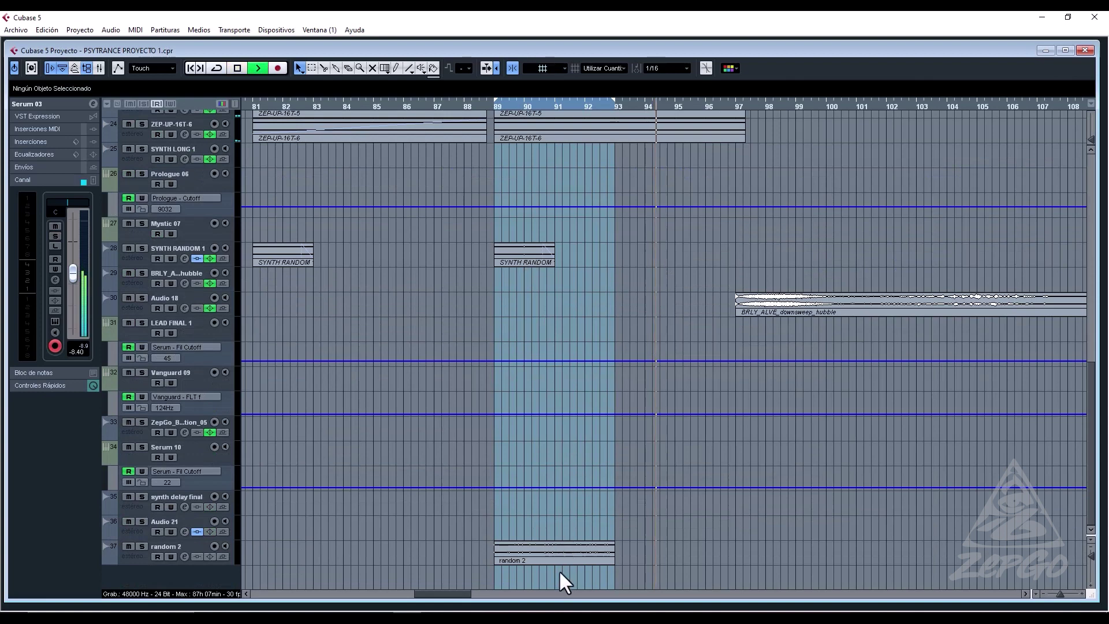
pyautogui.click(479, 105)
pyautogui.press('space')
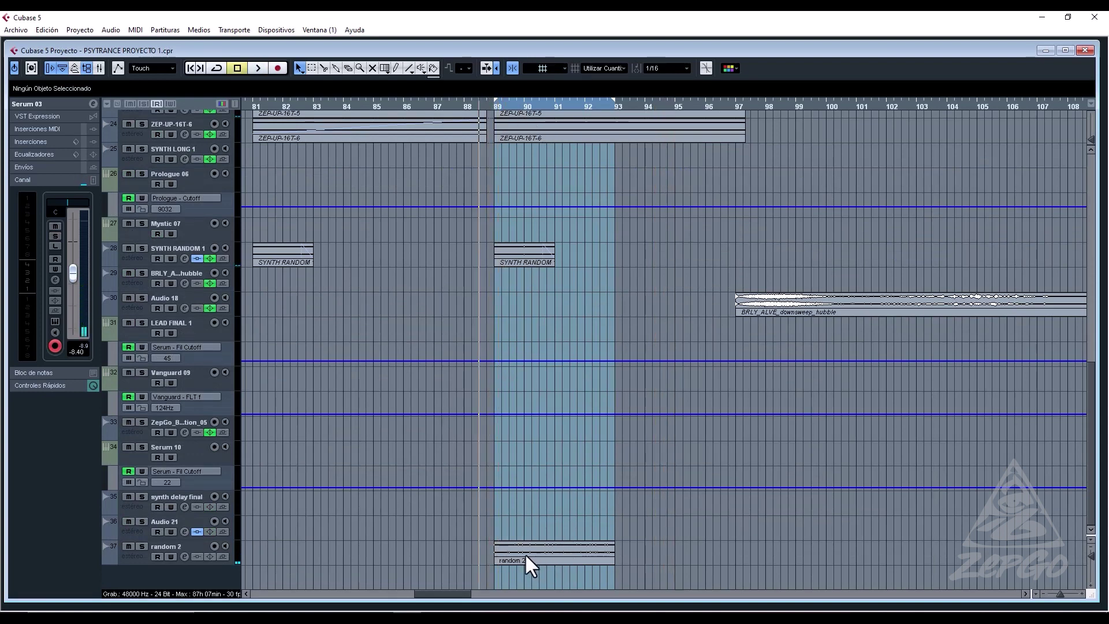
pyautogui.press('g')
pyautogui.press('g')
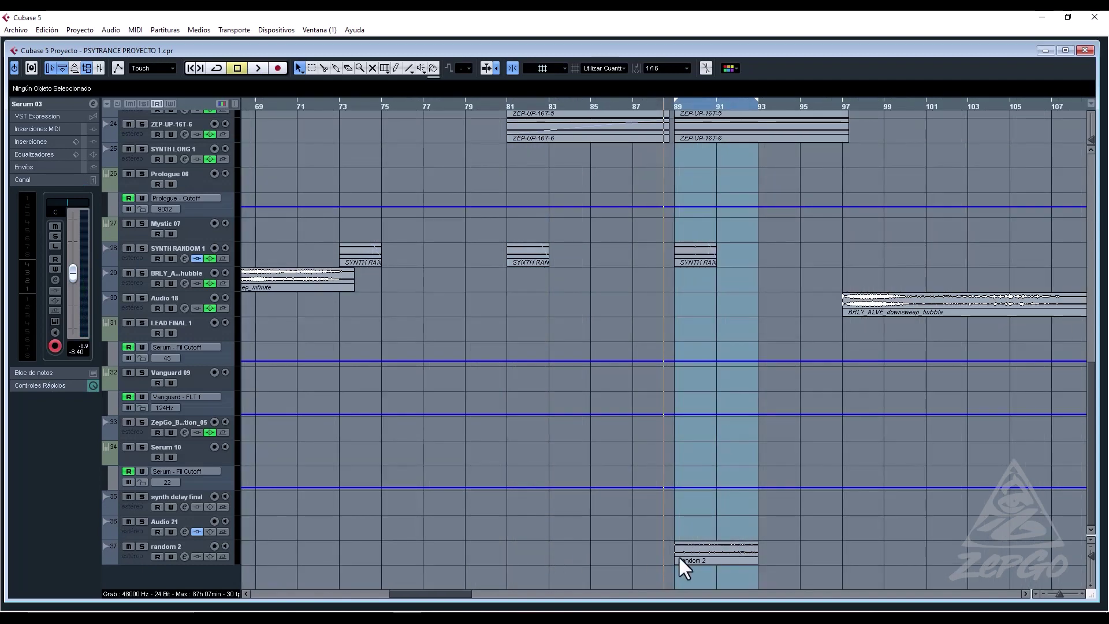
pyautogui.press('h')
pyautogui.rightClick(698, 555)
pyautogui.click(721, 554)
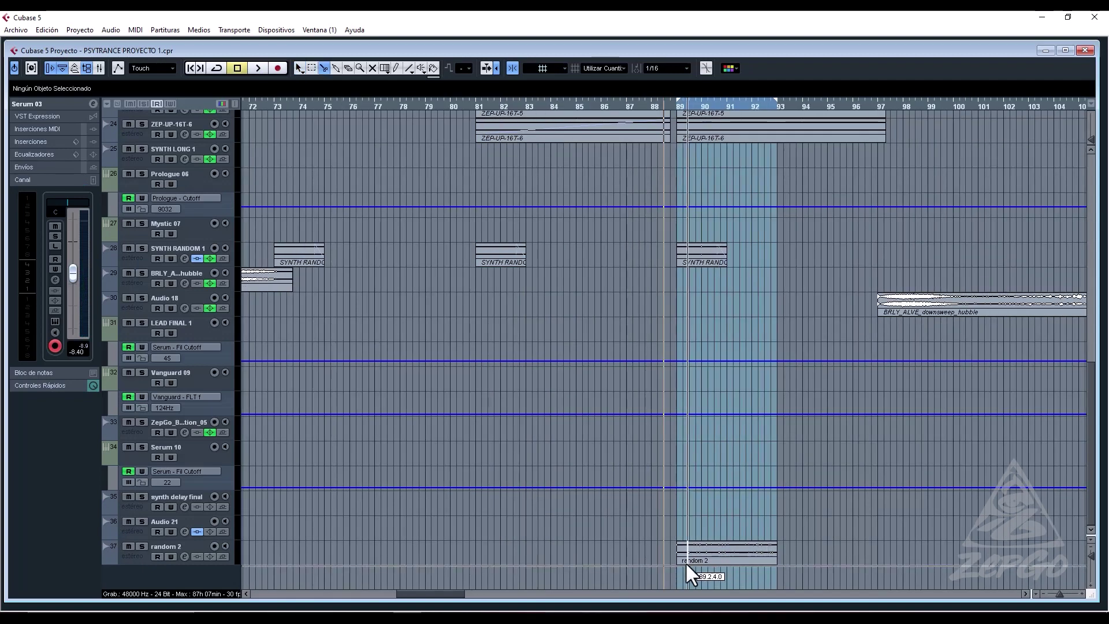
pyautogui.click(689, 561)
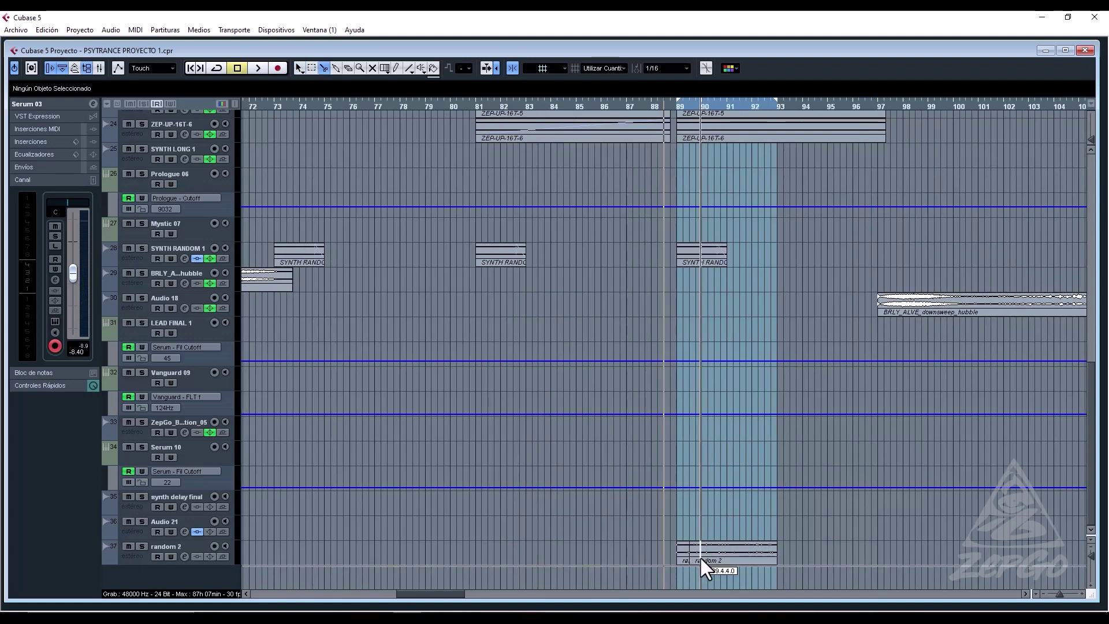
pyautogui.click(701, 558)
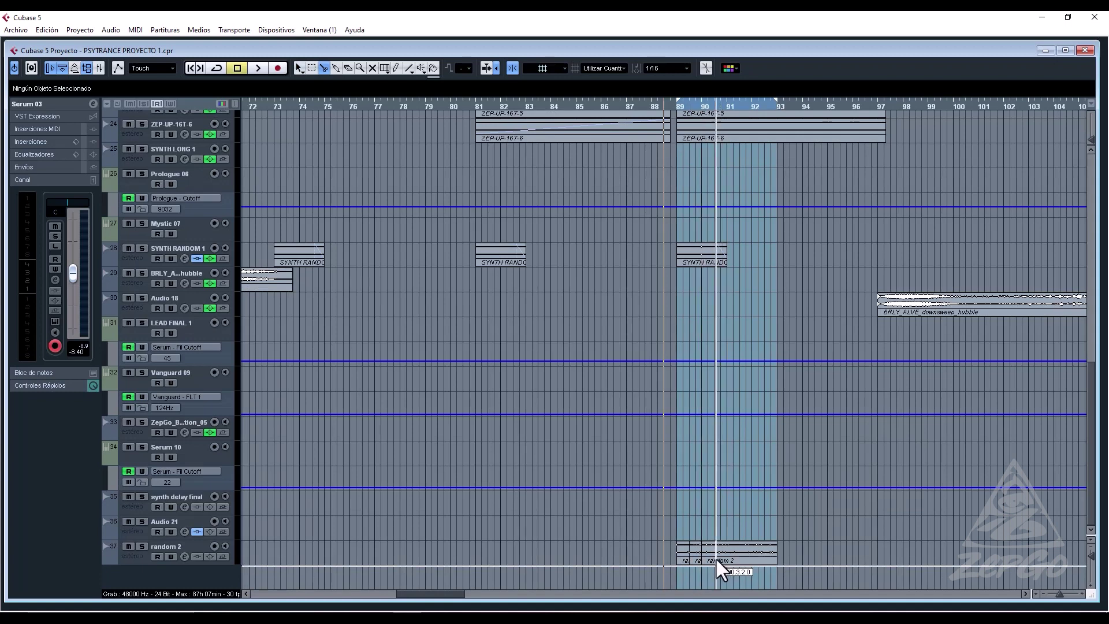
pyautogui.click(713, 558)
pyautogui.click(726, 559)
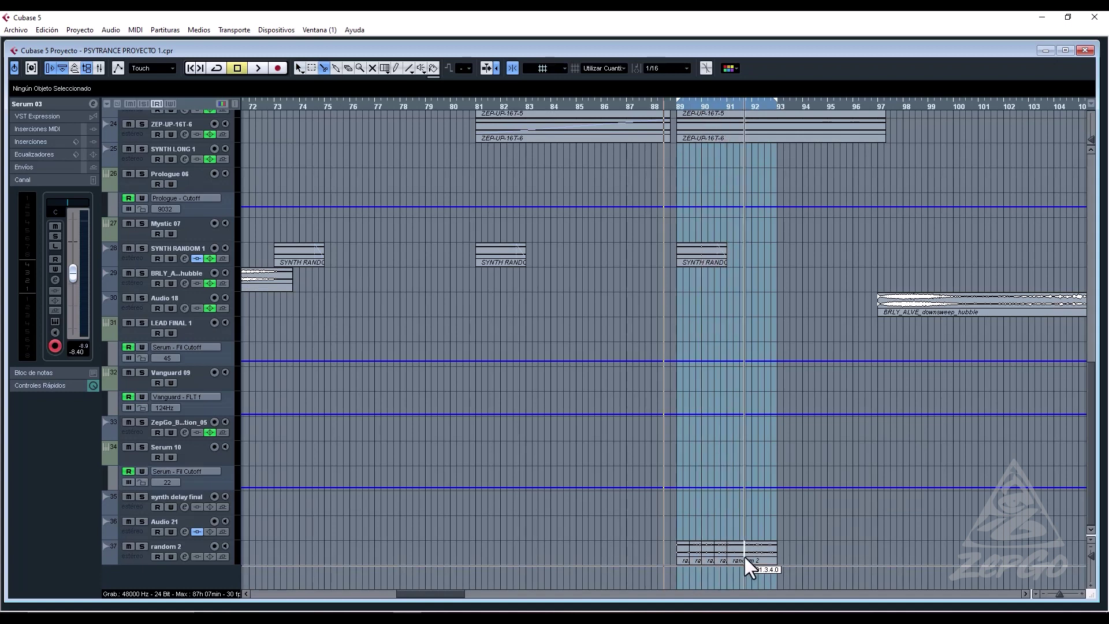
pyautogui.click(739, 558)
pyautogui.click(750, 556)
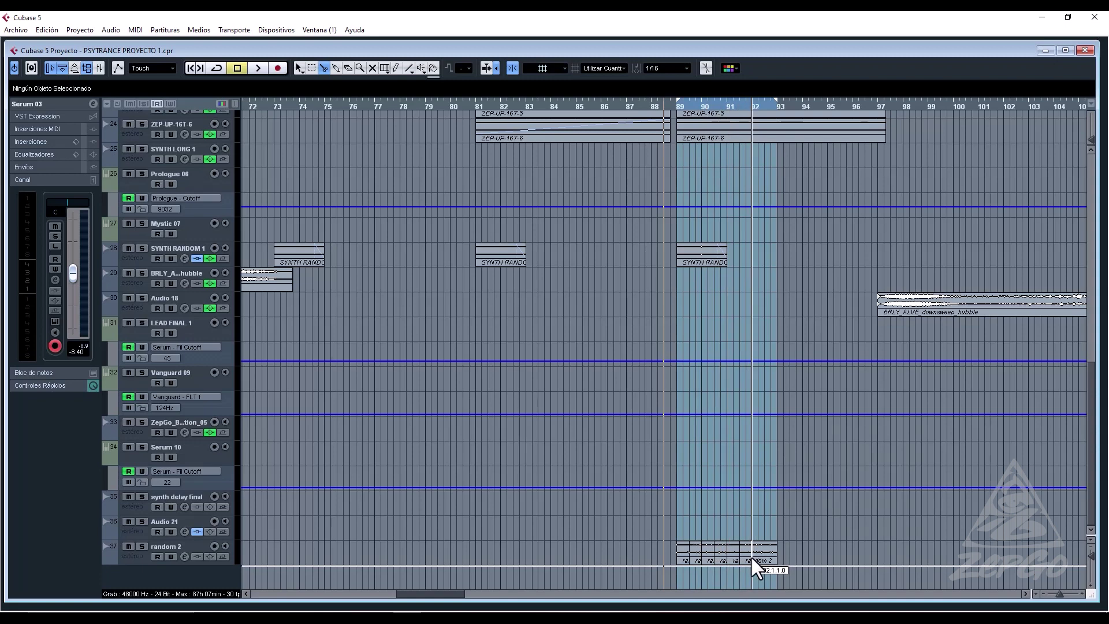
pyautogui.click(765, 553)
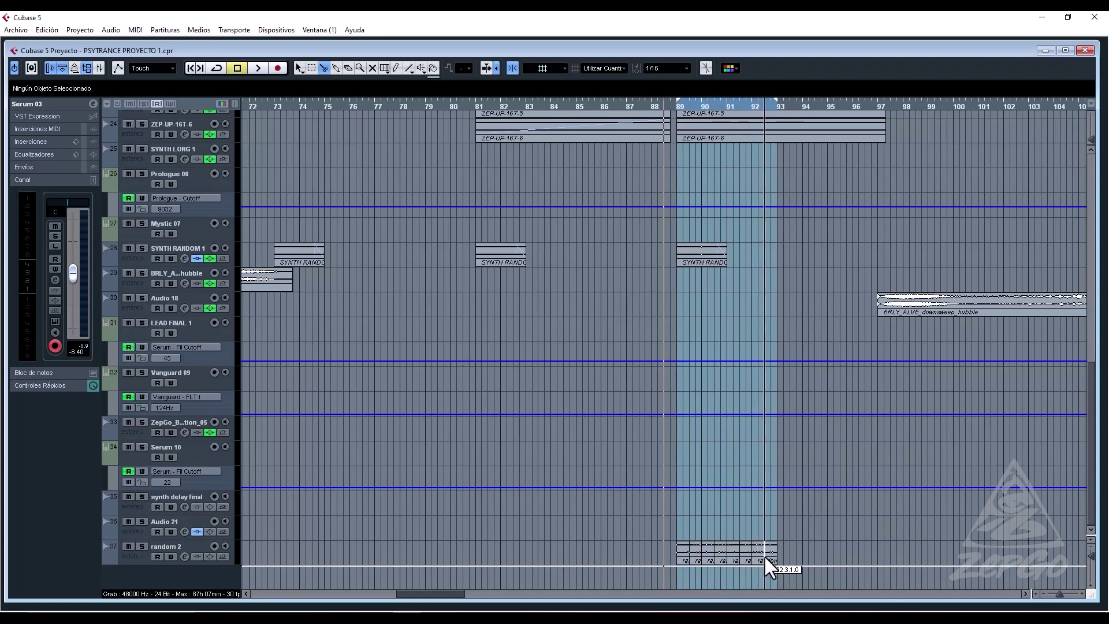
# Cut all the random 2 pieces from bar 89 and paste them at bar 45 on the random 2 track.
pyautogui.press('1')
pyautogui.moveTo(720, 559); pyautogui.dragTo(629, 558)
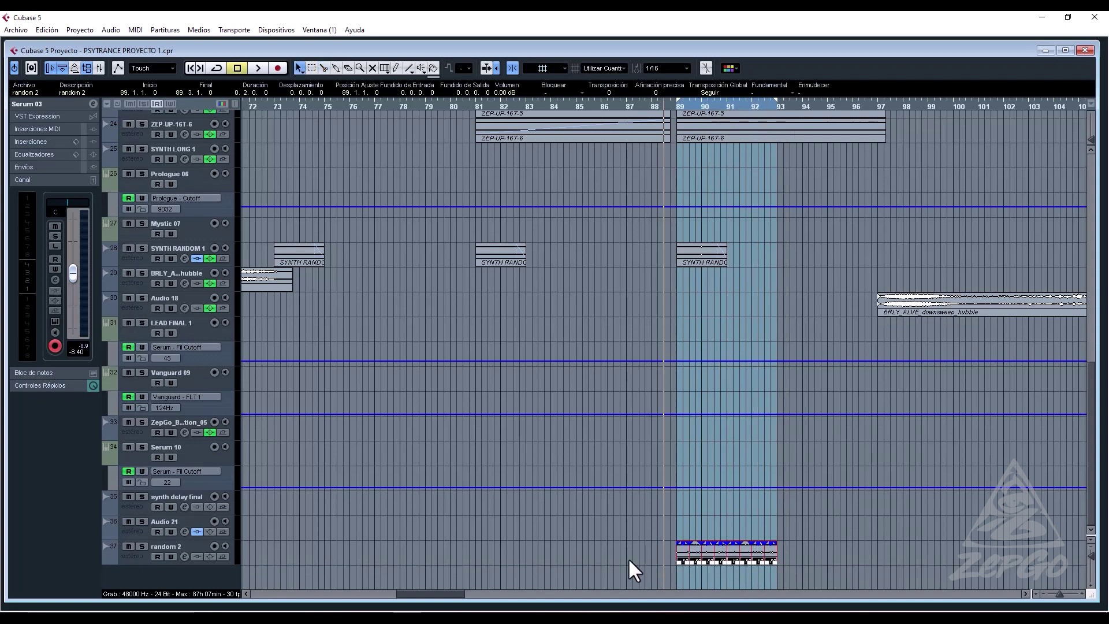
pyautogui.click(197, 545)
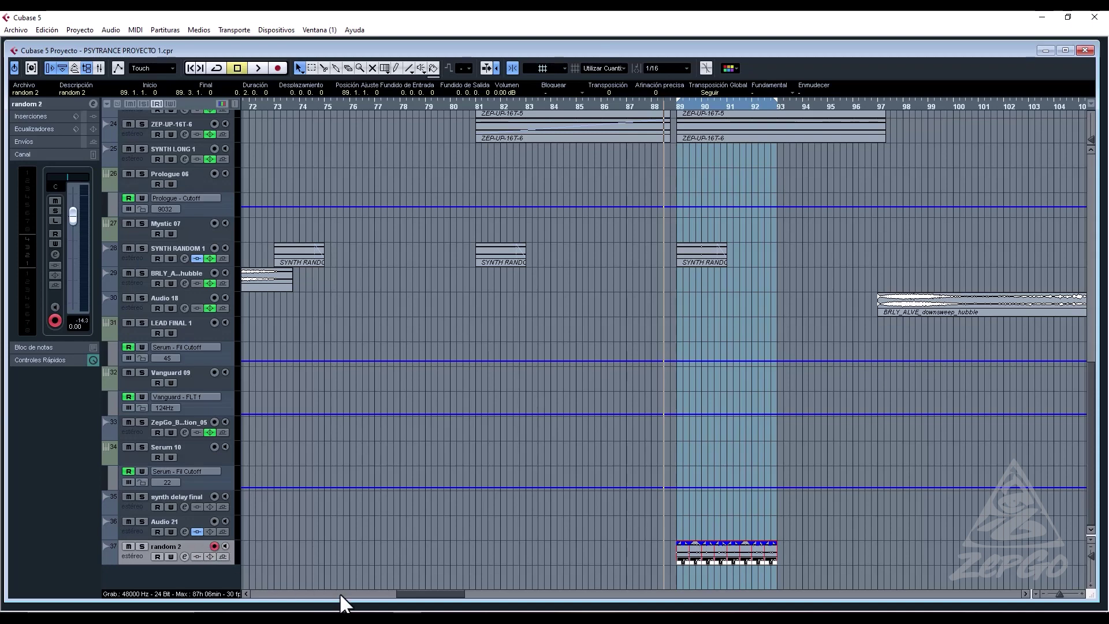
pyautogui.press('Delete')
pyautogui.press('g')
pyautogui.press('g')
pyautogui.press('g')
pyautogui.press('g')
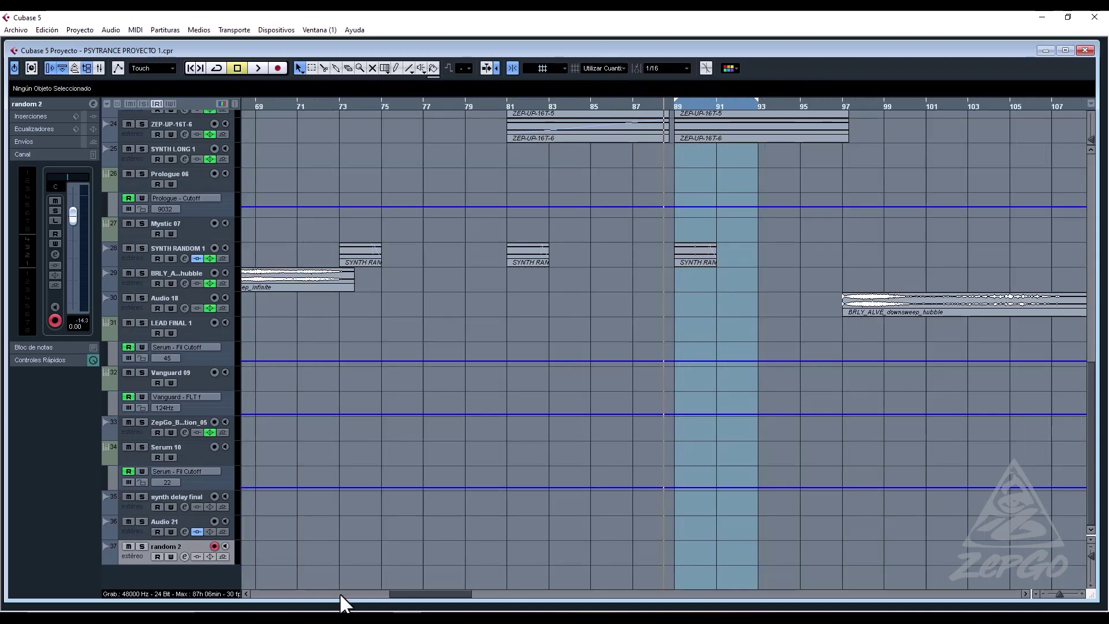
pyautogui.press('g')
pyautogui.press('g')
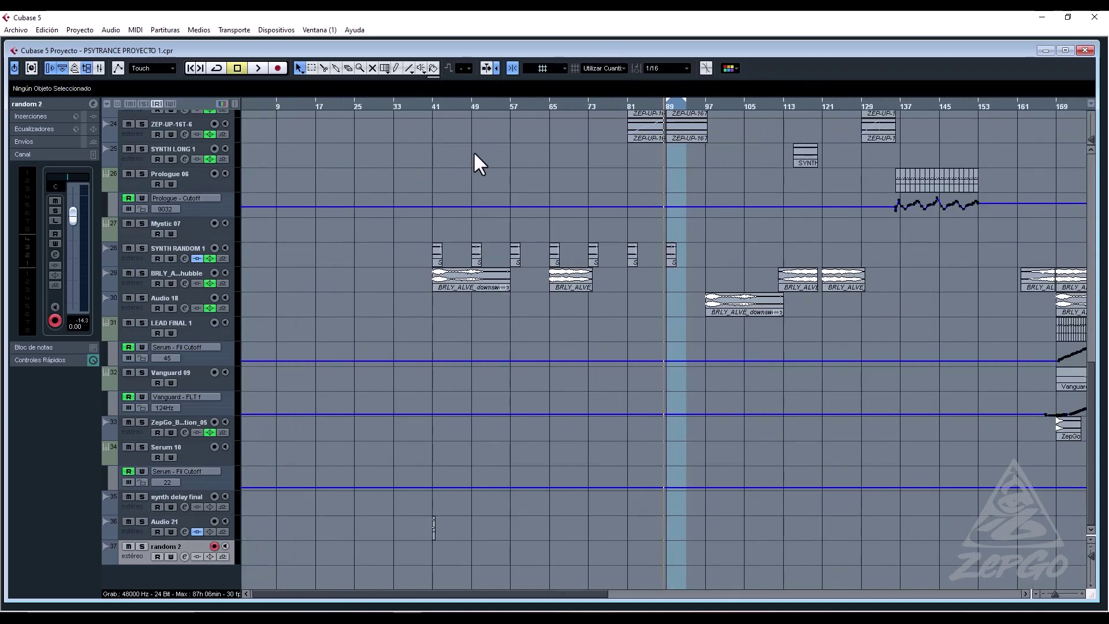
pyautogui.moveTo(432, 106); pyautogui.dragTo(420, 172)
pyautogui.press('space')
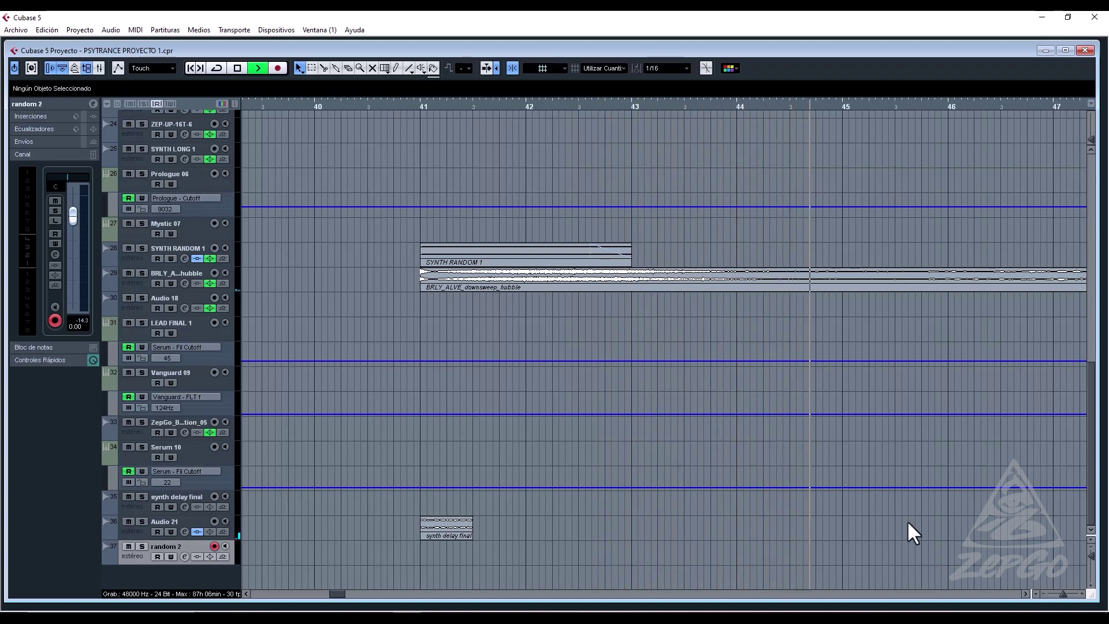
pyautogui.hotkey('ctrl', 'v')
pyautogui.press('space')
pyautogui.moveTo(868, 550); pyautogui.dragTo(757, 540)
# Place the first random 2 piece on the Audio 21 track at bar 45, mute the random 2 track and play the result.
pyautogui.moveTo(518, 532); pyautogui.dragTo(519, 556)
pyautogui.click(128, 546)
pyautogui.press('space')
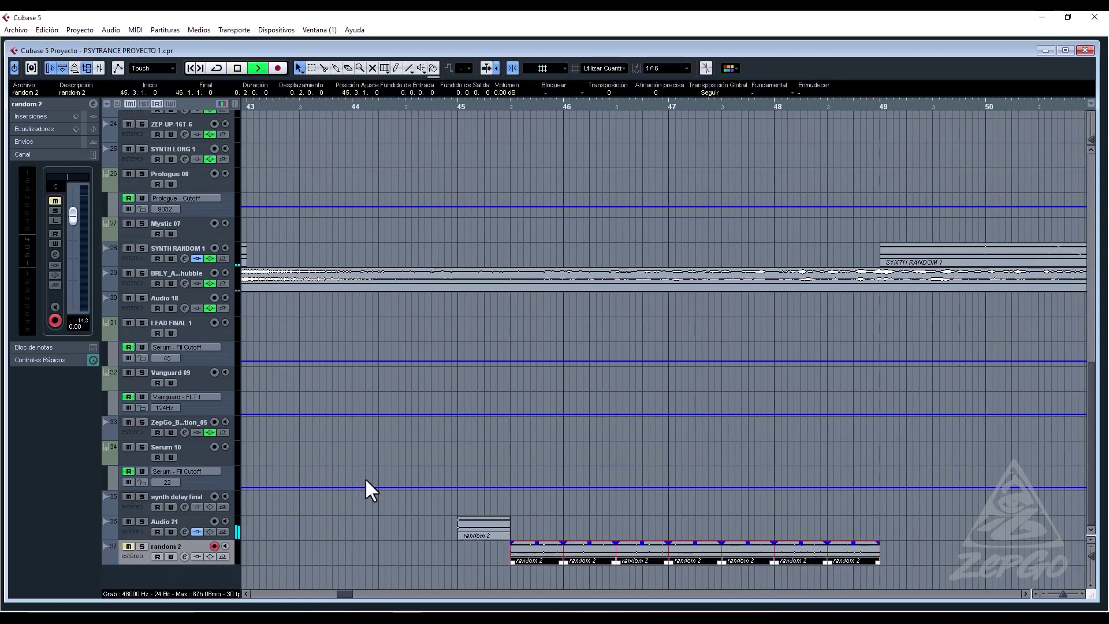
# Shift the remaining random 2 pieces to bar 51 and place the first of them on Audio 21 at bar 49.
pyautogui.press('g')
pyautogui.press('g')
pyautogui.press('g')
pyautogui.press('g')
pyautogui.press('g')
pyautogui.press('g')
pyautogui.press('g')
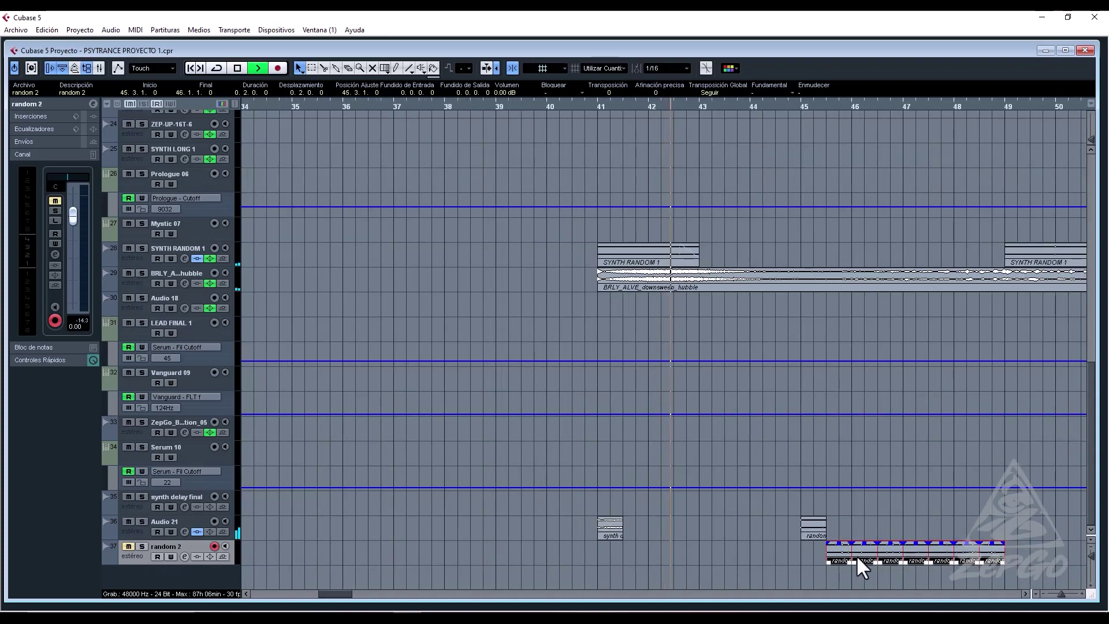
pyautogui.moveTo(752, 553); pyautogui.dragTo(915, 550)
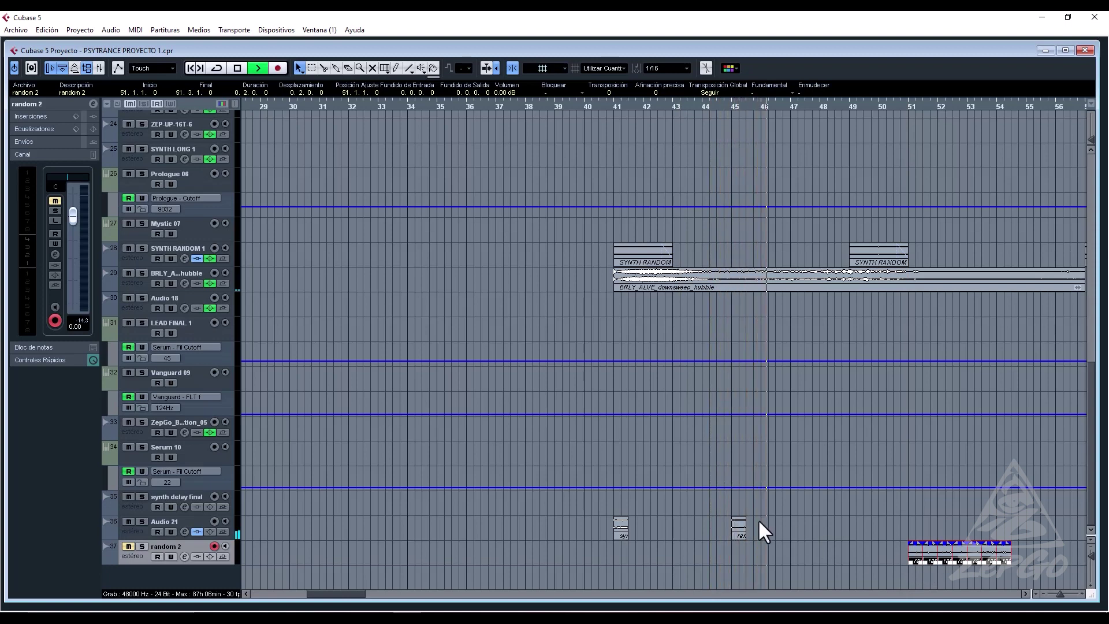
pyautogui.click(890, 557)
pyautogui.moveTo(915, 555); pyautogui.dragTo(857, 529)
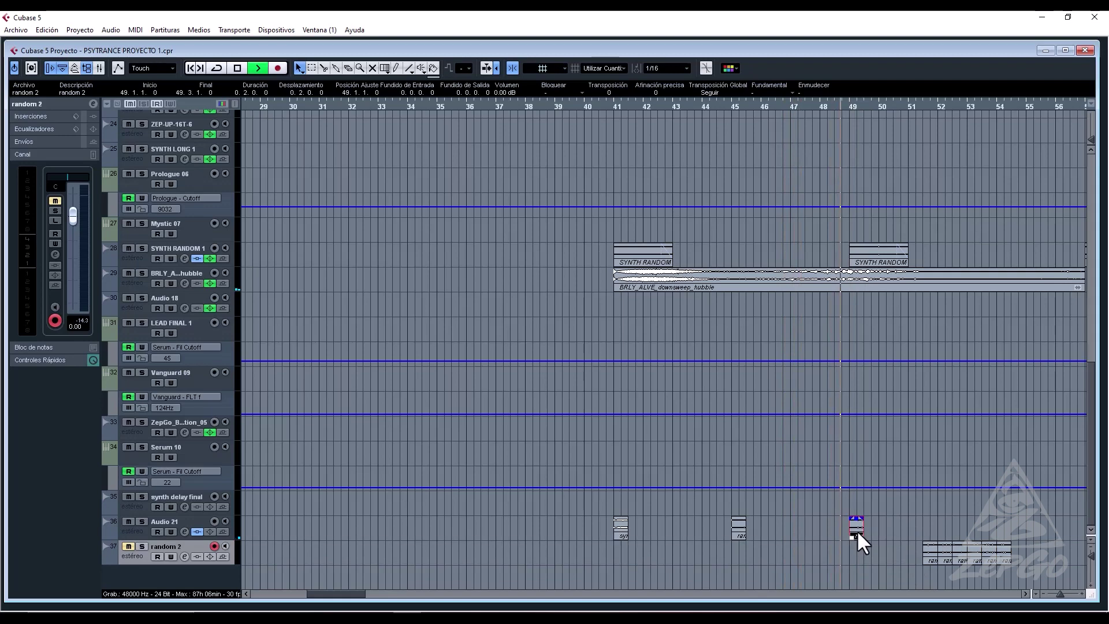
# Add a copy of the synth delay final clip at bar 53 of Audio 21, and random 2 pieces at bars 57 and 61.
pyautogui.moveTo(621, 530); pyautogui.dragTo(974, 537)
pyautogui.click(1049, 518)
pyautogui.hscroll(4, 1049, 520)
pyautogui.moveTo(580, 553); pyautogui.dragTo(740, 541)
pyautogui.press('g')
pyautogui.press('g')
pyautogui.press('g')
pyautogui.press('g')
pyautogui.press('g')
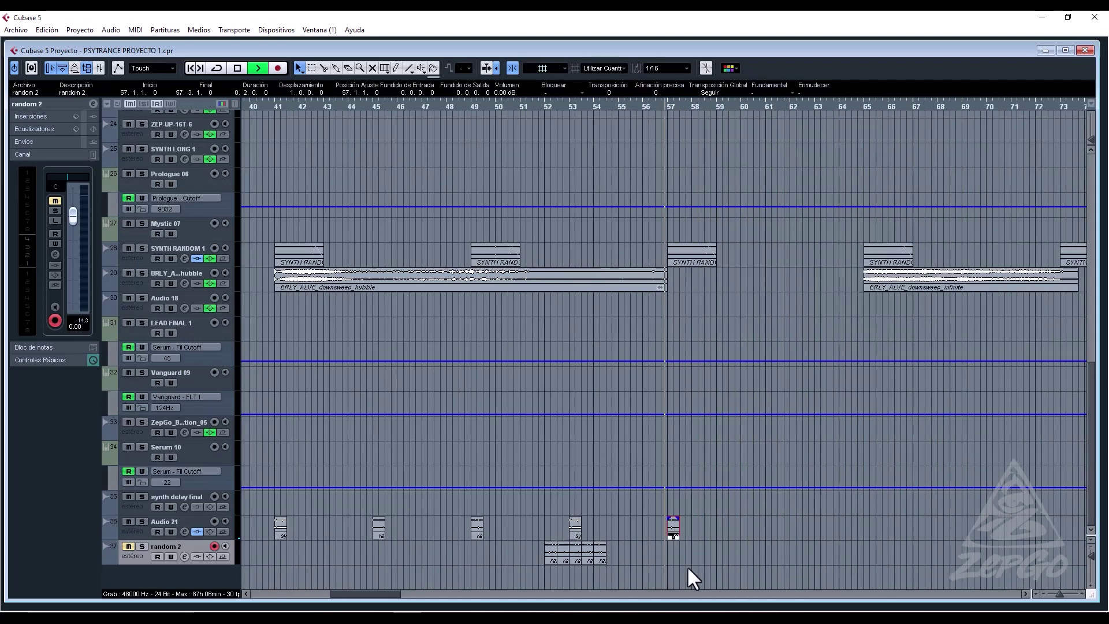
pyautogui.moveTo(629, 552); pyautogui.dragTo(707, 542)
# Listen to the arrangement from about bar 61 to 90 and examine how the clips on all tracks are distributed.
pyautogui.press('h')
pyautogui.press('h')
pyautogui.press('h')
pyautogui.press('h')
pyautogui.press('h')
pyautogui.press('h')
pyautogui.press('h')
pyautogui.press('h')
pyautogui.press('g')
pyautogui.press('g')
pyautogui.press('g')
pyautogui.press('g')
pyautogui.press('g')
pyautogui.press('g')
pyautogui.scroll(8, 729, 249)
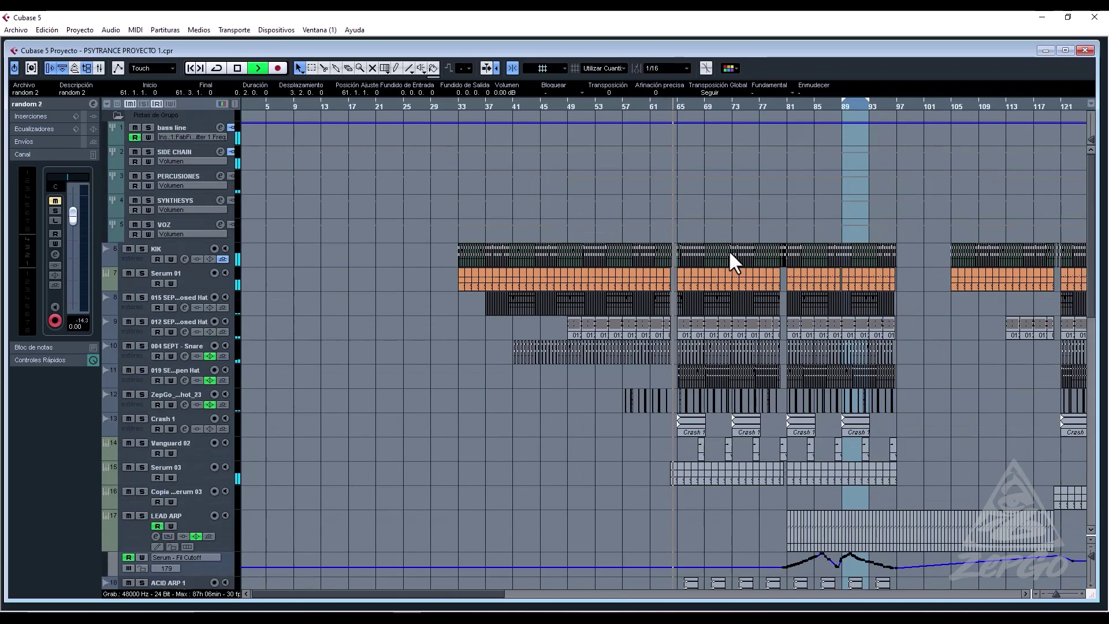
pyautogui.scroll(-8, 715, 405)
pyautogui.scroll(3, 802, 317)
pyautogui.scroll(4, 802, 317)
pyautogui.click(710, 386)
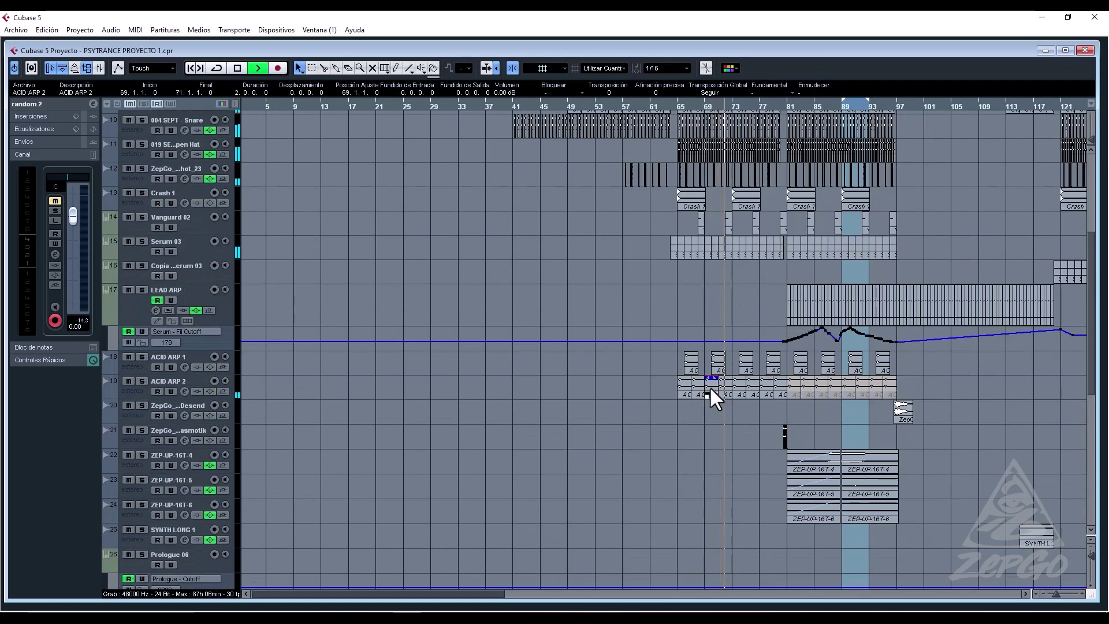
pyautogui.click(142, 230)
pyautogui.scroll(-3, 726, 361)
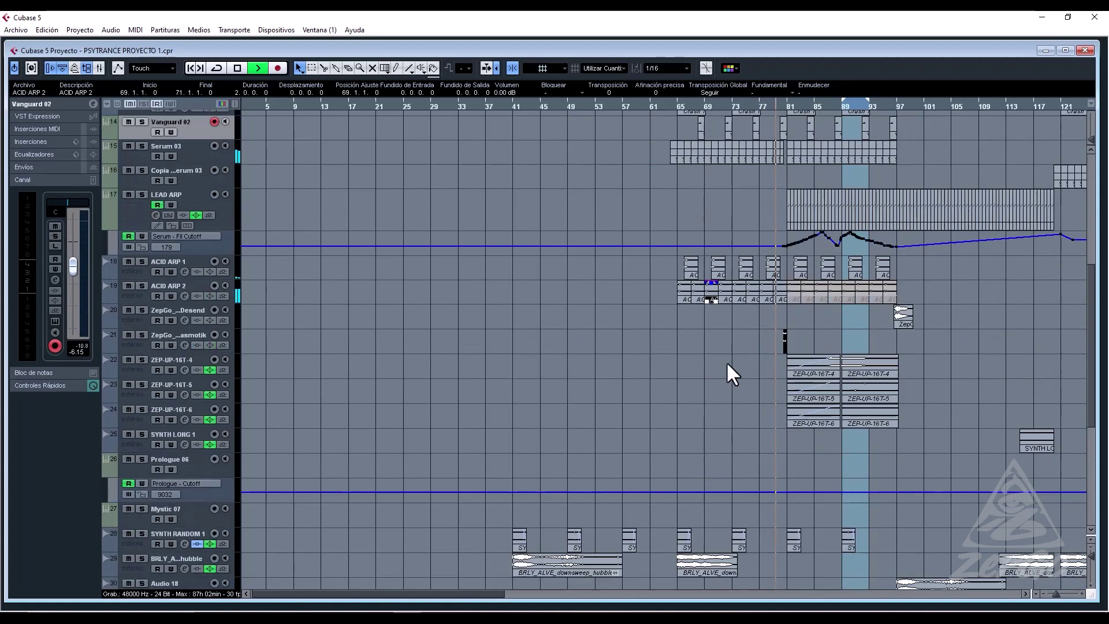
pyautogui.scroll(6, 726, 361)
pyautogui.hscroll(4, 791, 313)
pyautogui.click(791, 313)
pyautogui.scroll(4, 791, 313)
pyautogui.scroll(-6, 791, 313)
pyautogui.scroll(-3, 791, 313)
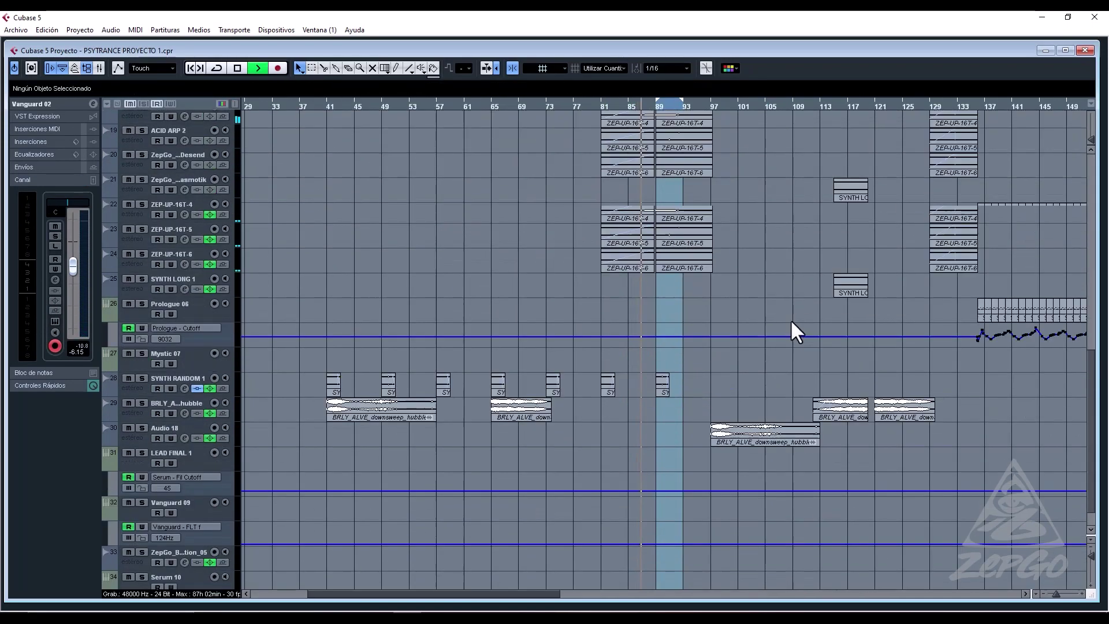
# Solo the Serum 01 bass track and play it again from about bar 56.
pyautogui.scroll(10, 791, 319)
pyautogui.click(124, 280)
pyautogui.click(140, 274)
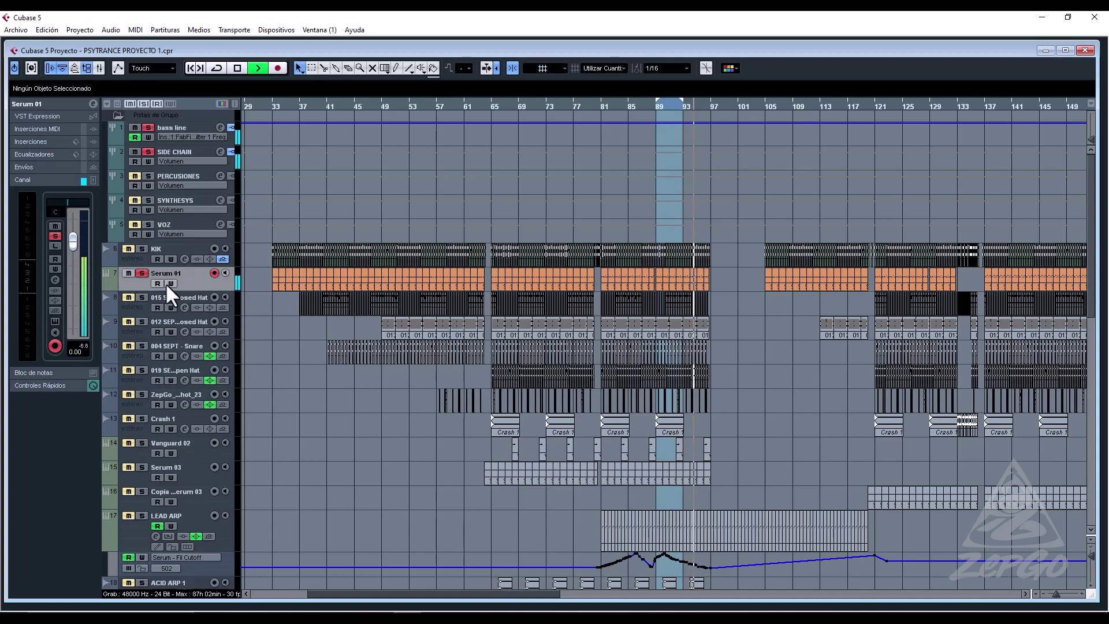
pyautogui.press('space')
pyautogui.press('space')
# Insert FabFilter Pro-Q 3 in the second insert slot of the Serum 01 channel.
pyautogui.click(49, 280)
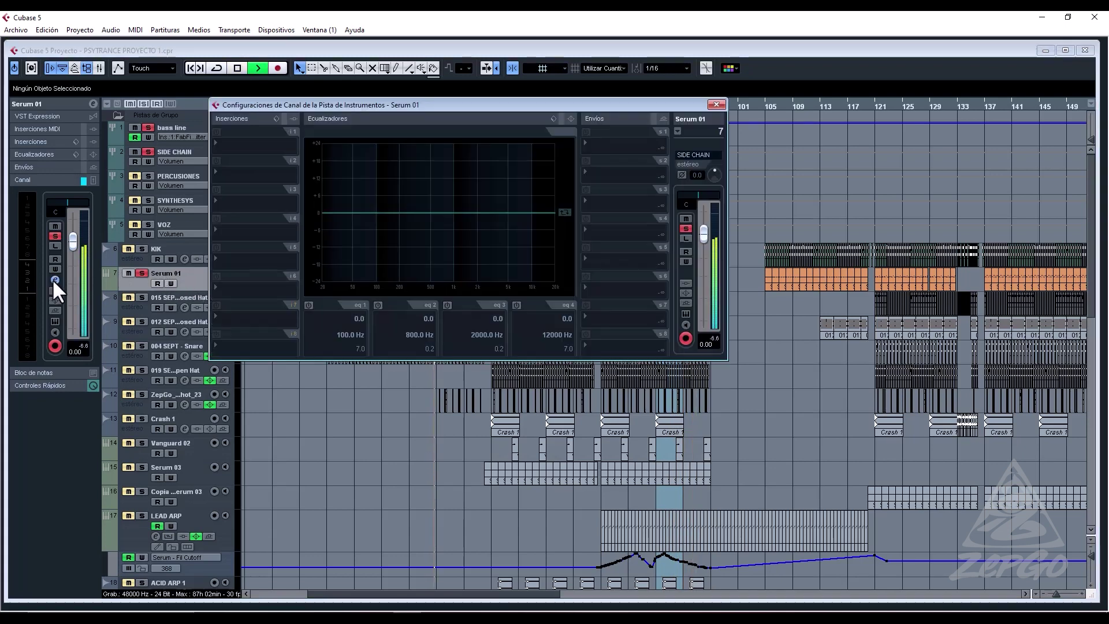
pyautogui.click(248, 173)
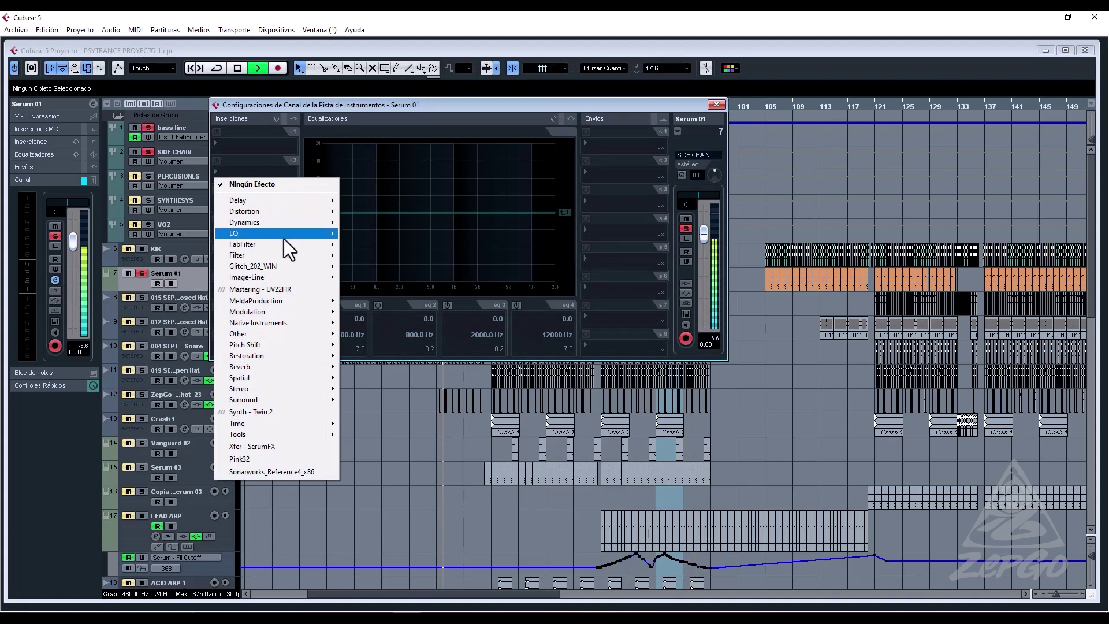
pyautogui.moveTo(286, 245)
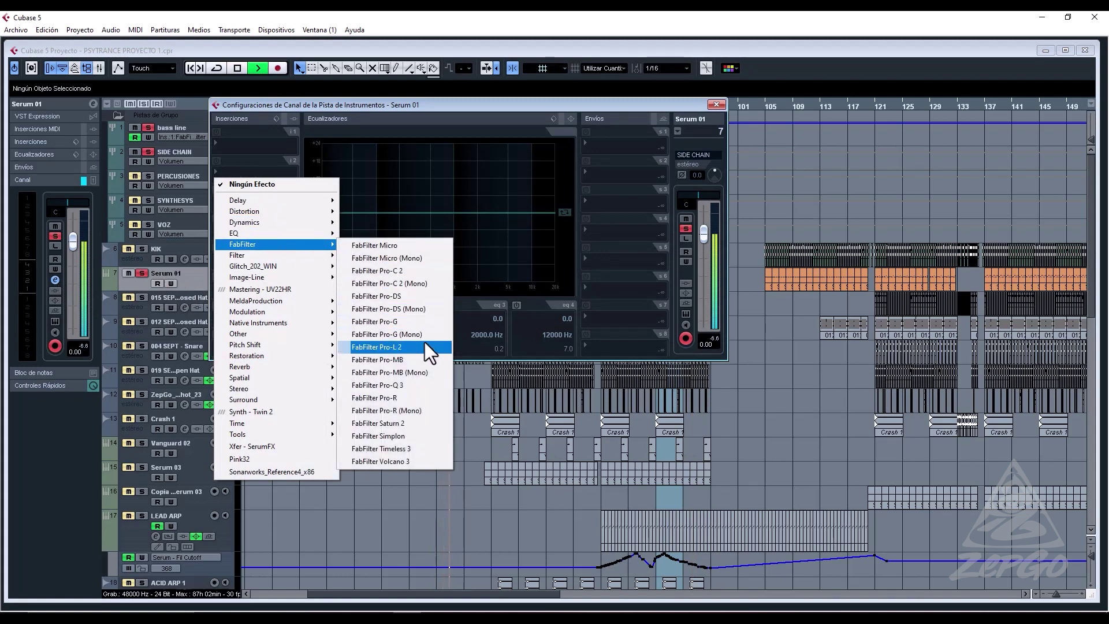
pyautogui.click(417, 384)
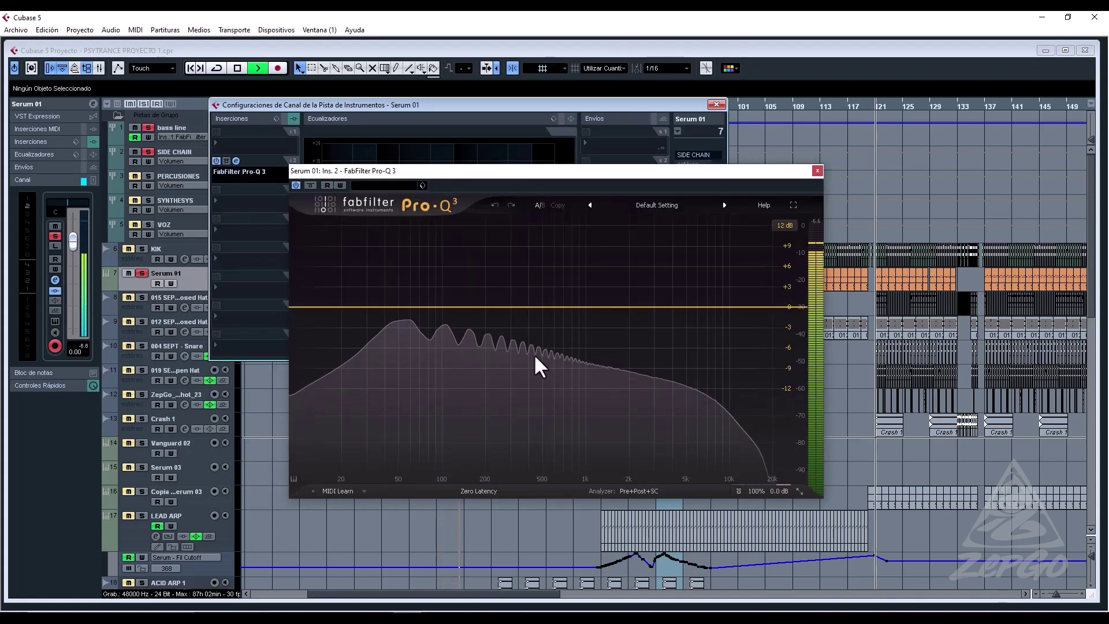
# Add an equalizer band at about 10 Hz on Serum 01 and change its shape to Low Cut.
pyautogui.doubleClick(299, 319)
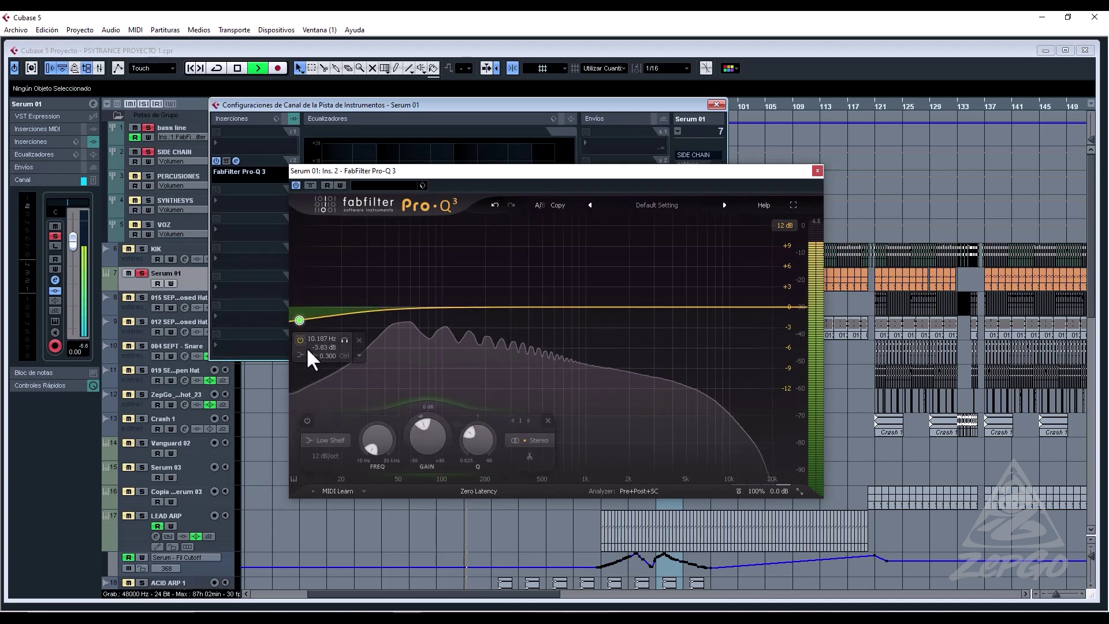
pyautogui.click(331, 442)
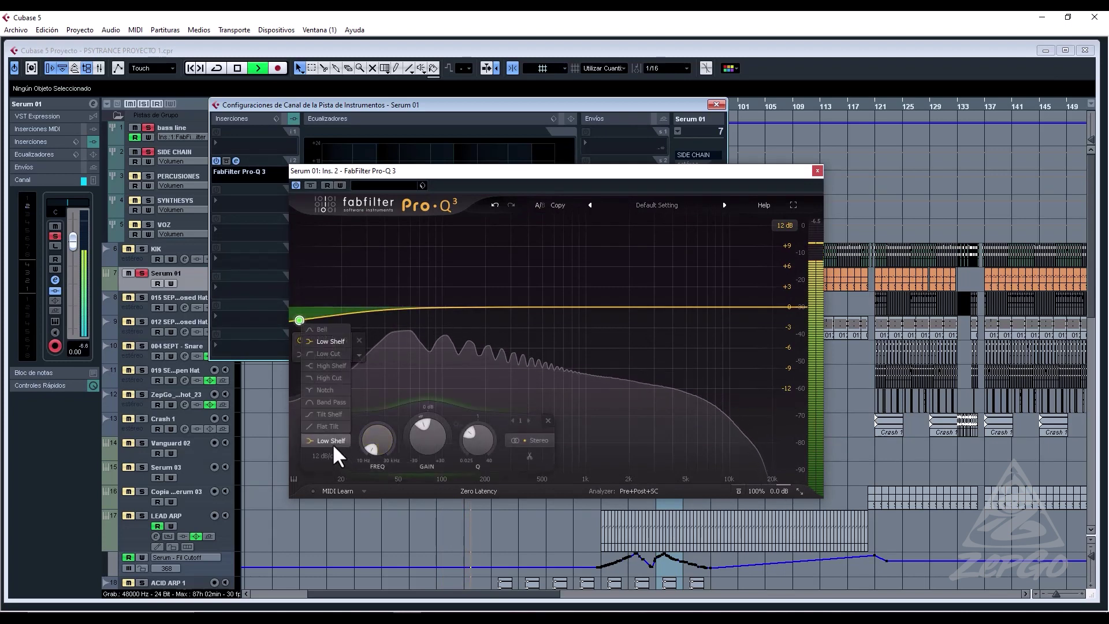
pyautogui.click(330, 353)
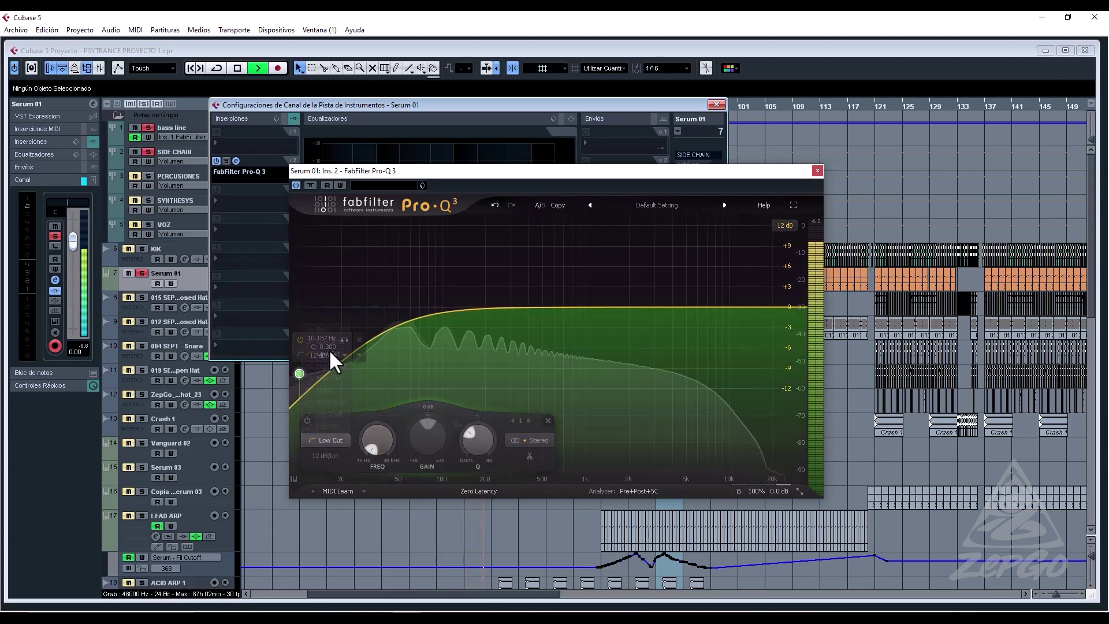
# Set the low-cut band's slope to Brickwall and raise its cutoff frequency to about 38 Hz.
pyautogui.click(327, 456)
pyautogui.click(337, 583)
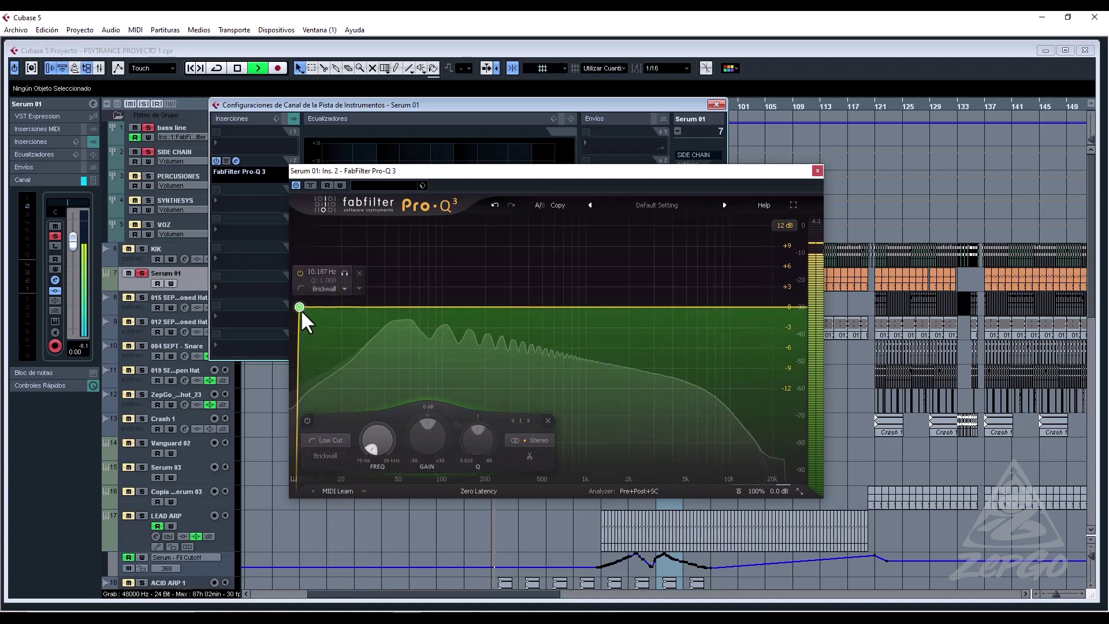
pyautogui.moveTo(300, 307); pyautogui.dragTo(381, 323)
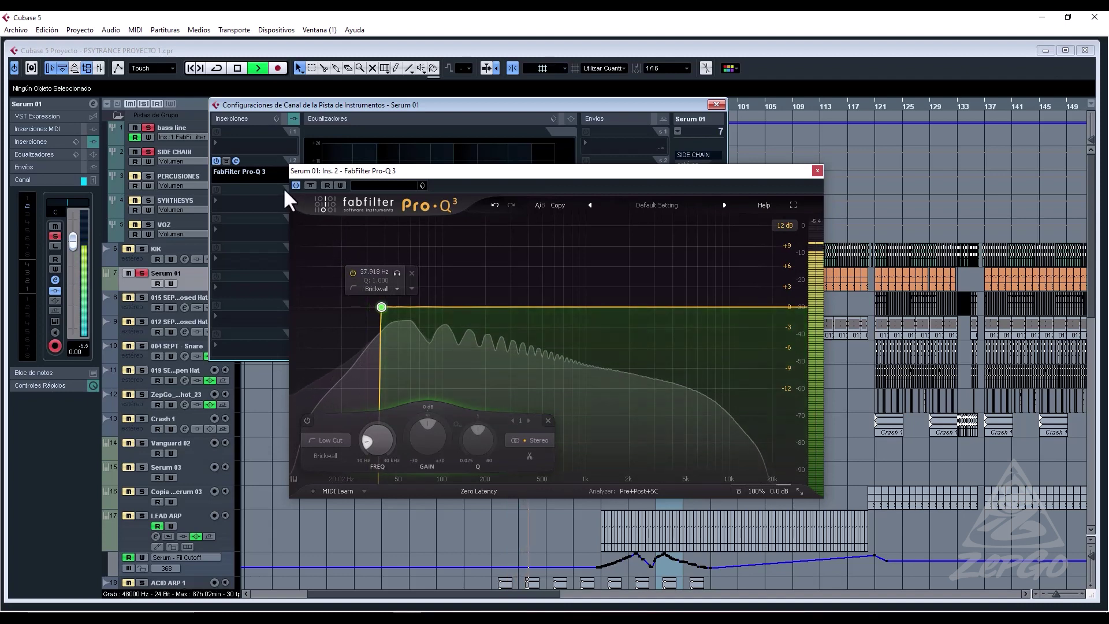
# Stop playback and insert the EnvelopeShaper dynamics effect in the first insert slot of Serum 01.
pyautogui.press('space')
pyautogui.click(236, 145)
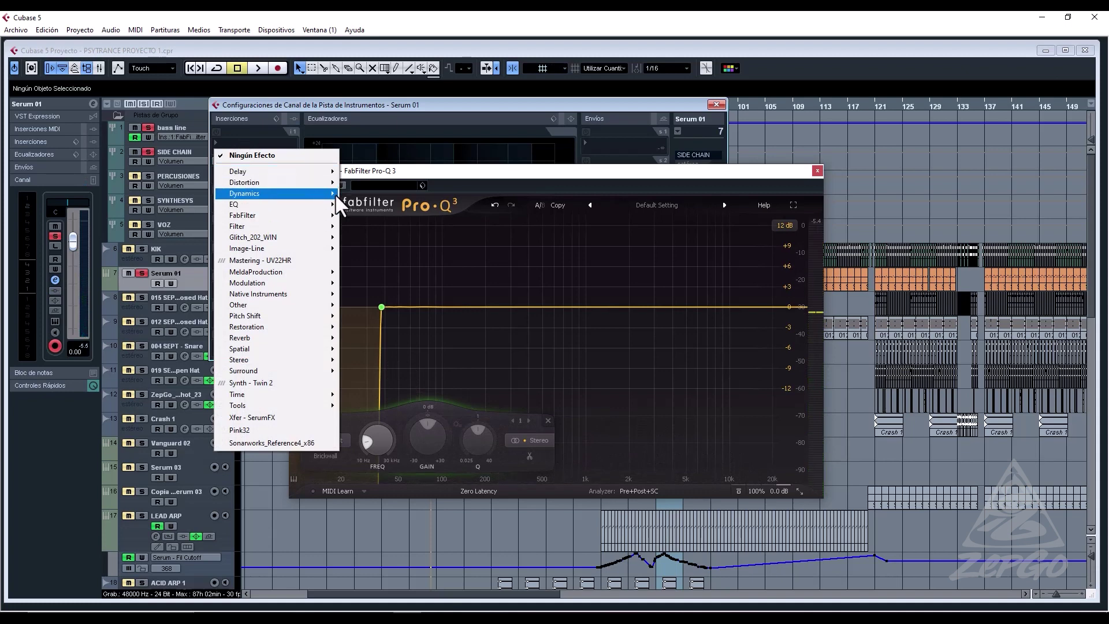
pyautogui.moveTo(335, 193)
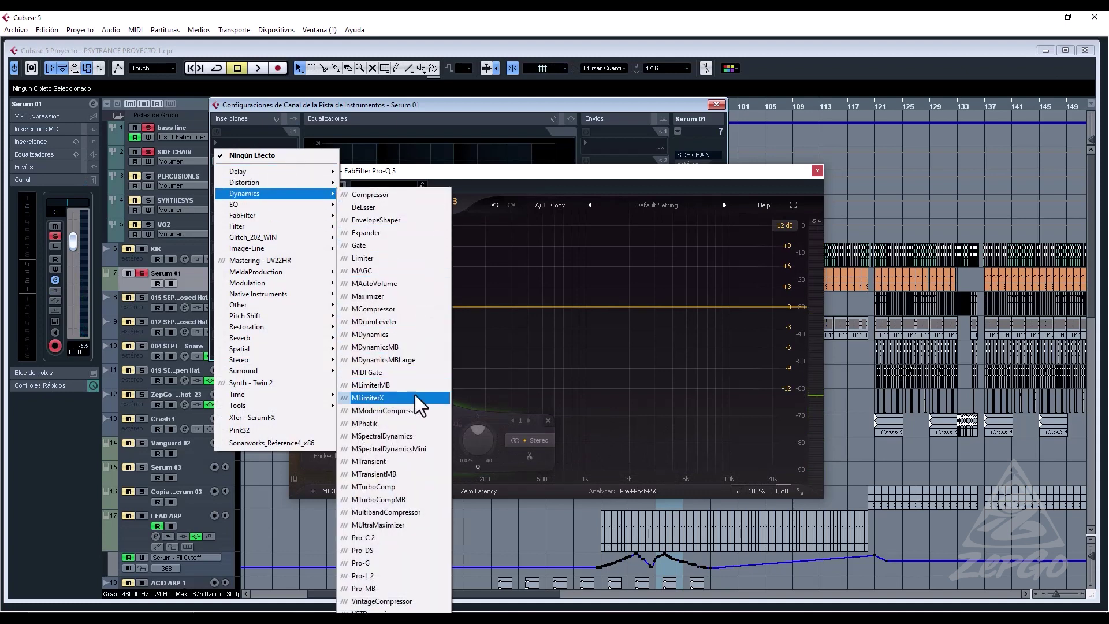
pyautogui.click(382, 219)
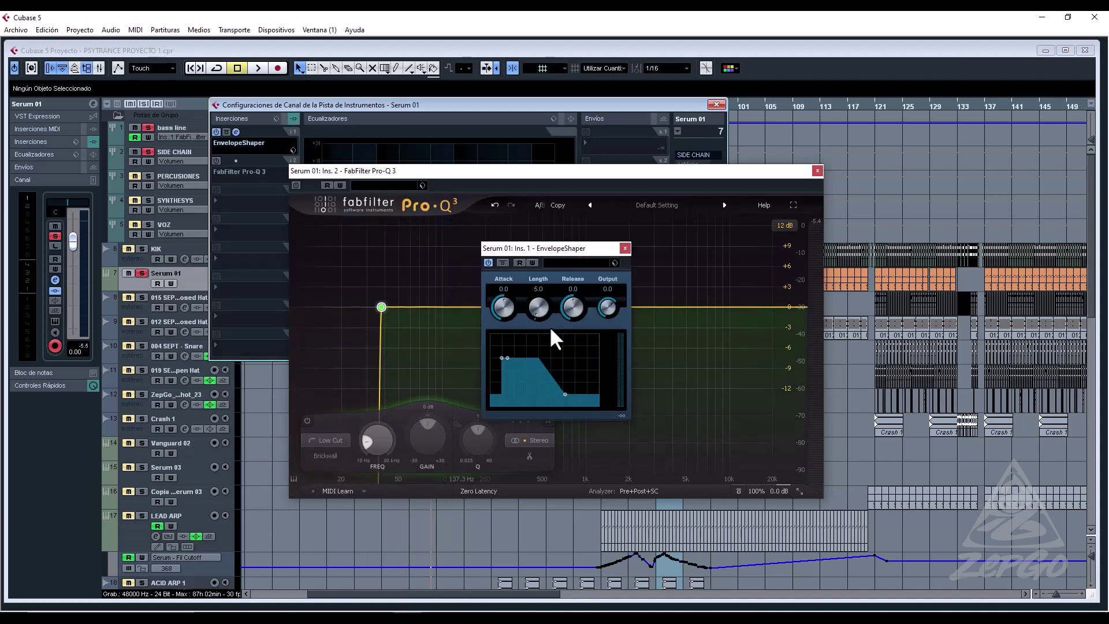
# Set the EnvelopeShaper's Attack to 2.4 and Length to 72.3 while the bass plays.
pyautogui.press('space')
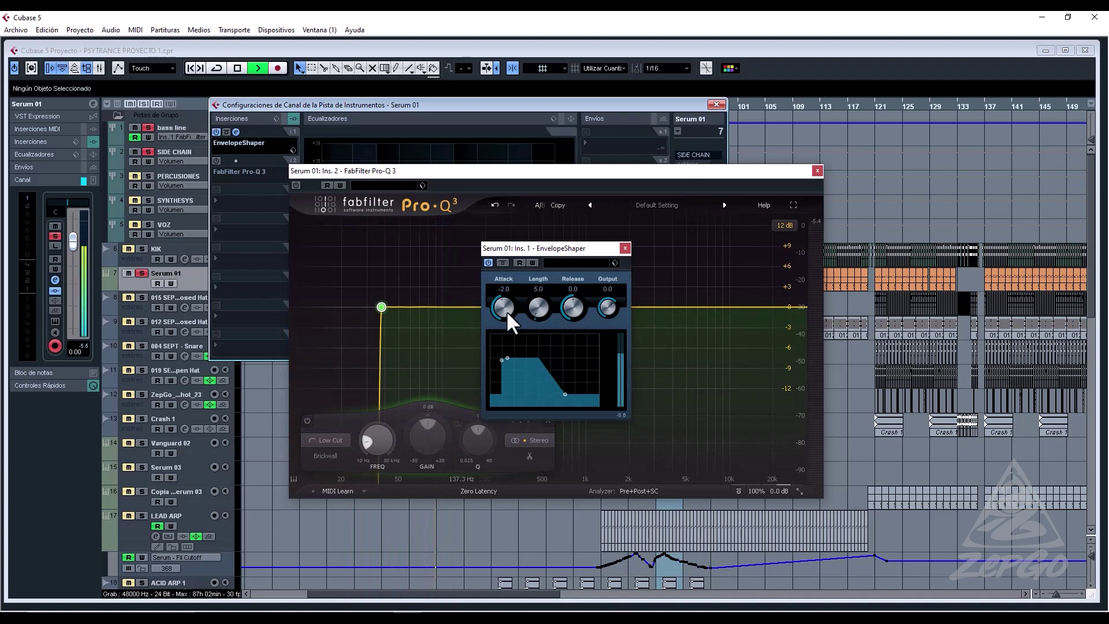
pyautogui.moveTo(506, 310)
pyautogui.mouseDown()
pyautogui.moveTo(504, 349)
pyautogui.moveTo(522, 304)
pyautogui.mouseUp()
pyautogui.moveTo(515, 319)
pyautogui.mouseDown()
pyautogui.moveTo(542, 309)
pyautogui.moveTo(560, 275)
pyautogui.moveTo(536, 312)
pyautogui.mouseUp()
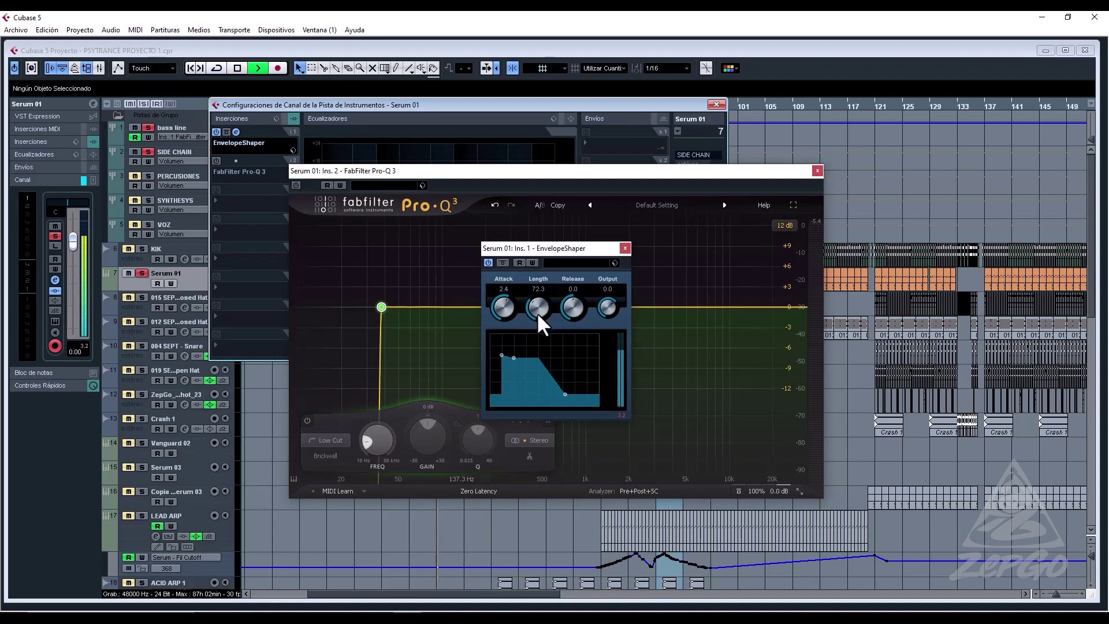
# Reactivate Pro-Q 3 in the second insert slot and lower its low-cut frequency slightly.
pyautogui.click(216, 161)
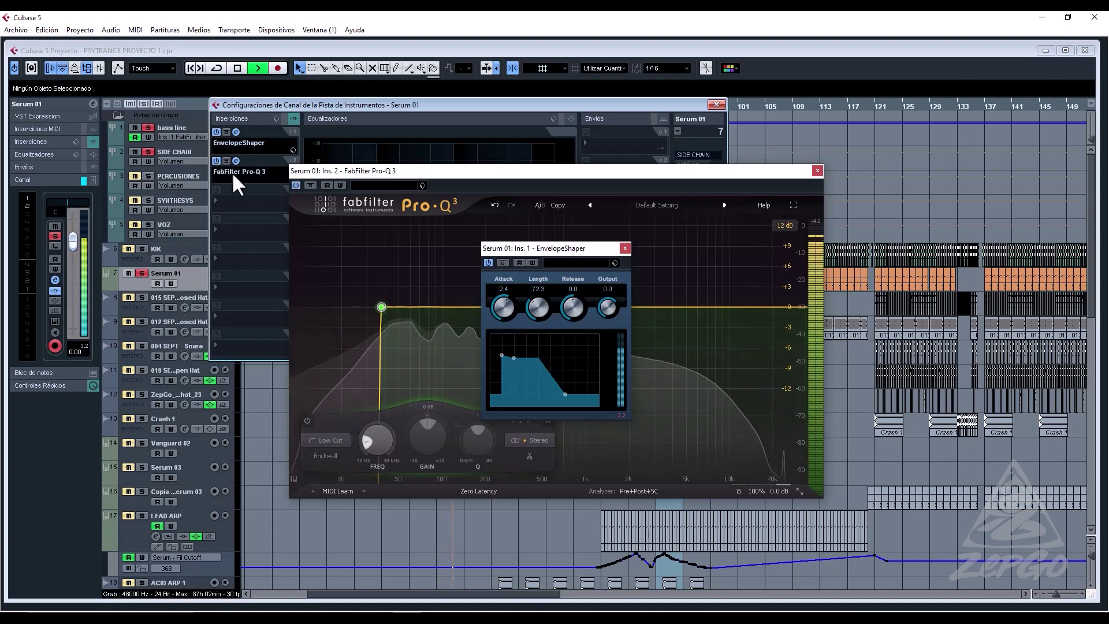
pyautogui.click(380, 308)
pyautogui.moveTo(379, 310); pyautogui.dragTo(373, 309)
# Insert FabFilter Pro-MB in the third insert slot of Serum 01.
pyautogui.click(223, 199)
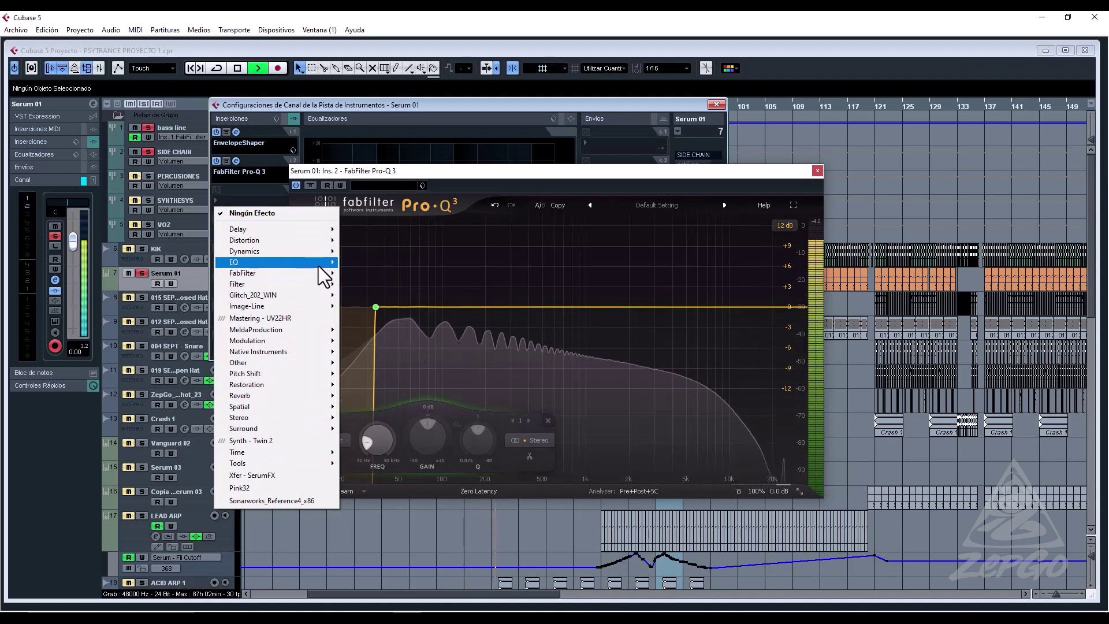
pyautogui.moveTo(332, 263)
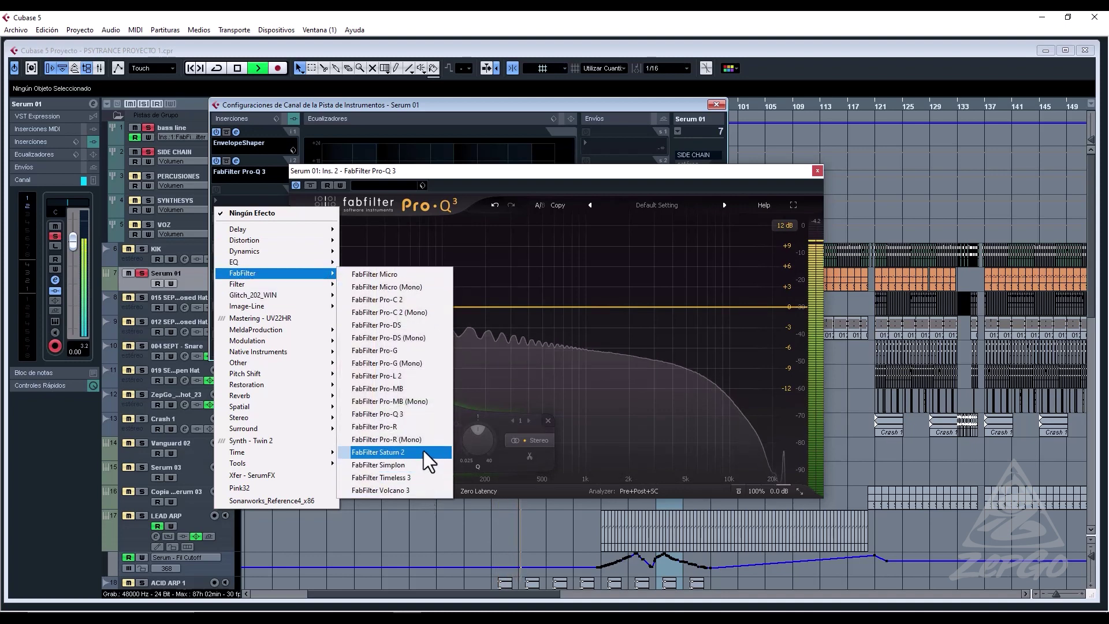
pyautogui.click(394, 387)
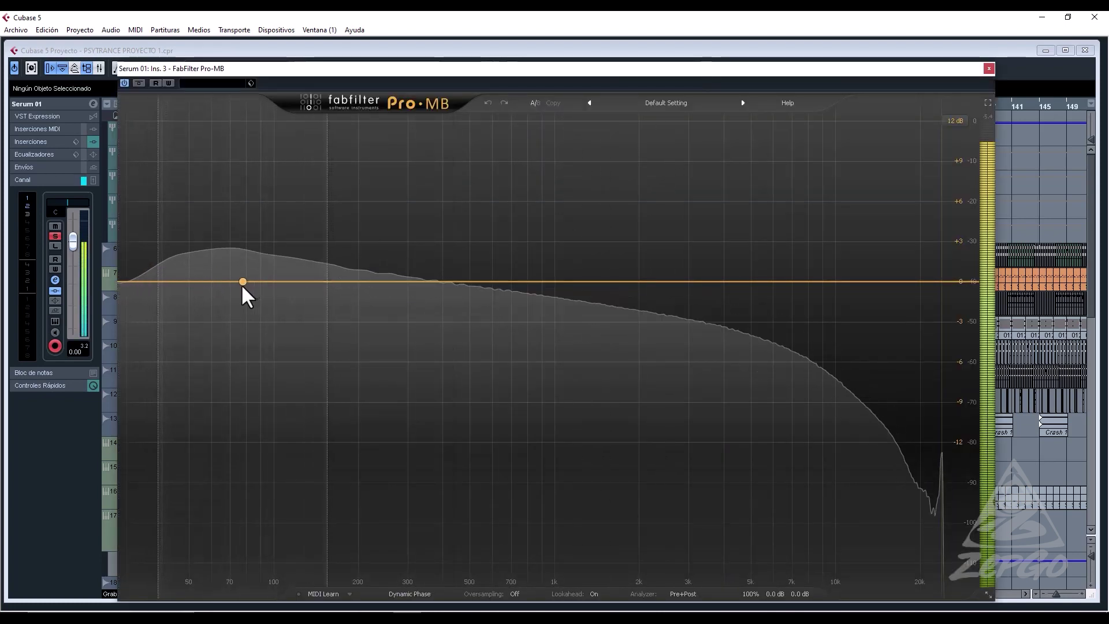
# Create a raised low compression band in Pro-MB, narrow its upper edge to about 85 Hz, and close the plug-in window.
pyautogui.moveTo(241, 282); pyautogui.dragTo(243, 240)
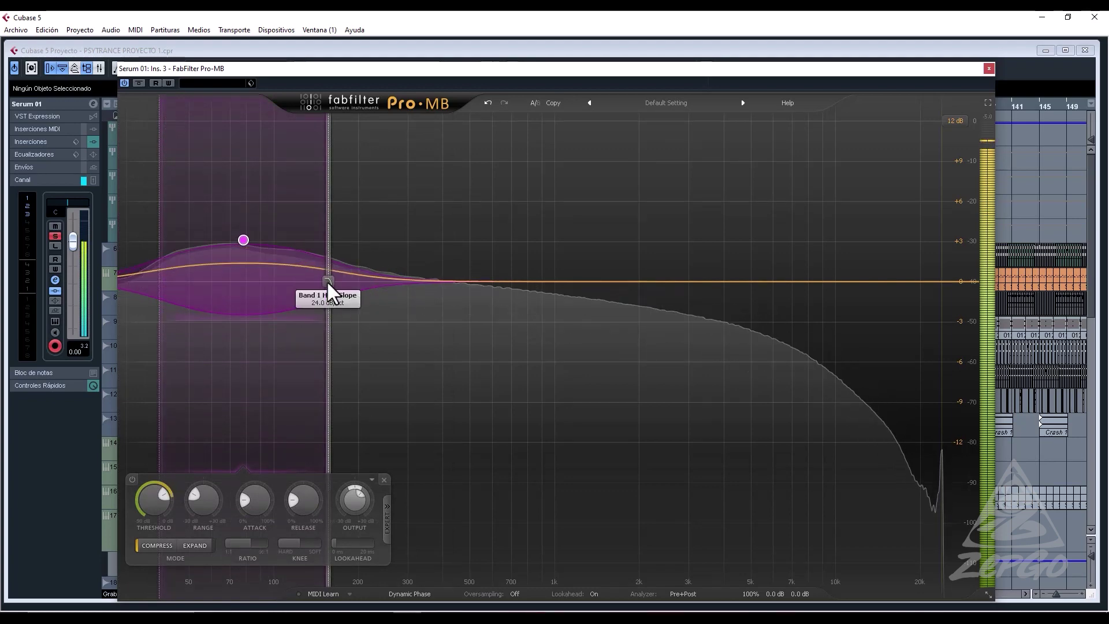
pyautogui.moveTo(329, 289); pyautogui.dragTo(255, 277)
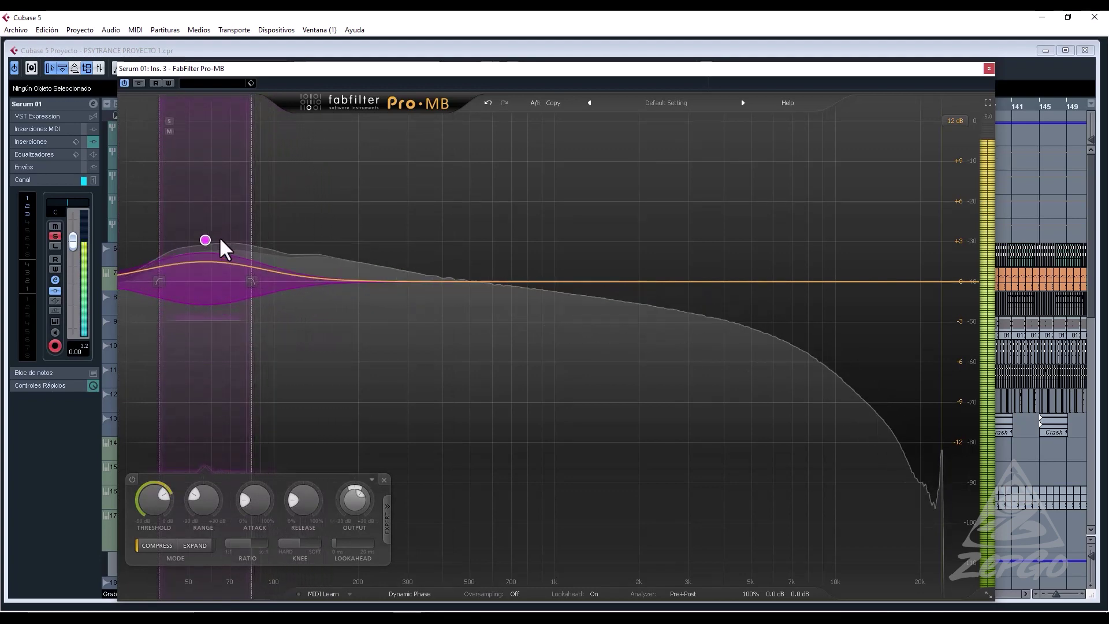
pyautogui.moveTo(202, 225); pyautogui.dragTo(202, 228)
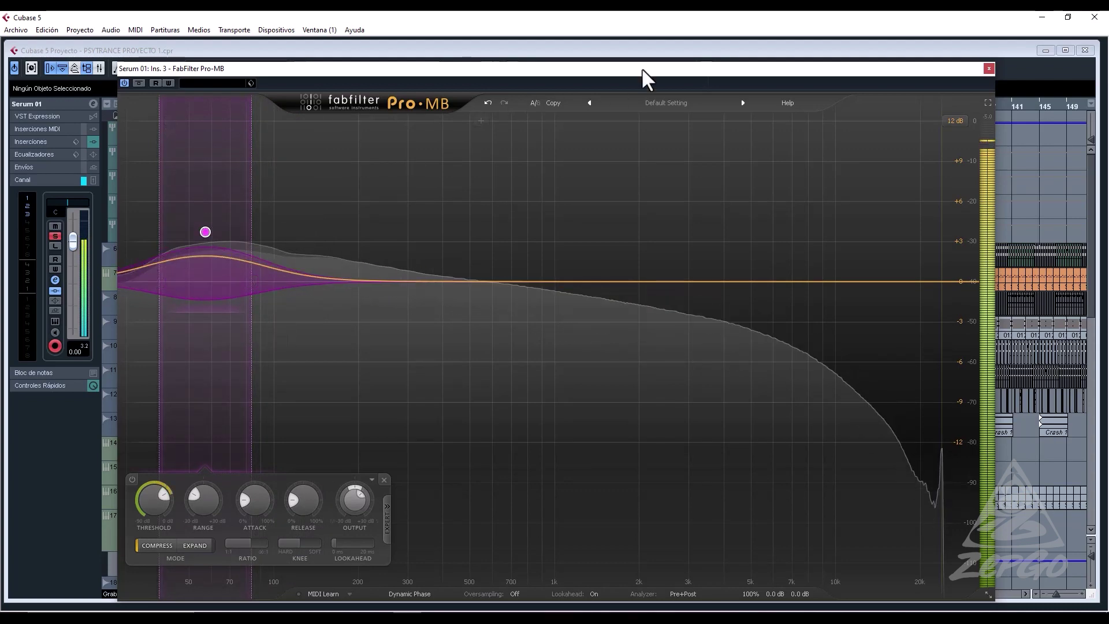
pyautogui.click(989, 68)
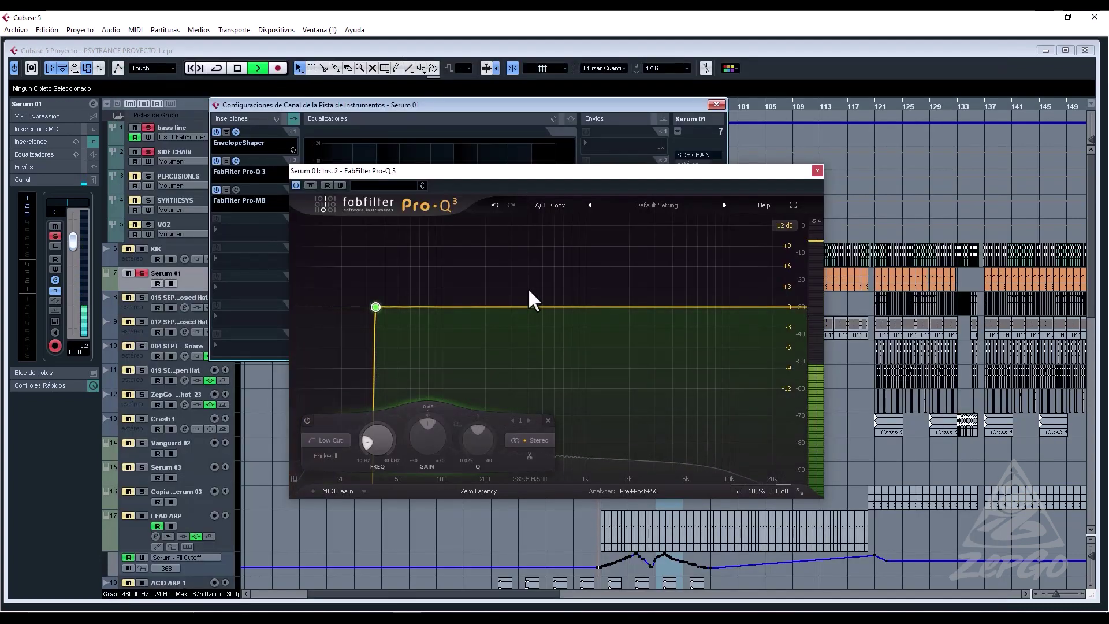
# Insert a second FabFilter Pro-Q 3 in the fourth insert slot of Serum 01.
pyautogui.click(240, 227)
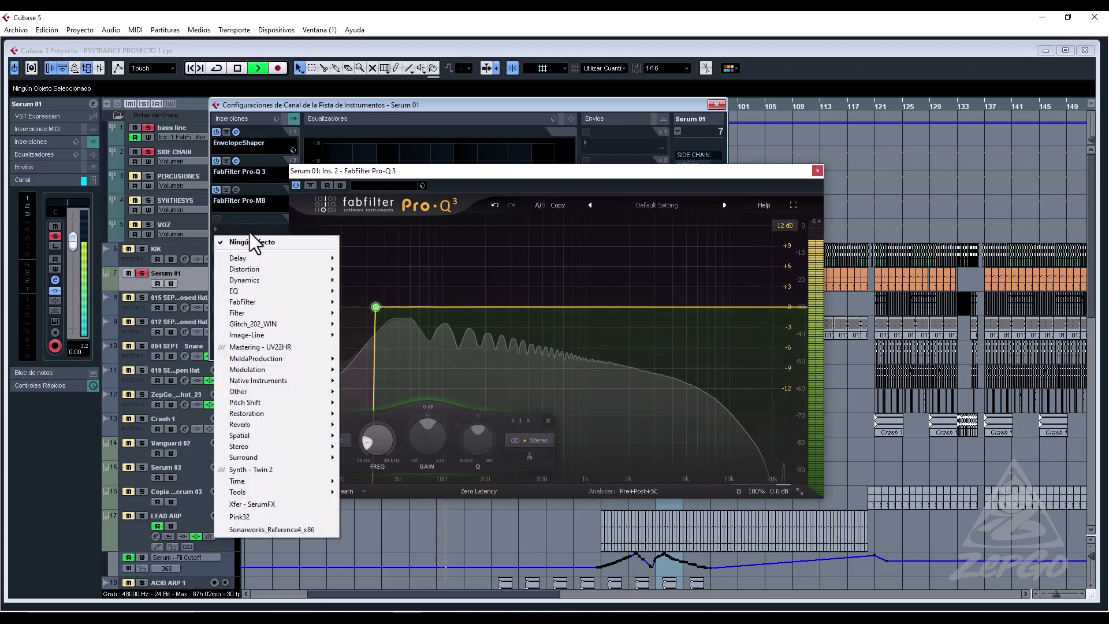
pyautogui.click(248, 232)
pyautogui.click(235, 227)
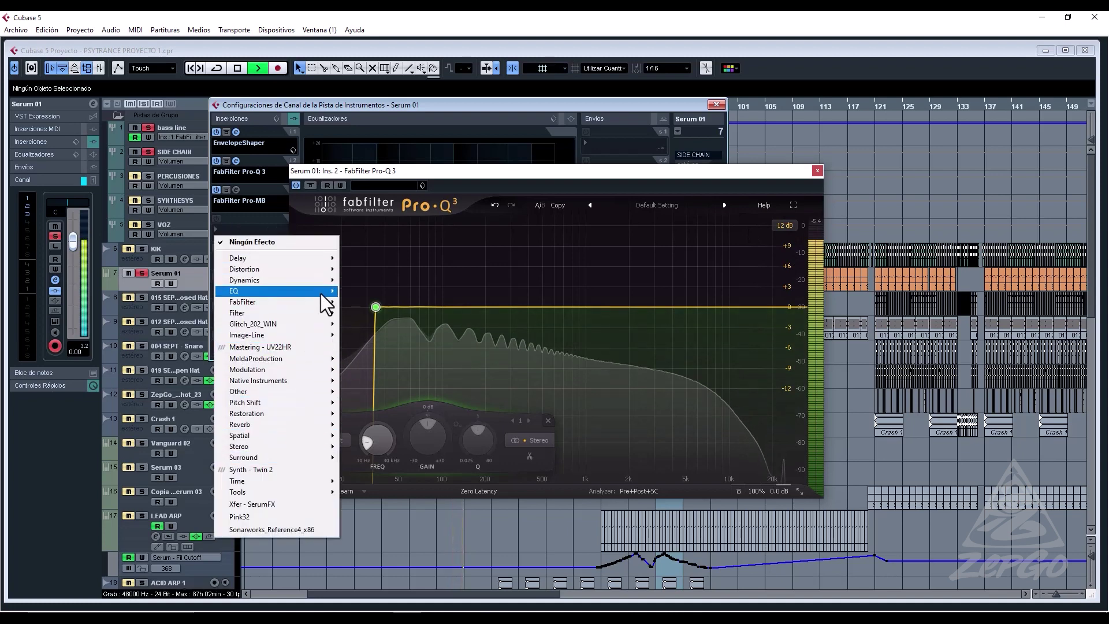
pyautogui.moveTo(324, 302)
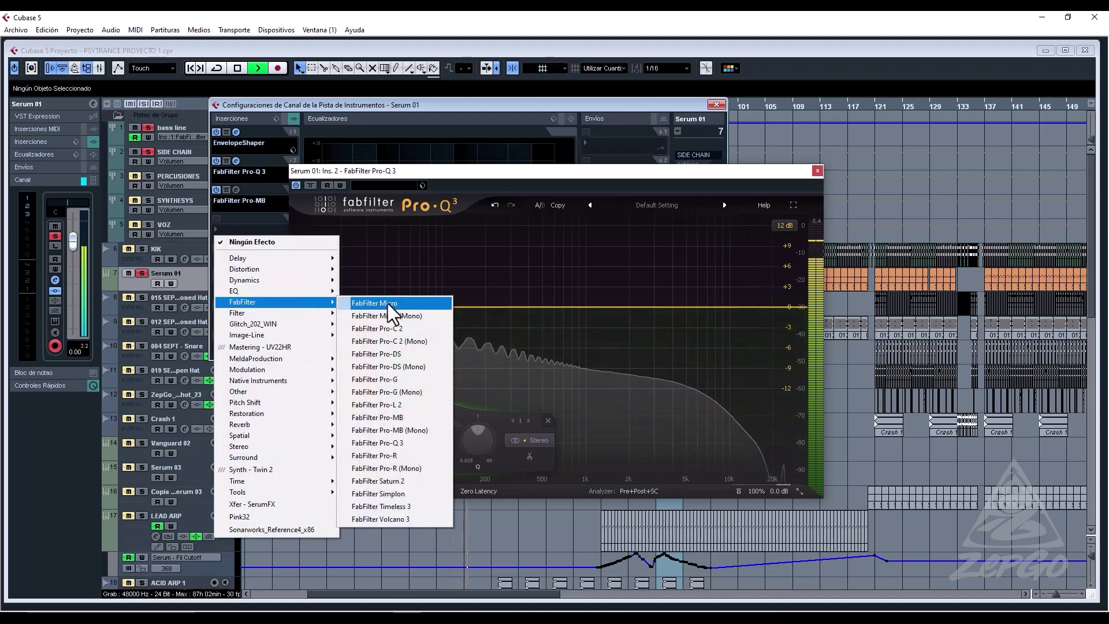
pyautogui.click(418, 443)
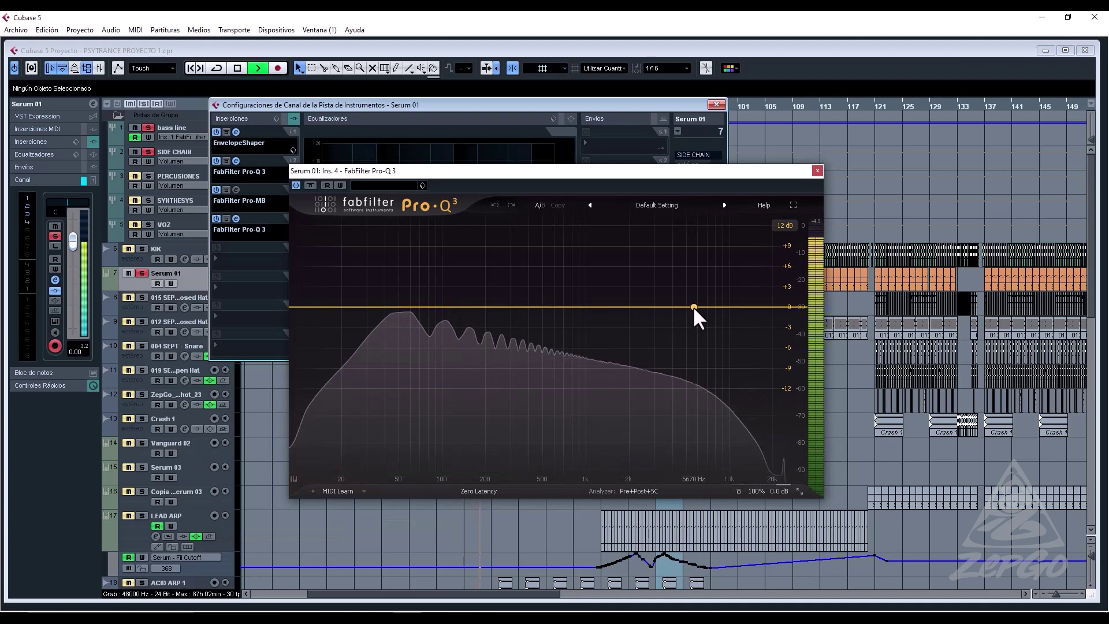
# Add a bell boost of about 2.4 dB near 8 kHz in the new equalizer, and close the equalizer and channel settings windows.
pyautogui.moveTo(695, 305); pyautogui.dragTo(715, 291)
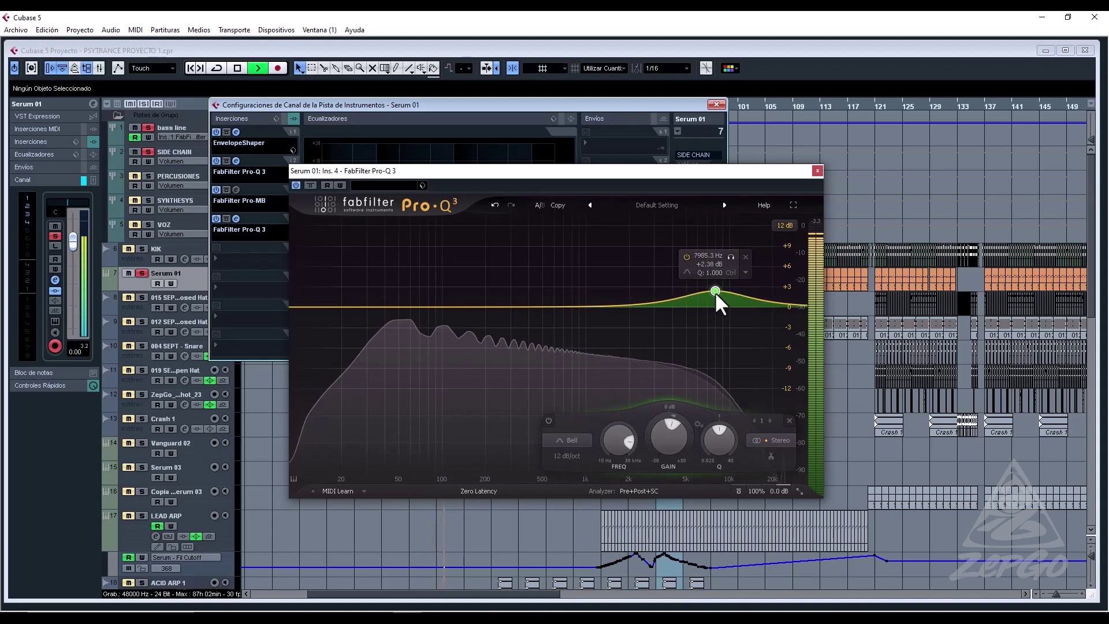
pyautogui.click(817, 171)
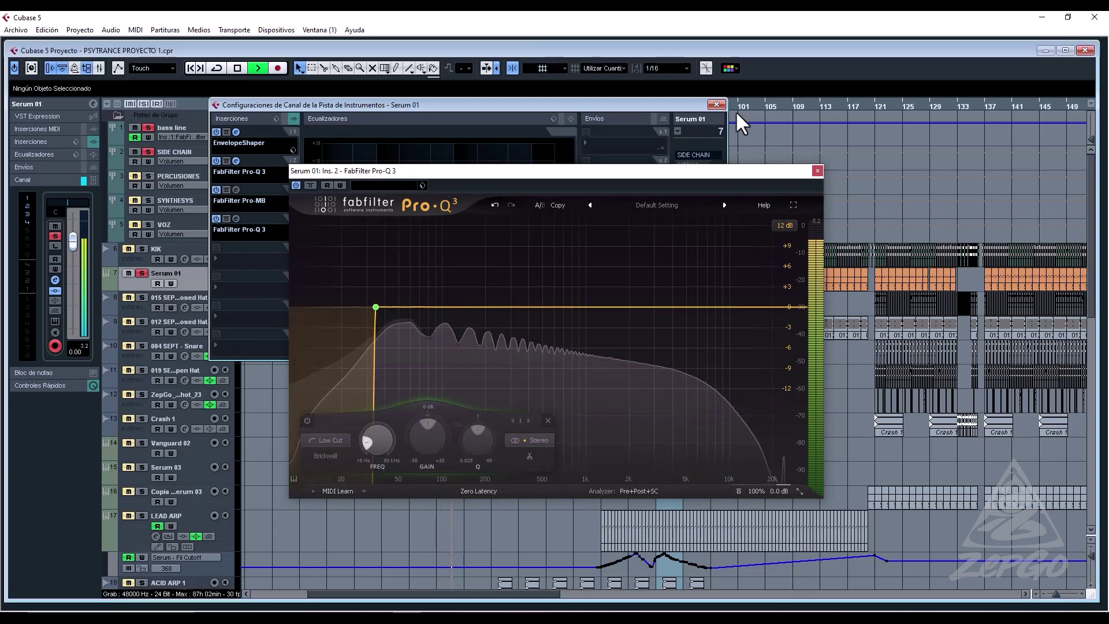
pyautogui.click(717, 104)
pyautogui.click(819, 171)
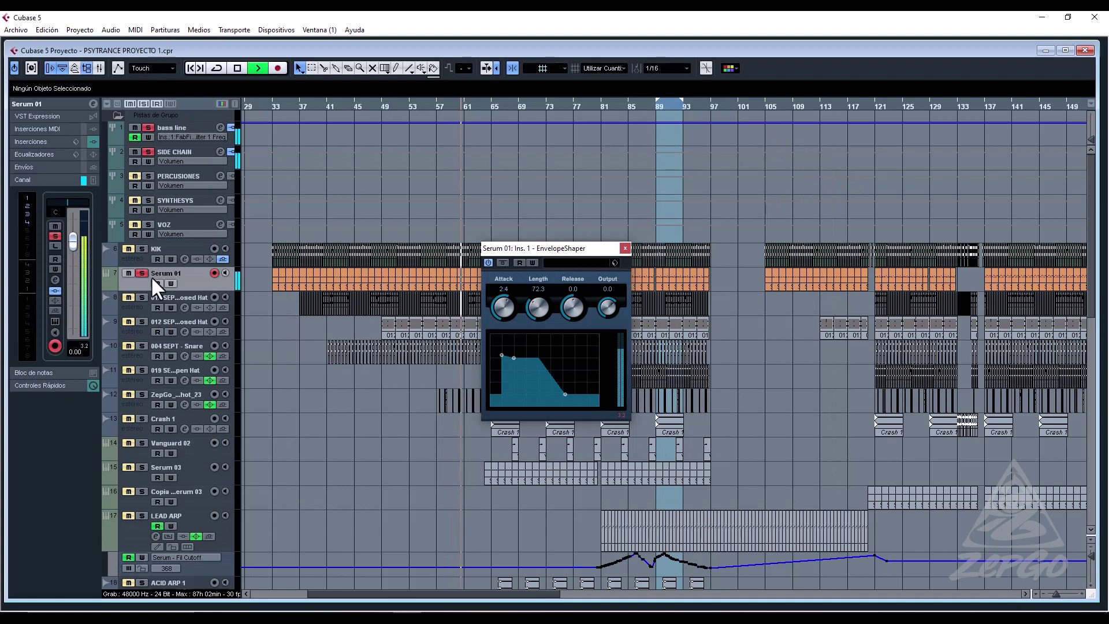
# Lower the Serum 01 channel fader to -2.00 dB, resetting the peak meter to check the bass level during playback.
pyautogui.click(84, 346)
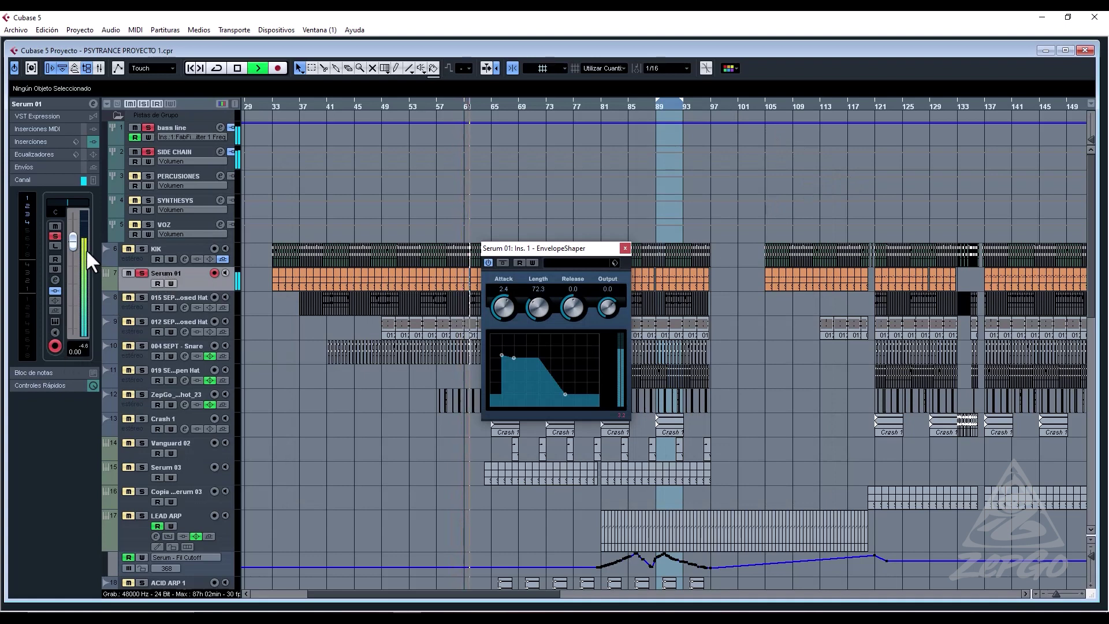
pyautogui.moveTo(75, 240); pyautogui.dragTo(75, 240)
pyautogui.scroll(-1, 75, 239)
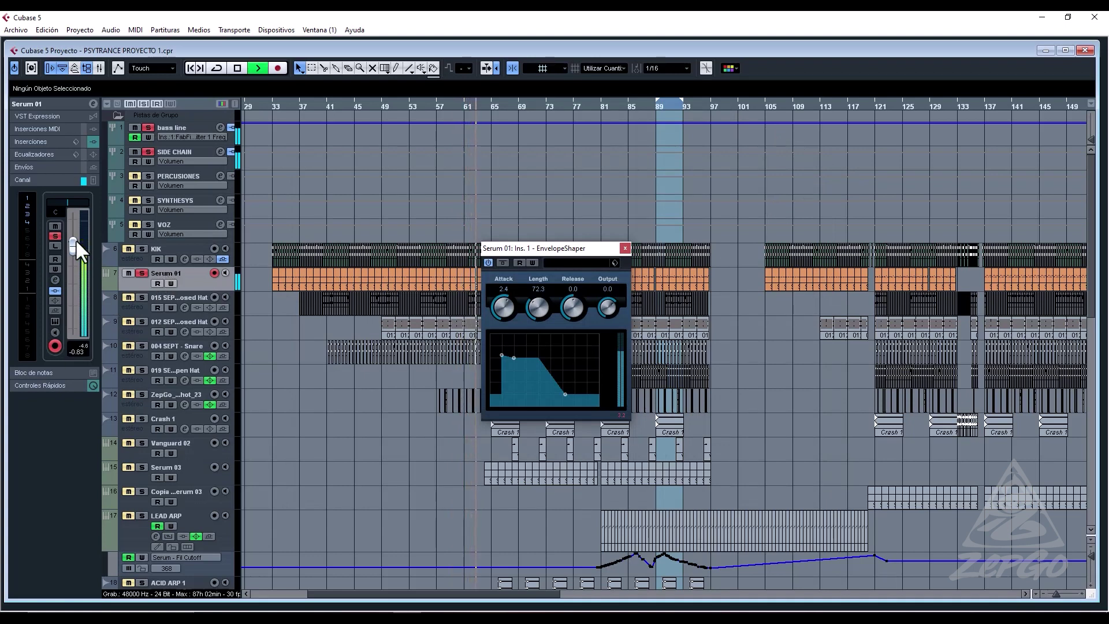
pyautogui.click(82, 345)
pyautogui.scroll(-2, 66, 235)
pyautogui.scroll(-2, 78, 243)
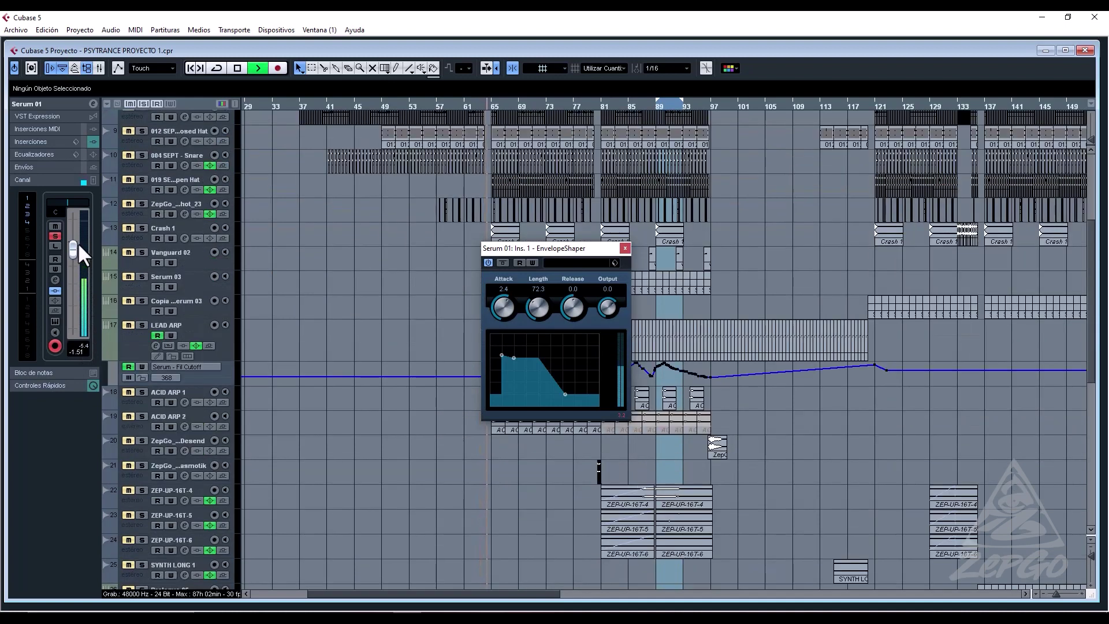
pyautogui.press('space')
pyautogui.press('space')
pyautogui.click(84, 345)
pyautogui.scroll(-1, 74, 243)
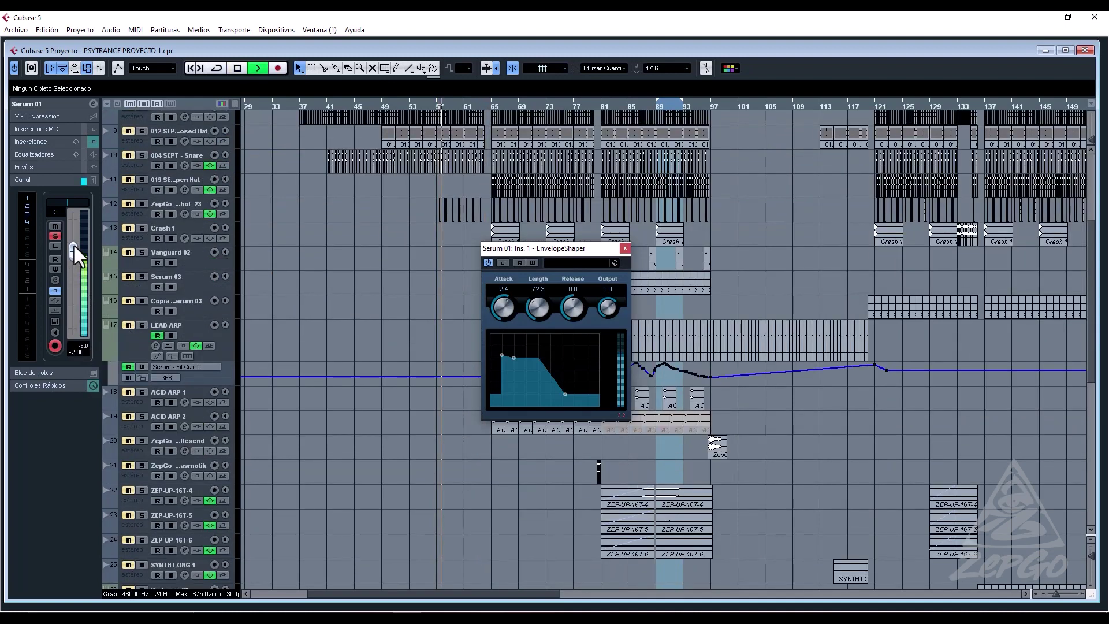
pyautogui.click(83, 345)
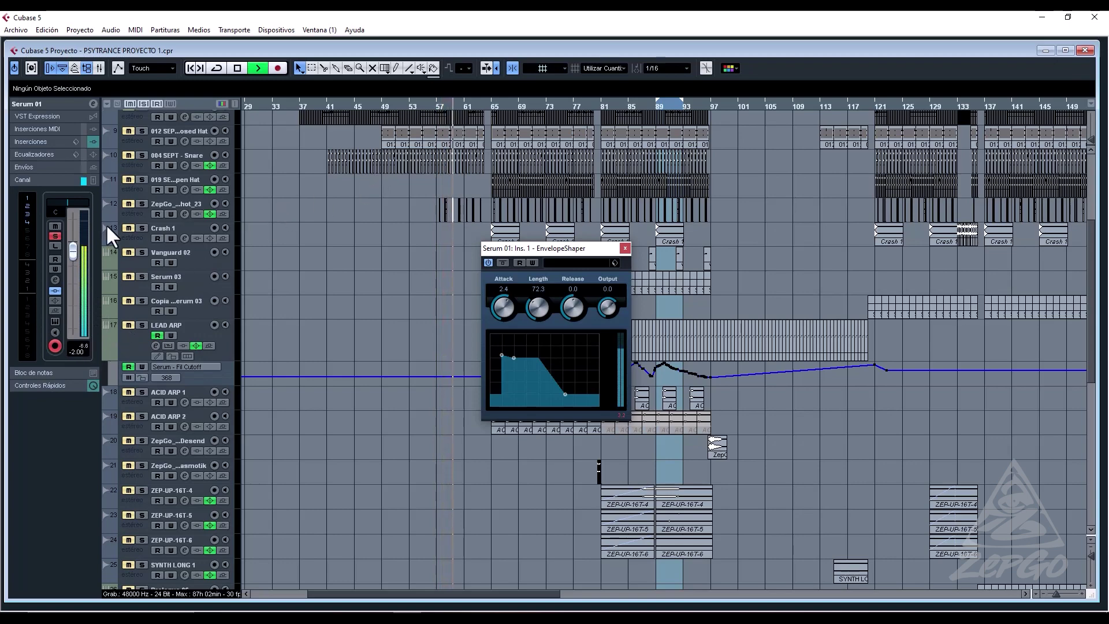
# Turn off the solo on Serum 01 and play the full arrangement from about bar 32.
pyautogui.click(54, 237)
pyautogui.scroll(6, 375, 200)
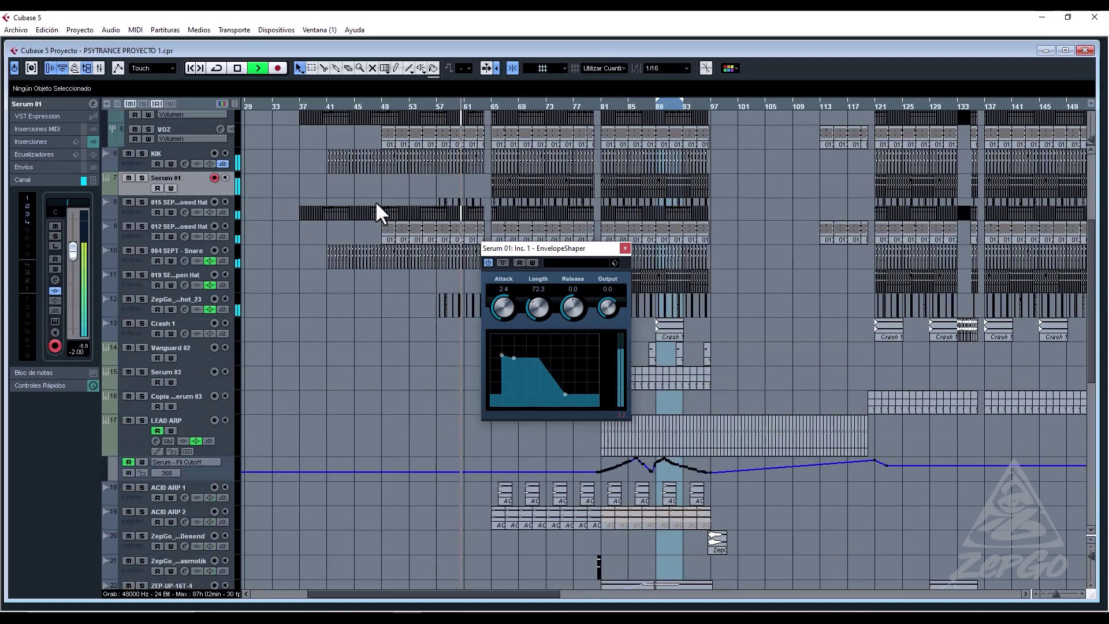
pyautogui.click(265, 103)
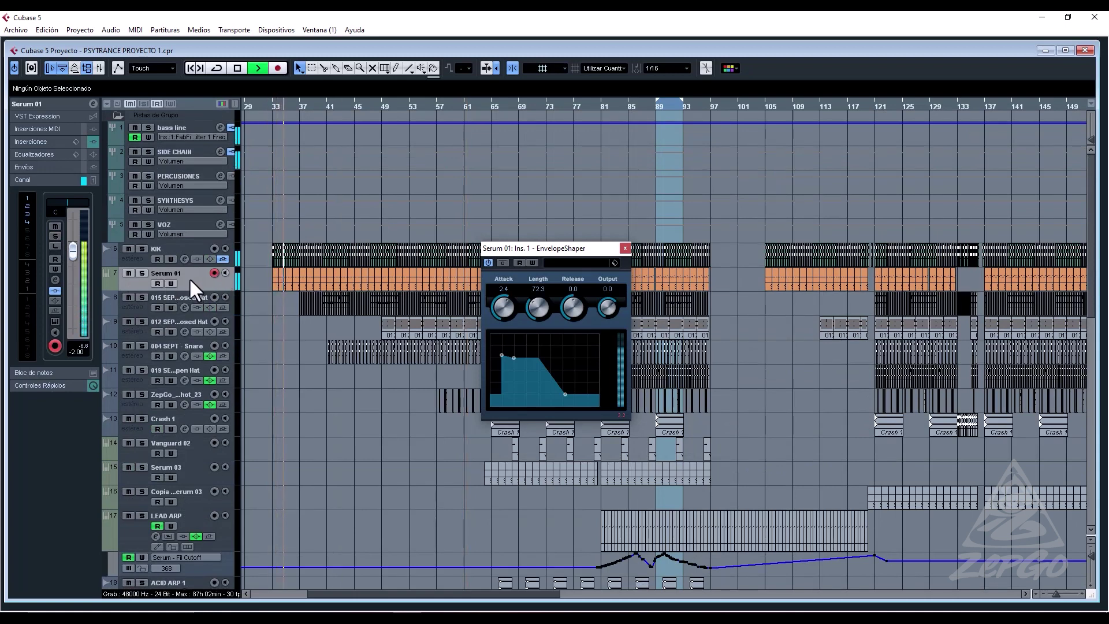
# Solo the KIK track to check its channel level, close the EnvelopeShaper window, and turn the solo off.
pyautogui.click(142, 248)
pyautogui.click(192, 252)
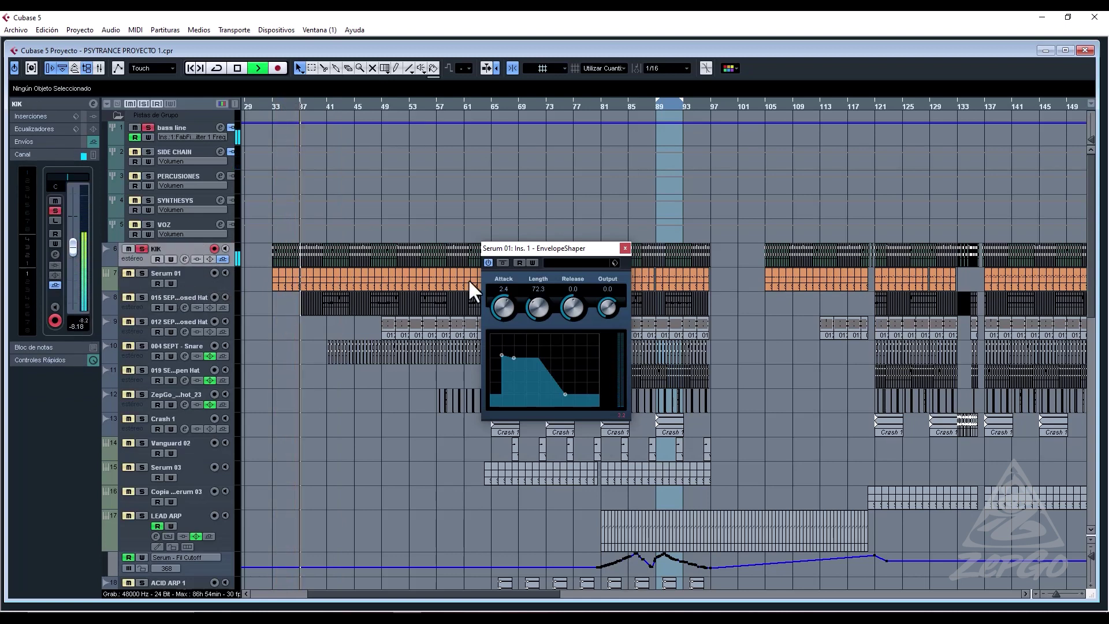
pyautogui.click(624, 247)
pyautogui.click(142, 249)
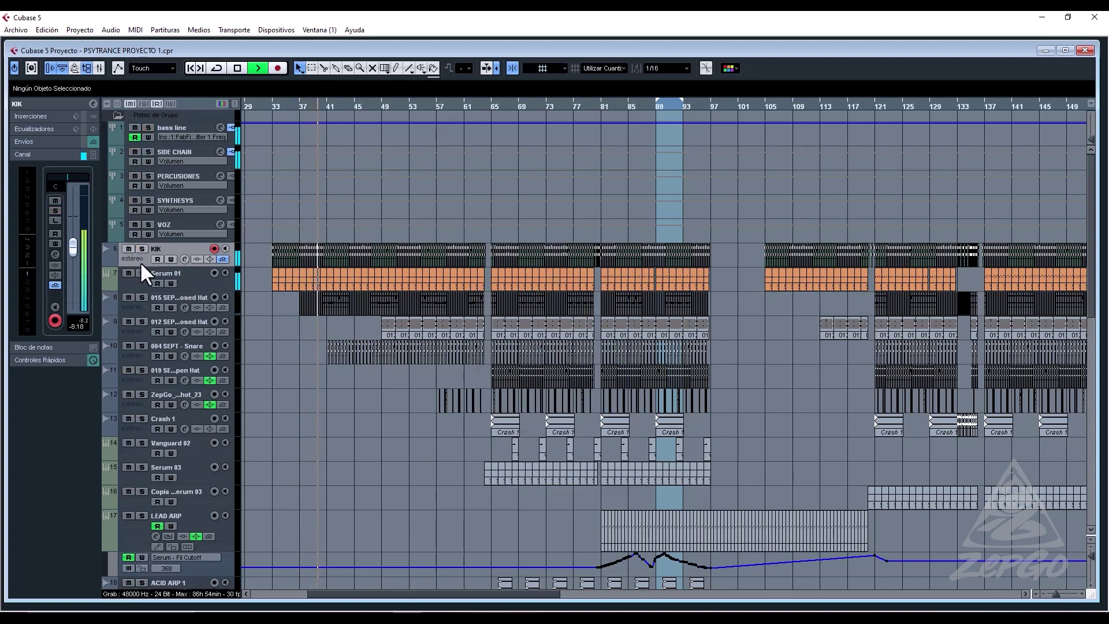
# Solo Serum 01 and add a low-shelf boost of about 5.1 dB at 52 Hz in the Pro-Q 3 of its fourth insert slot.
pyautogui.click(142, 272)
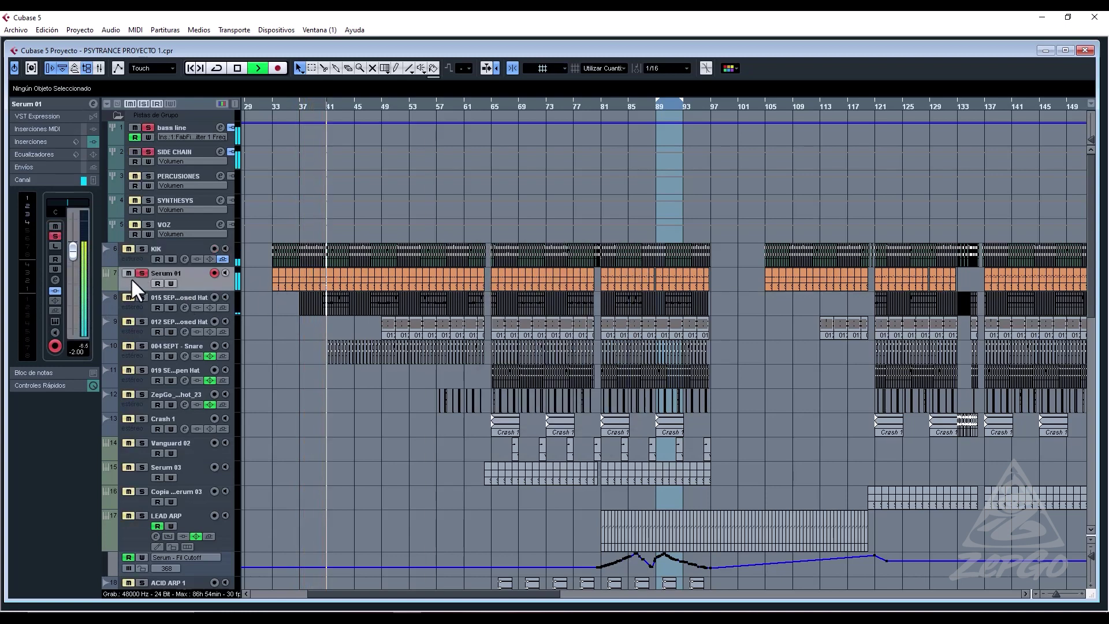
pyautogui.click(55, 279)
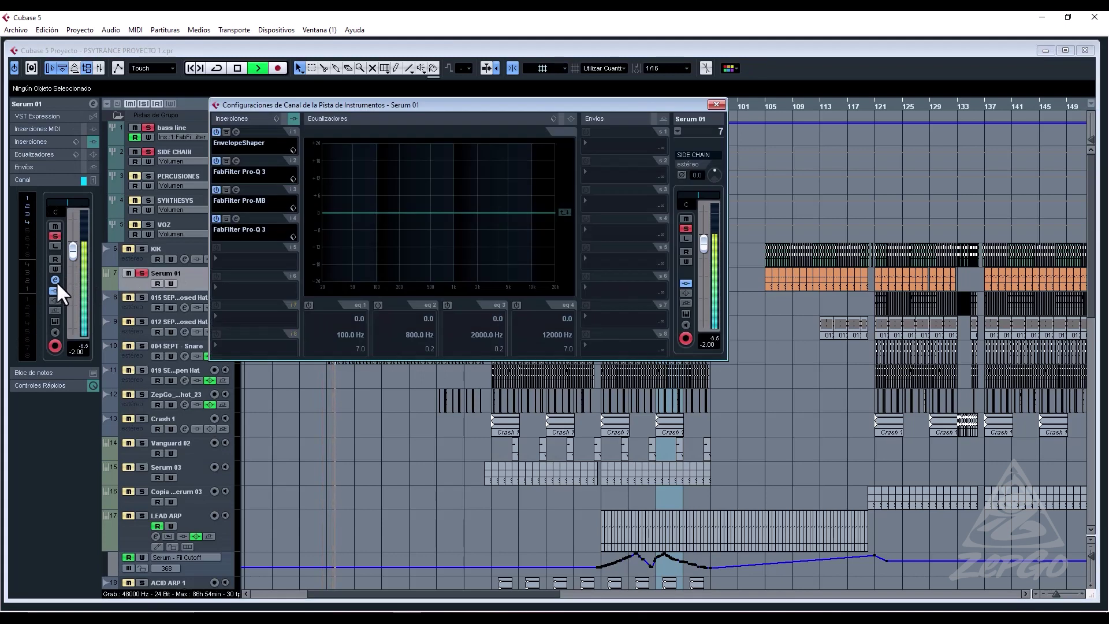
pyautogui.click(236, 219)
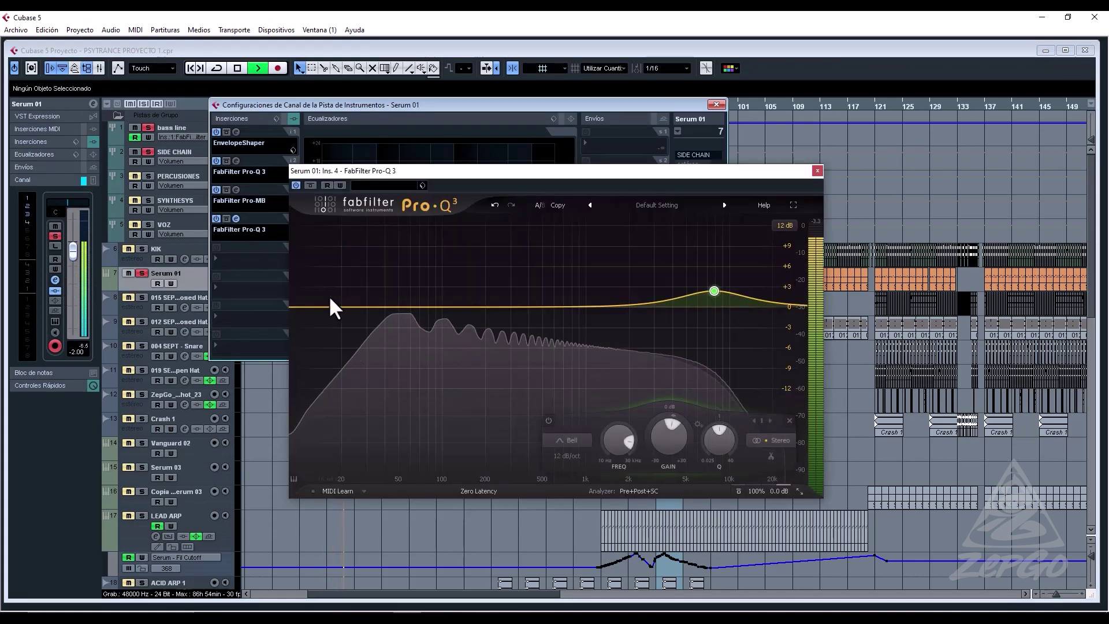
pyautogui.moveTo(369, 291); pyautogui.dragTo(399, 275)
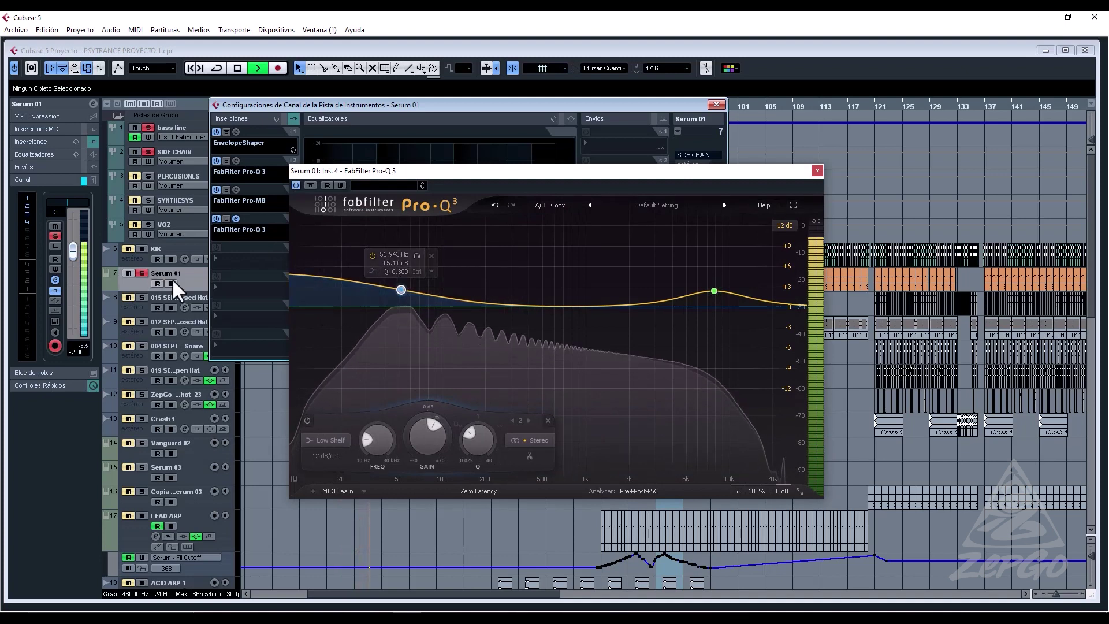
# Close the Serum 01 plug-in and channel windows, turn off its solo, and play the full mix from about bar 33.
pyautogui.click(816, 170)
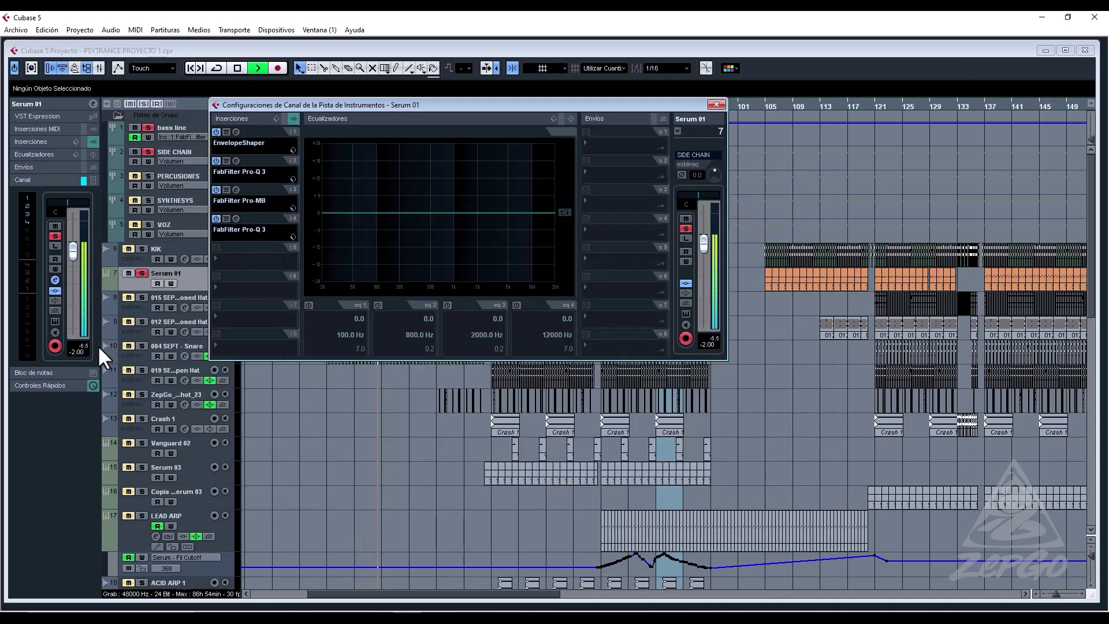
pyautogui.press('Escape')
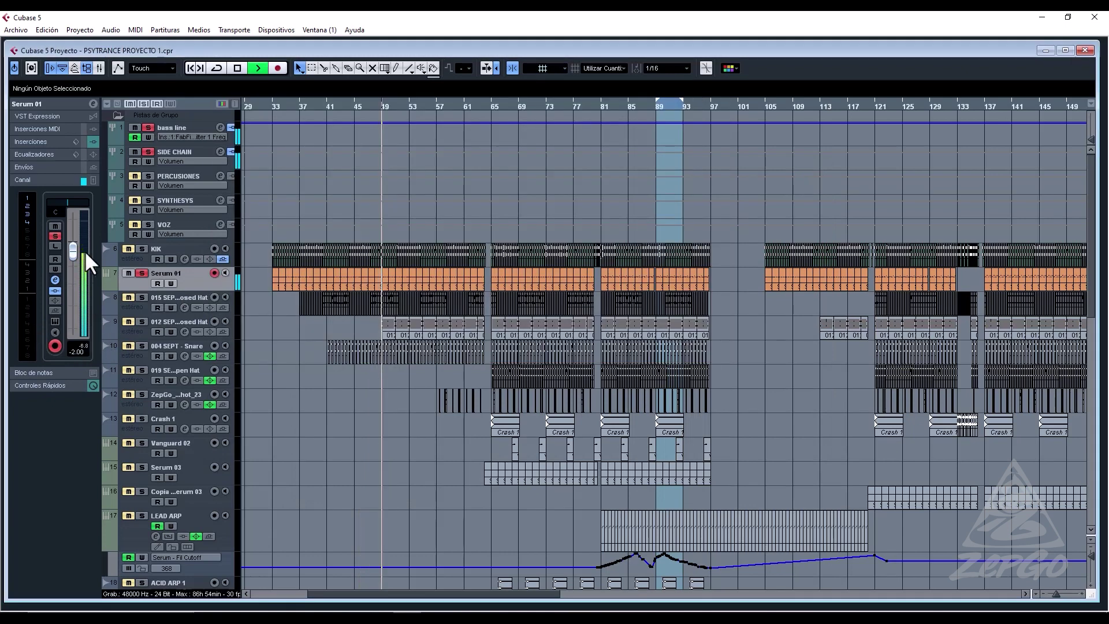
pyautogui.click(142, 273)
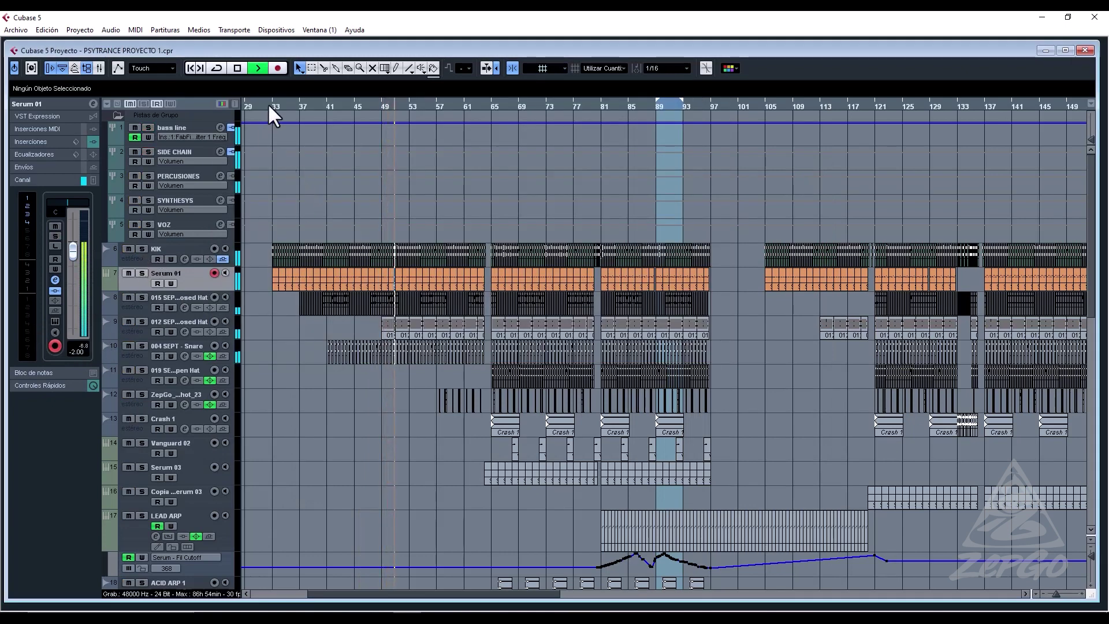
pyautogui.moveTo(269, 105); pyautogui.dragTo(266, 124)
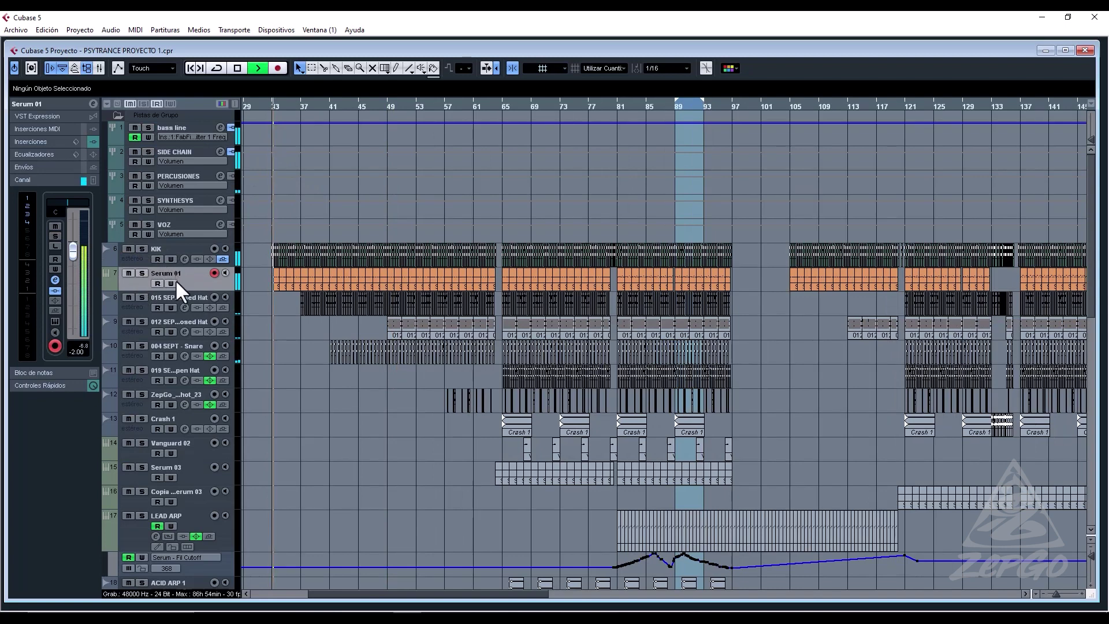
pyautogui.click(262, 101)
# Reduce the low-shelf boost in the slot 4 Pro-Q 3 on Serum 01, shift it slightly higher in frequency, and close the windows.
pyautogui.click(54, 279)
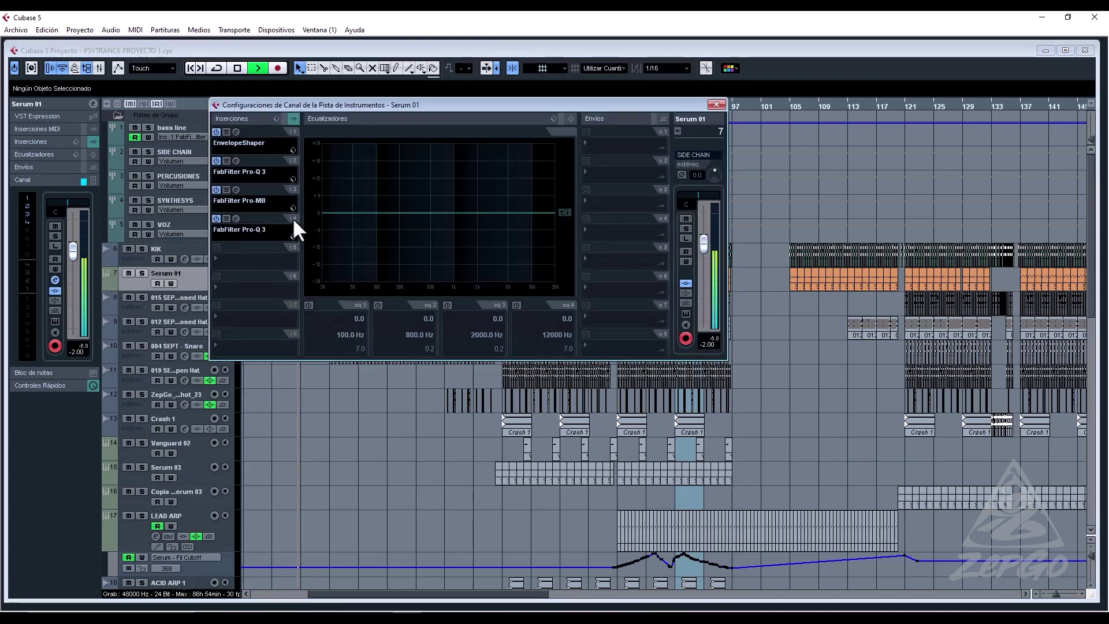
pyautogui.click(236, 218)
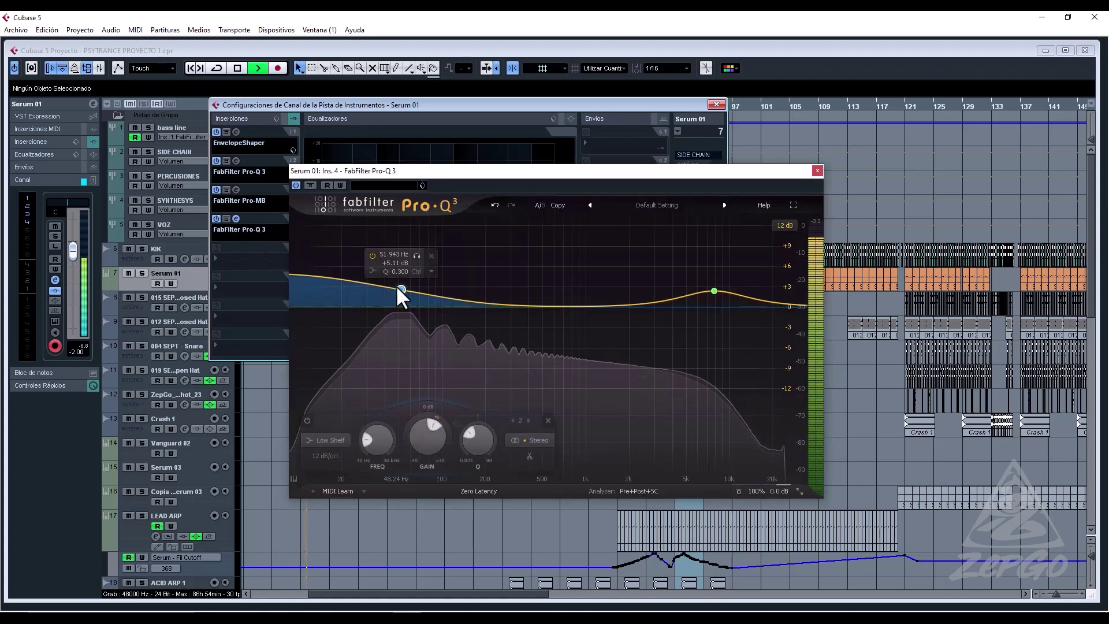
pyautogui.moveTo(400, 290); pyautogui.dragTo(412, 310)
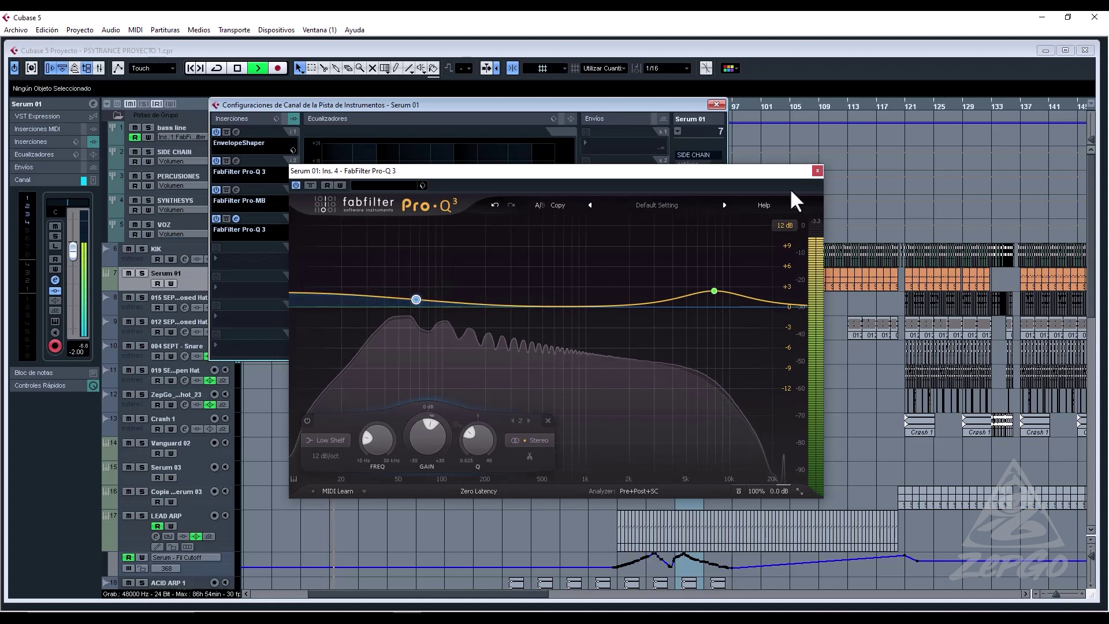
pyautogui.click(817, 170)
pyautogui.click(717, 104)
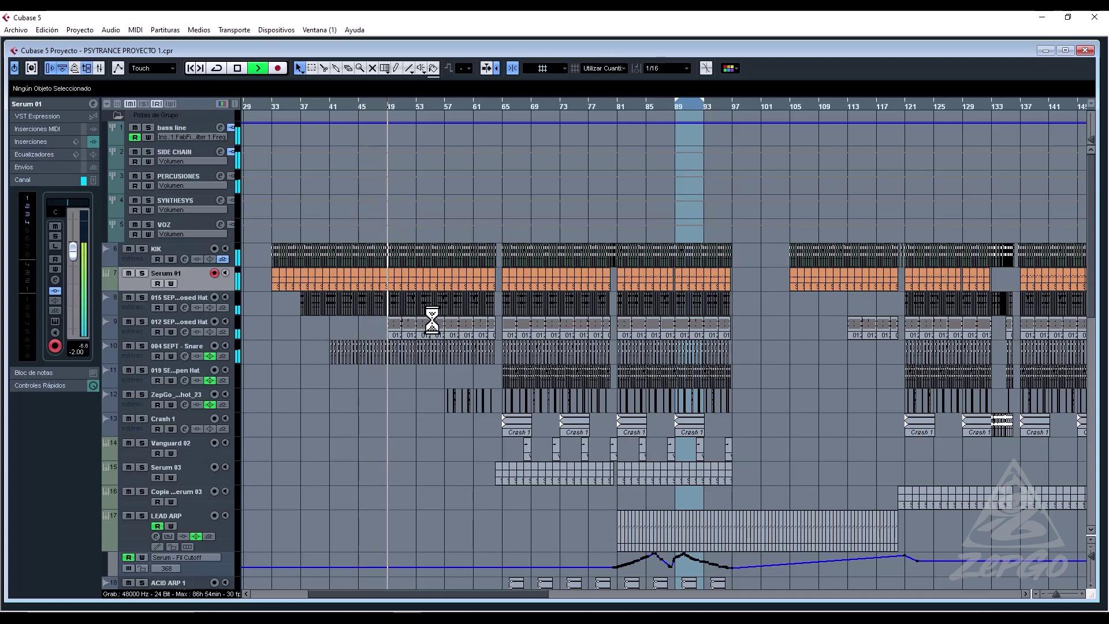
# Insert the Dynamics Compressor in the fifth insert slot of the Serum 01 channel.
pyautogui.scroll(-10, 442, 468)
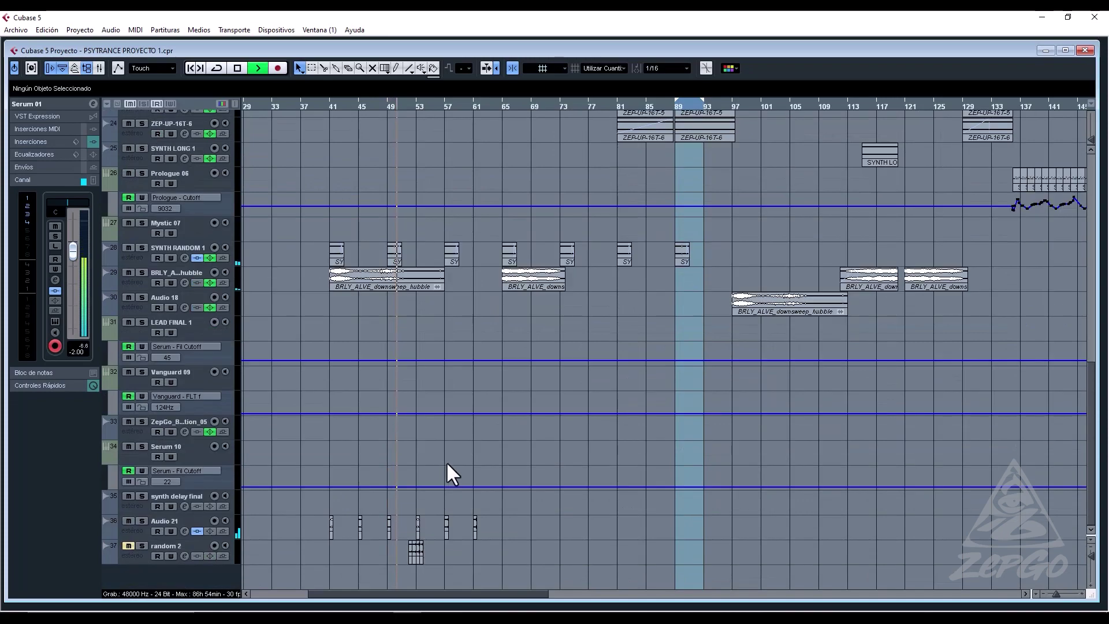
pyautogui.scroll(7, 482, 413)
pyautogui.scroll(5, 477, 402)
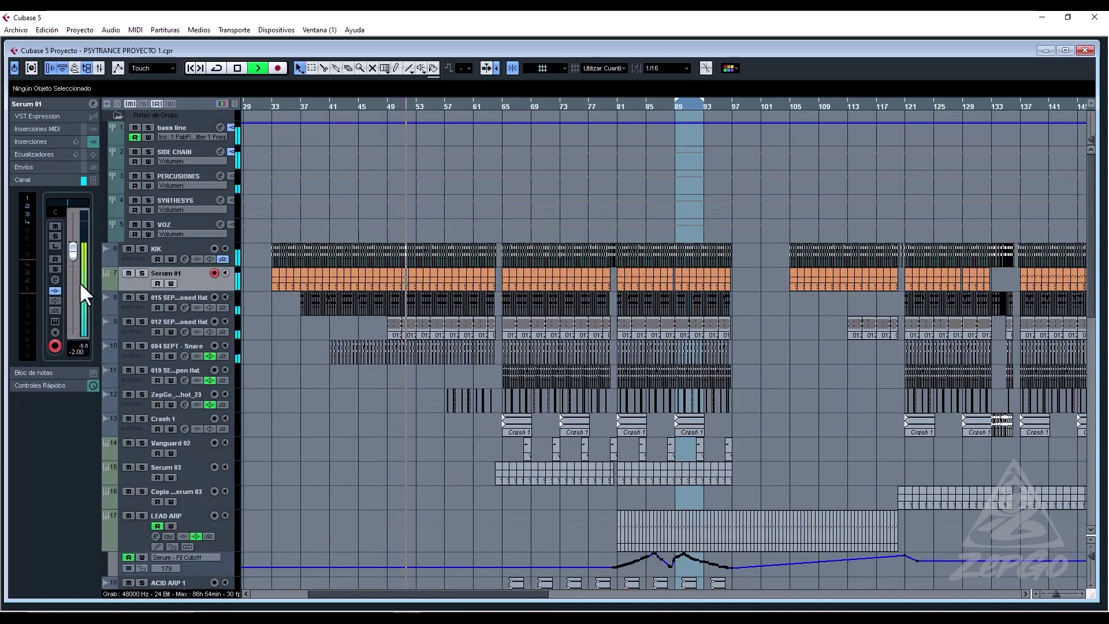
pyautogui.click(55, 279)
pyautogui.click(251, 258)
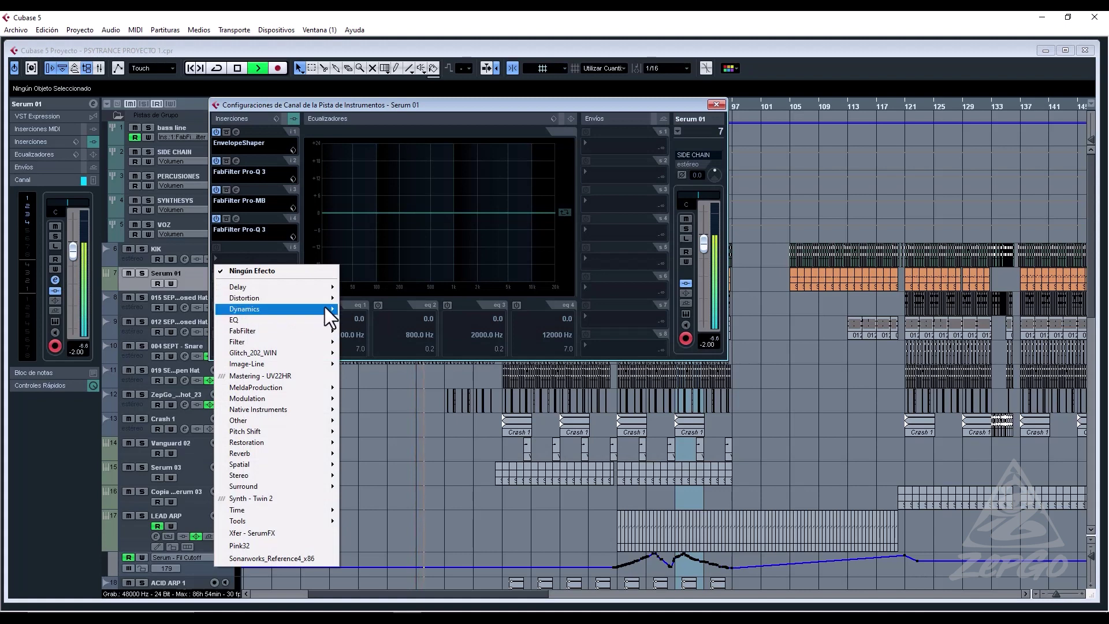
pyautogui.moveTo(324, 307)
pyautogui.click(410, 206)
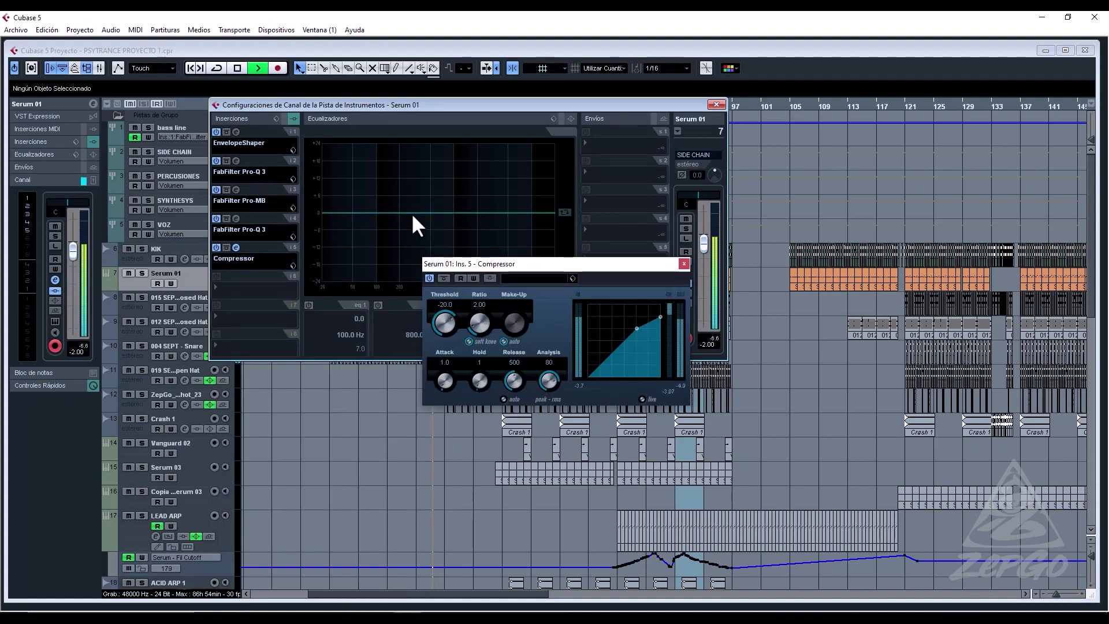
# Disable the compressor's automatic make-up and set attack to 0.1, hold to 0, release to 10 and threshold to -18.9.
pyautogui.press('space')
pyautogui.click(504, 342)
pyautogui.moveTo(525, 379); pyautogui.dragTo(514, 444)
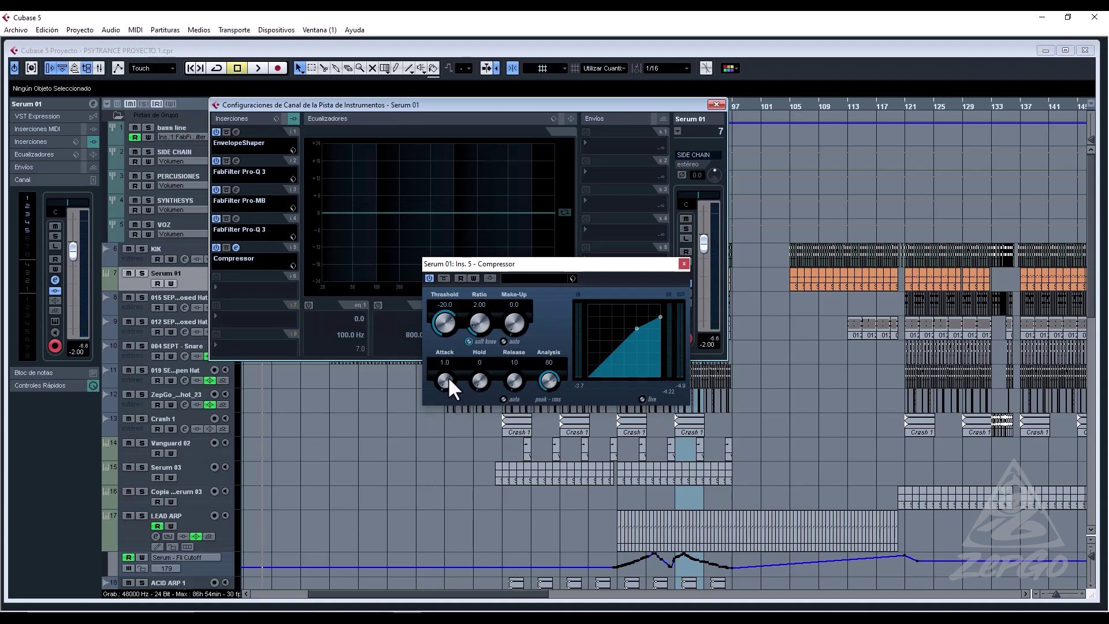
pyautogui.scroll(-2, 448, 375)
pyautogui.scroll(-3, 446, 383)
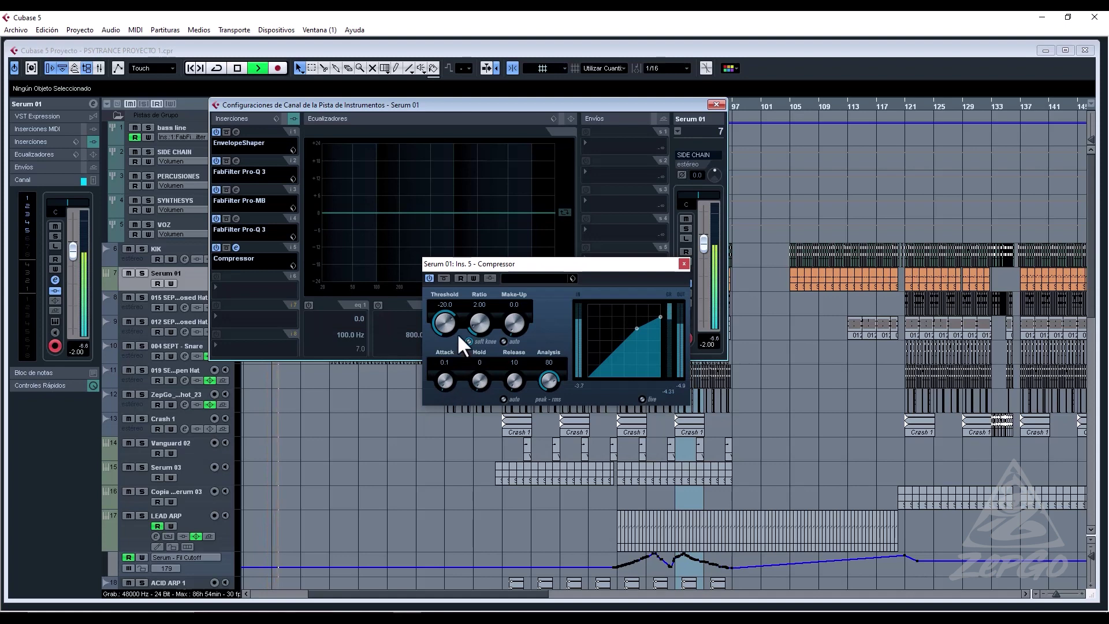
pyautogui.moveTo(448, 320); pyautogui.dragTo(438, 356)
# Solo Serum 01, show the mixer, and raise the Serum 01 channel fader to -0.20 dB.
pyautogui.click(186, 269)
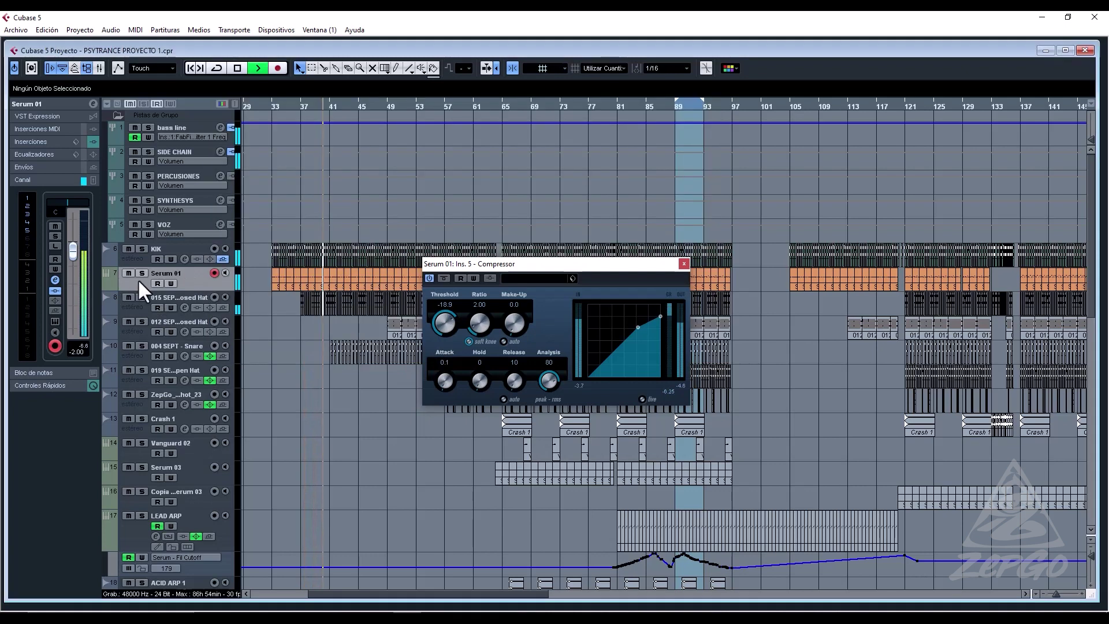
pyautogui.click(141, 273)
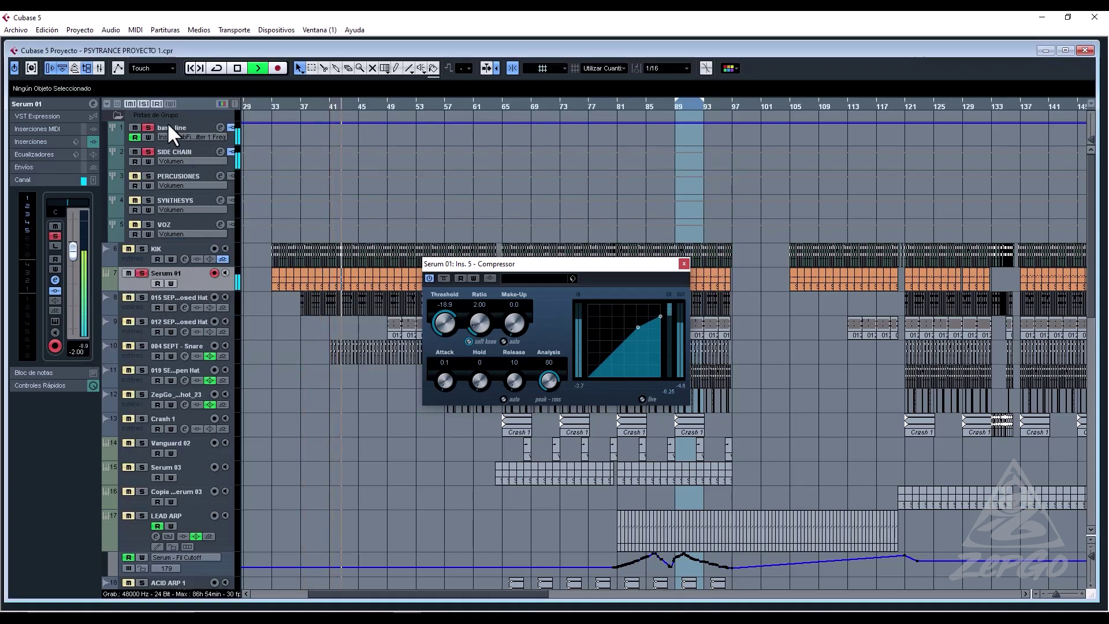
pyautogui.press('F3')
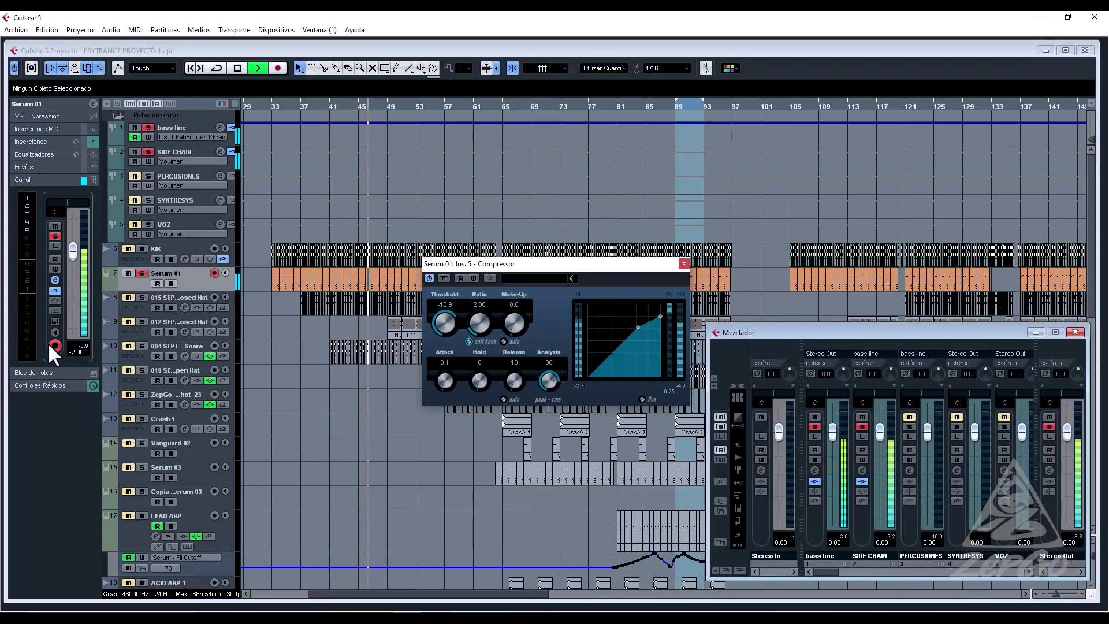
pyautogui.moveTo(71, 250); pyautogui.dragTo(71, 248)
pyautogui.scroll(4, 71, 248)
pyautogui.scroll(1, 71, 248)
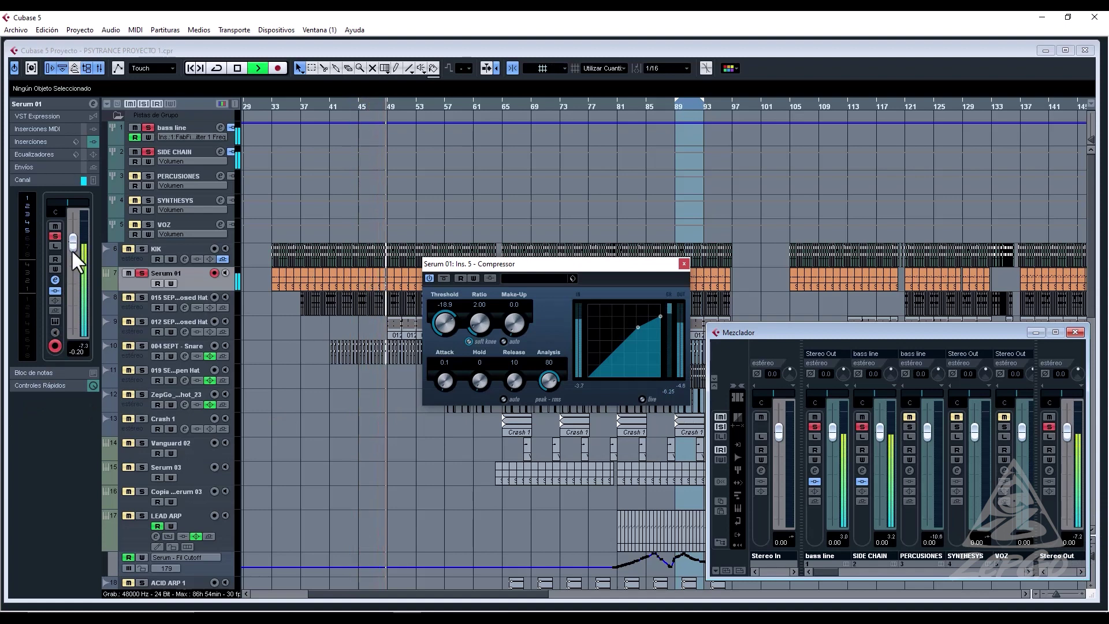
# Turn off the Serum 01 solo, replay the mix from about bar 33, and close the Compressor window.
pyautogui.click(140, 272)
pyautogui.click(267, 105)
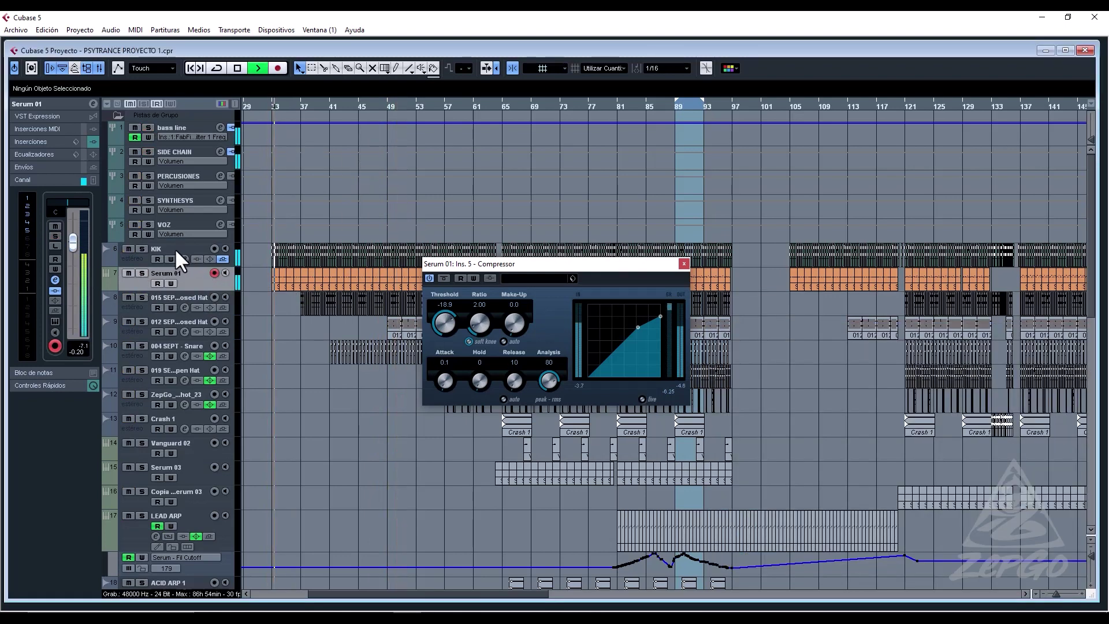
pyautogui.click(266, 105)
pyautogui.click(684, 263)
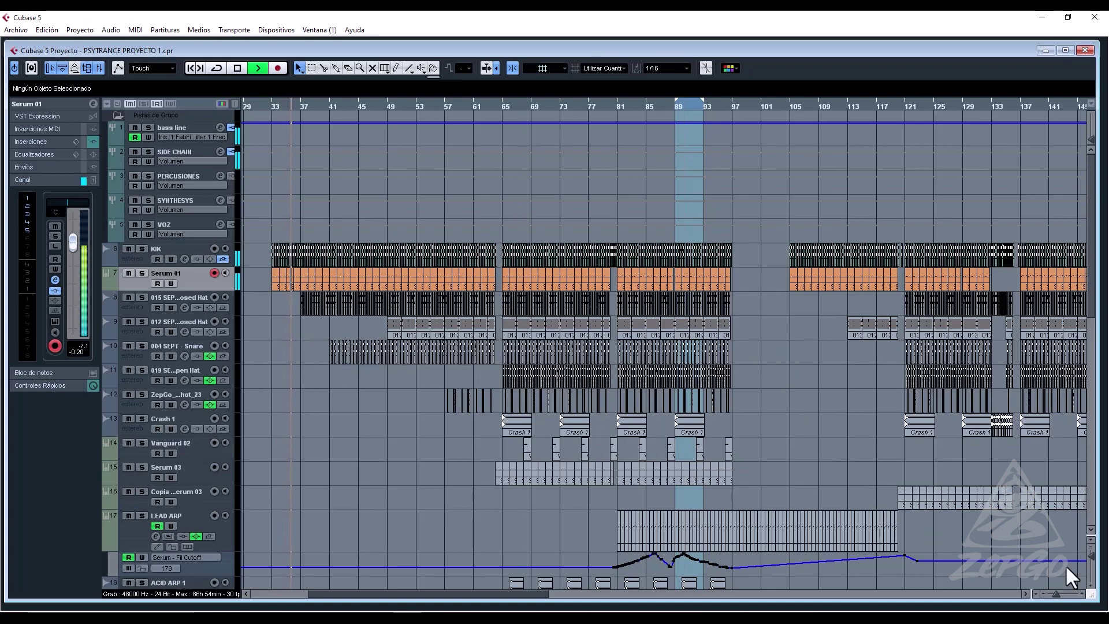
# Review the Serum 01 bass parts and synth patch during playback, closing the synth window at the end.
pyautogui.click(1065, 593)
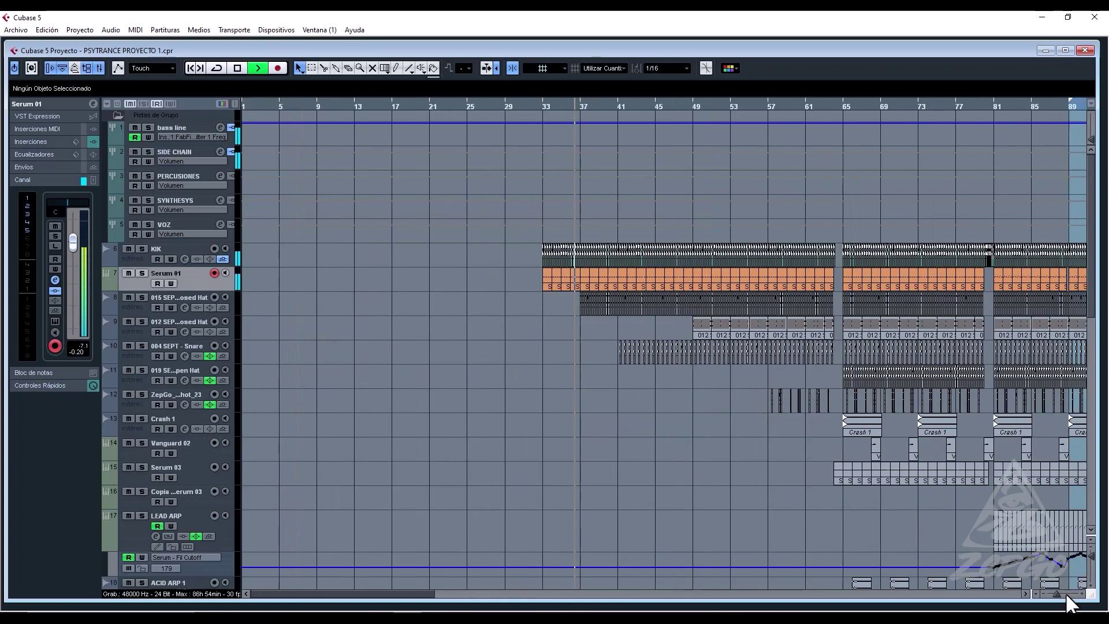
pyautogui.scroll(5, 1066, 592)
pyautogui.scroll(-1, 1065, 592)
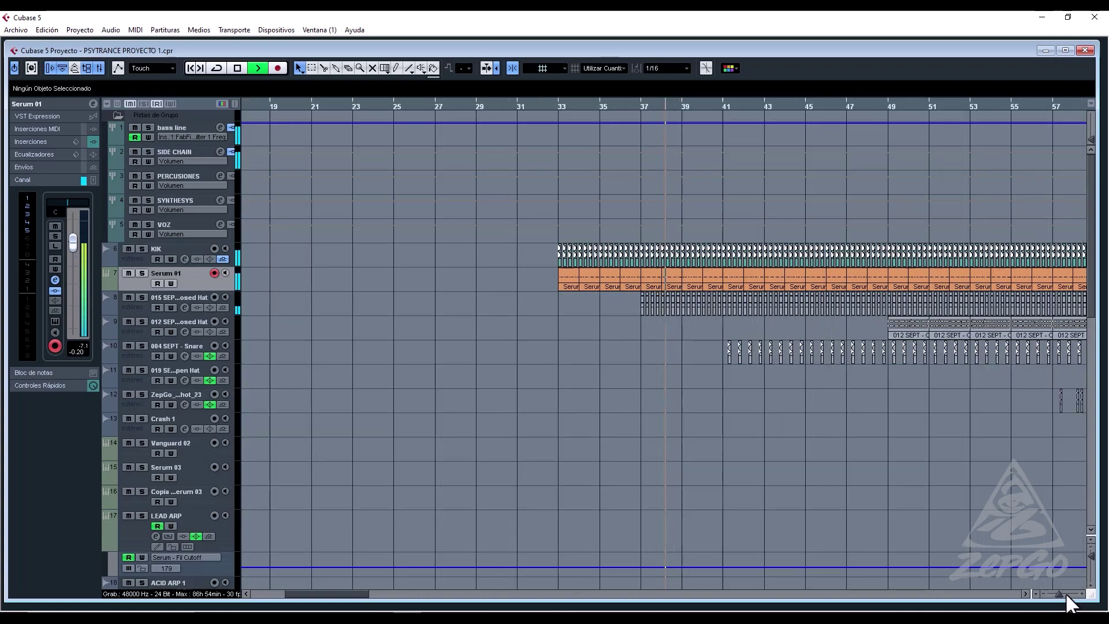
pyautogui.scroll(-3, 1065, 592)
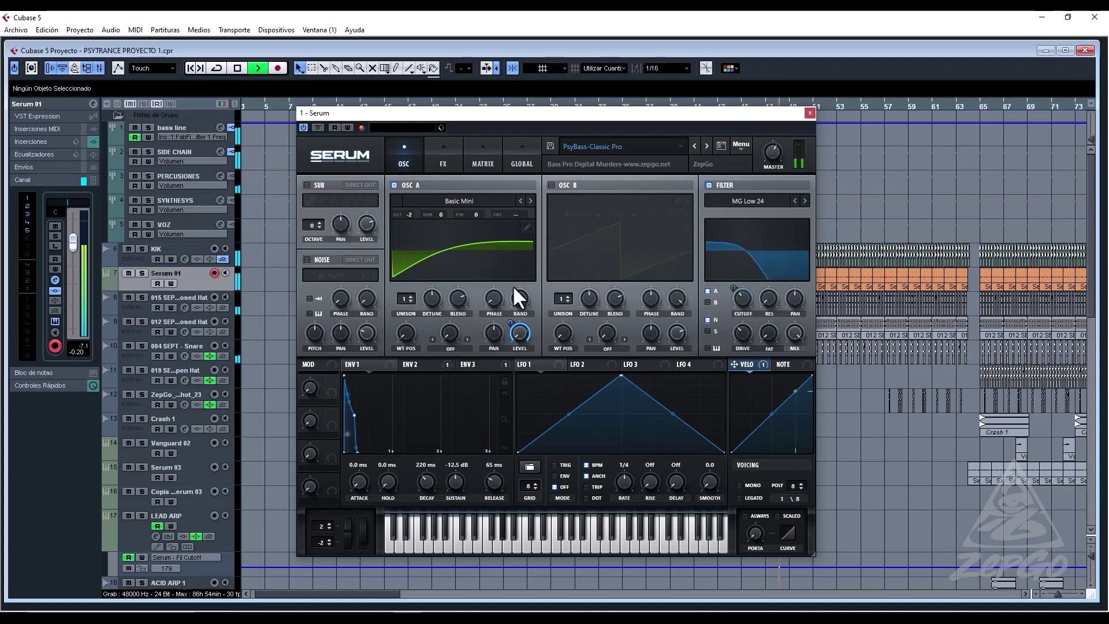
pyautogui.click(807, 112)
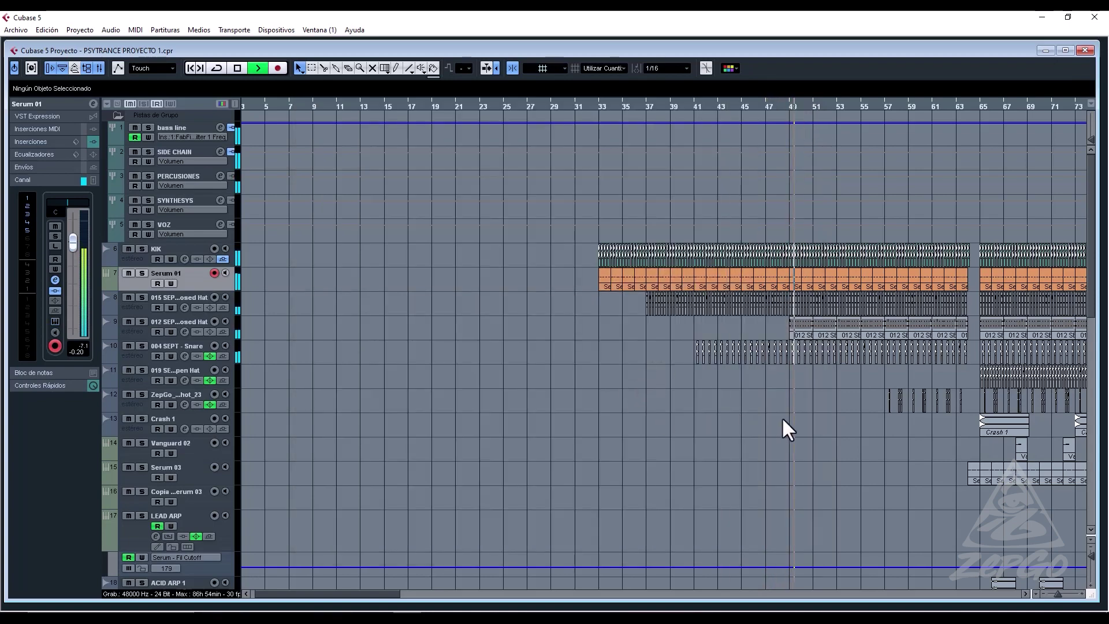
# Copy the Crash 1 event from bar 65 to bar 57 on the same track.
pyautogui.moveTo(951, 495); pyautogui.dragTo(527, 488)
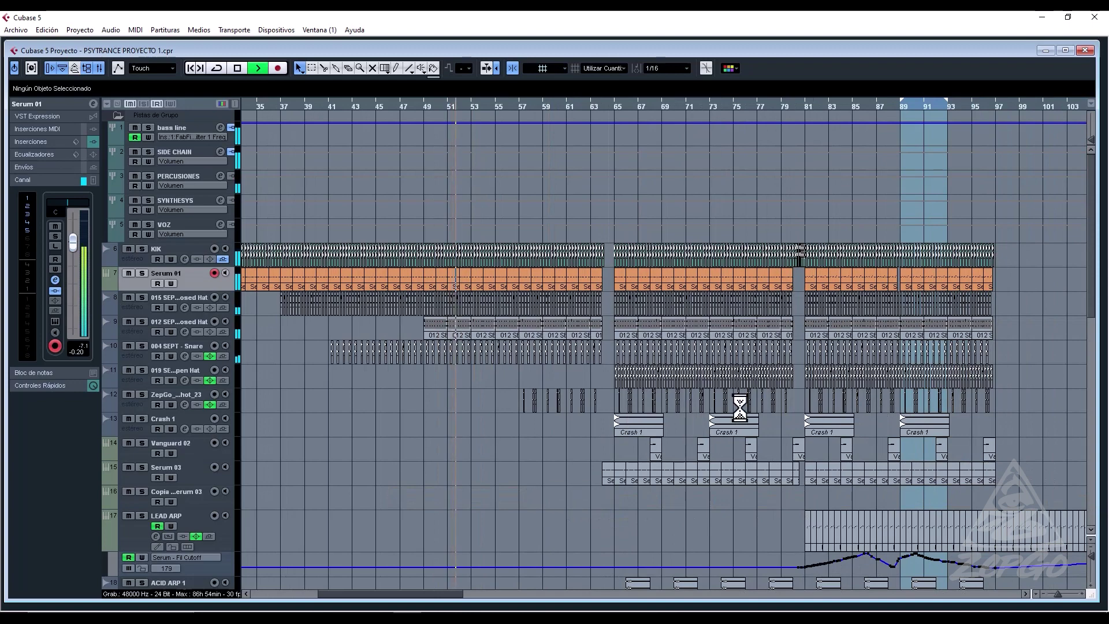
pyautogui.press('g')
pyautogui.press('g')
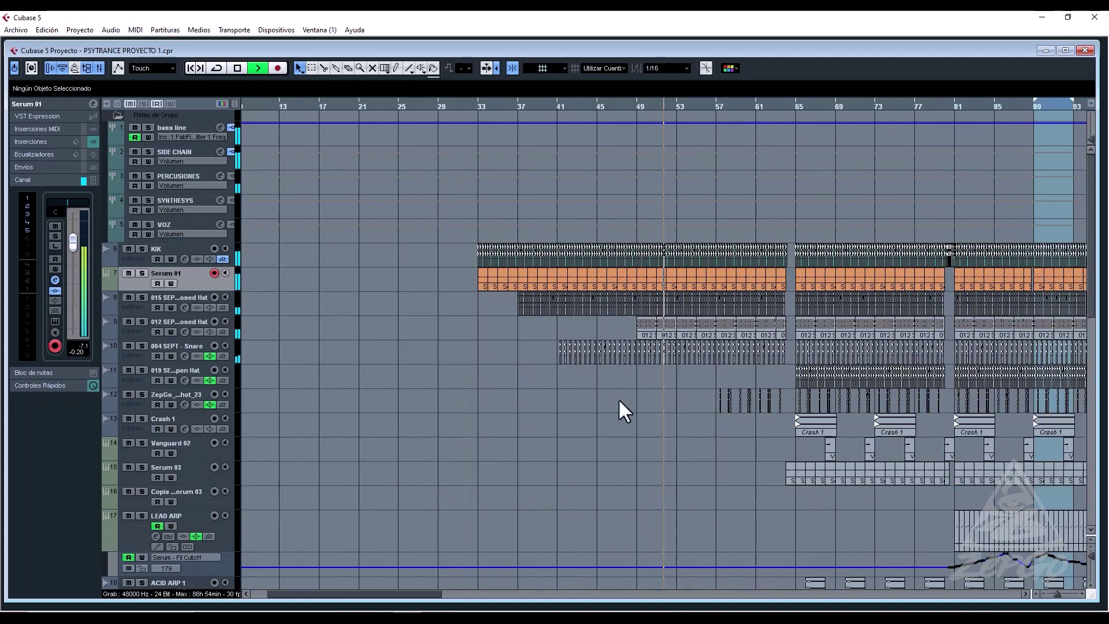
pyautogui.press('g')
pyautogui.press('g')
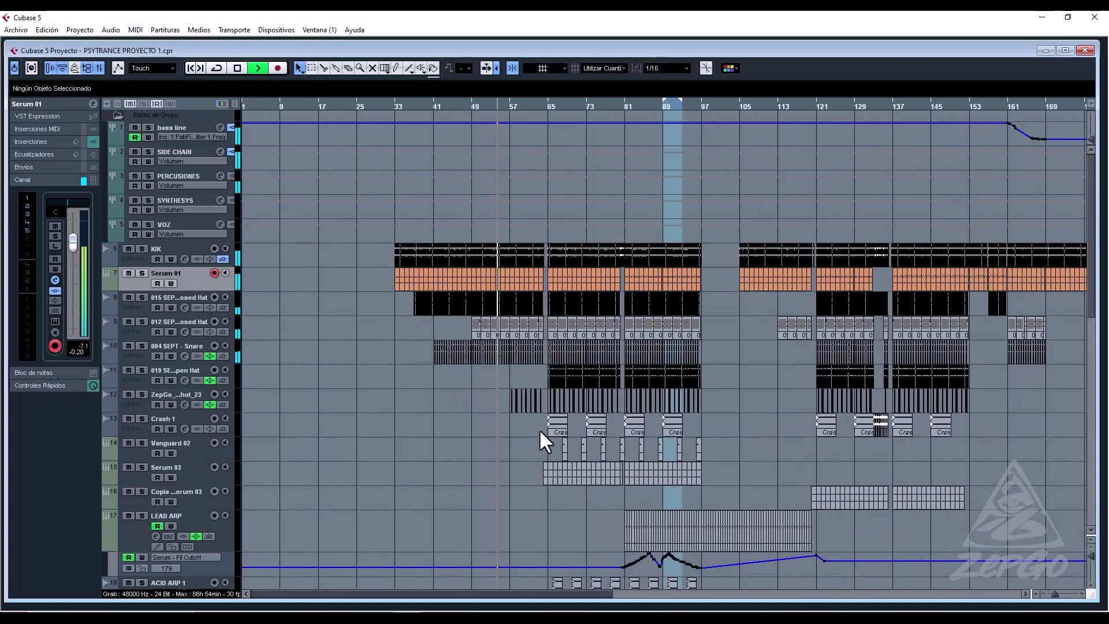
pyautogui.moveTo(556, 426); pyautogui.dragTo(518, 428)
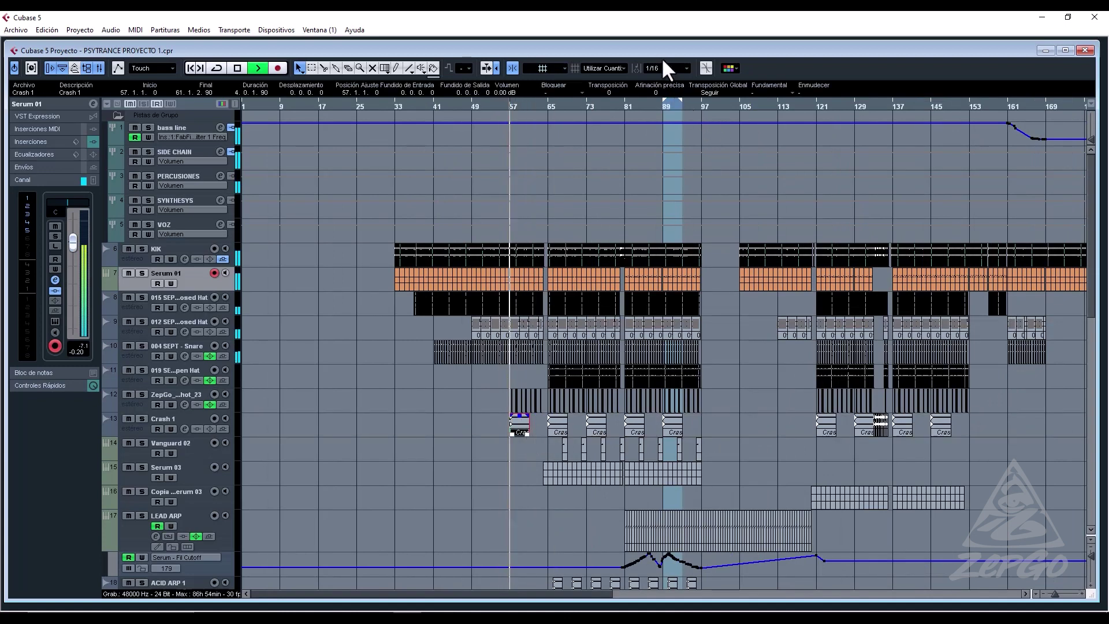
# Set the grid quantize value to 1/1 and copy the Crash 1 event from bar 57 to bar 49.
pyautogui.click(659, 68)
pyautogui.click(671, 82)
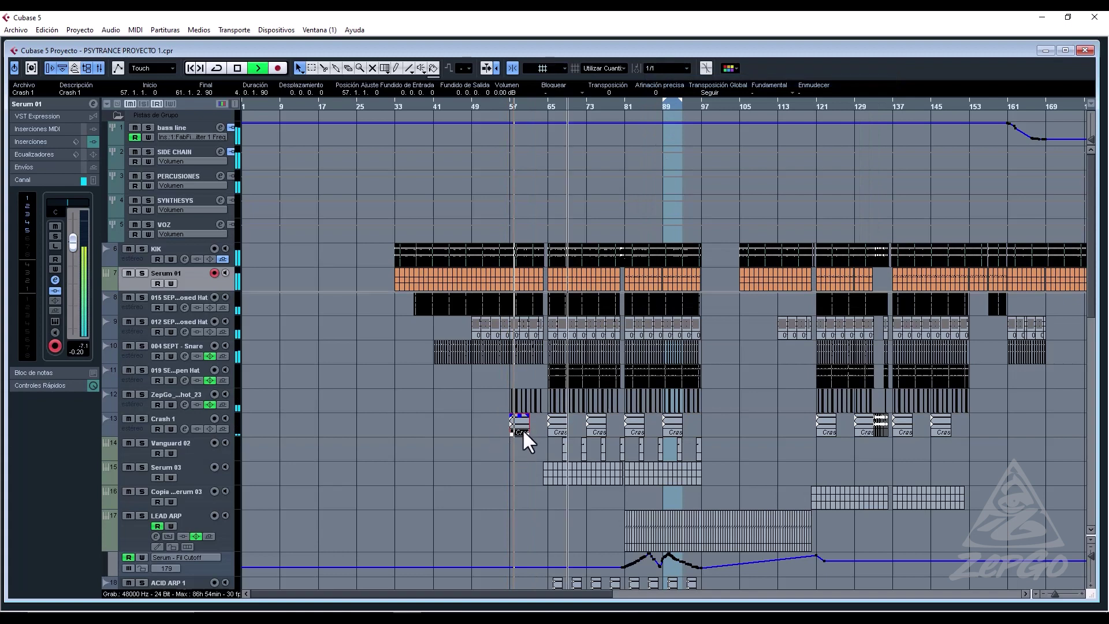
pyautogui.moveTo(511, 426)
pyautogui.mouseDown()
pyautogui.moveTo(477, 428)
pyautogui.moveTo(492, 428)
pyautogui.mouseUp()
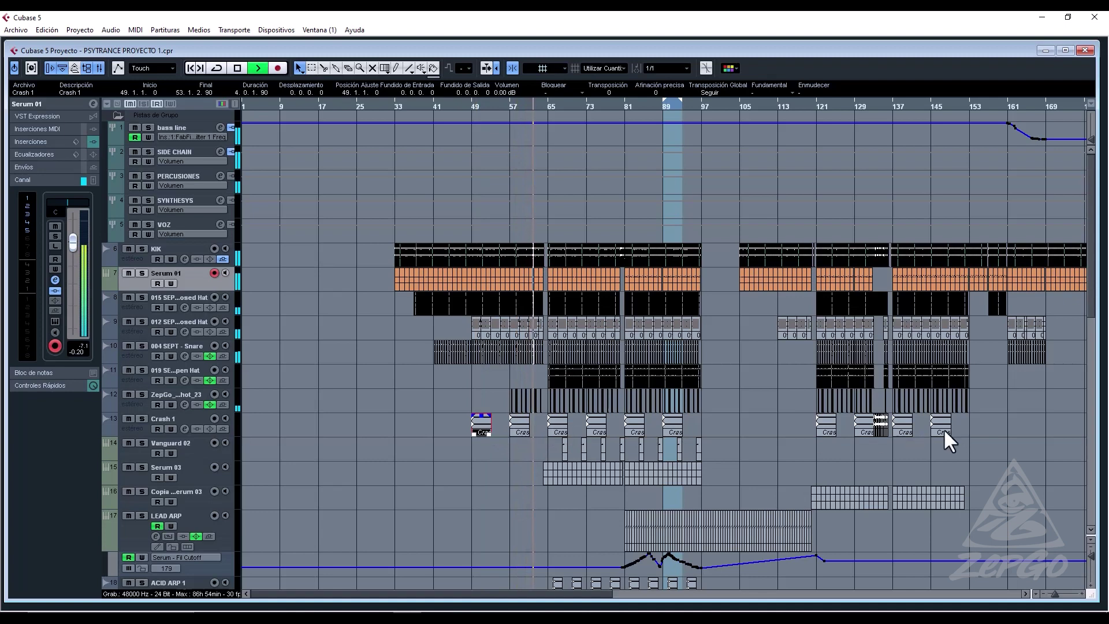
# Copy a short Crash 1 (2) event from the final section to bar 177 on the Crash 1 track.
pyautogui.click(1020, 426)
pyautogui.hscroll(5, 1039, 428)
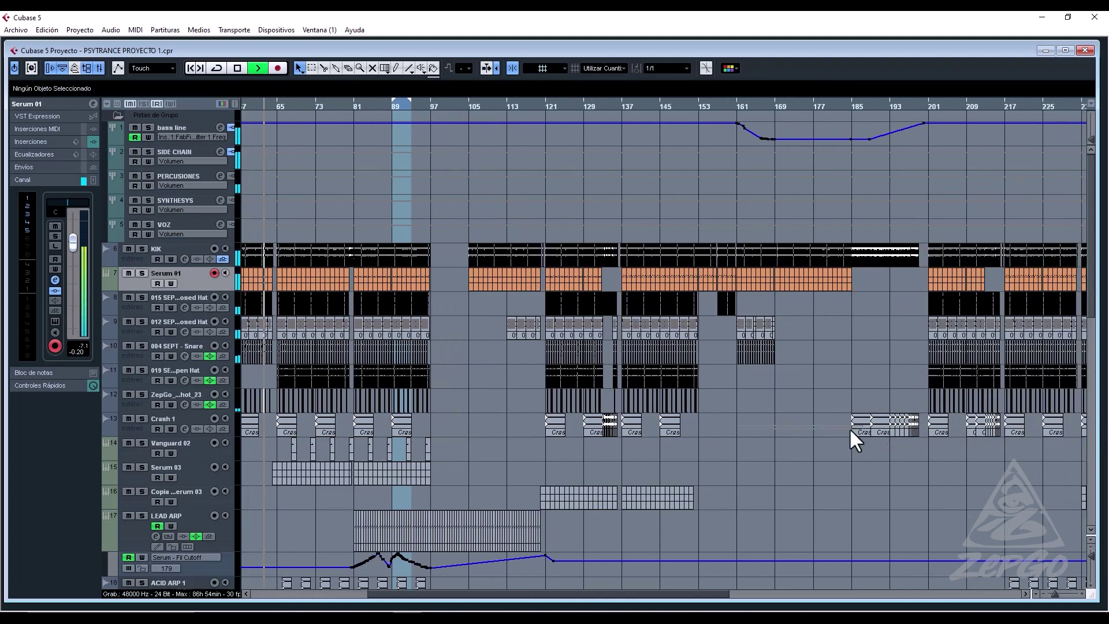
pyautogui.hscroll(9, 1063, 460)
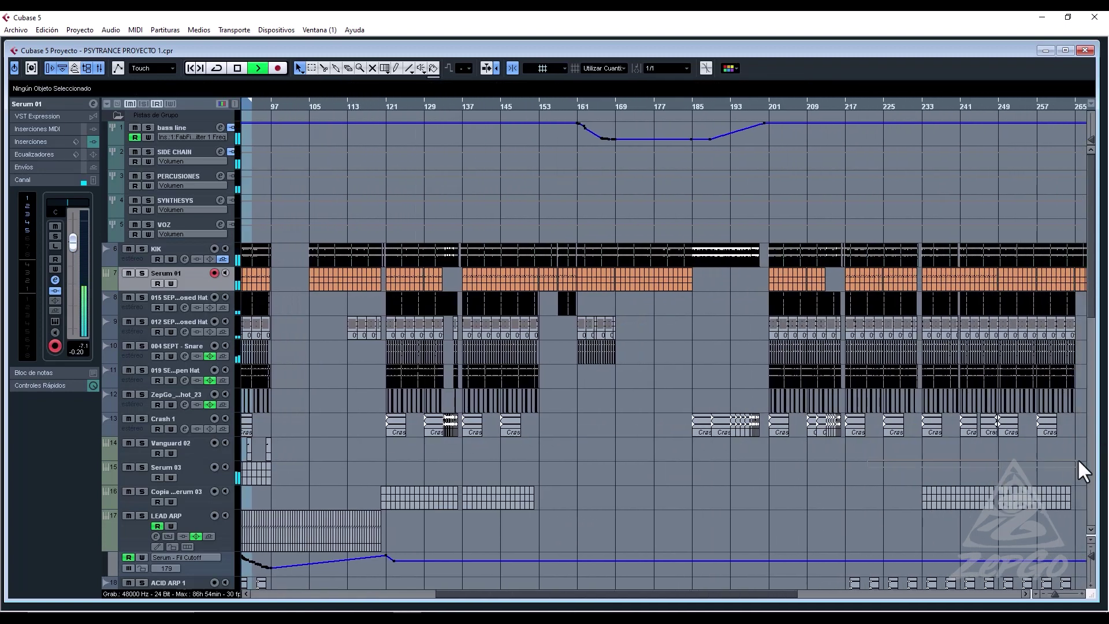
pyautogui.moveTo(656, 424); pyautogui.dragTo(325, 421)
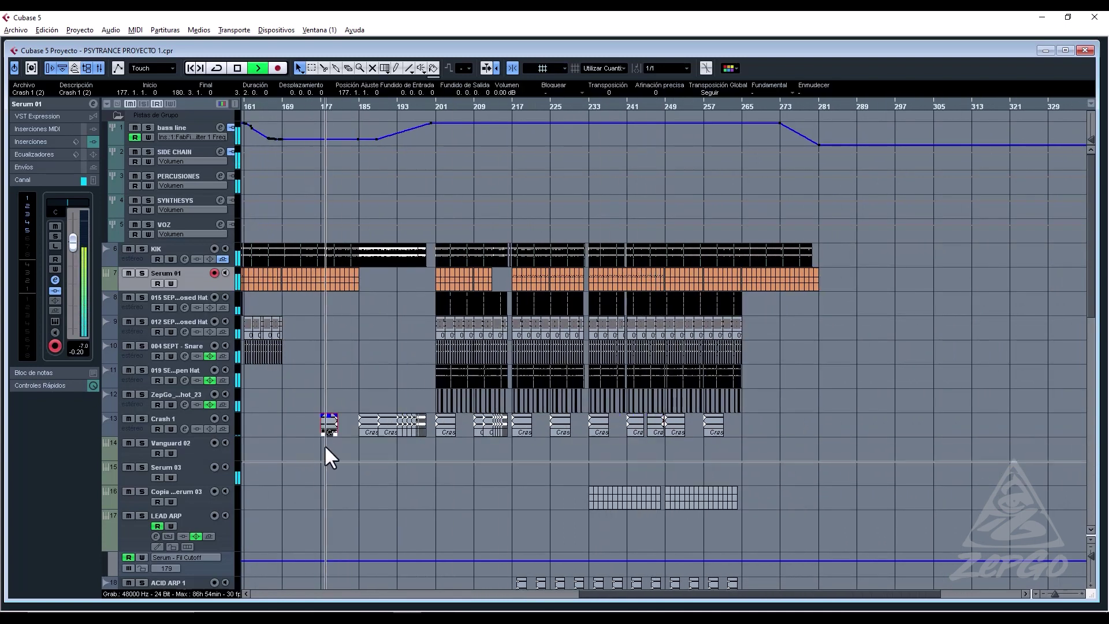
# Copy the short Crash 1 (2) event from bar 177 to bar 93 on the Crash 1 track.
pyautogui.moveTo(334, 464); pyautogui.dragTo(733, 484)
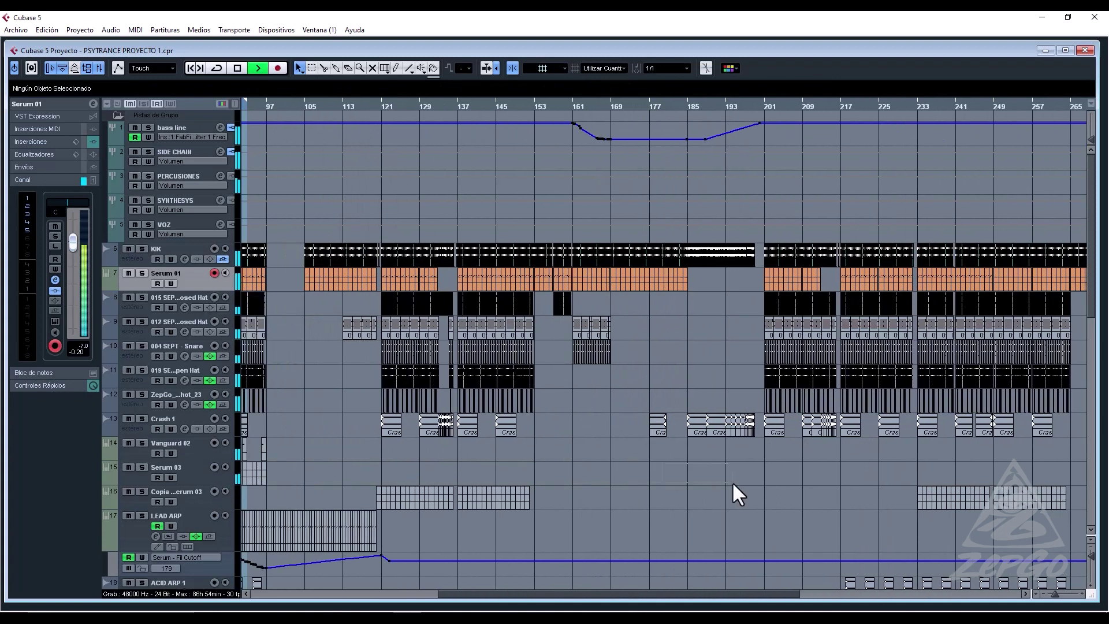
pyautogui.moveTo(659, 426); pyautogui.dragTo(371, 423)
pyautogui.moveTo(371, 422); pyautogui.dragTo(231, 491)
pyautogui.press('h')
pyautogui.press('h')
# Set the grid quantize value to 1/4 and copy the short Crash 1 (2) event from bar 93 to bar 77.
pyautogui.click(864, 429)
pyautogui.click(670, 68)
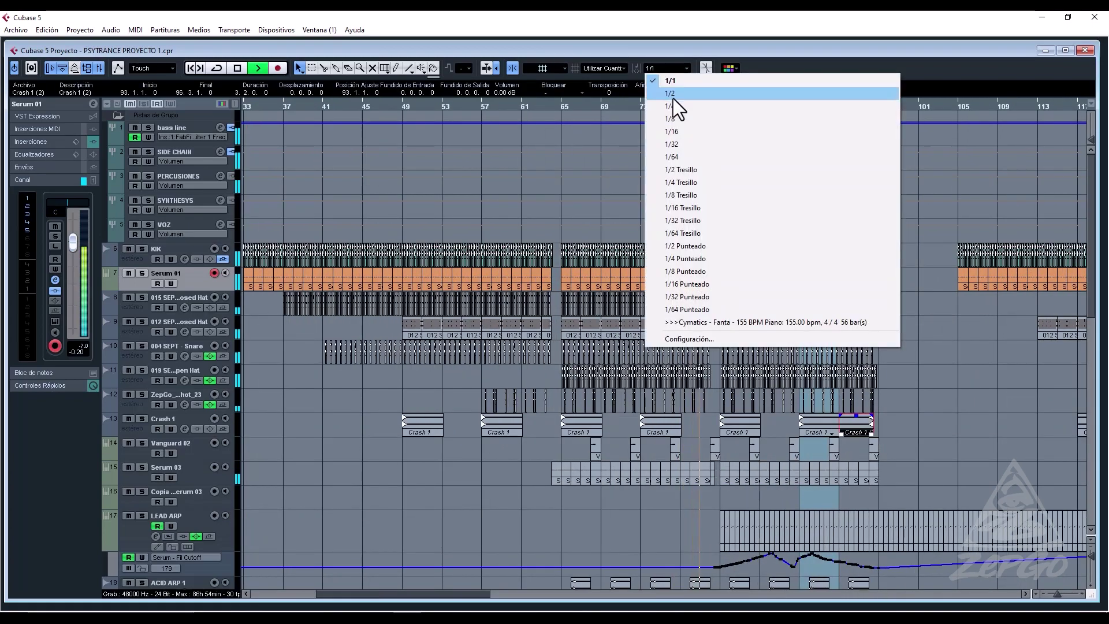
pyautogui.click(678, 117)
pyautogui.moveTo(857, 424)
pyautogui.mouseDown()
pyautogui.moveTo(698, 423)
pyautogui.moveTo(870, 430)
pyautogui.mouseUp()
pyautogui.click(670, 108)
pyautogui.press('h')
pyautogui.press('h')
pyautogui.click(882, 479)
pyautogui.press('g')
pyautogui.press('g')
pyautogui.press('g')
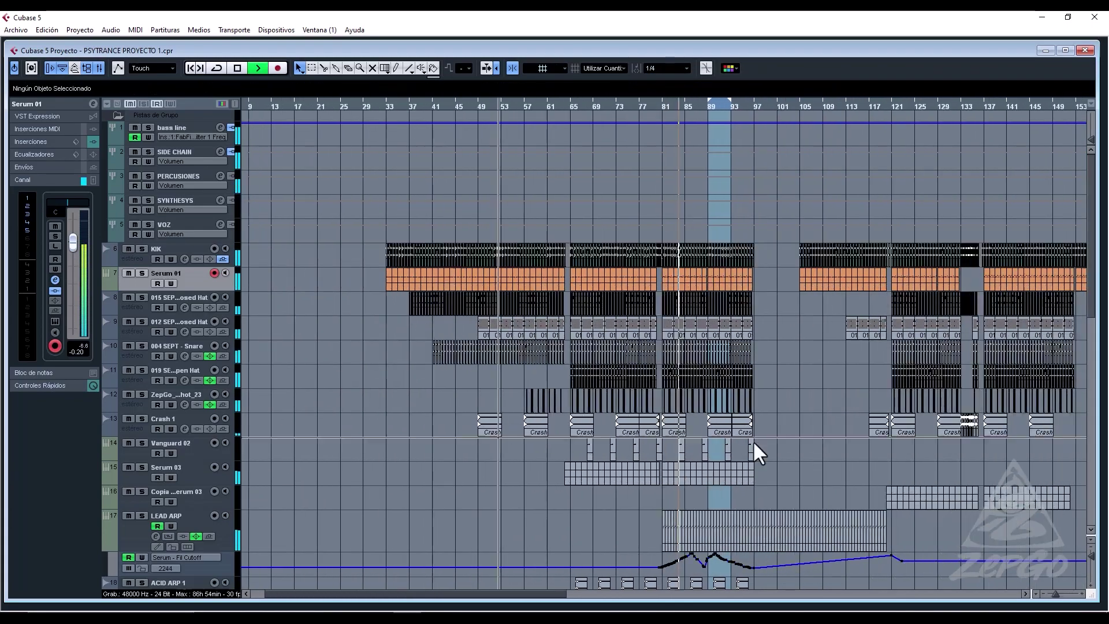
# Copy the BRLY_ALVE_downsweep_infinite event from bar 65 to bar 33 on the Audio 18 track.
pyautogui.scroll(-10, 753, 441)
pyautogui.moveTo(592, 272); pyautogui.dragTo(406, 306)
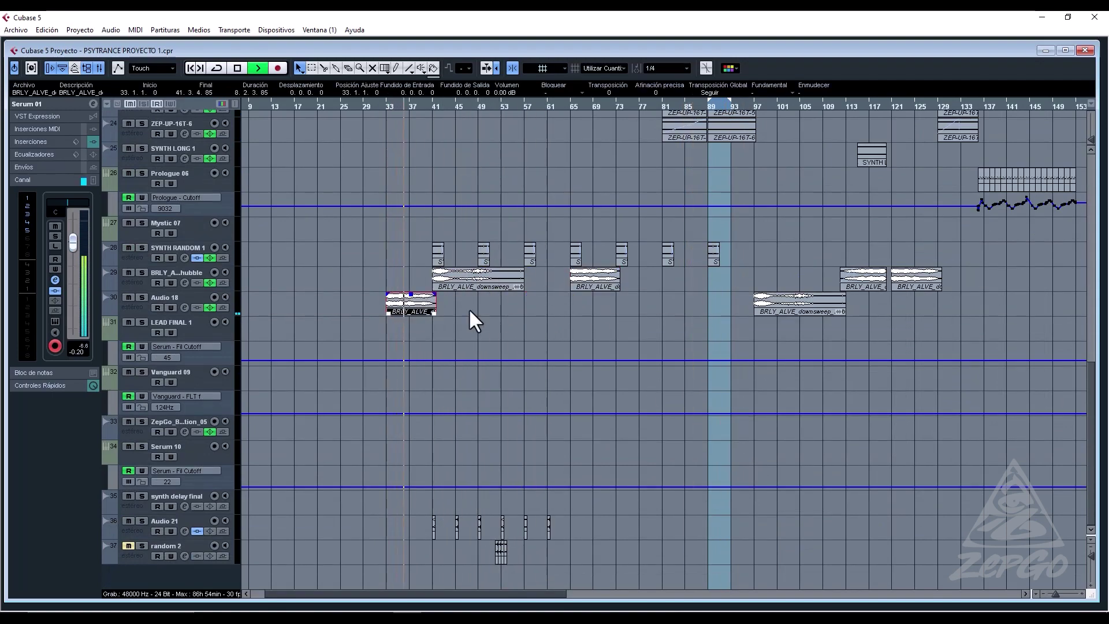
pyautogui.press('g')
pyautogui.press('g')
# Play the arrangement into the section starting at bar 169 and examine its lead, effect, kick and bass tracks.
pyautogui.scroll(10, 637, 233)
pyautogui.click(651, 108)
pyautogui.scroll(-10, 670, 328)
pyautogui.click(625, 103)
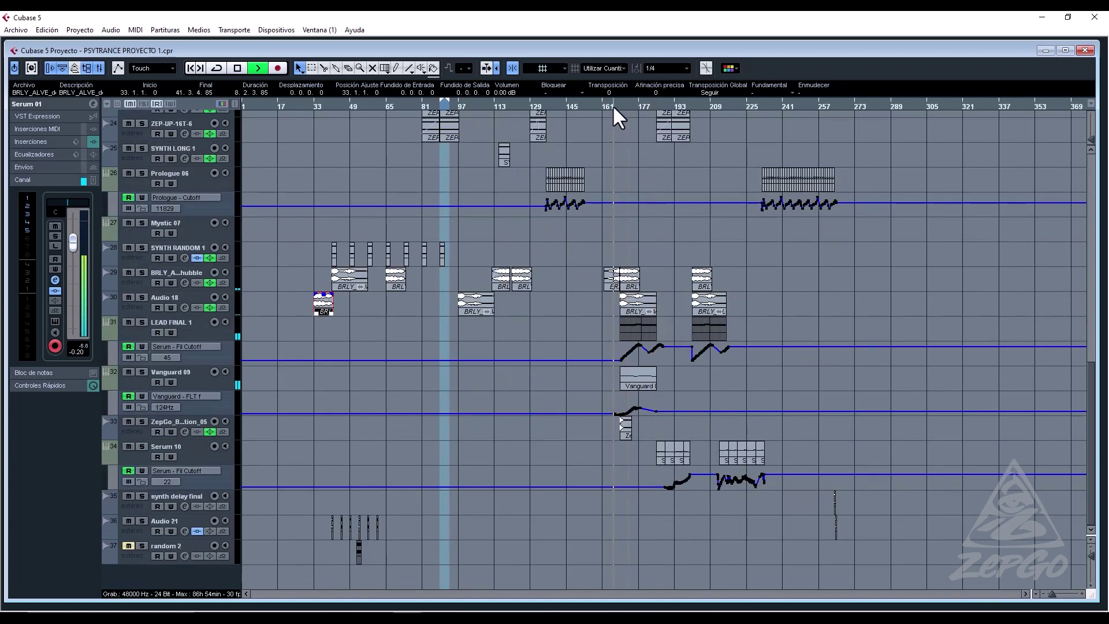
pyautogui.press('h')
pyautogui.press('h')
pyautogui.press('h')
pyautogui.press('h')
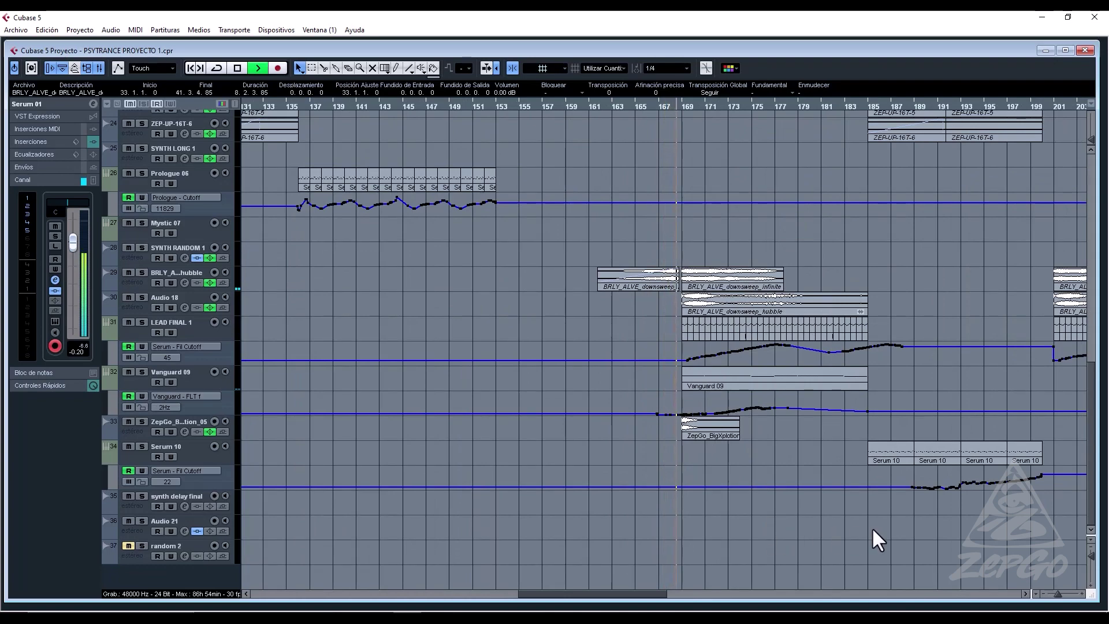
pyautogui.click(866, 581)
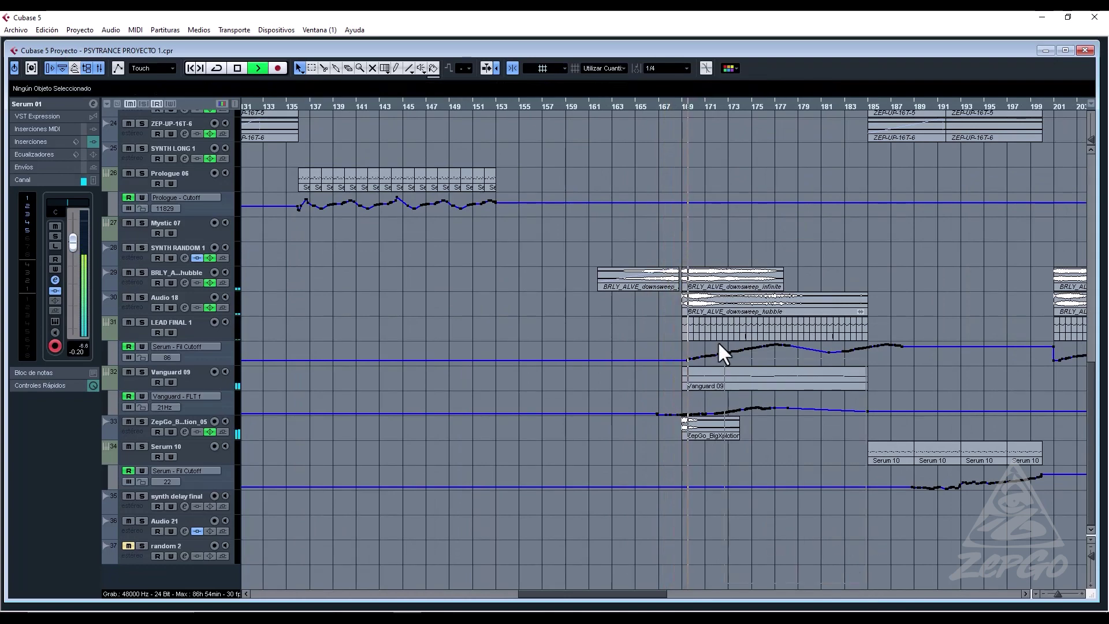
pyautogui.scroll(1, 699, 202)
pyautogui.scroll(10, 688, 107)
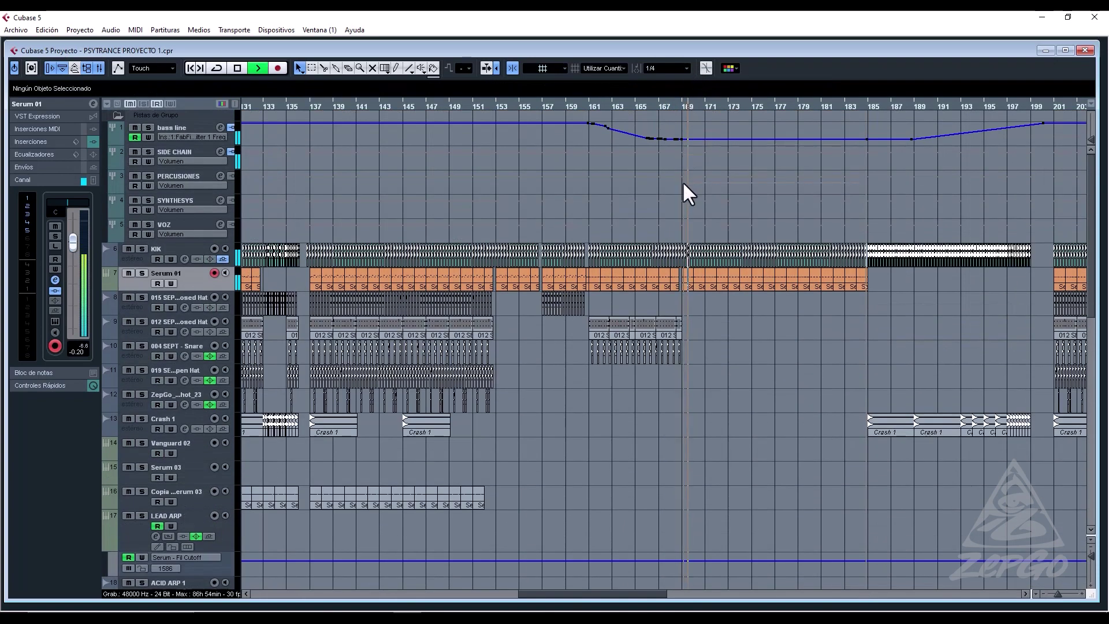
# Copy the kick, bass, downsweep, lead, Vanguard and explosion events between bars 169 and 185 and paste them at bar 13.
pyautogui.moveTo(682, 183); pyautogui.dragTo(683, 183)
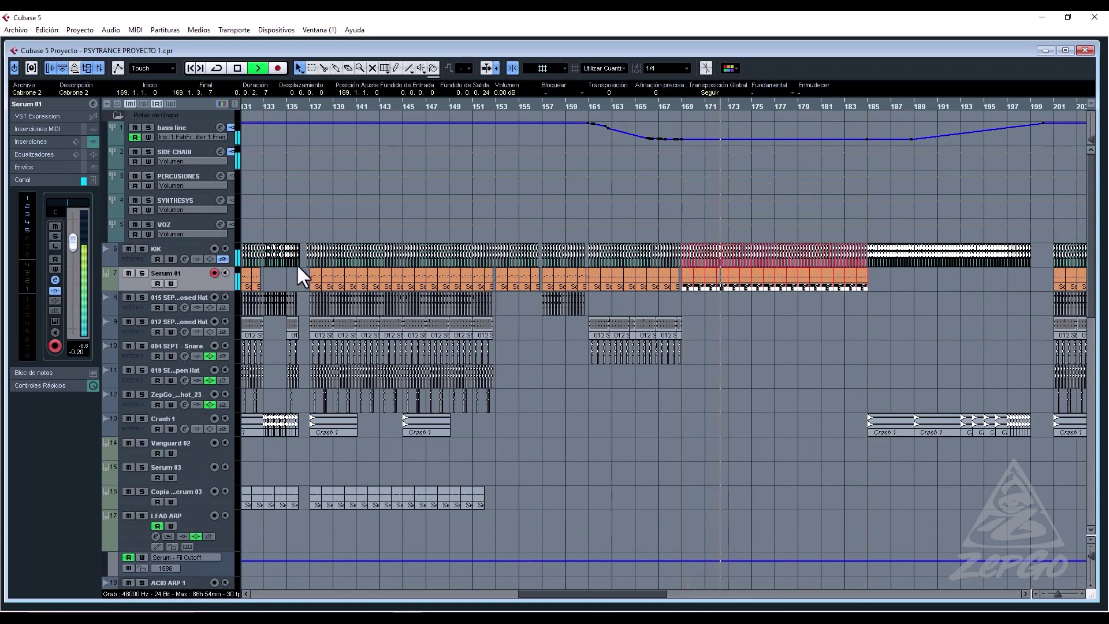
pyautogui.click(189, 247)
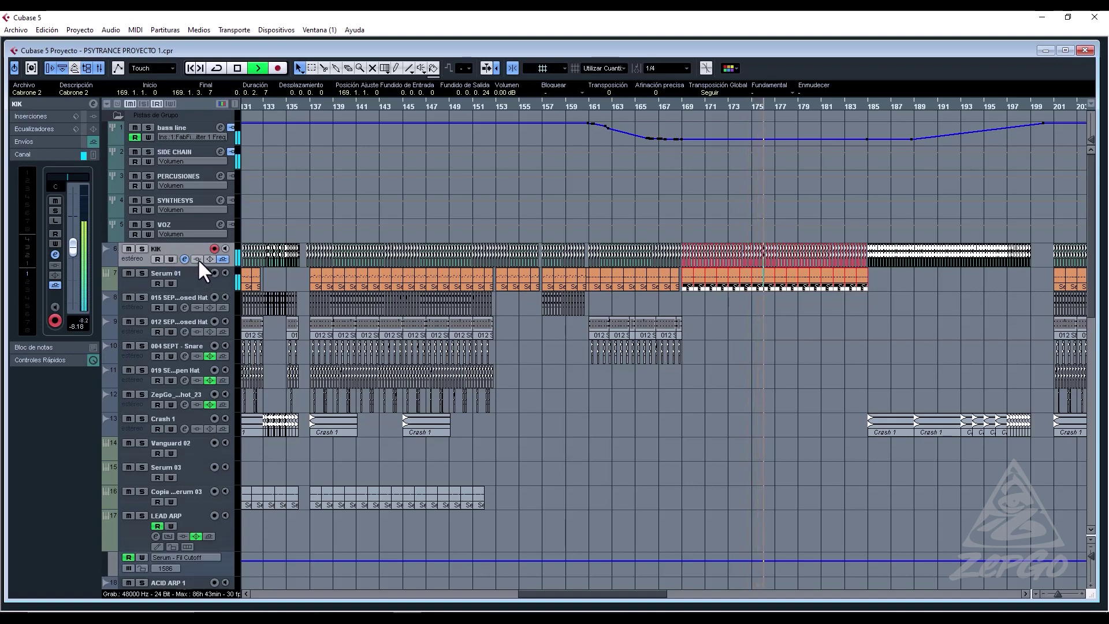
pyautogui.press('space')
pyautogui.scroll(-8, 739, 361)
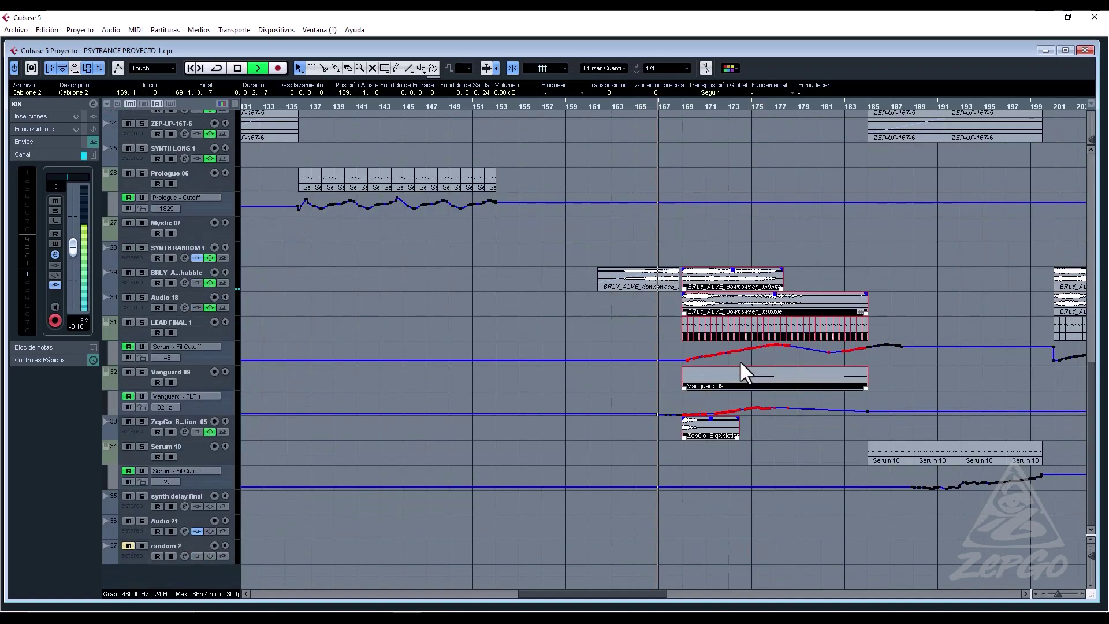
pyautogui.click(712, 237)
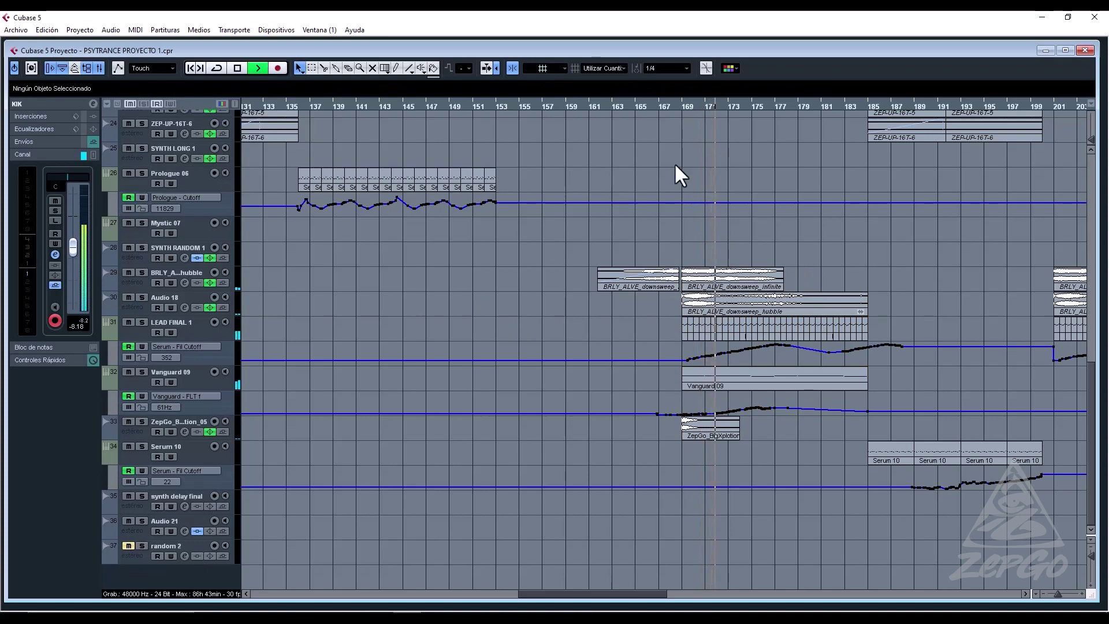
pyautogui.scroll(8, 687, 184)
pyautogui.scroll(3, 700, 193)
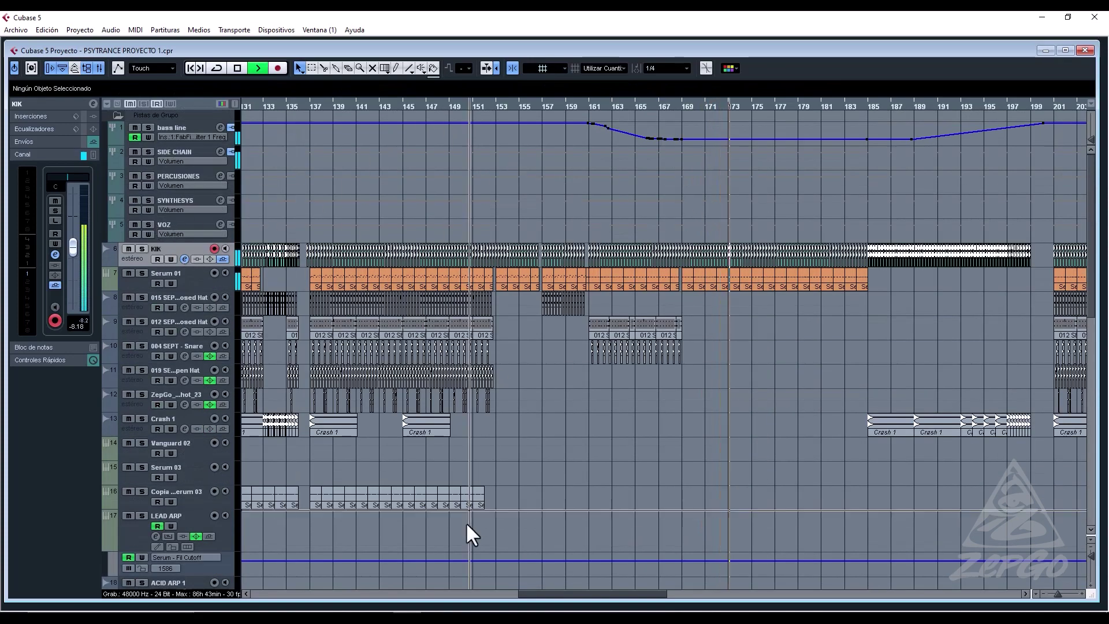
pyautogui.moveTo(556, 591); pyautogui.dragTo(268, 602)
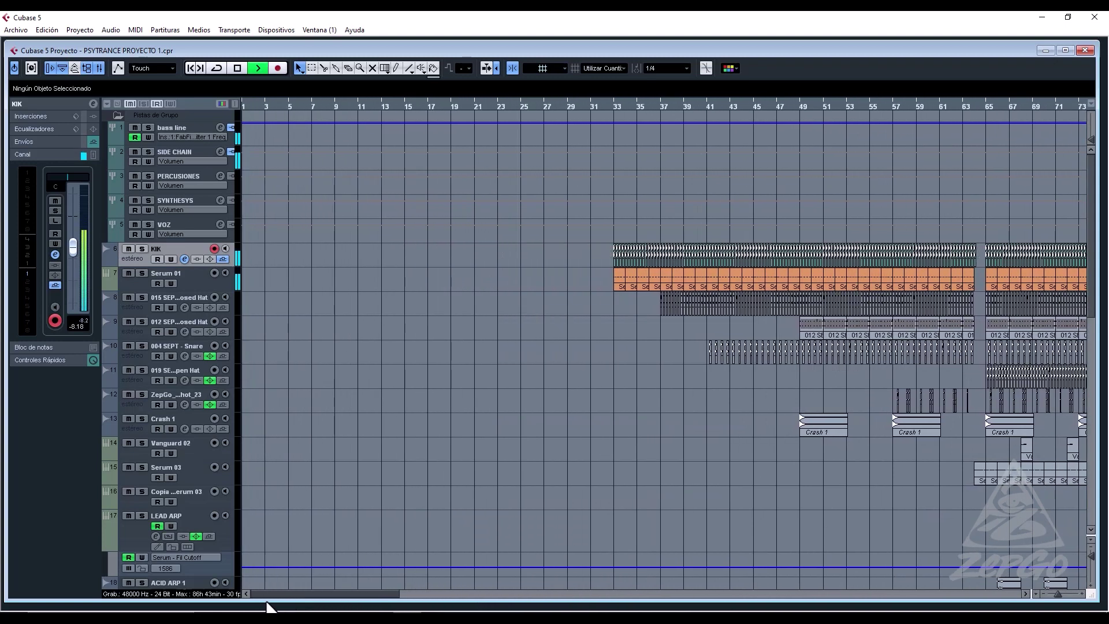
pyautogui.click(381, 105)
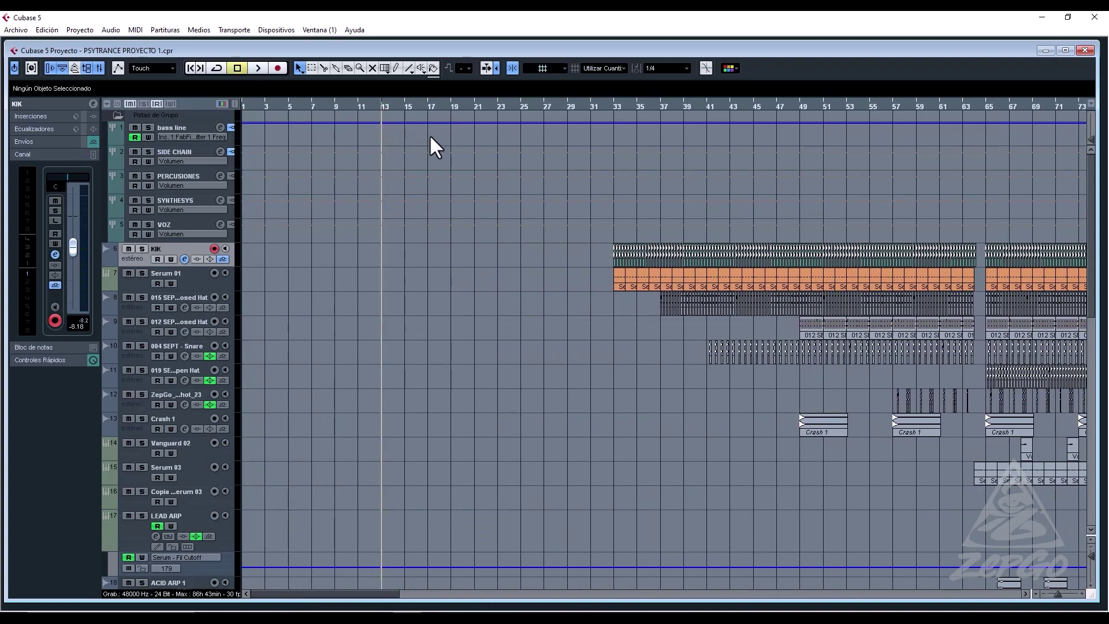
pyautogui.hotkey('ctrl', 'v')
pyautogui.scroll(-4, 539, 383)
pyautogui.scroll(-5, 541, 389)
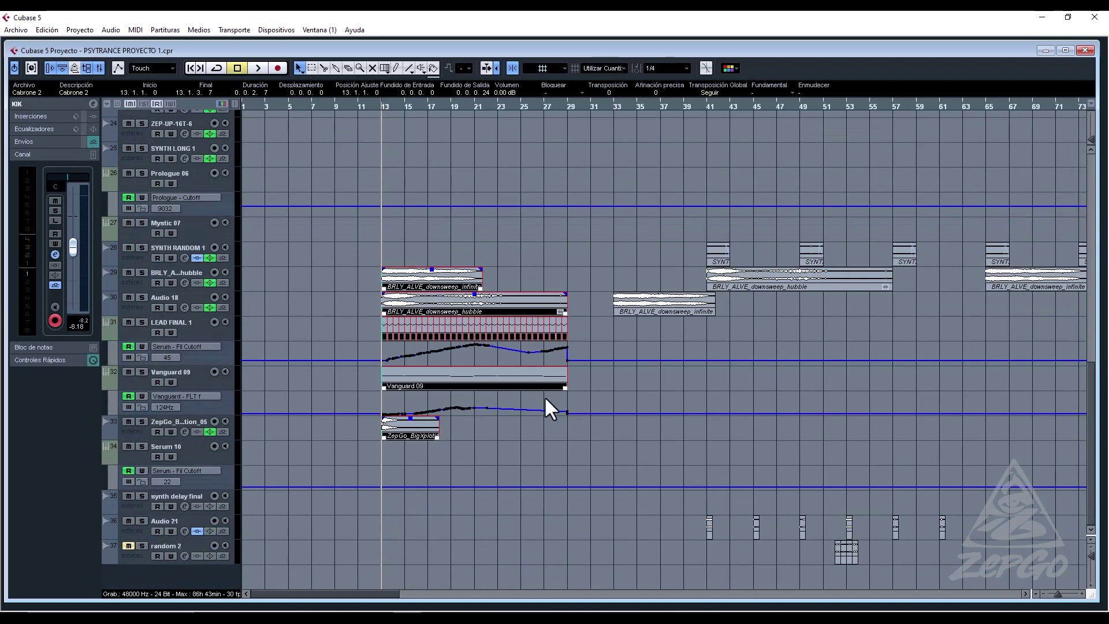
pyautogui.scroll(9, 545, 398)
pyautogui.scroll(-8, 545, 398)
pyautogui.scroll(3, 544, 396)
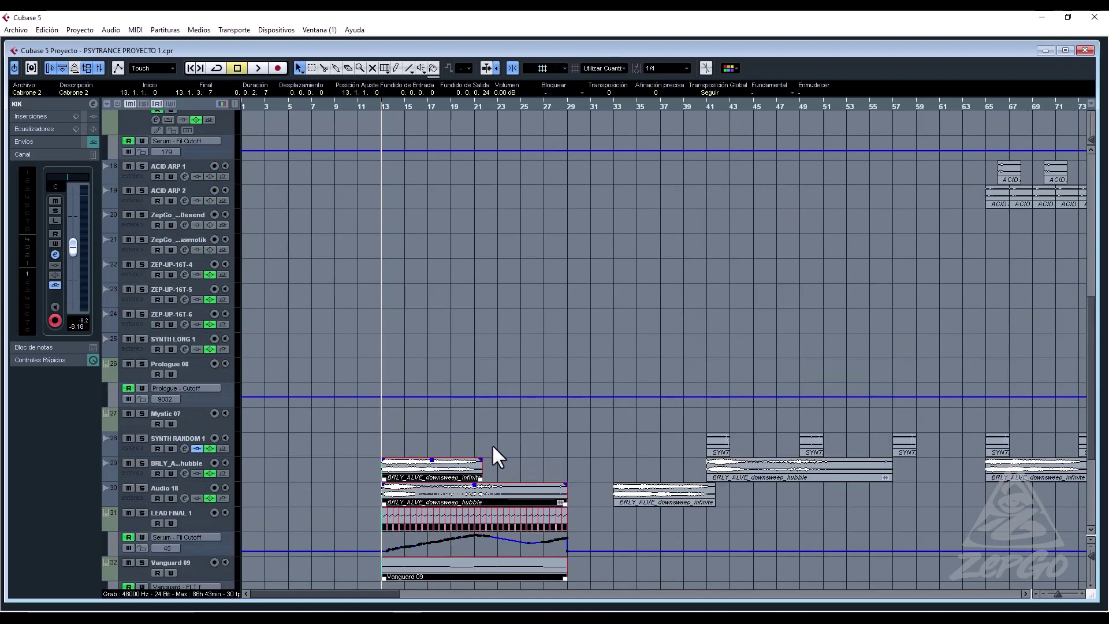
# Set the grid quantize value to 1/1 and move the whole pasted block from bar 13 to bar 17.
pyautogui.click(659, 68)
pyautogui.click(667, 88)
pyautogui.scroll(10, 526, 243)
pyautogui.moveTo(389, 282); pyautogui.dragTo(430, 276)
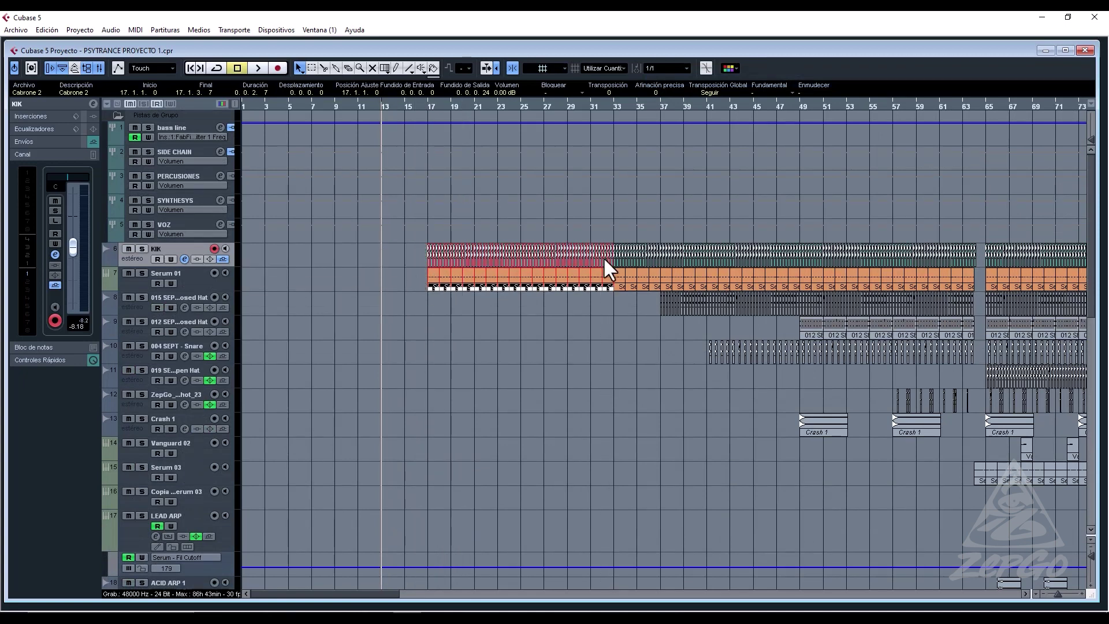
pyautogui.scroll(-10, 521, 341)
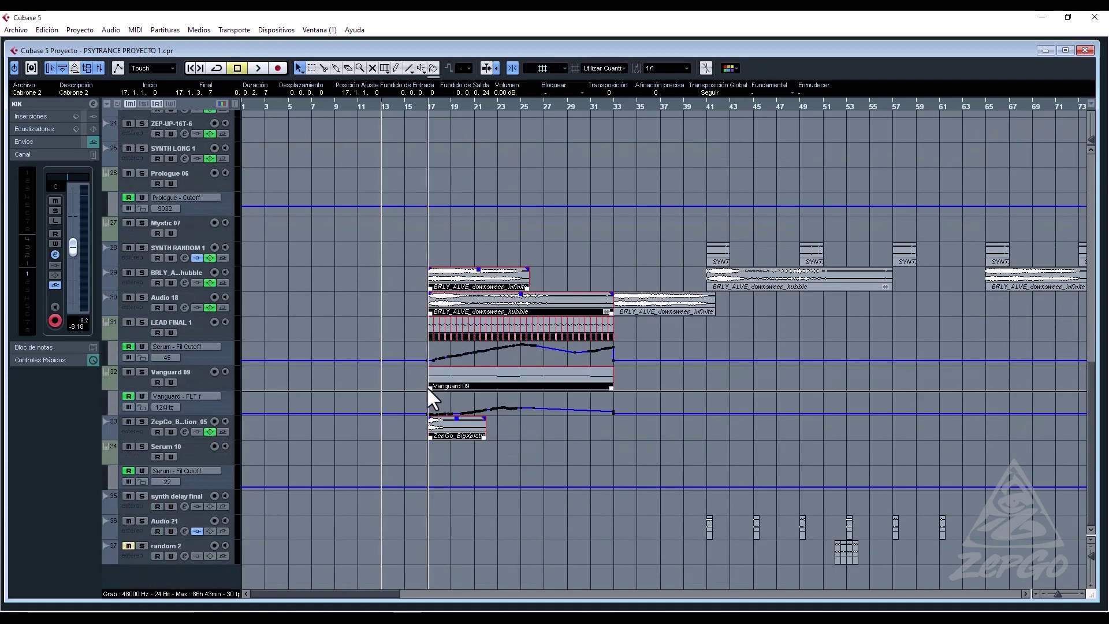
# Copy the Vanguard 09 part from bar 17 to bar 1 and play the arrangement from the start.
pyautogui.moveTo(468, 378); pyautogui.dragTo(292, 378)
pyautogui.moveTo(255, 108); pyautogui.dragTo(204, 121)
pyautogui.press('space')
pyautogui.scroll(7, 633, 223)
pyautogui.scroll(-1, 633, 223)
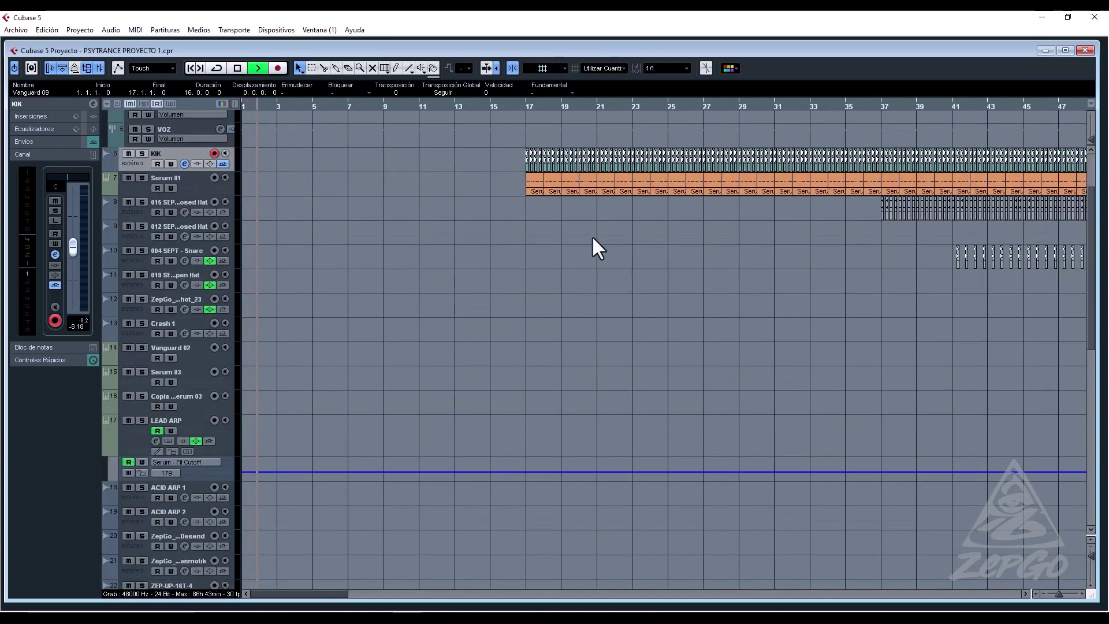
pyautogui.scroll(-12, 580, 226)
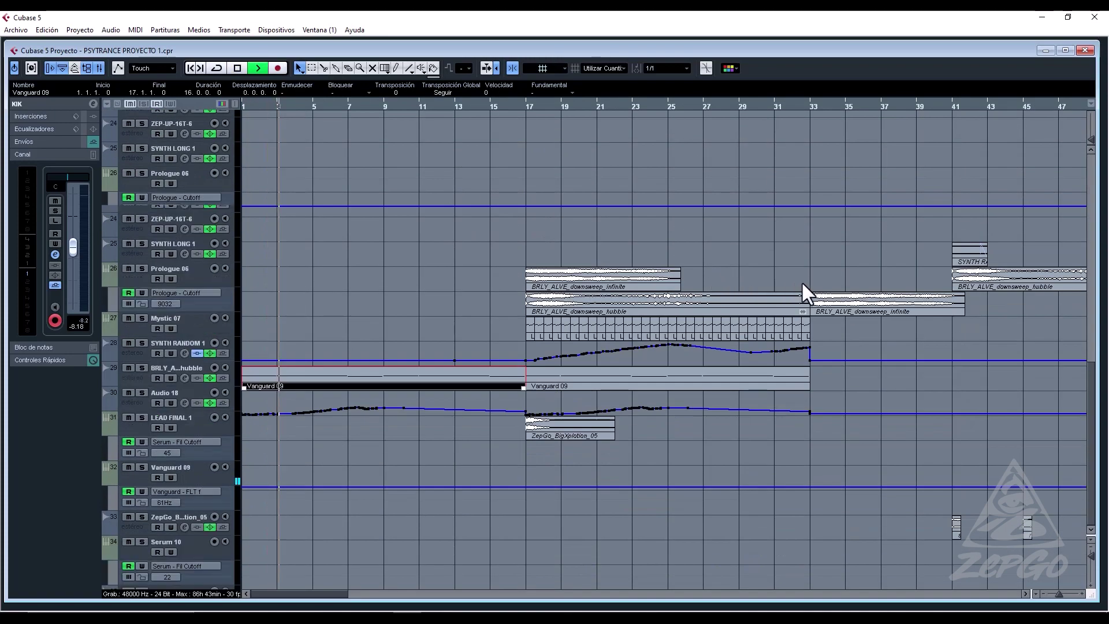
pyautogui.scroll(14, 802, 283)
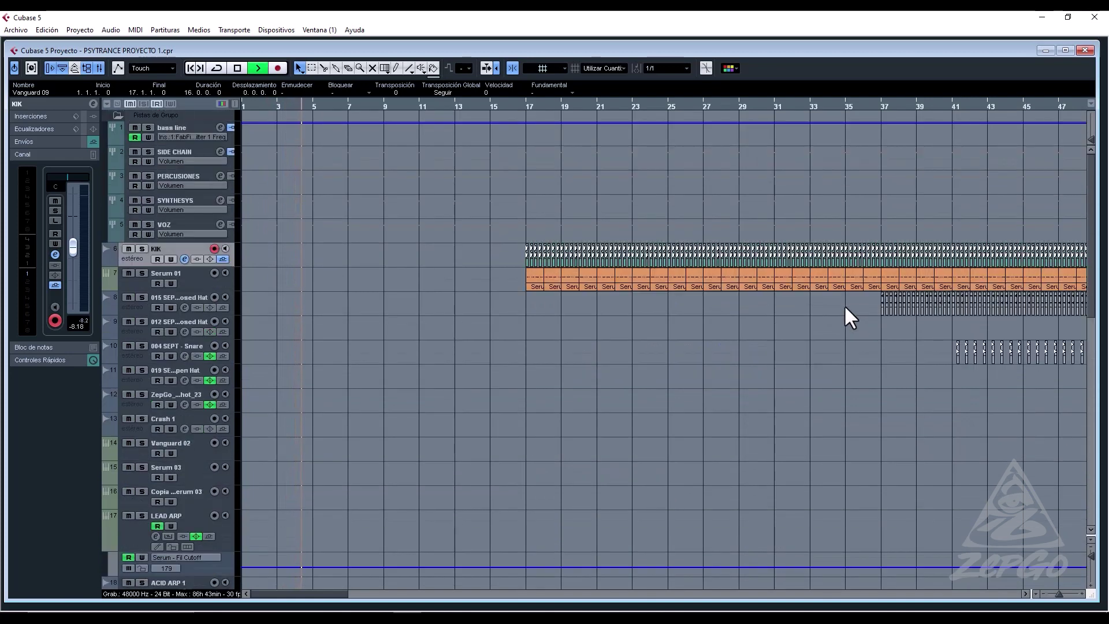
# Copy a four-bar group of KIK and Serum 01 events to bar 9 and duplicate it at bar 13.
pyautogui.moveTo(497, 245); pyautogui.dragTo(392, 284)
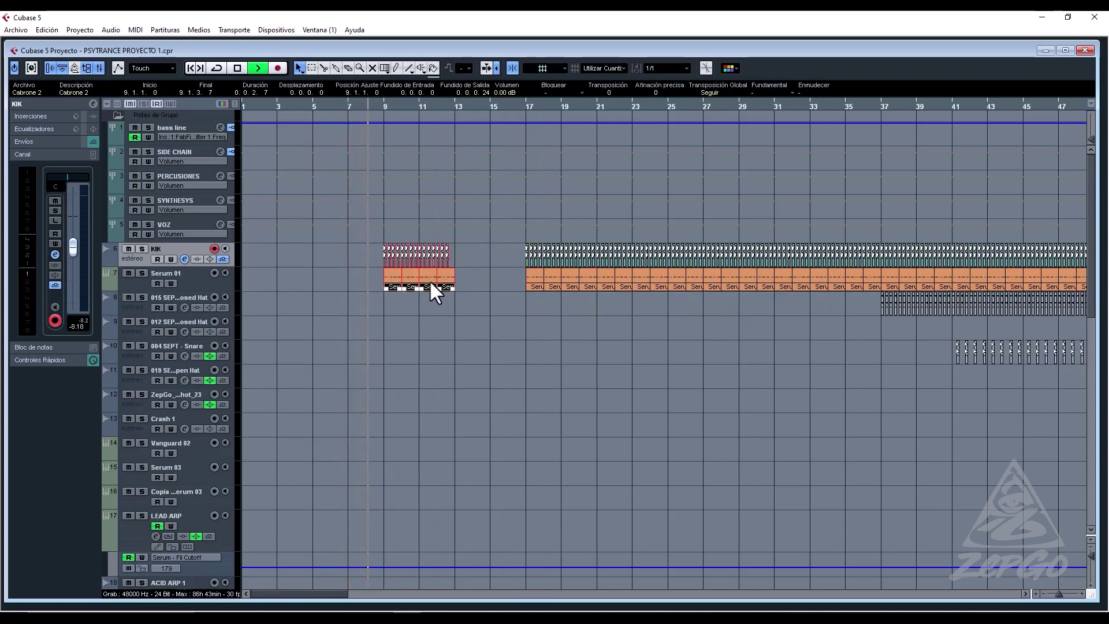
pyautogui.hotkey('ctrl', 'd')
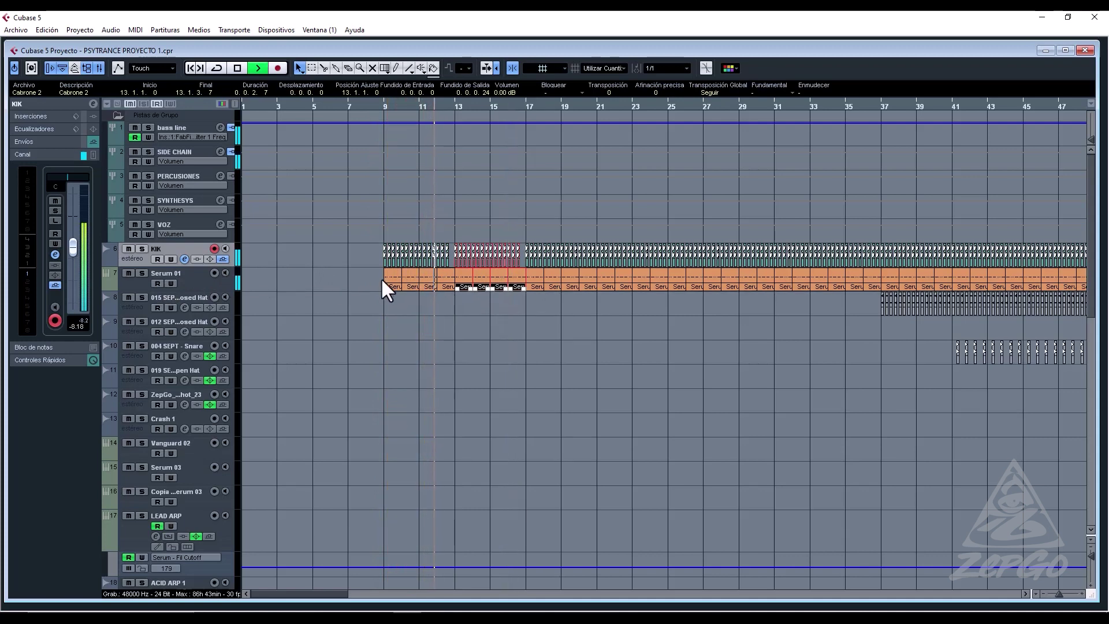
pyautogui.click(379, 106)
pyautogui.scroll(-10, 344, 318)
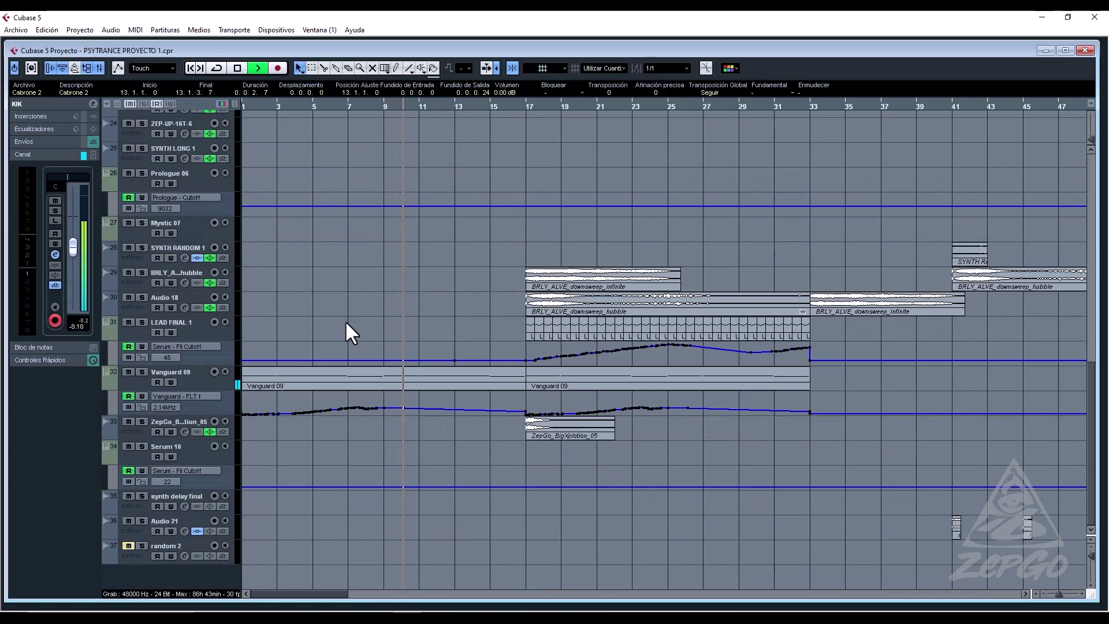
pyautogui.scroll(10, 345, 320)
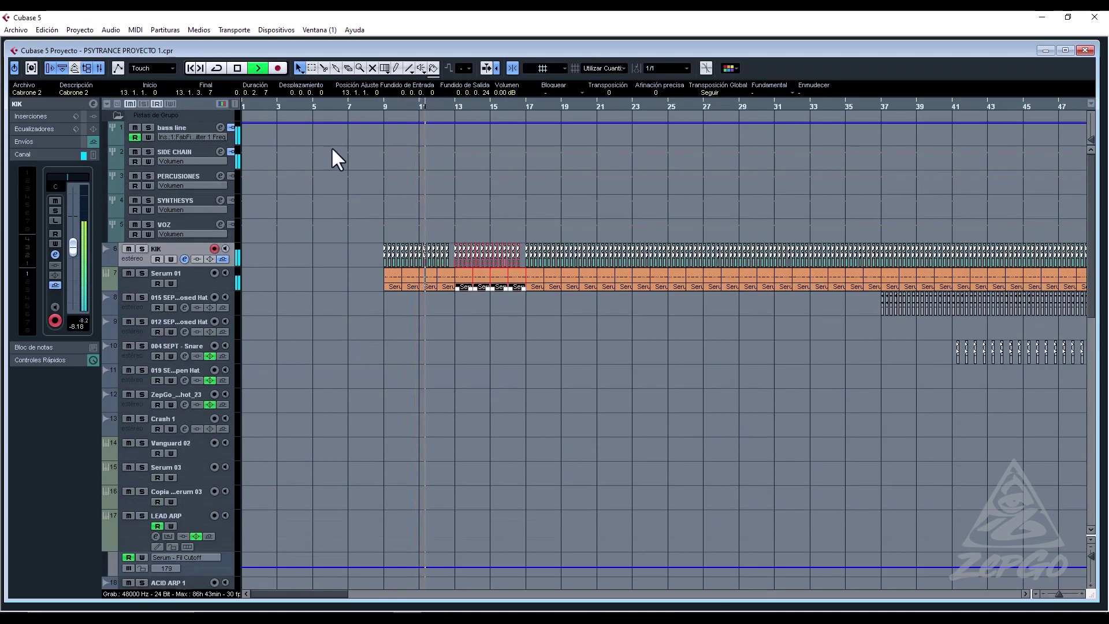
# Play the intro from the start and from bar 9 to check the added kick and Serum 01 bass.
pyautogui.moveTo(247, 105); pyautogui.dragTo(196, 119)
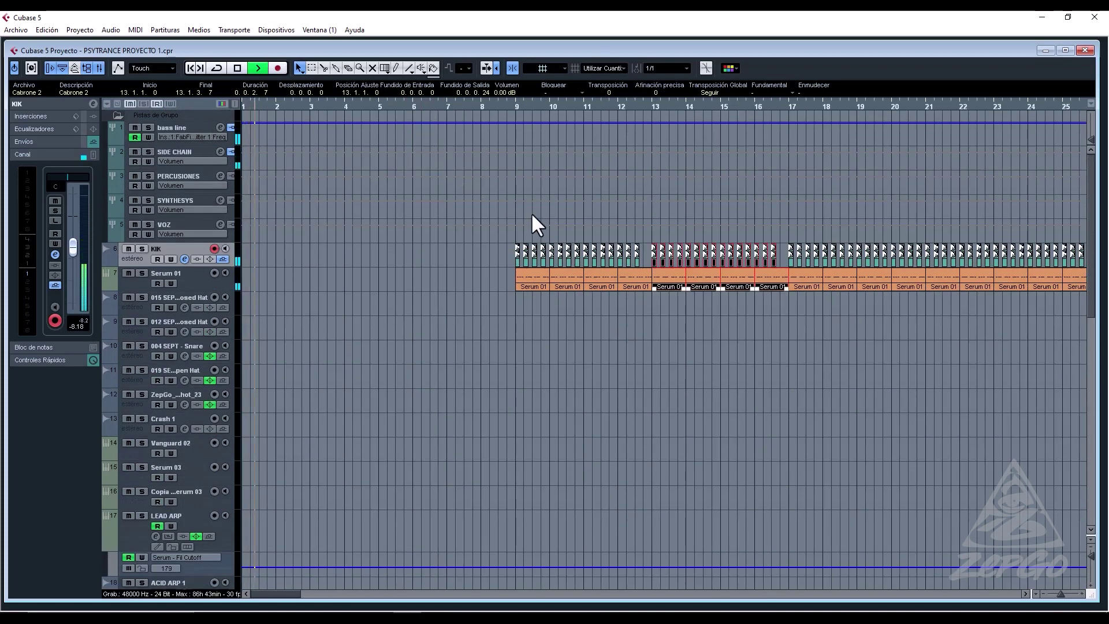
pyautogui.click(515, 106)
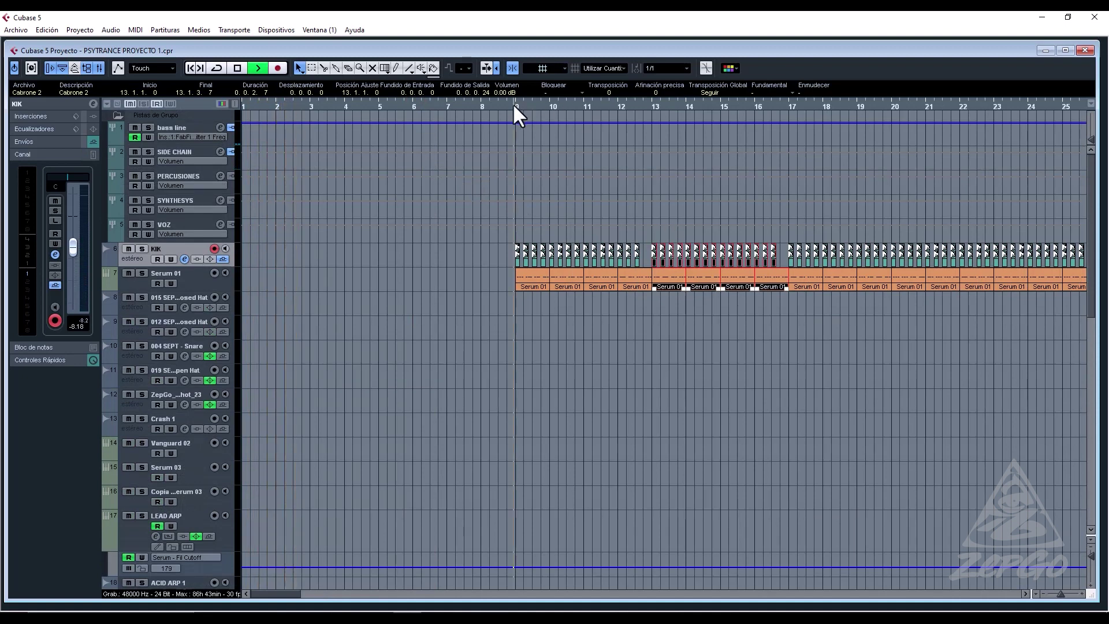
pyautogui.press('space')
pyautogui.click(478, 267)
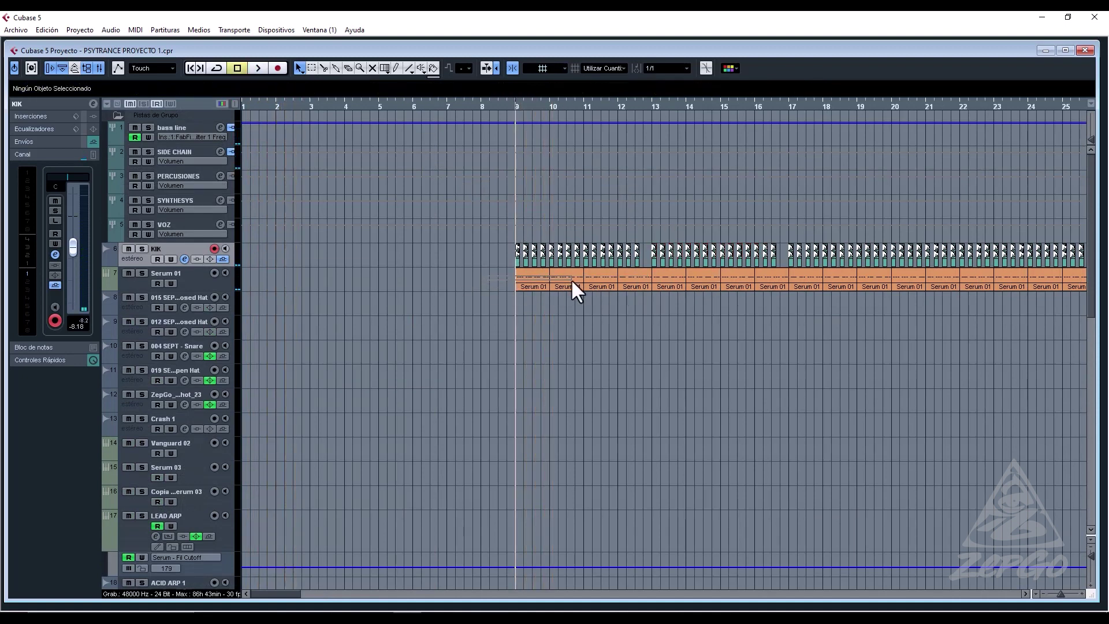
pyautogui.moveTo(571, 278); pyautogui.dragTo(571, 279)
pyautogui.press('space')
pyautogui.click(556, 301)
pyautogui.click(568, 281)
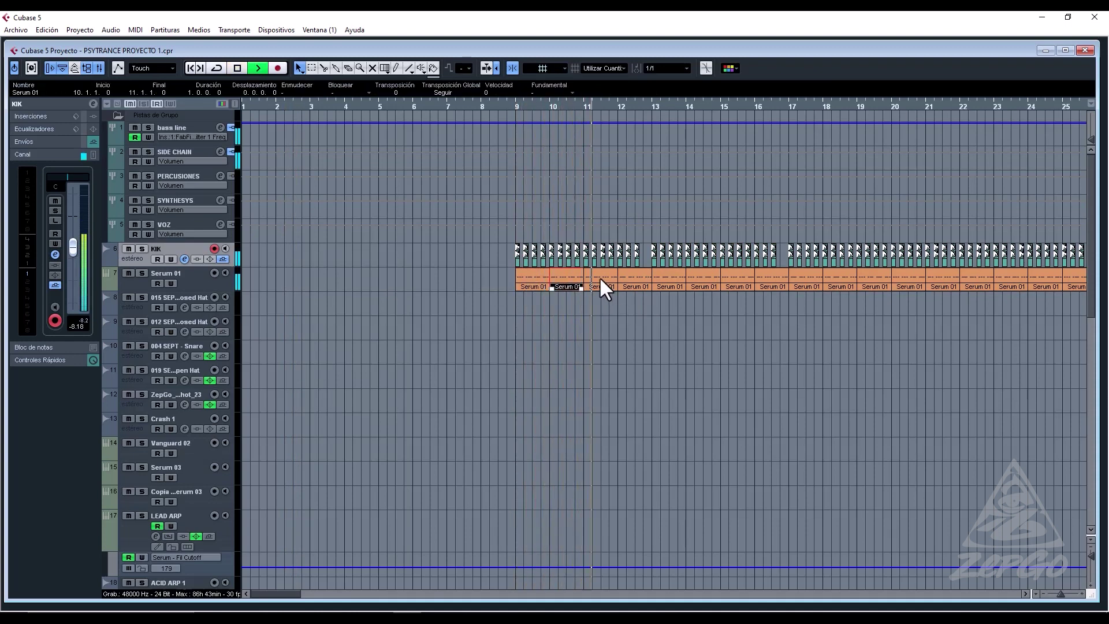
# Transpose the notes of the Serum 01 part at bar 11 up three semitones in the key editor.
pyautogui.doubleClick(599, 278)
pyautogui.press('space')
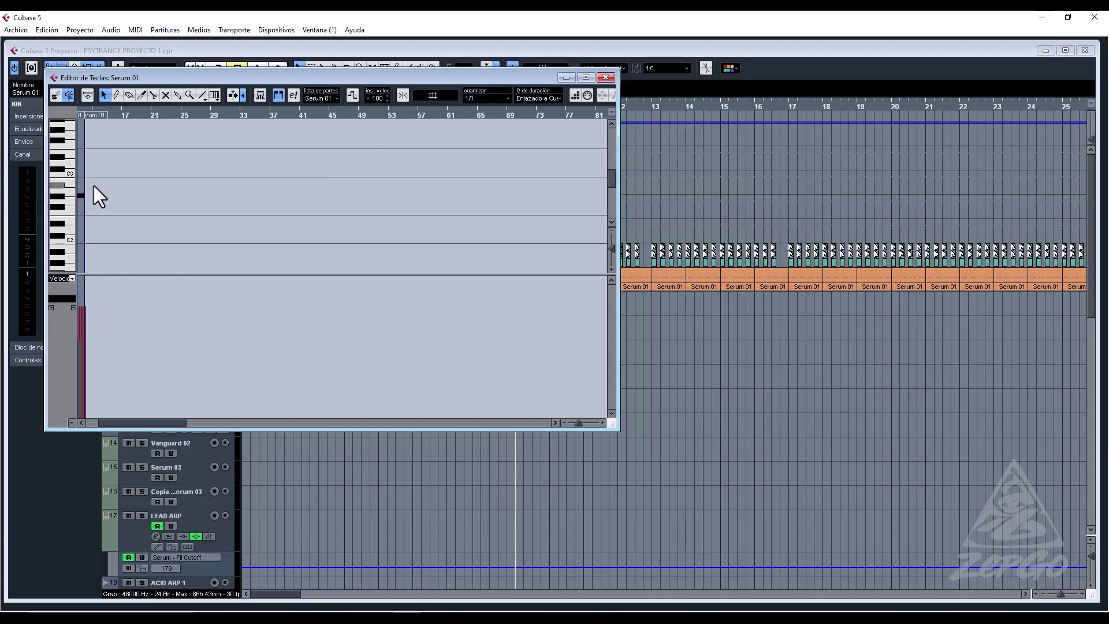
pyautogui.moveTo(94, 186); pyautogui.dragTo(79, 204)
pyautogui.press('Up')
pyautogui.press('Up')
pyautogui.press('Up')
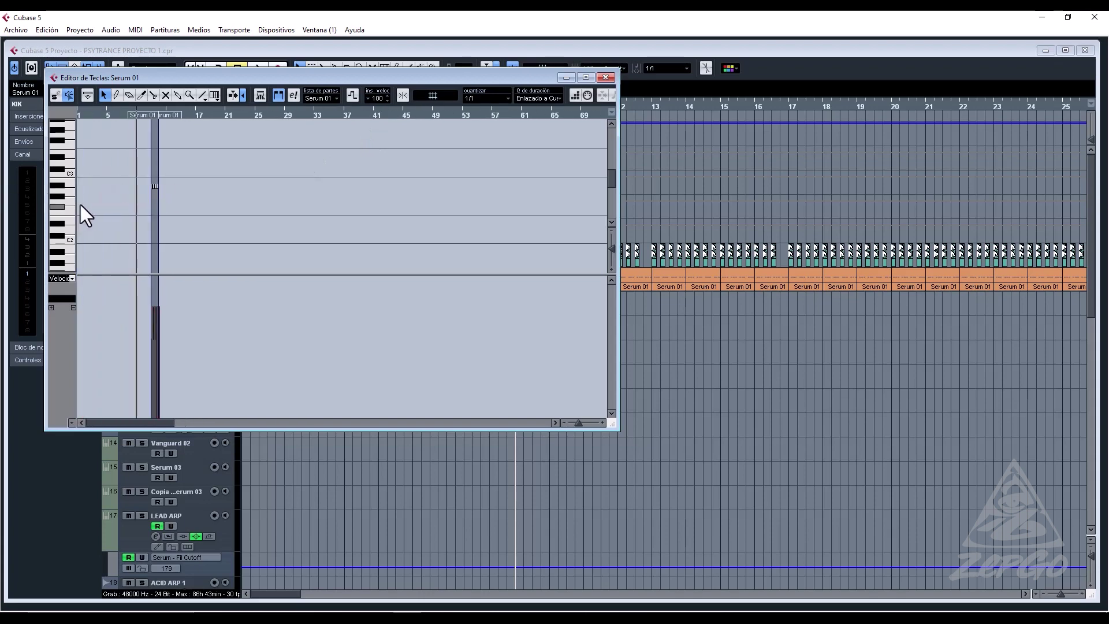
pyautogui.press('space')
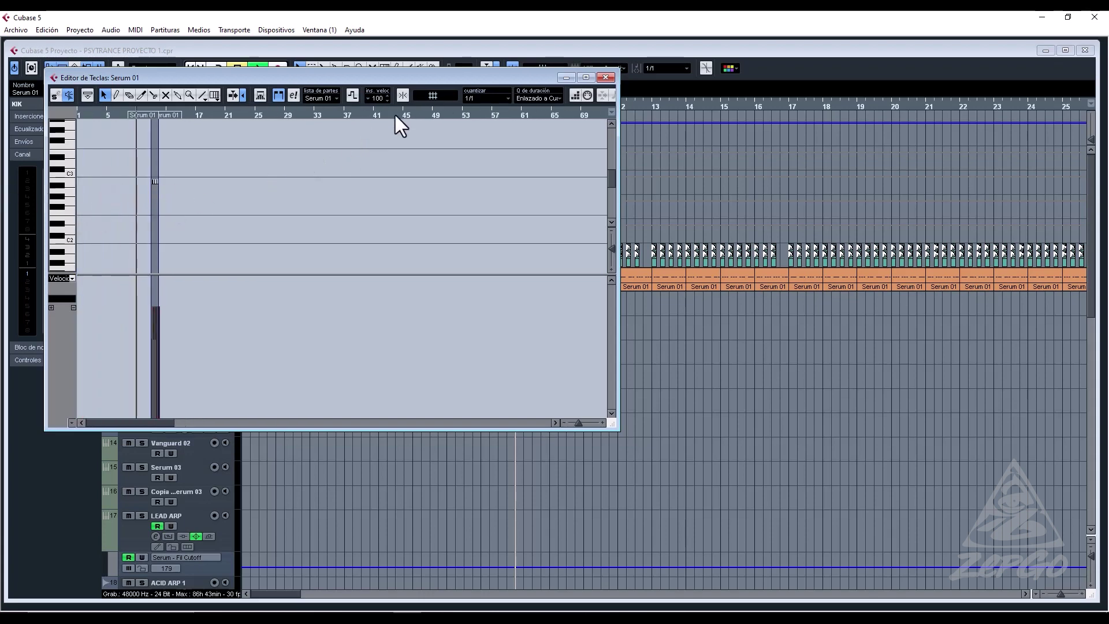
pyautogui.click(606, 78)
# Replace the Serum 01 part at bar 12 with a duplicate of the part at bar 11.
pyautogui.click(634, 288)
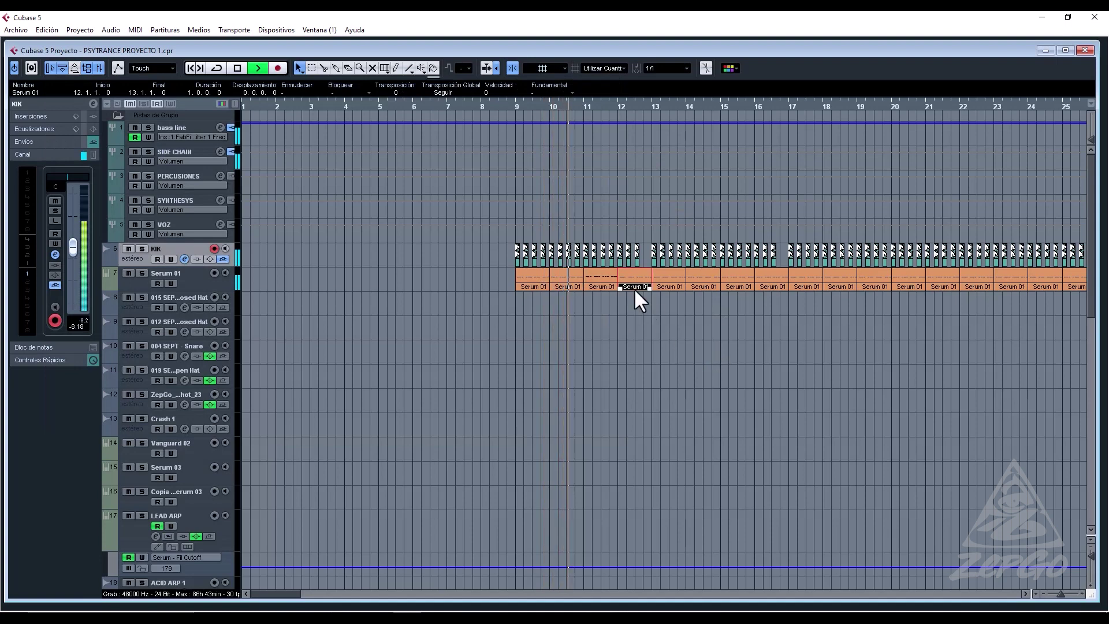
pyautogui.press('Delete')
pyautogui.click(606, 279)
pyautogui.hotkey('ctrl', 'd')
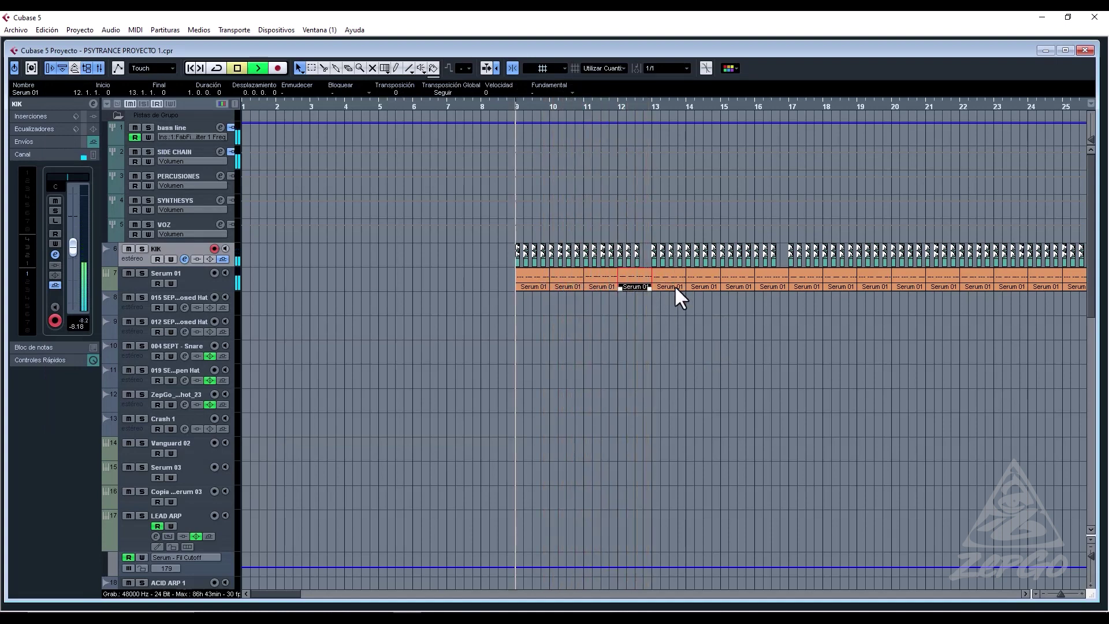
# Replace the Serum 01 parts at bars 15 and 16 with copies of the transposed parts at bars 11 and 12.
pyautogui.moveTo(736, 295); pyautogui.dragTo(766, 278)
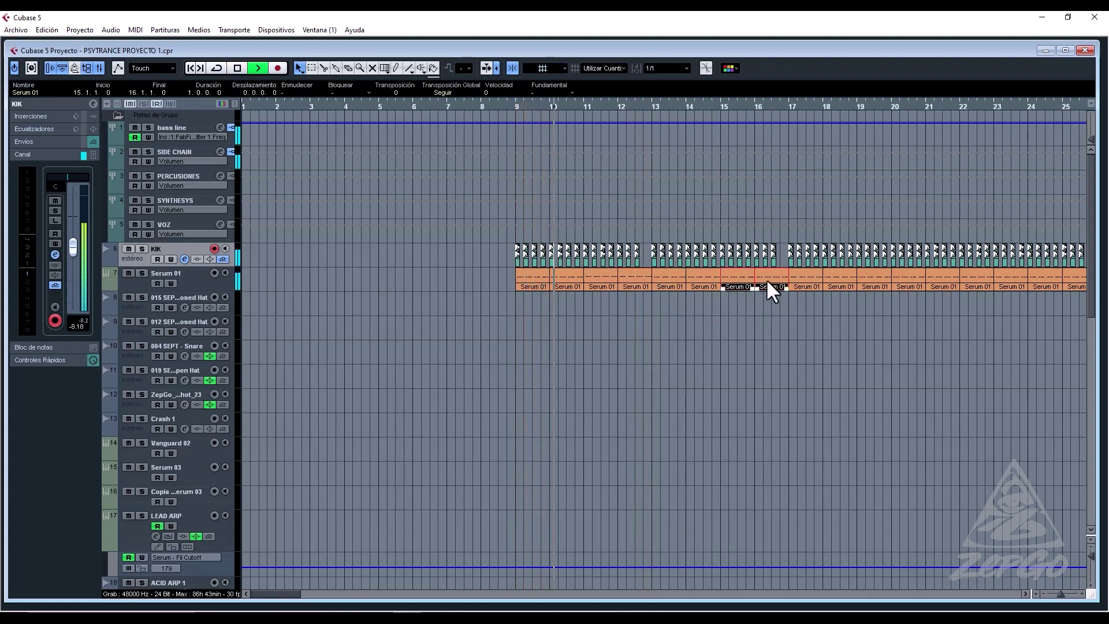
pyautogui.press('Delete')
pyautogui.moveTo(592, 299); pyautogui.dragTo(627, 281)
pyautogui.moveTo(593, 287); pyautogui.dragTo(736, 279)
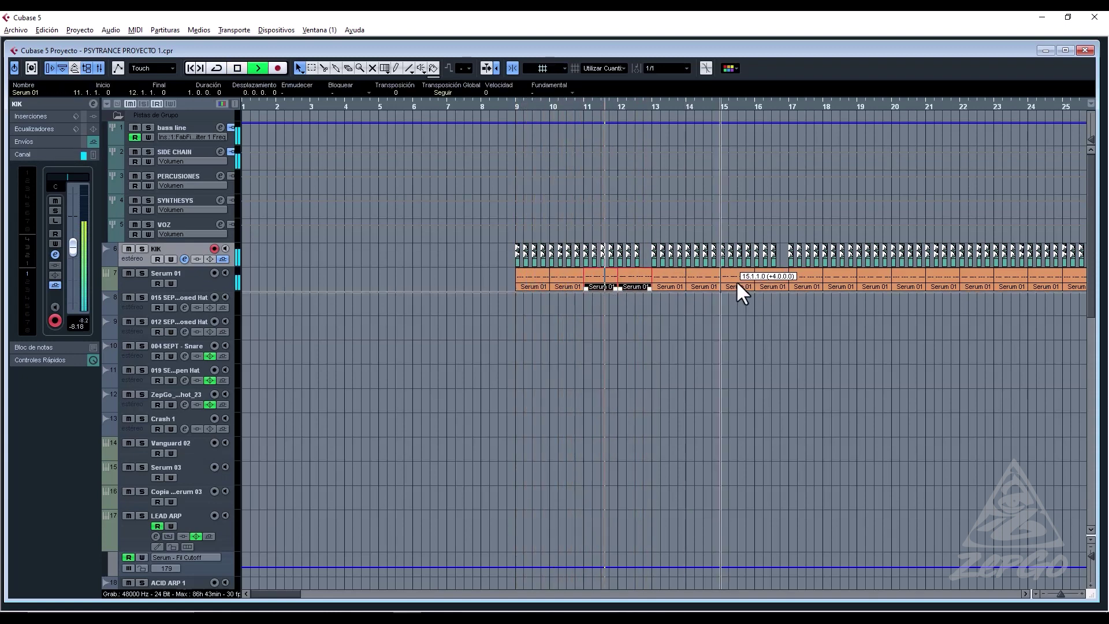
# Set the grid to 1/4, fill the missing kicks before bars 13 and 17 with copied KIK events, and play from the intro.
pyautogui.click(643, 255)
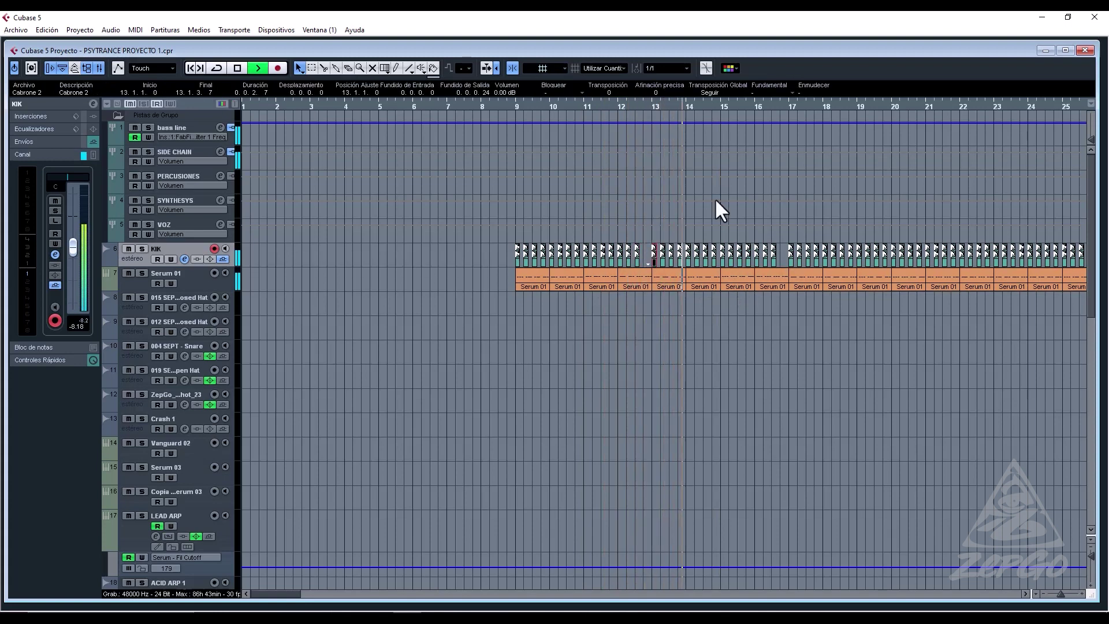
pyautogui.click(657, 68)
pyautogui.click(670, 106)
pyautogui.moveTo(652, 253); pyautogui.dragTo(779, 254)
pyautogui.moveTo(273, 104)
pyautogui.mouseDown()
pyautogui.moveTo(219, 116)
pyautogui.moveTo(277, 105)
pyautogui.moveTo(284, 91)
pyautogui.mouseUp()
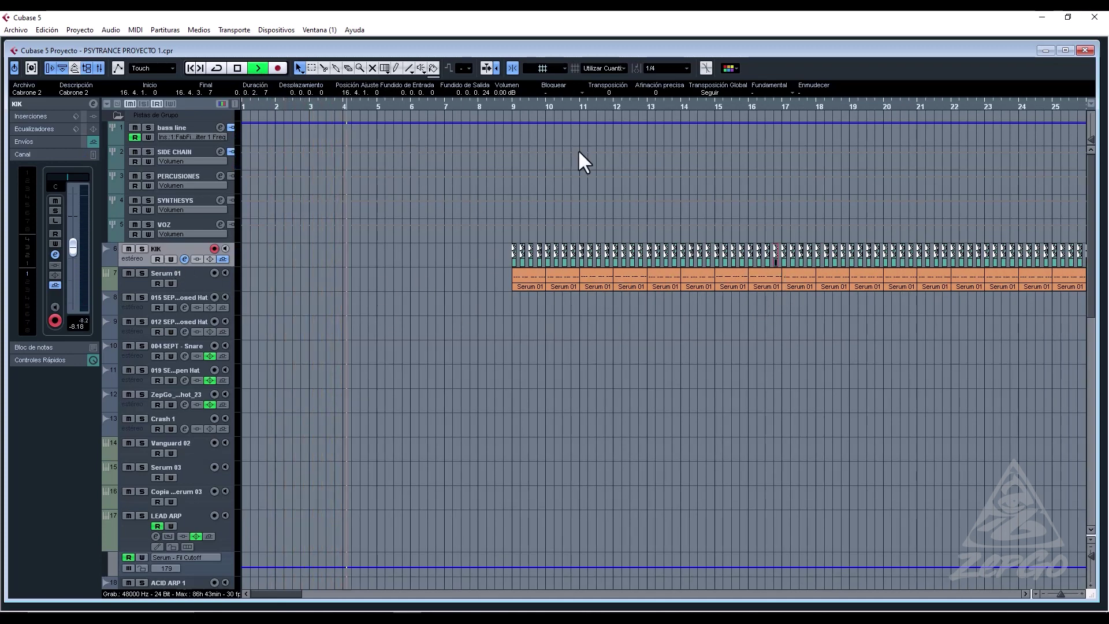
# Automate the bass line Filter 1 Freq to drop from 100 to 15.79 before bar 9 and rise to 42.11 in bar 16.
pyautogui.click(493, 122)
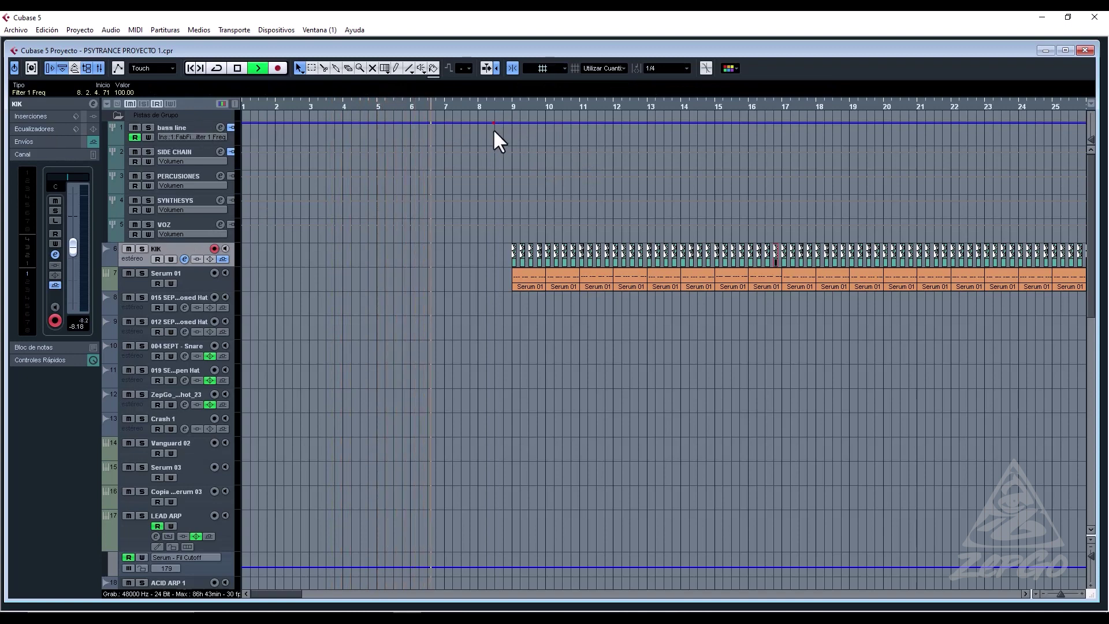
pyautogui.moveTo(509, 122); pyautogui.dragTo(505, 141)
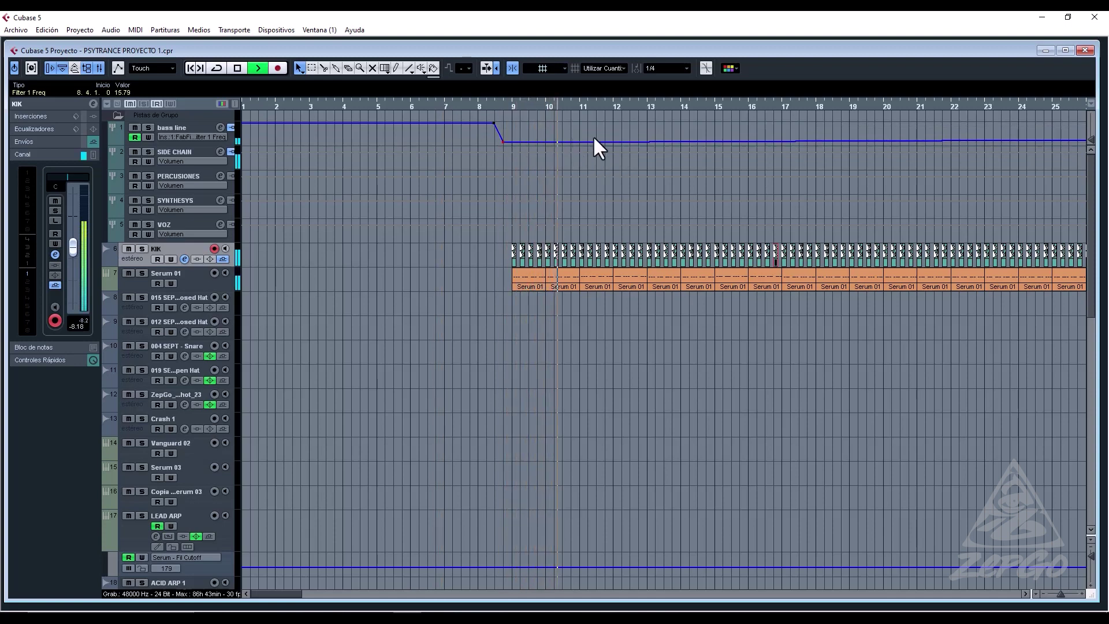
pyautogui.moveTo(696, 140); pyautogui.dragTo(764, 135)
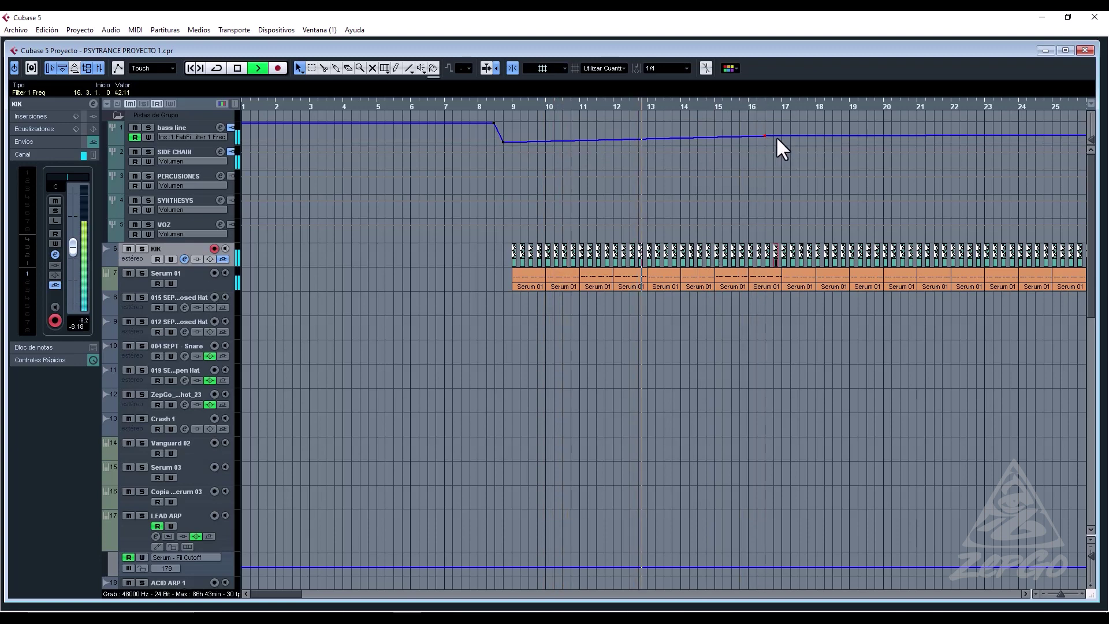
# Trim the last beat off the Serum 01 part at bar 16 and dip the bass line filter automation from bar 24 to 18.42 at bar 25.
pyautogui.moveTo(845, 316); pyautogui.dragTo(1100, 335)
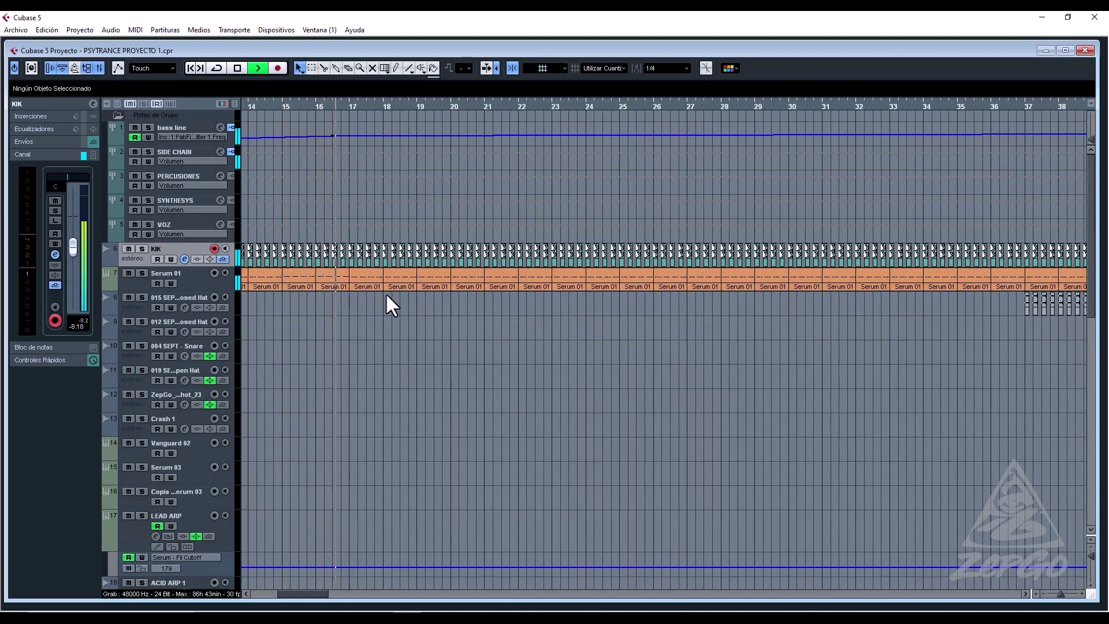
pyautogui.moveTo(345, 289); pyautogui.dragTo(341, 289)
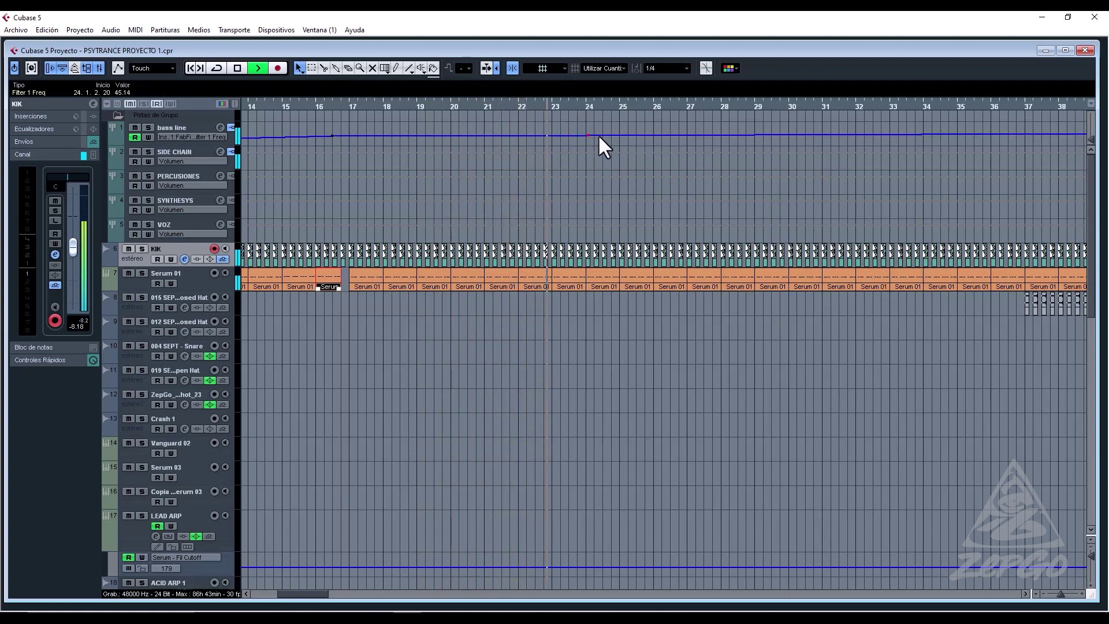
pyautogui.moveTo(598, 135)
pyautogui.mouseDown()
pyautogui.moveTo(581, 133)
pyautogui.moveTo(617, 141)
pyautogui.mouseUp()
pyautogui.click(574, 105)
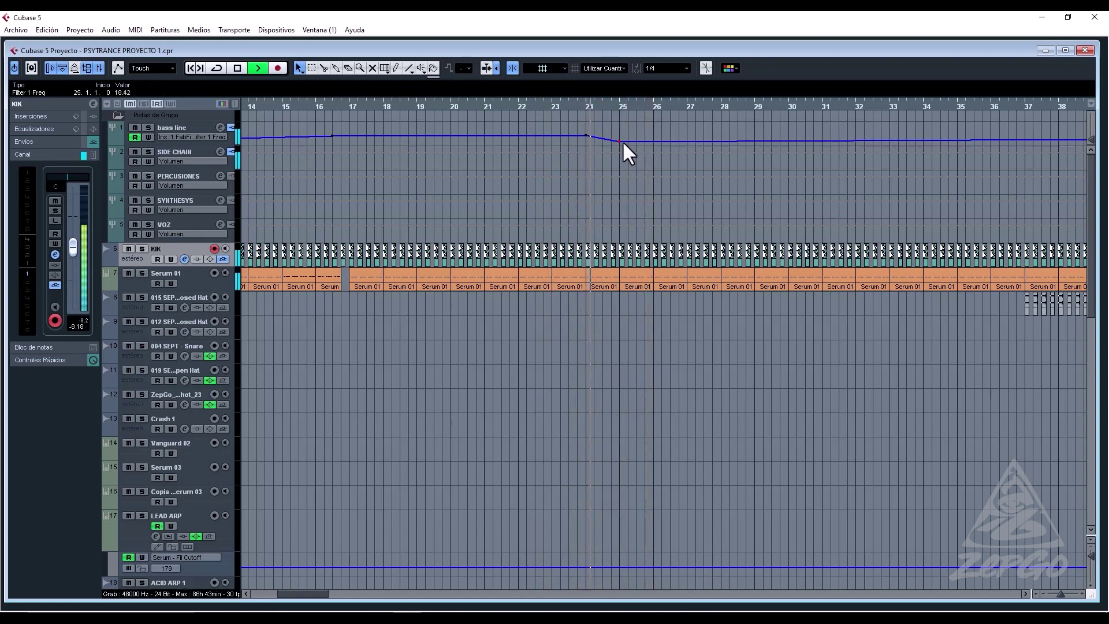
# Delete the Serum 01 parts and KIK events between bars 25 and 37, keeping only the first kick at bar 25.
pyautogui.moveTo(632, 305); pyautogui.dragTo(998, 283)
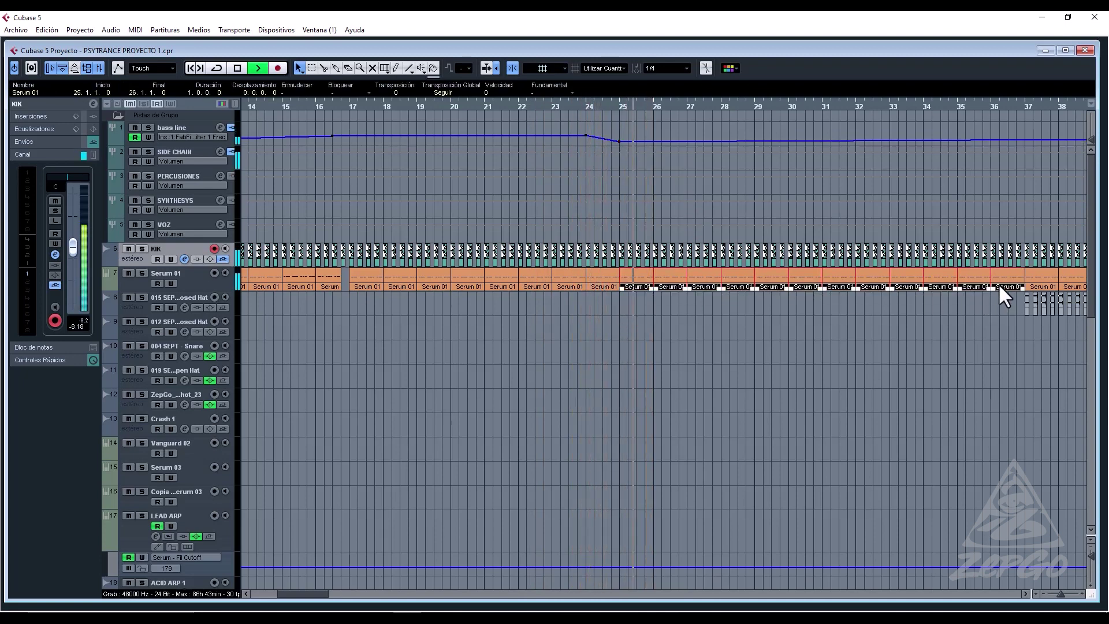
pyautogui.press('Delete')
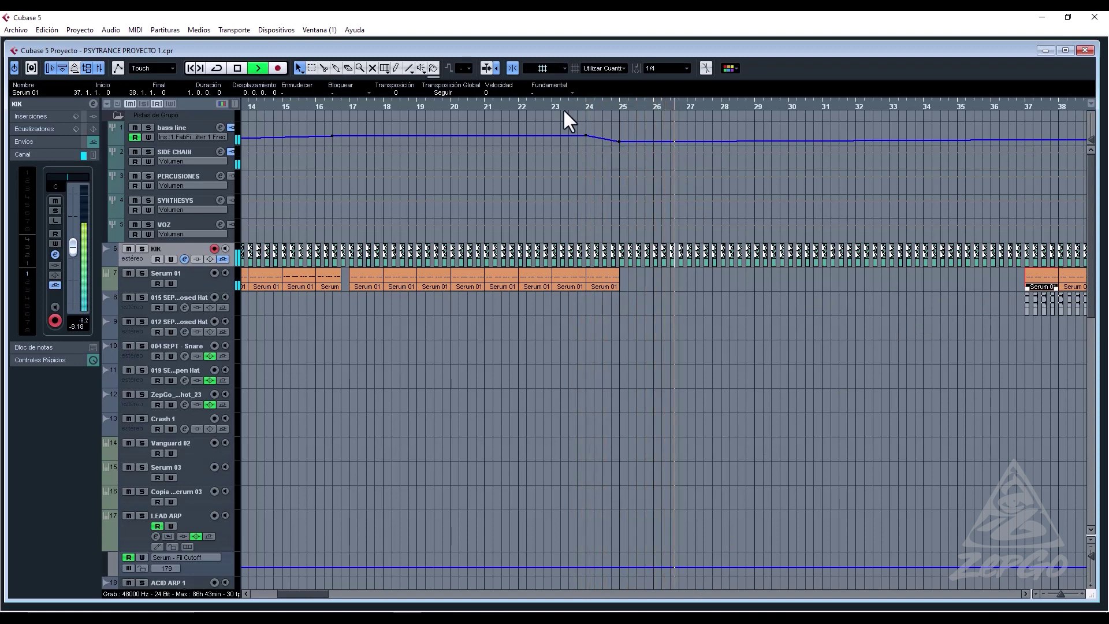
pyautogui.click(534, 105)
pyautogui.click(626, 286)
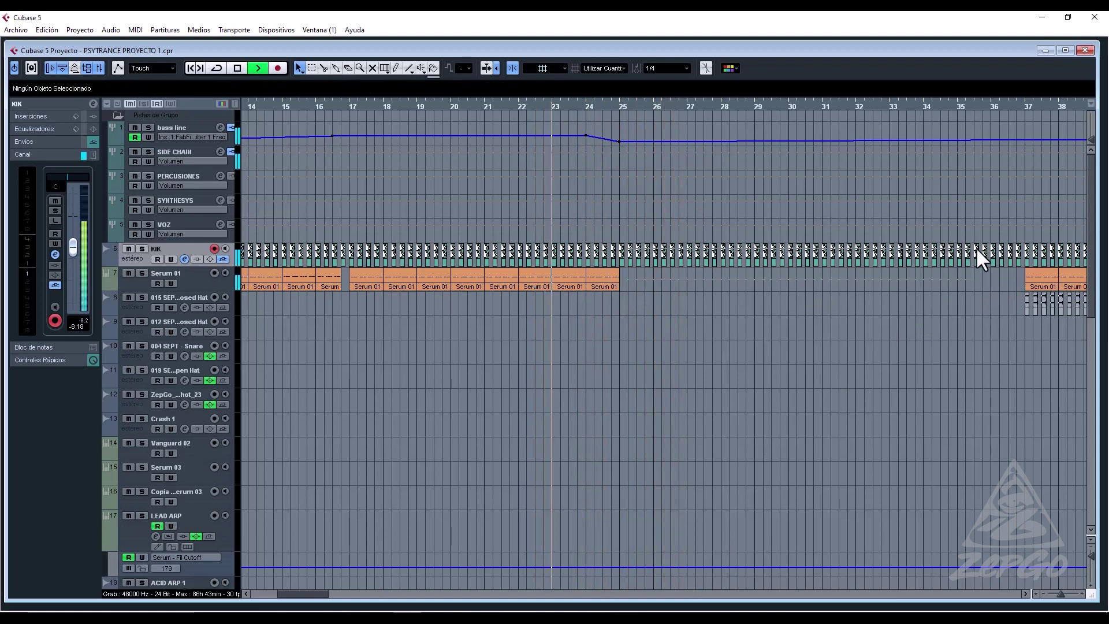
pyautogui.moveTo(1017, 261); pyautogui.dragTo(1019, 259)
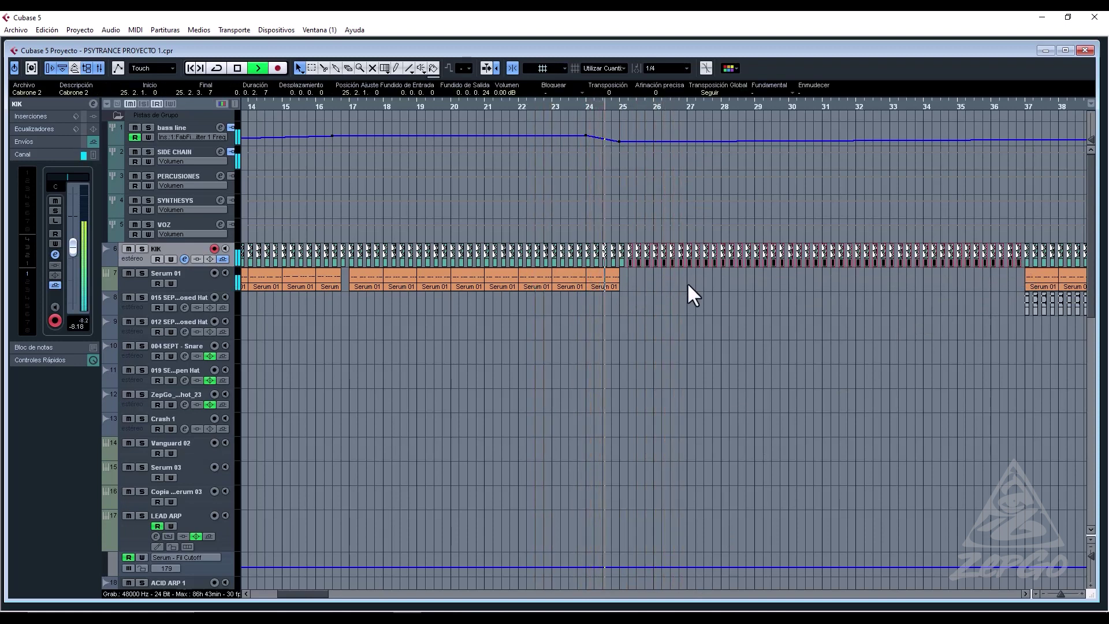
pyautogui.press('Delete')
pyautogui.press('space')
pyautogui.press('space')
# Set the grid to 1/16 and shorten the KIK event at bar 25 to one sixteenth.
pyautogui.moveTo(625, 266); pyautogui.dragTo(625, 262)
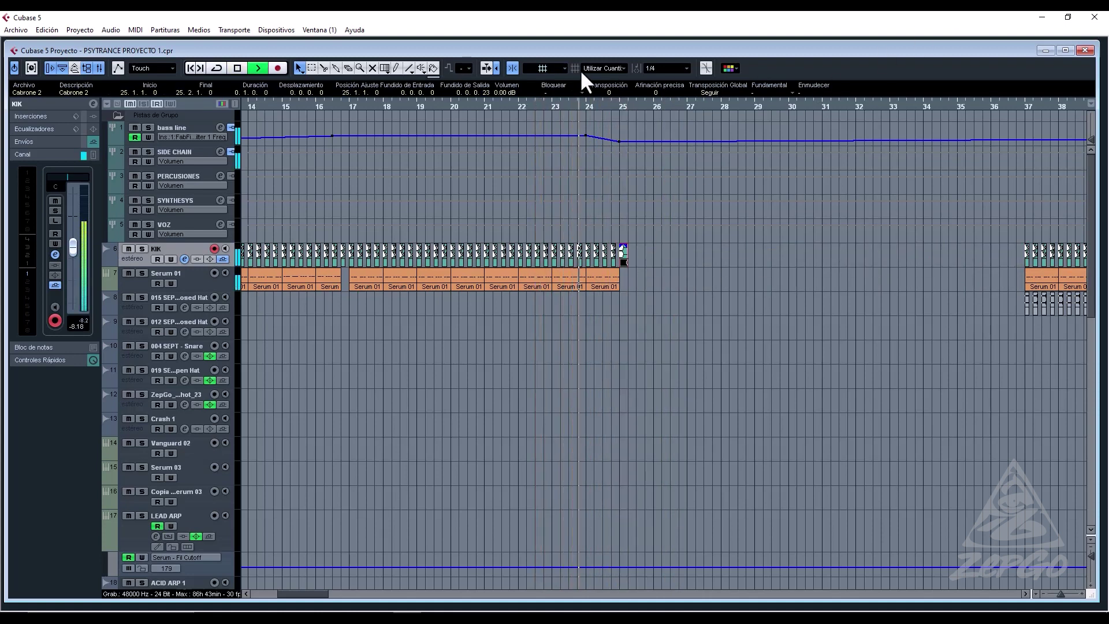
pyautogui.click(656, 68)
pyautogui.click(695, 132)
pyautogui.press('h')
pyautogui.press('h')
pyautogui.moveTo(819, 260); pyautogui.dragTo(799, 265)
# Duplicate the shortened kick repeatedly to build a continuous 1/16 roll from bar 25 up to bar 32.
pyautogui.hotkey('ctrl', 'd')
pyautogui.hotkey('ctrl', 'd')
pyautogui.hotkey('ctrl', 'd')
pyautogui.hotkey('ctrl', 'd')
pyautogui.hotkey('ctrl', 'd')
pyautogui.hotkey('ctrl', 'd')
pyautogui.hotkey('ctrl', 'd')
pyautogui.hotkey('ctrl', 'd')
pyautogui.hotkey('ctrl', 'd')
pyautogui.hotkey('ctrl', 'd')
pyautogui.hotkey('ctrl', 'd')
pyautogui.hotkey('ctrl', 'd')
pyautogui.hotkey('ctrl', 'd')
pyautogui.hotkey('ctrl', 'd')
pyautogui.hotkey('ctrl', 'd')
pyautogui.hotkey('ctrl', 'd')
pyautogui.hotkey('ctrl', 'd')
pyautogui.hotkey('ctrl', 'd')
pyautogui.hotkey('ctrl', 'd')
pyautogui.hotkey('ctrl', 'd')
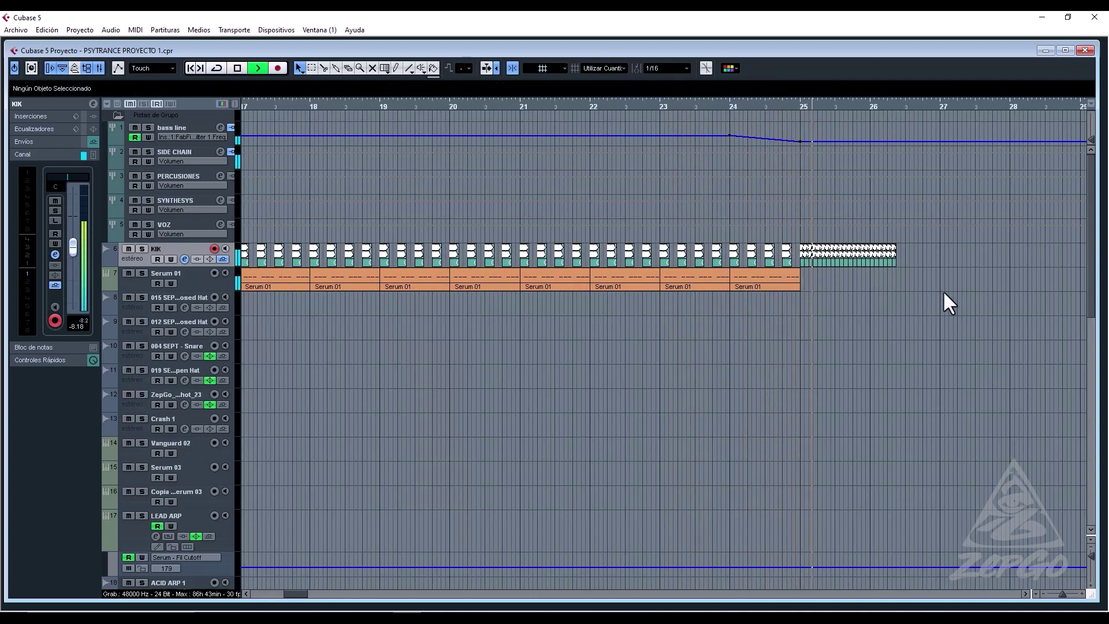
pyautogui.hotkey('ctrl', 'd')
pyautogui.hotkey('ctrl', 'd')
pyautogui.hotkey('ctrl', 'd')
pyautogui.hotkey('ctrl', 'd')
pyautogui.hotkey('ctrl', 'd')
pyautogui.hotkey('ctrl', 'd')
pyautogui.hotkey('ctrl', 'd')
pyautogui.hotkey('ctrl', 'd')
pyautogui.hotkey('ctrl', 'd')
pyautogui.hotkey('ctrl', 'd')
pyautogui.hotkey('ctrl', 'd')
pyautogui.hotkey('ctrl', 'd')
pyautogui.hotkey('ctrl', 'd')
pyautogui.hotkey('ctrl', 'd')
pyautogui.hotkey('ctrl', 'd')
pyautogui.hotkey('ctrl', 'd')
pyautogui.hotkey('ctrl', 'd')
pyautogui.hotkey('ctrl', 'd')
pyautogui.hotkey('ctrl', 'd')
pyautogui.hotkey('ctrl', 'd')
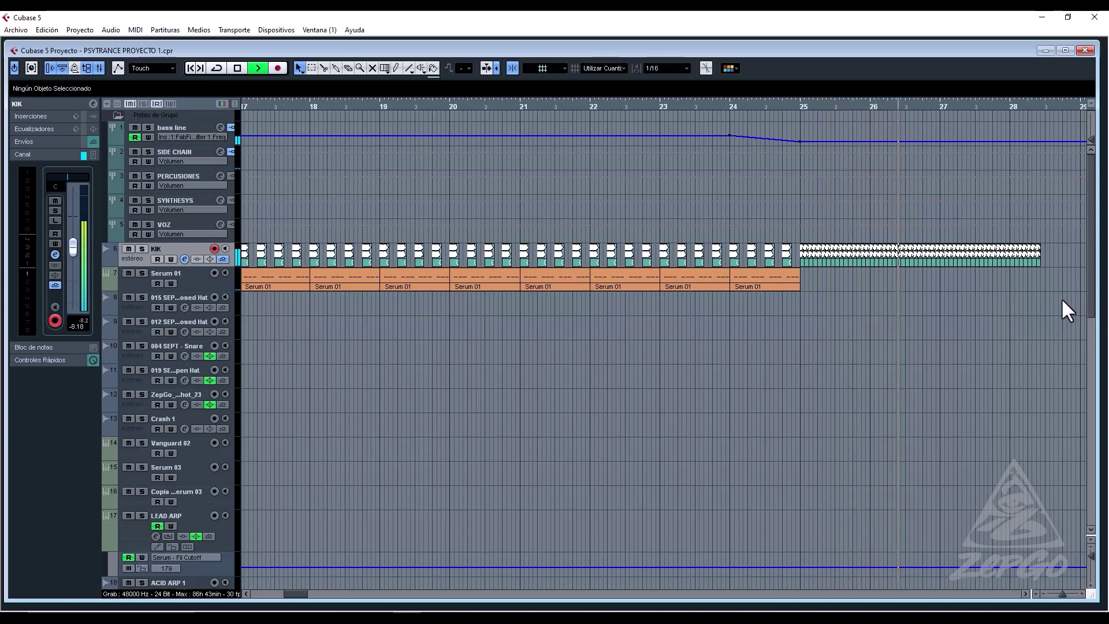
pyautogui.hotkey('ctrl', 'd')
pyautogui.hotkey('ctrl', 'd')
pyautogui.hotkey('ctrl', 'd')
pyautogui.hotkey('ctrl', 'd')
pyautogui.hotkey('ctrl', 'd')
pyautogui.hotkey('ctrl', 'd')
pyautogui.hotkey('ctrl', 'd')
pyautogui.hotkey('ctrl', 'd')
pyautogui.hotkey('ctrl', 'd')
pyautogui.hotkey('ctrl', 'd')
pyautogui.hotkey('ctrl', 'd')
pyautogui.hotkey('ctrl', 'd')
pyautogui.hotkey('ctrl', 'd')
pyautogui.hotkey('ctrl', 'd')
pyautogui.hotkey('ctrl', 'd')
pyautogui.hotkey('ctrl', 'd')
pyautogui.hotkey('ctrl', 'd')
pyautogui.hotkey('ctrl', 'd')
pyautogui.hotkey('ctrl', 'd')
pyautogui.hotkey('ctrl', 'd')
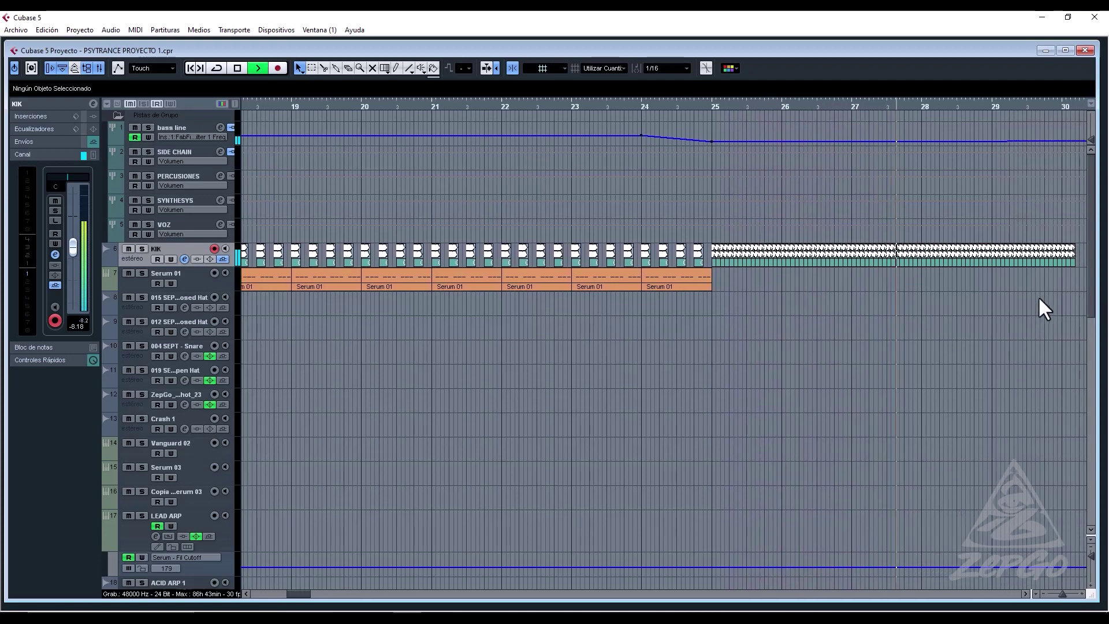
pyautogui.hotkey('ctrl', 'd')
pyautogui.hotkey('ctrl', 'd')
pyautogui.hotkey('ctrl', 'd')
pyautogui.hotkey('ctrl', 'd')
pyautogui.hotkey('ctrl', 'd')
pyautogui.hotkey('ctrl', 'd')
pyautogui.hotkey('ctrl', 'd')
pyautogui.hotkey('ctrl', 'd')
pyautogui.hotkey('ctrl', 'd')
pyautogui.hotkey('ctrl', 'd')
pyautogui.hotkey('ctrl', 'd')
pyautogui.hotkey('ctrl', 'd')
pyautogui.hotkey('ctrl', 'd')
pyautogui.hotkey('ctrl', 'd')
pyautogui.hotkey('ctrl', 'd')
pyautogui.hotkey('ctrl', 'd')
pyautogui.hotkey('ctrl', 'd')
pyautogui.hotkey('ctrl', 'd')
pyautogui.hotkey('ctrl', 'd')
pyautogui.hotkey('ctrl', 'd')
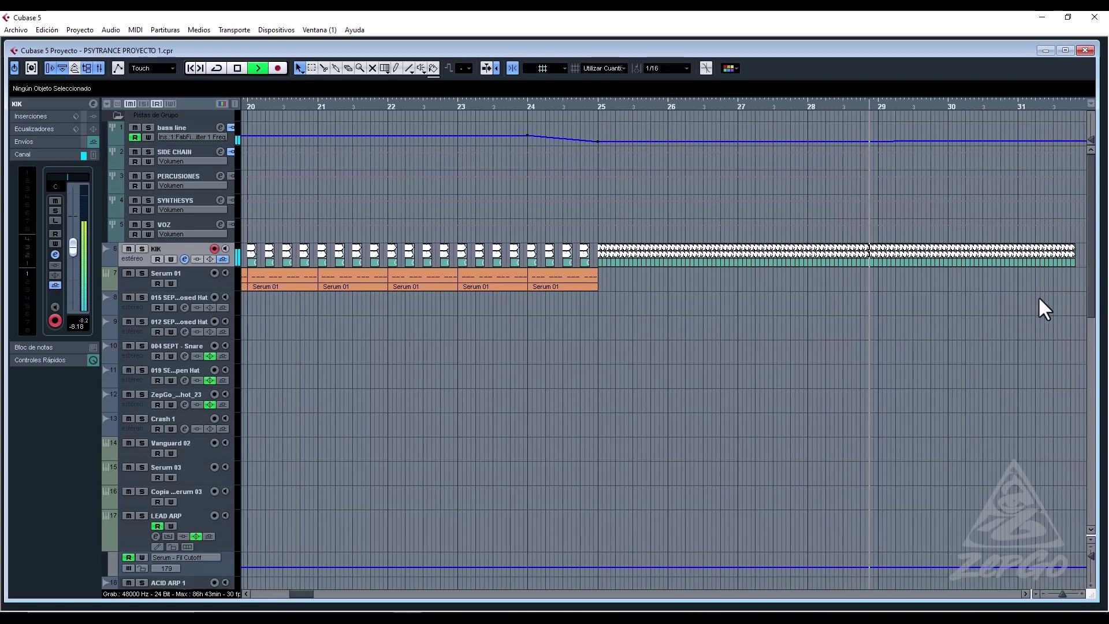
pyautogui.hotkey('ctrl', 'd')
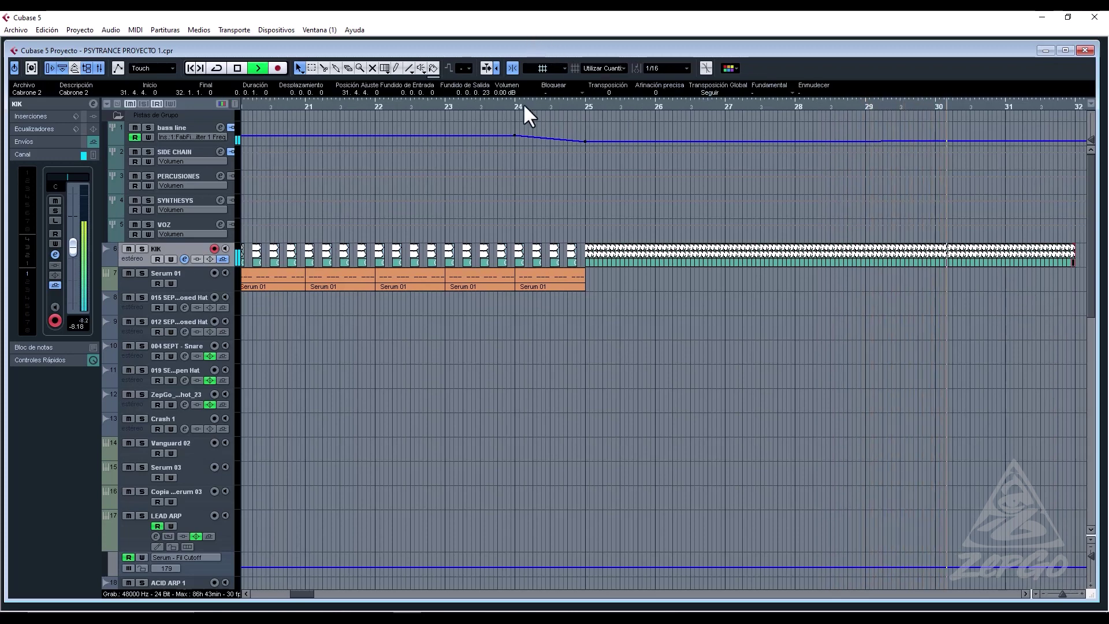
# Play the kick roll and raise the bass line Filter 1 Freq automation through bar 32 to 100 at bar 37.
pyautogui.click(500, 108)
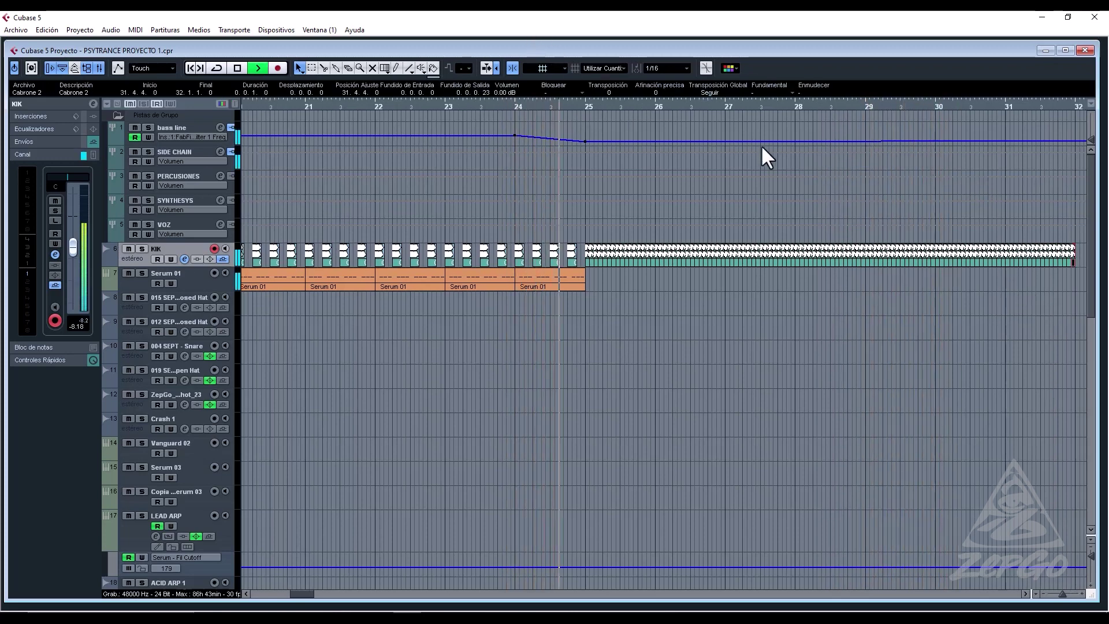
pyautogui.moveTo(1067, 140); pyautogui.dragTo(1049, 110)
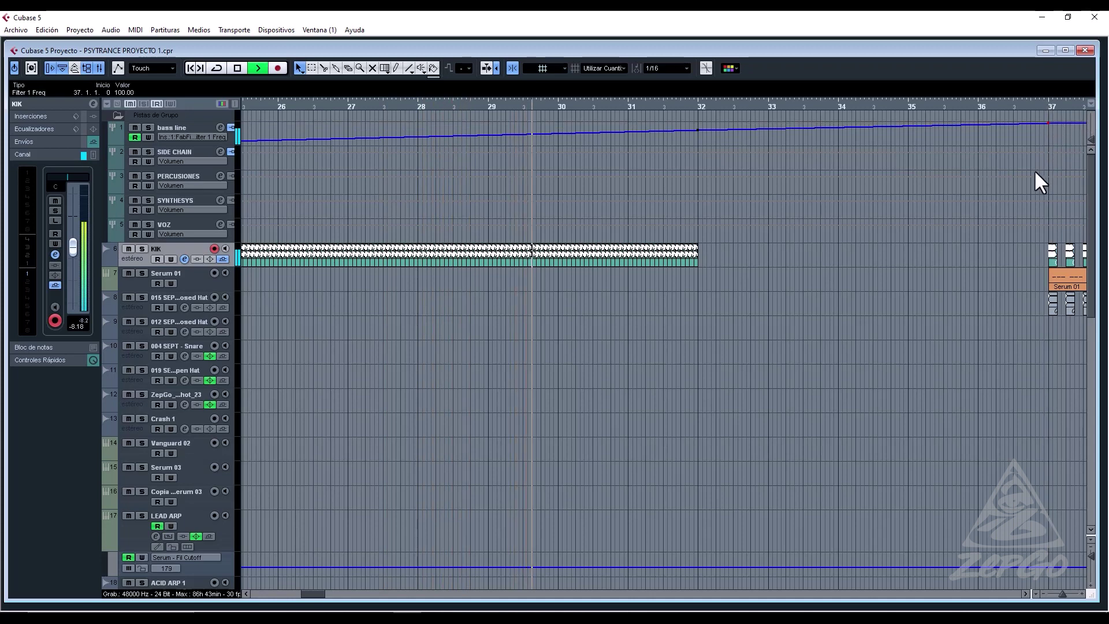
# Try extending the KIK roll past bar 32 with duplicated groups of kicks, and delete the added copies.
pyautogui.moveTo(746, 250); pyautogui.dragTo(688, 269)
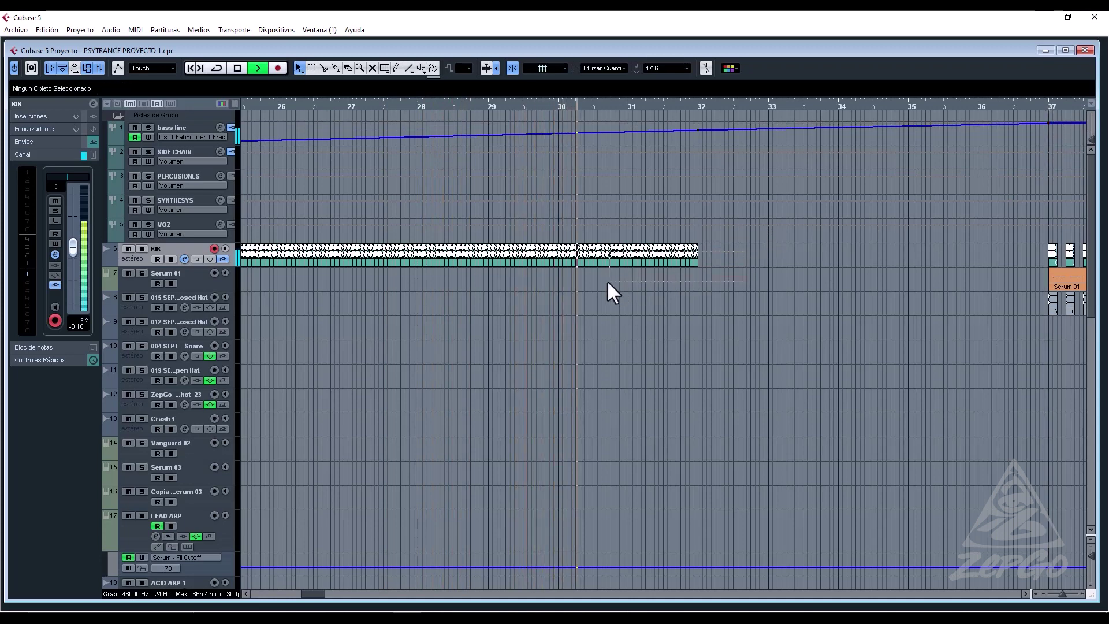
pyautogui.moveTo(607, 283); pyautogui.dragTo(602, 280)
pyautogui.hotkey('ctrl', 'd')
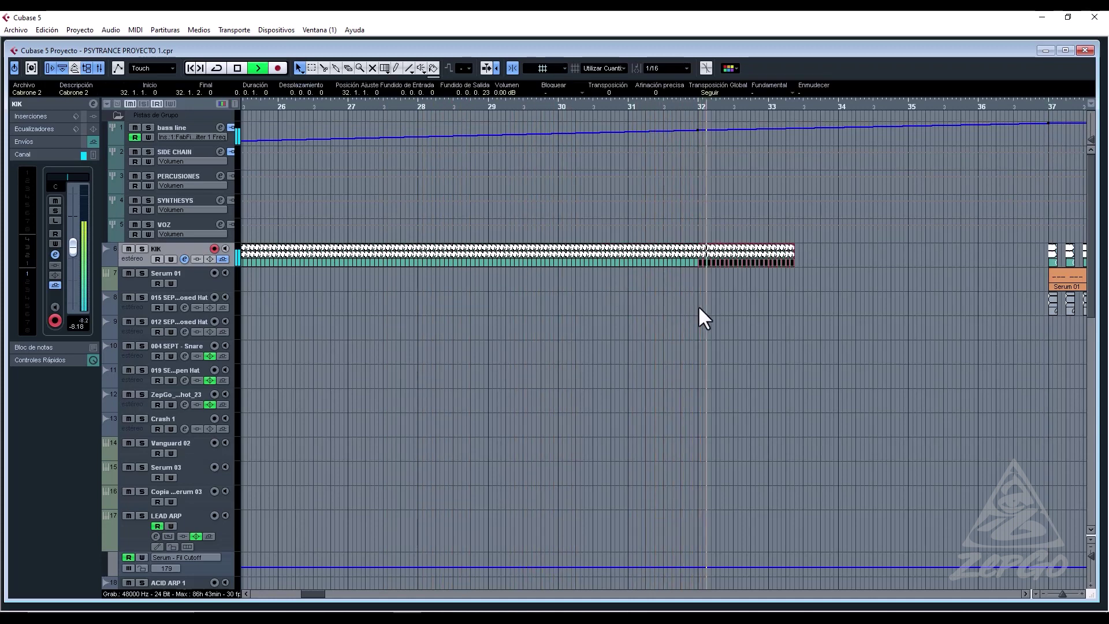
pyautogui.hotkey('ctrl', 'd')
pyautogui.hotkey('ctrl', 'd')
pyautogui.click(985, 258)
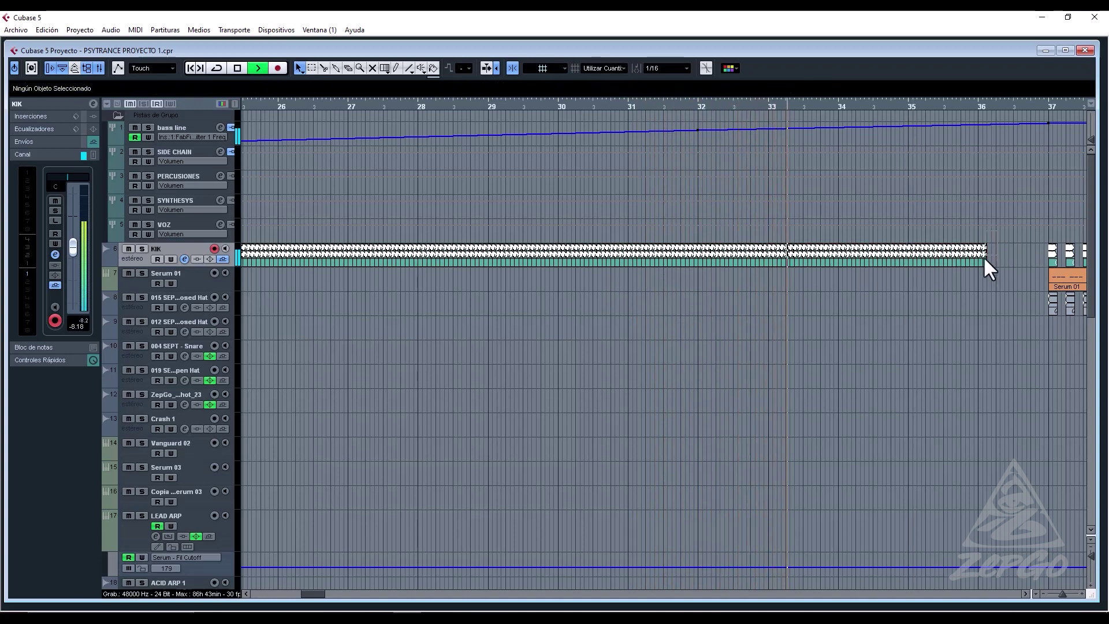
pyautogui.moveTo(977, 262); pyautogui.dragTo(698, 271)
pyautogui.press('Delete')
pyautogui.press('Delete')
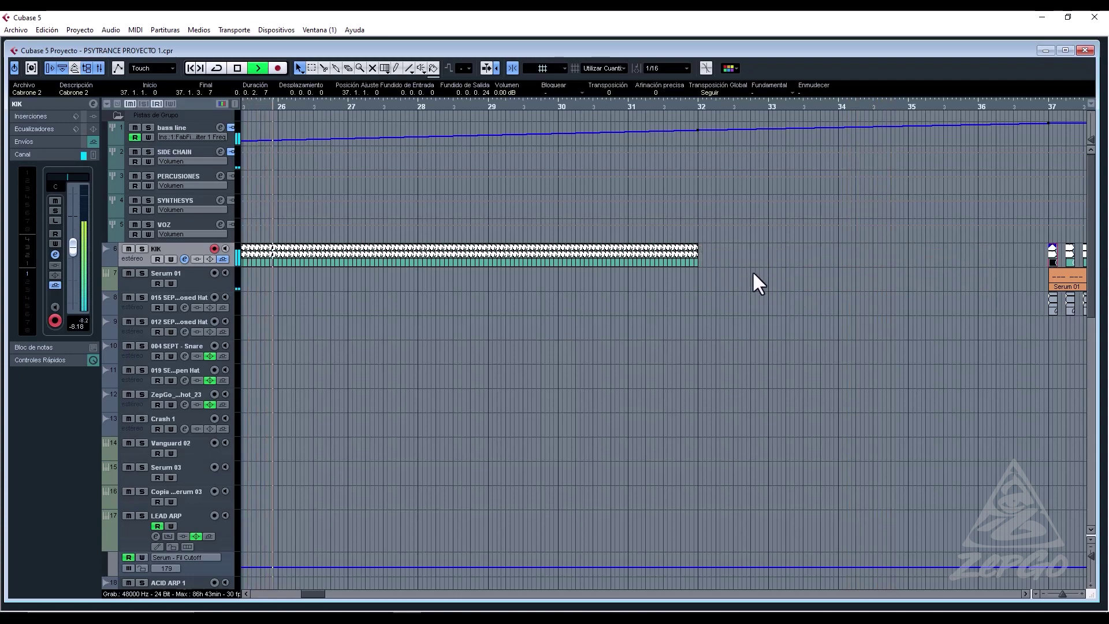
# Play back the intro up to the gap before bar 37 to check the kick roll and filter sweep.
pyautogui.press('g')
pyautogui.press('g')
pyautogui.press('g')
pyautogui.press('g')
pyautogui.press('g')
pyautogui.press('g')
pyautogui.press('g')
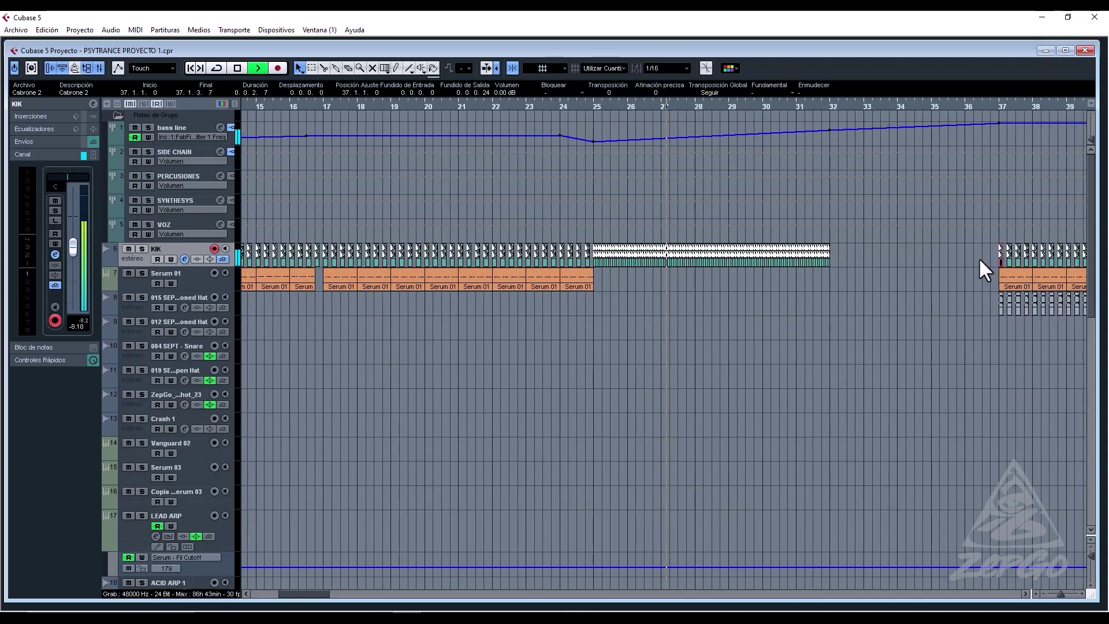
pyautogui.press('g')
pyautogui.press('g')
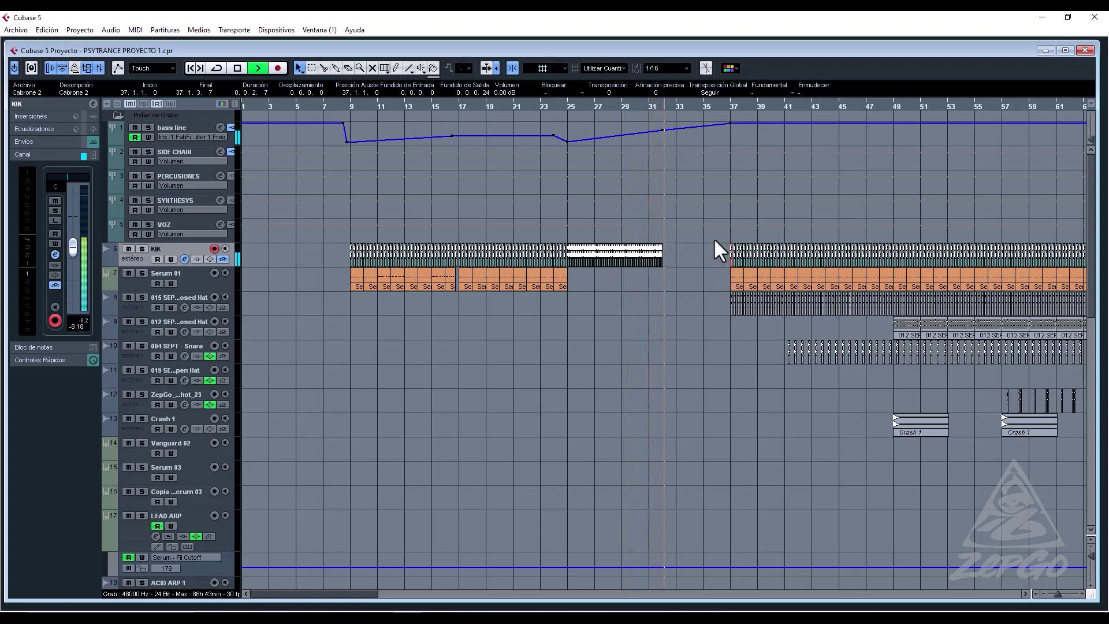
pyautogui.press('space')
pyautogui.press('space')
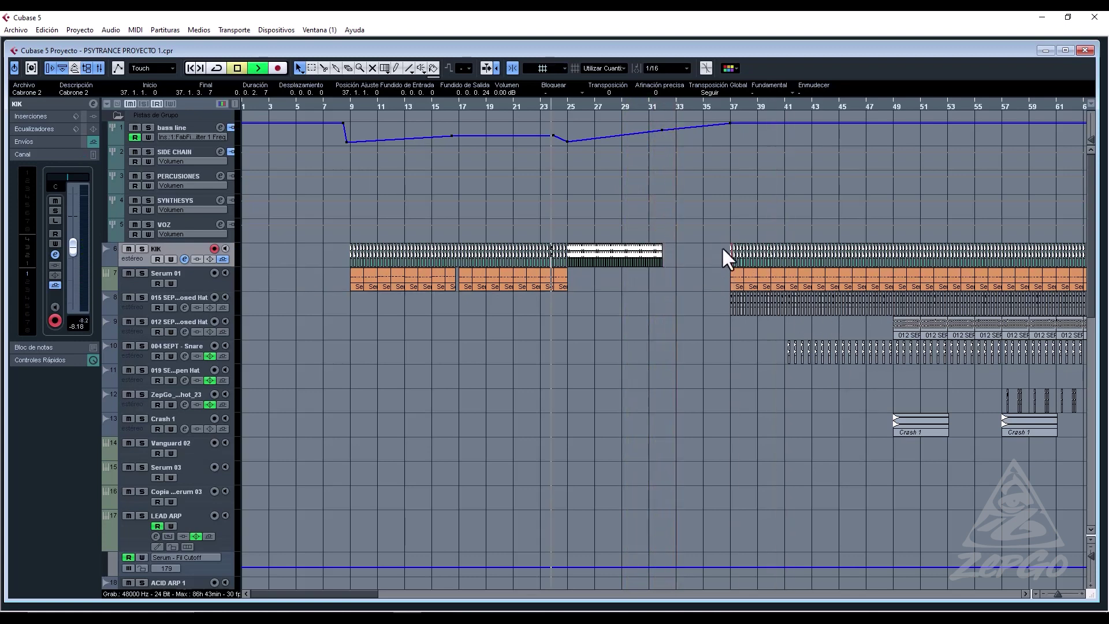
# Select all events and automation across every track from bar 37 to the end of the arrangement.
pyautogui.moveTo(716, 231); pyautogui.dragTo(750, 619)
pyautogui.press('g')
pyautogui.press('g')
pyautogui.press('g')
pyautogui.press('g')
pyautogui.press('g')
pyautogui.press('g')
pyautogui.press('g')
pyautogui.press('g')
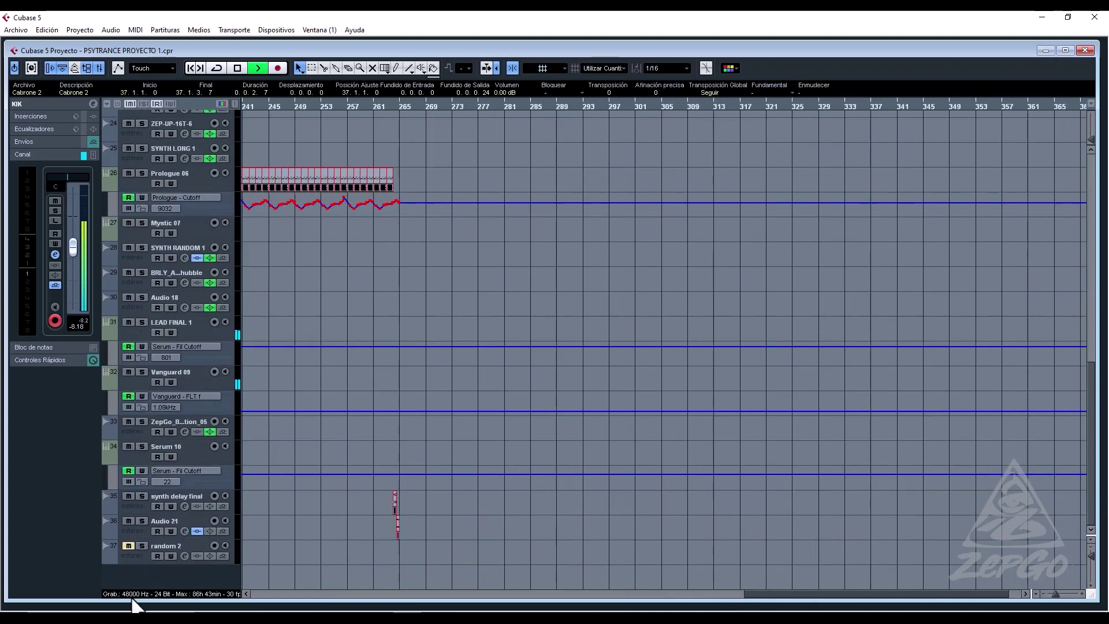
# Remove the BRLY_ALVE_downsweep_infinite event at bar 33 on Audio 18 from the selection, keeping everything from bar 37 onward selected.
pyautogui.press('h')
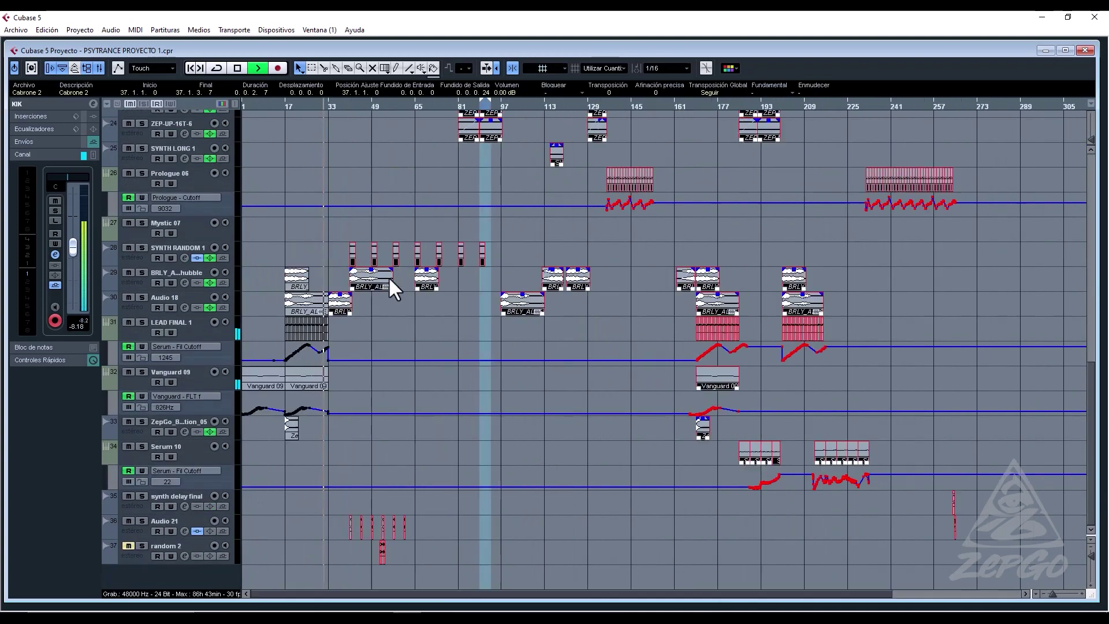
pyautogui.press('h')
pyautogui.press('h')
pyautogui.press('h')
pyautogui.press('h')
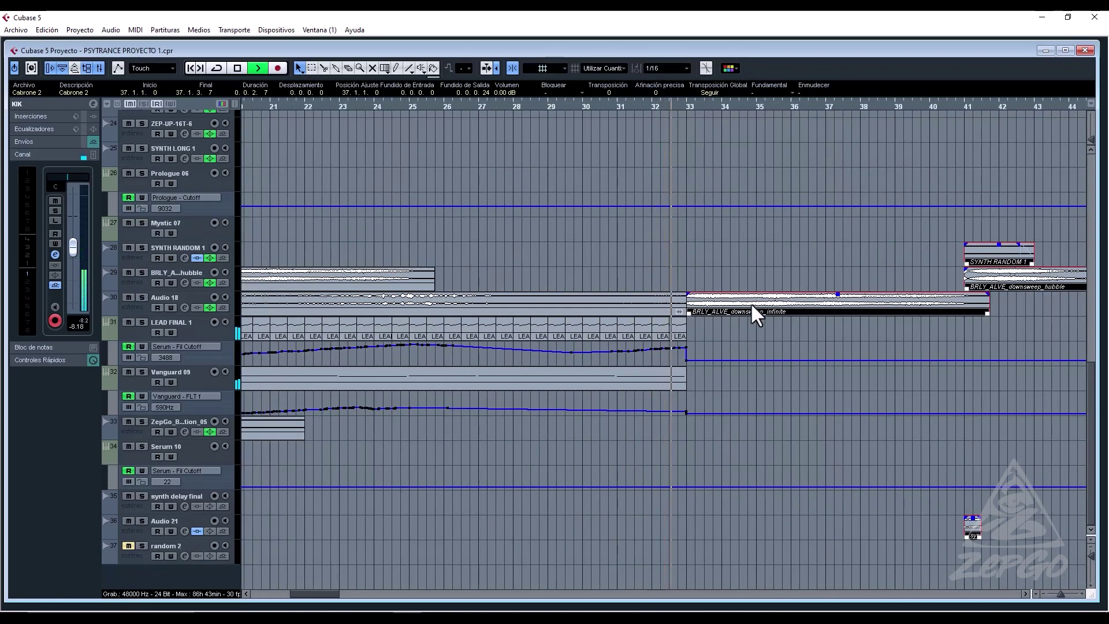
pyautogui.scroll(8, 822, 266)
pyautogui.scroll(-8, 808, 372)
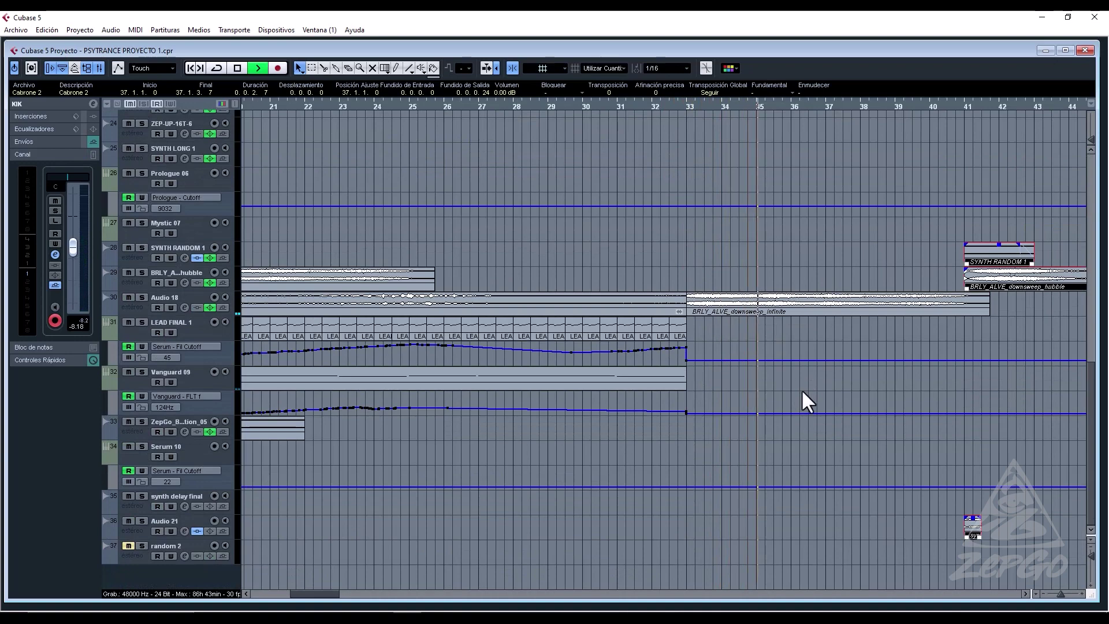
pyautogui.scroll(8, 802, 389)
pyautogui.scroll(2, 812, 390)
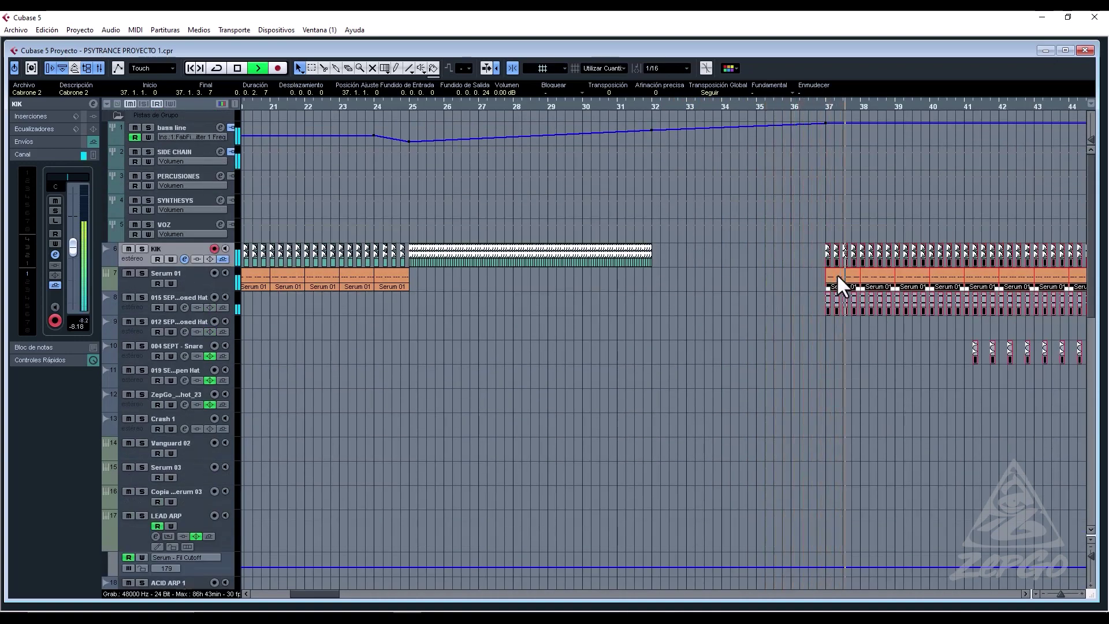
pyautogui.press('g')
pyautogui.press('g')
pyautogui.press('g')
pyautogui.press('g')
pyautogui.press('g')
pyautogui.press('g')
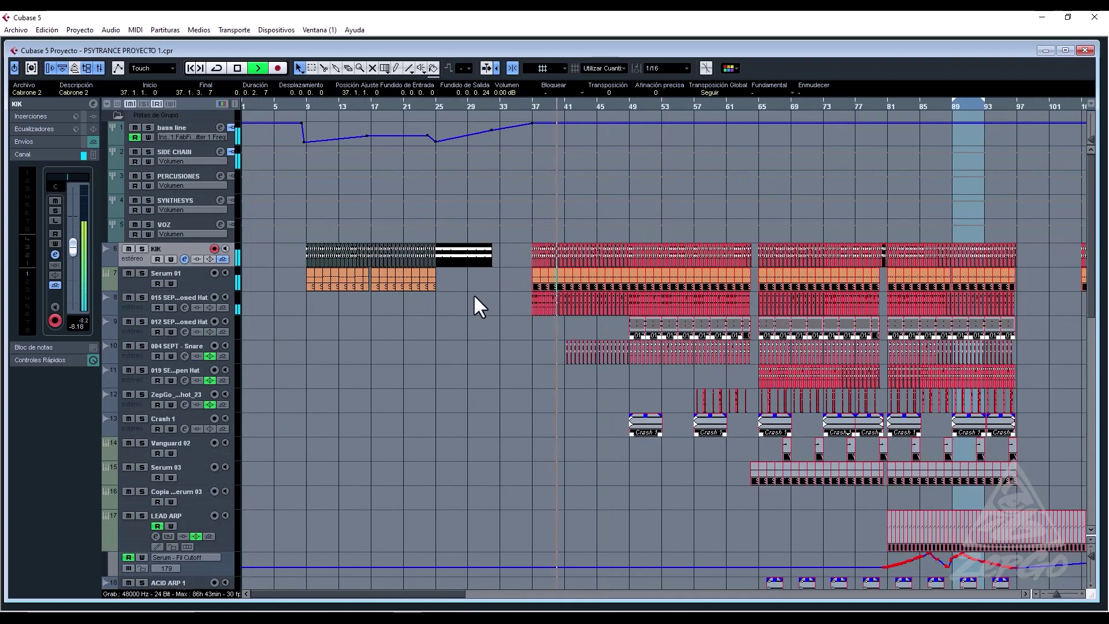
# Clear the selection, play from about bar 24, and review the kick roll and the gap before bar 37 across the tracks.
pyautogui.click(462, 285)
pyautogui.click(431, 106)
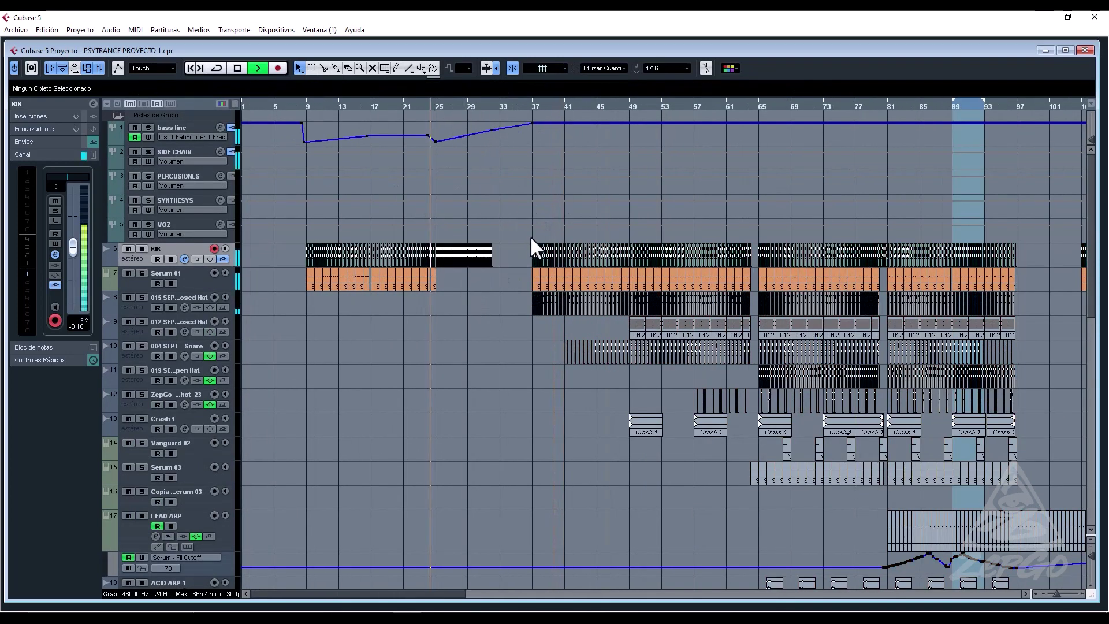
pyautogui.press('h')
pyautogui.press('h')
pyautogui.press('h')
pyautogui.press('h')
pyautogui.press('h')
pyautogui.press('h')
pyautogui.press('h')
pyautogui.press('h')
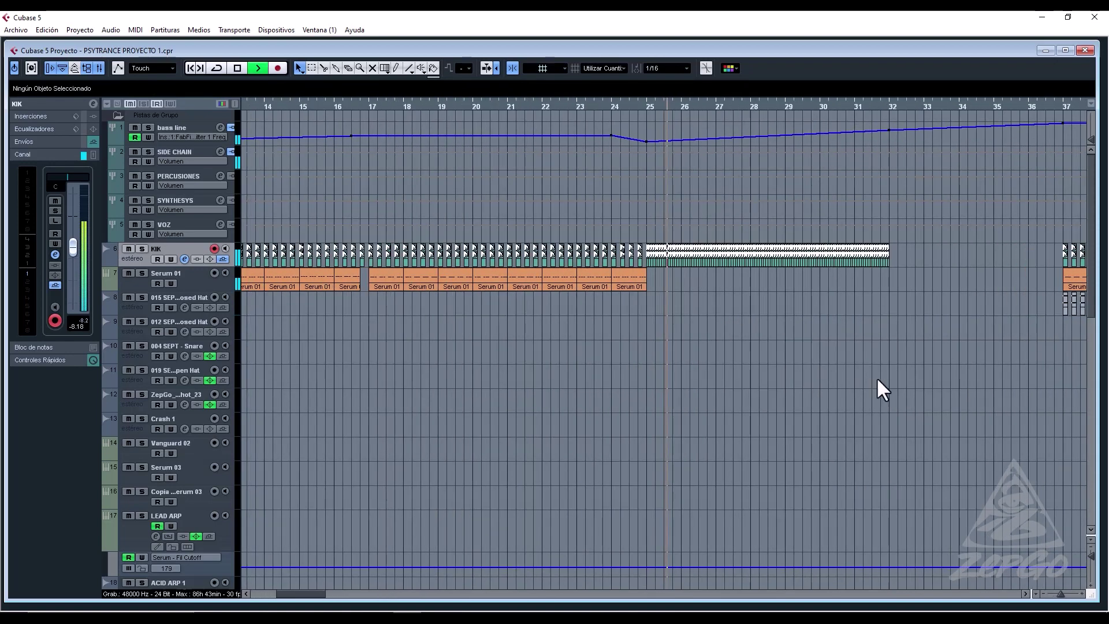
pyautogui.press('h')
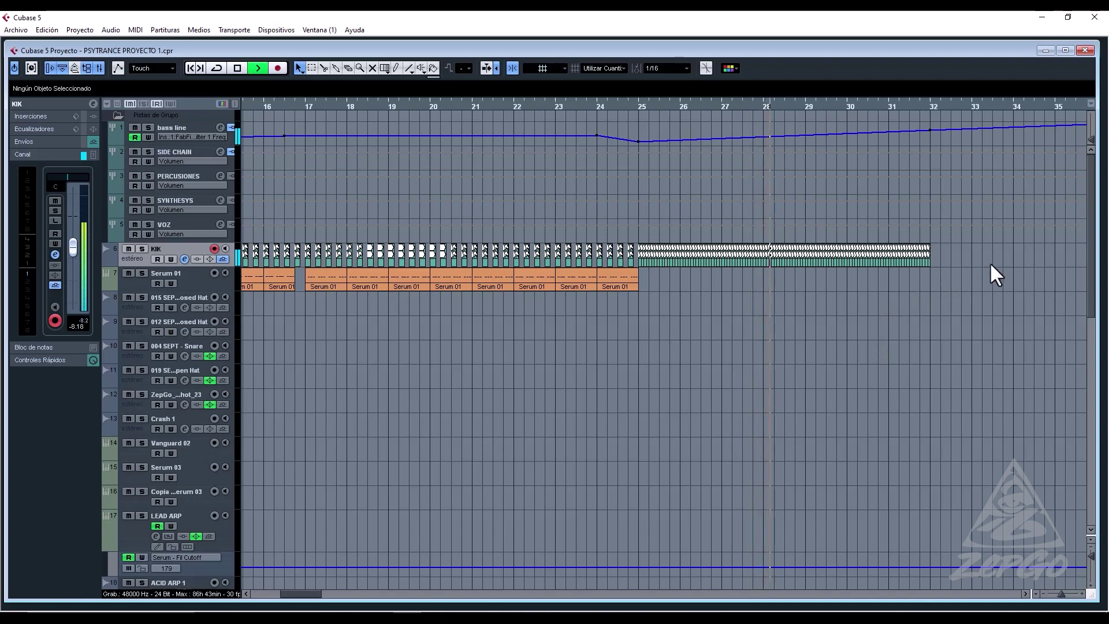
pyautogui.hscroll(4, 1064, 258)
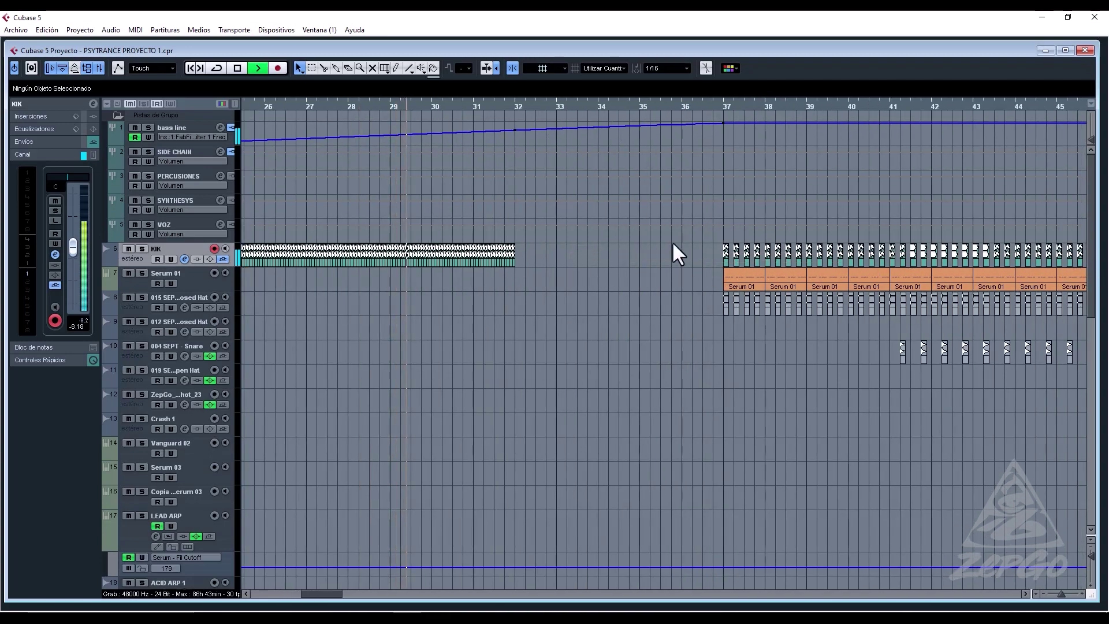
pyautogui.scroll(-10, 532, 255)
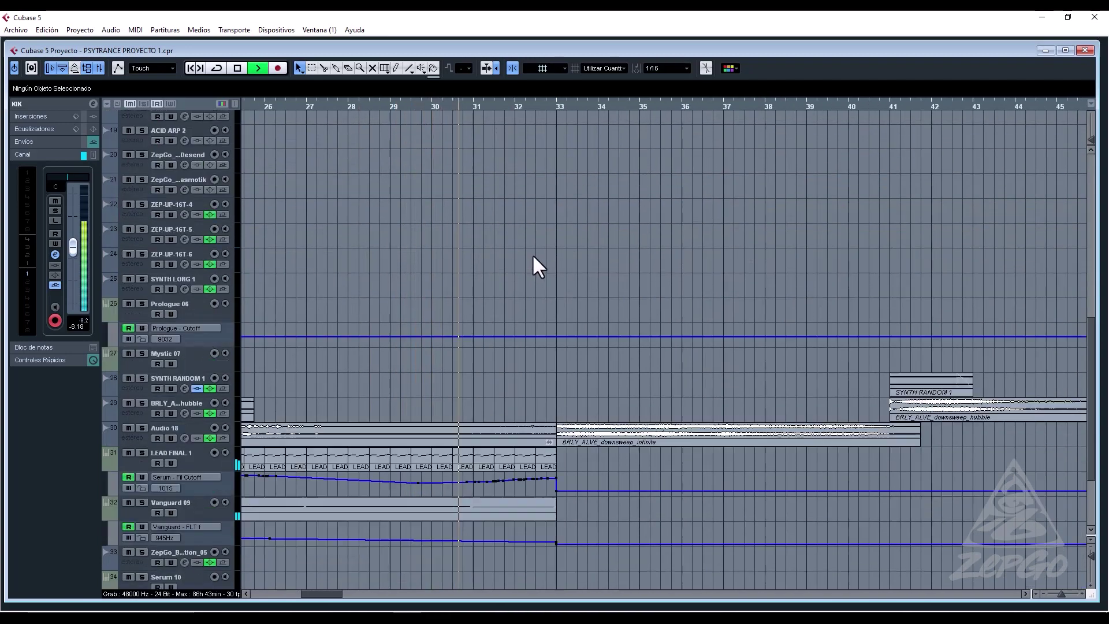
pyautogui.scroll(10, 532, 255)
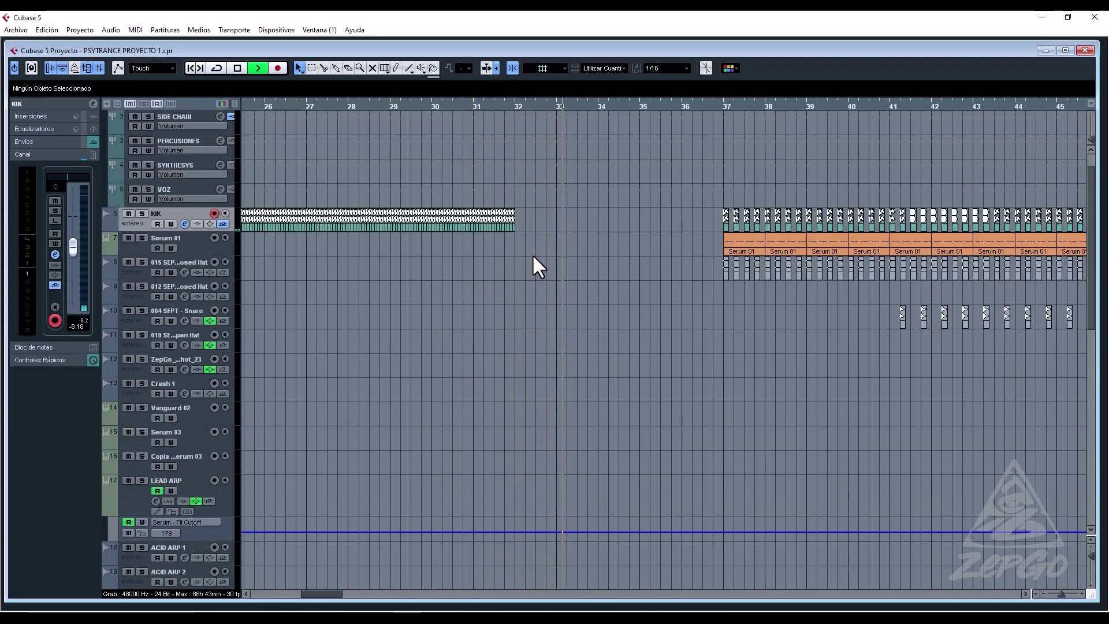
pyautogui.press('space')
# Browse the DSR STUFF folder in MediaBay and insert the Full Drum Loop 8 - 85 BPM sample into the project on its own track.
pyautogui.press('F5')
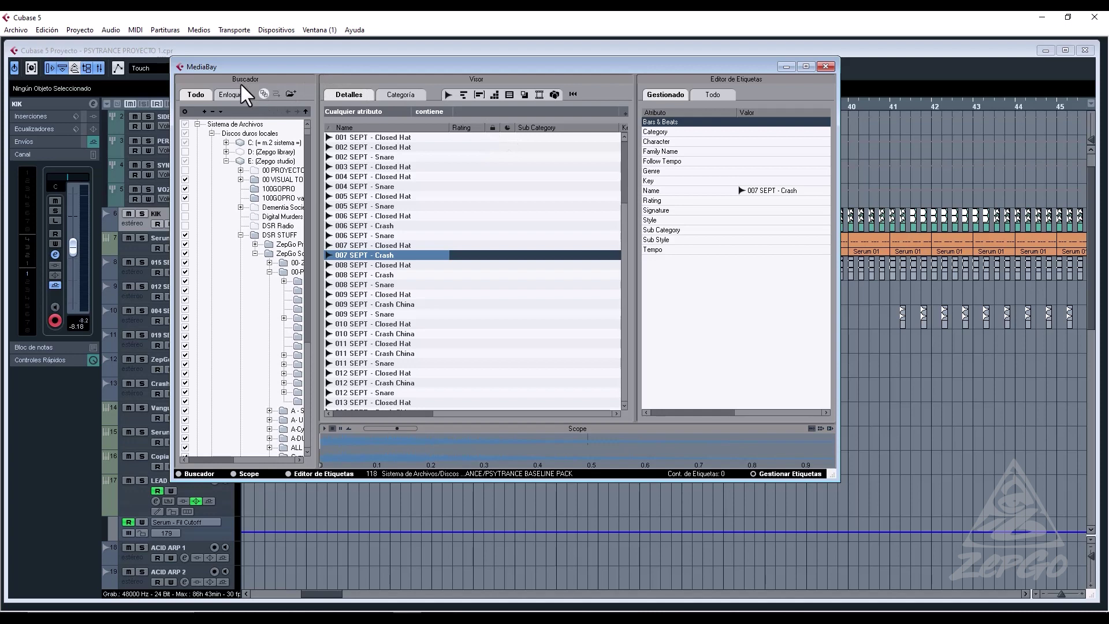
pyautogui.click(267, 234)
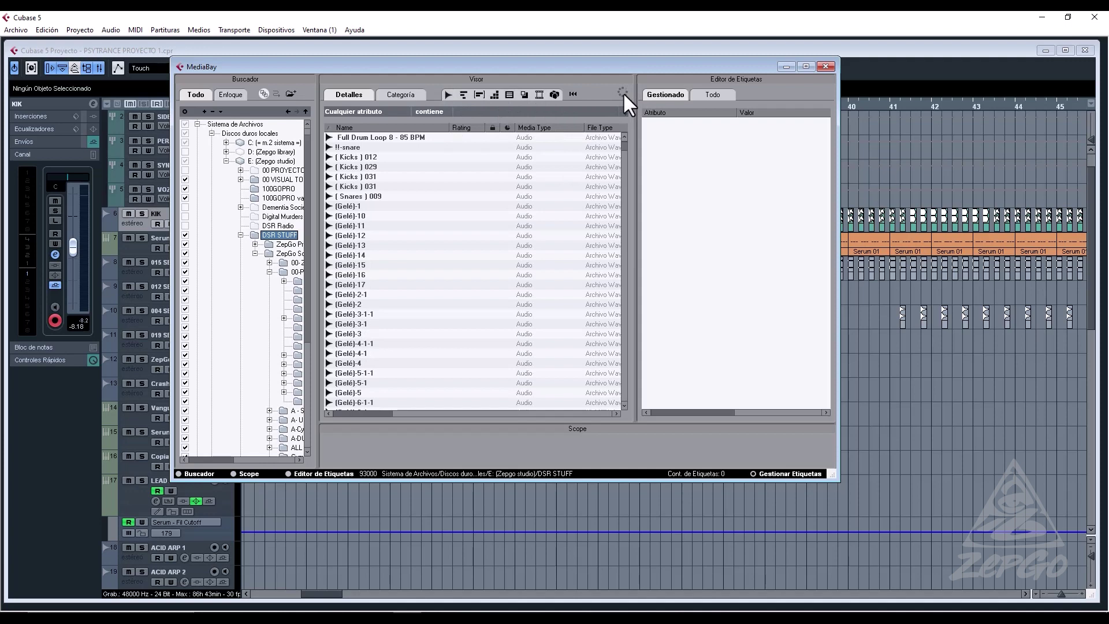
pyautogui.click(364, 138)
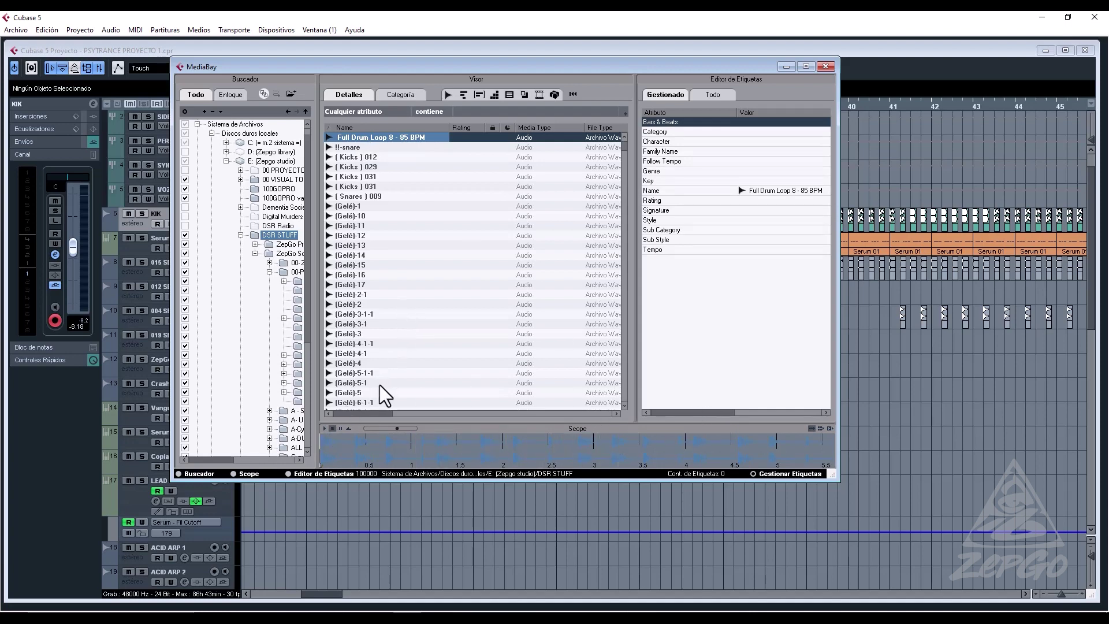
pyautogui.doubleClick(346, 139)
pyautogui.click(577, 394)
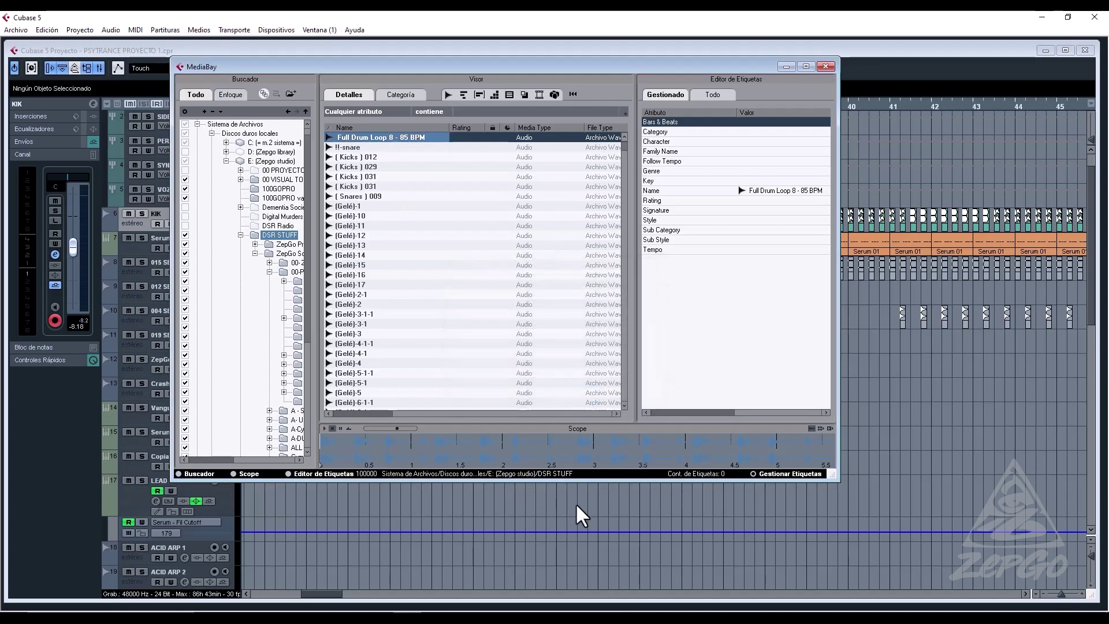
pyautogui.click(827, 68)
# Move the Full Drum Loop 8 - 85 BPM event to just before bar 33, at 32.4.3.
pyautogui.scroll(-10, 604, 375)
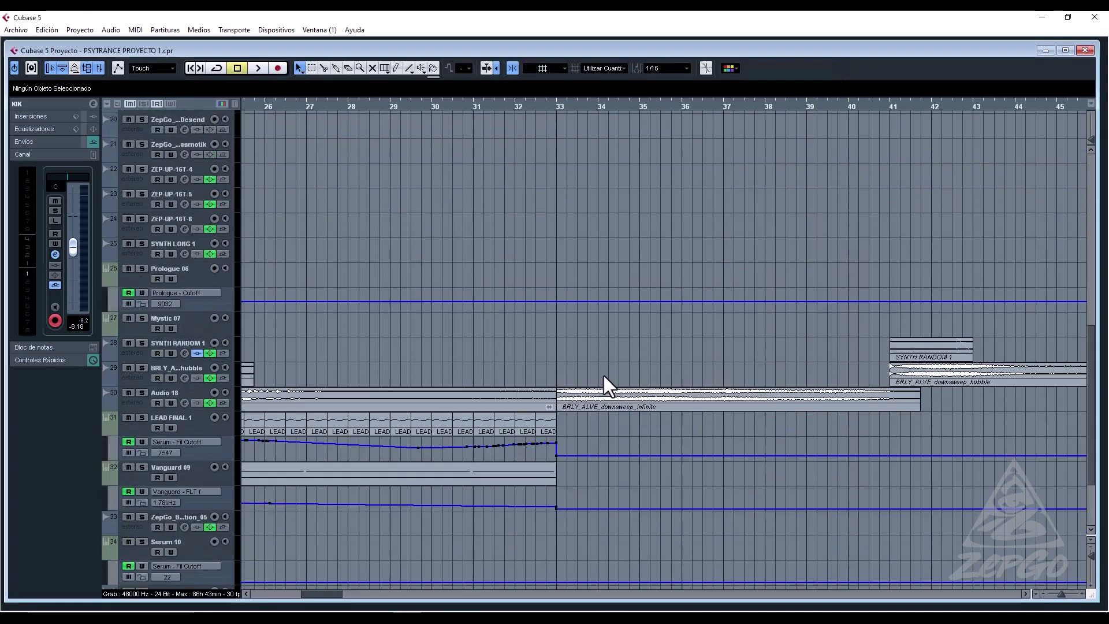
pyautogui.press('g')
pyautogui.press('g')
pyautogui.press('g')
pyautogui.press('g')
pyautogui.press('g')
pyautogui.press('g')
pyautogui.press('g')
pyautogui.press('g')
pyautogui.press('g')
pyautogui.press('g')
pyautogui.press('g')
pyautogui.press('g')
pyautogui.press('g')
pyautogui.press('g')
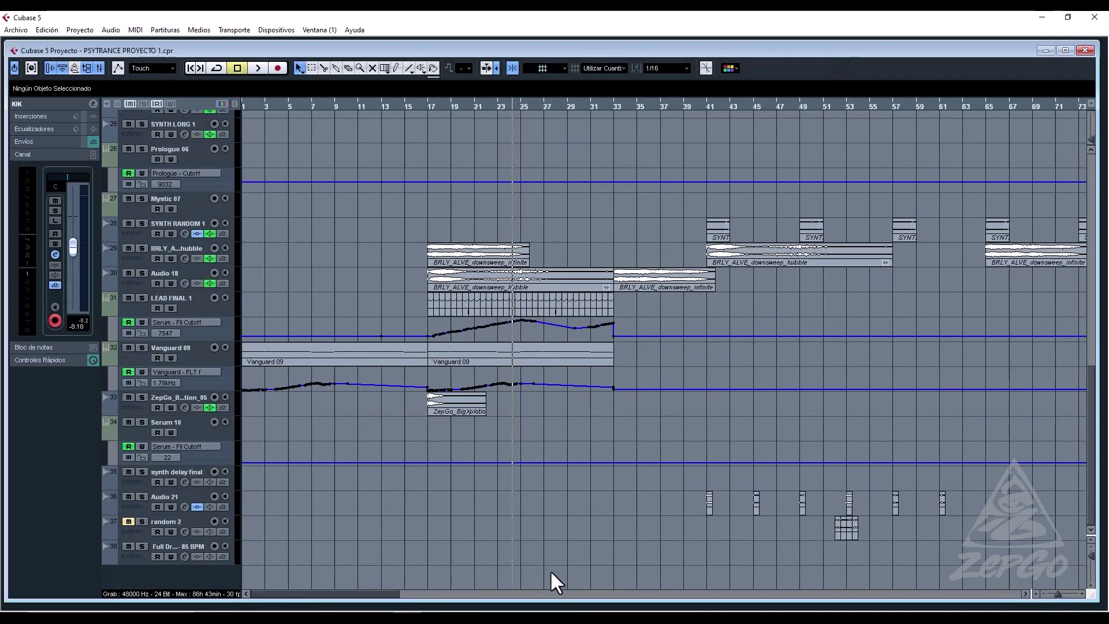
pyautogui.moveTo(531, 552); pyautogui.dragTo(348, 546)
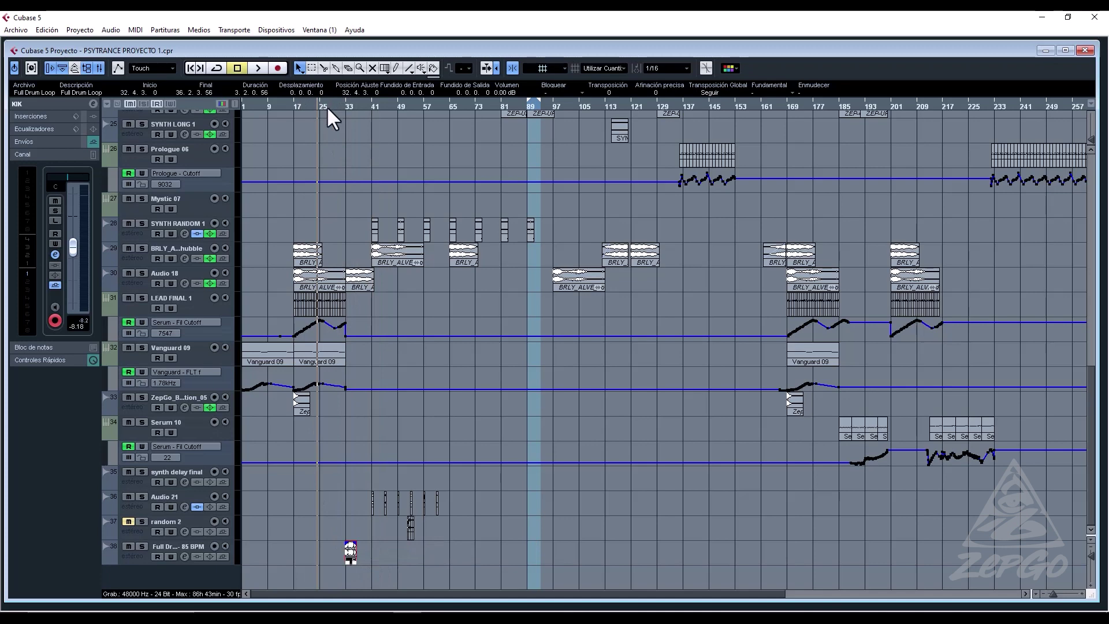
# Enable Musical Mode for the drum loop in the Sample Editor so it follows the project tempo, and close the editor.
pyautogui.moveTo(327, 106); pyautogui.dragTo(311, 141)
pyautogui.doubleClick(626, 552)
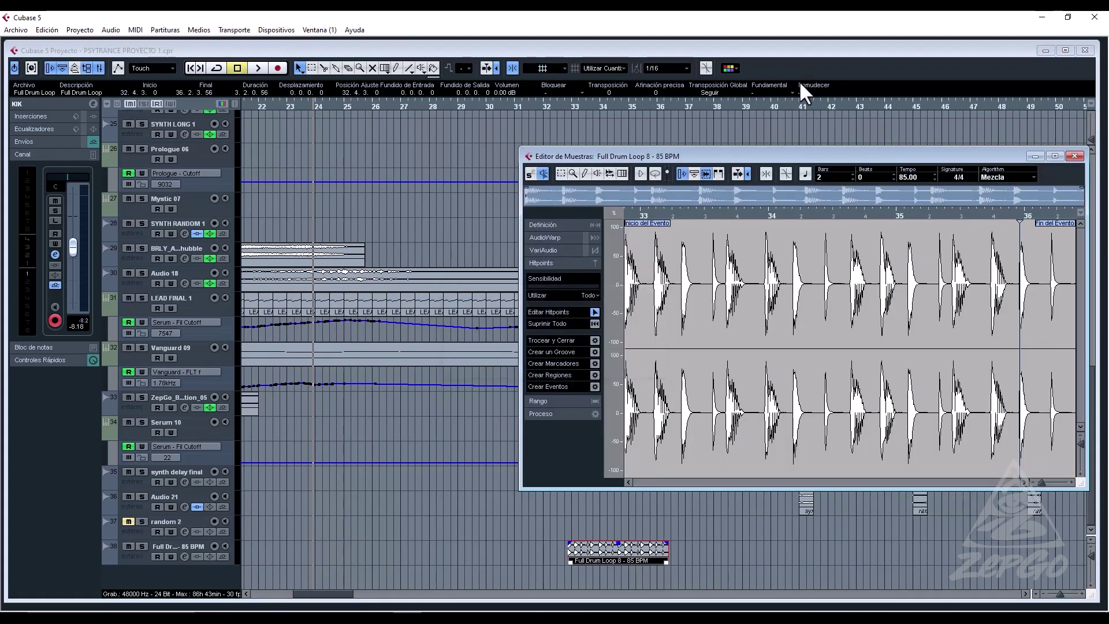
pyautogui.click(805, 175)
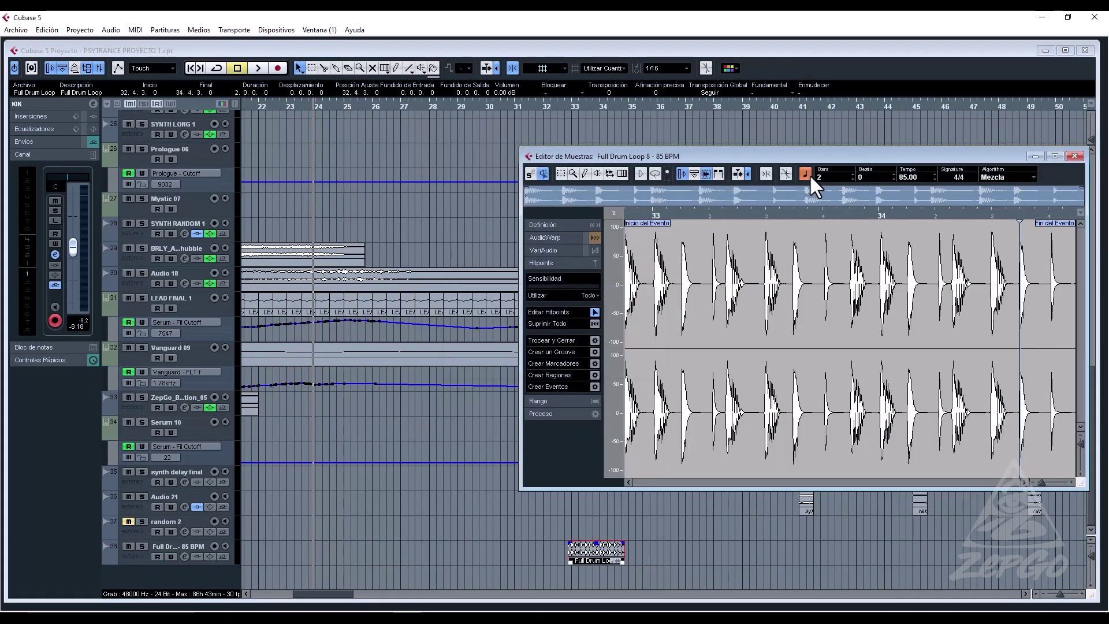
pyautogui.click(1075, 156)
# During playback, position the drum loop at bar 32 and trim it to one bar, ending at bar 33.
pyautogui.press('space')
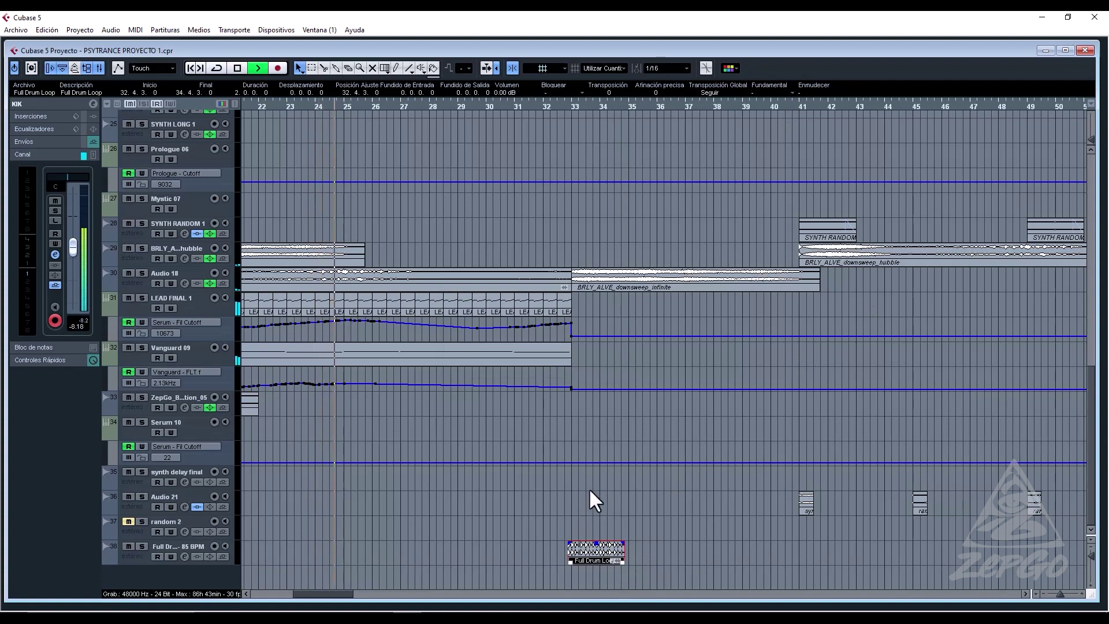
pyautogui.moveTo(602, 550); pyautogui.dragTo(567, 558)
pyautogui.scroll(10, 591, 529)
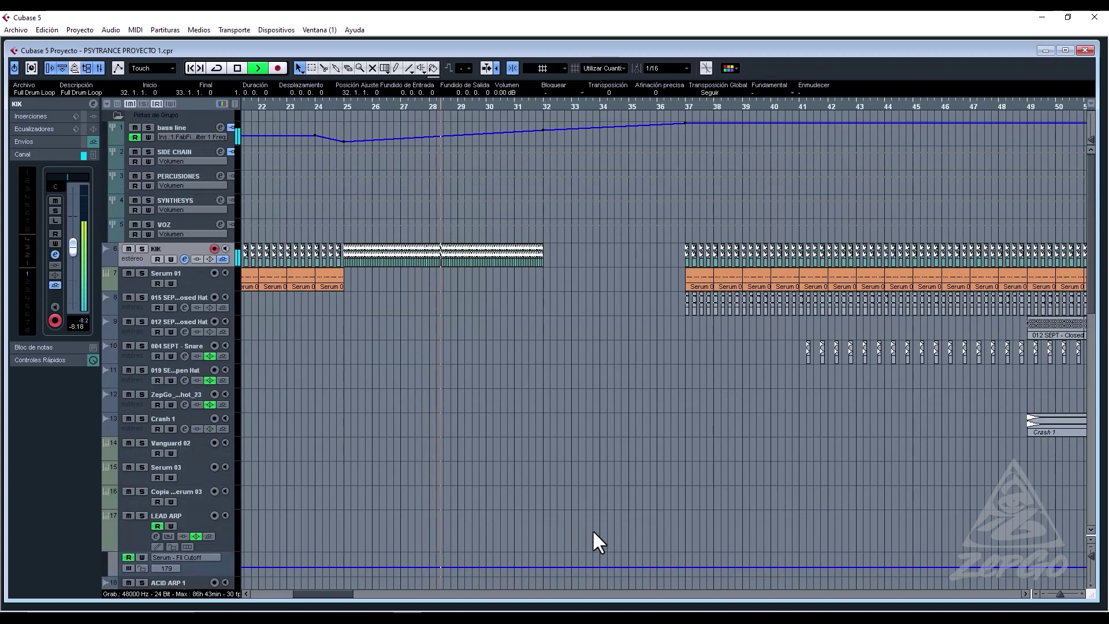
pyautogui.scroll(-10, 591, 529)
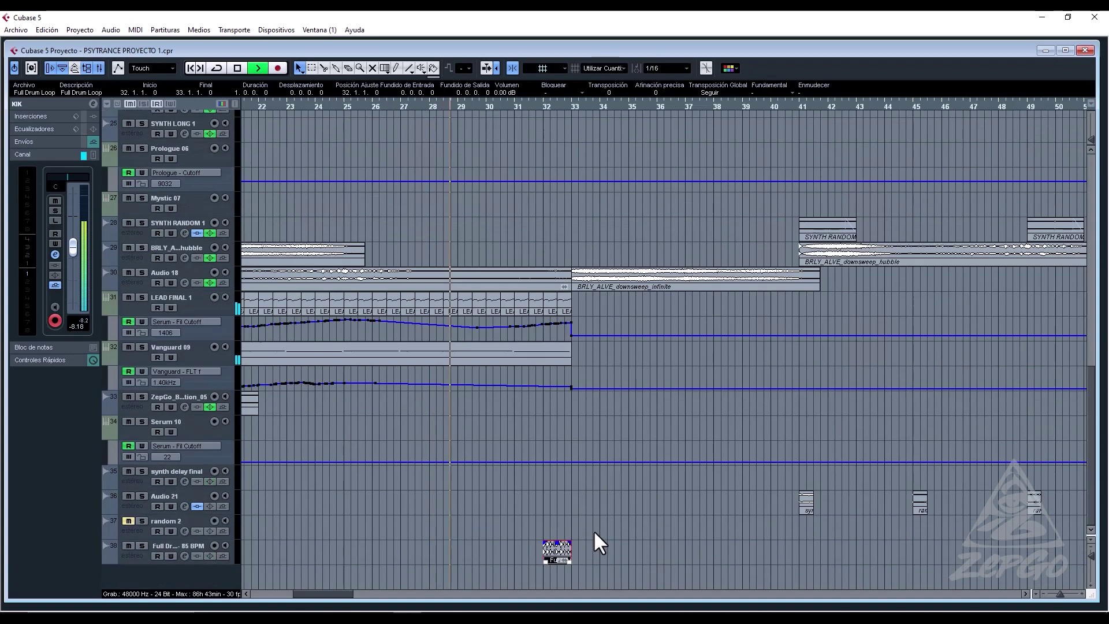
# Mute the LEAD FINAL 1 events in bar 32 and select the Vanguard 09 part that ends at bar 33.
pyautogui.rightClick(565, 310)
pyautogui.click(577, 323)
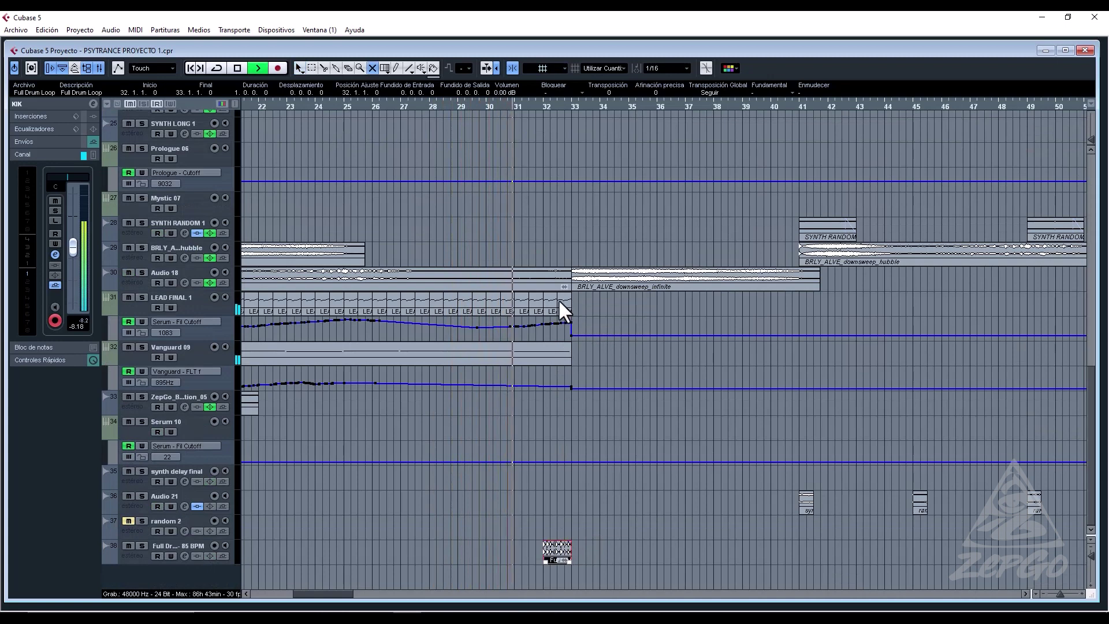
pyautogui.moveTo(549, 304); pyautogui.dragTo(562, 310)
pyautogui.rightClick(573, 353)
pyautogui.click(580, 361)
pyautogui.click(557, 358)
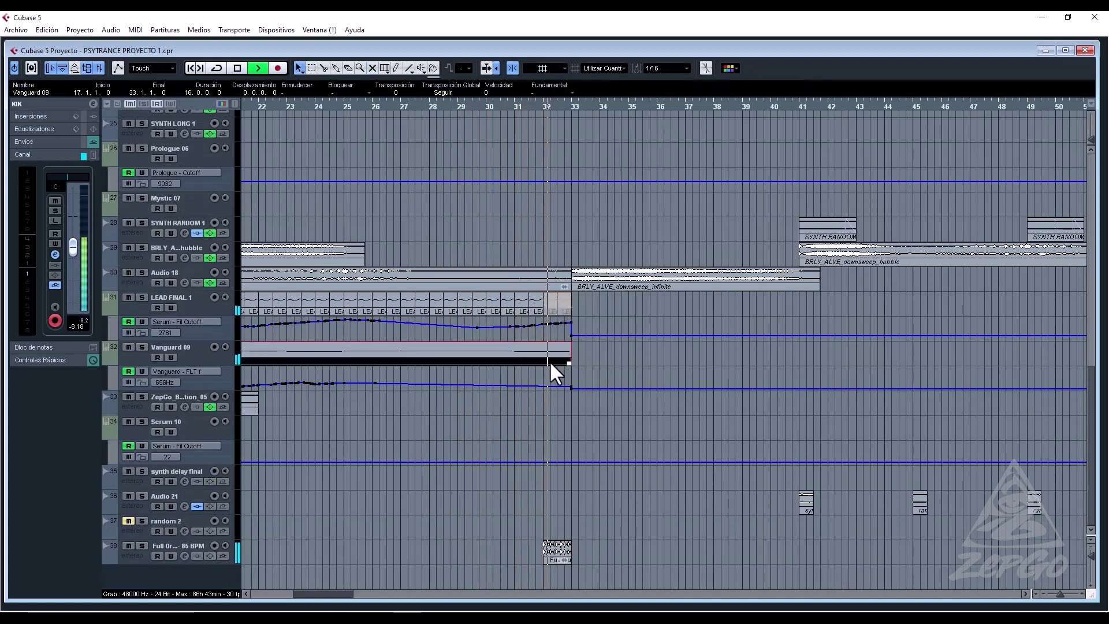
# Lower the Full Drum Loop 8 - 85 BPM track's volume to -5.77 dB.
pyautogui.click(178, 545)
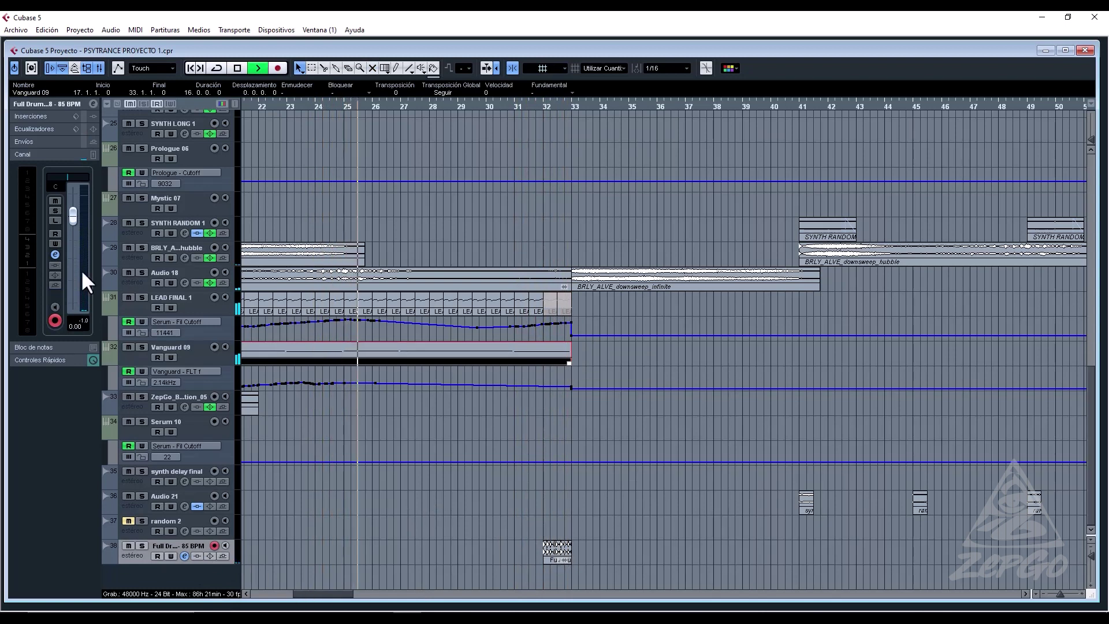
pyautogui.moveTo(73, 216); pyautogui.dragTo(75, 238)
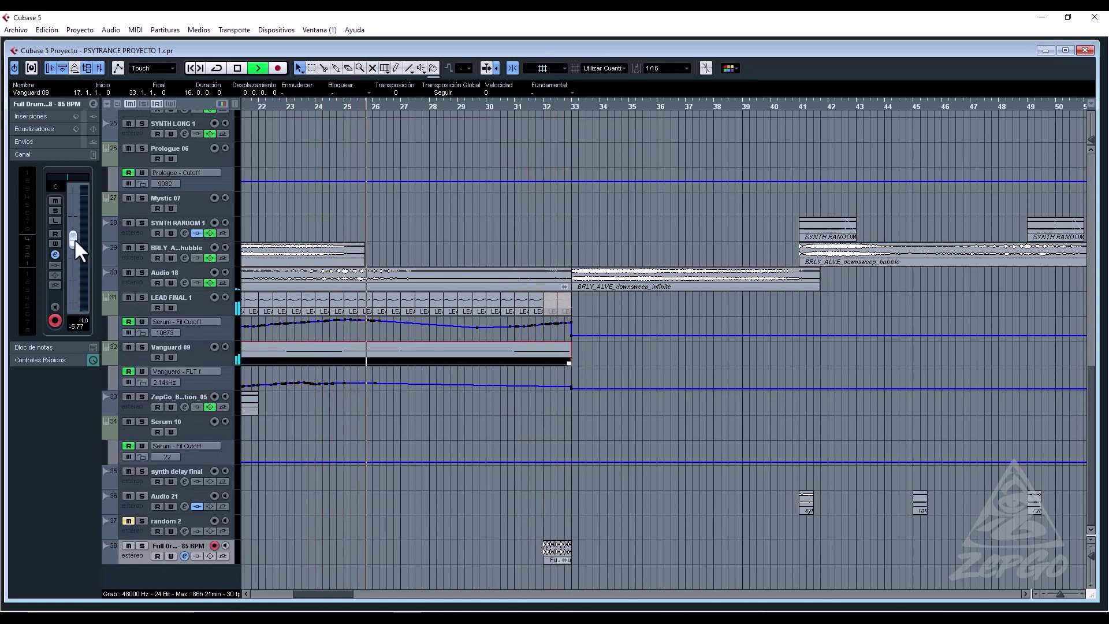
# Shorten the last note of the Vanguard 09 part in the Key Editor to end at about bar 32.
pyautogui.doubleClick(528, 355)
pyautogui.click(191, 220)
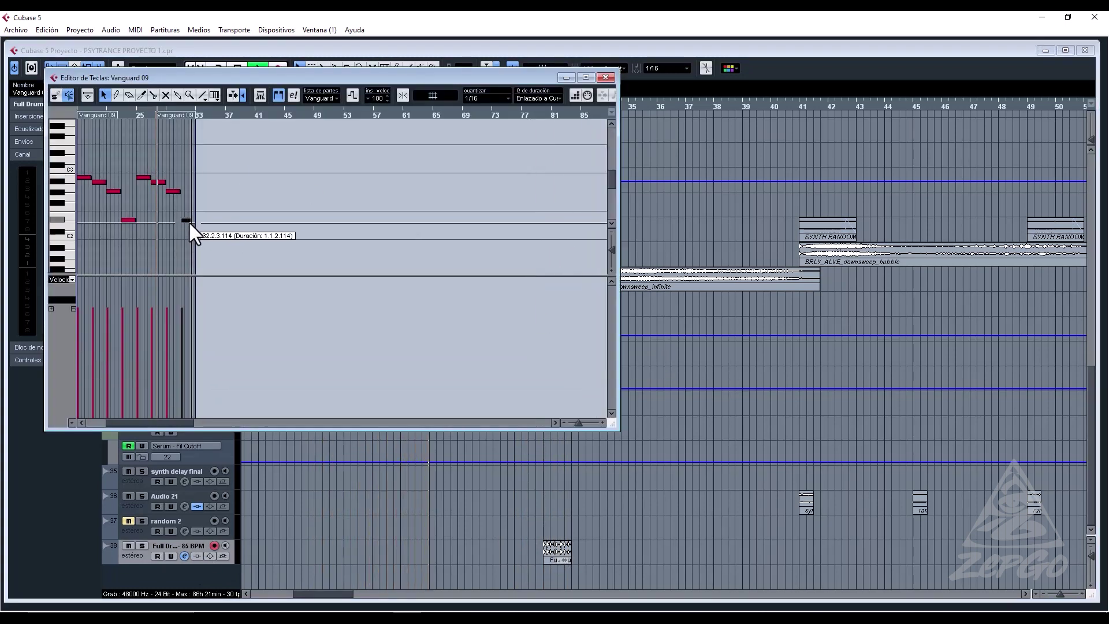
pyautogui.moveTo(189, 223); pyautogui.dragTo(184, 220)
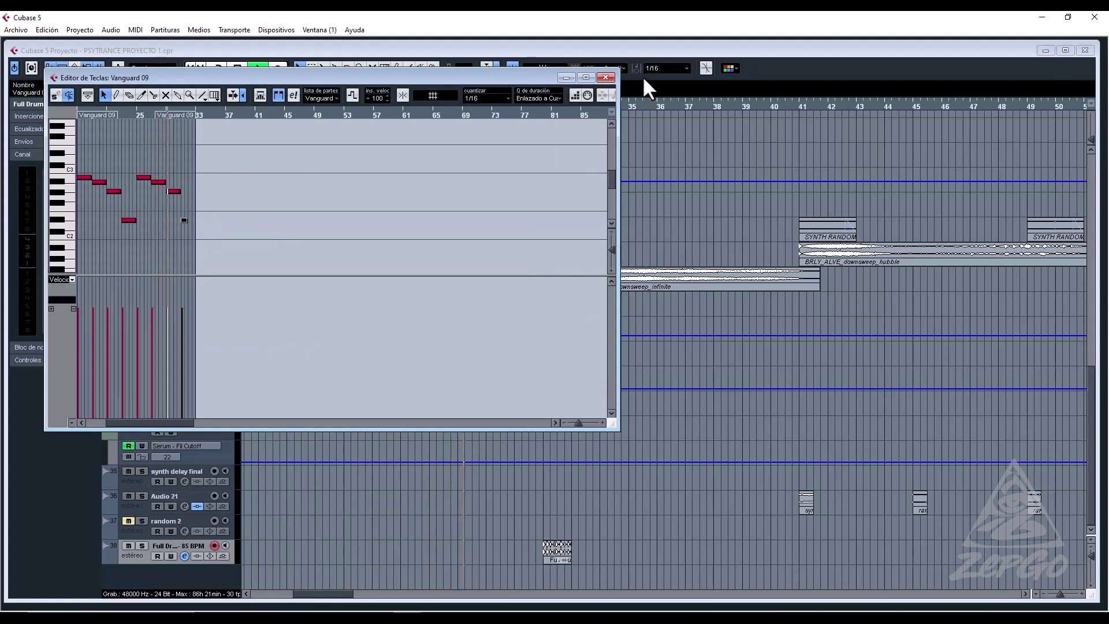
pyautogui.click(610, 76)
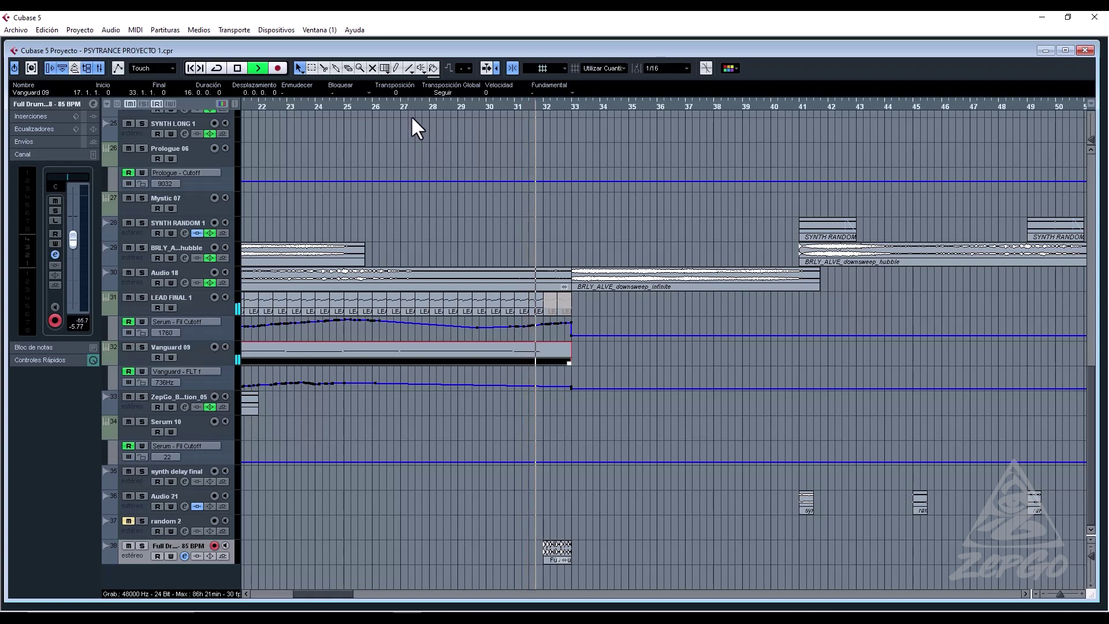
# Delete the last three notes of the Vanguard 09 part and extend the bar 25 note to the part's end at bar 33.
pyautogui.doubleClick(547, 346)
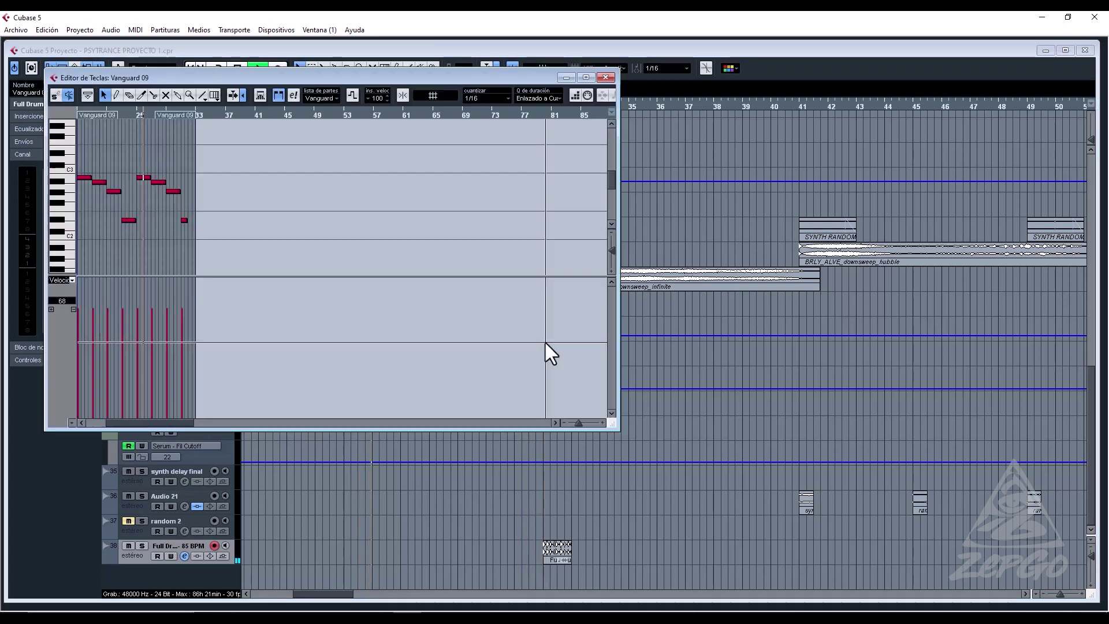
pyautogui.press('space')
pyautogui.moveTo(156, 170); pyautogui.dragTo(196, 246)
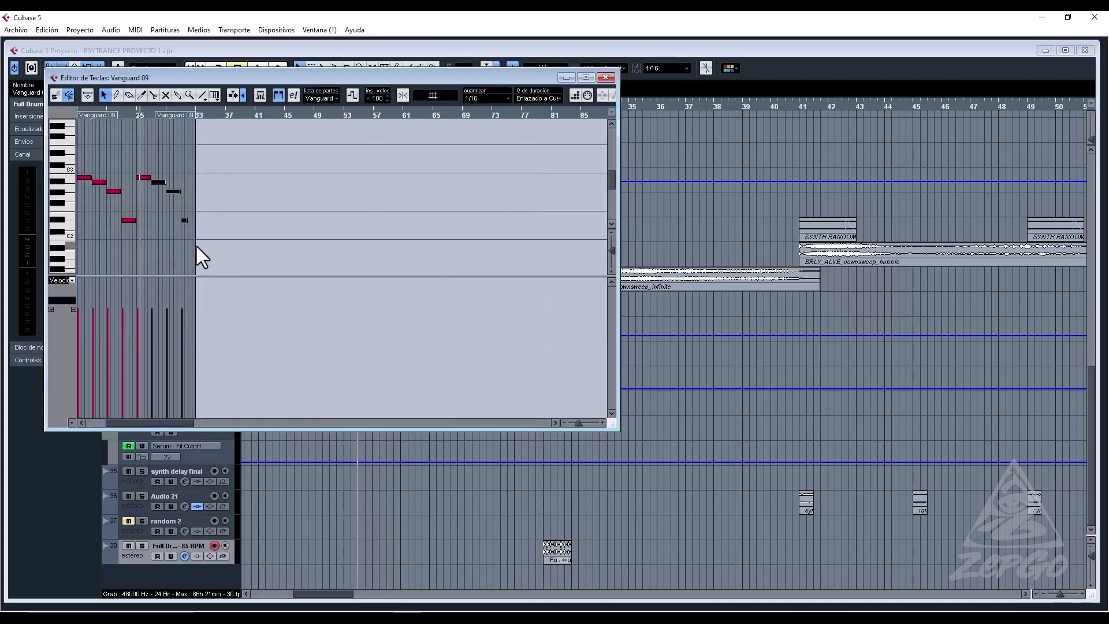
pyautogui.press('Delete')
pyautogui.moveTo(149, 177); pyautogui.dragTo(195, 187)
pyautogui.press('space')
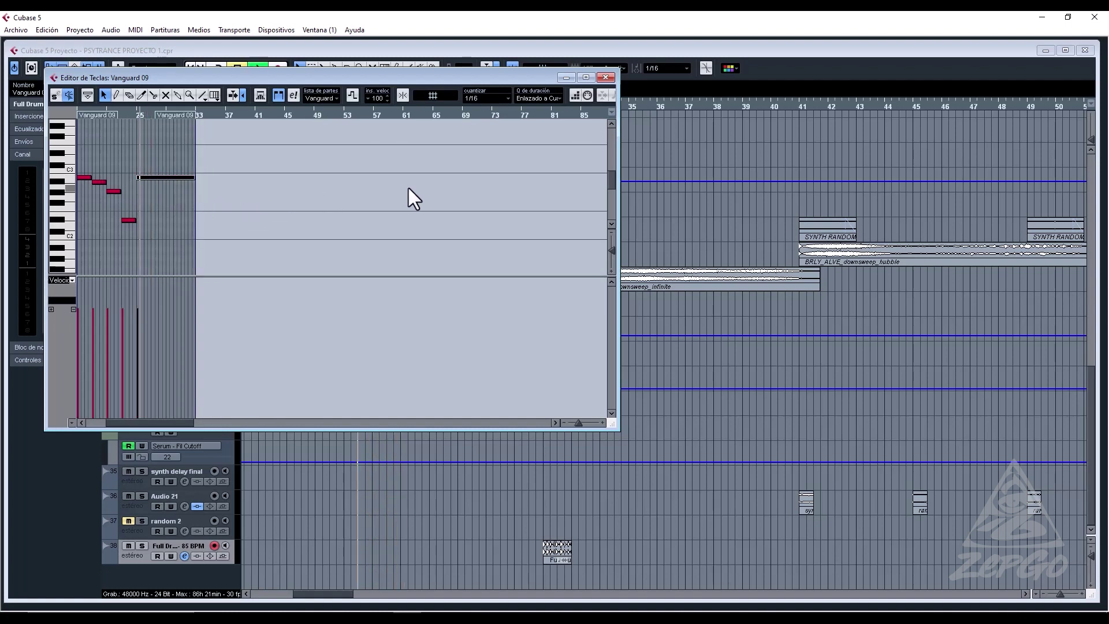
# Show Pitchbend in the controller lane of the Vanguard 09 part instead of velocity.
pyautogui.click(58, 280)
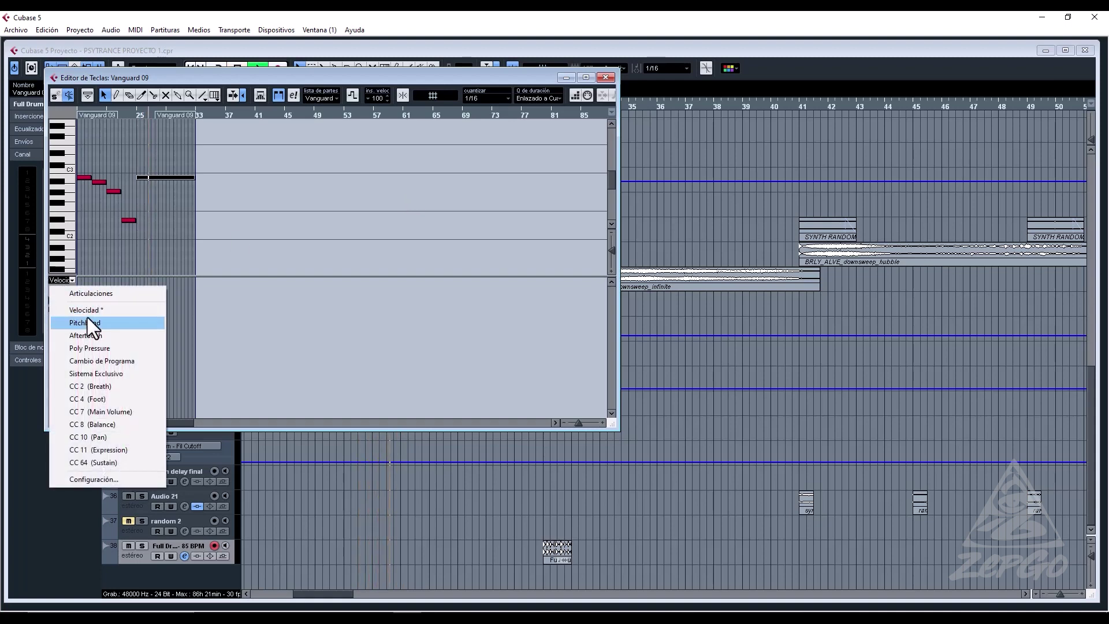
pyautogui.click(87, 314)
pyautogui.click(60, 279)
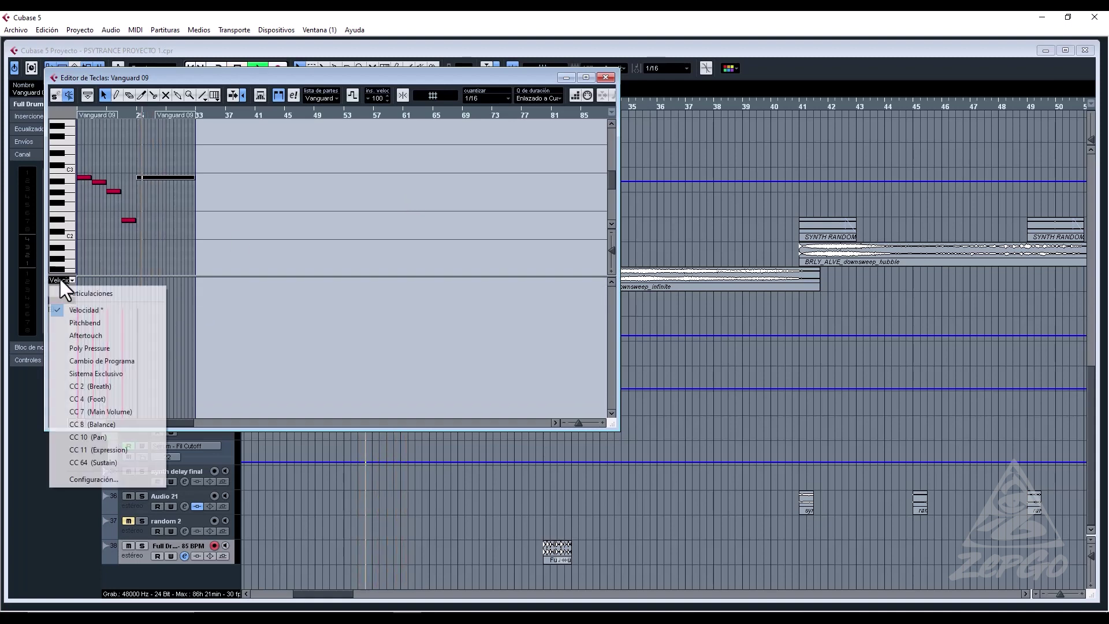
pyautogui.click(88, 323)
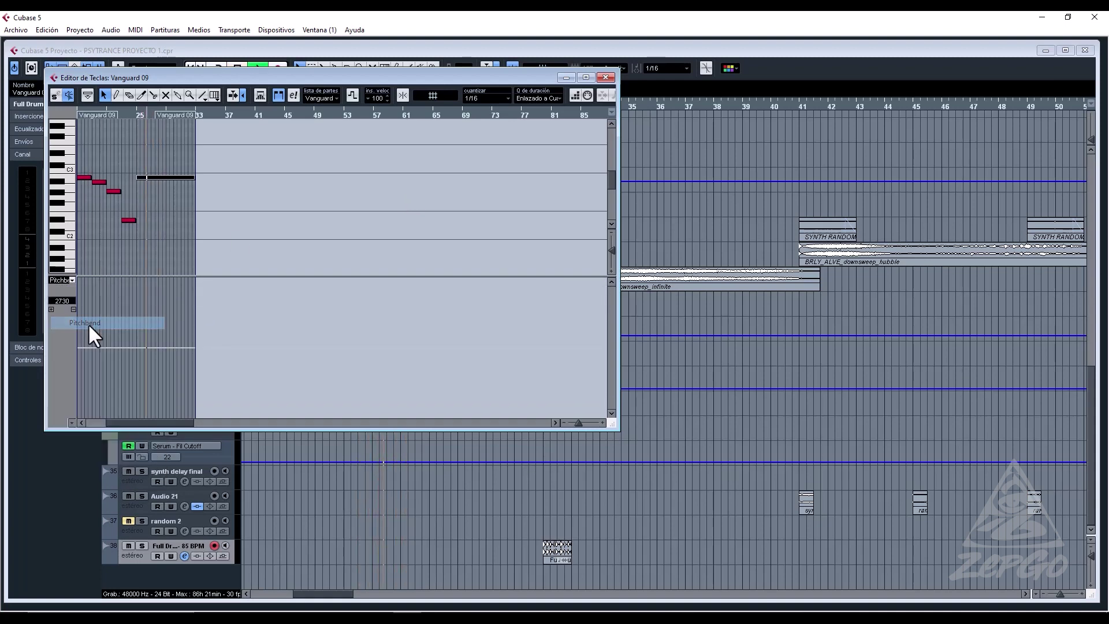
# Insert a pitch bend event of value 0 at the start of the Vanguard 09 part with the Draw tool, and play it back.
pyautogui.click(127, 336)
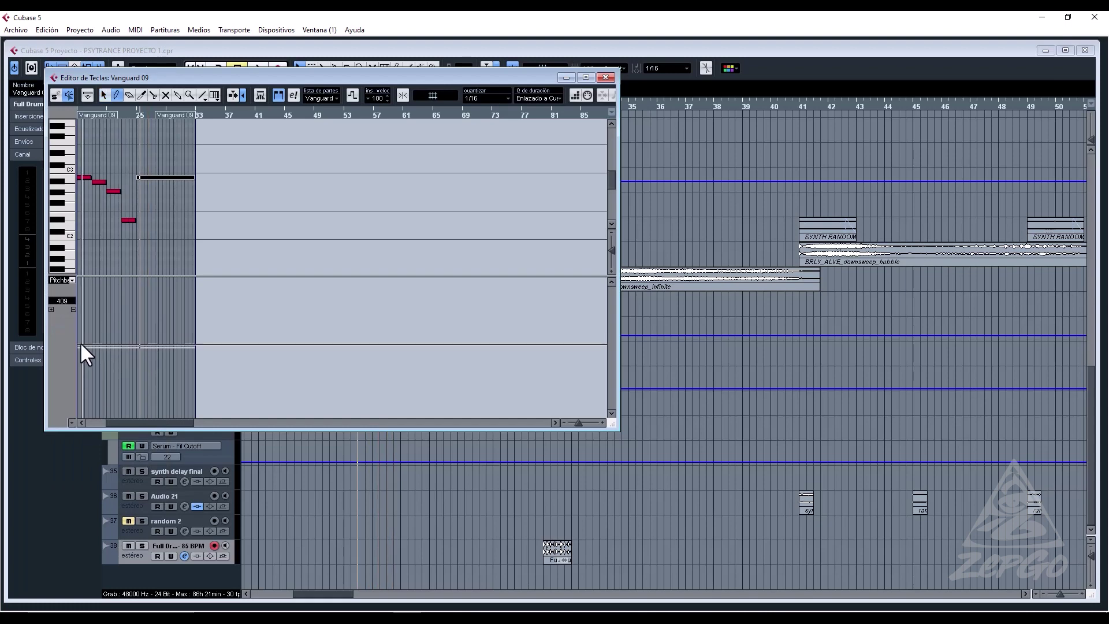
pyautogui.moveTo(95, 109); pyautogui.dragTo(350, 169)
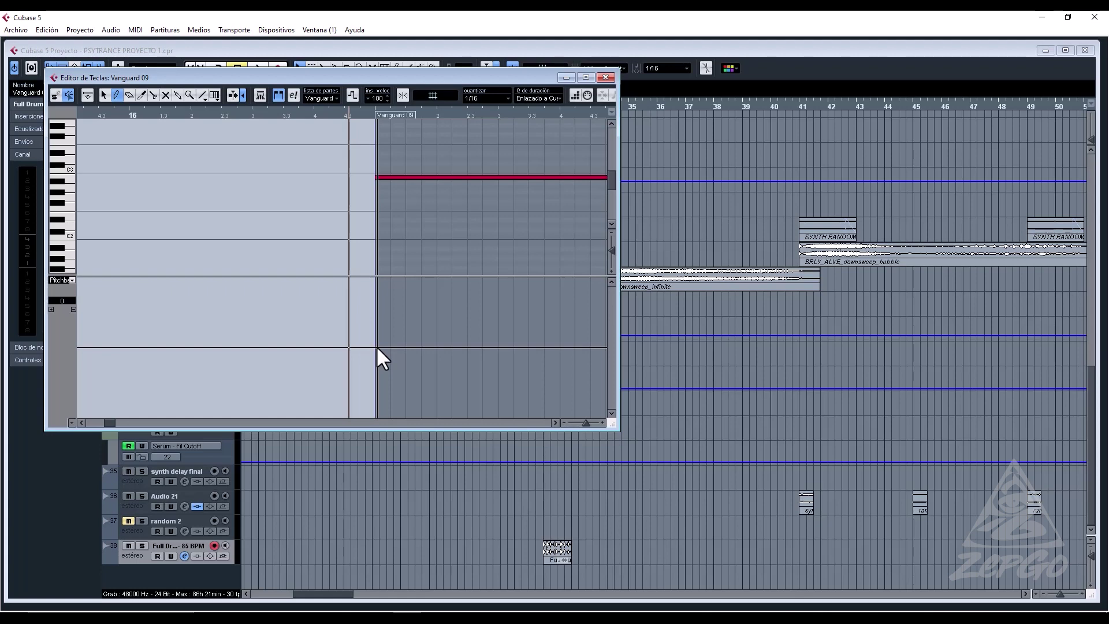
pyautogui.click(376, 346)
pyautogui.press('space')
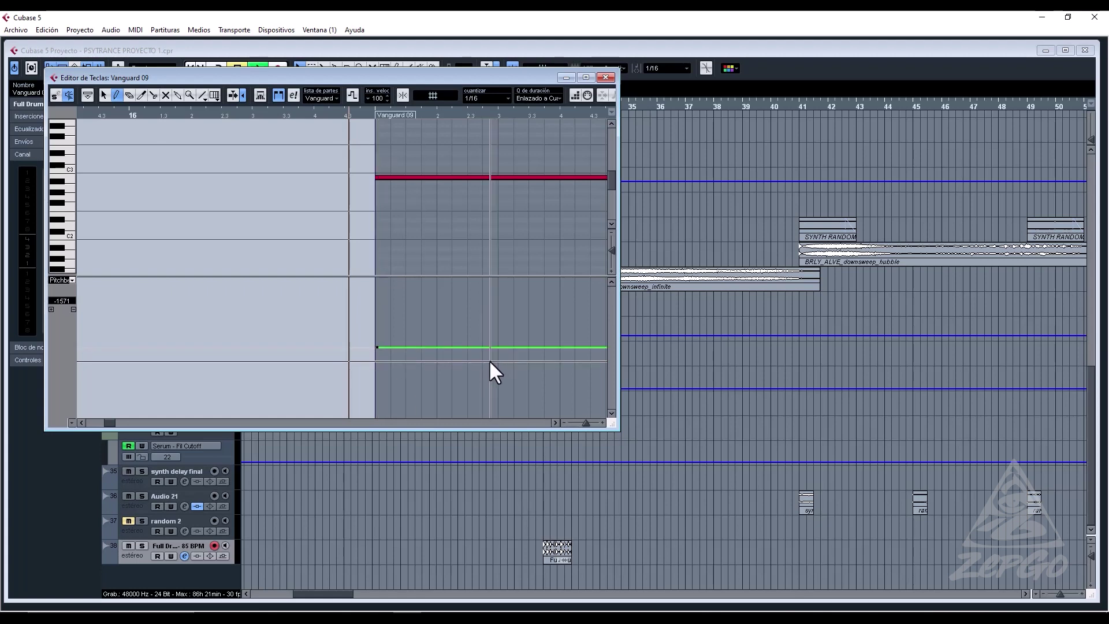
pyautogui.press('g')
pyautogui.press('g')
pyautogui.press('g')
pyautogui.press('g')
pyautogui.press('g')
pyautogui.press('g')
pyautogui.press('g')
pyautogui.press('g')
pyautogui.press('g')
pyautogui.press('g')
pyautogui.press('g')
pyautogui.press('g')
pyautogui.press('g')
pyautogui.press('g')
pyautogui.press('g')
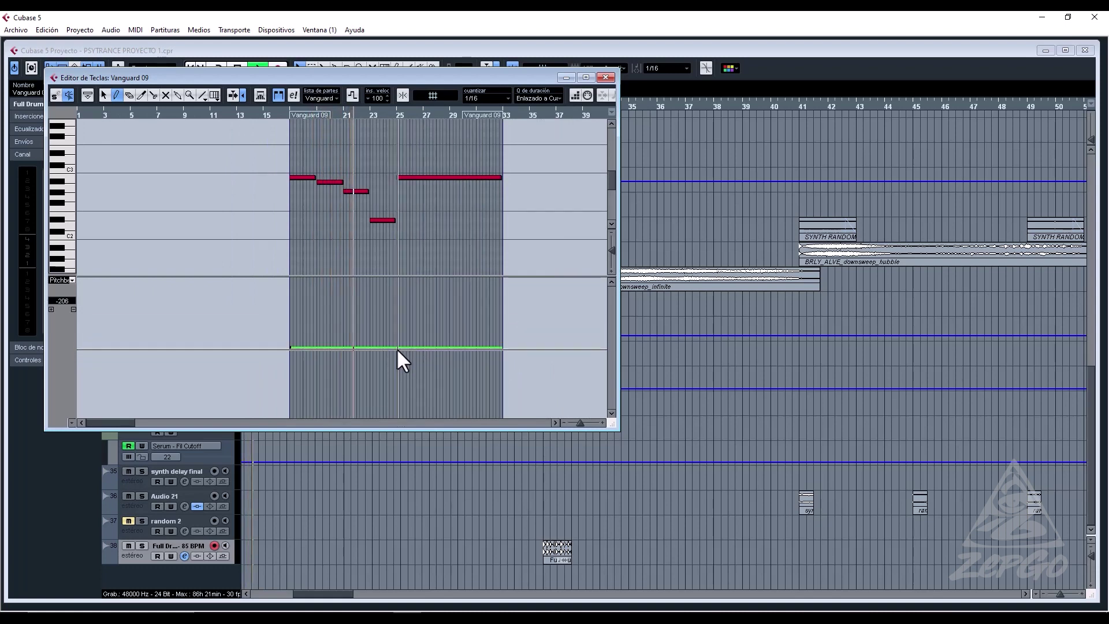
# Draw a rising pitch bend ramp in the Vanguard 09 part with the Line tool, from value 0 at bar 25 to the maximum at bar 33.
pyautogui.press('h')
pyautogui.press('h')
pyautogui.press('h')
pyautogui.press('h')
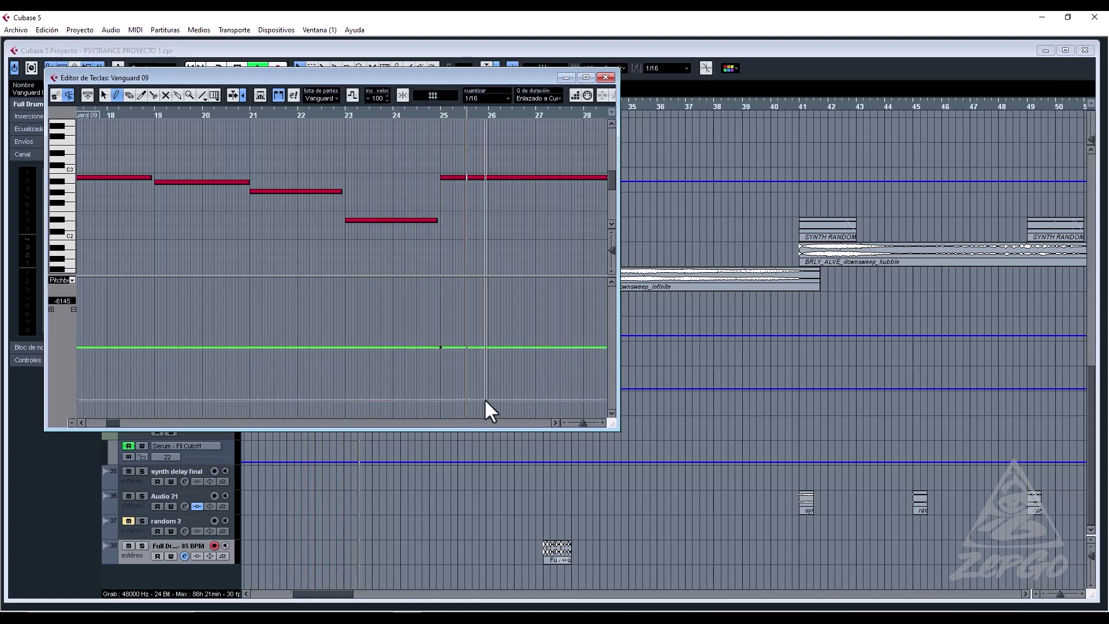
pyautogui.rightClick(494, 374)
pyautogui.click(529, 386)
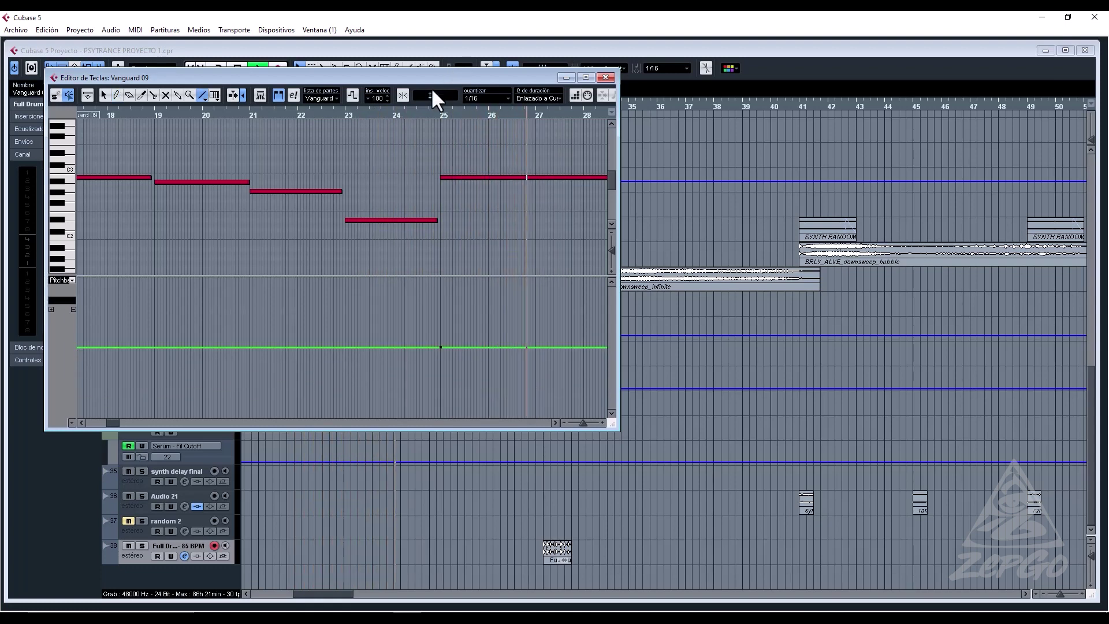
pyautogui.press('g')
pyautogui.press('g')
pyautogui.press('g')
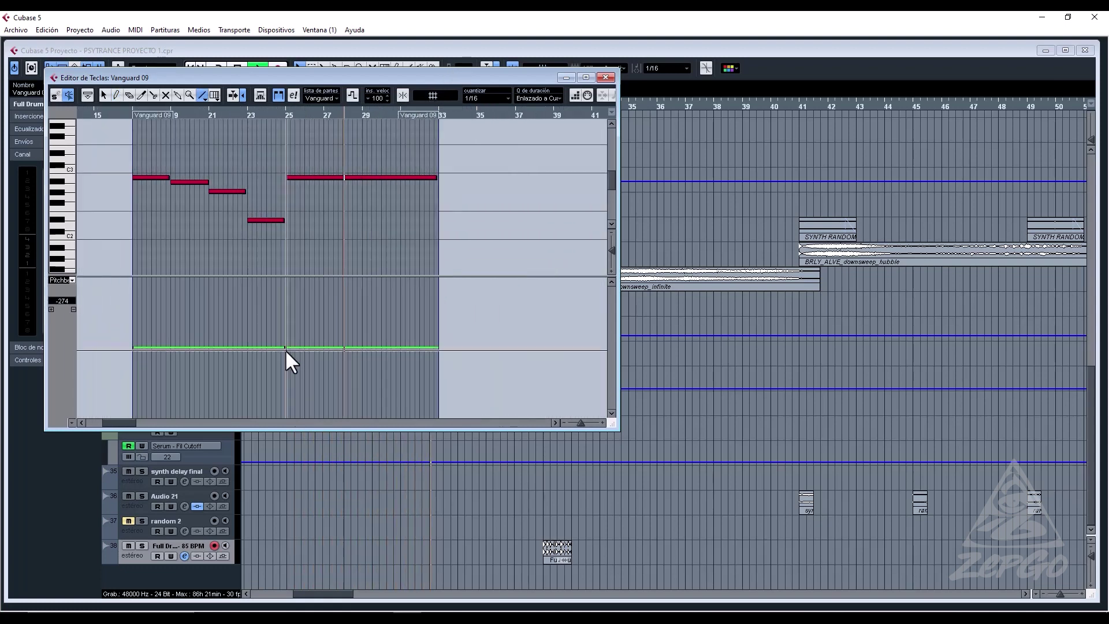
pyautogui.moveTo(285, 345); pyautogui.dragTo(435, 275)
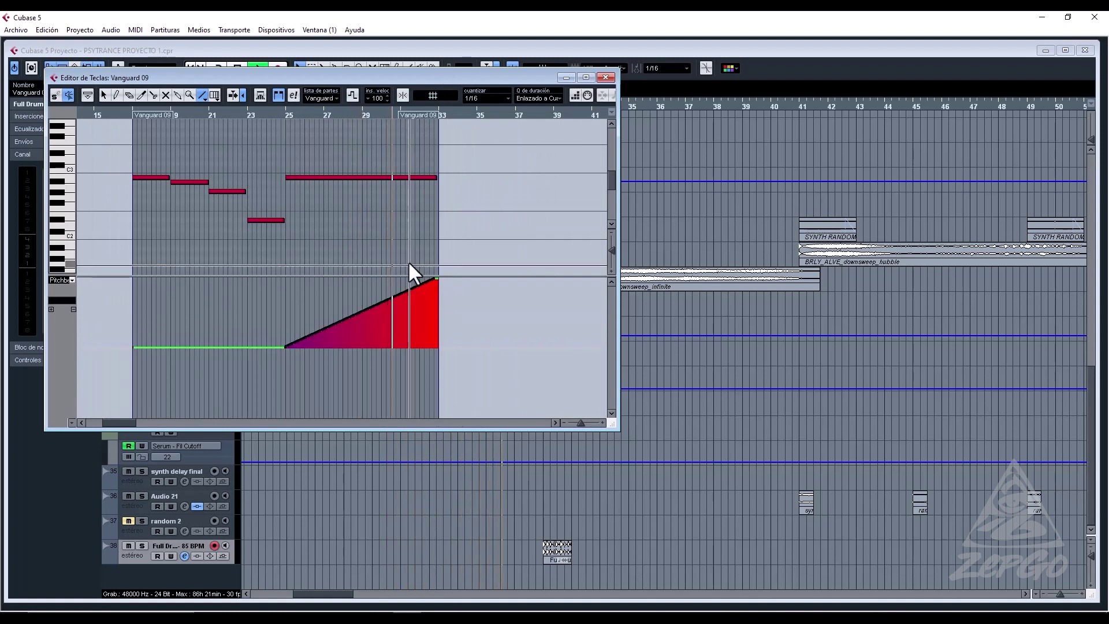
pyautogui.click(667, 220)
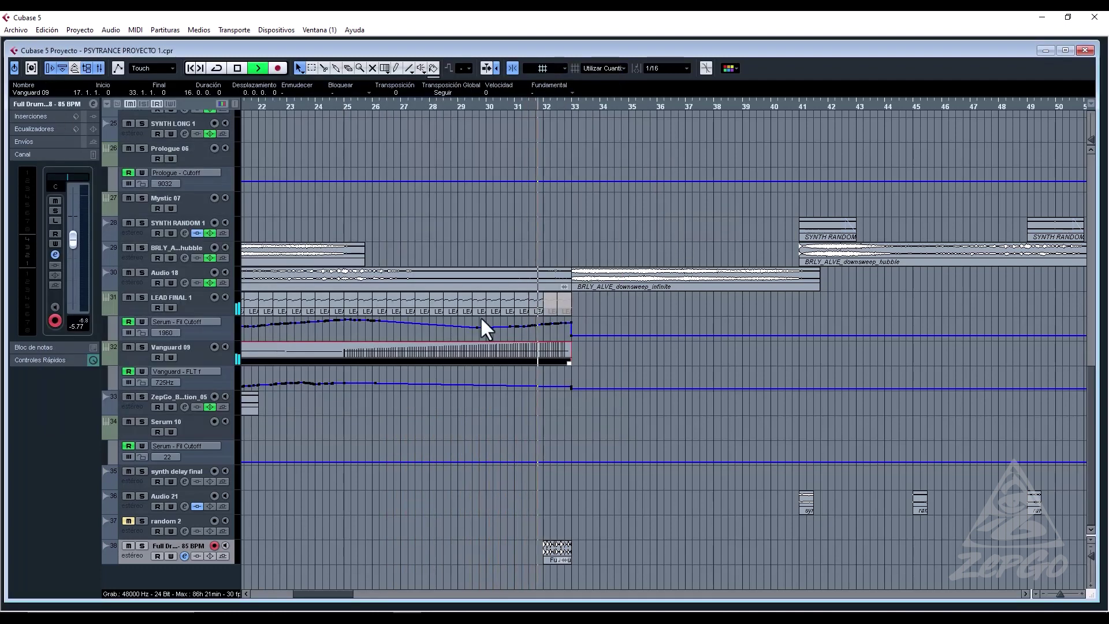
# Play back the Vanguard 09 pitch rise from bar 25 and examine the synth's settings, including its pitch bend range.
pyautogui.press('space')
pyautogui.press('space')
pyautogui.click(186, 349)
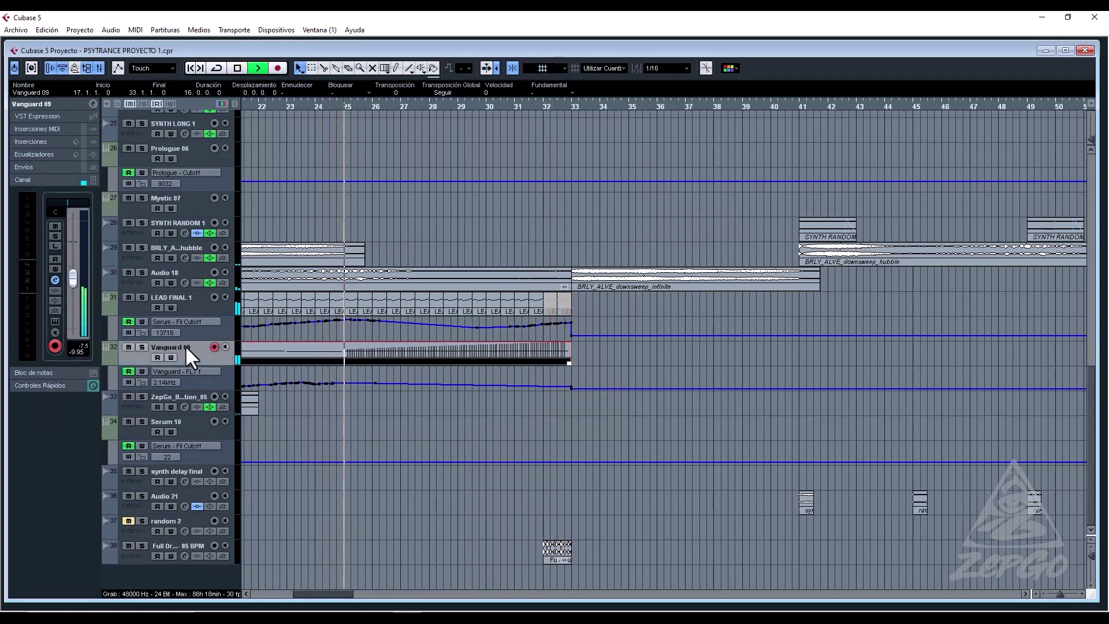
pyautogui.click(55, 321)
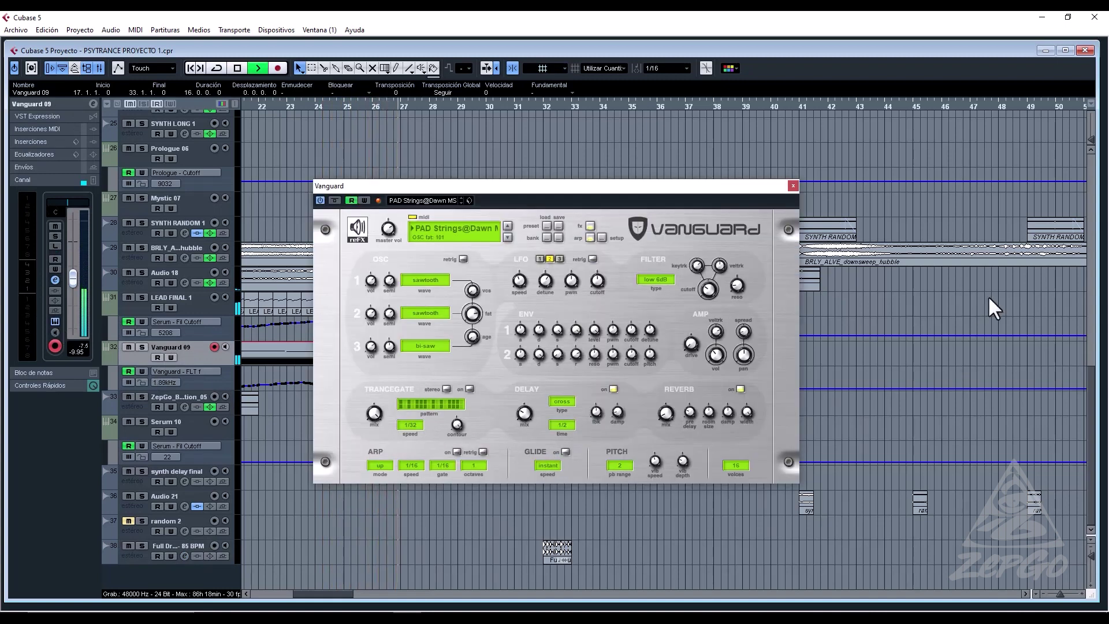
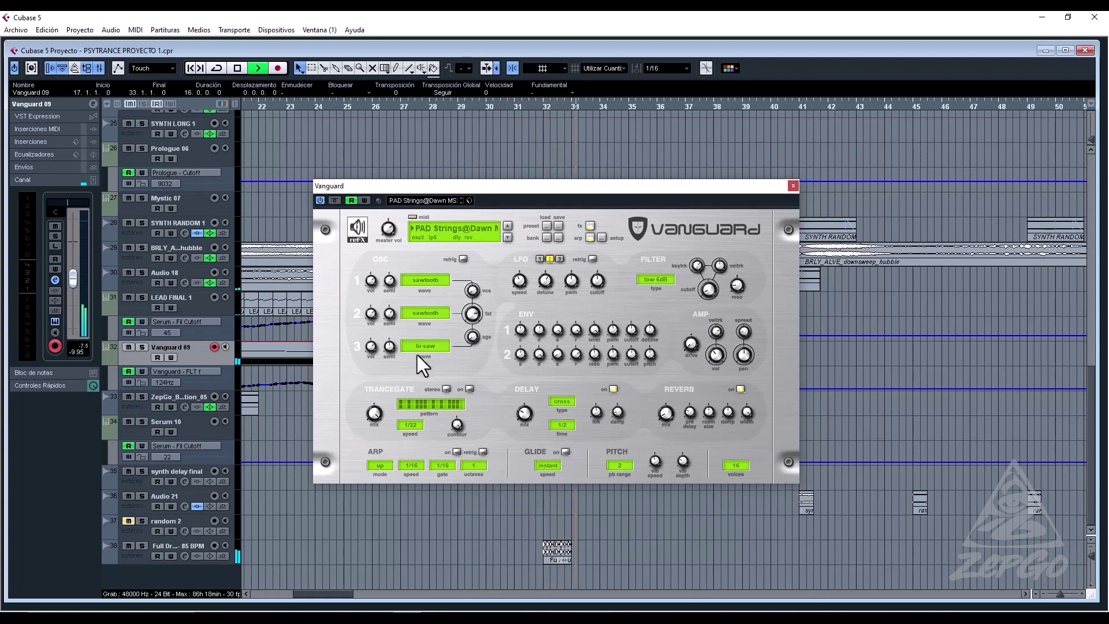
pyautogui.press('space')
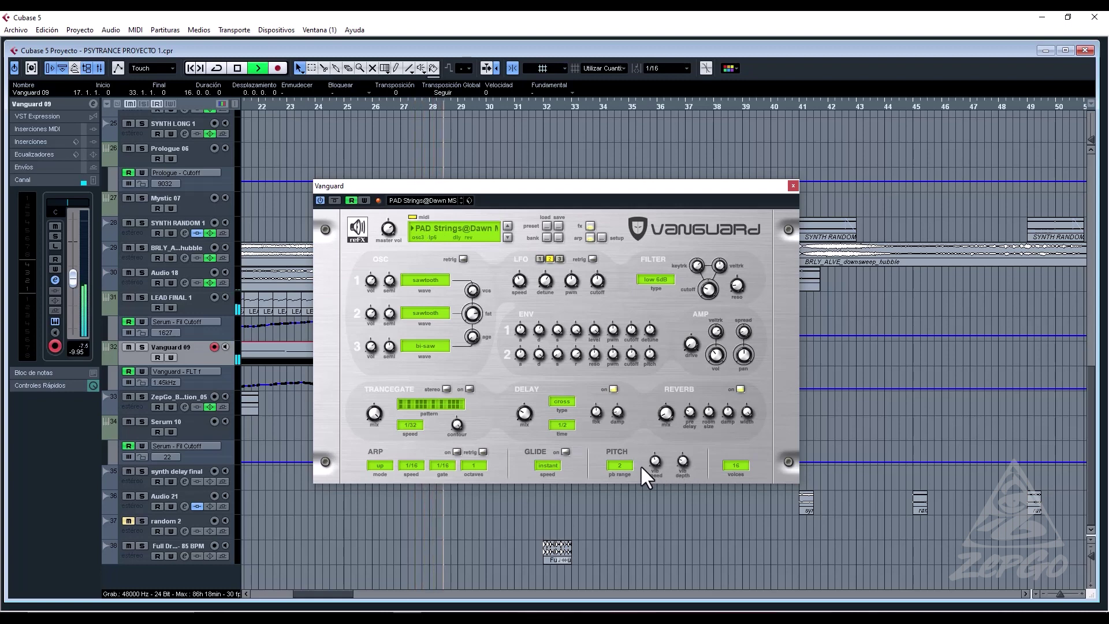
pyautogui.click(793, 185)
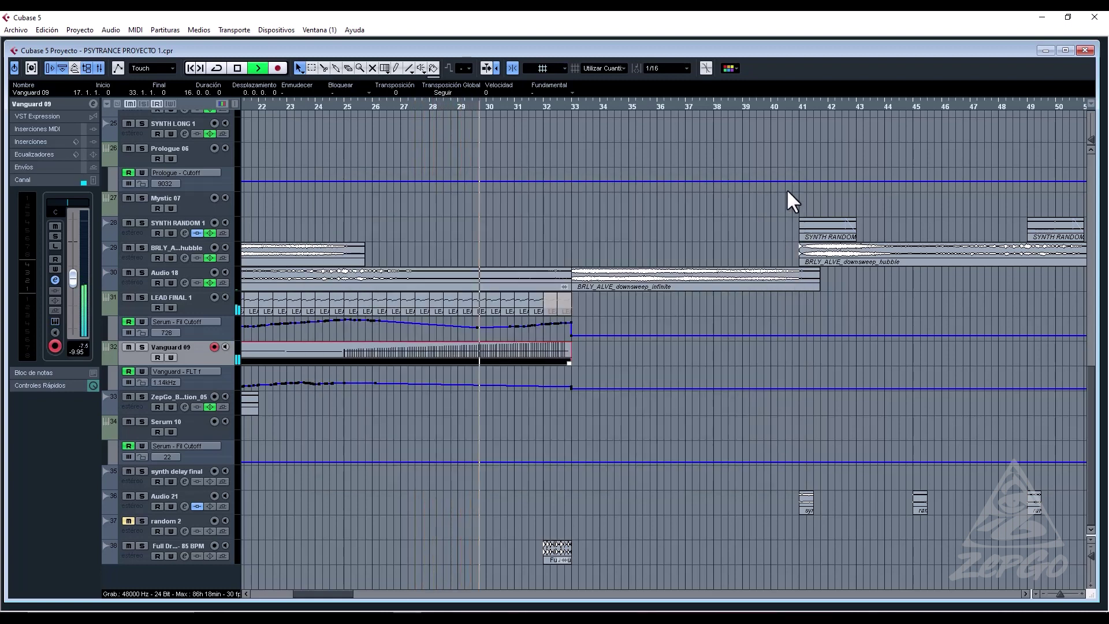
pyautogui.press('space')
pyautogui.press('space')
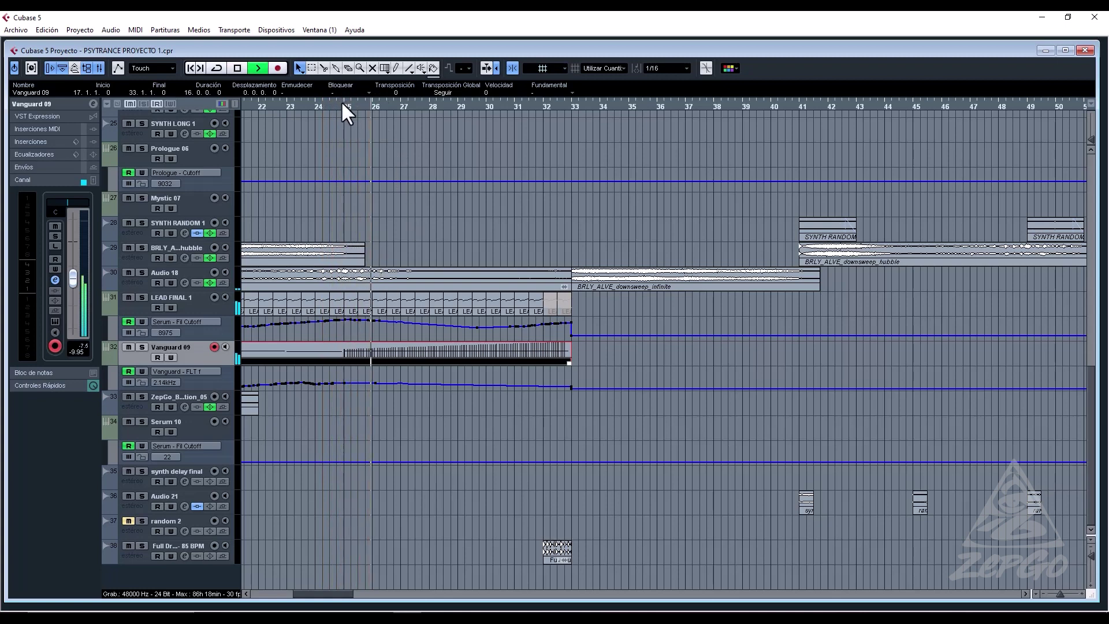
# Set the locators from bar 25 to bar 33 and solo the Vanguard 09 track for playback.
pyautogui.moveTo(345, 100)
pyautogui.mouseDown()
pyautogui.moveTo(575, 120)
pyautogui.moveTo(567, 124)
pyautogui.mouseUp()
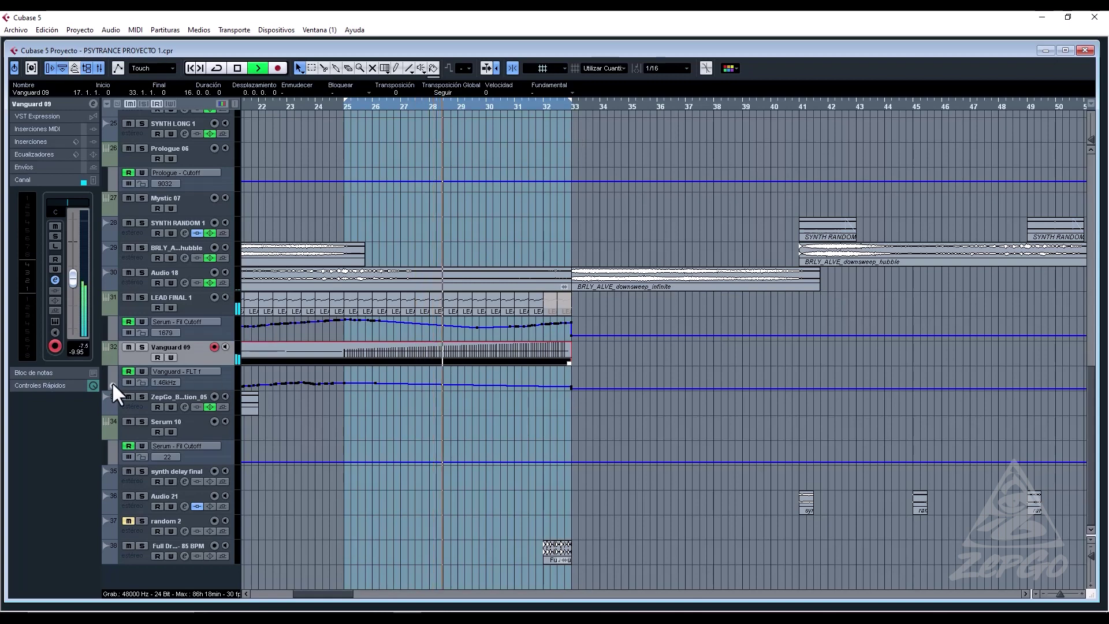
pyautogui.click(141, 347)
pyautogui.press('space')
pyautogui.press('space')
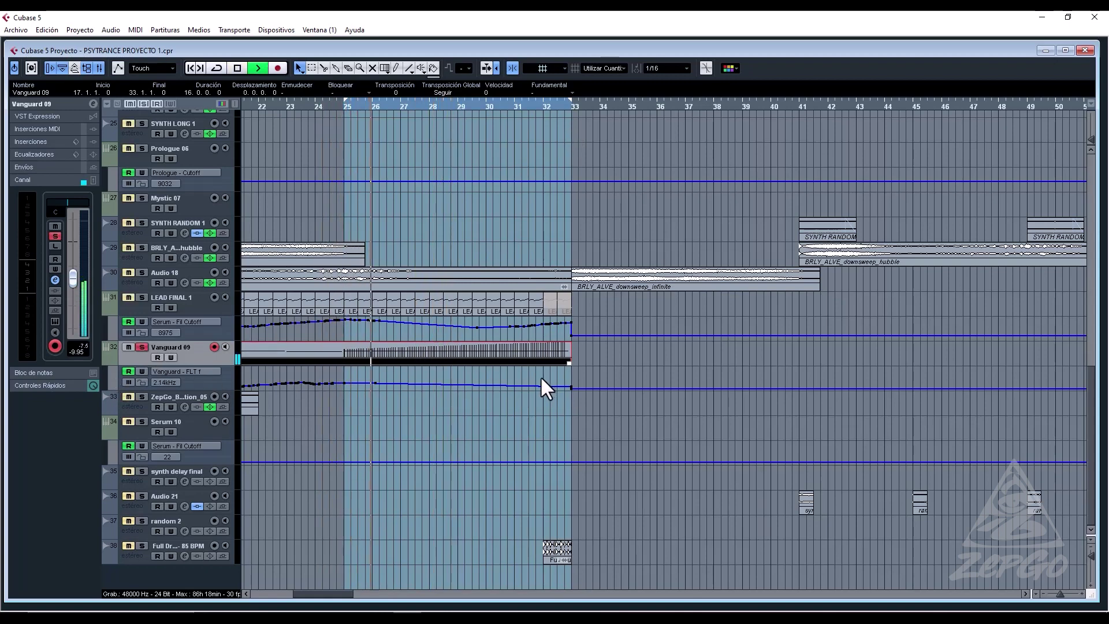
# Export the located range as a Wave file named "pitch synth pad" and import it into the project as an audio track.
pyautogui.hotkey('ctrl', 'shift', 'e')
pyautogui.click(688, 244)
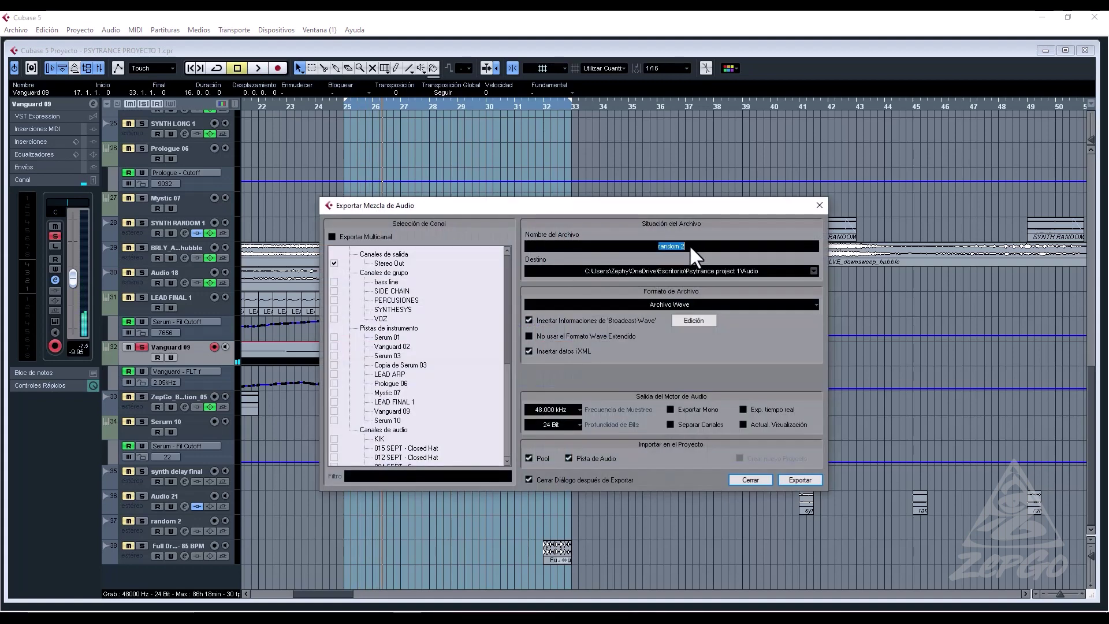
pyautogui.write('pitch synth ')
pyautogui.write('pe')
pyautogui.click(797, 479)
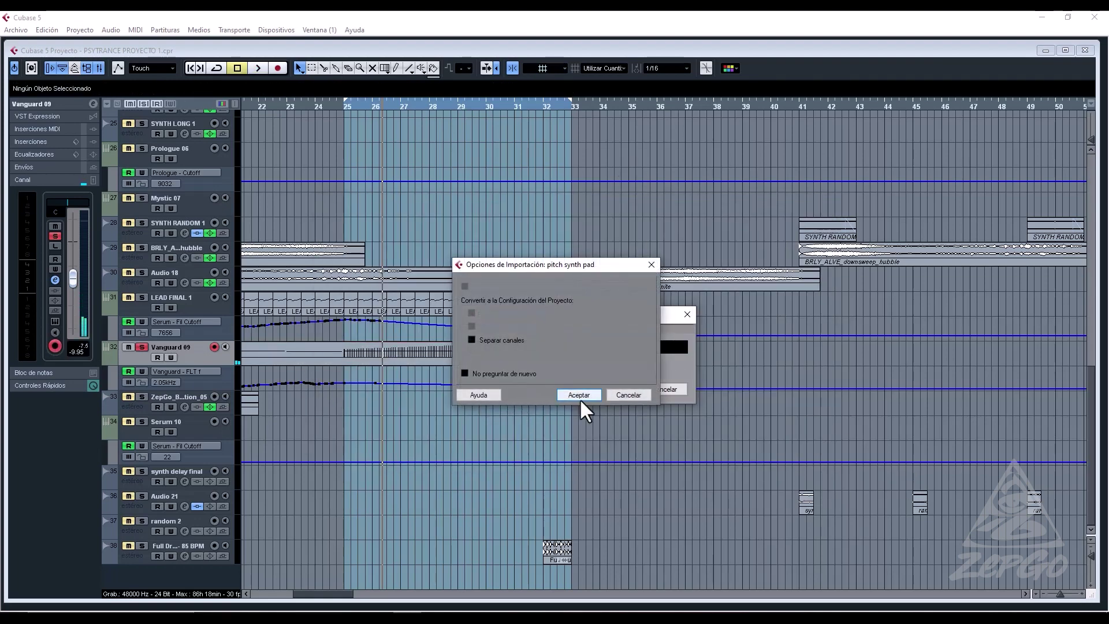
pyautogui.click(578, 395)
# Split the Vanguard 09 part at bar 25, delete the section up to bar 33, and play the soloed track.
pyautogui.rightClick(357, 354)
pyautogui.click(345, 353)
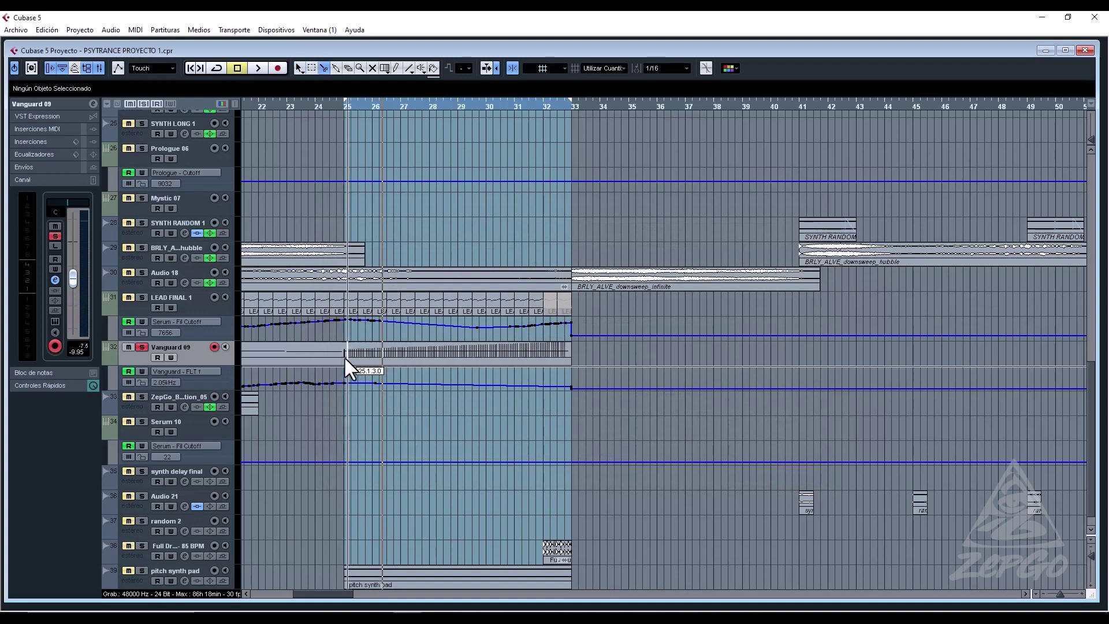
pyautogui.click(359, 357)
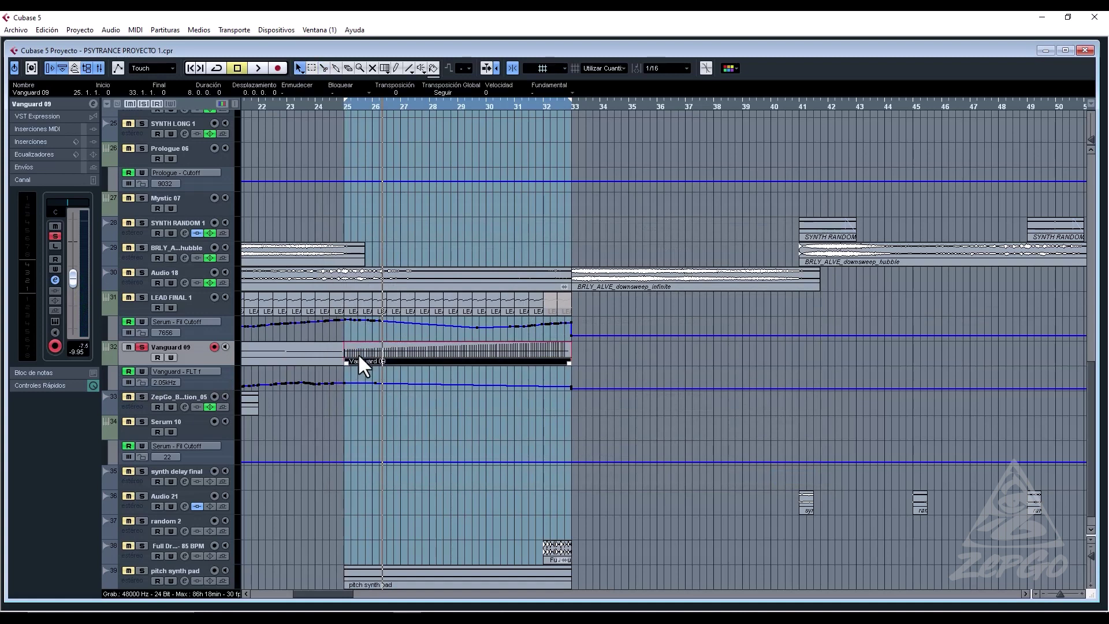
pyautogui.press('Delete')
pyautogui.click(303, 107)
pyautogui.press('space')
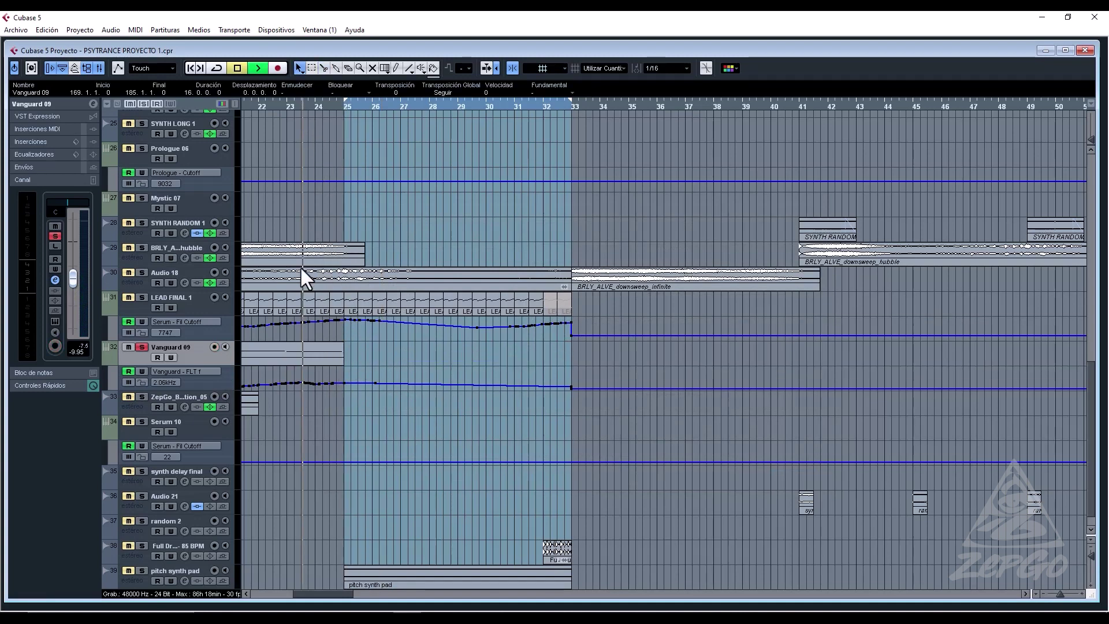
pyautogui.press('g')
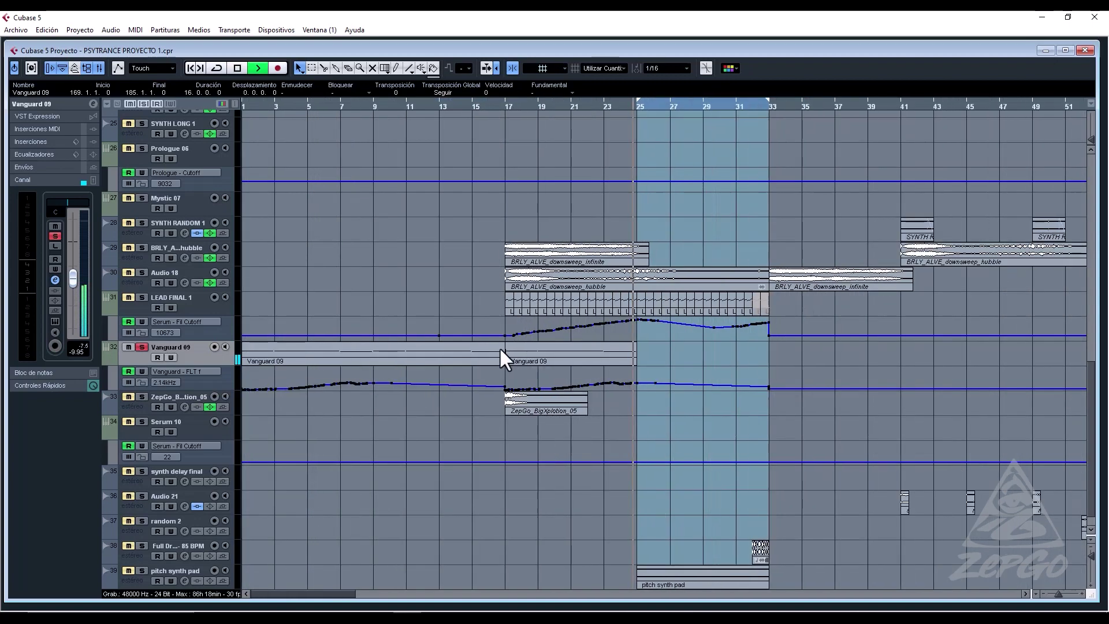
pyautogui.press('g')
pyautogui.press('g')
pyautogui.moveTo(314, 109); pyautogui.dragTo(147, 111)
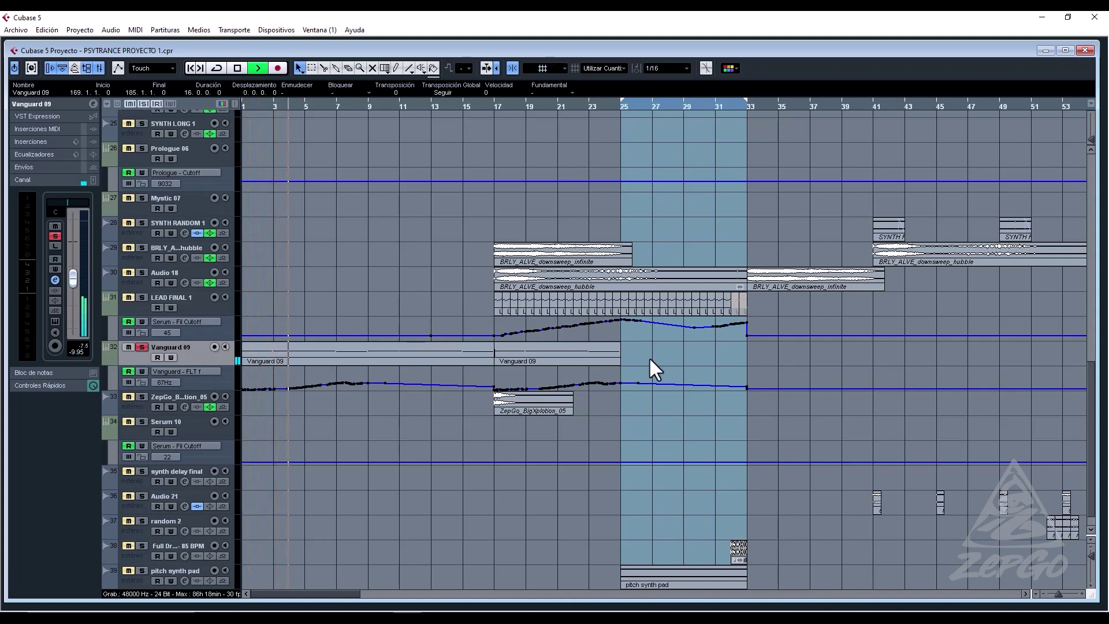
# Process the pitch synth pad event with the Pitch Shift envelope, rising to 12 semitones at the end of the curve.
pyautogui.press('g')
pyautogui.press('g')
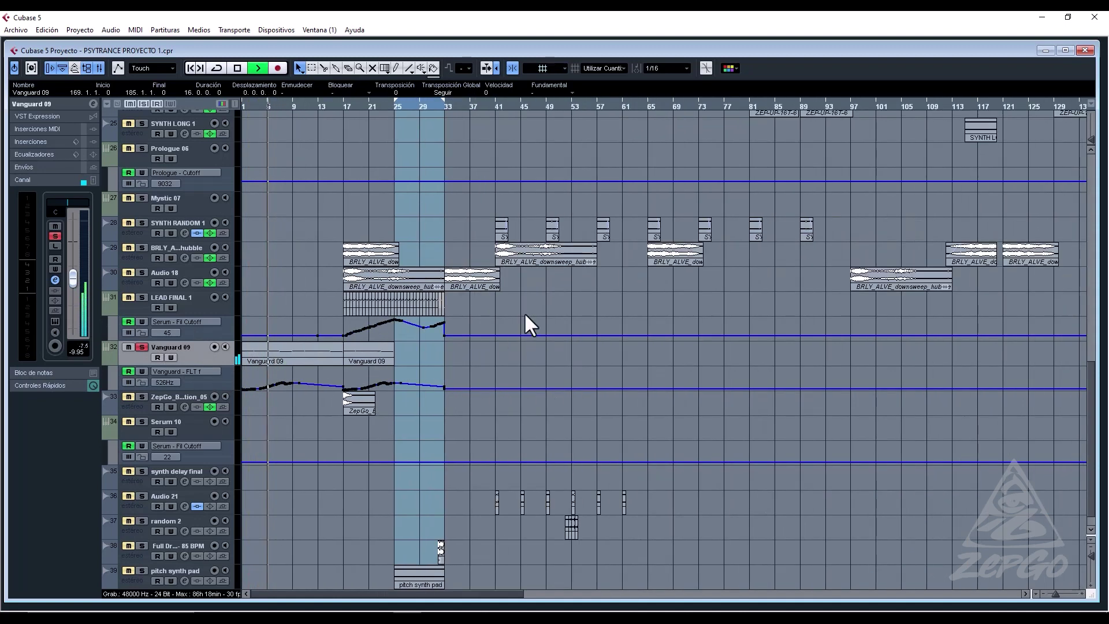
pyautogui.scroll(-1, 461, 445)
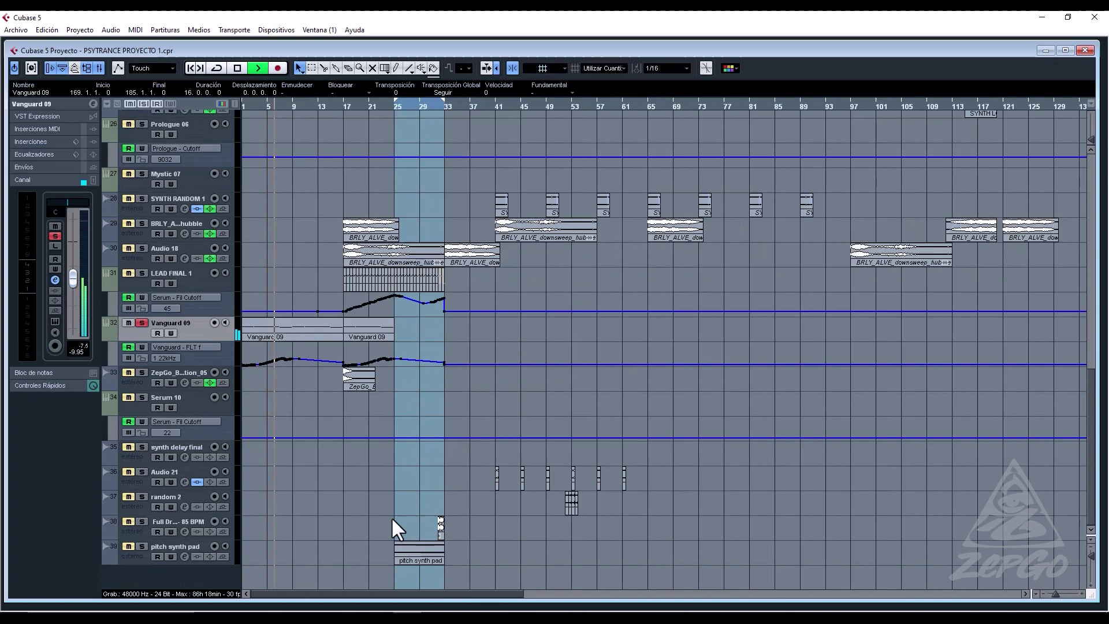
pyautogui.click(408, 554)
pyautogui.press('space')
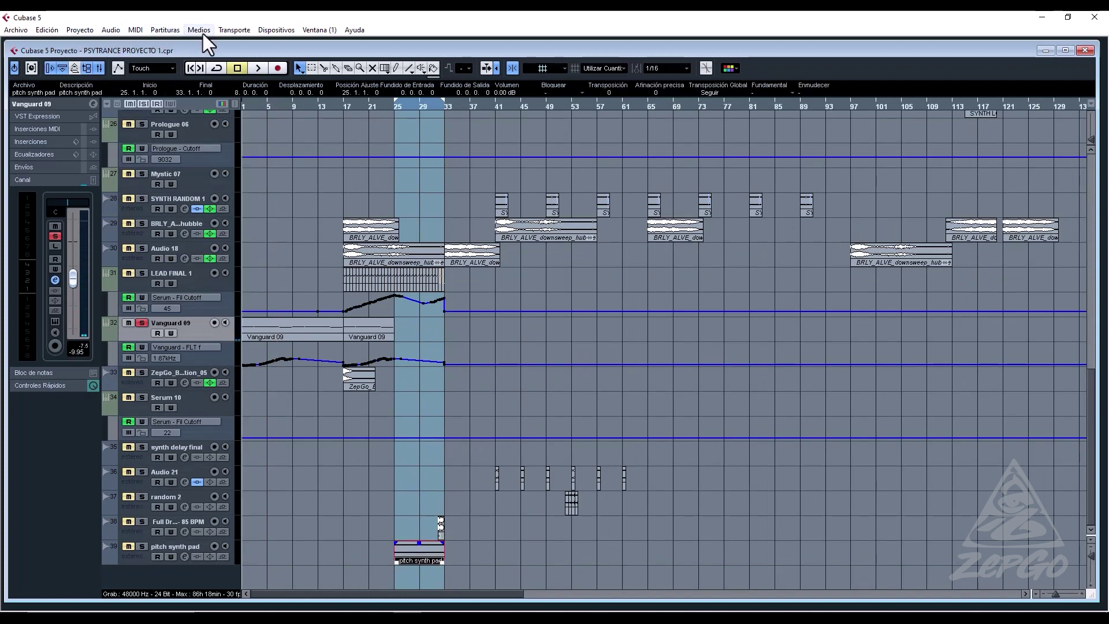
pyautogui.click(118, 29)
pyautogui.moveTo(145, 44)
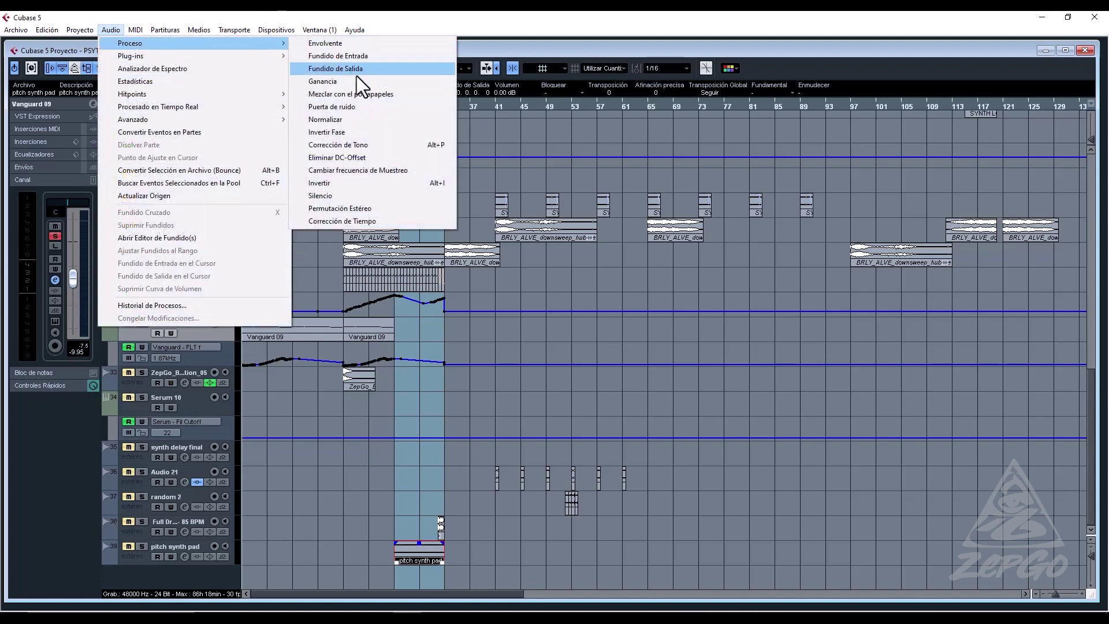
pyautogui.click(441, 149)
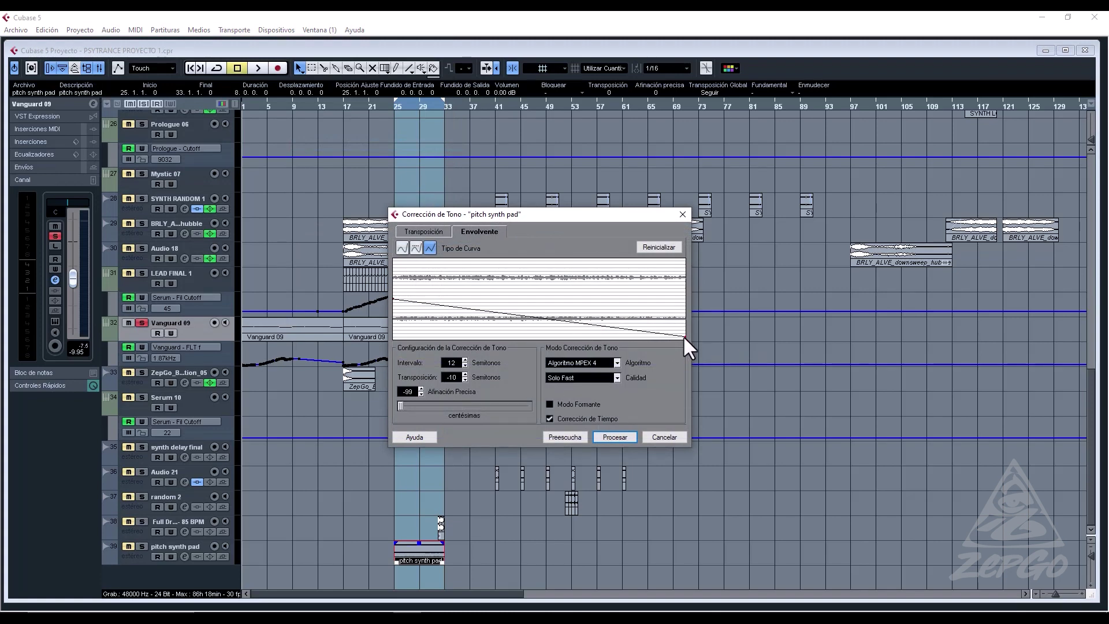
pyautogui.moveTo(684, 335); pyautogui.dragTo(687, 246)
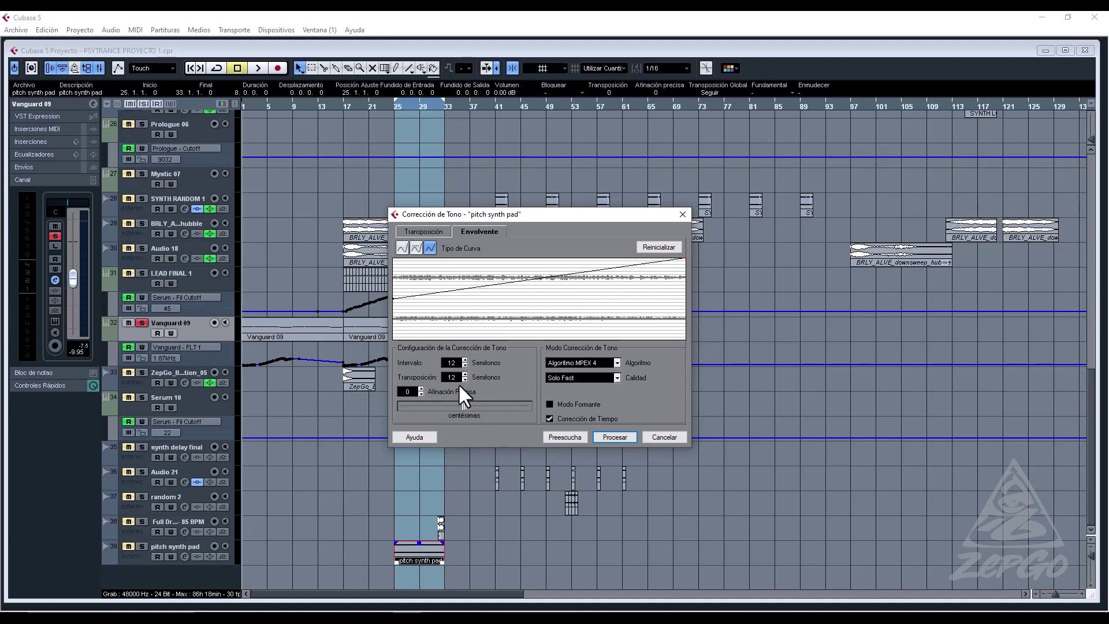
pyautogui.click(628, 435)
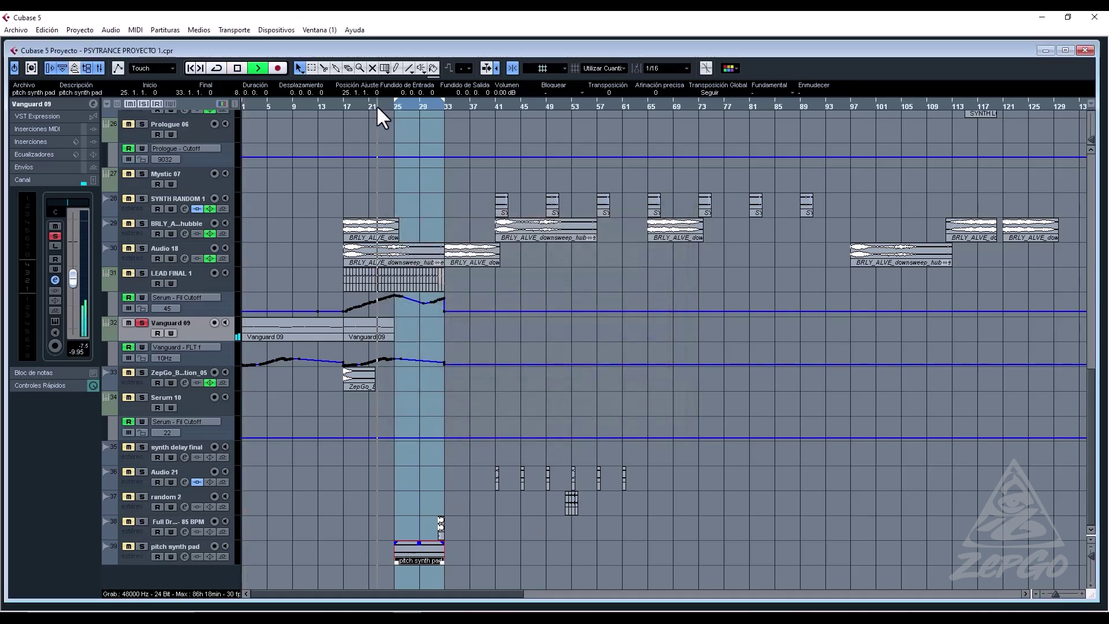
# Turn off solo on Vanguard 09 and move the pitch synth pad track directly above it in the track list.
pyautogui.click(141, 323)
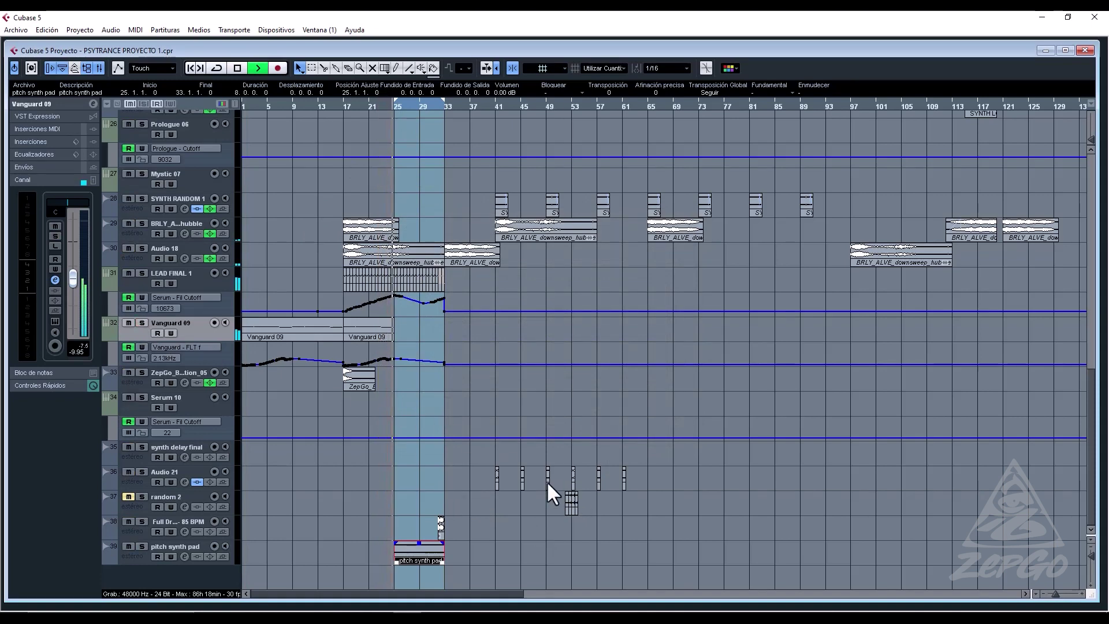
pyautogui.click(185, 546)
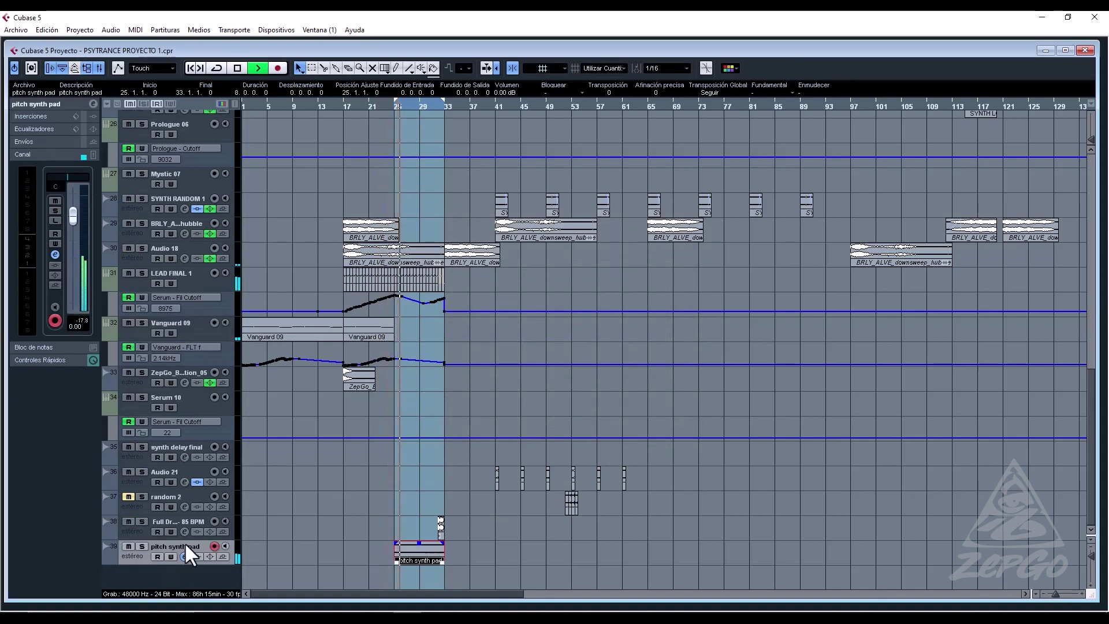
pyautogui.moveTo(185, 541); pyautogui.dragTo(218, 320)
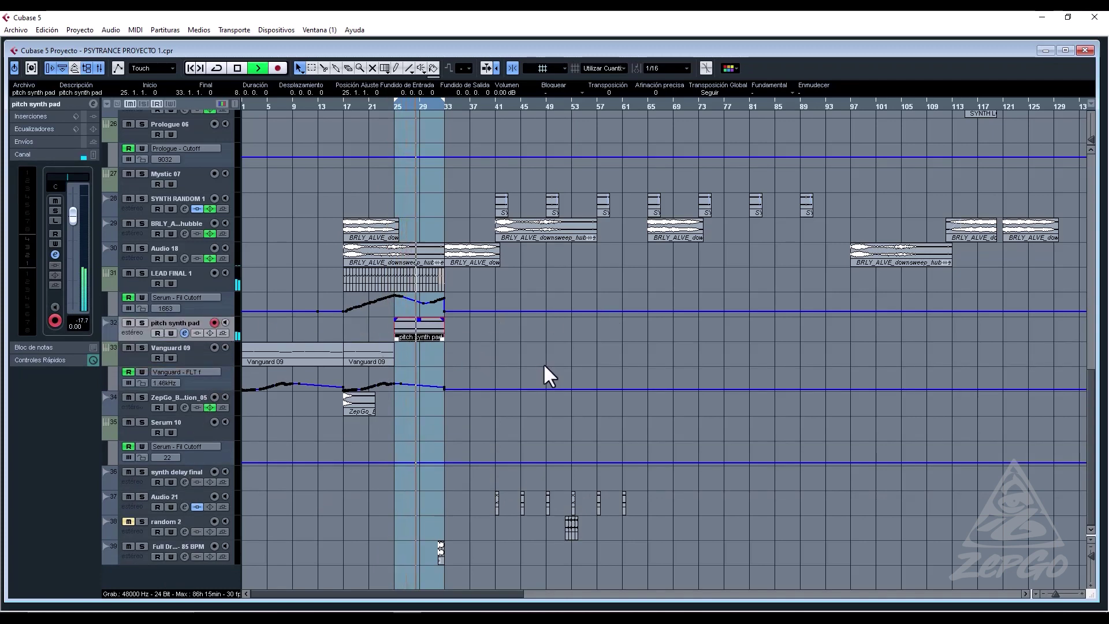
# Shorten the pitch synth pad event and the downsweep_hubble event on Audio 18 so both end at bar 32.
pyautogui.press('h')
pyautogui.press('h')
pyautogui.press('h')
pyautogui.press('h')
pyautogui.press('h')
pyautogui.press('h')
pyautogui.click(821, 349)
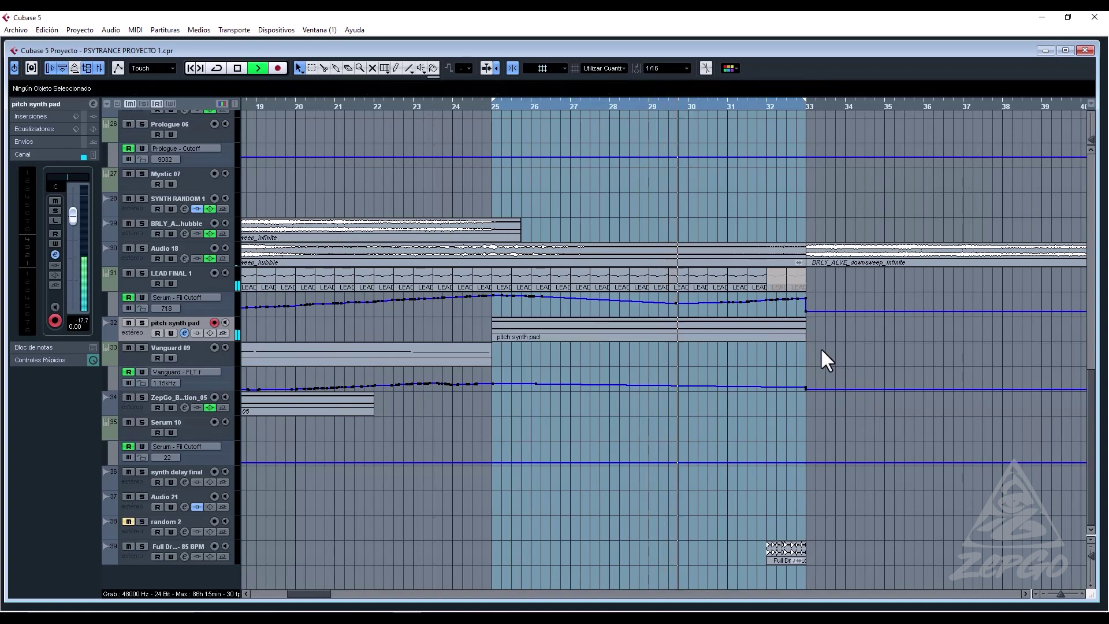
pyautogui.moveTo(802, 338); pyautogui.dragTo(763, 335)
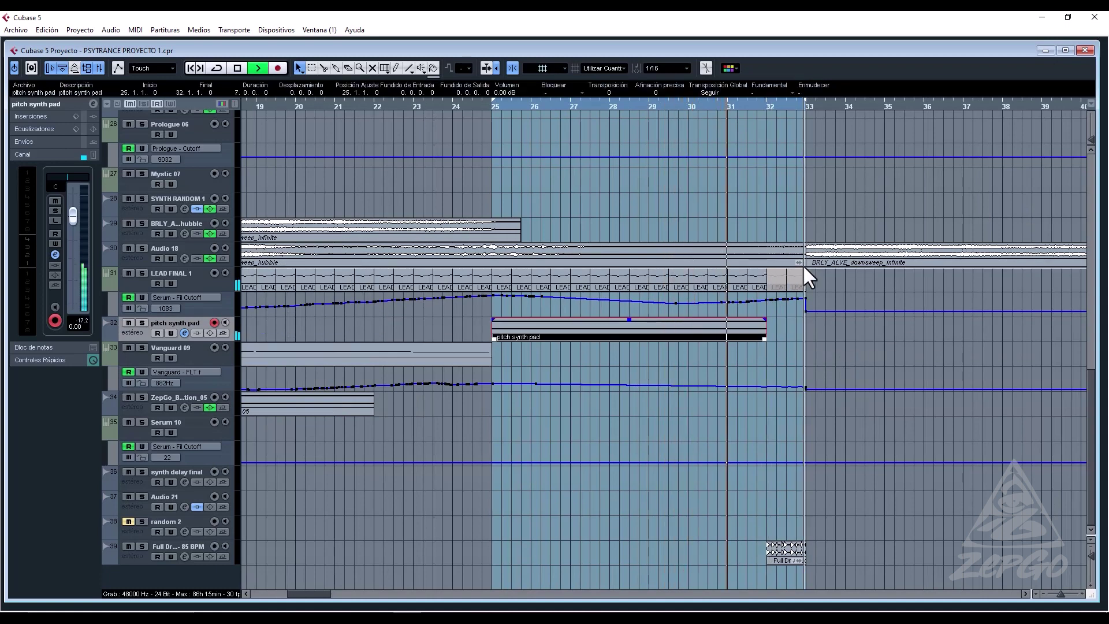
pyautogui.moveTo(803, 265); pyautogui.dragTo(771, 259)
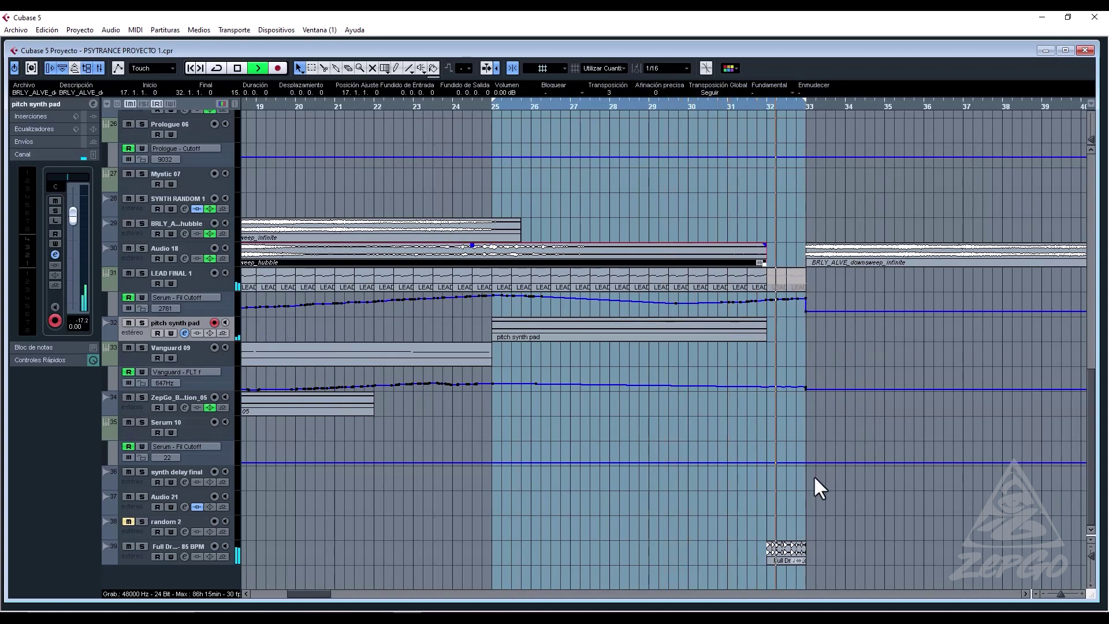
# Lower the volume of the 85 BPM full drum loop track to -7.32 dB.
pyautogui.click(202, 546)
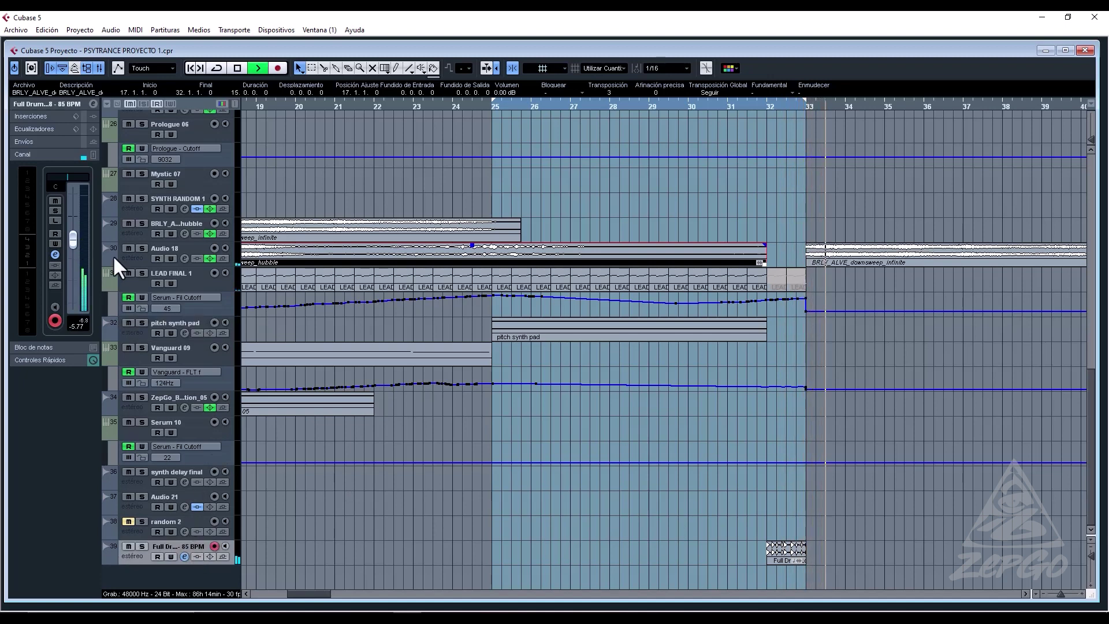
pyautogui.moveTo(74, 244); pyautogui.dragTo(74, 247)
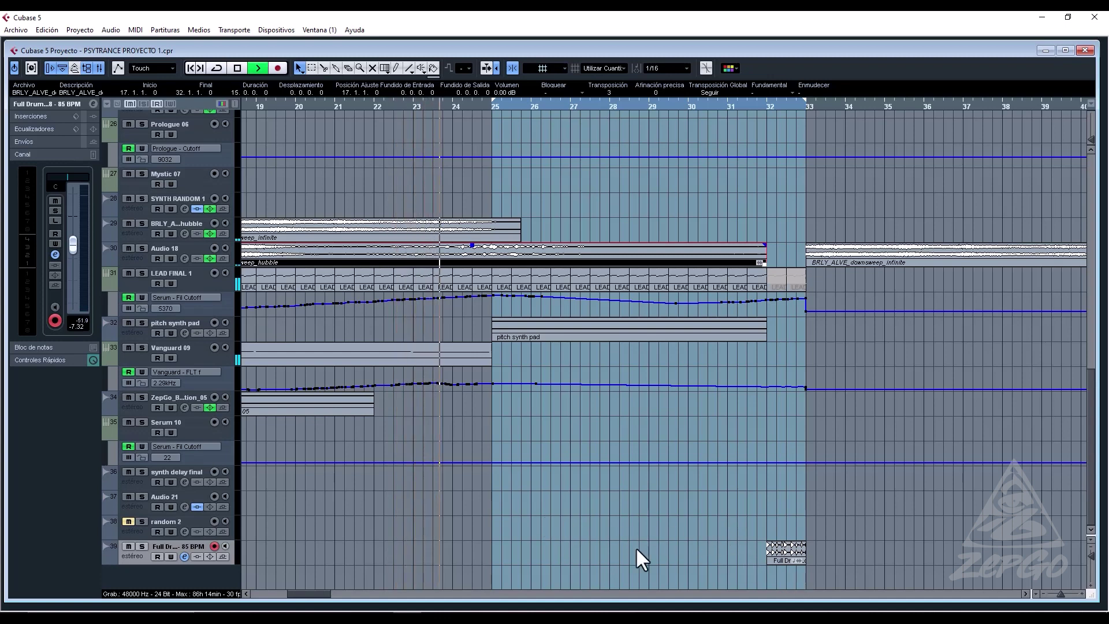
# Fill bars 25 to 32 with consecutive copies of the full drum loop event and lower its track's volume to -10.56 dB.
pyautogui.moveTo(777, 558); pyautogui.dragTo(502, 550)
pyautogui.hotkey('ctrl', 'p')
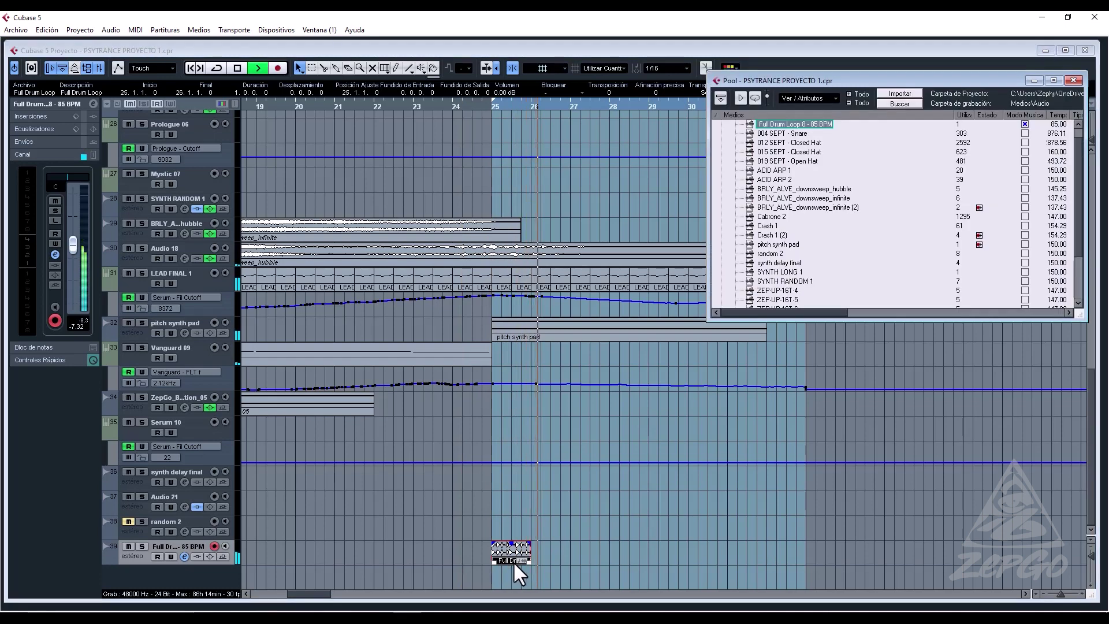
pyautogui.press('space')
pyautogui.click(1073, 81)
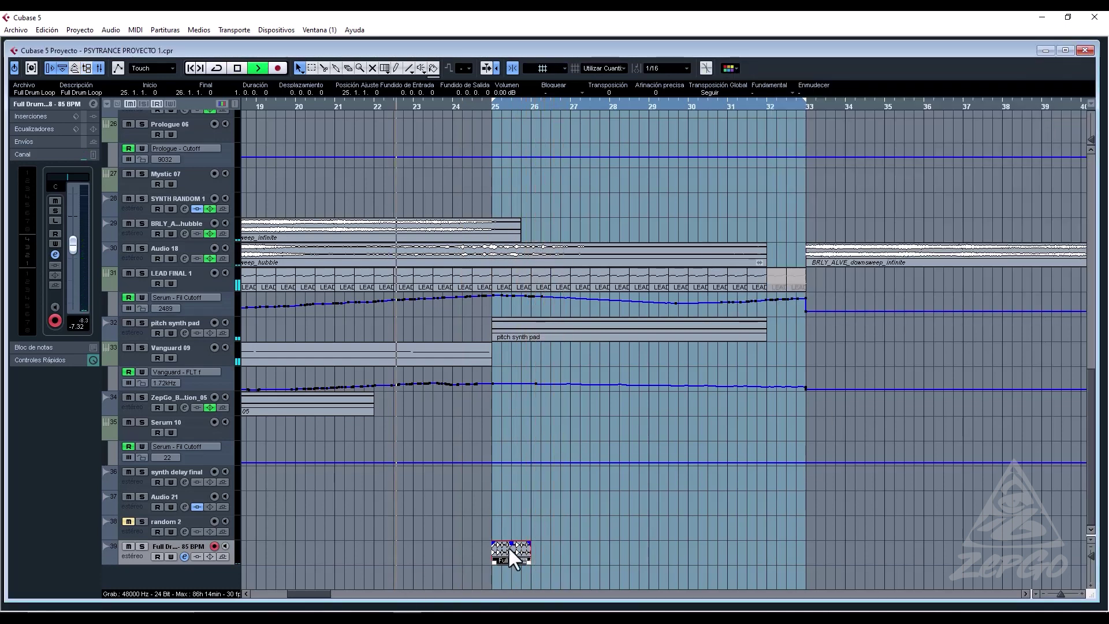
pyautogui.hotkey('ctrl', 'd')
pyautogui.hotkey('ctrl', 'd')
pyautogui.hotkey('ctrl', 'd')
pyautogui.hotkey('ctrl', 'd')
pyautogui.hotkey('ctrl', 'd')
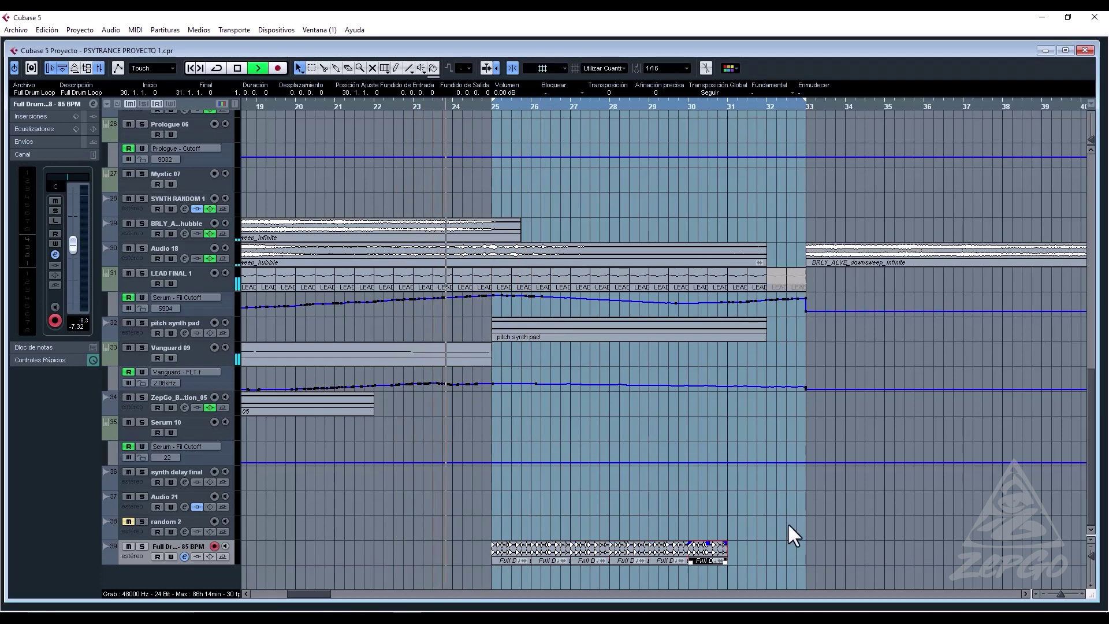
pyautogui.hotkey('ctrl', 'd')
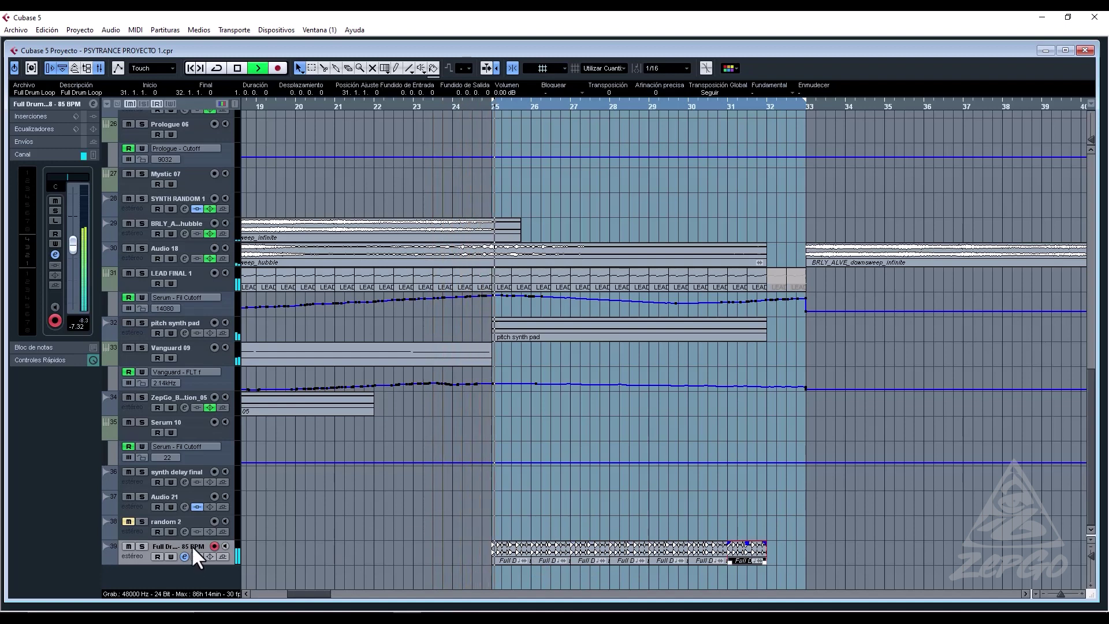
pyautogui.moveTo(74, 244); pyautogui.dragTo(74, 256)
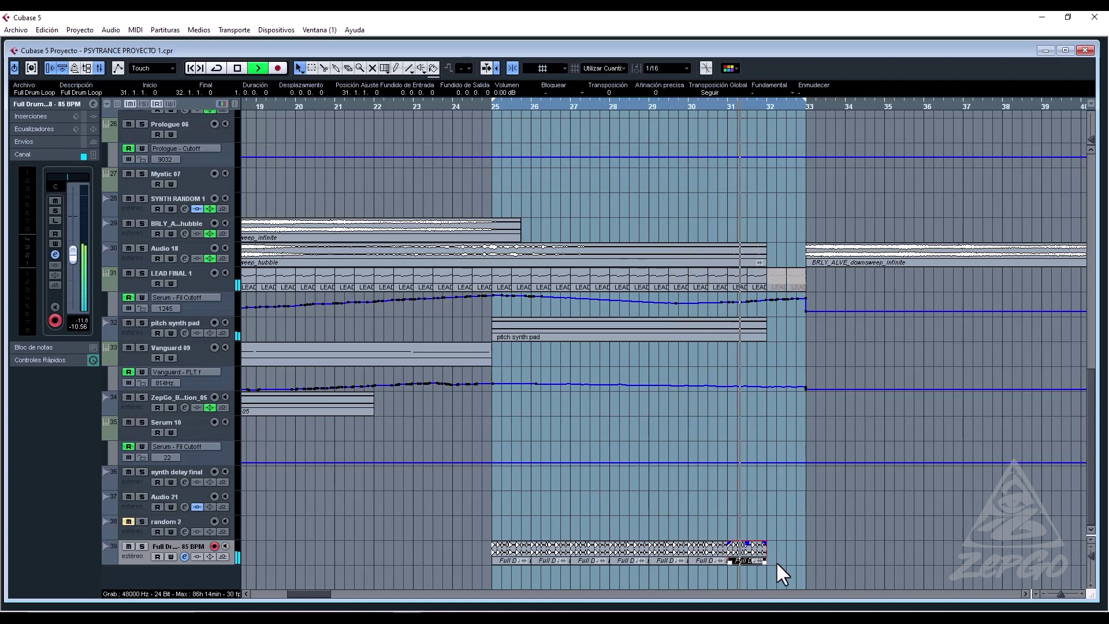
pyautogui.press('space')
# Remove the 85 BPM full drum loop track together with all of its loop events.
pyautogui.click(696, 573)
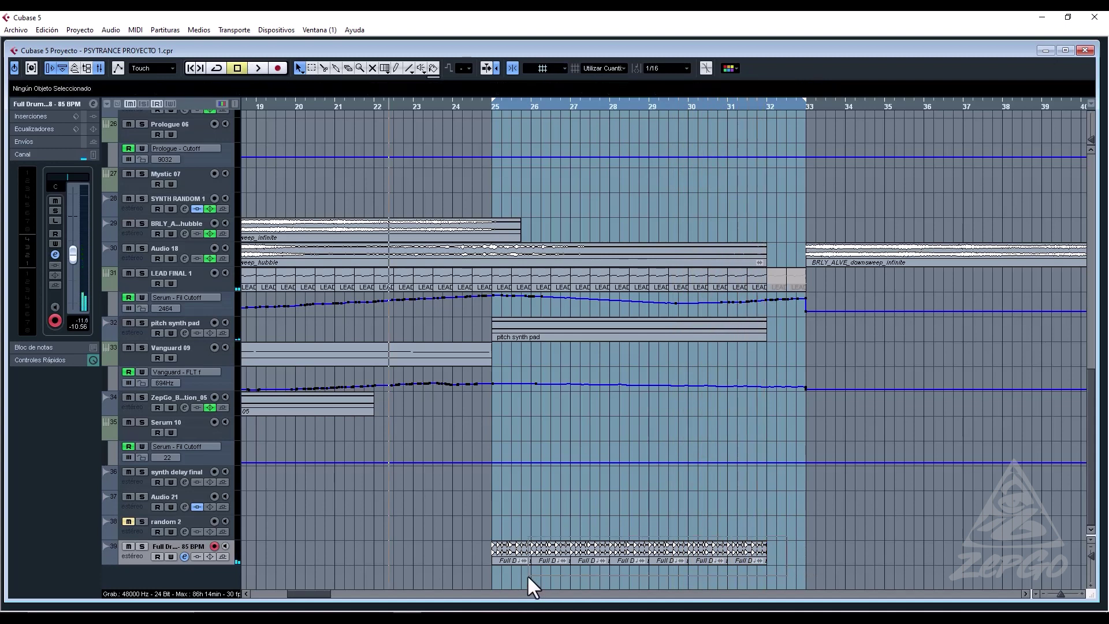
pyautogui.moveTo(526, 574); pyautogui.dragTo(508, 549)
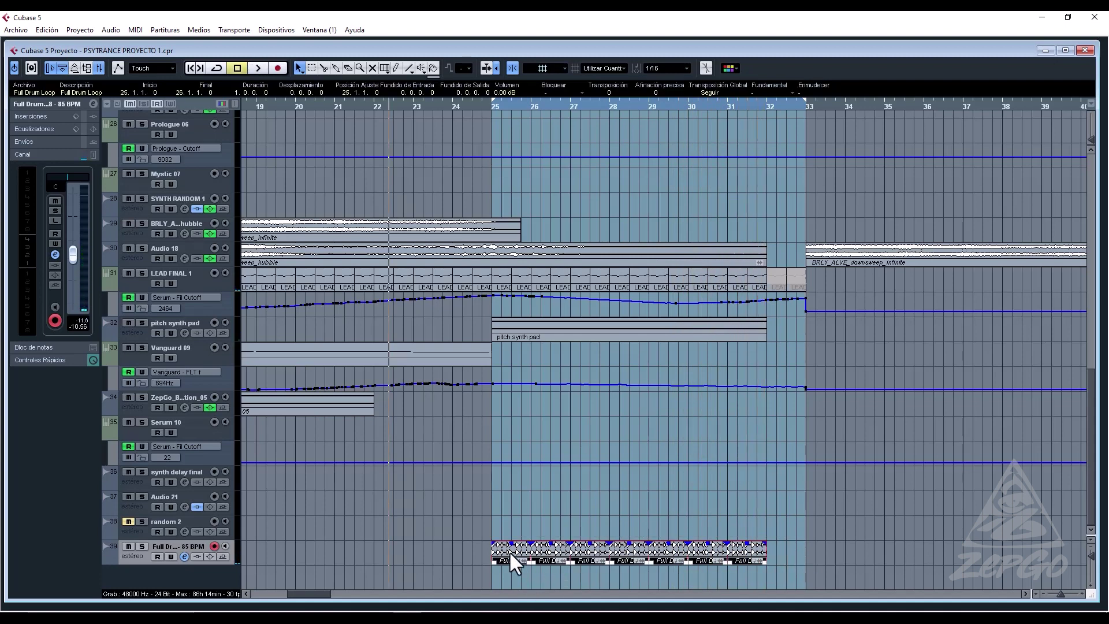
pyautogui.rightClick(171, 538)
pyautogui.click(275, 397)
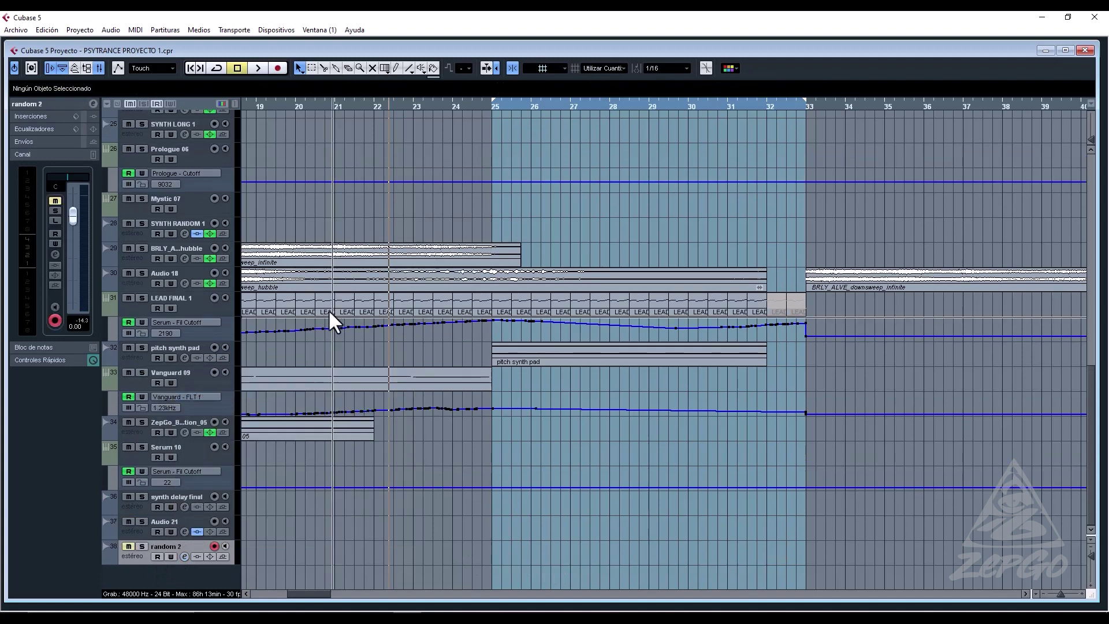
# Open MediaBay and limit its browser to the ZepGo Sounds Library Full folder inside DSR STUFF.
pyautogui.press('F5')
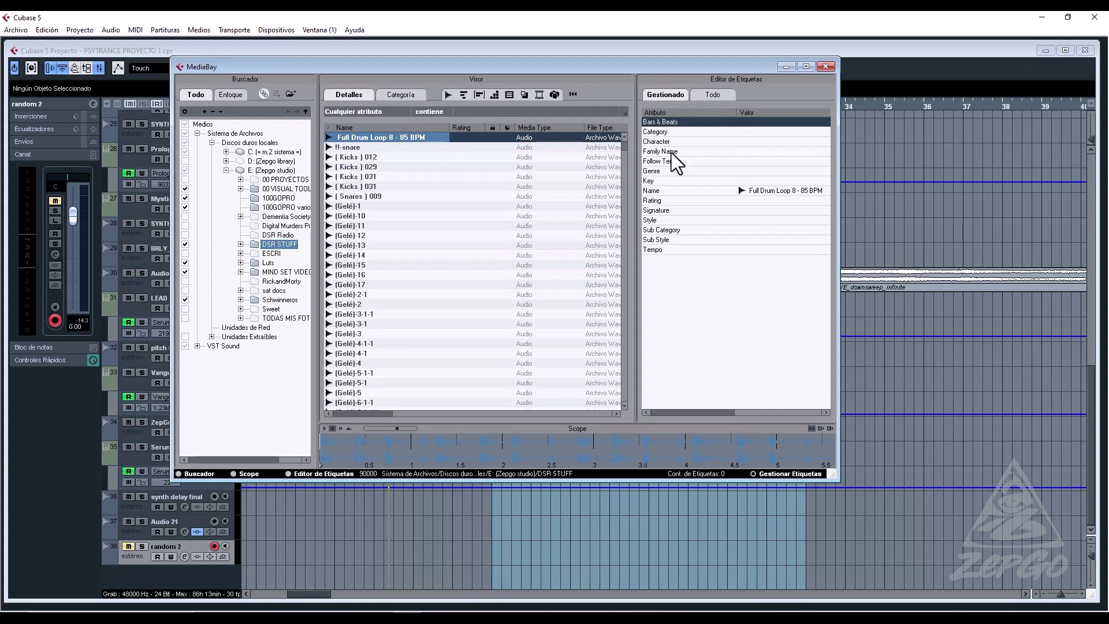
pyautogui.click(714, 96)
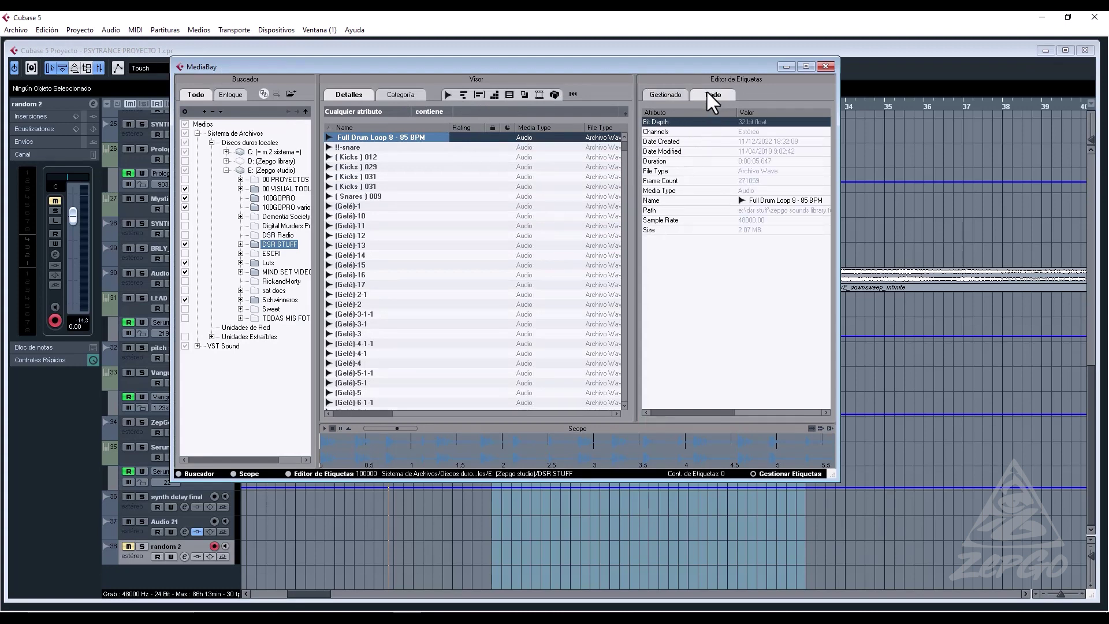
pyautogui.click(398, 95)
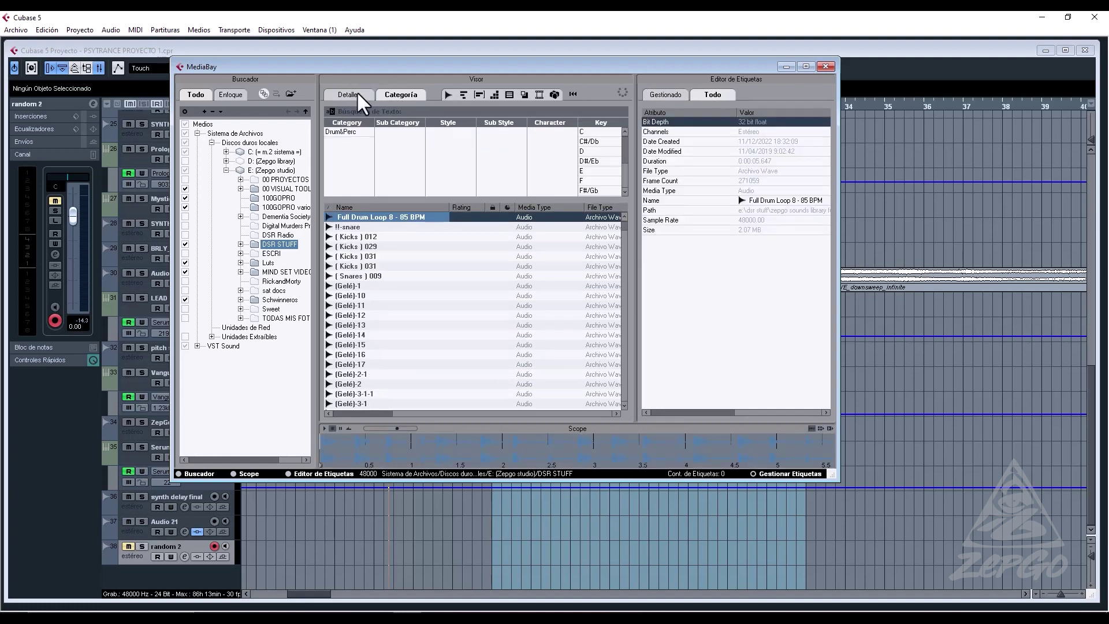
pyautogui.scroll(-8, 413, 283)
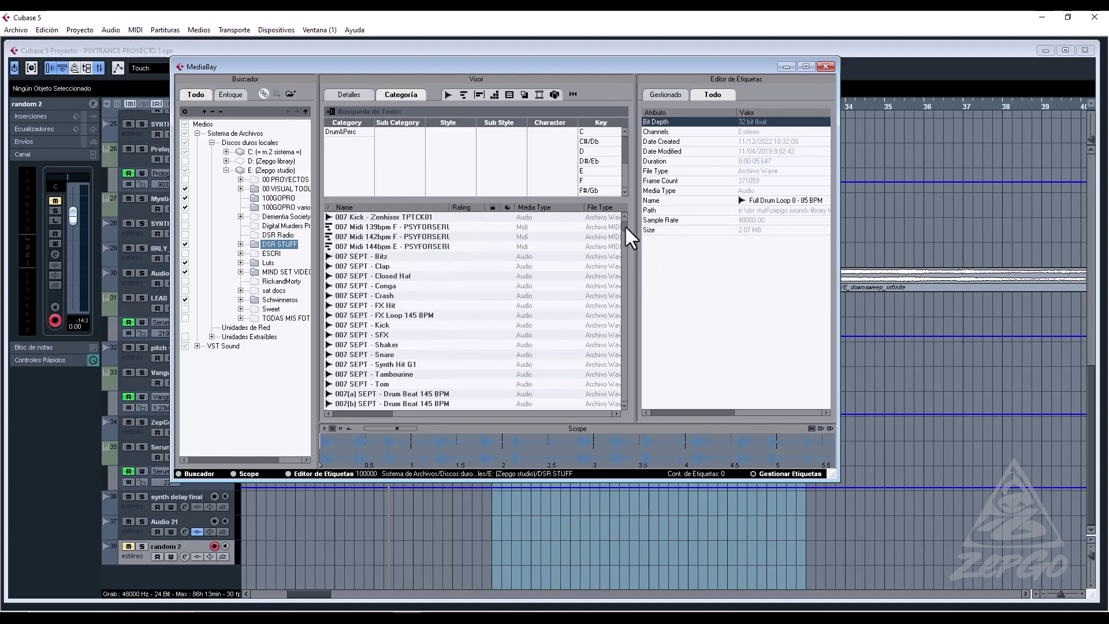
pyautogui.click(184, 112)
pyautogui.click(350, 95)
pyautogui.click(193, 474)
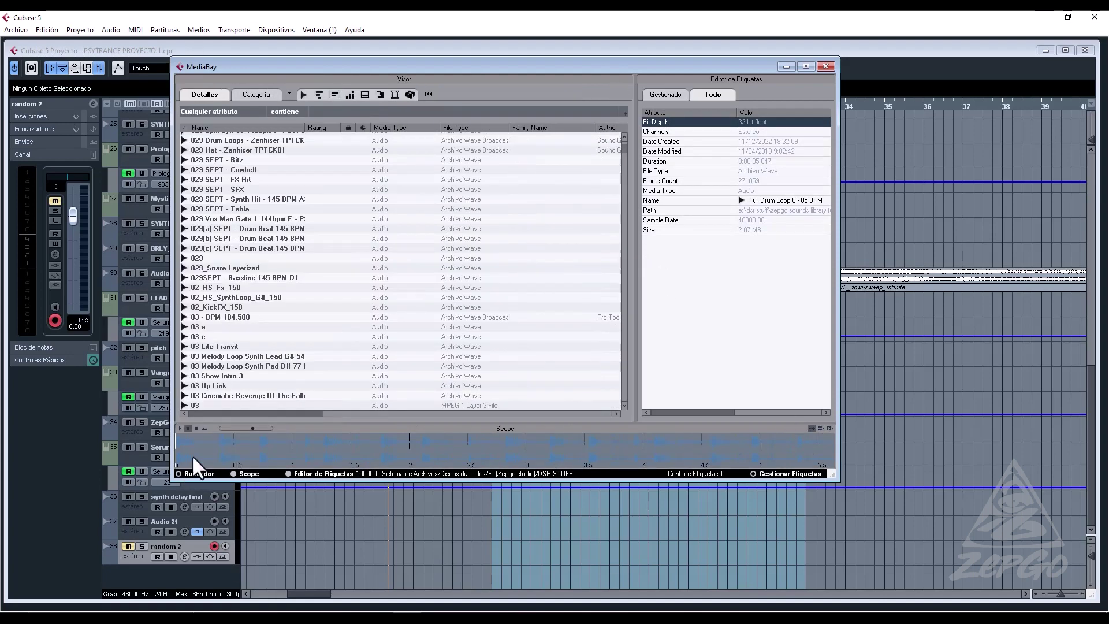
pyautogui.click(181, 473)
pyautogui.click(240, 198)
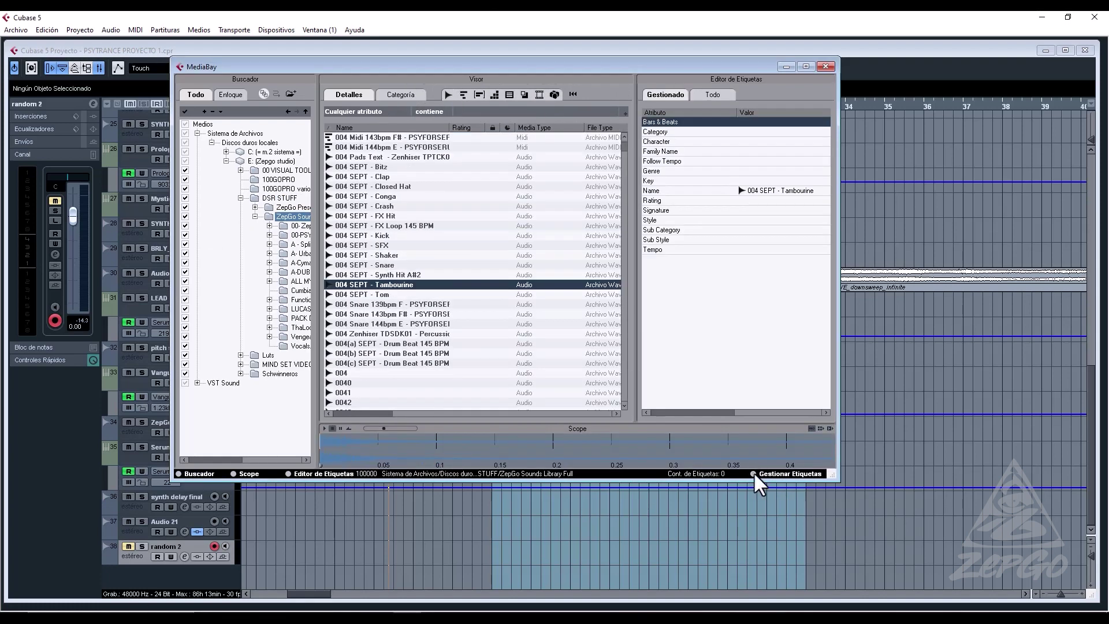
# Show the MediaBay results by category and search the sound library for "fill".
pyautogui.click(755, 477)
pyautogui.click(668, 247)
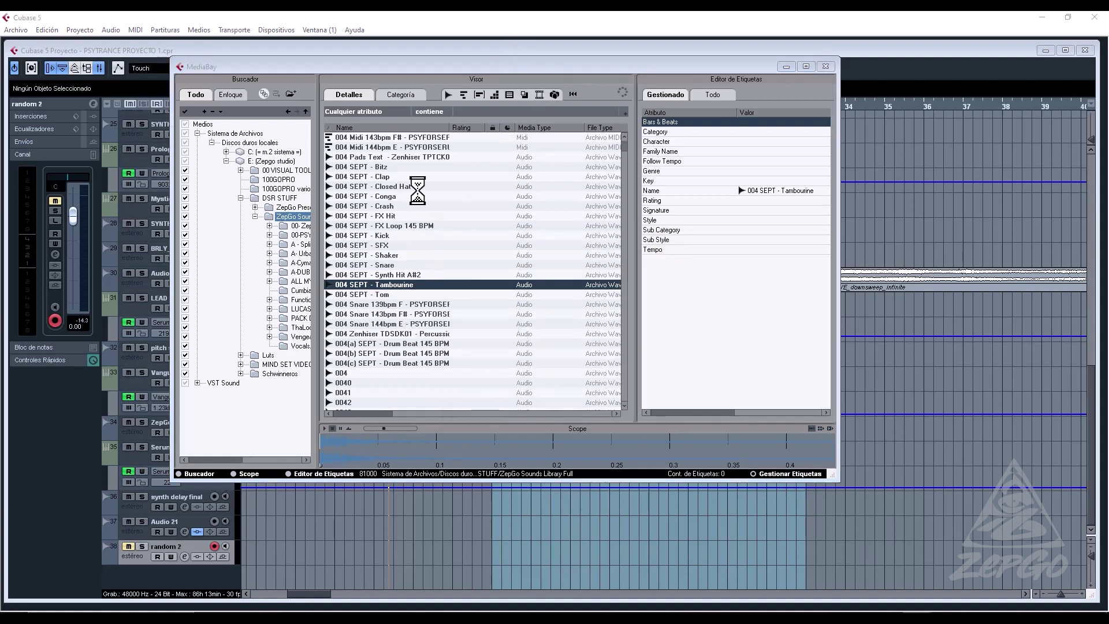
pyautogui.click(394, 94)
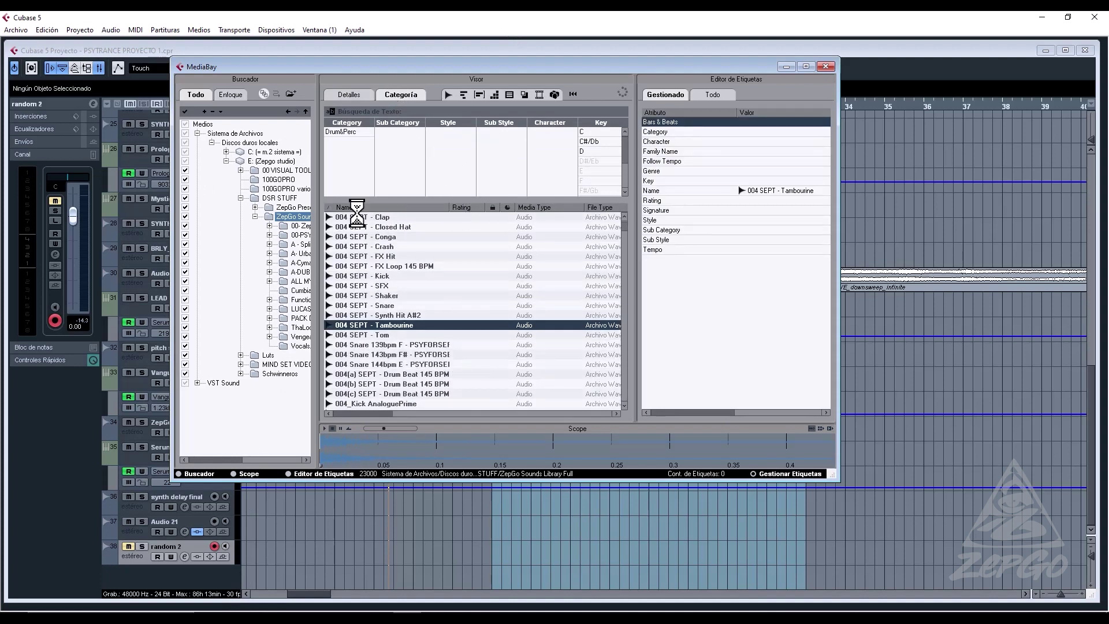
pyautogui.click(414, 110)
pyautogui.write('fill')
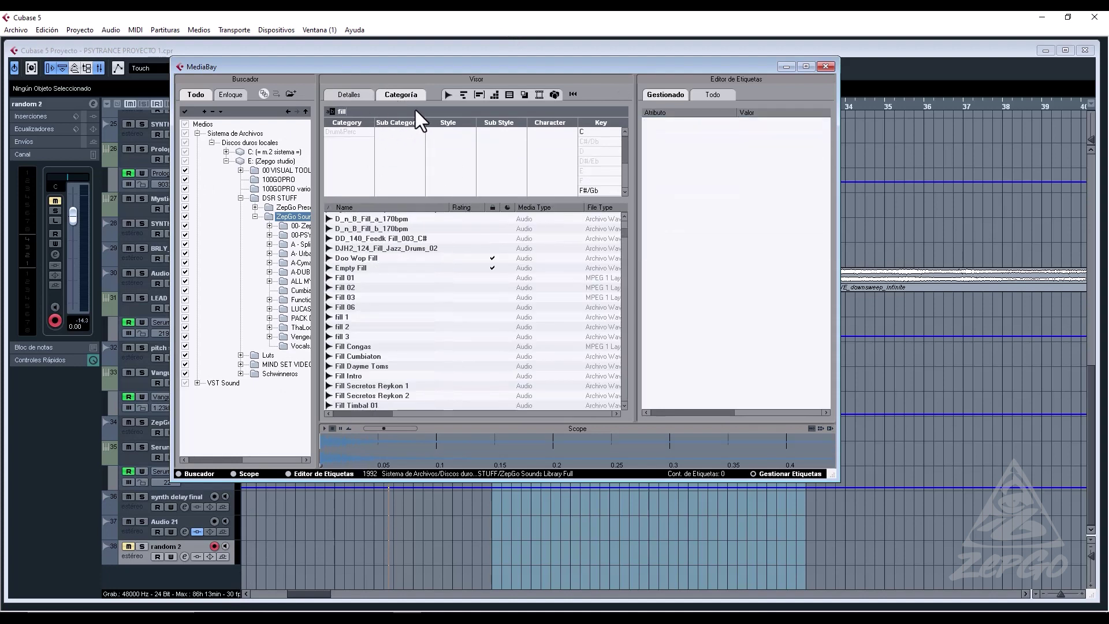
# Audition the fill samples one after another, from D_n_B_Fill_a_170bpm down to Fill Timbal 01.
pyautogui.click(368, 219)
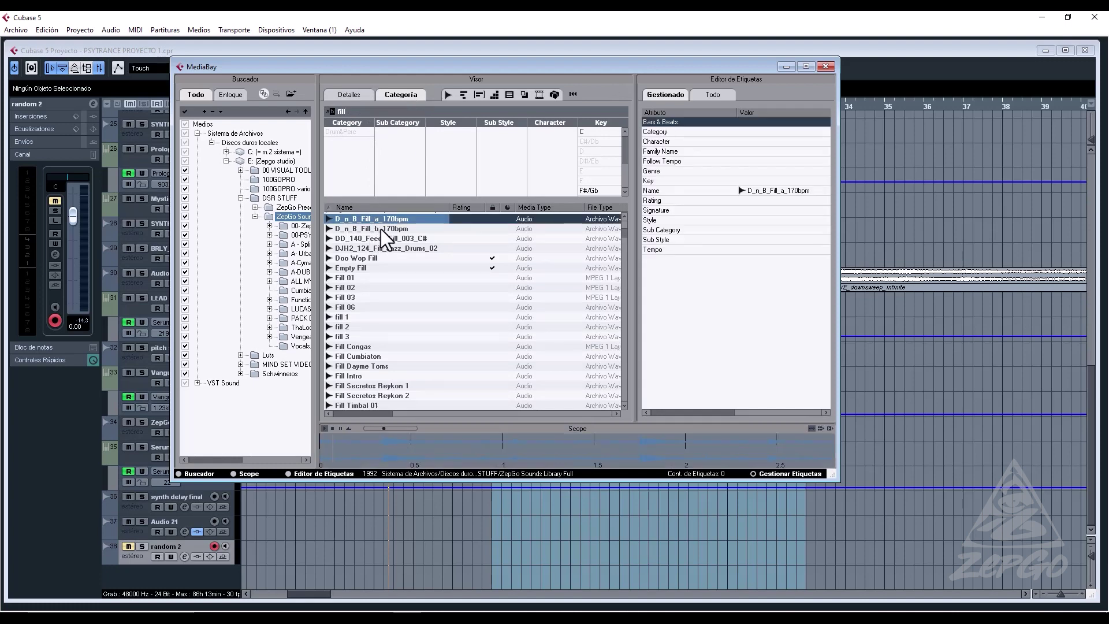
pyautogui.press('Down')
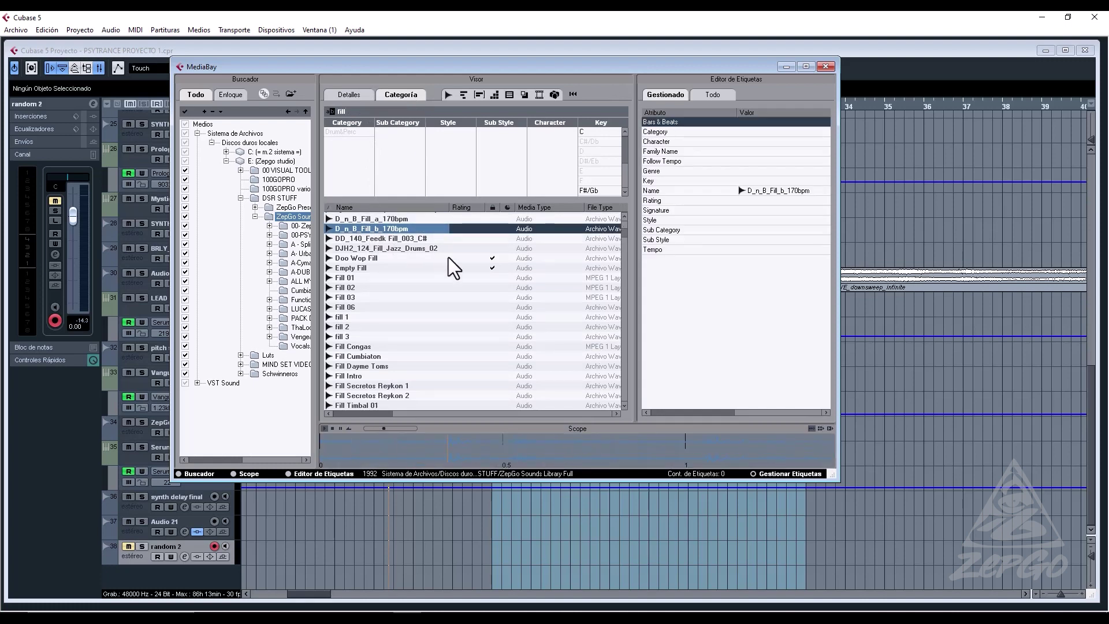
pyautogui.press('Down')
pyautogui.press('Down')
pyautogui.press('Down')
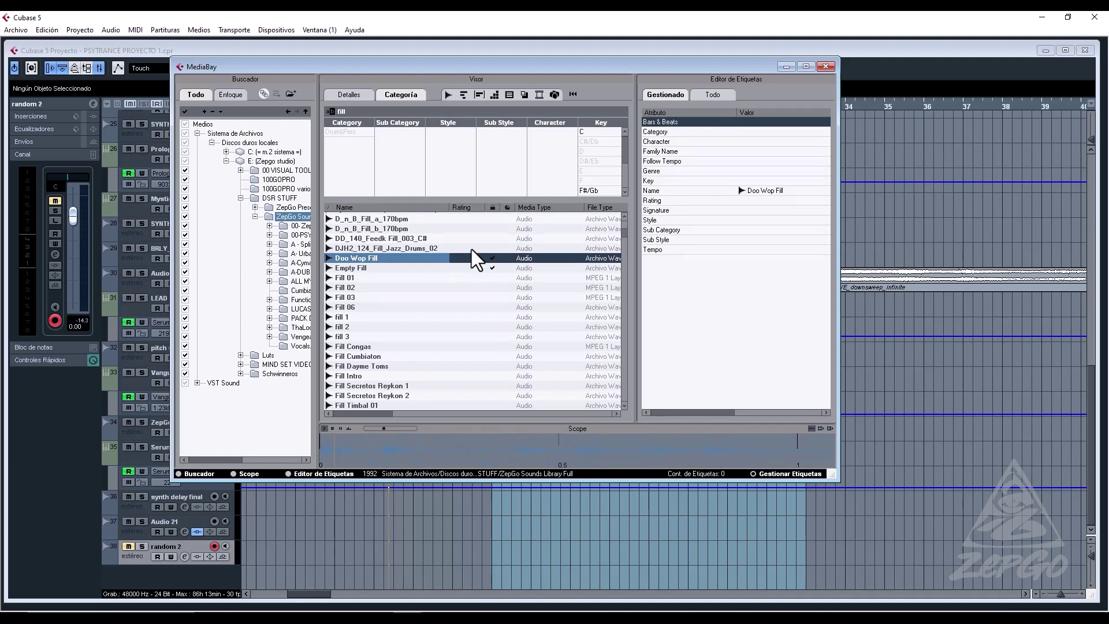
pyautogui.press('Down')
pyautogui.press('Down')
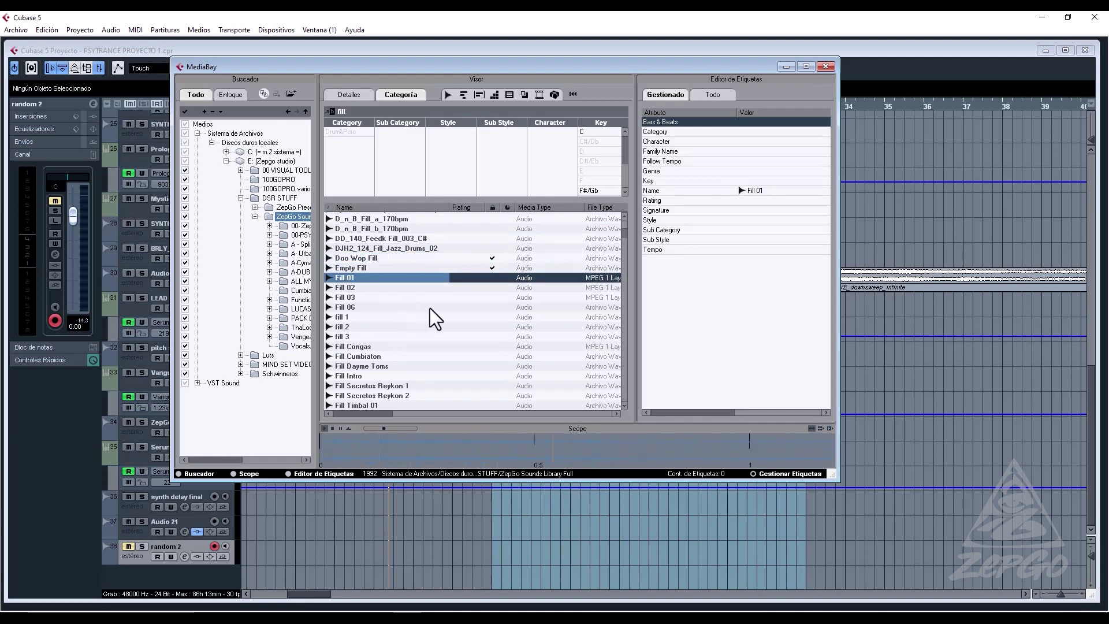
pyautogui.press('Down')
pyautogui.press('Down')
pyautogui.press('Down')
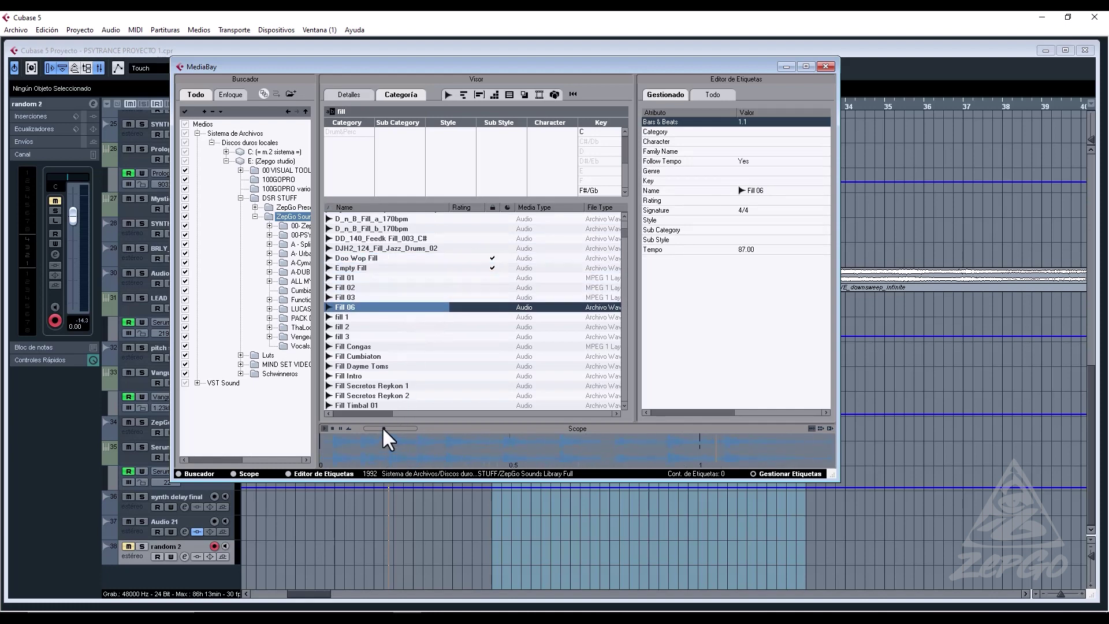
pyautogui.press('Down')
pyautogui.press('Down')
pyautogui.press('Down')
pyautogui.press('Down')
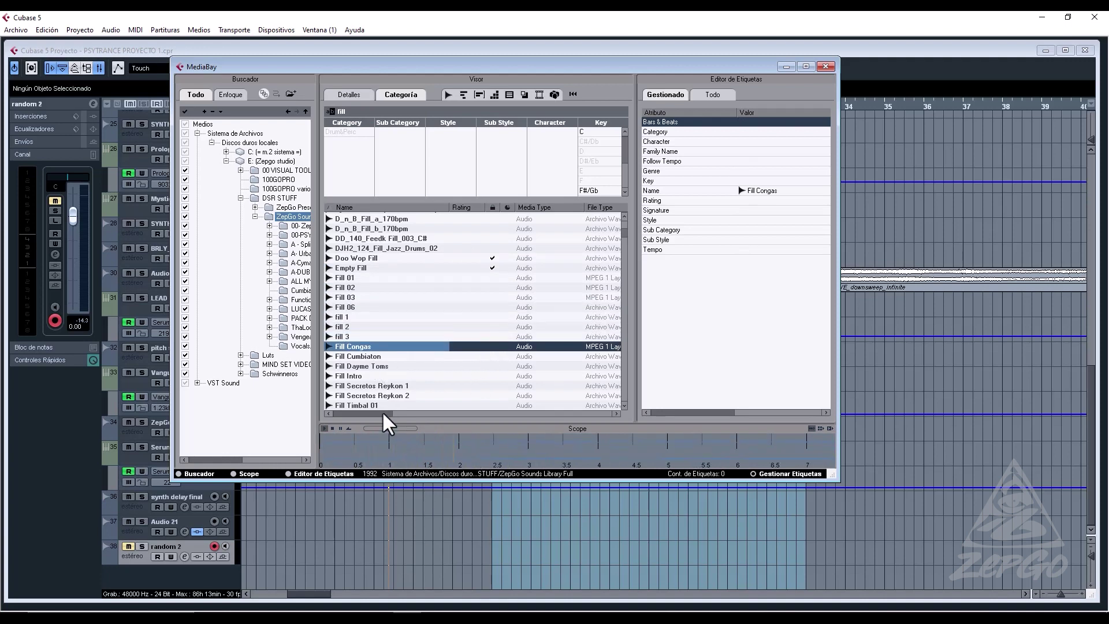
pyautogui.press('Down')
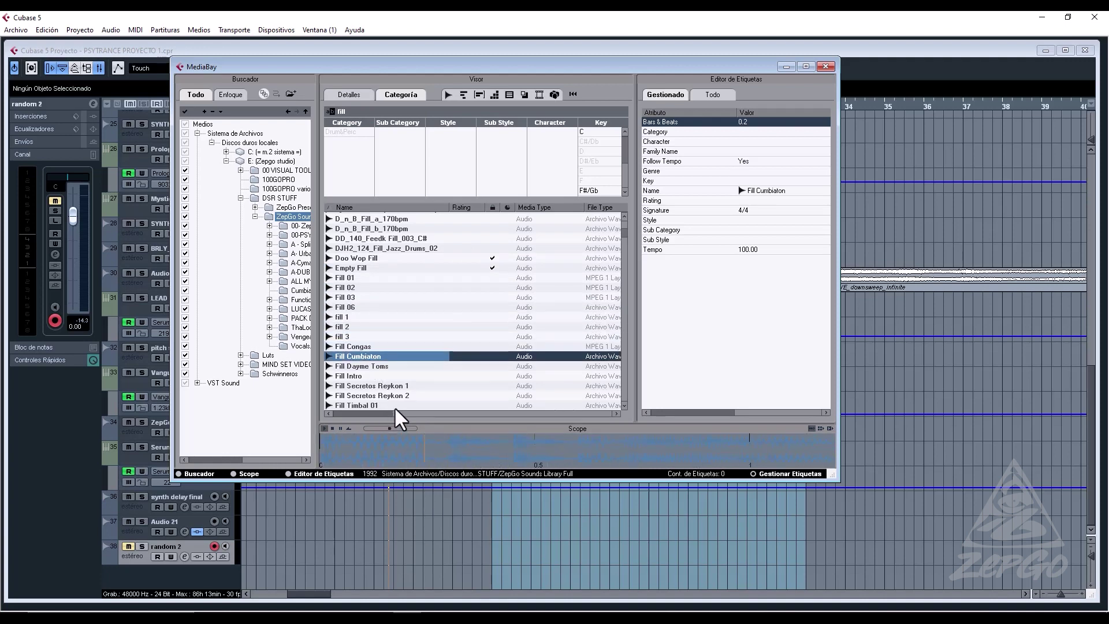
pyautogui.press('Down')
pyautogui.press('Down')
pyautogui.press('Down')
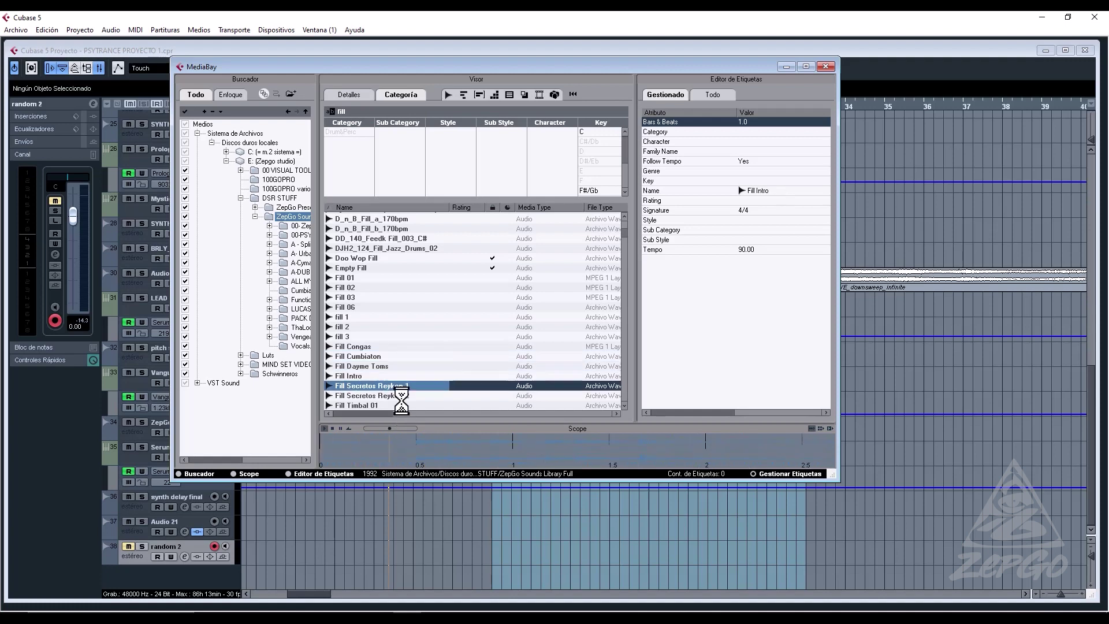
pyautogui.press('Down')
pyautogui.press('Down')
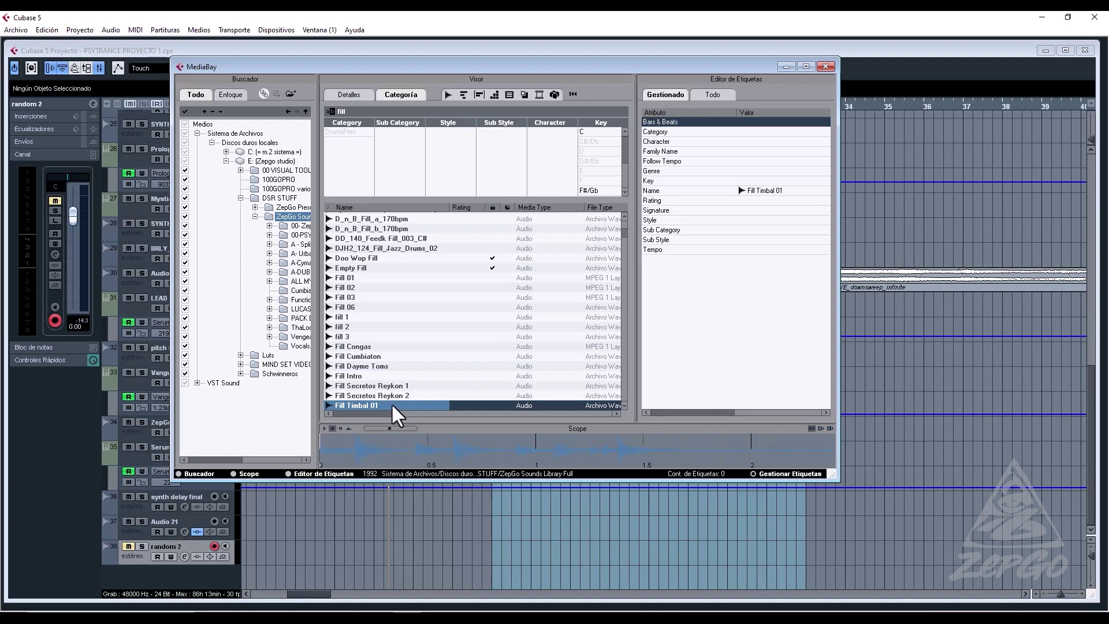
# Insert the Fill Timbal 01 sample on a new track, close MediaBay and move the event to start at bar 32.
pyautogui.doubleClick(390, 404)
pyautogui.click(579, 394)
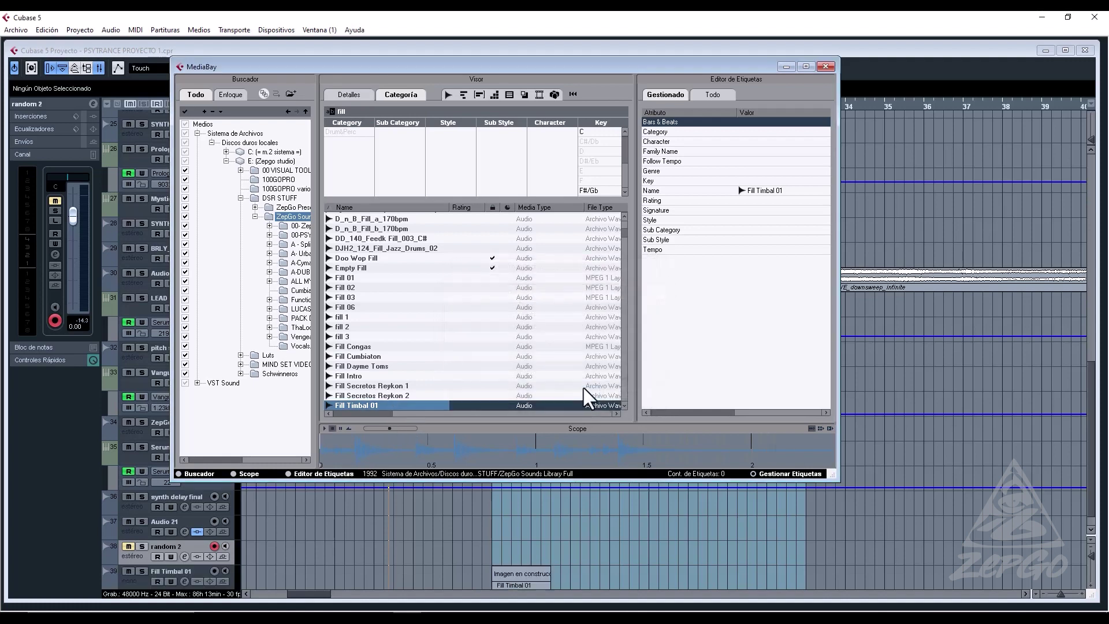
pyautogui.click(826, 67)
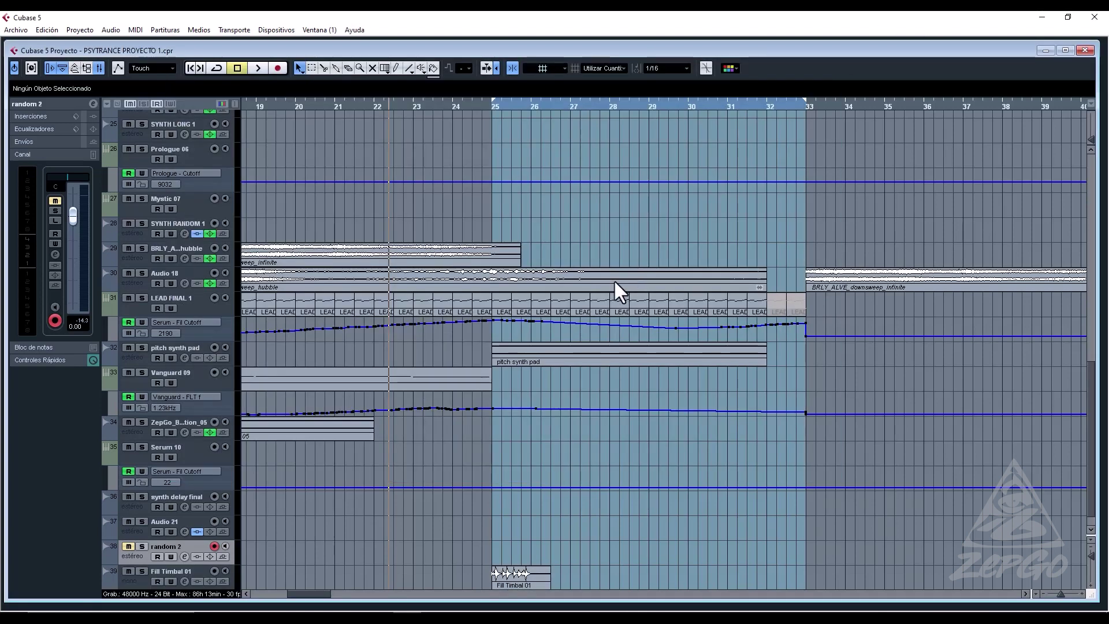
pyautogui.scroll(-1, 577, 520)
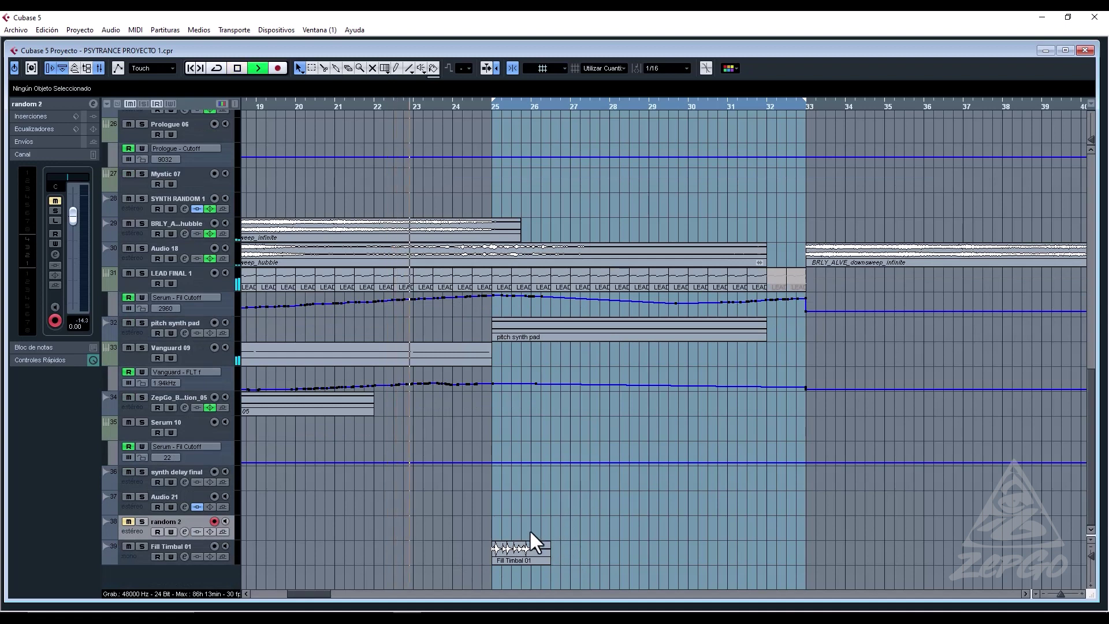
pyautogui.moveTo(529, 546); pyautogui.dragTo(793, 555)
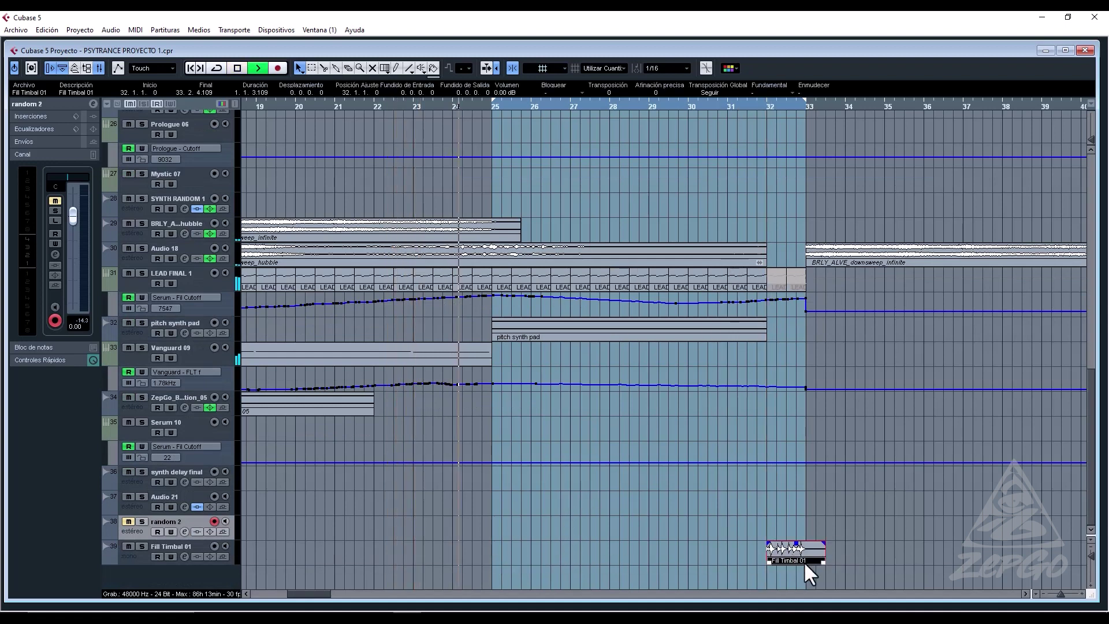
# Unmute the random 2 track and lower the Fill Timbal 01 track's volume to -11.20 dB while playing from just after bar 31.
pyautogui.click(737, 103)
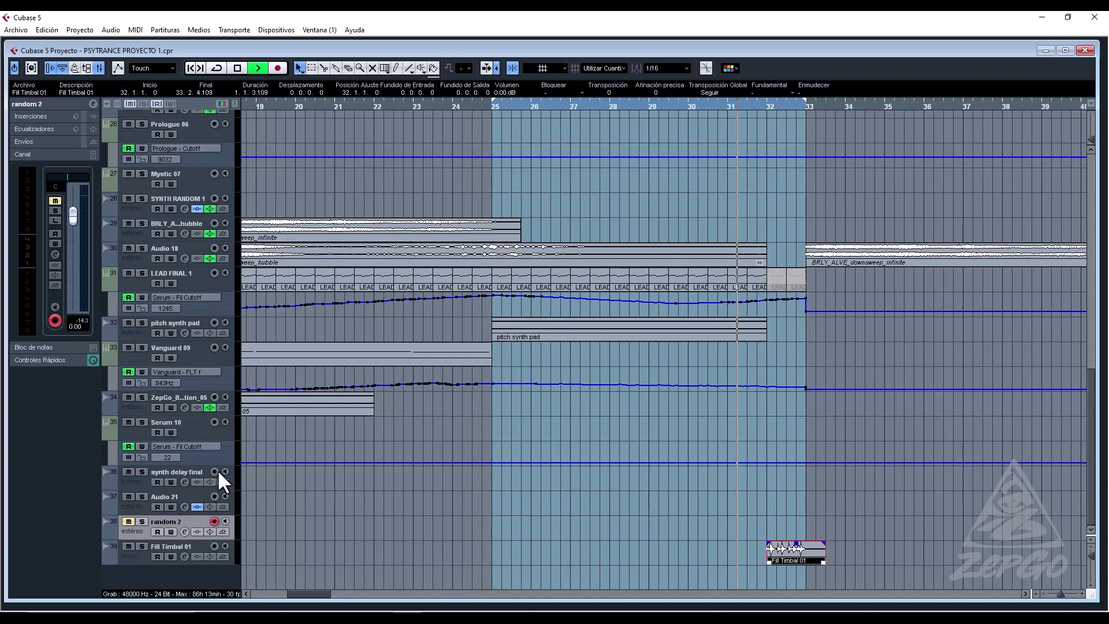
pyautogui.click(127, 521)
pyautogui.press('space')
pyautogui.press('space')
pyautogui.click(192, 545)
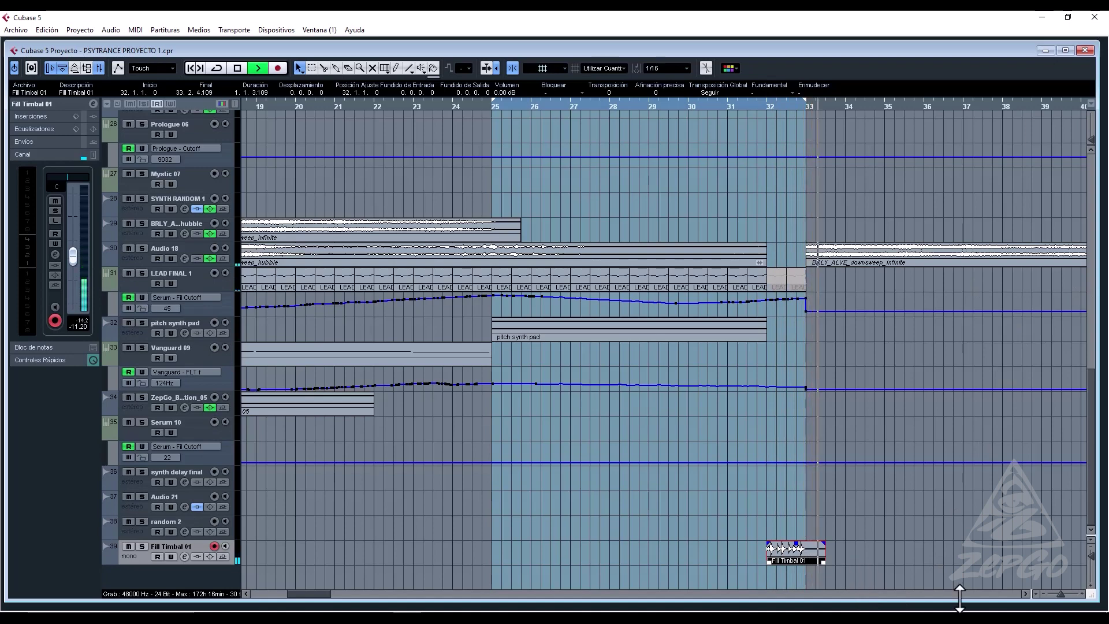
# Play the passage from just after bar 31 repeatedly to check how the Fill Timbal 01 event leads into bar 33.
pyautogui.moveTo(1060, 594); pyautogui.dragTo(1062, 594)
pyautogui.press('space')
pyautogui.press('space')
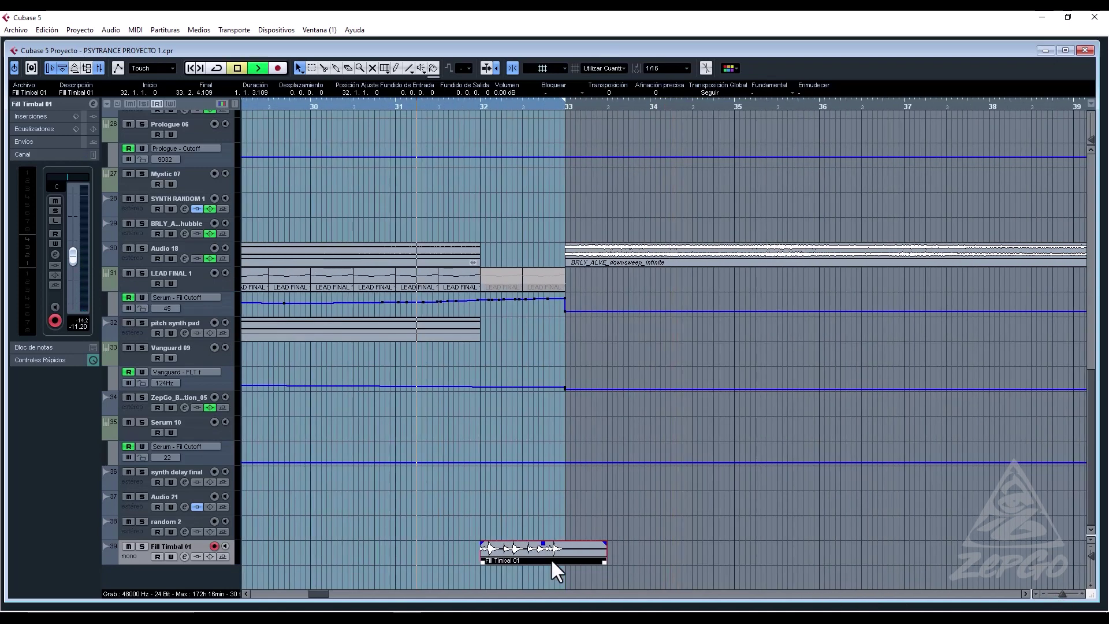
pyautogui.press('space')
pyautogui.press('space')
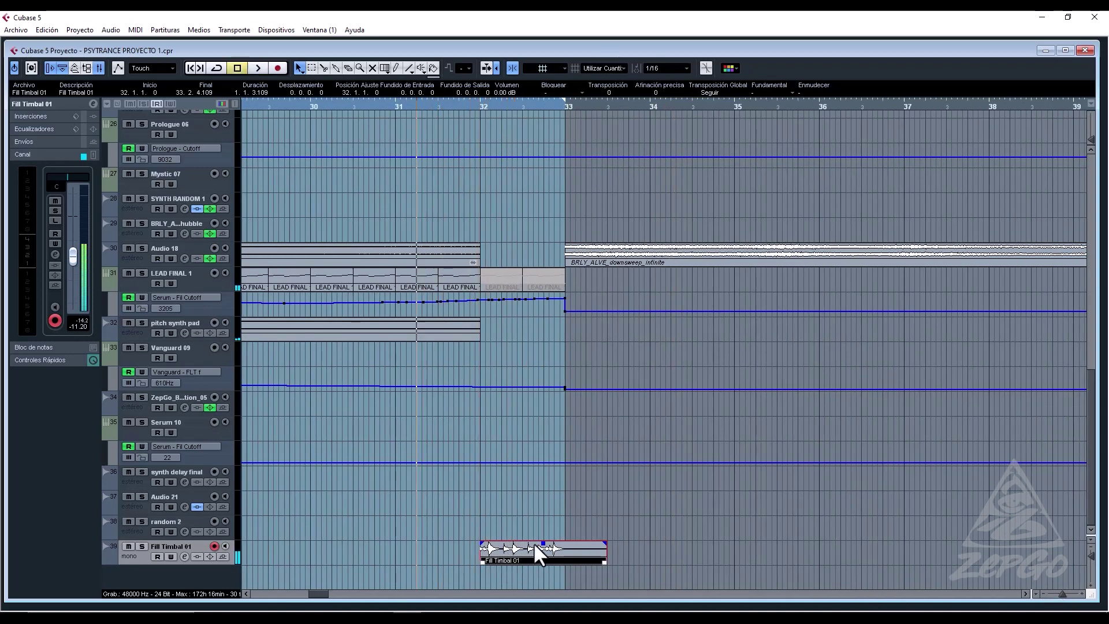
pyautogui.press('space')
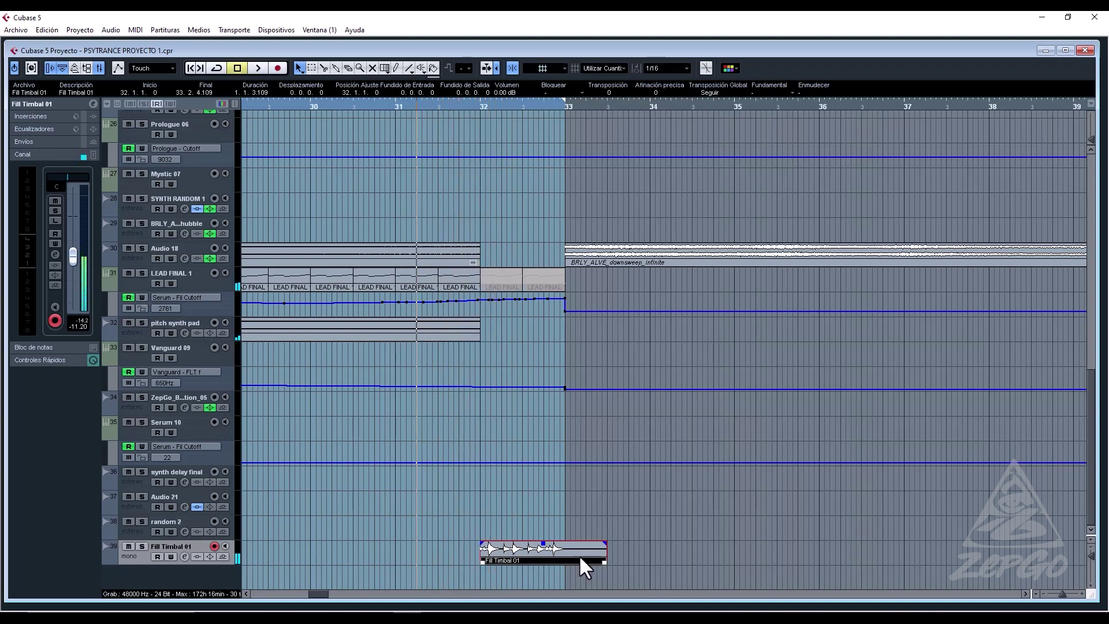
# Time-stretch the Fill Timbal 01 event at bar 32 so it ends at 33.2.2.0, and play the result.
pyautogui.rightClick(579, 554)
pyautogui.rightClick(583, 556)
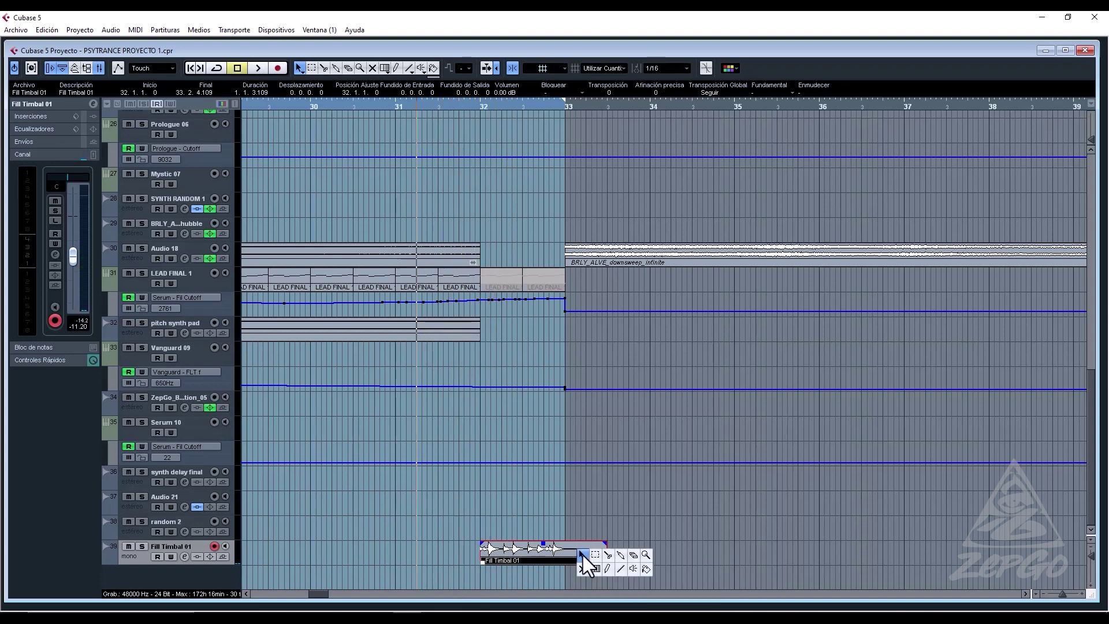
pyautogui.click(584, 556)
pyautogui.click(600, 594)
pyautogui.moveTo(604, 560); pyautogui.dragTo(590, 560)
pyautogui.press('space')
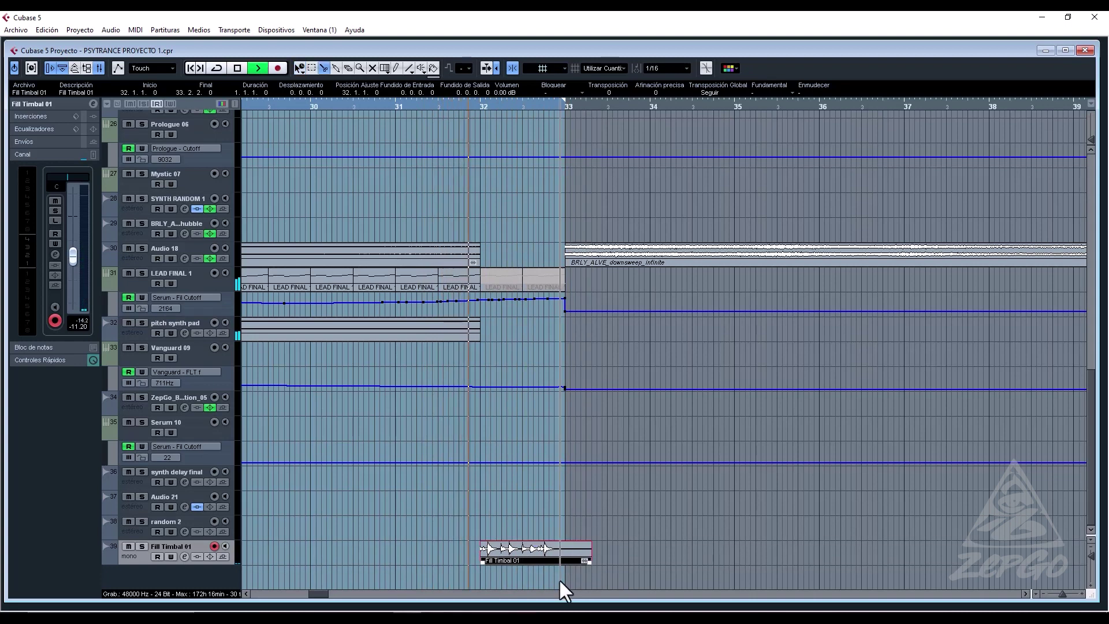
pyautogui.press('space')
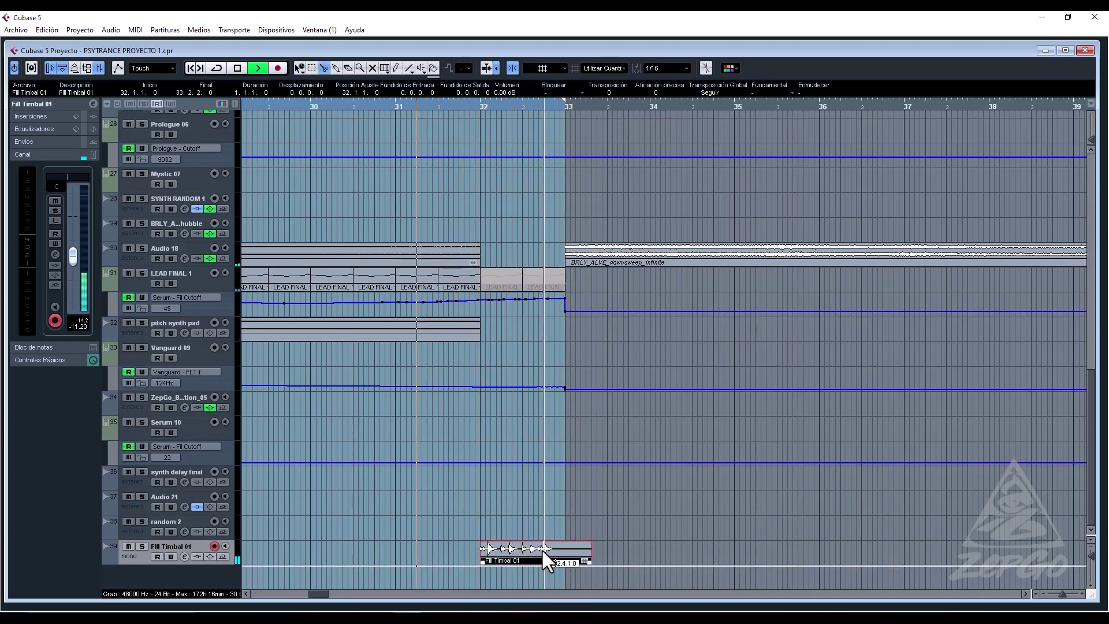
# Split the Fill Timbal 01 event at 32.4.1.0 and move its second piece to a new audio track directly below.
pyautogui.click(543, 549)
pyautogui.press('space')
pyautogui.rightClick(560, 530)
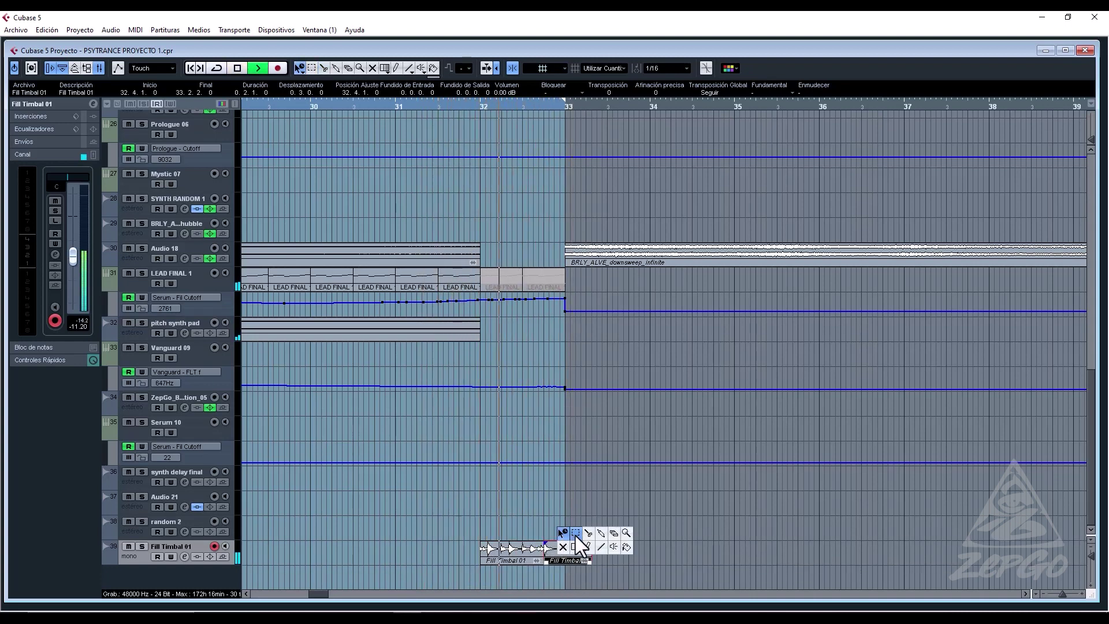
pyautogui.click(566, 535)
pyautogui.click(575, 546)
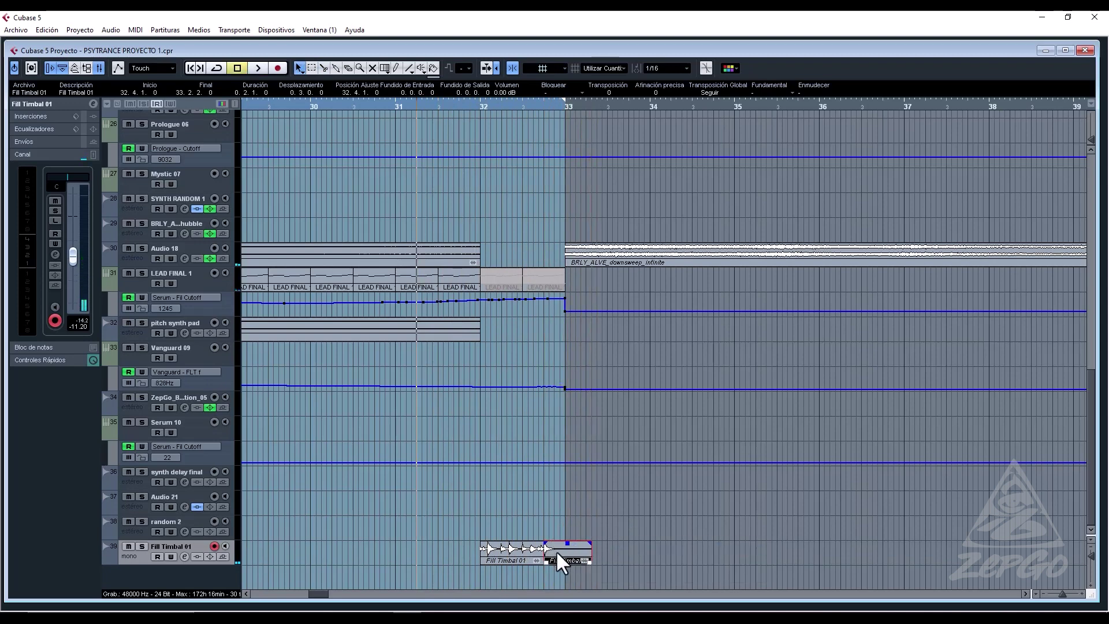
pyautogui.moveTo(557, 552); pyautogui.dragTo(556, 570)
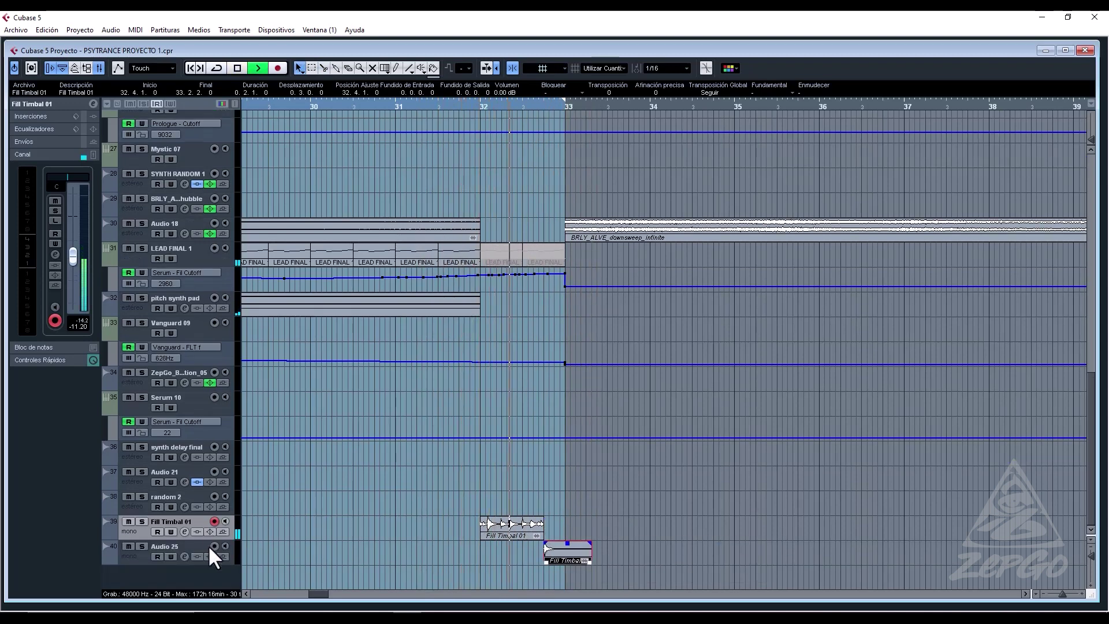
# Load StereoDelay in insert slot 3 of the Audio 25 track.
pyautogui.click(169, 547)
pyautogui.click(55, 253)
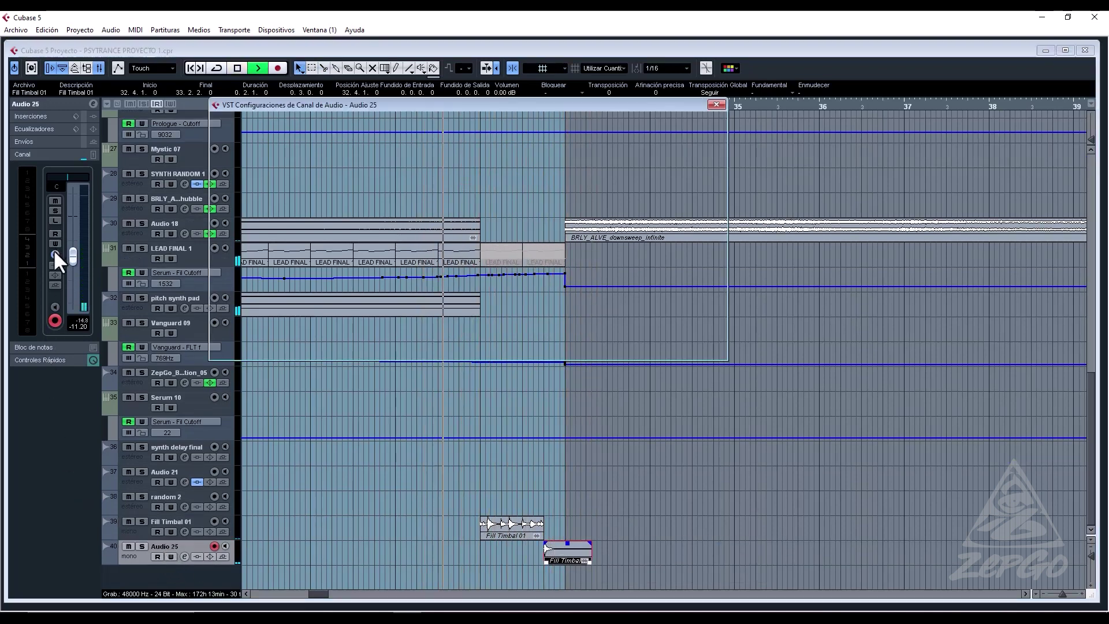
pyautogui.click(245, 200)
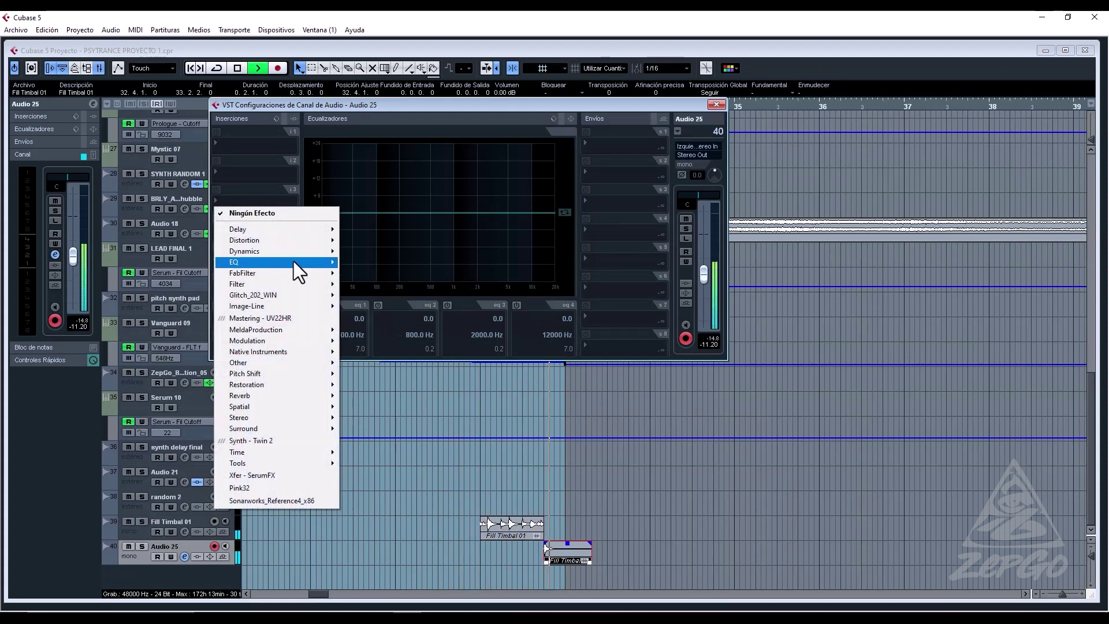
pyautogui.moveTo(300, 228)
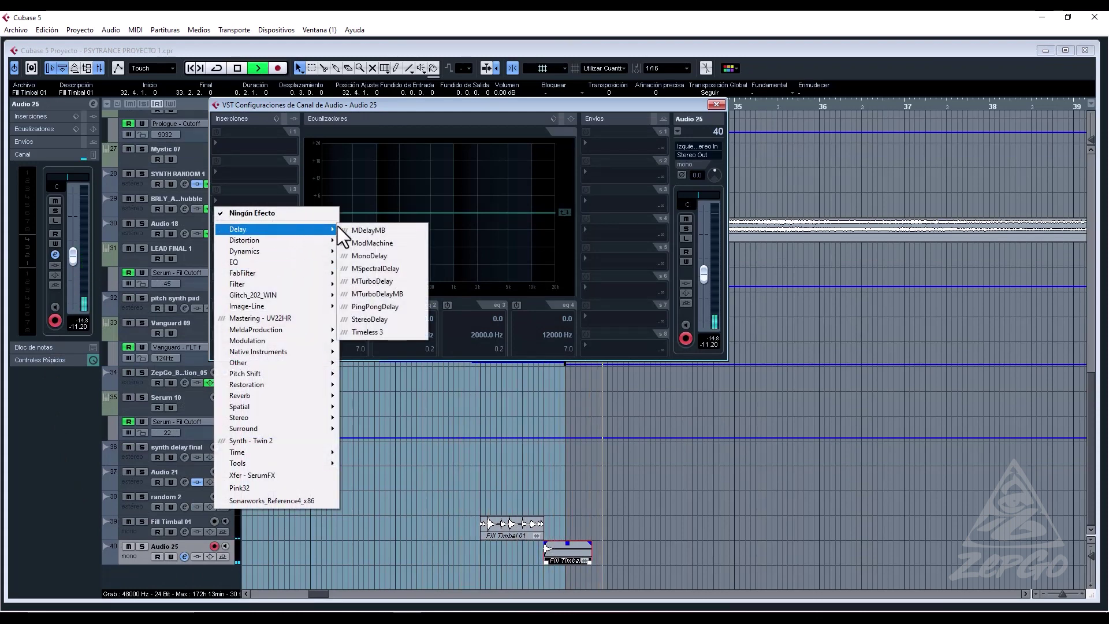
pyautogui.click(399, 322)
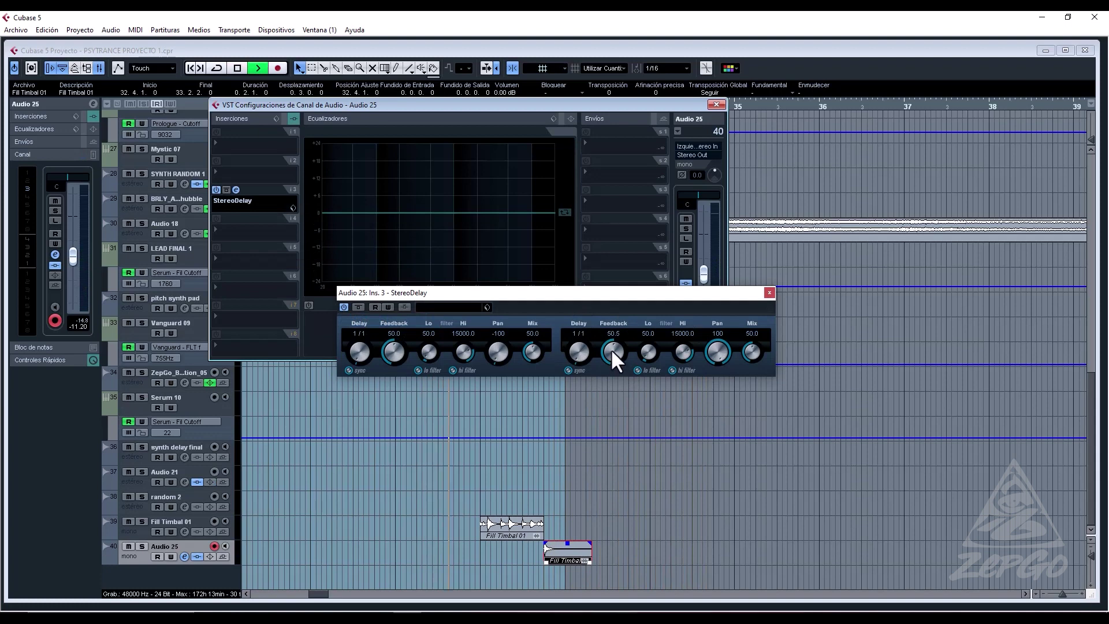
# Set StereoDelay's first delay to 1/4 with feedback 79.0 and the second to 1/2 with feedback 81.5, and close the effect and channel windows.
pyautogui.moveTo(612, 349); pyautogui.dragTo(622, 333)
pyautogui.moveTo(394, 343); pyautogui.dragTo(363, 348)
pyautogui.press('space')
pyautogui.press('space')
pyautogui.moveTo(569, 349); pyautogui.dragTo(581, 348)
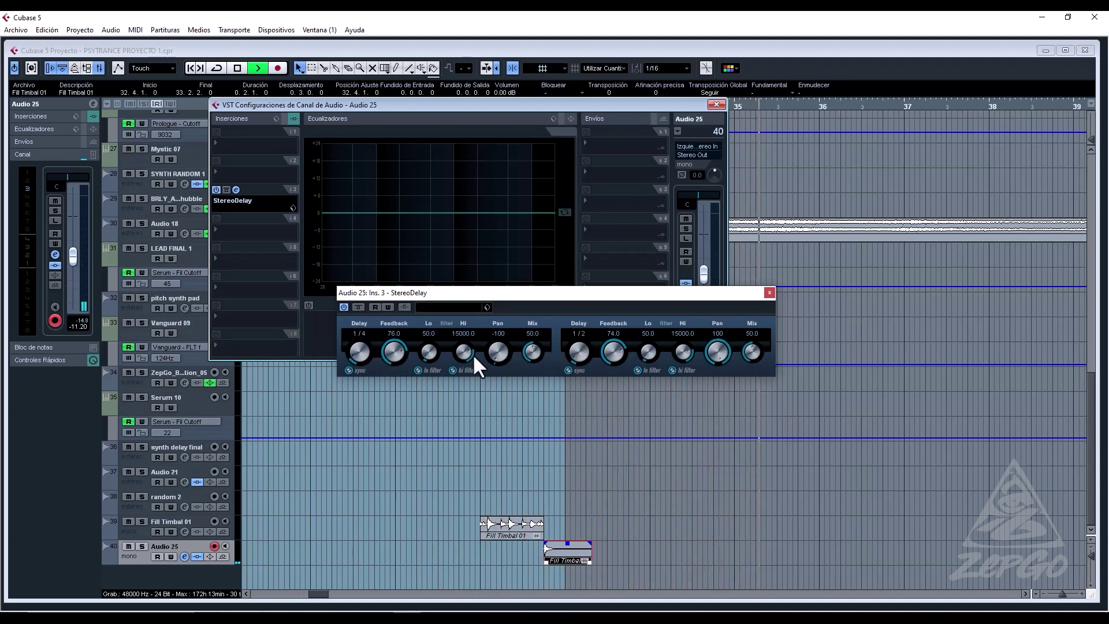
pyautogui.press('space')
pyautogui.moveTo(616, 354); pyautogui.dragTo(620, 350)
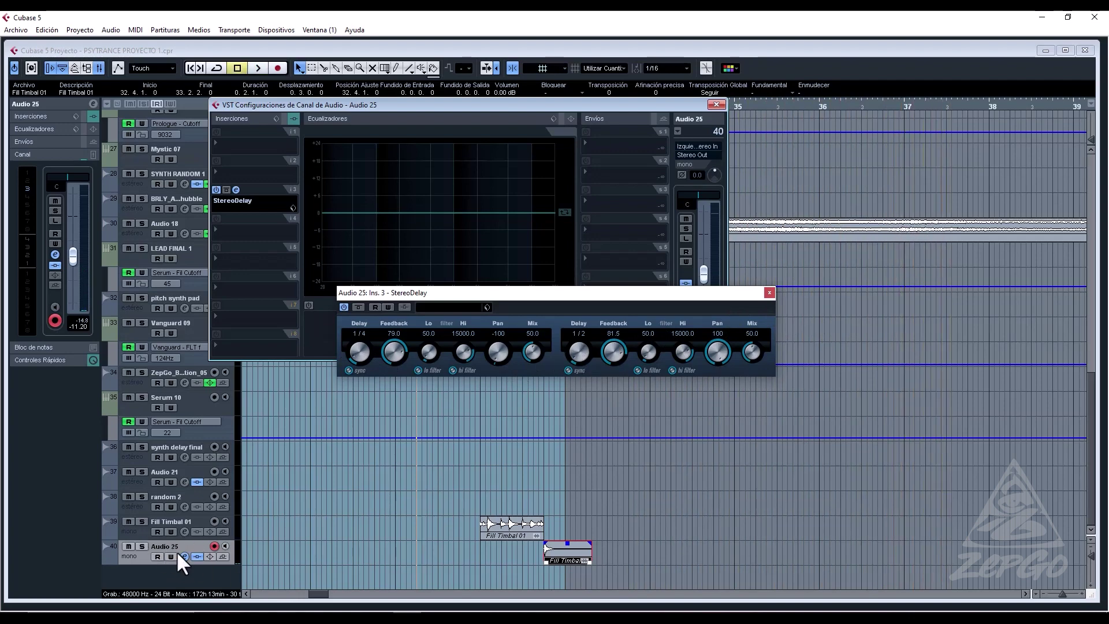
pyautogui.click(769, 292)
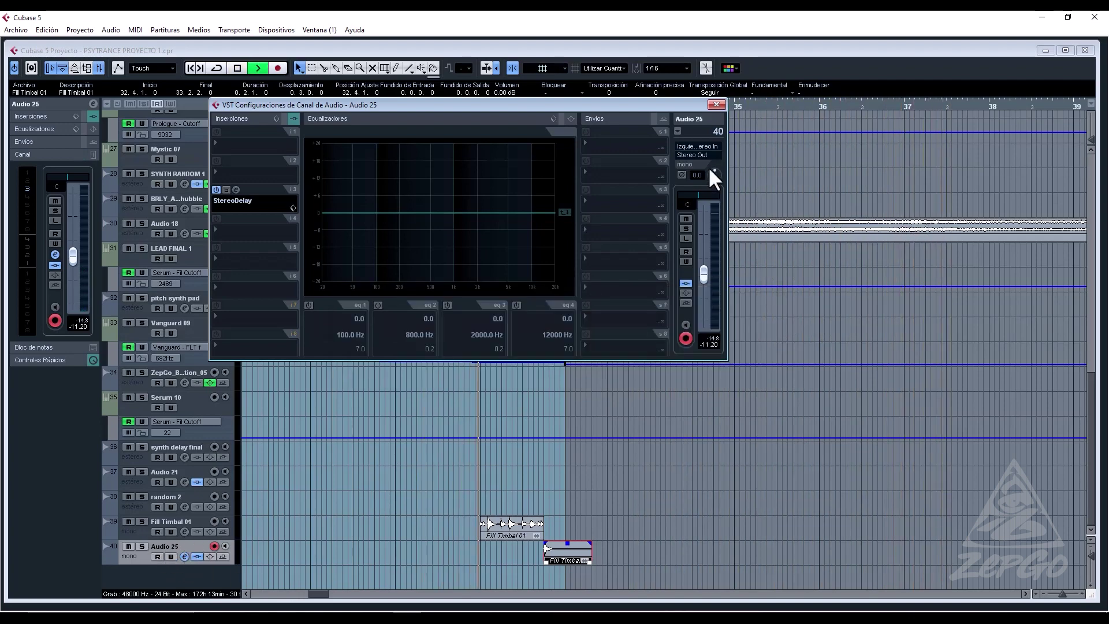
pyautogui.click(716, 105)
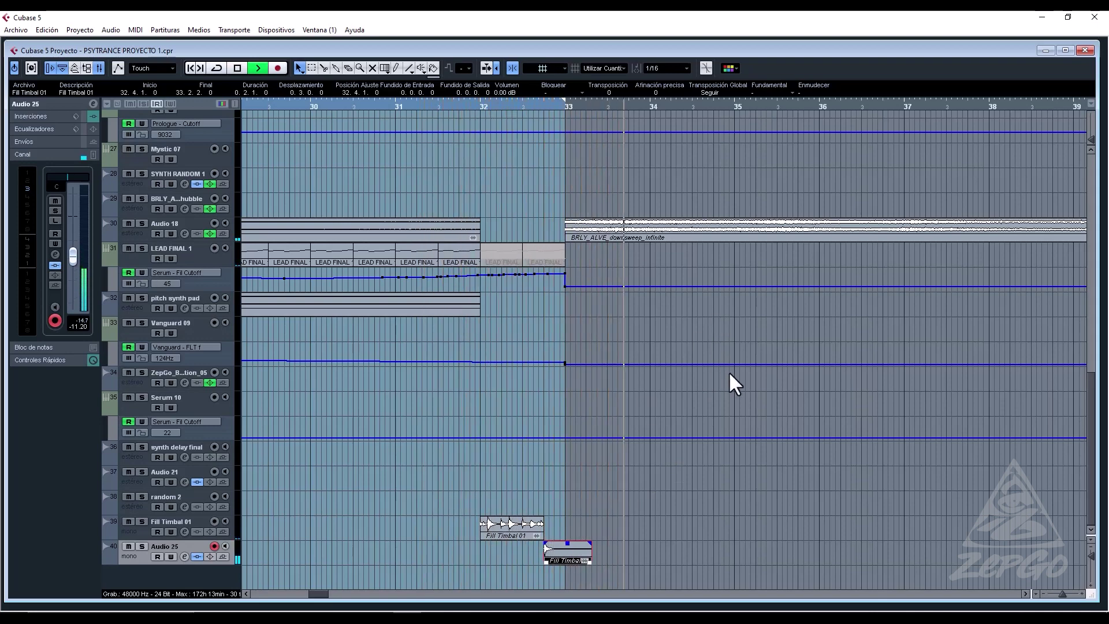
# Move the first bar of KIK and Serum 01 events from bar 37 to start at bar 33.
pyautogui.press('space')
pyautogui.press('space')
pyautogui.scroll(3, 785, 352)
pyautogui.press('g')
pyautogui.press('g')
pyautogui.press('g')
pyautogui.press('g')
pyautogui.press('g')
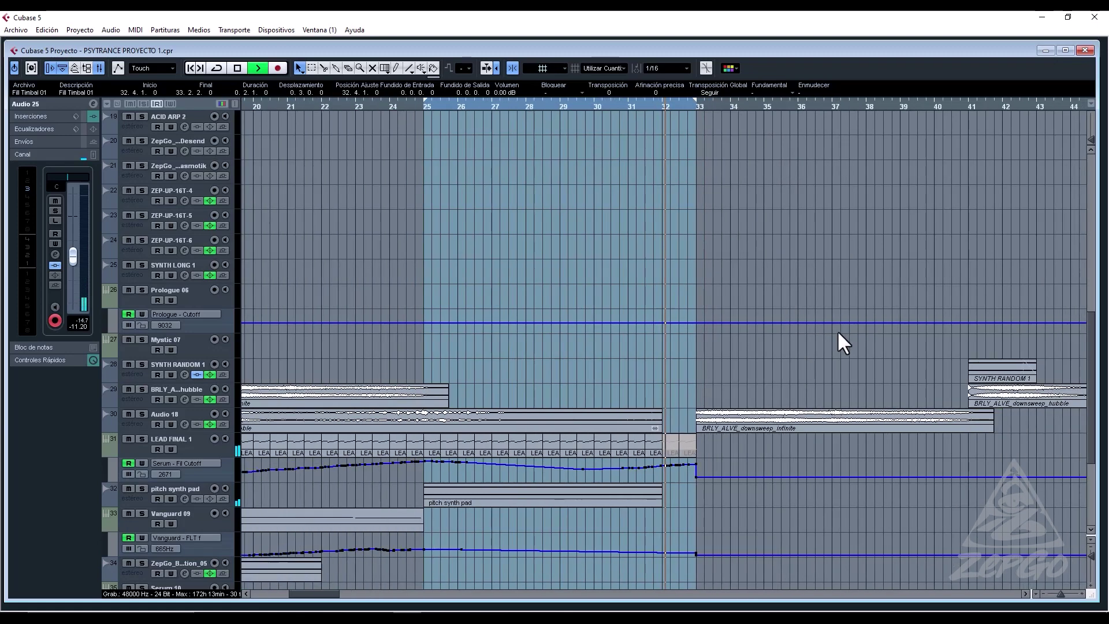
pyautogui.press('g')
pyautogui.press('g')
pyautogui.scroll(10, 899, 272)
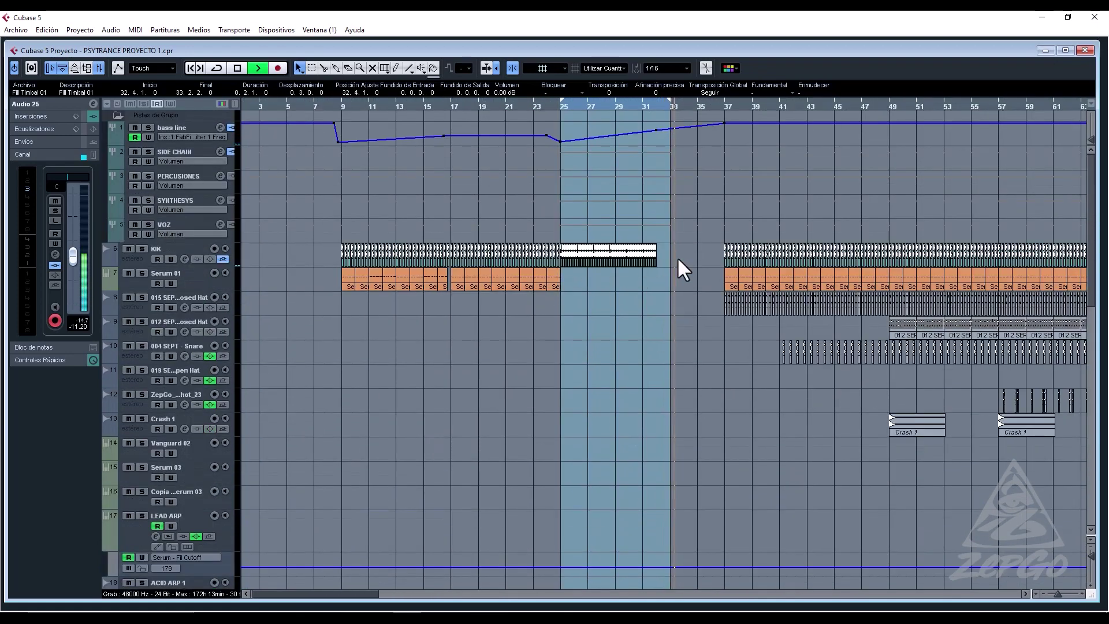
pyautogui.press('h')
pyautogui.press('h')
pyautogui.press('h')
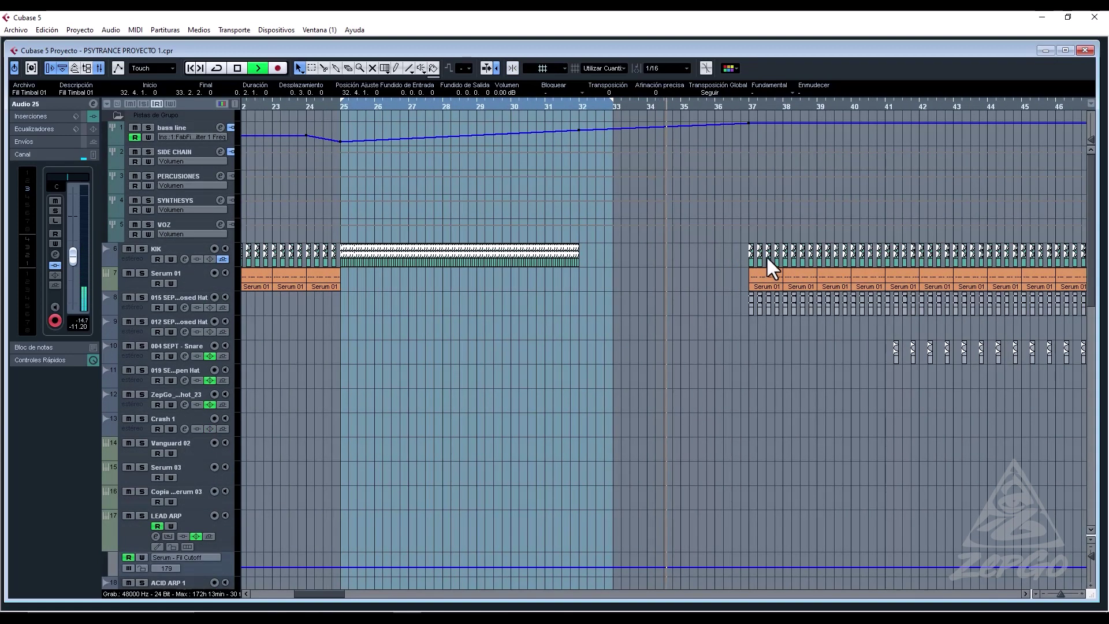
pyautogui.press('h')
pyautogui.press('space')
pyautogui.moveTo(755, 257); pyautogui.dragTo(795, 286)
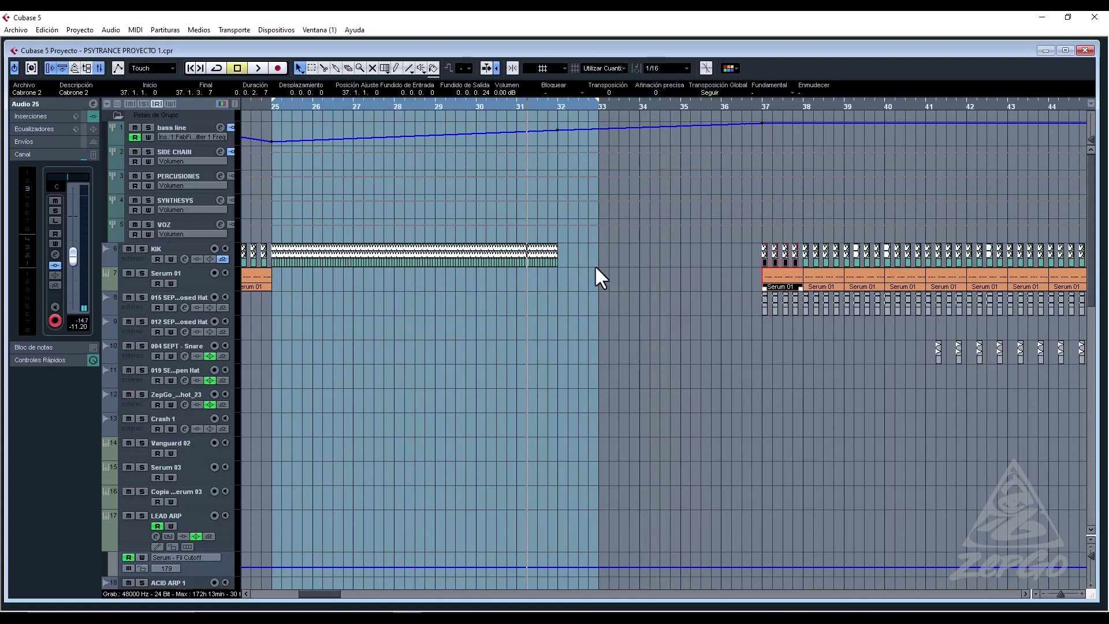
pyautogui.moveTo(594, 265); pyautogui.dragTo(613, 276)
# Play from before bar 25 and again from bar 32 to check how the split fill sits in the transition.
pyautogui.press('space')
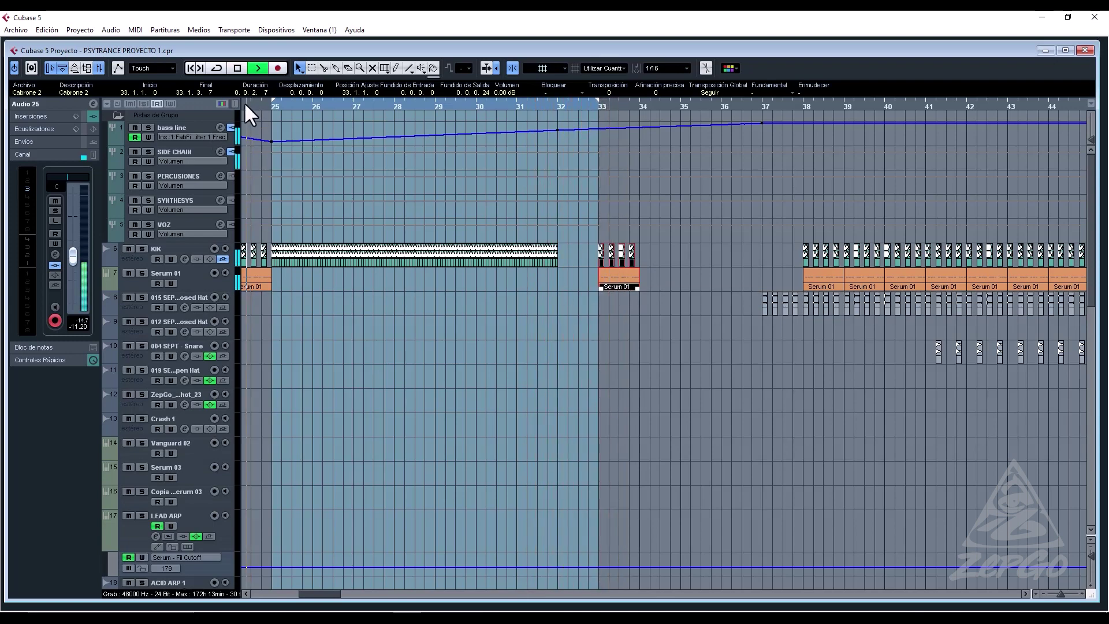
pyautogui.moveTo(243, 102); pyautogui.dragTo(245, 104)
pyautogui.scroll(-10, 757, 306)
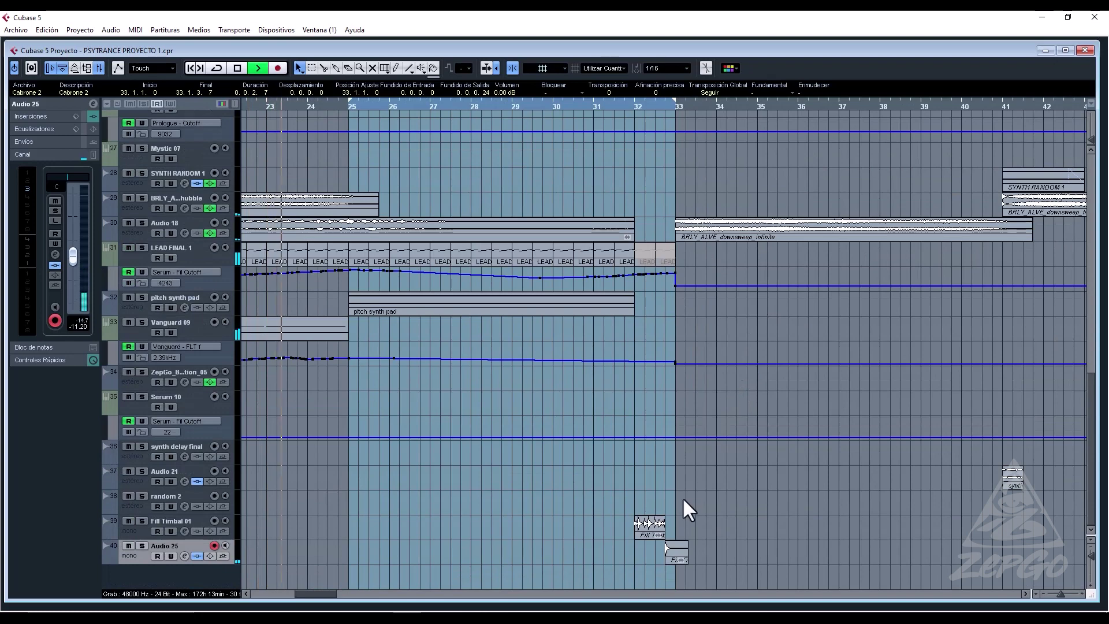
pyautogui.moveTo(683, 500); pyautogui.dragTo(621, 525)
pyautogui.press('h')
pyautogui.press('h')
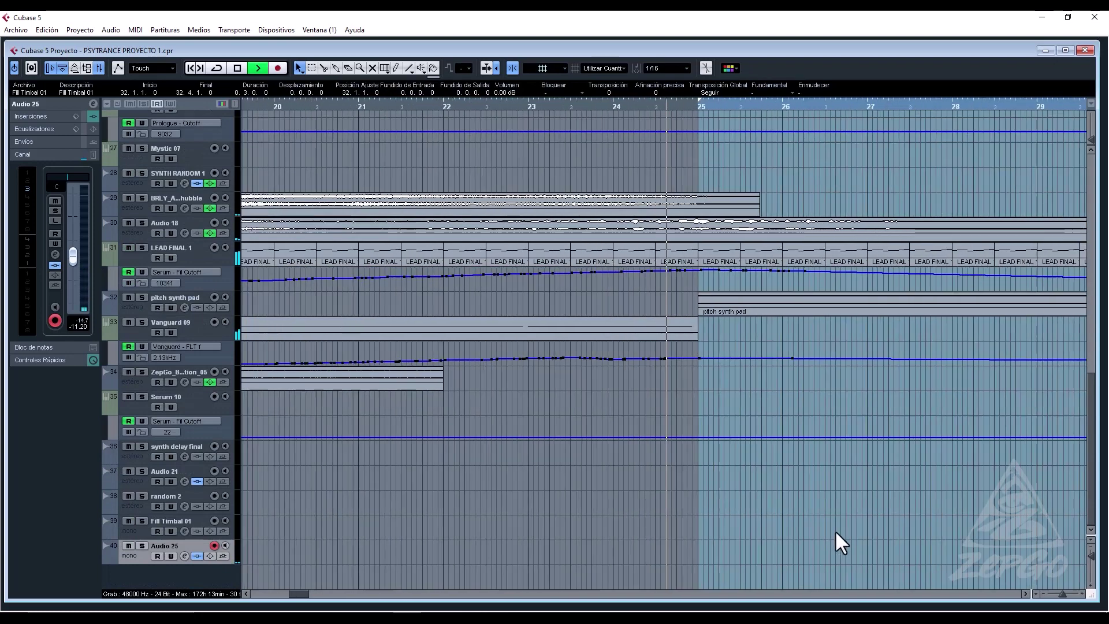
pyautogui.press('h')
pyautogui.press('h')
pyautogui.moveTo(845, 502); pyautogui.dragTo(1099, 505)
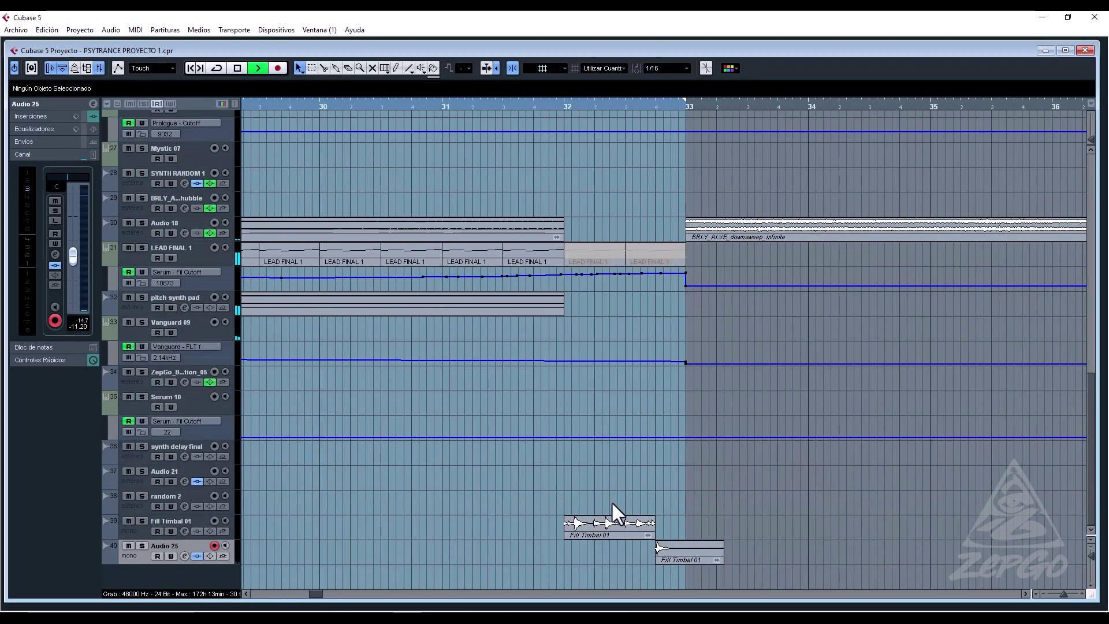
pyautogui.moveTo(674, 568); pyautogui.dragTo(674, 565)
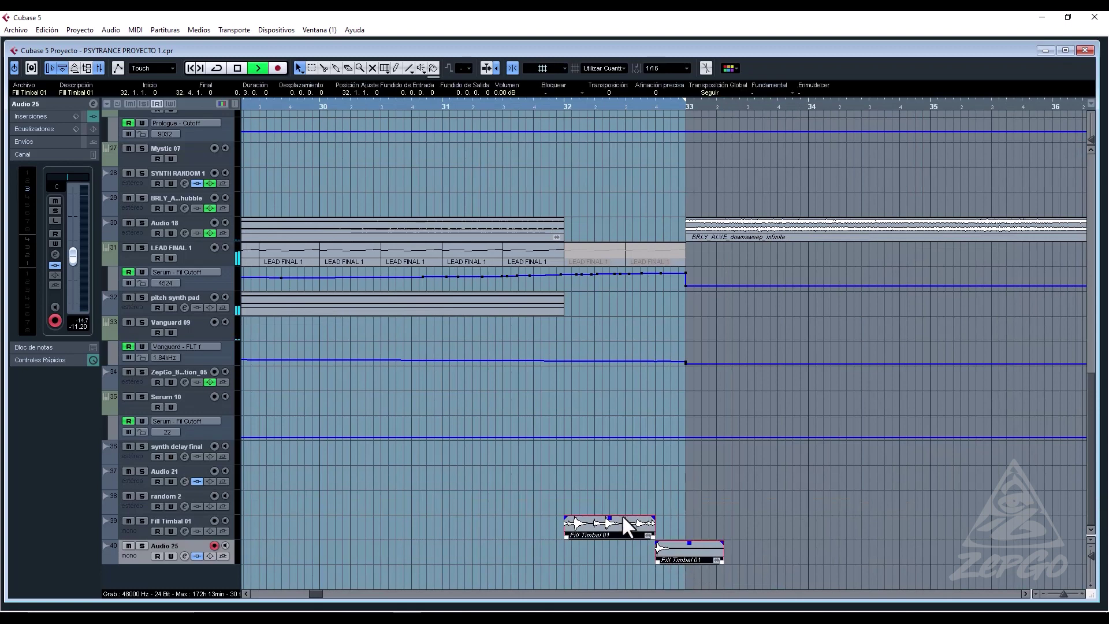
pyautogui.moveTo(602, 485); pyautogui.dragTo(640, 524)
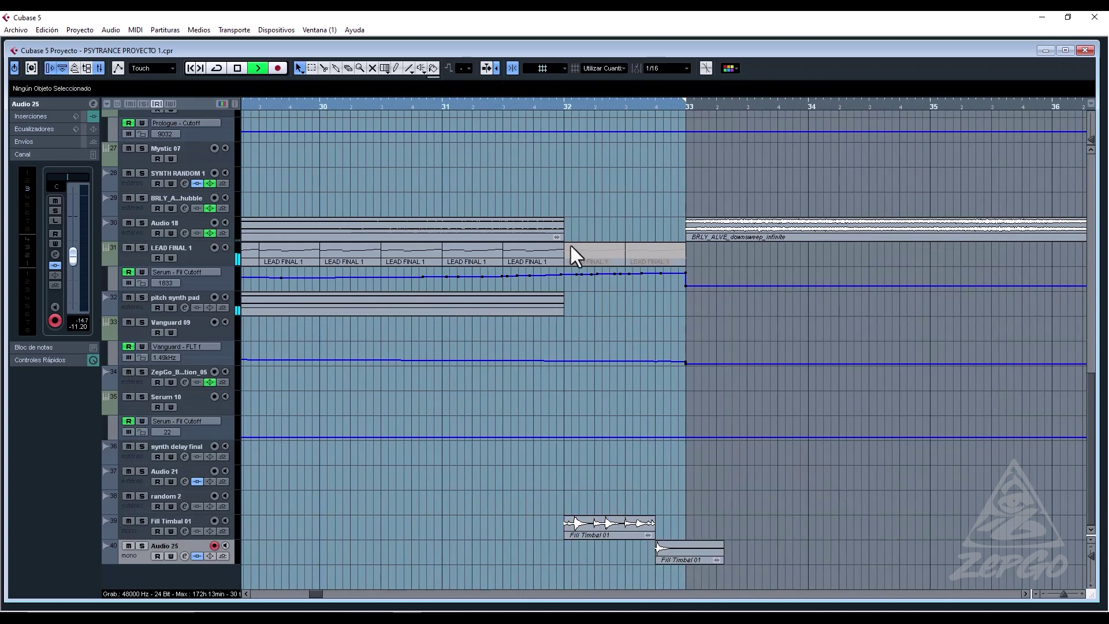
pyautogui.click(561, 104)
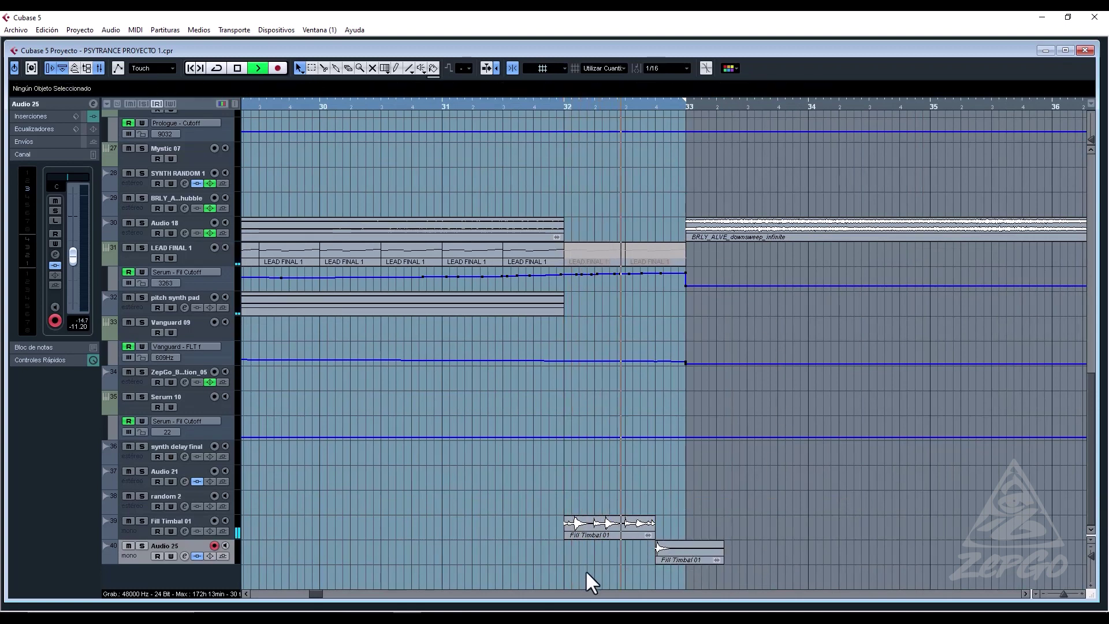
pyautogui.press('space')
# Time-stretch the first Fill Timbal 01 piece so it ends at 32.3.3.0, and listen to it from bar 32.
pyautogui.click(652, 529)
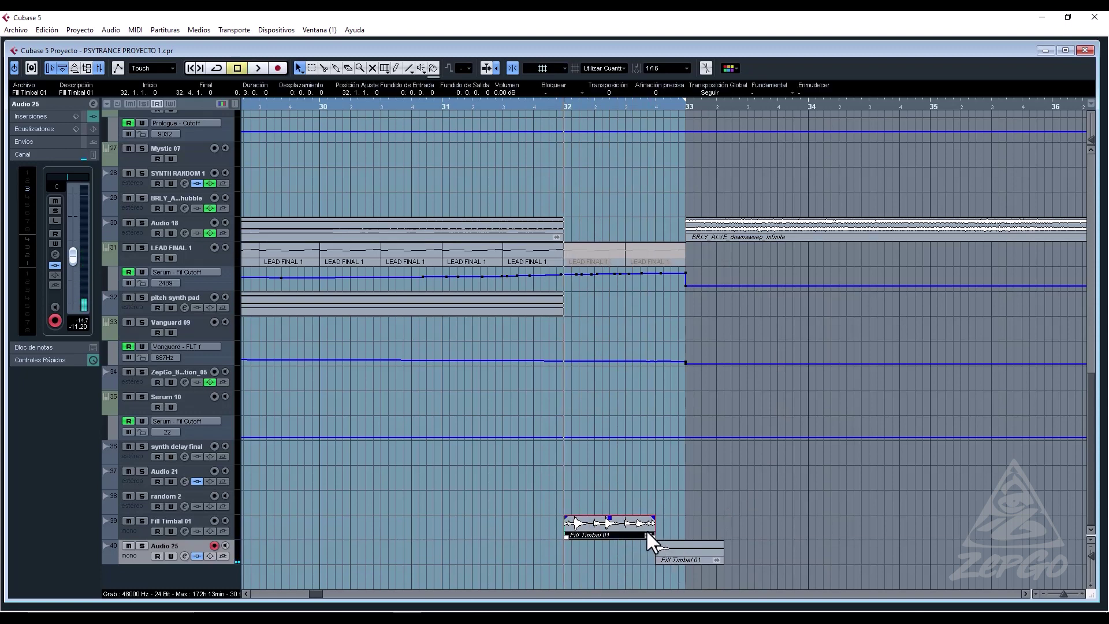
pyautogui.rightClick(645, 530)
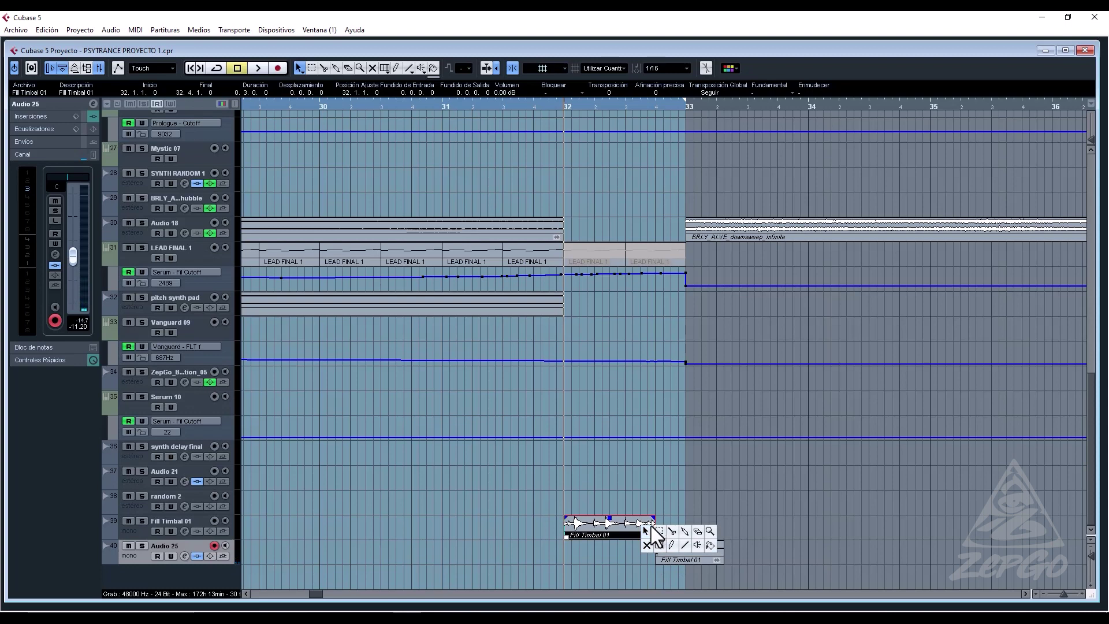
pyautogui.click(647, 535)
pyautogui.click(660, 570)
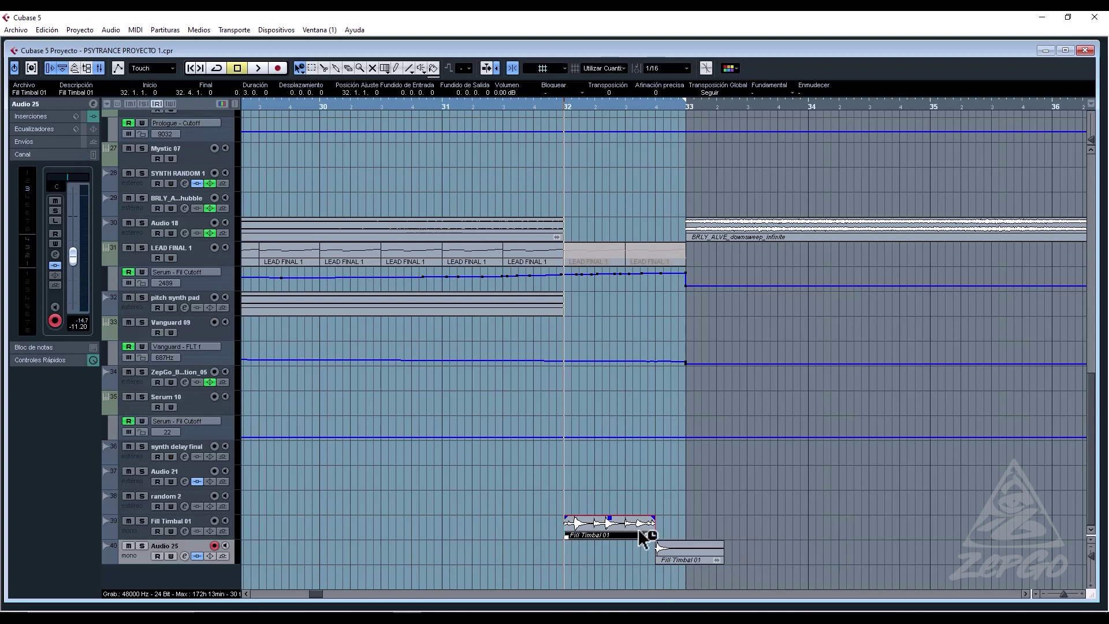
pyautogui.moveTo(653, 537); pyautogui.dragTo(635, 536)
pyautogui.press('space')
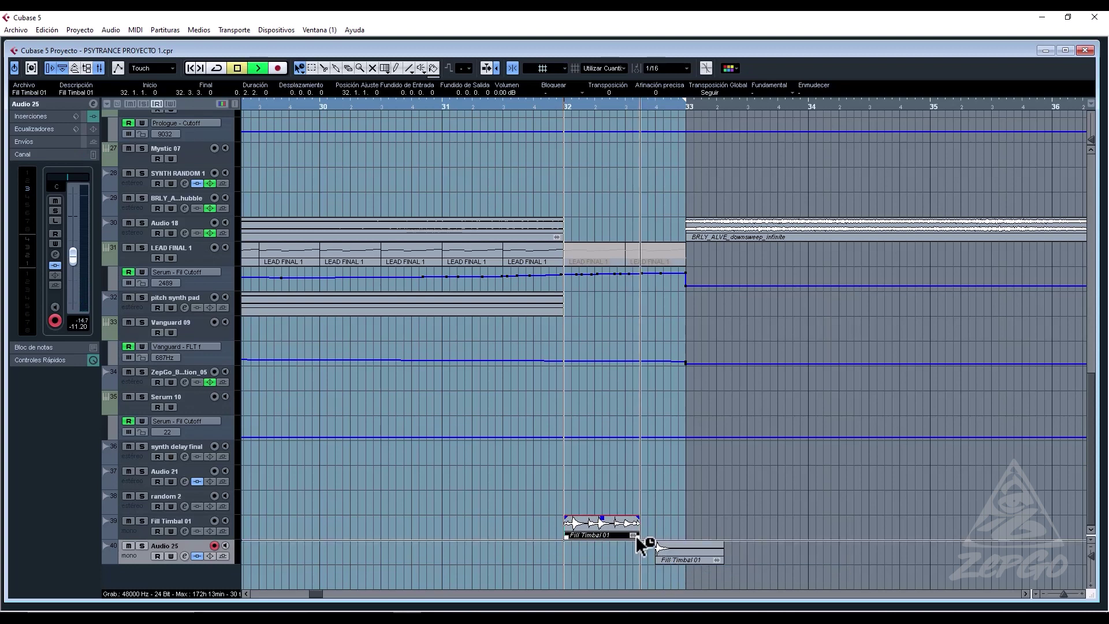
pyautogui.press('space')
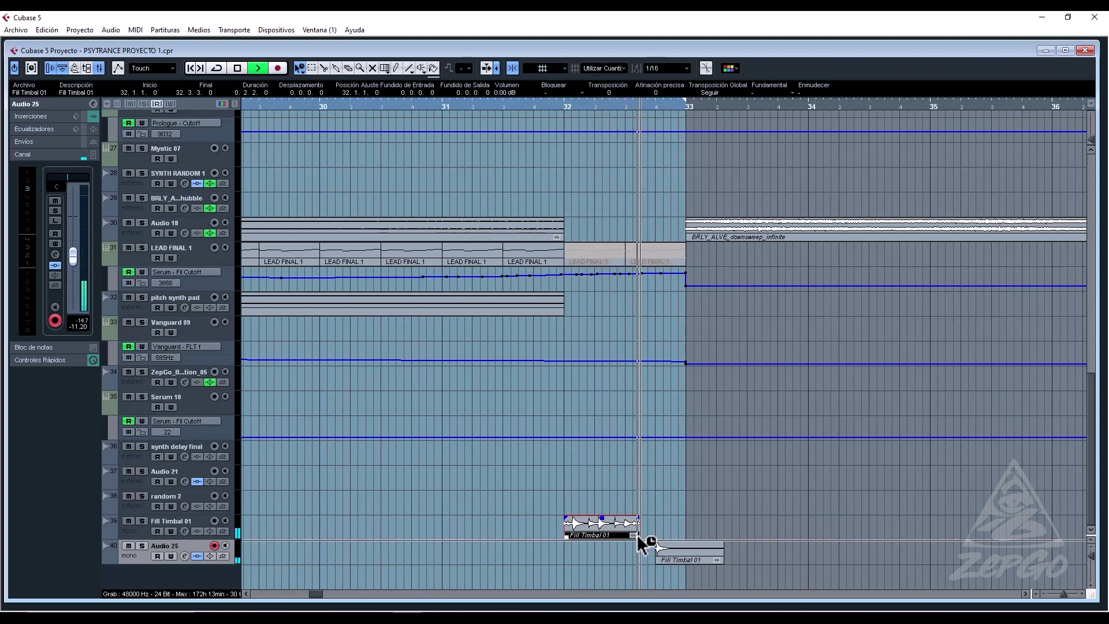
pyautogui.press('space')
# Try compressing the first Fill Timbal 01 piece further so it ends at 32.3.1.0, and play it.
pyautogui.moveTo(641, 538); pyautogui.dragTo(626, 535)
pyautogui.press('space')
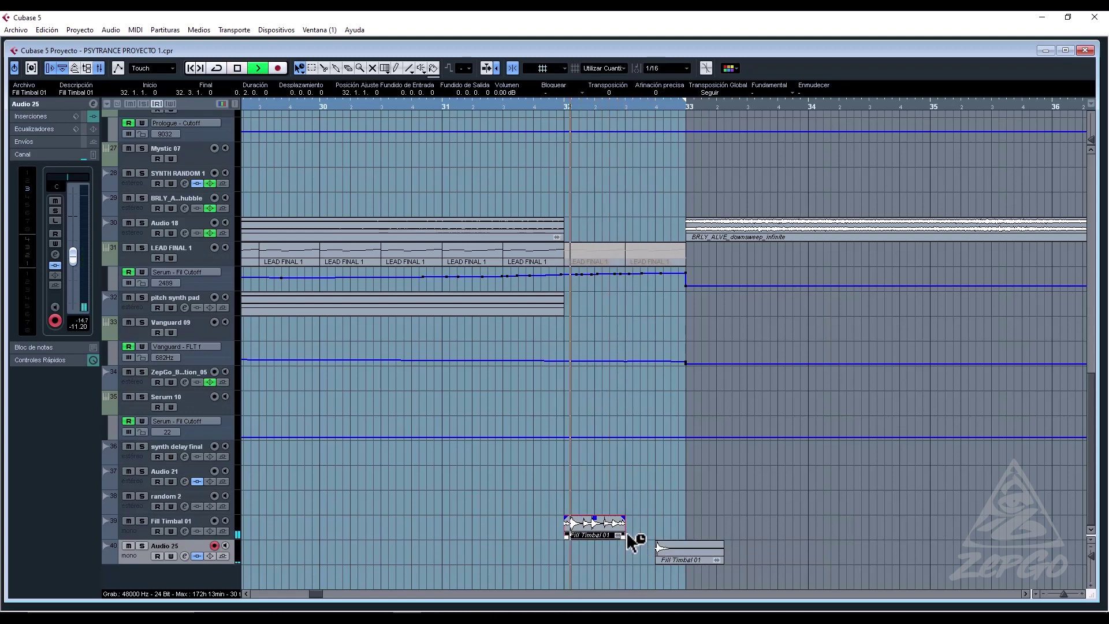
pyautogui.press('space')
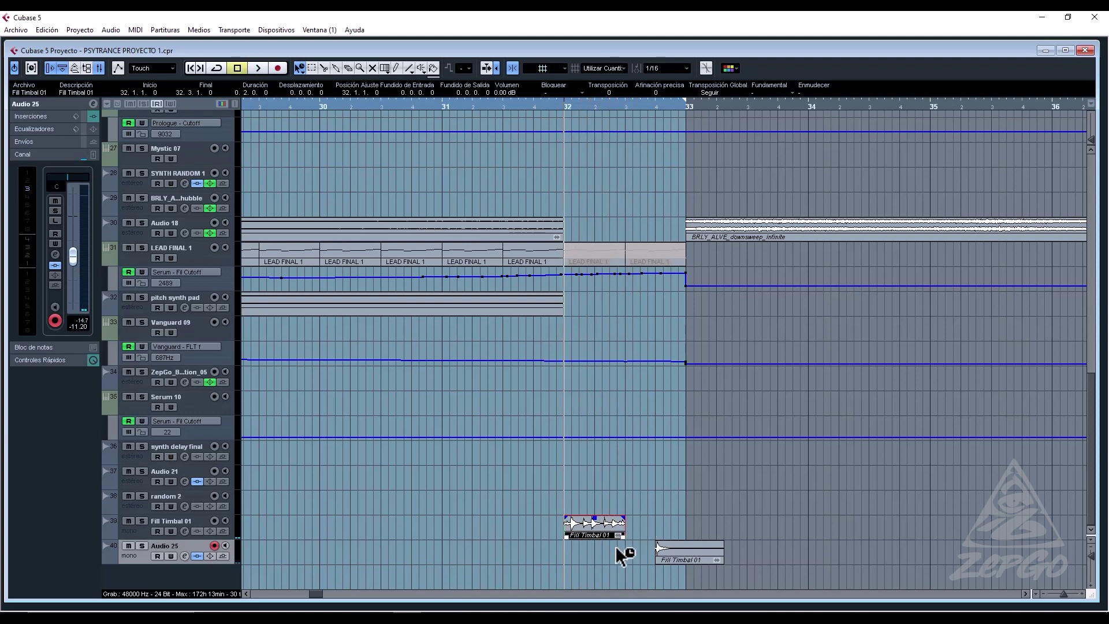
# Undo the last time-stretch, move the Audio 25 fill piece to start at 32.3.3.0 directly after the first piece, and play from bar 32.
pyautogui.moveTo(650, 560); pyautogui.dragTo(647, 559)
pyautogui.press('space')
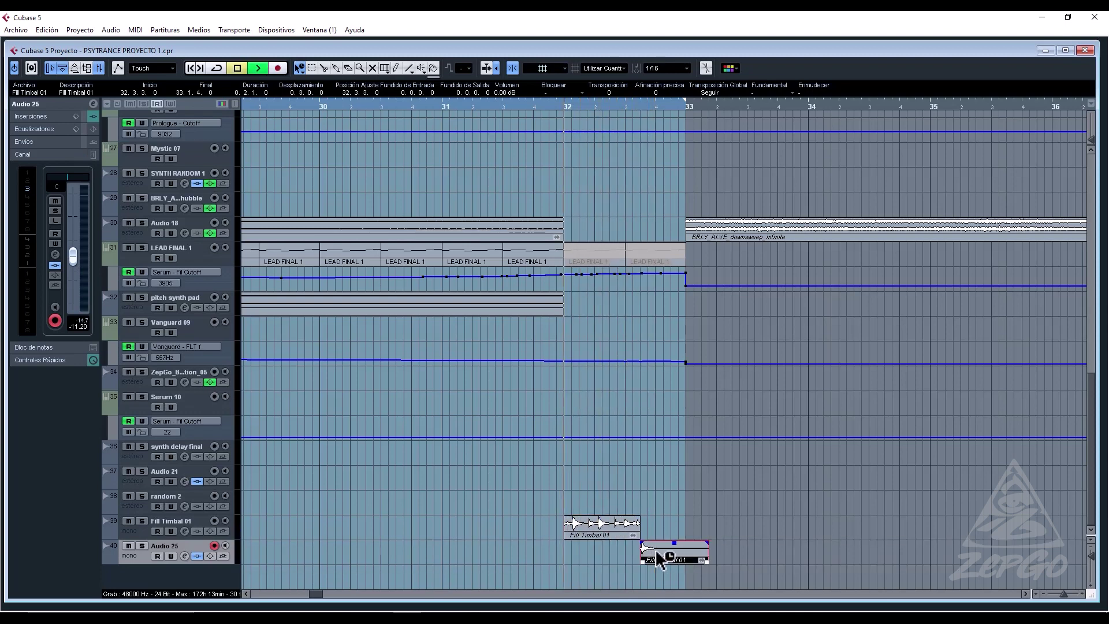
pyautogui.press('space')
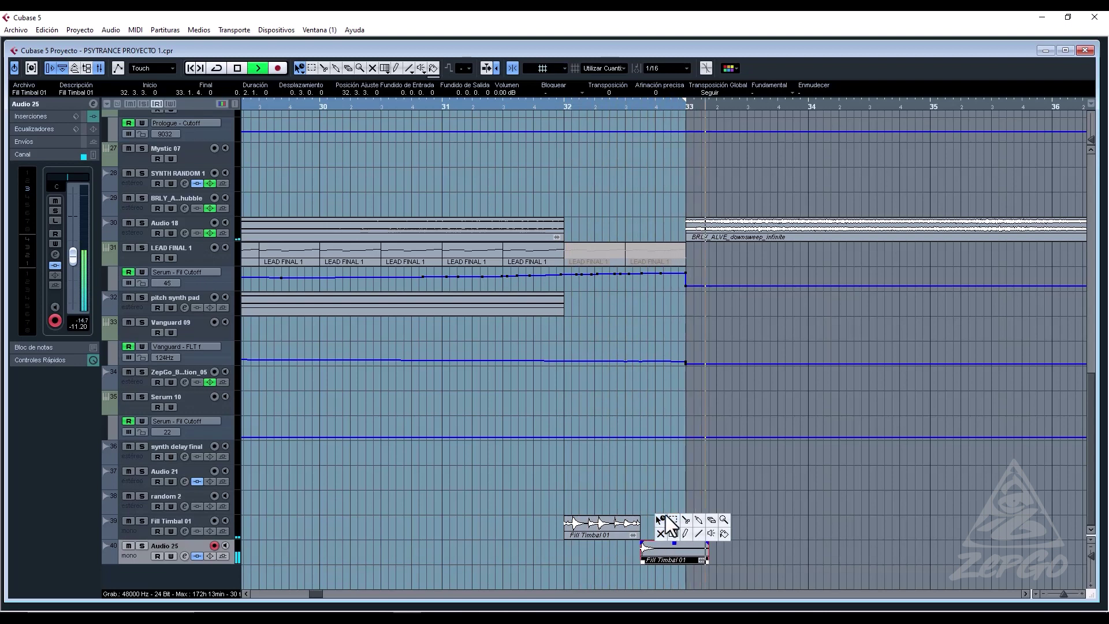
pyautogui.press('space')
pyautogui.press('space')
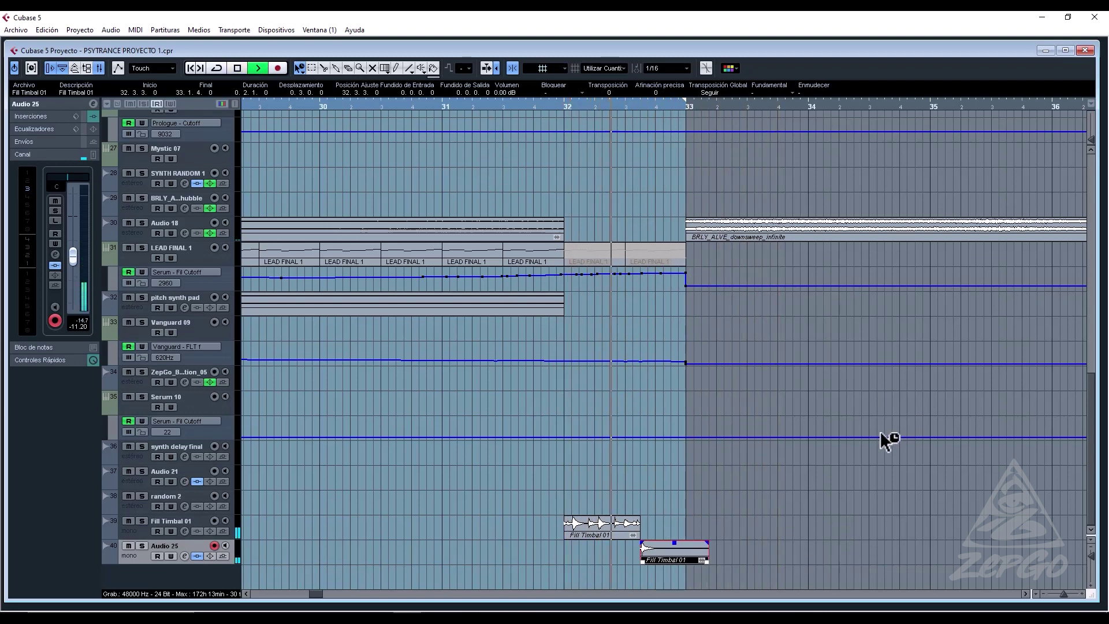
# Play from the middle of bar 30 to hear how the two adjoining fill pieces lead into bar 33.
pyautogui.press('space')
pyautogui.click(381, 108)
pyautogui.press('space')
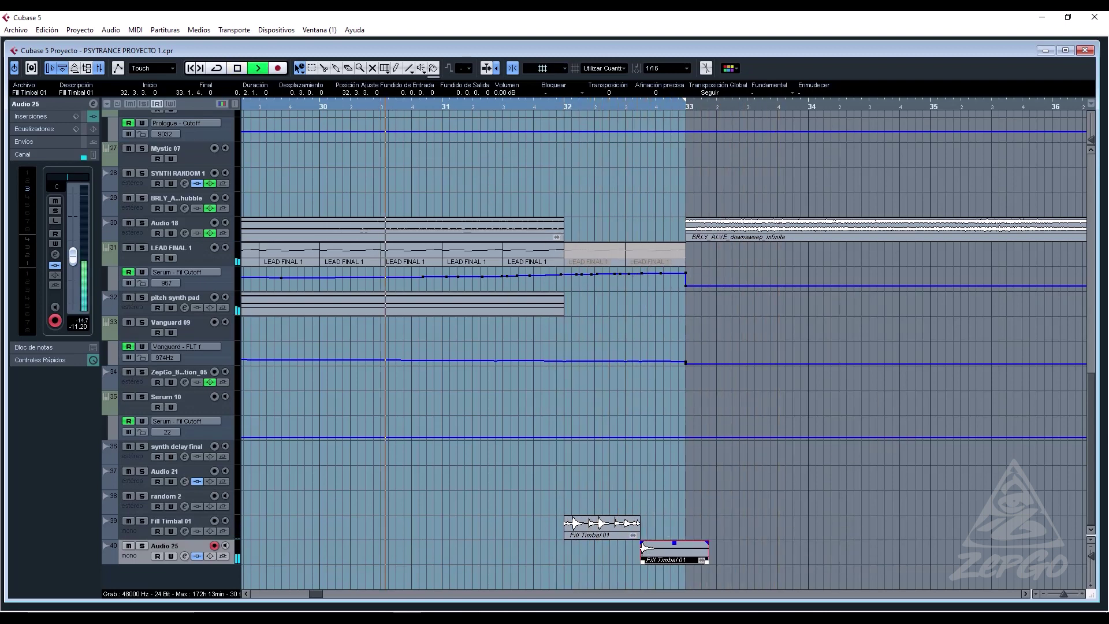
# With normal sizing active, move the first Fill Timbal 01 piece to start at 31.4.4.0 and the Audio 25 piece to start at 32.3.1.0.
pyautogui.rightClick(666, 470)
pyautogui.click(667, 470)
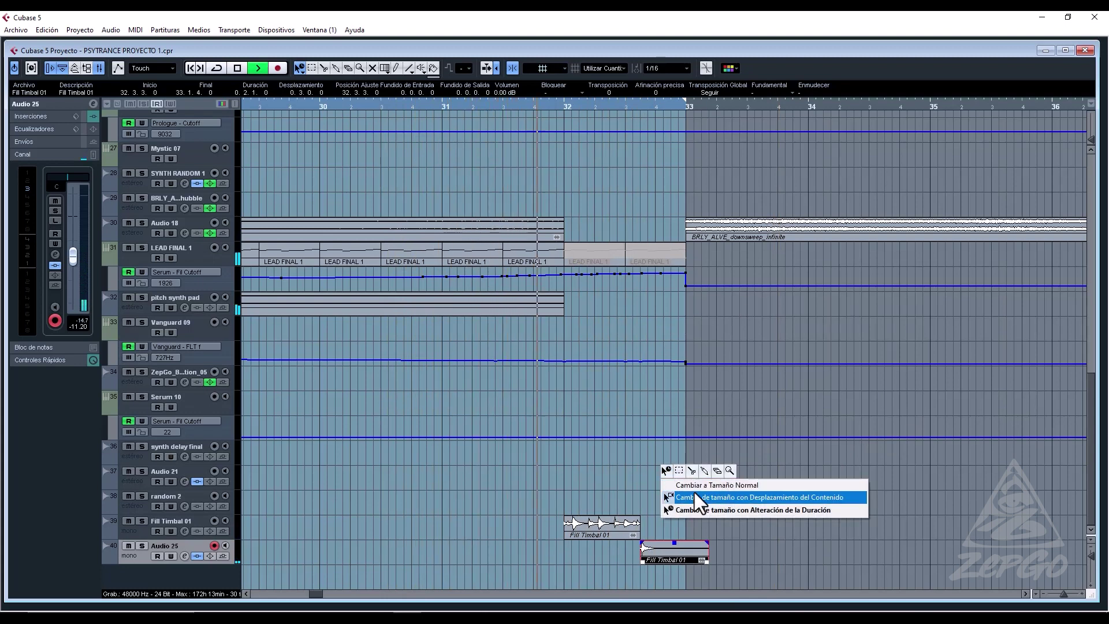
pyautogui.click(695, 484)
pyautogui.press('space')
pyautogui.moveTo(574, 530); pyautogui.dragTo(570, 527)
pyautogui.press('space')
pyautogui.moveTo(671, 556); pyautogui.dragTo(646, 546)
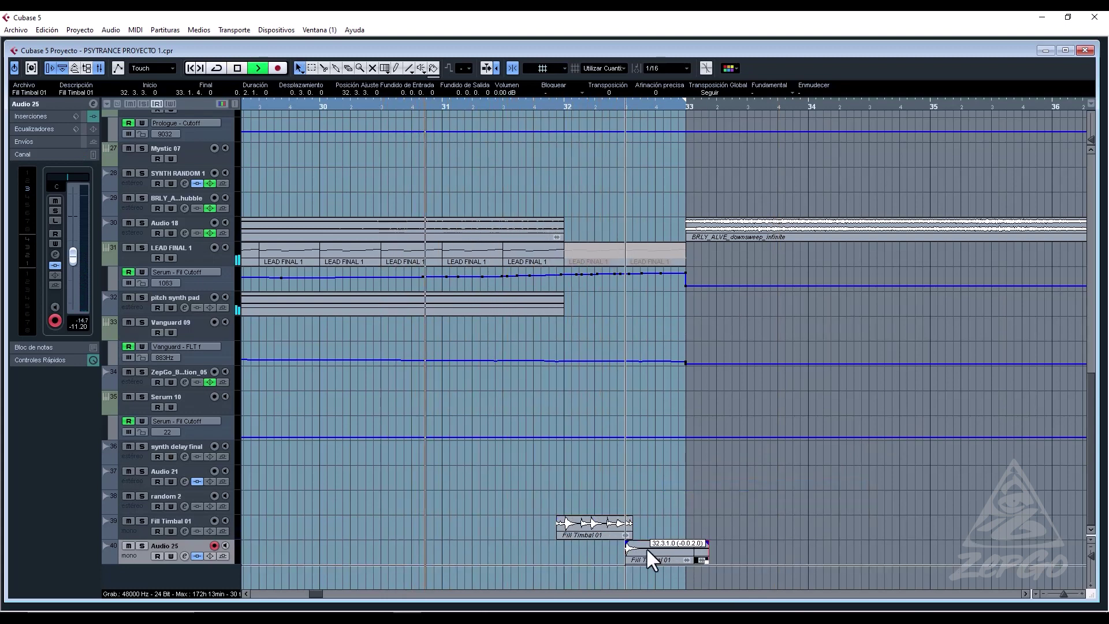
# Time-stretch the first Fill Timbal 01 piece so it ends at 32.3.1.0, and play from the middle of bar 30.
pyautogui.rightClick(604, 516)
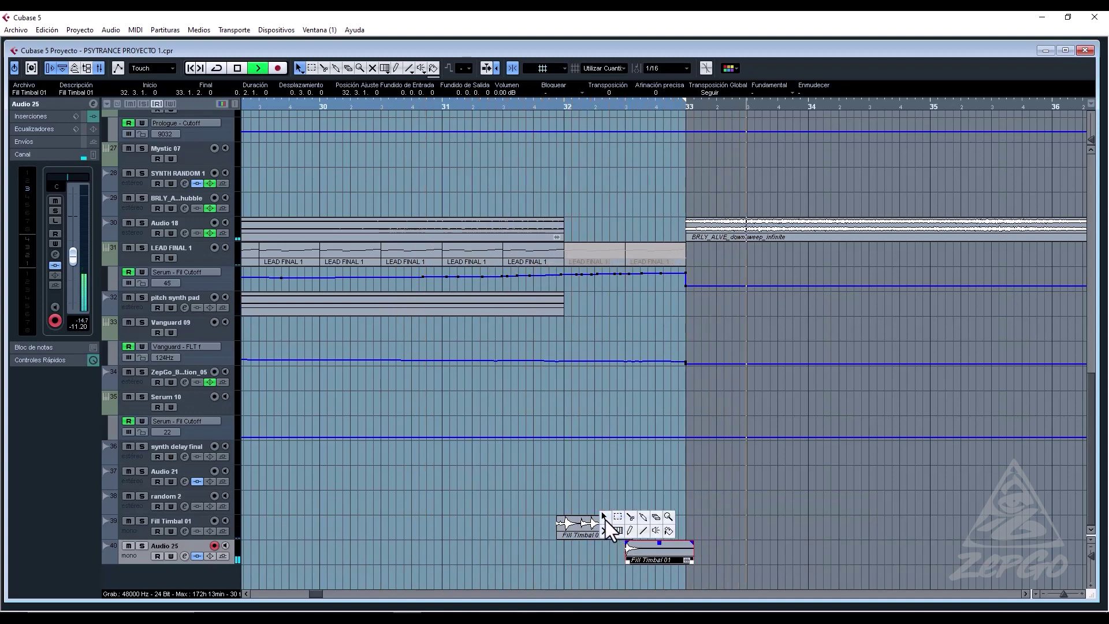
pyautogui.click(605, 518)
pyautogui.click(623, 559)
pyautogui.press('space')
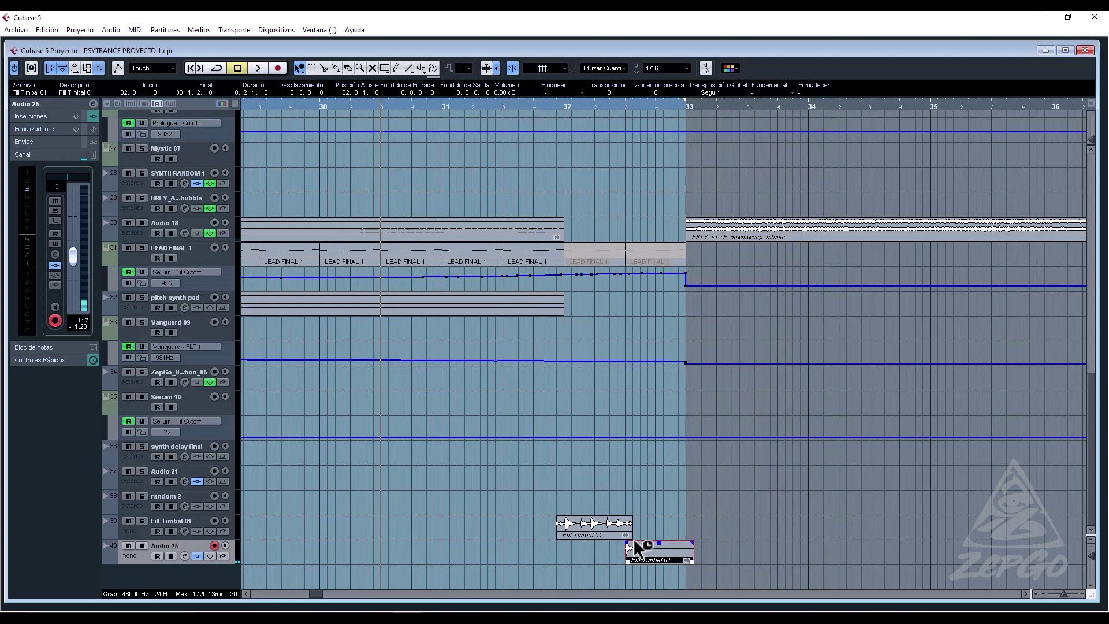
pyautogui.moveTo(629, 536); pyautogui.dragTo(622, 535)
pyautogui.press('space')
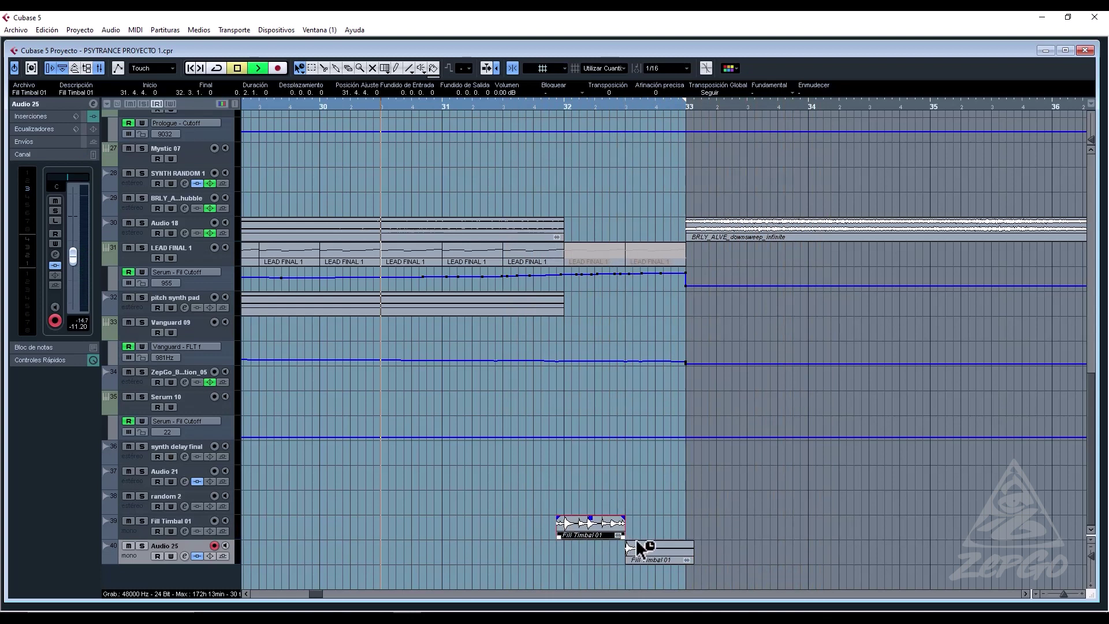
# Open the sizing mode choices of the selection tool.
pyautogui.rightClick(635, 512)
pyautogui.click(633, 511)
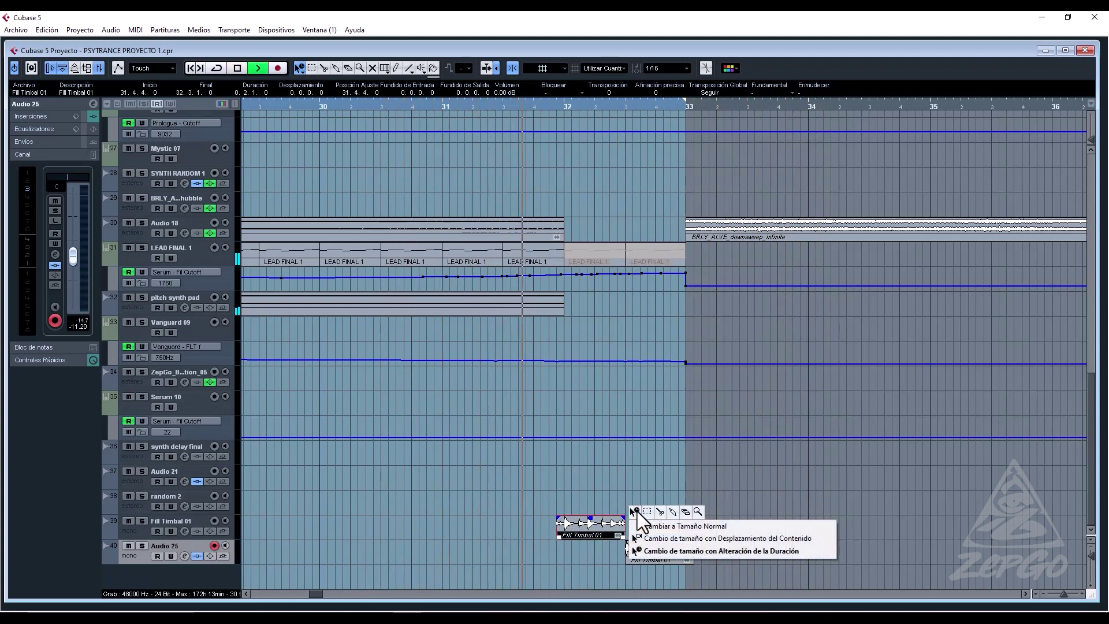
# Switch to normal sizing and trim the start of the Fill Timbal 01 track's clip to bar 32.
pyautogui.click(643, 527)
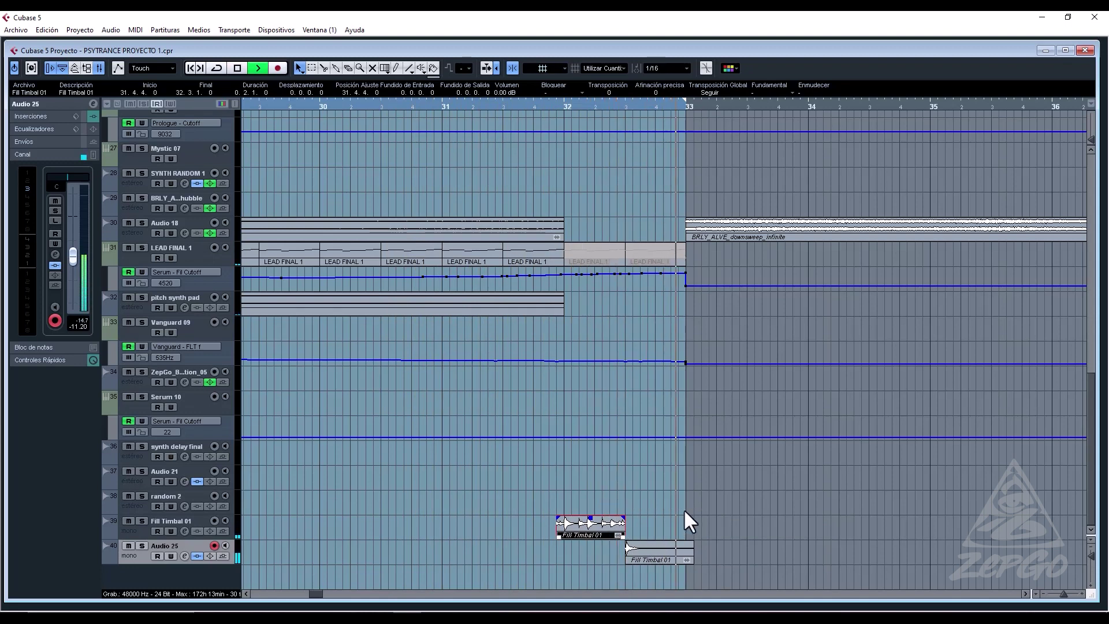
pyautogui.click(660, 515)
pyautogui.moveTo(567, 558); pyautogui.dragTo(564, 536)
pyautogui.press('space')
pyautogui.press('space')
# Move both Fill Timbal 01 clips half a bar later so they start at 32.3 and bar 33.
pyautogui.click(568, 528)
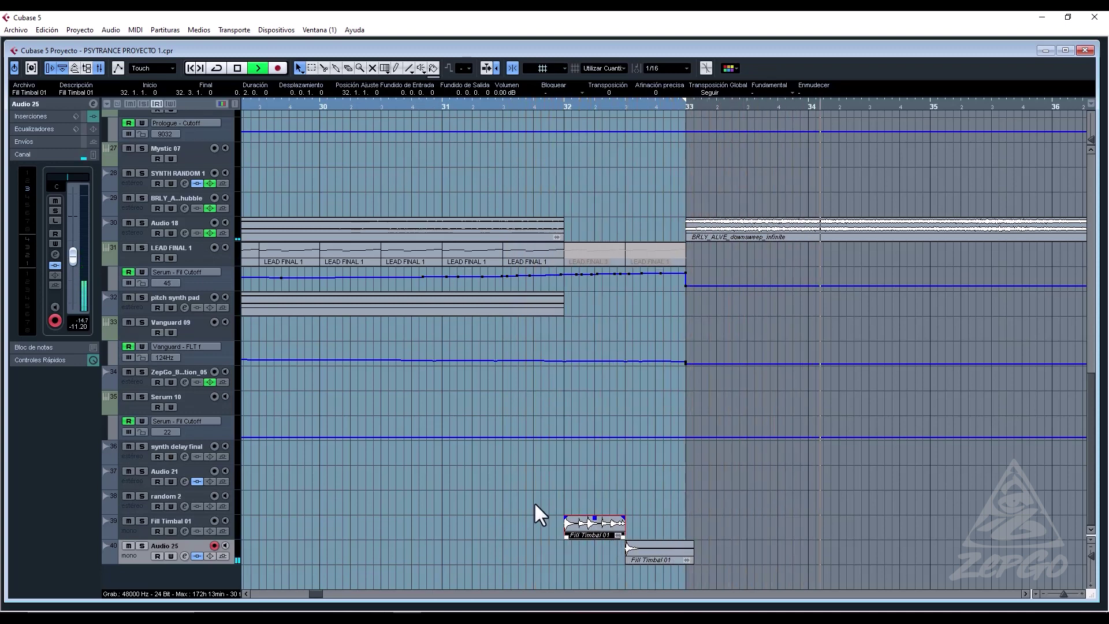
pyautogui.keyDown('shift'); pyautogui.click(676, 549); pyautogui.keyUp('shift')
pyautogui.moveTo(570, 525); pyautogui.dragTo(632, 521)
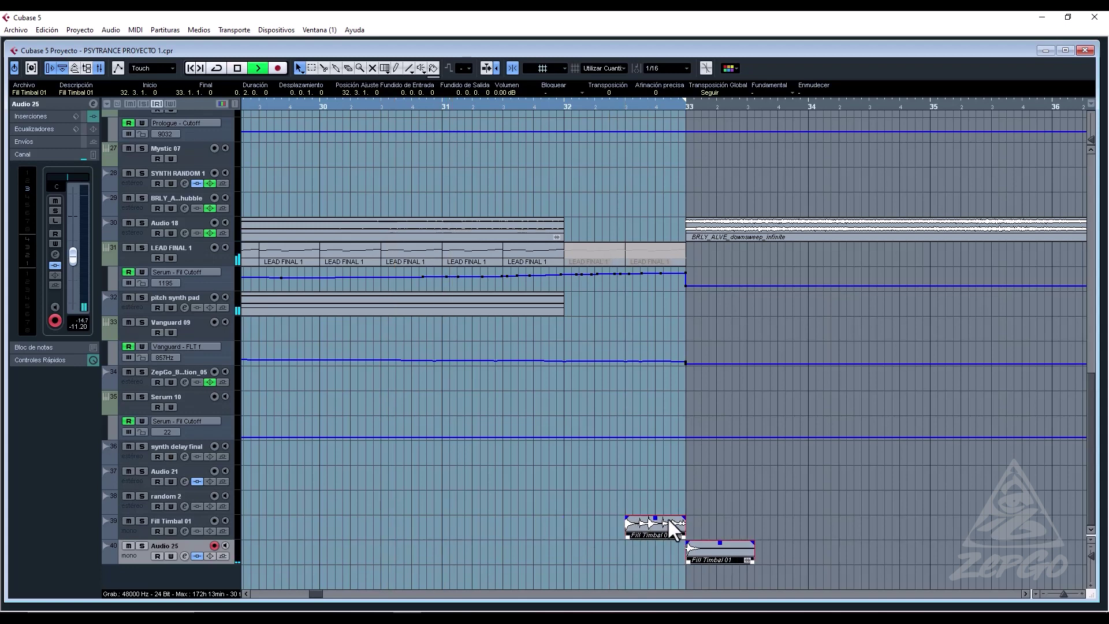
pyautogui.click(719, 527)
# Mute the Fill Timbal 01 clip on the Audio 25 track and return to the Selection tool.
pyautogui.rightClick(721, 511)
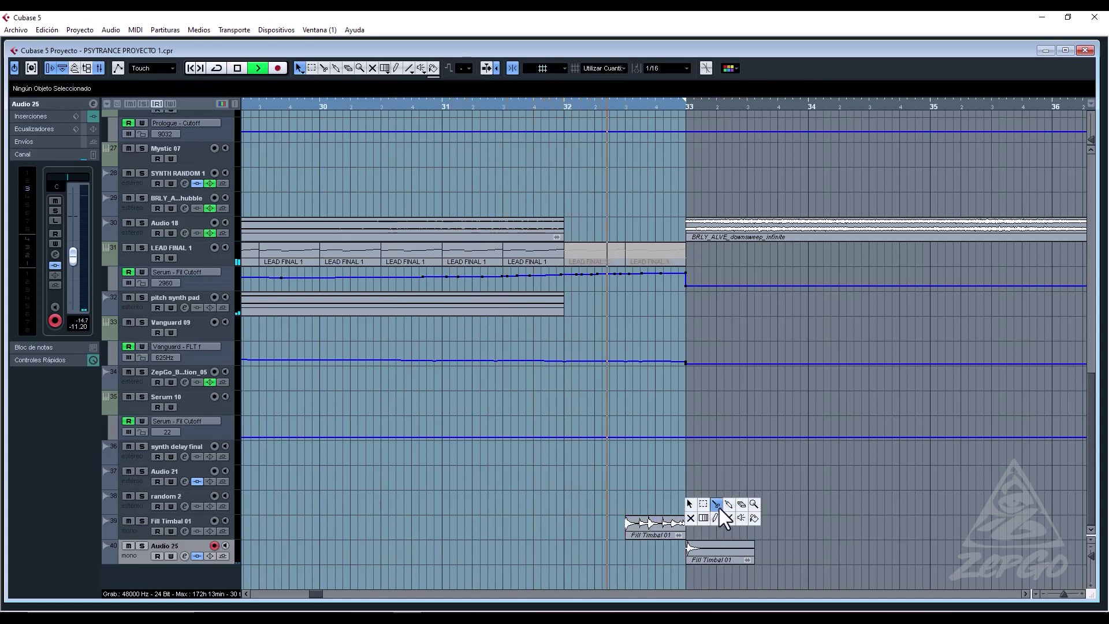
pyautogui.click(719, 507)
pyautogui.rightClick(758, 507)
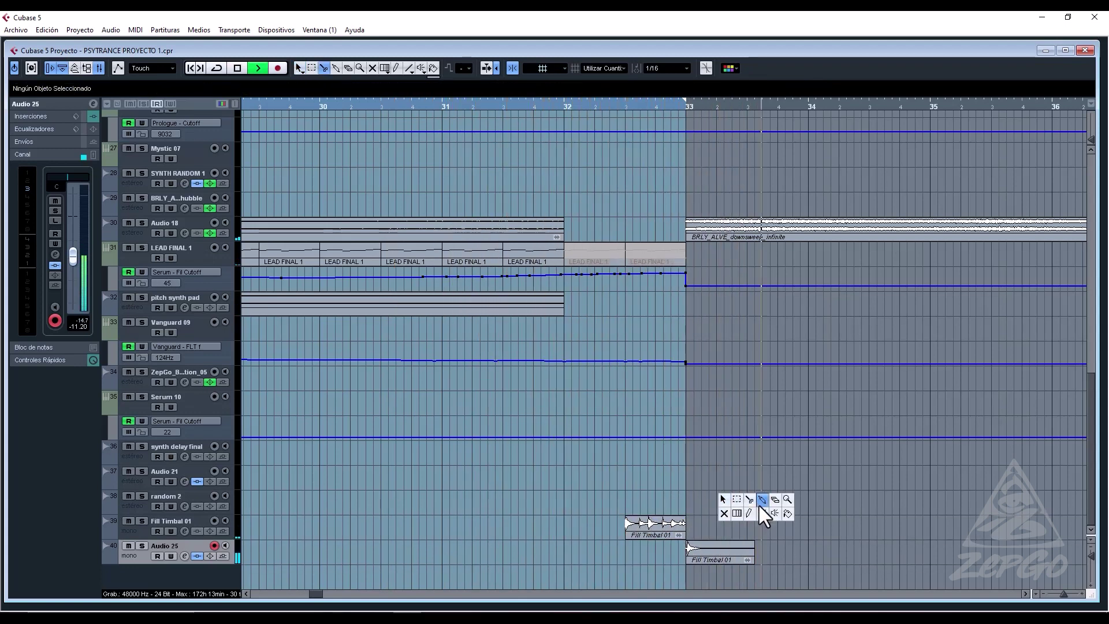
pyautogui.click(716, 555)
pyautogui.press('space')
pyautogui.press('space')
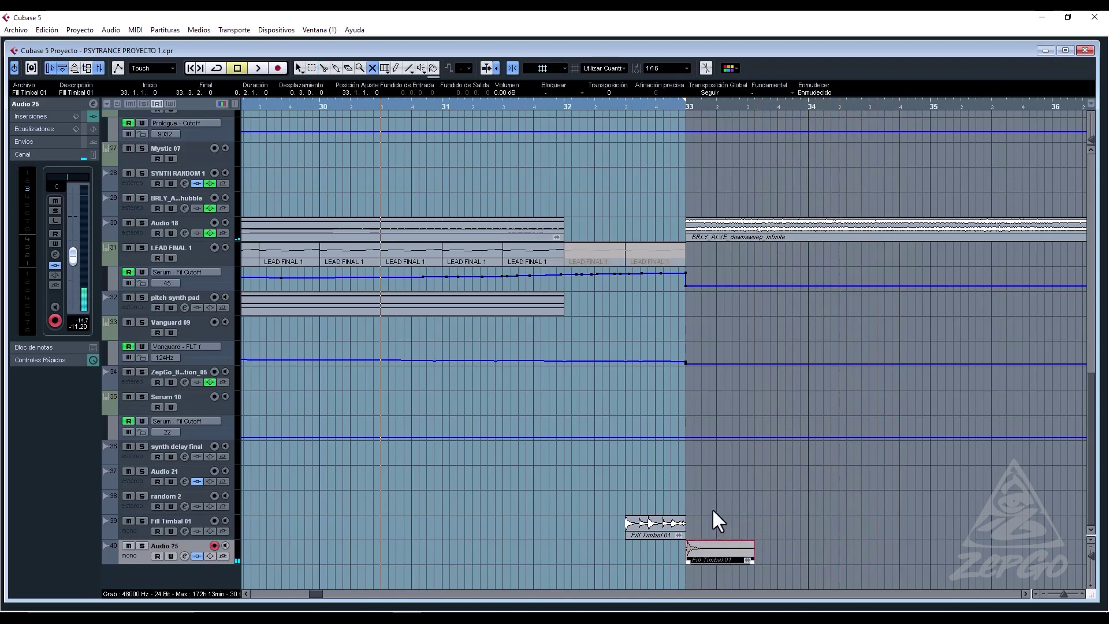
pyautogui.press('1')
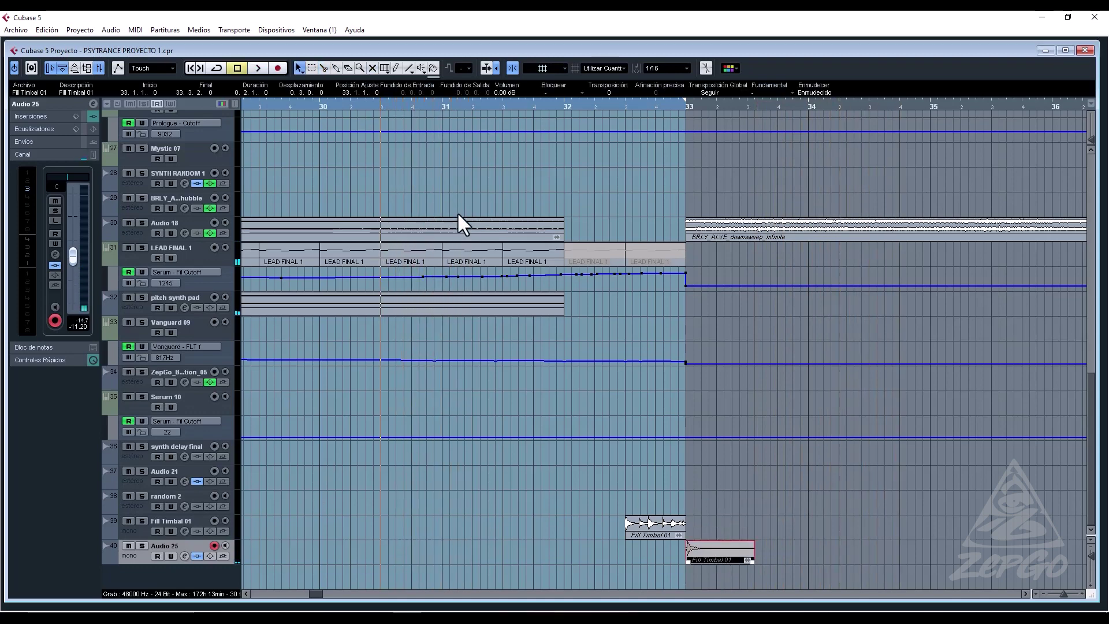
# Audition fill samples in MediaBay, including Fill Timbal 02, Fill_BadBitch, the Filler Loops, Funky Fill, Groovy Fill and GCFILL.
pyautogui.press('F5')
pyautogui.click(348, 335)
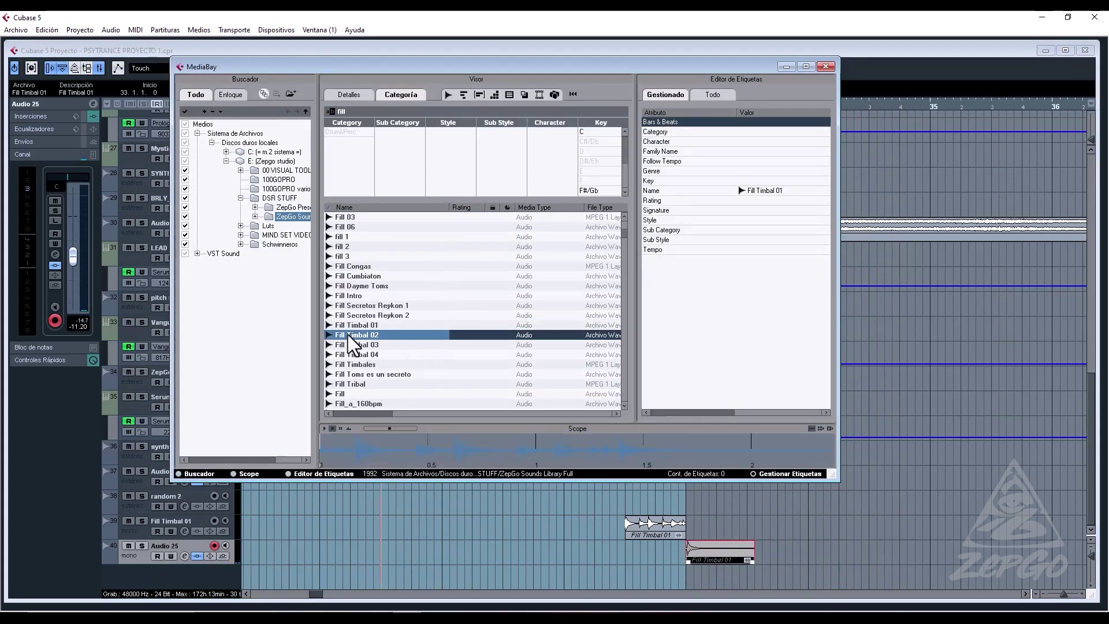
pyautogui.scroll(-5, 359, 347)
pyautogui.click(374, 254)
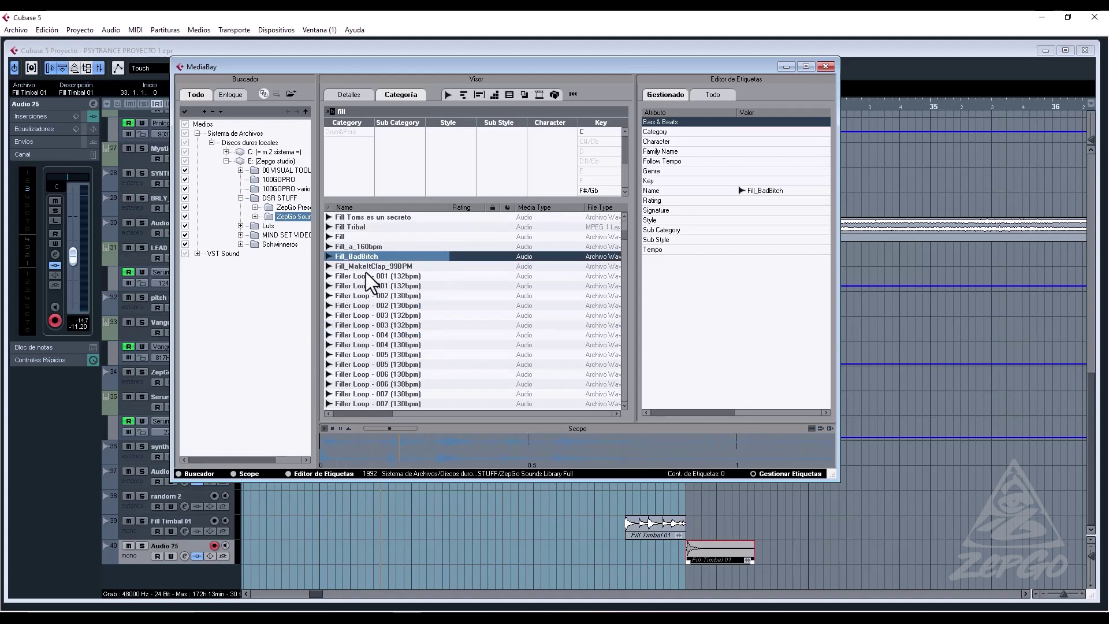
pyautogui.click(352, 267)
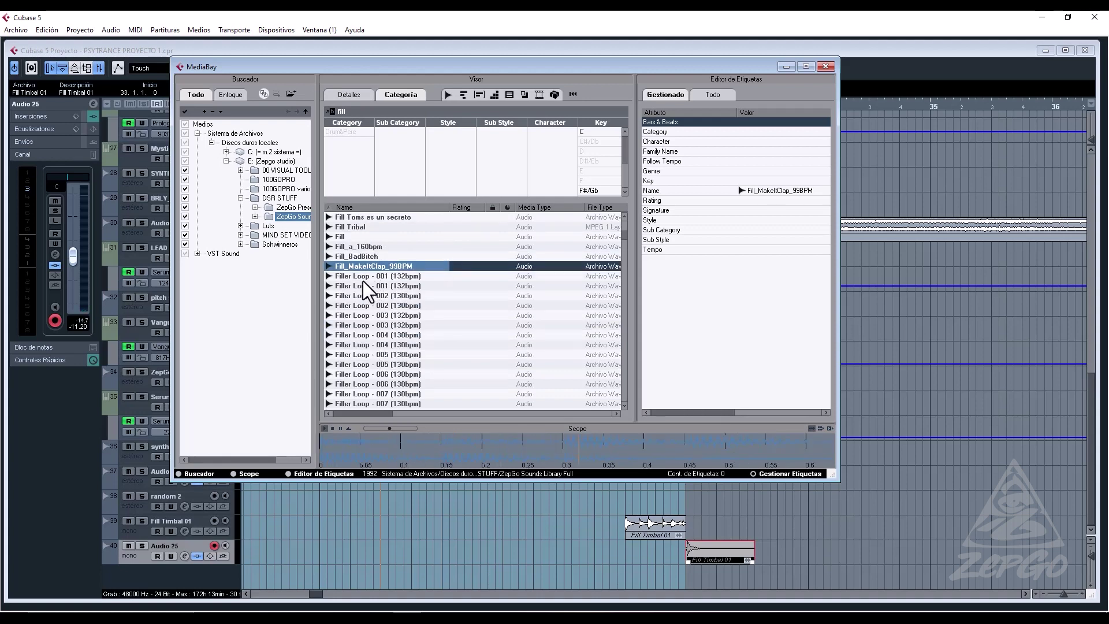
pyautogui.click(363, 280)
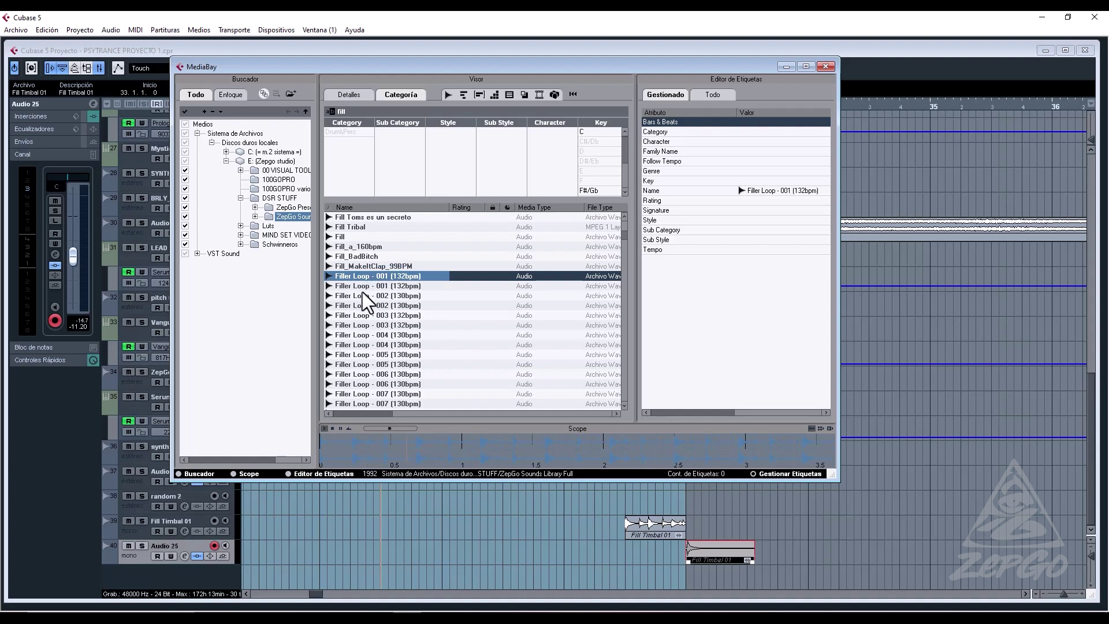
pyautogui.click(362, 296)
pyautogui.press('Down')
pyautogui.press('Down')
pyautogui.press('Down')
pyautogui.press('Down')
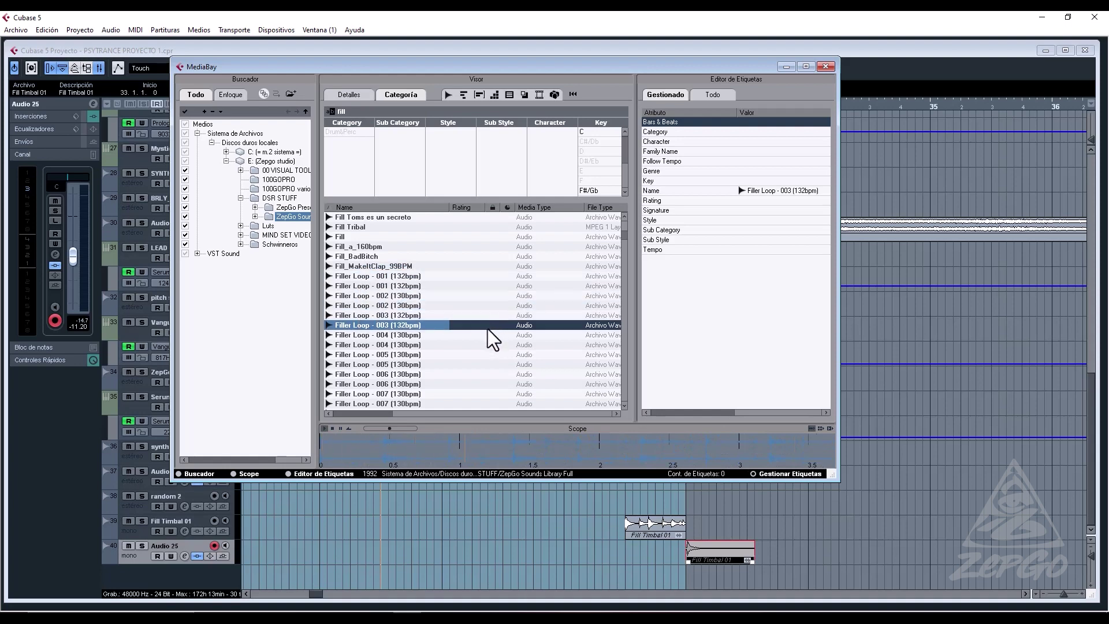
pyautogui.scroll(-10, 447, 359)
pyautogui.scroll(-20, 440, 360)
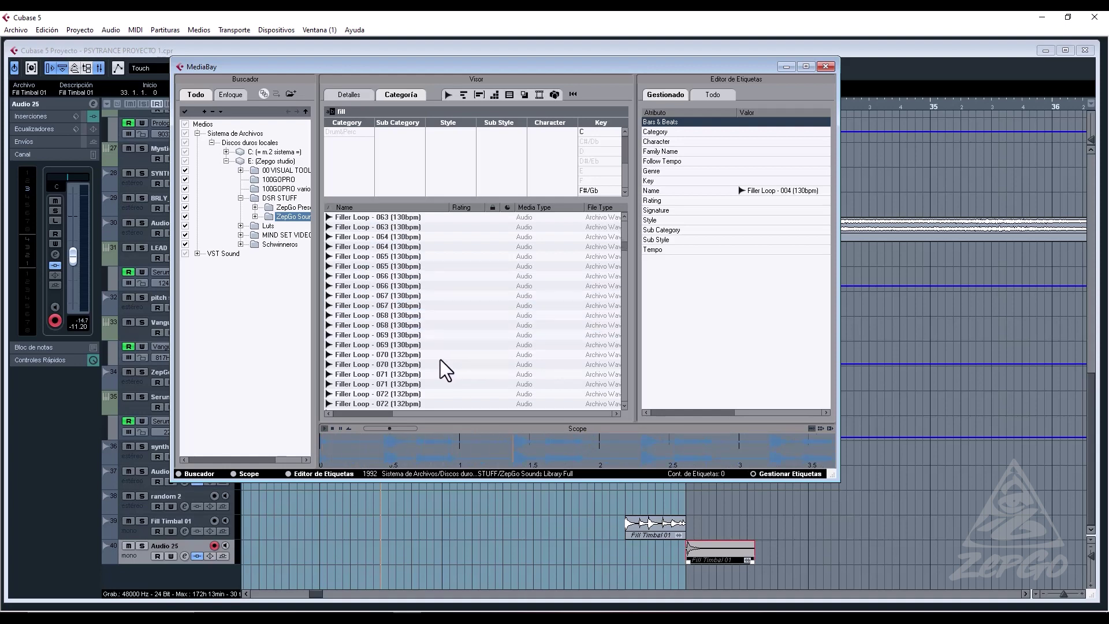
pyautogui.click(408, 344)
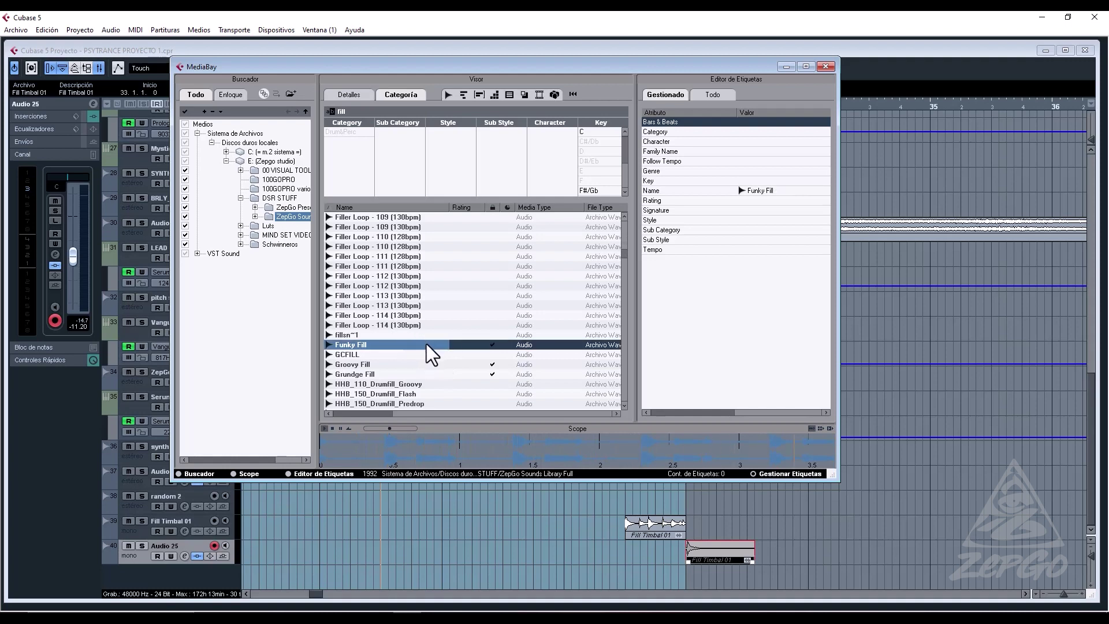
pyautogui.press('Down')
pyautogui.press('Down')
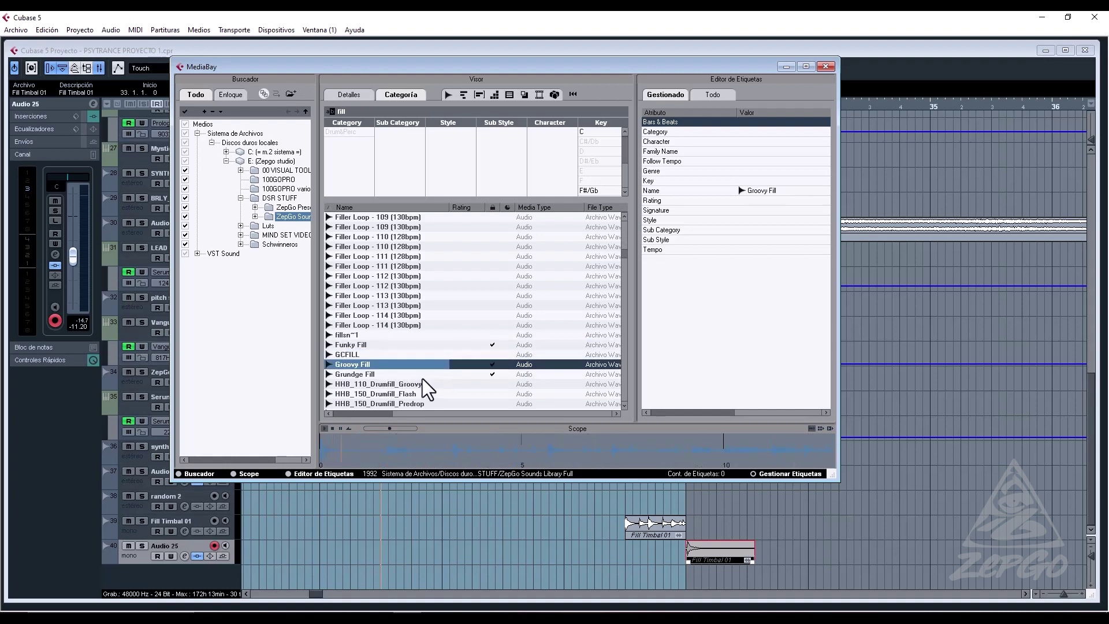
pyautogui.click(358, 355)
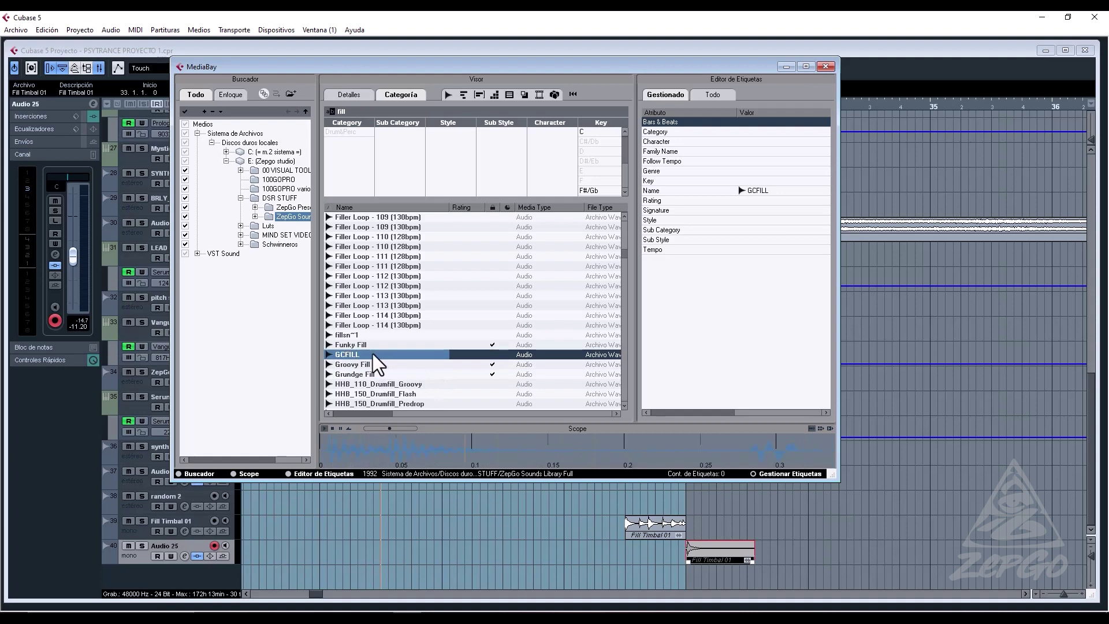
# Import GCFILL into the project, copying it to the working directory and converting its sample rate to 48.000 kHz.
pyautogui.doubleClick(356, 356)
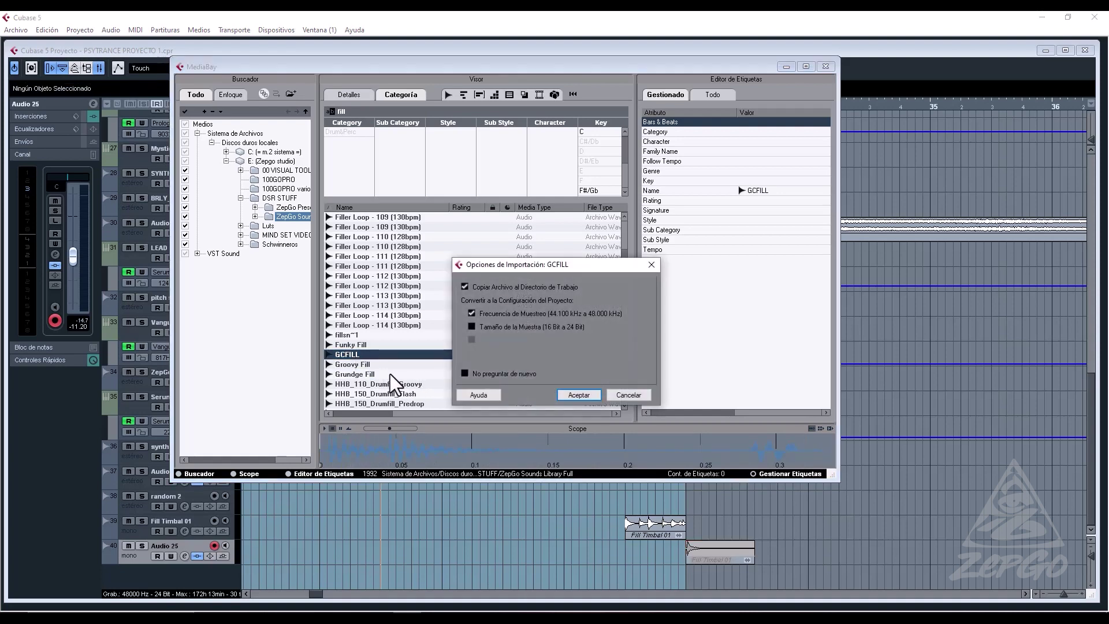
pyautogui.click(577, 396)
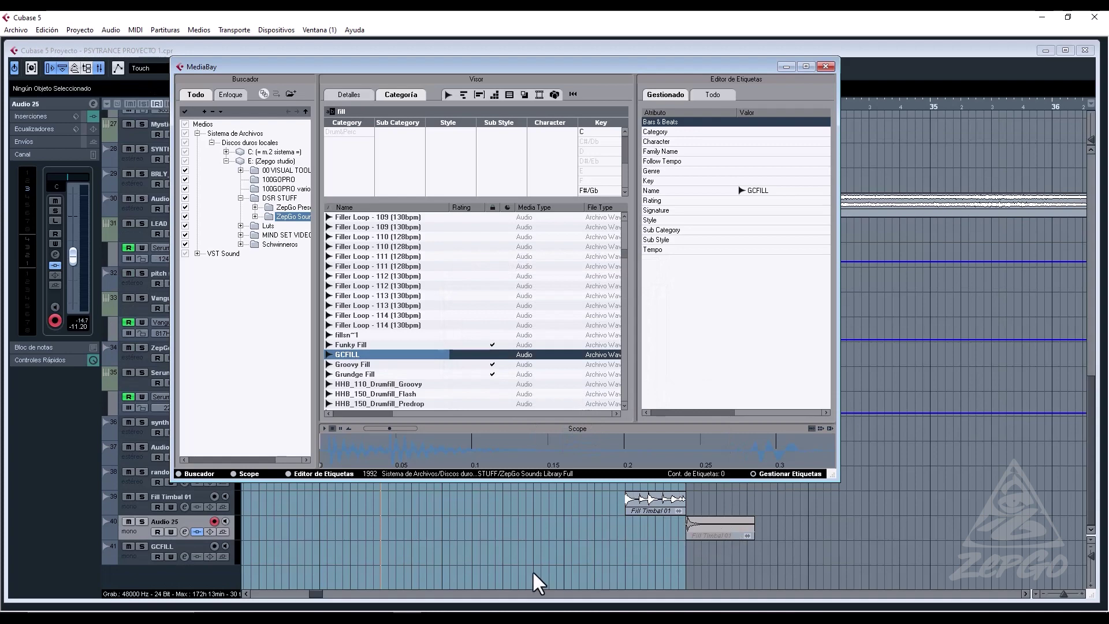
pyautogui.press('F5')
# Move the GCFILL clip to 32.3, aligned with the start of the Fill Timbal 01 clip above, and start playback.
pyautogui.scroll(6, 477, 527)
pyautogui.scroll(-6, 478, 526)
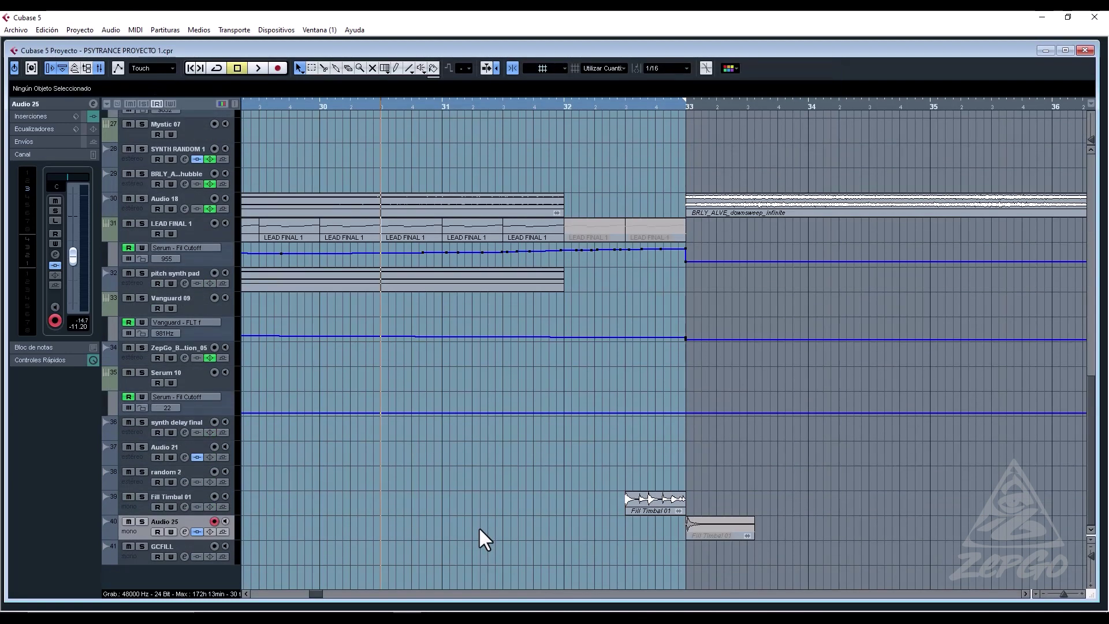
pyautogui.press('g')
pyautogui.press('g')
pyautogui.press('g')
pyautogui.press('g')
pyautogui.press('g')
pyautogui.press('g')
pyautogui.press('g')
pyautogui.press('g')
pyautogui.press('g')
pyautogui.moveTo(554, 553); pyautogui.dragTo(708, 554)
pyautogui.press('space')
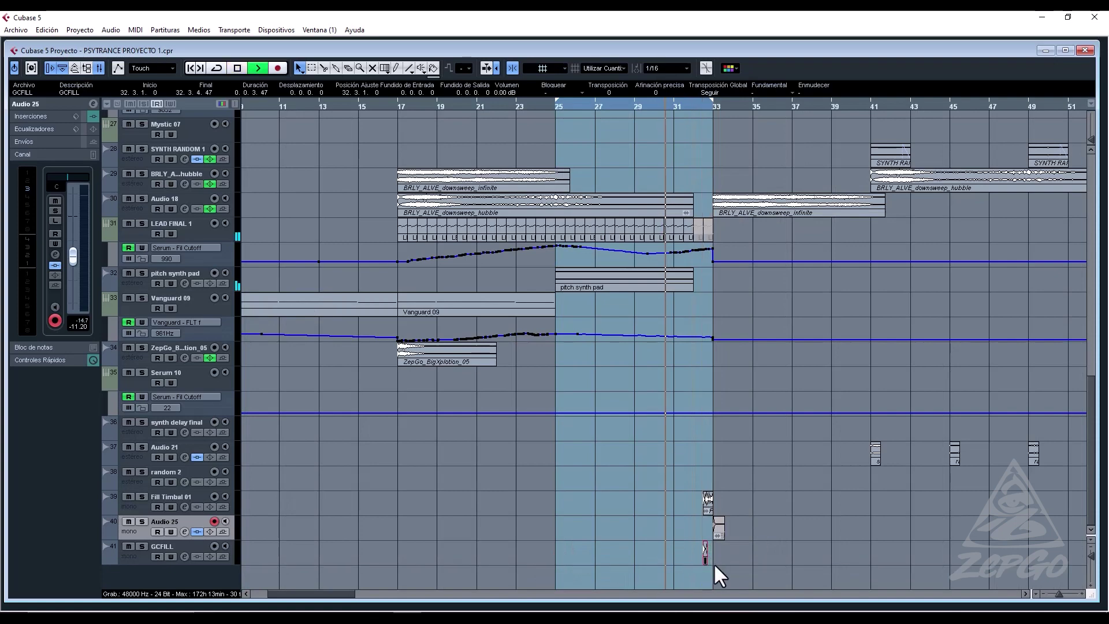
# Select the GCFILL track, lower its volume to -5.57 and replay the passage.
pyautogui.press('h')
pyautogui.press('h')
pyautogui.press('h')
pyautogui.click(173, 549)
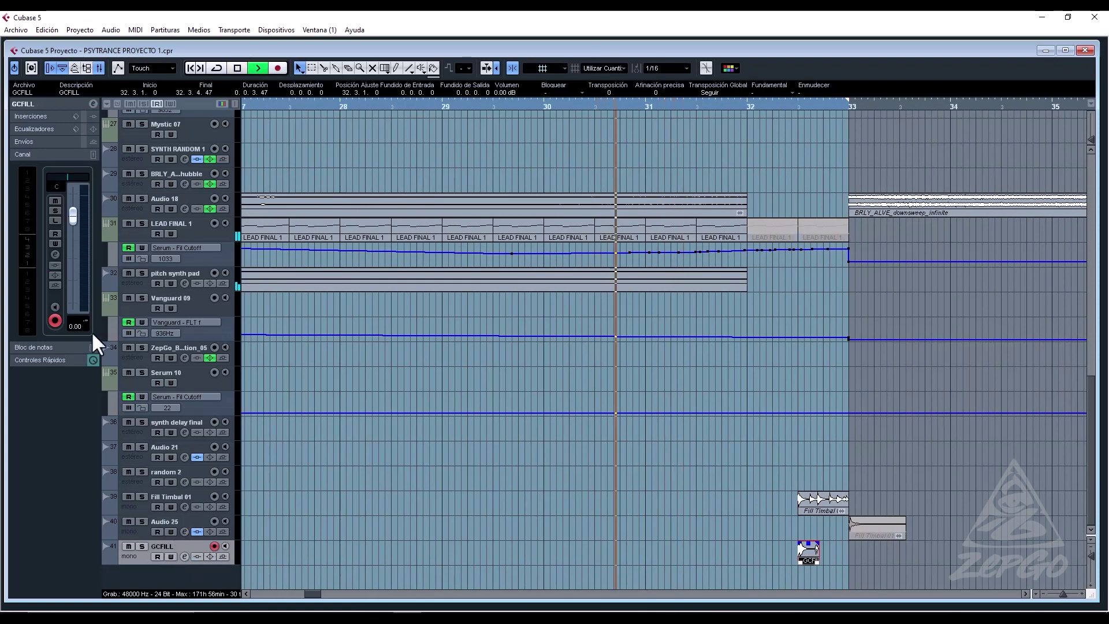
pyautogui.press('space')
pyautogui.press('space')
# Time-stretch the GCFILL clip to two sixteenths so that it ends at 32.3.3.
pyautogui.rightClick(814, 561)
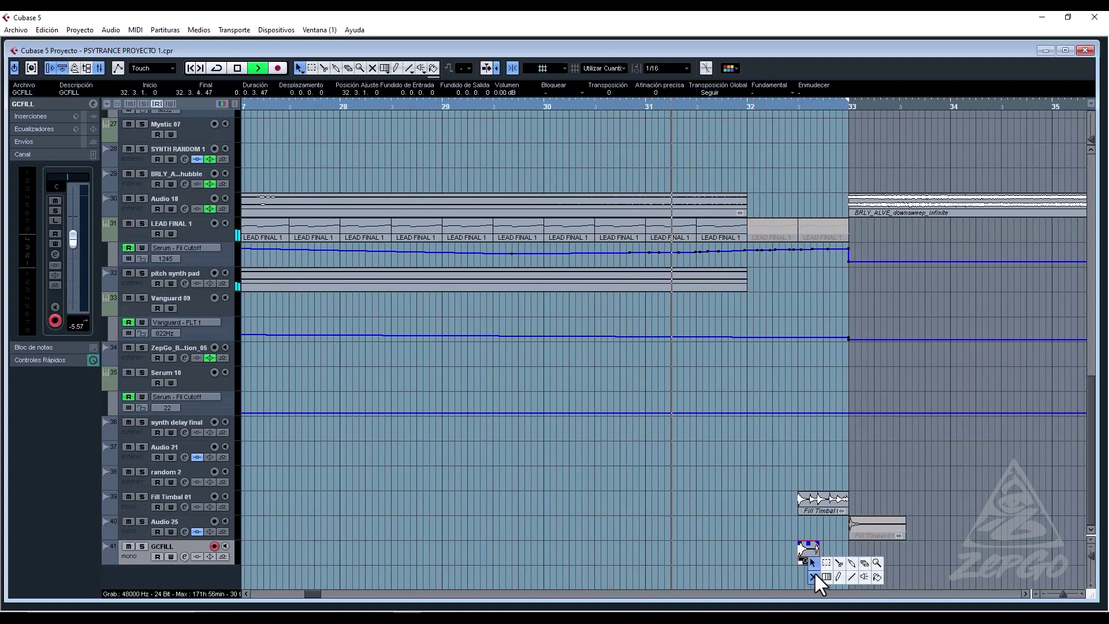
pyautogui.click(815, 563)
pyautogui.moveTo(818, 561); pyautogui.dragTo(817, 562)
pyautogui.press('space')
pyautogui.press('space')
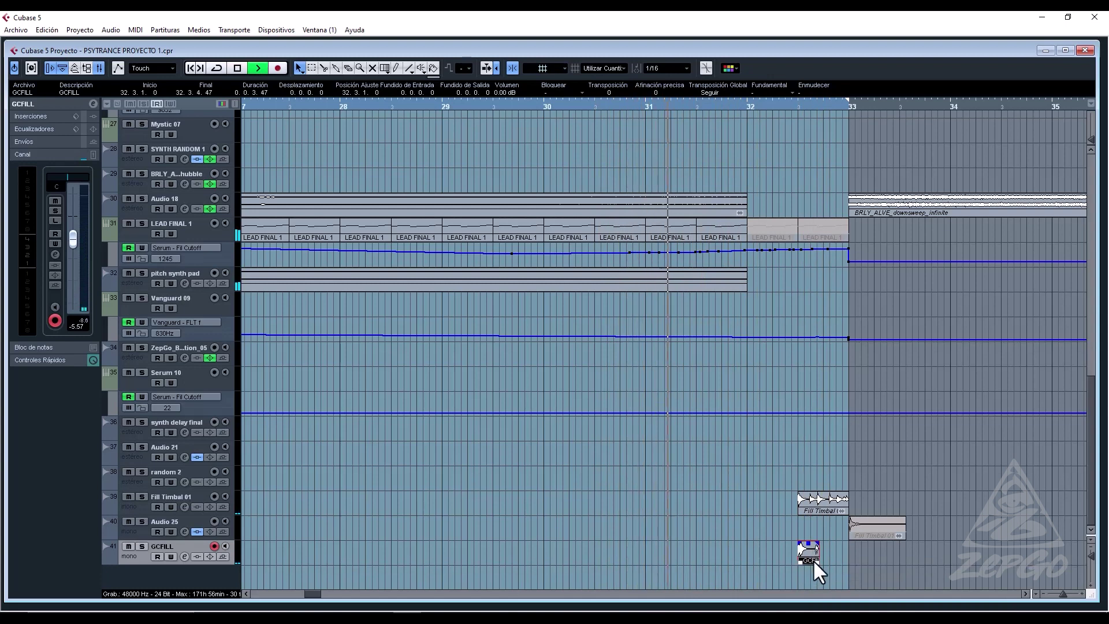
pyautogui.rightClick(813, 561)
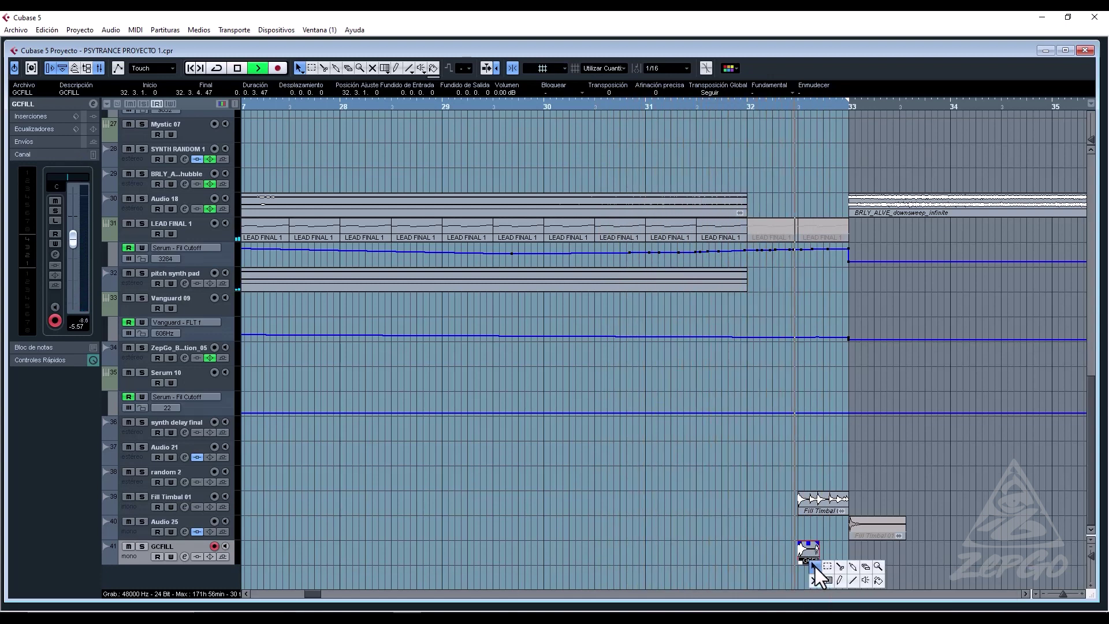
pyautogui.click(817, 566)
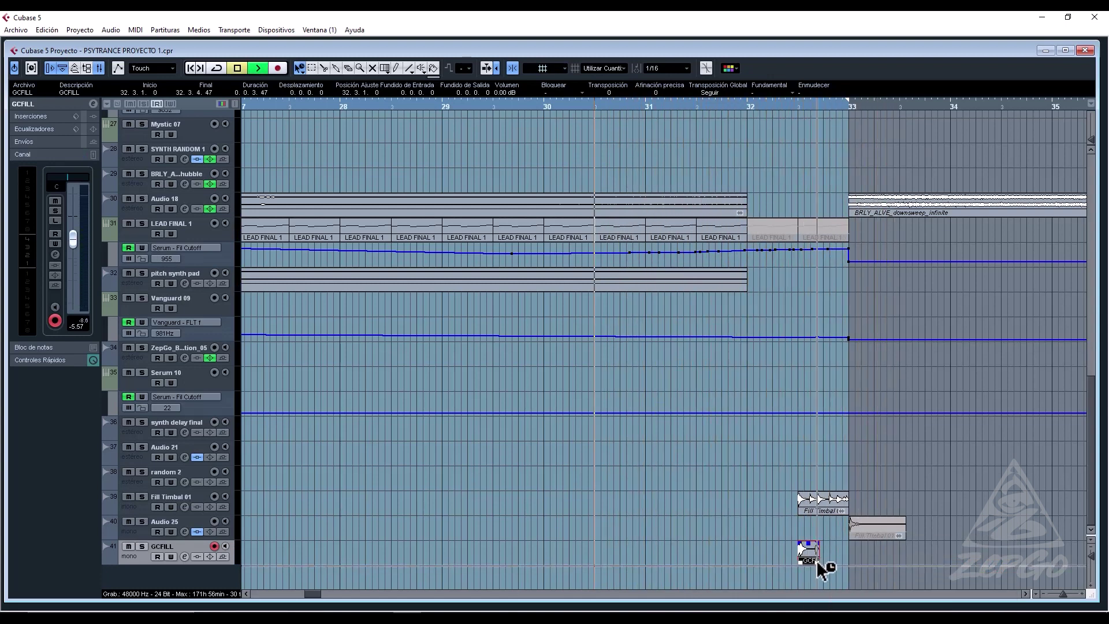
pyautogui.moveTo(817, 562); pyautogui.dragTo(812, 559)
pyautogui.rightClick(809, 553)
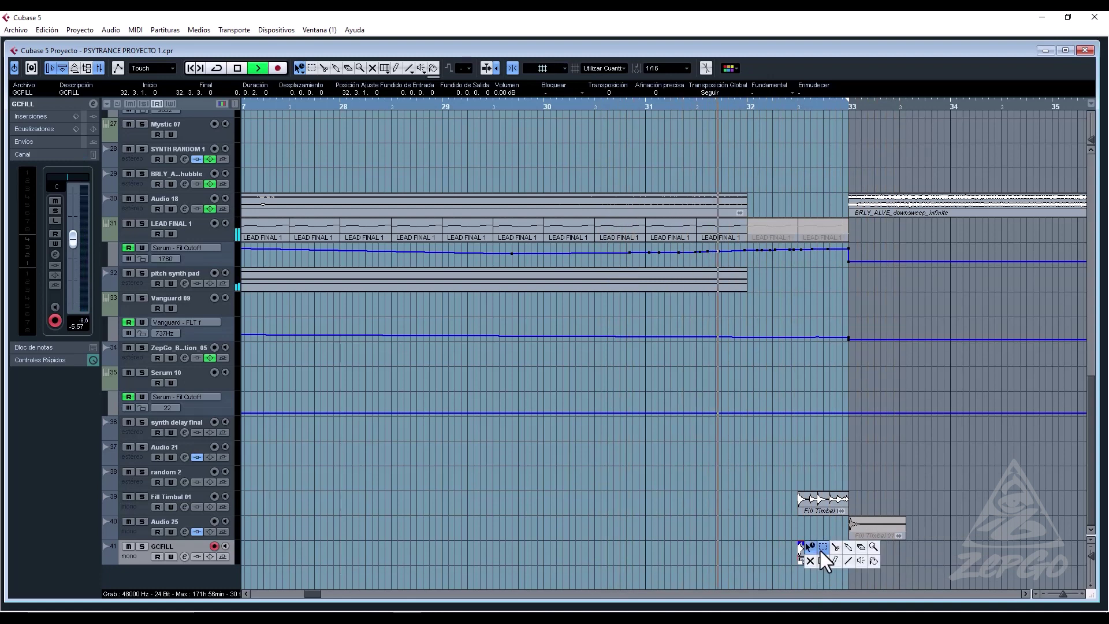
pyautogui.click(808, 549)
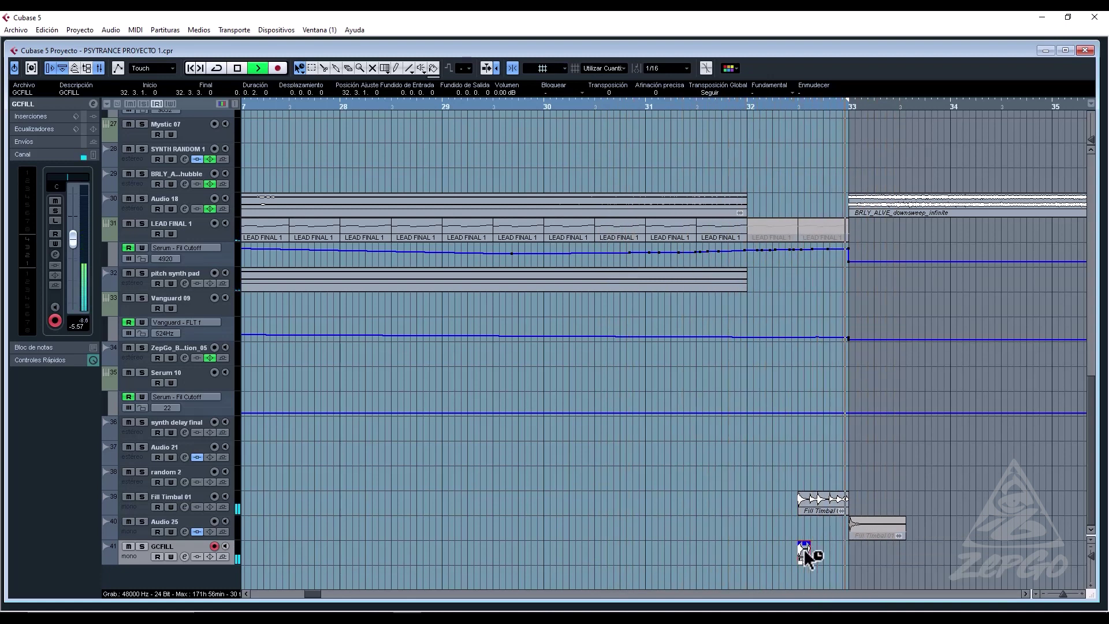
# Duplicate the shortened GCFILL clip three times to fill the space up to bar 33.
pyautogui.hotkey('ctrl', 'd')
pyautogui.hotkey('ctrl', 'd')
pyautogui.hotkey('ctrl', 'd')
# Play back the repeated GCFILL fill with normal sizing restored, and undo the duplicates and the time stretch.
pyautogui.rightClick(822, 553)
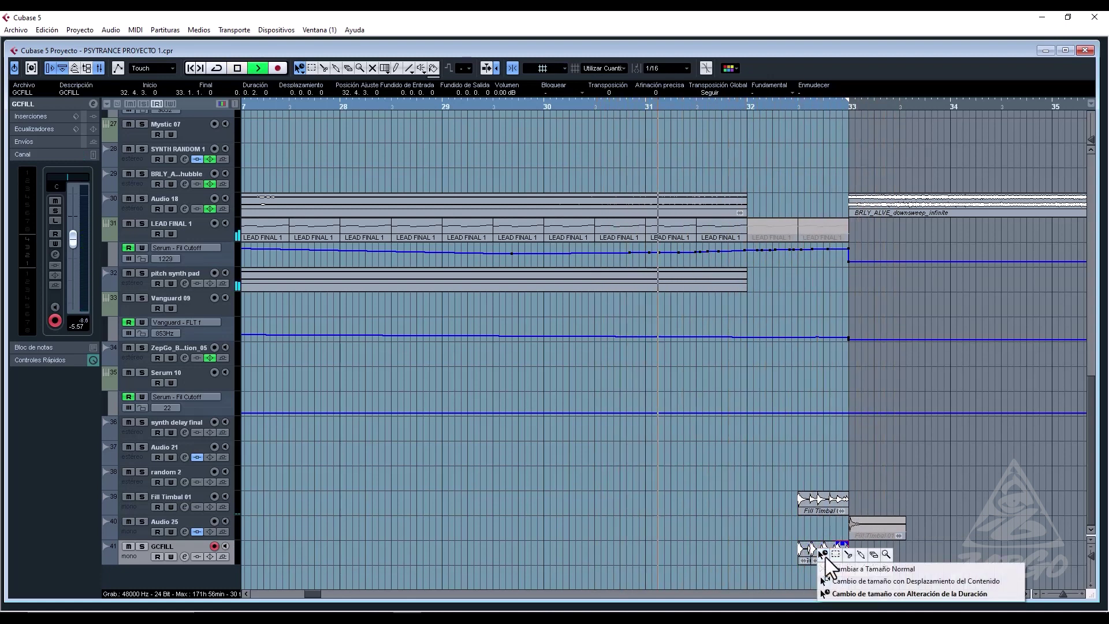
pyautogui.click(835, 570)
pyautogui.click(285, 546)
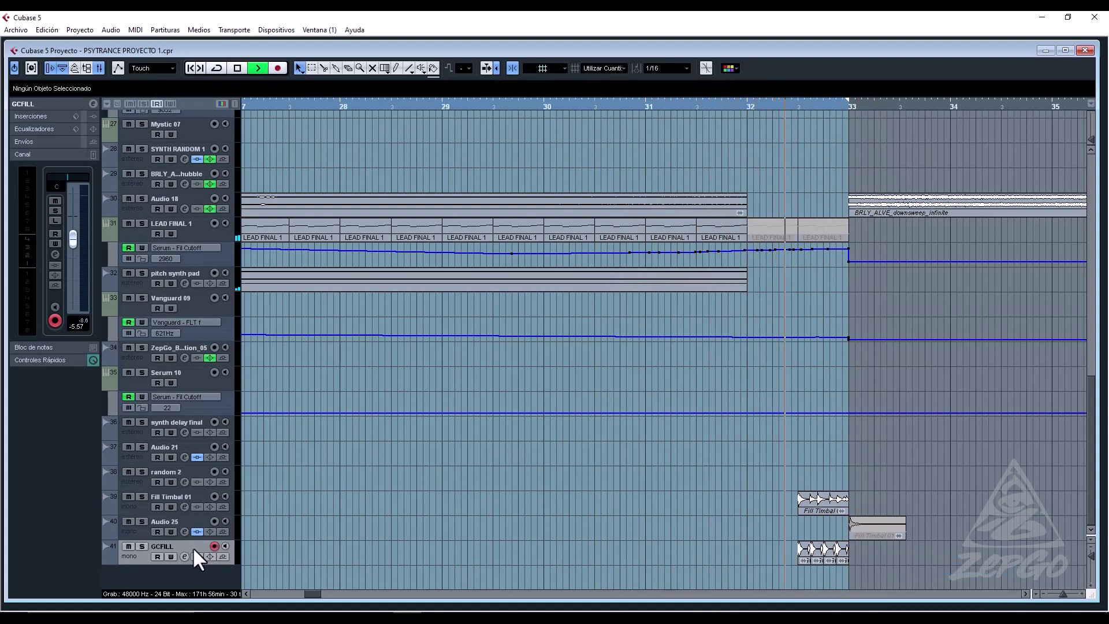
pyautogui.press('space')
pyautogui.press('space')
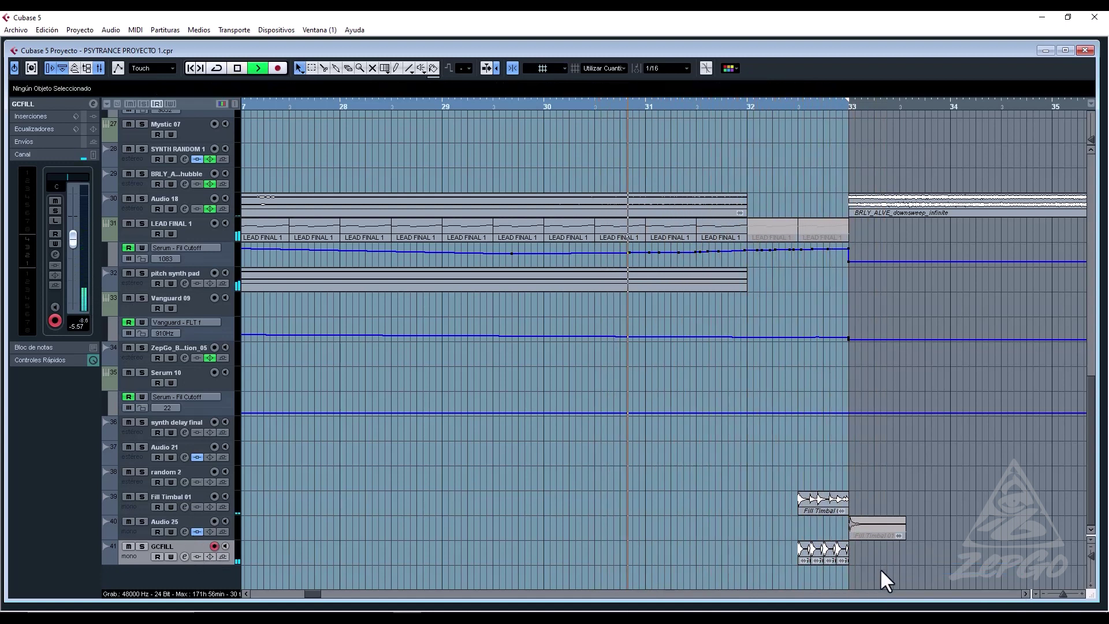
pyautogui.hotkey('ctrl', 'z')
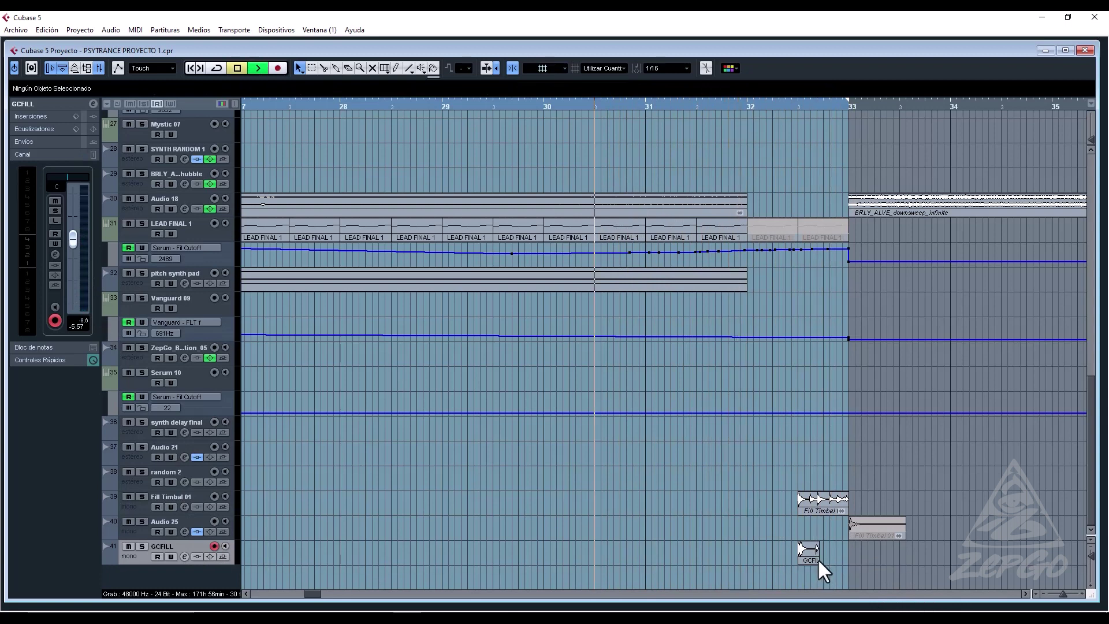
# Time-stretch the GCFILL clip to one beat so that it ends at 32.4.1.
pyautogui.rightClick(817, 558)
pyautogui.click(817, 561)
pyautogui.click(840, 600)
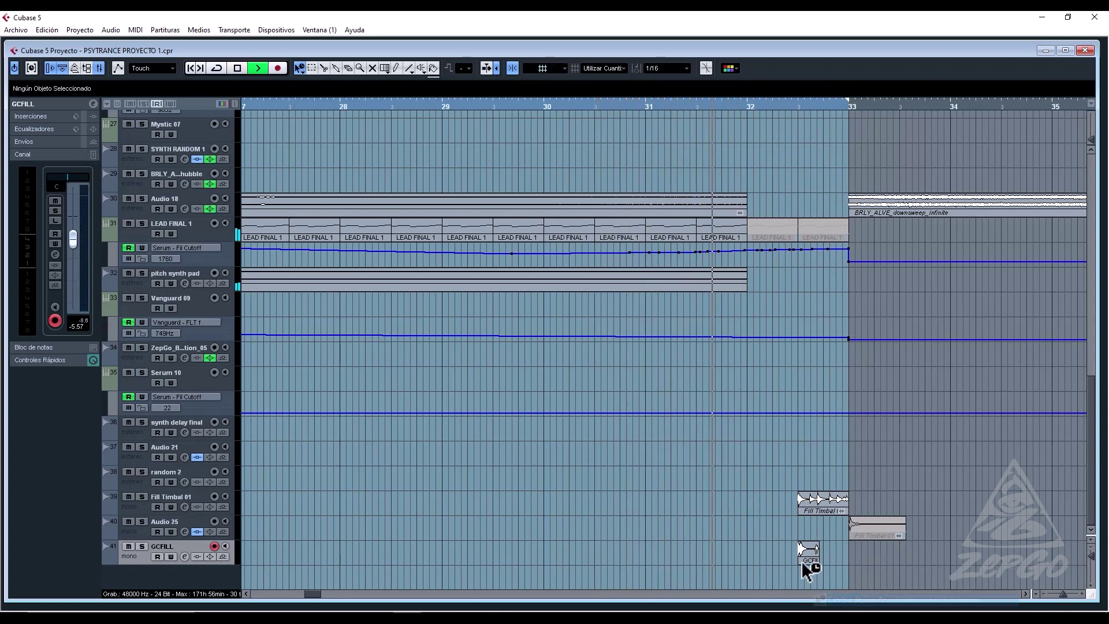
pyautogui.click(805, 557)
pyautogui.moveTo(819, 557); pyautogui.dragTo(823, 557)
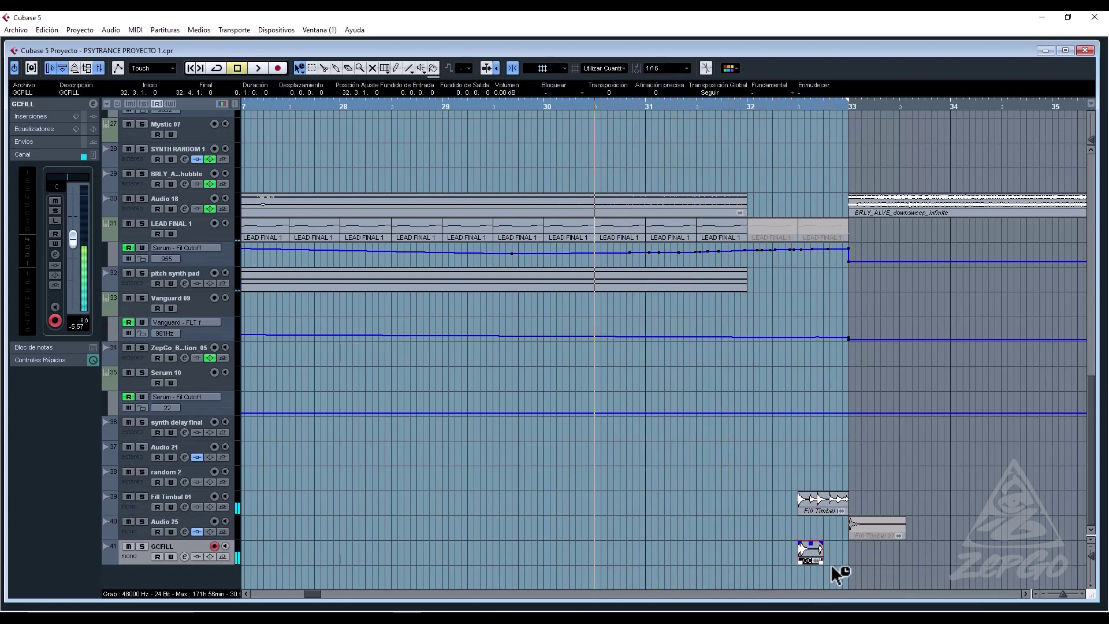
# Move the stretched GCFILL clip to the start of bar 32.
pyautogui.rightClick(820, 554)
pyautogui.click(823, 559)
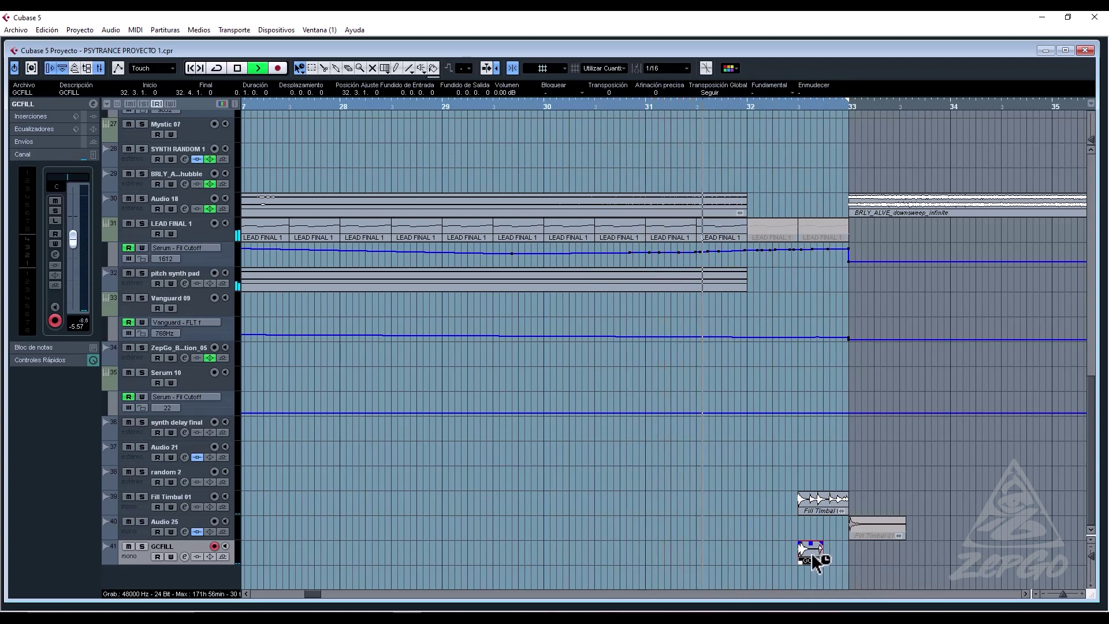
pyautogui.moveTo(812, 552); pyautogui.dragTo(763, 552)
pyautogui.rightClick(758, 550)
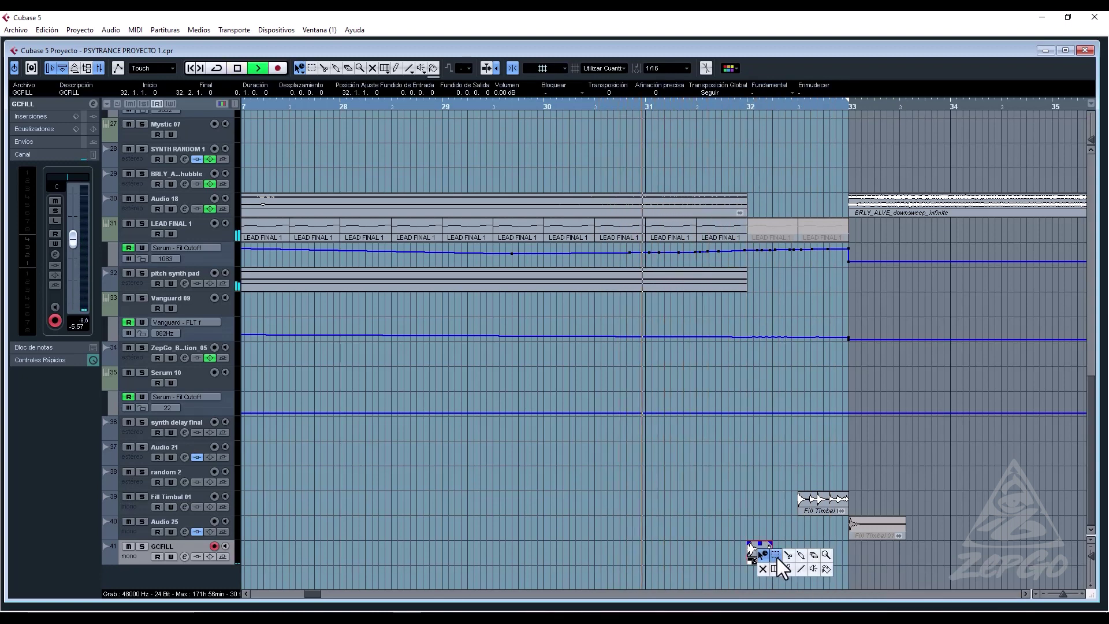
# Duplicate the stretched GCFILL clip three times to fill bar 32, and play back the fill.
pyautogui.click(774, 565)
pyautogui.click(743, 543)
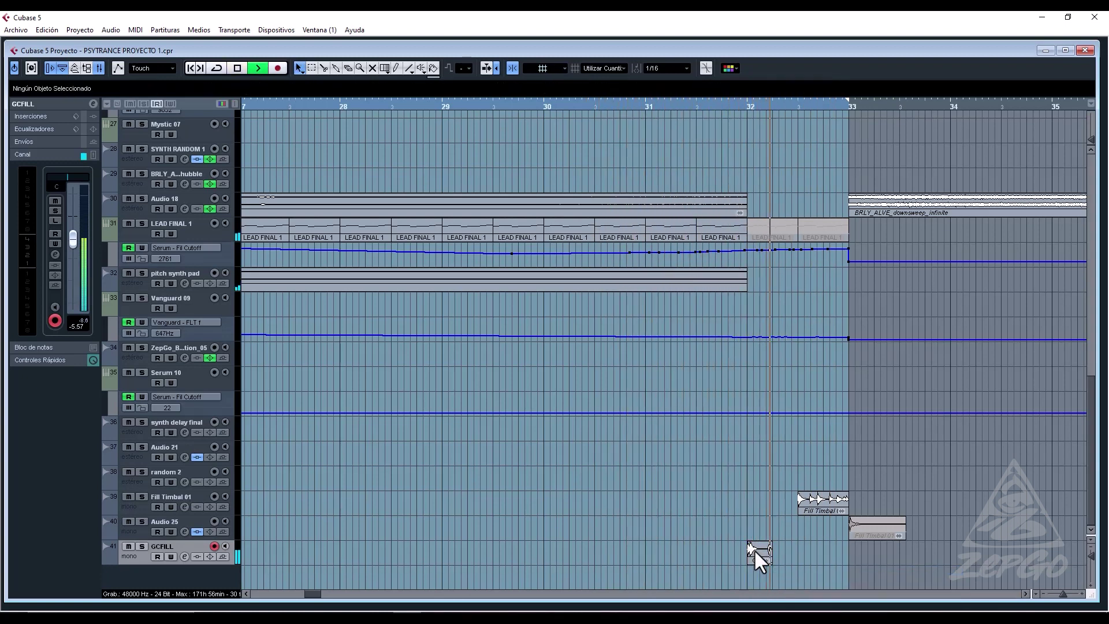
pyautogui.press('space')
pyautogui.press('space')
pyautogui.click(756, 551)
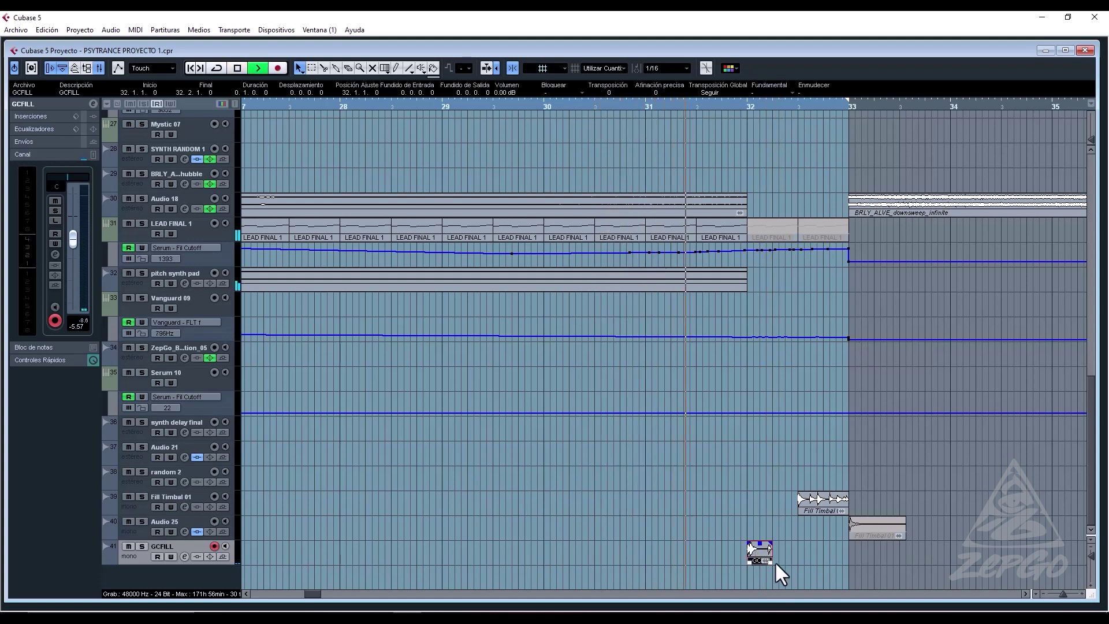
pyautogui.hotkey('ctrl', 'd')
pyautogui.hotkey('ctrl', 'd')
pyautogui.hotkey('ctrl', 'd')
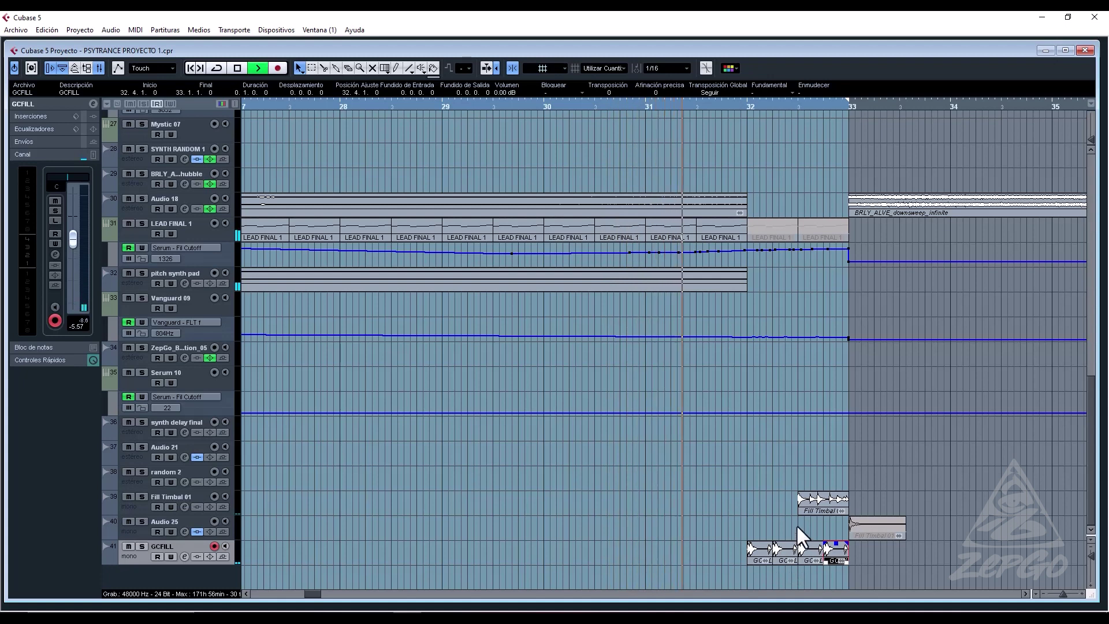
pyautogui.click(778, 524)
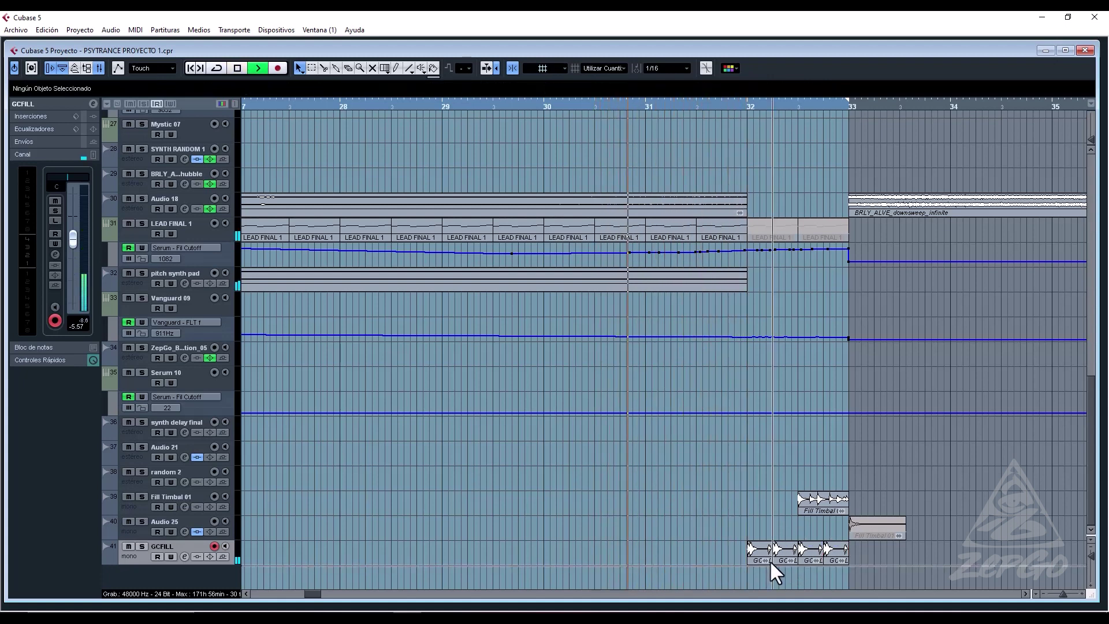
# Undo the GCFILL duplicates together with the clip's last move and time stretch.
pyautogui.hotkey('ctrl', 'z')
pyautogui.hotkey('ctrl', 'z')
pyautogui.hotkey('ctrl', 'z')
pyautogui.hotkey('ctrl', 'z')
pyautogui.hotkey('ctrl', 'z')
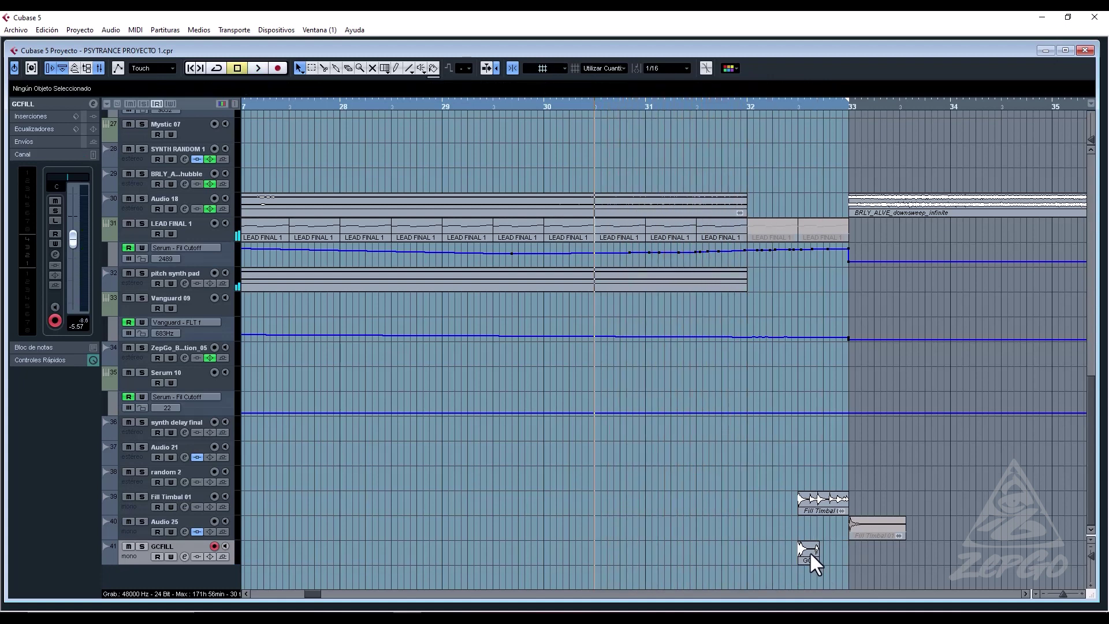
# Place GCFILL clips at 32.1.1 and 32.2.1, and play back the passage with the track volume at -7.32.
pyautogui.moveTo(809, 552); pyautogui.dragTo(783, 553)
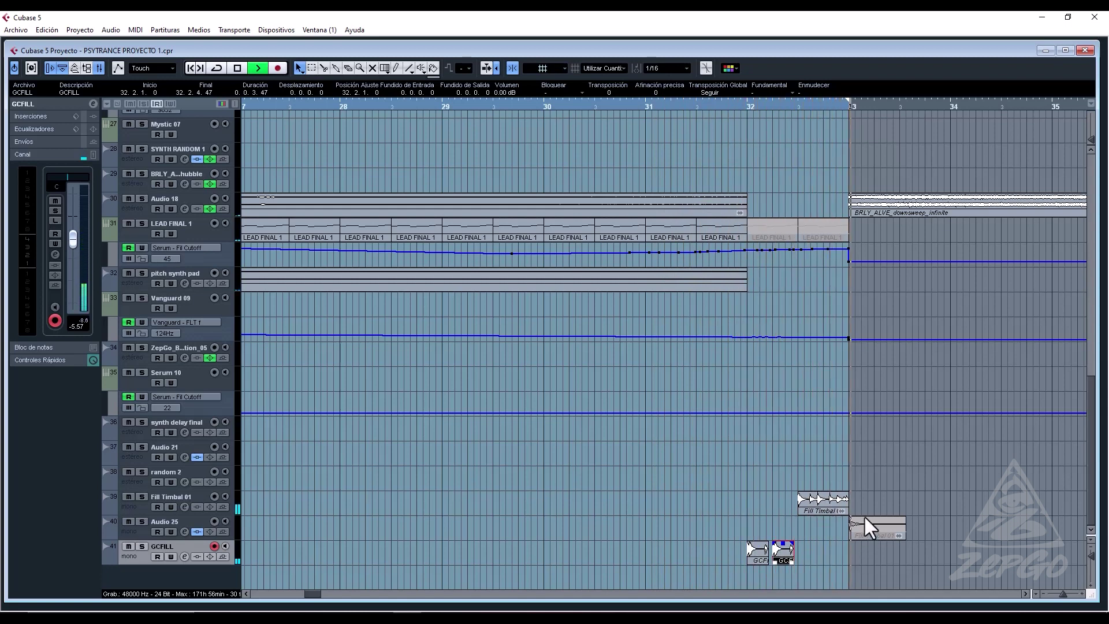
pyautogui.click(559, 105)
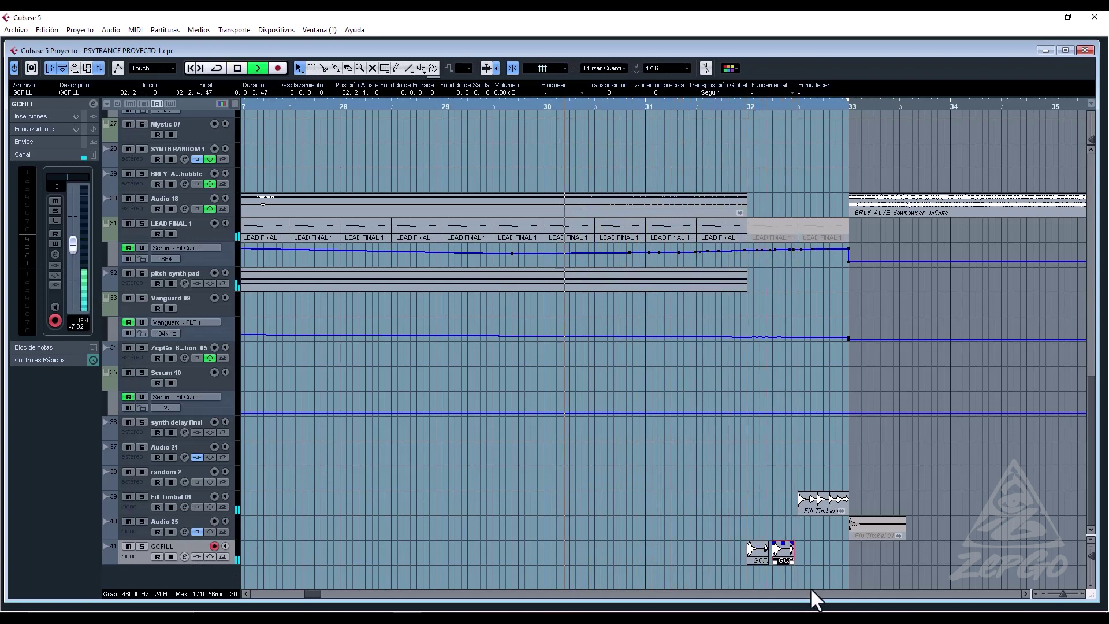
pyautogui.moveTo(753, 562); pyautogui.dragTo(783, 563)
pyautogui.press('space')
pyautogui.press('space')
# Delete both GCFILL clips in bar 32 and stop playback.
pyautogui.moveTo(788, 573); pyautogui.dragTo(744, 562)
pyautogui.press('Delete')
pyautogui.press('space')
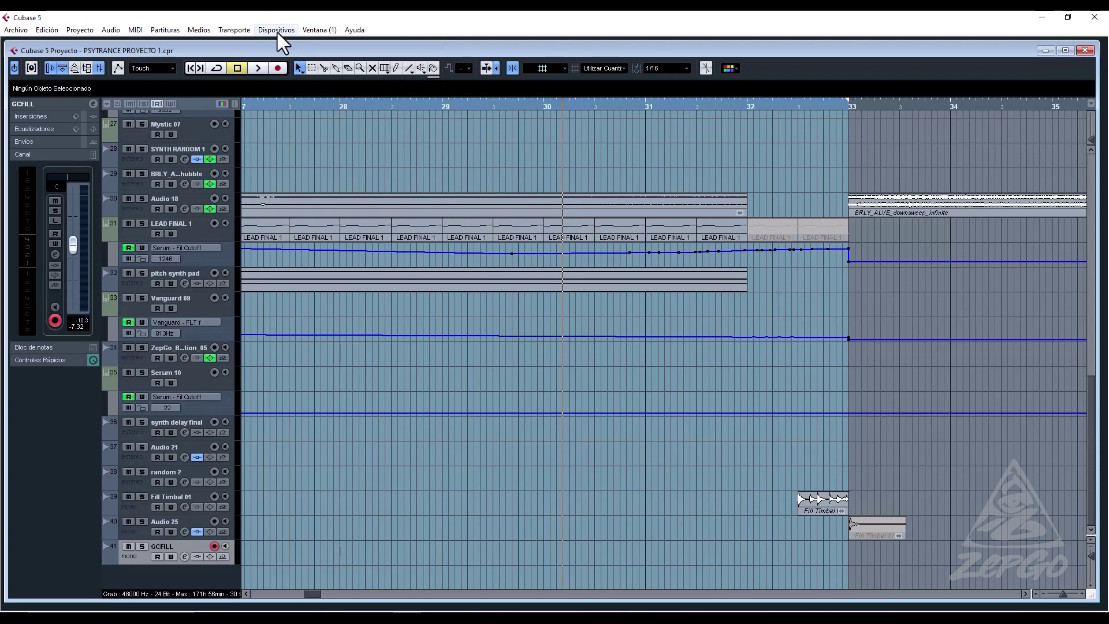
# Audition the HHB_110_Drumfill_Groovy, HHB_150_Drumfill_Flash and HHB_150_Drumfill_Predrop samples in MediaBay.
pyautogui.press('F5')
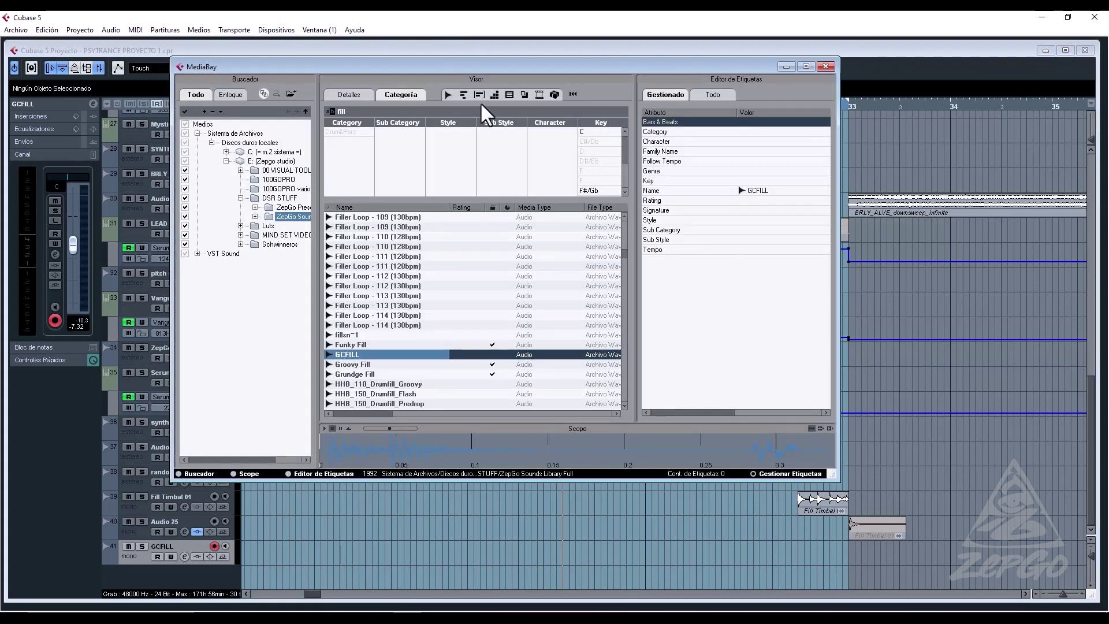
pyautogui.click(368, 385)
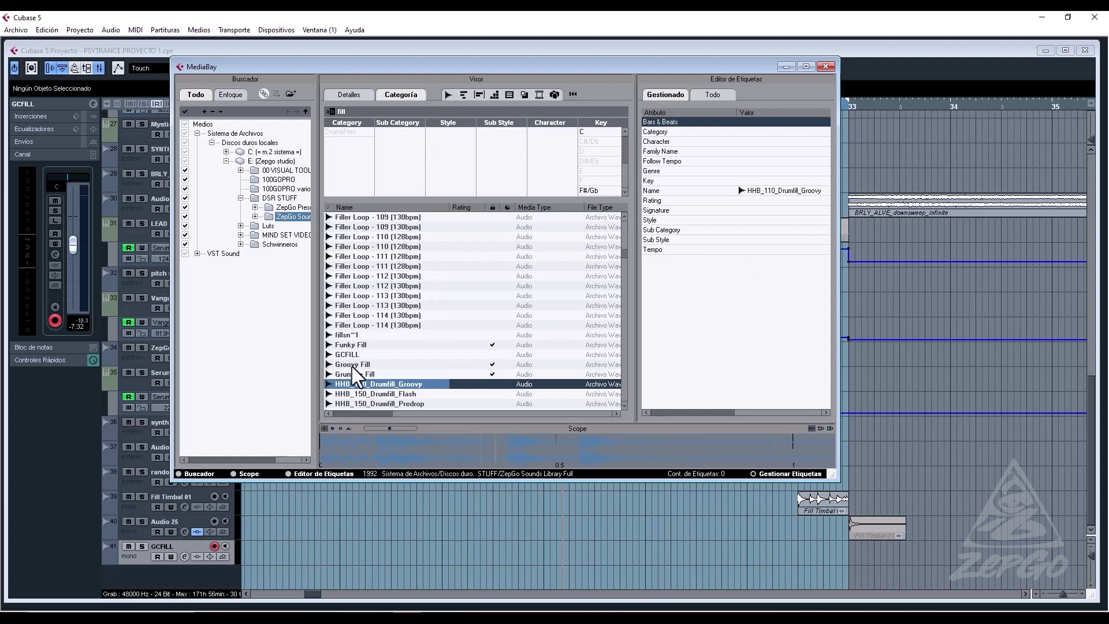
pyautogui.click(366, 396)
pyautogui.click(398, 403)
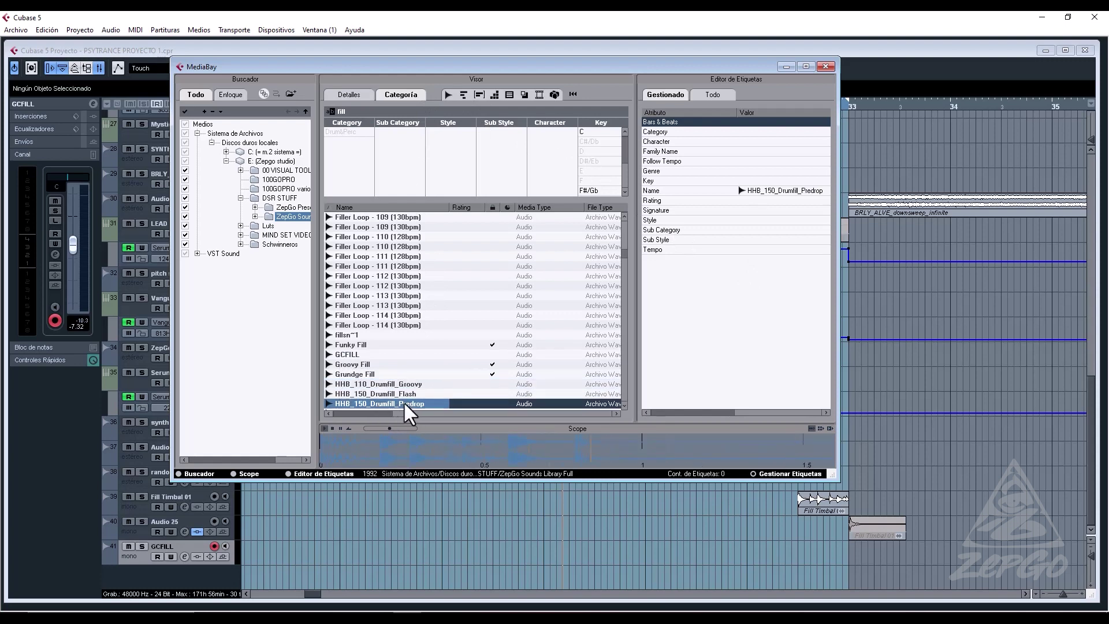
pyautogui.click(377, 394)
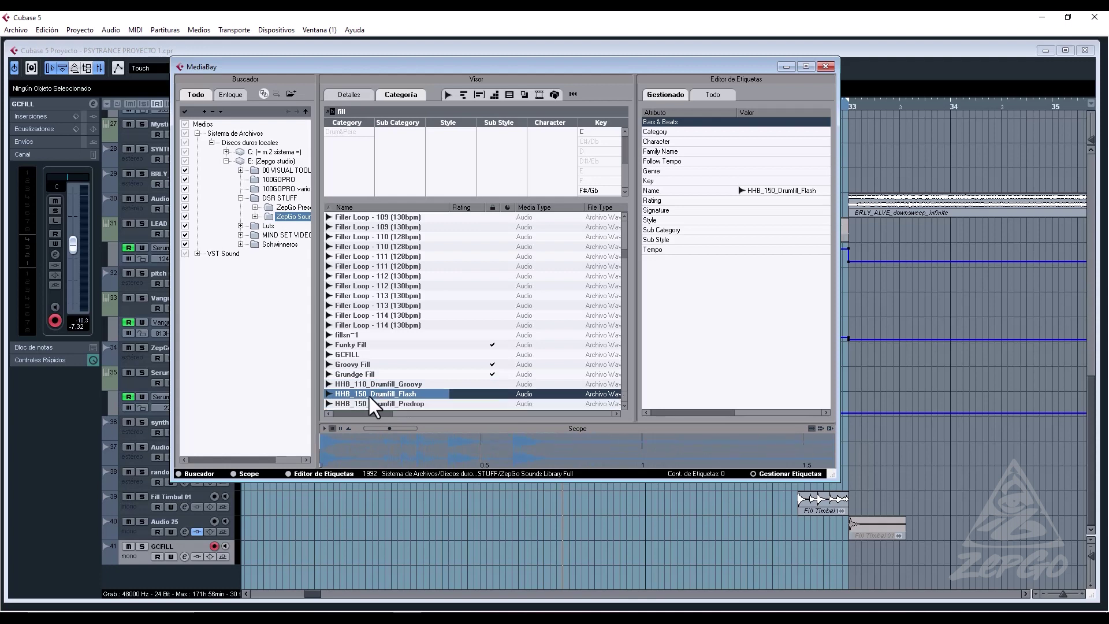
# Import HHB_150_Drumfill_Flash onto the GCFILL track in bar 32, converted to 48 kHz, and lower the track volume to -10.98.
pyautogui.moveTo(347, 392); pyautogui.dragTo(747, 563)
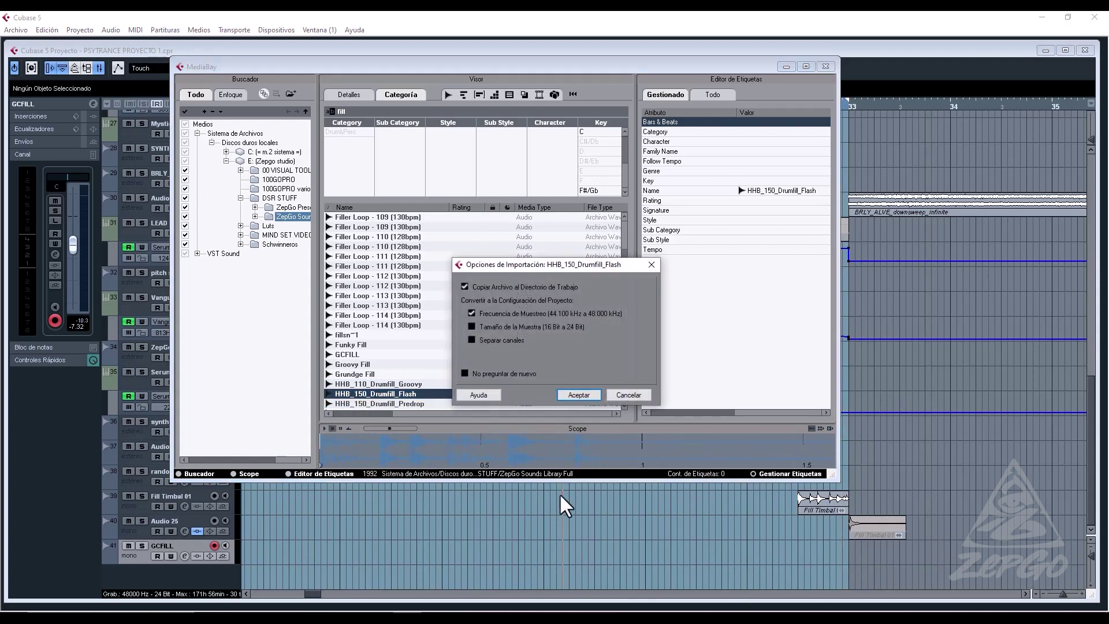
pyautogui.click(579, 395)
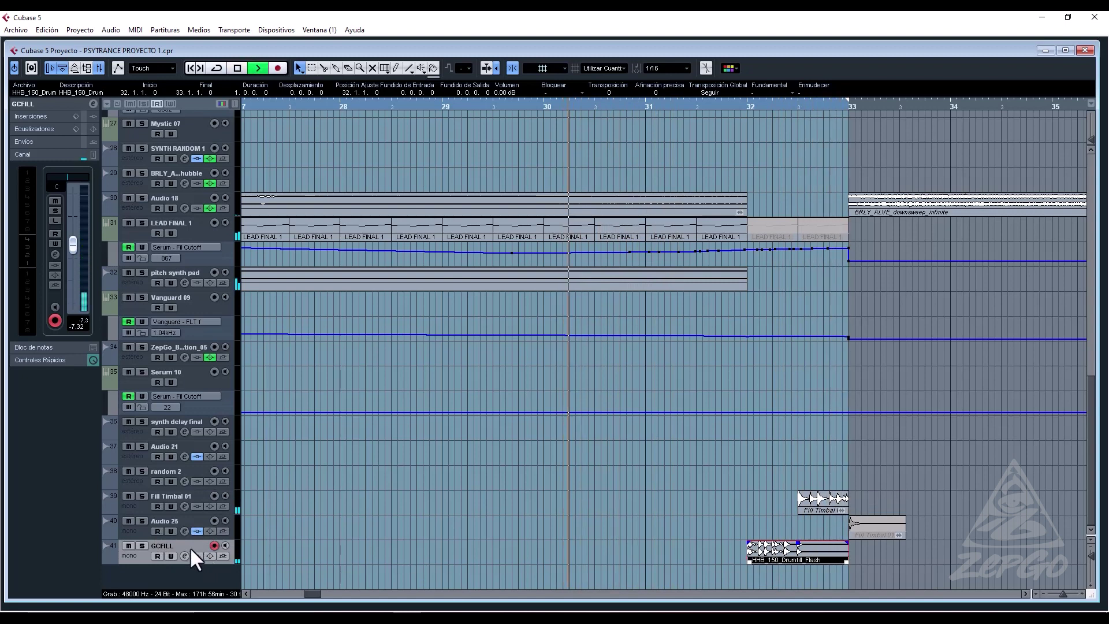
pyautogui.moveTo(71, 248); pyautogui.dragTo(75, 254)
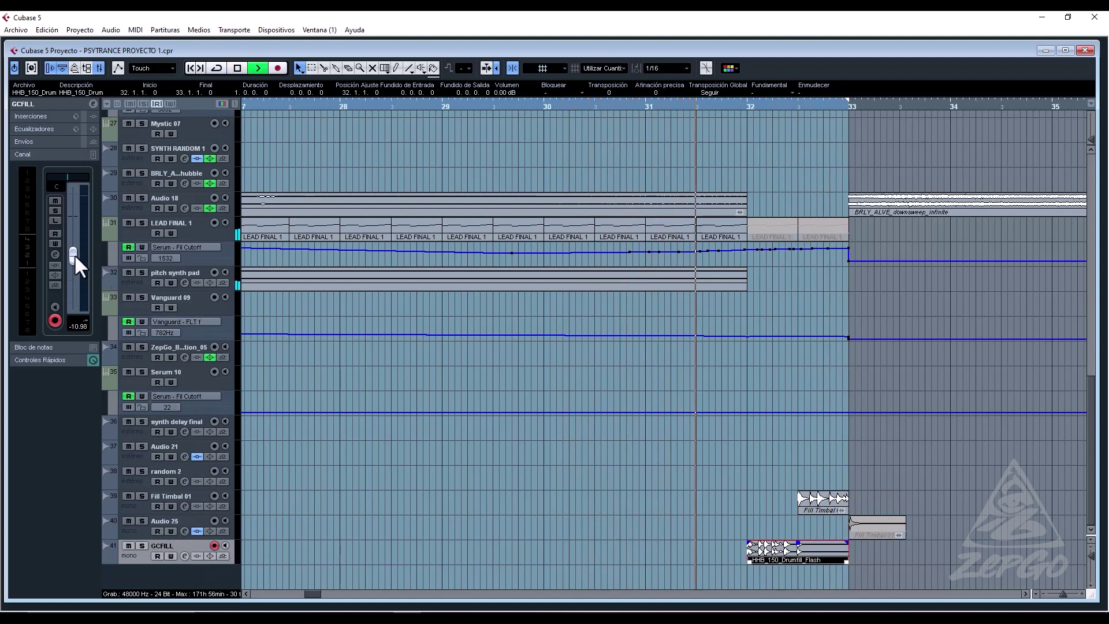
# Boost the highs of the Fill Timbal 01 channel with a high shelf EQ of 6.8 dB at 2166 Hz, Q 0.0.
pyautogui.click(185, 506)
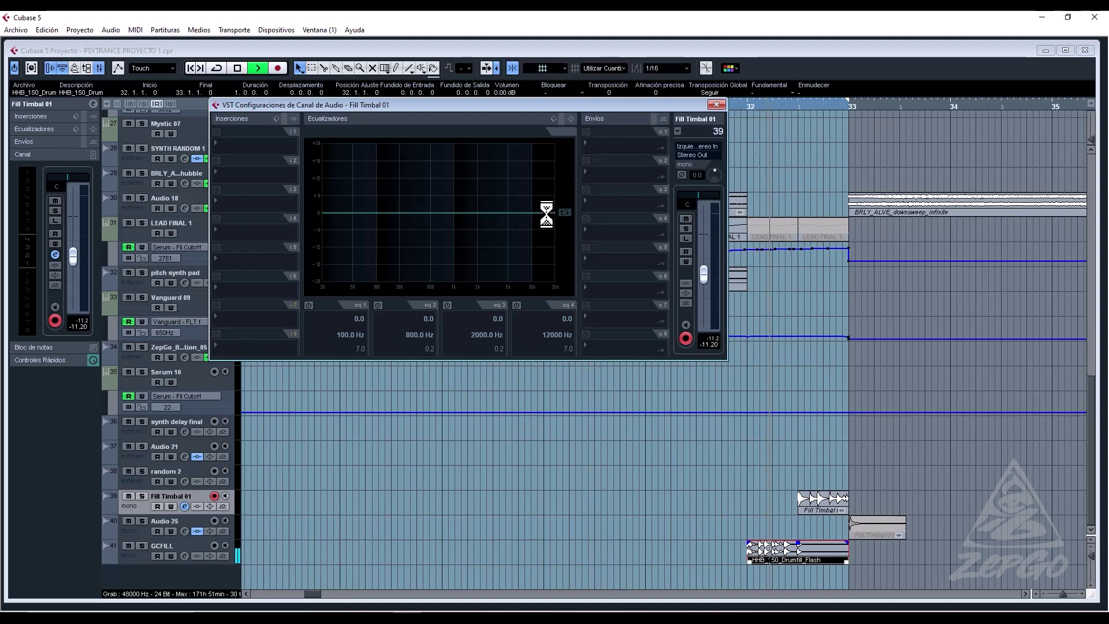
pyautogui.moveTo(546, 213); pyautogui.dragTo(479, 192)
pyautogui.press('space')
pyautogui.press('space')
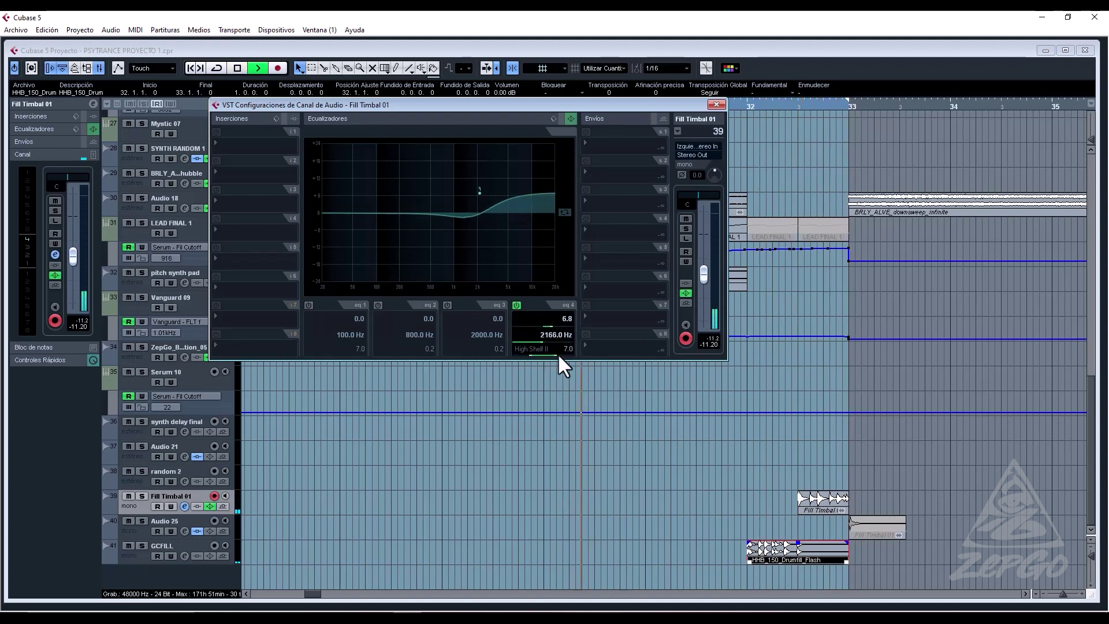
pyautogui.moveTo(557, 353)
pyautogui.mouseDown()
pyautogui.moveTo(540, 356)
pyautogui.moveTo(576, 348)
pyautogui.mouseUp()
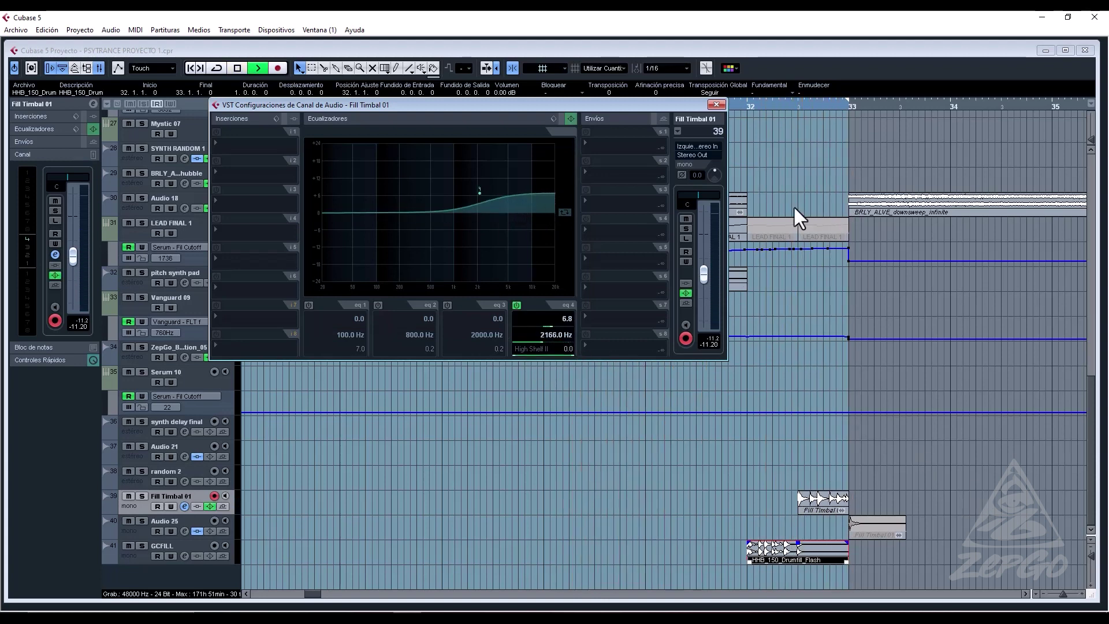
pyautogui.click(716, 104)
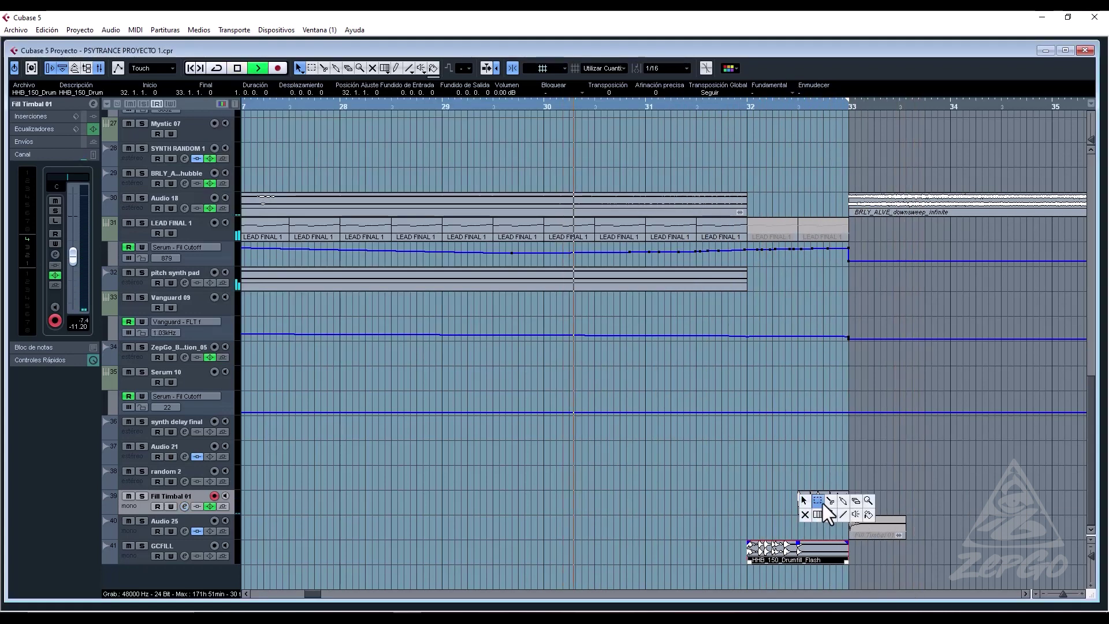
# Split the Fill Timbal 01 clip at 32.4.1, move its second half onto the Audio 25 track, and play it back.
pyautogui.click(824, 506)
pyautogui.press('1')
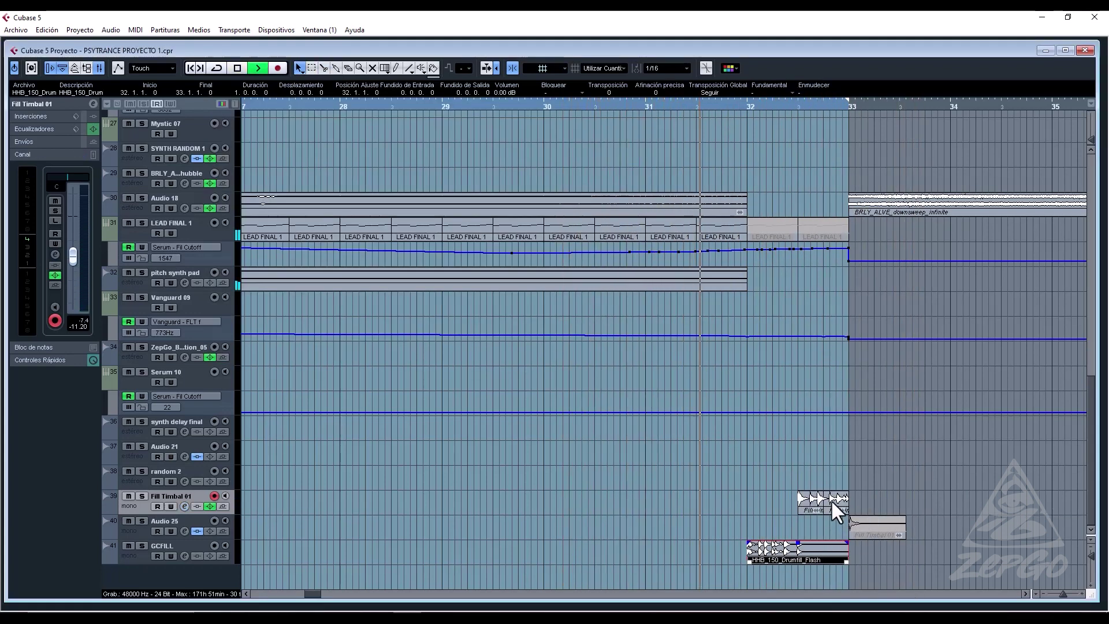
pyautogui.moveTo(832, 502); pyautogui.dragTo(831, 519)
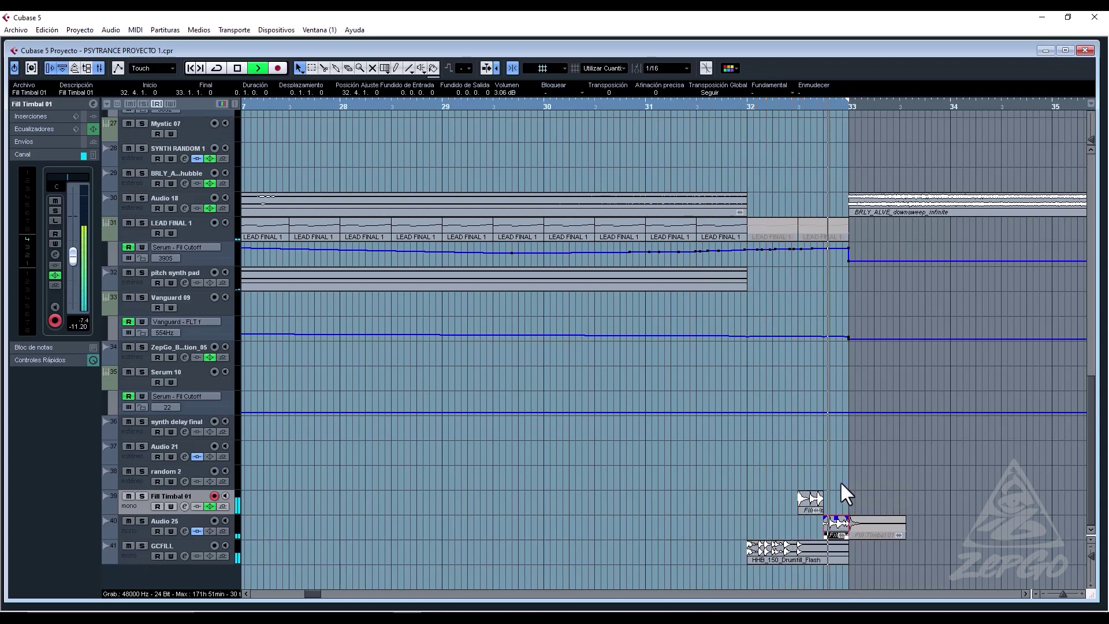
pyautogui.press('space')
pyautogui.press('space')
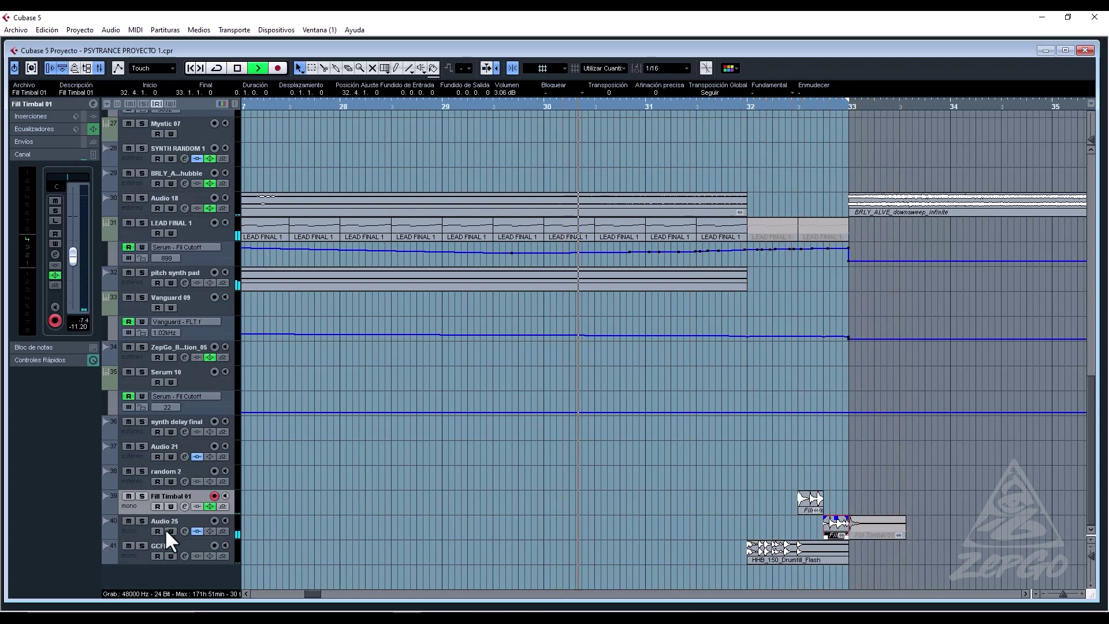
# Try StereoDelay times of 1/2 and 1/1 on the Audio 25 track, and restore both delays to 1/4.
pyautogui.click(185, 529)
pyautogui.click(236, 190)
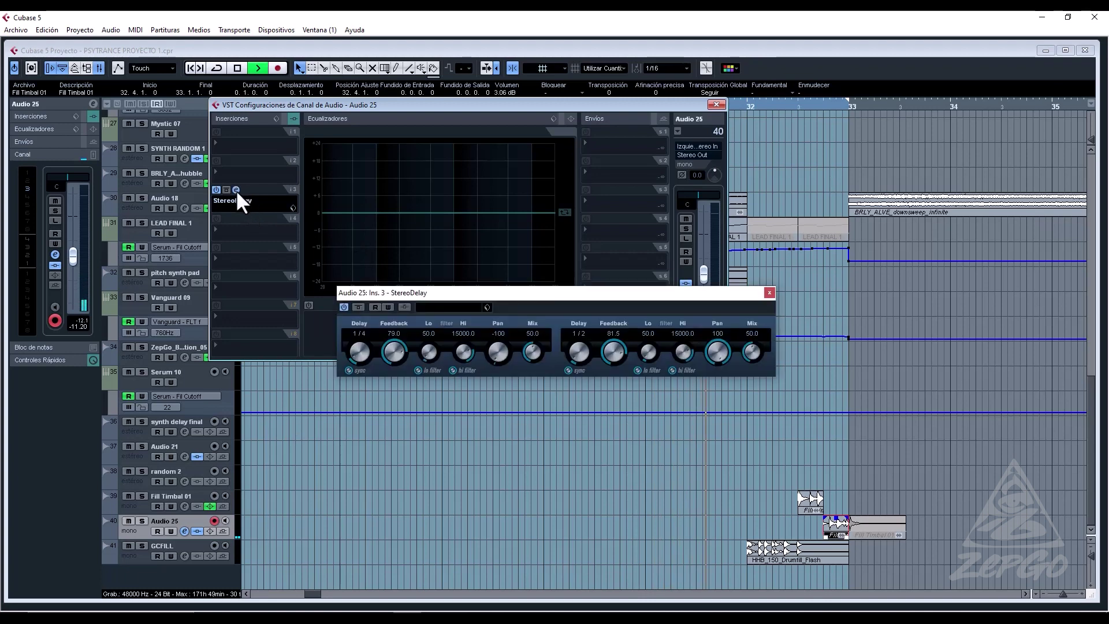
pyautogui.moveTo(351, 345); pyautogui.dragTo(359, 342)
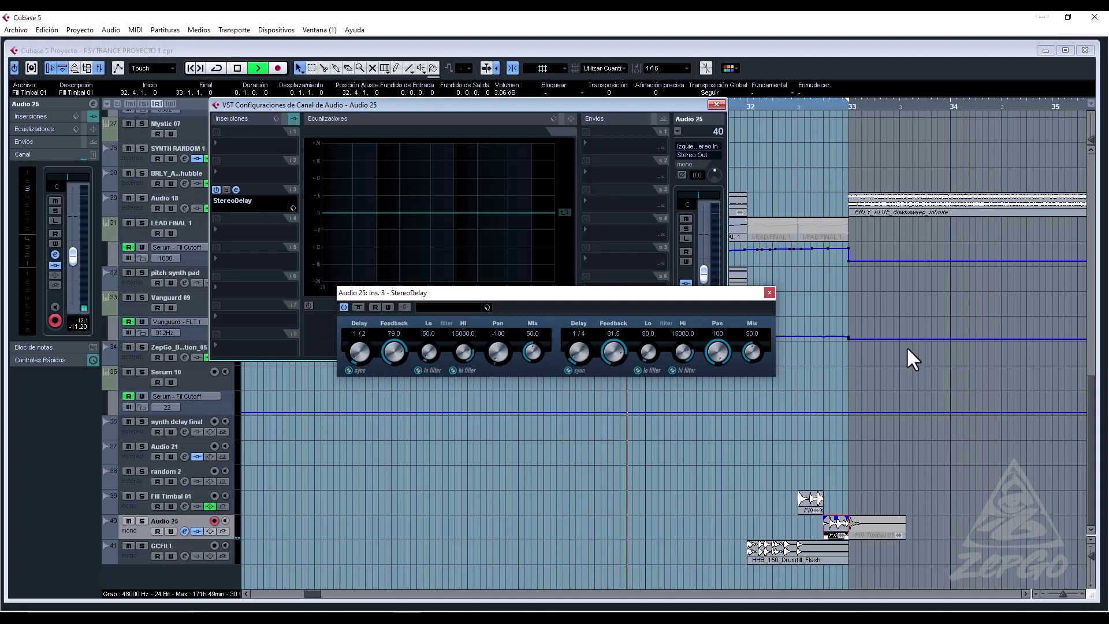
pyautogui.click(807, 104)
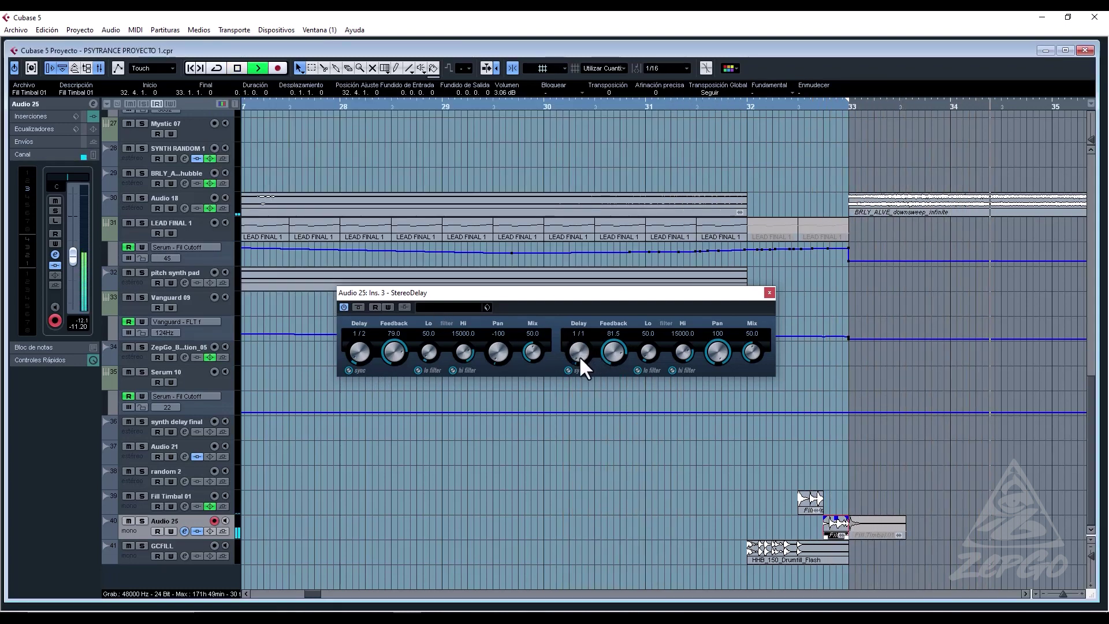
pyautogui.press('space')
pyautogui.press('space')
pyautogui.scroll(1, 360, 350)
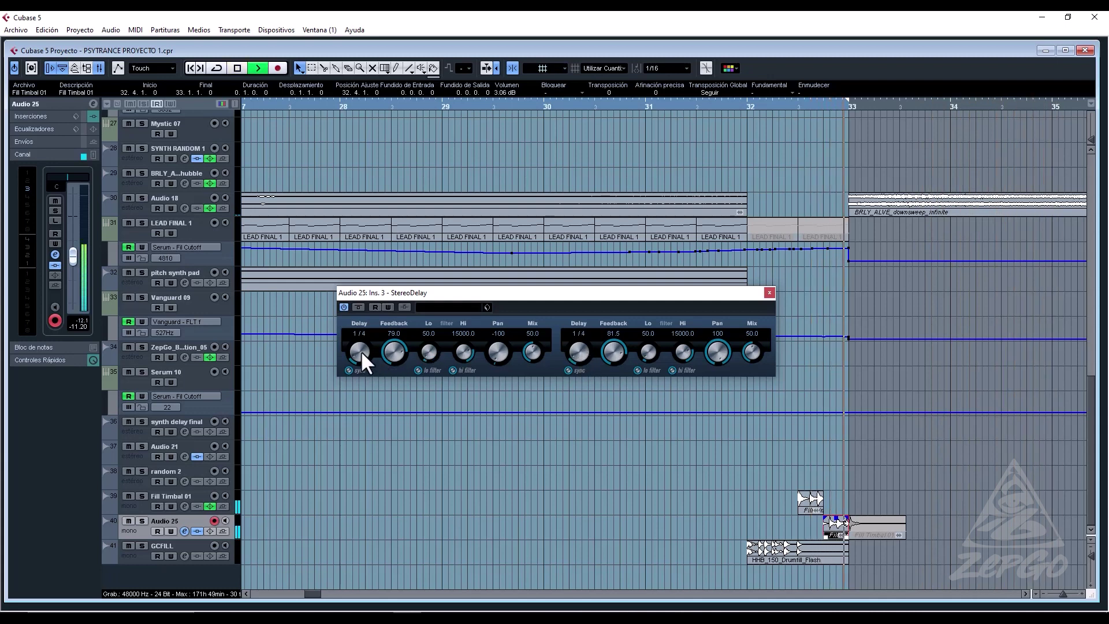
pyautogui.click(773, 105)
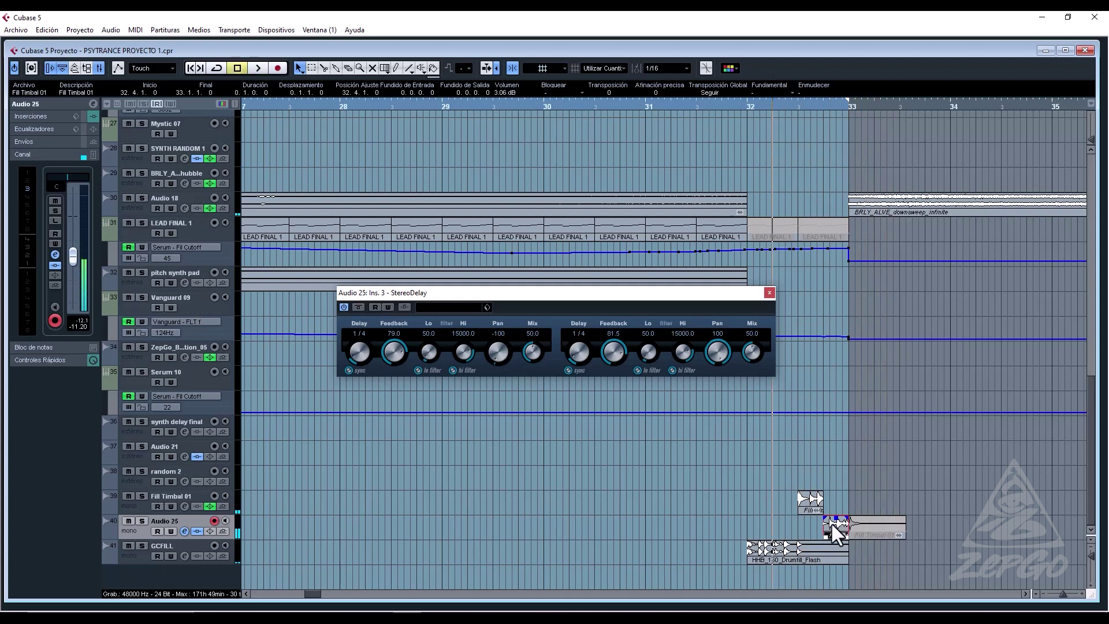
# Try the first Fill Timbal half on Audio 25, and return both halves to the Fill Timbal 01 track at 32.3.1 and 32.4.1.
pyautogui.moveTo(836, 525); pyautogui.dragTo(804, 517)
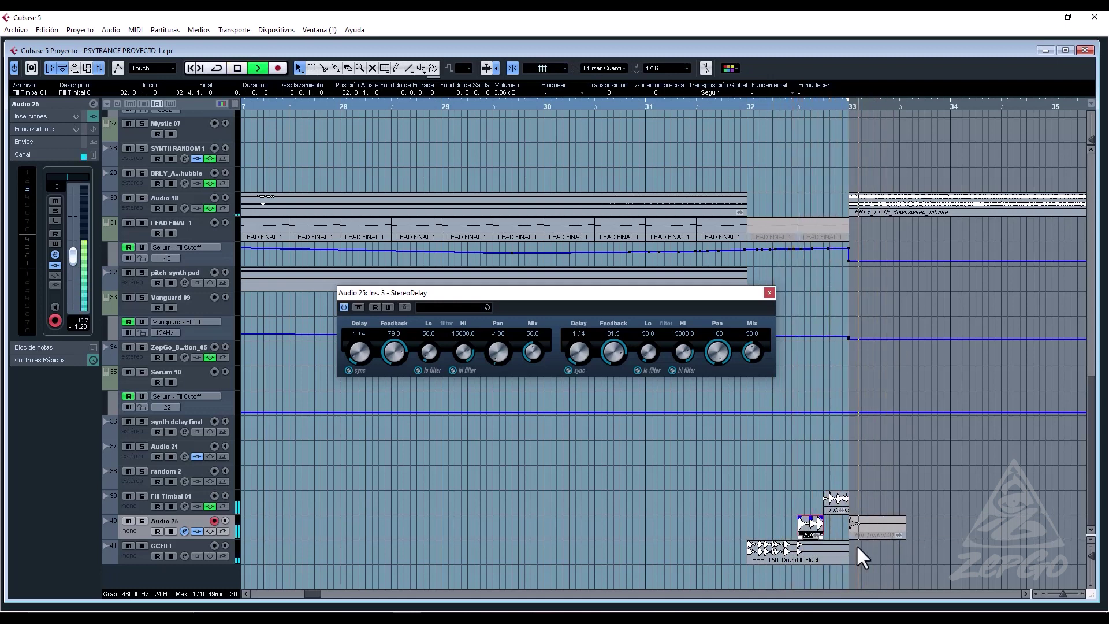
pyautogui.press('space')
pyautogui.moveTo(796, 518); pyautogui.dragTo(804, 508)
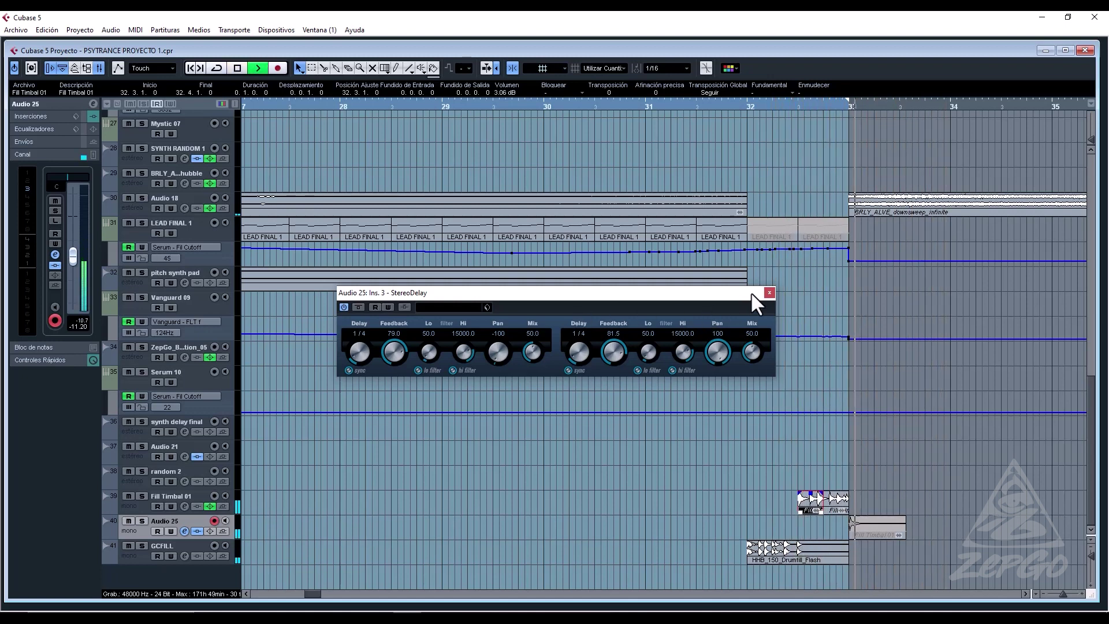
pyautogui.click(769, 293)
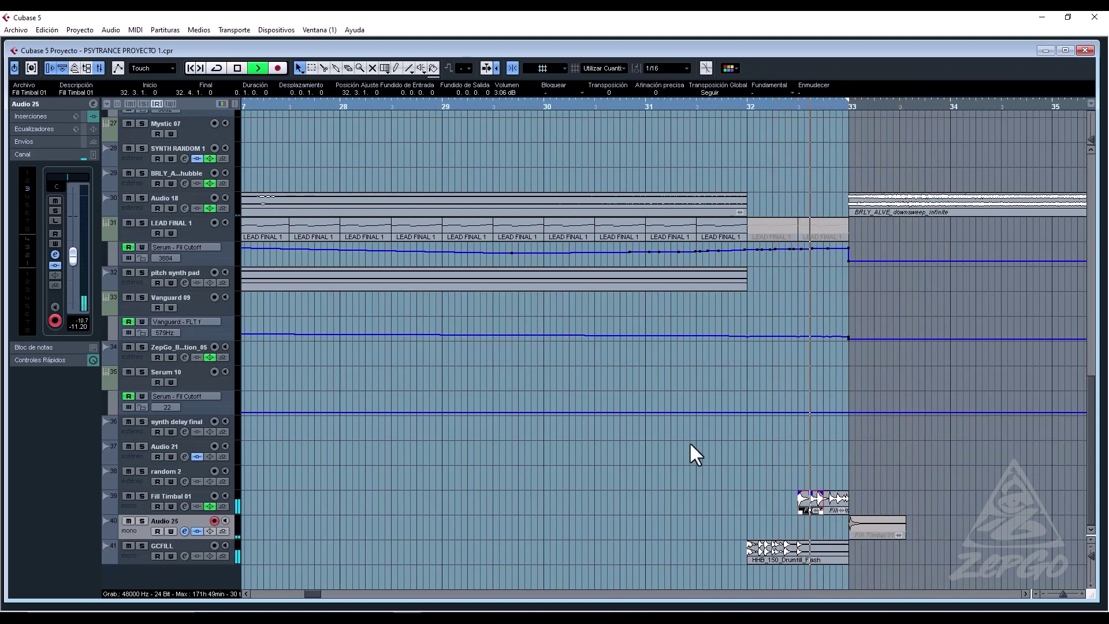
# Examine the arrangement across the full timeline, from the fill tracks around bar 33 up to the kick and drum tracks.
pyautogui.moveTo(408, 105); pyautogui.dragTo(477, 289)
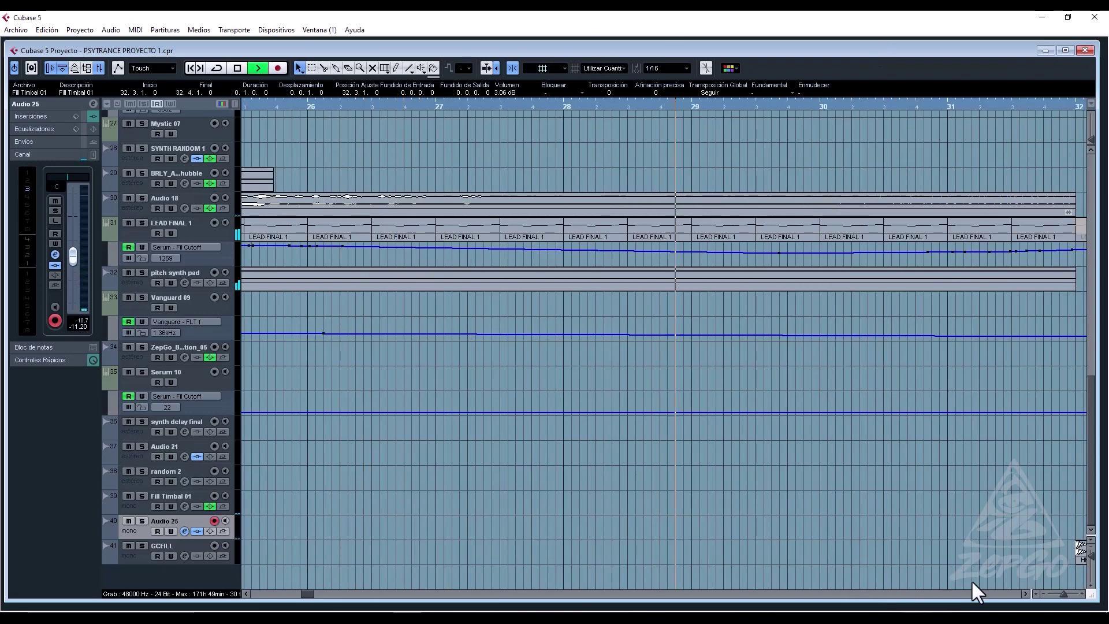
pyautogui.press('g')
pyautogui.press('g')
pyautogui.press('g')
pyautogui.scroll(3, 750, 310)
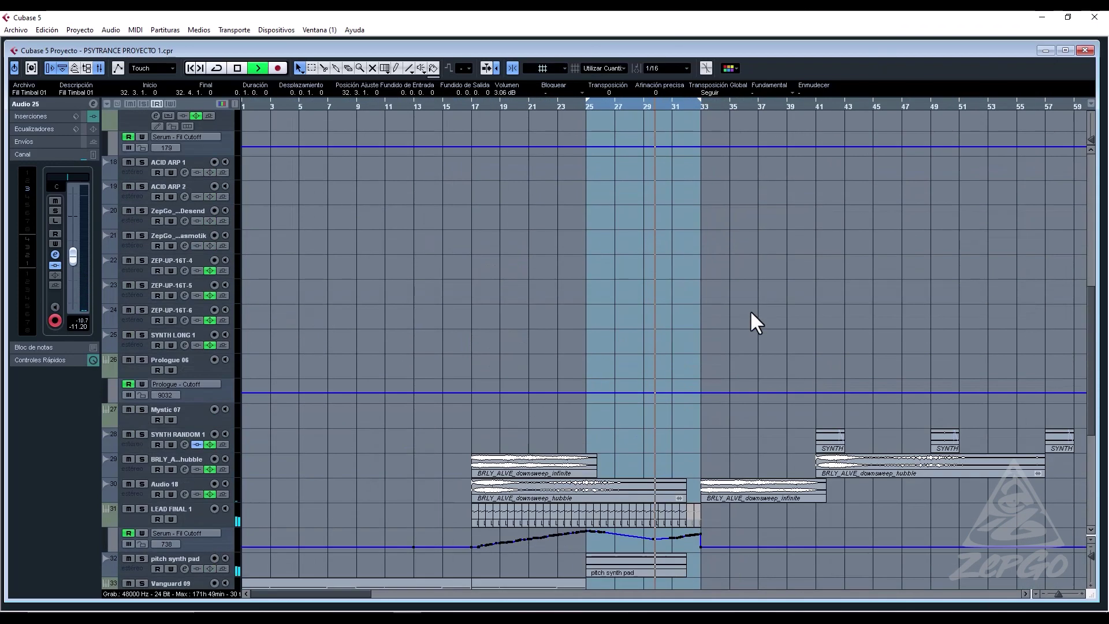
pyautogui.scroll(-1, 749, 310)
pyautogui.scroll(-4, 966, 392)
pyautogui.press('g')
pyautogui.press('g')
pyautogui.press('g')
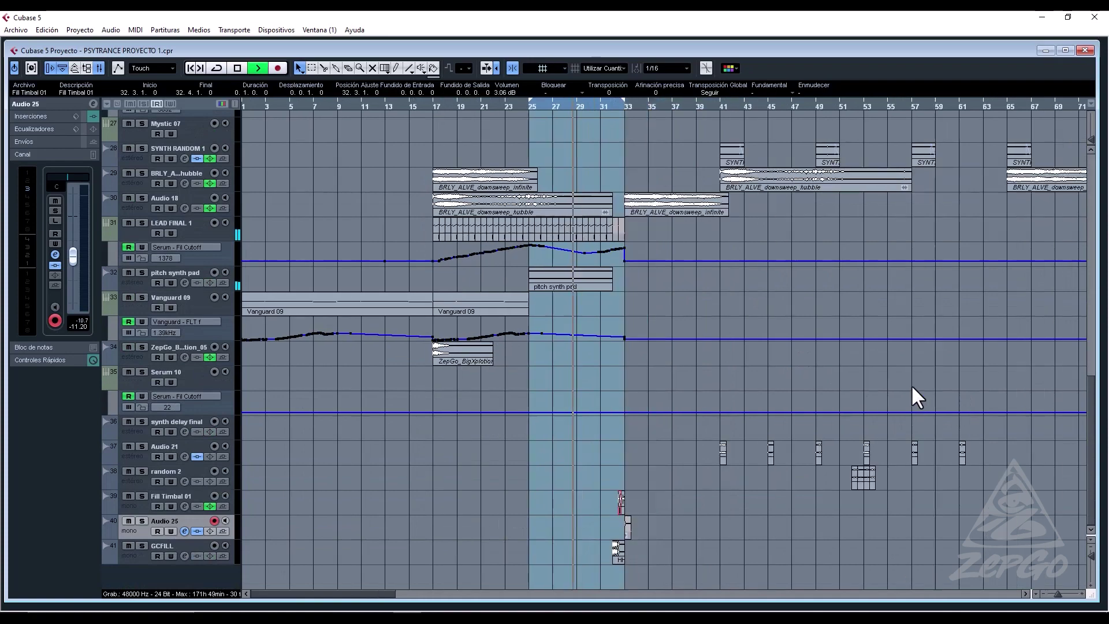
pyautogui.press('g')
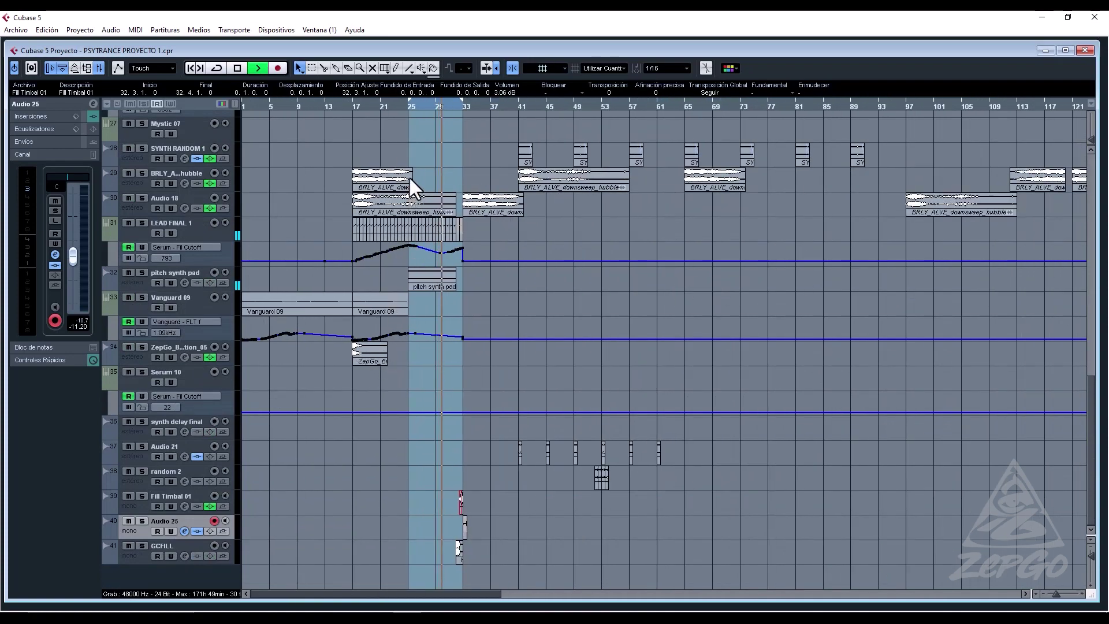
pyautogui.scroll(6, 853, 203)
pyautogui.scroll(6, 851, 206)
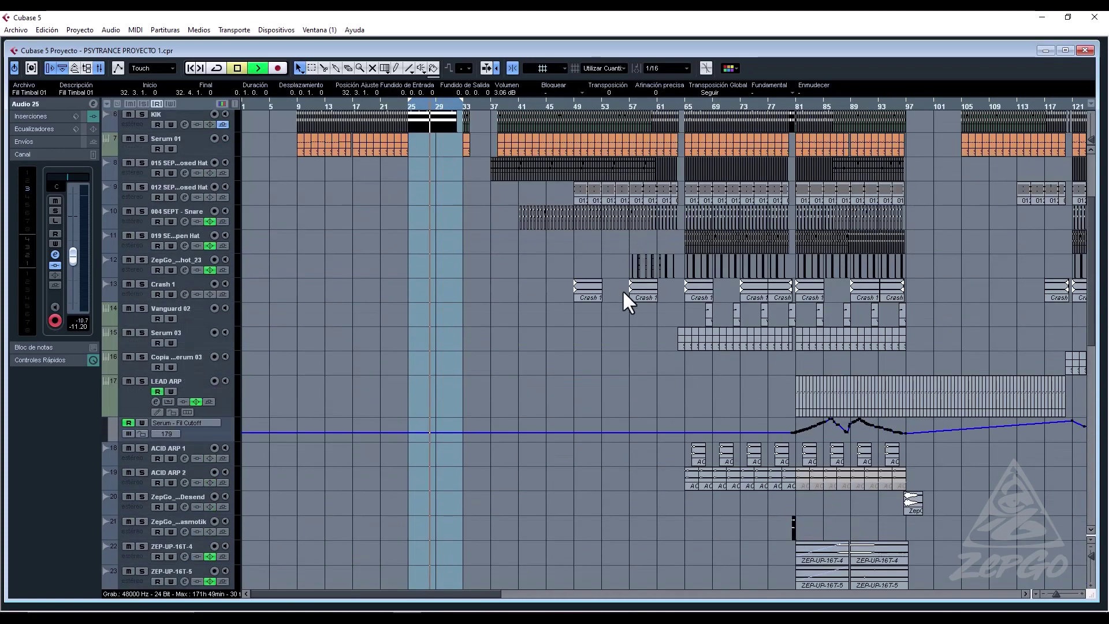
# Copy the Crash 1 clip from bar 49 to bar 25, and trim the copy to one bar with quantize at 1/8.
pyautogui.moveTo(579, 292); pyautogui.dragTo(416, 292)
pyautogui.click(362, 106)
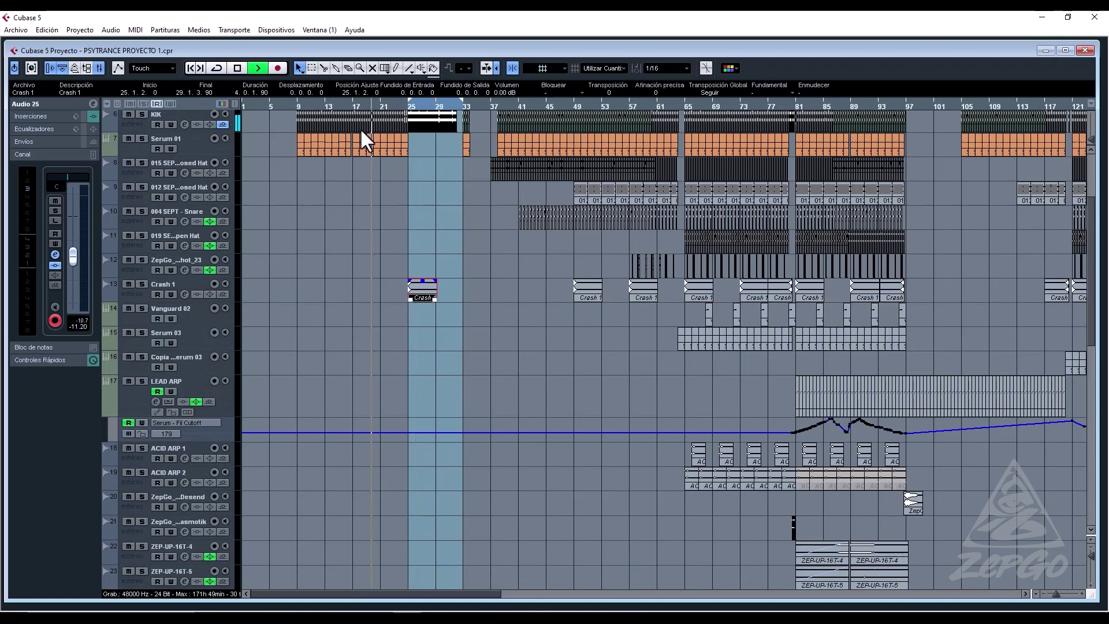
pyautogui.press('h')
pyautogui.press('h')
pyautogui.press('h')
pyautogui.press('h')
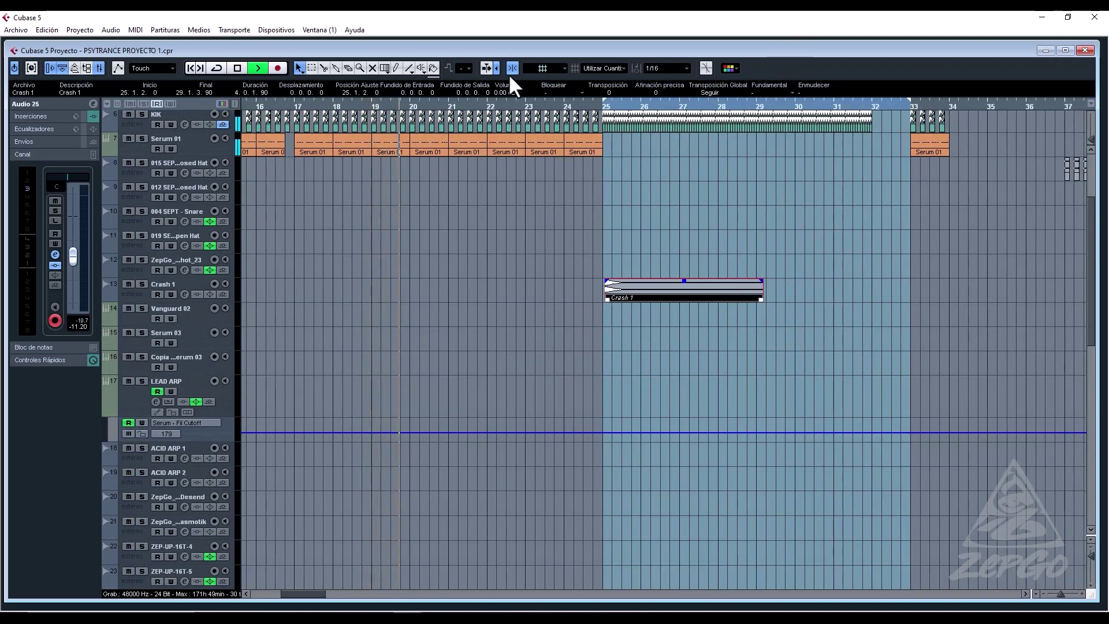
pyautogui.click(661, 71)
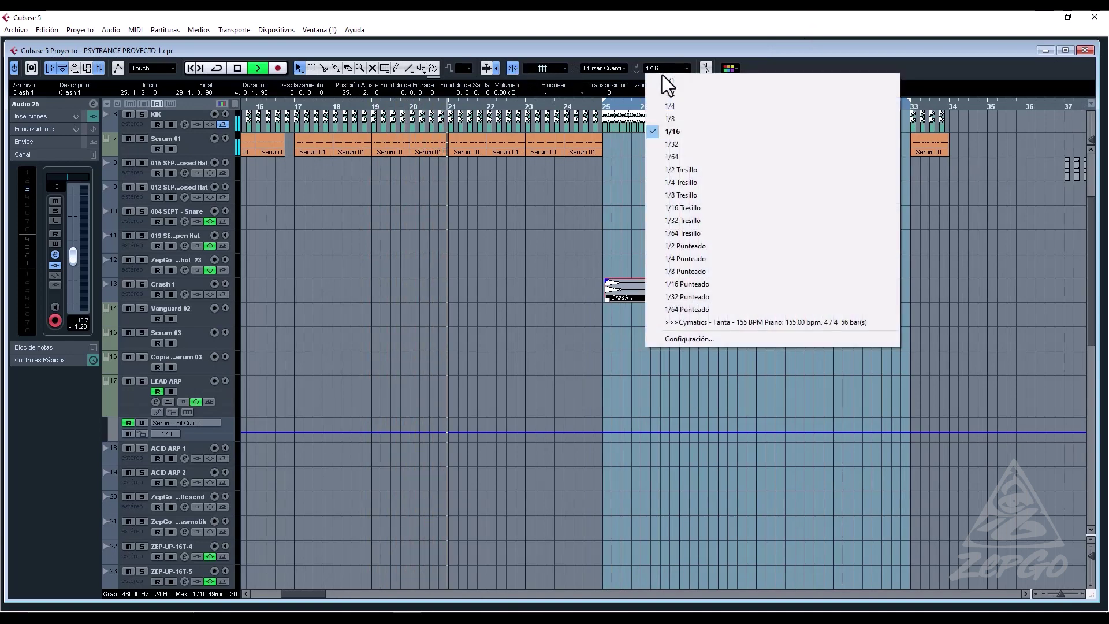
pyautogui.click(673, 119)
pyautogui.moveTo(626, 285); pyautogui.dragTo(623, 286)
pyautogui.moveTo(760, 299); pyautogui.dragTo(640, 311)
# Duplicate the one-bar Crash 1 clip four times so the copies start at bars 26, 27, 28 and 29.
pyautogui.hotkey('ctrl', 'd')
pyautogui.hotkey('ctrl', 'd')
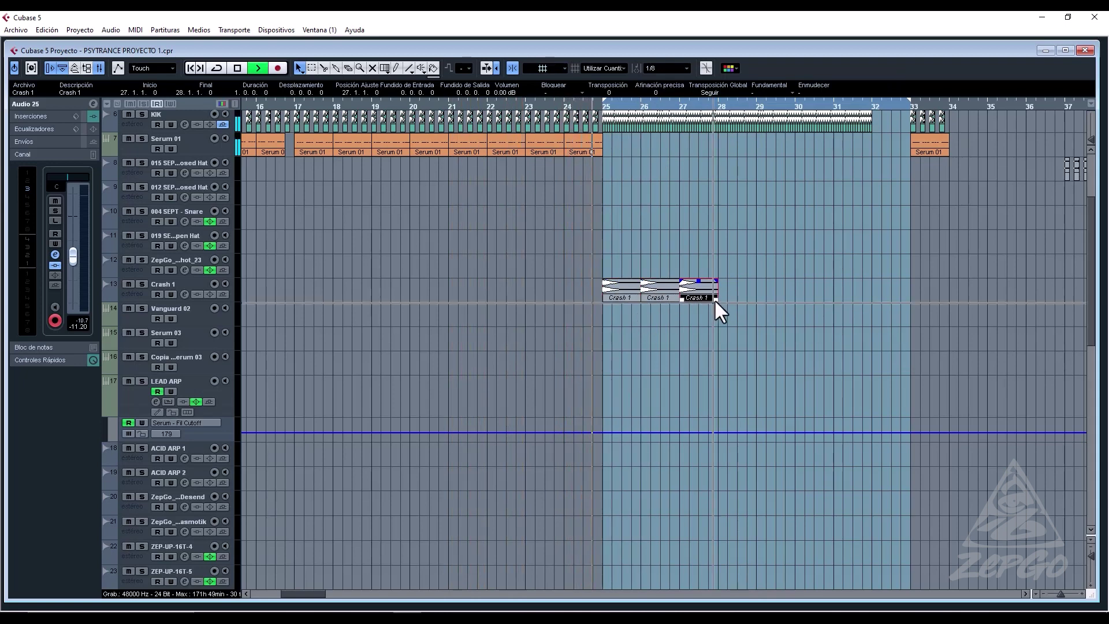
pyautogui.moveTo(714, 301)
pyautogui.mouseDown()
pyautogui.moveTo(699, 303)
pyautogui.moveTo(716, 301)
pyautogui.mouseUp()
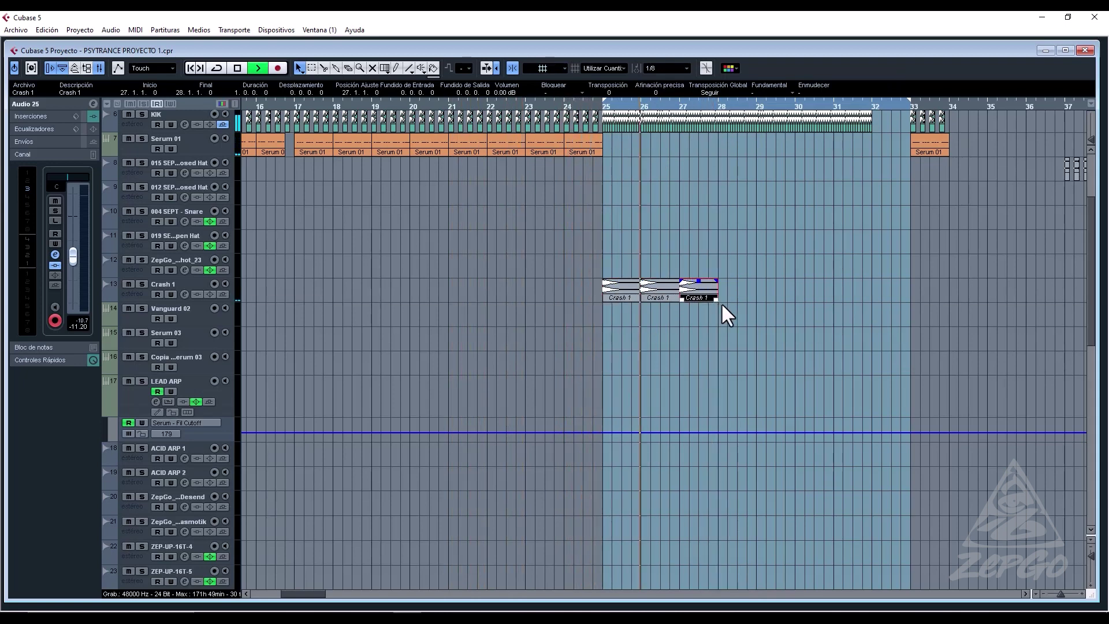
pyautogui.hotkey('ctrl', 'd')
pyautogui.hotkey('ctrl', 'd')
# Trim the Crash 1 clip at bar 29 to half a bar and duplicate it four times, up to a copy starting at bar 31.
pyautogui.moveTo(795, 298); pyautogui.dragTo(774, 303)
pyautogui.hotkey('ctrl', 'd')
pyautogui.hotkey('ctrl', 'd')
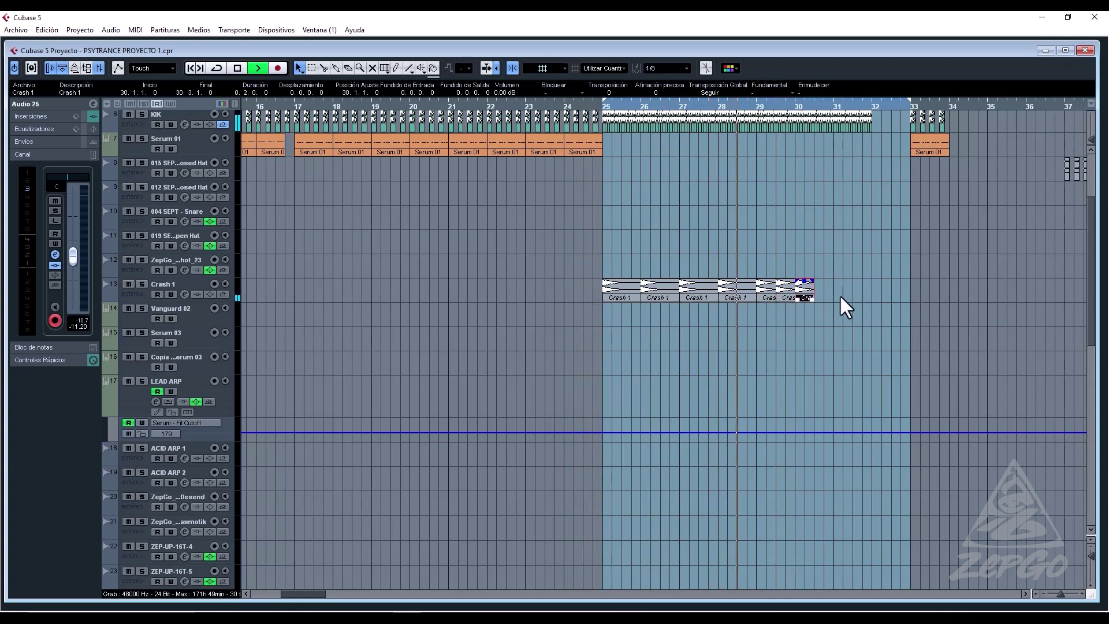
pyautogui.hotkey('ctrl', 'd')
pyautogui.hotkey('ctrl', 'd')
pyautogui.moveTo(853, 300); pyautogui.dragTo(840, 299)
pyautogui.hotkey('ctrl', 'd')
pyautogui.hotkey('ctrl', 'd')
pyautogui.hotkey('ctrl', 'd')
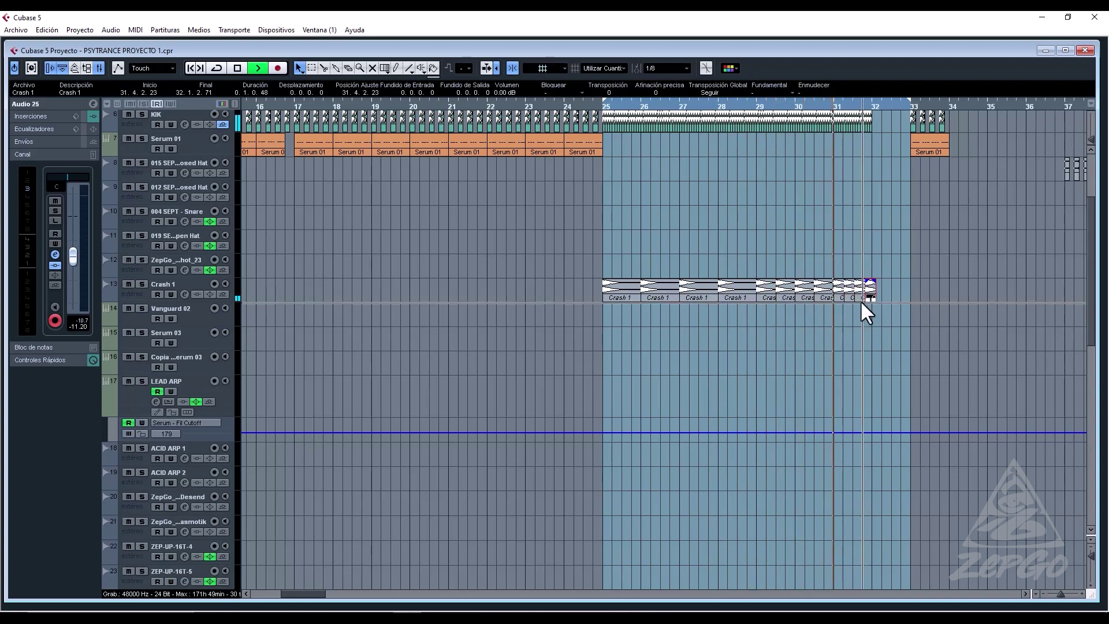
pyautogui.hotkey('ctrl', 'z')
pyautogui.hotkey('ctrl', 'z')
pyautogui.hotkey('ctrl', 'z')
# Trim the Crash 1 clip at bar 31 to one beat and duplicate it three times to fill the bar.
pyautogui.moveTo(840, 299); pyautogui.dragTo(840, 299)
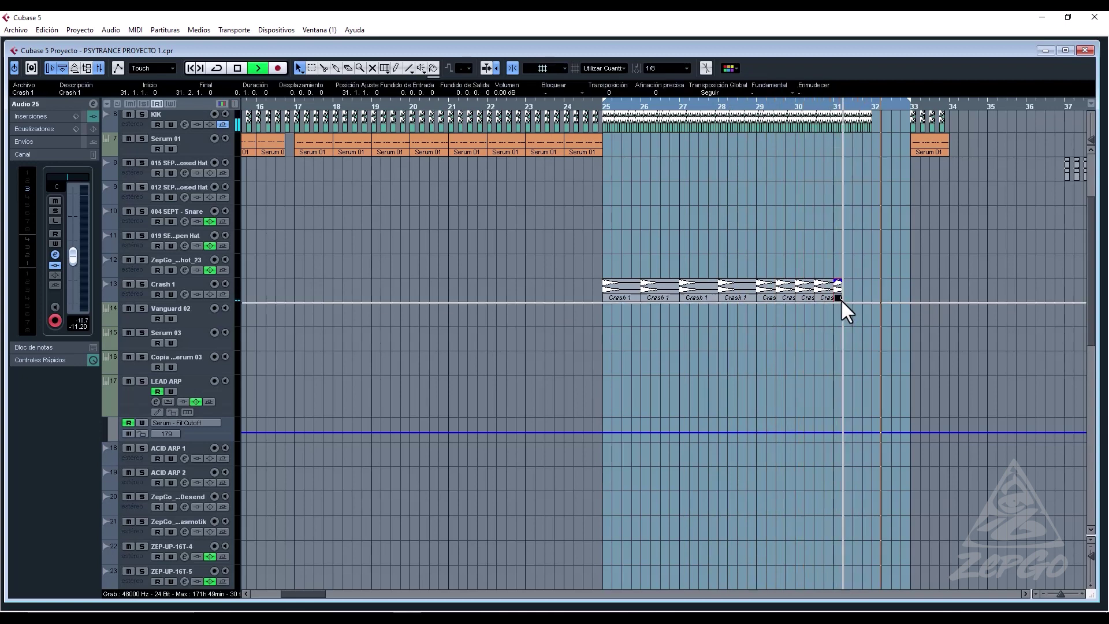
pyautogui.hotkey('ctrl', 'd')
pyautogui.hotkey('ctrl', 'd')
pyautogui.hotkey('ctrl', 'd')
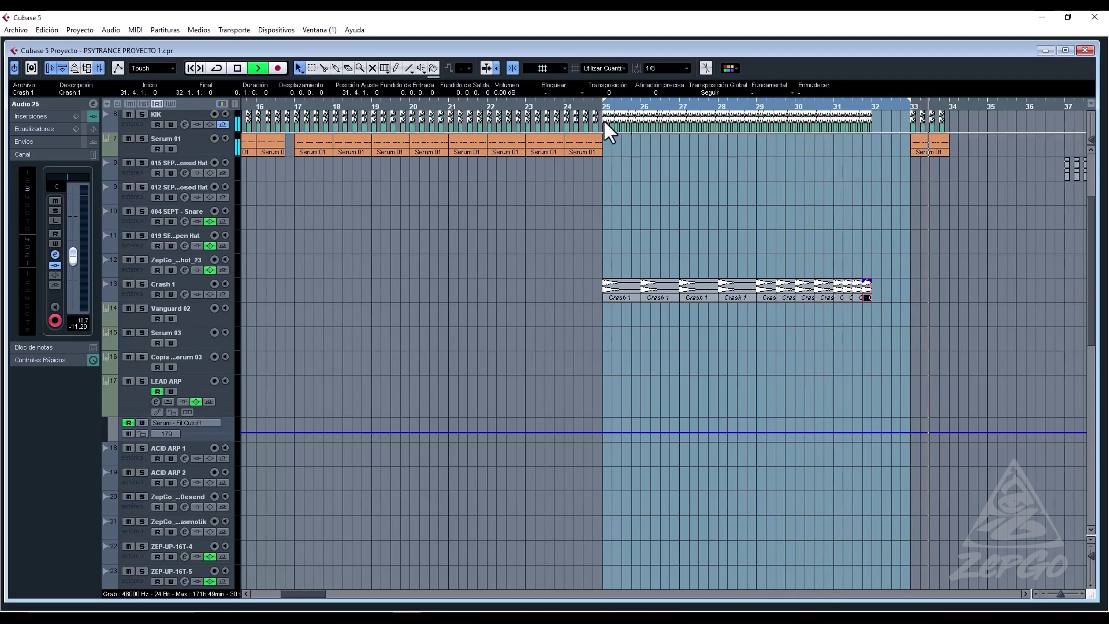
# Play back from bar 25 and select the Fill Timbal 01 clip at bar 33 on the Audio 25 track.
pyautogui.click(584, 104)
pyautogui.click(980, 301)
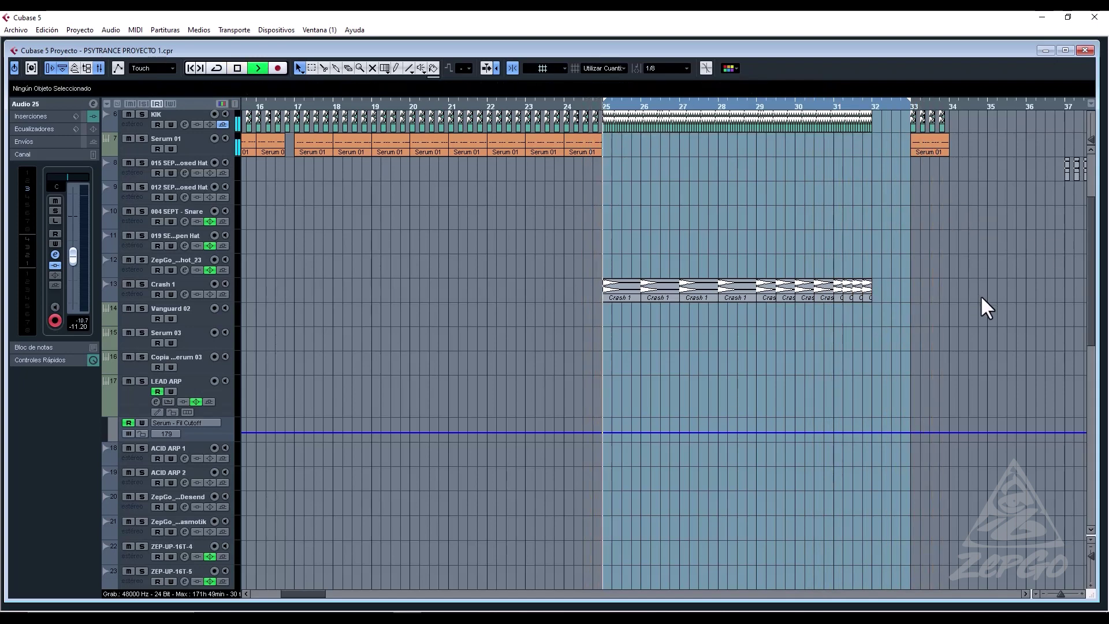
pyautogui.scroll(-7, 970, 335)
pyautogui.rightClick(917, 536)
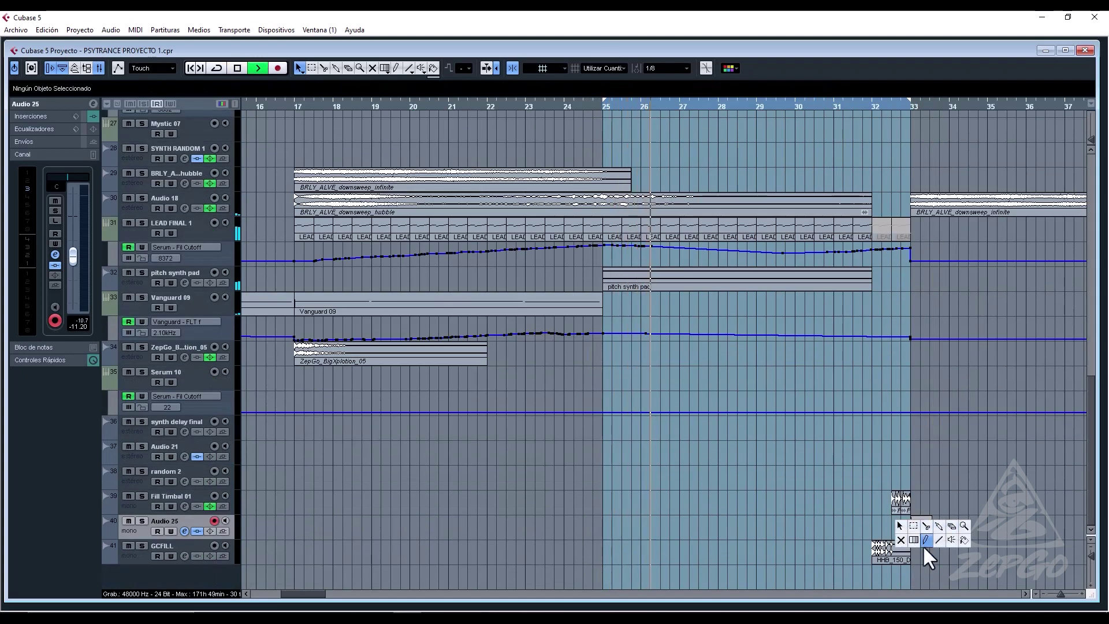
pyautogui.click(913, 529)
pyautogui.press('1')
pyautogui.click(915, 530)
# Move the KIK and Serum 01 clips of bar 33 to bar 37.
pyautogui.scroll(9, 960, 456)
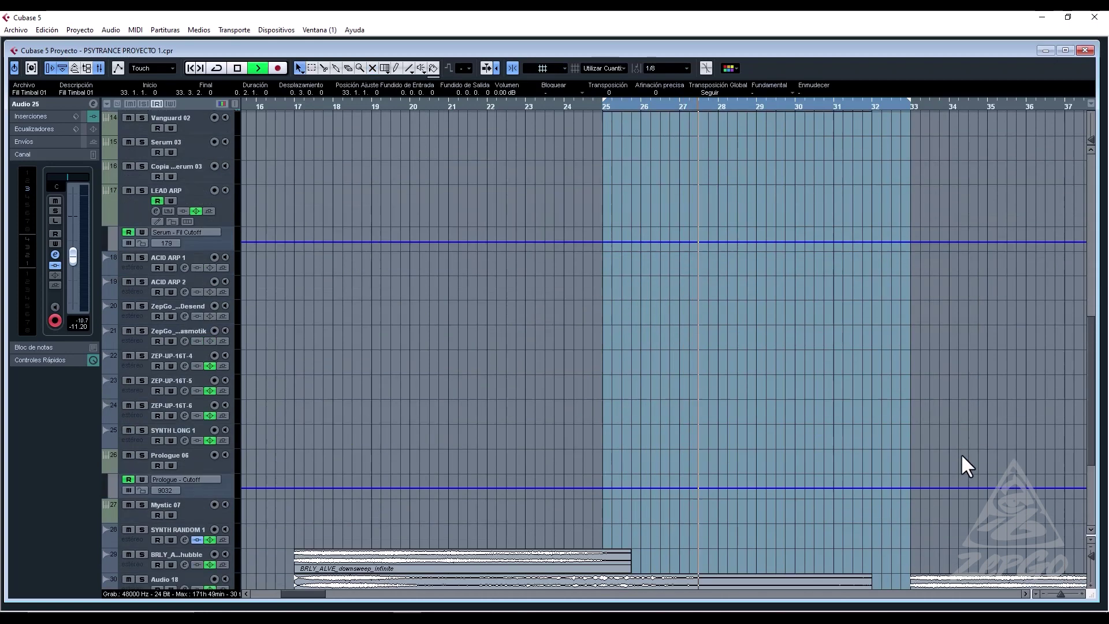
pyautogui.moveTo(955, 248); pyautogui.dragTo(1060, 287)
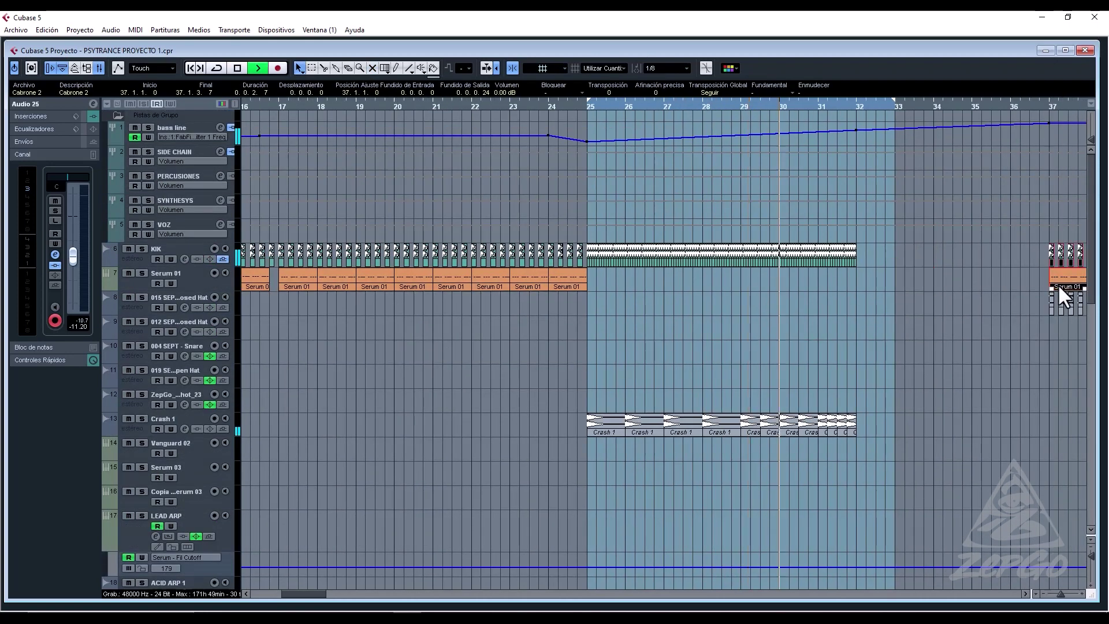
pyautogui.scroll(-7, 995, 353)
pyautogui.scroll(7, 994, 349)
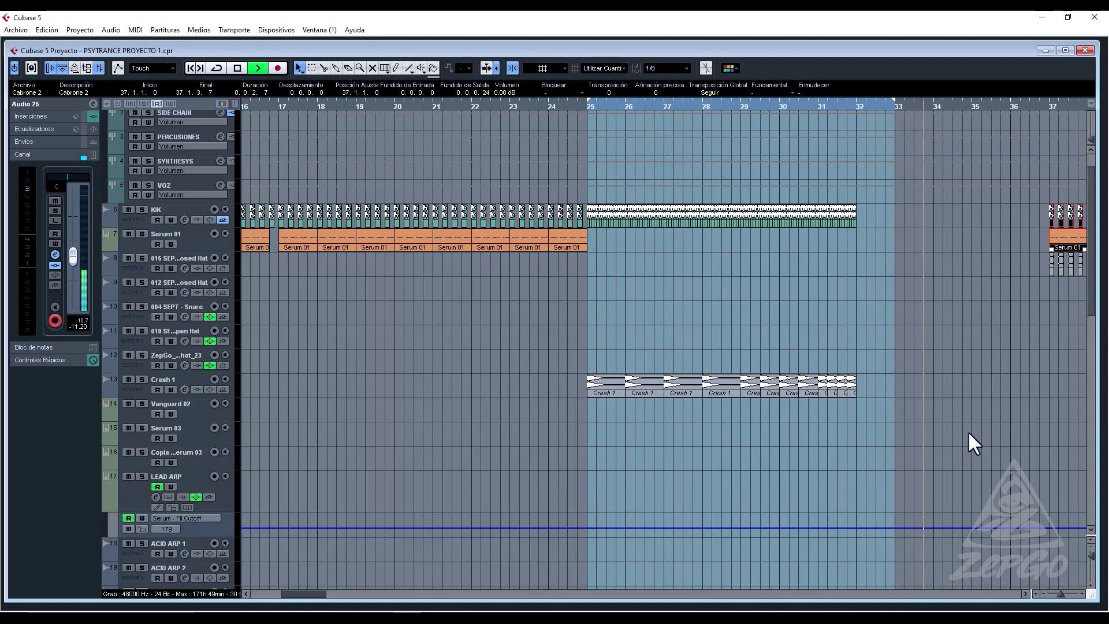
# Move the BRLY_ALVE_downsweep_infinite clip on the Audio 18 track from bar 33 to bar 37.
pyautogui.press('g')
pyautogui.press('g')
pyautogui.press('g')
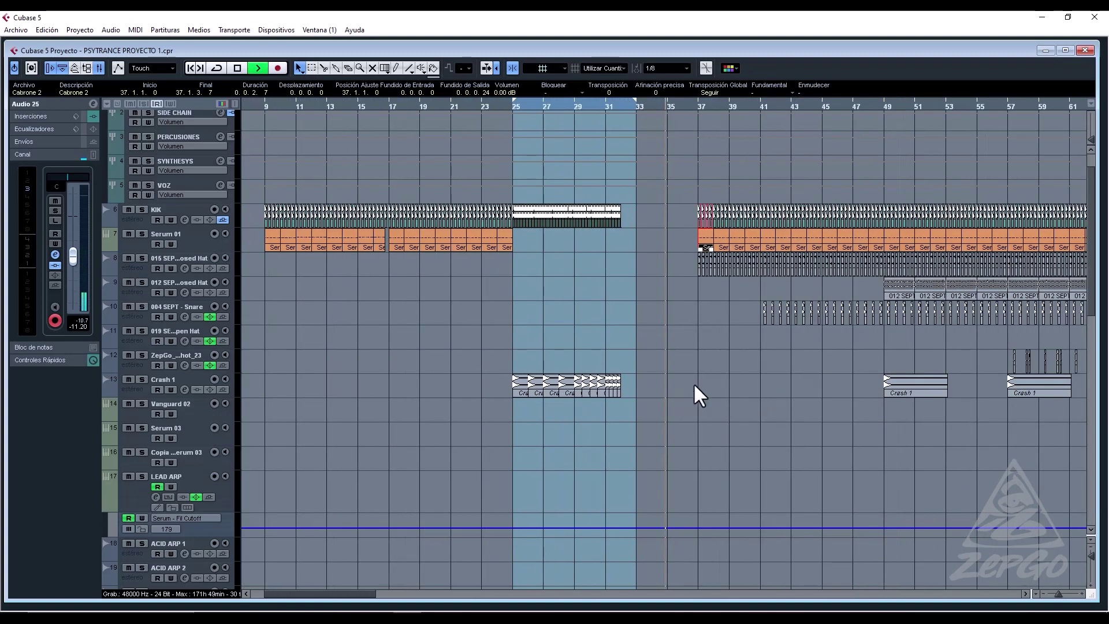
pyautogui.press('g')
pyautogui.scroll(-8, 693, 382)
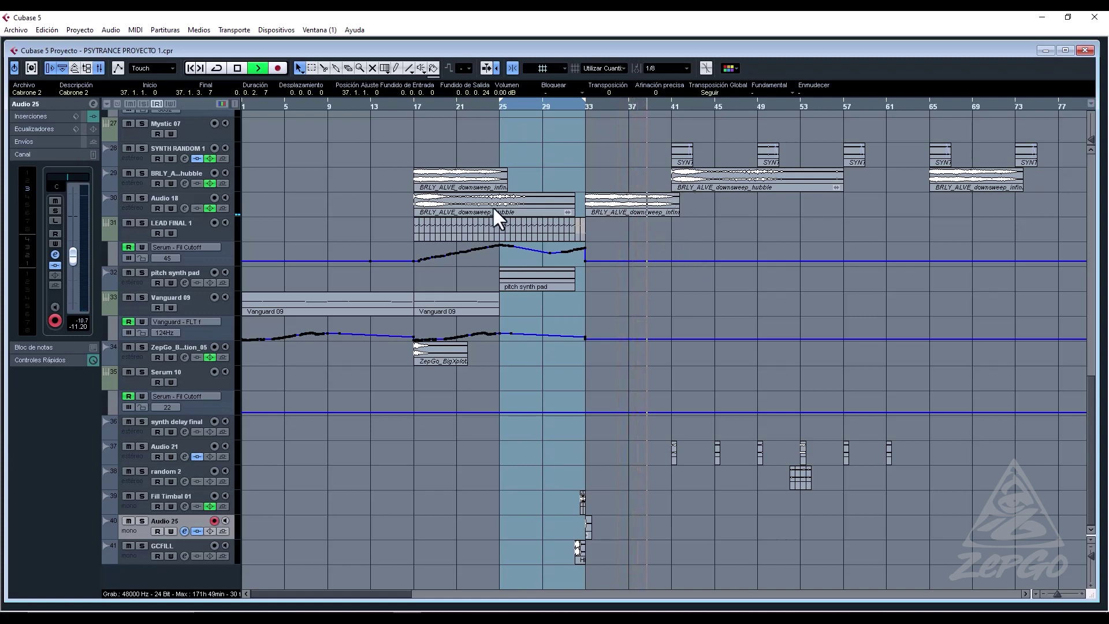
pyautogui.moveTo(614, 218); pyautogui.dragTo(657, 220)
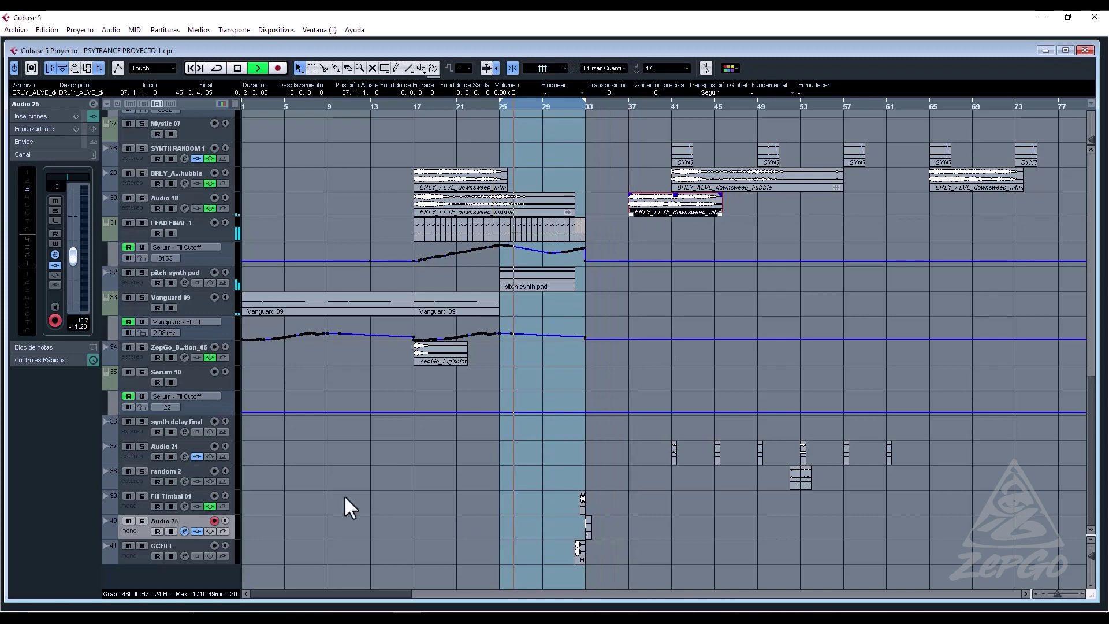
# Check the StereoDelay insert settings on the Audio 25 channel during playback, and close the plug-in and channel windows.
pyautogui.click(185, 531)
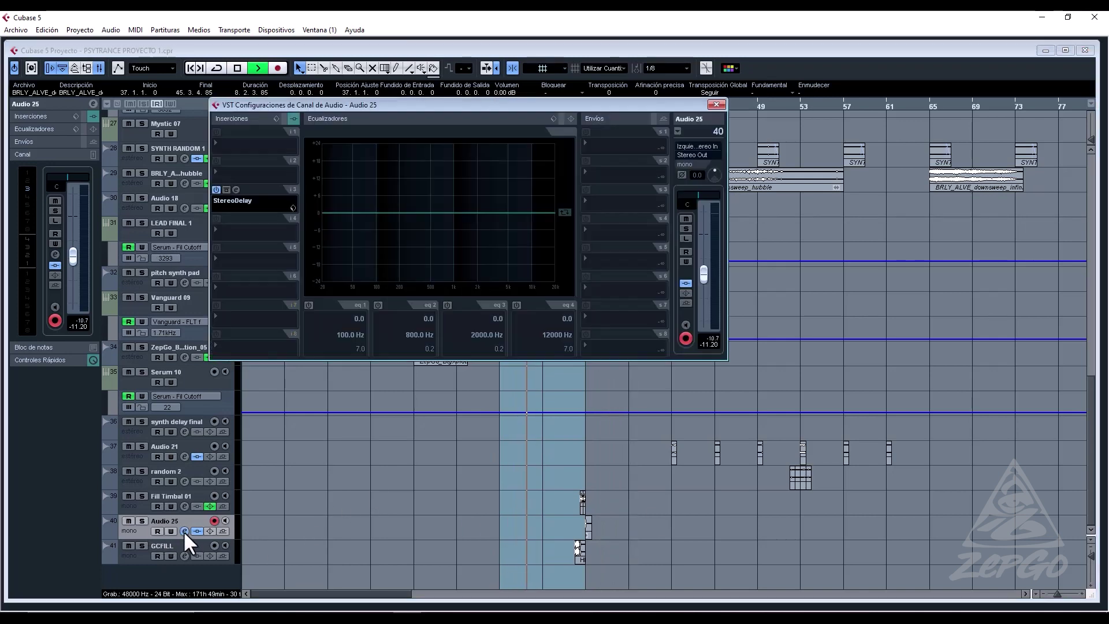
pyautogui.click(235, 190)
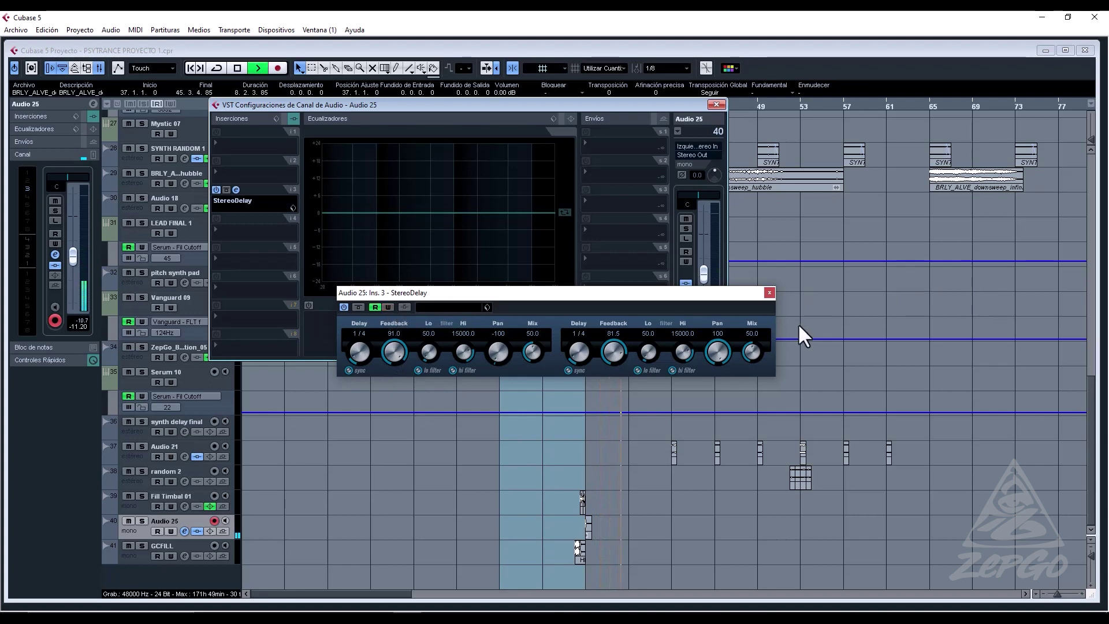
pyautogui.click(770, 293)
pyautogui.click(716, 105)
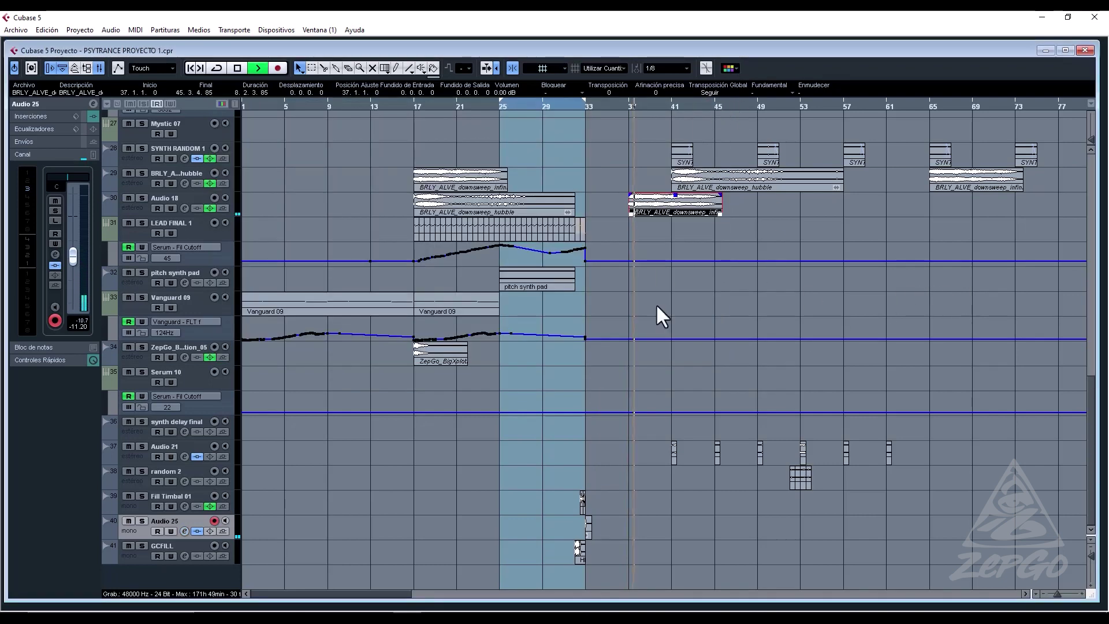
# Select the Audio 21 track and lower its channel volume to -0.62.
pyautogui.scroll(5, 626, 432)
pyautogui.scroll(-5, 629, 427)
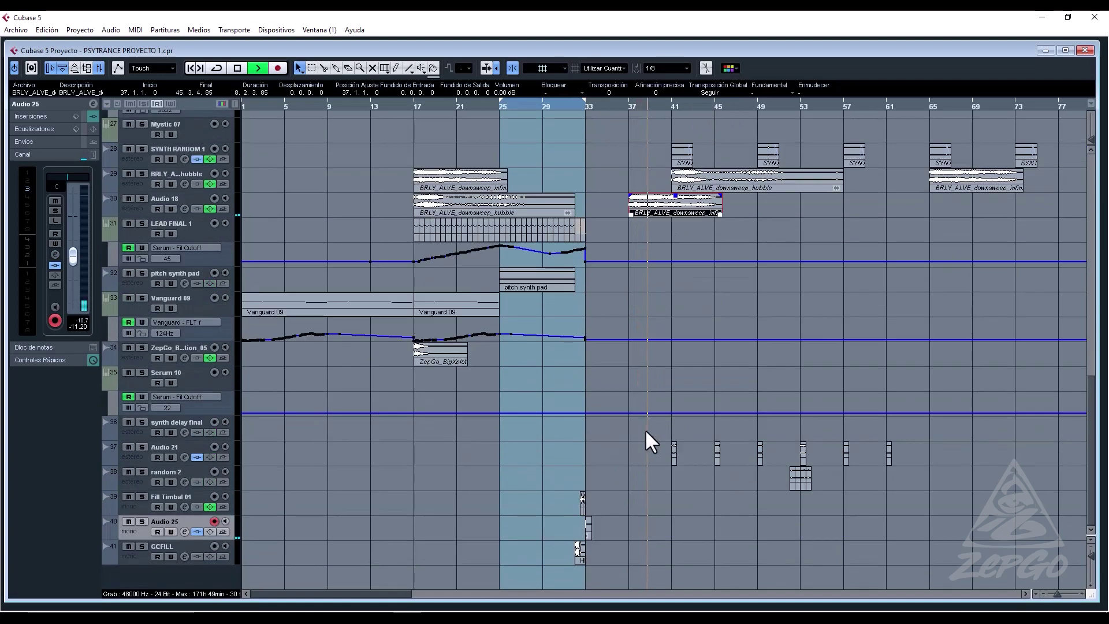
pyautogui.scroll(7, 649, 427)
pyautogui.scroll(6, 653, 429)
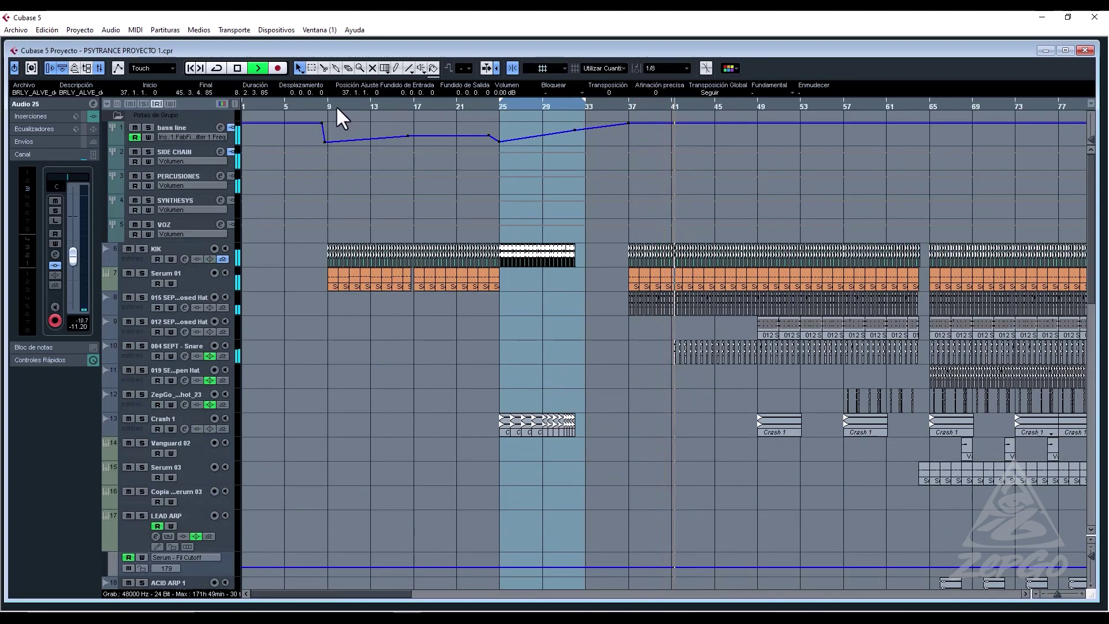
pyautogui.scroll(-10, 691, 407)
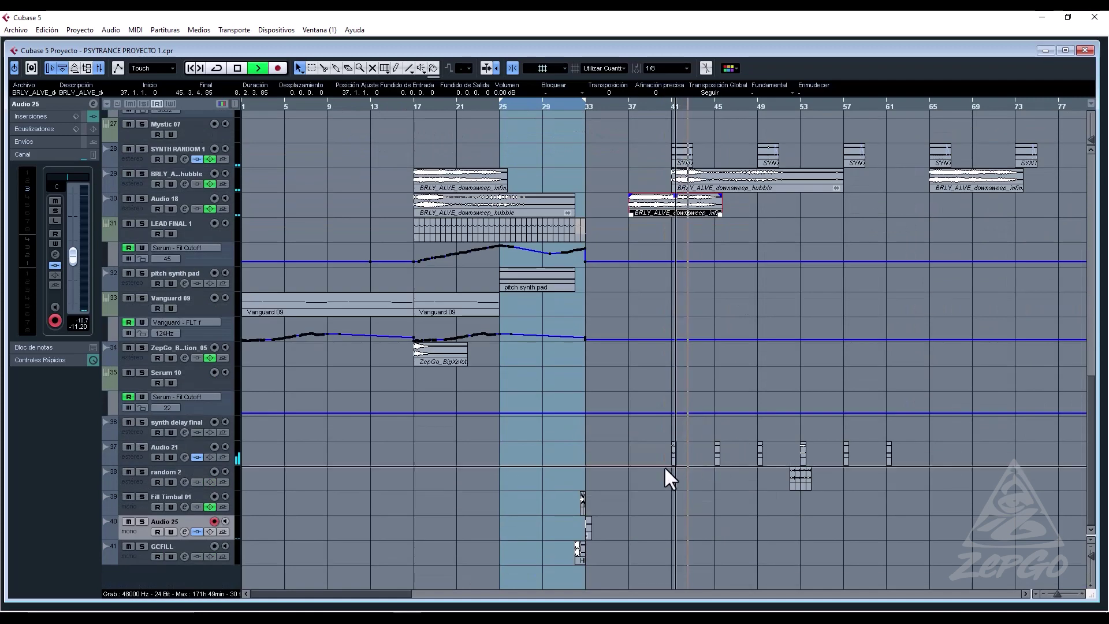
pyautogui.click(177, 448)
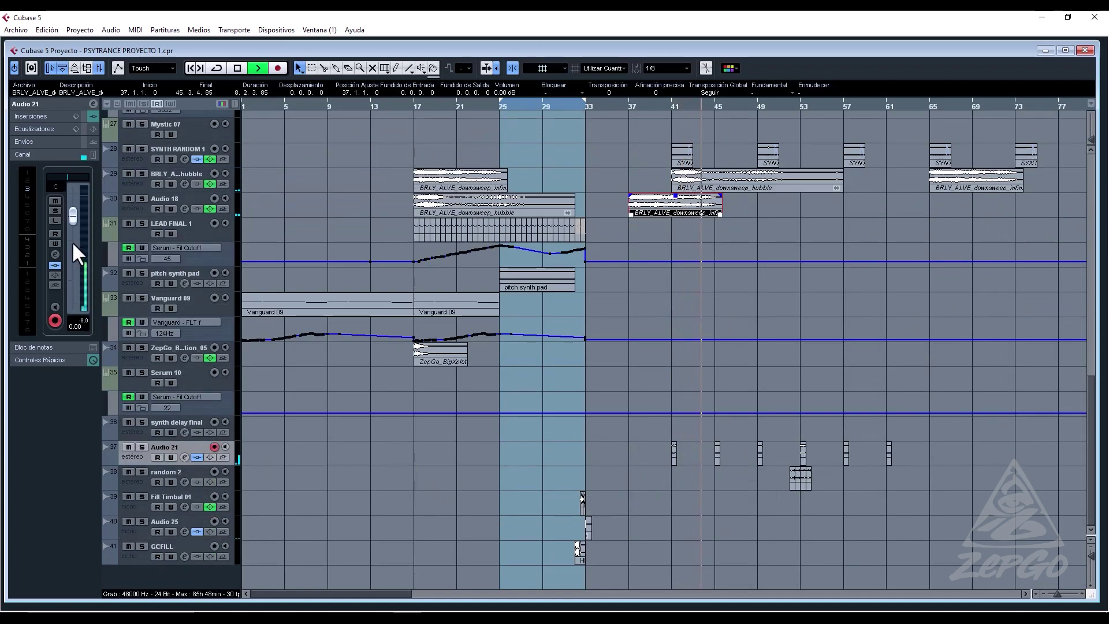
pyautogui.scroll(5, 647, 345)
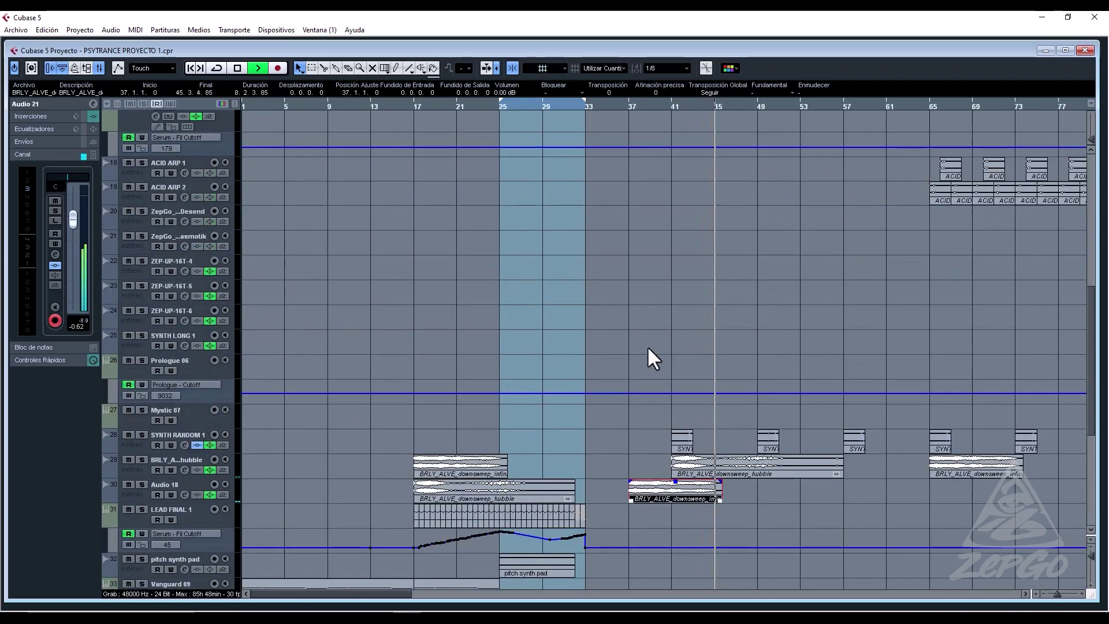
# Show the arrangement over the wider timeline and restart playback from the beginning of the project.
pyautogui.scroll(-5, 646, 346)
pyautogui.press('g')
pyautogui.press('g')
pyautogui.press('g')
pyautogui.press('g')
pyautogui.press('g')
pyautogui.press('g')
pyautogui.press('g')
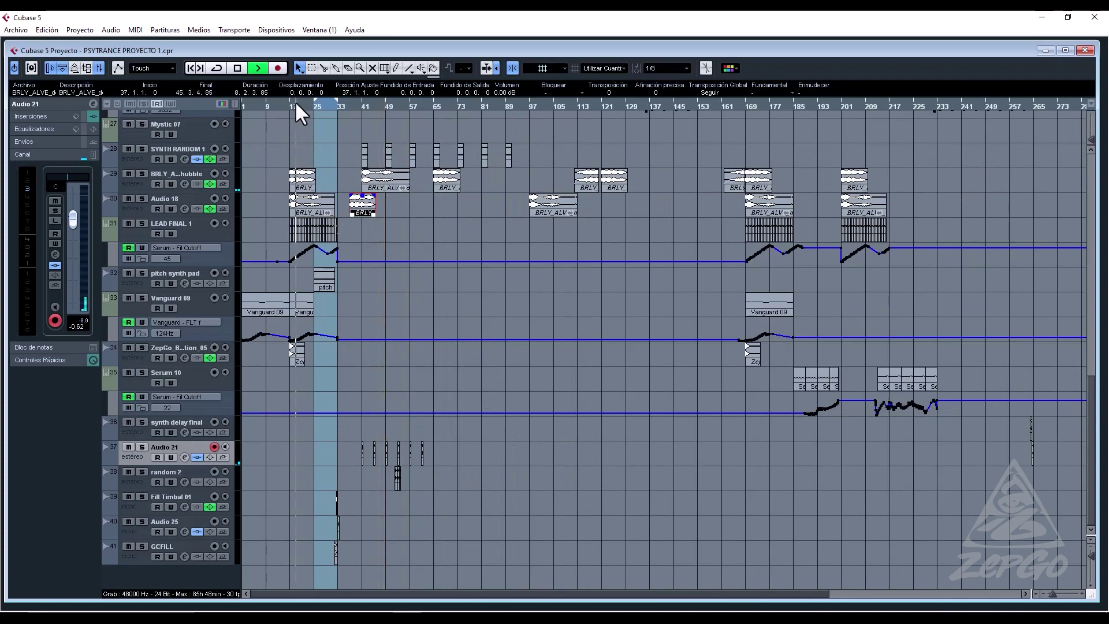
pyautogui.moveTo(294, 101); pyautogui.dragTo(55, 103)
# Add a Filter 1 Freq point at bar 17 on the bass line, and raise the section from bar 9 to bar 17 to 100.
pyautogui.press('h')
pyautogui.press('h')
pyautogui.press('h')
pyautogui.press('h')
pyautogui.press('h')
pyautogui.press('h')
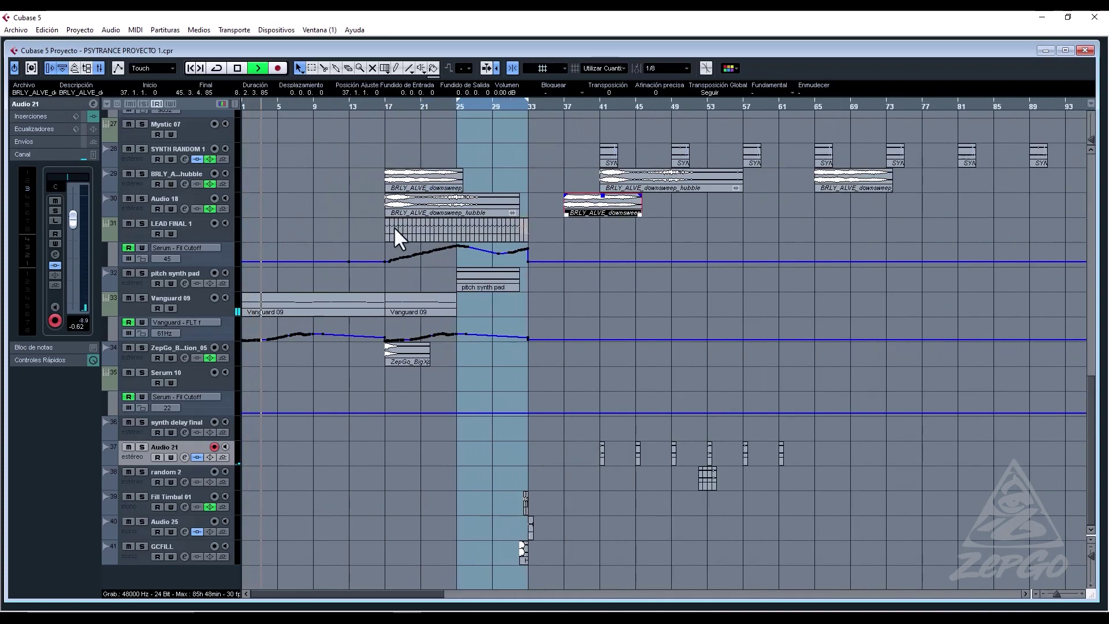
pyautogui.press('h')
pyautogui.scroll(10, 493, 243)
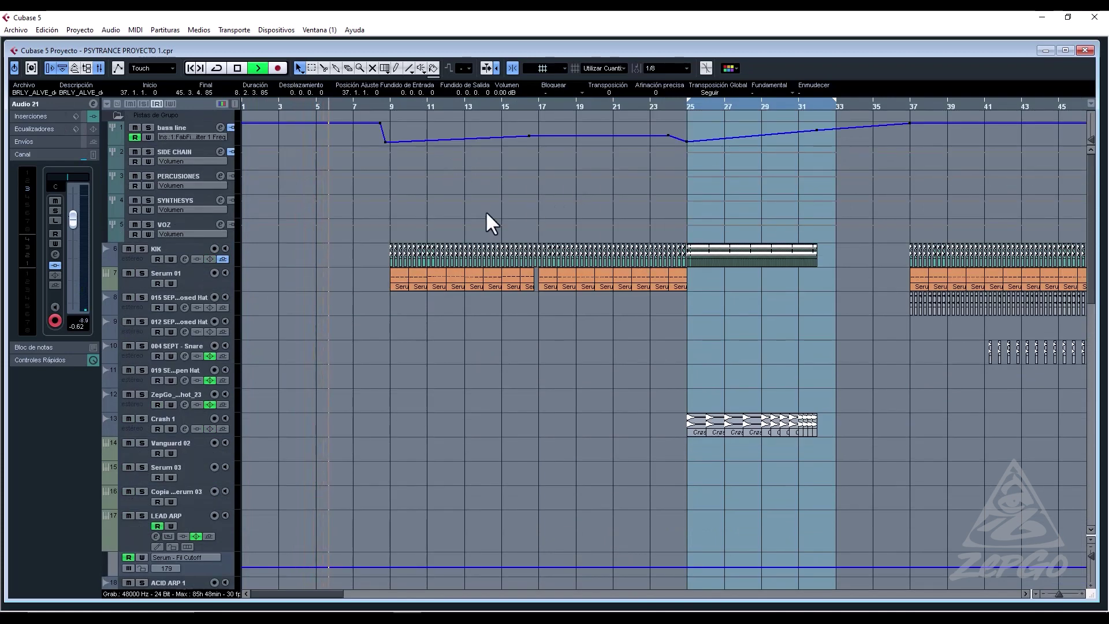
pyautogui.click(538, 136)
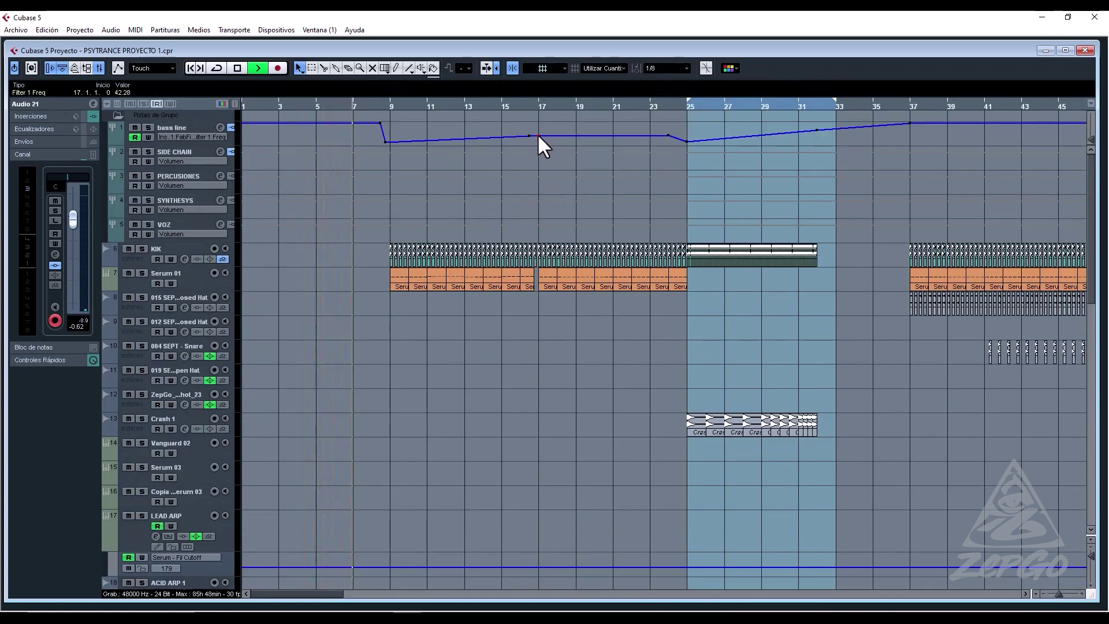
pyautogui.moveTo(528, 135); pyautogui.dragTo(541, 118)
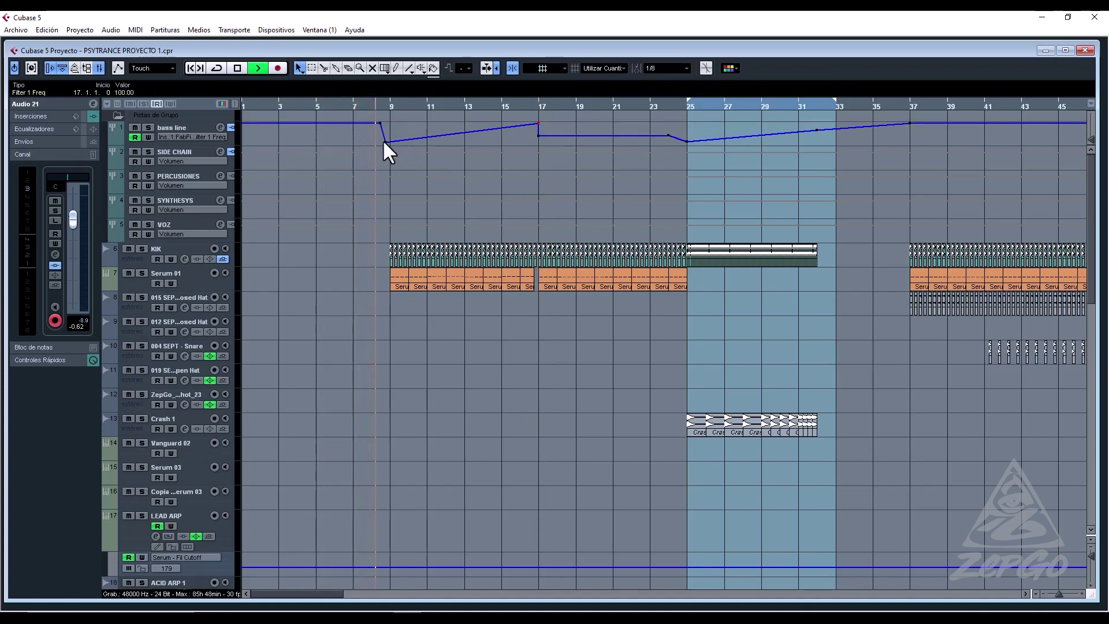
pyautogui.moveTo(384, 141); pyautogui.dragTo(390, 113)
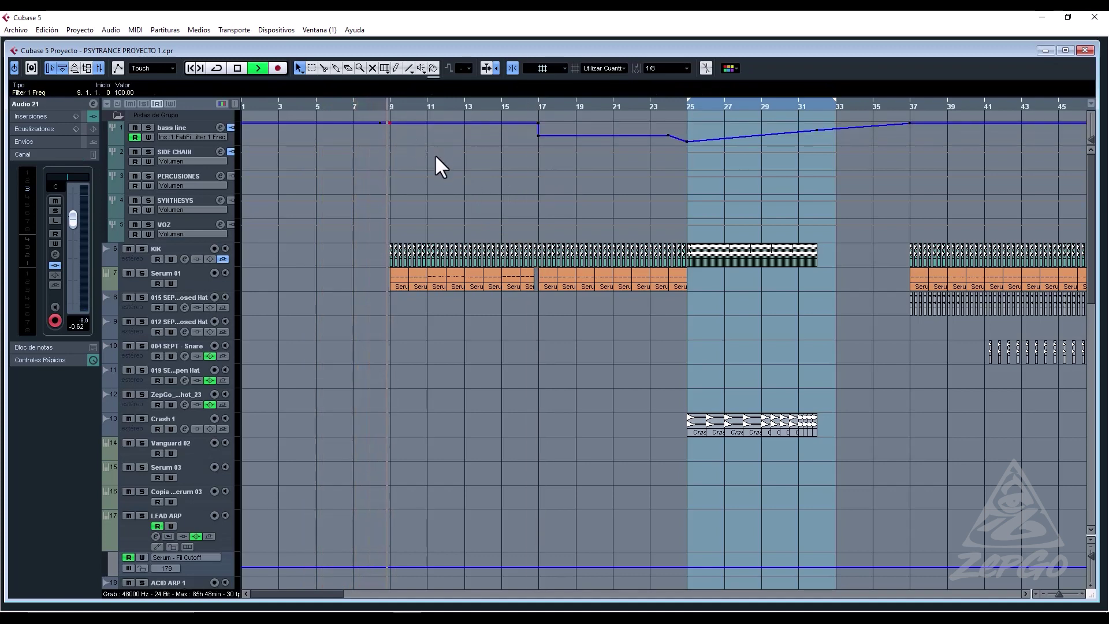
# Insert BitCrusher in the second insert slot of the bass line group, and set its Sample Divider to 63 during playback.
pyautogui.click(194, 128)
pyautogui.press('space')
pyautogui.click(46, 169)
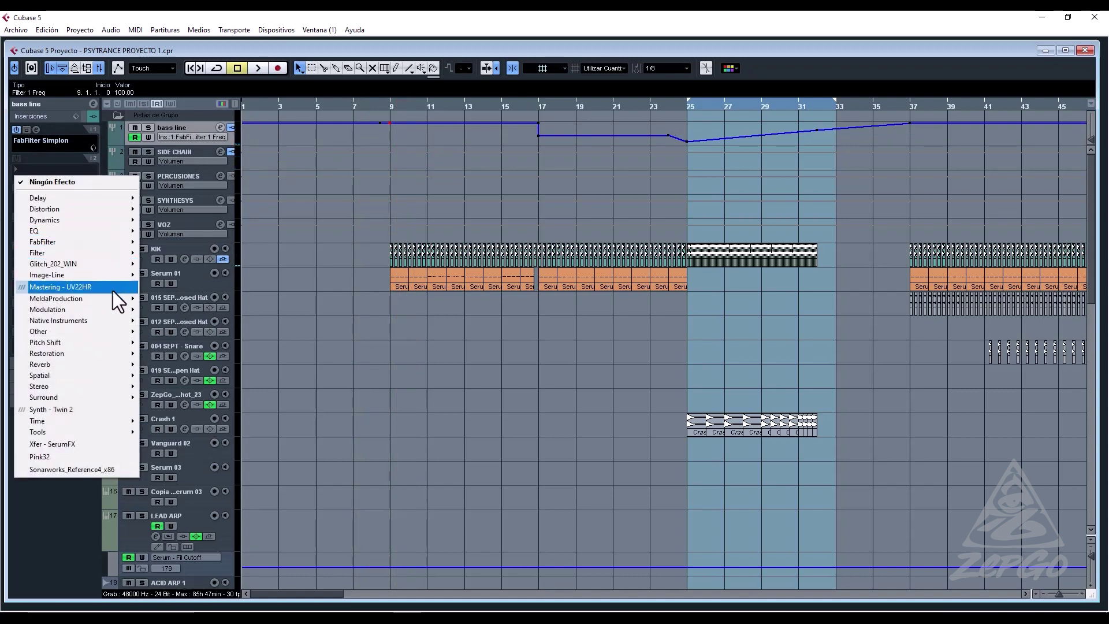
pyautogui.moveTo(123, 334)
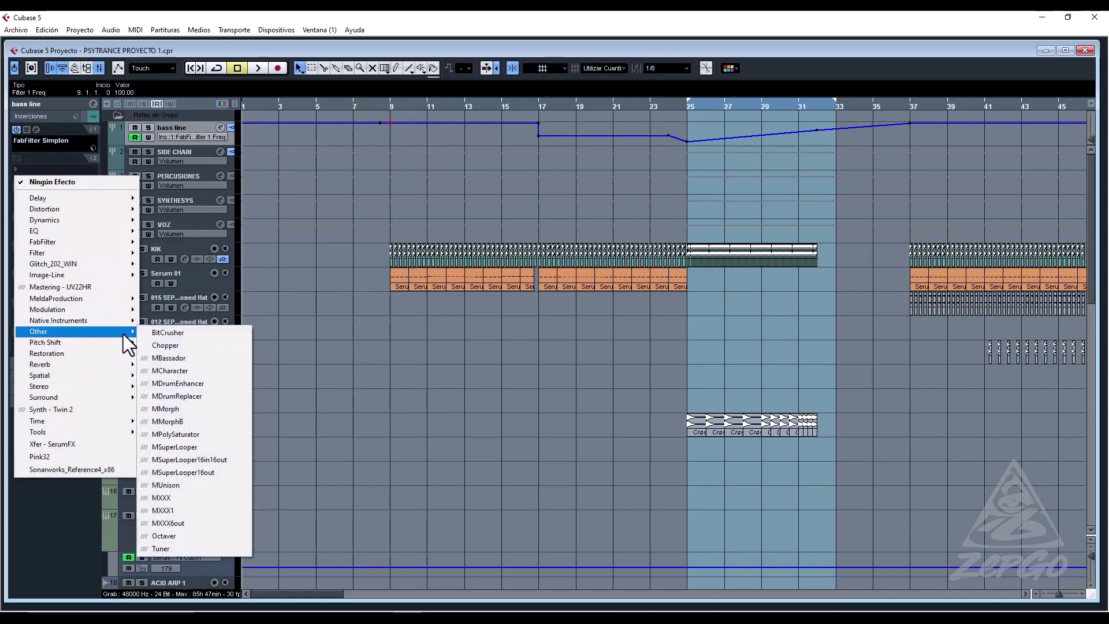
pyautogui.click(190, 332)
pyautogui.press('space')
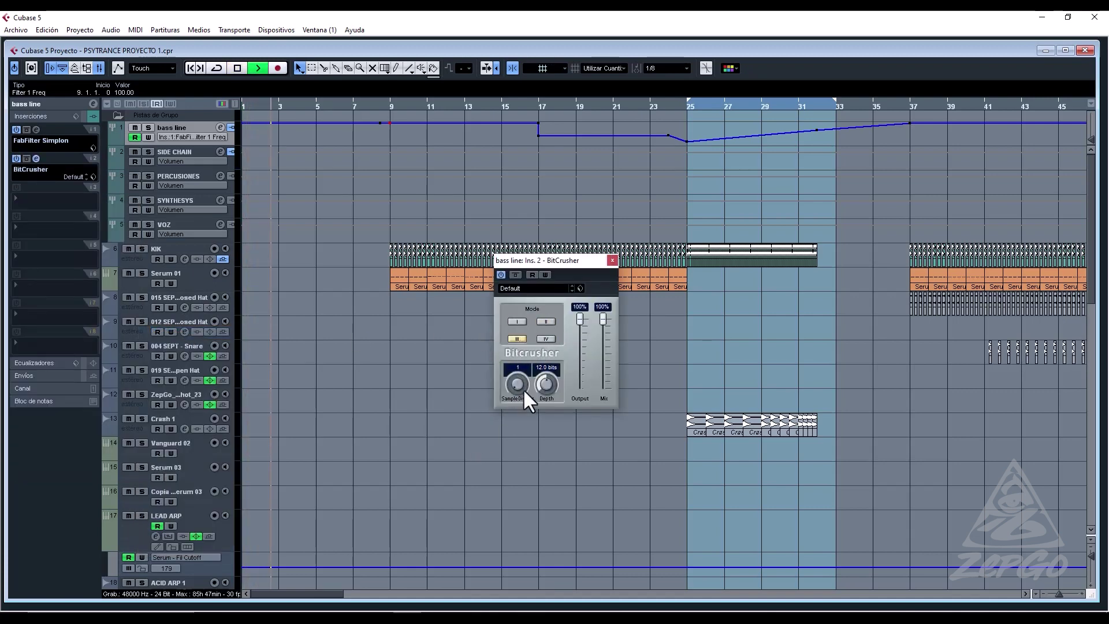
pyautogui.moveTo(522, 388); pyautogui.dragTo(548, 303)
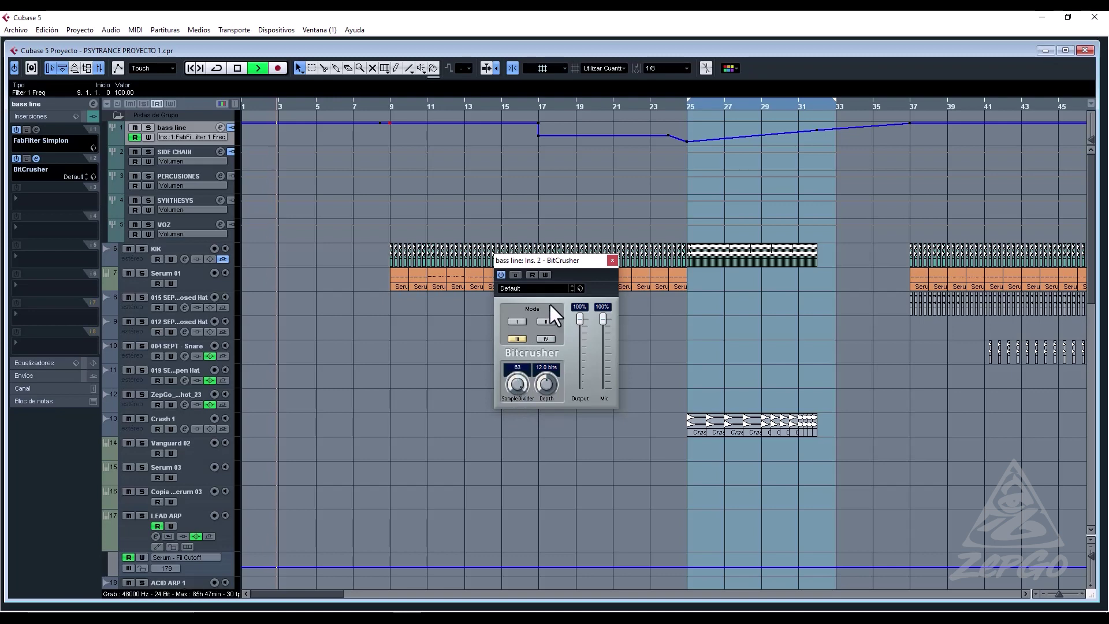
# Enable automation read and write in BitCrusher, and record its Sample Divider sweeping down to 1 during playback from bar 9 to bar 17.
pyautogui.click(376, 105)
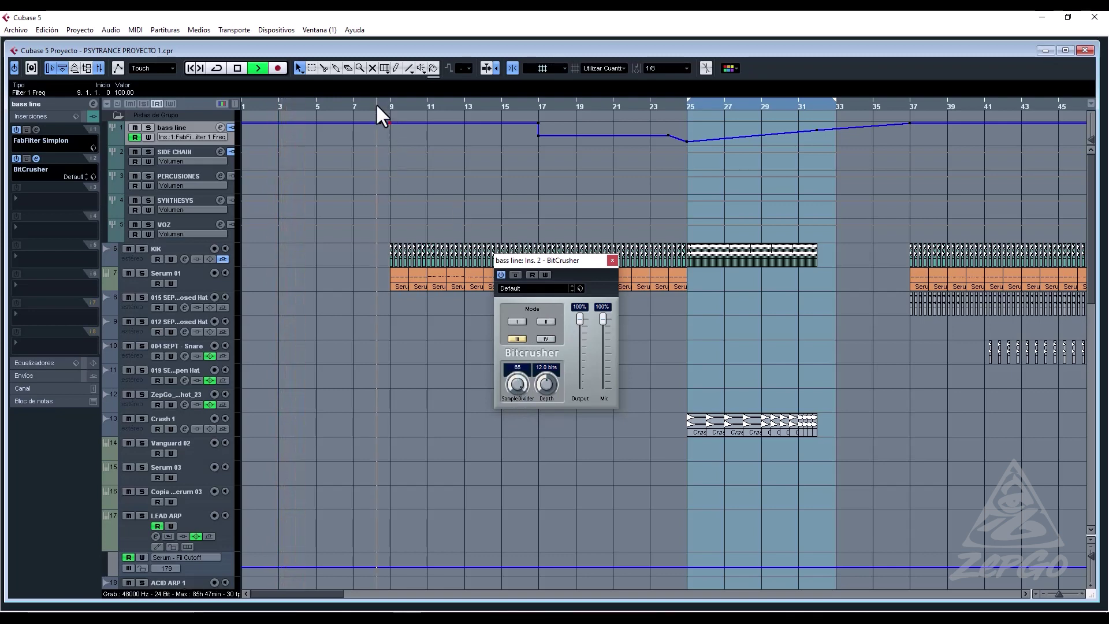
pyautogui.click(532, 274)
pyautogui.click(544, 274)
pyautogui.moveTo(511, 376); pyautogui.dragTo(511, 484)
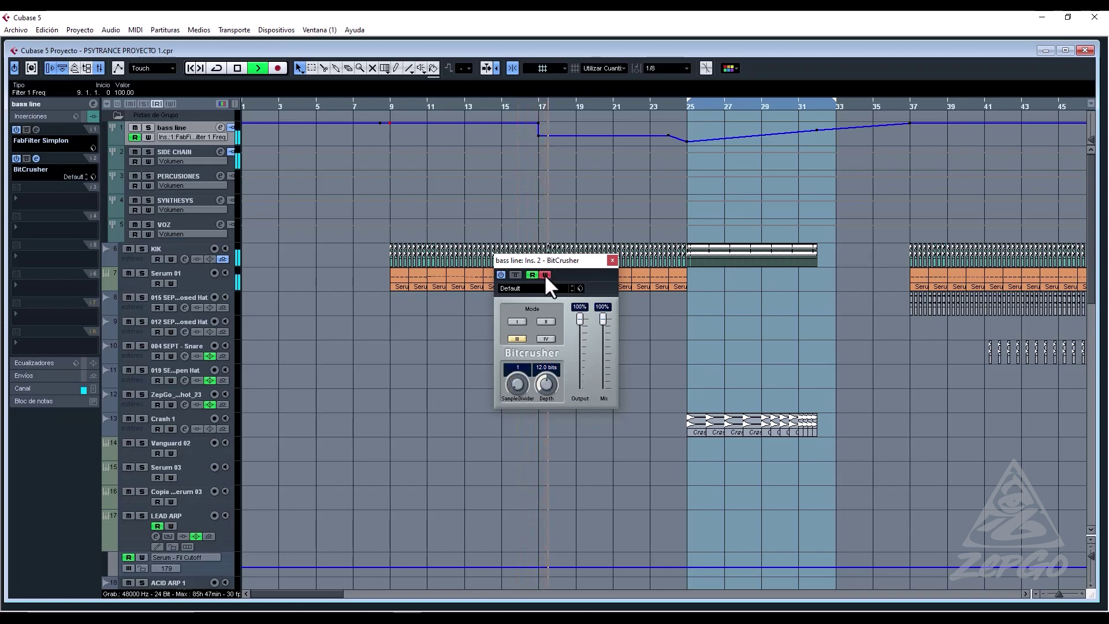
# Play from about bar 15, record BitCrusher's bypass switching on just before bar 17, and close the plug-in to replay the passage.
pyautogui.press('space')
pyautogui.press('space')
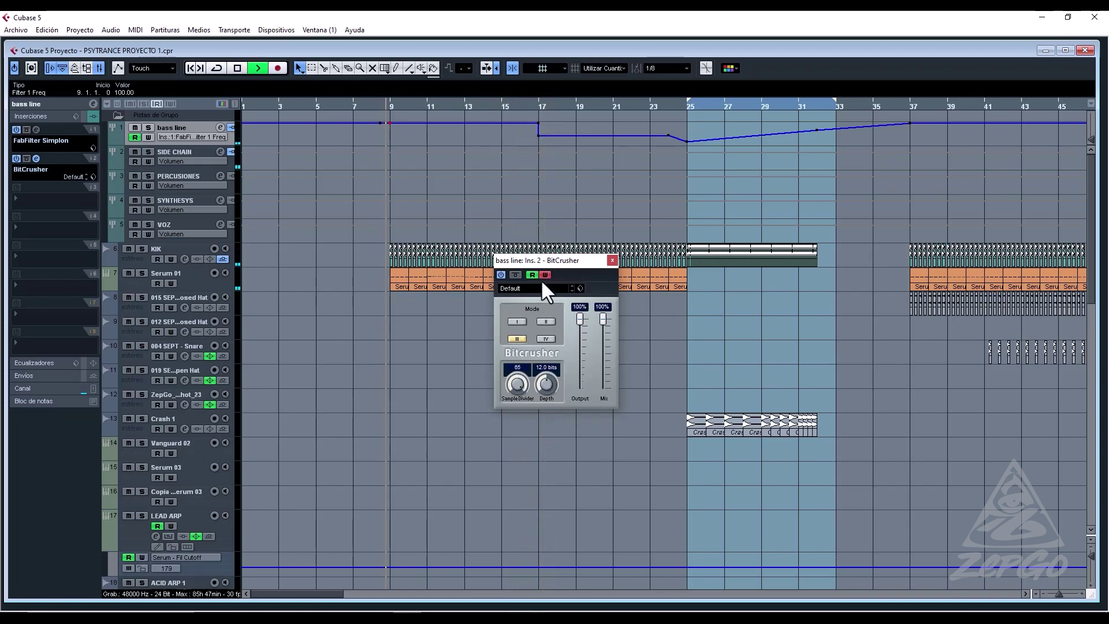
pyautogui.click(497, 104)
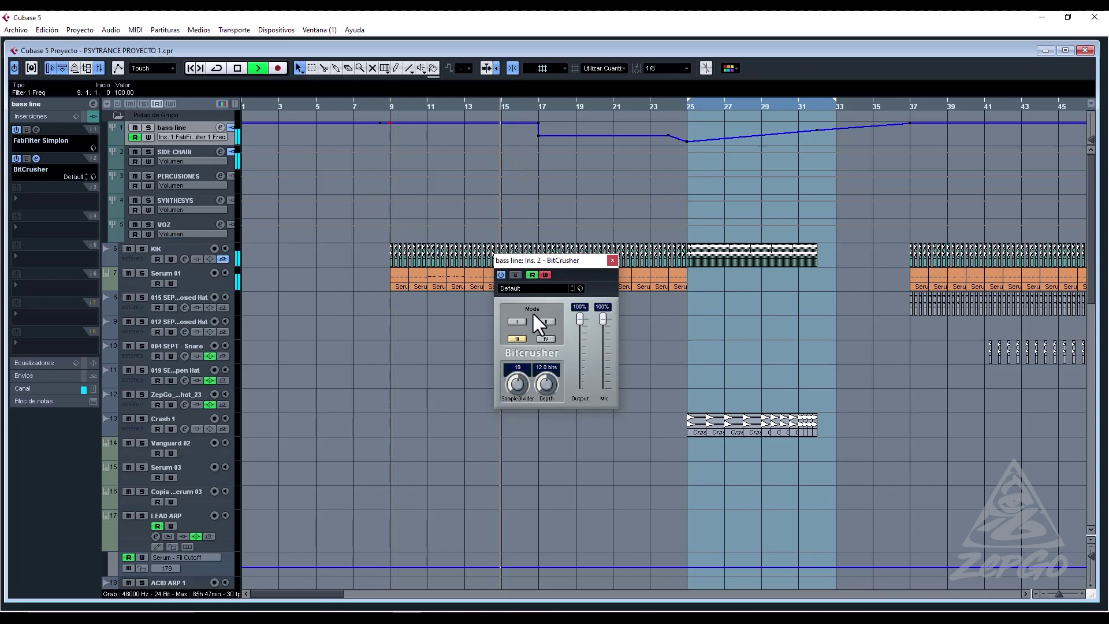
pyautogui.click(516, 276)
pyautogui.click(613, 260)
pyautogui.press('space')
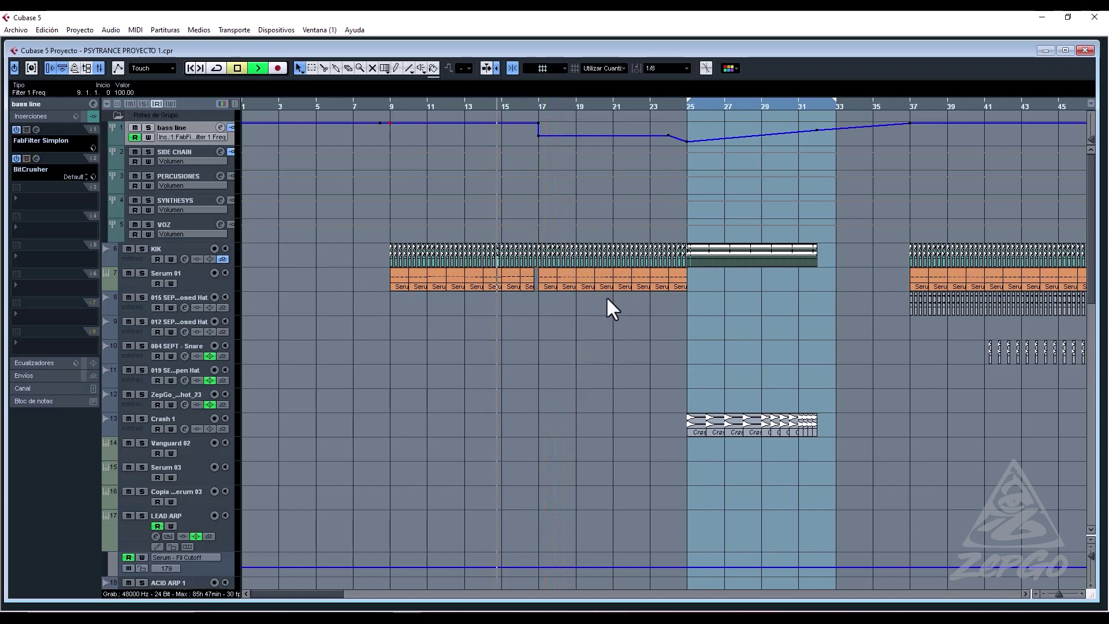
pyautogui.press('space')
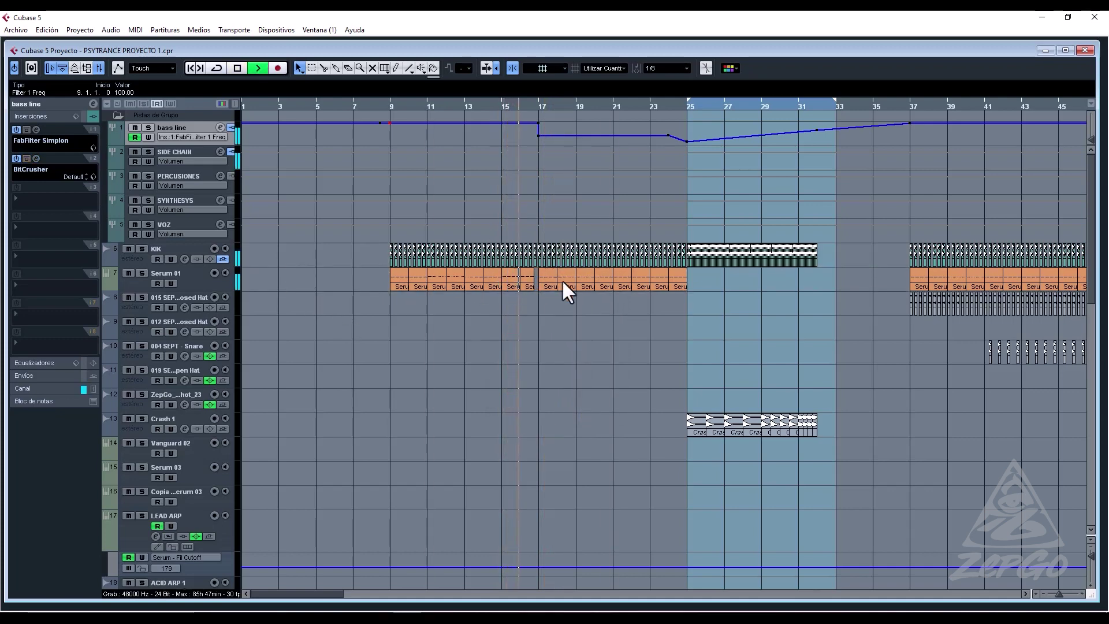
pyautogui.press('space')
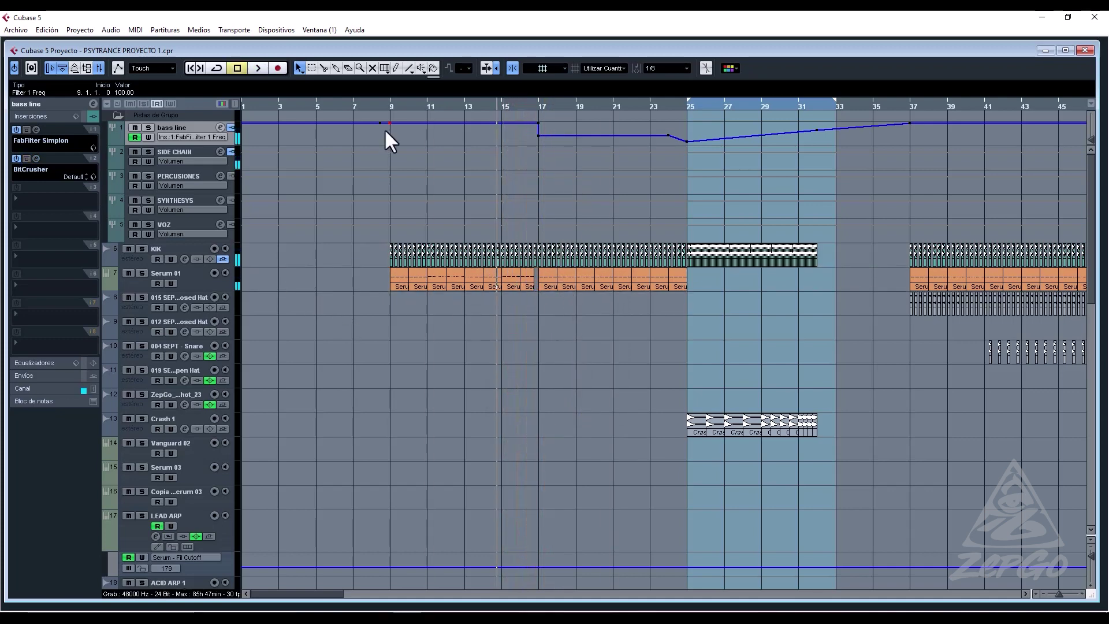
# Show the BitCrusher Sample Divider automation on the bass line and delete the intermediate points up to just before bar 17.
pyautogui.click(192, 137)
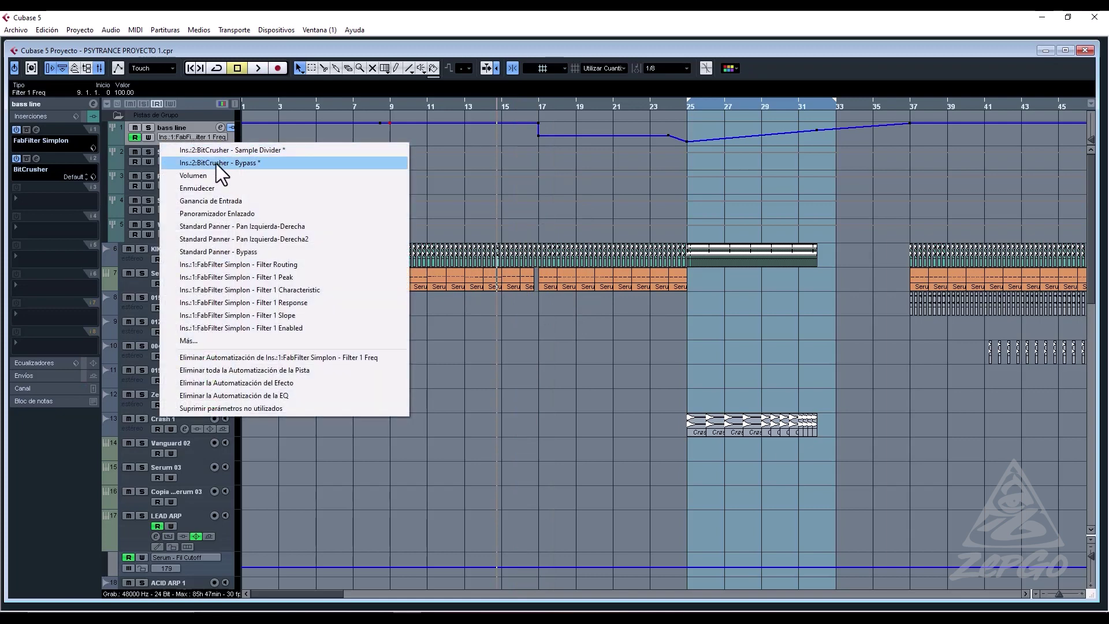
pyautogui.click(255, 151)
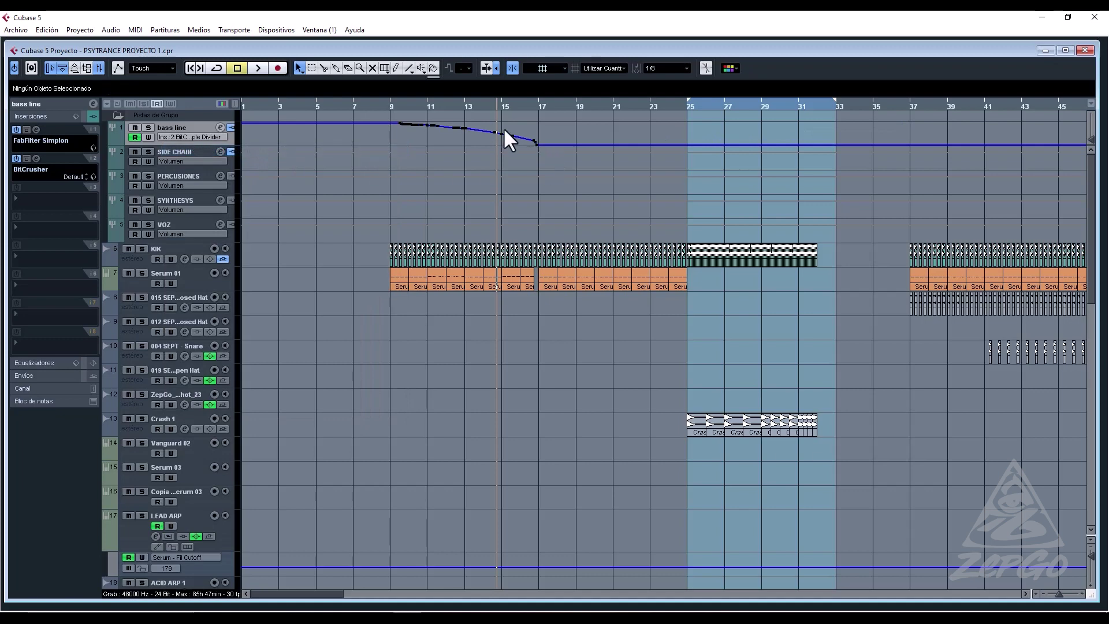
pyautogui.press('space')
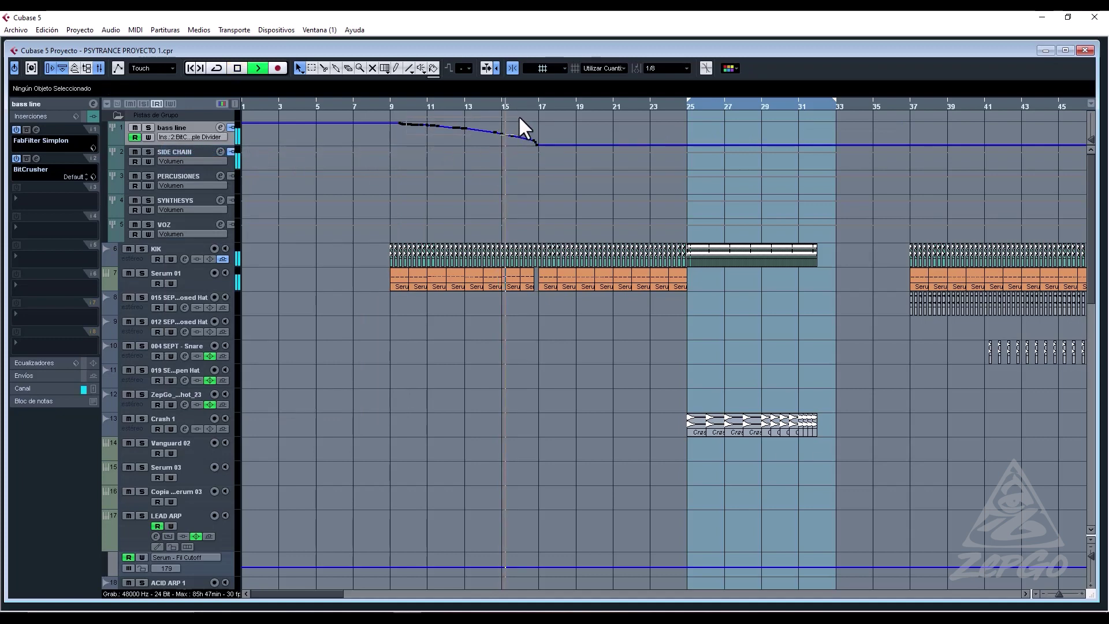
pyautogui.moveTo(518, 116); pyautogui.dragTo(518, 115)
pyautogui.press('Delete')
pyautogui.press('Delete')
pyautogui.press('Delete')
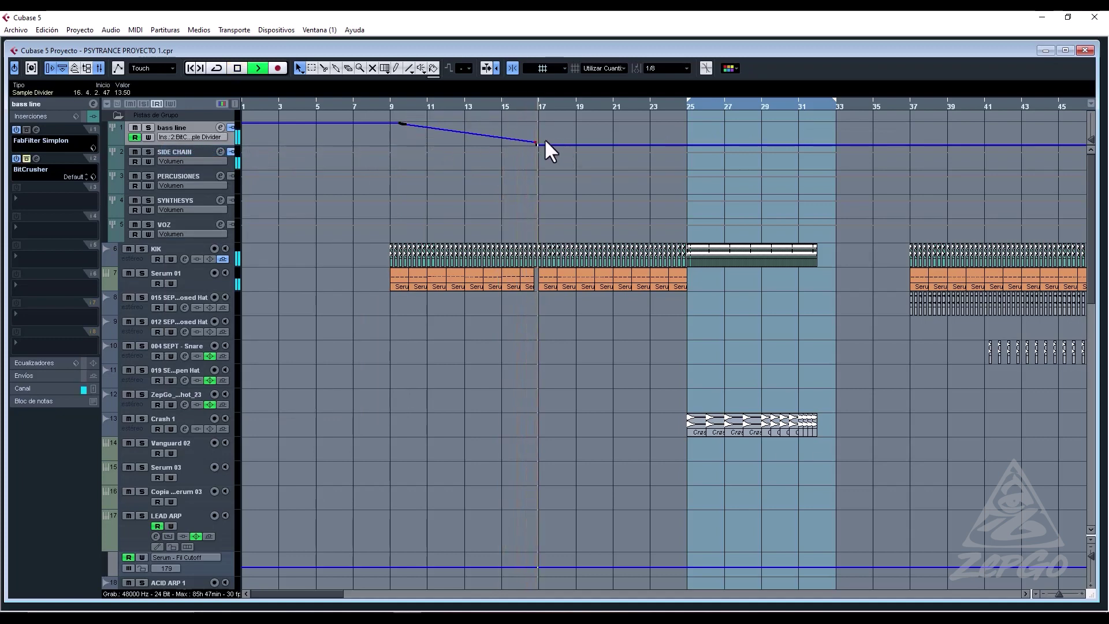
# Add a Sample Divider point at bar 9, delete the leftover recorded points just after it, and restart playback from there.
pyautogui.click(391, 106)
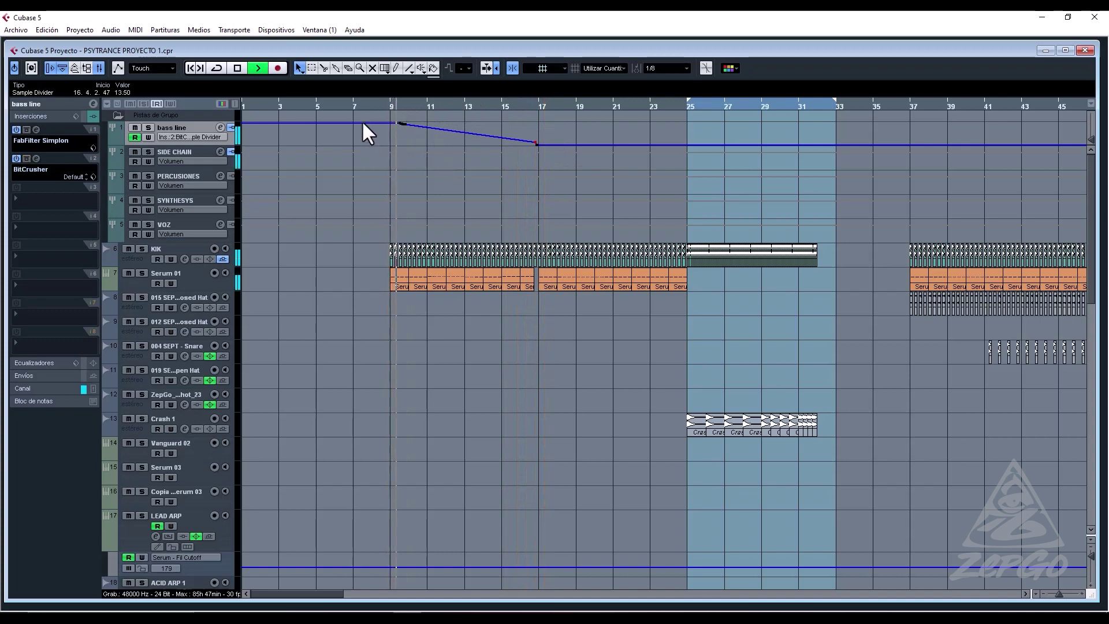
pyautogui.click(390, 122)
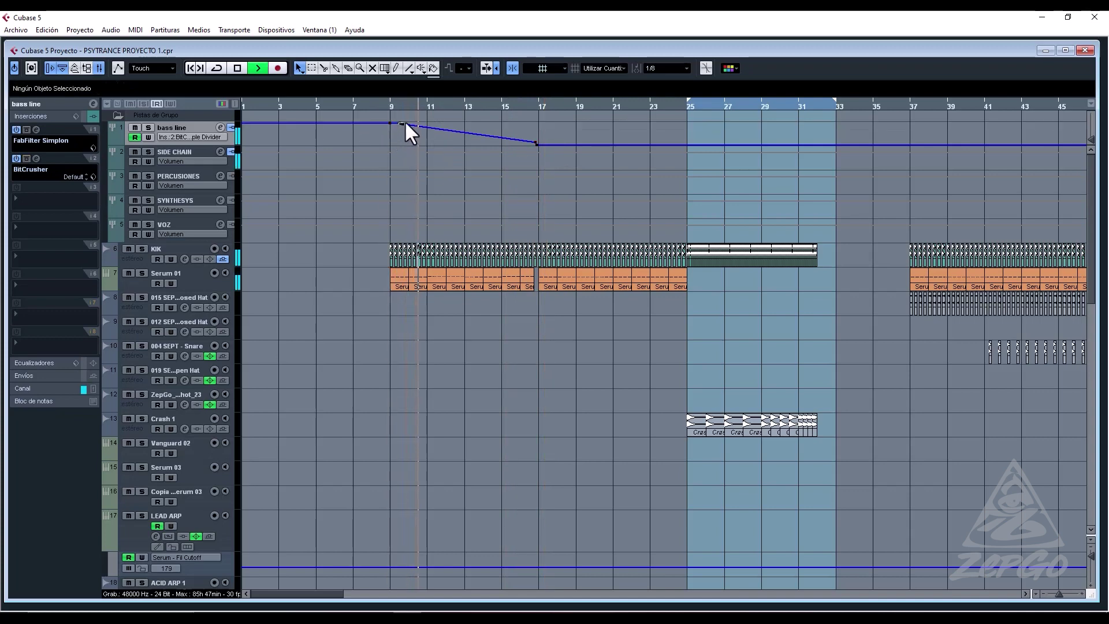
pyautogui.moveTo(404, 120); pyautogui.dragTo(422, 123)
pyautogui.press('Delete')
pyautogui.press('space')
pyautogui.press('space')
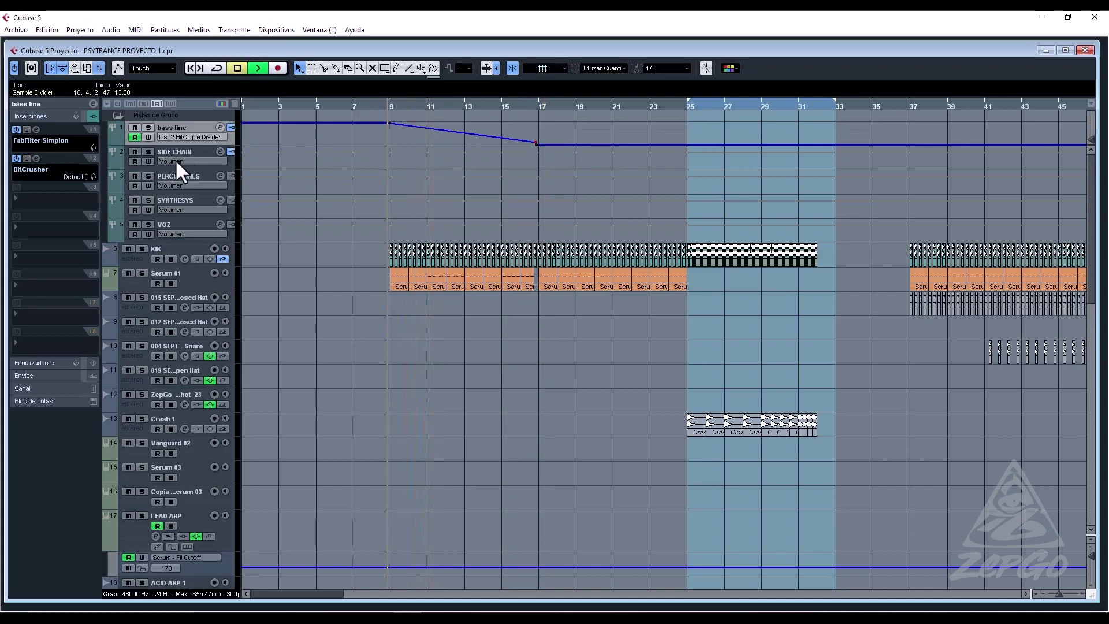
# Open FabFilter Simplon on the bass line and record its Filter 2 frequency sweeping down to the minimum between bars 9 and 17.
pyautogui.click(36, 129)
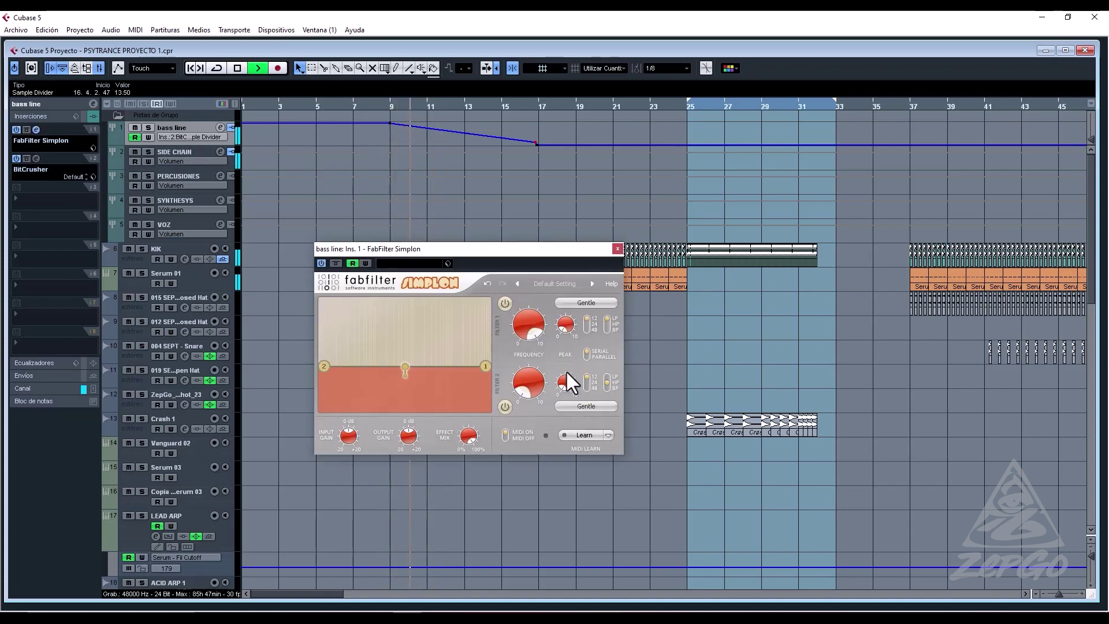
pyautogui.moveTo(524, 392); pyautogui.dragTo(541, 284)
pyautogui.moveTo(522, 384); pyautogui.dragTo(492, 533)
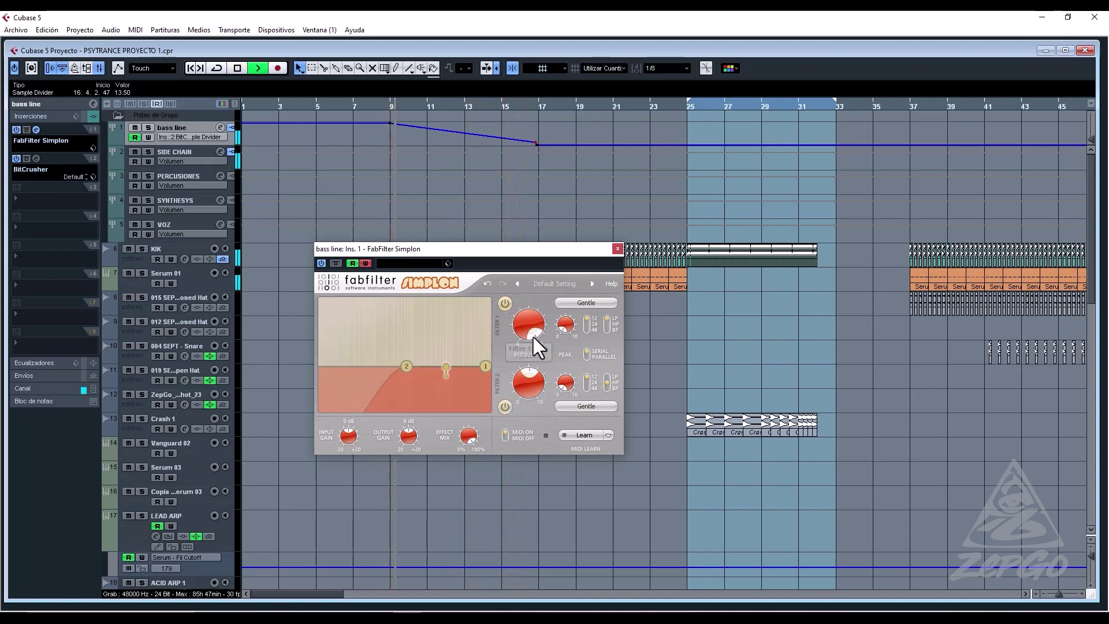
pyautogui.moveTo(533, 335); pyautogui.dragTo(511, 519)
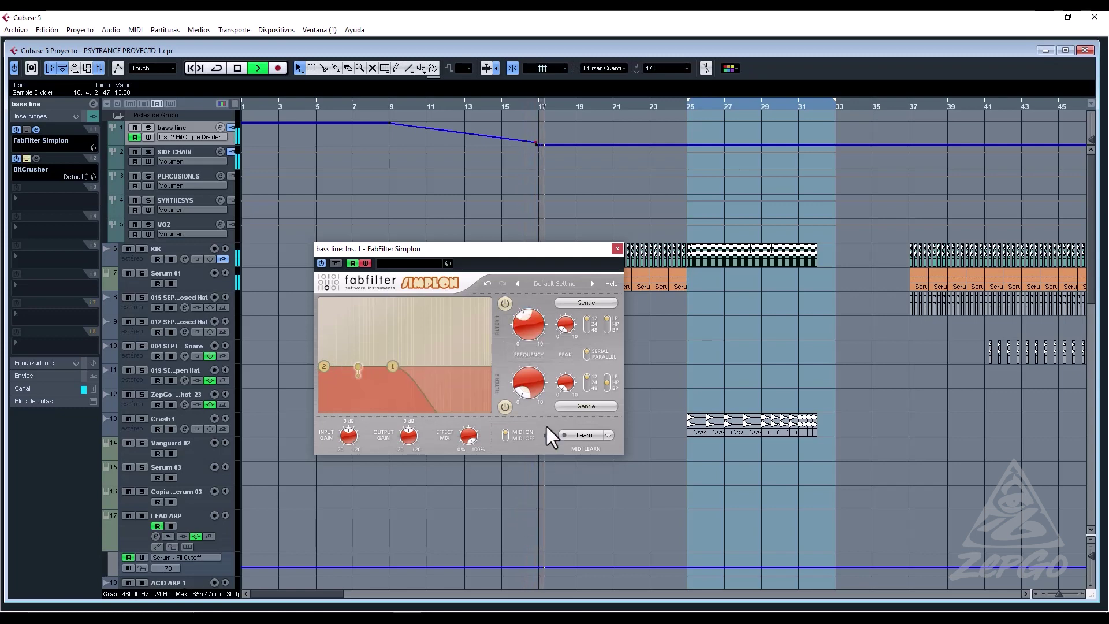
pyautogui.click(617, 248)
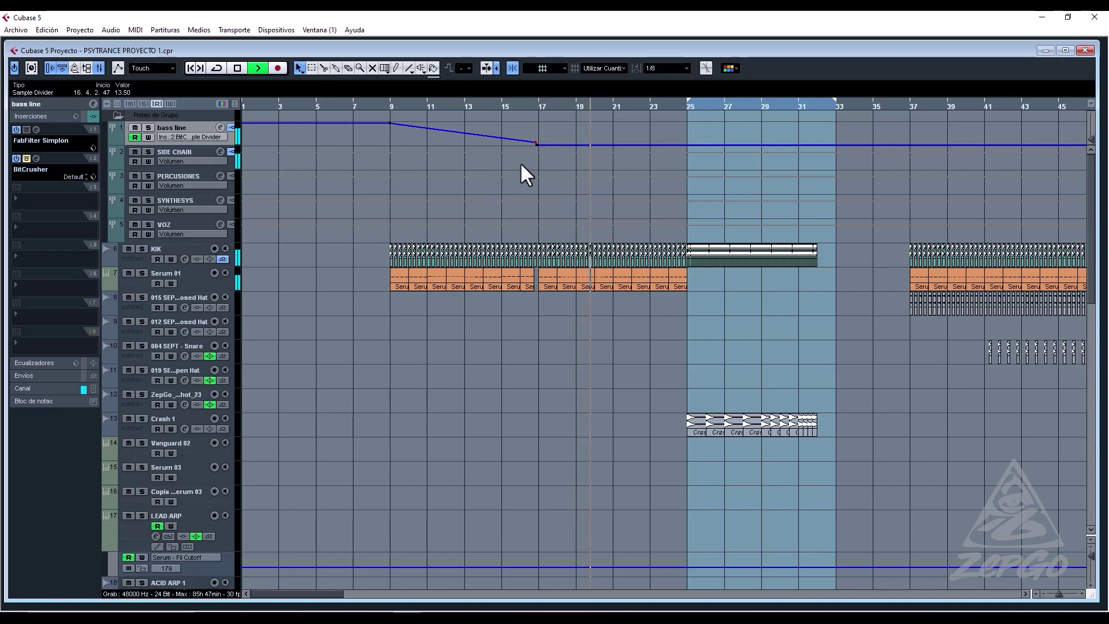
# Show the Simplon Filter 2 Freq automation on the bass line and delete the intermediate points of the recorded sweep.
pyautogui.click(185, 137)
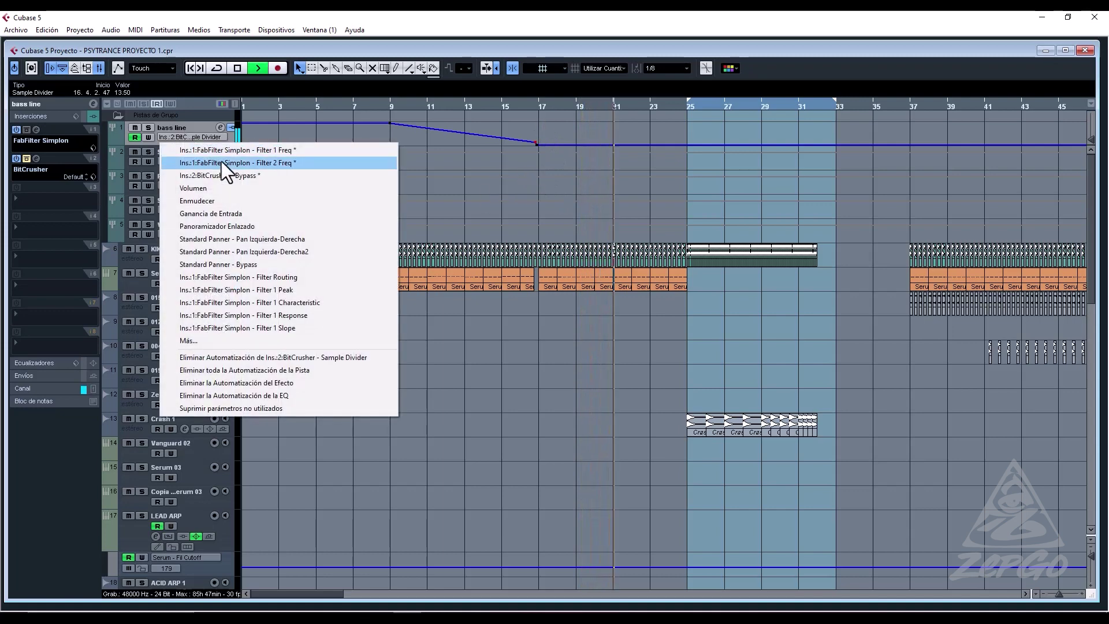
pyautogui.click(221, 161)
pyautogui.moveTo(404, 123); pyautogui.dragTo(515, 165)
pyautogui.press('Delete')
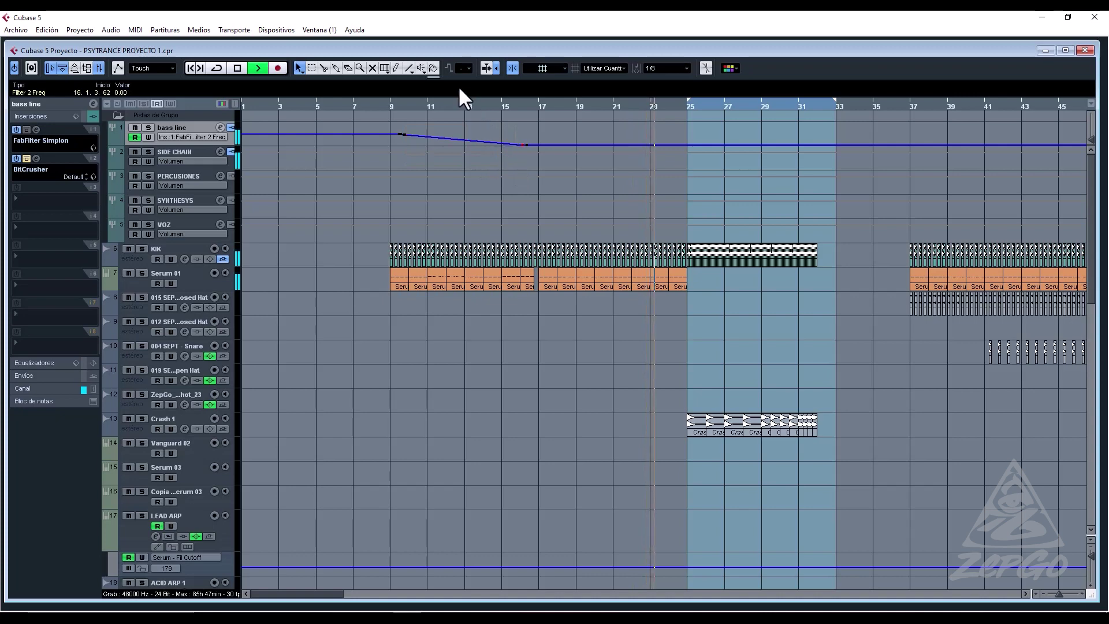
# Add Filter 2 Freq points at bar 9, raised to 100, and at bar 11, clearing the recorded points between them.
pyautogui.click(397, 105)
pyautogui.click(384, 106)
pyautogui.click(390, 133)
pyautogui.moveTo(392, 133); pyautogui.dragTo(389, 121)
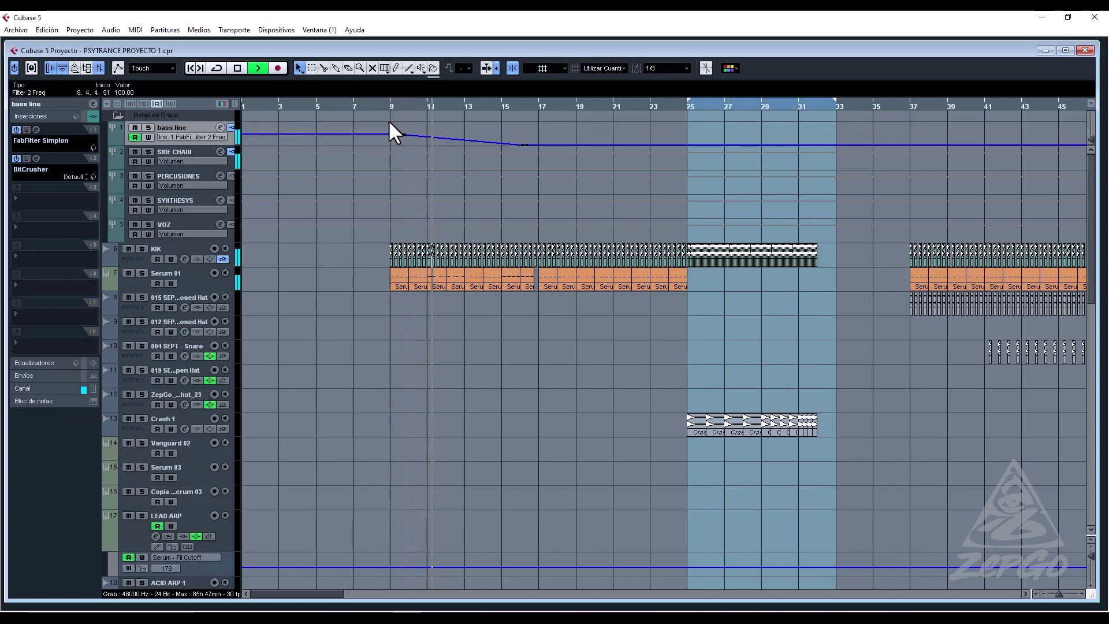
pyautogui.click(427, 137)
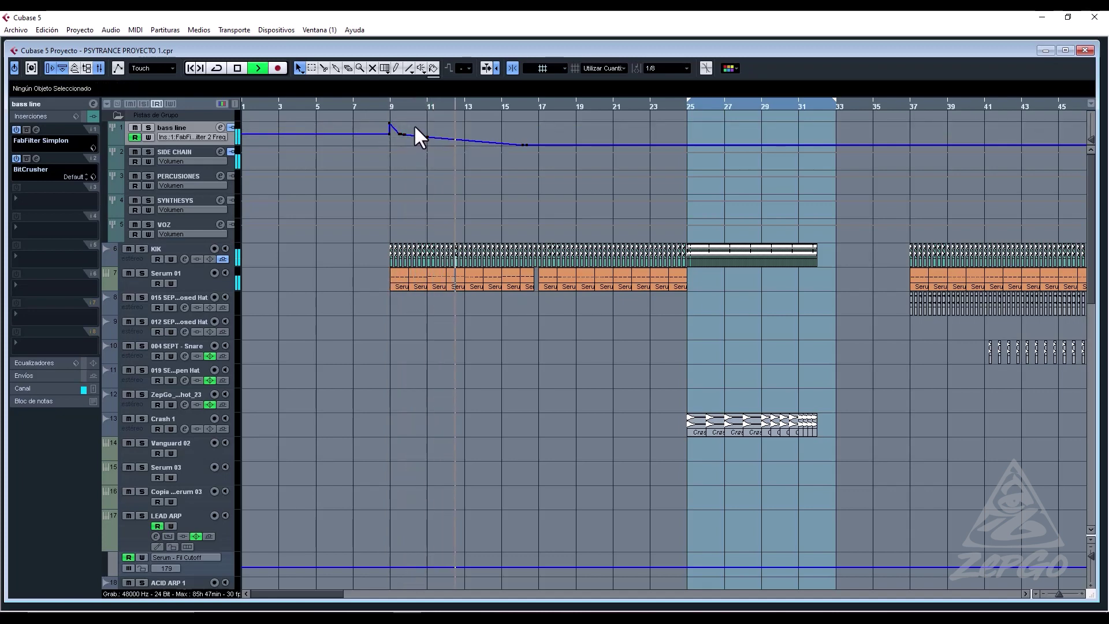
# Lower the Filter 2 Freq point at bar 9 to 68.42 while auditioning the section from bar 9.
pyautogui.click(387, 105)
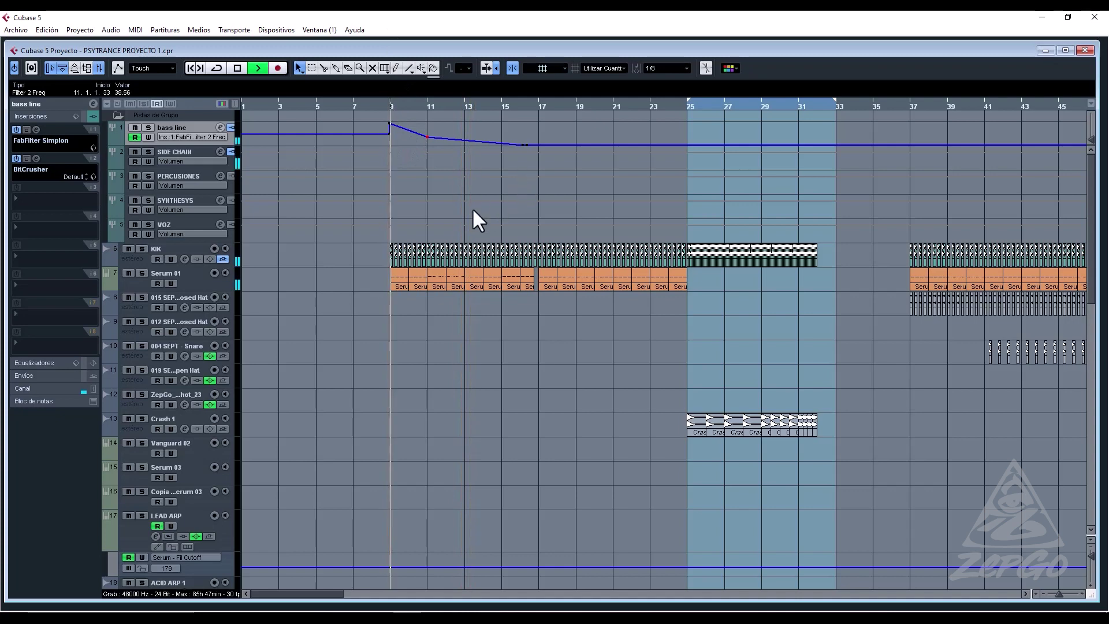
pyautogui.click(389, 122)
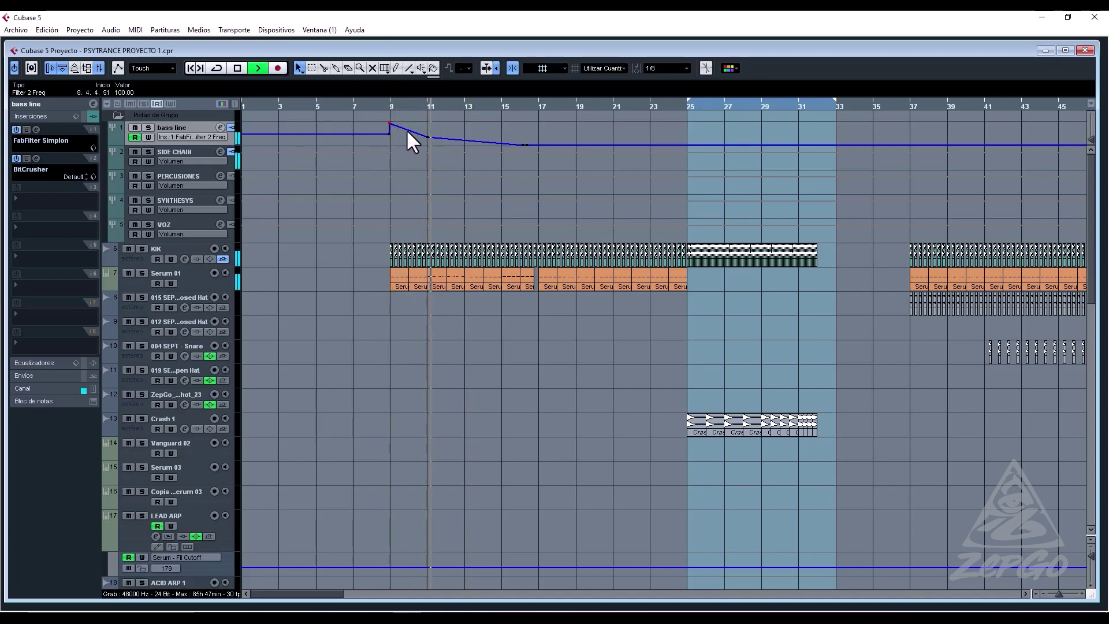
pyautogui.moveTo(387, 122); pyautogui.dragTo(387, 129)
pyautogui.click(389, 106)
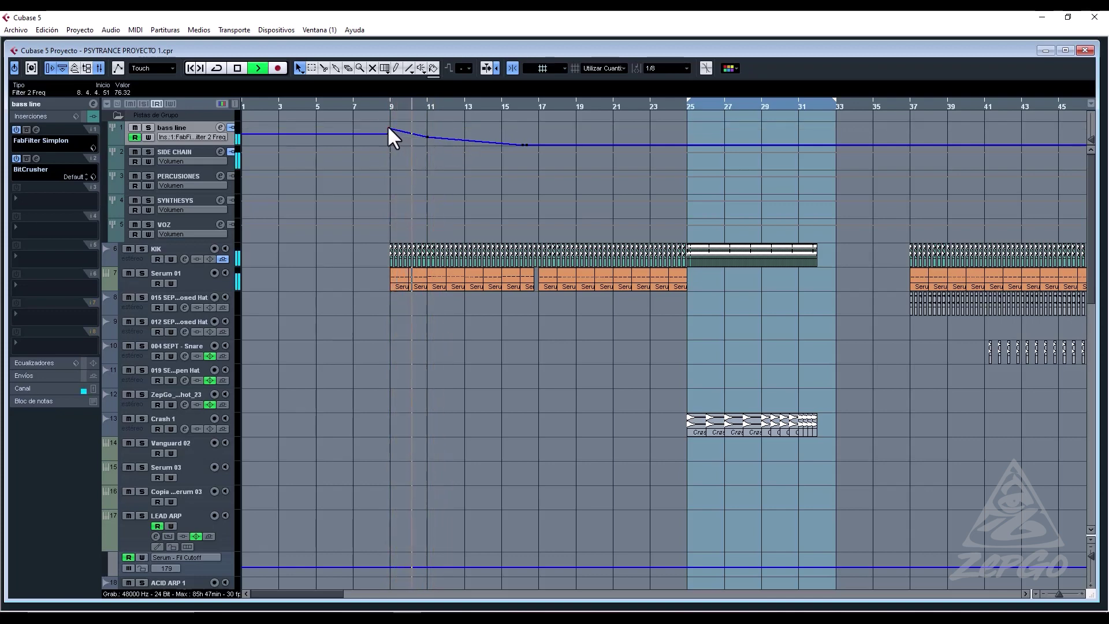
pyautogui.moveTo(390, 128); pyautogui.dragTo(390, 132)
pyautogui.scroll(-10, 615, 391)
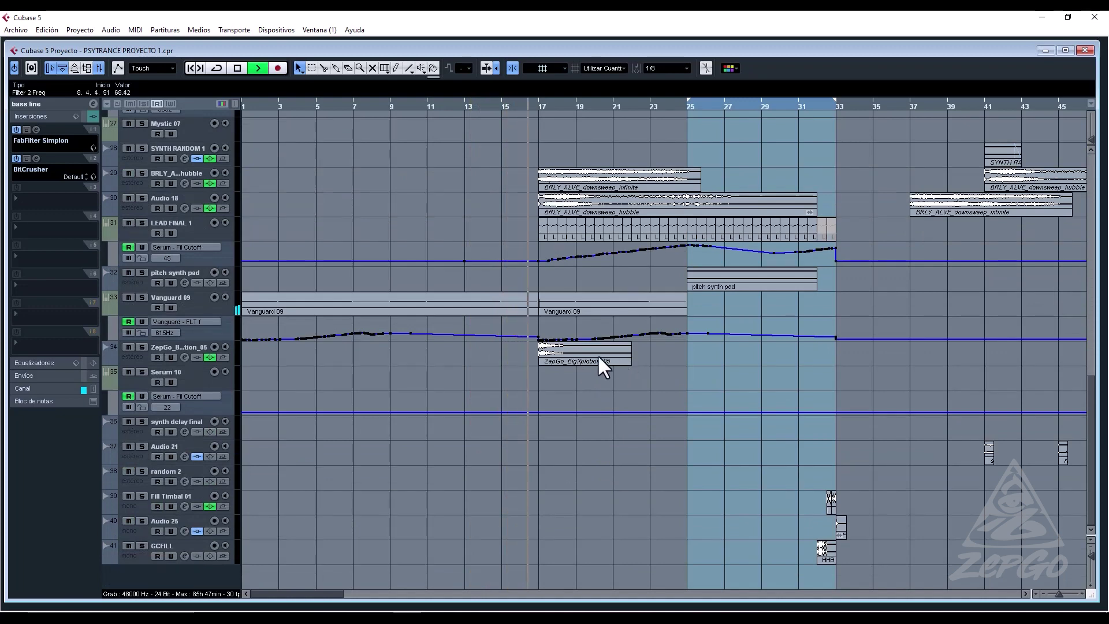
pyautogui.scroll(10, 527, 323)
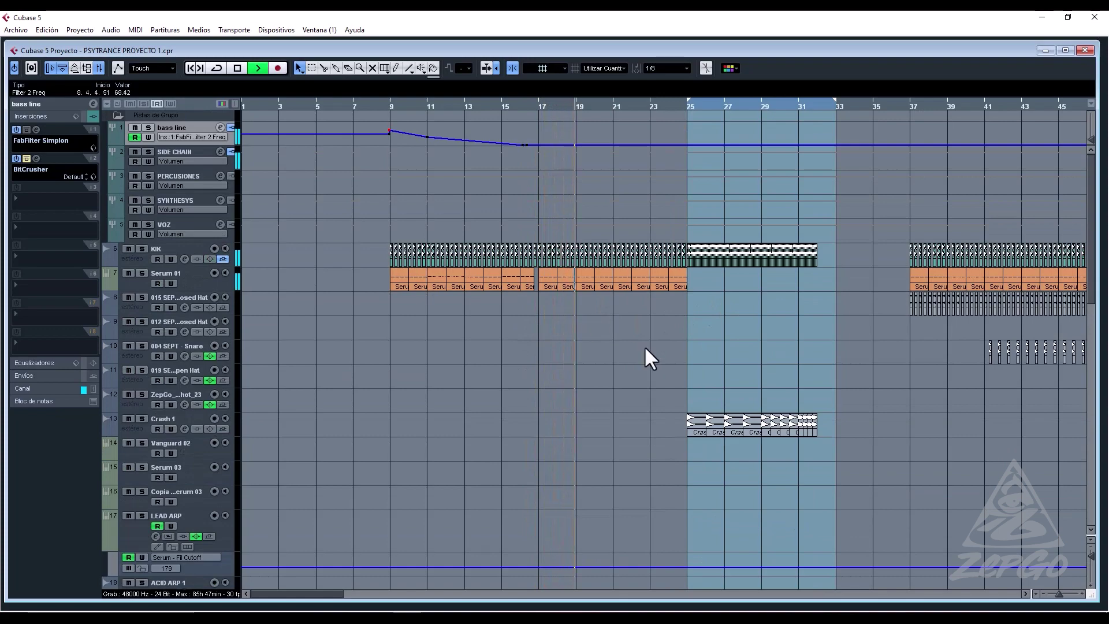
pyautogui.scroll(-10, 643, 346)
pyautogui.scroll(6, 664, 404)
pyautogui.scroll(4, 664, 403)
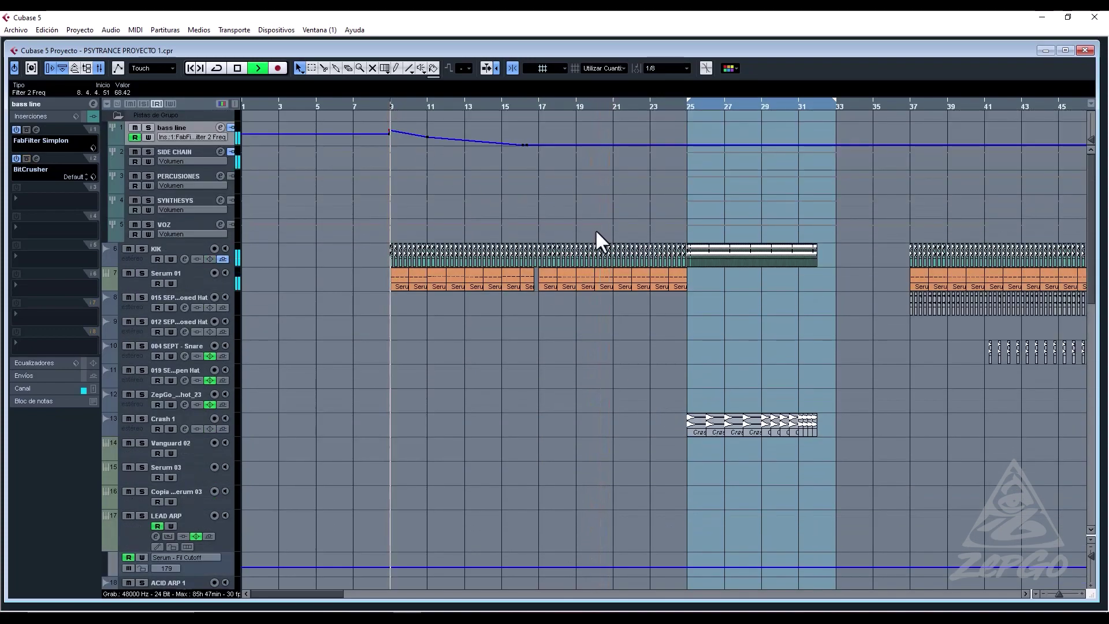
# Show the BitCrusher Bypass automation on the bass line and move the point that turns the bypass on to bar 17.
pyautogui.click(190, 137)
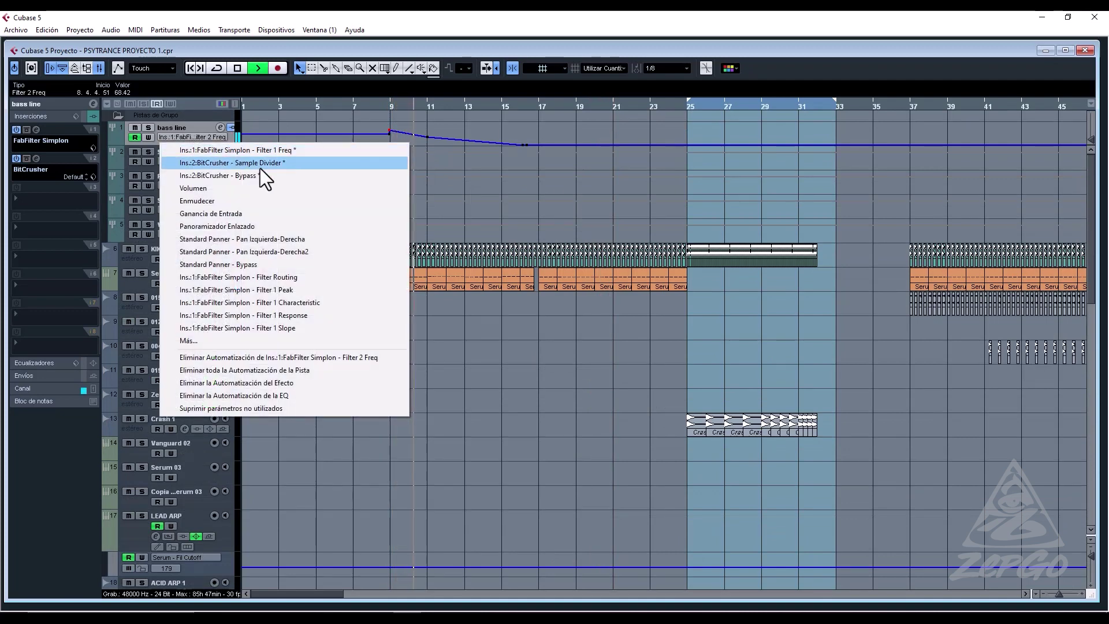
pyautogui.click(258, 163)
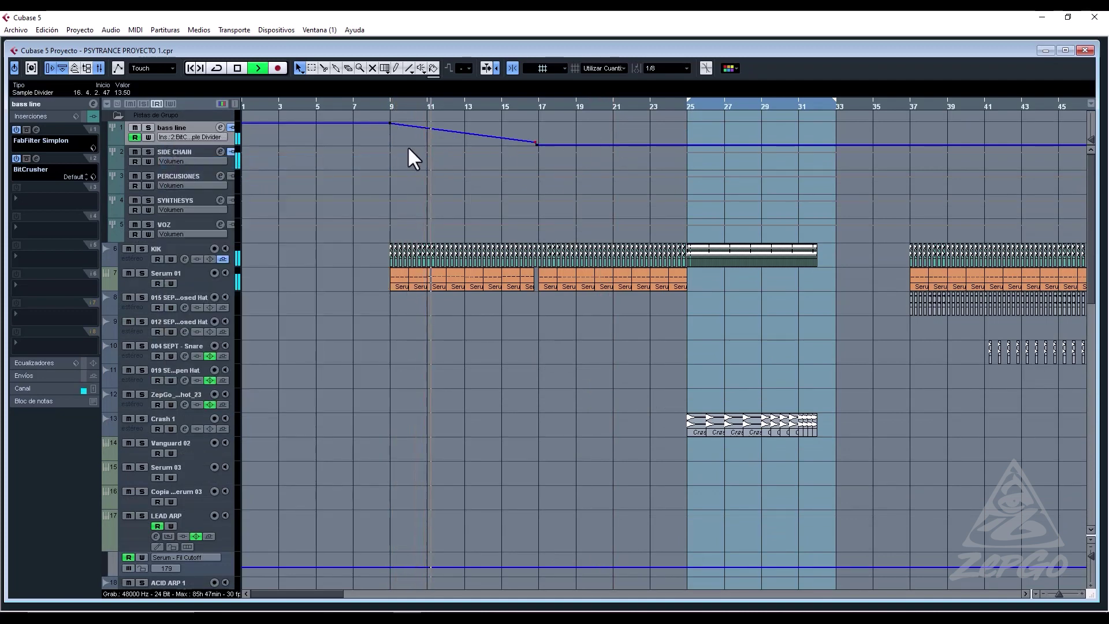
pyautogui.click(188, 137)
pyautogui.click(237, 174)
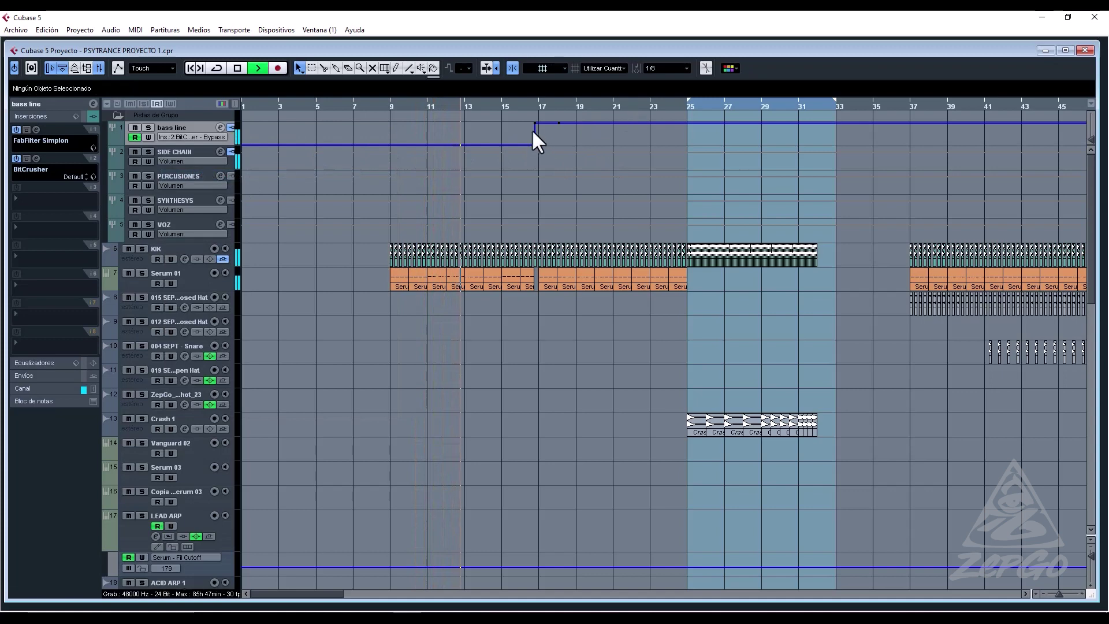
pyautogui.press('h')
pyautogui.press('h')
pyautogui.press('h')
pyautogui.press('h')
pyautogui.press('h')
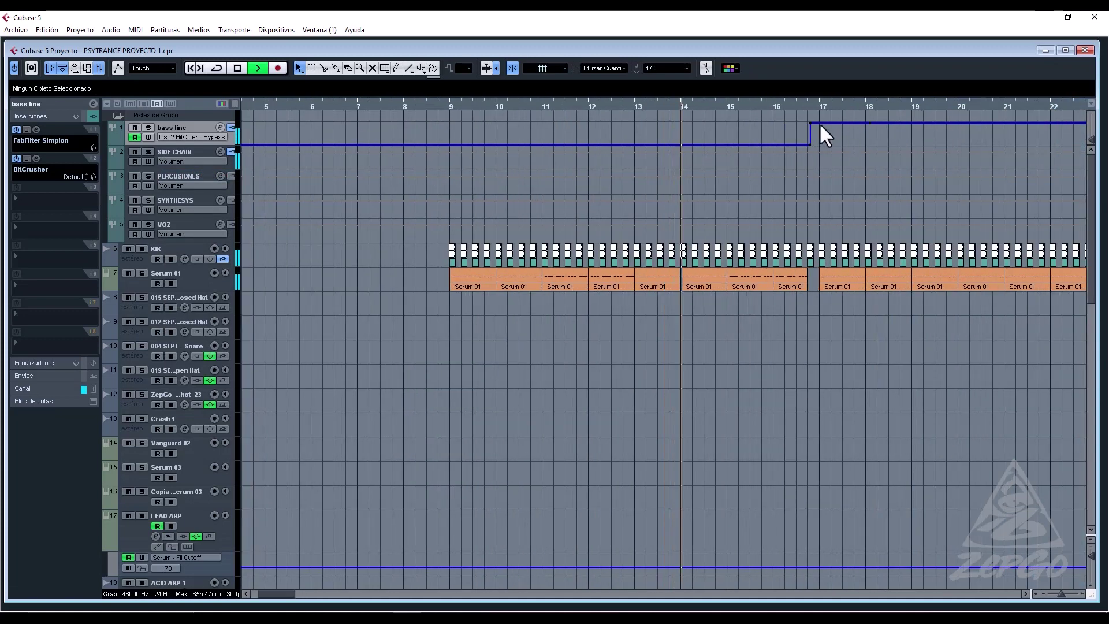
pyautogui.moveTo(810, 123); pyautogui.dragTo(819, 122)
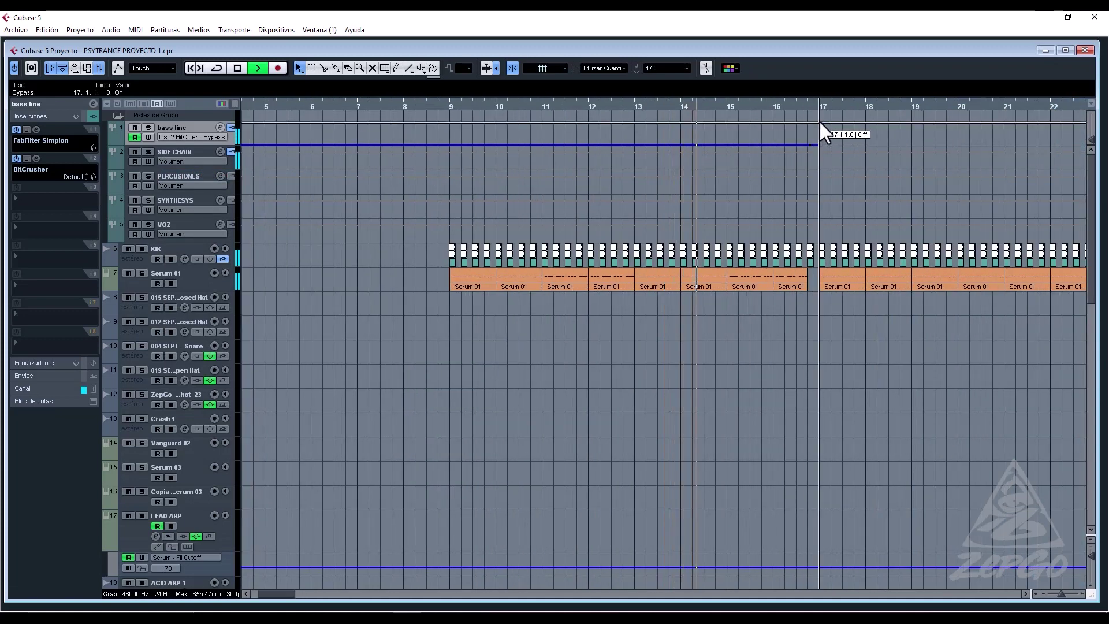
# Display the bass line's Filter 2 Freq automation to check how it ends around bar 17.
pyautogui.click(194, 137)
pyautogui.click(261, 162)
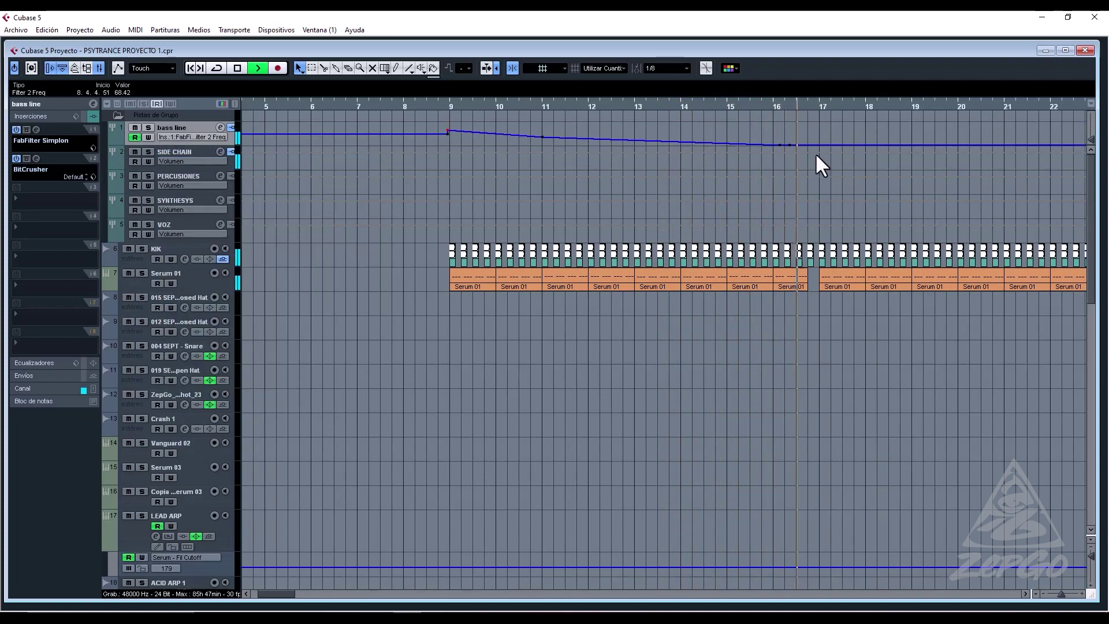
pyautogui.scroll(-4, 876, 350)
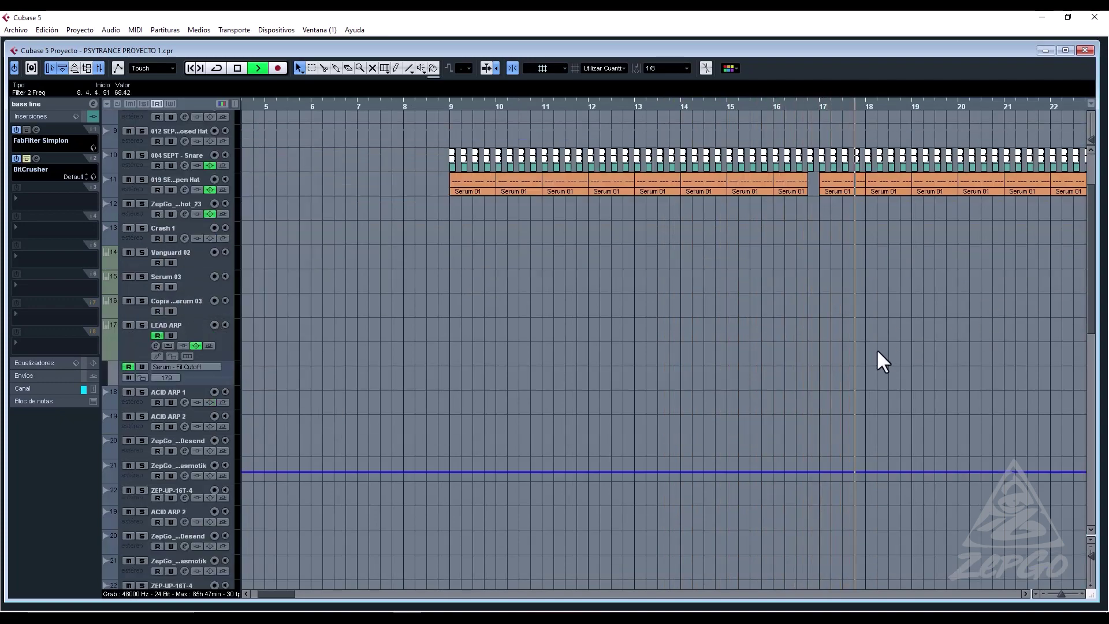
# Extend the locator range so it spans from bar 1 to the end of the arrangement at about bar 281.
pyautogui.press('g')
pyautogui.press('g')
pyautogui.press('g')
pyautogui.press('g')
pyautogui.press('g')
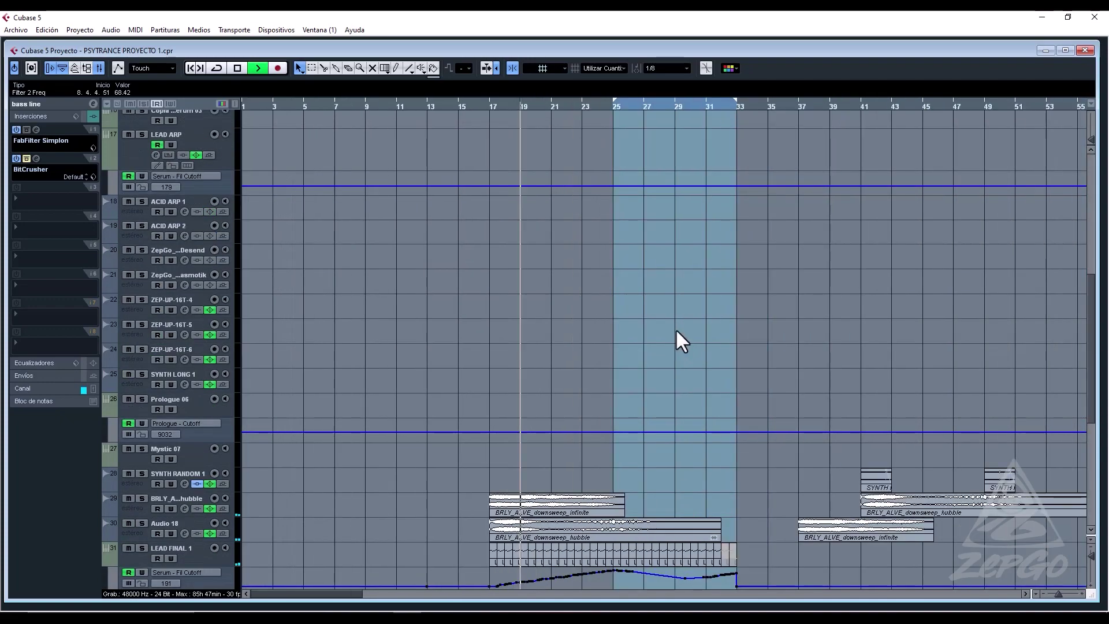
pyautogui.scroll(-4, 595, 396)
pyautogui.press('g')
pyautogui.press('g')
pyautogui.press('g')
pyautogui.press('g')
pyautogui.press('g')
pyautogui.press('g')
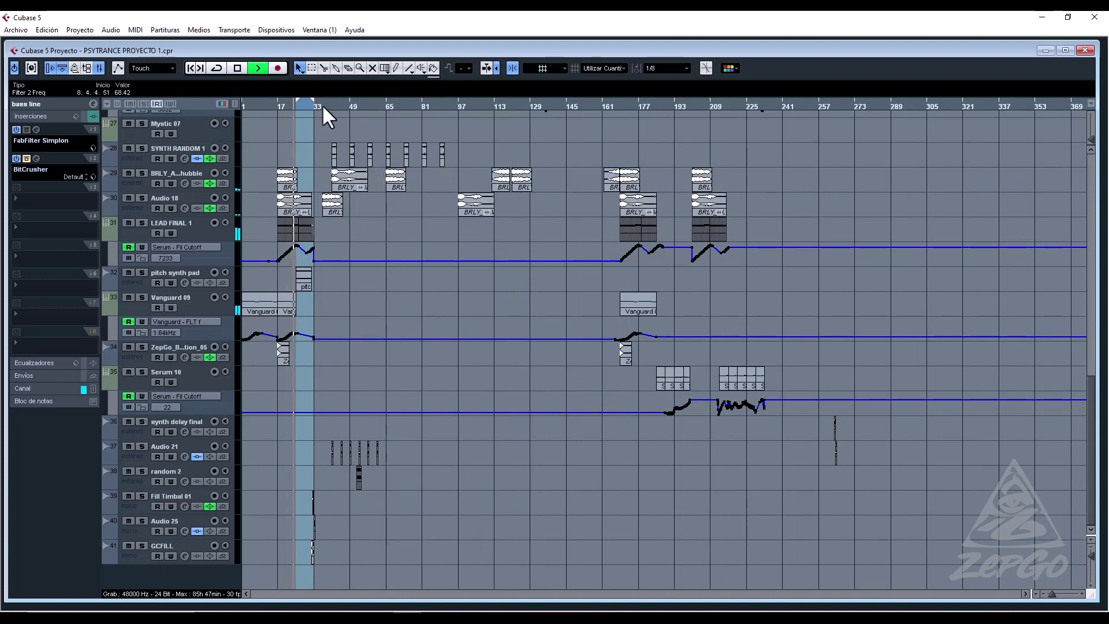
pyautogui.moveTo(300, 109); pyautogui.dragTo(161, 141)
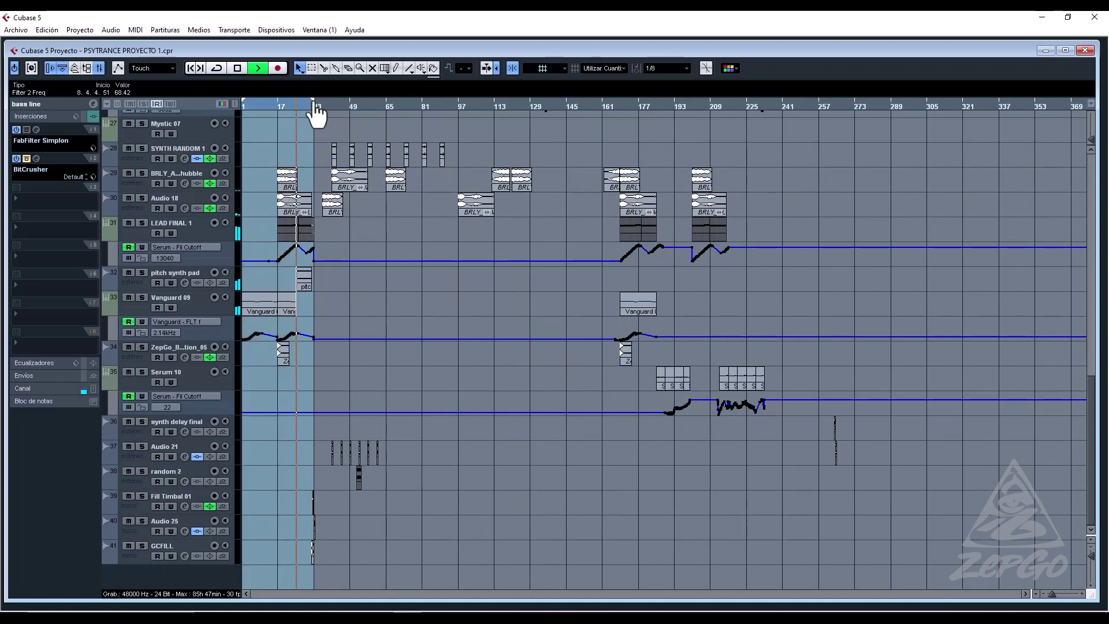
pyautogui.moveTo(317, 109); pyautogui.dragTo(781, 162)
pyautogui.scroll(15, 758, 177)
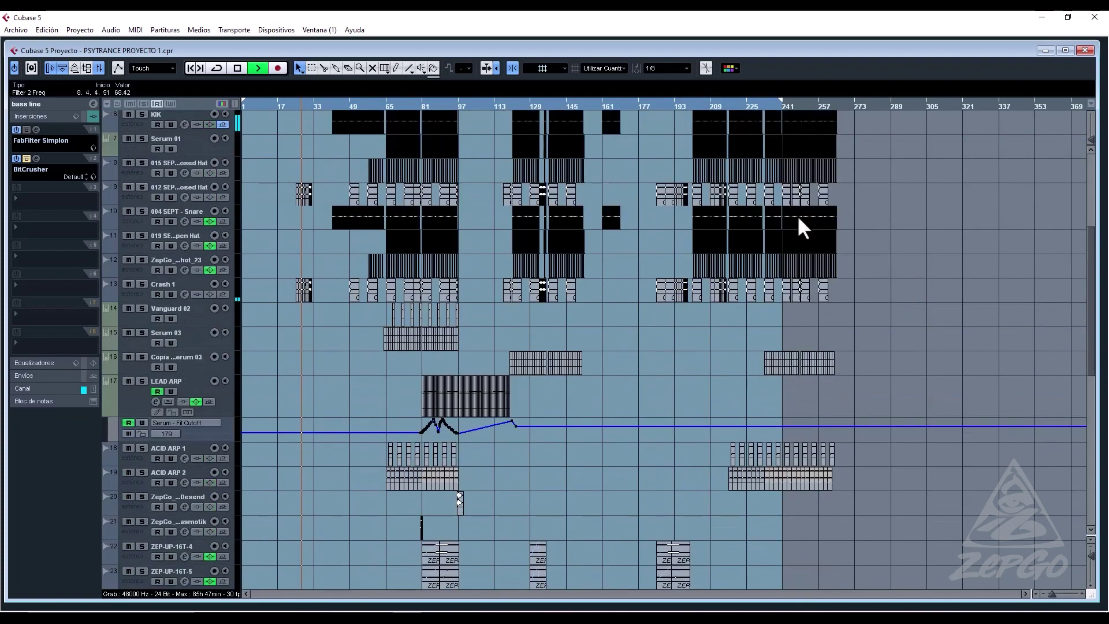
pyautogui.moveTo(782, 110); pyautogui.dragTo(873, 157)
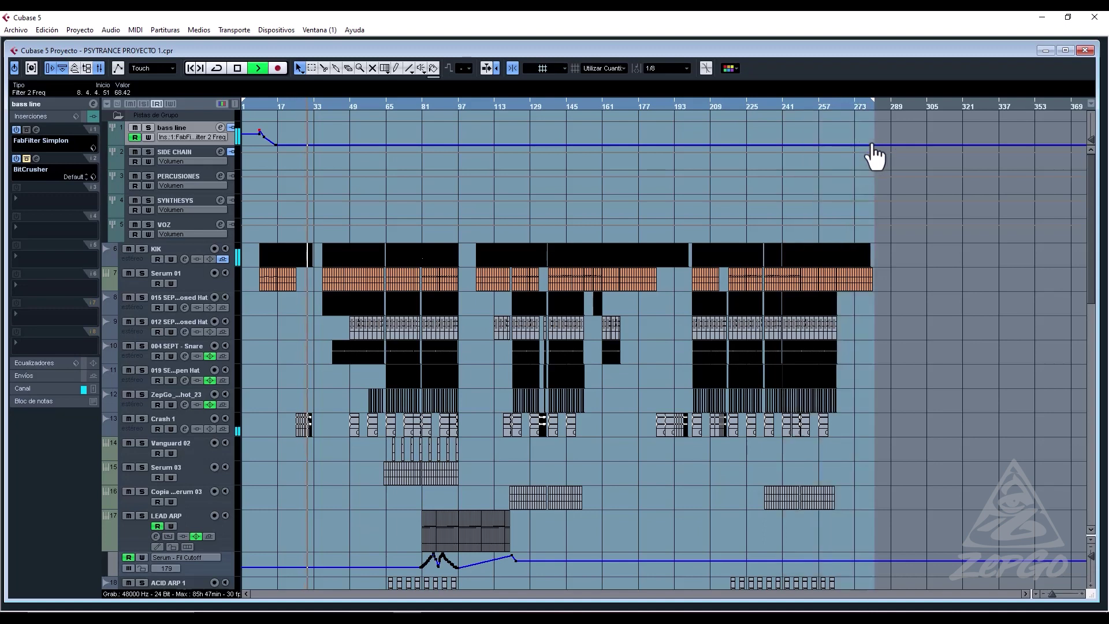
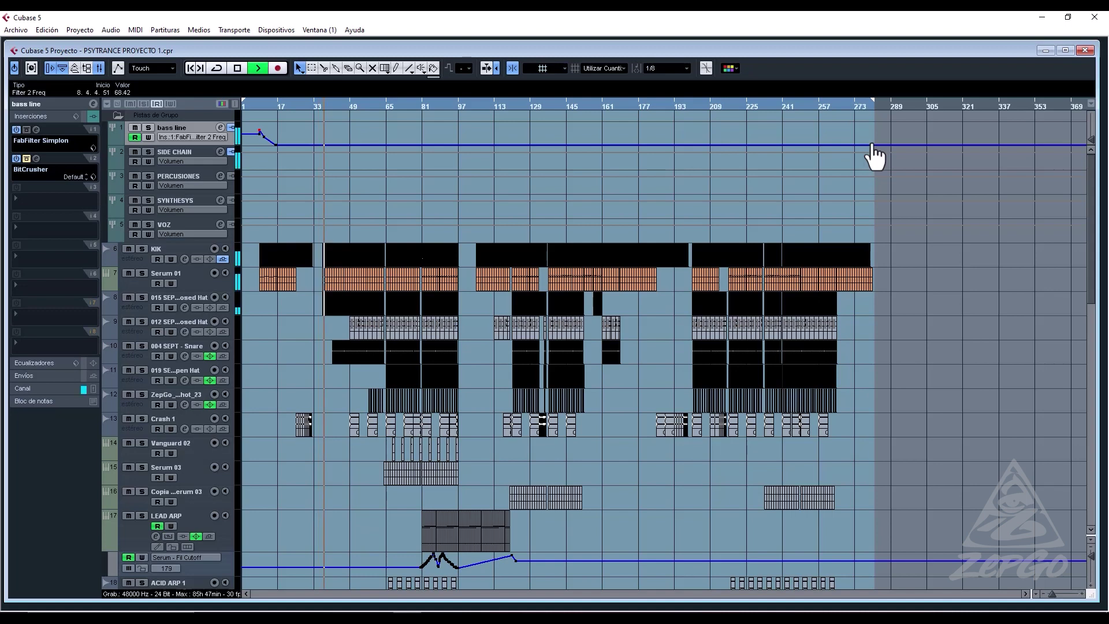
# Play on through the drop at bar 37 and examine all tracks between about bars 13 and 61, then stop playback.
pyautogui.press('h')
pyautogui.press('h')
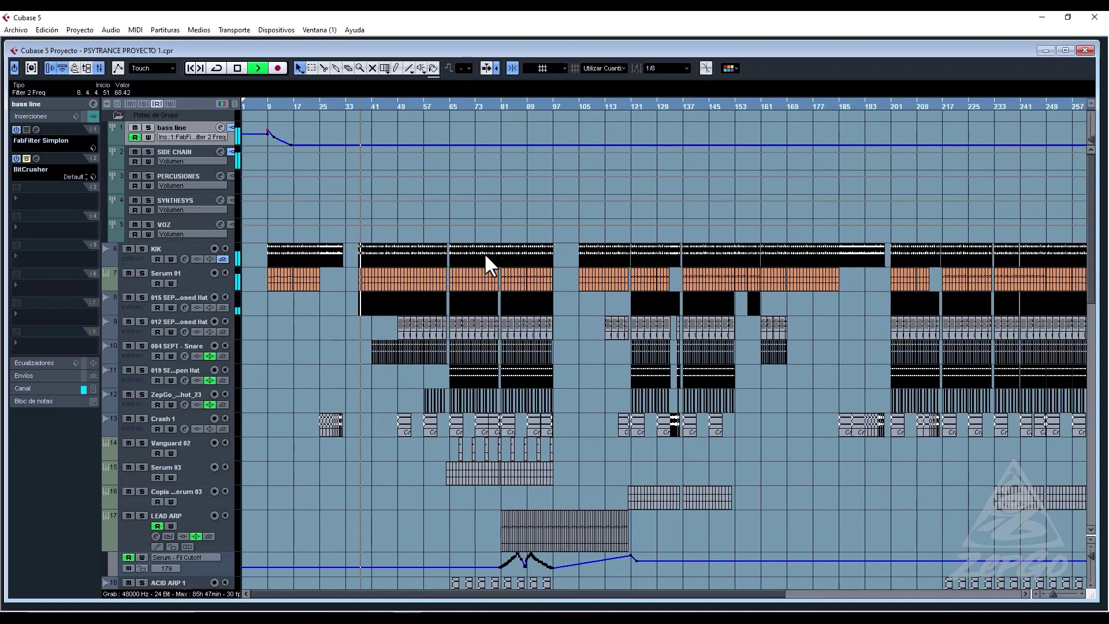
pyautogui.press('h')
pyautogui.press('h')
pyautogui.press('h')
pyautogui.press('h')
pyautogui.press('h')
pyautogui.press('h')
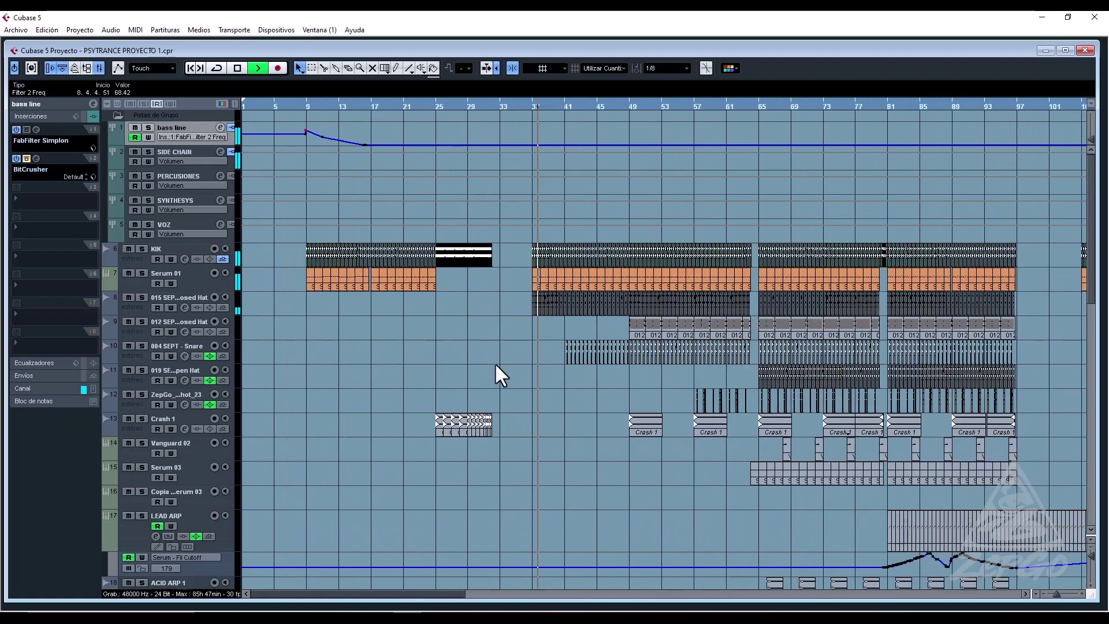
pyautogui.press('h')
pyautogui.scroll(-10, 648, 349)
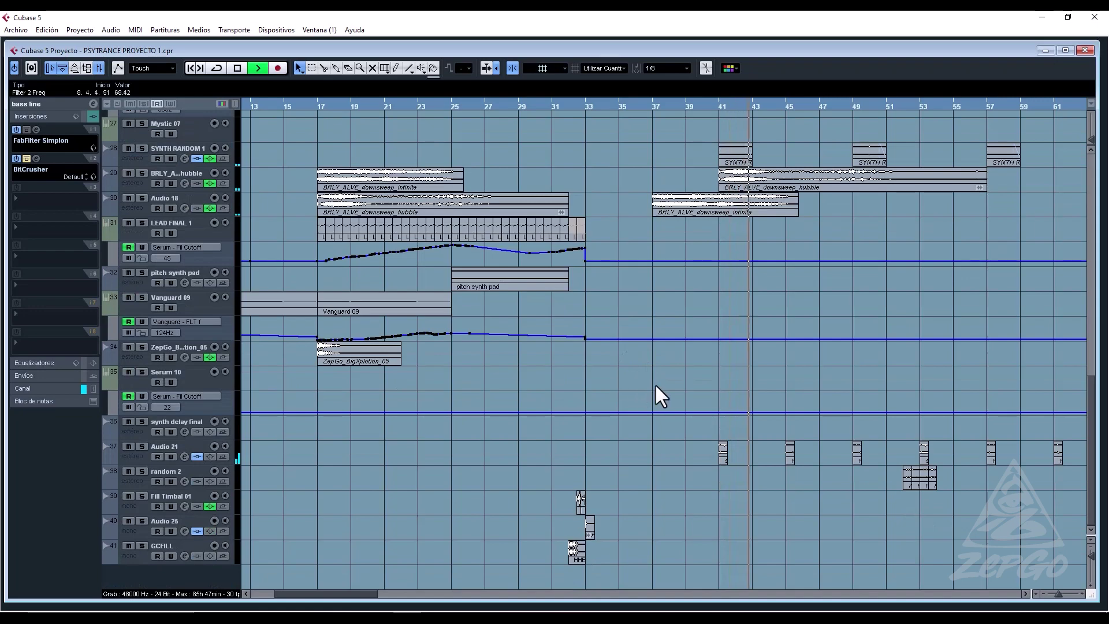
pyautogui.scroll(15, 658, 396)
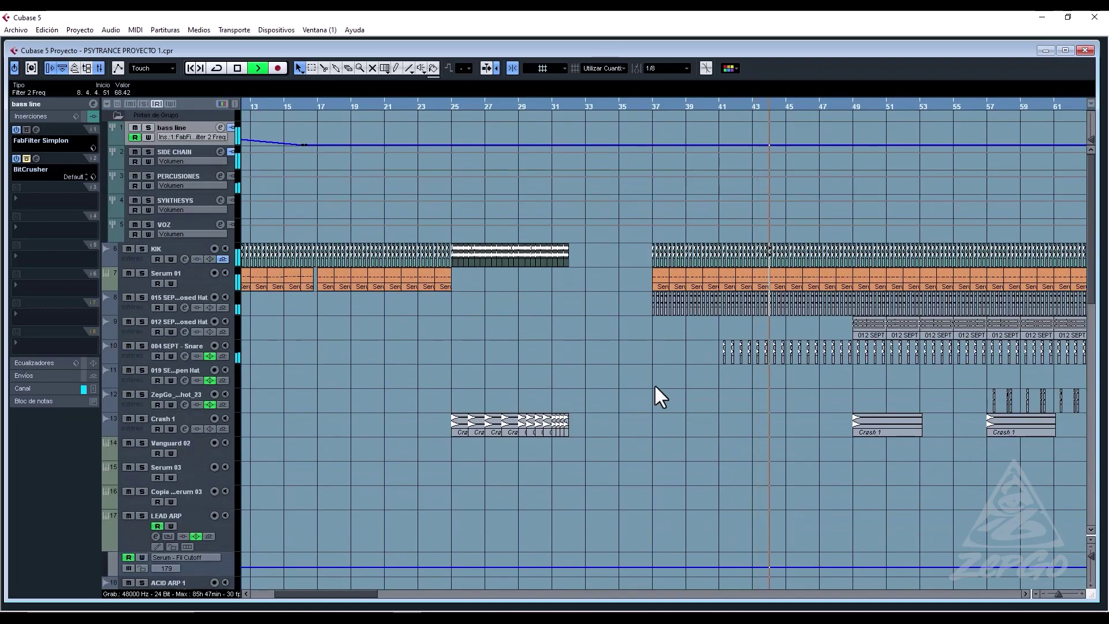
pyautogui.scroll(-6, 658, 396)
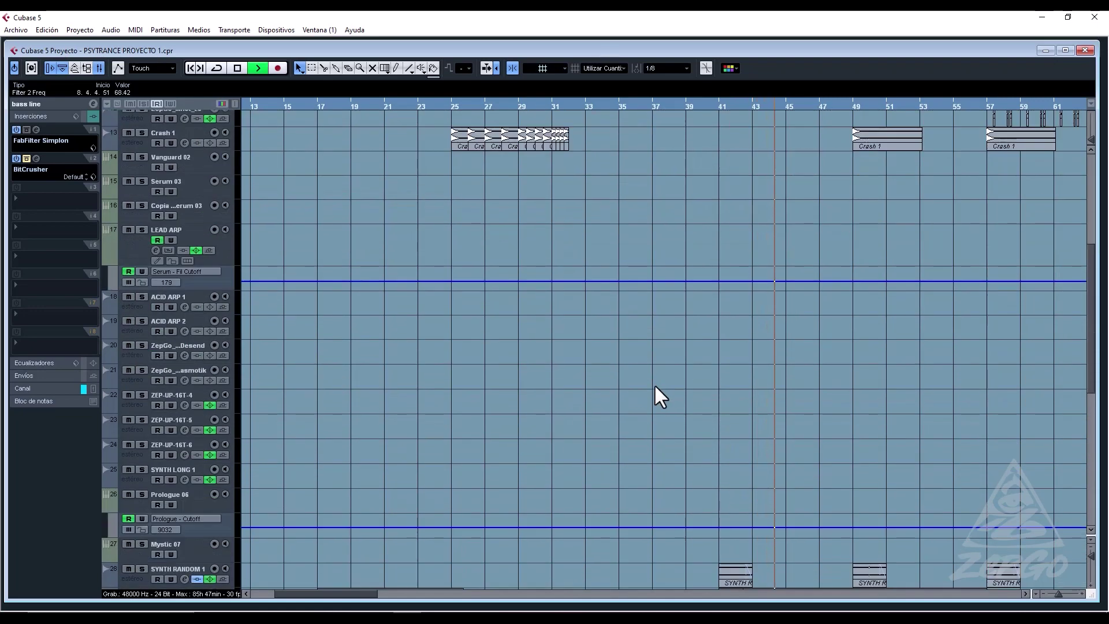
pyautogui.press('space')
# Route the output of the Vanguard 02 track to the SYNTHESYS group in its channel settings and close them.
pyautogui.click(182, 155)
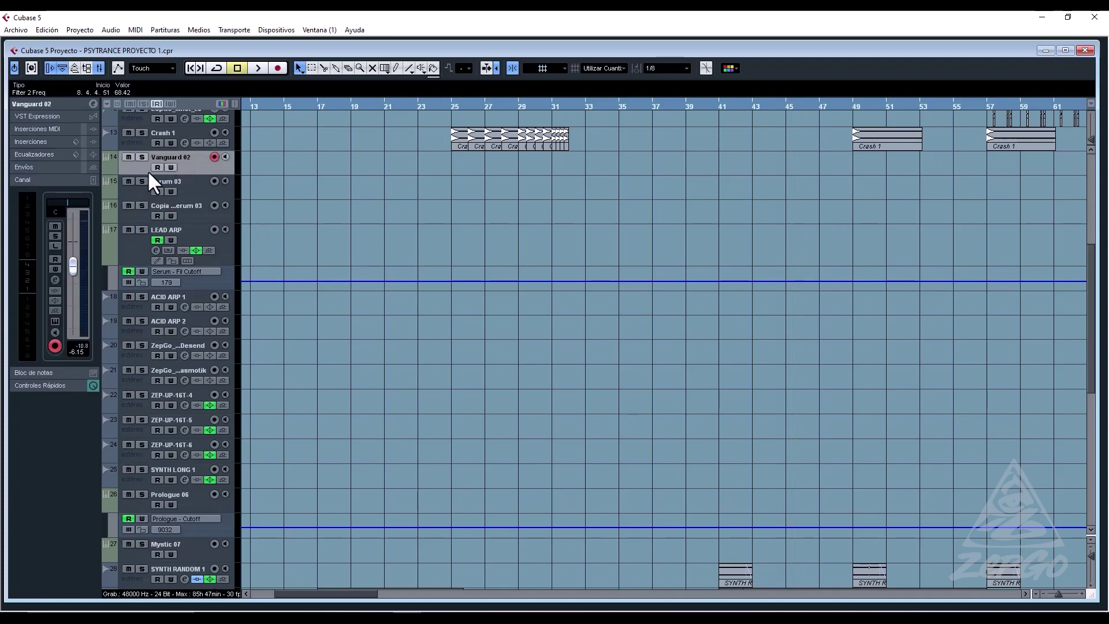
pyautogui.scroll(4, 823, 378)
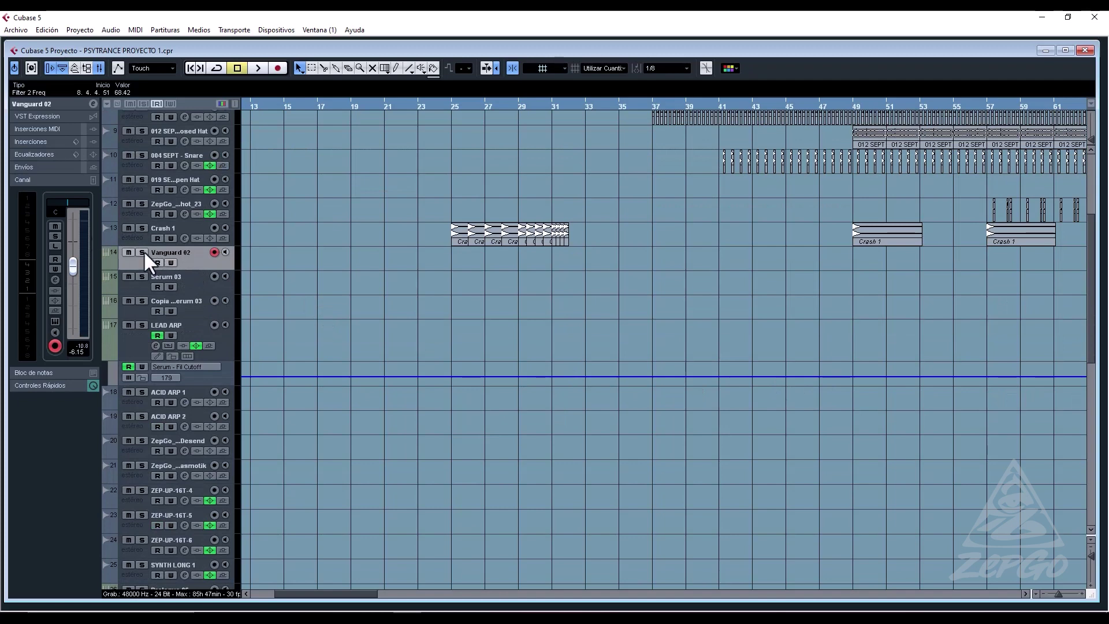
pyautogui.click(55, 279)
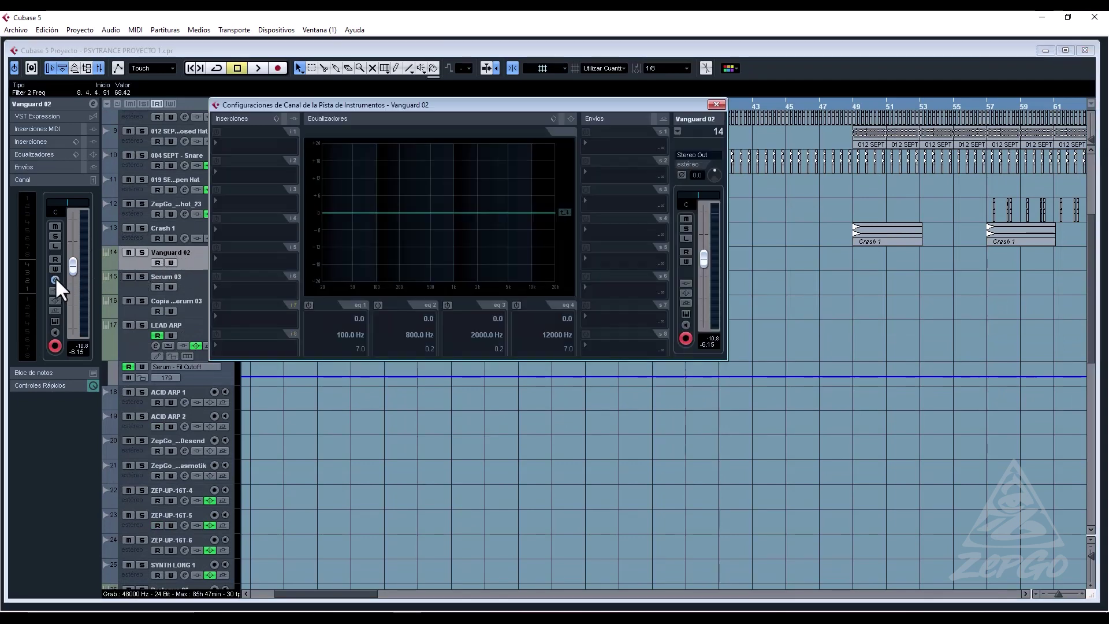
pyautogui.click(704, 156)
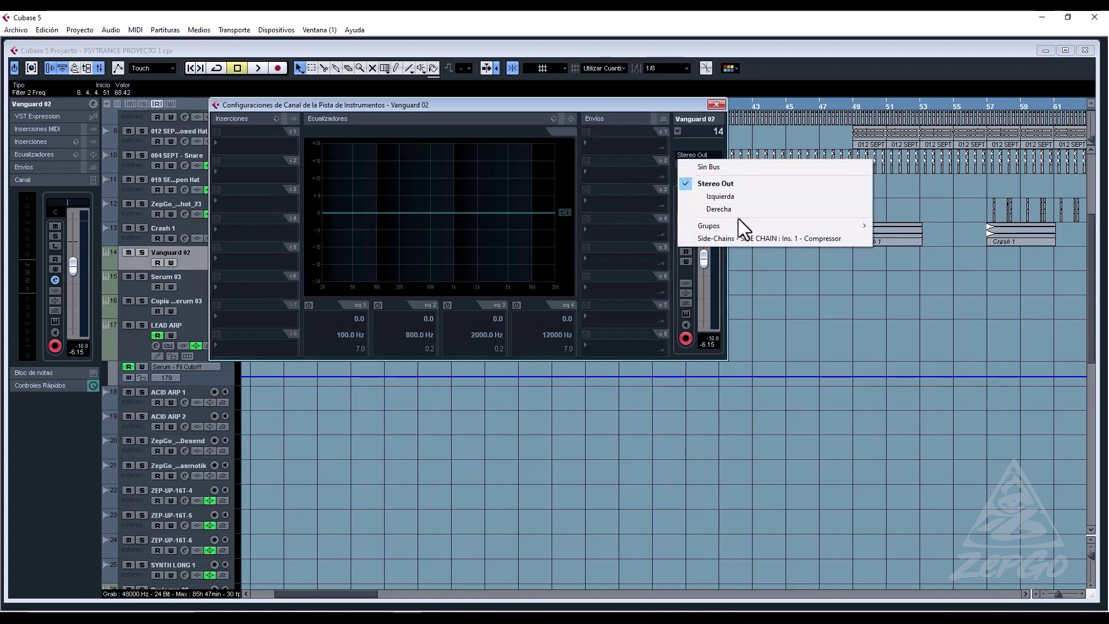
pyautogui.moveTo(784, 226)
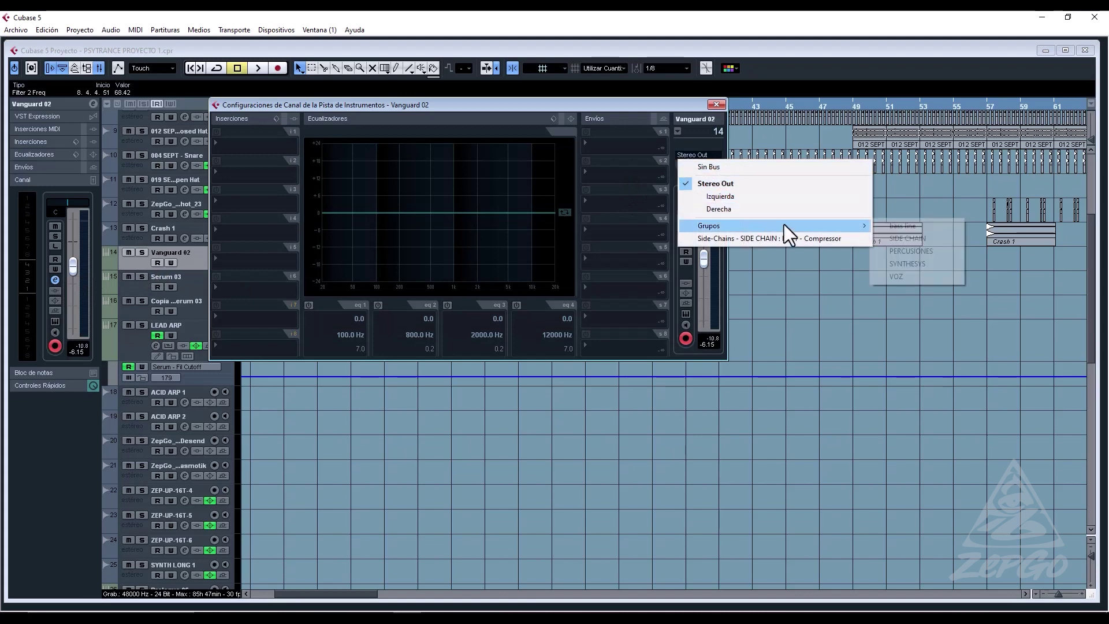
pyautogui.click(916, 264)
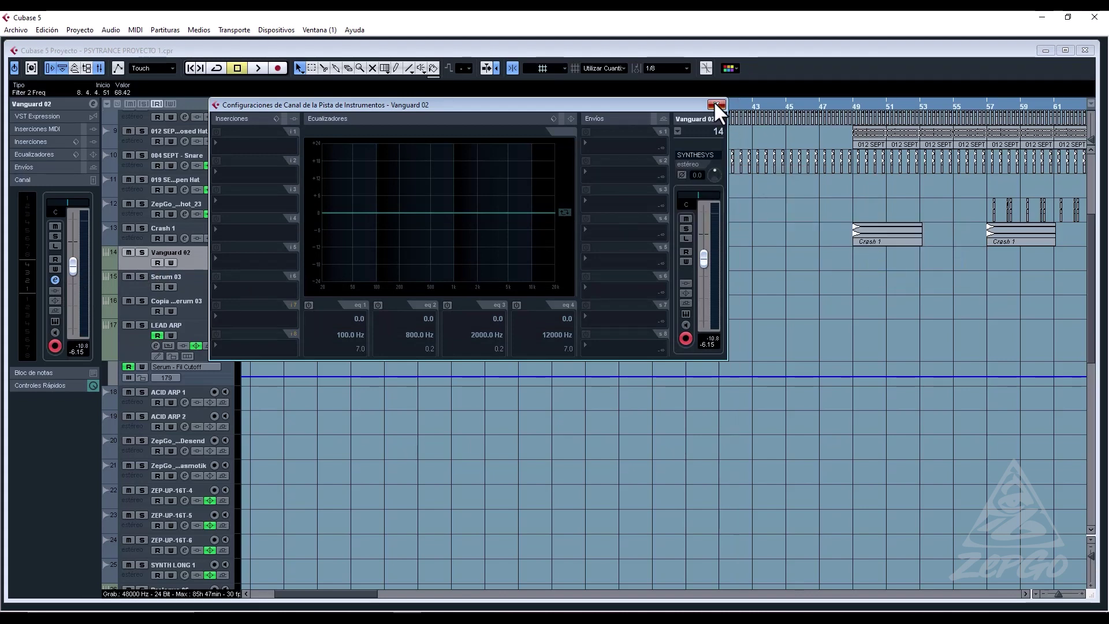
pyautogui.click(715, 105)
# Open the mixer and route the outputs of Serum 03, its copy and LEAD ARP to the SYNTHESYS group.
pyautogui.press('F3')
pyautogui.moveTo(919, 332); pyautogui.dragTo(335, 288)
pyautogui.moveTo(498, 408); pyautogui.dragTo(1102, 408)
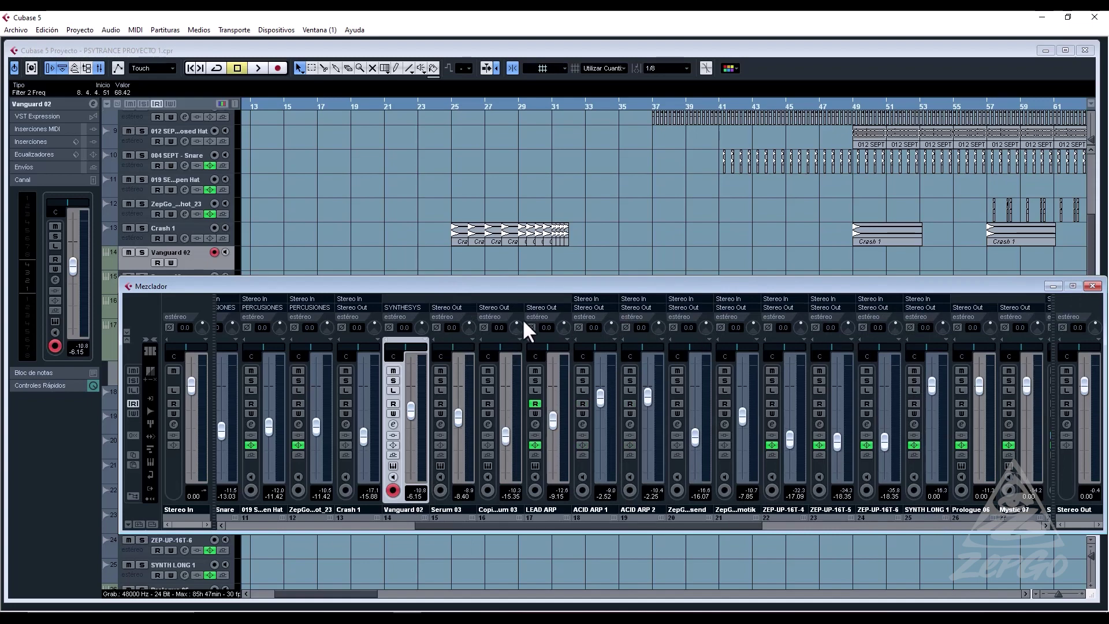
pyautogui.click(449, 310)
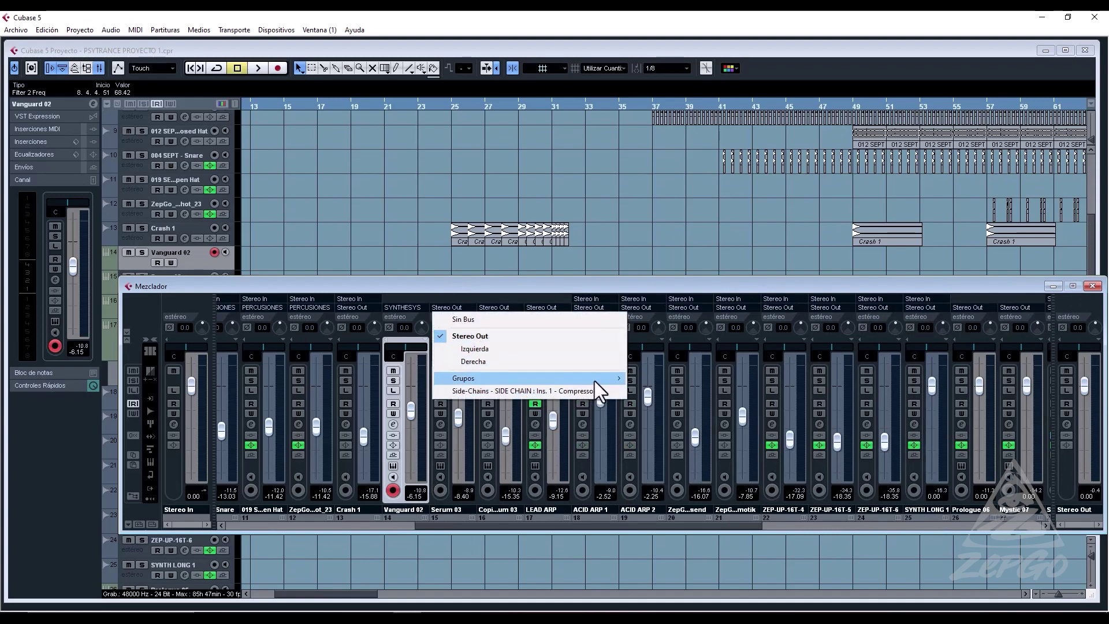
pyautogui.moveTo(595, 380)
pyautogui.click(670, 416)
pyautogui.click(488, 307)
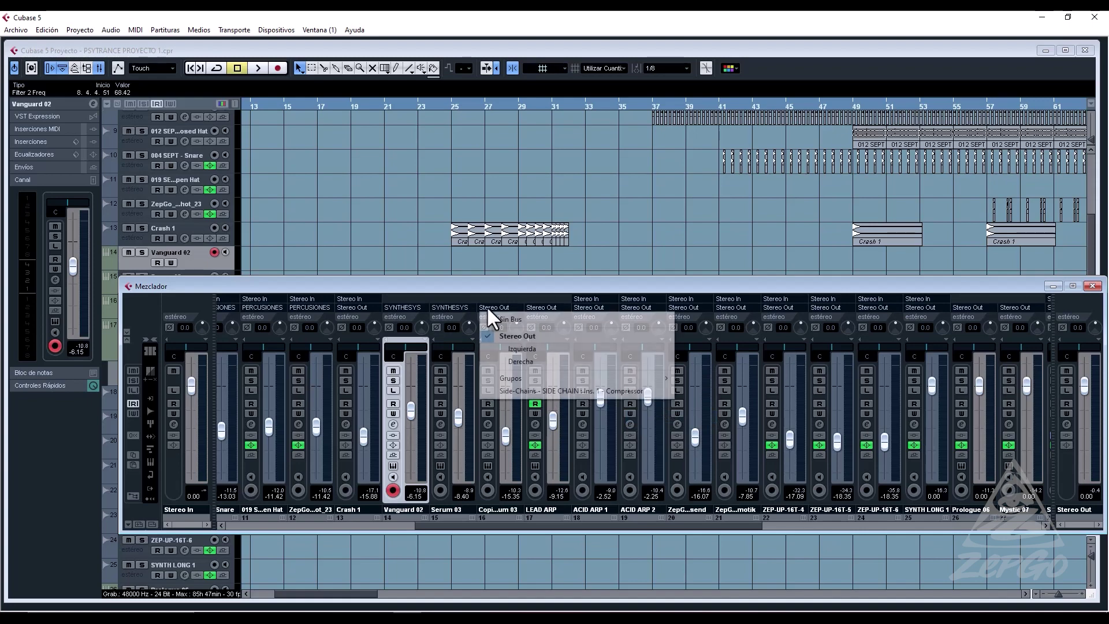
pyautogui.moveTo(658, 379)
pyautogui.click(737, 418)
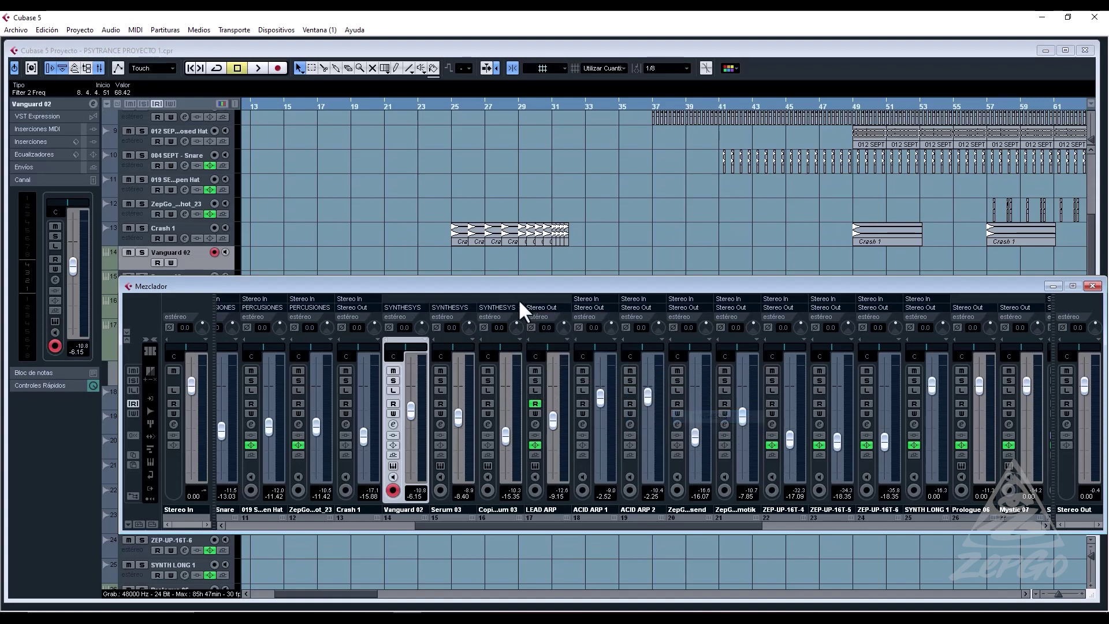
pyautogui.click(540, 307)
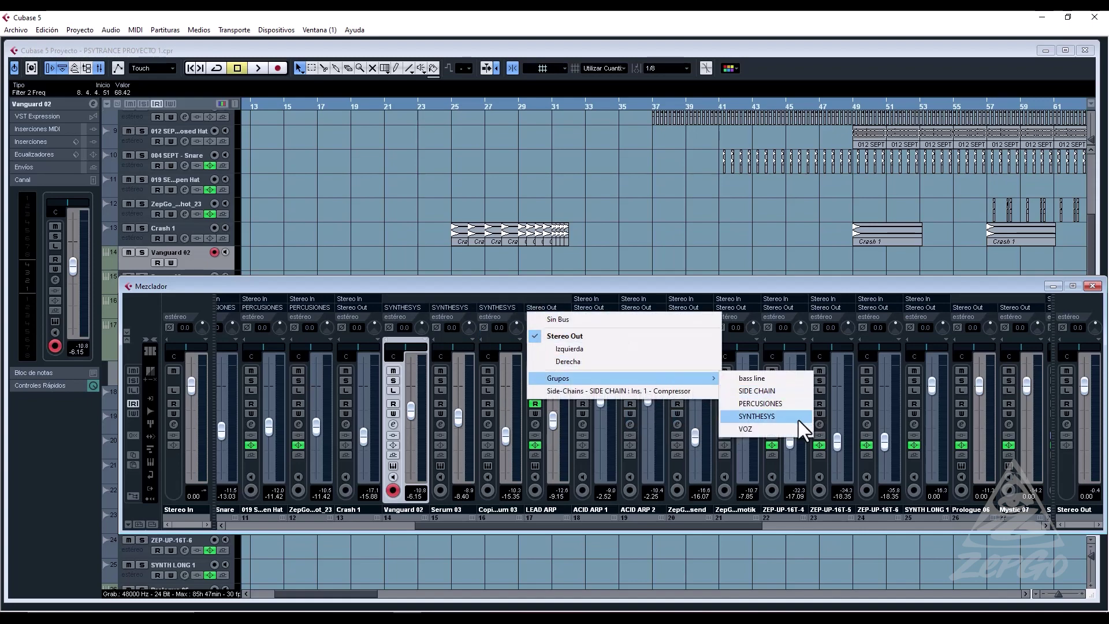
pyautogui.click(806, 418)
# Route the outputs of ACID ARP 1, ACID ARP 2 and the ZepGo Desend channel to the SYNTHESYS group.
pyautogui.click(594, 308)
pyautogui.moveTo(728, 379)
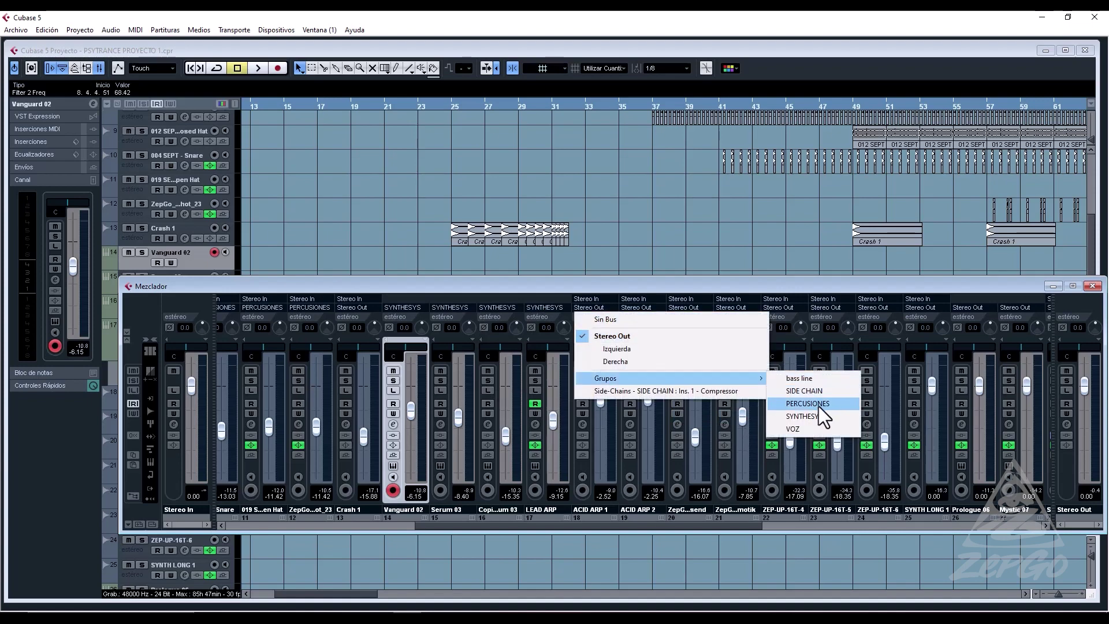
pyautogui.click(811, 416)
pyautogui.click(643, 308)
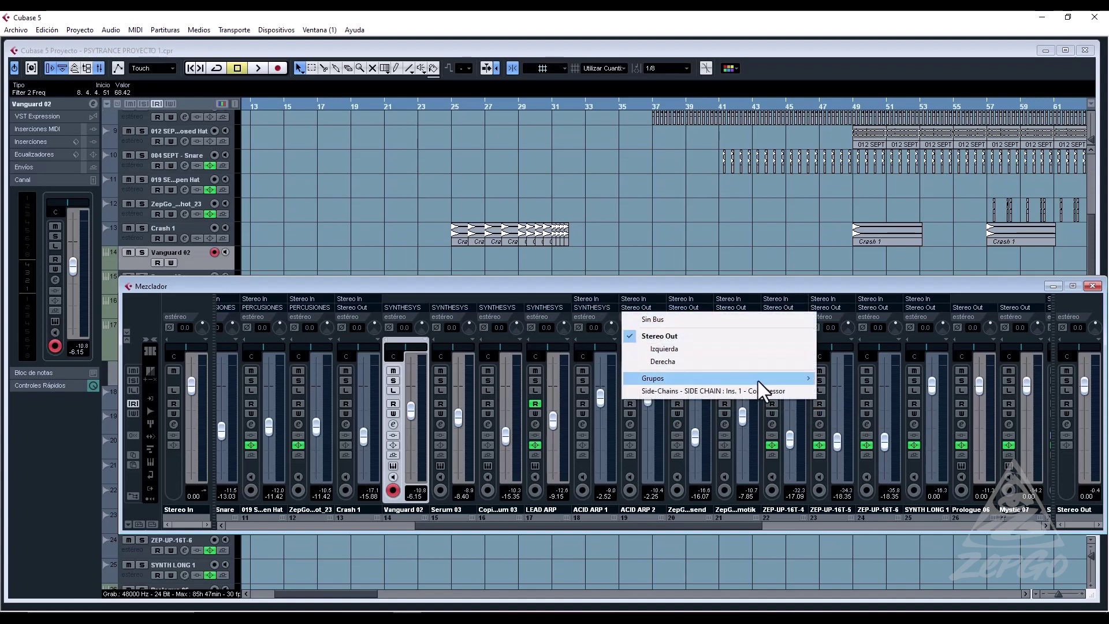
pyautogui.click(885, 413)
pyautogui.click(680, 307)
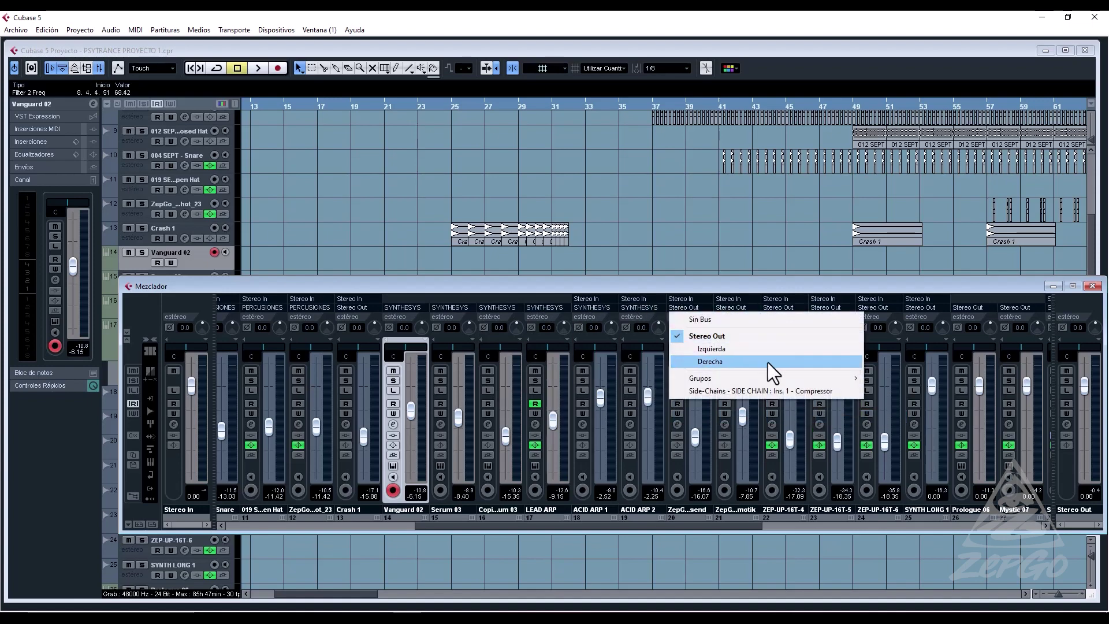
pyautogui.click(900, 415)
# Route the ZepGo asmotik, ZEP-UP-16T-4, ZEP-UP-16T-5 and ZEP-UP-16T-6 channels to the SYNTHESYS group.
pyautogui.click(730, 307)
pyautogui.click(947, 416)
pyautogui.click(778, 308)
pyautogui.click(989, 416)
pyautogui.click(825, 307)
pyautogui.click(1033, 416)
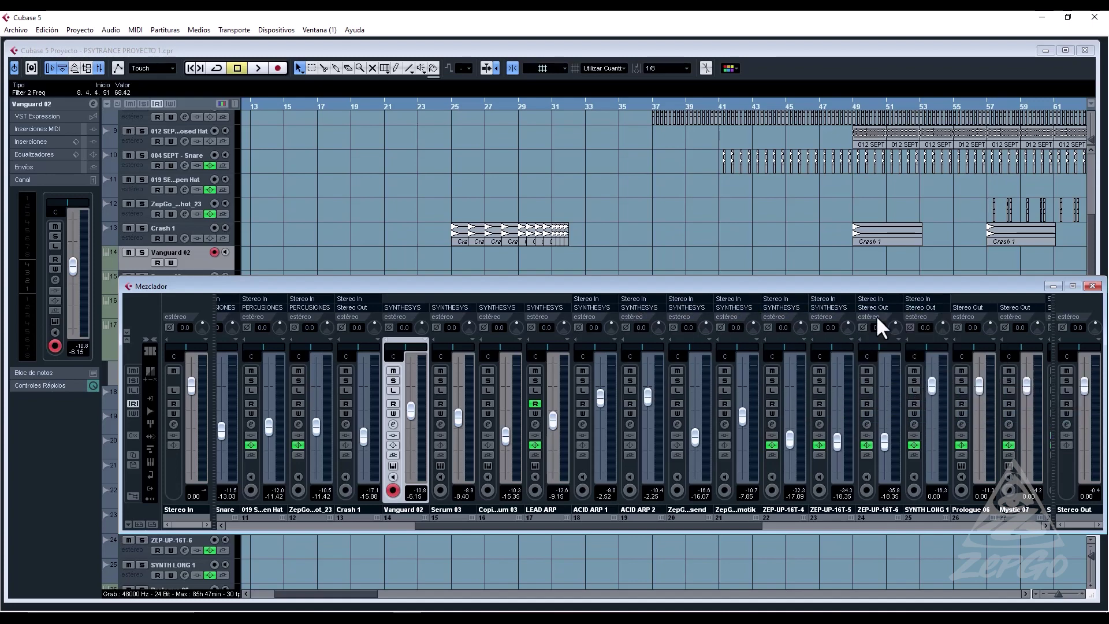
pyautogui.click(873, 308)
pyautogui.click(866, 416)
# Route the outputs of SYNTH LONG 1, Prologue 06, SYNTH RANDOM 1 and Mystic 07 to the SYNTHESYS group.
pyautogui.moveTo(732, 526); pyautogui.dragTo(852, 526)
pyautogui.click(683, 307)
pyautogui.click(878, 416)
pyautogui.click(778, 307)
pyautogui.click(972, 415)
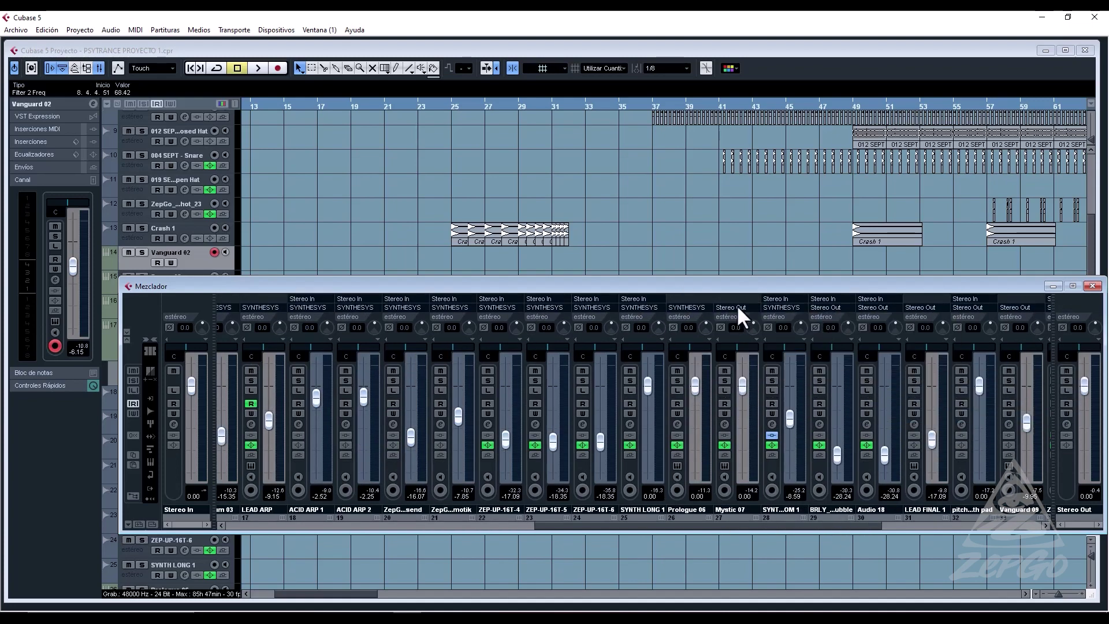
pyautogui.click(735, 307)
pyautogui.click(921, 417)
# Route BRLY hubble, Audio 18, LEAD FINAL 1, pitch synth pad and Vanguard 09 to the SYNTHESYS group.
pyautogui.click(829, 307)
pyautogui.click(1017, 416)
pyautogui.click(882, 306)
pyautogui.click(846, 416)
pyautogui.click(924, 306)
pyautogui.click(892, 416)
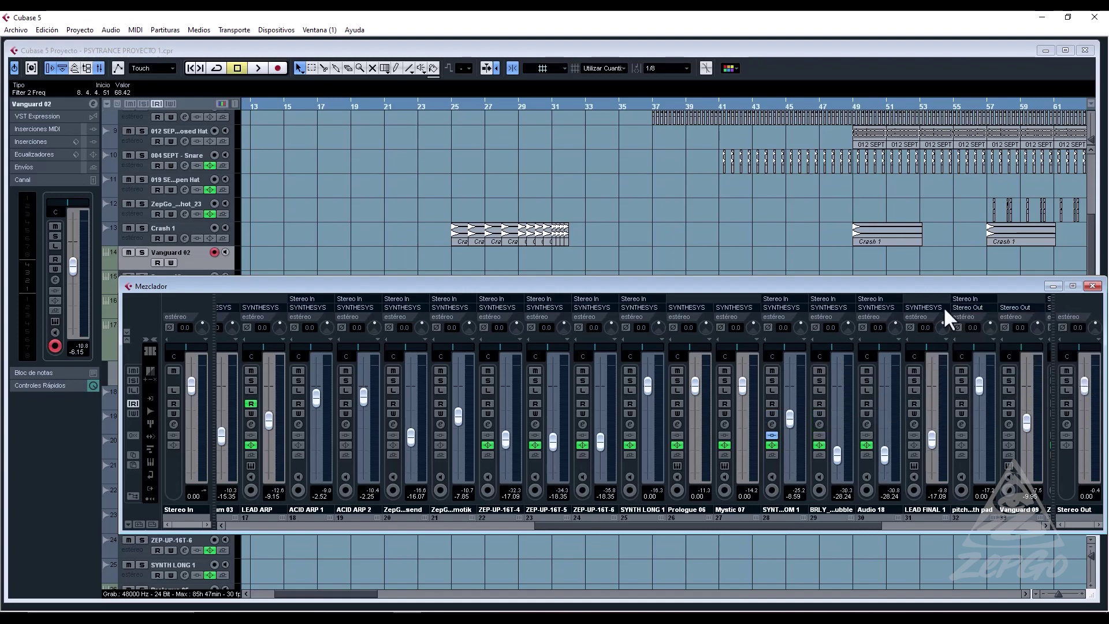
pyautogui.click(962, 307)
pyautogui.click(901, 416)
pyautogui.moveTo(983, 380)
pyautogui.click(889, 416)
# Route the outputs of ZepGo_BigXplotion_05, Serum 10 and synth delay final to the SYNTHESYS group.
pyautogui.moveTo(851, 526); pyautogui.dragTo(1010, 526)
pyautogui.click(687, 308)
pyautogui.moveTo(809, 379)
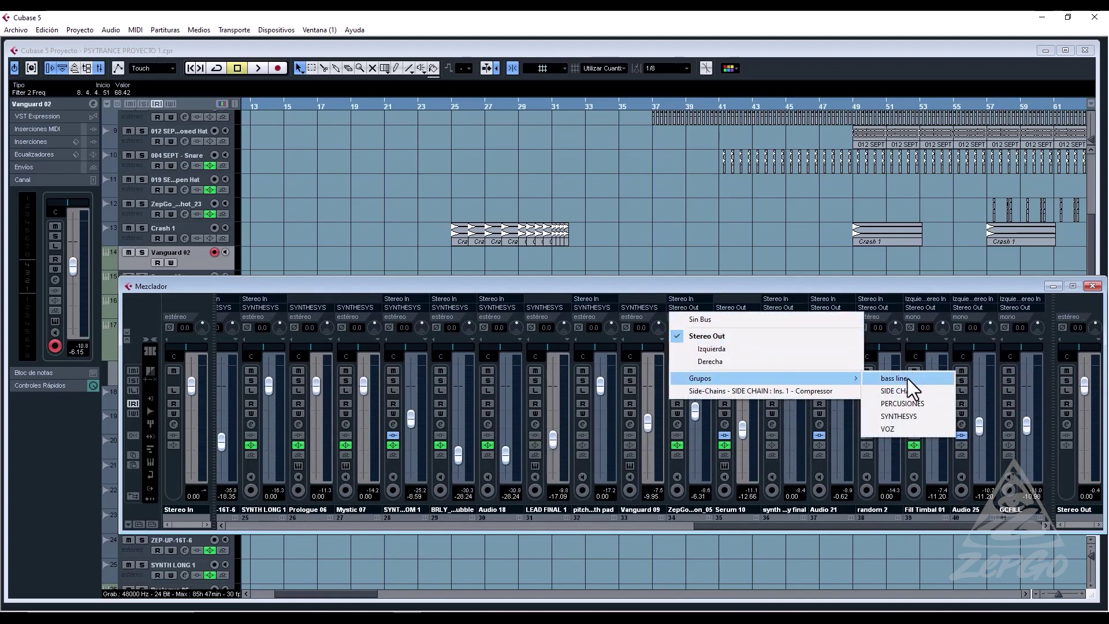
pyautogui.click(889, 417)
pyautogui.click(732, 308)
pyautogui.click(950, 416)
pyautogui.click(781, 307)
pyautogui.click(990, 416)
# Route the outputs of Audio 21, random 2, Fill Timbal 01, Audio 25 and GCFILL to the SYNTHESYS group.
pyautogui.click(828, 307)
pyautogui.click(1031, 415)
pyautogui.click(878, 308)
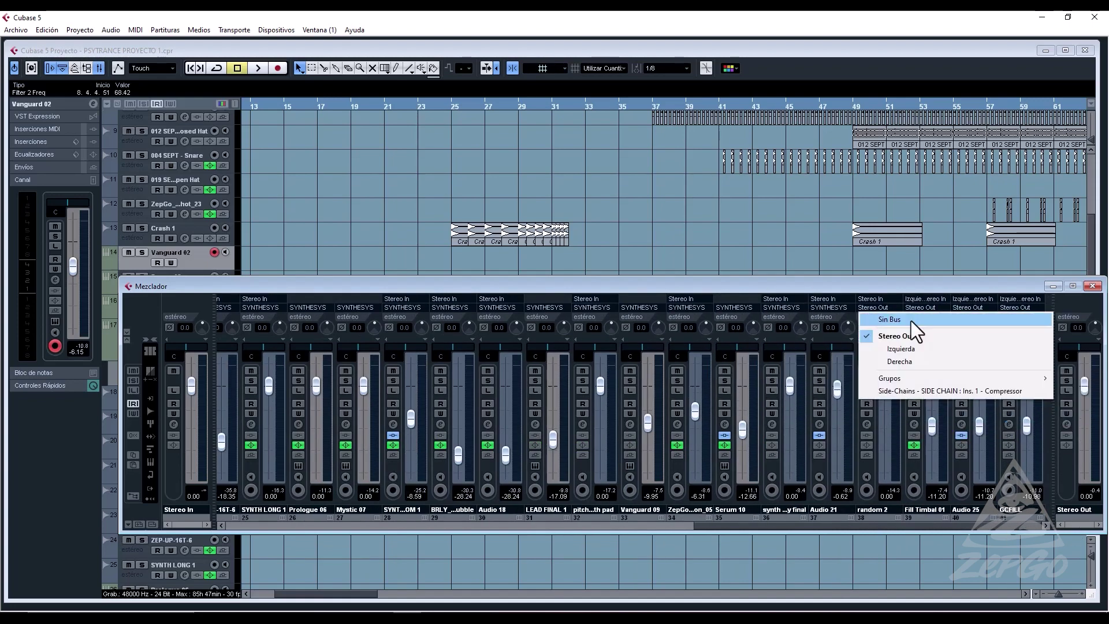
pyautogui.click(872, 404)
pyautogui.click(969, 307)
pyautogui.click(878, 404)
pyautogui.click(1005, 307)
pyautogui.click(878, 404)
# Close the mixer and audition the transition from just before bar 32, then stop playback.
pyautogui.press('space')
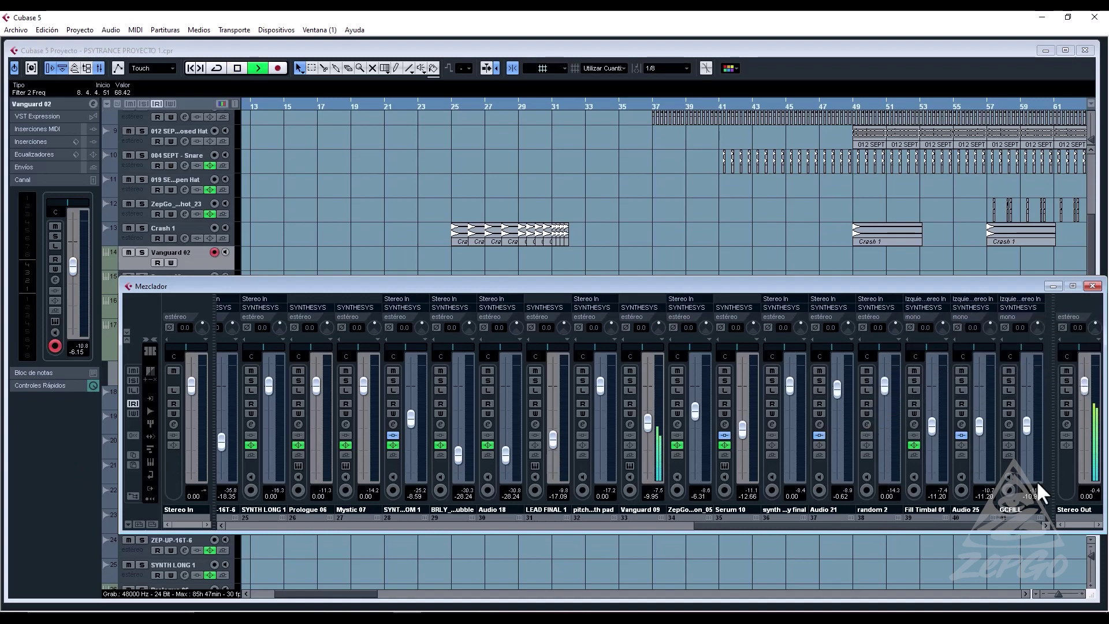
pyautogui.click(1091, 286)
pyautogui.scroll(4, 443, 315)
pyautogui.scroll(-15, 441, 313)
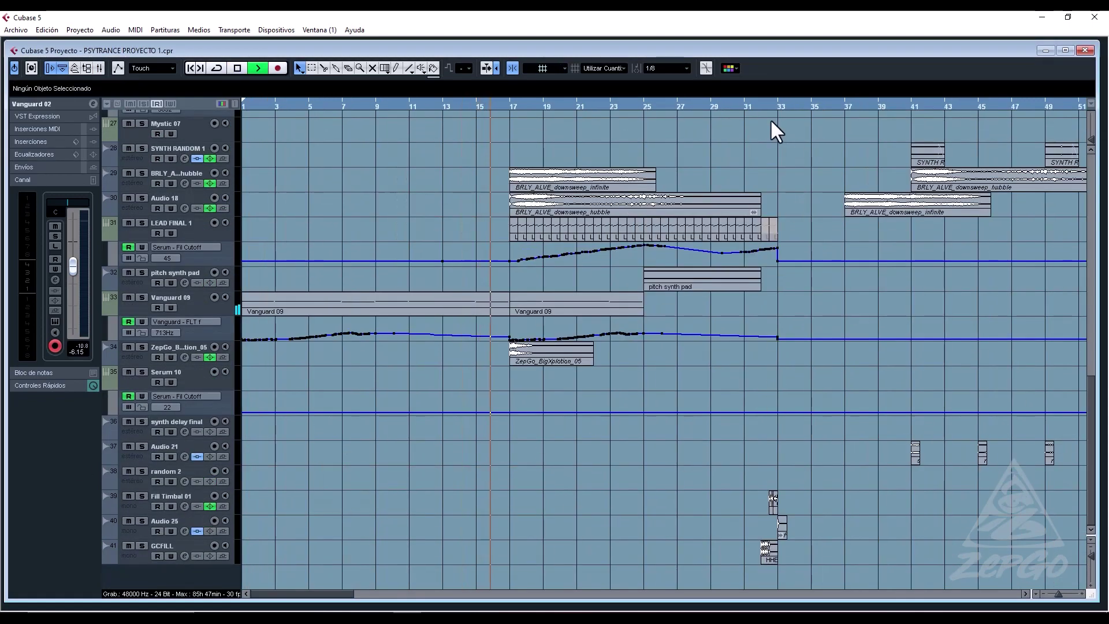
pyautogui.click(756, 106)
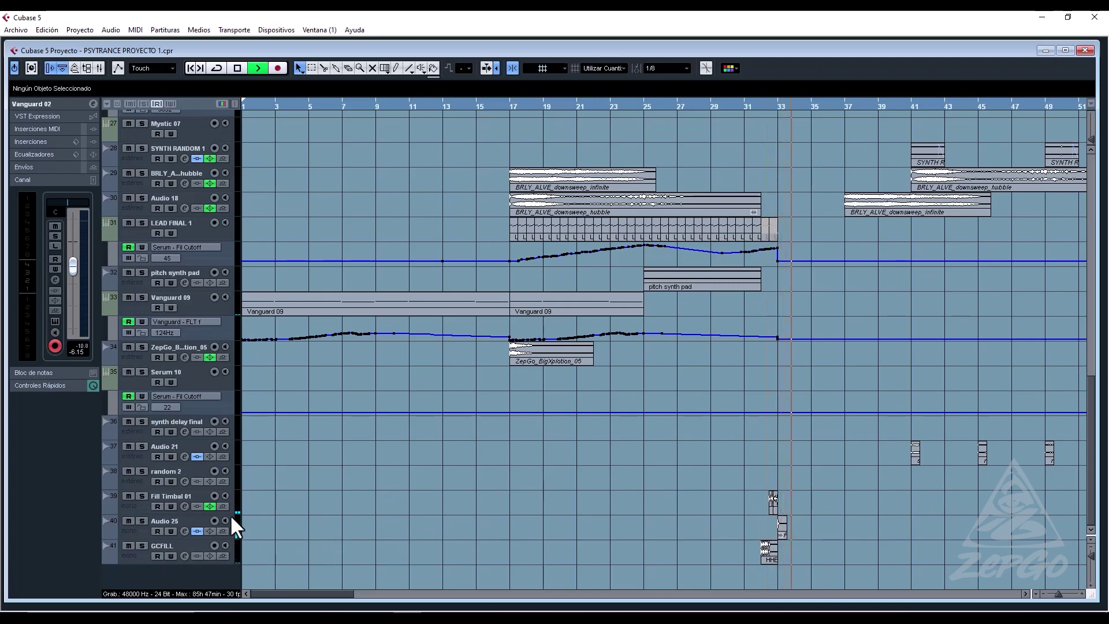
pyautogui.scroll(15, 298, 456)
pyautogui.press('space')
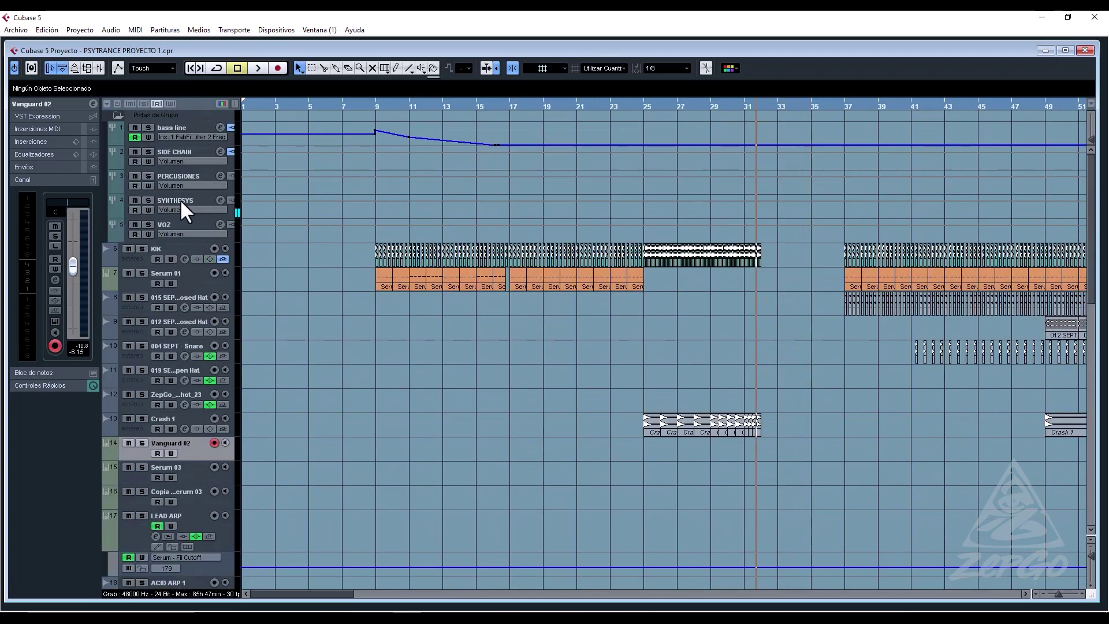
# Insert FabFilter Pro-Q 3 in the third insert slot of the SYNTHESYS group track.
pyautogui.scroll(-10, 865, 427)
pyautogui.scroll(10, 574, 206)
pyautogui.click(179, 196)
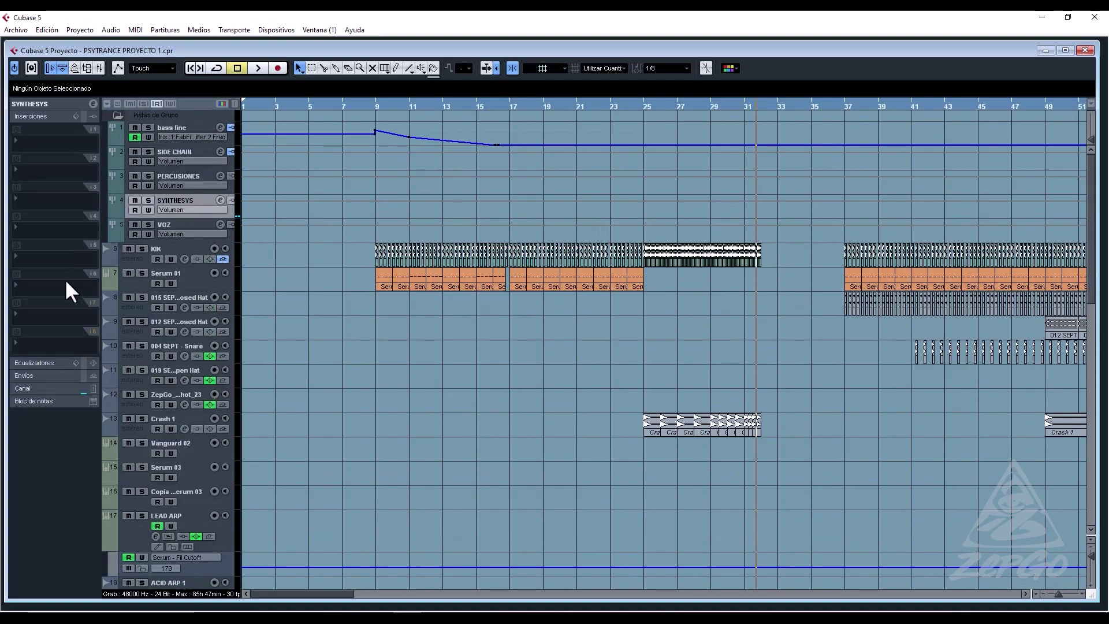
pyautogui.click(32, 197)
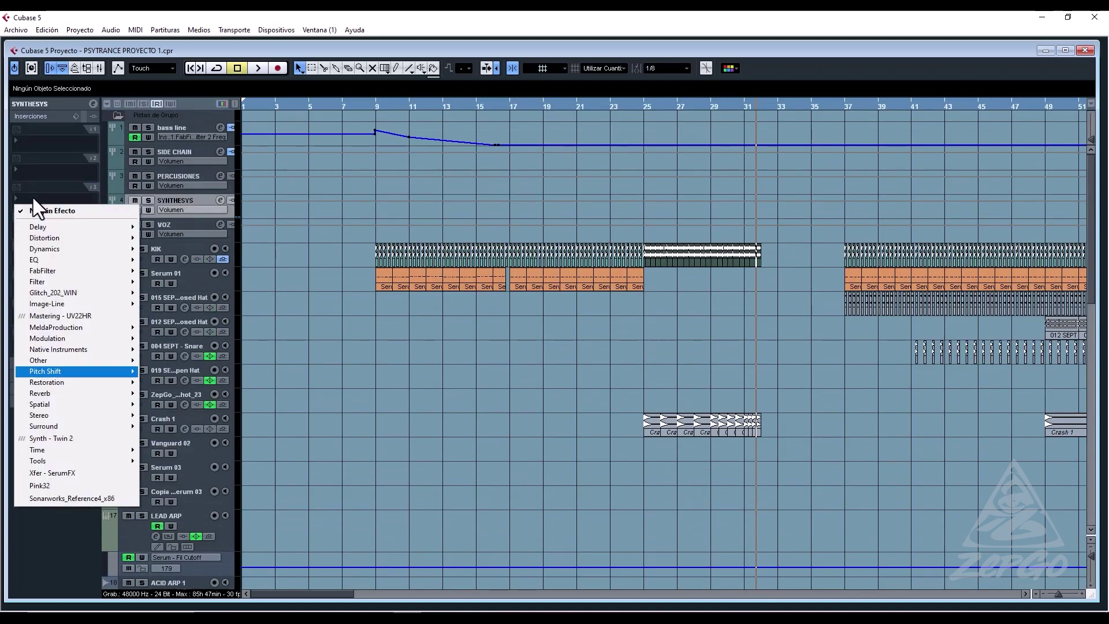
pyautogui.moveTo(63, 293)
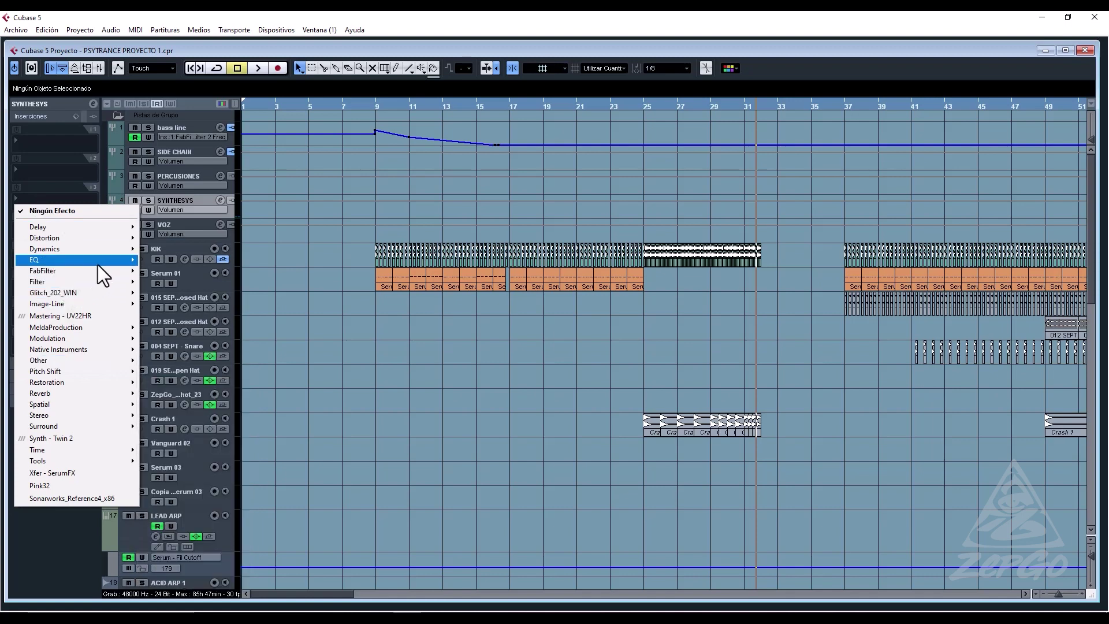
pyautogui.moveTo(130, 272)
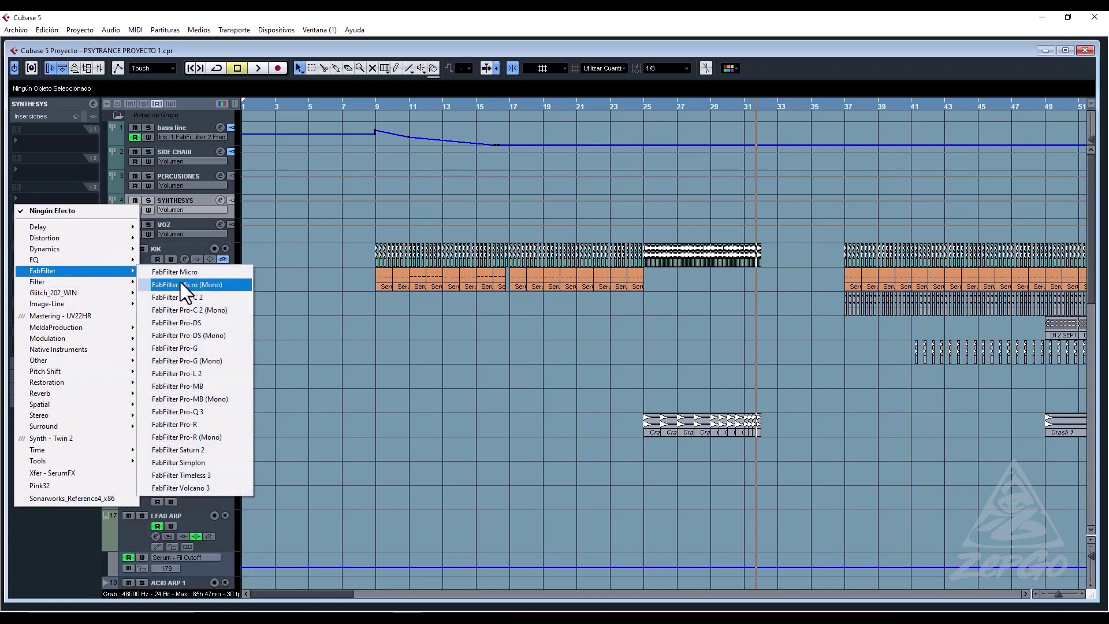
pyautogui.click(227, 410)
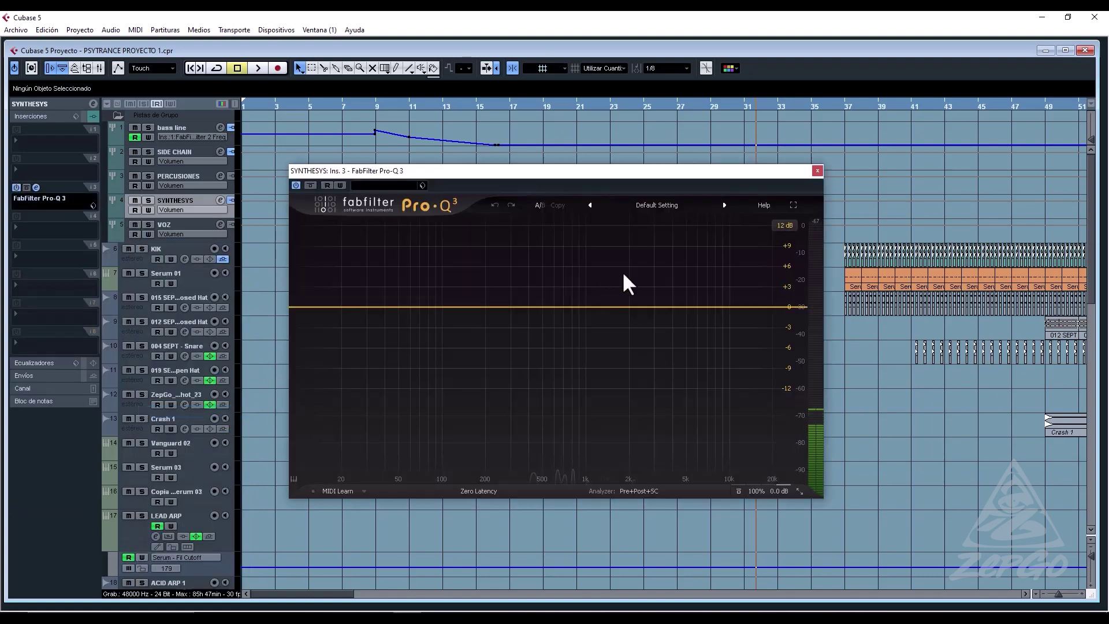
# Add a low-cut band with a 96 dB/oct slope at about 159 Hz to the SYNTHESYS group's EQ.
pyautogui.click(324, 339)
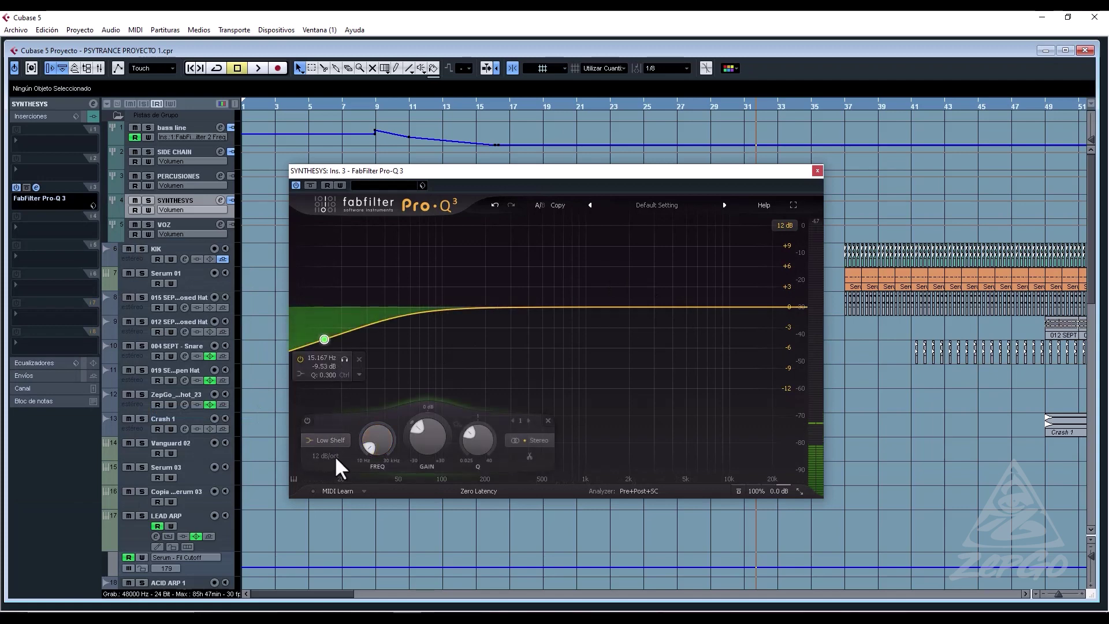
pyautogui.click(334, 439)
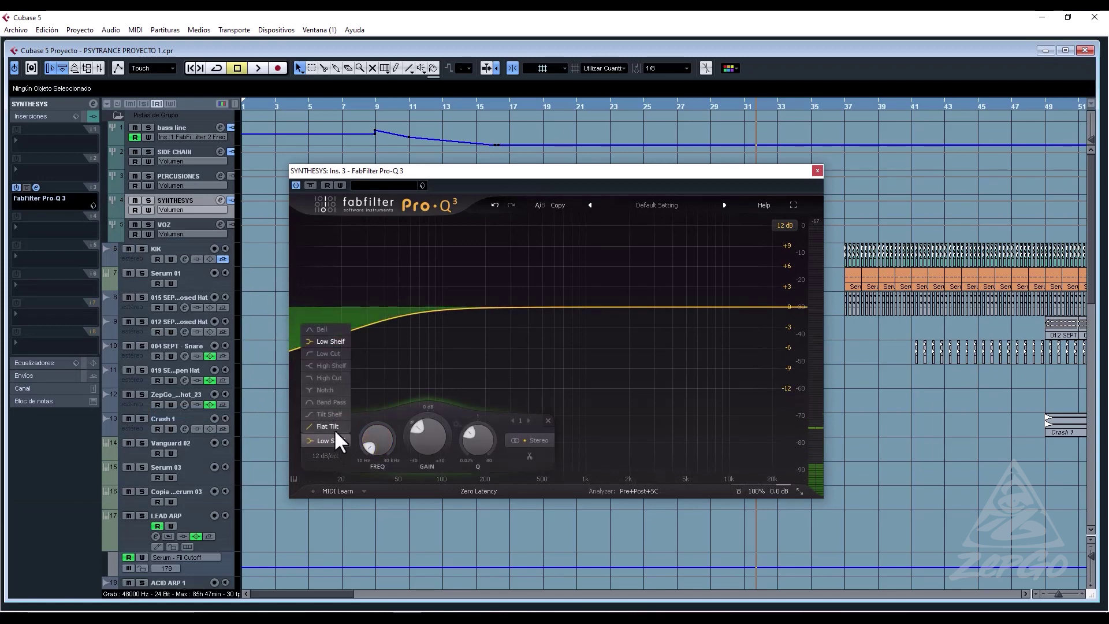
pyautogui.click(333, 353)
pyautogui.click(326, 455)
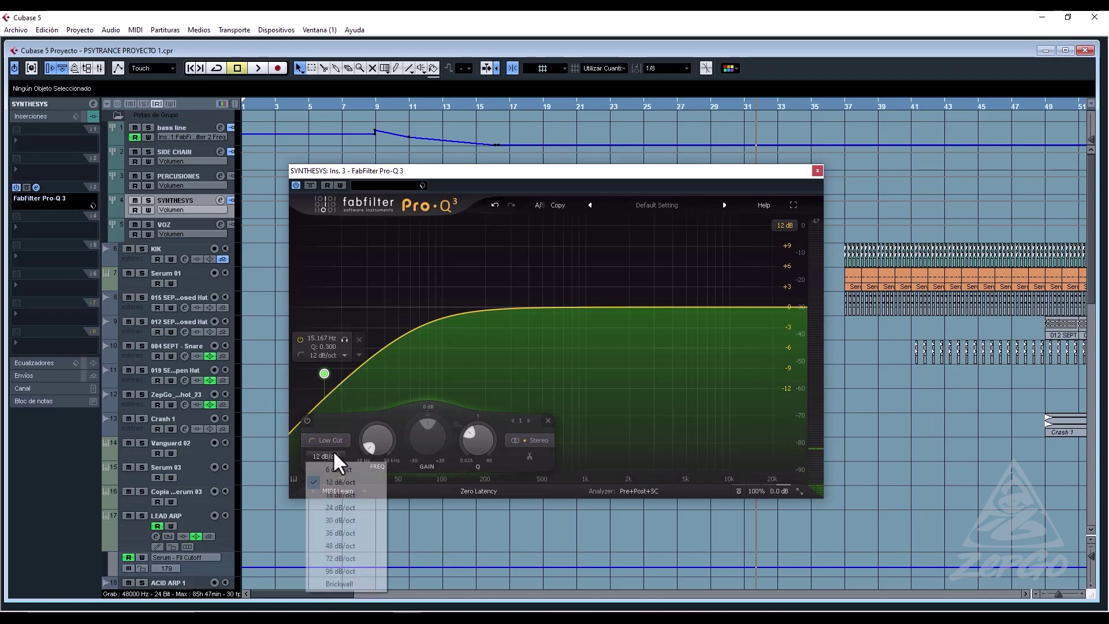
pyautogui.click(364, 572)
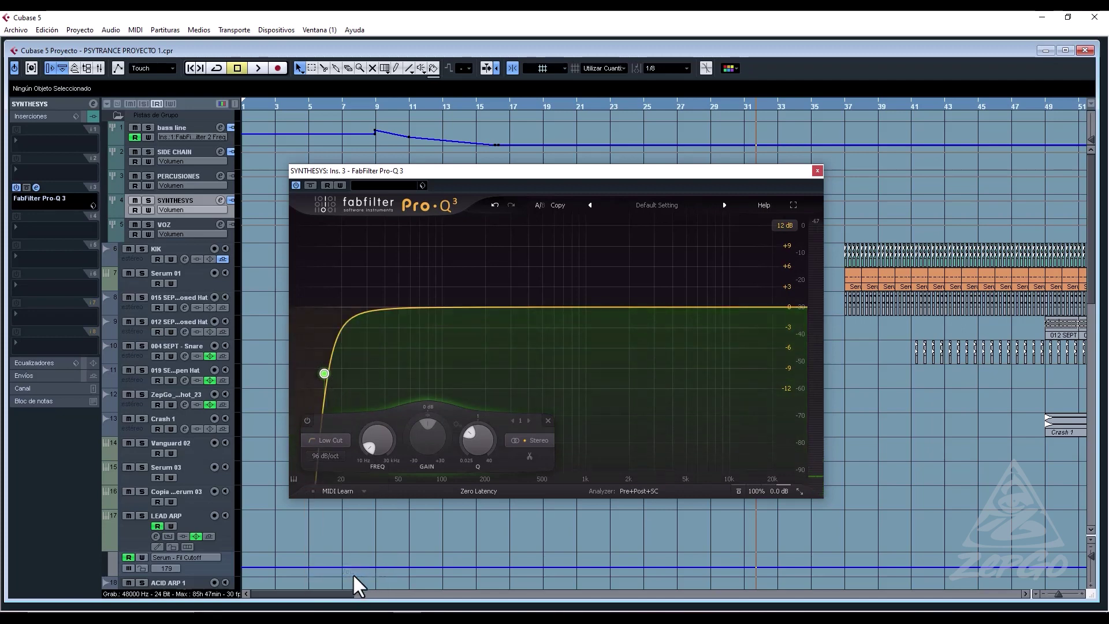
pyautogui.moveTo(324, 373); pyautogui.dragTo(469, 309)
# Audition the filtered synth group, lower the low-cut frequency slightly, and stop playback.
pyautogui.press('space')
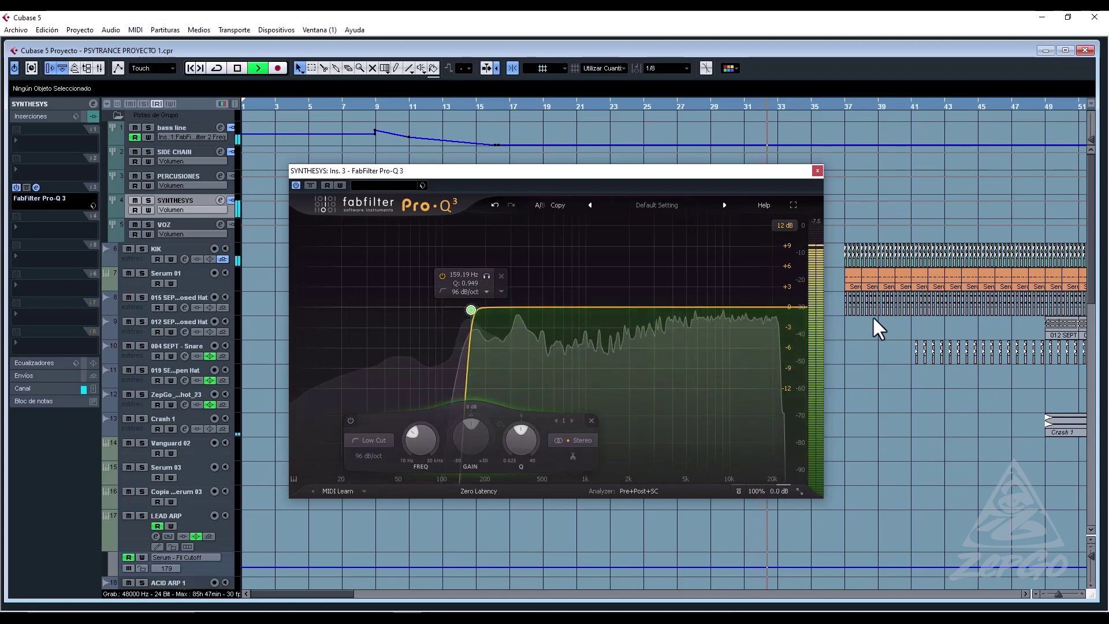
pyautogui.press('space')
pyautogui.press('space')
pyautogui.moveTo(469, 309); pyautogui.dragTo(463, 307)
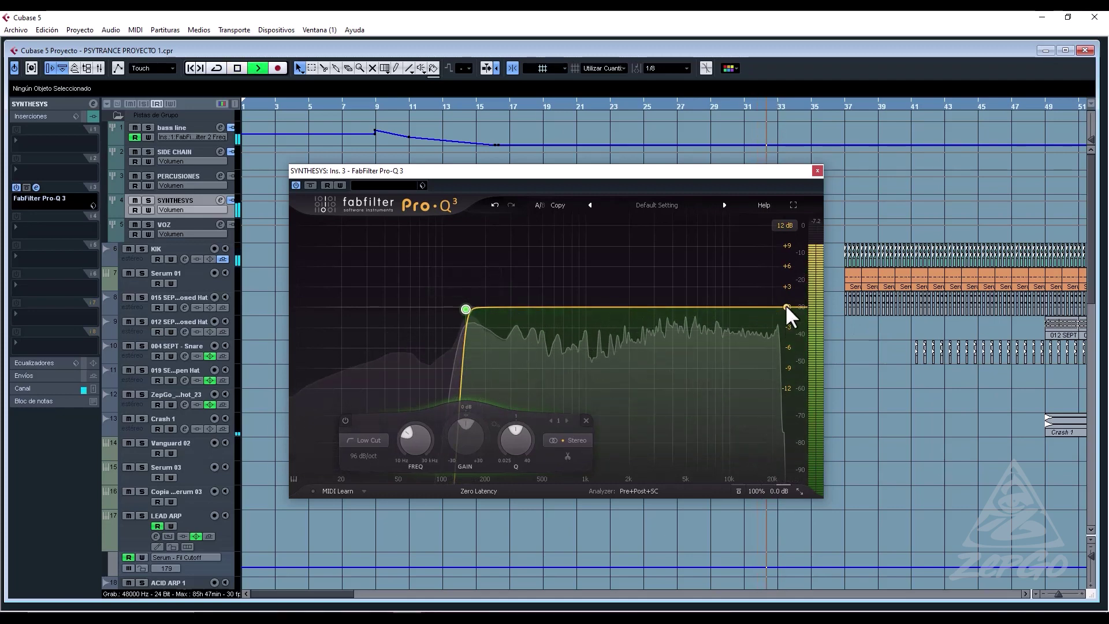
pyautogui.press('space')
# Add a brickwall high-cut band at about 14.8 kHz, audition the result, and close the EQ.
pyautogui.moveTo(785, 304); pyautogui.dragTo(782, 310)
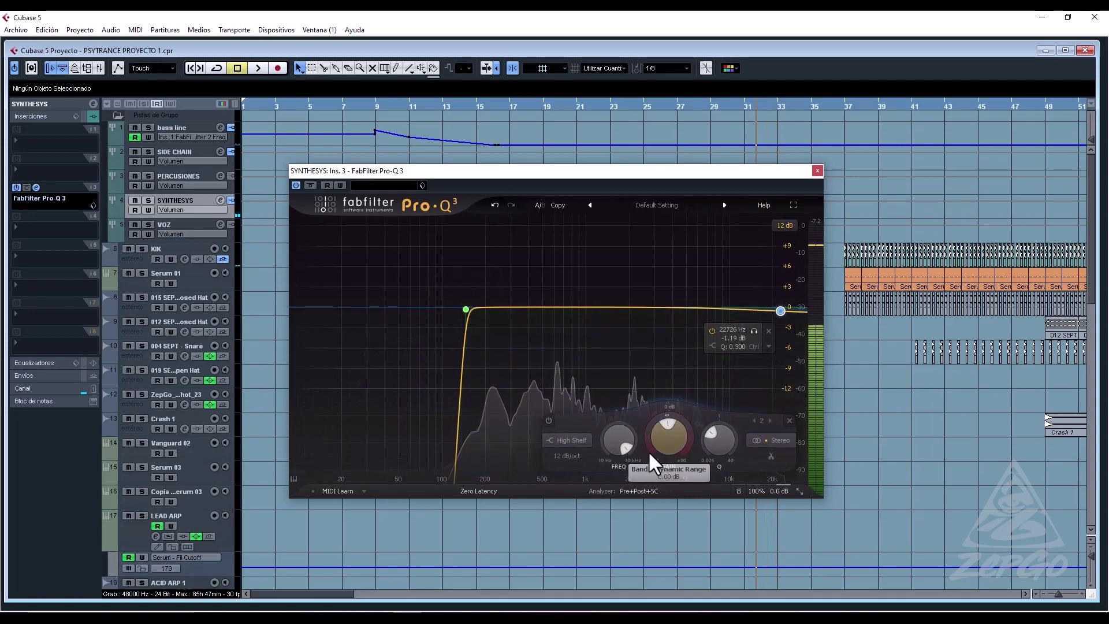
pyautogui.click(567, 439)
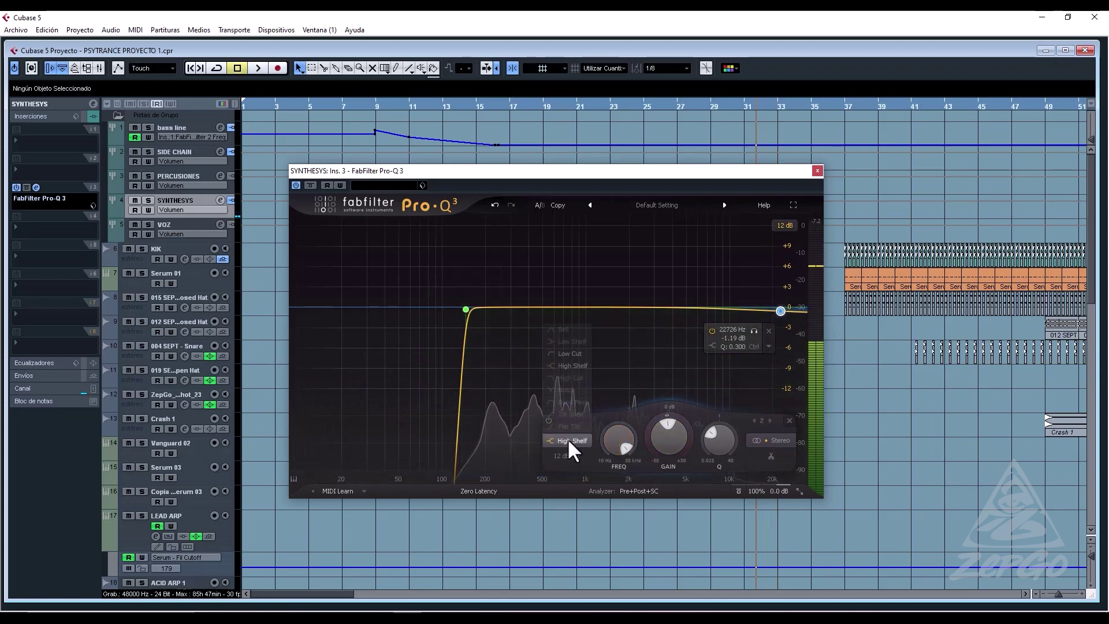
pyautogui.click(575, 377)
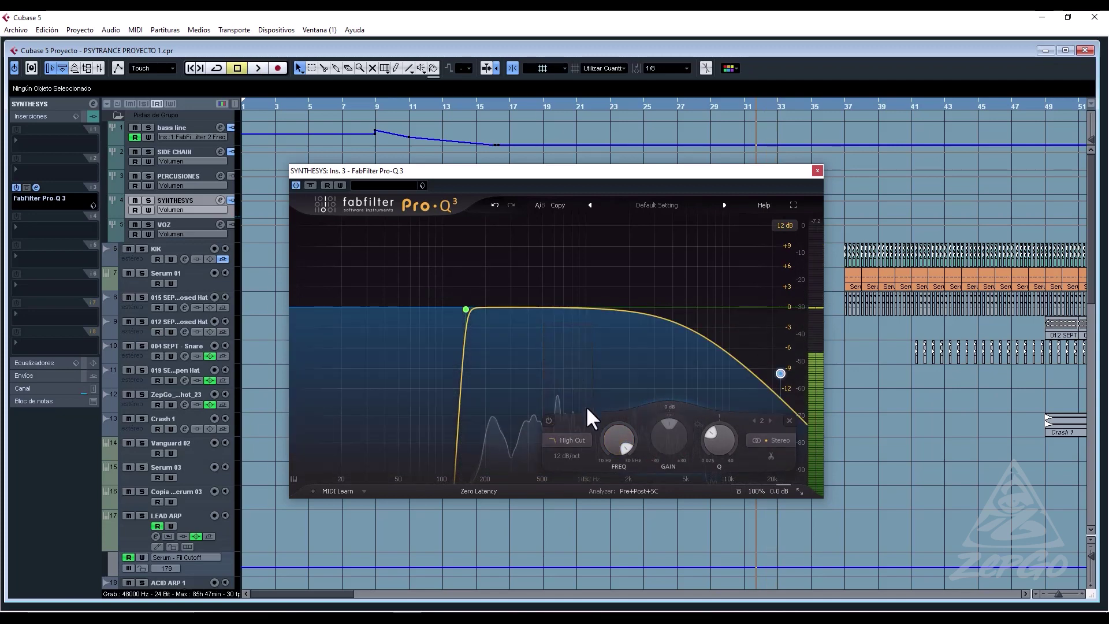
pyautogui.click(573, 456)
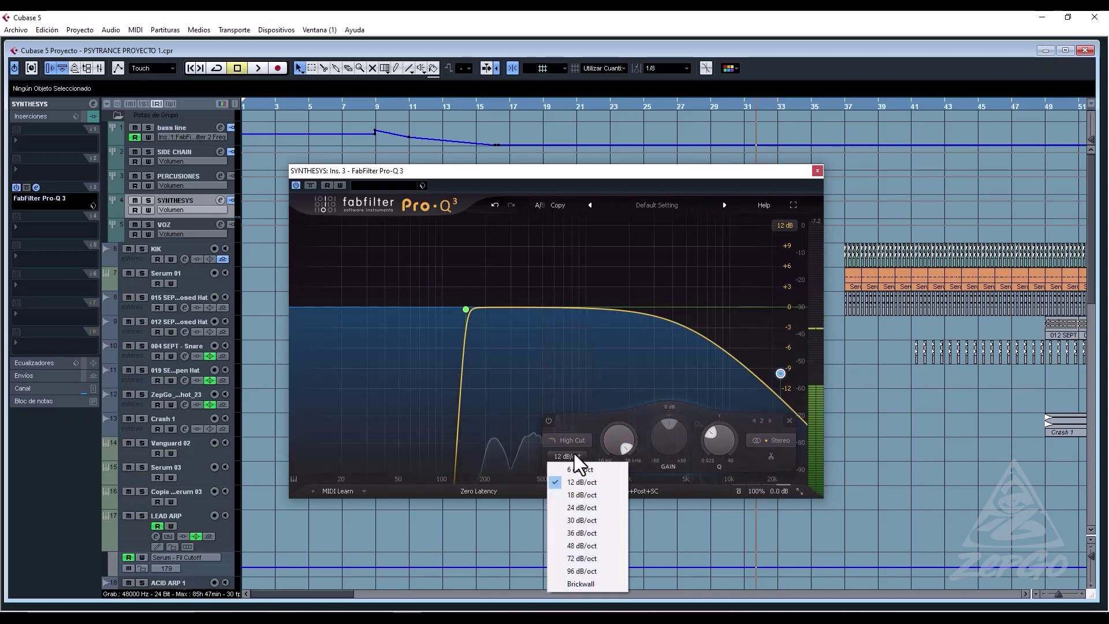
pyautogui.click(598, 583)
pyautogui.moveTo(779, 306); pyautogui.dragTo(752, 304)
pyautogui.press('space')
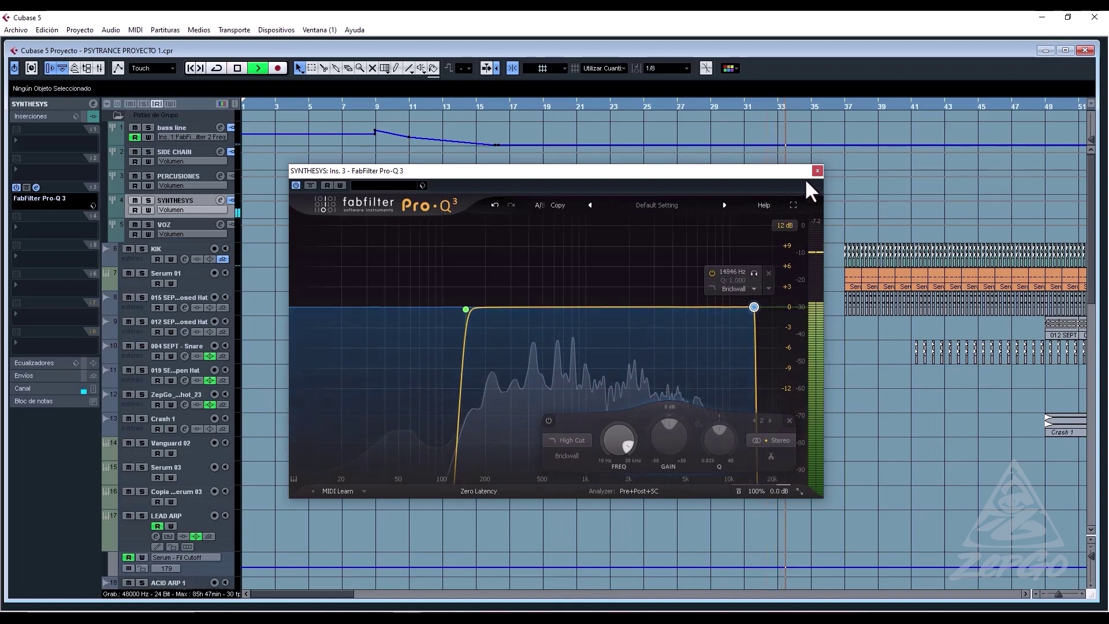
pyautogui.click(817, 170)
# Examine the whole arrangement during playback, from the group tracks down to the fill tracks.
pyautogui.press('g')
pyautogui.press('g')
pyautogui.press('g')
pyautogui.press('g')
pyautogui.press('g')
pyautogui.press('g')
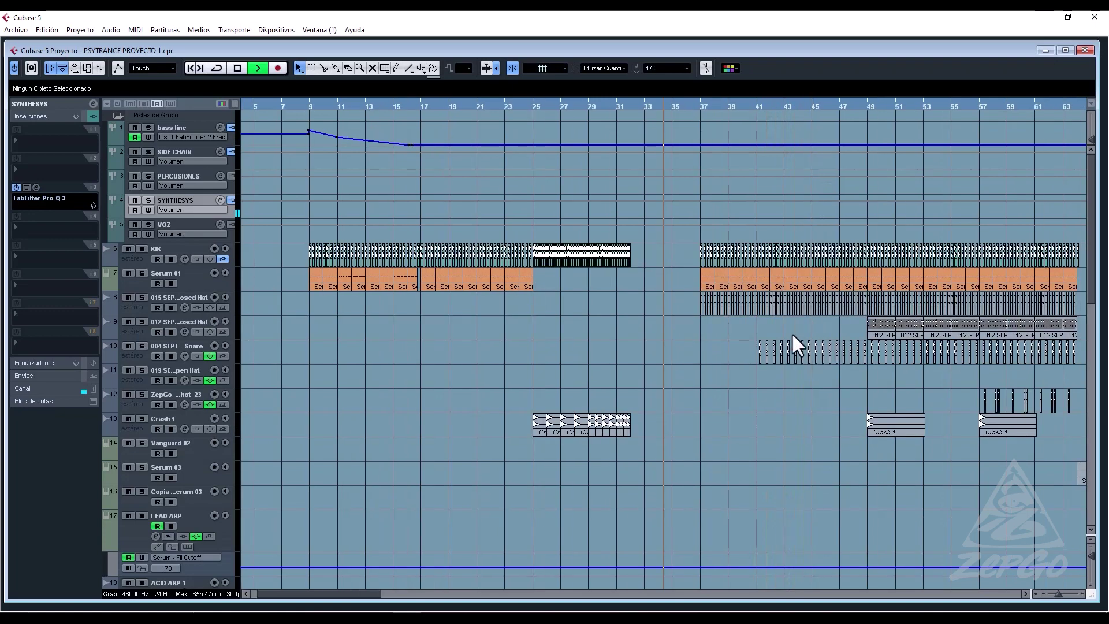
pyautogui.scroll(-1, 535, 380)
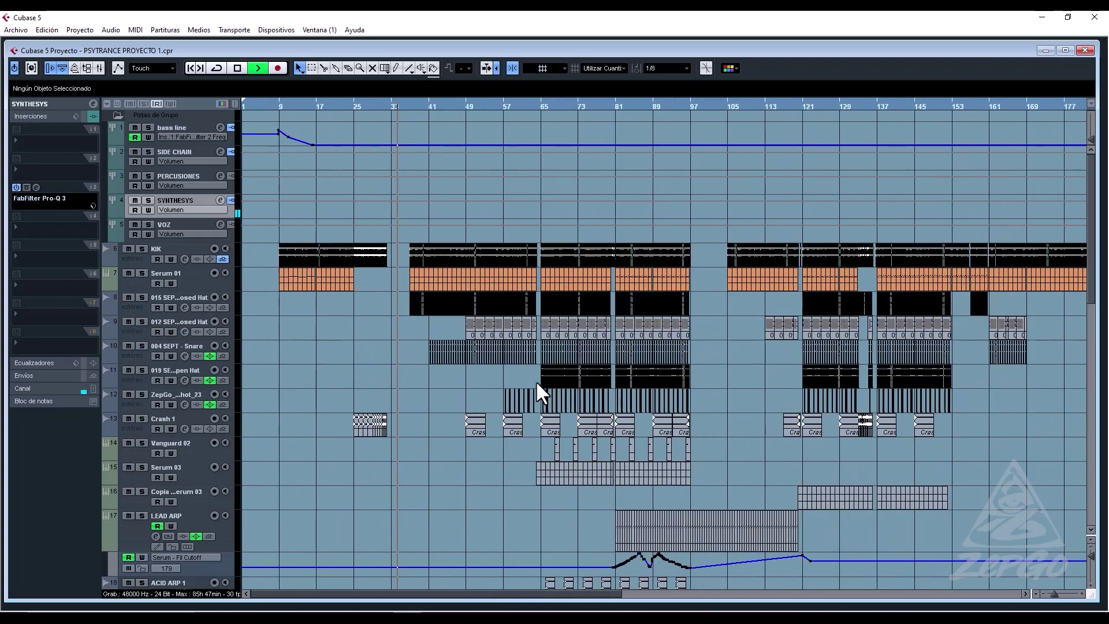
pyautogui.scroll(-5, 535, 380)
pyautogui.scroll(-10, 442, 446)
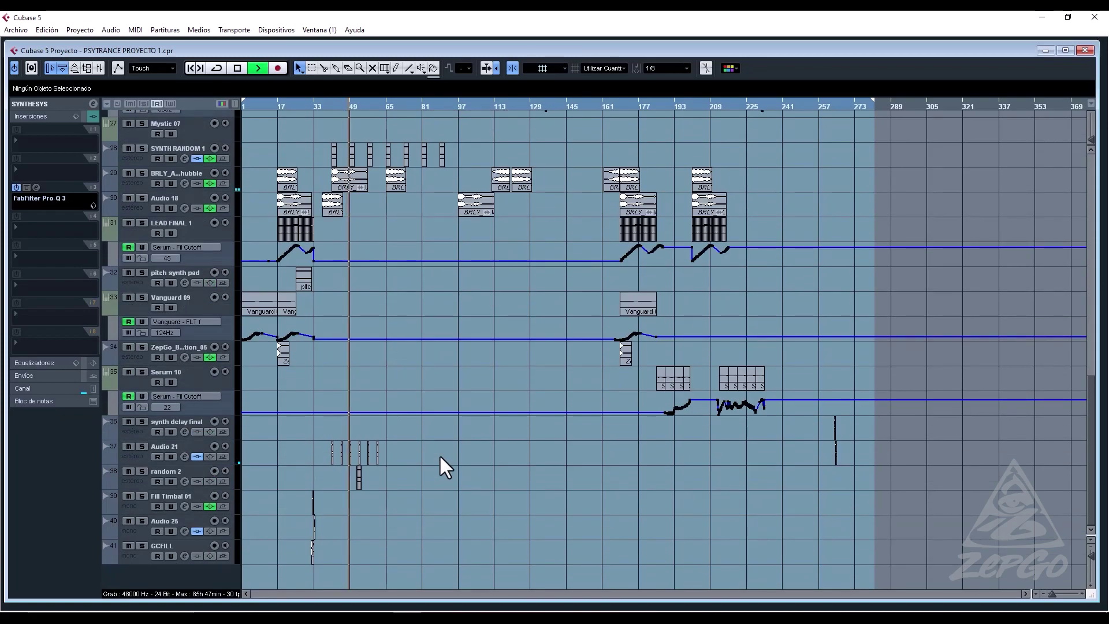
pyautogui.scroll(10, 439, 454)
pyautogui.press('h')
pyautogui.press('h')
pyautogui.press('h')
pyautogui.press('h')
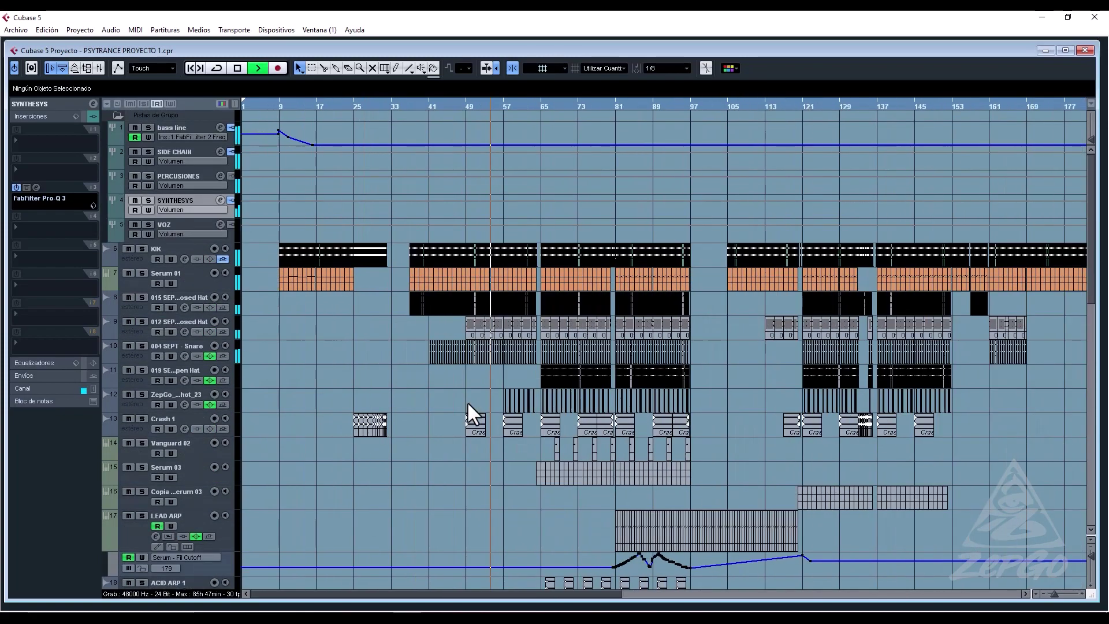
# Copy the four bars of KIK and Serum 01 events starting at bar 37 to bar 33, and audition the new entry.
pyautogui.click(640, 328)
pyautogui.press('space')
pyautogui.moveTo(489, 249); pyautogui.dragTo(532, 315)
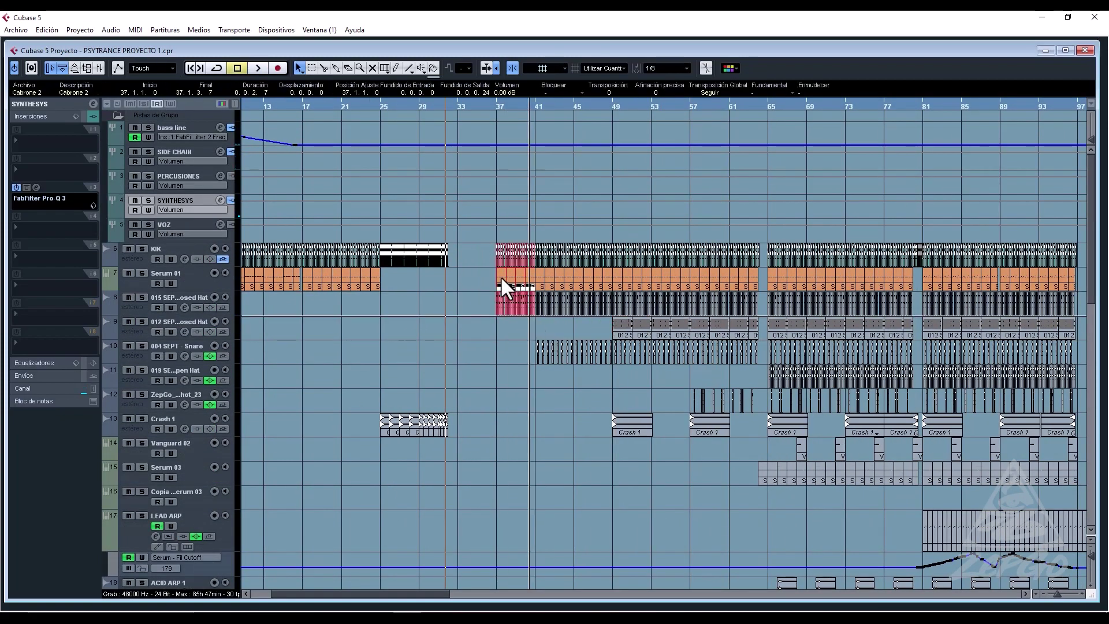
pyautogui.moveTo(466, 243); pyautogui.dragTo(458, 270)
pyautogui.click(452, 102)
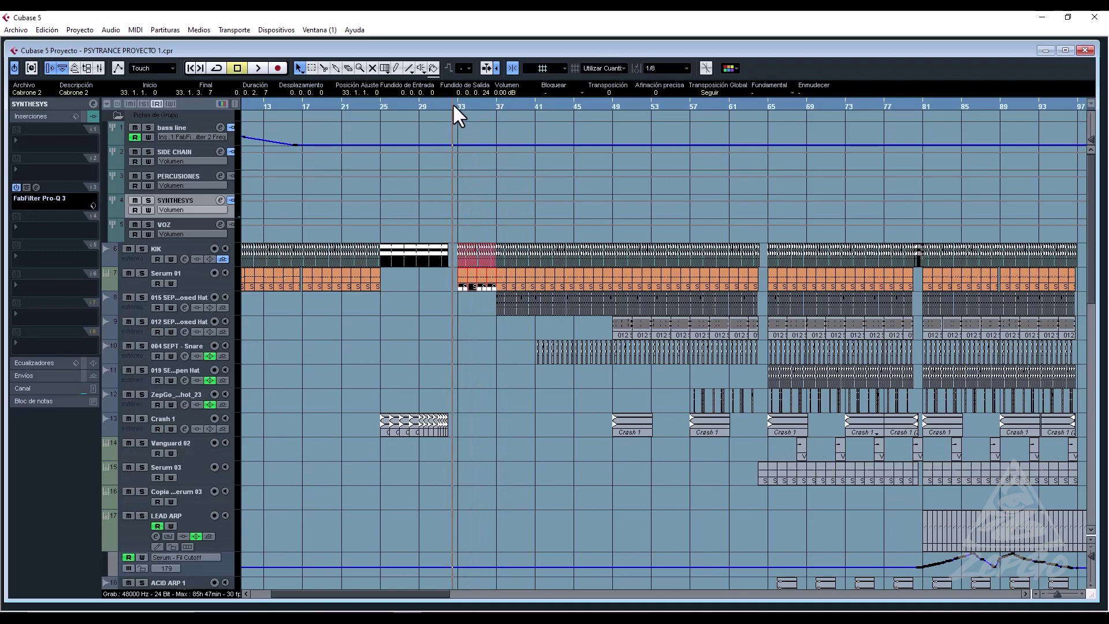
pyautogui.press('space')
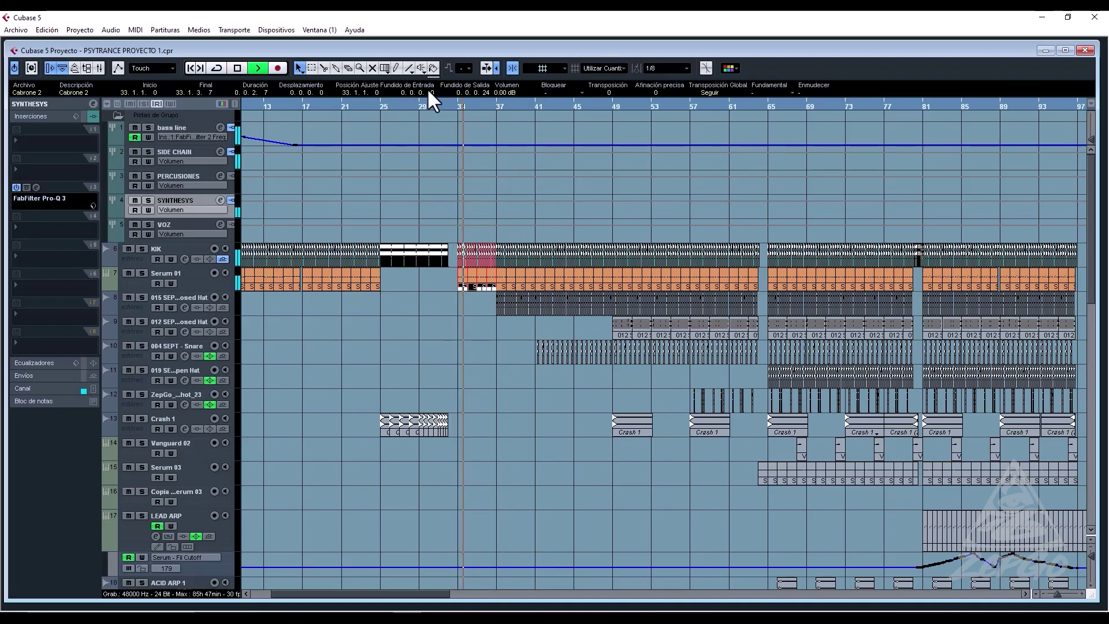
pyautogui.click(407, 104)
# Mute the Audio 25 event at bar 33 and return to the selection tool.
pyautogui.scroll(-10, 508, 376)
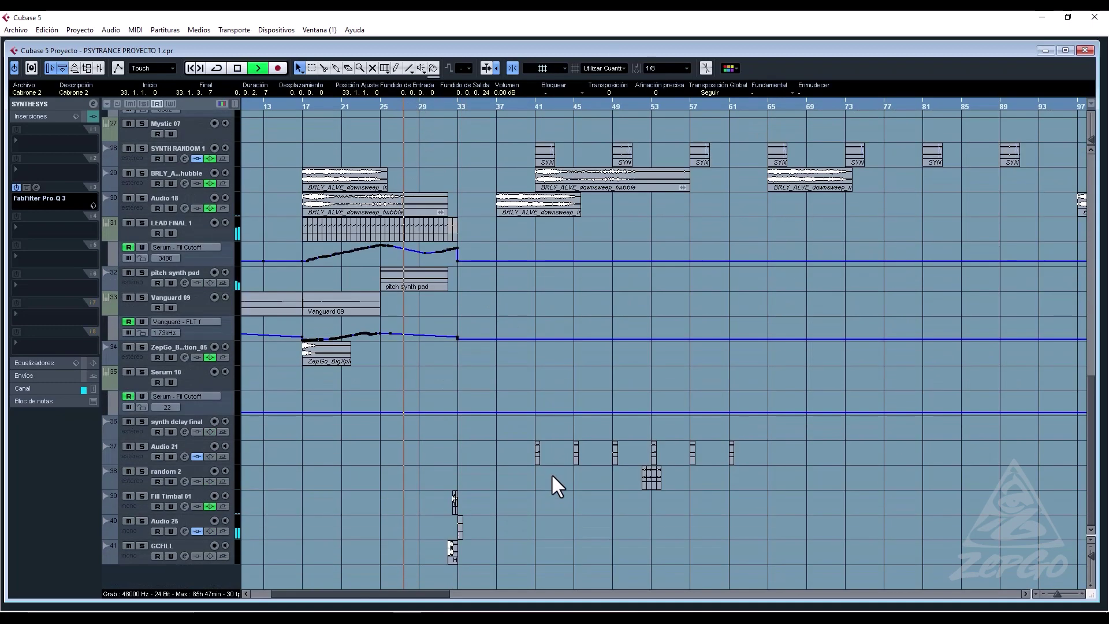
pyautogui.rightClick(504, 524)
pyautogui.click(506, 539)
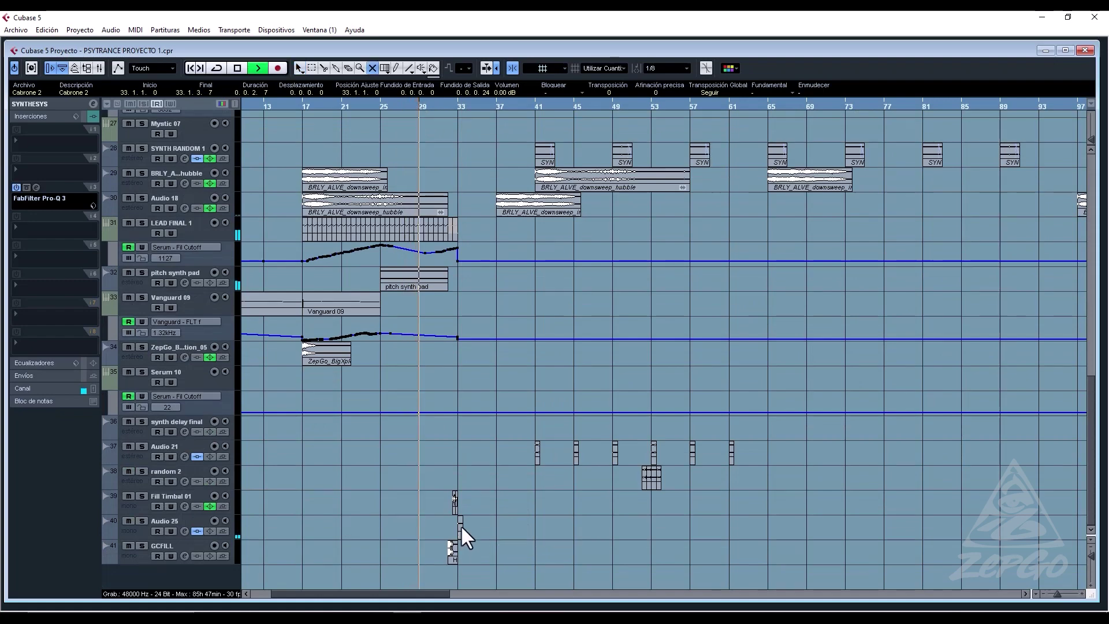
pyautogui.click(460, 526)
pyautogui.click(493, 502)
pyautogui.press('1')
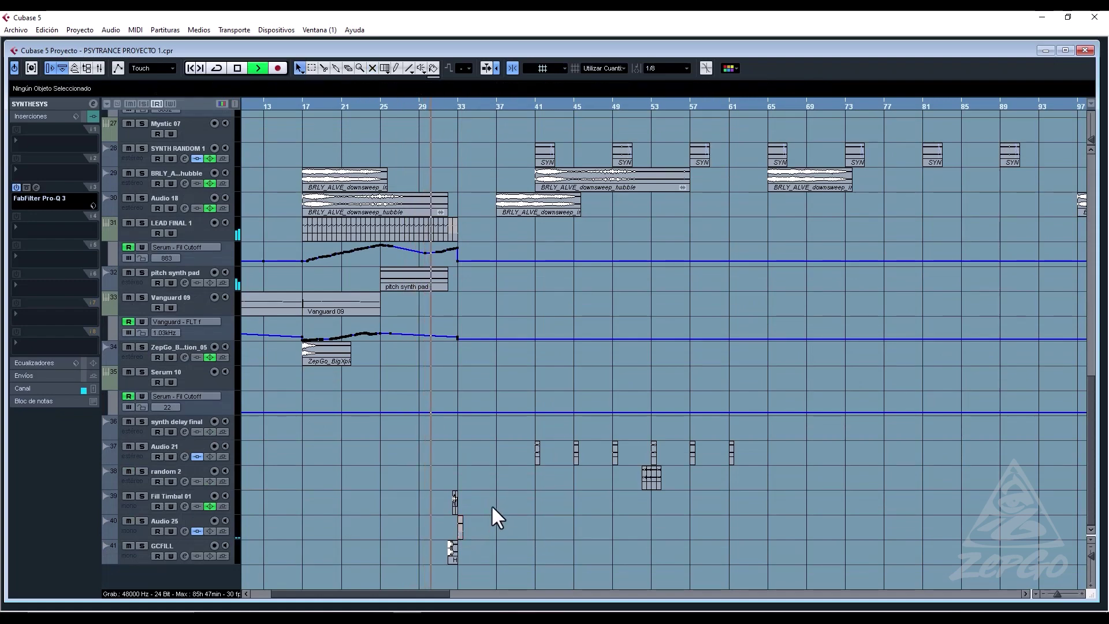
# Trim the second Fill Timbal 01 clip to end at 32.4.4.12, auditioning the transition into bar 33.
pyautogui.scroll(10, 490, 505)
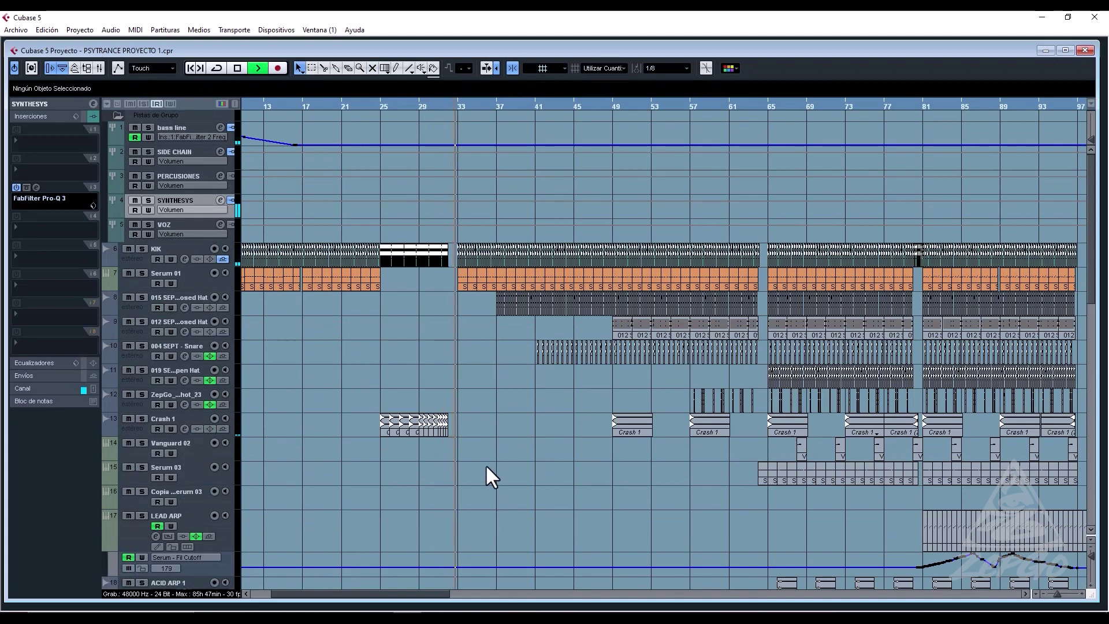
pyautogui.scroll(-8, 510, 411)
pyautogui.scroll(-4, 507, 413)
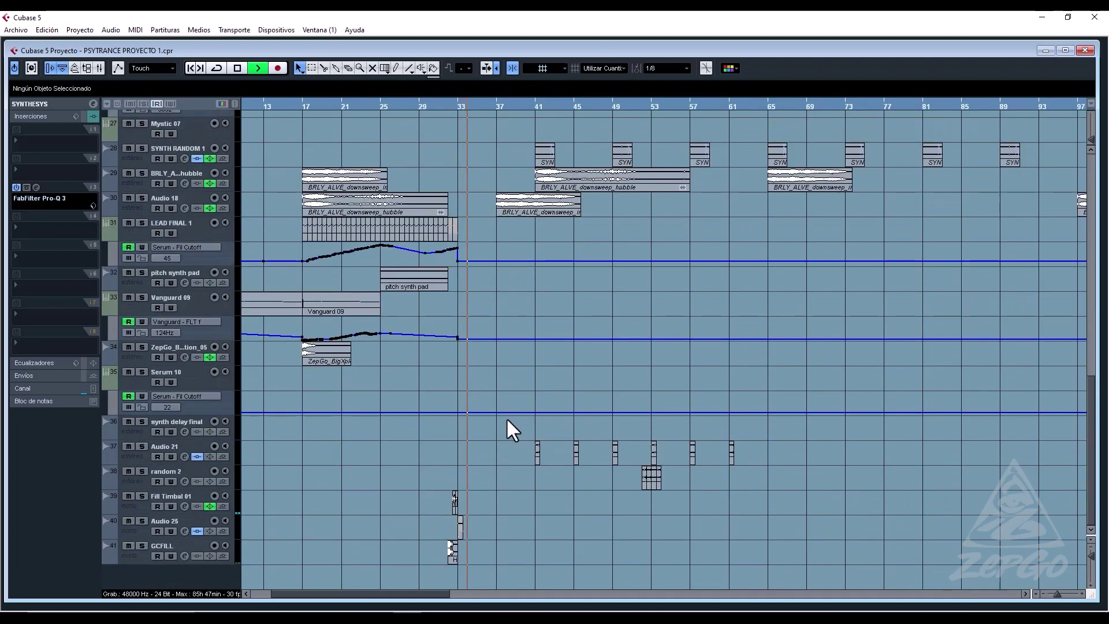
pyautogui.moveTo(442, 107); pyautogui.dragTo(442, 156)
pyautogui.moveTo(740, 493); pyautogui.dragTo(731, 511)
pyautogui.press('space')
pyautogui.press('space')
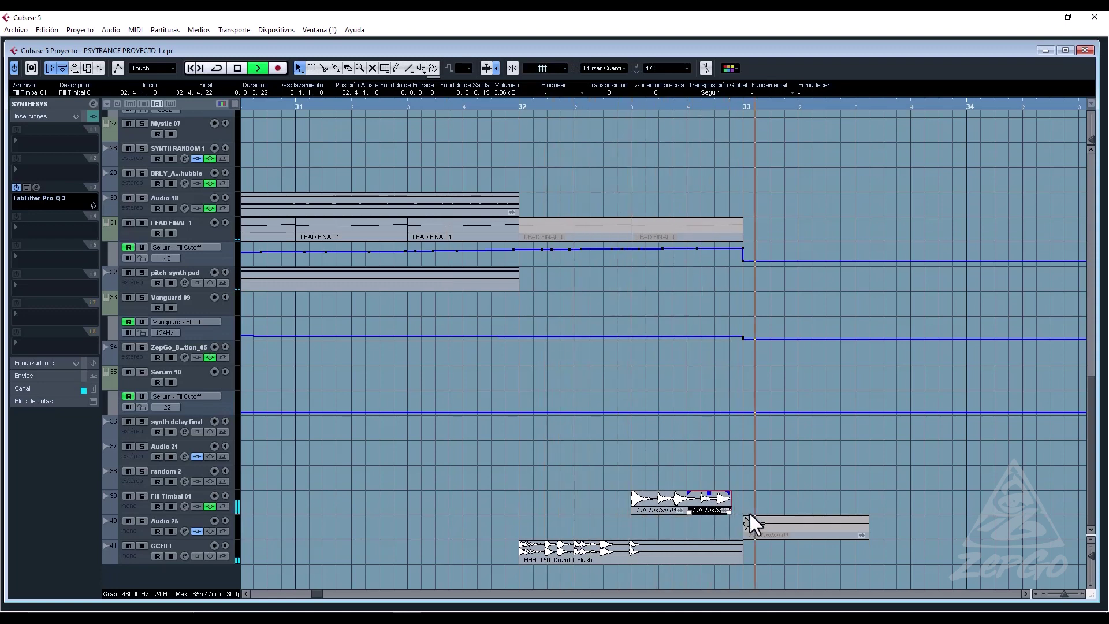
pyautogui.press('space')
pyautogui.press('space')
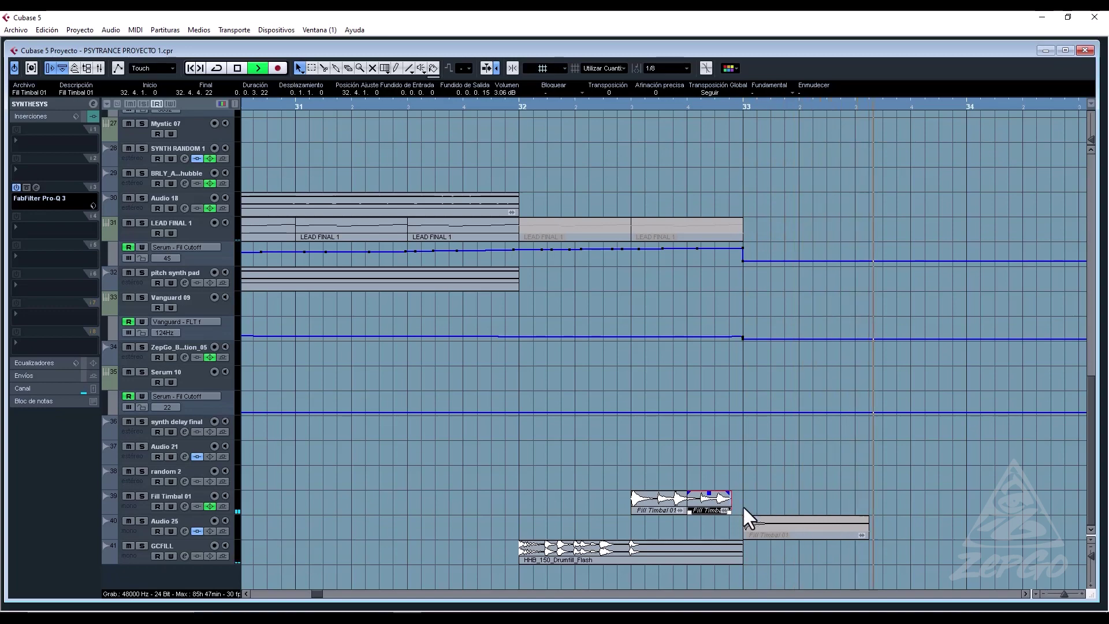
pyautogui.moveTo(730, 511); pyautogui.dragTo(729, 511)
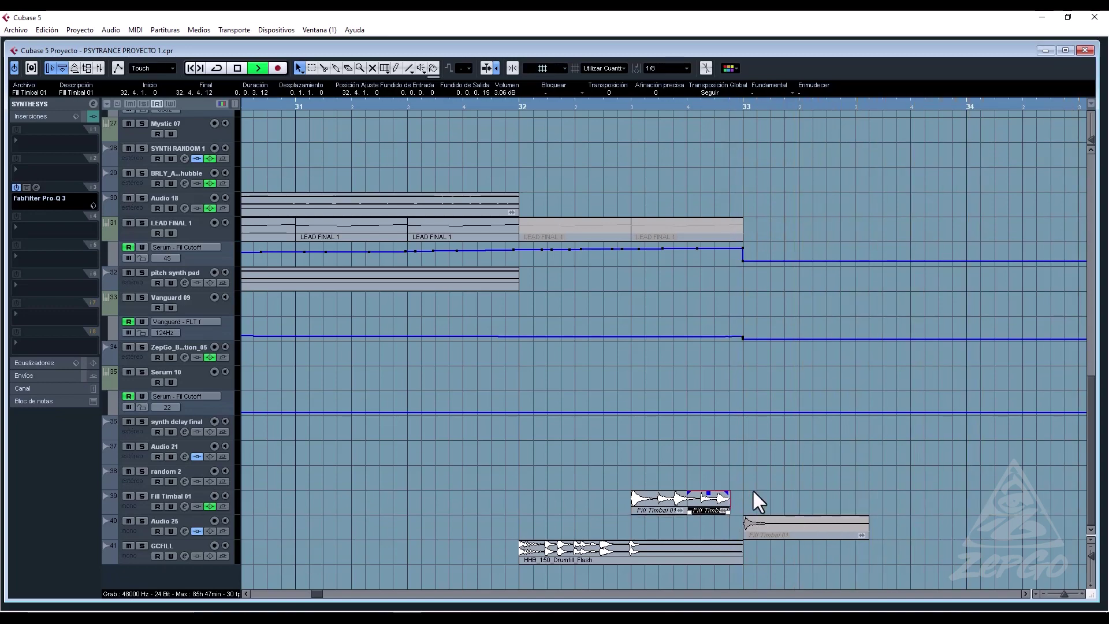
# Examine the synth and effect tracks after bar 33 in a wider view while playback continues.
pyautogui.press('g')
pyautogui.press('g')
pyautogui.press('g')
pyautogui.press('g')
pyautogui.press('g')
pyautogui.press('g')
pyautogui.scroll(3, 750, 283)
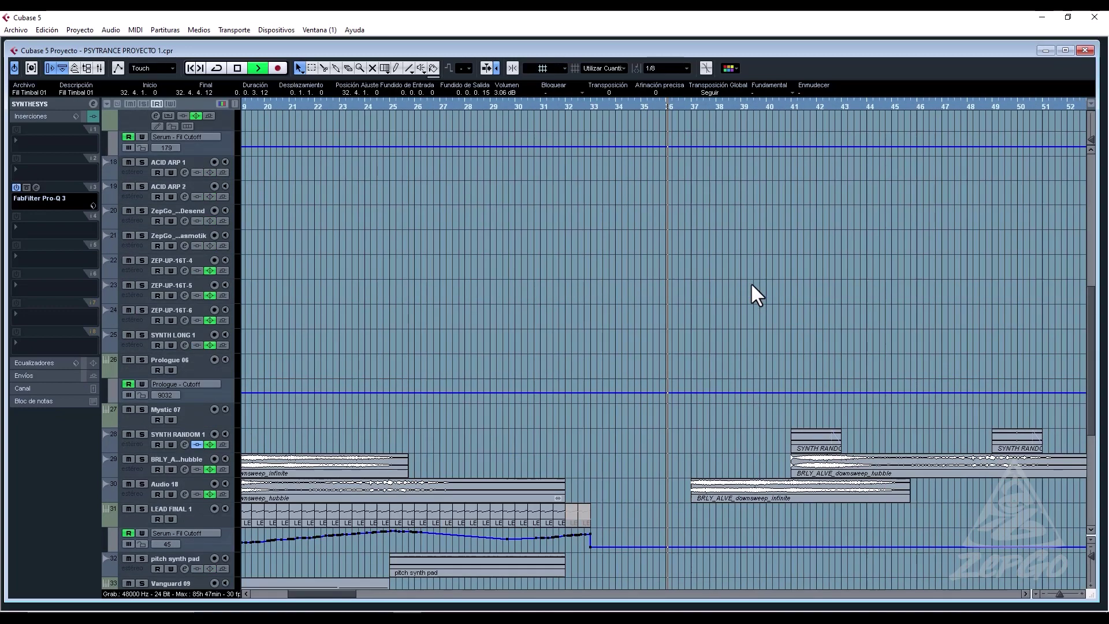
pyautogui.scroll(-2, 750, 282)
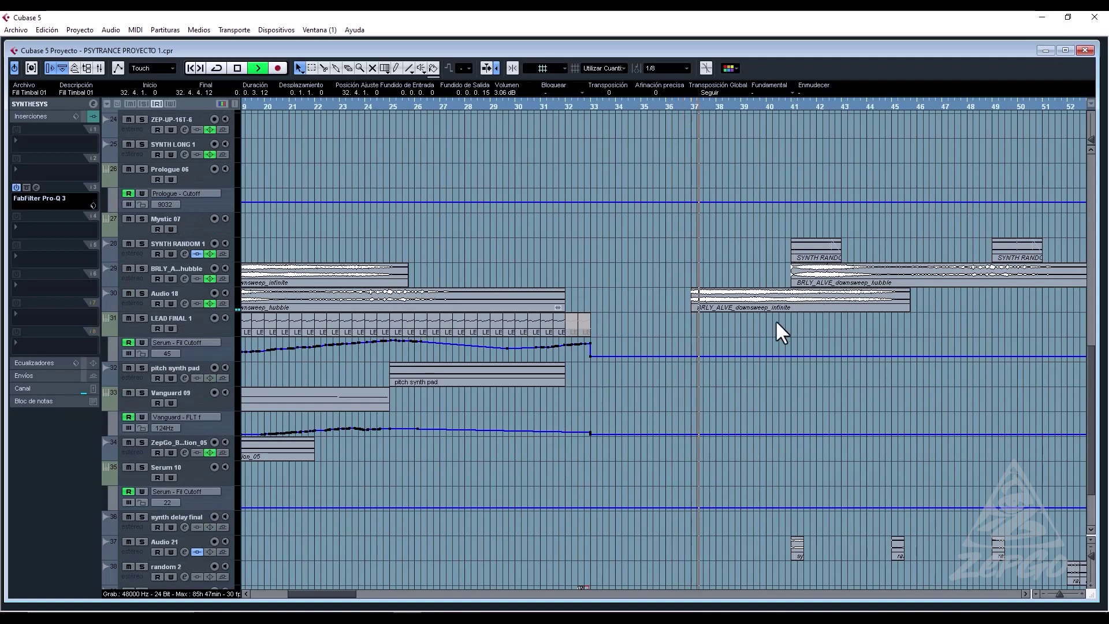
pyautogui.scroll(3, 775, 320)
pyautogui.scroll(-3, 775, 320)
pyautogui.press('g')
pyautogui.press('g')
pyautogui.press('g')
pyautogui.press('g')
pyautogui.press('g')
pyautogui.press('g')
pyautogui.press('g')
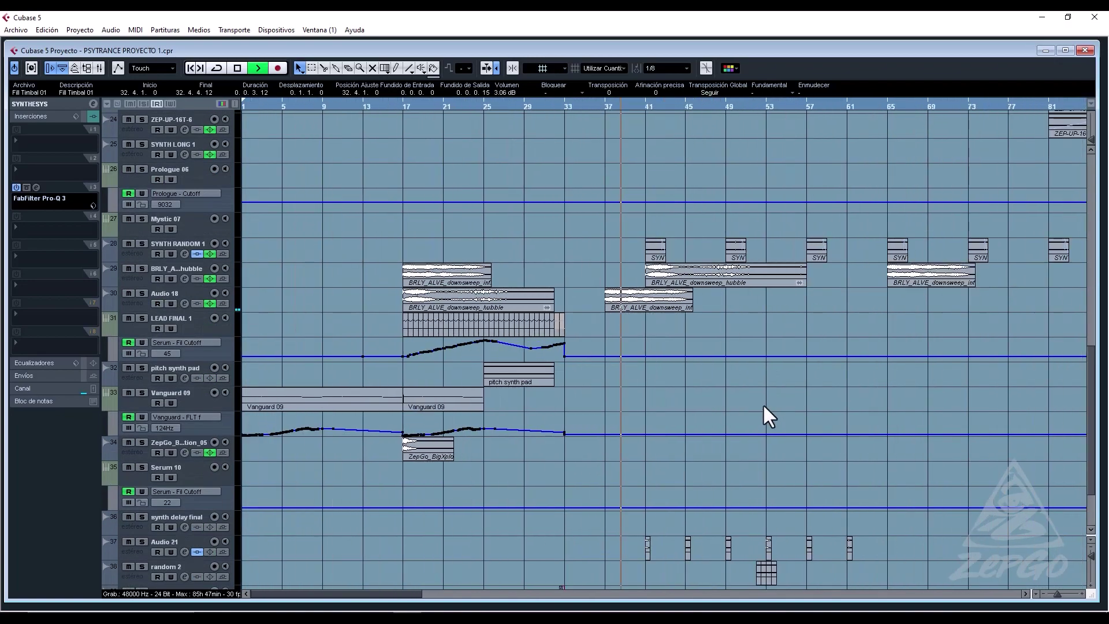
pyautogui.scroll(5, 857, 386)
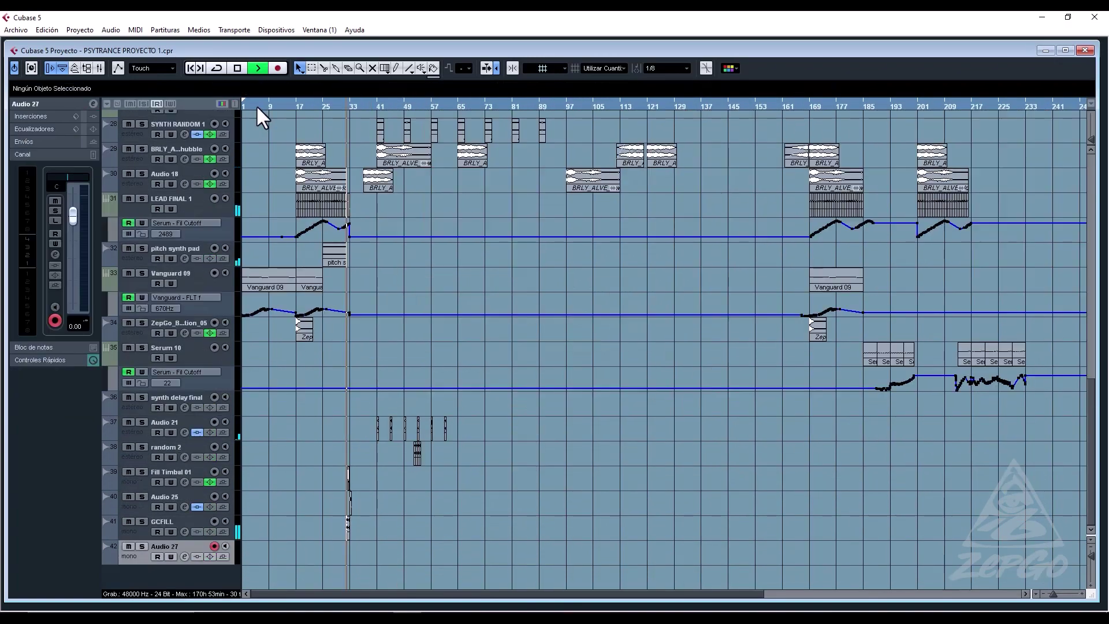
# Audition the intro from bar 1 in a closer view of the arrangement.
pyautogui.press('h')
pyautogui.press('h')
pyautogui.press('h')
pyautogui.press('h')
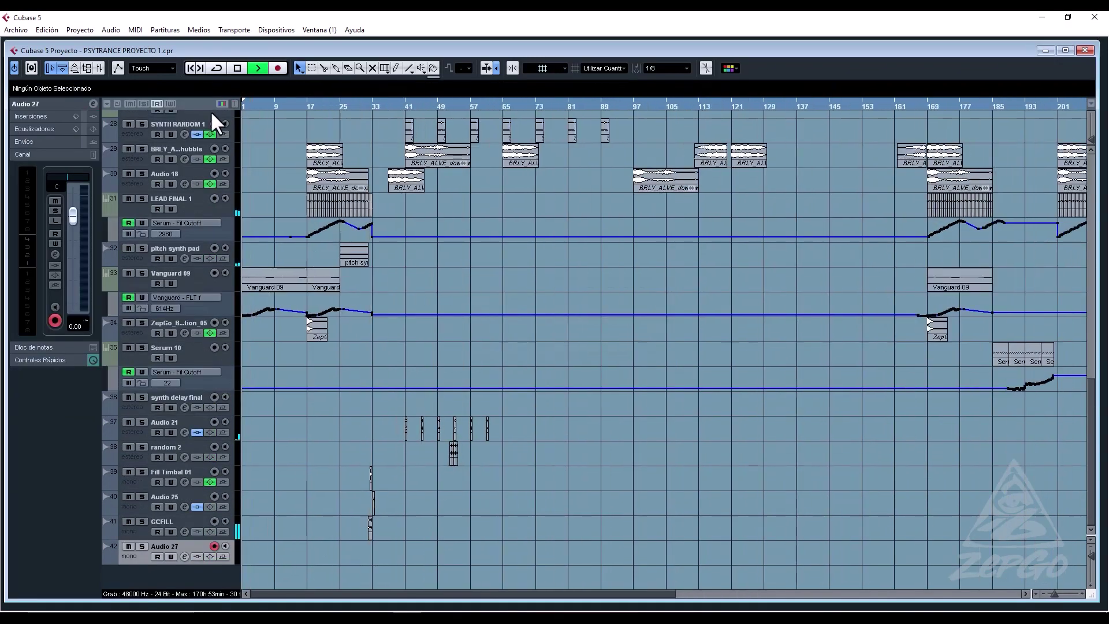
pyautogui.press('space')
pyautogui.press('space')
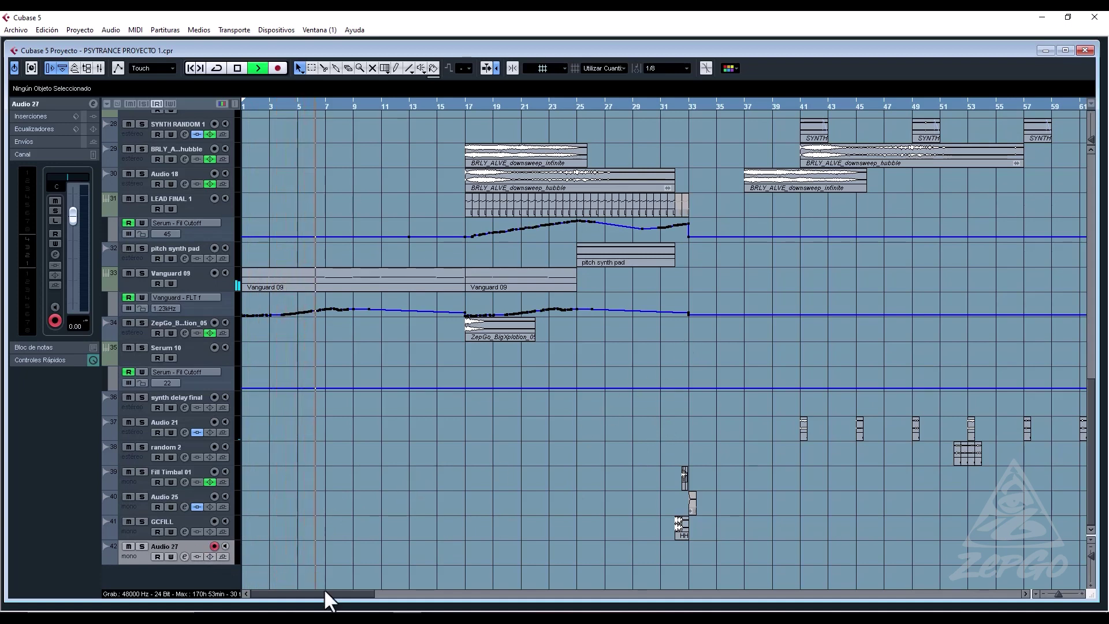
pyautogui.press('space')
pyautogui.press('space')
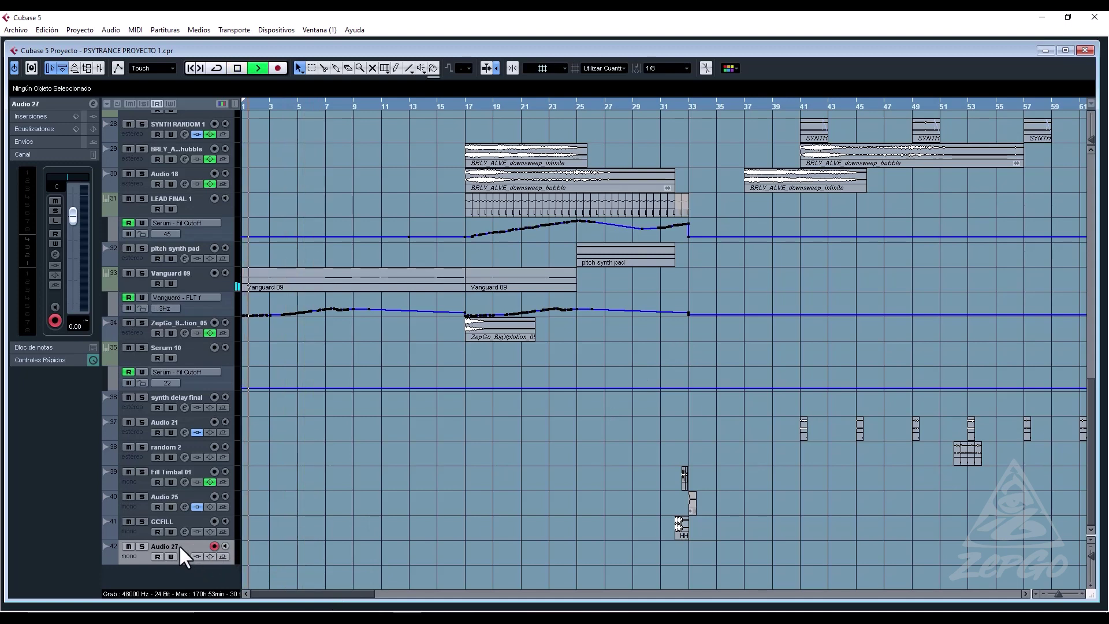
# Rename the Audio 27 track as voz and give it a yellow colour.
pyautogui.press('space')
pyautogui.doubleClick(161, 547)
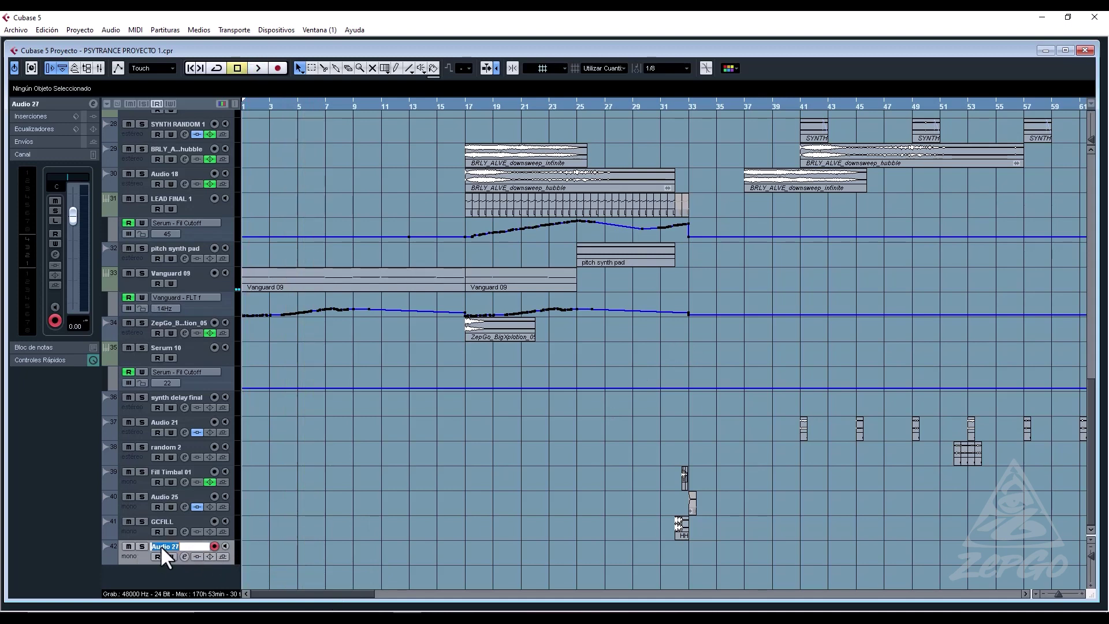
pyautogui.write('voz')
pyautogui.press('Return')
pyautogui.click(729, 69)
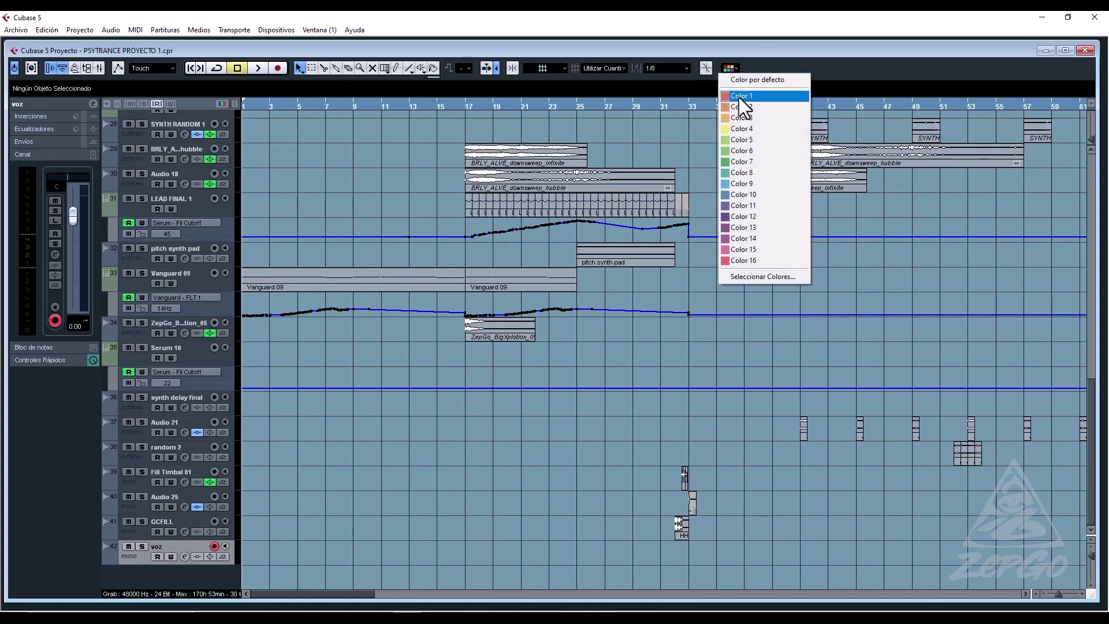
pyautogui.click(750, 118)
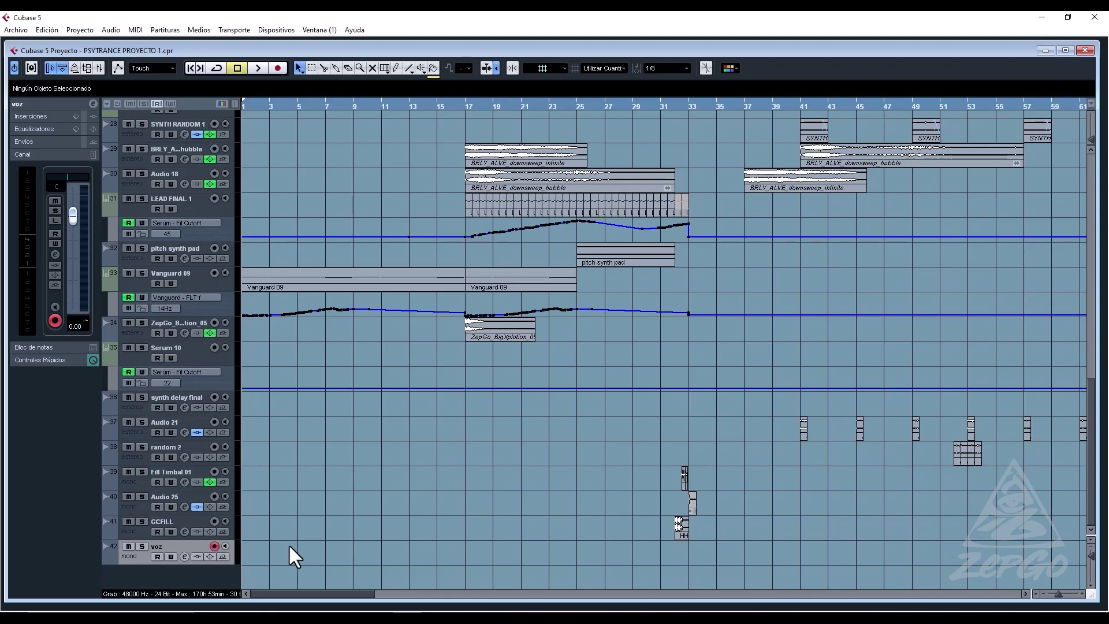
# Play the opening bars of the intro from bar 1 with the voz track selected.
pyautogui.press('space')
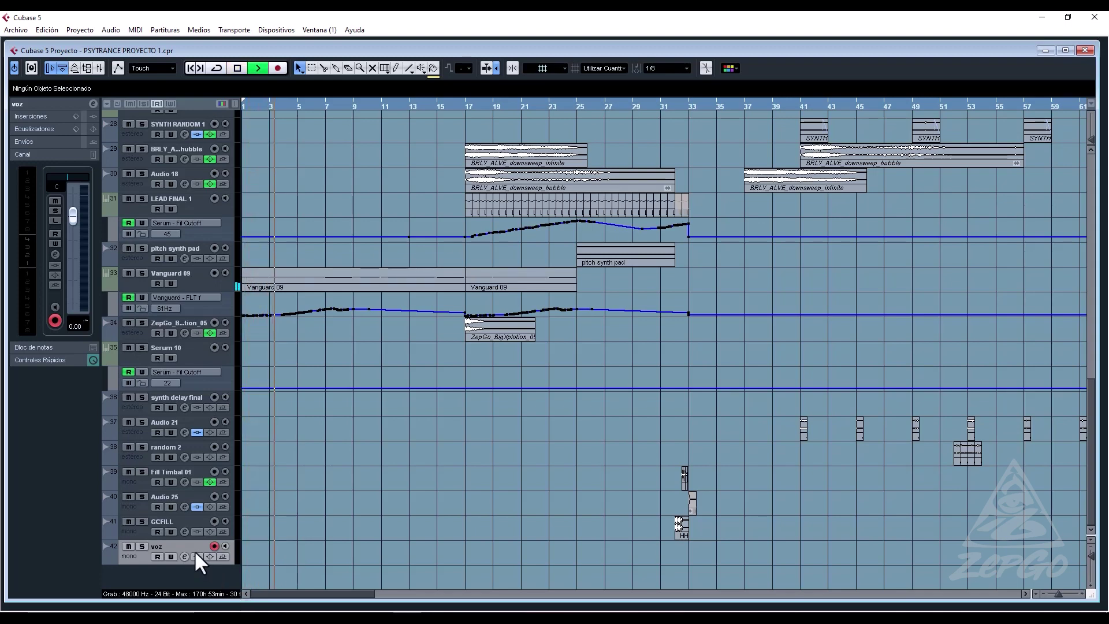
pyautogui.press('space')
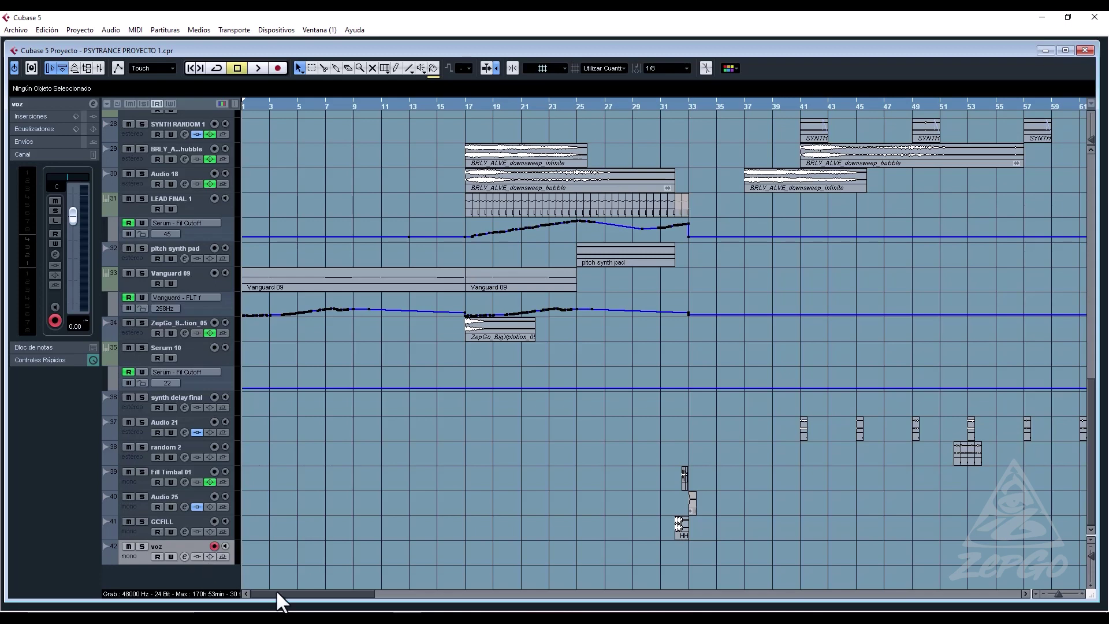
pyautogui.press('space')
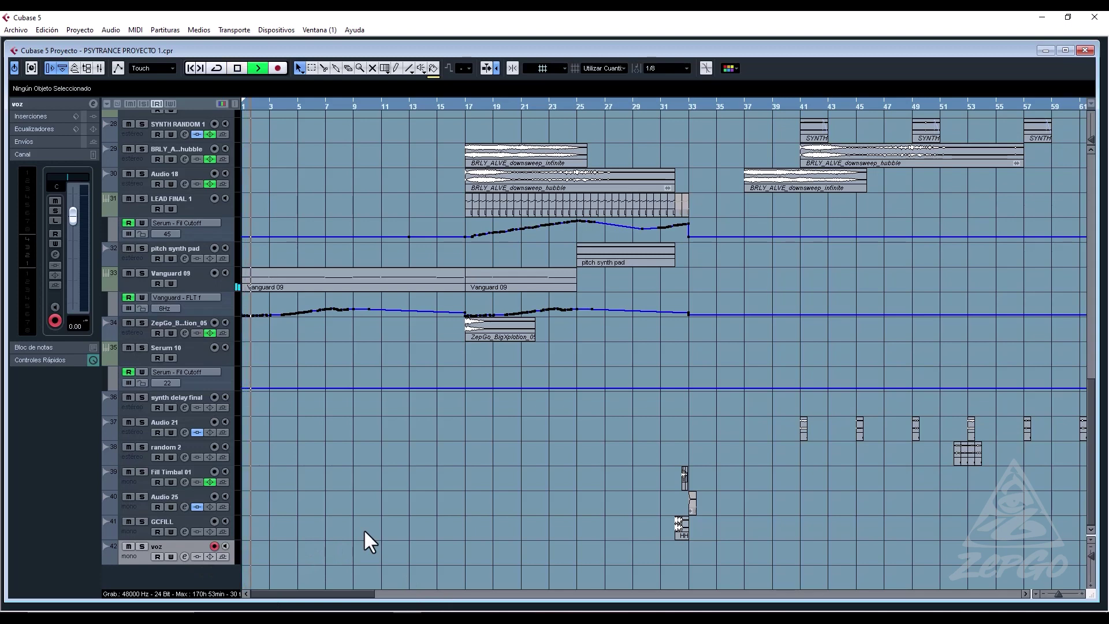
pyautogui.press('space')
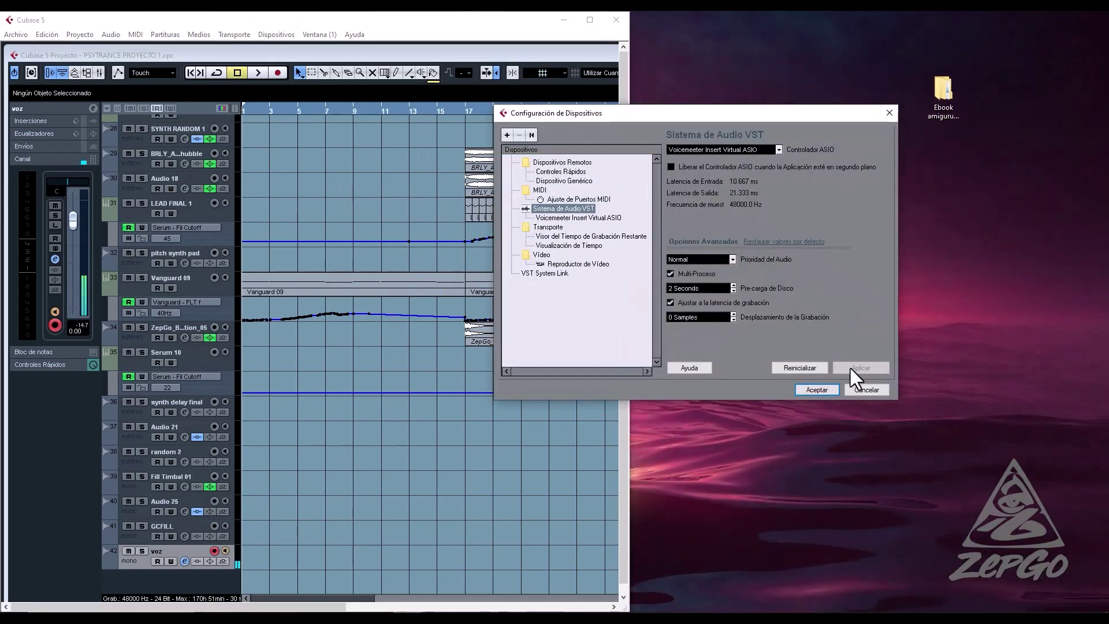
# Record a monitored vocal take on the voz track from bar 1 past bar 17, using the Voicemeeter Insert Virtual ASIO driver.
pyautogui.click(816, 389)
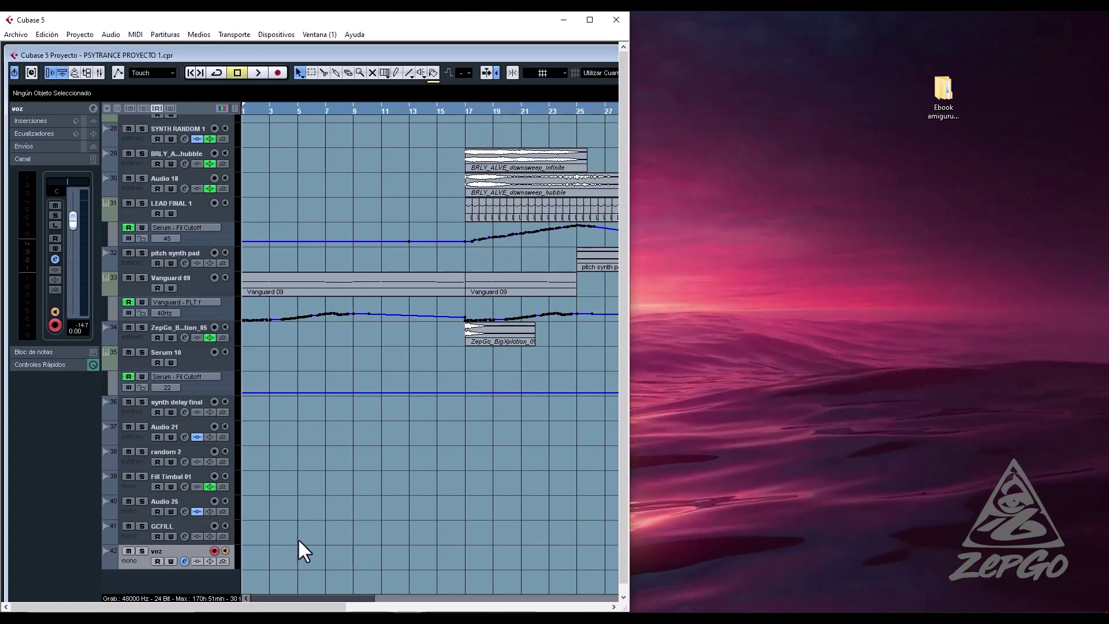
pyautogui.click(219, 550)
pyautogui.press('KP_Multiply')
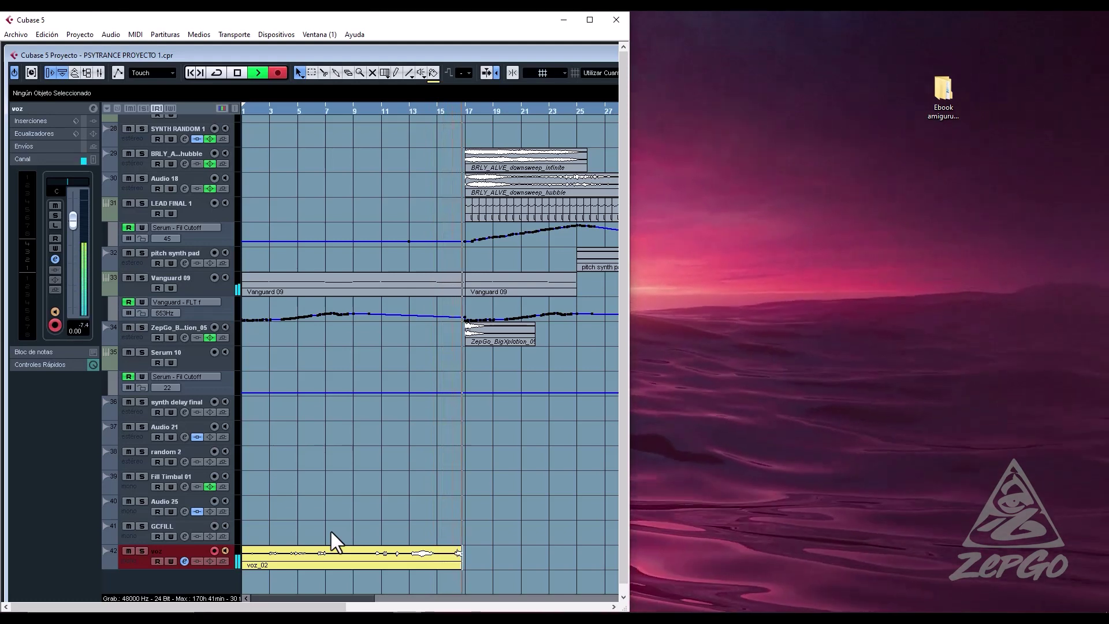
pyautogui.press('space')
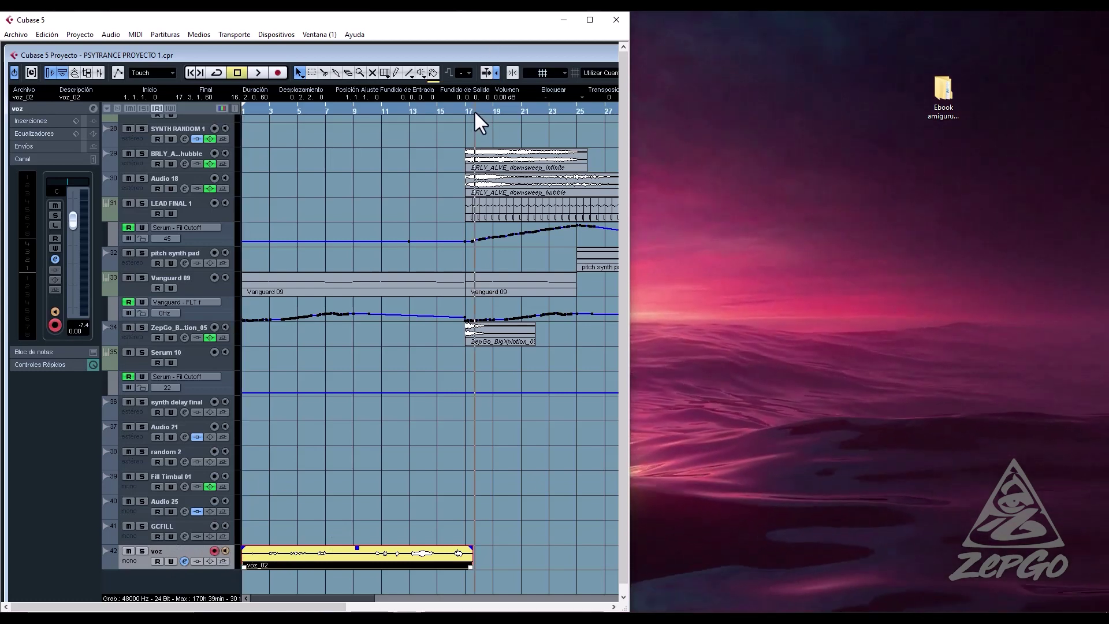
# Record two further short vocal takes on the voz track, starting around bars 17.4 and 20.3.
pyautogui.click(476, 144)
pyautogui.press('space')
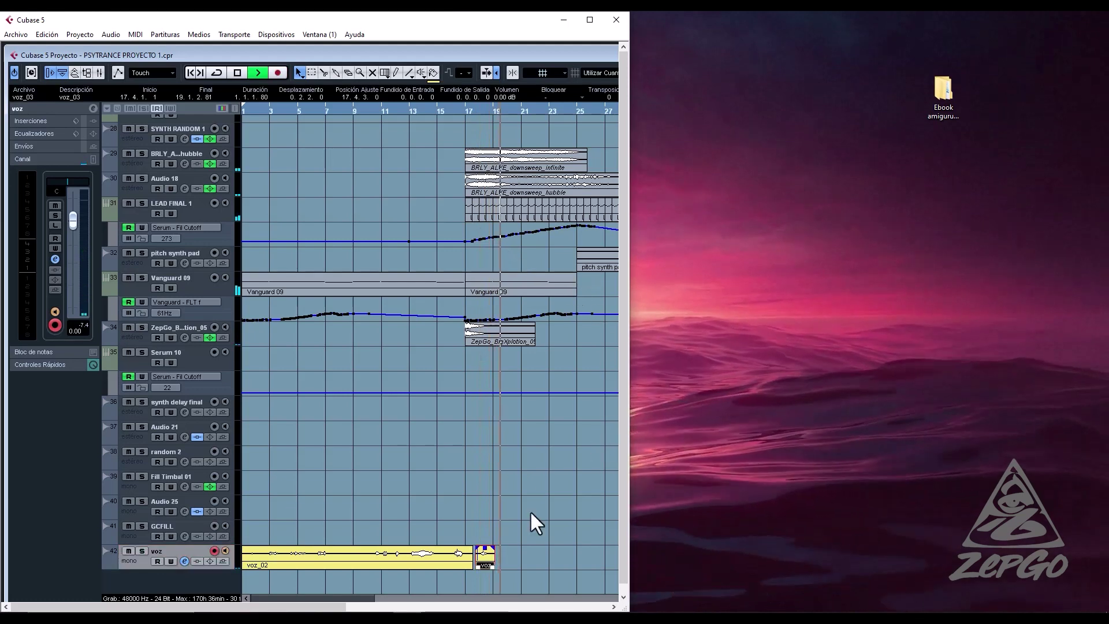
pyautogui.press('KP_Multiply')
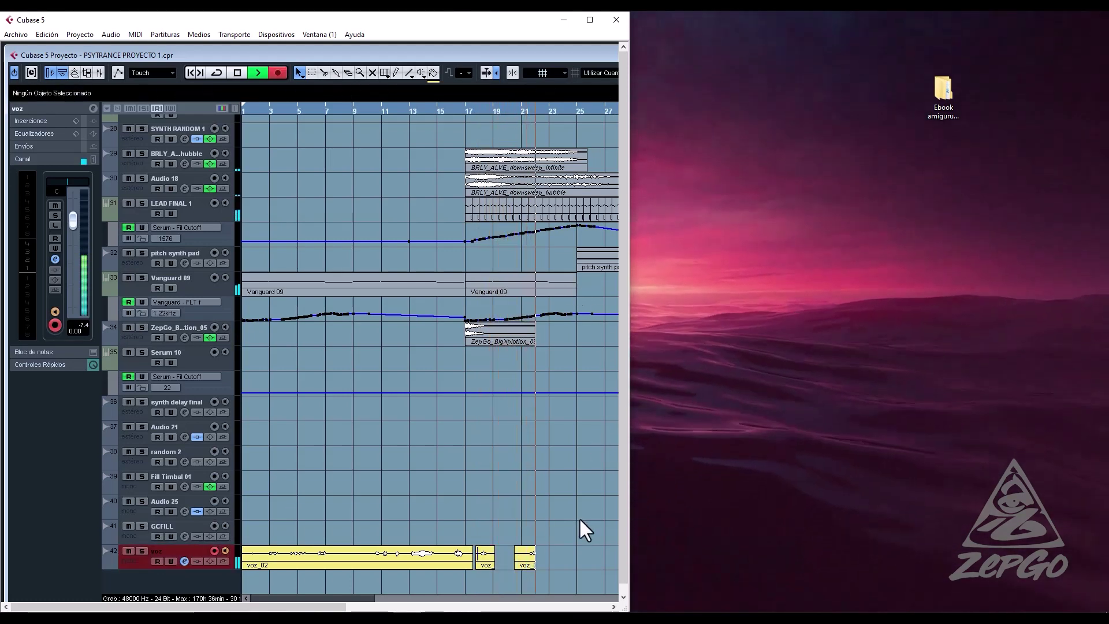
pyautogui.press('space')
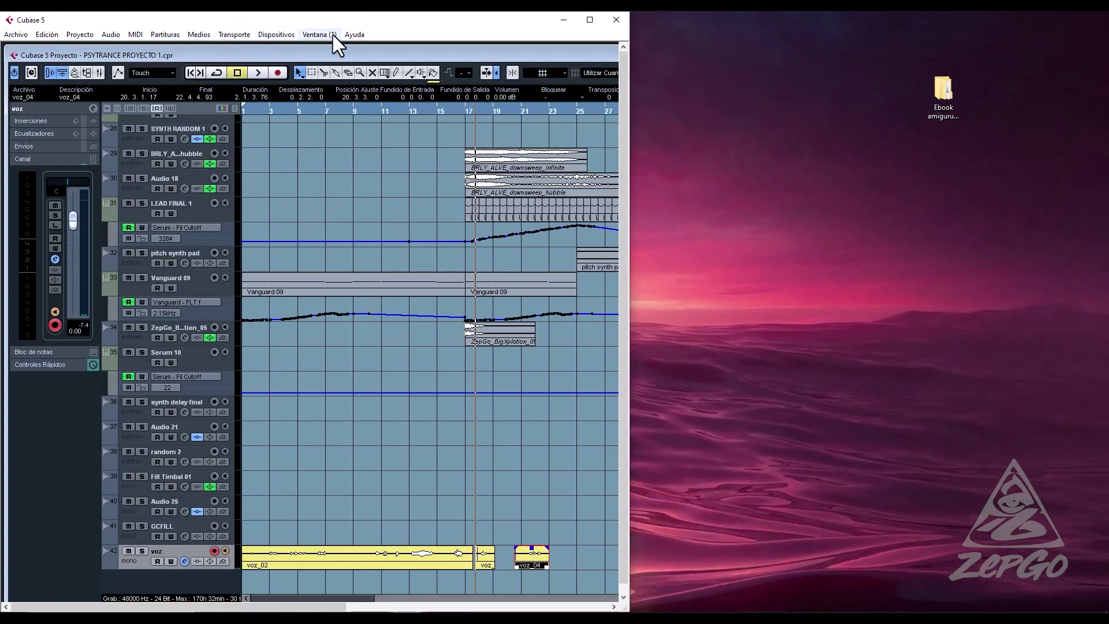
# Change the VST audio system's ASIO driver to Voicemeeter AUX Virtual ASIO.
pyautogui.click(277, 37)
pyautogui.click(359, 290)
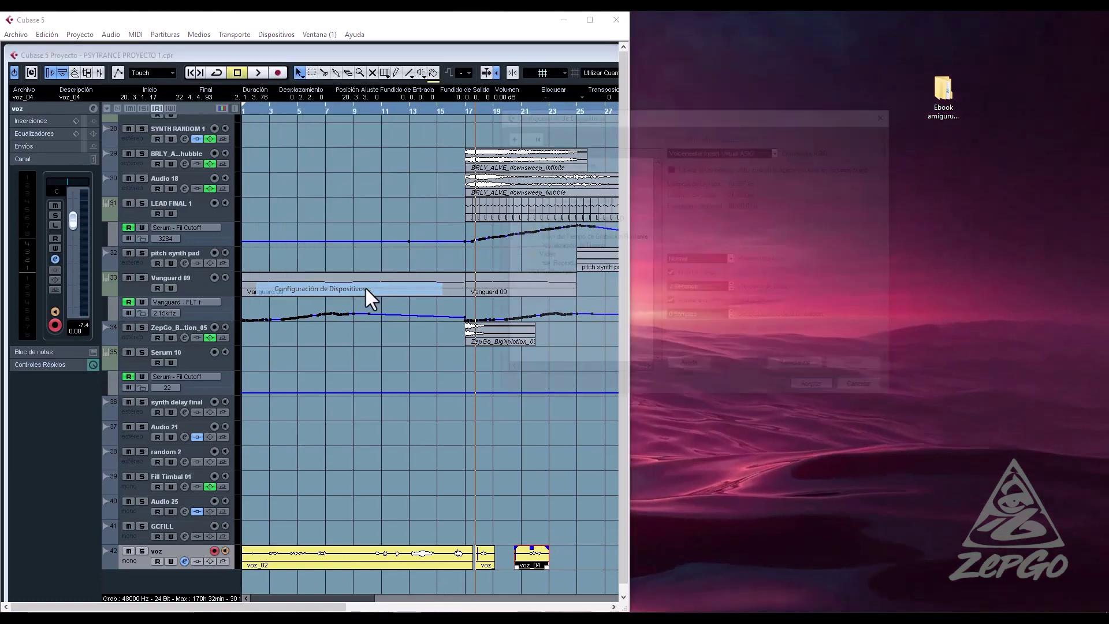
pyautogui.click(721, 152)
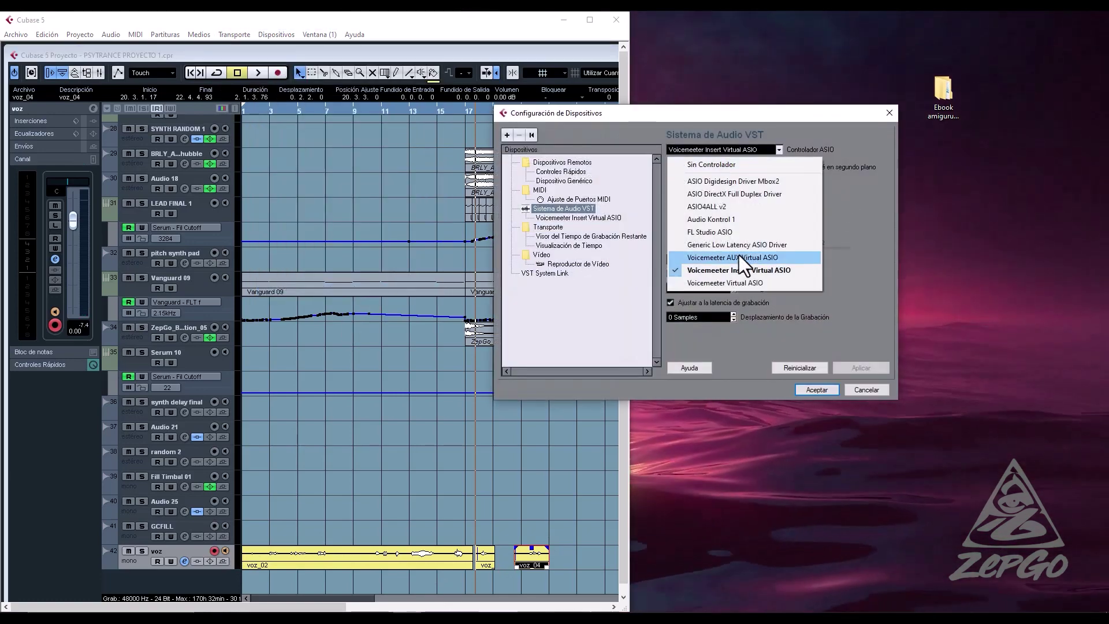
pyautogui.click(734, 260)
pyautogui.click(293, 359)
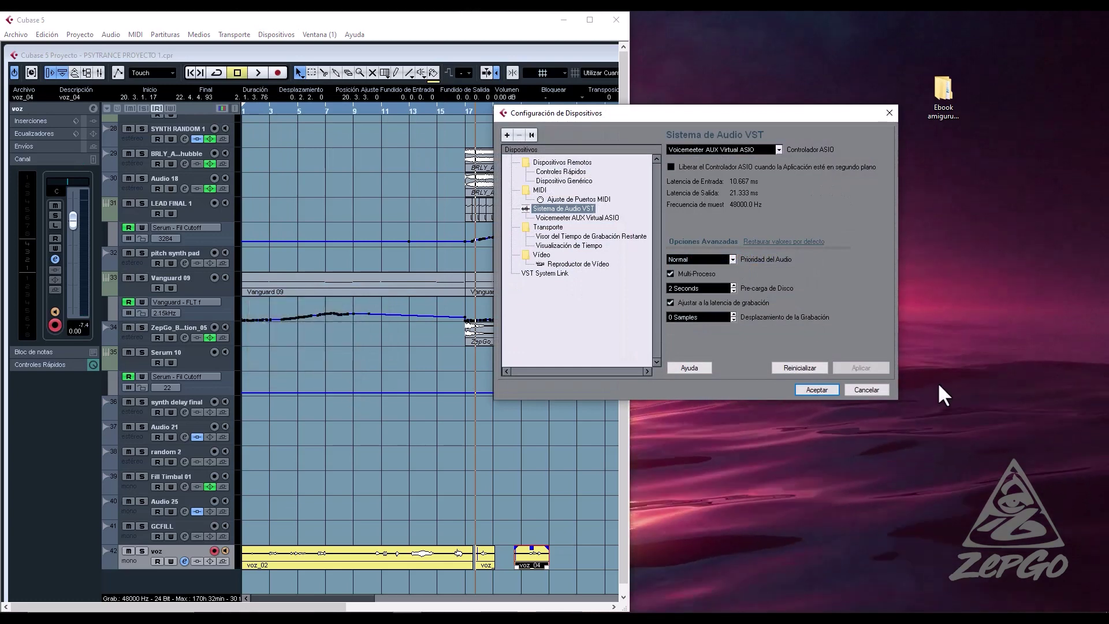
pyautogui.click(817, 390)
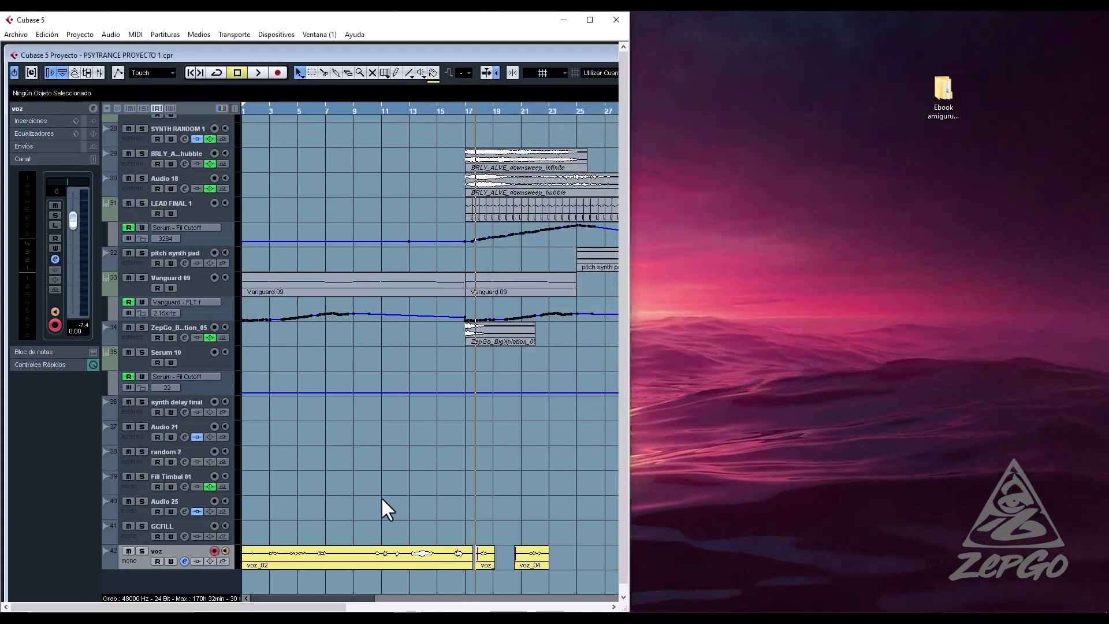
# Play back the recorded vocals and set the voz_02 event's transposition to 2 in the maximized window.
pyautogui.press('space')
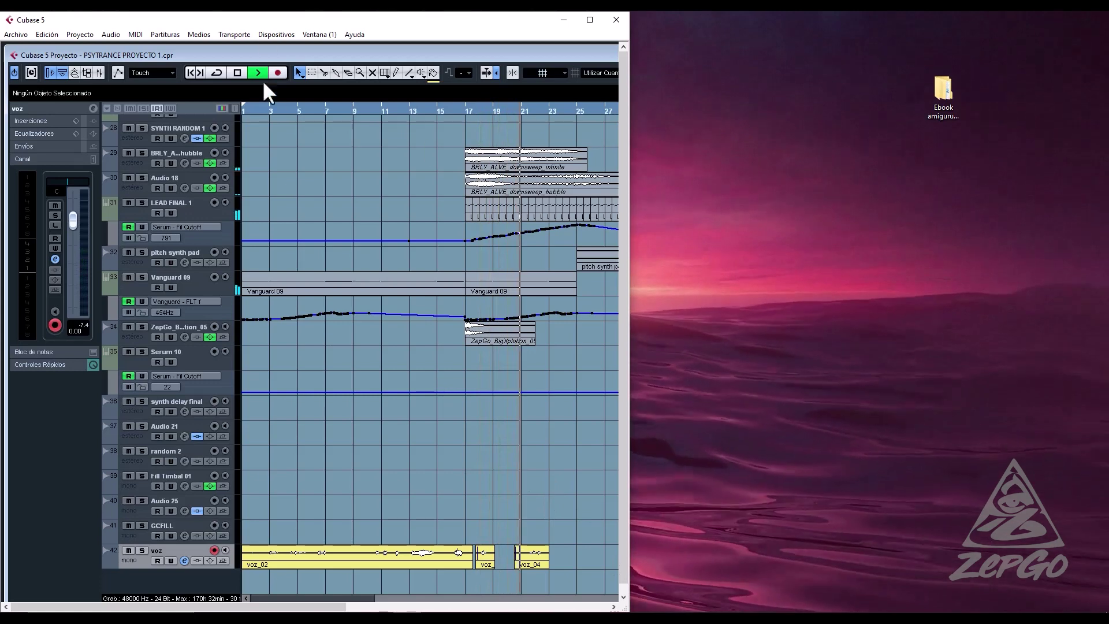
pyautogui.moveTo(259, 111); pyautogui.dragTo(199, 121)
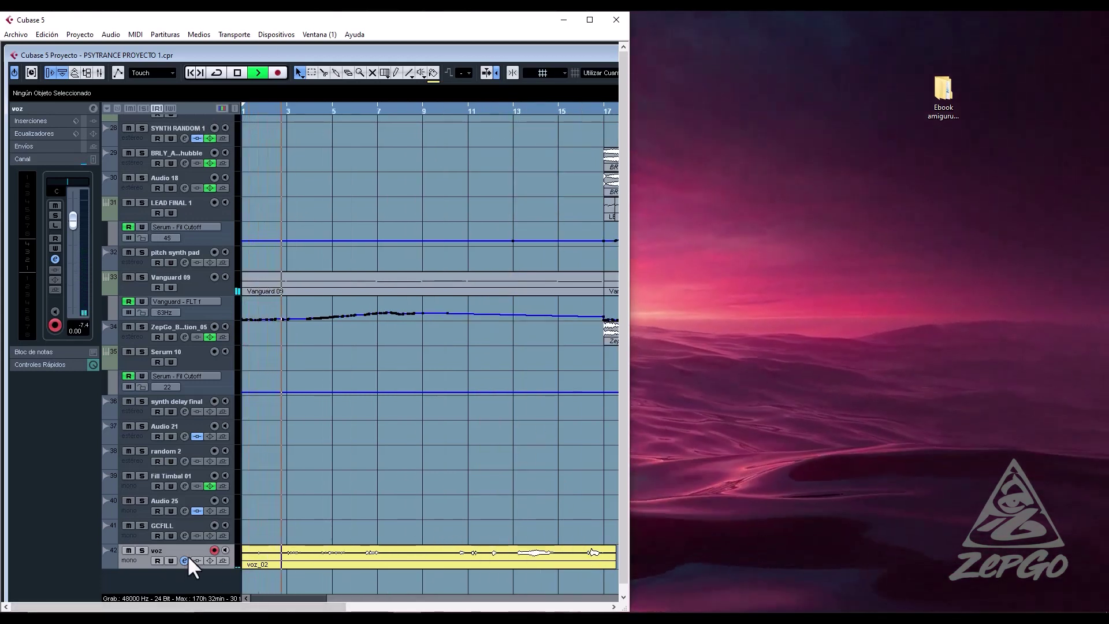
pyautogui.press('h')
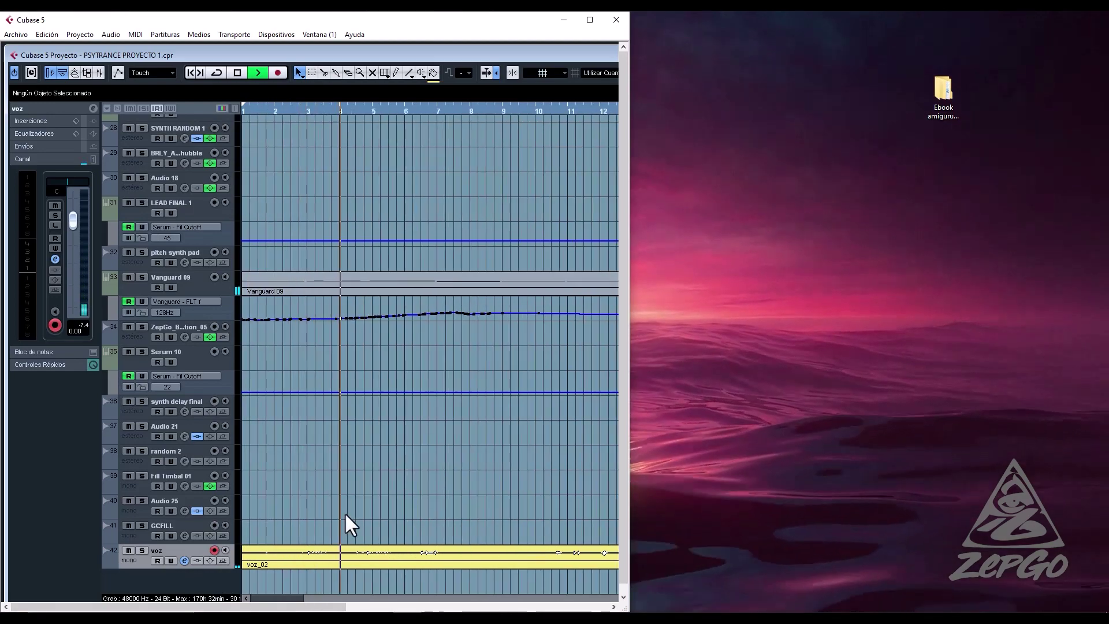
pyautogui.click(352, 546)
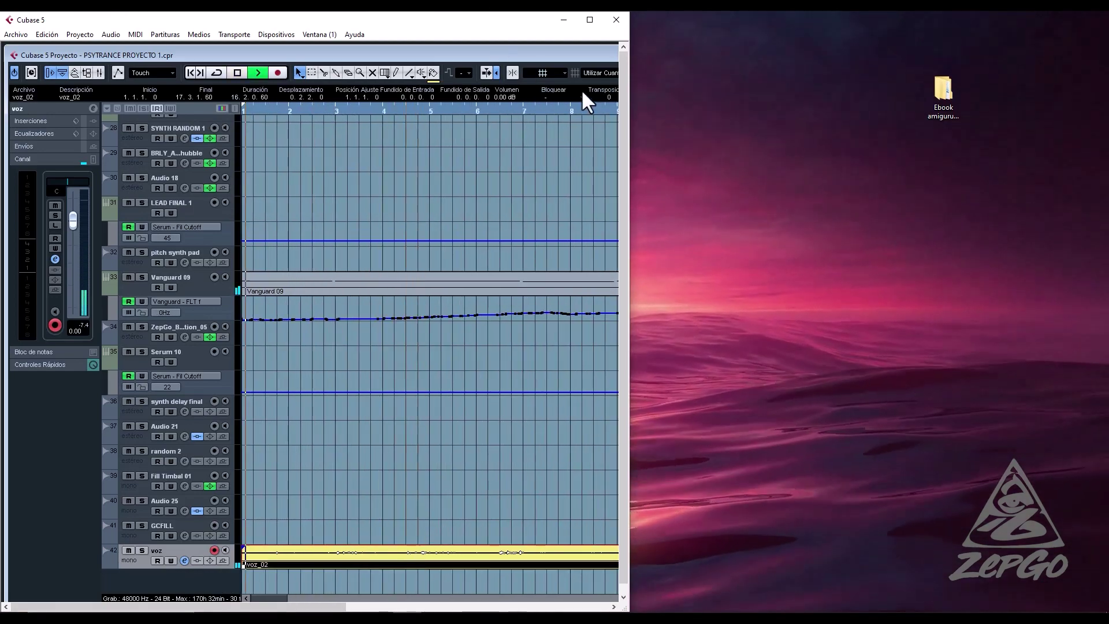
pyautogui.click(590, 20)
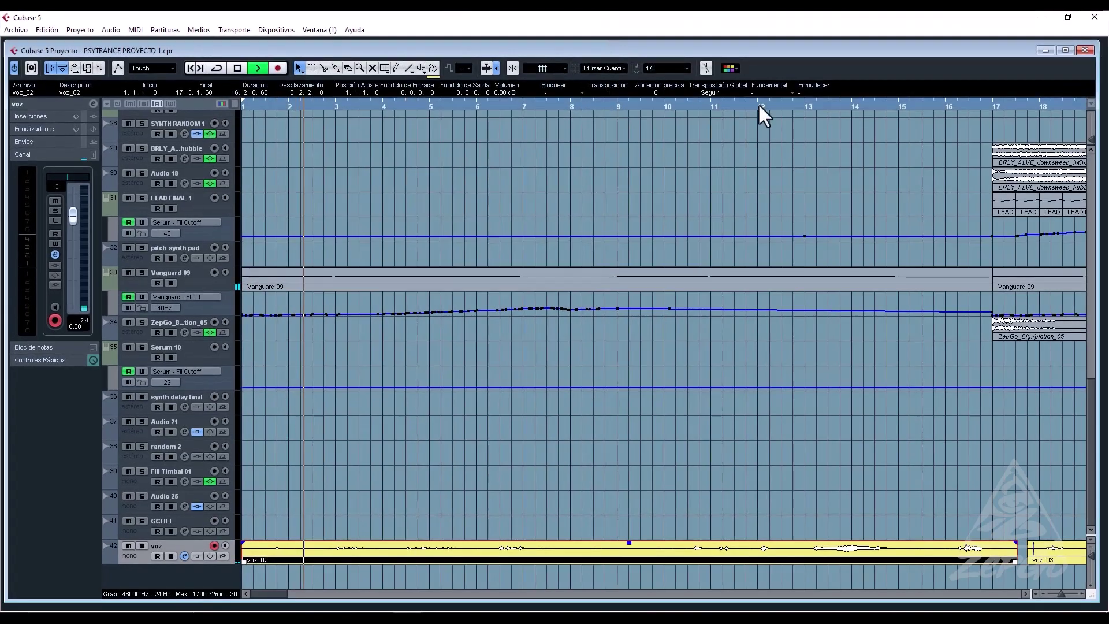
pyautogui.scroll(1, 621, 93)
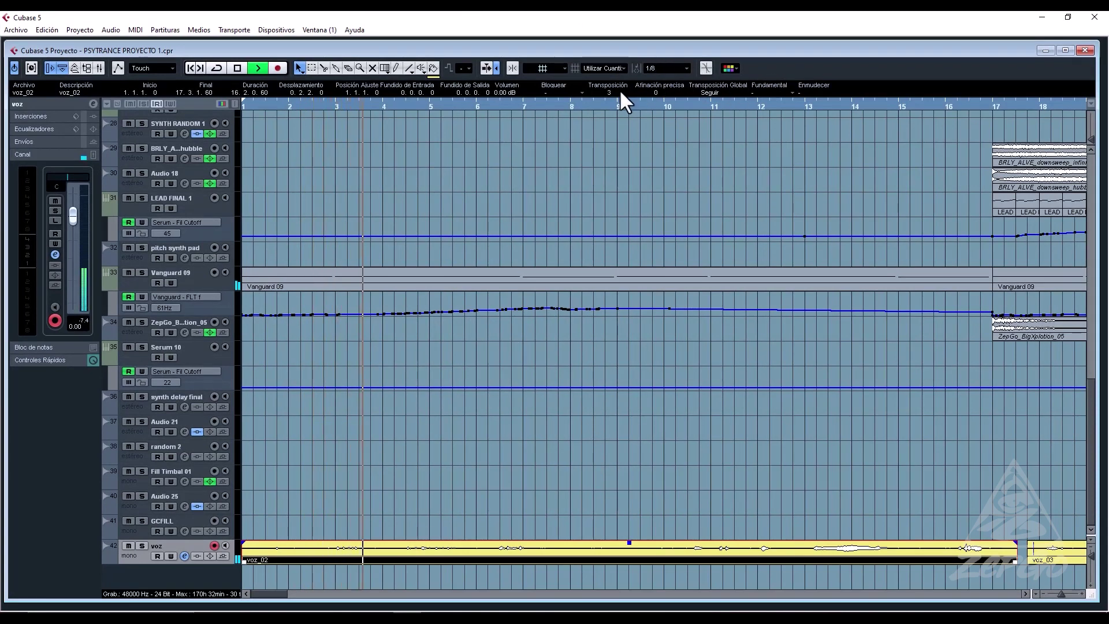
pyautogui.press('space')
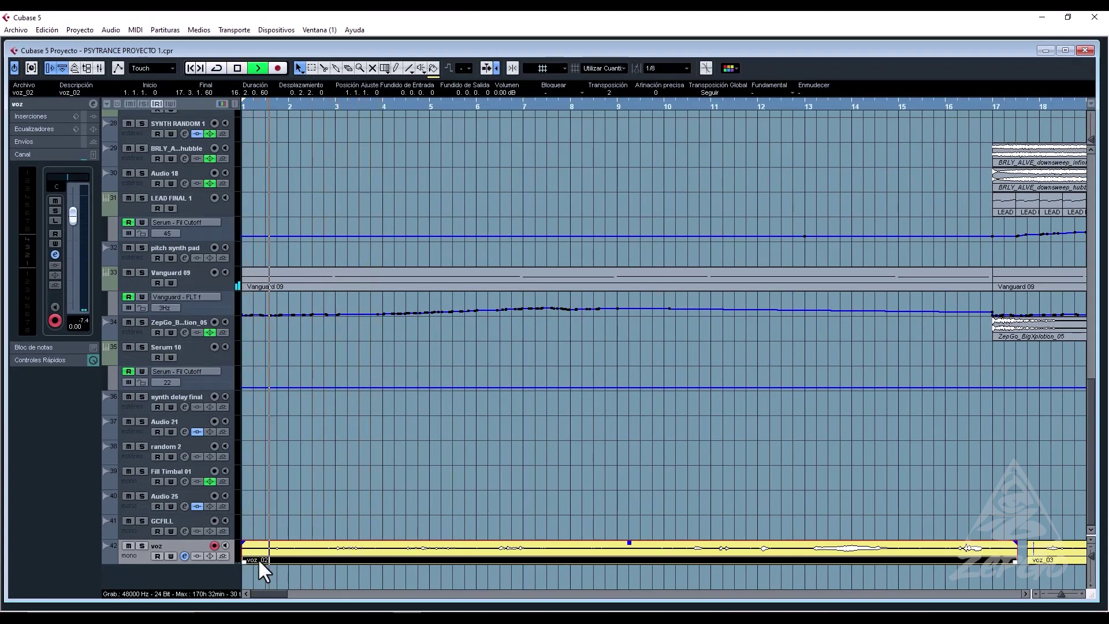
# Try to copy the voz_02 event onto a new track below voz.
pyautogui.moveTo(259, 560)
pyautogui.mouseDown()
pyautogui.moveTo(272, 559)
pyautogui.moveTo(262, 576)
pyautogui.mouseUp()
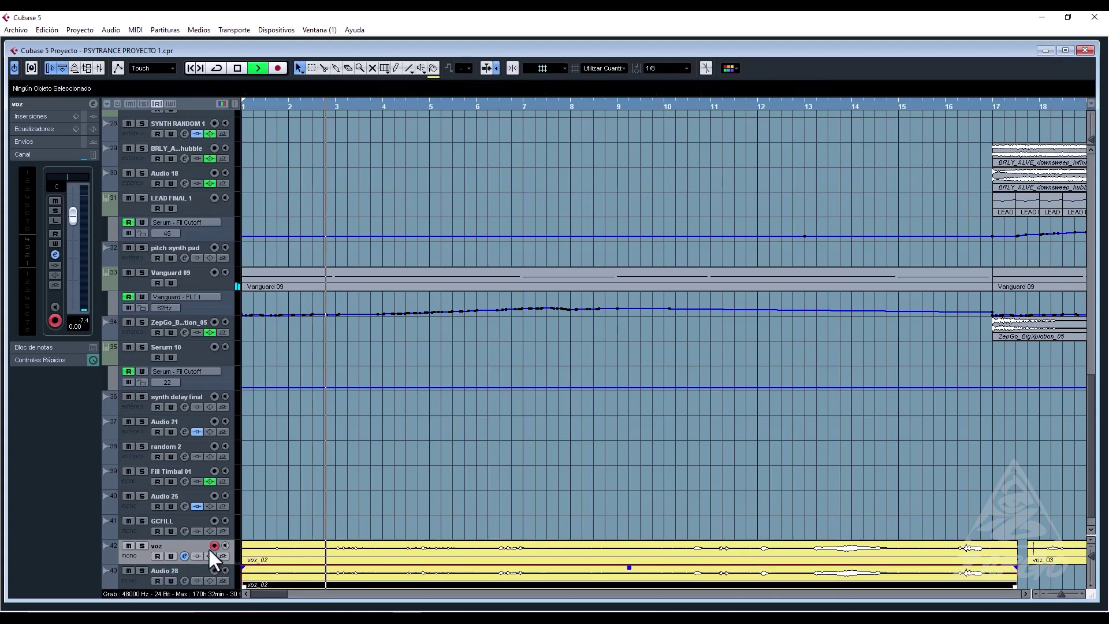
pyautogui.hotkey('ctrl', 'z')
pyautogui.press('space')
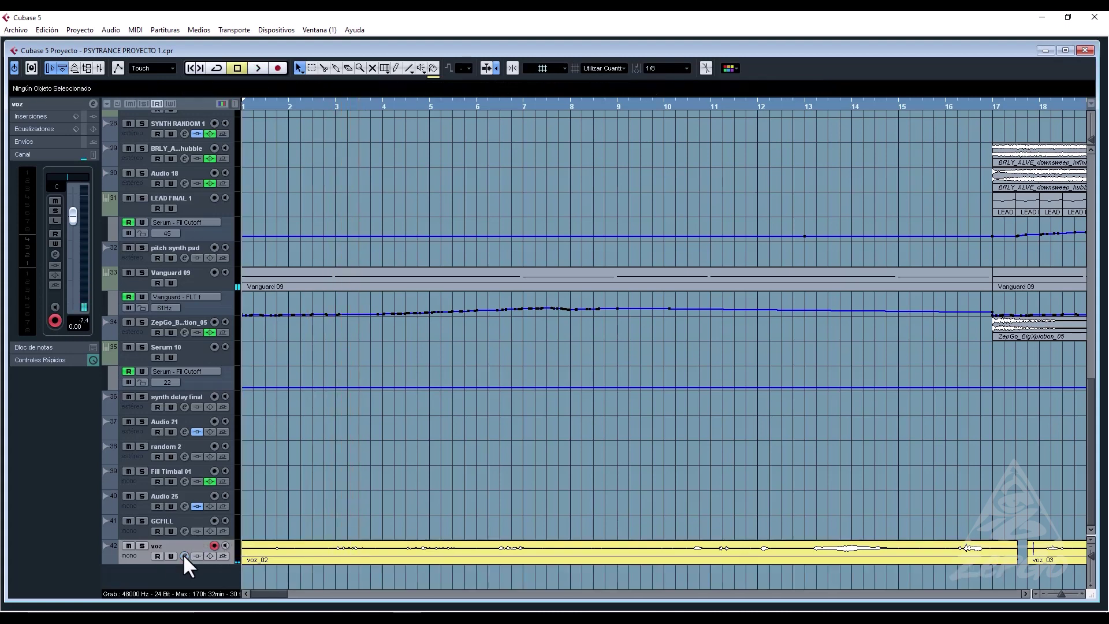
# Route the voz track's output to the VOZ group and check its channel during playback.
pyautogui.click(183, 555)
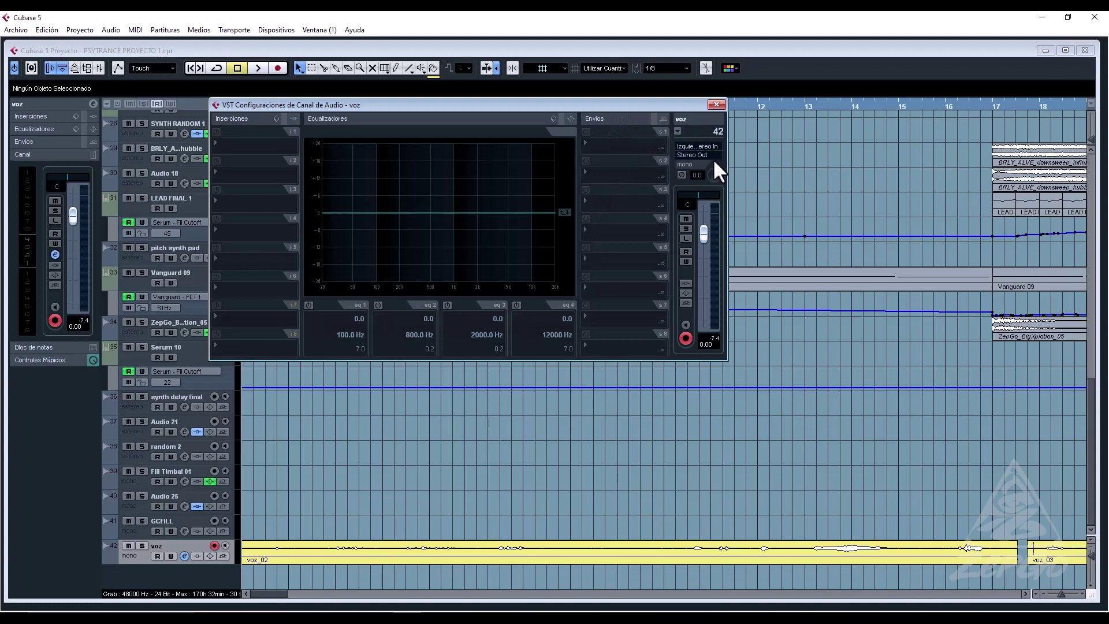
pyautogui.click(696, 154)
pyautogui.moveTo(872, 230)
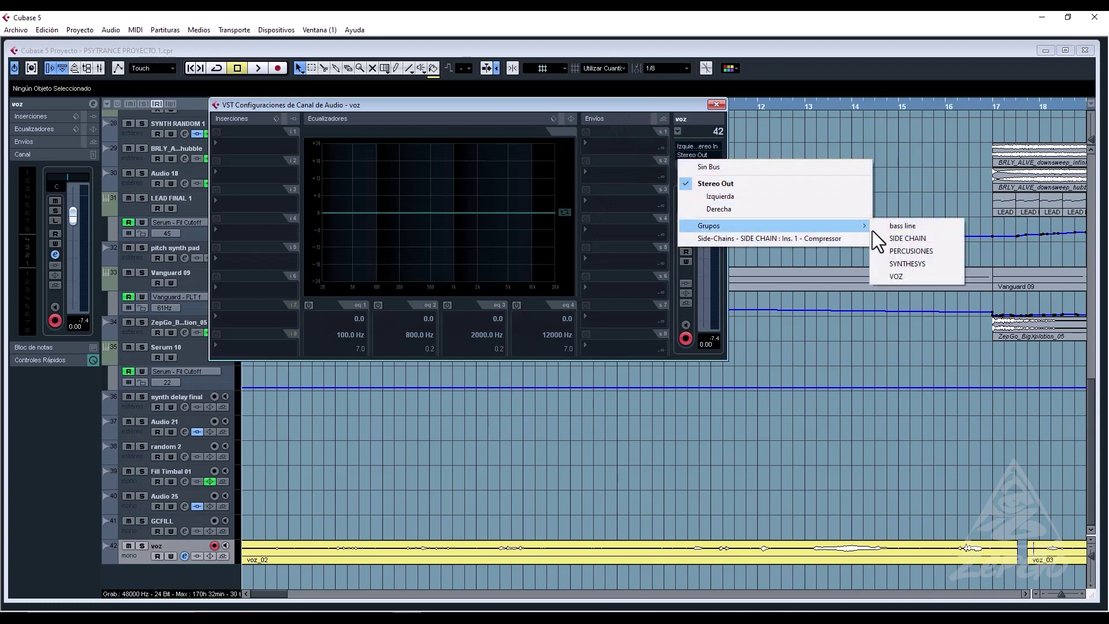
pyautogui.click(927, 276)
pyautogui.click(169, 545)
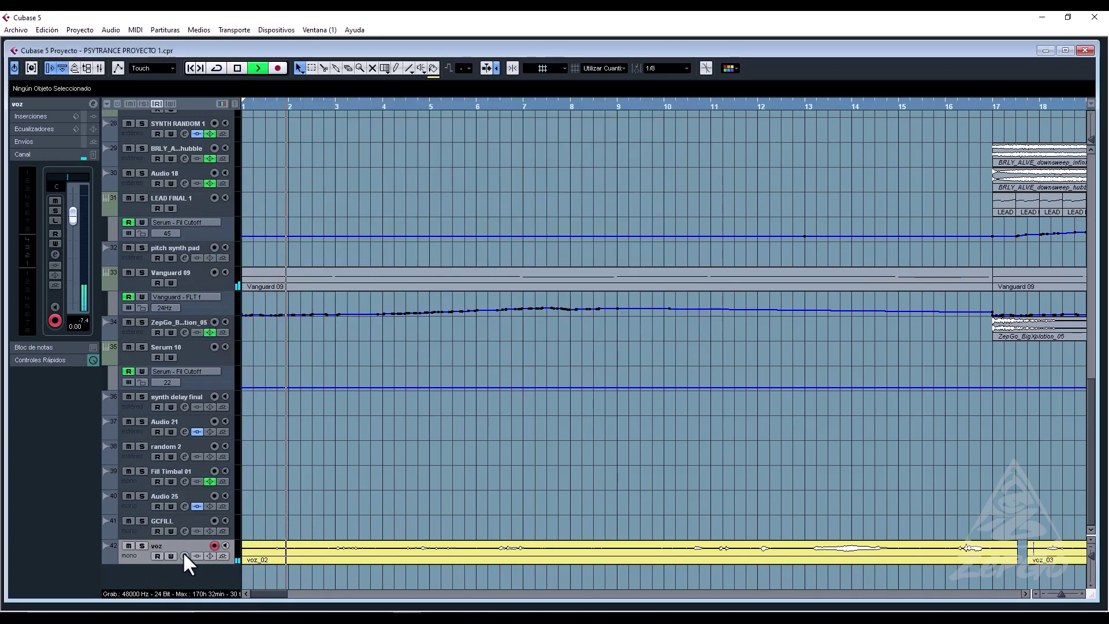
pyautogui.click(184, 556)
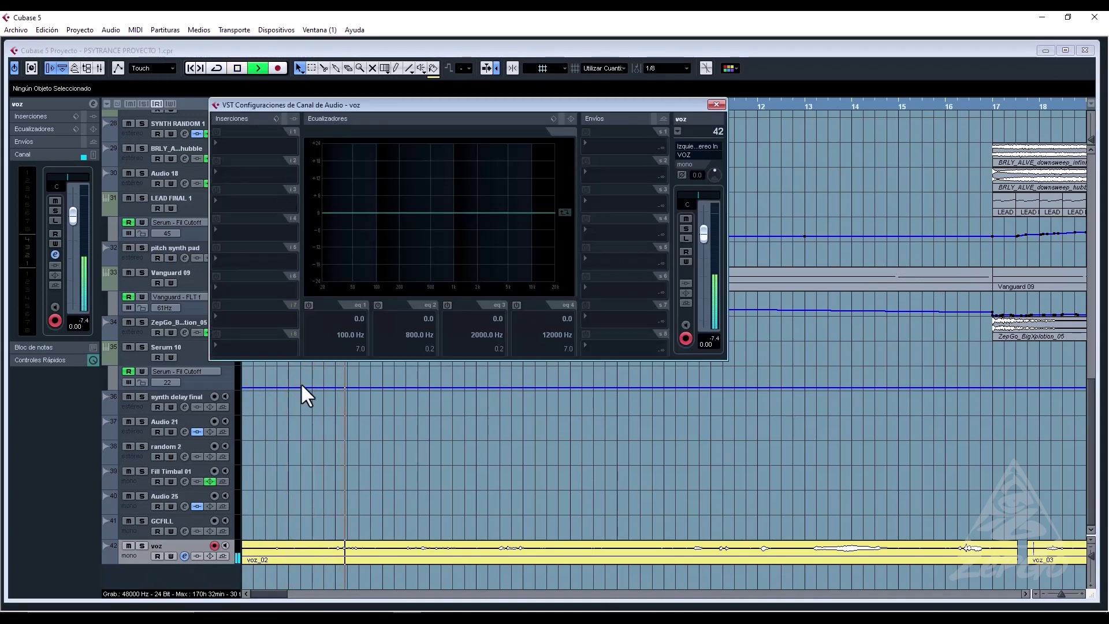
# Copy the voz_02 event onto a new track directly below voz and audition both layers from bar 1.
pyautogui.click(250, 556)
pyautogui.click(257, 552)
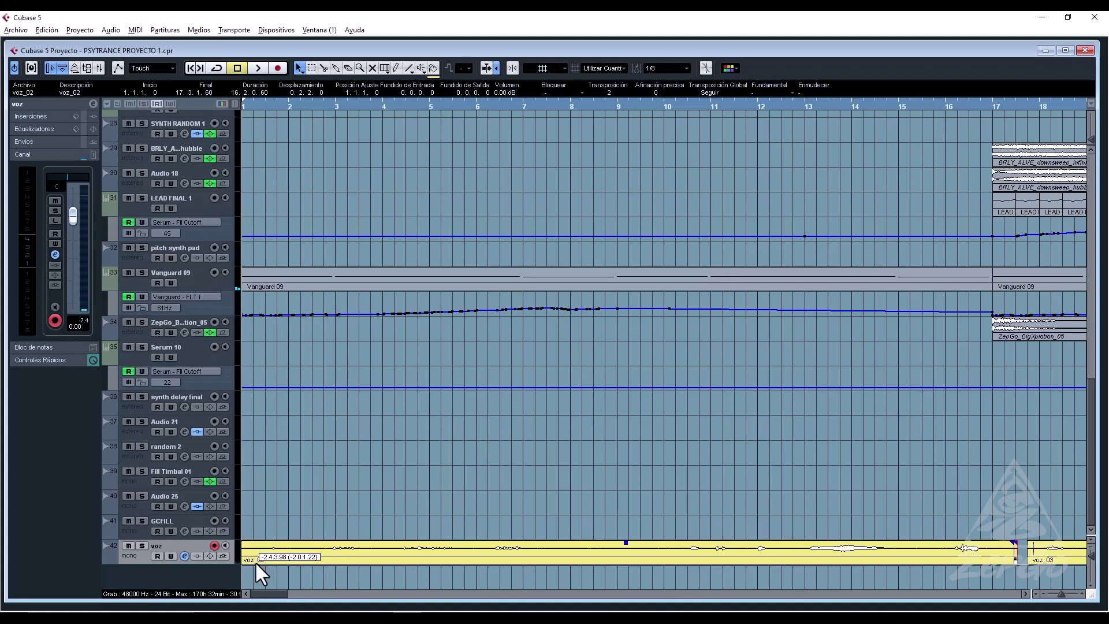
pyautogui.moveTo(256, 570); pyautogui.dragTo(256, 570)
pyautogui.scroll(-1, 278, 510)
pyautogui.press('space')
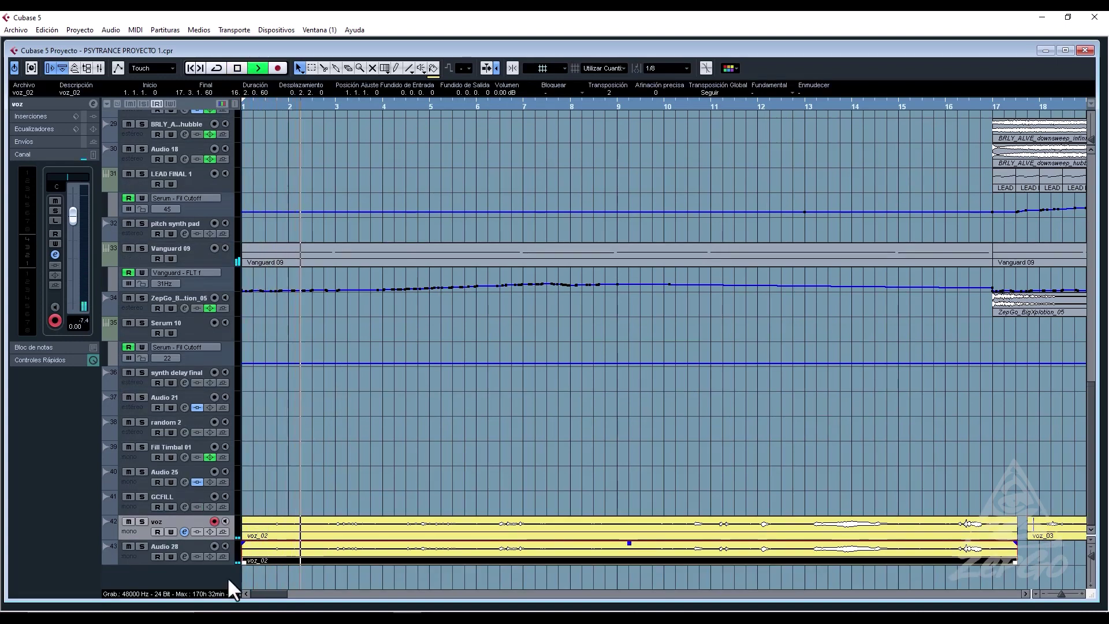
# Examine how the layered vocal events are spread along the voz and Audio 28 tracks across the whole arrangement.
pyautogui.click(144, 603)
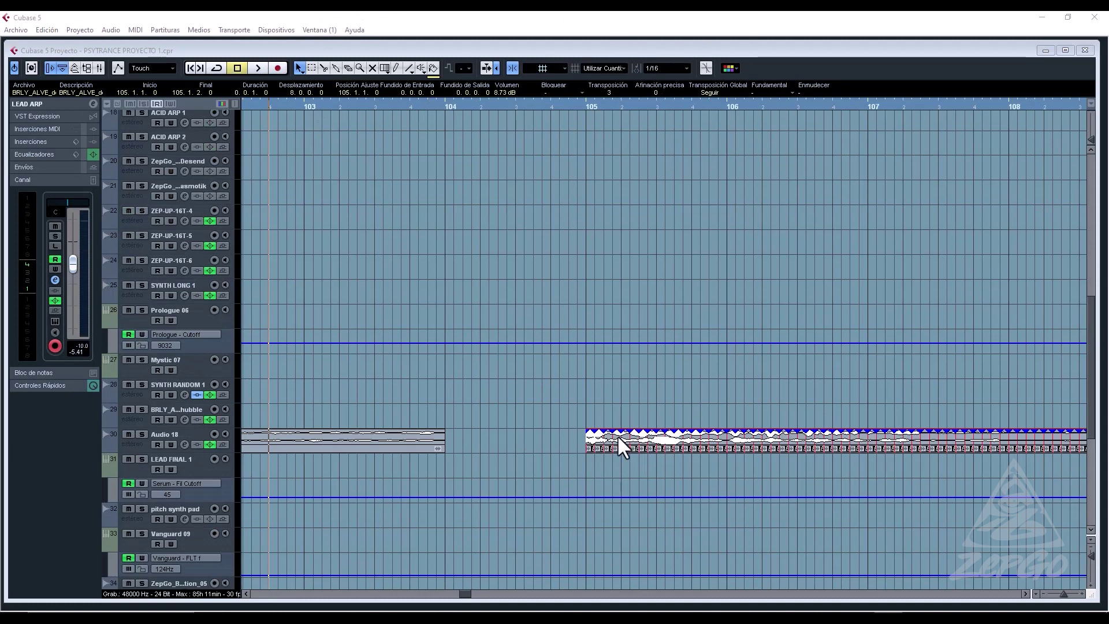
pyautogui.click(515, 412)
pyautogui.click(514, 411)
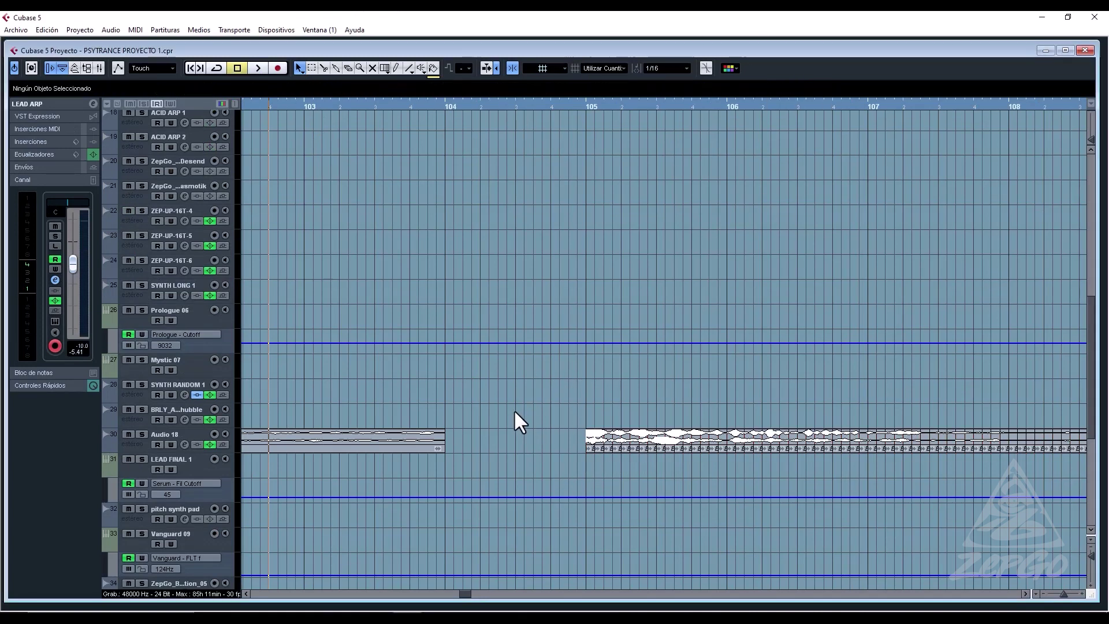
pyautogui.press('g')
pyautogui.press('g')
pyautogui.press('g')
pyautogui.press('g')
pyautogui.press('g')
pyautogui.press('g')
pyautogui.press('g')
pyautogui.press('g')
pyautogui.press('g')
pyautogui.press('g')
pyautogui.press('g')
pyautogui.press('g')
pyautogui.press('g')
pyautogui.press('g')
pyautogui.press('g')
pyautogui.press('g')
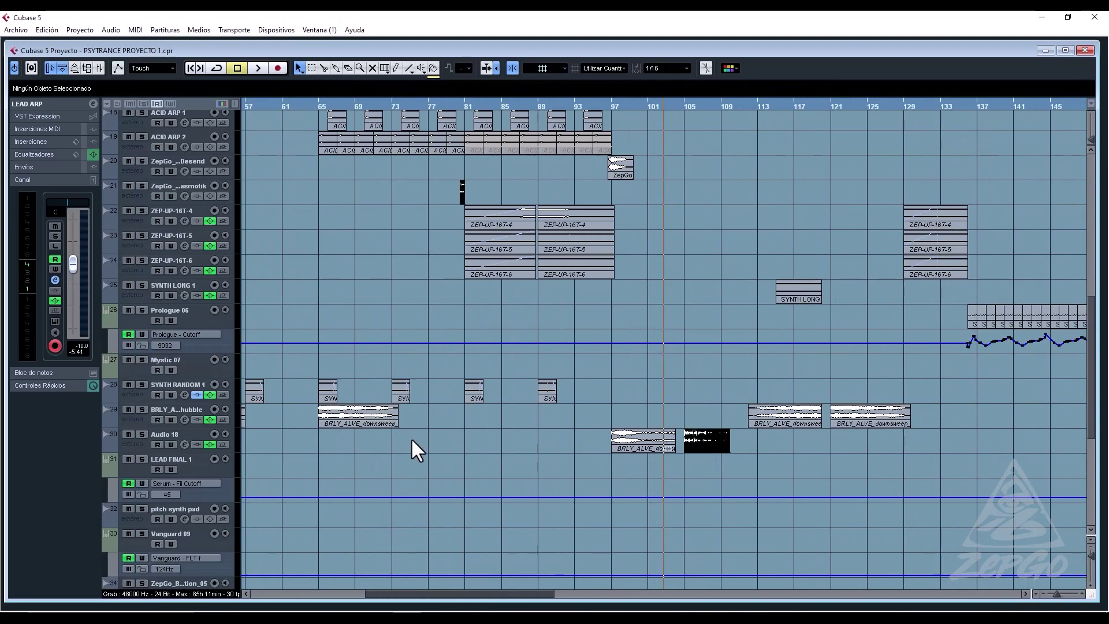
pyautogui.press('g')
pyautogui.press('g')
pyautogui.press('g')
pyautogui.press('g')
pyautogui.press('g')
pyautogui.scroll(-5, 410, 429)
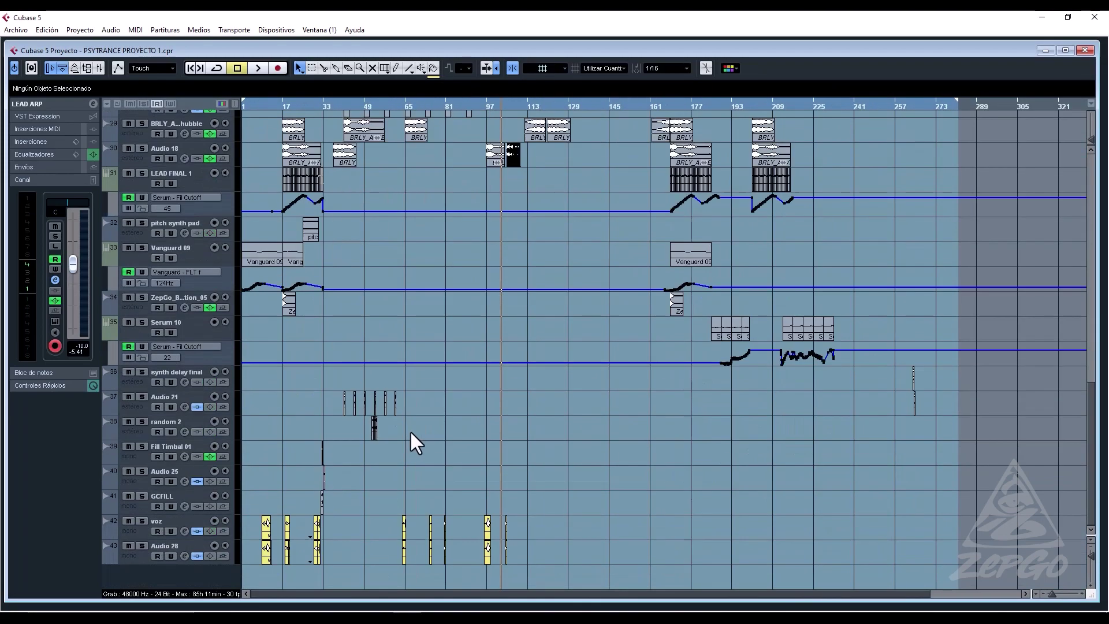
# Open the PingPongDelay insert of the voz track, compare it with the inserts of Audio 28, and close the effect window.
pyautogui.moveTo(262, 103); pyautogui.dragTo(291, 203)
pyautogui.click(163, 522)
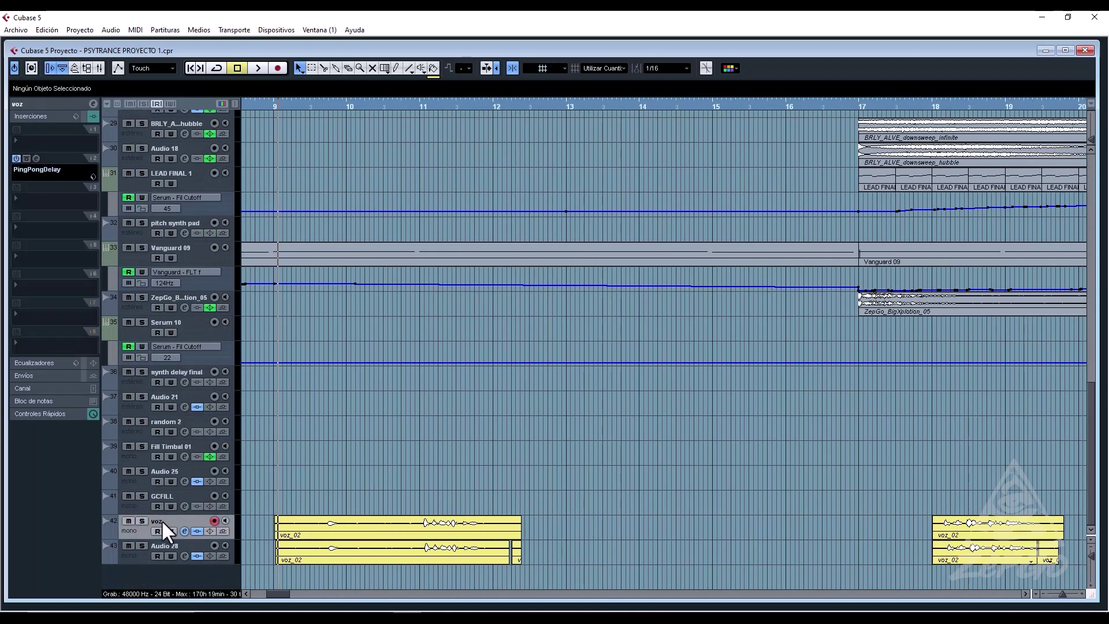
pyautogui.click(36, 158)
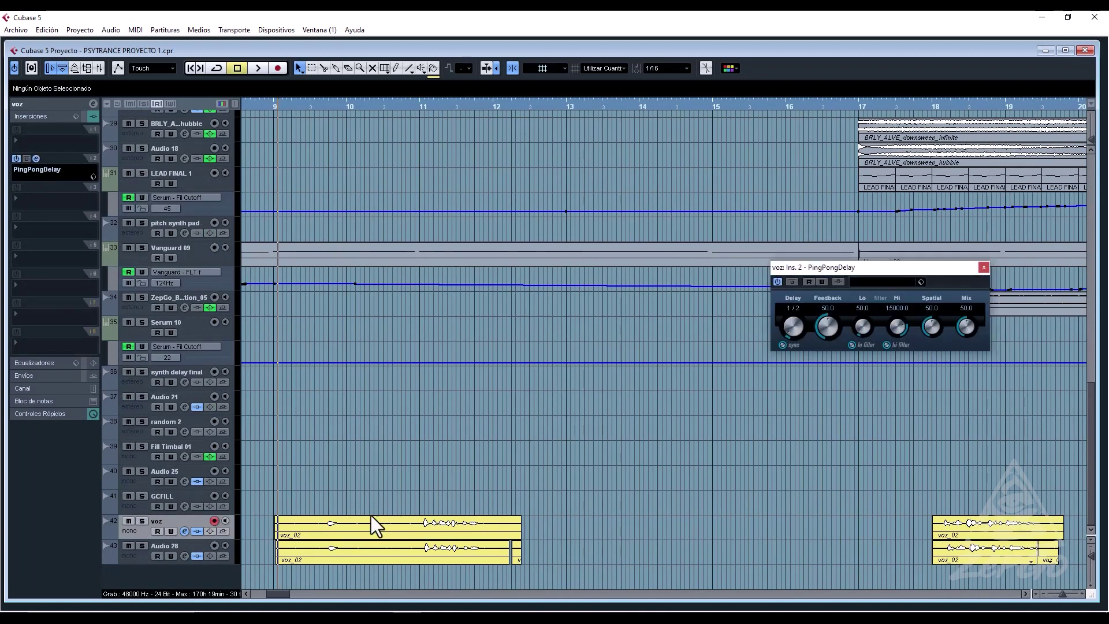
pyautogui.click(36, 158)
pyautogui.click(660, 293)
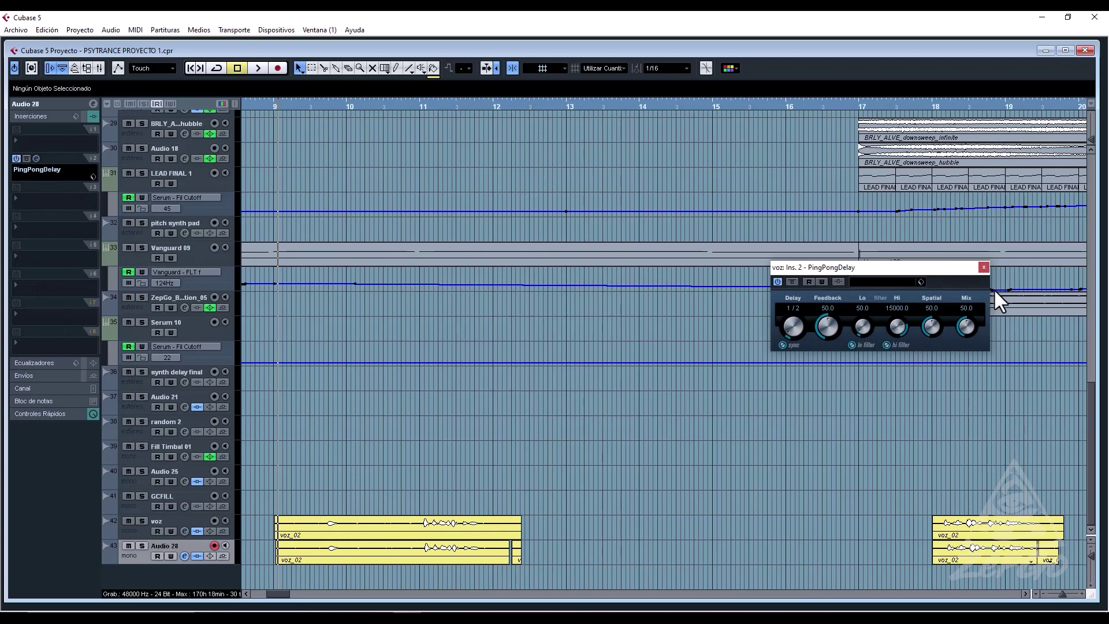
pyautogui.click(983, 268)
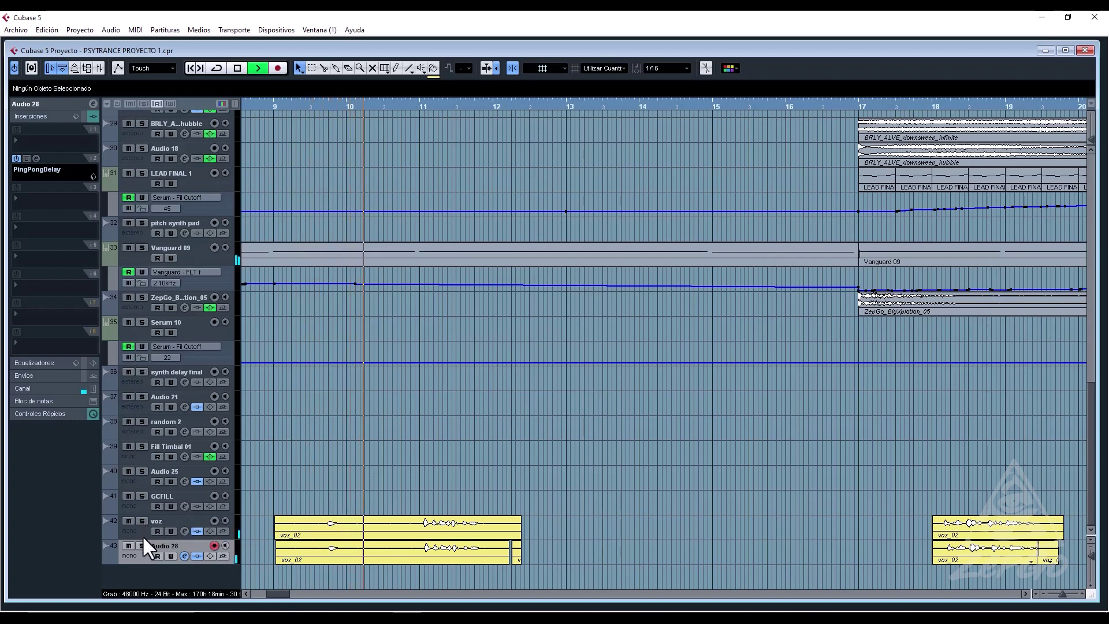
# Trim the starts of both voz_02 layers near bar 9 so that they begin at 10.2.1.
pyautogui.moveTo(289, 563); pyautogui.dragTo(290, 563)
pyautogui.moveTo(296, 525); pyautogui.dragTo(387, 527)
pyautogui.press('g')
pyautogui.press('g')
pyautogui.press('g')
pyautogui.press('g')
pyautogui.press('g')
pyautogui.press('g')
pyautogui.press('g')
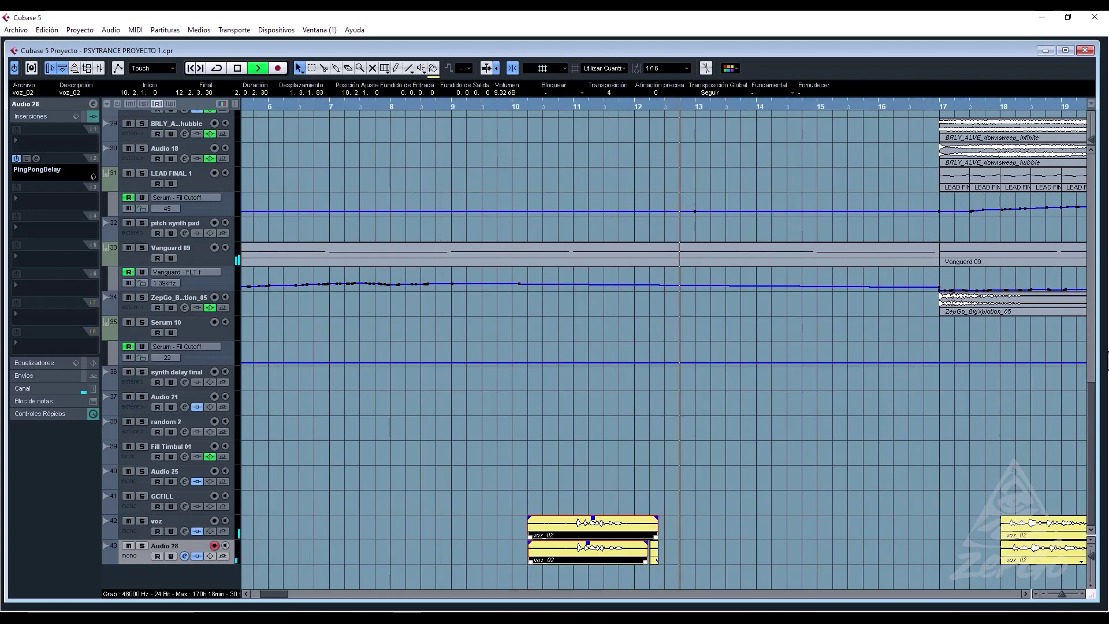
# Audition the voz_02 vocal layers after bar 17 and the following vocal phrases from about bar 29.
pyautogui.click(577, 106)
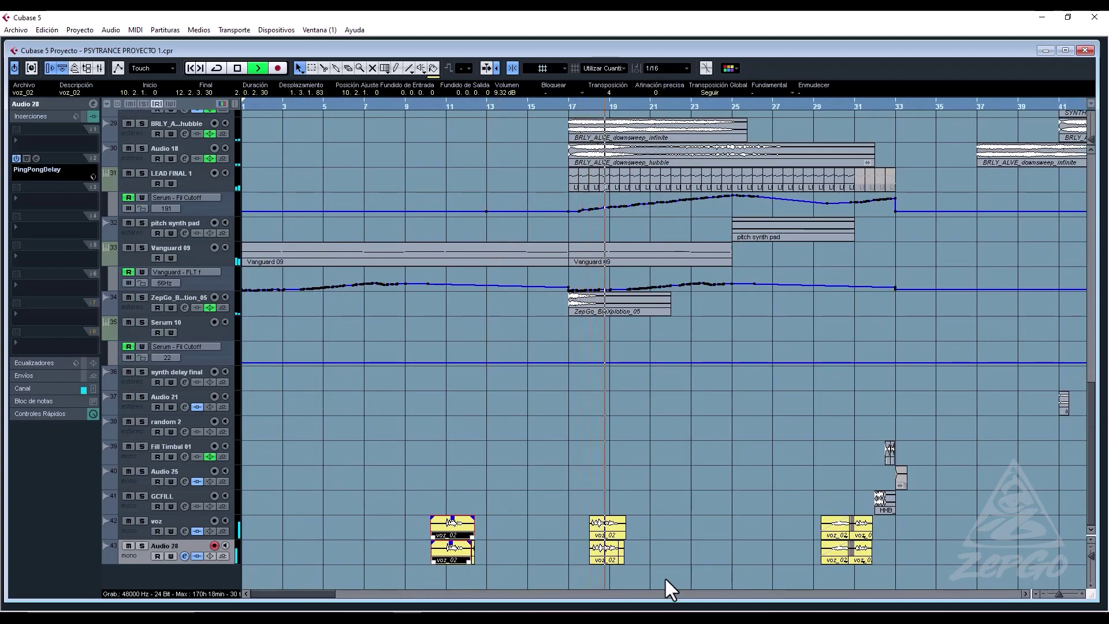
pyautogui.press('g')
pyautogui.press('g')
pyautogui.press('g')
pyautogui.press('g')
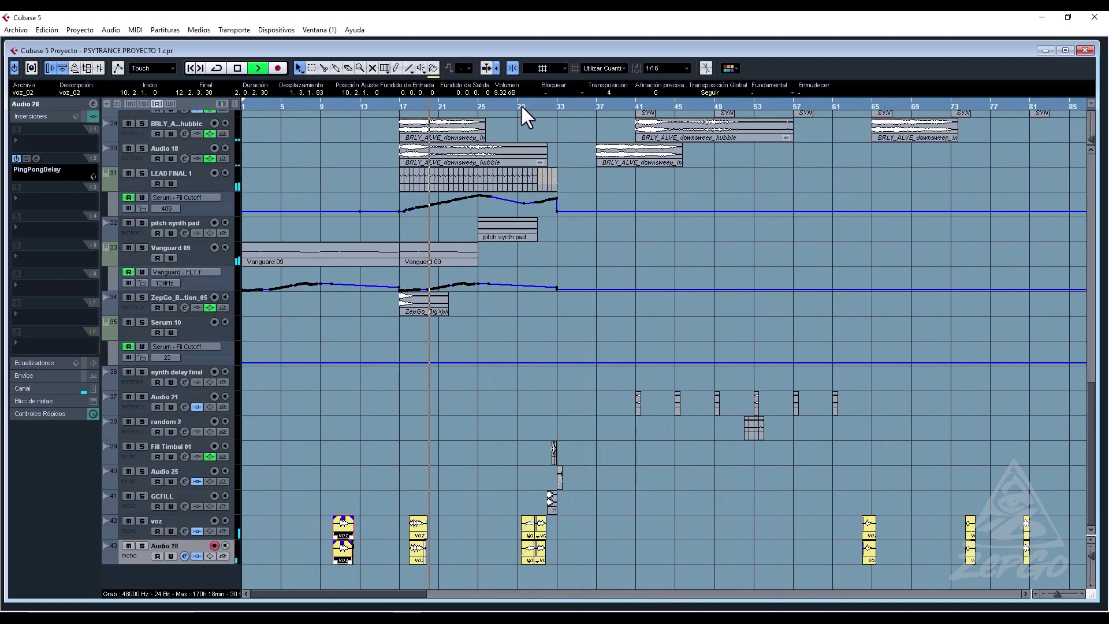
pyautogui.click(521, 105)
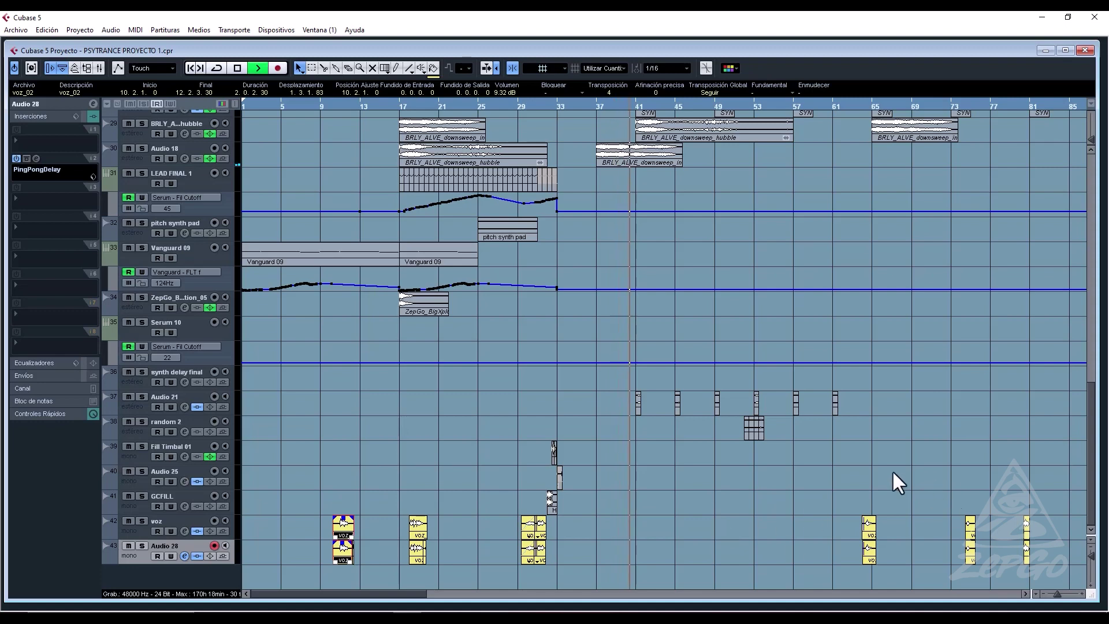
# Play the voz_03 layers at bar 64 and compare the channel panning of the voz and Audio 28 tracks.
pyautogui.moveTo(835, 501); pyautogui.dragTo(899, 563)
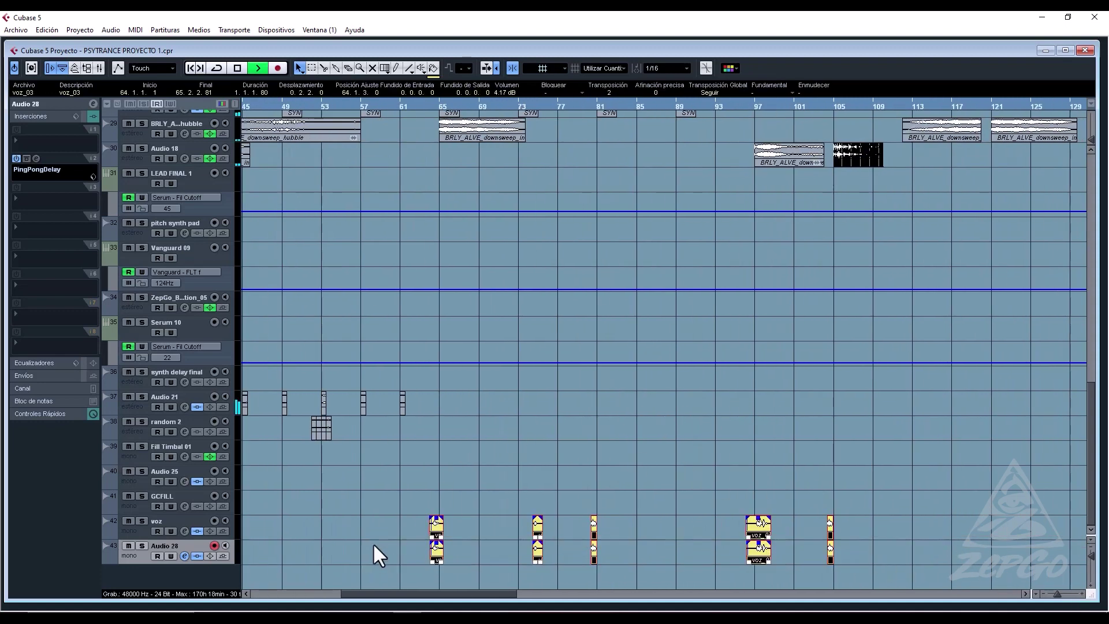
pyautogui.moveTo(420, 111); pyautogui.dragTo(616, 141)
pyautogui.press('space')
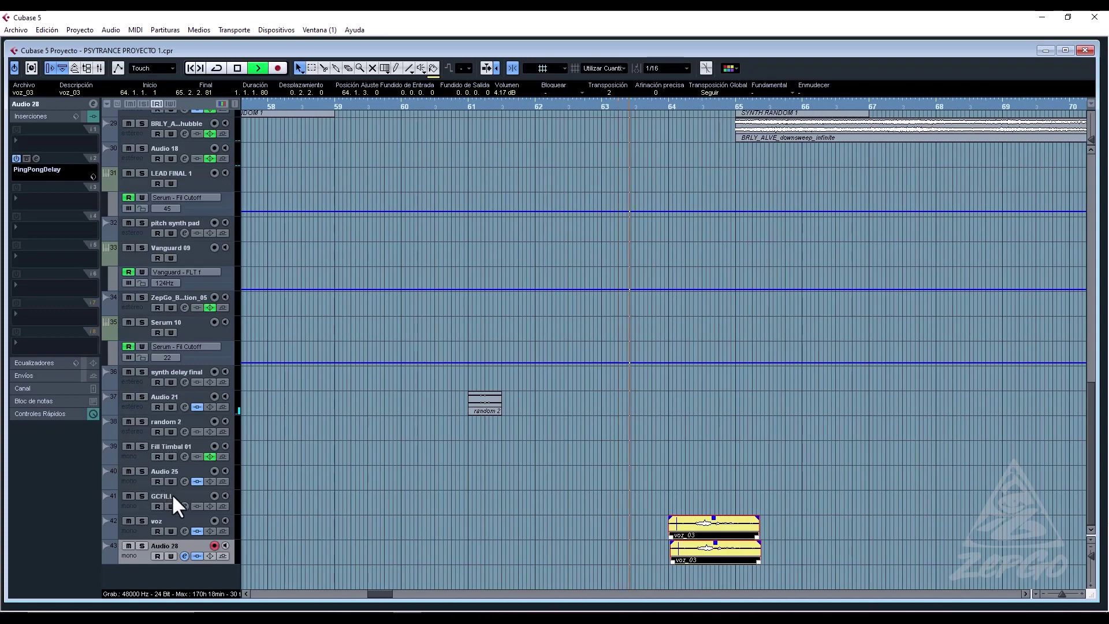
pyautogui.click(170, 522)
pyautogui.click(44, 388)
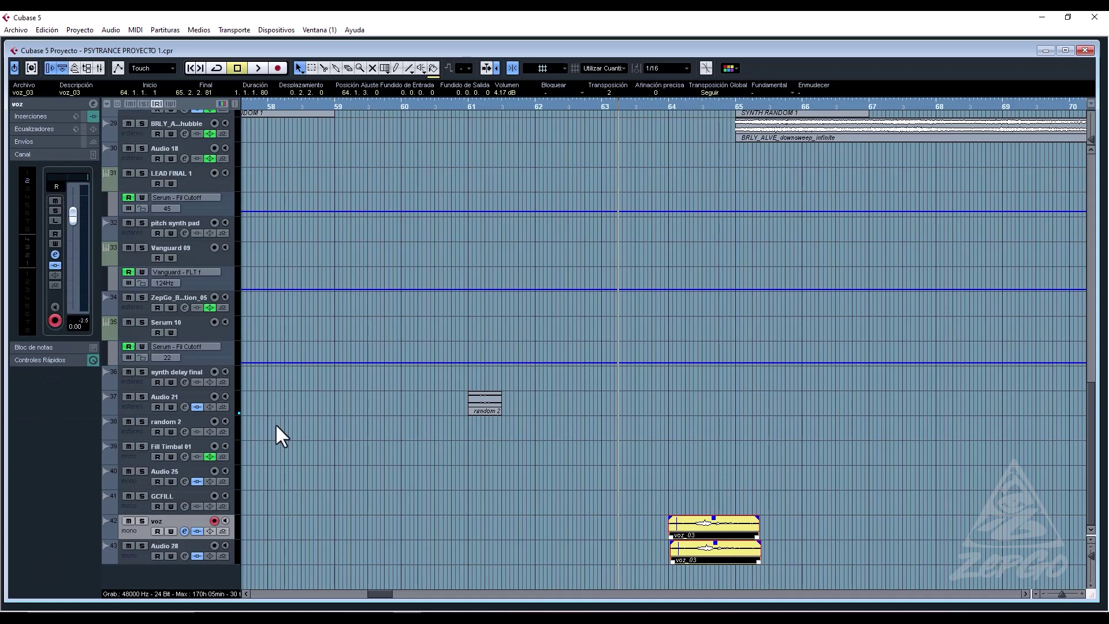
pyautogui.click(157, 544)
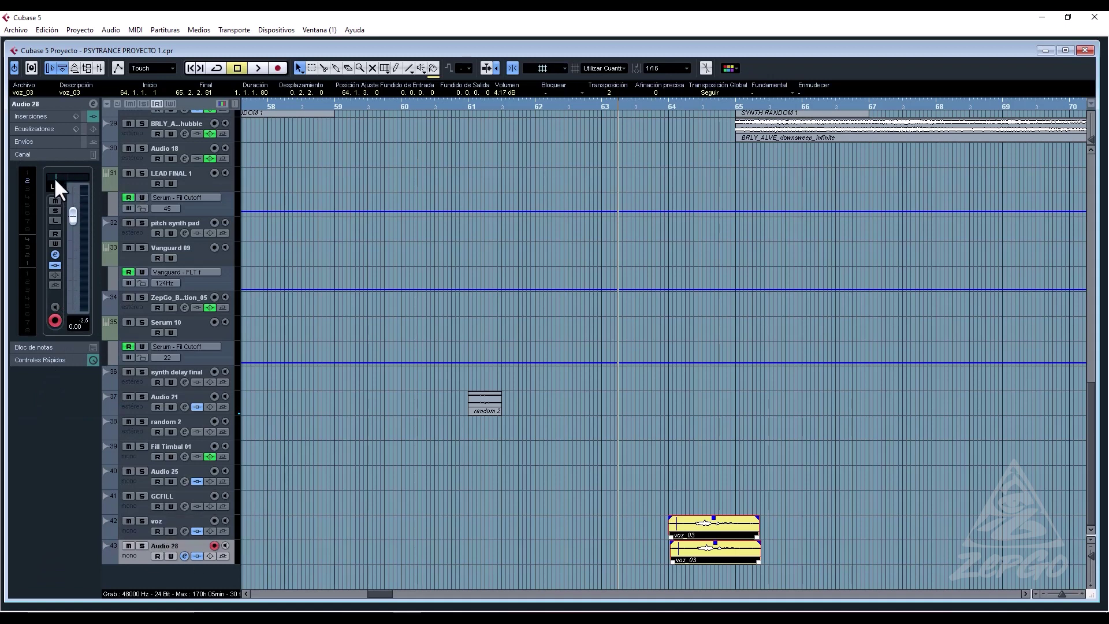
pyautogui.press('space')
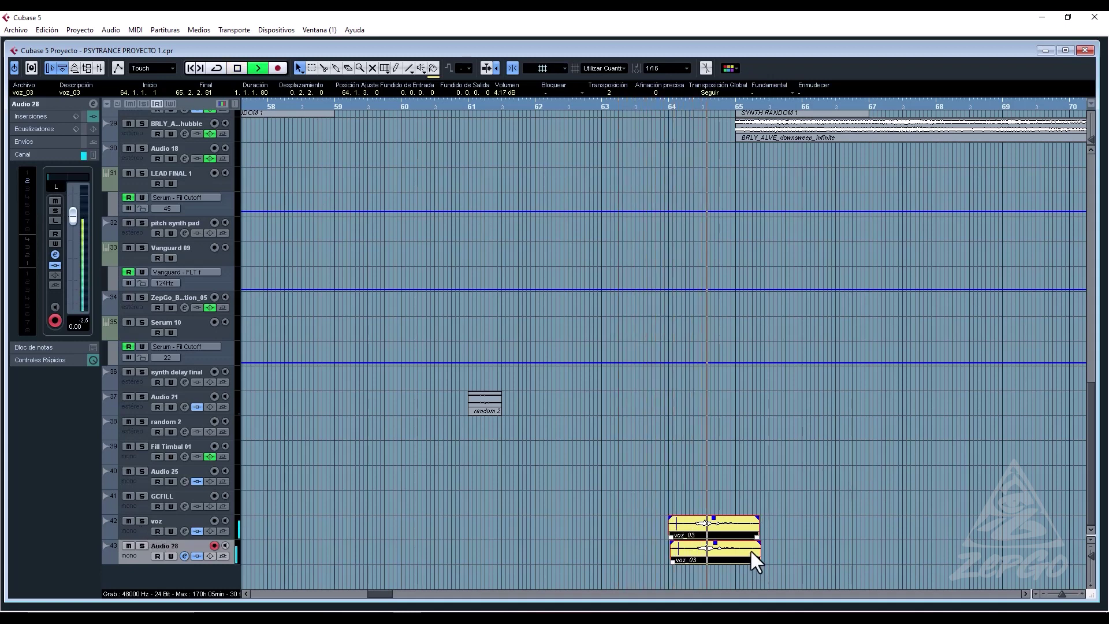
# Examine the vocal phrases between bars 64 and 105 together with the arp and synth tracks above them during playback.
pyautogui.moveTo(684, 490); pyautogui.dragTo(726, 561)
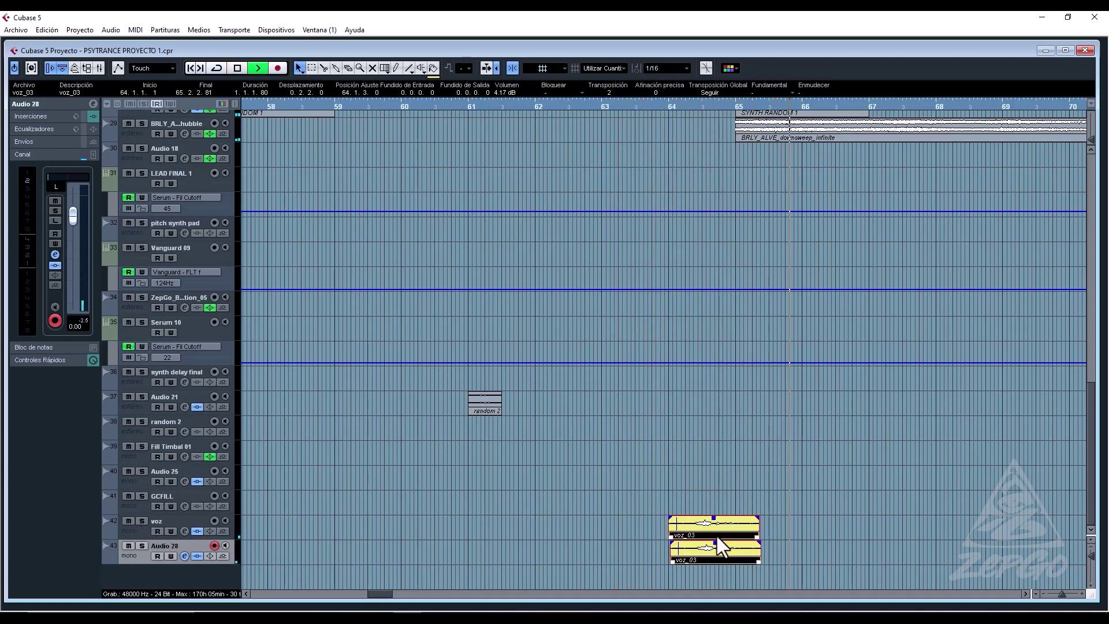
pyautogui.click(743, 463)
pyautogui.press('g')
pyautogui.press('g')
pyautogui.press('g')
pyautogui.press('g')
pyautogui.press('g')
pyautogui.press('g')
pyautogui.press('g')
pyautogui.press('g')
pyautogui.press('g')
pyautogui.press('g')
pyautogui.press('g')
pyautogui.press('g')
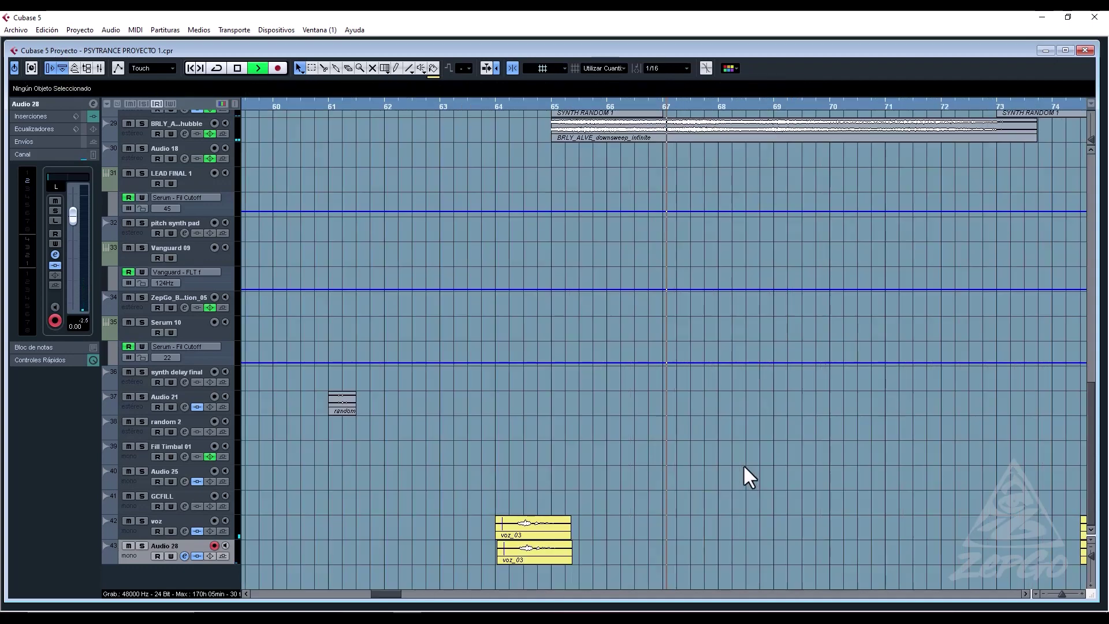
pyautogui.press('g')
pyautogui.press('g')
pyautogui.press('g')
pyautogui.press('g')
pyautogui.press('g')
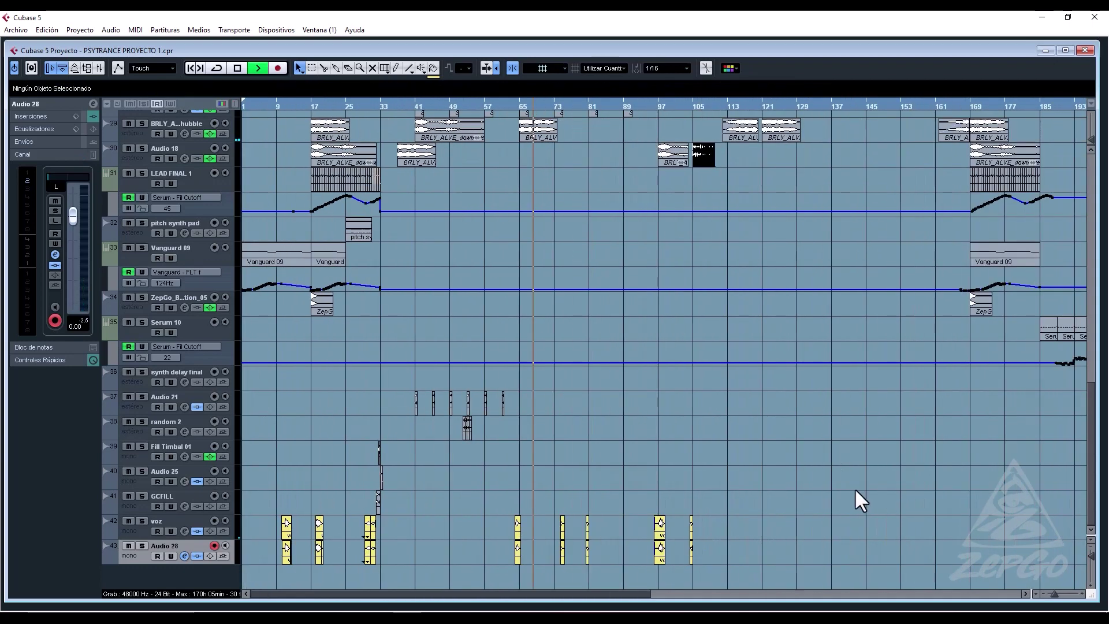
pyautogui.press('h')
pyautogui.press('h')
pyautogui.press('h')
pyautogui.press('h')
pyautogui.press('h')
pyautogui.press('h')
pyautogui.press('h')
pyautogui.press('h')
pyautogui.press('h')
pyautogui.press('h')
pyautogui.press('h')
pyautogui.press('h')
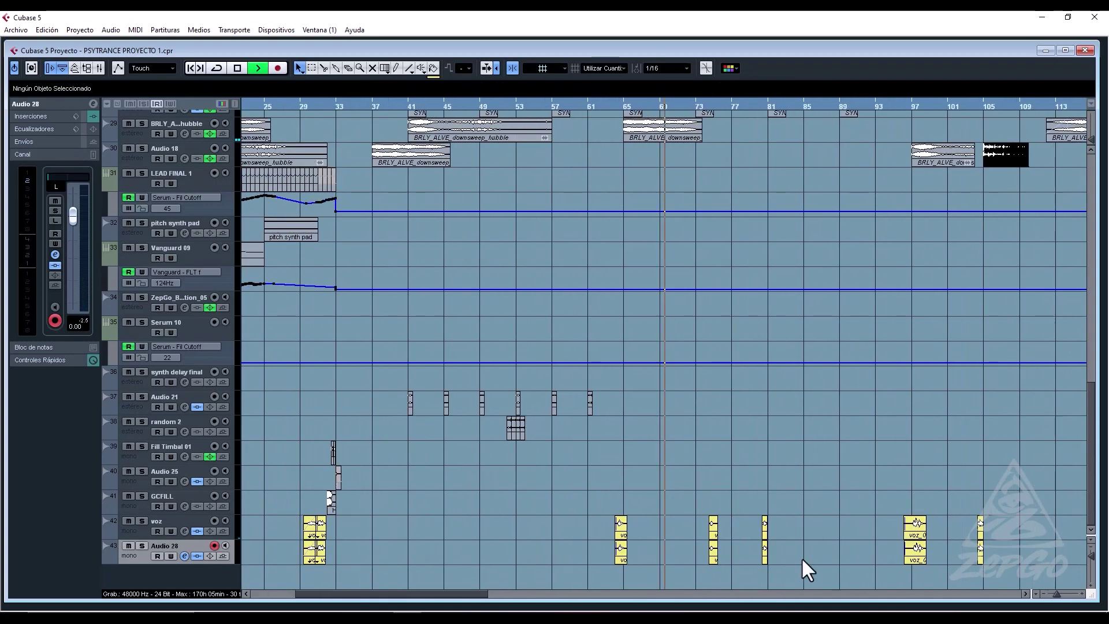
pyautogui.scroll(6, 810, 439)
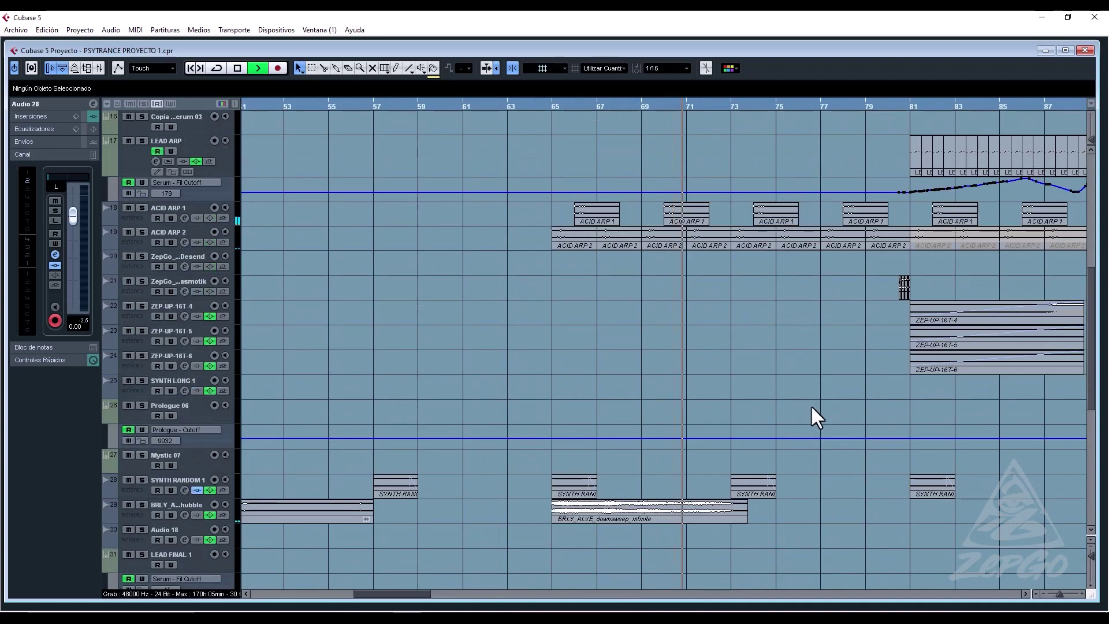
pyautogui.scroll(-6, 810, 407)
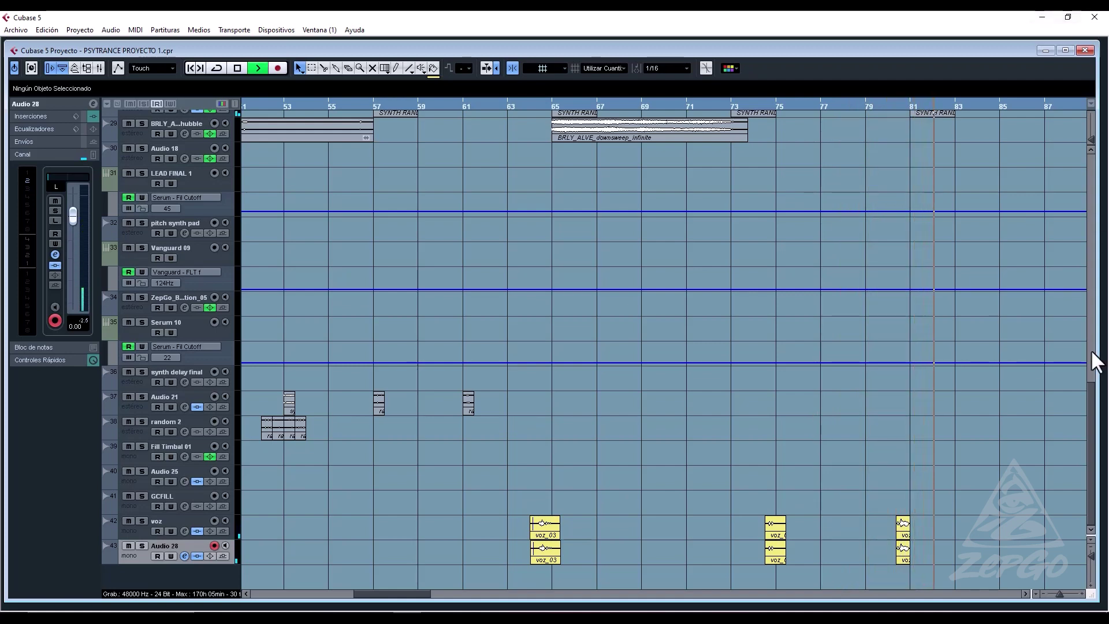
# Audition and inspect the two voz_02 layers at bar 80, just before the section at bar 81.
pyautogui.moveTo(896, 104); pyautogui.dragTo(793, 245)
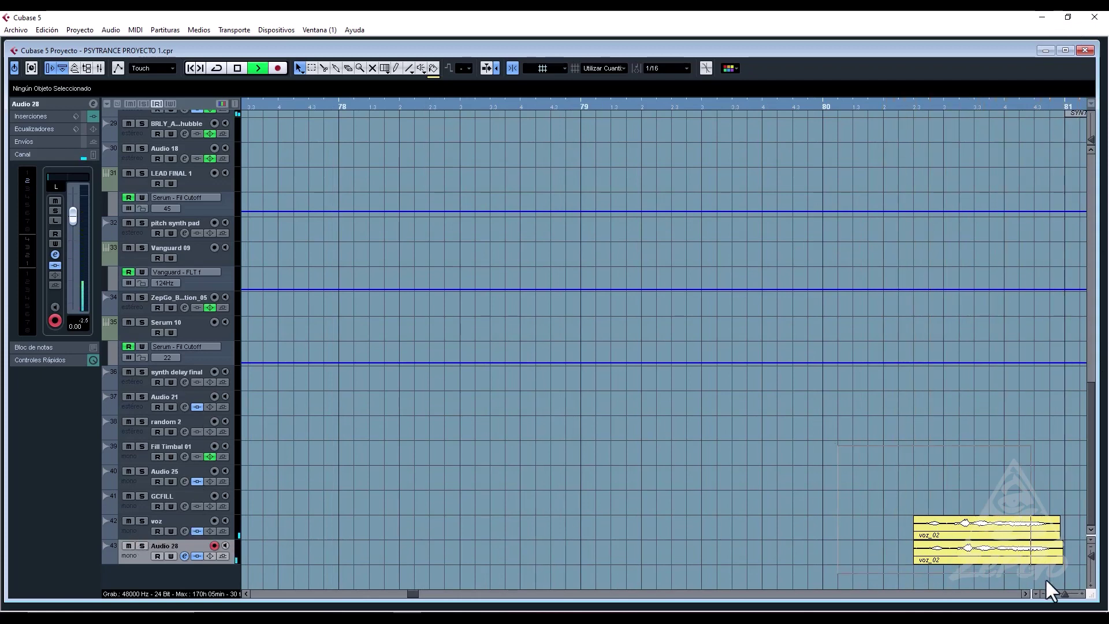
pyautogui.moveTo(1046, 579); pyautogui.dragTo(1047, 578)
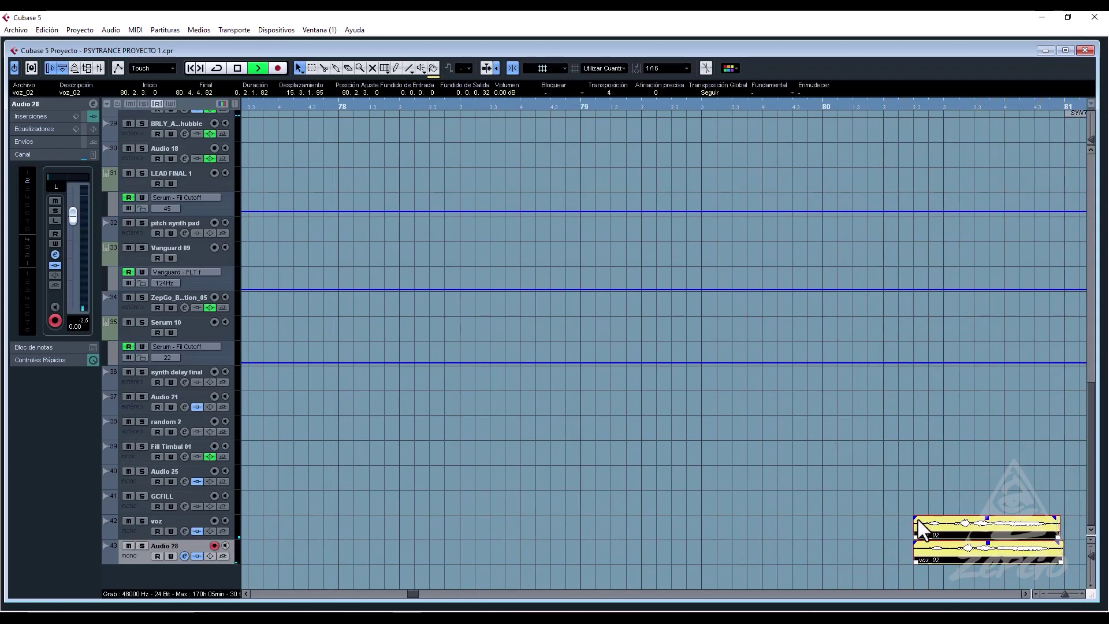
pyautogui.moveTo(916, 519); pyautogui.dragTo(917, 518)
pyautogui.click(918, 489)
pyautogui.press('g')
pyautogui.press('g')
pyautogui.press('g')
pyautogui.press('g')
pyautogui.press('g')
pyautogui.press('g')
pyautogui.press('g')
pyautogui.press('g')
pyautogui.press('g')
pyautogui.press('g')
pyautogui.press('g')
pyautogui.press('g')
pyautogui.press('g')
pyautogui.press('g')
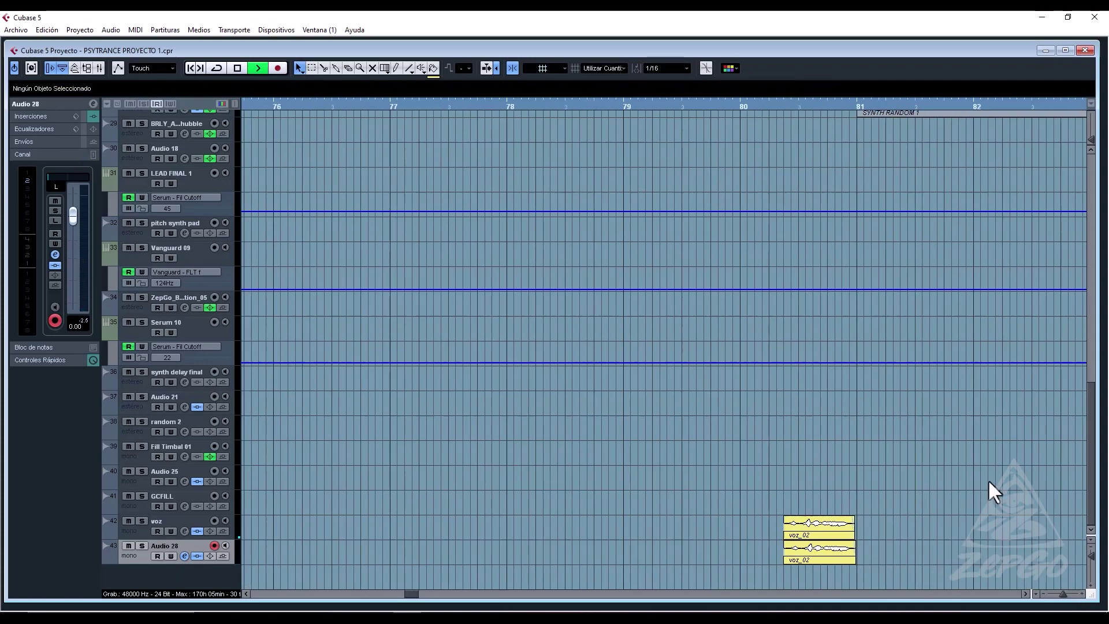
pyautogui.press('g')
pyautogui.press('g')
pyautogui.press('g')
pyautogui.press('g')
pyautogui.press('g')
pyautogui.press('g')
pyautogui.press('g')
pyautogui.press('g')
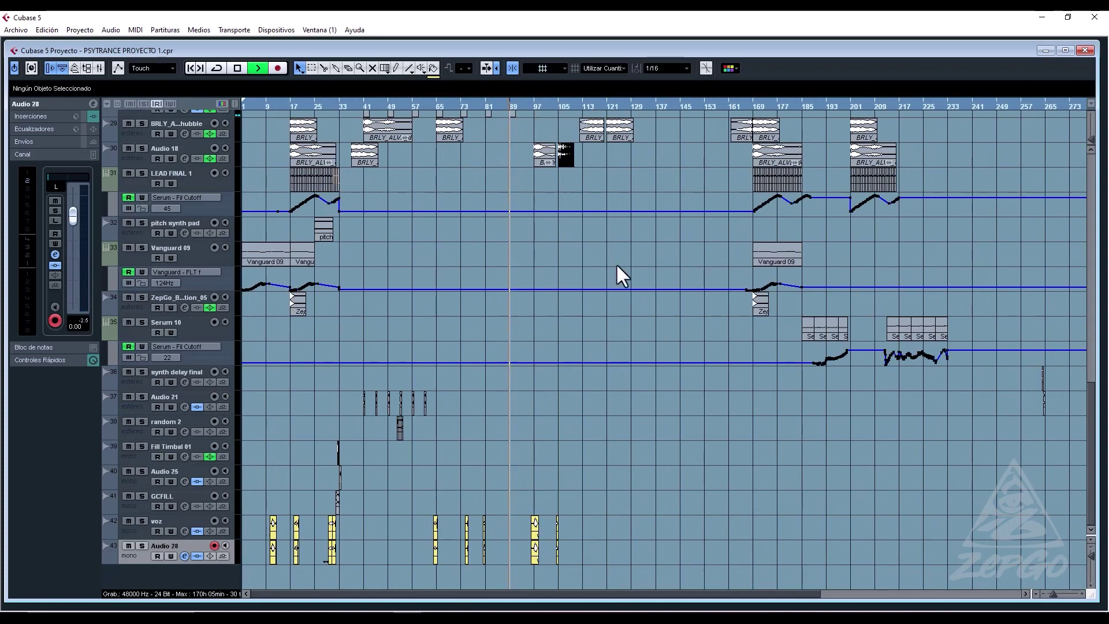
# Enlarge the two voz_04 layers at bar 97 and compare the timing of their waveforms, playing from 97.3.
pyautogui.press('h')
pyautogui.press('h')
pyautogui.press('h')
pyautogui.press('h')
pyautogui.press('h')
pyautogui.press('h')
pyautogui.press('h')
pyautogui.press('h')
pyautogui.press('h')
pyautogui.press('h')
pyautogui.press('h')
pyautogui.press('h')
pyautogui.moveTo(797, 560); pyautogui.dragTo(816, 537)
pyautogui.press('h')
pyautogui.press('h')
pyautogui.press('h')
pyautogui.press('h')
pyautogui.press('h')
pyautogui.press('h')
pyautogui.press('h')
pyautogui.press('h')
pyautogui.press('h')
pyautogui.press('h')
pyautogui.press('h')
pyautogui.press('h')
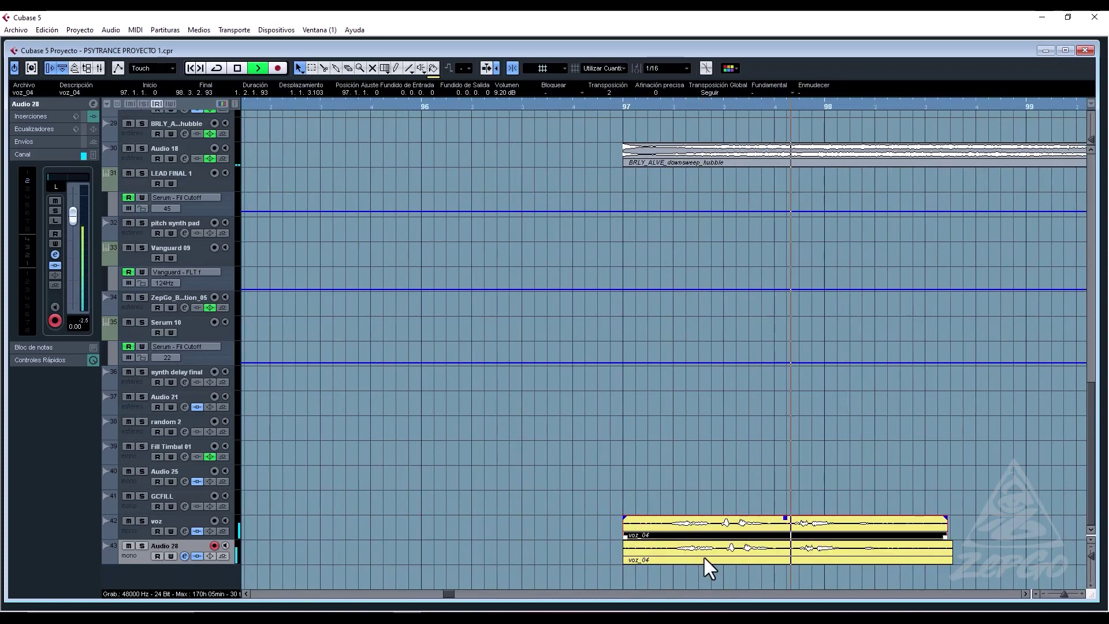
pyautogui.click(703, 556)
pyautogui.press('space')
pyautogui.moveTo(1091, 556); pyautogui.dragTo(1091, 563)
pyautogui.moveTo(822, 549); pyautogui.dragTo(791, 507)
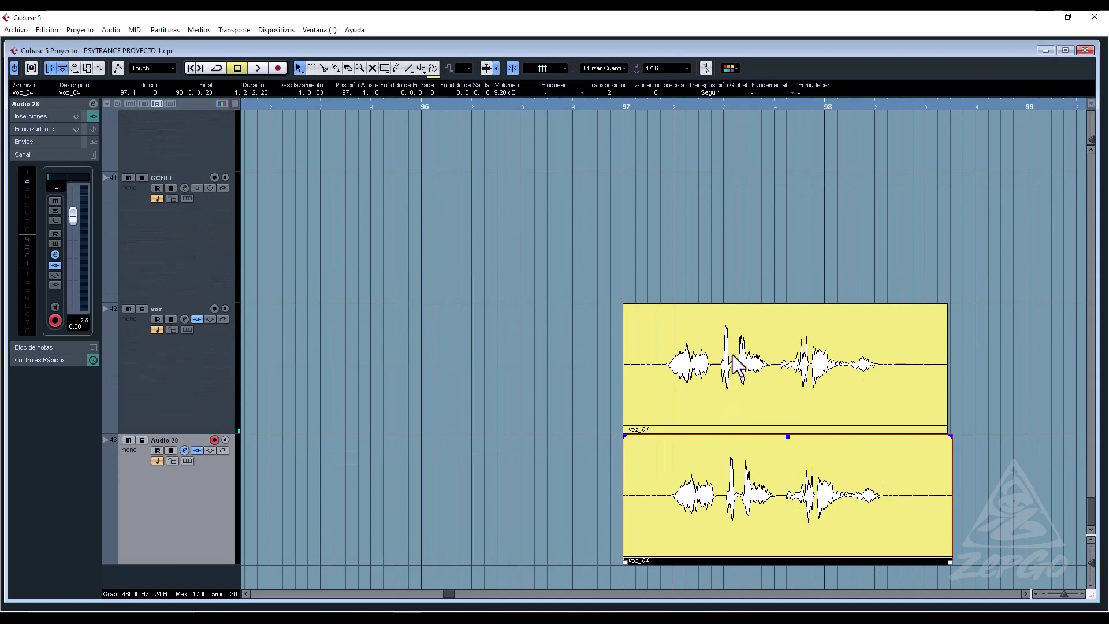
pyautogui.moveTo(716, 107); pyautogui.dragTo(719, 134)
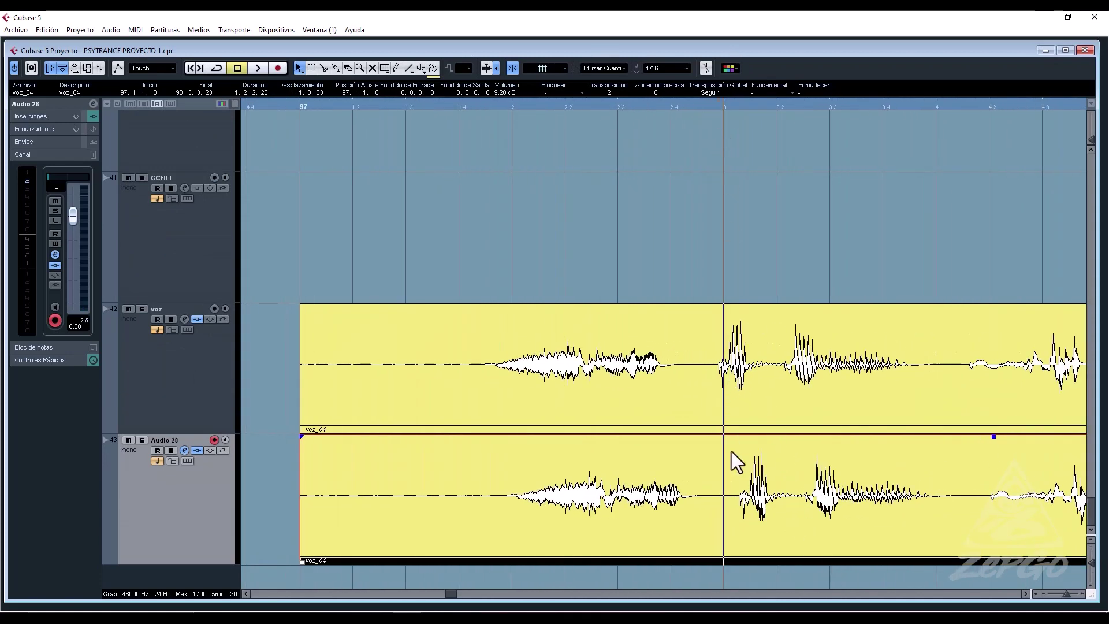
pyautogui.press('space')
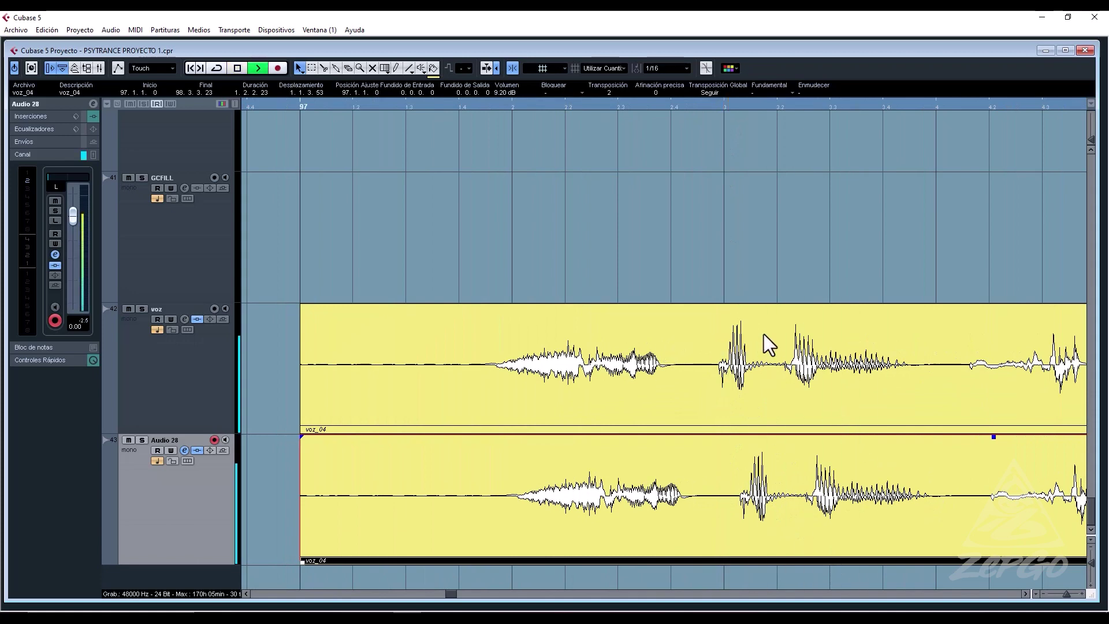
# Audition the voz_02 layers from bar 104 and review the upper tracks of the arrangement.
pyautogui.press('g')
pyautogui.press('g')
pyautogui.press('g')
pyautogui.press('g')
pyautogui.press('g')
pyautogui.press('g')
pyautogui.press('g')
pyautogui.press('g')
pyautogui.press('g')
pyautogui.press('g')
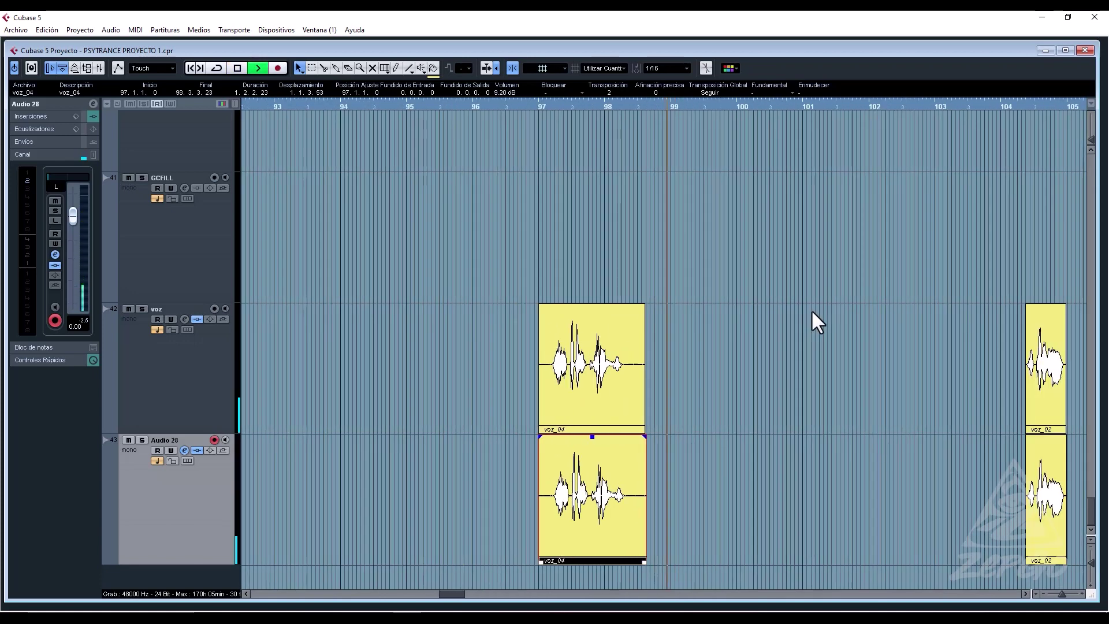
pyautogui.press('g')
pyautogui.press('g')
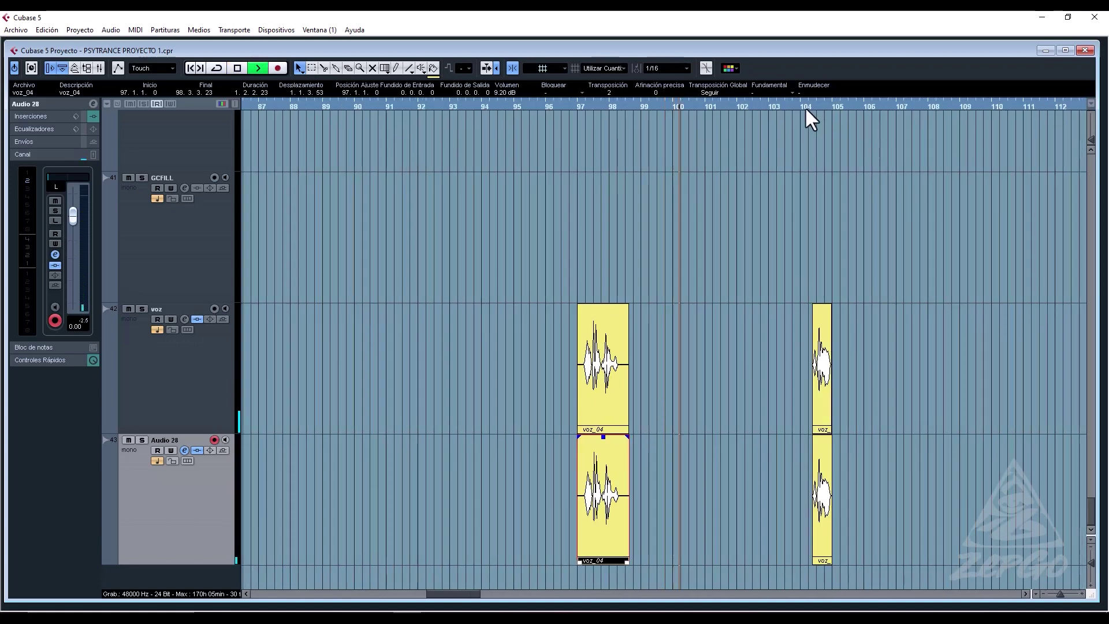
pyautogui.click(800, 107)
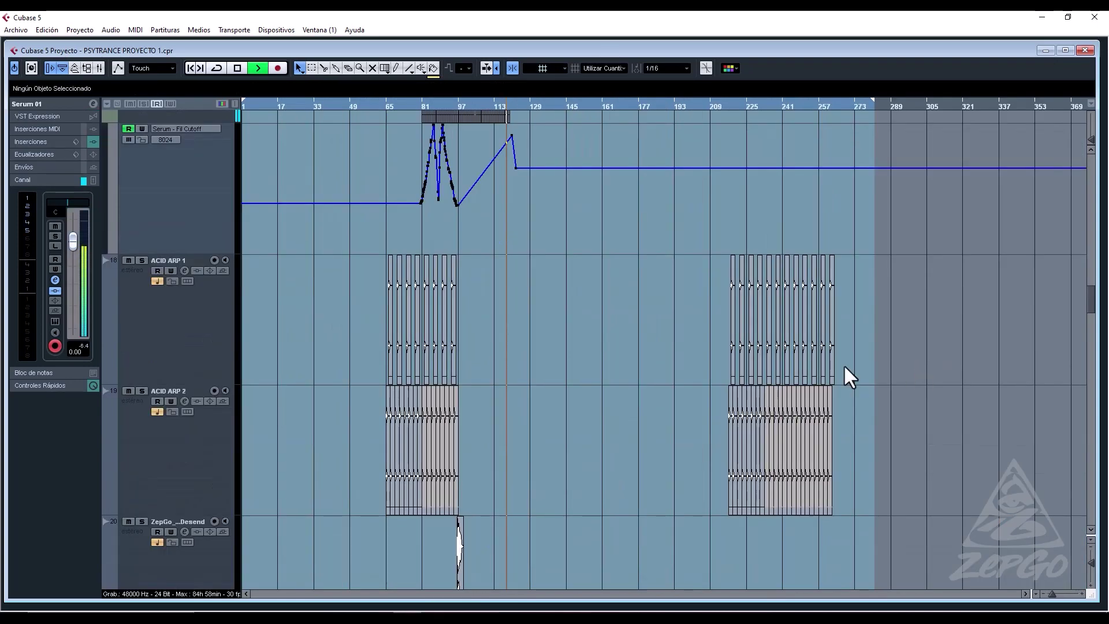
pyautogui.scroll(10, 605, 359)
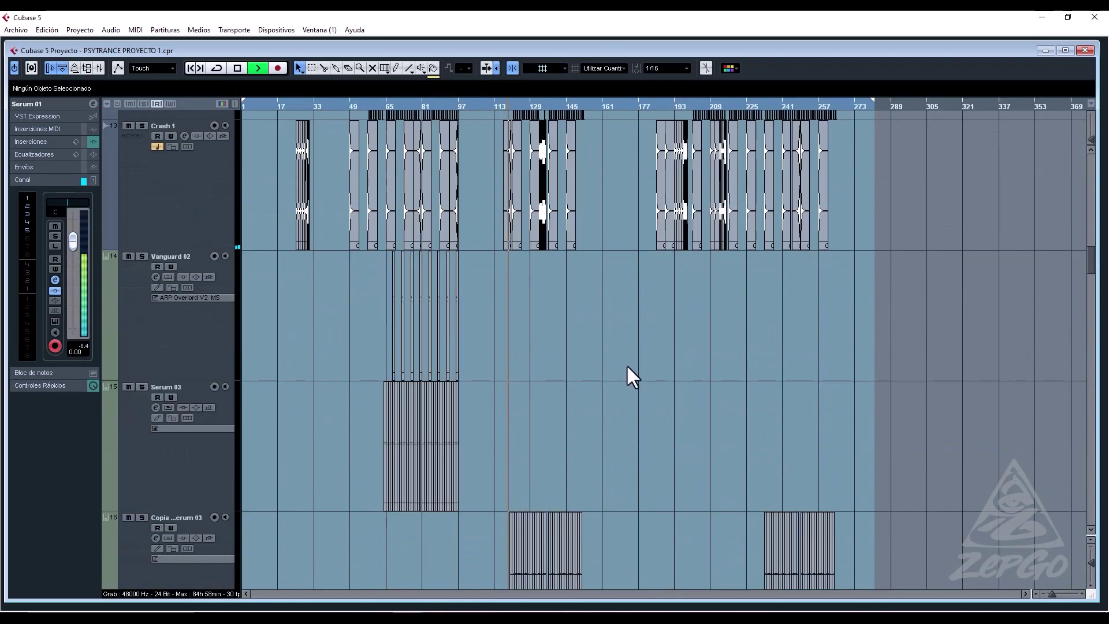
# Examine the lead, synth and downsweep tracks between bars 97 and 145 during playback of the section starting at bar 121.
pyautogui.scroll(-3, 636, 434)
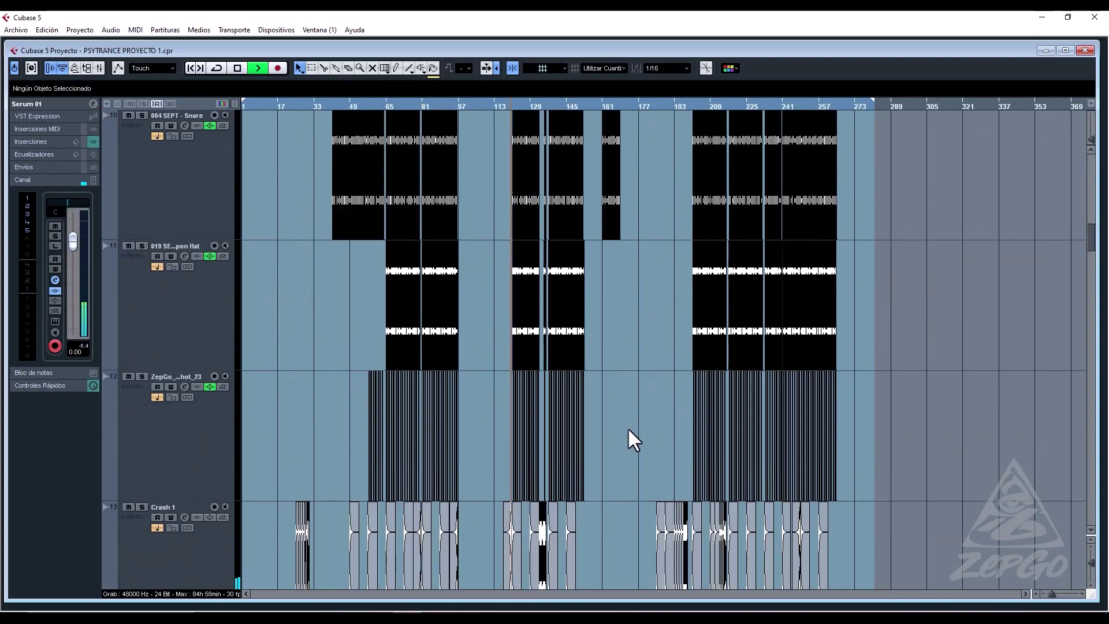
pyautogui.press('h')
pyautogui.press('h')
pyautogui.press('h')
pyautogui.scroll(-8, 733, 407)
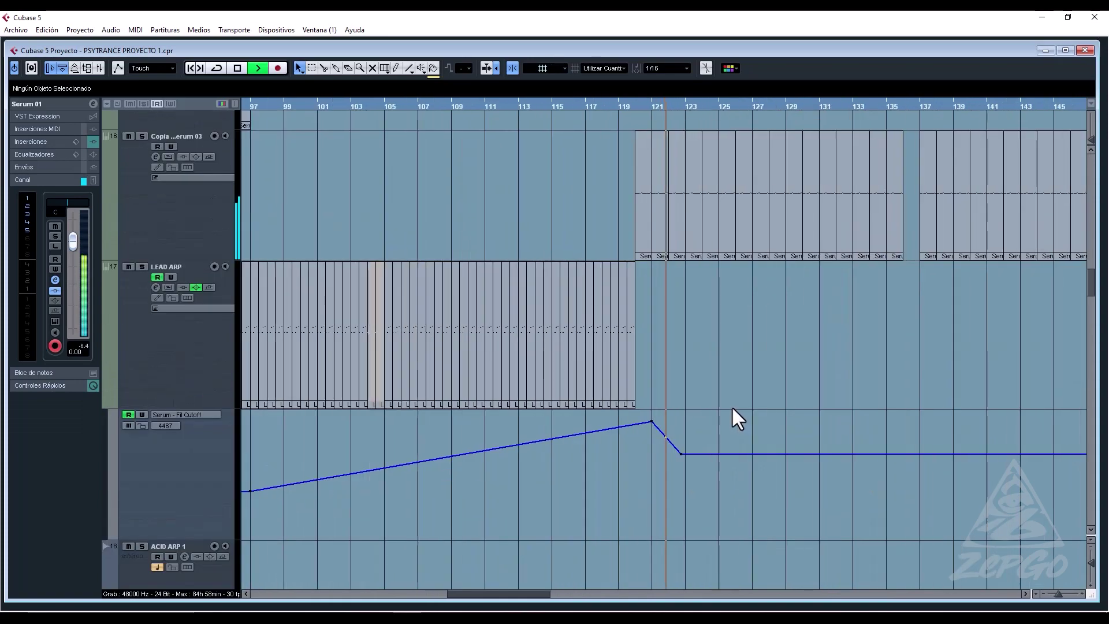
pyautogui.scroll(-9, 718, 399)
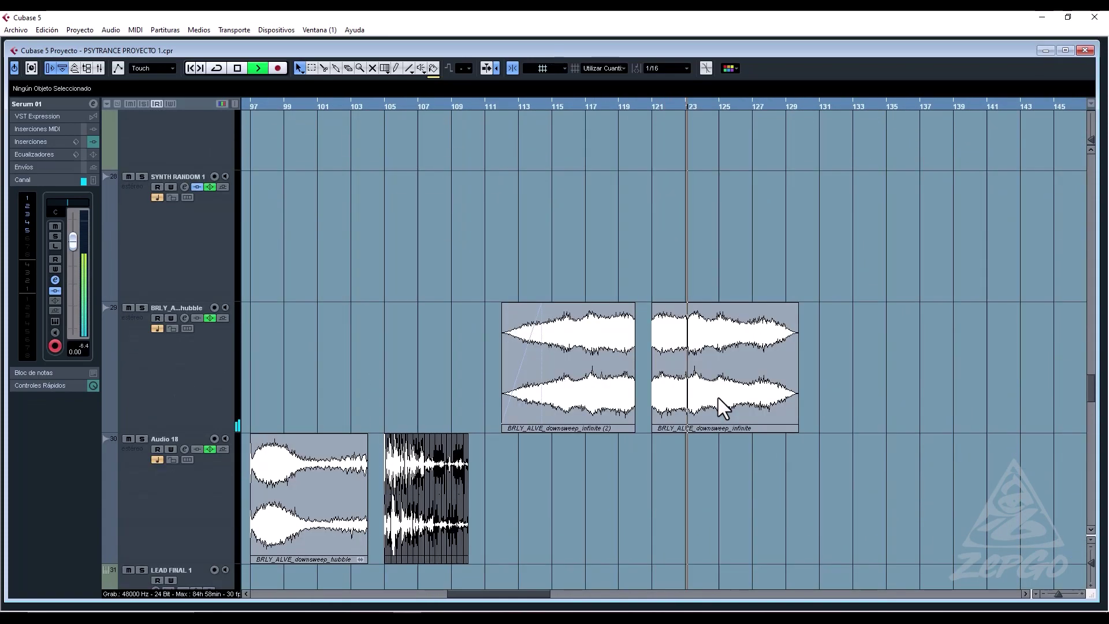
pyautogui.scroll(4, 697, 352)
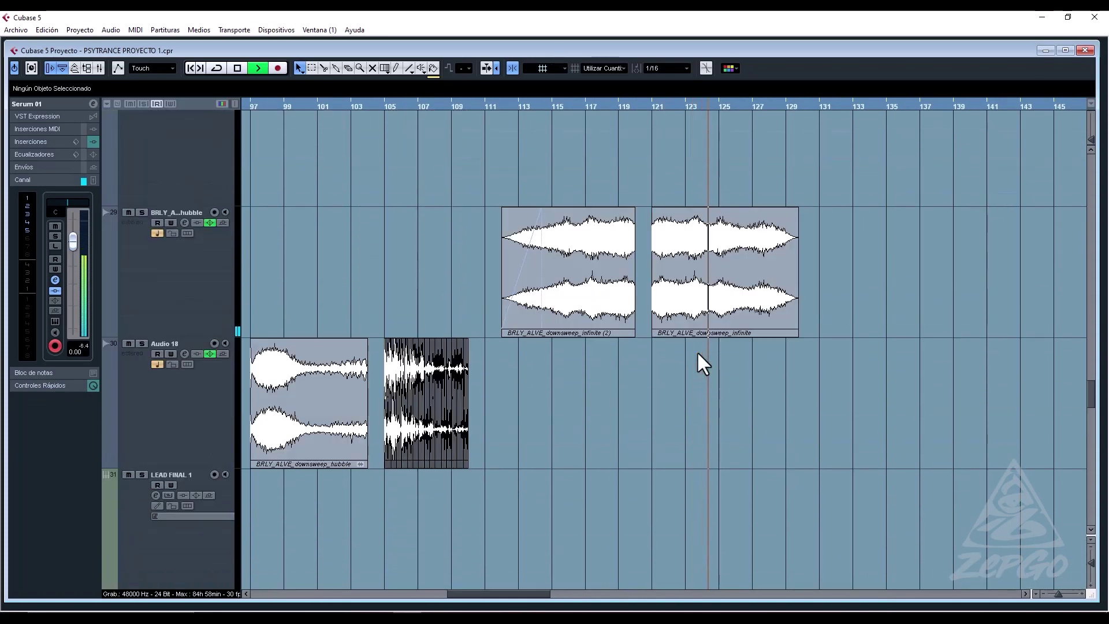
pyautogui.scroll(10, 697, 351)
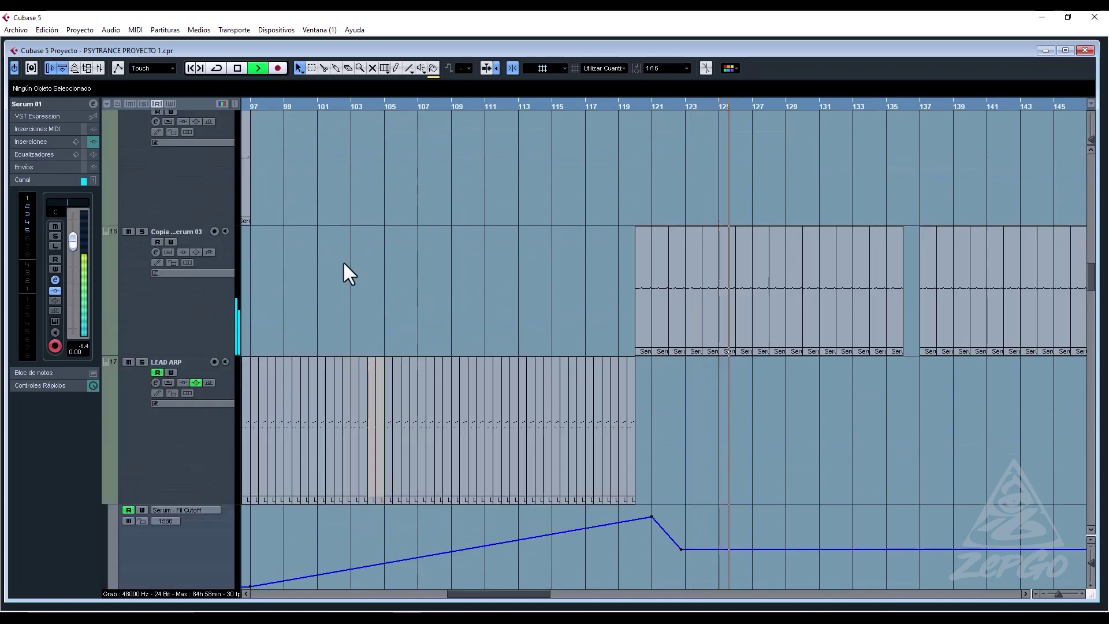
# Set the Copia de Serum 03 track's volume to -13.38 and duplicate the track with its parts.
pyautogui.click(191, 320)
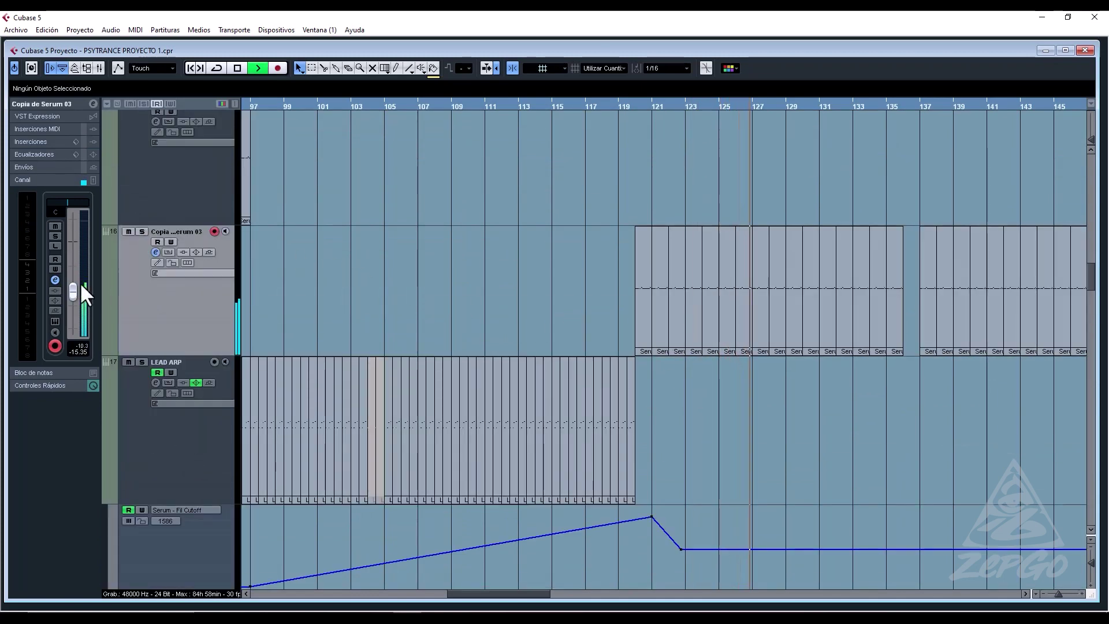
pyautogui.rightClick(179, 316)
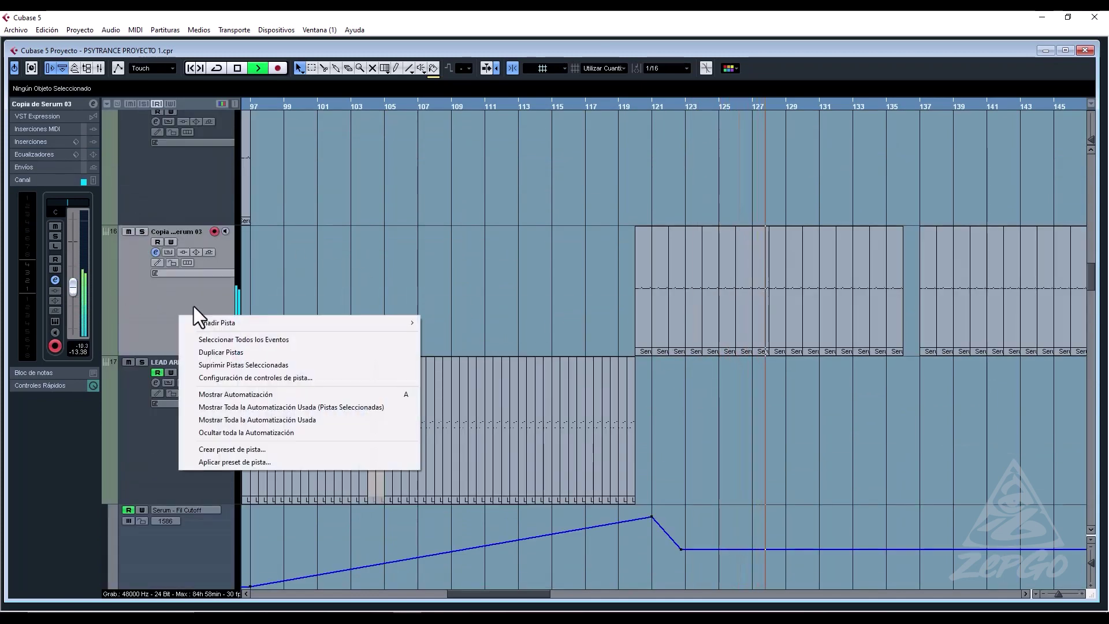
pyautogui.click(219, 351)
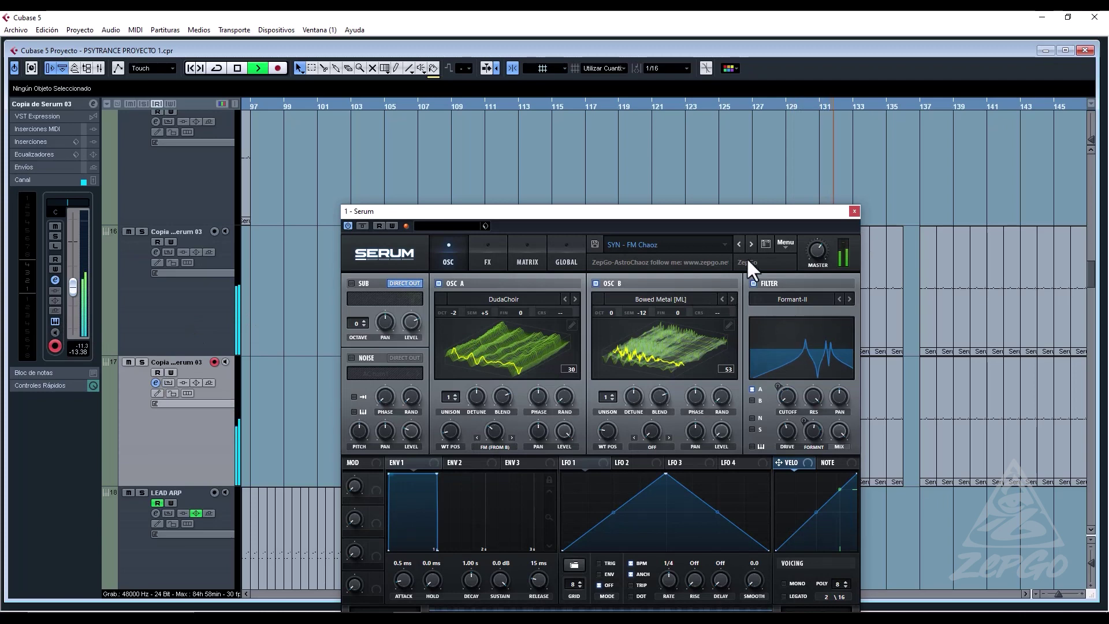
# Browse the duplicated track's Serum presets, load ZepGo - R FM L, and solo the track.
pyautogui.click(750, 244)
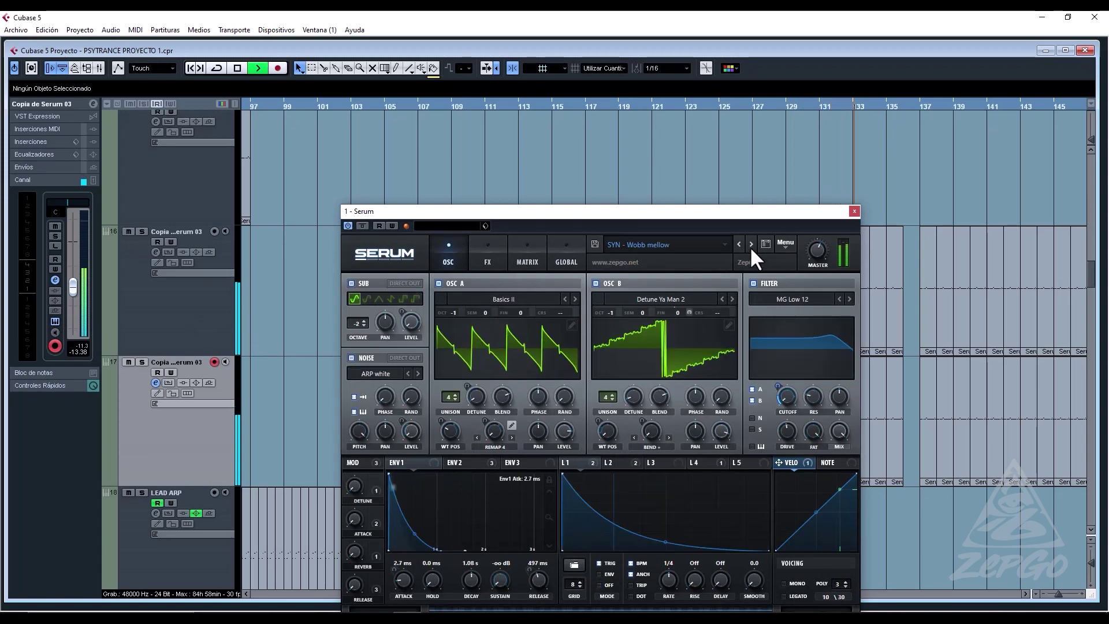
pyautogui.click(750, 245)
pyautogui.click(751, 244)
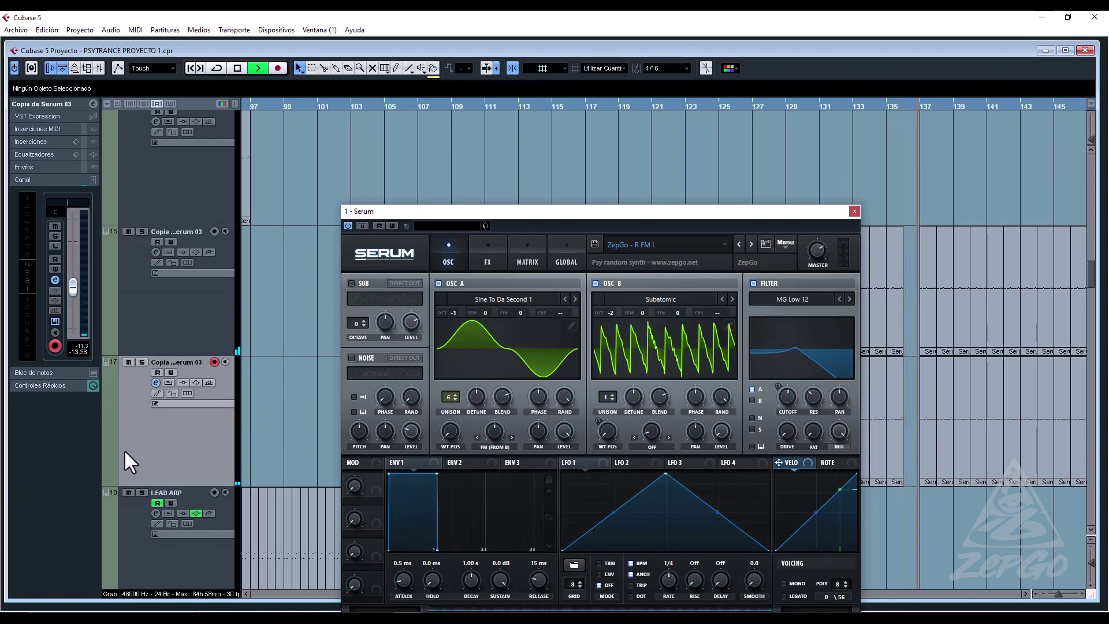
pyautogui.click(142, 360)
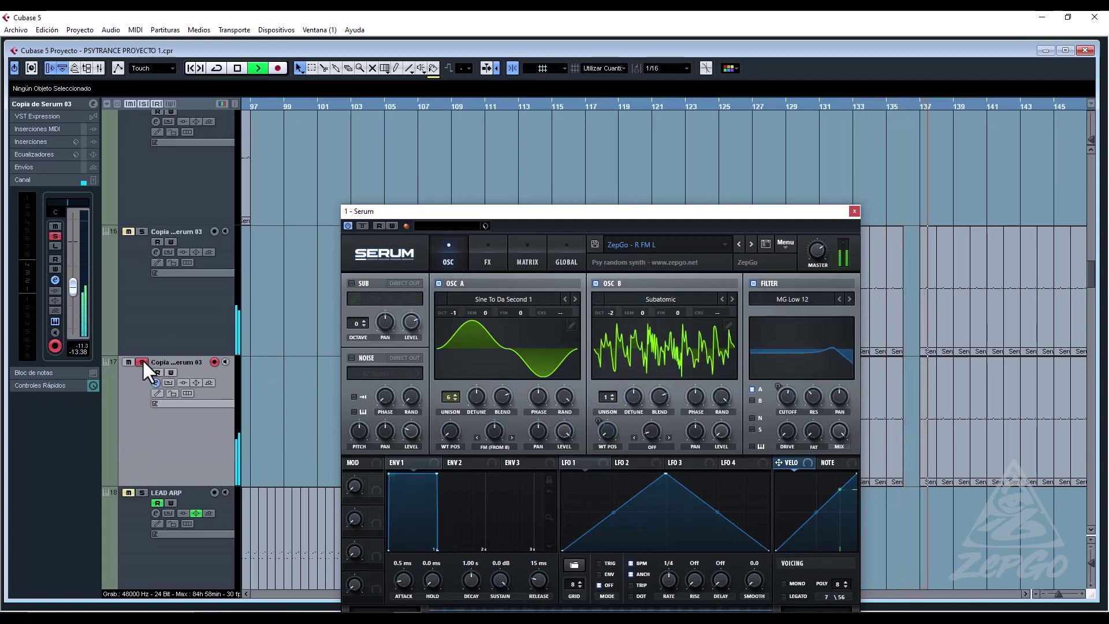
pyautogui.click(853, 210)
# Transpose all notes of the duplicated Serum 03 parts down seven semitones in the key editor.
pyautogui.press('g')
pyautogui.press('g')
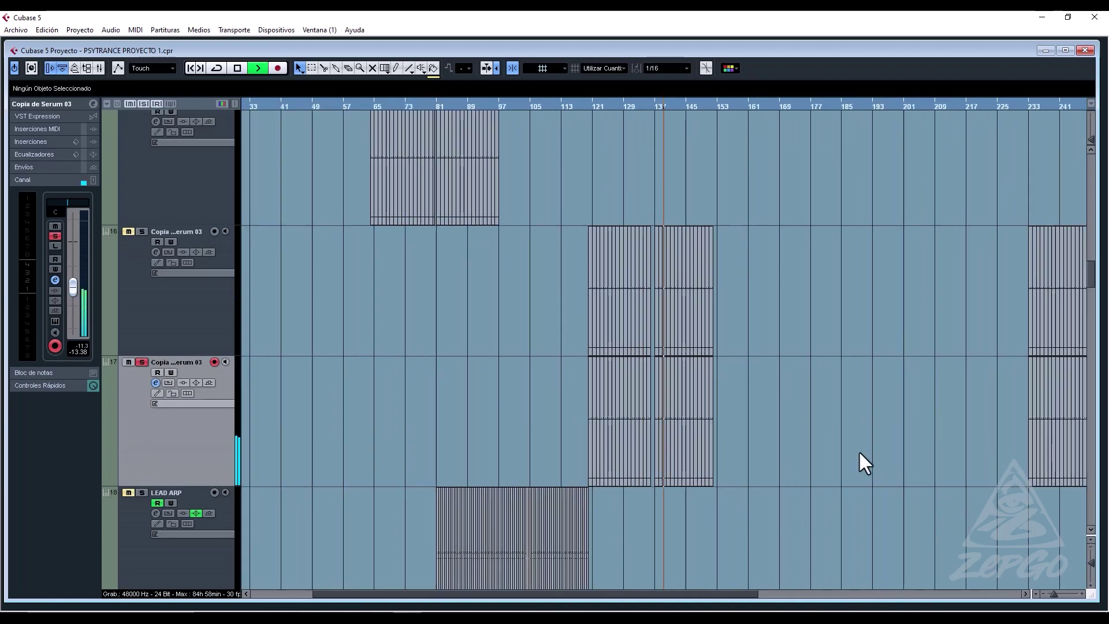
pyautogui.press('g')
pyautogui.moveTo(752, 434); pyautogui.dragTo(439, 437)
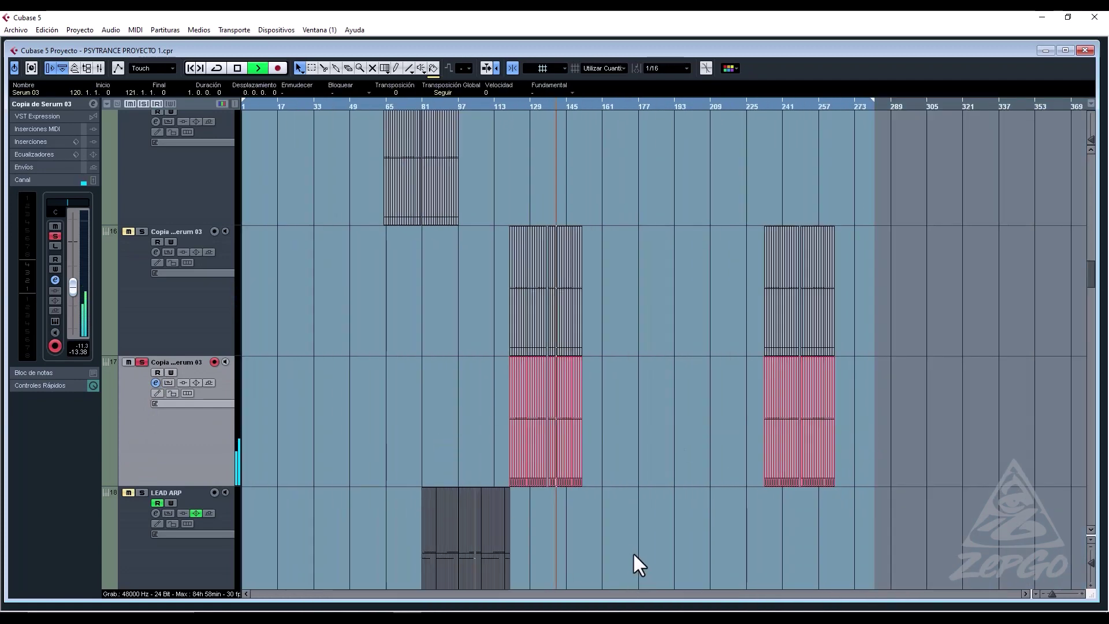
pyautogui.hotkey('ctrl', 'e')
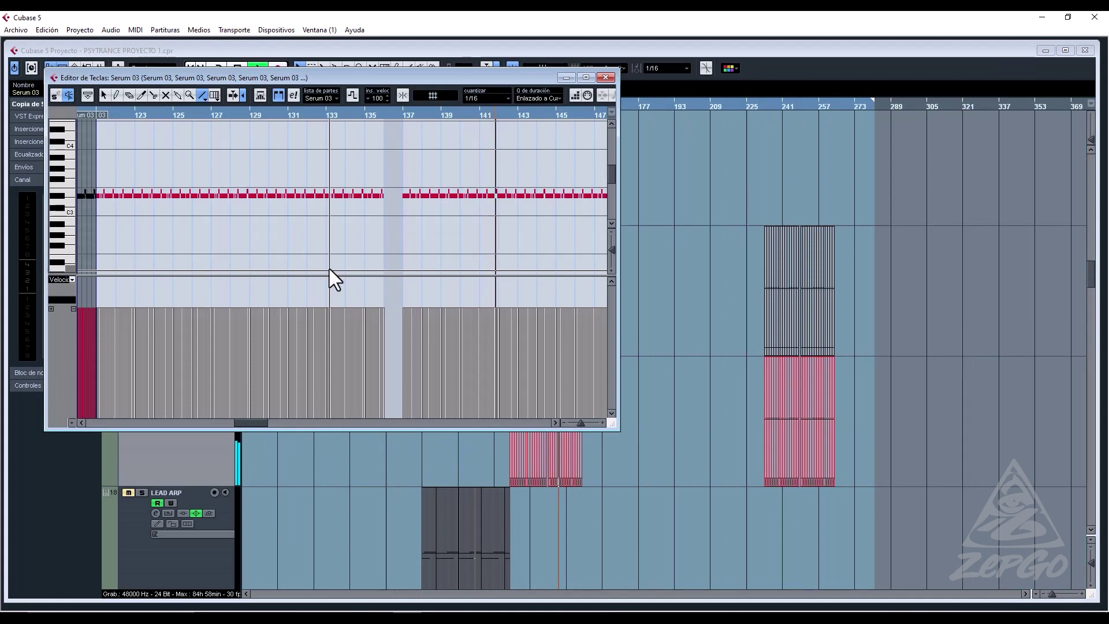
pyautogui.click(329, 269)
pyautogui.press('space')
pyautogui.press('Down')
pyautogui.press('Down')
pyautogui.press('Down')
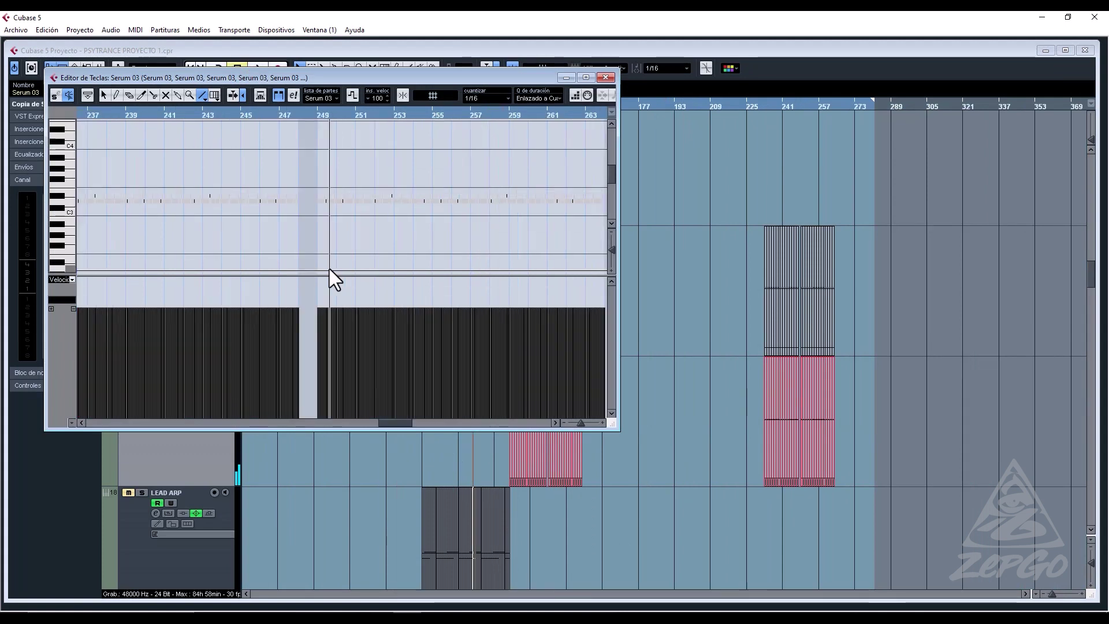
pyautogui.press('Down')
pyautogui.press('Down')
pyautogui.press('Down')
pyautogui.press('Down')
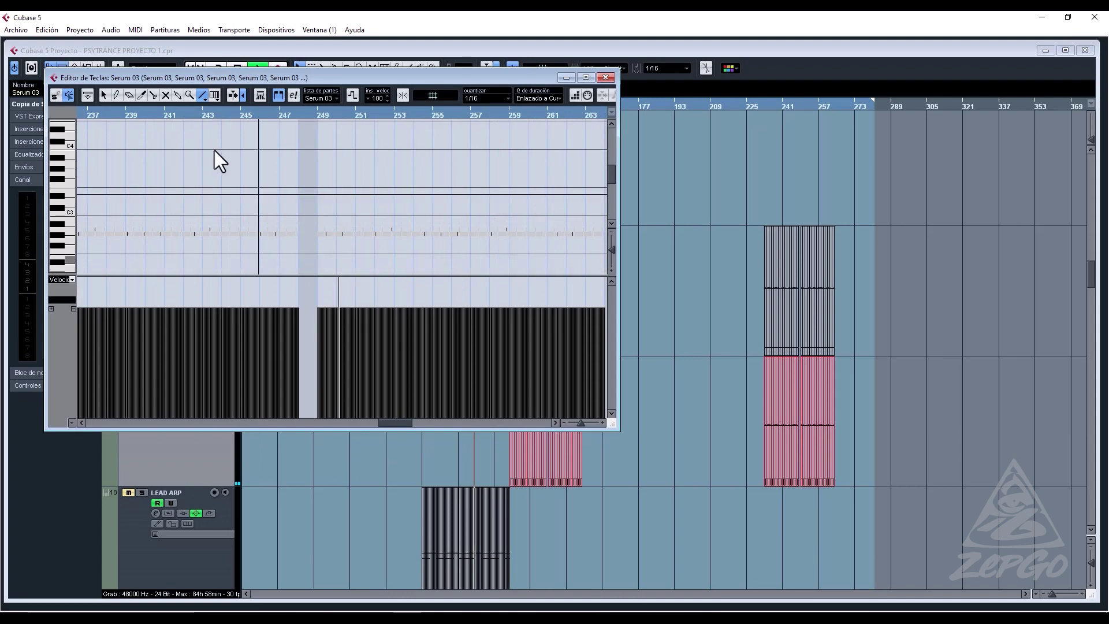
pyautogui.click(606, 78)
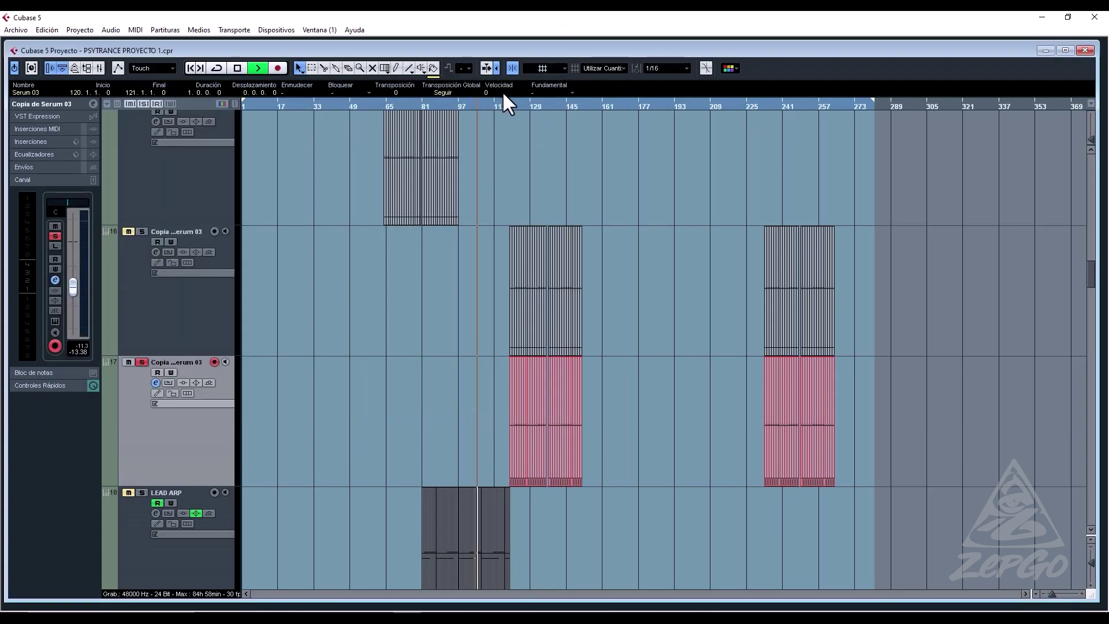
# Unsolo the duplicated Serum track and set its volume to -7.85 against the full mix.
pyautogui.click(141, 363)
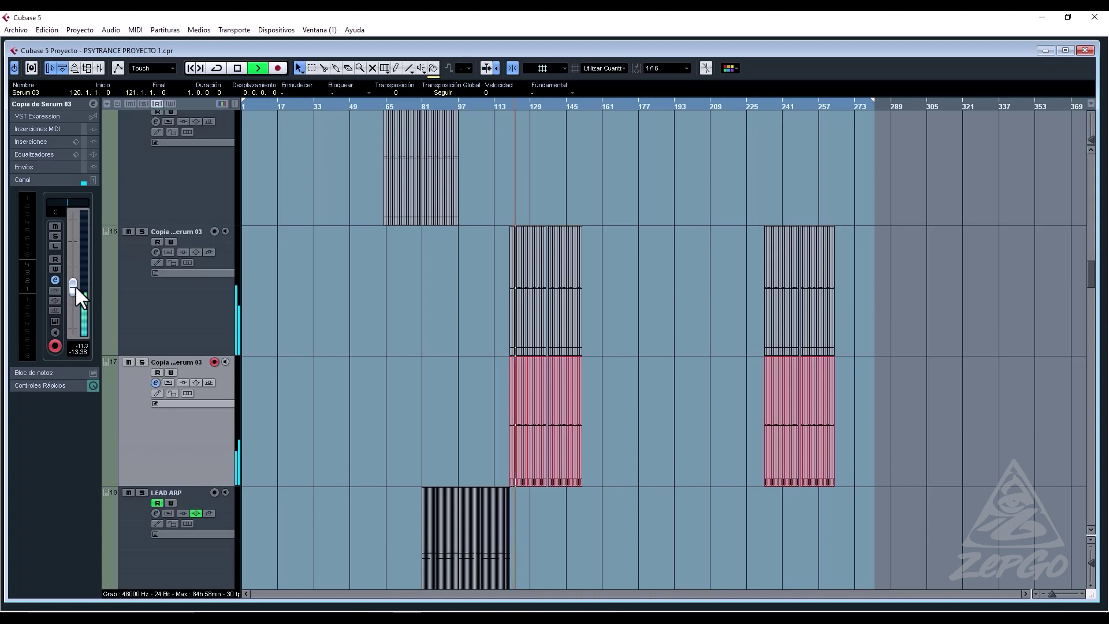
pyautogui.scroll(5, 74, 285)
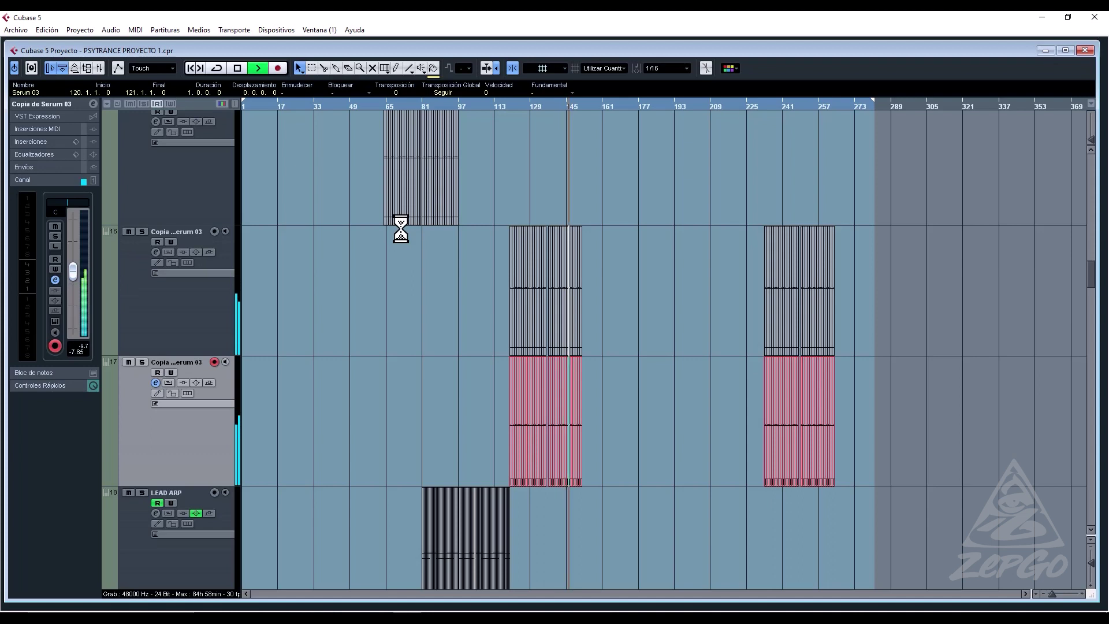
# Shorten the Serum 01 bass part in bar 144 so that it ends at 144.4.1.
pyautogui.moveTo(691, 104); pyautogui.dragTo(563, 351)
pyautogui.scroll(10, 600, 278)
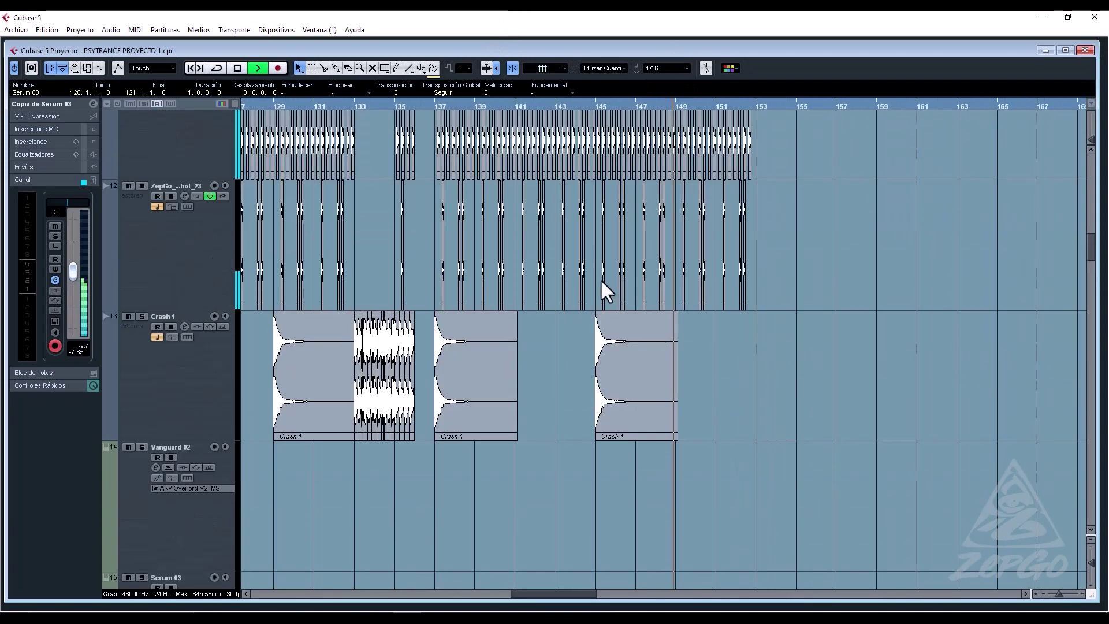
pyautogui.scroll(5, 604, 275)
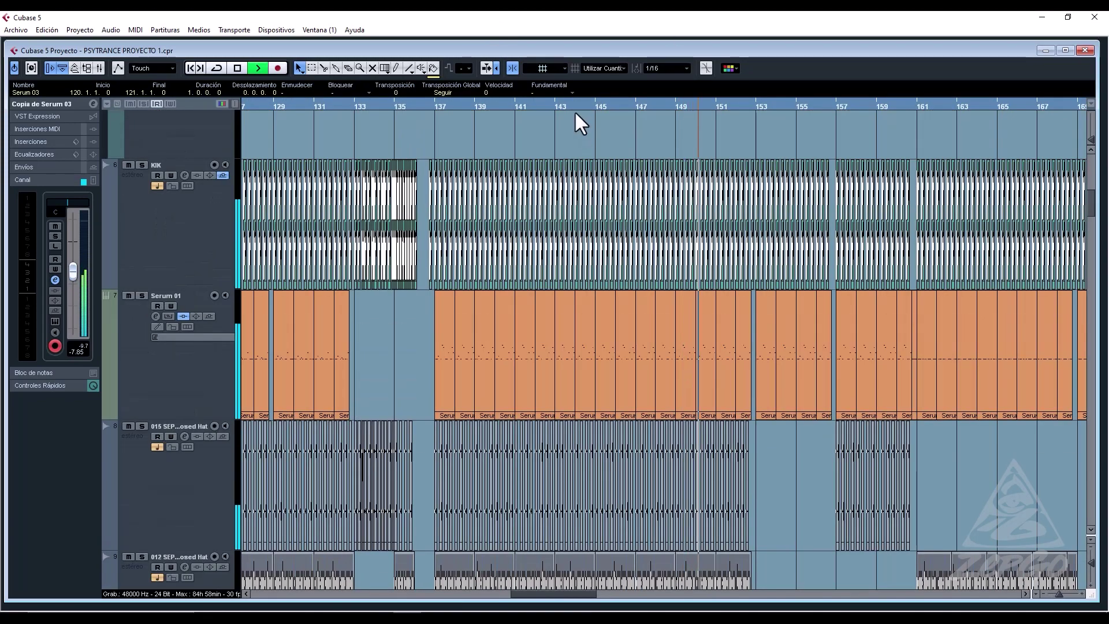
pyautogui.moveTo(584, 103); pyautogui.dragTo(577, 136)
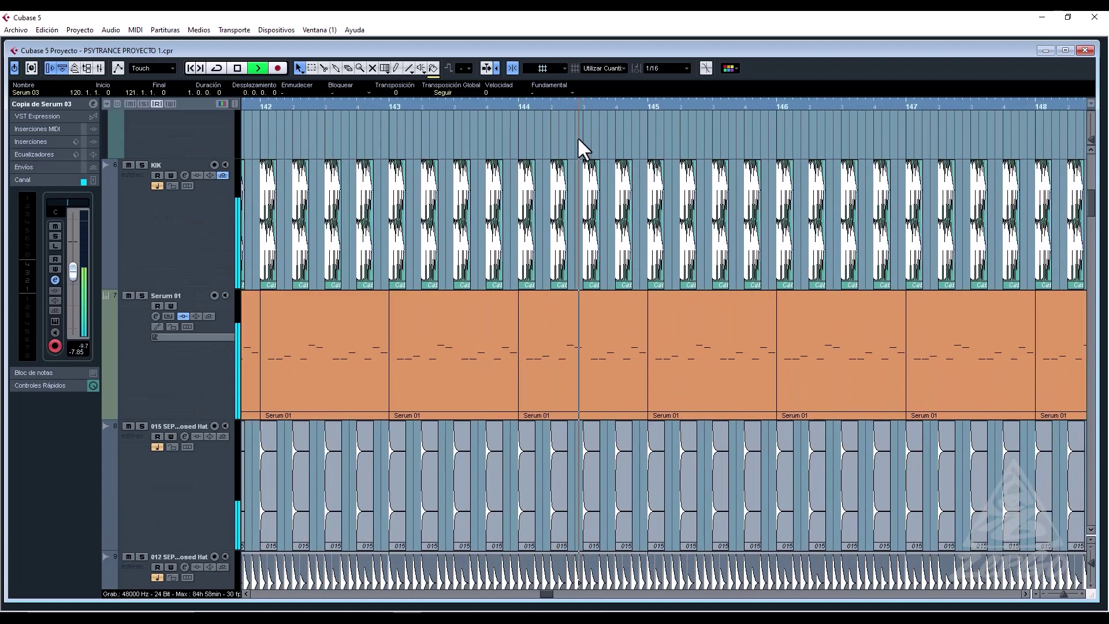
pyautogui.click(643, 353)
pyautogui.moveTo(652, 418); pyautogui.dragTo(619, 415)
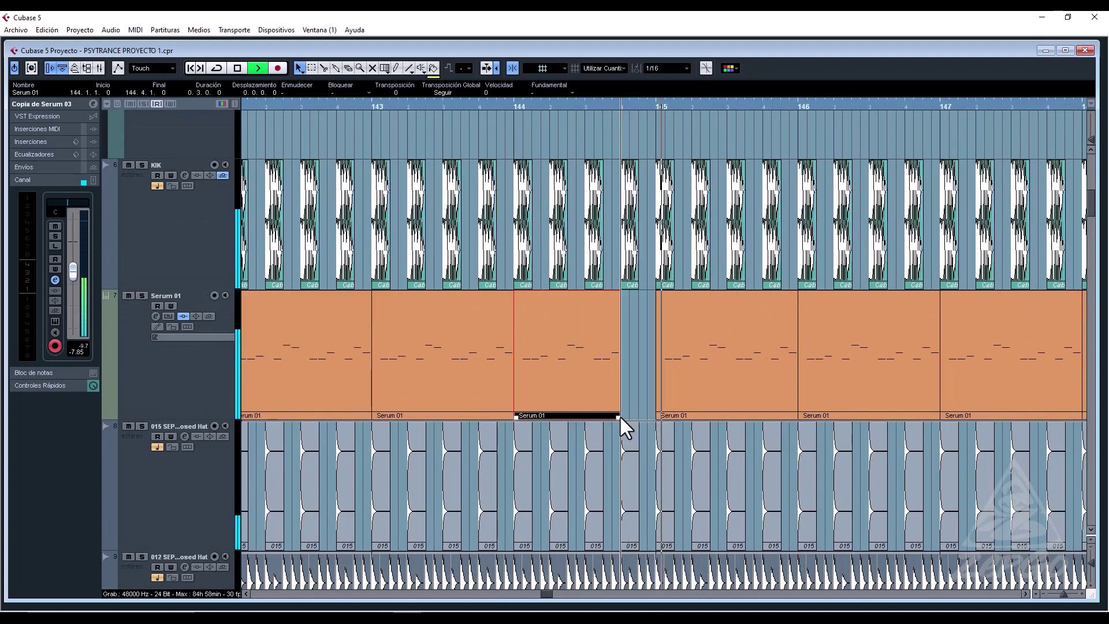
# Trim the kick at 144.4.1 to a sixteenth, repeat it three times up to bar 145, and audition from bar 143.
pyautogui.moveTo(637, 285); pyautogui.dragTo(626, 283)
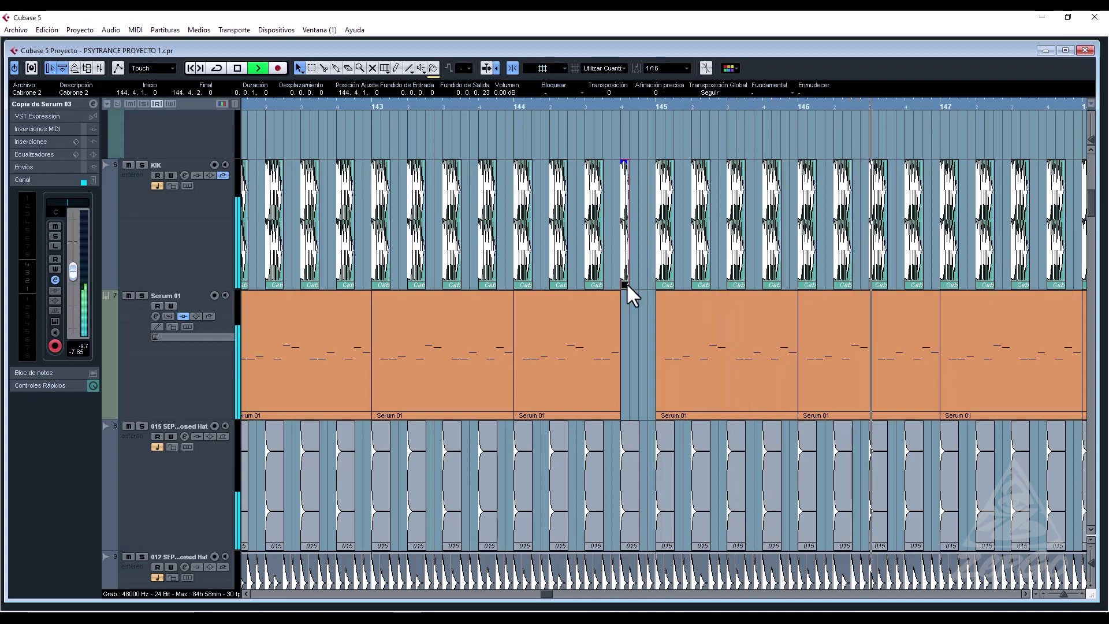
pyautogui.hotkey('ctrl', 'd')
pyautogui.hotkey('ctrl', 'd')
pyautogui.hotkey('ctrl', 'd')
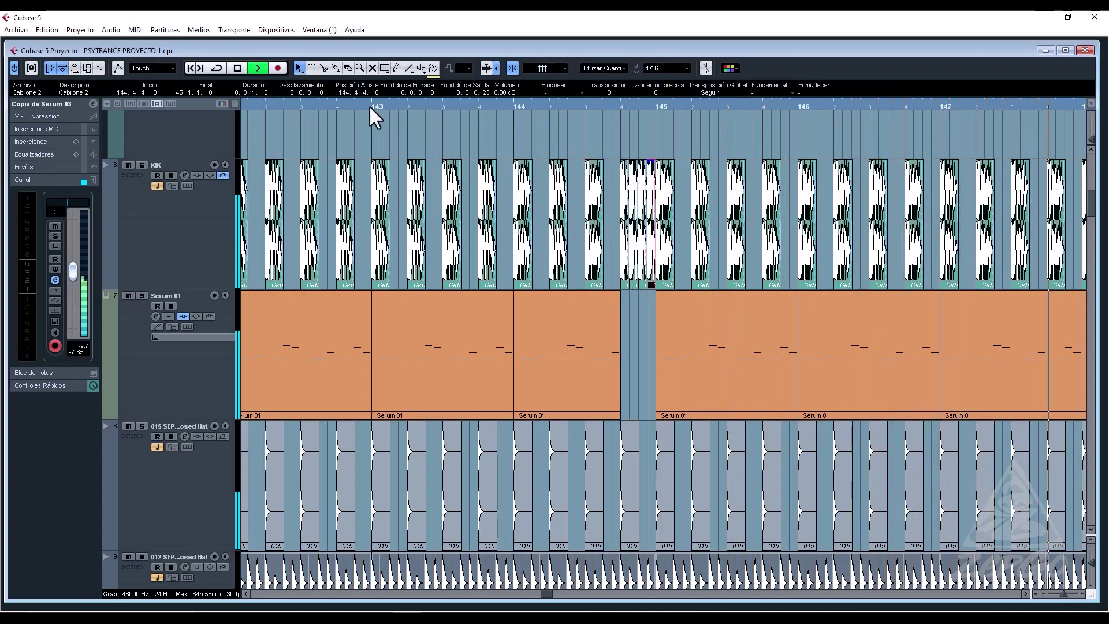
pyautogui.click(368, 106)
# Delete the snare hit at 144.4.1 and the open hat hit at 144.4.3.
pyautogui.scroll(-5, 518, 362)
pyautogui.click(633, 439)
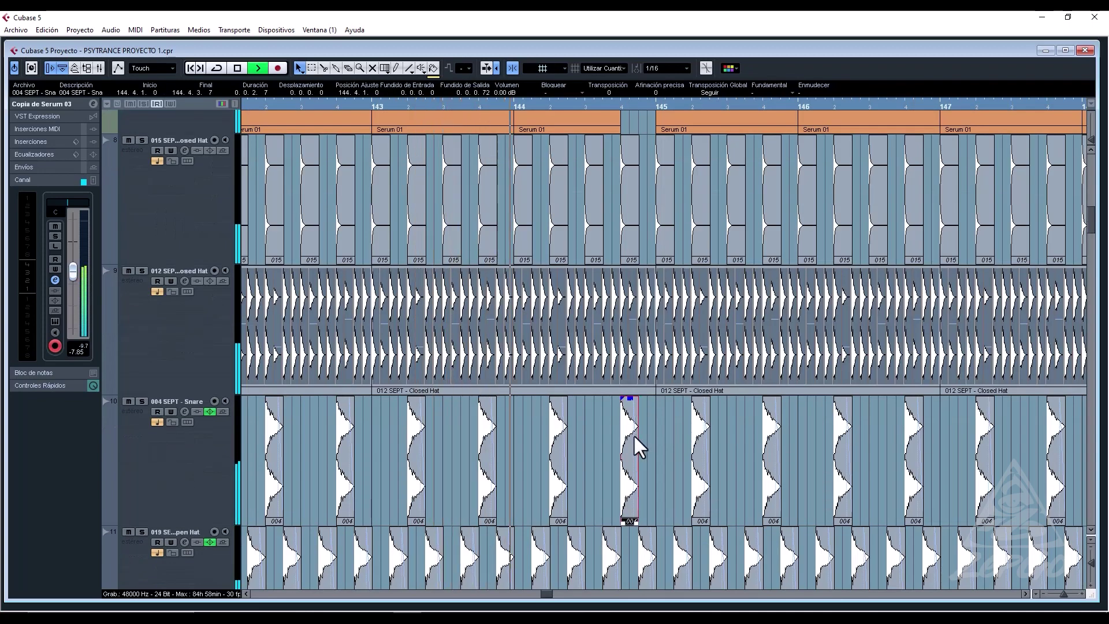
pyautogui.press('Delete')
pyautogui.scroll(-3, 633, 448)
pyautogui.click(641, 419)
pyautogui.press('Delete')
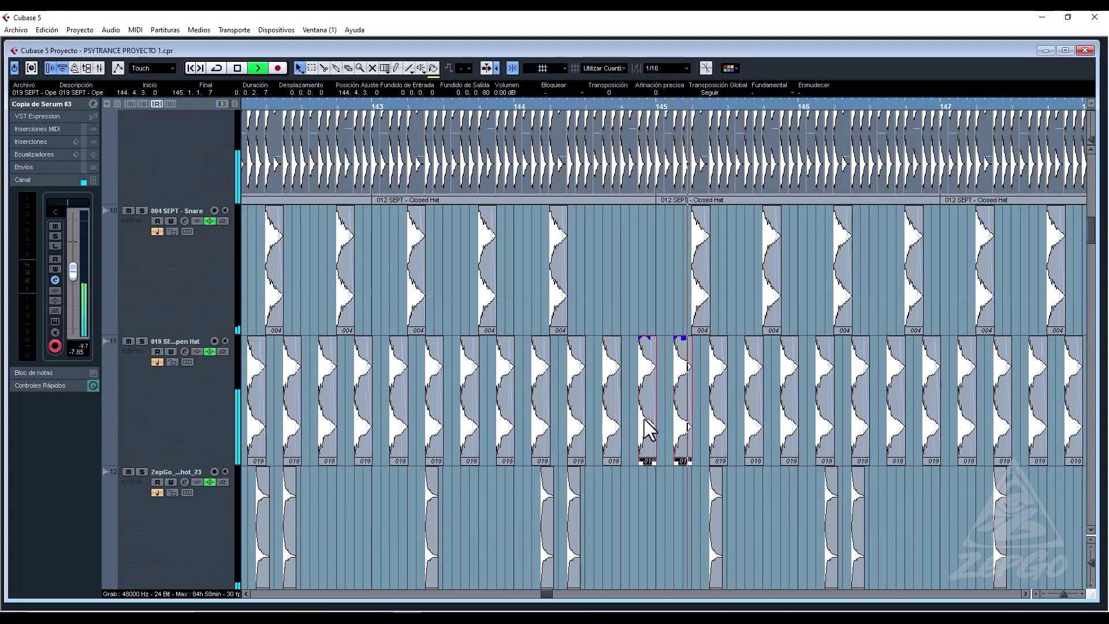
# Play the kick fill from bar 144 and review the drum tracks from there up to bar 153.
pyautogui.click(519, 106)
pyautogui.scroll(3, 611, 334)
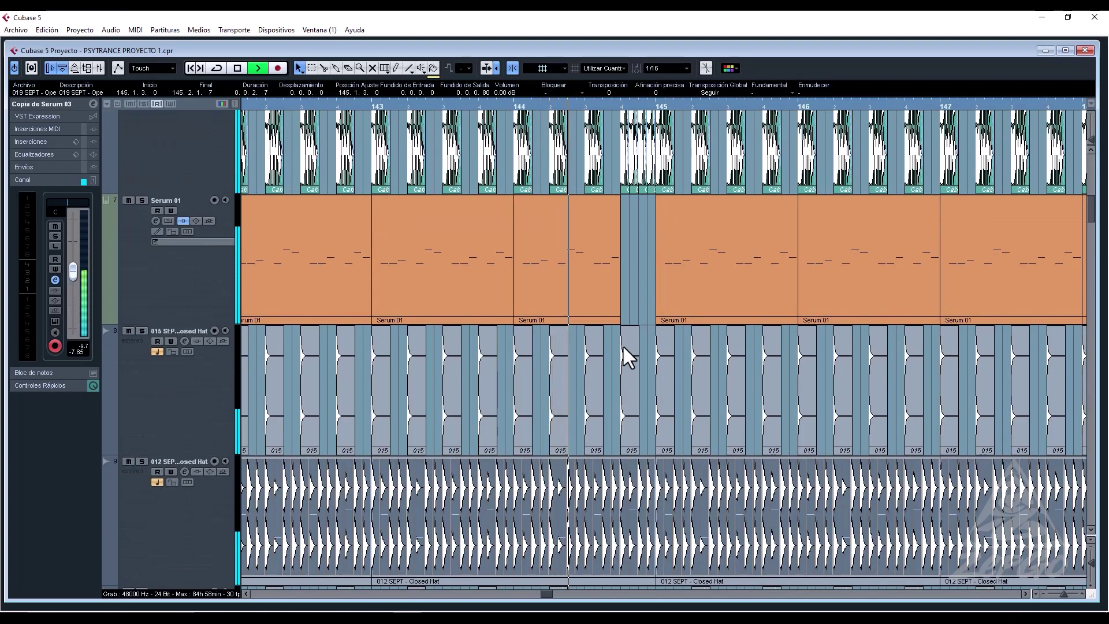
pyautogui.scroll(-3, 641, 355)
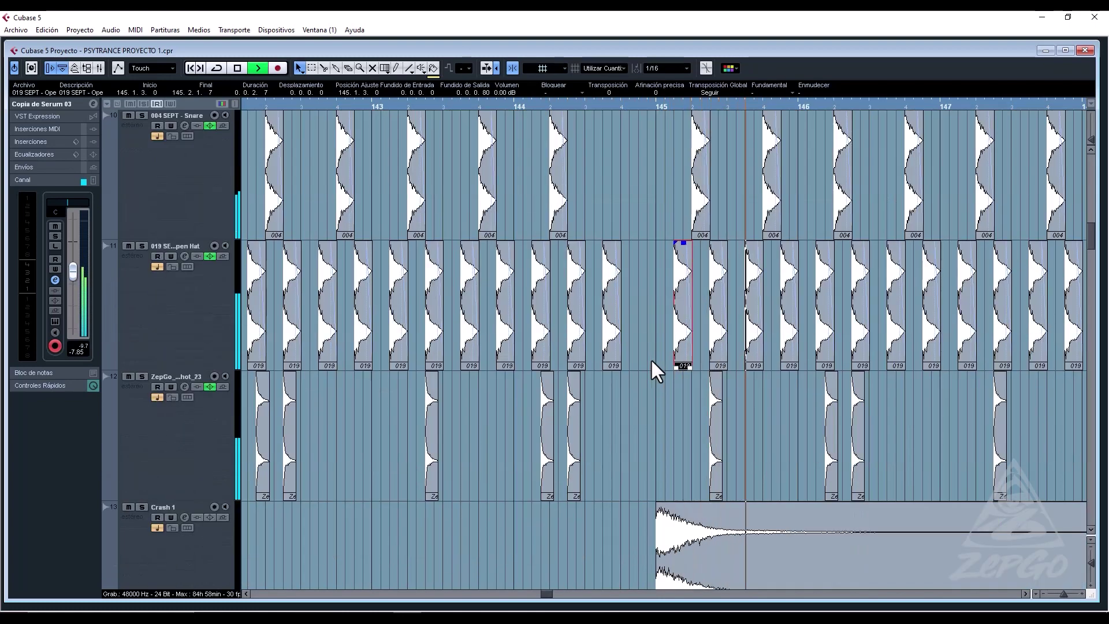
pyautogui.scroll(1, 652, 360)
pyautogui.press('g')
pyautogui.press('g')
pyautogui.press('g')
pyautogui.press('g')
pyautogui.press('g')
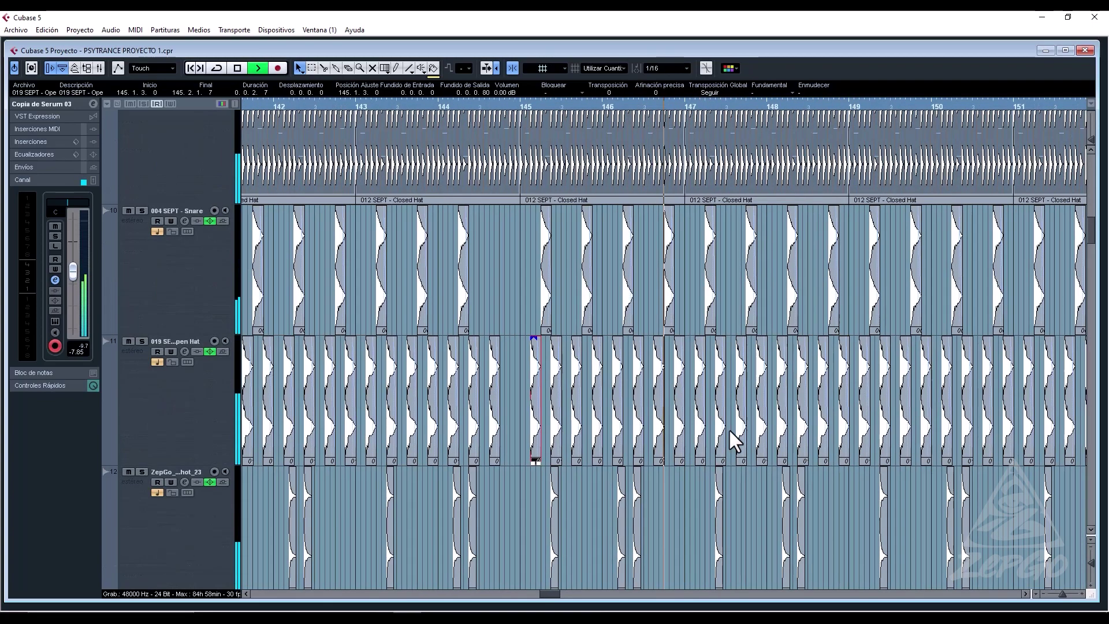
pyautogui.scroll(3, 730, 430)
pyautogui.press('g')
pyautogui.press('g')
pyautogui.press('g')
pyautogui.press('g')
pyautogui.press('g')
pyautogui.scroll(3, 729, 428)
pyautogui.scroll(-6, 729, 428)
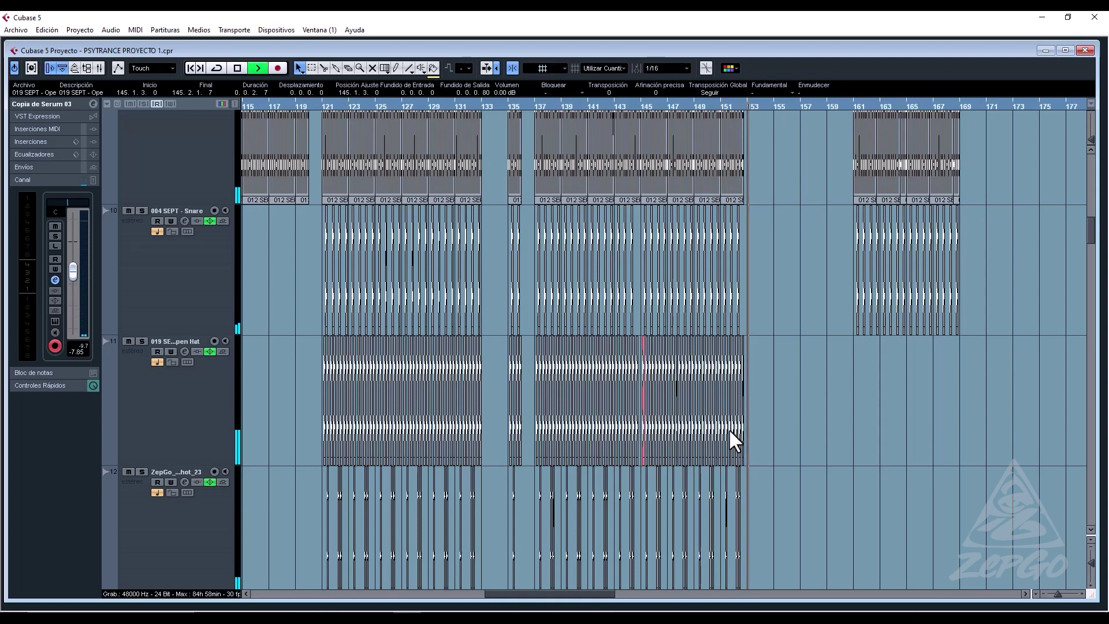
# Repeat the last Serum 03 part on both copy tracks to fill bar 152, and check the percussion and crash tracks.
pyautogui.scroll(-5, 729, 432)
pyautogui.scroll(-5, 729, 442)
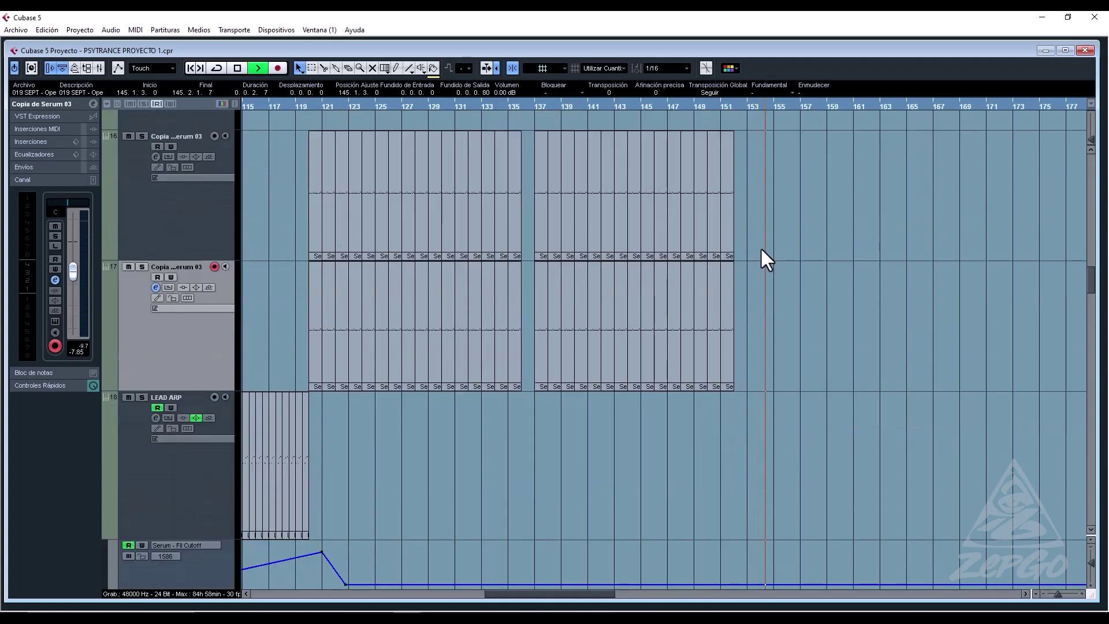
pyautogui.click(724, 293)
pyautogui.hotkey('ctrl', 'd')
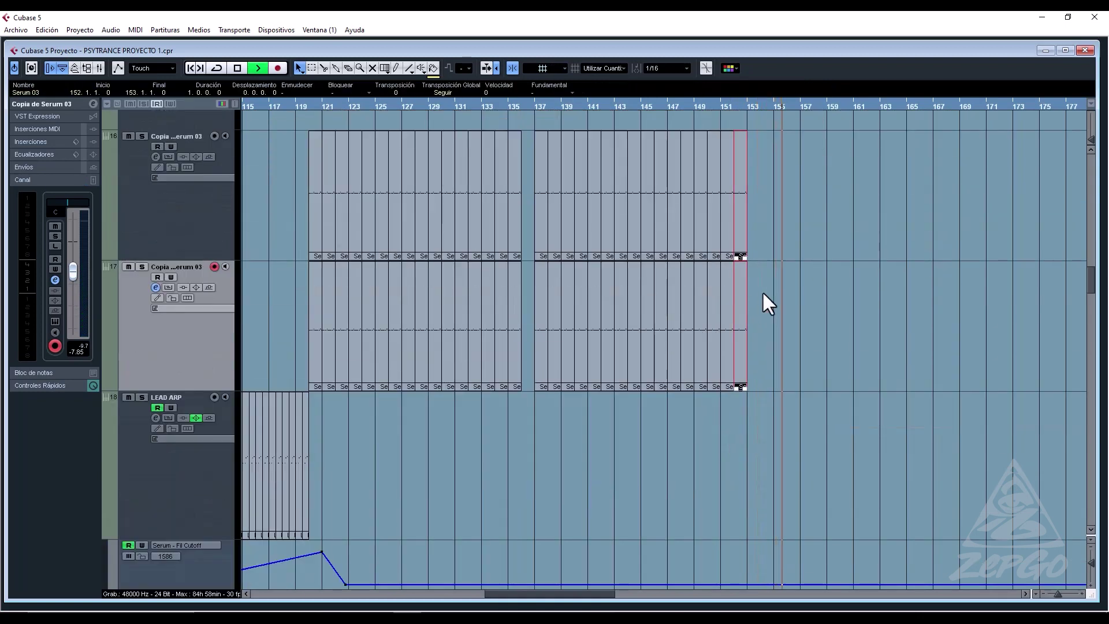
pyautogui.scroll(-5, 763, 295)
pyautogui.scroll(5, 763, 294)
pyautogui.scroll(15, 763, 293)
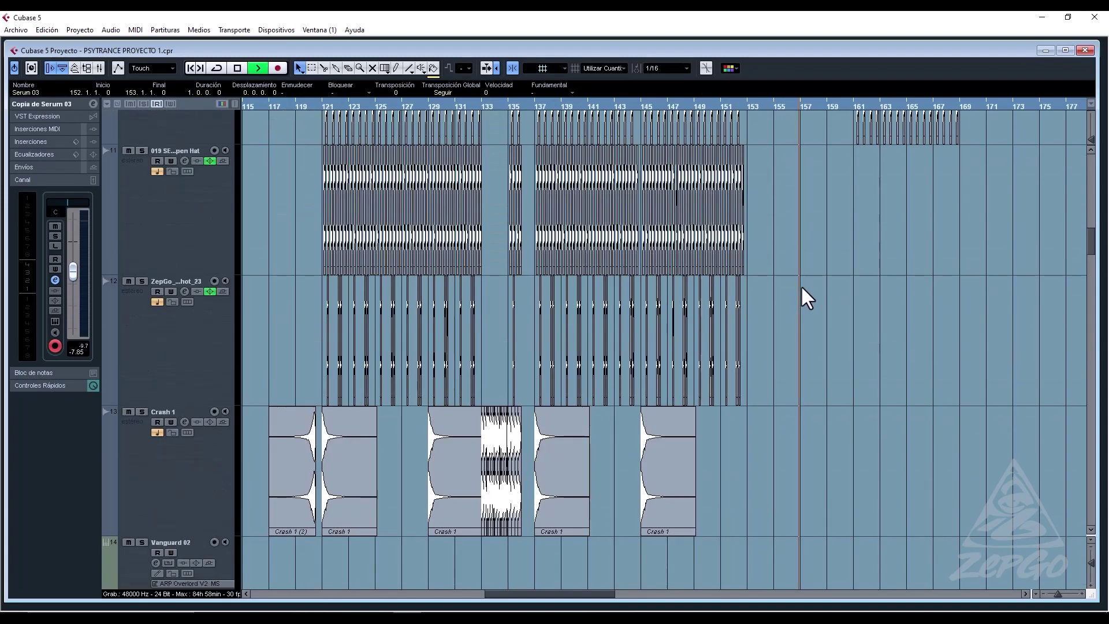
pyautogui.scroll(-6, 802, 294)
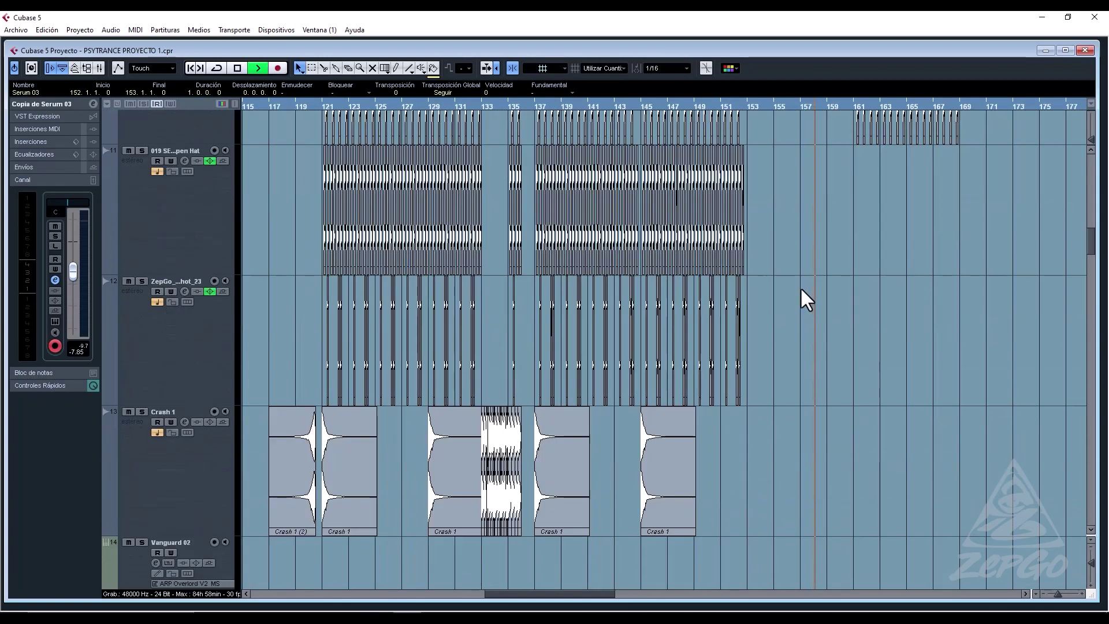
# Copy the BRLY_ALVE_downsweep_infinite clip from bar 169 to bar 157 on its track and play from about bar 151.
pyautogui.press('g')
pyautogui.press('g')
pyautogui.scroll(-13, 842, 343)
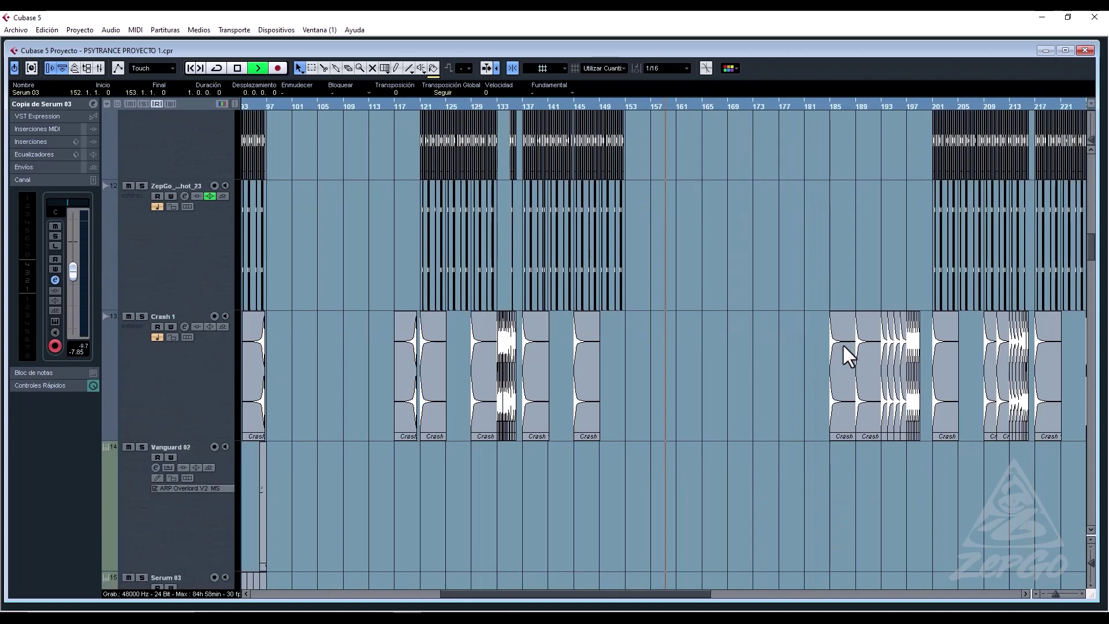
pyautogui.scroll(-10, 844, 342)
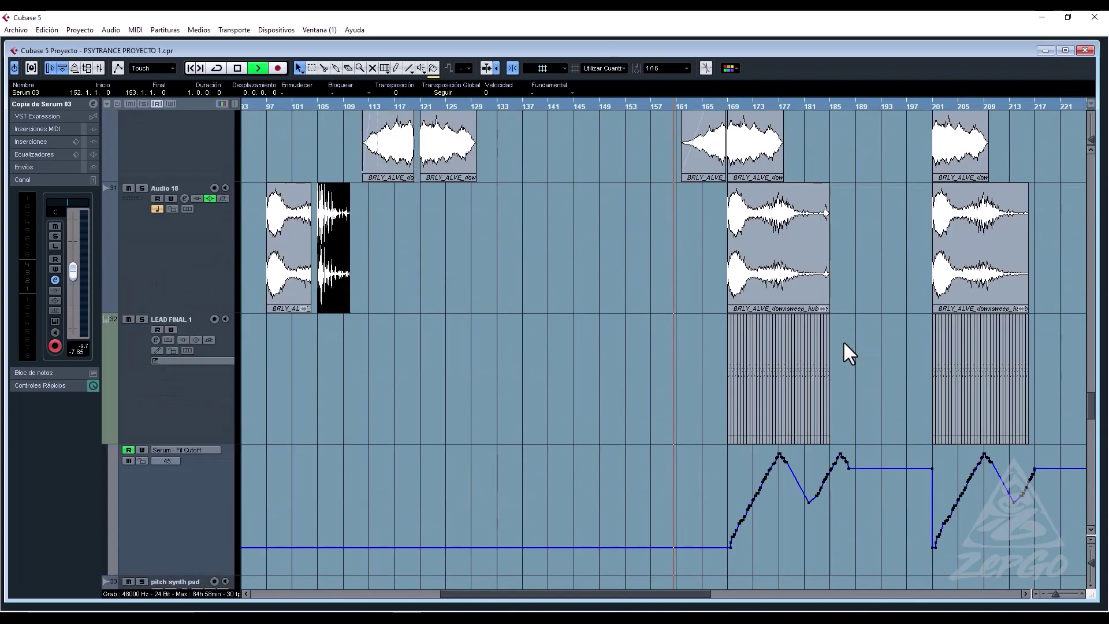
pyautogui.scroll(1, 844, 343)
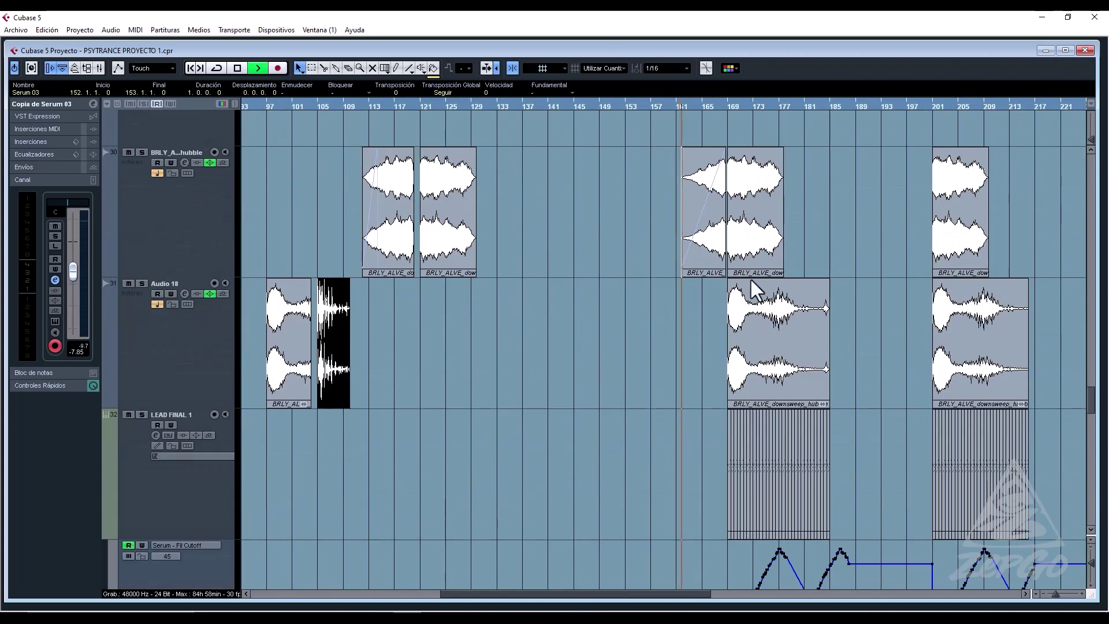
pyautogui.moveTo(752, 229); pyautogui.dragTo(675, 223)
pyautogui.click(617, 108)
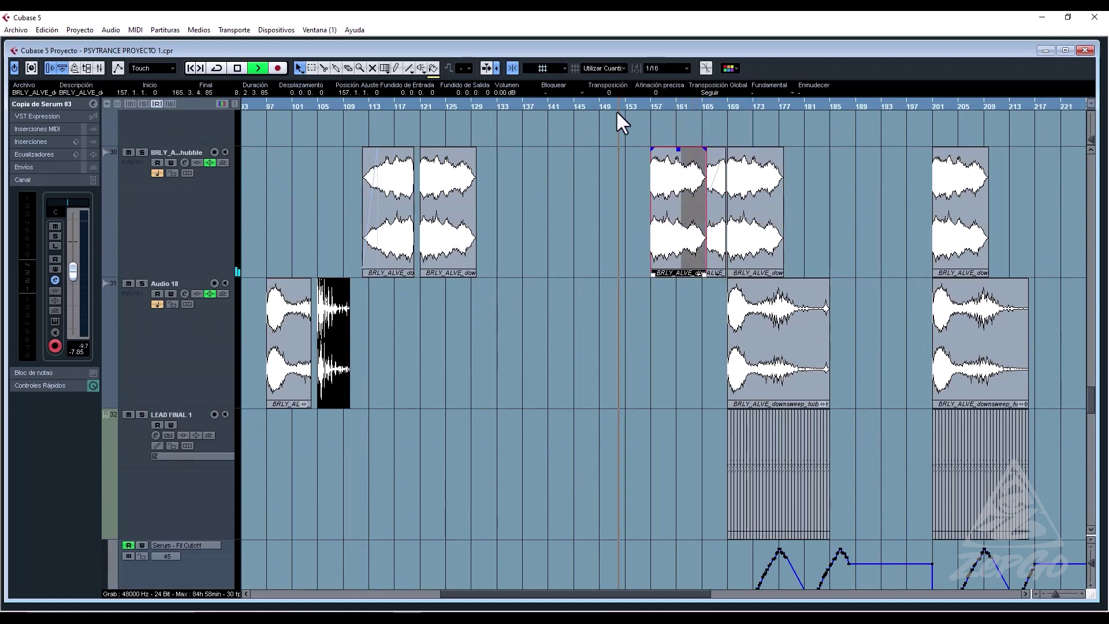
# Trim the downsweep copy at bar 157 to end at bar 163 and give it a fade-out of 5.1.3.53.
pyautogui.press('h')
pyautogui.press('h')
pyautogui.moveTo(835, 276); pyautogui.dragTo(791, 266)
pyautogui.moveTo(793, 149); pyautogui.dragTo(767, 149)
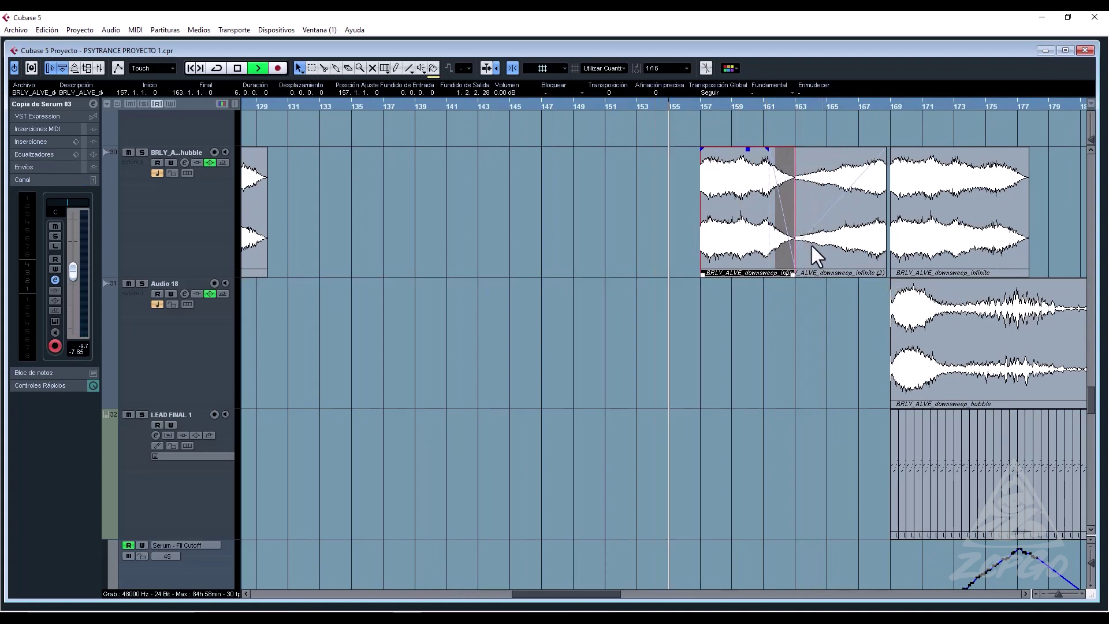
pyautogui.moveTo(797, 274); pyautogui.dragTo(796, 276)
pyautogui.moveTo(768, 149); pyautogui.dragTo(706, 155)
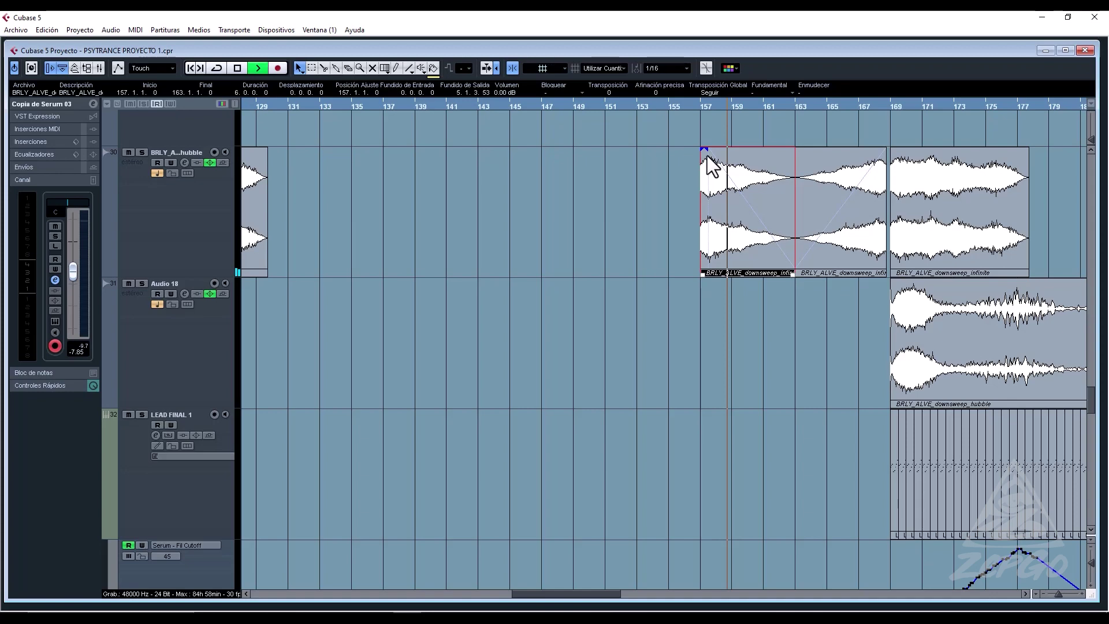
# Reduce the track heights and review the whole arrangement from the kick and Serum tracks down to the vocal tracks.
pyautogui.press('g')
pyautogui.press('g')
pyautogui.press('g')
pyautogui.press('g')
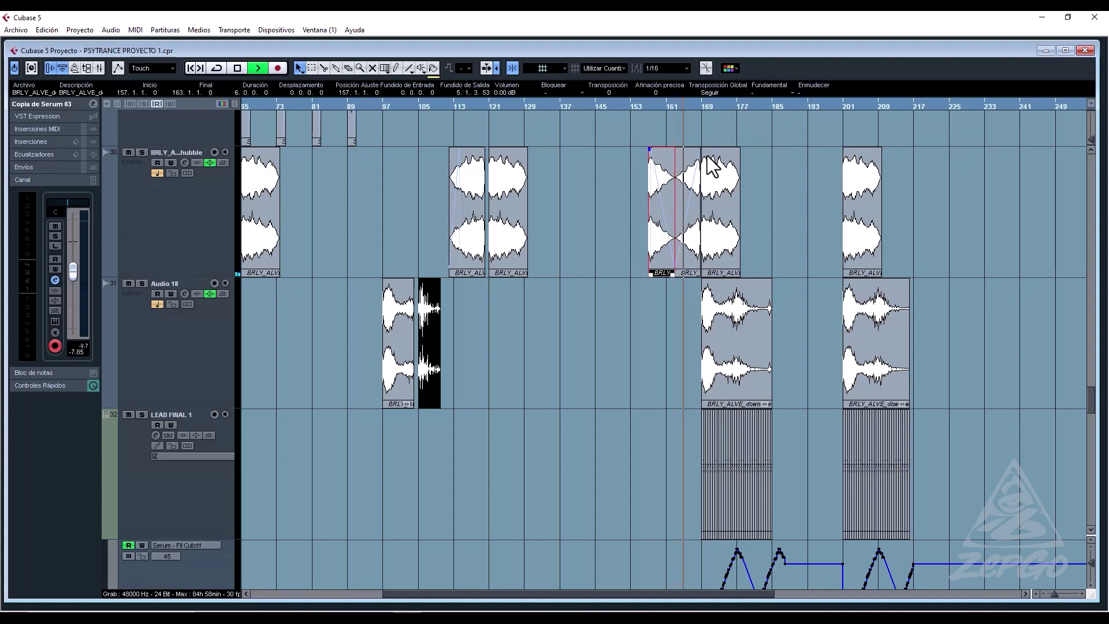
pyautogui.moveTo(1092, 574); pyautogui.dragTo(1092, 558)
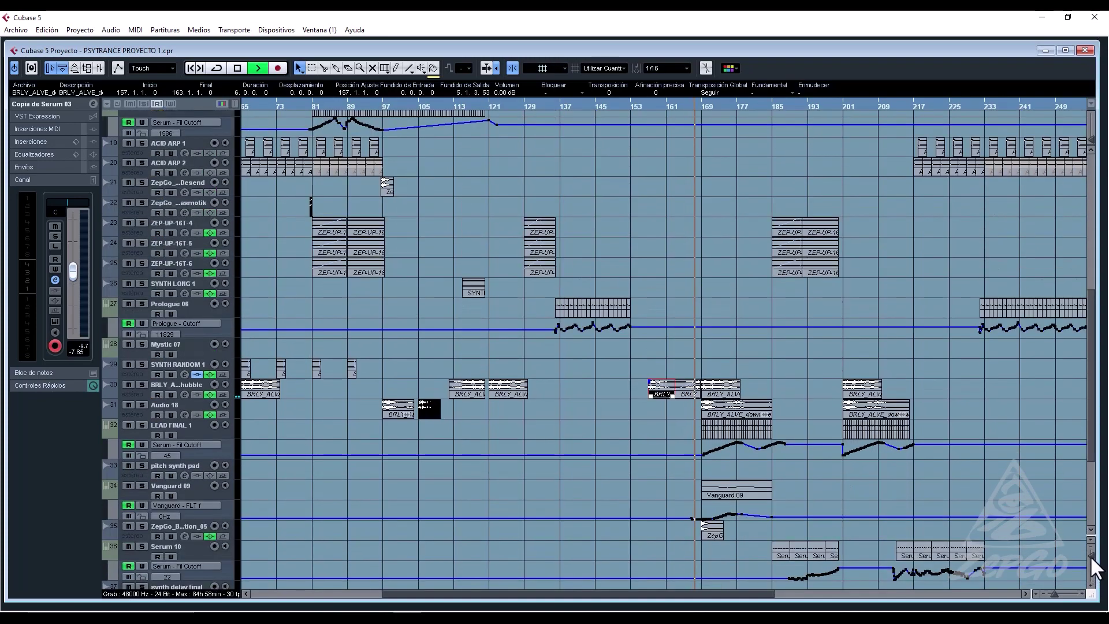
pyautogui.scroll(4, 822, 371)
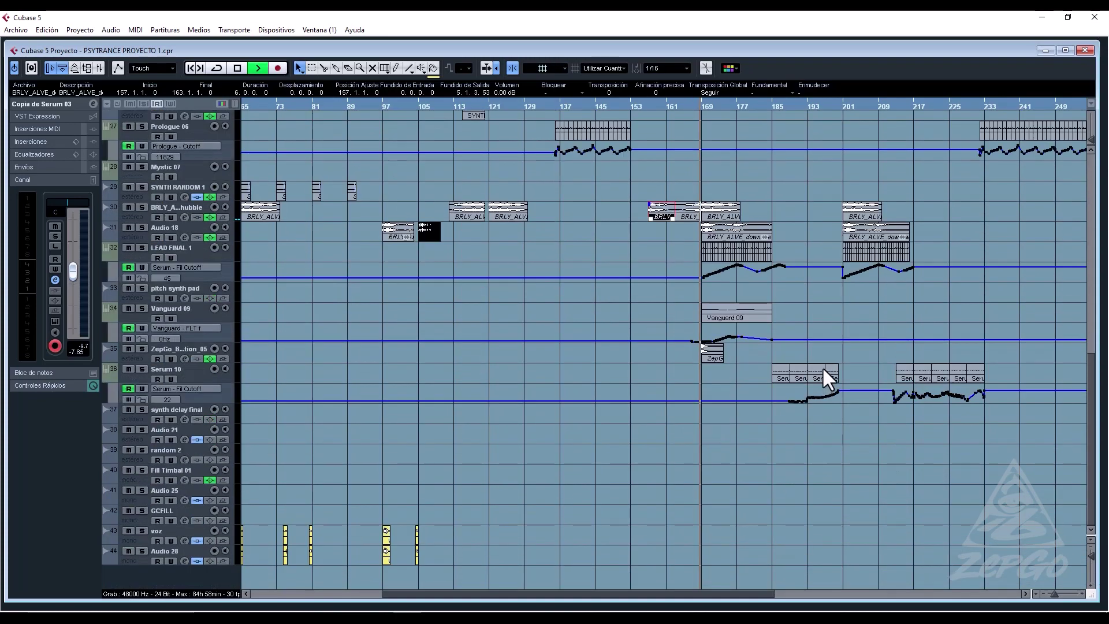
pyautogui.scroll(4, 822, 366)
pyautogui.scroll(3, 822, 366)
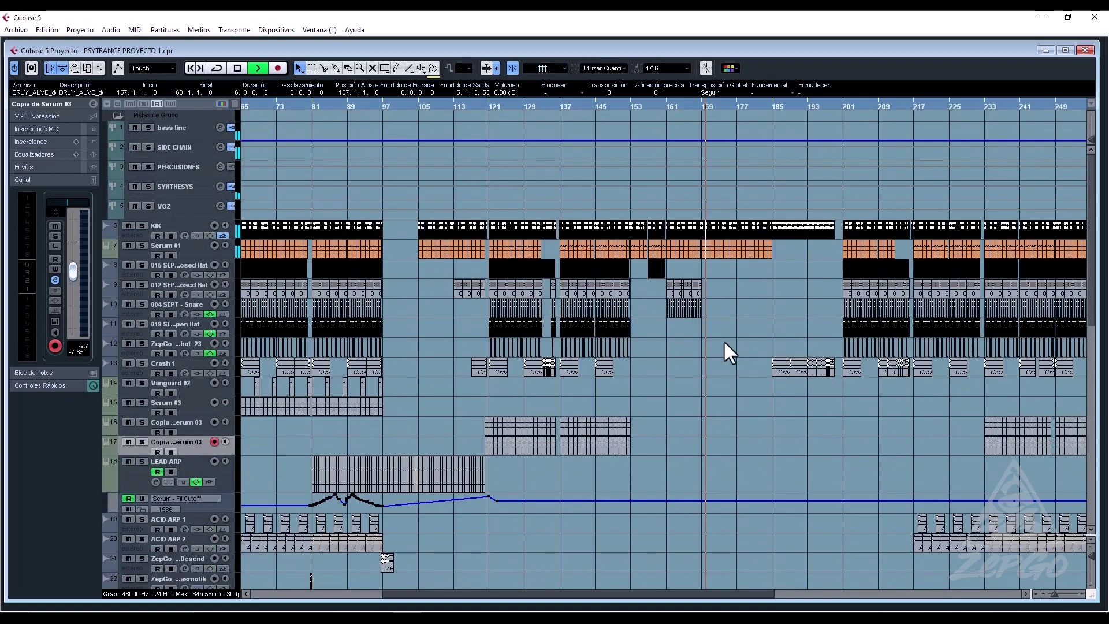
pyautogui.scroll(-14, 702, 344)
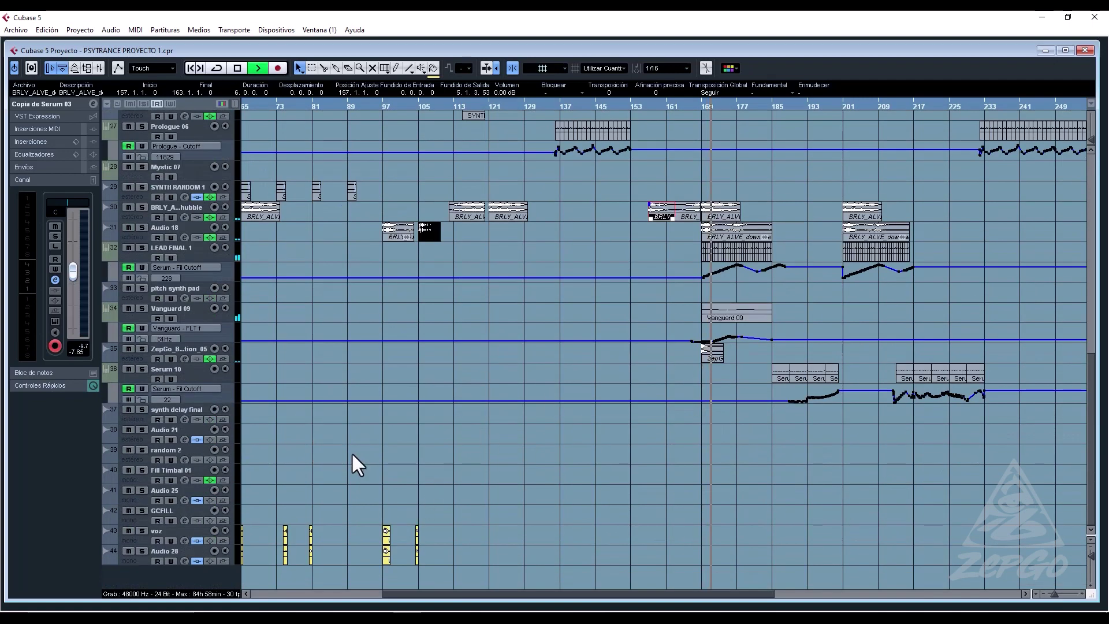
# Copy the layered vocal clips from the first 32 bars on voz and Audio 28 so the first one starts at 176.3.3.
pyautogui.moveTo(447, 534); pyautogui.dragTo(341, 556)
pyautogui.moveTo(825, 510); pyautogui.dragTo(822, 512)
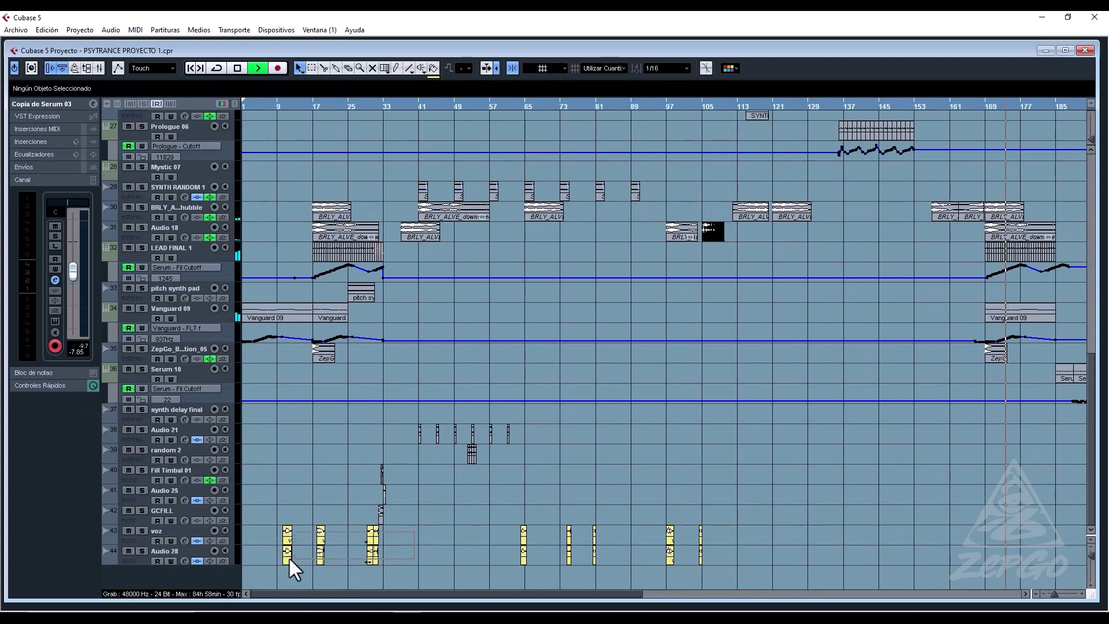
pyautogui.moveTo(289, 556); pyautogui.dragTo(1025, 535)
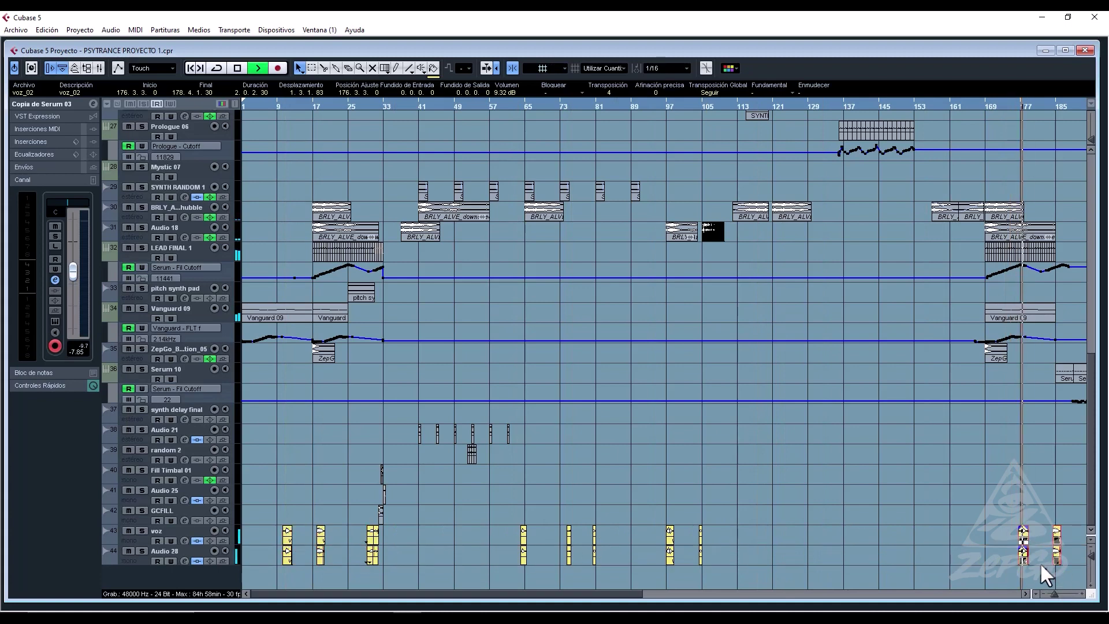
pyautogui.click(1011, 487)
pyautogui.hscroll(8, 896, 513)
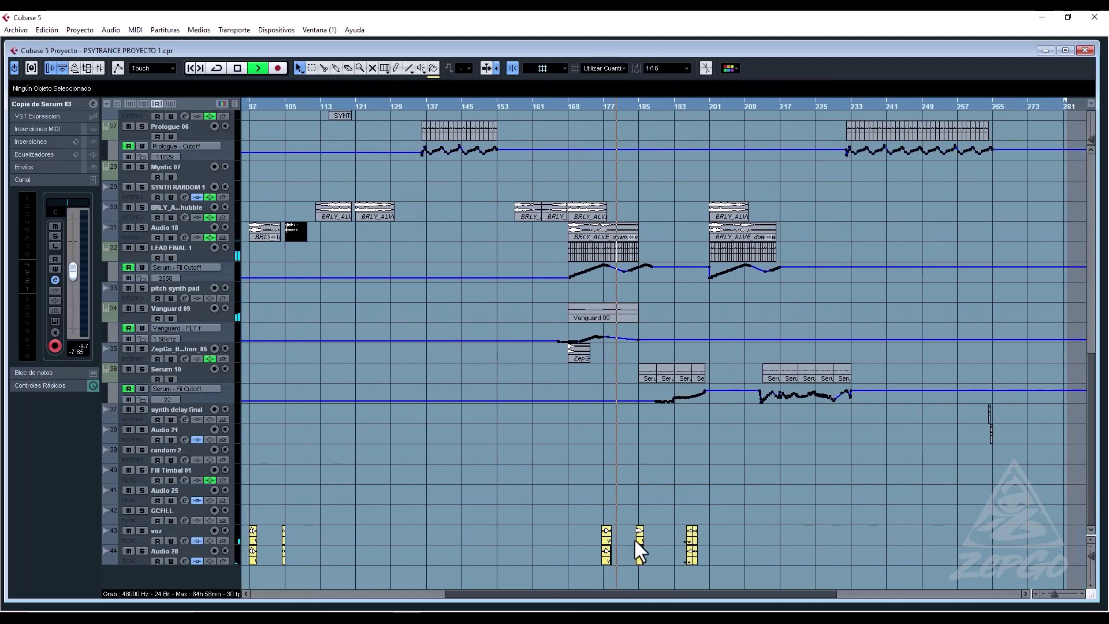
# Move the second pair of copied voz_02 clips on both vocal tracks to start at 183.3.2.
pyautogui.press('h')
pyautogui.press('h')
pyautogui.press('h')
pyautogui.press('h')
pyautogui.press('h')
pyautogui.press('h')
pyautogui.press('h')
pyautogui.press('h')
pyautogui.press('h')
pyautogui.press('h')
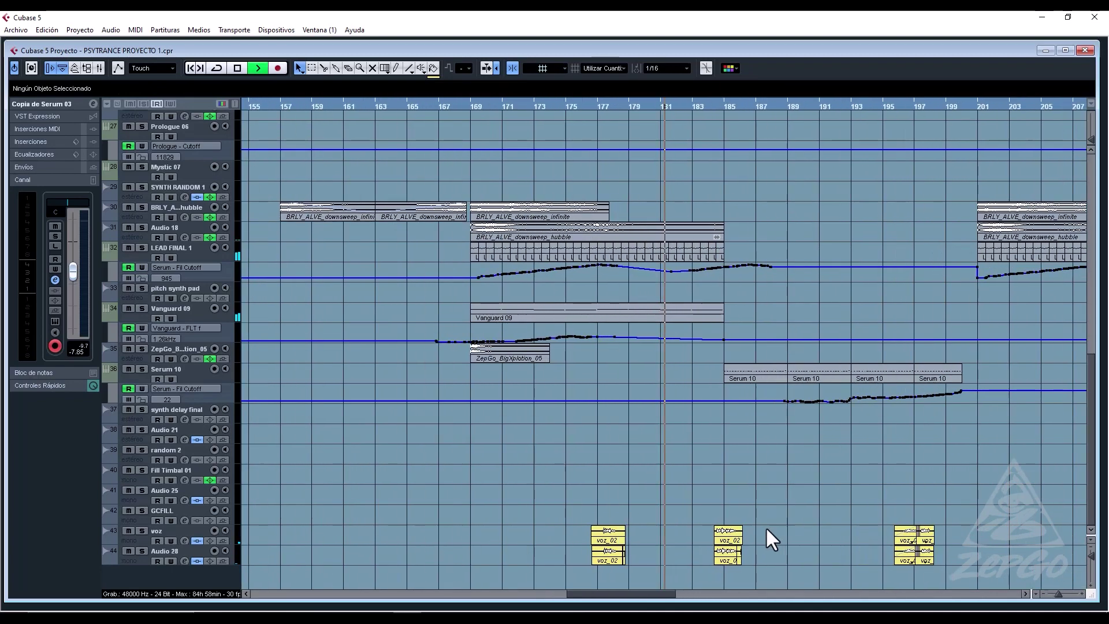
pyautogui.press('h')
pyautogui.moveTo(836, 518); pyautogui.dragTo(752, 532)
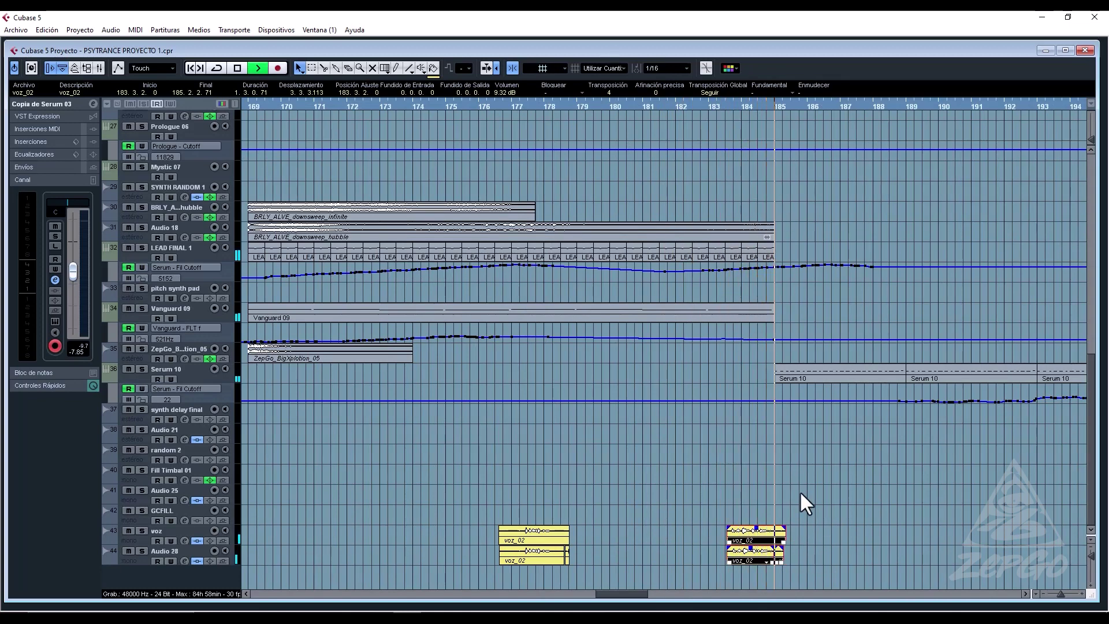
pyautogui.scroll(3, 799, 462)
pyautogui.scroll(-3, 801, 456)
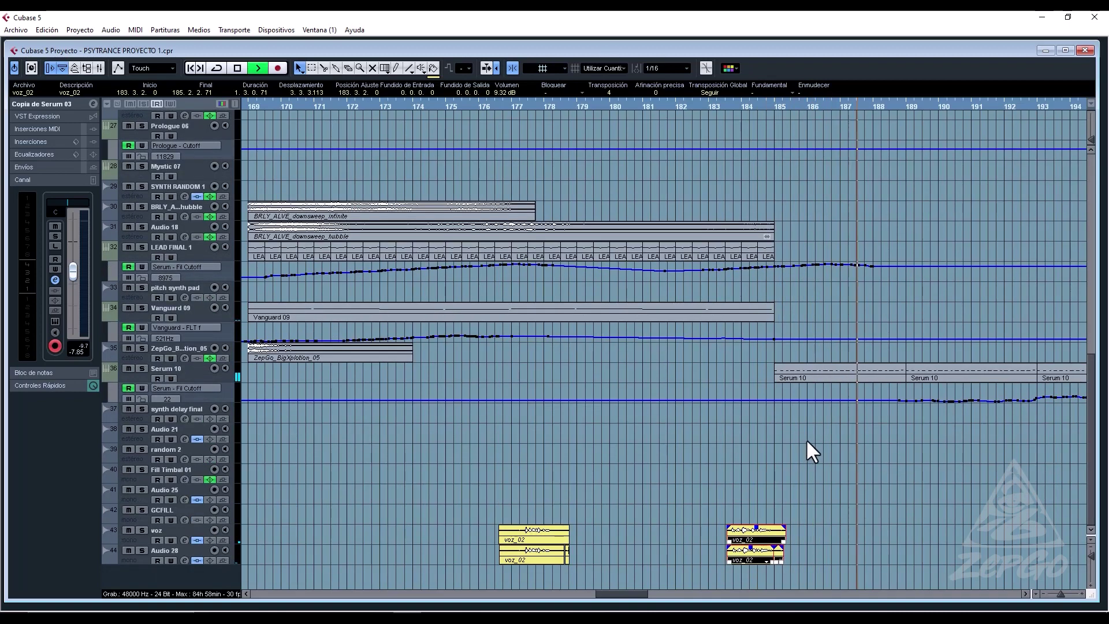
# Move the last group of copied vocal clips near bar 196 on both vocal tracks to start at 190.3.3.
pyautogui.press('g')
pyautogui.press('g')
pyautogui.press('g')
pyautogui.click(807, 530)
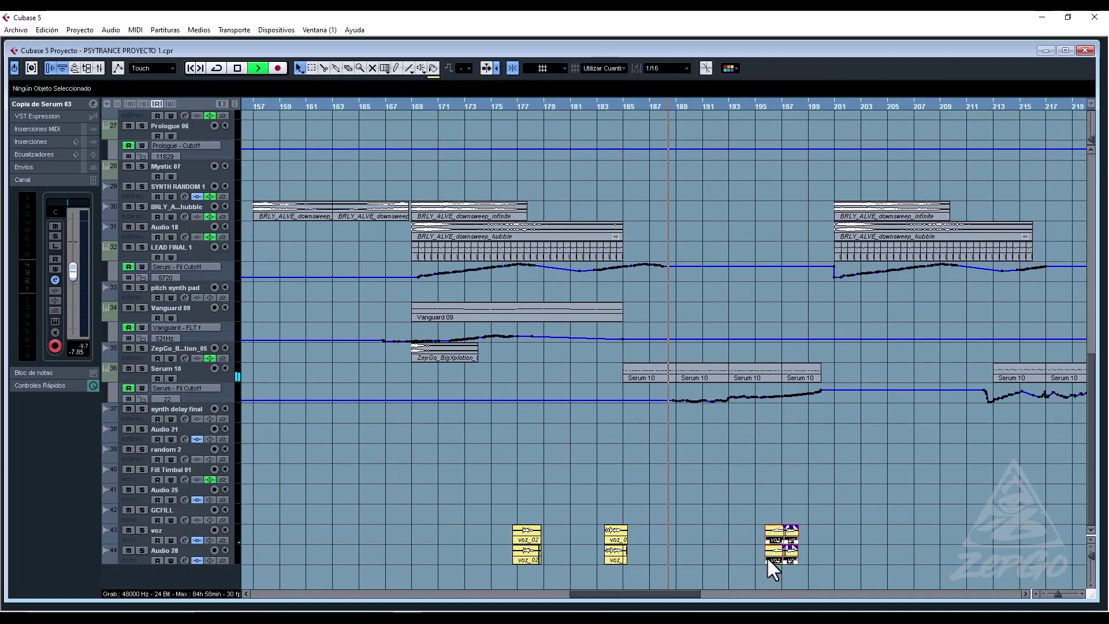
pyautogui.moveTo(790, 552); pyautogui.dragTo(722, 557)
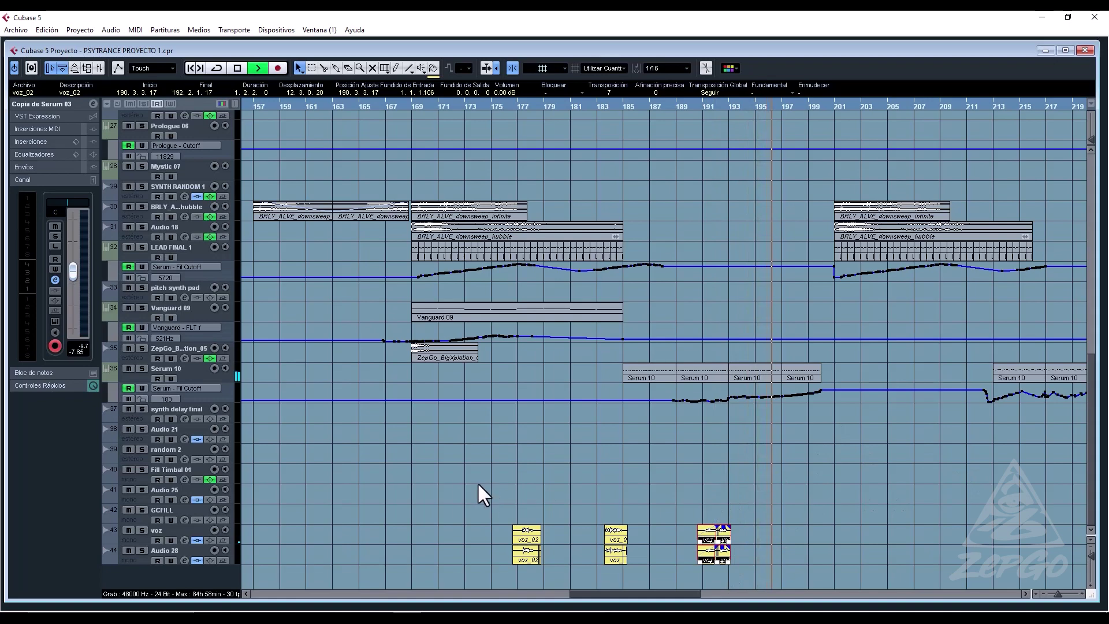
# Copy the layered voz_03 clips from bar 64 to 200.4.2 on voz and Audio 28, and stop playback.
pyautogui.moveTo(467, 487); pyautogui.dragTo(886, 483)
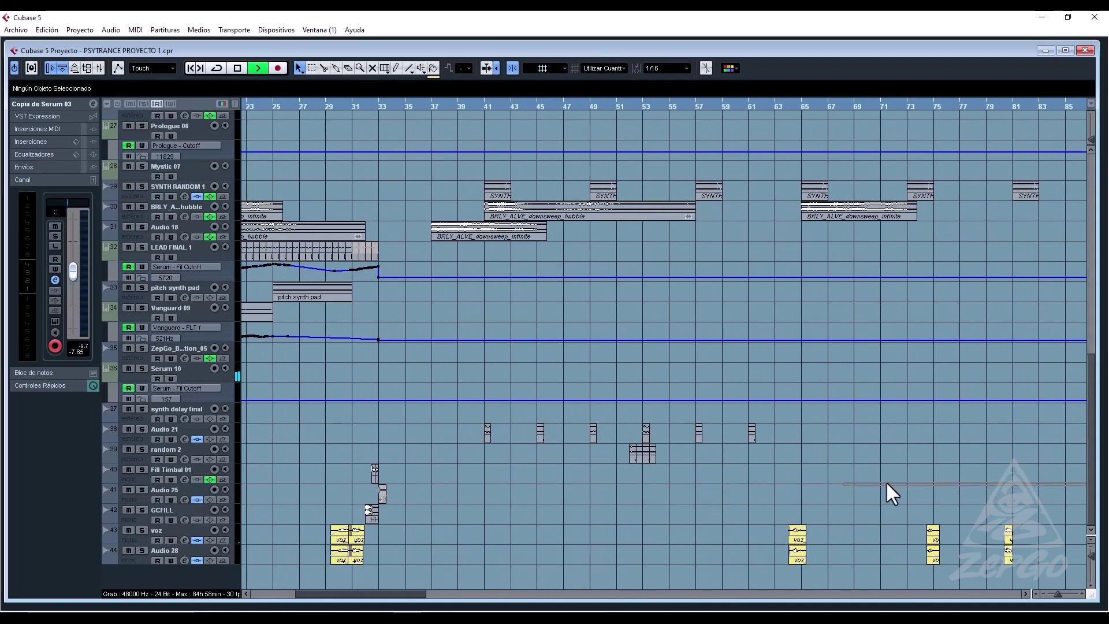
pyautogui.moveTo(826, 546); pyautogui.dragTo(823, 547)
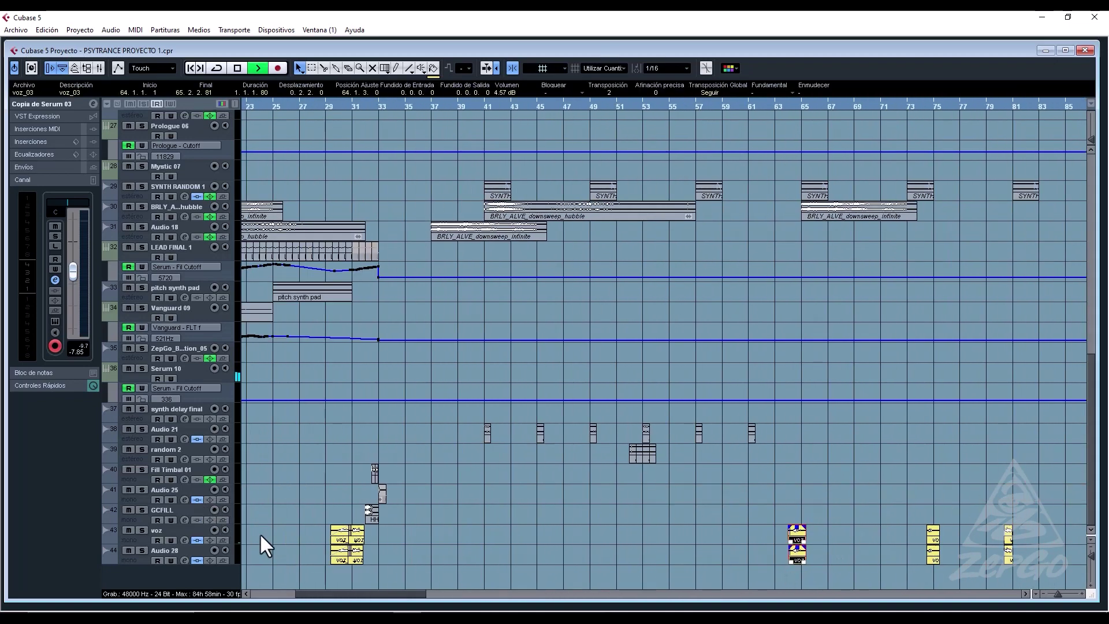
pyautogui.click(178, 526)
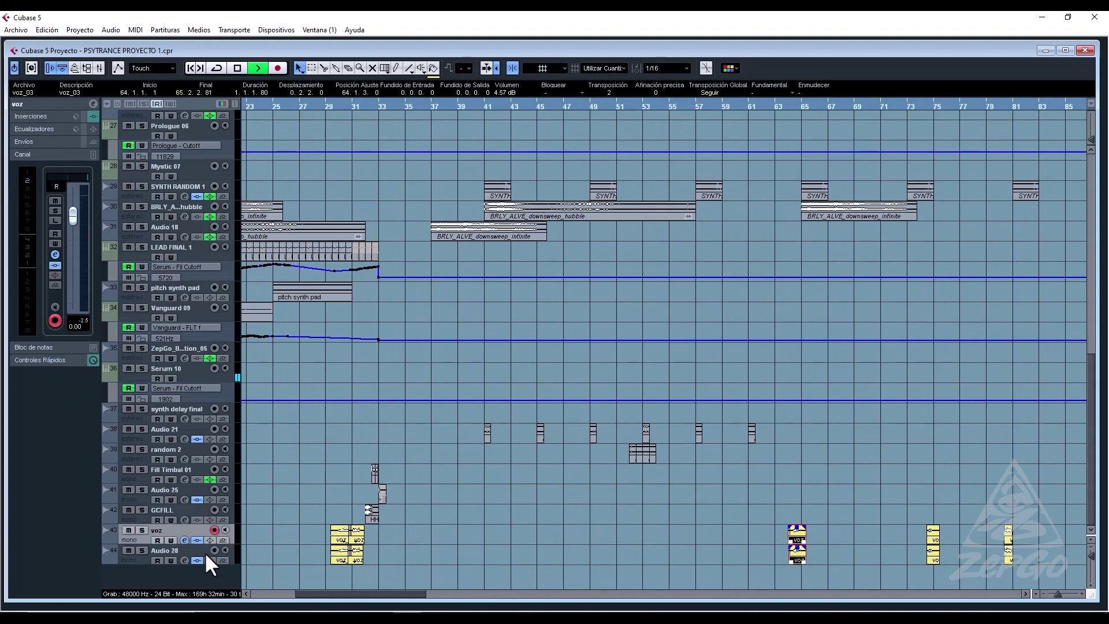
pyautogui.hotkey('ctrl', 'v')
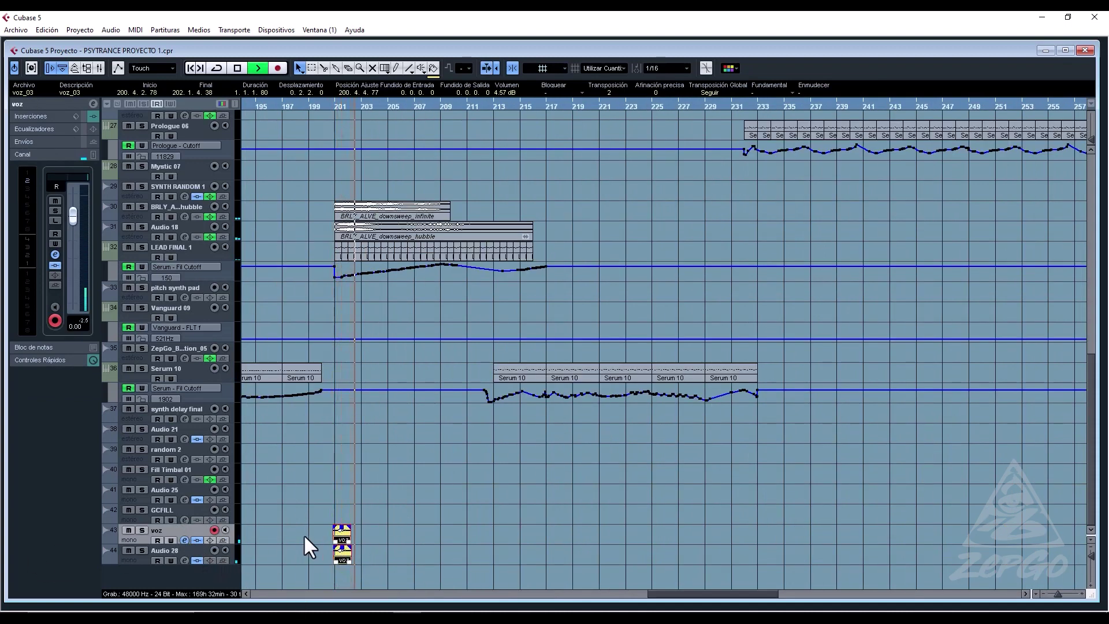
pyautogui.press('space')
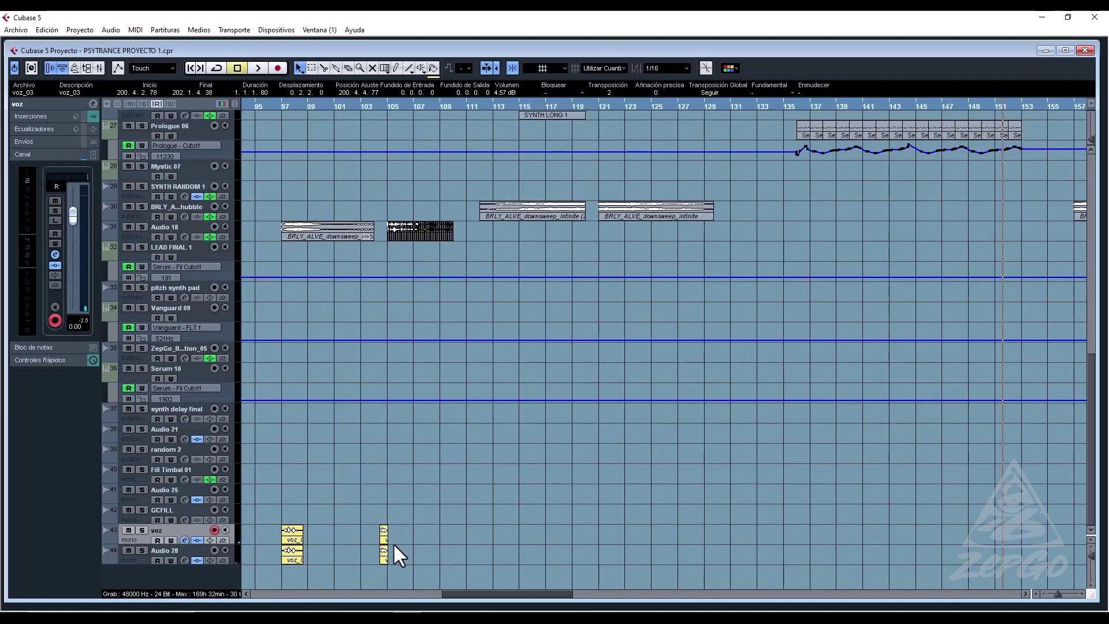
# Check the vocal clips across the arrangement and play it back from bar 97.
pyautogui.moveTo(1057, 594); pyautogui.dragTo(1051, 592)
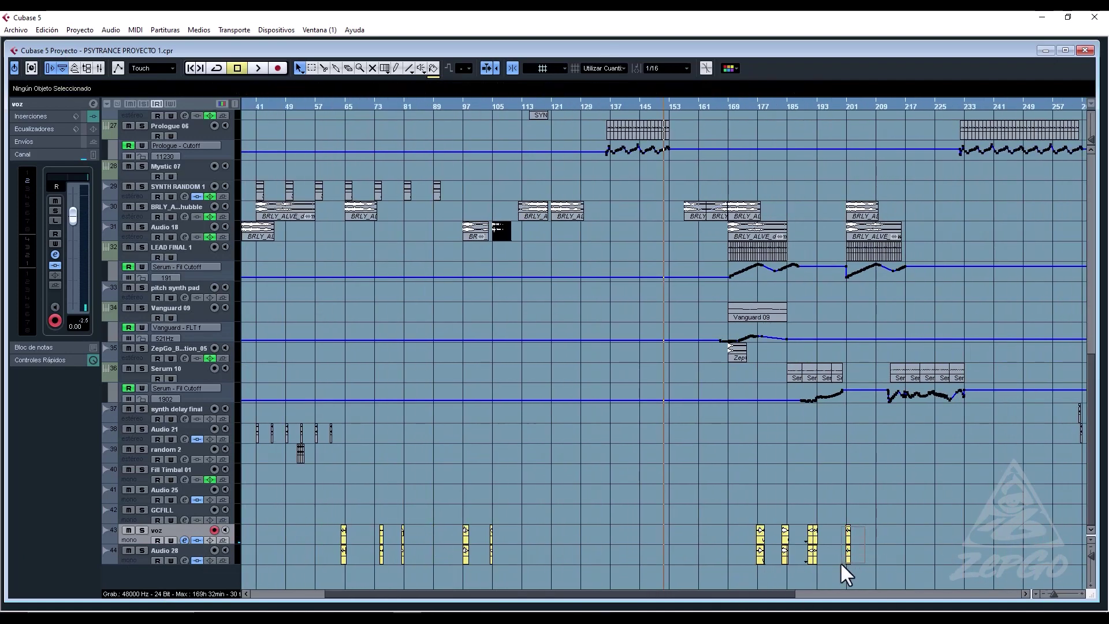
pyautogui.press('Delete')
pyautogui.moveTo(405, 106); pyautogui.dragTo(759, 126)
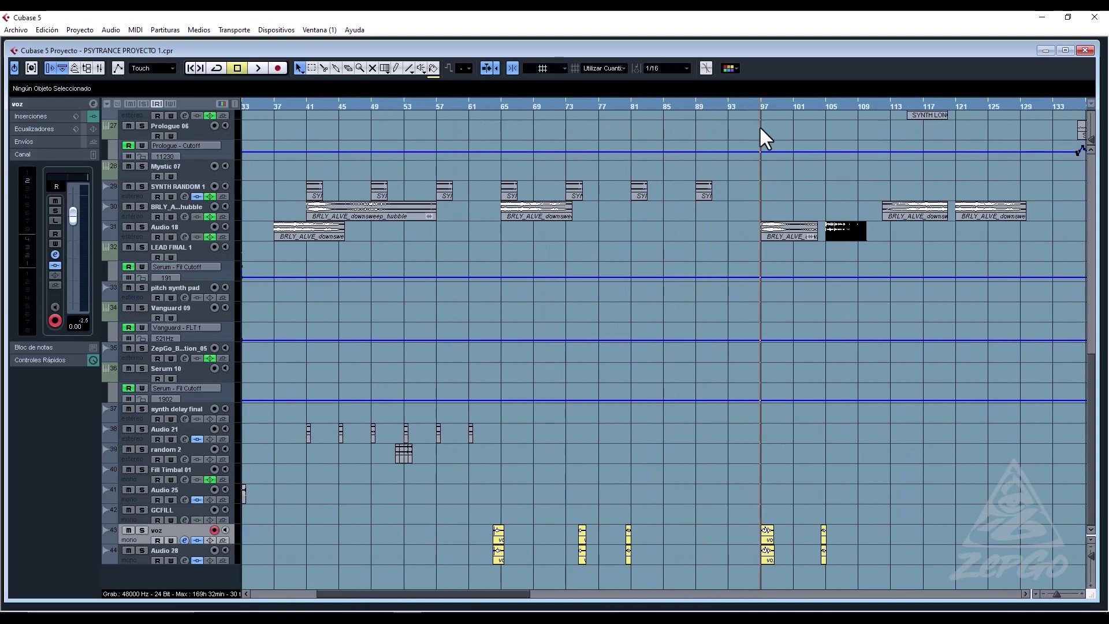
pyautogui.press('space')
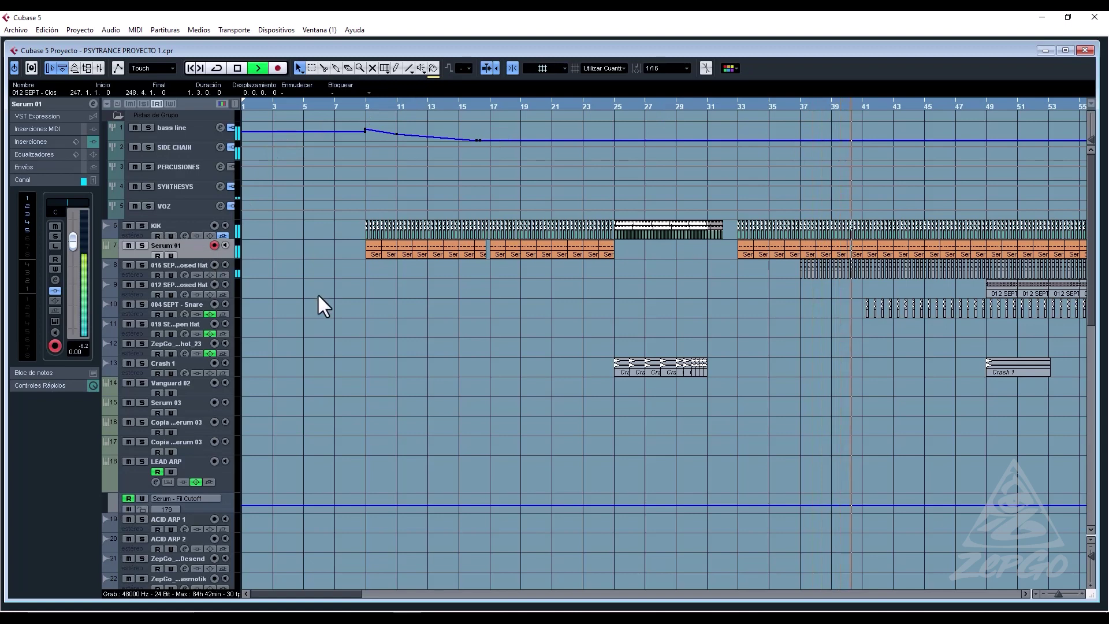
# Audition the Serum 01 bass track in solo, return to the full mix, and inspect its channel settings.
pyautogui.click(142, 245)
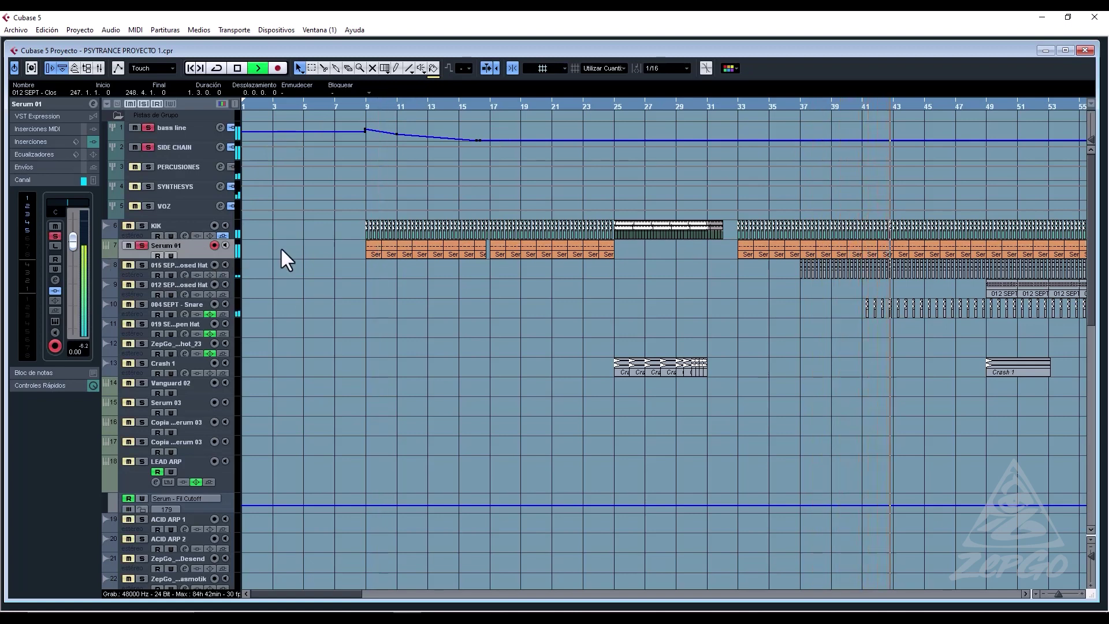
pyautogui.click(142, 245)
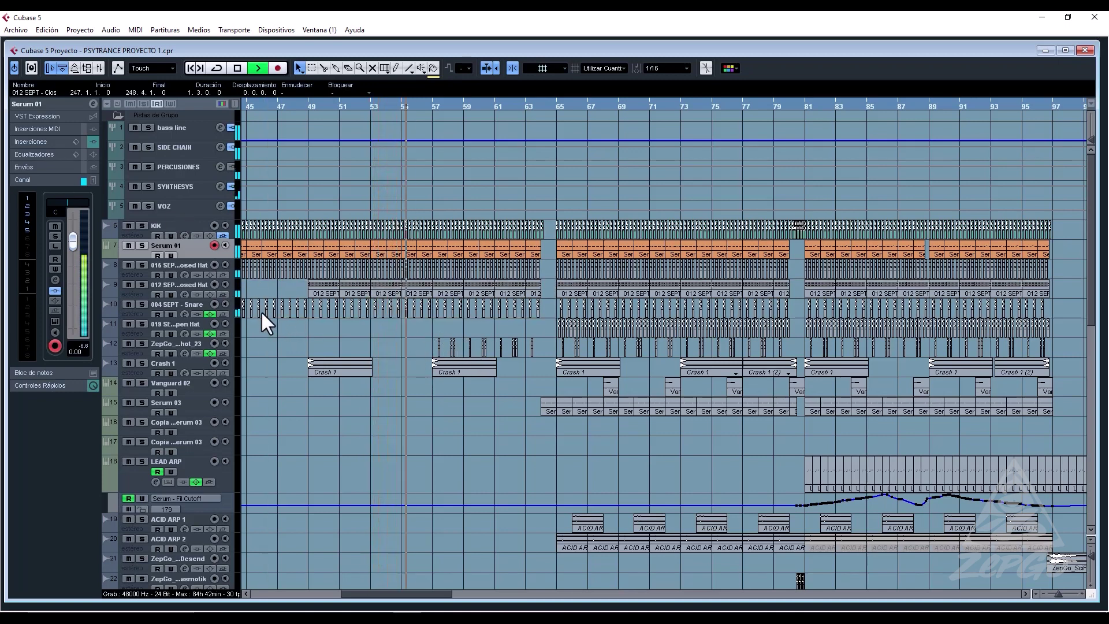
pyautogui.click(54, 281)
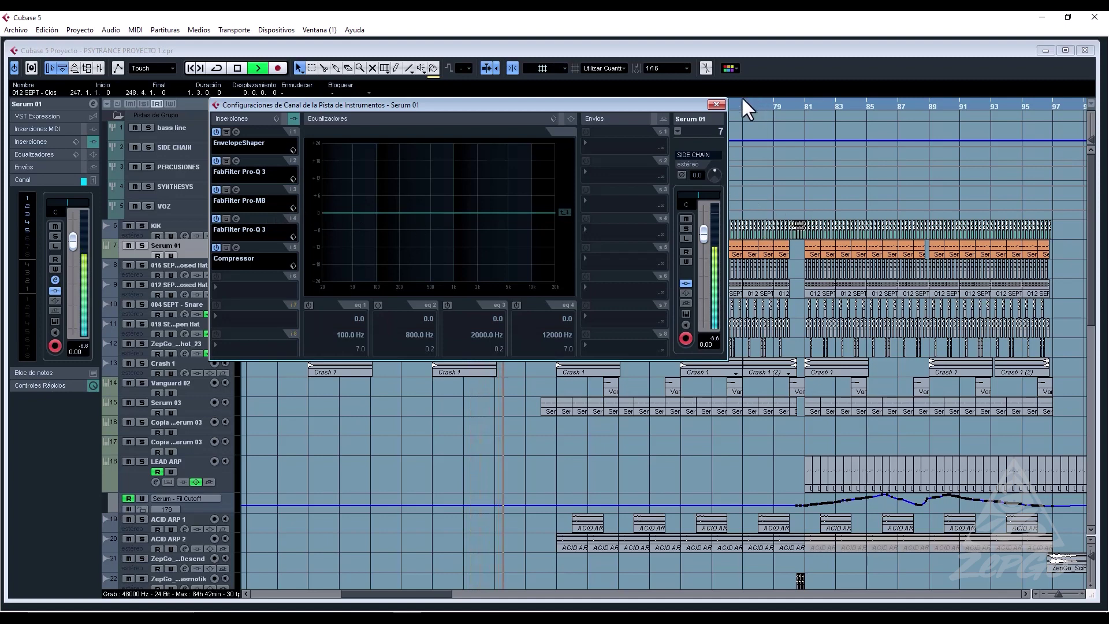
pyautogui.click(717, 104)
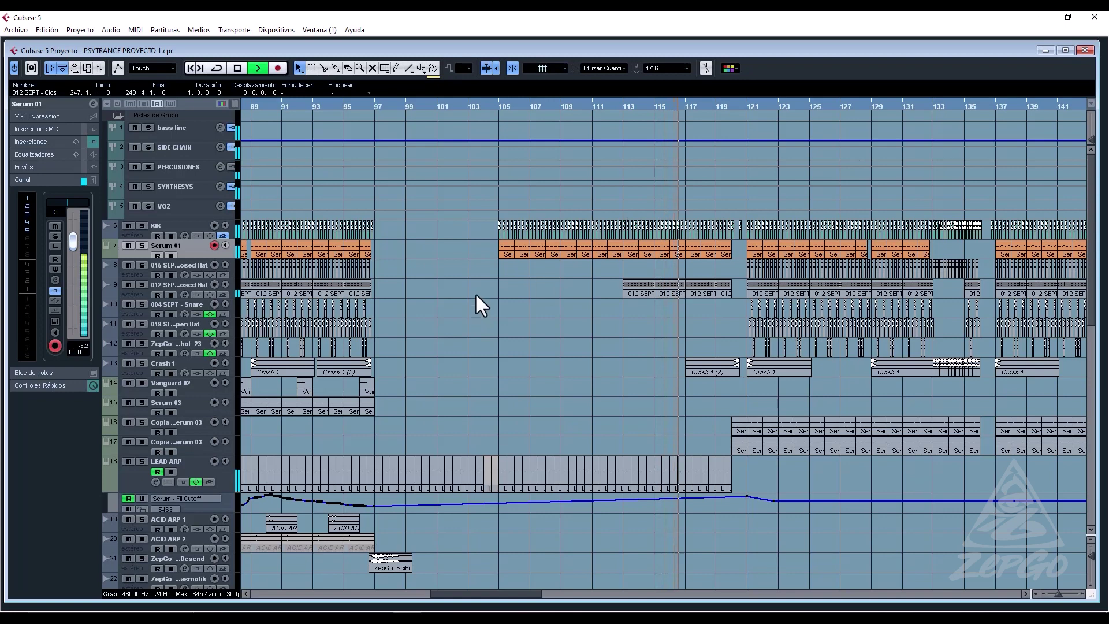
# Set the make-up gain of Serum 01's insert Compressor to 2.2 and close its settings.
pyautogui.click(55, 279)
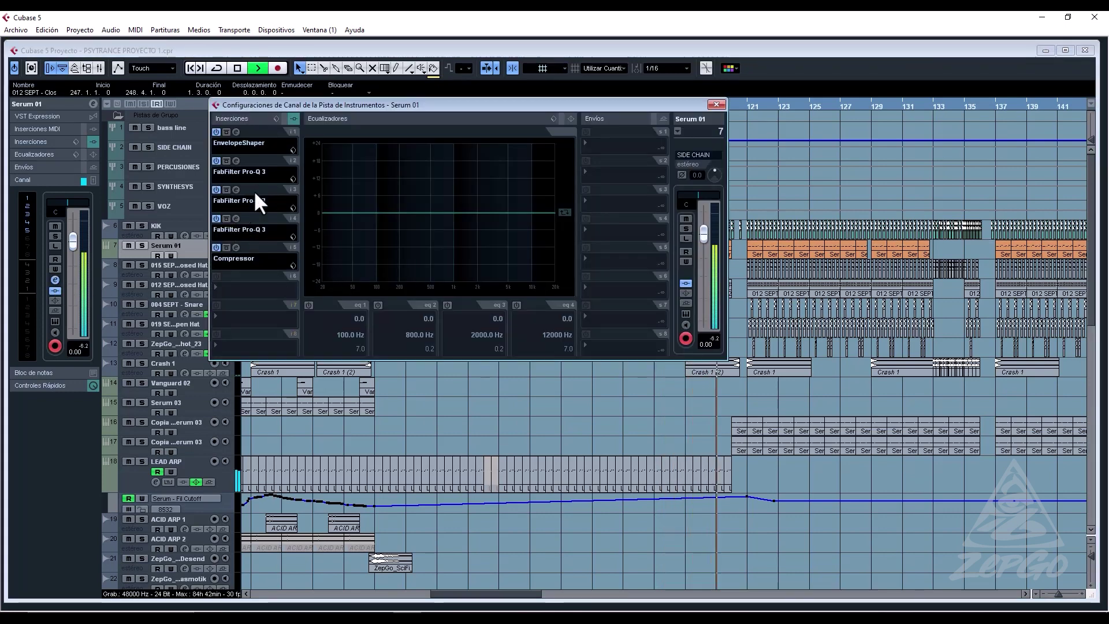
pyautogui.click(236, 247)
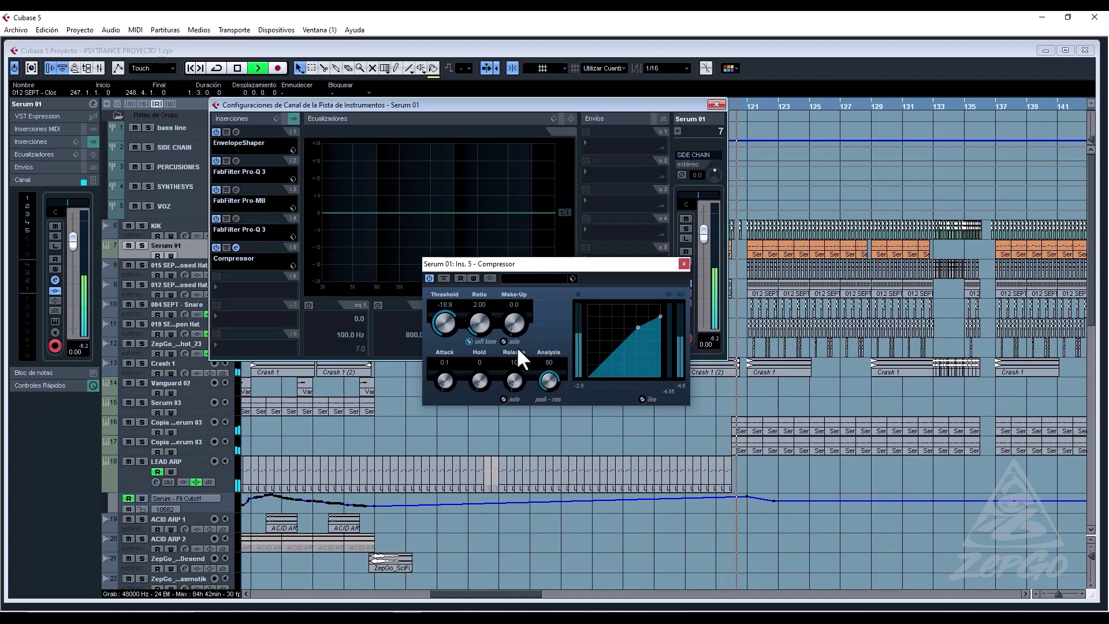
pyautogui.moveTo(516, 327); pyautogui.dragTo(518, 318)
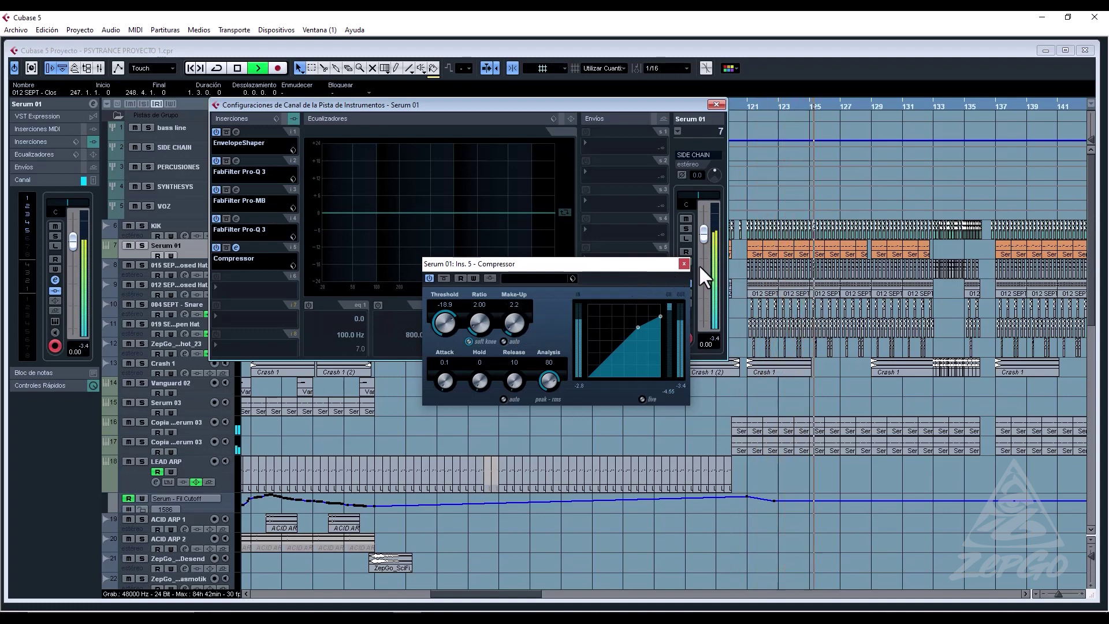
pyautogui.click(684, 263)
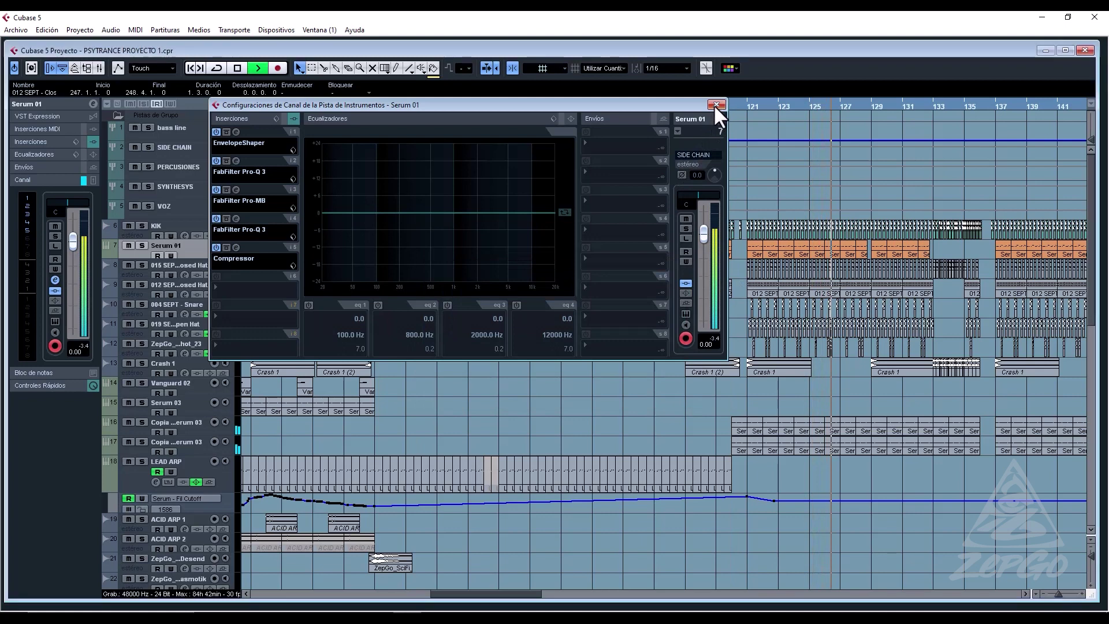
pyautogui.click(716, 105)
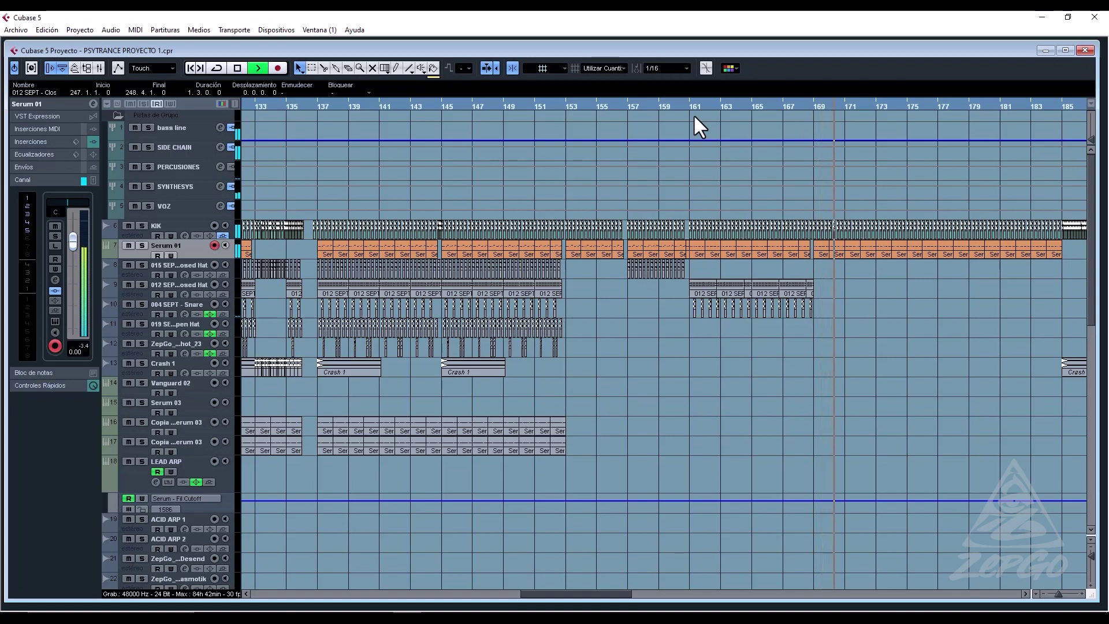
# Review the full arrangement during playback, from the drum and bass tracks down to the vocals around bars 177 to 201.
pyautogui.press('g')
pyautogui.press('g')
pyautogui.press('g')
pyautogui.press('g')
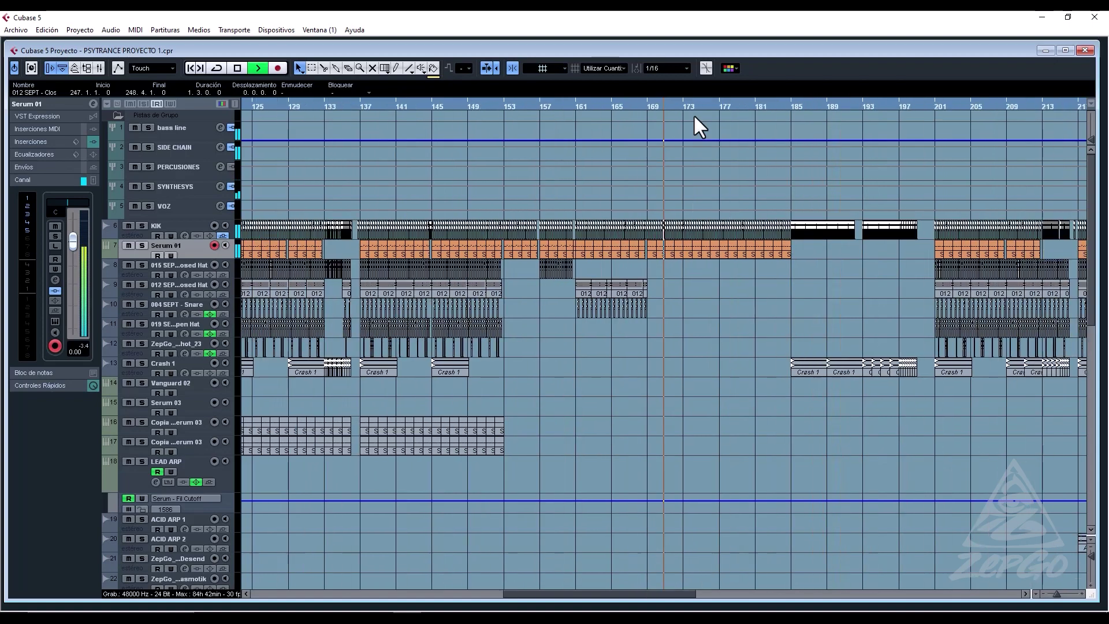
pyautogui.press('g')
pyautogui.press('g')
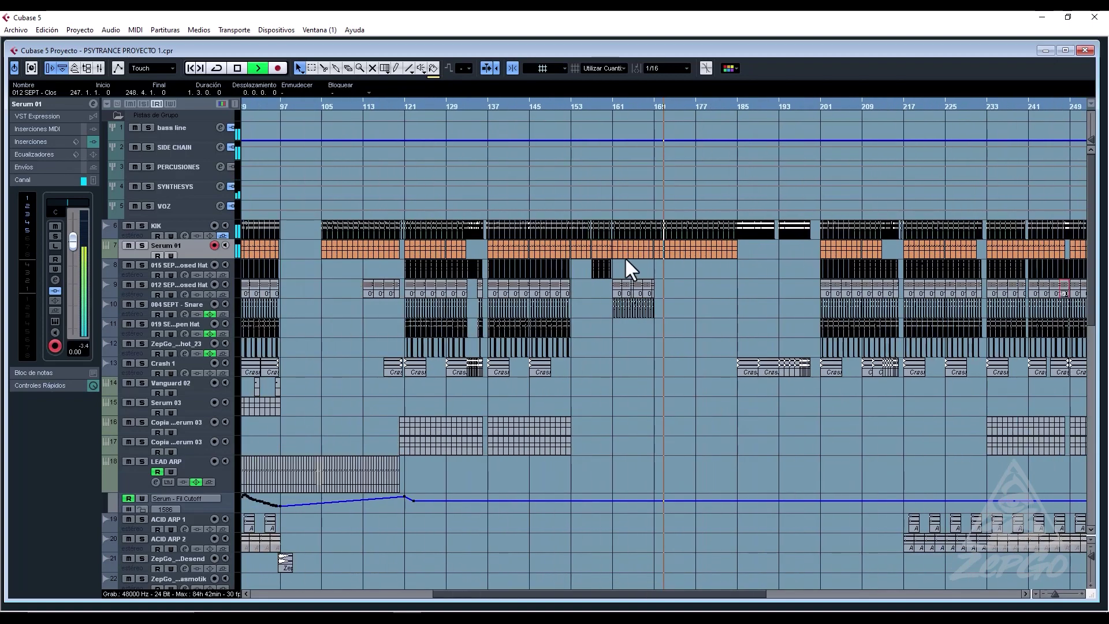
pyautogui.press('g')
pyautogui.scroll(-6, 721, 384)
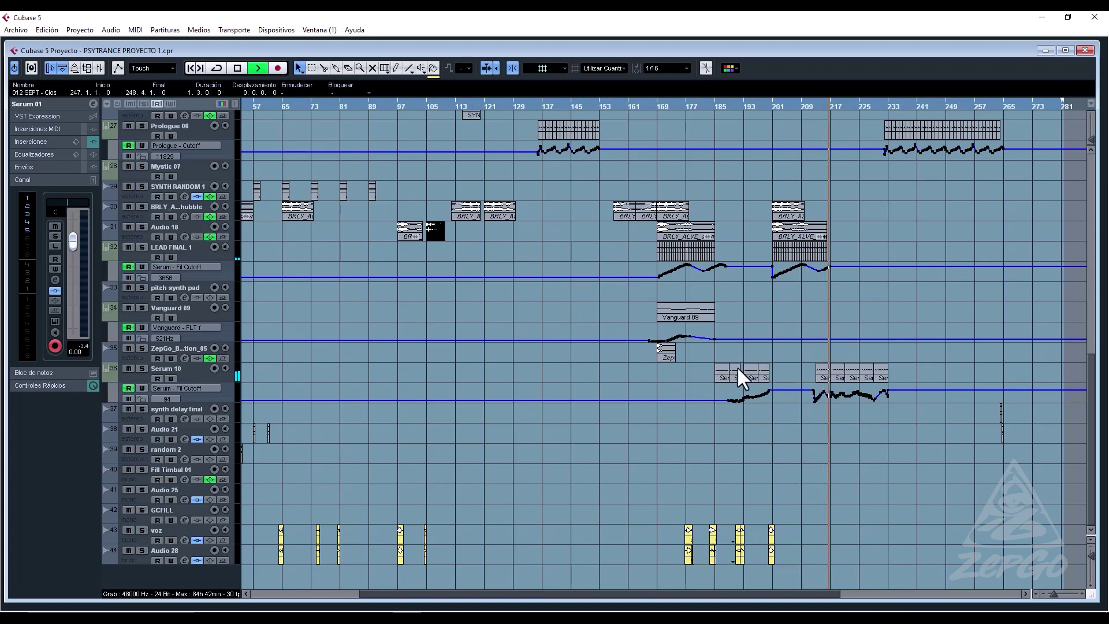
pyautogui.click(777, 470)
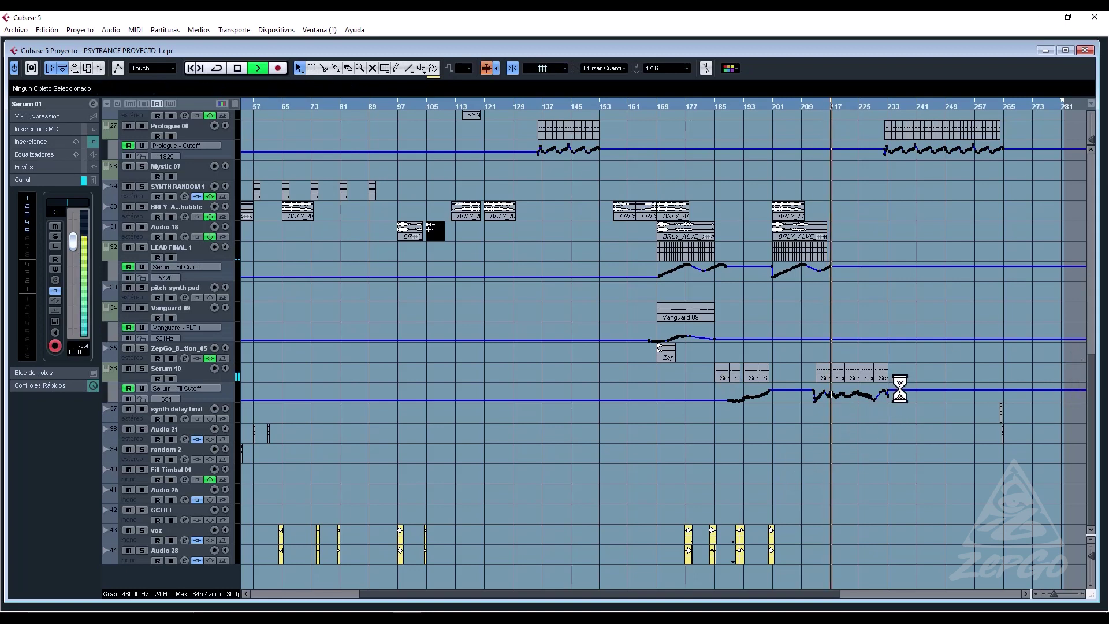